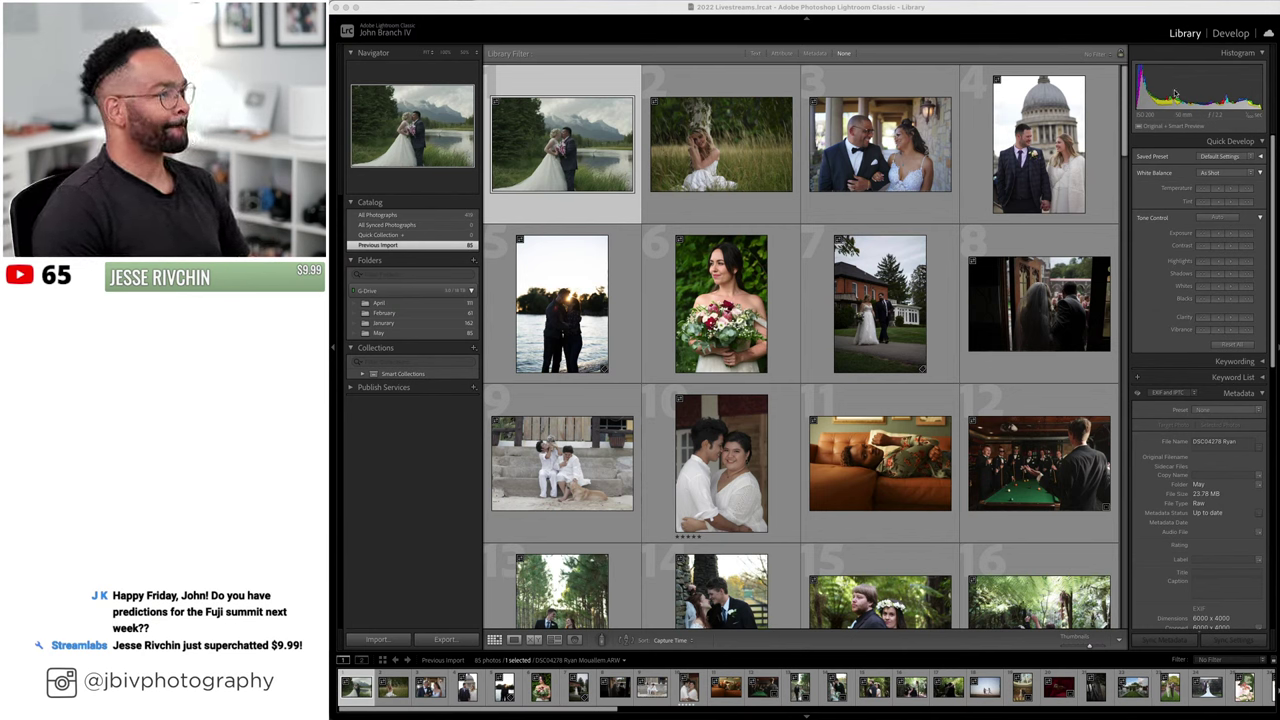
- Browse the photo grid and open the lakeside kiss photo in Develop
click(1228, 34)
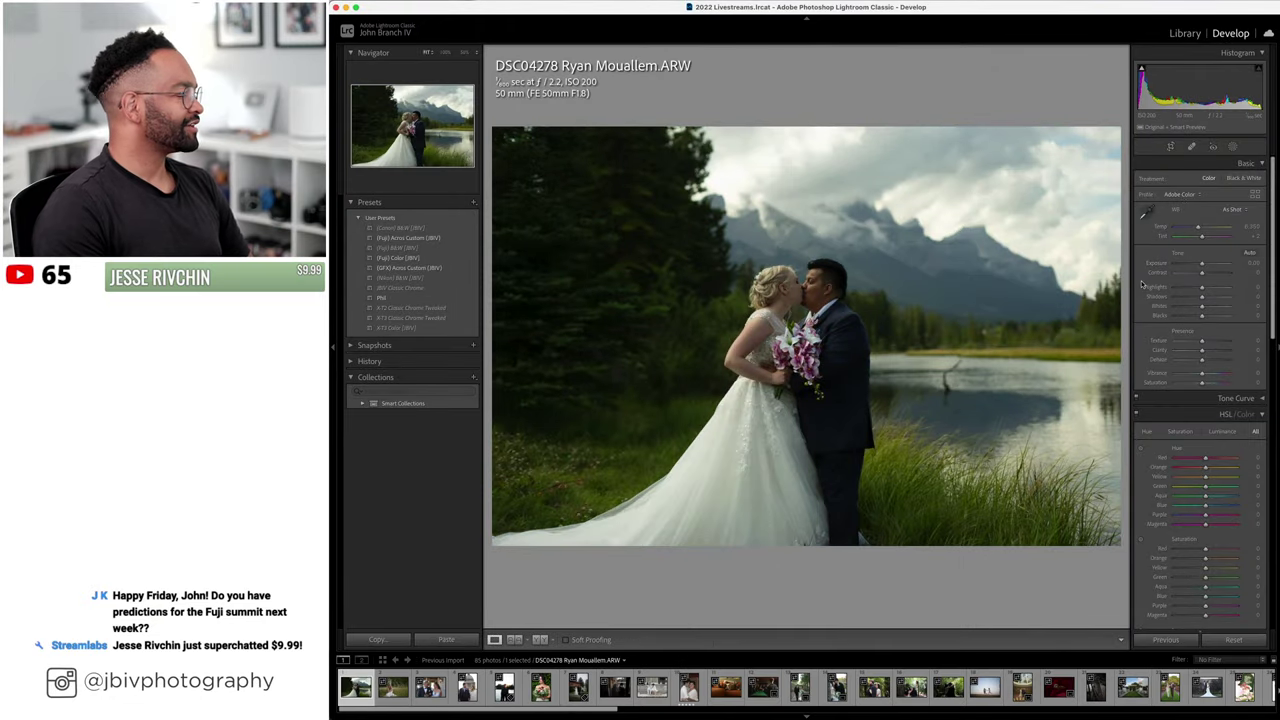
click(1185, 33)
scroll(1068, 185, down, 10)
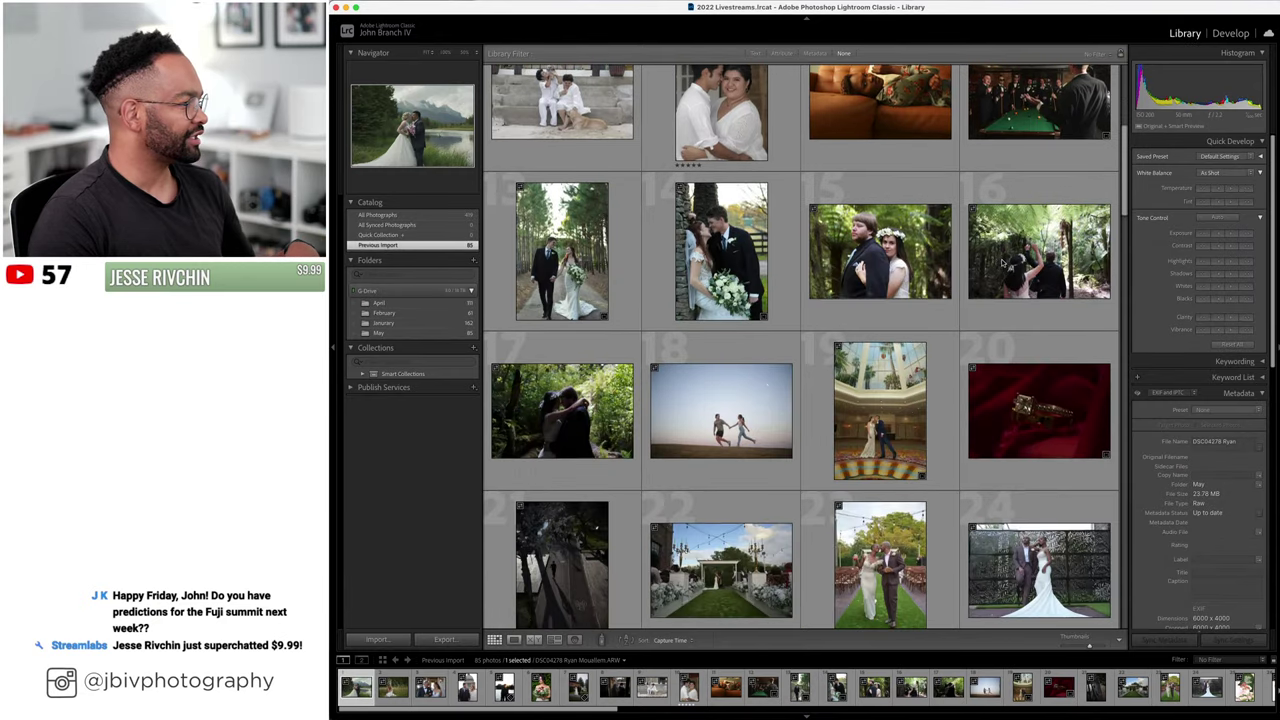
scroll(1002, 263, down, 5)
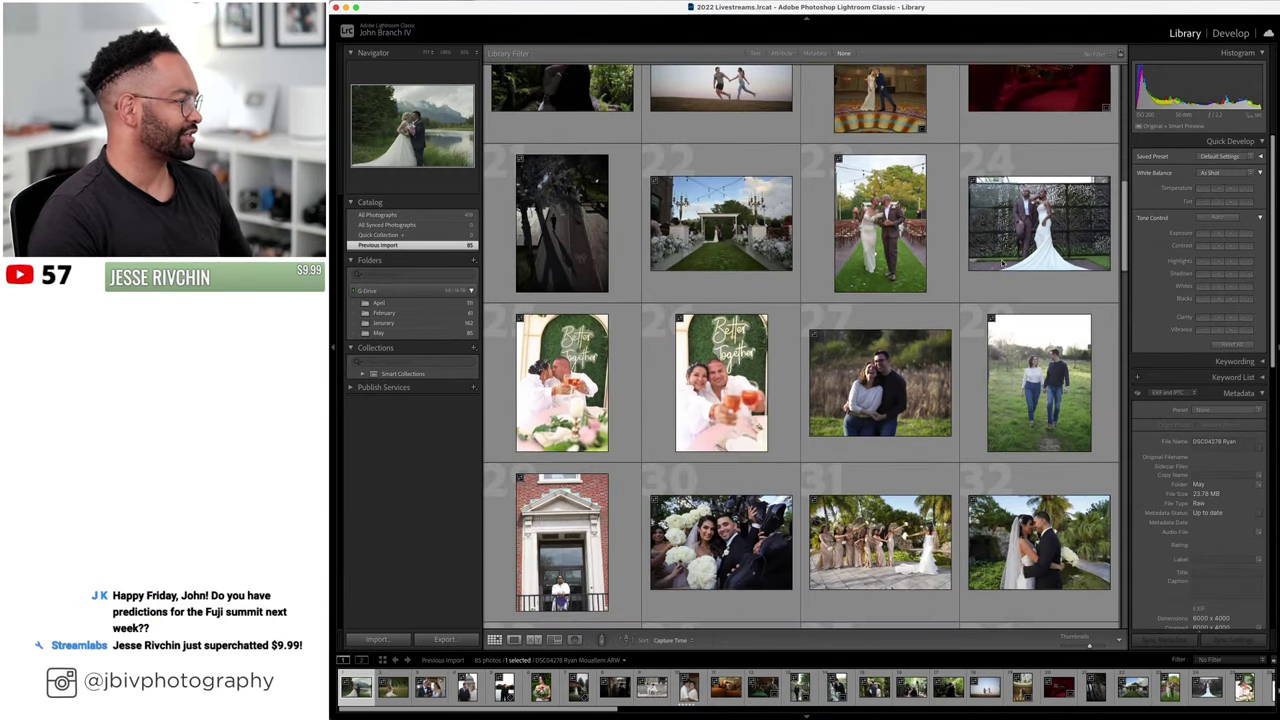
scroll(1002, 263, down, 1)
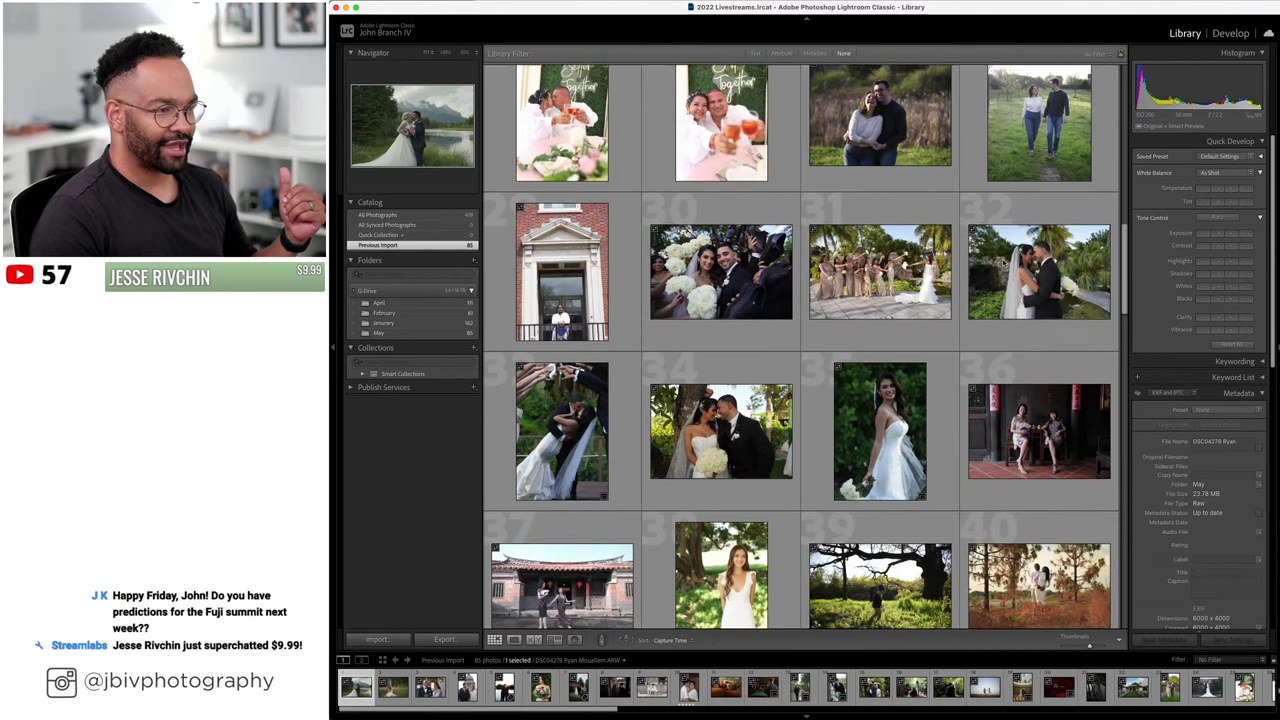
scroll(1002, 263, down, 3)
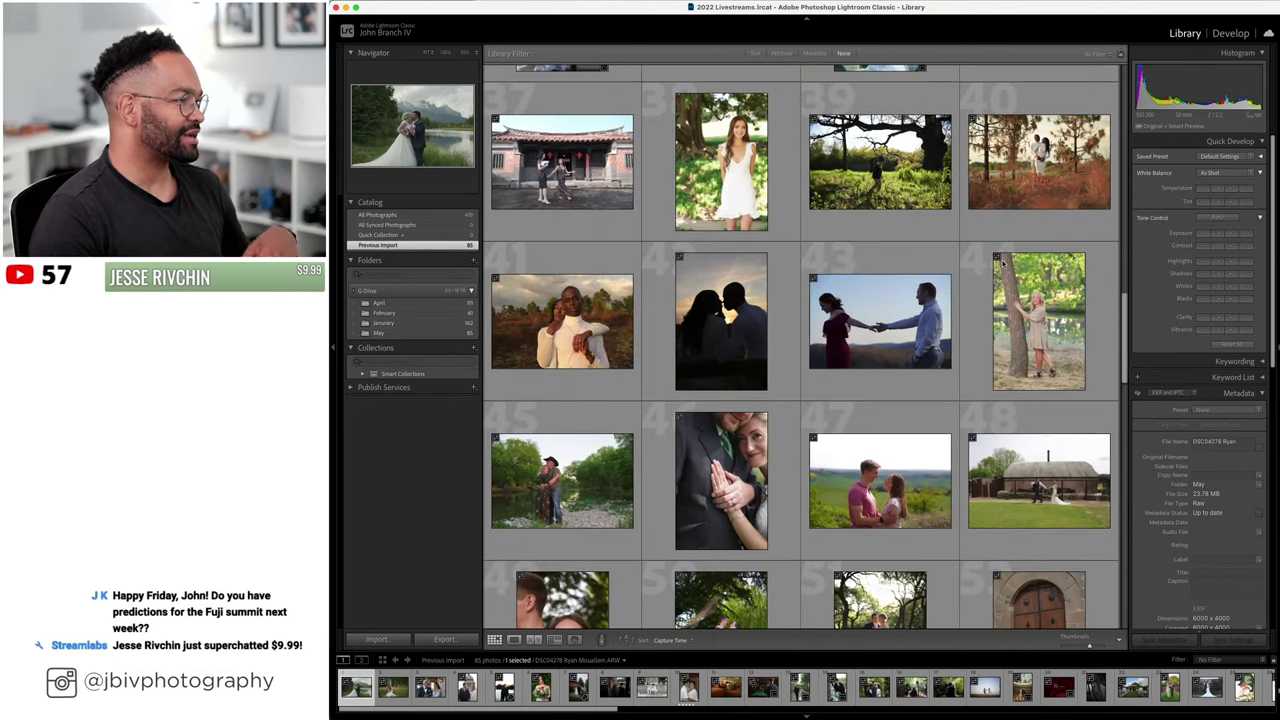
scroll(1002, 263, up, 1)
scroll(1002, 263, up, 15)
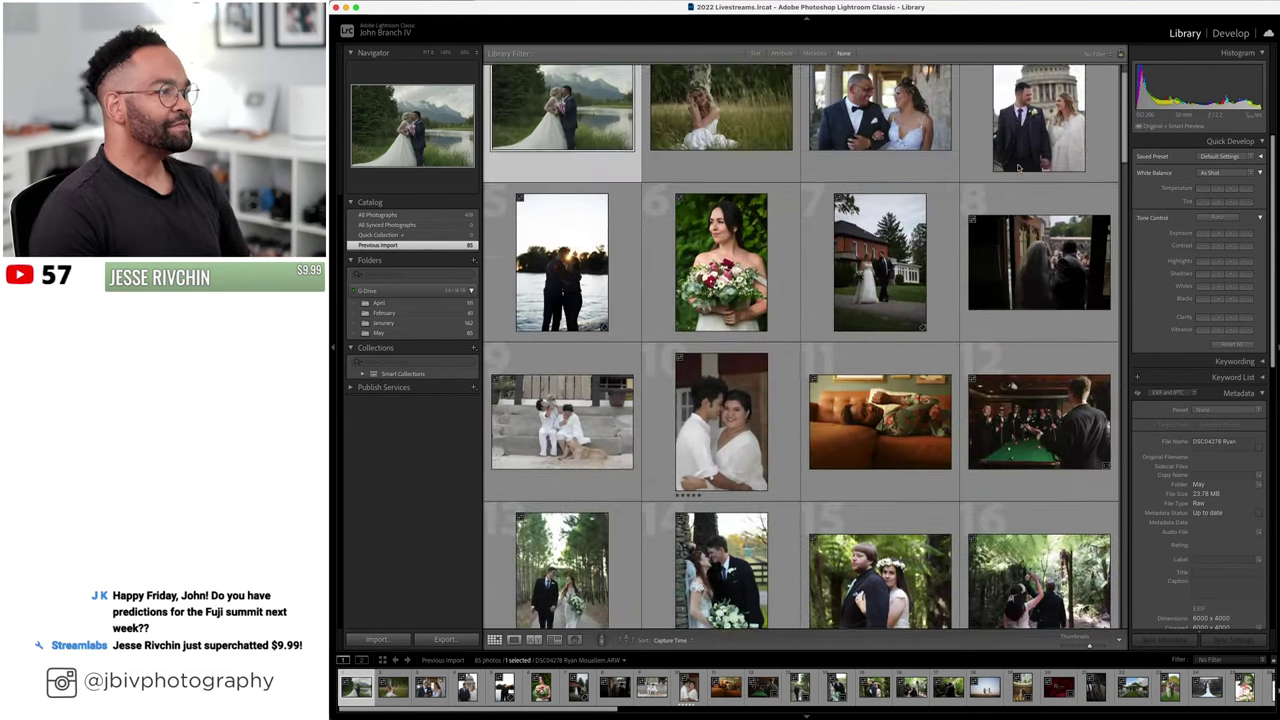
click(1230, 33)
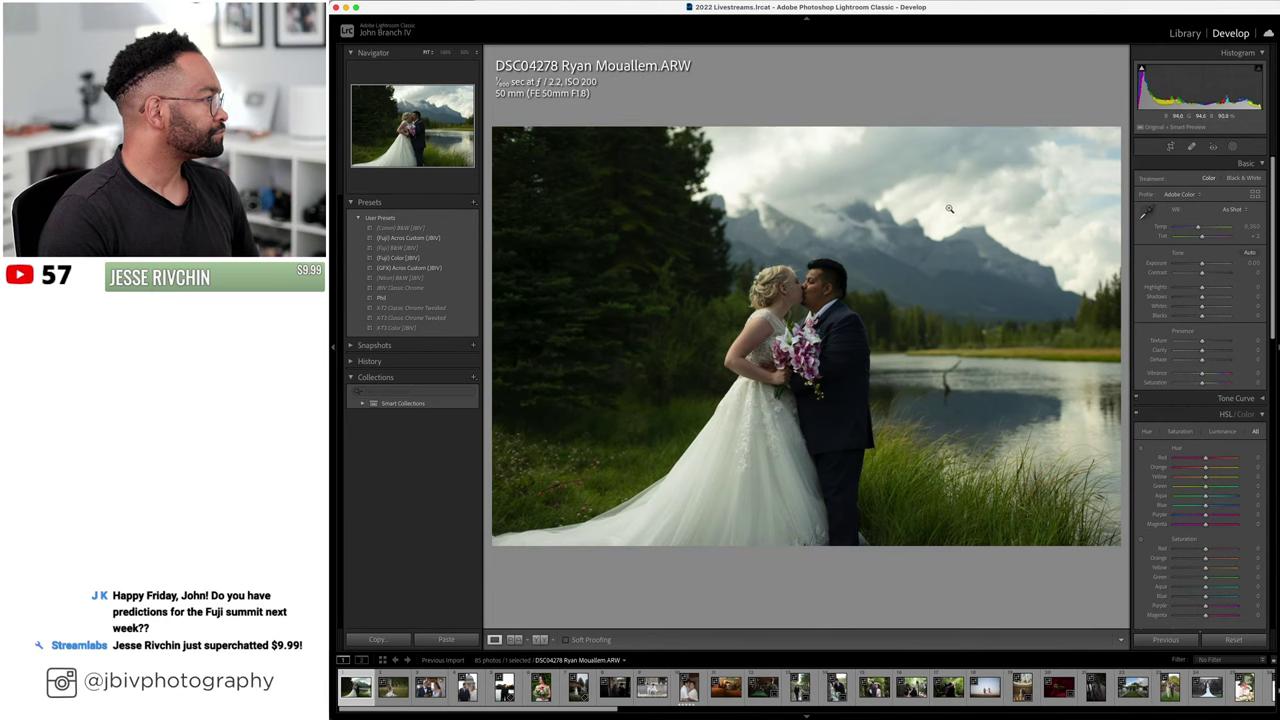
- Apply the (Fuji) Color (JBV) preset and set Lens Corrections setup to Auto
click(398, 258)
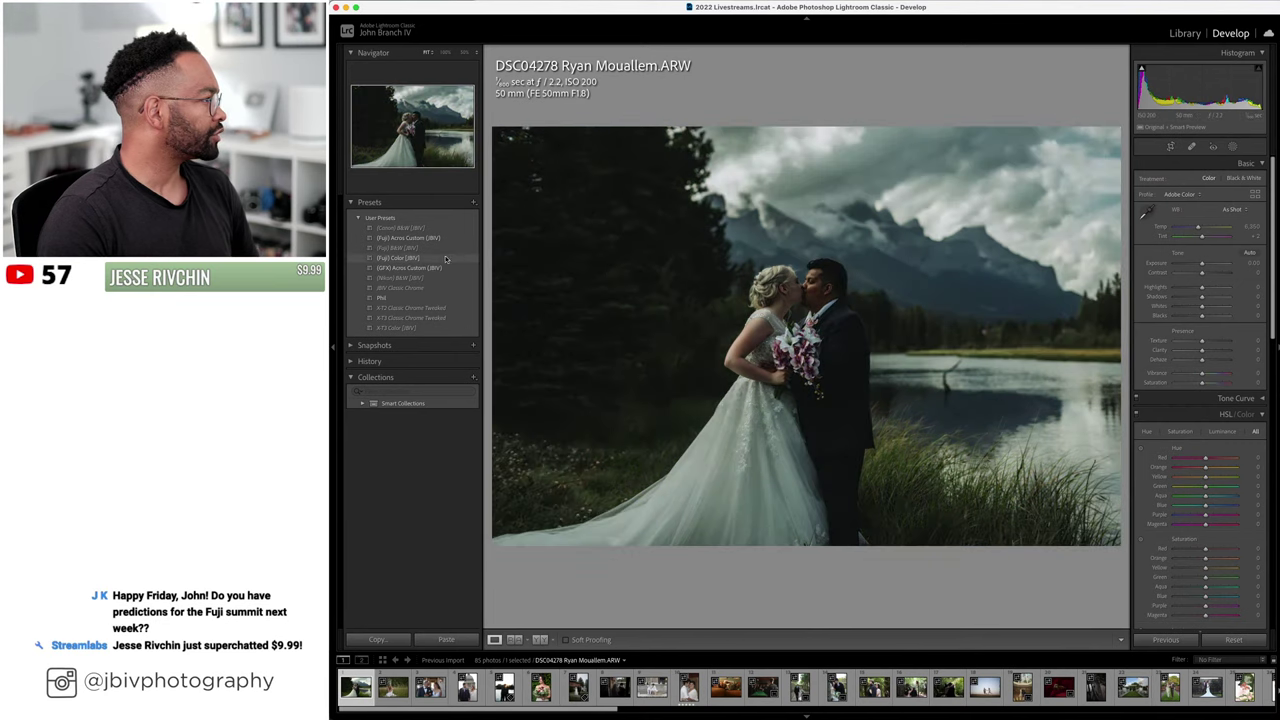
scroll(1221, 415, down, 10)
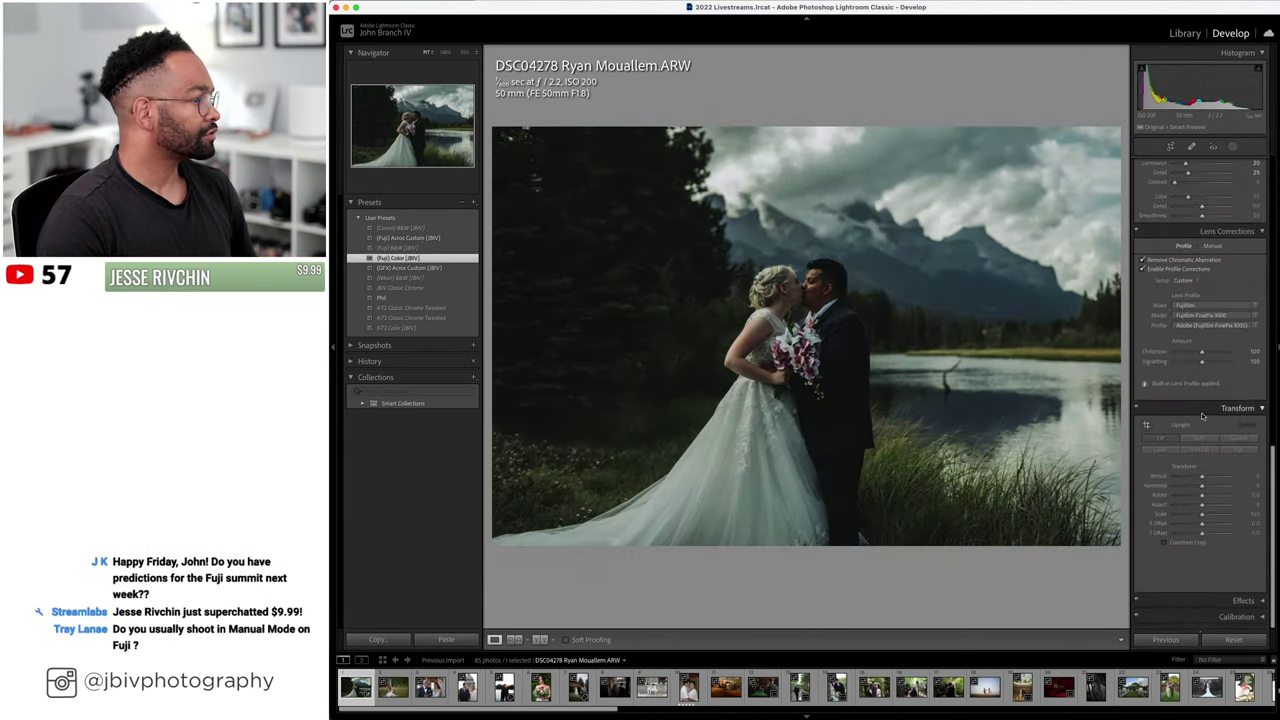
click(1183, 281)
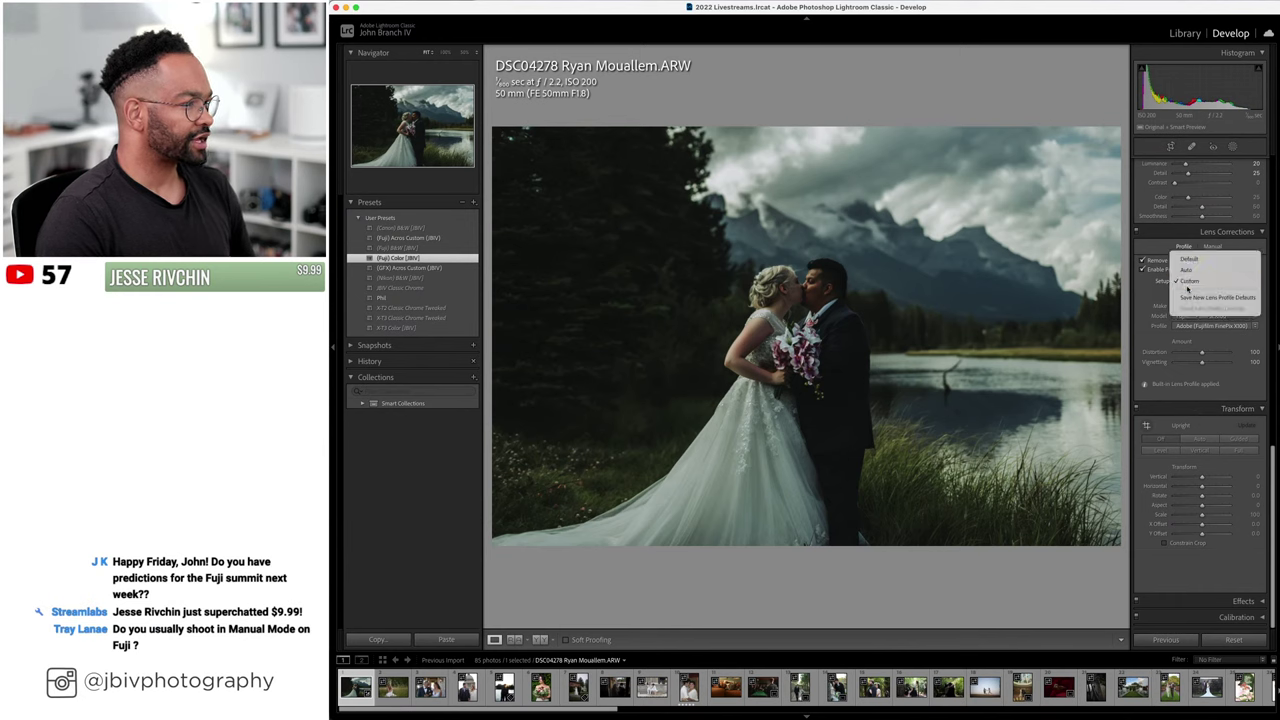
click(1187, 270)
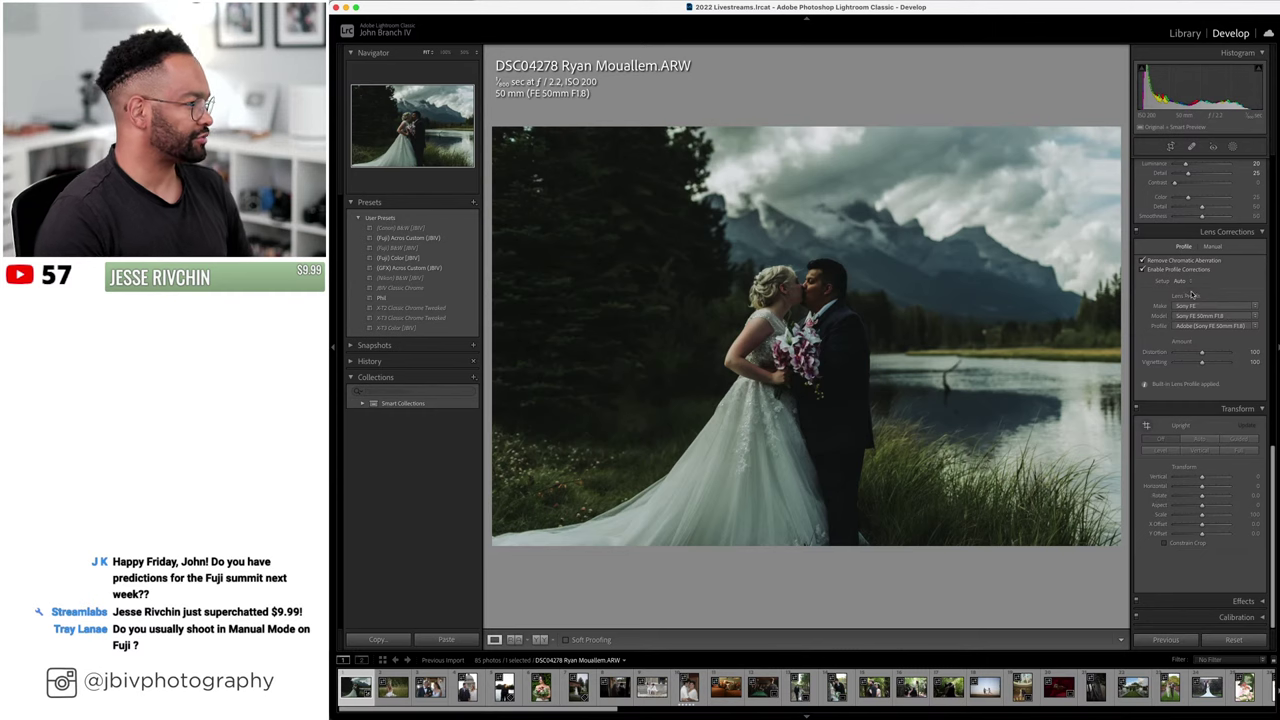
- Raise Exposure to +1.30, Shadows to +40 and Tint to +32
scroll(1200, 290, up, 10)
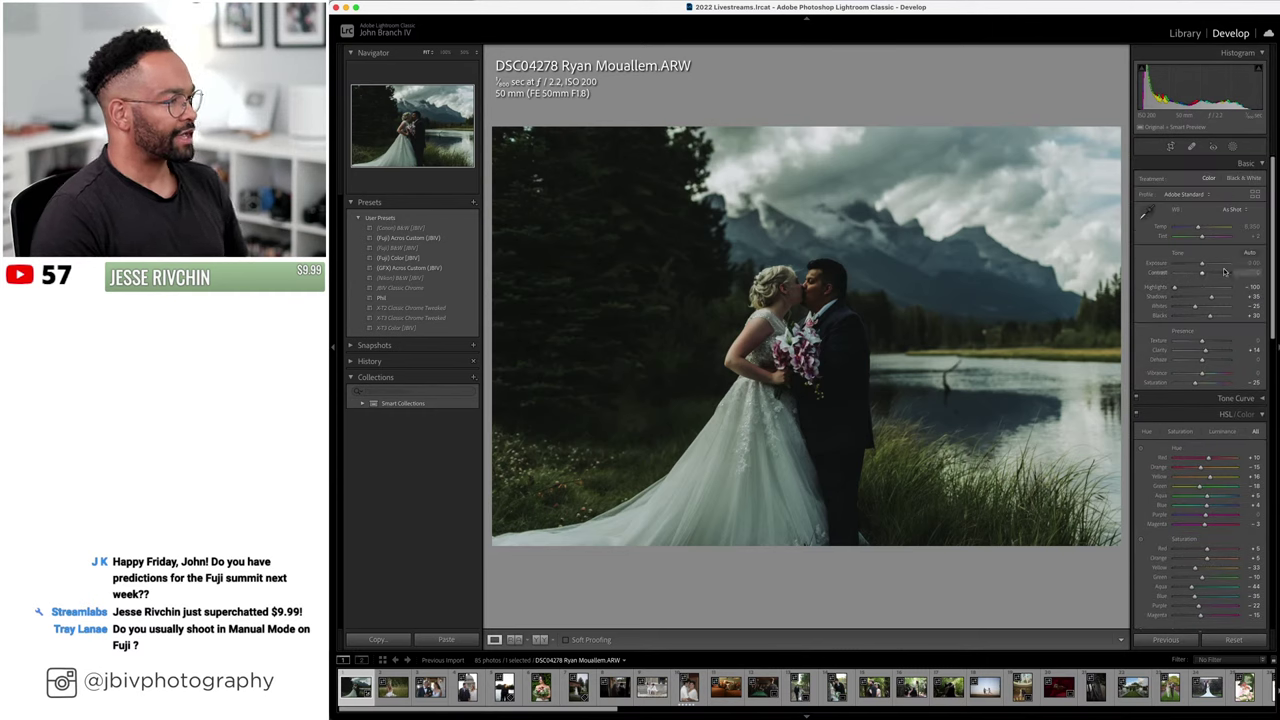
drag(1223, 268, 1219, 265)
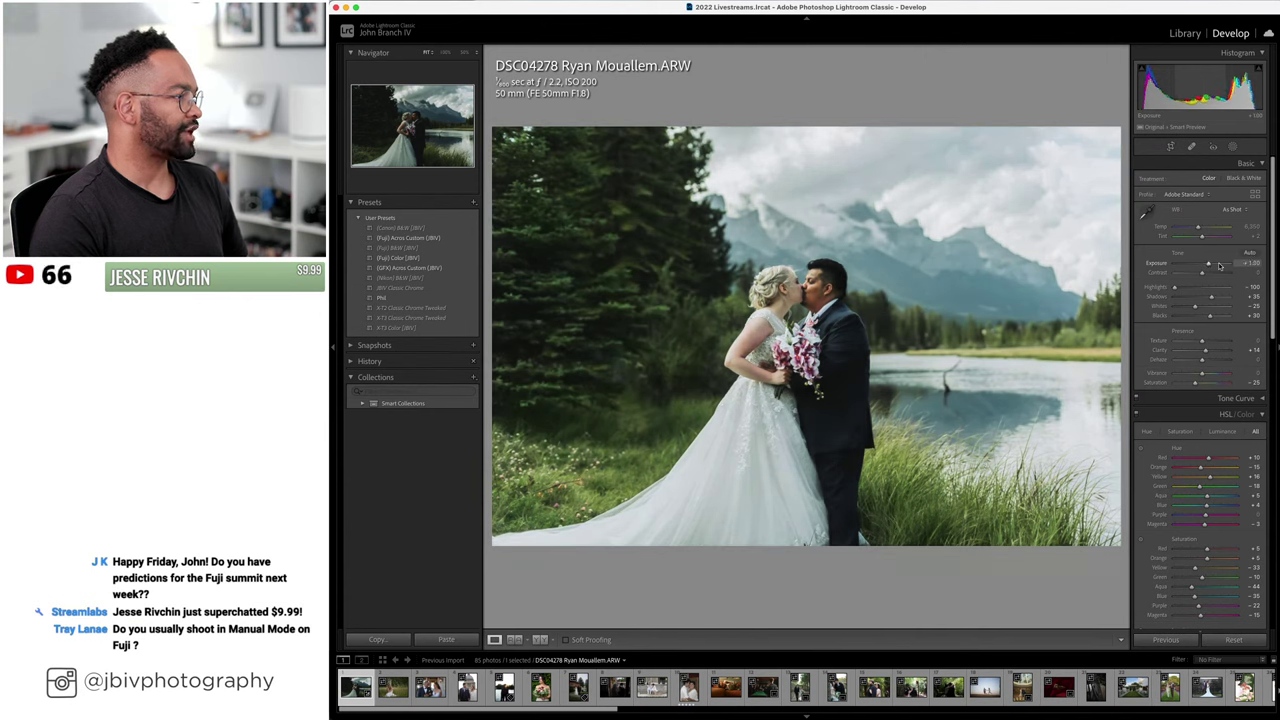
drag(1214, 298, 1222, 300)
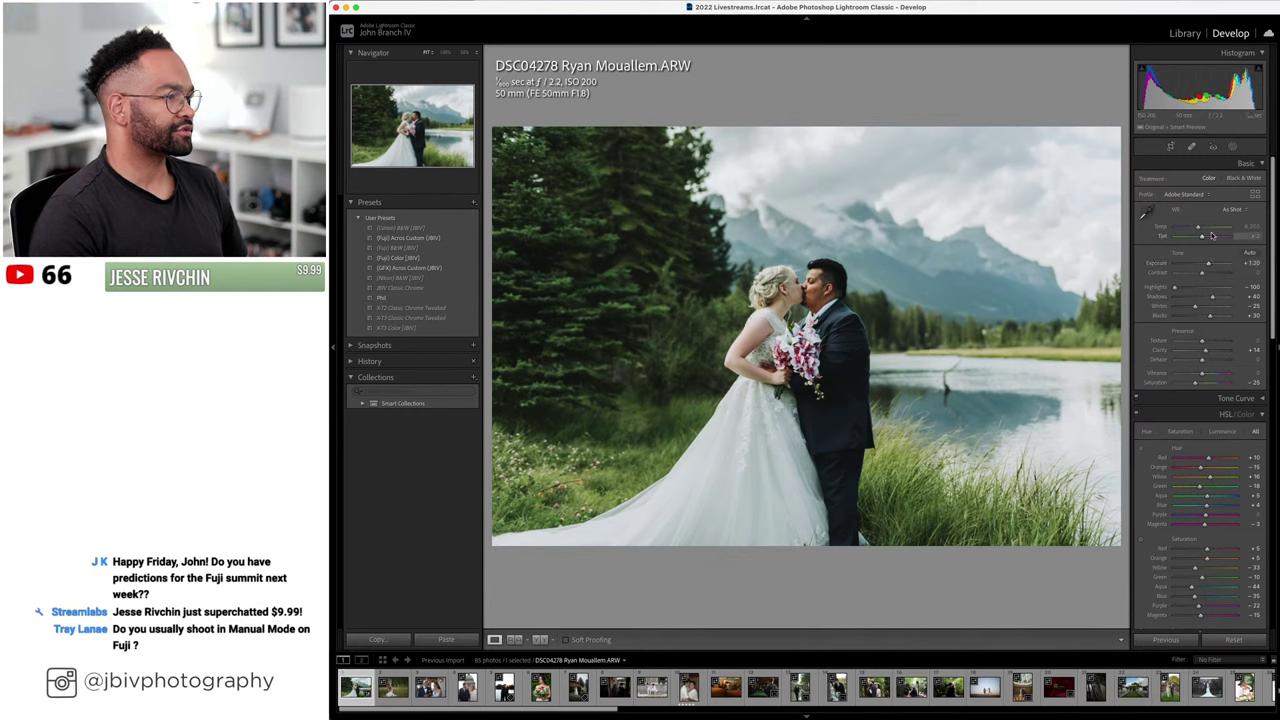
drag(1212, 235, 1208, 237)
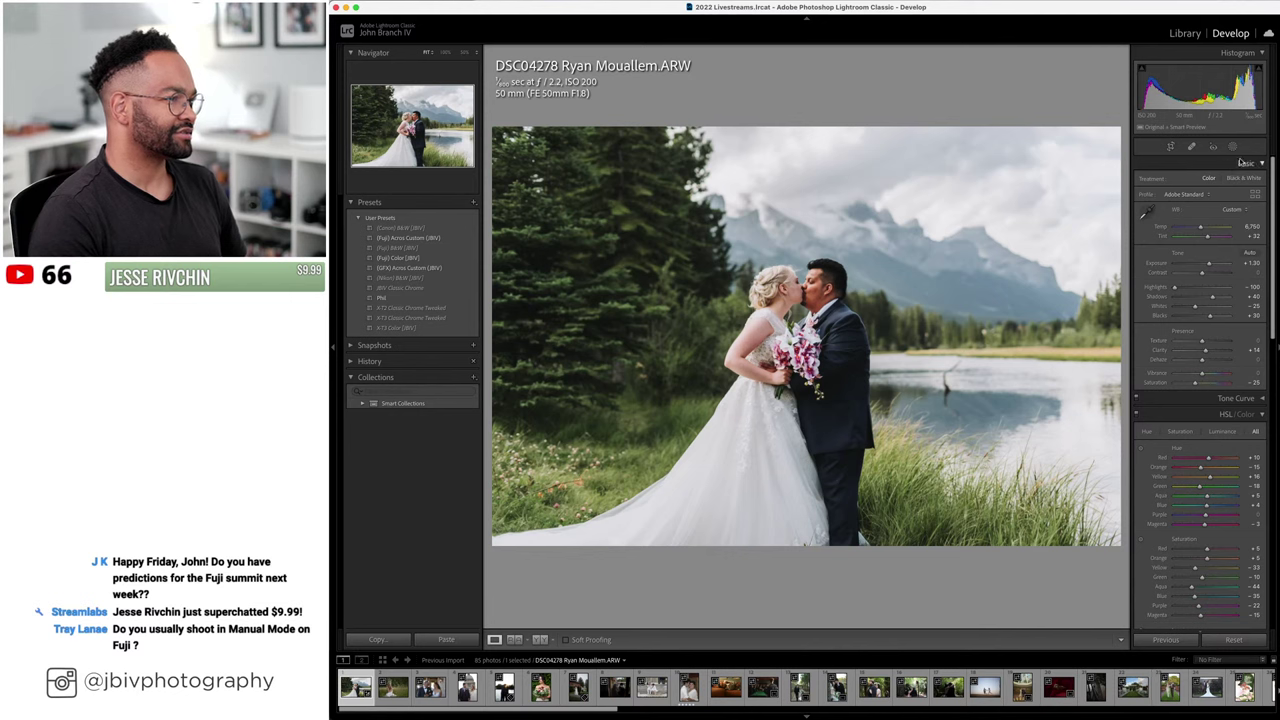
- Add a Select Subject mask on the couple, brightening its Shadows to +25
click(1232, 146)
click(1194, 182)
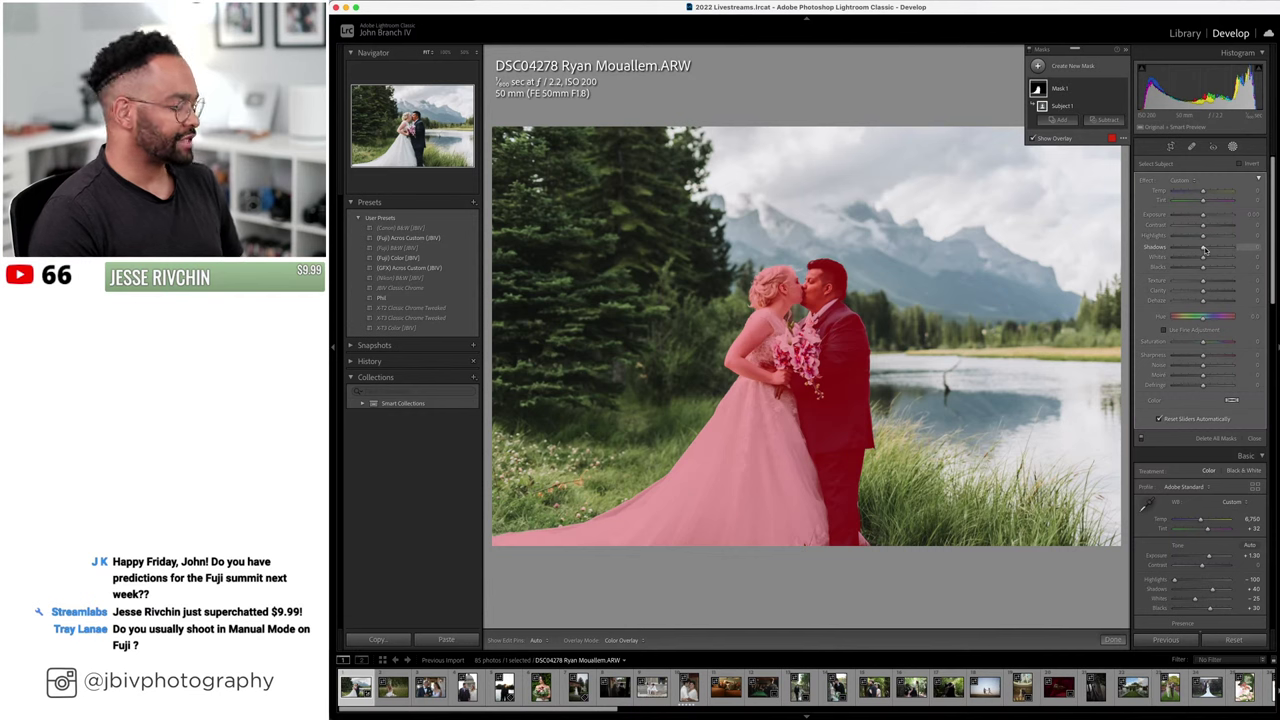
click(1205, 250)
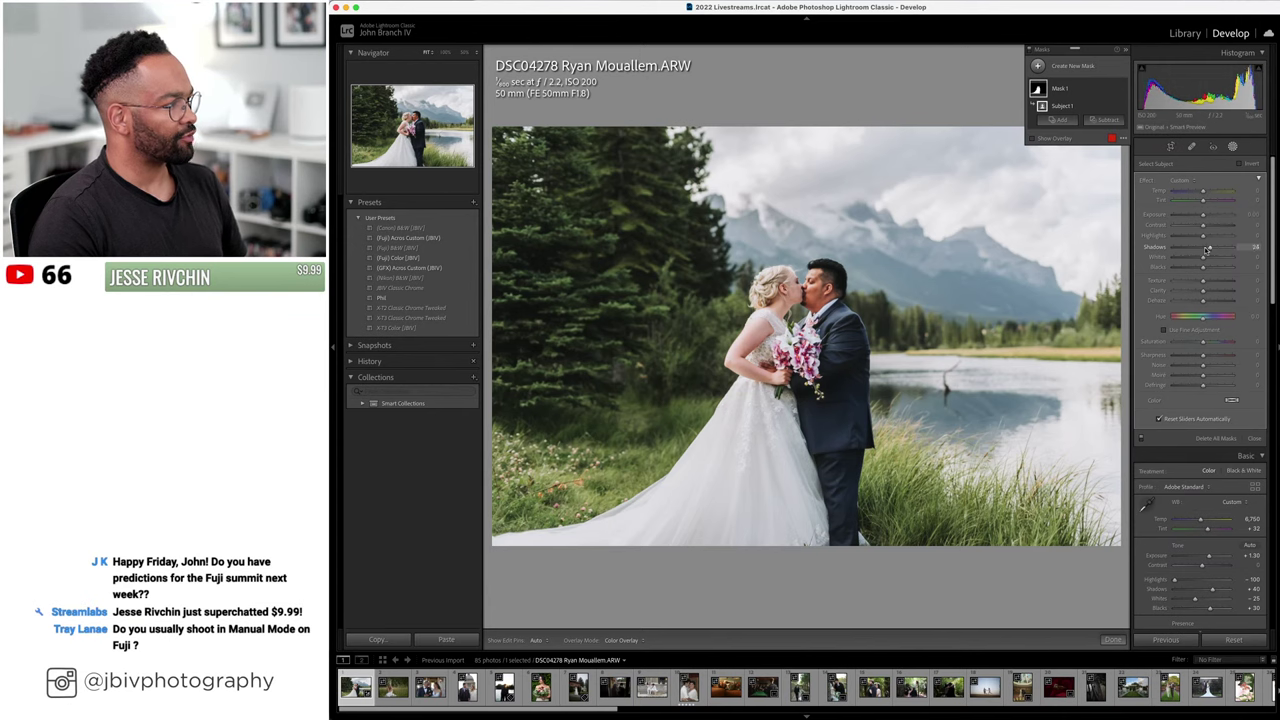
click(1232, 146)
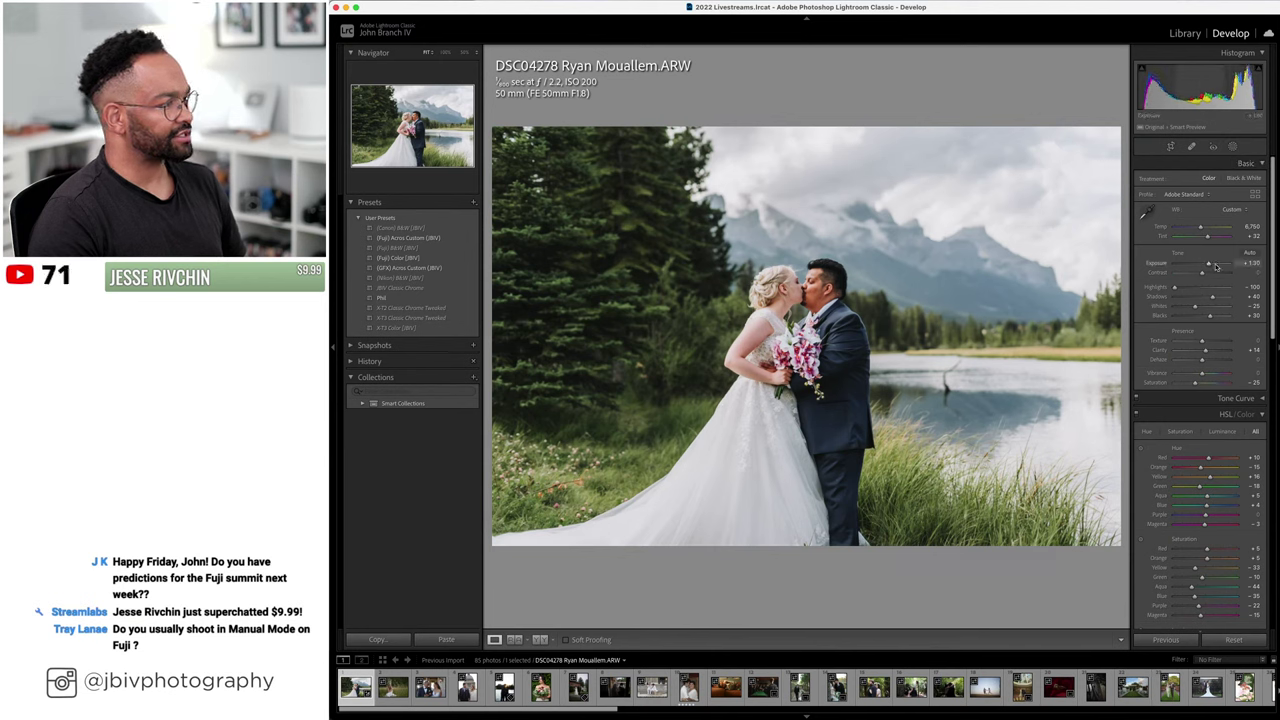
- Lower Exposure to +1.20 and Shadows to +20, then show Before/After side by side
drag(1216, 266, 1213, 266)
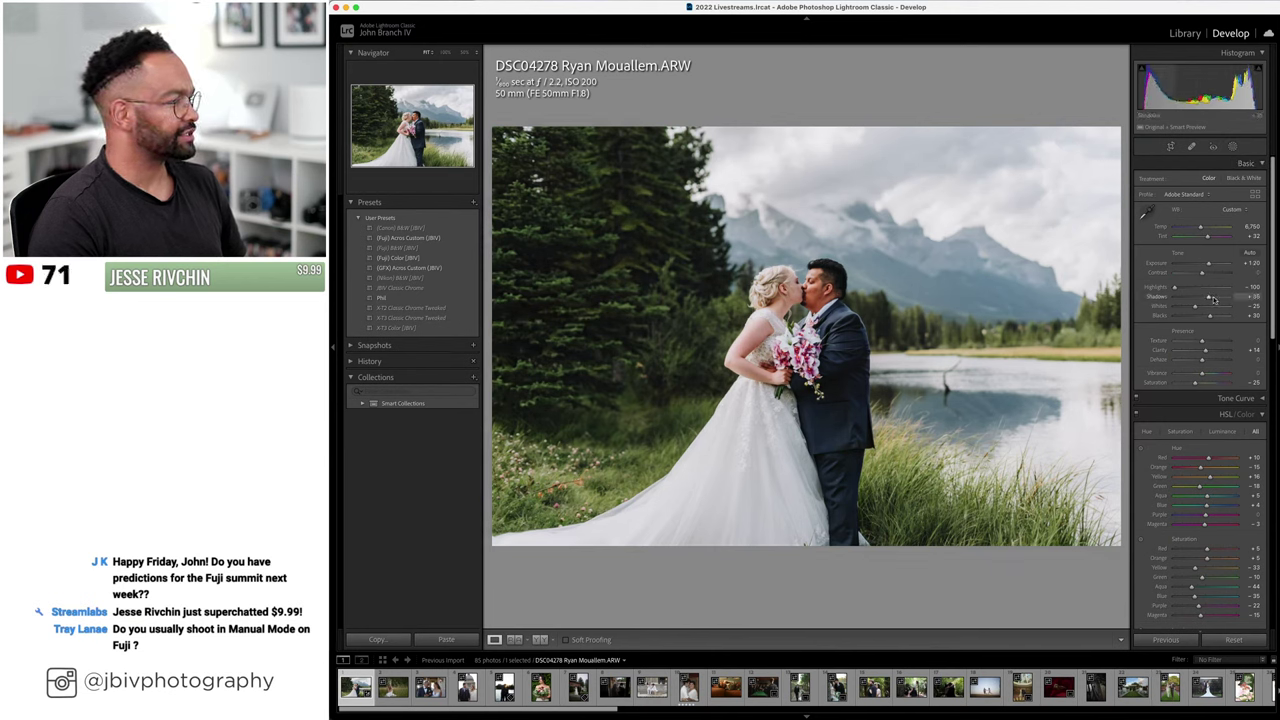
drag(1209, 265, 1215, 265)
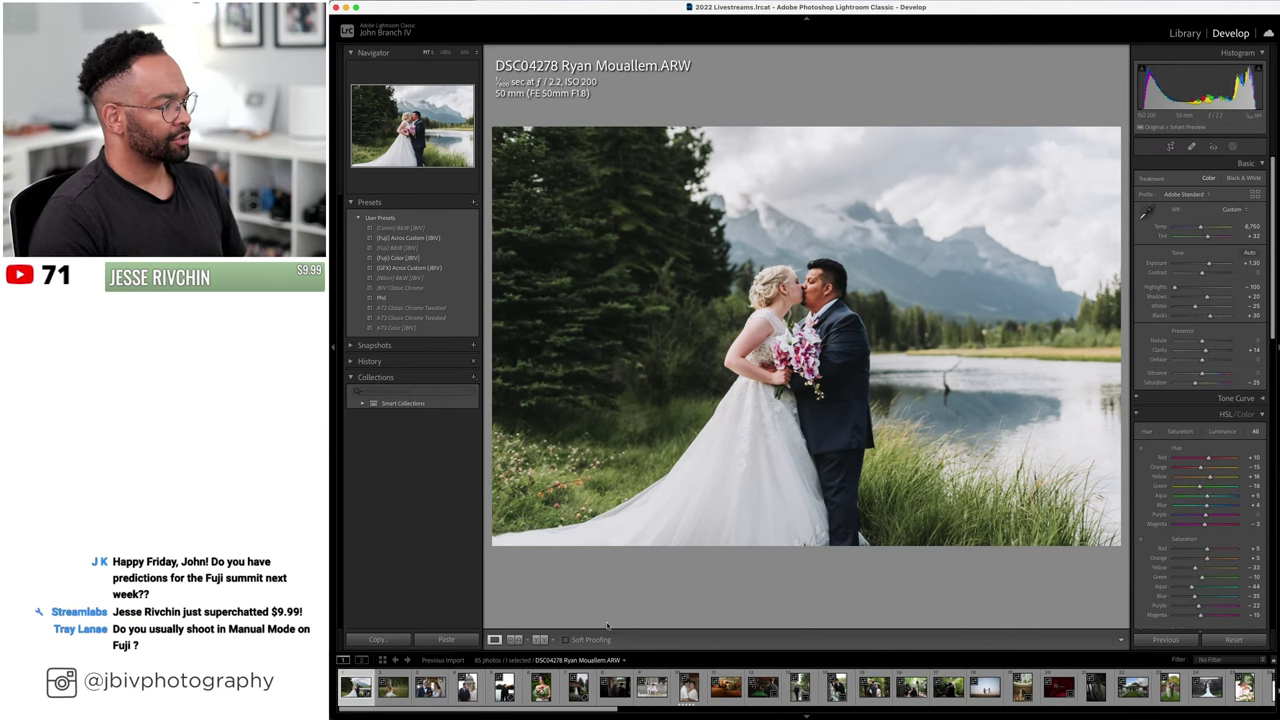
click(540, 640)
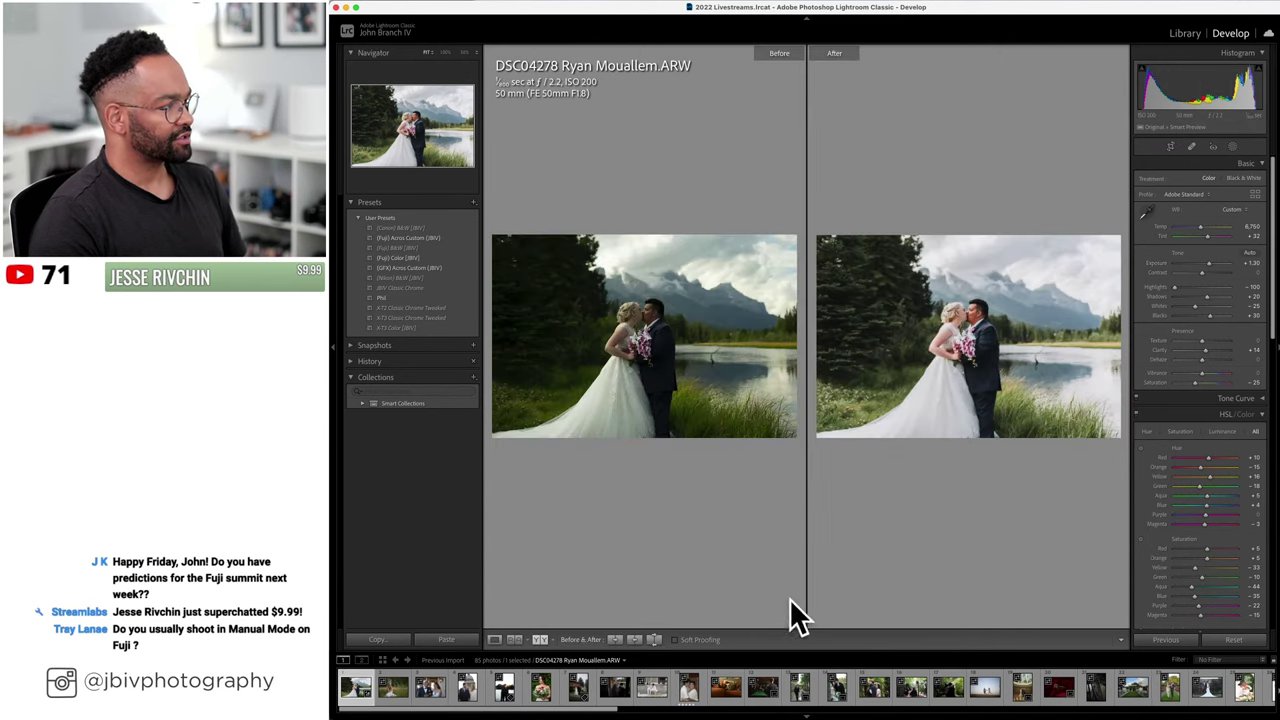
- Review the comparison with panels hidden, return to Loupe, and advance to photo JMP_6205
key(Tab)
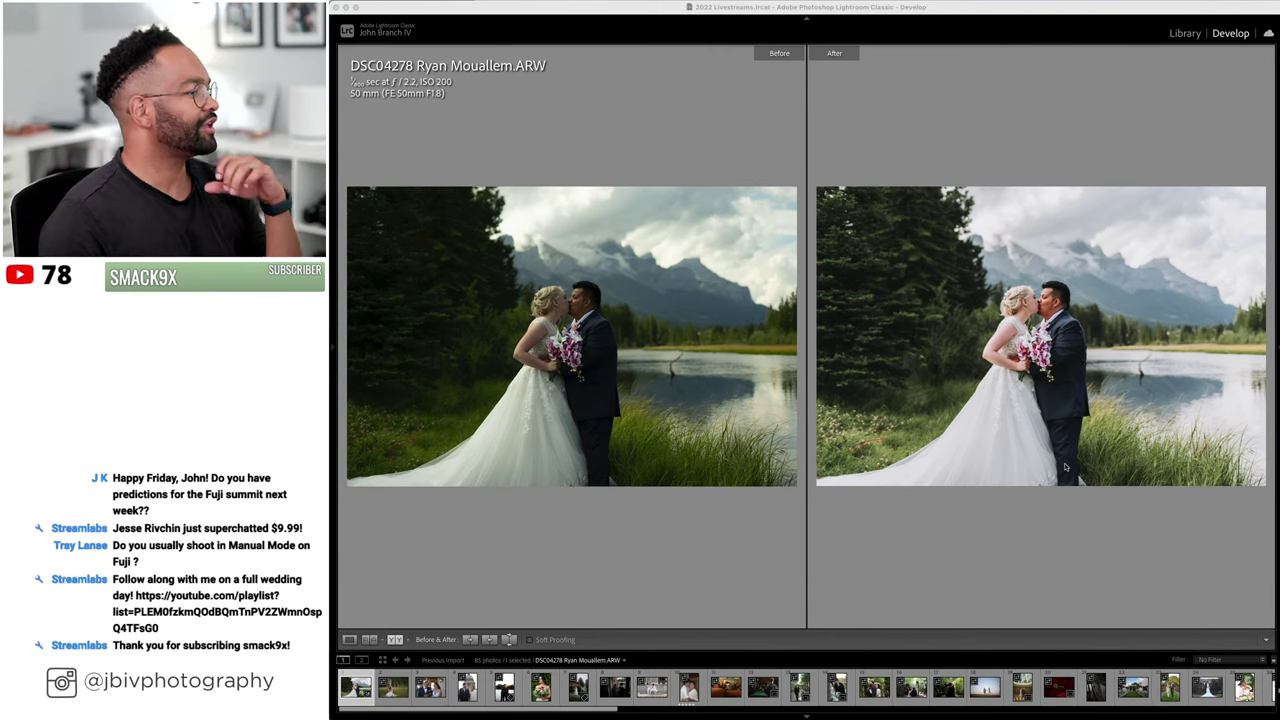
click(1048, 545)
key(Tab)
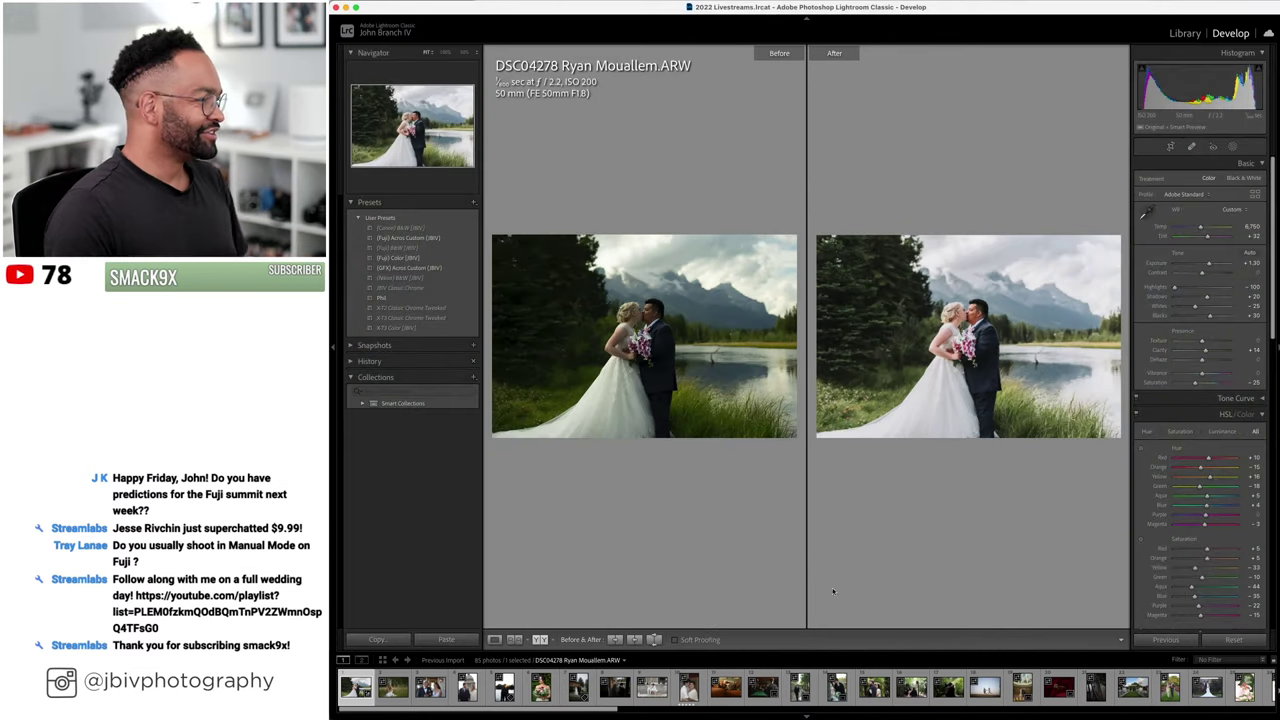
click(494, 639)
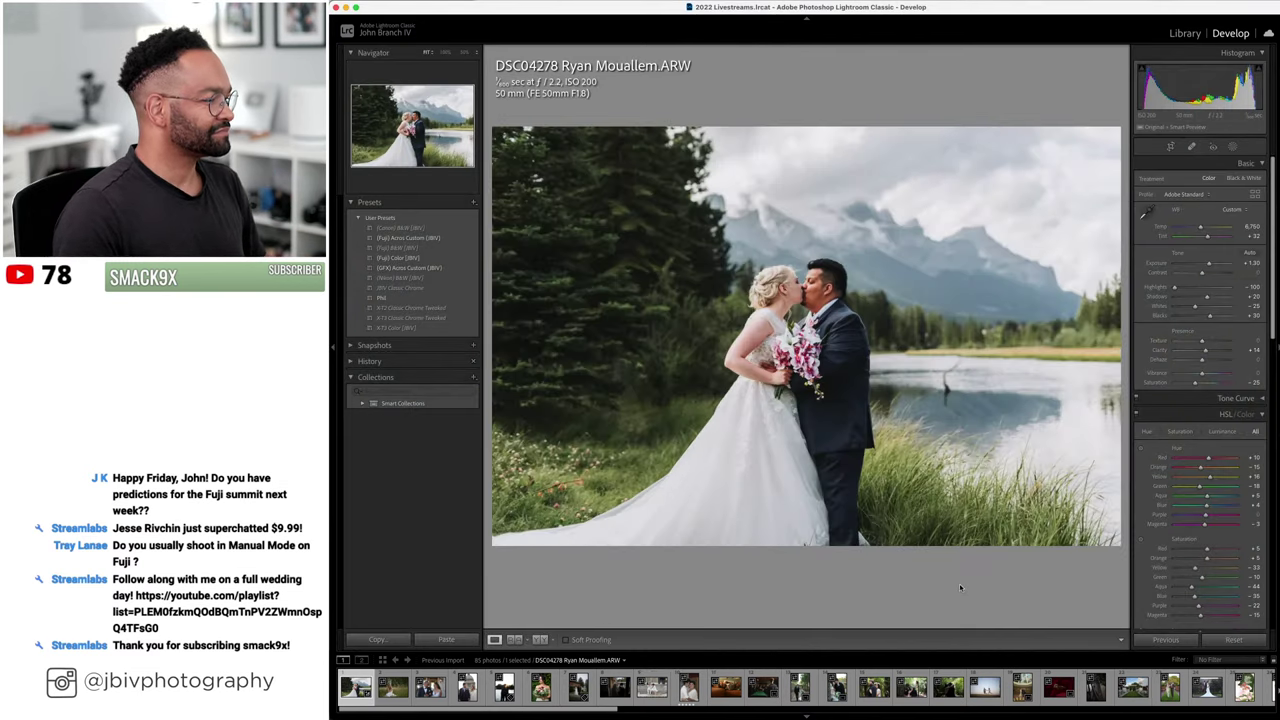
key(Right)
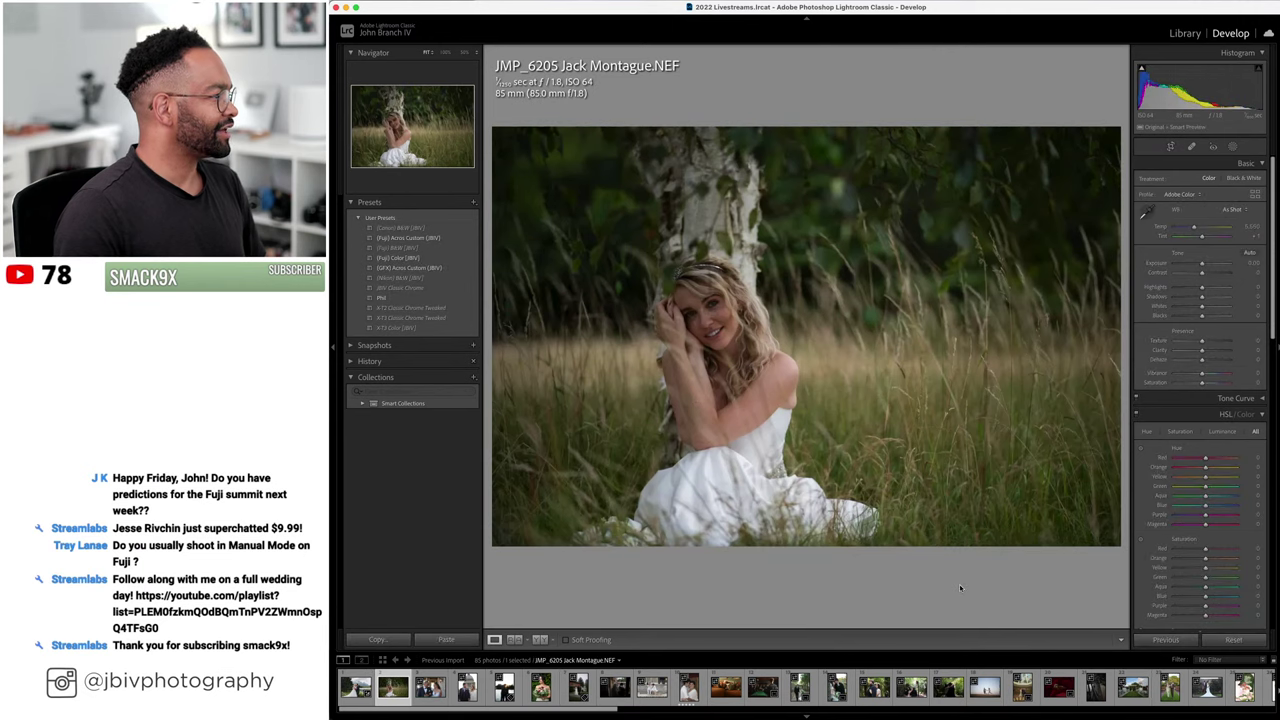
- Apply the (Fuji) Color (JBV) preset and Auto lens corrections to the bride-in-grass photo
key(Left)
key(Right)
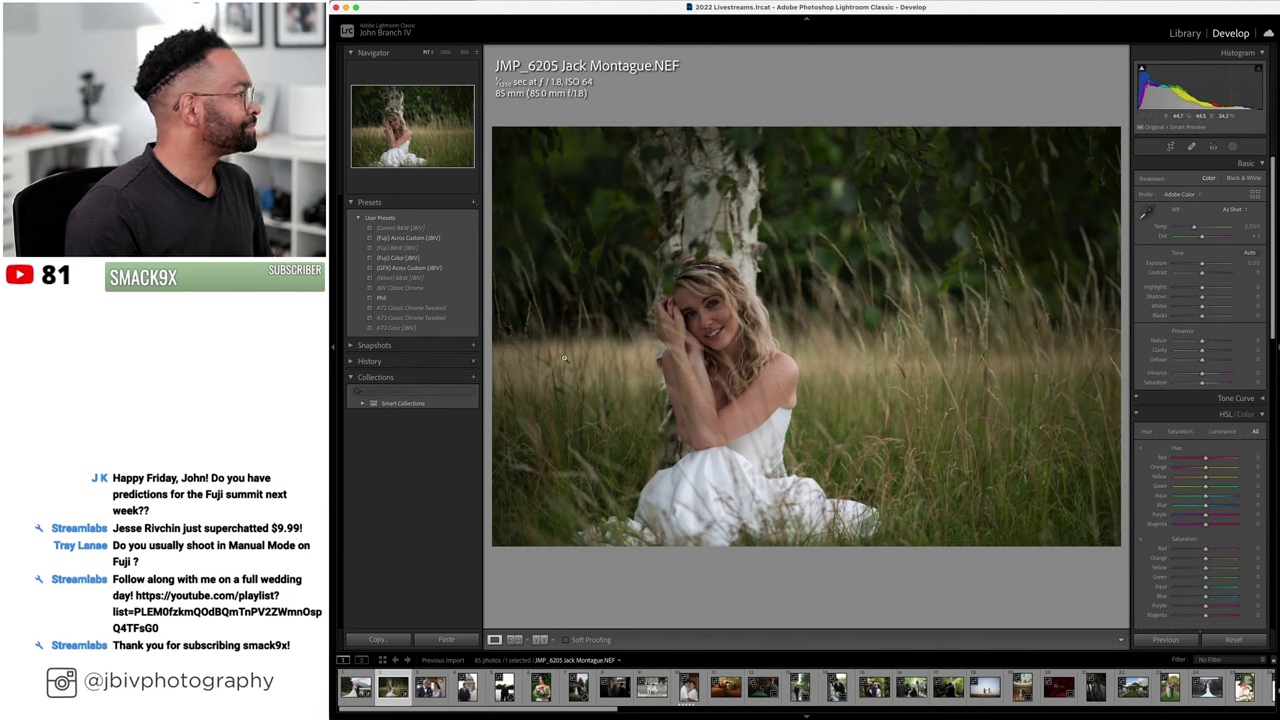
click(398, 258)
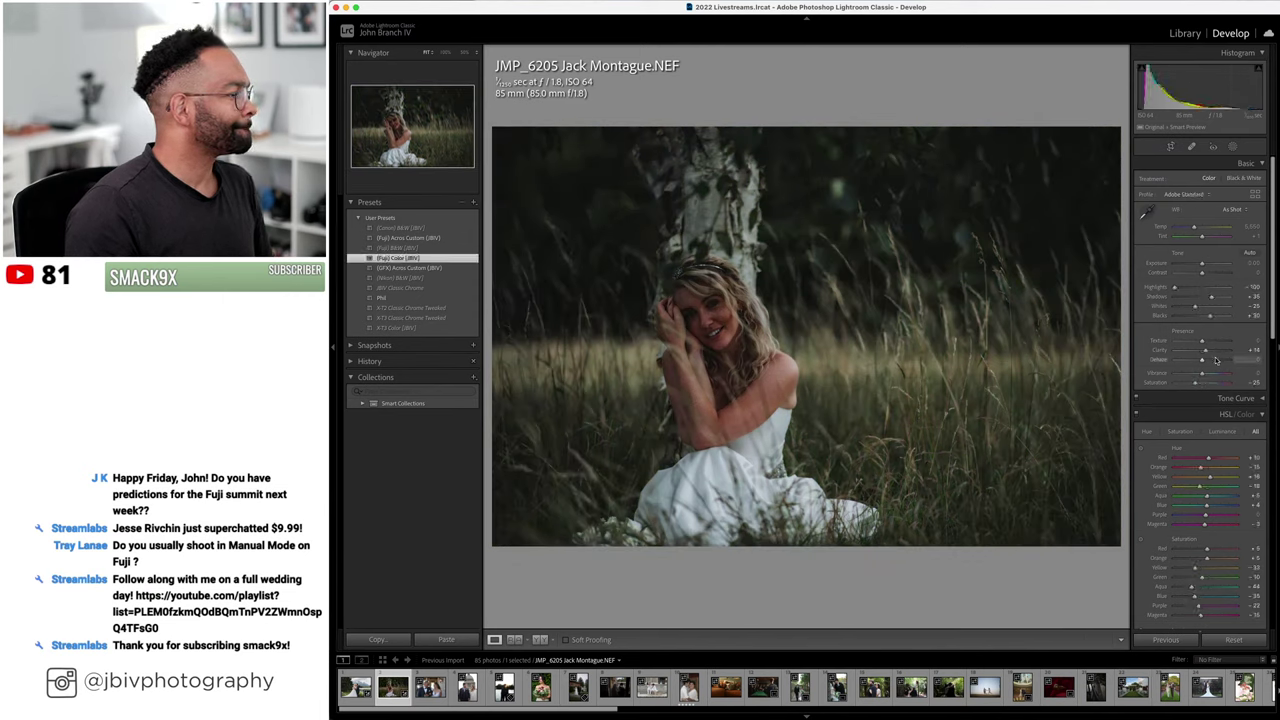
scroll(1216, 360, down, 10)
click(1190, 281)
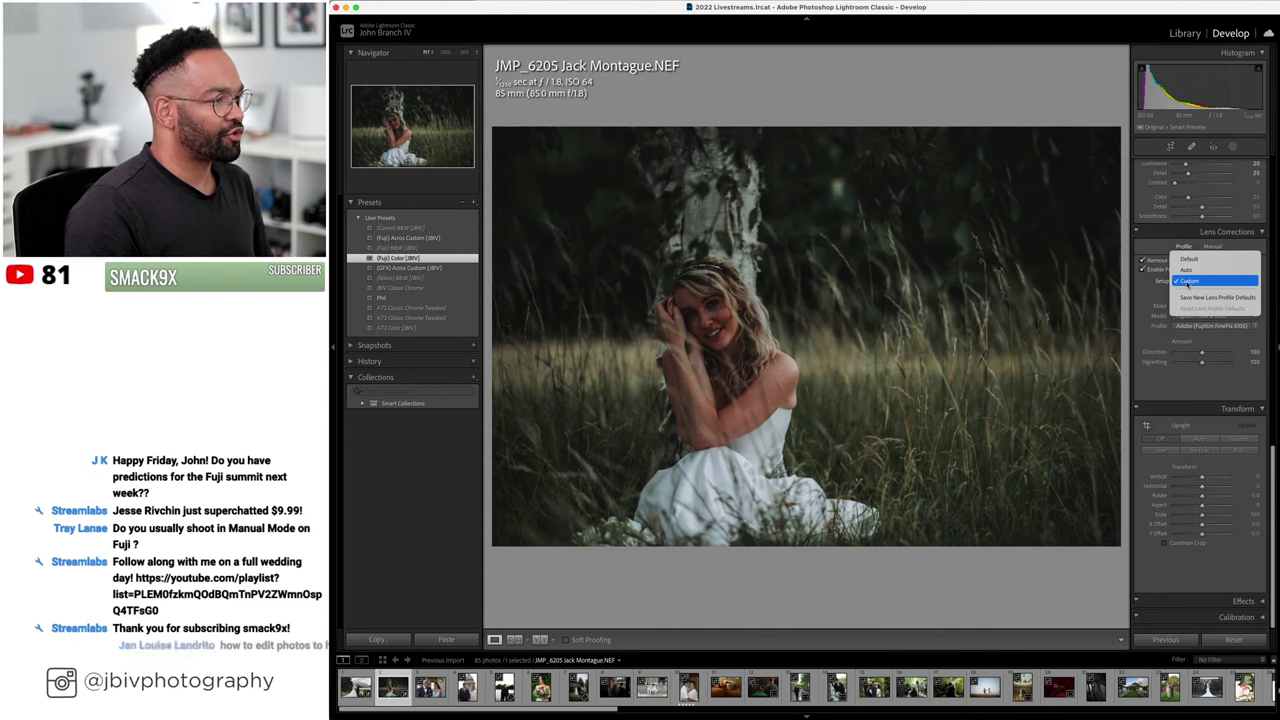
click(1186, 270)
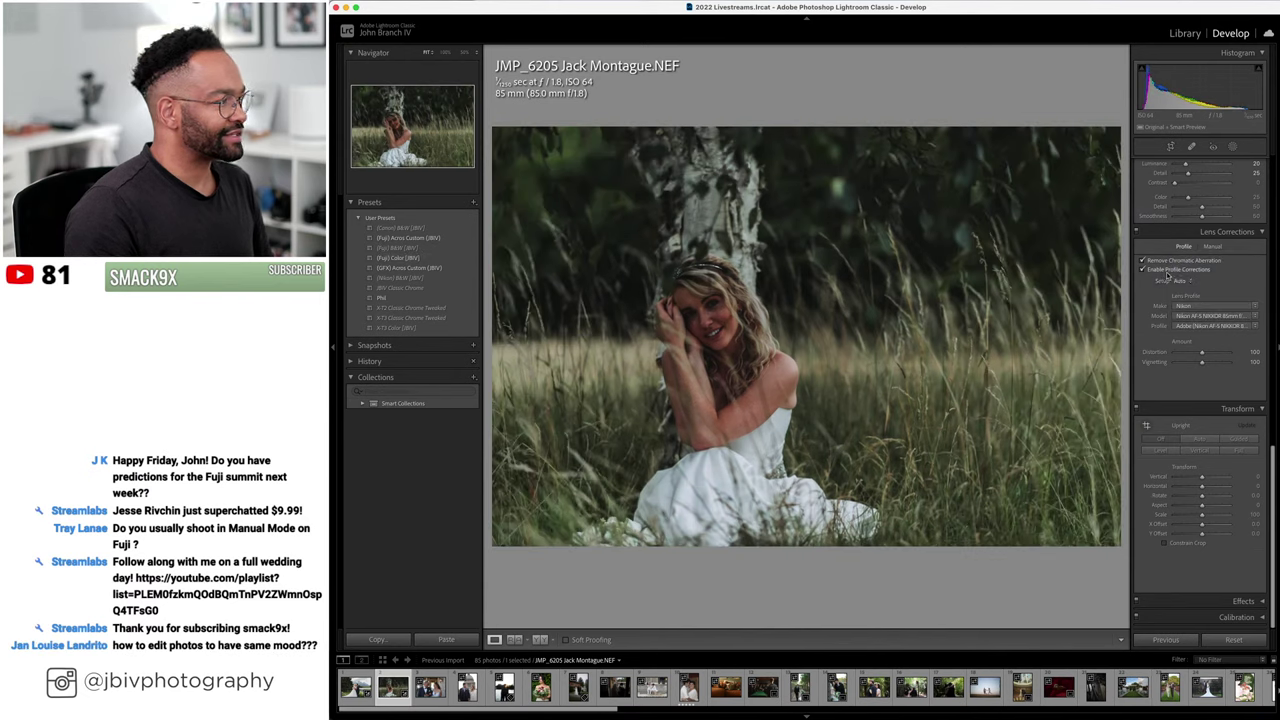
- Brighten Exposure to about +1.10 and nudge the Tint
scroll(1170, 277, up, 8)
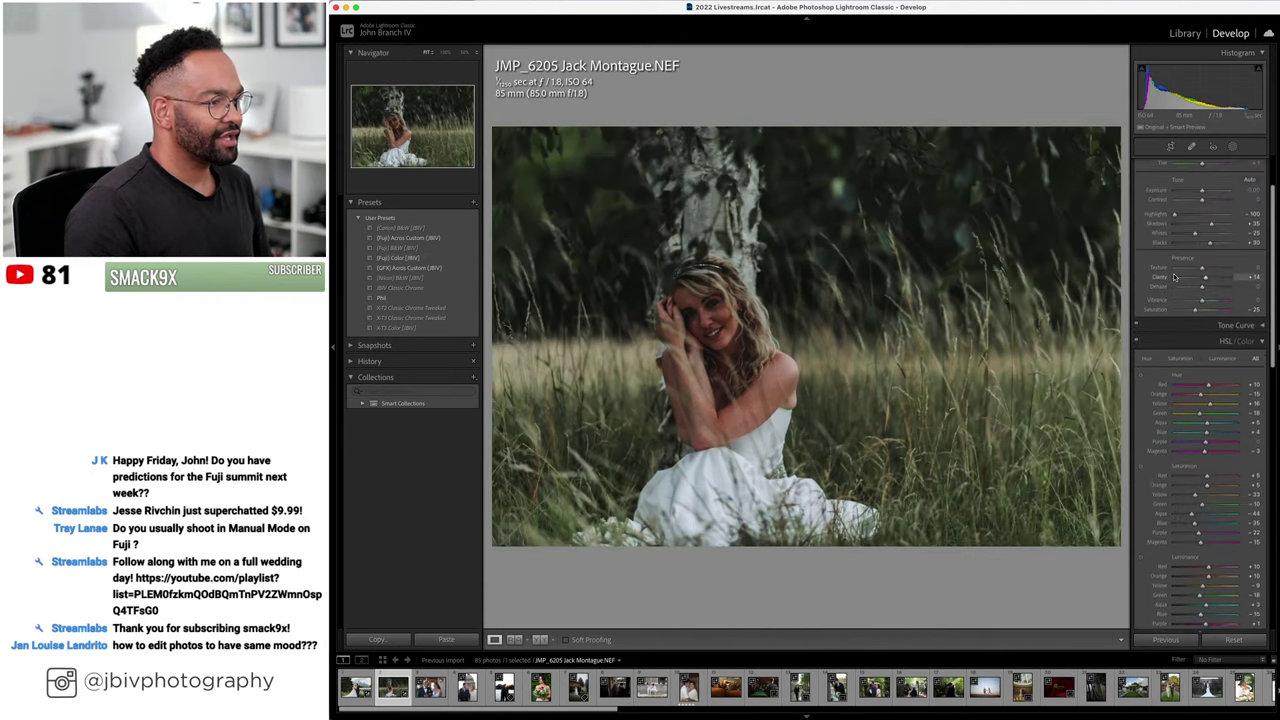
scroll(1176, 277, up, 3)
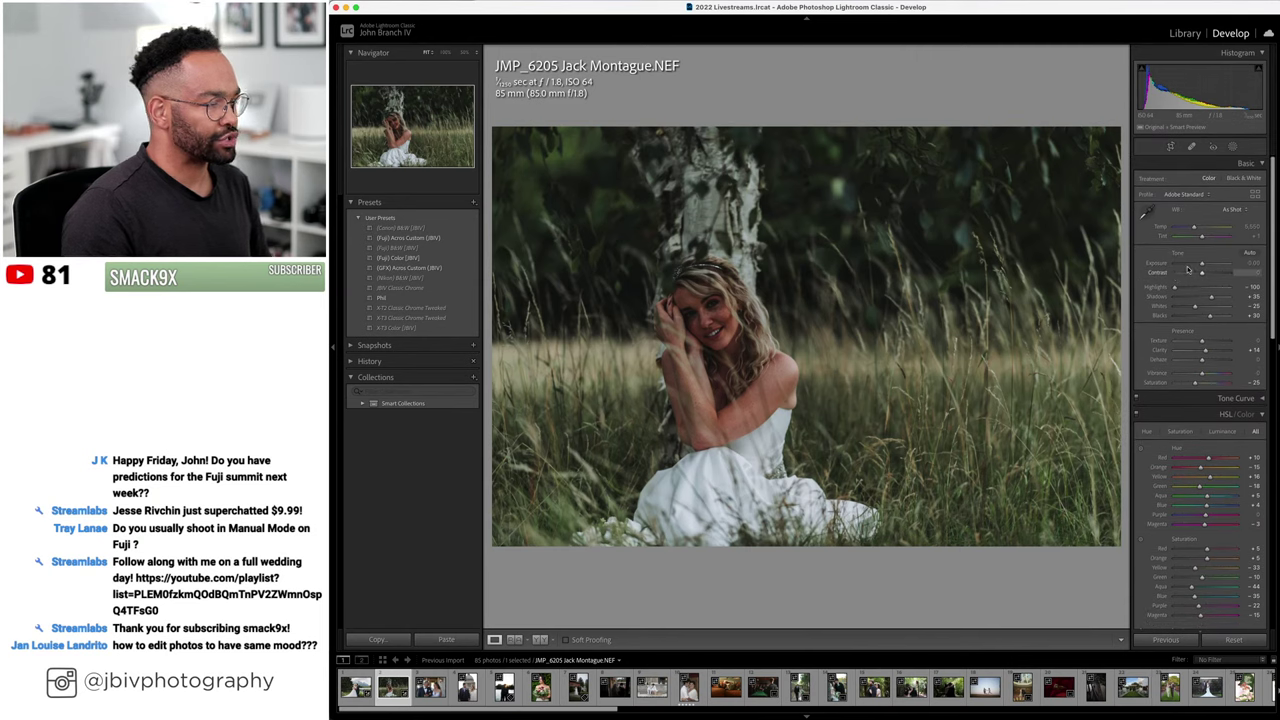
drag(1201, 264, 1204, 265)
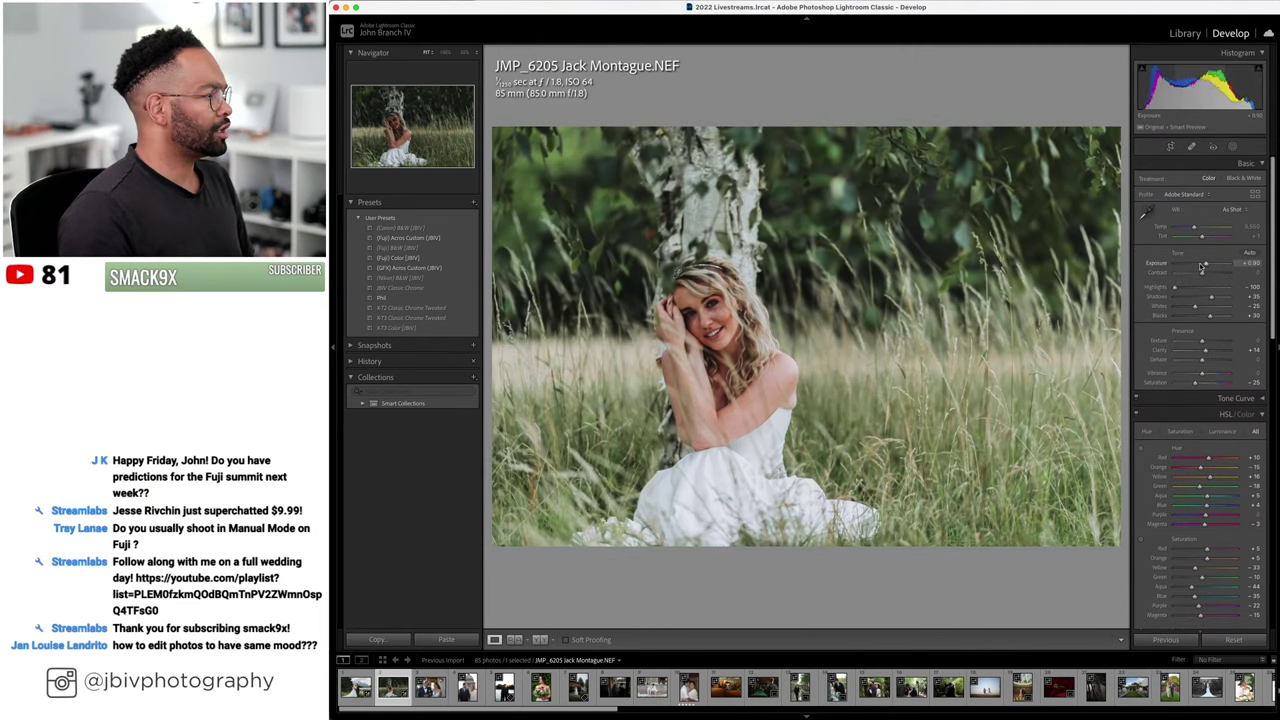
drag(1202, 236, 1208, 237)
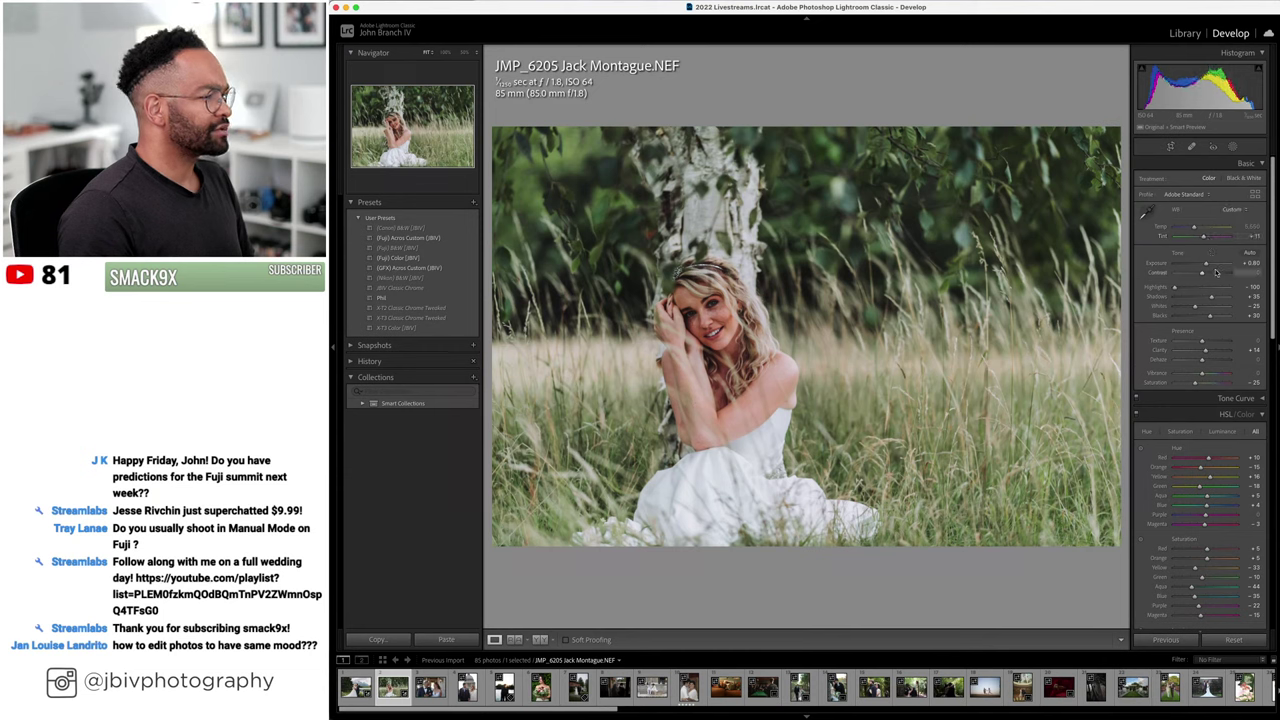
drag(1207, 264, 1209, 268)
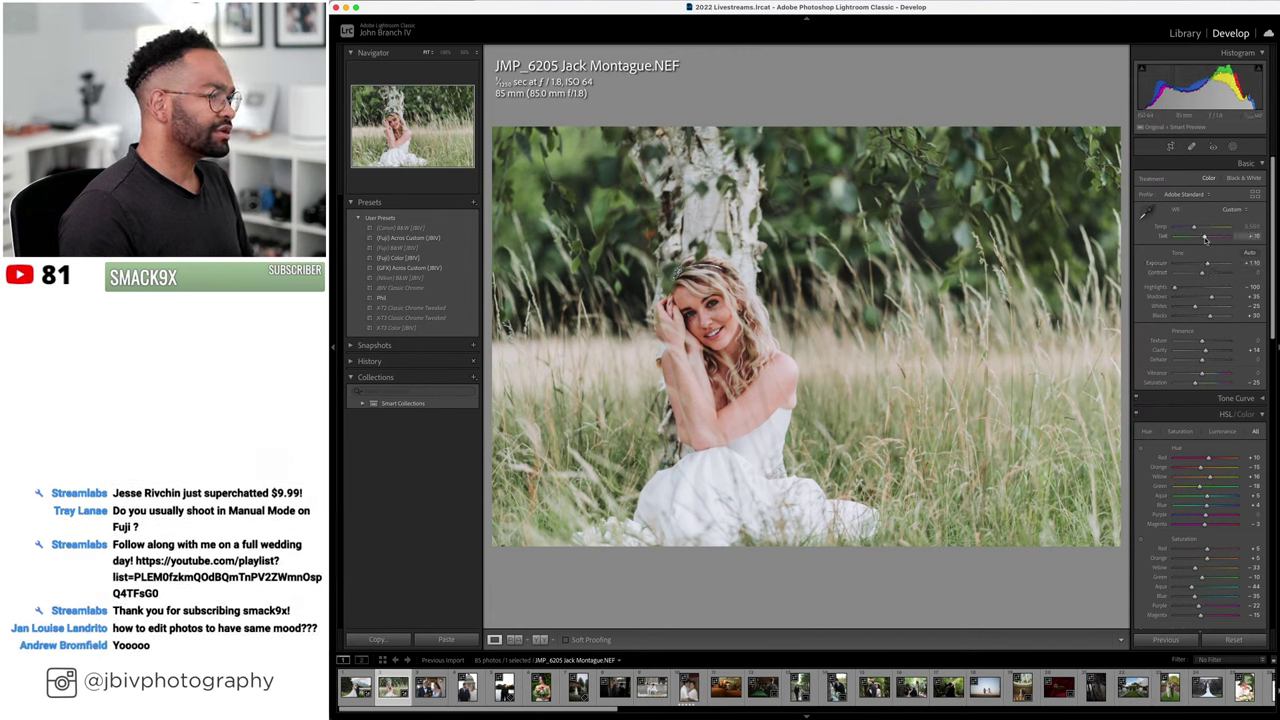
- Rotate the photo +0.7 in Transform with Constrain Crop enabled
scroll(1200, 250, down, 15)
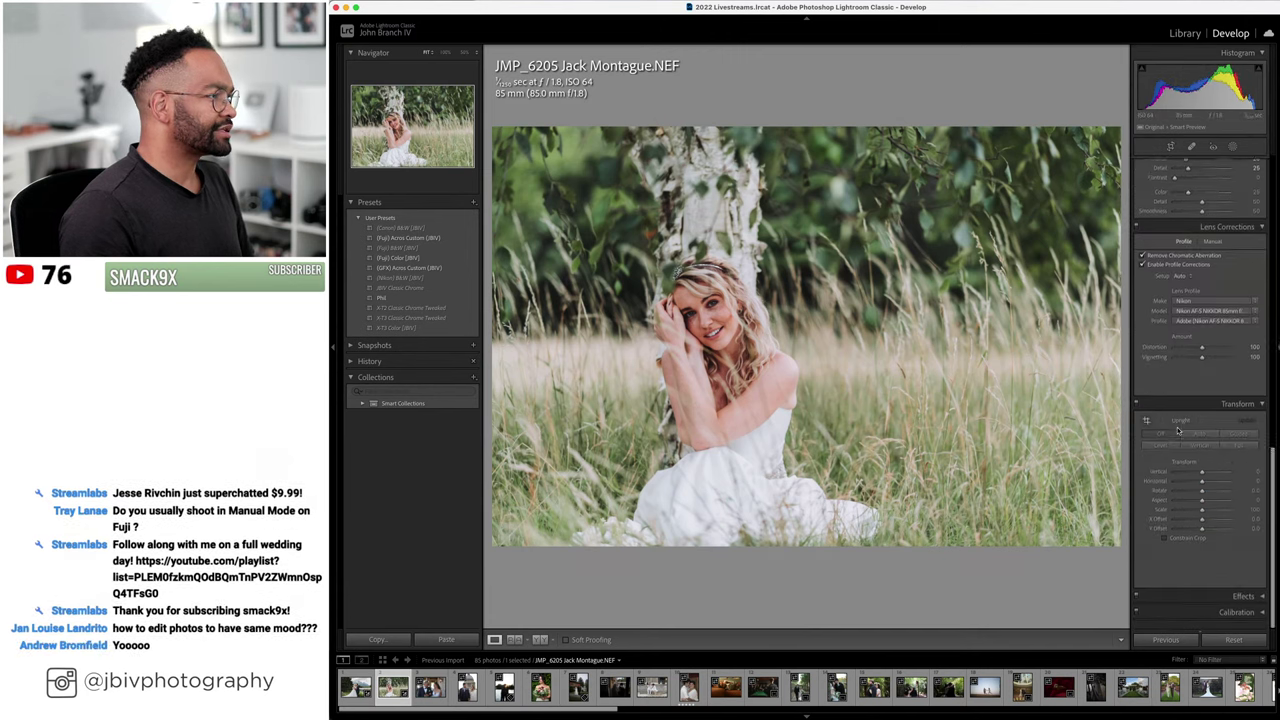
click(1212, 512)
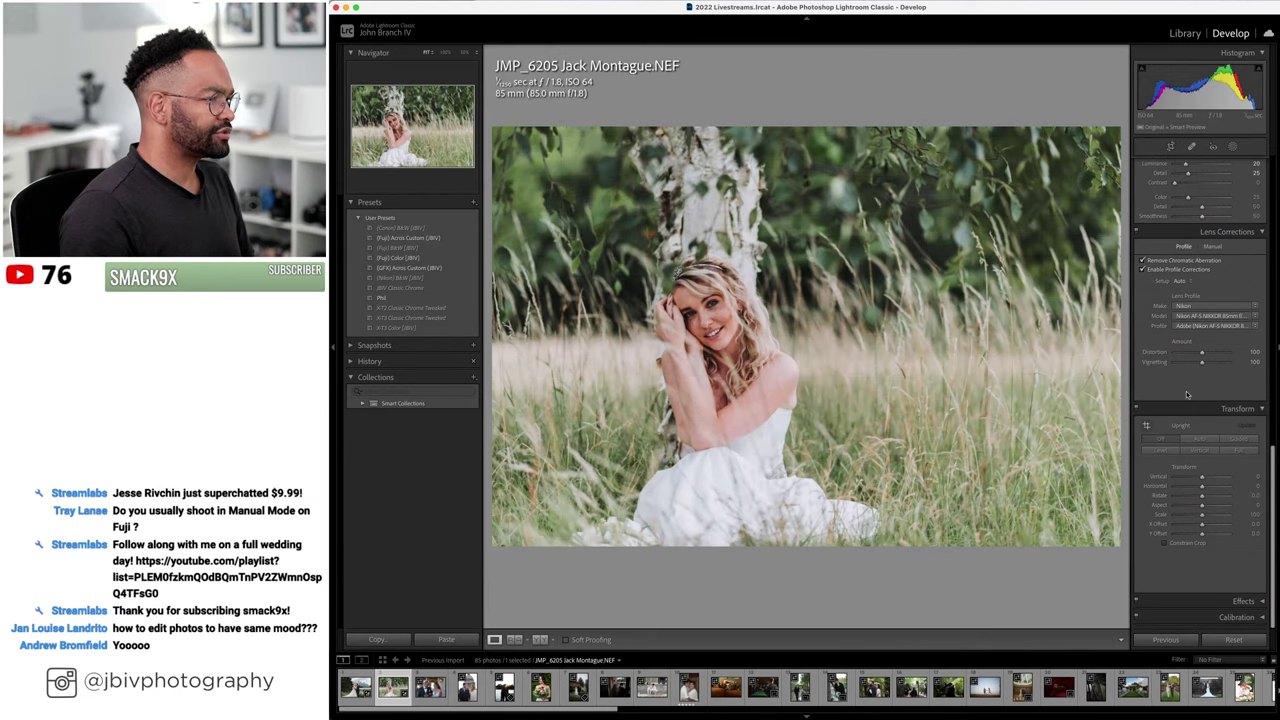
drag(1202, 500, 1205, 497)
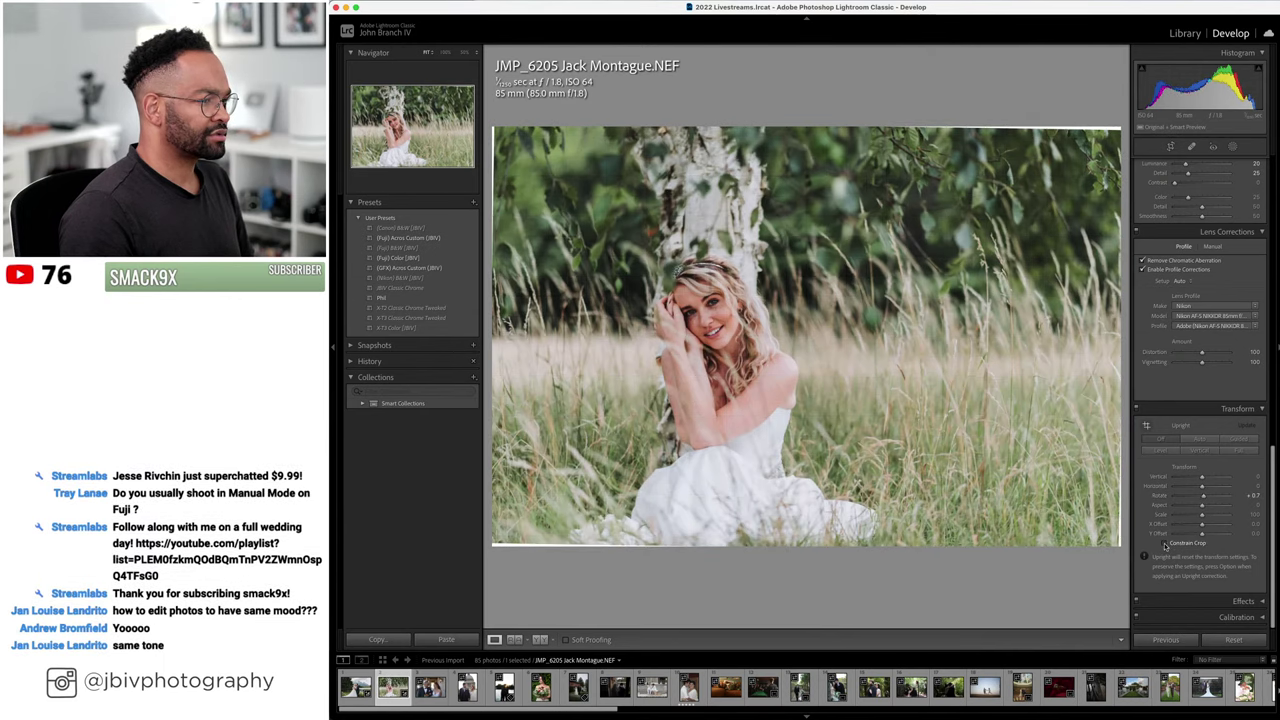
click(1164, 543)
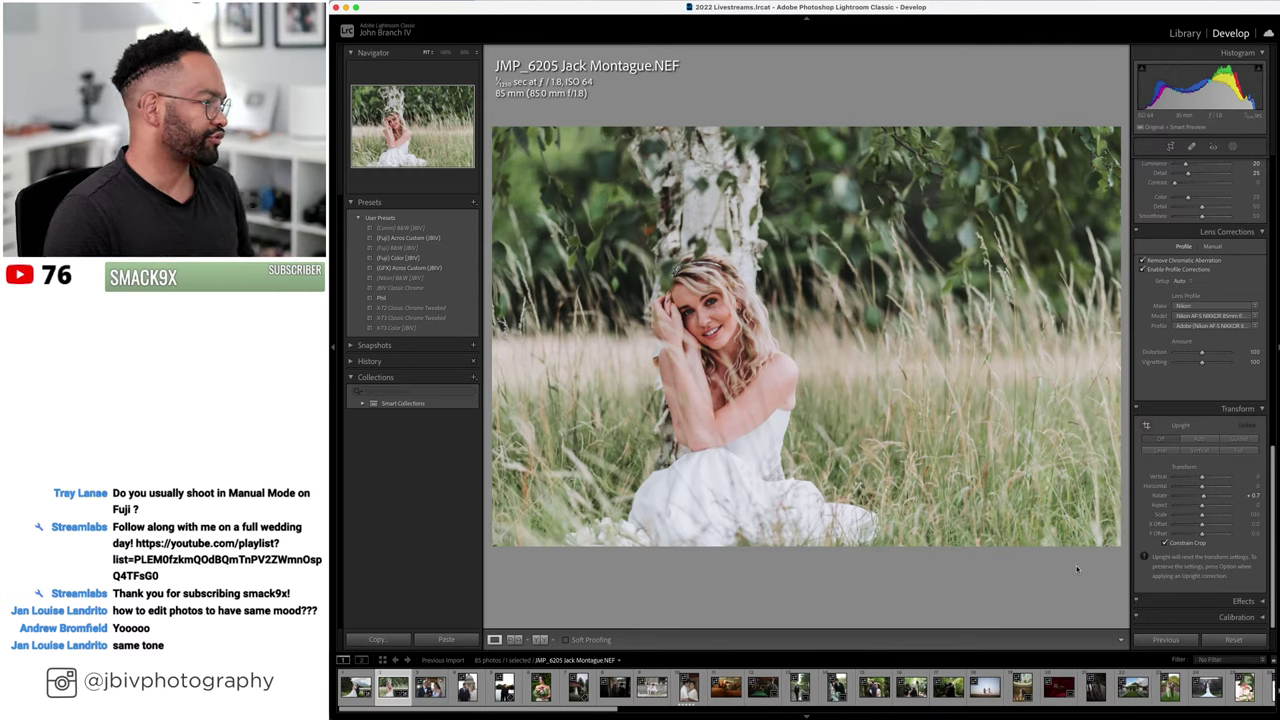
- Nudge Exposure up to +1.20 and return to the Library grid
scroll(1200, 262, up, 10)
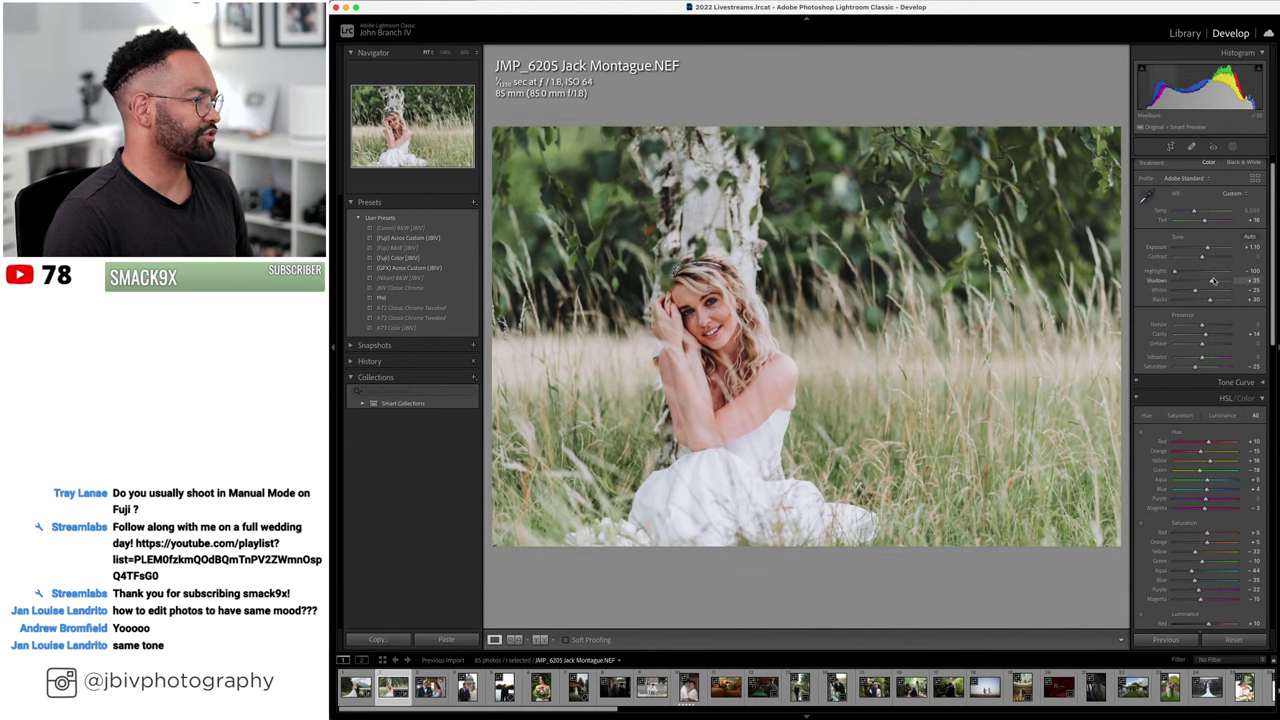
drag(1207, 248, 1209, 248)
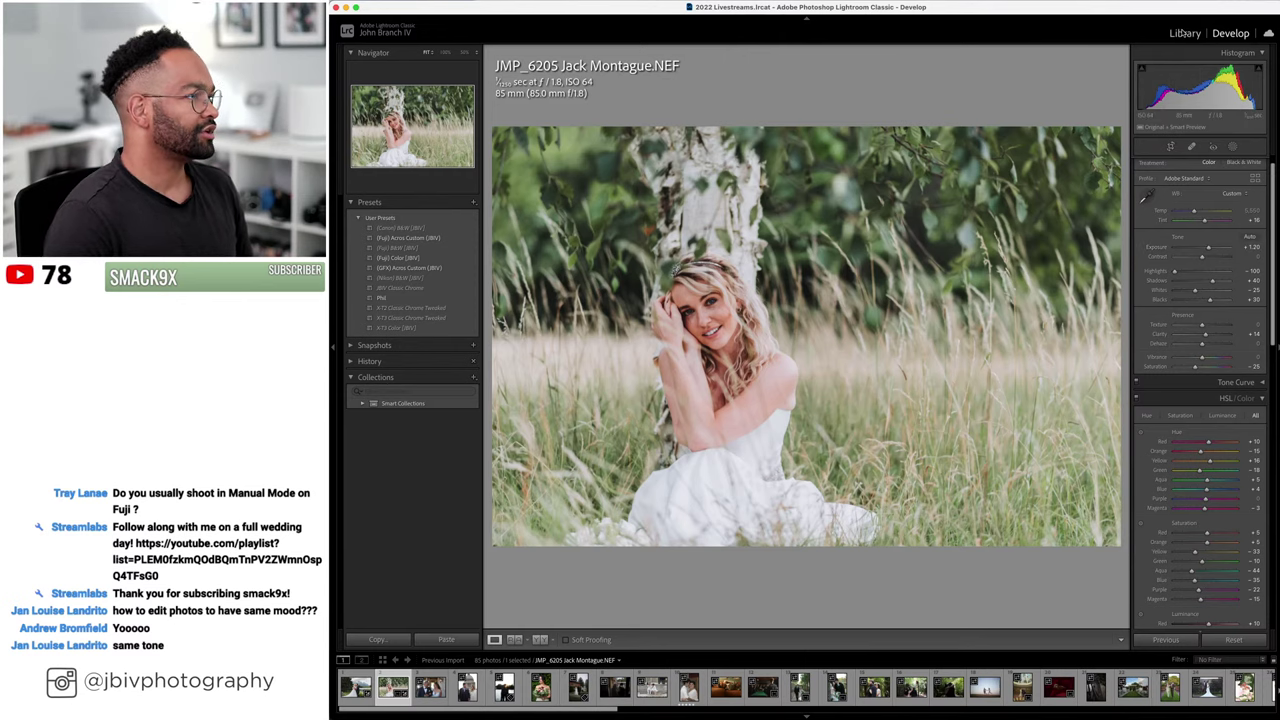
click(1183, 33)
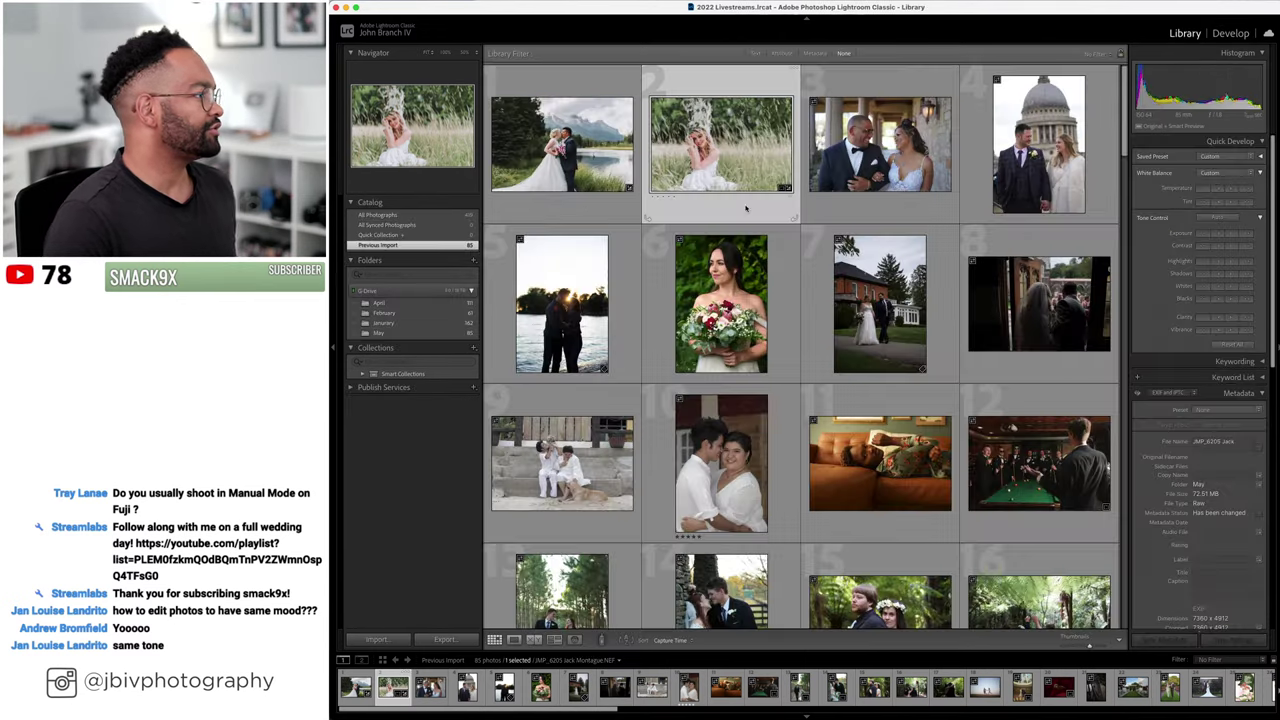
click(1240, 33)
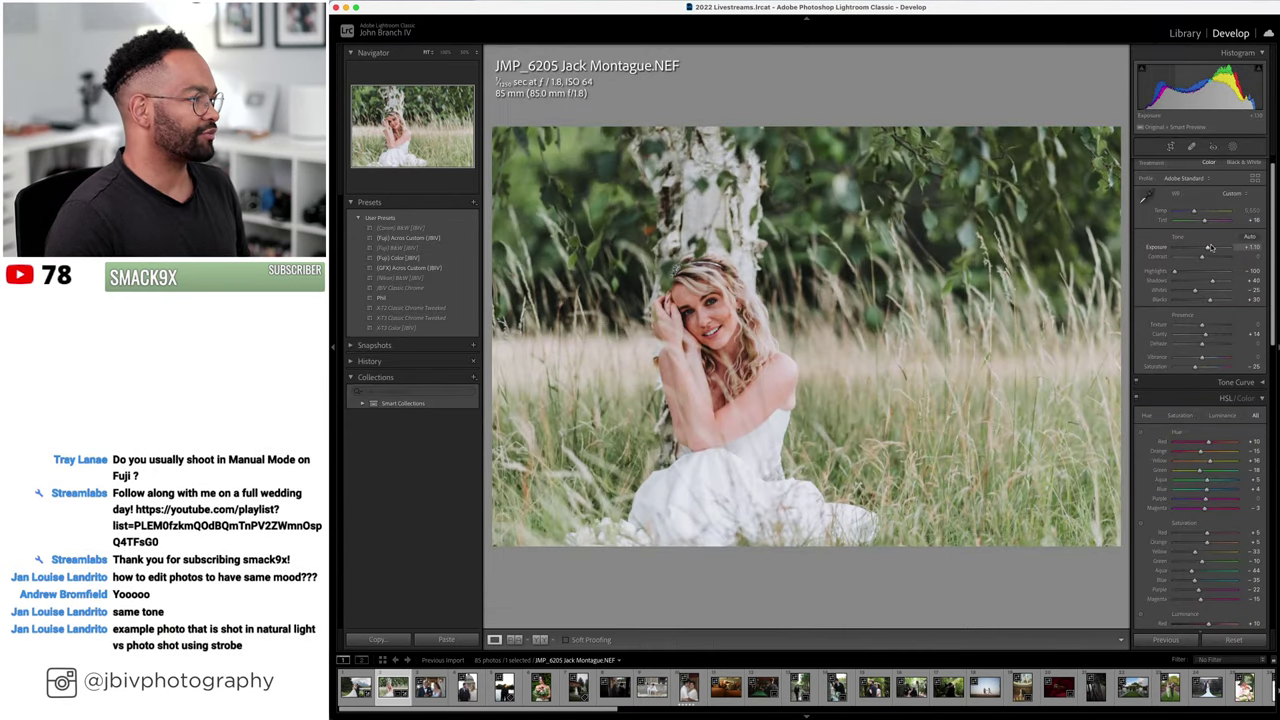
click(1183, 33)
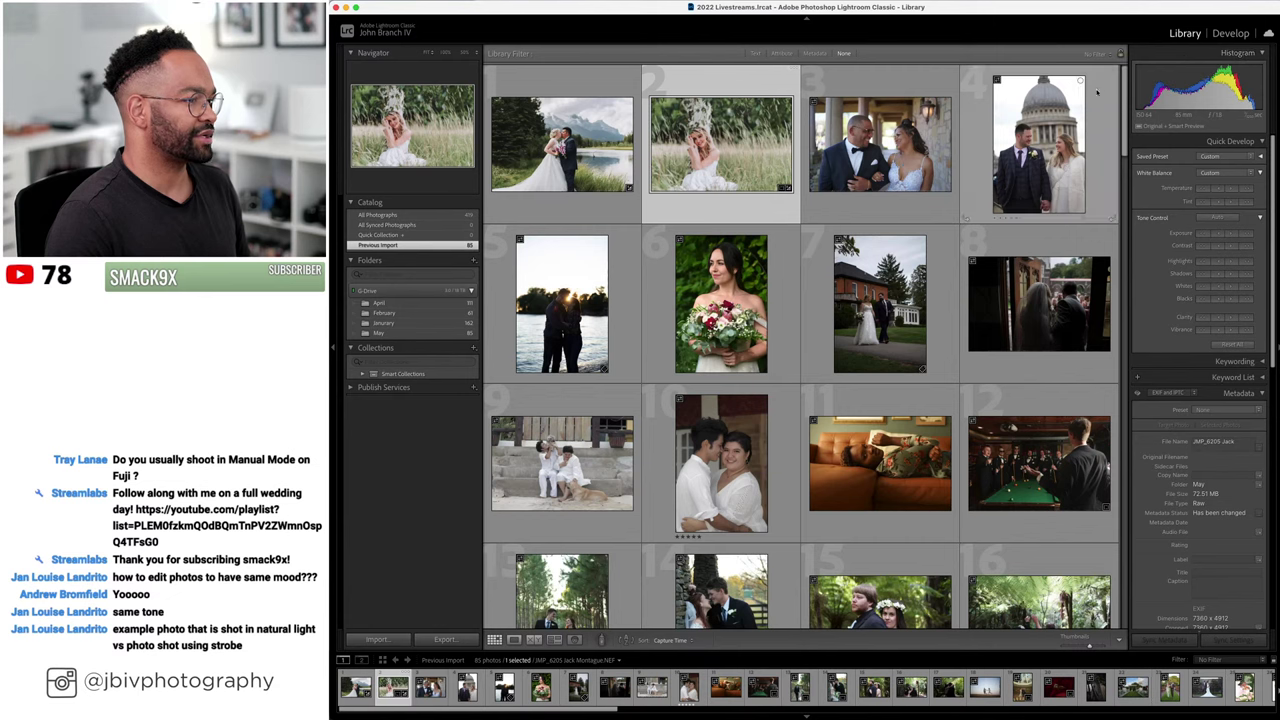
- Compare the bride-in-grass and lakeside couple photos side by side in Survey view
super+click(581, 155)
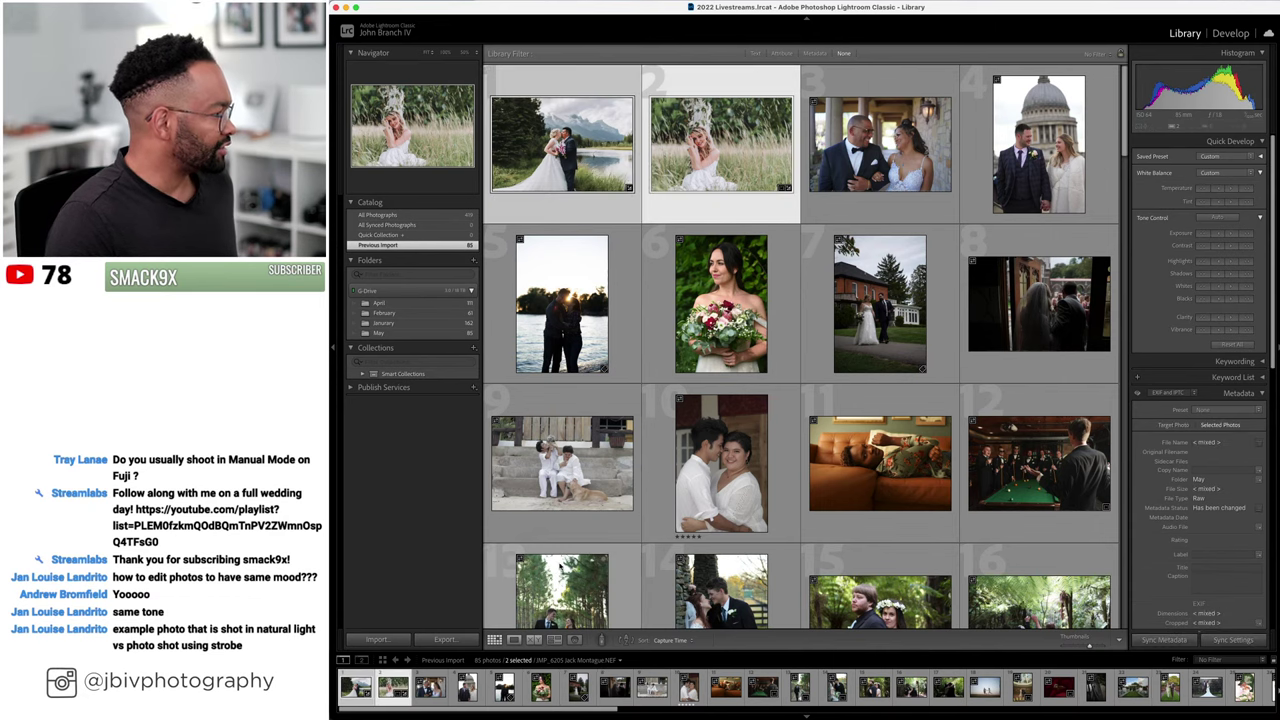
click(554, 639)
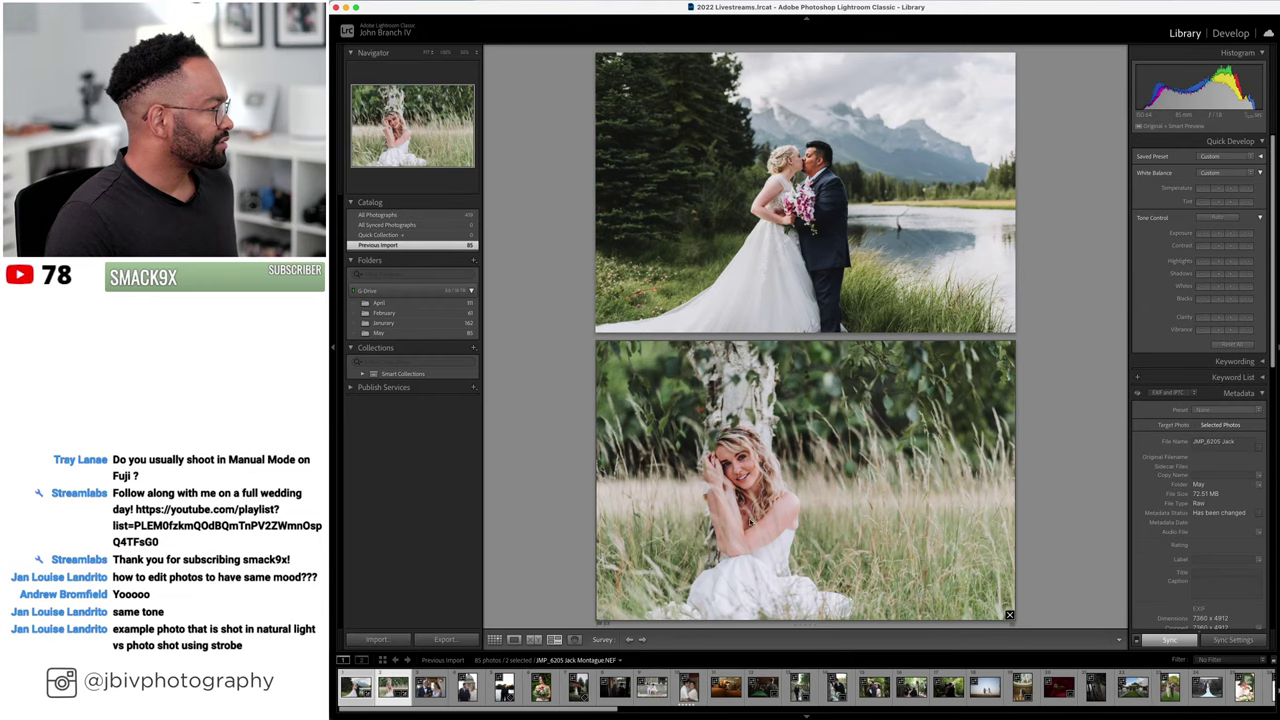
key(Tab)
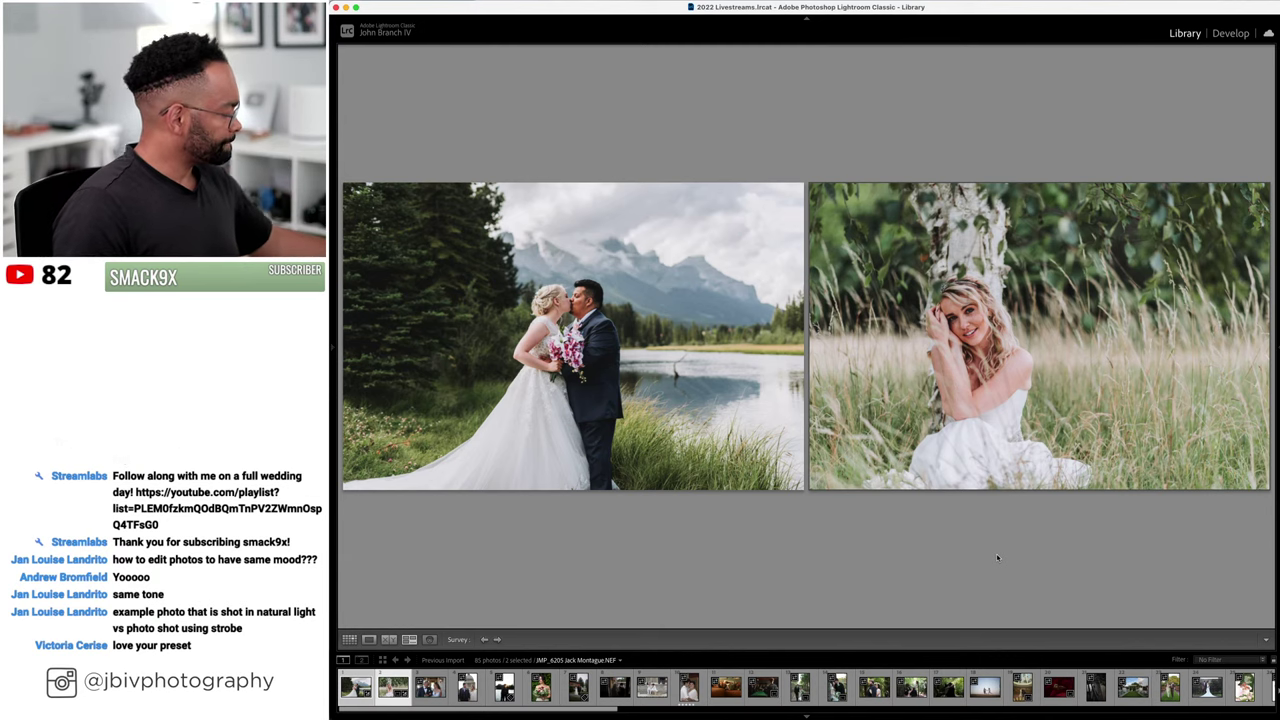
key(Tab)
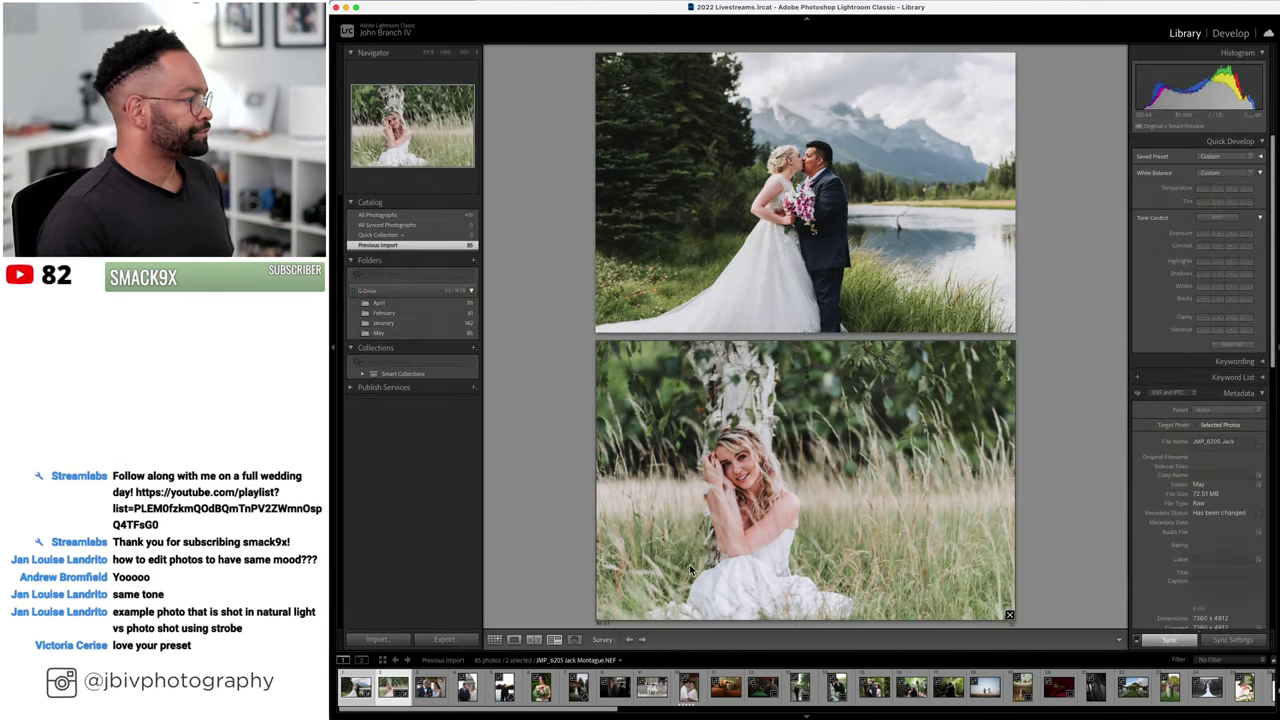
- Return to the Grid and reselect the bride-in-grass photo
click(494, 639)
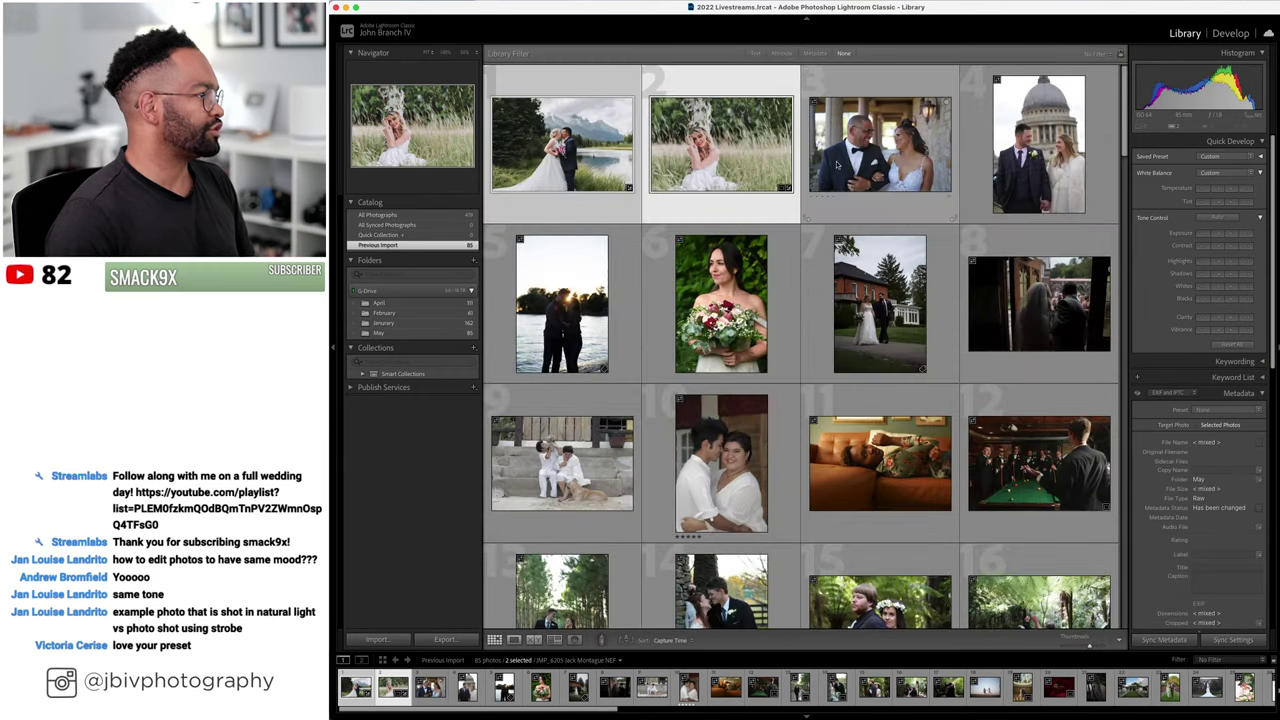
click(880, 145)
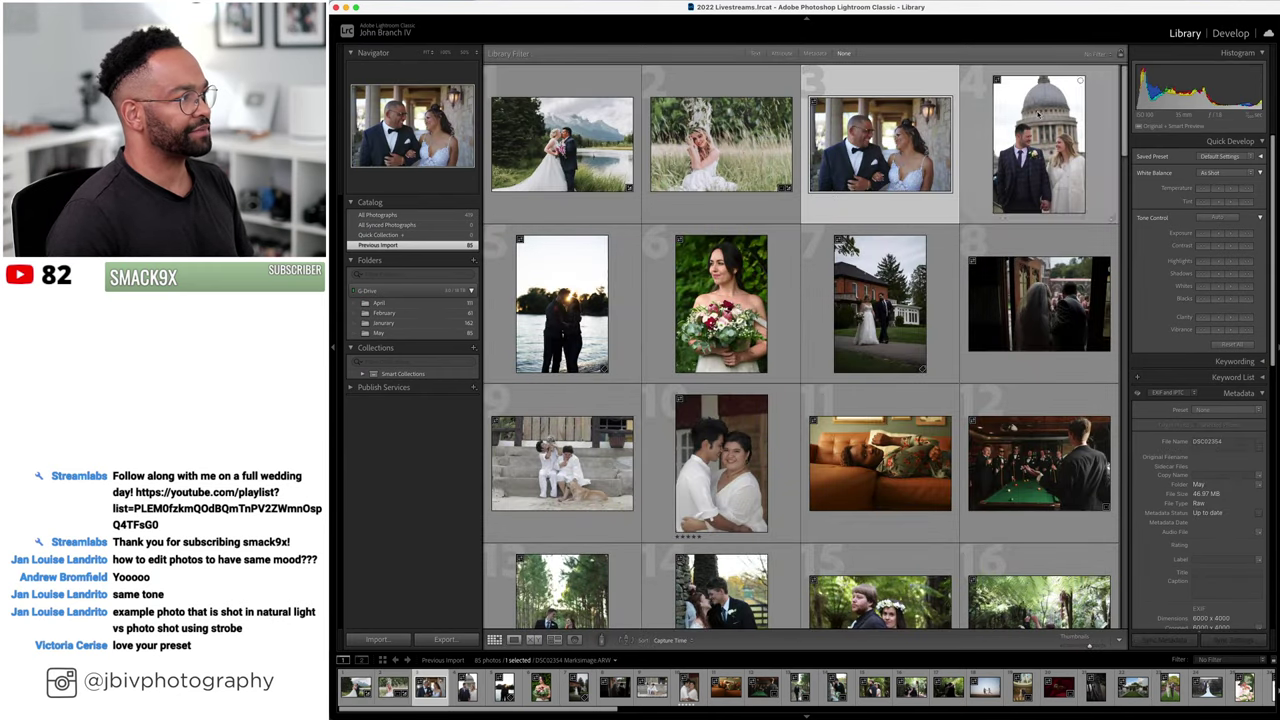
click(720, 145)
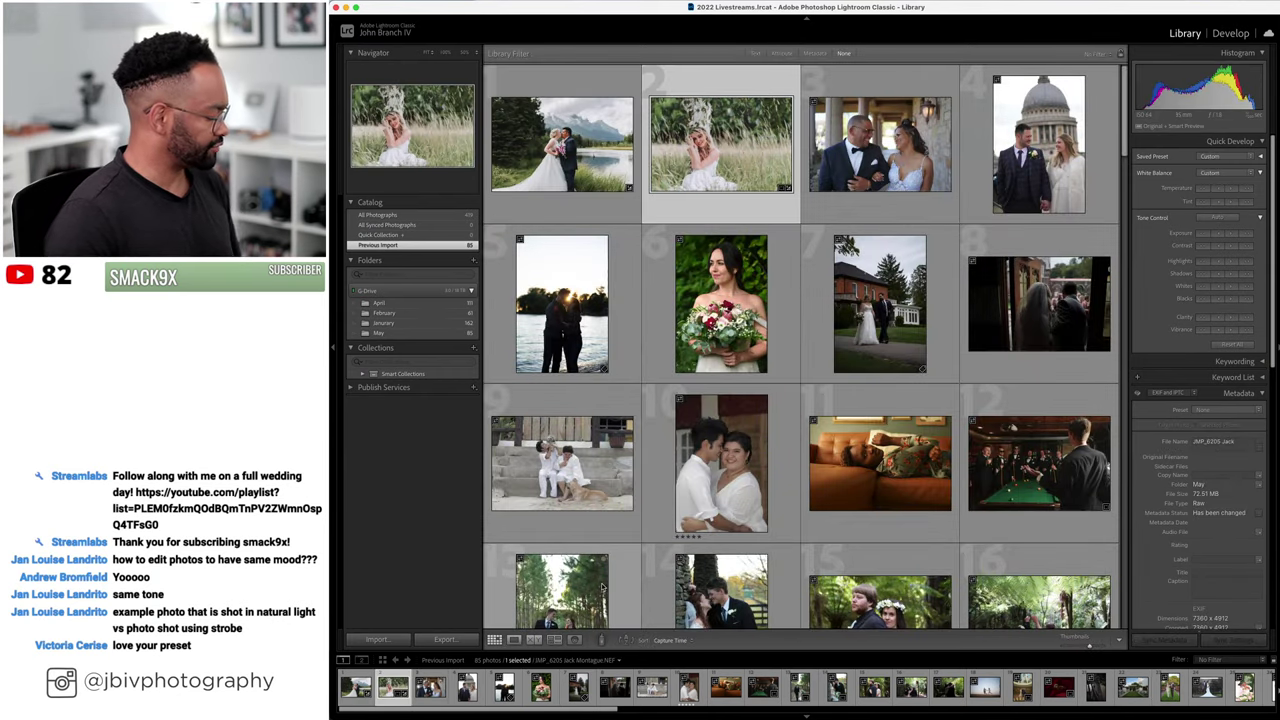
- Review the bride photo's Before/After in Develop, then advance to DSC02354
key(d)
click(539, 640)
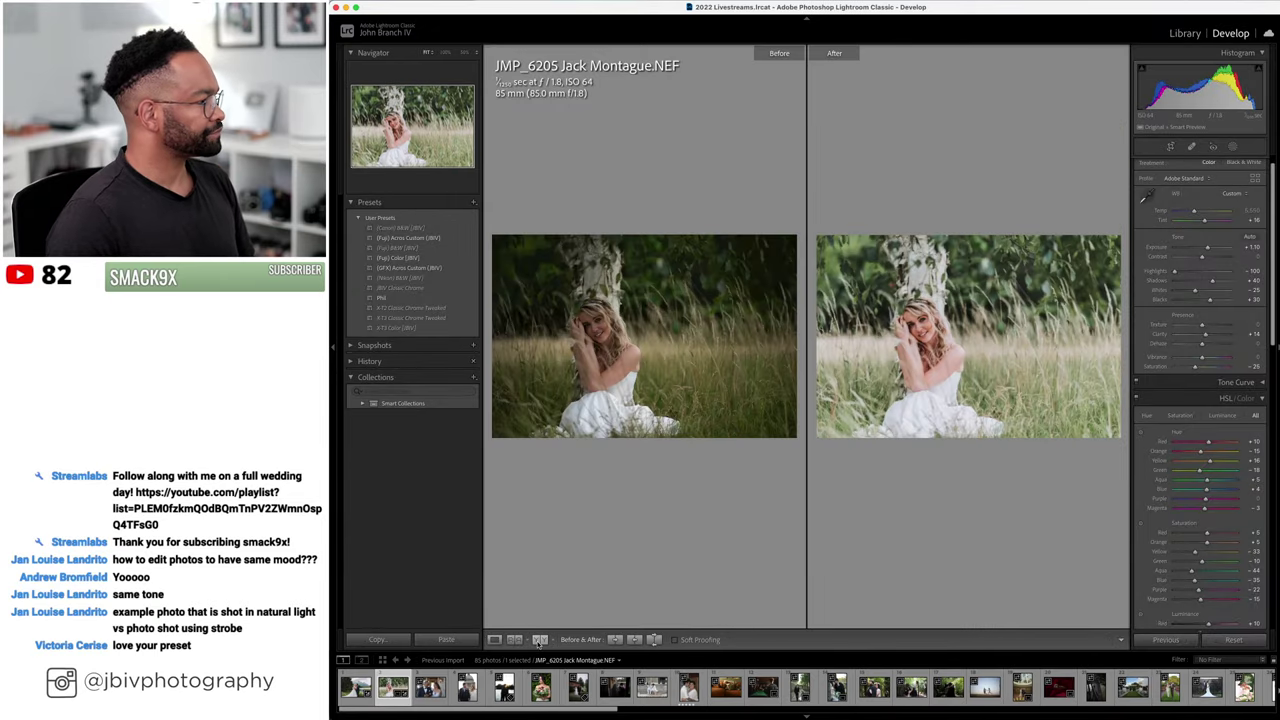
key(Tab)
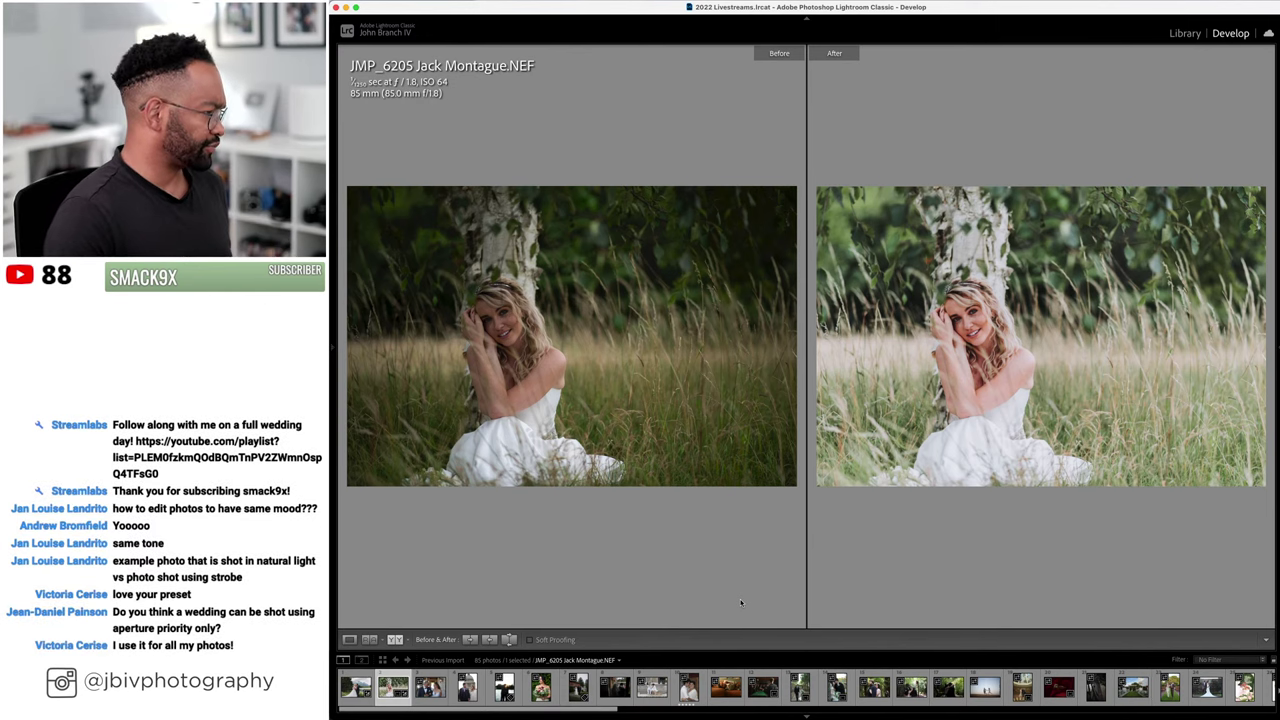
key(Tab)
click(494, 639)
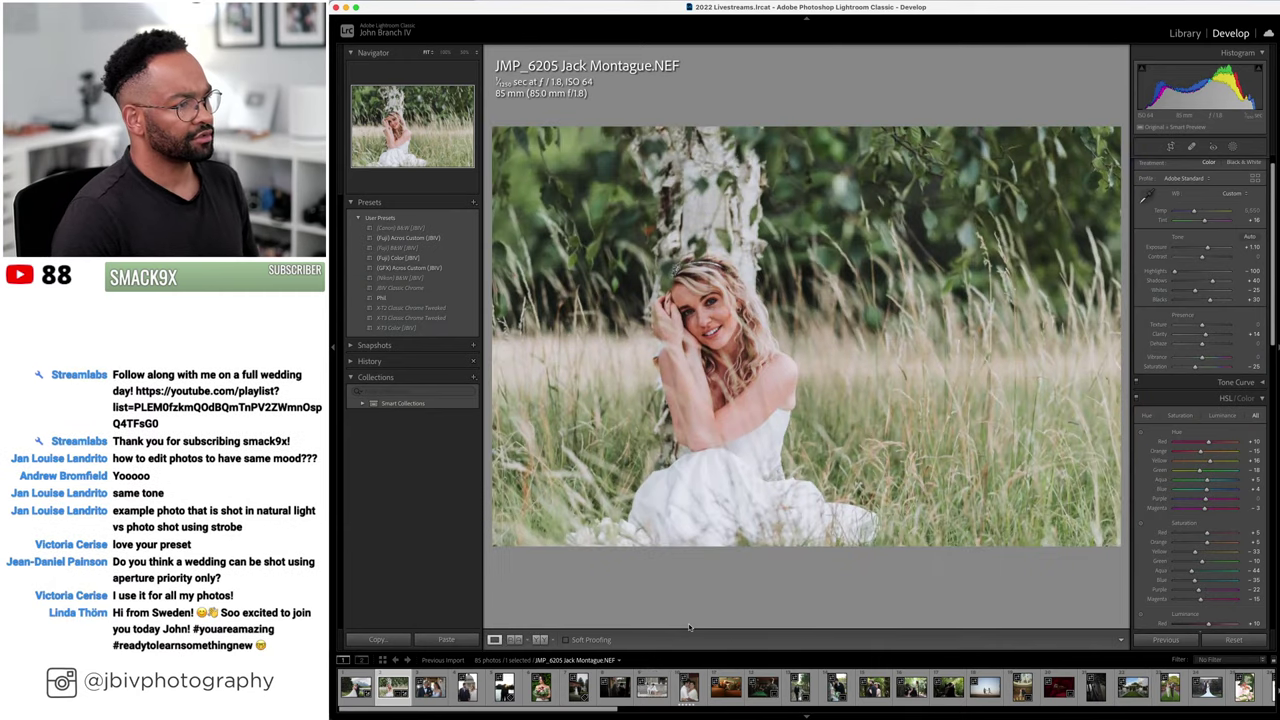
key(Right)
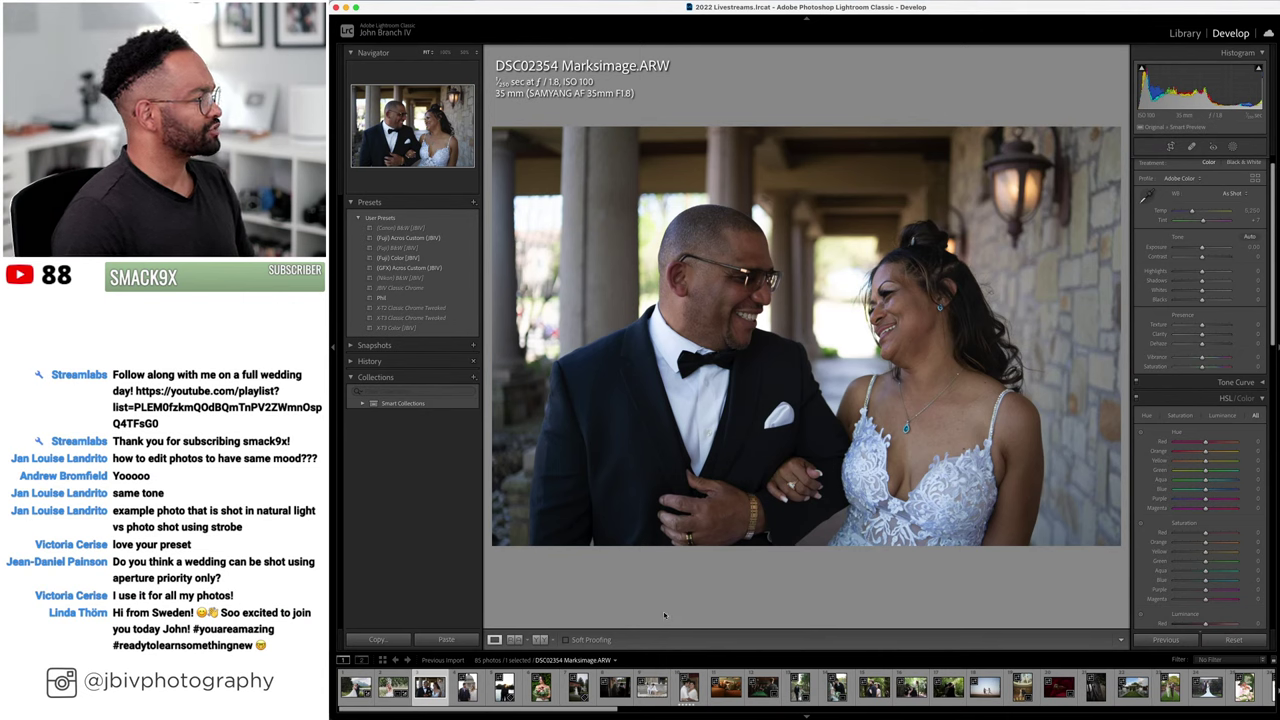
- Apply the (Fuji) Color [JBV] preset and set the lens profile setup
click(410, 259)
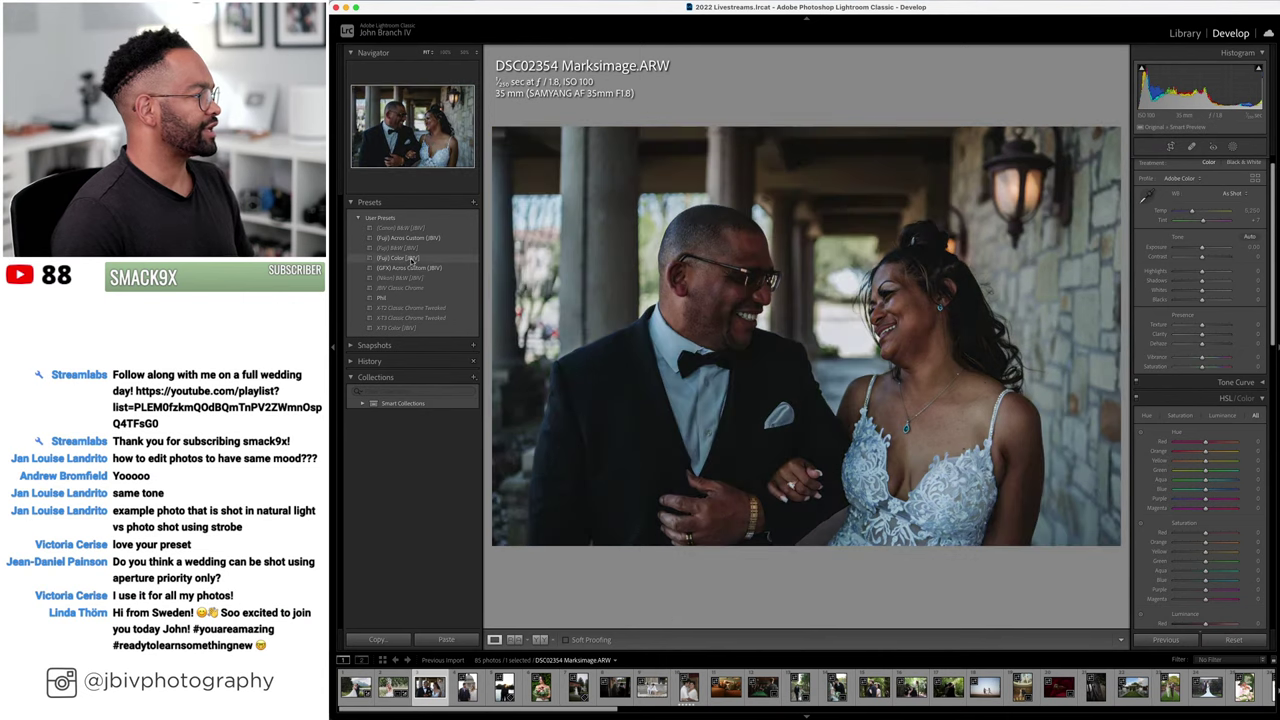
scroll(1172, 479, down, 10)
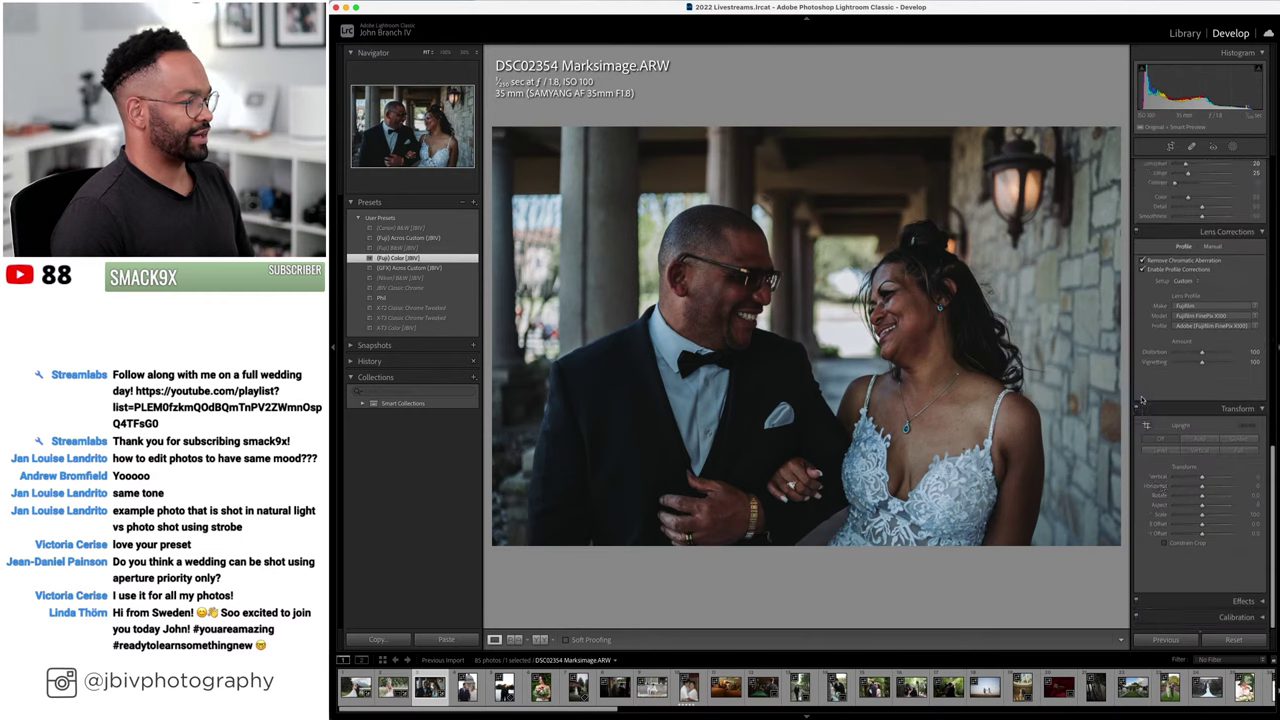
click(1172, 280)
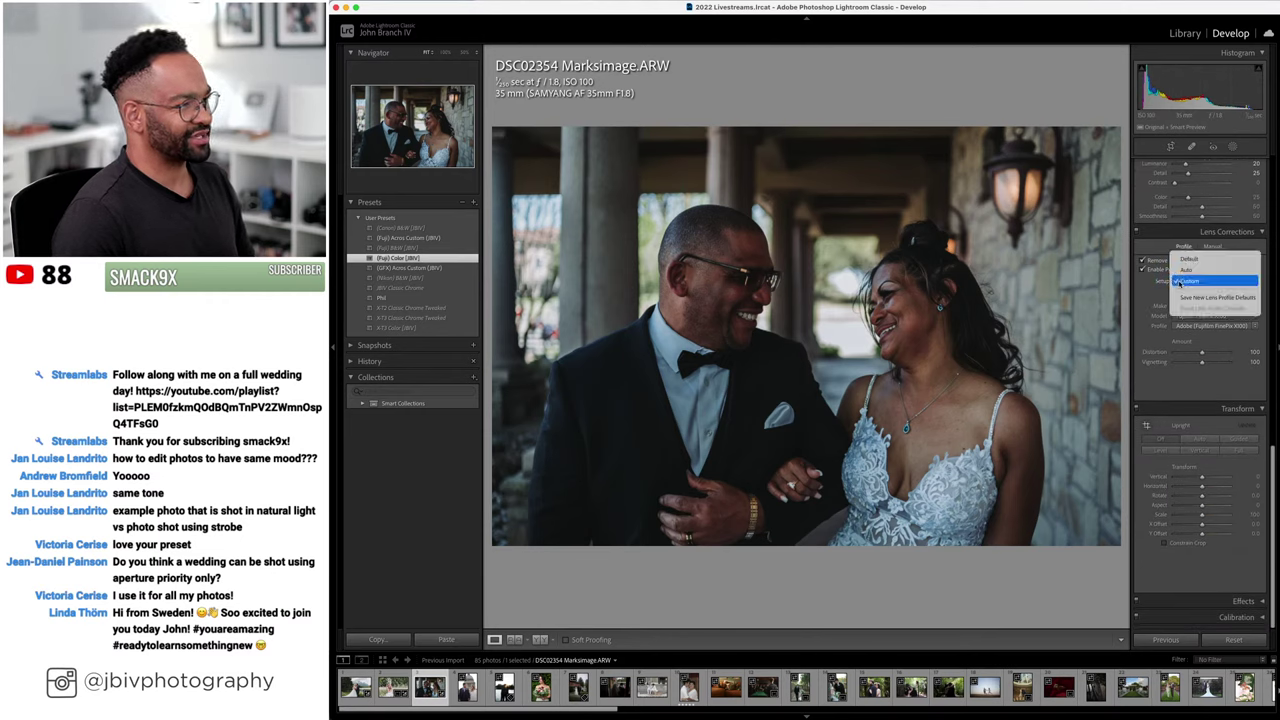
click(1185, 275)
scroll(1180, 308, up, 10)
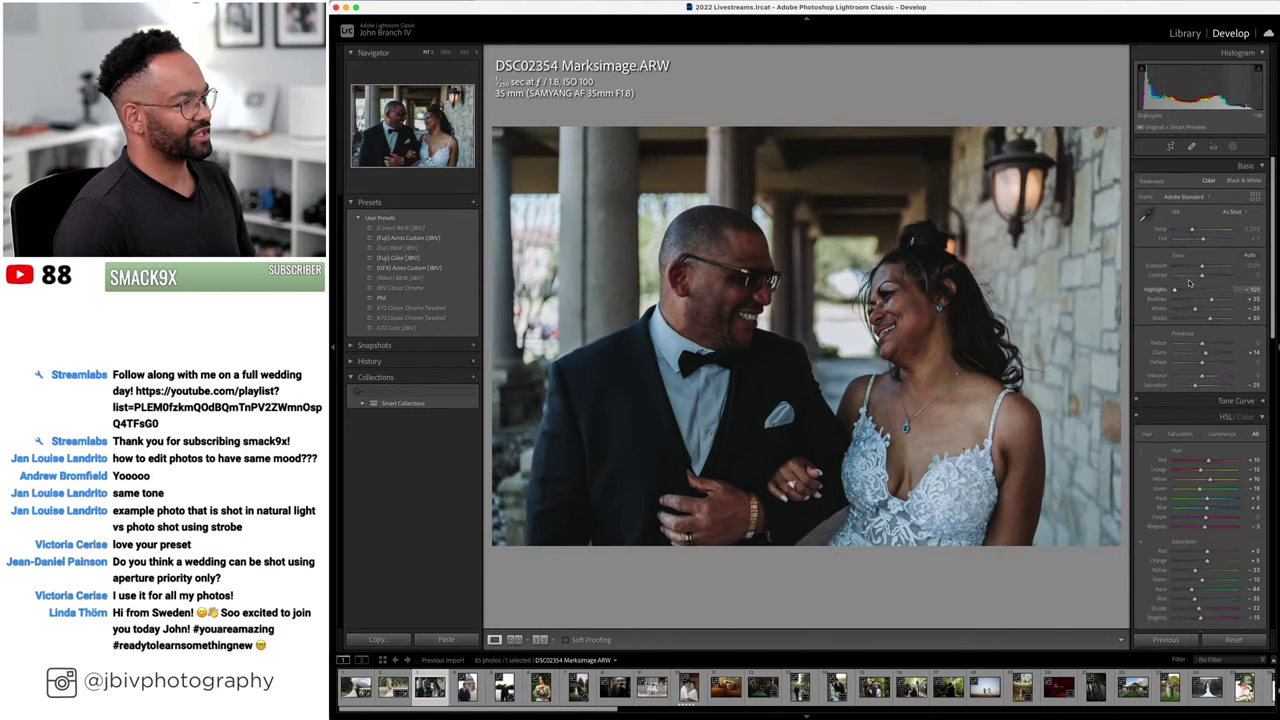
- Add a Select Subject mask on the couple with the overlay hidden
click(1232, 147)
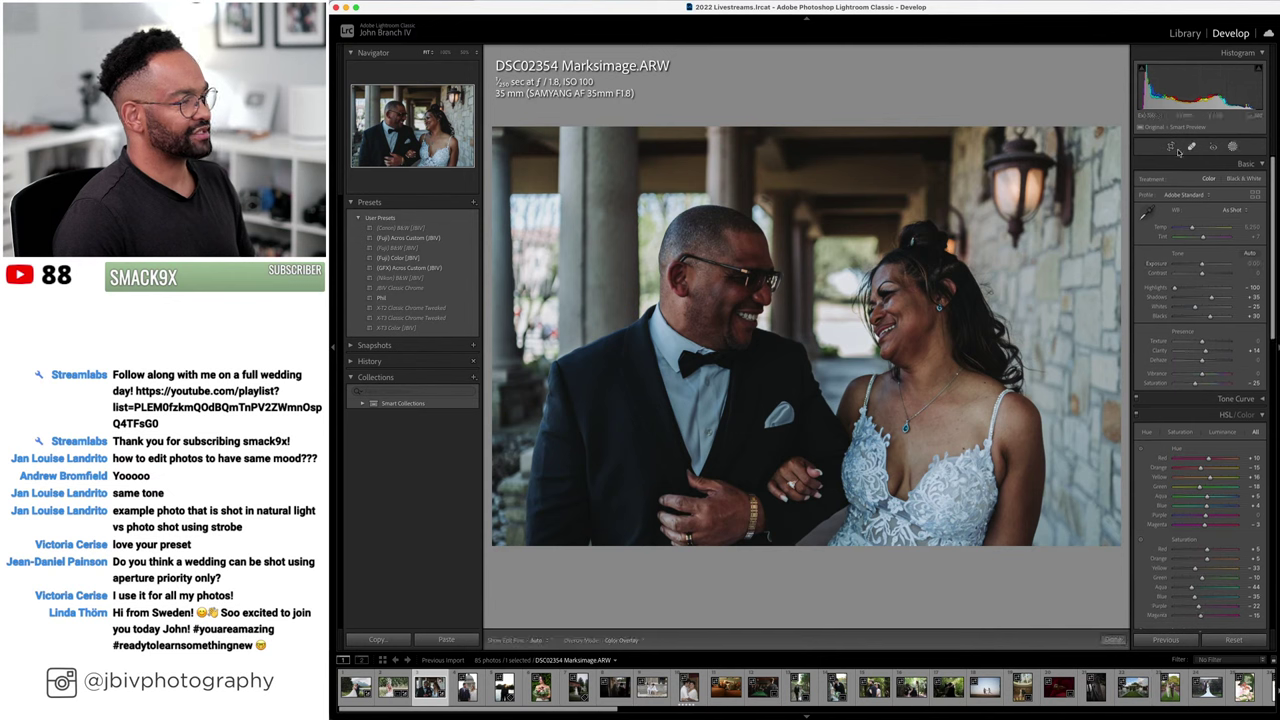
click(1167, 186)
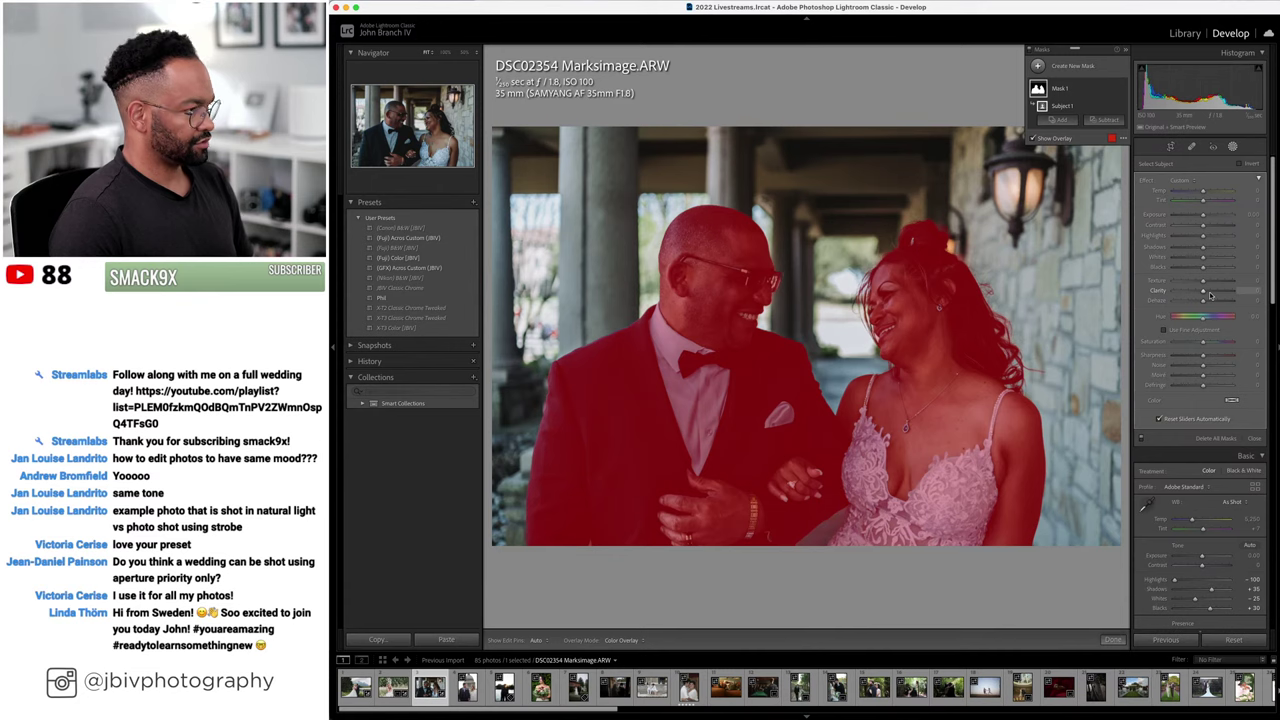
key(o)
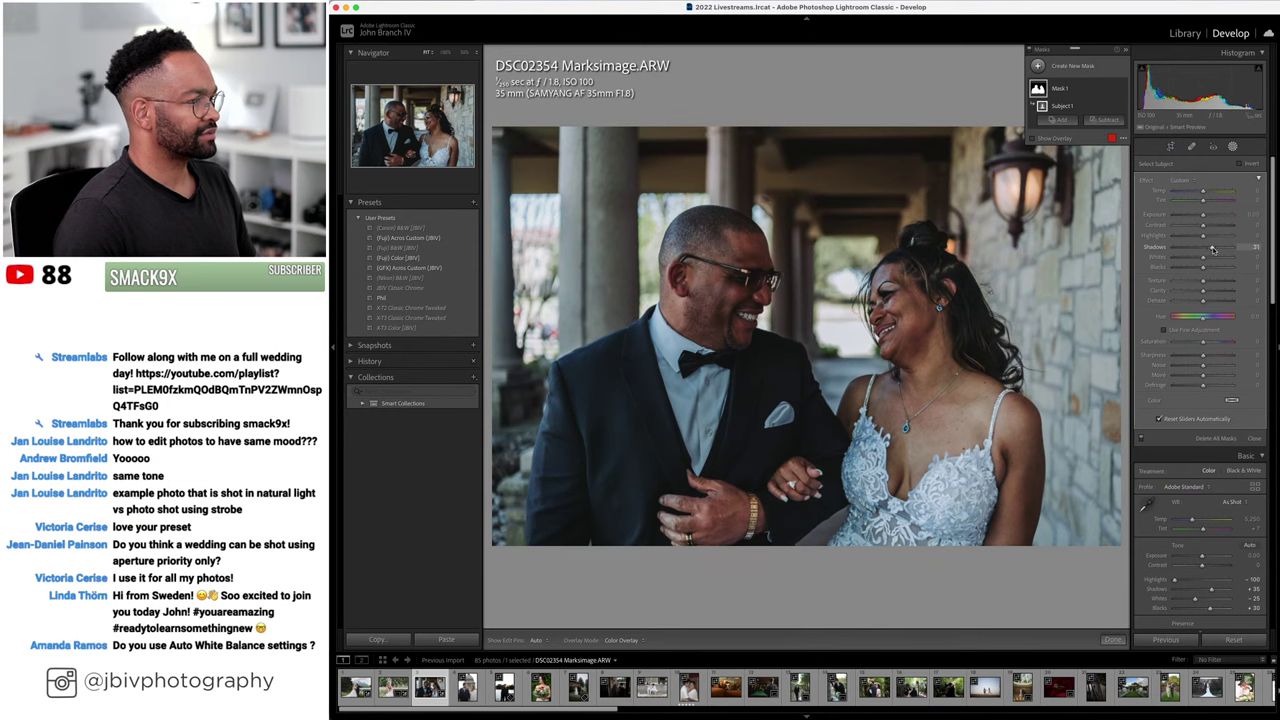
click(1232, 147)
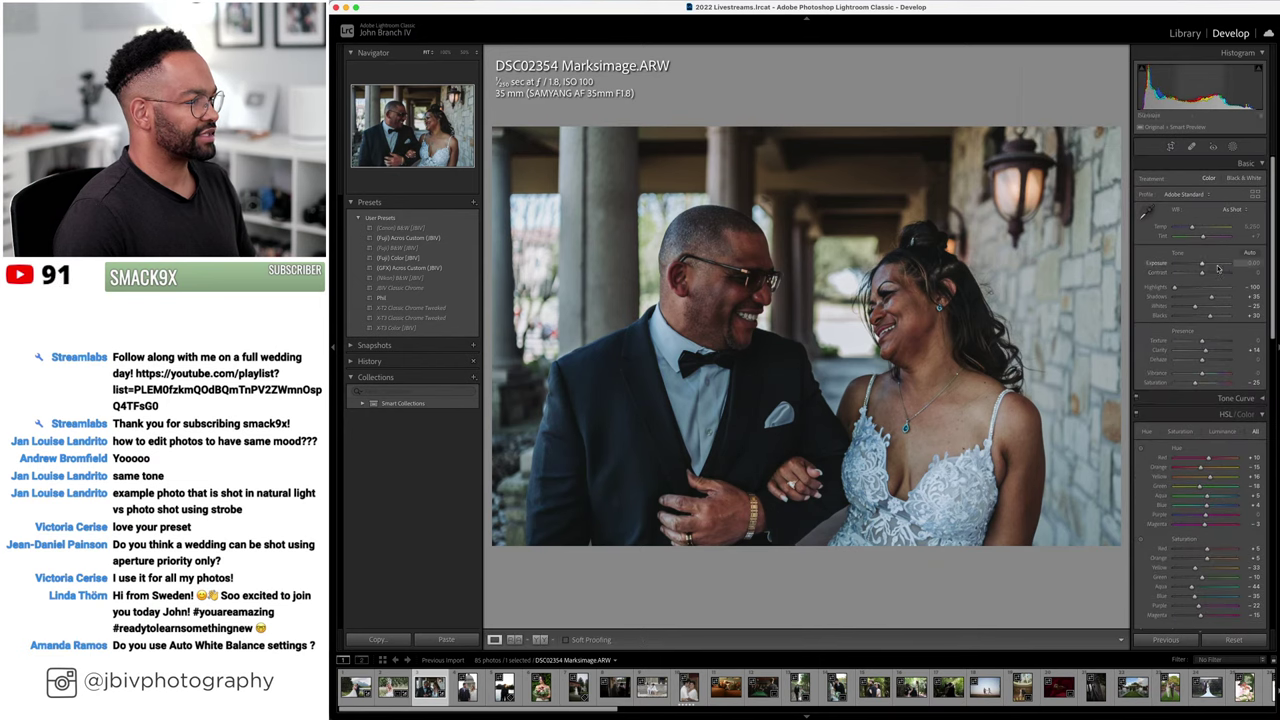
- Set a custom Tint of +12 and Exposure around +0.90
key(Up)
key(Up)
key(Up)
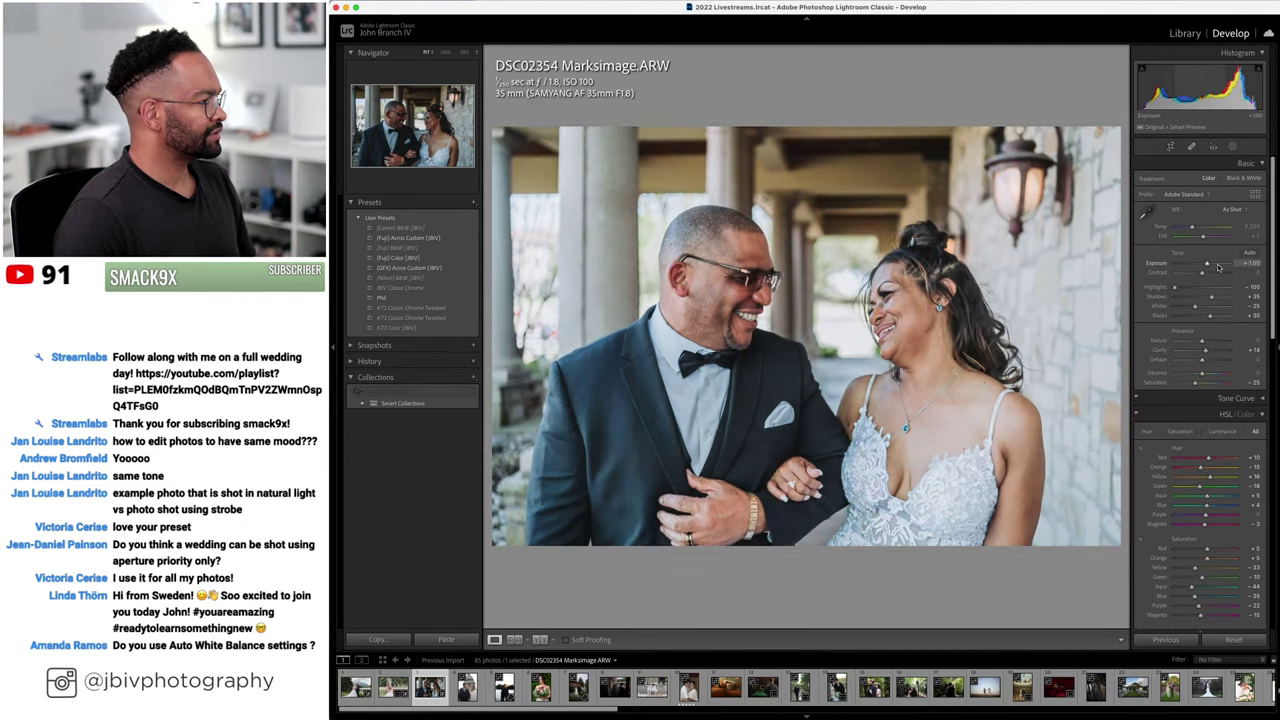
drag(1202, 236, 1206, 237)
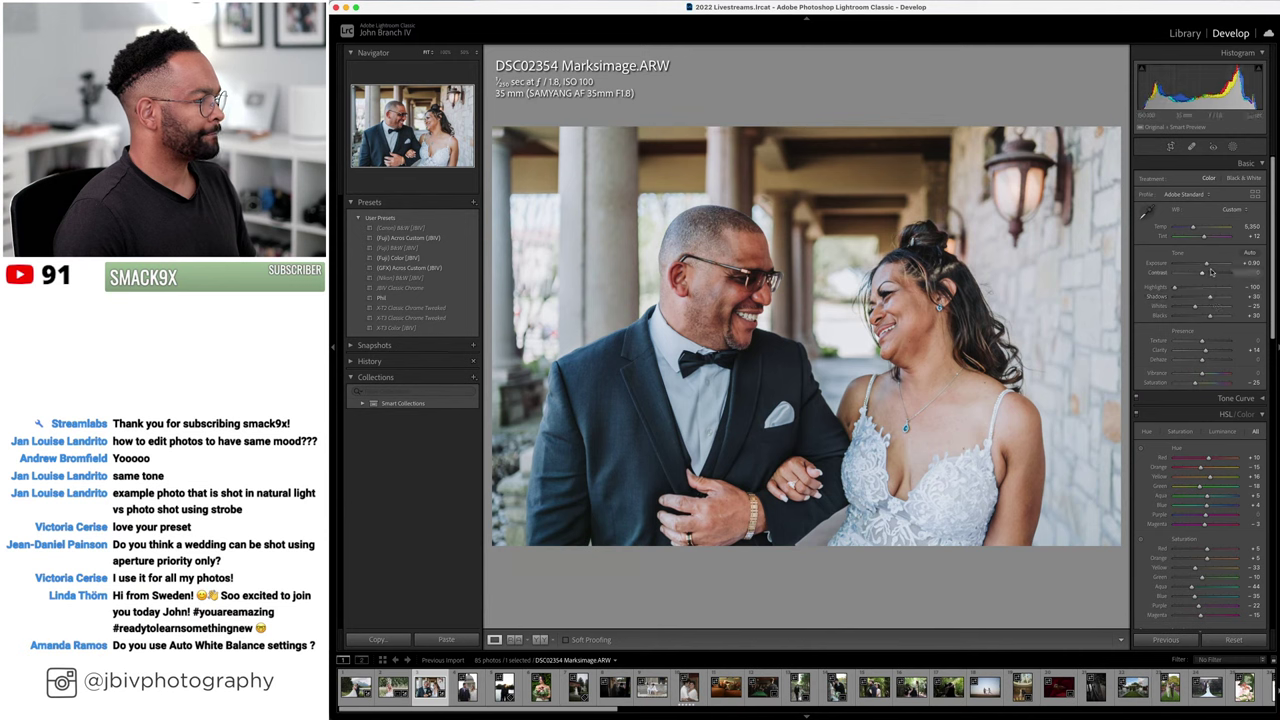
drag(1206, 264, 1214, 267)
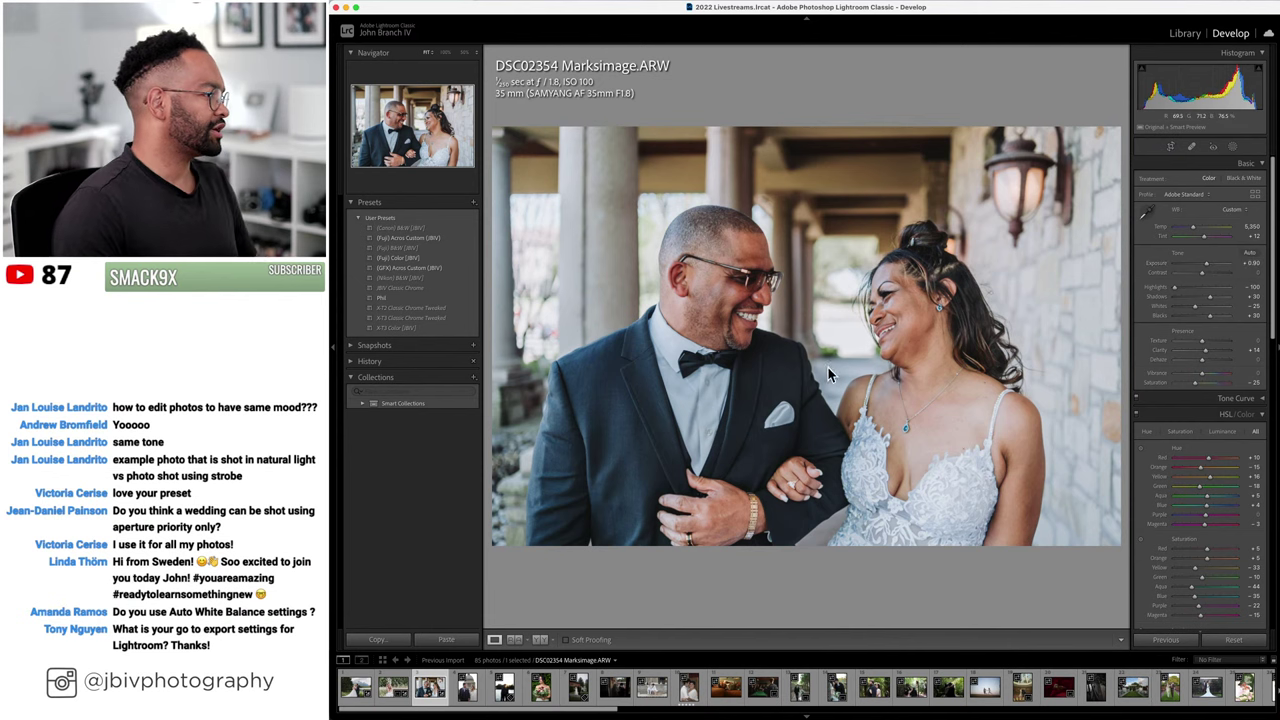
- Convert to black and white with the (GFX) Acros Custom (JBV) preset and lower Highlights
click(436, 239)
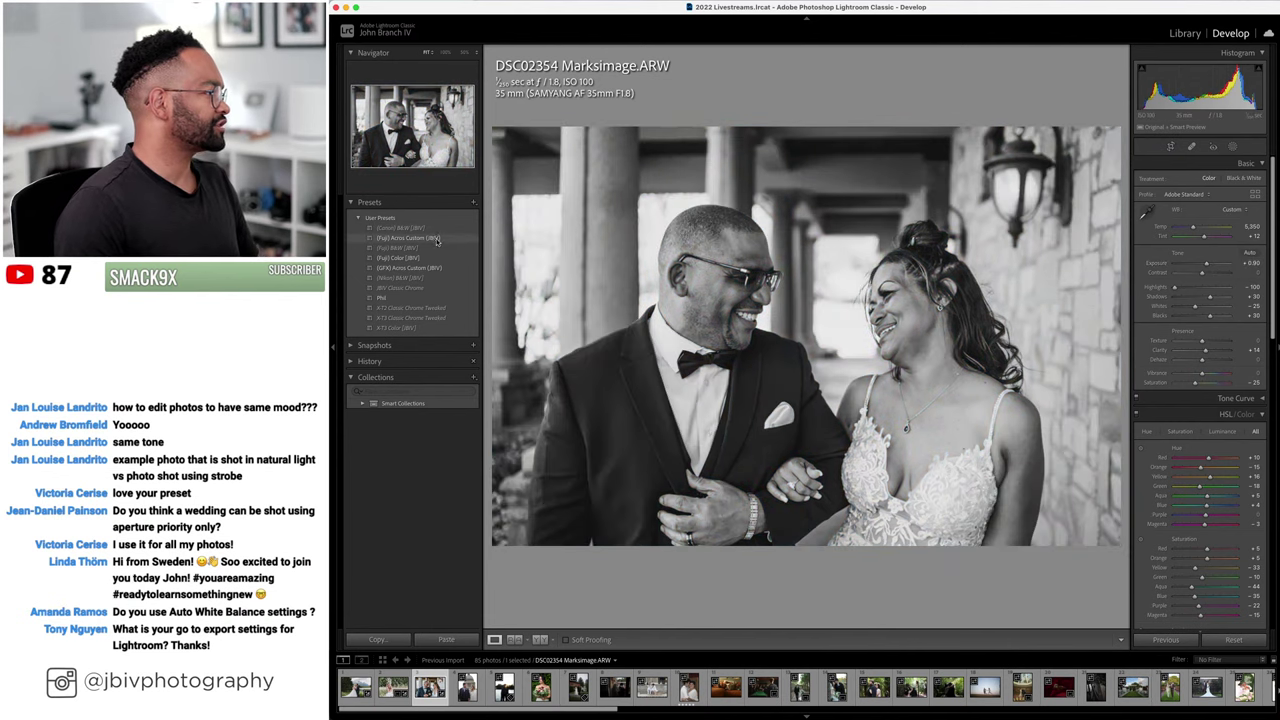
click(433, 270)
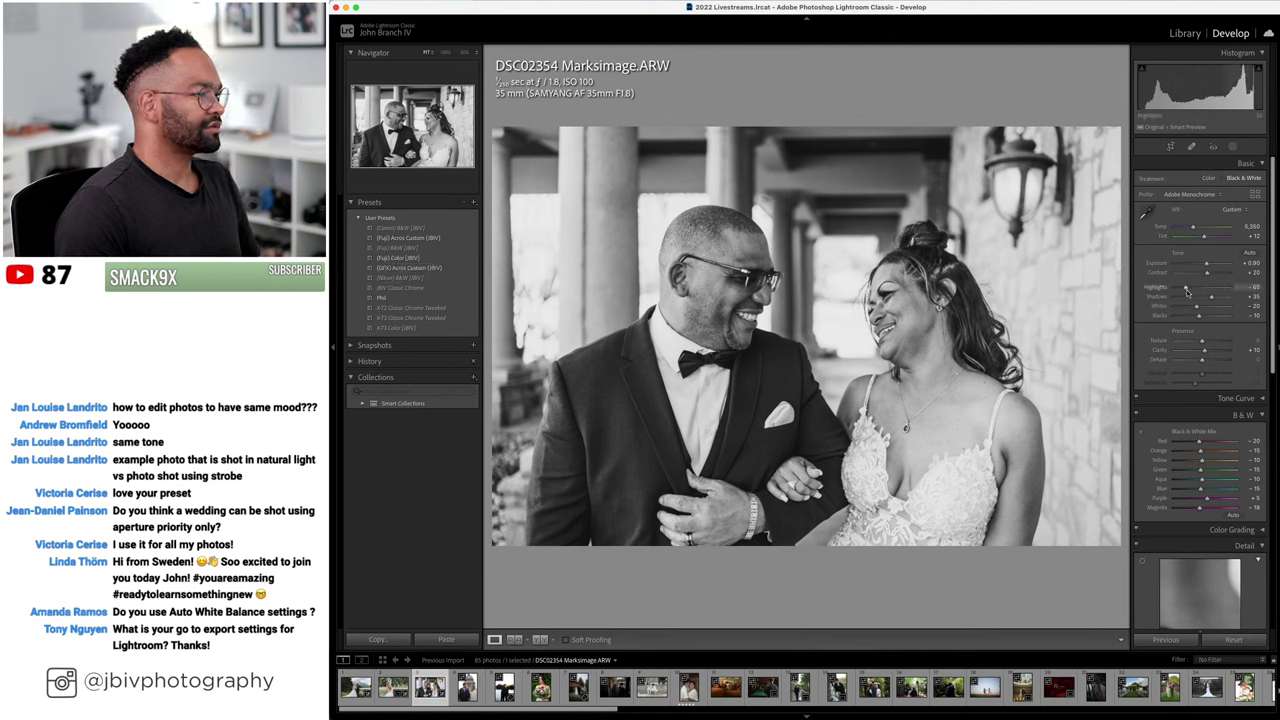
drag(1187, 287, 1221, 300)
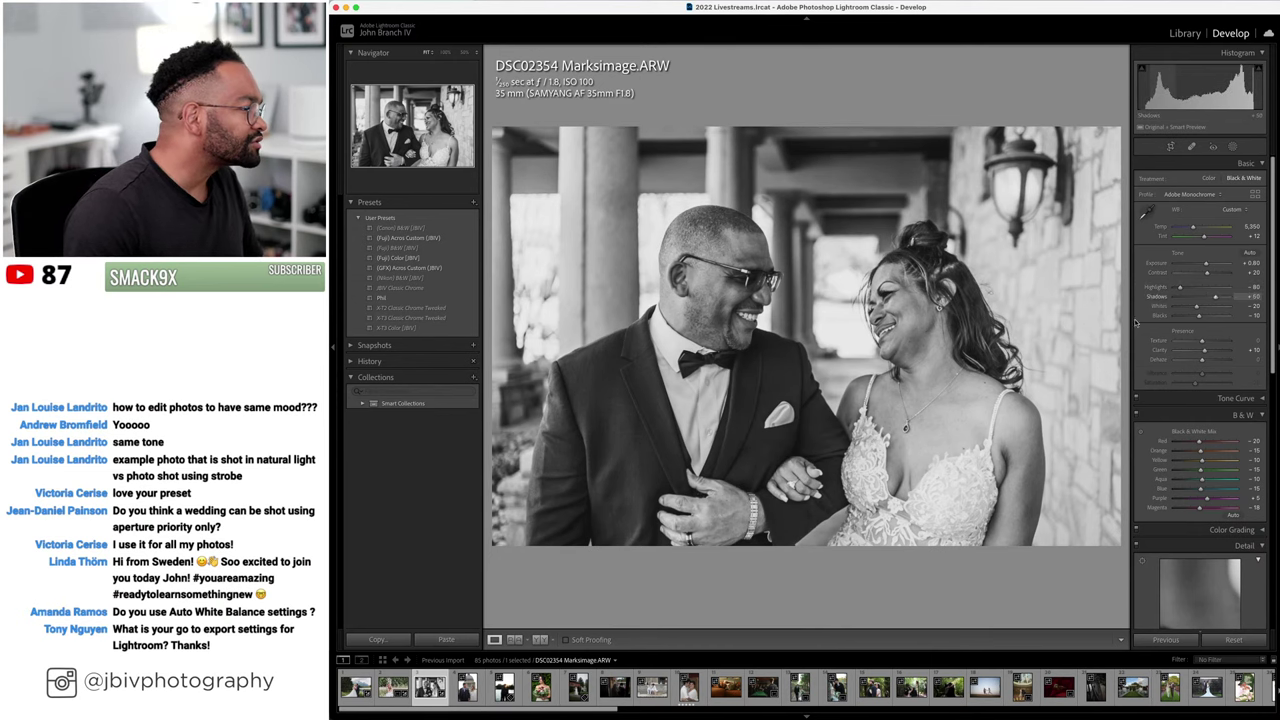
- Compare Before/After full-screen, zooming in on the bride's and groom's faces
click(542, 639)
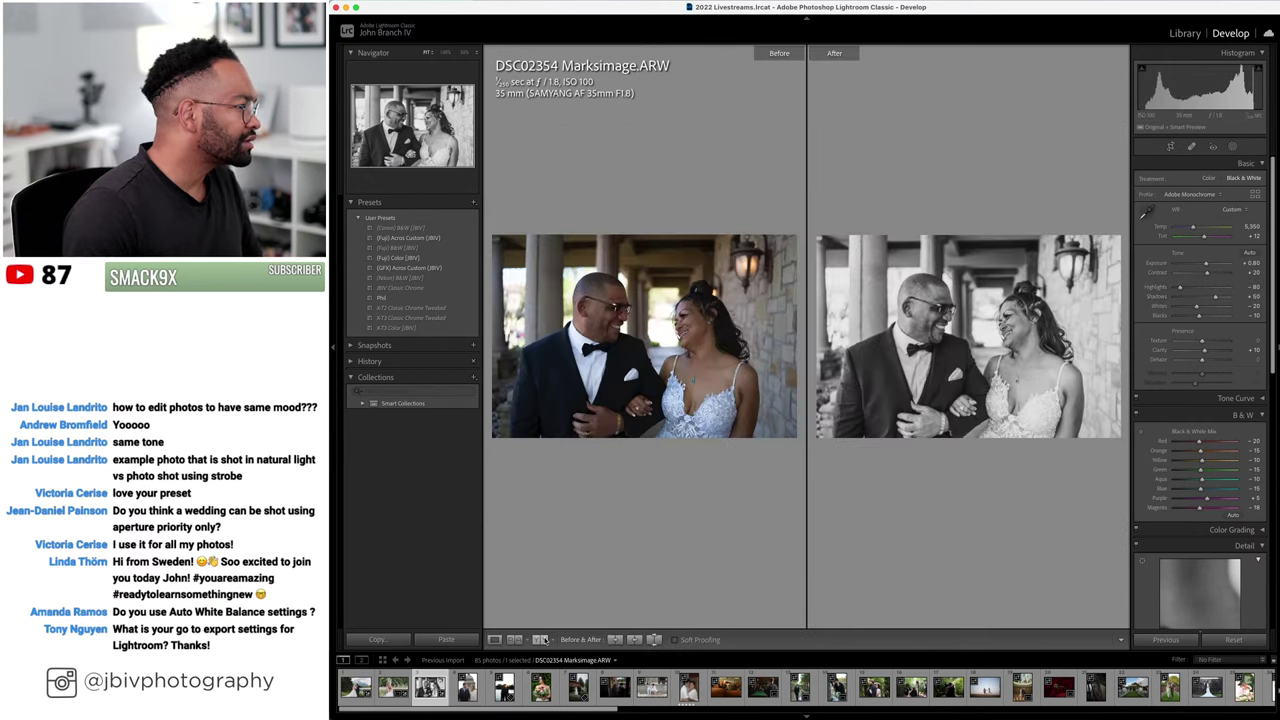
key(Tab)
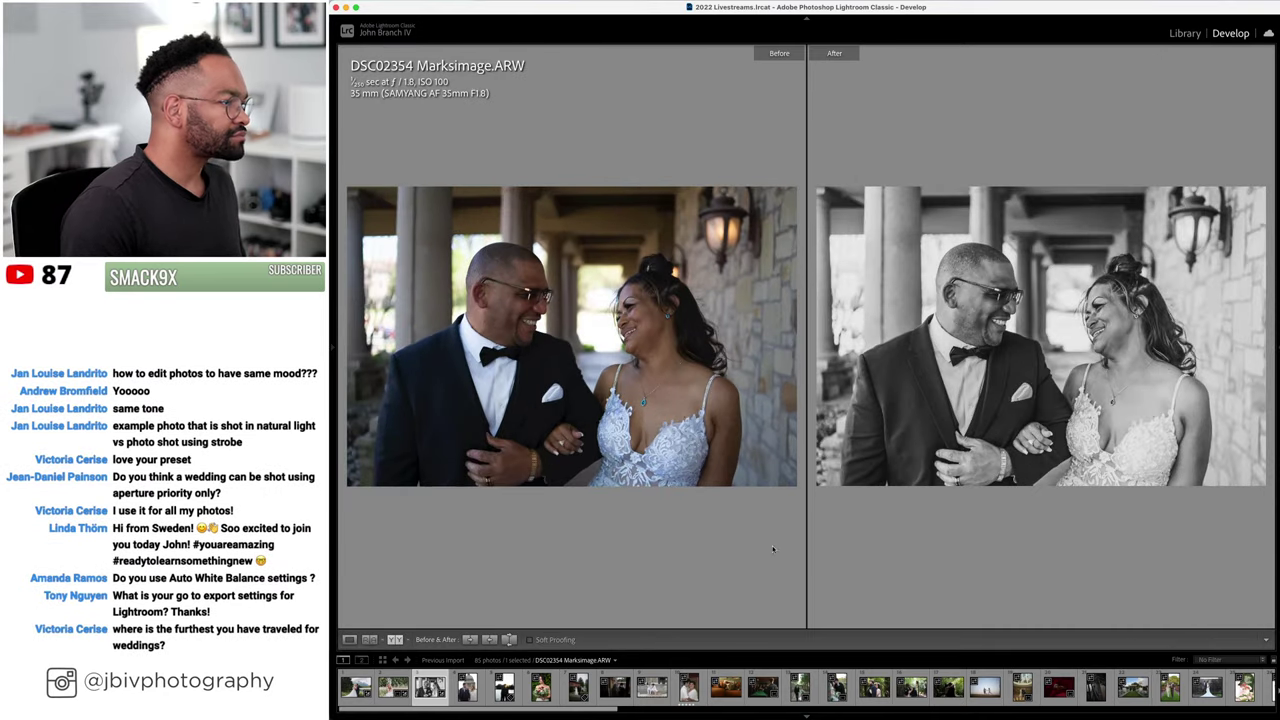
click(1075, 338)
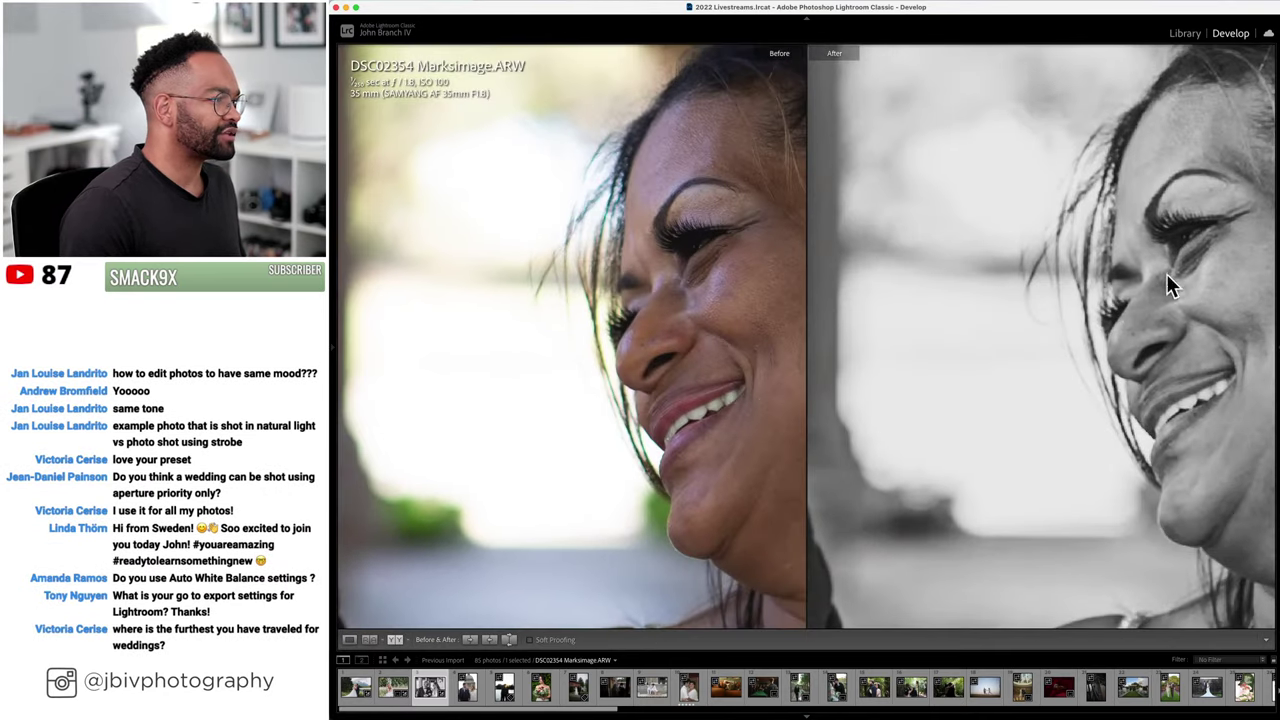
drag(1164, 275, 1055, 250)
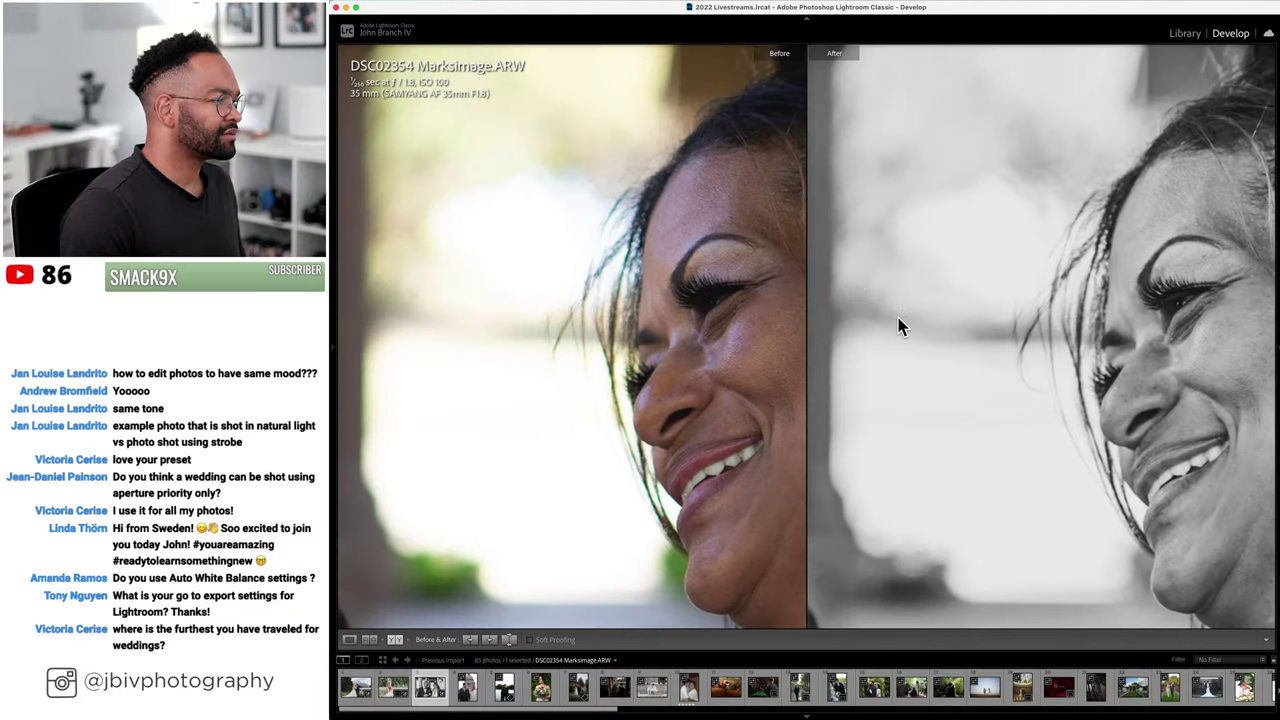
drag(898, 317, 1162, 329)
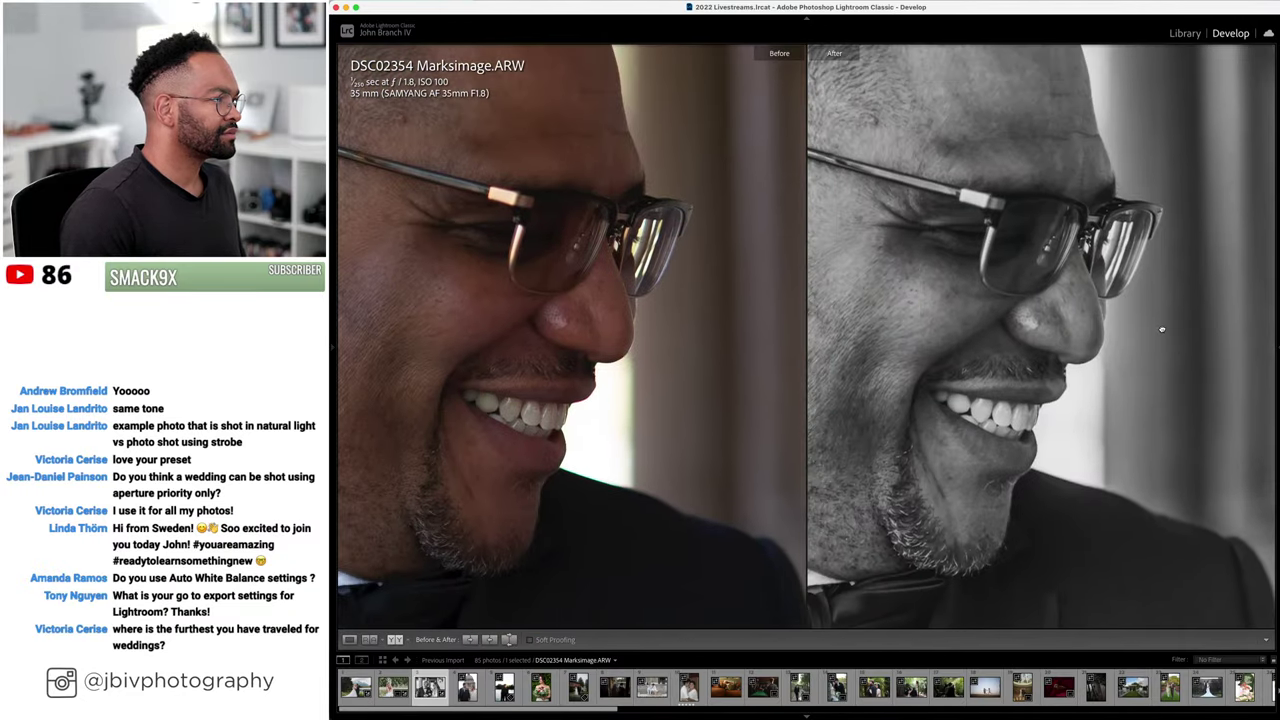
click(1162, 329)
key(Tab)
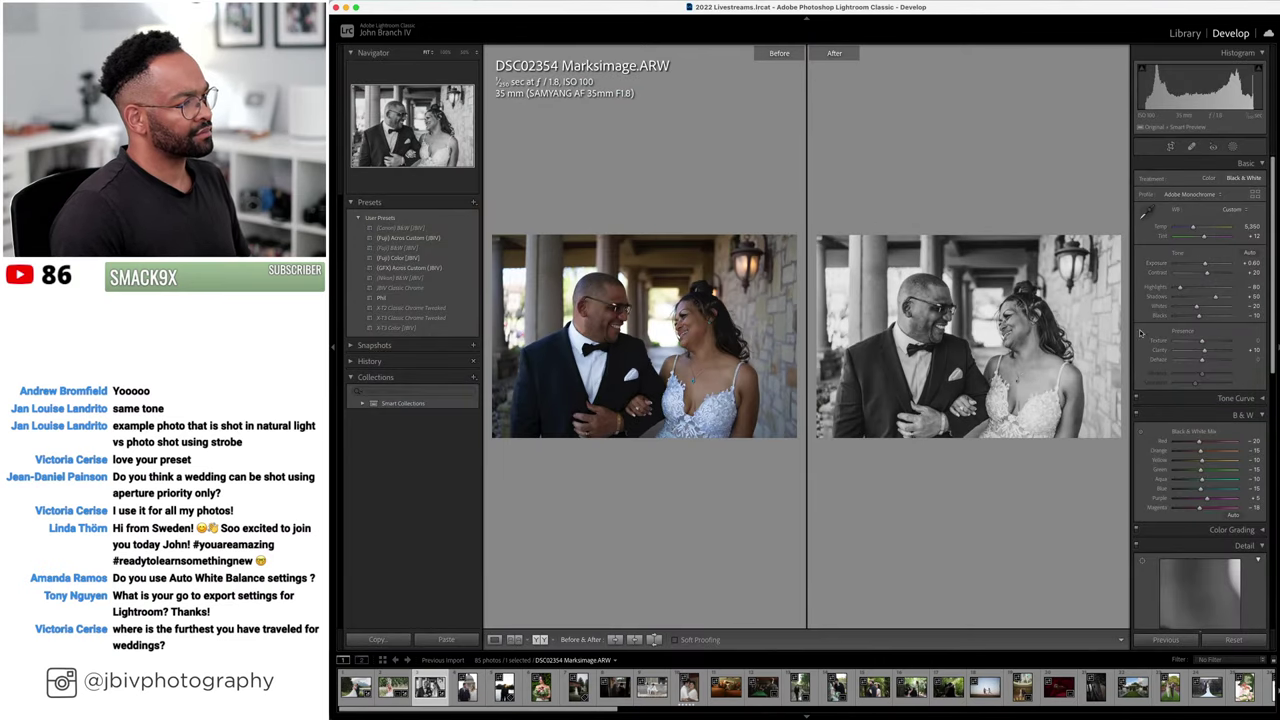
click(494, 640)
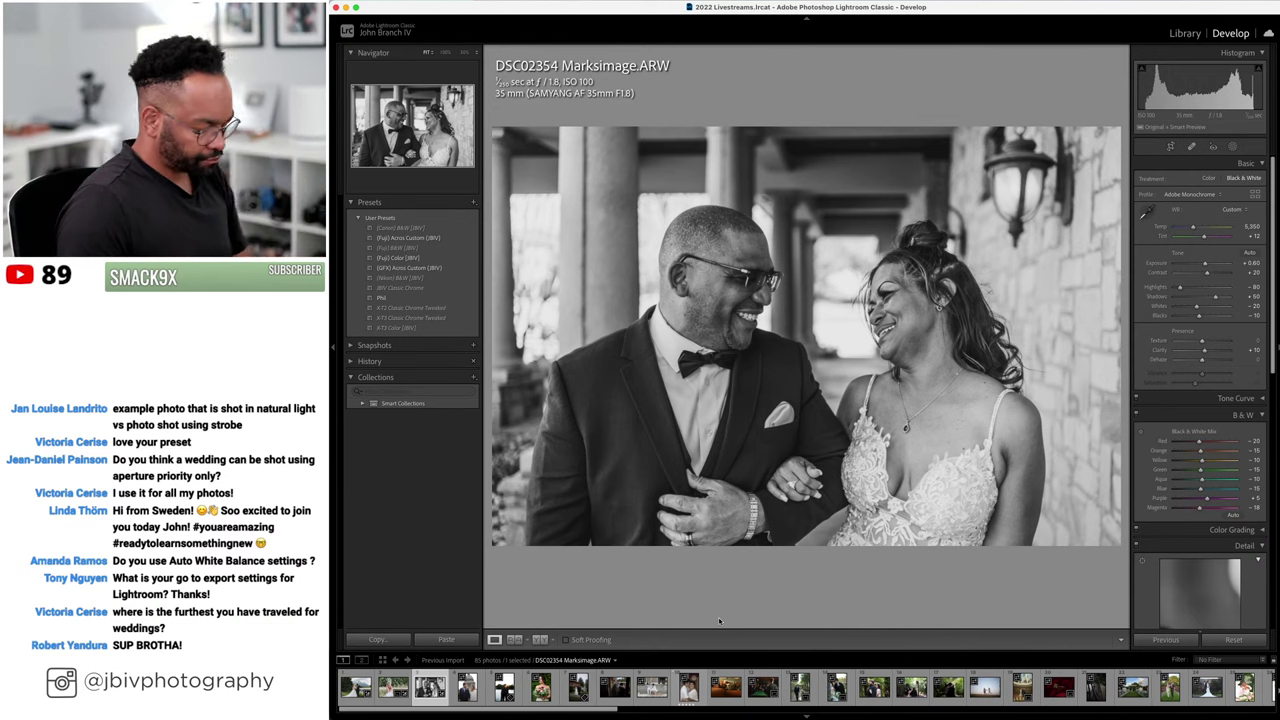
- Step through the filmstrip to lakeside kiss photo DSC04278 and show the Library grid
key(Right)
key(Right)
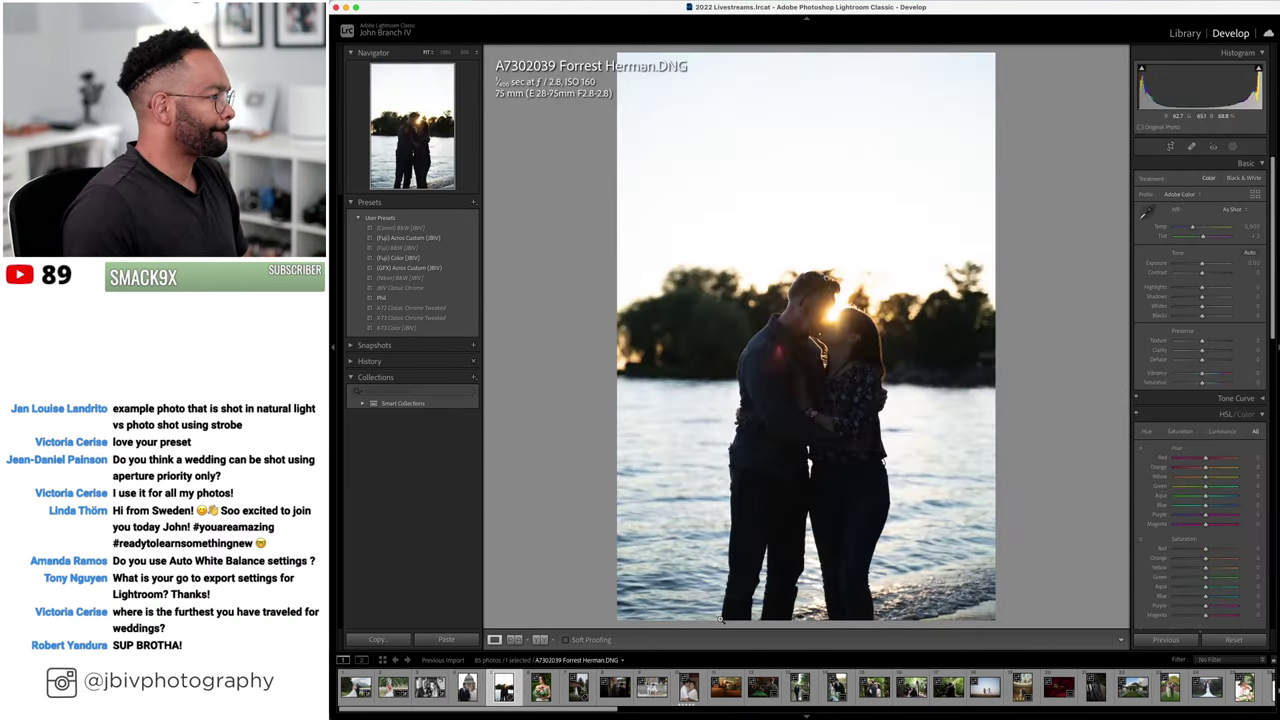
key(Right)
key(Left)
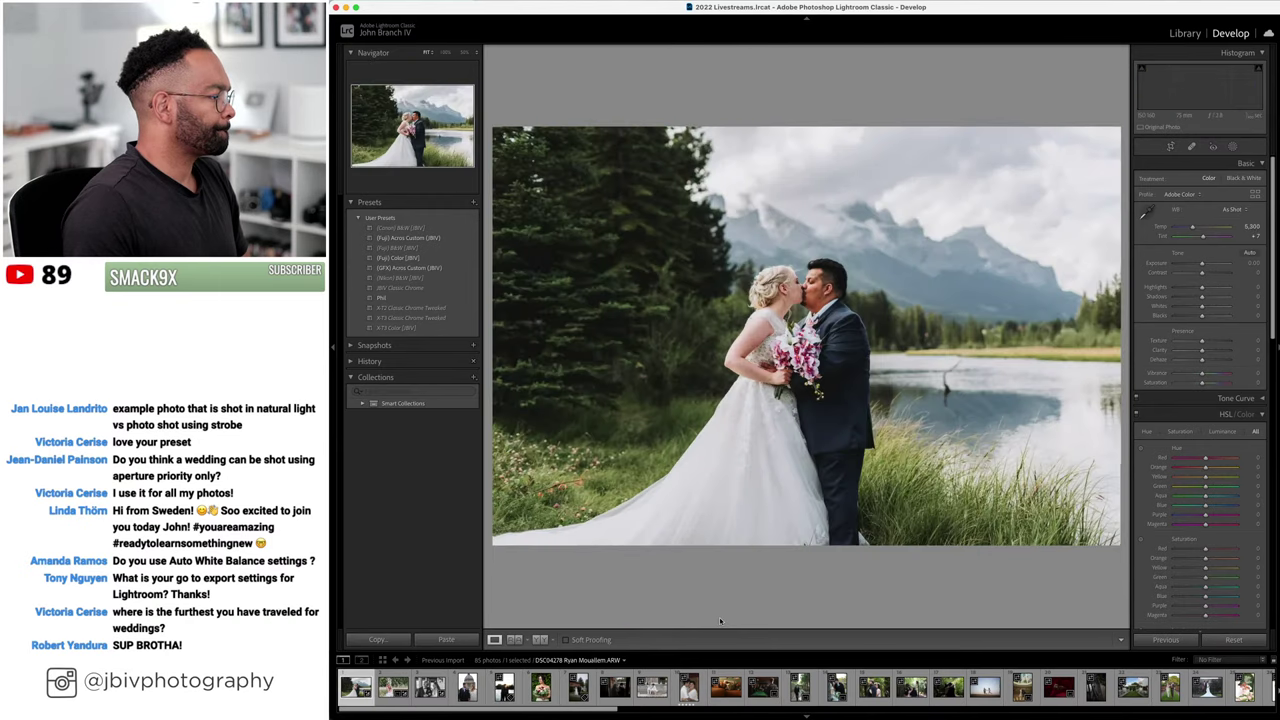
key(Right)
key(Left)
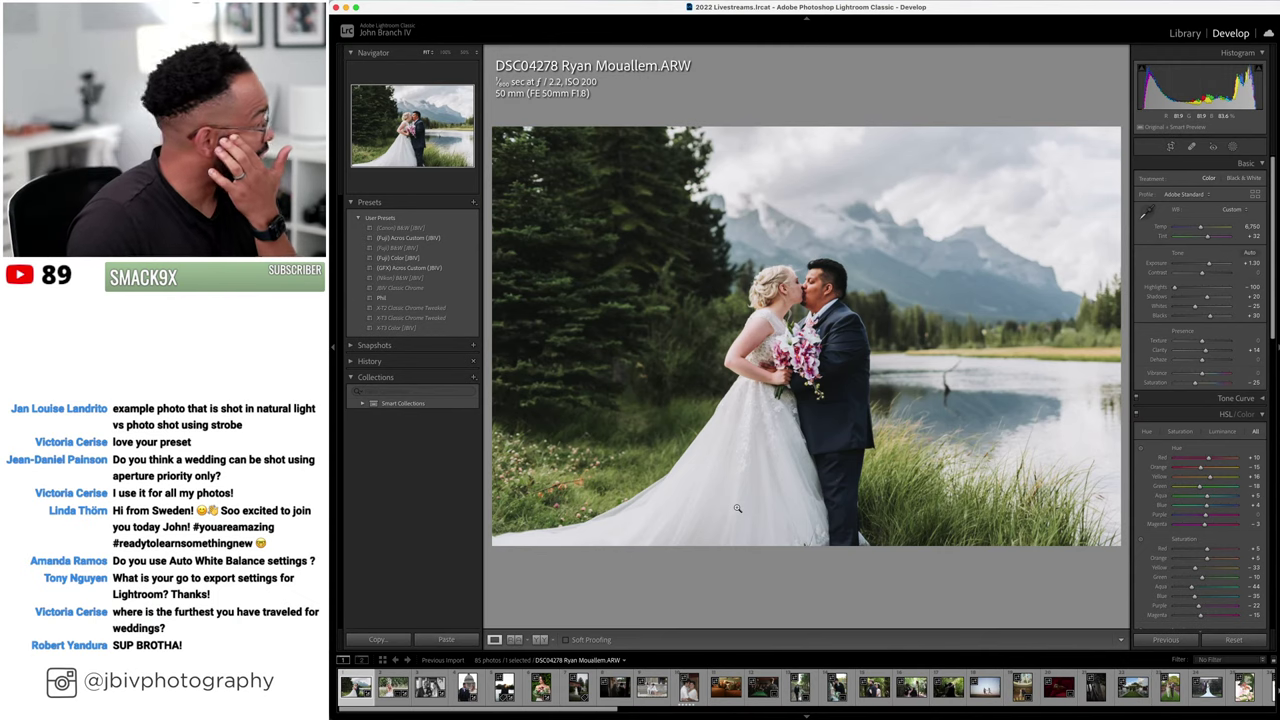
click(1194, 35)
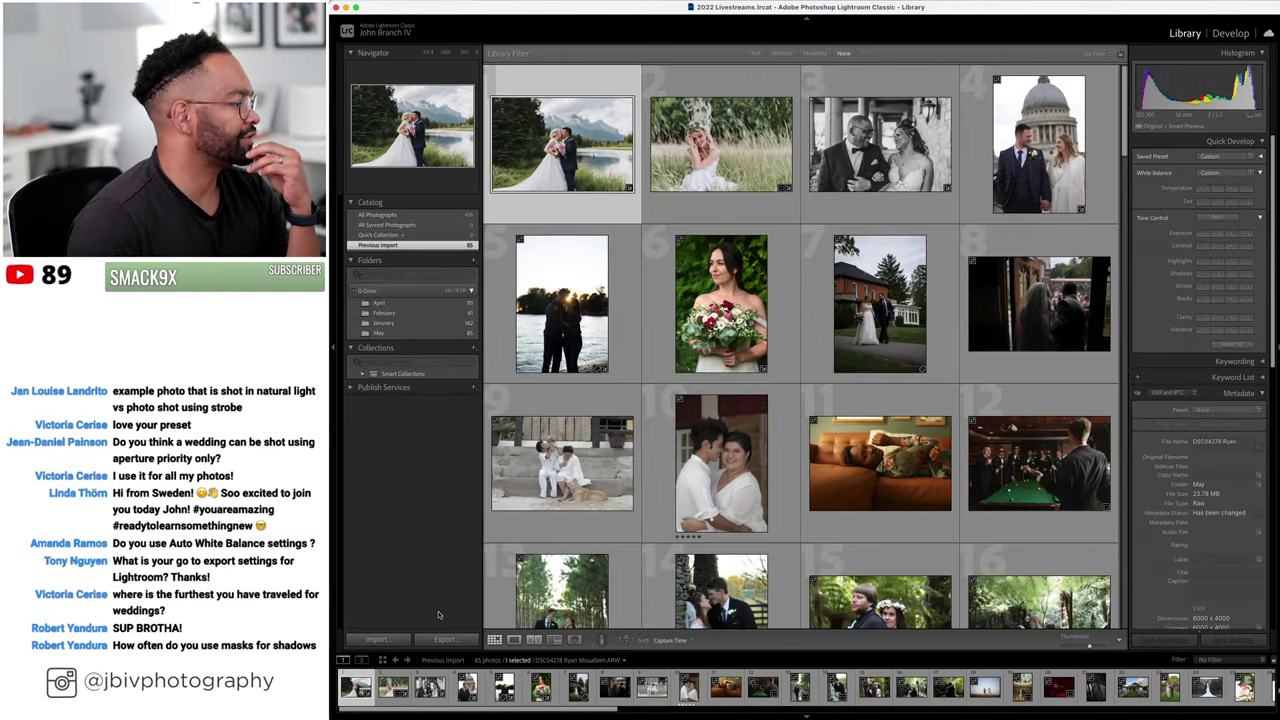
- Set the export destination to the 2022 > Youtube > Livestream folder
click(446, 640)
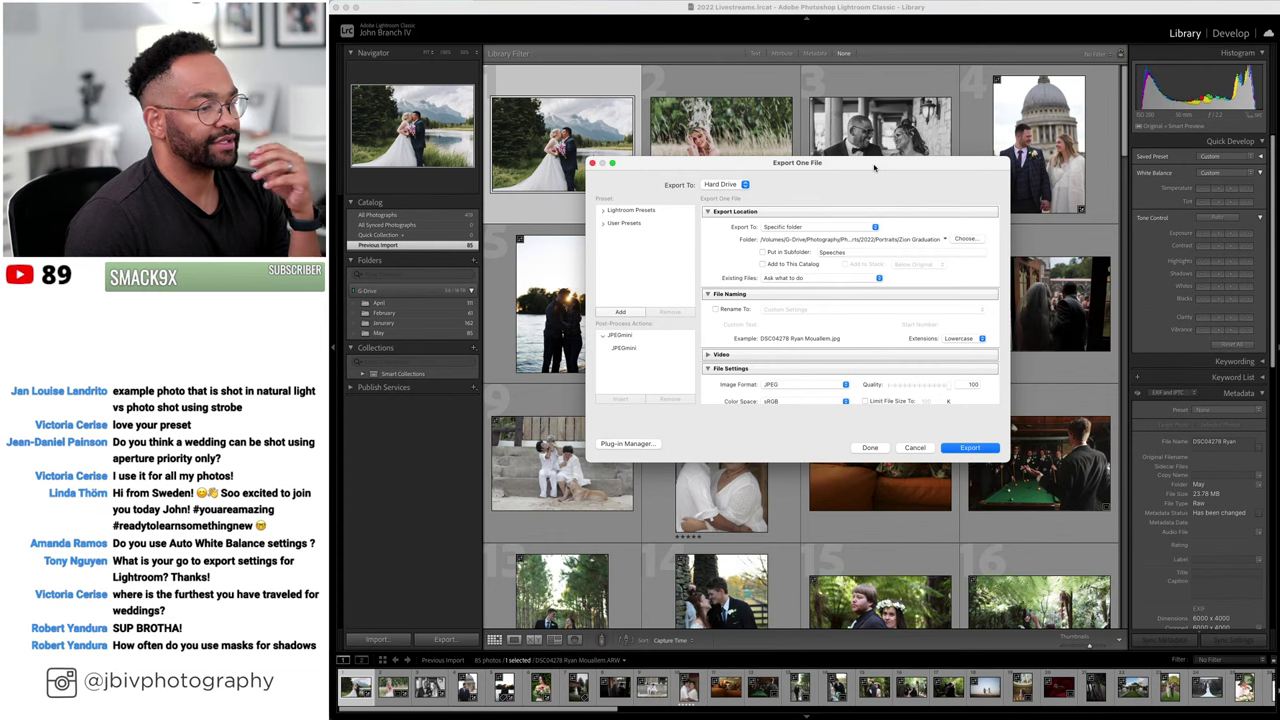
click(963, 241)
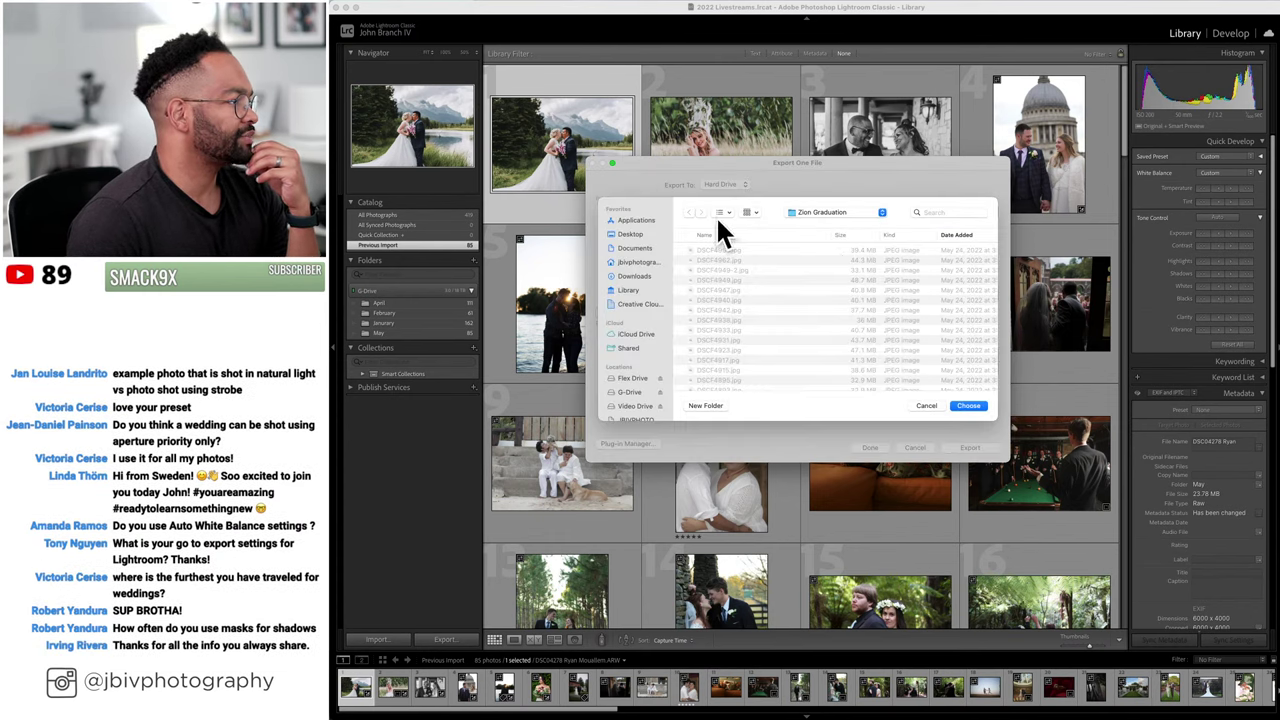
click(720, 215)
click(736, 276)
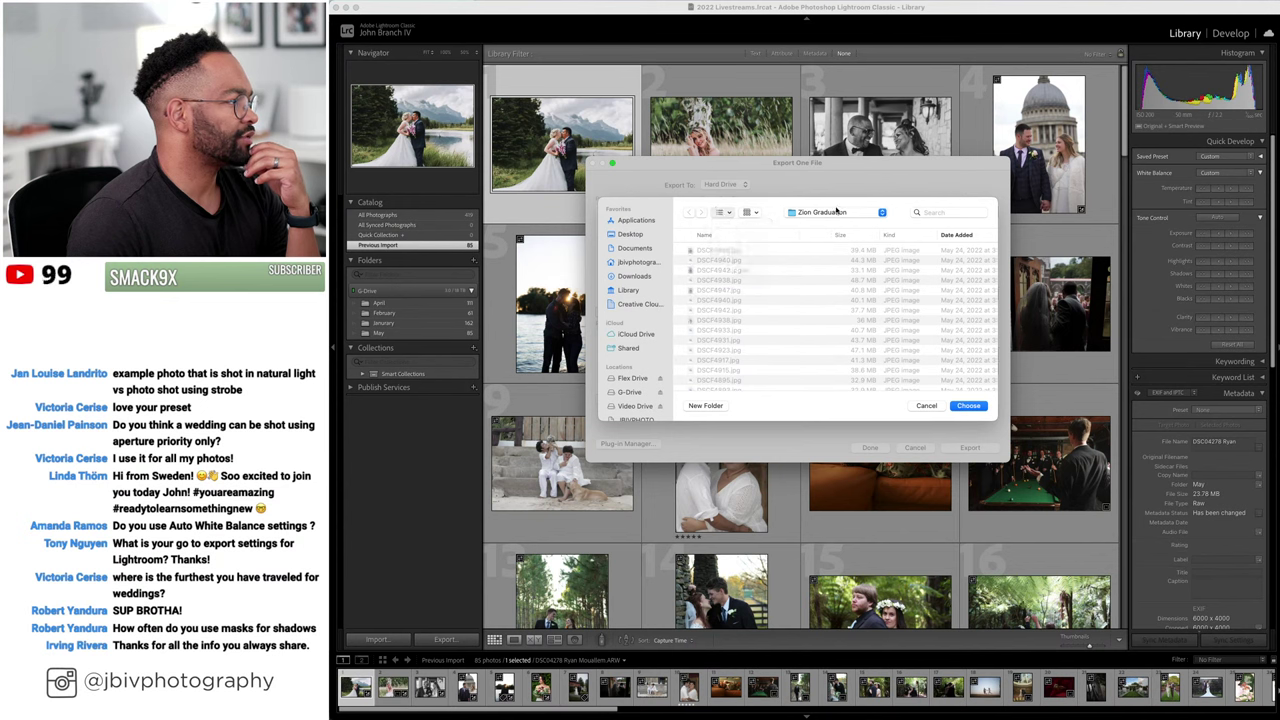
click(808, 212)
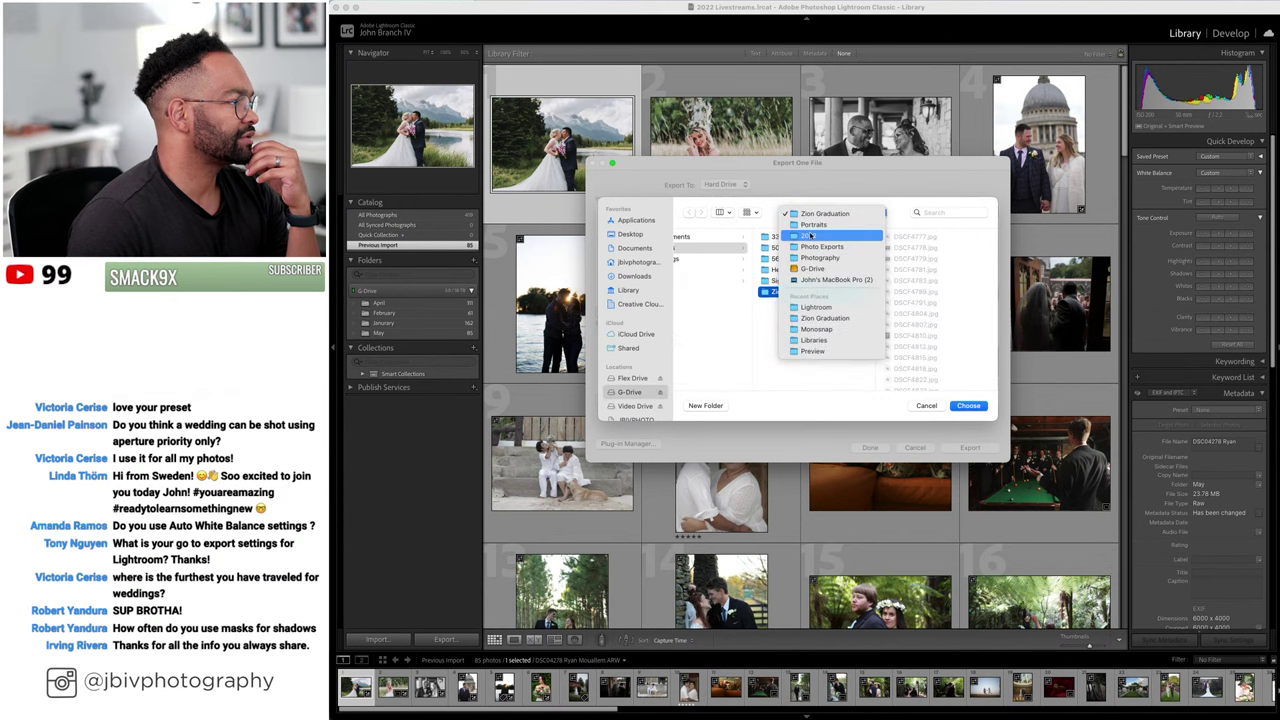
click(810, 236)
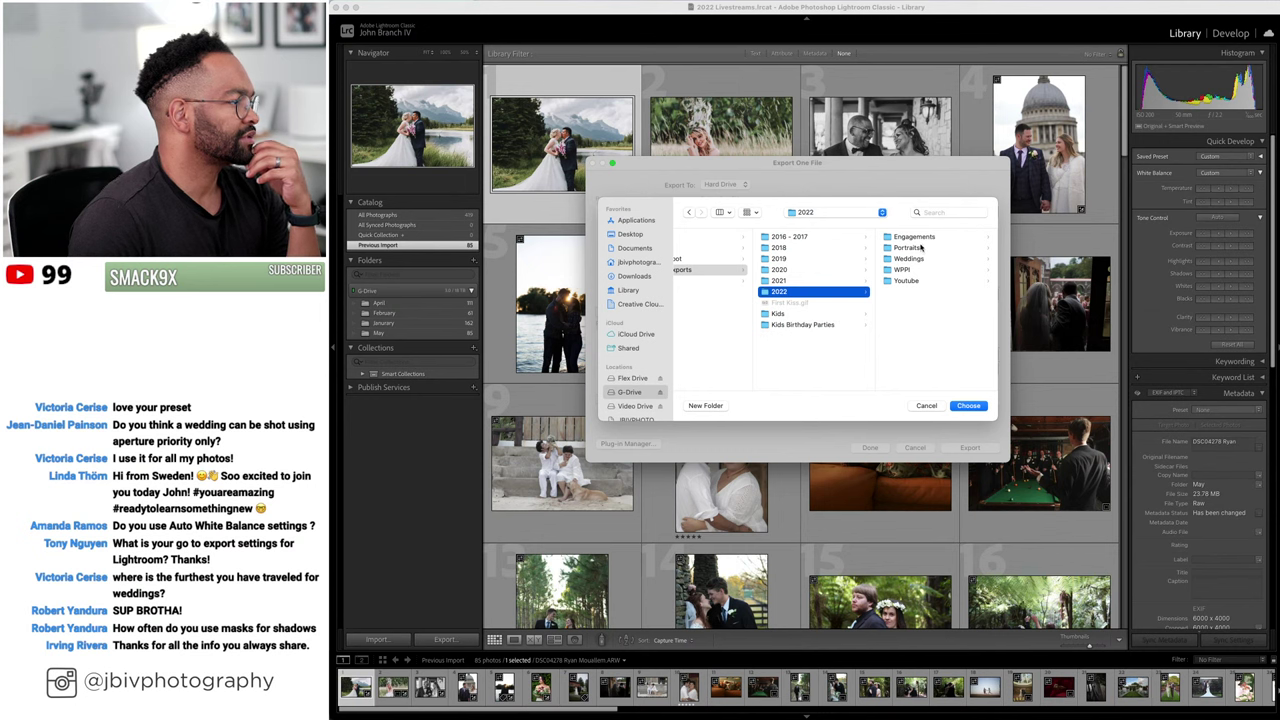
click(910, 247)
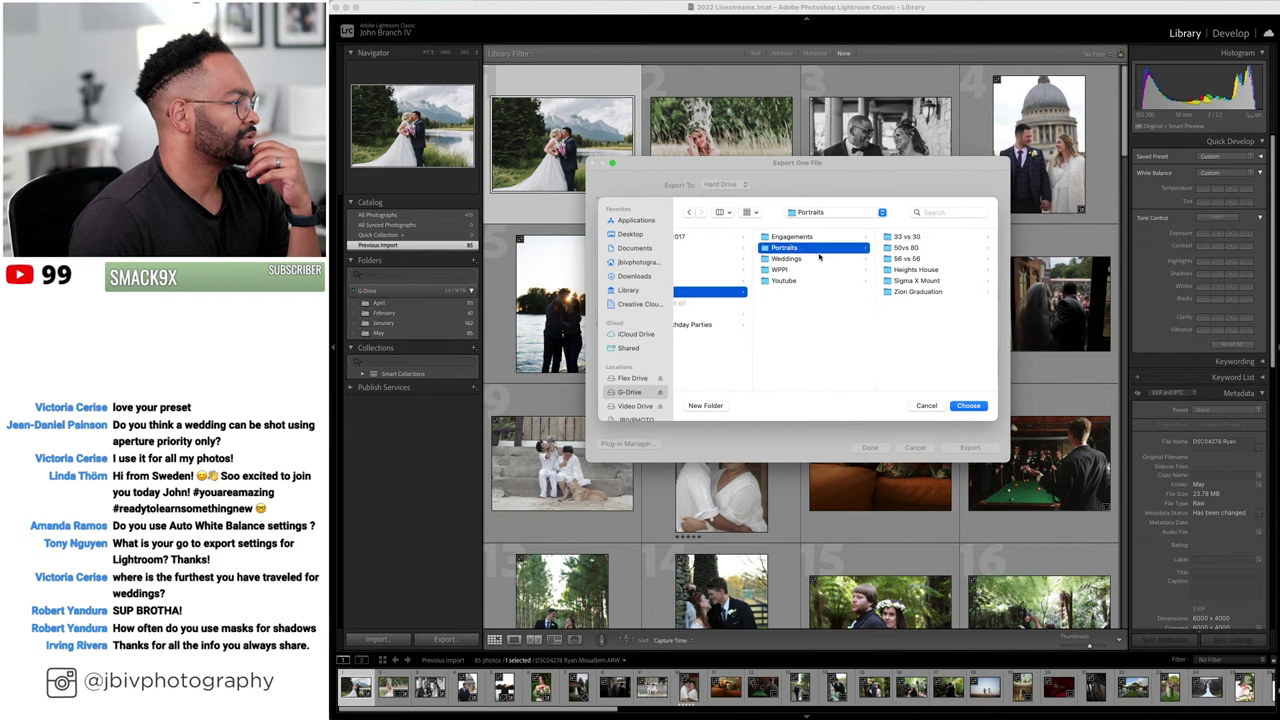
click(806, 282)
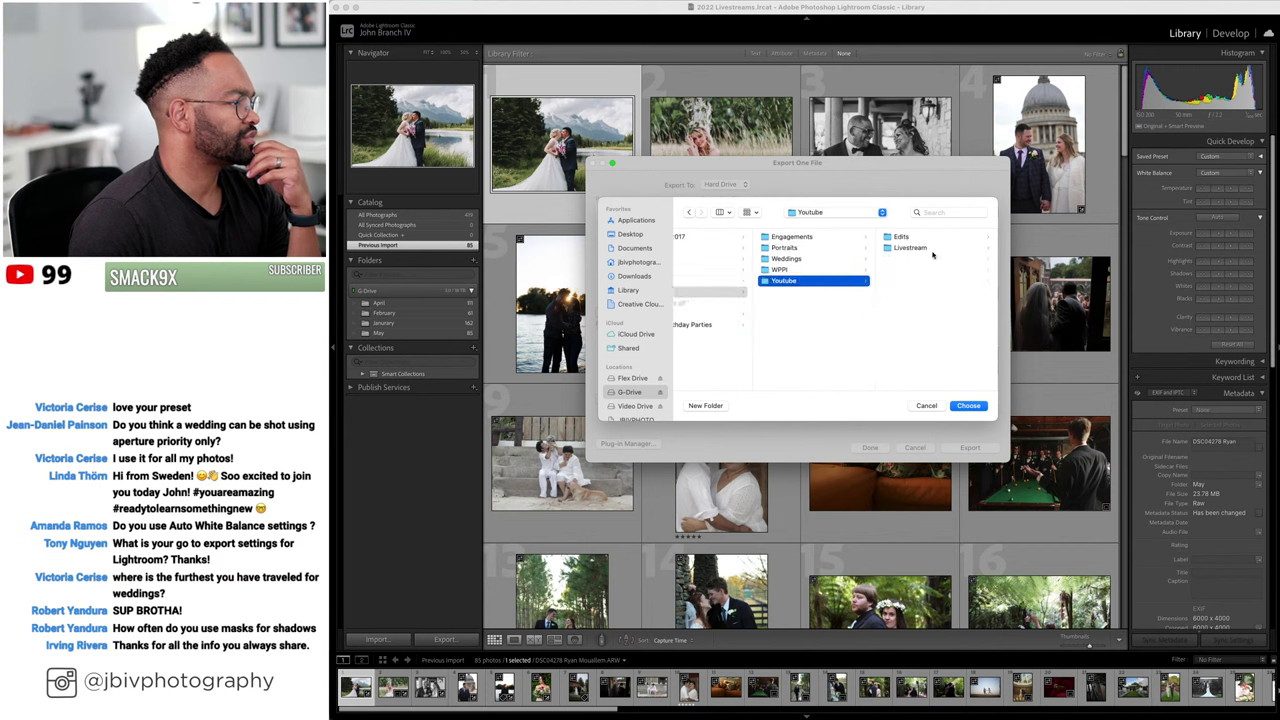
click(930, 249)
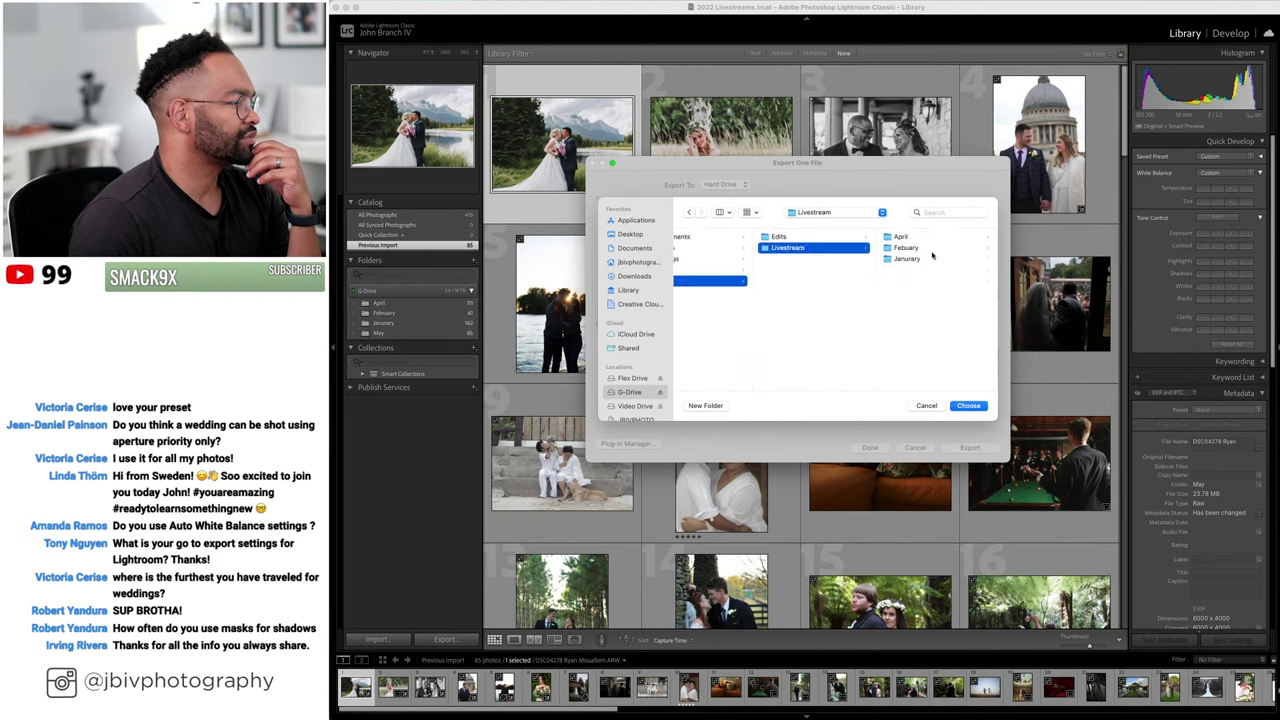
click(955, 405)
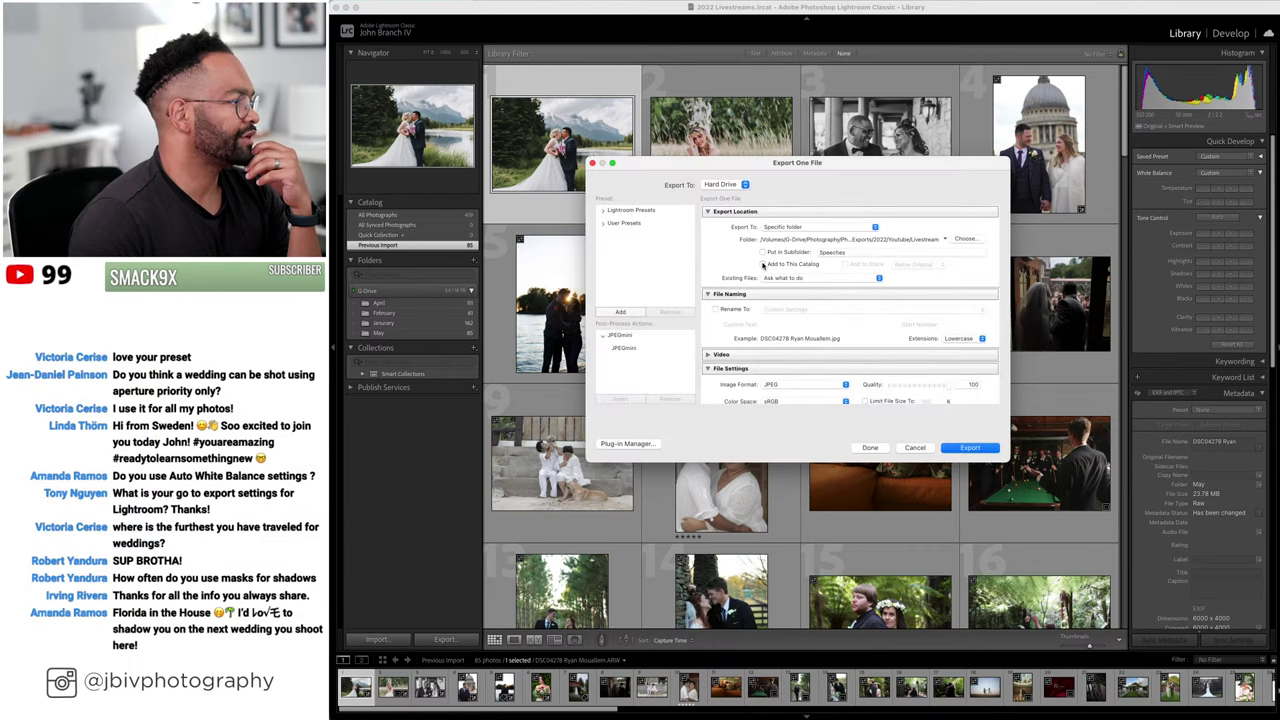
- Export into a subfolder as sRGB with screen sharpening, opening afterwards in Exposure X7
click(762, 252)
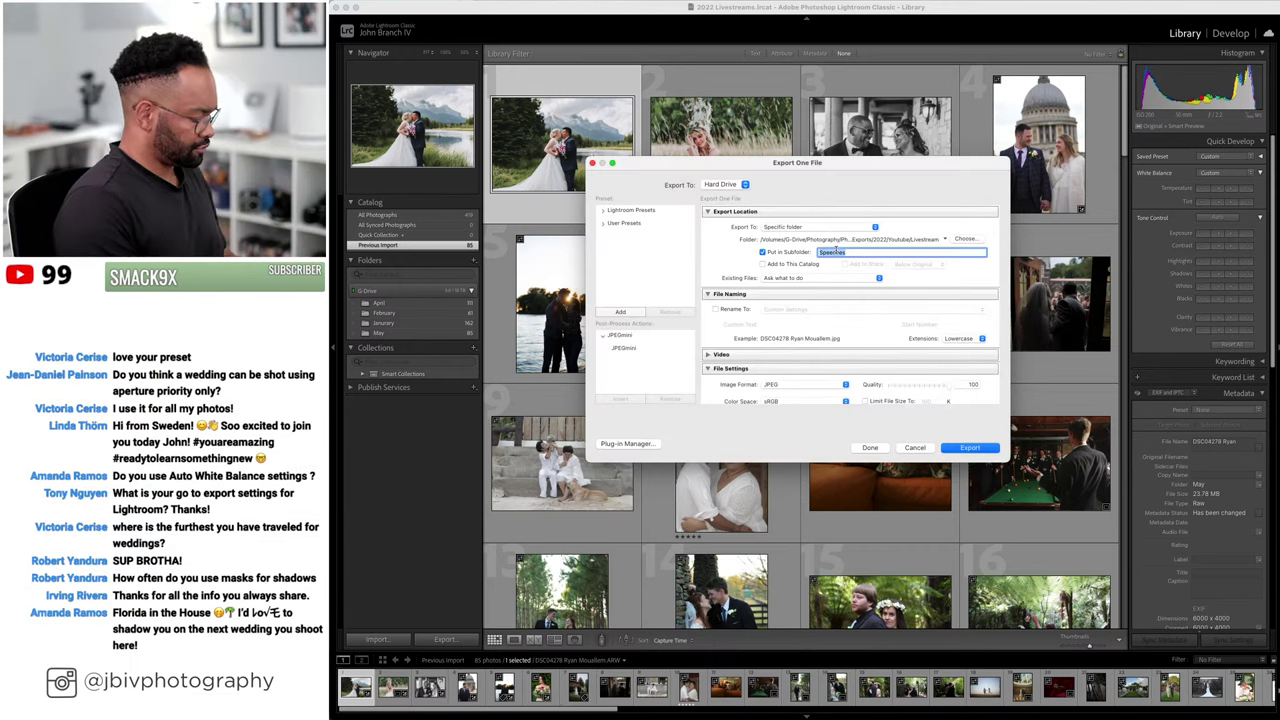
scroll(805, 288, down, 5)
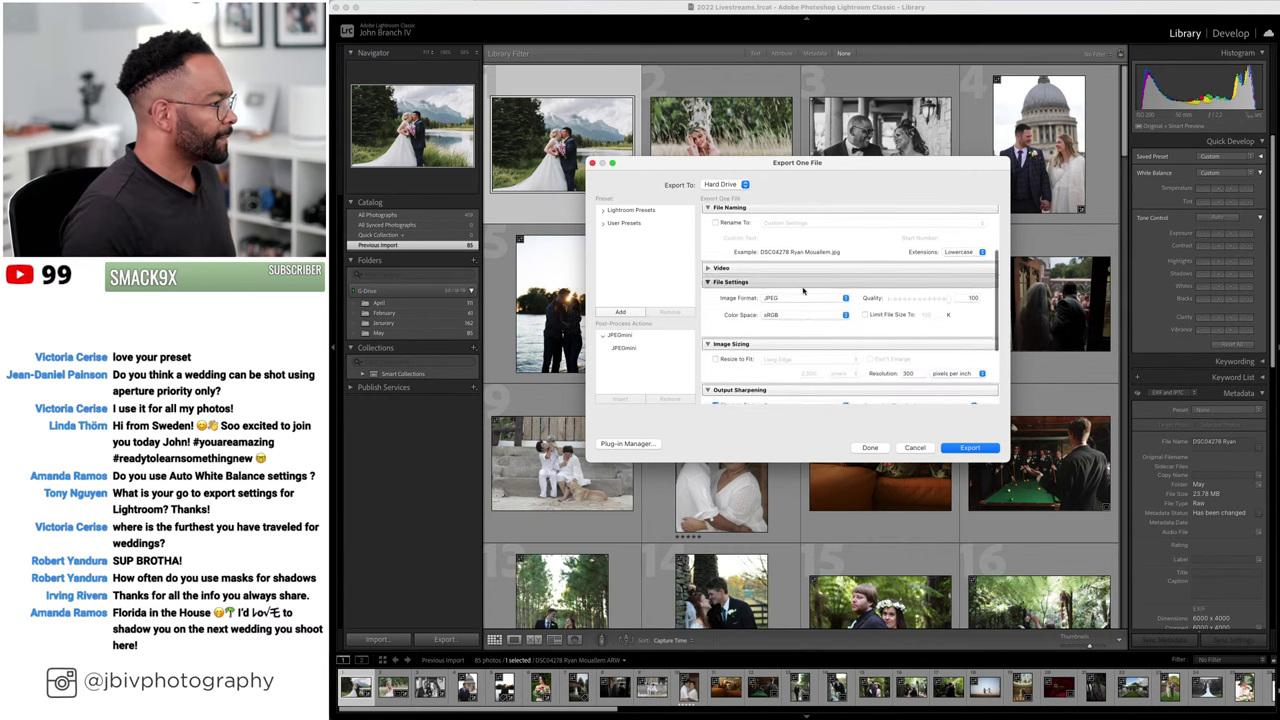
scroll(805, 295, down, 2)
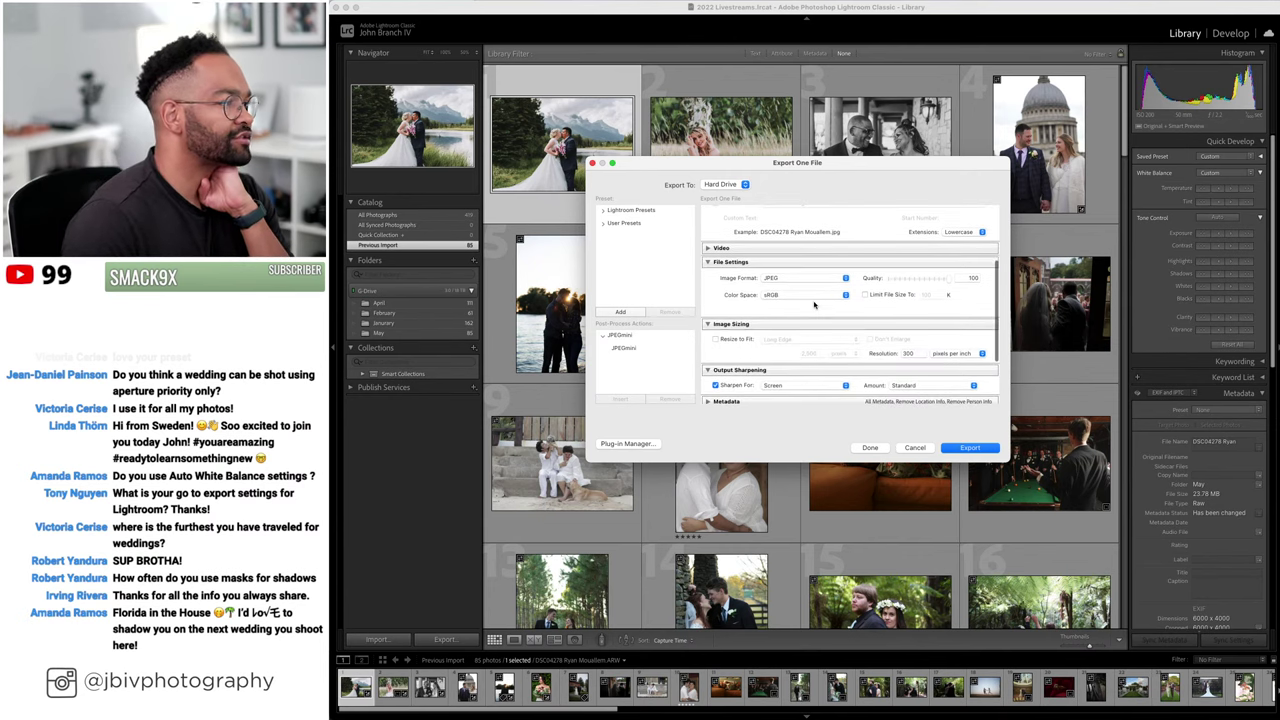
scroll(847, 260, down, 2)
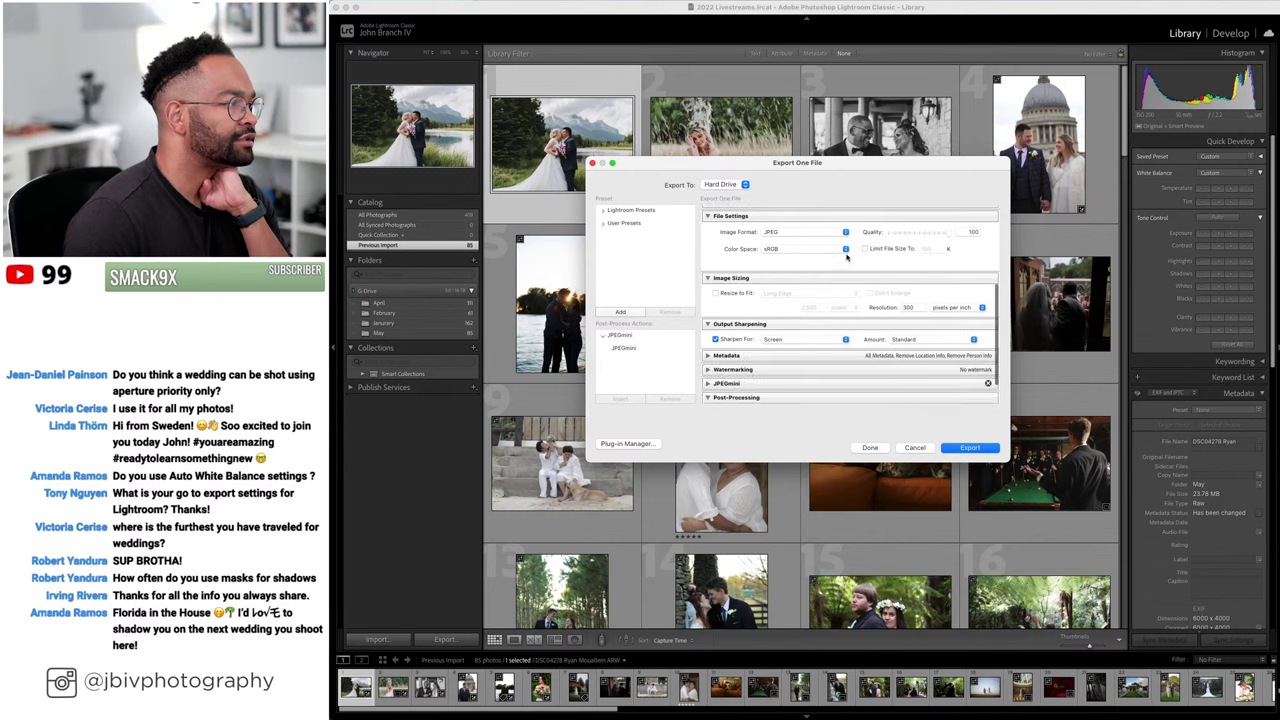
scroll(847, 258, down, 2)
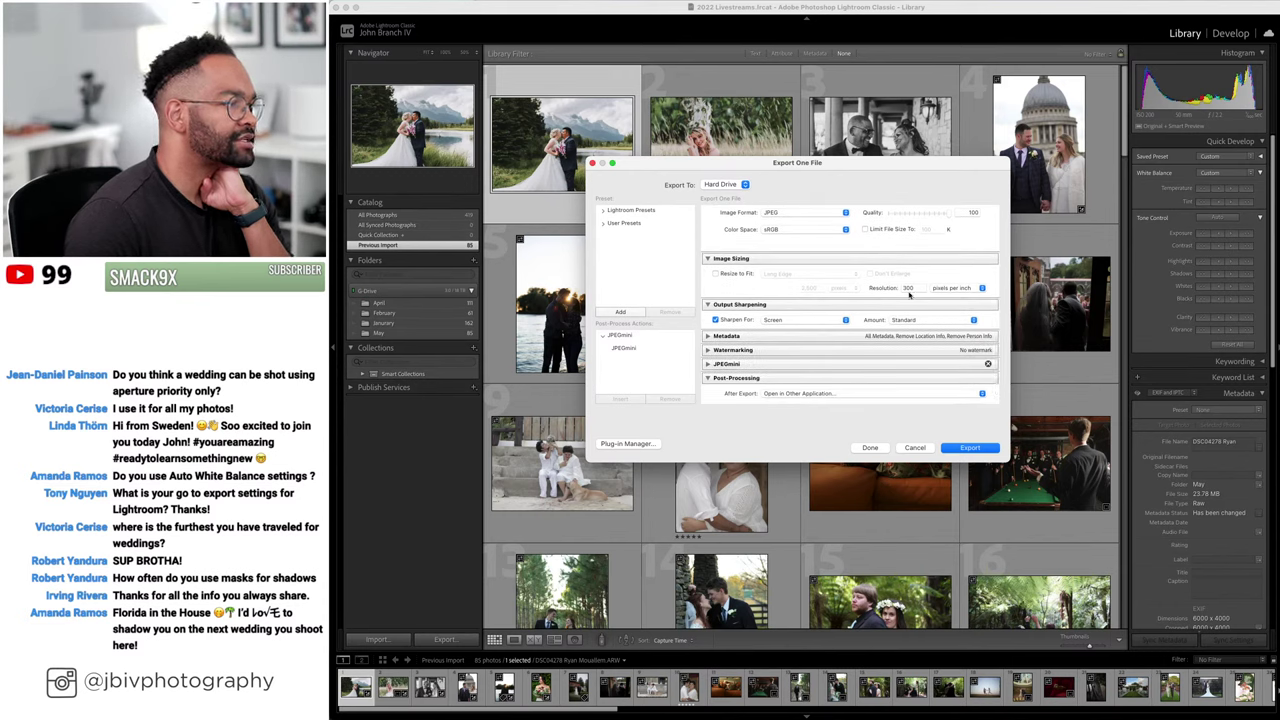
scroll(903, 288, down, 1)
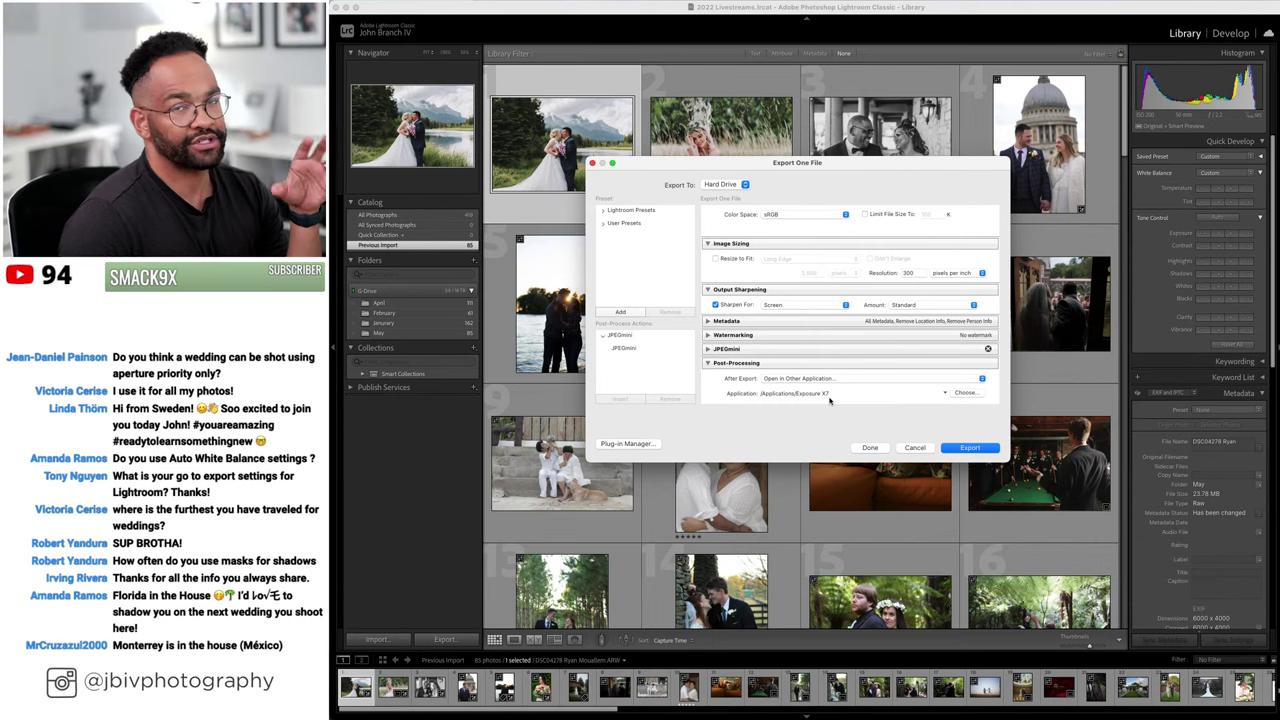
click(970, 448)
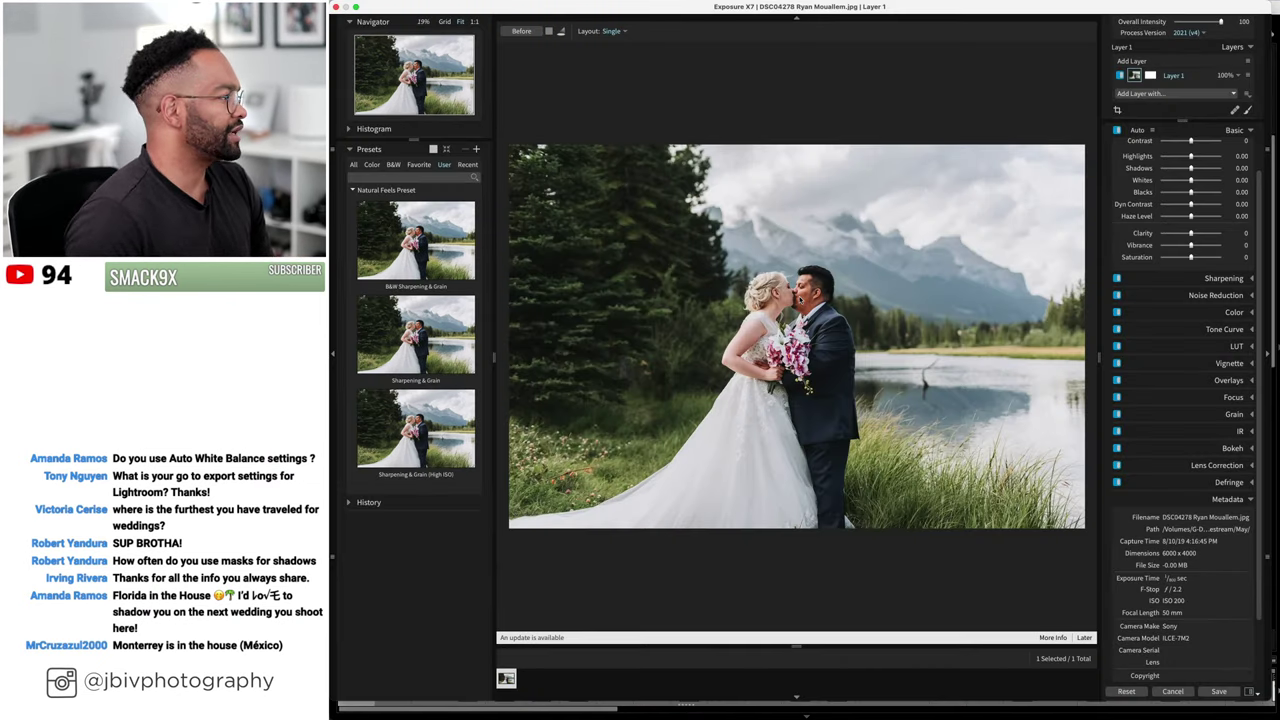
- Apply the Sharpening & Grain user preset in Exposure X7, check detail, and save back to Lightroom
click(460, 326)
click(393, 321)
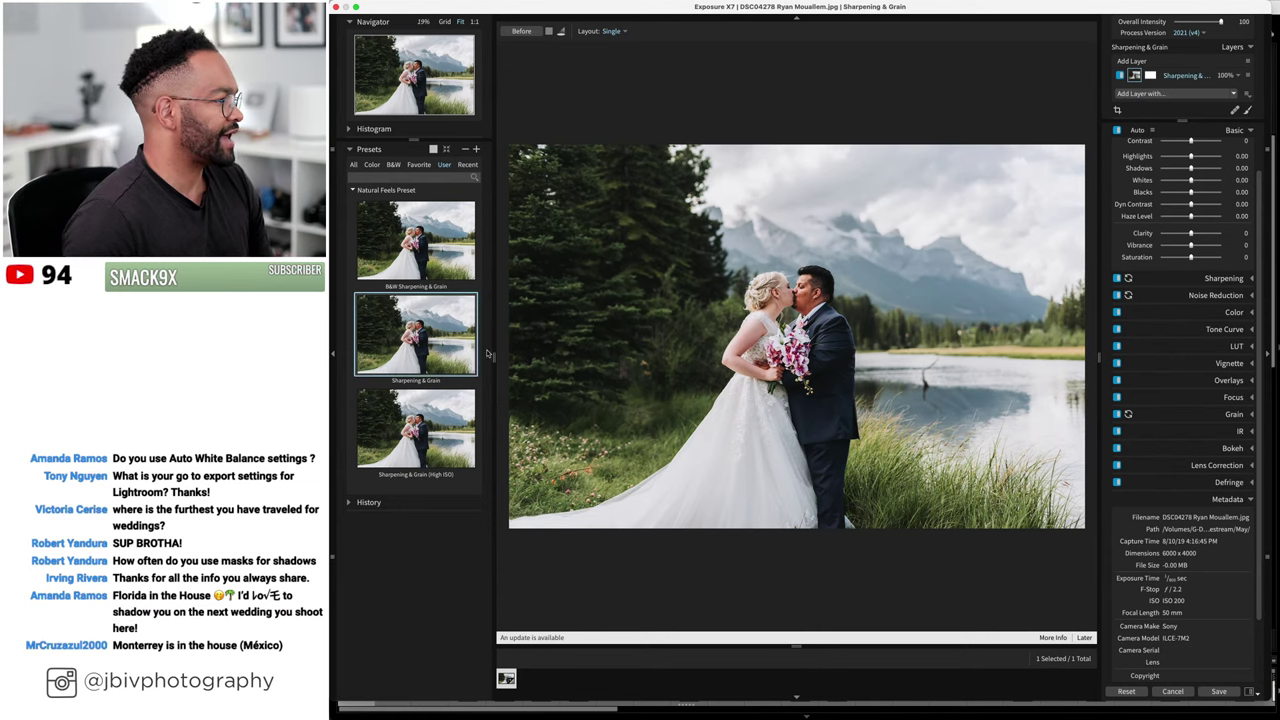
scroll(782, 293, up, 2)
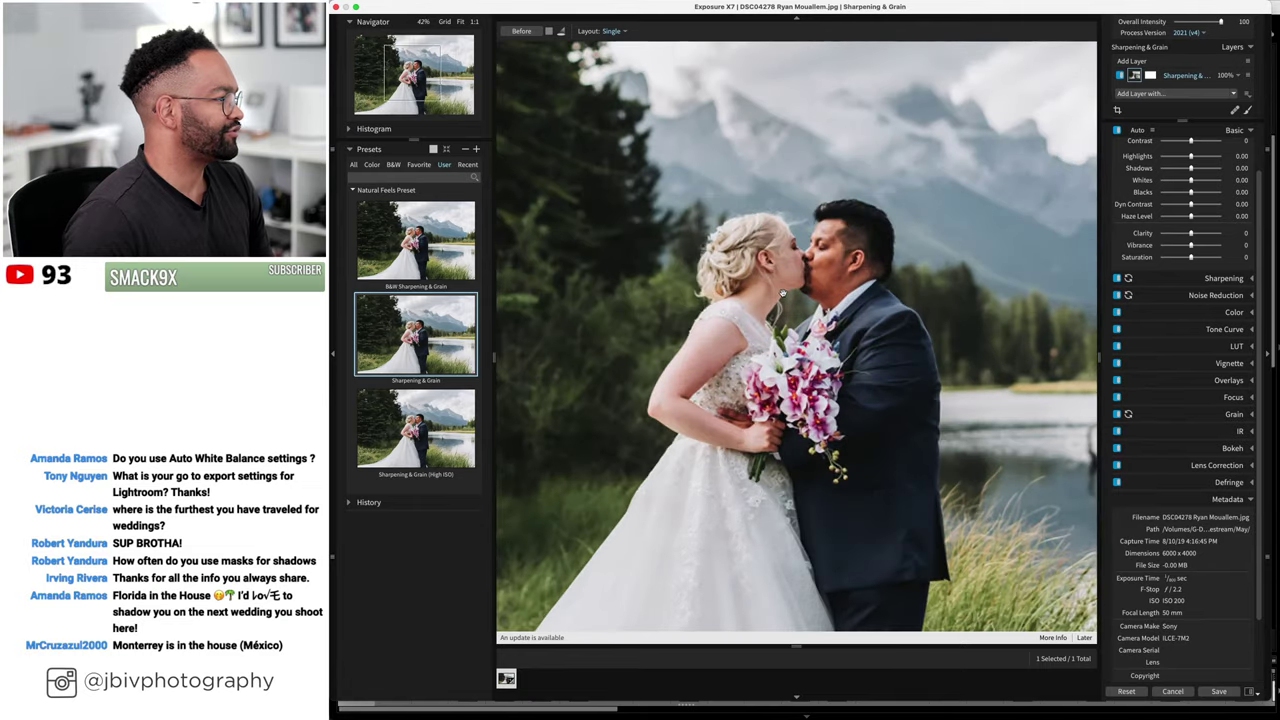
scroll(782, 293, up, 1)
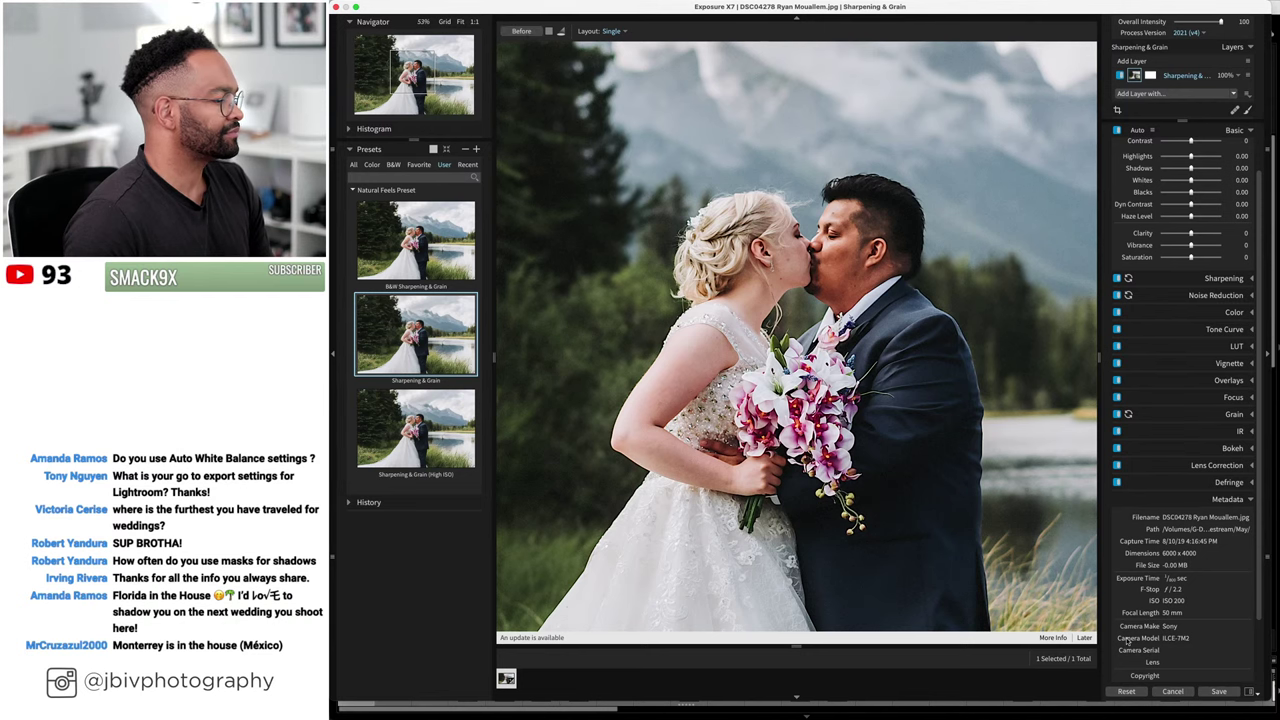
scroll(958, 468, down, 4)
scroll(932, 450, down, 1)
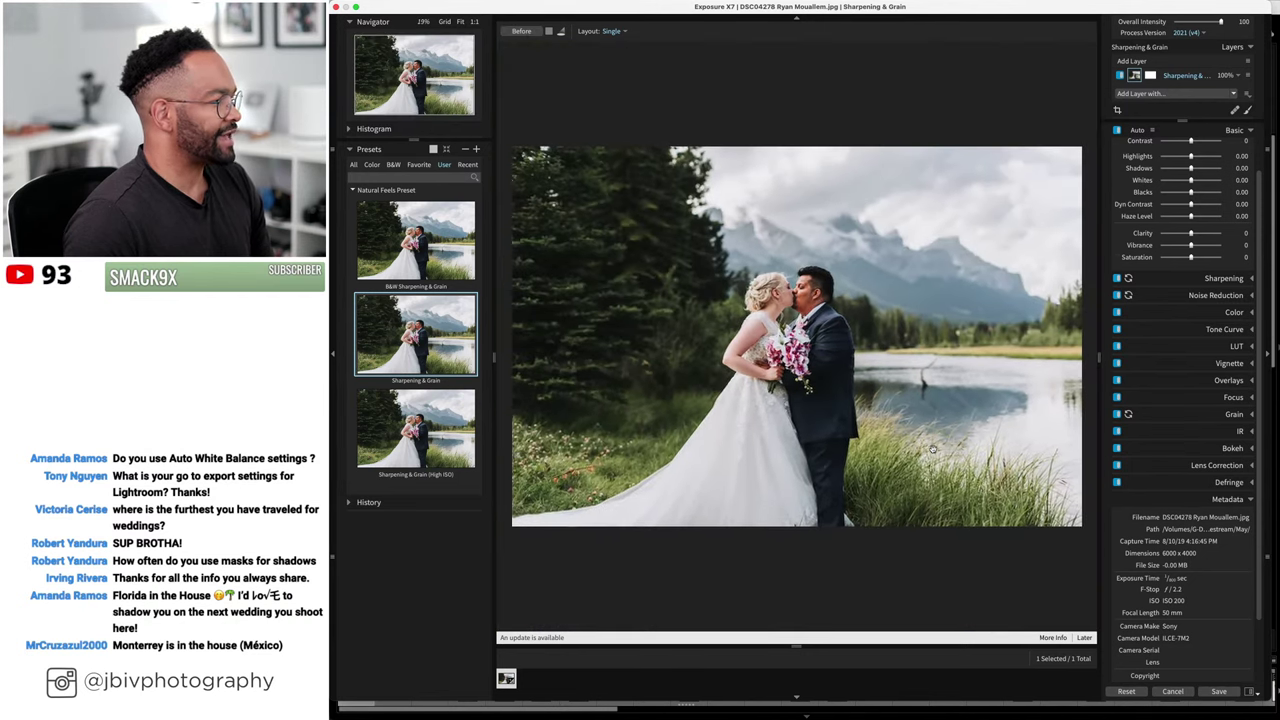
click(1216, 692)
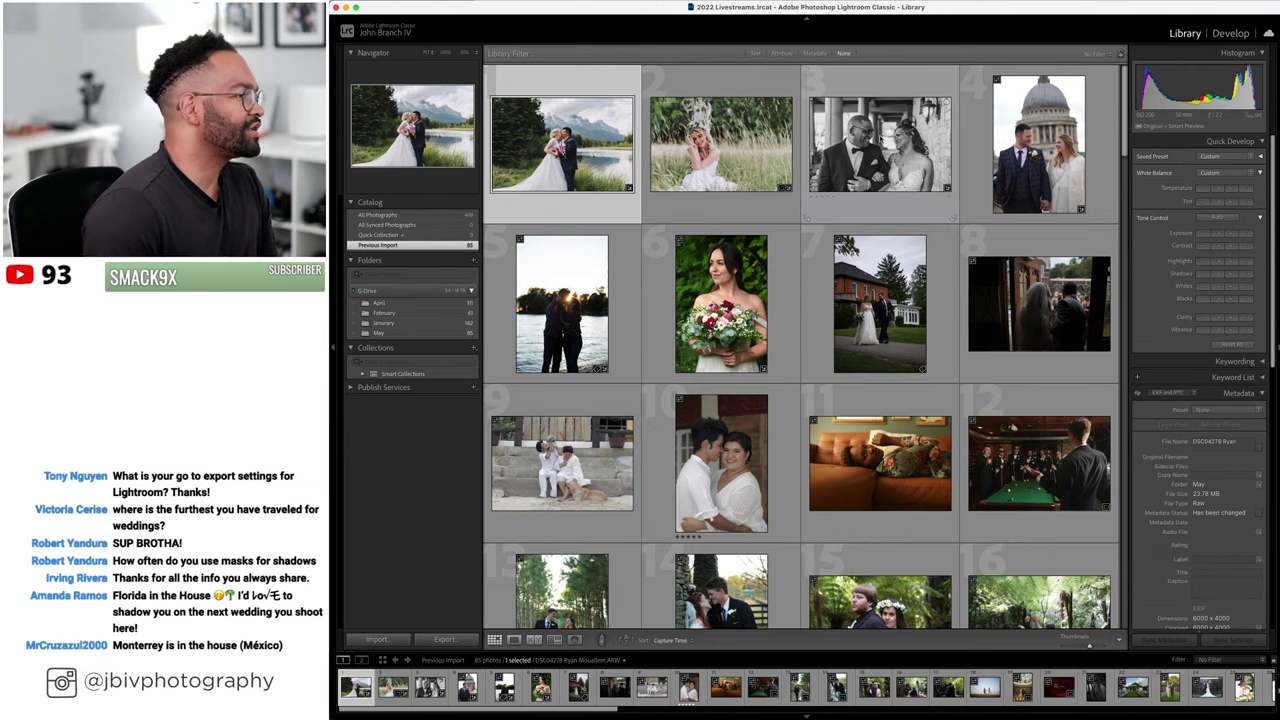
- Open the capitol couple photo in Develop and apply the (Fuji) Color preset
click(1038, 143)
click(1230, 33)
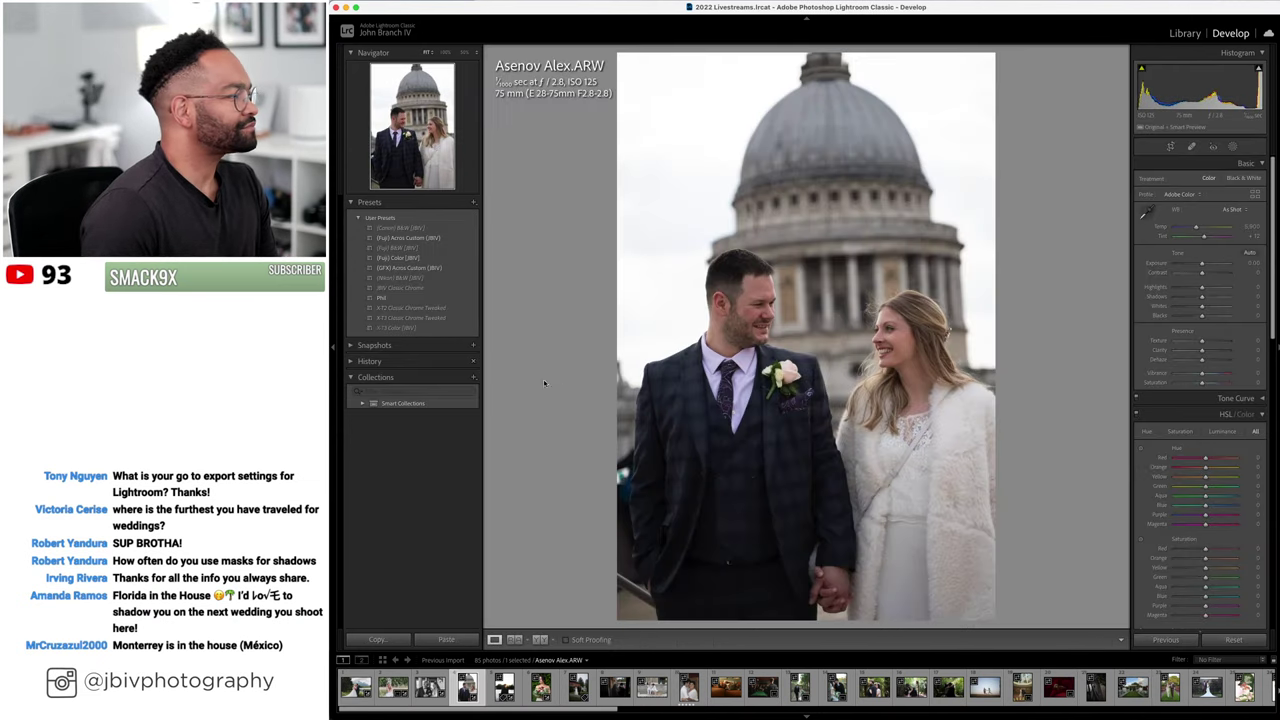
click(421, 262)
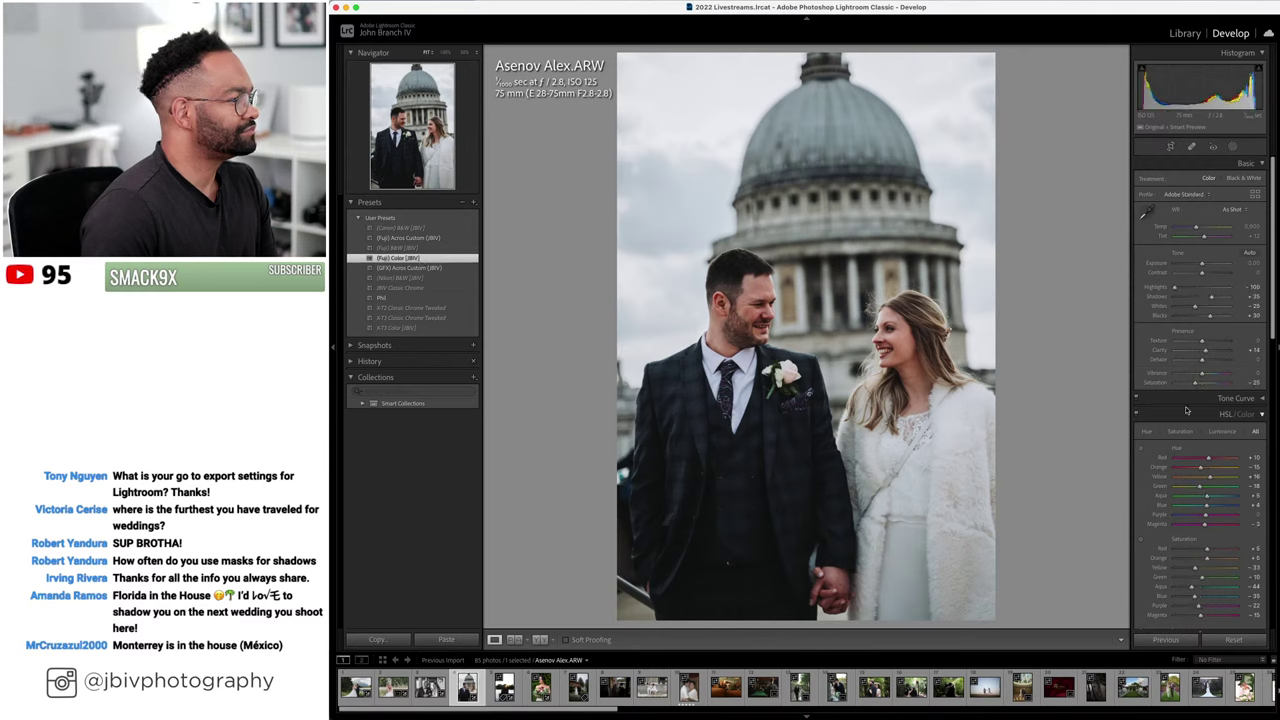
- Set Lens Corrections Setup to Auto and open Masking
scroll(1200, 300, down, 10)
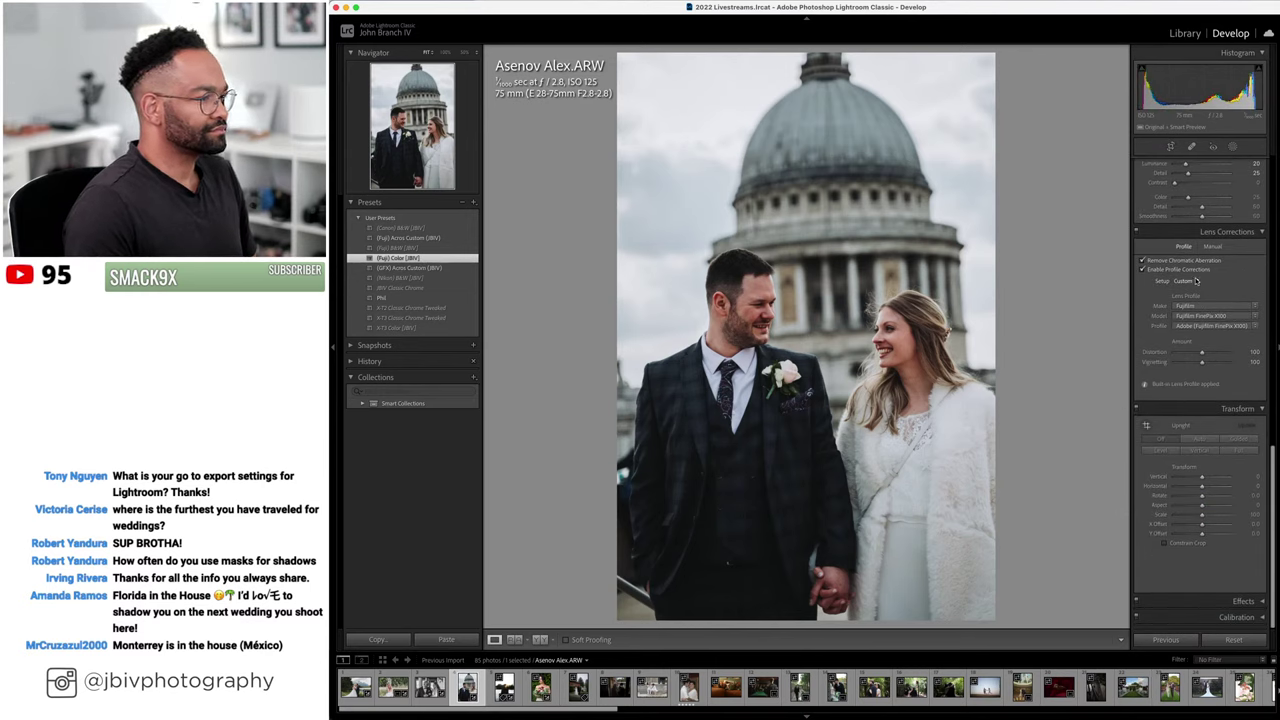
click(1195, 281)
click(1195, 270)
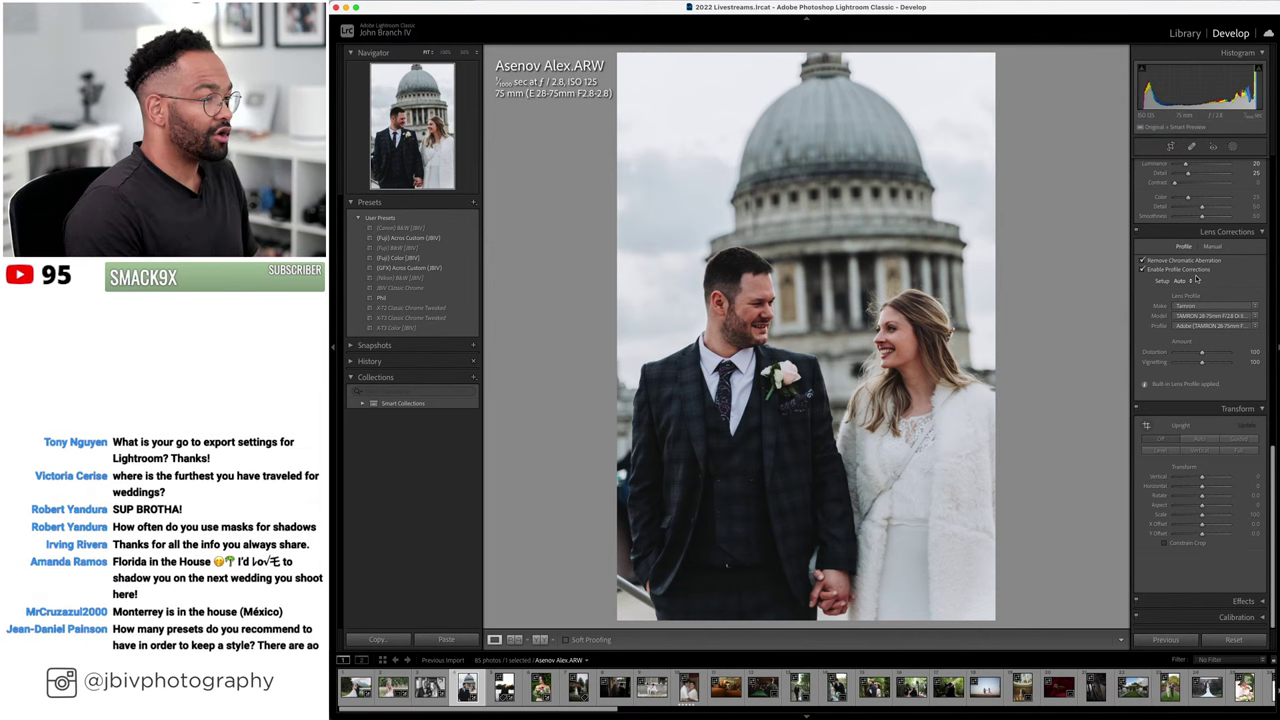
scroll(1205, 230, up, 10)
click(1231, 148)
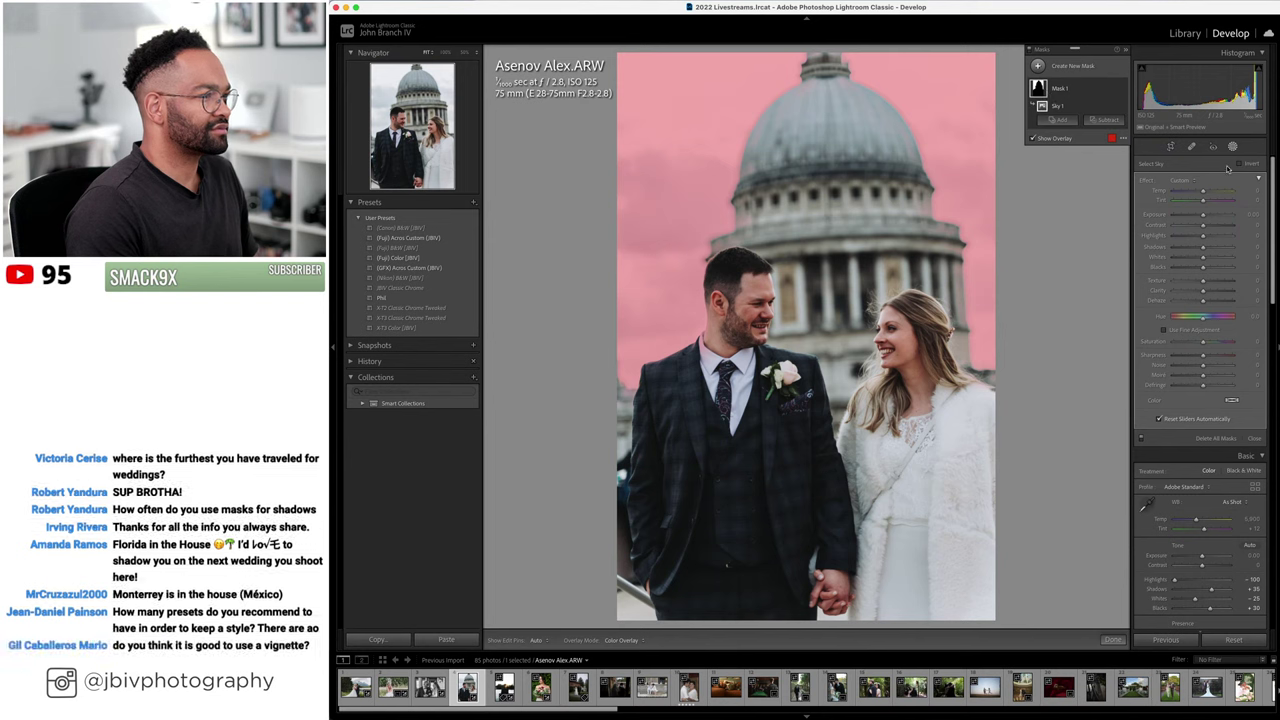
- Create a Select Subject mask and lift its Shadows
click(1072, 65)
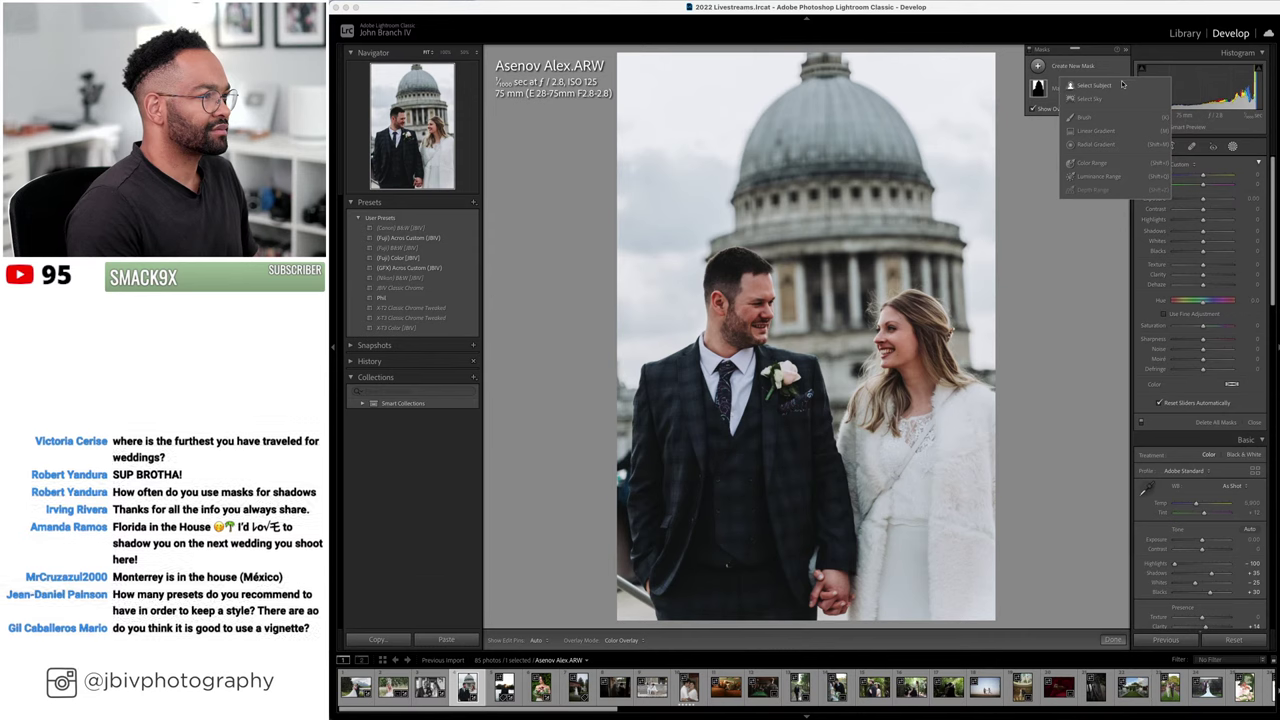
click(1122, 85)
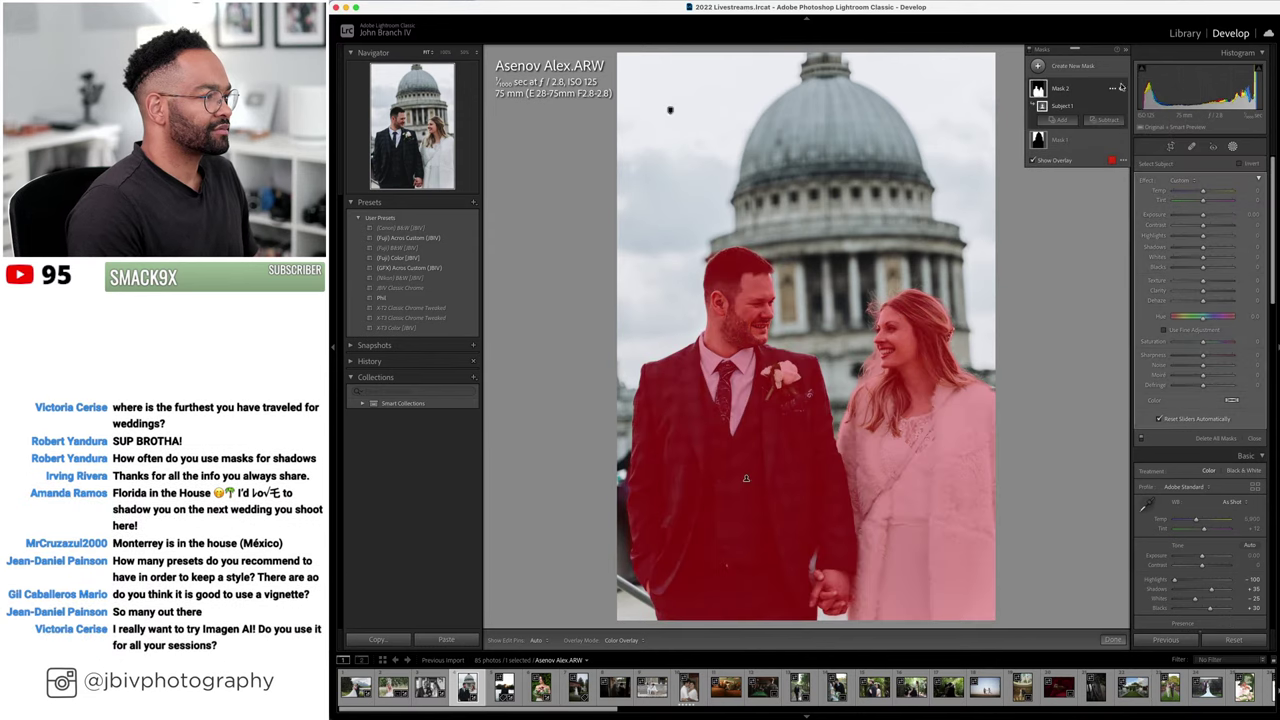
click(1212, 249)
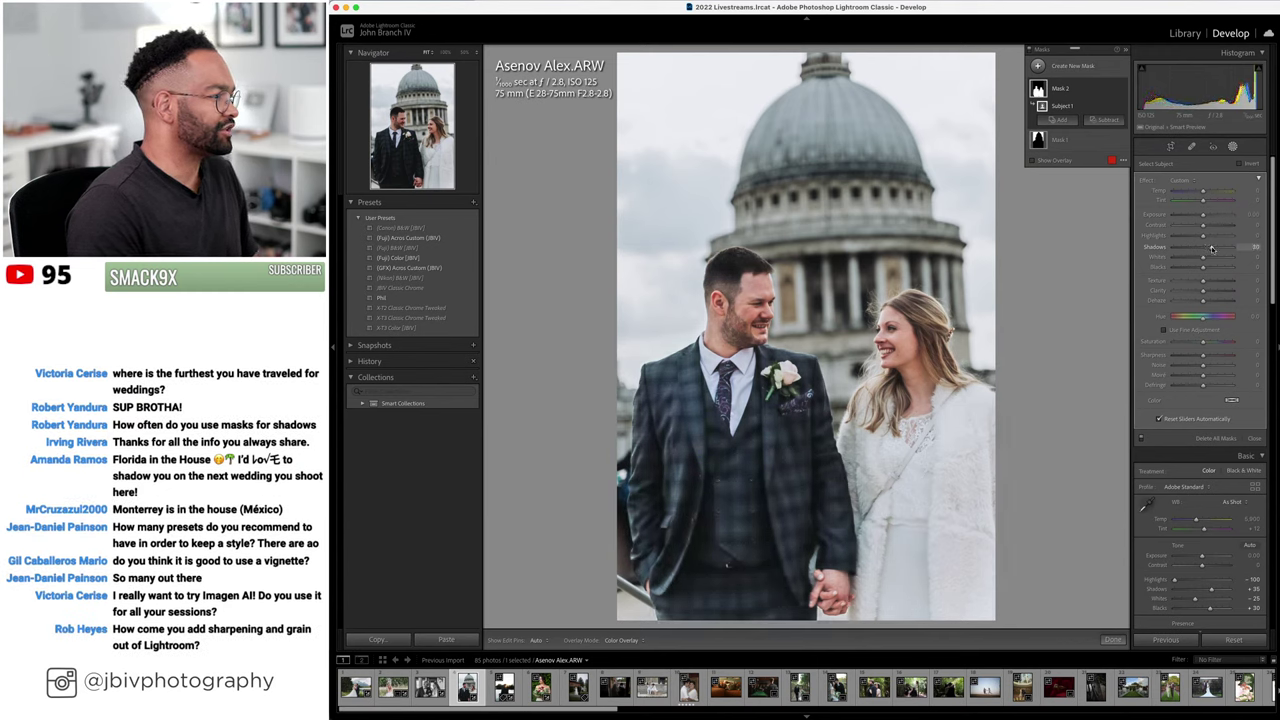
- Fine-tune Basic Shadows, Contrast and Tint (Exposure +0.30, Shadows +25) and show Before/After
click(1232, 147)
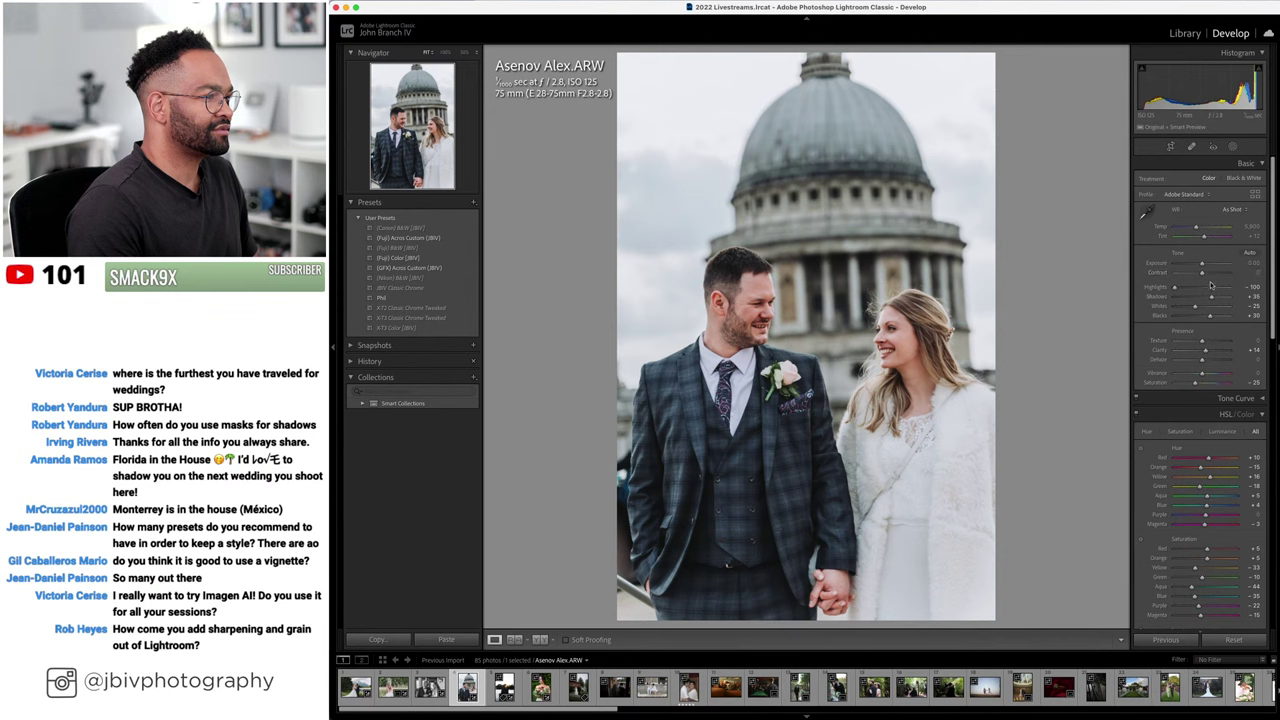
key(Up)
key(Up)
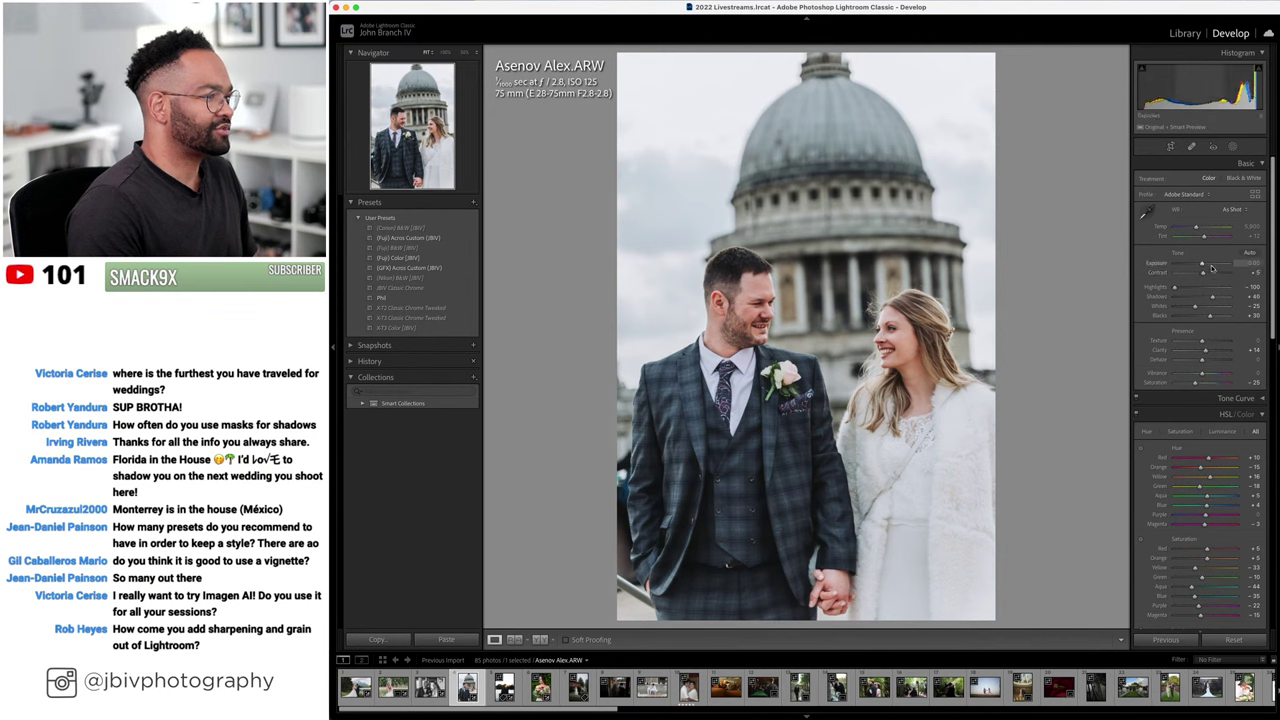
key(Up)
key(Up)
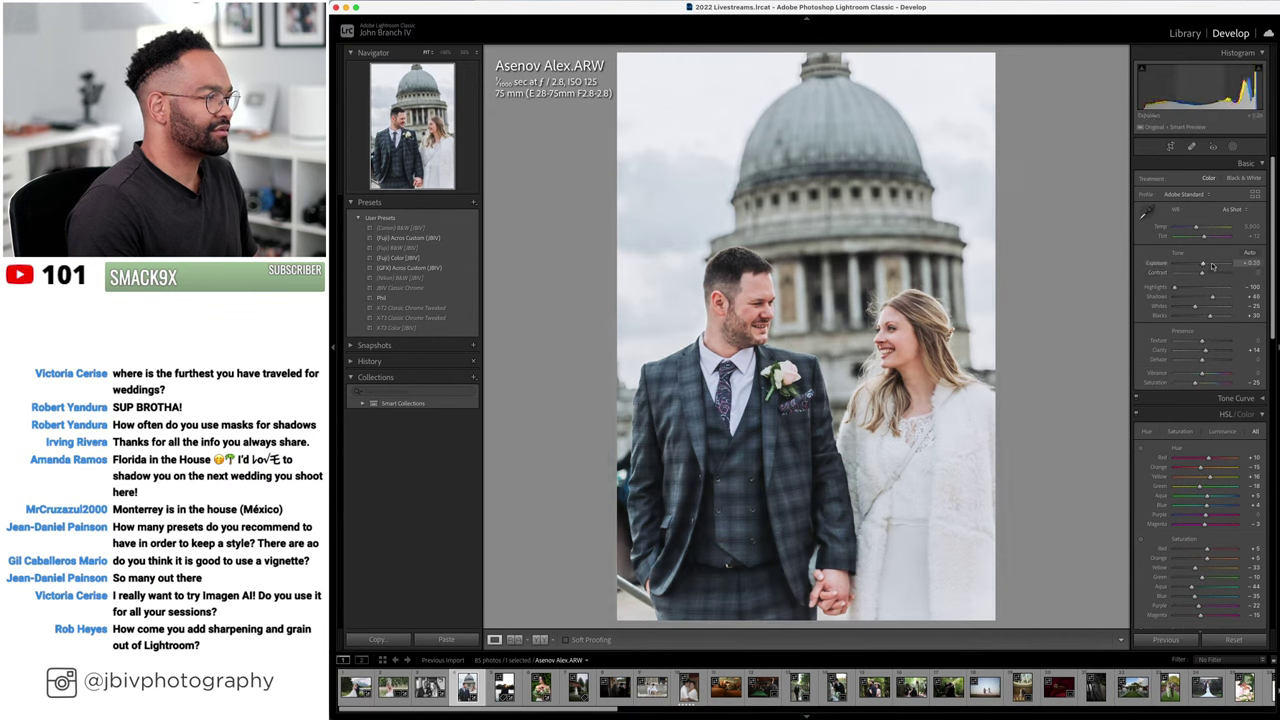
key(Down)
key(Down)
key(Down)
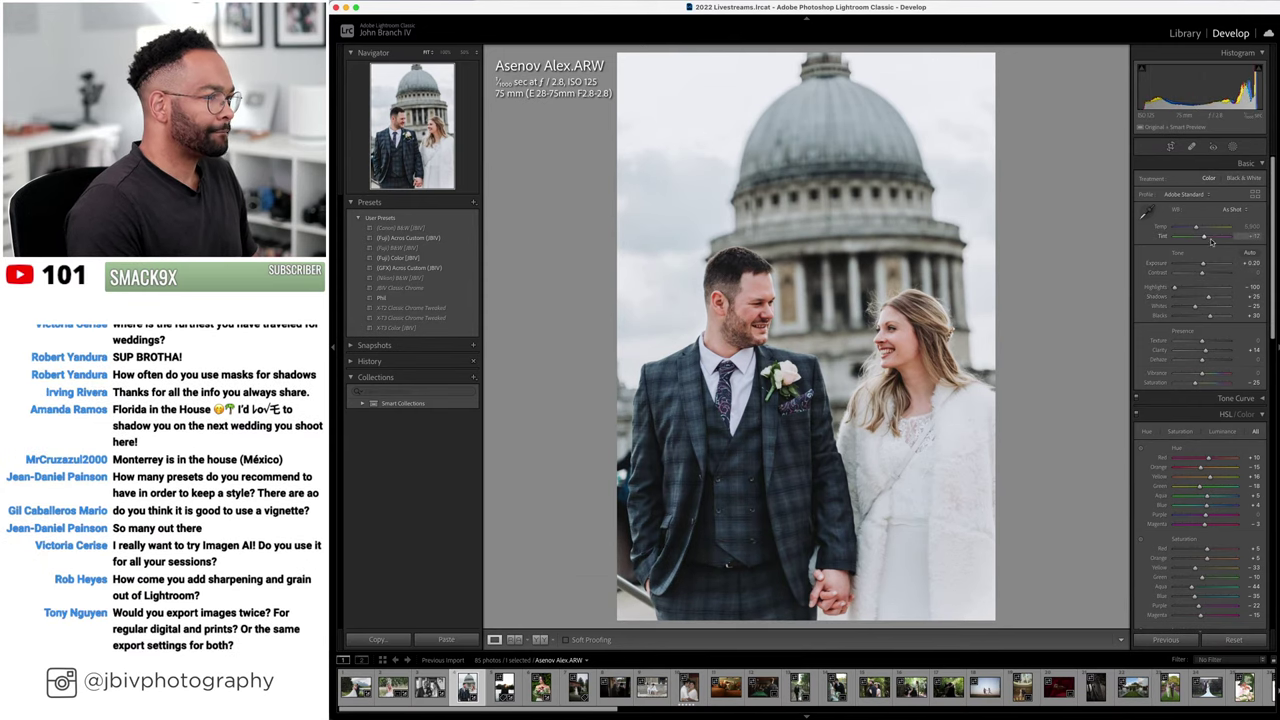
key(Up)
key(Up)
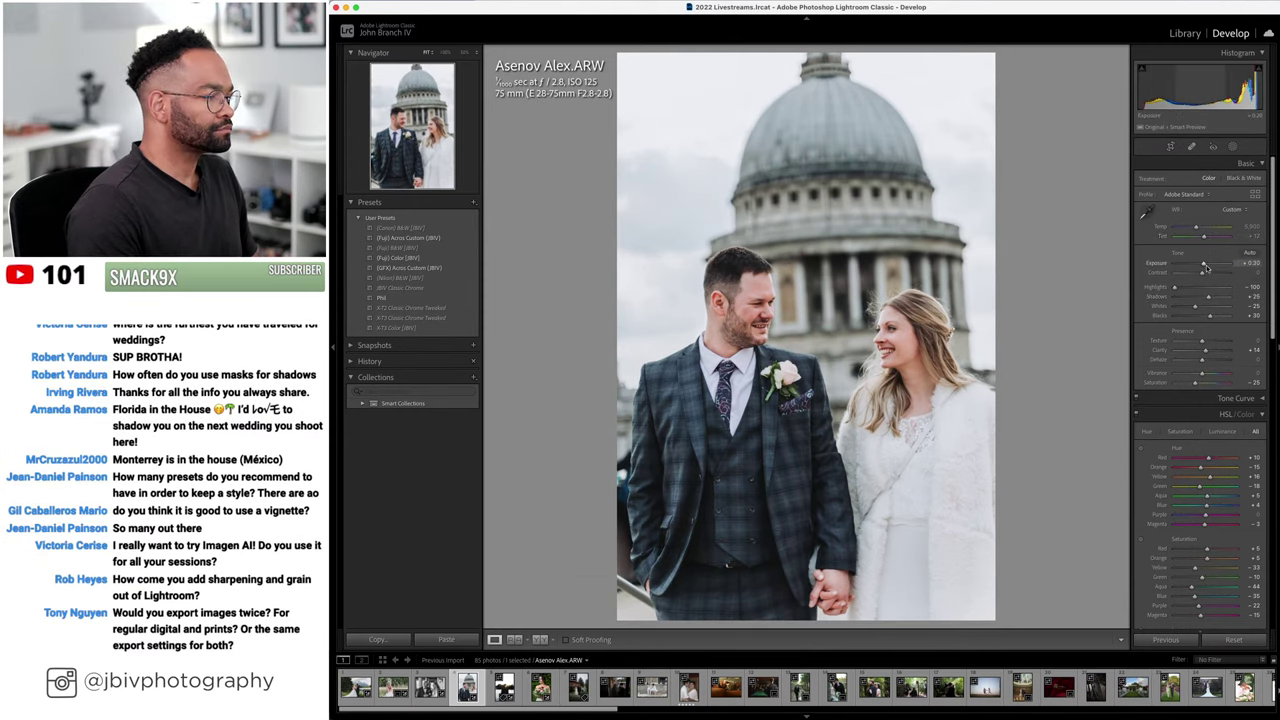
click(541, 640)
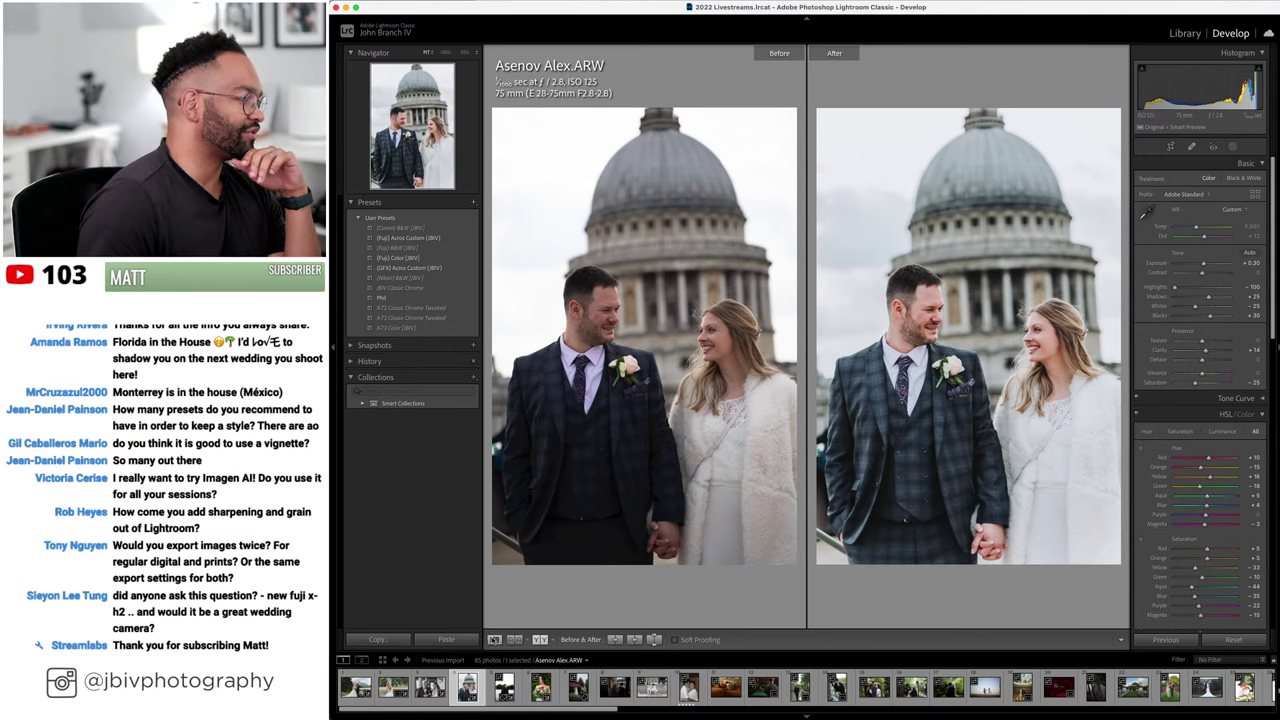
- Switch back to Loupe view so only the edited capitol photo shows
click(494, 639)
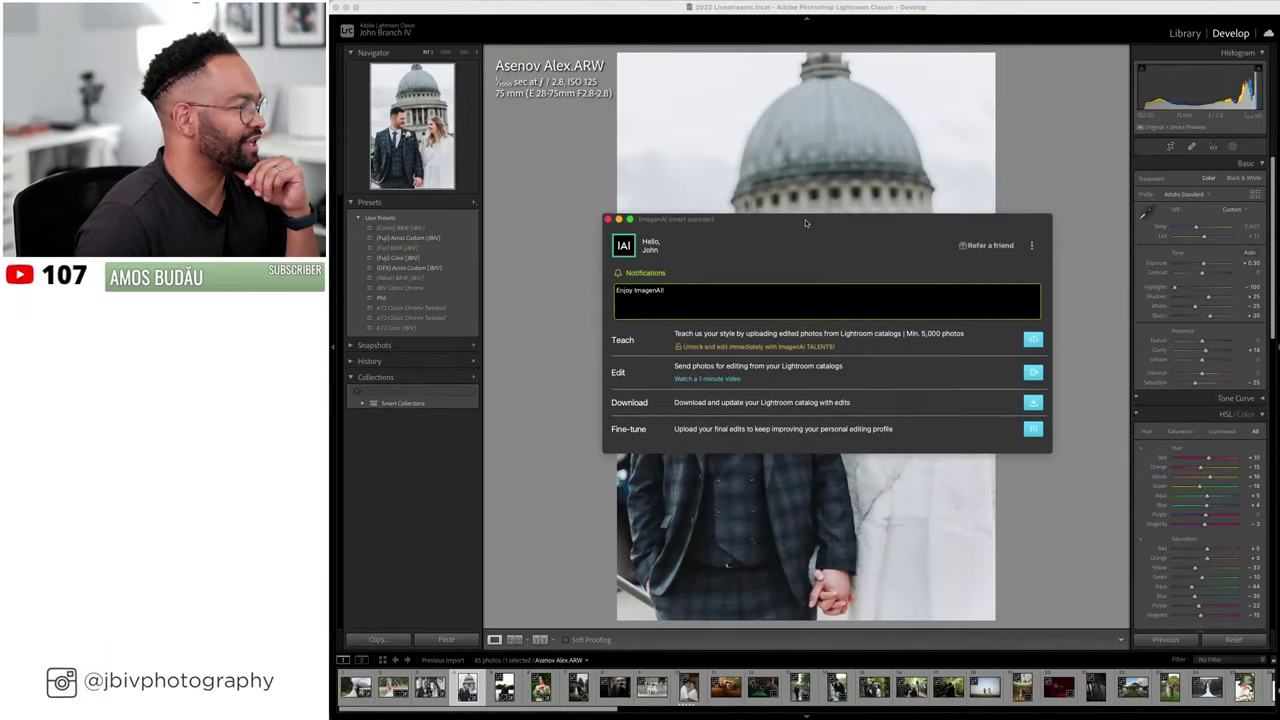
- Move the ImagenAI assistant window off to the right and refocus Lightroom
drag(806, 223, 788, 193)
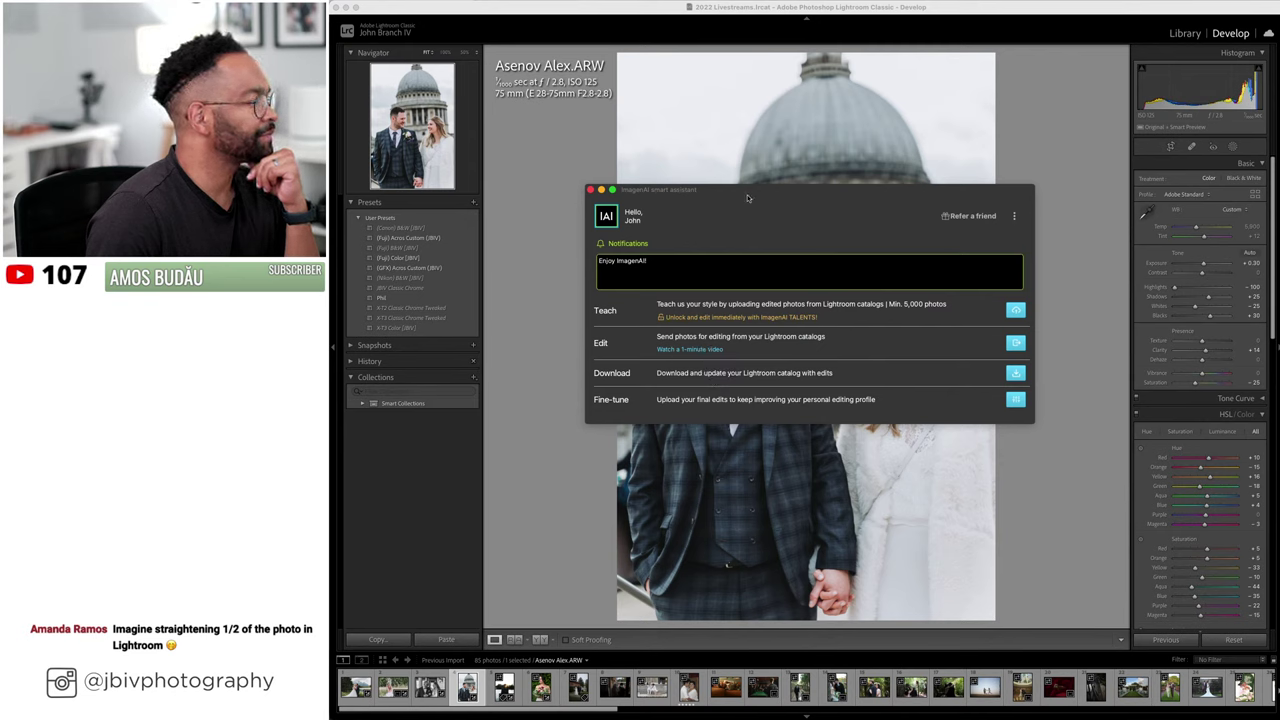
drag(760, 188, 1279, 380)
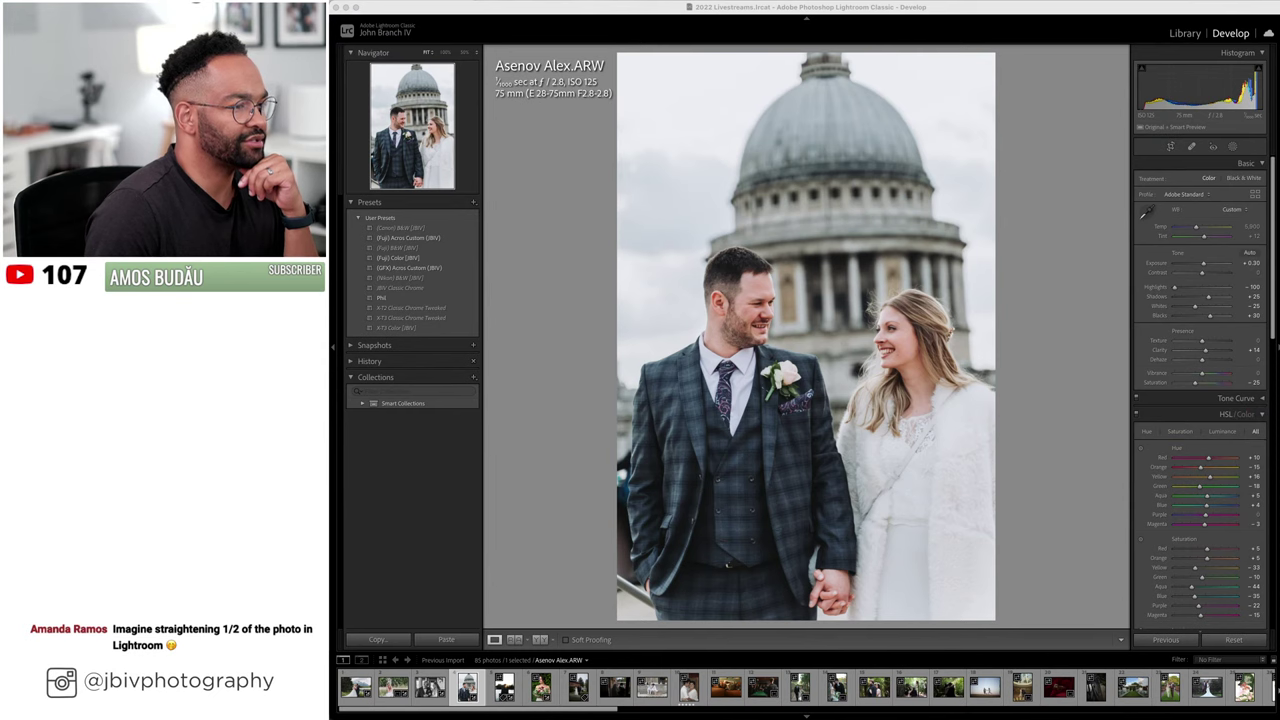
click(494, 640)
- Return to the Library grid and rate photos 14 through 17 five stars
click(1184, 33)
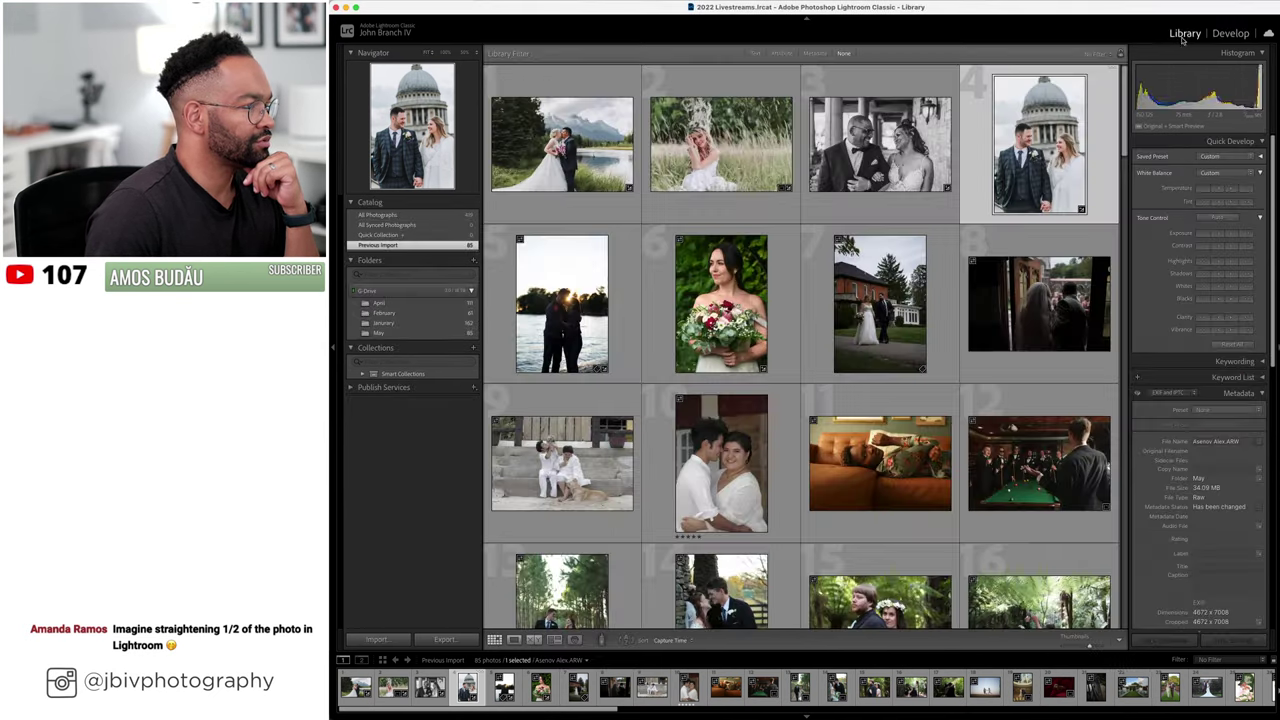
scroll(800, 350, down, 4)
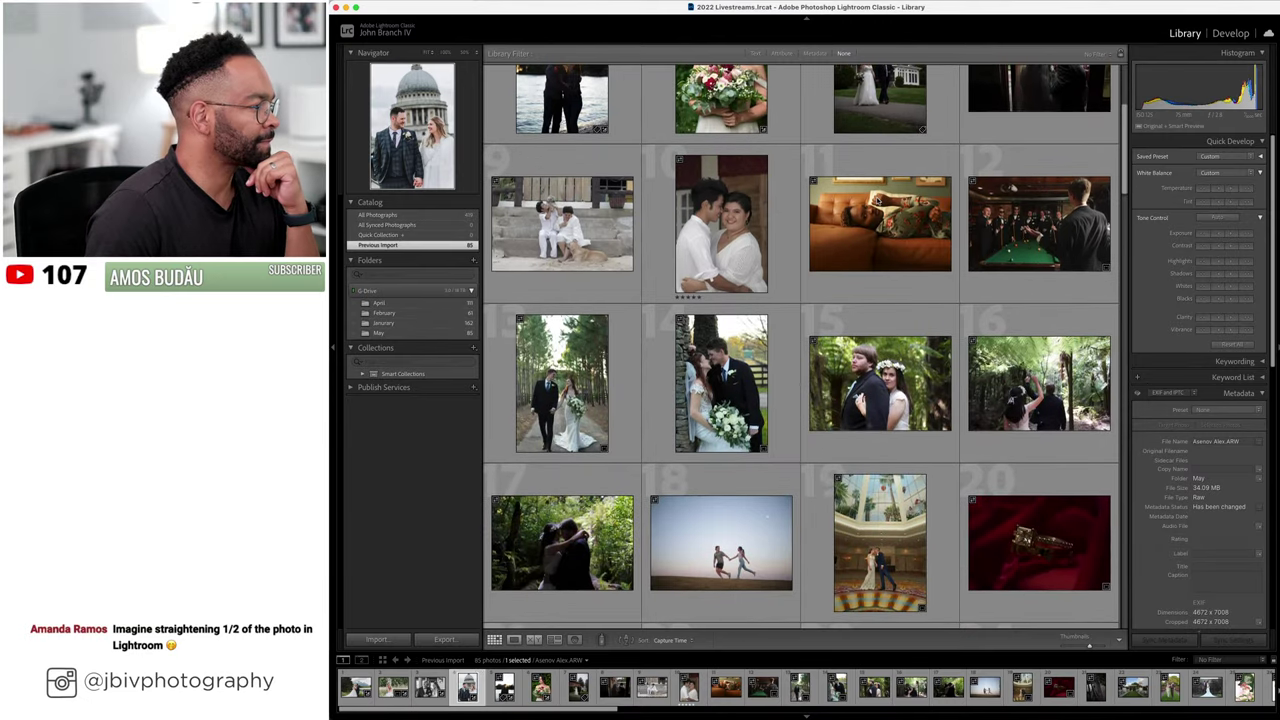
scroll(877, 200, down, 4)
scroll(877, 200, up, 1)
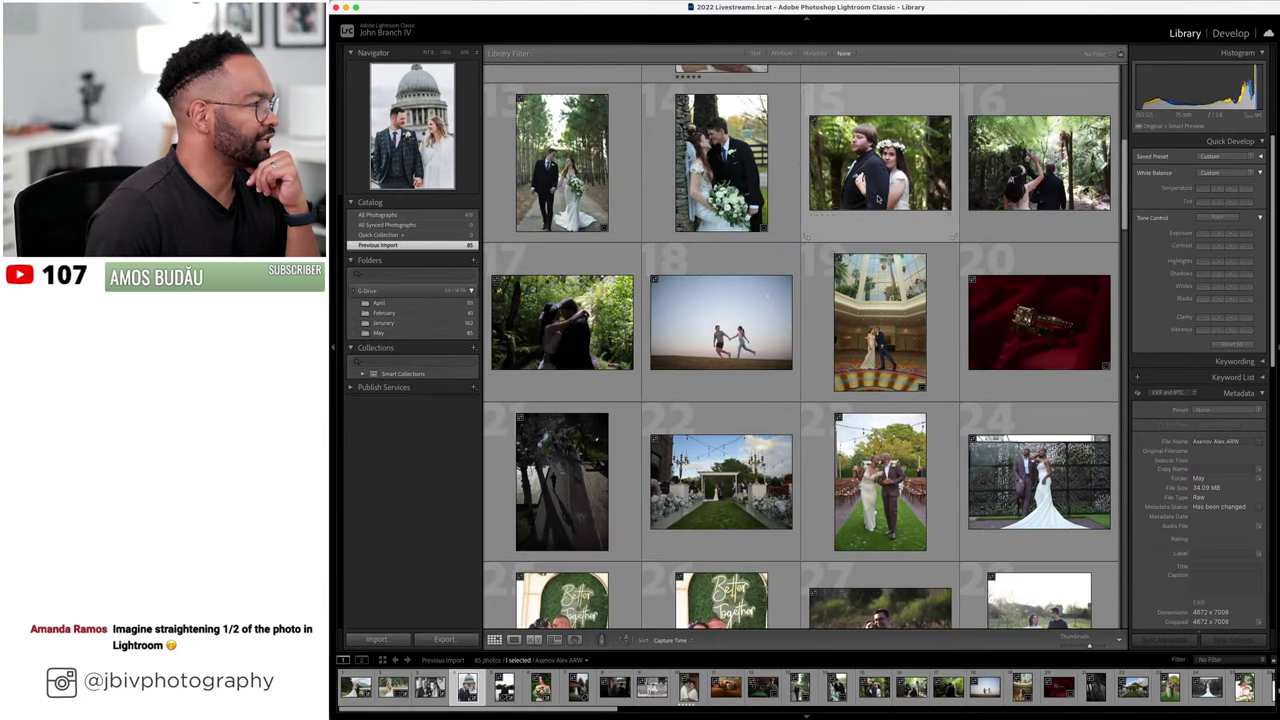
click(720, 215)
shift+click(575, 323)
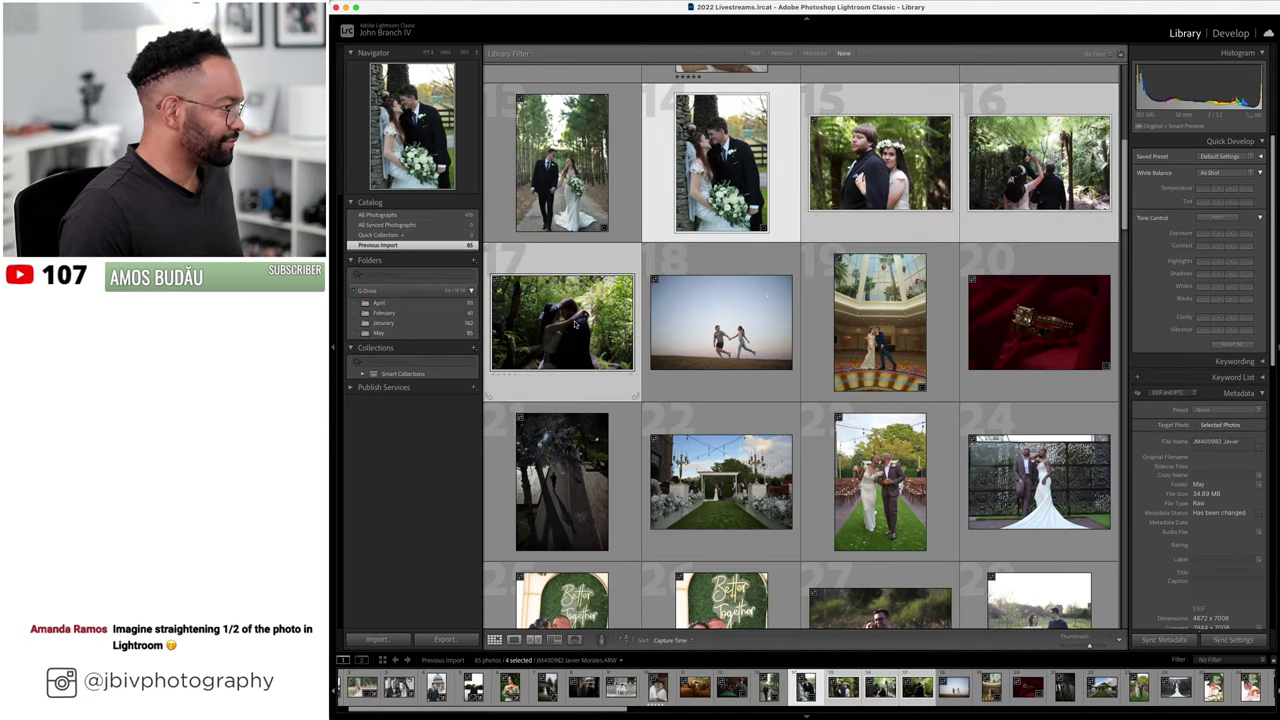
key(5)
key(Left)
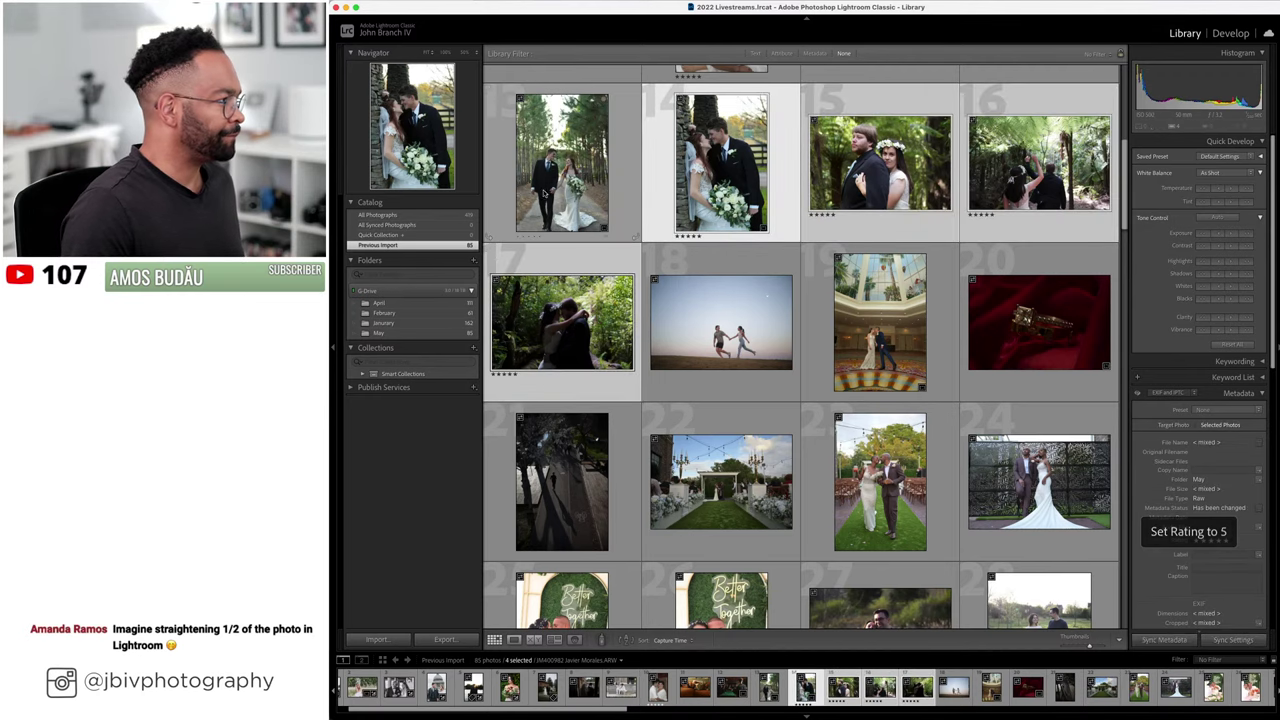
scroll(684, 256, up, 6)
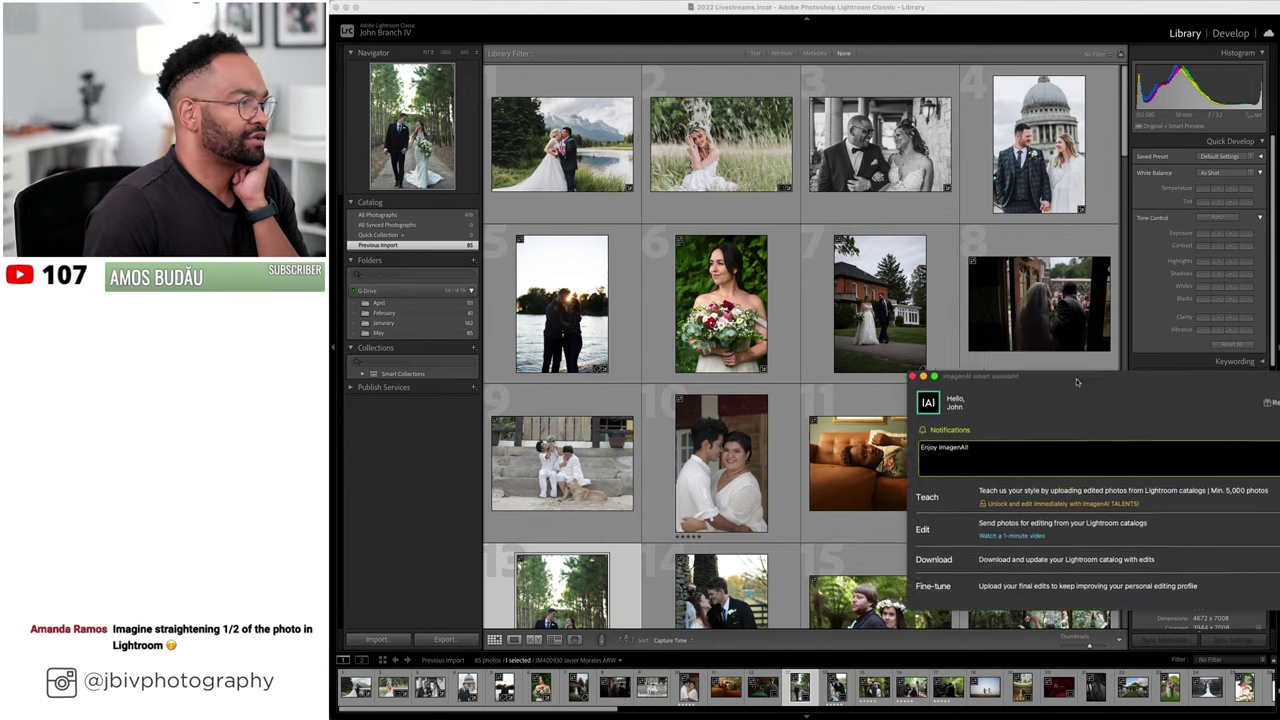
- Start a catalog upload in ImagenAI and choose 2022 Livestreams.lrcat from Recent
drag(1074, 369, 741, 224)
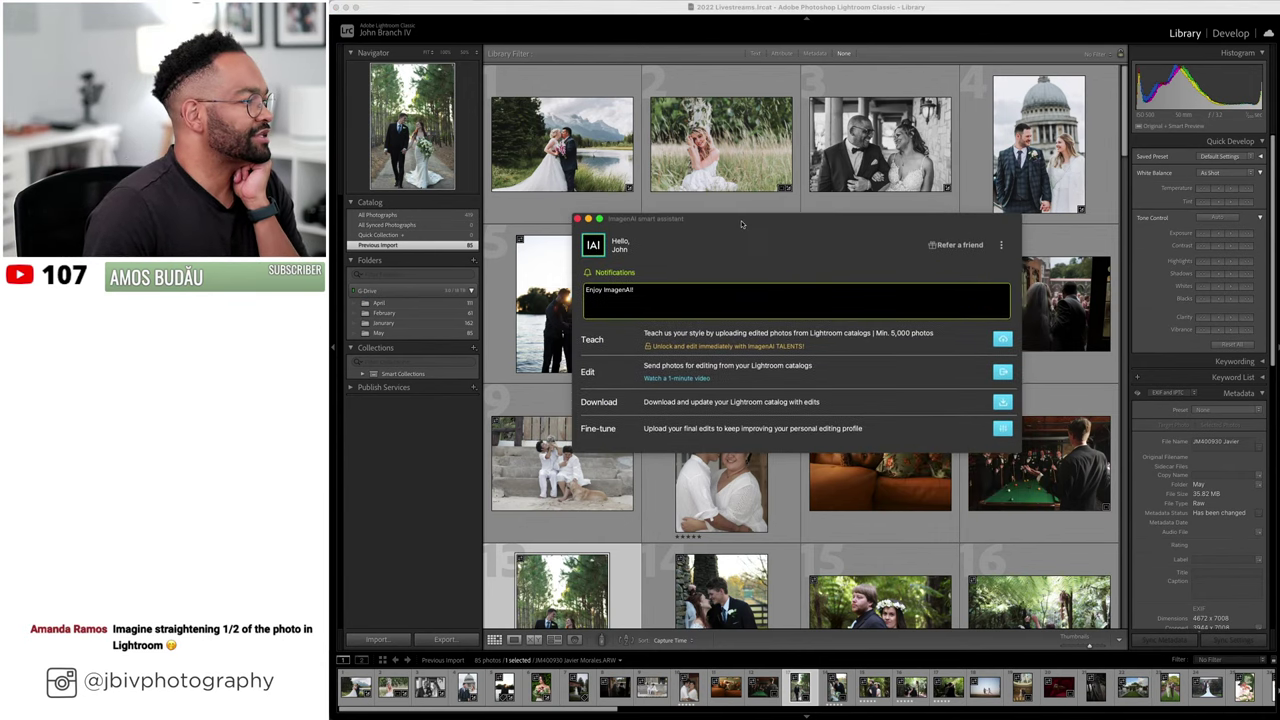
click(1002, 372)
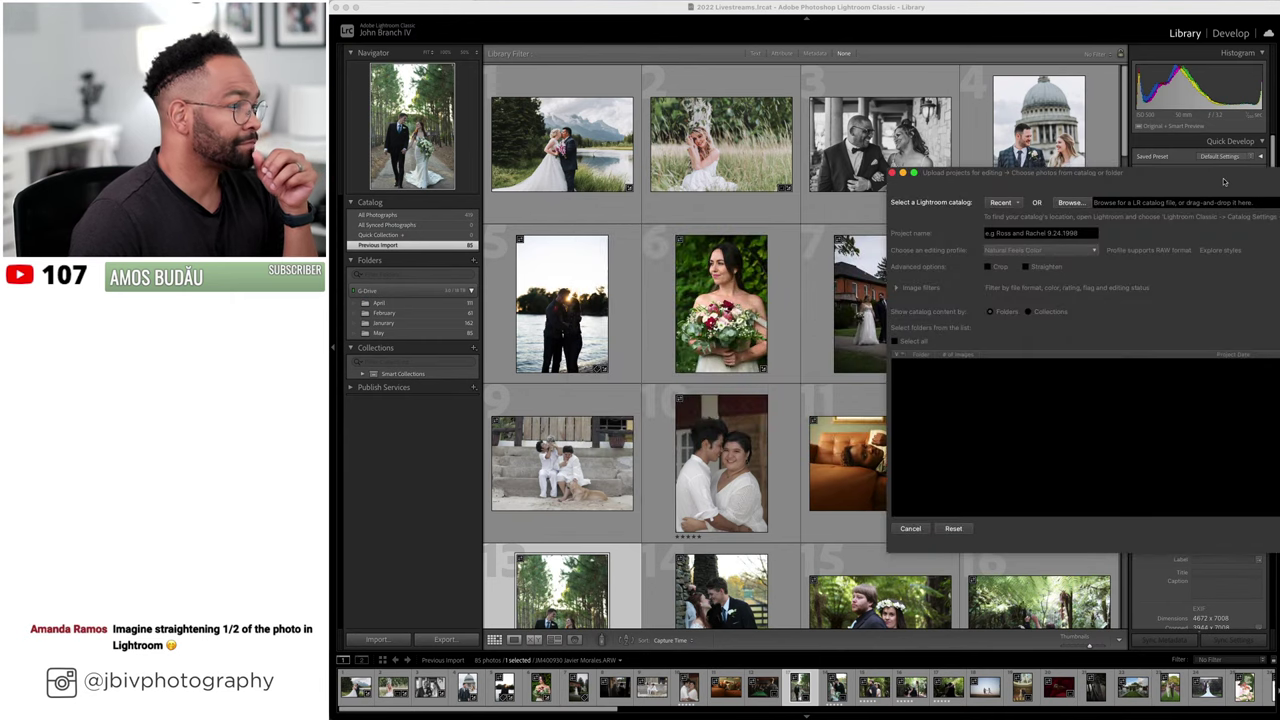
drag(1224, 181, 828, 177)
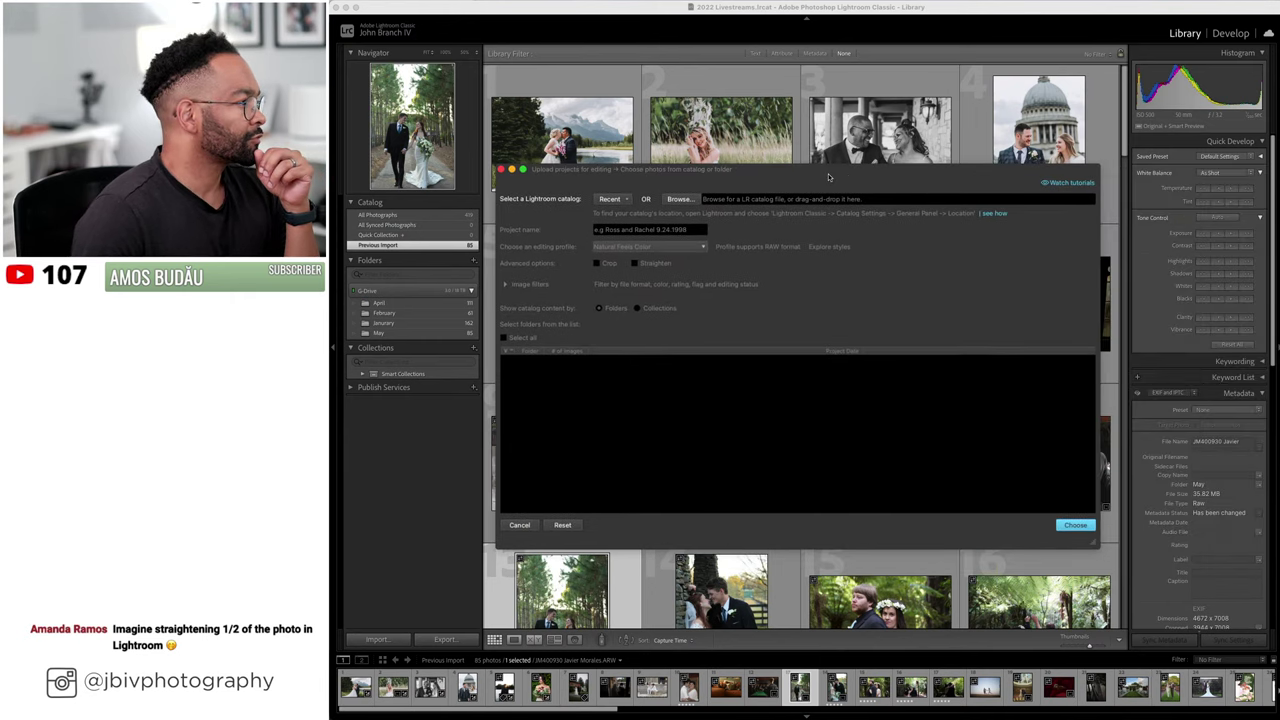
click(619, 201)
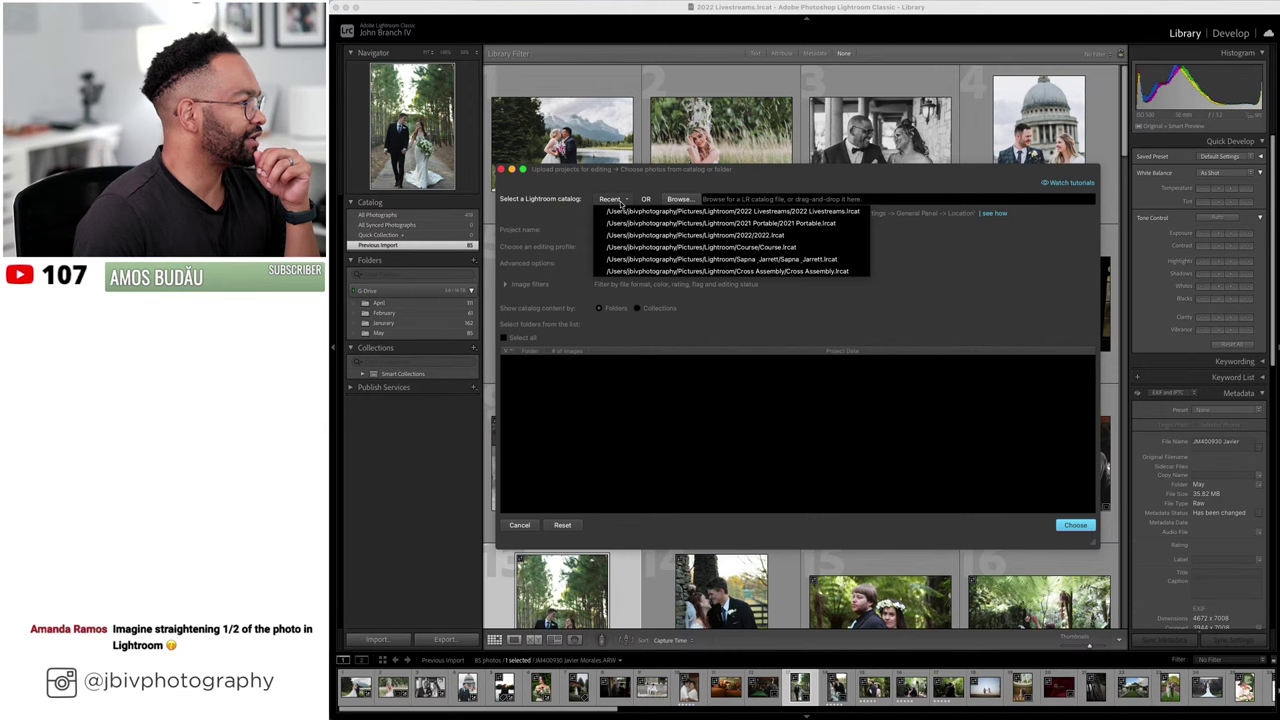
click(715, 211)
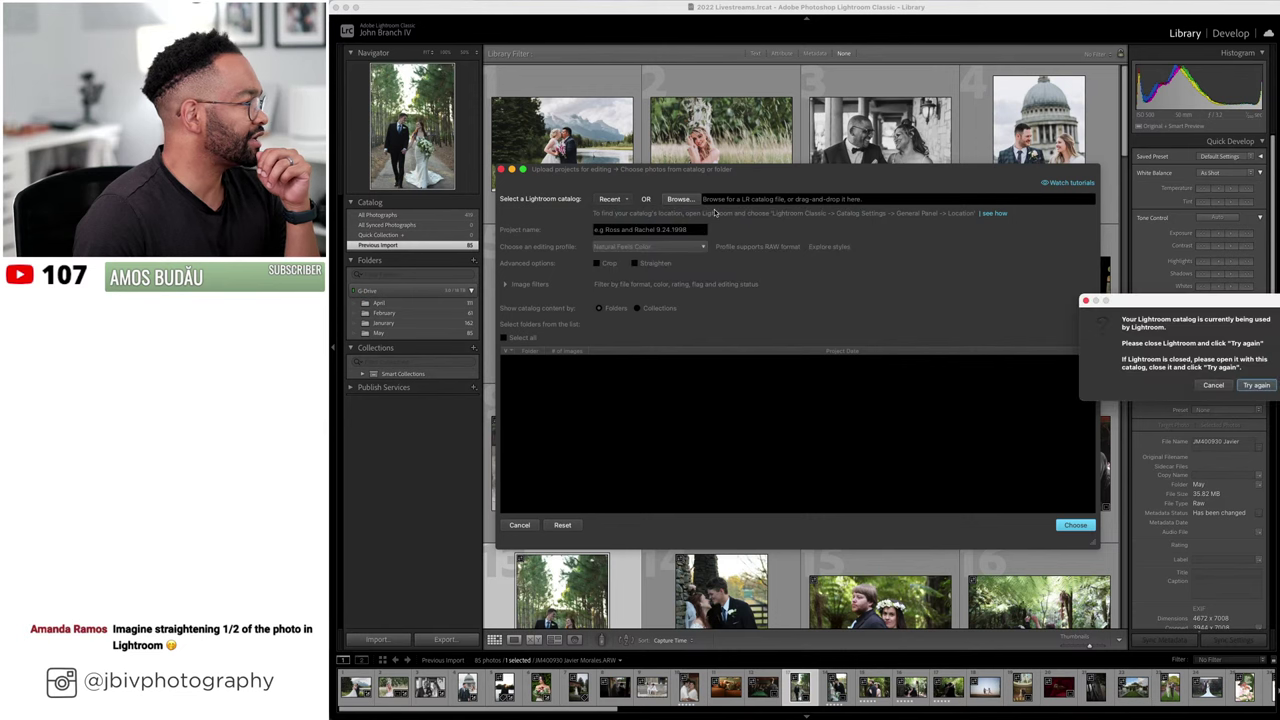
- Quit Lightroom skipping the backup, close the music player, and retry loading the catalog
click(945, 14)
key(super+q)
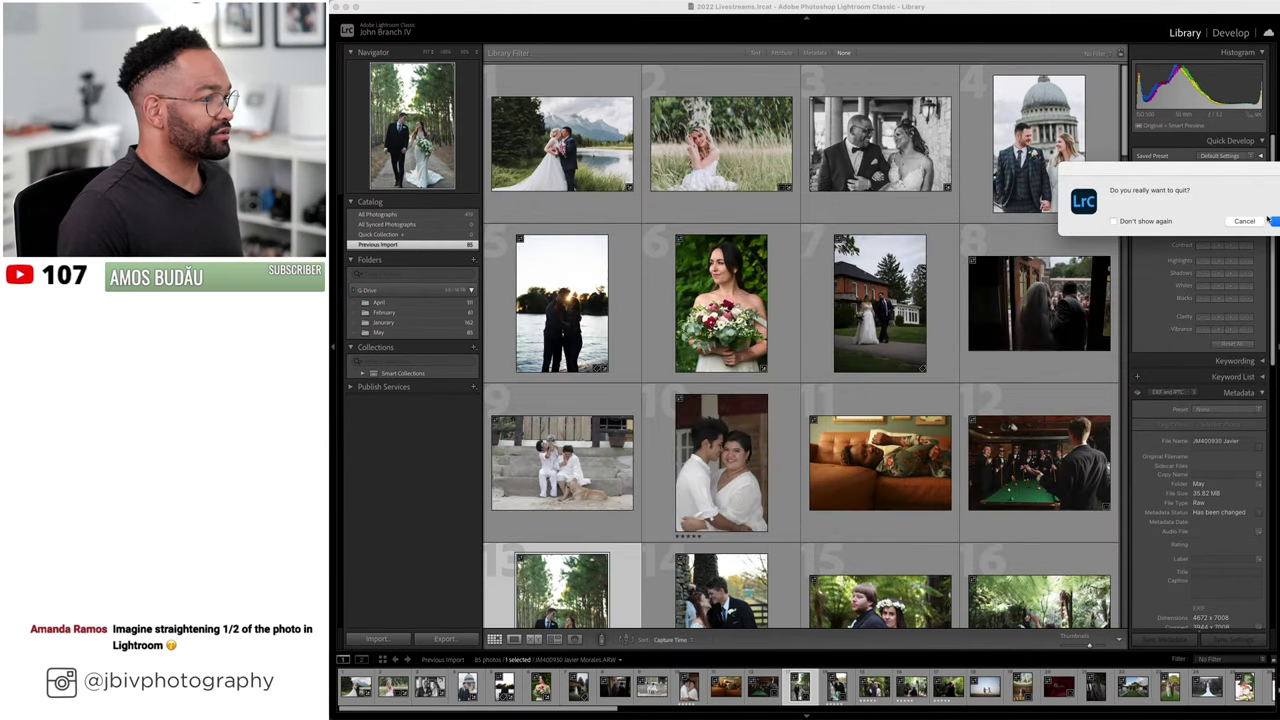
key(Return)
click(1230, 251)
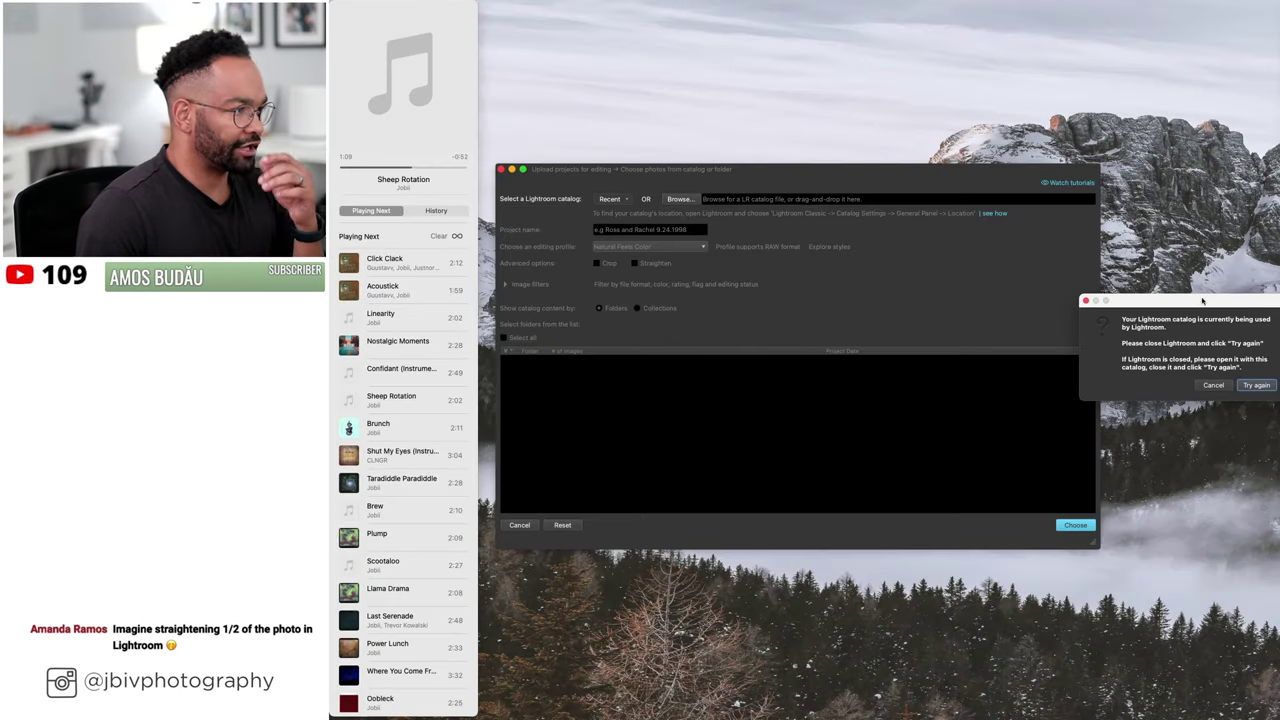
drag(1203, 300, 791, 291)
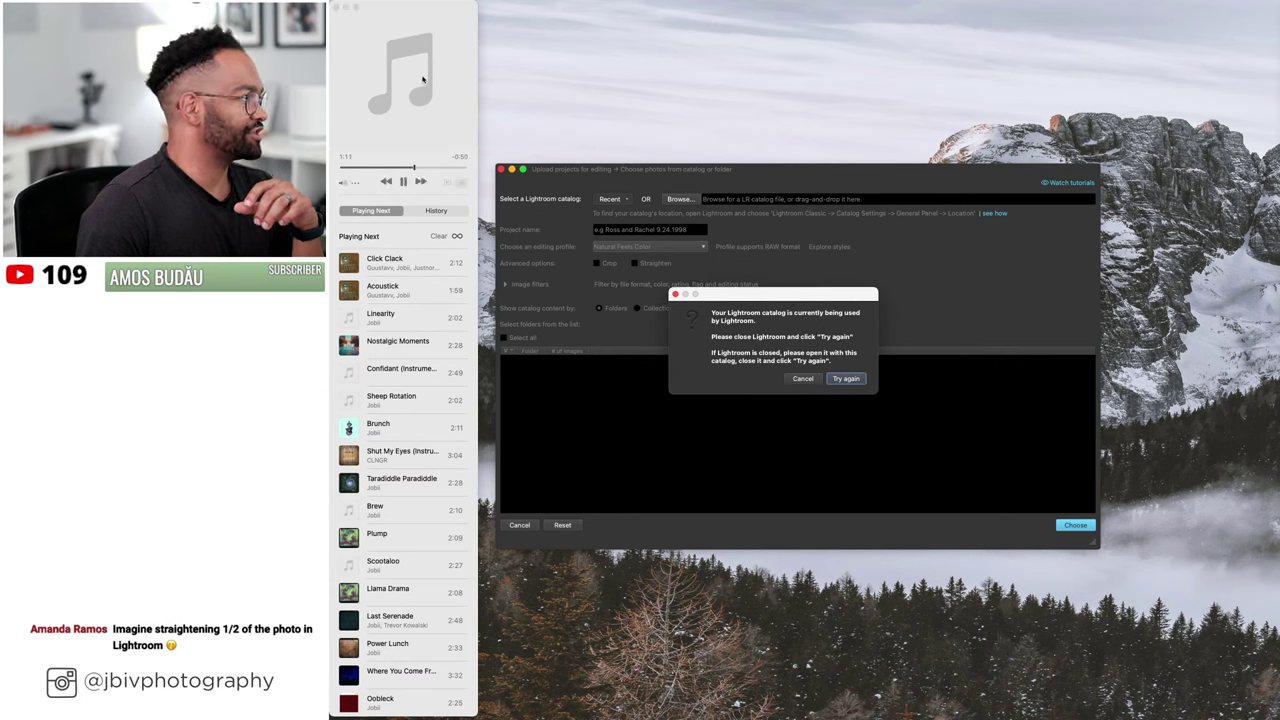
click(423, 80)
key(super+w)
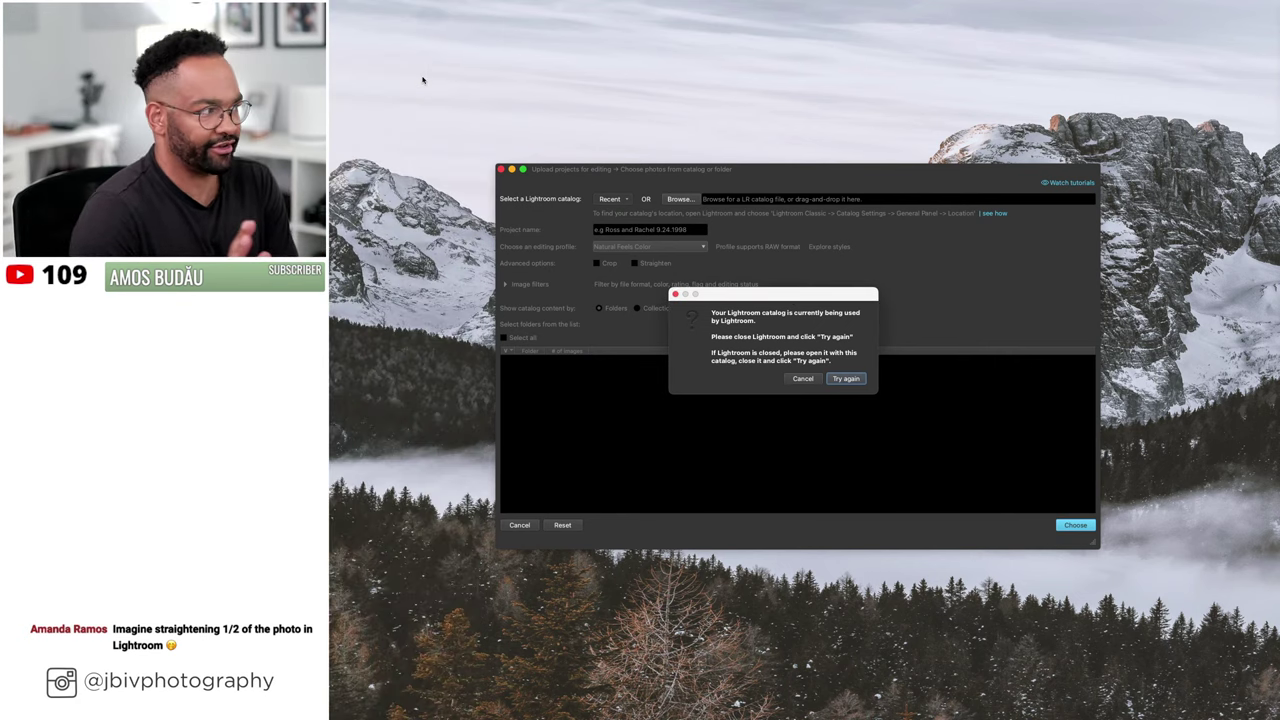
click(848, 376)
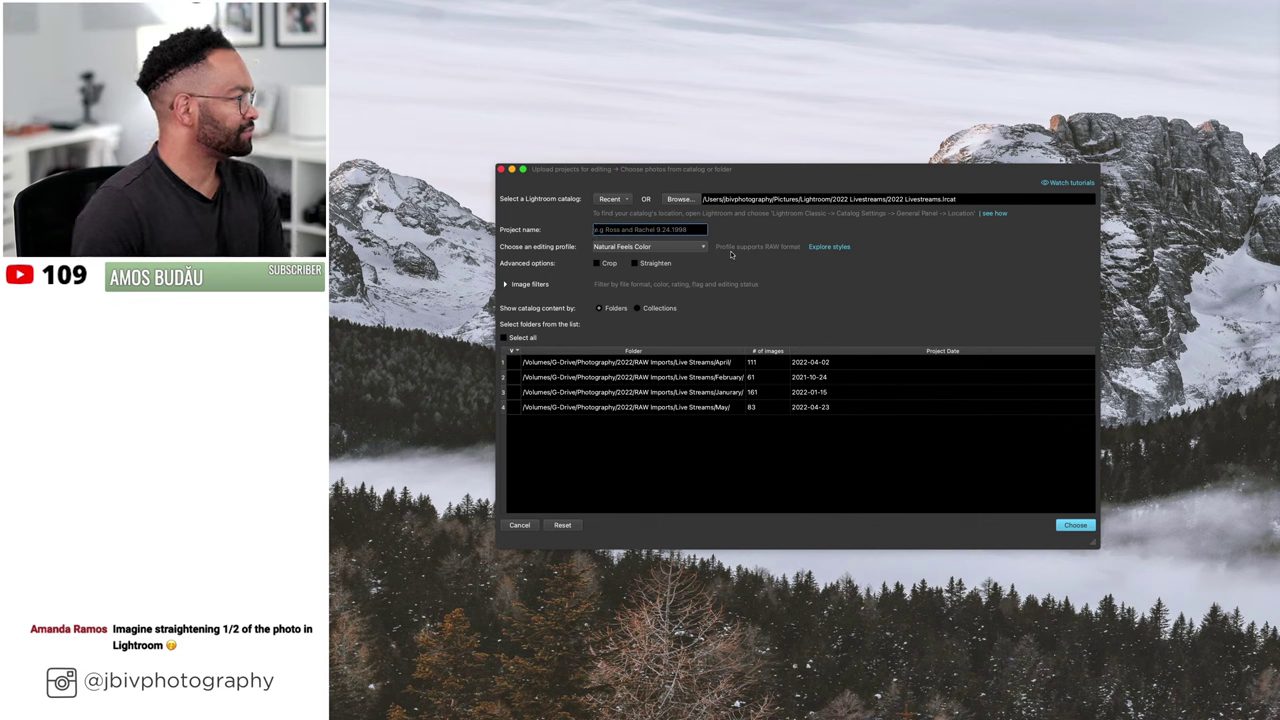
- Name the project 'May Livestream' and turn on Straighten
text(J)
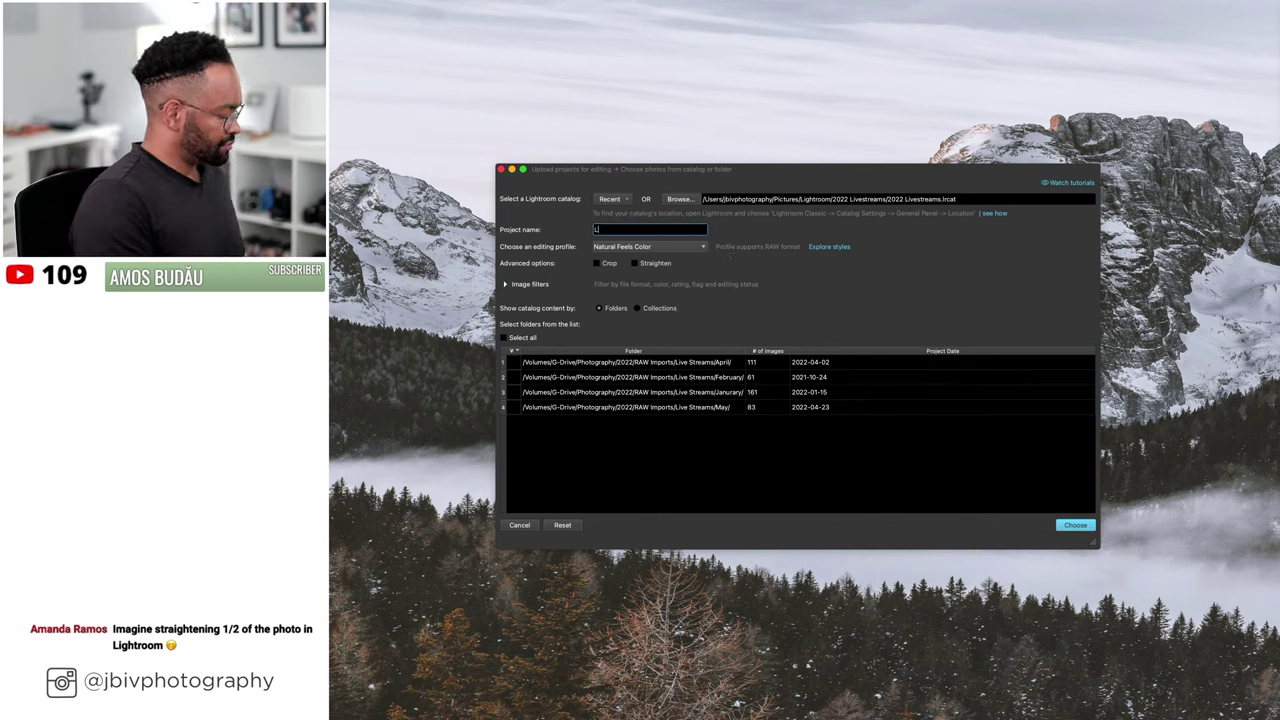
key(BackSpace)
text(May Livestream)
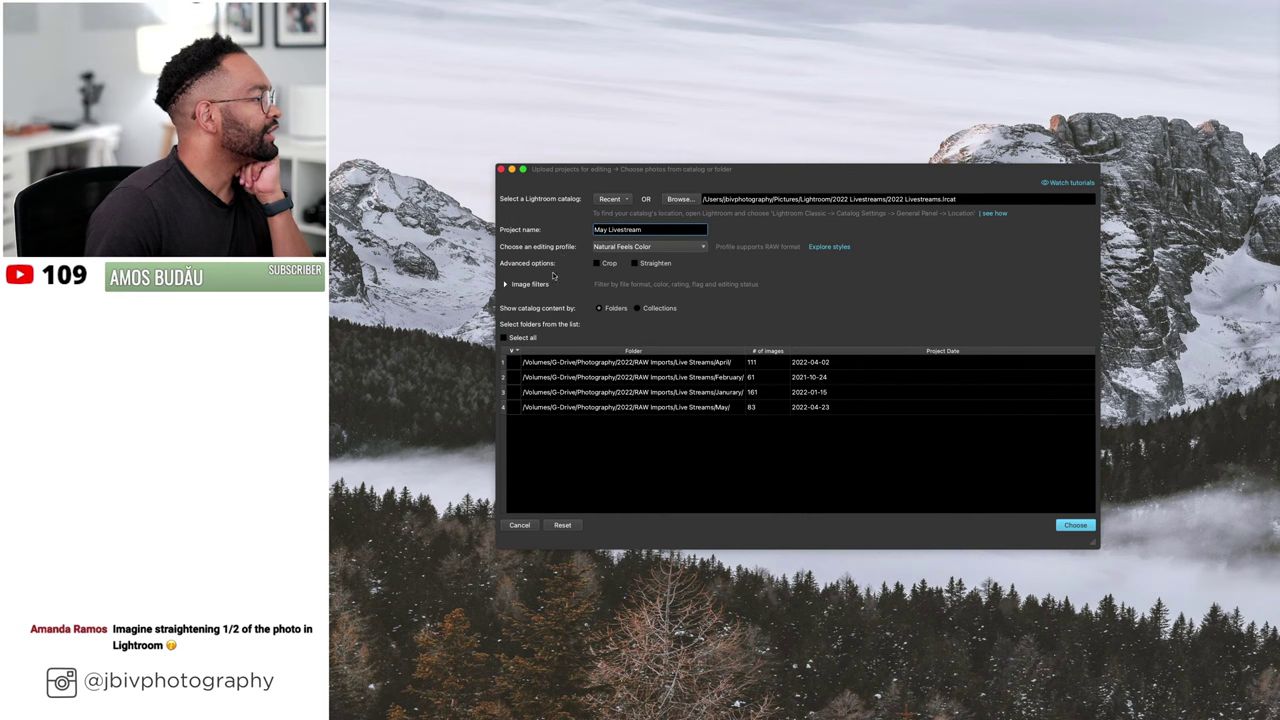
click(633, 264)
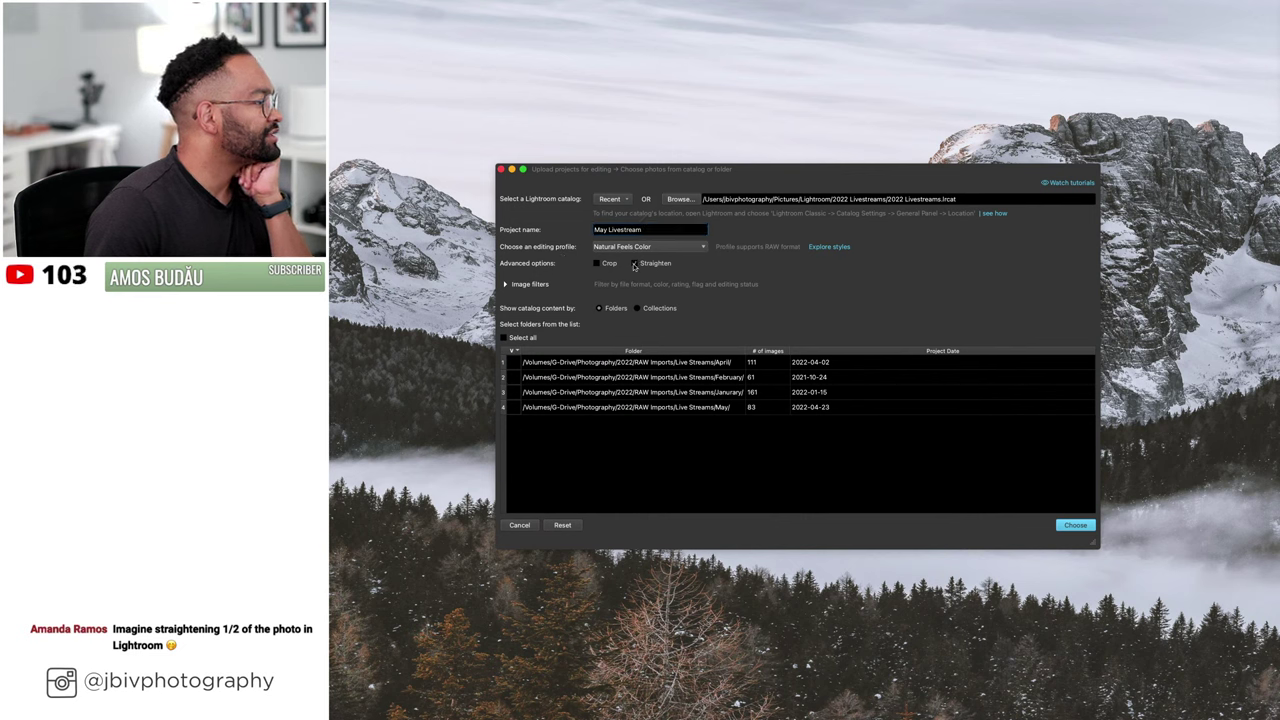
- Exclude 4-star photos, include only the May folder, and confirm the selection
click(506, 284)
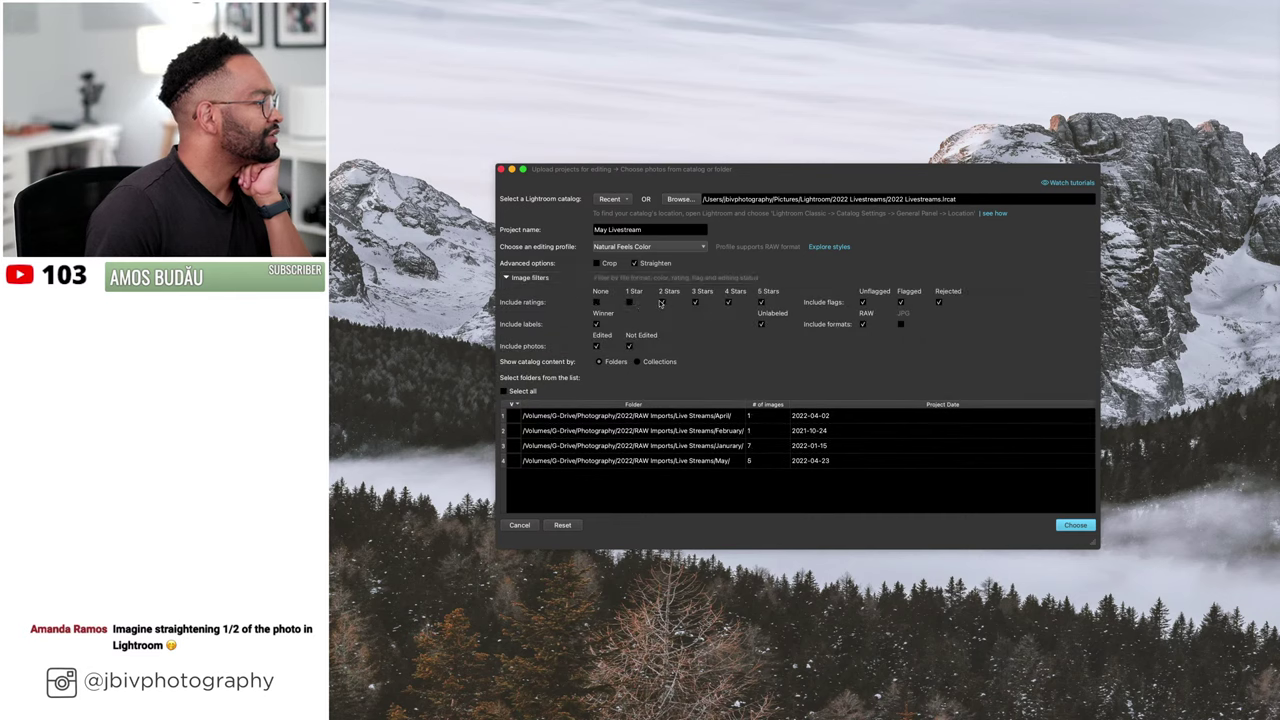
click(729, 303)
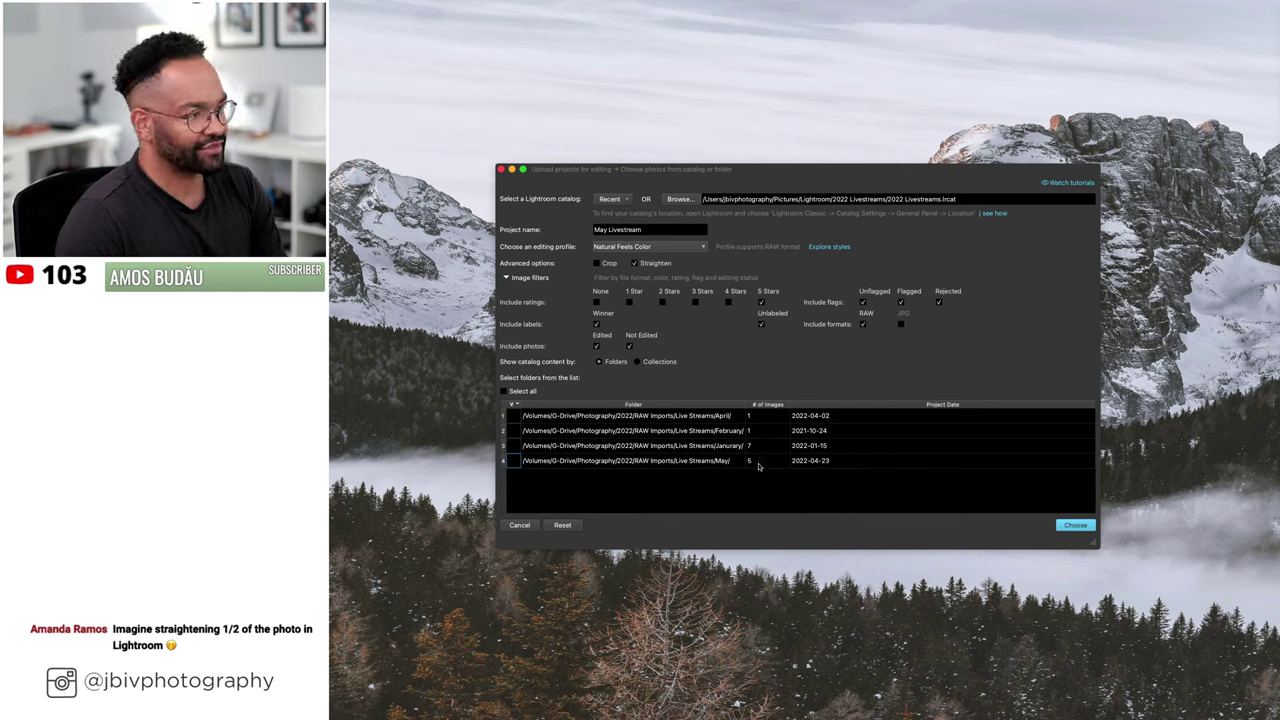
click(513, 460)
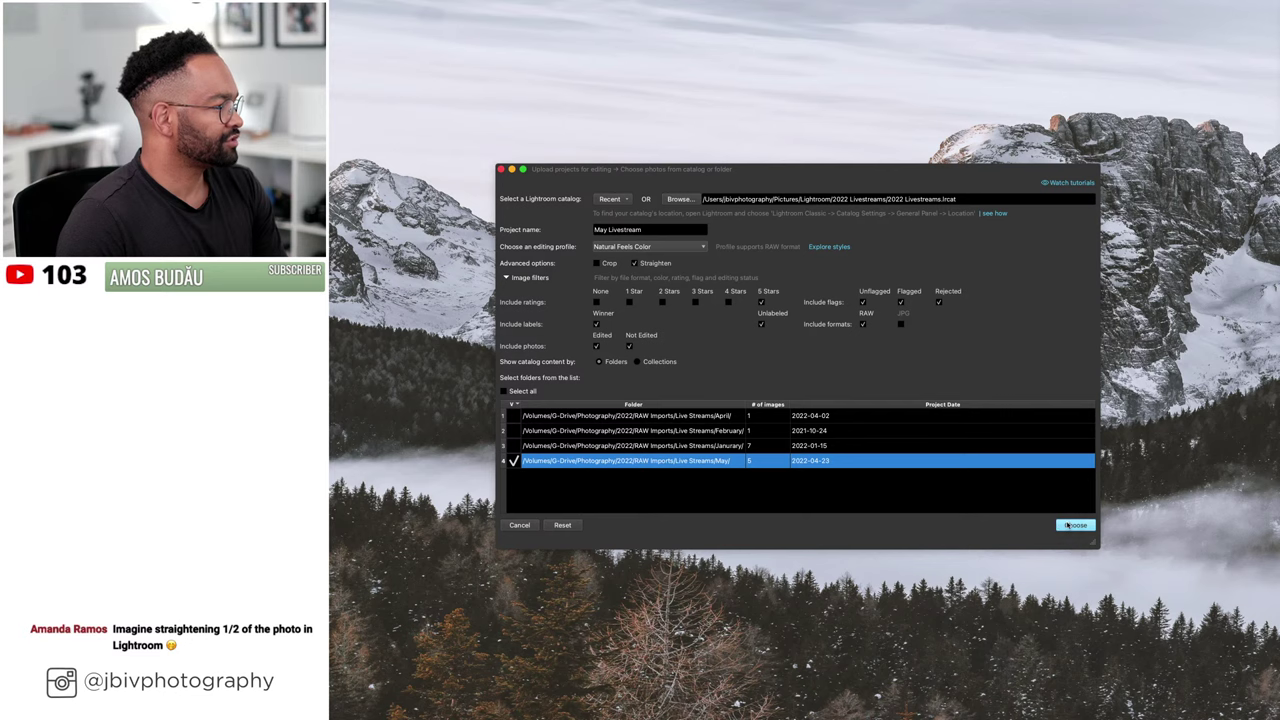
click(1070, 525)
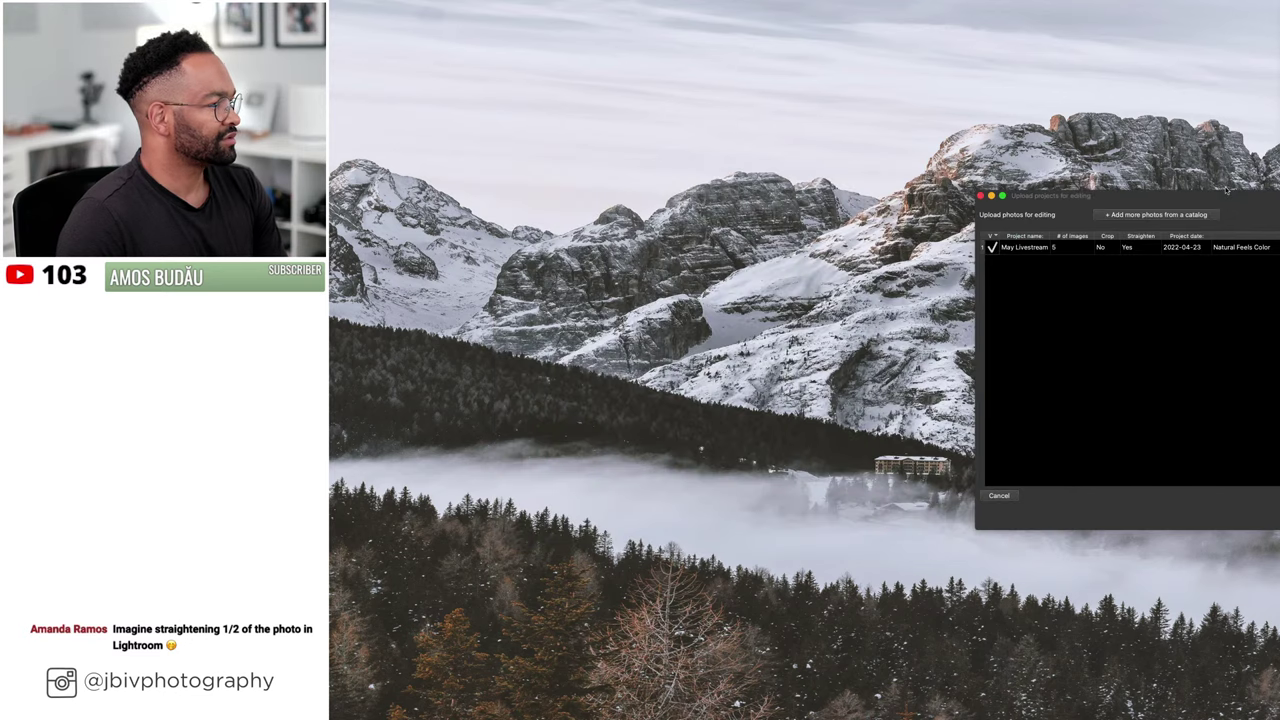
- Send the May Livestream project and acknowledge the Finished uploading notice
drag(1244, 199, 815, 183)
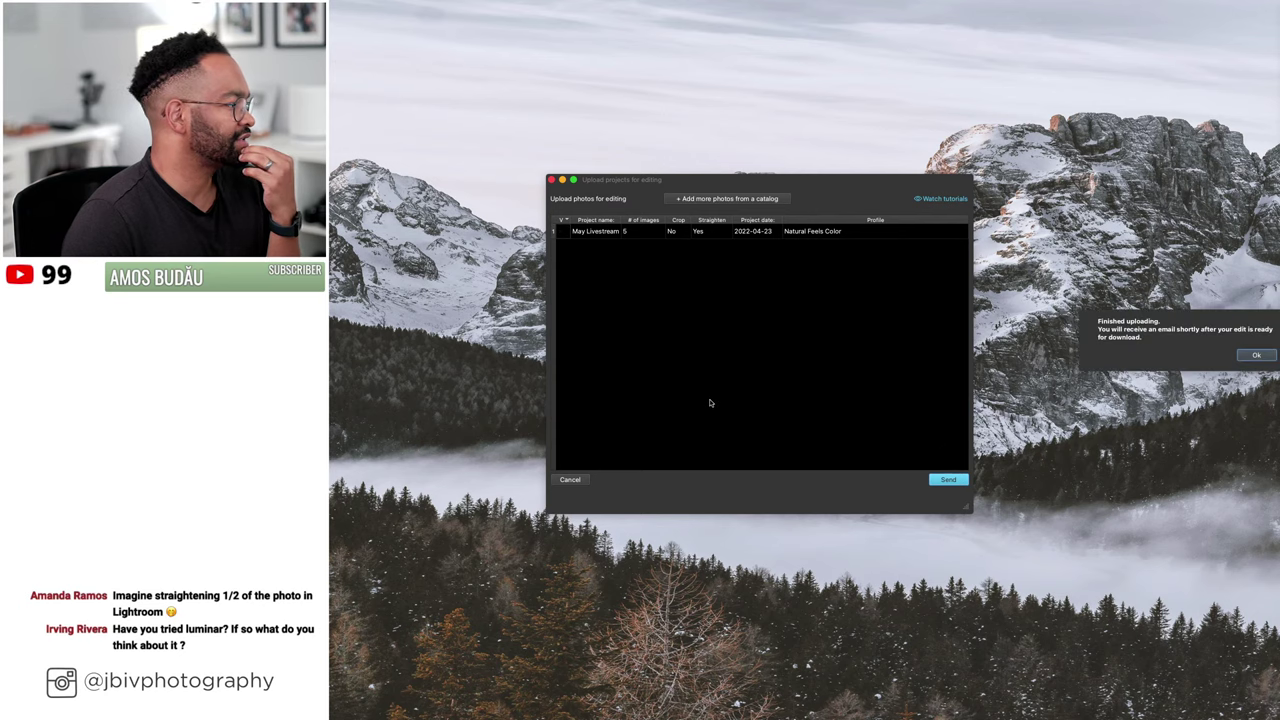
click(1256, 354)
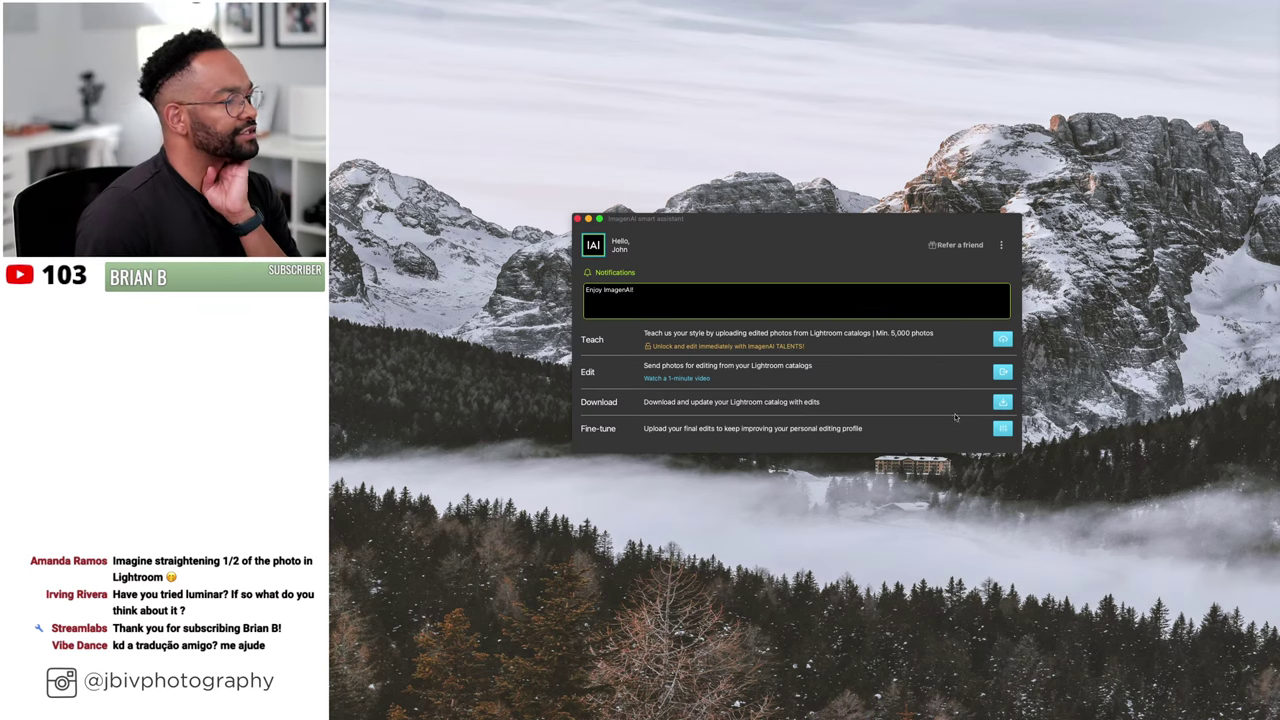
- Download the ImagenAI edits for the 'May Livestream' project and reopen the 2022 Livestreams catalog
click(1001, 403)
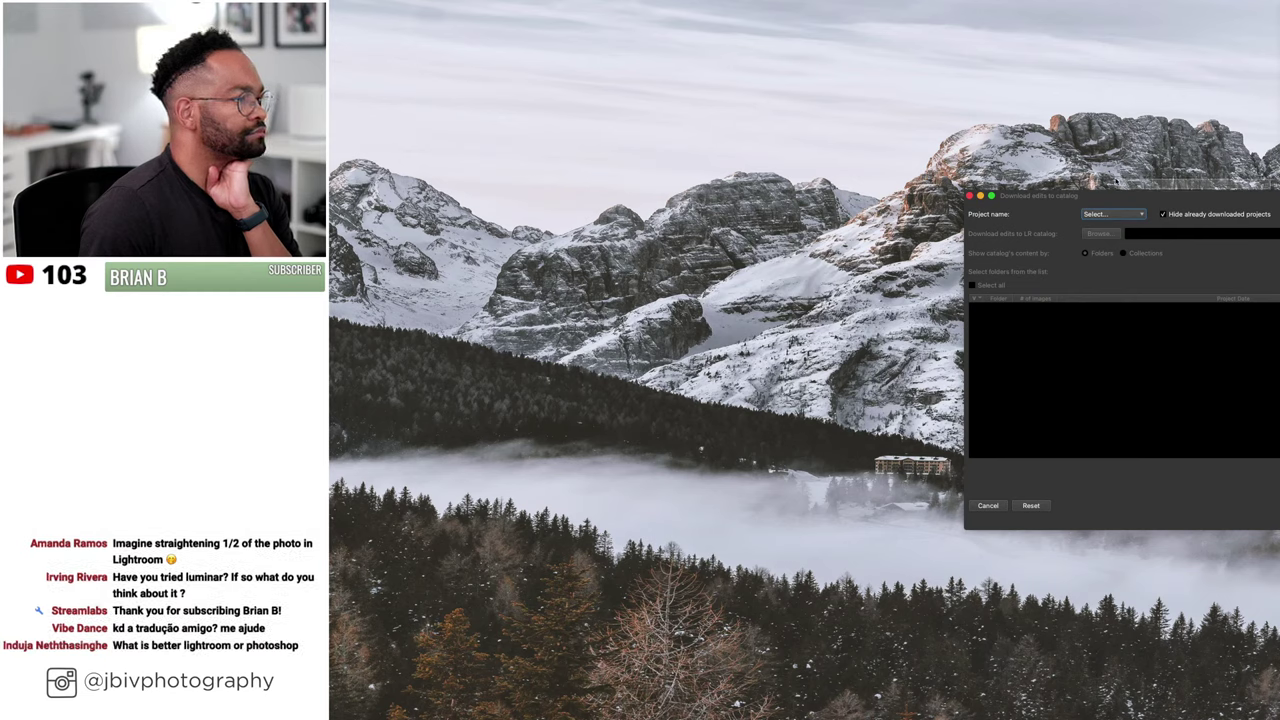
drag(1127, 186, 709, 180)
click(701, 208)
click(704, 210)
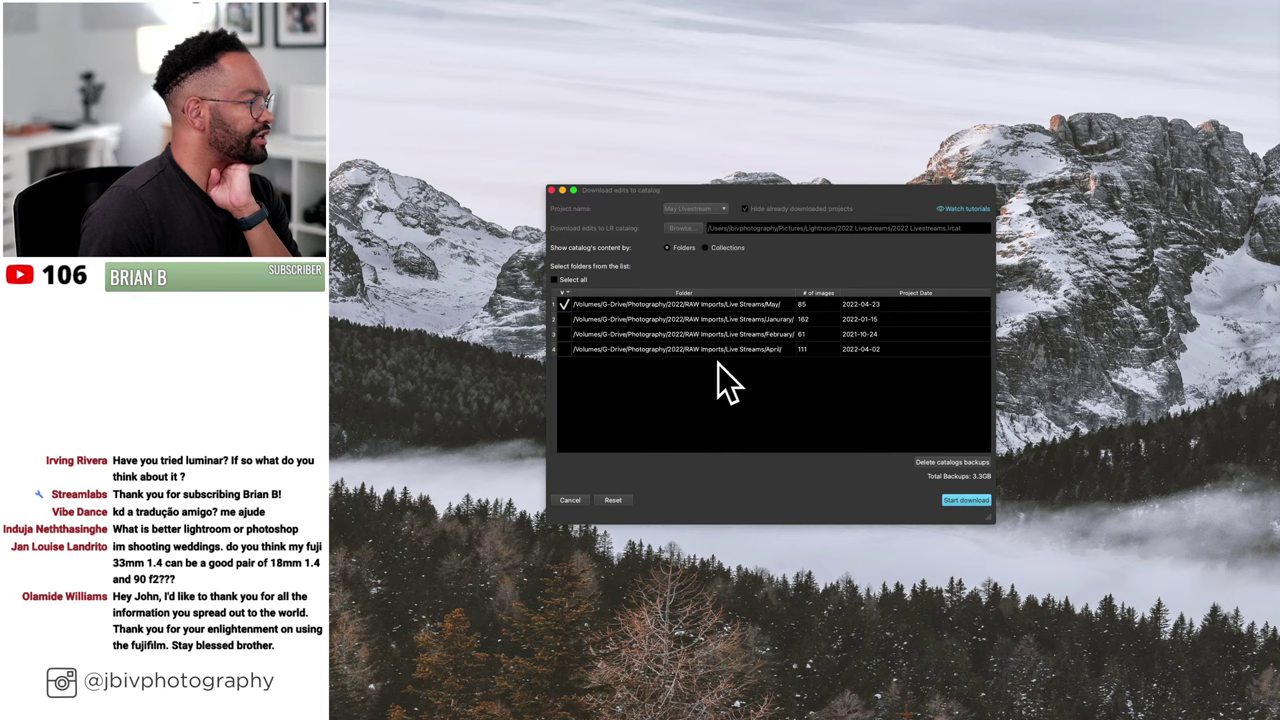
click(960, 501)
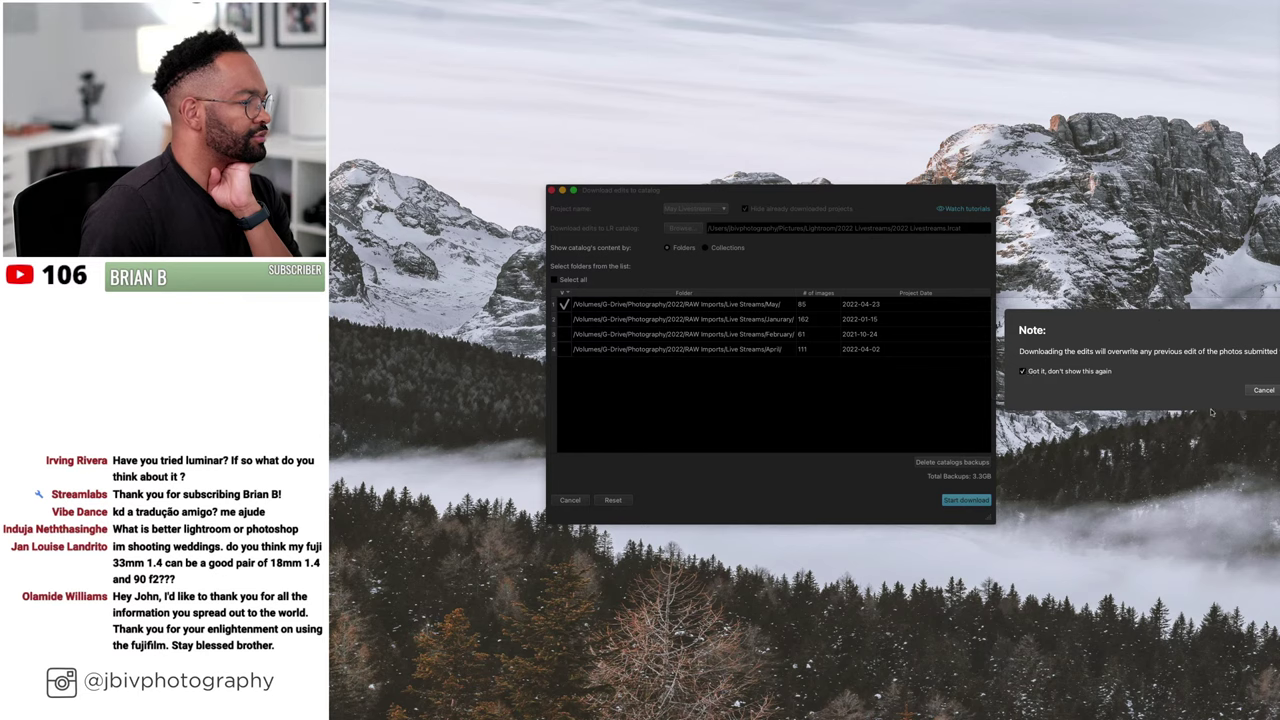
key(Return)
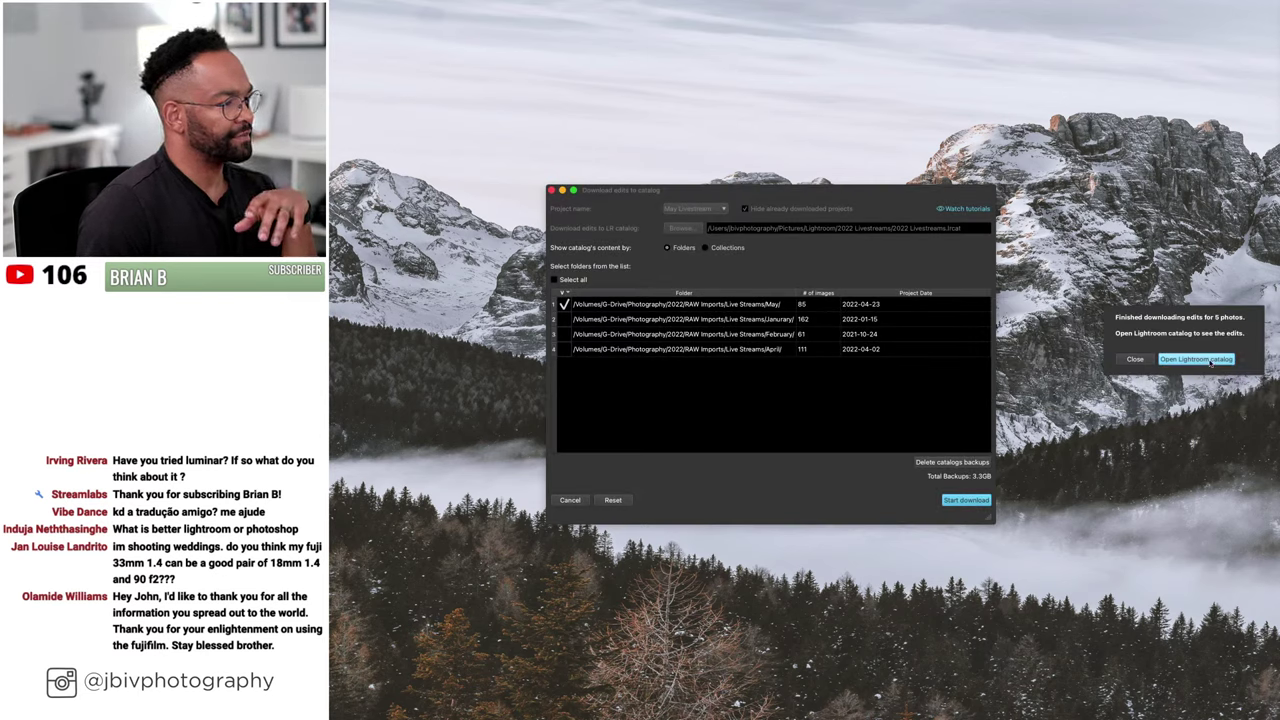
click(1210, 360)
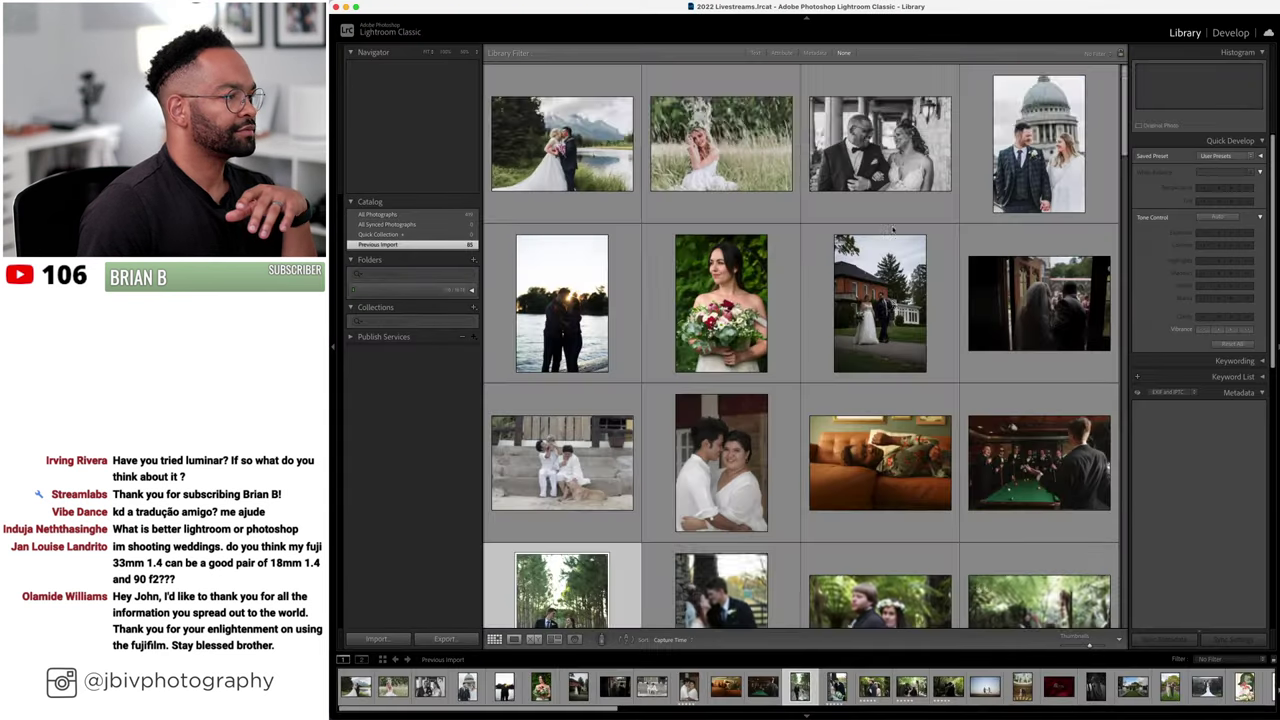
- Open photo 14, the couple by the stone pillar, and compare it Before/After
scroll(825, 312, down, 3)
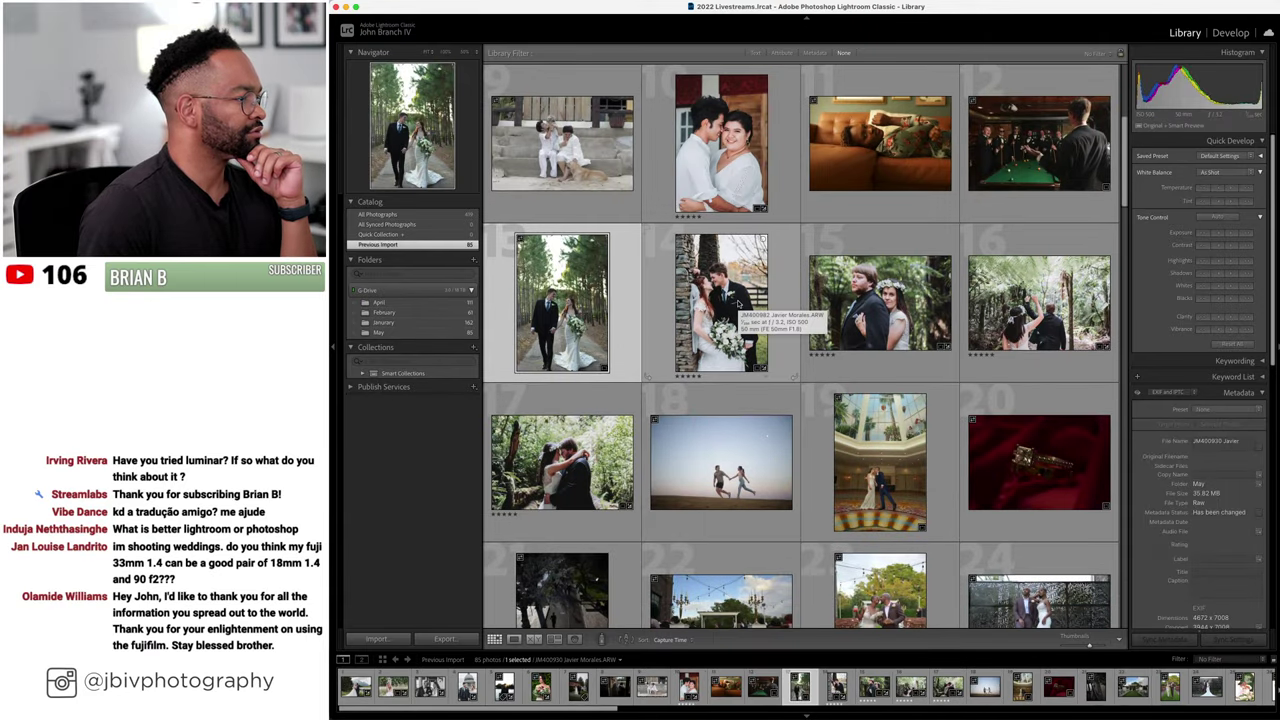
double_click(739, 290)
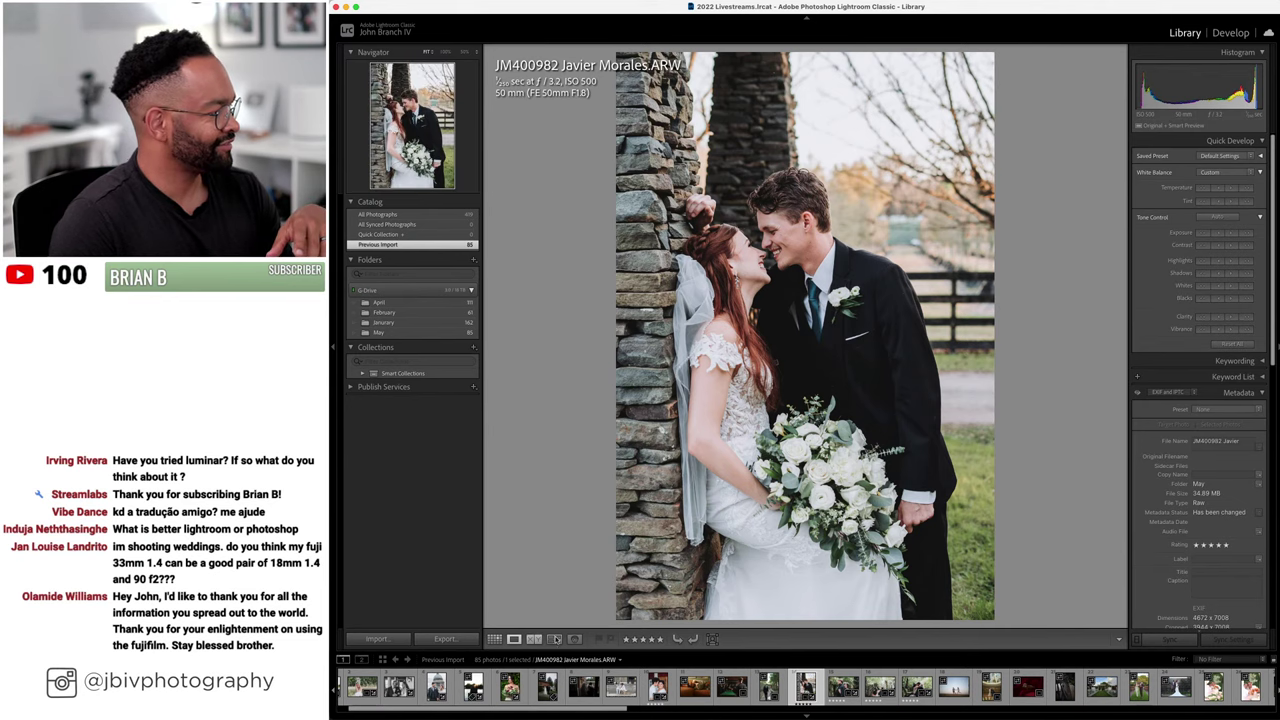
click(1230, 33)
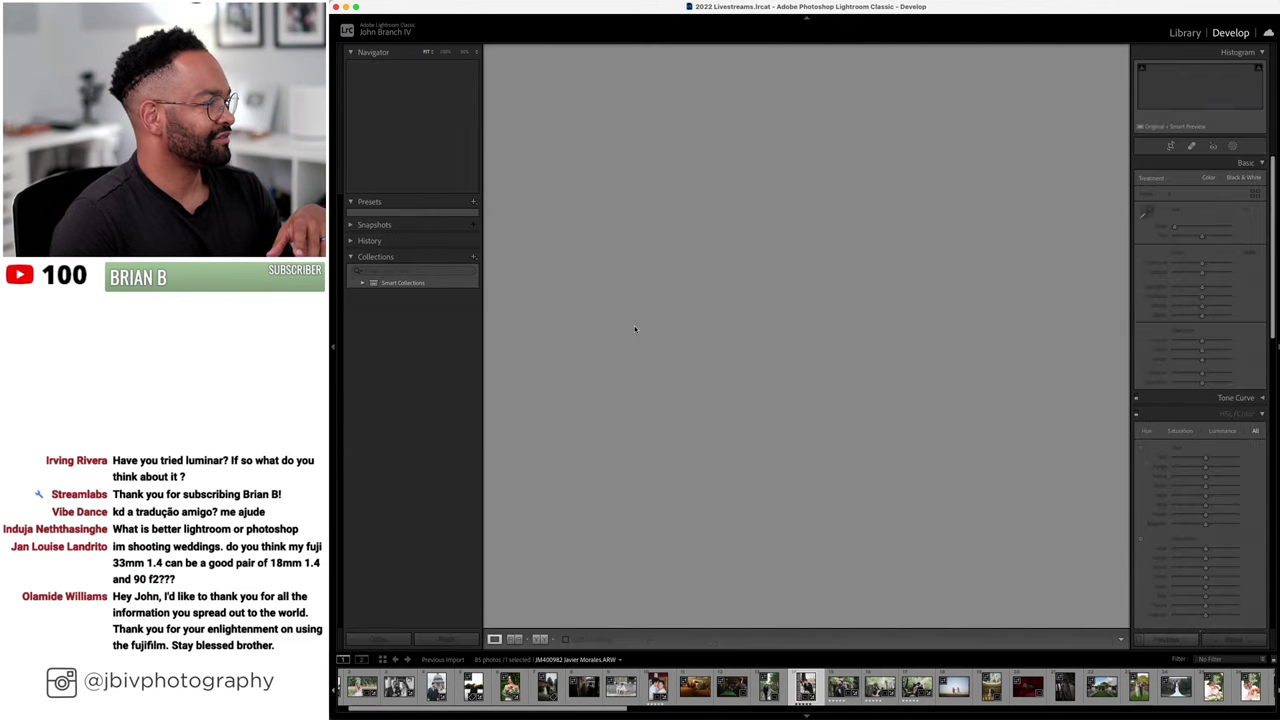
click(540, 639)
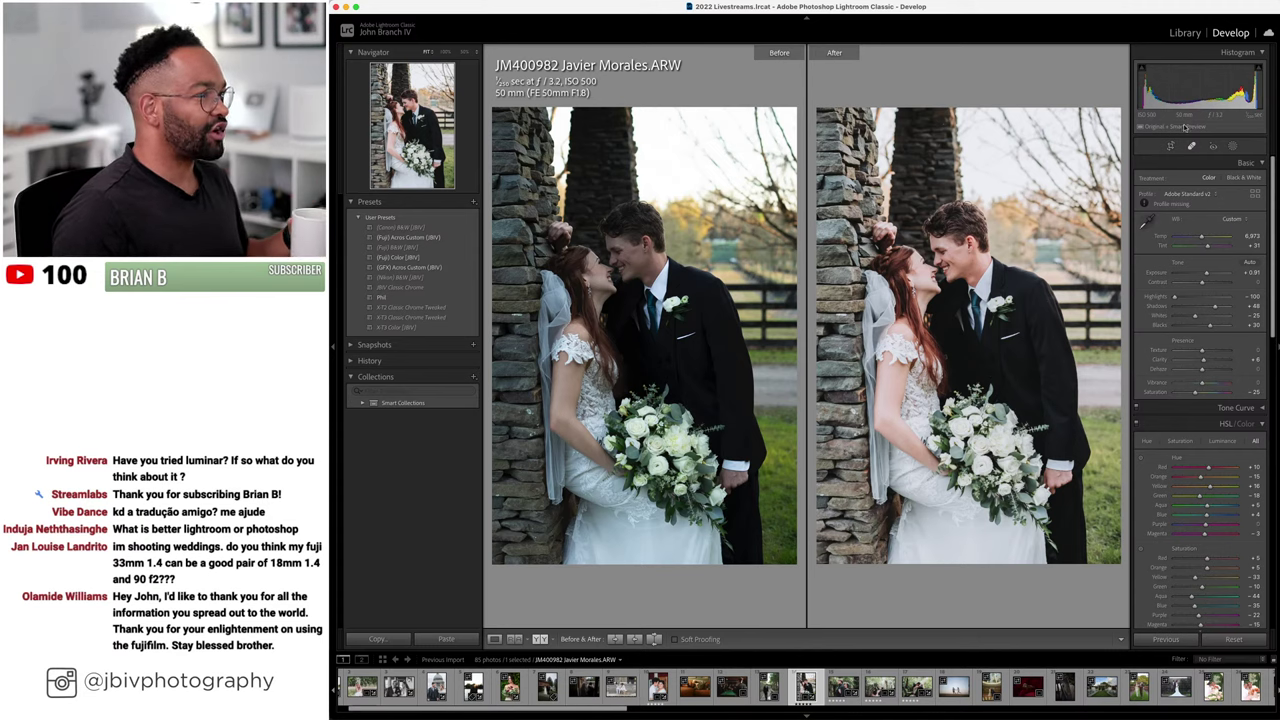
- Back in the grid, view the forest embrace photo full size, then select photos 14–17
click(1185, 33)
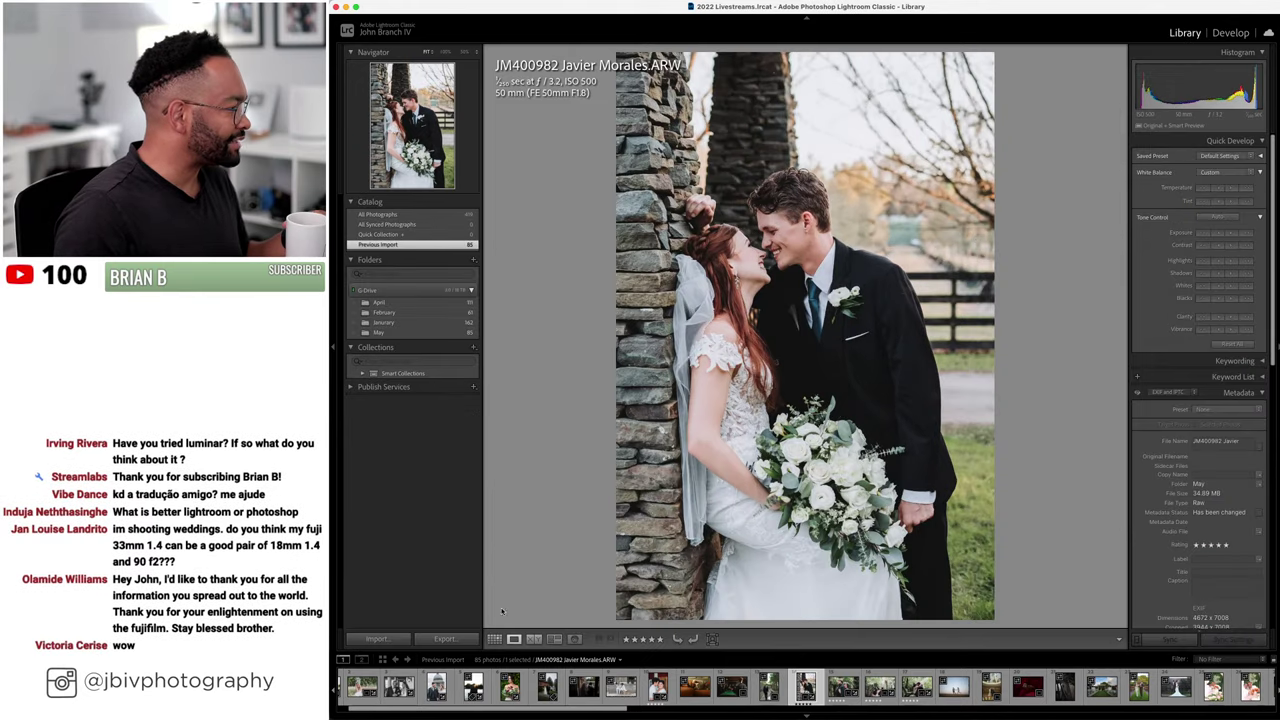
click(494, 639)
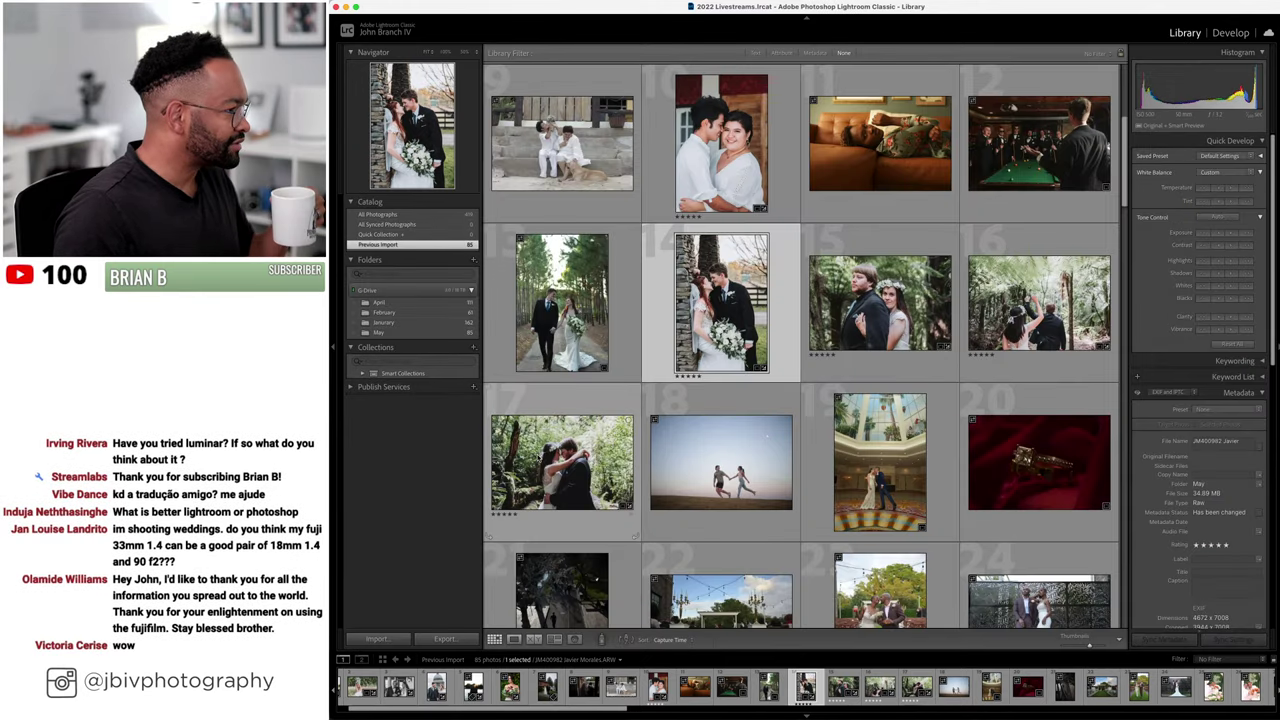
double_click(537, 456)
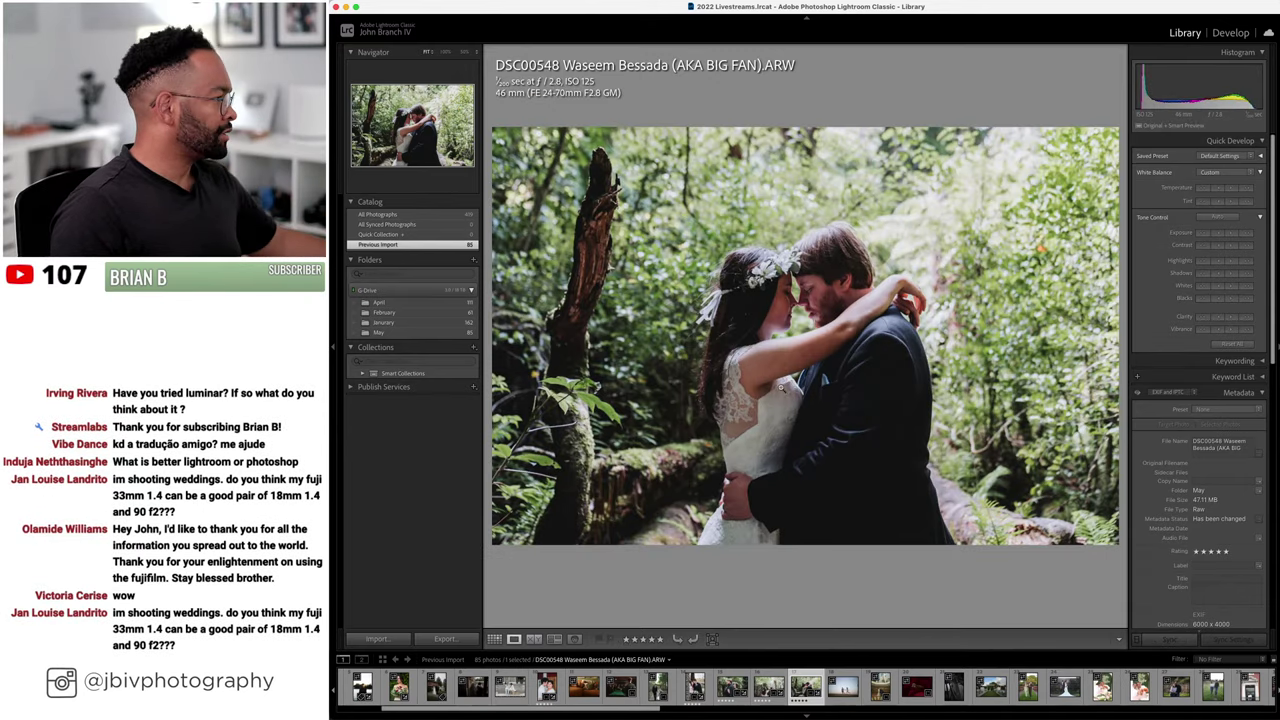
click(496, 638)
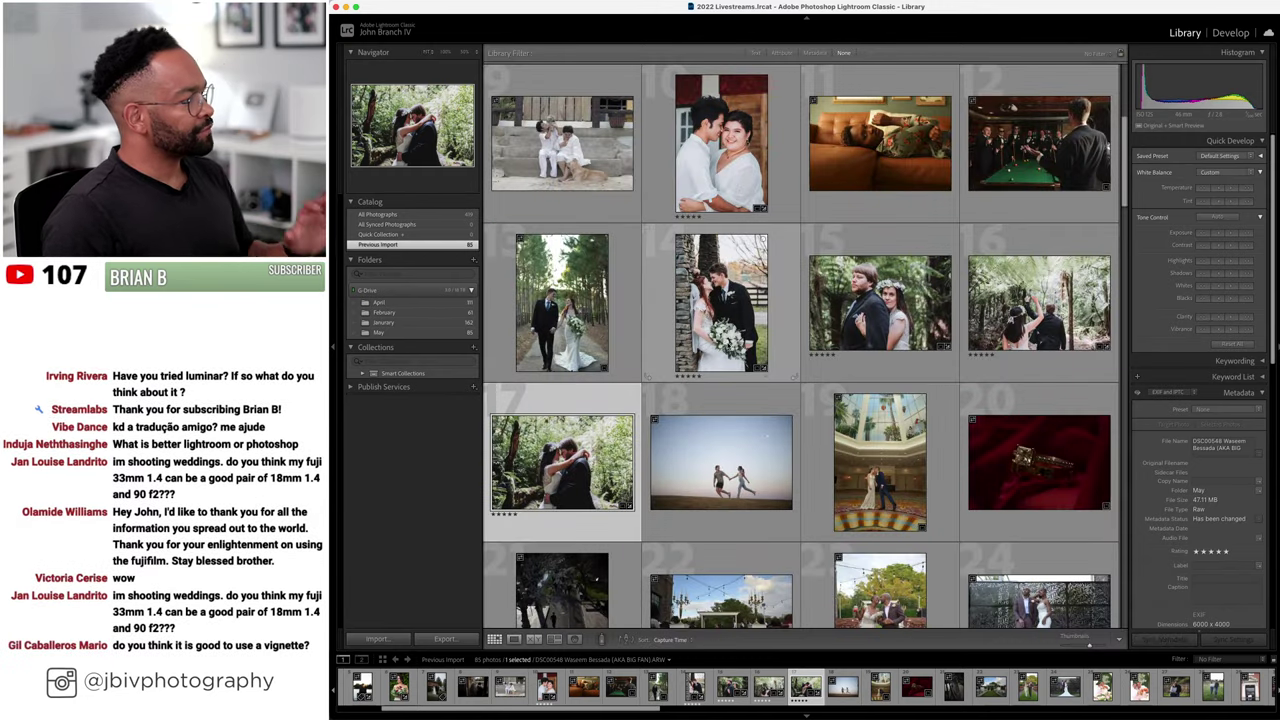
click(728, 333)
shift+click(580, 485)
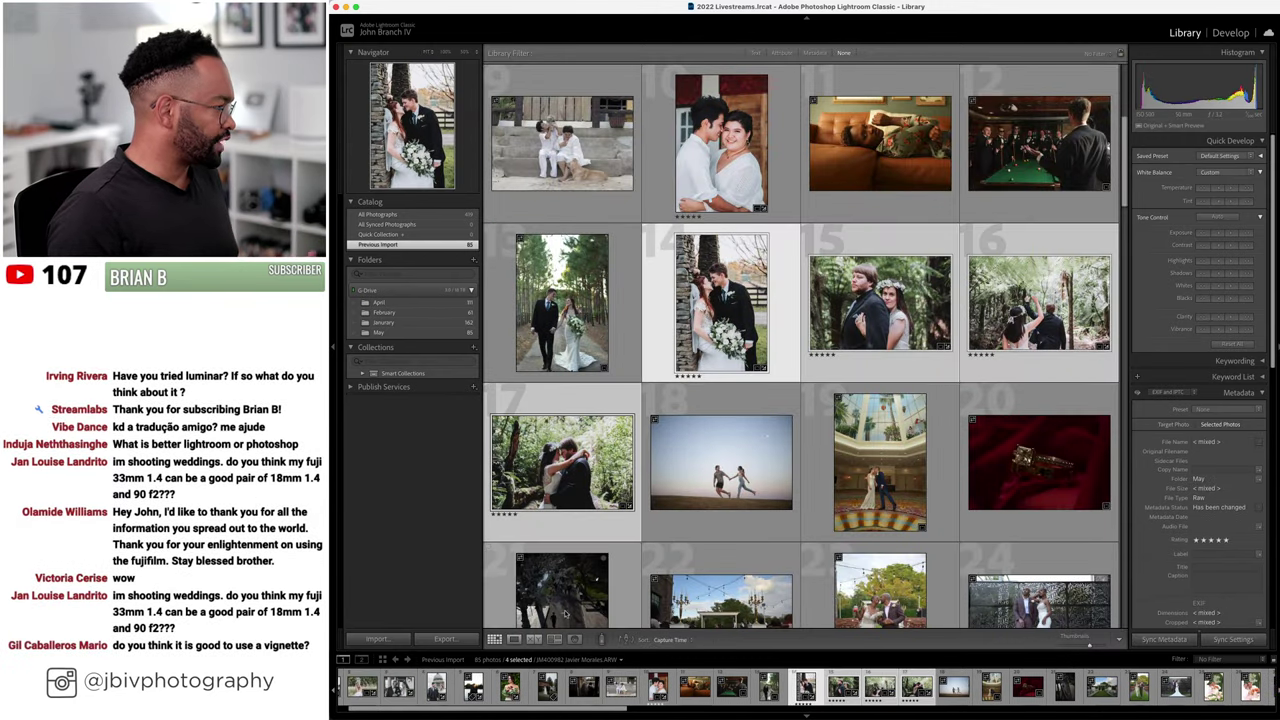
click(555, 638)
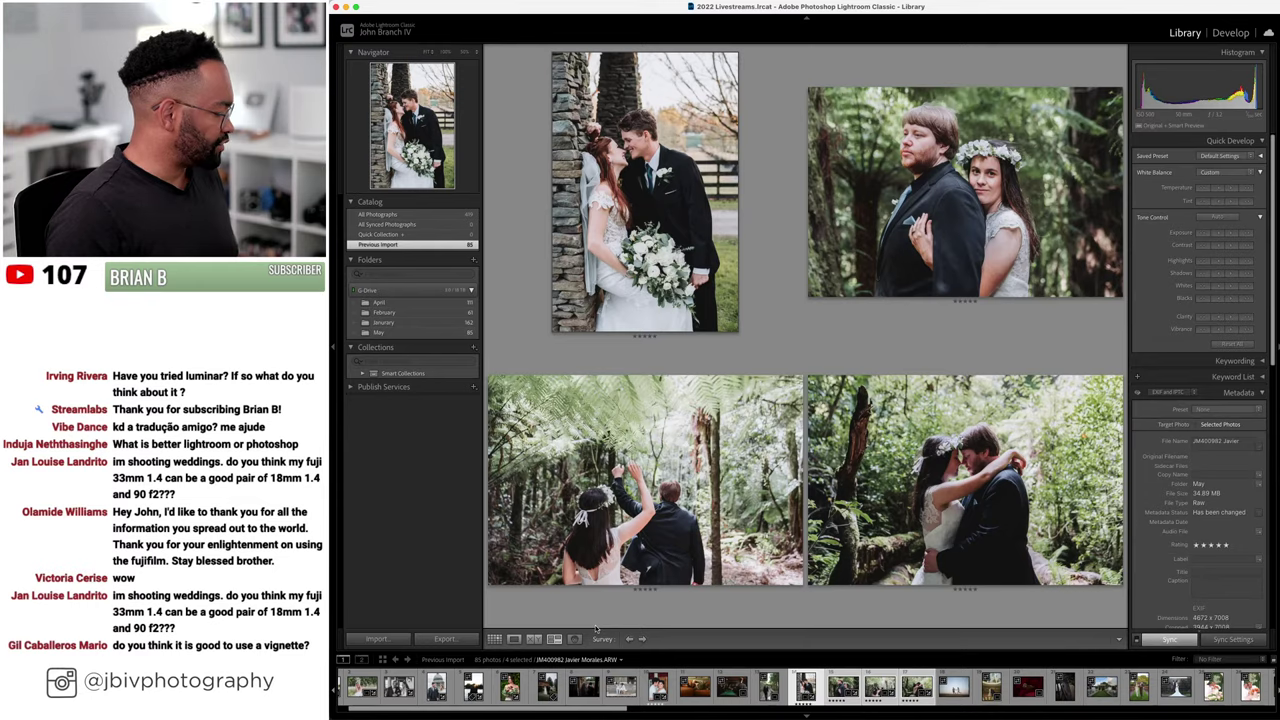
key(Tab)
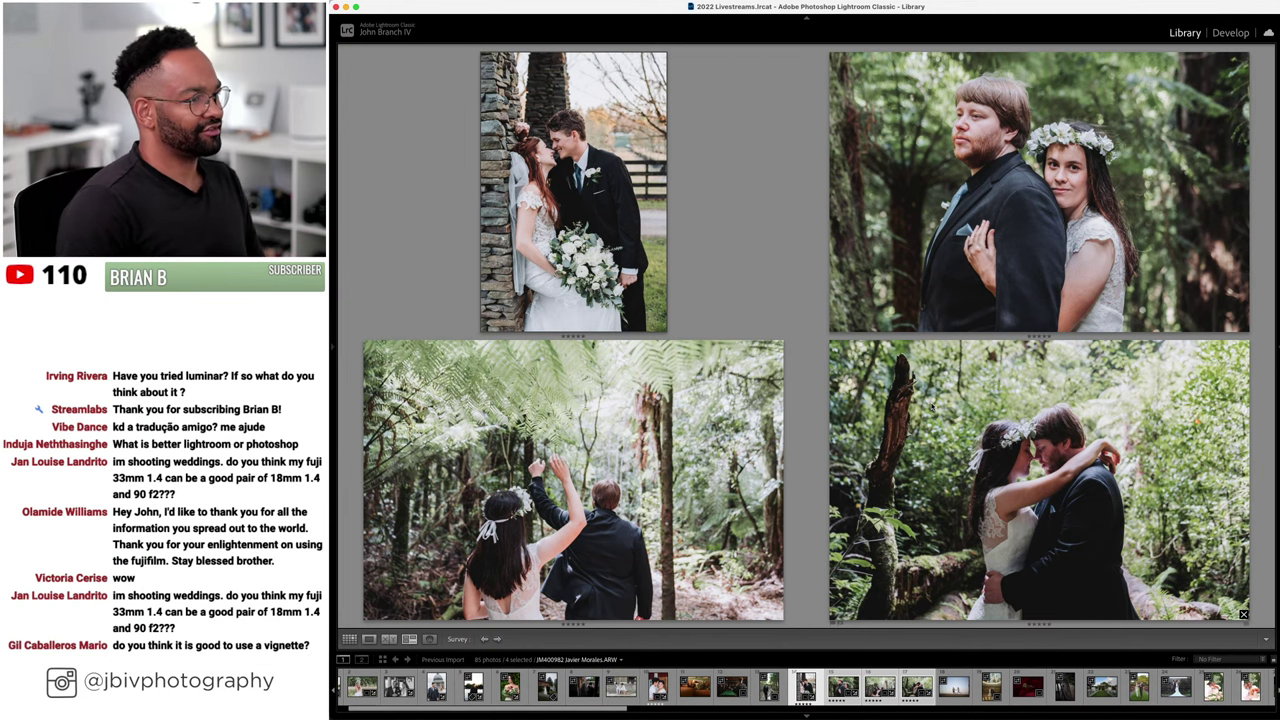
key(Tab)
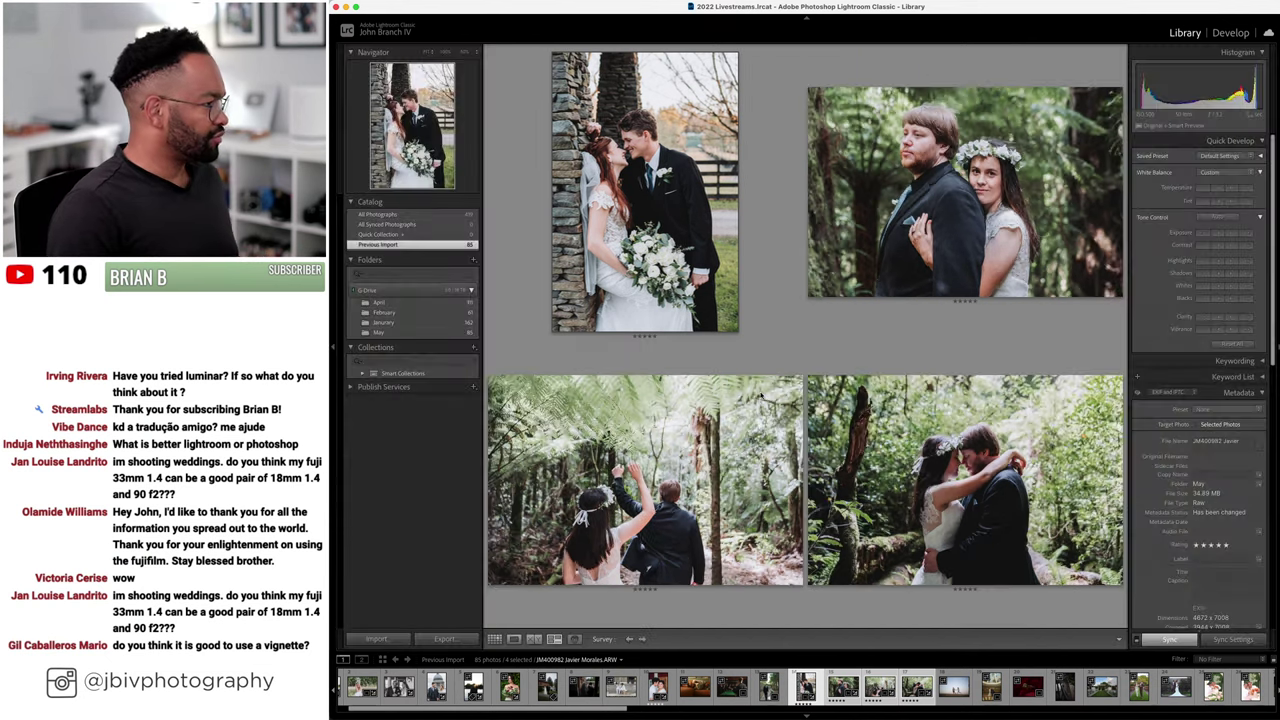
click(494, 638)
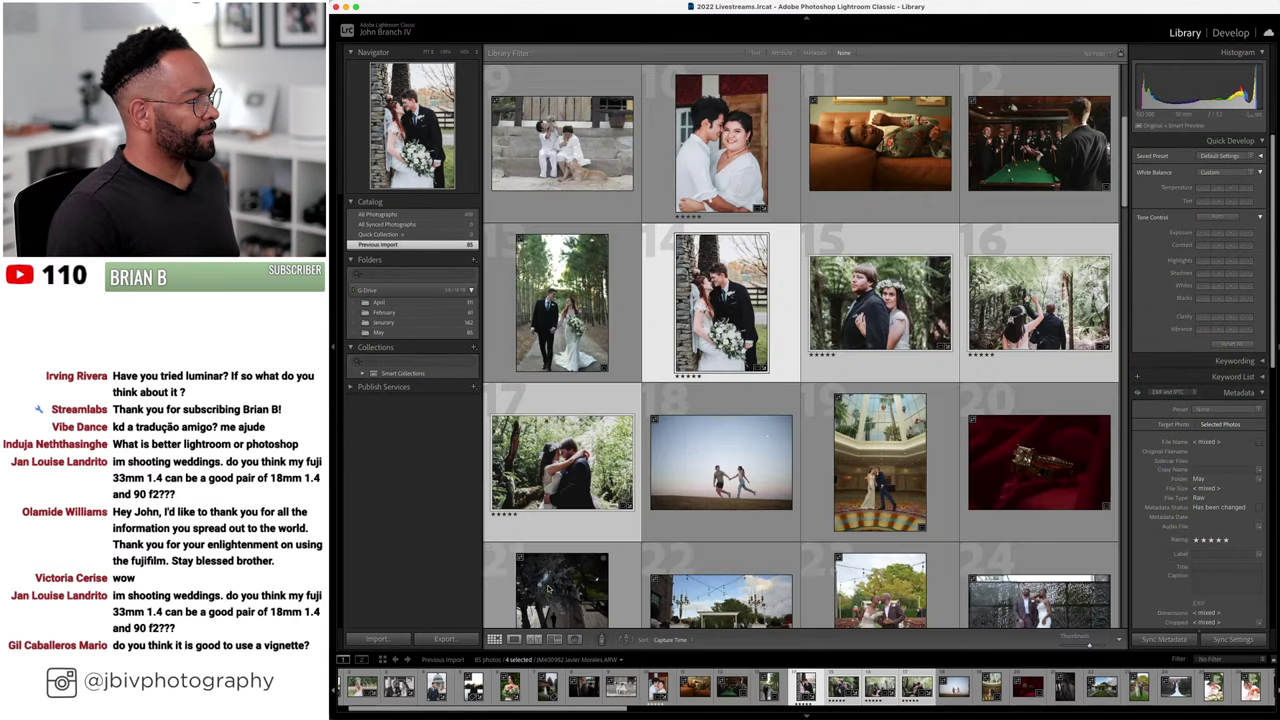
- Pick out the sunset lakeside couple photo (photo 5) and open it in Develop
click(560, 300)
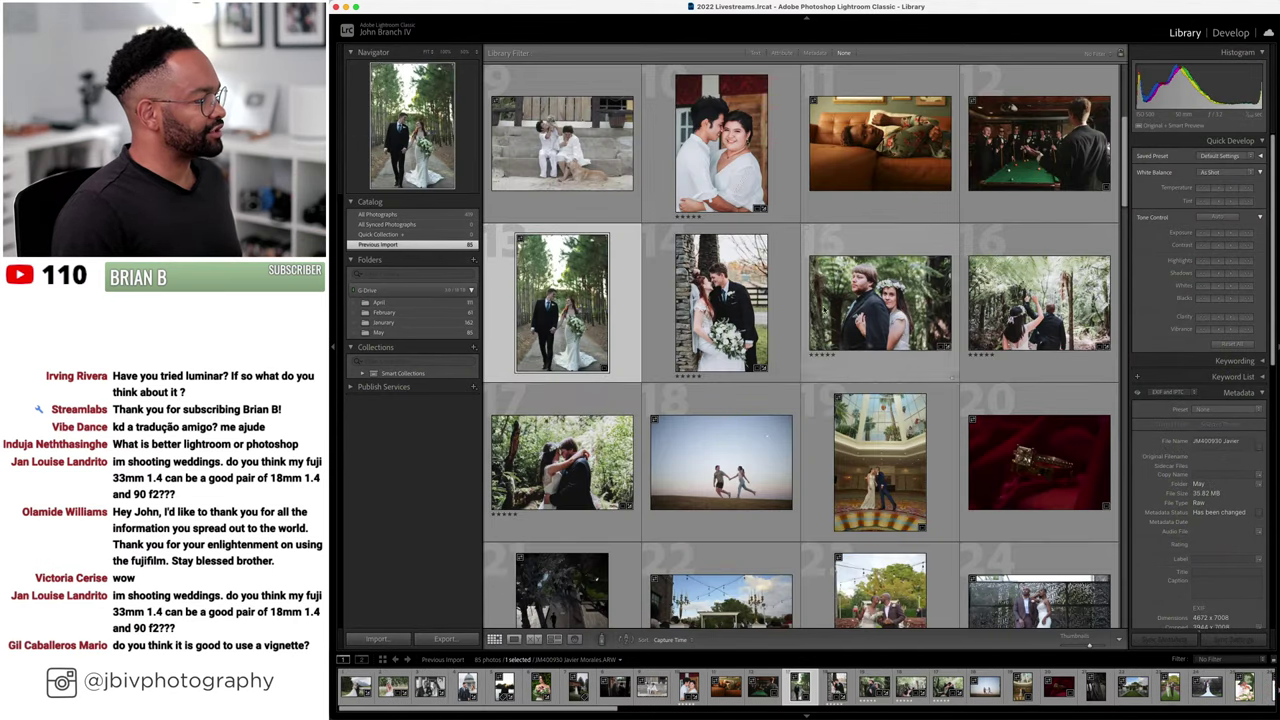
click(556, 481)
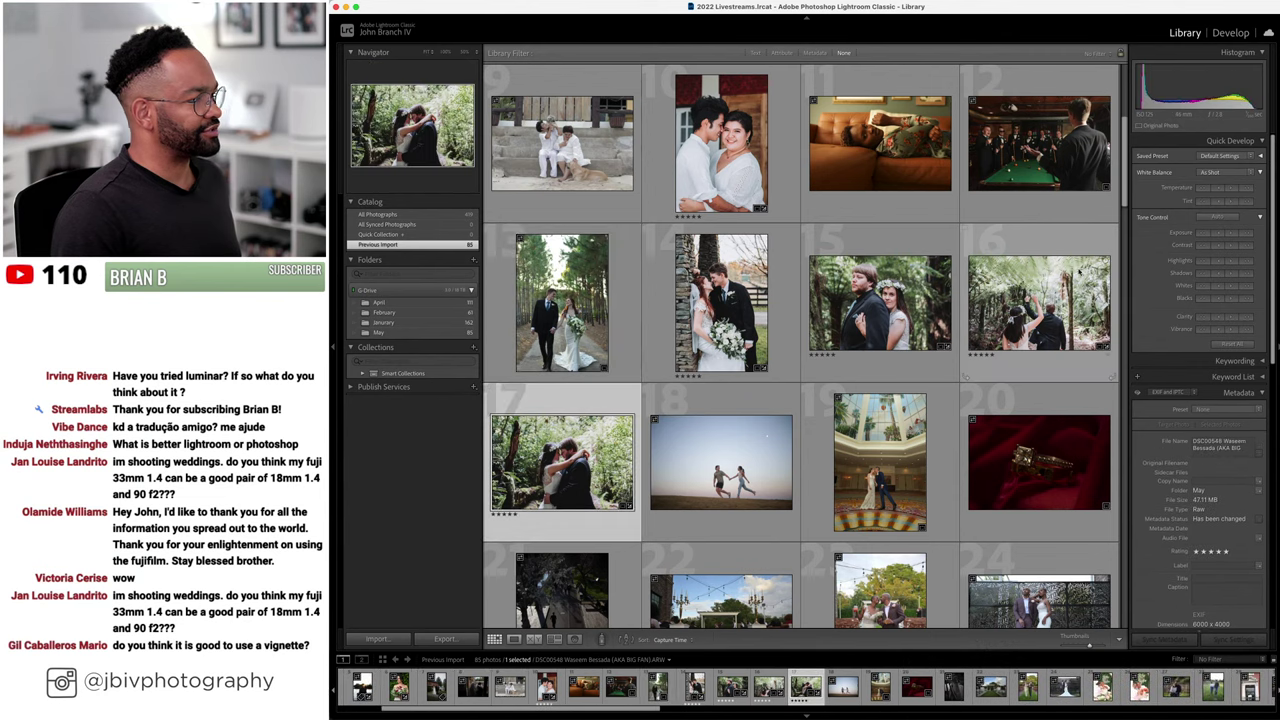
click(1207, 187)
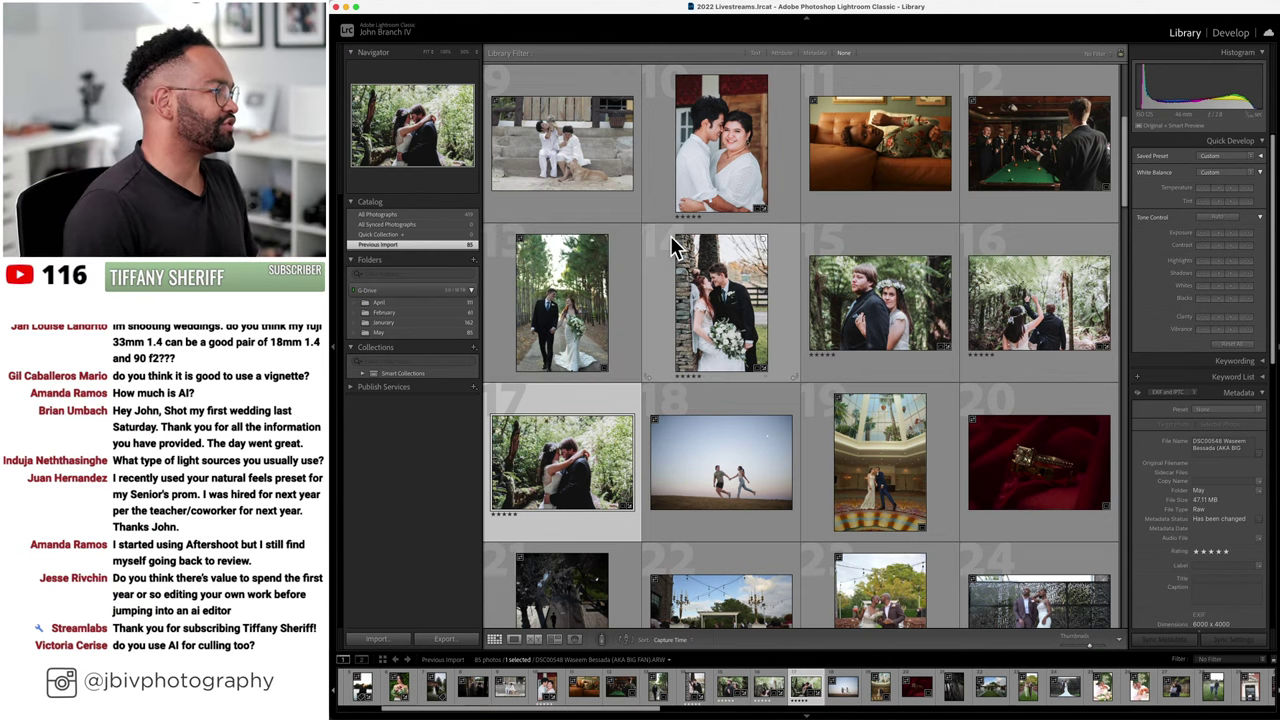
scroll(670, 237, up, 3)
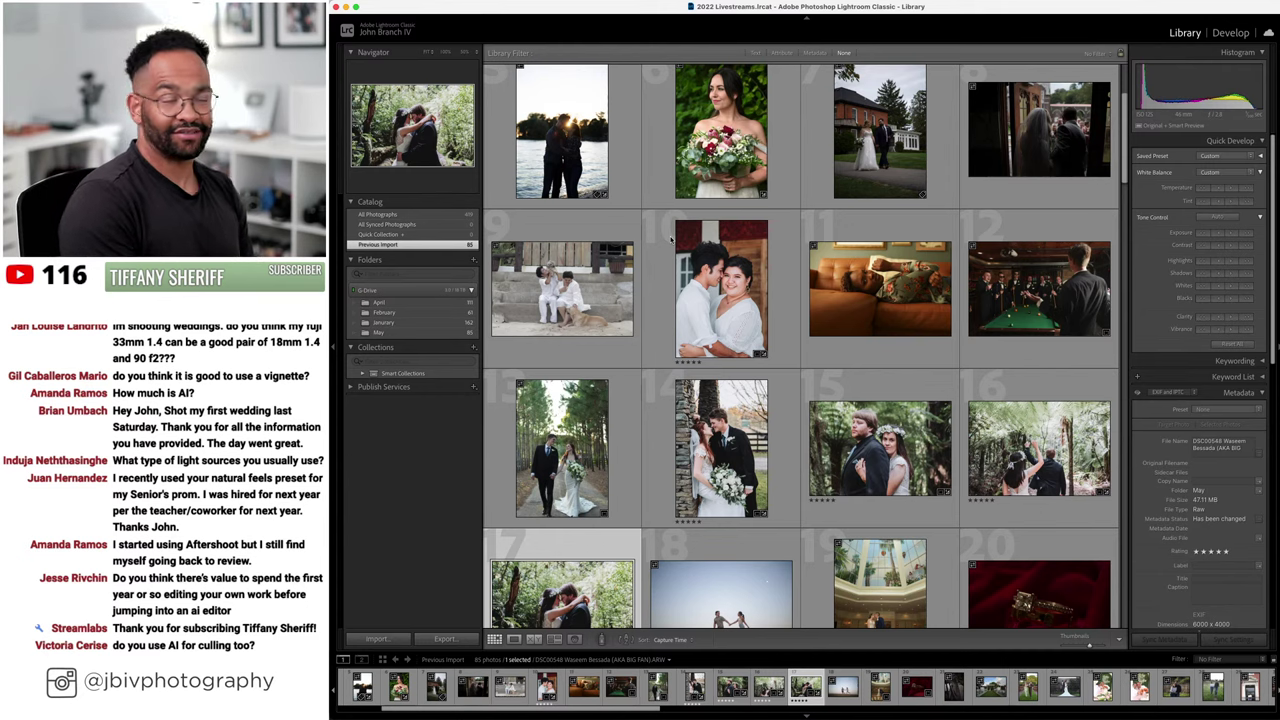
scroll(671, 238, up, 3)
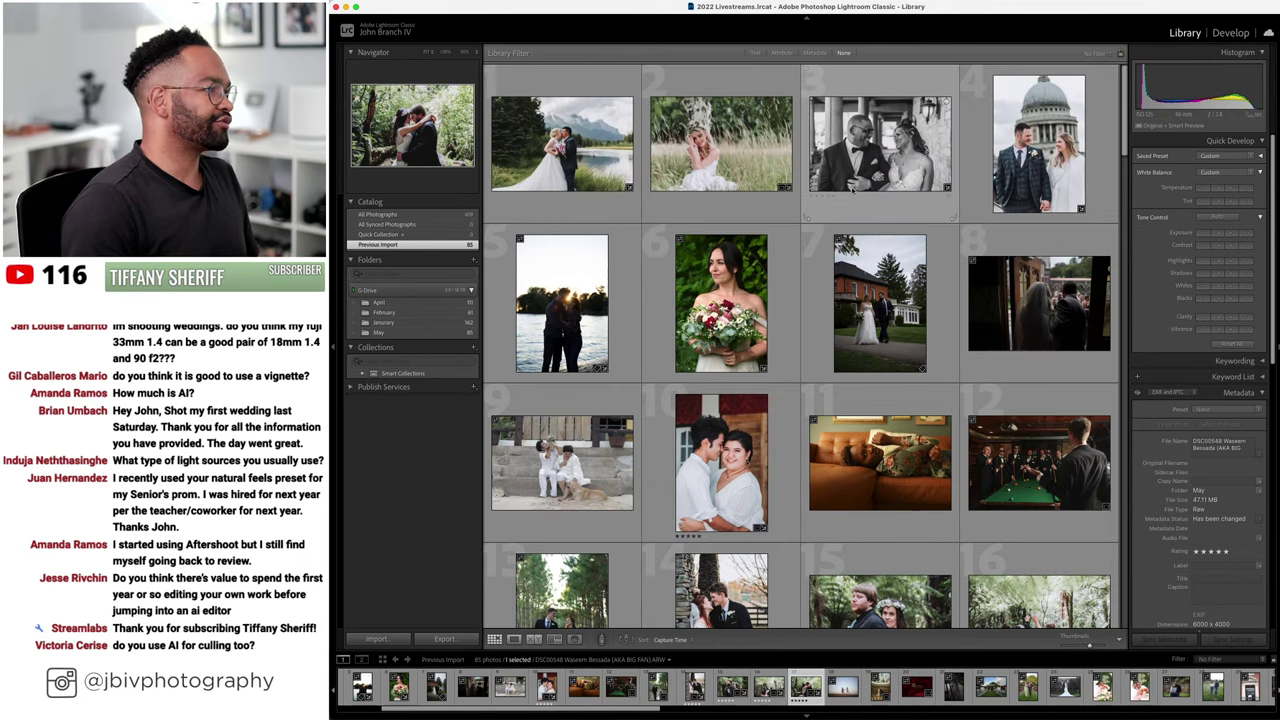
click(562, 300)
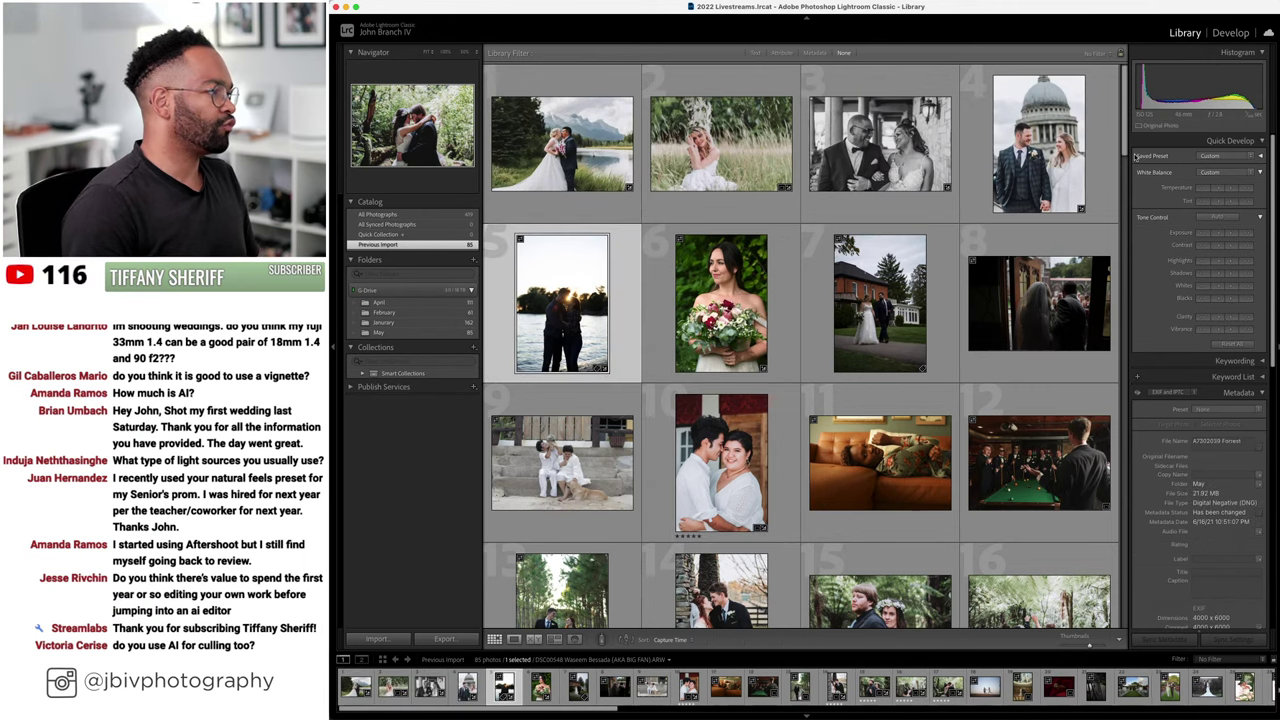
click(1231, 33)
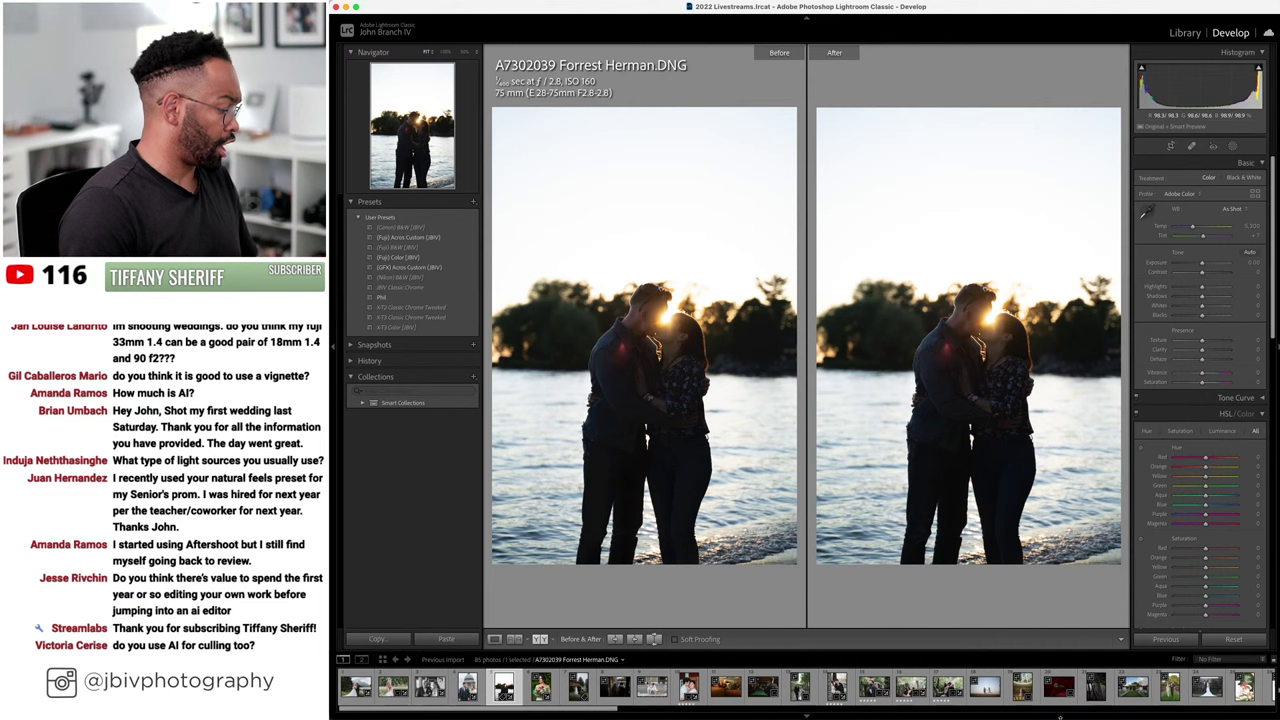
- Show the sunset photo alone in Loupe view and apply the (Fuji) Color (JBV) preset
click(494, 639)
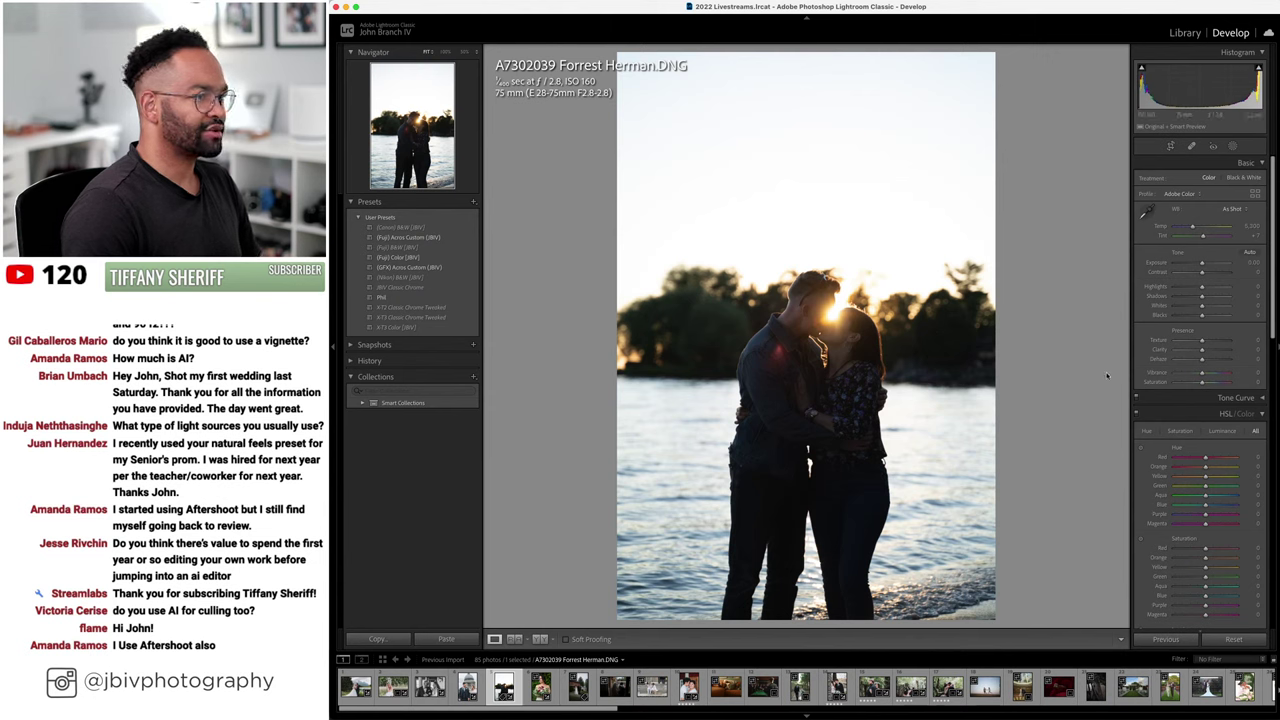
click(425, 259)
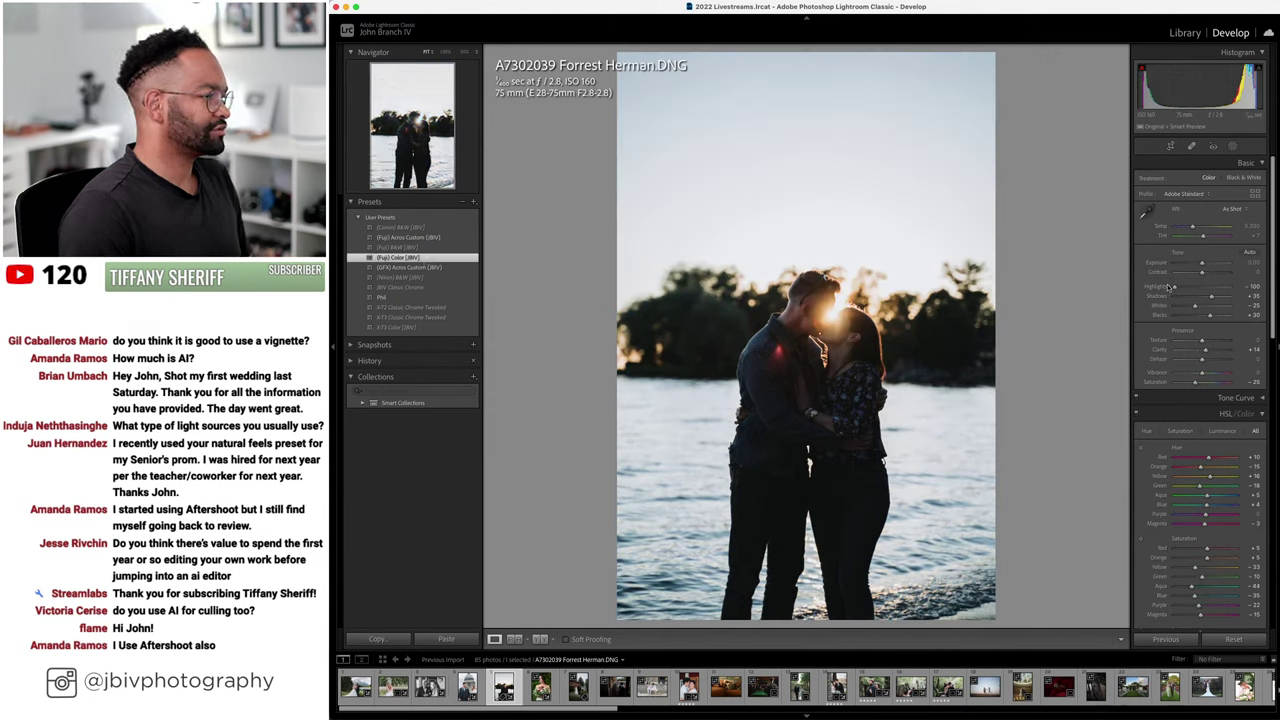
- Warm the sunset photo's Temp, lift the Shadows and raise Exposure slightly
click(1192, 228)
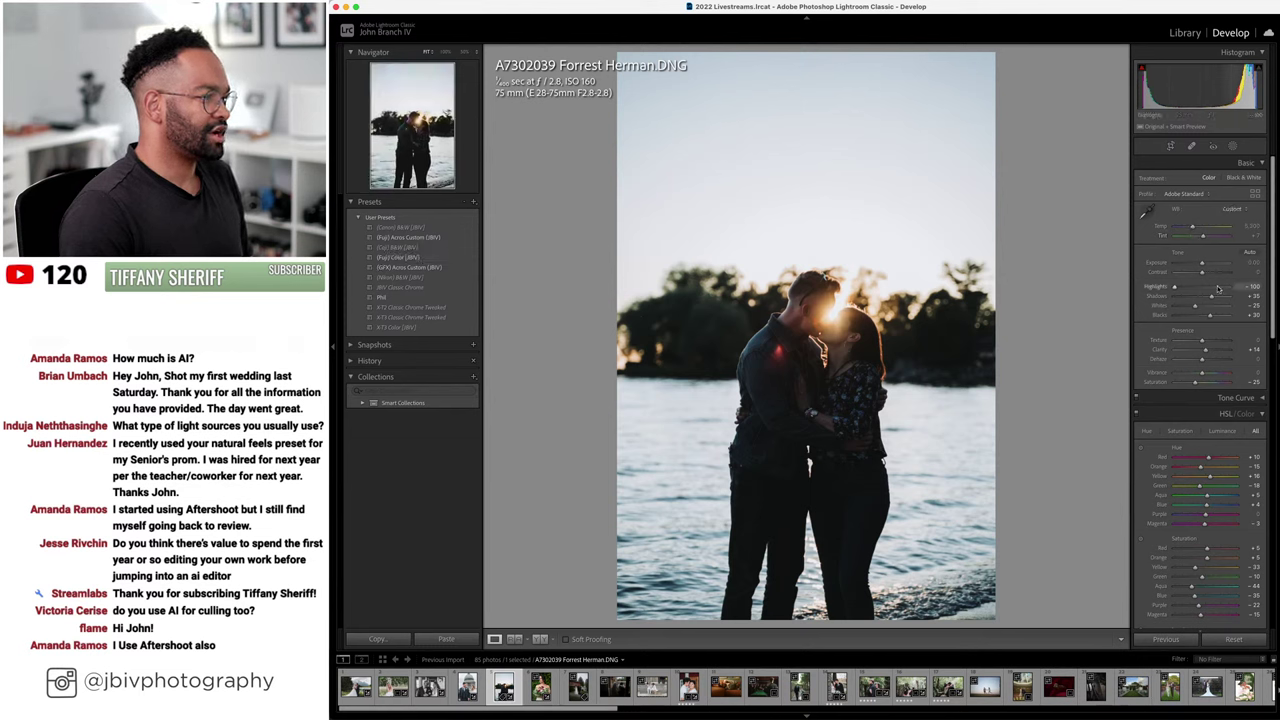
drag(1210, 297, 1214, 300)
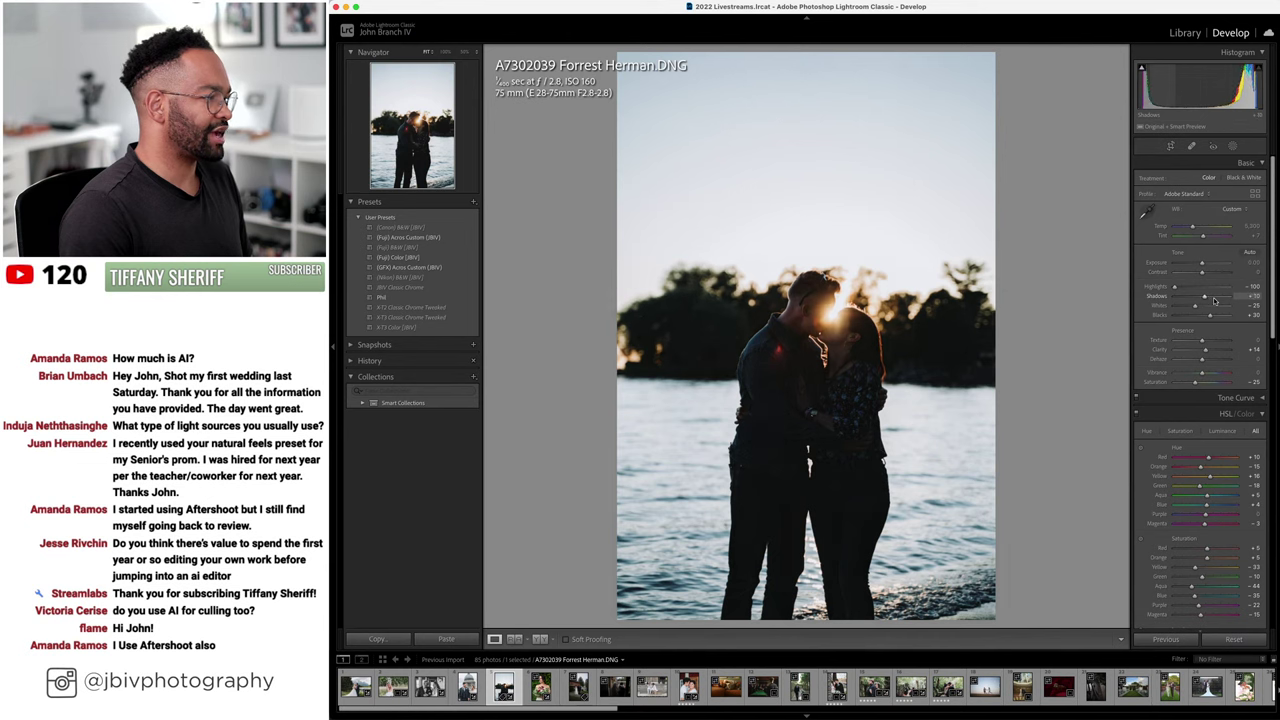
drag(1210, 266, 1212, 264)
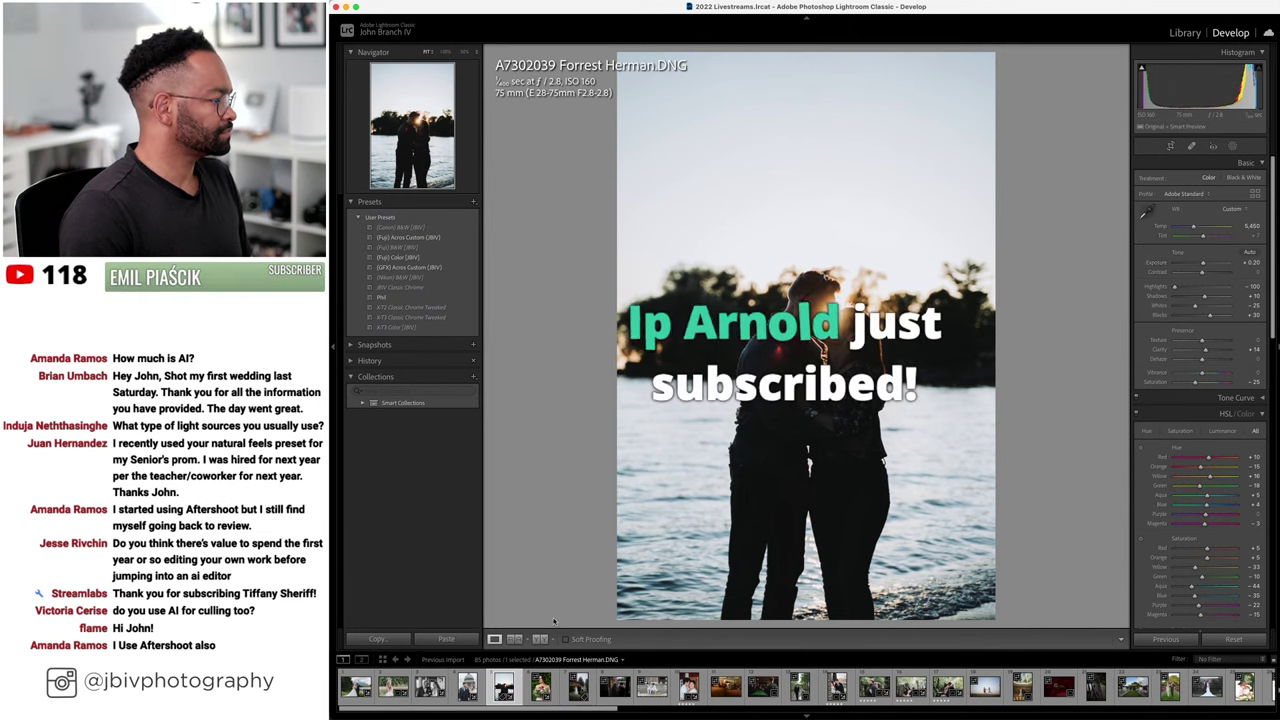
- Compare the sunset edit Before/After, then move to the bride portrait JMP_5367
key(y)
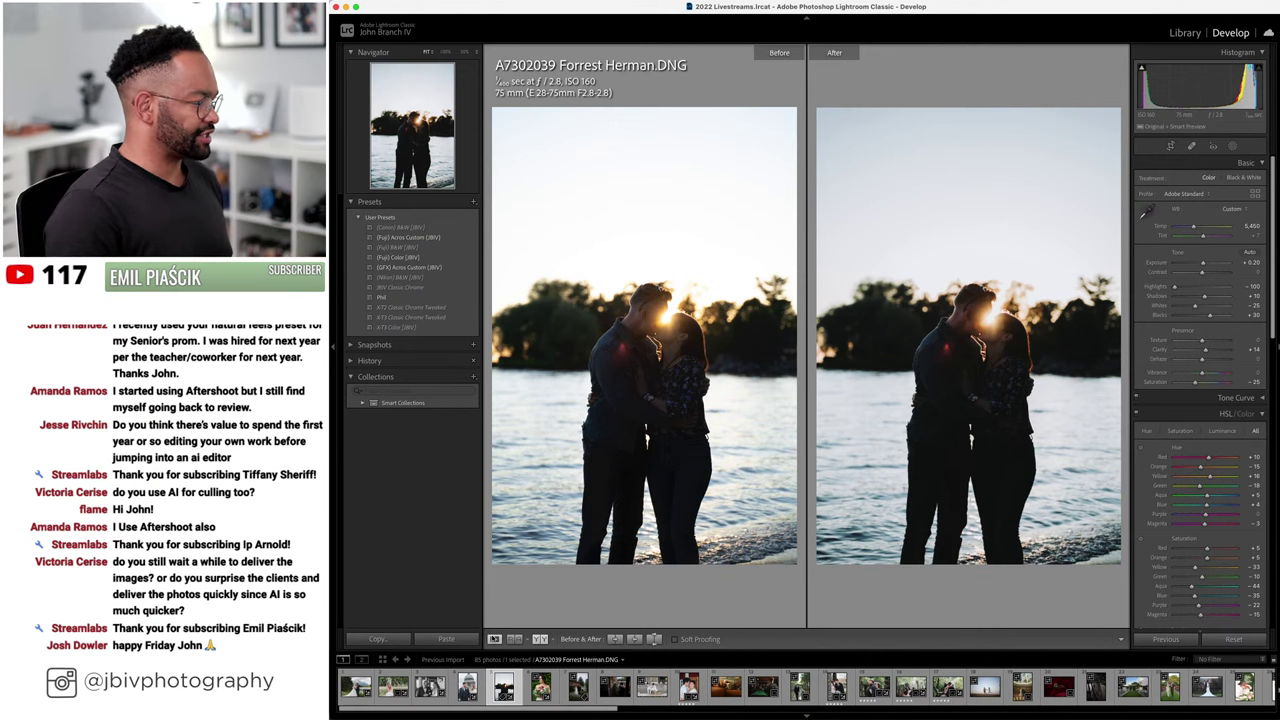
click(494, 638)
key(Right)
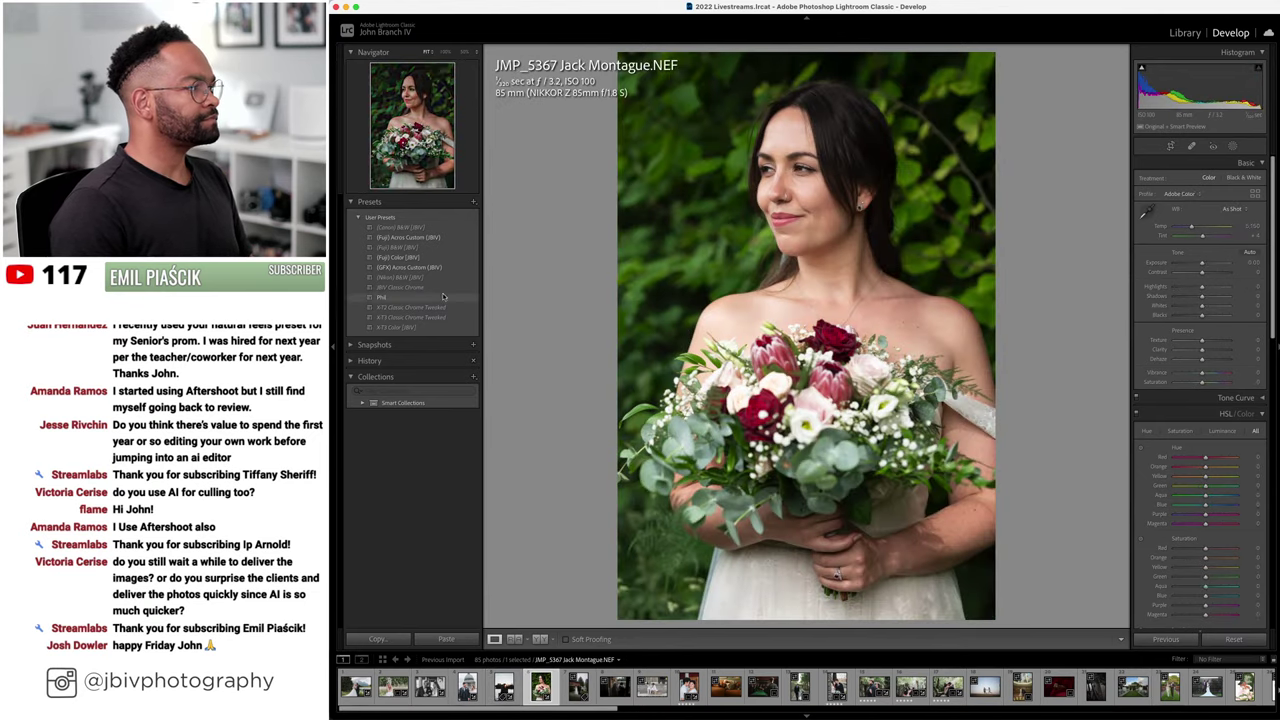
- Give the bride portrait the (Fuji) Color (JBV) preset, Auto lens profile and Exposure +0.70
click(434, 259)
scroll(1203, 356, down, 10)
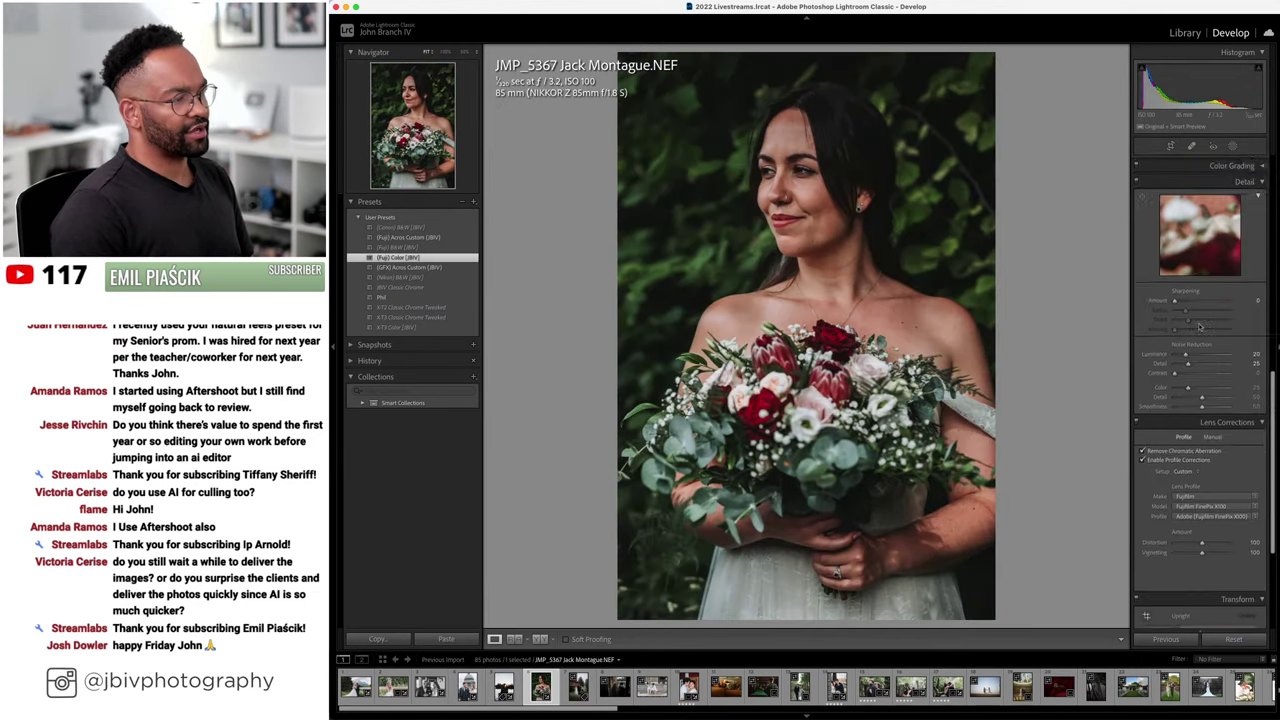
click(1203, 359)
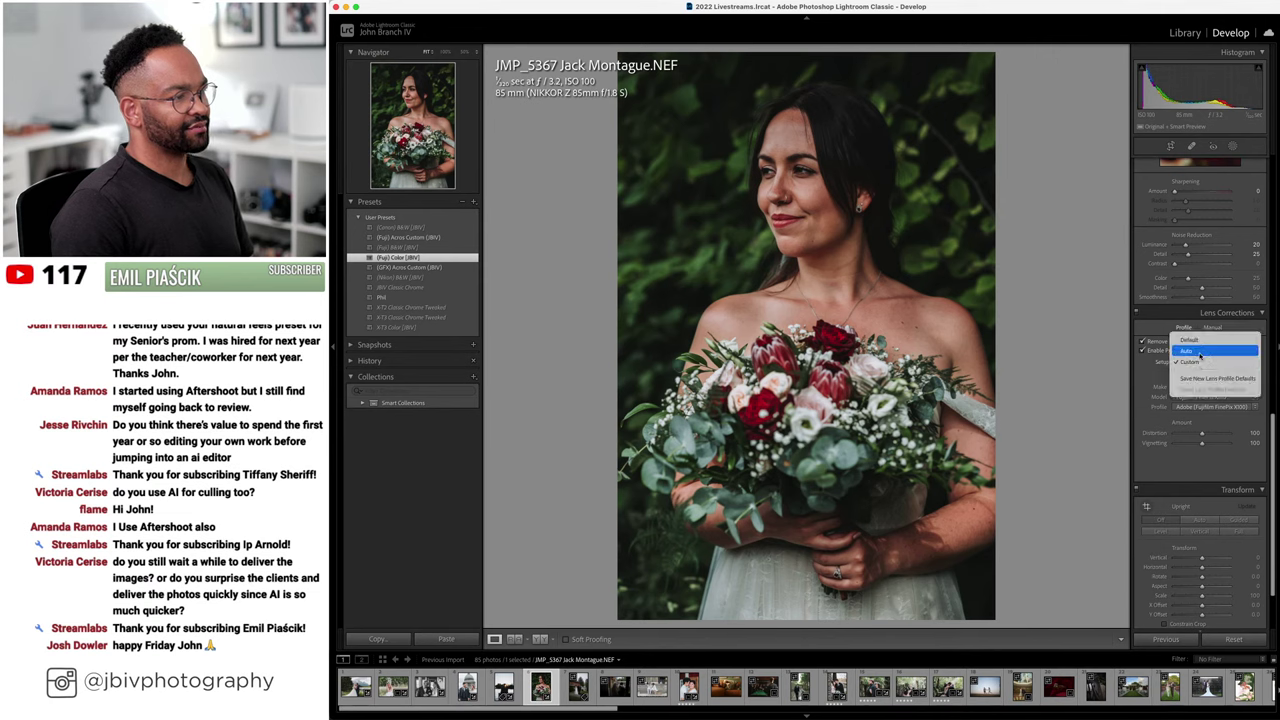
click(1201, 355)
scroll(1205, 340, up, 10)
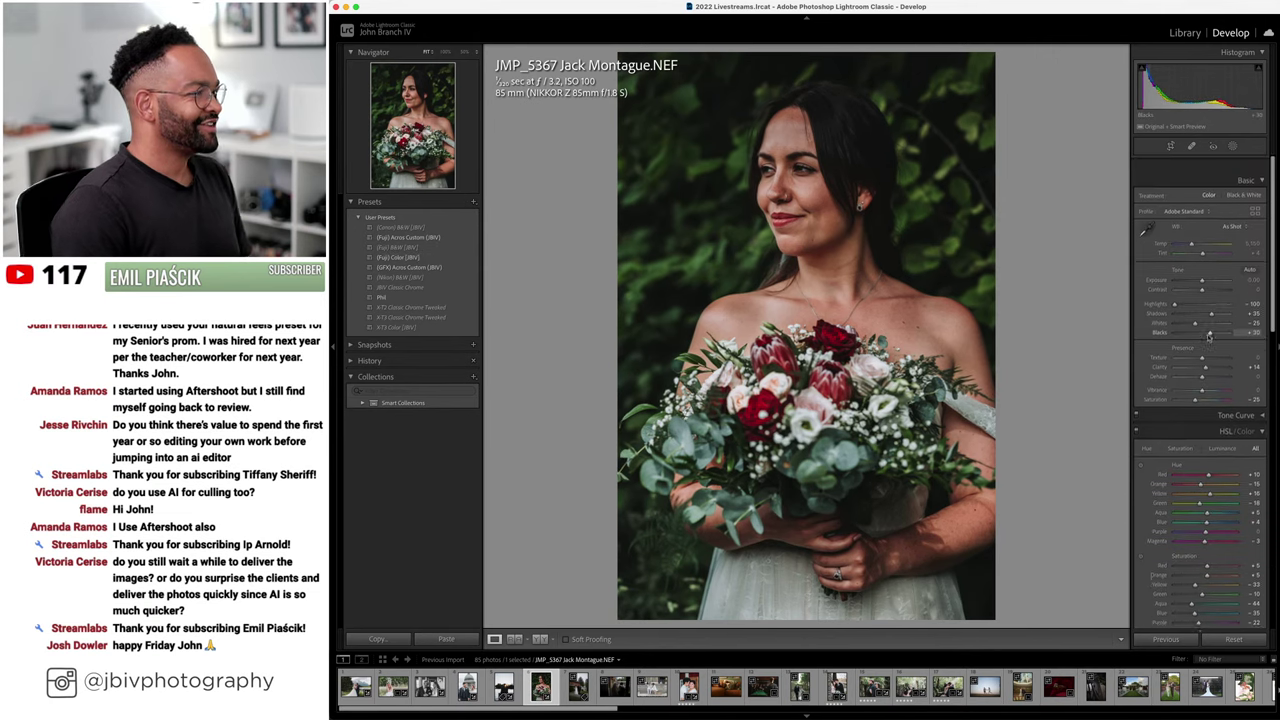
scroll(1215, 265, up, 5)
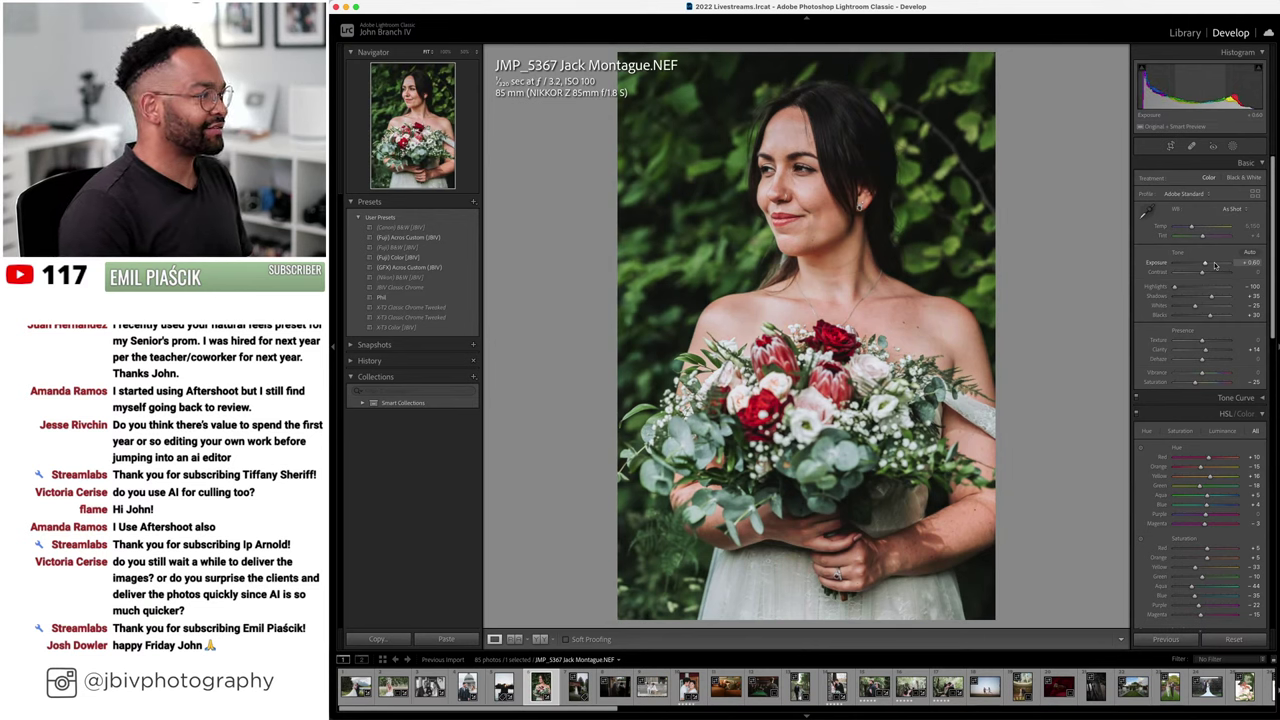
scroll(1215, 265, up, 1)
scroll(1204, 235, up, 1)
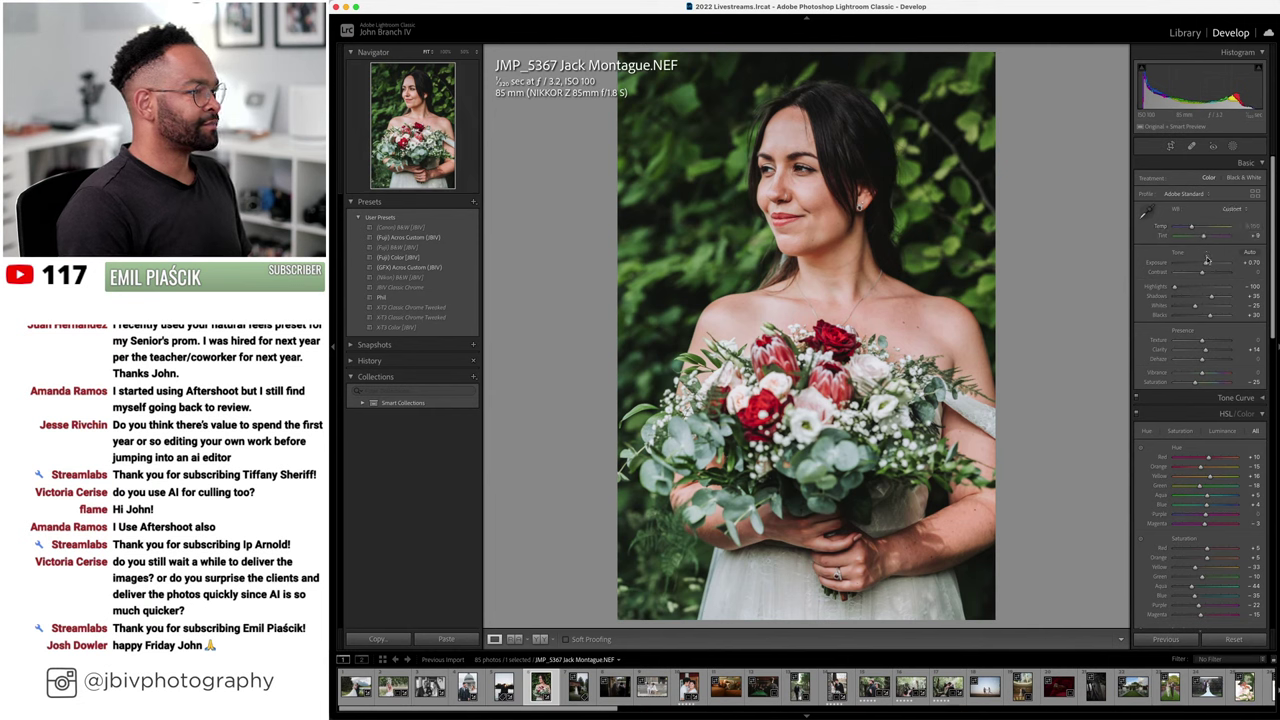
scroll(1208, 262, up, 1)
scroll(1208, 262, down, 1)
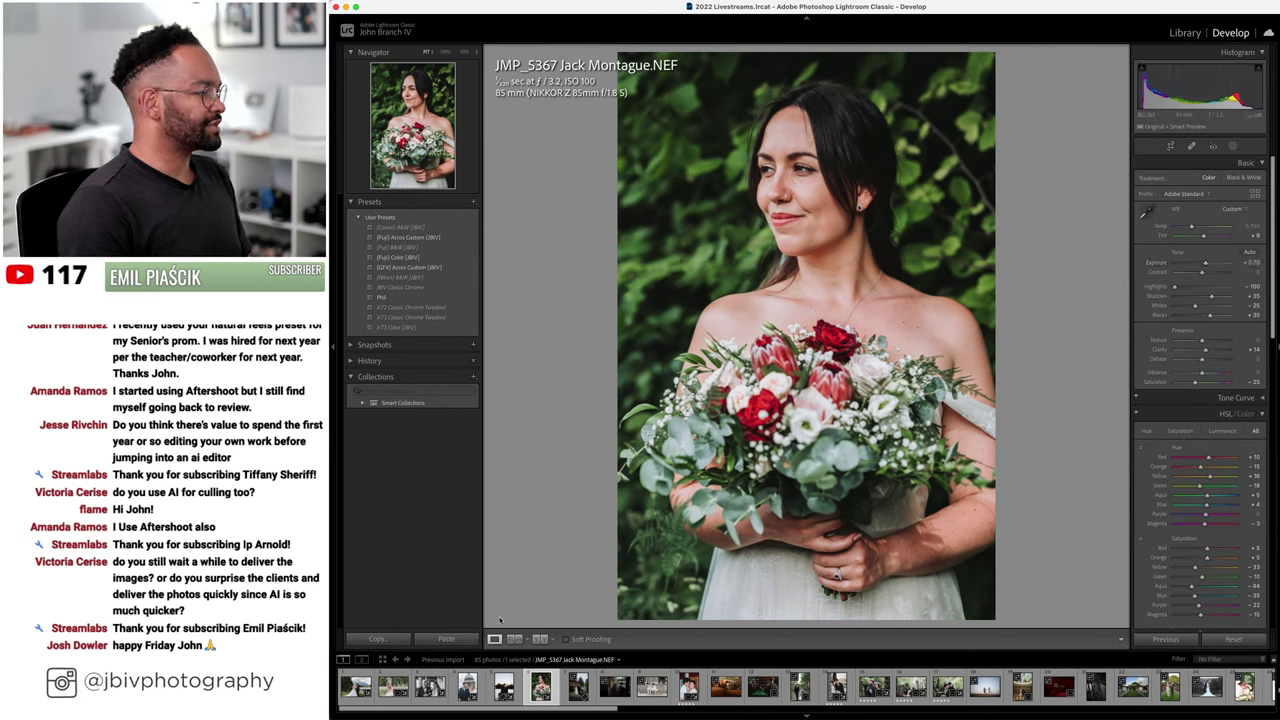
- Compare the bride edit Before/After, then move to the brick-house couple photo A7306768
click(540, 639)
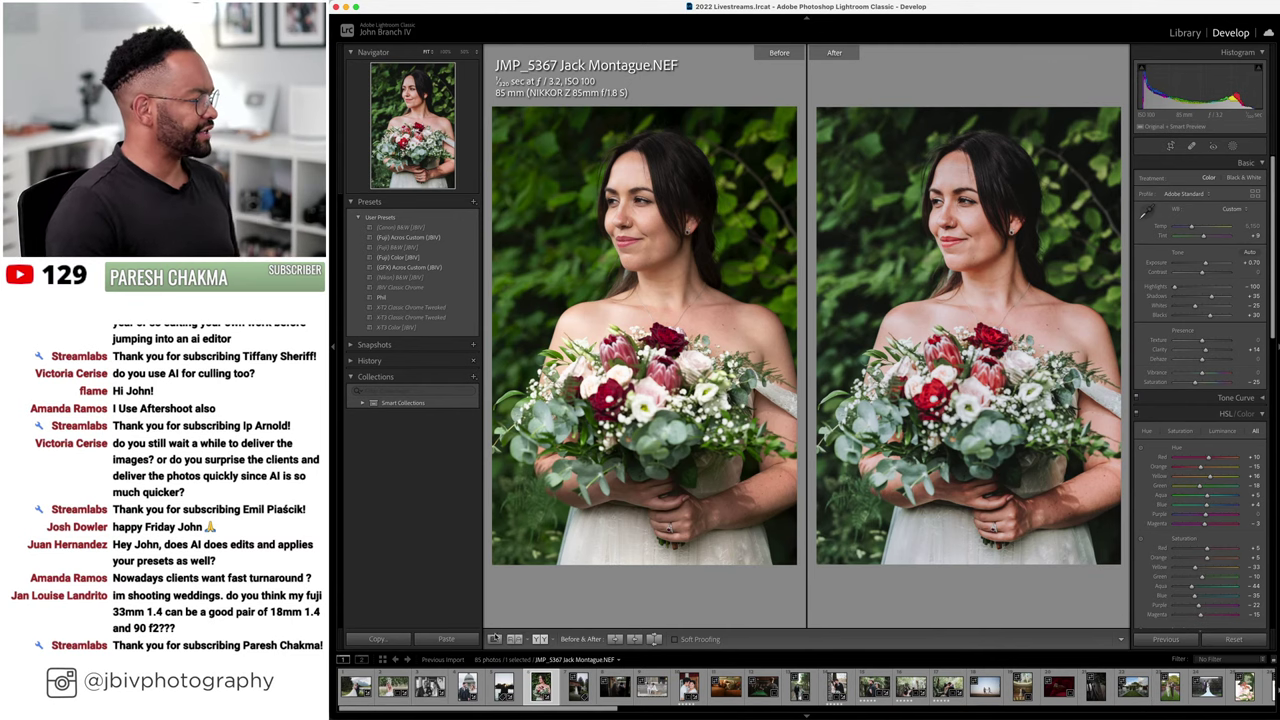
click(494, 638)
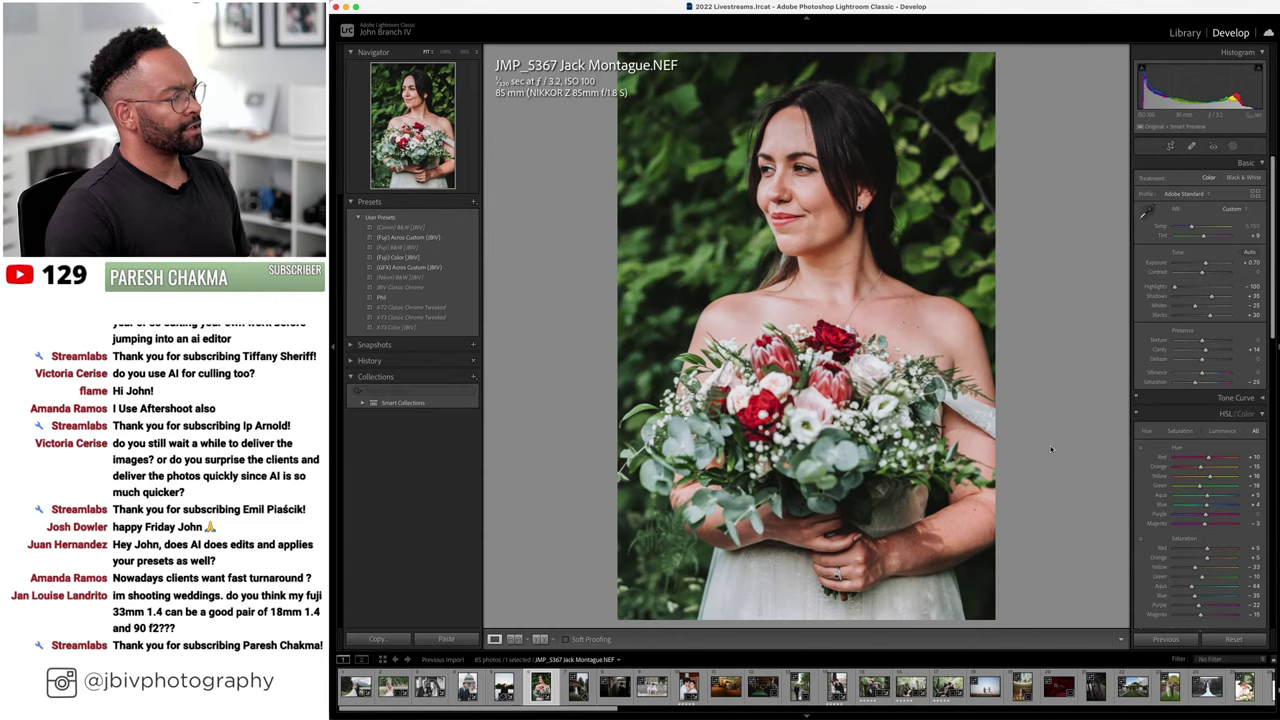
key(Right)
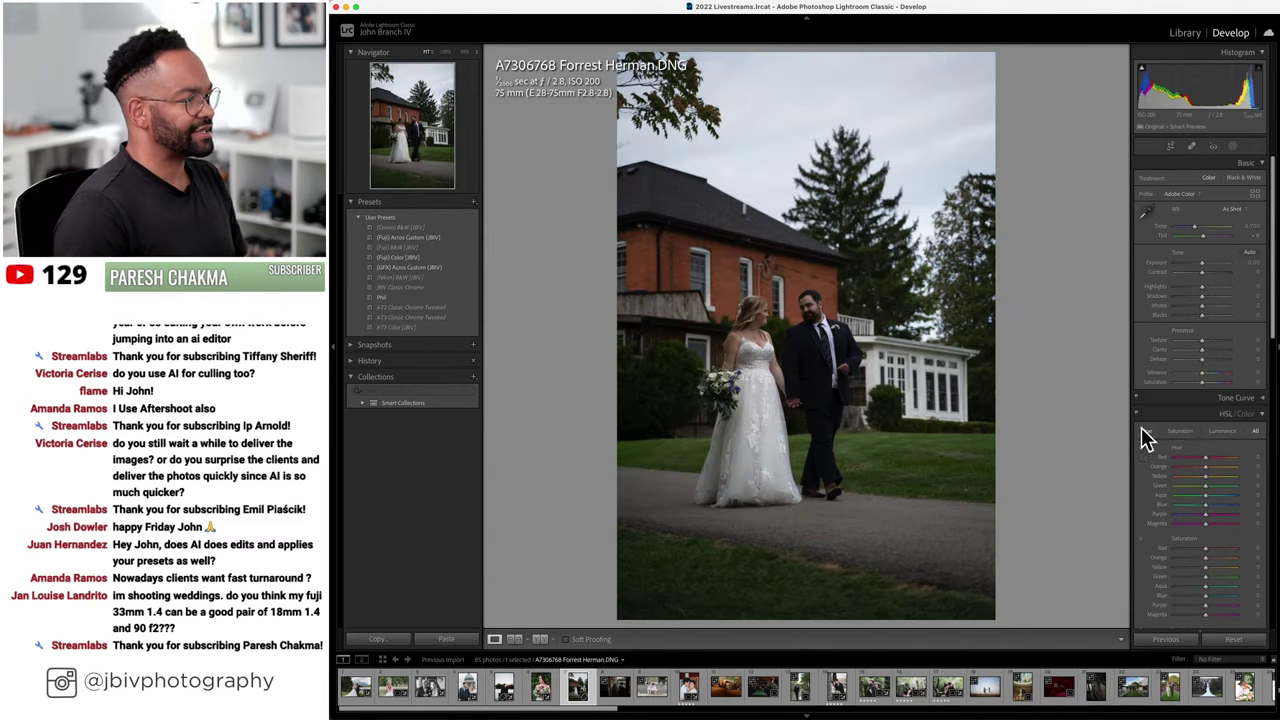
- Apply Auto perspective, the (Fuji) Color (JBV) preset and an Auto lens profile to A7306768
scroll(1145, 440, down, 10)
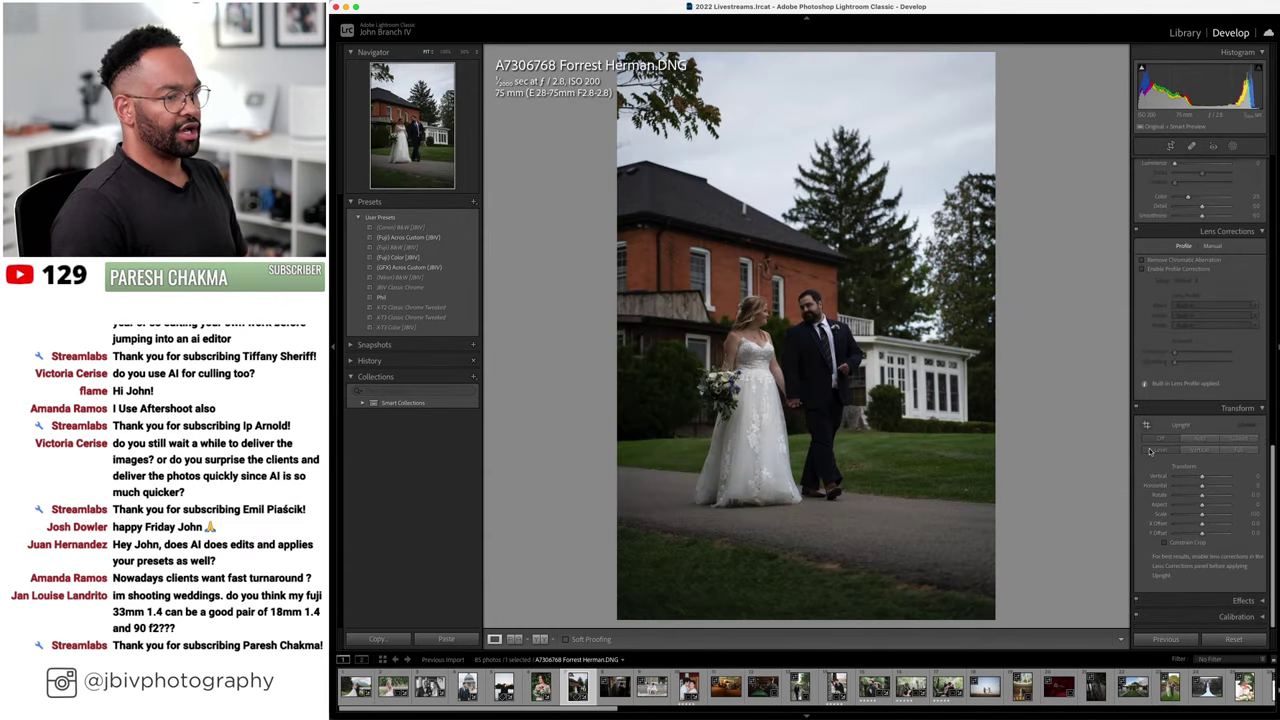
click(1150, 451)
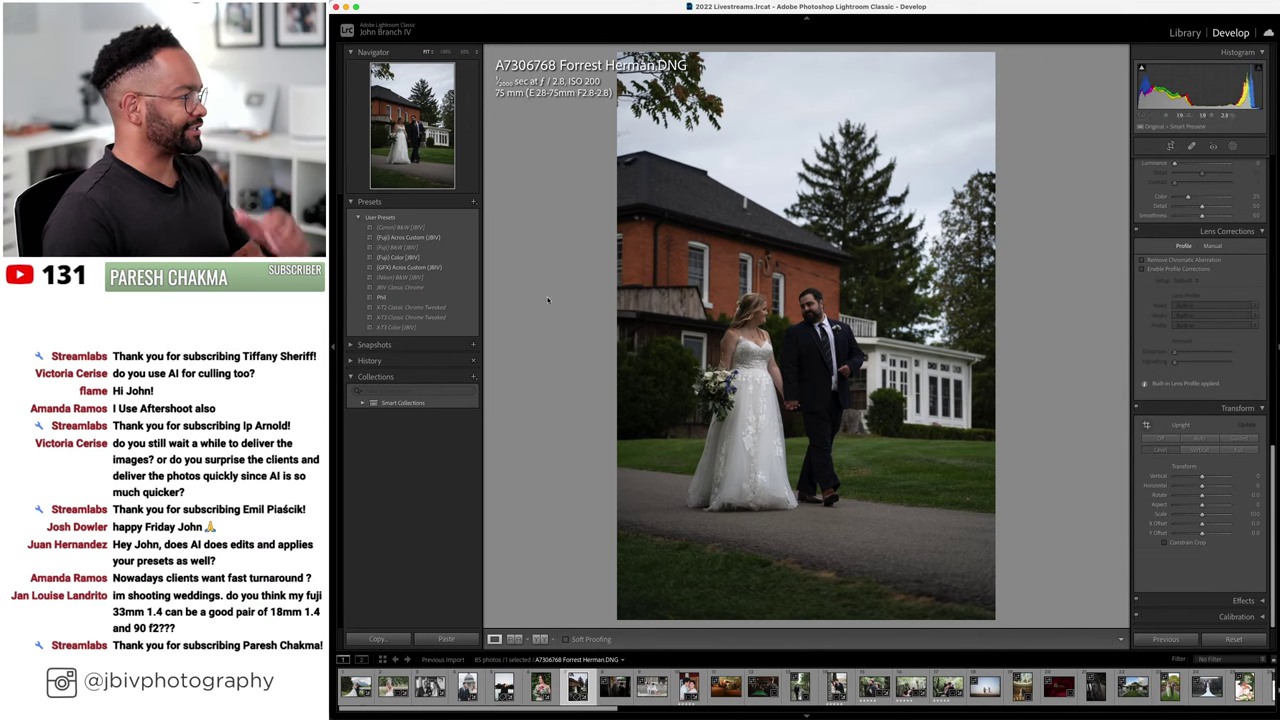
click(432, 260)
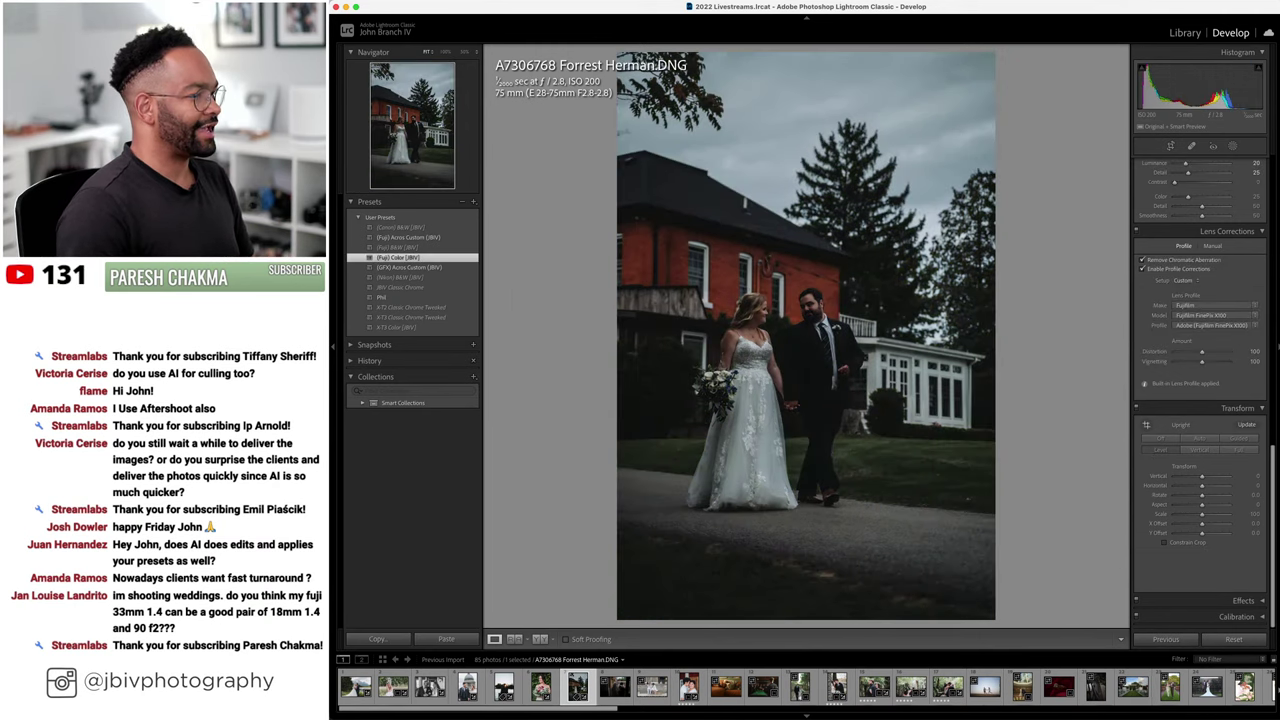
click(1190, 280)
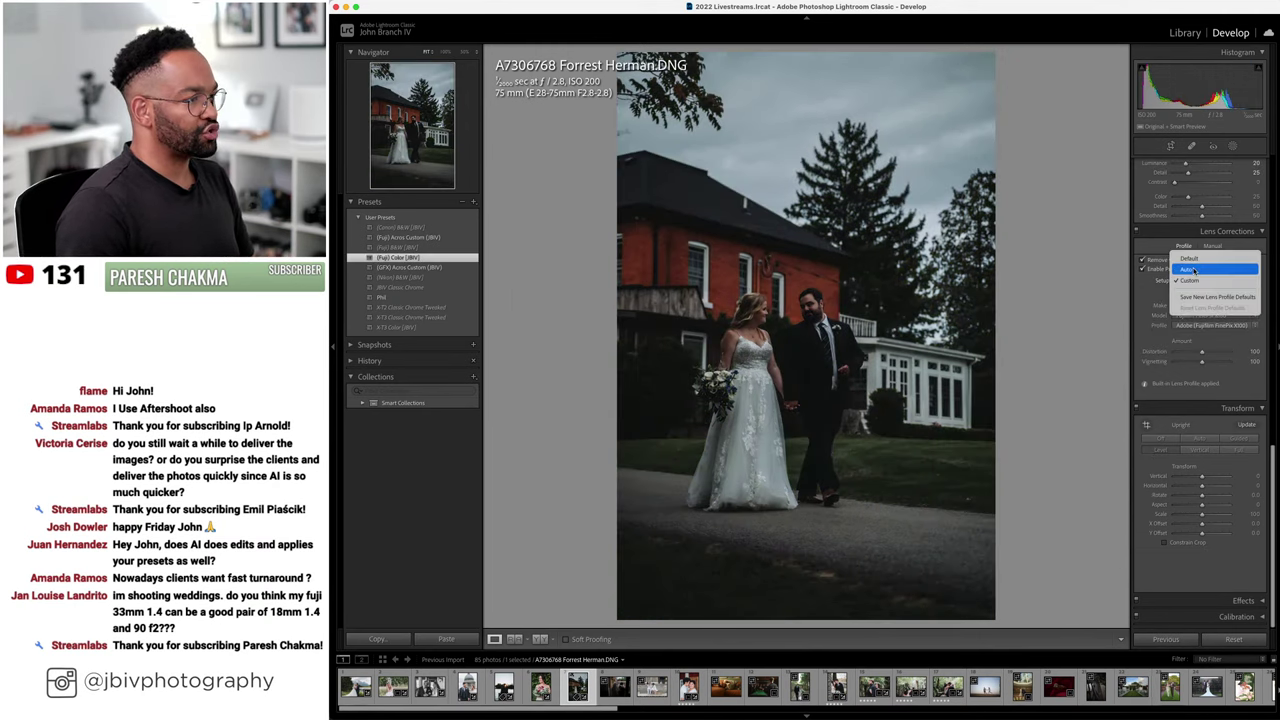
click(1192, 270)
- Raise Exposure to +0.70 and keep the White Balance at As Shot
scroll(1210, 300, up, 5)
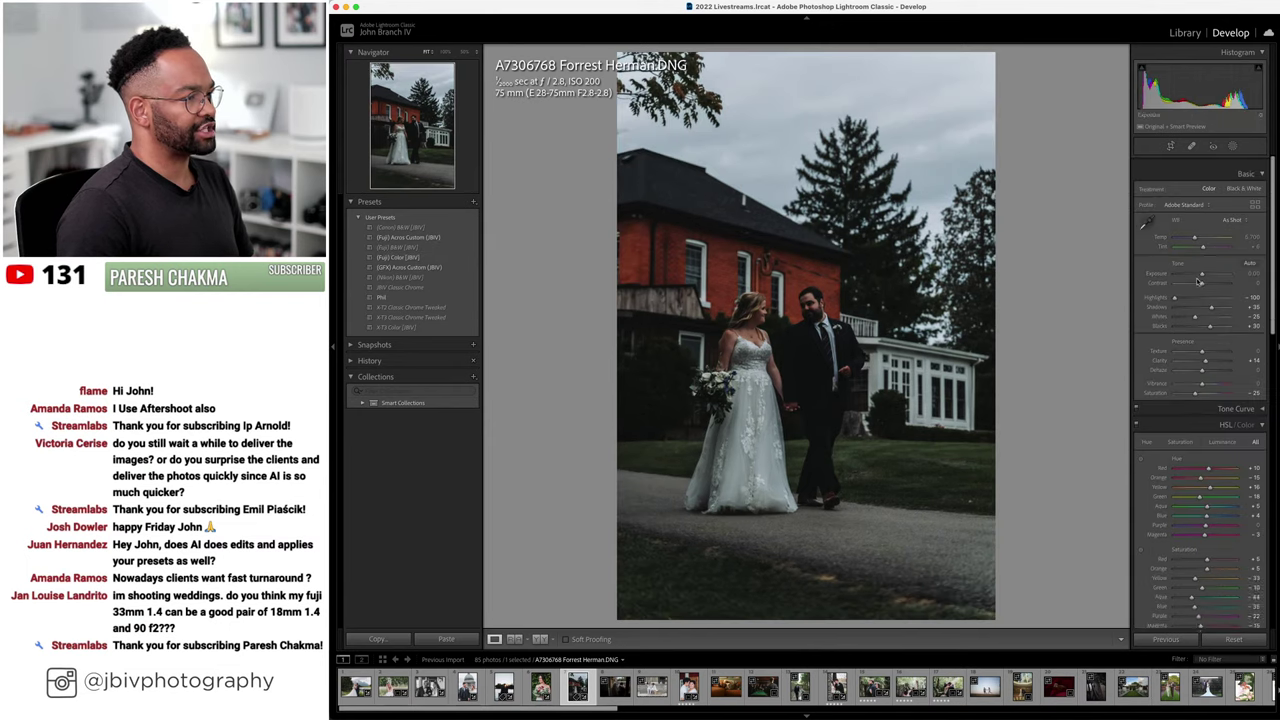
drag(1215, 263, 1218, 266)
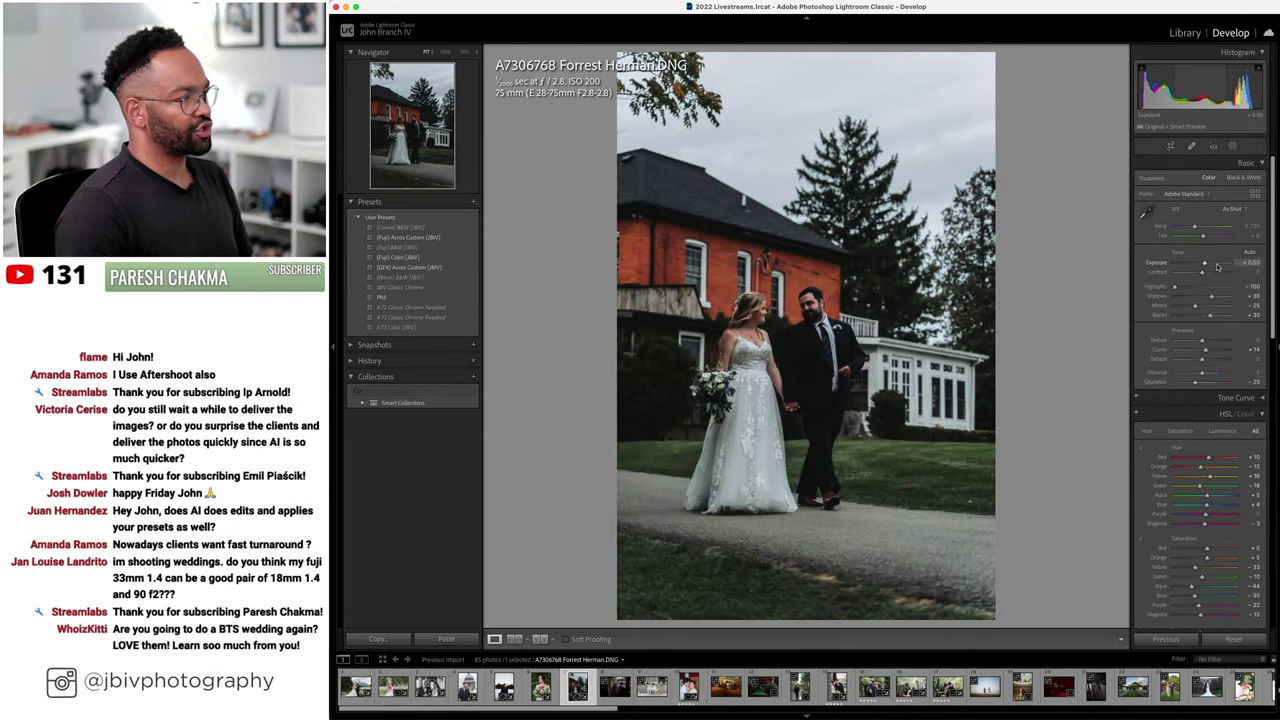
click(1231, 208)
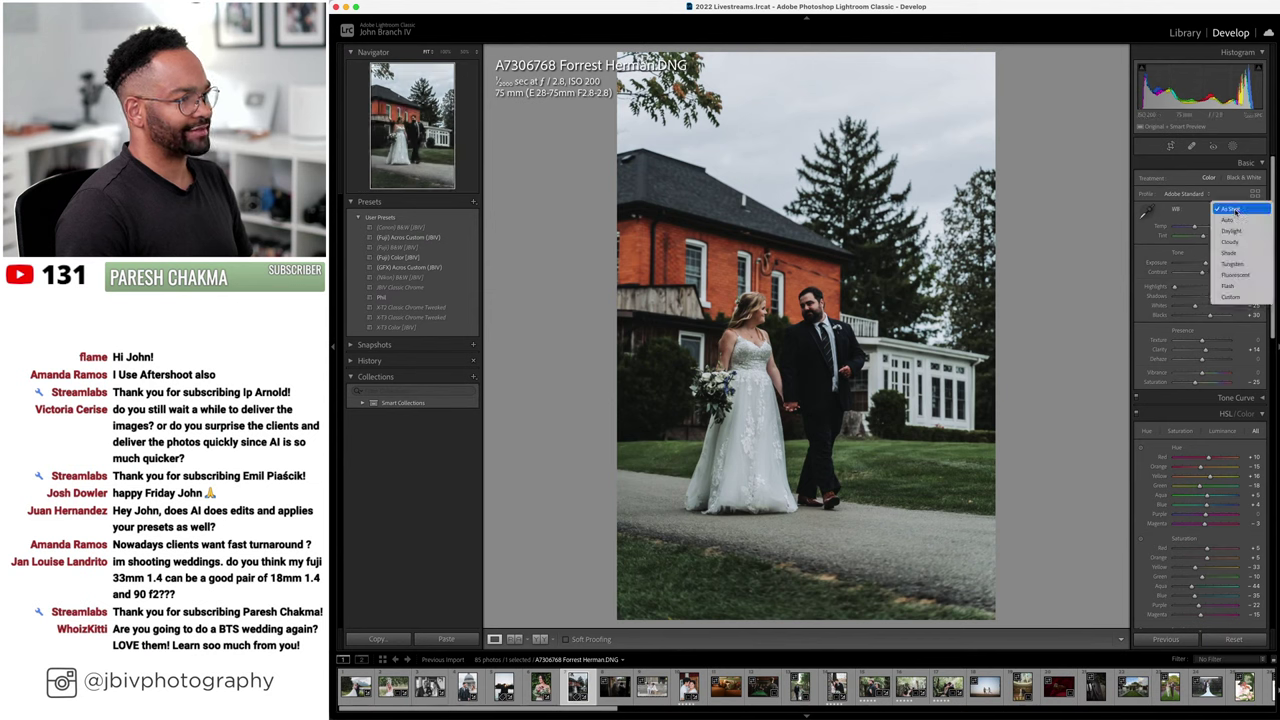
click(1232, 149)
click(1232, 149)
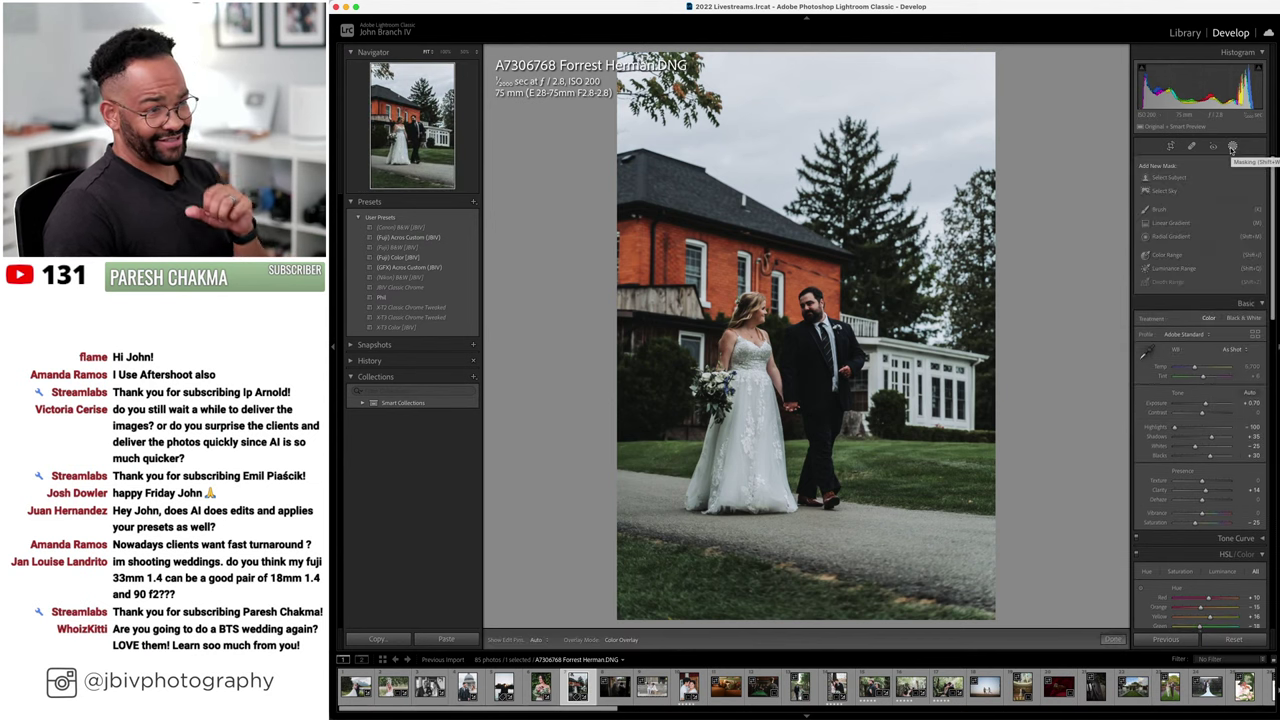
- Add a Select Subject mask on the bride and groom with shadows lifted to about +30
click(1168, 177)
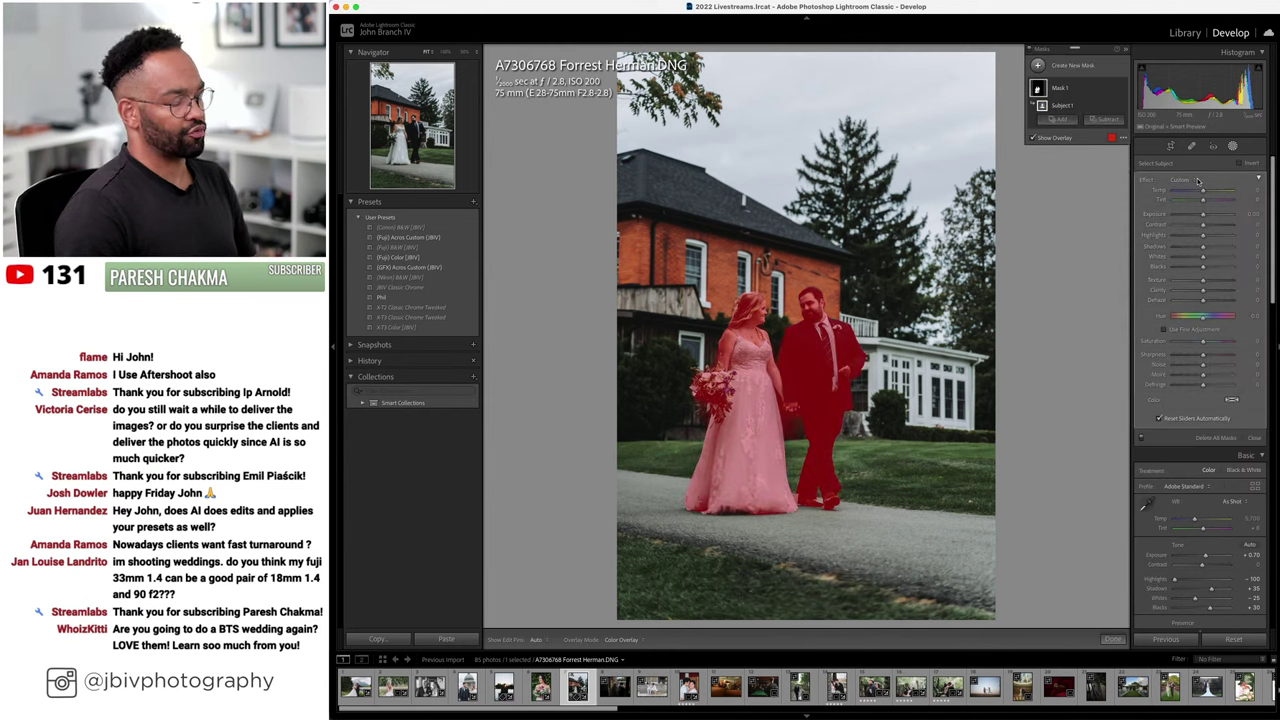
key(o)
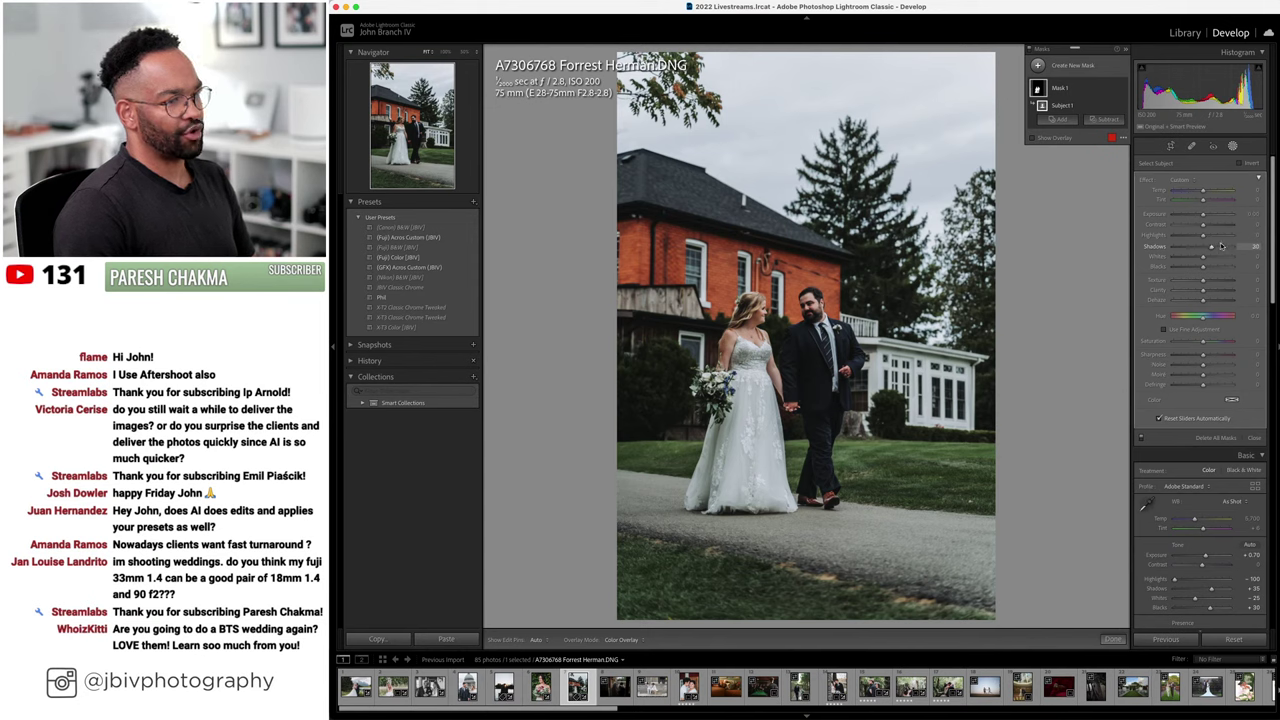
click(1233, 148)
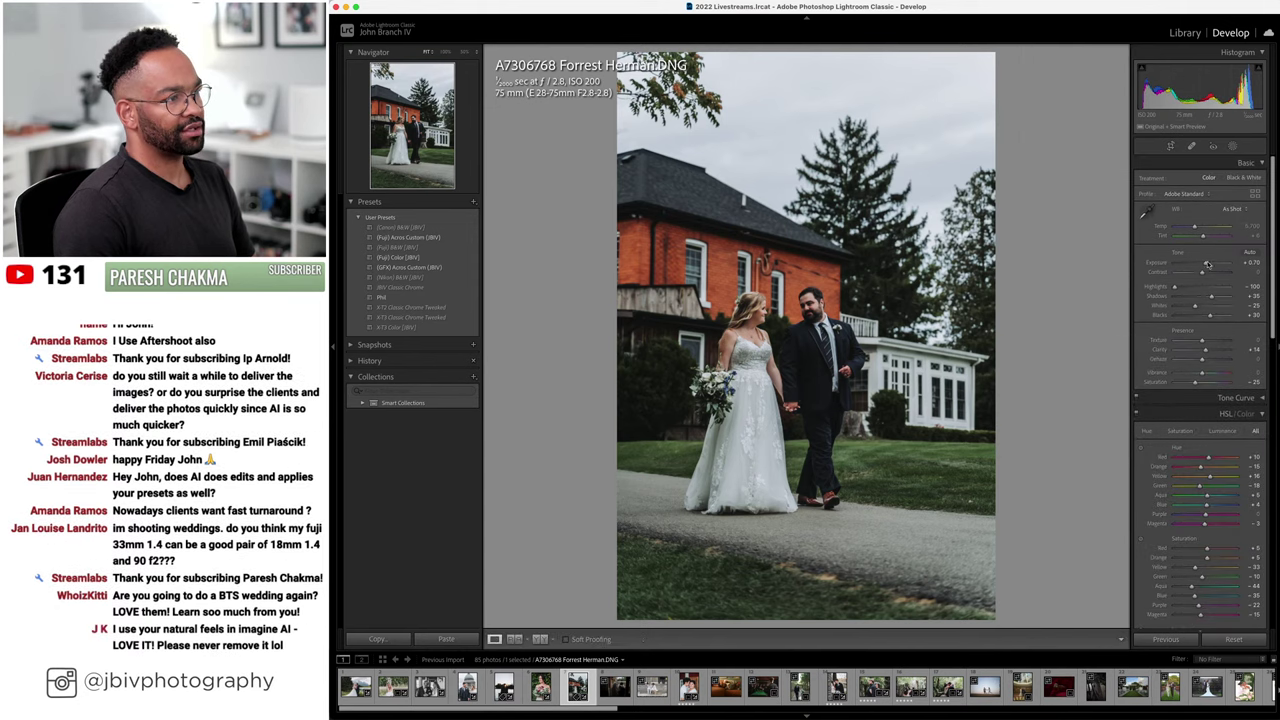
- Raise Exposure to +1.20 and shift Tint to about +16
drag(1204, 265, 1210, 268)
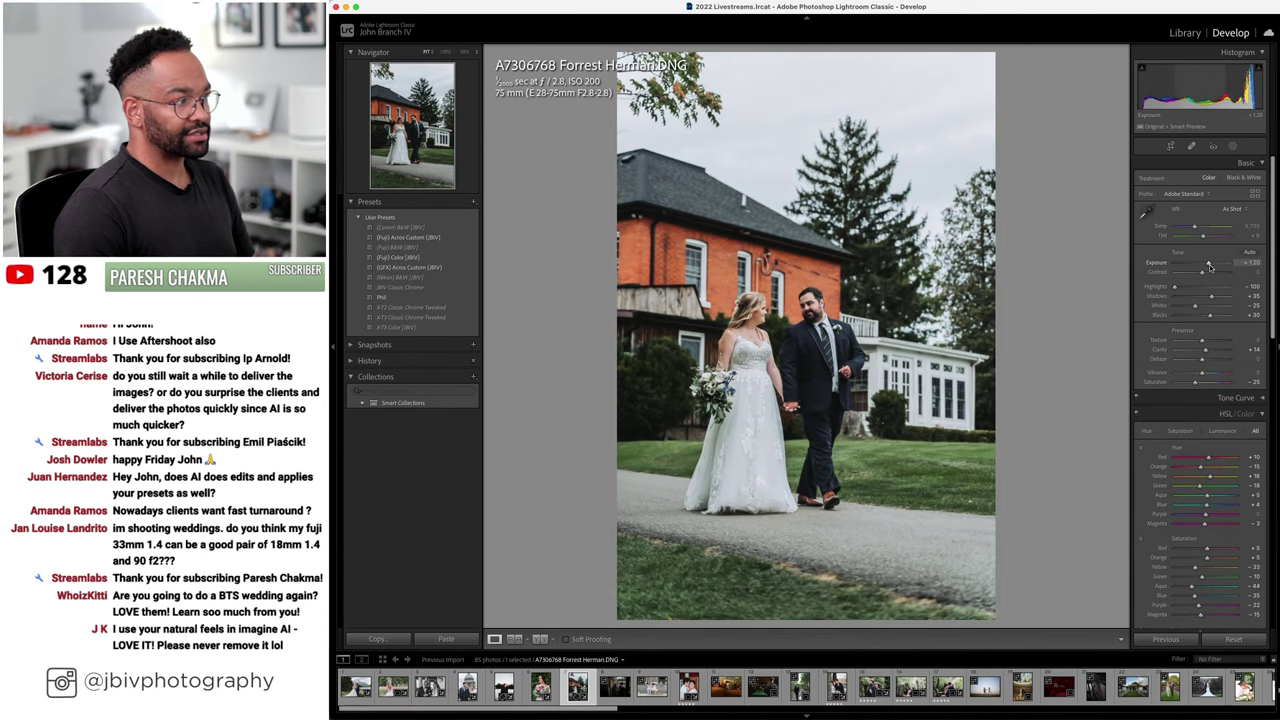
scroll(1209, 242, down, 1)
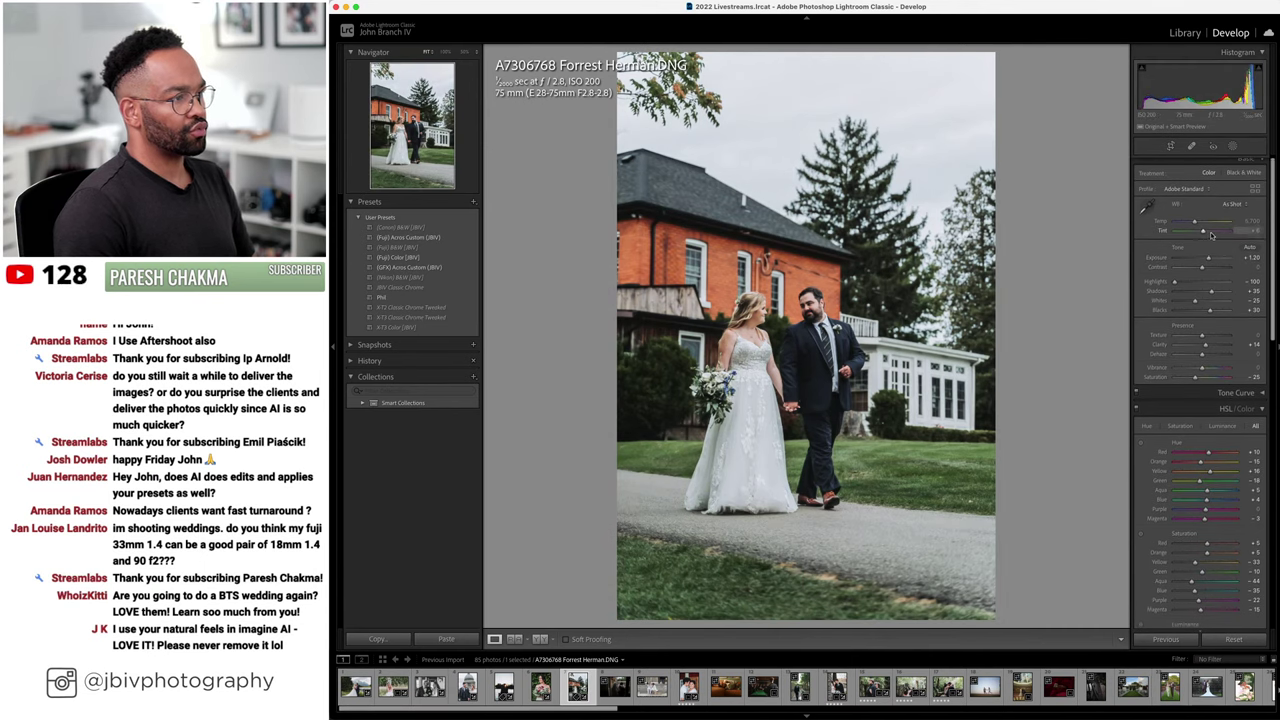
drag(1209, 236, 1212, 234)
scroll(1200, 222, down, 1)
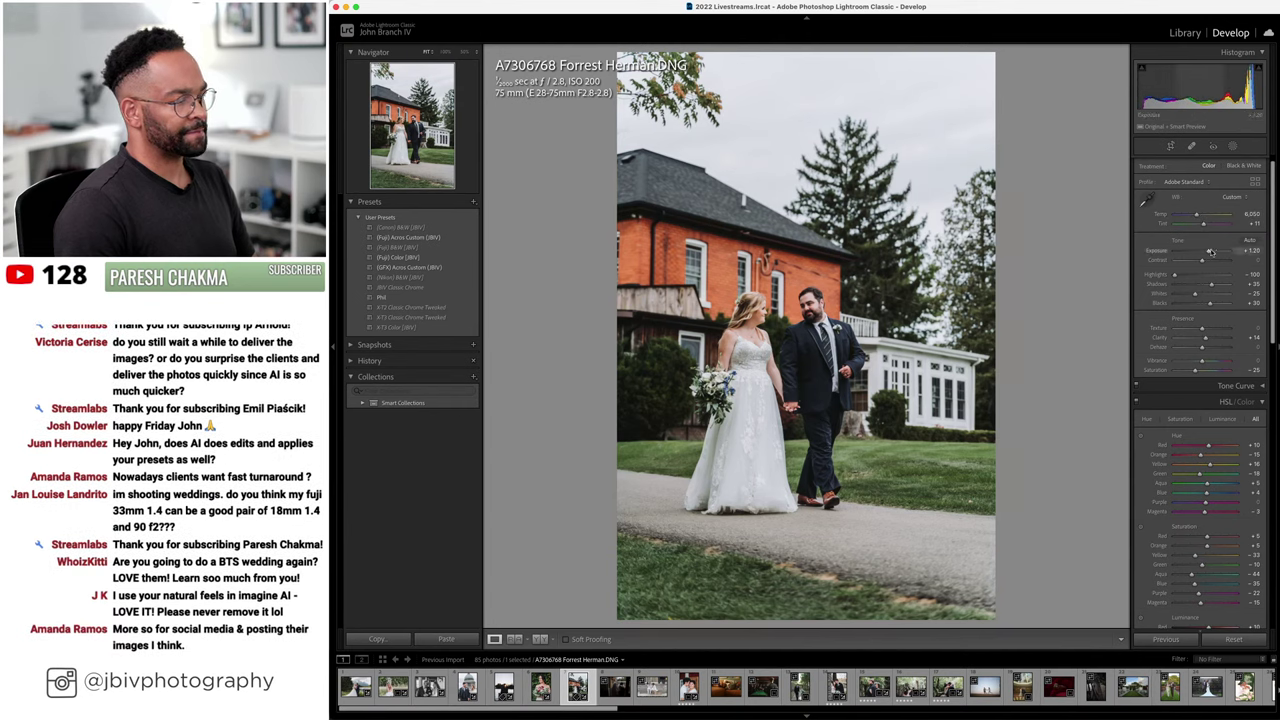
drag(1206, 226, 1207, 226)
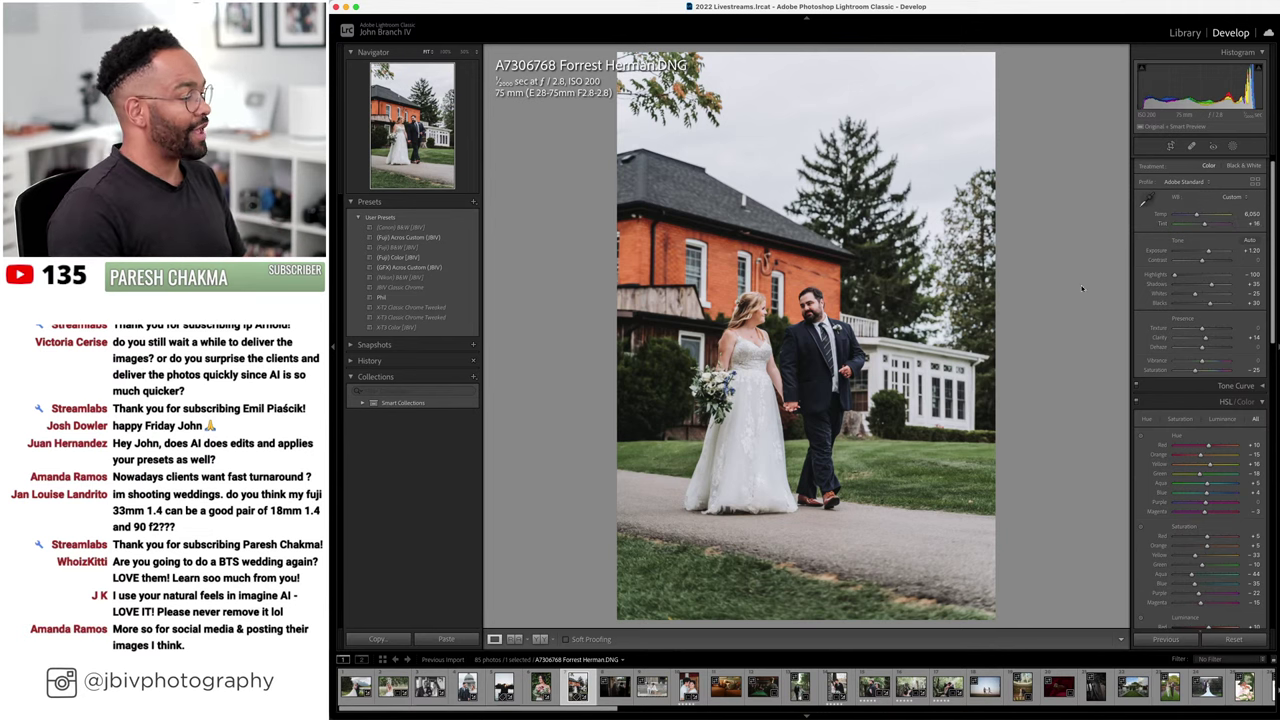
- Compare the couple edit Before/After, then move on to the church doorway photo
click(541, 639)
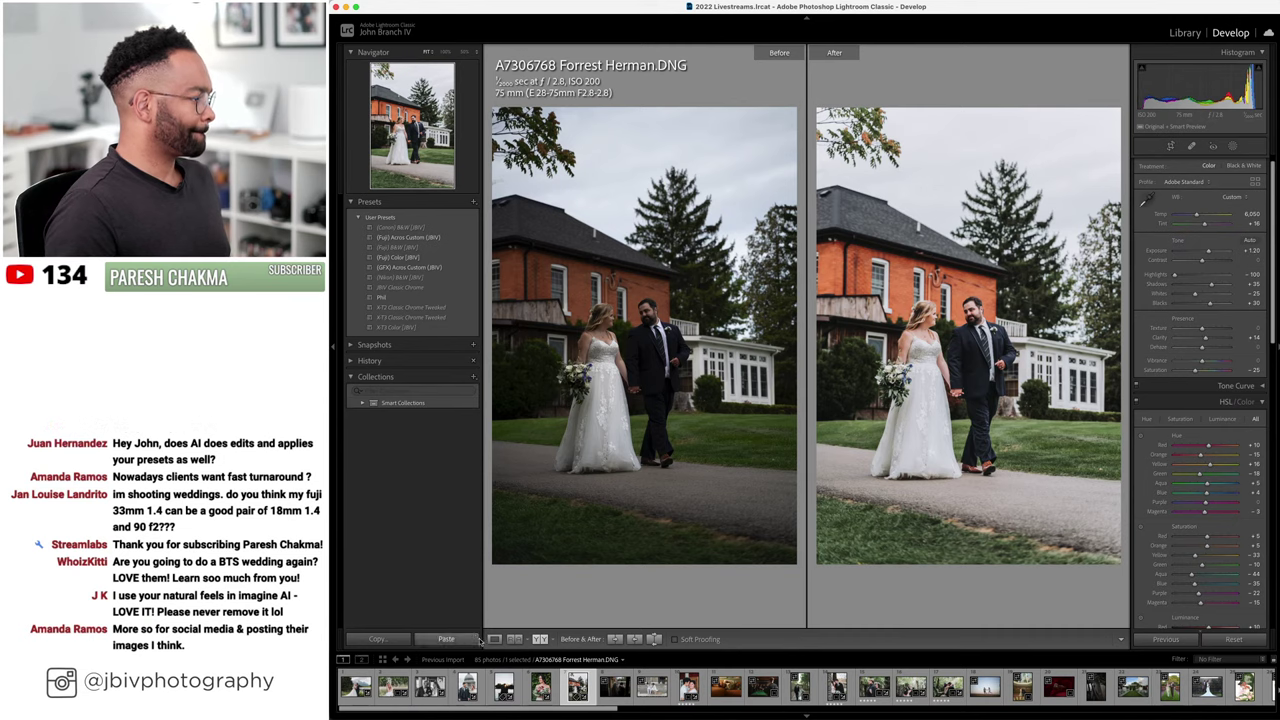
click(494, 639)
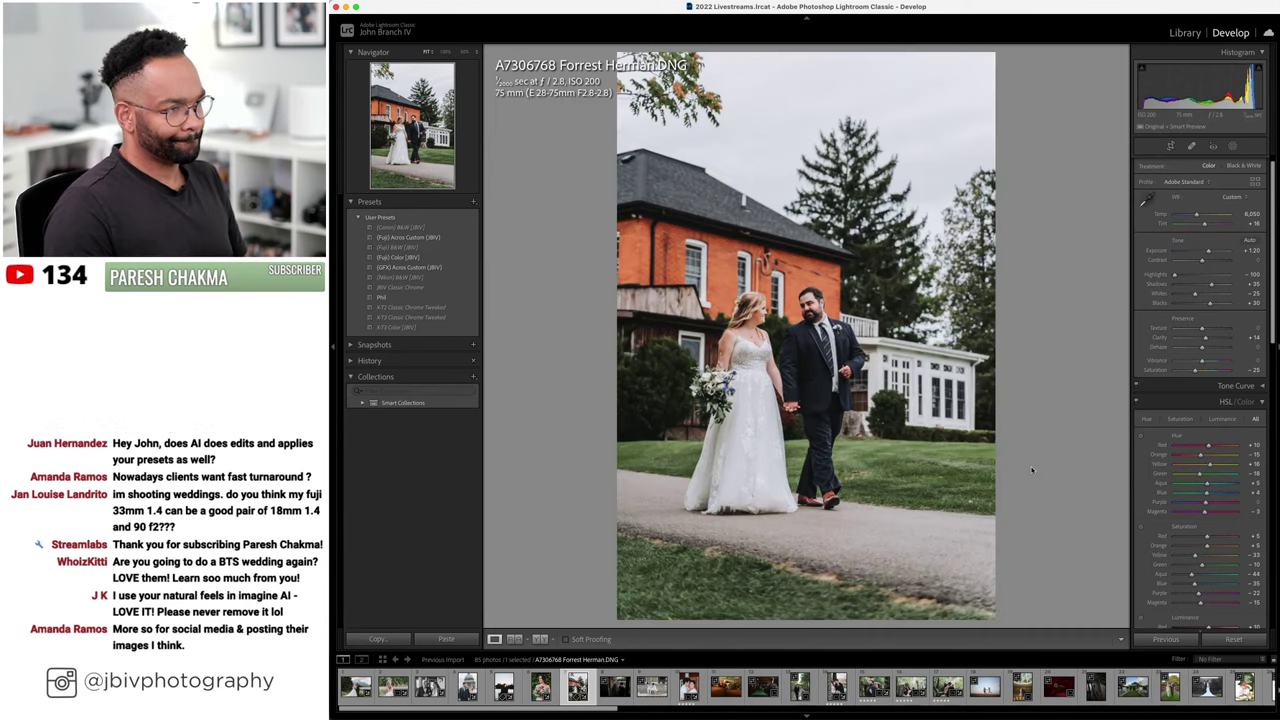
key(Right)
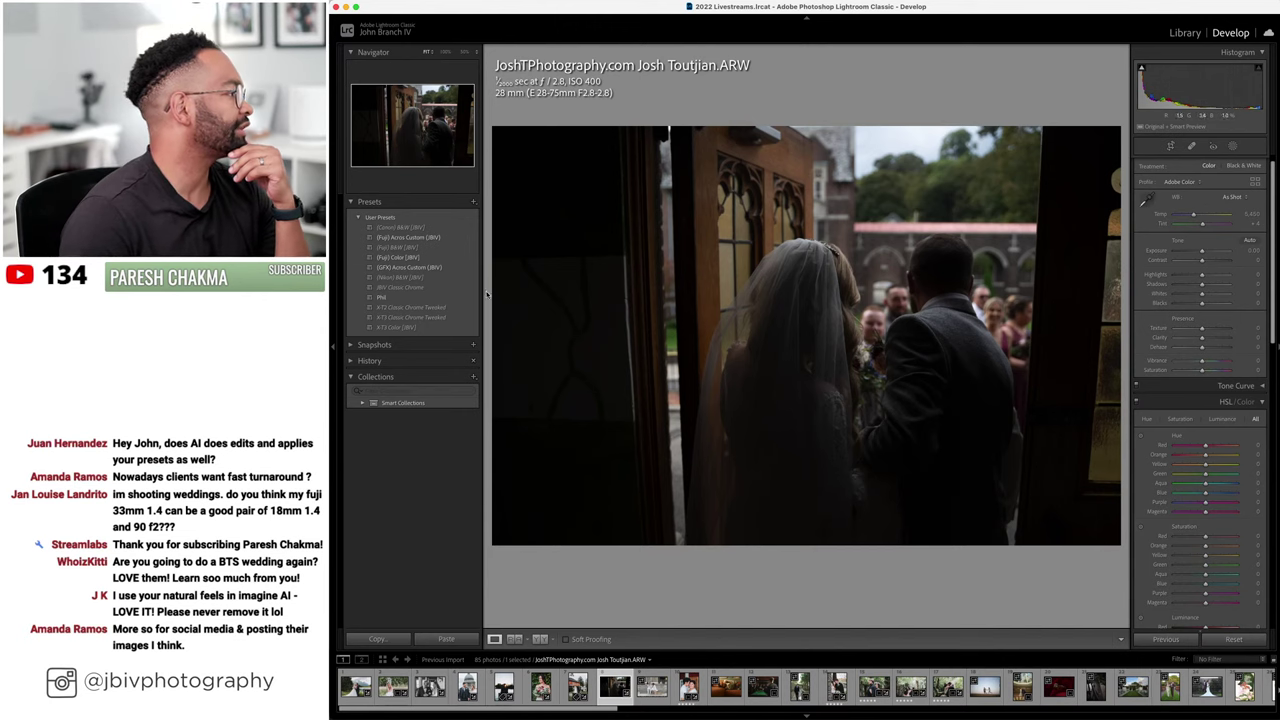
- Apply the (GFX) Acros Custom (JBIV) preset, push Exposure to +2.30 and lower Highlights slightly
click(432, 268)
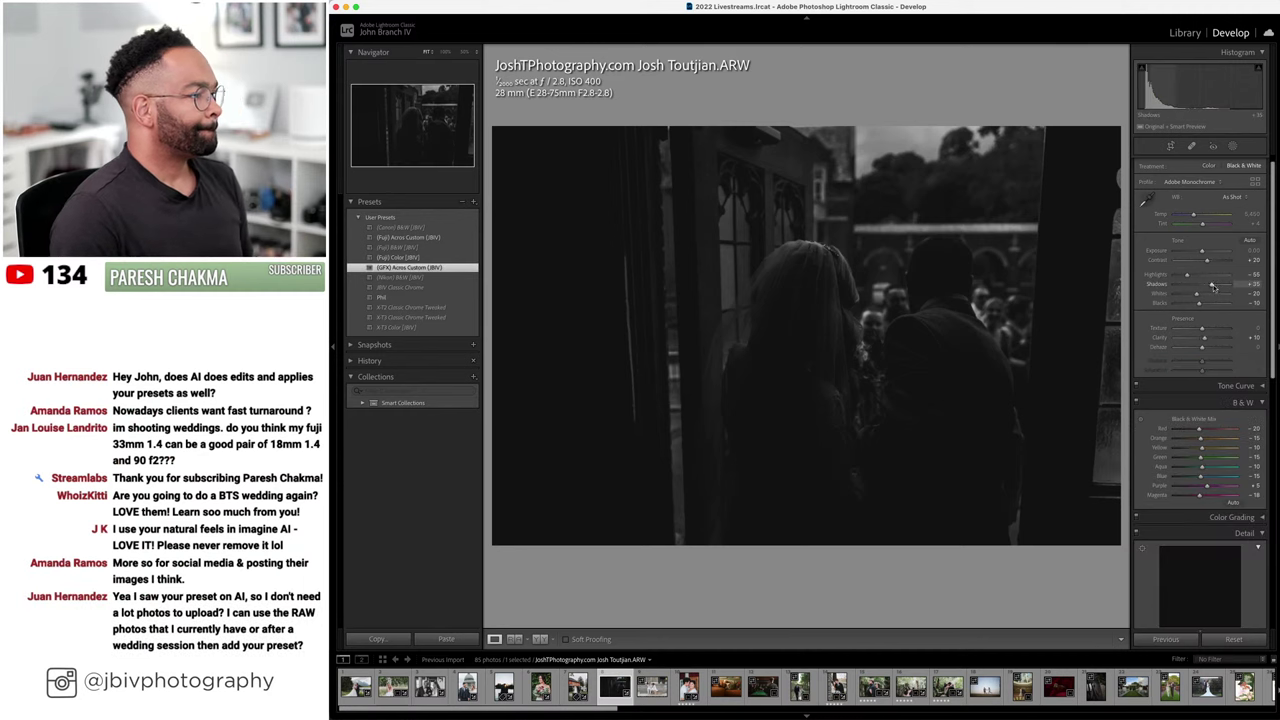
drag(1220, 251, 1222, 251)
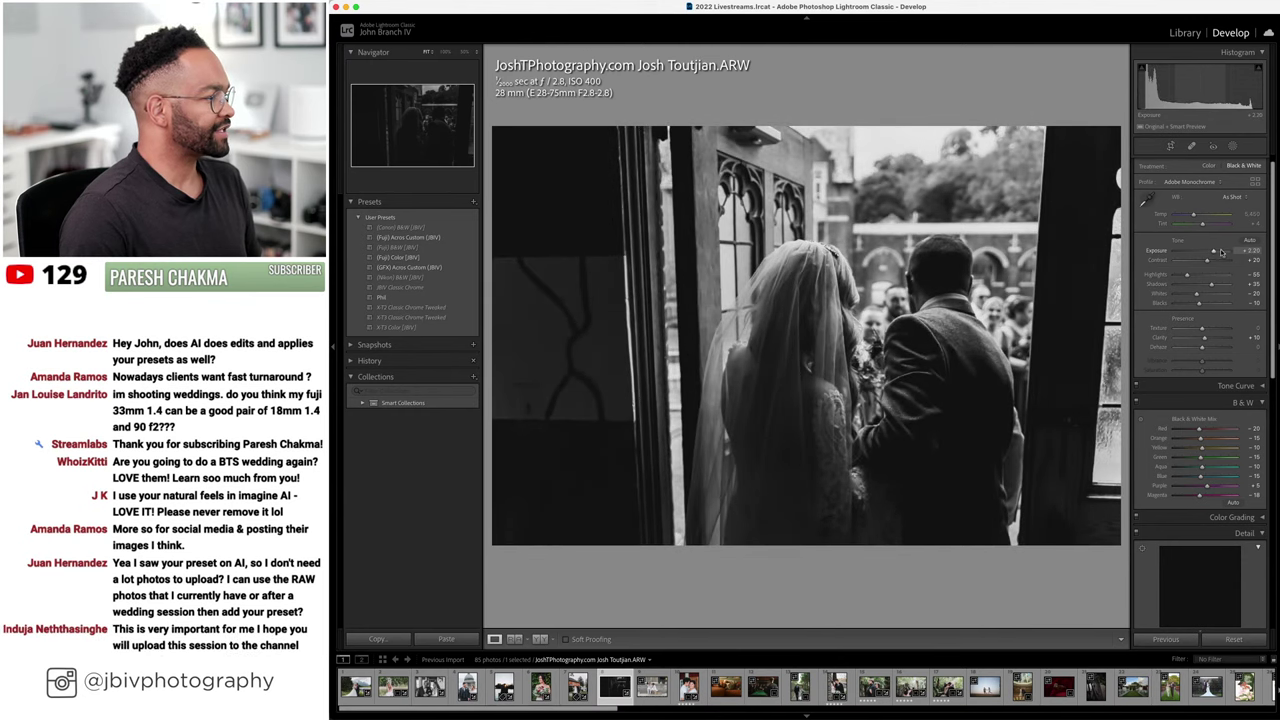
drag(1187, 275, 1185, 278)
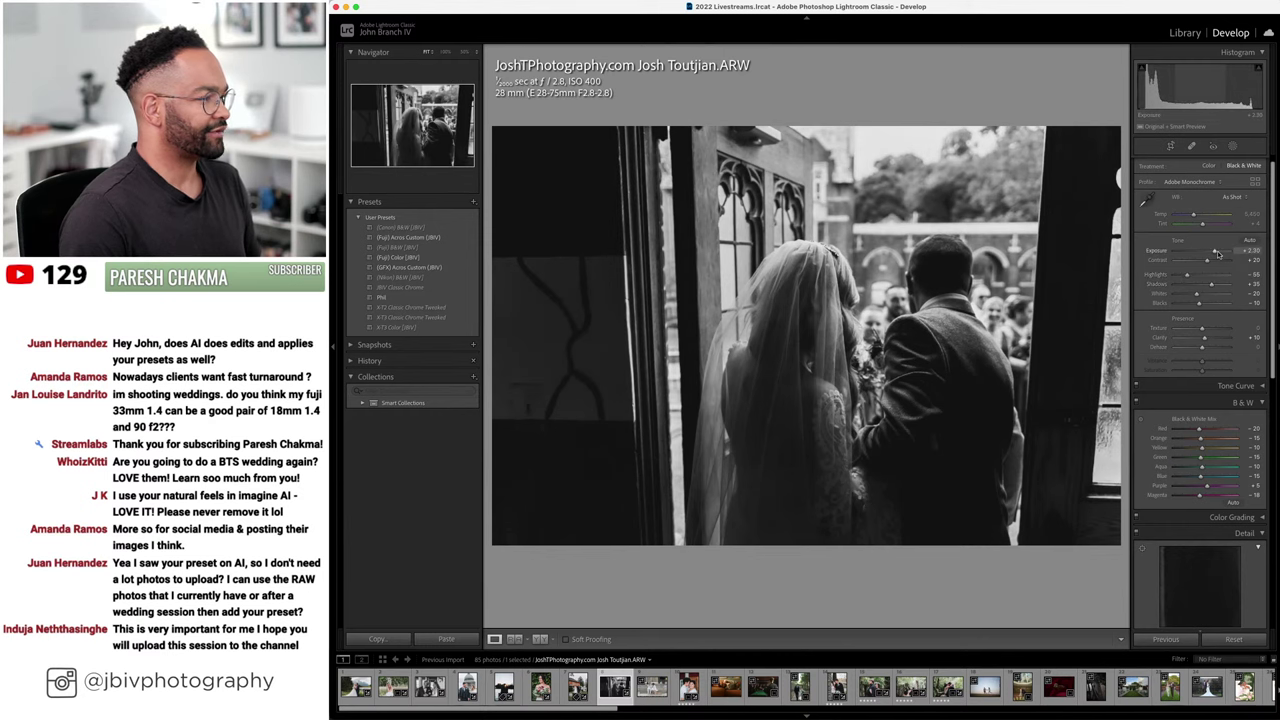
- Review the edit against the original with panels hidden, then advance to IMG_1079 in Loupe view
click(540, 639)
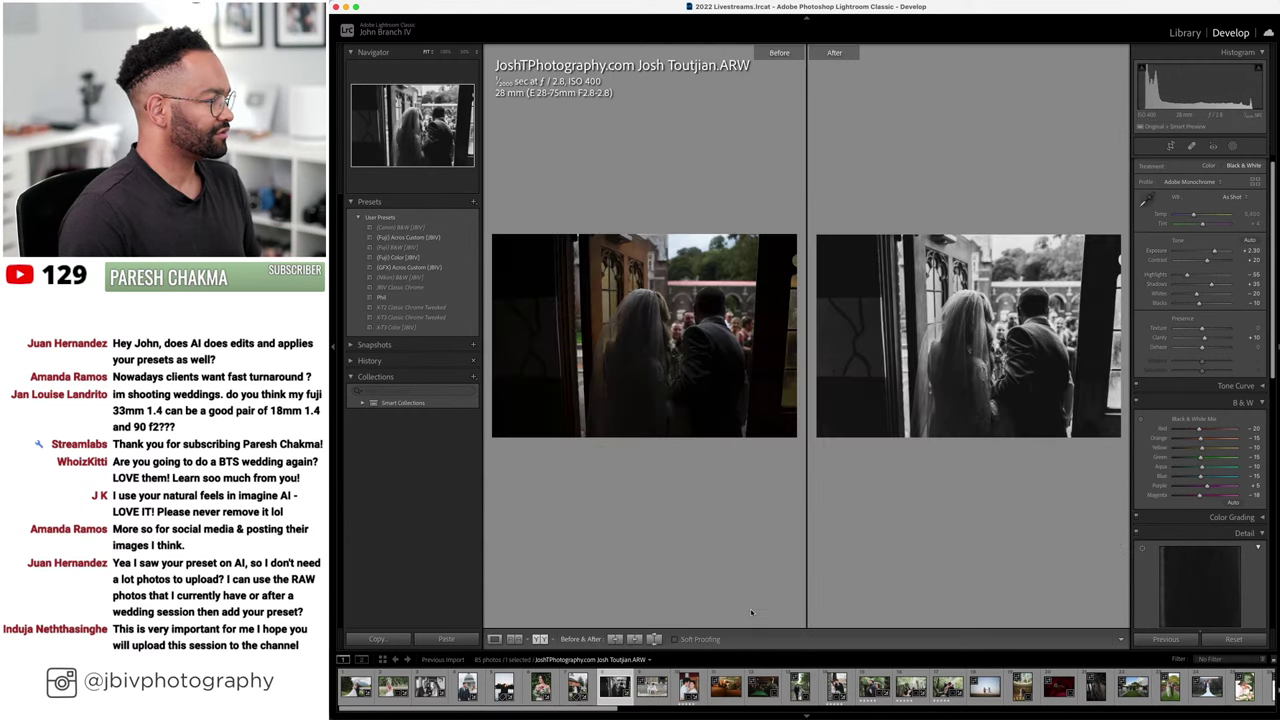
key(Tab)
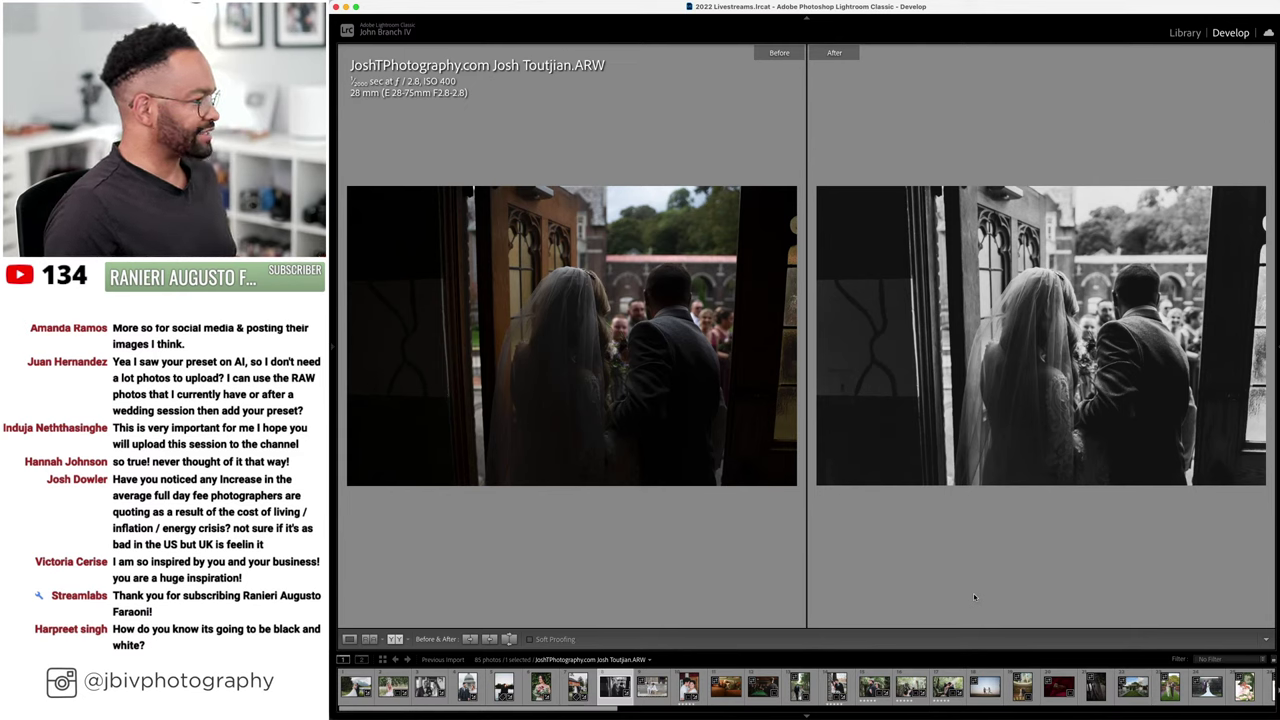
key(Tab)
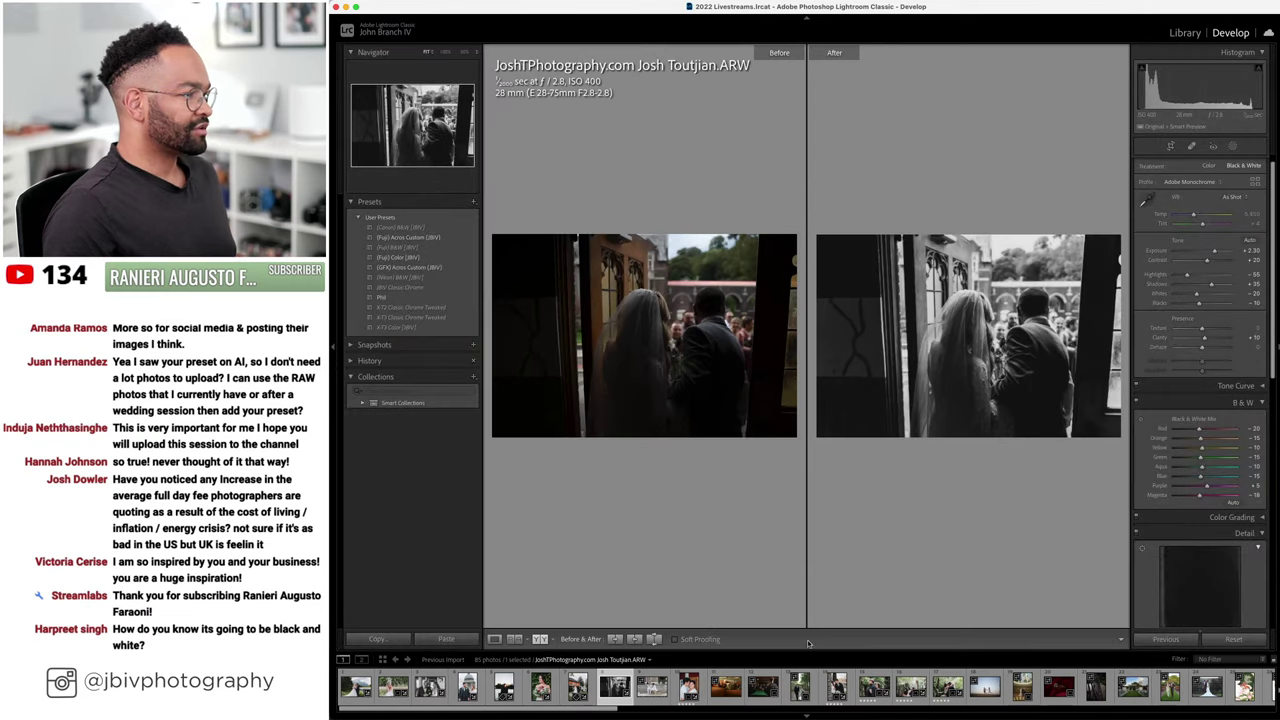
click(495, 640)
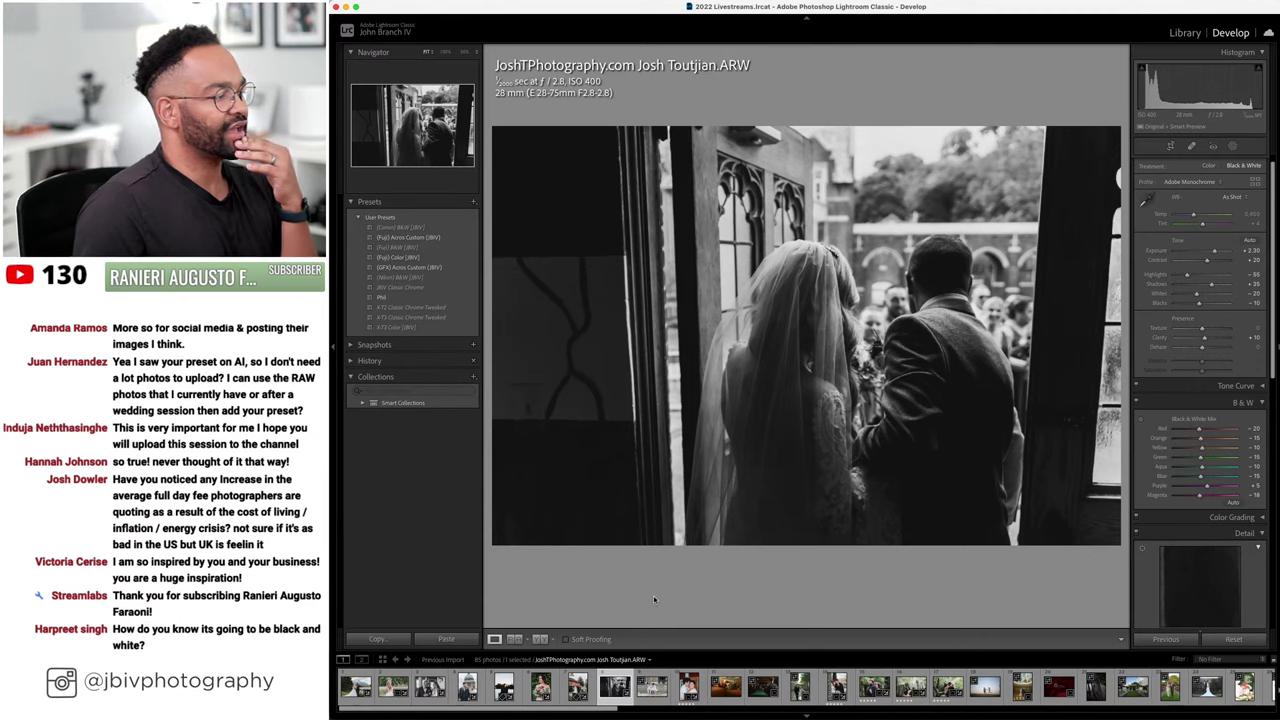
key(Right)
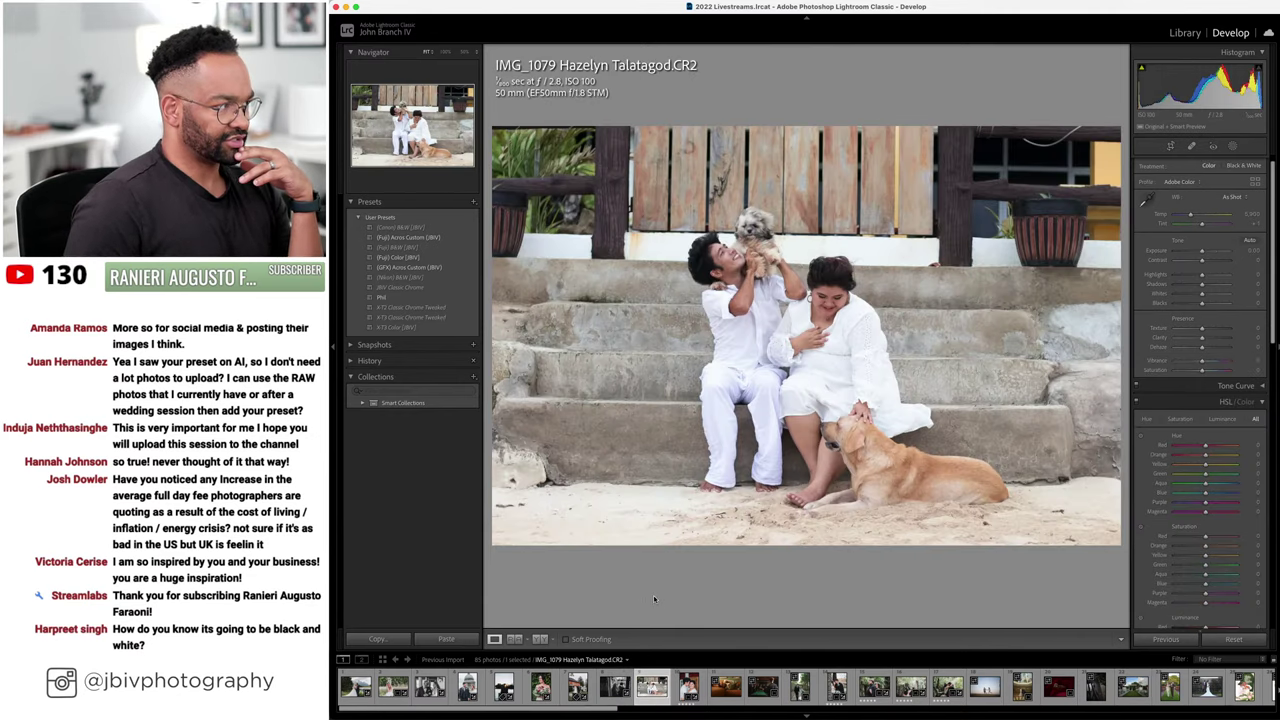
- Level the couple-and-dog photo with an upright correction and apply the (Fuji) Color (JBV) preset
scroll(1189, 364, down, 10)
scroll(1189, 364, down, 3)
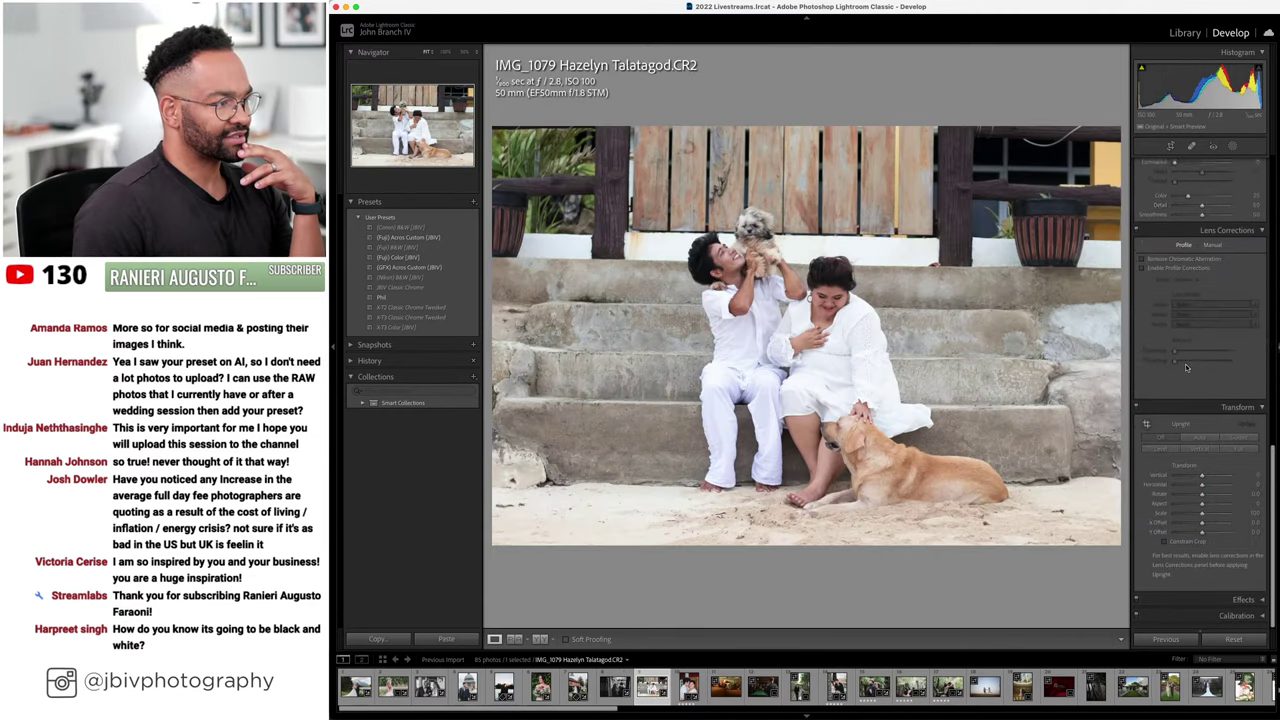
click(1160, 452)
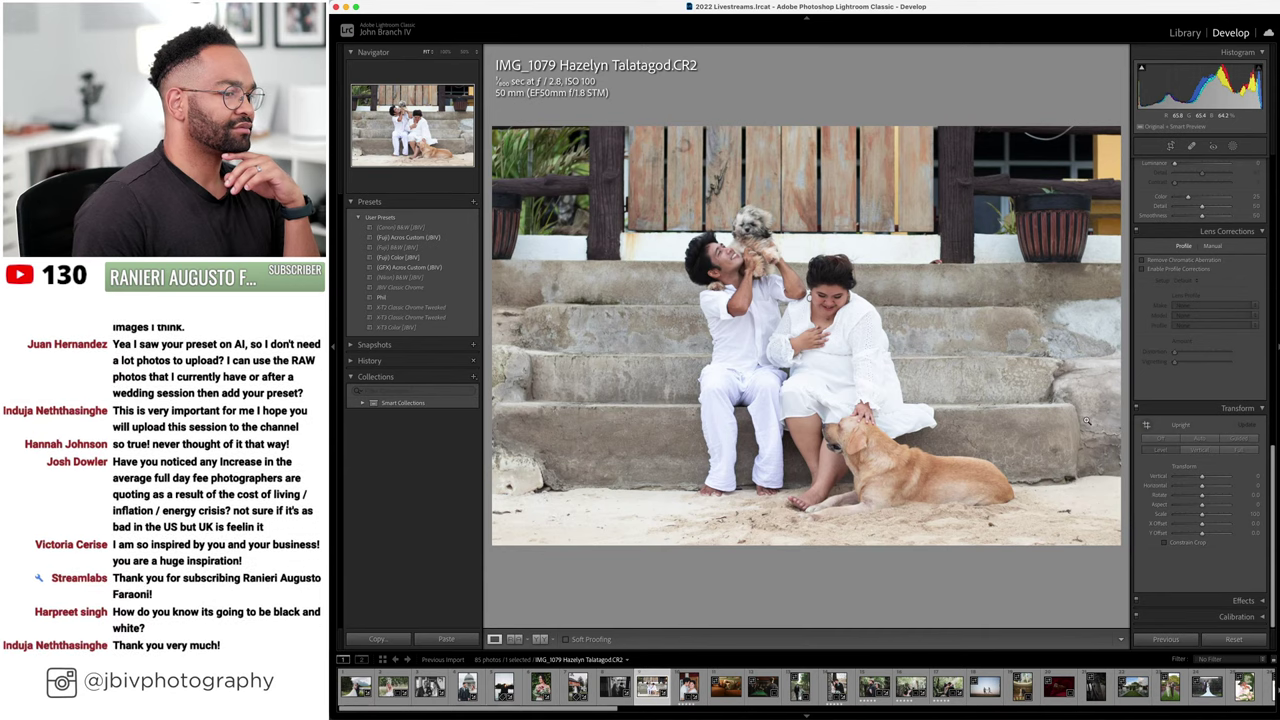
click(396, 259)
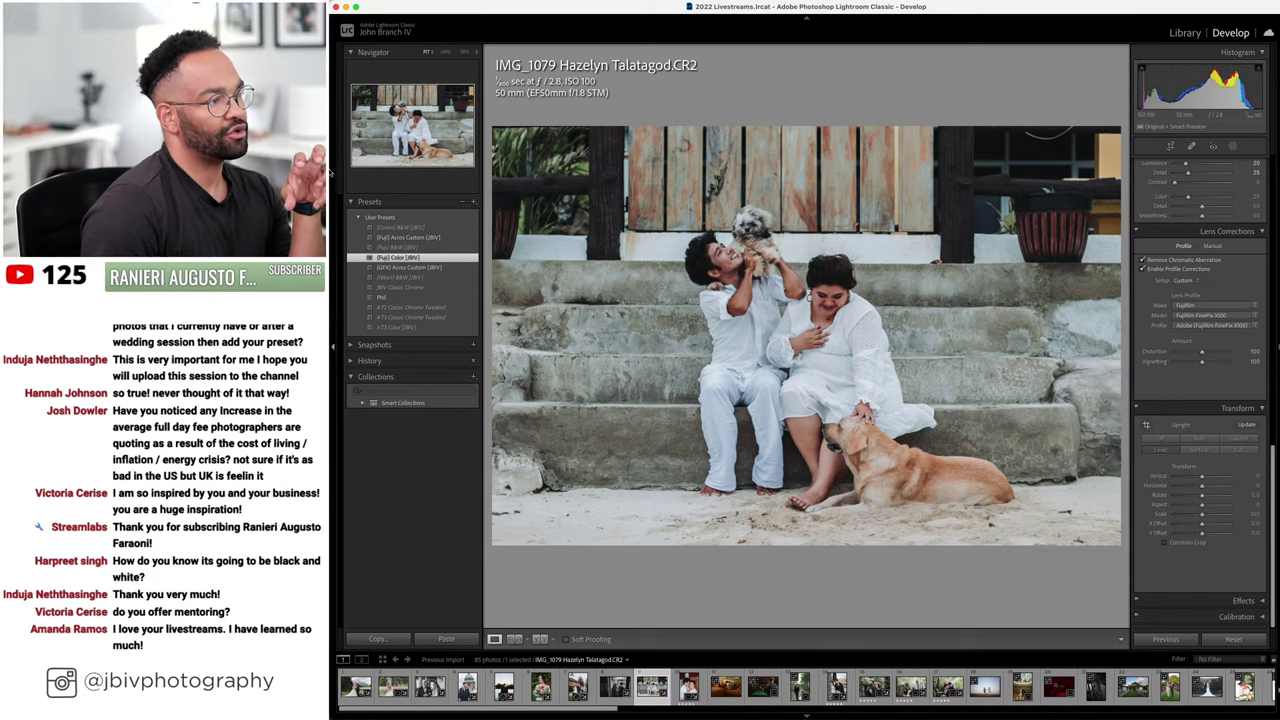
- Set Lens Corrections to Auto so the Canon EF 50mm f/1.8 STM profile is applied
click(1183, 280)
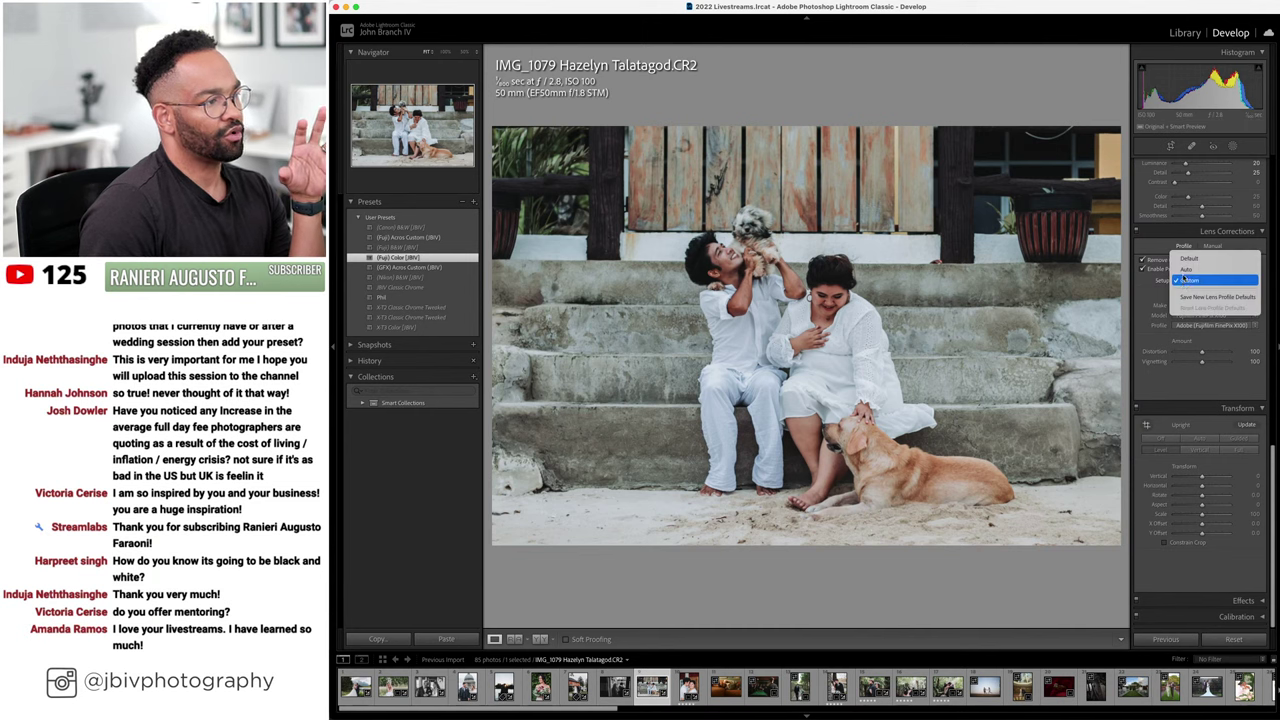
click(1185, 270)
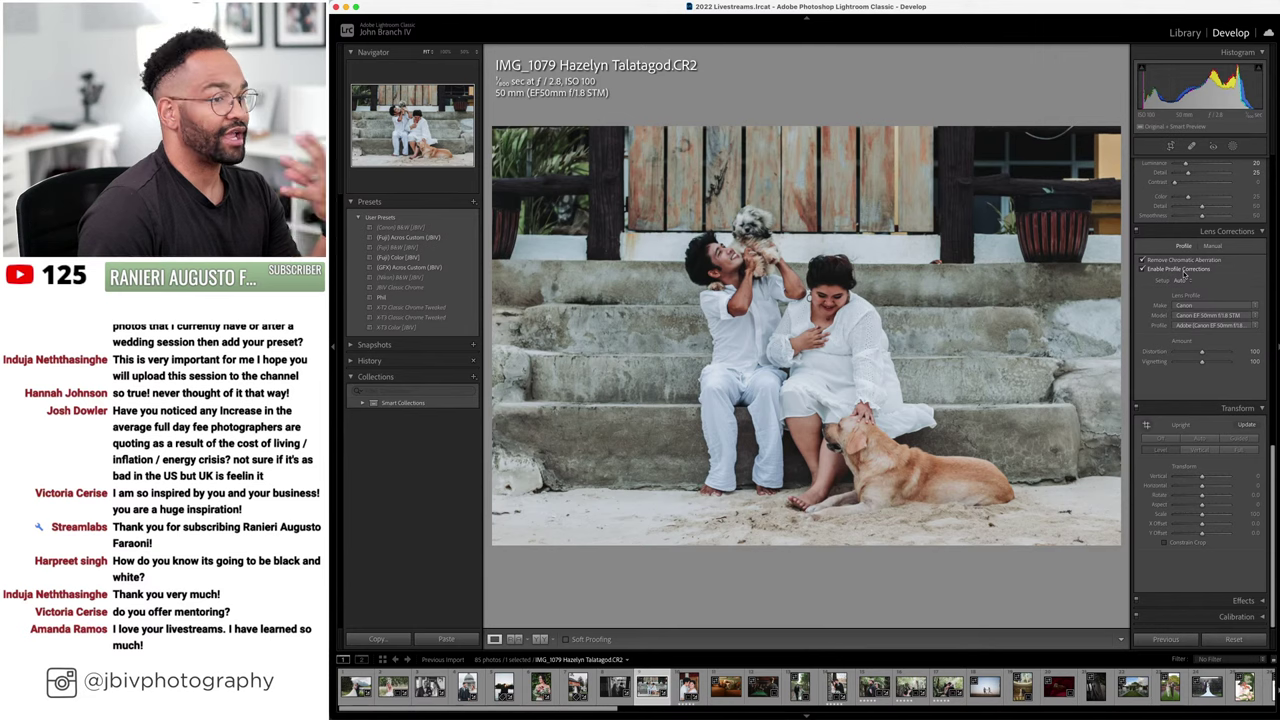
scroll(1195, 272, up, 10)
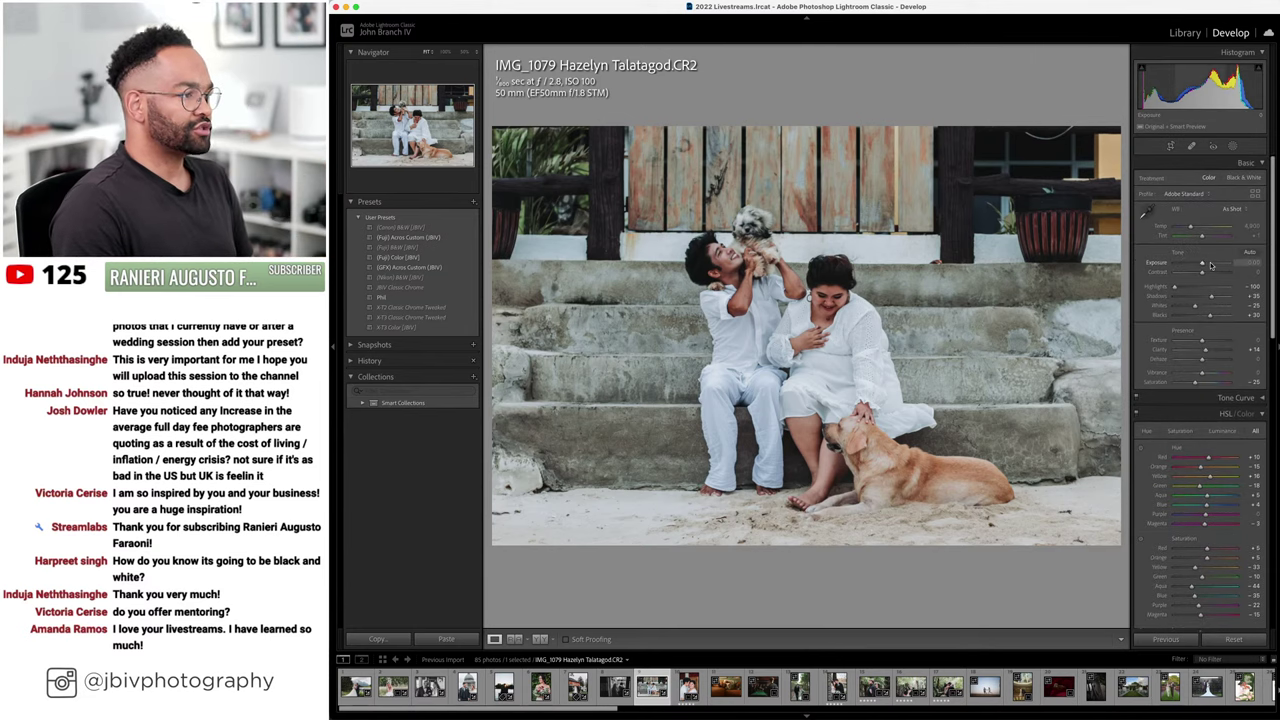
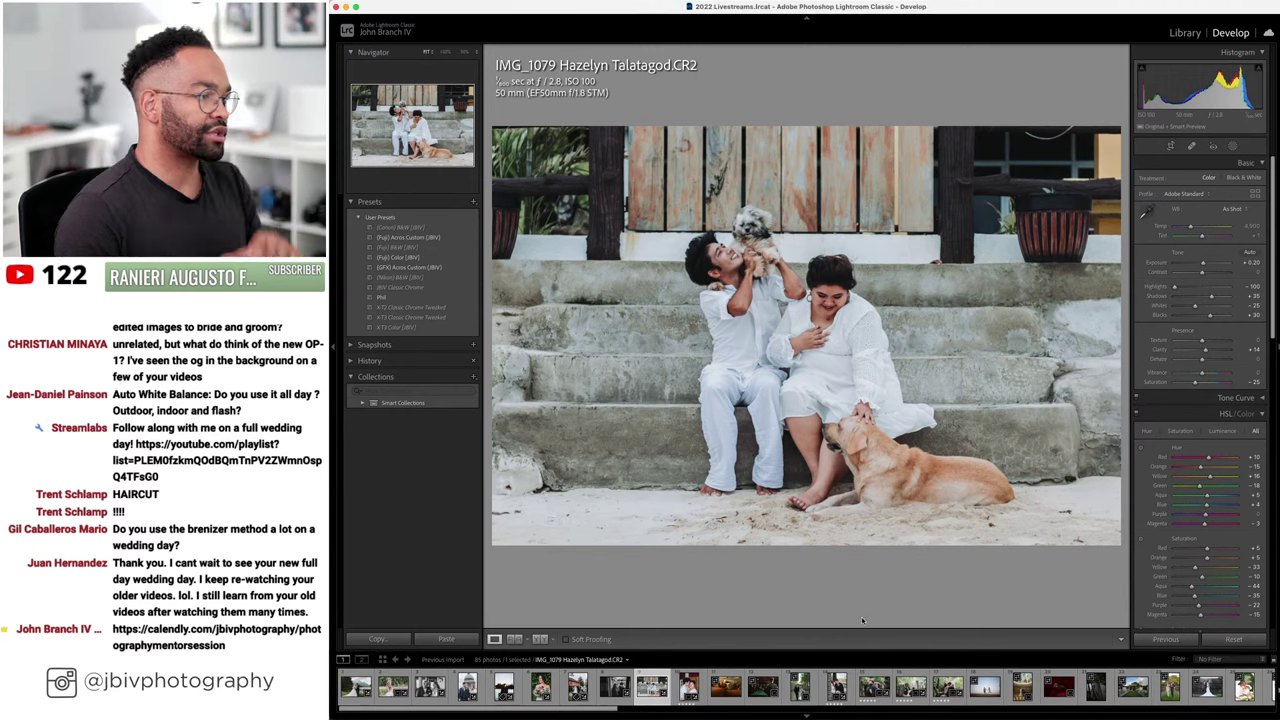
- Raise the beach photo's exposure to +0.40, review it before and after, then advance to the next photo
drag(1203, 263, 1207, 268)
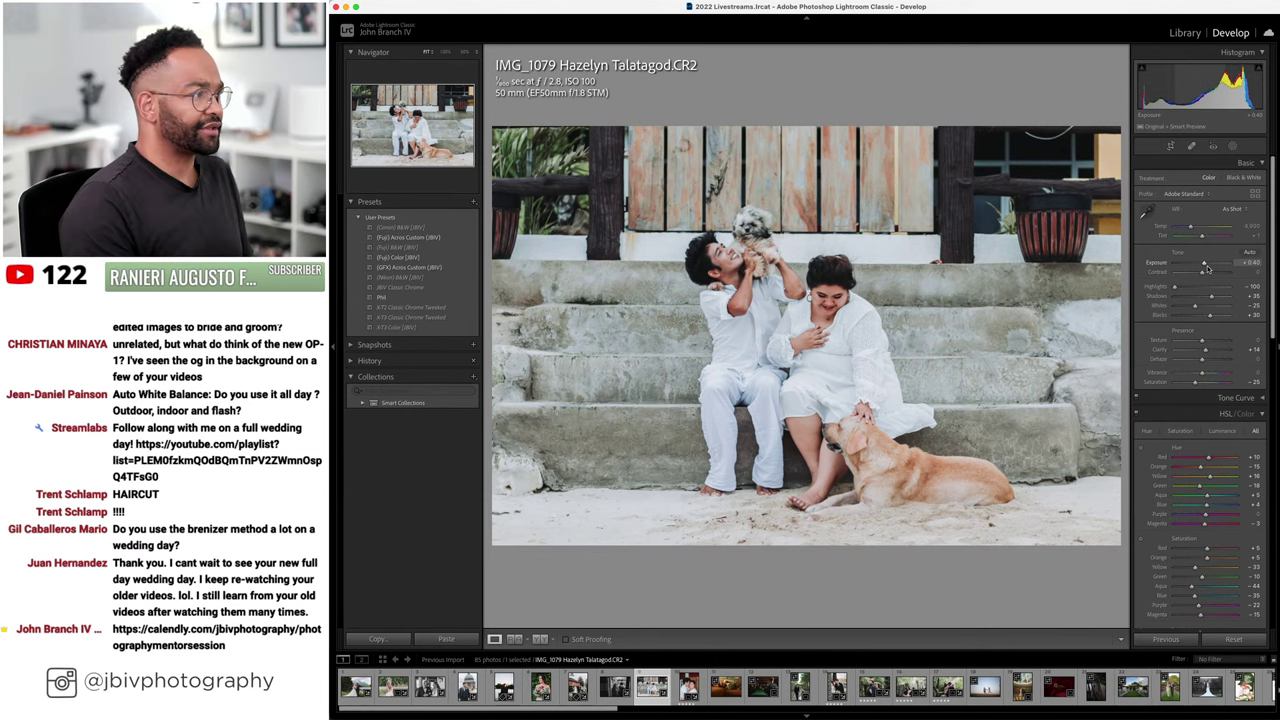
click(540, 638)
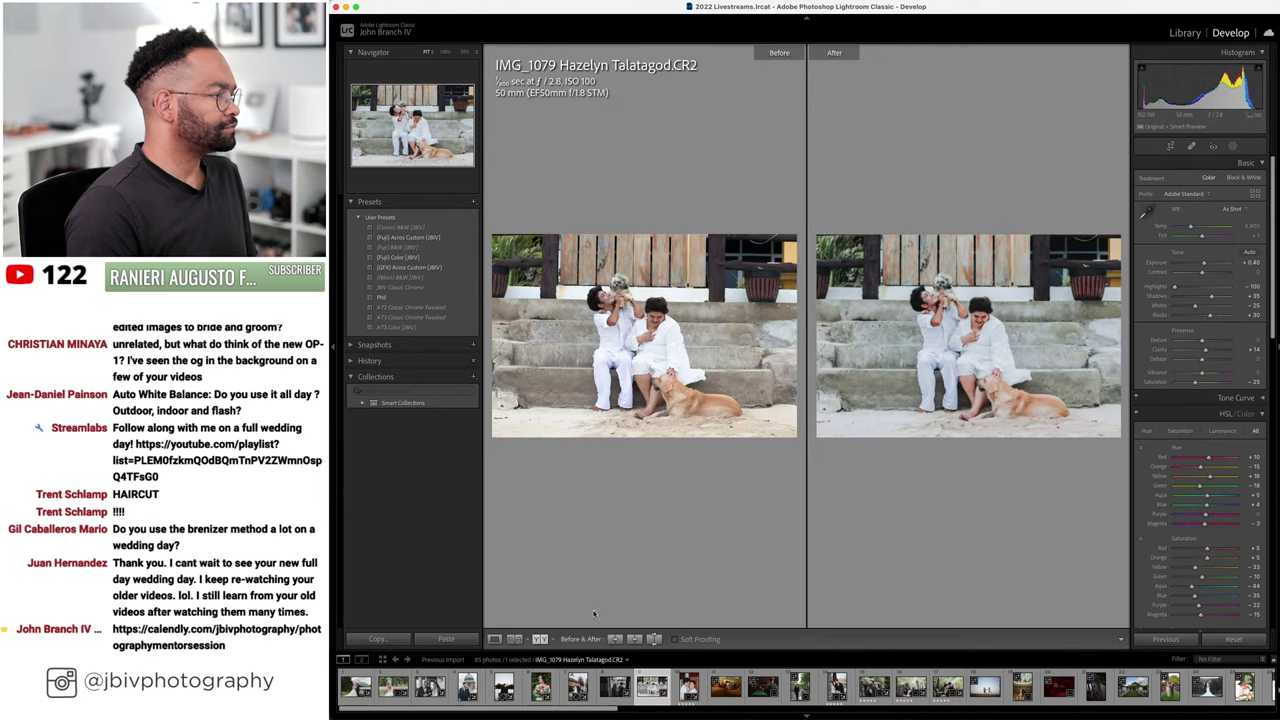
key(Tab)
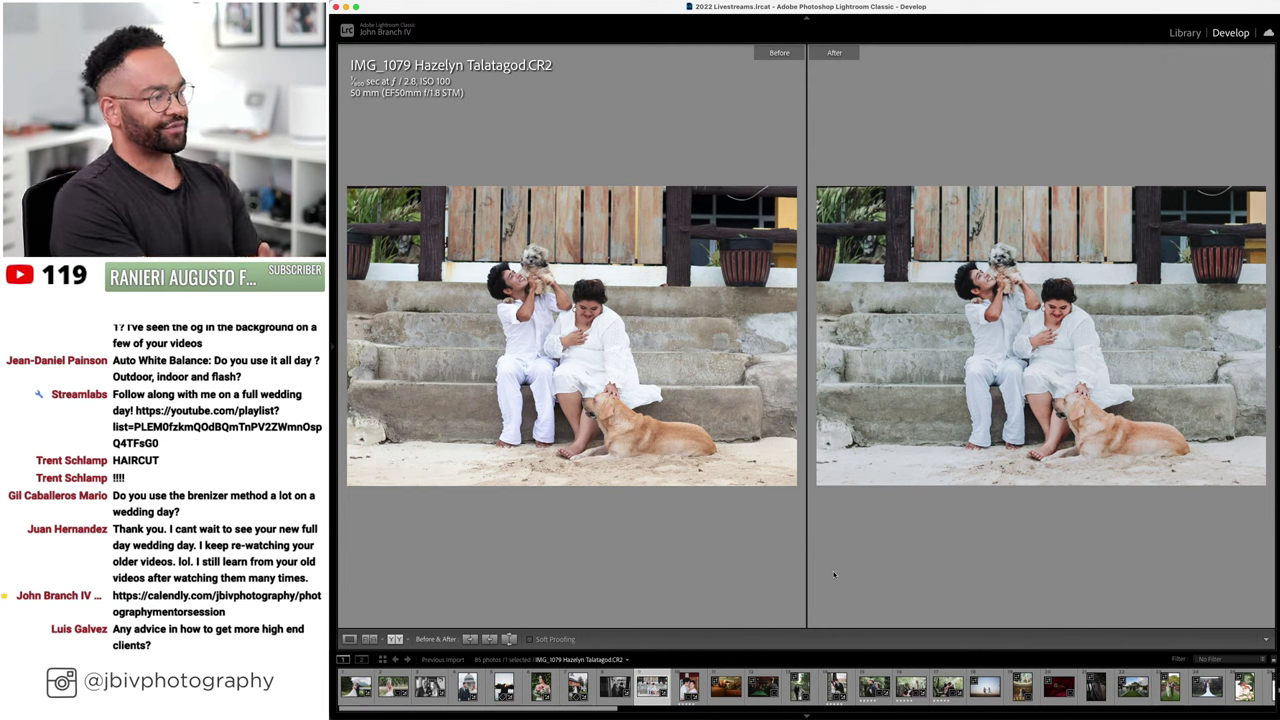
key(Tab)
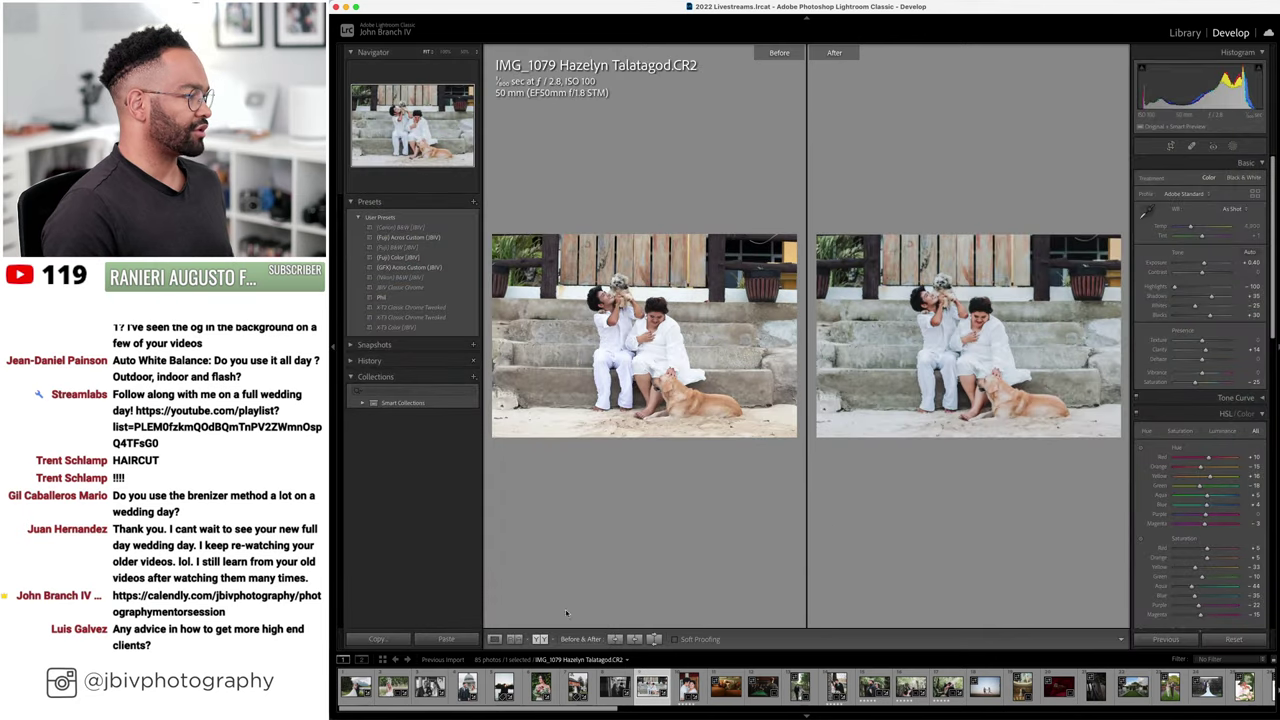
click(495, 639)
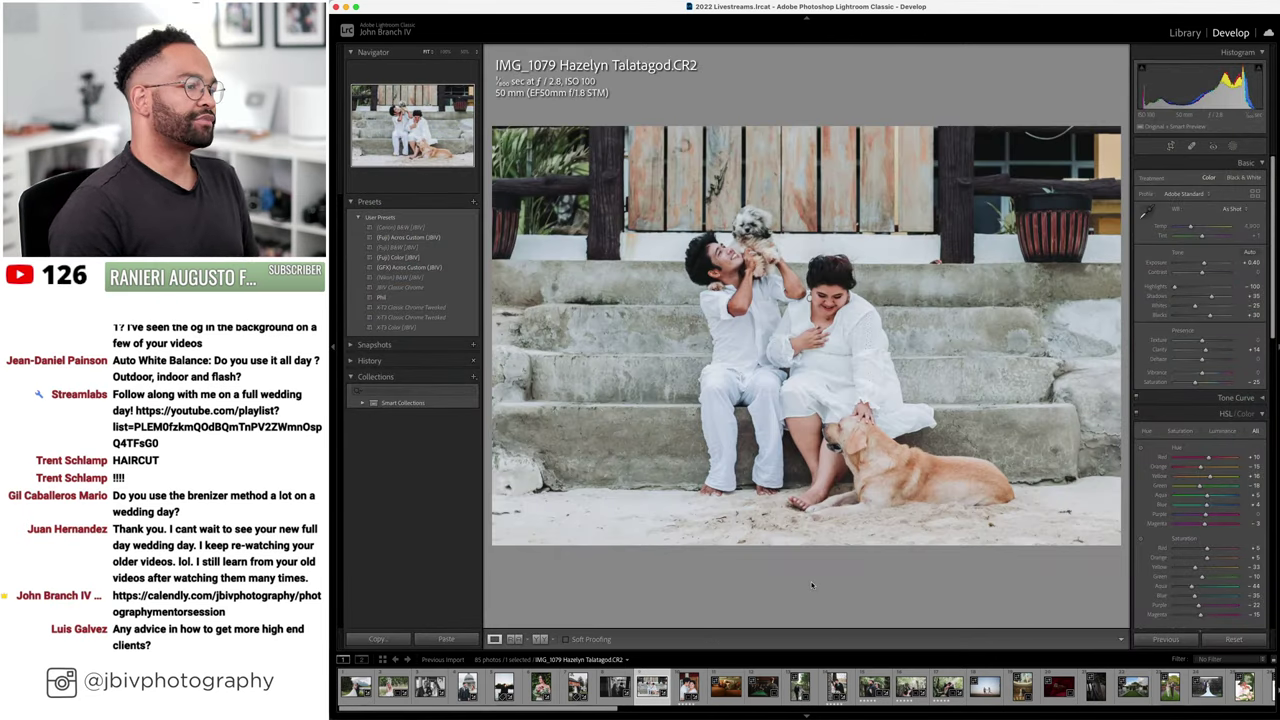
key(Right)
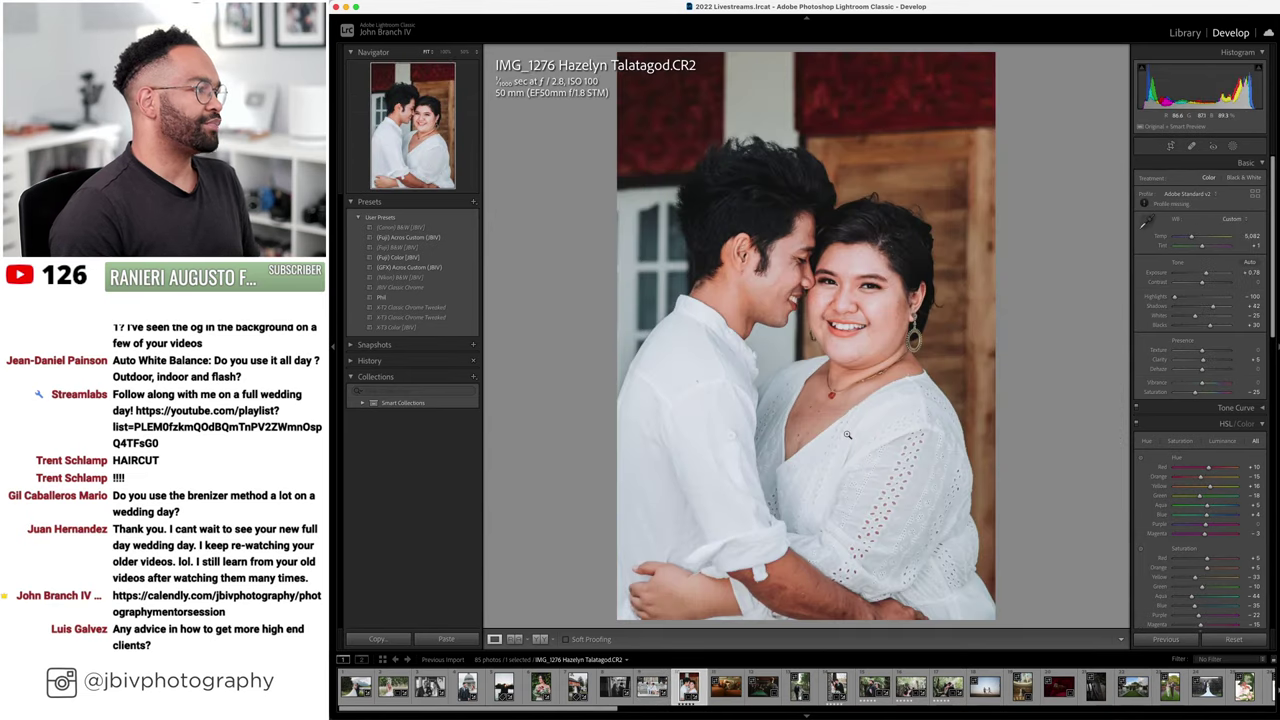
- Apply the (Fuji) Color (JBIV) preset to the embracing couple portrait
key(Left)
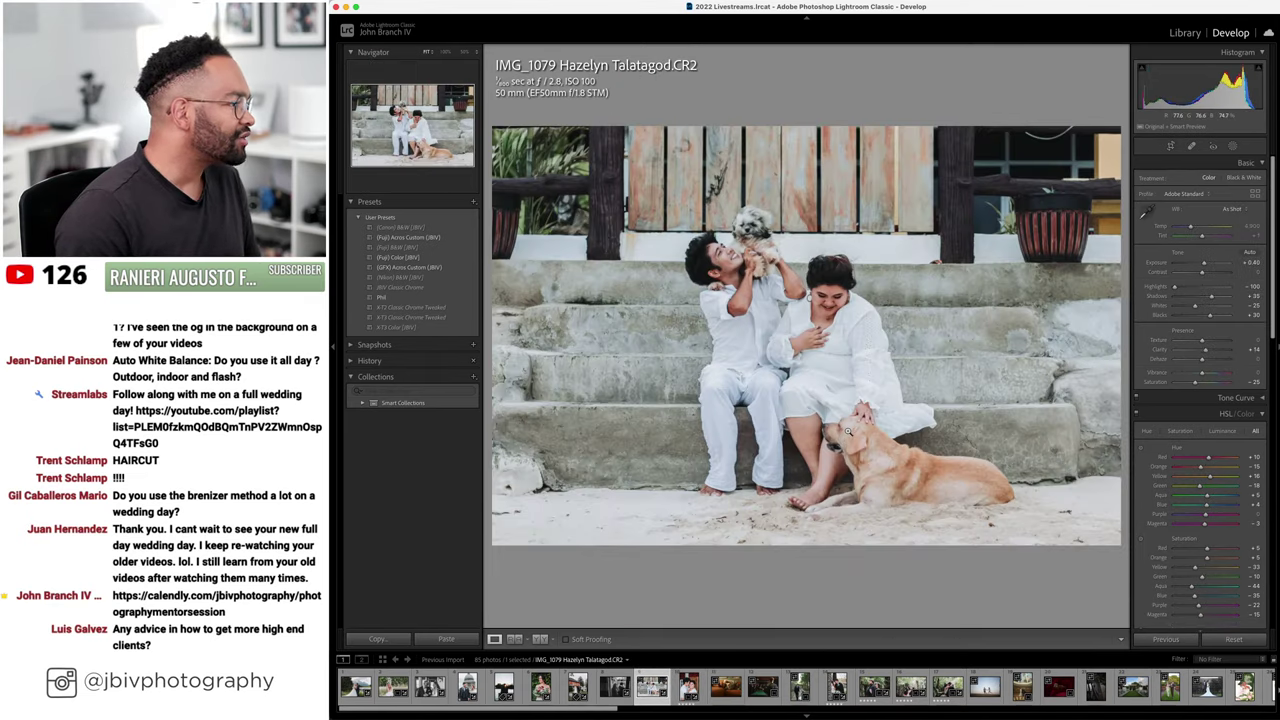
key(Right)
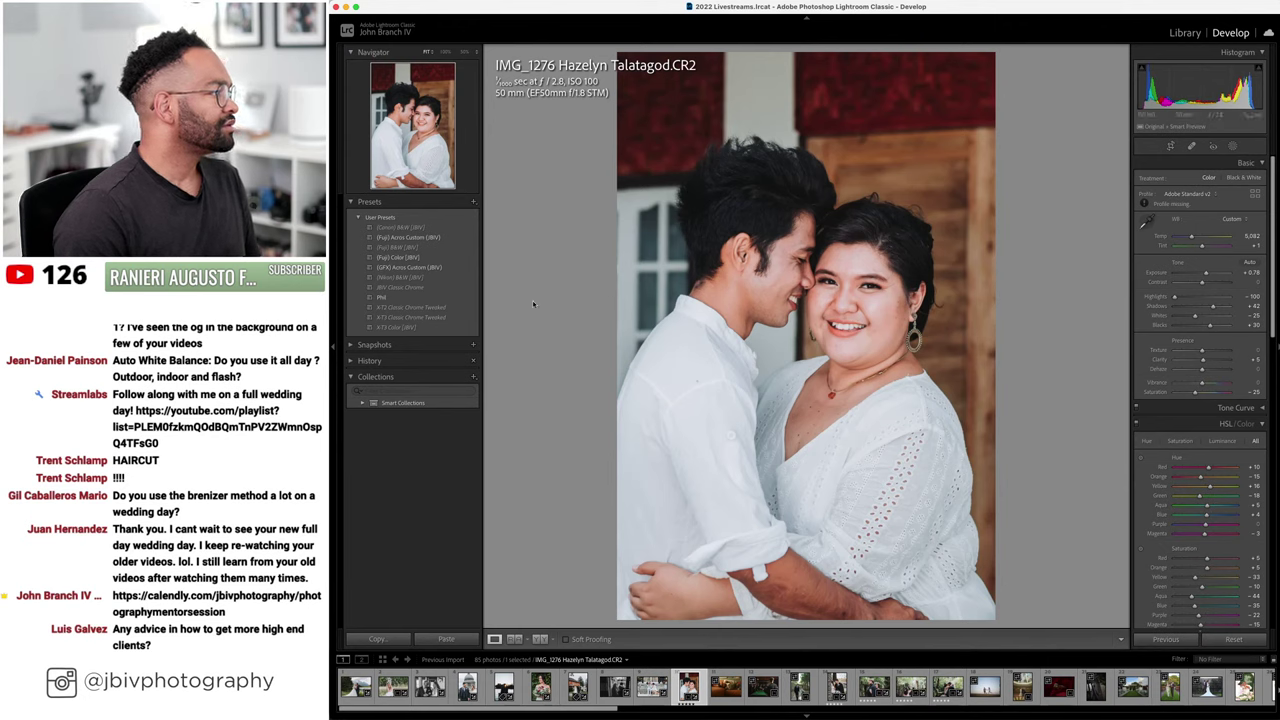
click(398, 247)
click(398, 257)
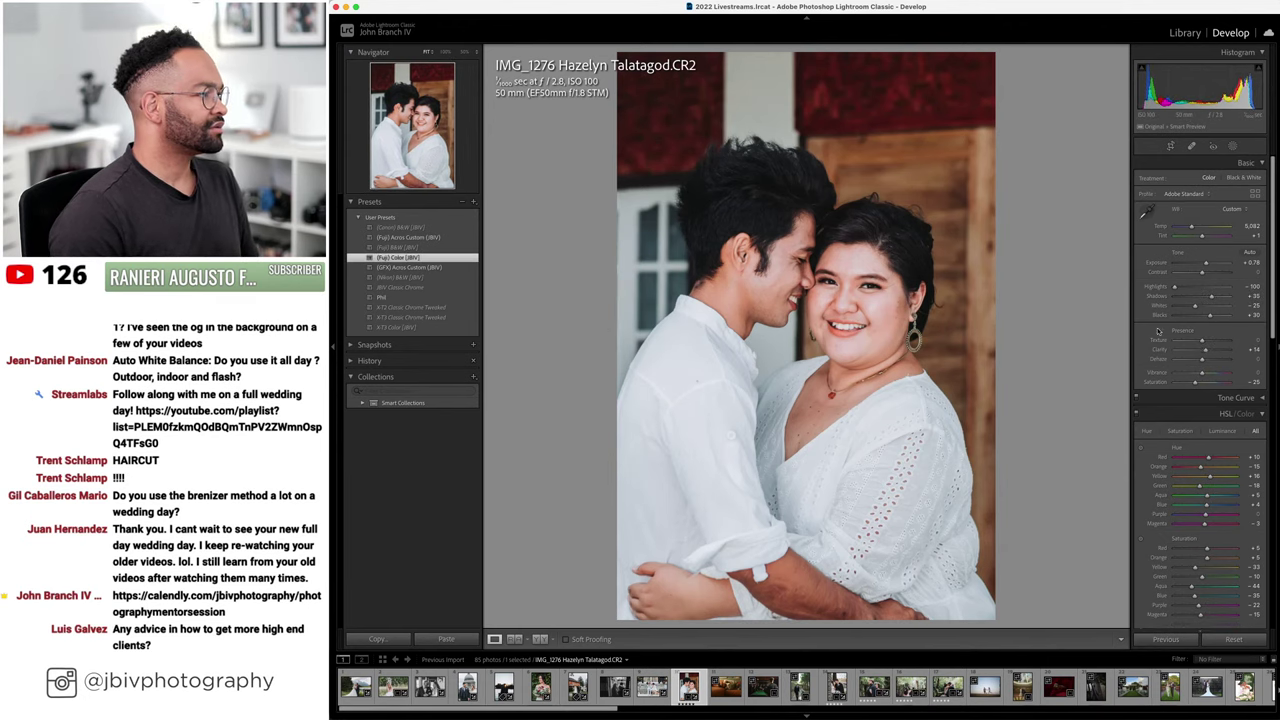
- Set the Lens Corrections setup to Auto and briefly compare before and after
scroll(1158, 331, down, 10)
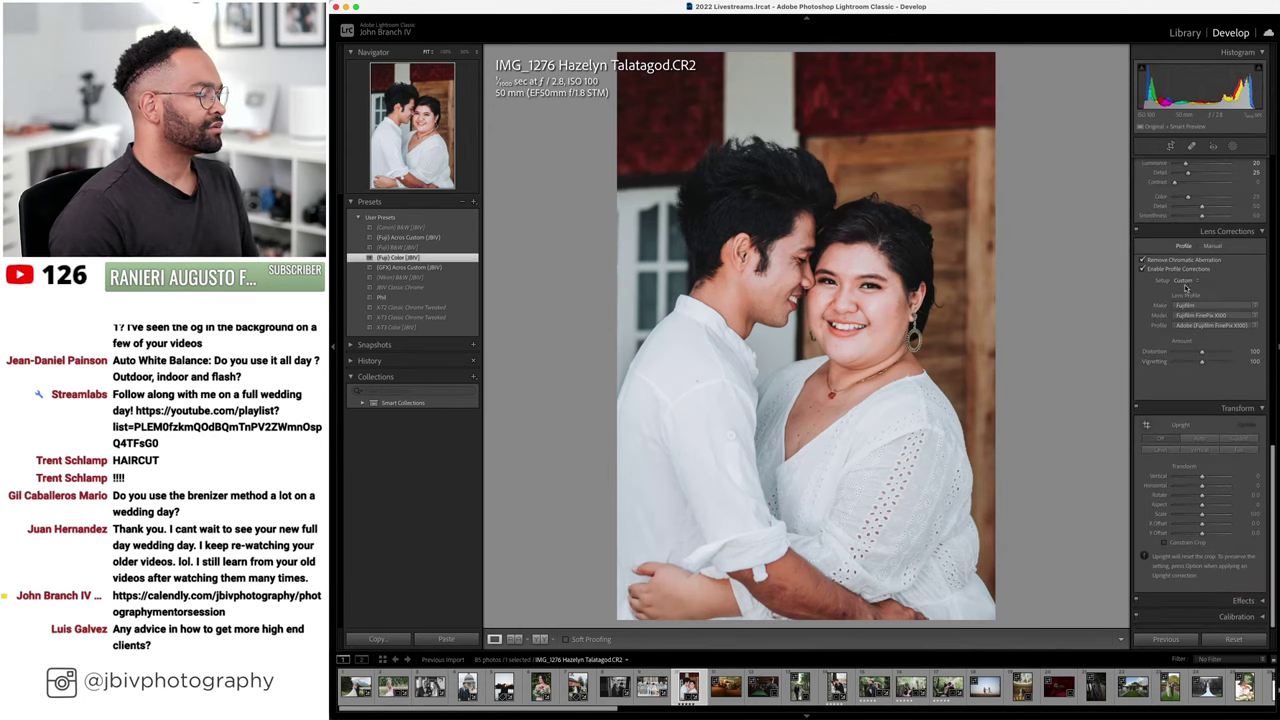
click(1184, 282)
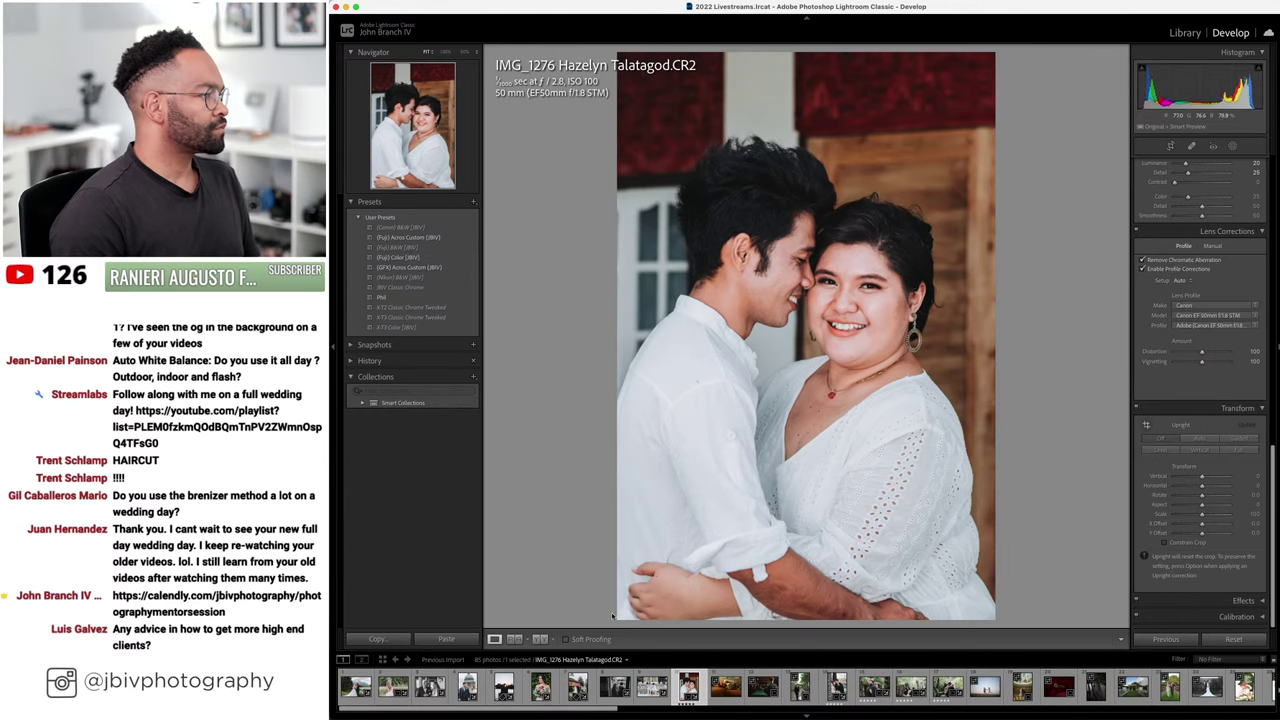
click(540, 639)
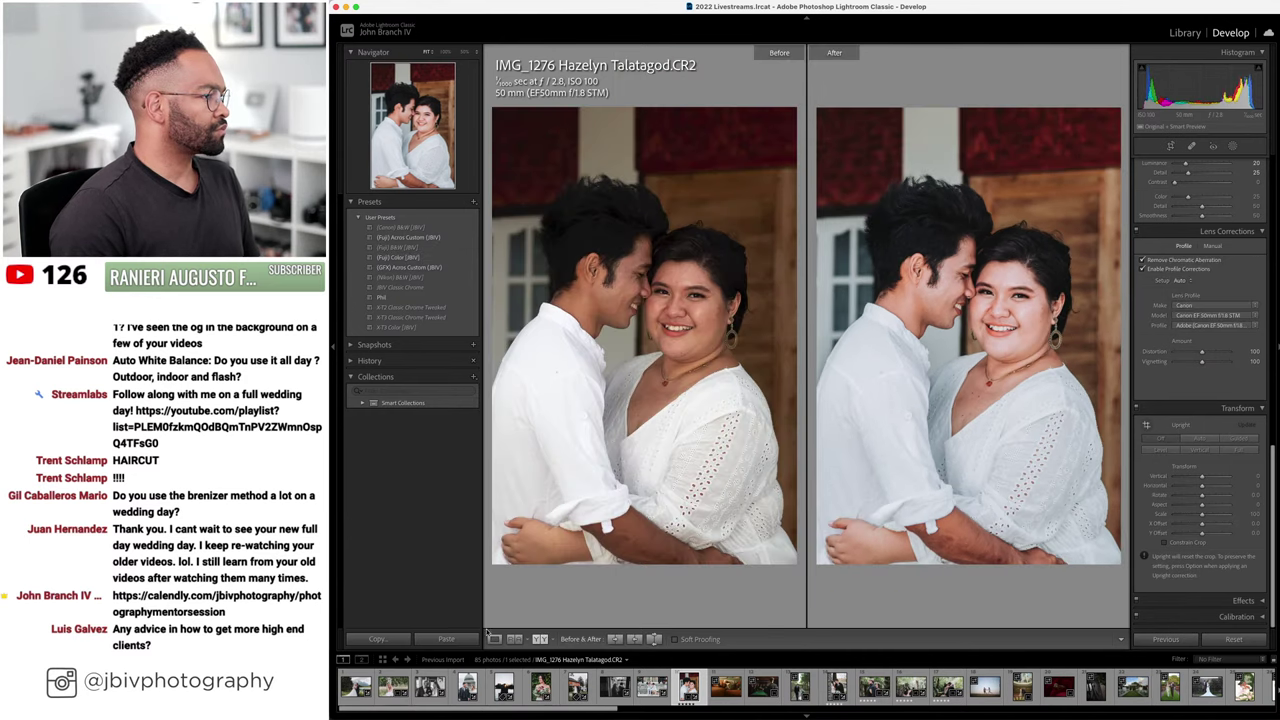
click(494, 639)
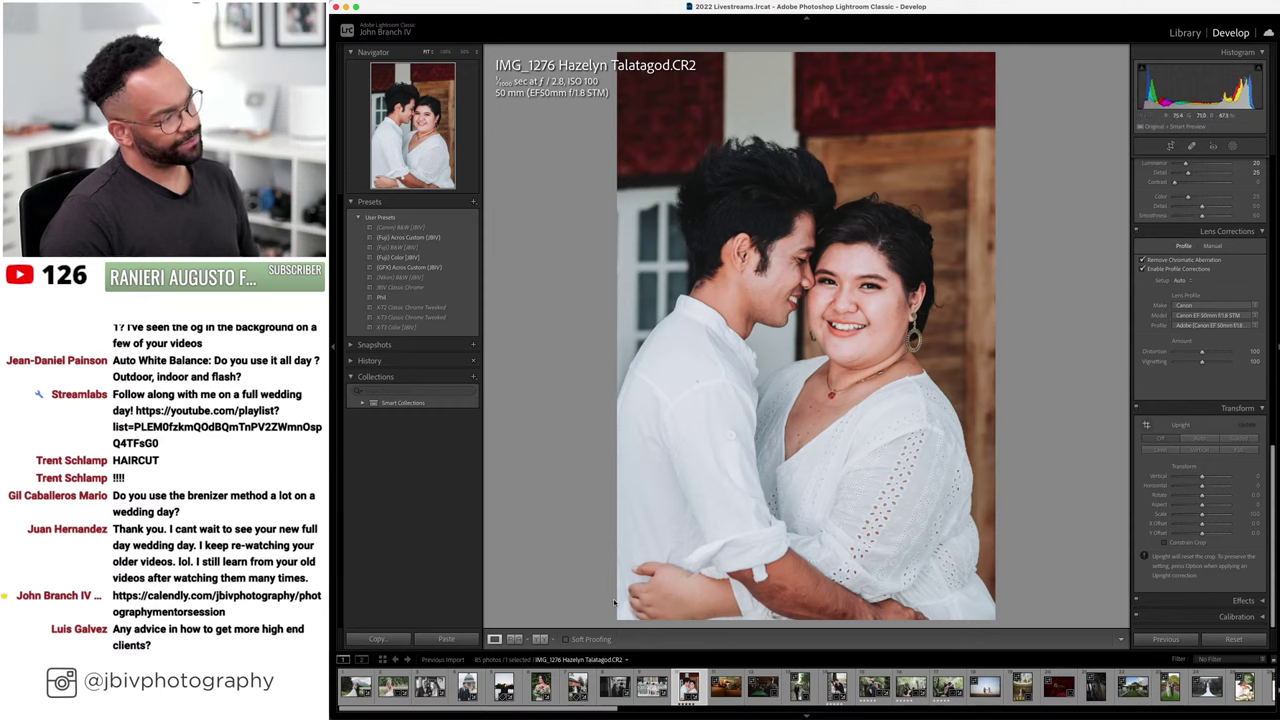
- Review the embracing couple portrait in Before/After view, then return to the single-photo view
click(540, 639)
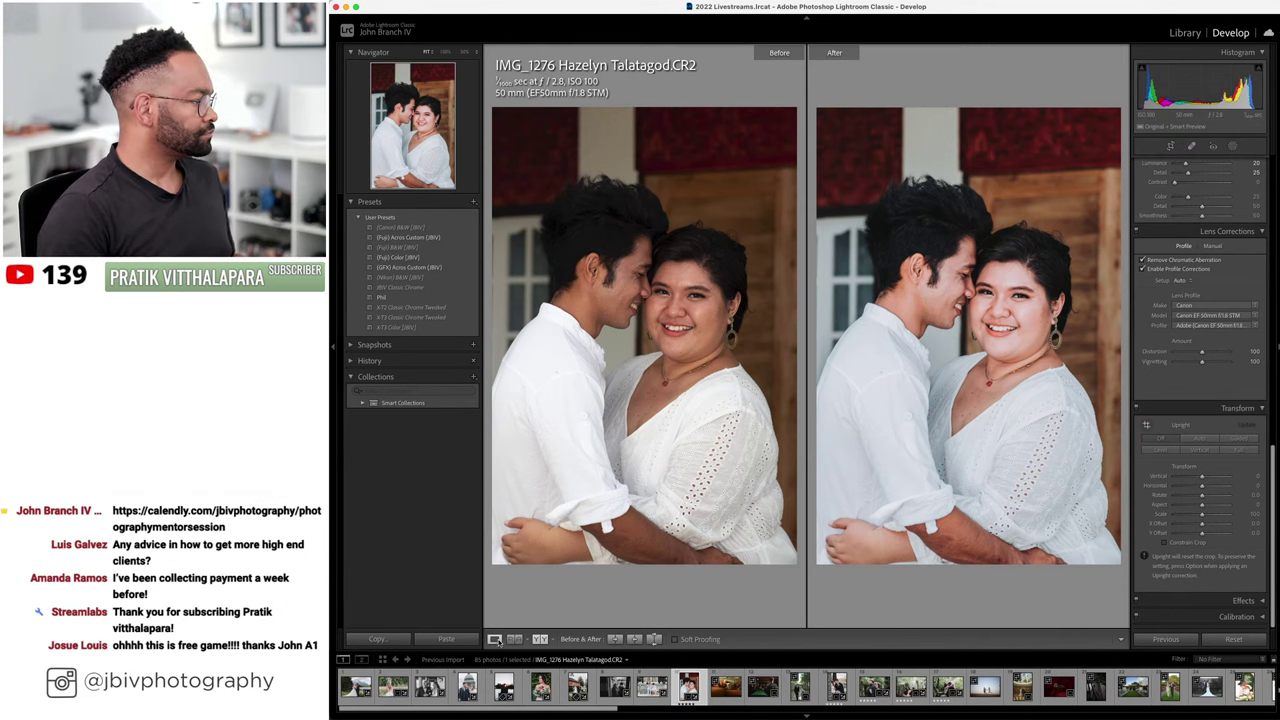
click(494, 639)
- Level the couch portrait with Upright Level, rotate -0.1, and constrain the crop
key(Right)
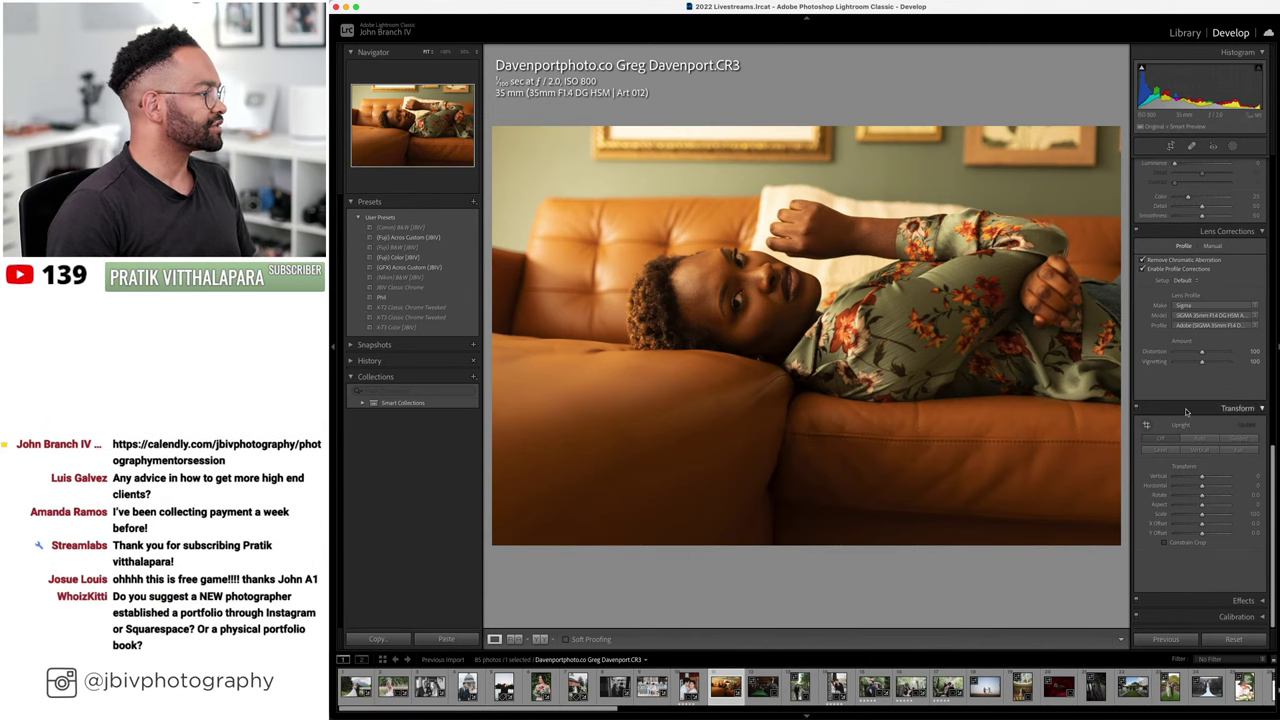
click(1201, 515)
click(1163, 450)
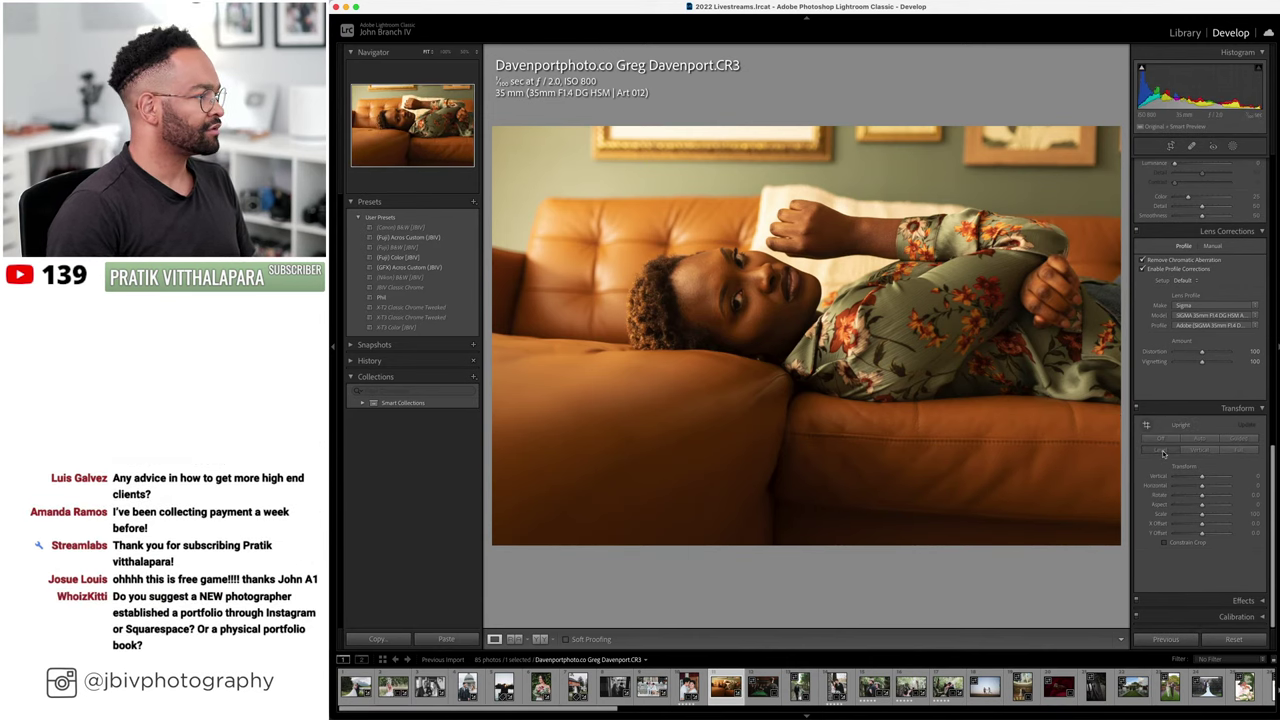
drag(1201, 494, 1195, 510)
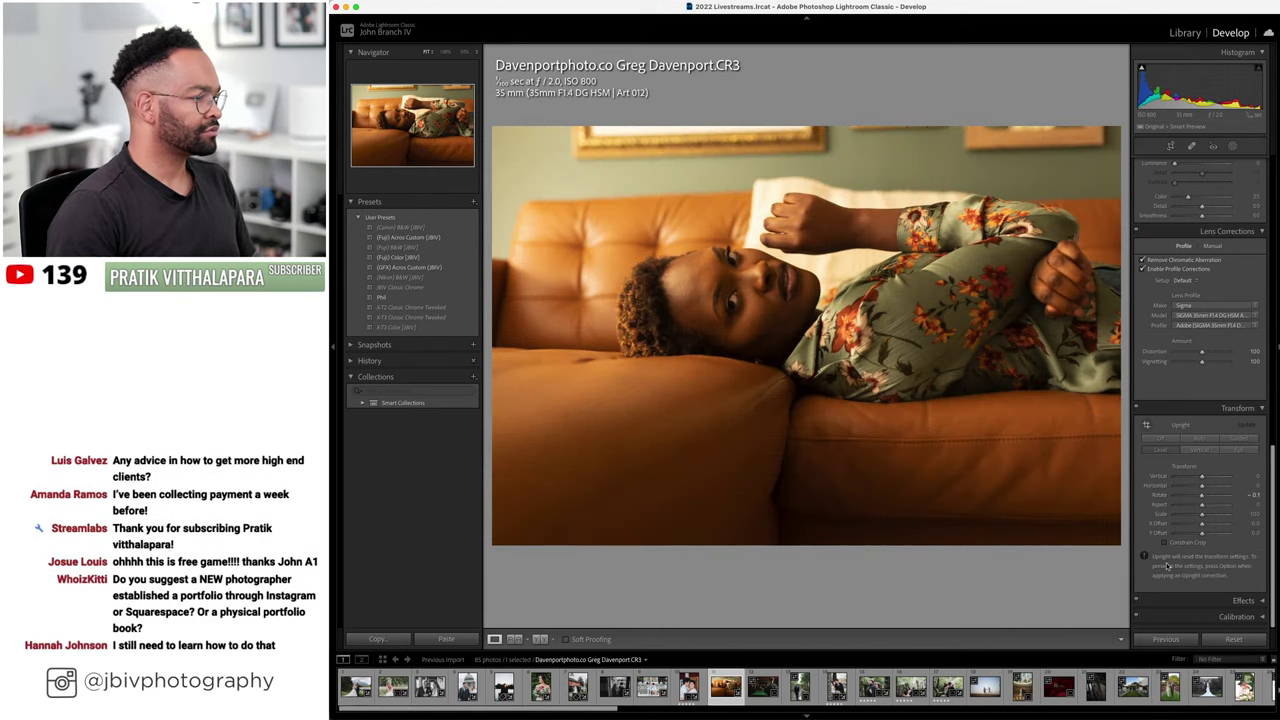
click(1165, 545)
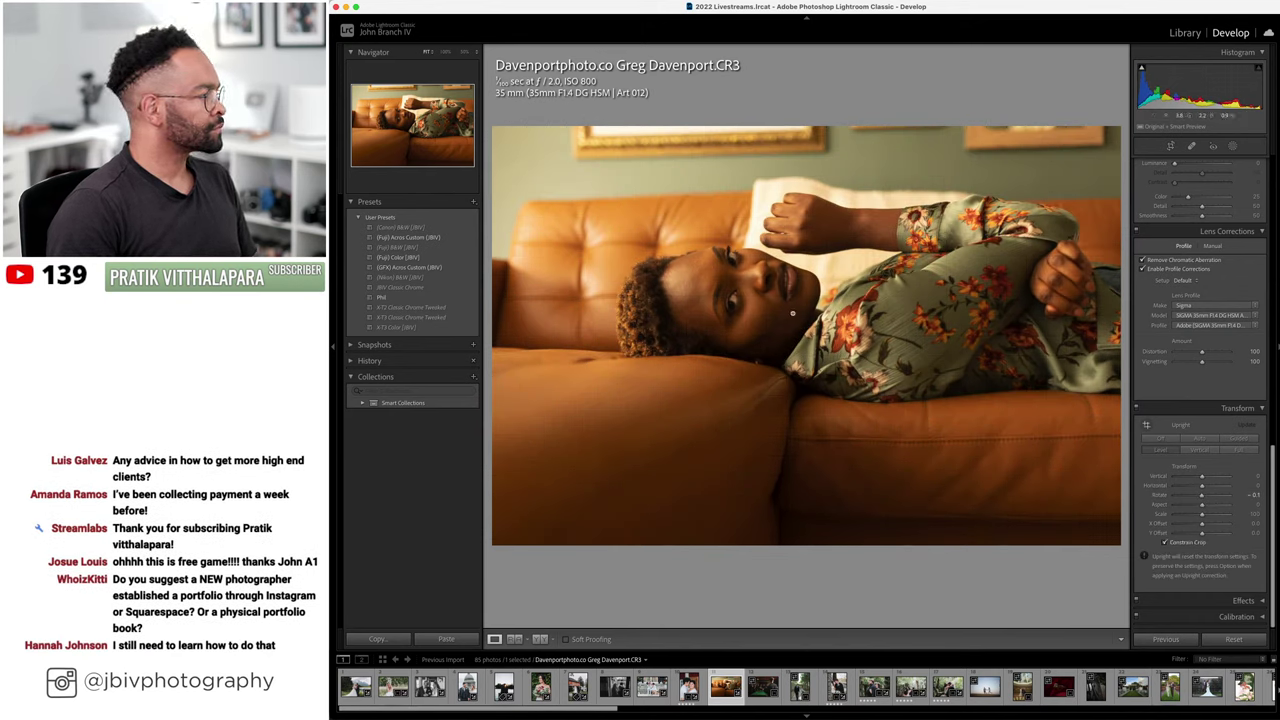
- Apply the (Fuji) Color (JBIV) preset, set lens correction to Auto, and lift shadows to +70
click(400, 257)
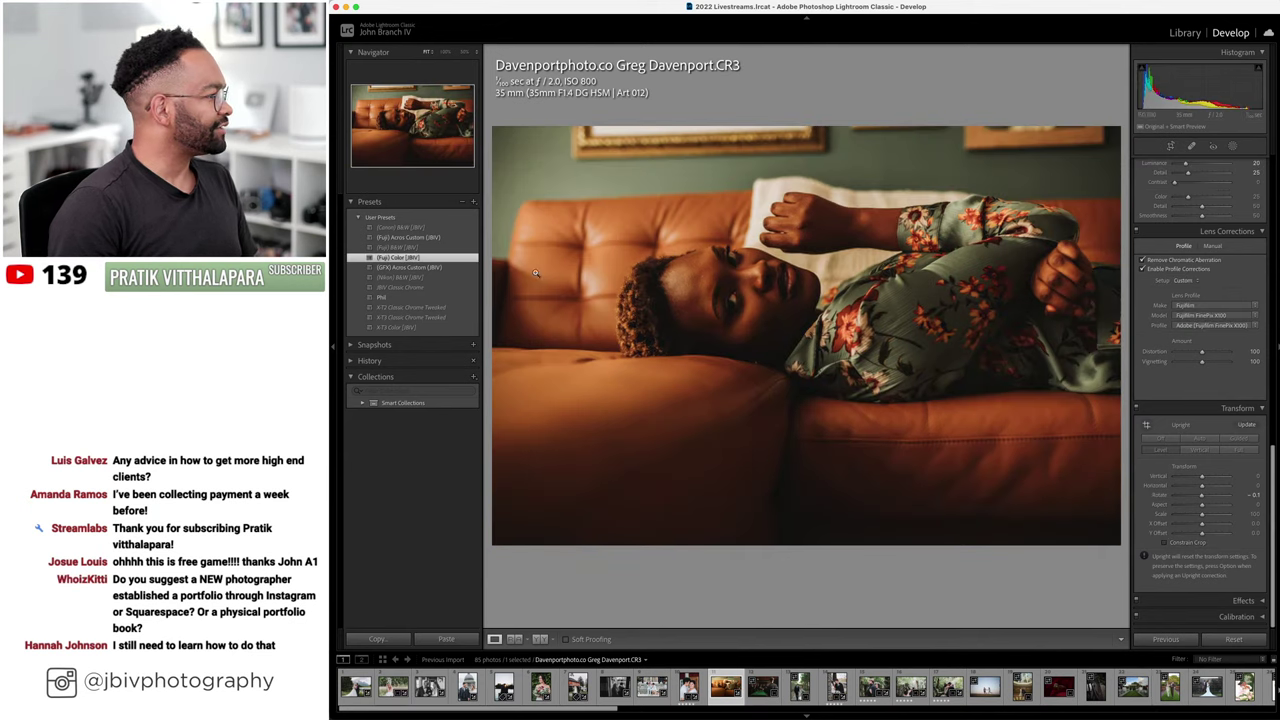
click(1183, 281)
click(1195, 269)
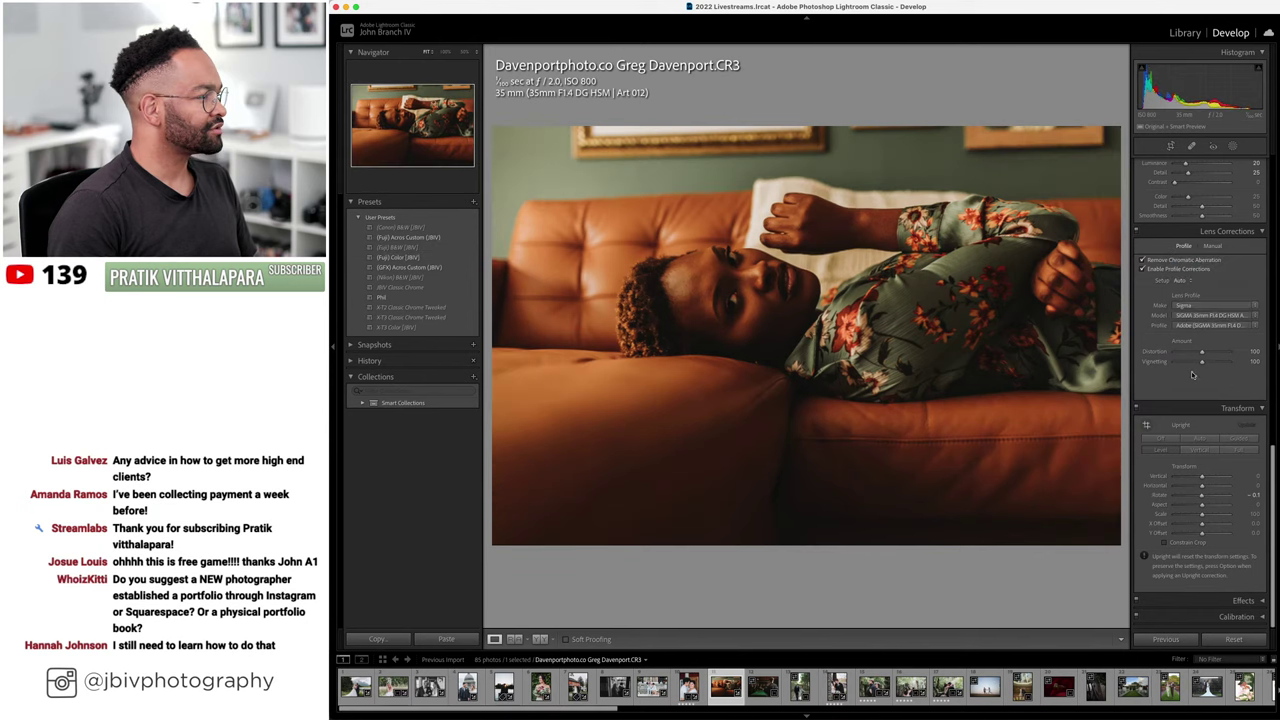
scroll(1200, 300, up, 10)
click(1219, 296)
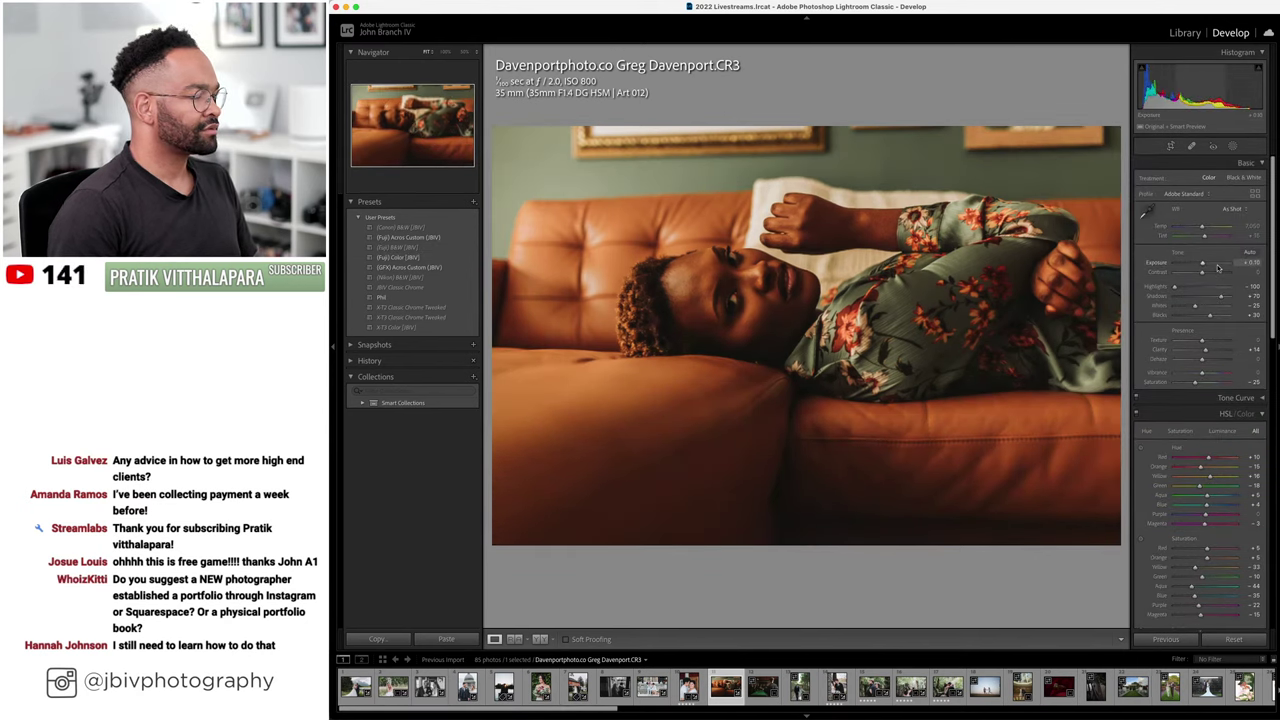
- Brighten the couch portrait's exposure toward +1.00 and lower the orange HSL saturation
click(1218, 266)
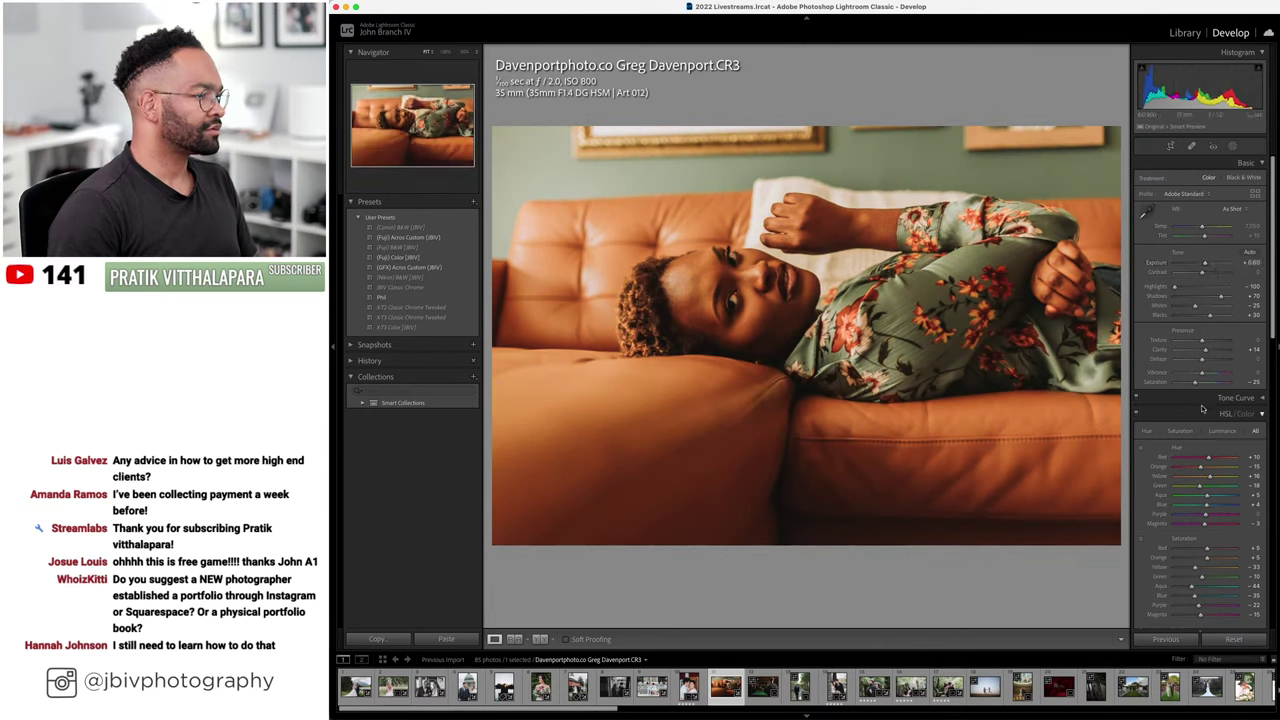
scroll(1190, 610, down, 1)
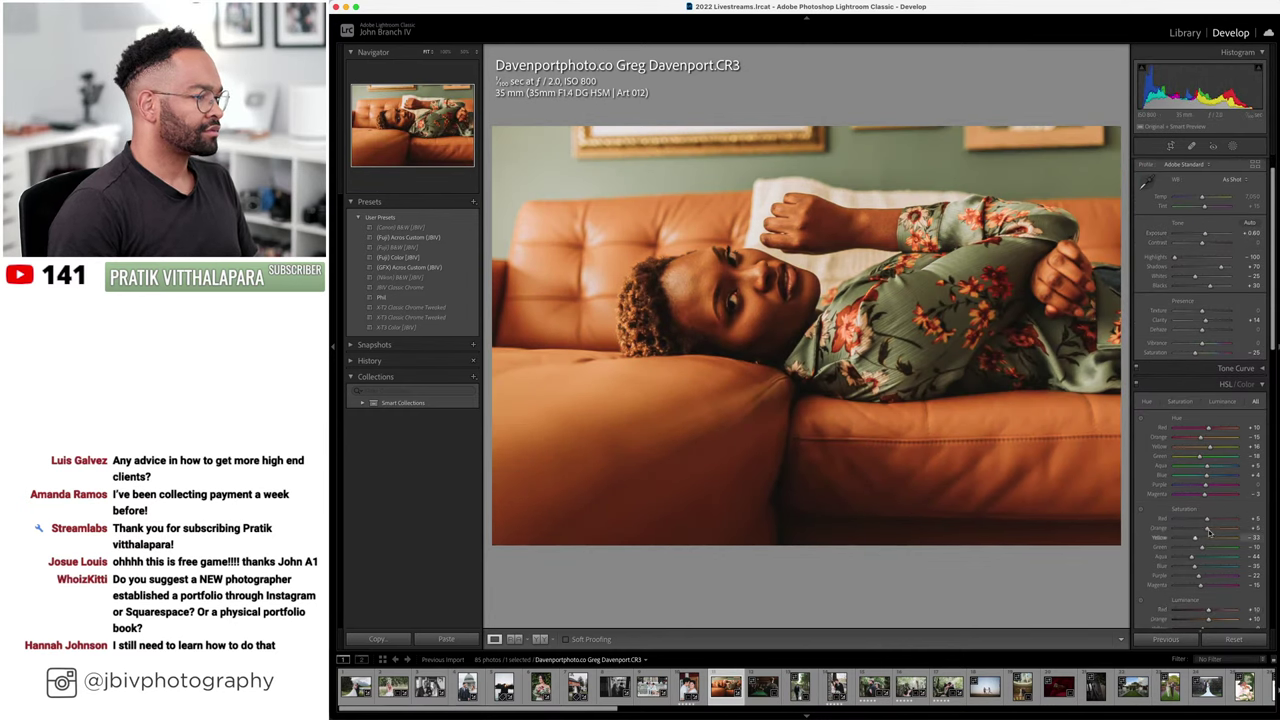
drag(1210, 528, 1207, 530)
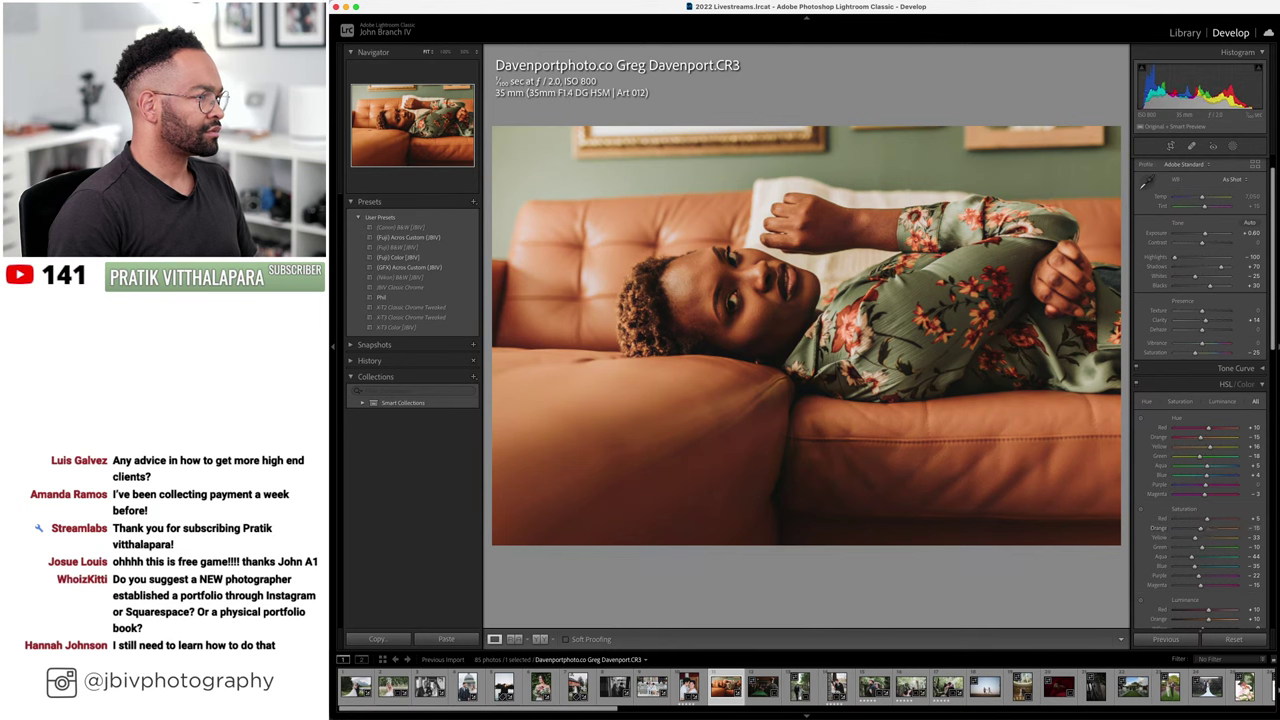
mouse_move(1204, 233)
mouse_down()
mouse_move(1202, 200)
mouse_move(1212, 236)
mouse_up()
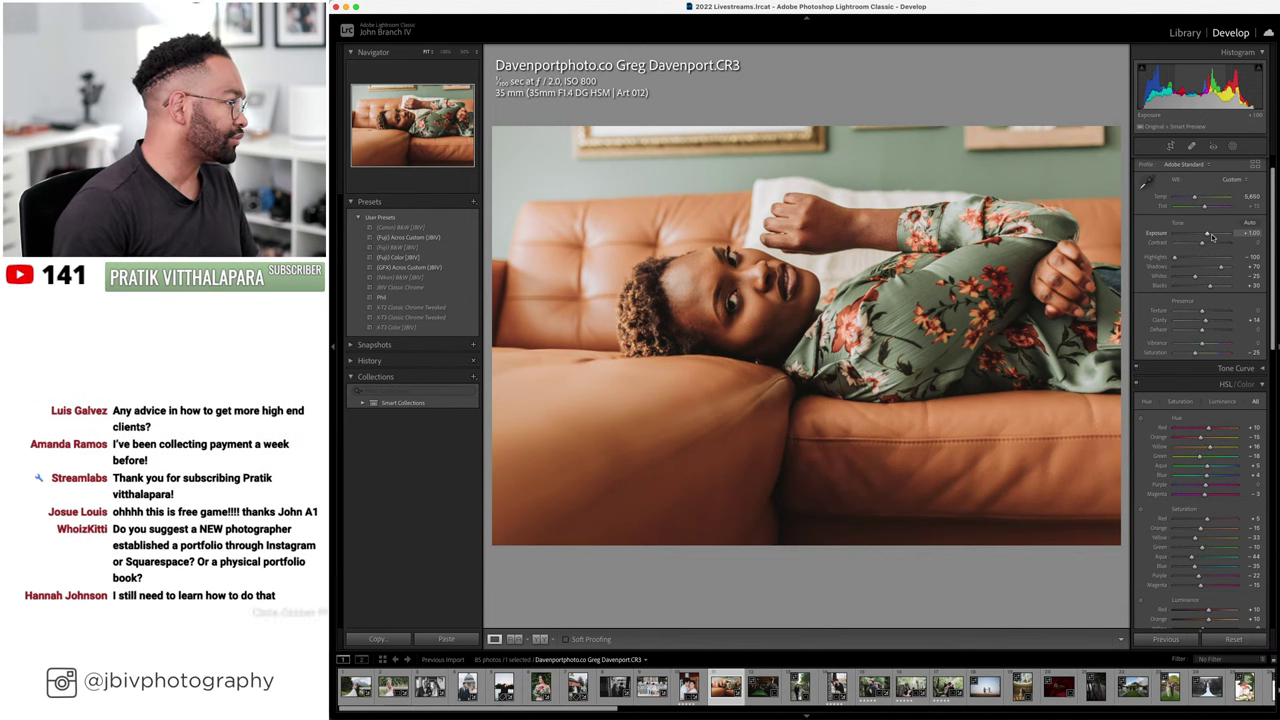
- Compare the couch portrait before and after, hiding then restoring the side panels
click(541, 640)
key(Tab)
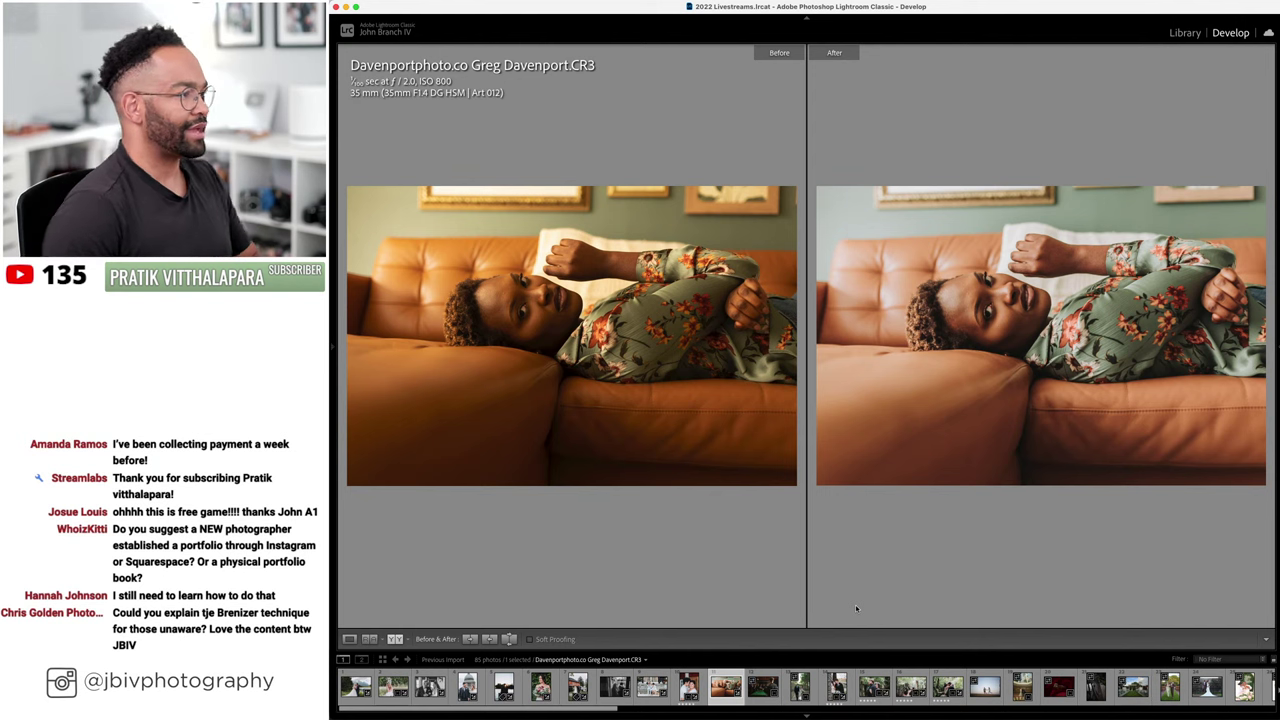
key(Tab)
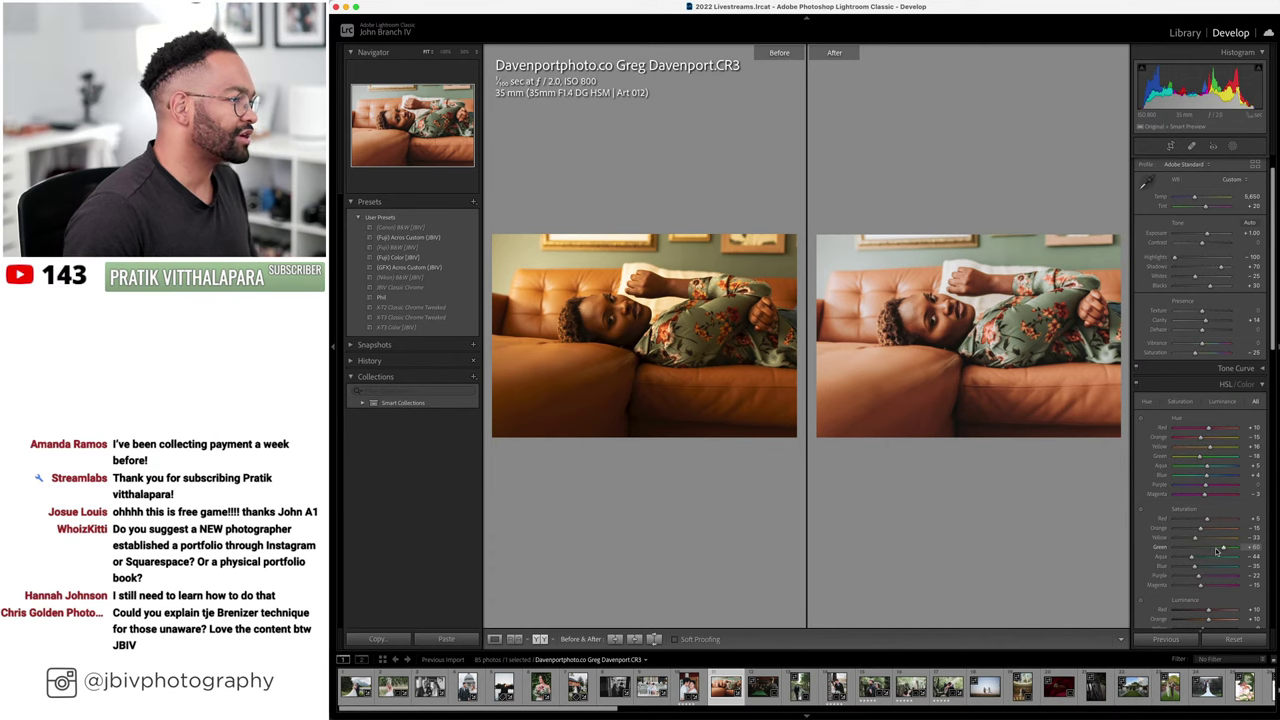
- Hide both side panels so the couch portrait comparison fills the screen
key(Tab)
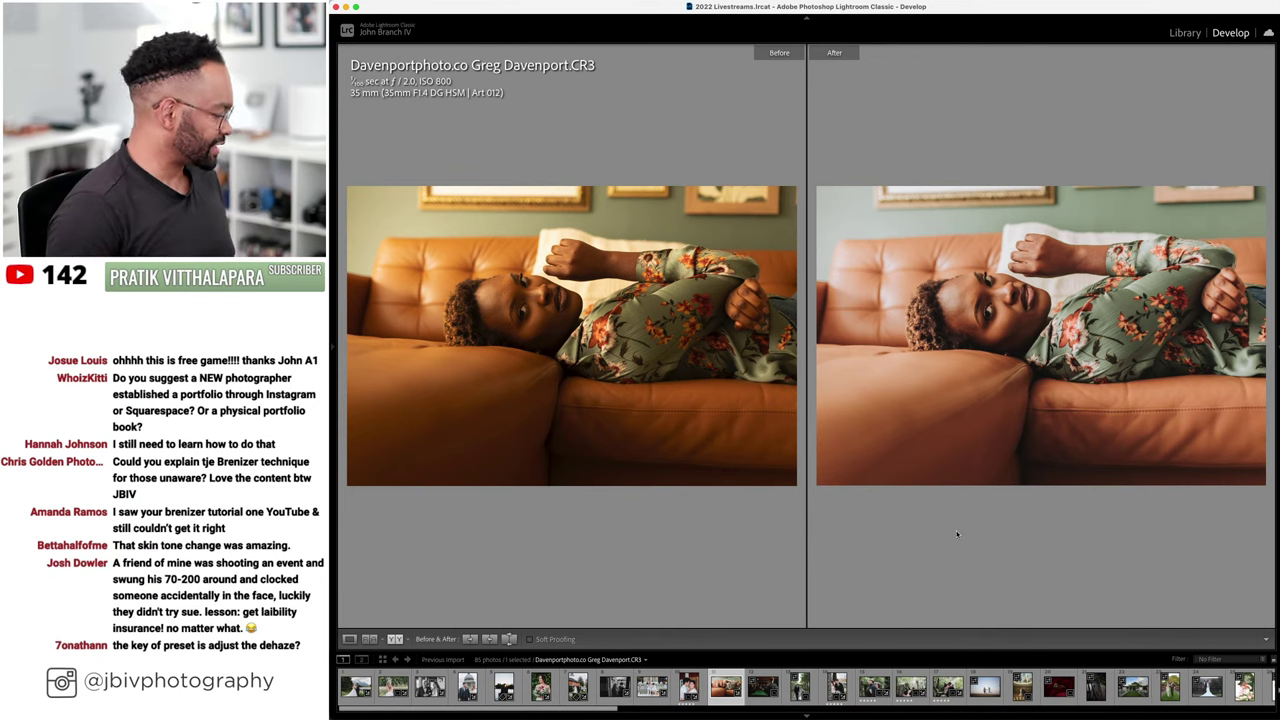
- Return to the single-photo view with panels shown and raise orange saturation from -15 to -10
key(Tab)
click(494, 639)
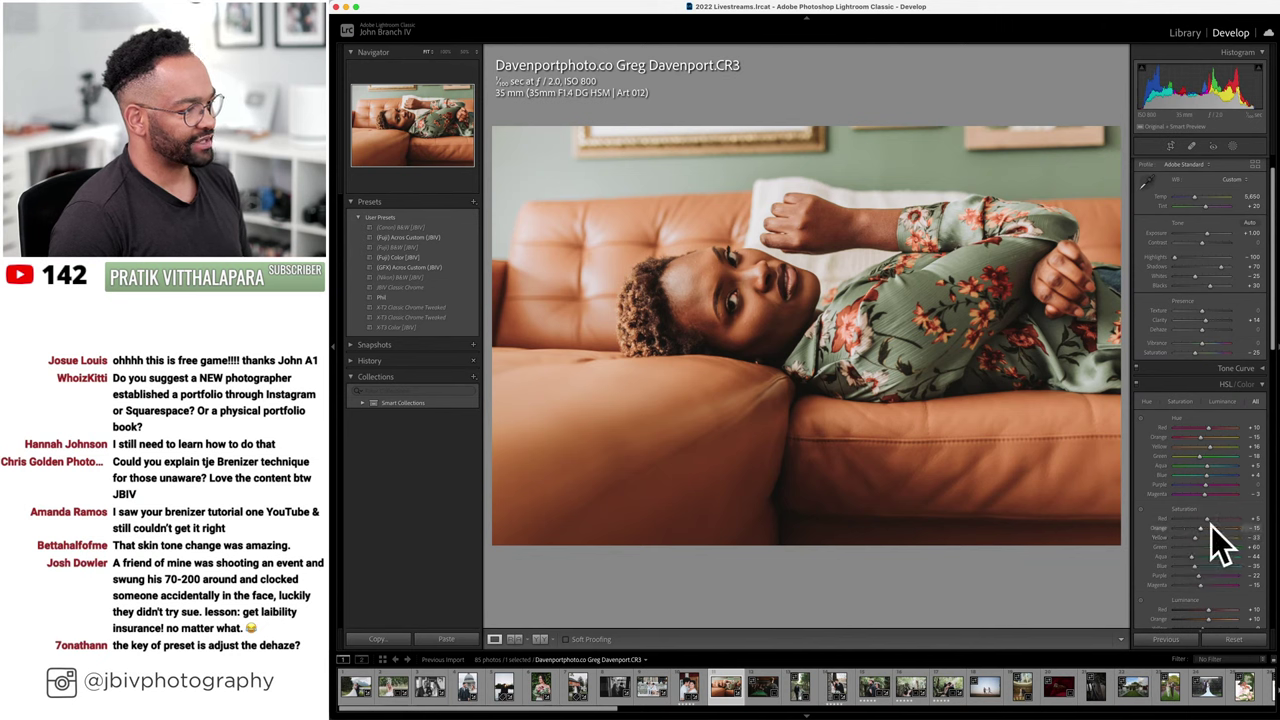
drag(1207, 527, 1206, 532)
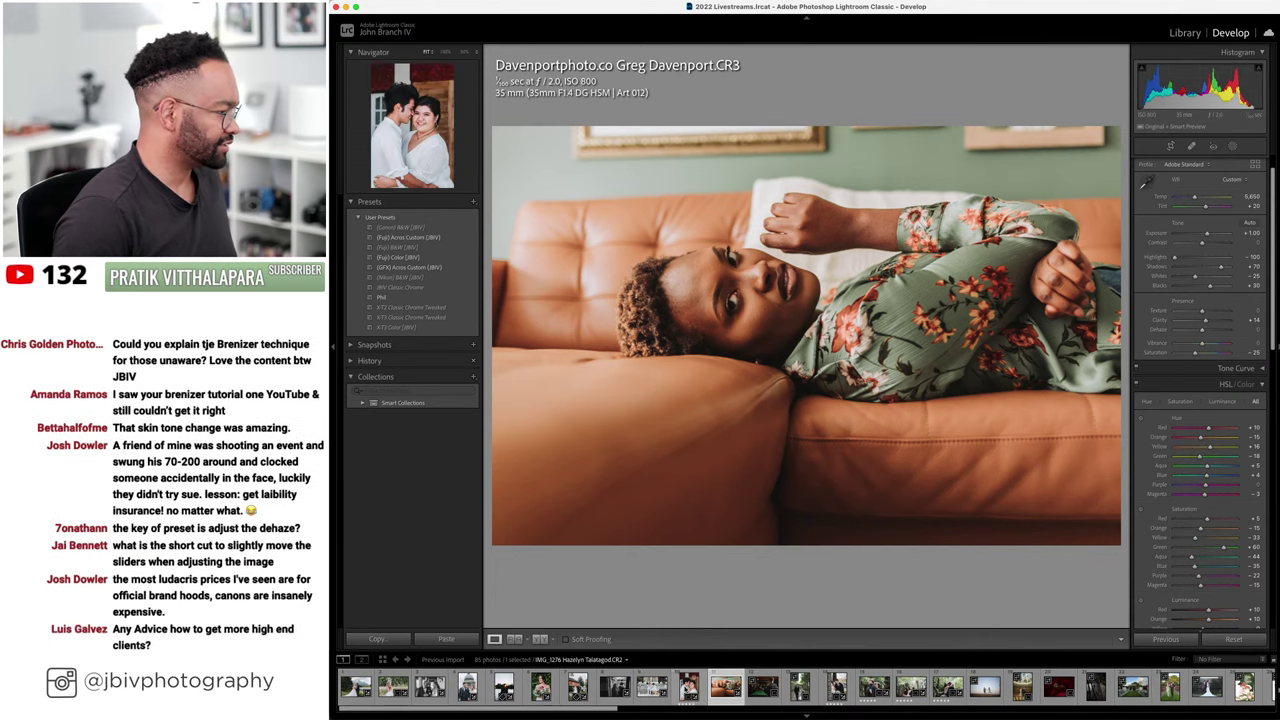
- Clear the IMG_1276 couple portrait's rating to zero, then return to the couch portrait
click(688, 686)
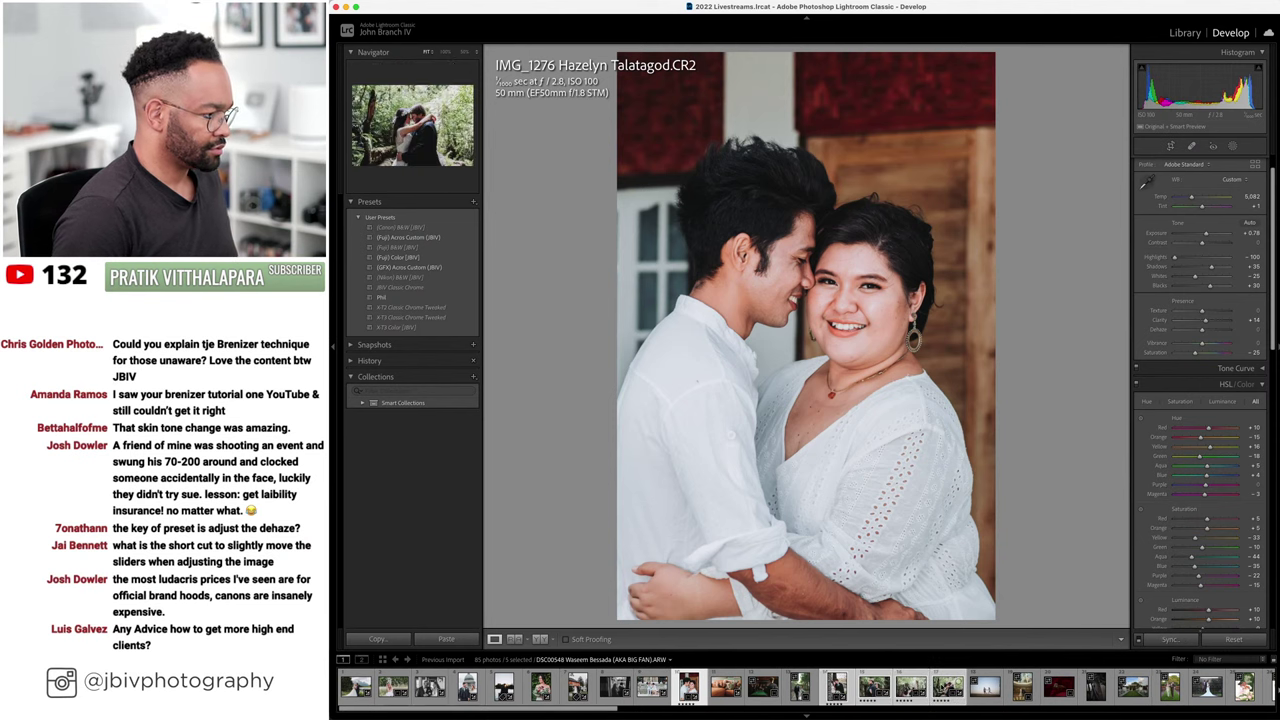
key(0)
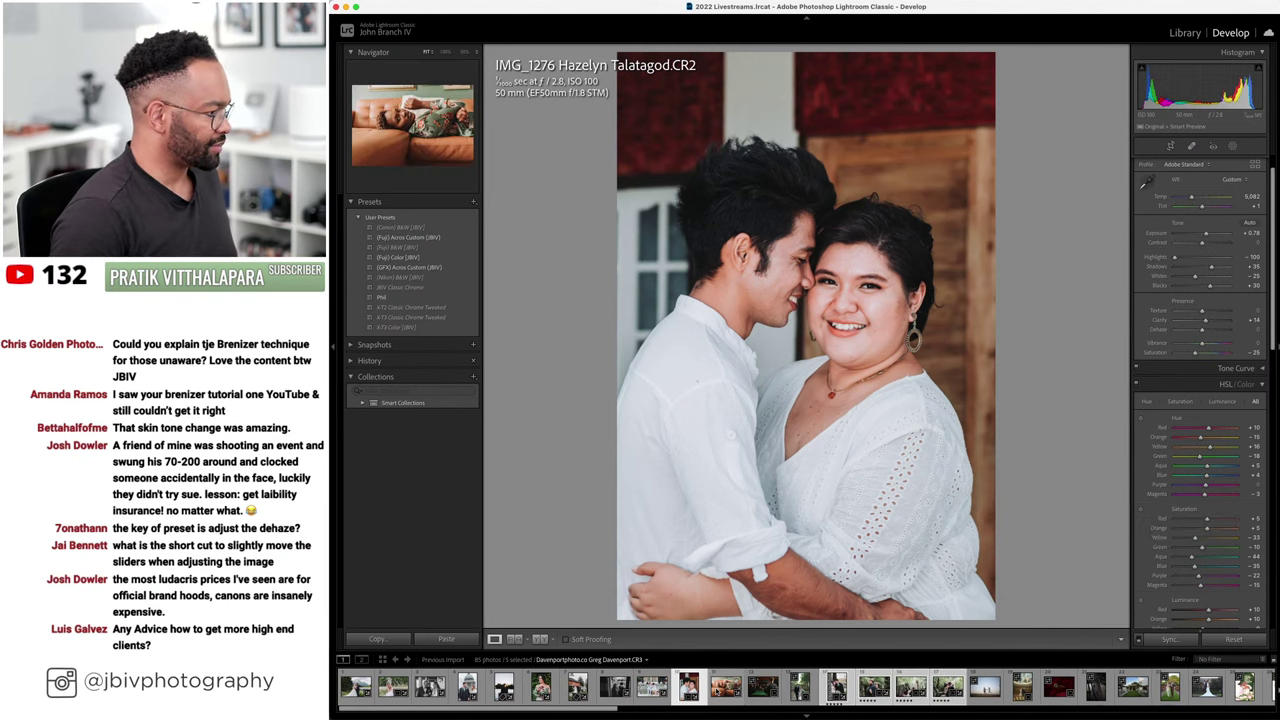
click(725, 686)
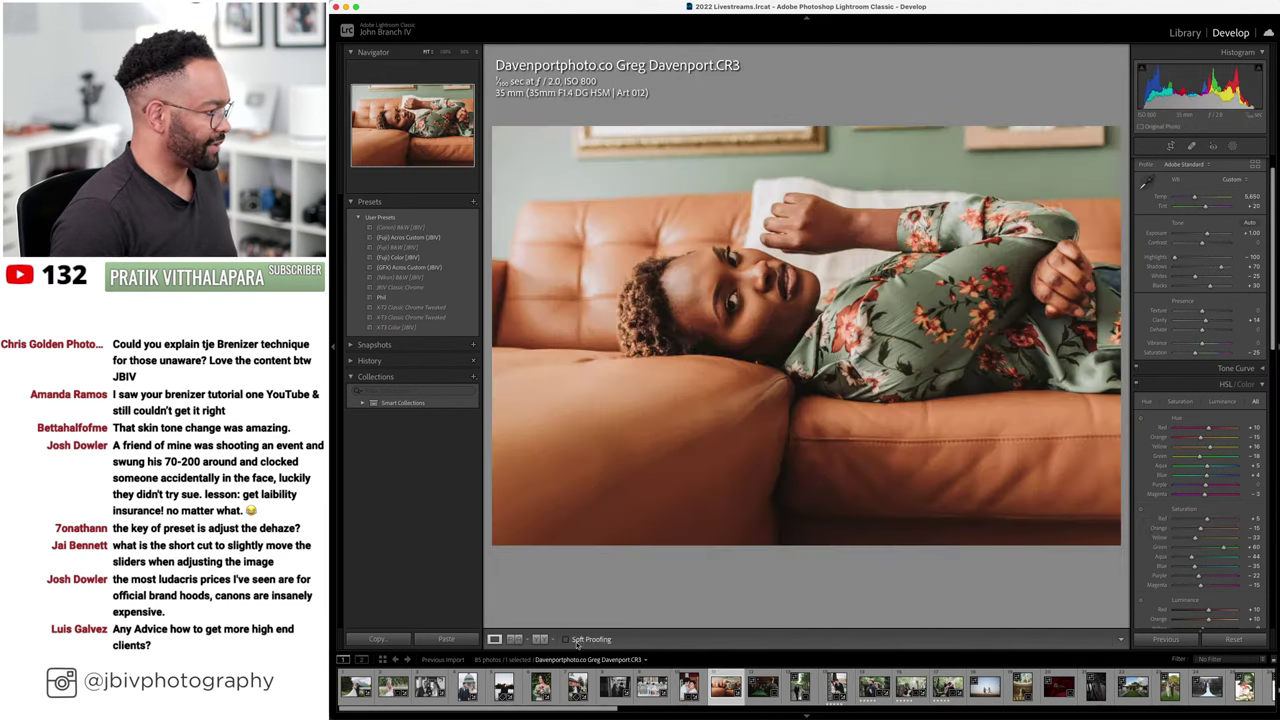
- In the Library grid, clear the ratings of the photos in cells 14–17
click(1182, 32)
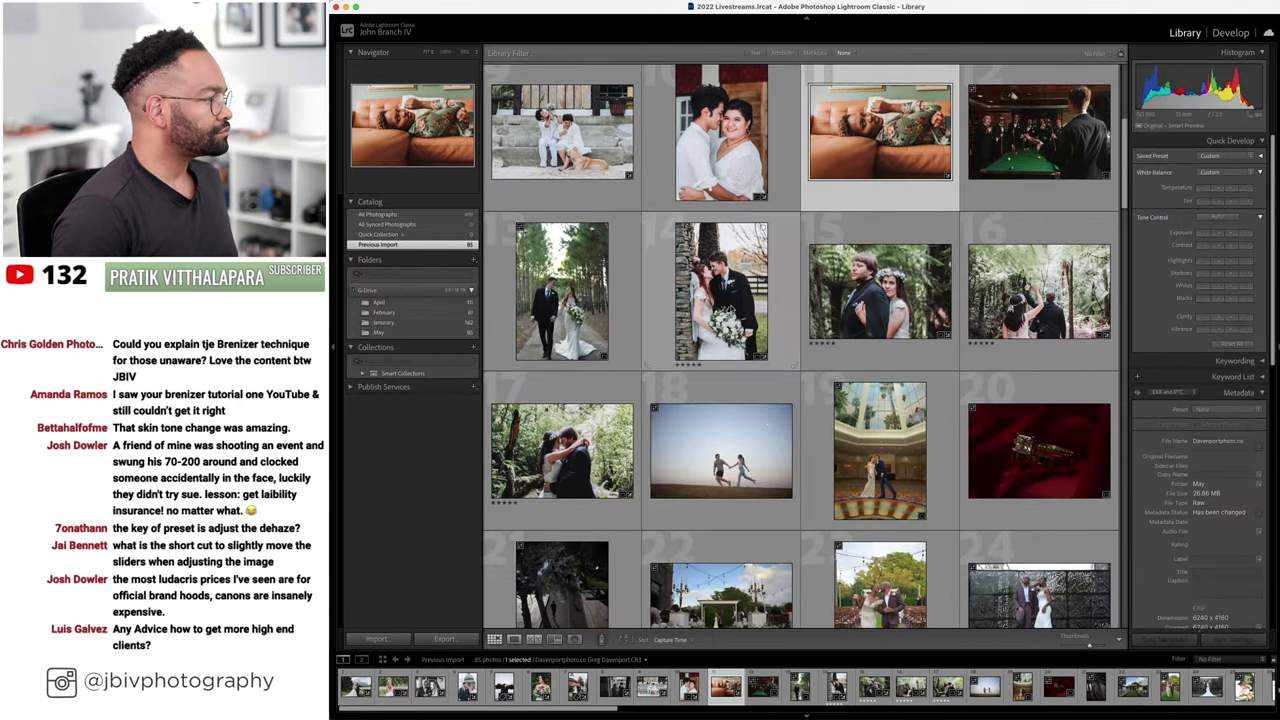
click(721, 290)
shift+click(572, 458)
key(0)
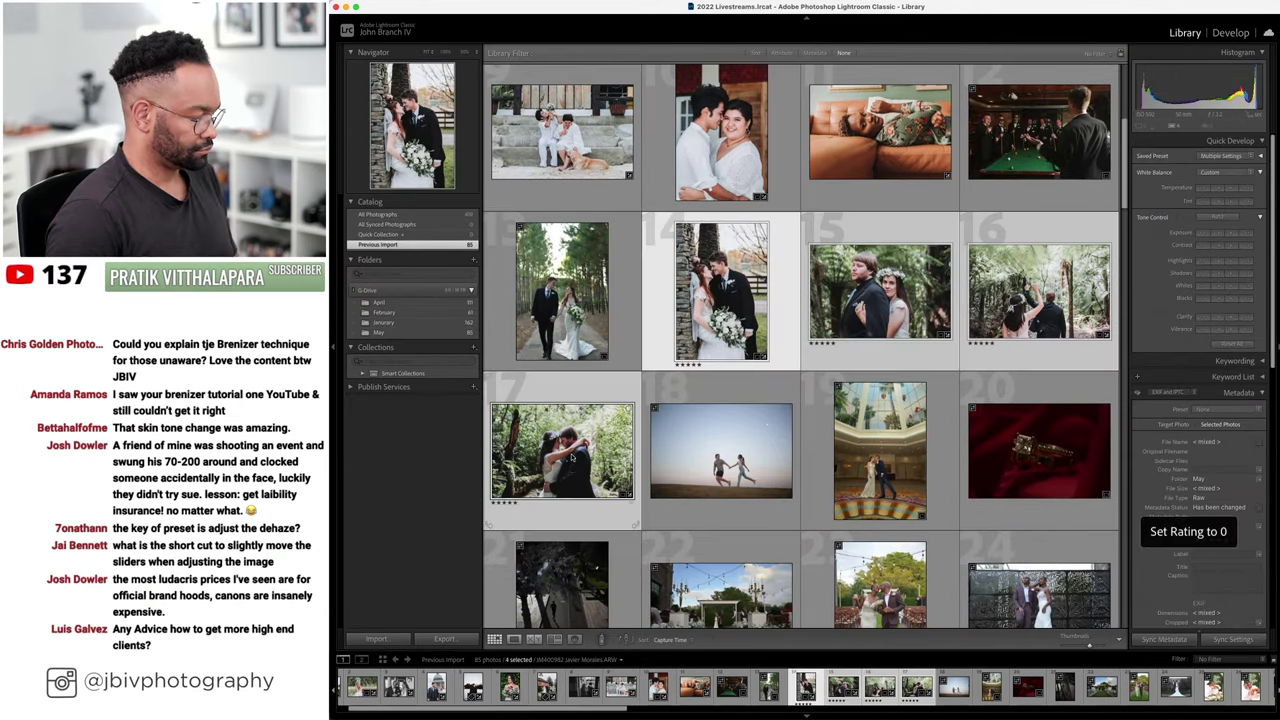
- Give the couch portrait five stars and reopen it in Develop
click(796, 78)
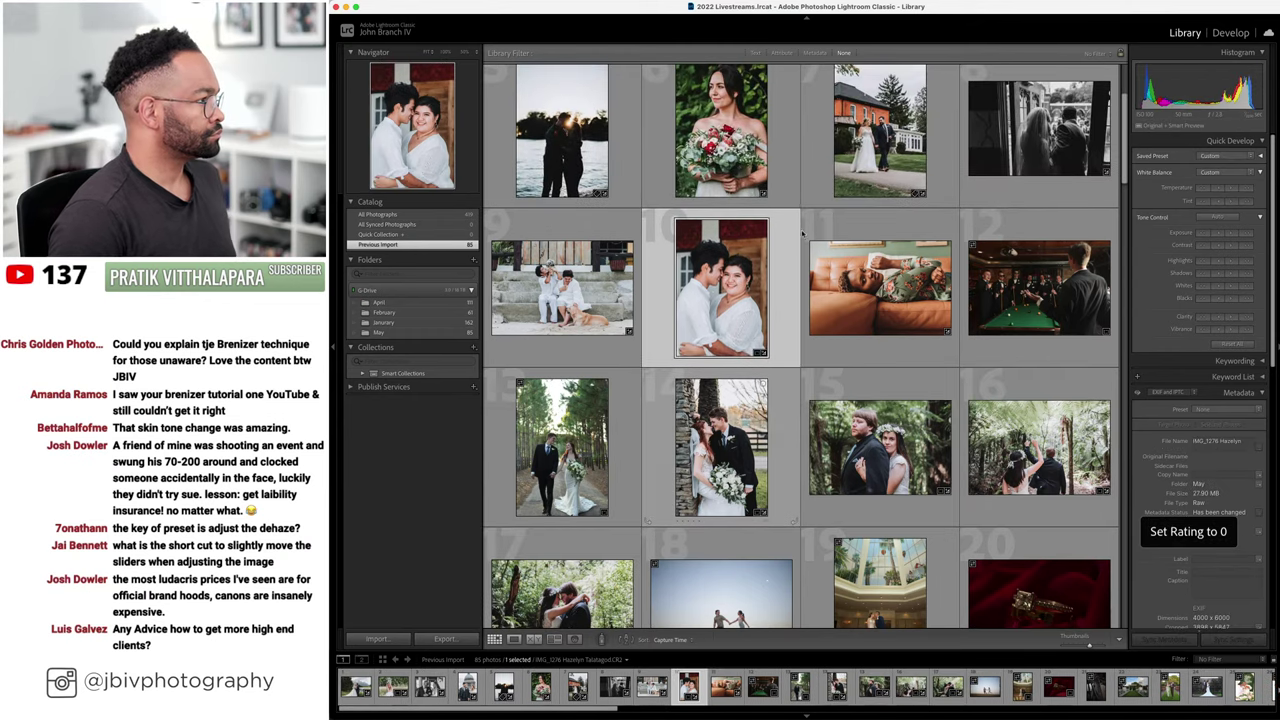
click(801, 233)
key(5)
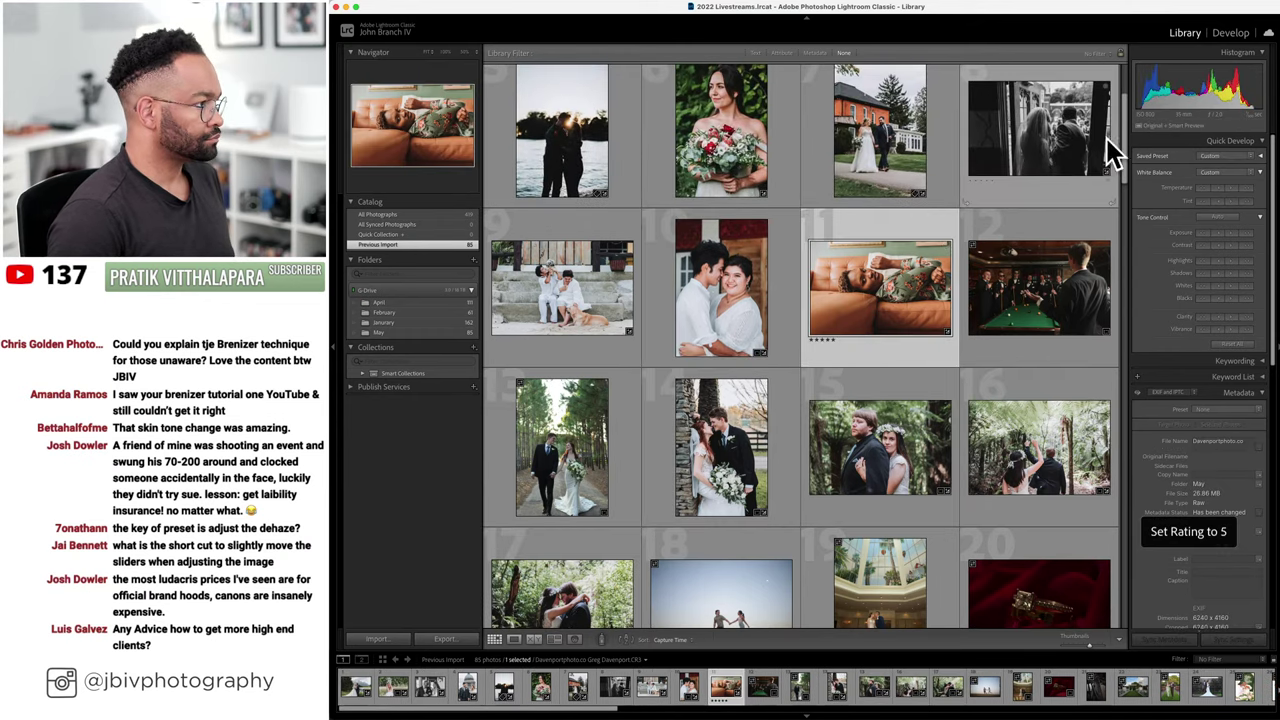
click(1240, 34)
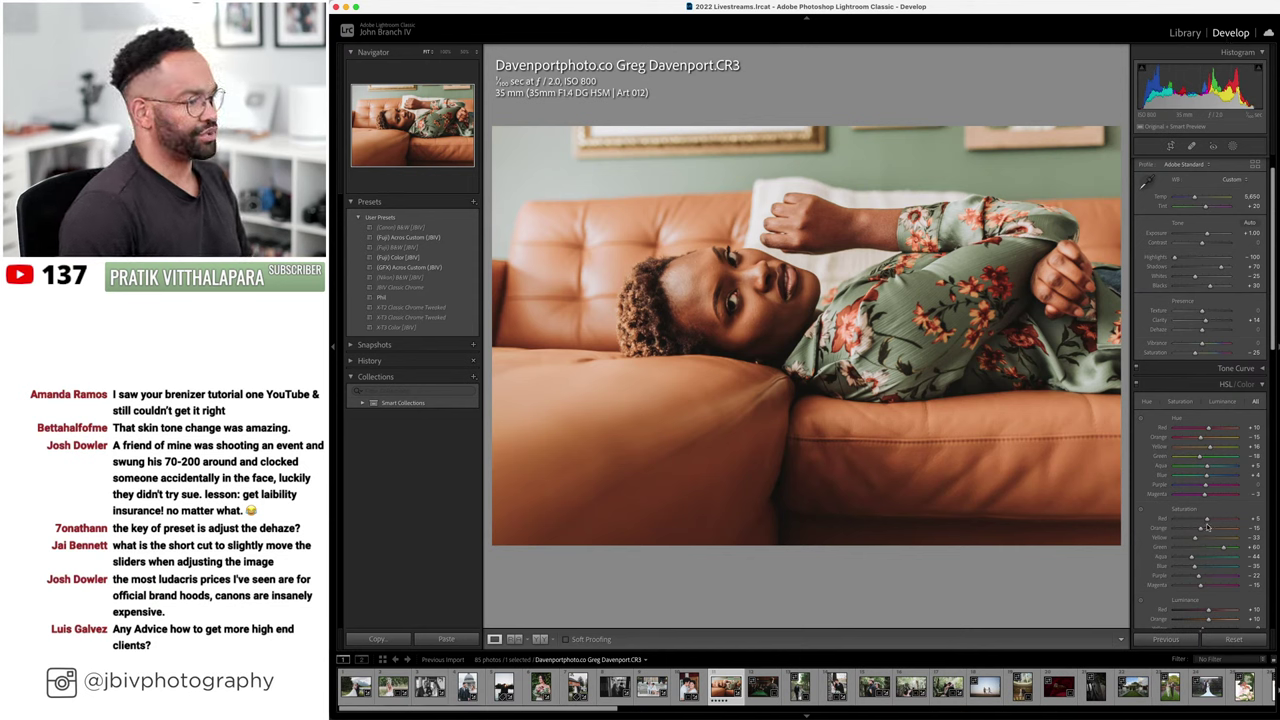
- Advance to the next photo, JM400086, showing groomsmen around a pool table
key(Right)
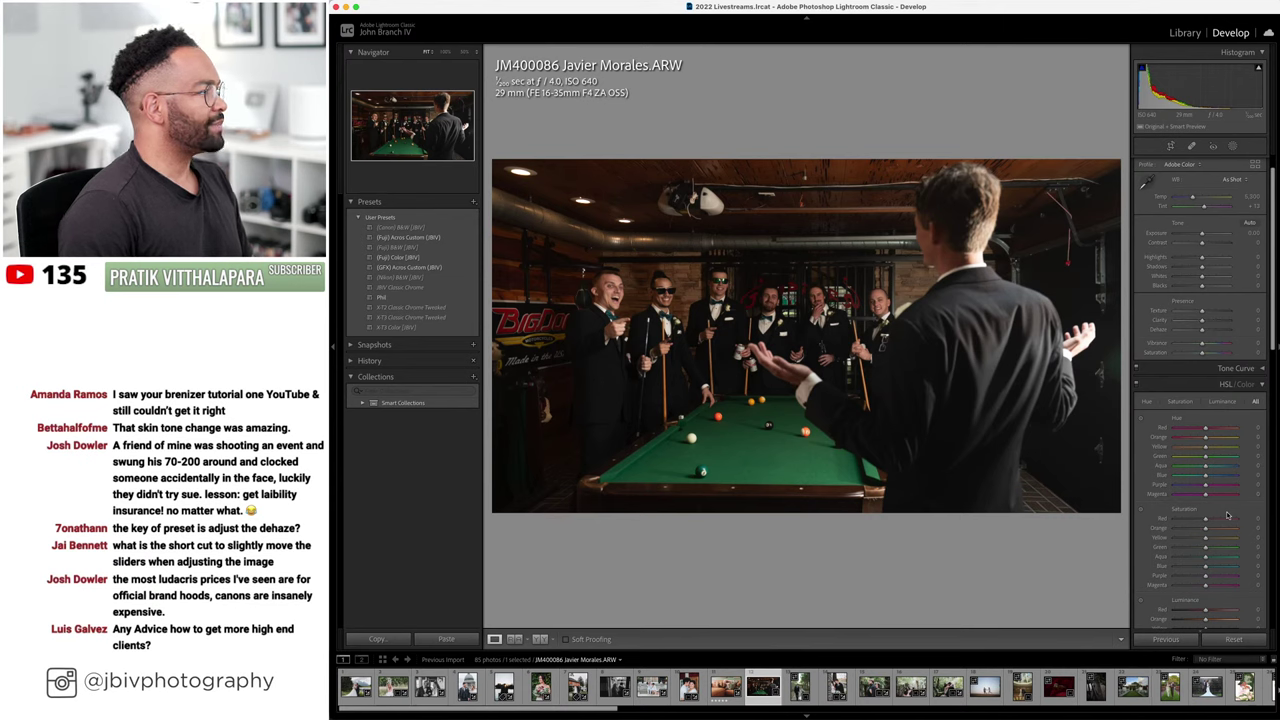
- Apply the (GFX) Acros Custom (JBIV) preset, set exposure to +1.50, and check it at 1:1
click(398, 268)
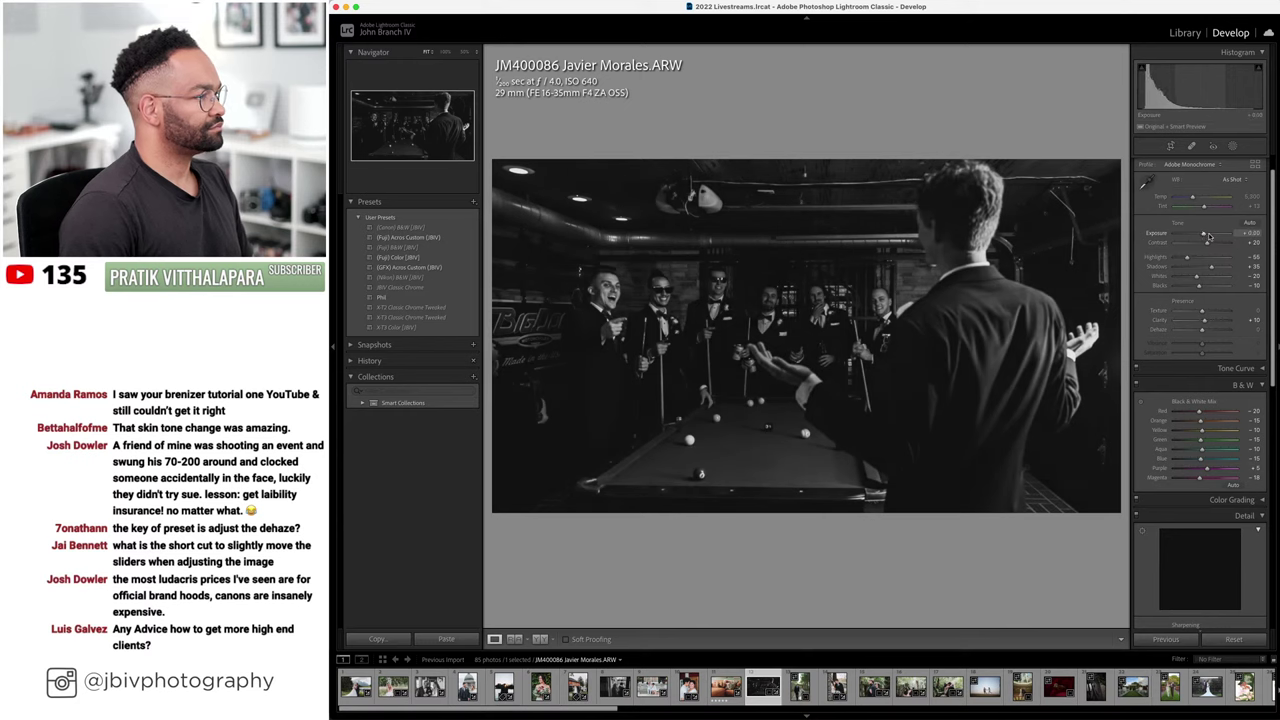
drag(1206, 234, 1182, 257)
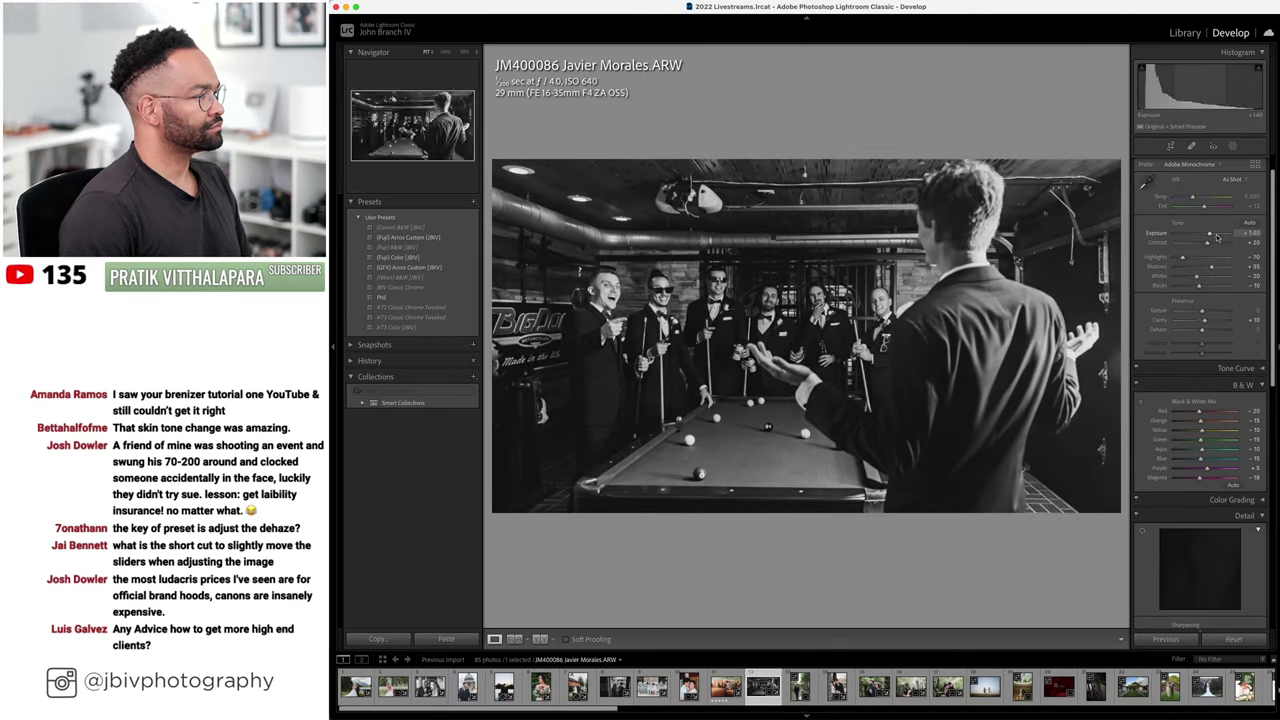
key(Up)
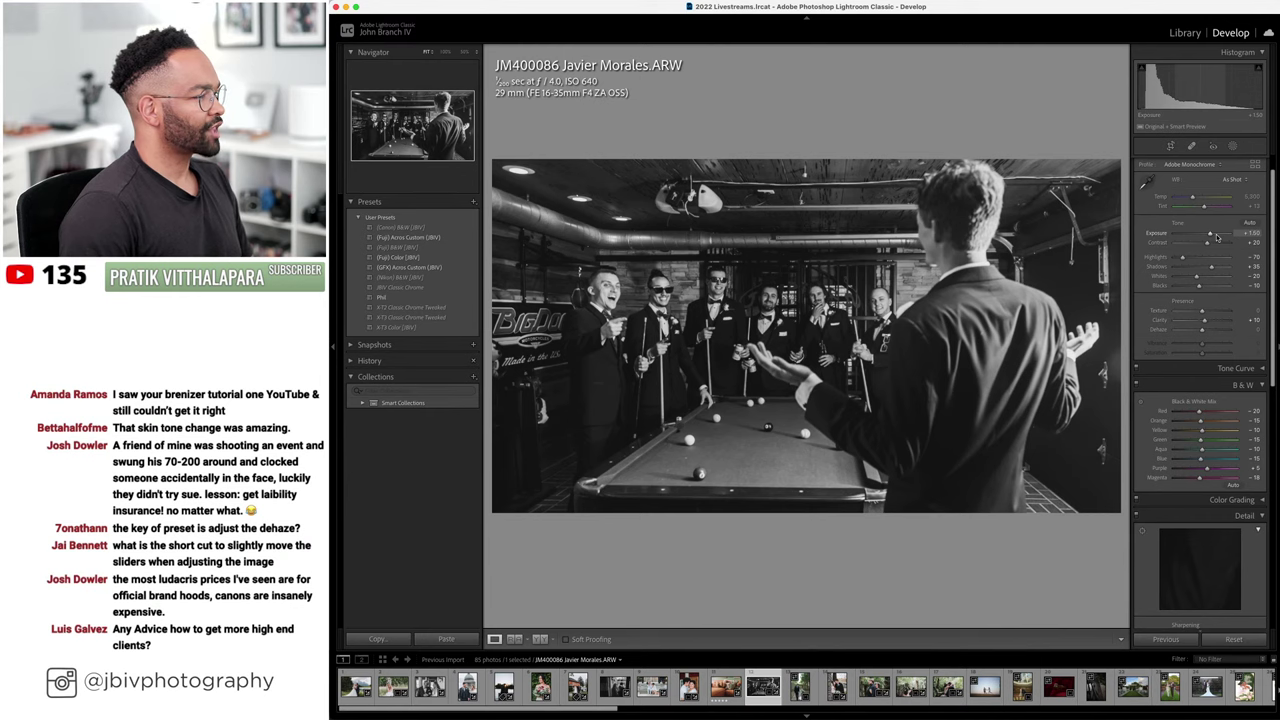
click(656, 302)
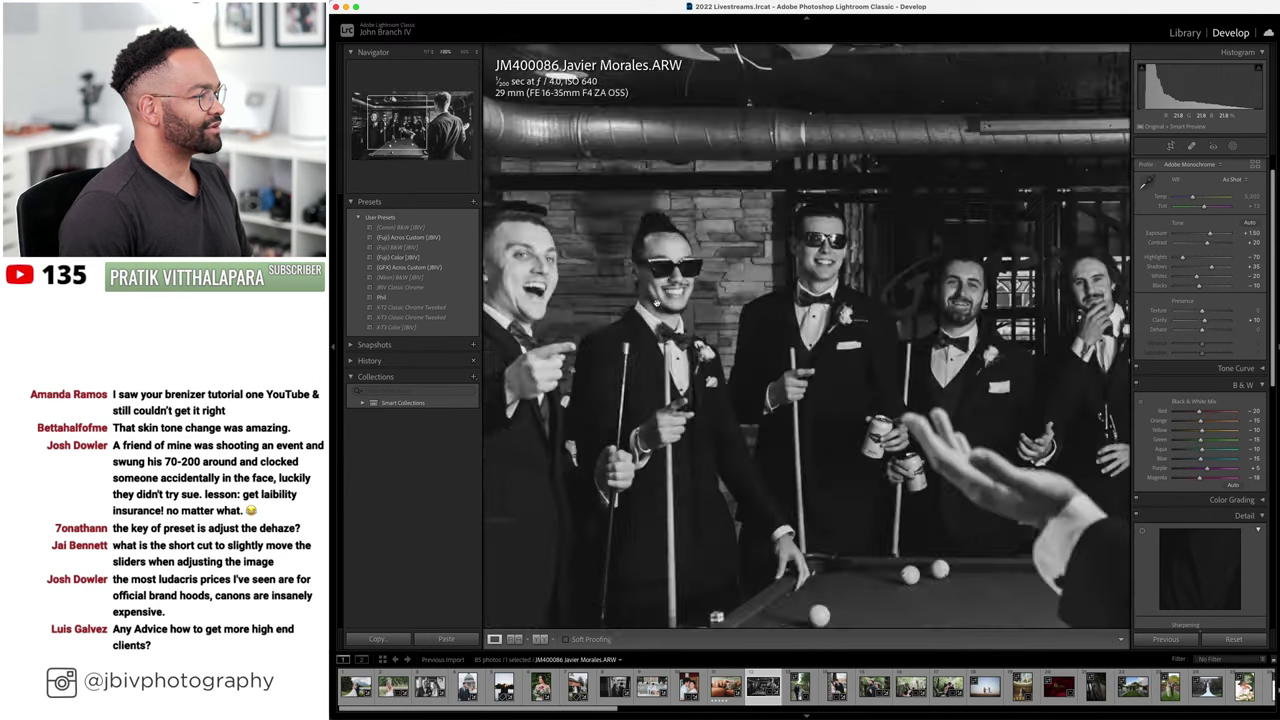
- Zoom back to Fit and nudge the groomsmen photo's exposure up to about +1.60
click(922, 412)
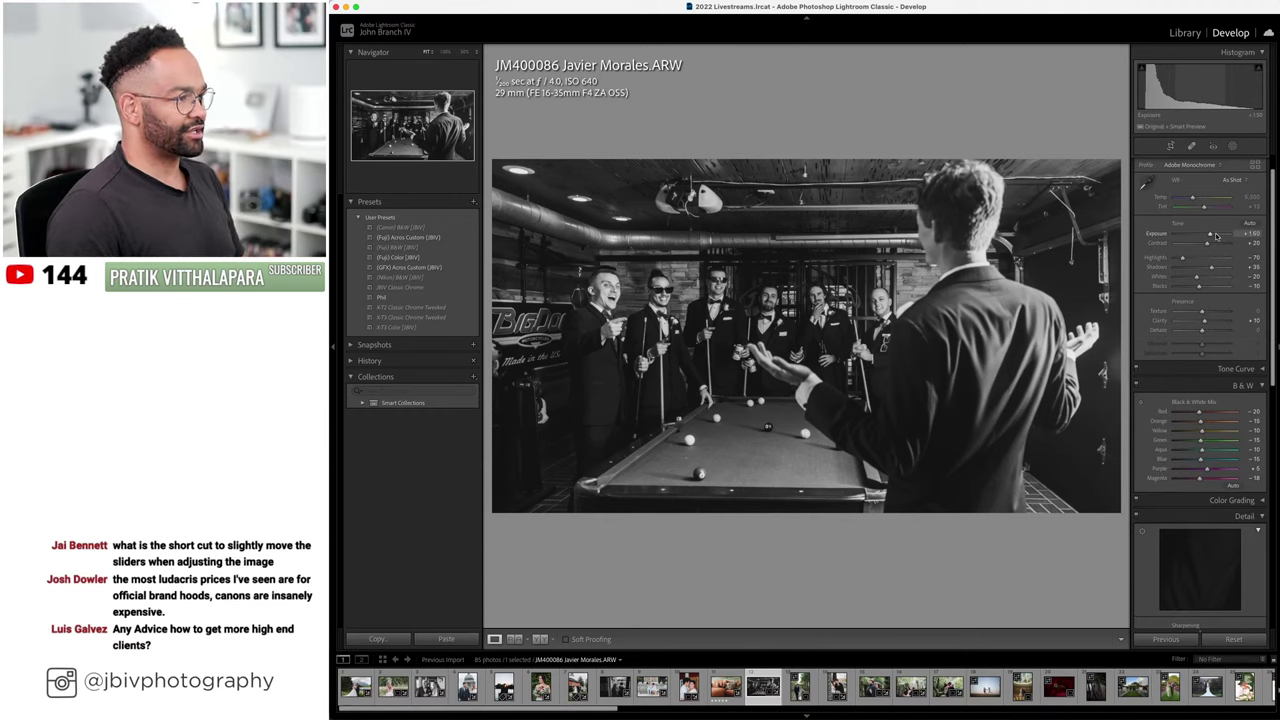
key(Up)
key(Up)
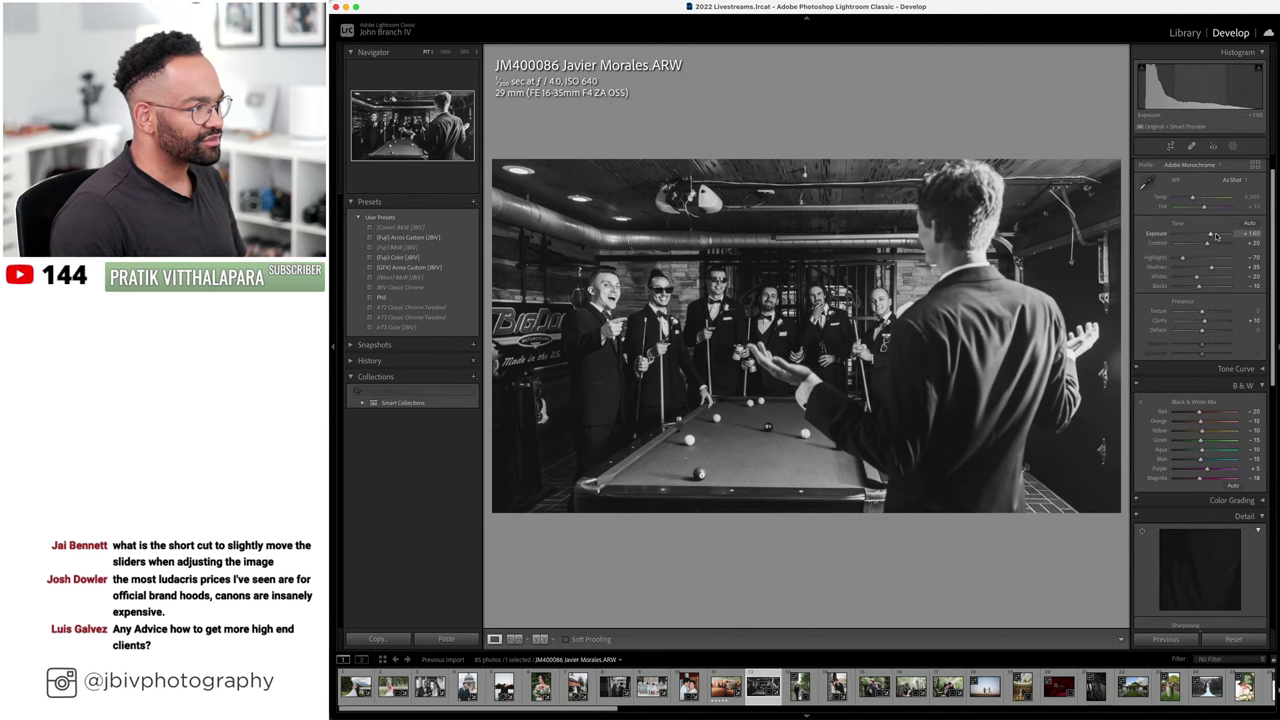
- Open the forest couple photo in cell 13 in Develop
click(1185, 32)
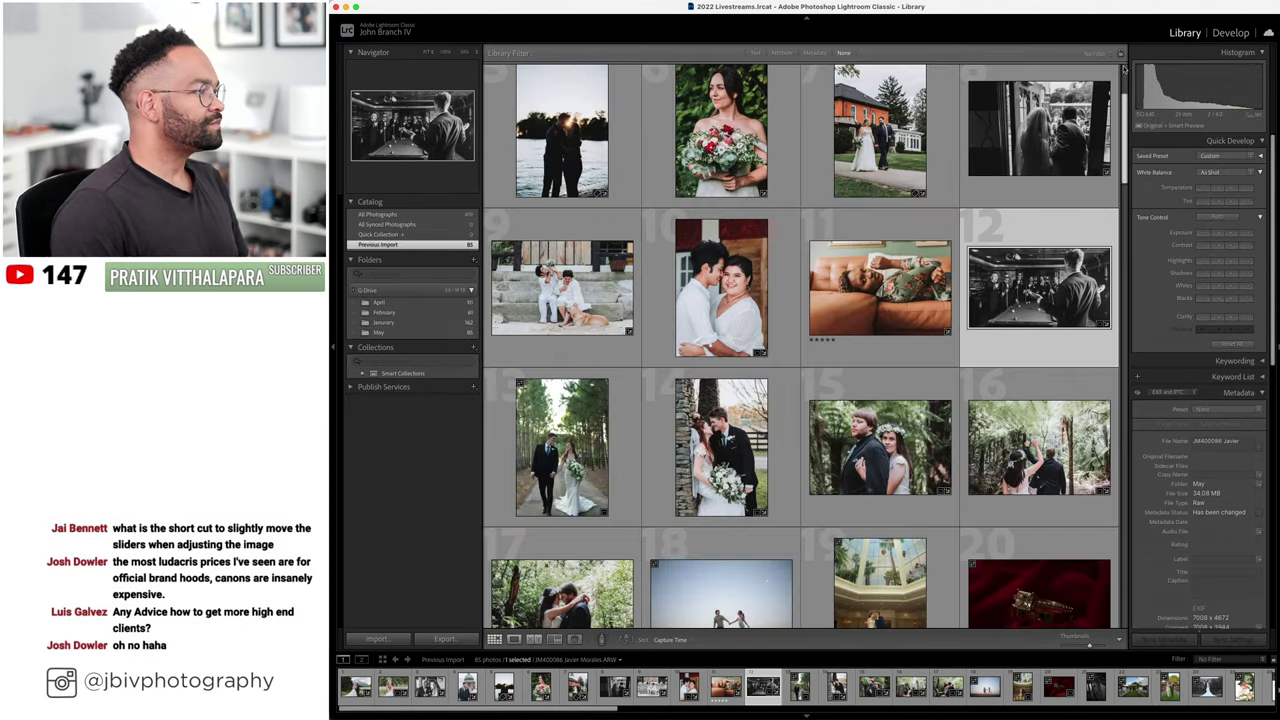
click(621, 414)
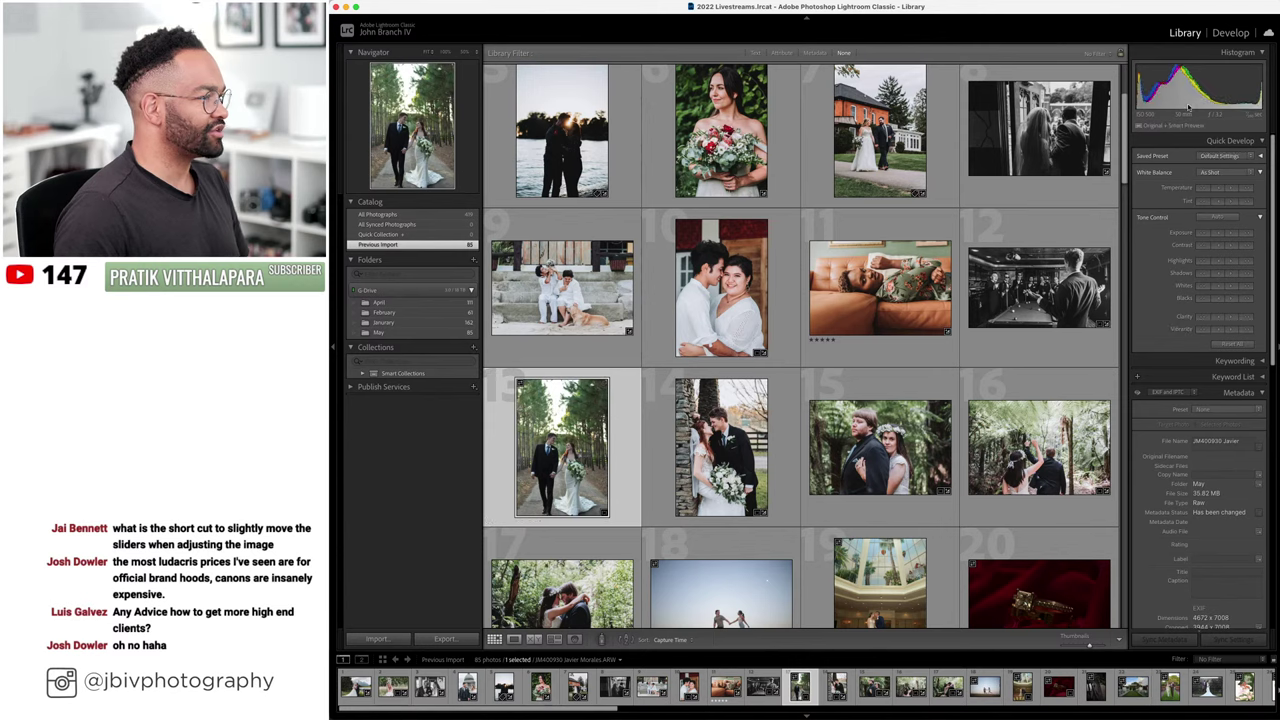
click(1230, 33)
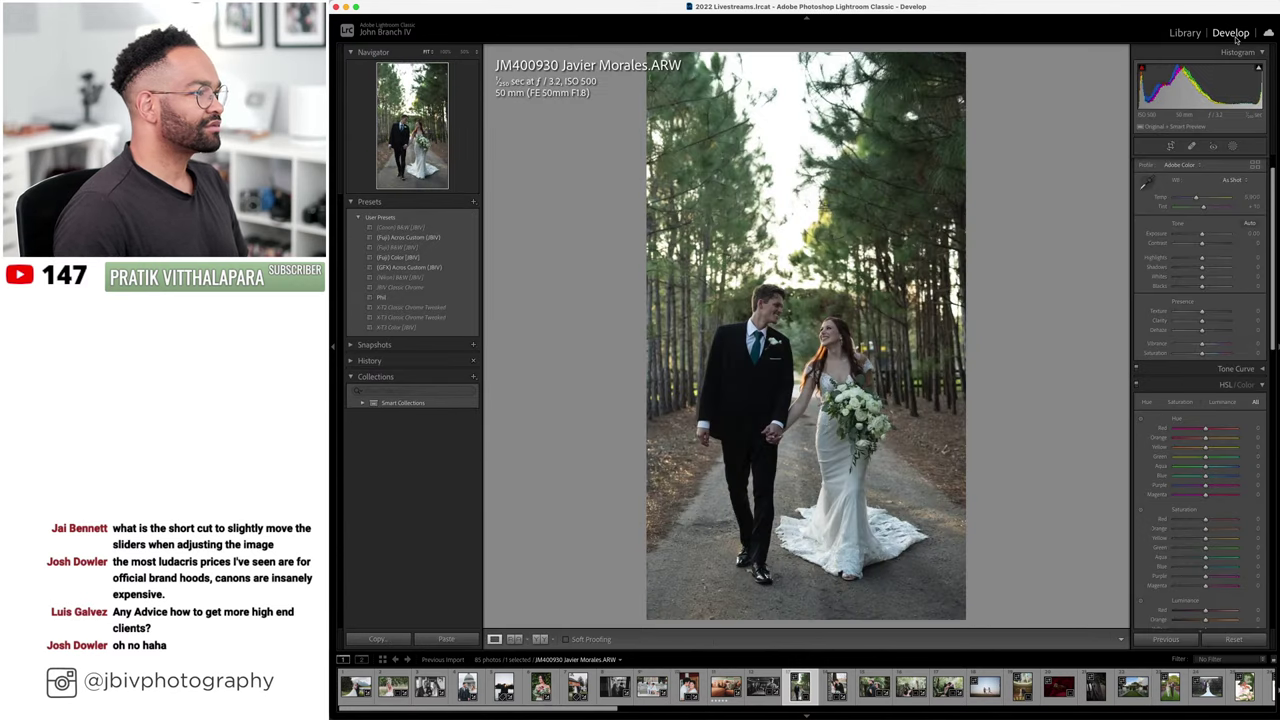
- Apply Upright Auto, the (Fuji) Color [JBIV] preset, and Auto lens corrections
scroll(1205, 466, down, 10)
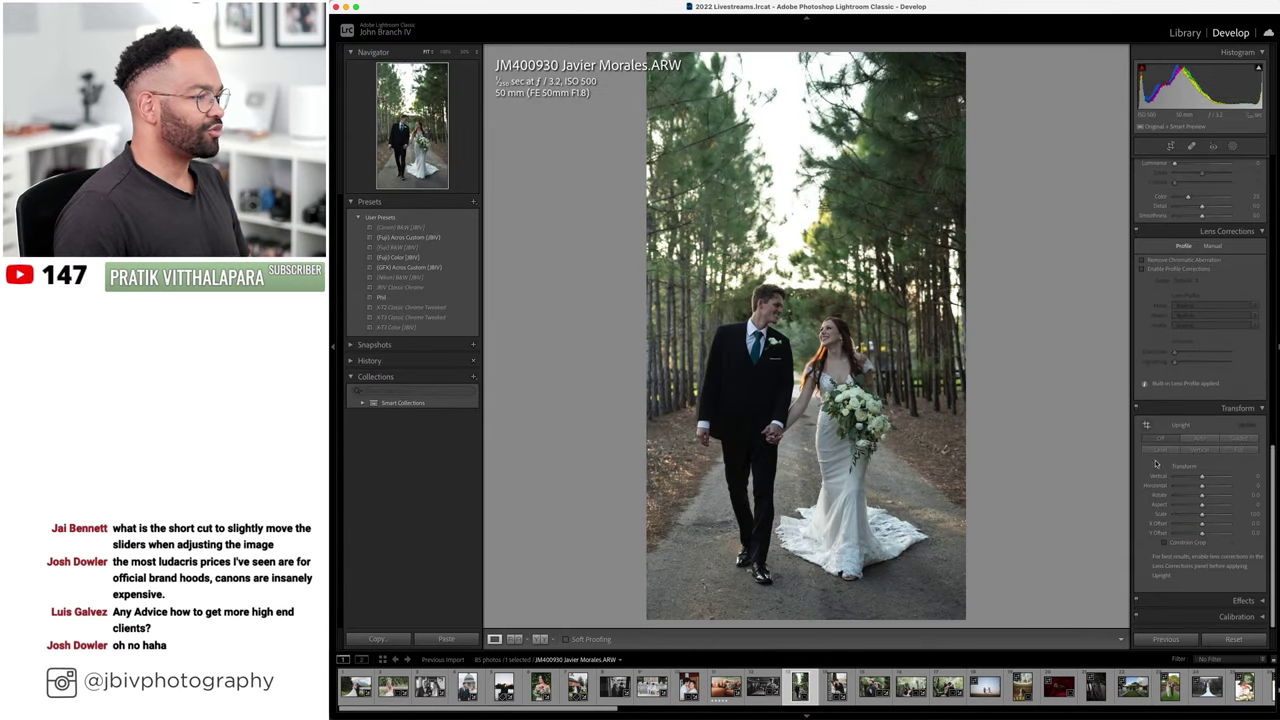
click(1157, 452)
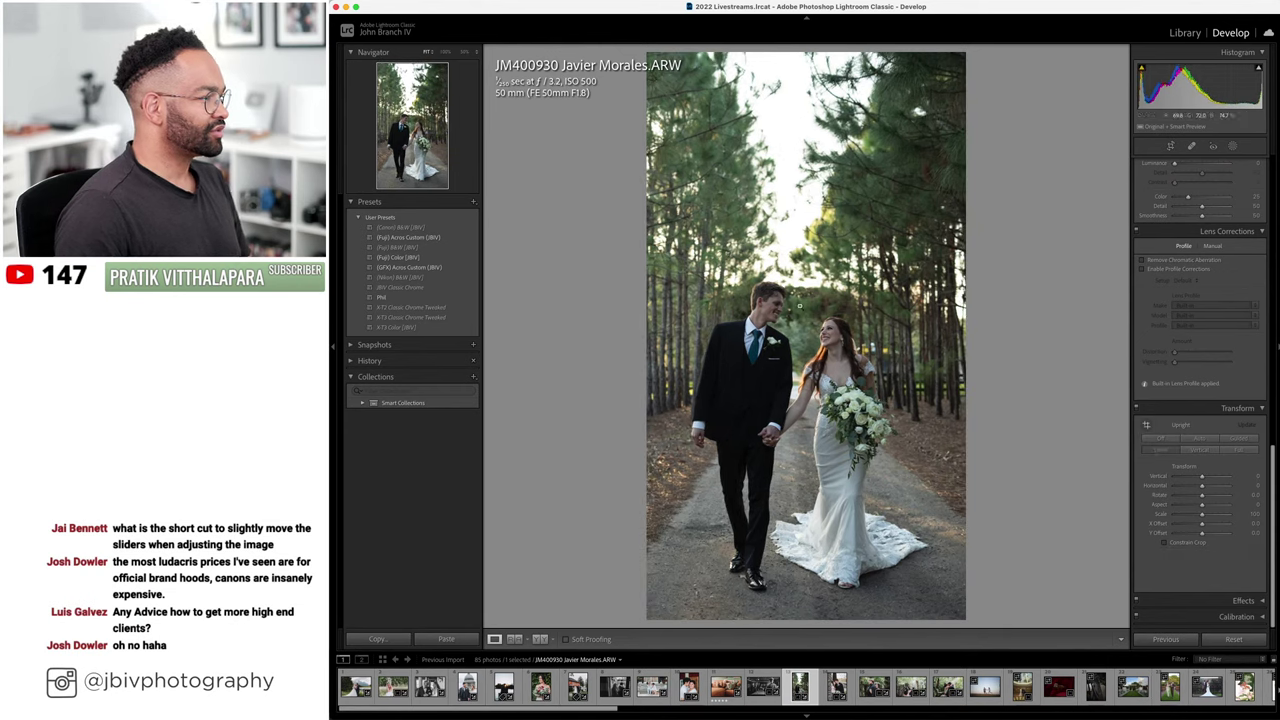
click(398, 257)
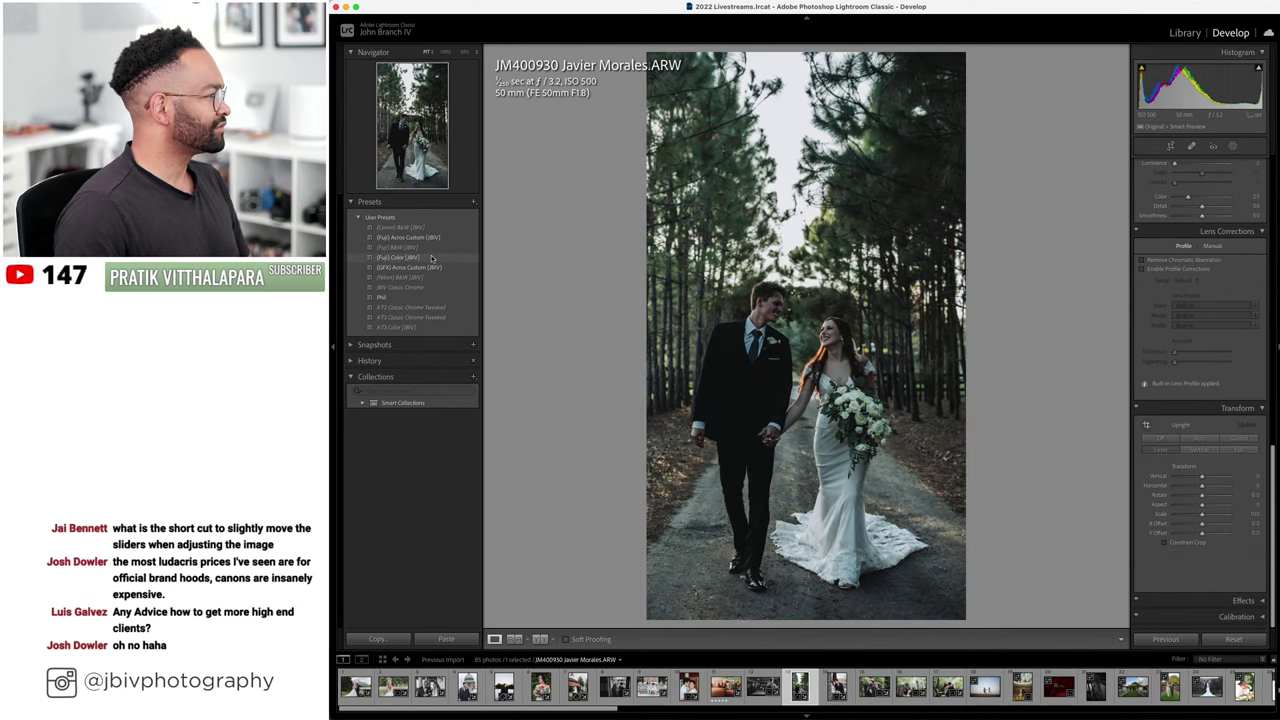
click(1183, 280)
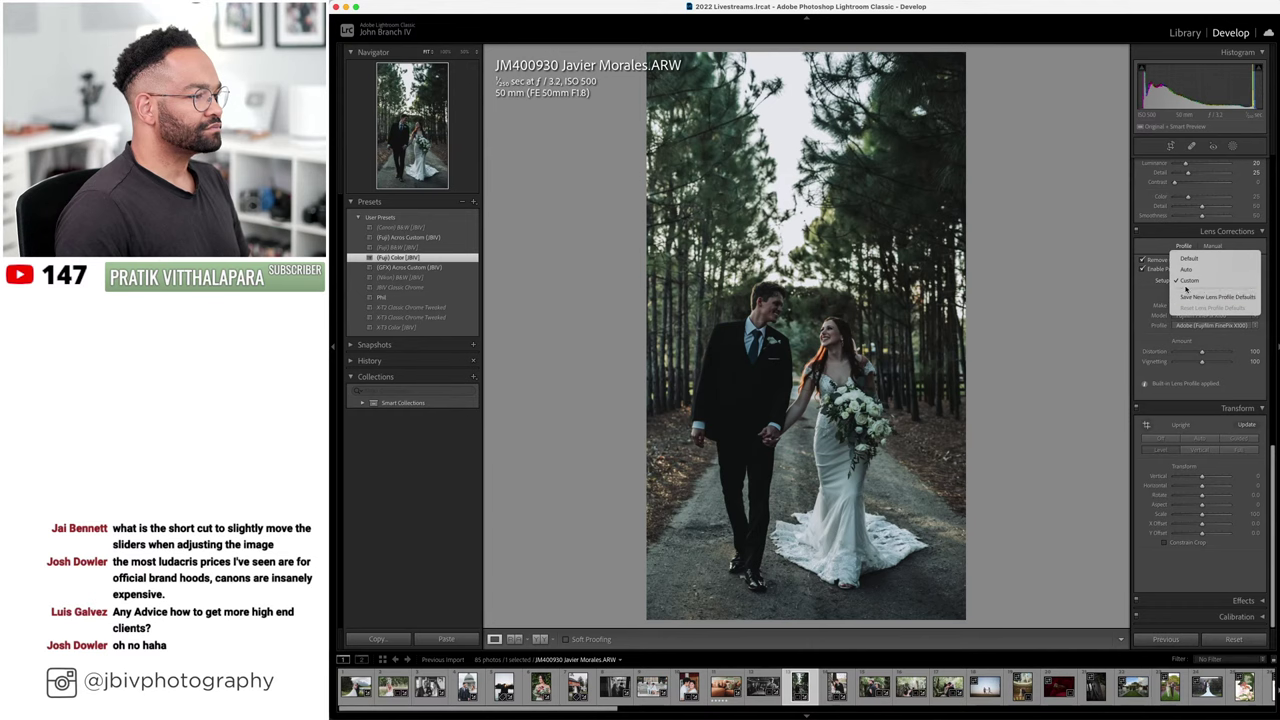
click(1186, 270)
- Raise exposure to about +0.80, adjust tint, warm temperature to 6,650, and open the mask list
scroll(1205, 268, up, 10)
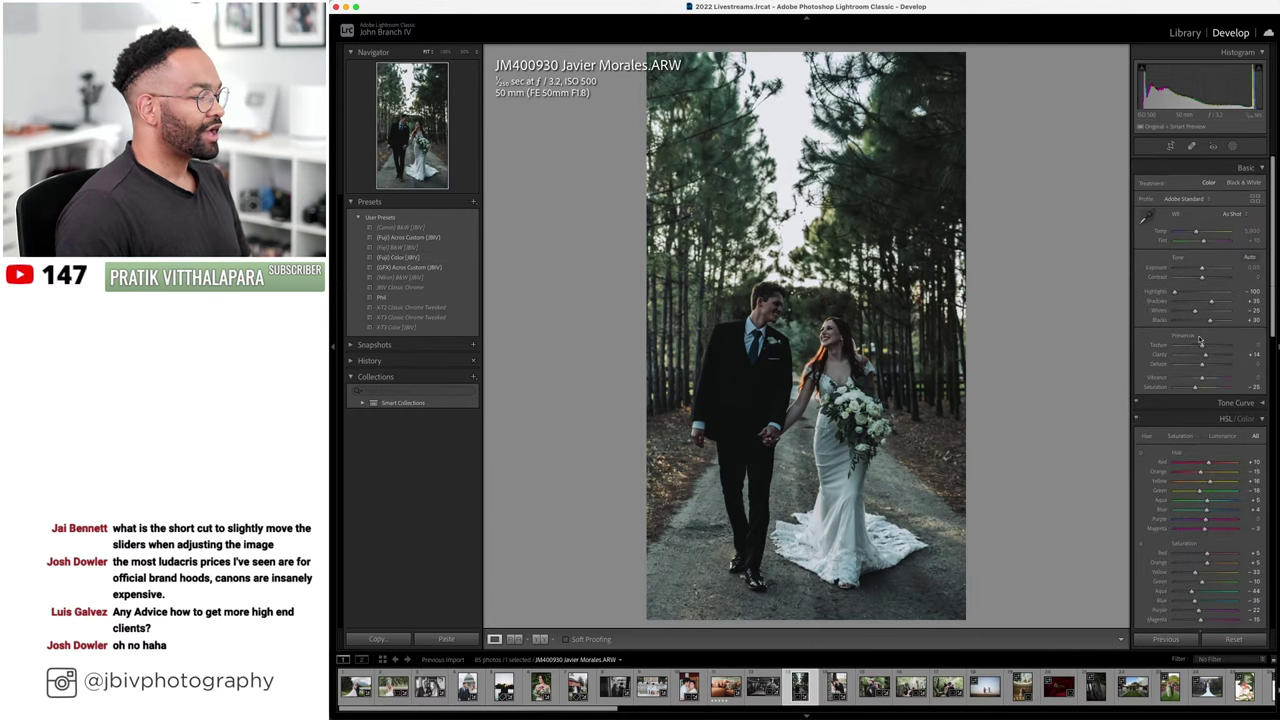
drag(1211, 266, 1213, 270)
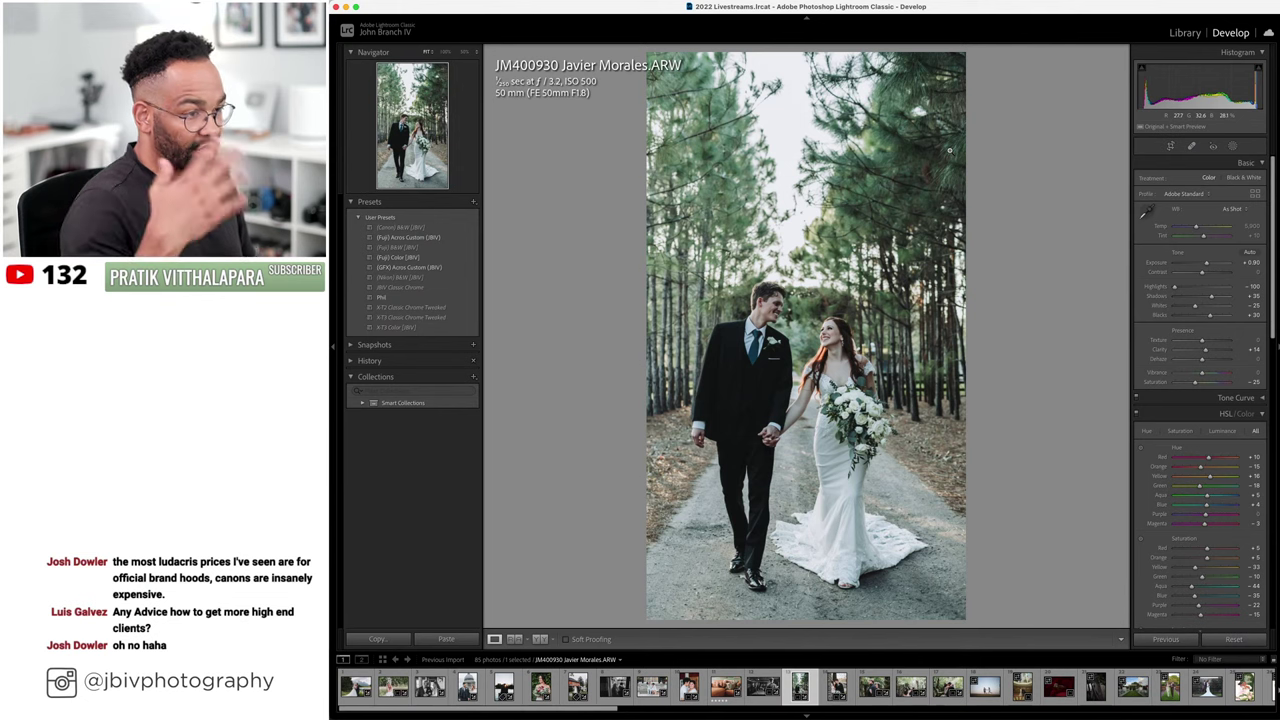
drag(1200, 236, 1205, 238)
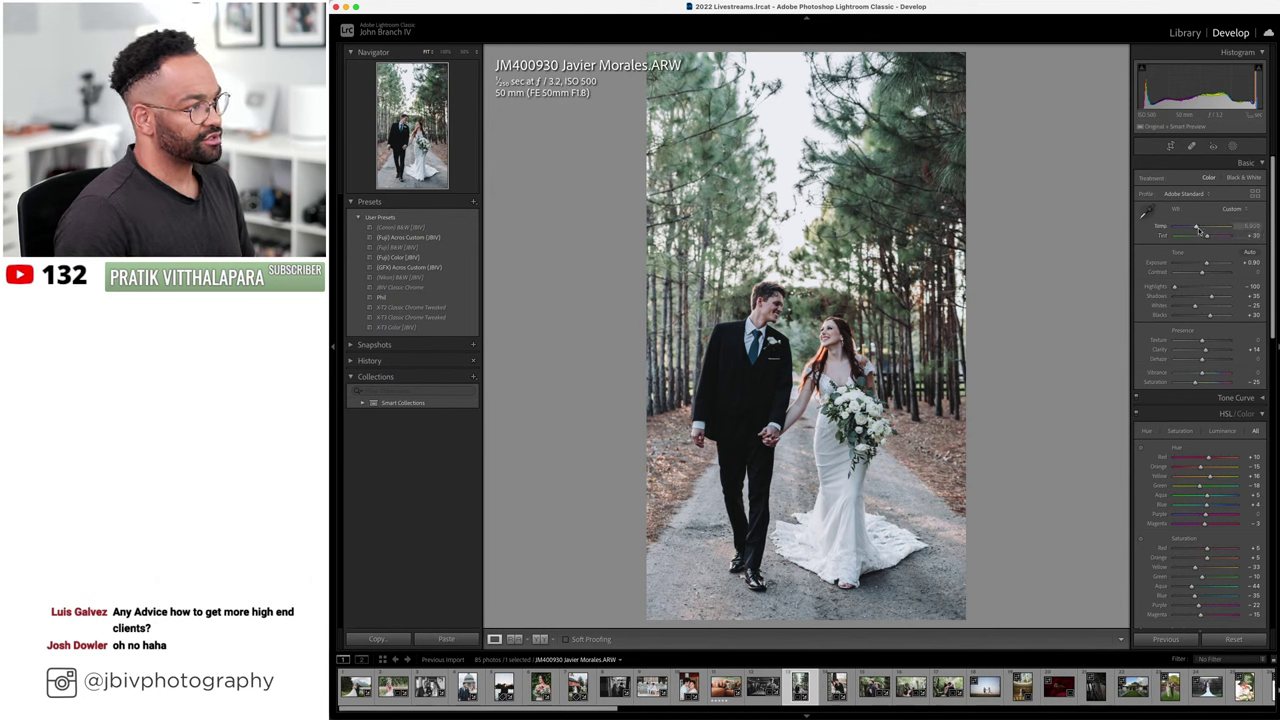
drag(1197, 229, 1198, 230)
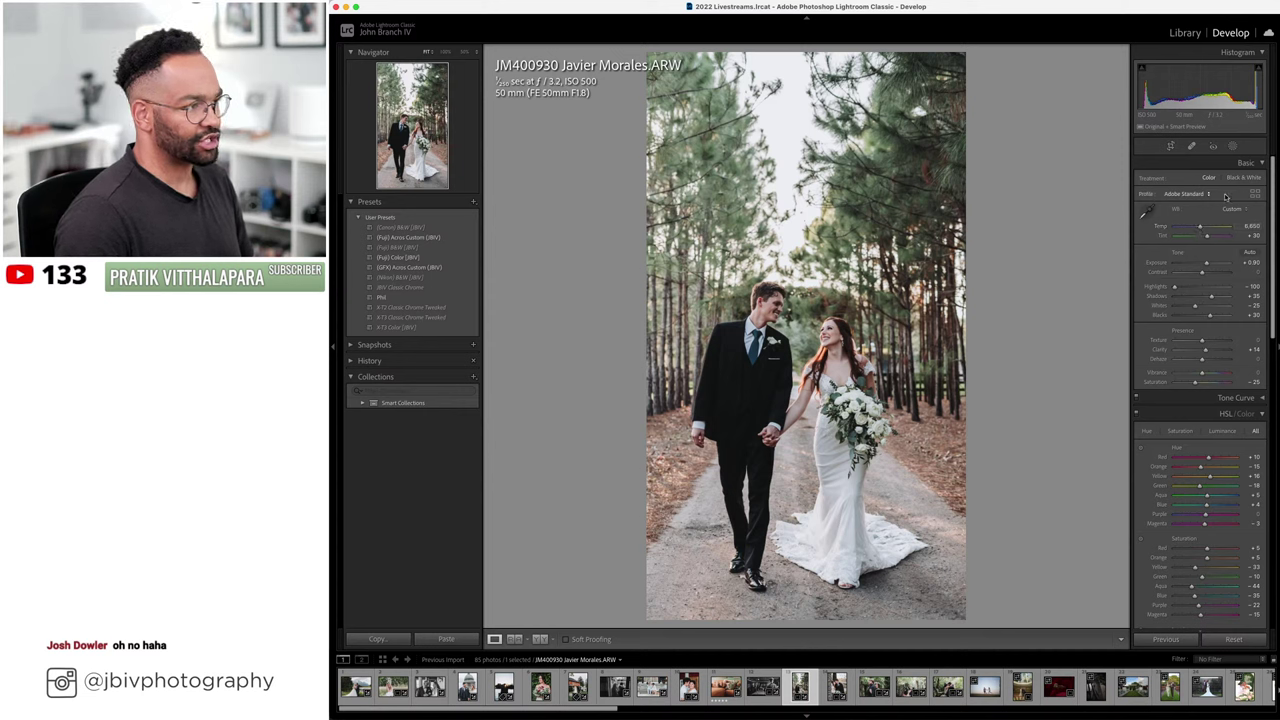
click(1232, 146)
- Mask the couple with Select Subject, lift its shadows to 26, and exit masking
click(1187, 178)
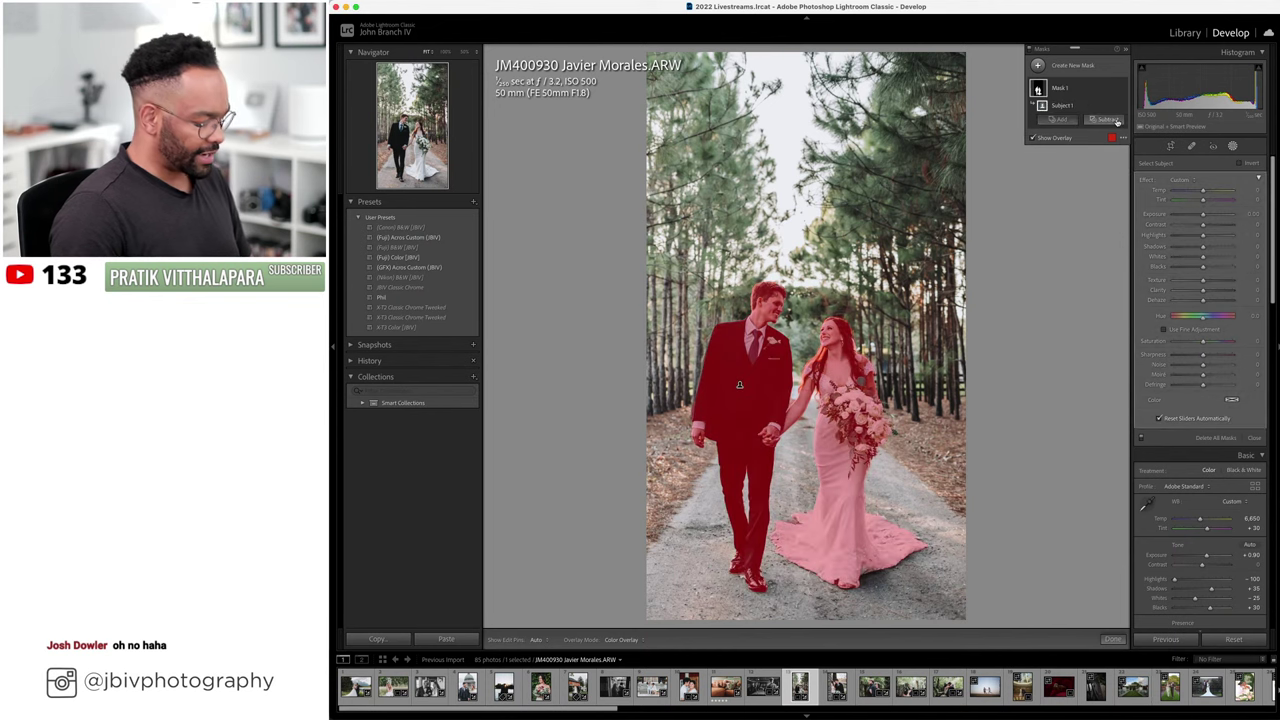
key(o)
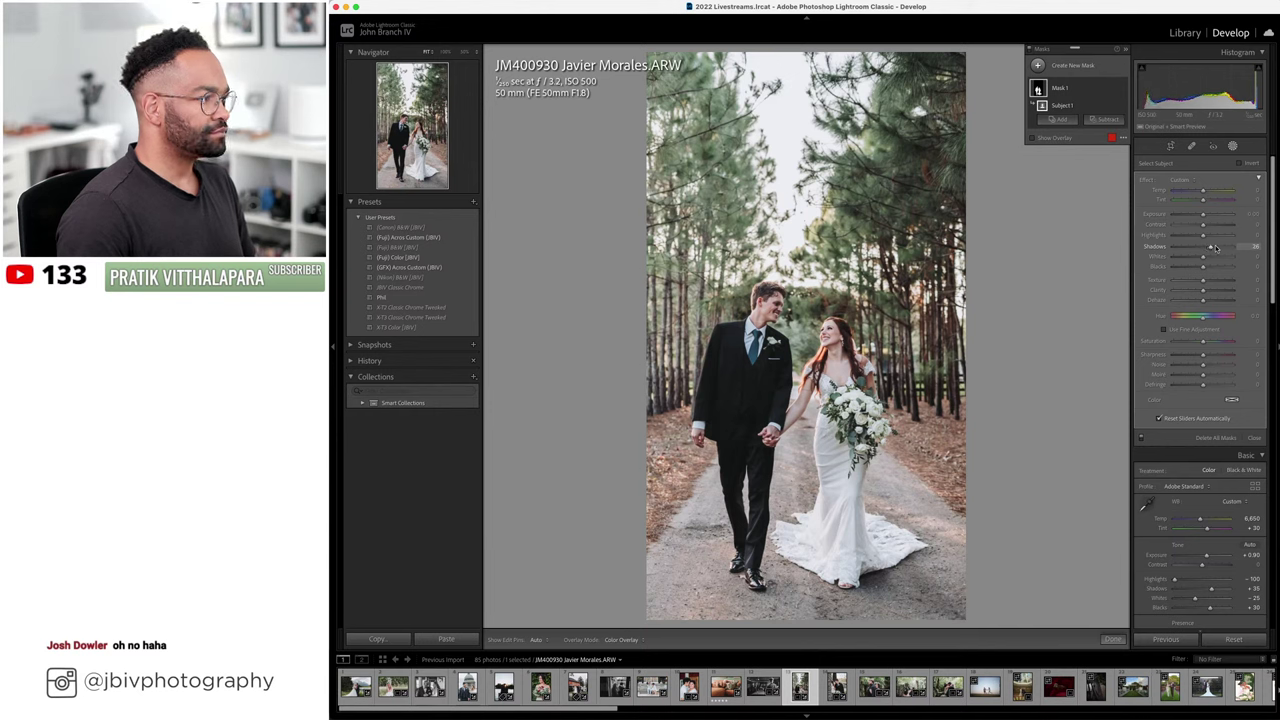
click(1230, 145)
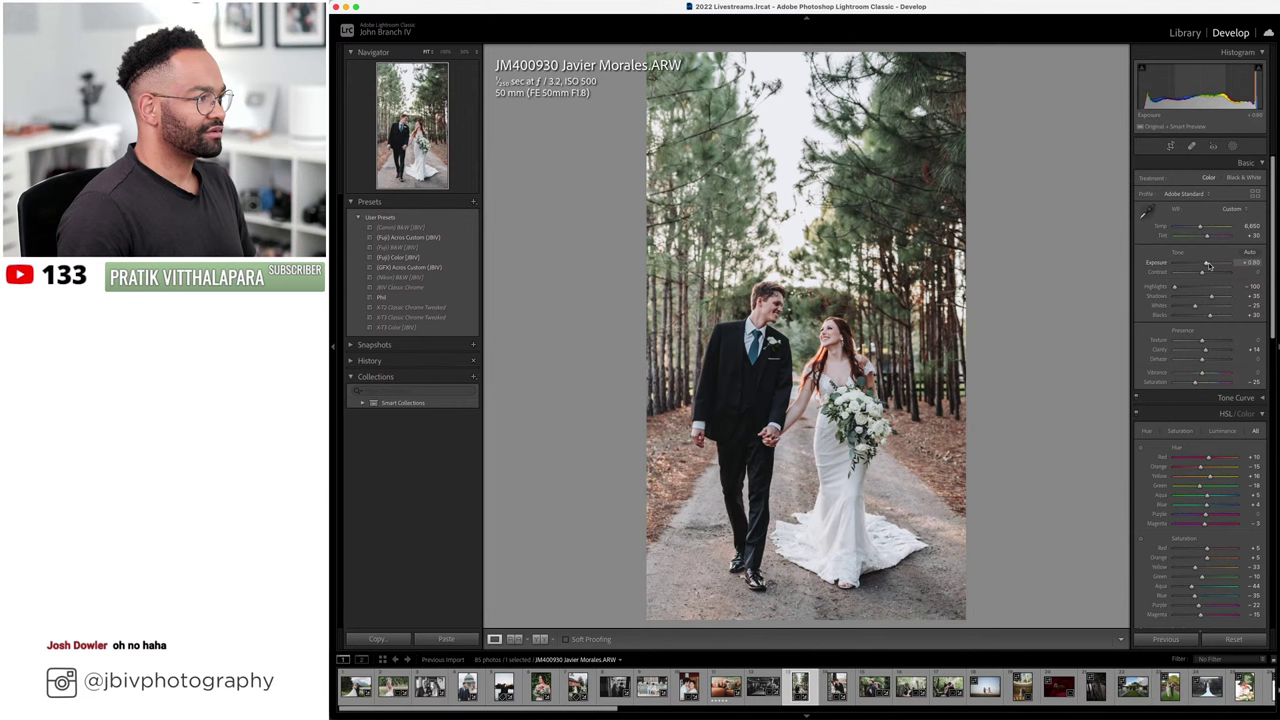
- Warm the photo, set shadows to +20, raise exposure to +1.00, and show Before/After
drag(1198, 229, 1201, 229)
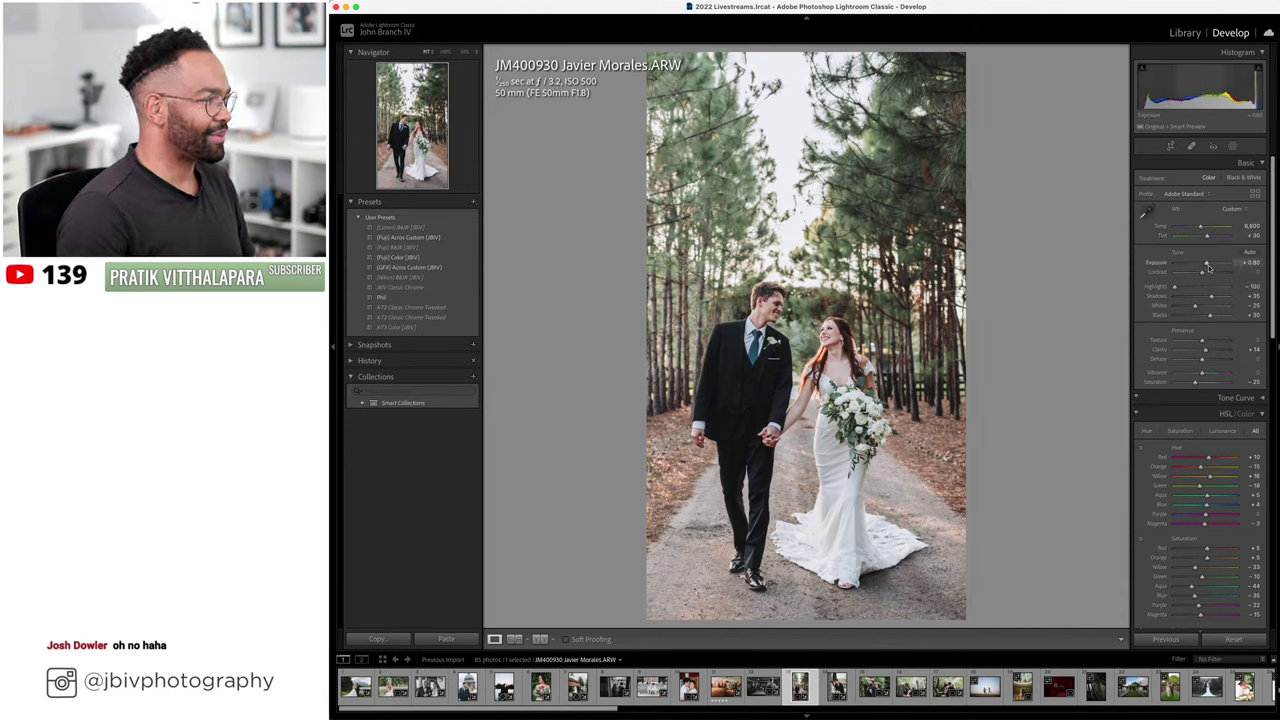
drag(1211, 296, 1209, 265)
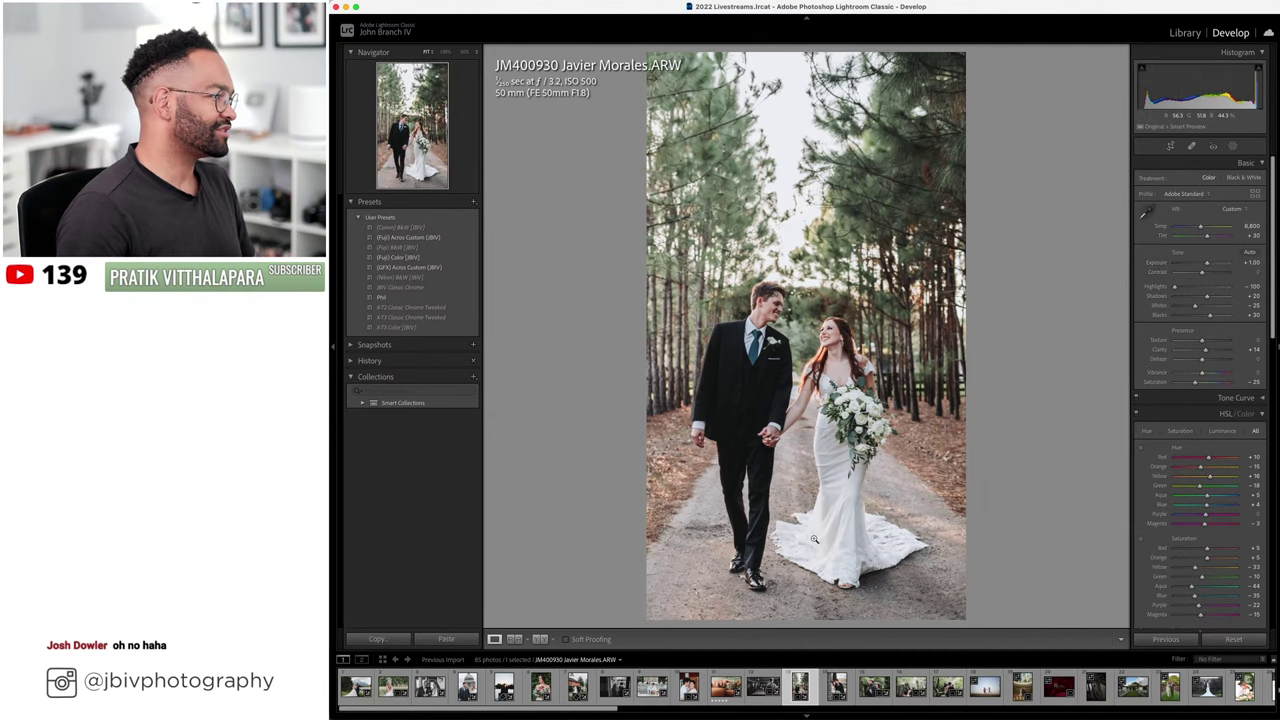
click(540, 638)
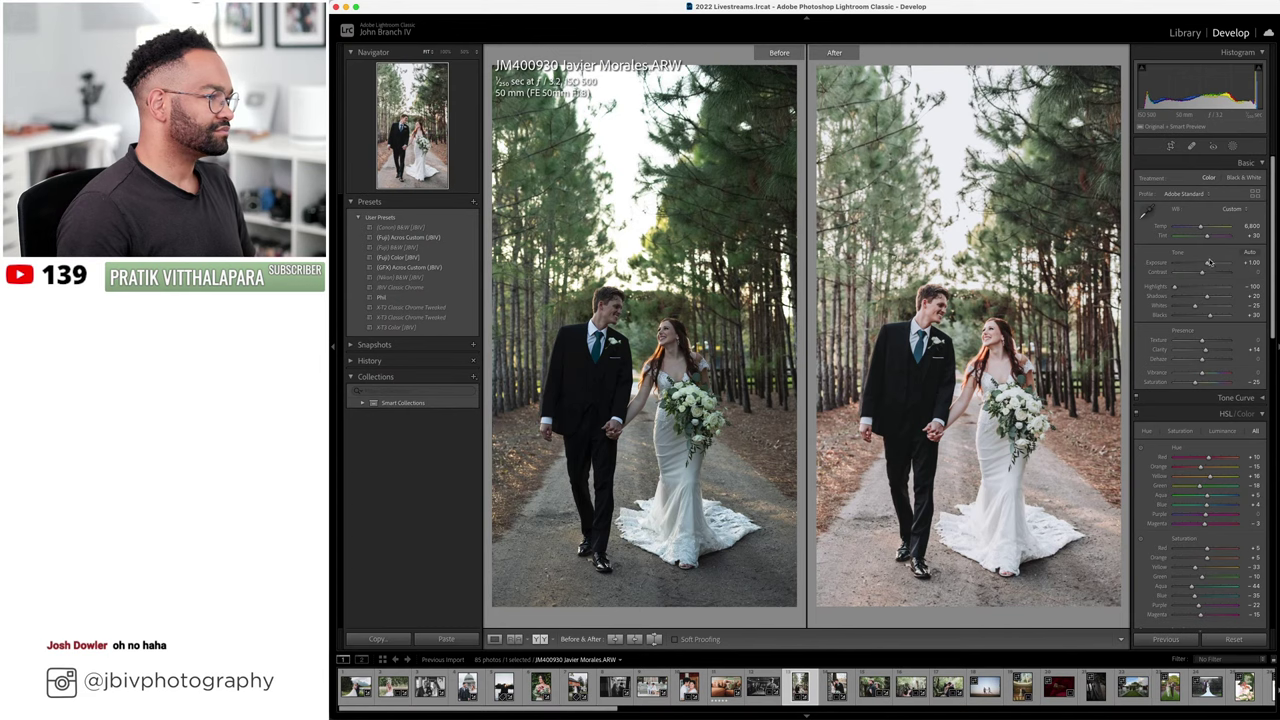
- Set exposure to +0.90, review the comparison full-window, then return to single view
drag(1210, 262, 1208, 263)
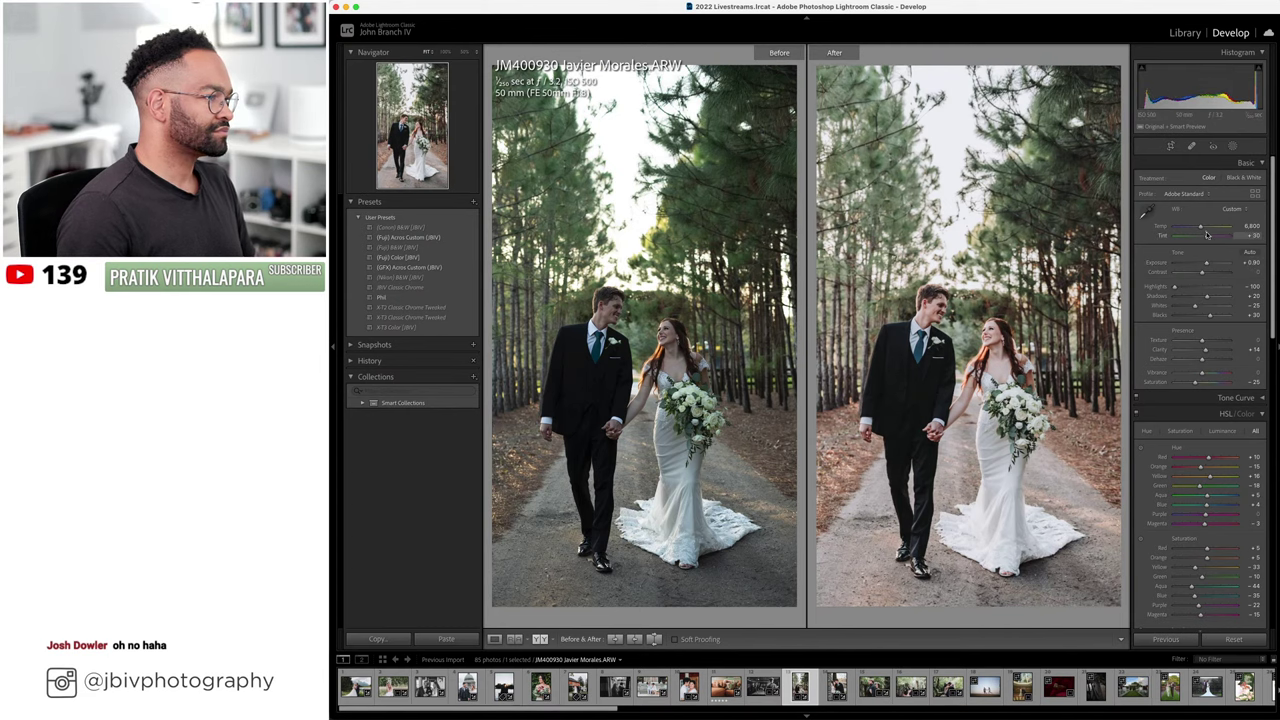
key(Tab)
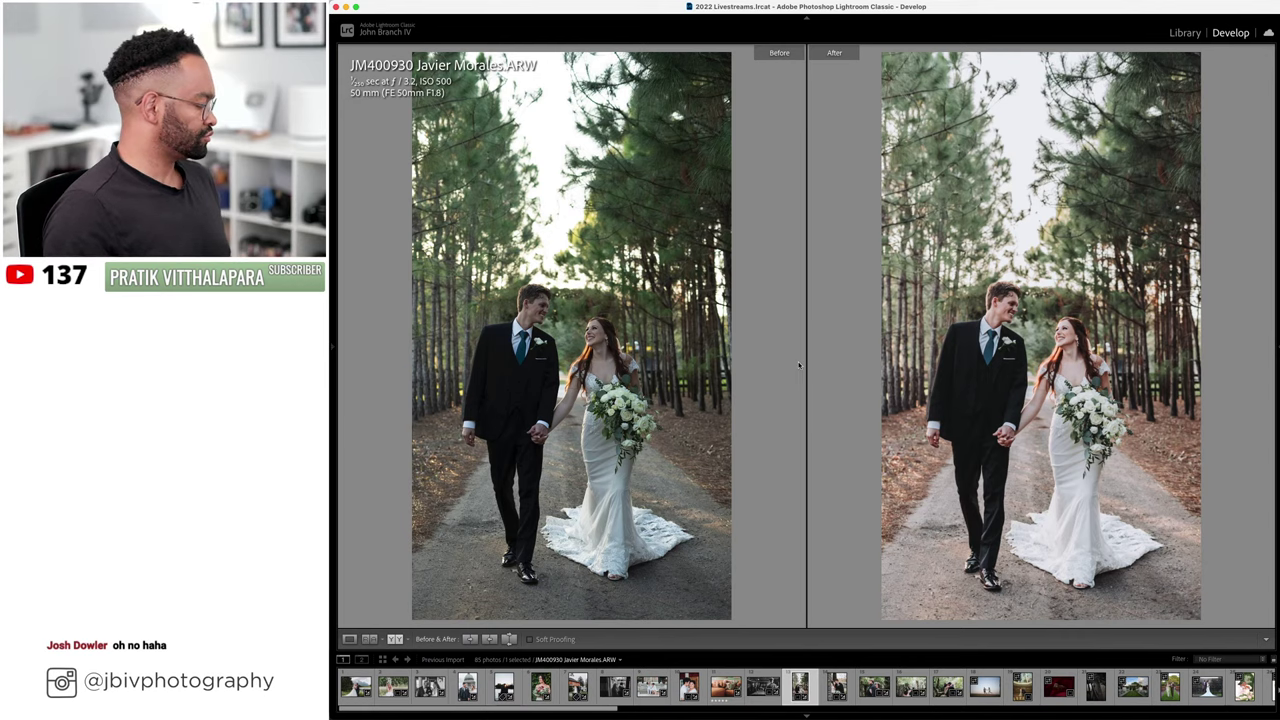
key(Tab)
key(y)
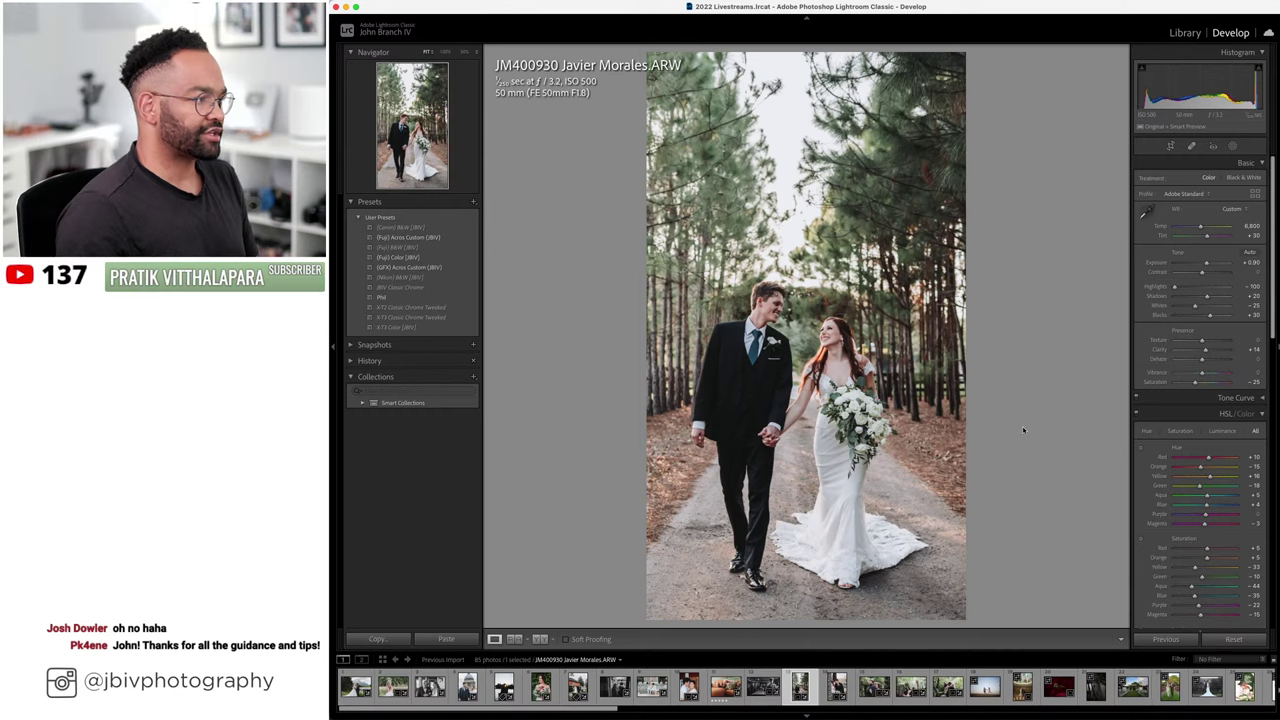
- Step to the next photo and back, then switch to the Library
key(Right)
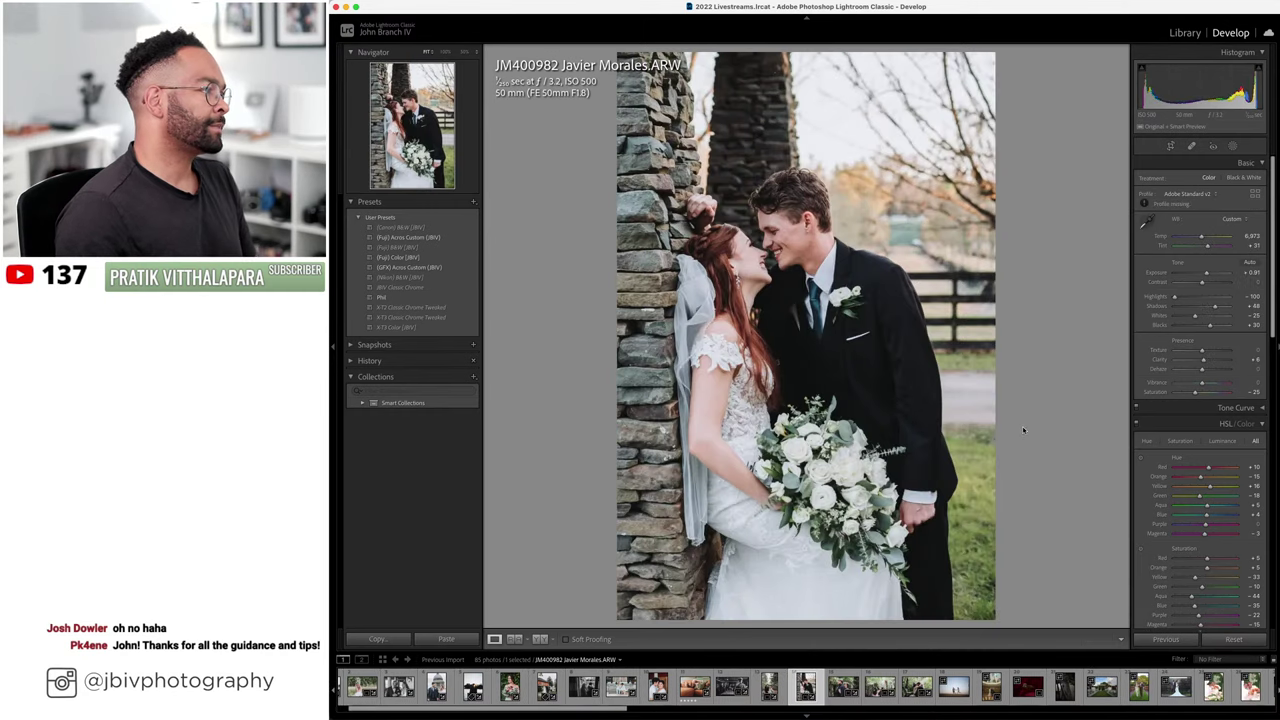
key(Left)
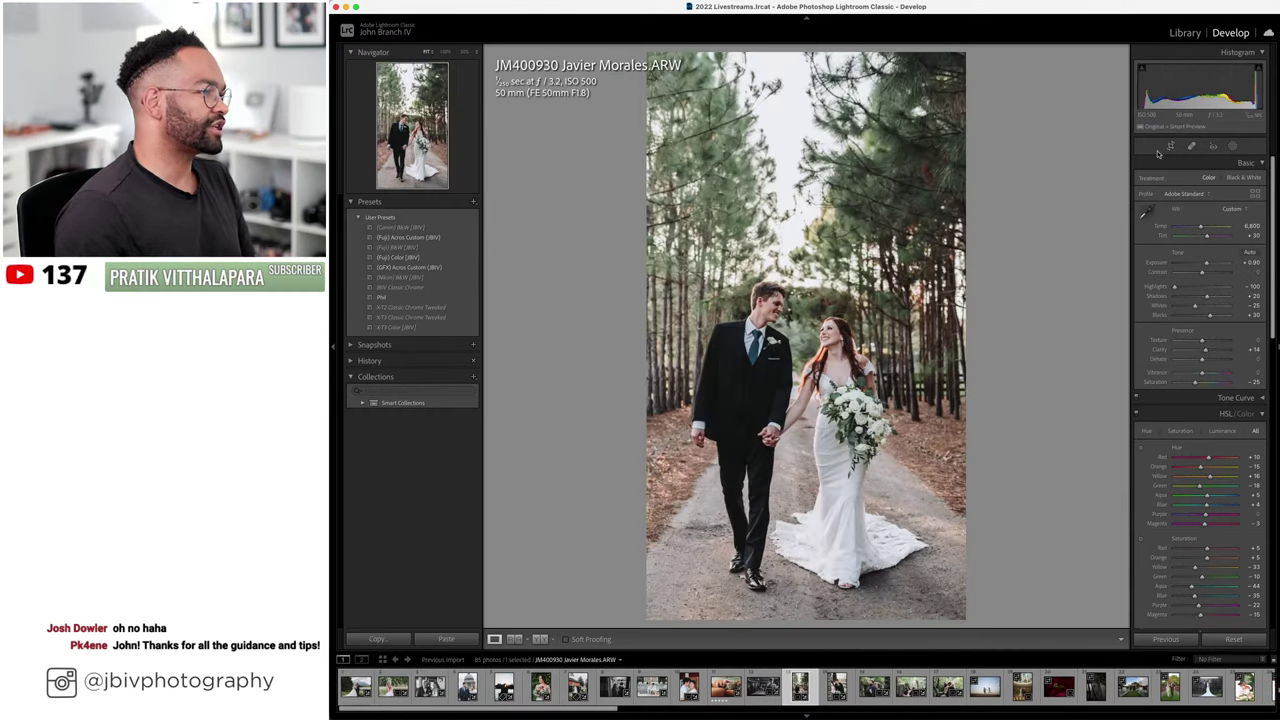
click(1185, 33)
- Show the forest-road and stone-pillar photos in Survey view with panels hidden
key(shift+Left)
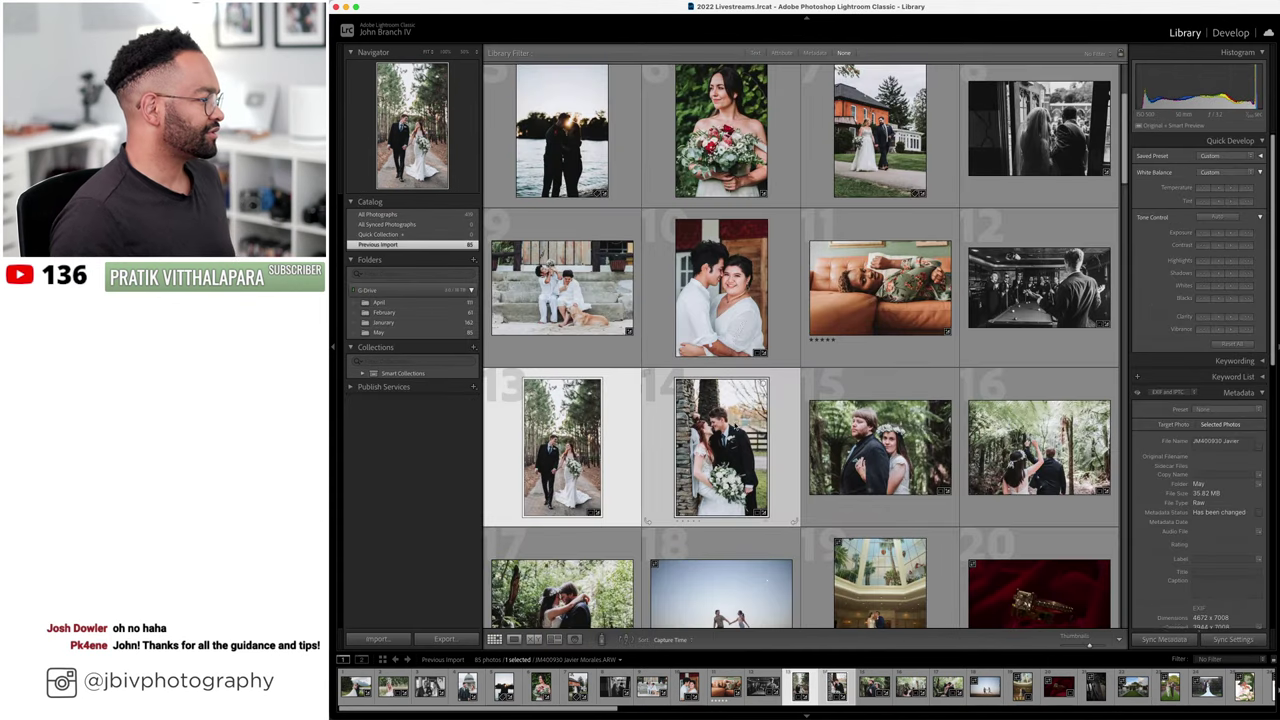
click(556, 639)
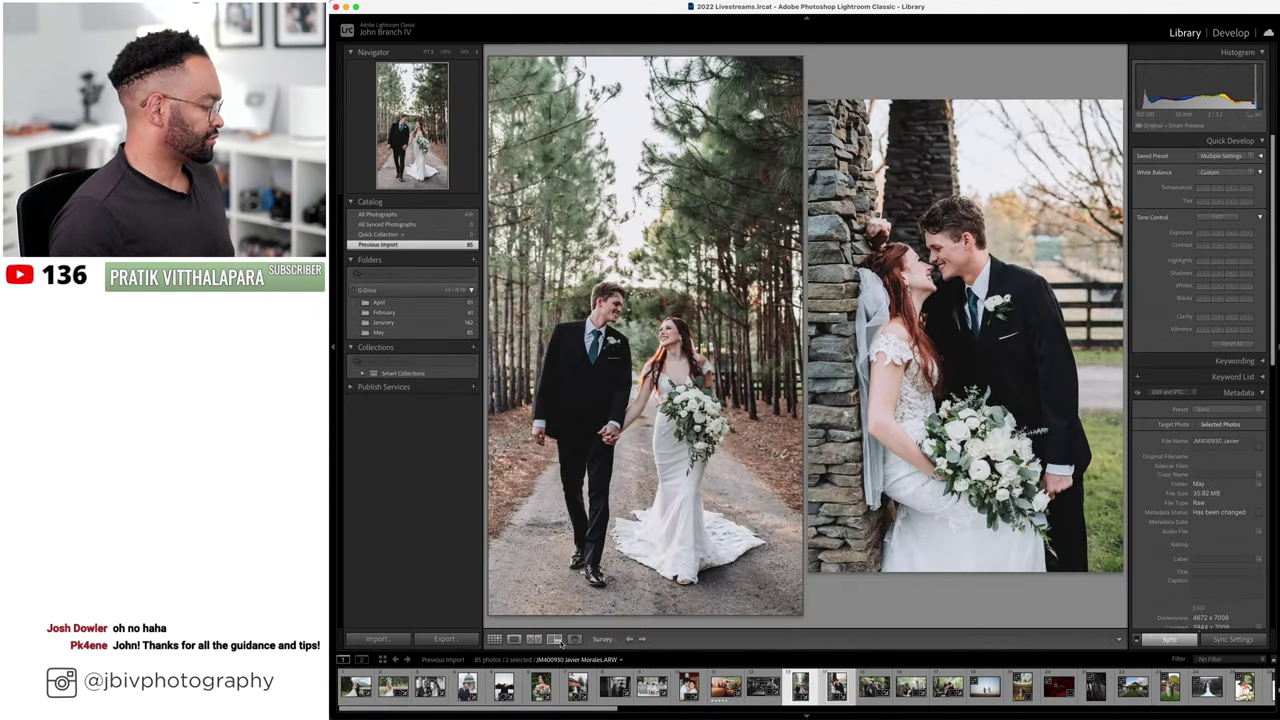
key(Tab)
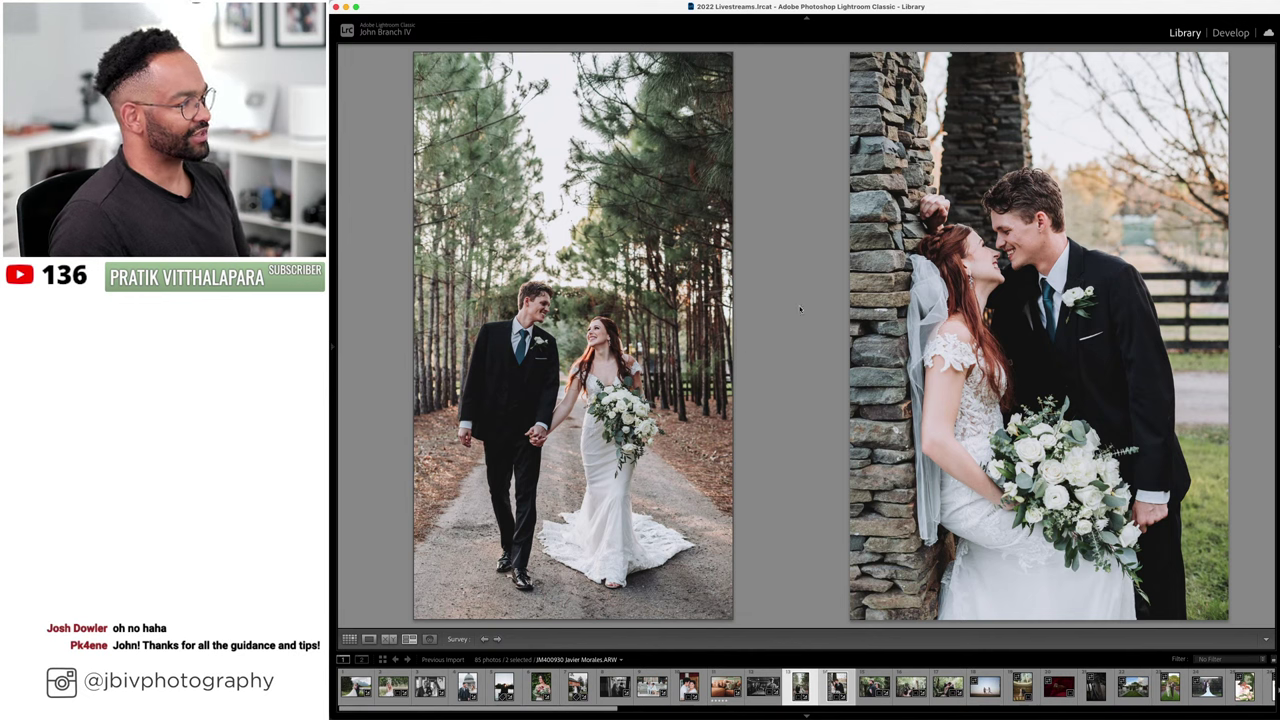
- Nudge exposure to +1.00 and back to +0.90, then return to Survey with panels shown
click(1229, 33)
drag(1205, 262, 1208, 262)
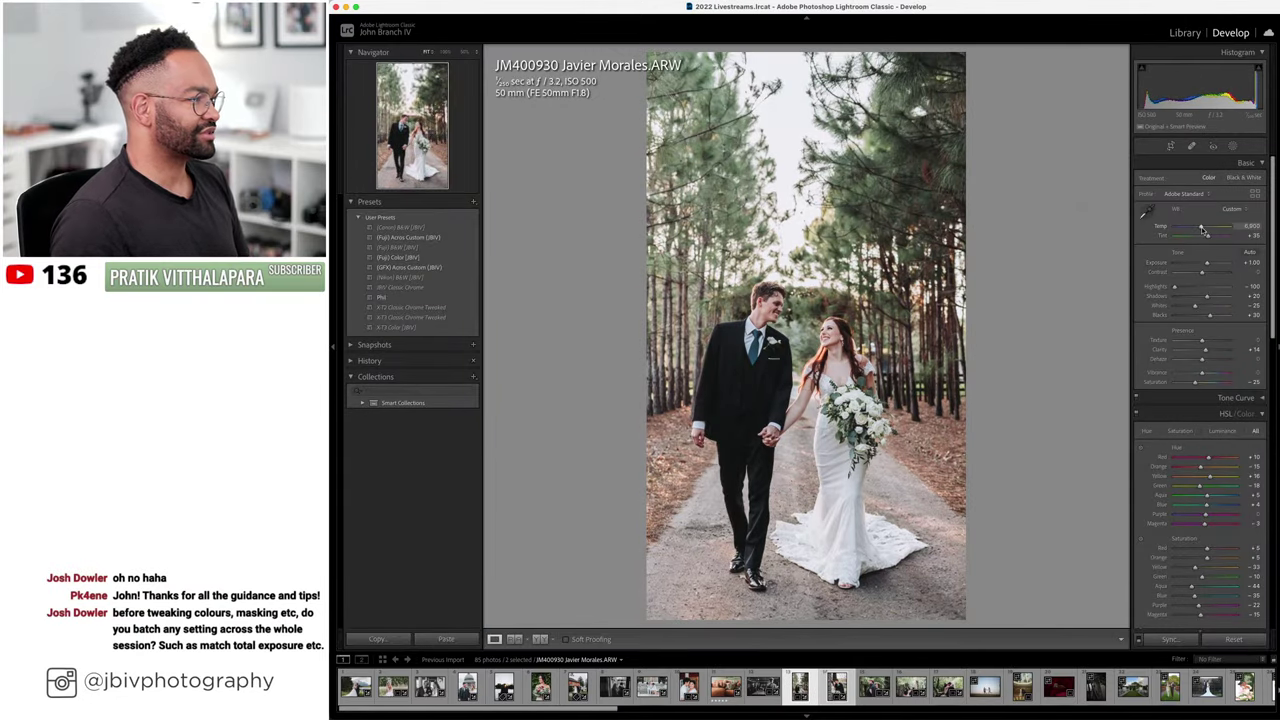
drag(1209, 264, 1207, 265)
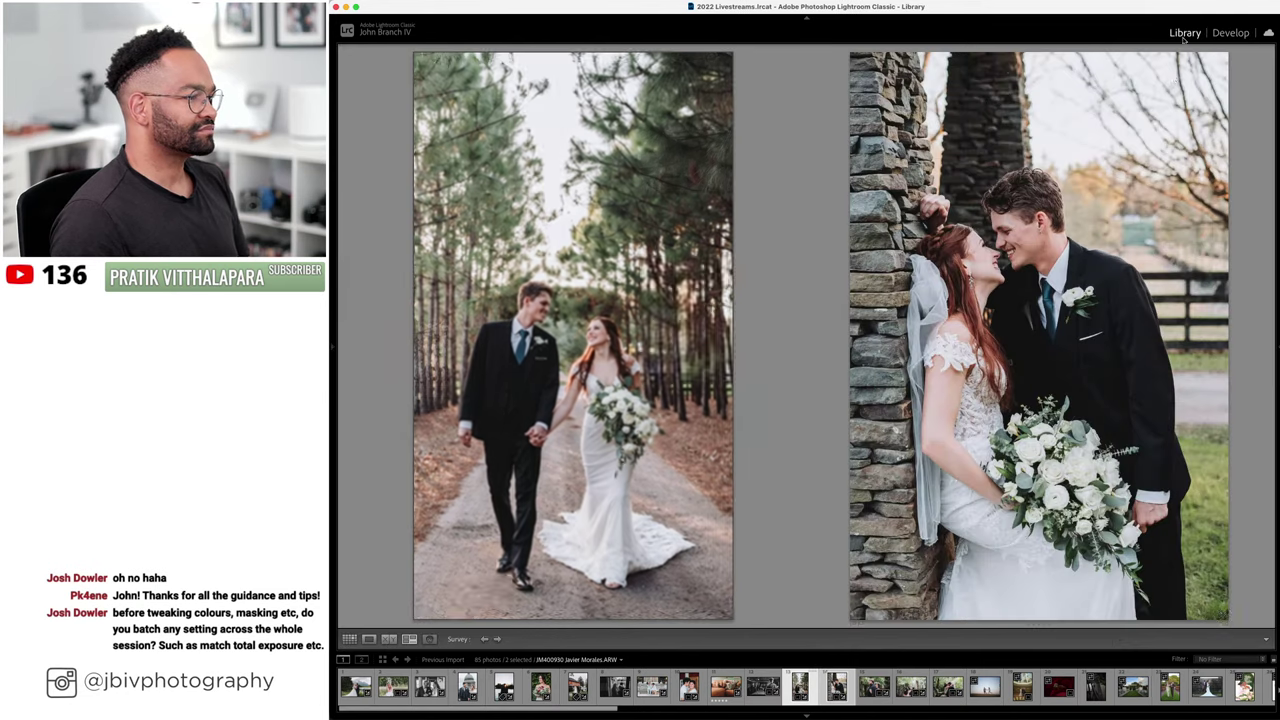
click(1186, 33)
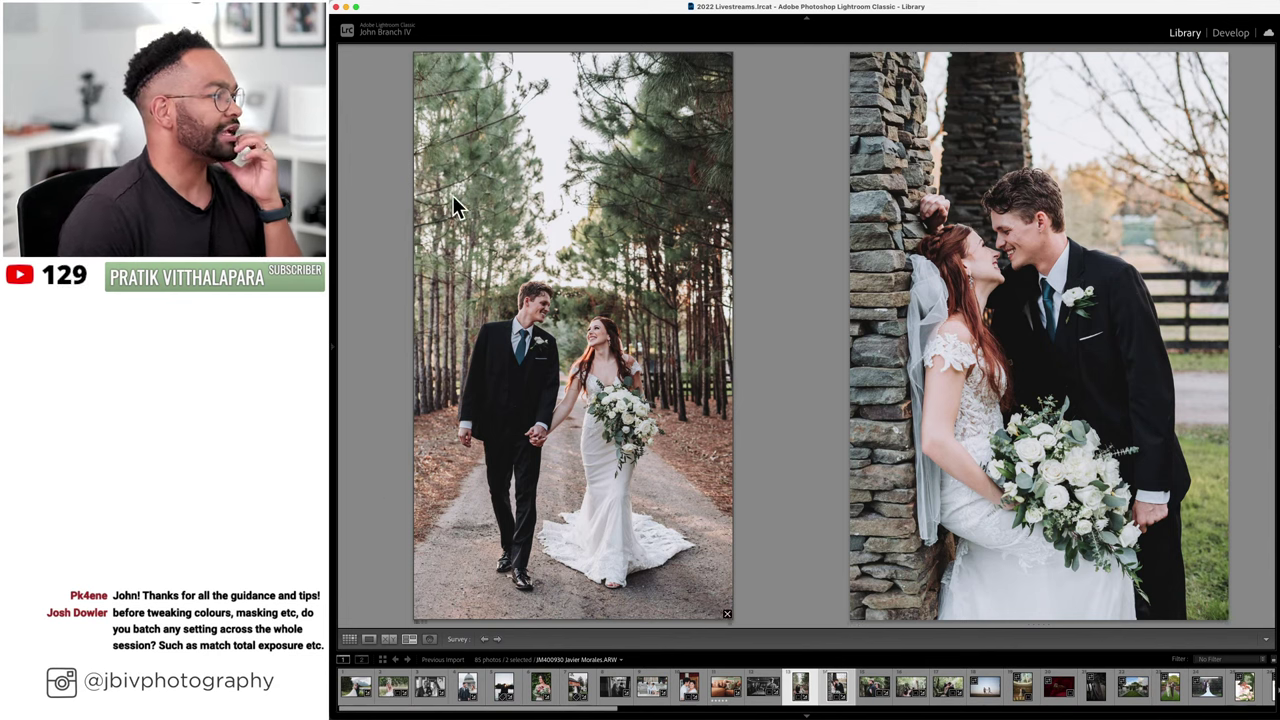
key(Tab)
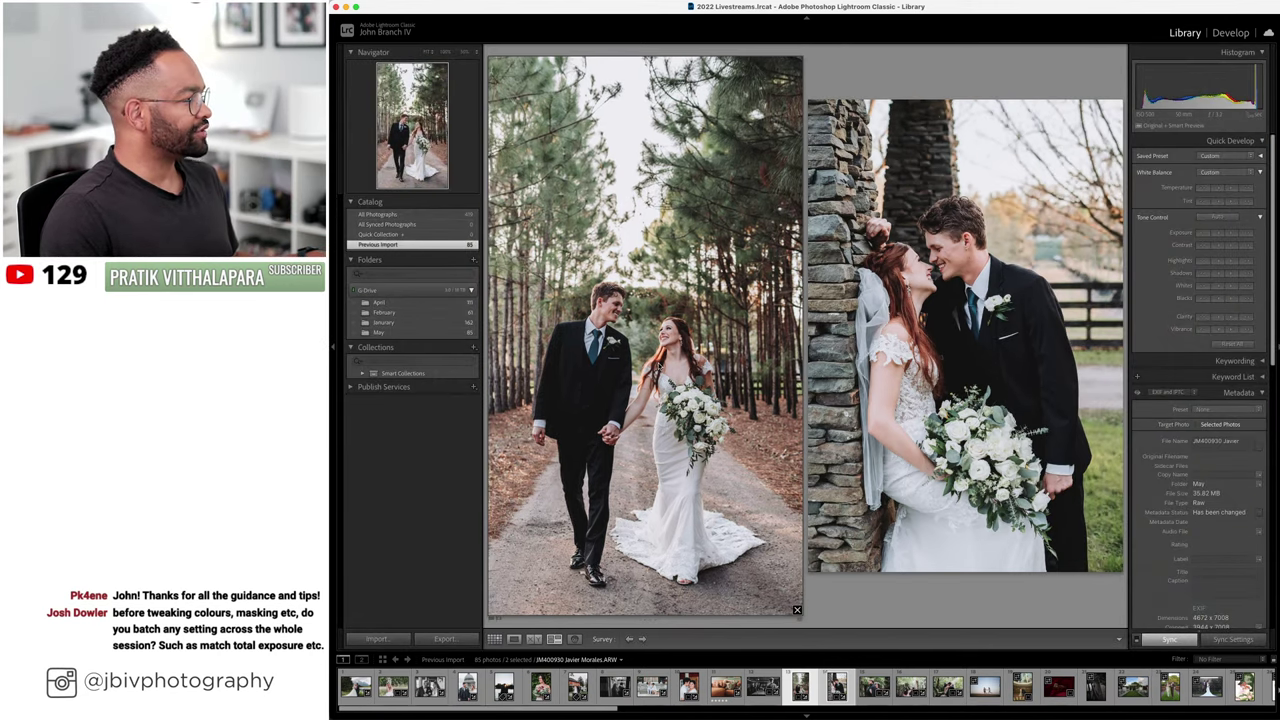
- Set the forest-road photo's crop aspect to Original and return to Survey view
click(1230, 32)
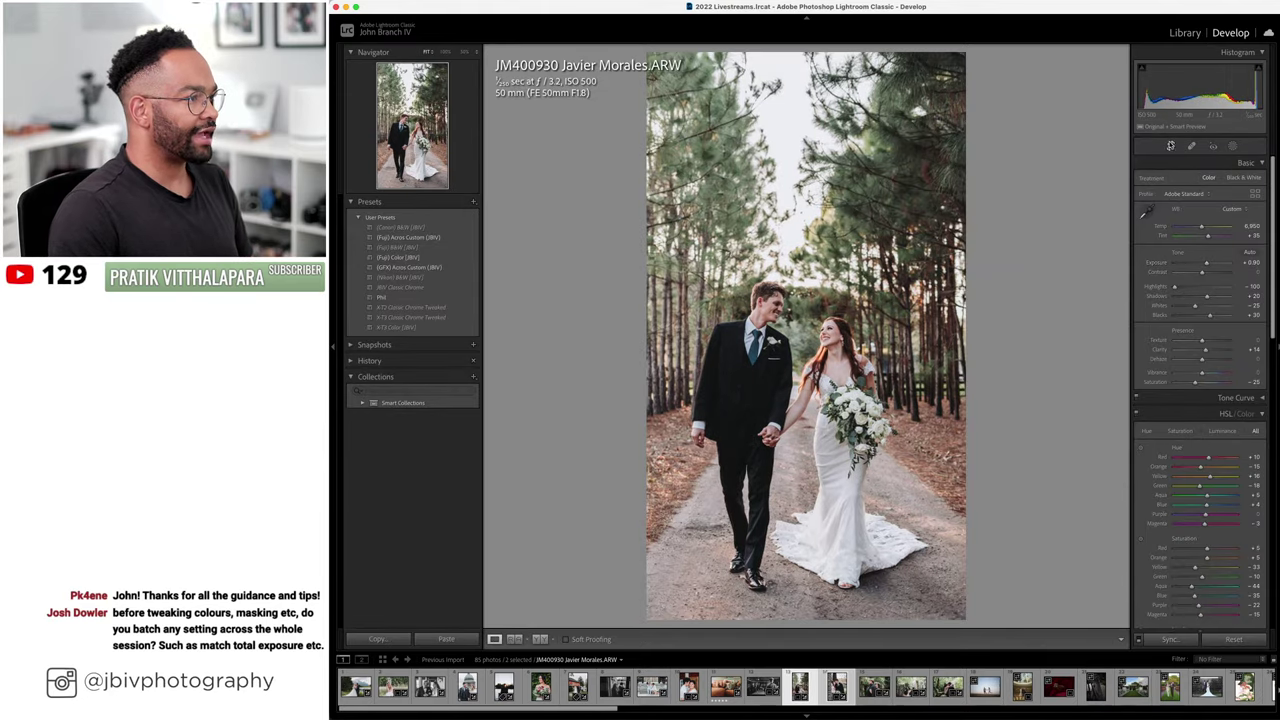
click(1170, 146)
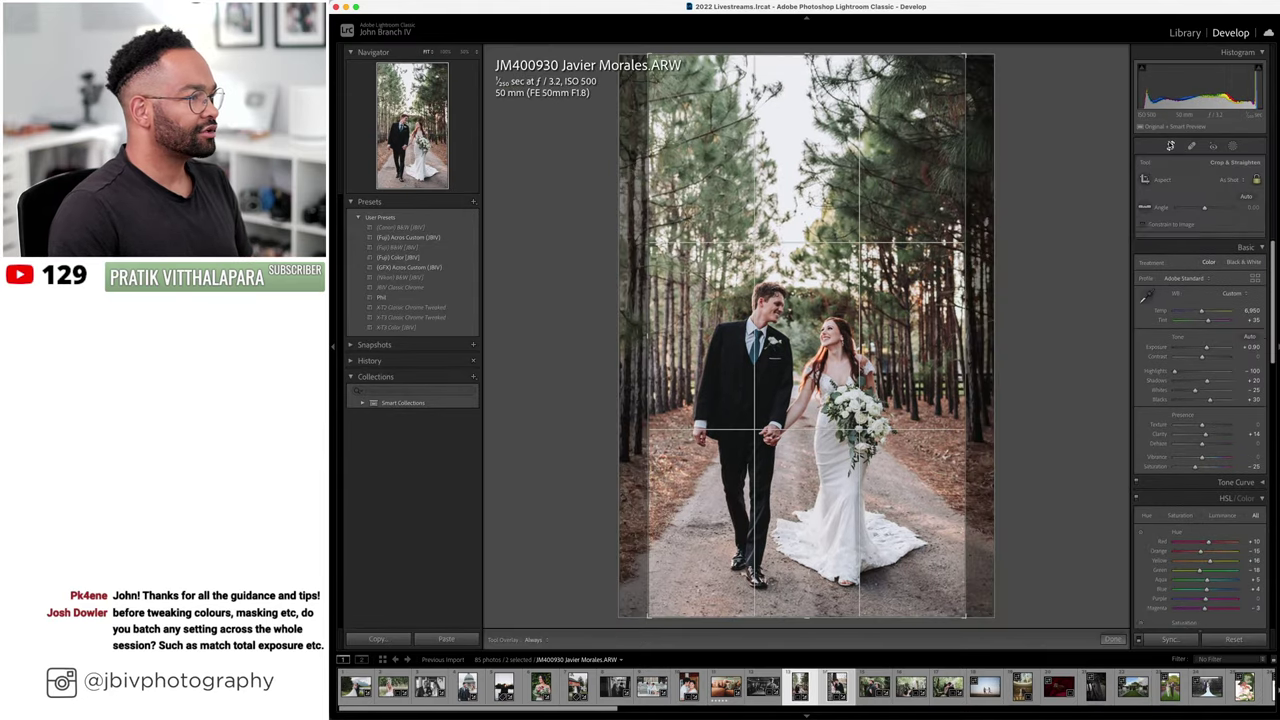
click(1235, 180)
click(1228, 190)
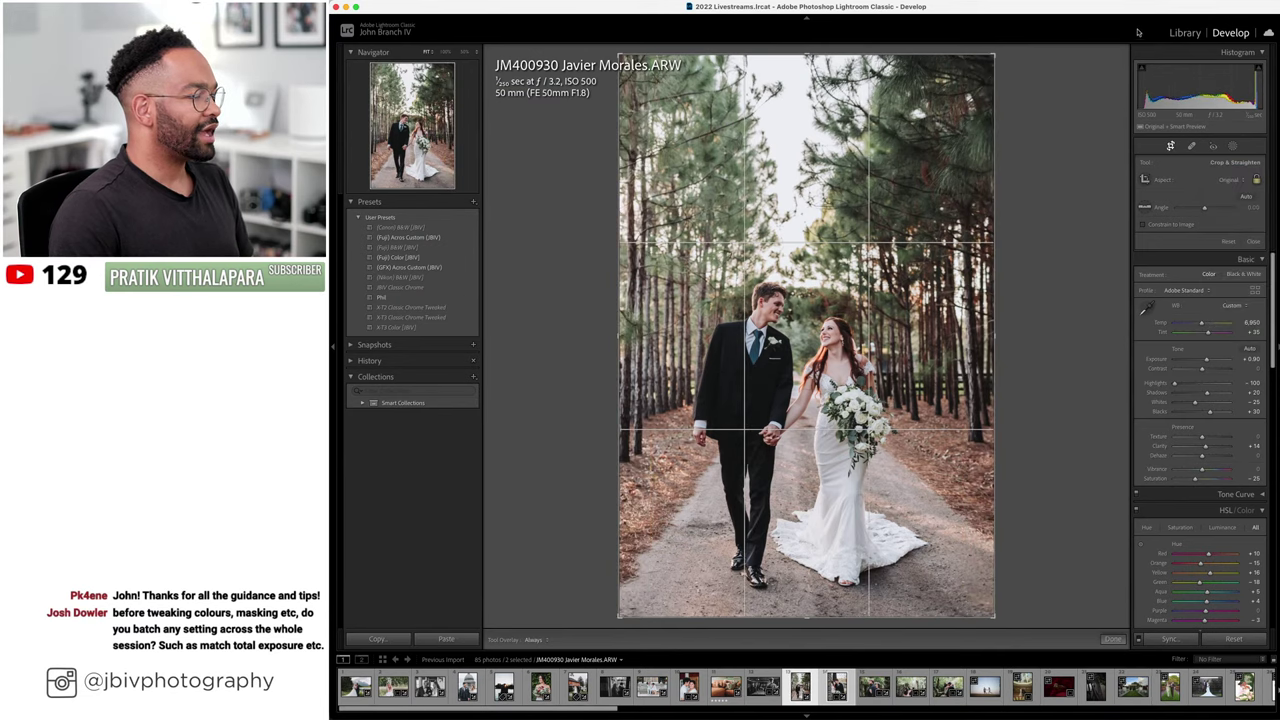
click(1185, 33)
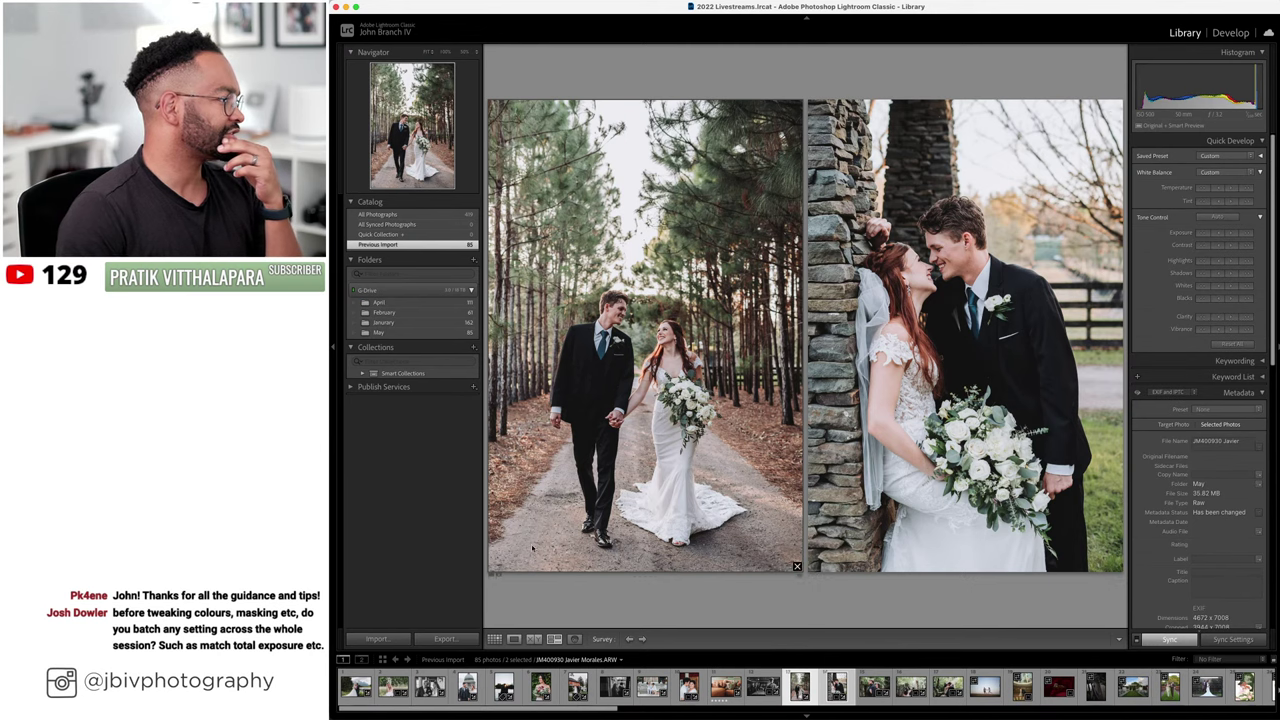
- Give the forest-road and stone-pillar photos (13 and 14) a 5-star rating
click(494, 638)
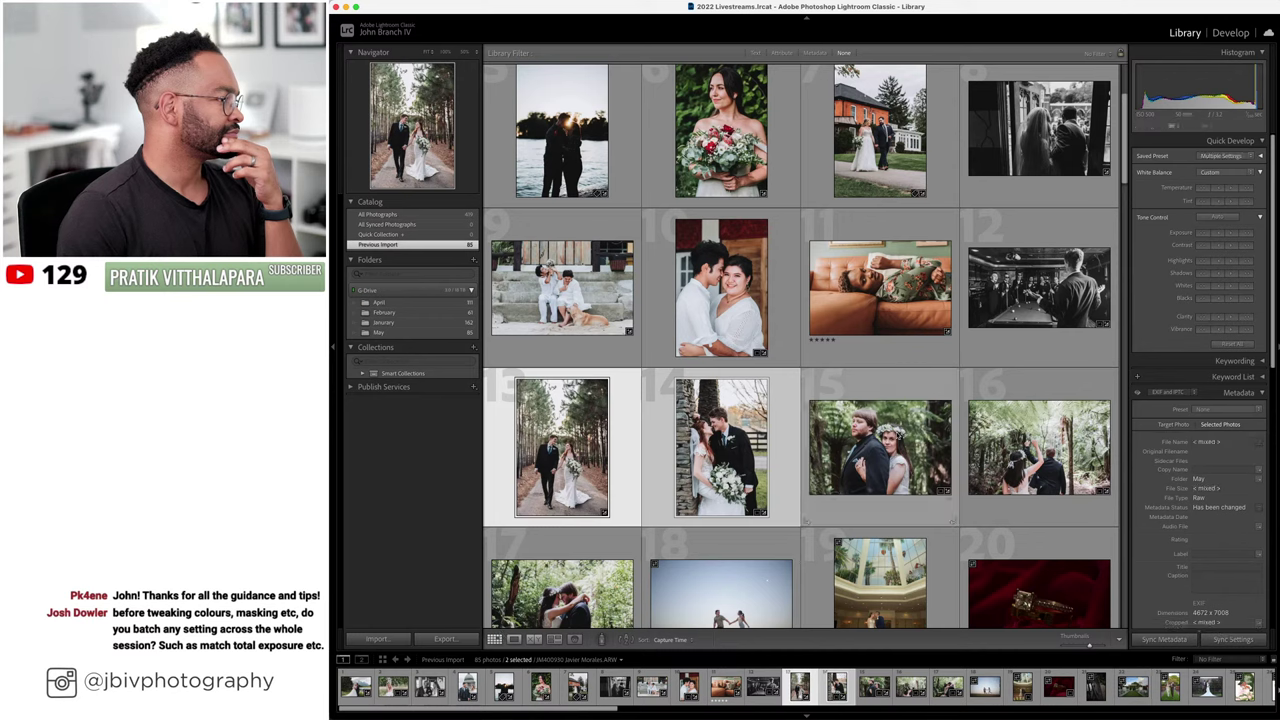
click(1038, 447)
click(590, 450)
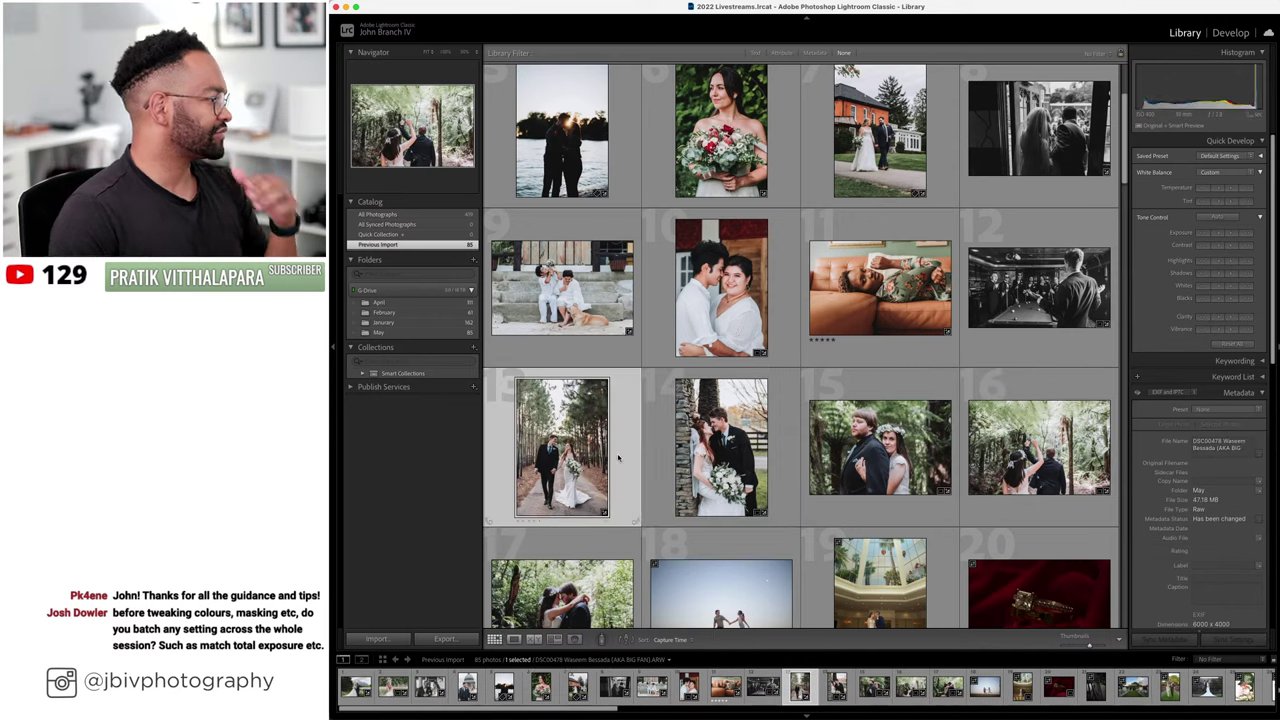
shift+click(710, 454)
key(5)
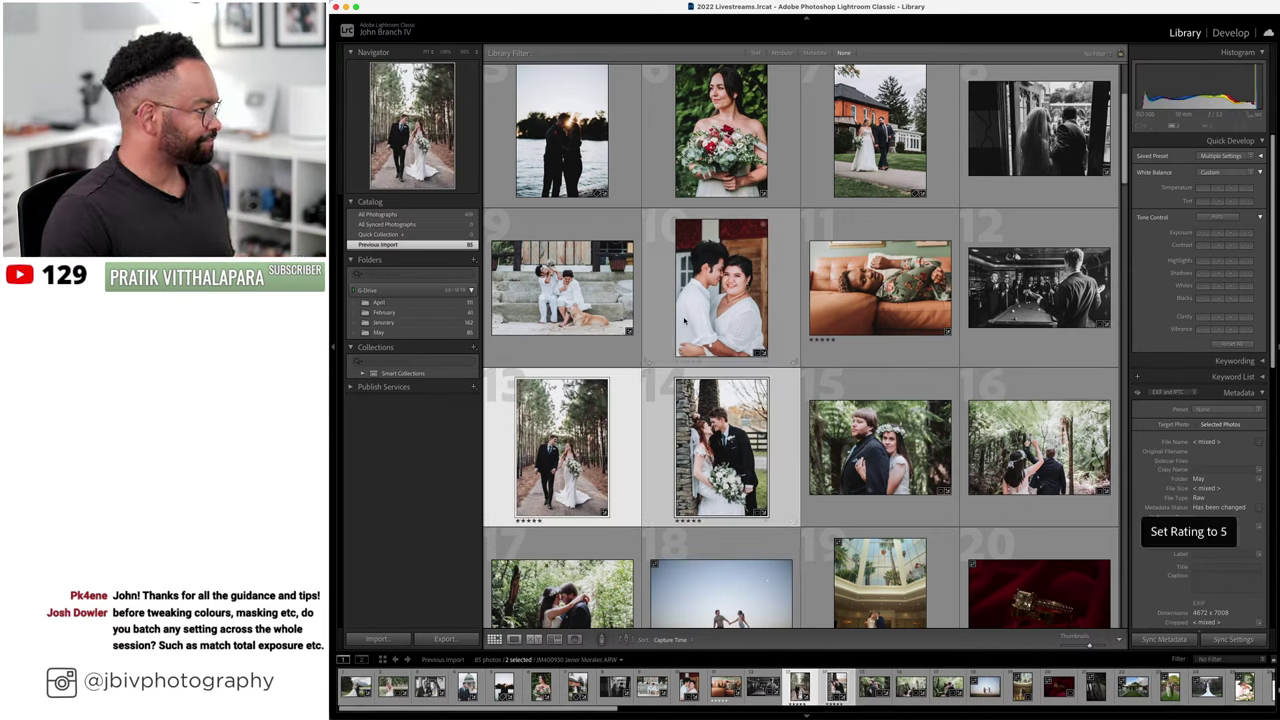
- Open the fern-forest couple portrait, photo 15, in Develop
click(690, 348)
scroll(690, 348, down, 3)
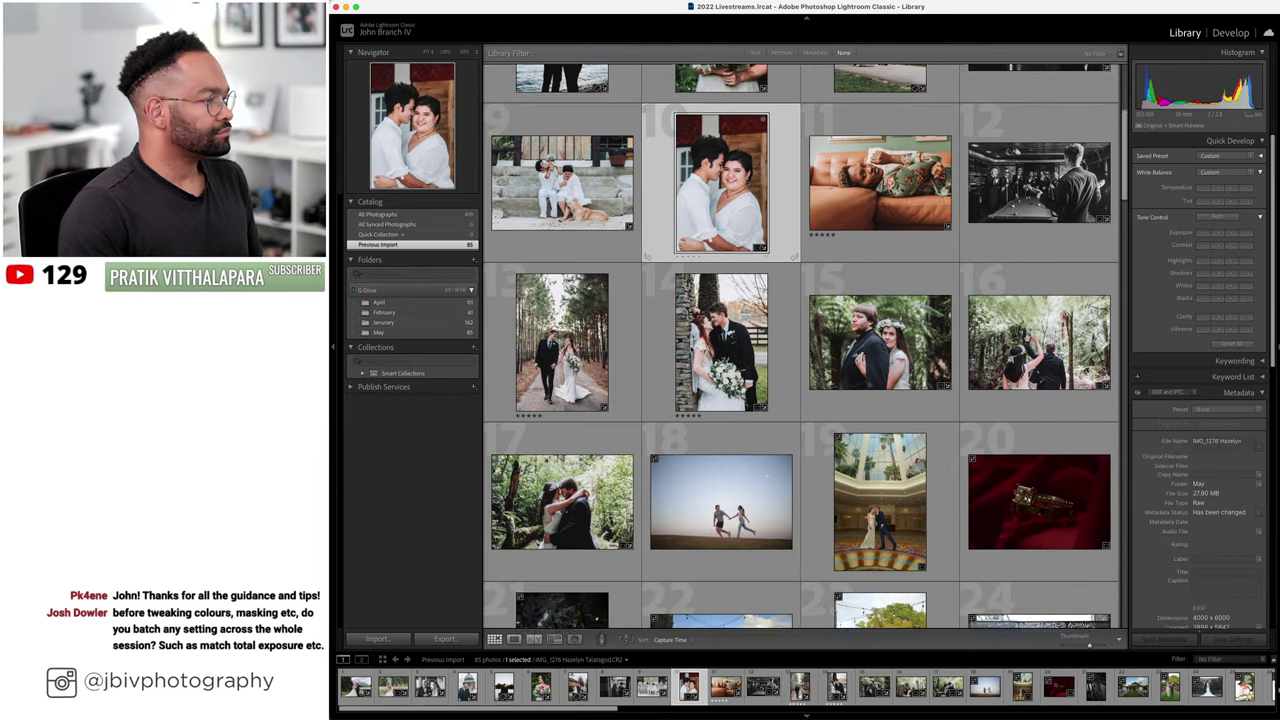
click(851, 323)
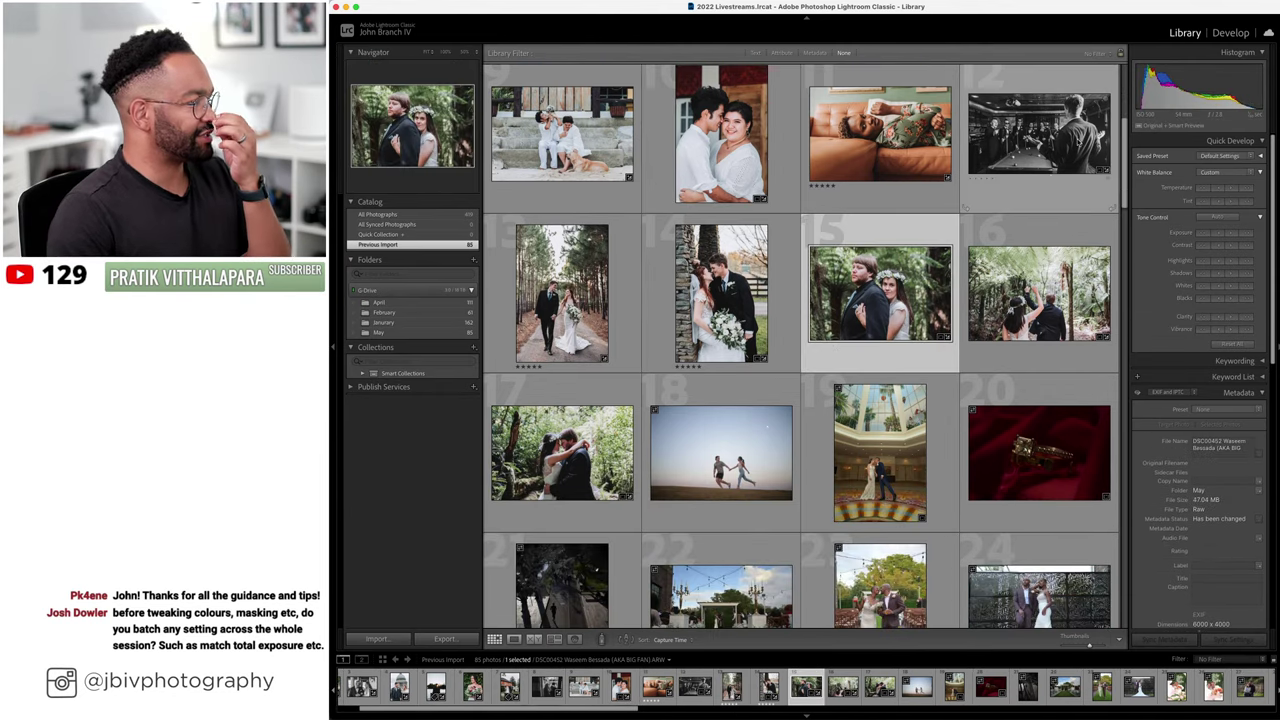
click(1230, 33)
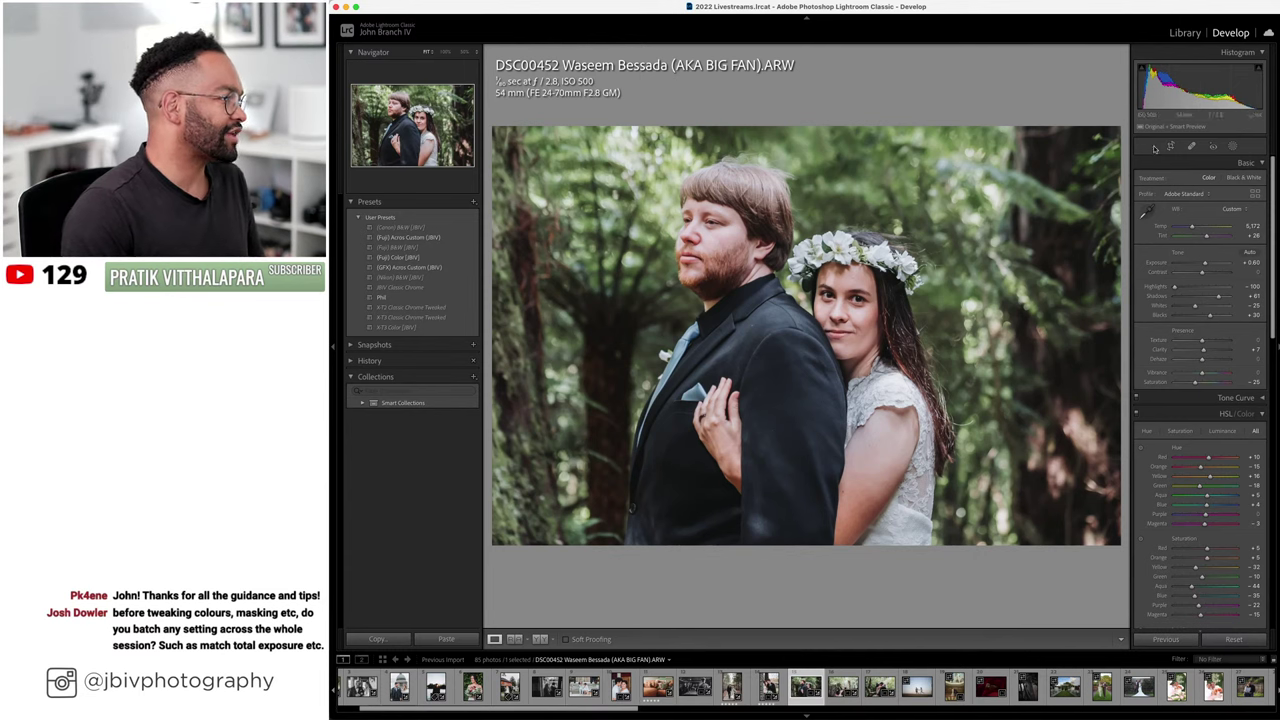
- Show the forest couple photo in Before/After view, briefly hiding the side panels
click(540, 638)
key(Tab)
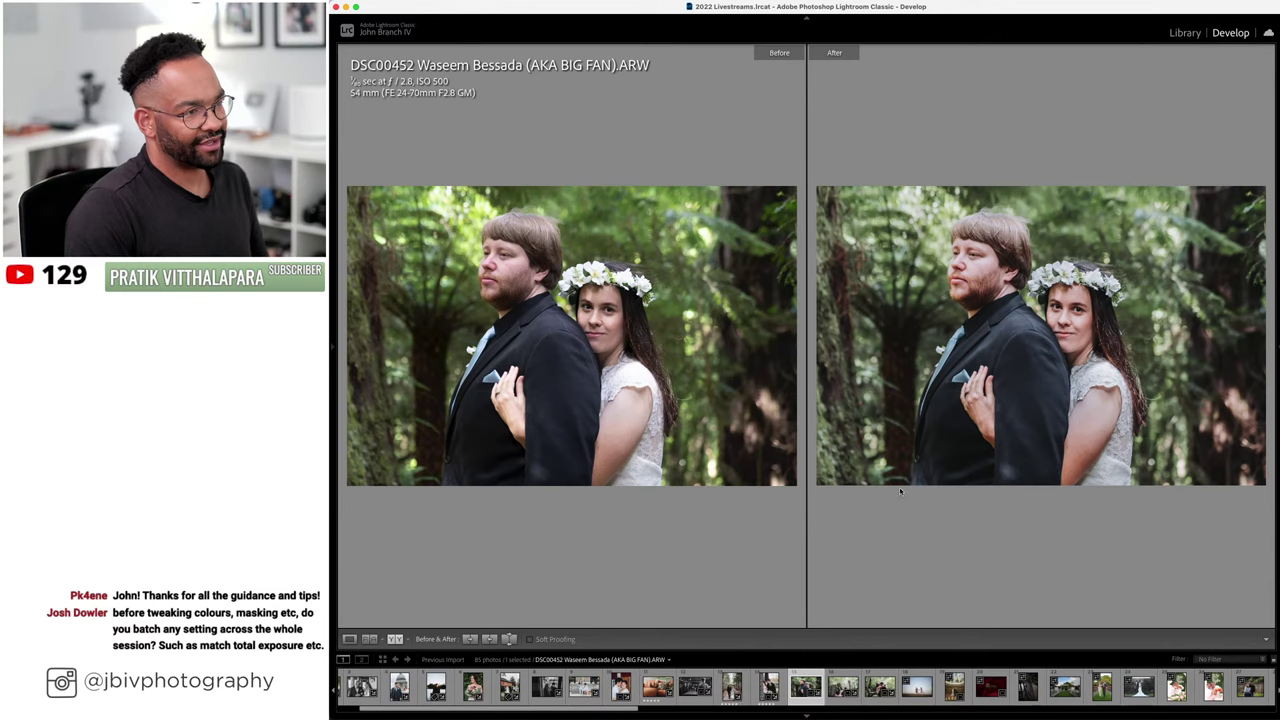
key(Tab)
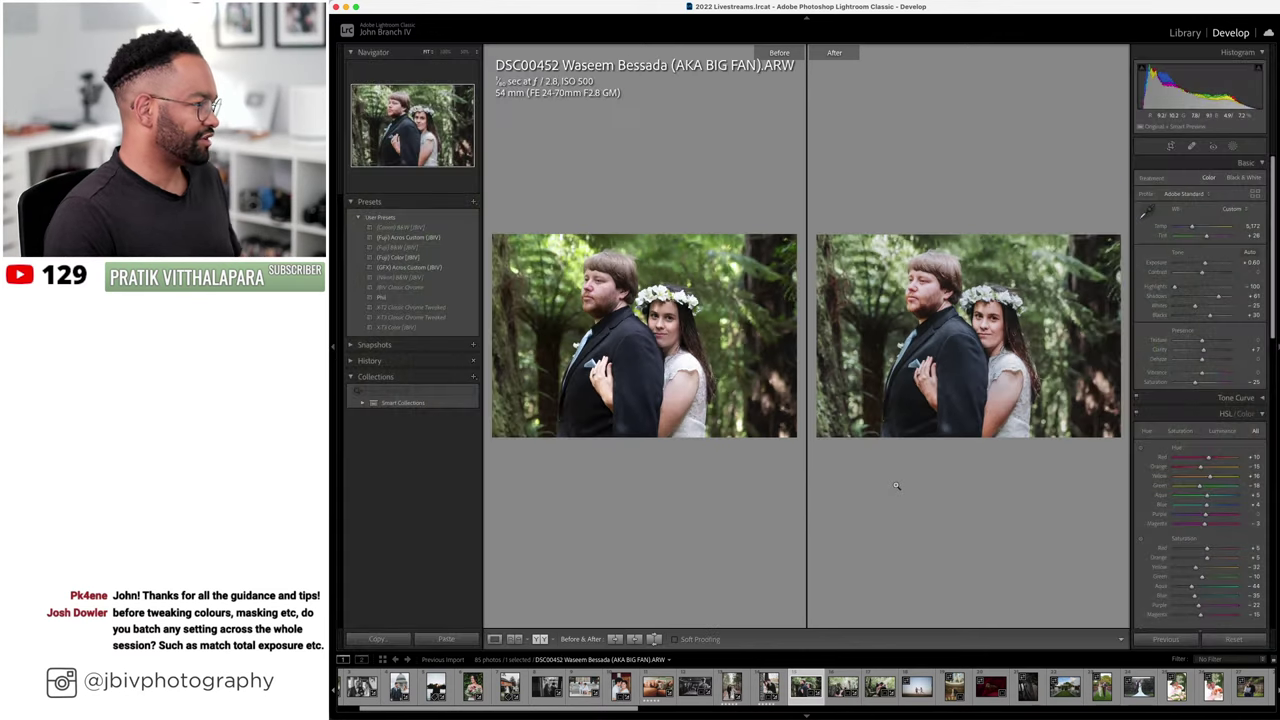
- Heal a speck on the groom's jacket with Spot Removal, then zoom back to fit
click(946, 332)
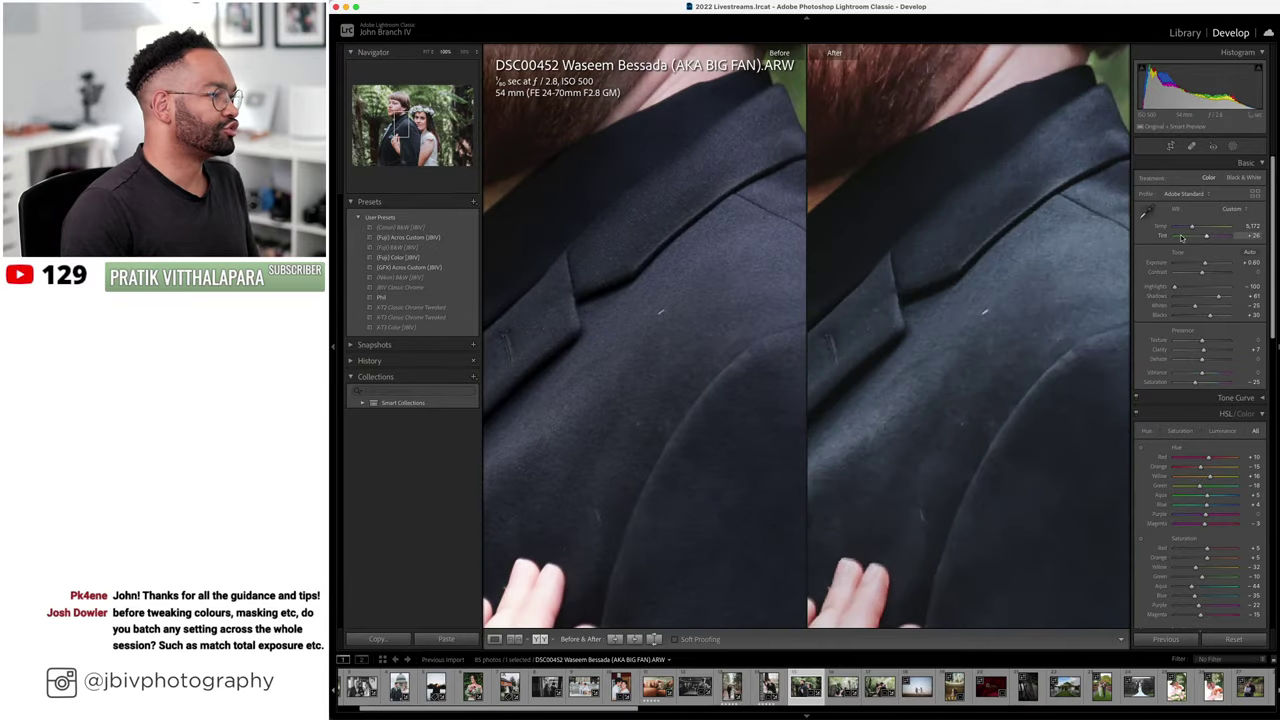
key(q)
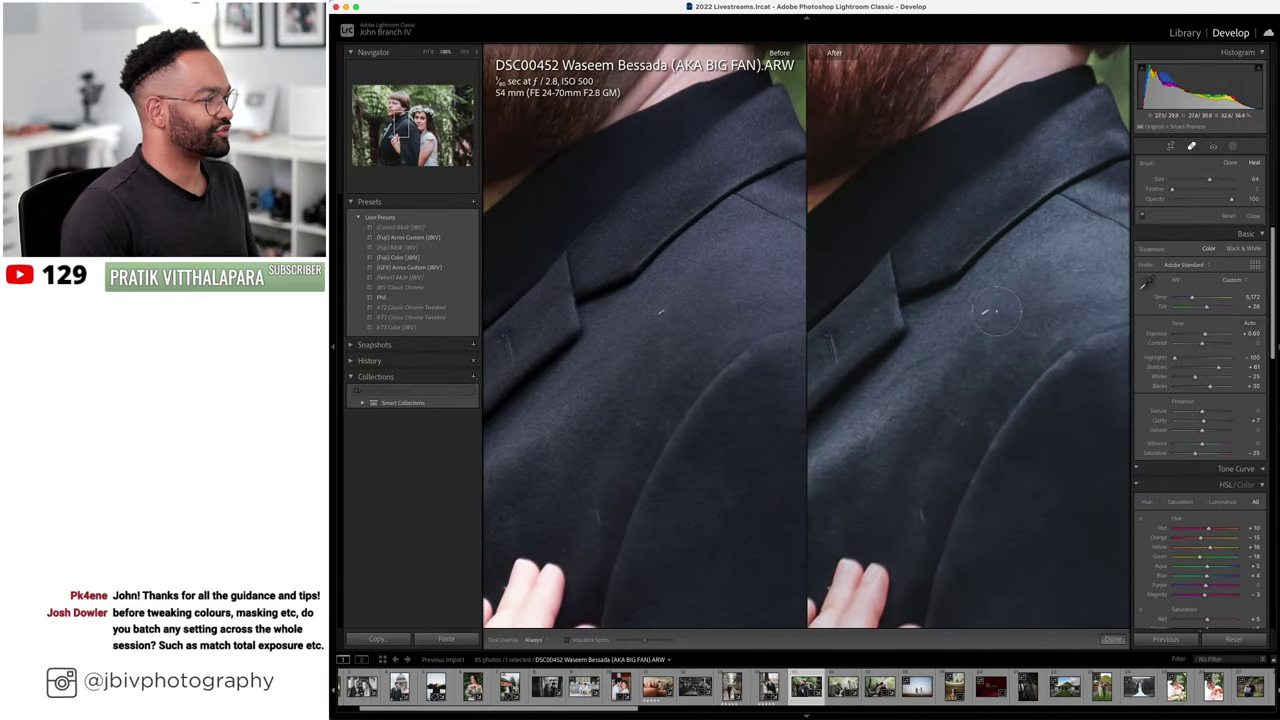
click(984, 311)
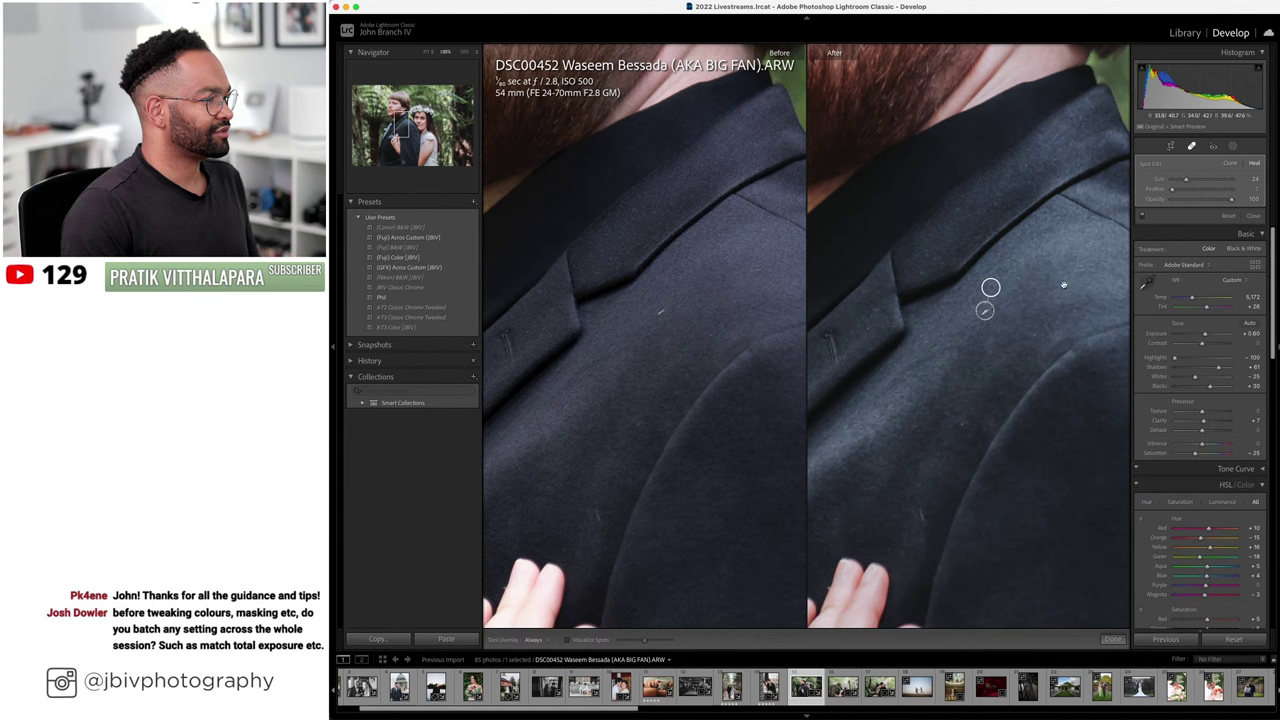
key(q)
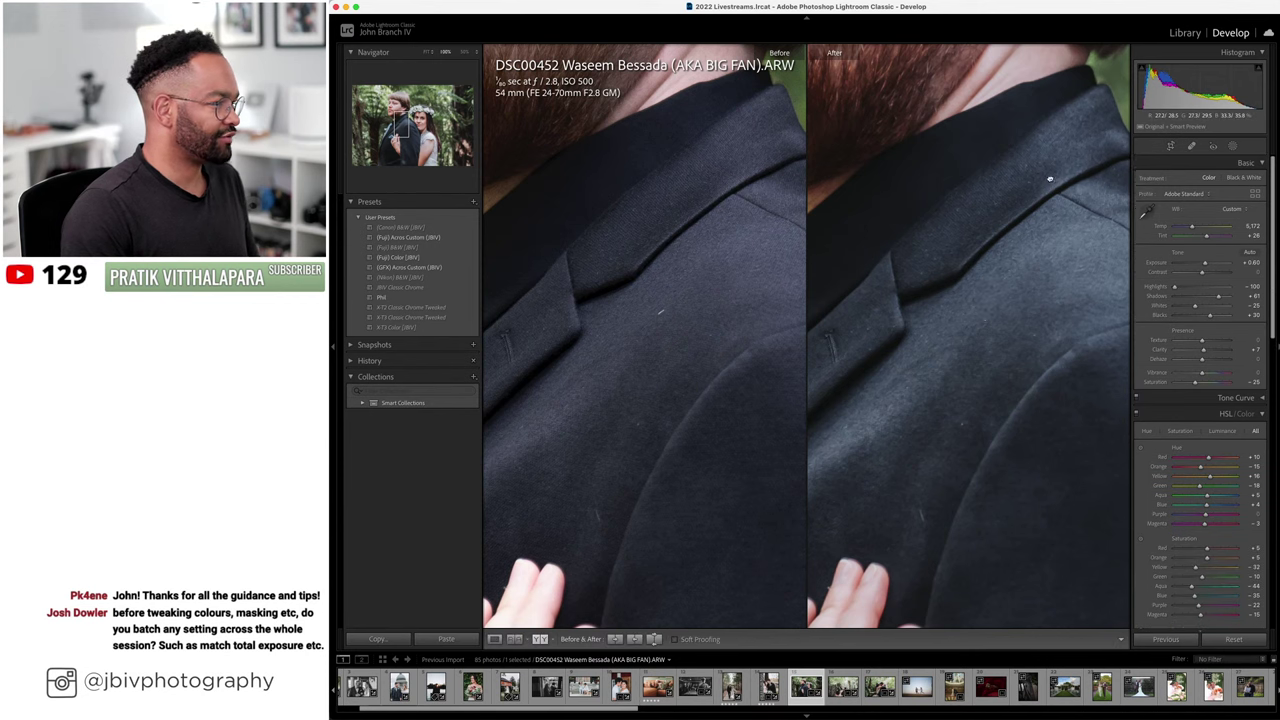
key(z)
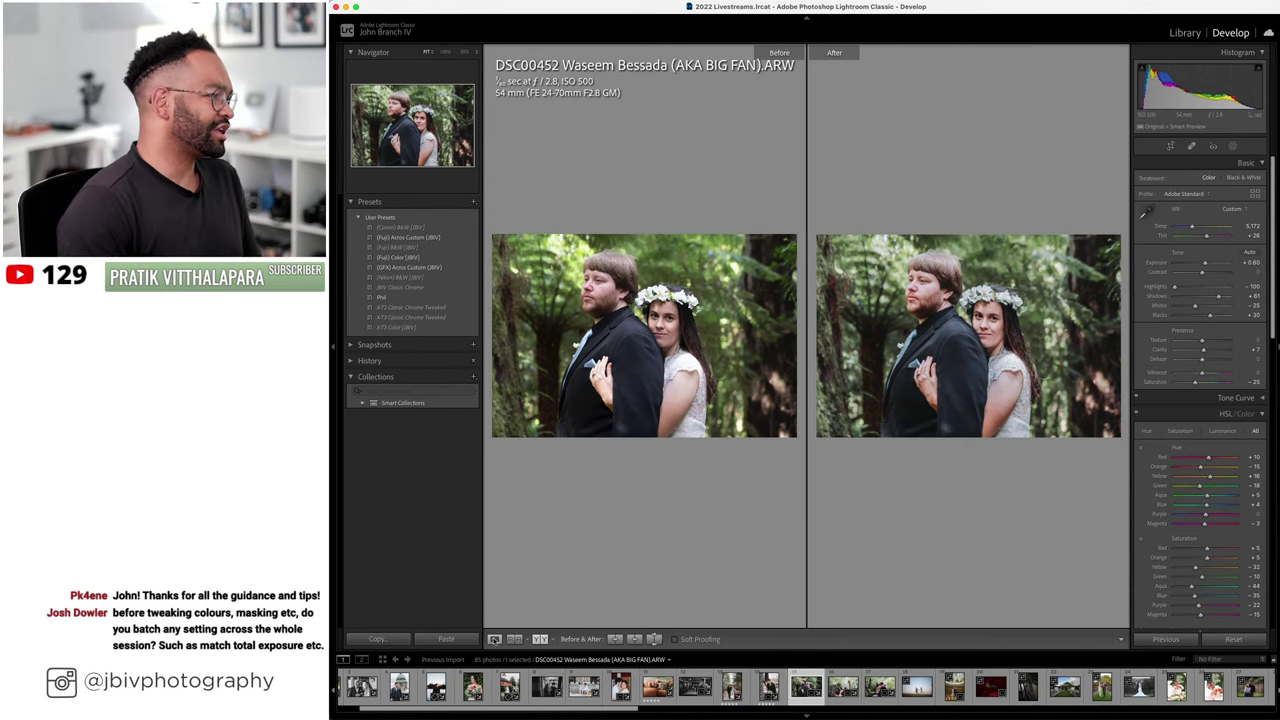
- Return to Loupe view, heal the blemish on the bride's forehead, and zoom back out
click(494, 639)
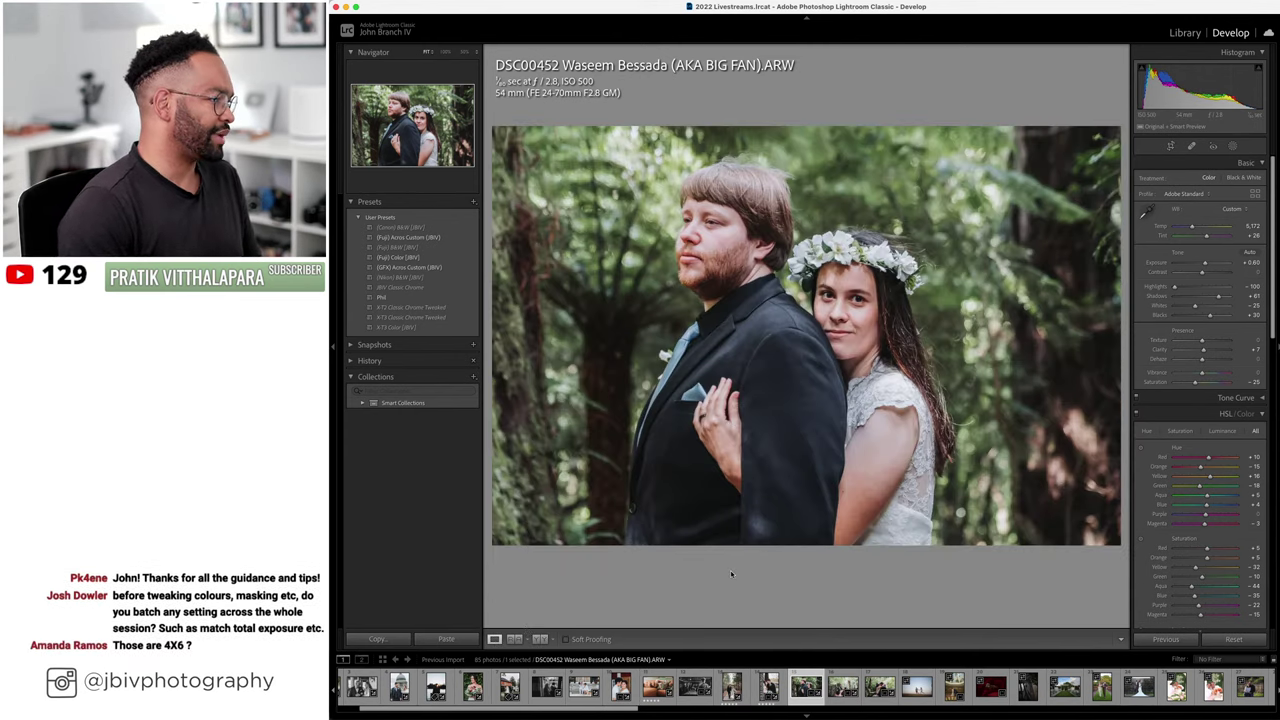
key(z)
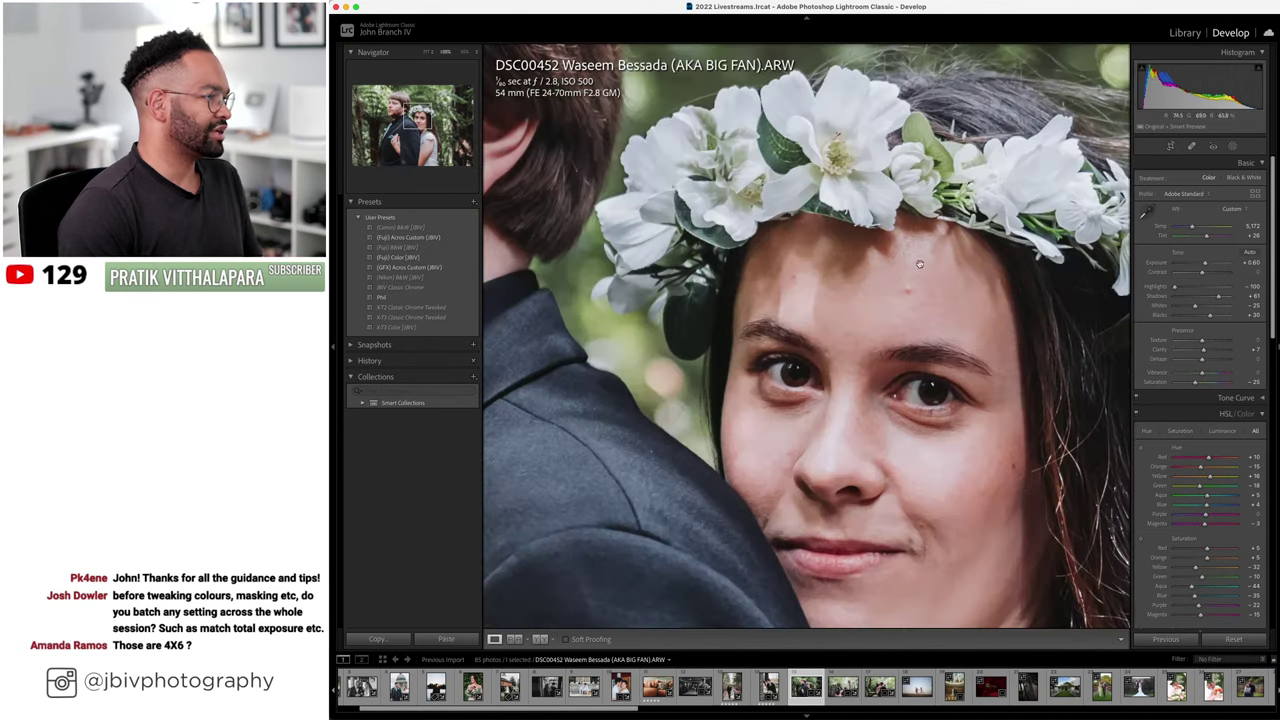
key(q)
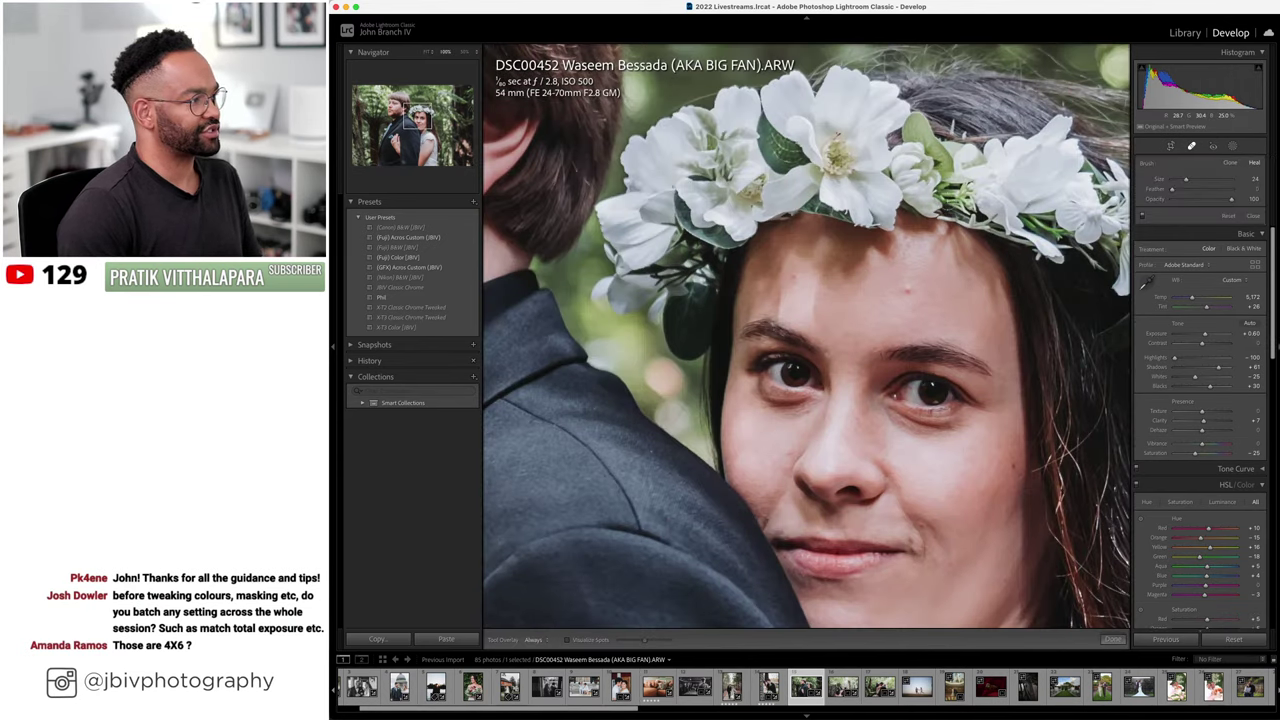
click(883, 289)
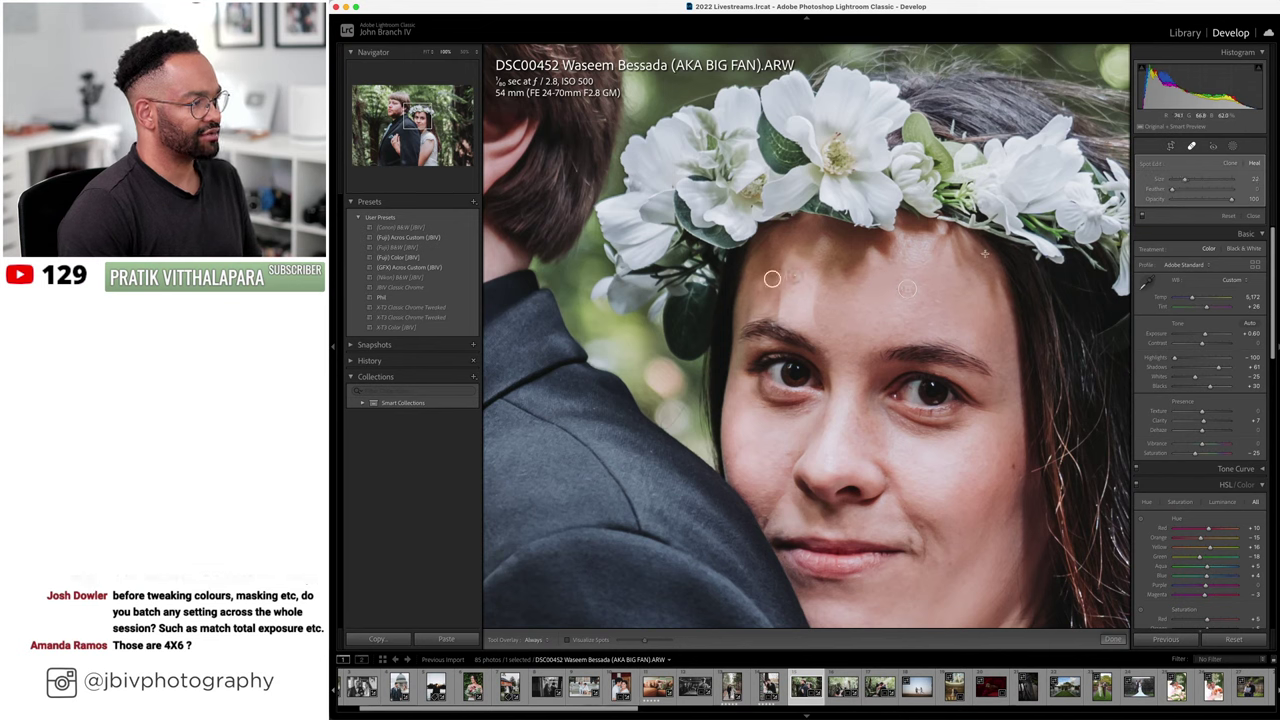
click(1190, 146)
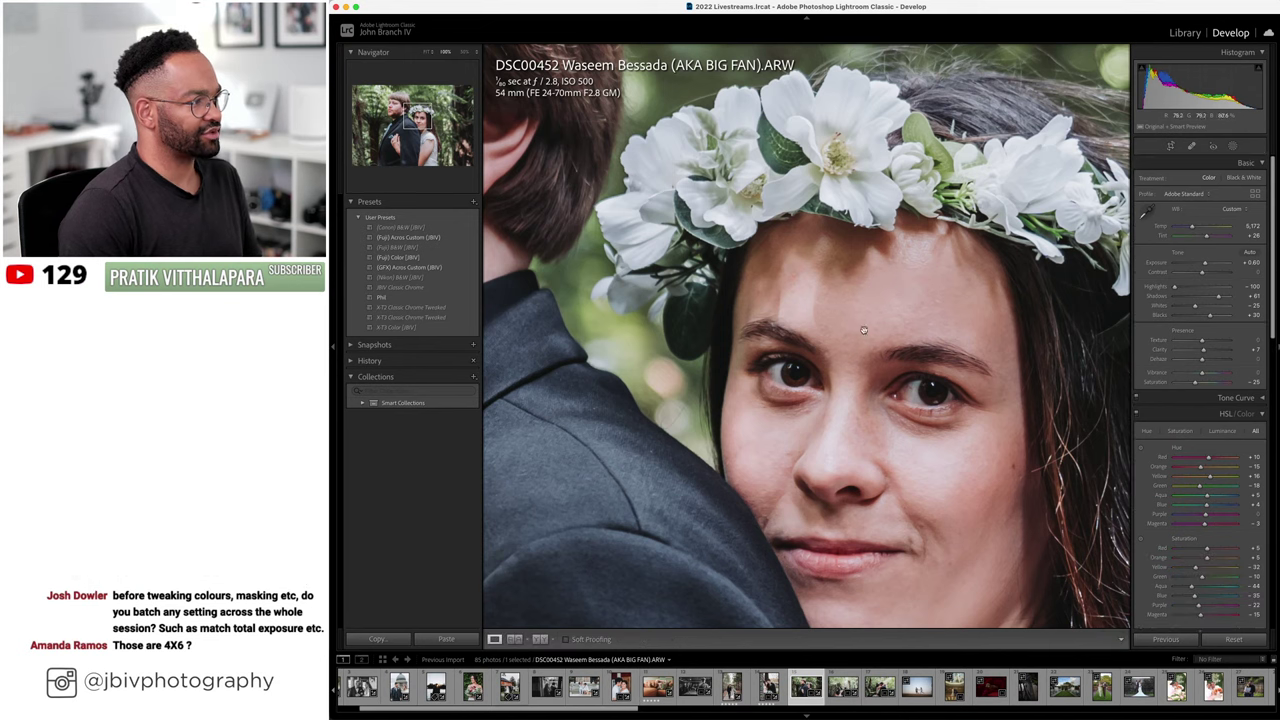
click(849, 334)
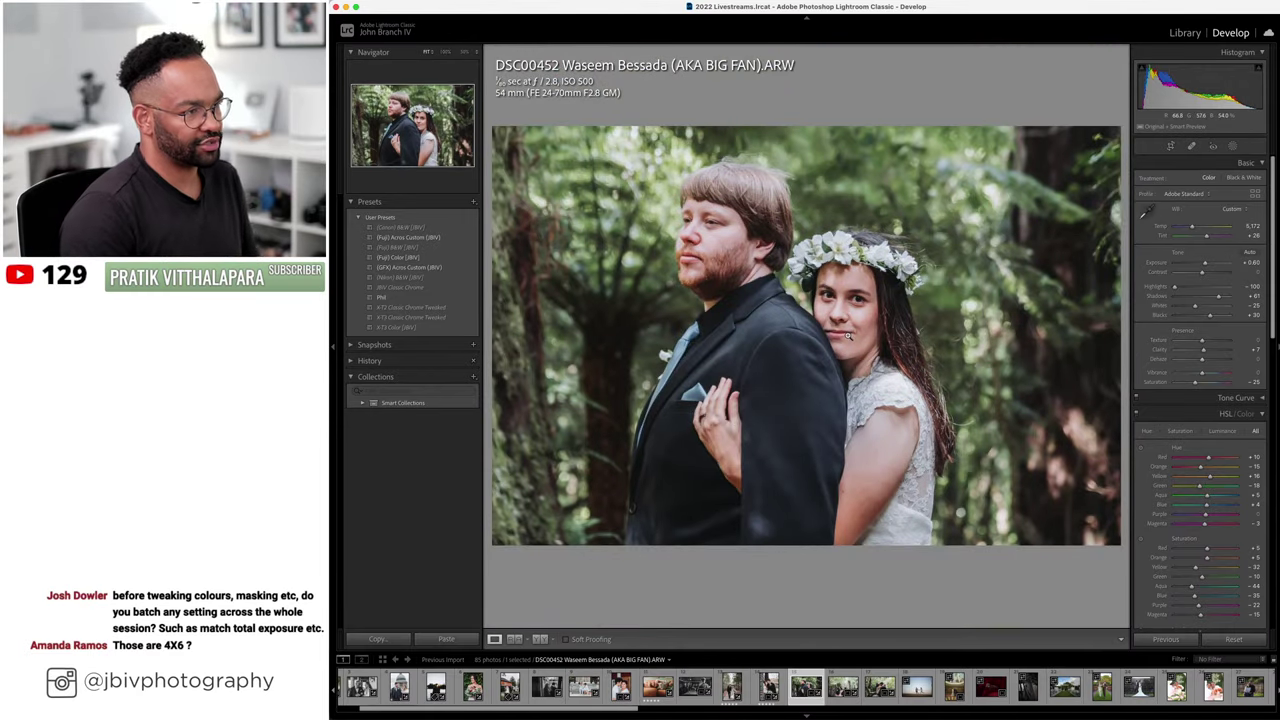
- Slightly straighten and crop the stone-wall couple photo, then advance to DSC00478
click(1173, 147)
key(Right)
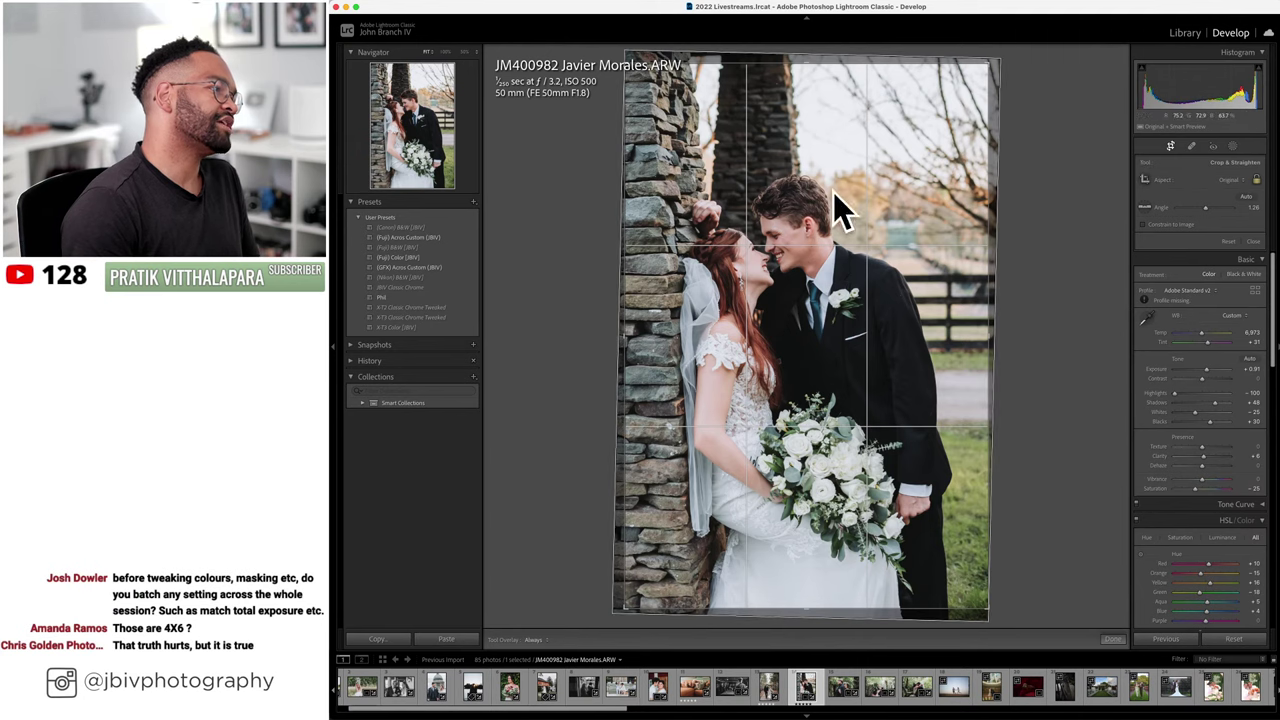
click(1180, 150)
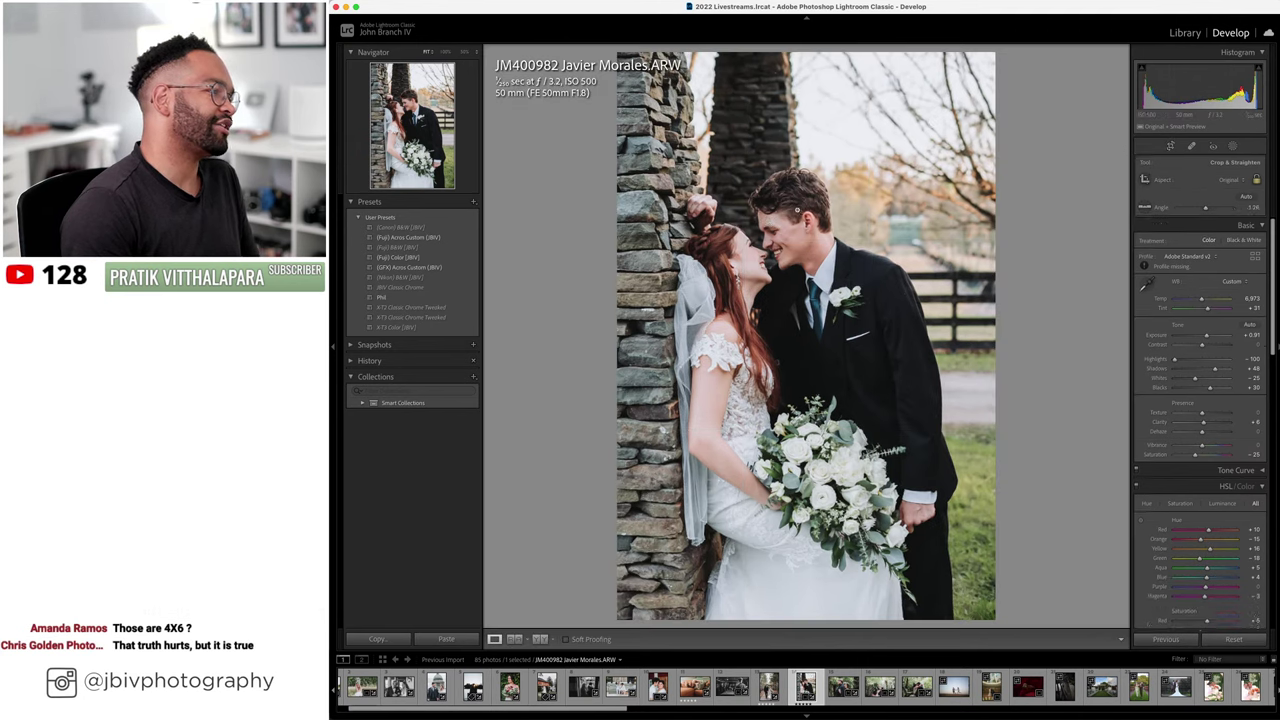
key(Right)
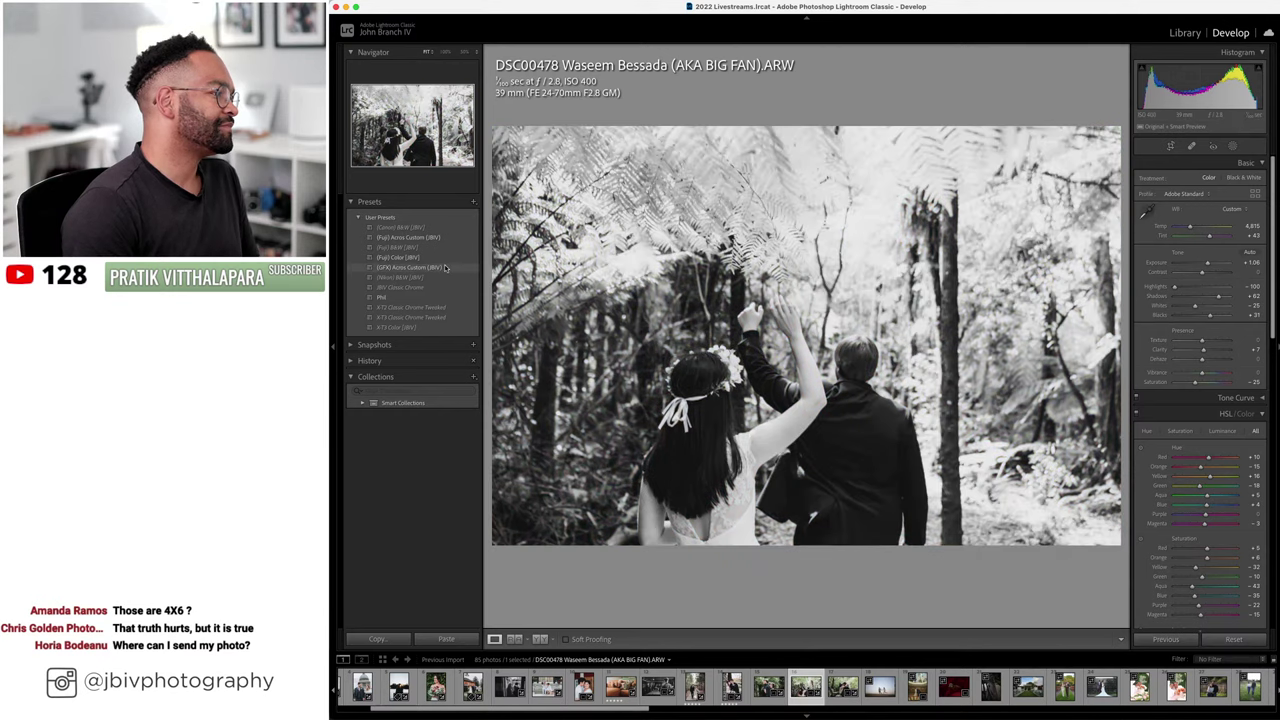
- Create a virtual copy (Copy 1) of the waving couple photo and briefly check it in Before/After
right_click(792, 683)
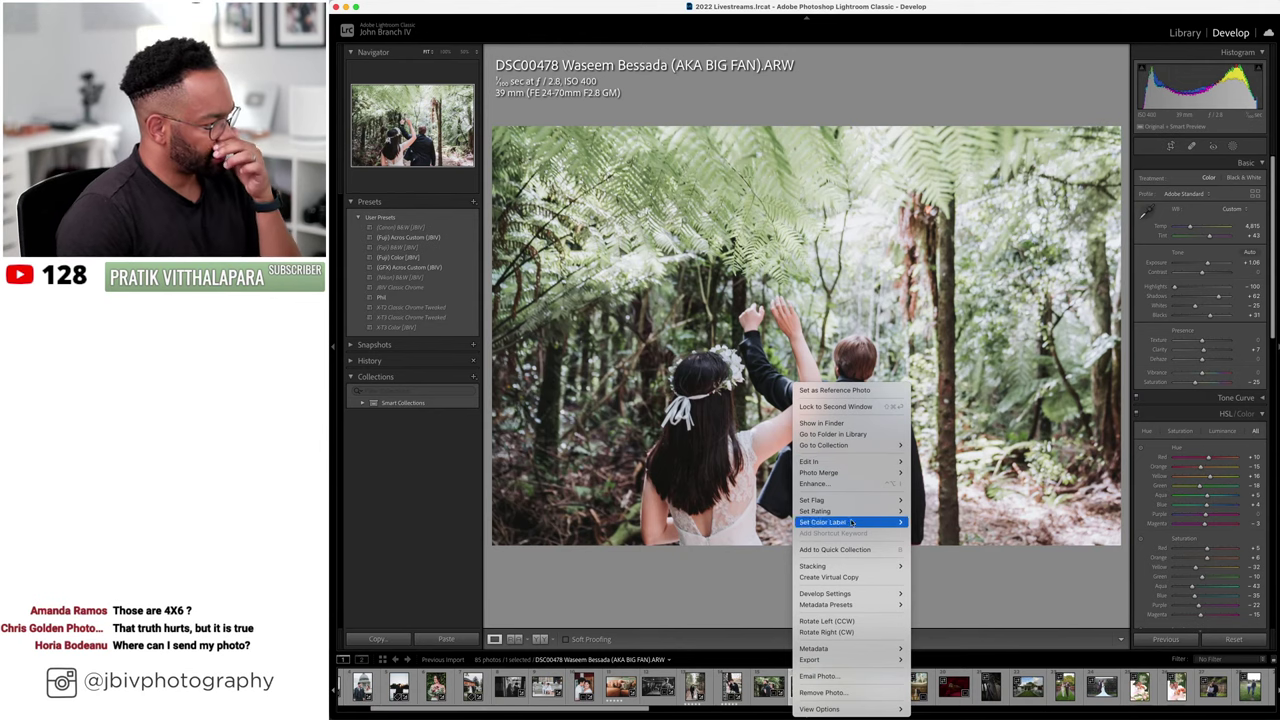
click(828, 577)
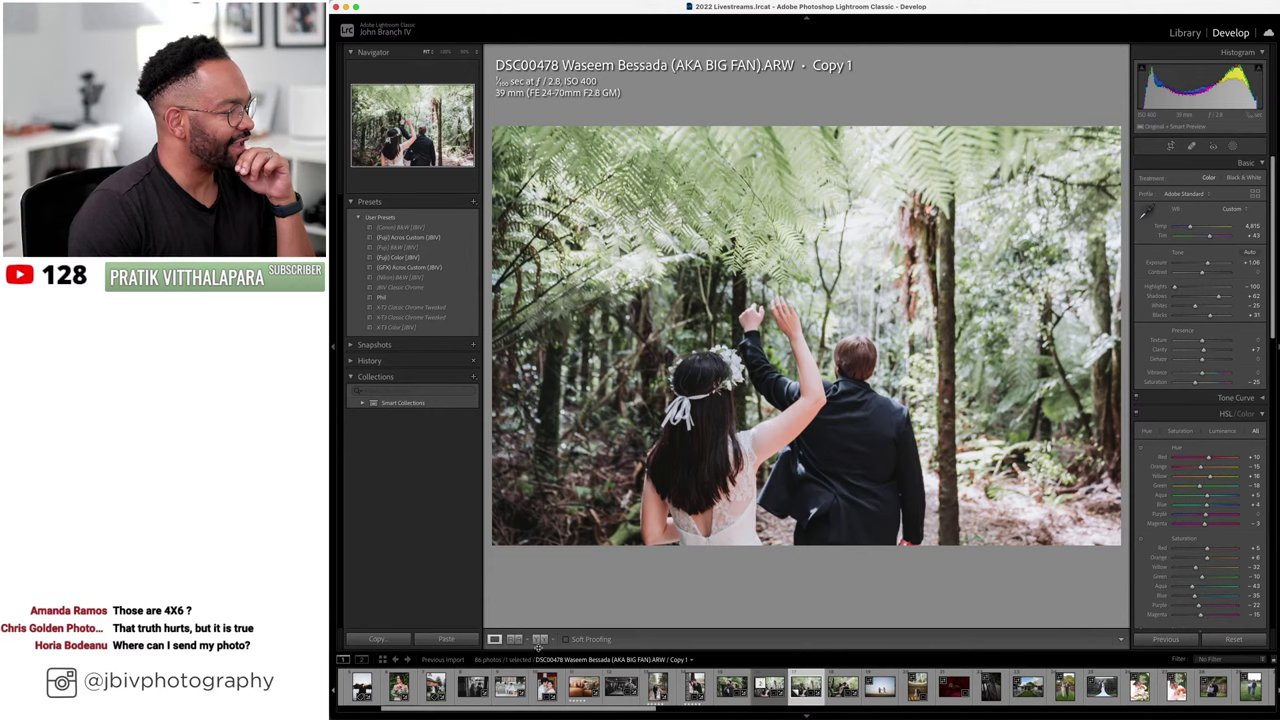
click(539, 639)
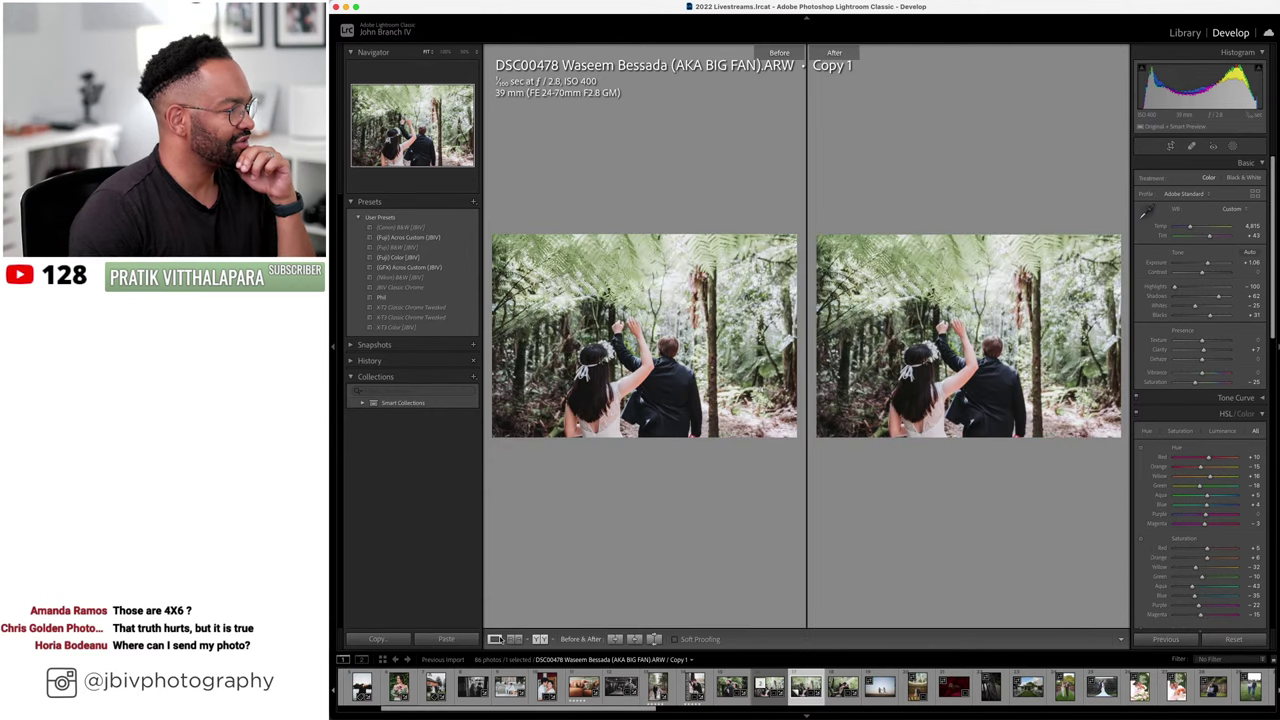
click(494, 639)
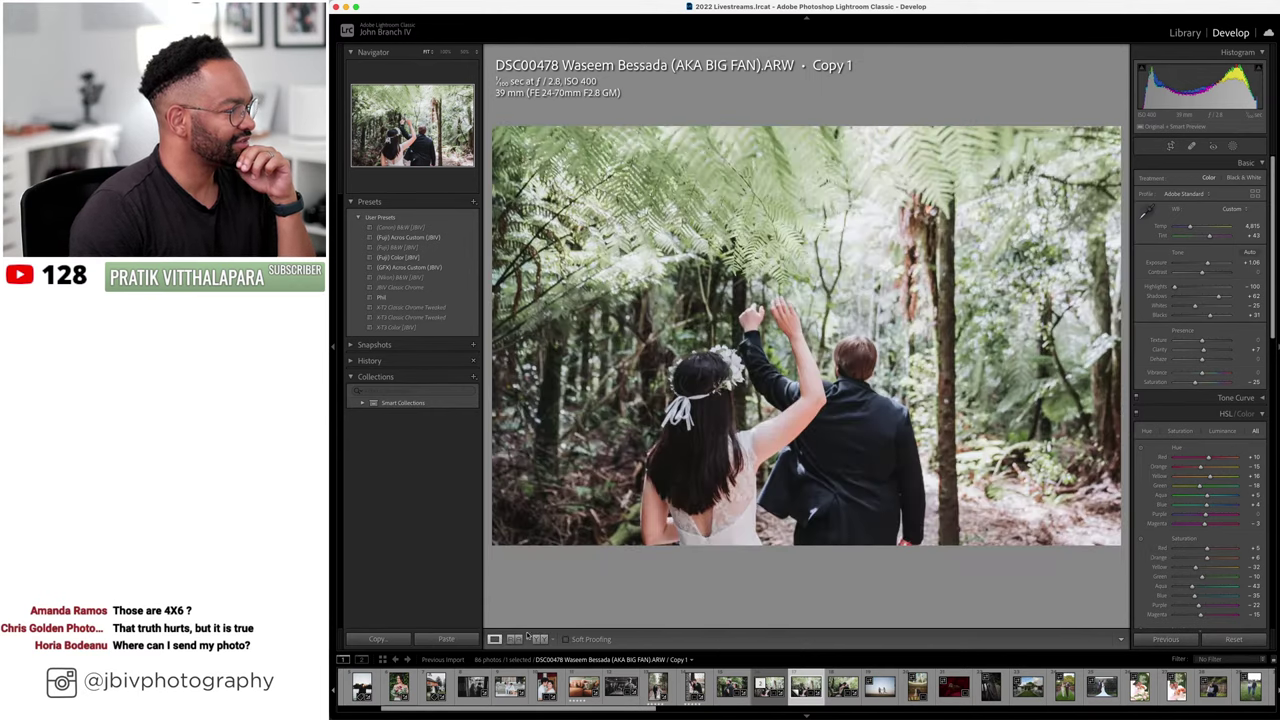
- Reselect the original DSC00478 and show it in a full-width Before/After comparison
click(841, 688)
click(763, 690)
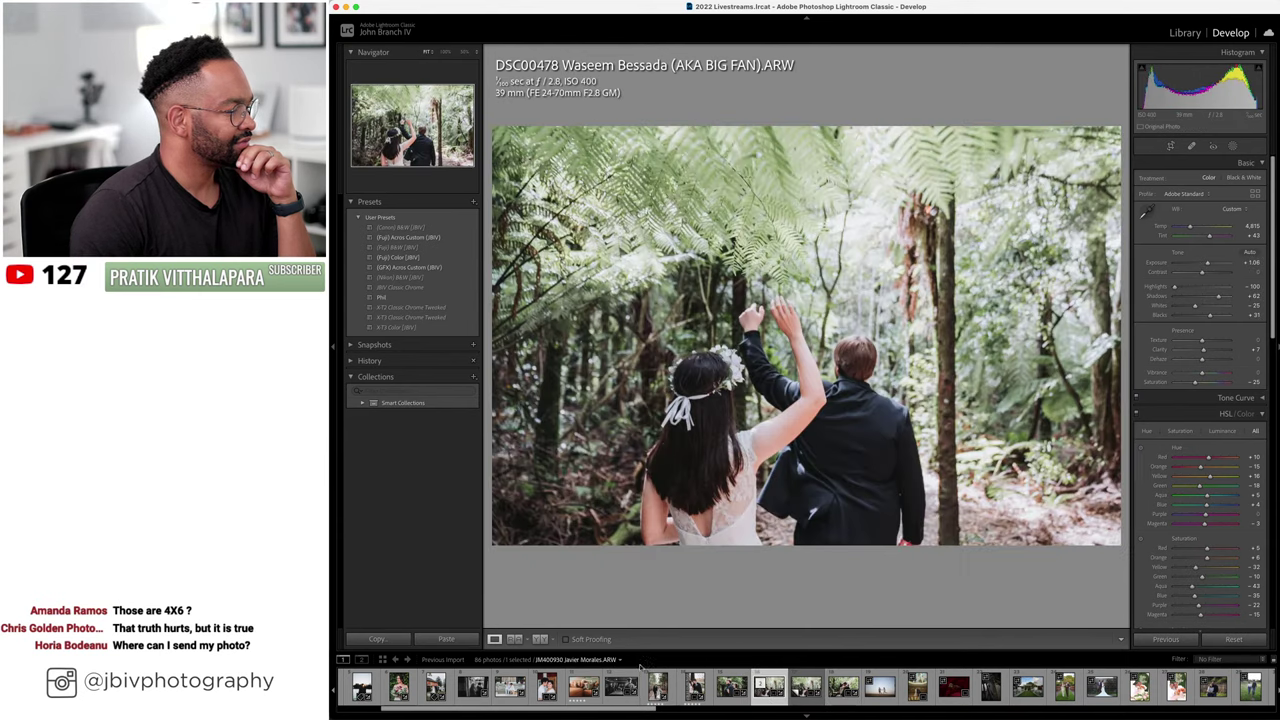
click(540, 639)
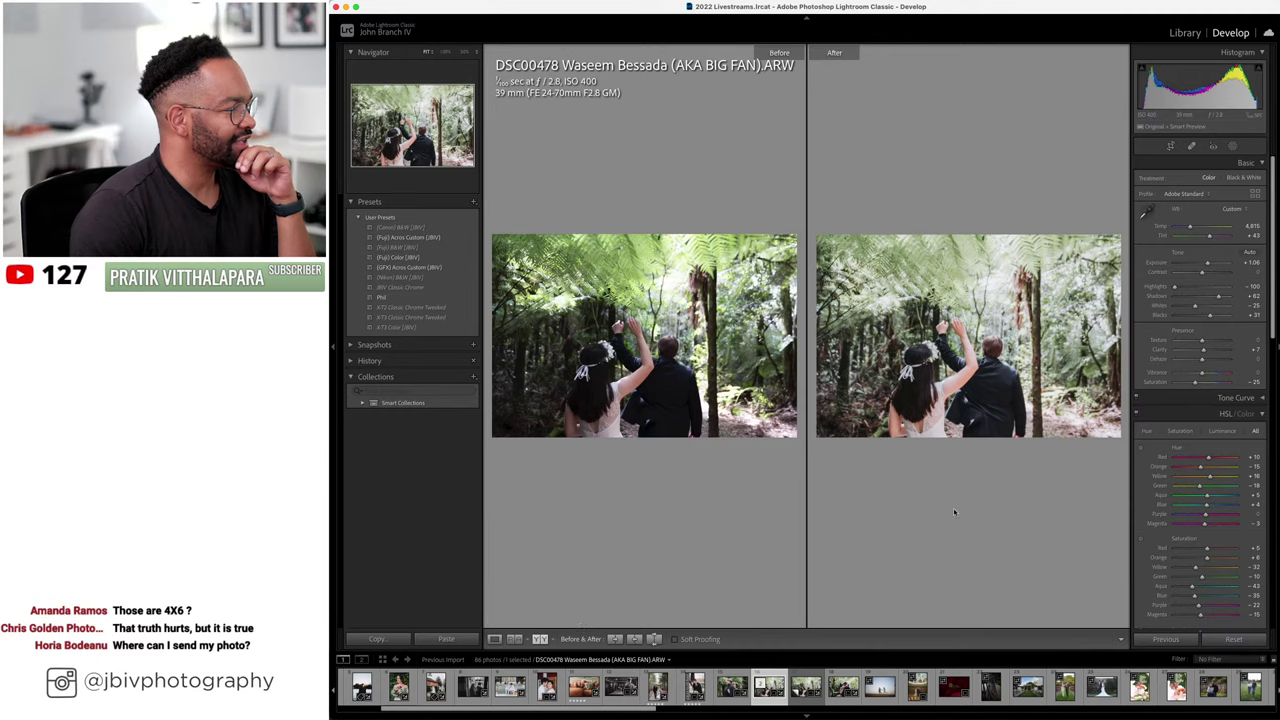
key(Tab)
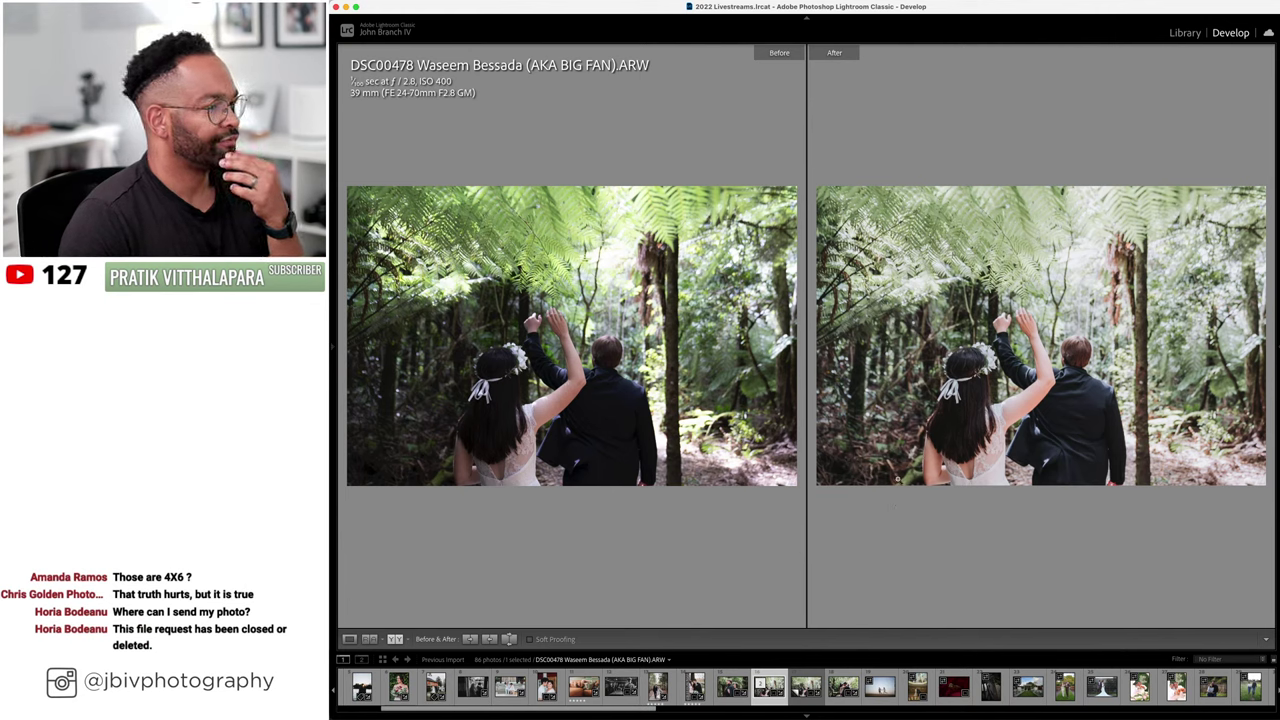
mouse_move(331, 180)
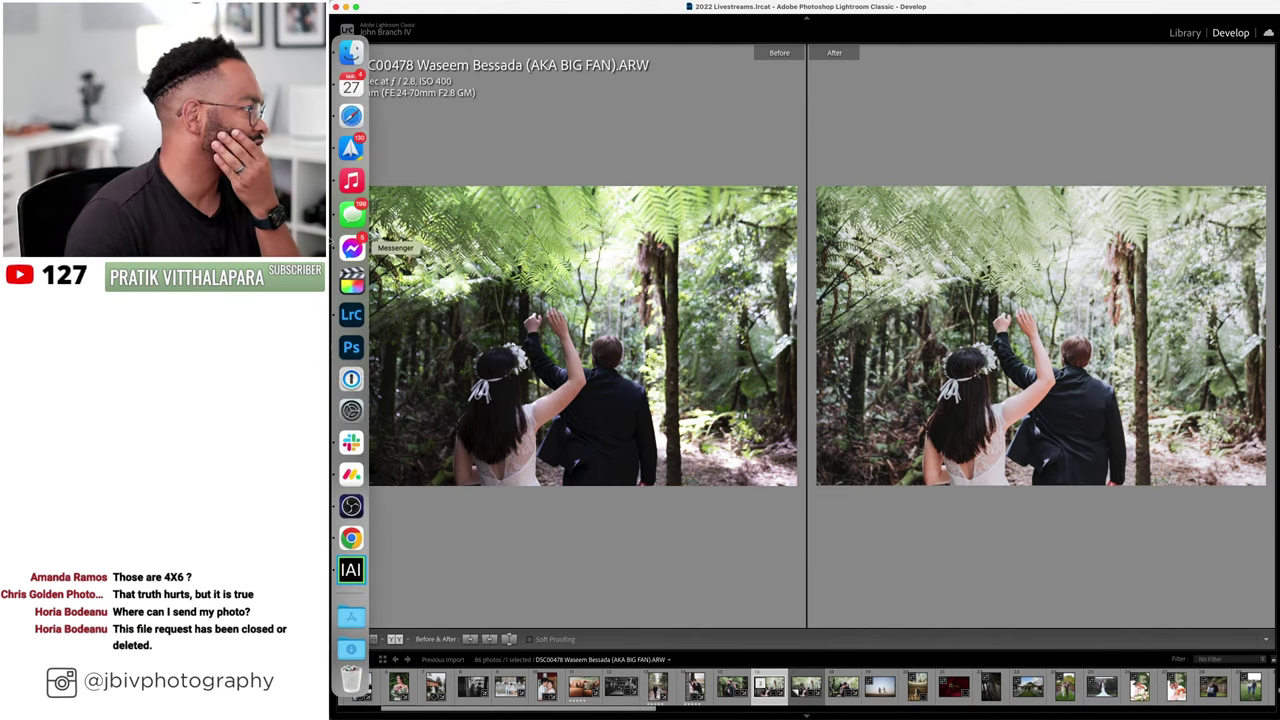
click(351, 183)
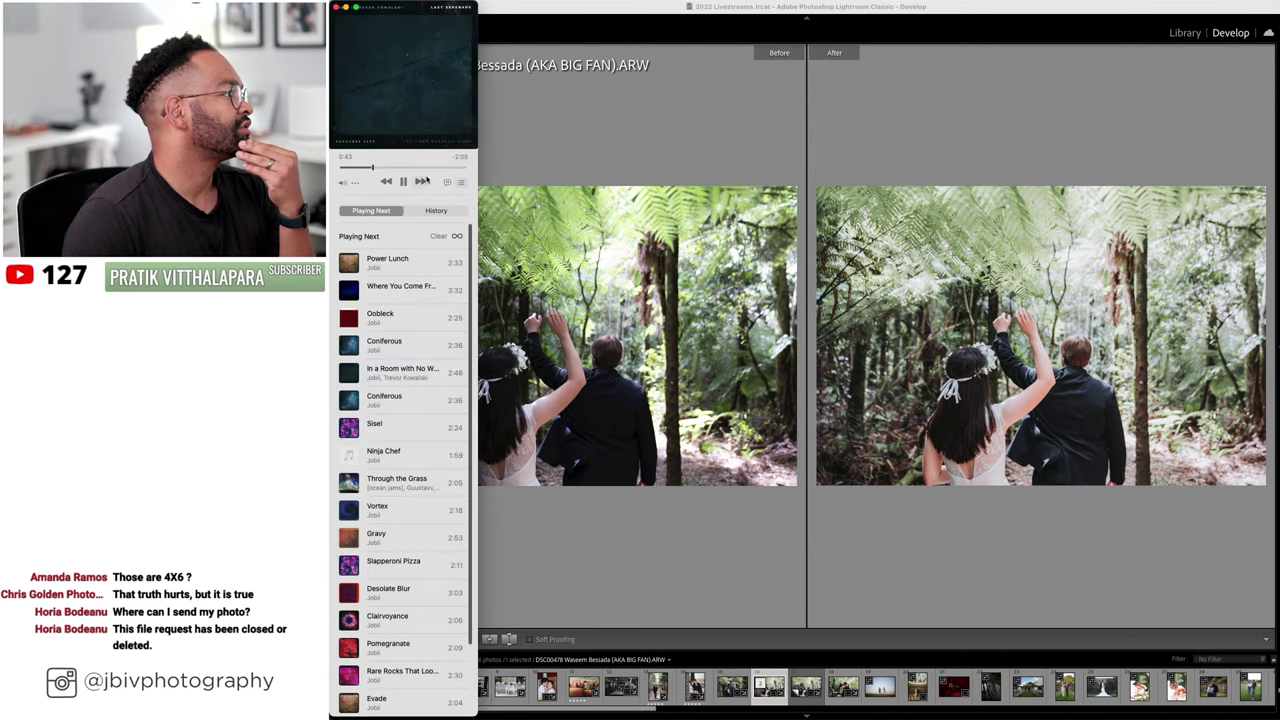
click(835, 15)
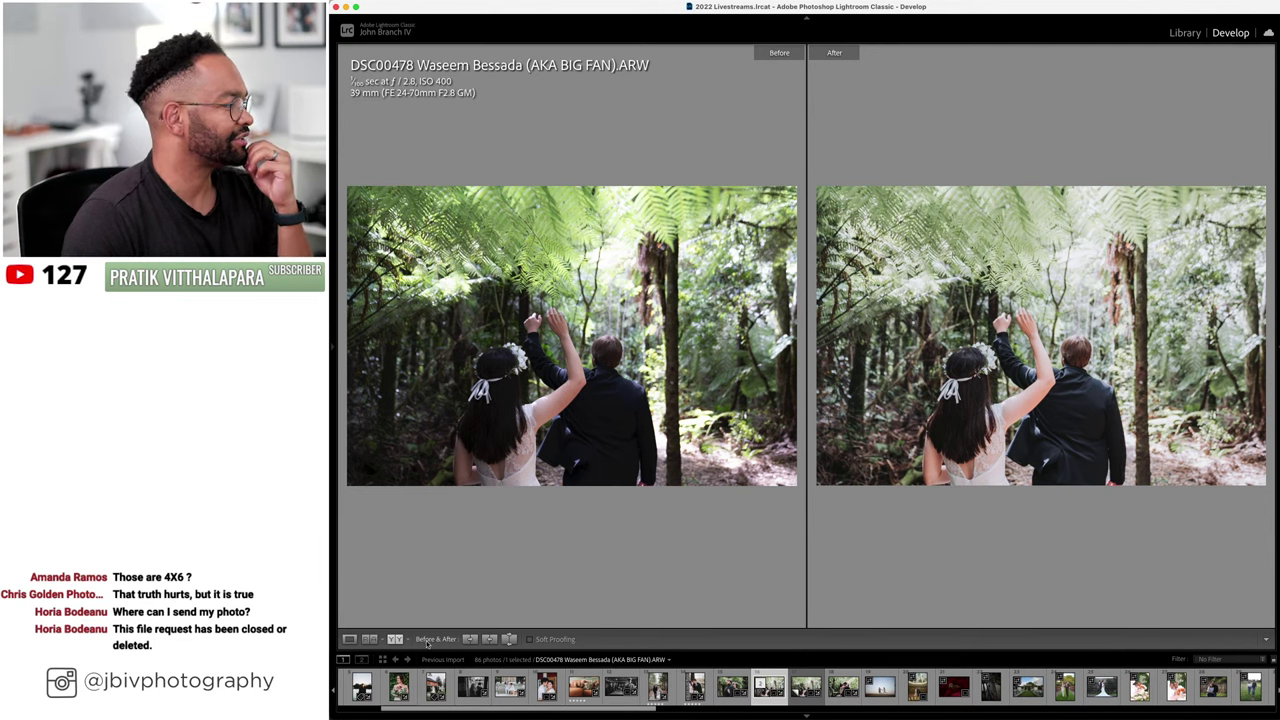
click(352, 640)
- Apply the (GFX) Across Custom (JBV) black-and-white preset to the virtual copy
key(Tab)
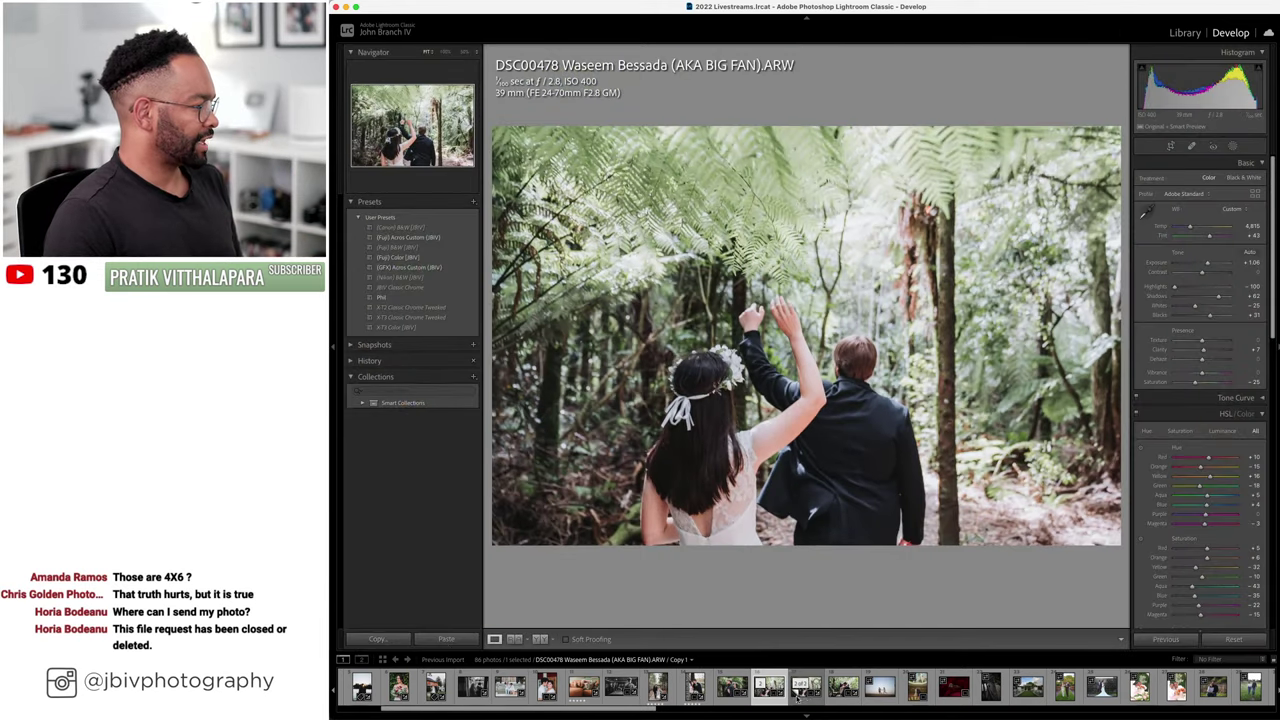
click(806, 688)
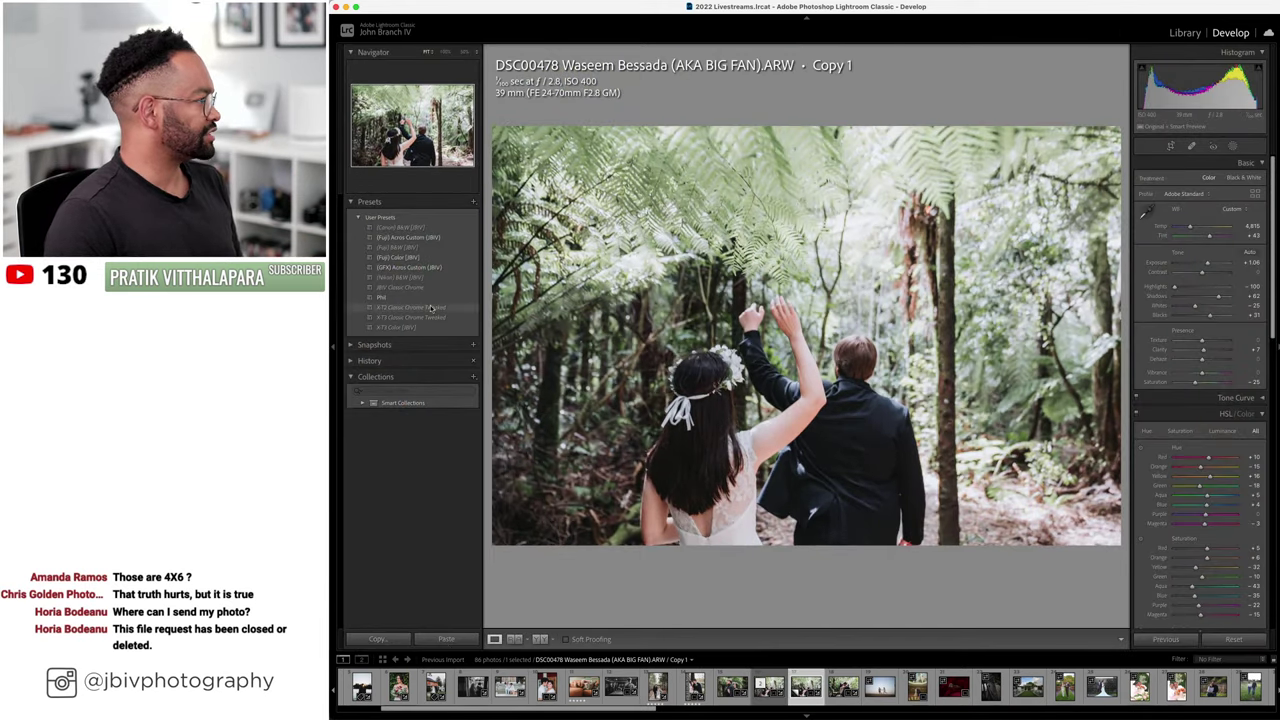
click(420, 267)
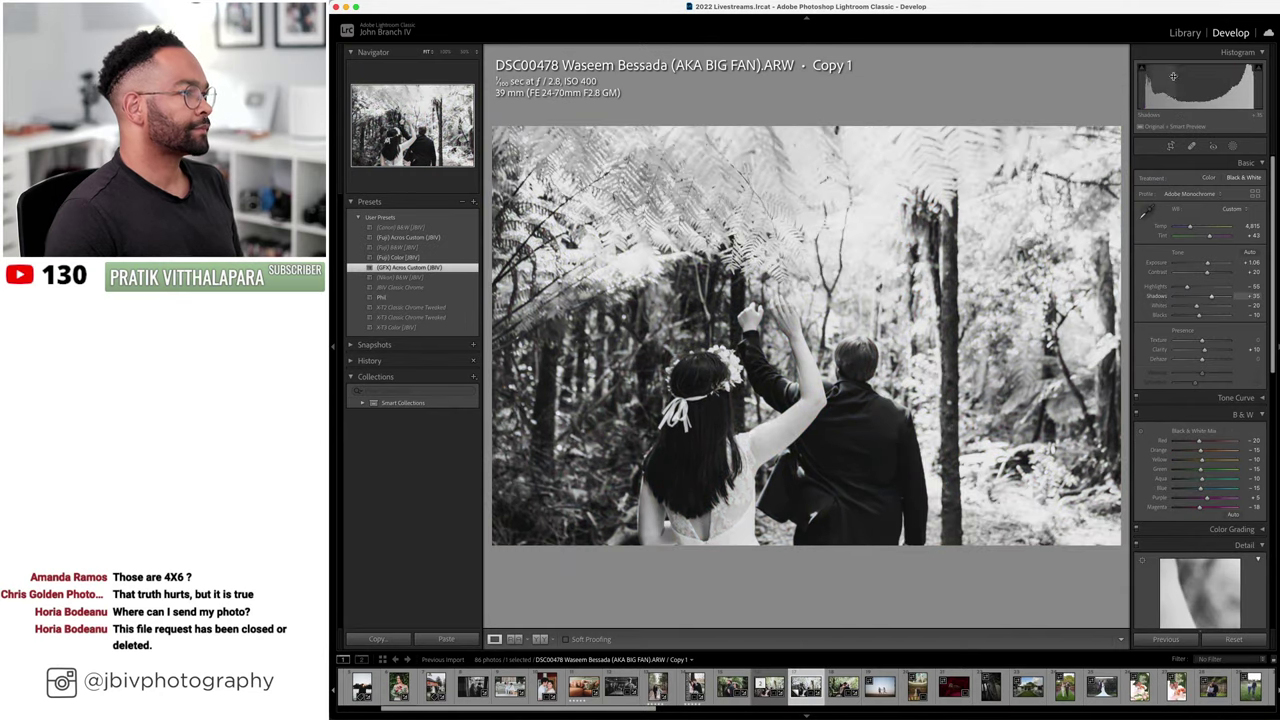
- Compare the colour original and black-and-white copy together in Survey view
click(1185, 32)
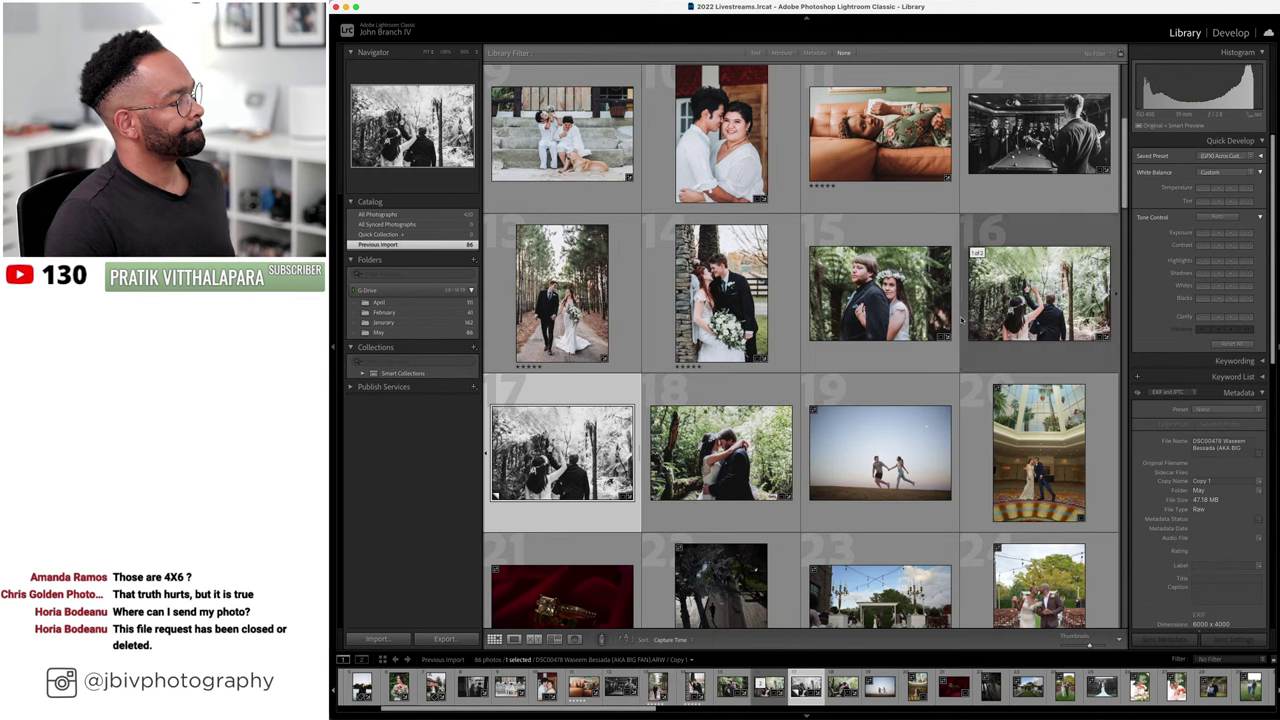
super+click(1040, 295)
click(554, 639)
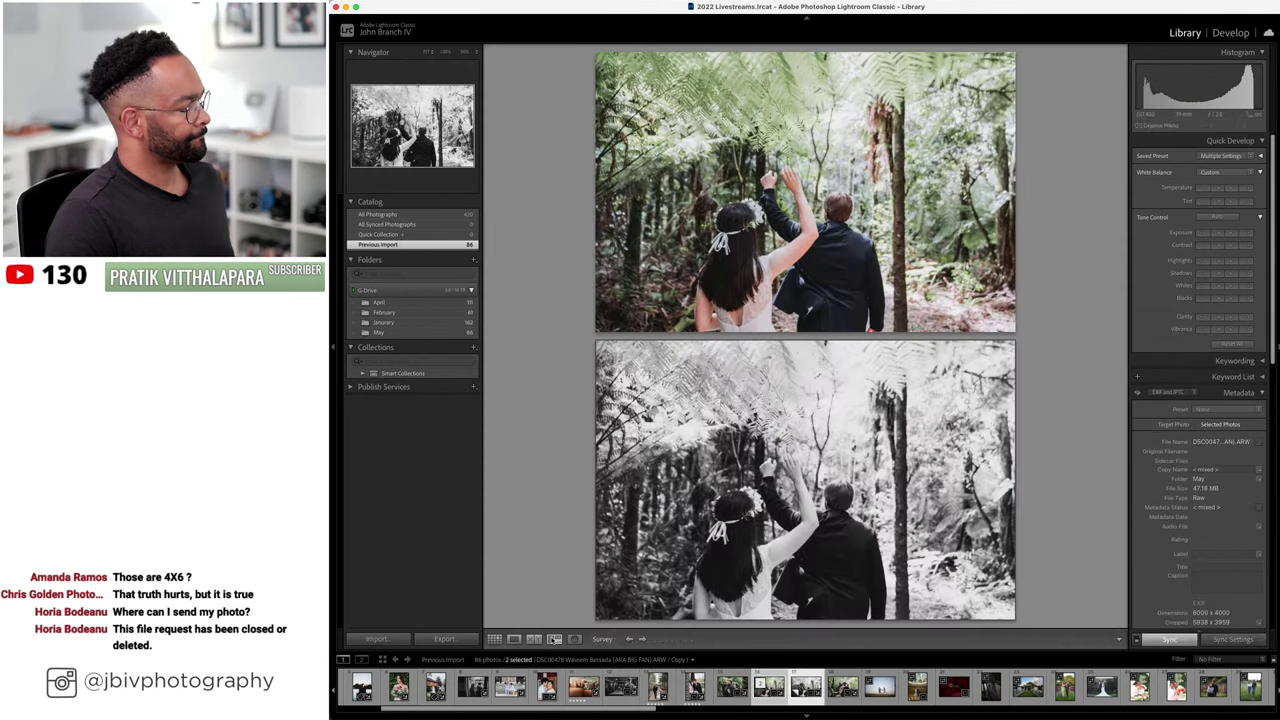
key(Tab)
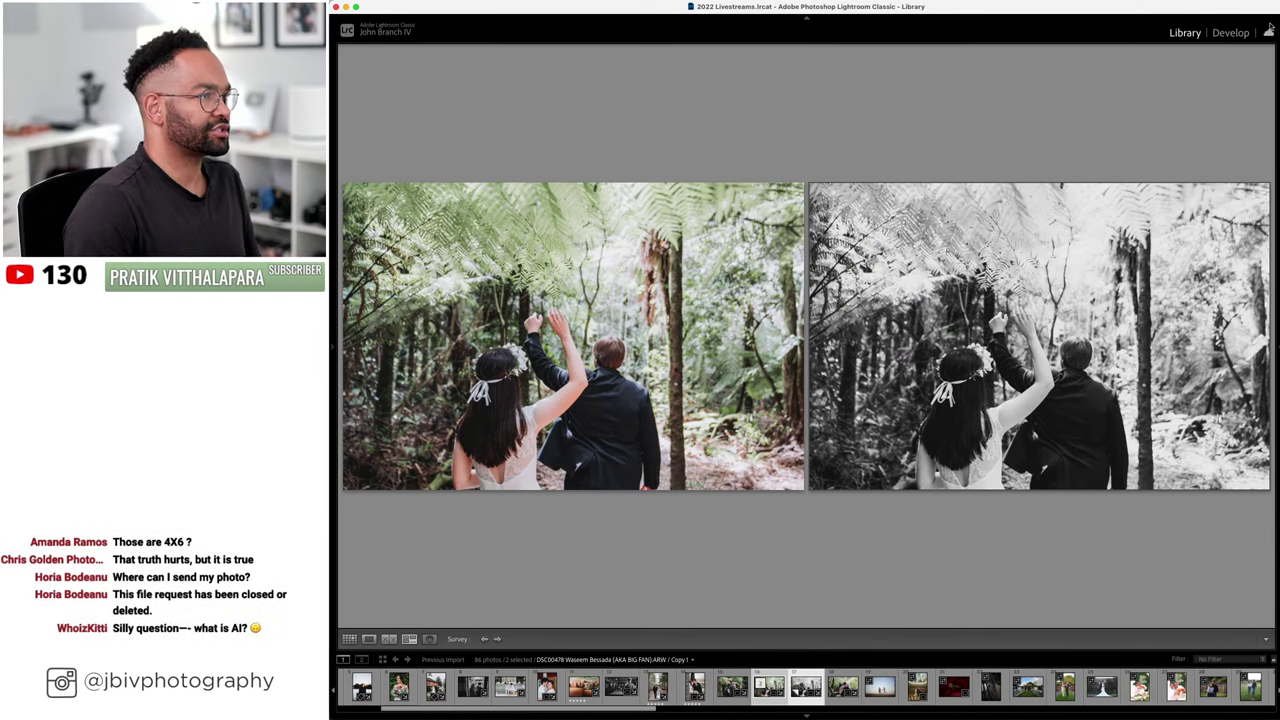
click(1231, 33)
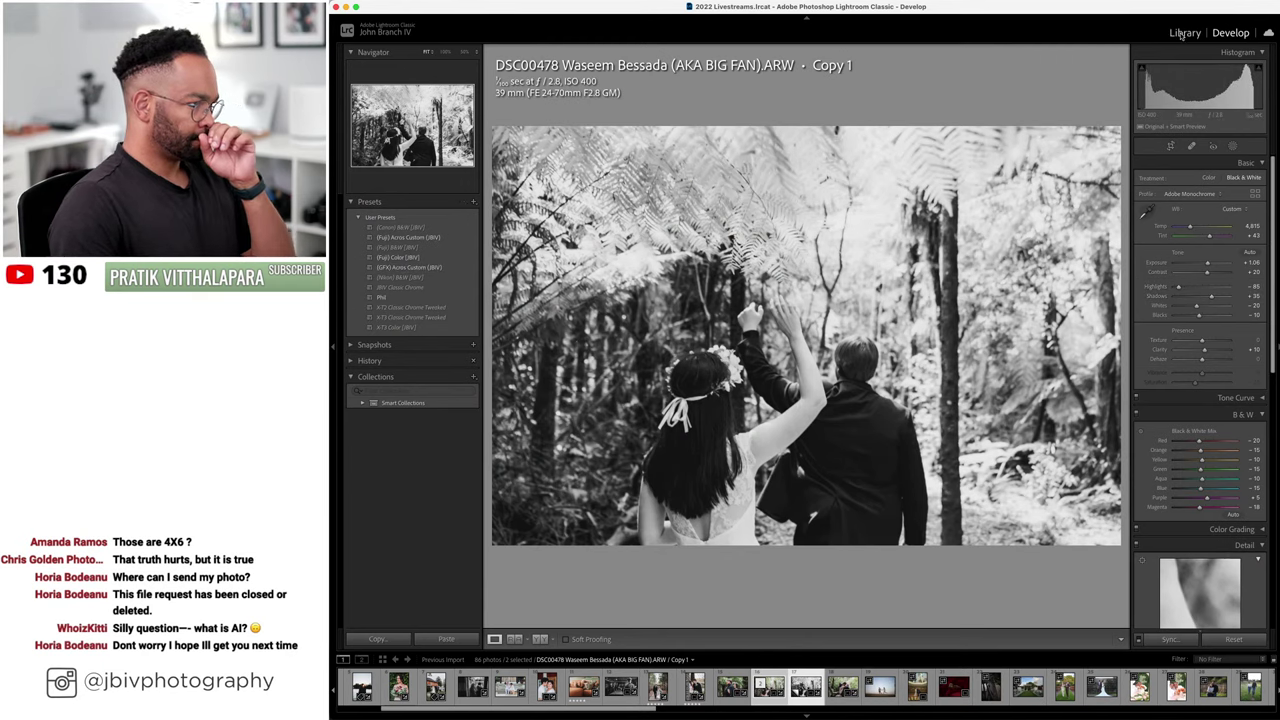
key(n)
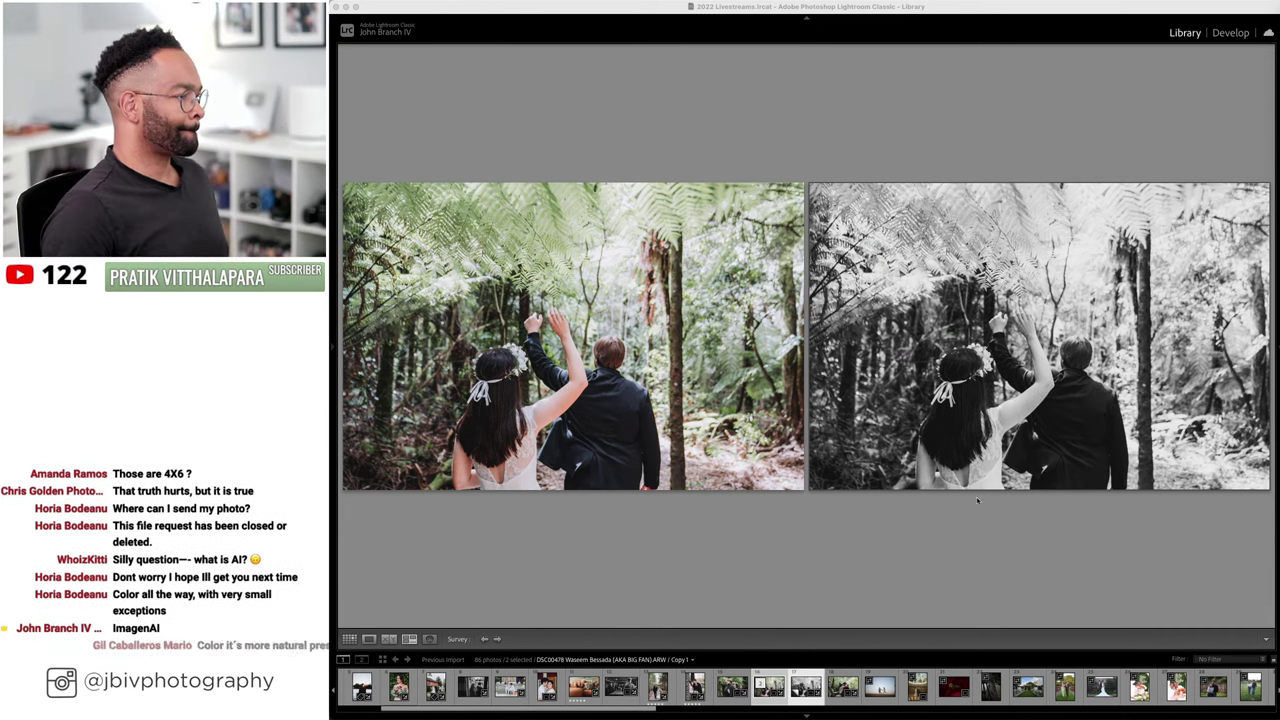
click(941, 544)
key(Tab)
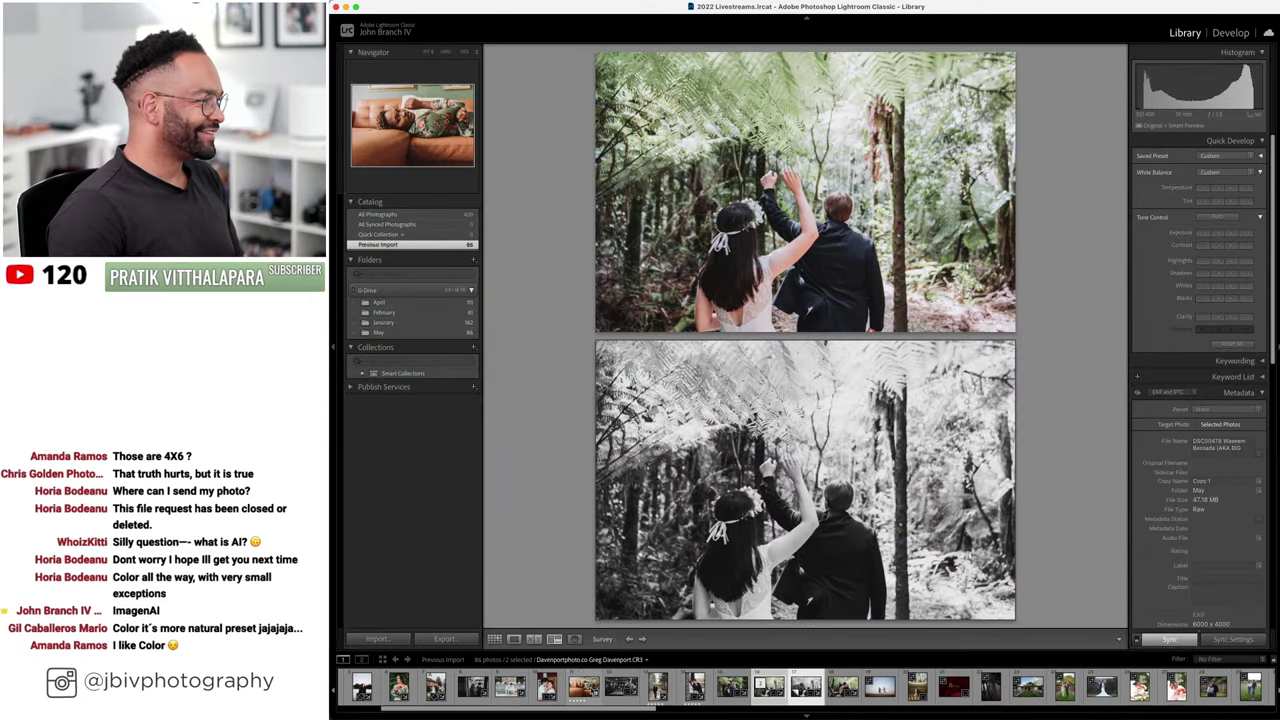
- Open the forest embrace photo in grid cell 18 in Develop
key(g)
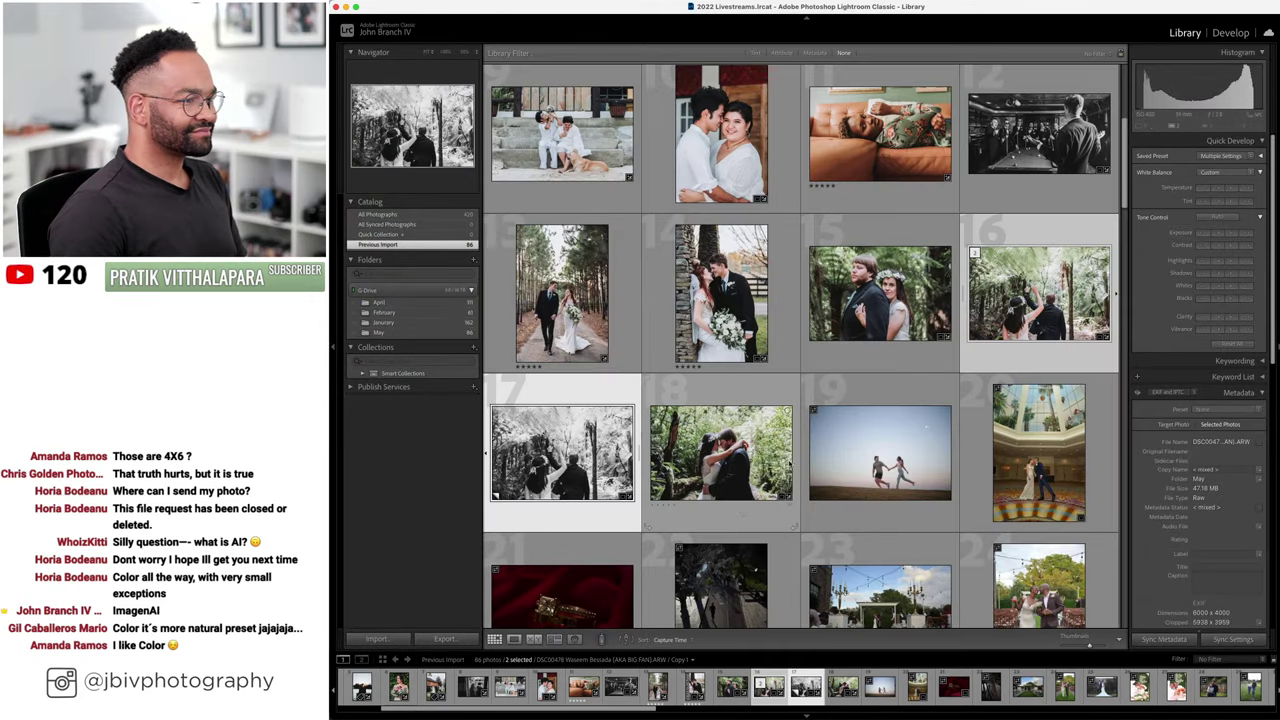
scroll(795, 287, down, 2)
click(720, 396)
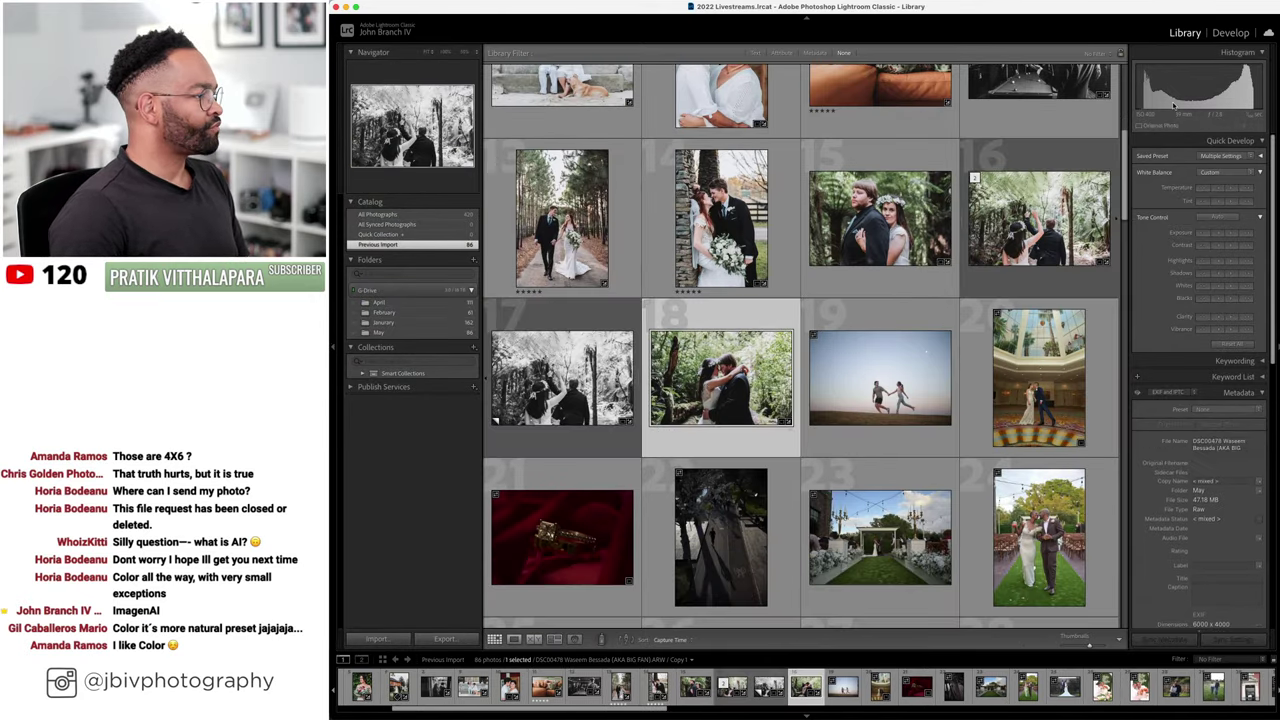
key(d)
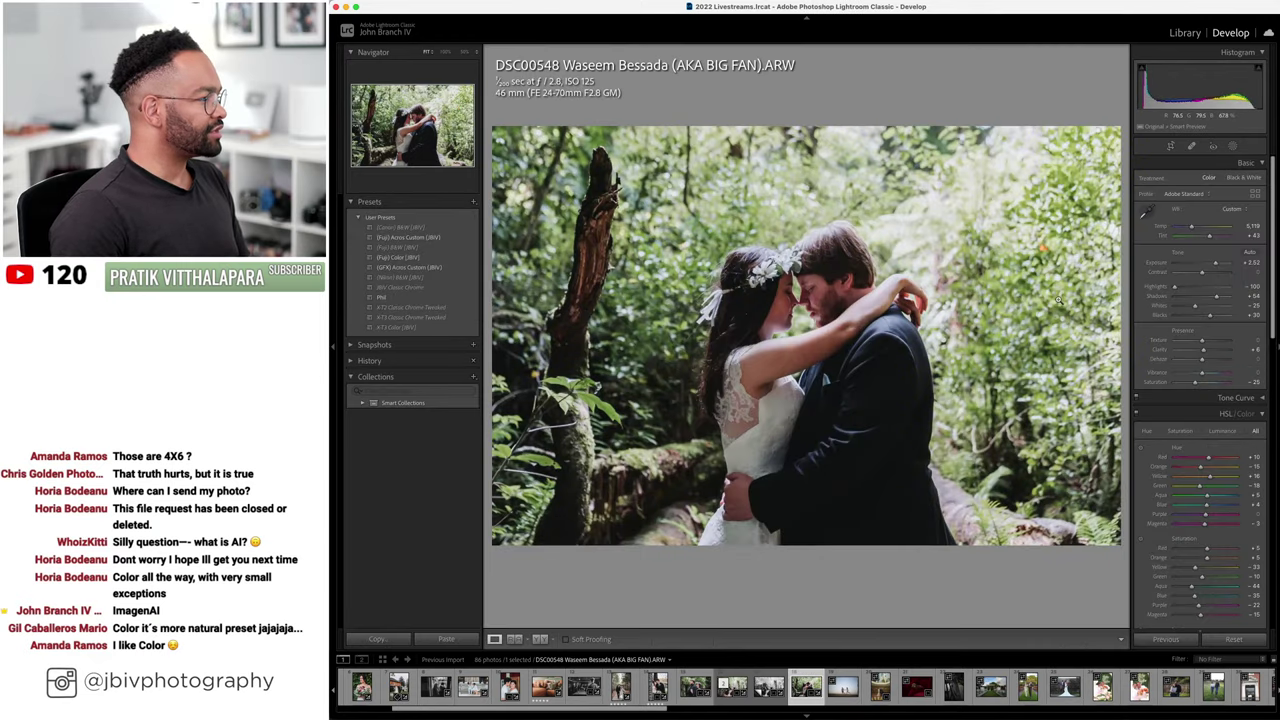
- Add a Select Subject mask brightening the couple's shadows and fine-tune overall exposure
click(1232, 146)
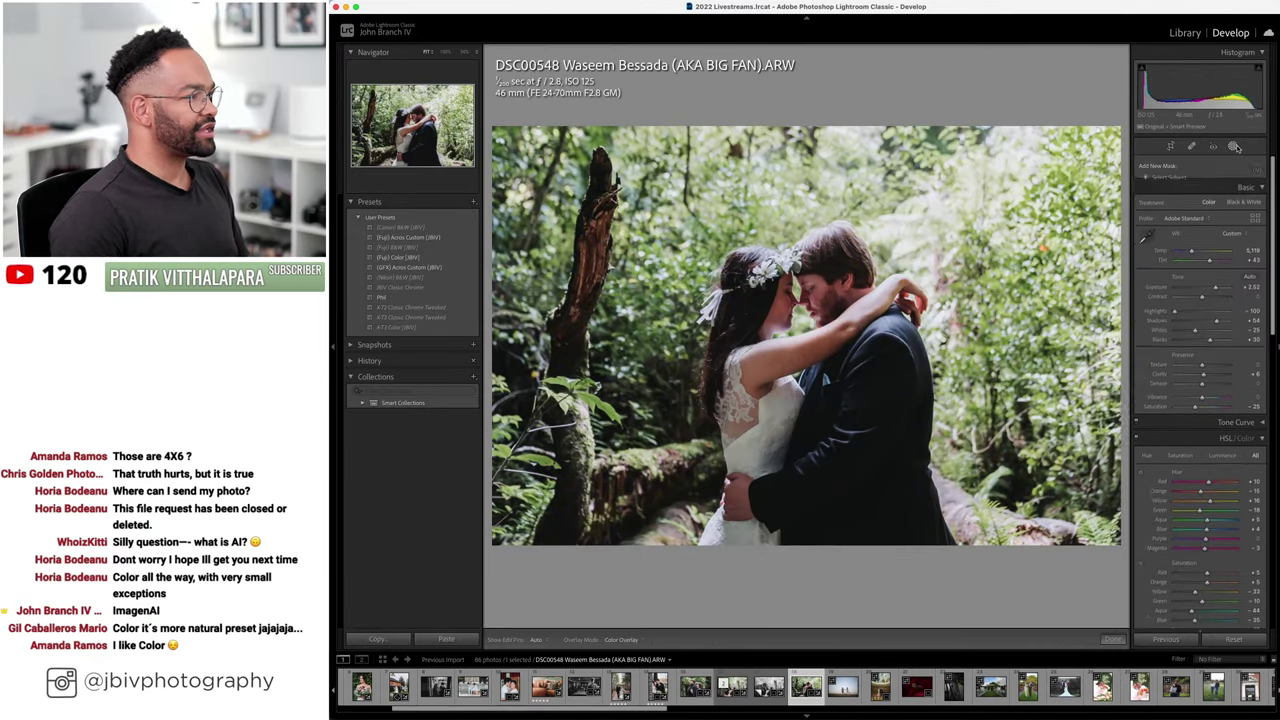
click(1188, 177)
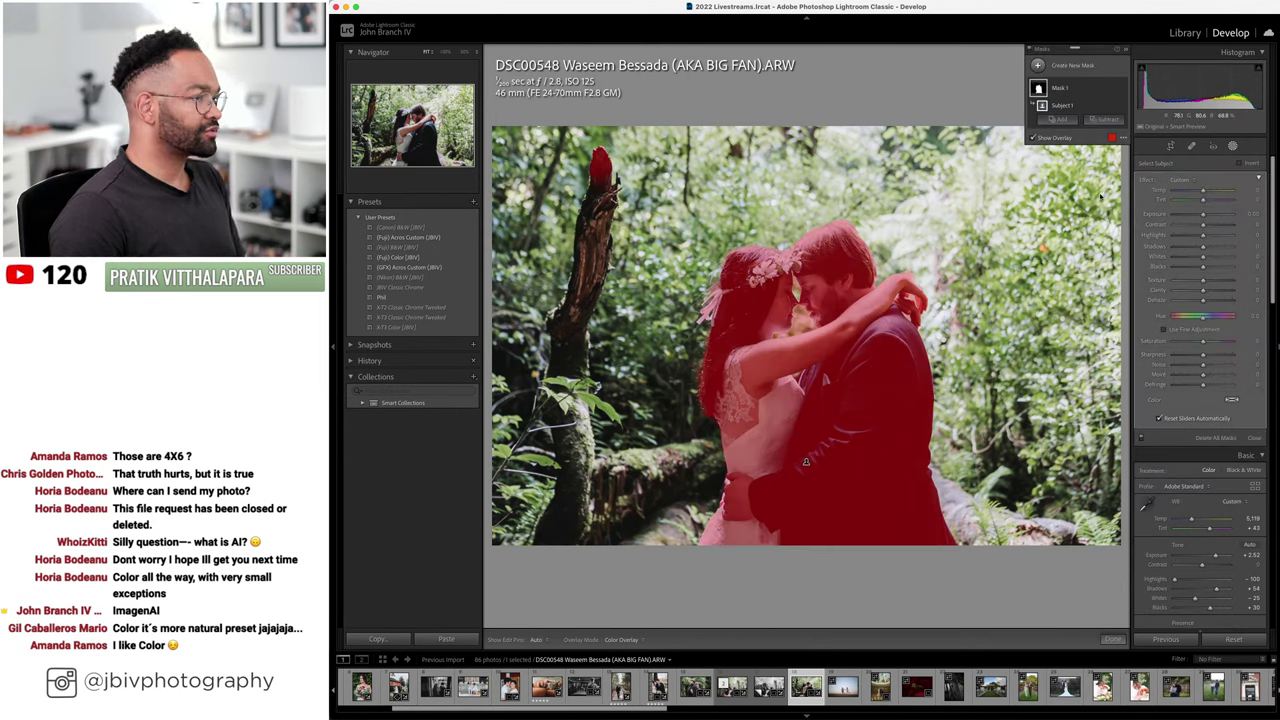
key(o)
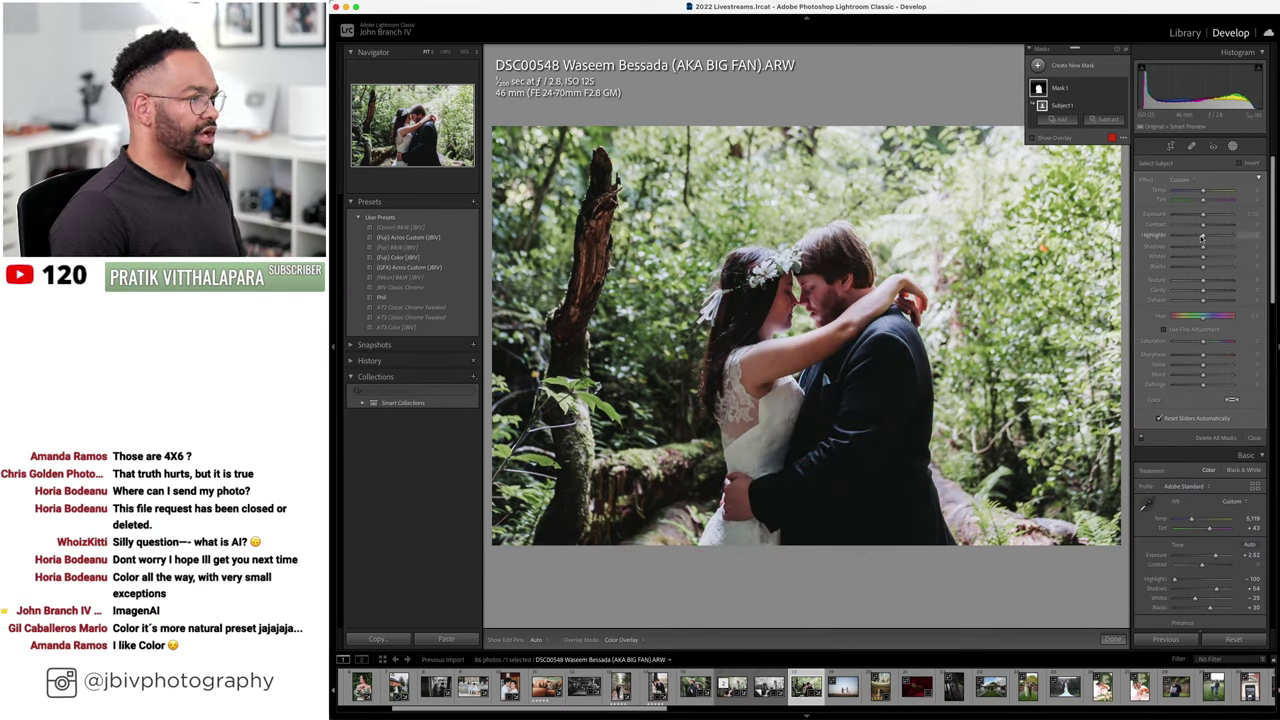
drag(1202, 246, 1217, 248)
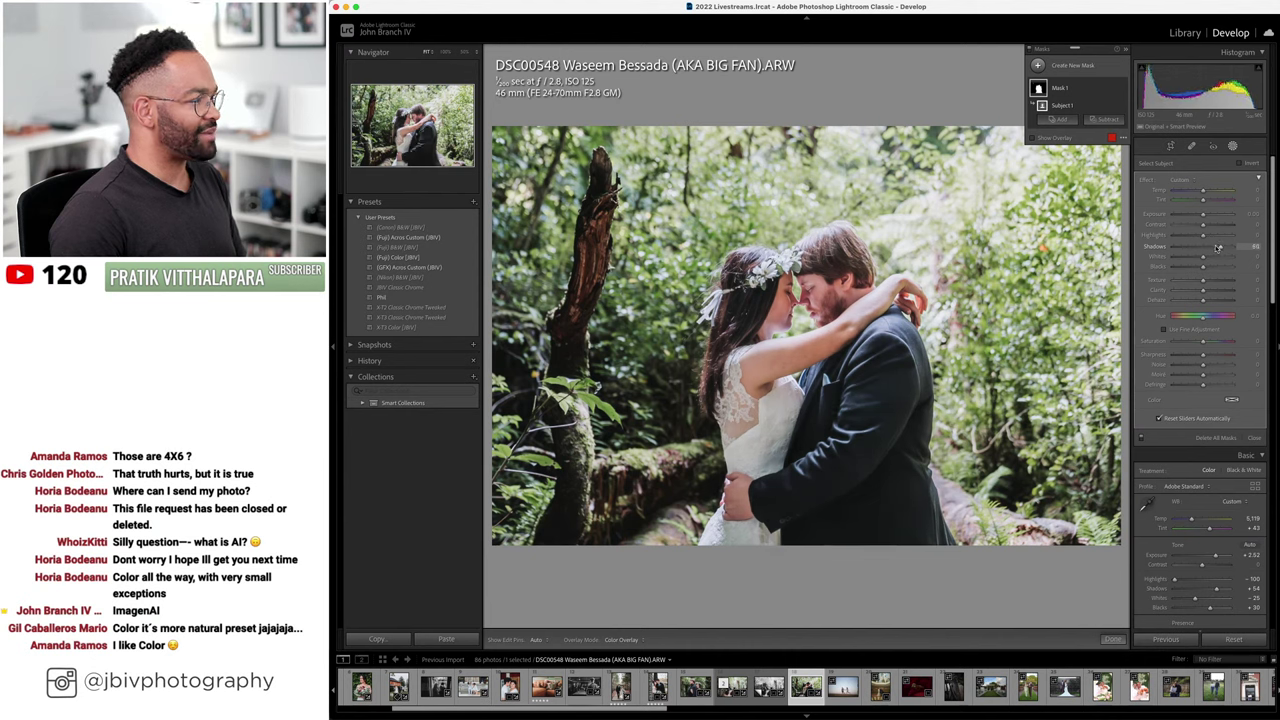
key(shift+w)
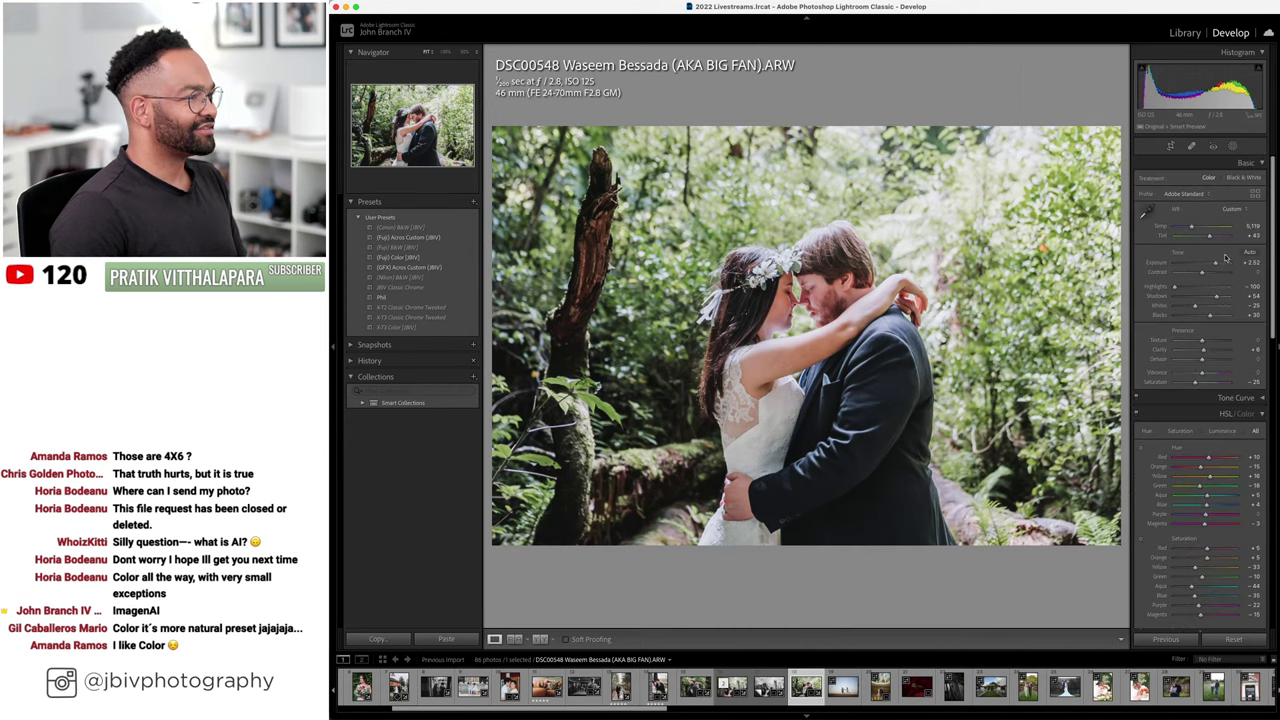
drag(1217, 263, 1214, 263)
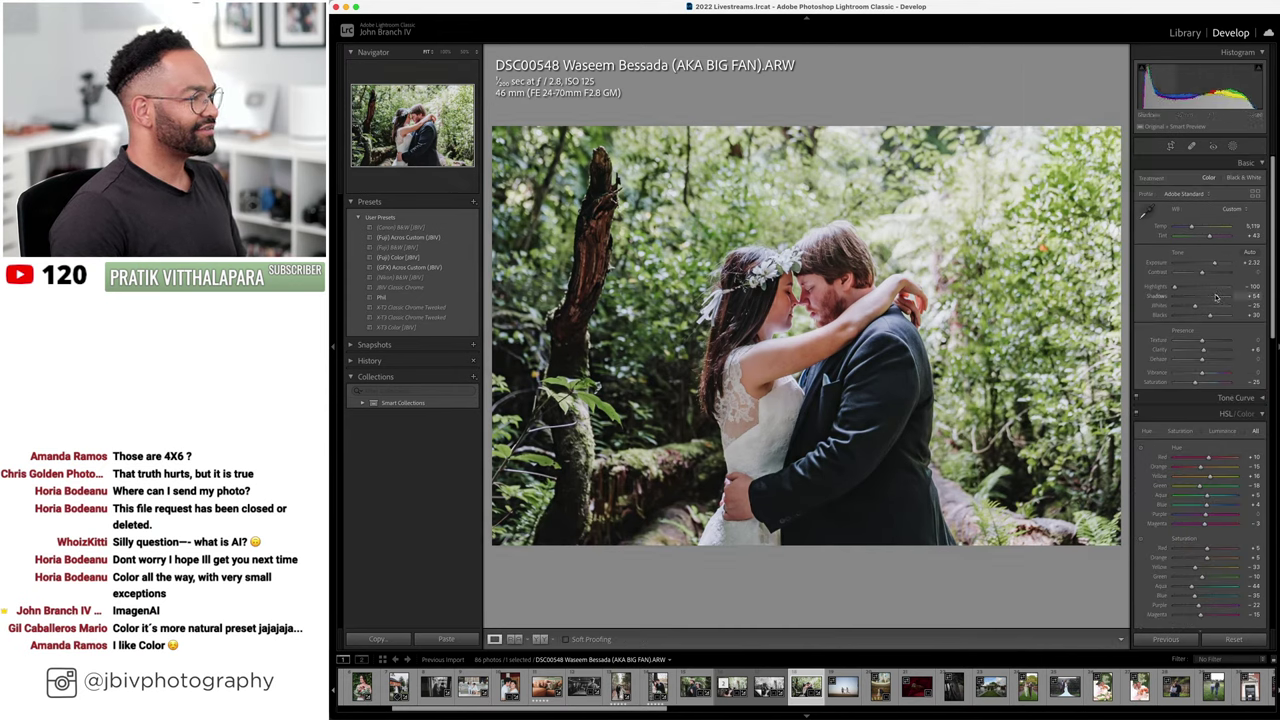
click(1230, 148)
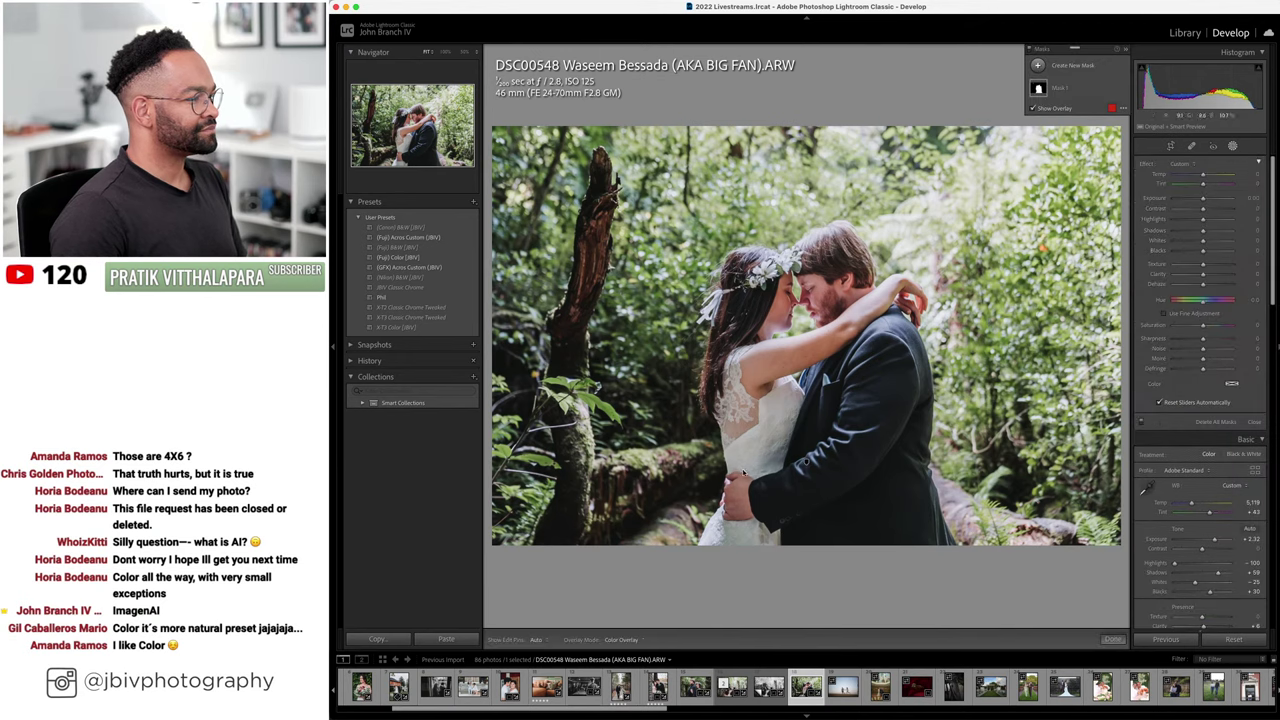
click(1058, 88)
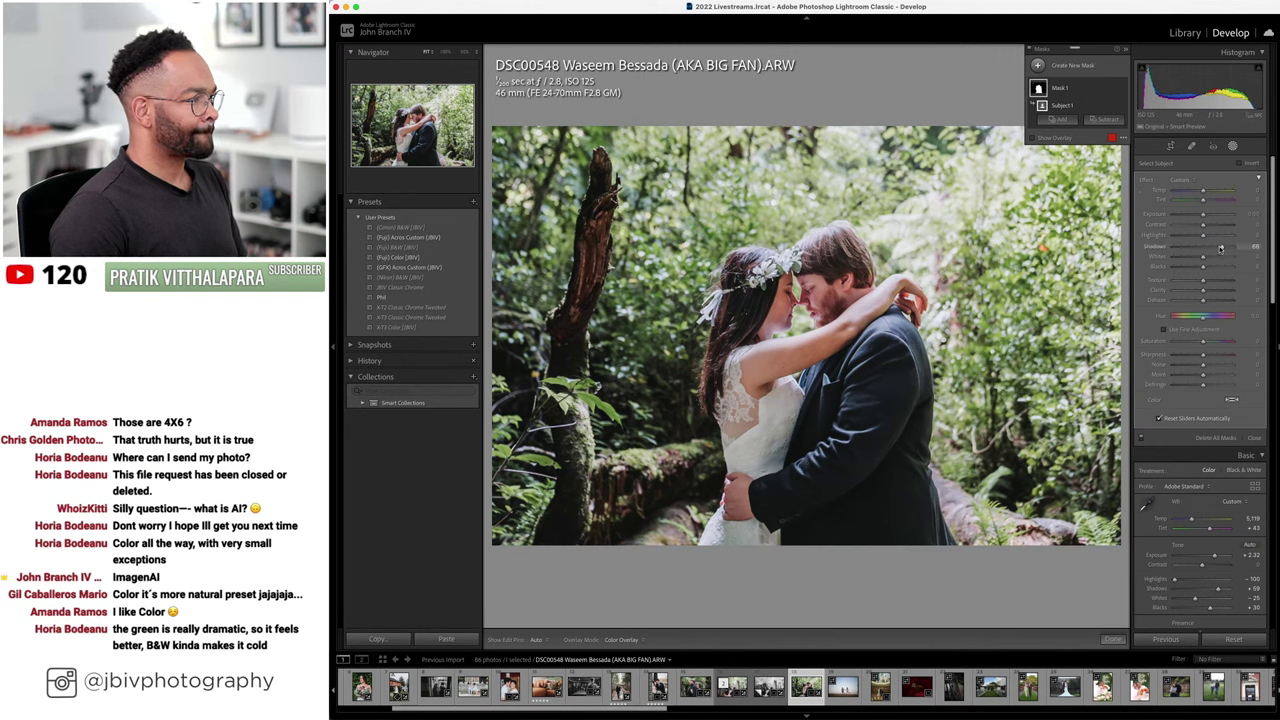
drag(1220, 248, 1229, 247)
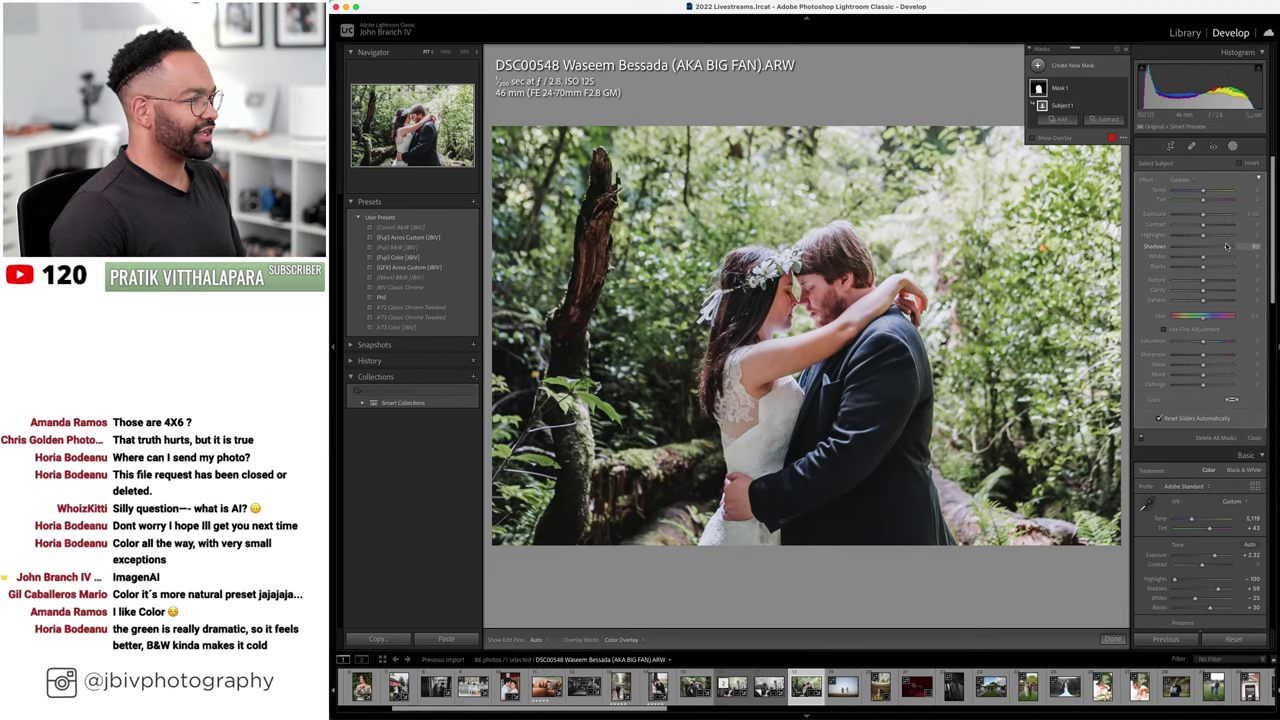
click(1232, 146)
drag(1215, 268, 1218, 268)
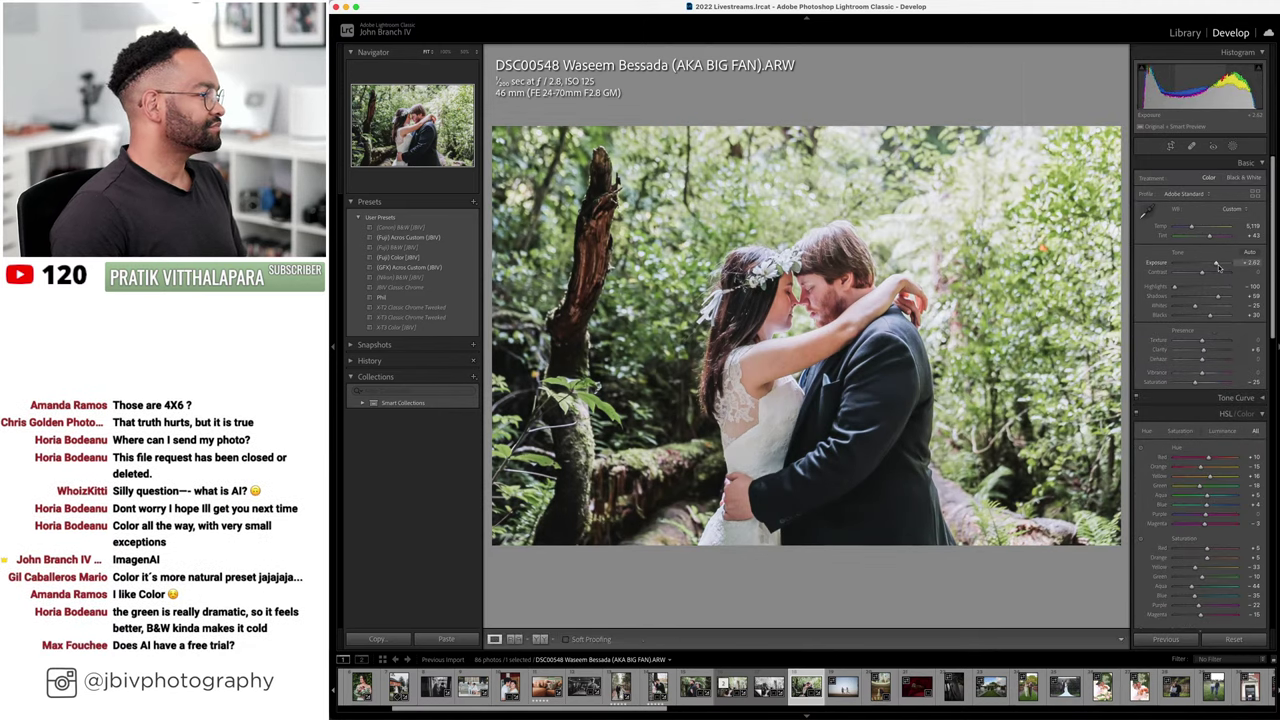
- Tighten the crop by bringing the top edge down
click(1170, 146)
drag(800, 132, 816, 188)
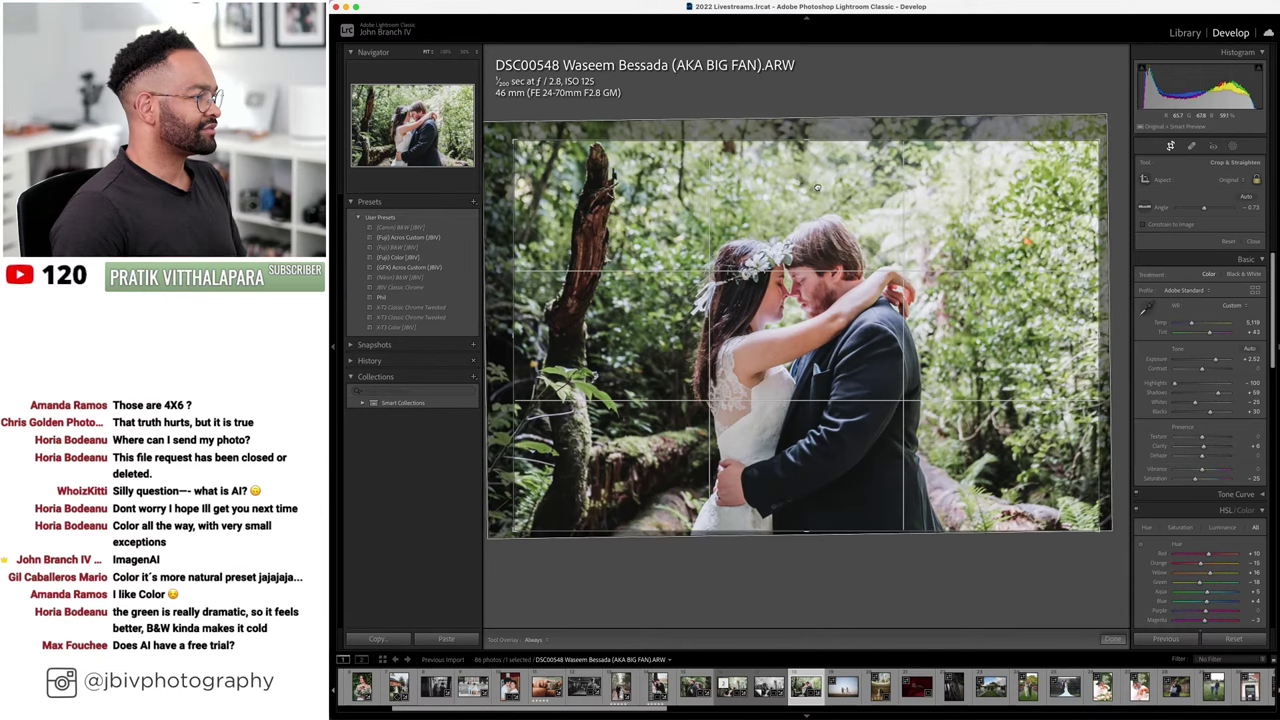
key(Return)
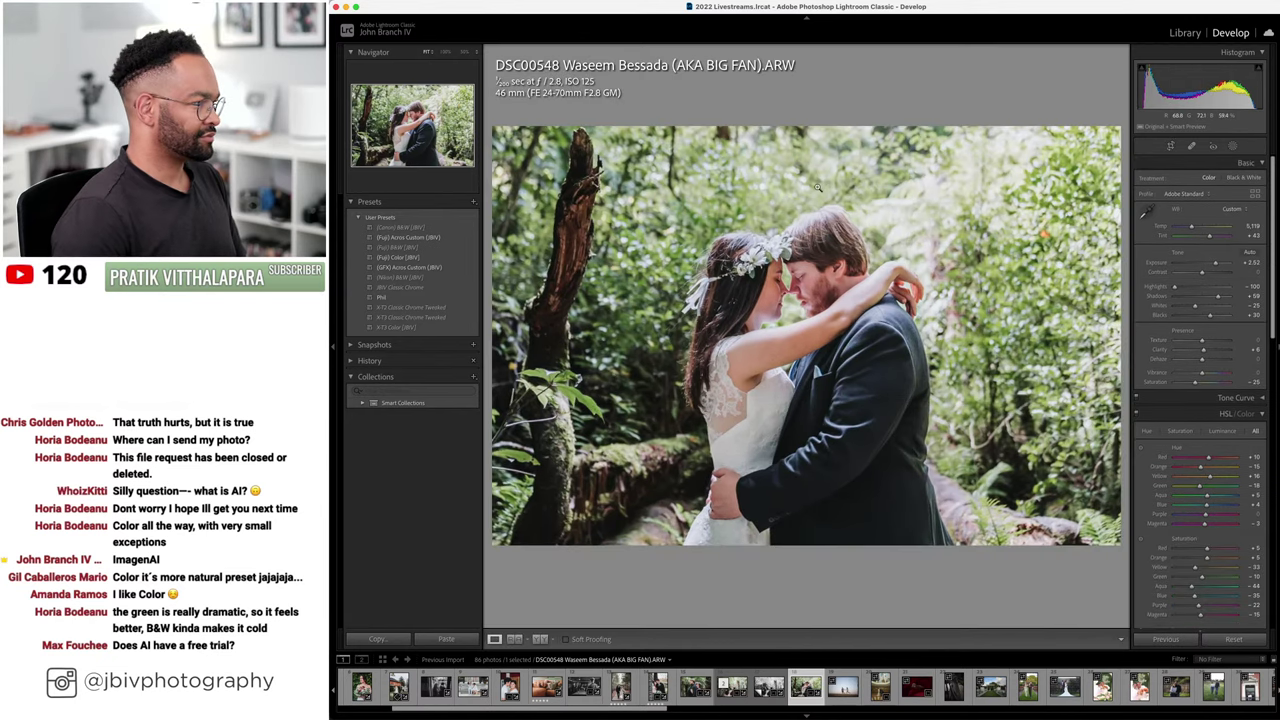
- Show DSC00548 as a side-by-side before/after with the side panels hidden
click(541, 639)
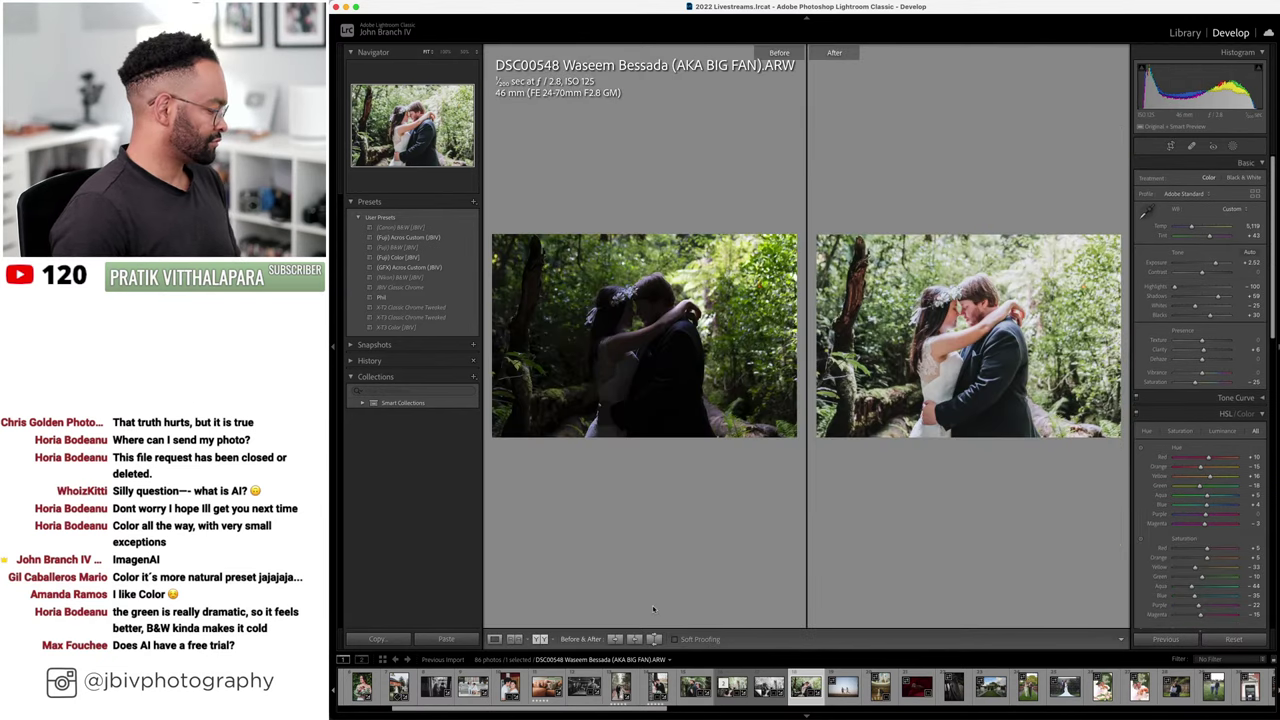
key(Tab)
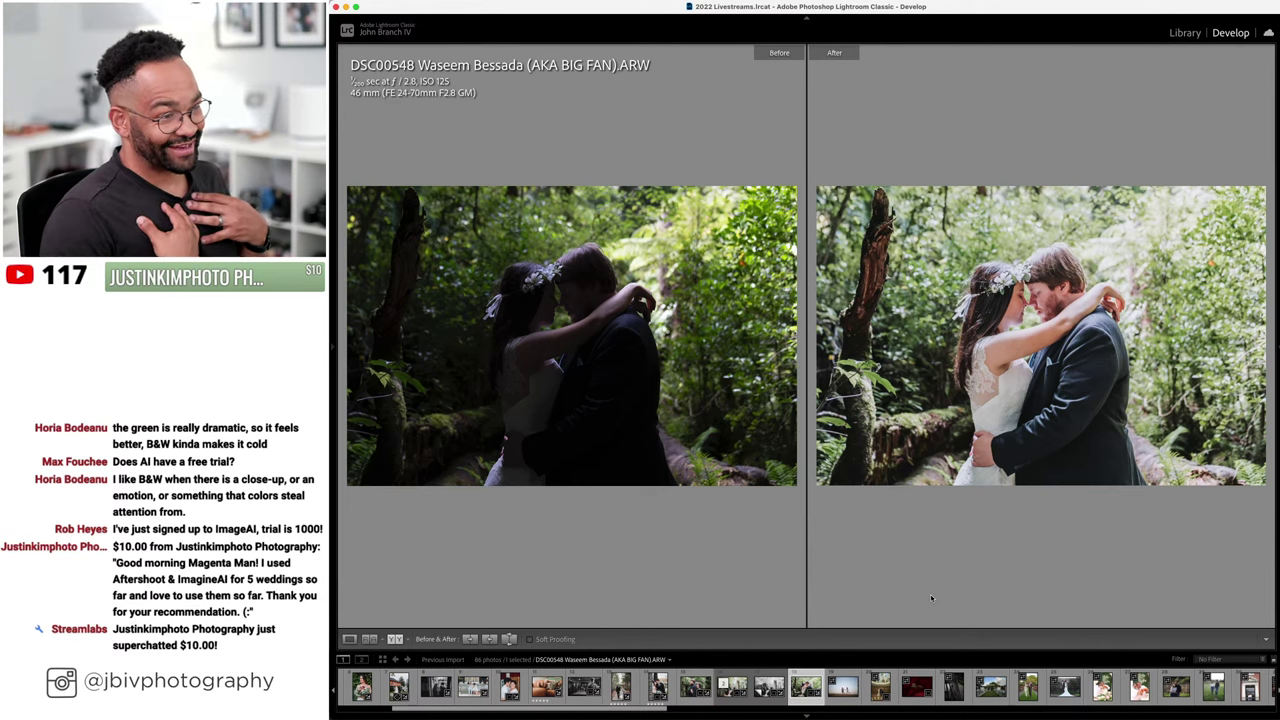
- Move to IMG_7294 Flame Dong.CR3 and apply Upright Level to straighten its horizon
key(Tab)
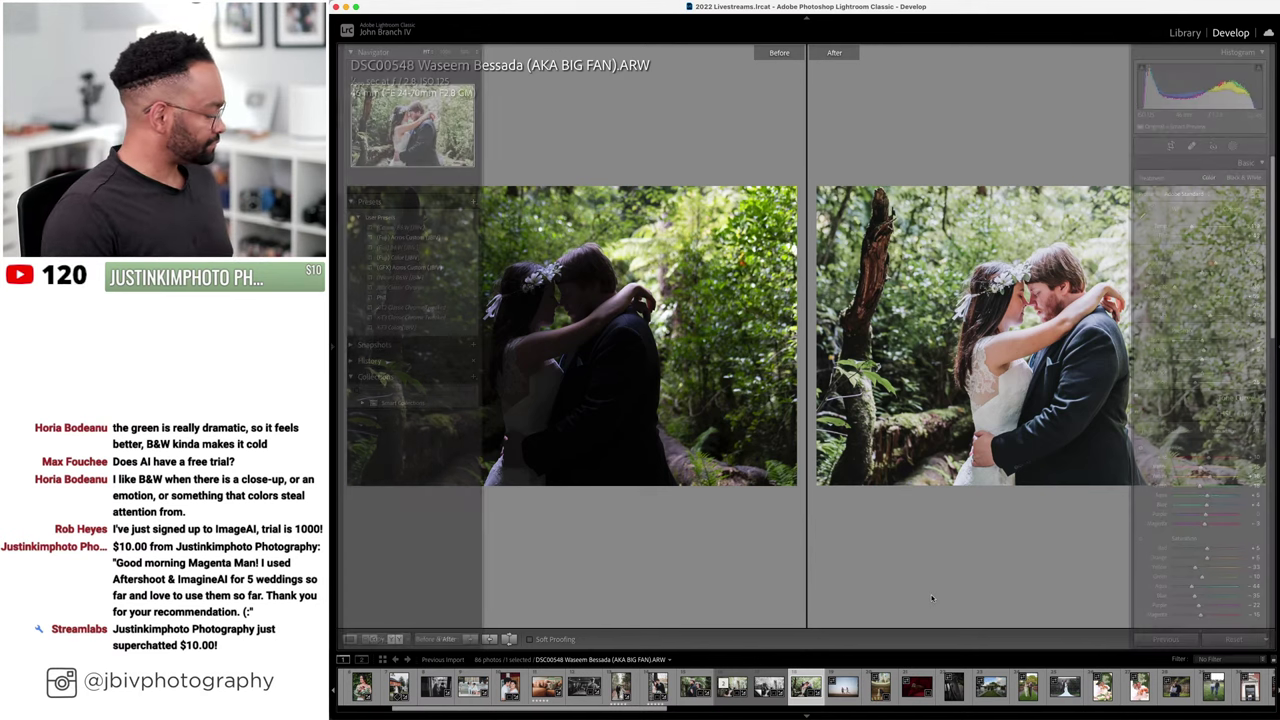
click(495, 638)
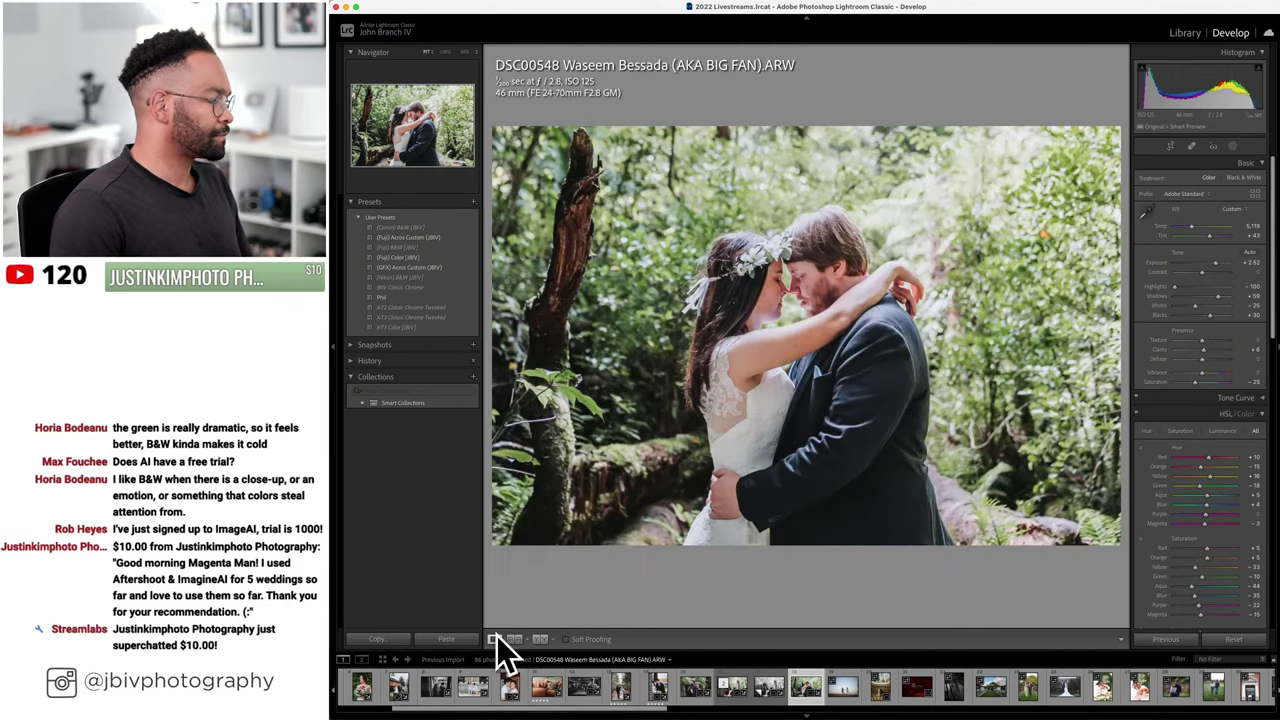
key(Right)
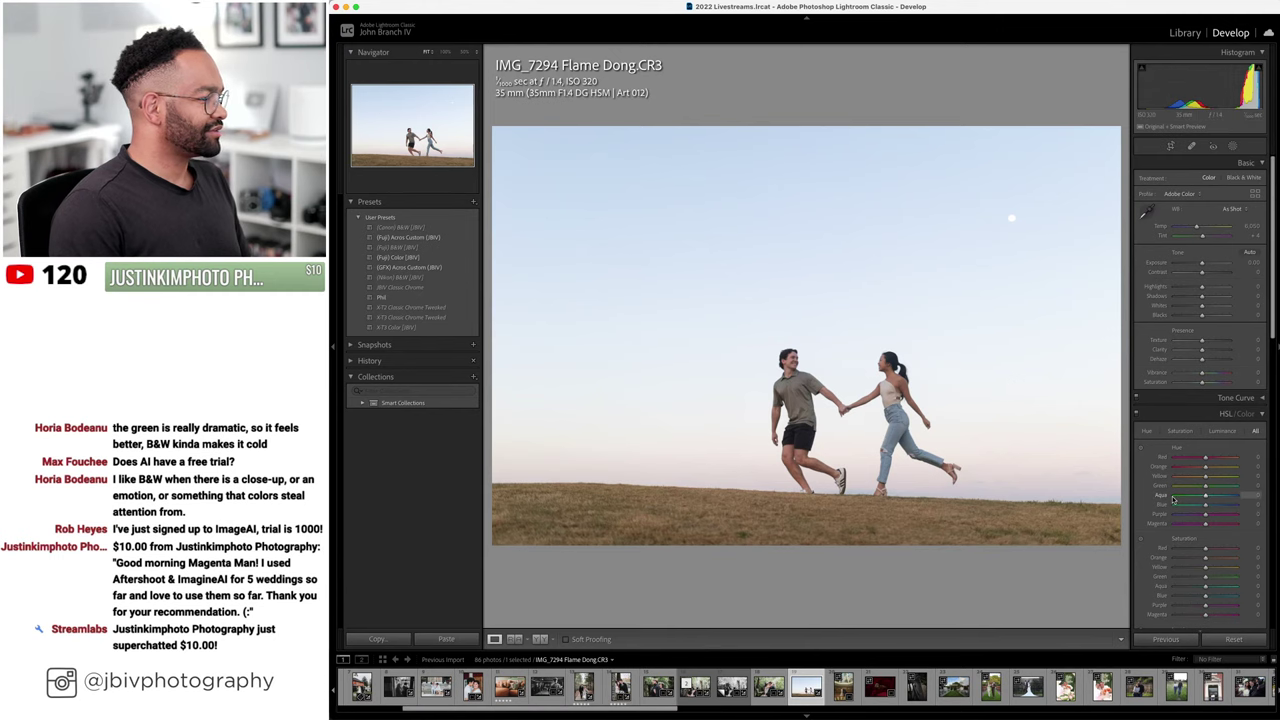
scroll(1183, 481, down, 10)
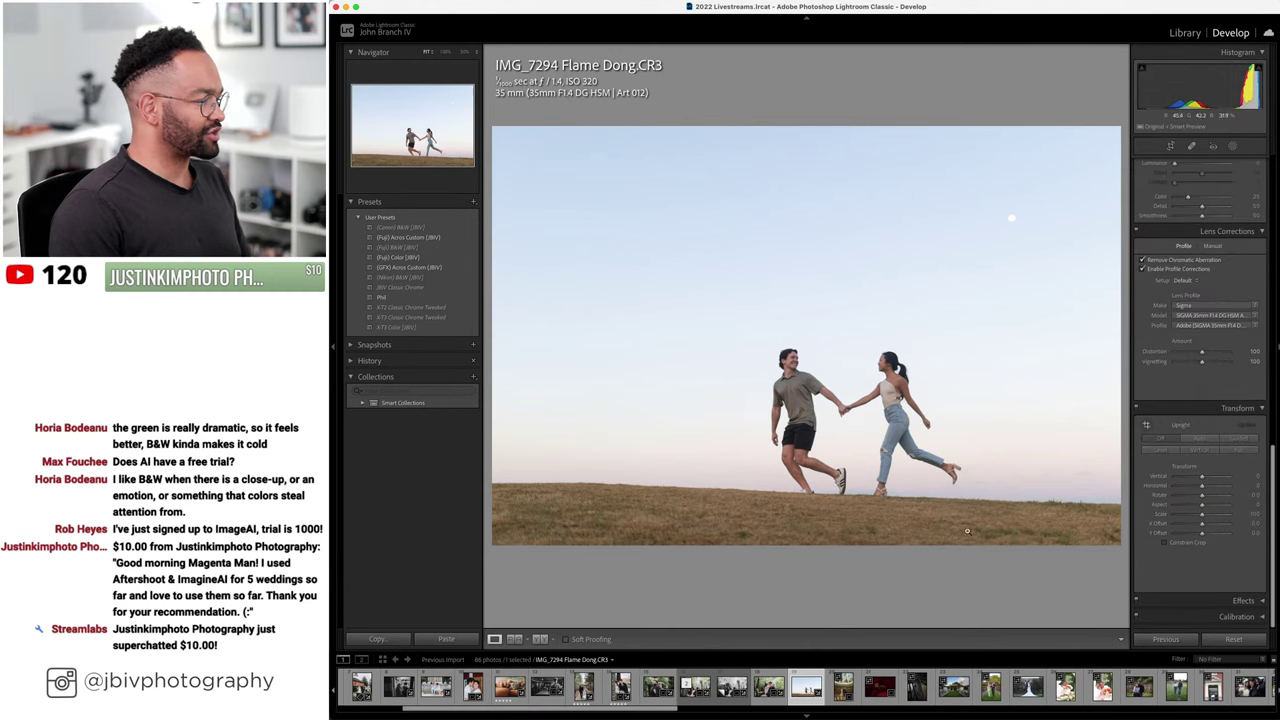
click(1155, 450)
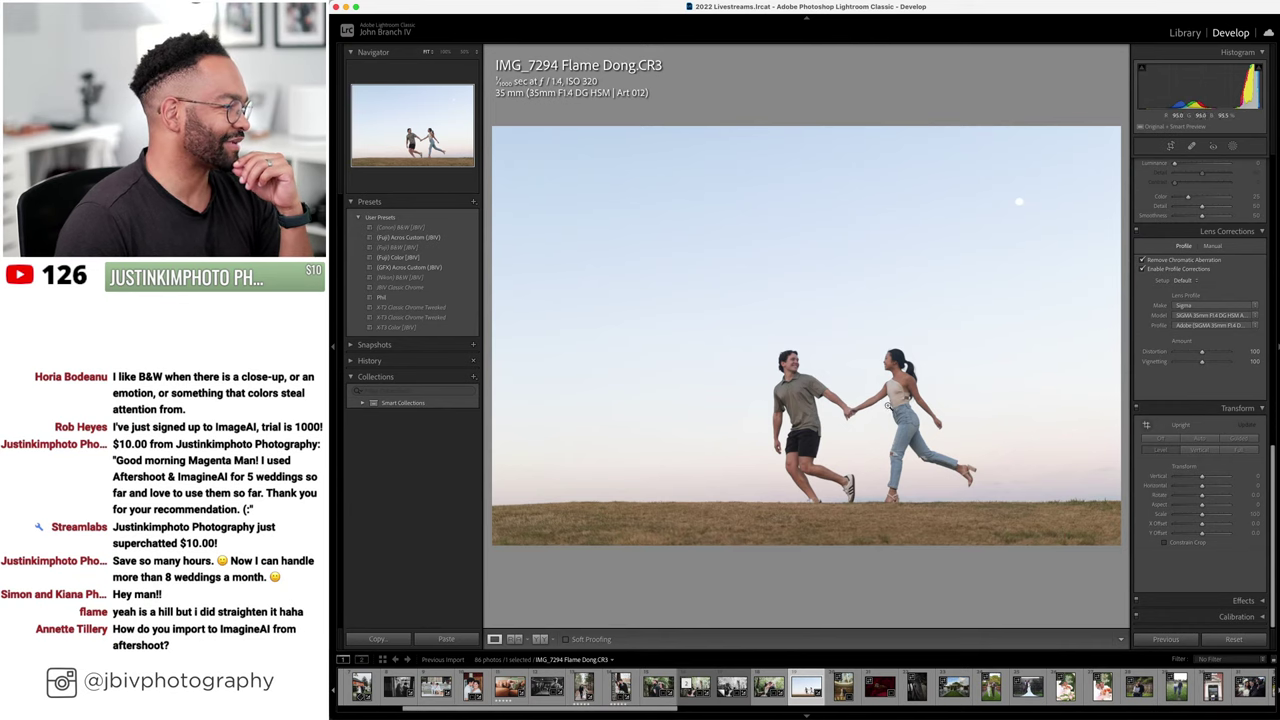
- Apply the (Fuji) Color [JBV] preset and set Lens Corrections setup to Auto
click(418, 259)
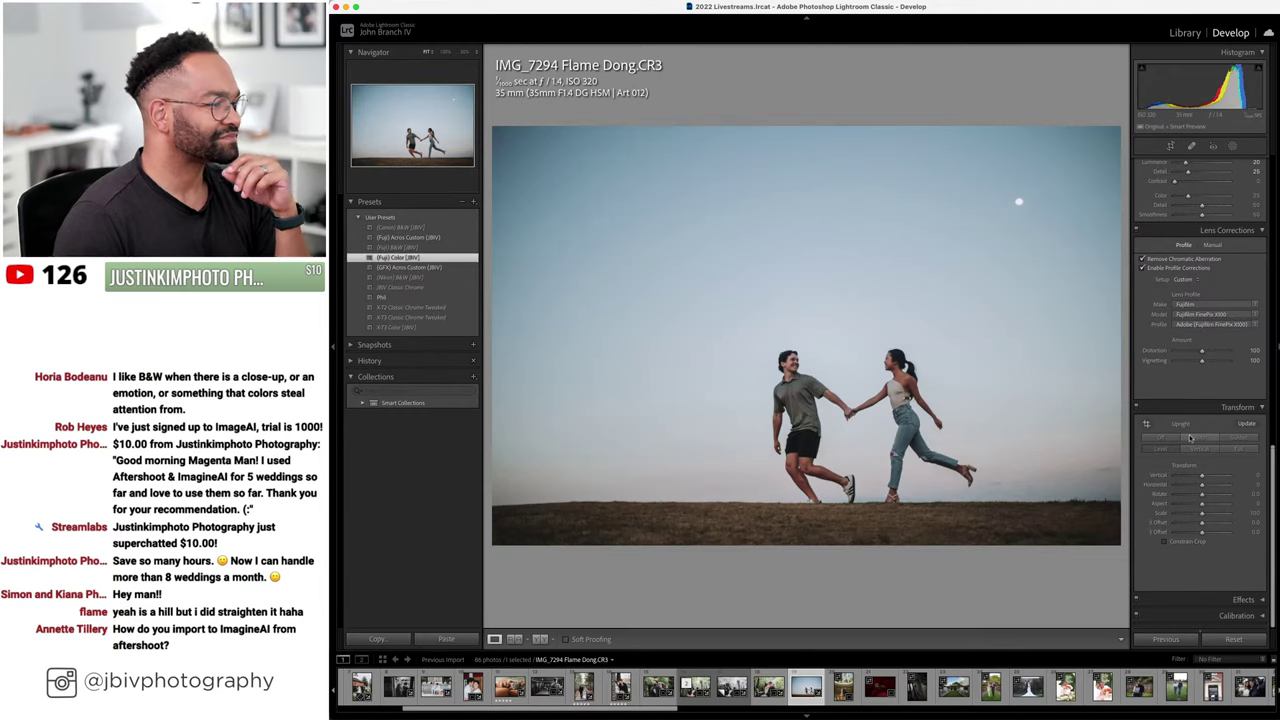
click(1186, 281)
click(1186, 269)
scroll(1200, 300, up, 5)
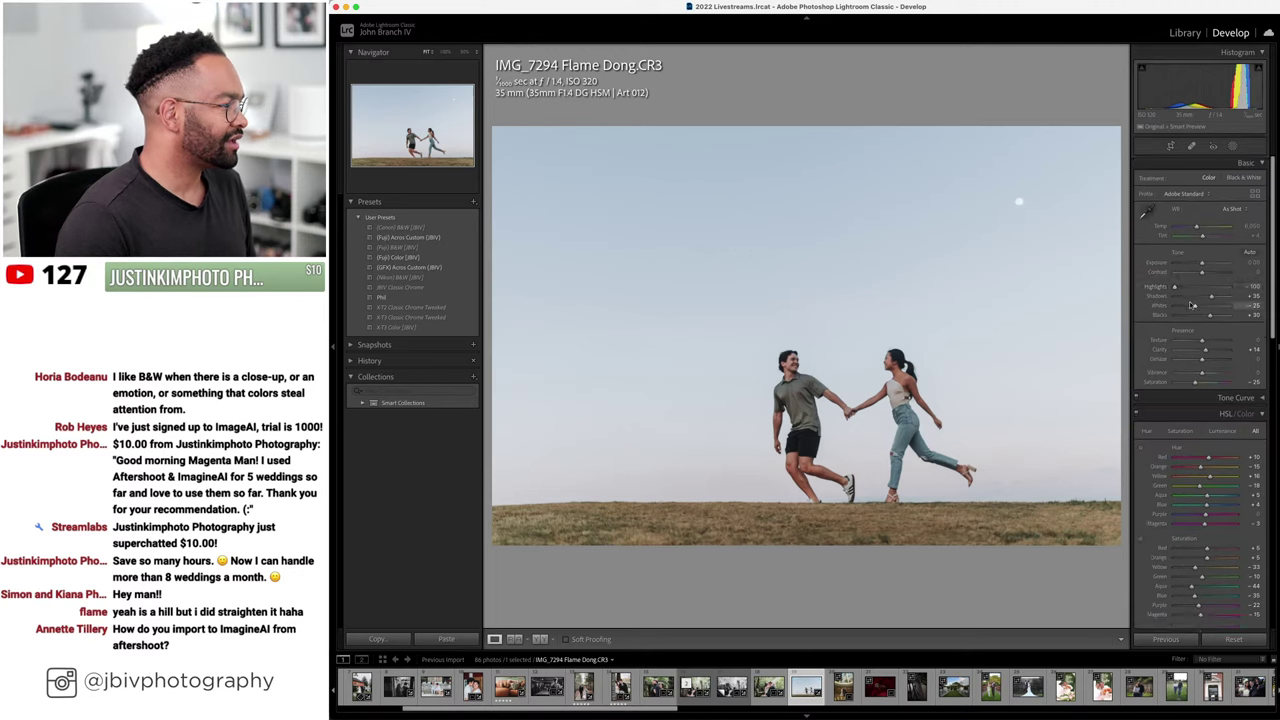
- Add a Select Subject mask on the couple, then close masking
click(1232, 146)
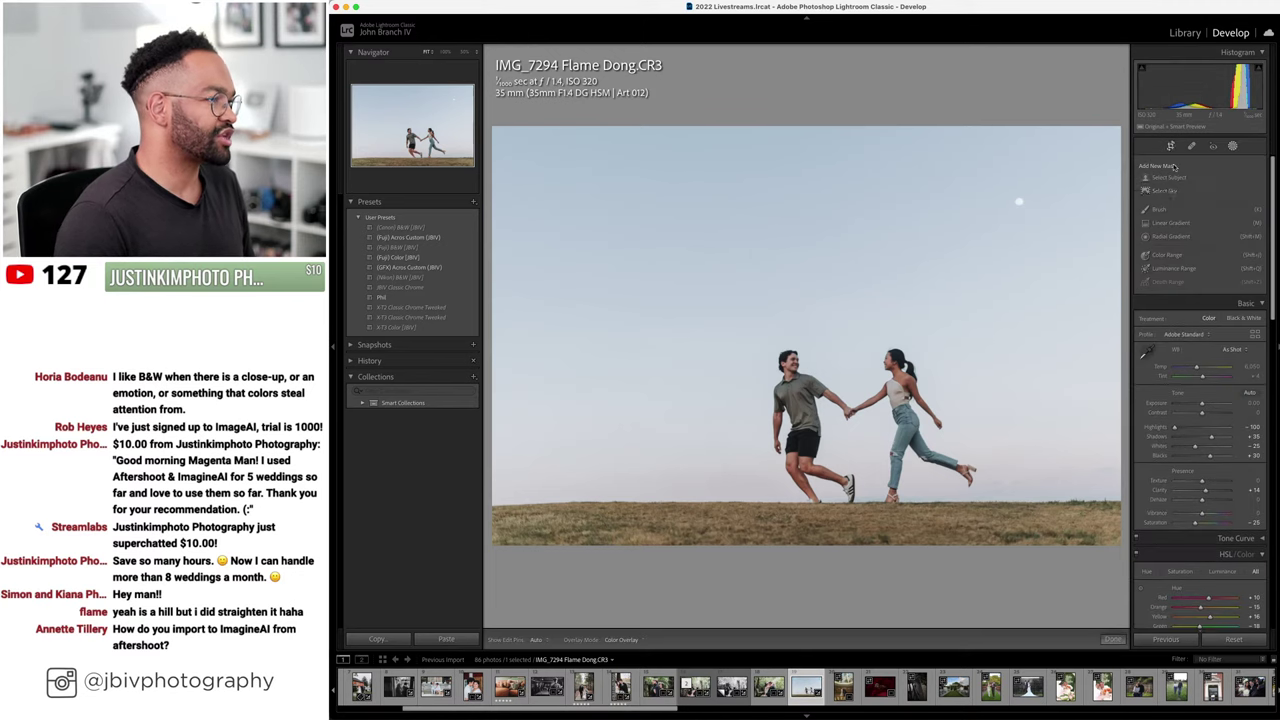
click(1190, 178)
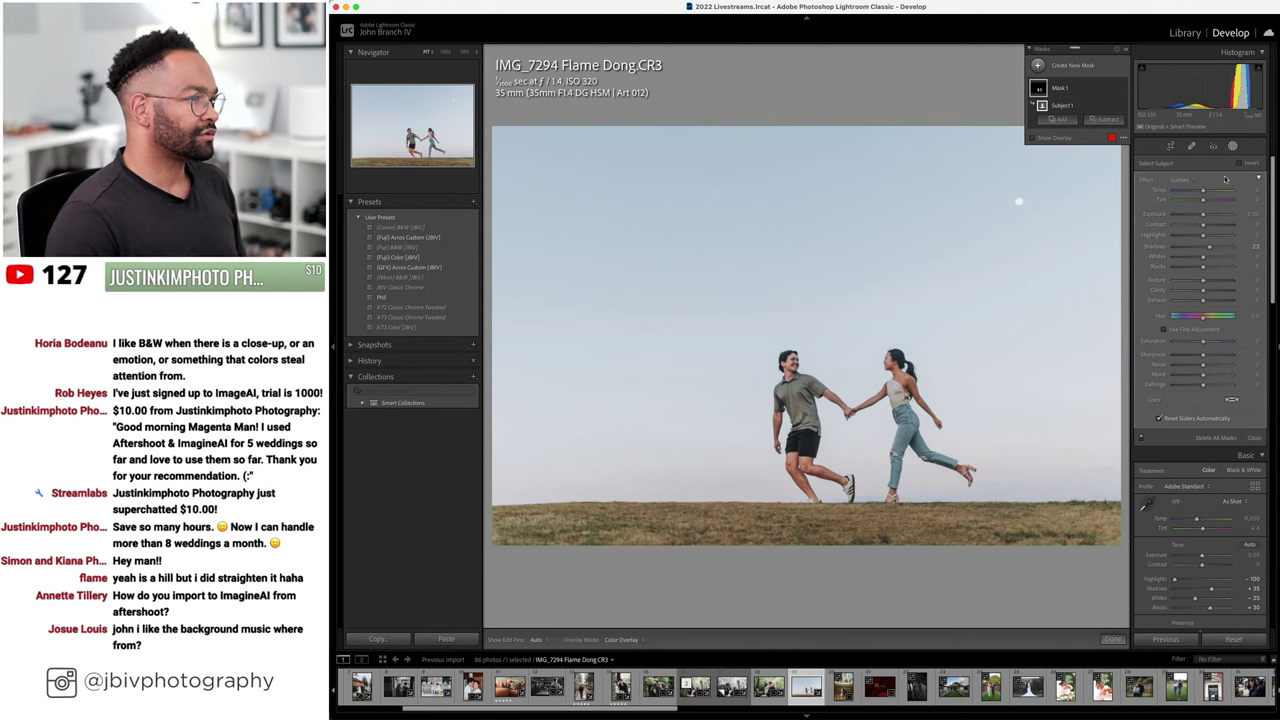
click(1232, 146)
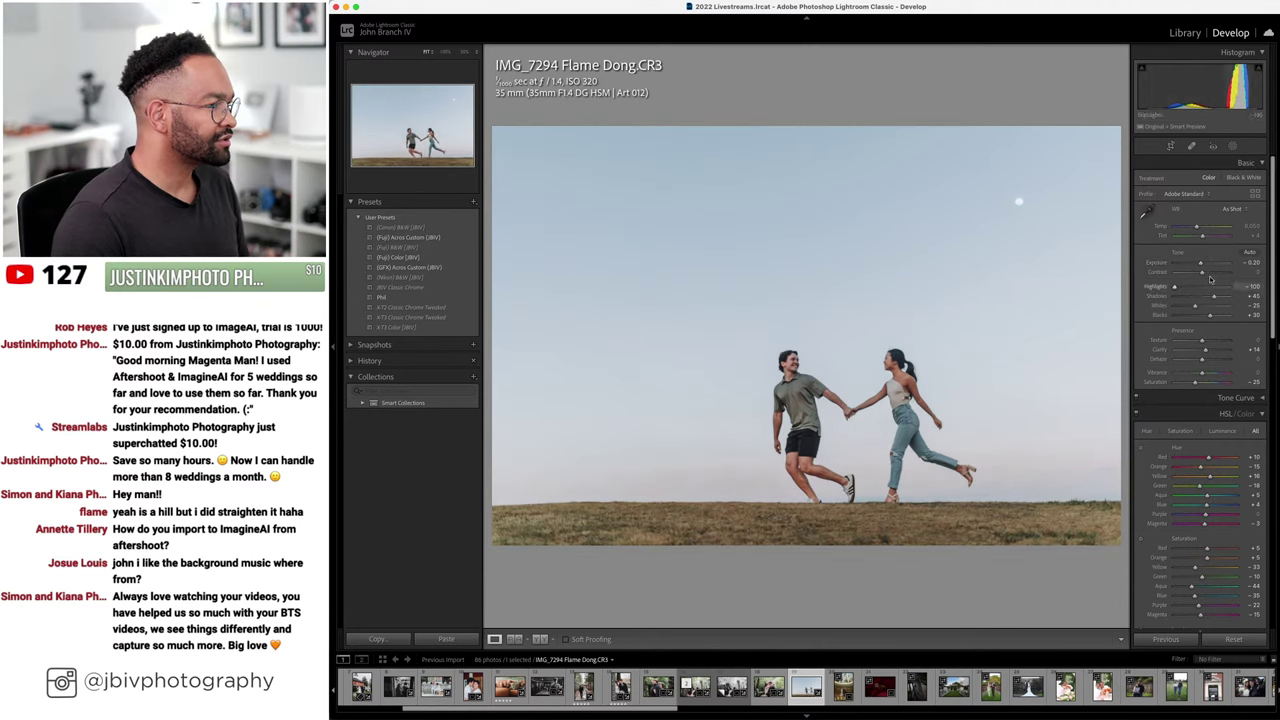
- Set Temp 6,350, Tint +9 and Shadows +20, checking the couple up close
click(1209, 239)
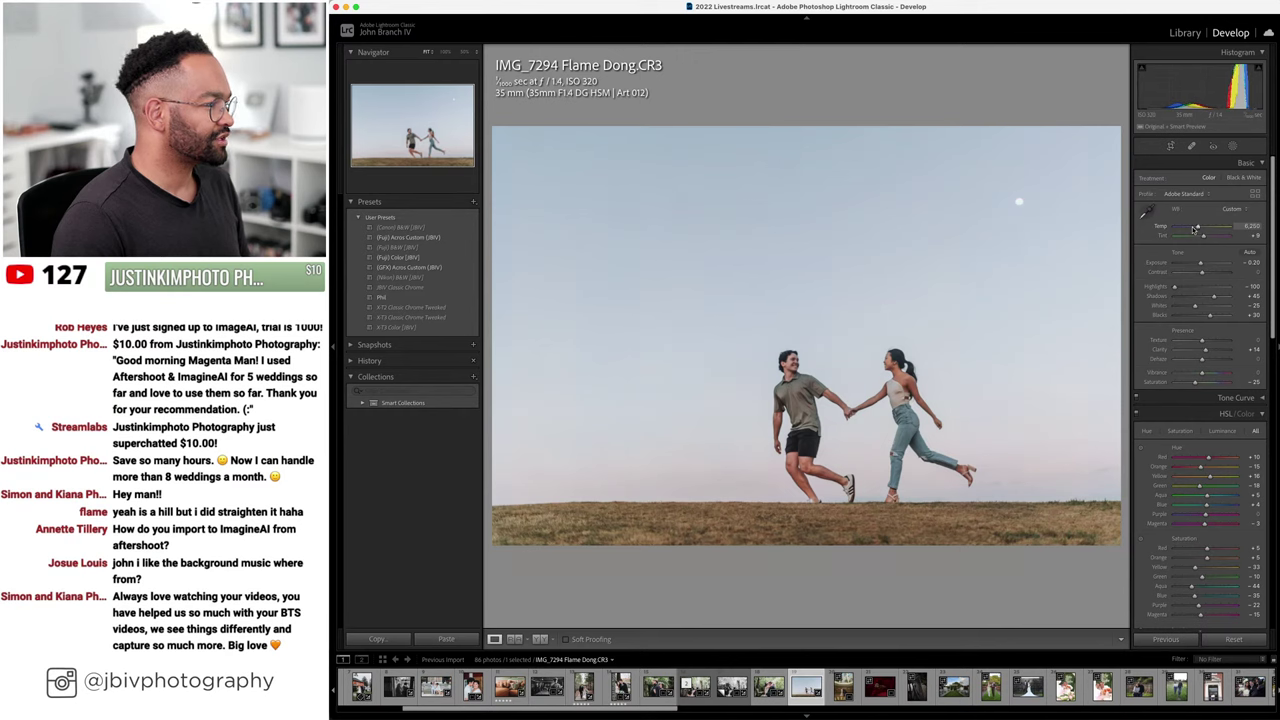
drag(1195, 229, 1199, 228)
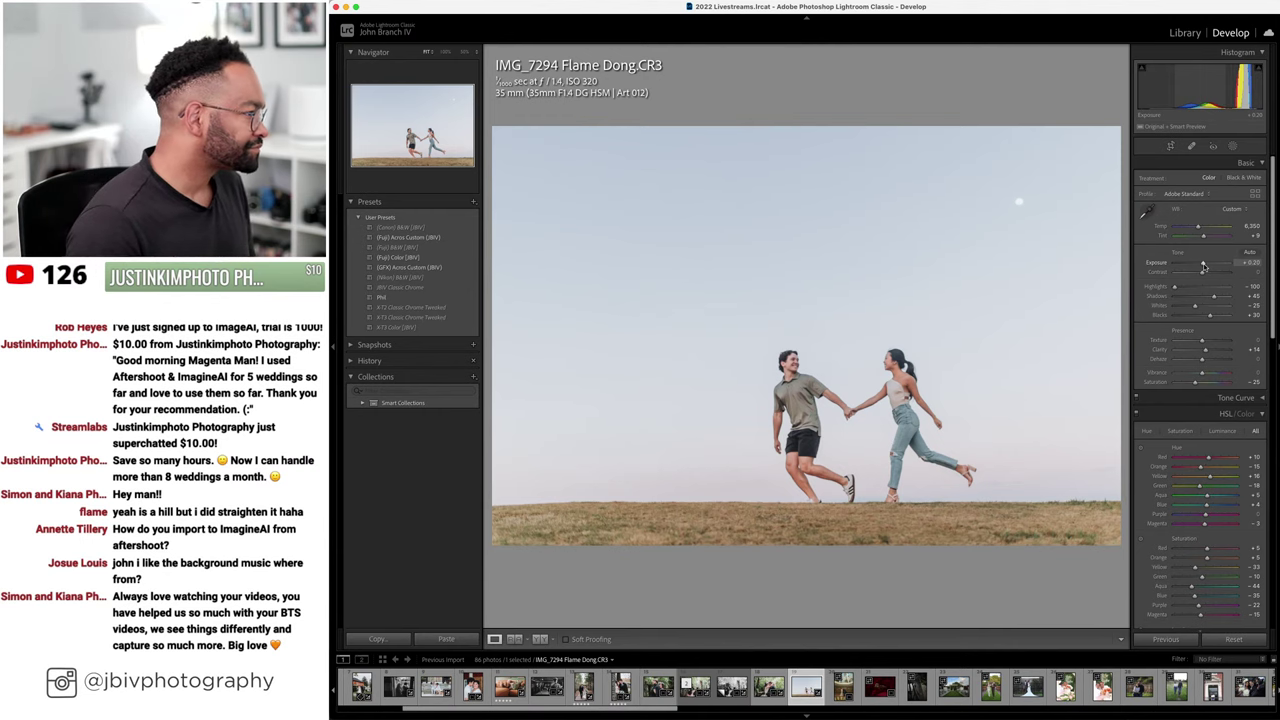
drag(1213, 297, 1212, 299)
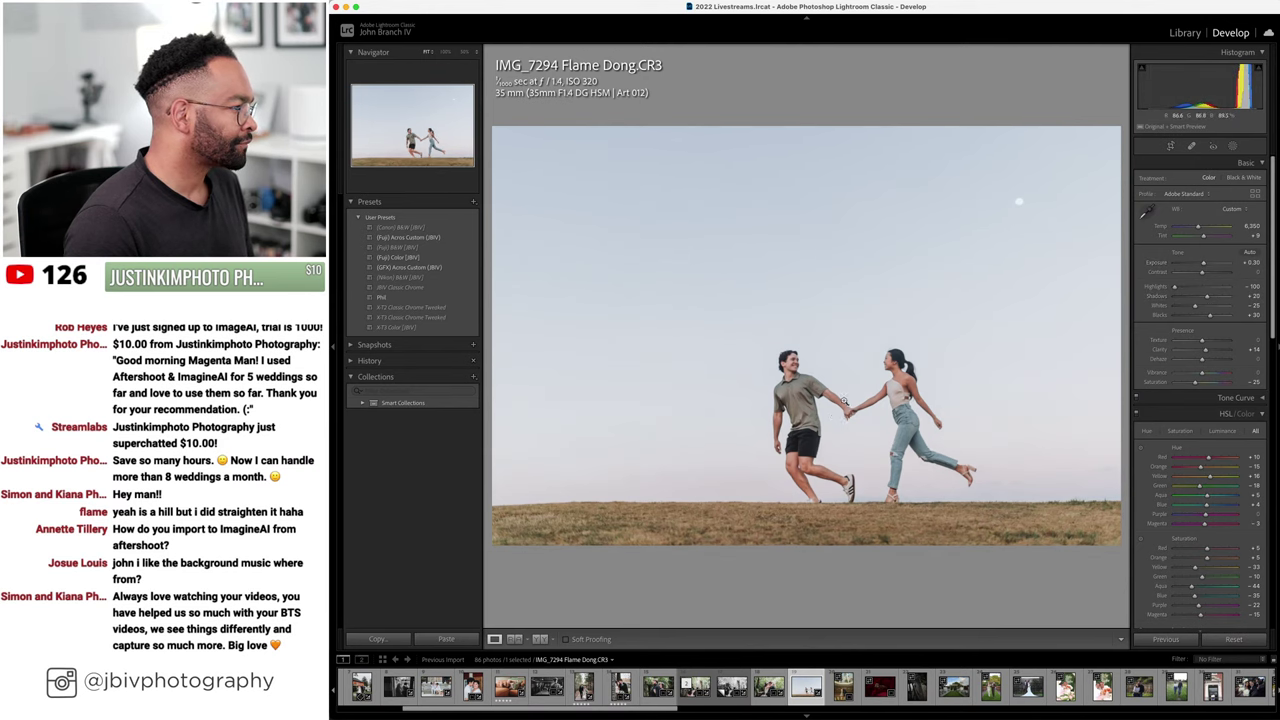
click(868, 365)
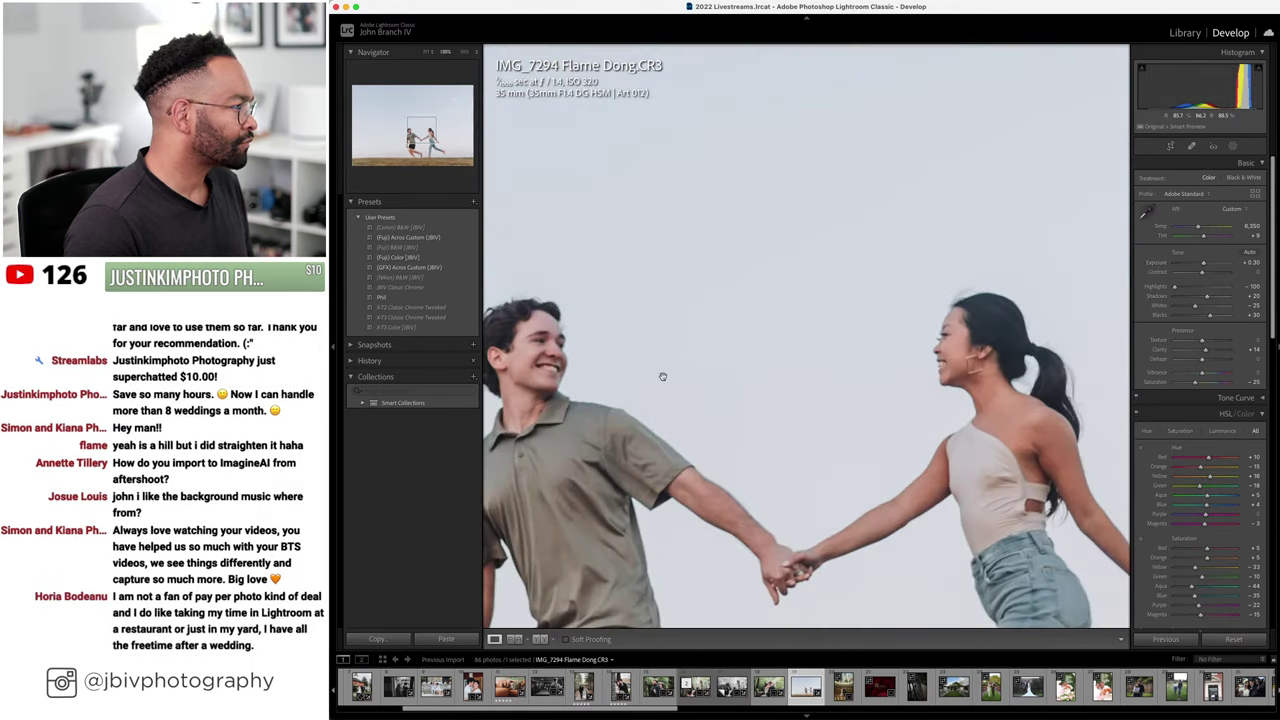
drag(662, 376, 586, 143)
mouse_move(771, 213)
mouse_down()
mouse_move(726, 180)
mouse_move(775, 209)
mouse_up()
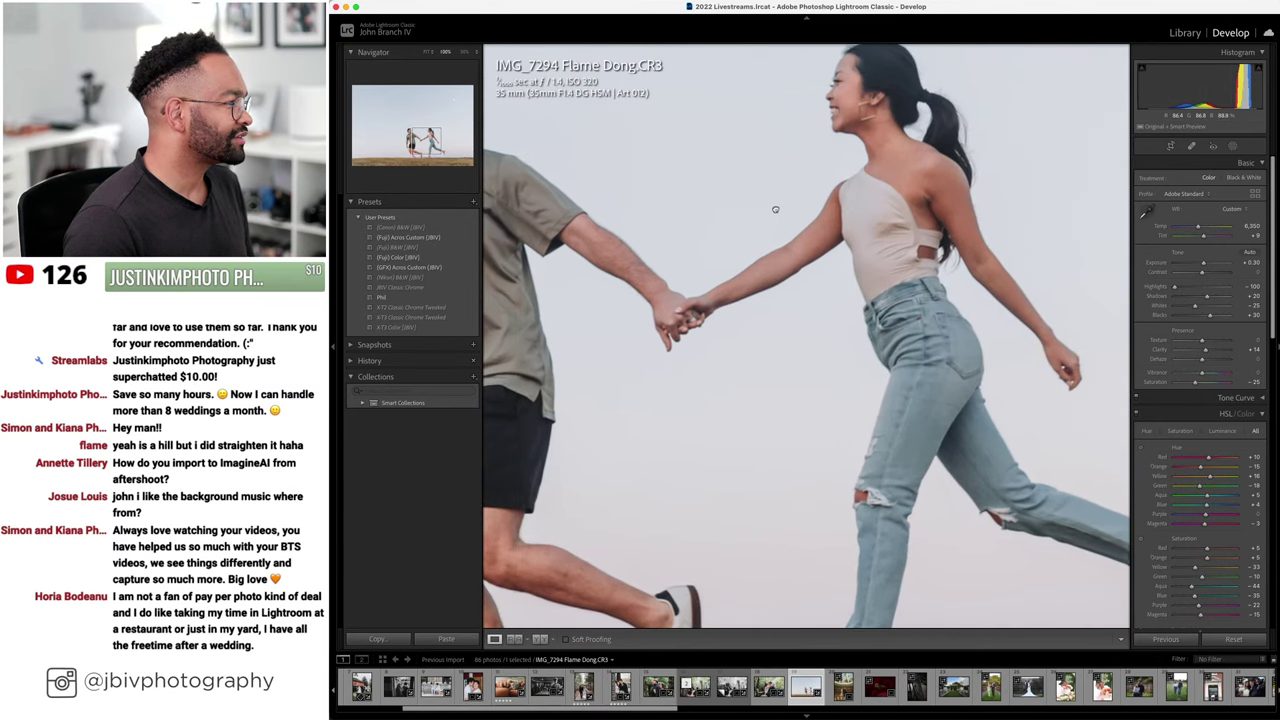
scroll(769, 100, up, 3)
key(super+minus)
key(super+minus)
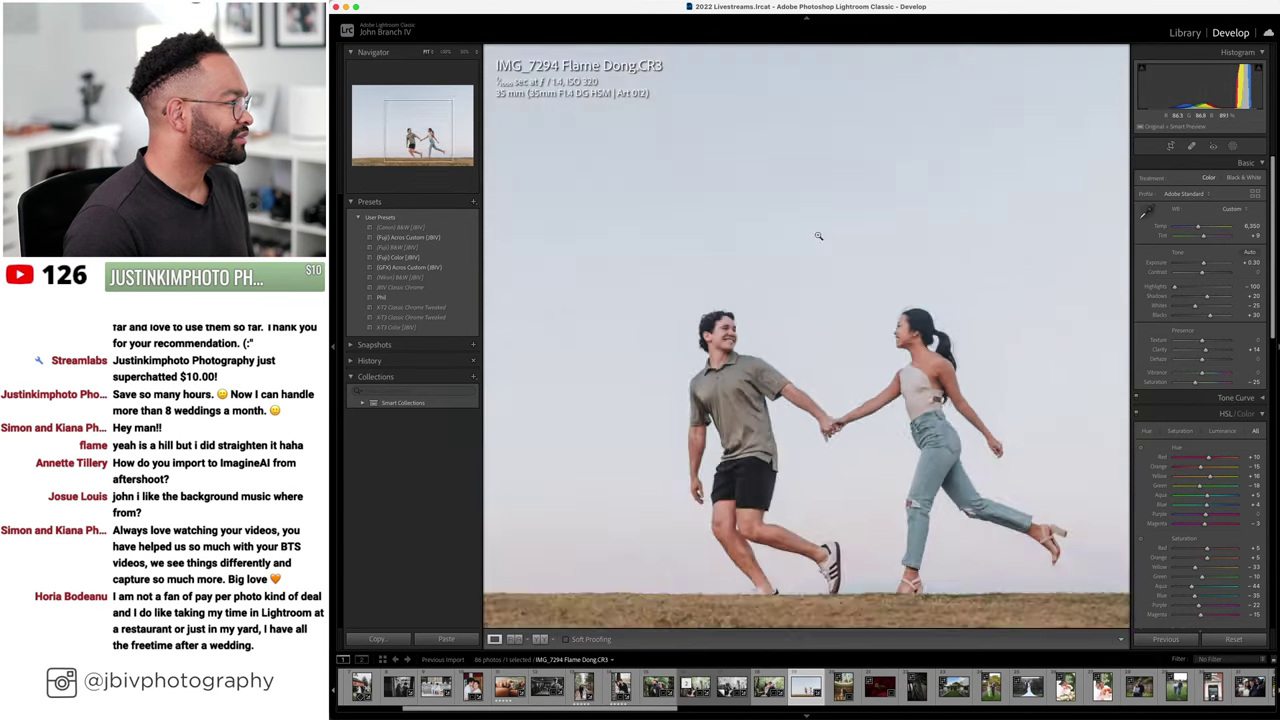
key(super+minus)
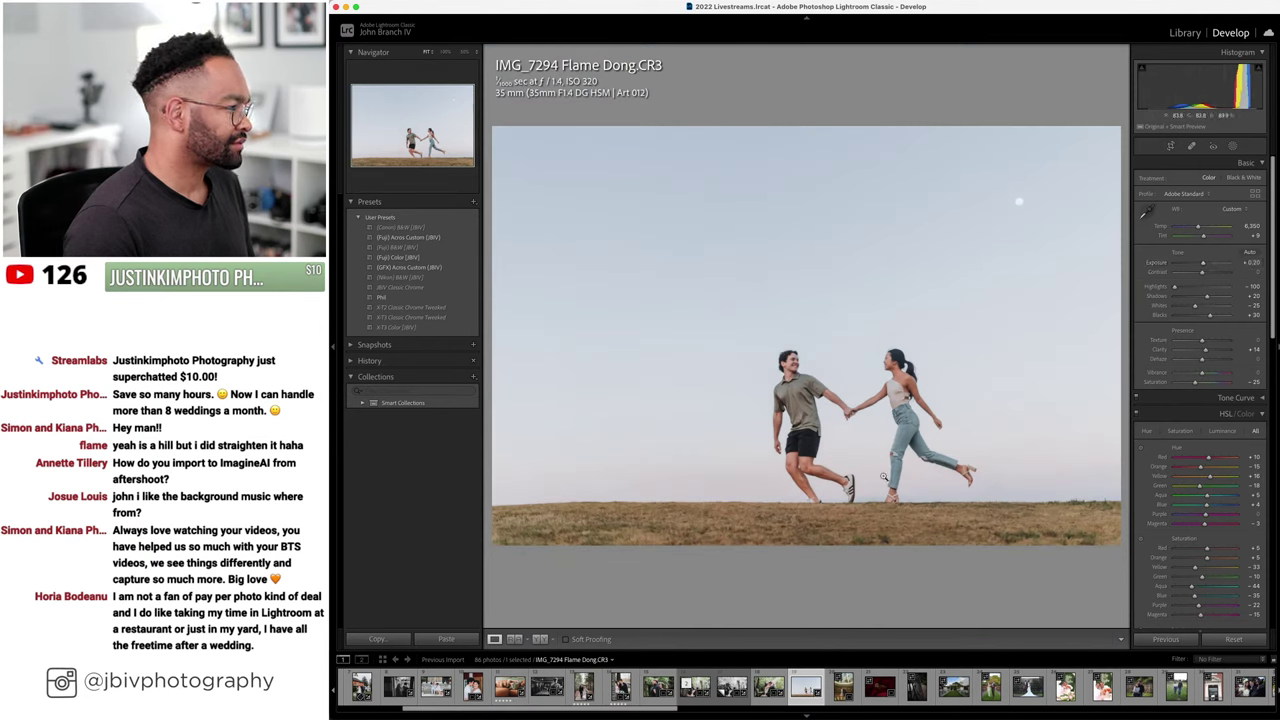
- Compare the edit side by side with the original, briefly hiding the panels
click(540, 638)
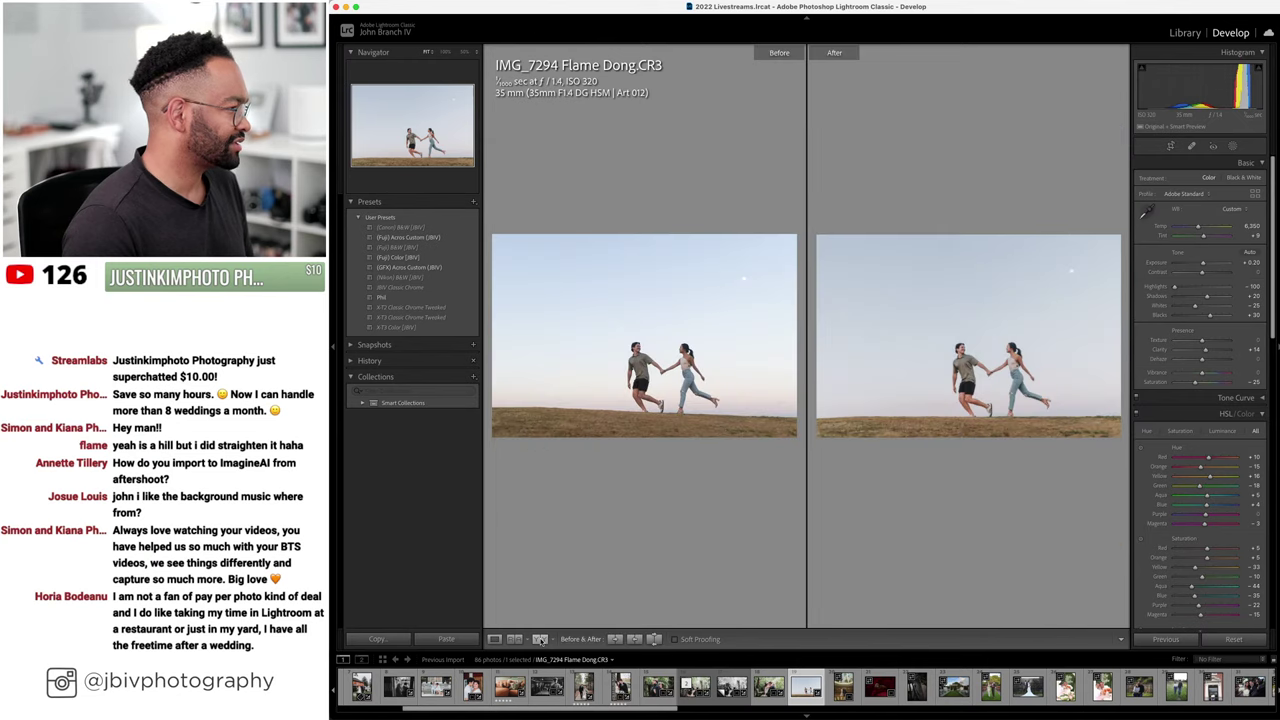
key(Tab)
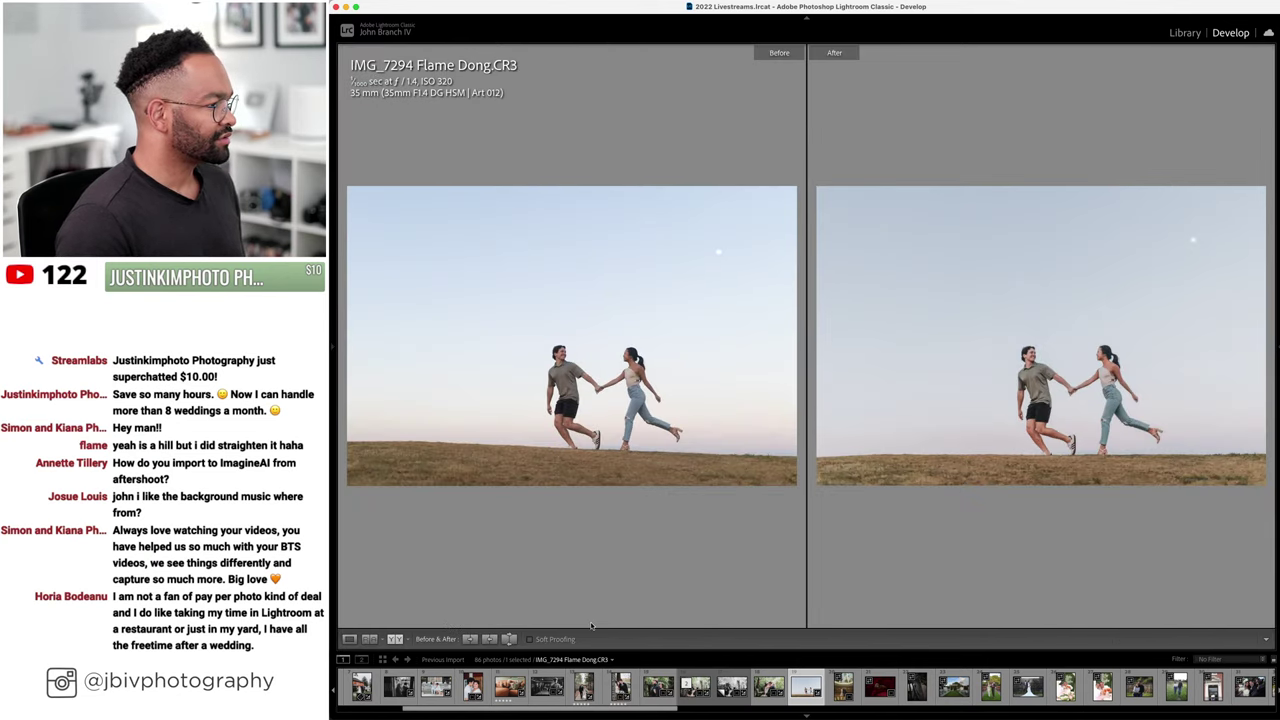
key(Tab)
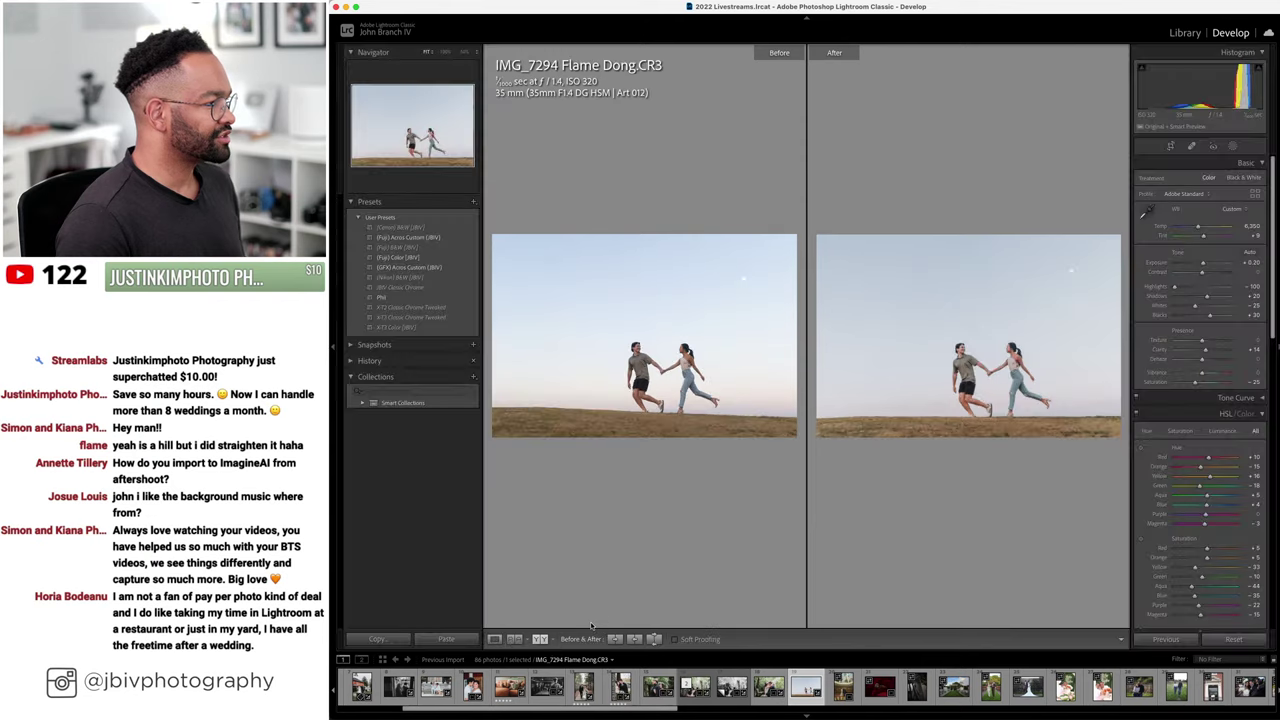
- Back in Loupe view, add a Select Sky mask and lower its Exposure to −0.13
click(494, 638)
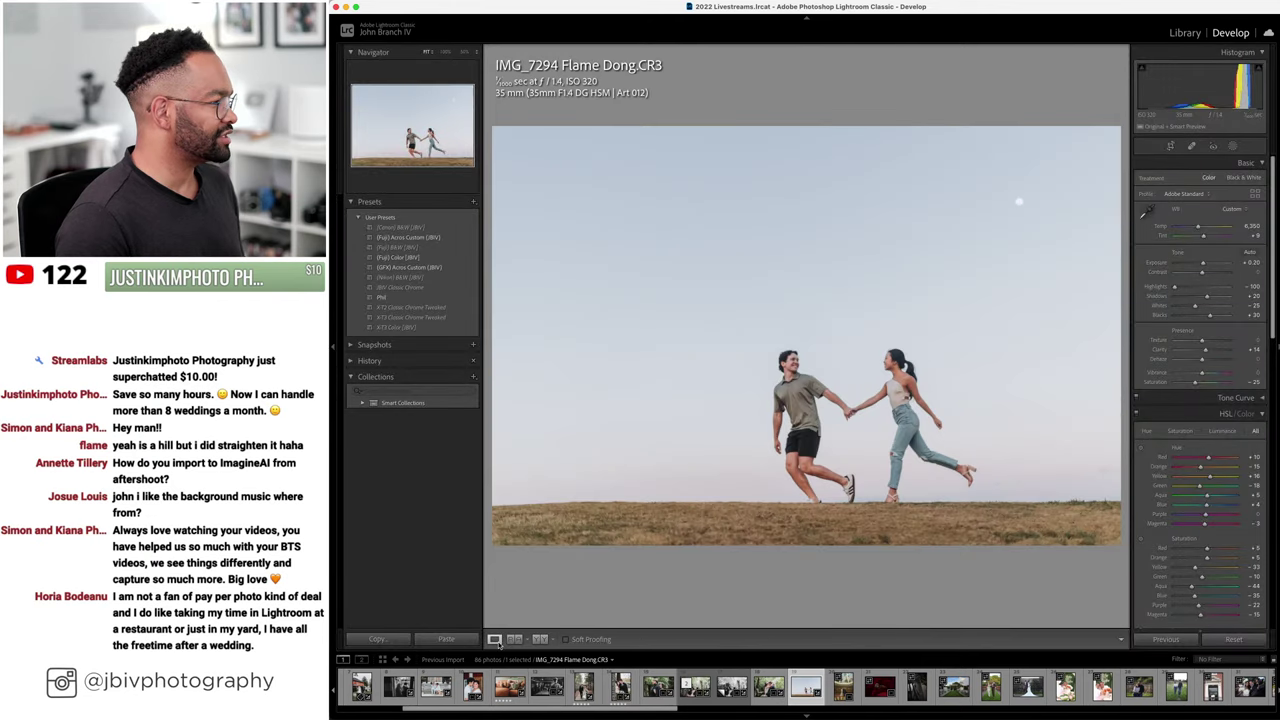
click(1232, 146)
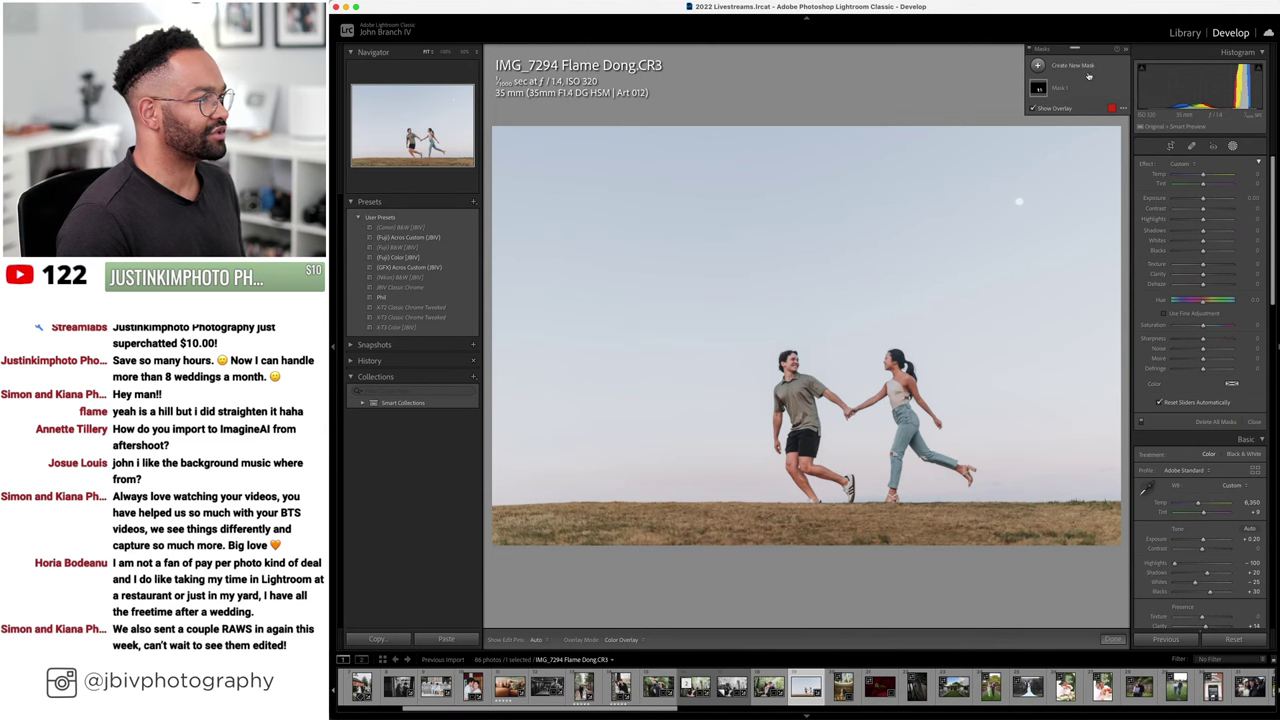
click(1037, 65)
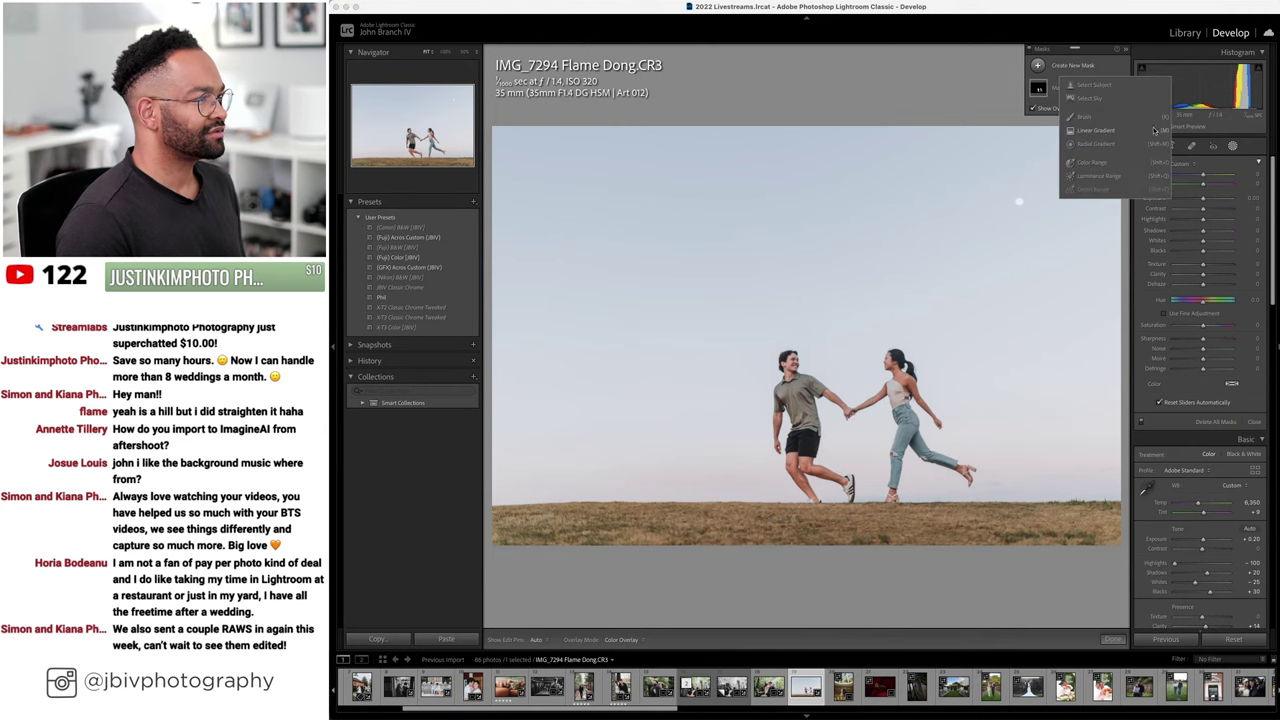
click(1105, 99)
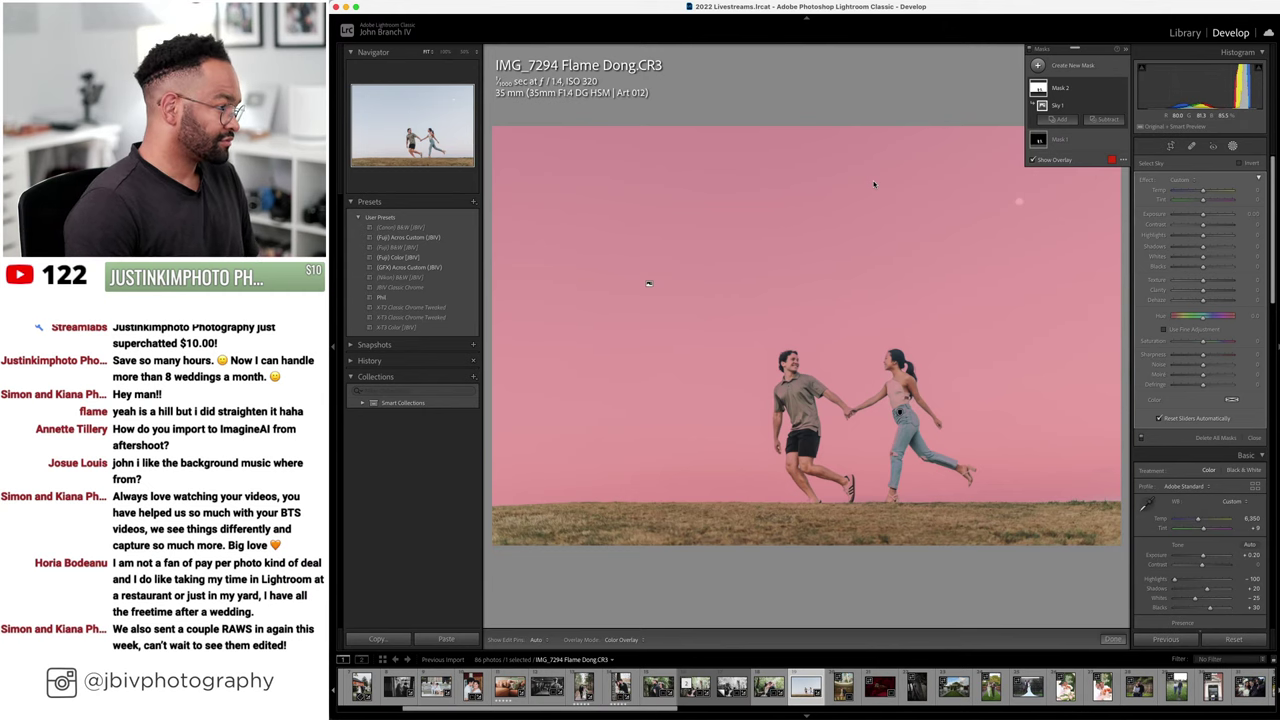
drag(1204, 214, 1203, 214)
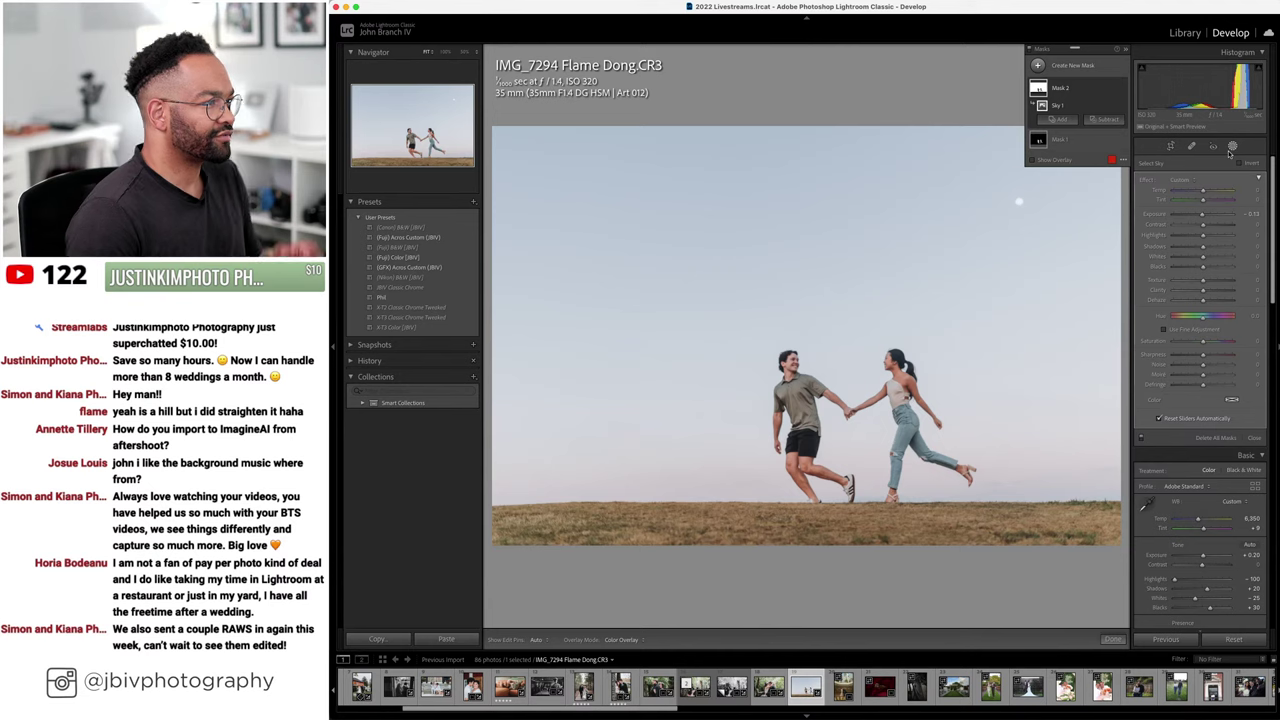
click(1037, 66)
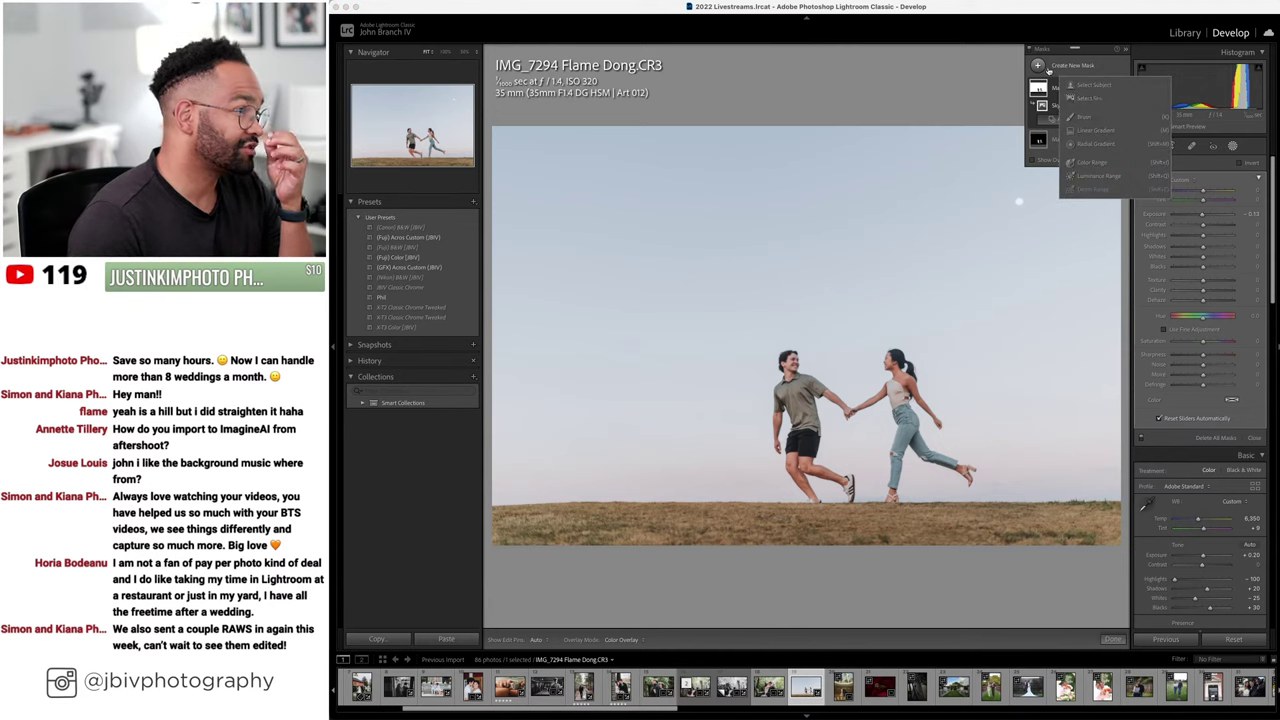
- Add a linear gradient rising from the bottom over the grass, with Exposure about −0.39
click(1097, 131)
drag(789, 553, 789, 388)
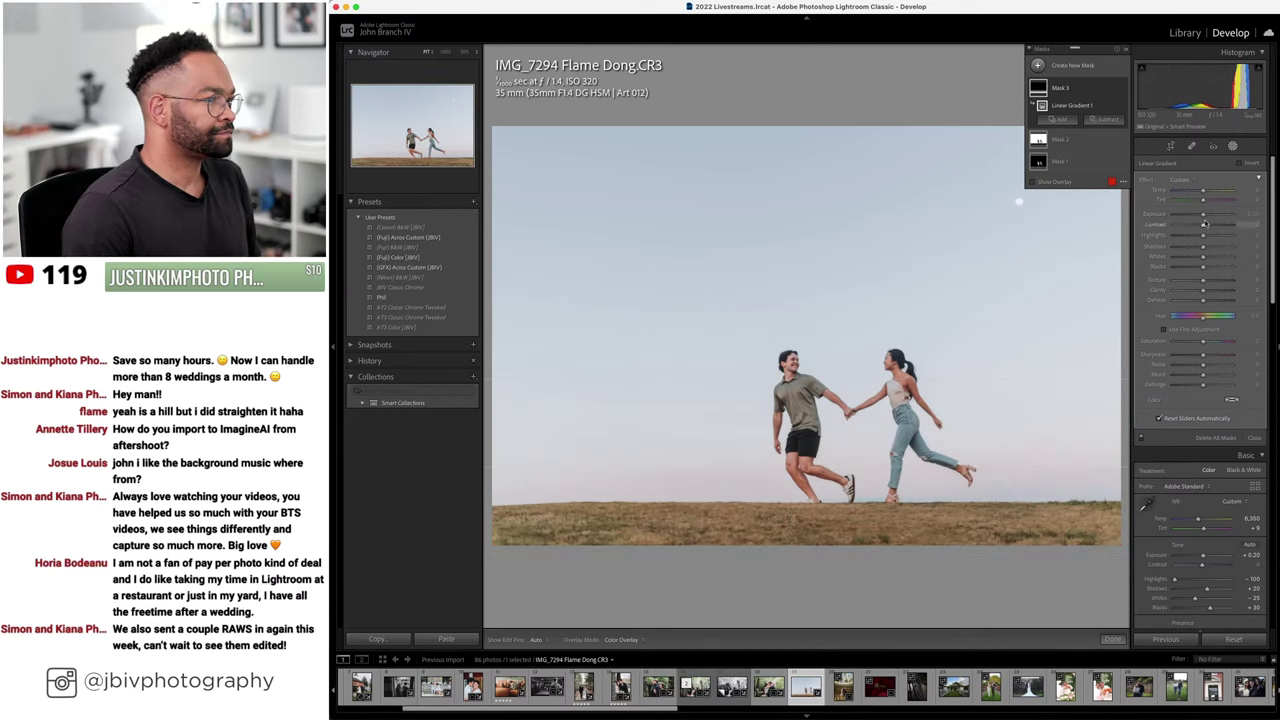
drag(1203, 215, 1205, 193)
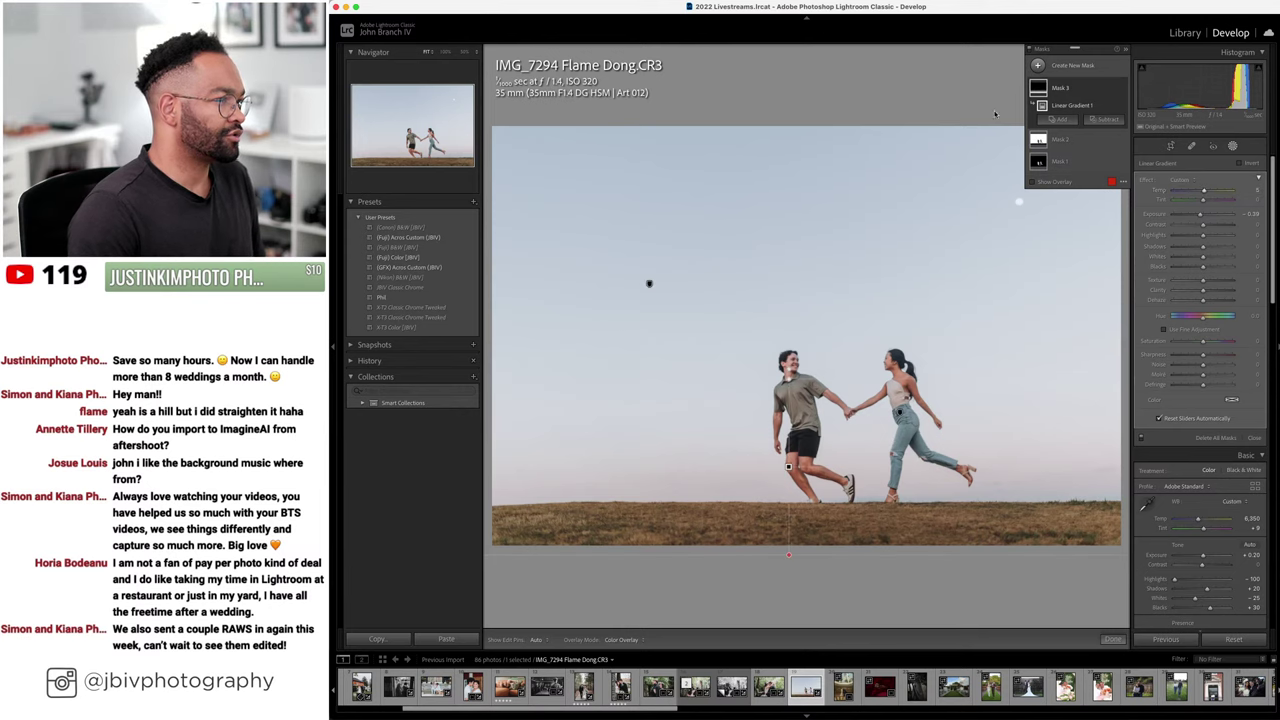
click(1088, 146)
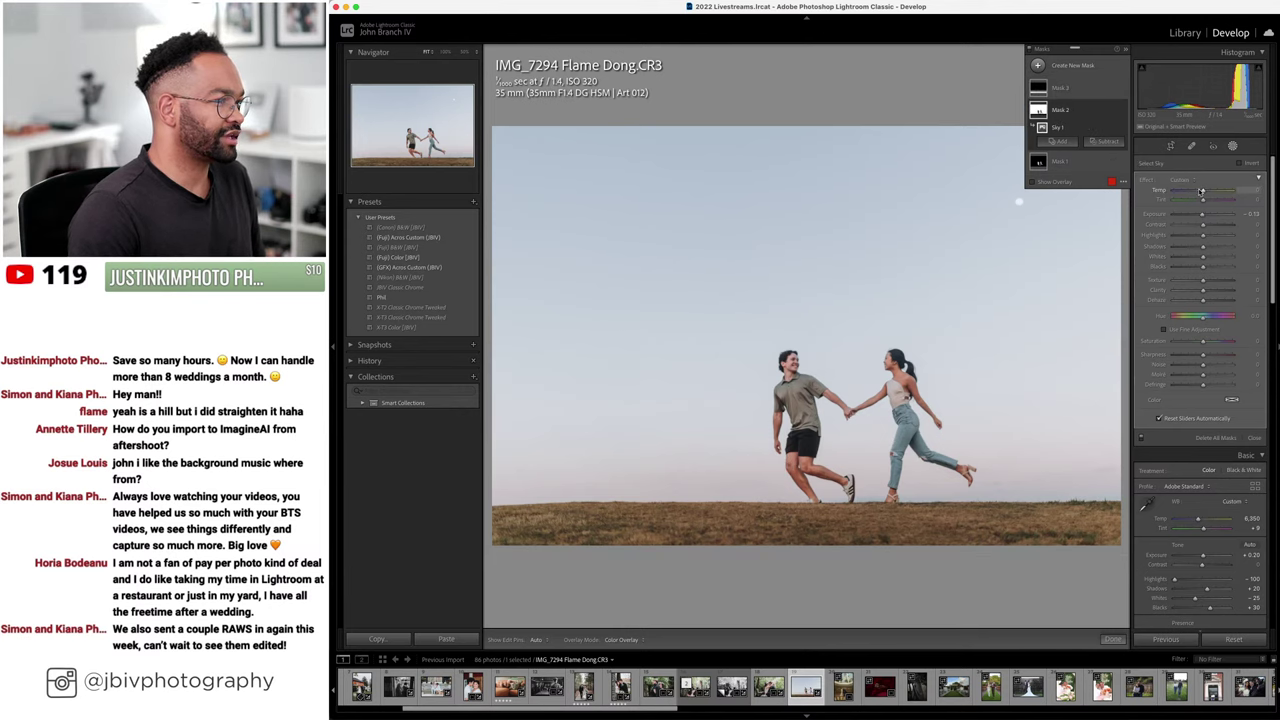
- On the sky mask, nudge the warmth and settle Dehaze at 31, then exit masking
drag(1203, 190, 1212, 190)
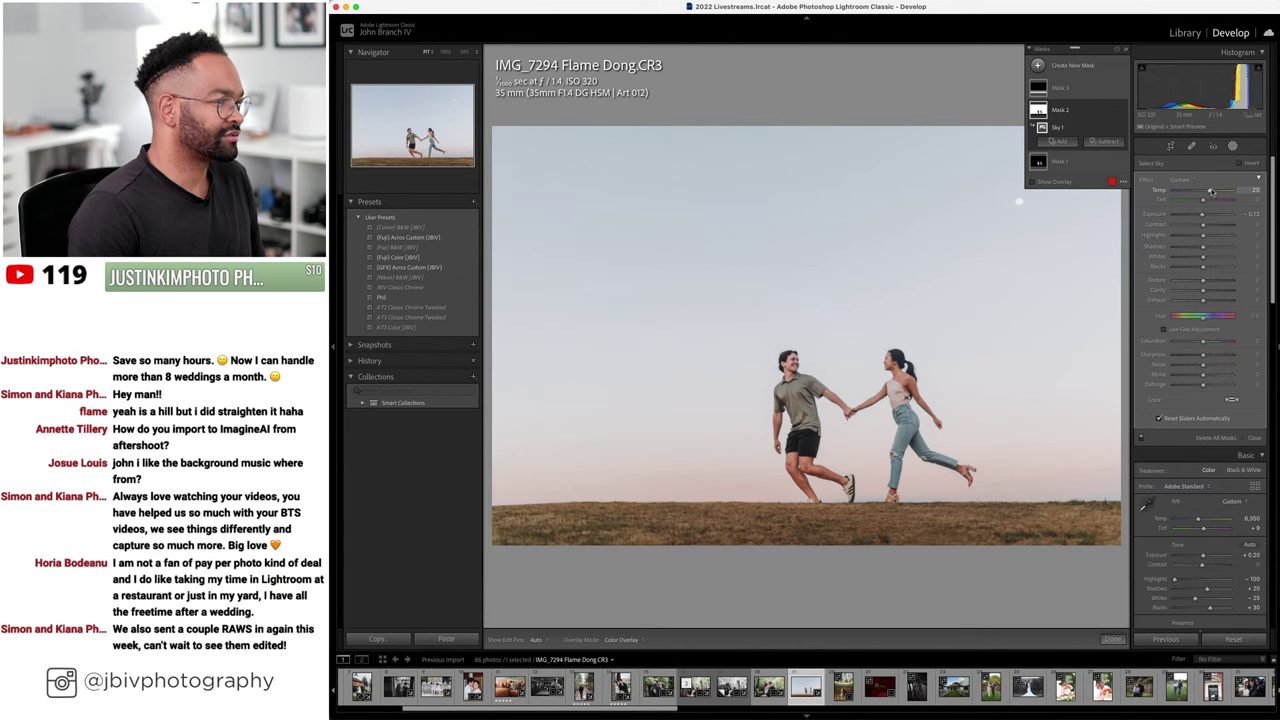
drag(1203, 300, 1230, 302)
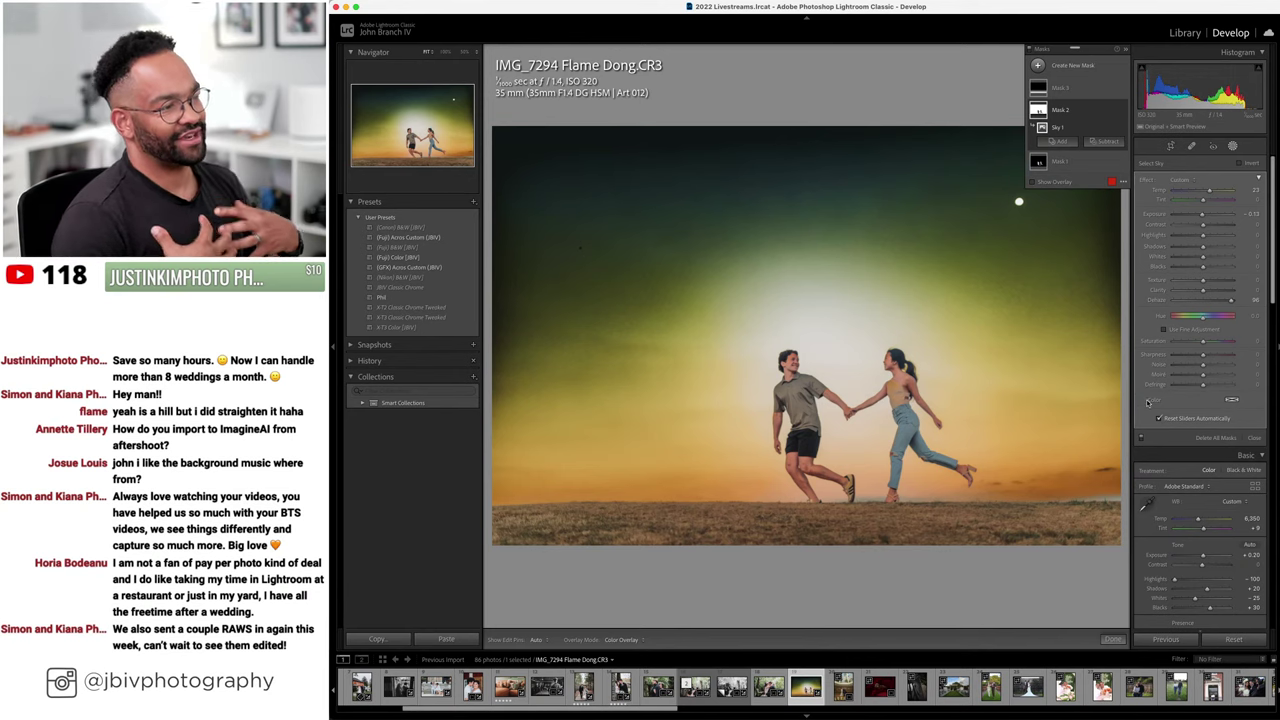
click(1214, 303)
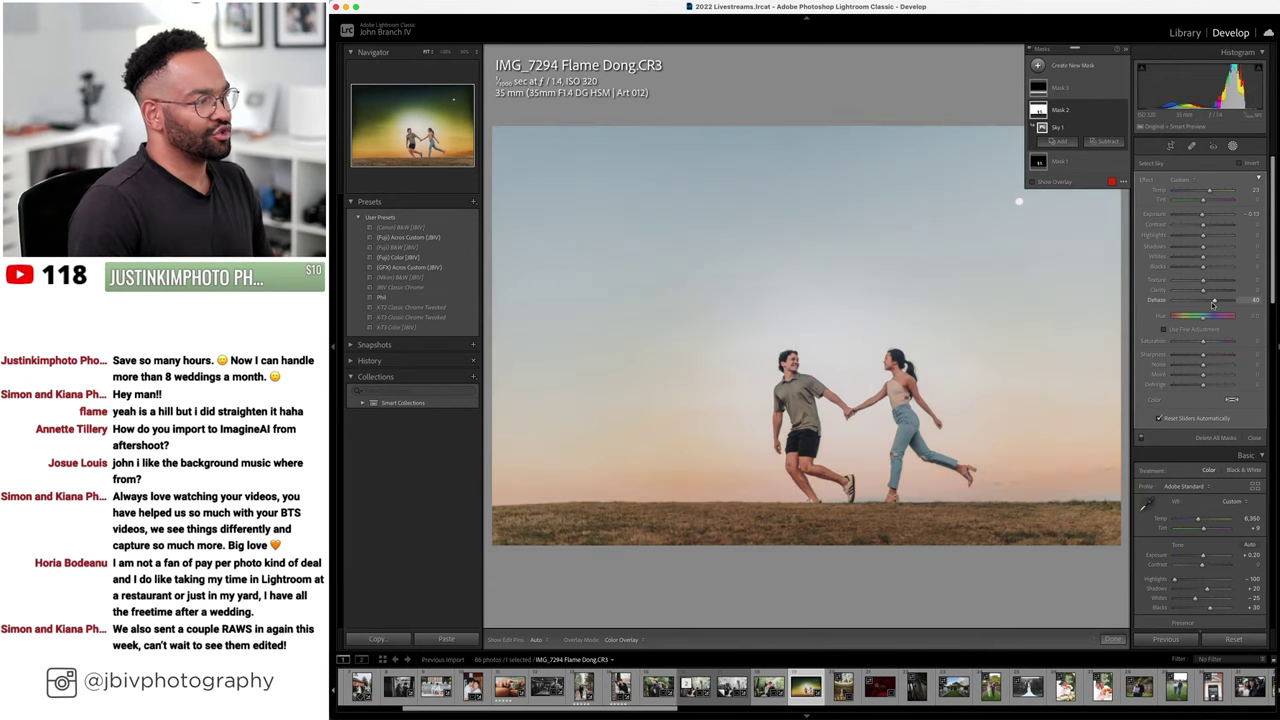
drag(1214, 303, 1212, 303)
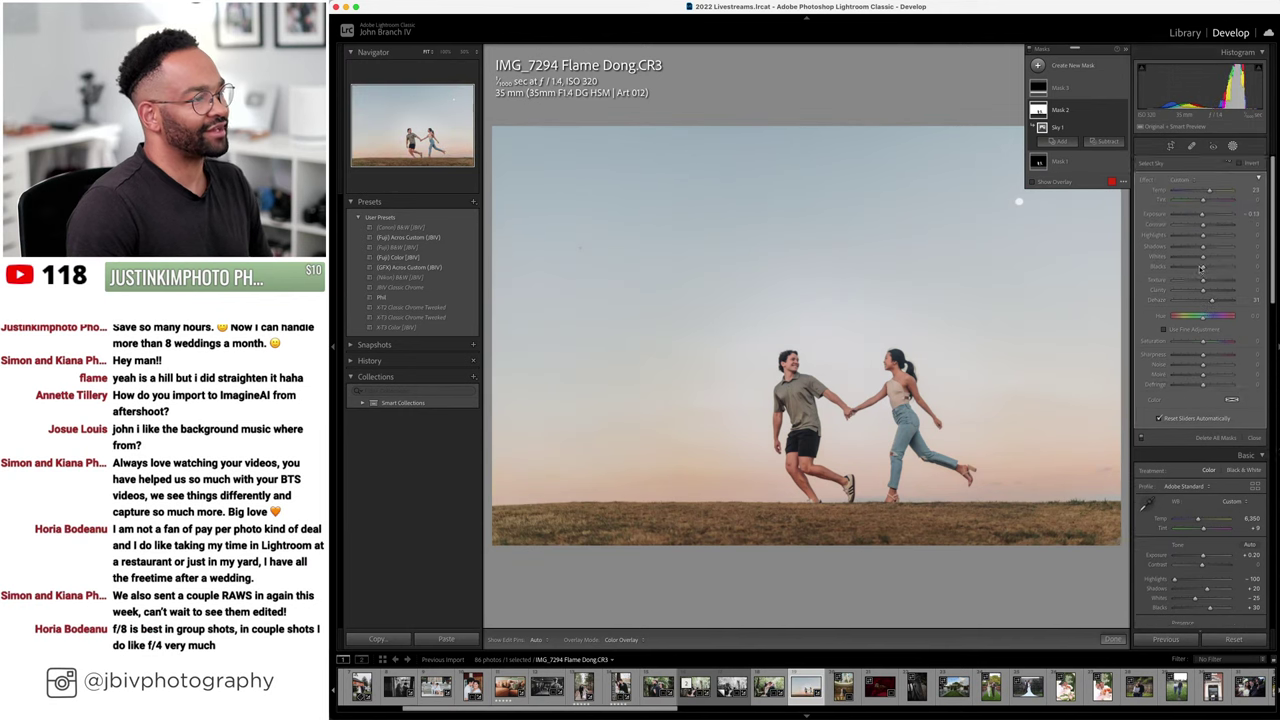
click(1232, 146)
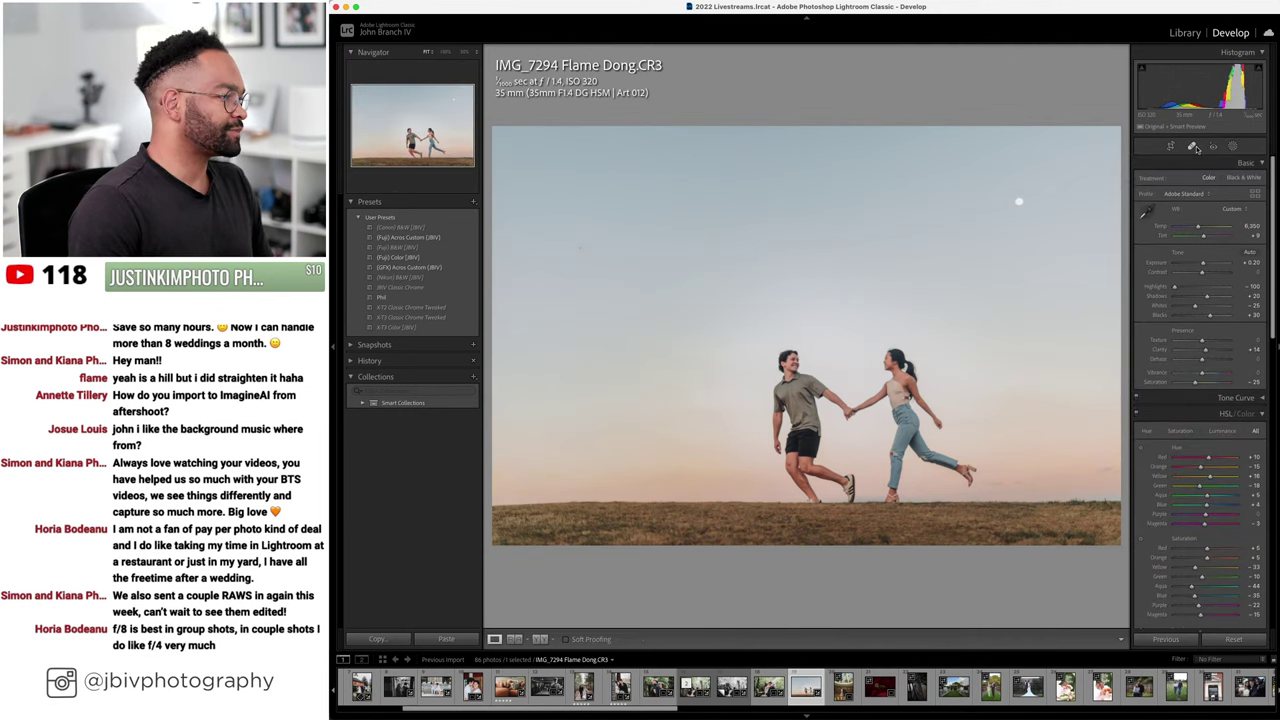
- Pull Mask 2's Dehaze back toward 0, then bring up the music player's up-next queue
click(1232, 146)
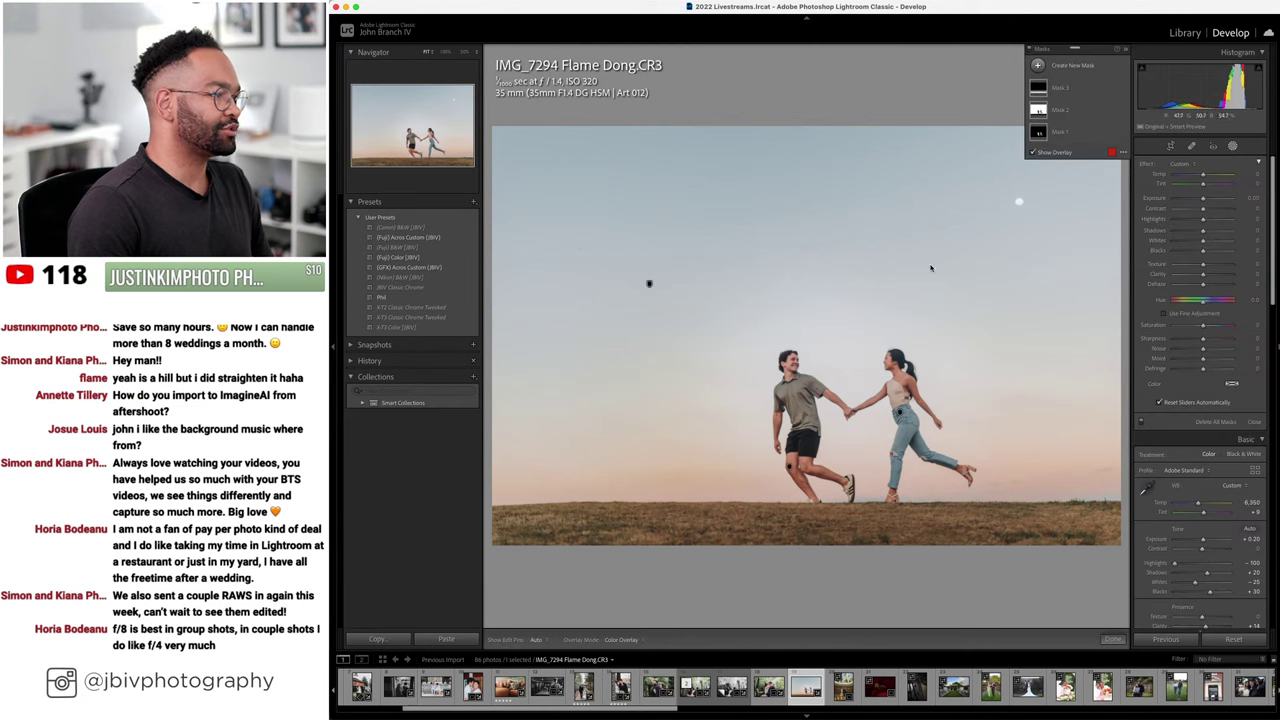
click(1088, 108)
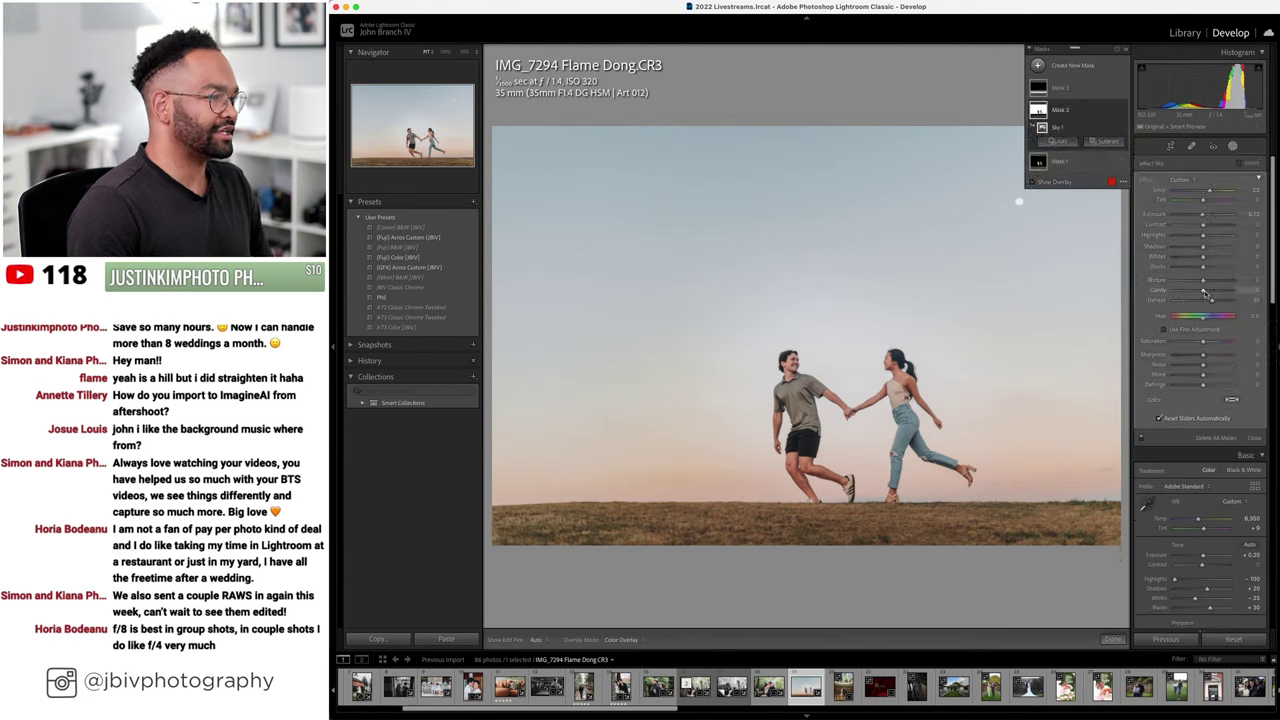
drag(1210, 300, 1201, 300)
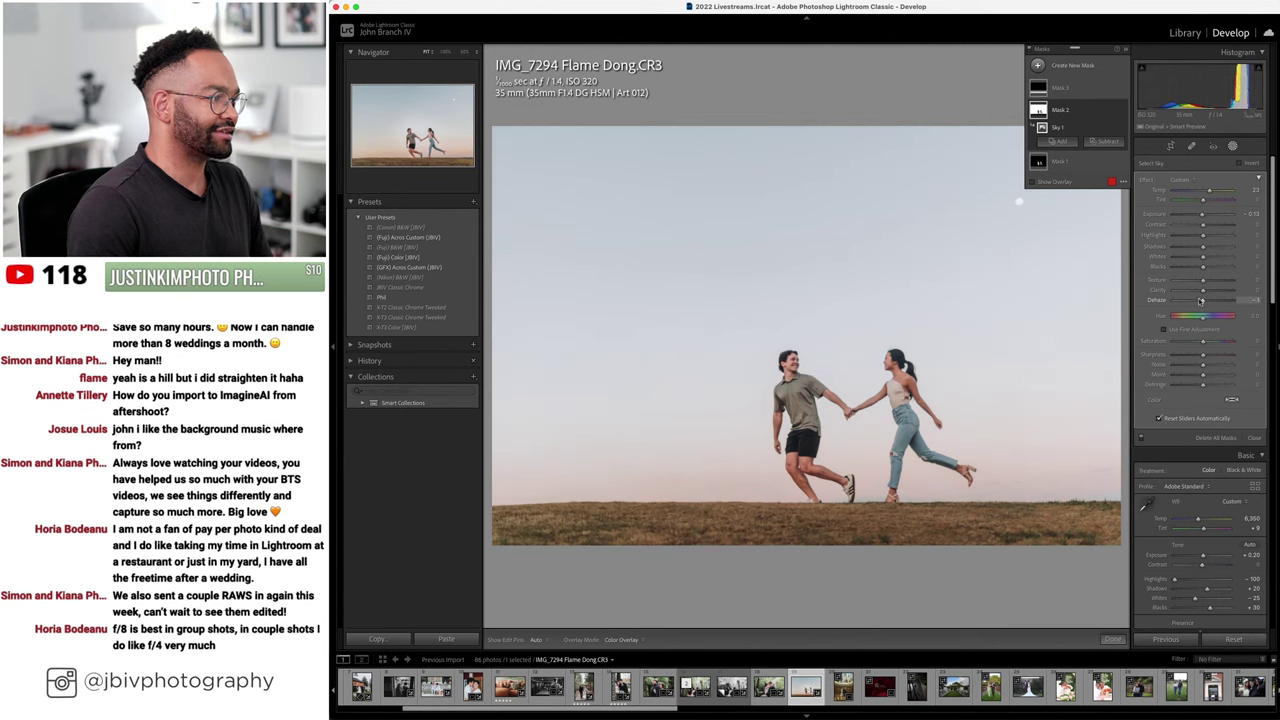
click(1230, 146)
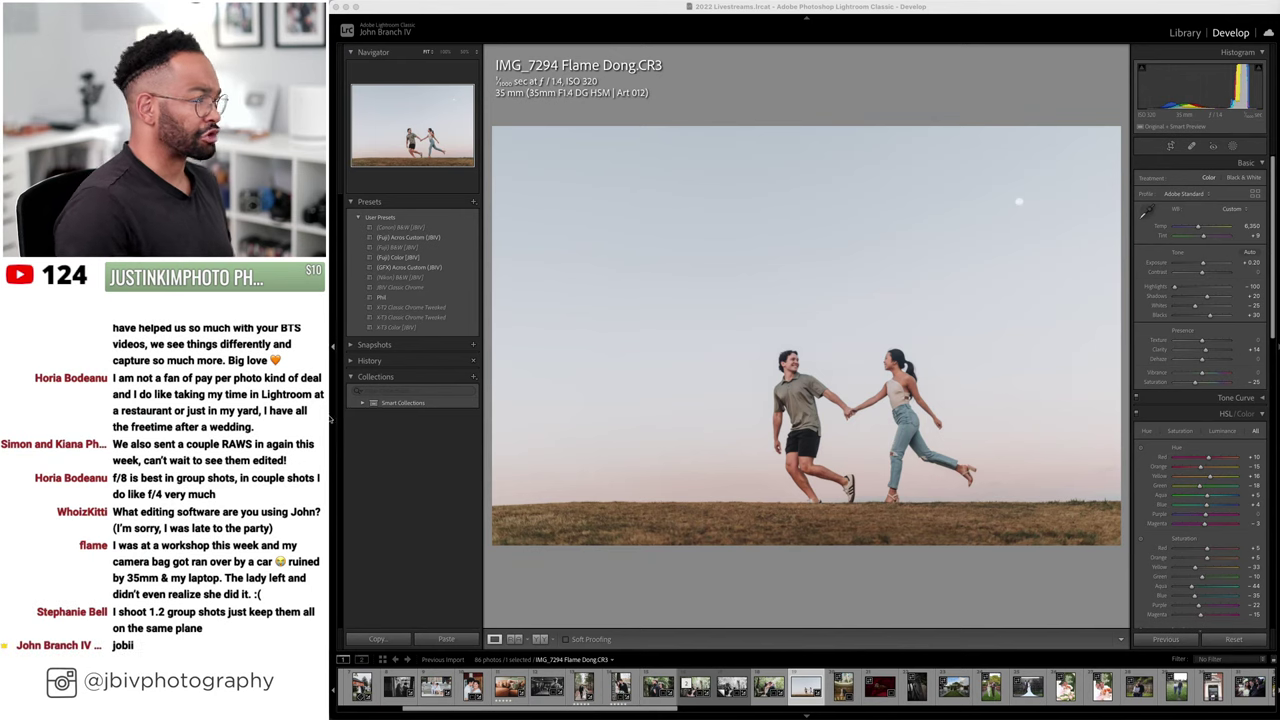
click(350, 216)
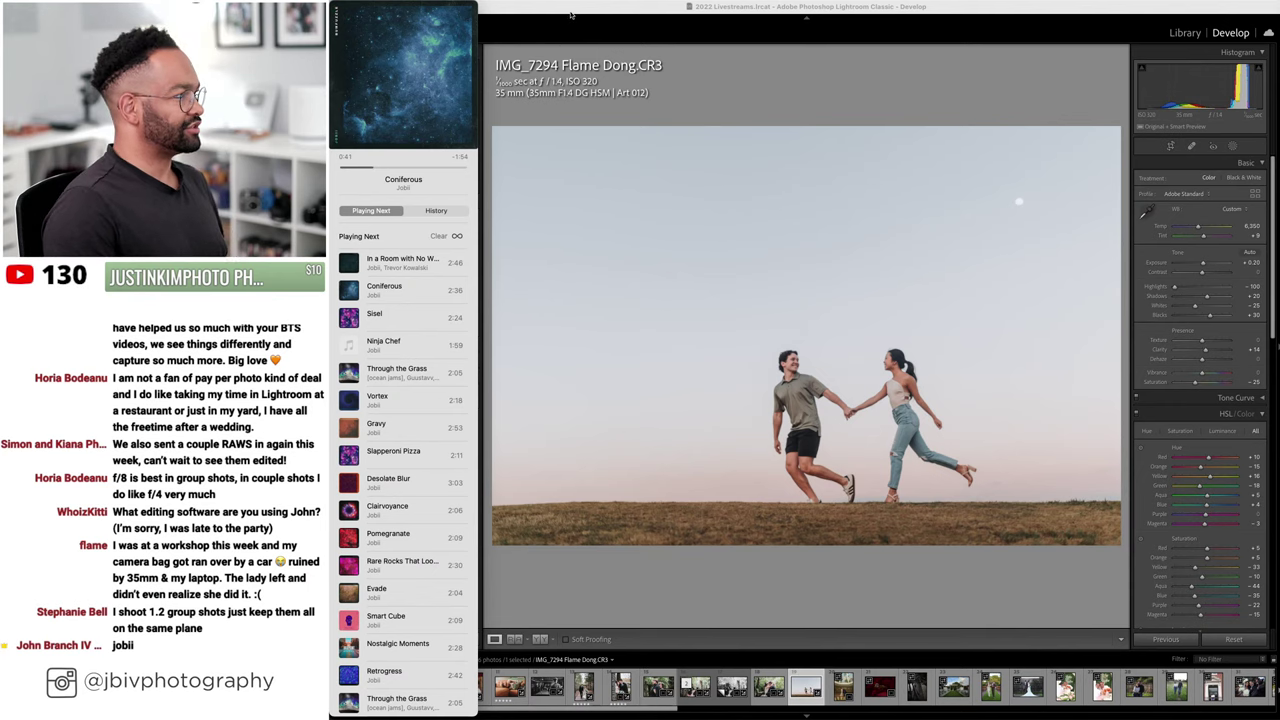
- Return focus to Lightroom and advance to the next photo, the ballroom kiss JM400133
click(526, 143)
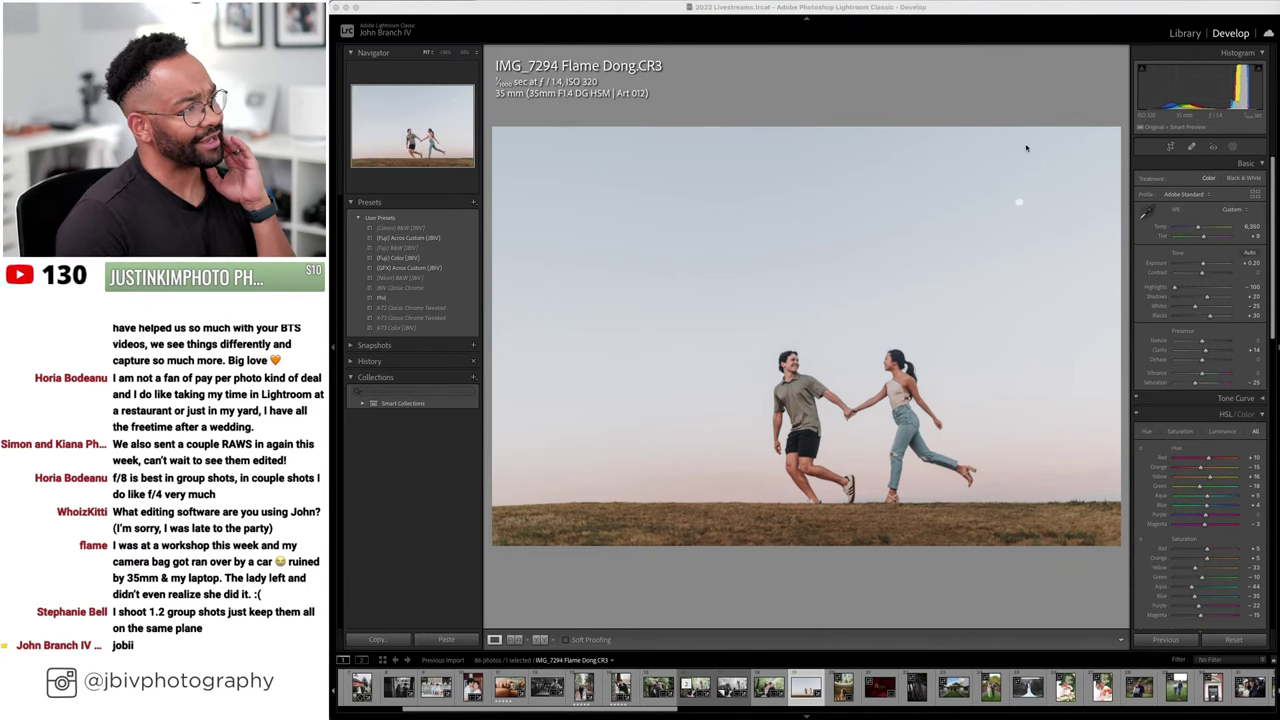
click(1037, 114)
key(Right)
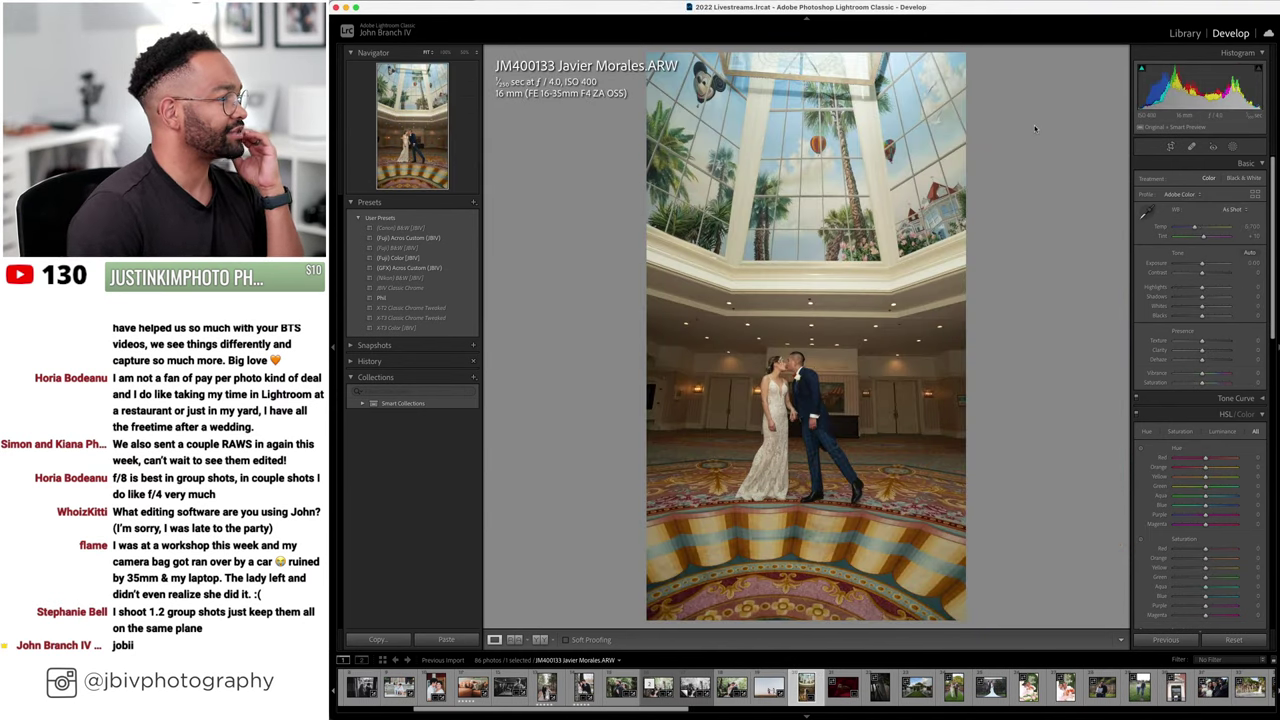
click(749, 163)
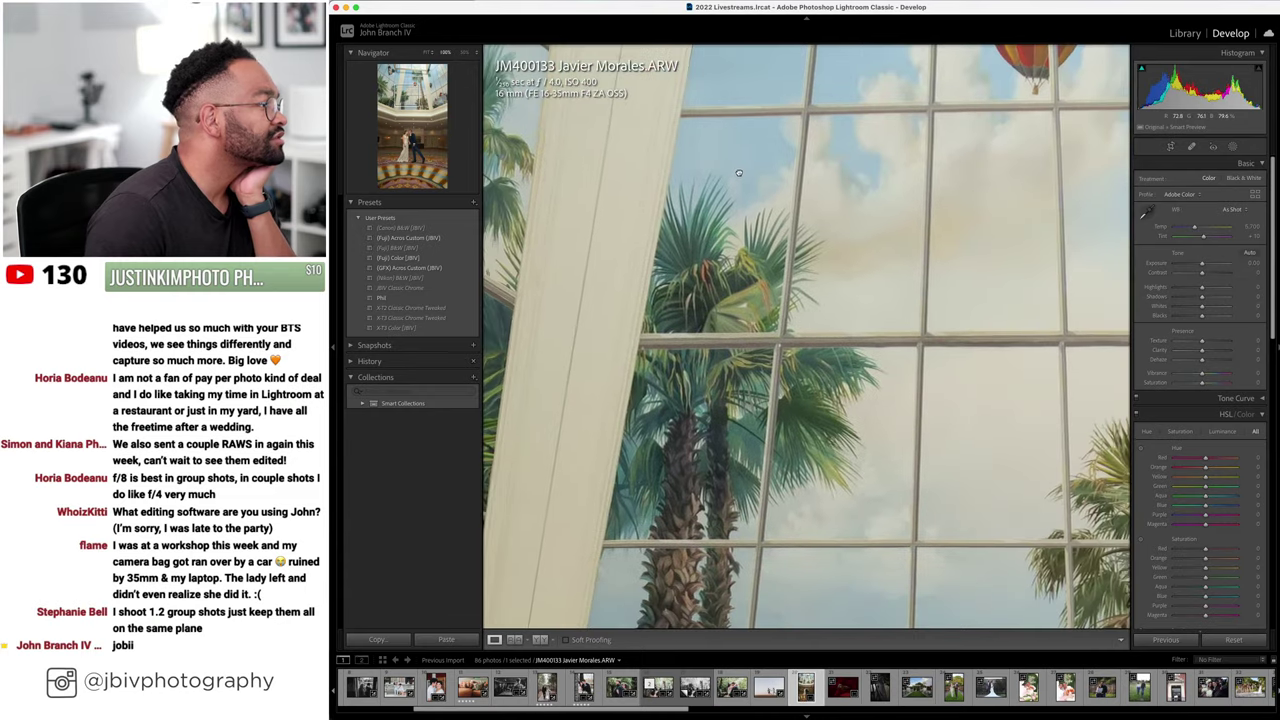
drag(743, 173, 771, 214)
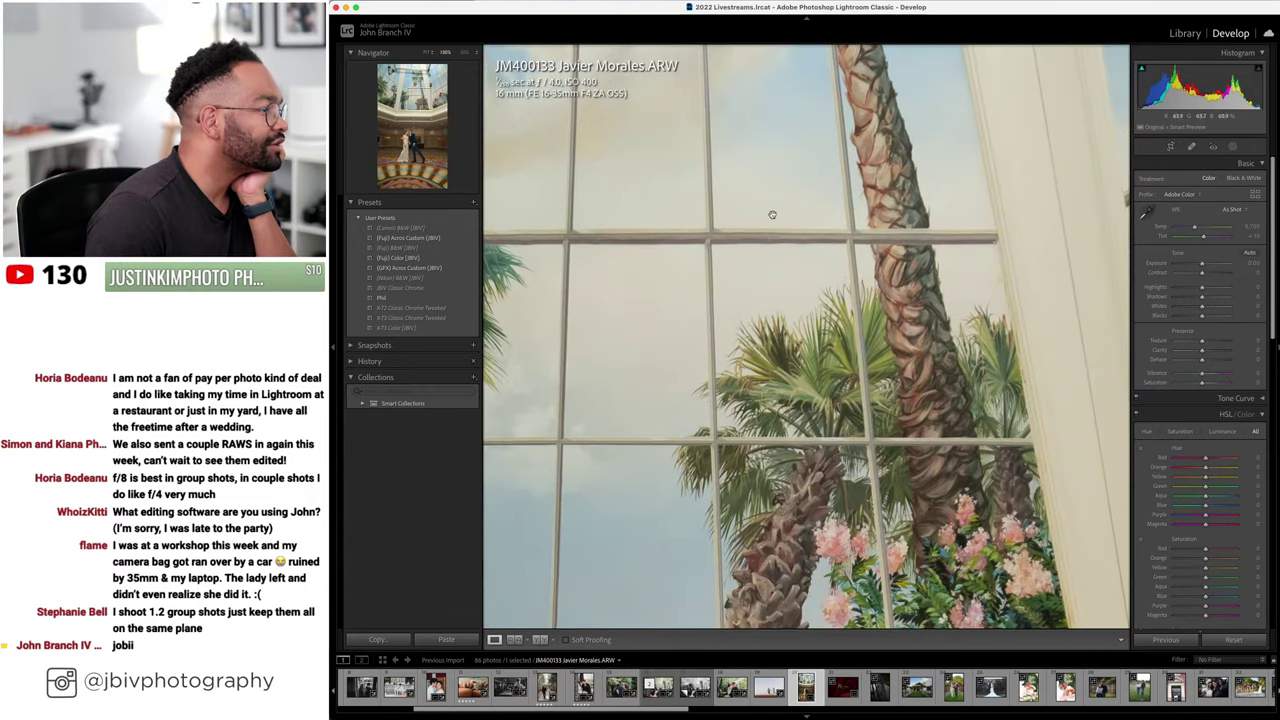
click(810, 221)
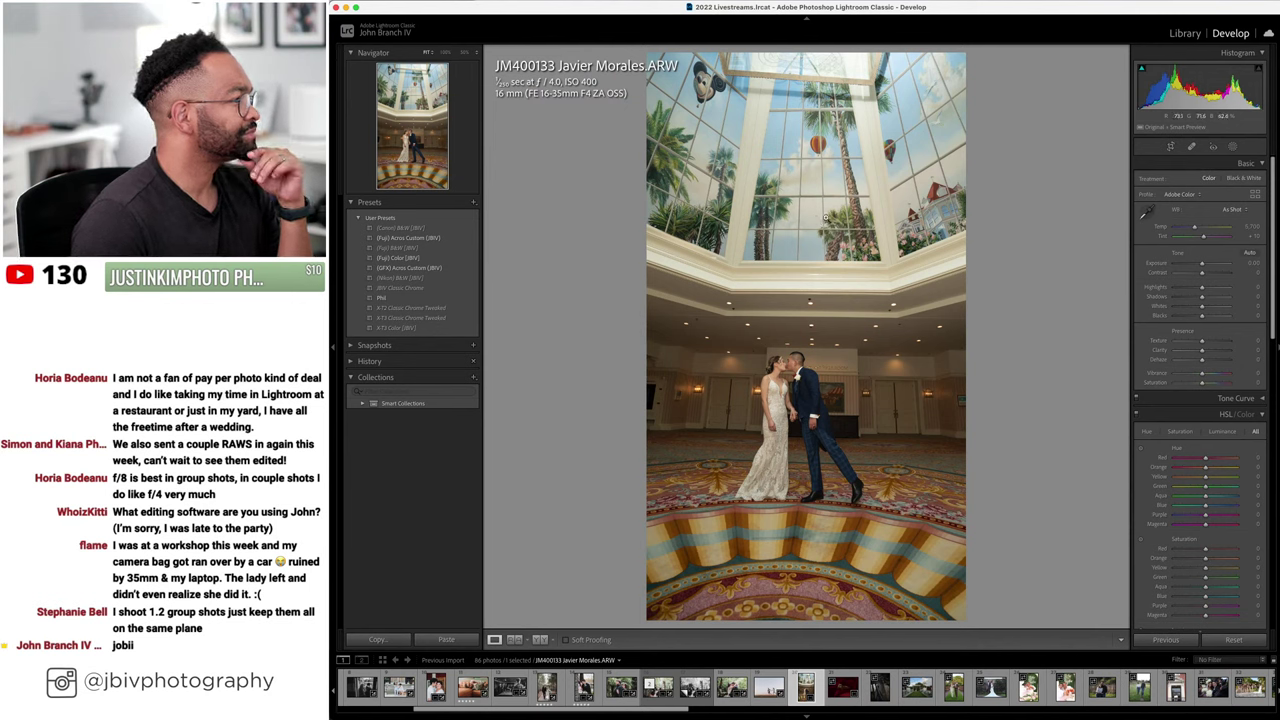
scroll(1200, 400, down, 15)
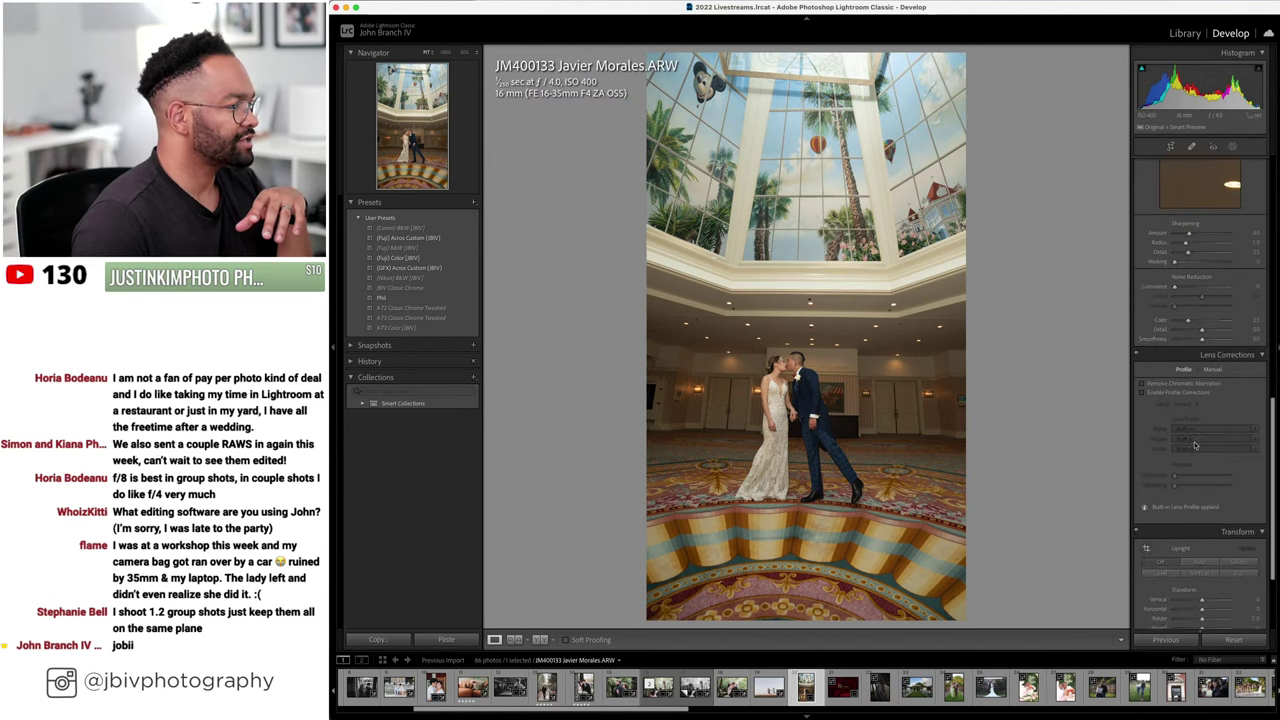
- Apply an Upright Level correction and set Horizontal perspective to about −5
click(1166, 451)
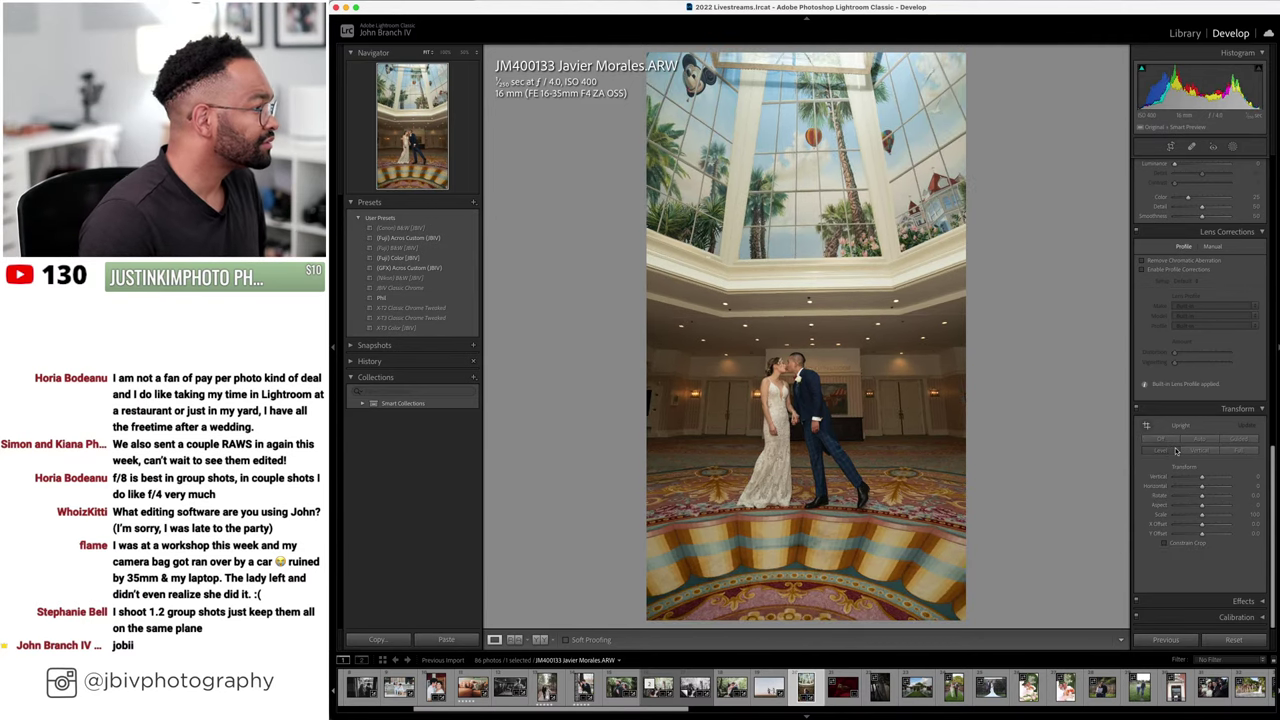
drag(1210, 486, 1216, 489)
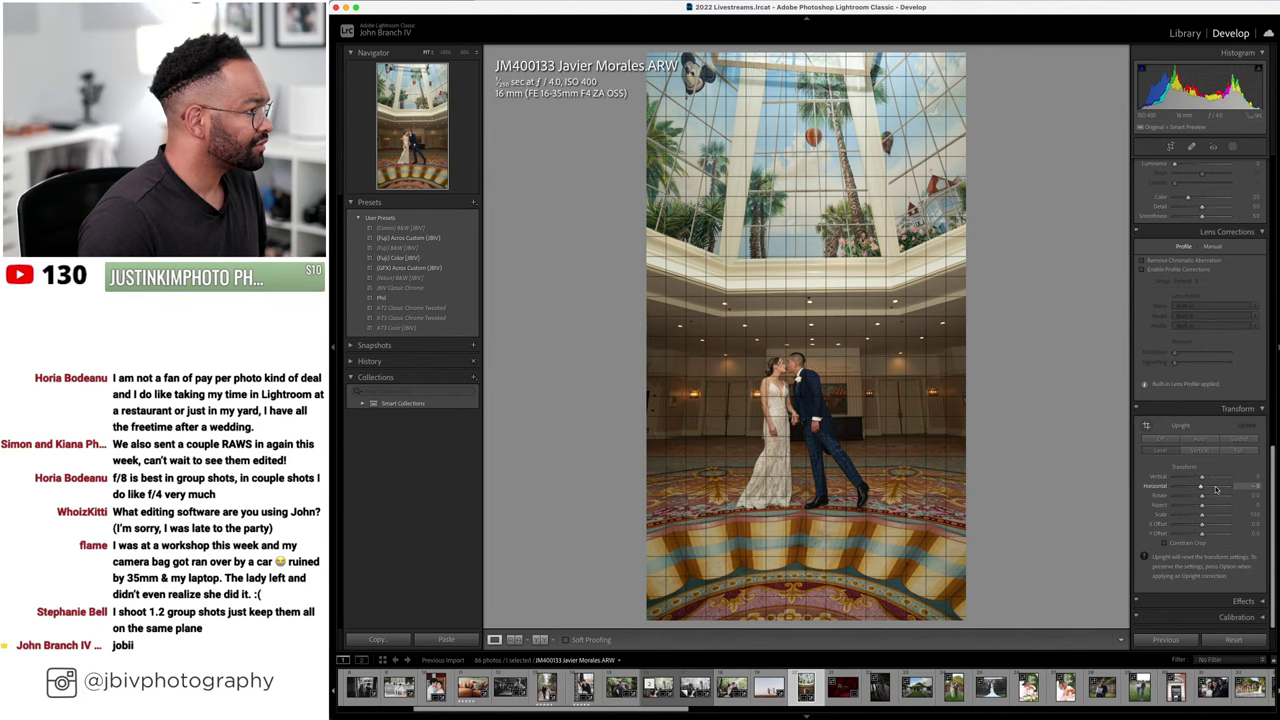
drag(1217, 489, 1217, 489)
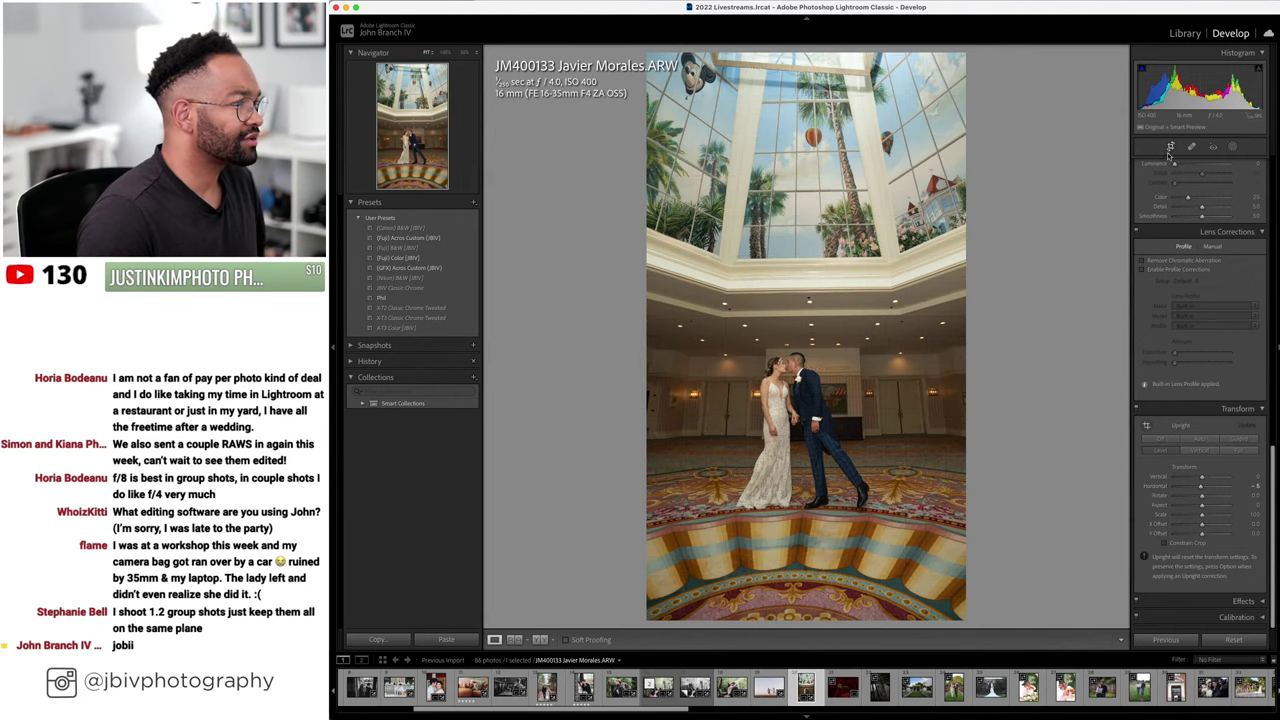
- Recrop the photo so the frame begins at the image's top edge
click(1170, 148)
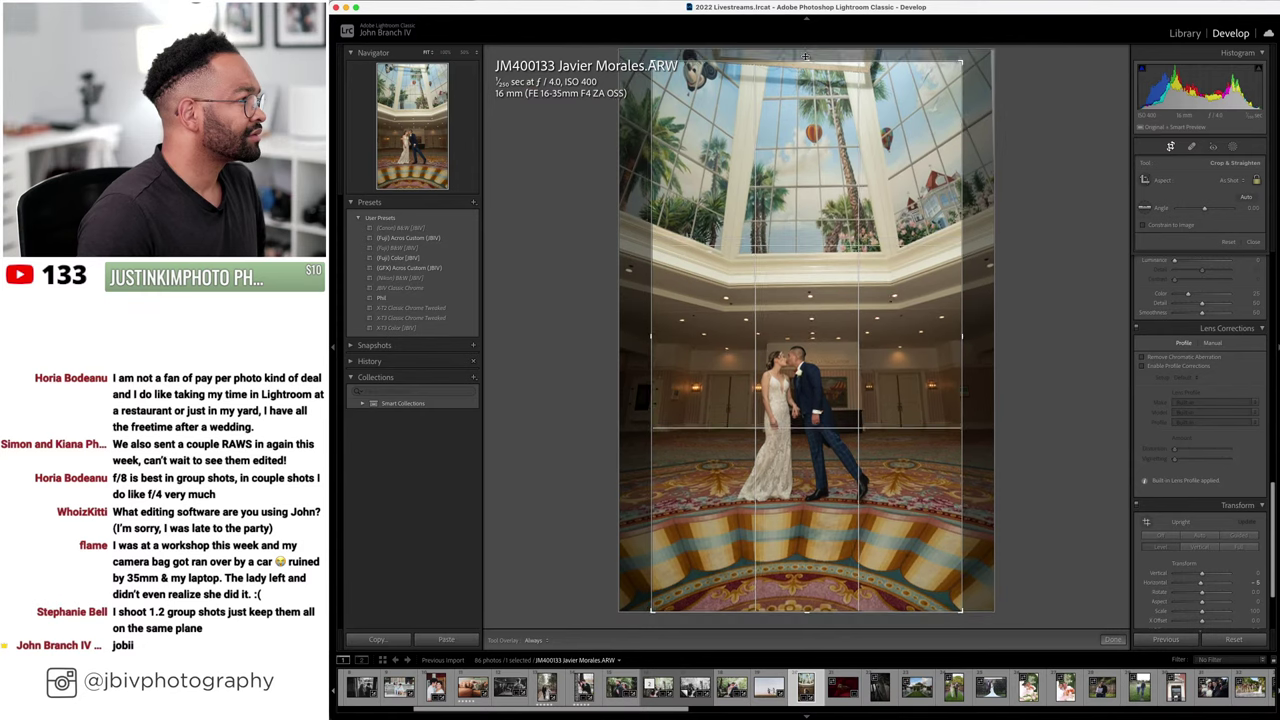
drag(805, 57, 812, 140)
key(Return)
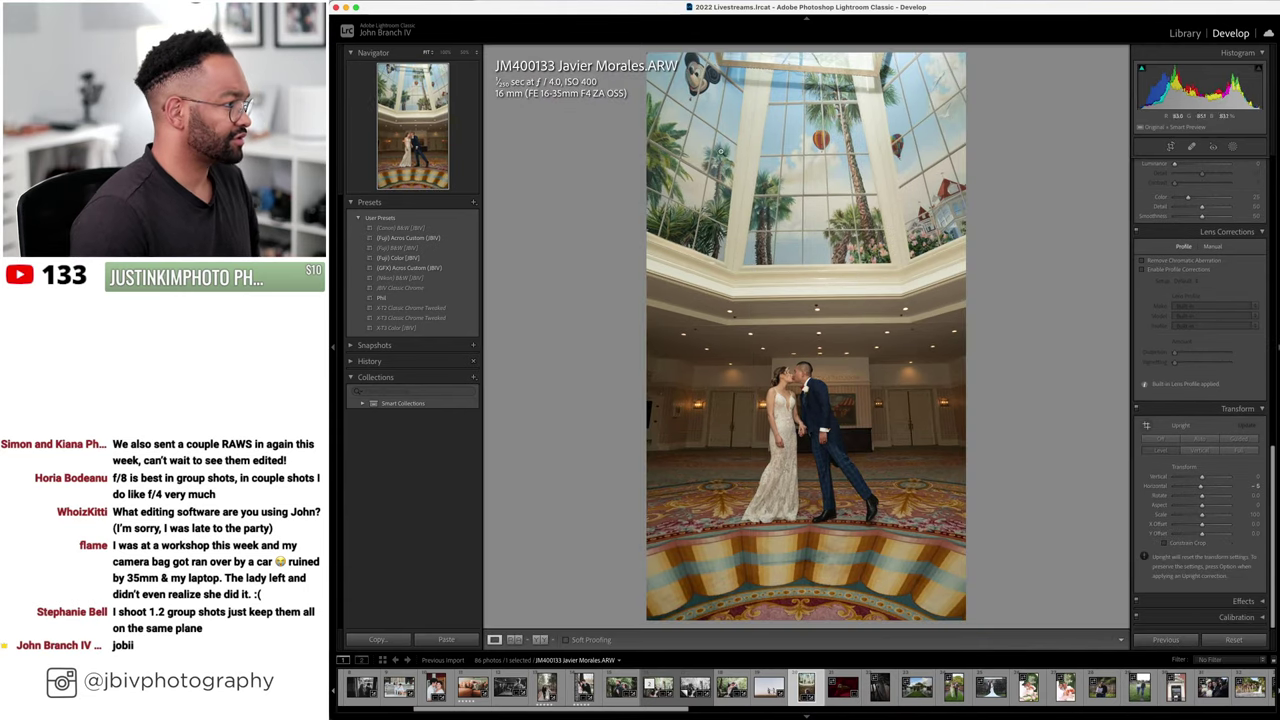
- Apply the (Fuji) Color (JBV) preset and set Lens Corrections to Auto
click(398, 257)
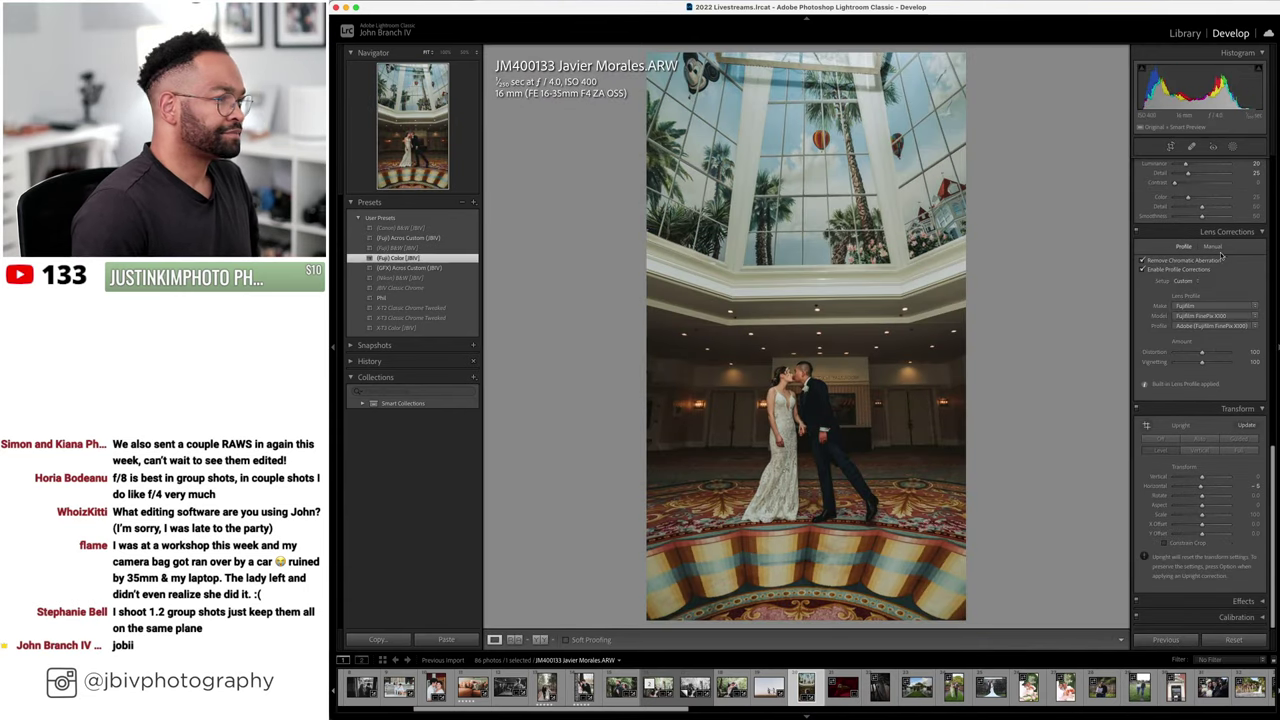
click(1190, 283)
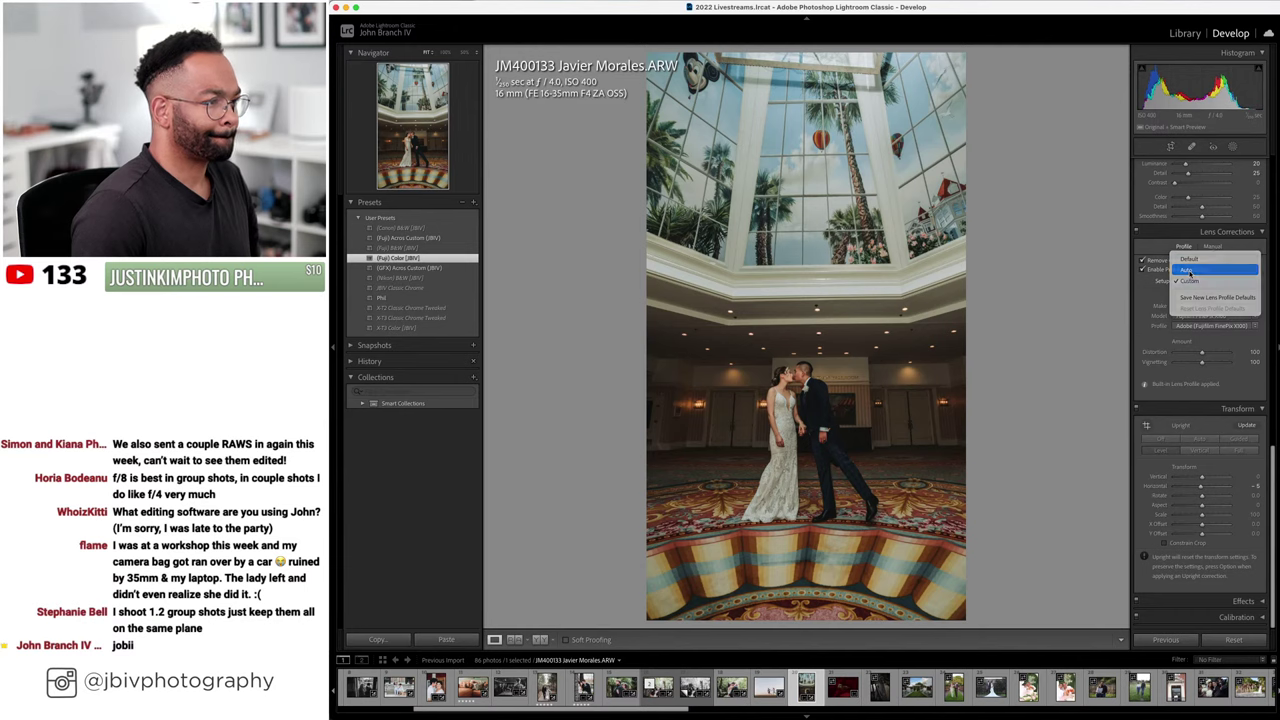
click(1190, 268)
- Raise Exposure to +0.50 and set a custom white balance temperature
scroll(1185, 271, up, 3)
scroll(1190, 280, up, 5)
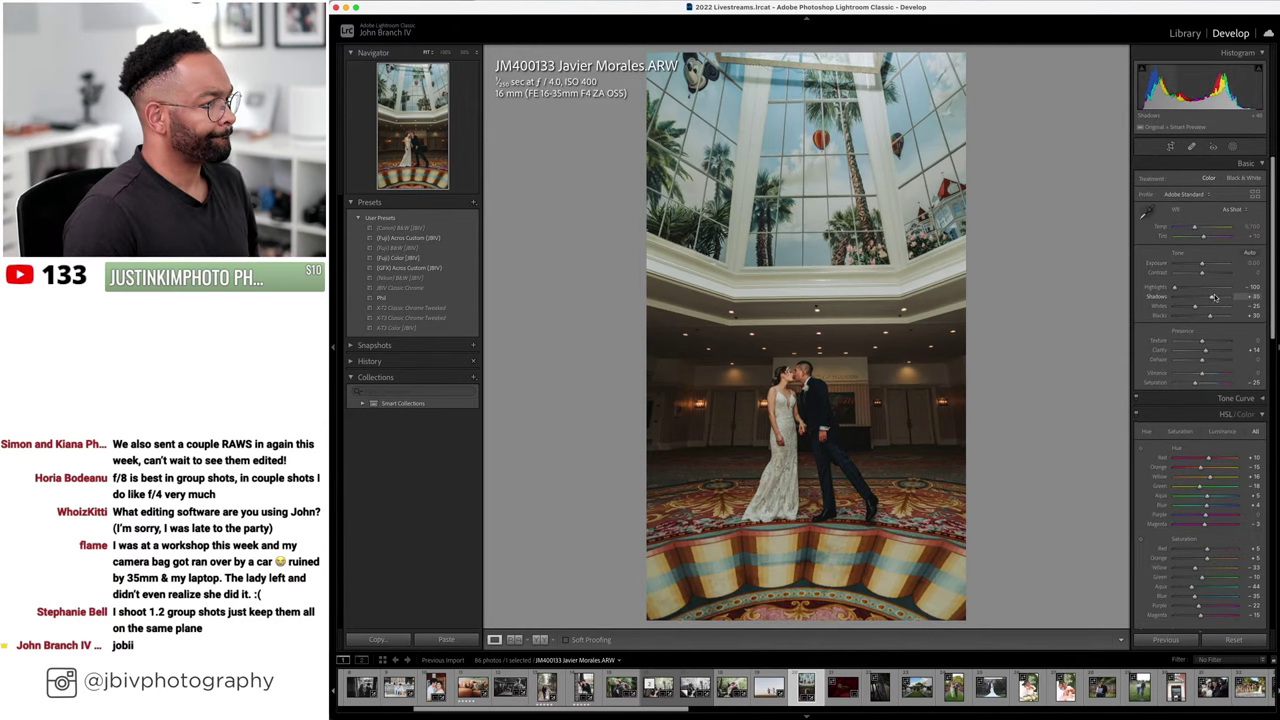
drag(1204, 265, 1212, 267)
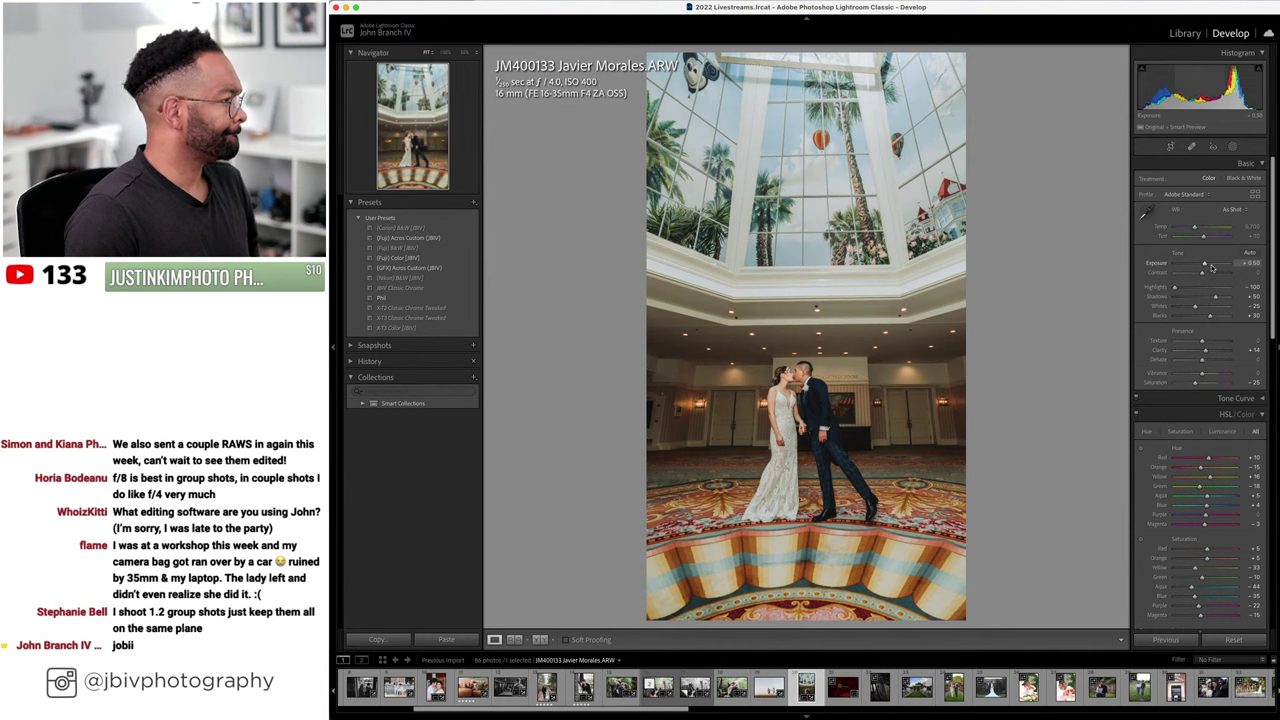
drag(1204, 236, 1208, 240)
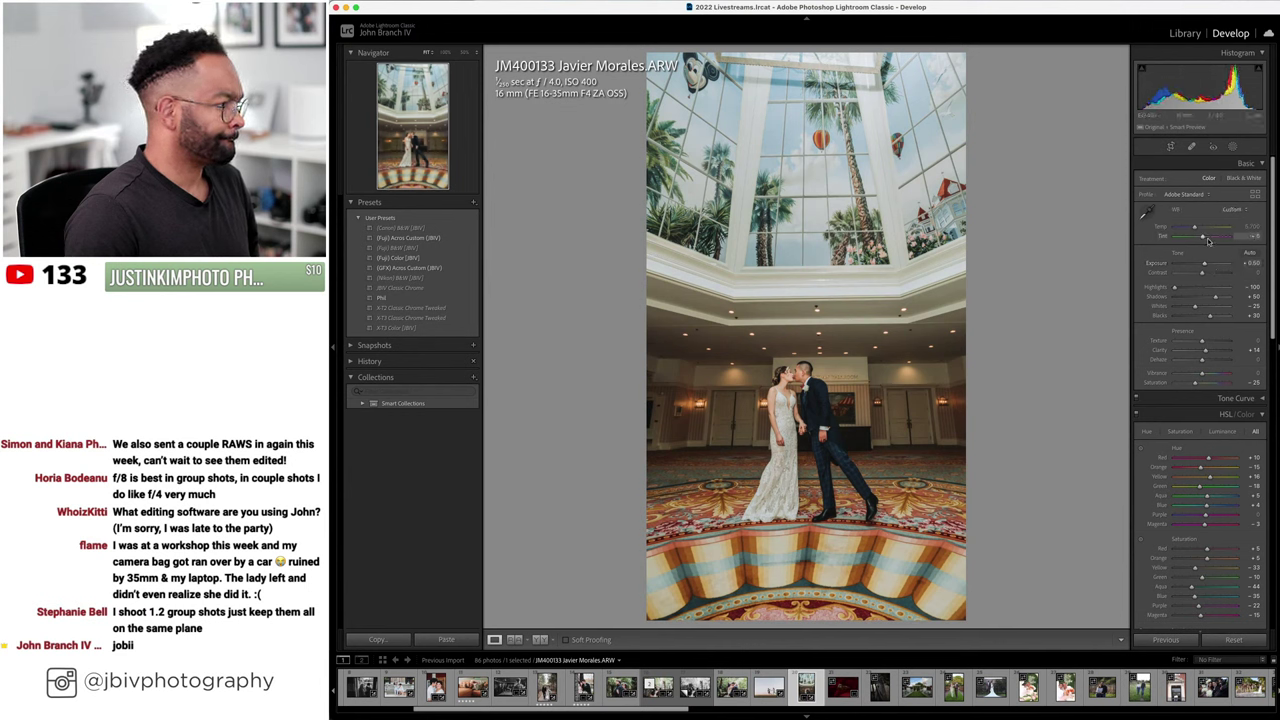
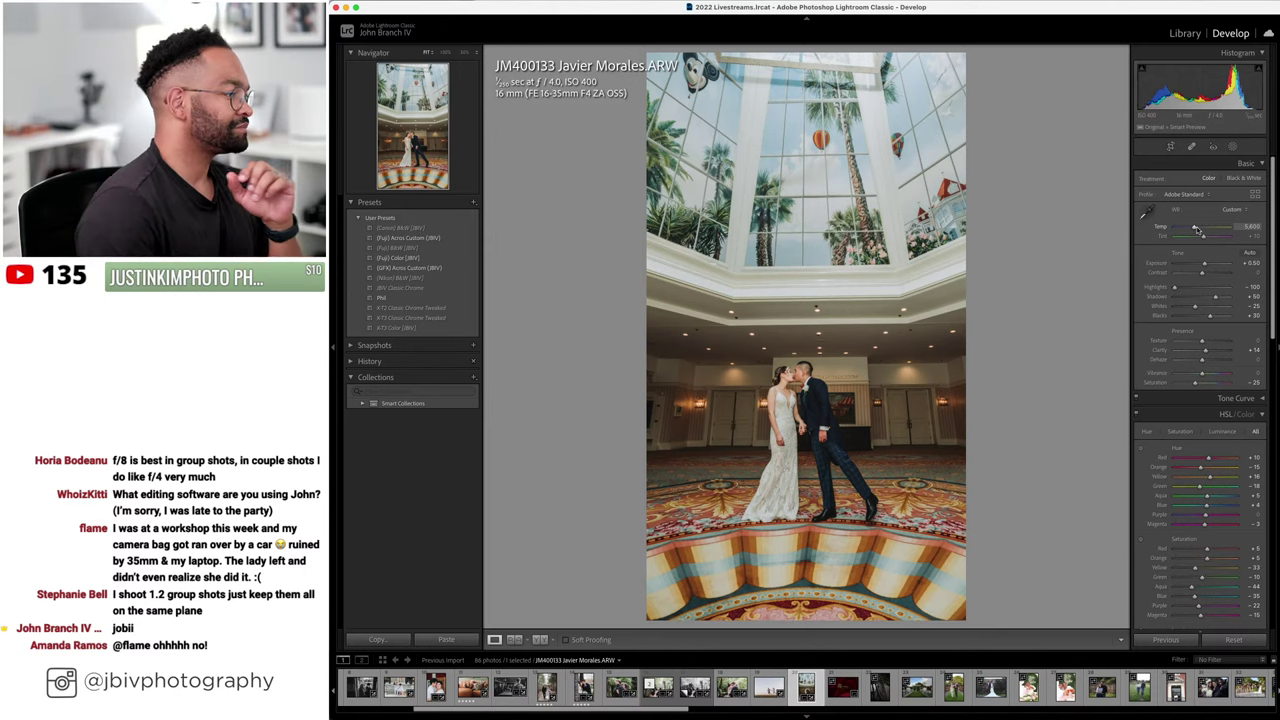
- Compare the edited wedding kiss photo with its original, then advance to the ring photo JM400274
click(539, 638)
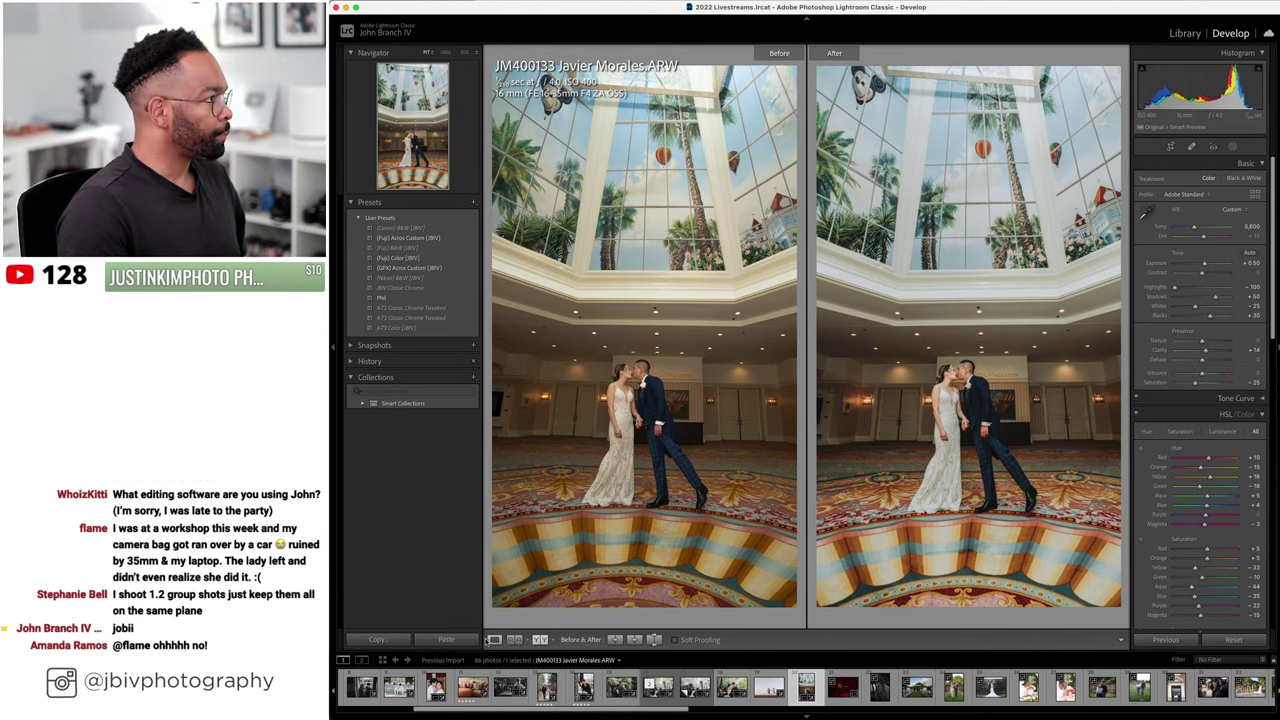
click(494, 639)
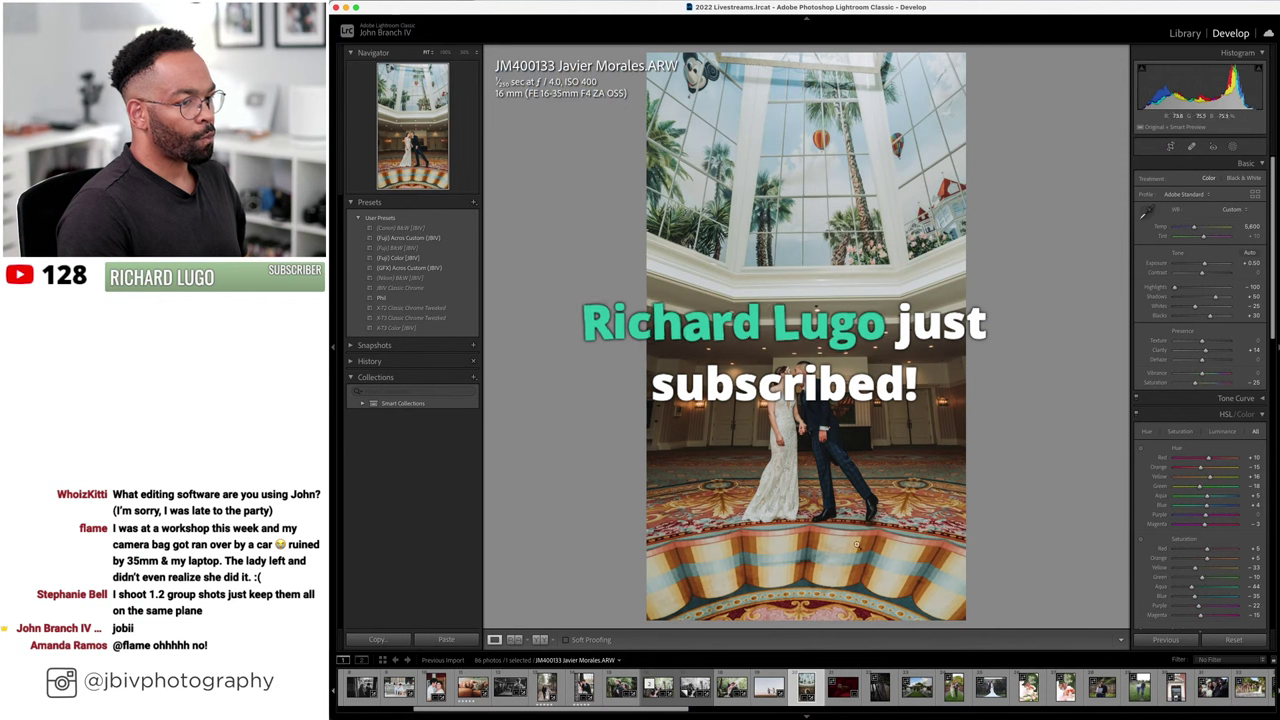
key(Right)
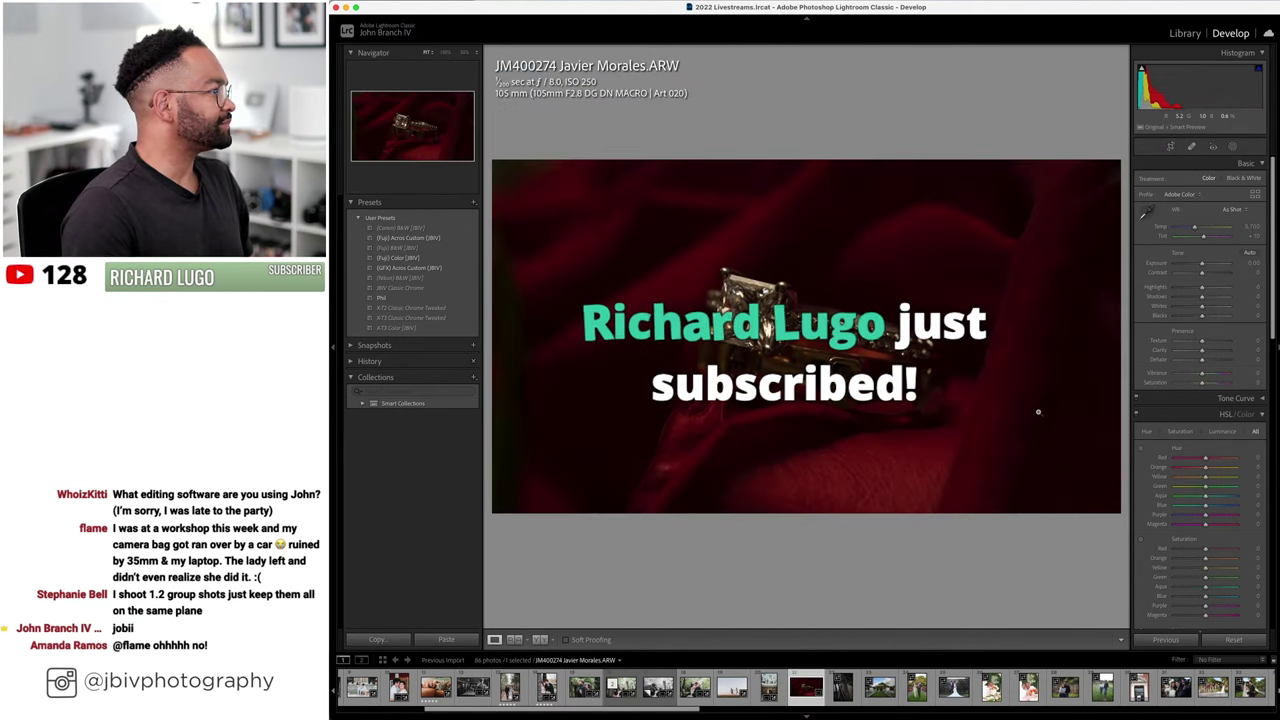
- Inspect the ring's diamond up close, then apply the Fuji Color preset and a lens profile setup
click(1038, 411)
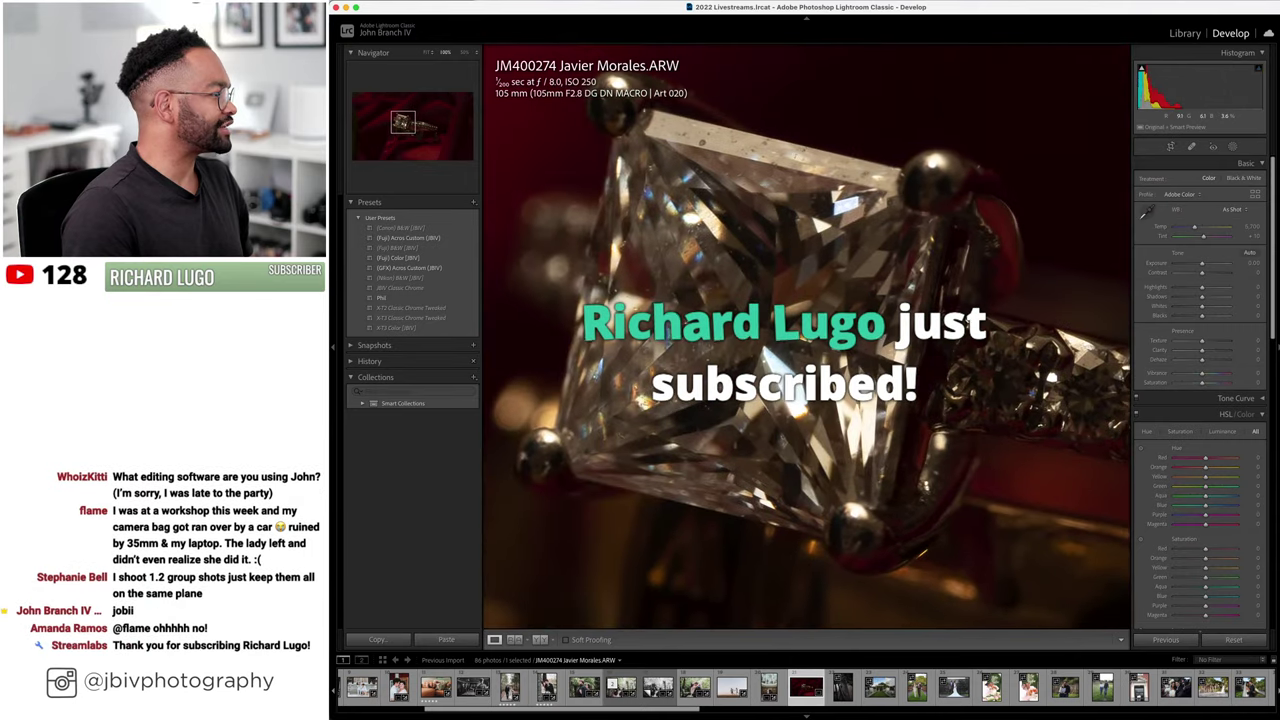
drag(720, 346, 810, 311)
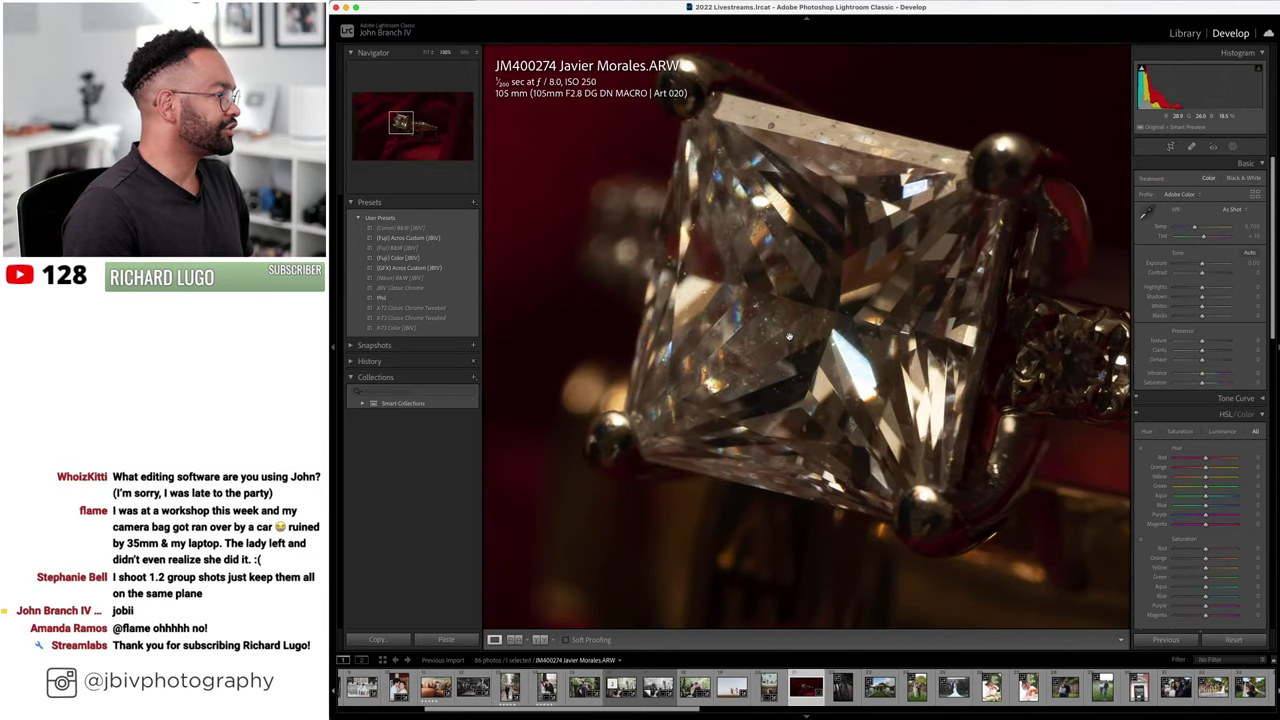
click(830, 337)
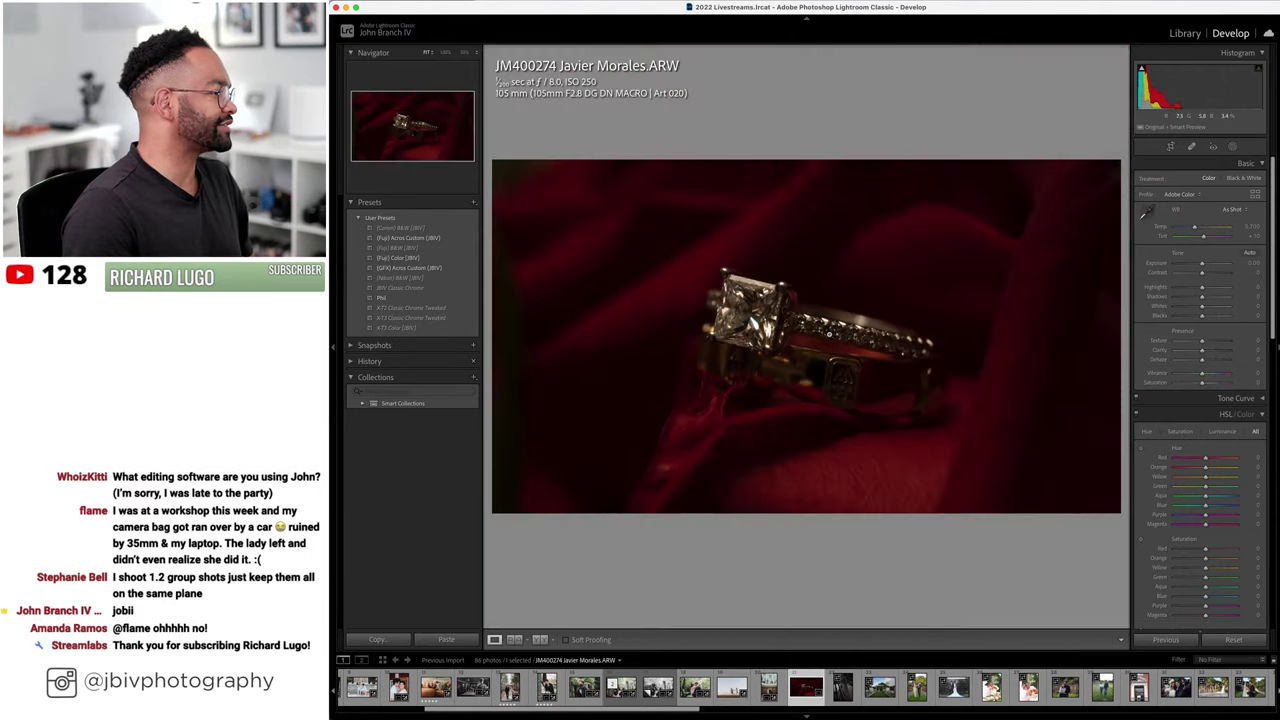
click(397, 258)
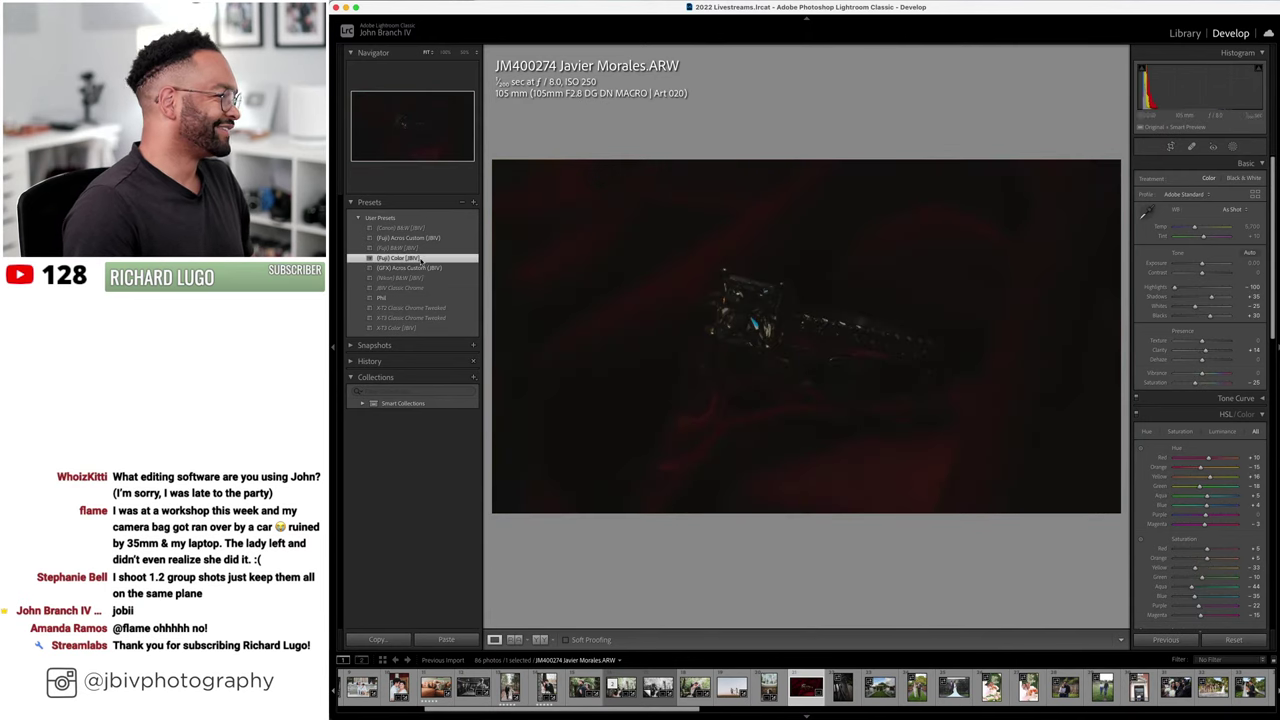
scroll(1200, 400, down, 10)
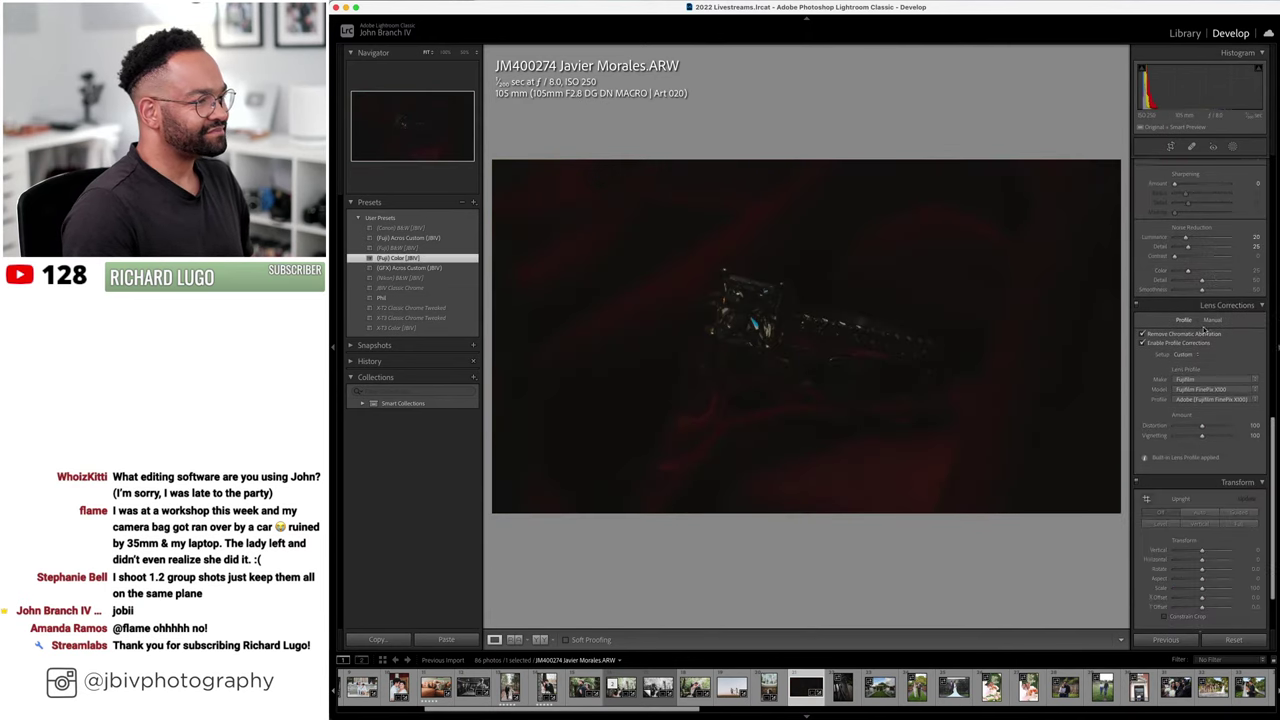
click(1192, 354)
click(1187, 342)
- Raise the ring photo's Exposure to about +3.20 and compare it full-screen with its original
scroll(1210, 290, up, 10)
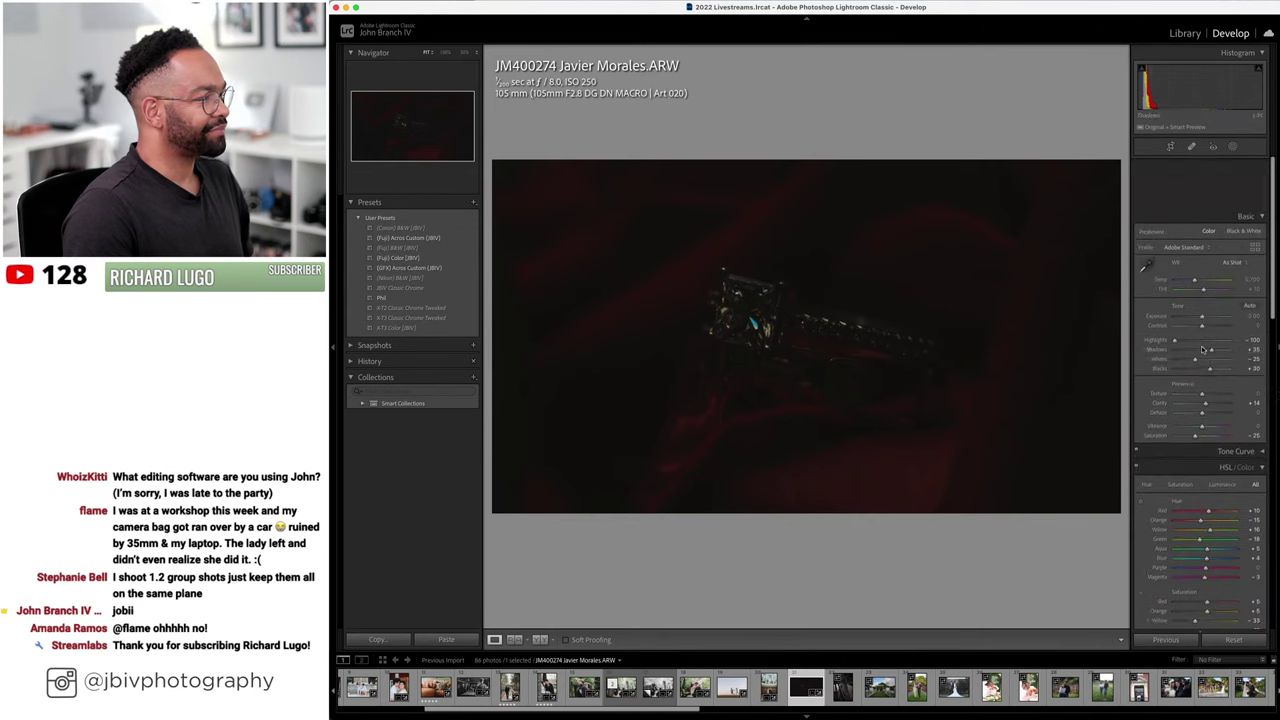
scroll(1215, 266, up, 2)
scroll(1215, 266, up, 20)
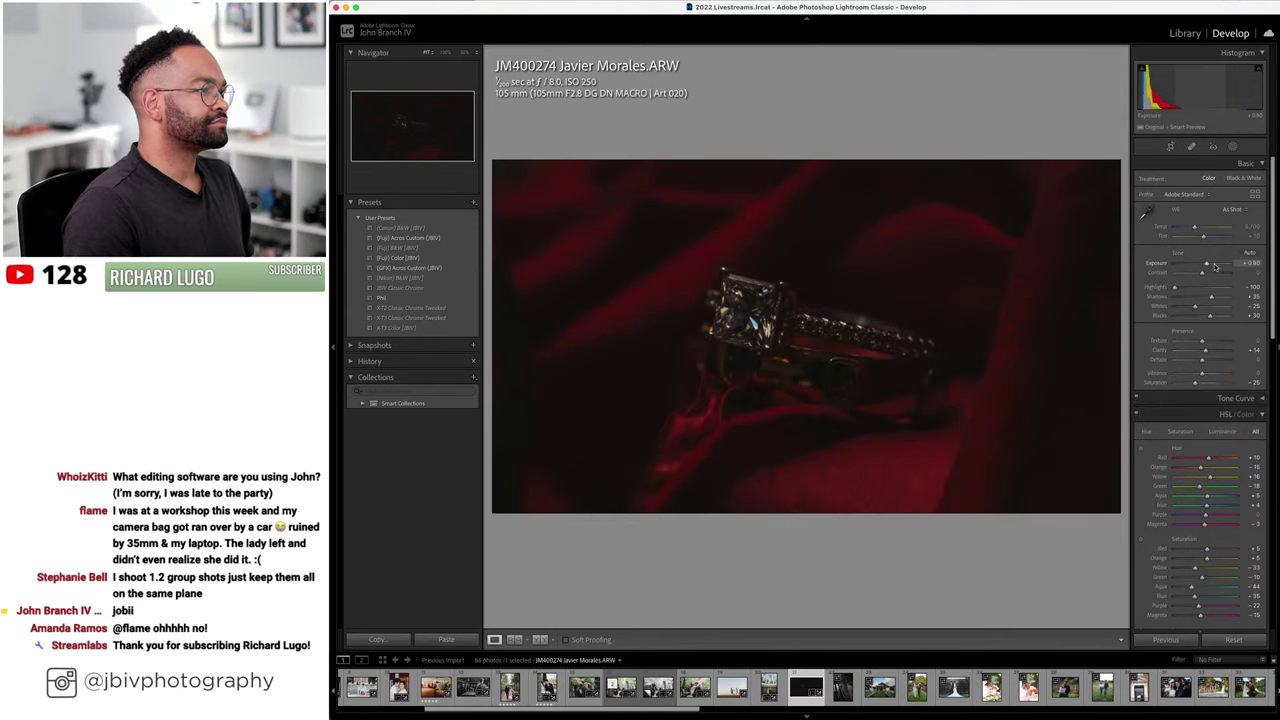
scroll(1215, 266, up, 4)
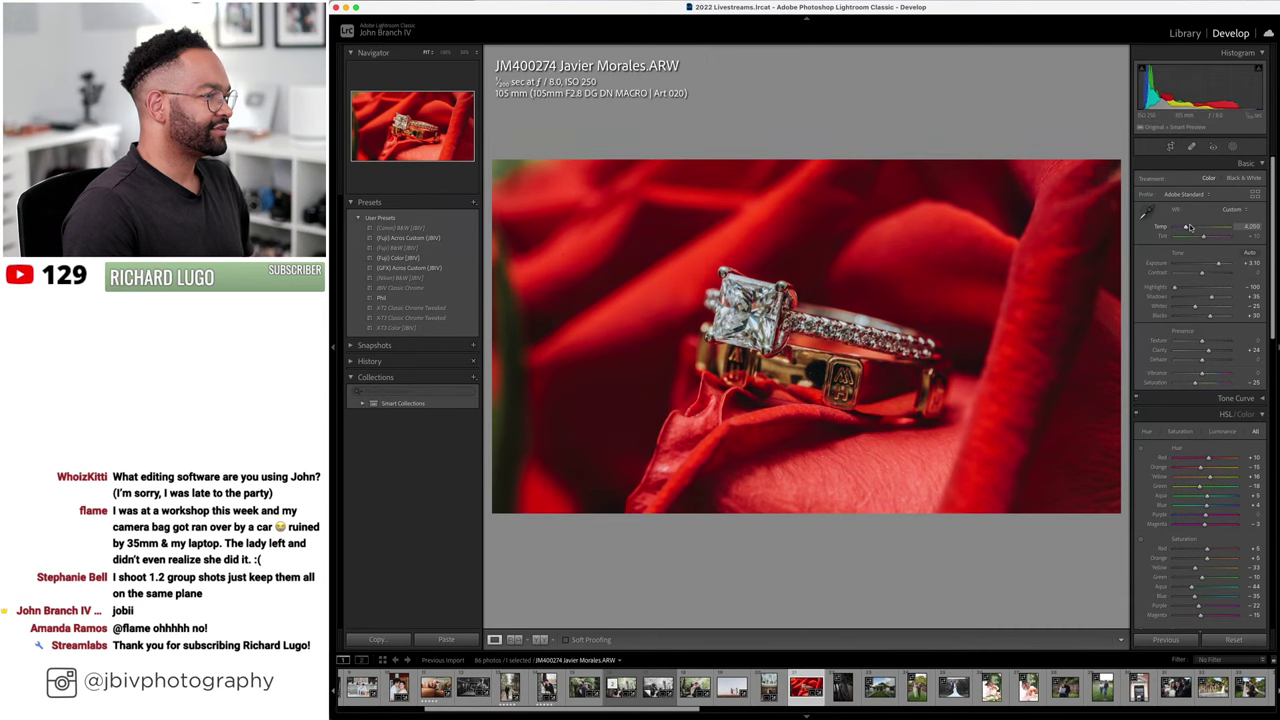
drag(1218, 264, 1217, 266)
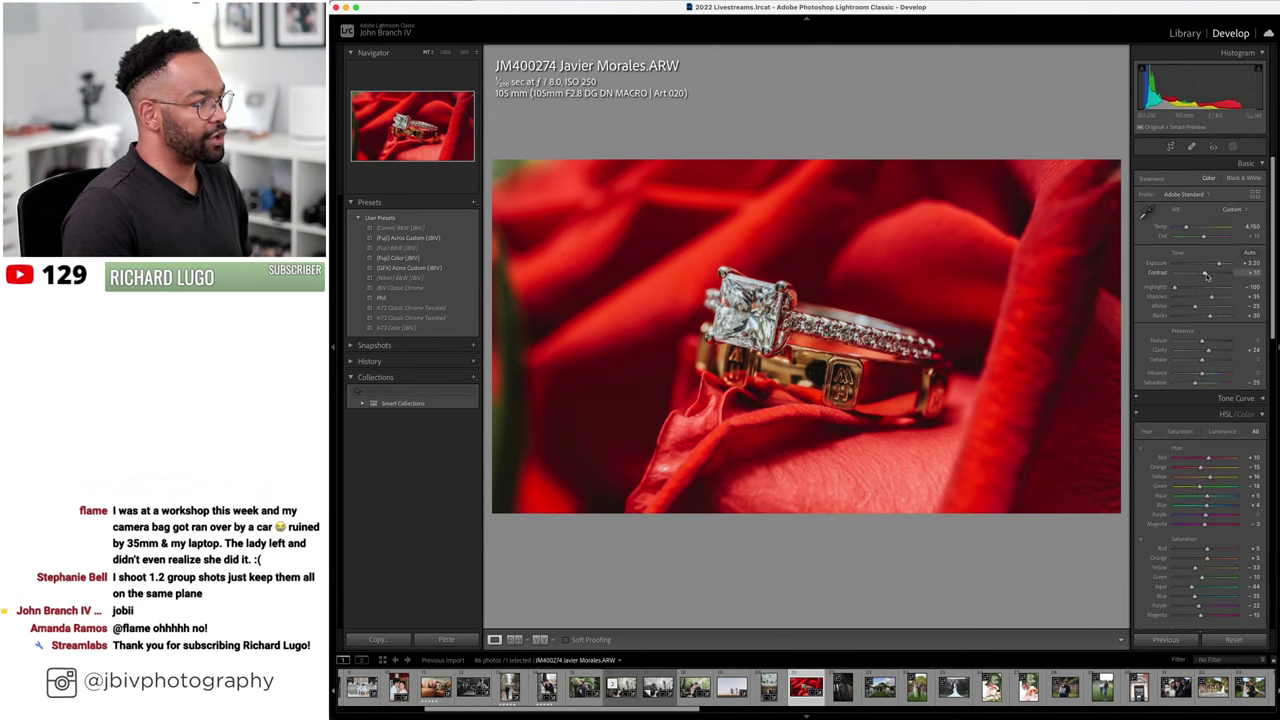
click(541, 641)
key(Tab)
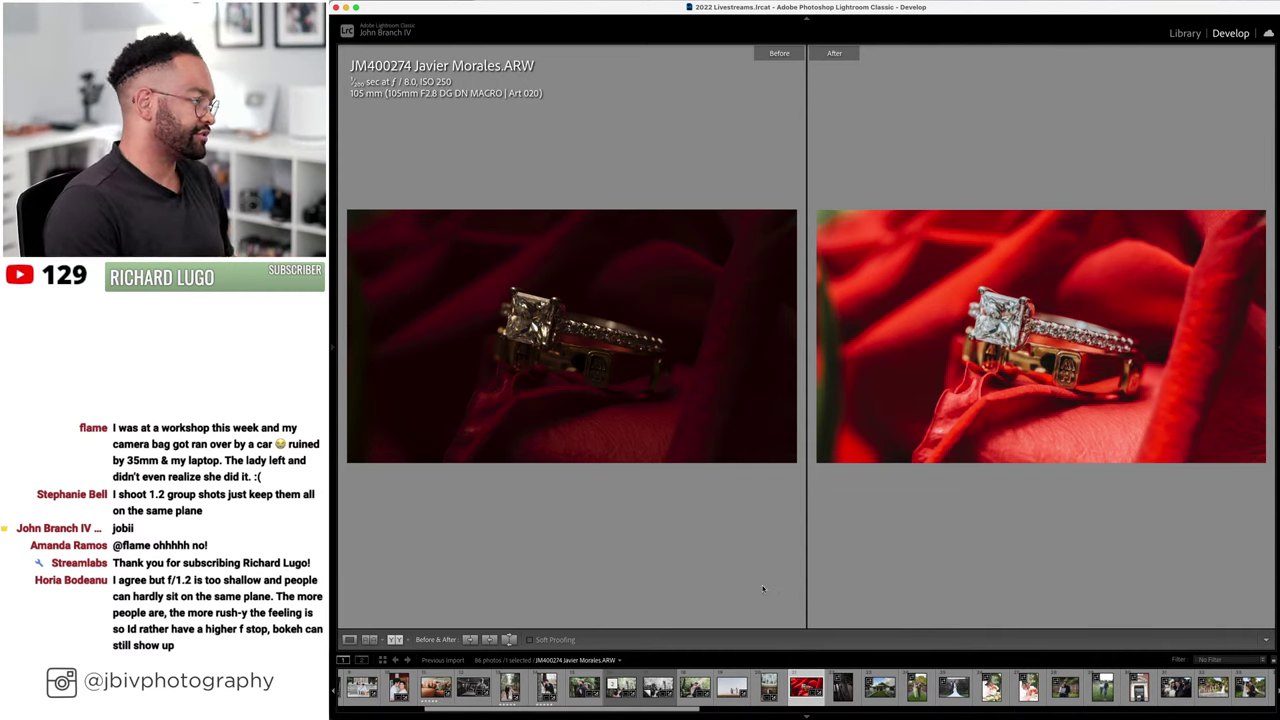
- Return to single view, skip Apple Music to the next track, Coniferous, and close the mini-player
click(349, 639)
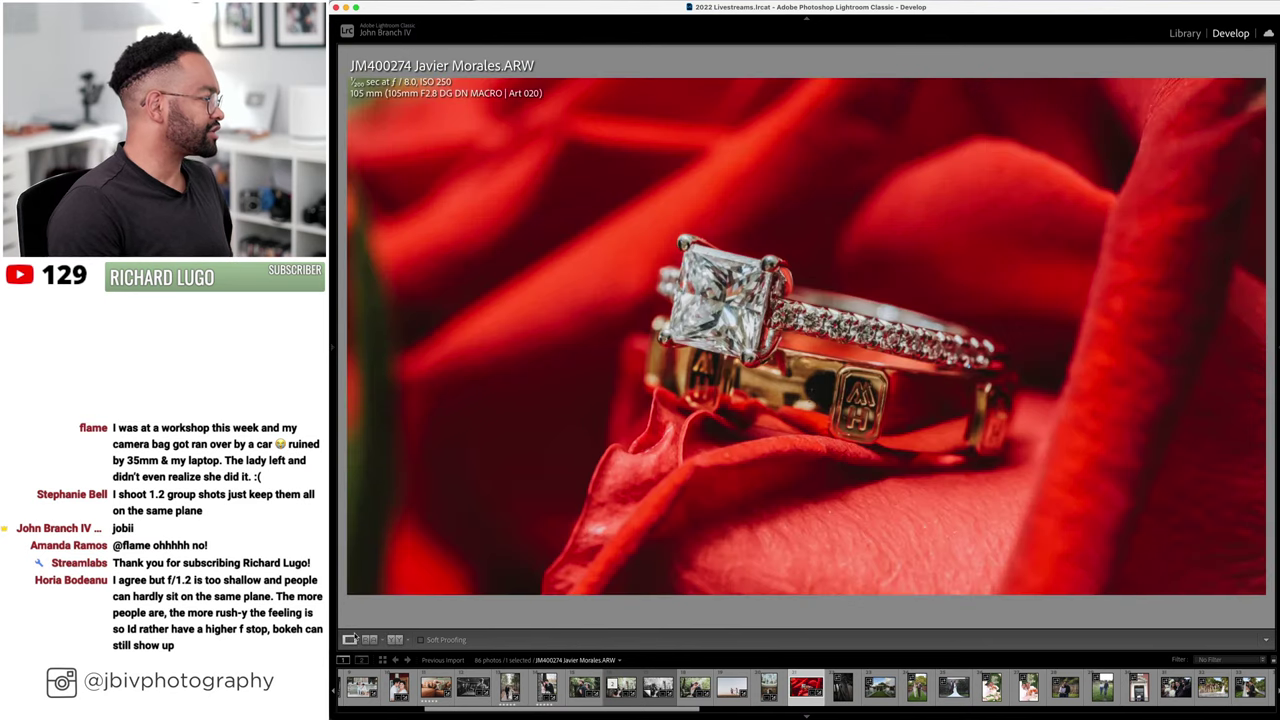
mouse_move(351, 152)
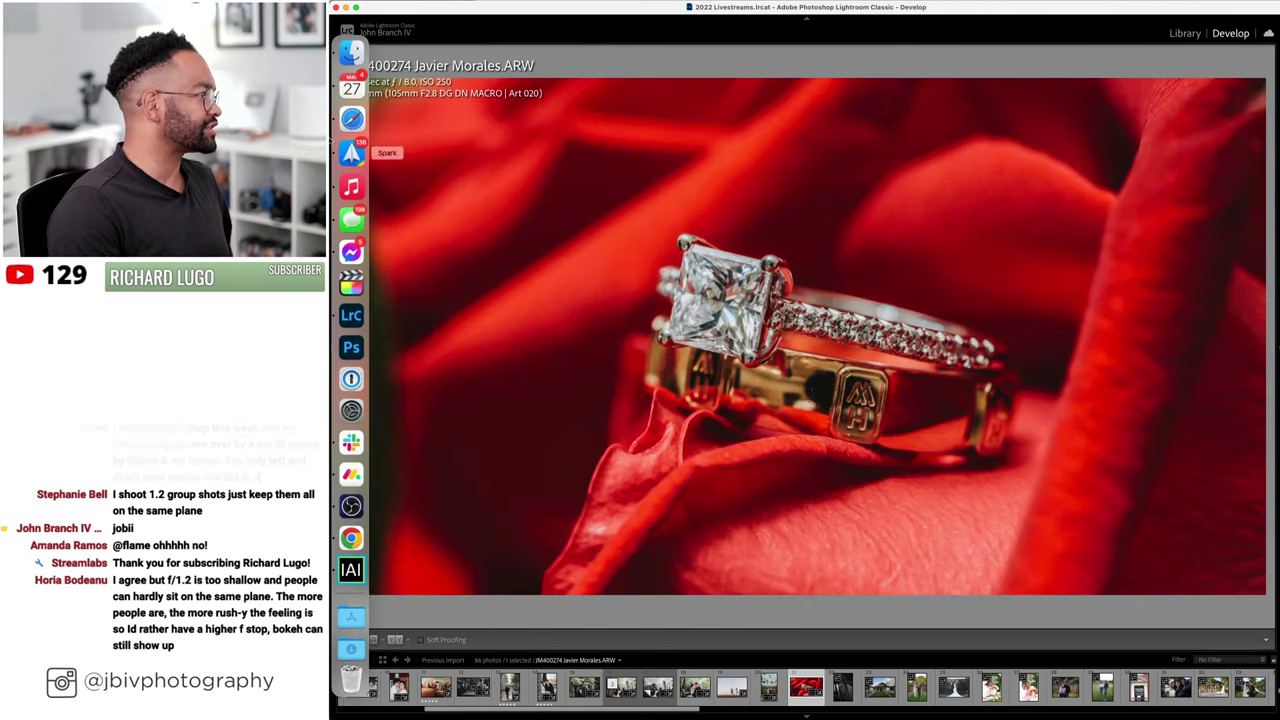
click(351, 186)
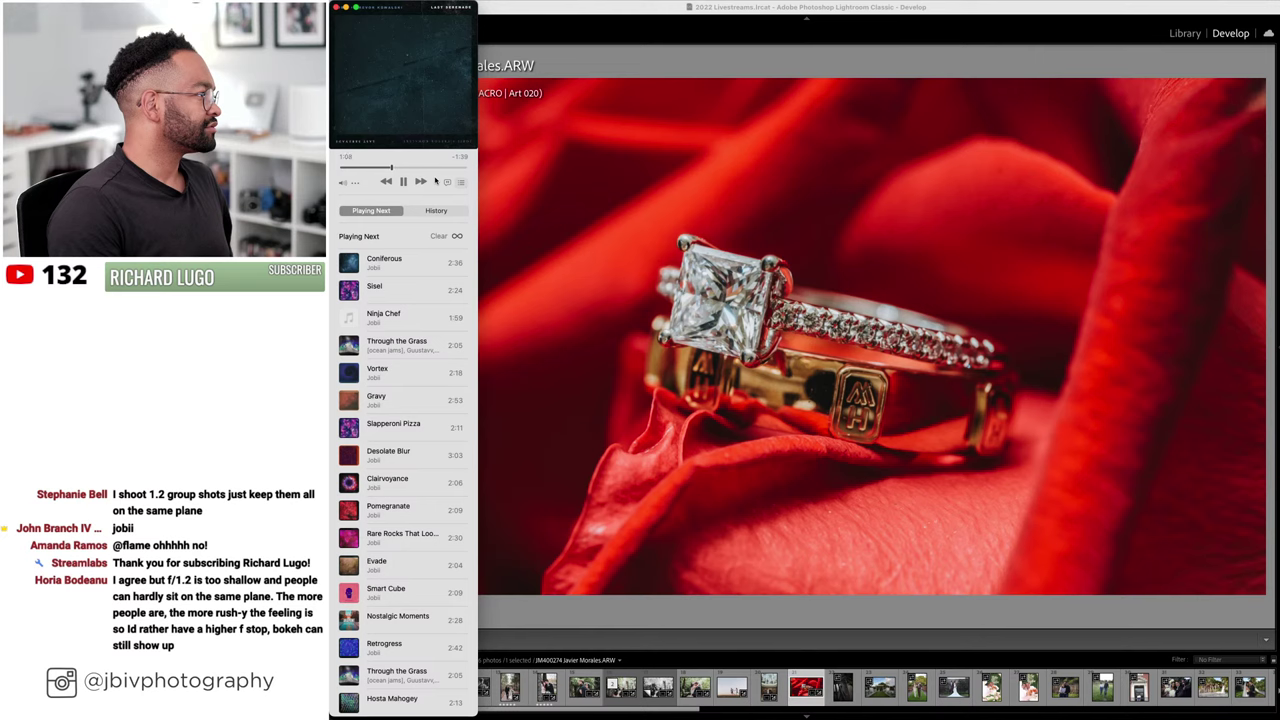
click(421, 181)
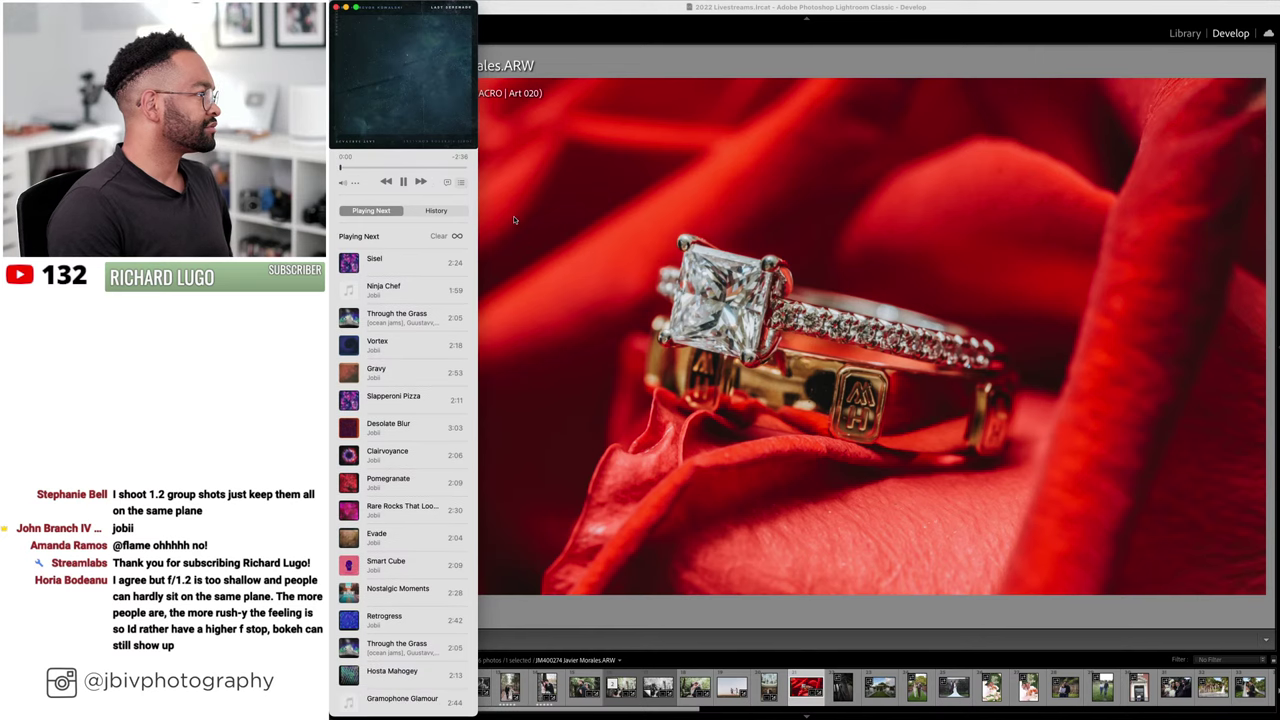
click(615, 62)
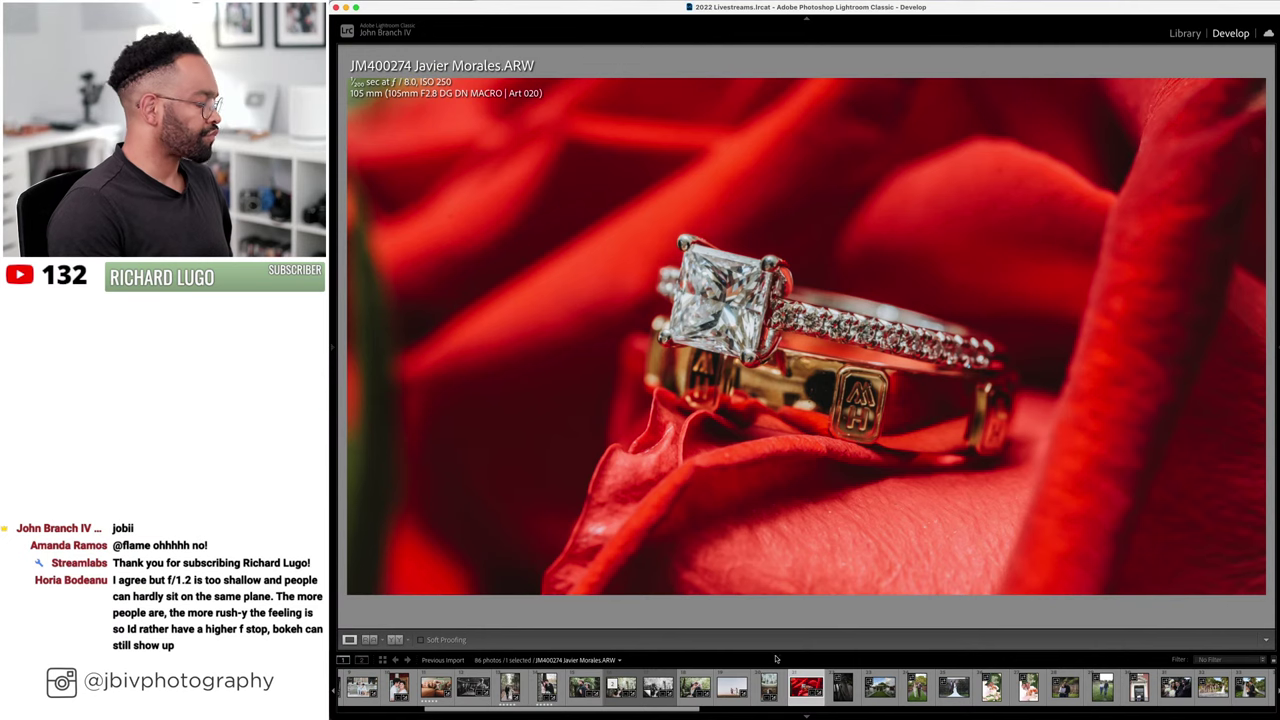
- Crop the ring photo tighter from the top at Original aspect ratio and compare it with its original
key(Tab)
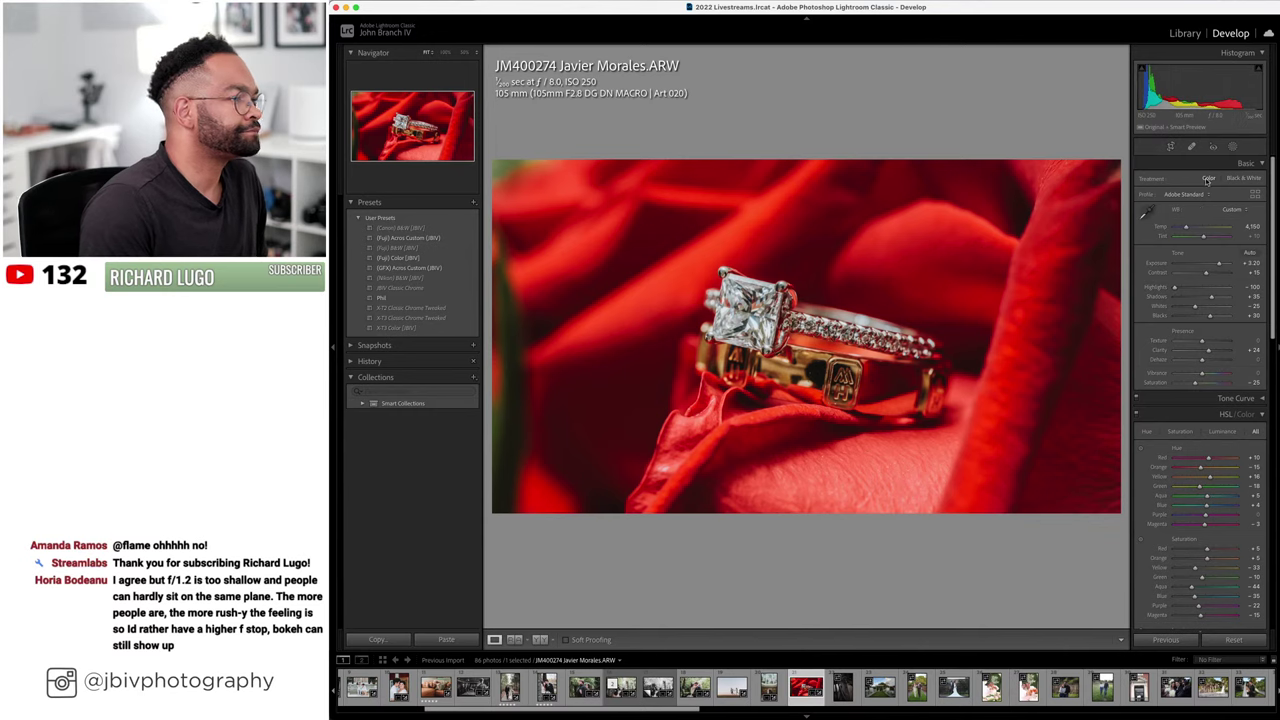
click(1170, 147)
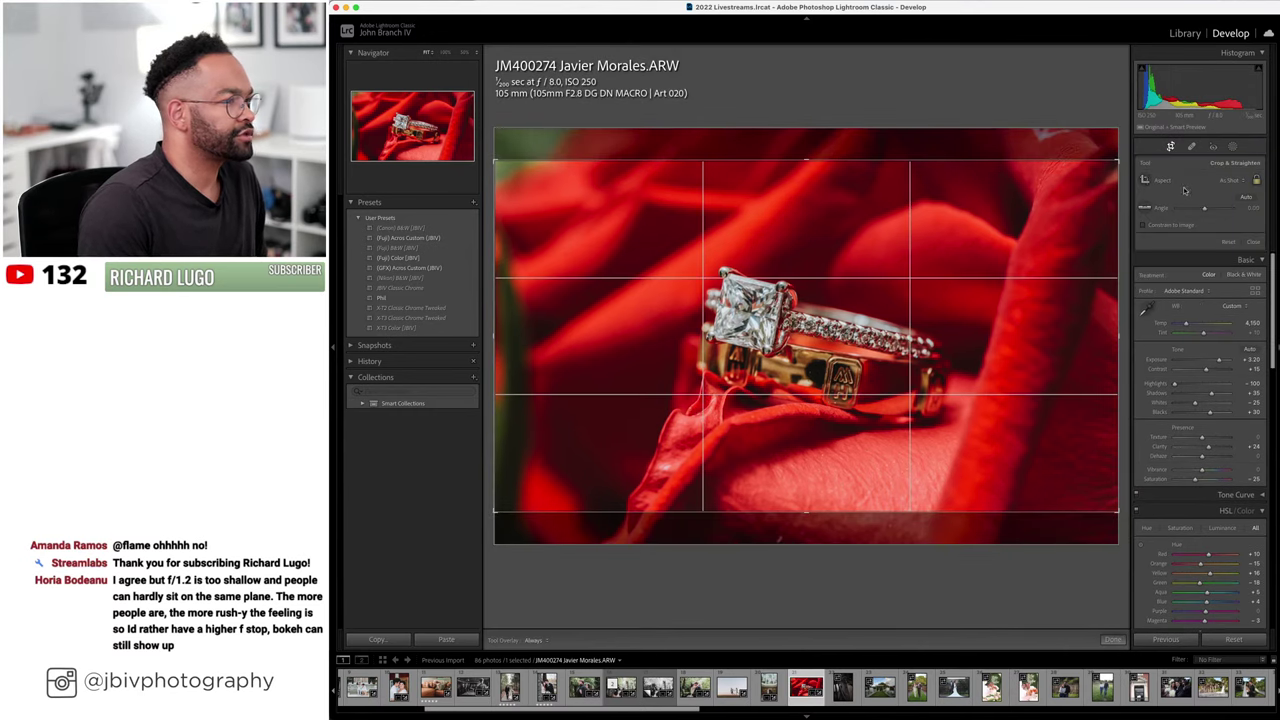
click(1226, 182)
click(1224, 196)
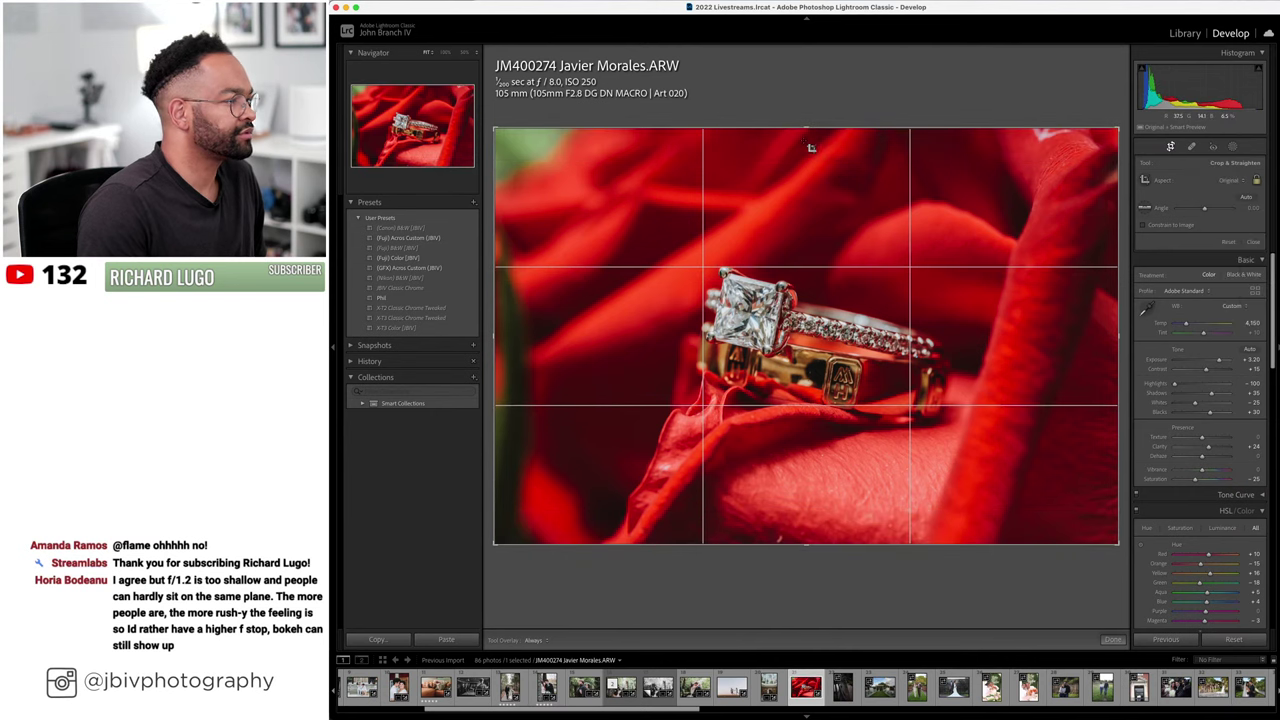
drag(811, 147, 791, 195)
key(Return)
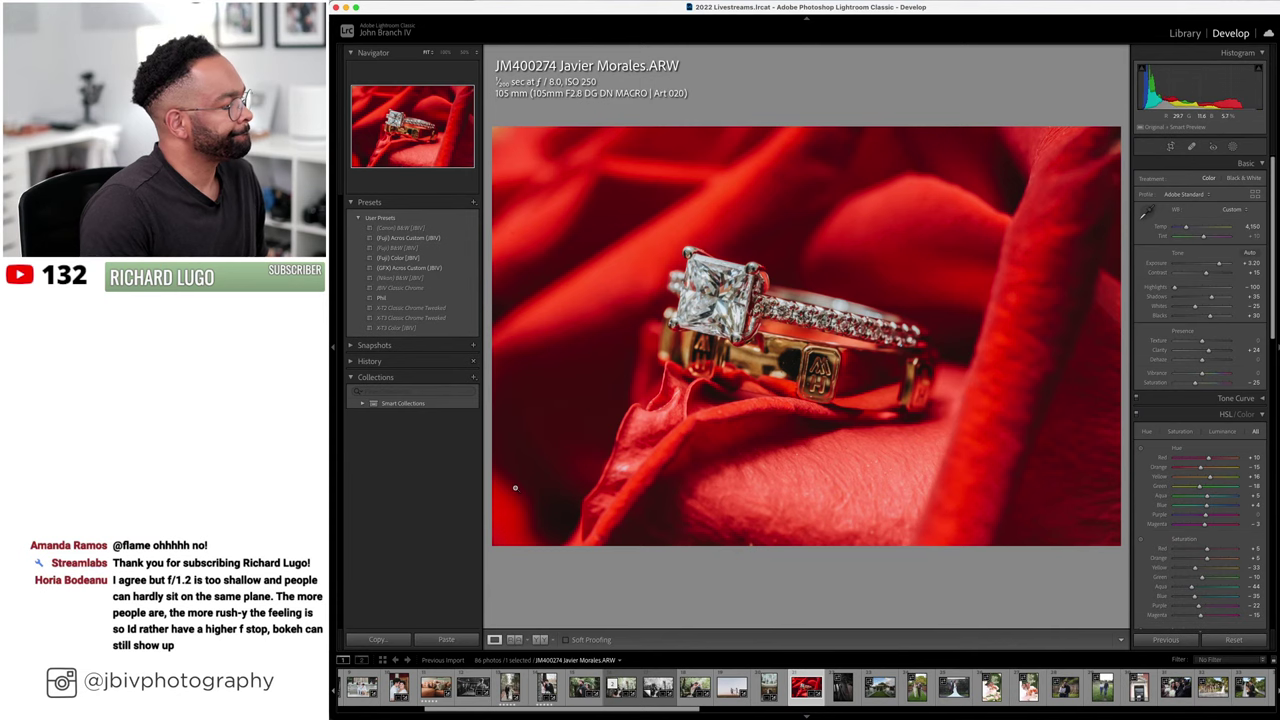
click(540, 642)
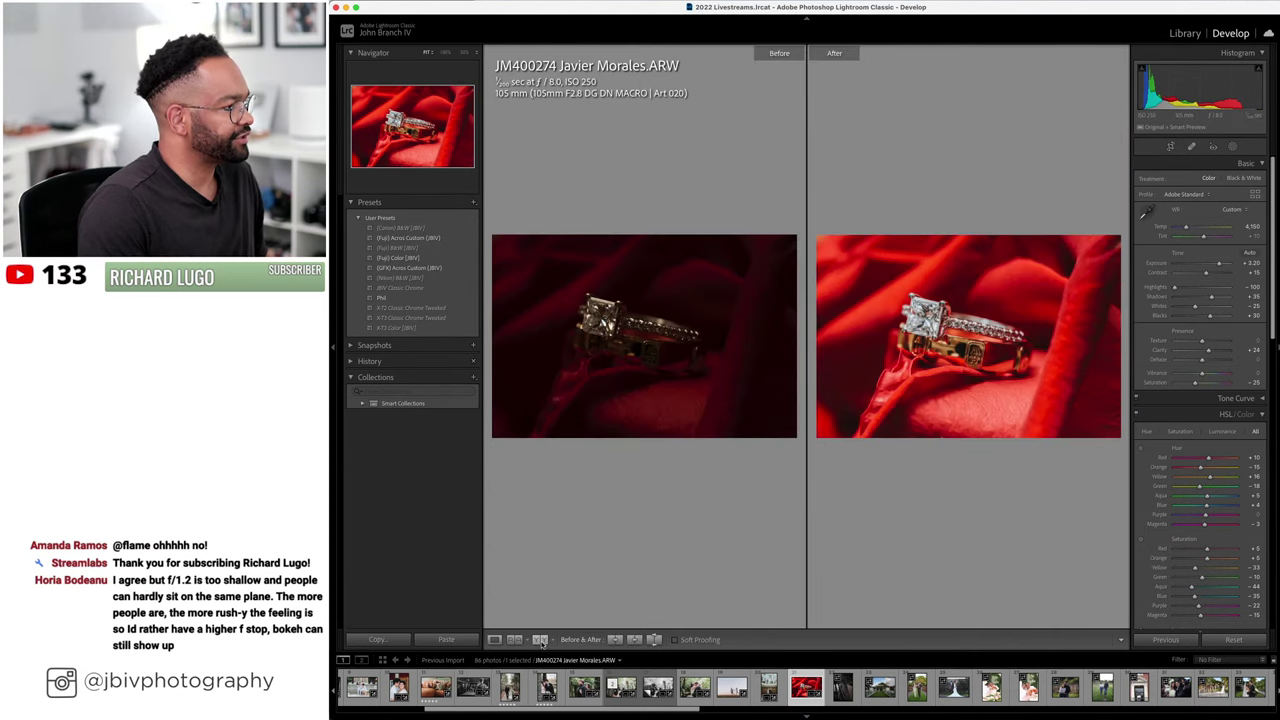
- Toggle the side panels, return to Loupe view and advance to the runner photo BRA_4980
key(Tab)
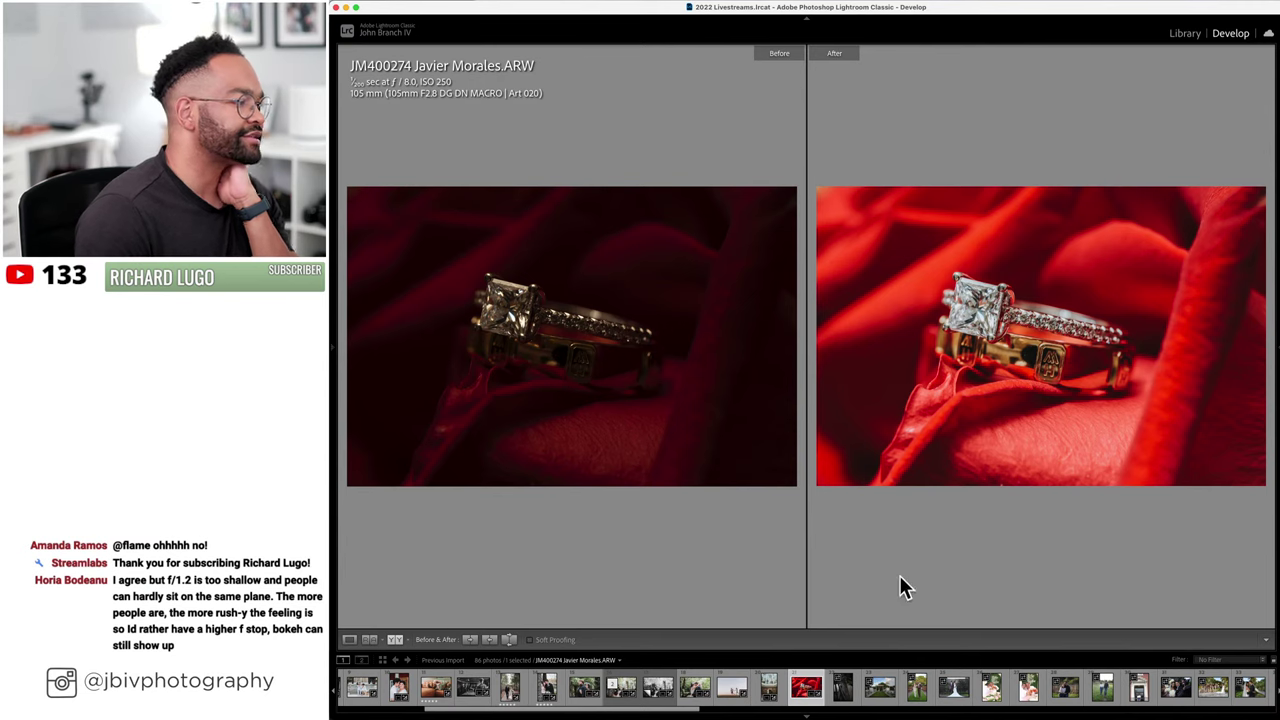
key(Tab)
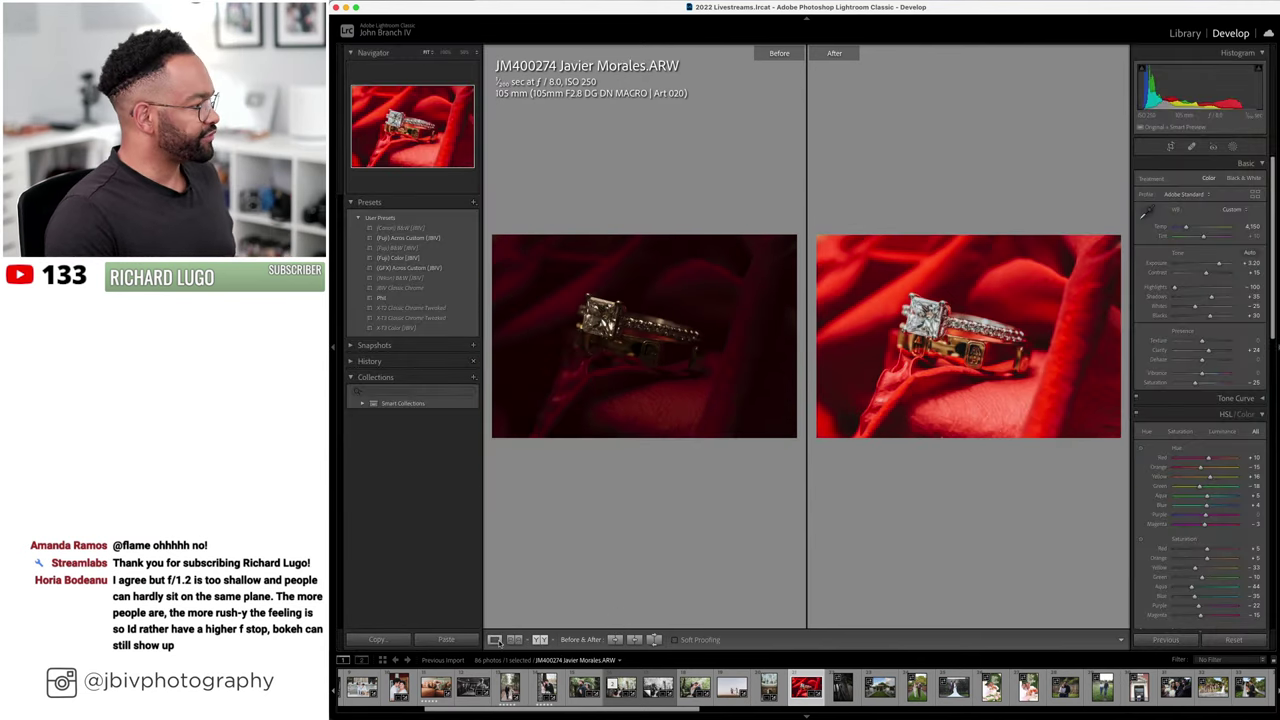
click(495, 640)
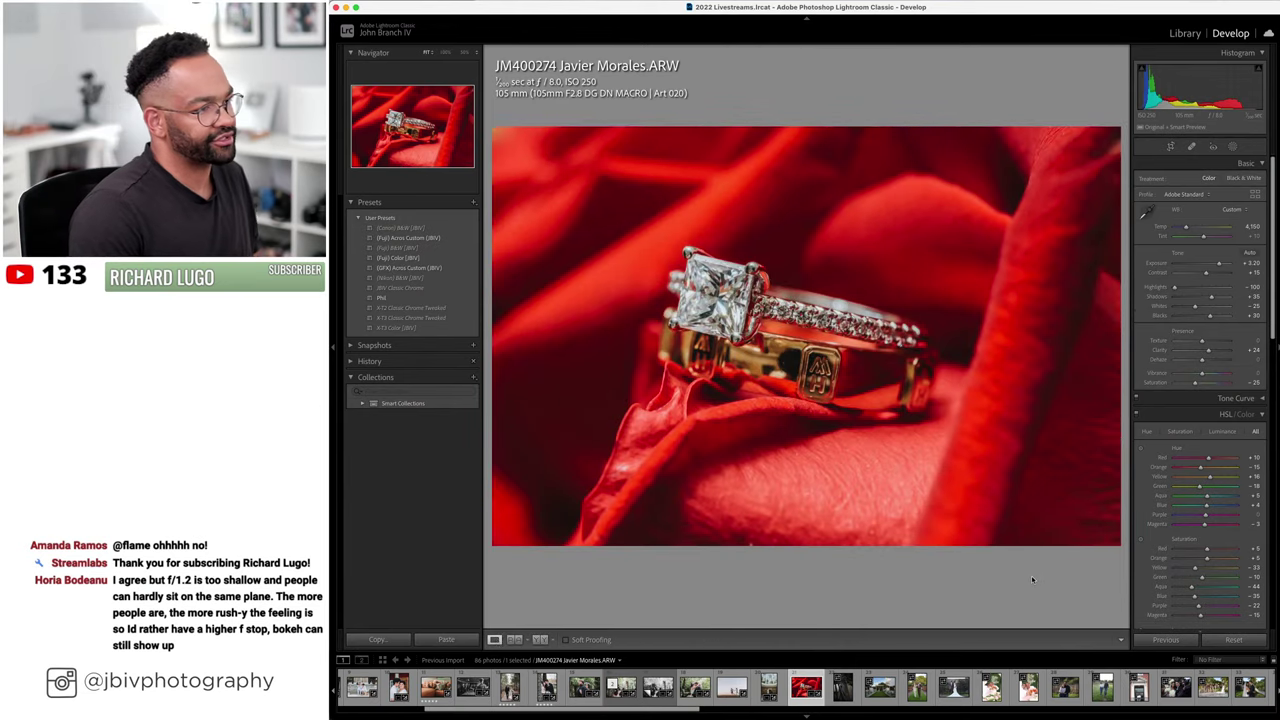
key(Right)
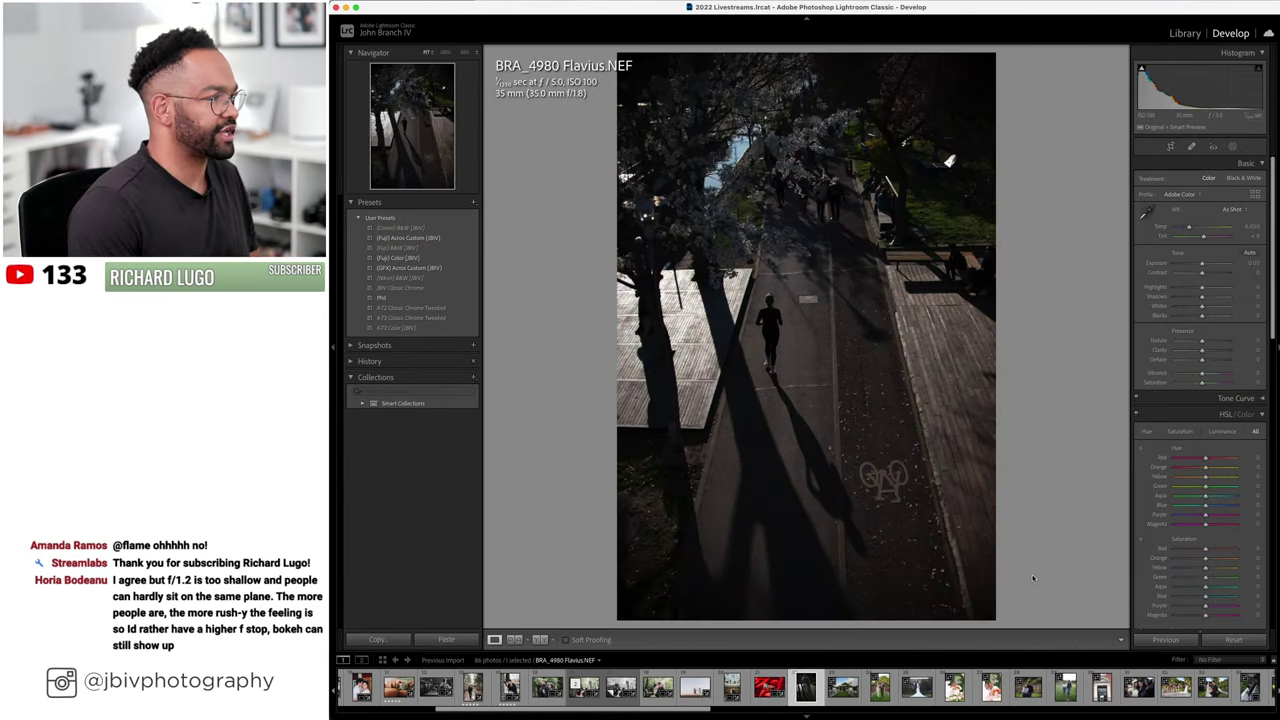
- Level the runner photo with Upright, apply the (GFX) Across Custom (JBV) preset and raise Exposure to +2.20
scroll(1172, 454, down, 10)
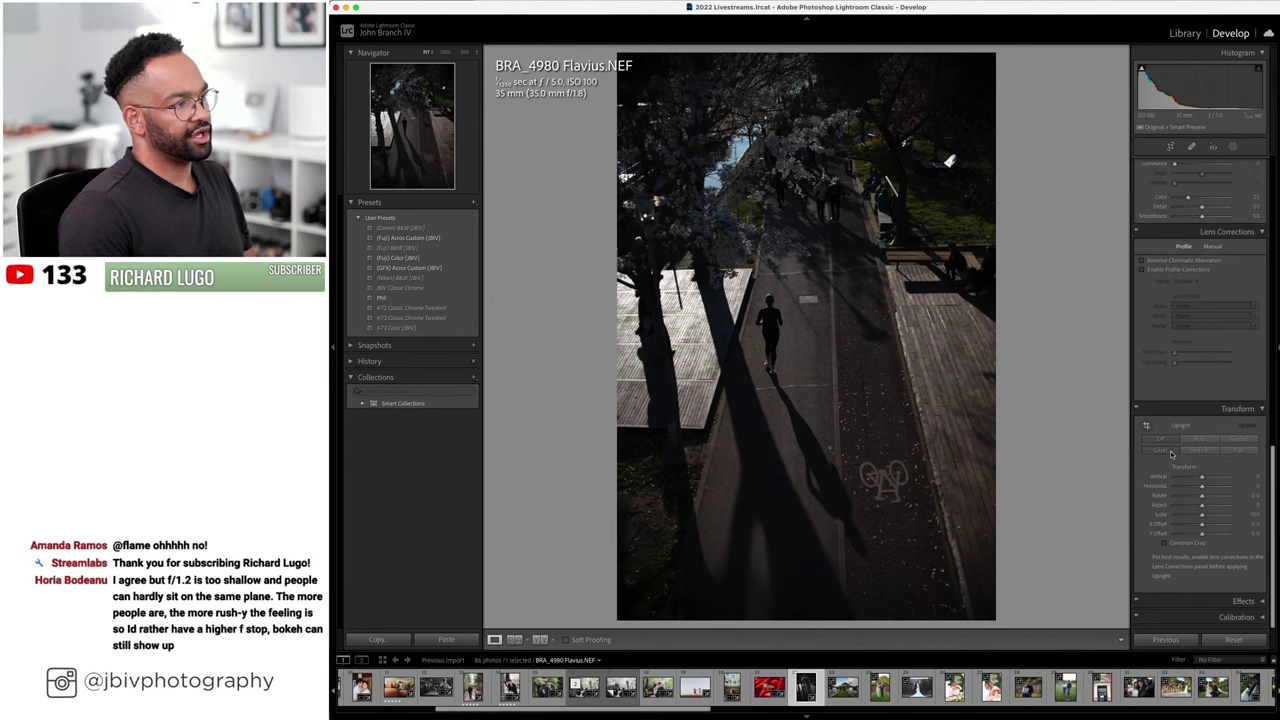
click(1170, 452)
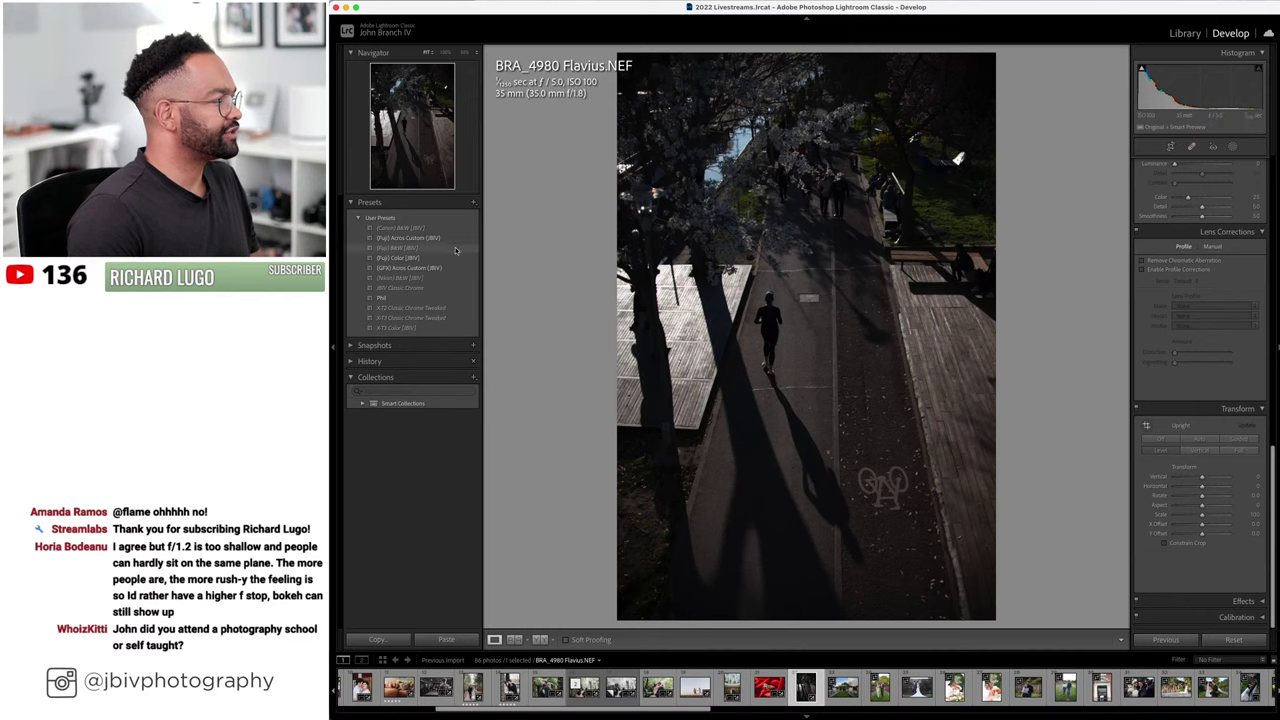
click(420, 268)
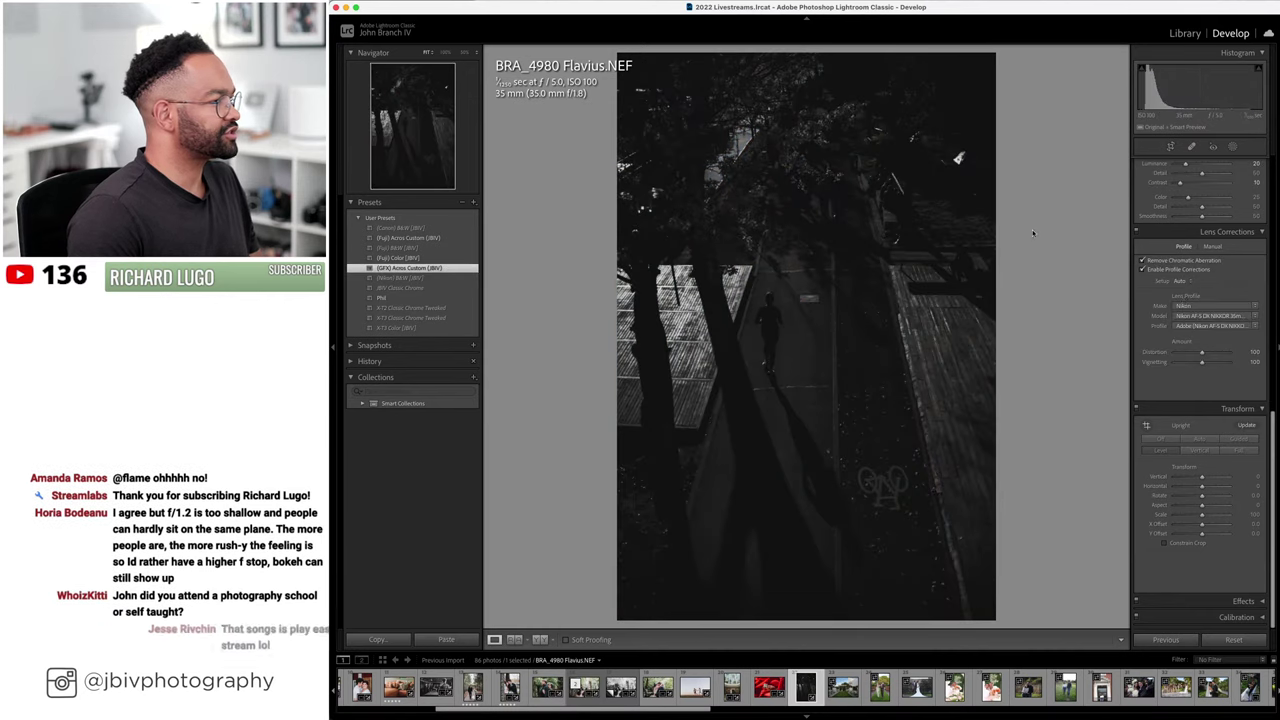
scroll(1200, 300, up, 10)
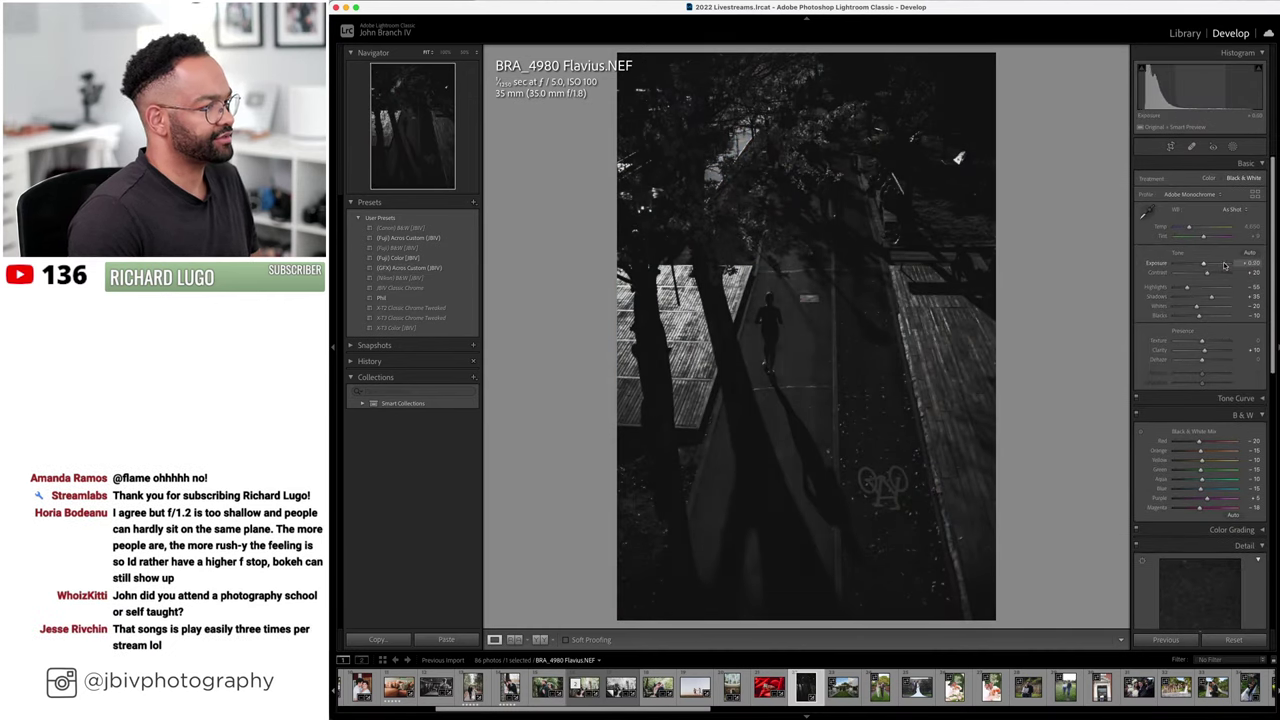
key(Up)
key(Up)
key(Up)
key(Up)
key(Up)
key(Up)
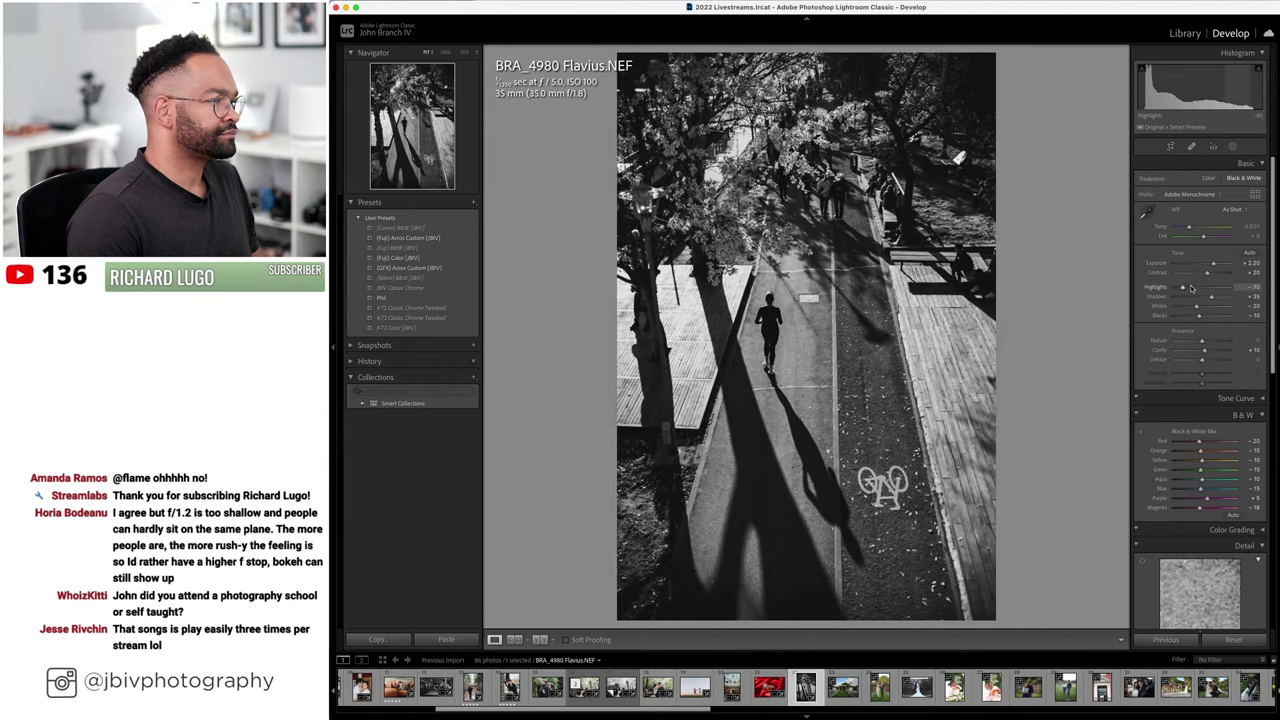
- Create a virtual copy, BRA_4980 Copy 1, of the runner photo from the filmstrip
scroll(1192, 300, up, 2)
scroll(1194, 404, down, 1)
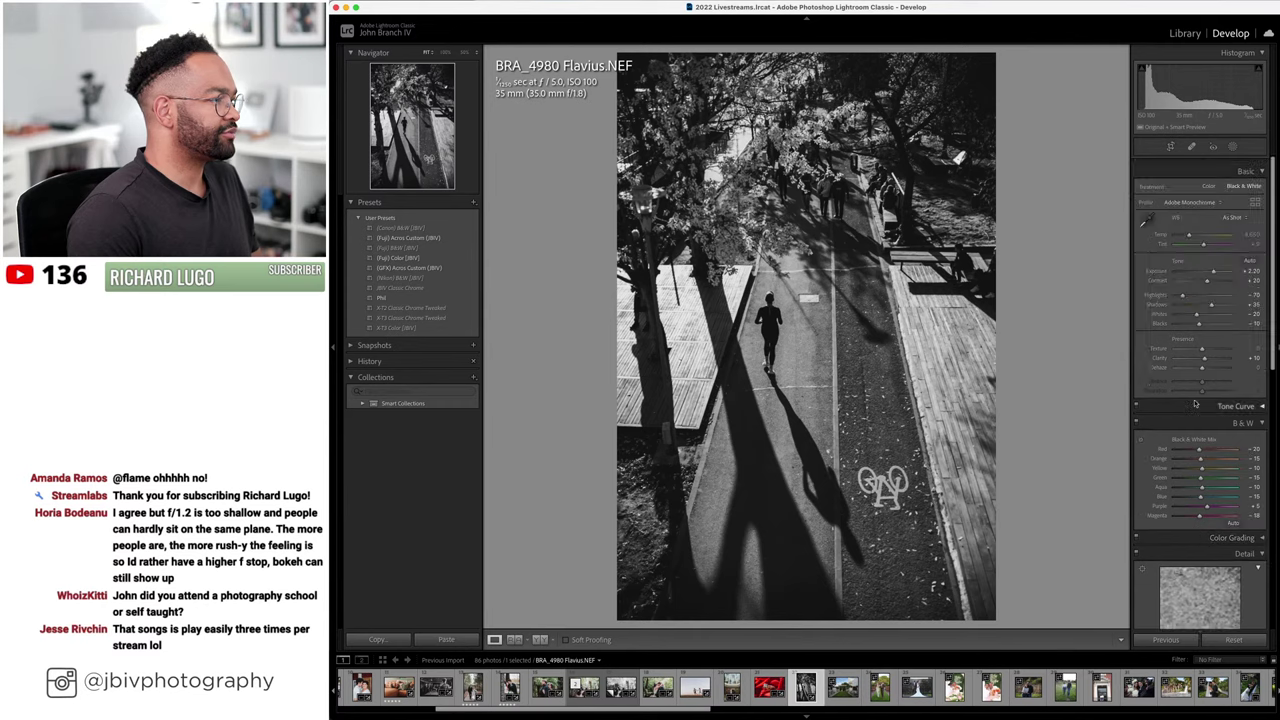
scroll(1194, 404, down, 1)
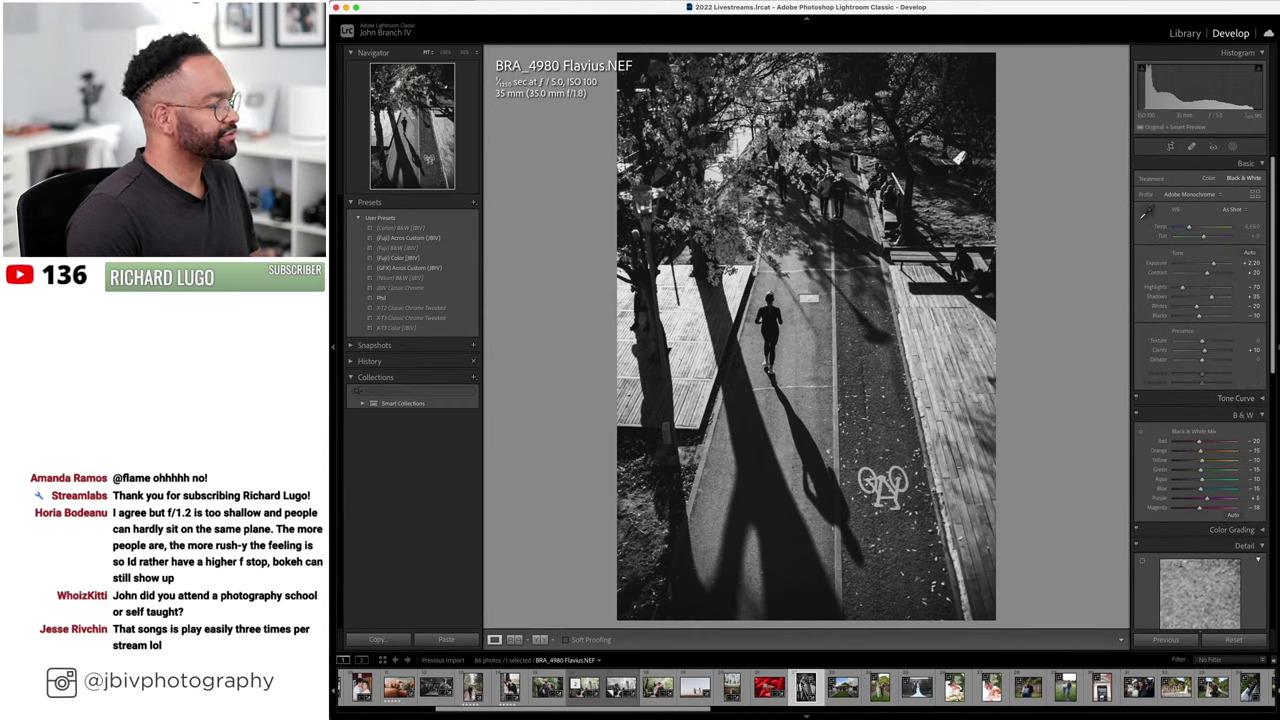
right_click(801, 688)
click(866, 578)
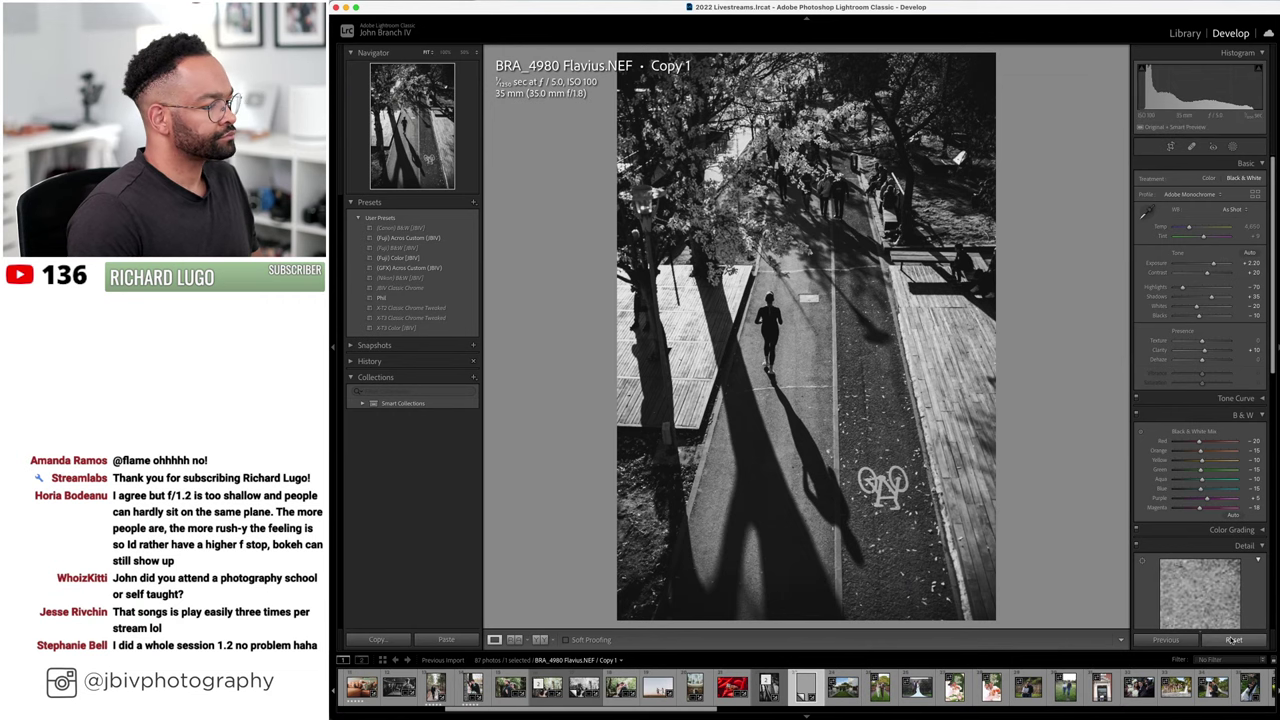
- Apply the (Fuji) Color (JBV) preset to the virtual copy and set Lens Corrections Setup to Custom
click(414, 258)
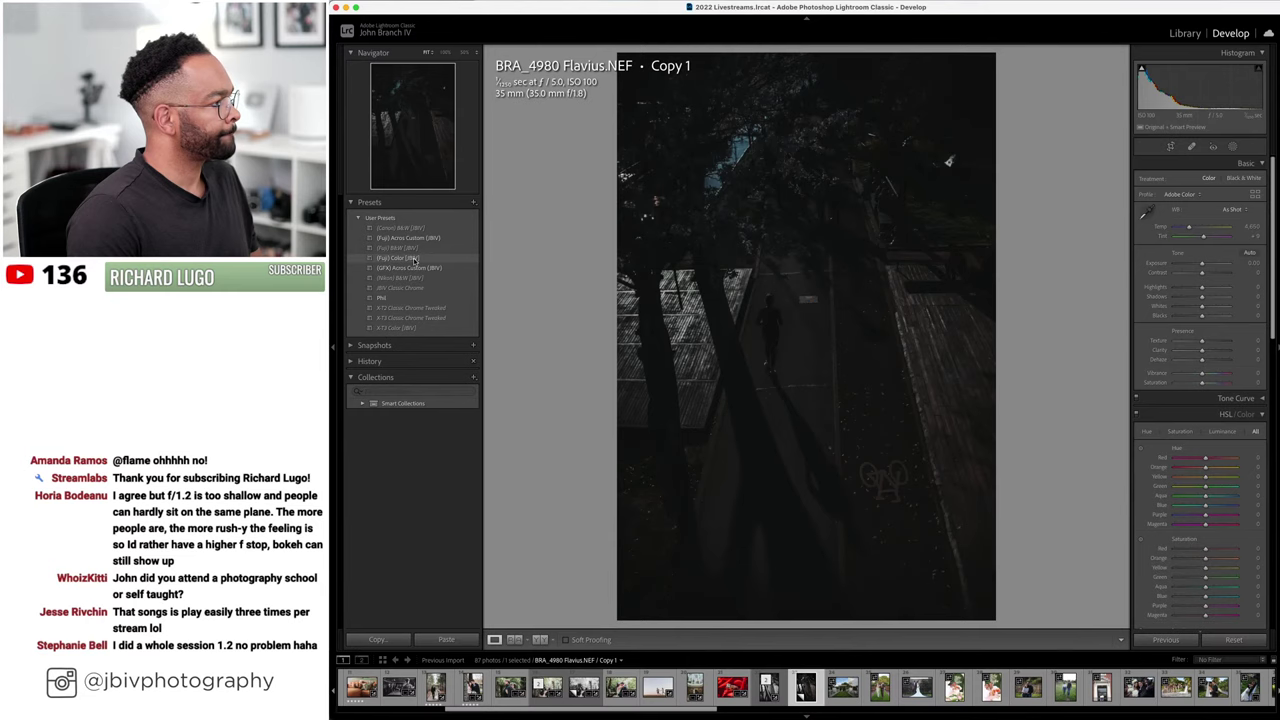
key(super+z)
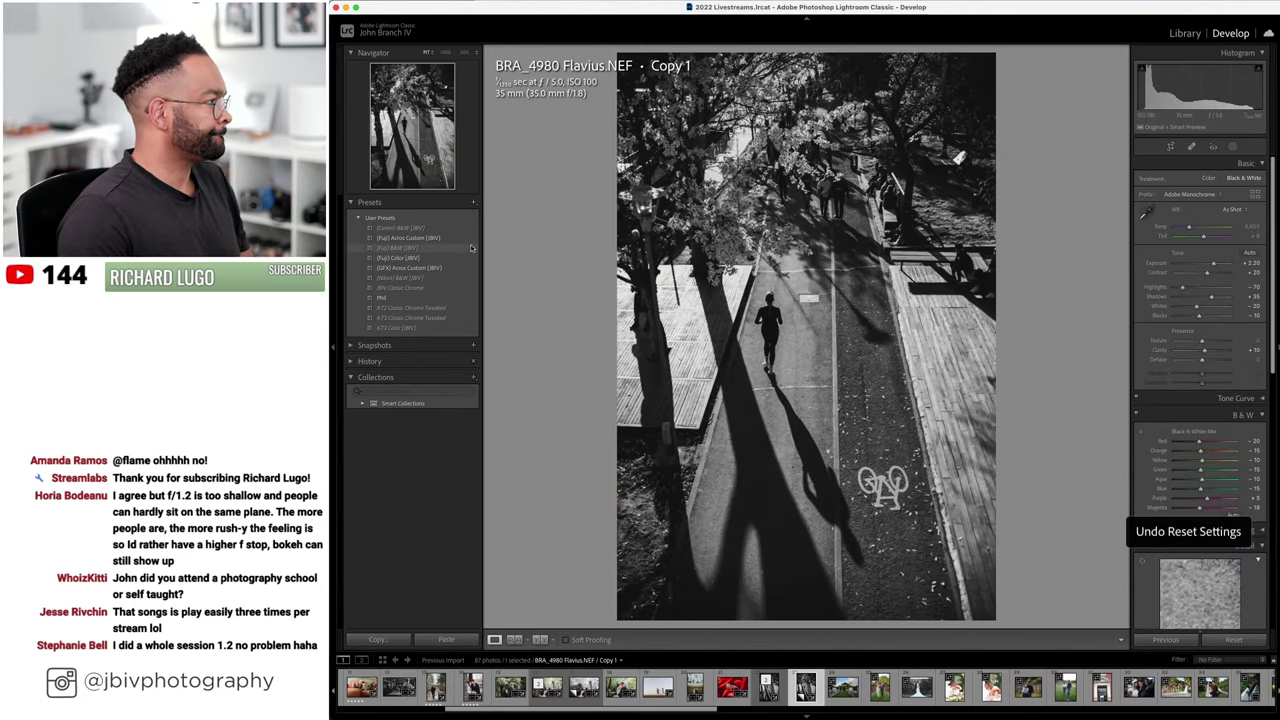
key(super+shift+z)
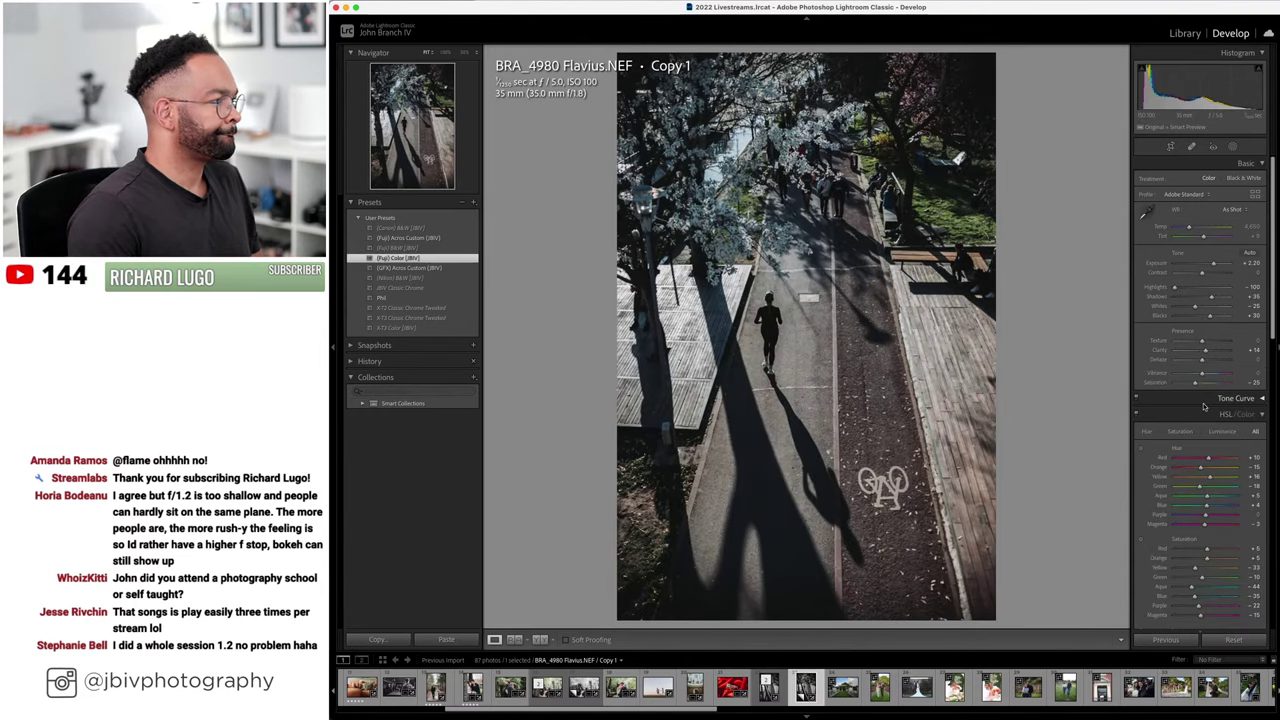
scroll(1213, 389, down, 10)
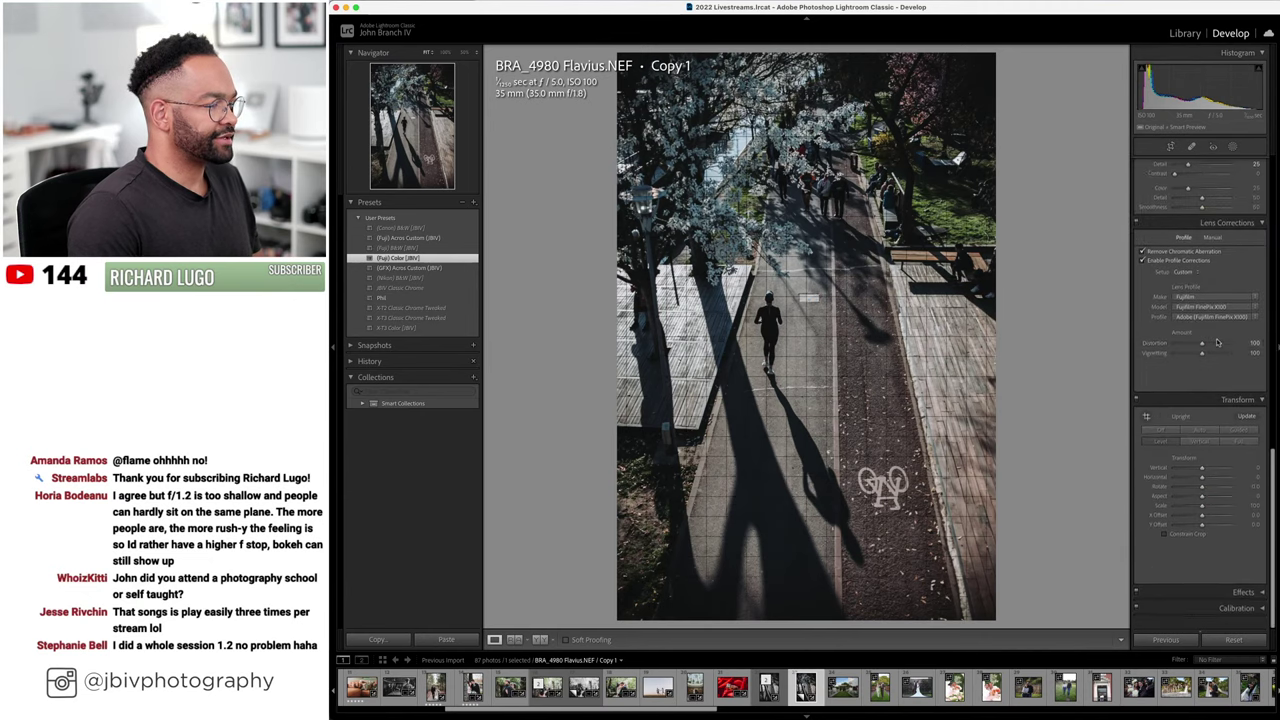
click(1196, 282)
click(1190, 281)
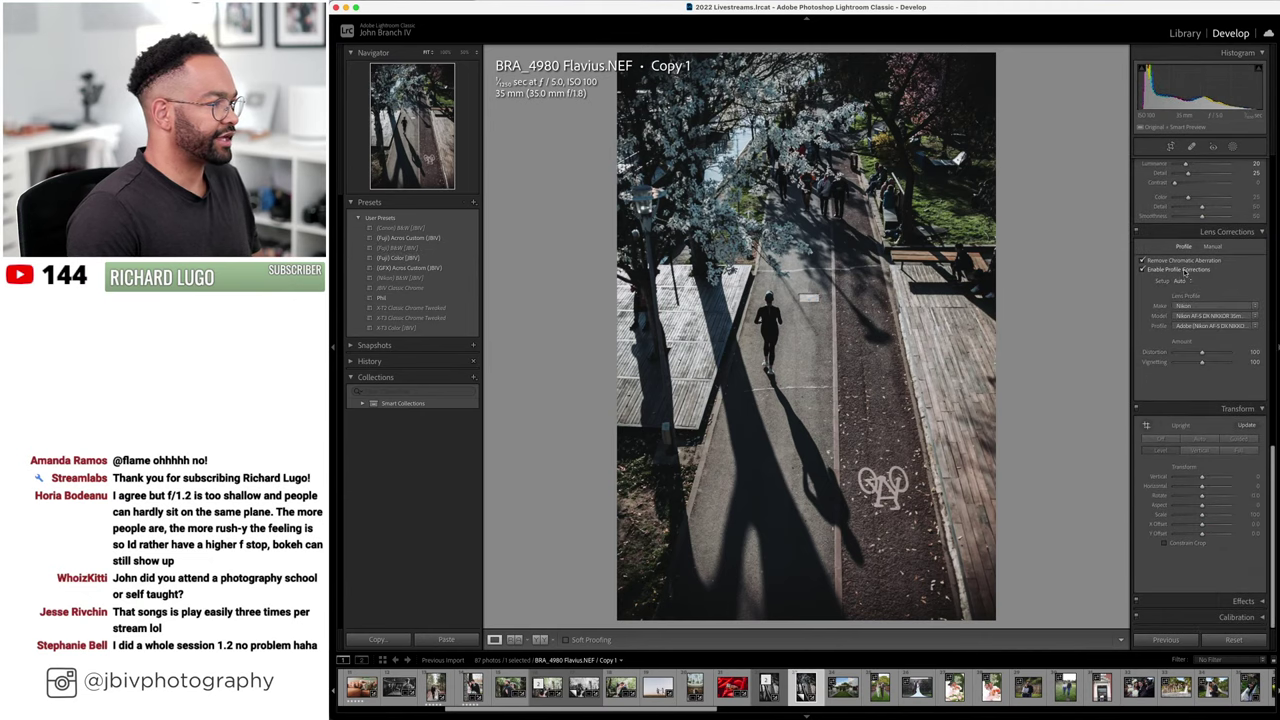
- Zoom in to check the trees and walkers at the top, then return to the Library grid
scroll(1184, 283, up, 10)
scroll(1184, 284, down, 1)
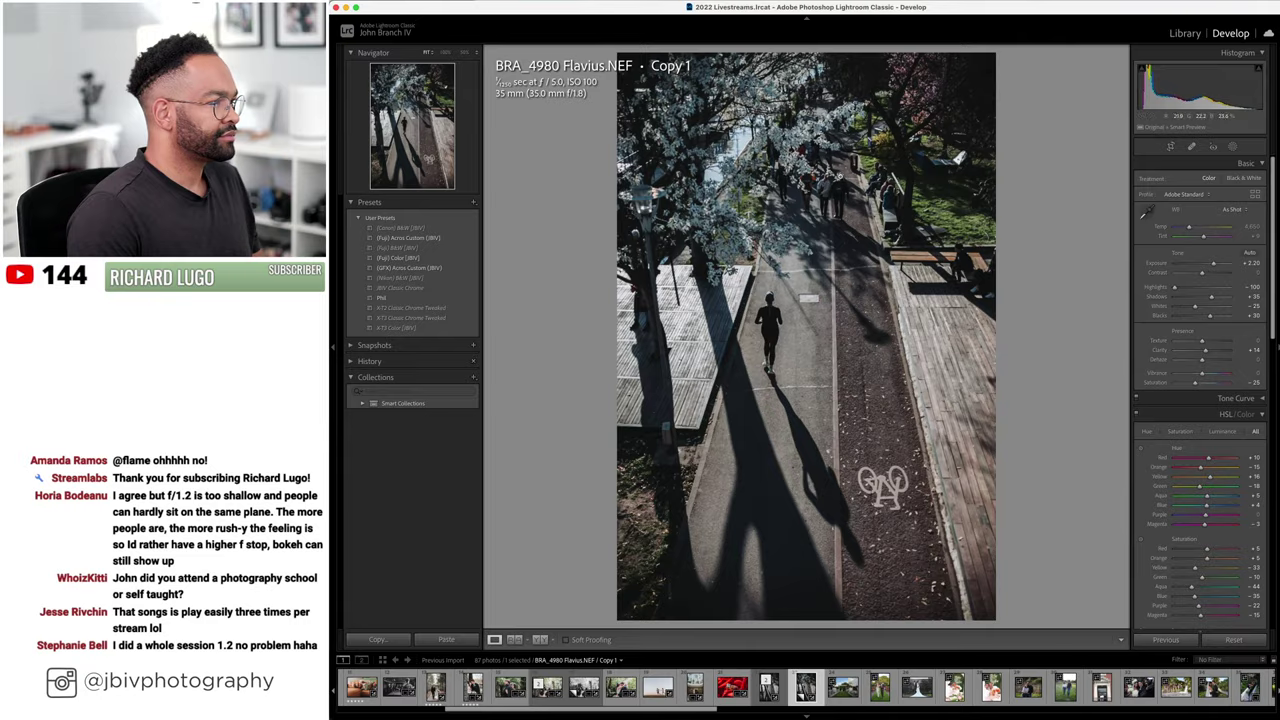
click(805, 178)
click(805, 178)
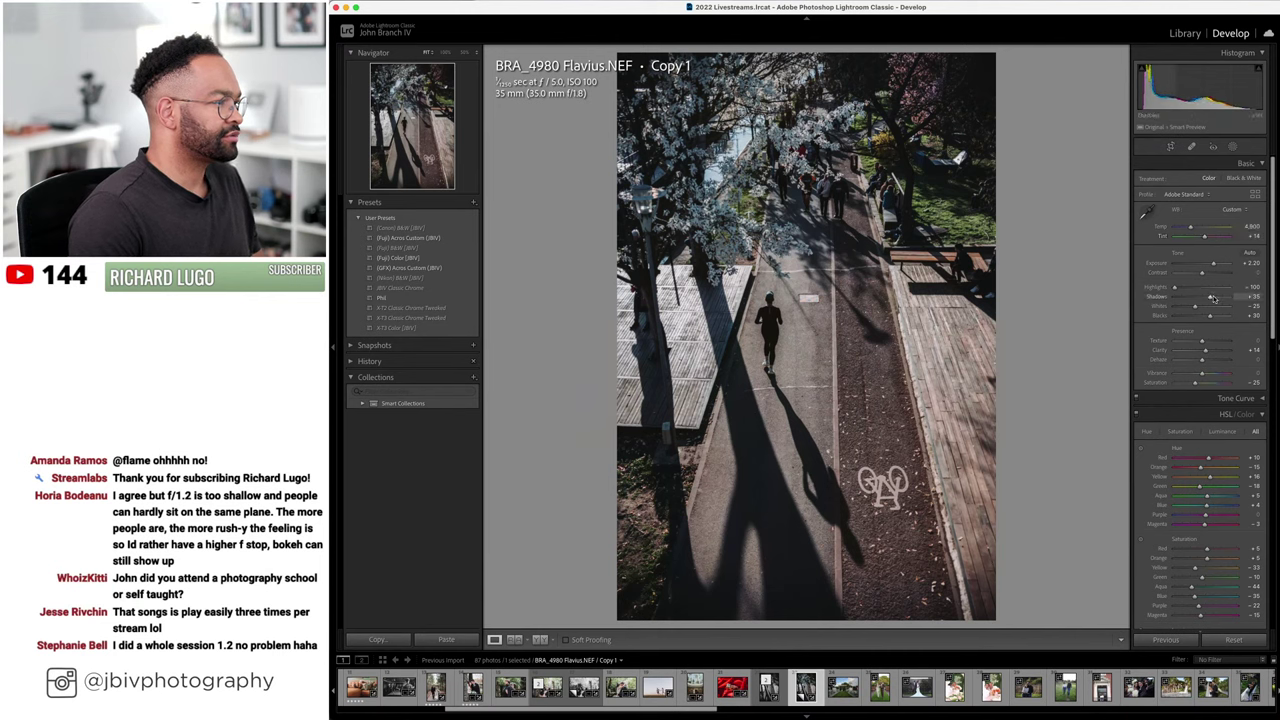
click(1206, 32)
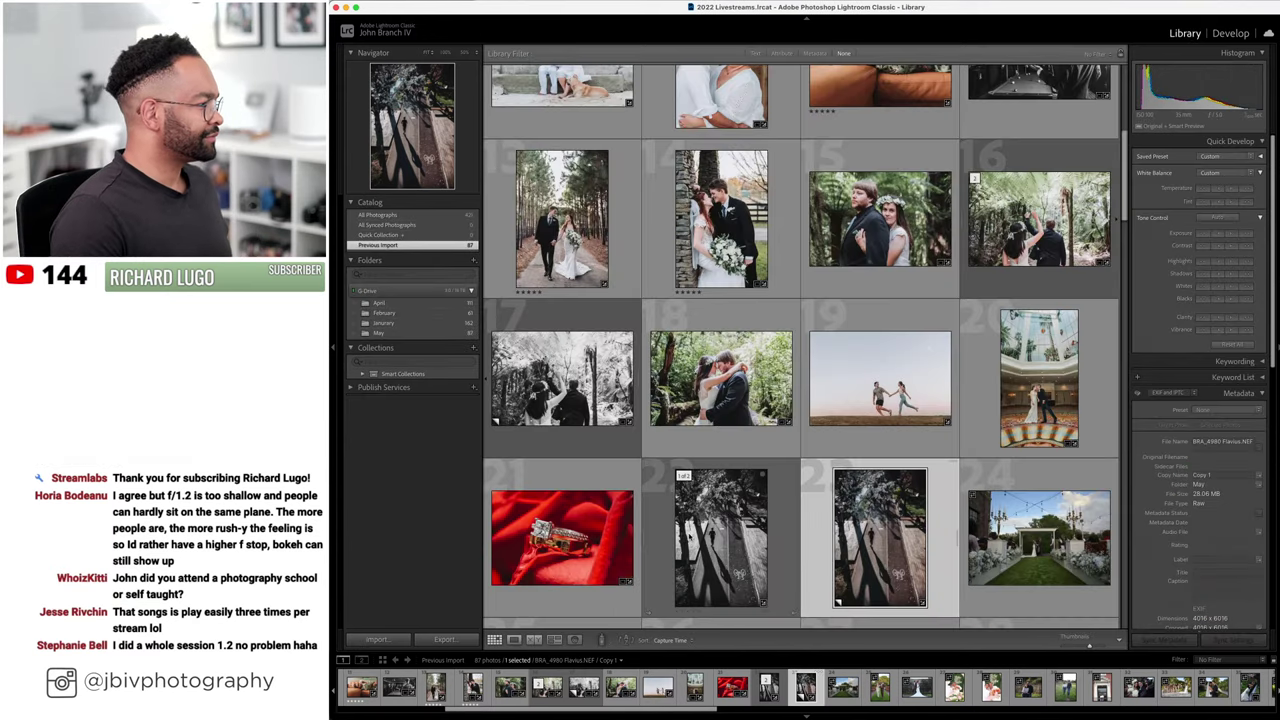
super+click(720, 560)
key(n)
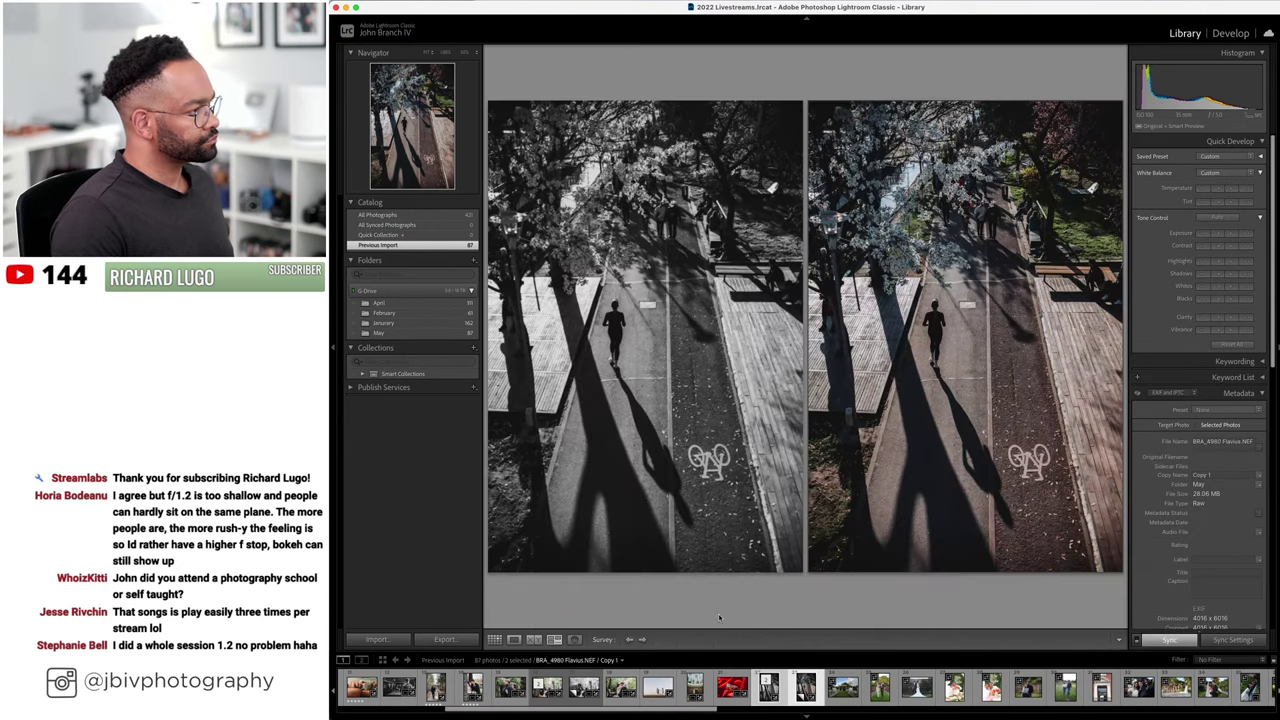
key(Tab)
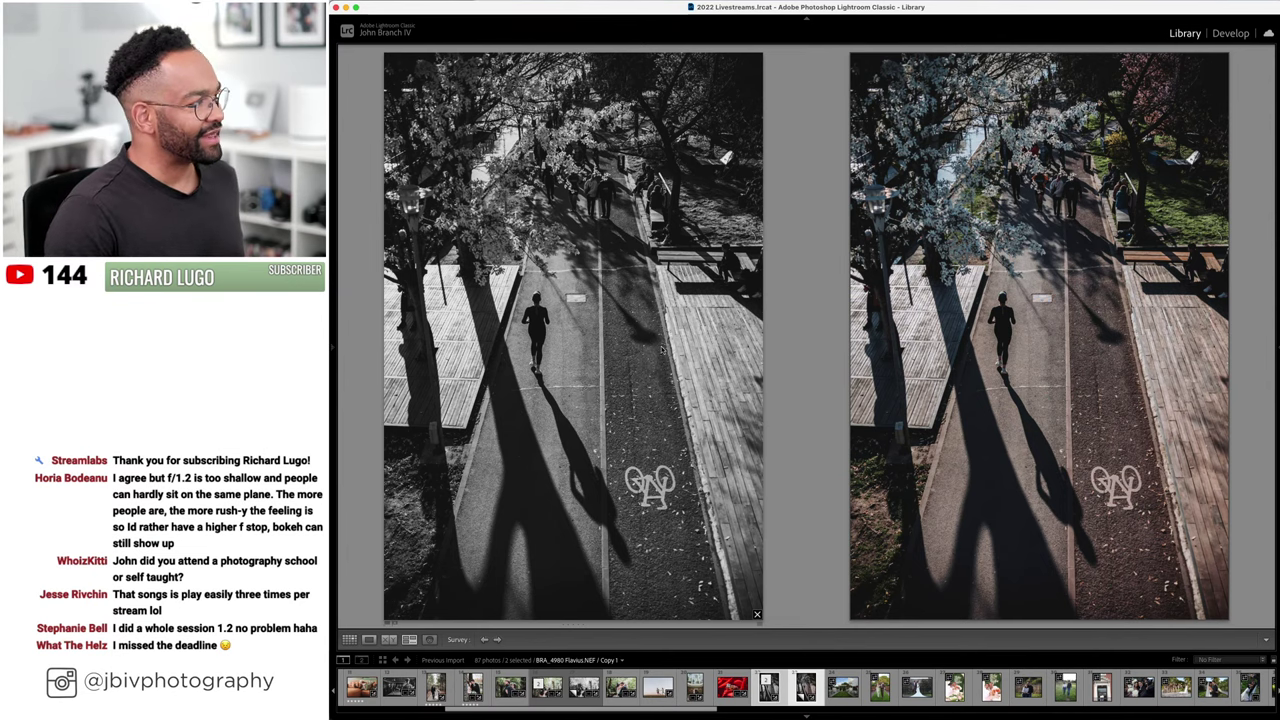
key(Tab)
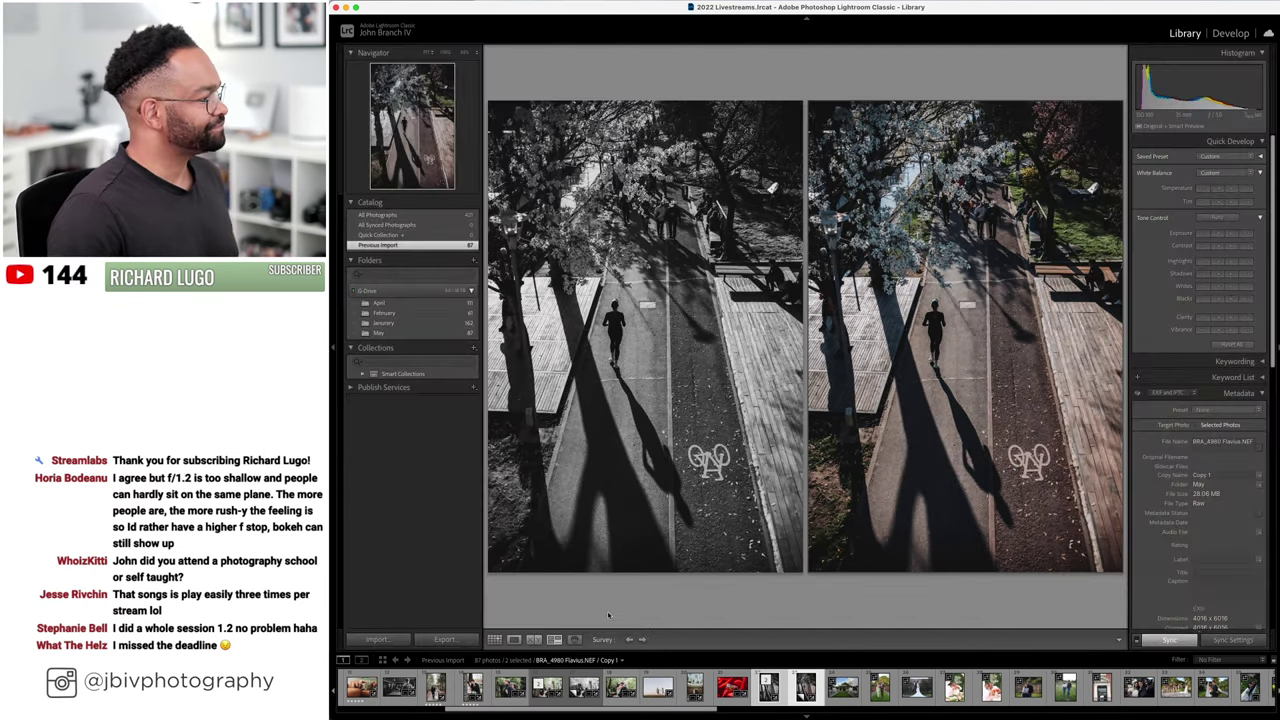
click(494, 639)
- Open the outdoor ceremony photo large and bring it into the Develop module
scroll(730, 385, down, 5)
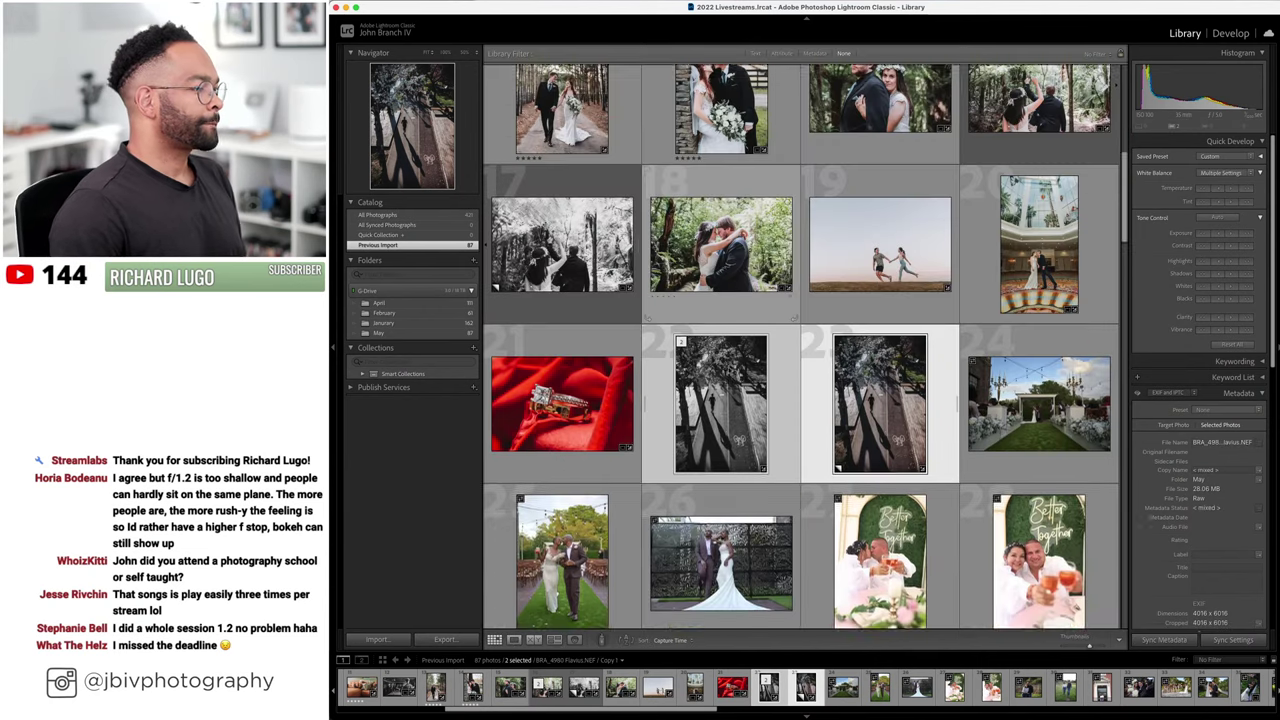
scroll(800, 300, up, 1)
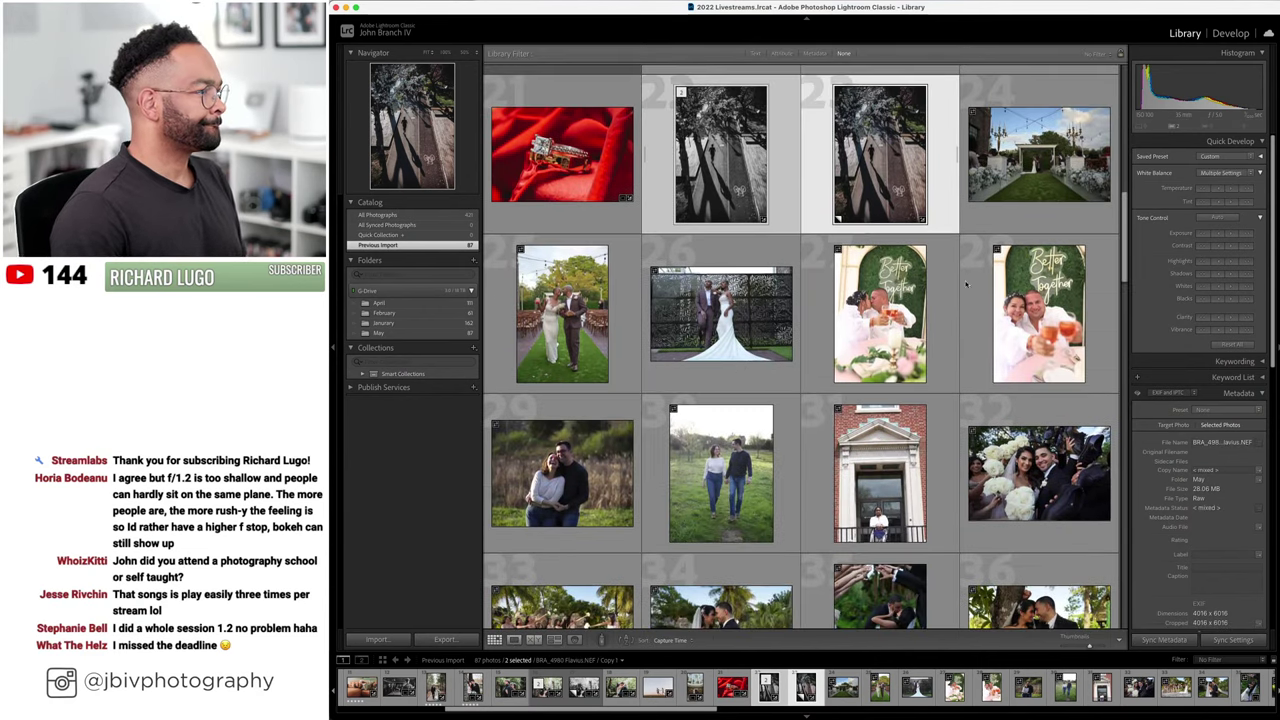
double_click(1011, 186)
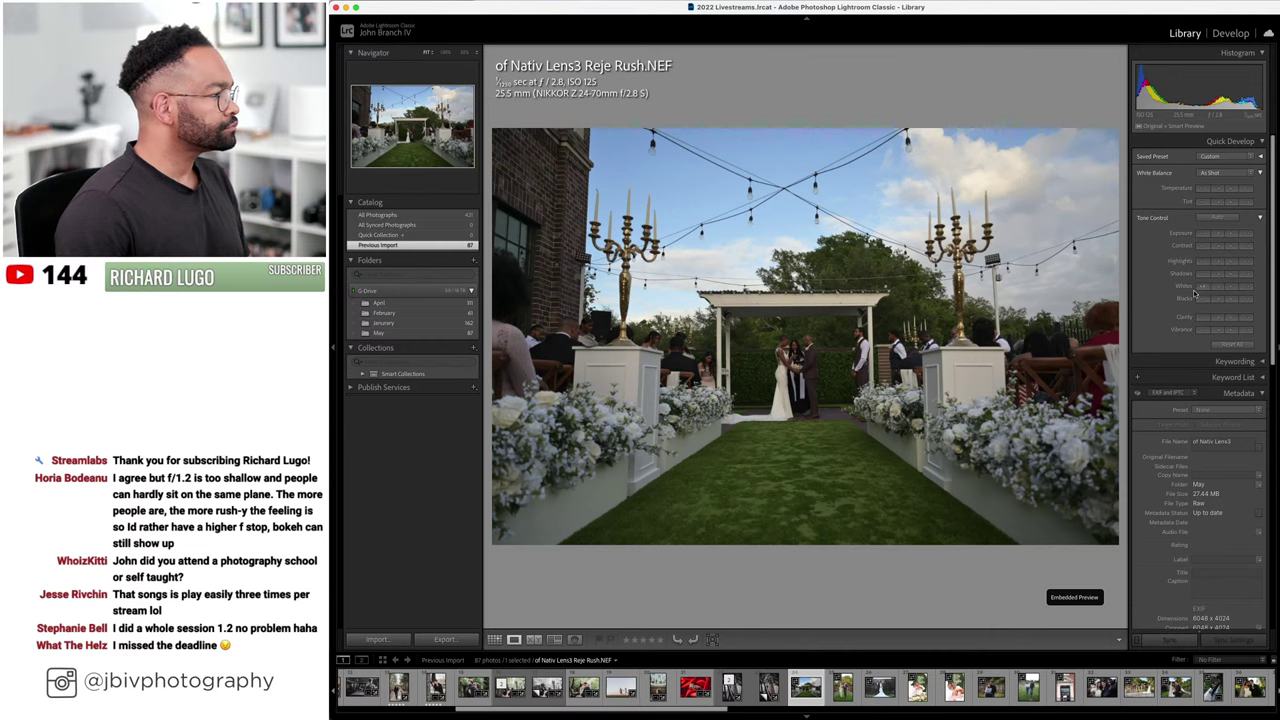
scroll(1165, 290, down, 10)
key(d)
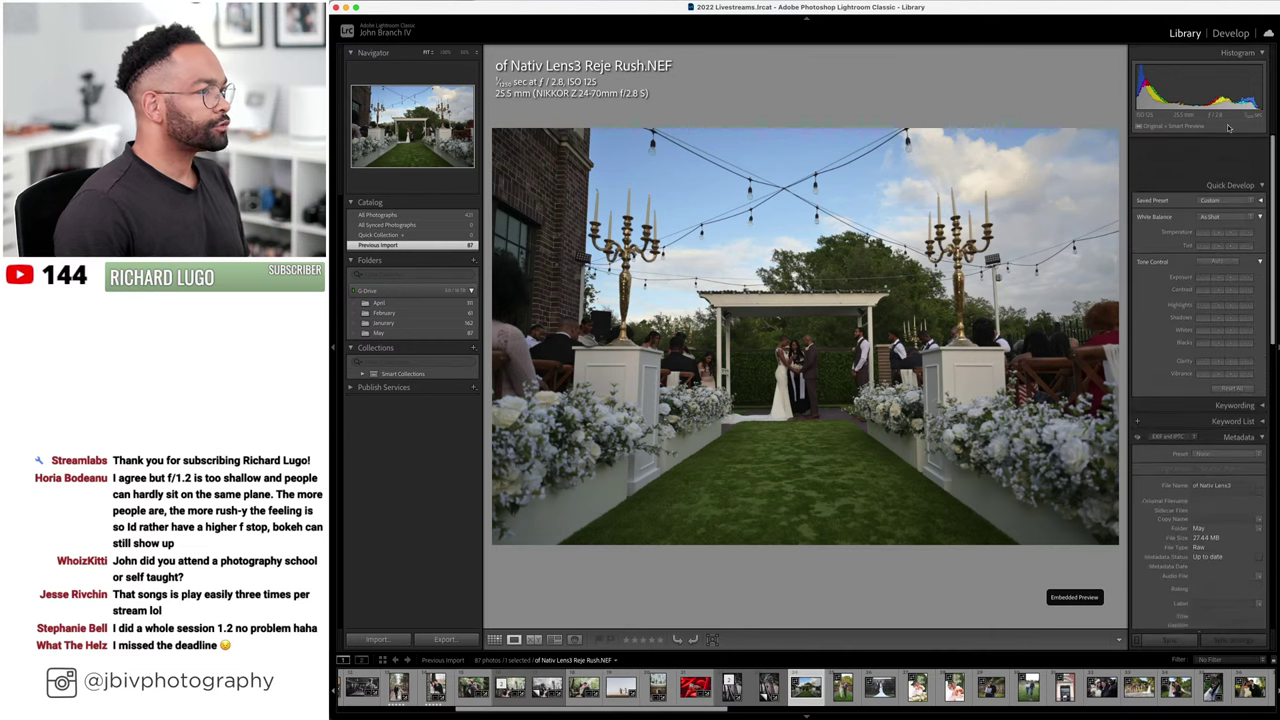
- Apply an automatic Upright correction, the Fuji Color preset, lens Setup Auto and Exposure +1.60
scroll(1165, 390, down, 10)
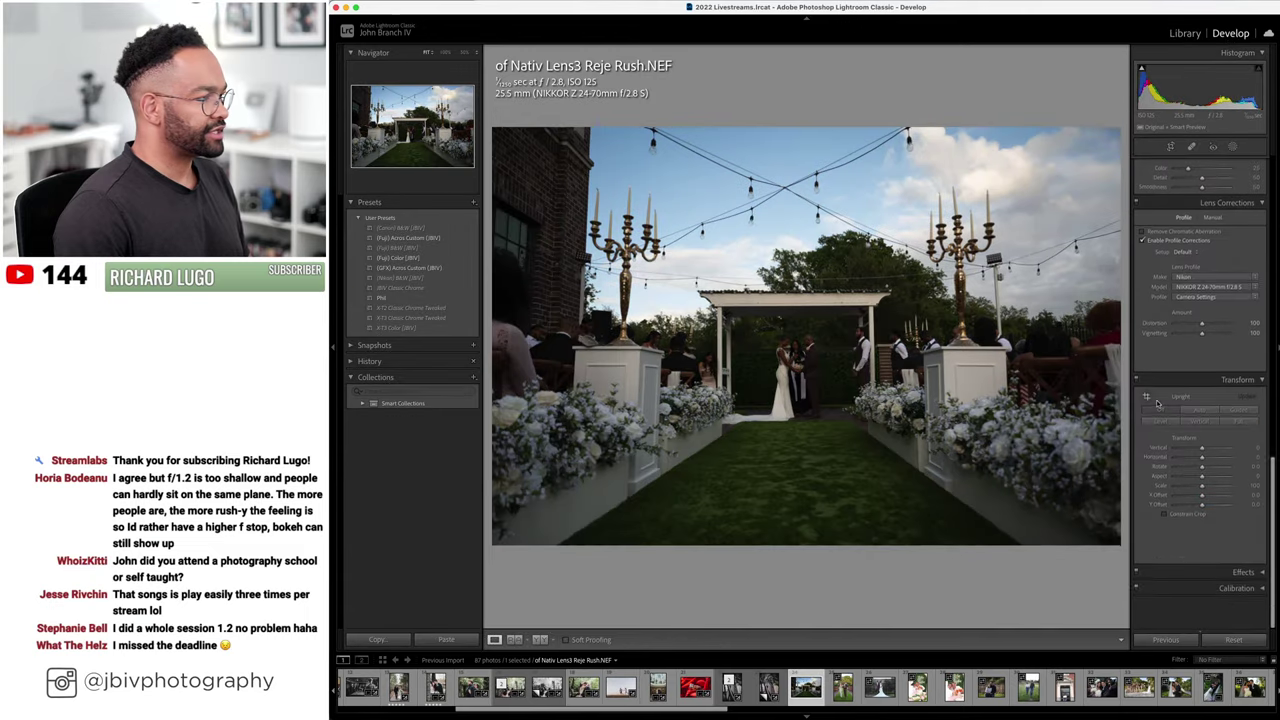
click(1149, 451)
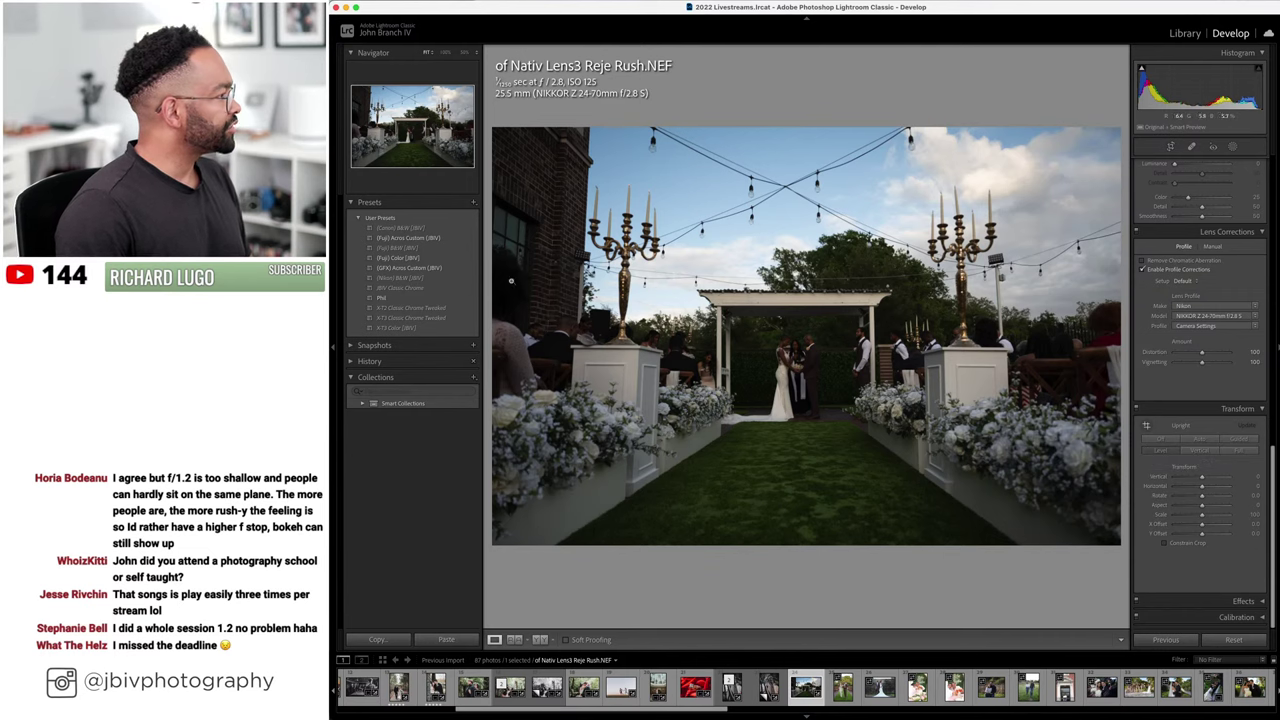
click(398, 257)
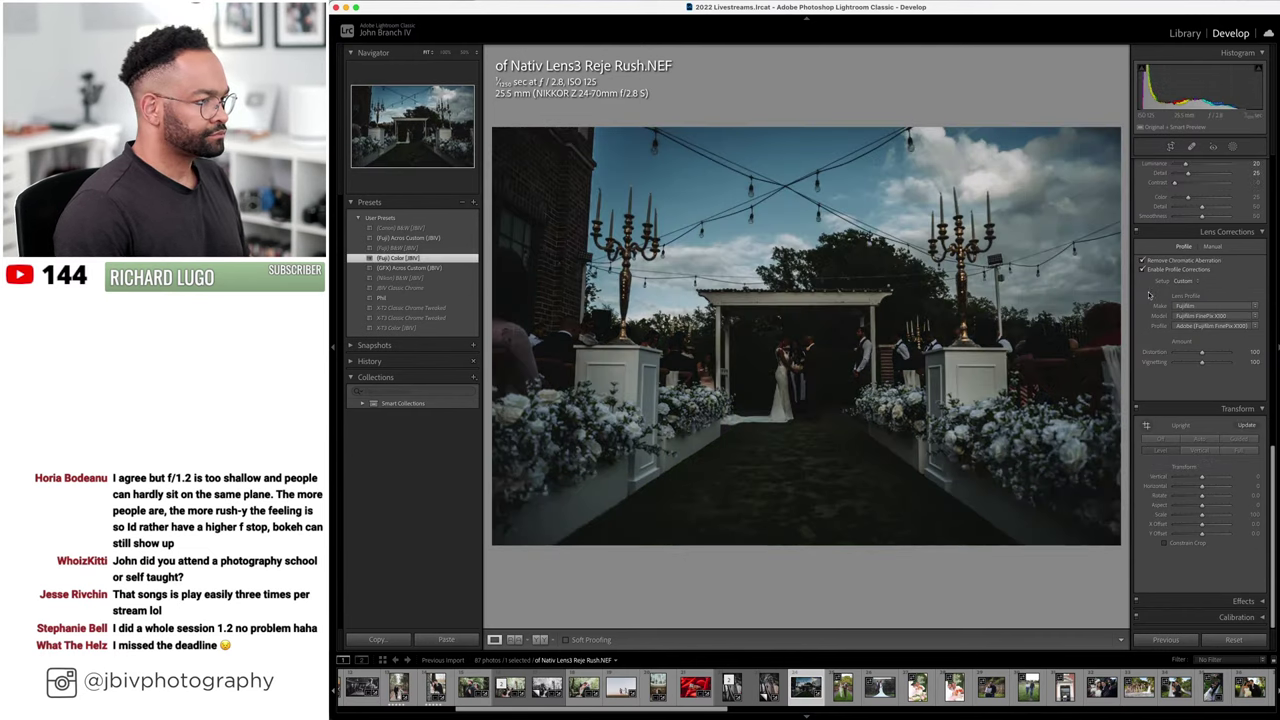
click(1181, 281)
click(1184, 272)
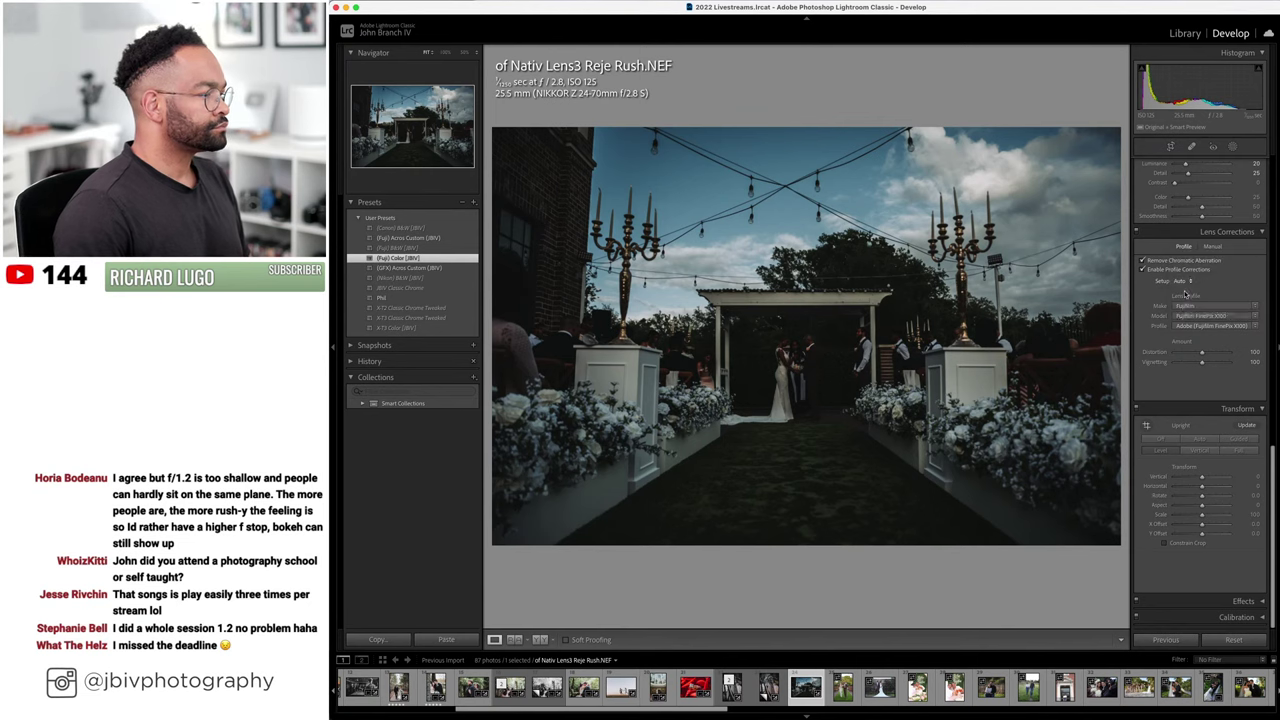
scroll(1190, 290, up, 10)
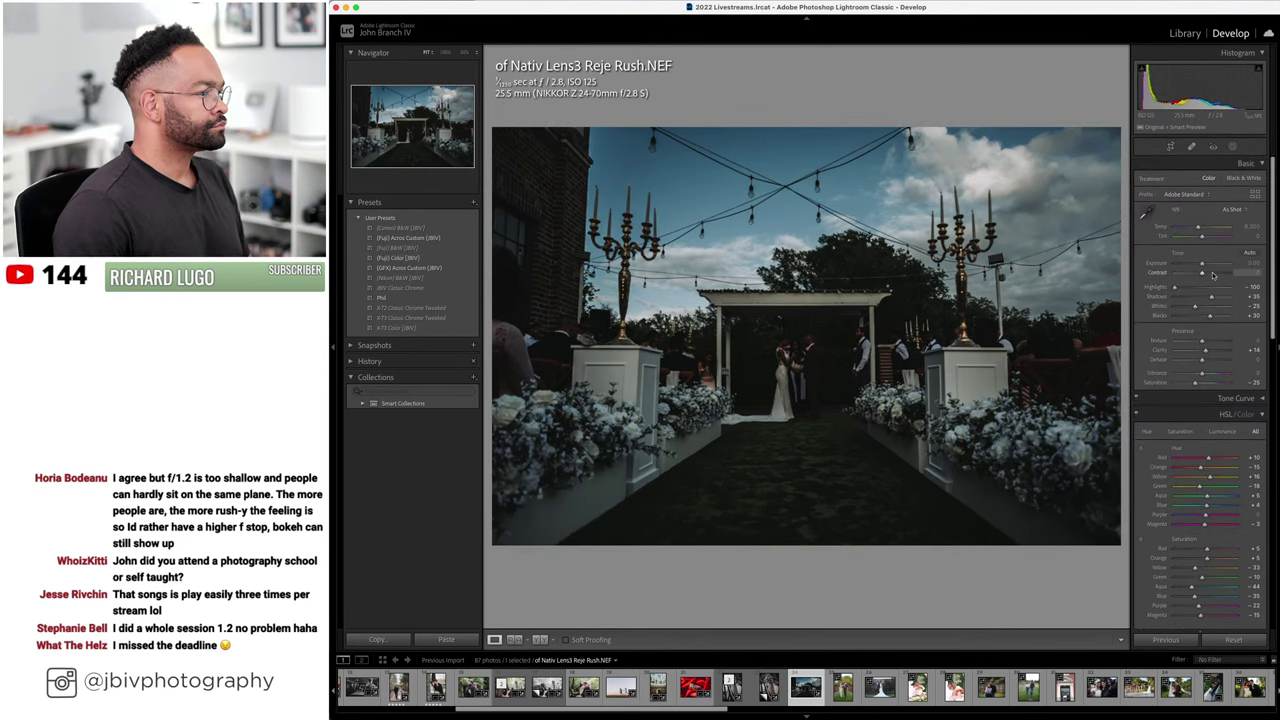
click(1212, 264)
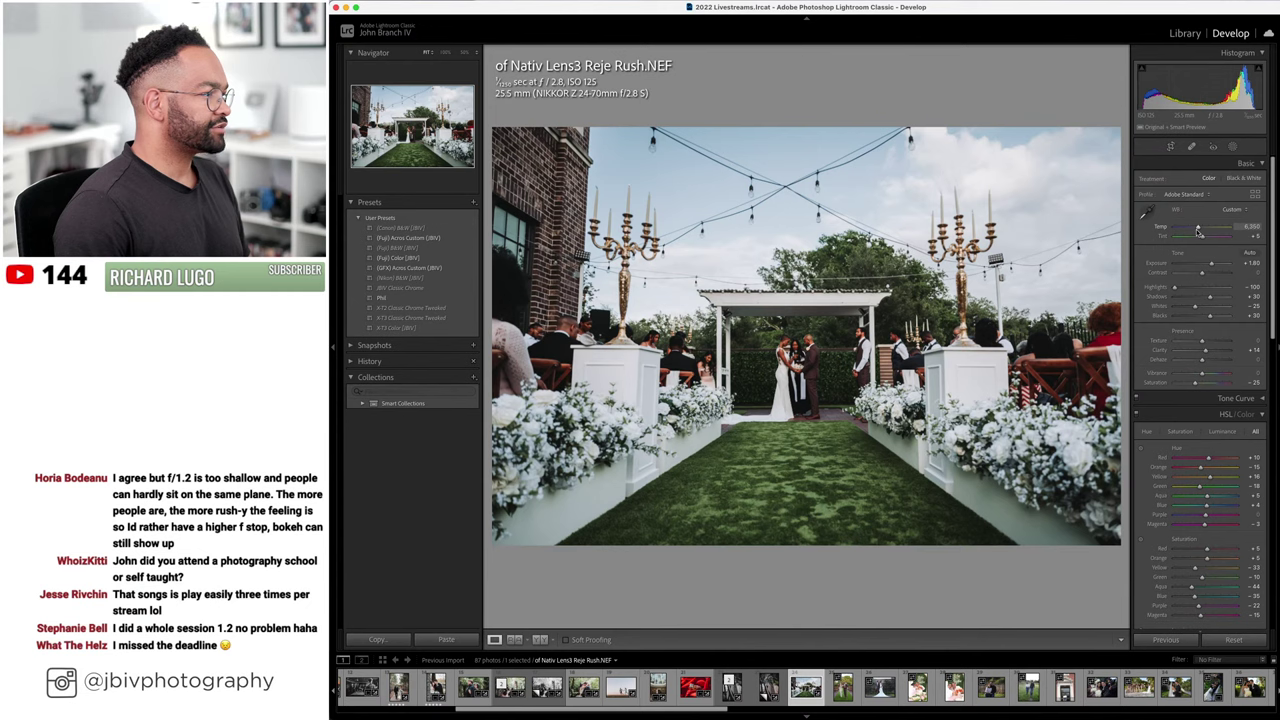
- Compare the ceremony photo before and after full-screen, then return to single Loupe view
click(541, 640)
key(Tab)
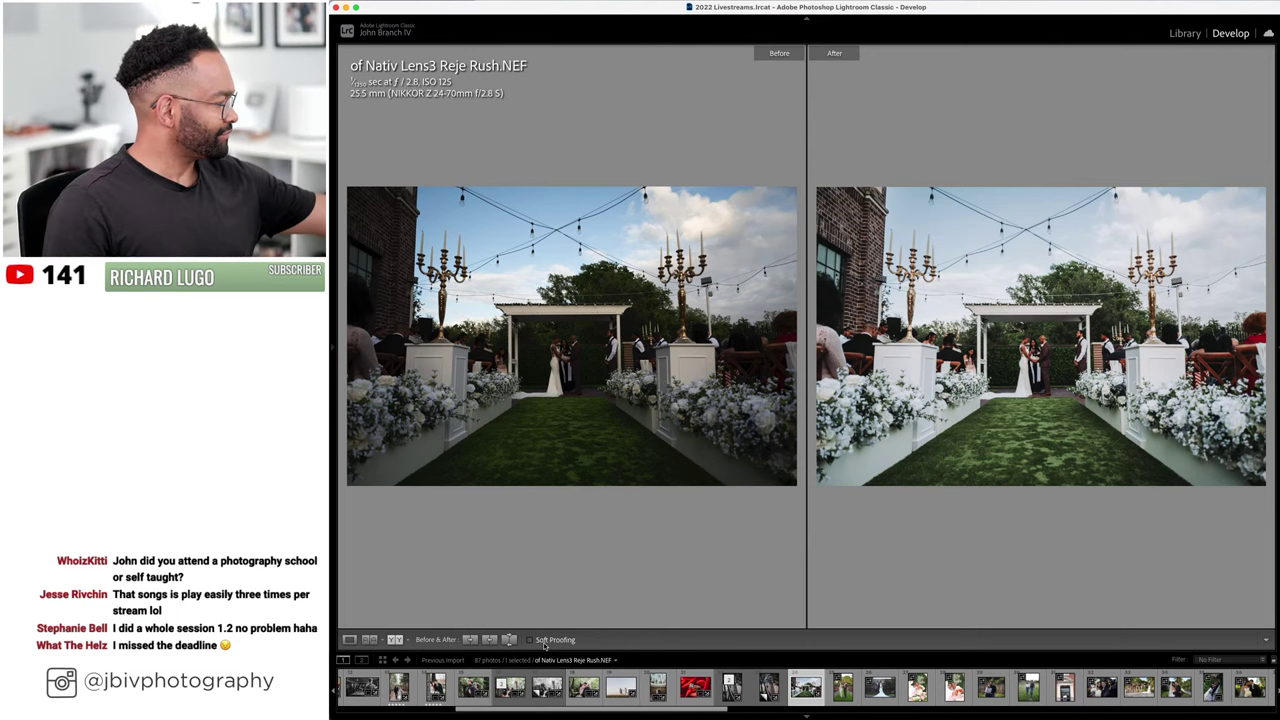
key(Tab)
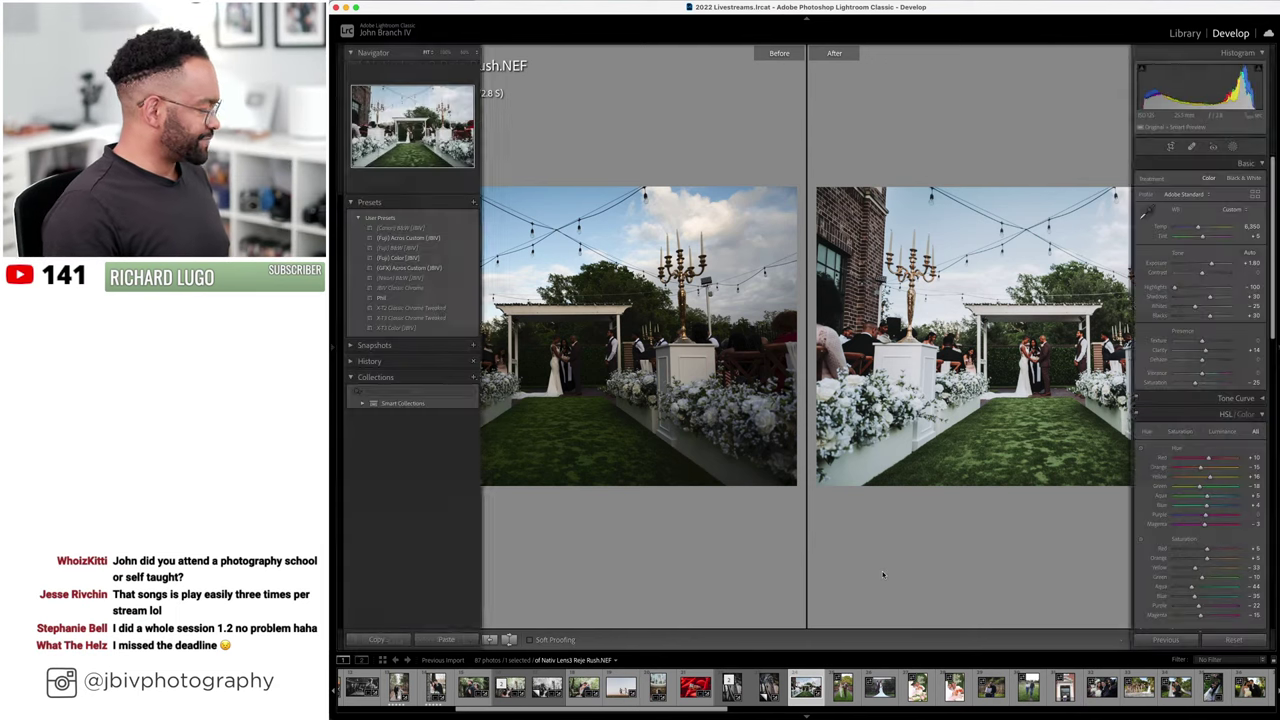
click(495, 640)
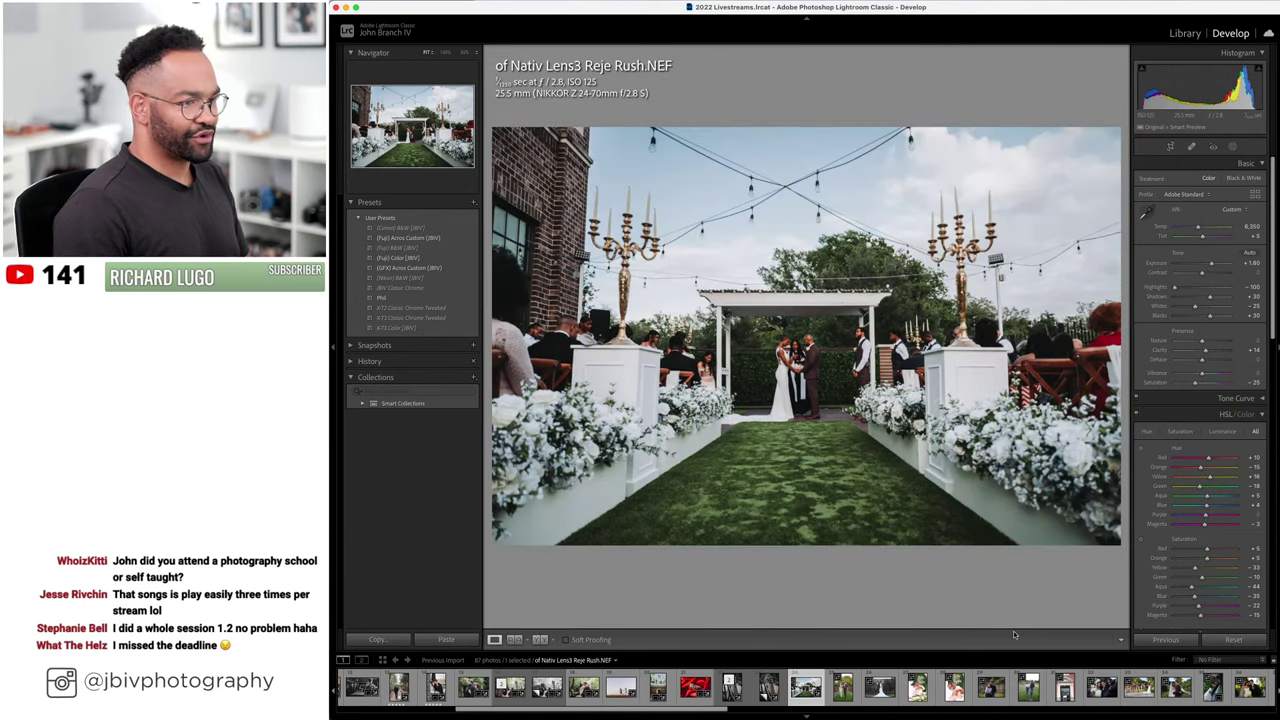
- Go back to the walking-couple photo and rate it 5 stars
key(Left)
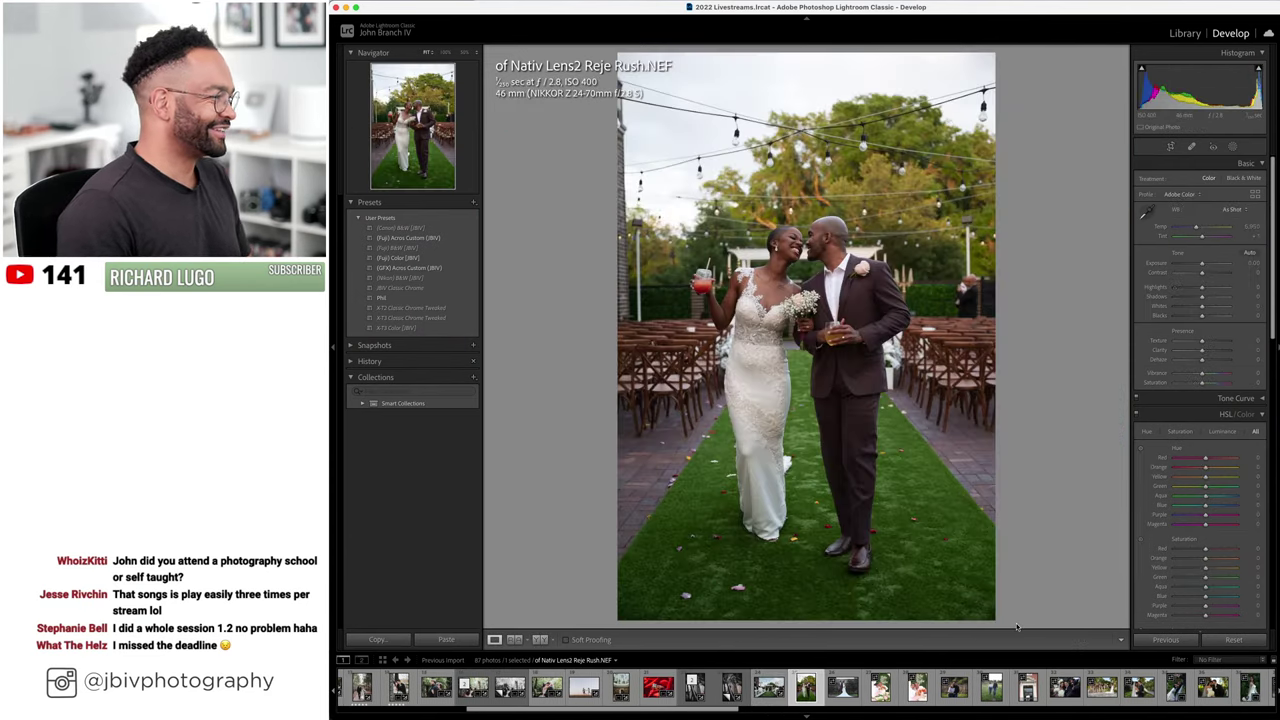
scroll(1155, 452, down, 10)
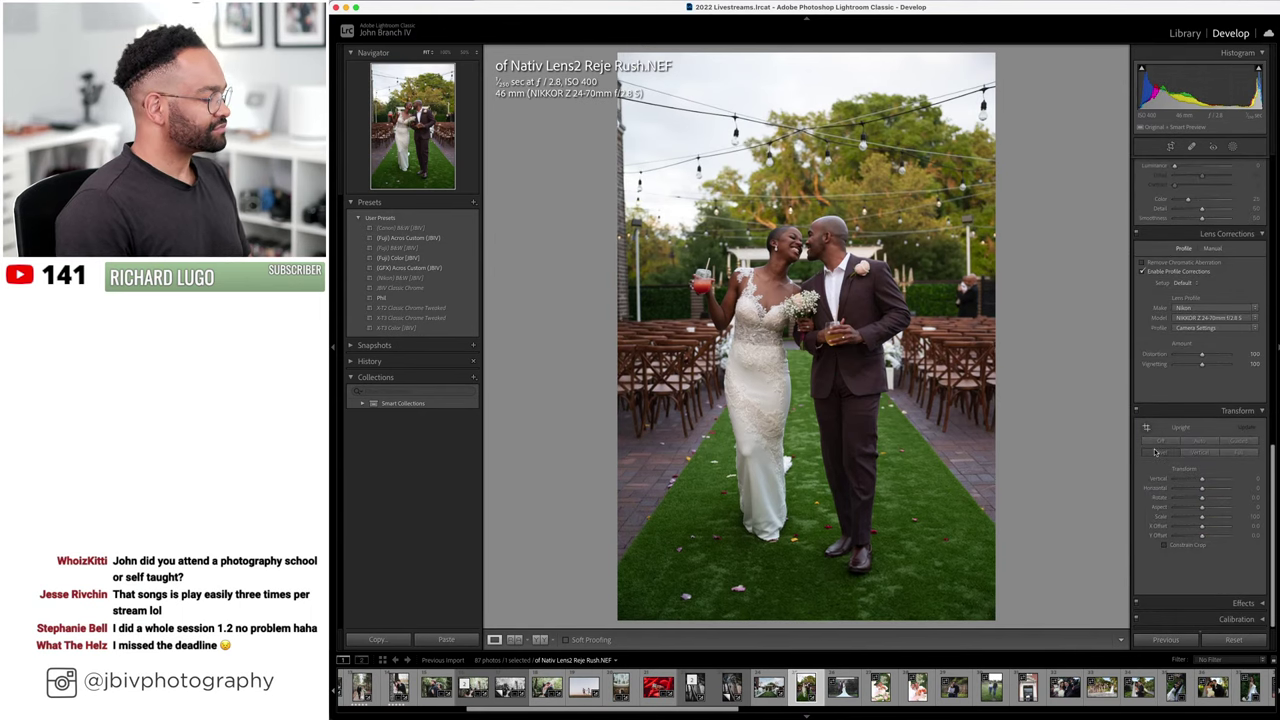
key(5)
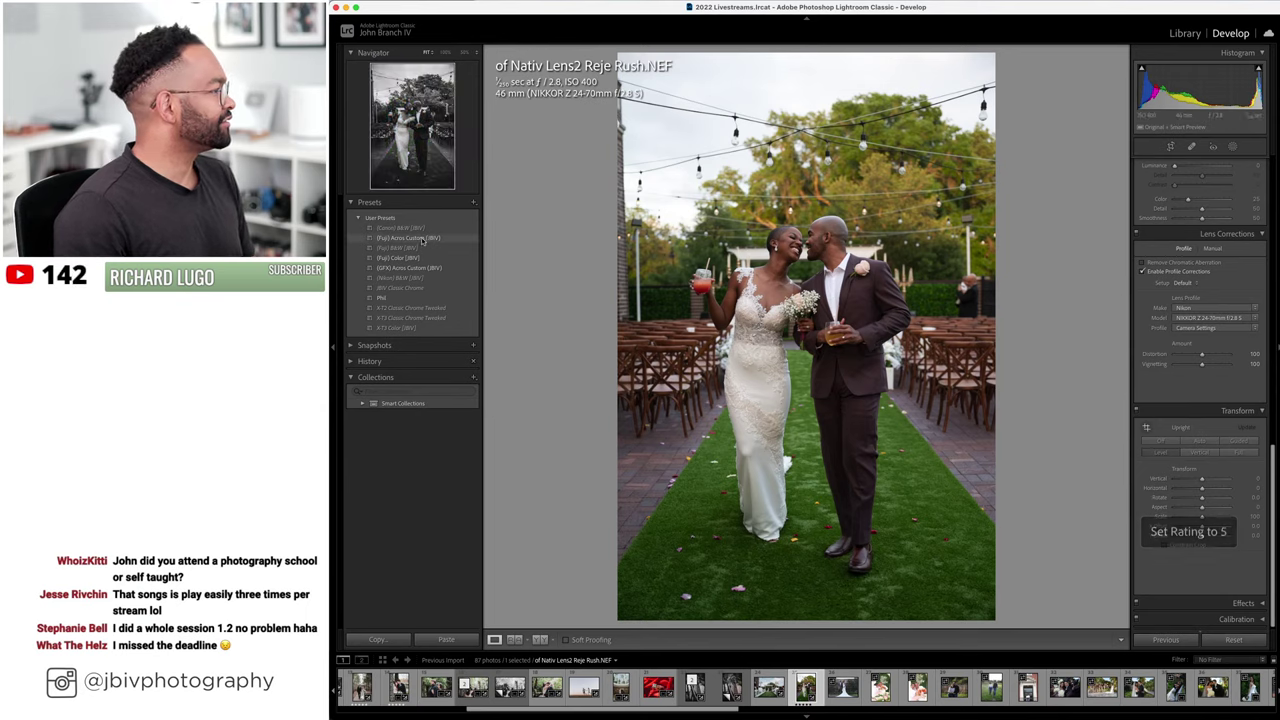
- Apply the (Fuji) Color preset to the walking-couple photo with Lens Corrections Setup set to Auto
click(398, 258)
click(1187, 283)
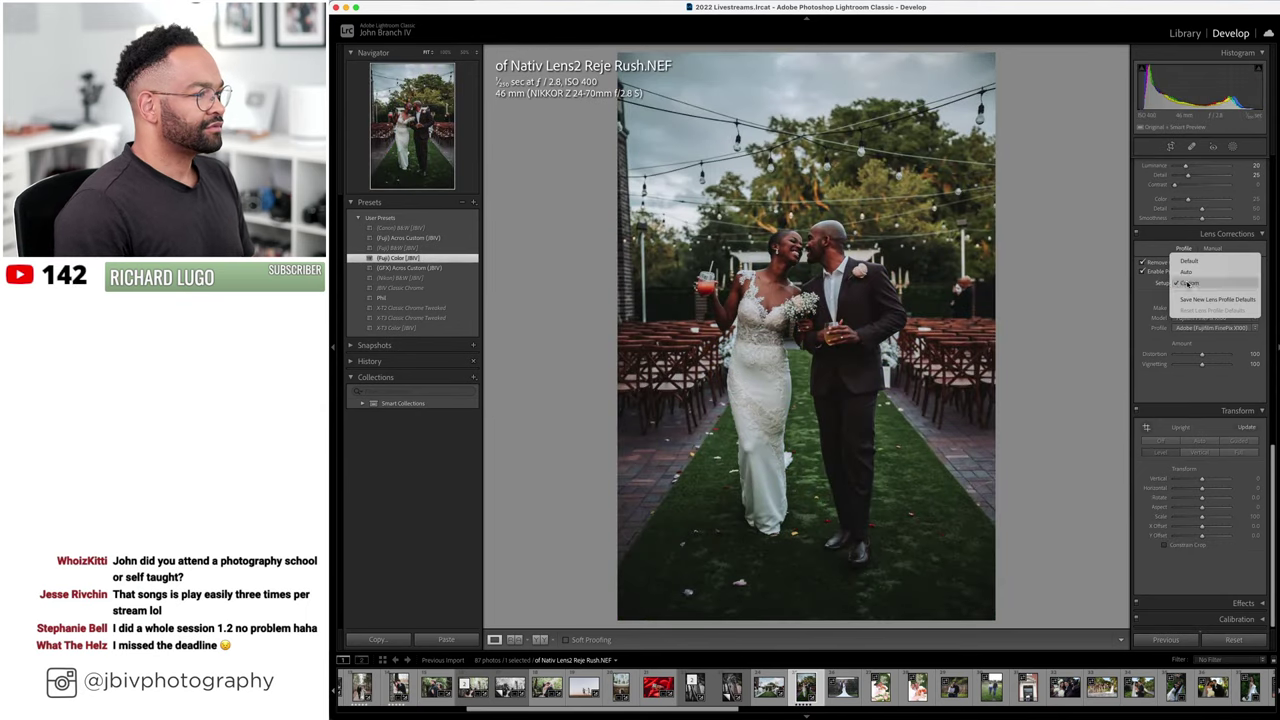
click(1186, 272)
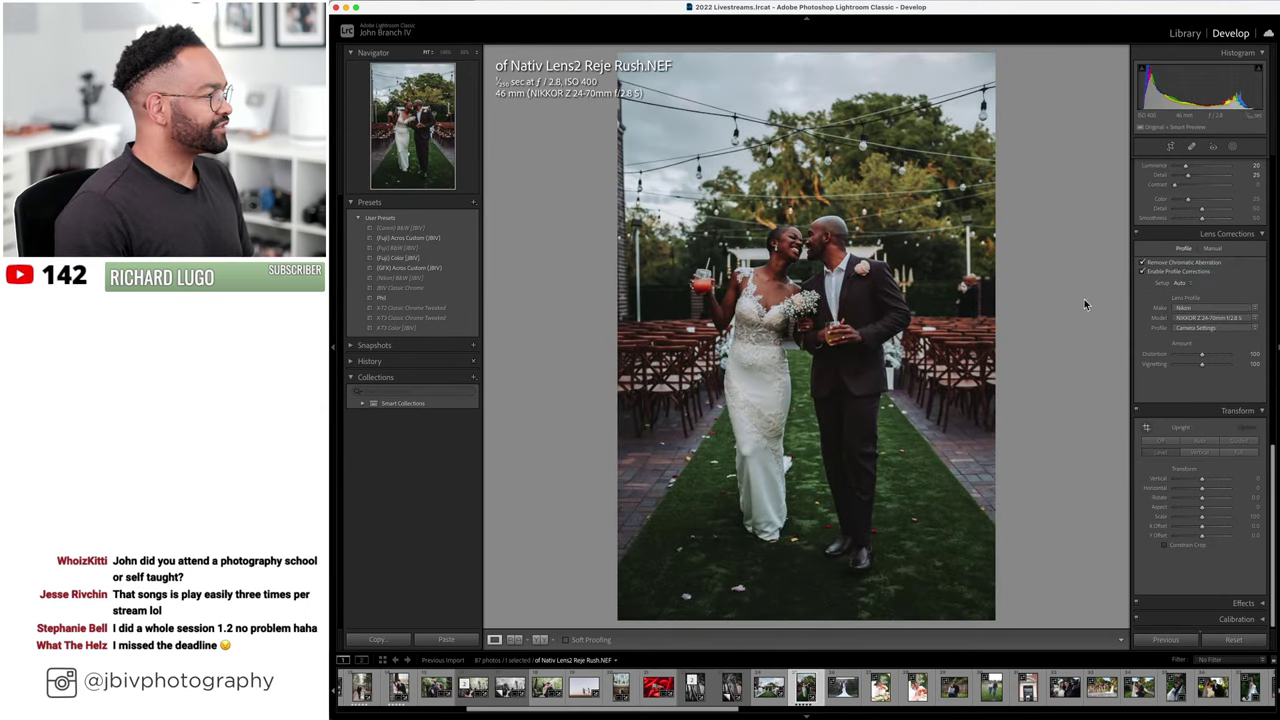
scroll(1200, 300, up, 8)
scroll(1220, 266, up, 2)
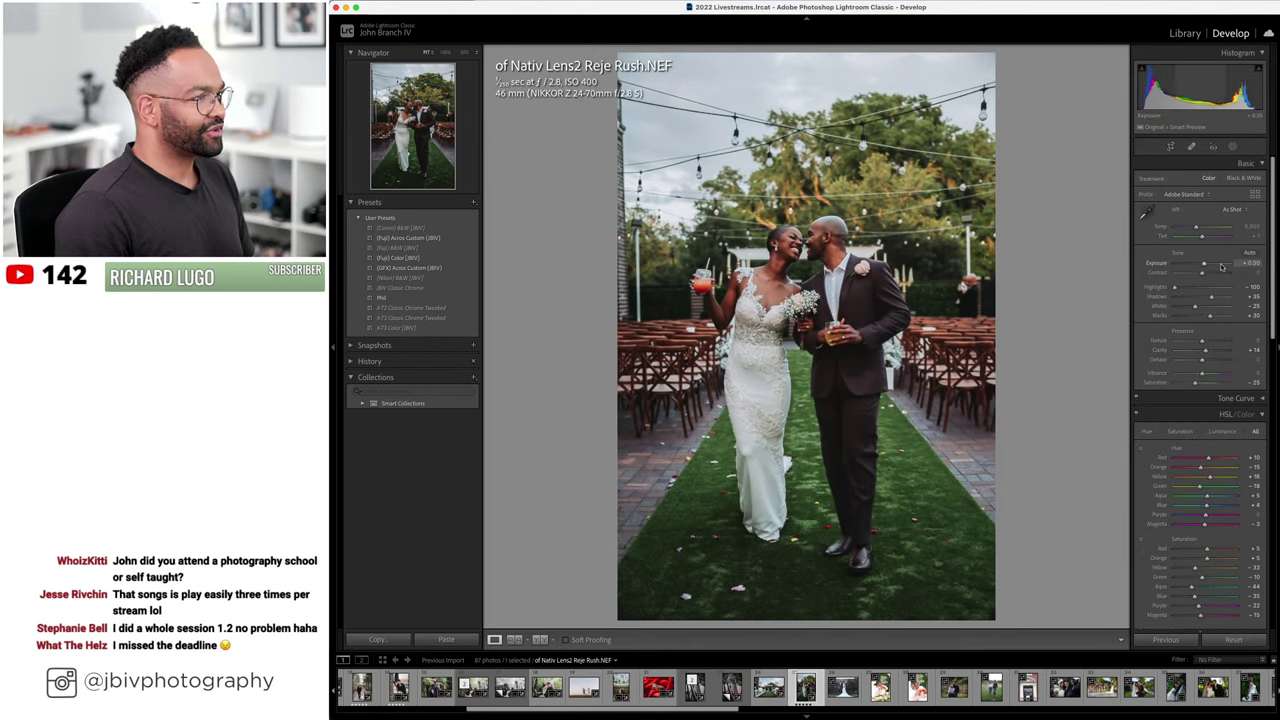
scroll(1220, 266, up, 2)
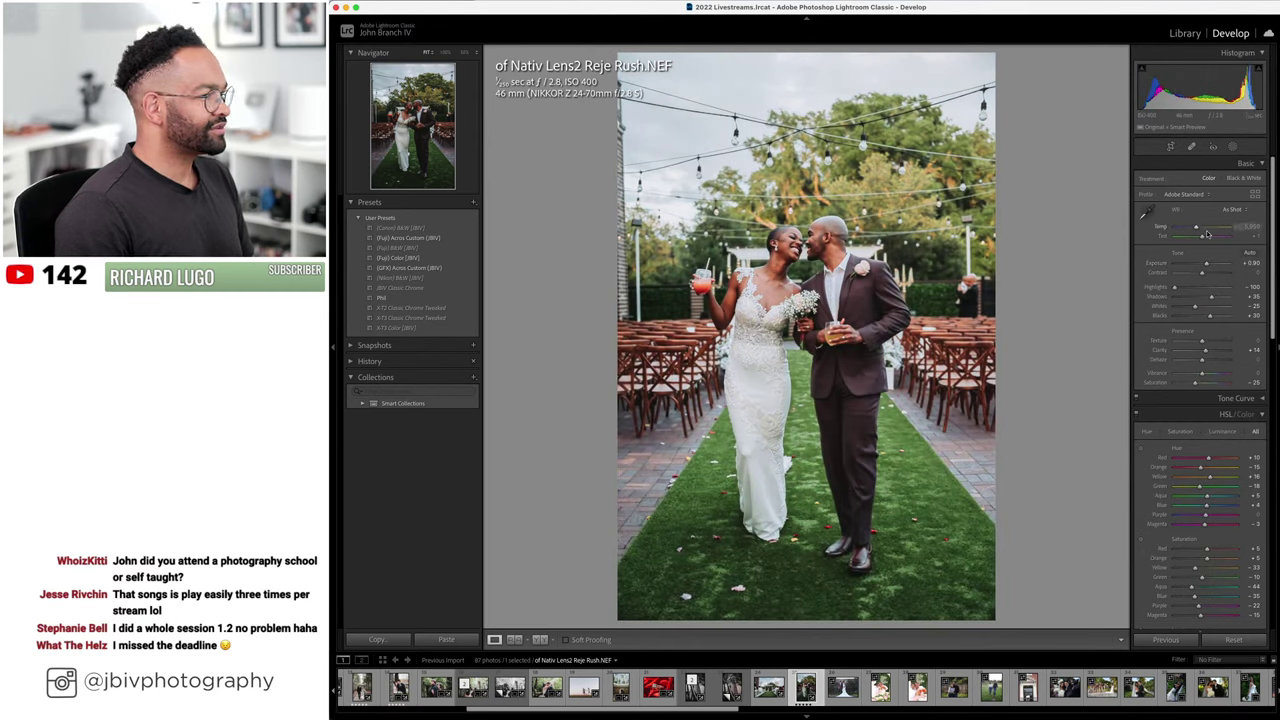
scroll(1207, 235, up, 2)
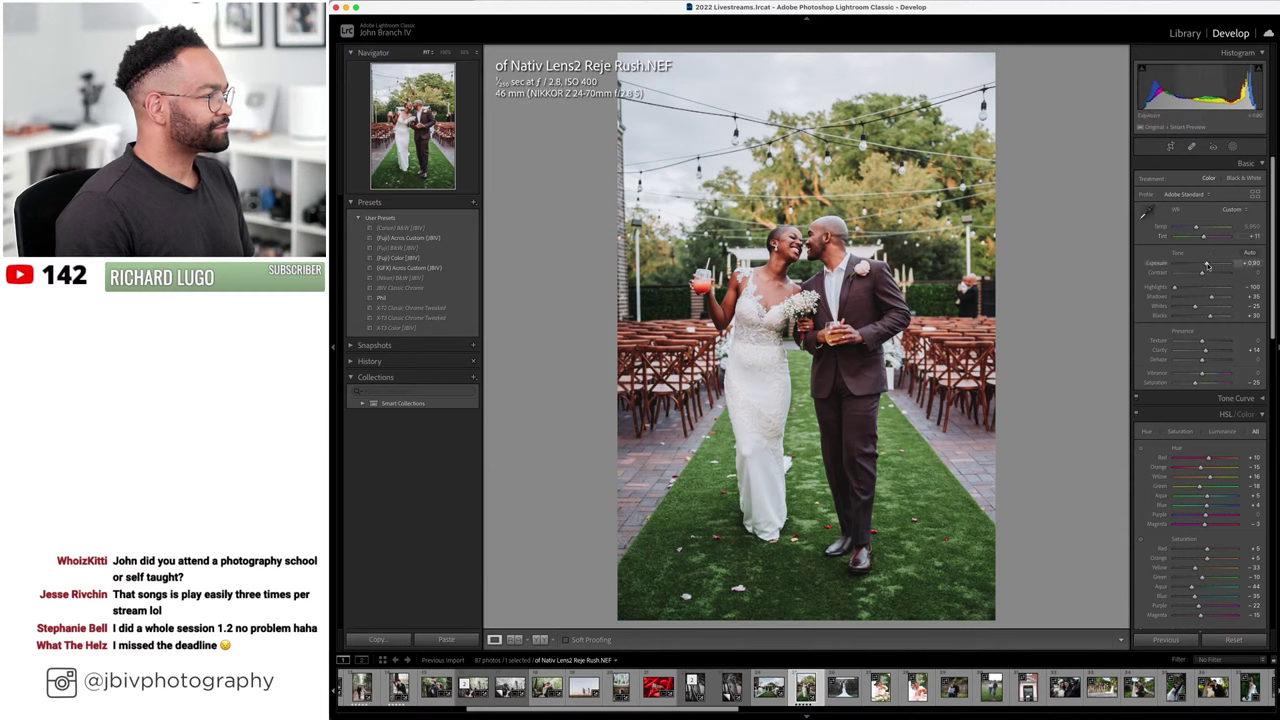
scroll(1207, 265, up, 2)
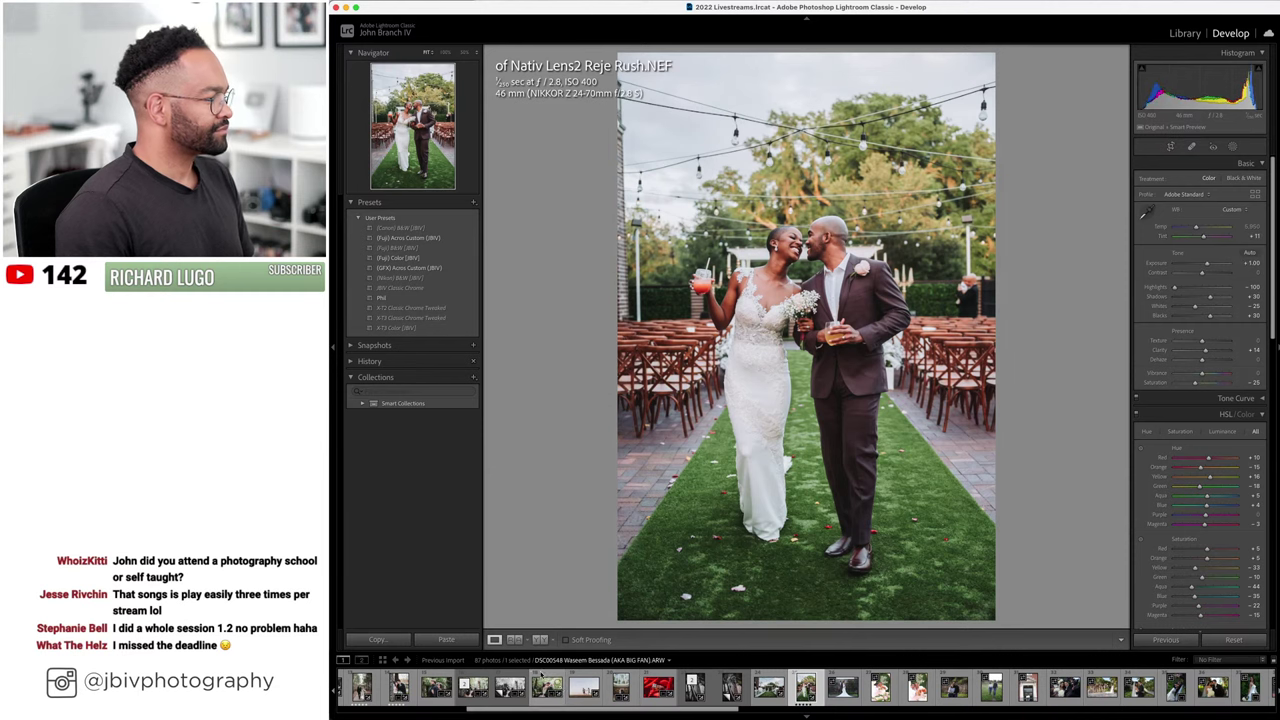
- Compare the edit with its original full-screen, then advance to the couple before the leaf-patterned screen
click(540, 639)
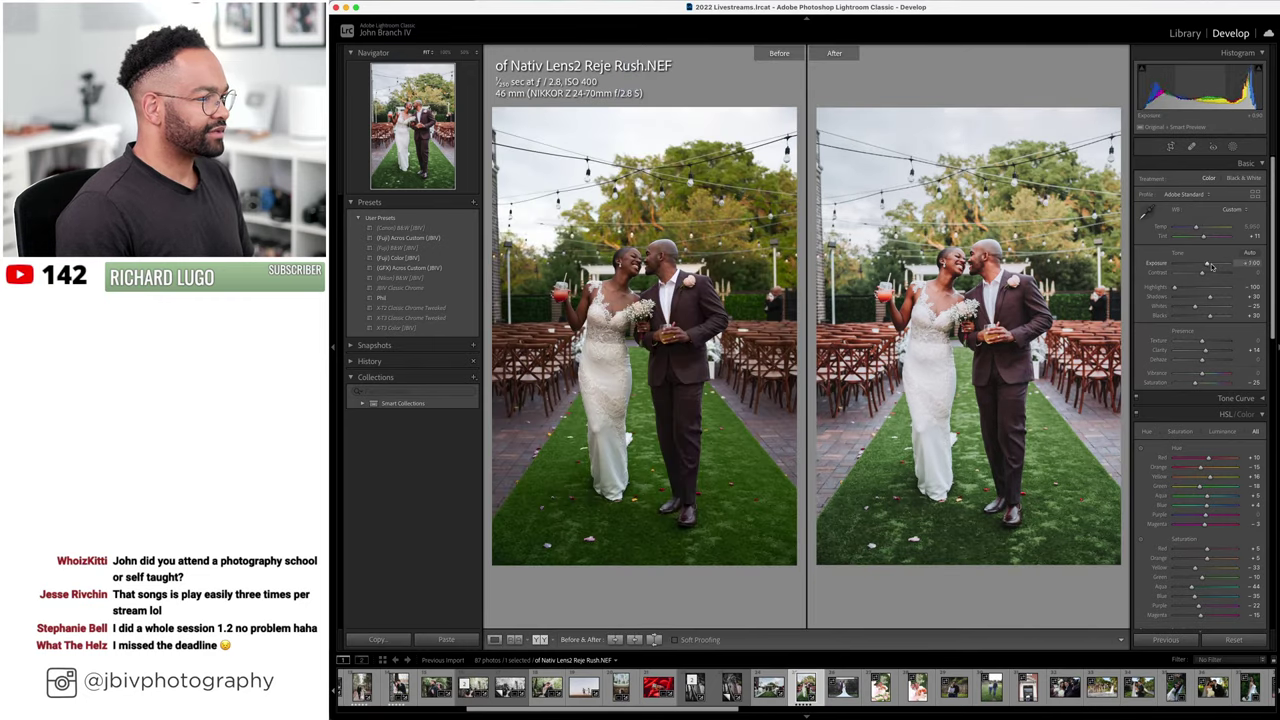
scroll(1212, 267, down, 2)
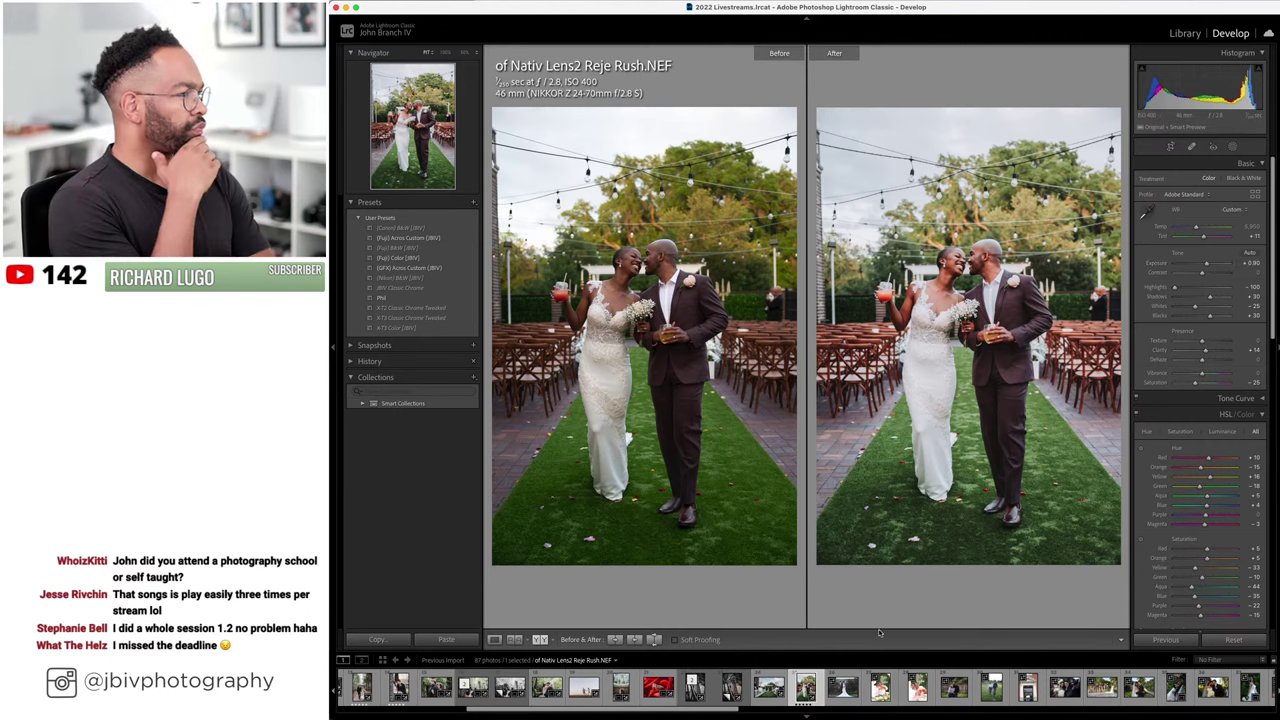
scroll(1208, 457, down, 3)
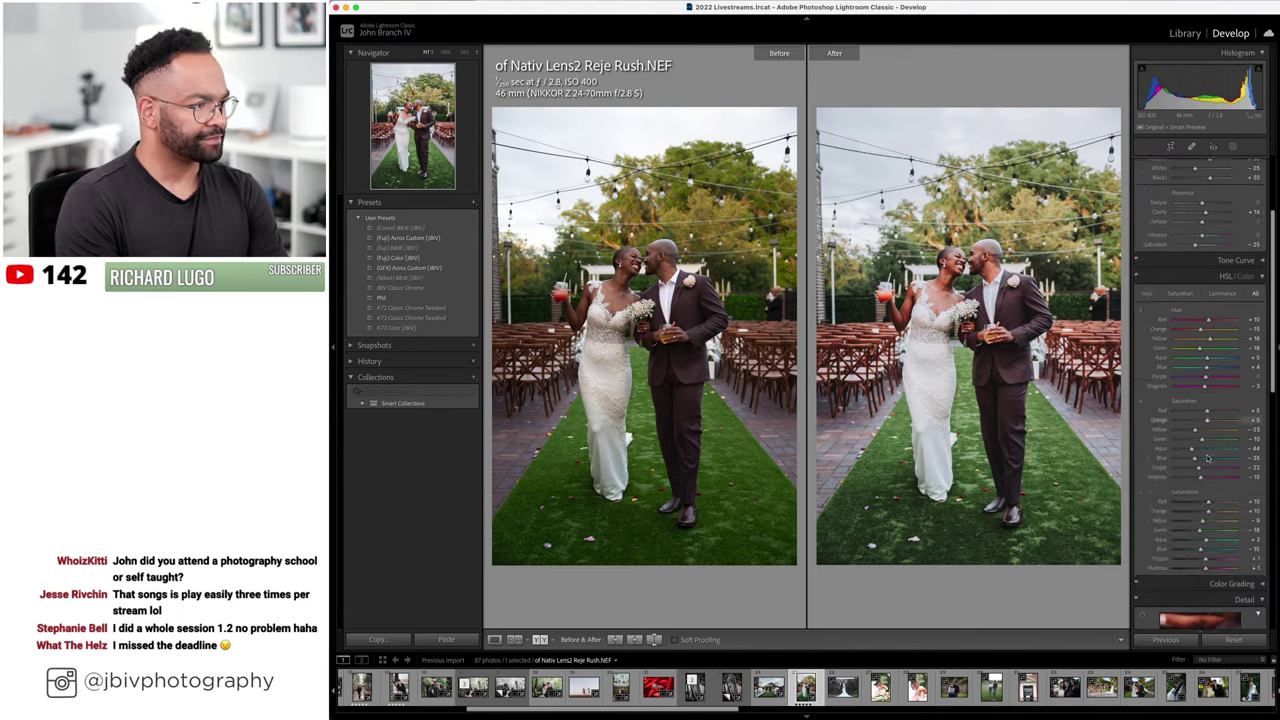
scroll(1208, 457, up, 3)
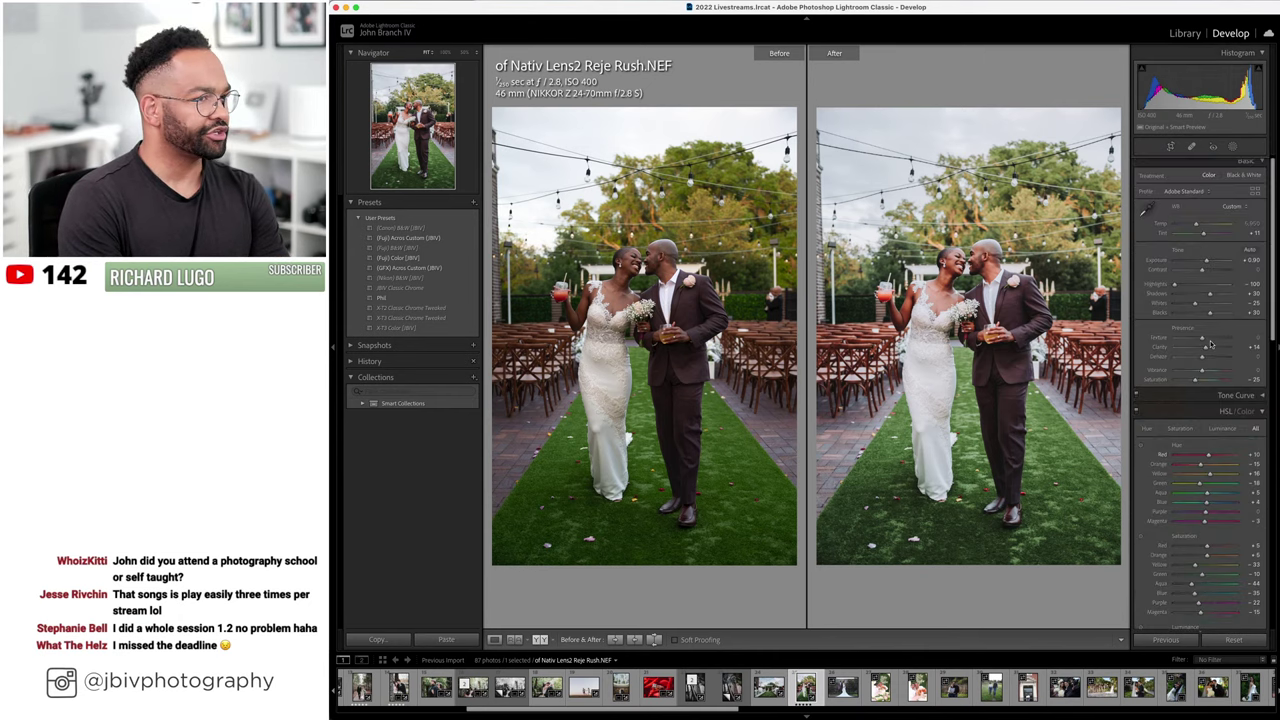
scroll(1210, 345, up, 1)
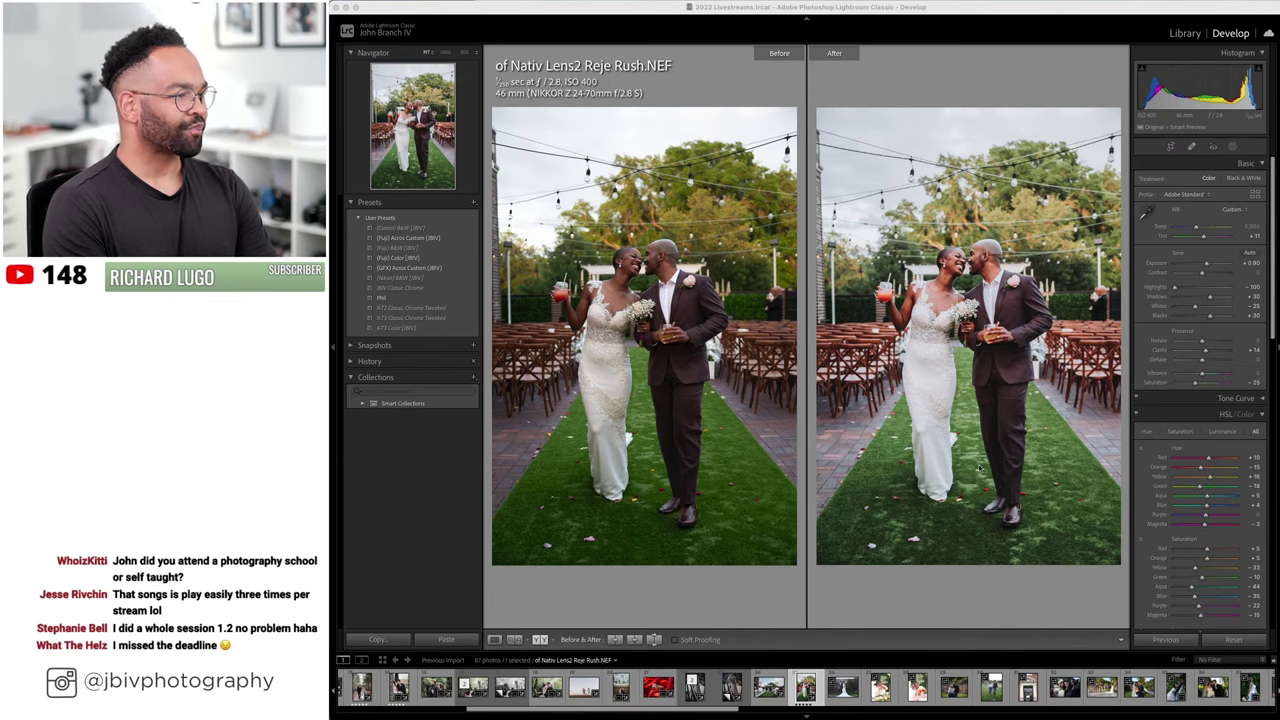
key(Tab)
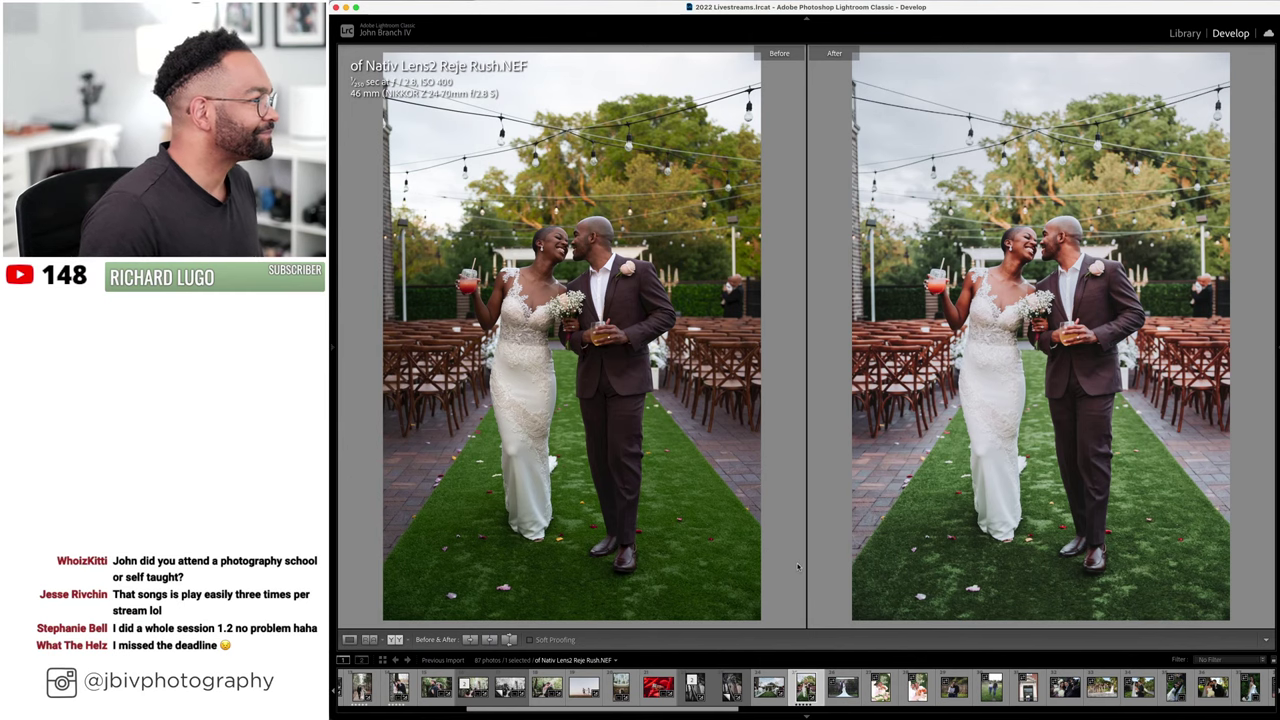
key(Tab)
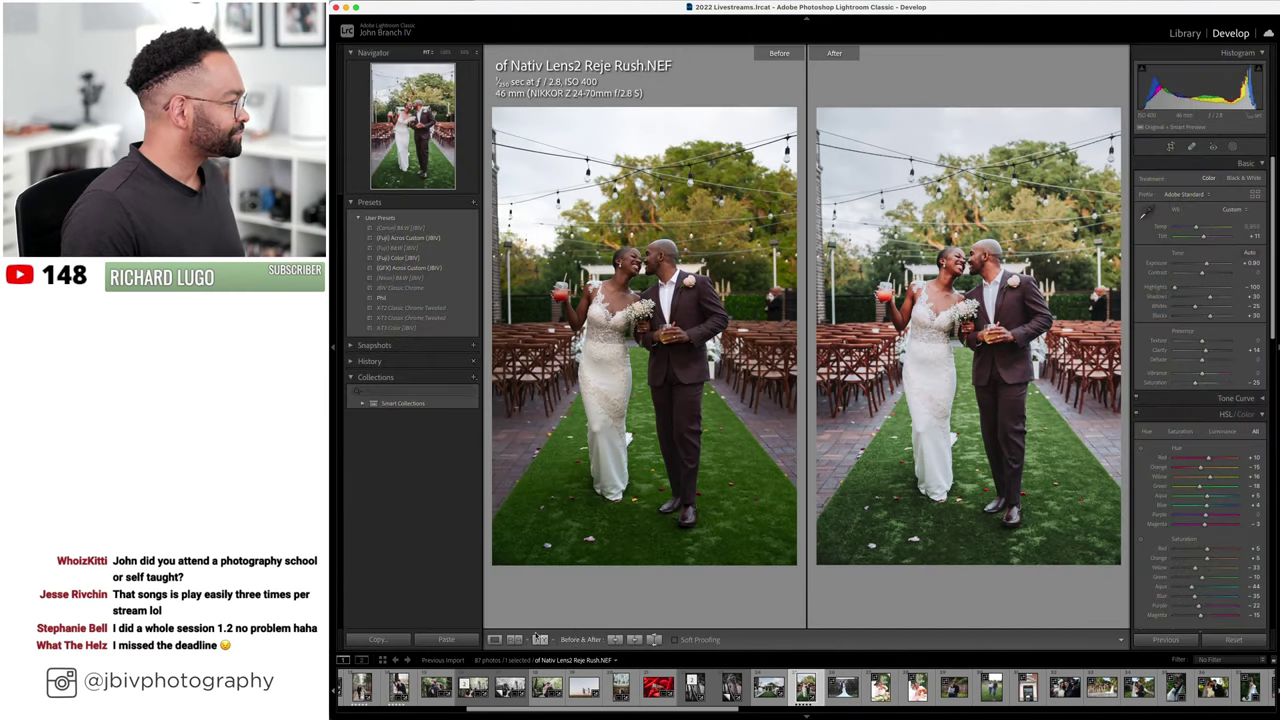
key(y)
key(Right)
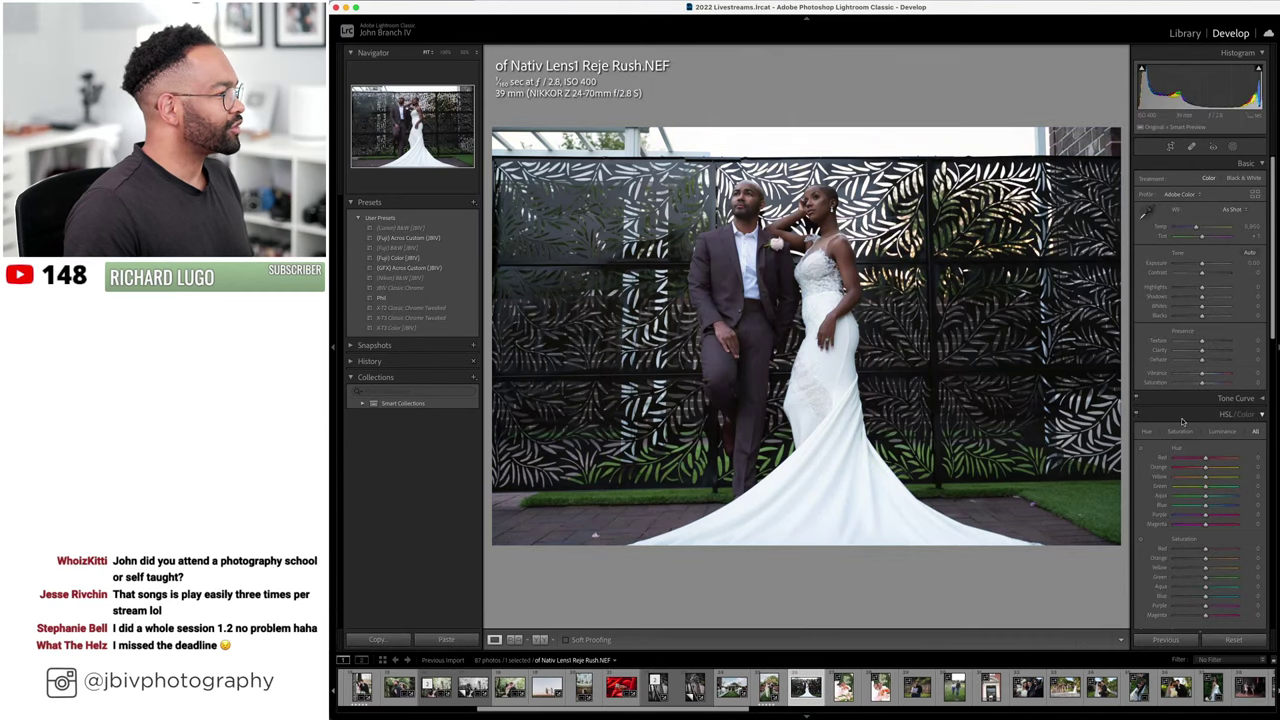
- Level the photo with Upright, apply the (Fuji) Color preset and keep lens Setup on Custom
scroll(1183, 426, down, 10)
click(1168, 450)
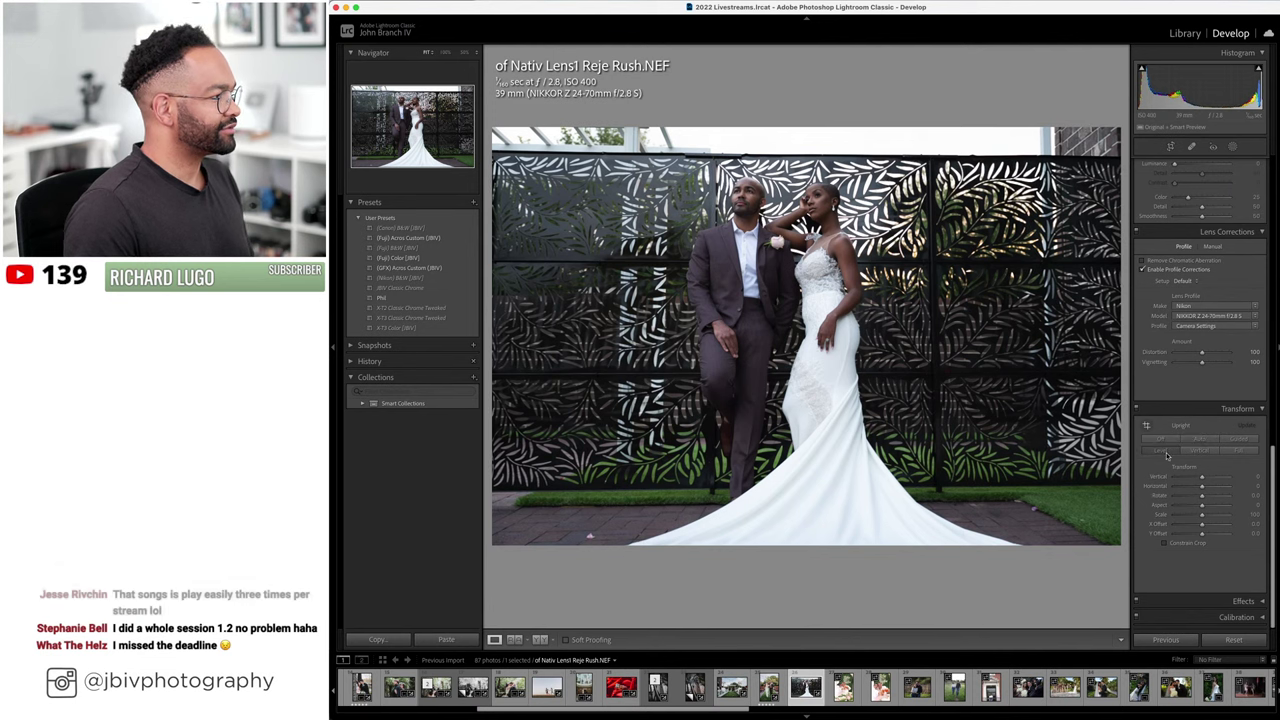
click(398, 257)
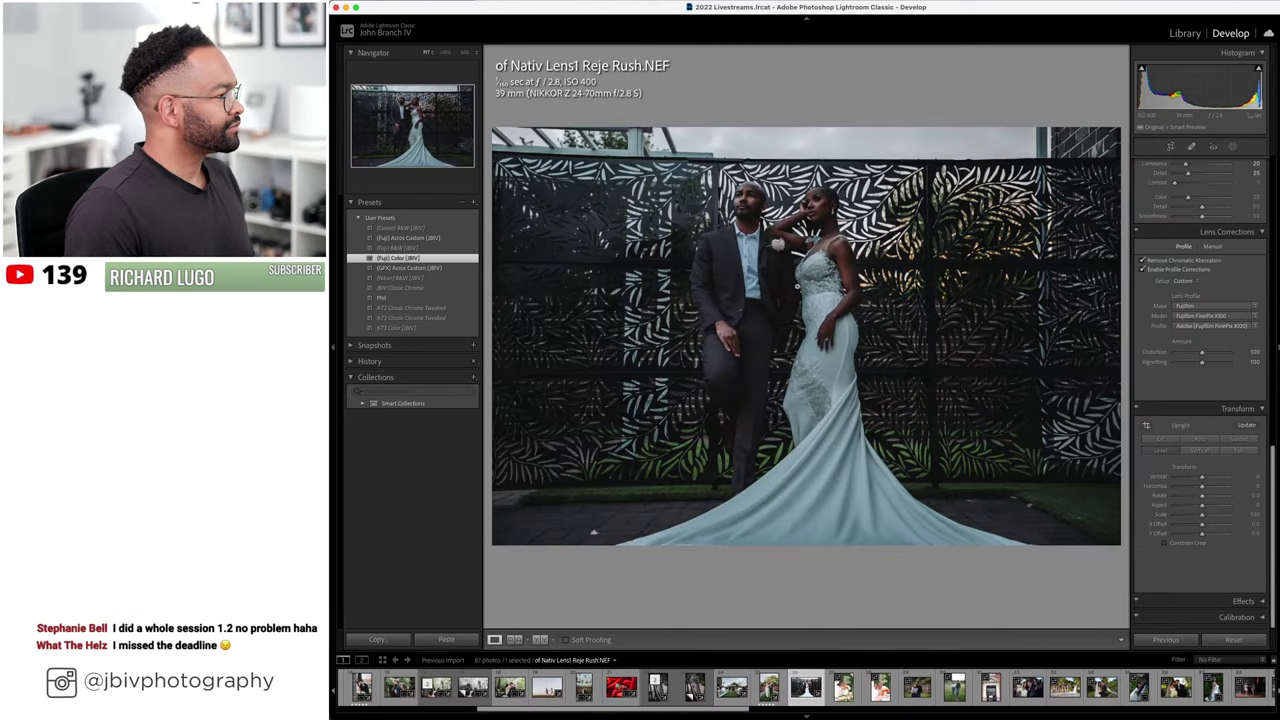
click(1190, 281)
click(1190, 283)
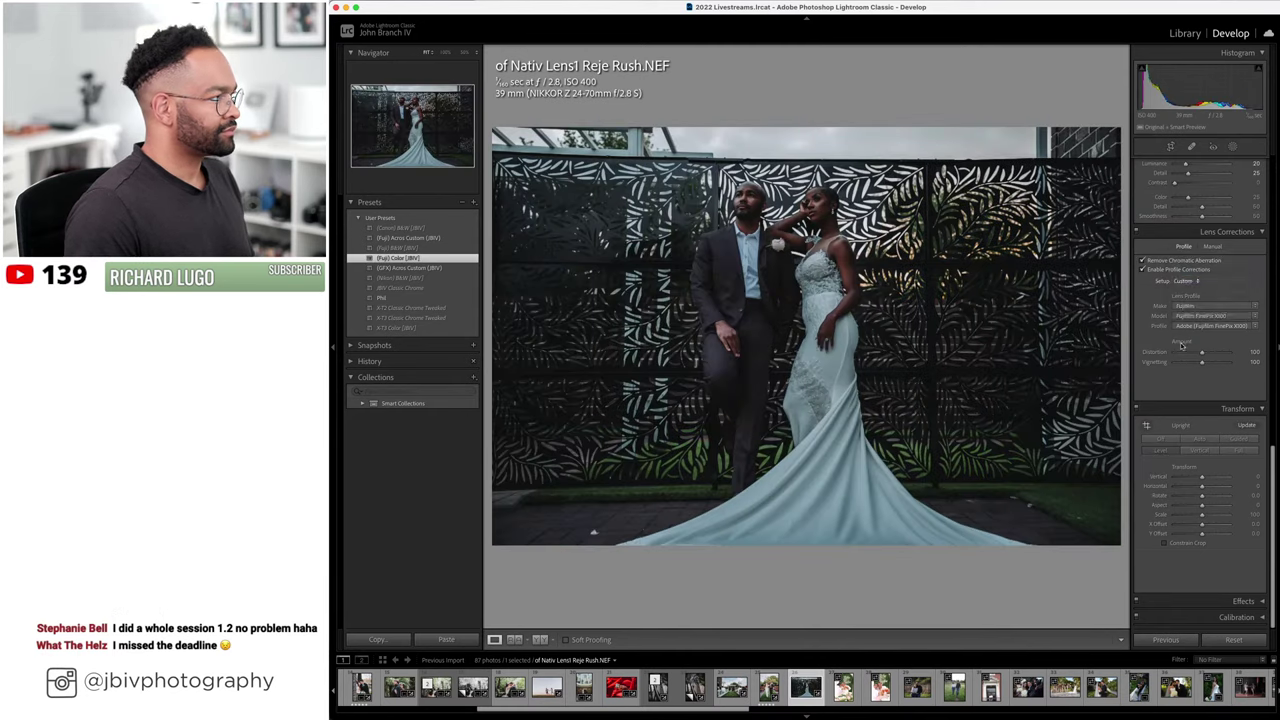
- Raise Exposure, warm the Temp slightly and fine-tune Orange saturation
scroll(1196, 304, up, 10)
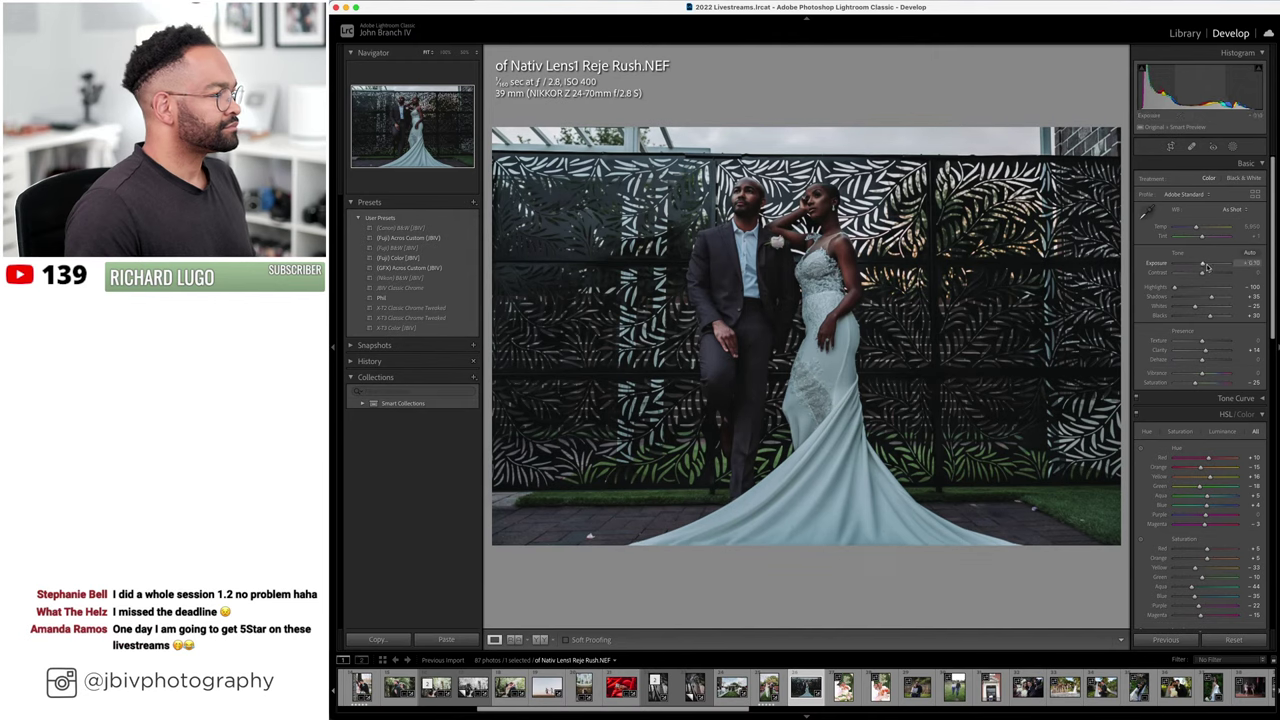
drag(1201, 264, 1206, 239)
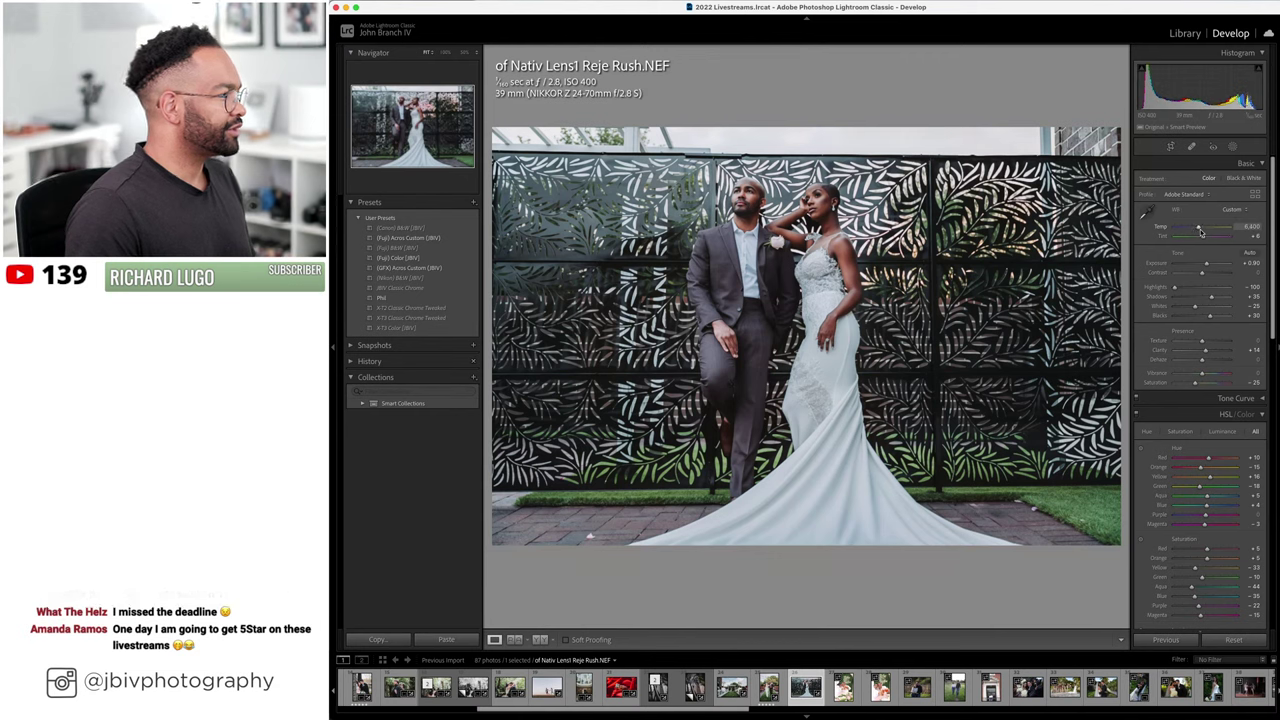
drag(1201, 231, 1202, 232)
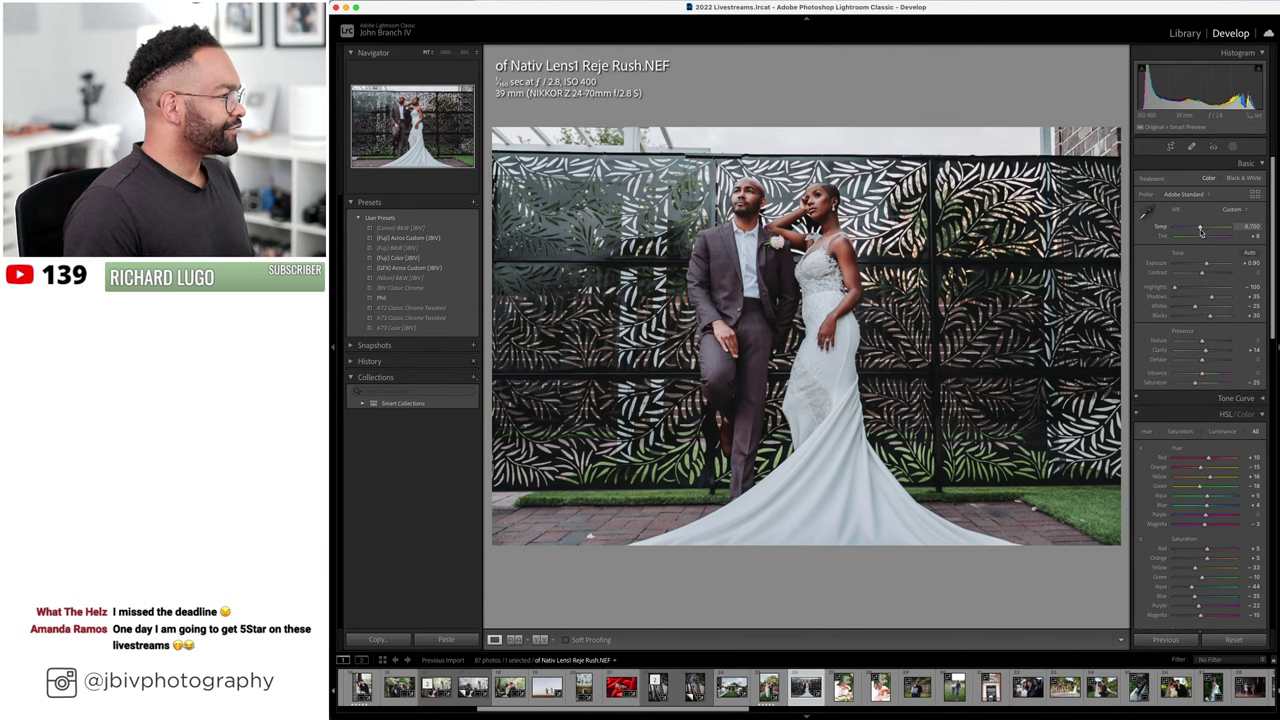
scroll(1213, 466, down, 5)
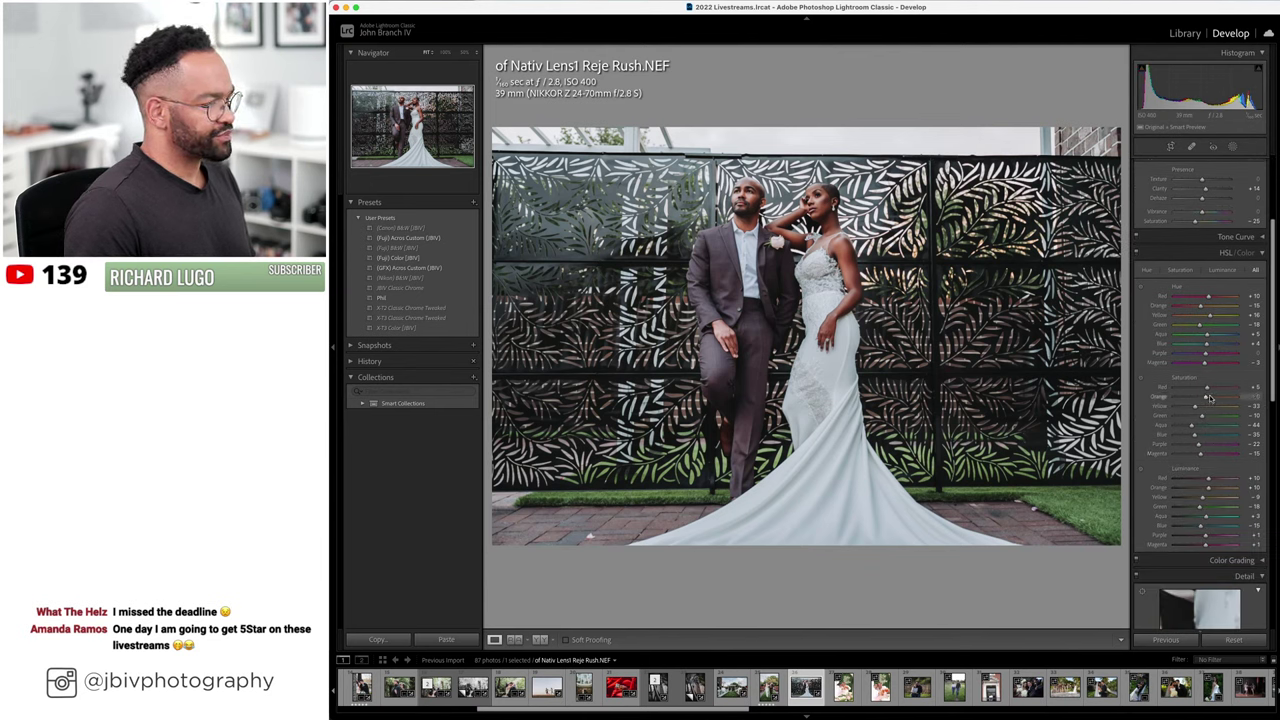
drag(1209, 398, 1211, 398)
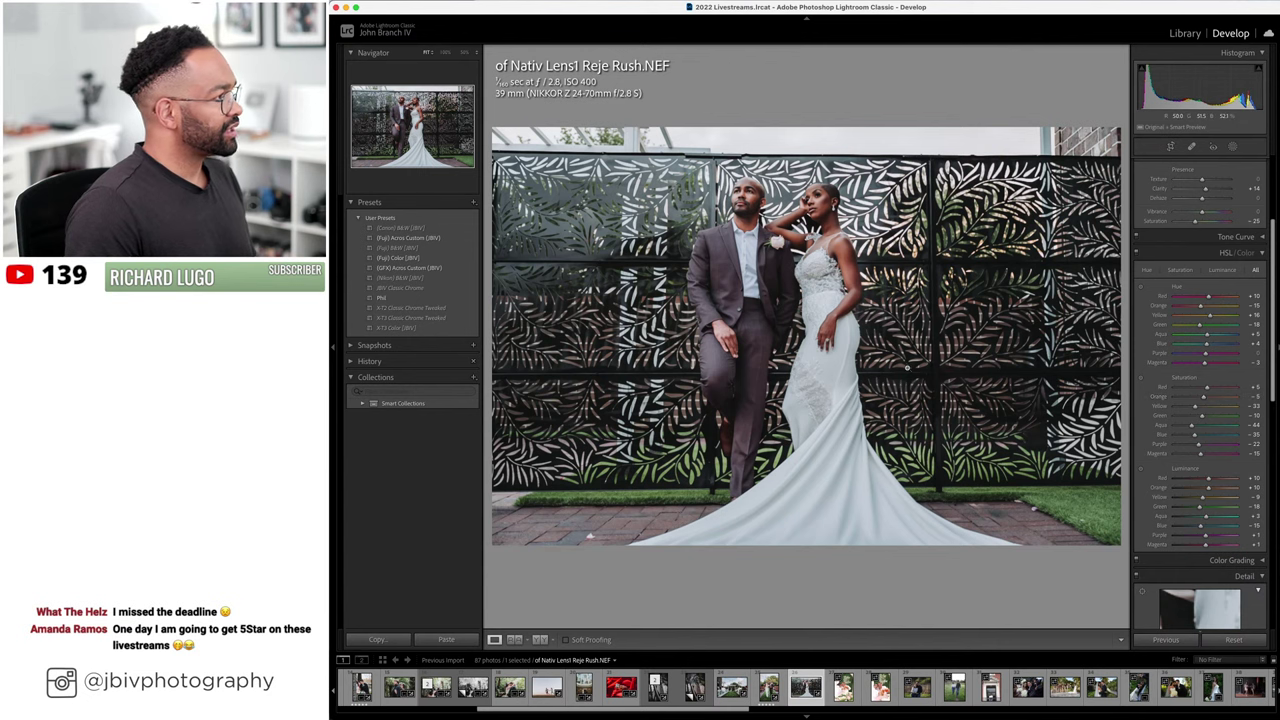
- Zoom in to inspect the bride's dress and face, then open the photo's context menu
click(820, 330)
drag(780, 210, 1085, 427)
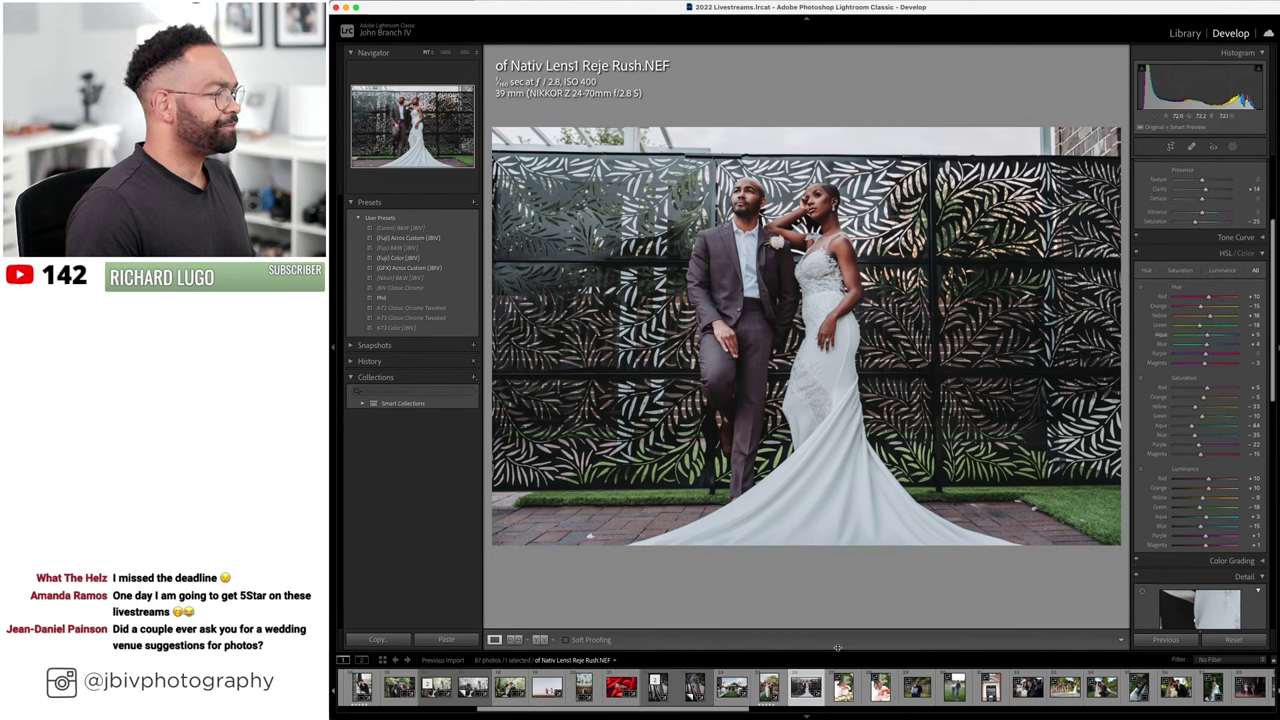
right_click(805, 690)
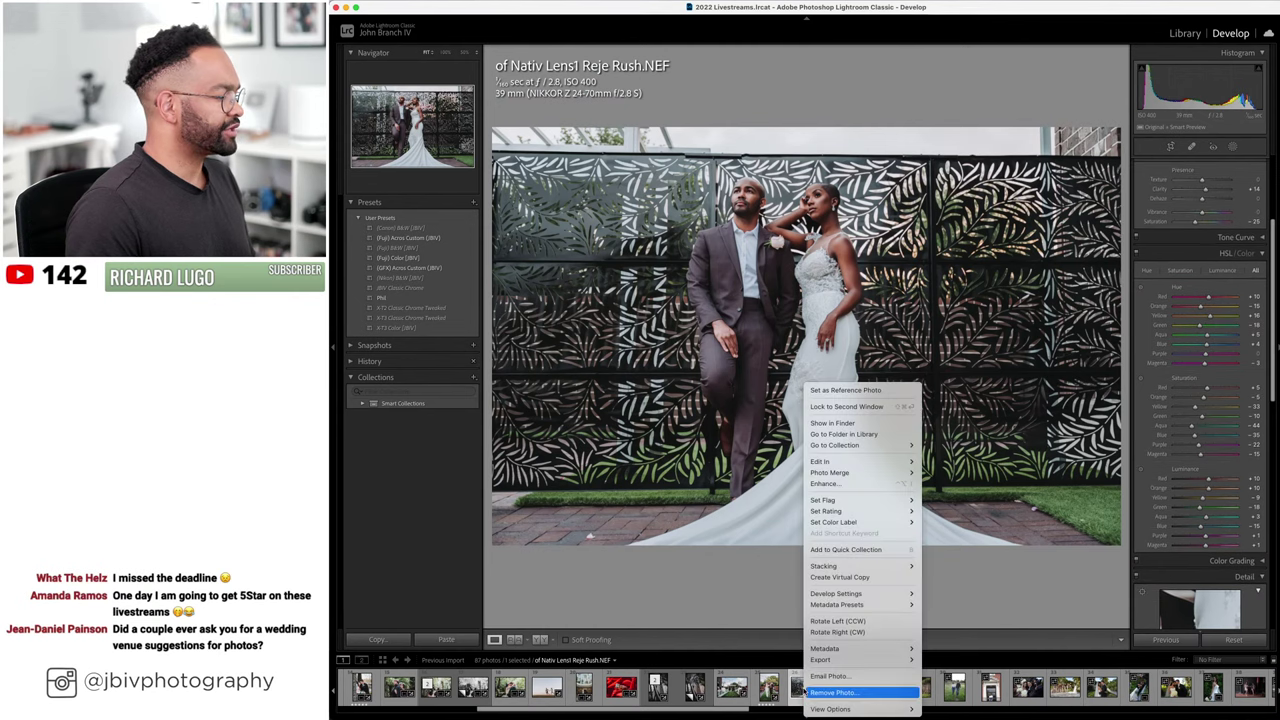
- Make a (GFX) Acros Custom black-and-white virtual copy, heal the paving blemish, and return to Library
click(845, 578)
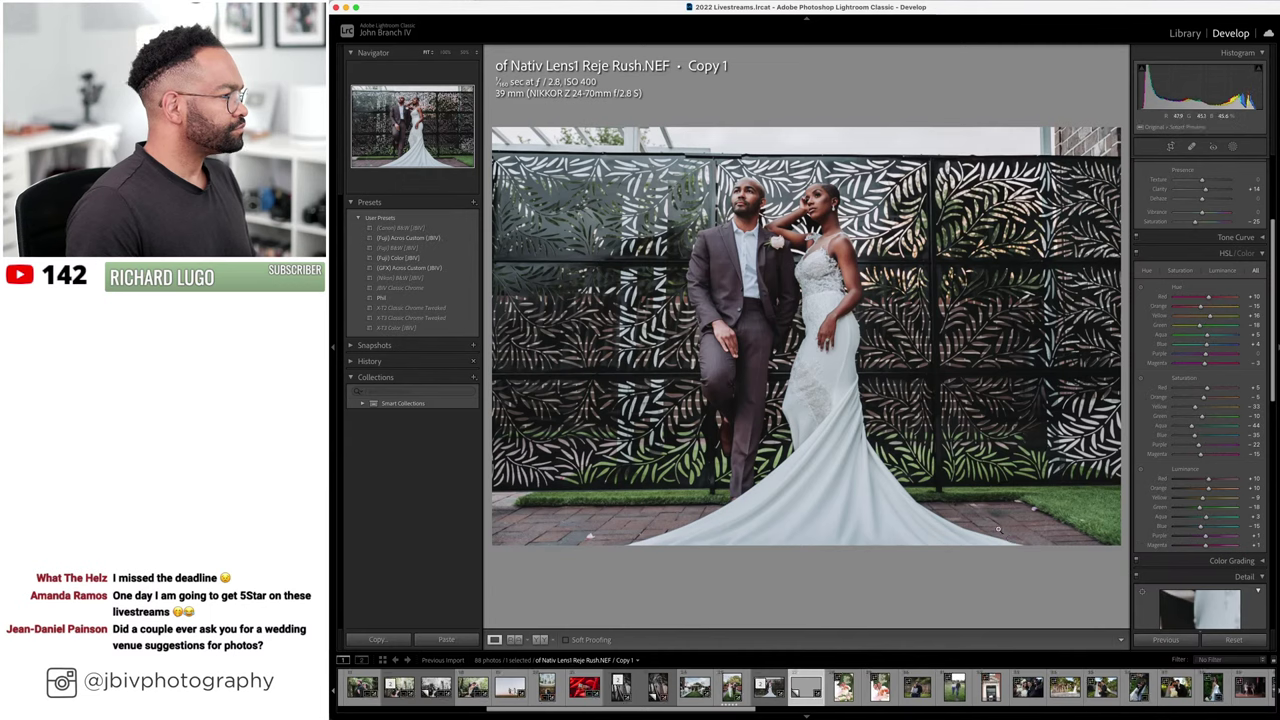
click(430, 268)
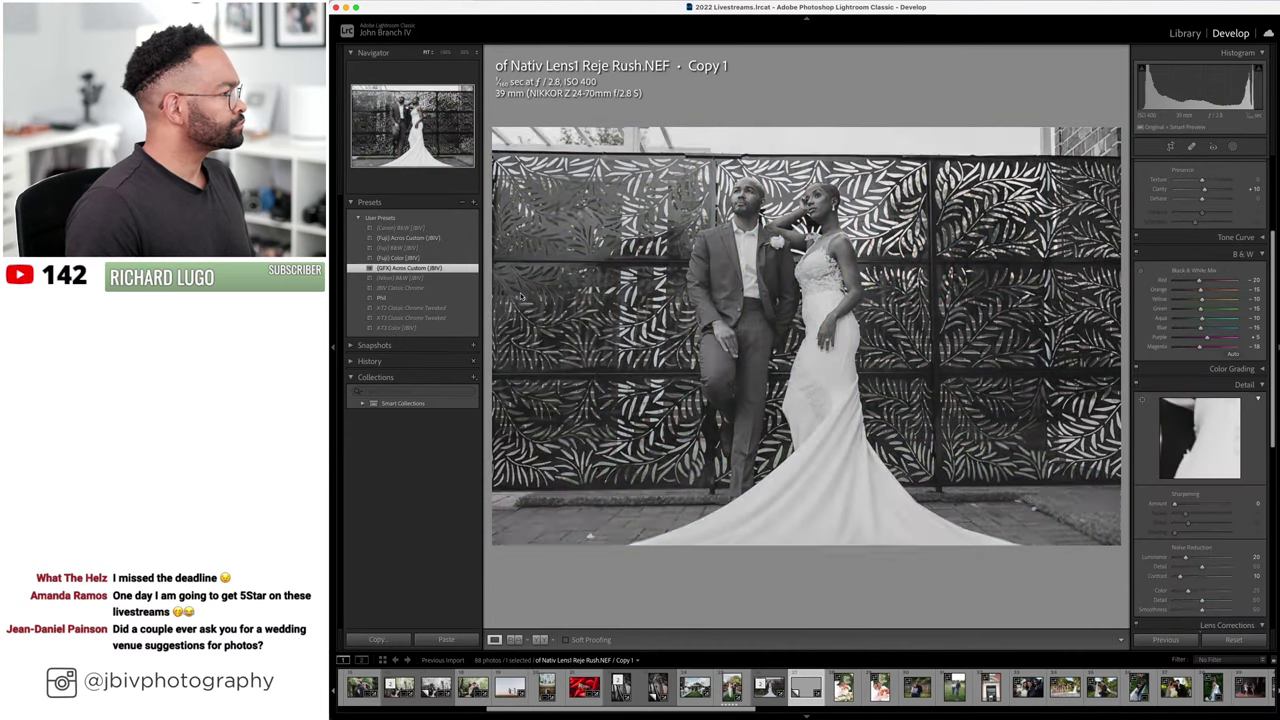
key(q)
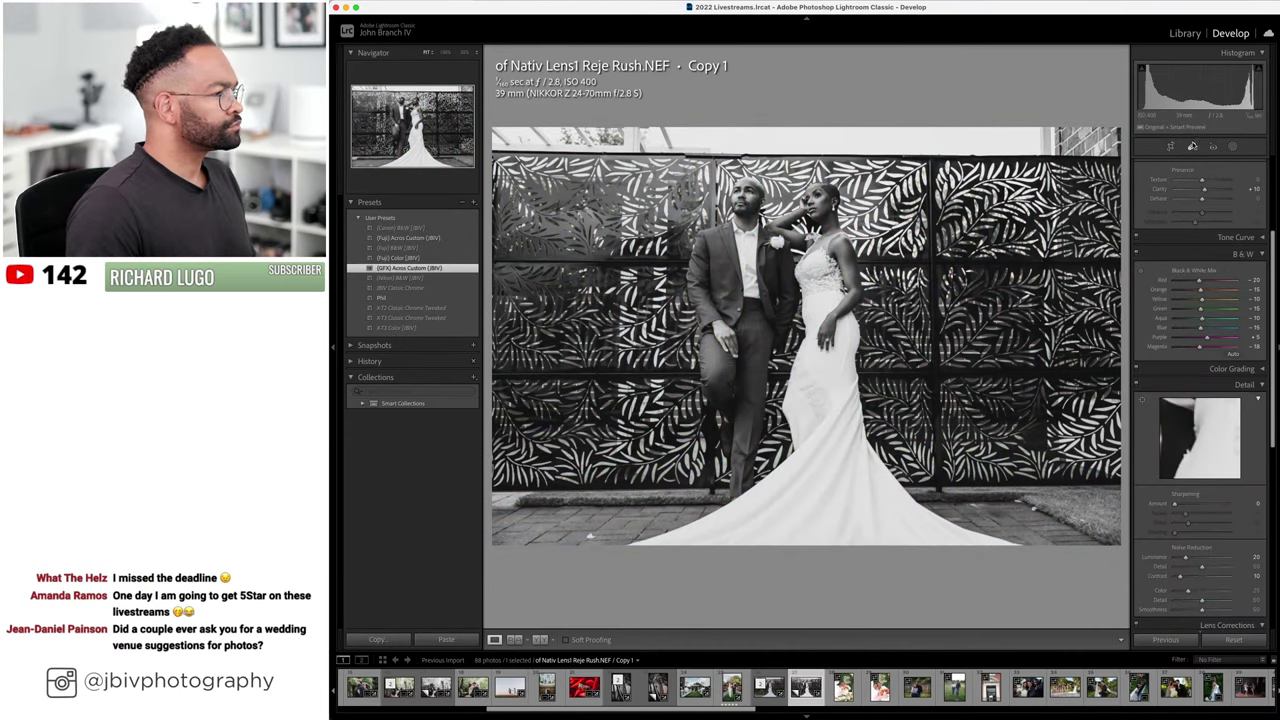
scroll(594, 541, up, 1)
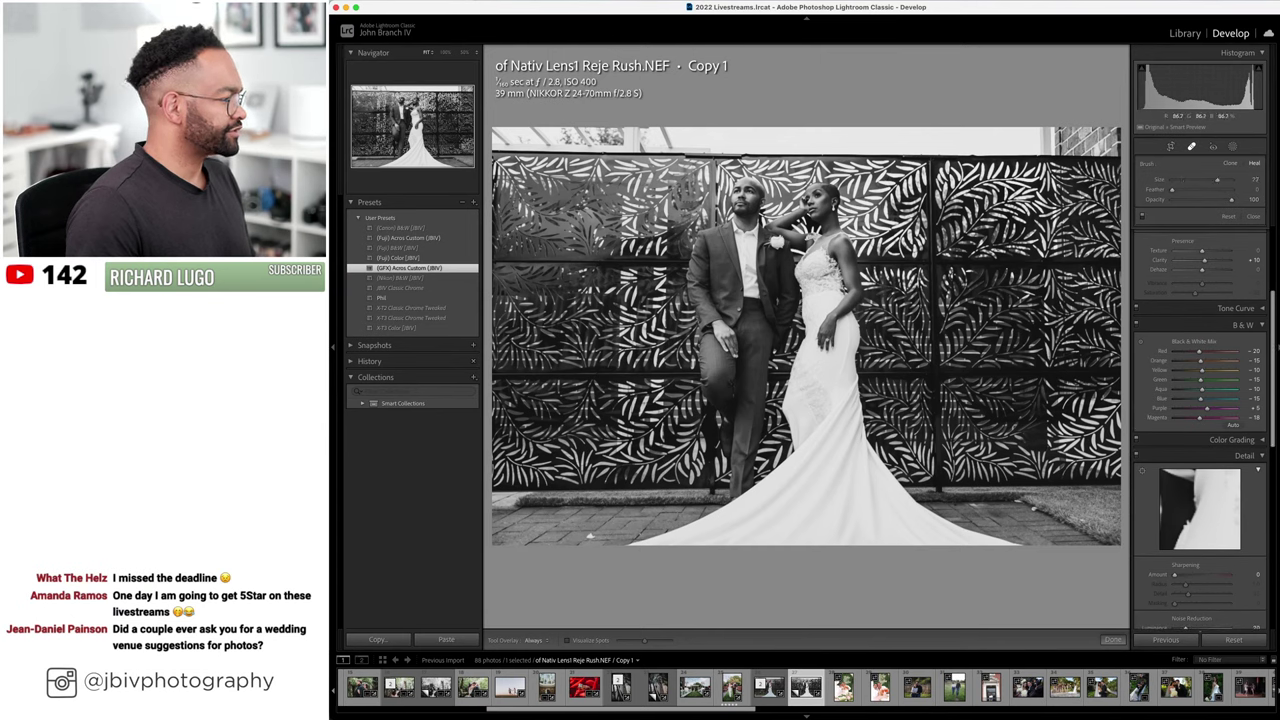
click(591, 537)
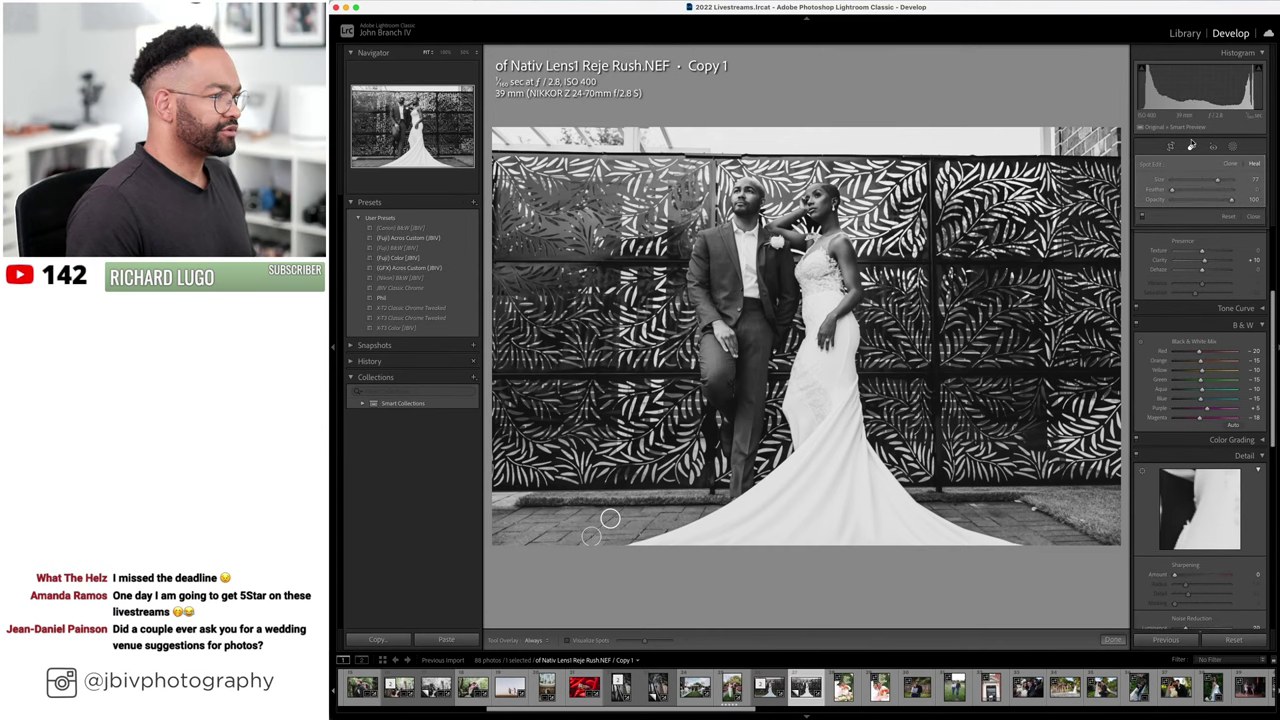
key(q)
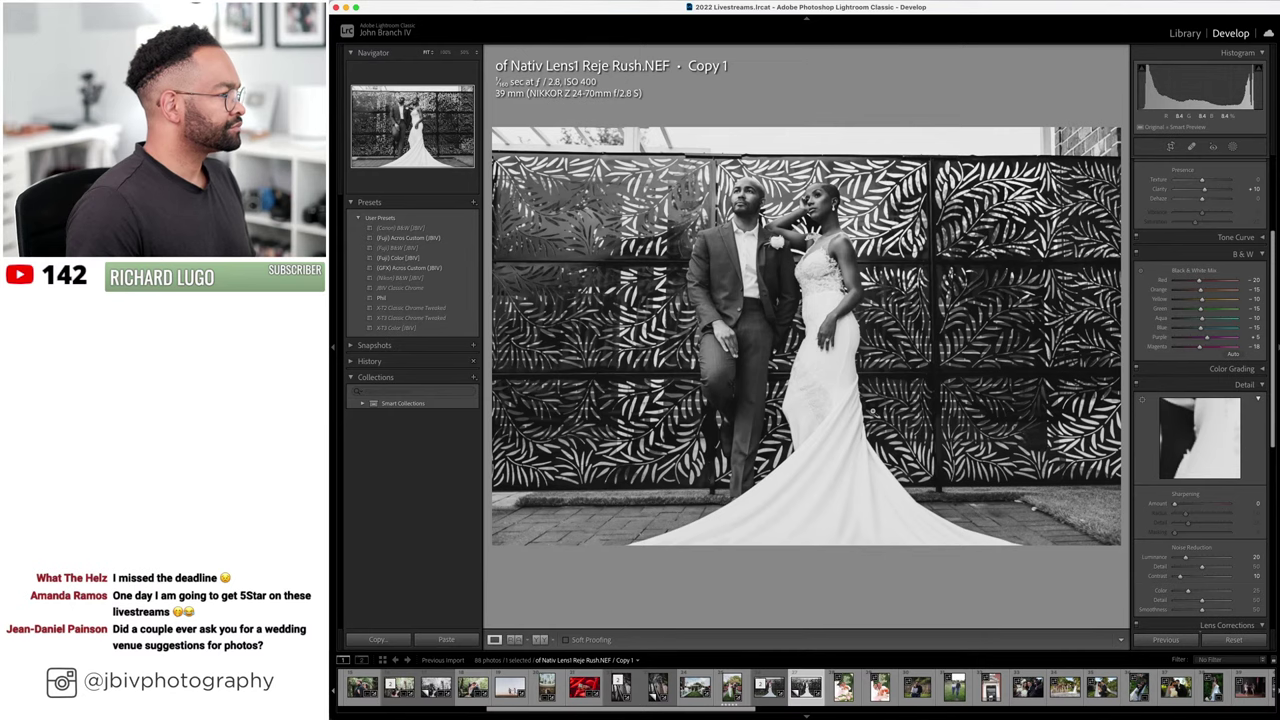
click(1180, 35)
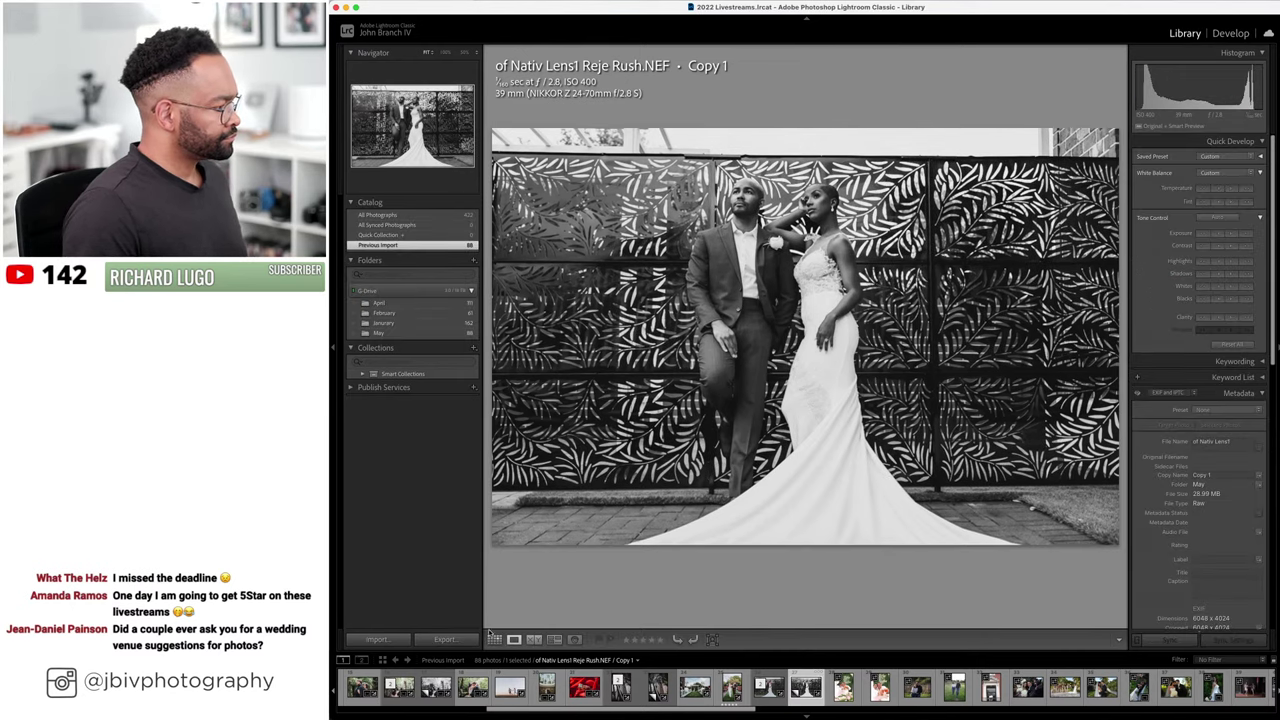
- Compare the colour original and black-and-white copy together in Survey view, then select the Better Together photo
key(g)
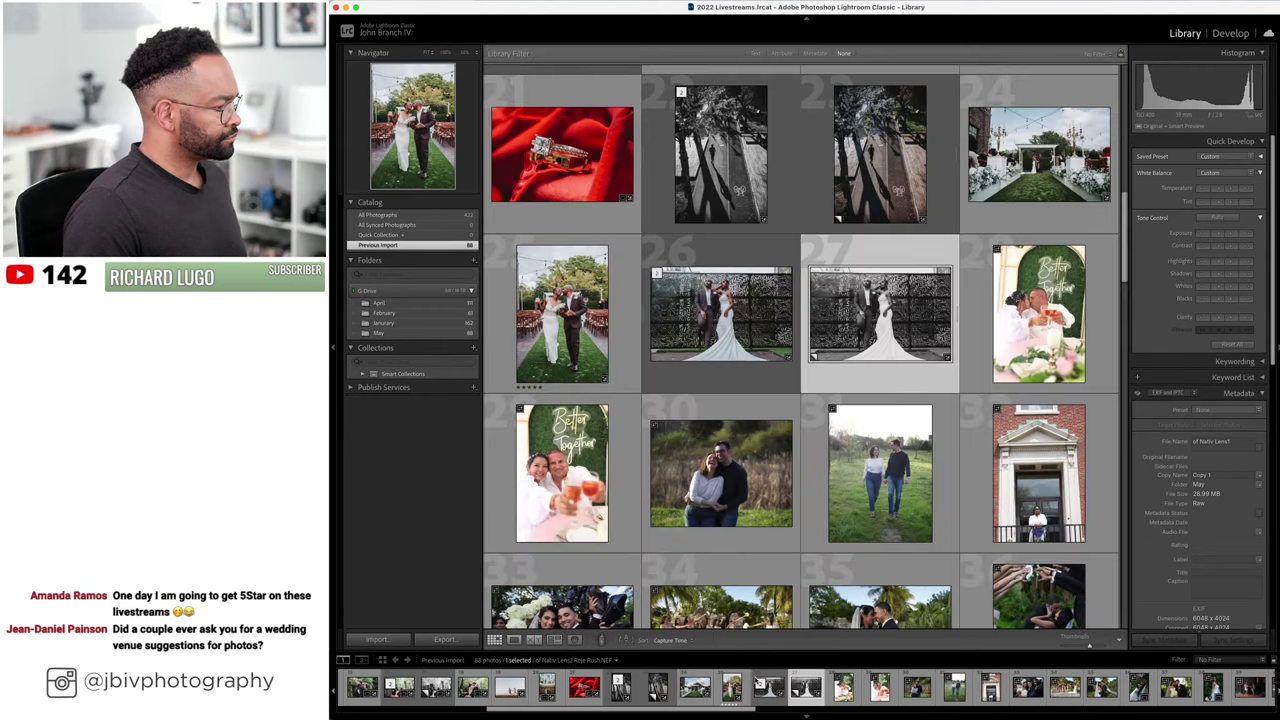
shift+click(768, 686)
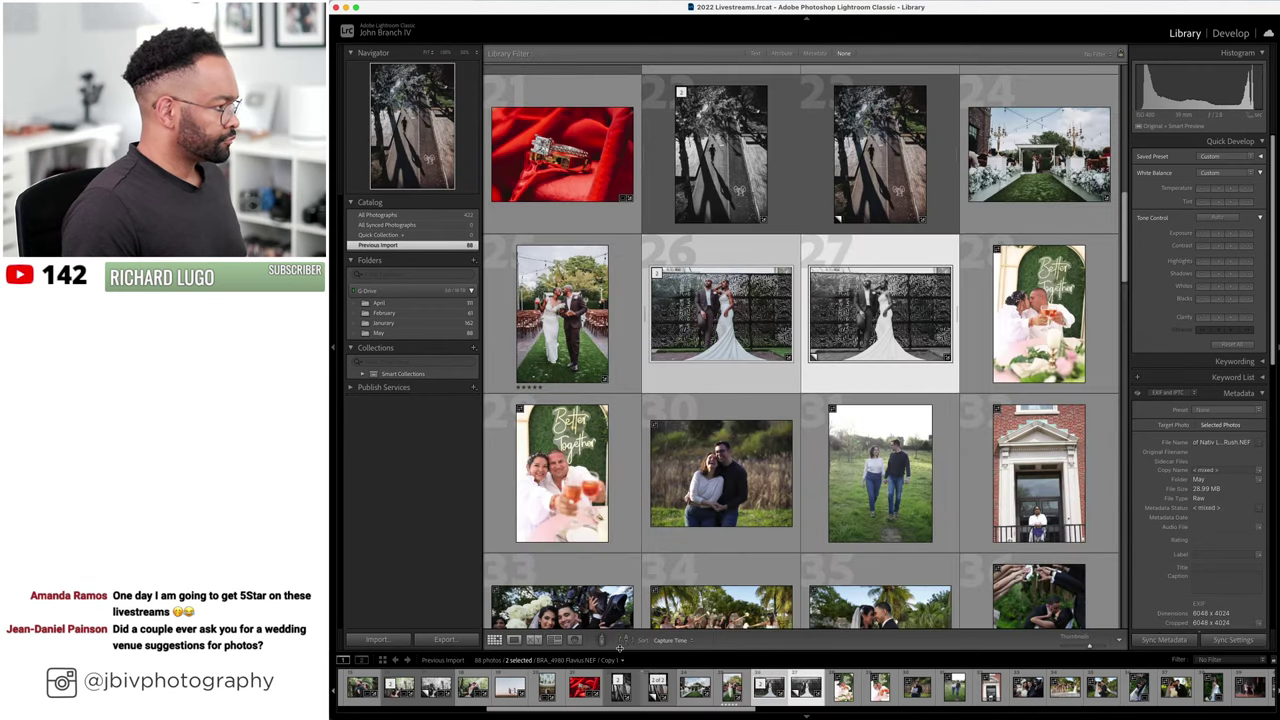
click(548, 641)
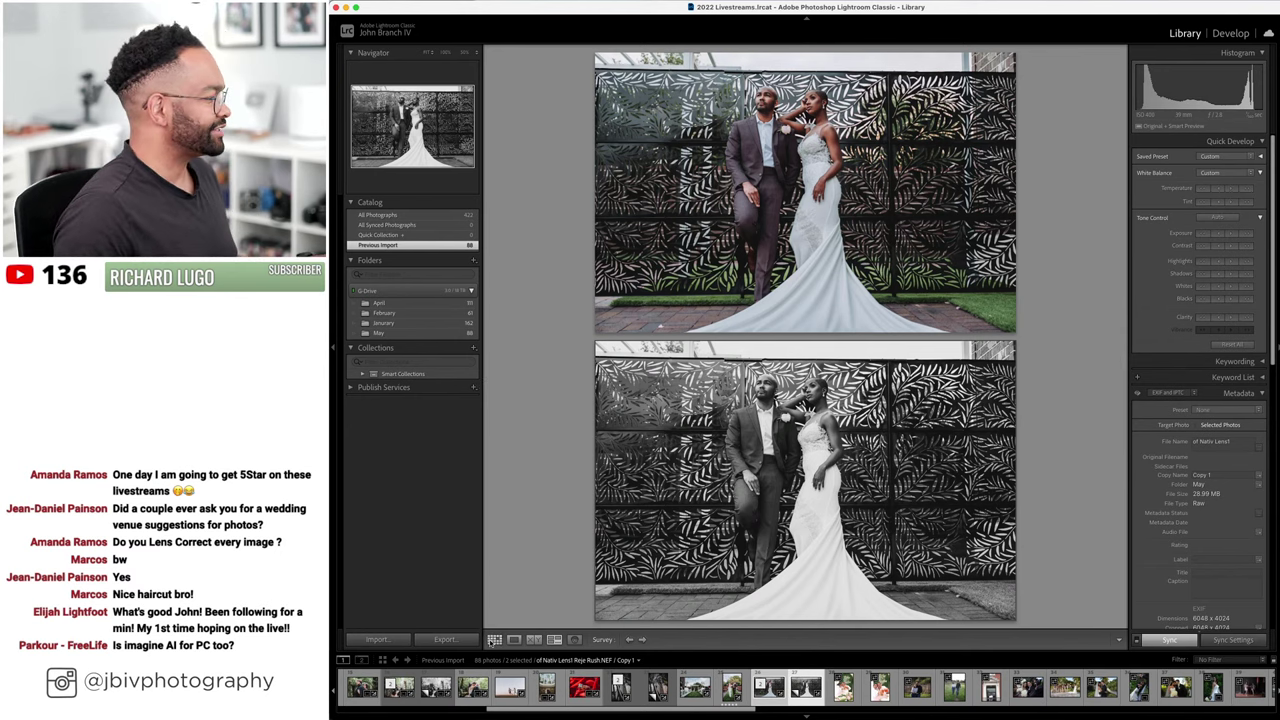
key(g)
click(1035, 315)
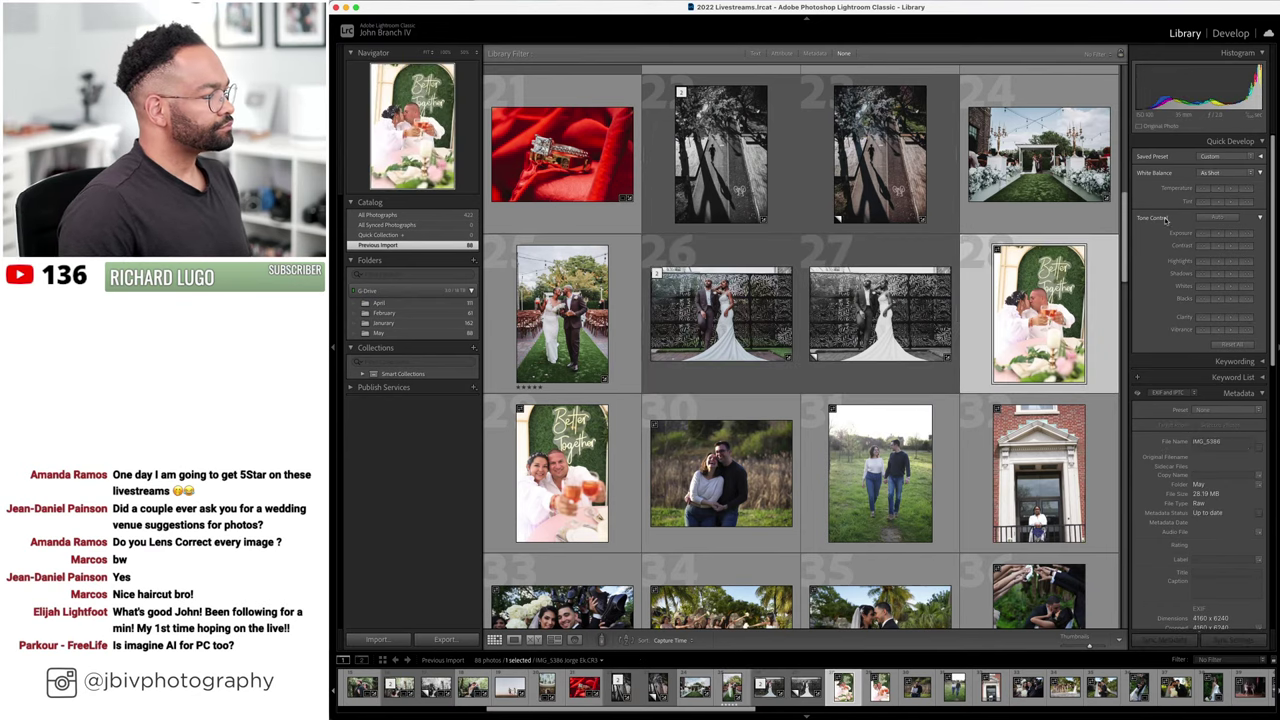
- Set Lens Corrections to Auto on the kissing toast photo and check it in Before/After
click(1230, 33)
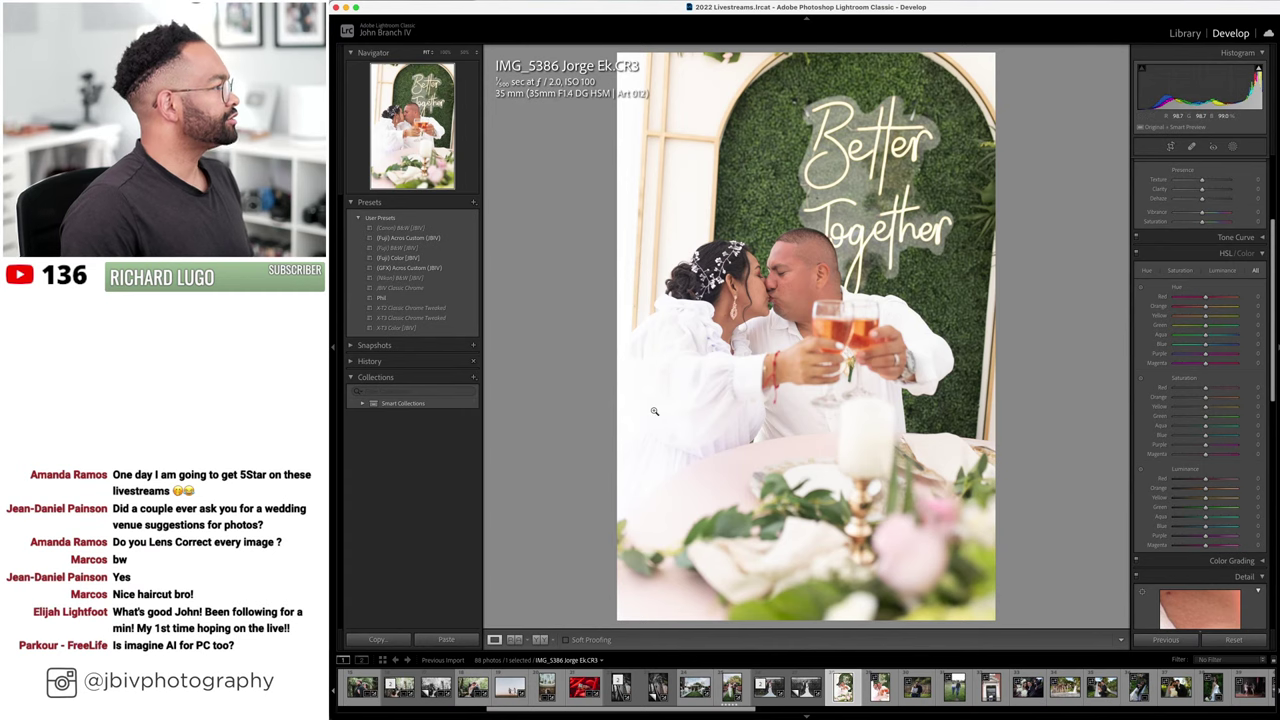
key(Right)
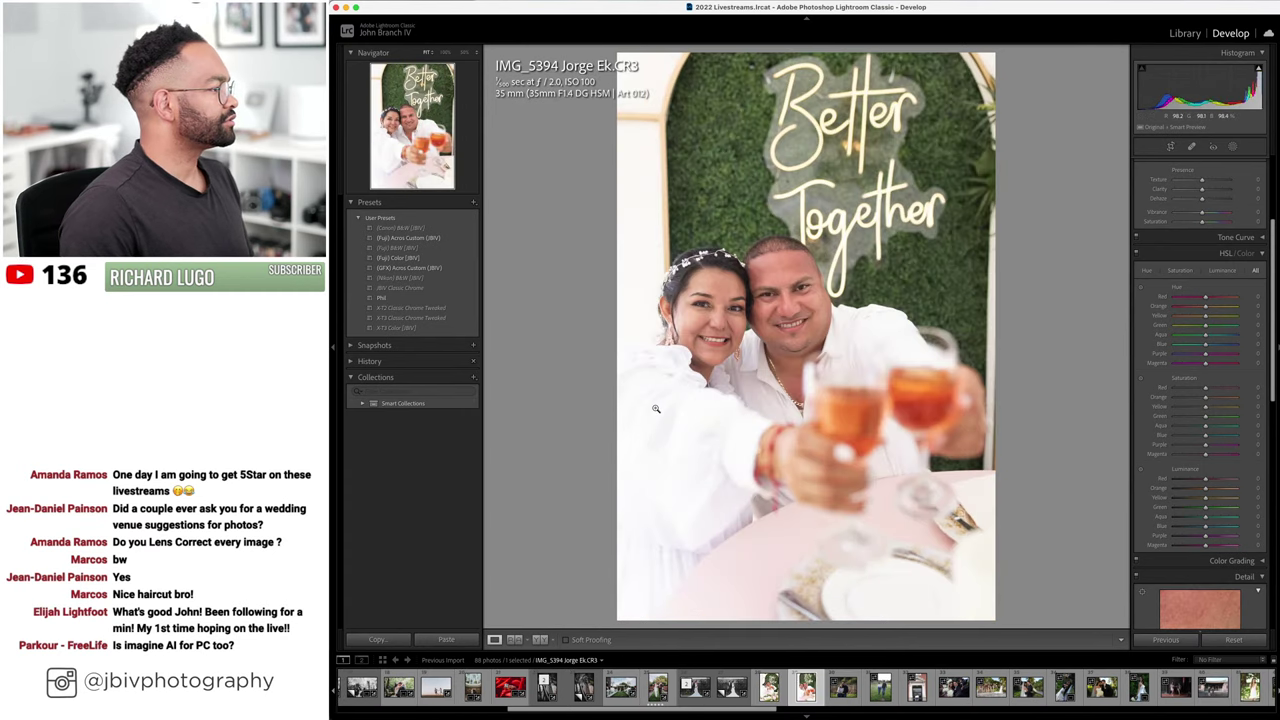
key(Left)
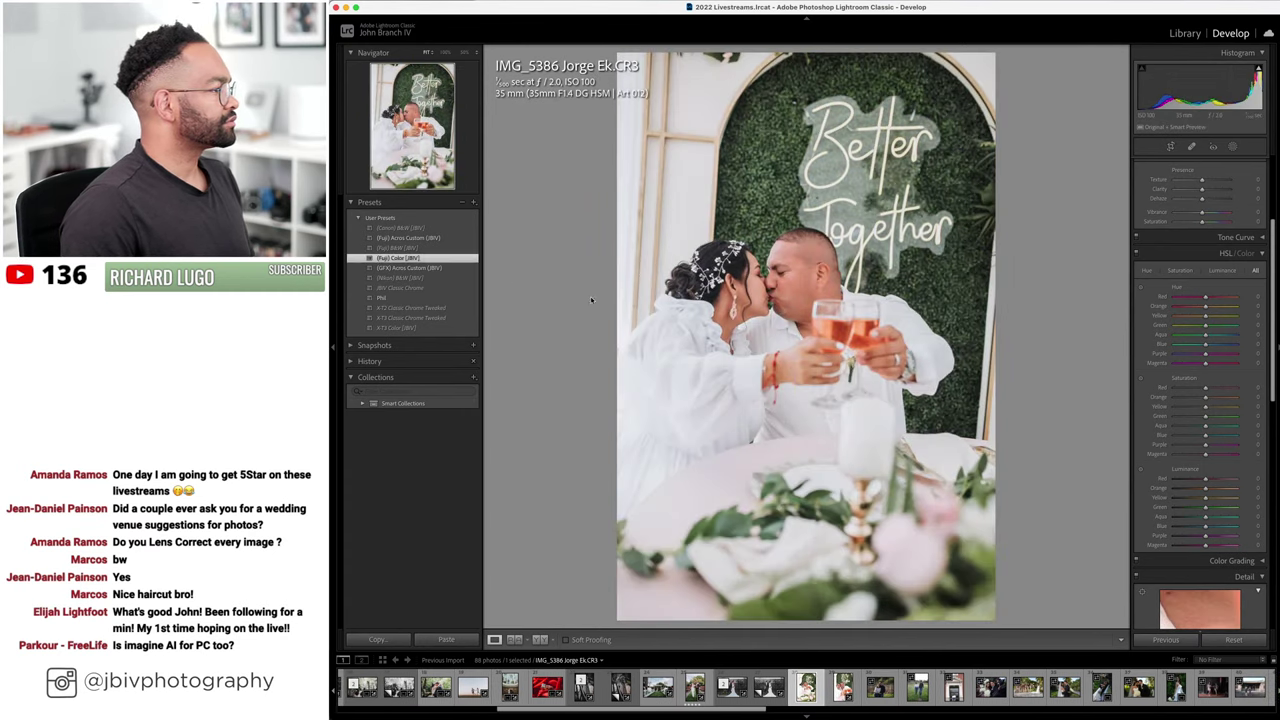
scroll(1199, 413, down, 5)
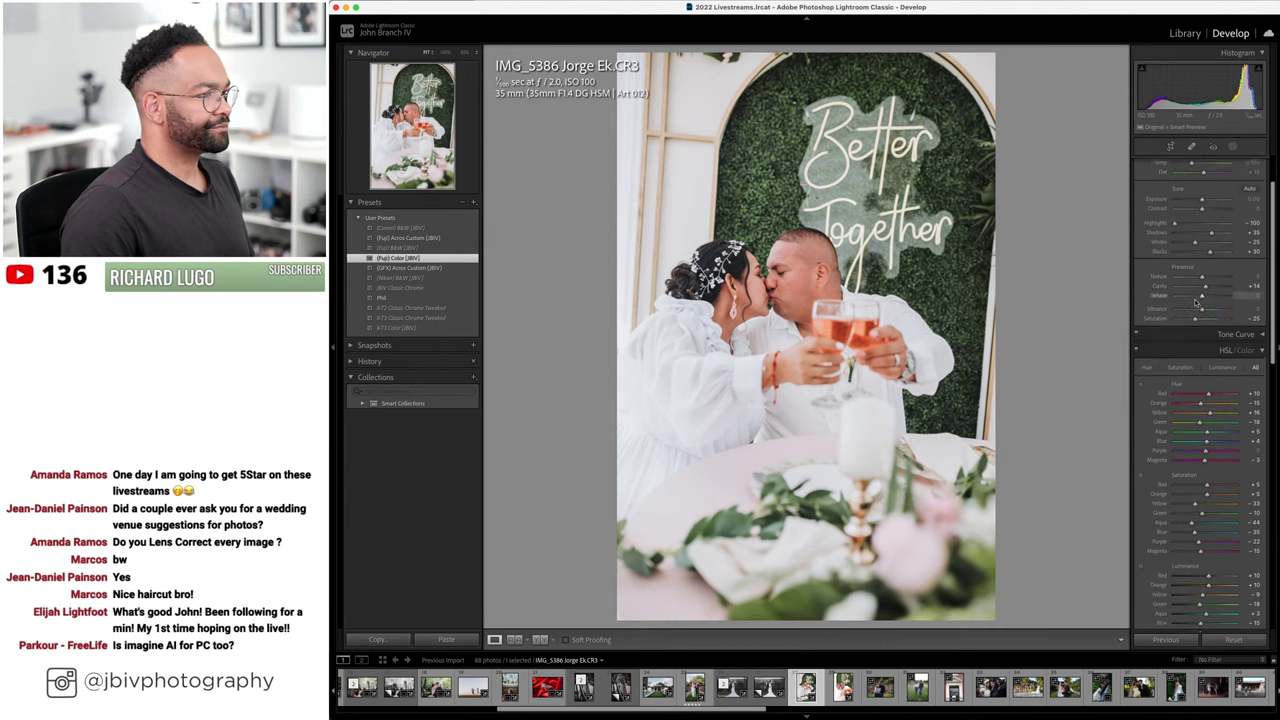
scroll(1195, 305, down, 4)
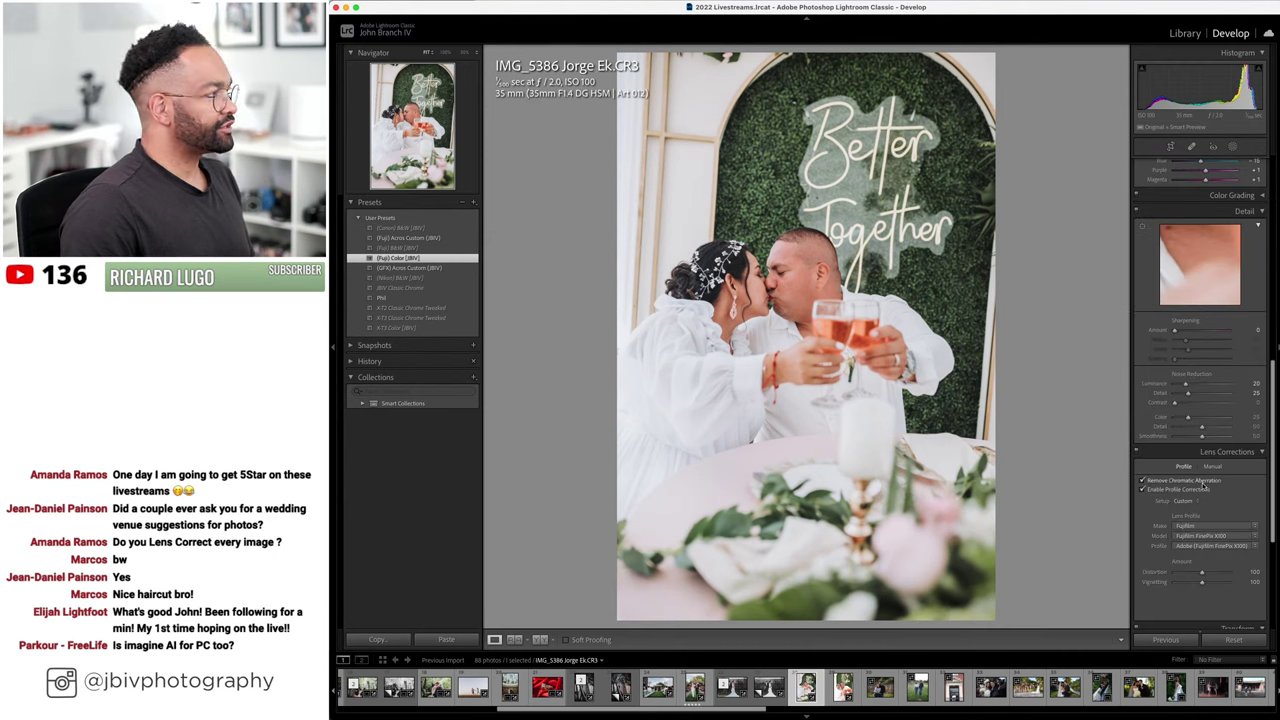
click(1188, 501)
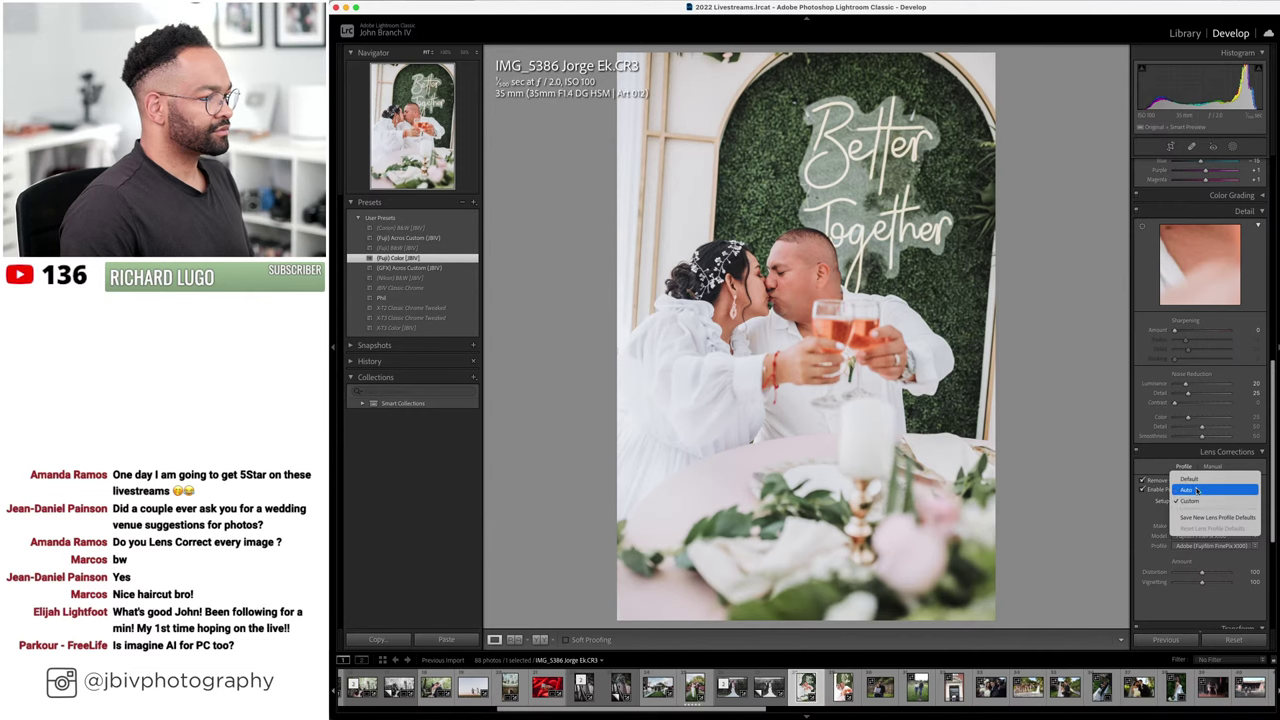
click(1196, 490)
scroll(1190, 433, up, 10)
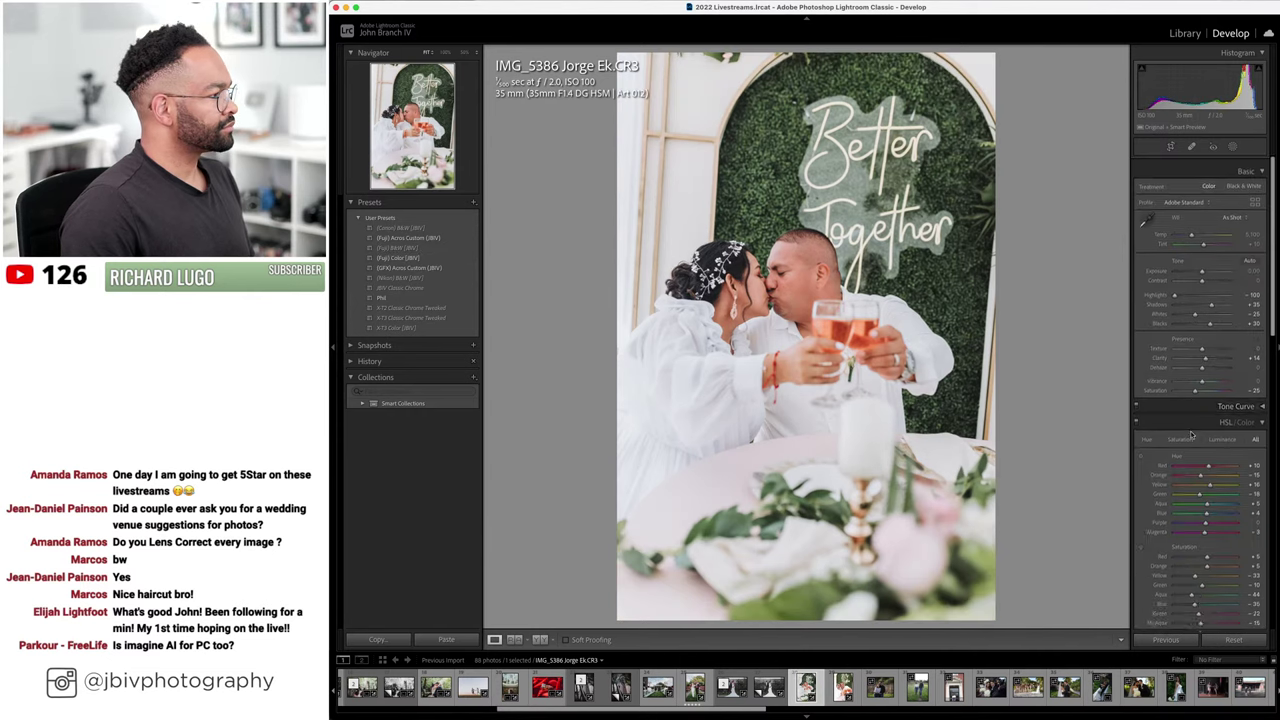
scroll(1193, 260, down, 1)
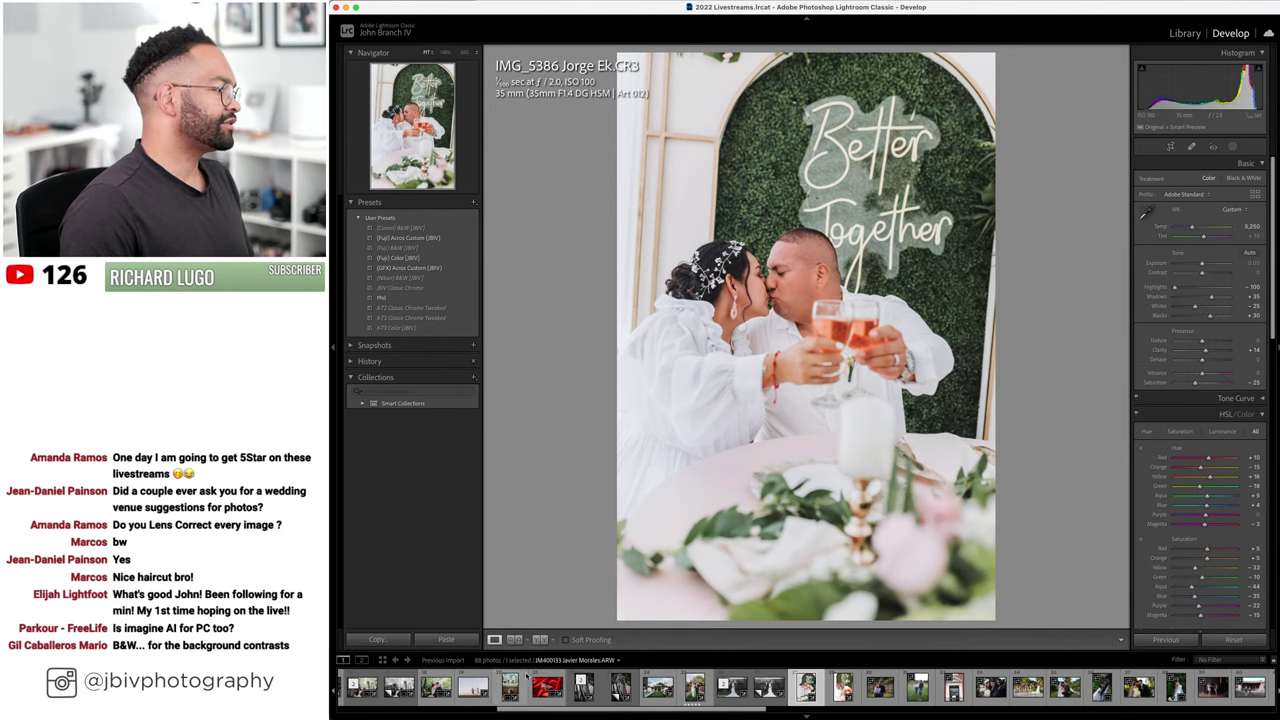
click(539, 639)
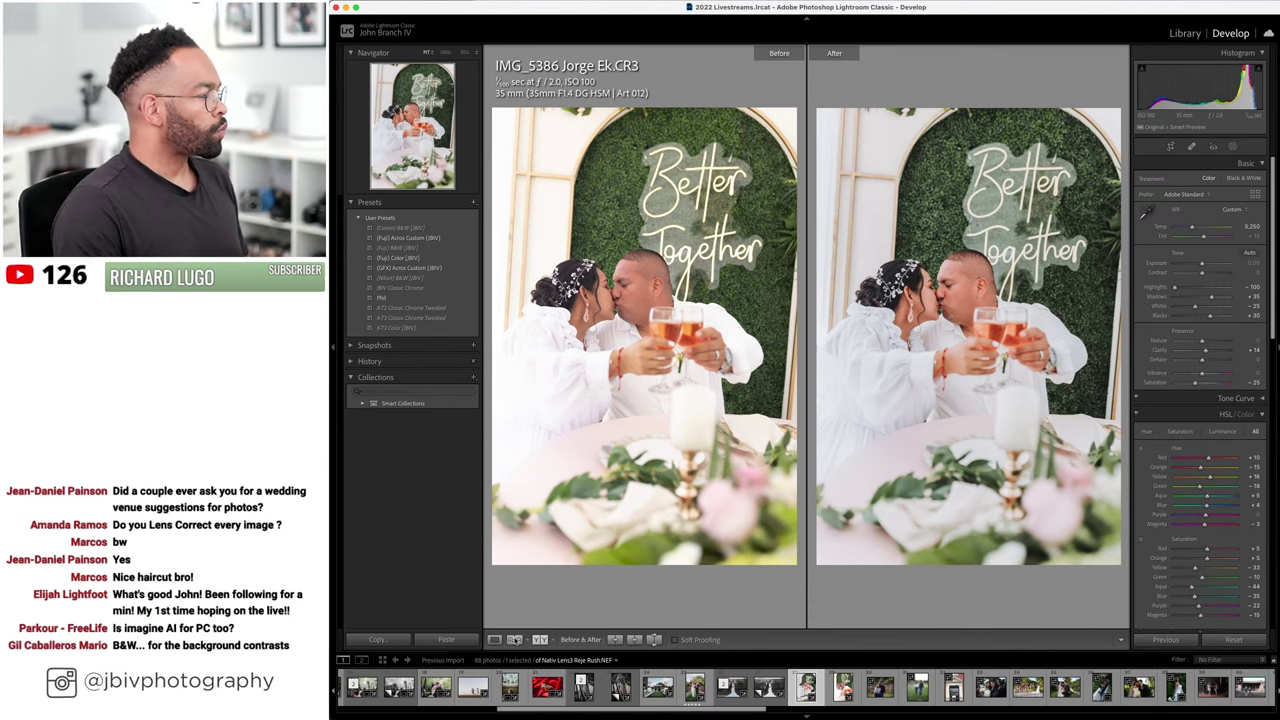
click(494, 639)
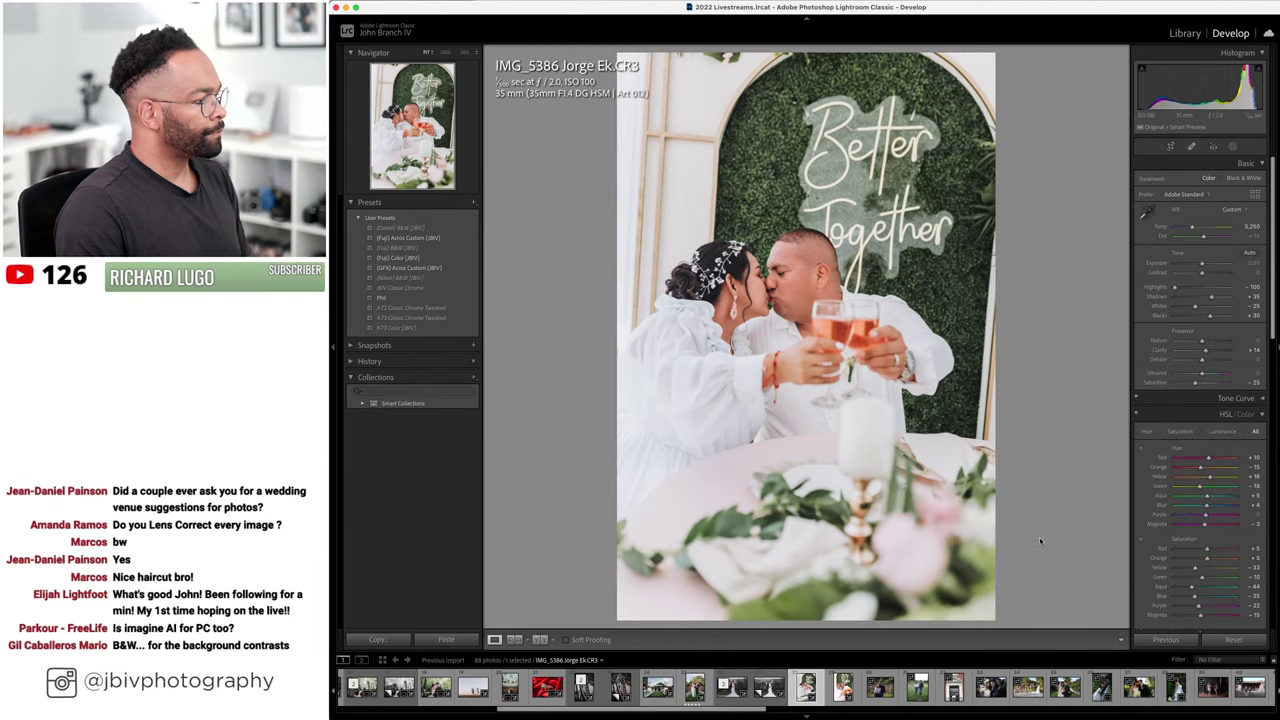
- Give the next toast photo the (Fuji) Color [JBV] preset and Auto lens corrections
key(Right)
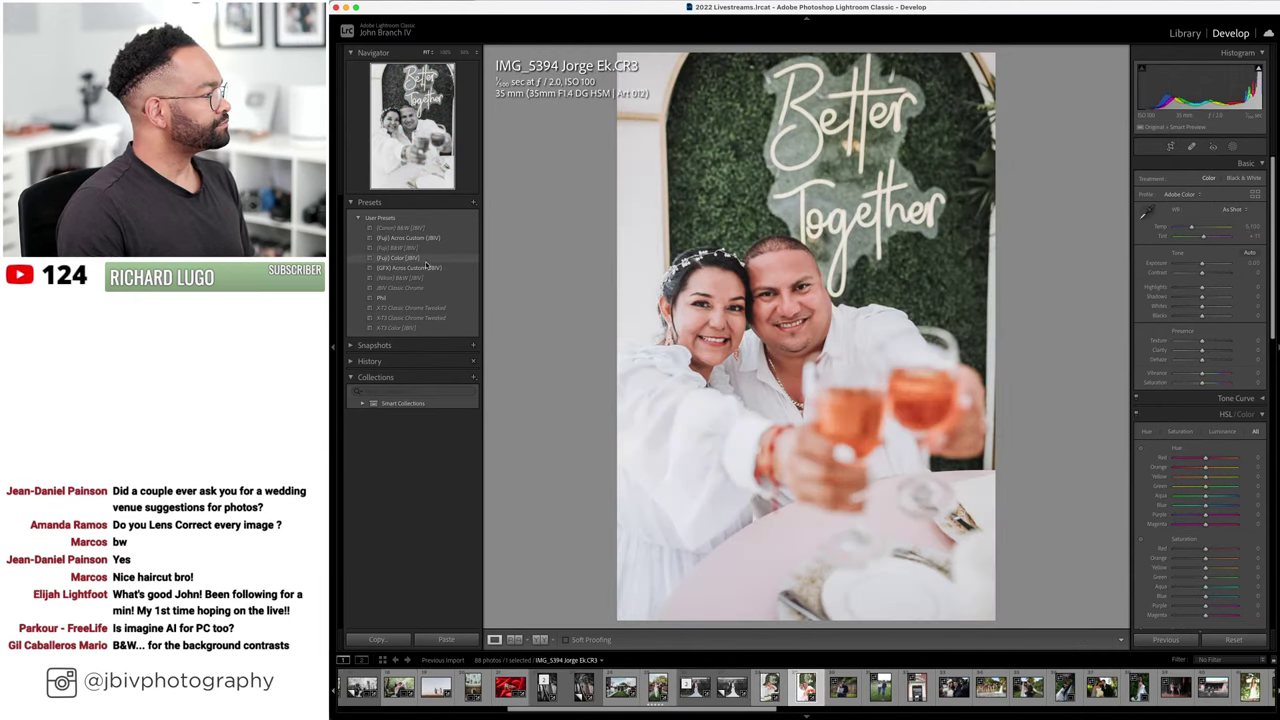
click(427, 258)
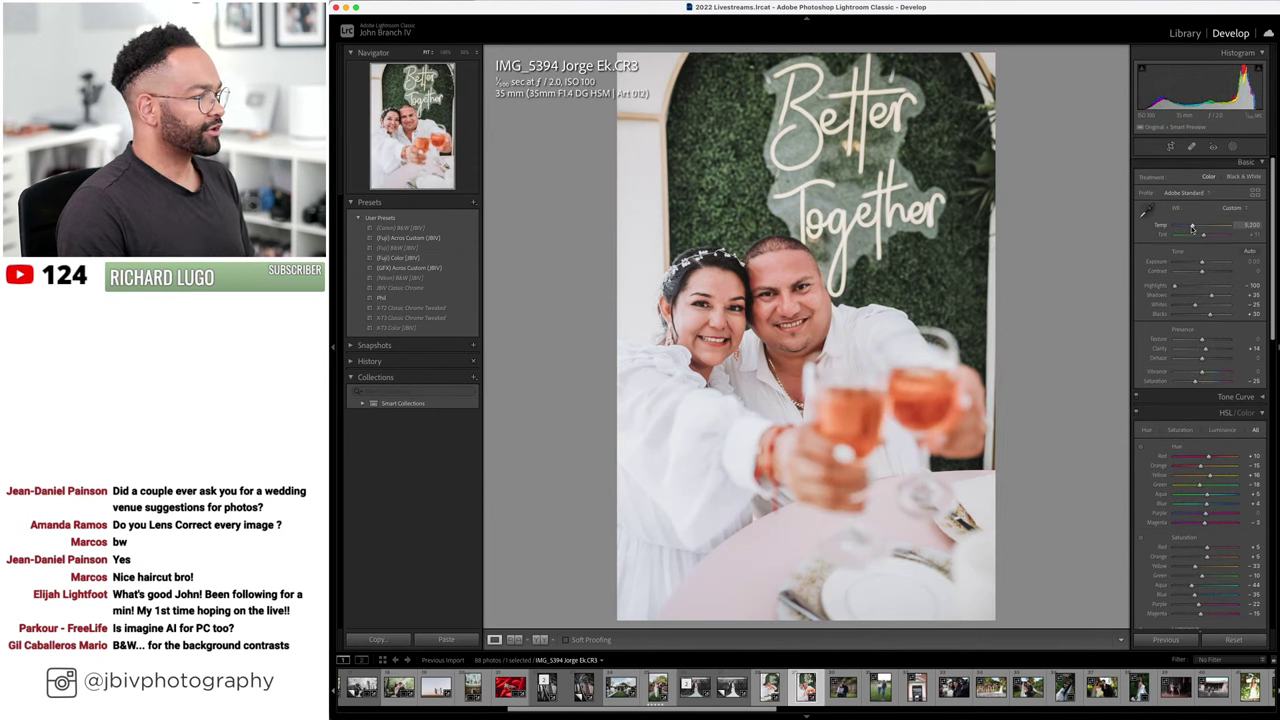
scroll(1192, 250, down, 10)
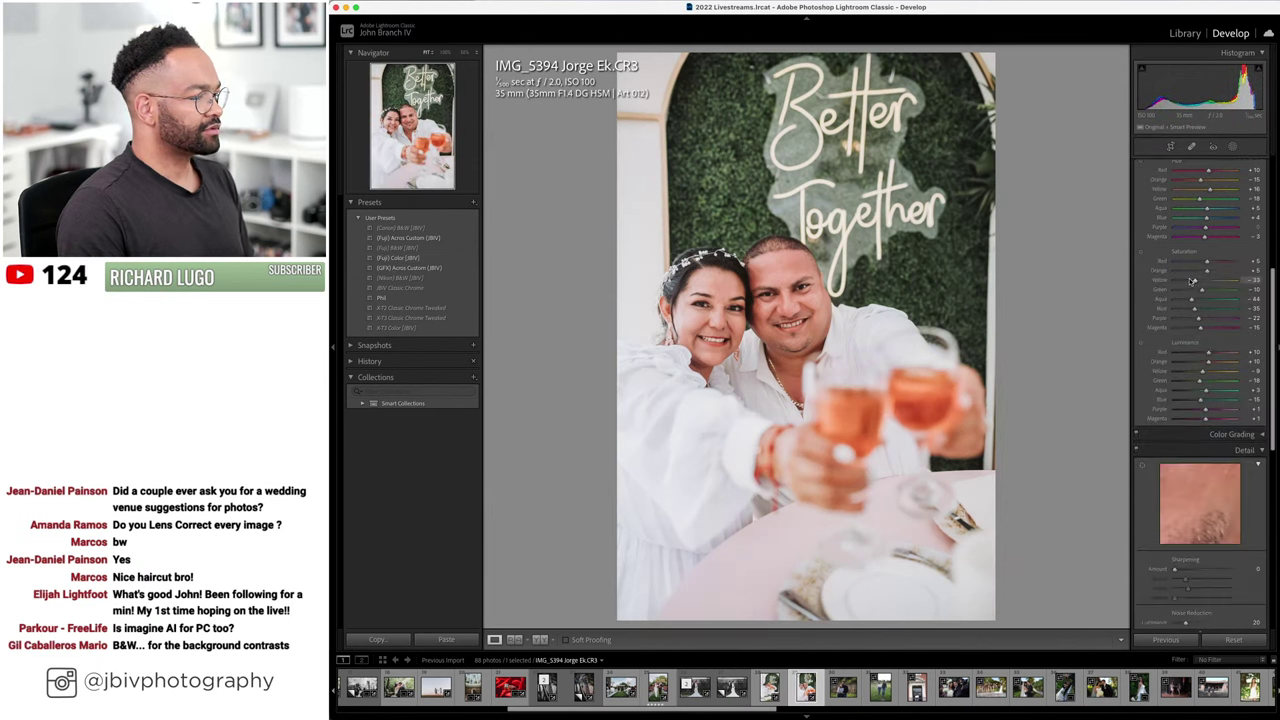
click(1195, 384)
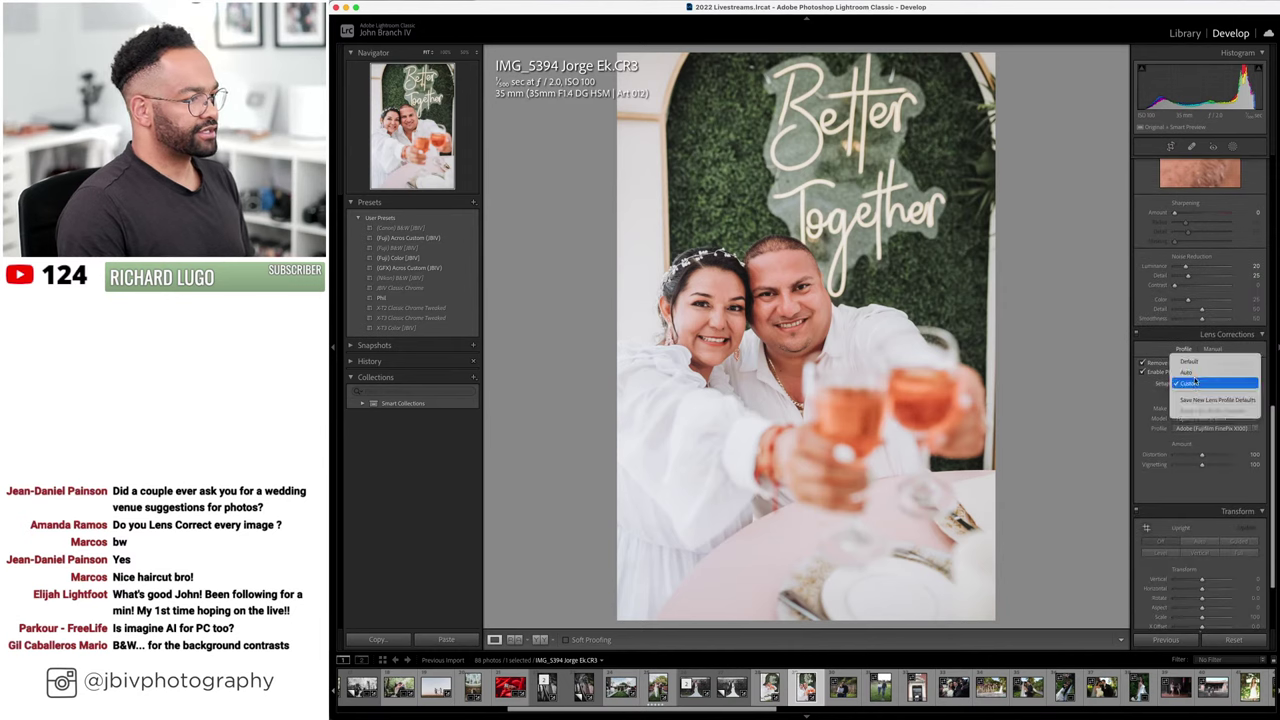
click(1193, 374)
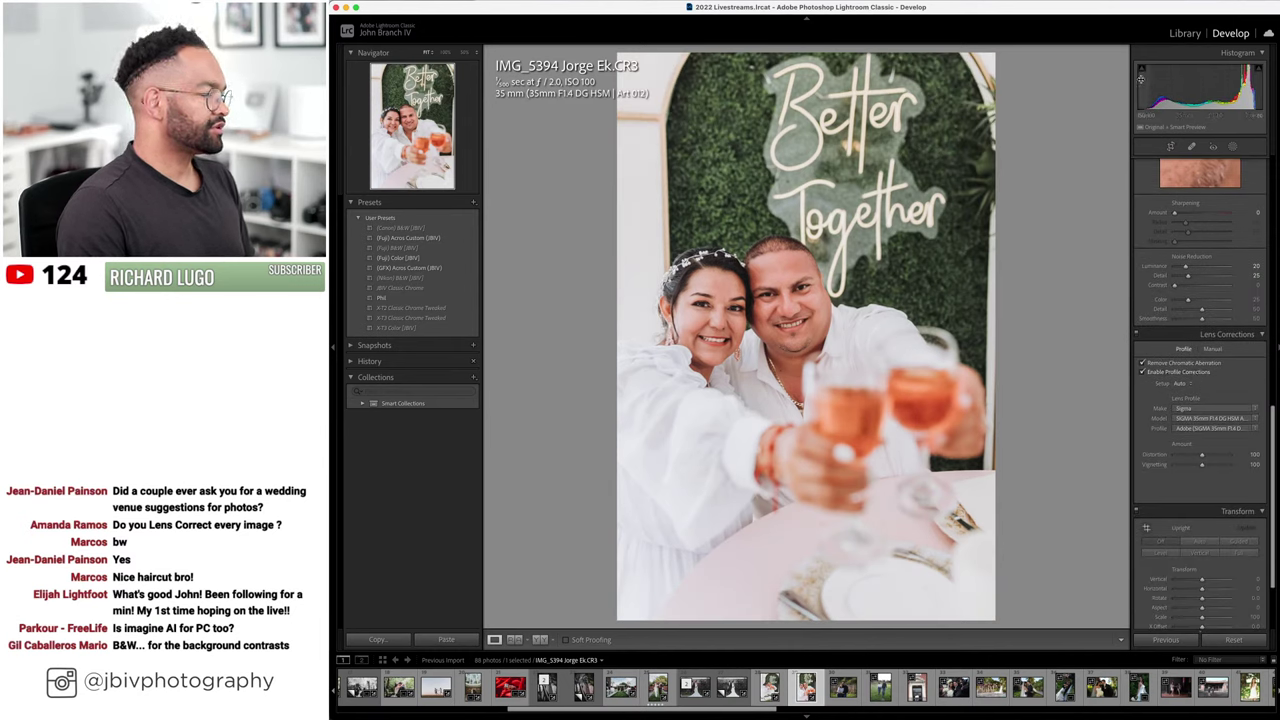
click(1185, 33)
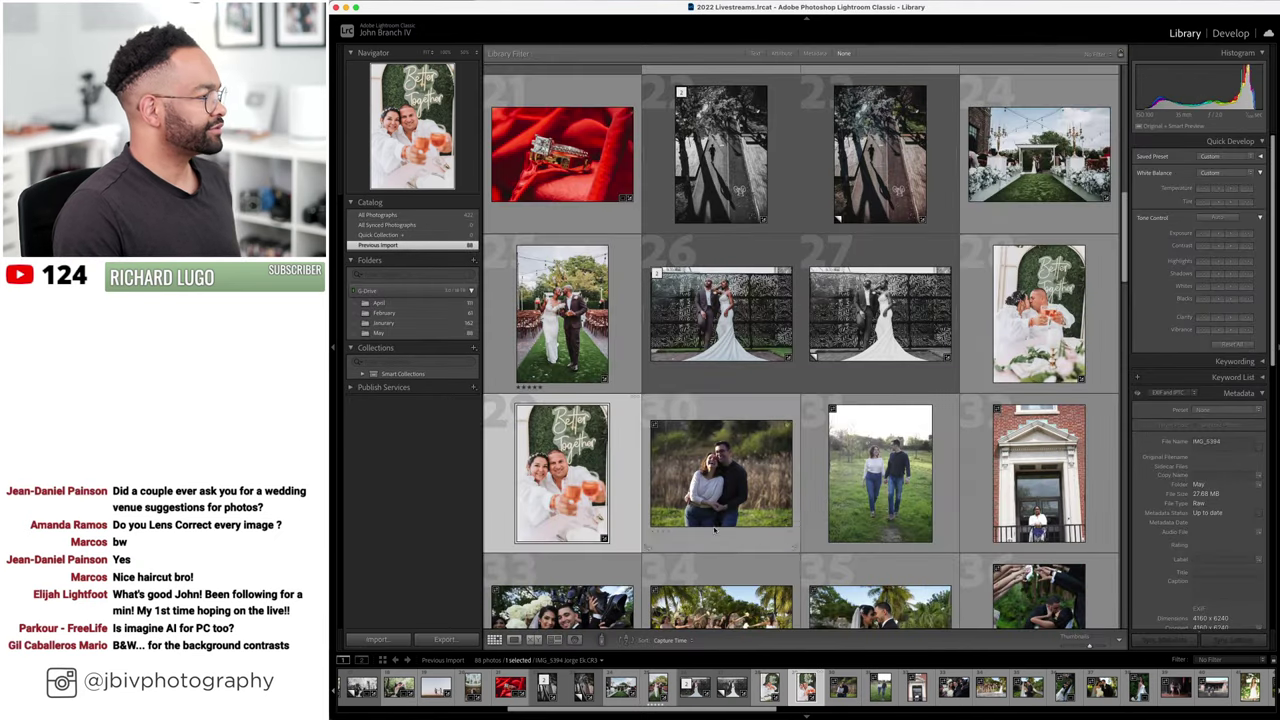
- Compare the kissing and smiling toast photos side by side, then select only the couple-in-the-field photo
key(Left)
super+click(611, 425)
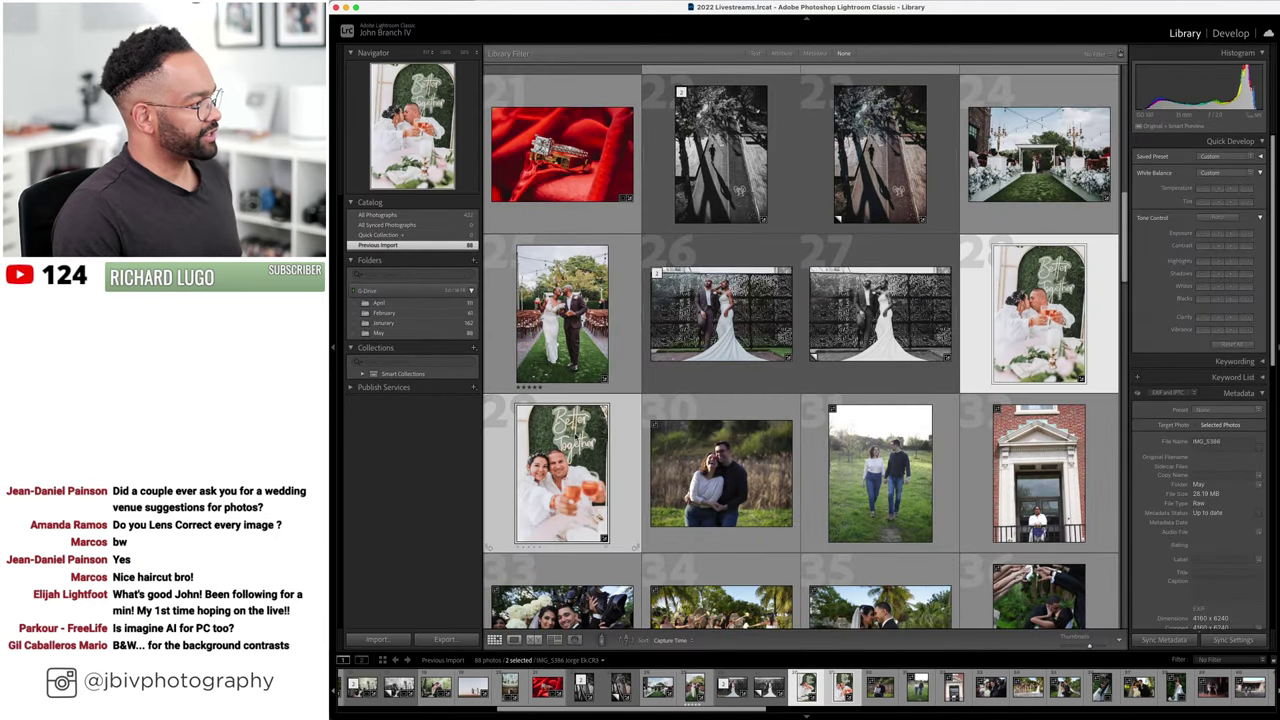
click(554, 639)
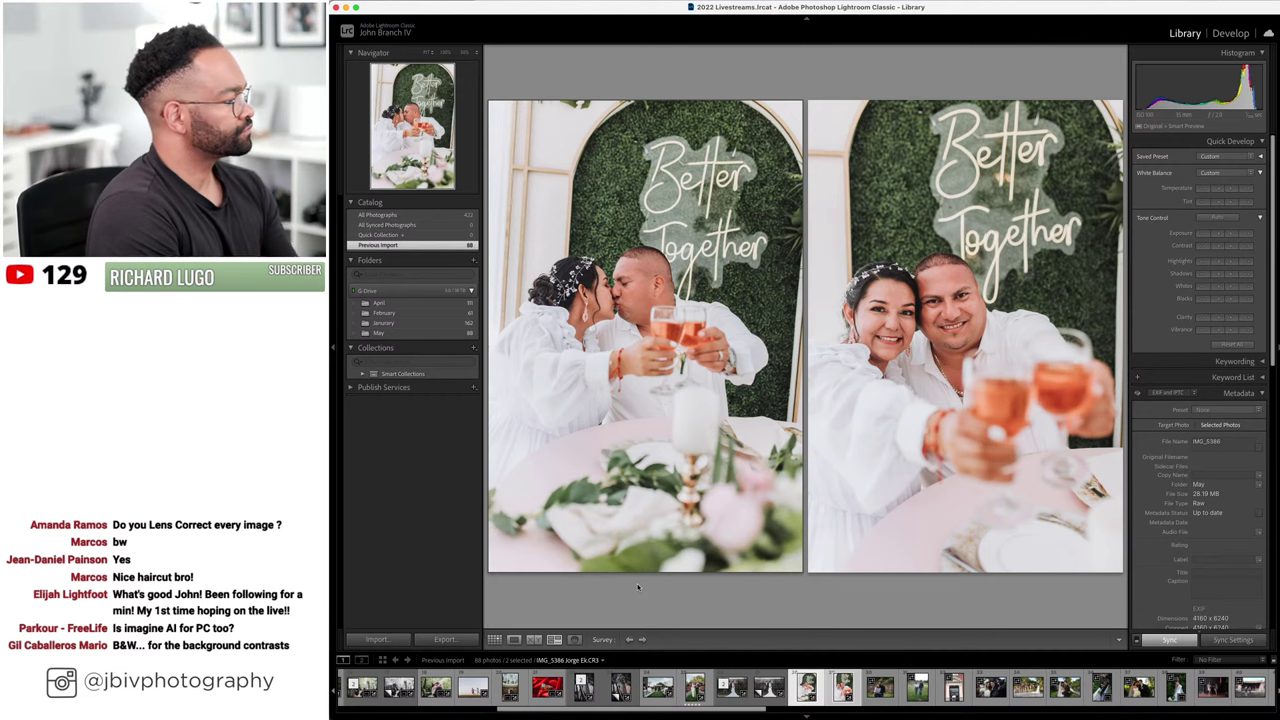
click(494, 639)
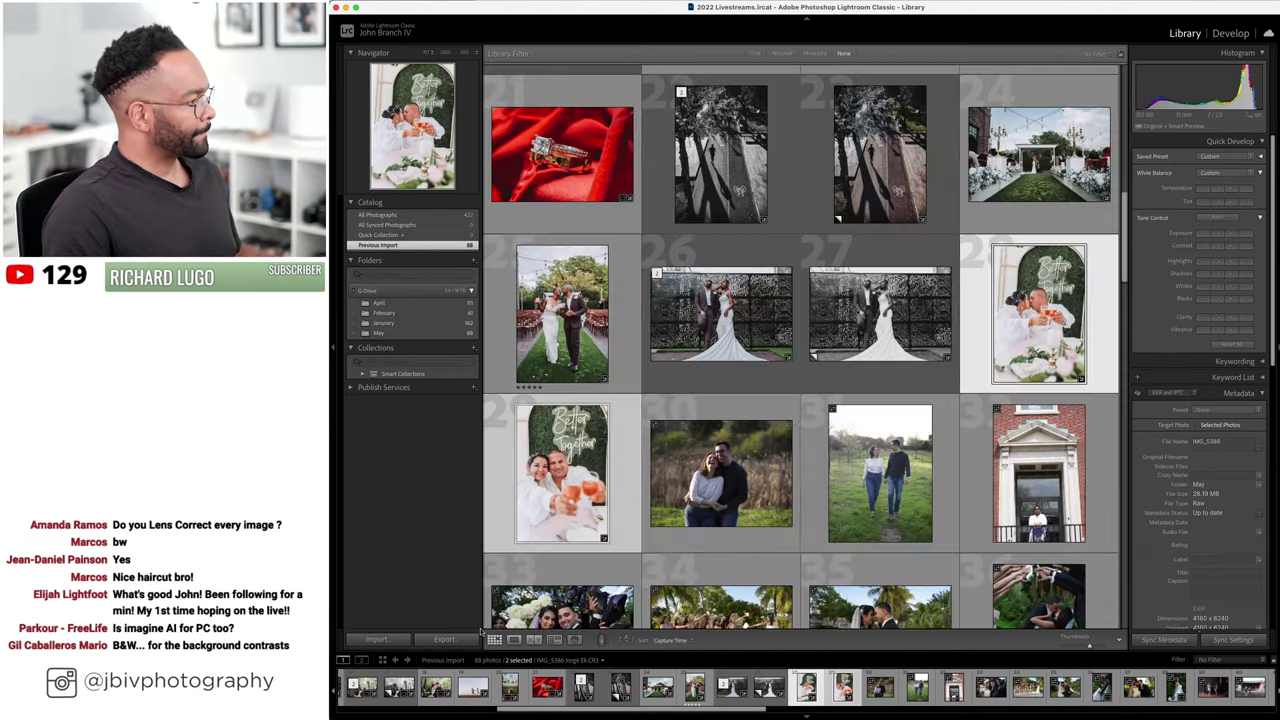
click(748, 462)
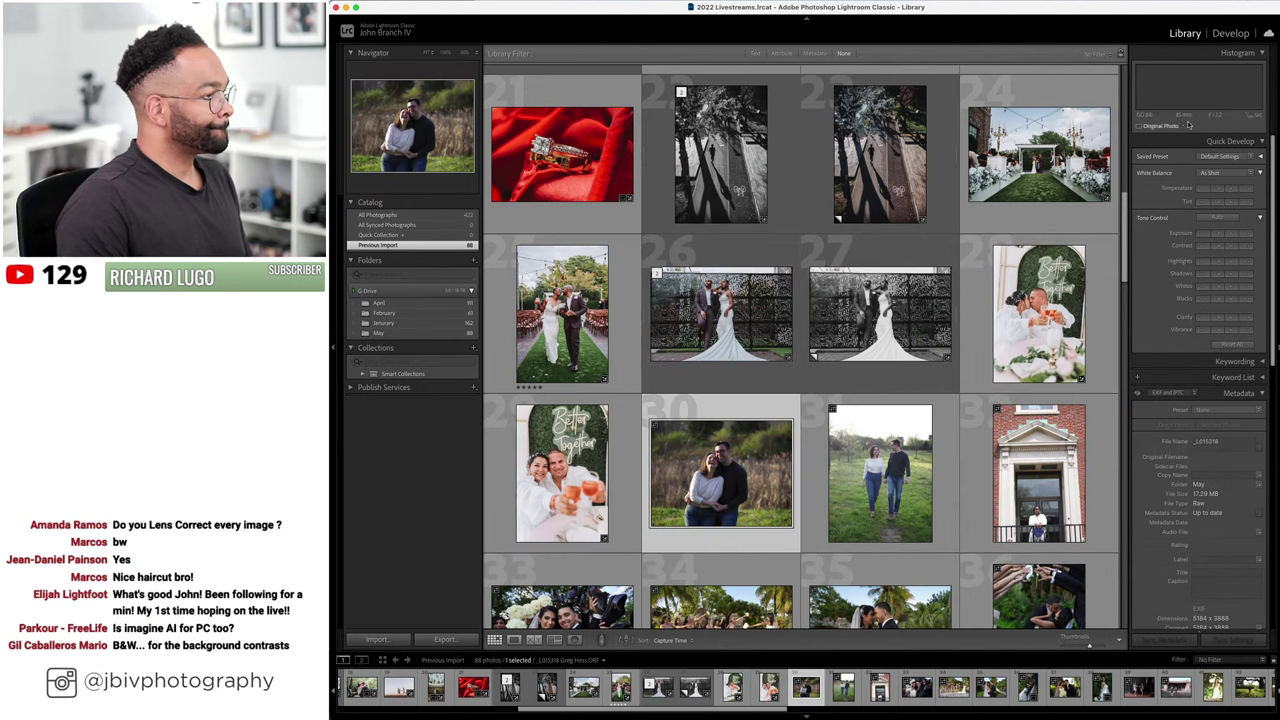
- Apply the (Fuji) Color [JBV] preset to the field-couple photo and raise its Exposure
click(1223, 34)
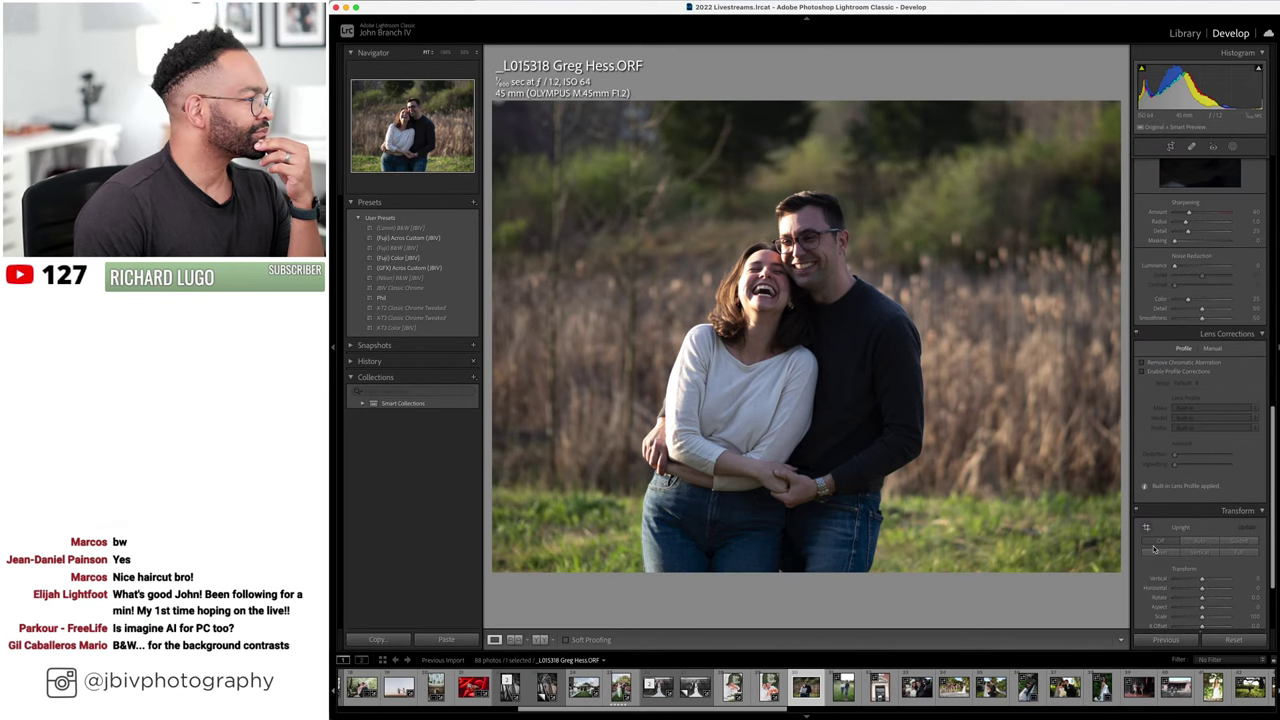
scroll(1155, 545, up, 1)
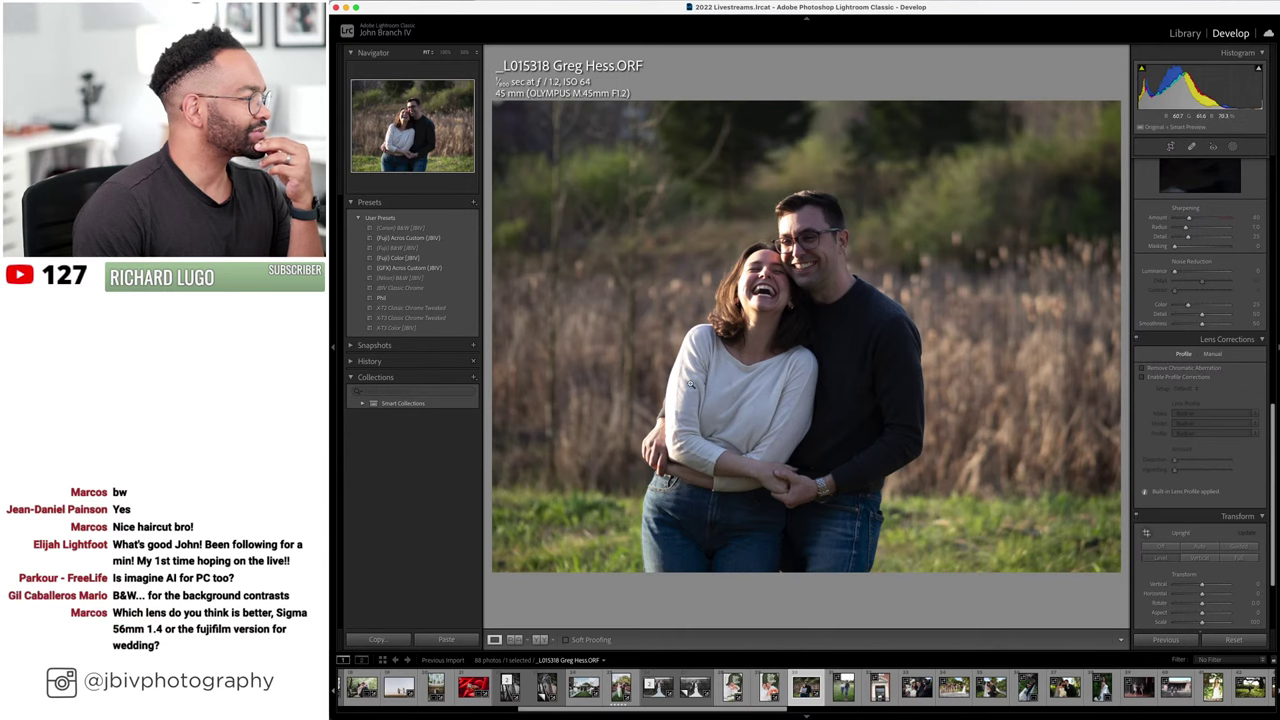
click(415, 259)
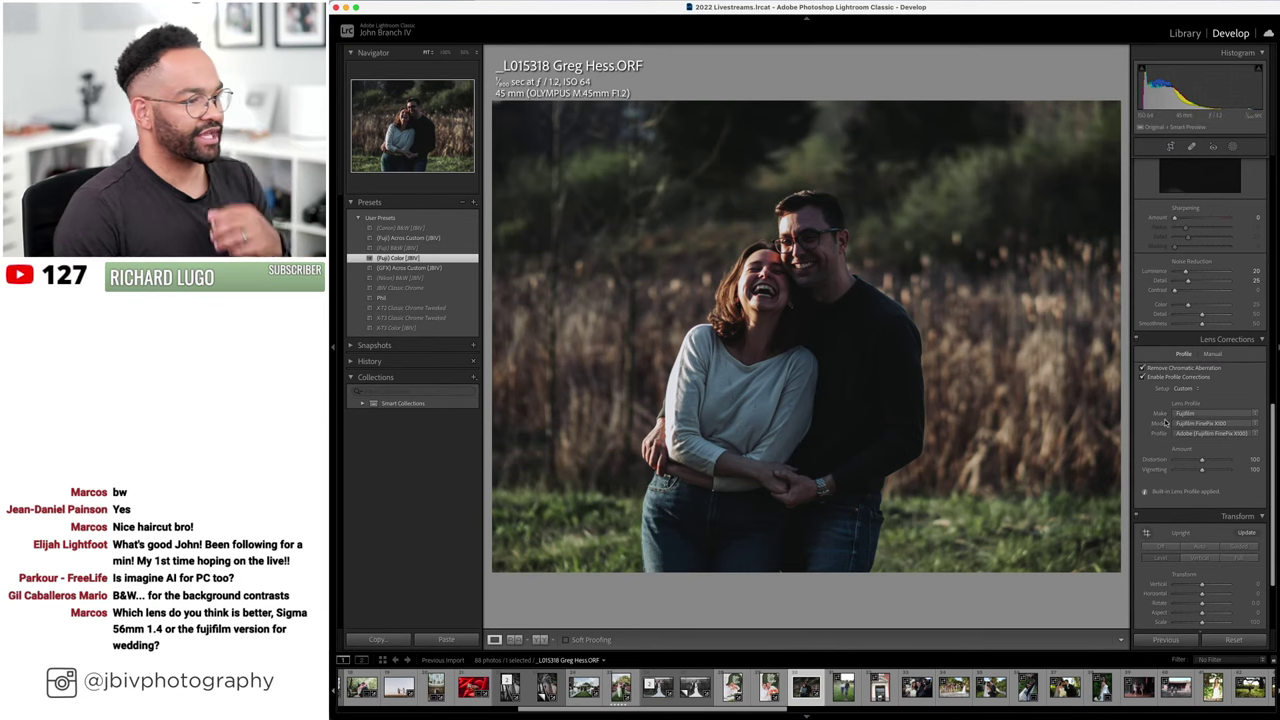
scroll(1165, 422, up, 10)
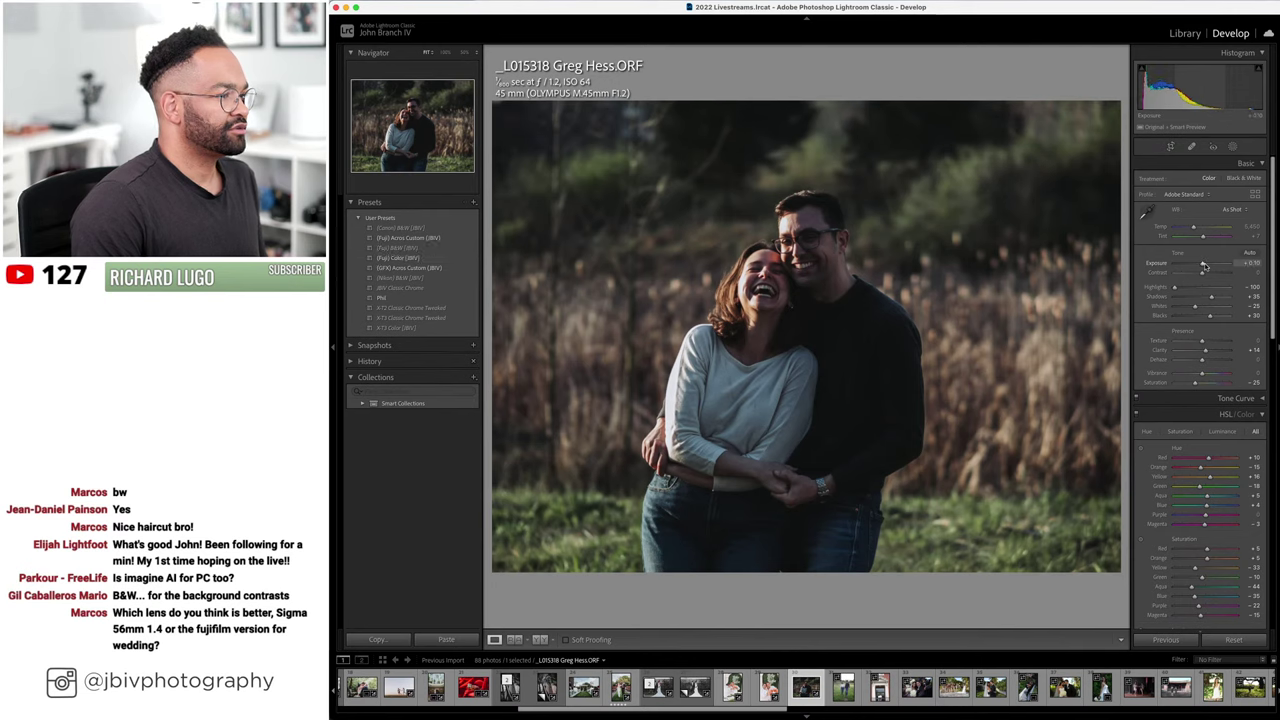
drag(1204, 265, 1203, 238)
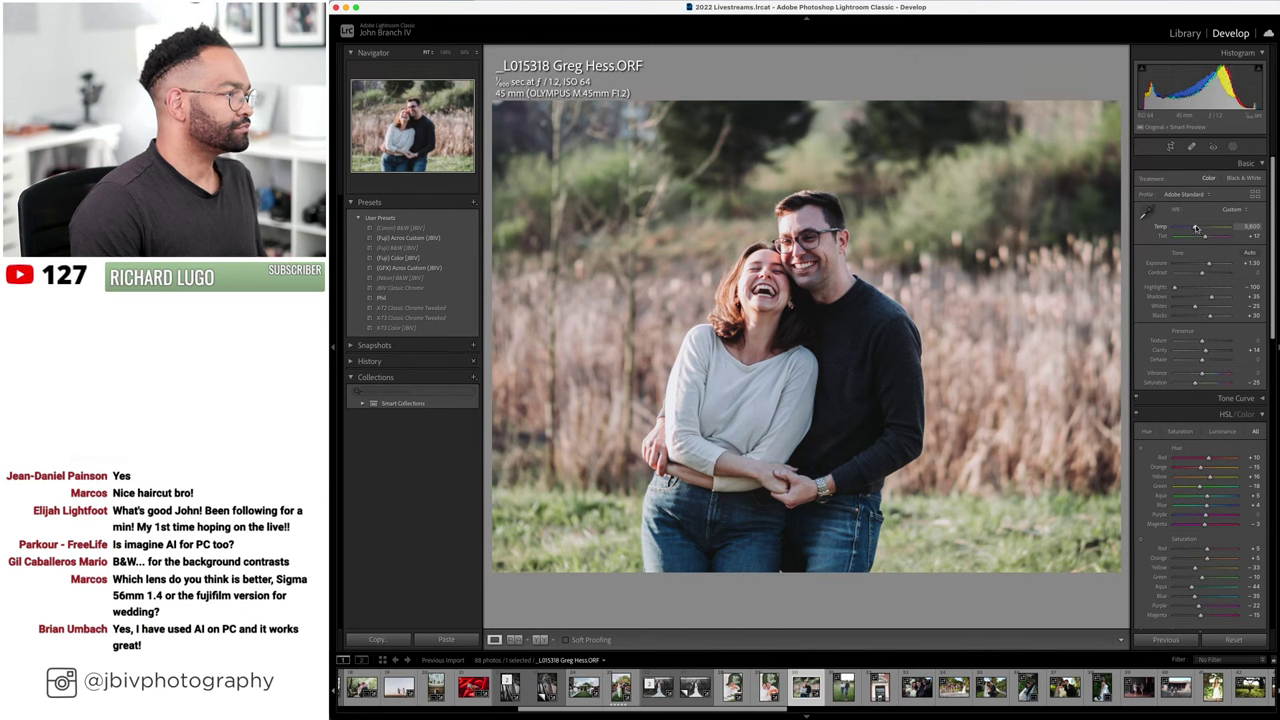
- Review the before/after comparison with panels hidden, then move to the walking-couple photo
click(540, 639)
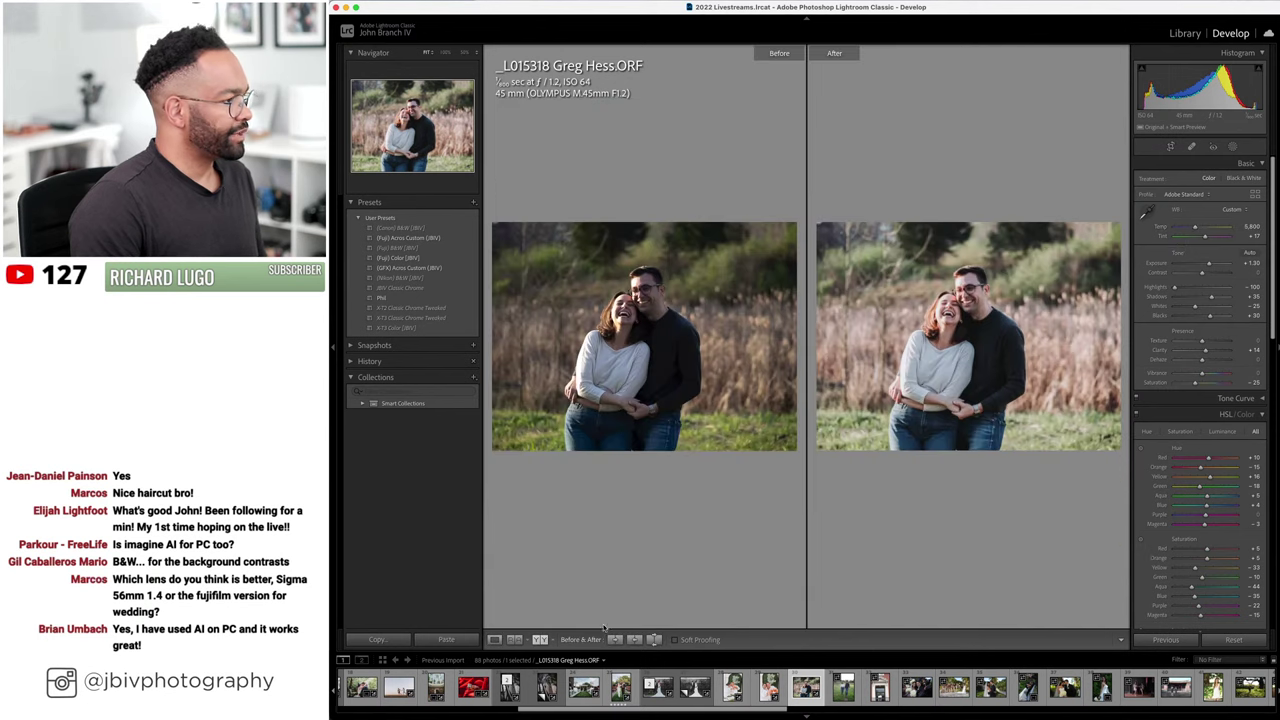
key(Tab)
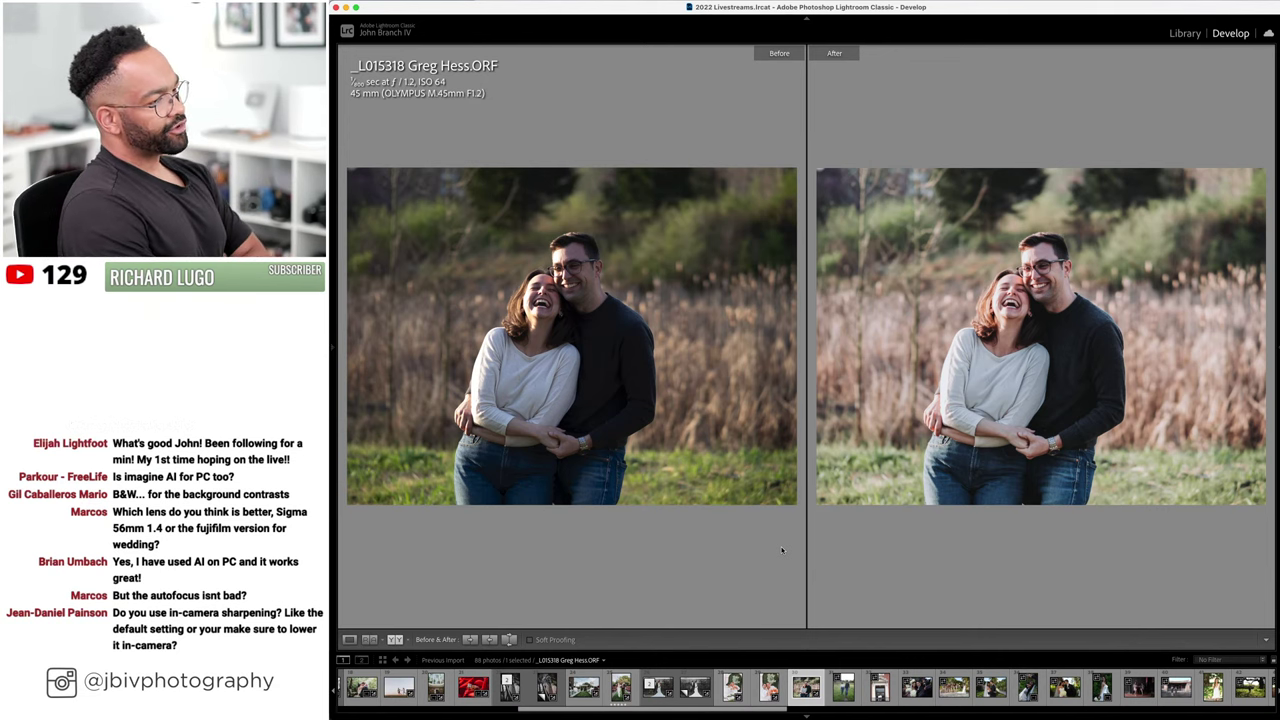
key(Tab)
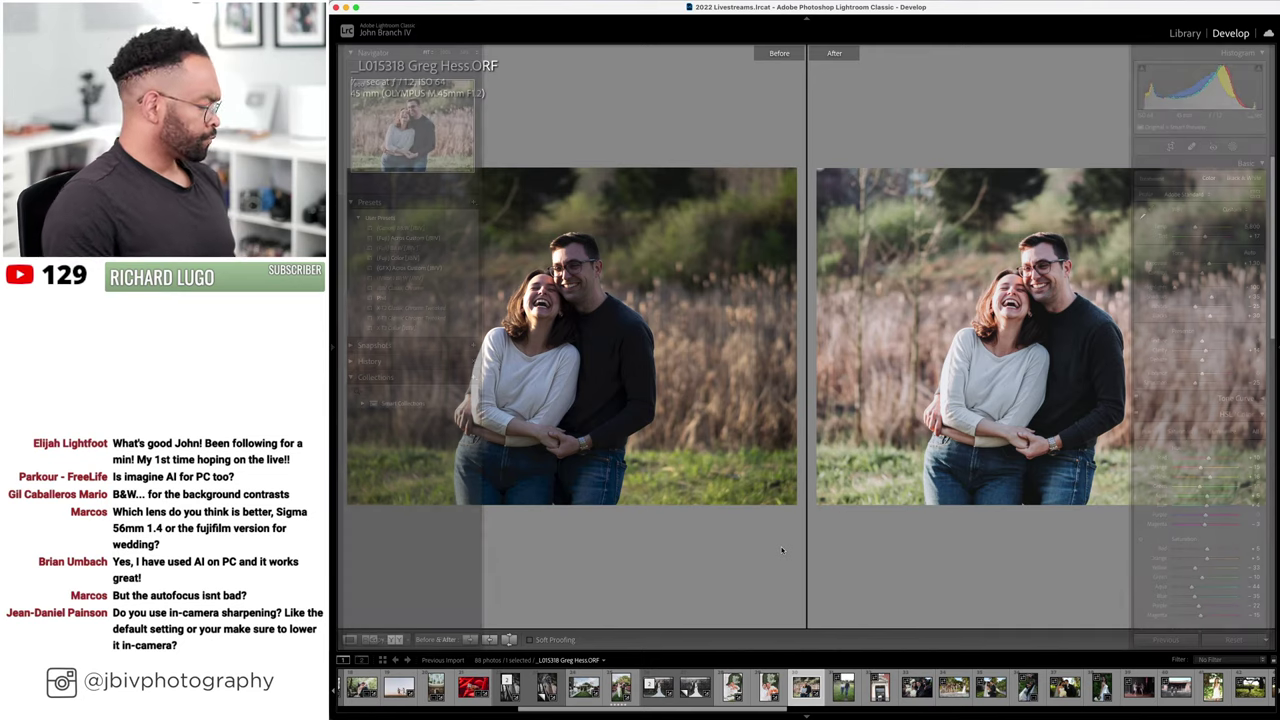
key(y)
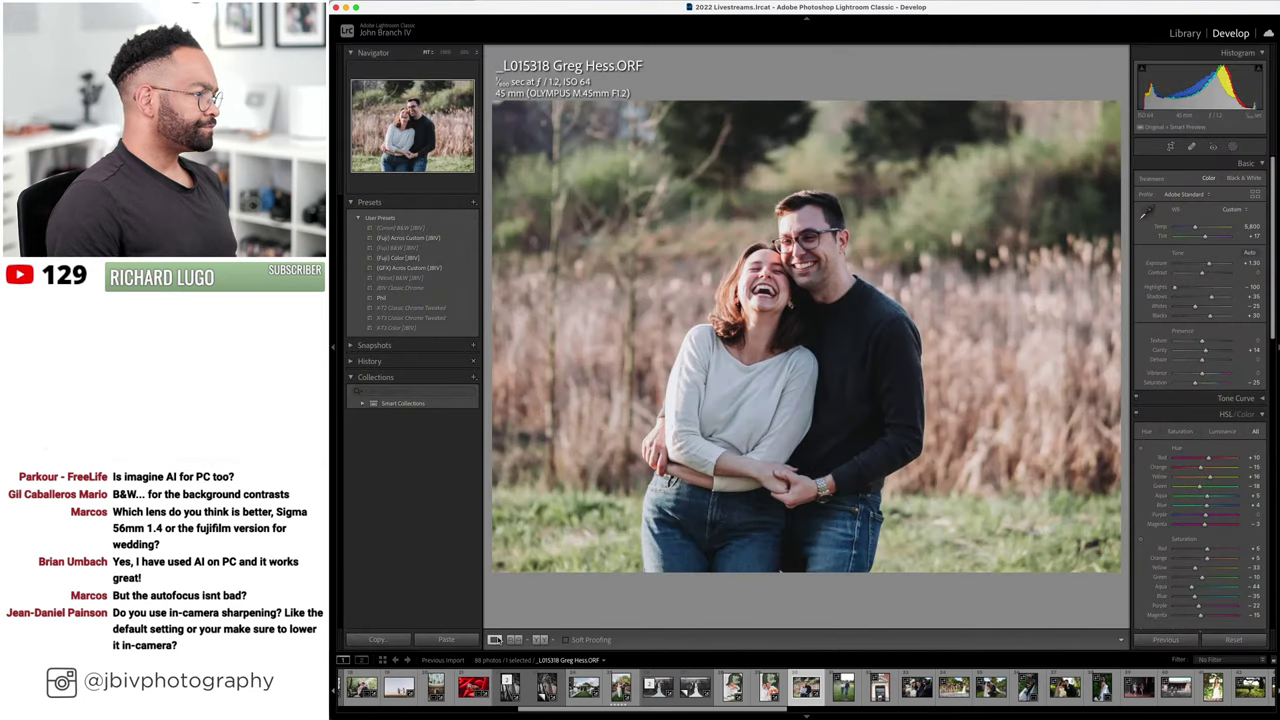
key(Right)
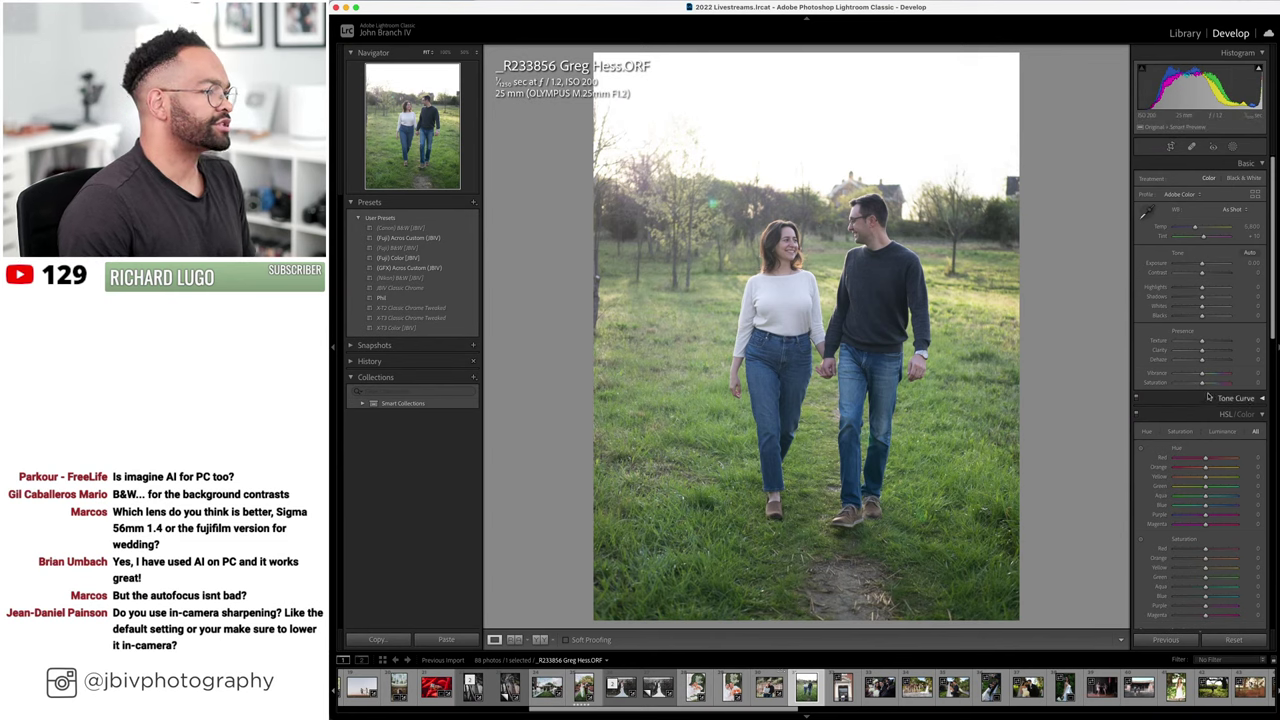
- Rotate the walking-couple photo slightly with Constrain Crop and trim the top of the frame
scroll(1208, 398, down, 15)
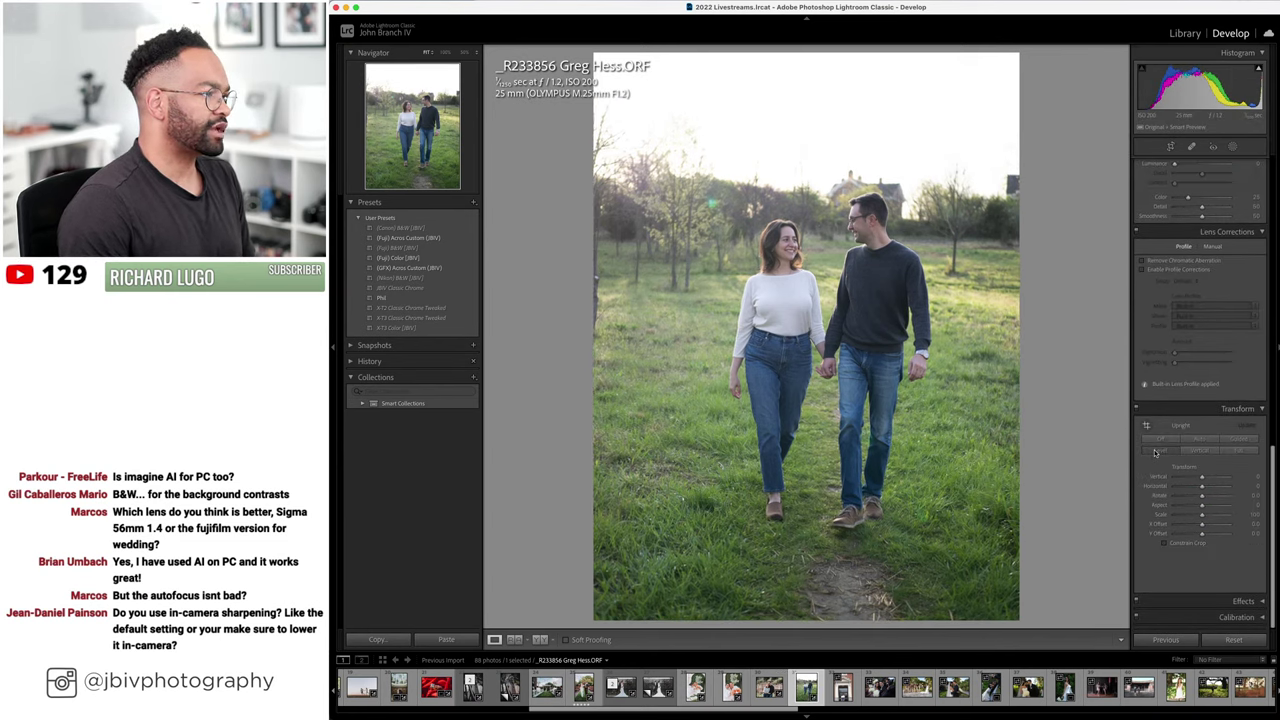
drag(1194, 496, 1198, 497)
click(1162, 542)
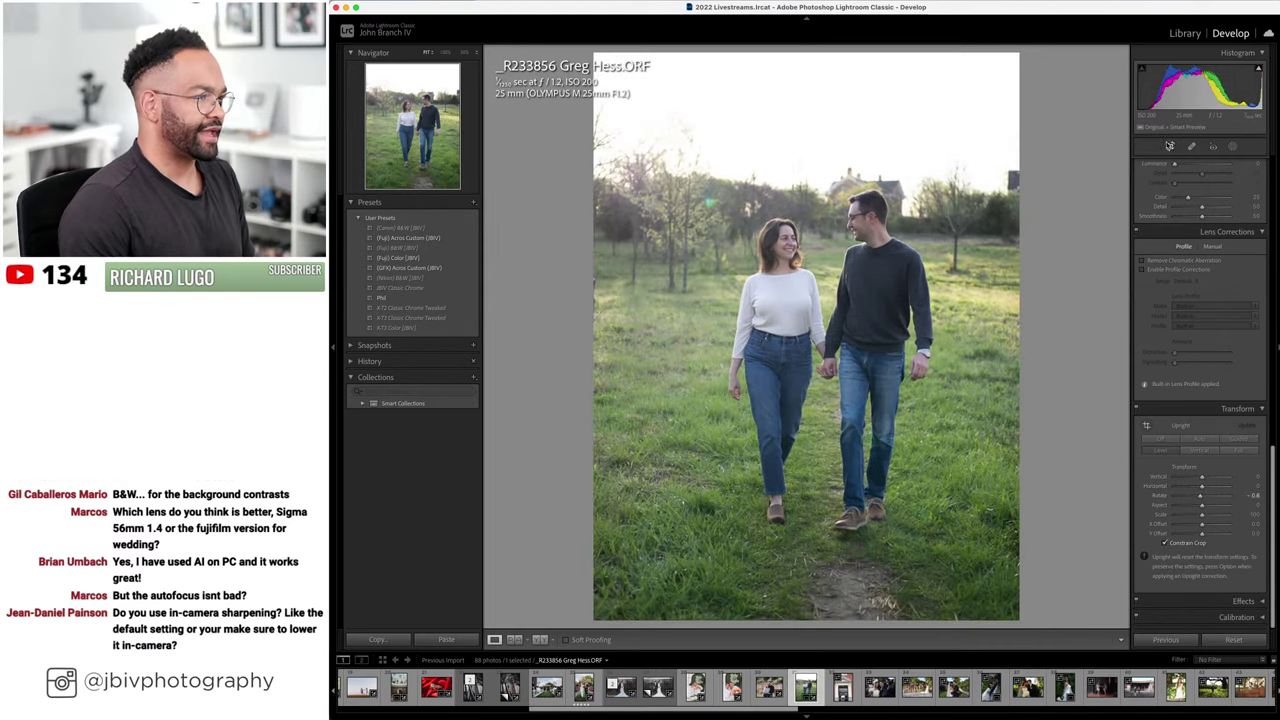
click(1169, 146)
drag(817, 72, 811, 88)
key(Return)
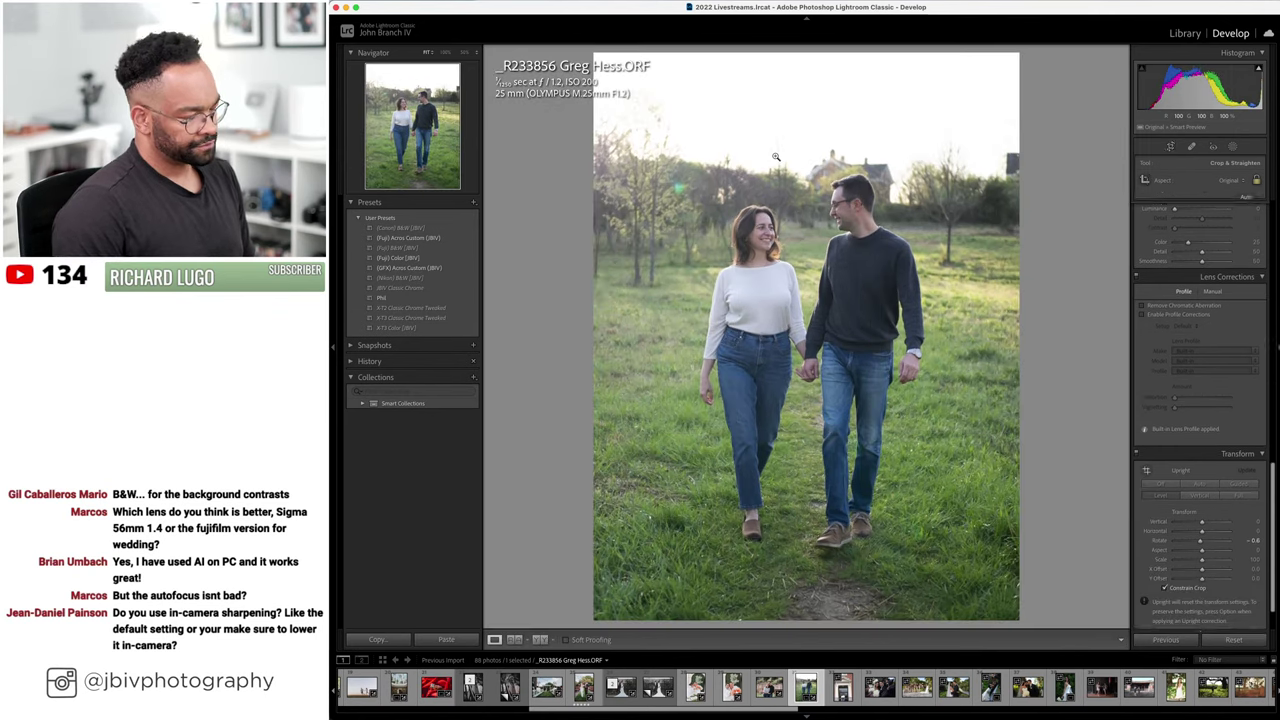
- Apply the (Fuji) Color [JBV] preset, Auto lens corrections, and nudge Tint to +35
click(398, 258)
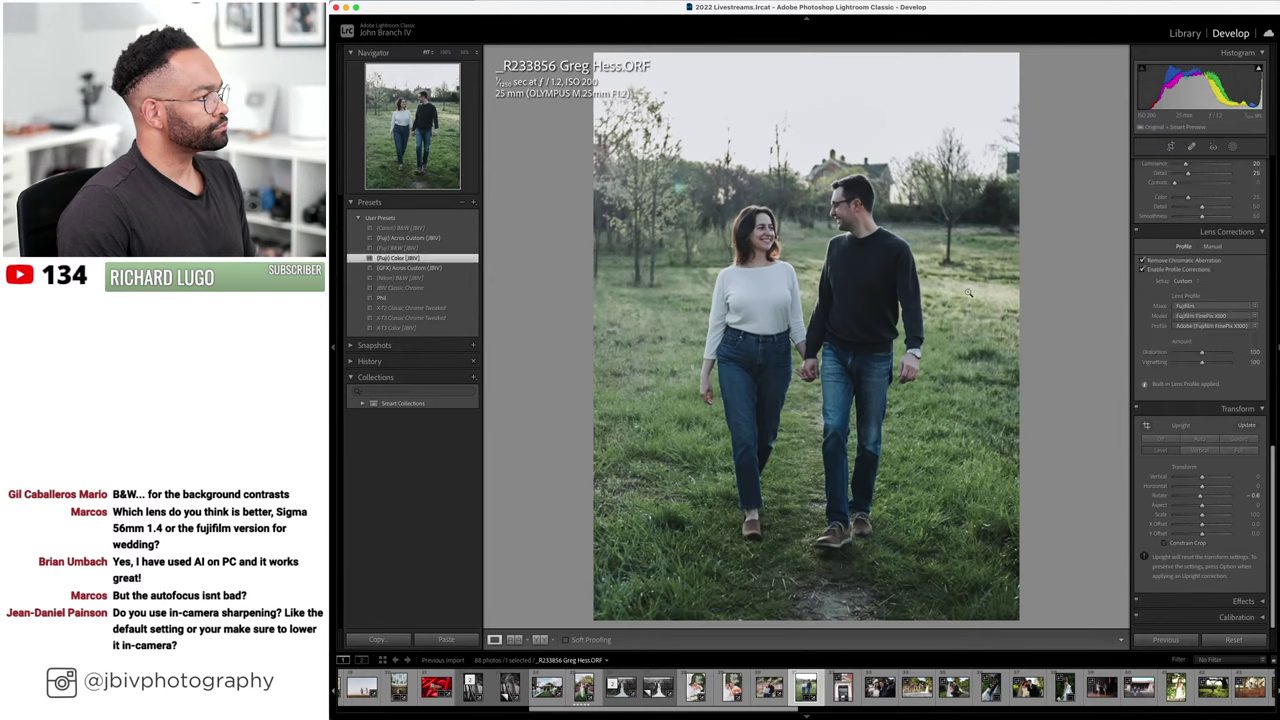
click(1183, 281)
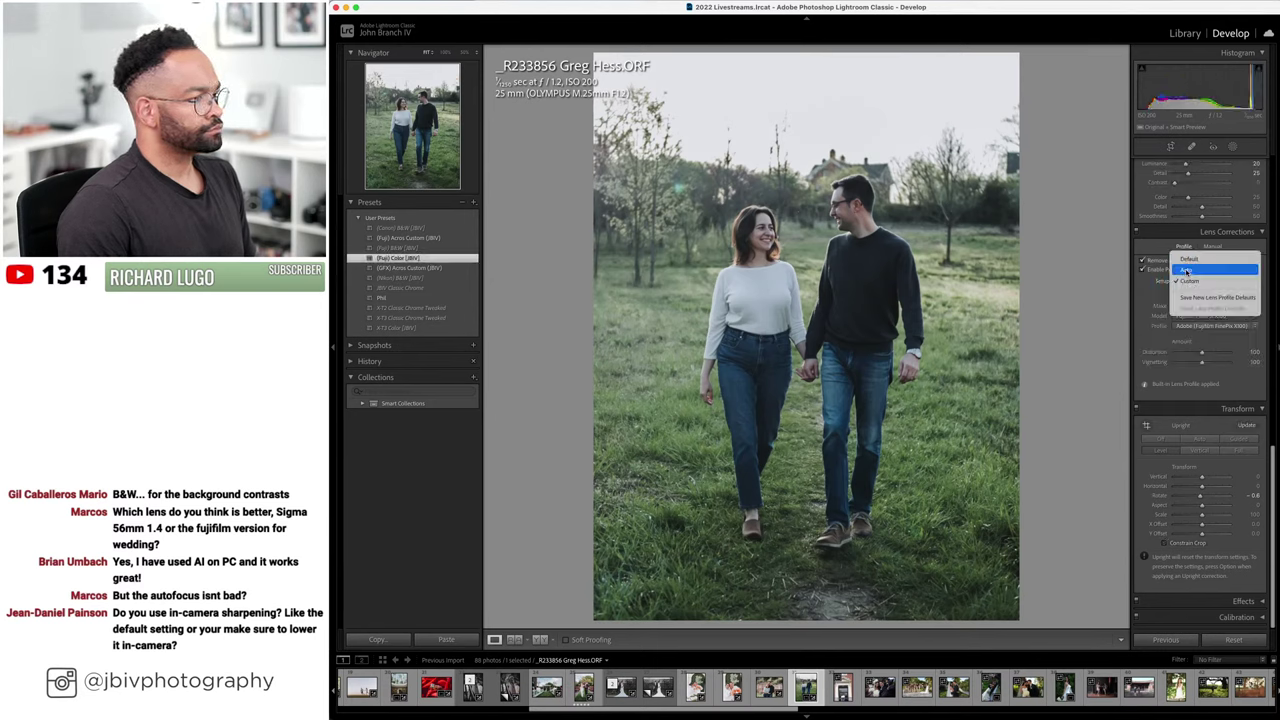
click(1186, 270)
scroll(1186, 268, up, 10)
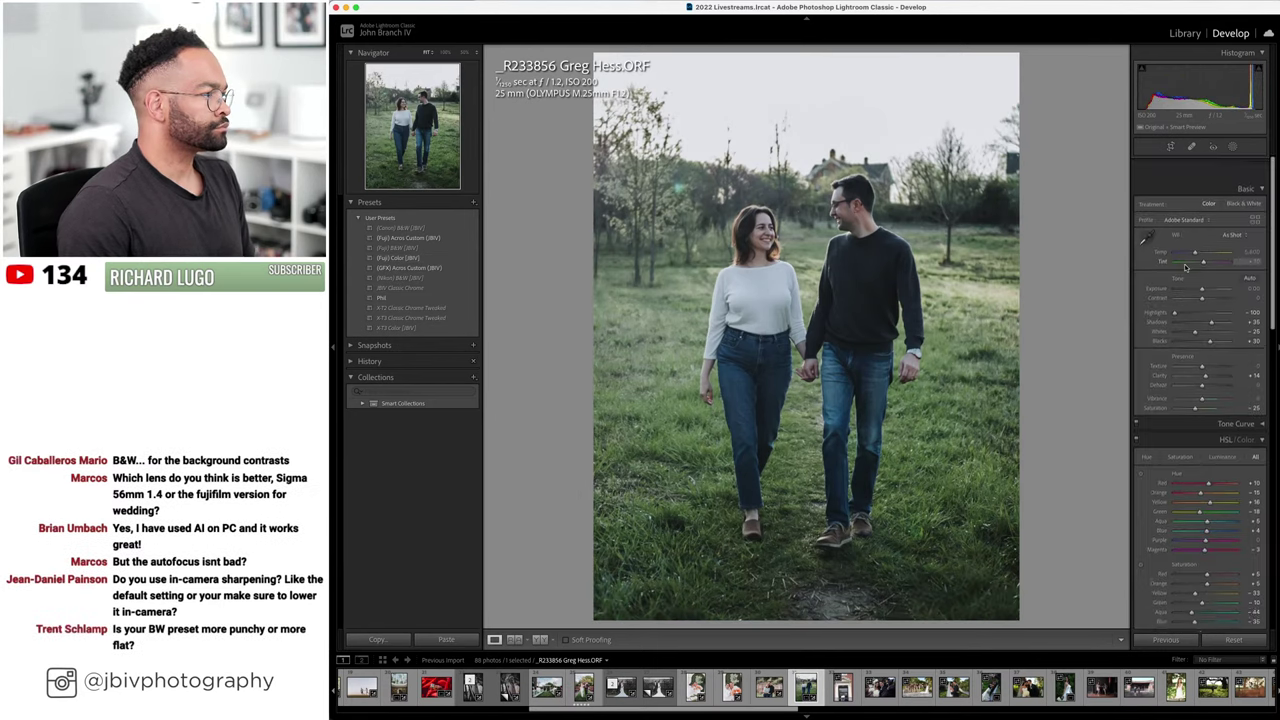
drag(1203, 238, 1209, 240)
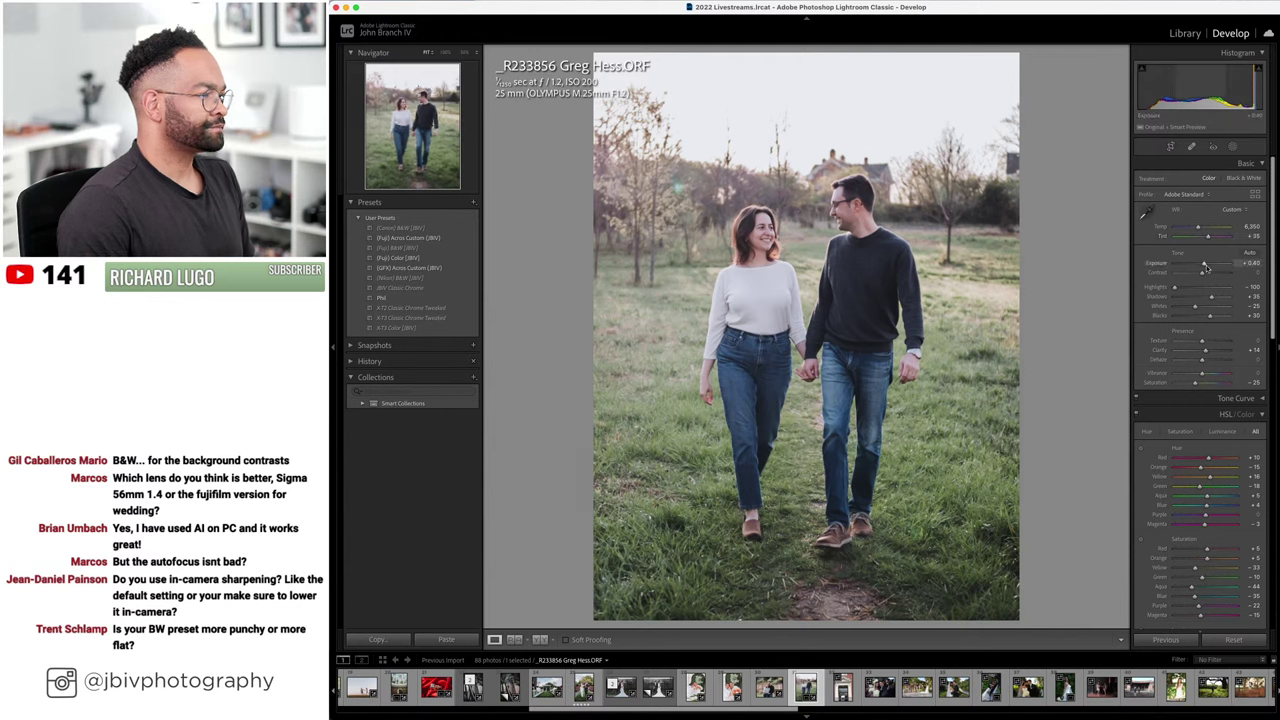
- Add a Select Subject mask on the walking couple to lift their shadows
click(1233, 147)
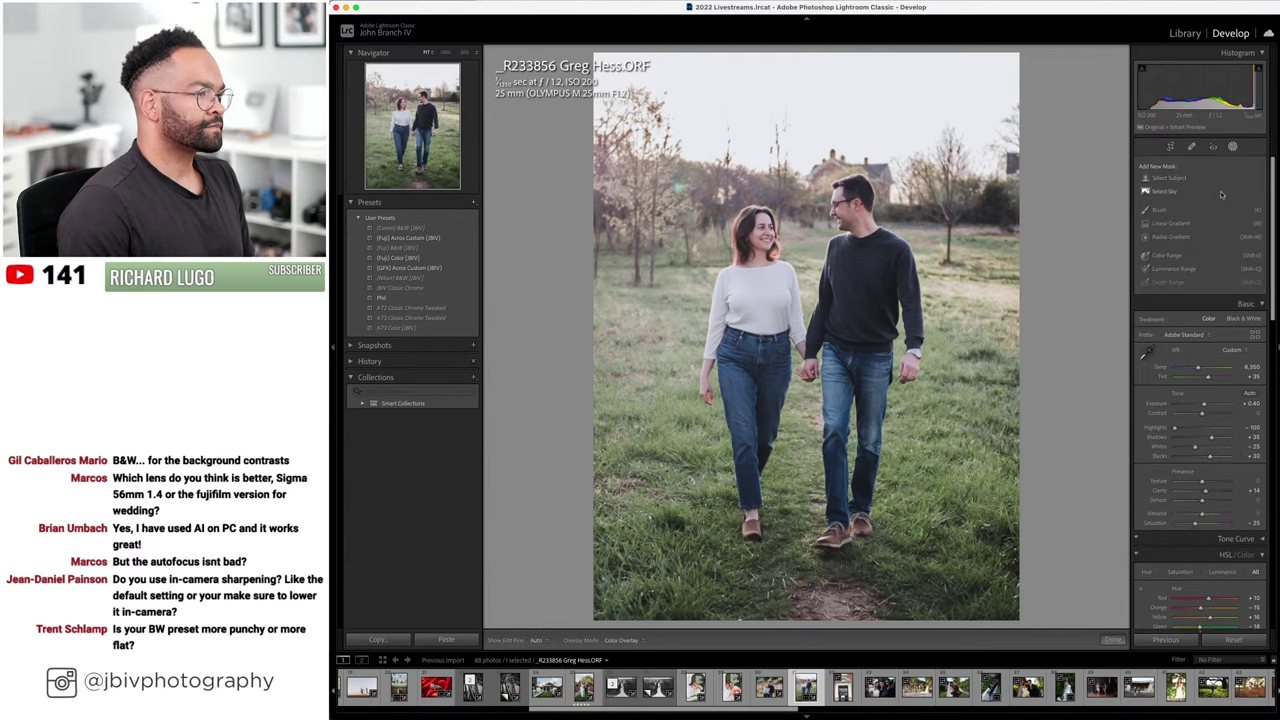
click(1205, 180)
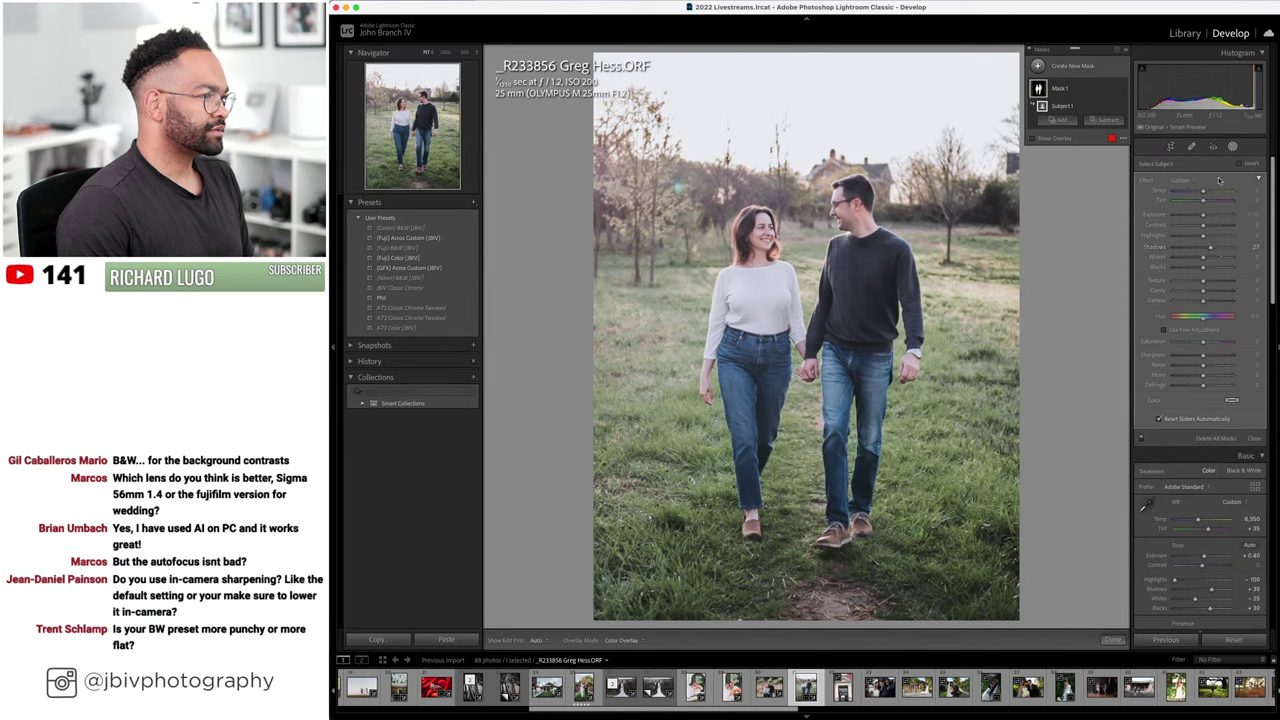
key(shift+w)
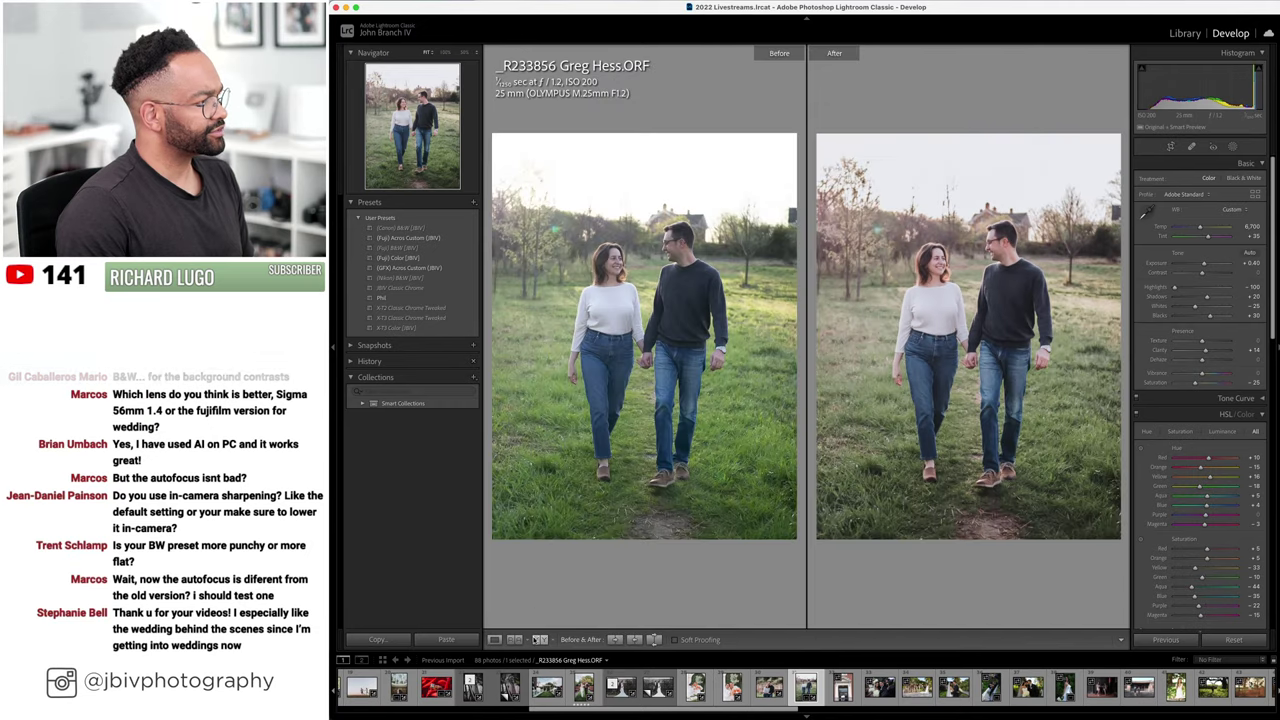
- Review the before/after comparison full-size, then move on to the balcony doorway photo
click(540, 639)
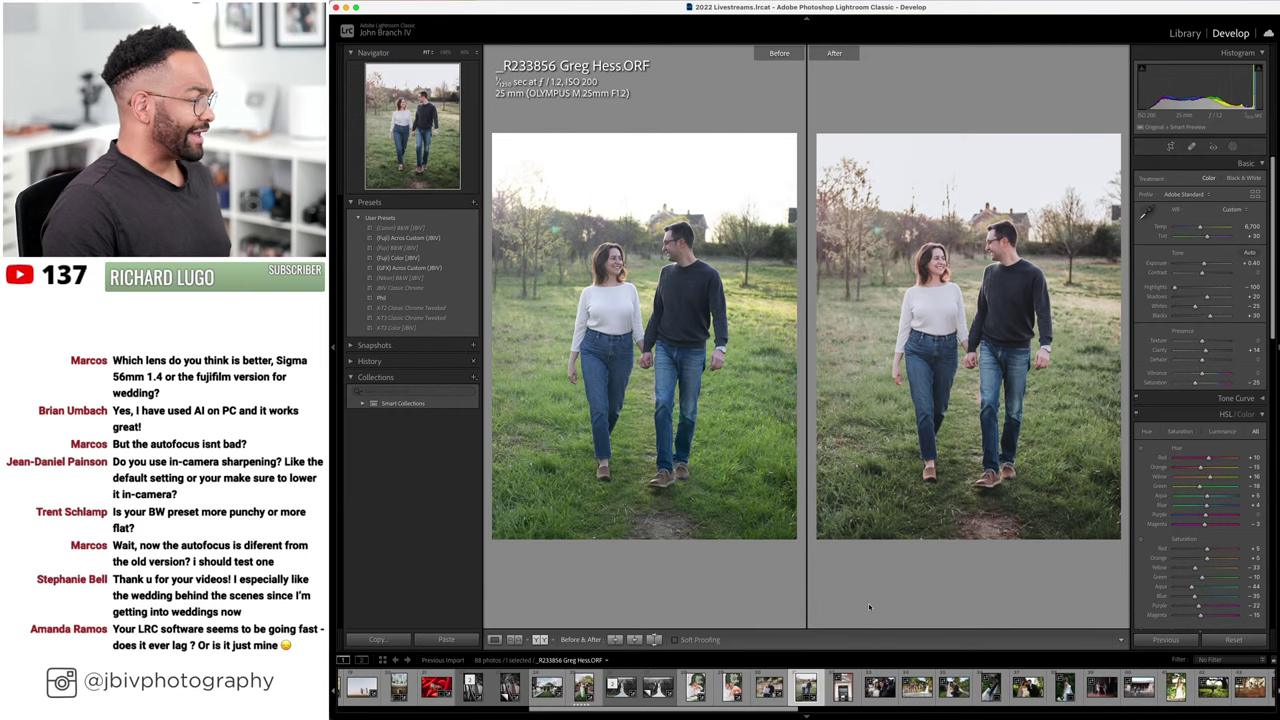
key(Tab)
key(Tab)
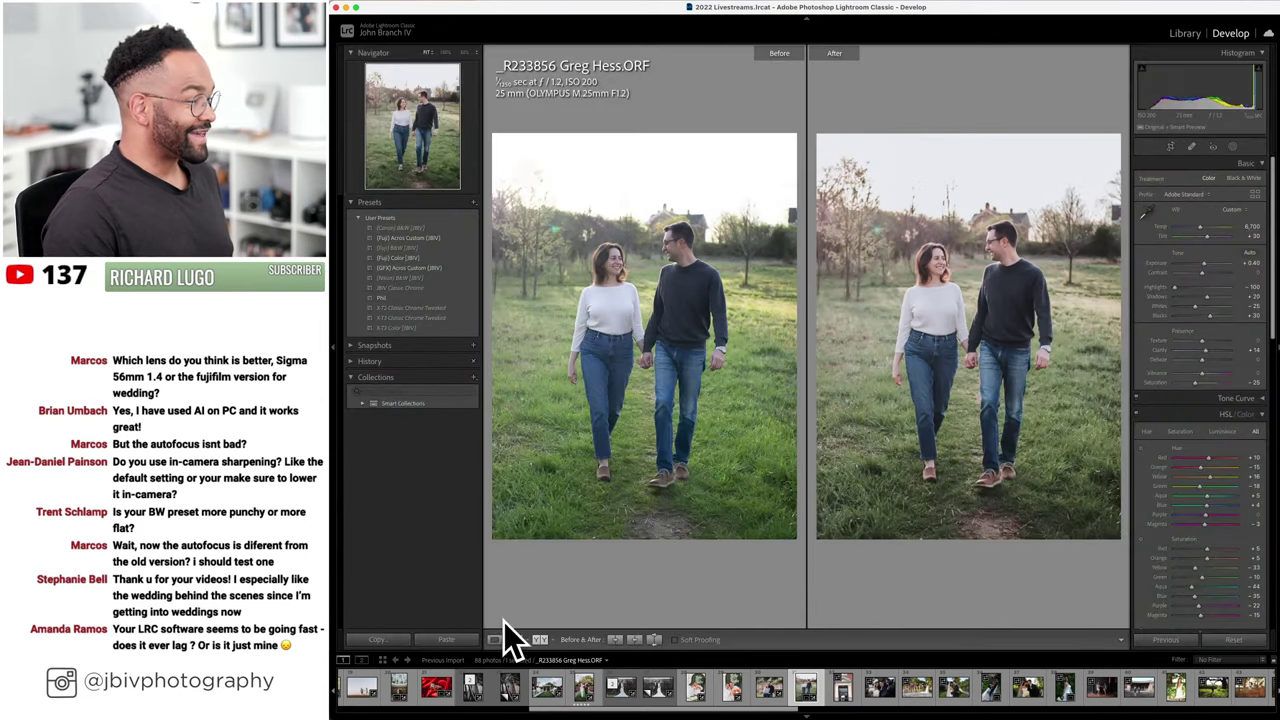
click(495, 639)
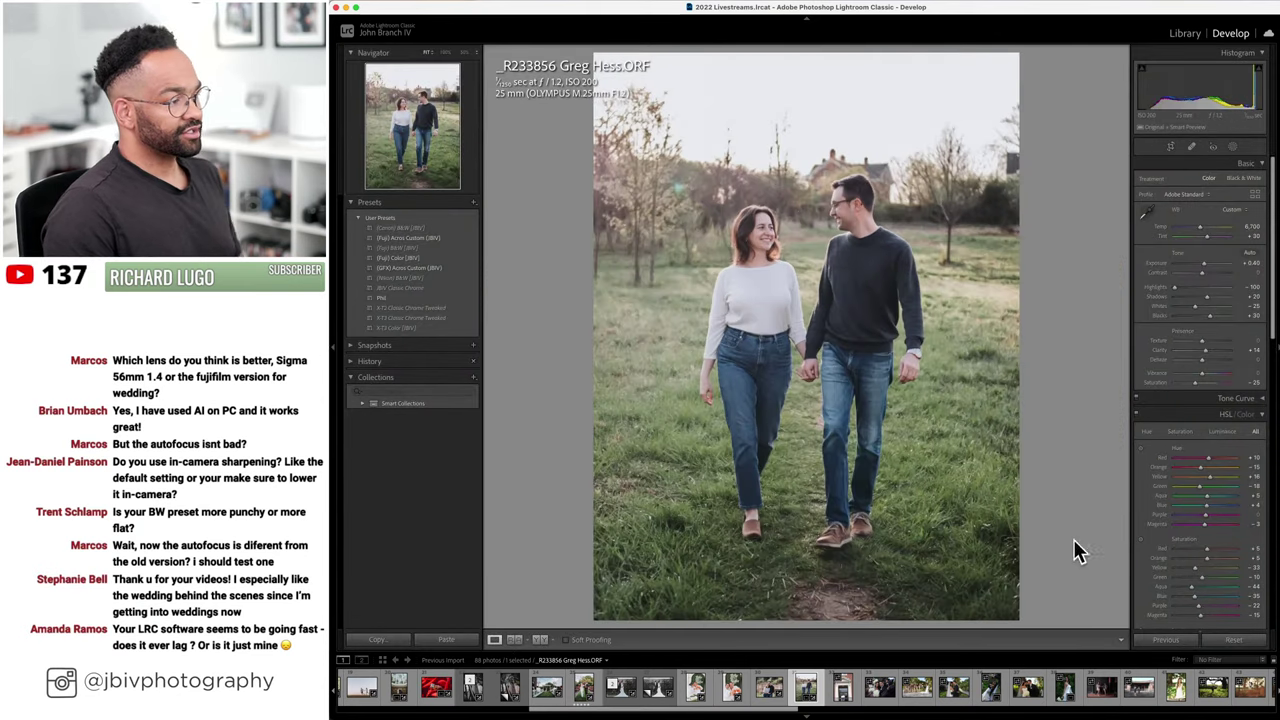
key(Right)
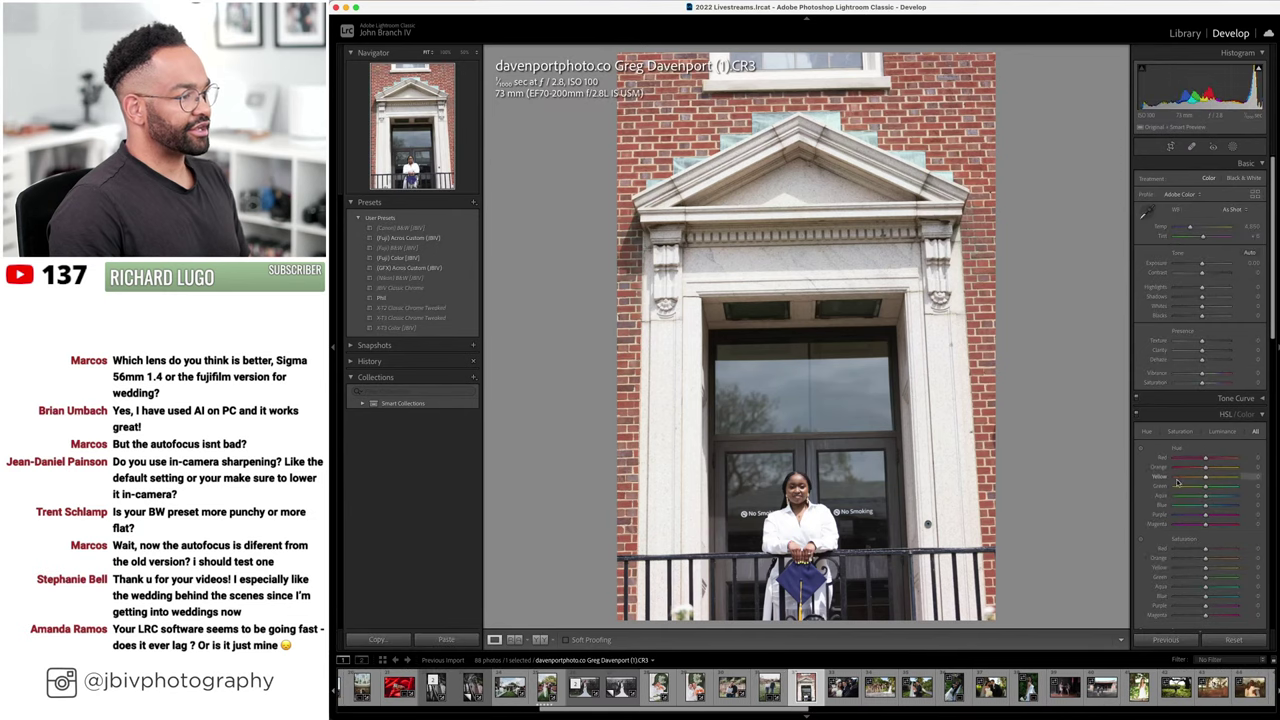
- Auto-straighten the balcony photo's verticals, apply (Fuji) Color [JBV], and adjust the Tint
scroll(1177, 483, down, 10)
click(1169, 455)
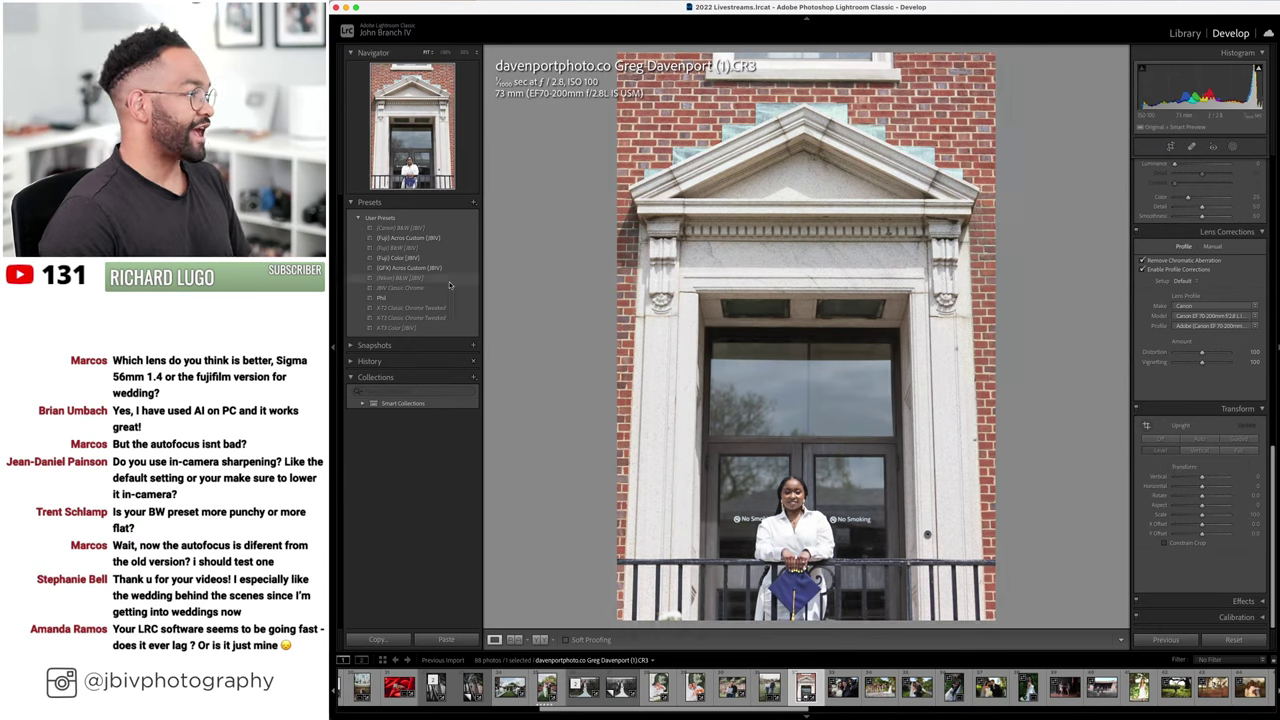
click(420, 258)
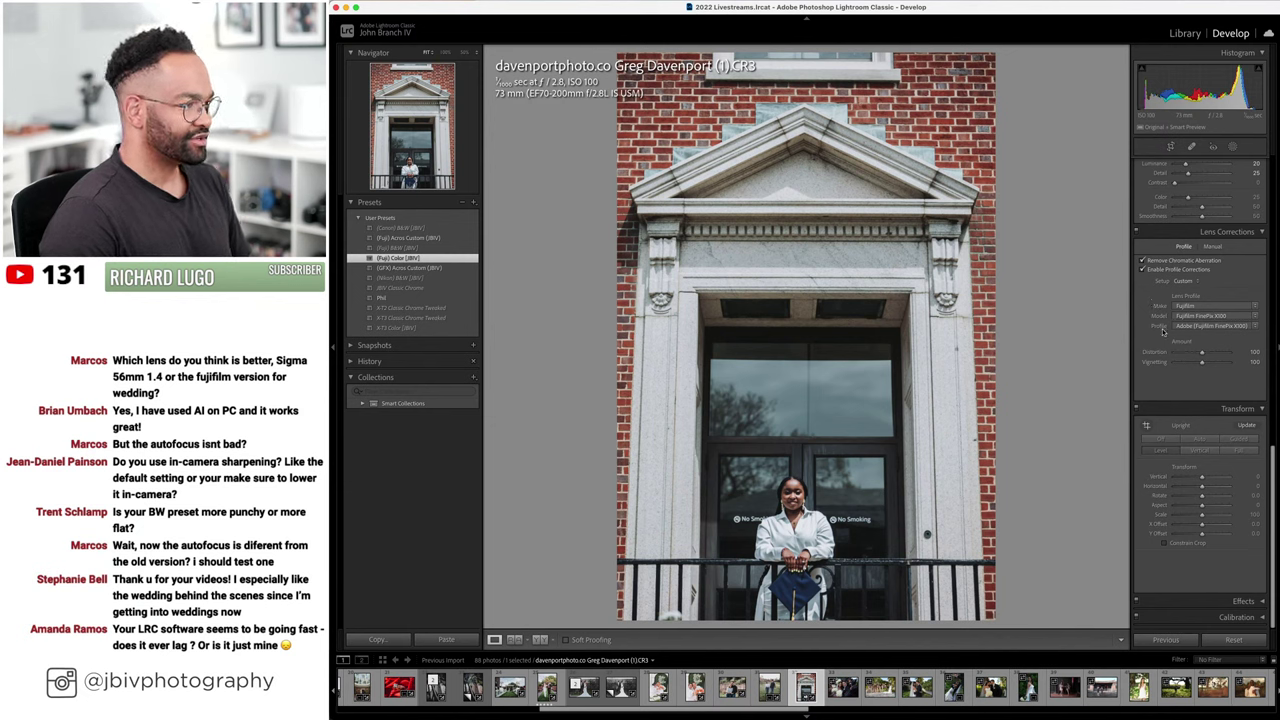
scroll(1163, 331, up, 10)
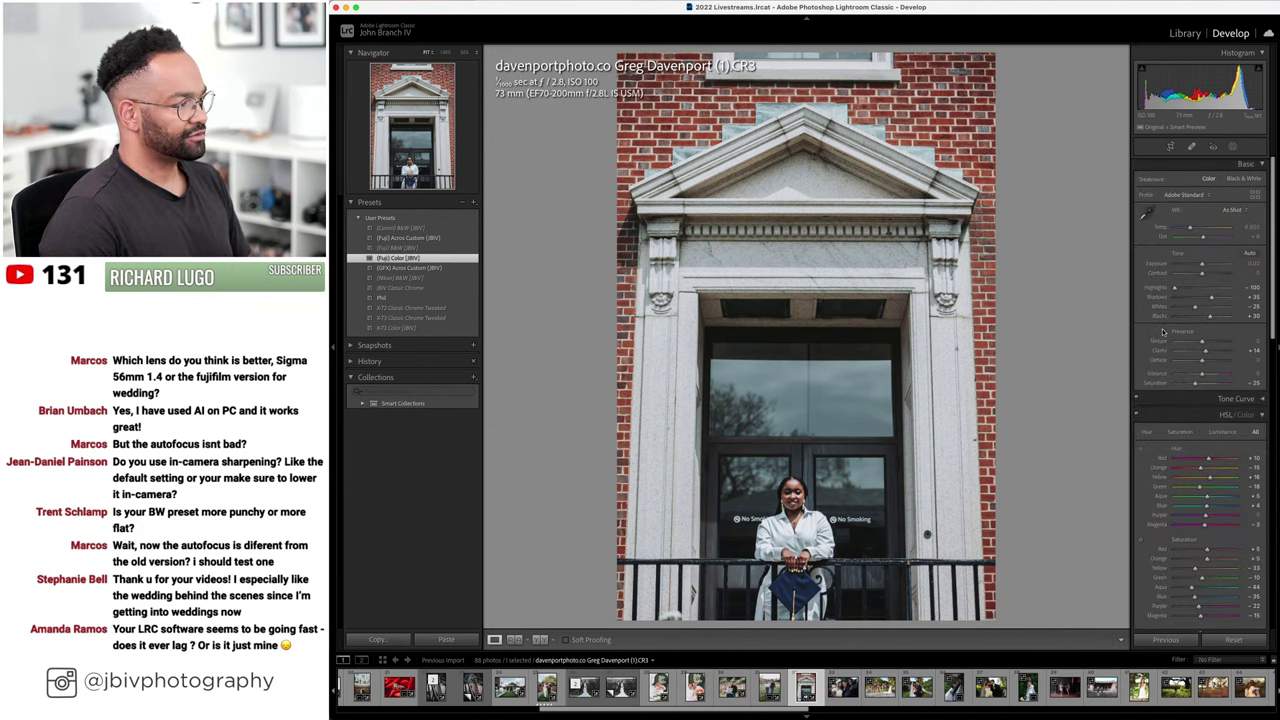
drag(1202, 237, 1204, 267)
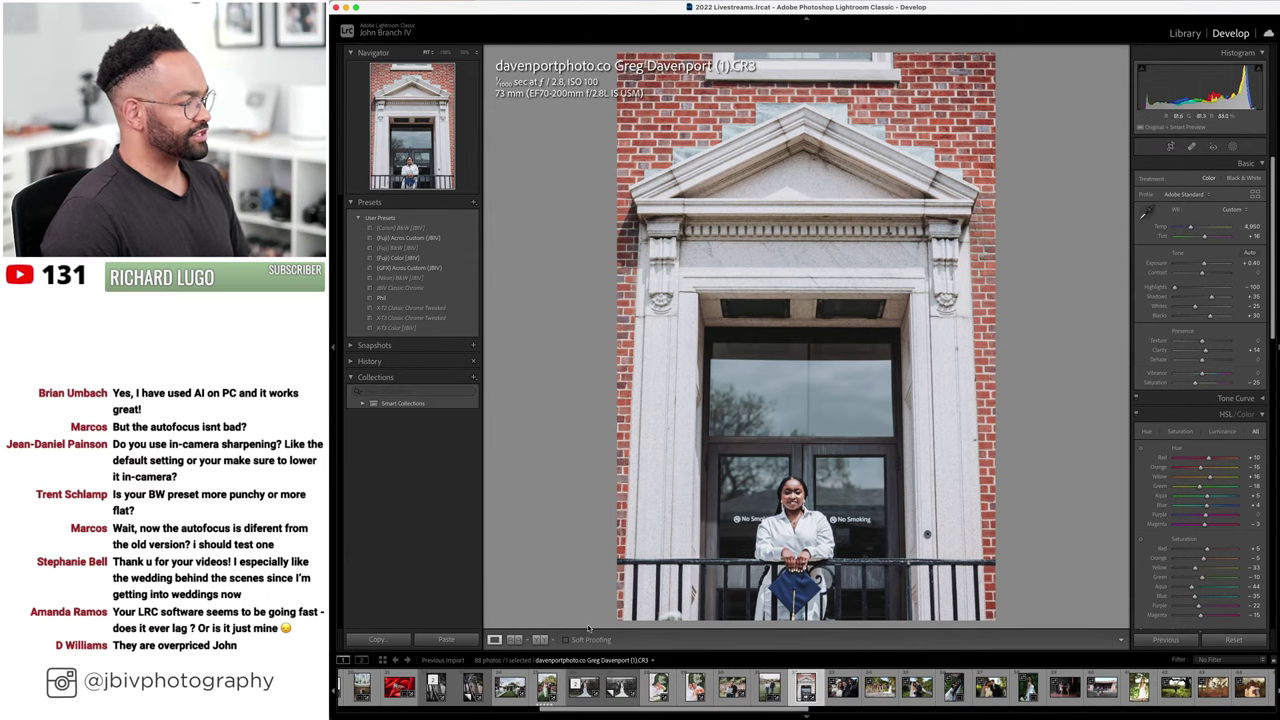
- Show the balcony portrait in side-by-side Before/After, then open a new Chrome window
click(539, 640)
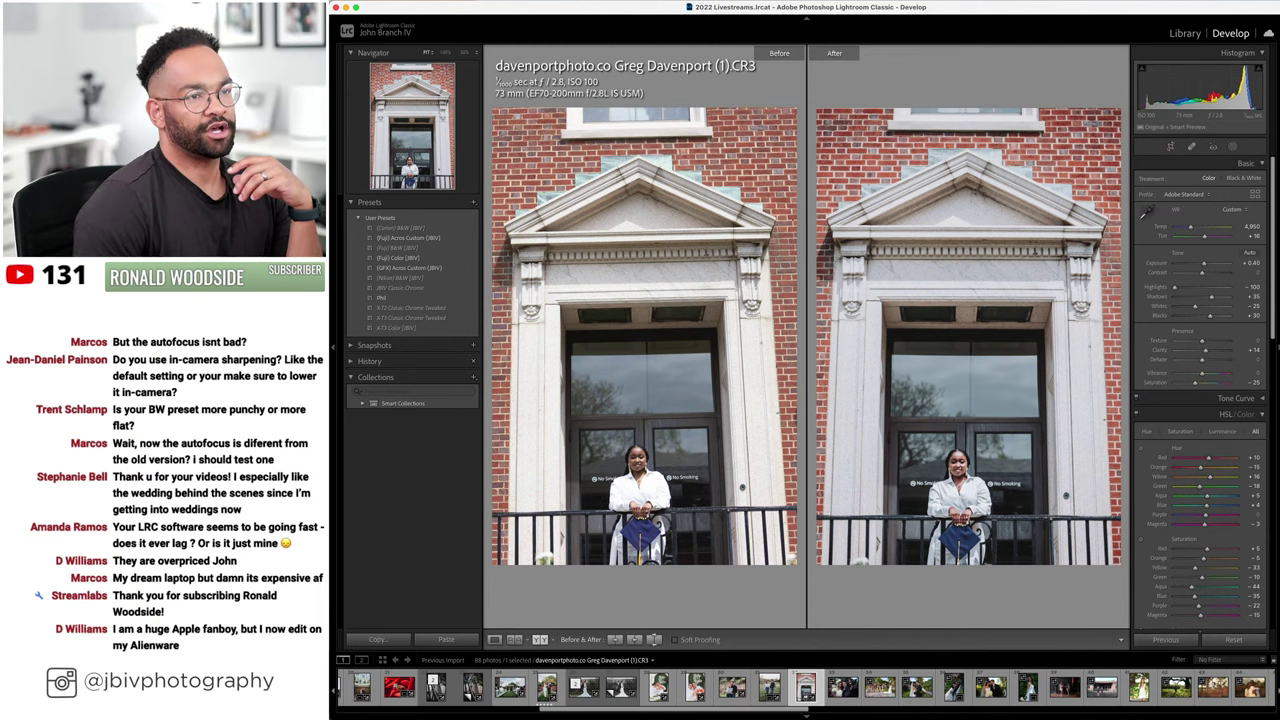
key(super+Tab)
key(super+n)
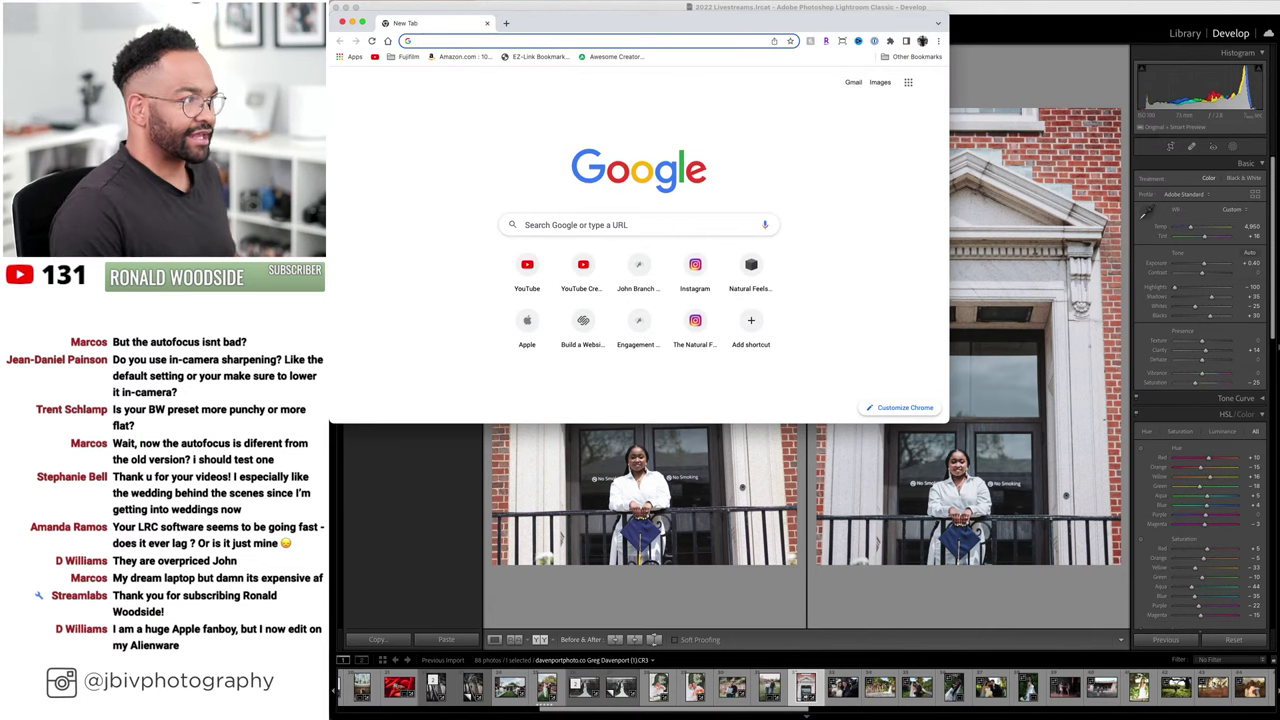
- Go to apple.com, enlarge the browser, and start buying a MacBook Pro from the Mac page
text(apple)
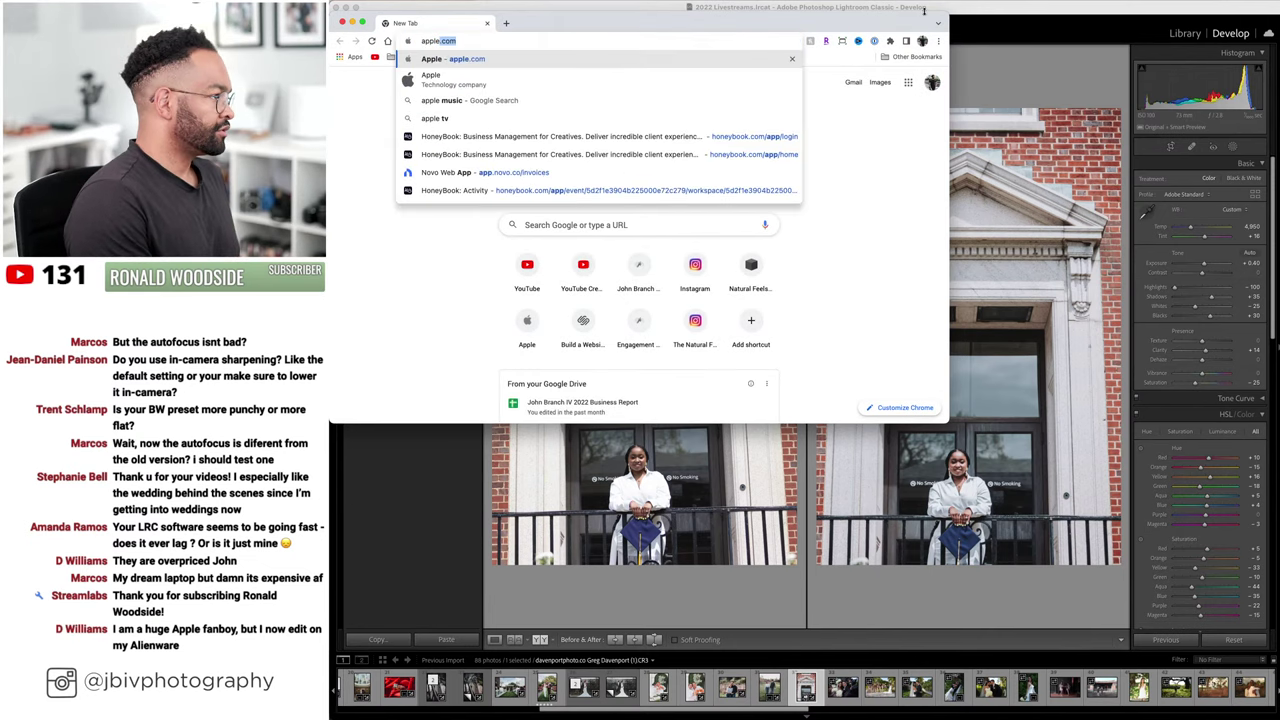
key(Return)
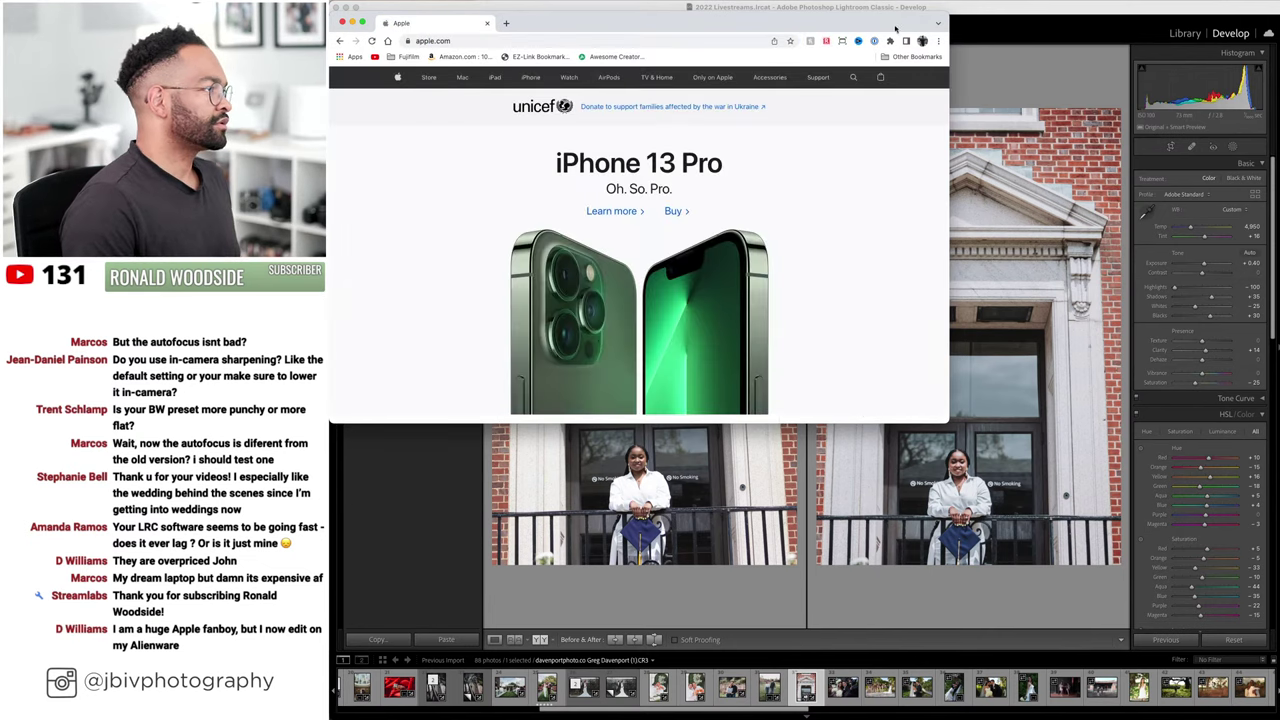
drag(896, 28, 900, 22)
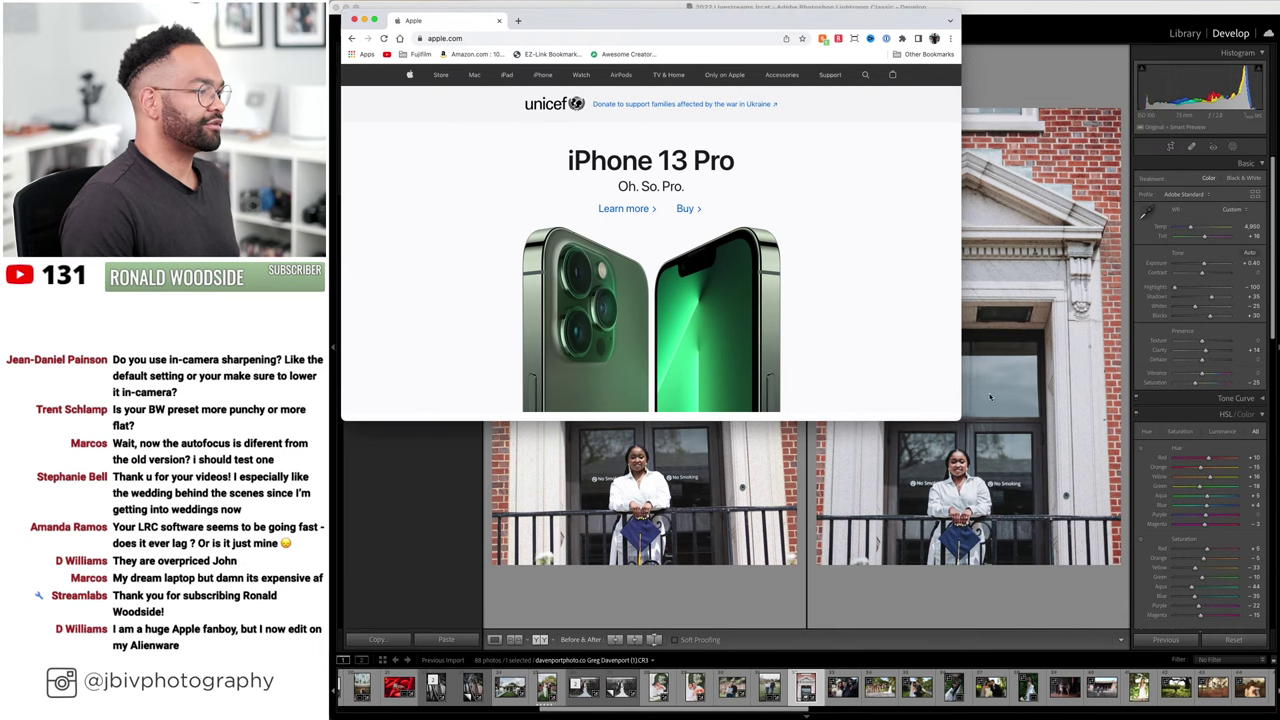
drag(957, 418, 1238, 685)
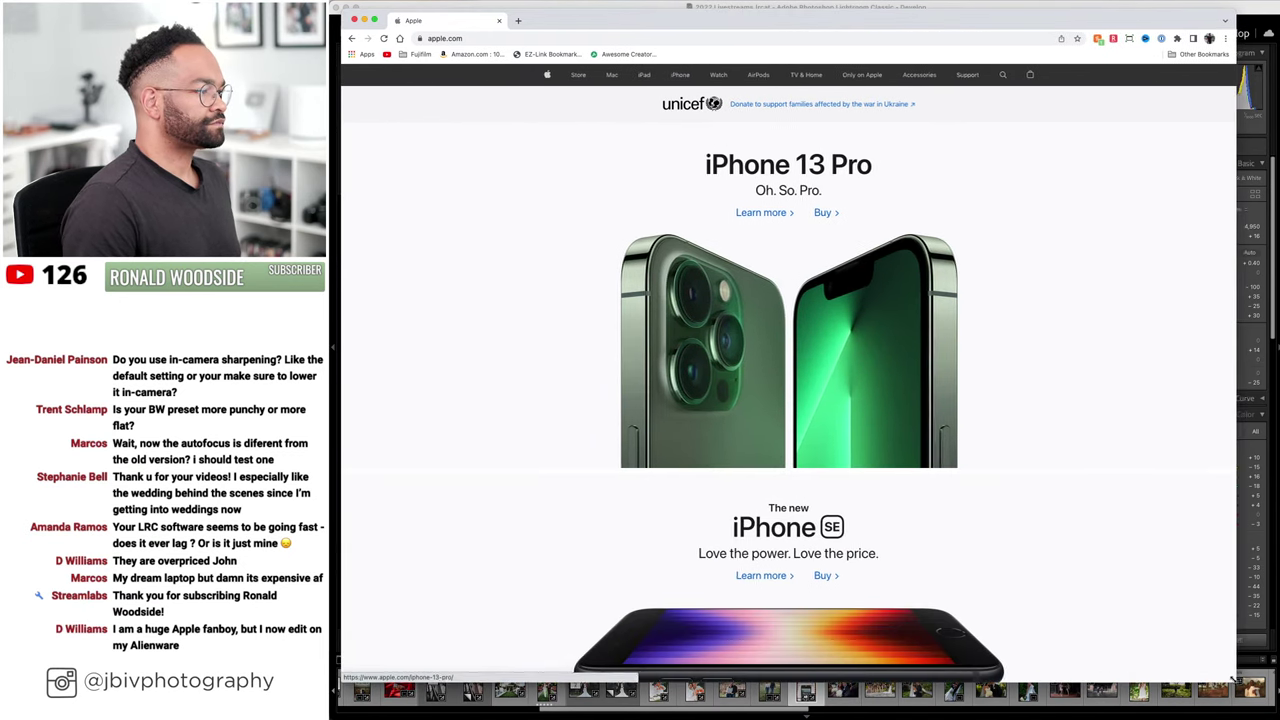
click(610, 76)
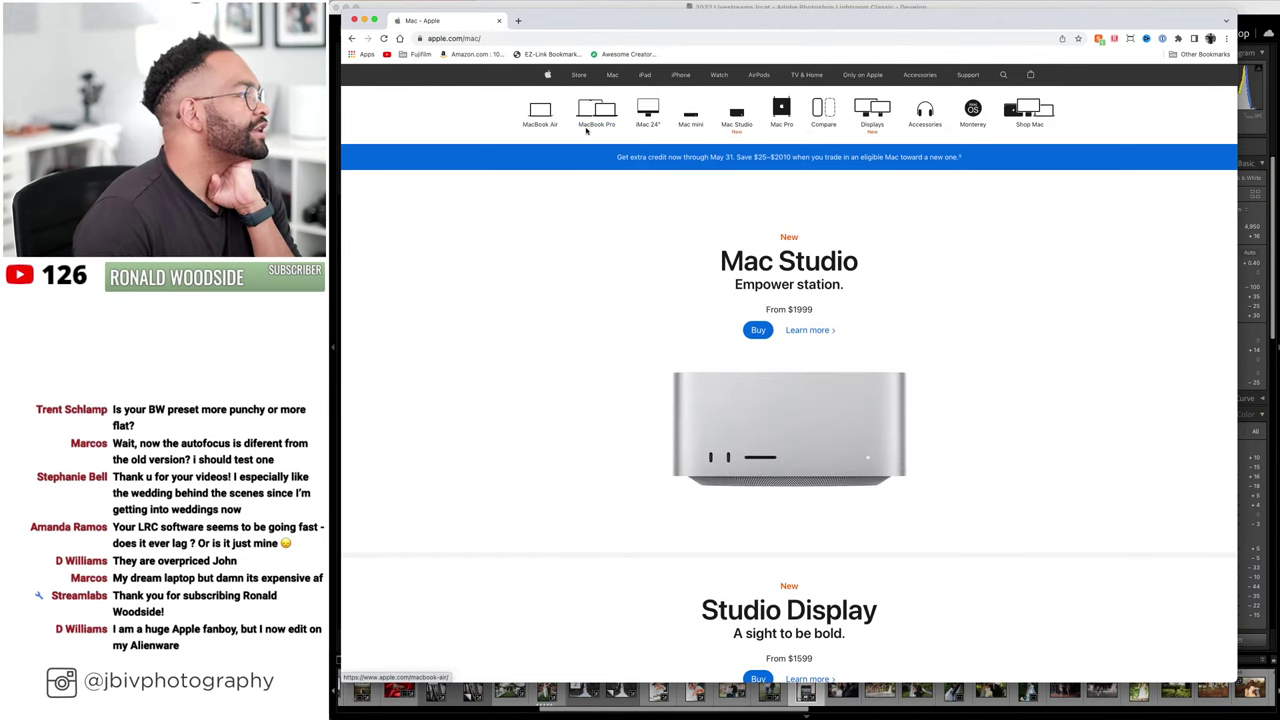
click(600, 118)
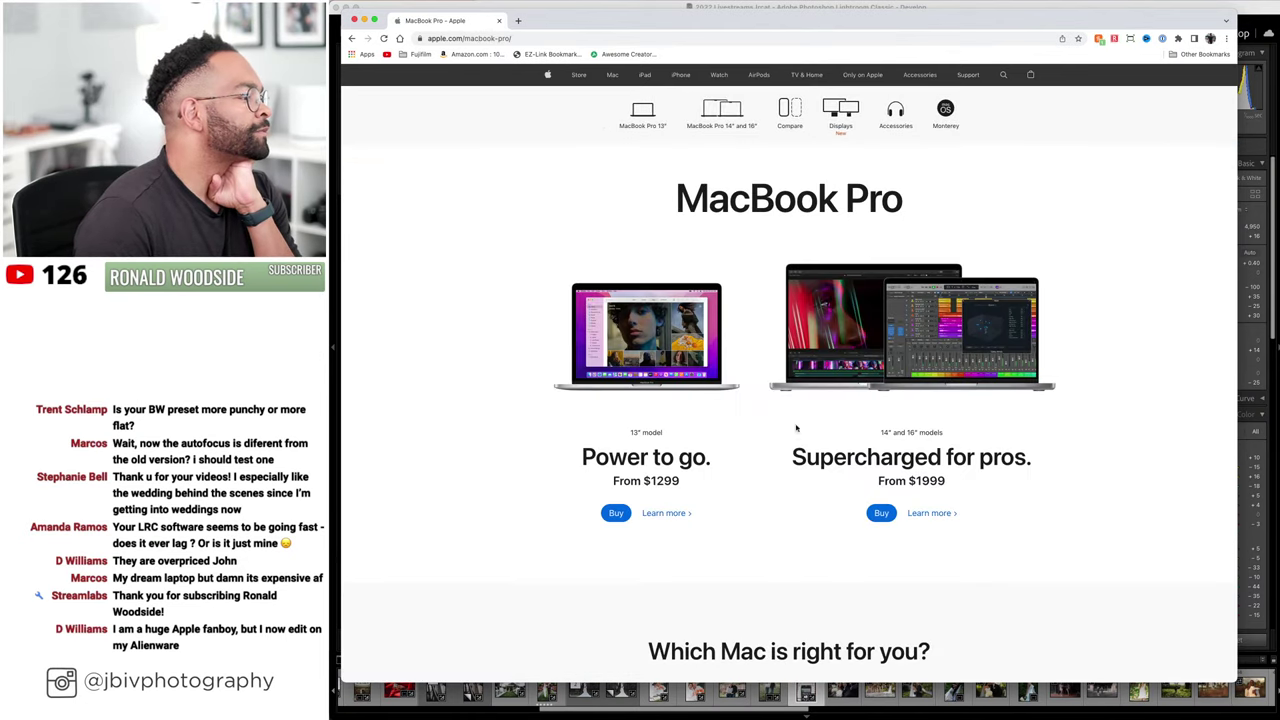
click(881, 515)
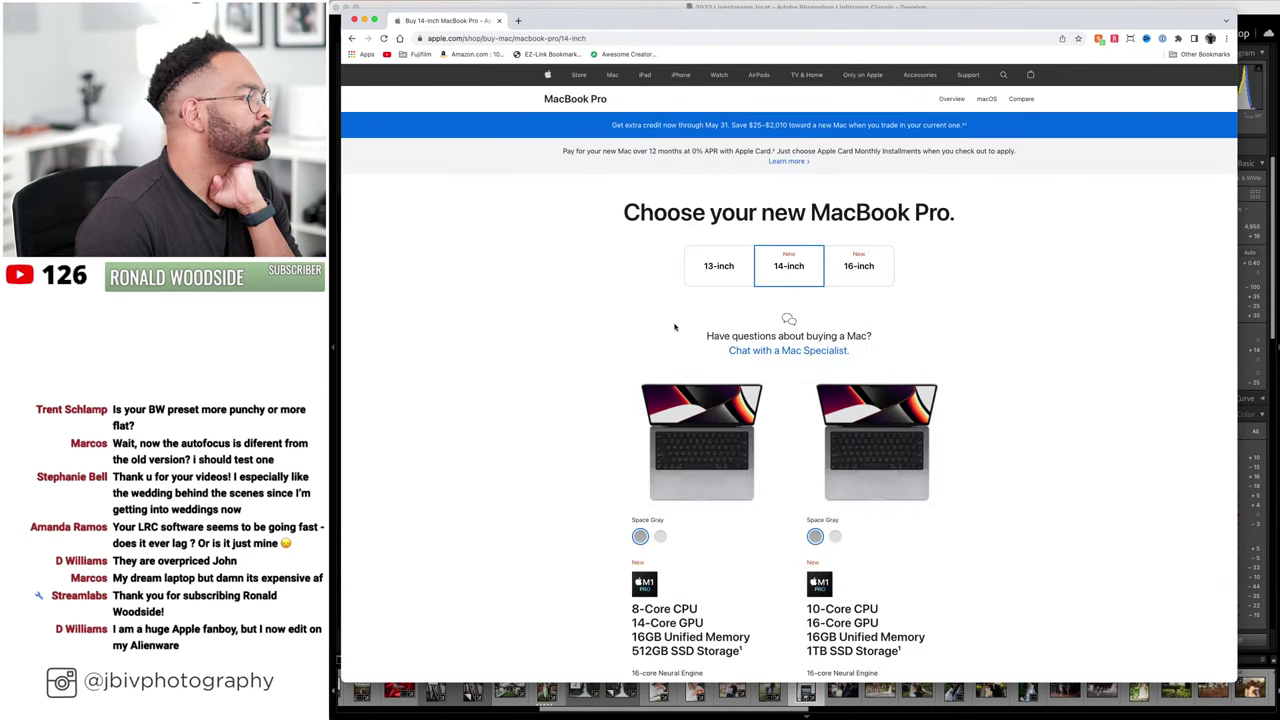
- Configure the 10-core 1TB 14-inch model with M1 Max 32-core GPU and 64GB memory
scroll(675, 327, down, 5)
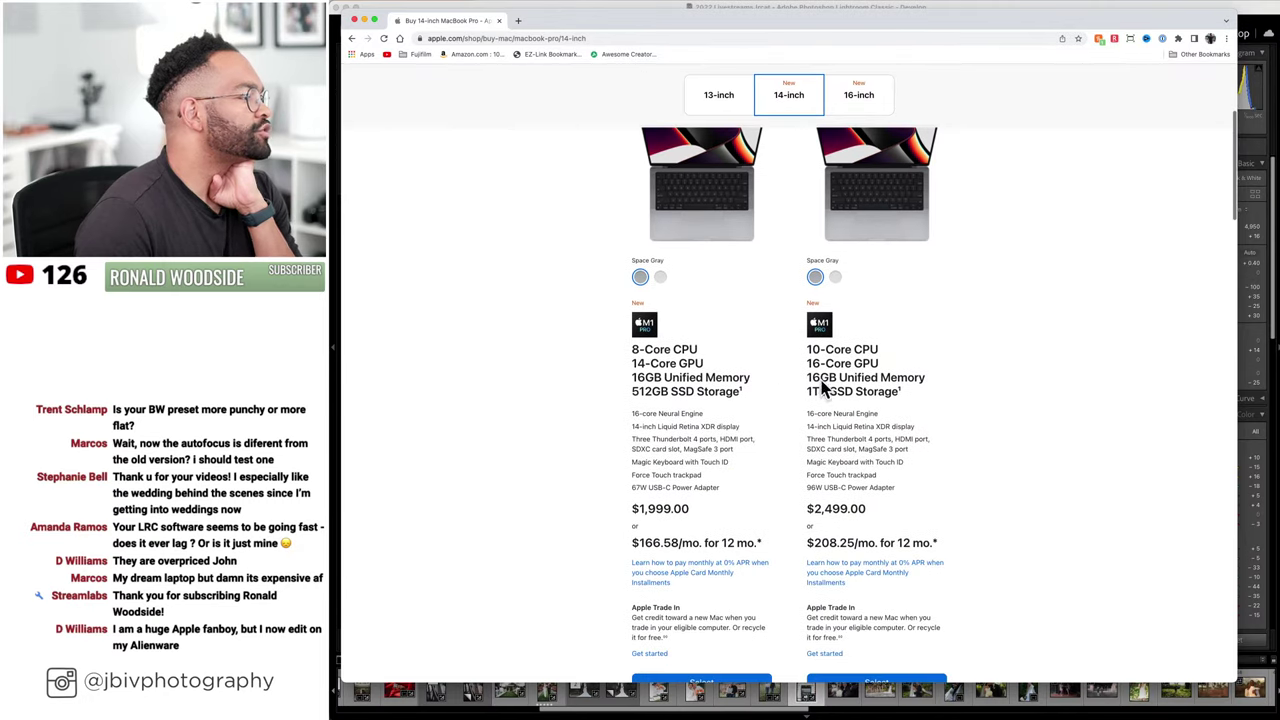
scroll(833, 634, down, 2)
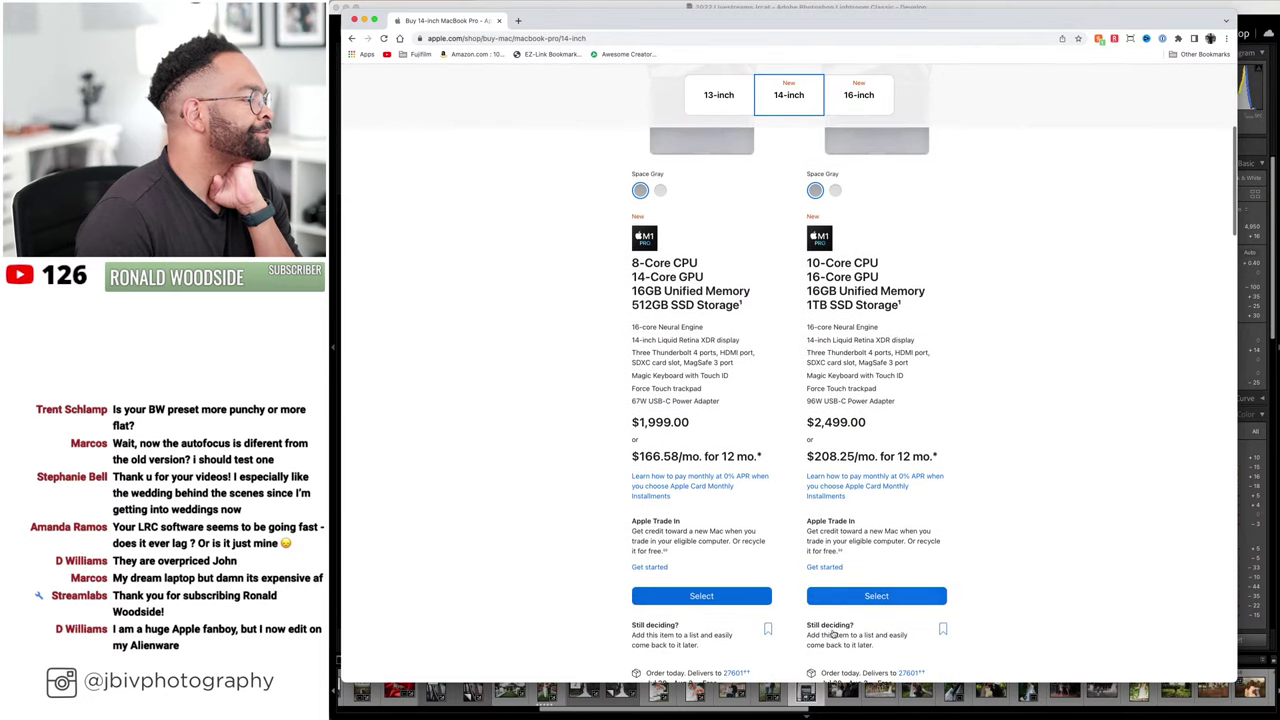
click(870, 597)
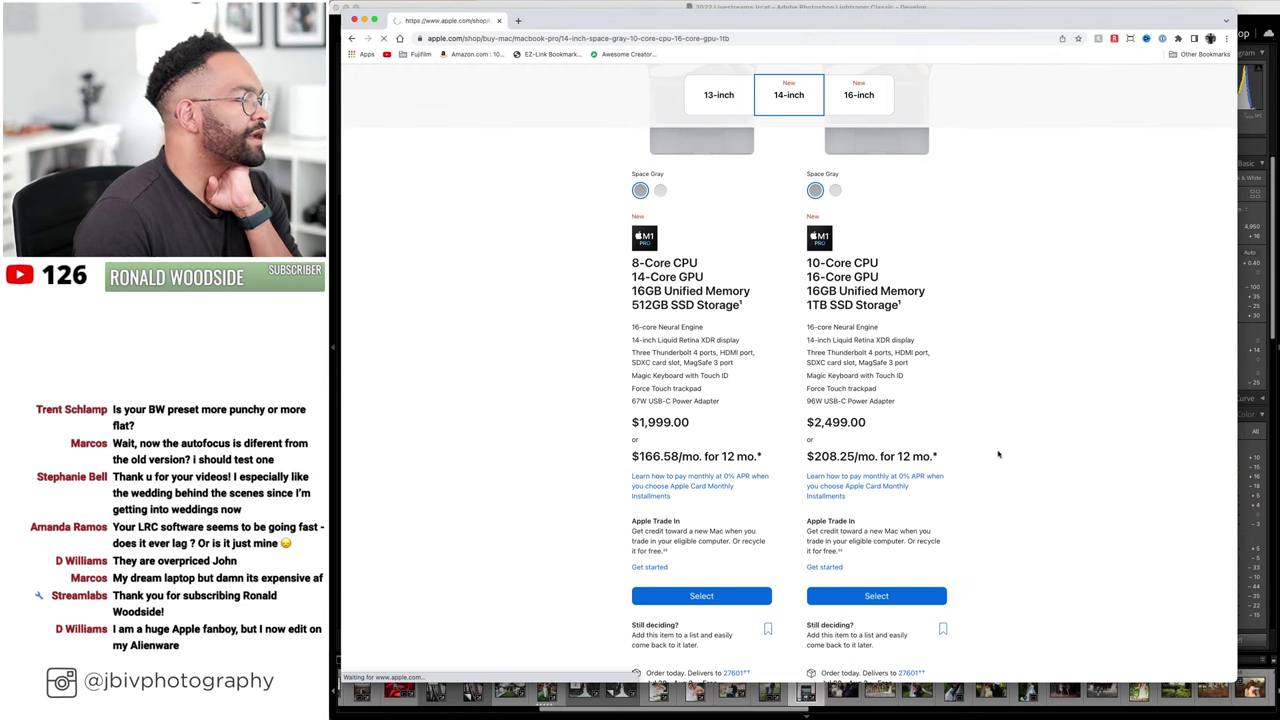
scroll(1032, 398, down, 3)
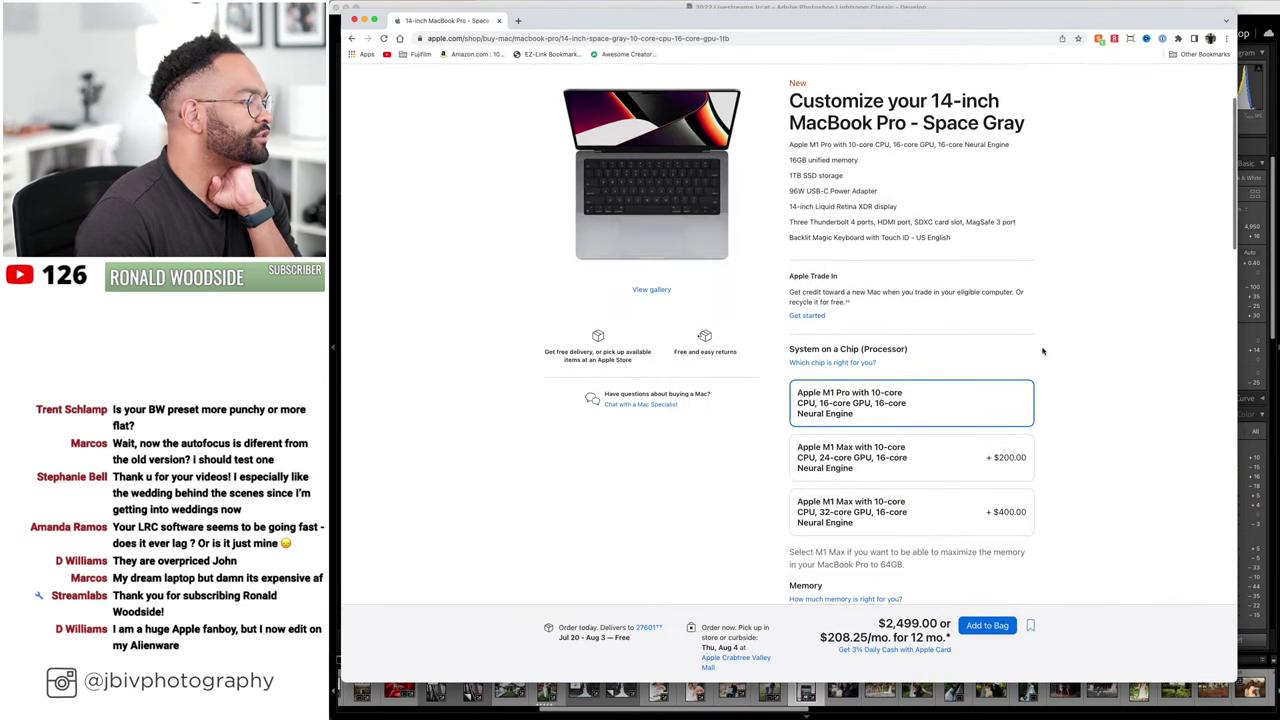
click(913, 503)
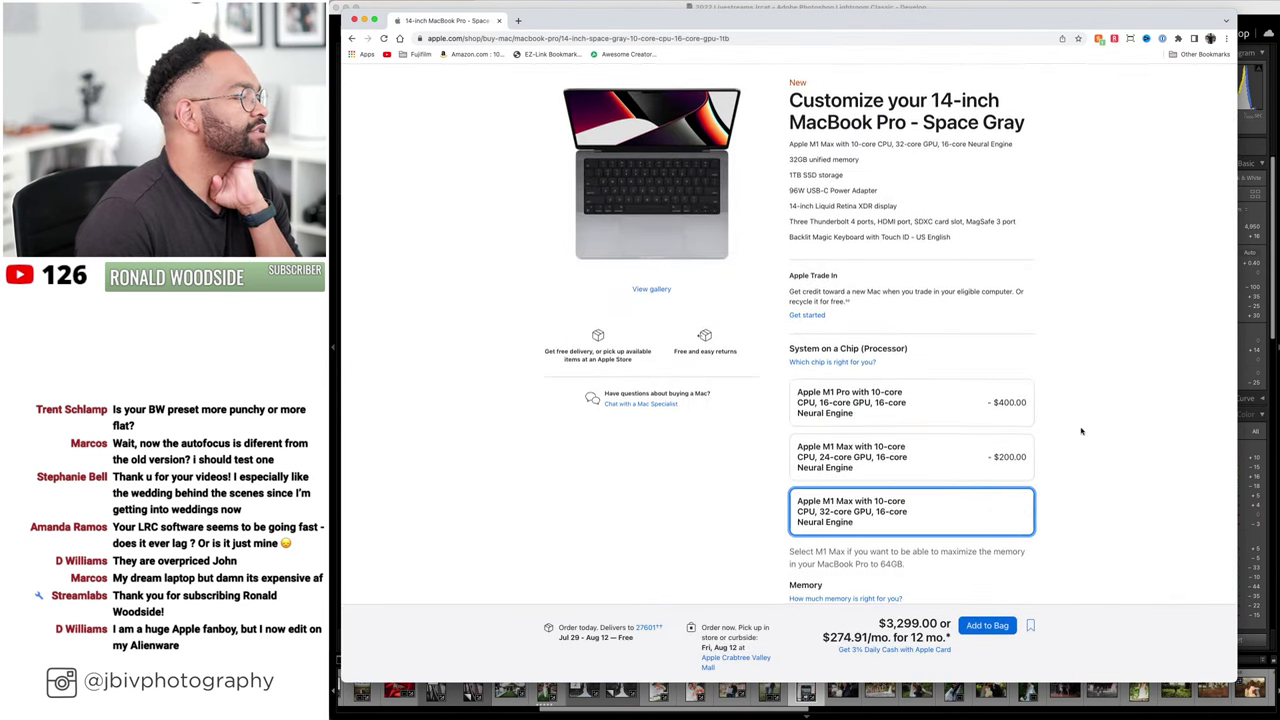
scroll(1060, 430, down, 6)
click(1020, 462)
scroll(1053, 440, down, 3)
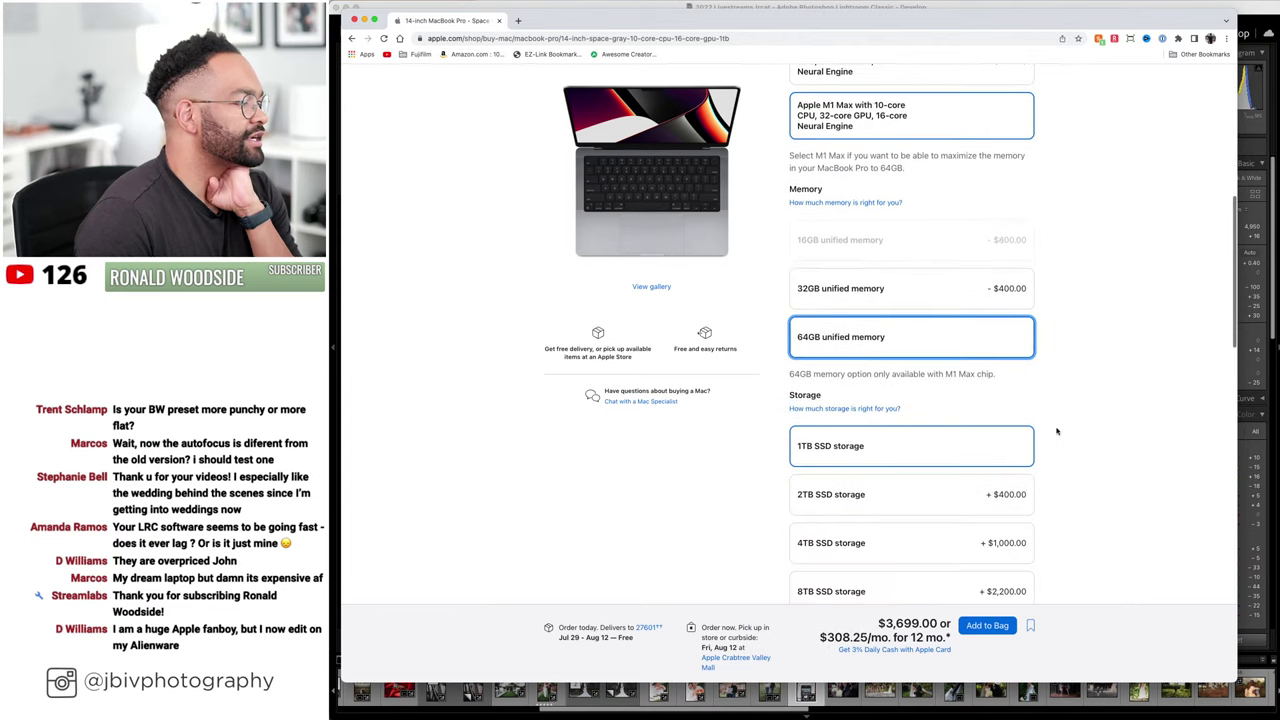
scroll(1080, 450, up, 4)
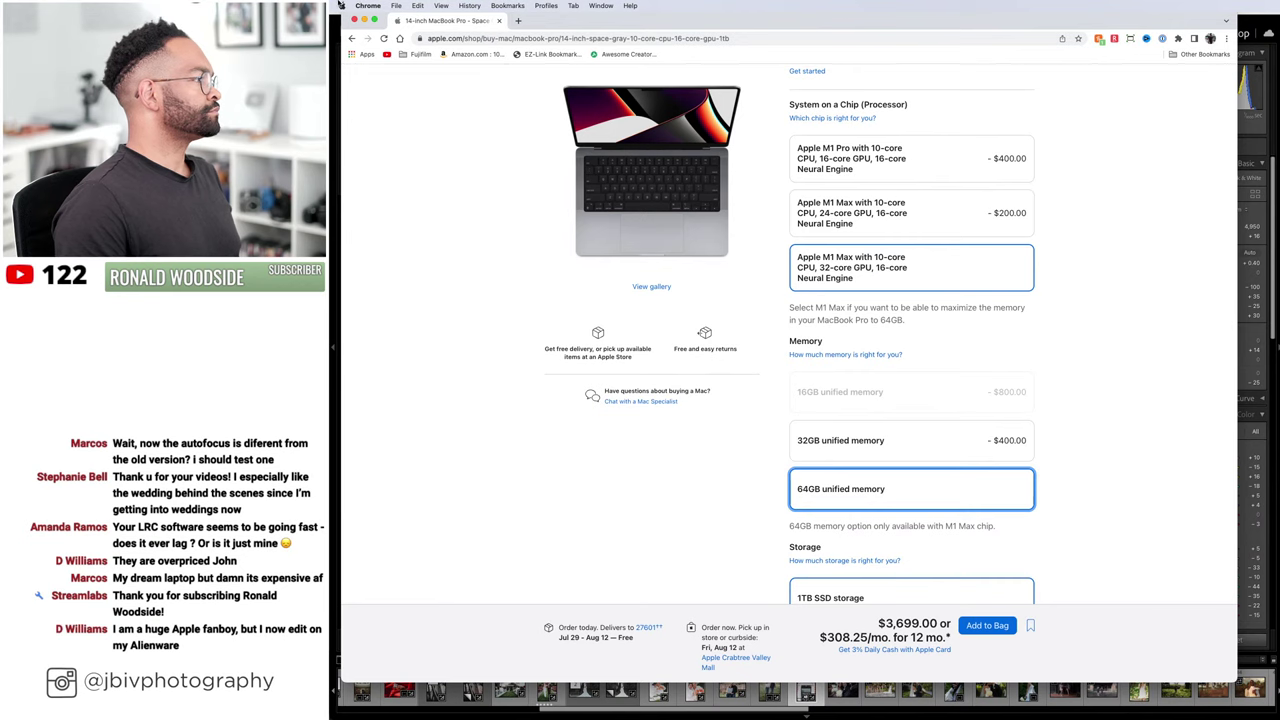
click(366, 5)
click(1138, 371)
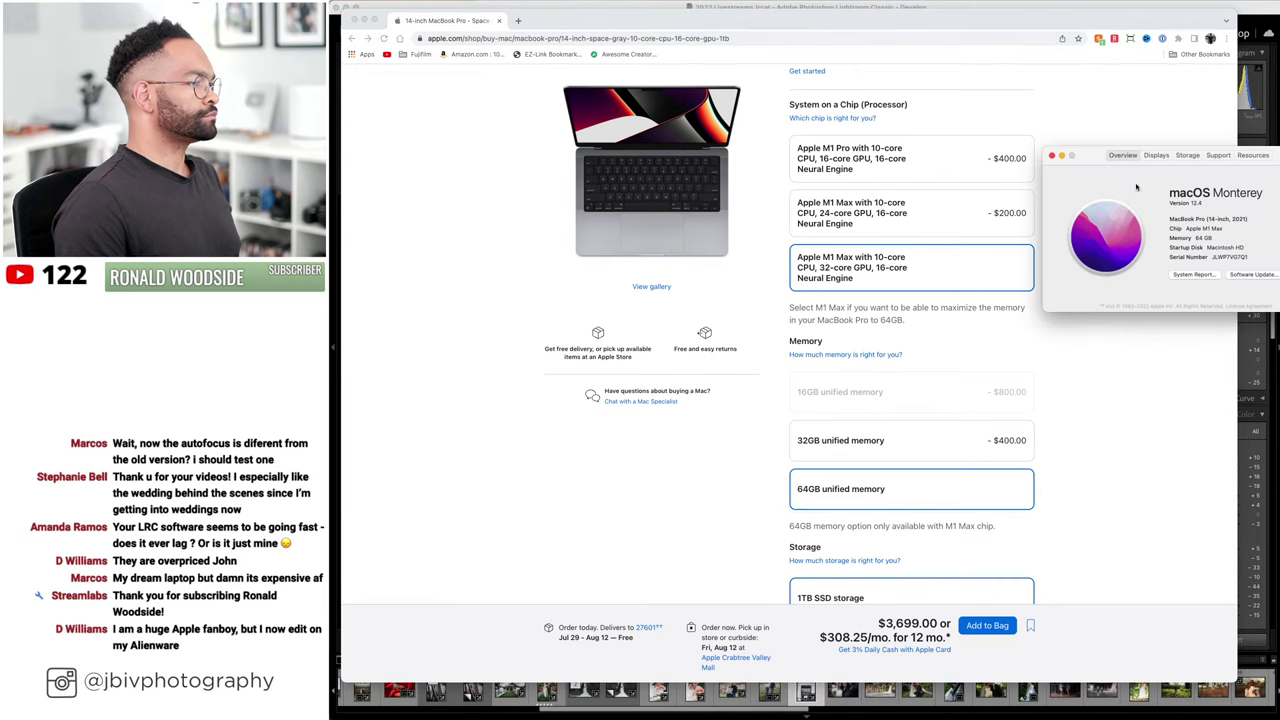
key(super+w)
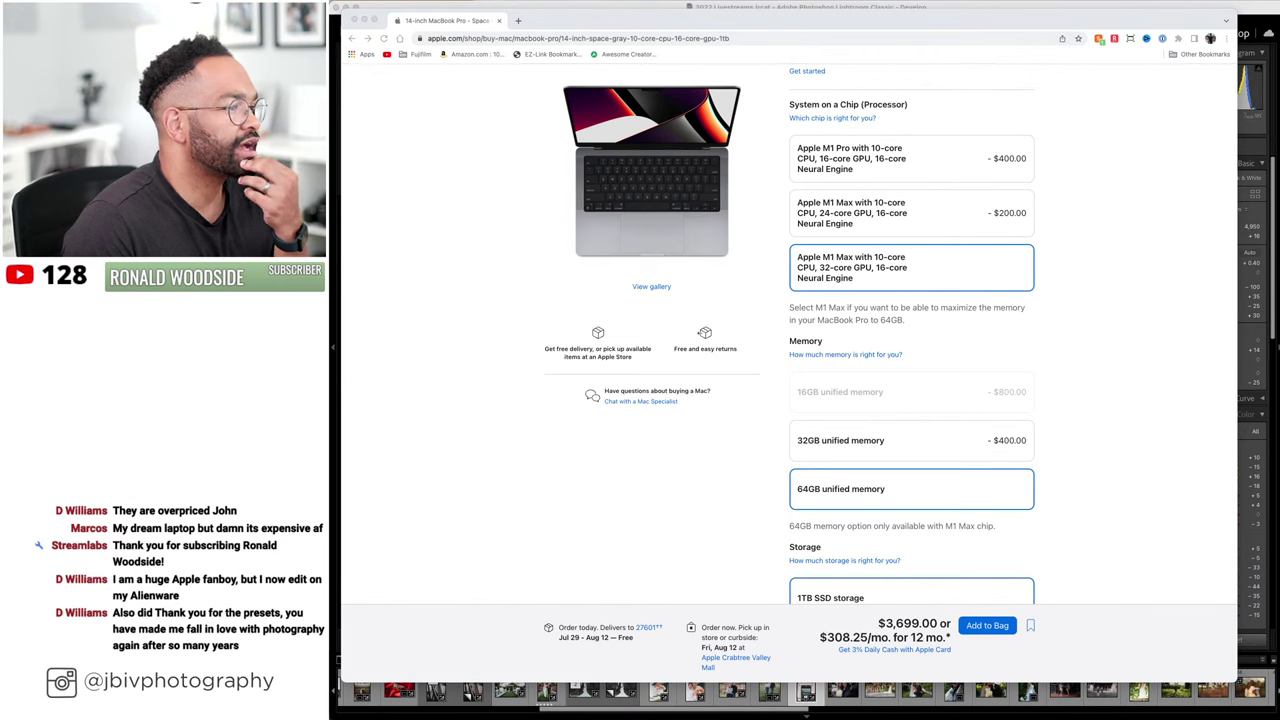
click(1146, 363)
scroll(1146, 363, down, 3)
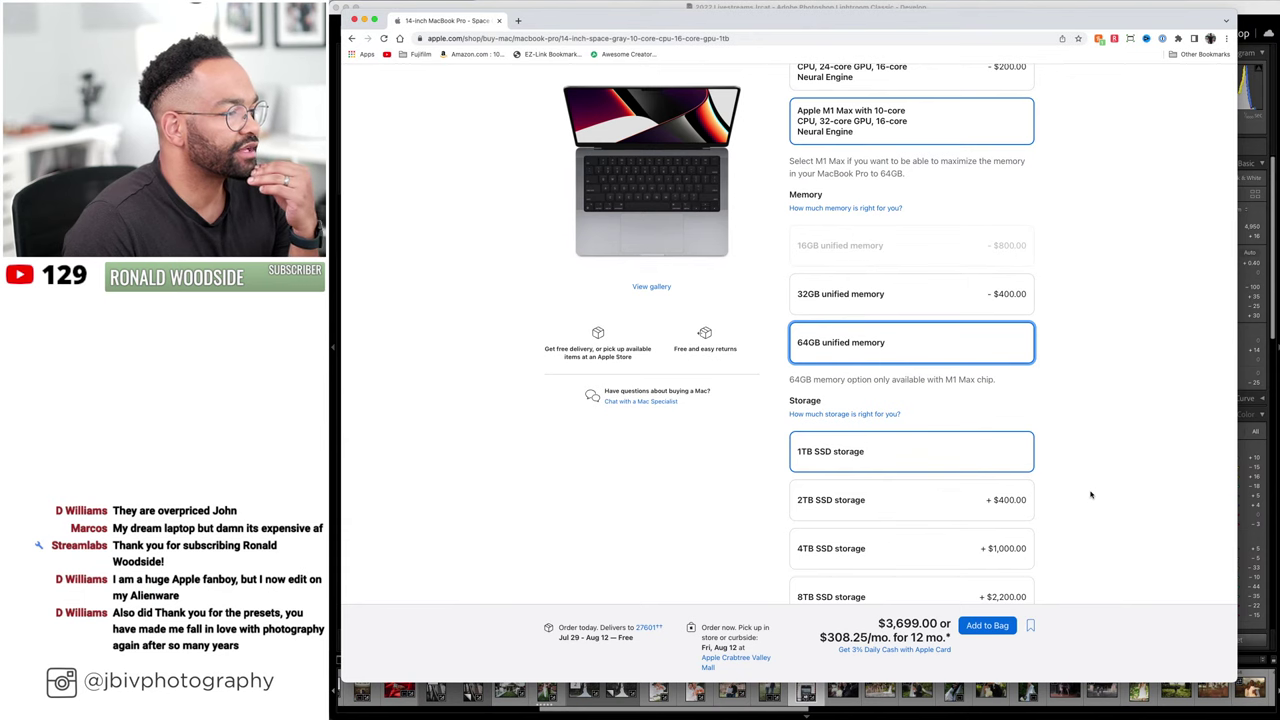
scroll(1092, 490, up, 5)
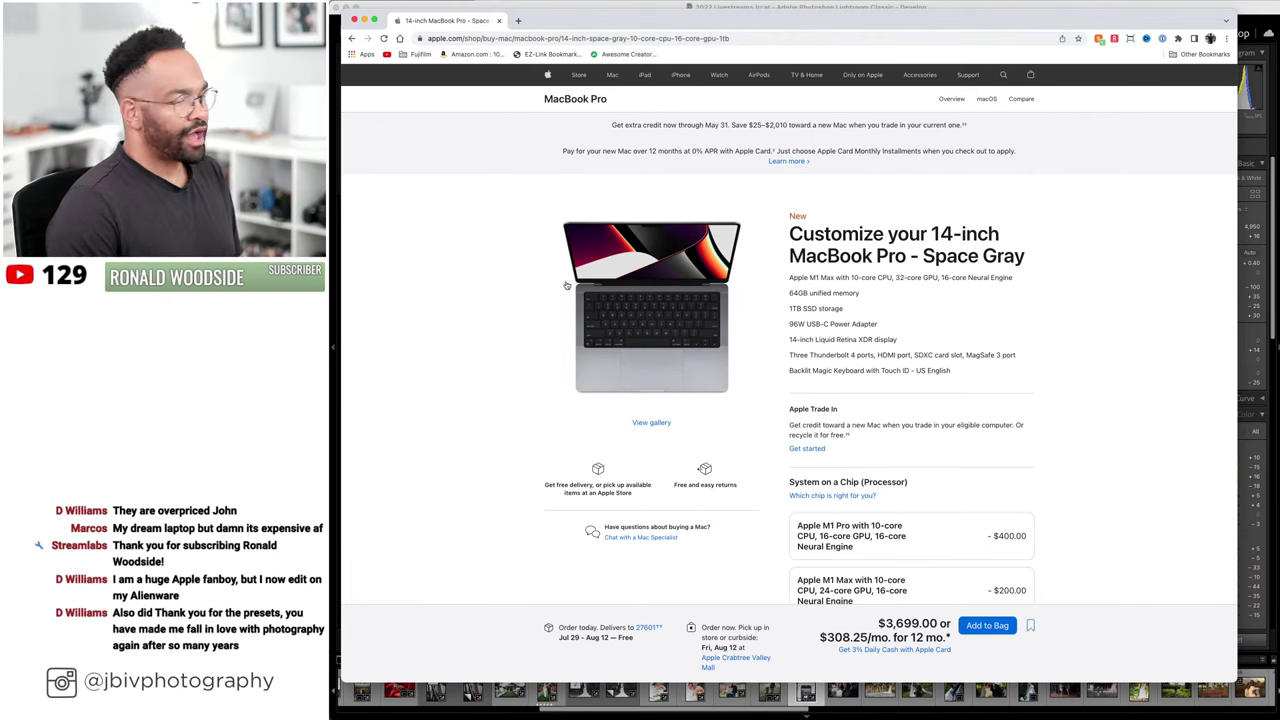
- Return to the Mac page and start buying the 20-core M1 Ultra Mac Studio
click(351, 38)
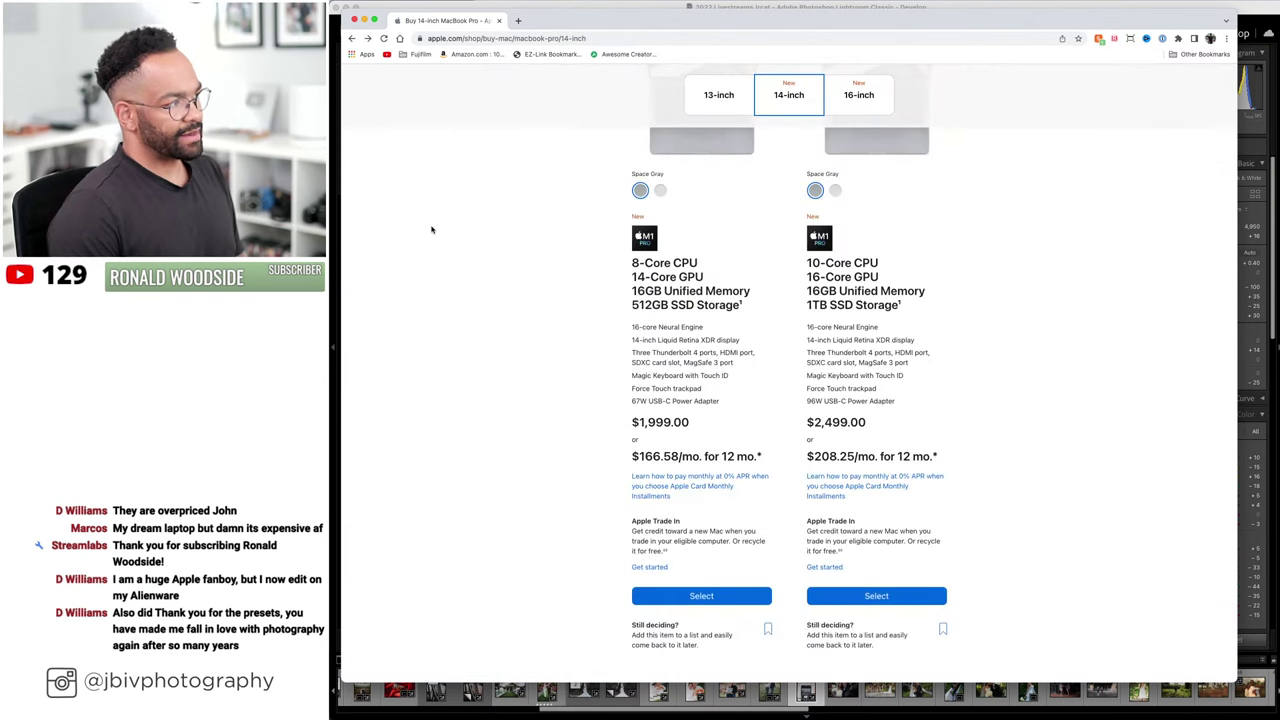
scroll(452, 229, up, 5)
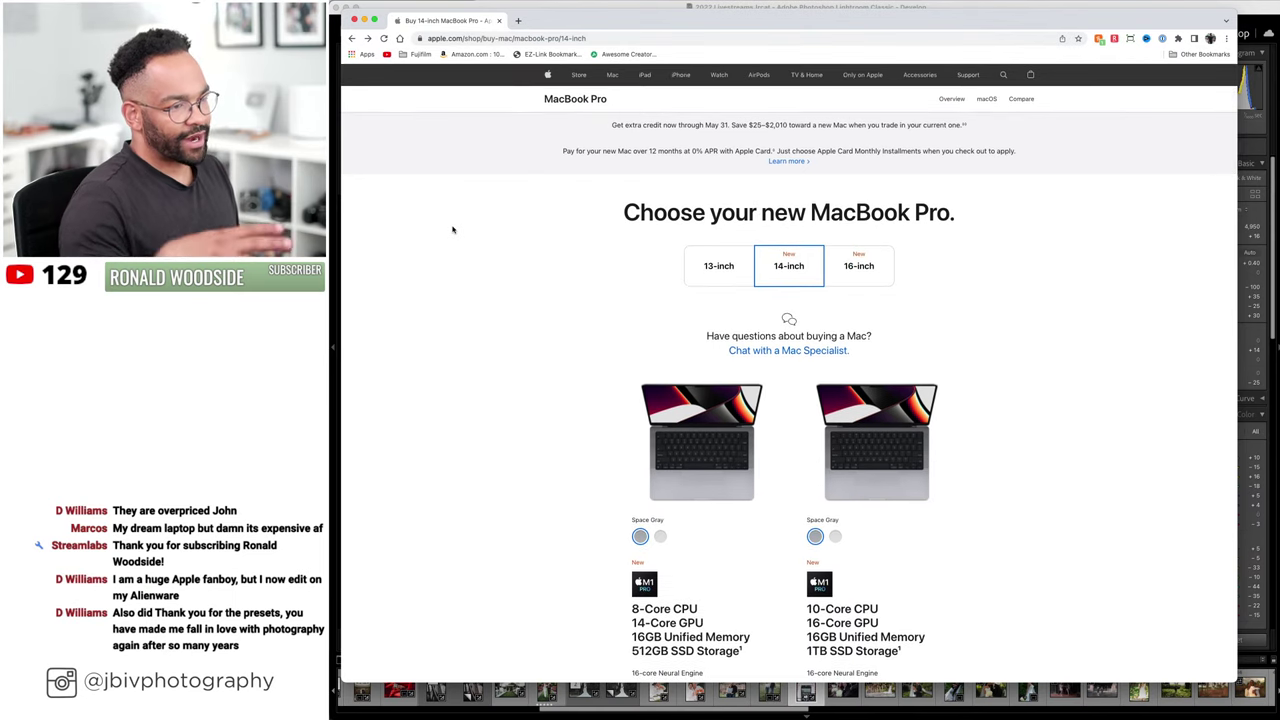
click(612, 75)
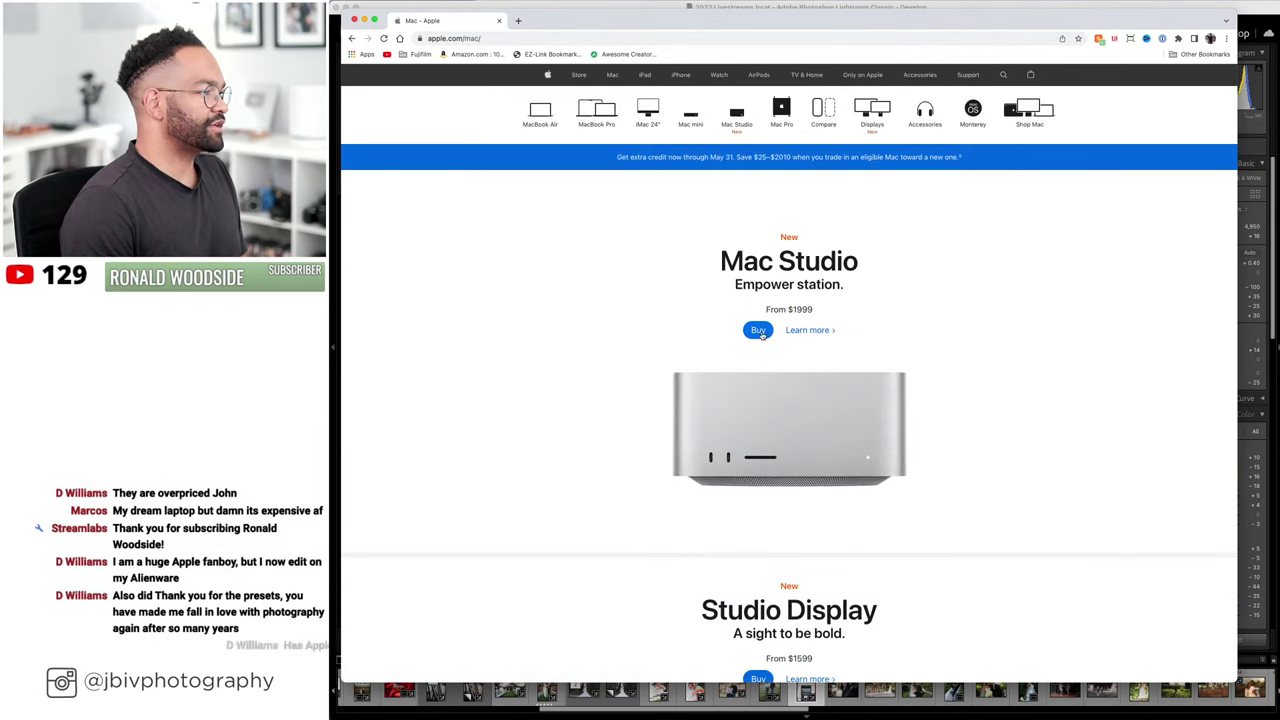
click(759, 331)
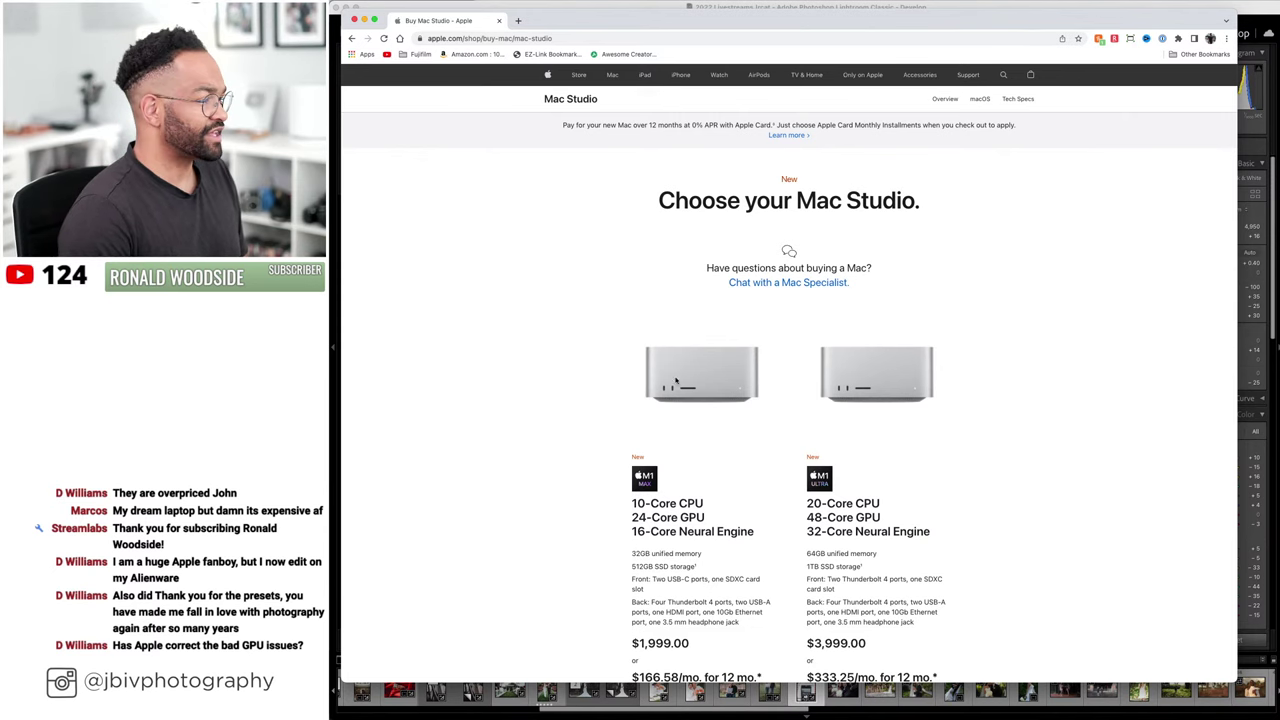
scroll(676, 381, down, 5)
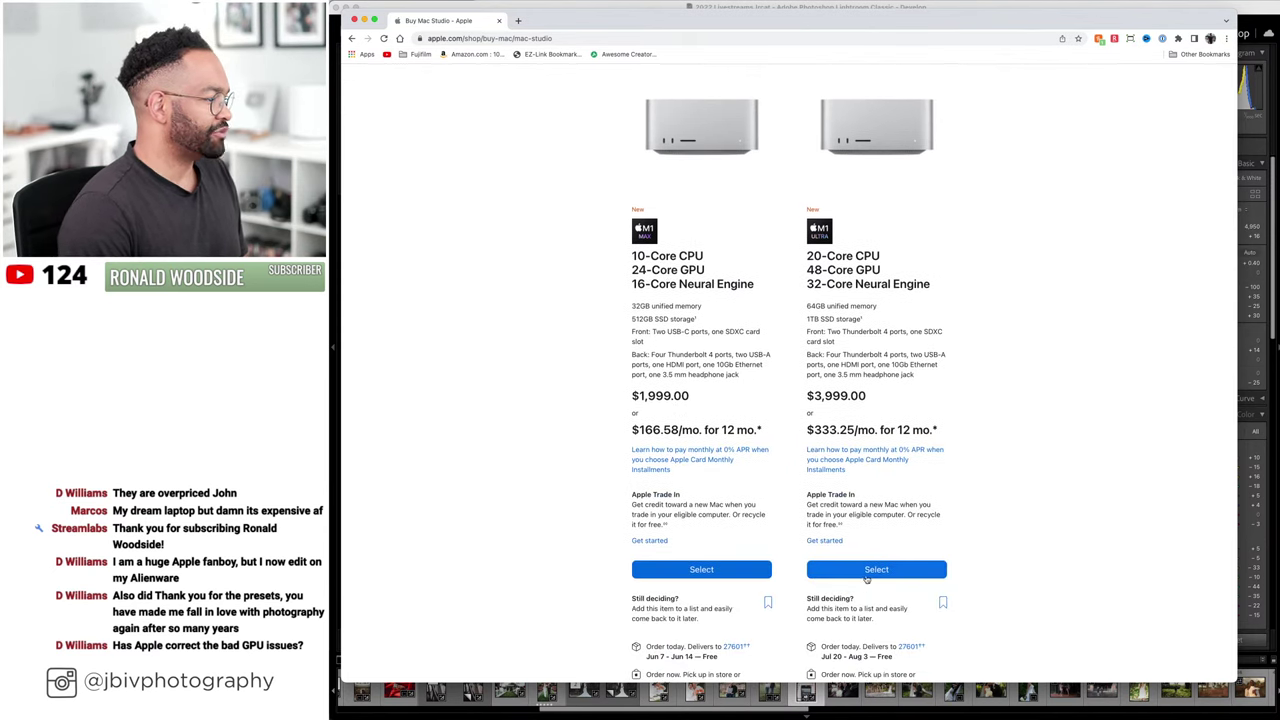
click(866, 577)
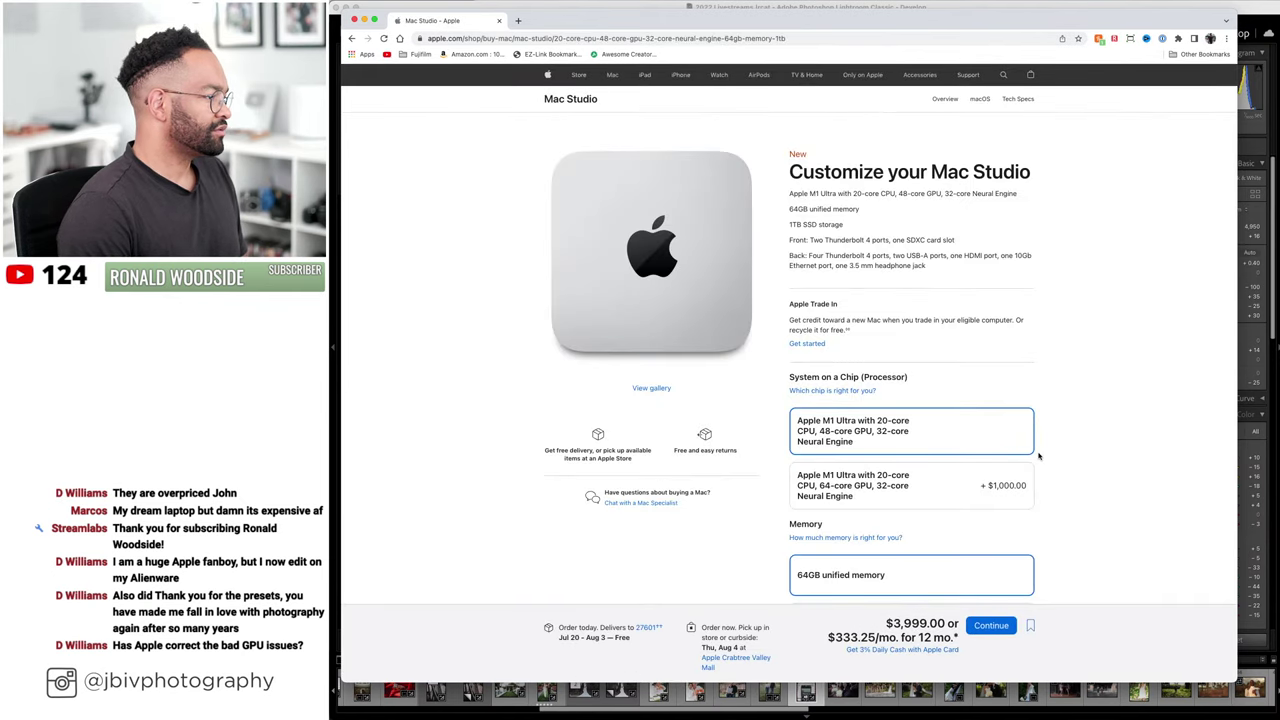
- Upgrade the Mac Studio to the 64-core GPU M1 Ultra with 128GB unified memory
scroll(1038, 456, down, 1)
click(963, 463)
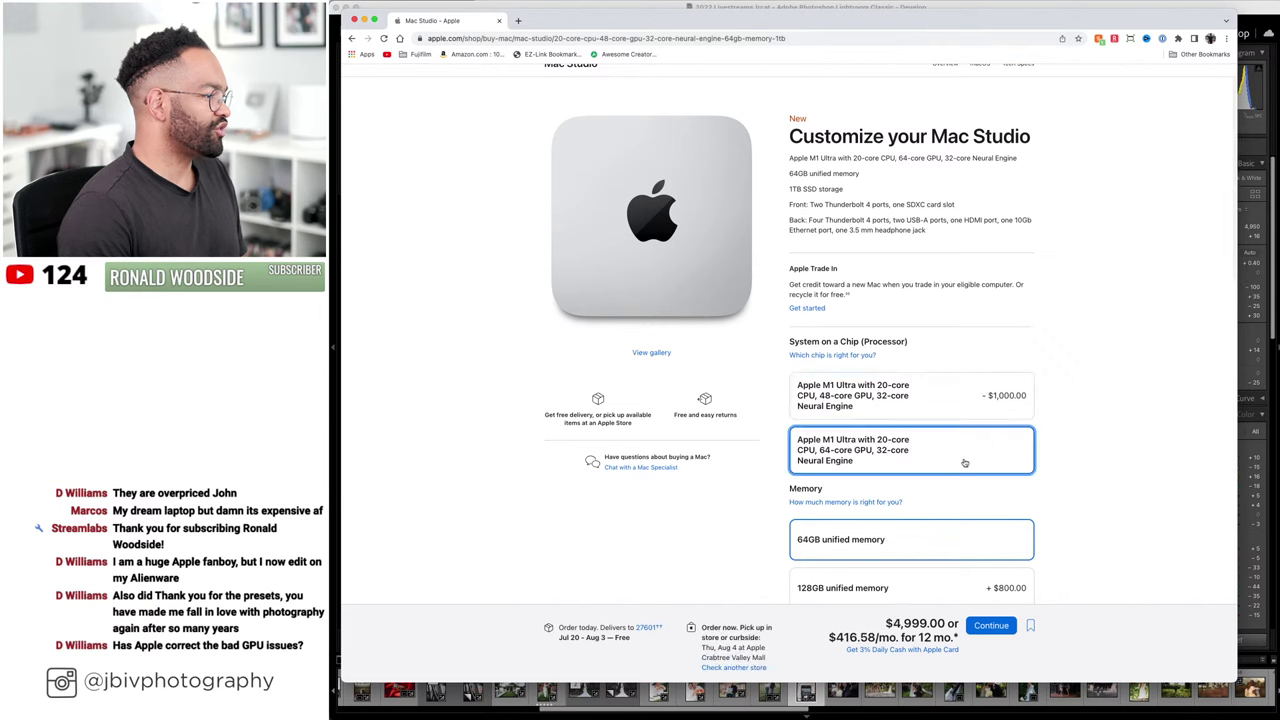
scroll(1020, 370, down, 3)
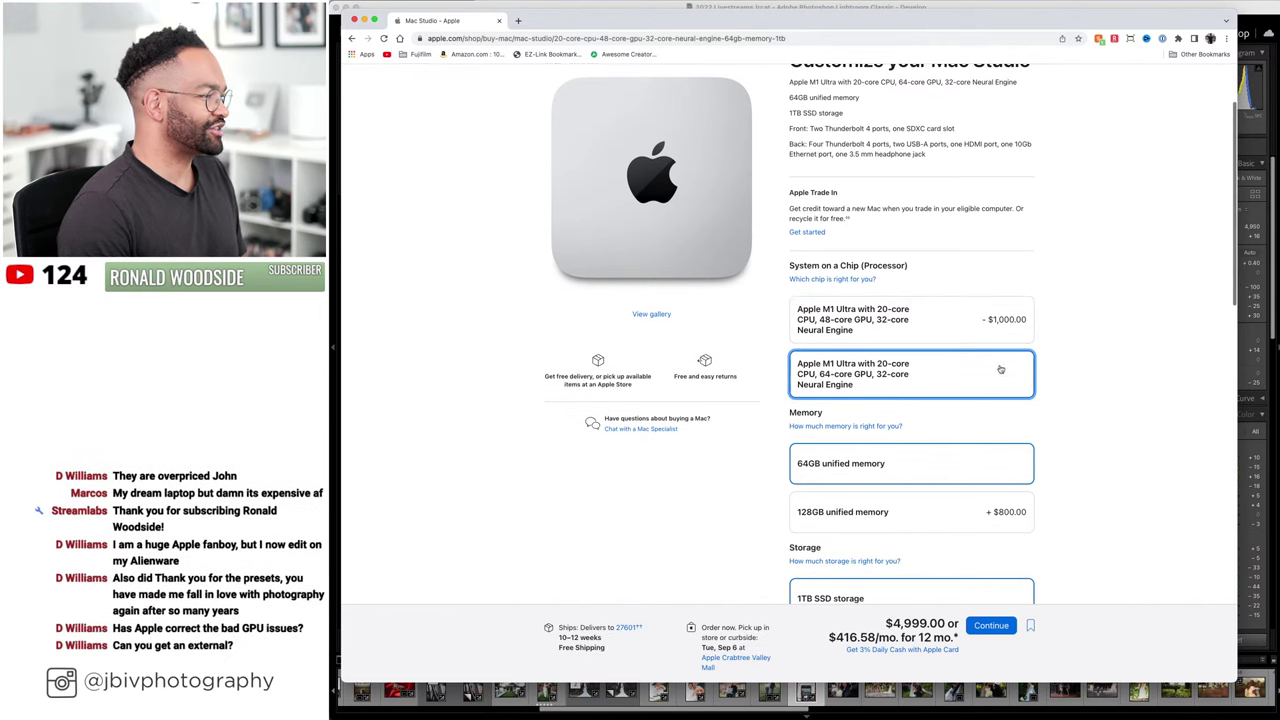
click(996, 474)
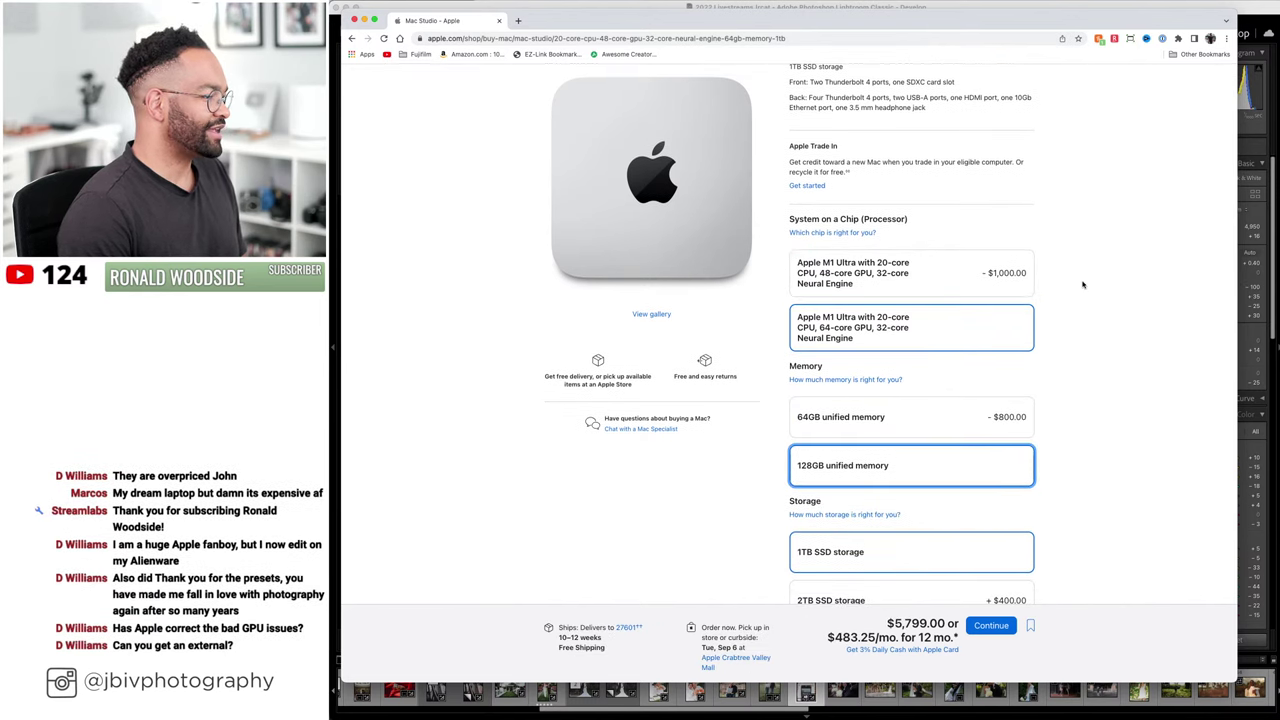
- Choose 4TB then 8TB SSD storage for a $7,999.00 total, and scroll back up
scroll(1082, 285, down, 5)
click(1005, 436)
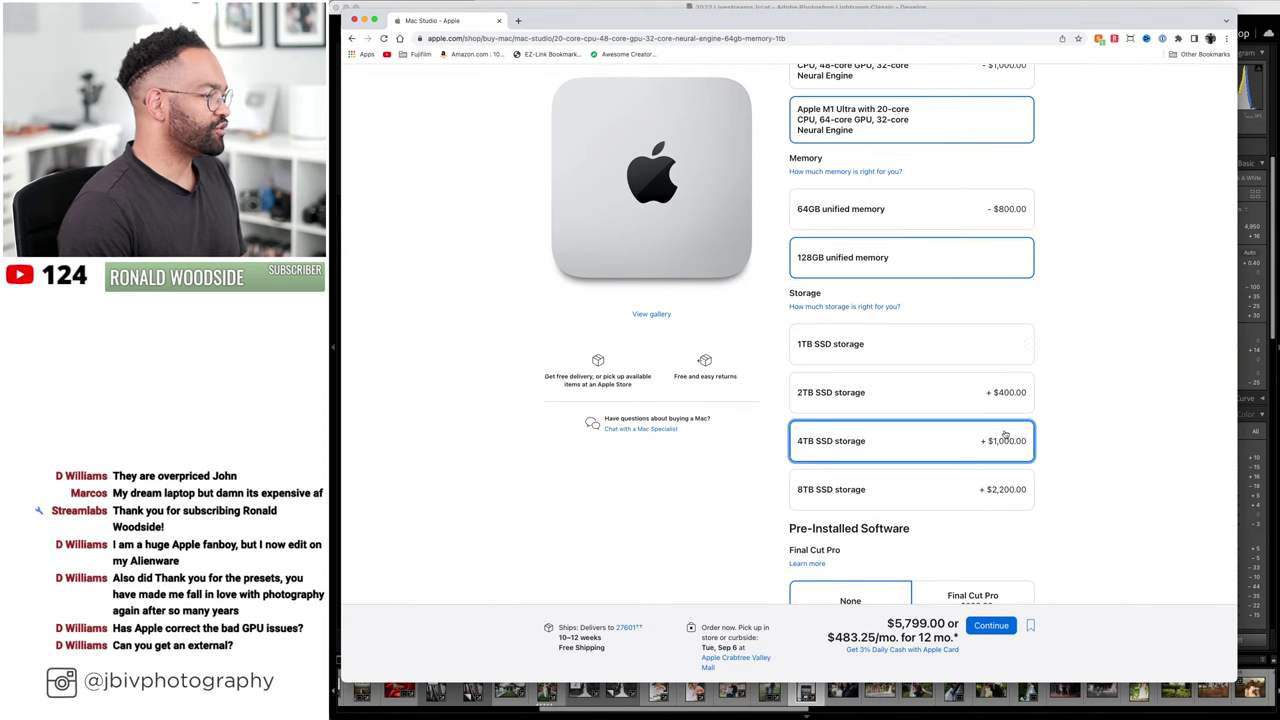
click(1000, 486)
scroll(1059, 395, down, 2)
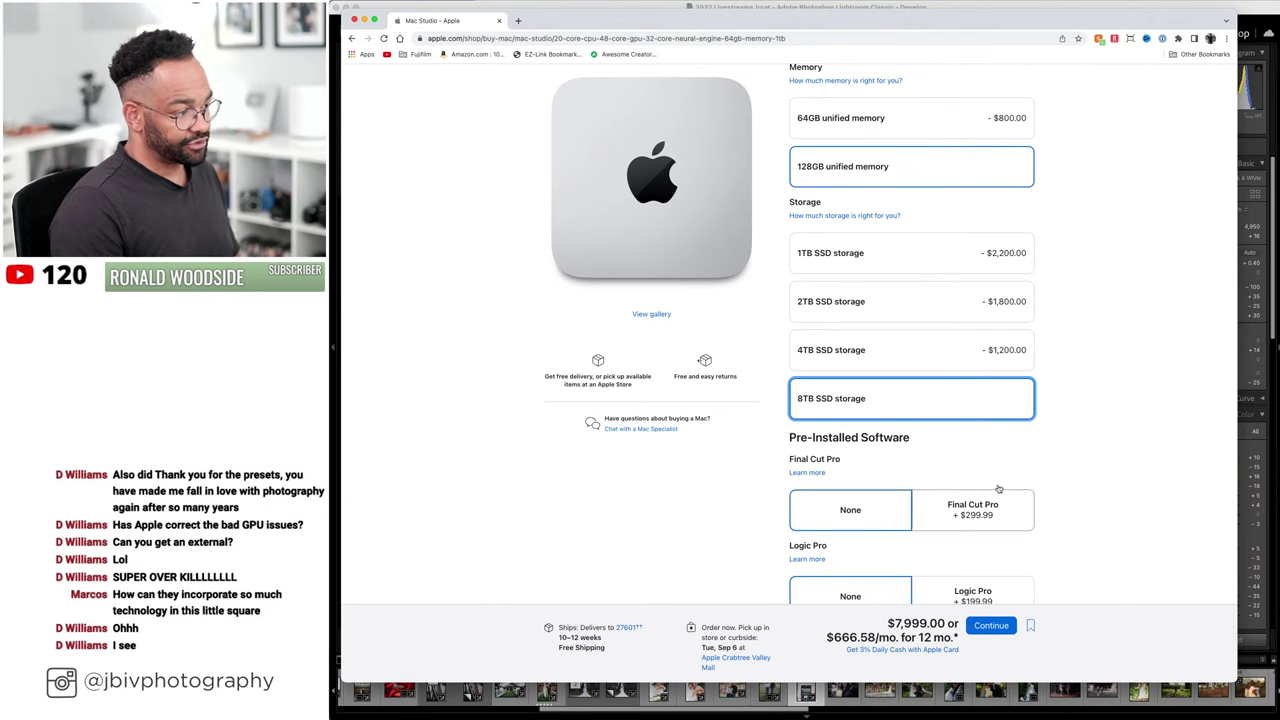
scroll(1010, 481, down, 2)
scroll(1009, 481, down, 3)
scroll(1069, 531, up, 10)
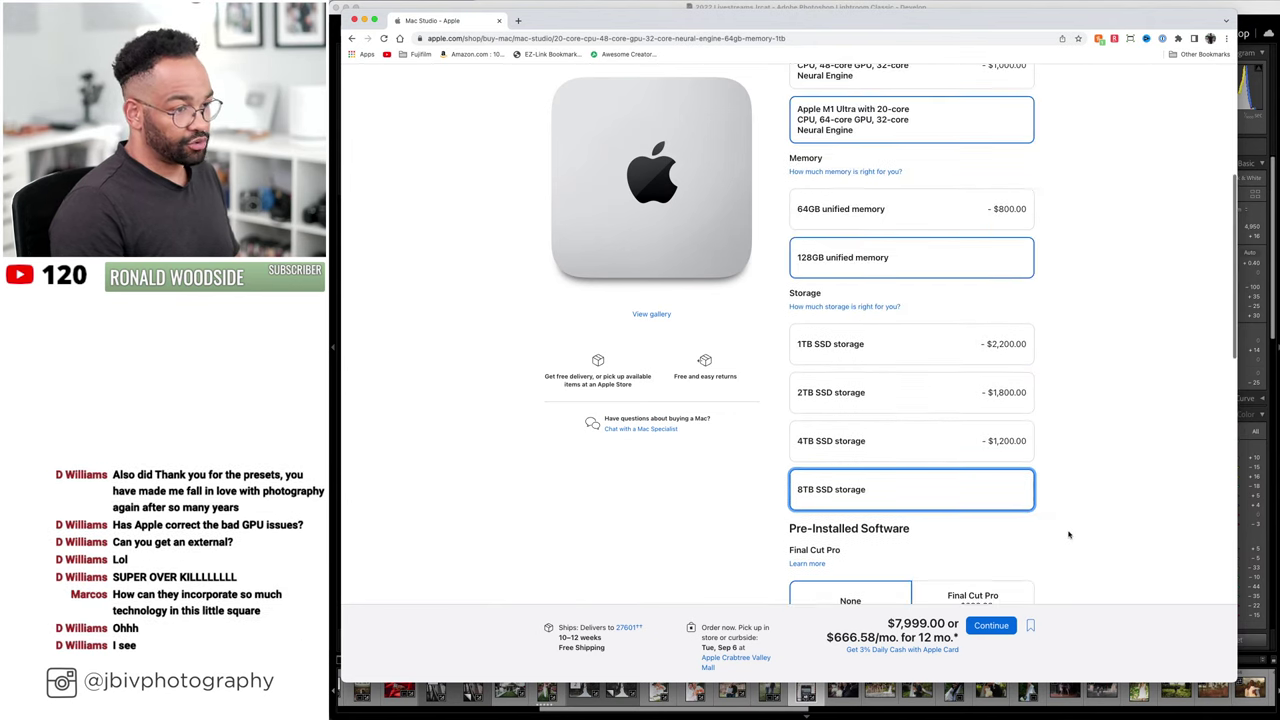
scroll(1069, 535, up, 2)
scroll(1069, 535, down, 4)
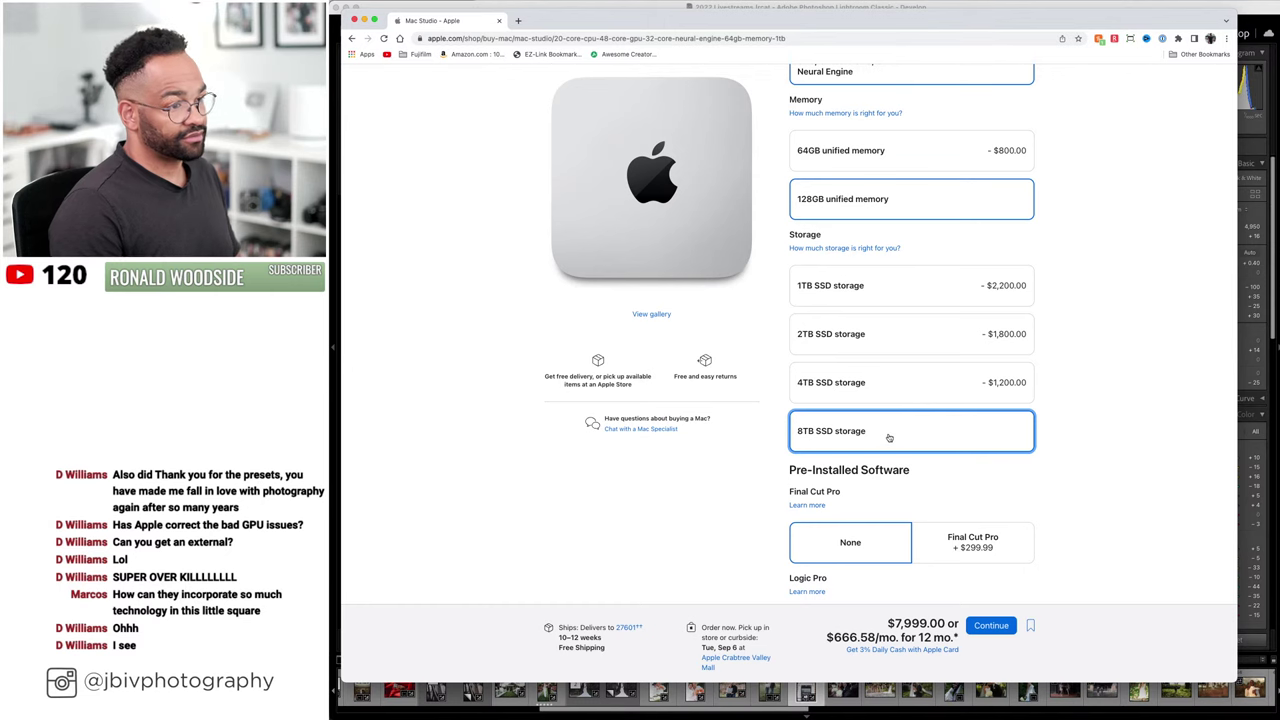
scroll(1080, 436, up, 5)
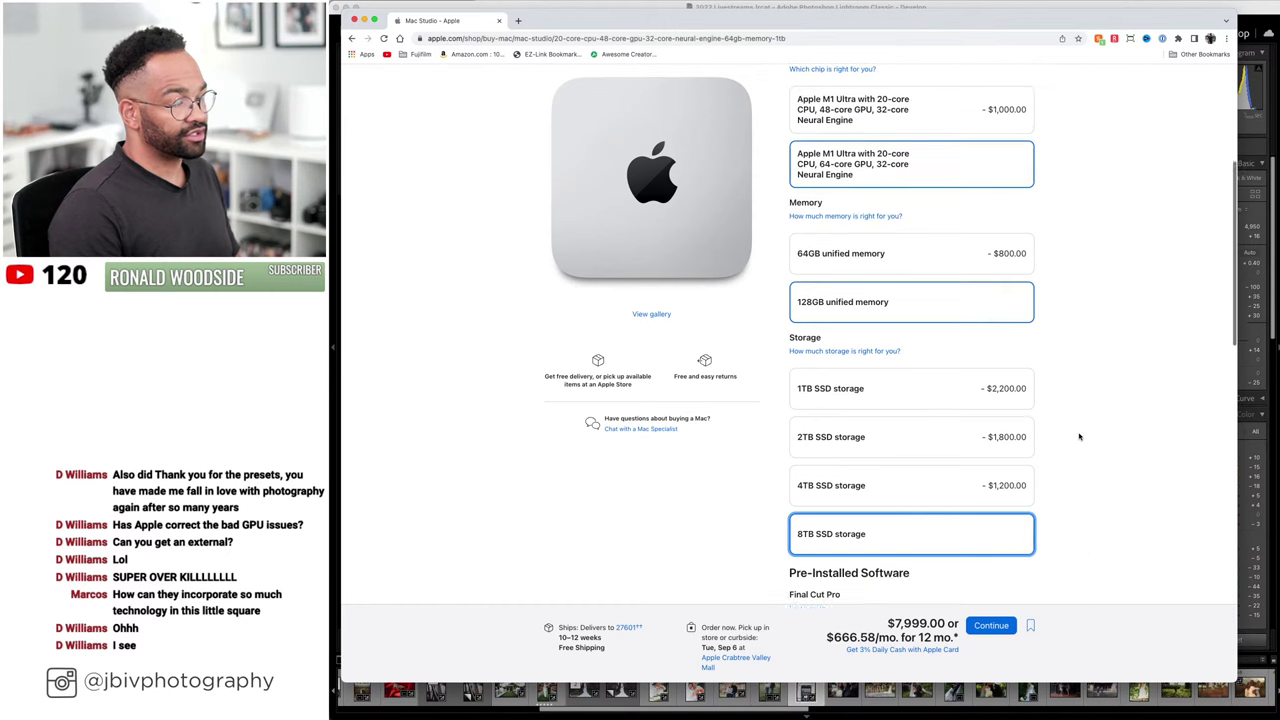
scroll(1079, 436, up, 2)
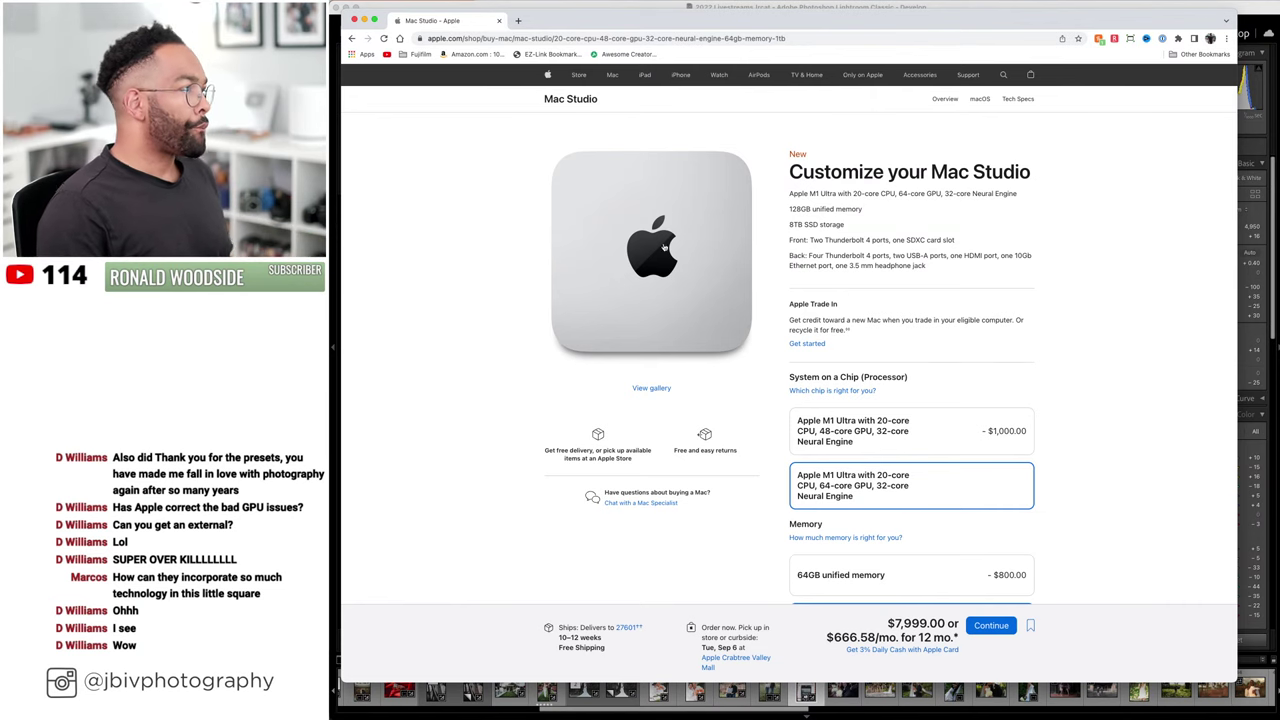
- Close Chrome, set the balcony portrait's exposure to +0.20, and move on to DSC07814
click(352, 20)
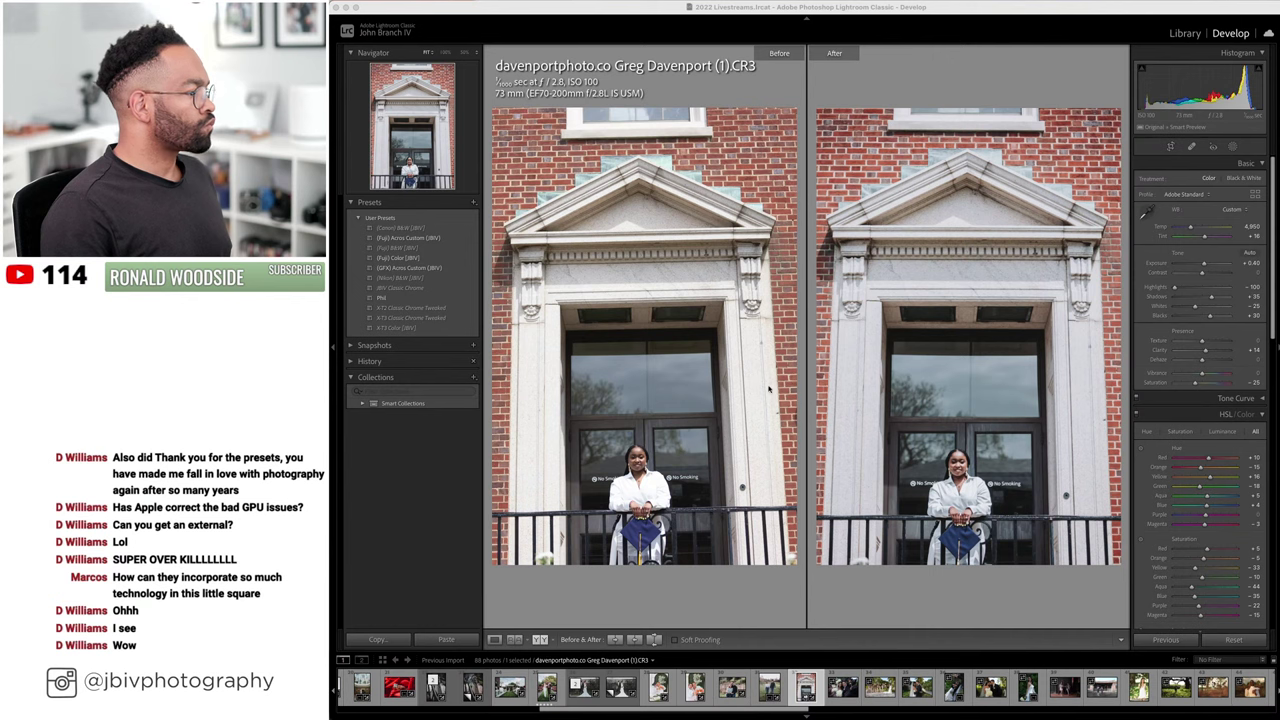
click(991, 592)
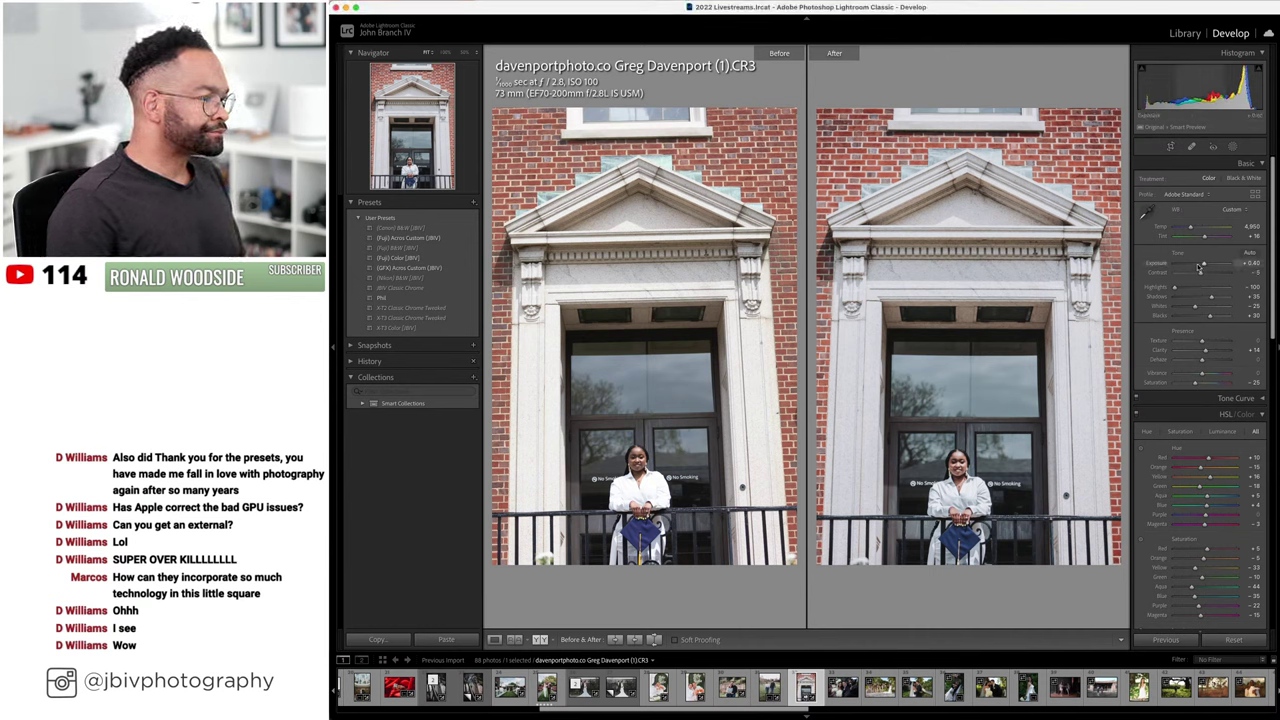
drag(1200, 270, 1201, 265)
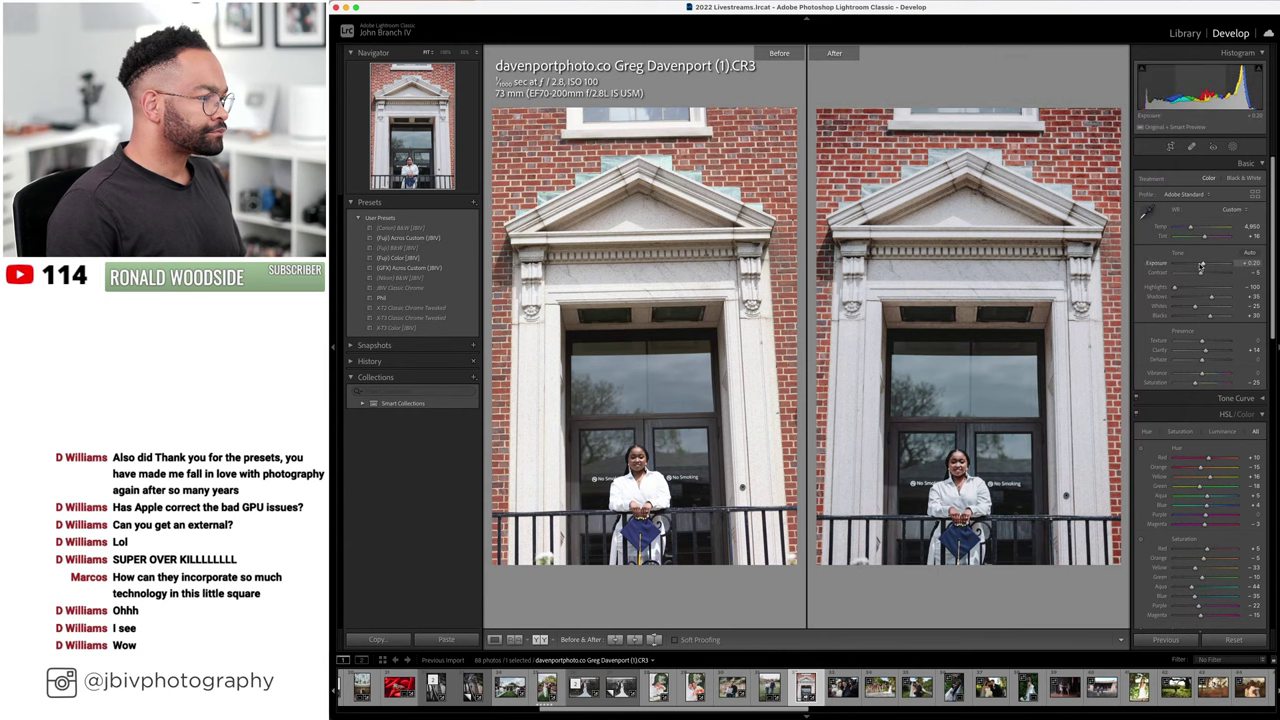
key(y)
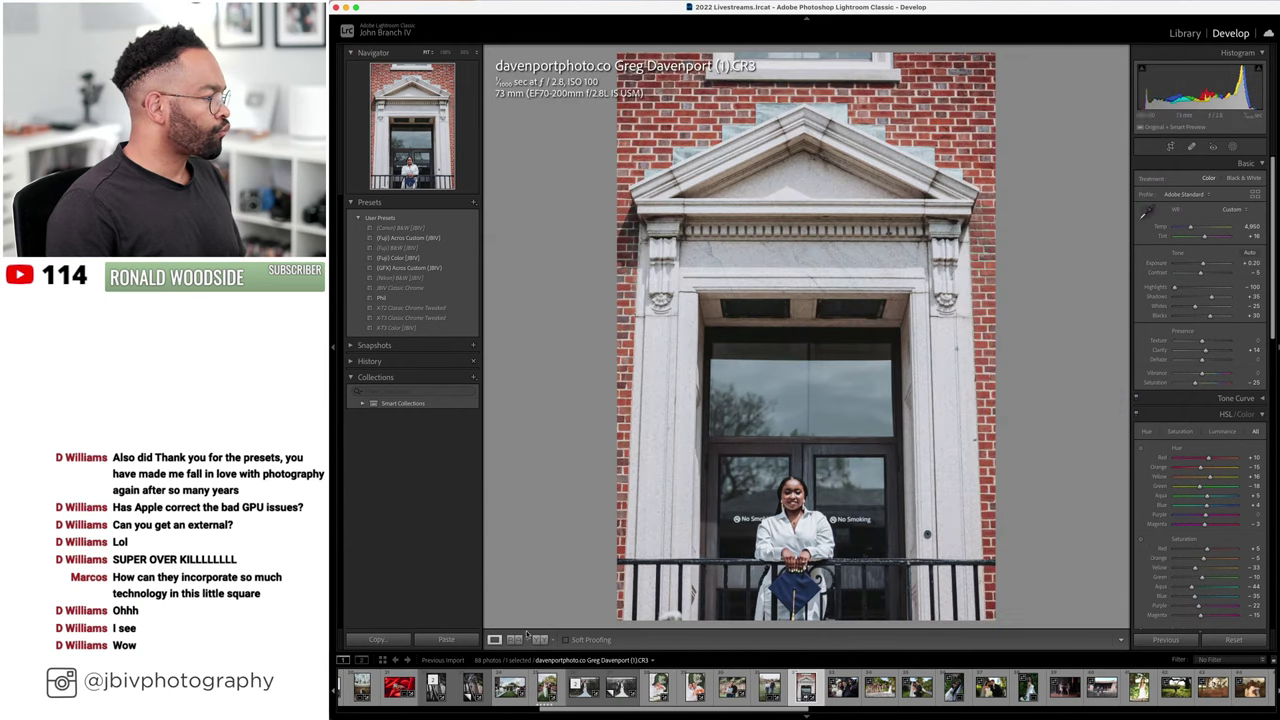
key(Right)
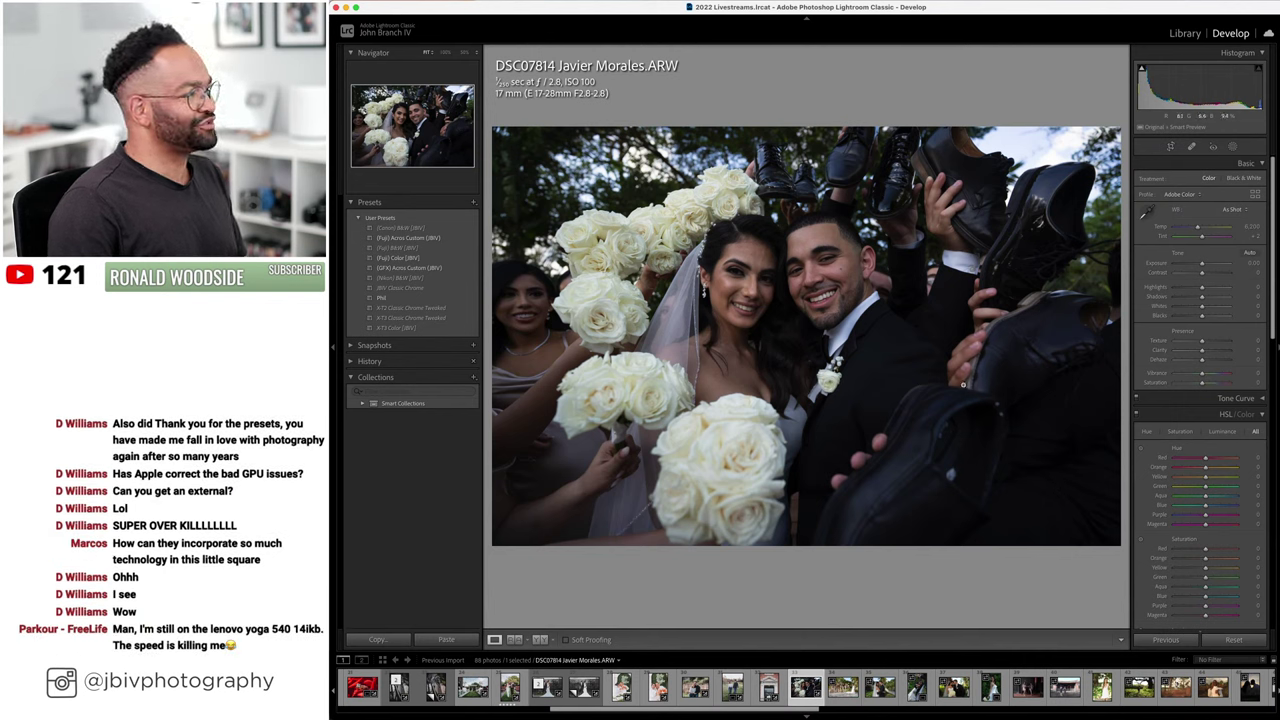
- Apply the (Fuji) Color [JBV] preset to DSC07814, with Highlights -85 and adjusted tint
click(408, 258)
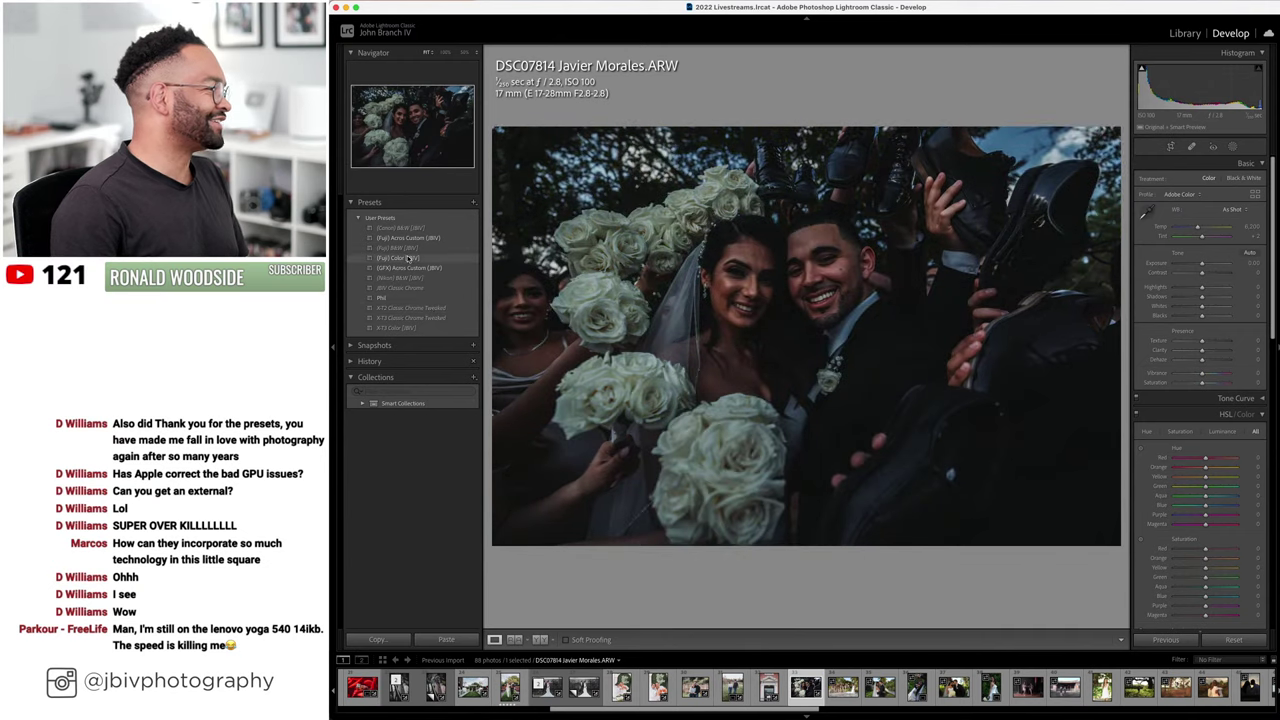
click(408, 258)
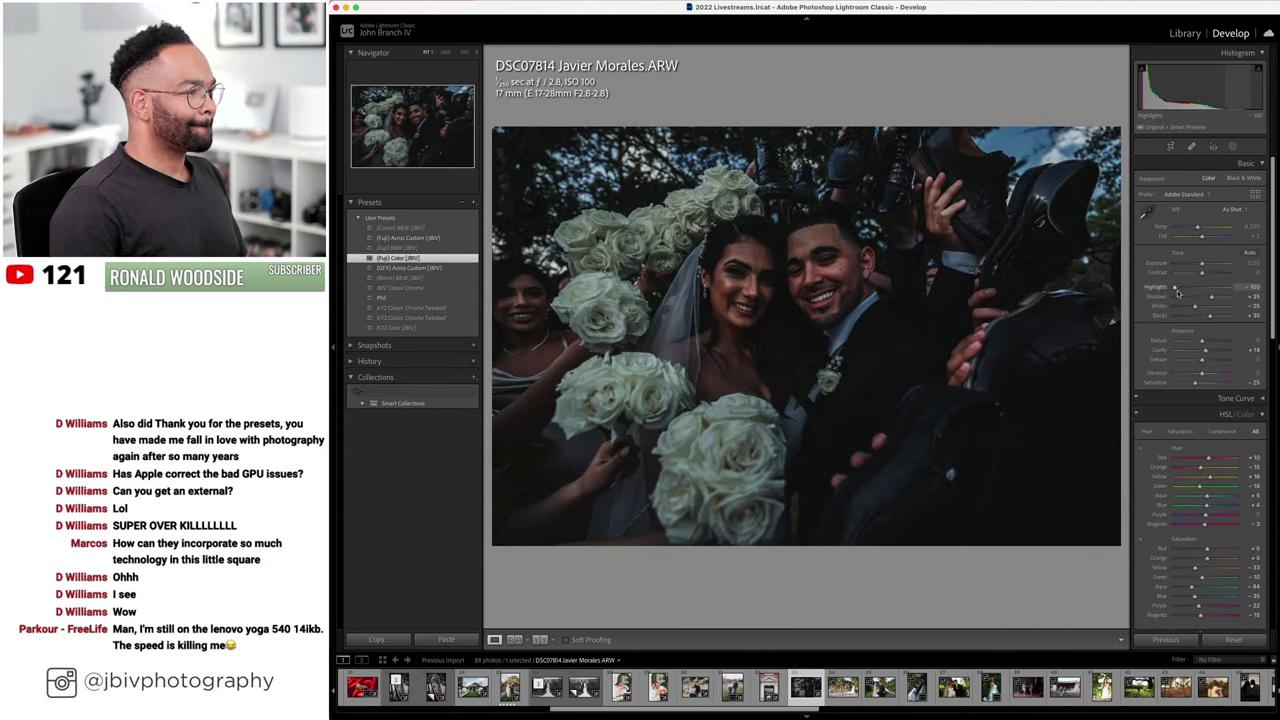
drag(1174, 288, 1212, 267)
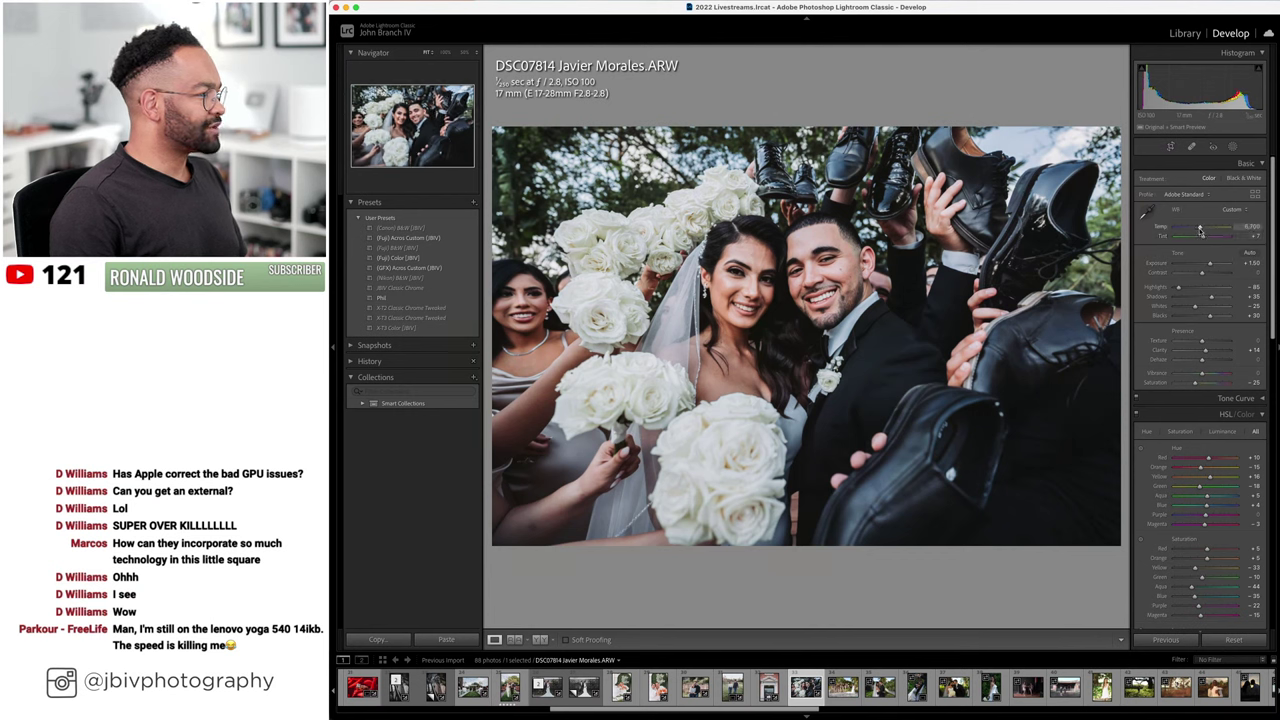
drag(1201, 229, 1200, 231)
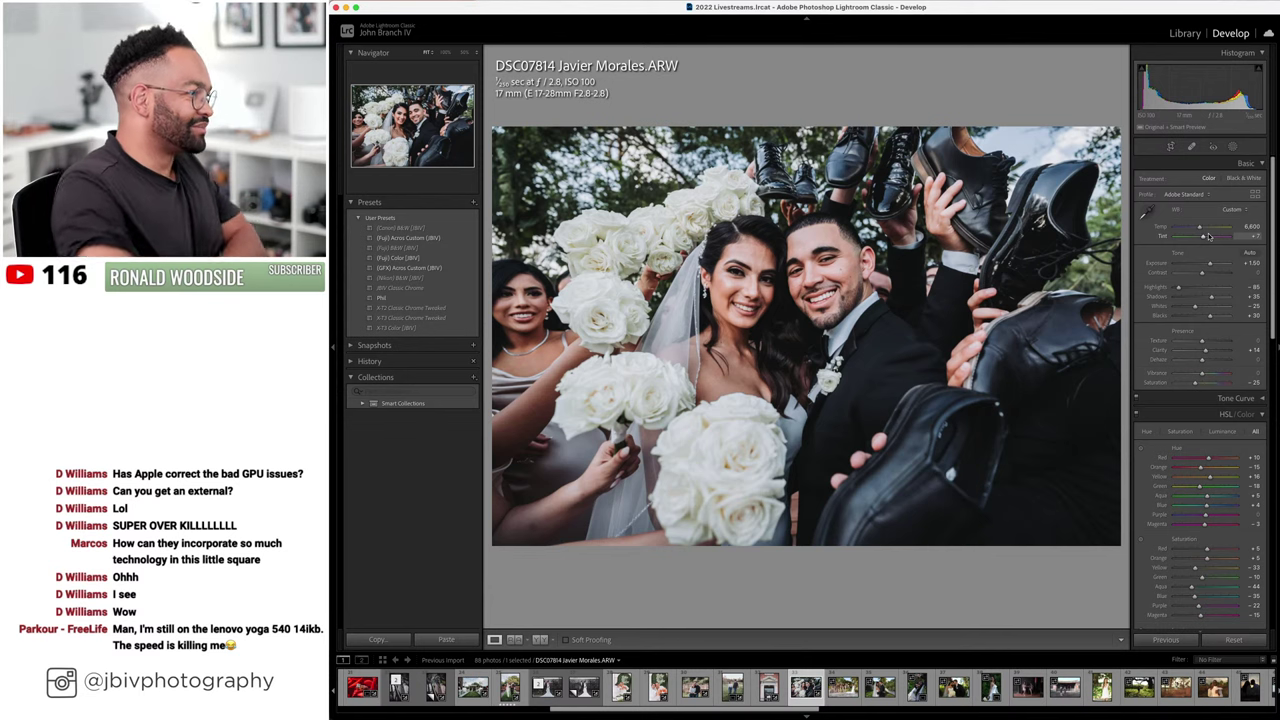
- Compare the wedding-party photo before and after full-screen, then return to the single view
click(541, 639)
key(Tab)
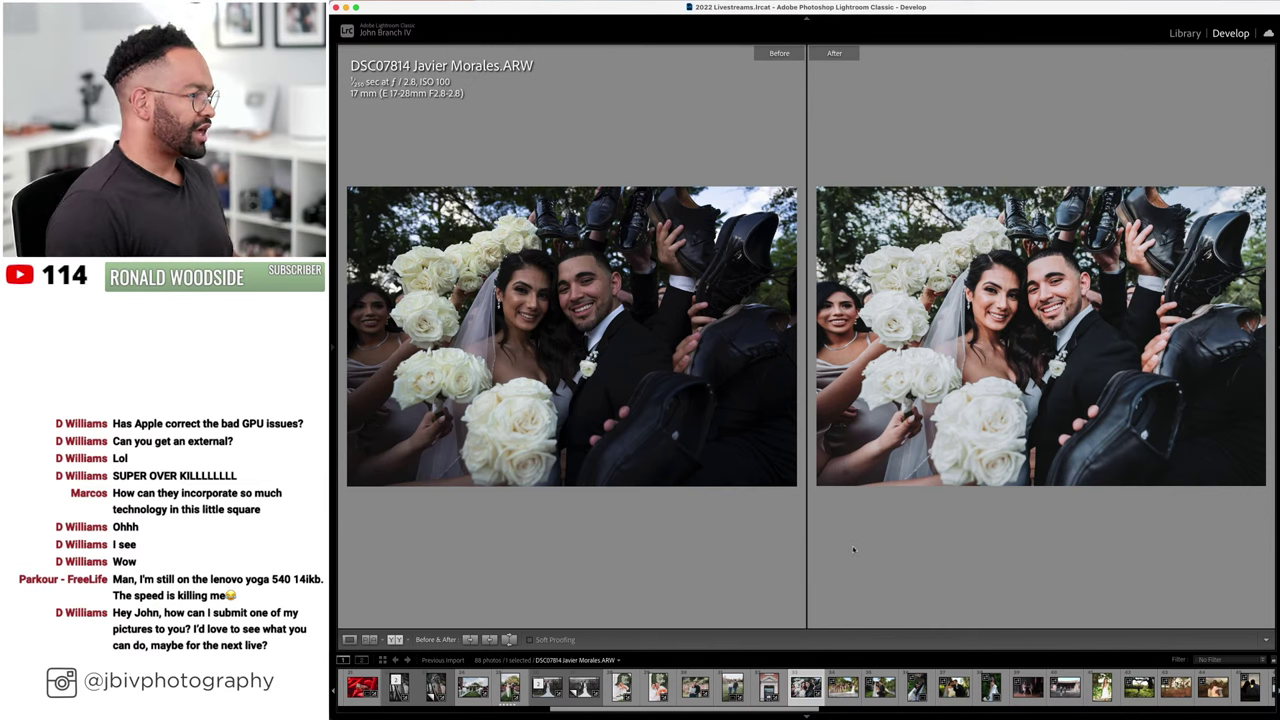
key(Tab)
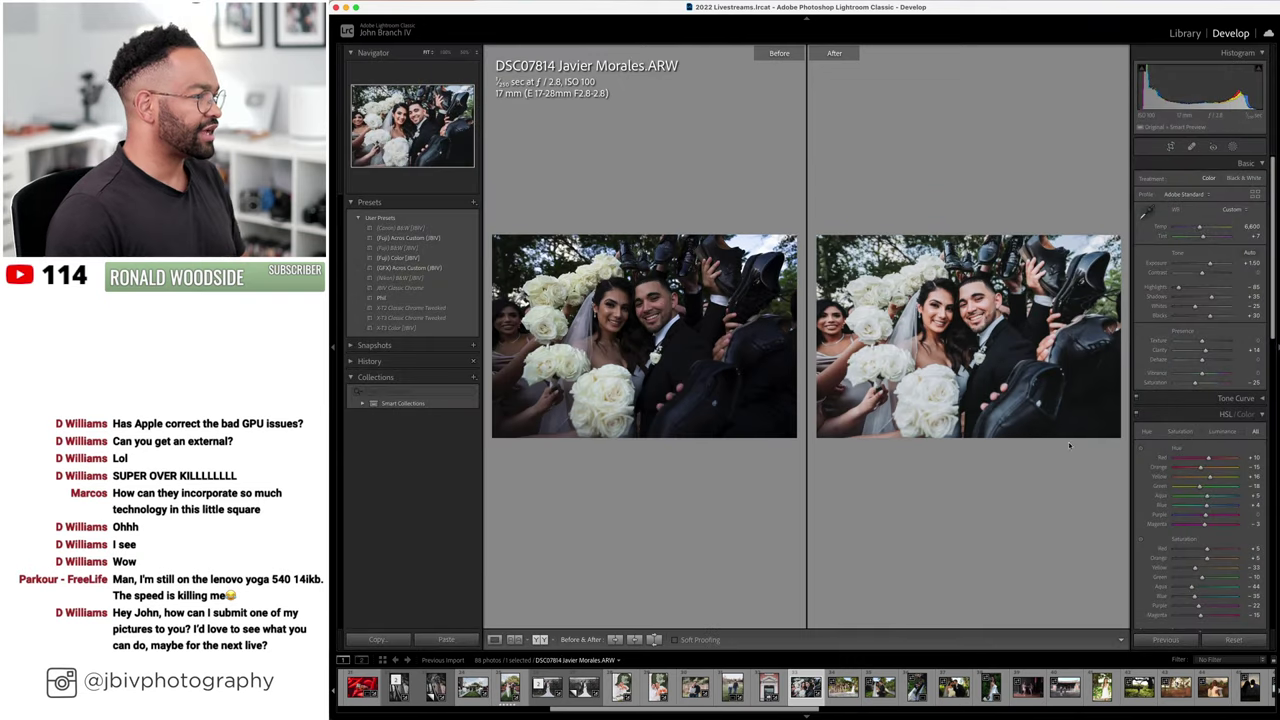
click(494, 639)
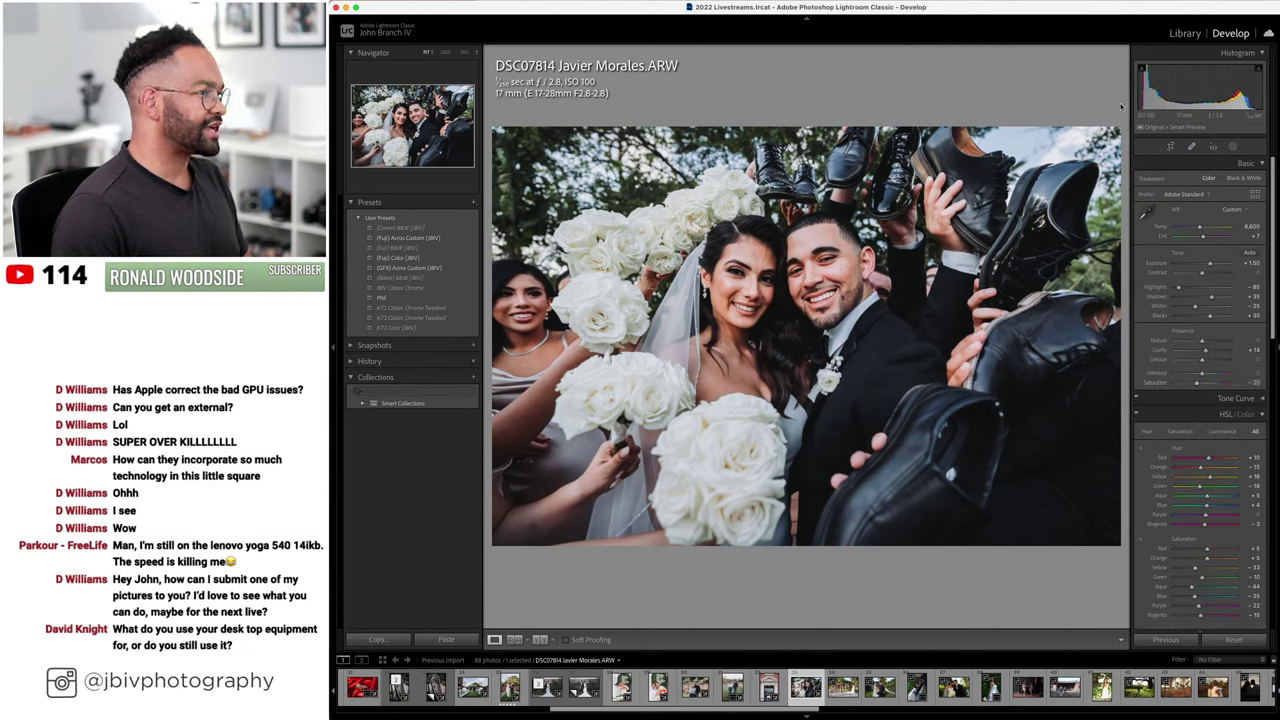
- Move to bridesmaids photo DSC07855 and apply the (Fuji) Color [JBV] preset
key(Right)
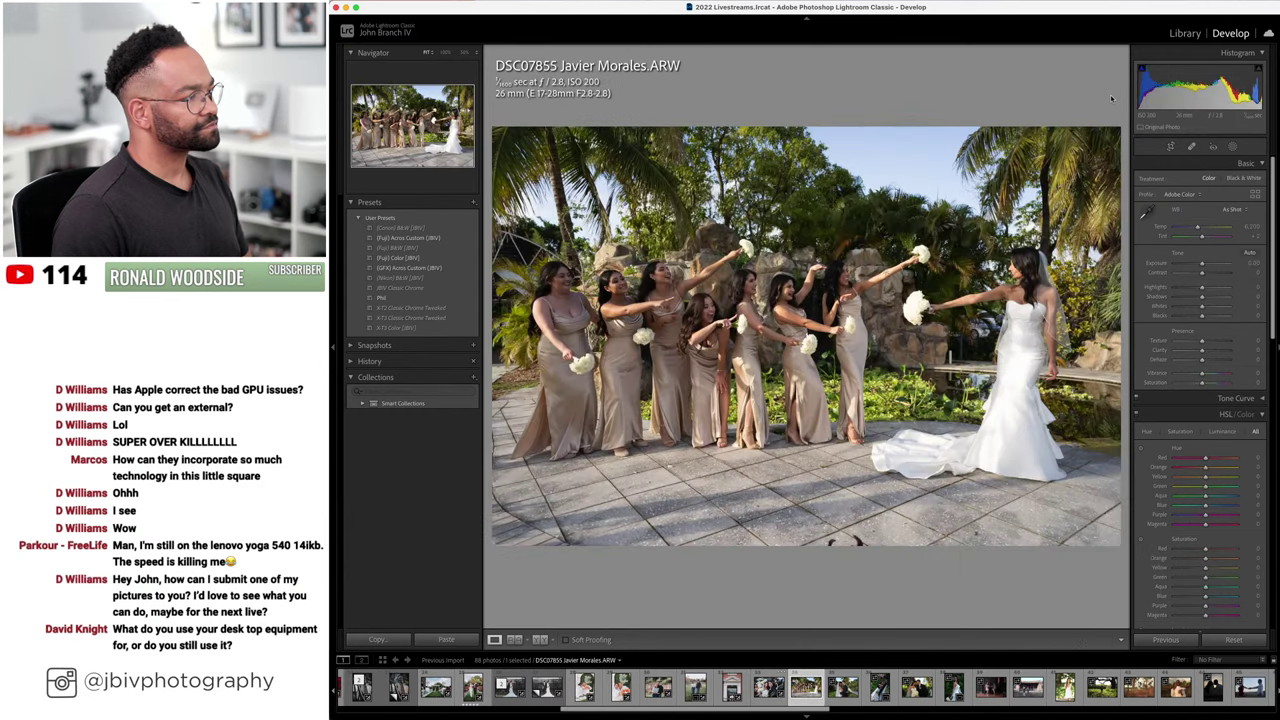
scroll(1213, 420, down, 10)
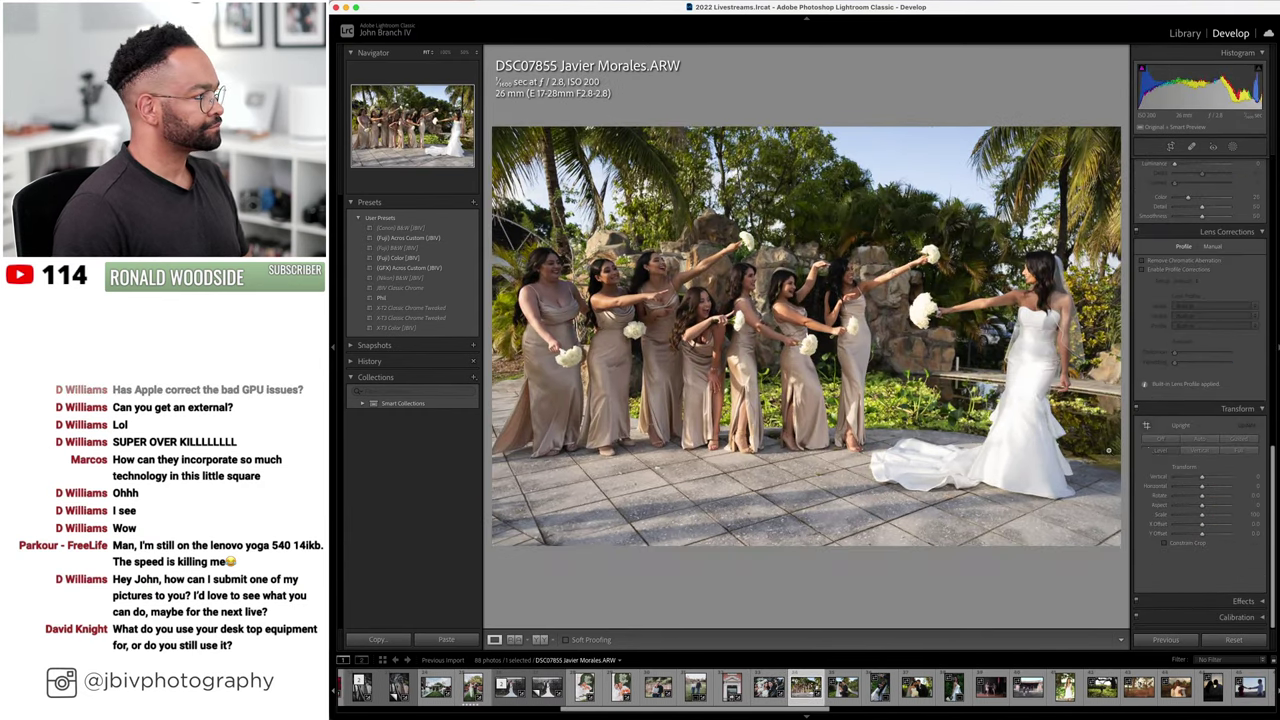
click(437, 267)
click(437, 257)
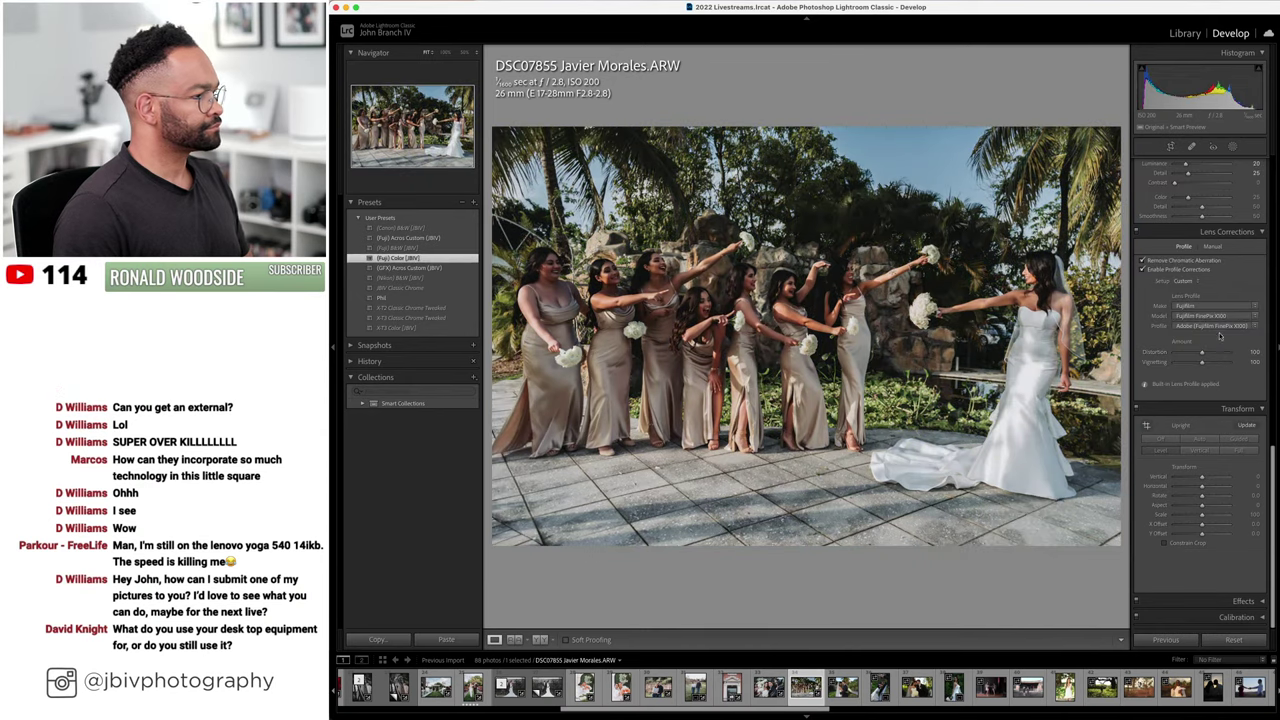
- Set lens corrections to Auto and nudge exposure to +0.10
click(1193, 282)
click(1187, 270)
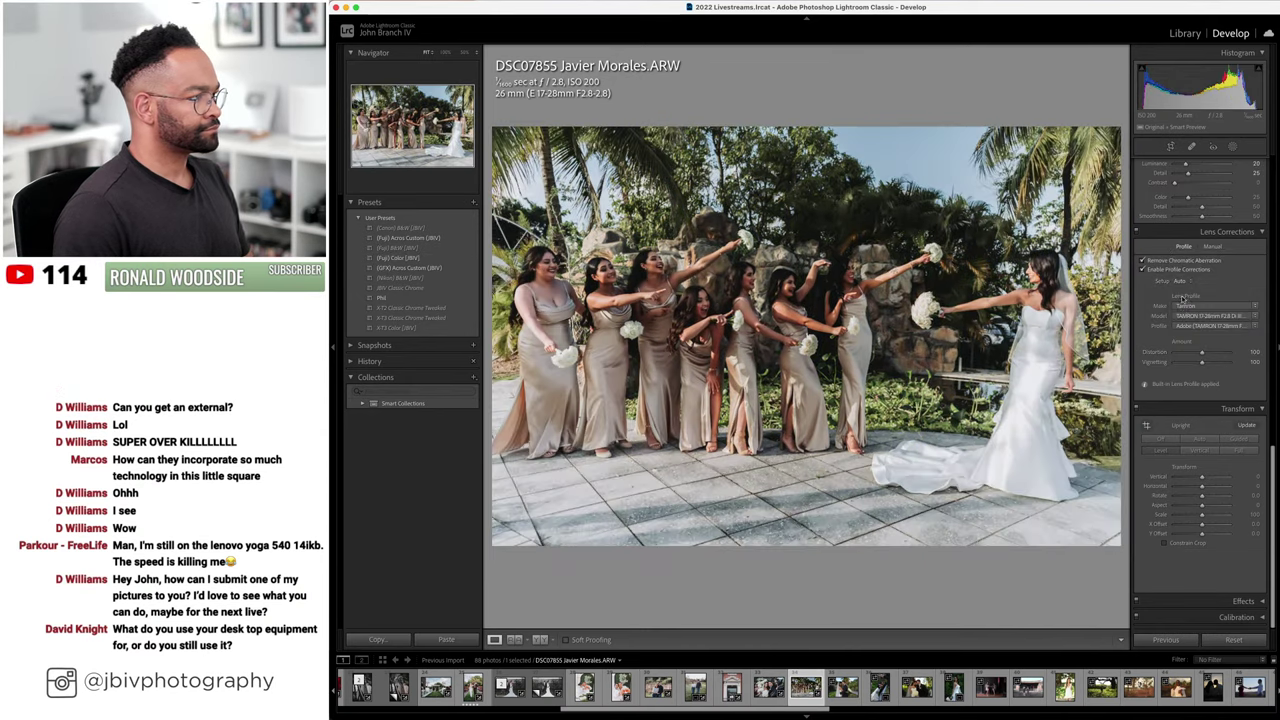
scroll(1196, 280, up, 10)
drag(1202, 263, 1219, 297)
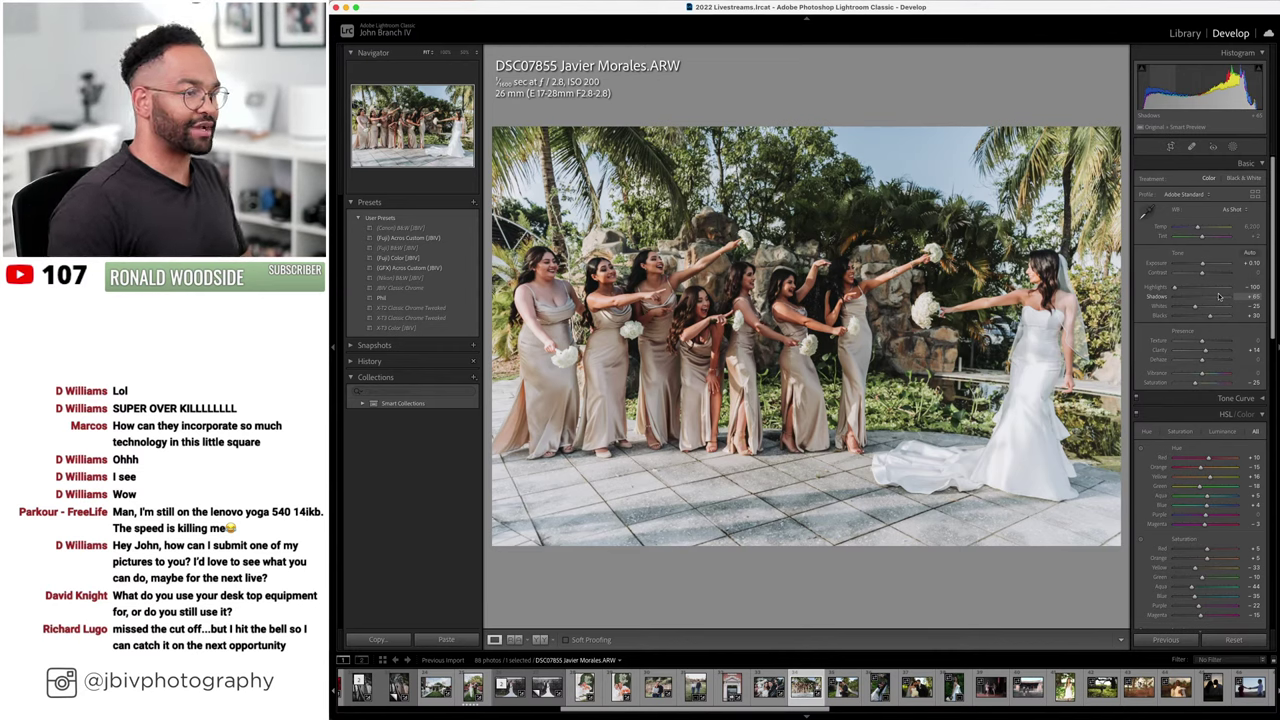
- Compare the bridesmaids photo before and after, then move on to DSC07872
click(541, 640)
key(Tab)
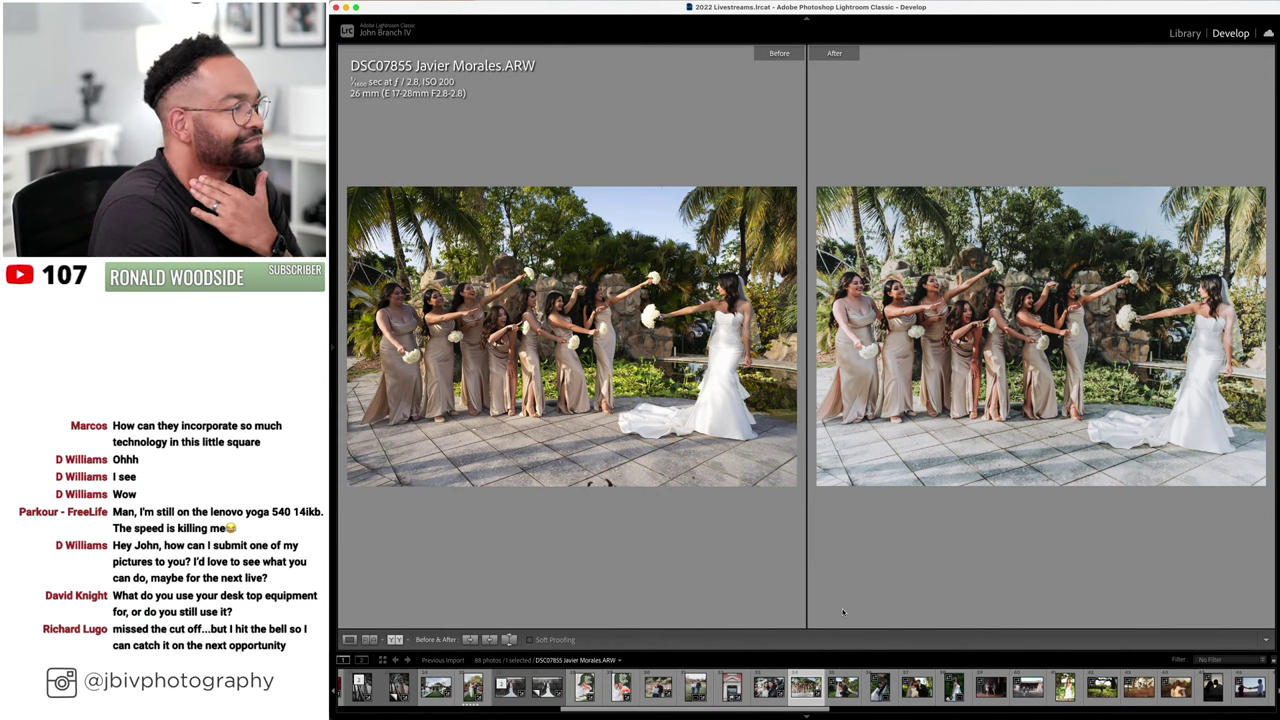
key(Tab)
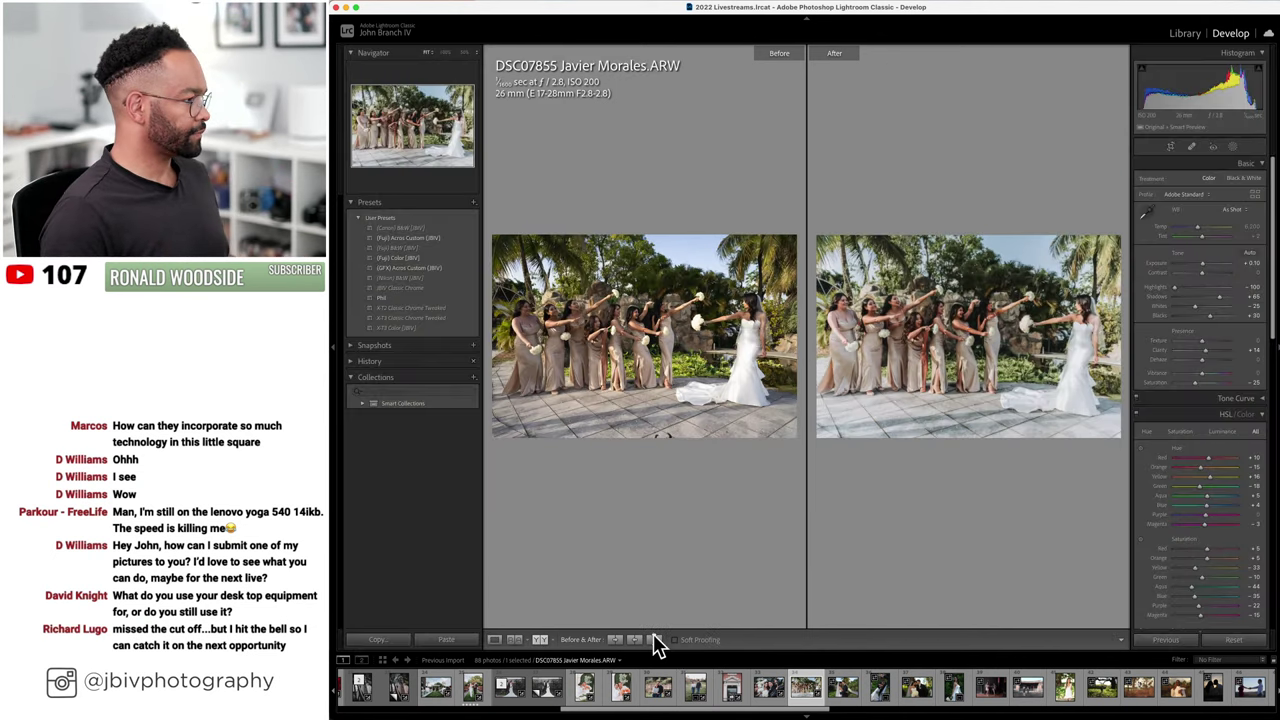
click(494, 639)
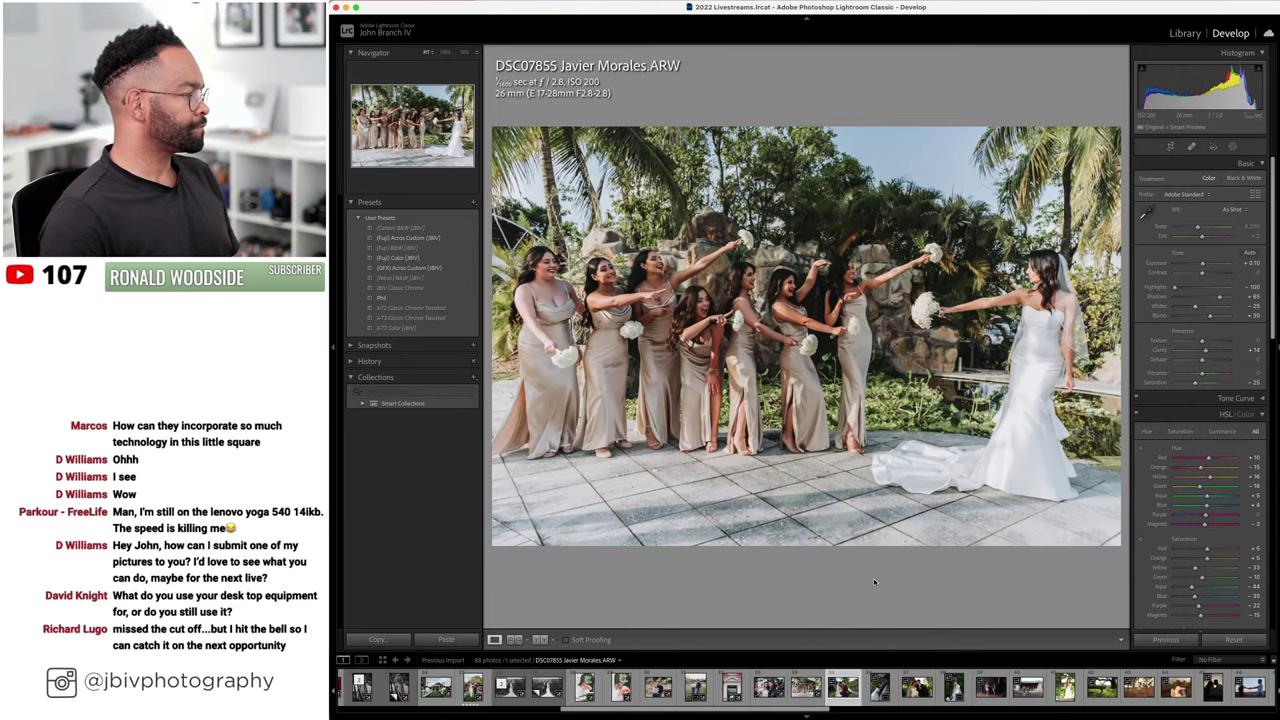
key(Right)
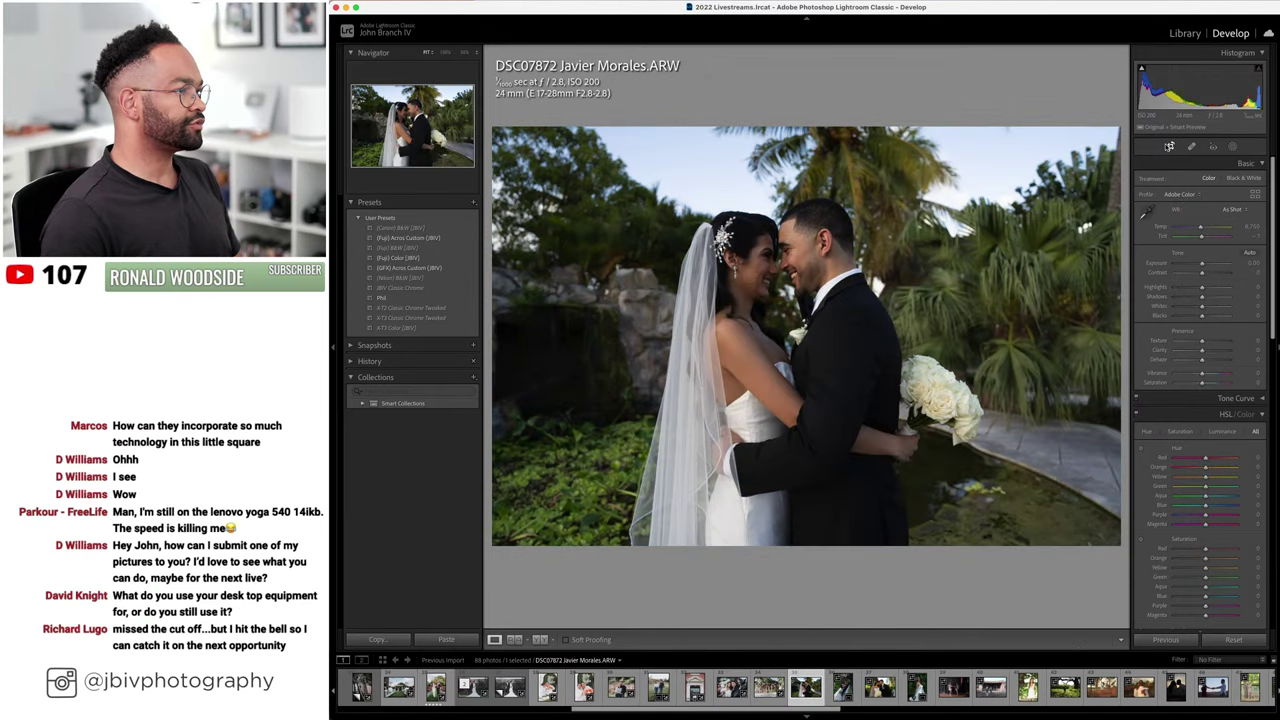
- Crop the top off the embrace photo DSC07872
key(r)
drag(801, 122, 887, 207)
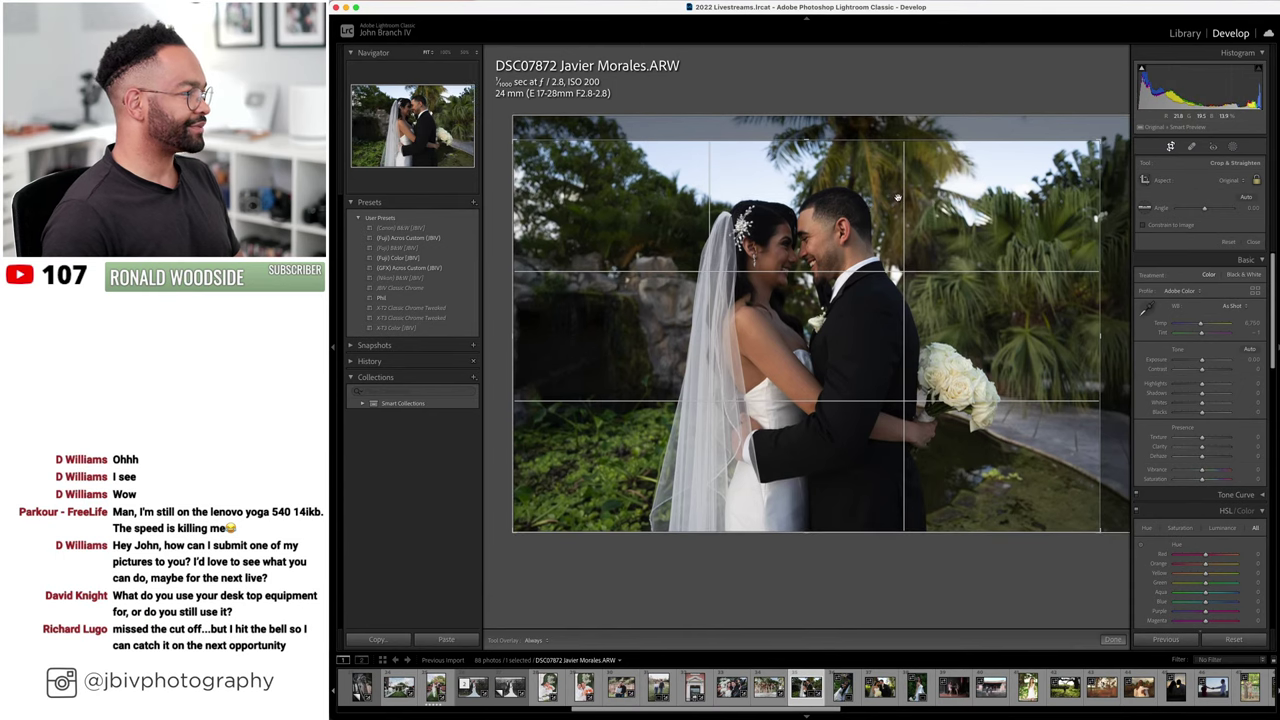
key(Return)
- Apply the (Fuji) Color [JBV] preset, change the lens correction setup, raise exposure and shift tint
click(424, 258)
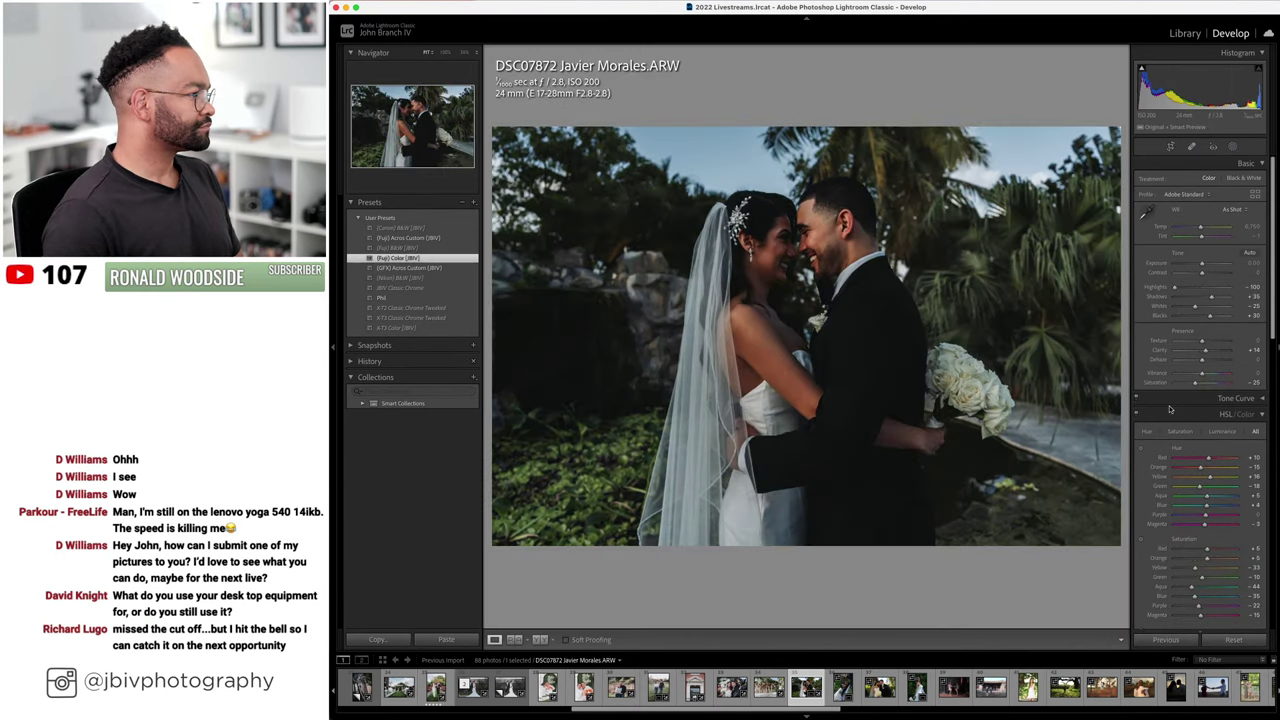
scroll(1170, 409, down, 10)
click(1189, 282)
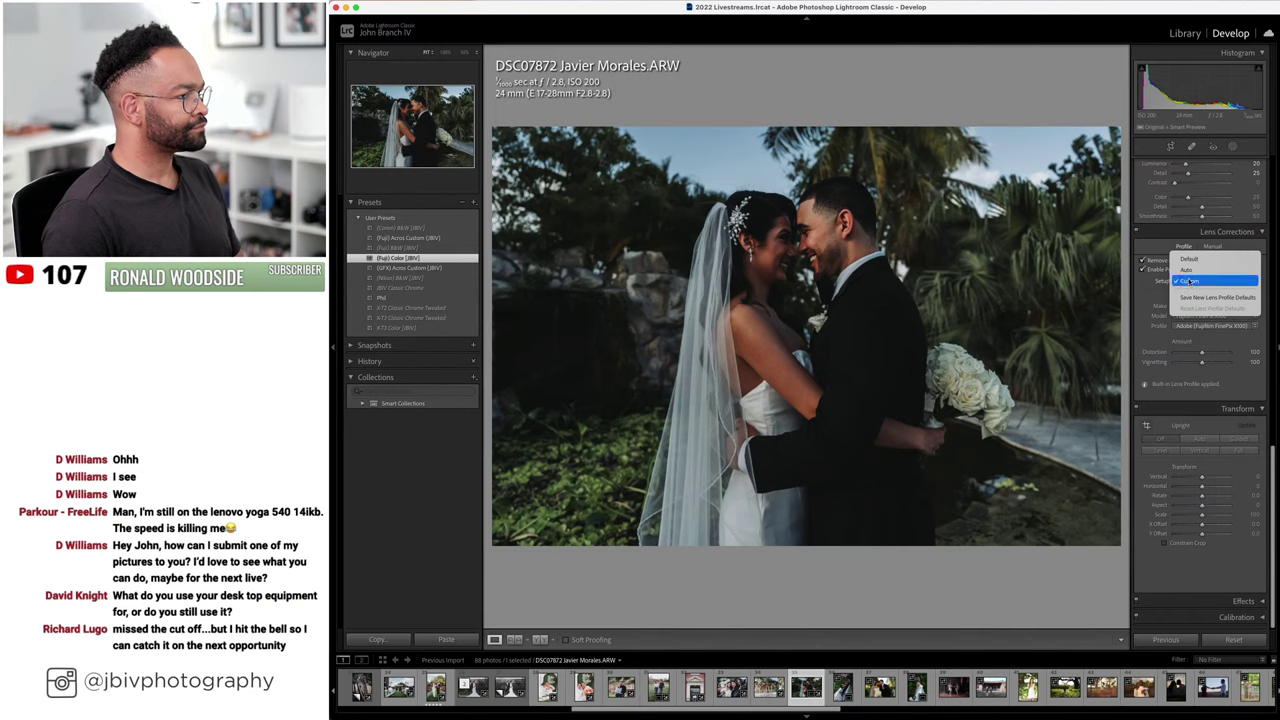
click(1187, 270)
scroll(1220, 262, up, 10)
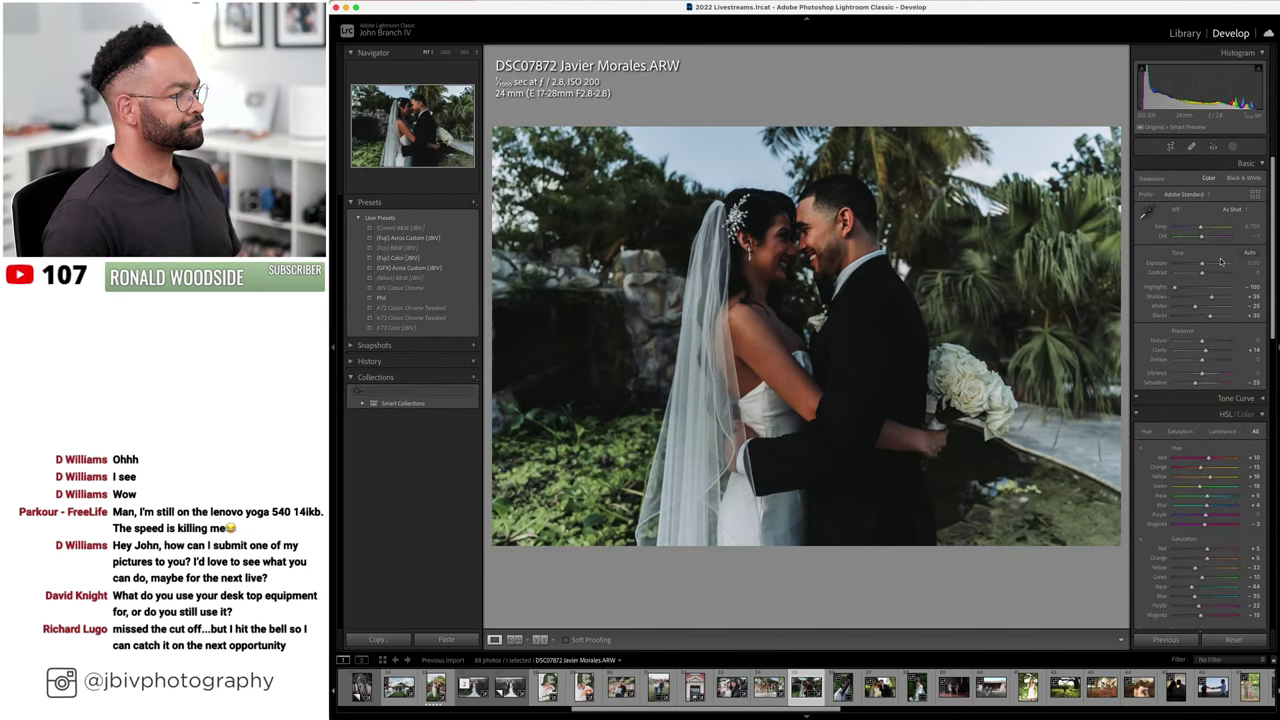
drag(1220, 262, 1216, 266)
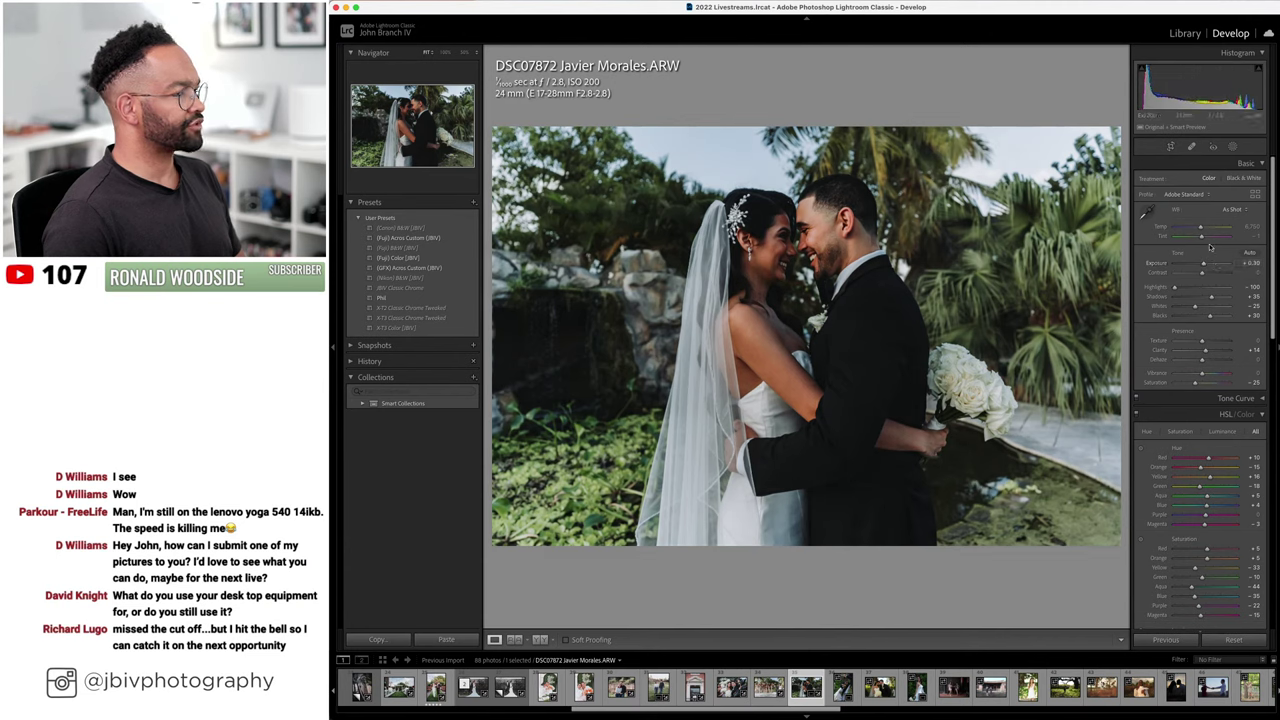
drag(1201, 236, 1208, 238)
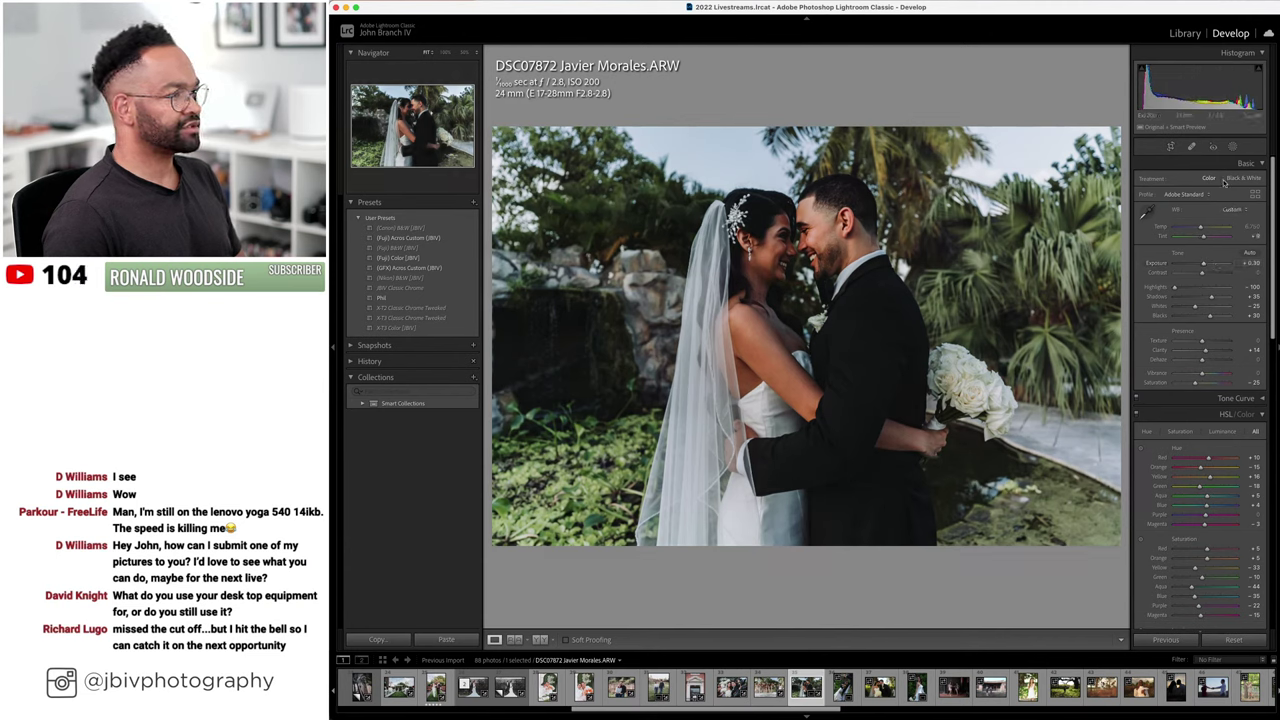
- Add a Select Subject mask on the couple to lift their shadows
click(1232, 147)
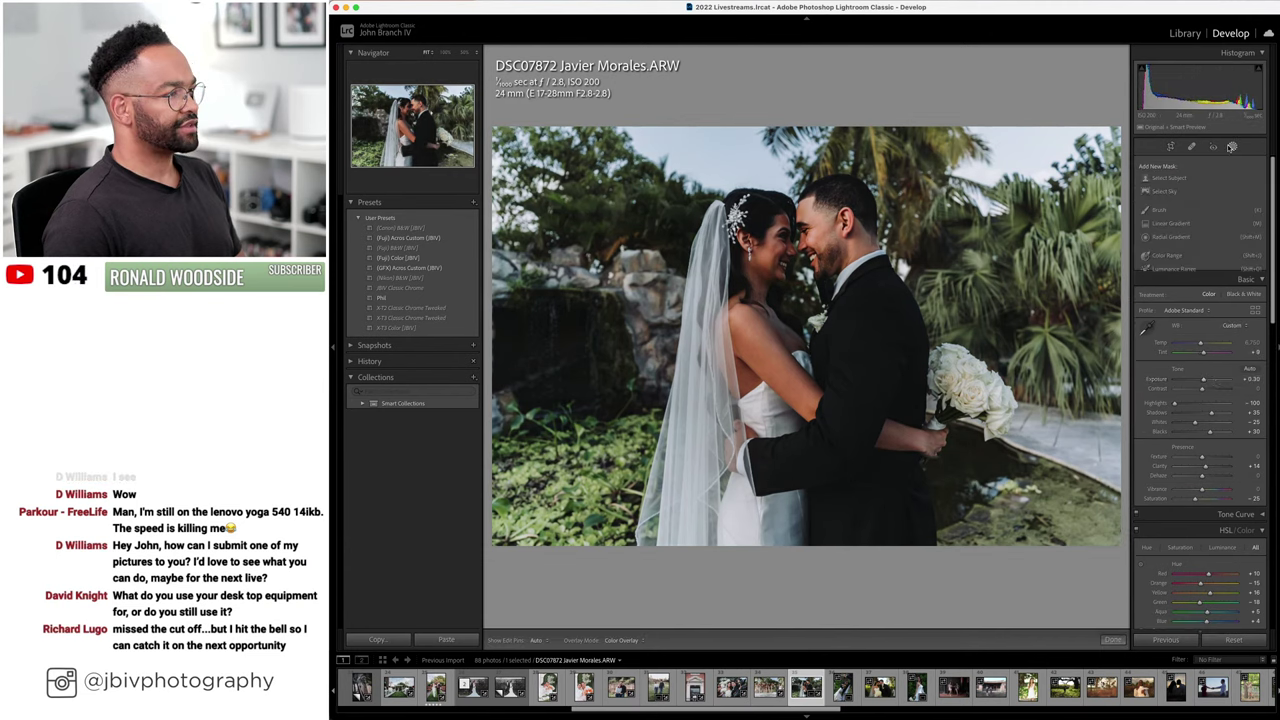
click(1190, 178)
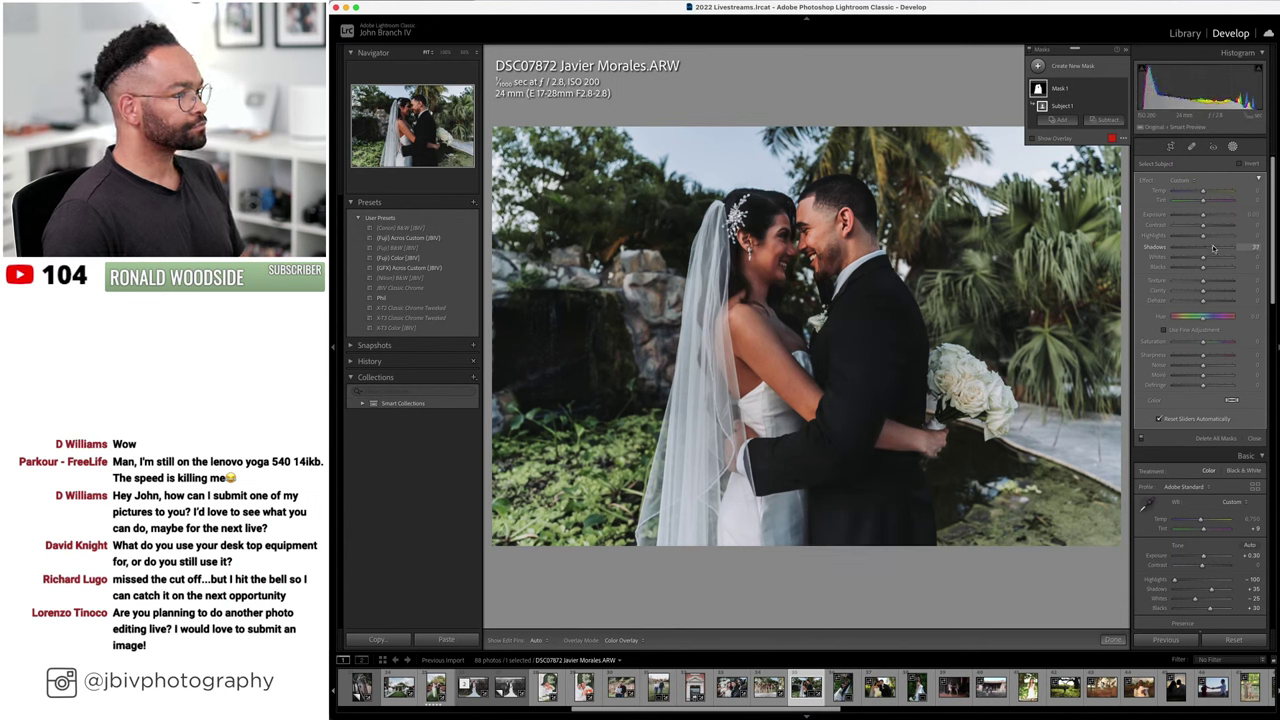
key(shift+w)
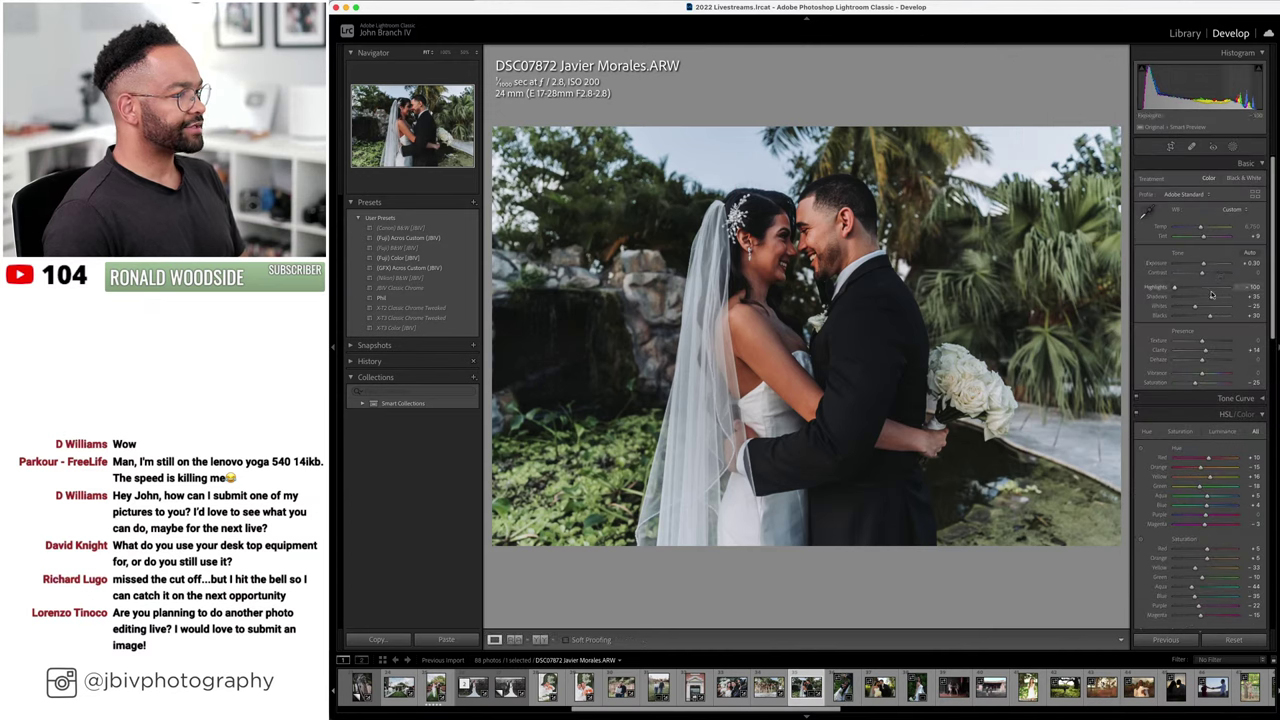
scroll(1213, 298, up, 1)
scroll(1213, 298, up, 5)
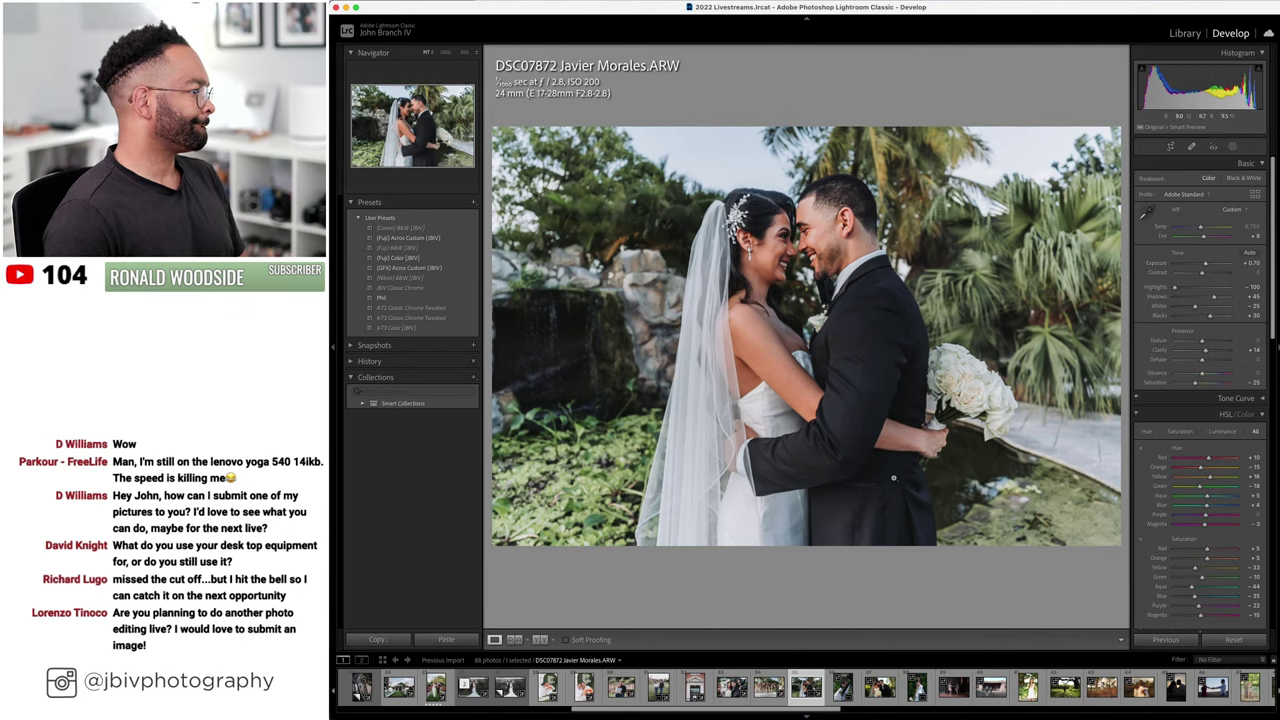
- Compare DSC07872 before and after, then move on to JM400726
click(540, 640)
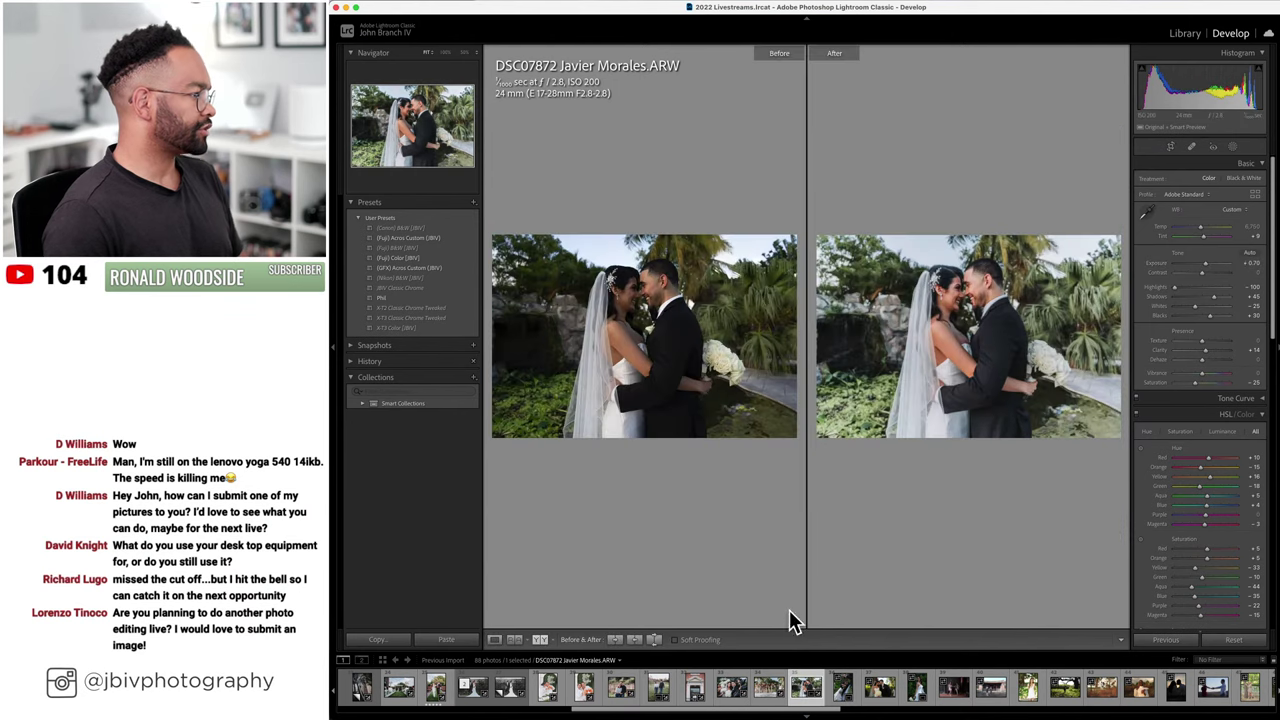
key(Tab)
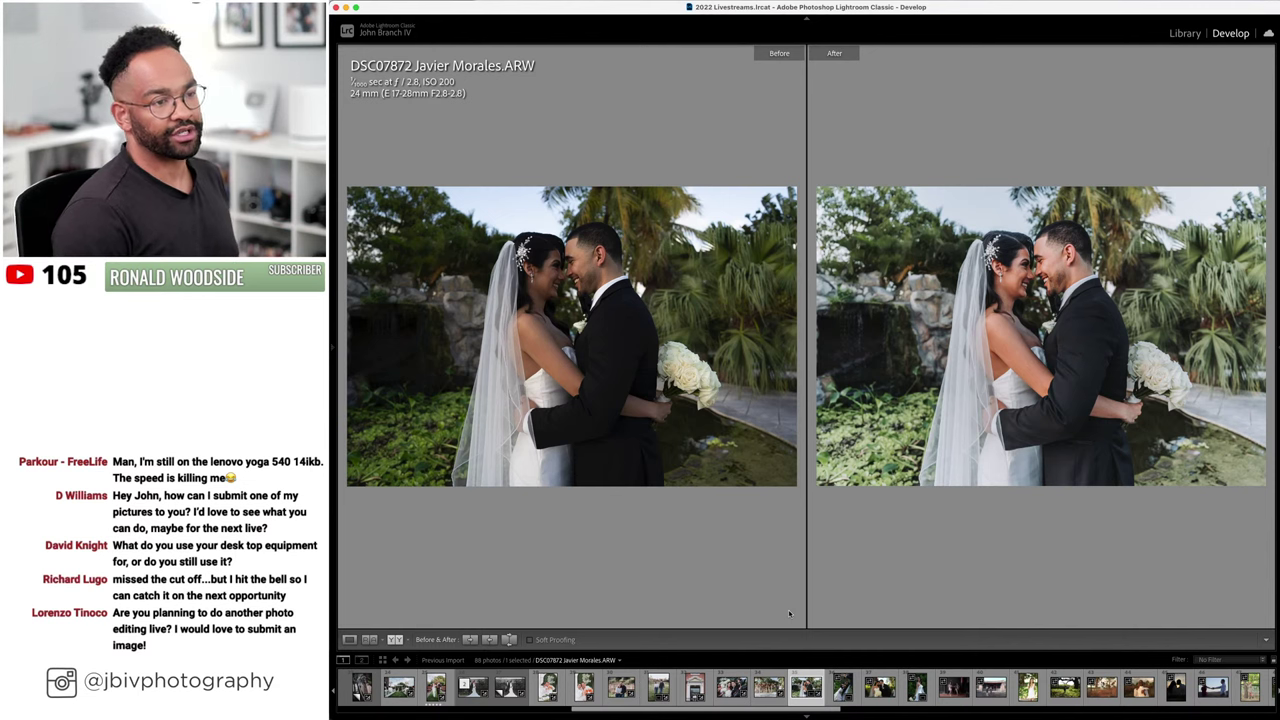
key(Tab)
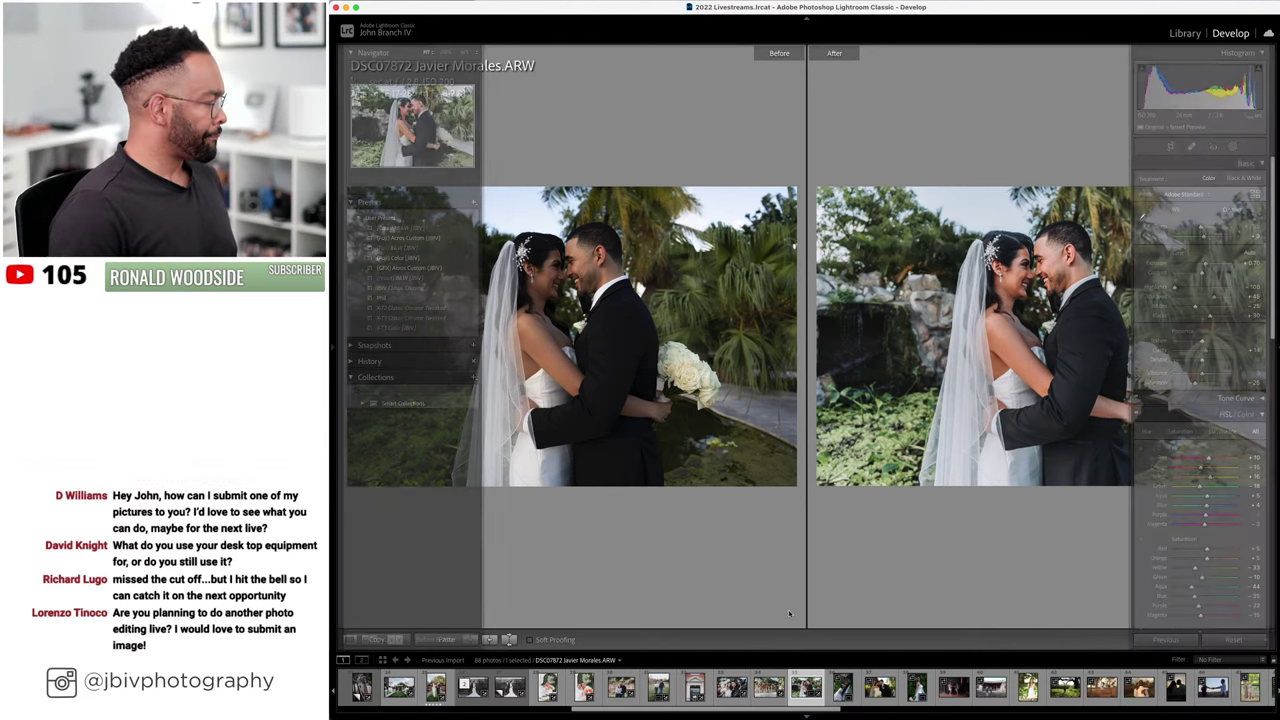
click(494, 639)
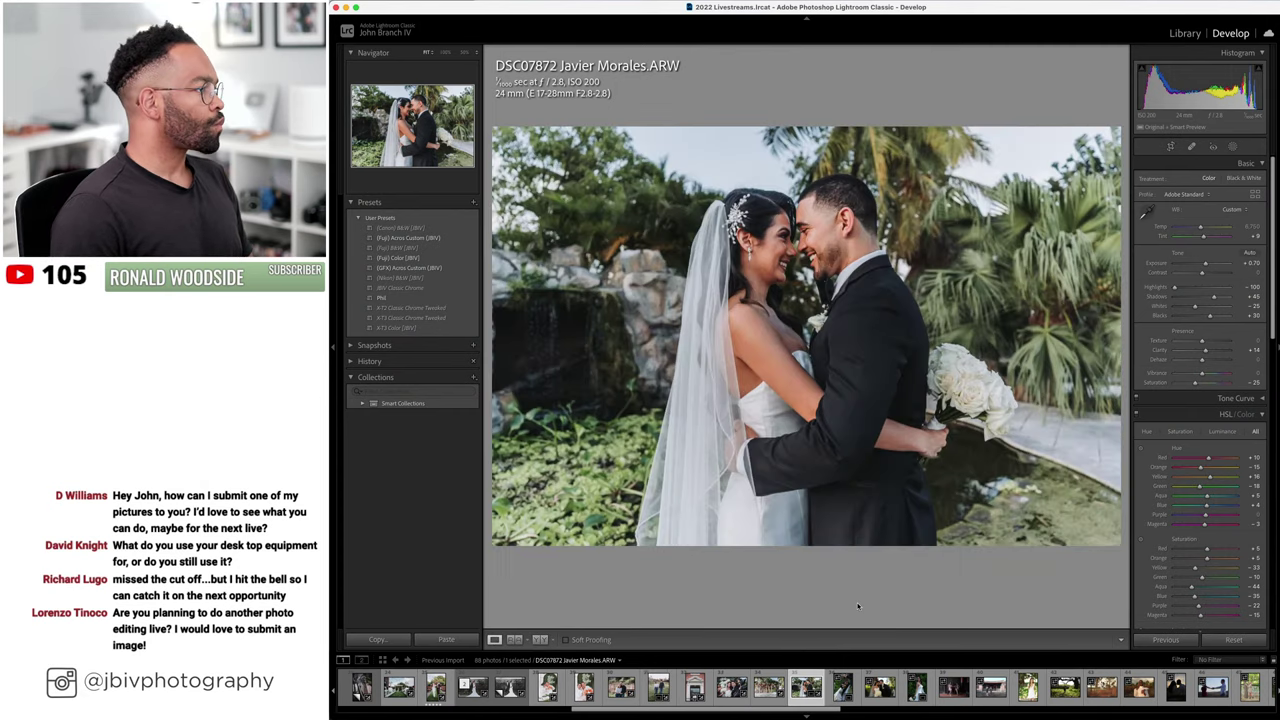
key(Right)
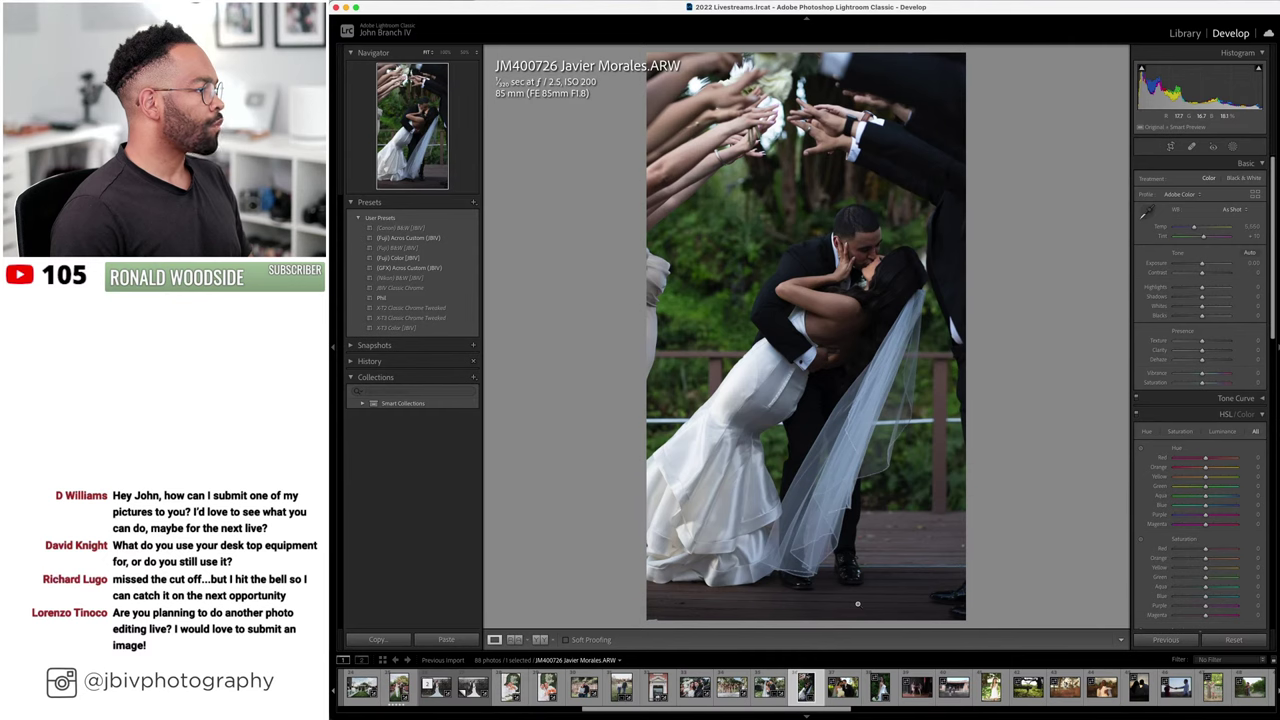
- Apply the (Fuji) Color [JBV] preset to JM400726, raise exposure to +1.90, and adjust tint and temperature
click(435, 259)
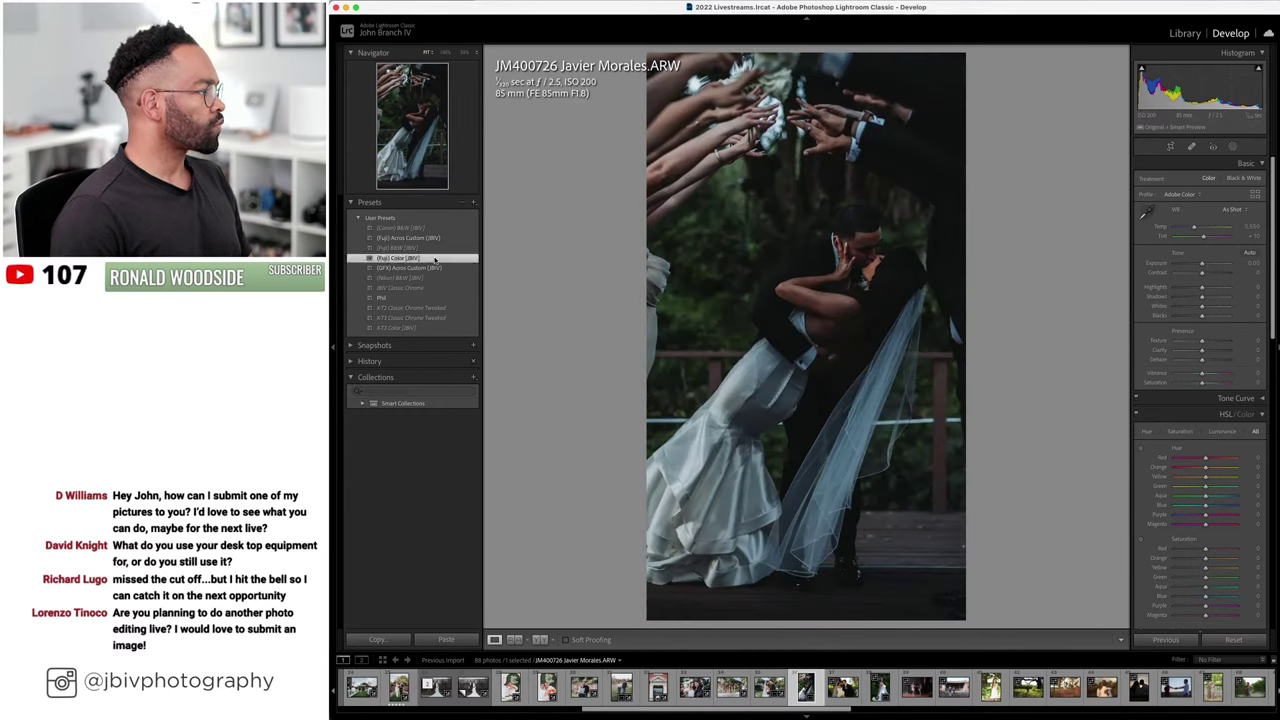
click(1212, 266)
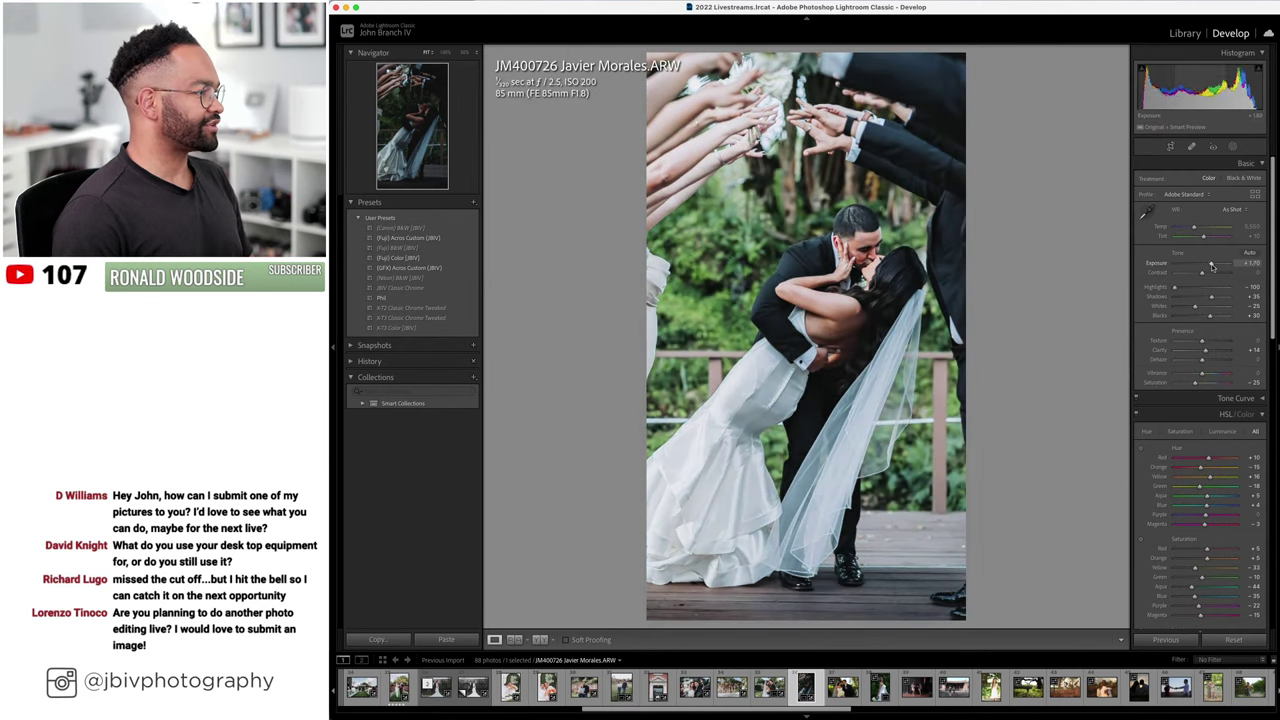
click(1215, 237)
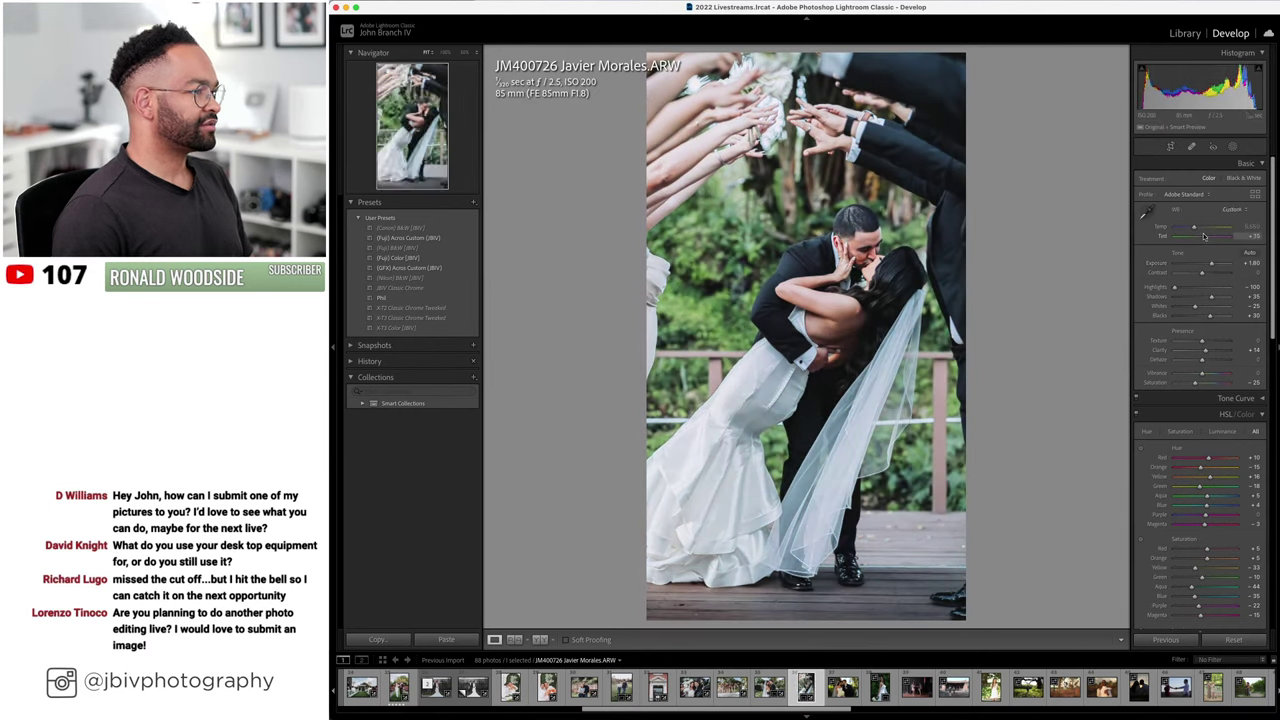
click(1195, 229)
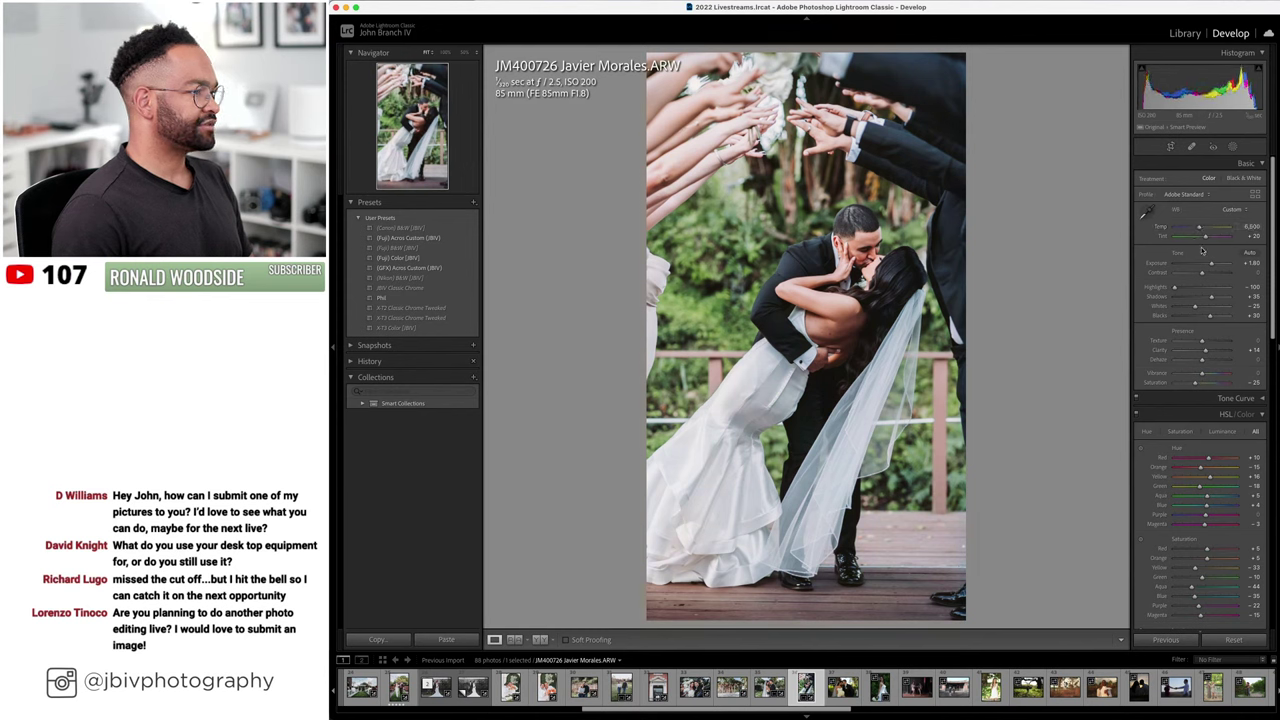
- Compare the kiss photo before and after, then move on to DSC07911
click(540, 639)
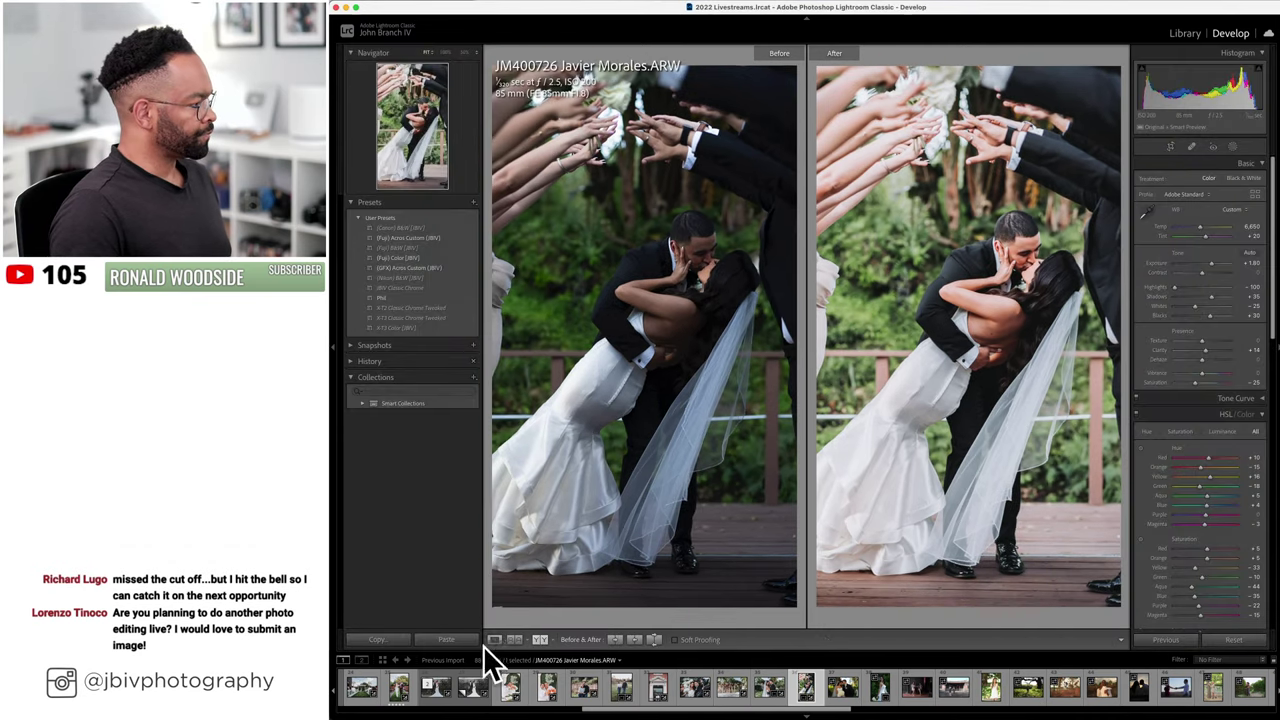
click(494, 639)
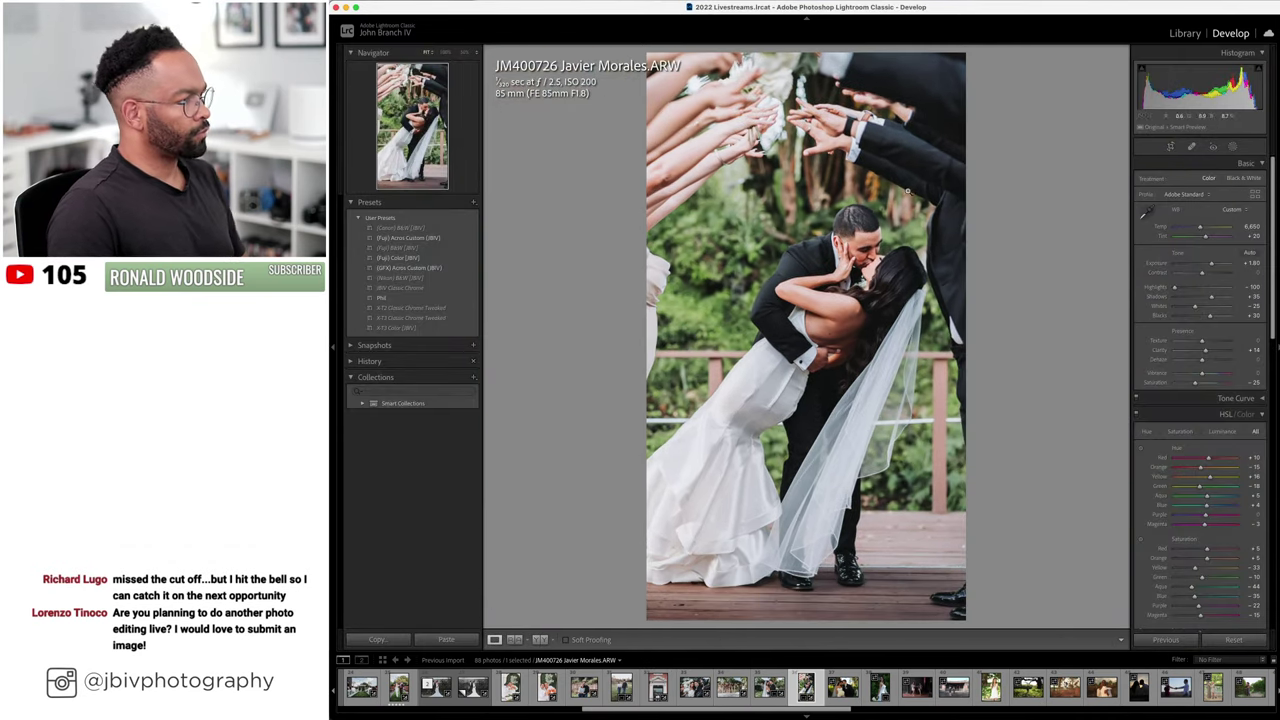
key(Left)
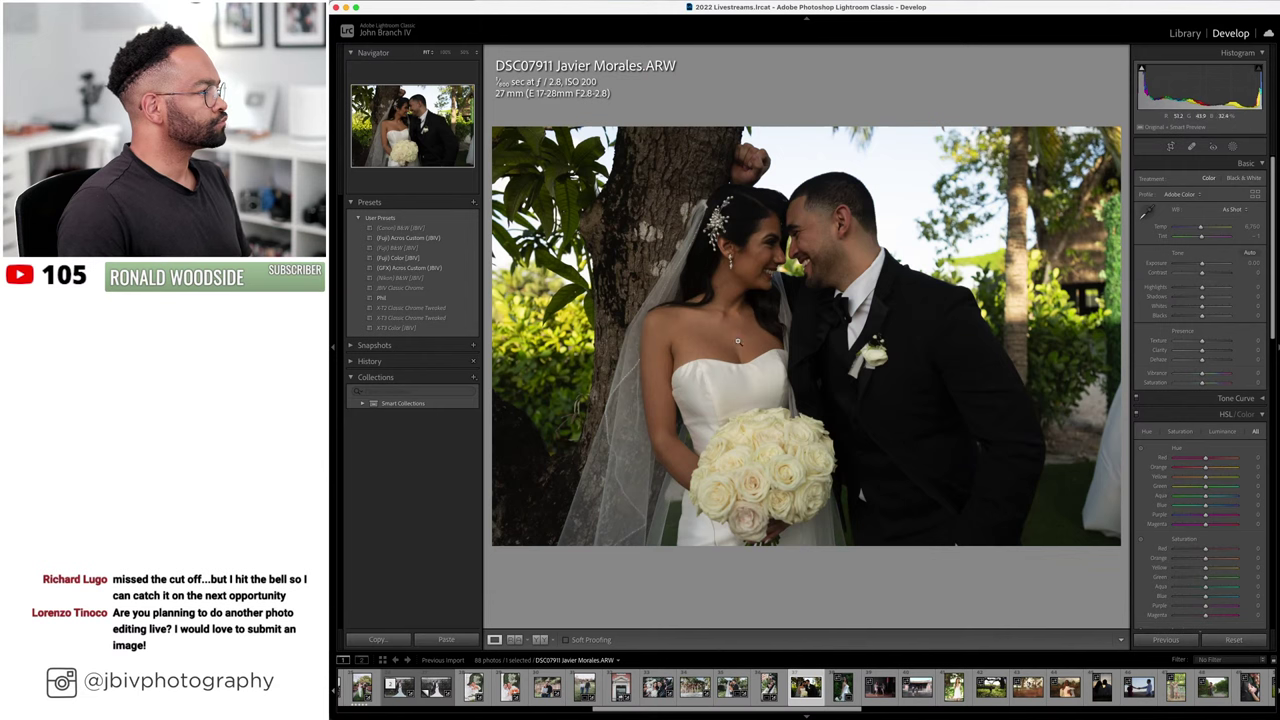
- Apply the (Fuji) Color [JBV] preset to DSC07911 and raise exposure to +1.20
click(405, 258)
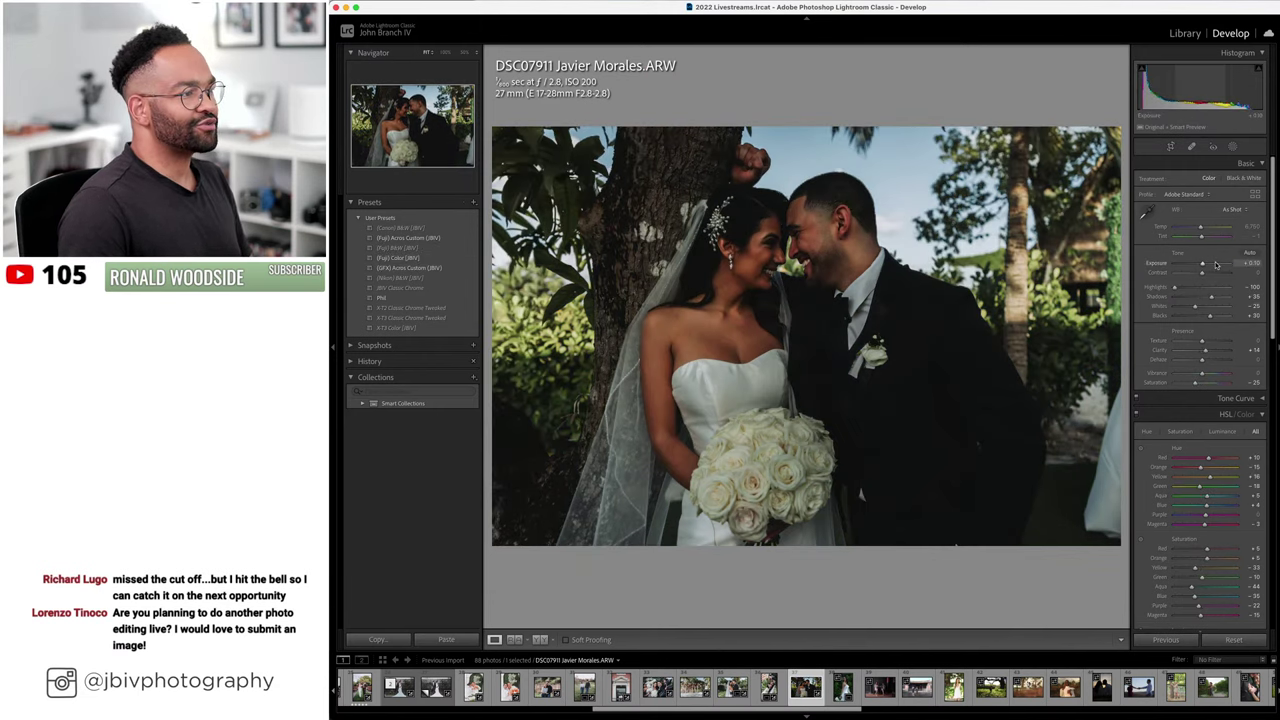
drag(1216, 264, 1210, 238)
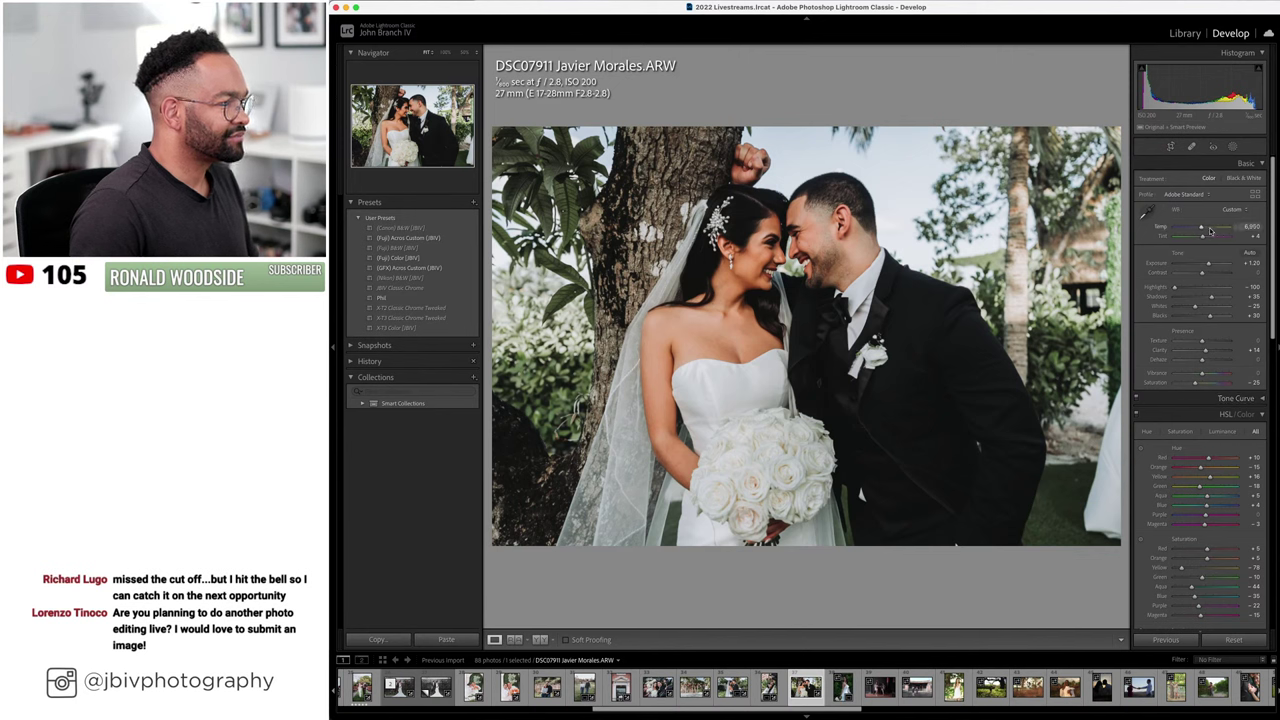
click(1232, 146)
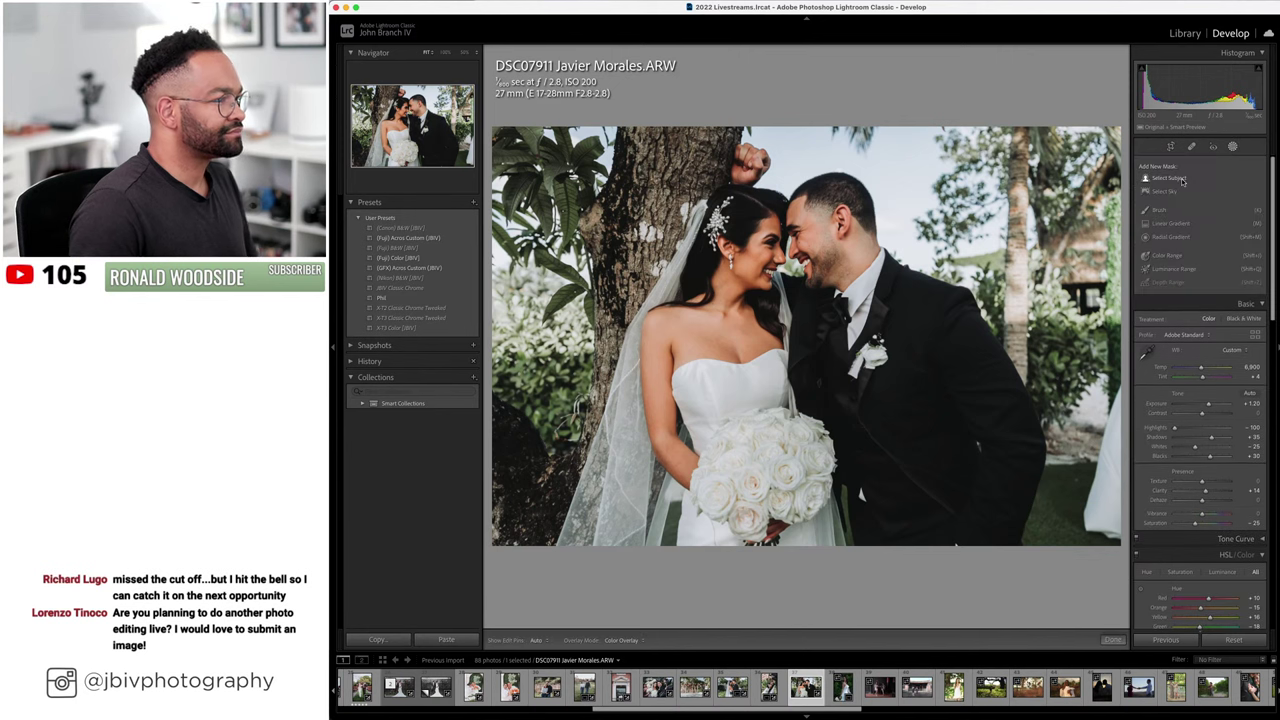
- Mask the couple with Select Subject and lift their shadows
click(1183, 178)
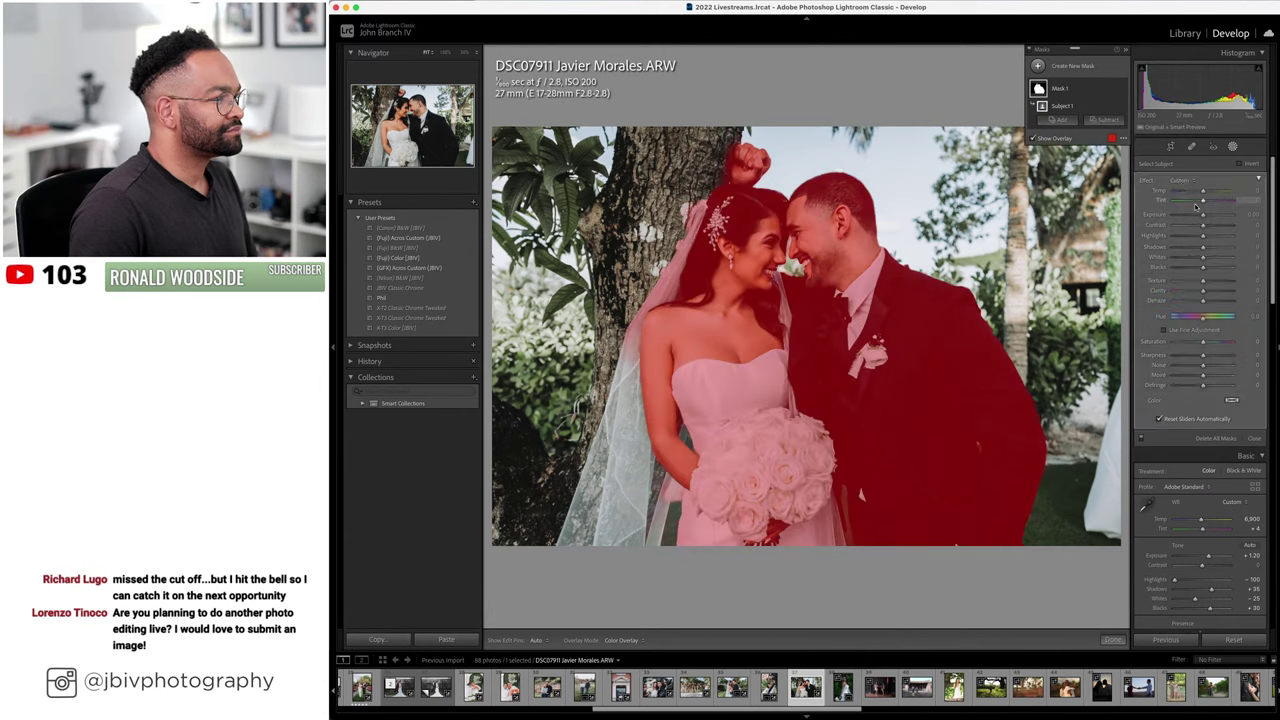
key(o)
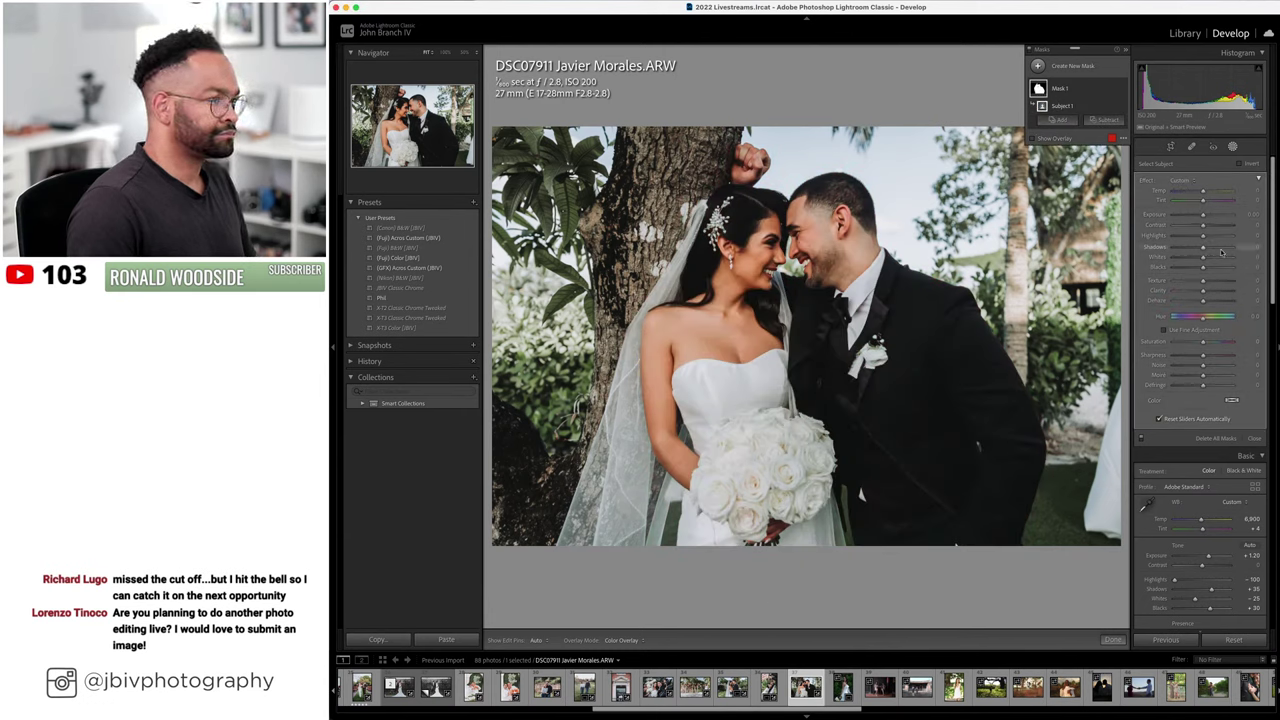
drag(1221, 252, 1220, 197)
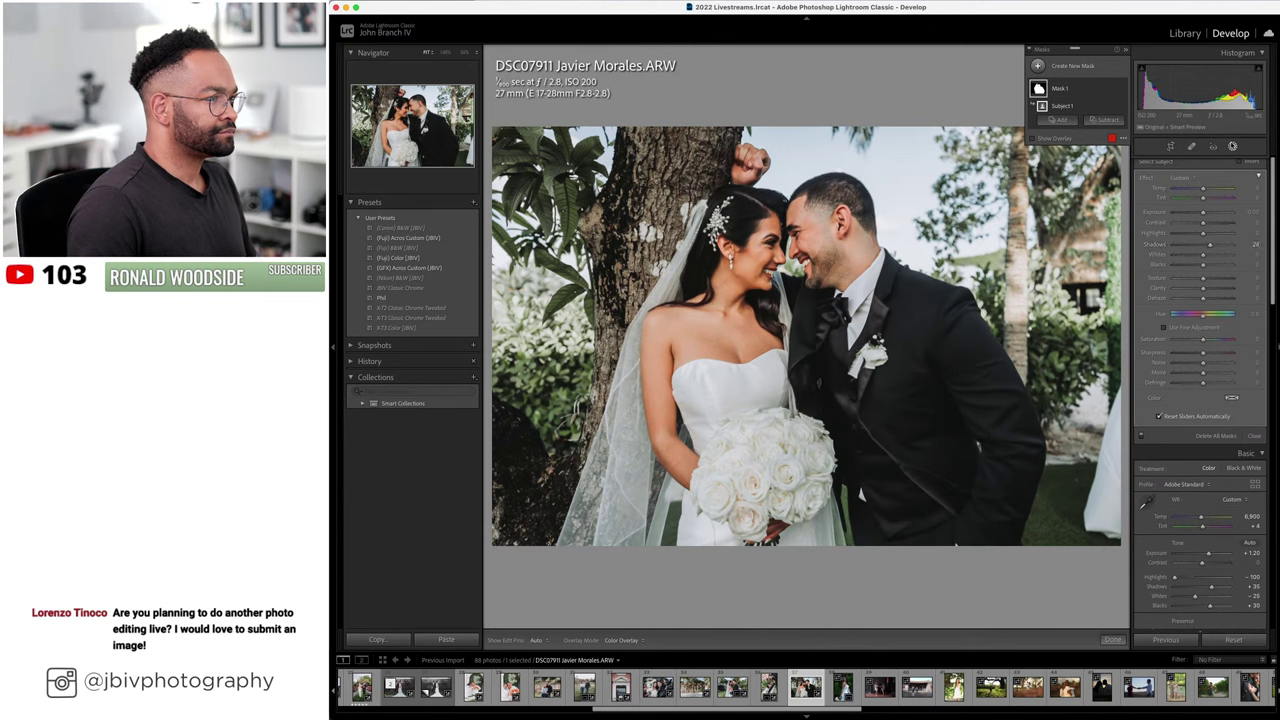
click(1232, 146)
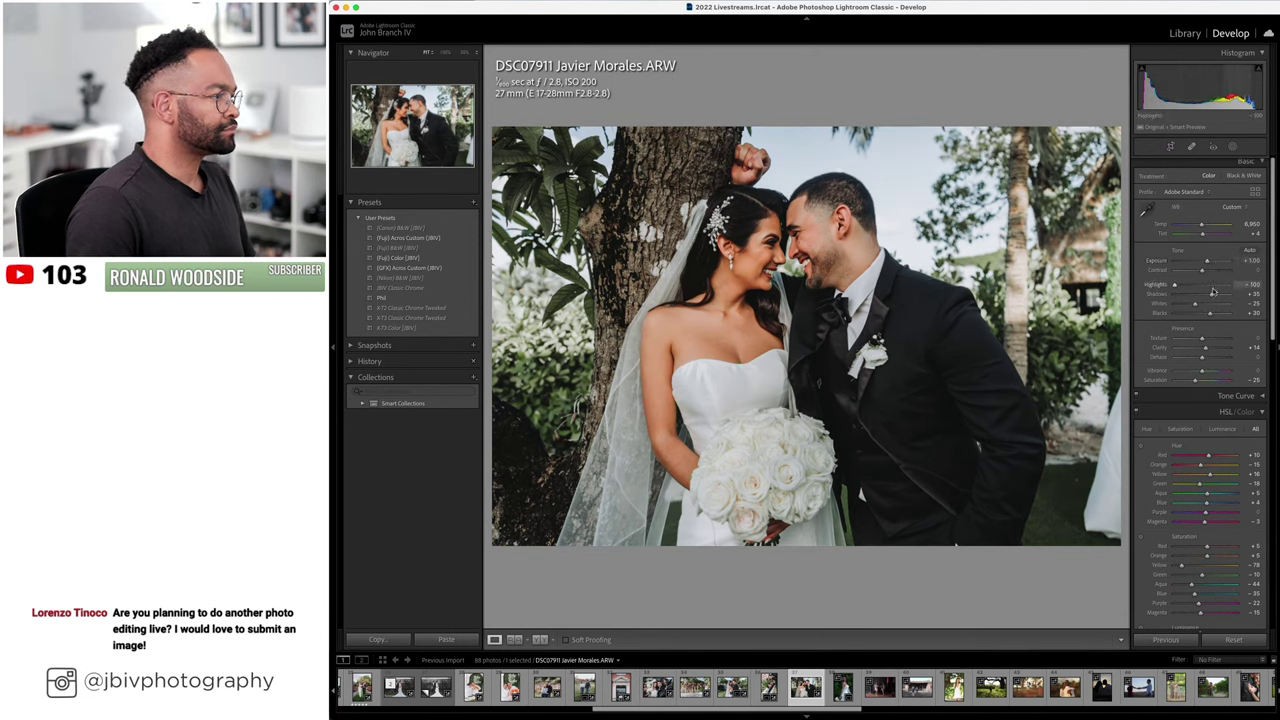
- Raise tint to +9, cool temperature to 6,950, and set exposure to +1.20
drag(1210, 238, 1211, 239)
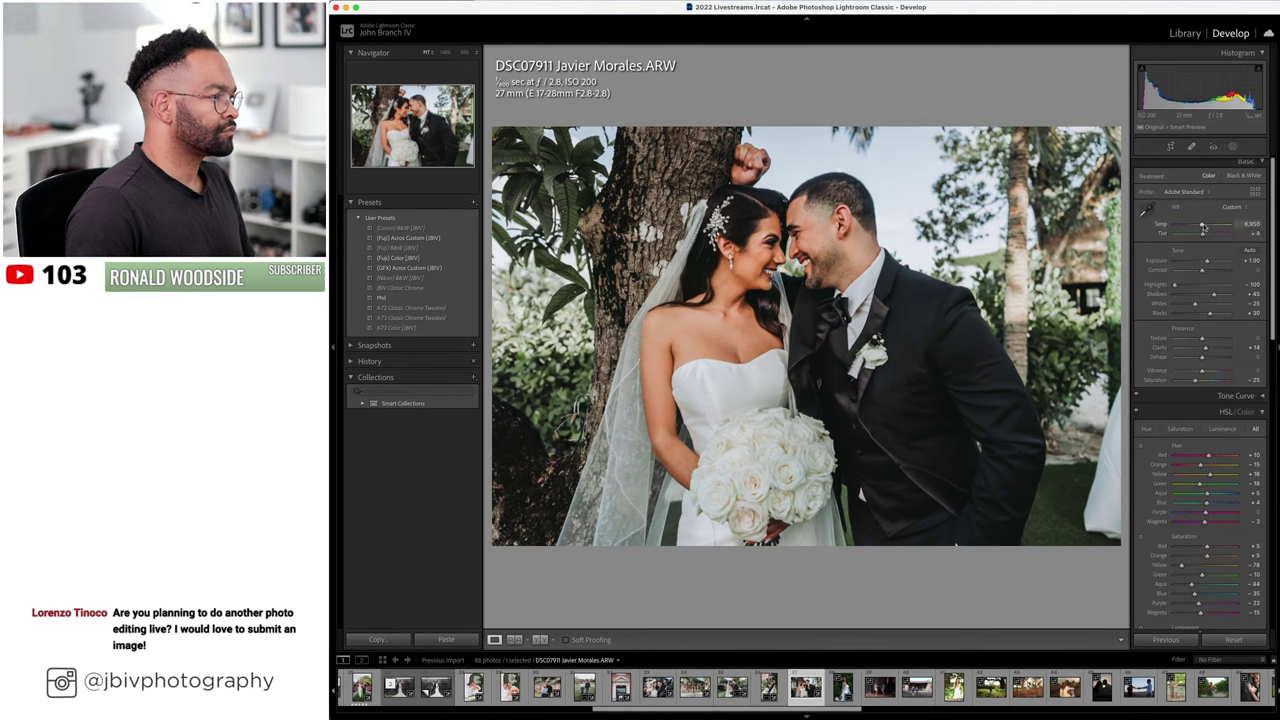
drag(1206, 226, 1203, 226)
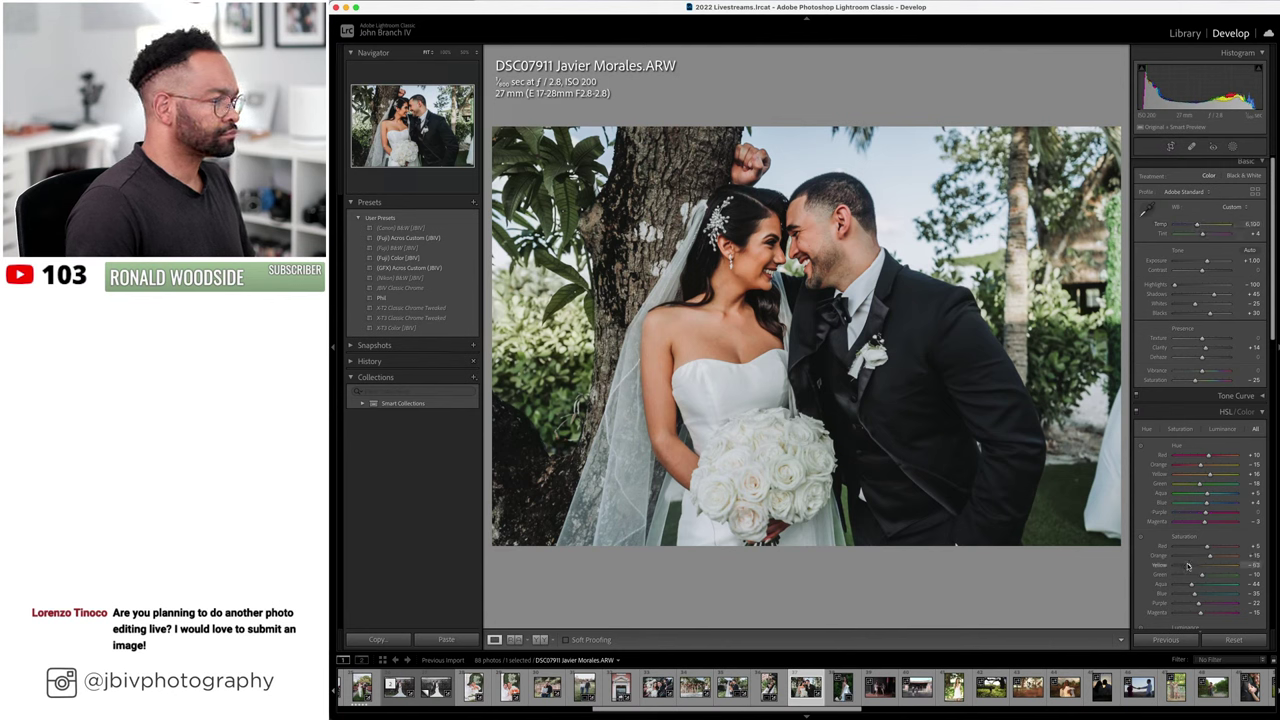
drag(1192, 261, 1196, 261)
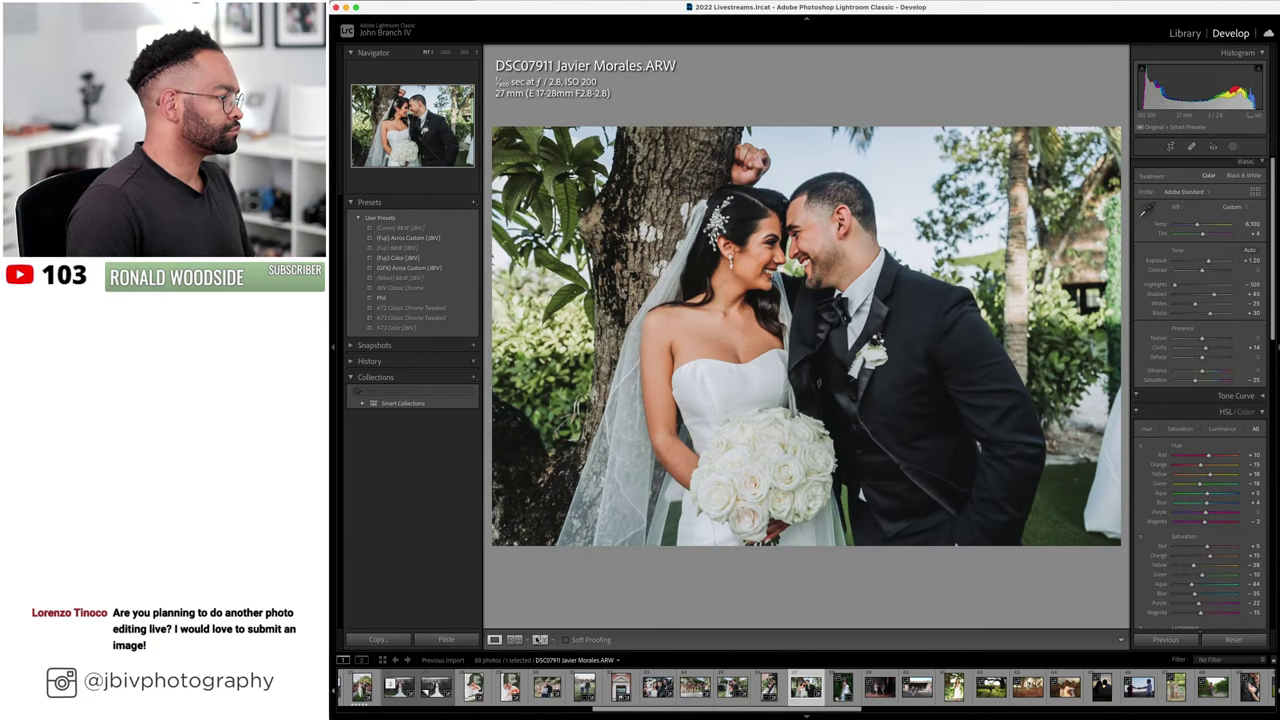
- Compare DSC07911 before and after with panels hidden, then return to the single view
click(540, 639)
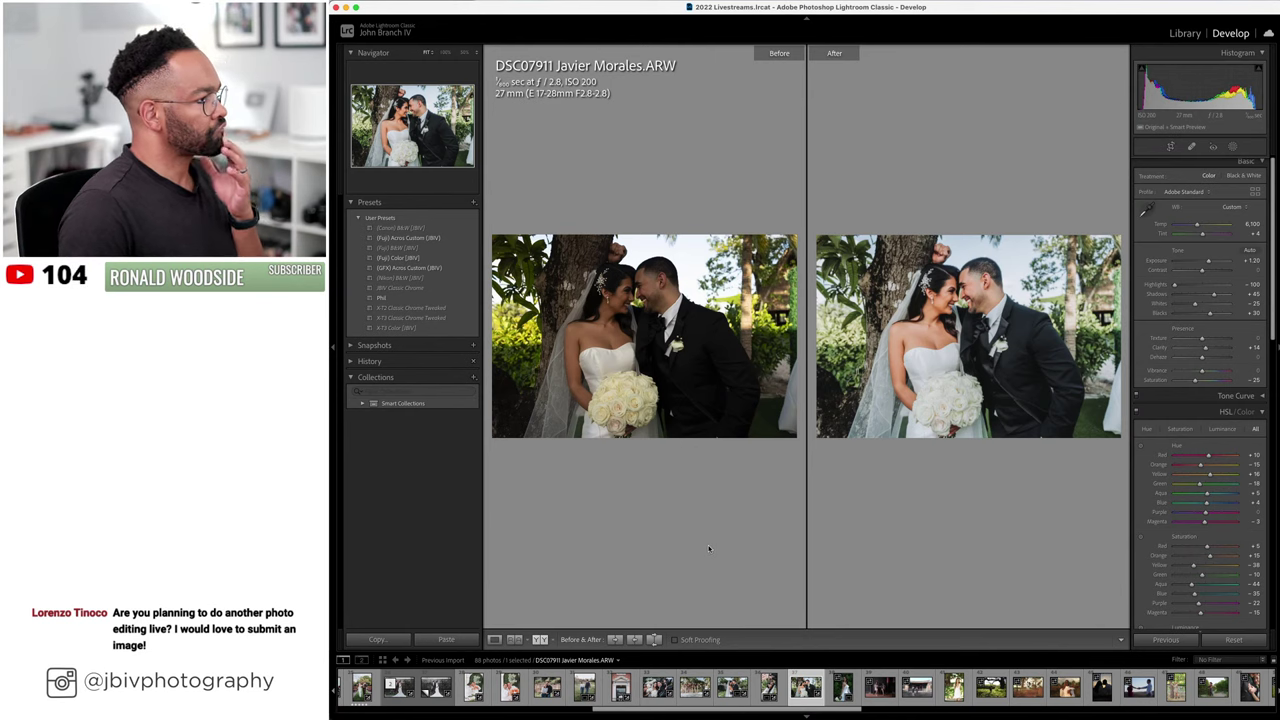
key(Tab)
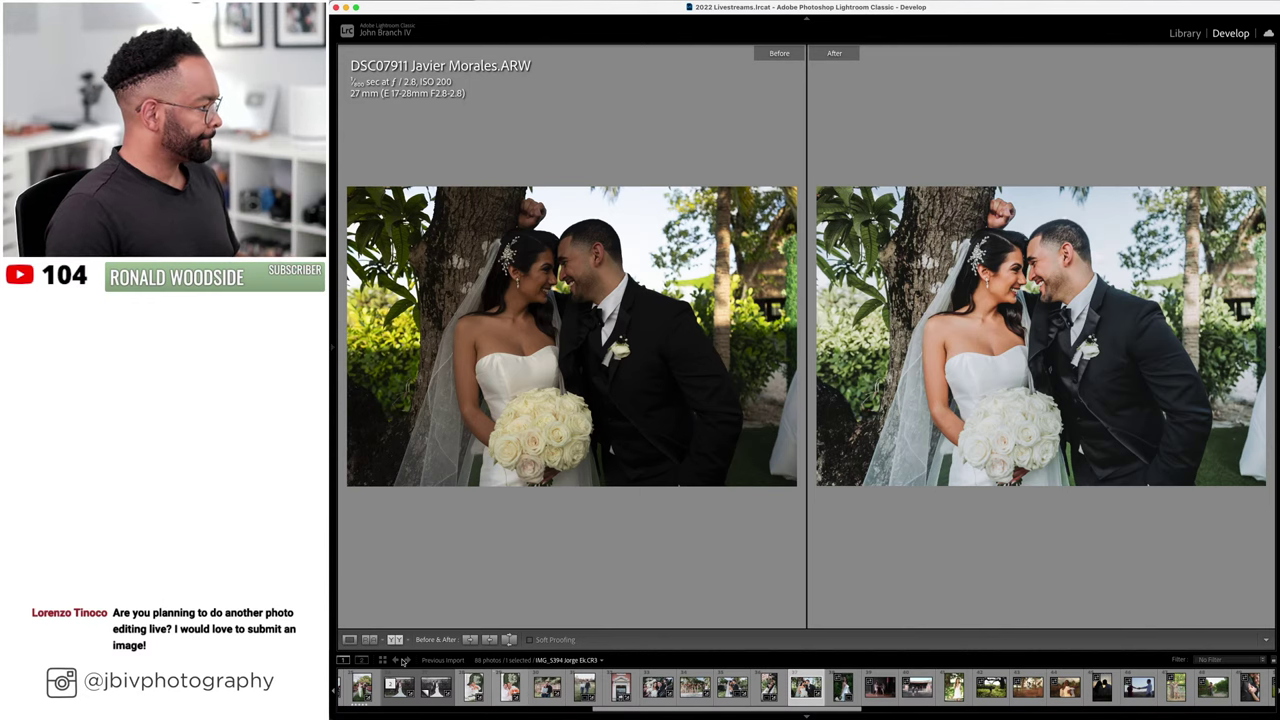
key(Tab)
click(494, 639)
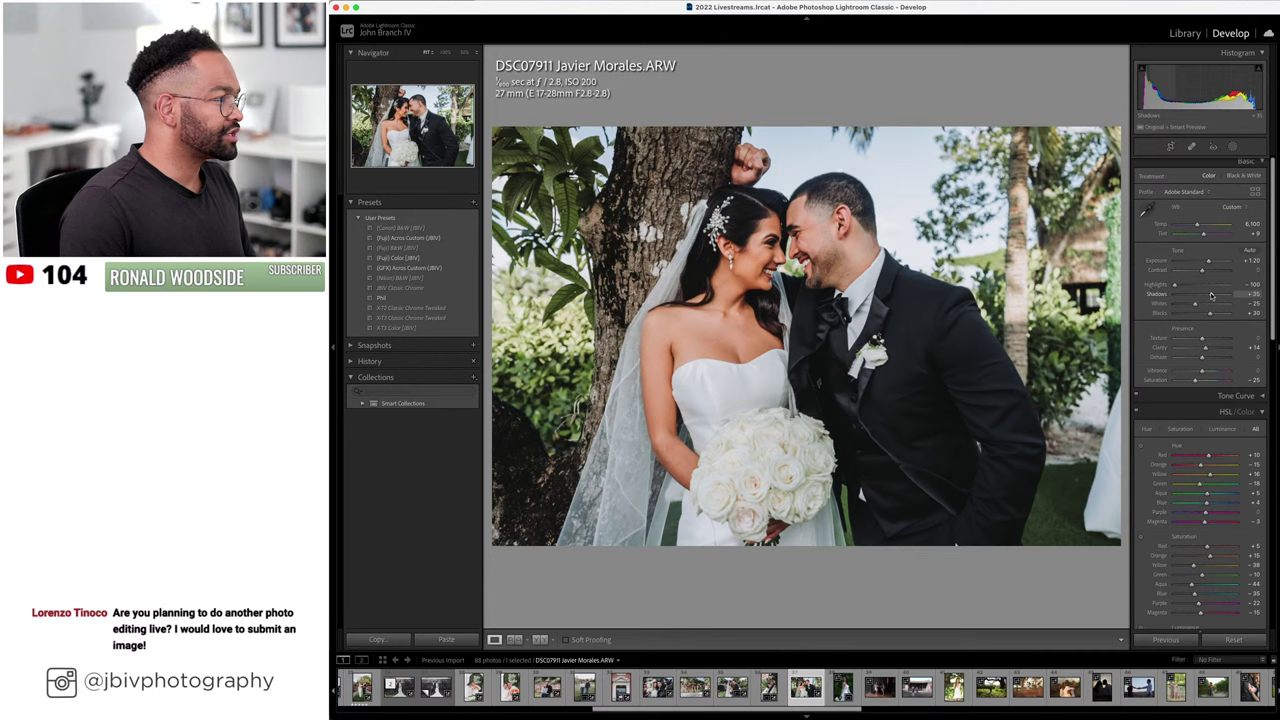
key(Right)
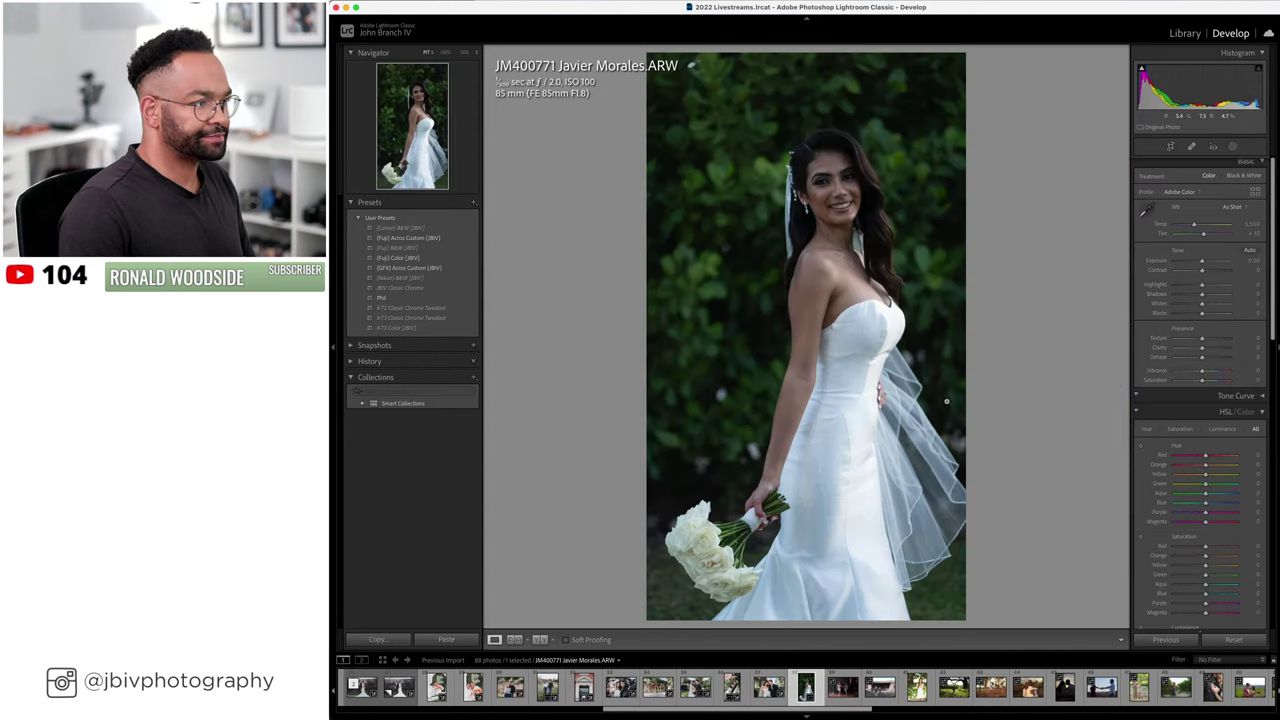
click(1190, 33)
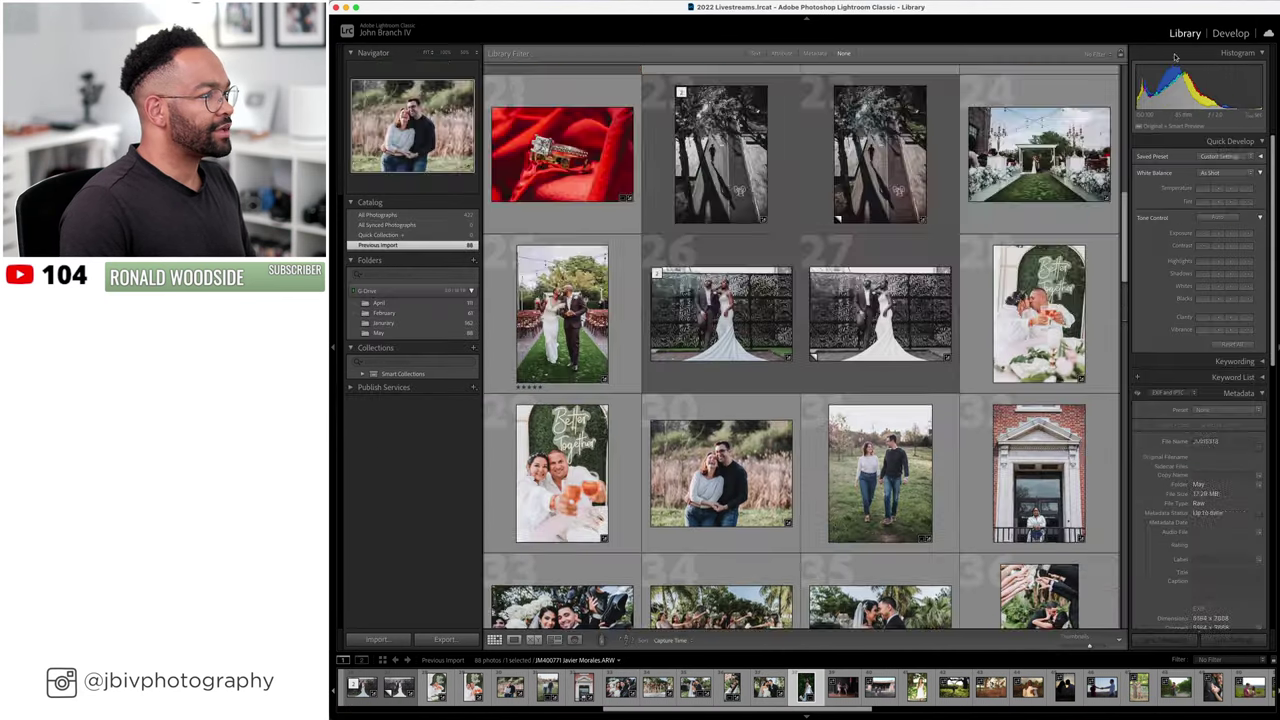
scroll(743, 205, down, 5)
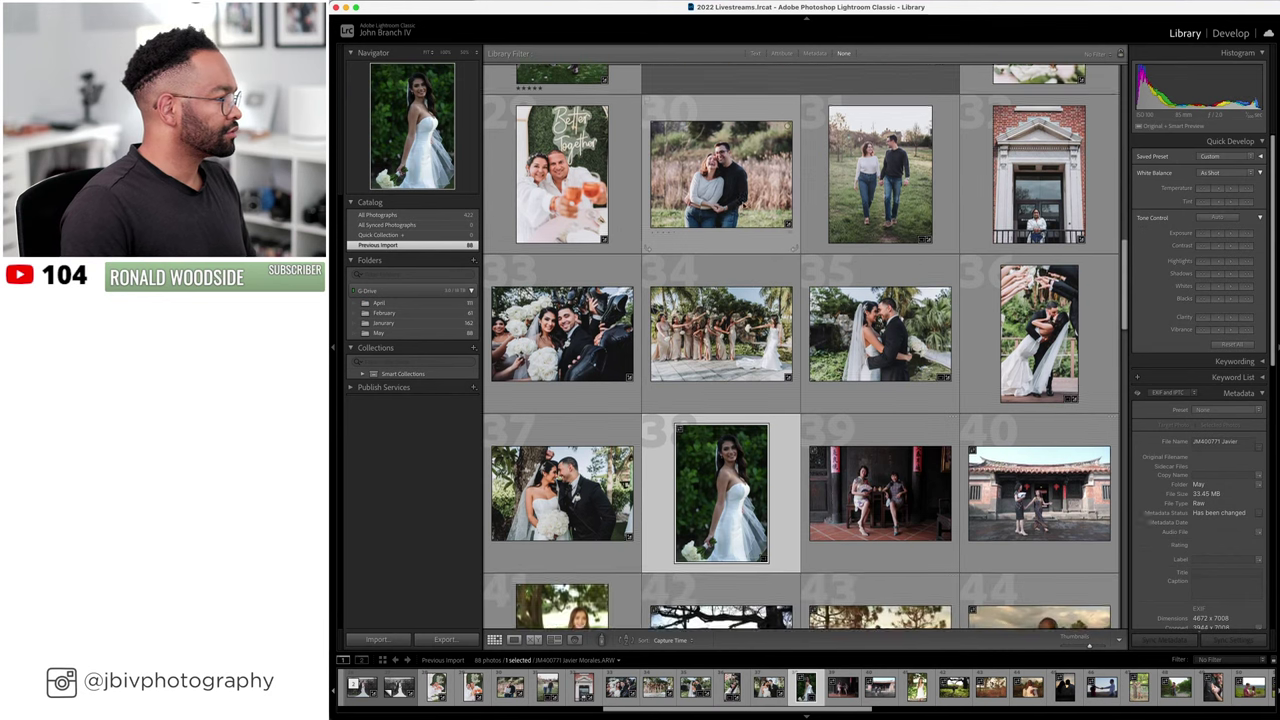
scroll(743, 205, down, 5)
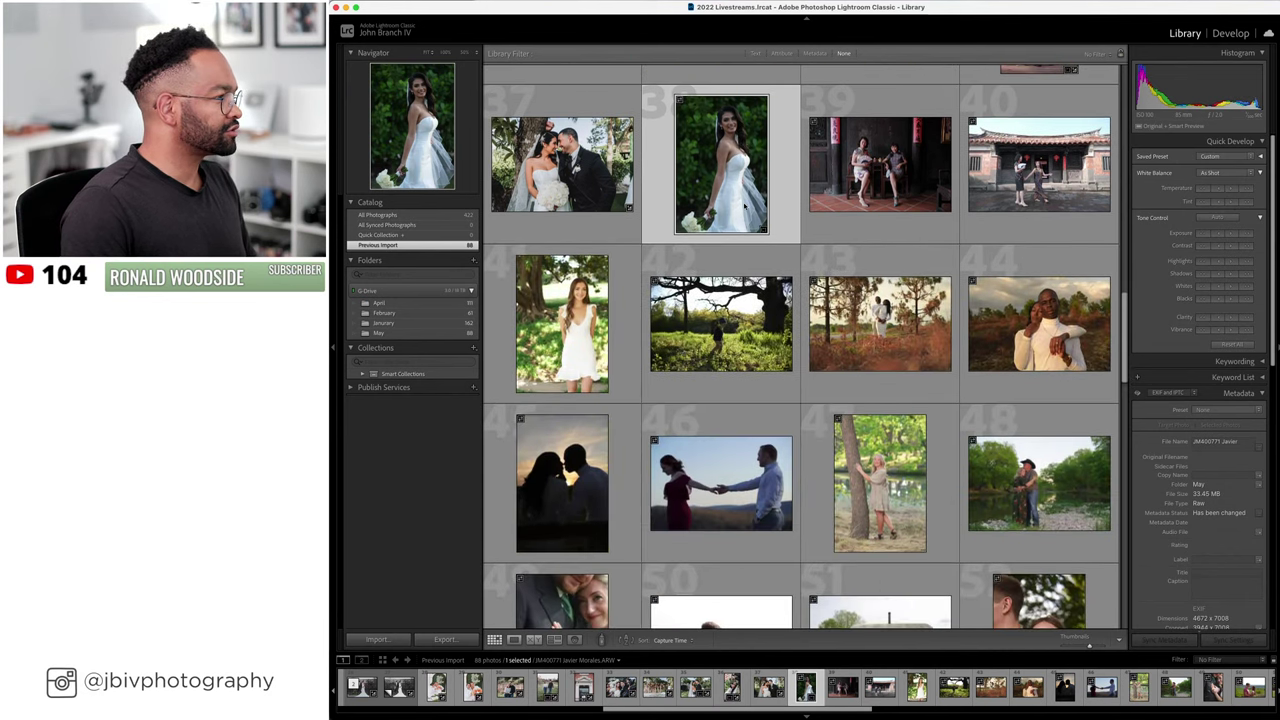
scroll(743, 205, up, 2)
scroll(743, 205, up, 15)
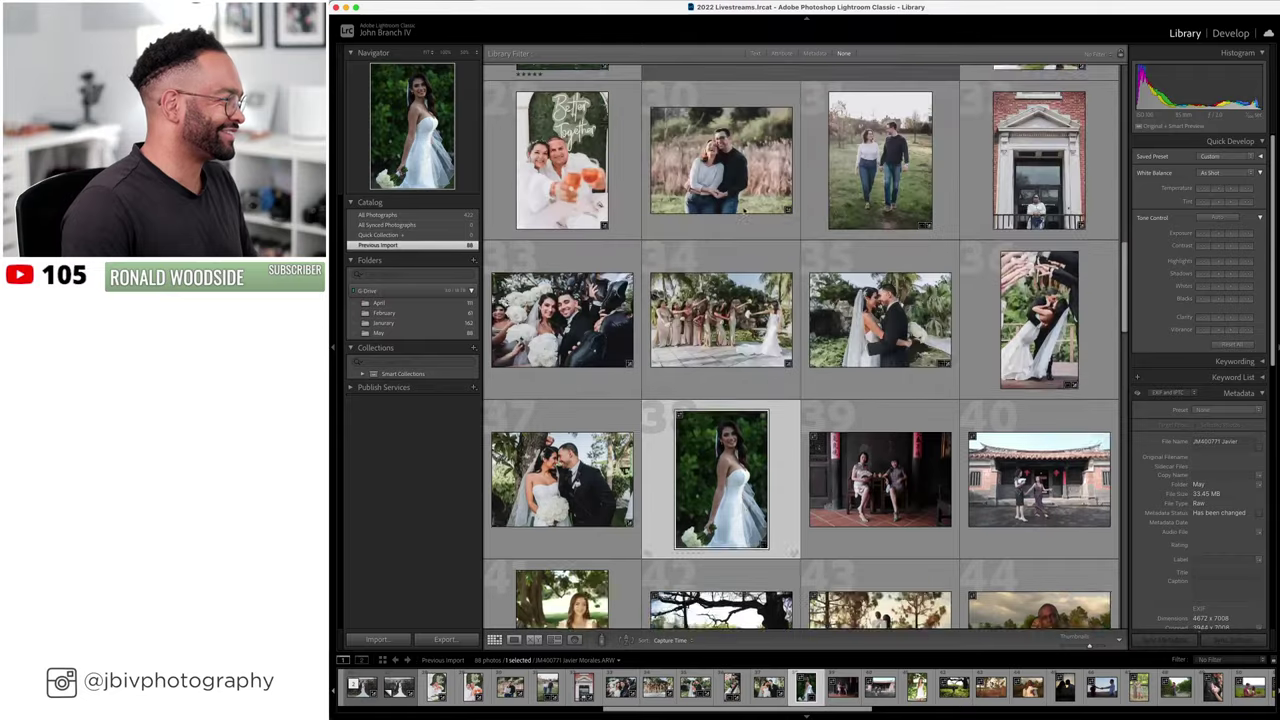
scroll(743, 210, up, 5)
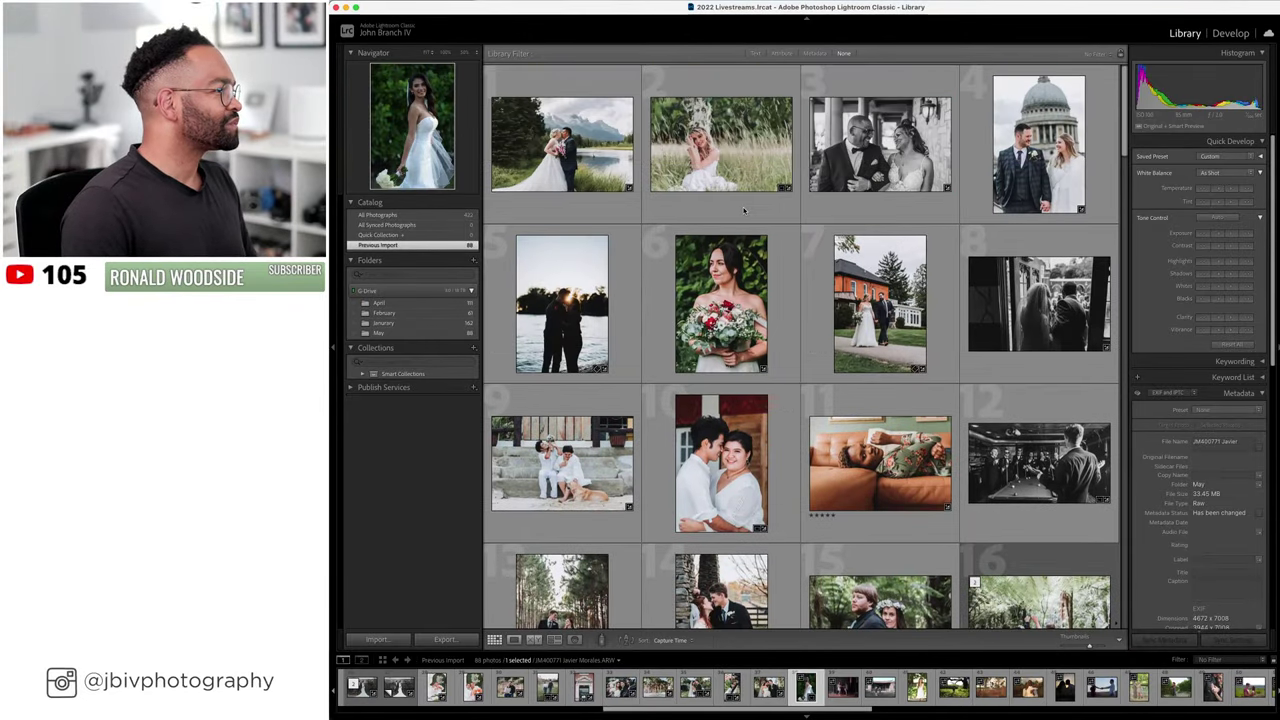
scroll(743, 210, down, 10)
scroll(970, 184, down, 2)
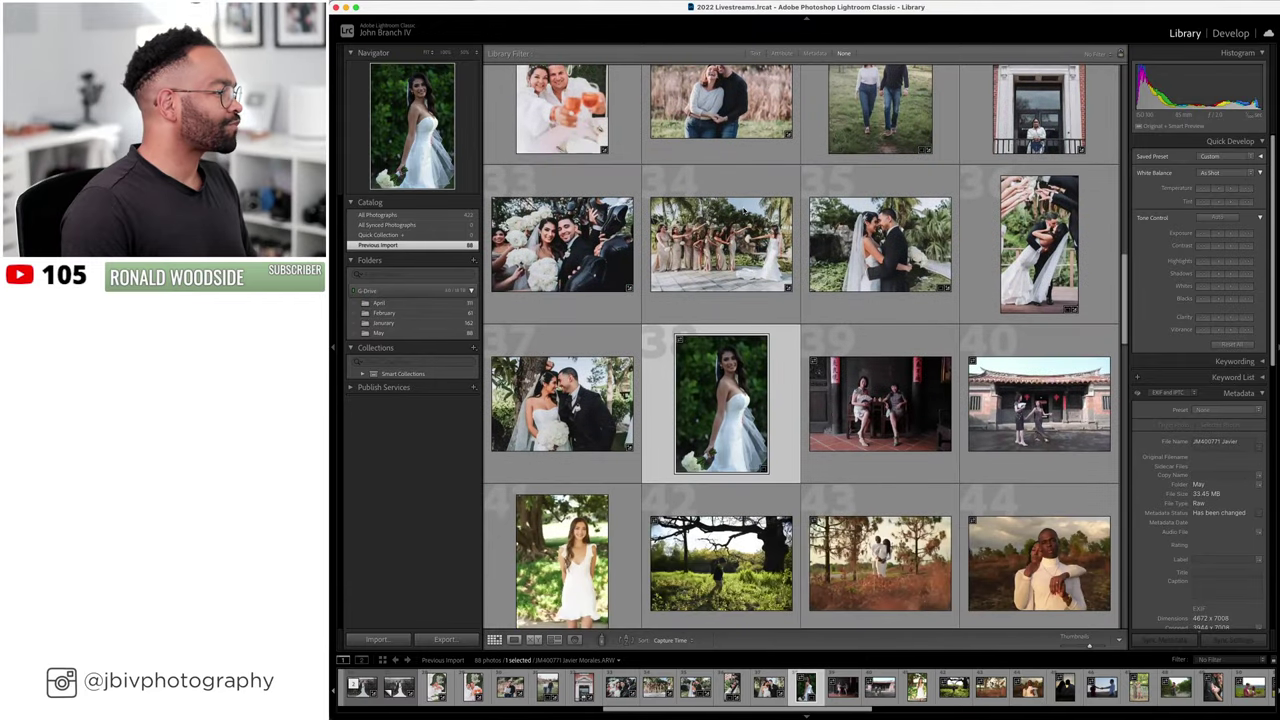
- Return to bride portrait JM400771, apply the (Fuji) Color (JBV) preset, and lower highlights to -80
click(1230, 33)
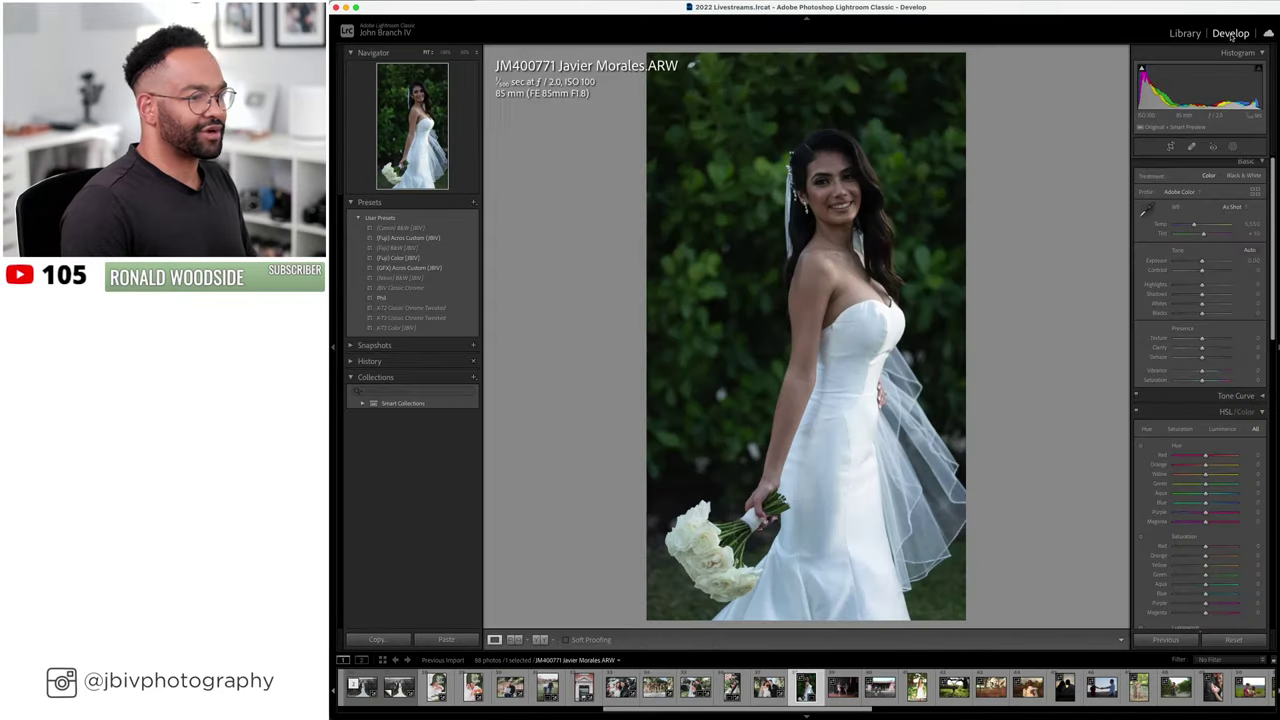
click(398, 257)
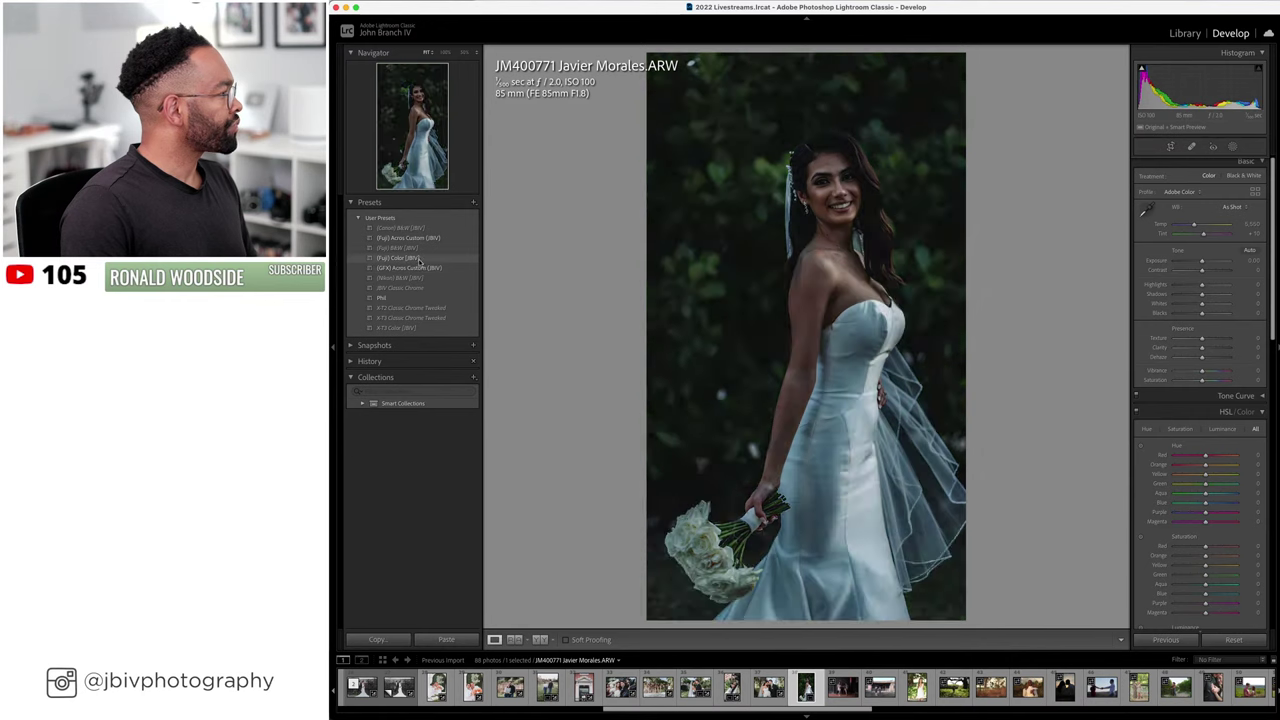
drag(1183, 287, 1211, 236)
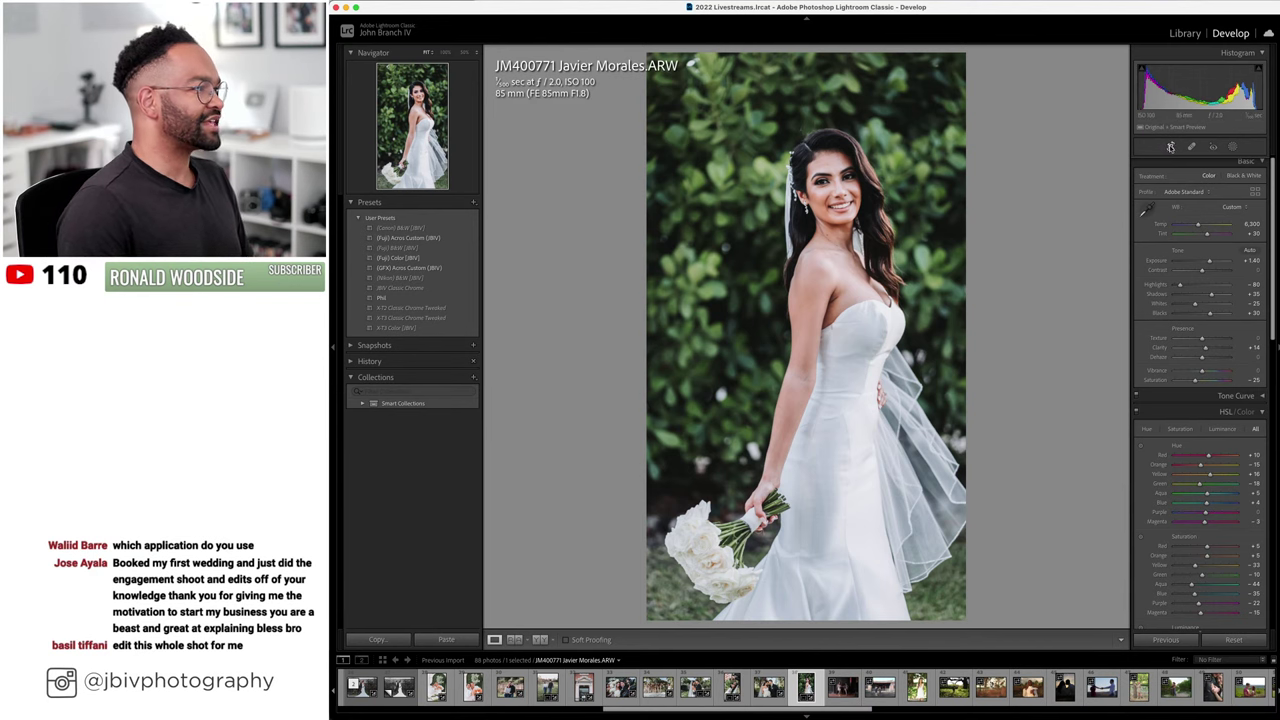
- Crop the bride portrait JM400771 to the Original aspect ratio
click(1170, 147)
click(1231, 182)
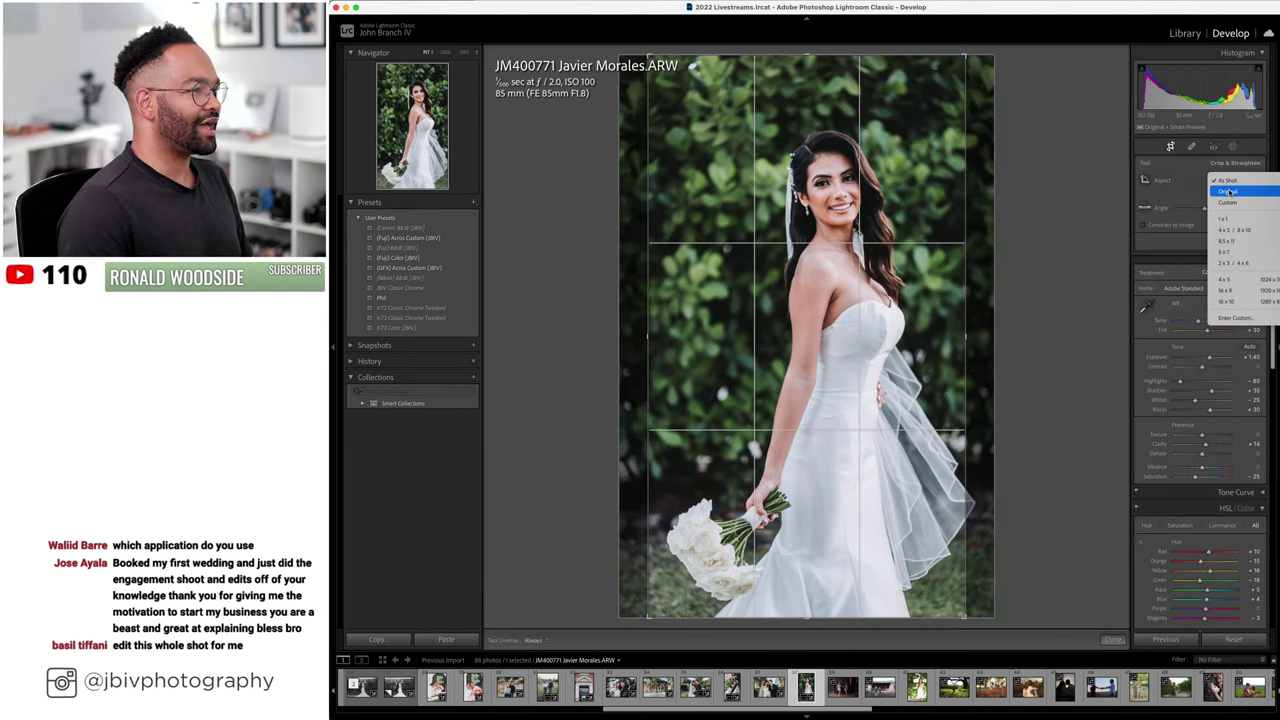
click(1229, 191)
click(1170, 148)
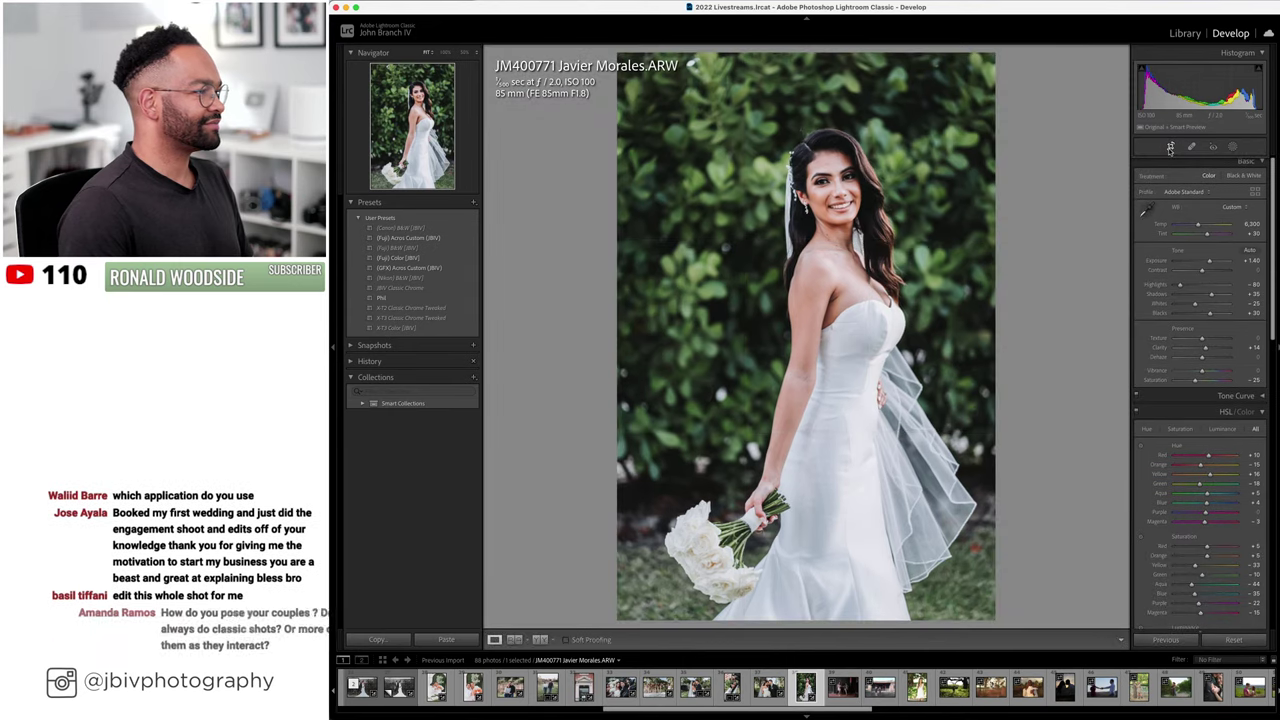
- Move to the kissing-couple photo JM400726 and crop it to the Original aspect
key(Right)
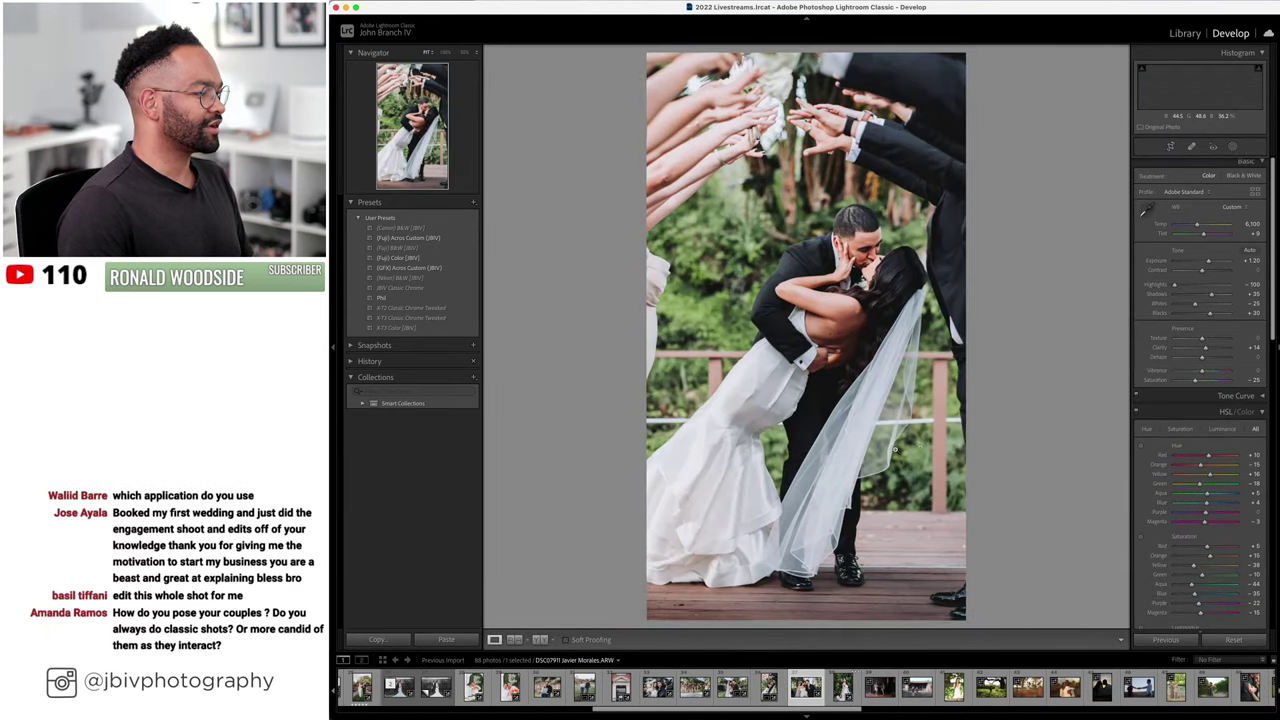
key(Right)
click(1170, 147)
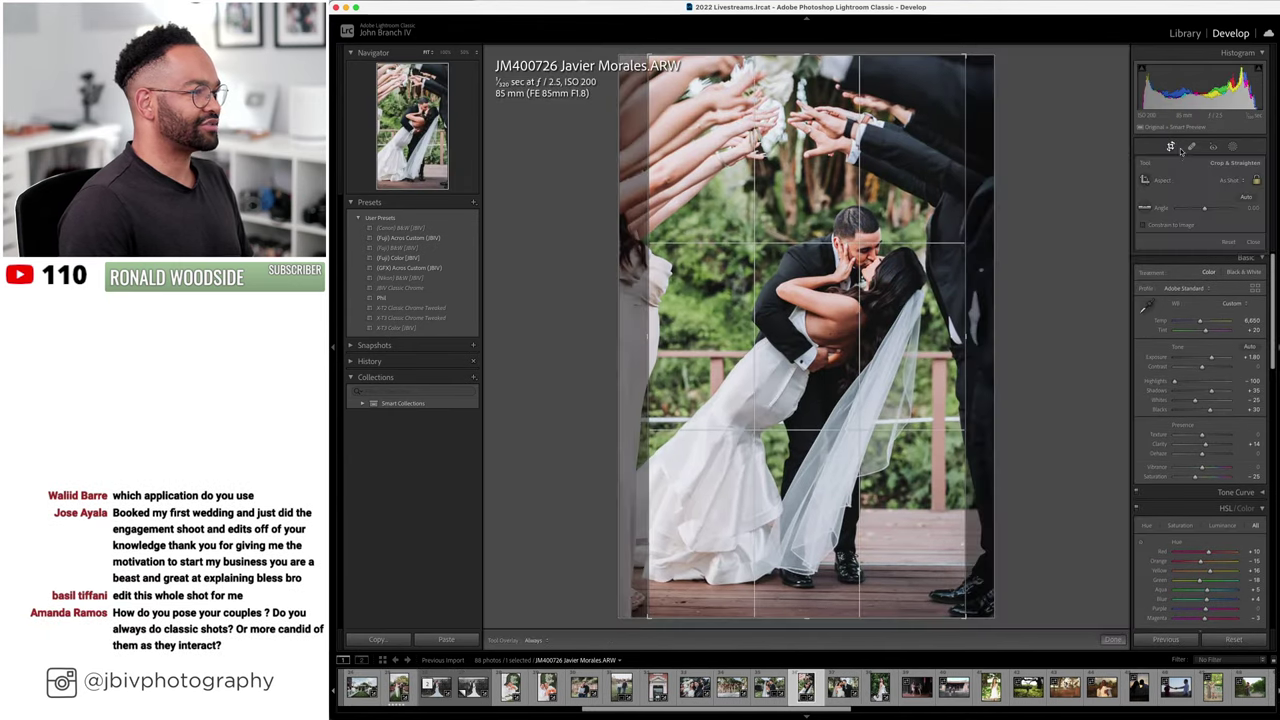
click(1229, 180)
click(1229, 193)
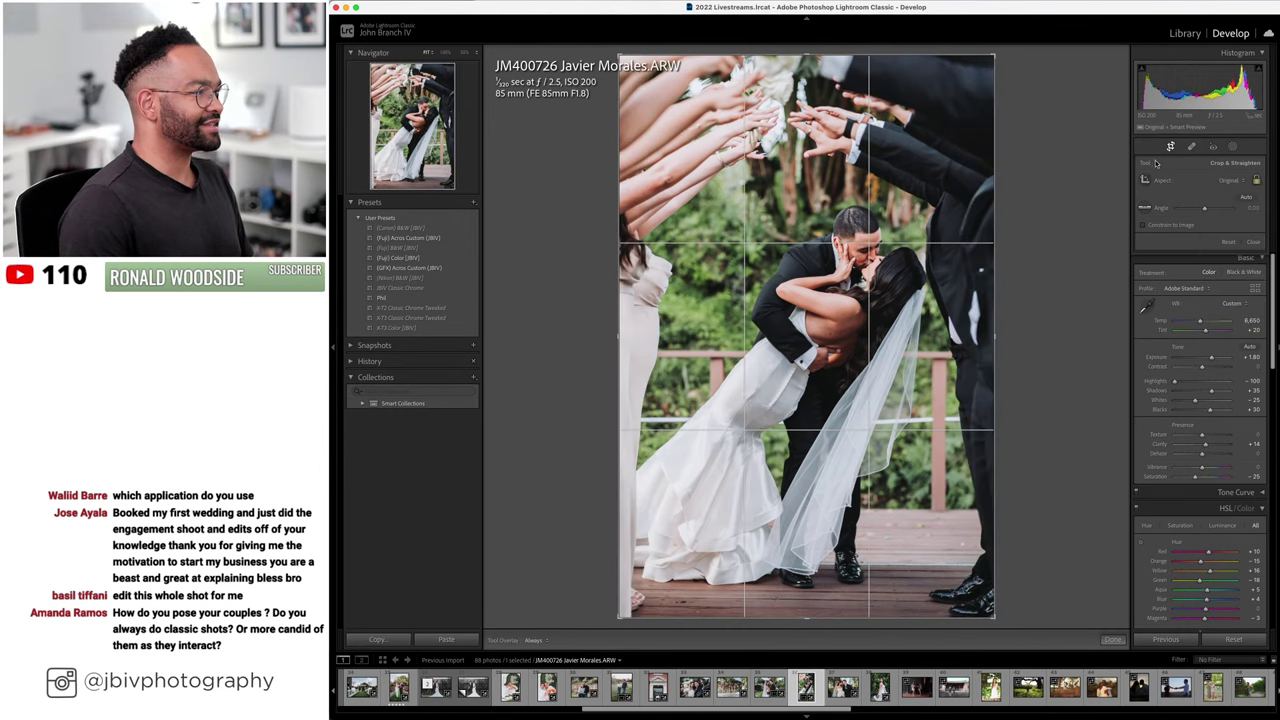
click(1169, 150)
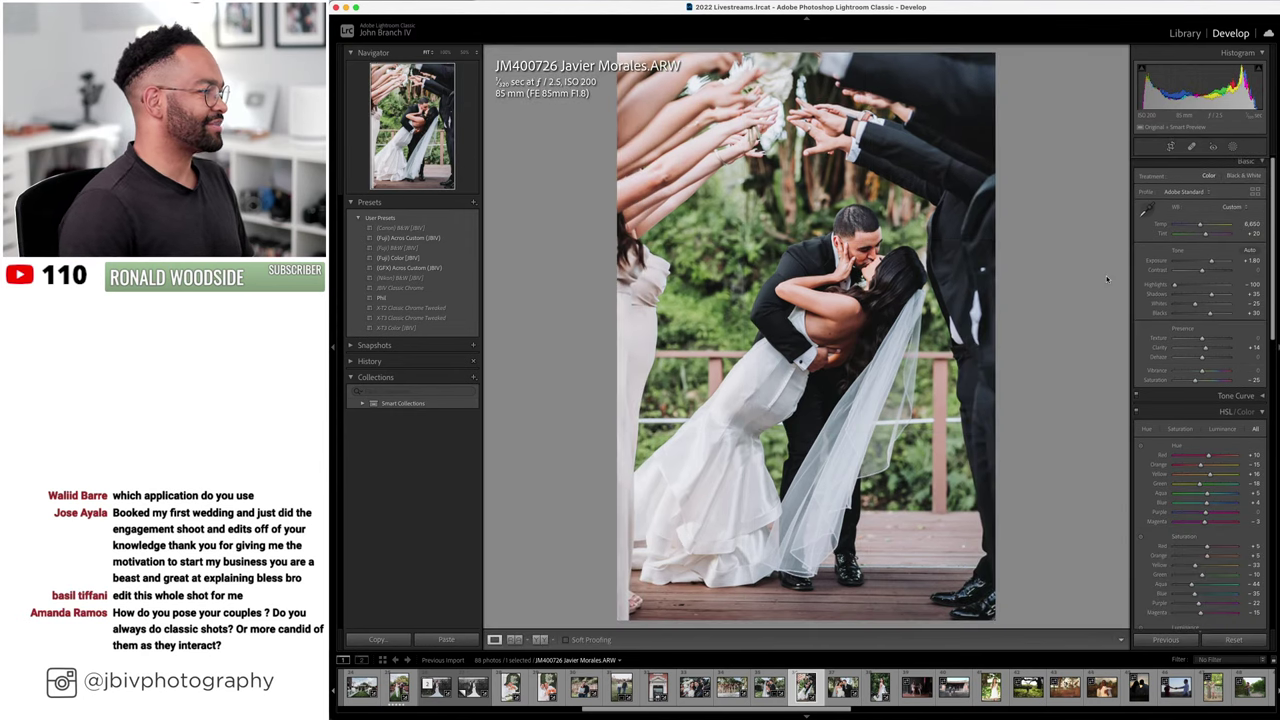
- Return to the bride portrait and compare it before and after side by side
key(Right)
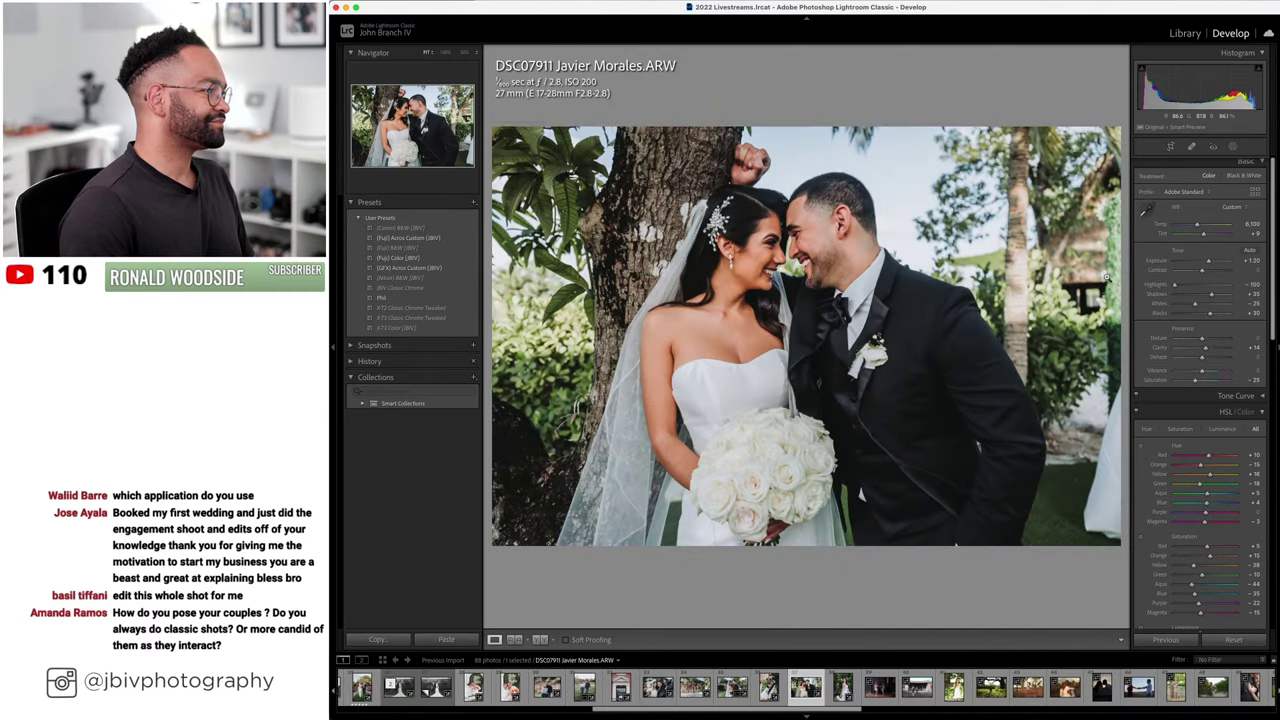
key(Left)
key(Left)
key(Left)
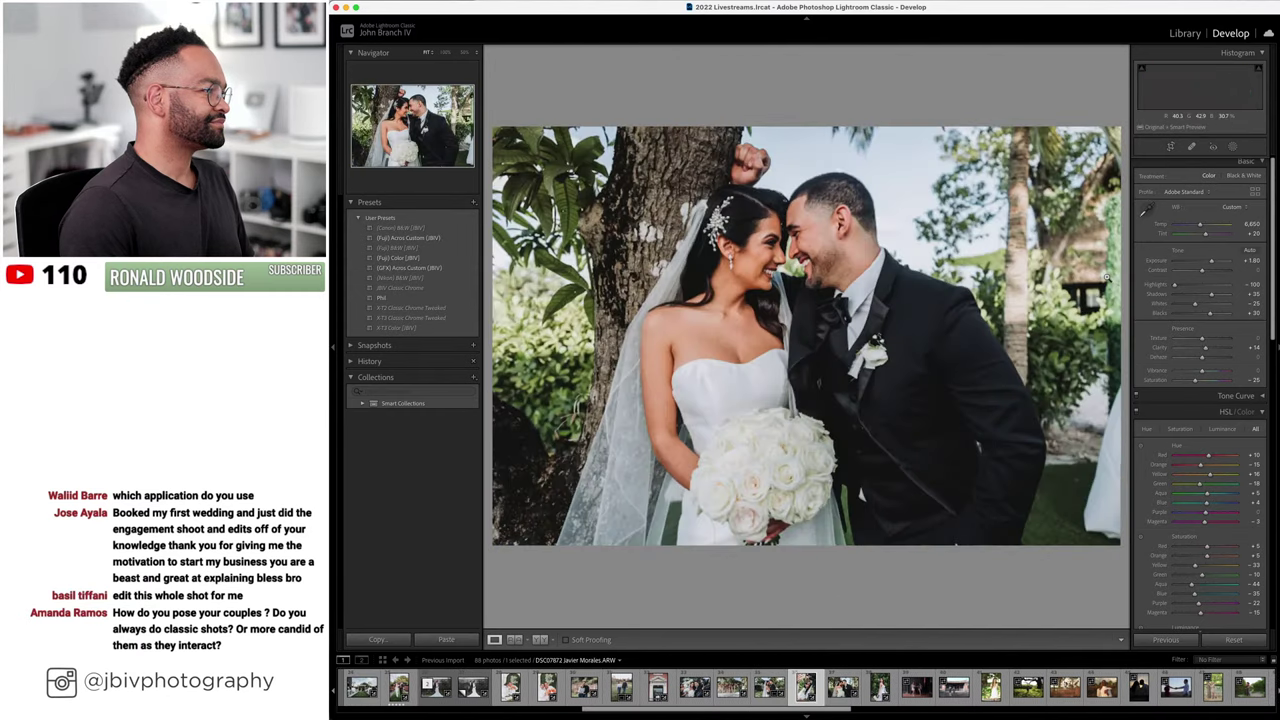
key(Right)
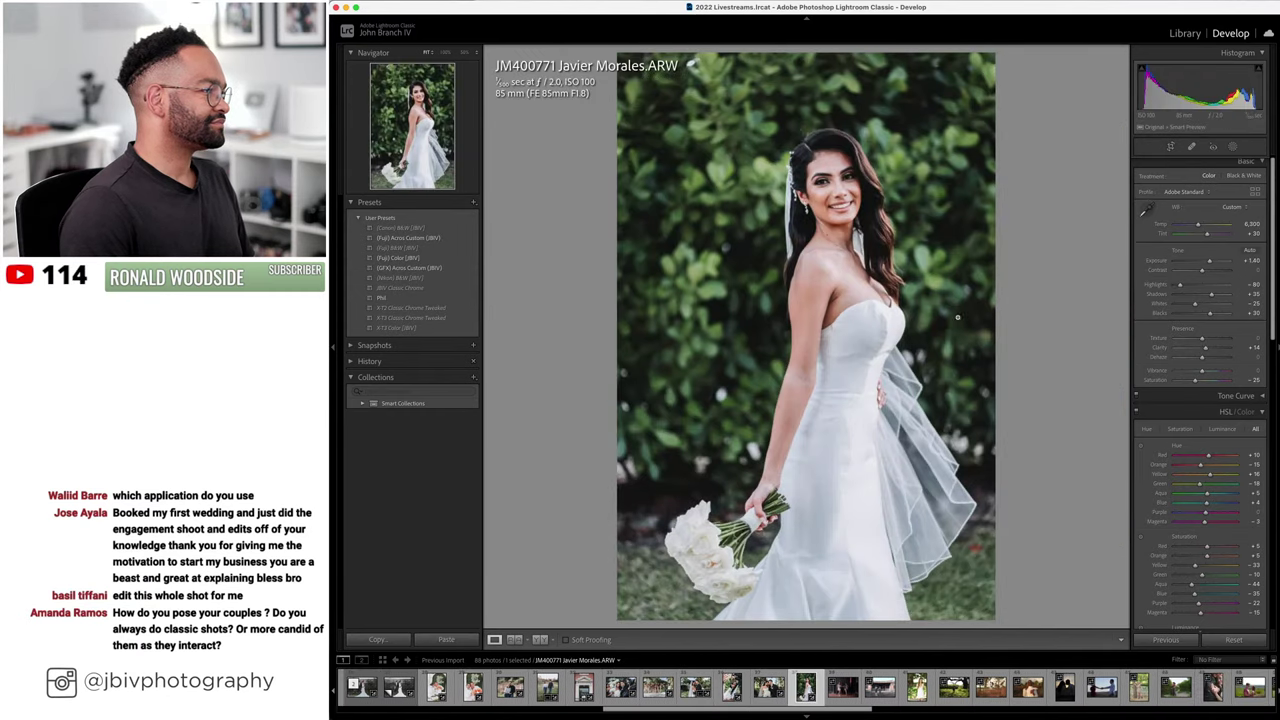
click(540, 639)
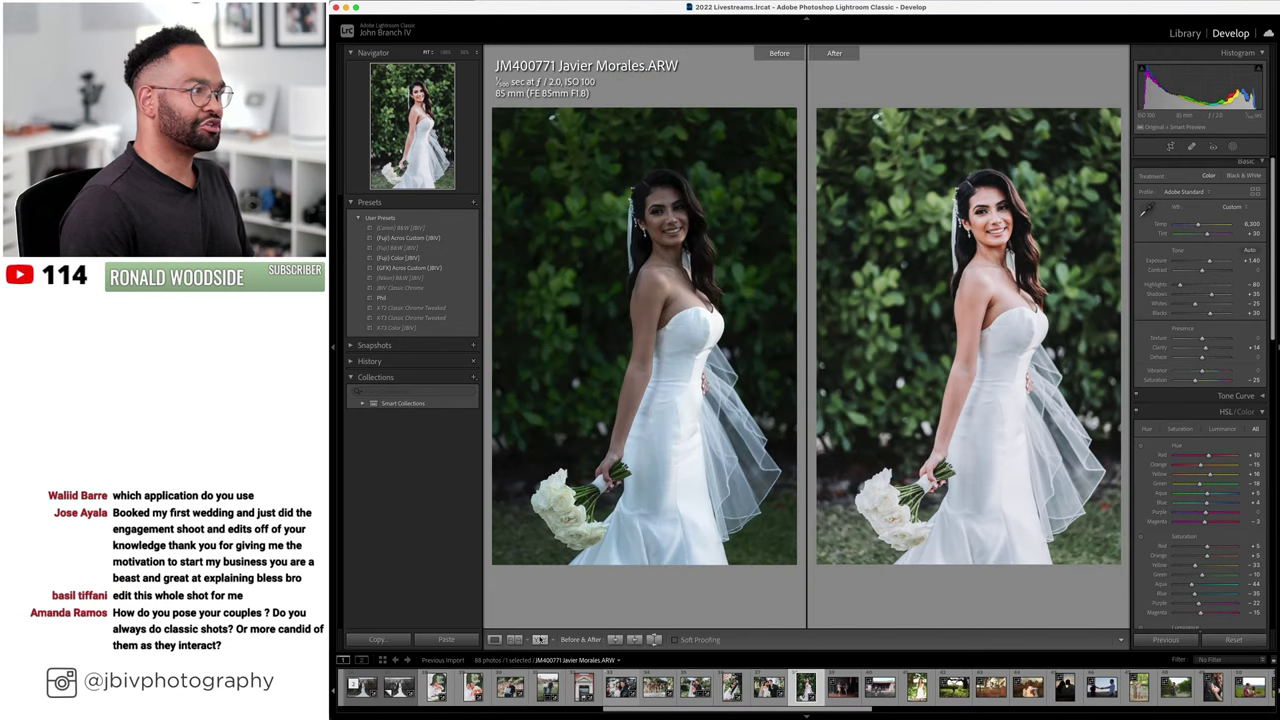
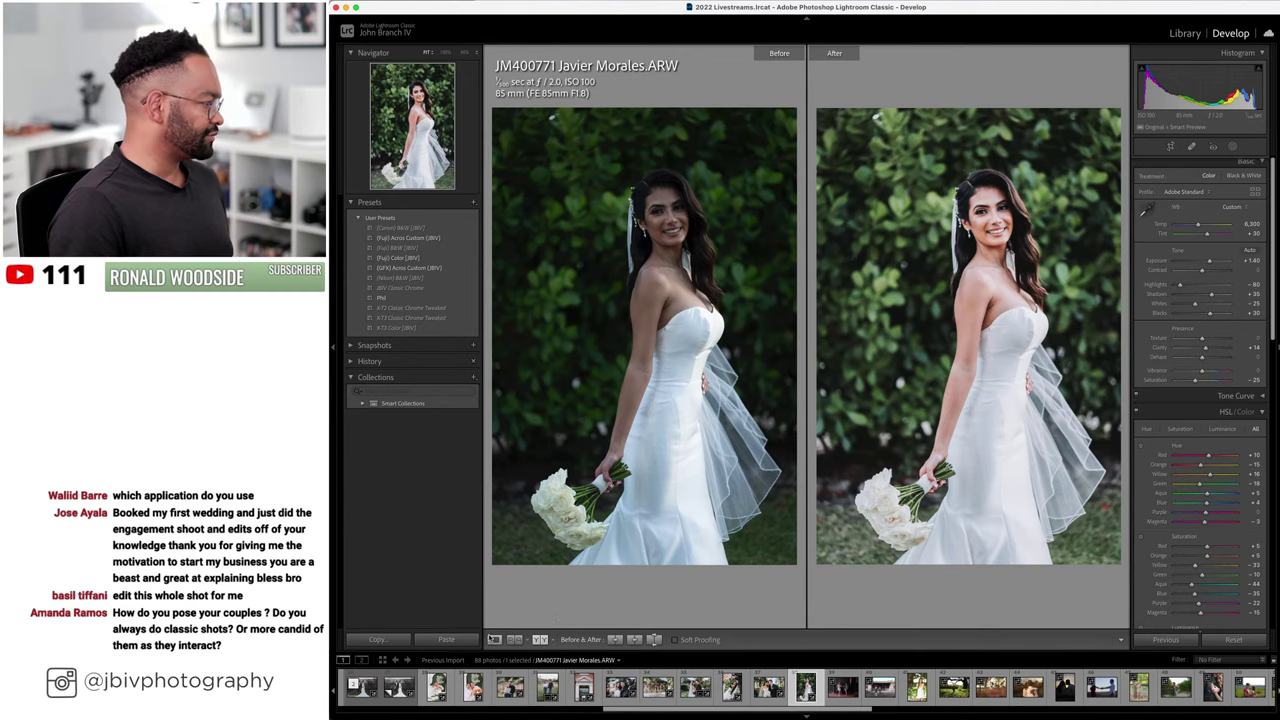
- Leave the Before/After view and move on to the two-women photo
key(y)
key(Right)
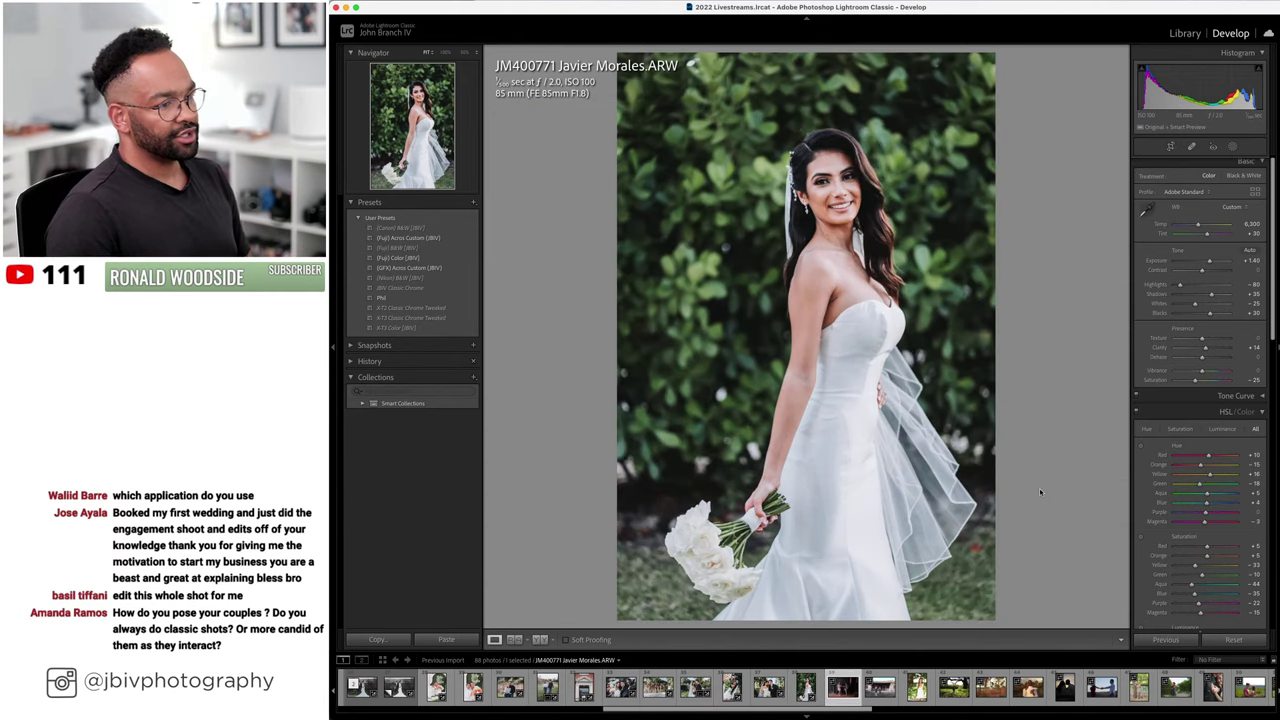
scroll(1205, 405, down, 10)
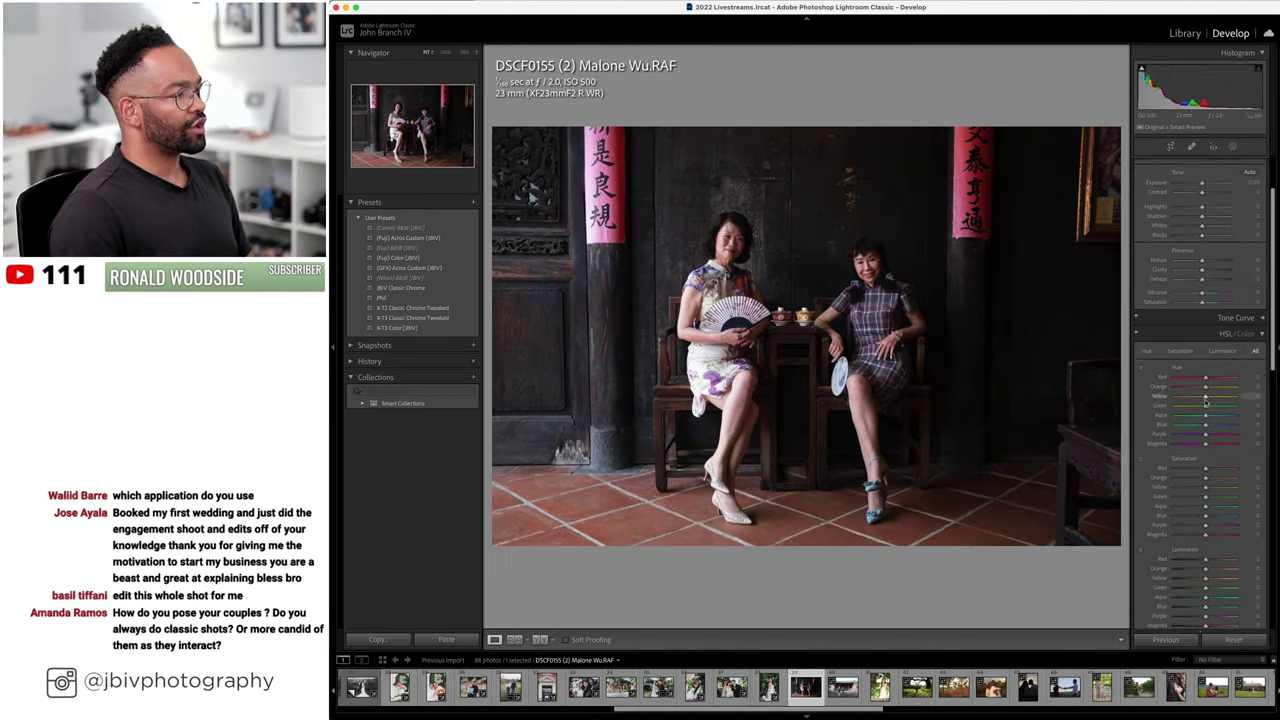
scroll(1205, 403, down, 5)
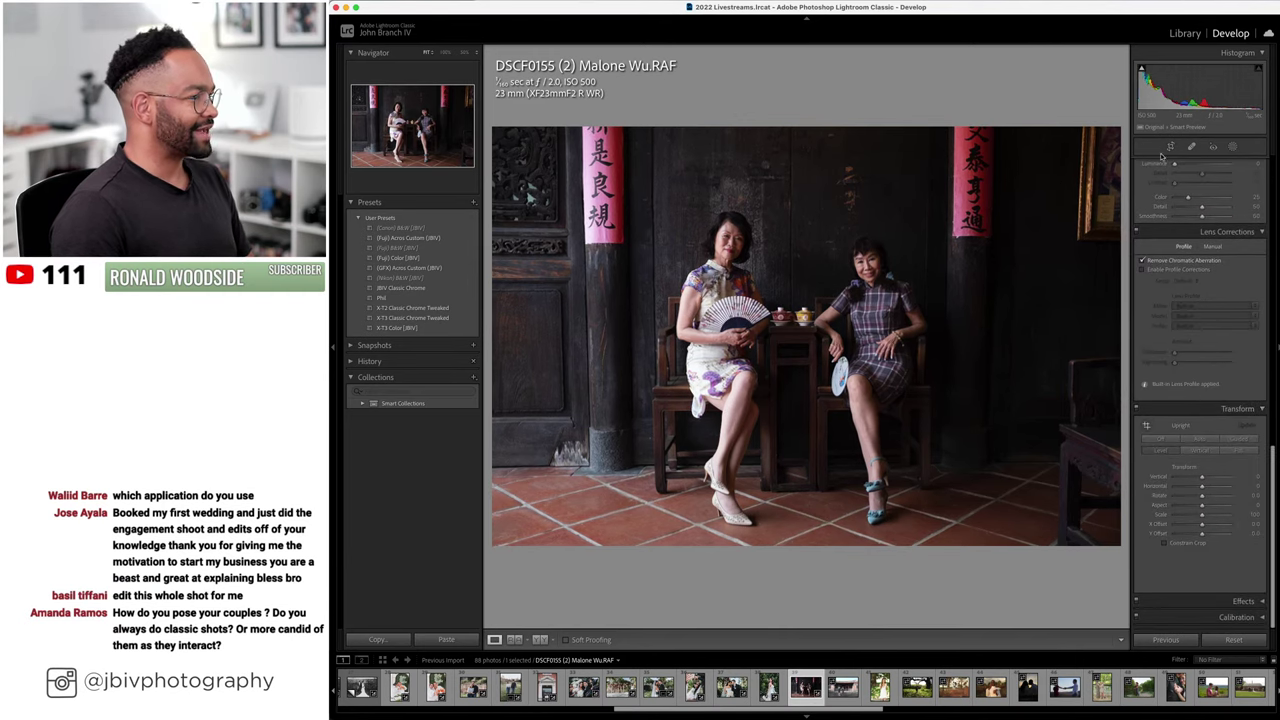
- Crop the two-women photo tighter from the top and apply the X-T3 Color preset
click(1170, 147)
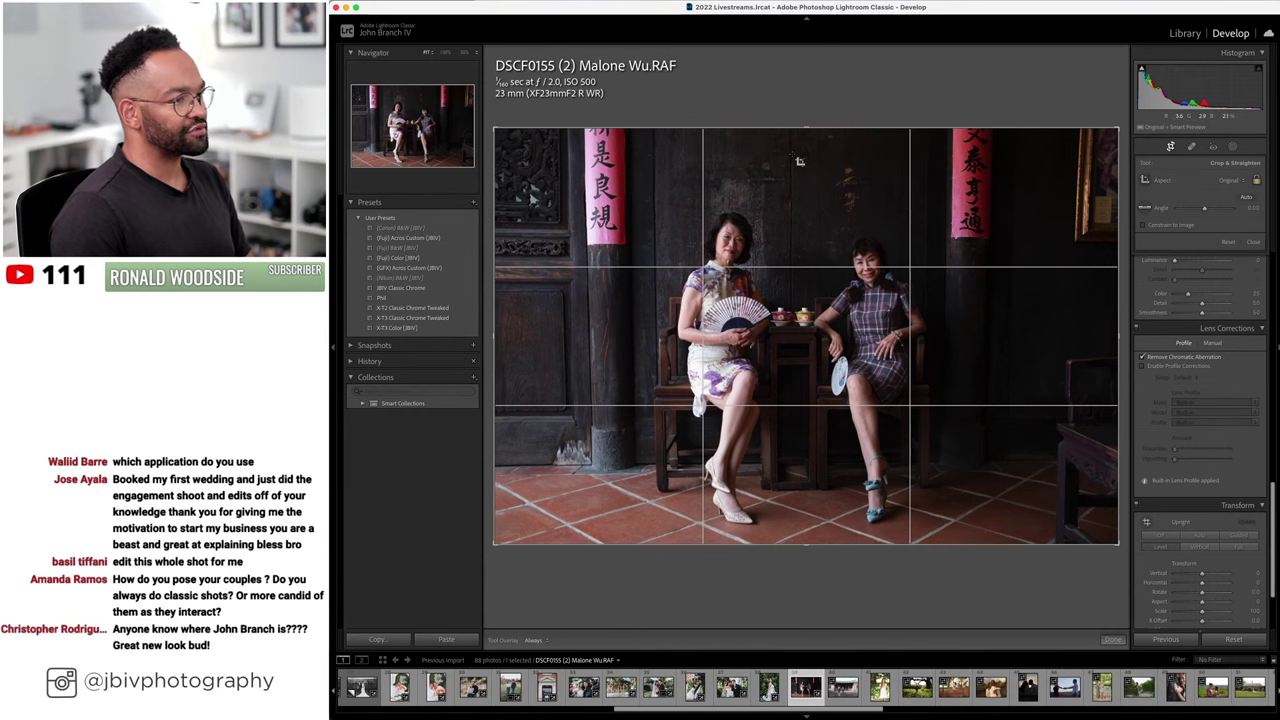
drag(746, 128, 802, 160)
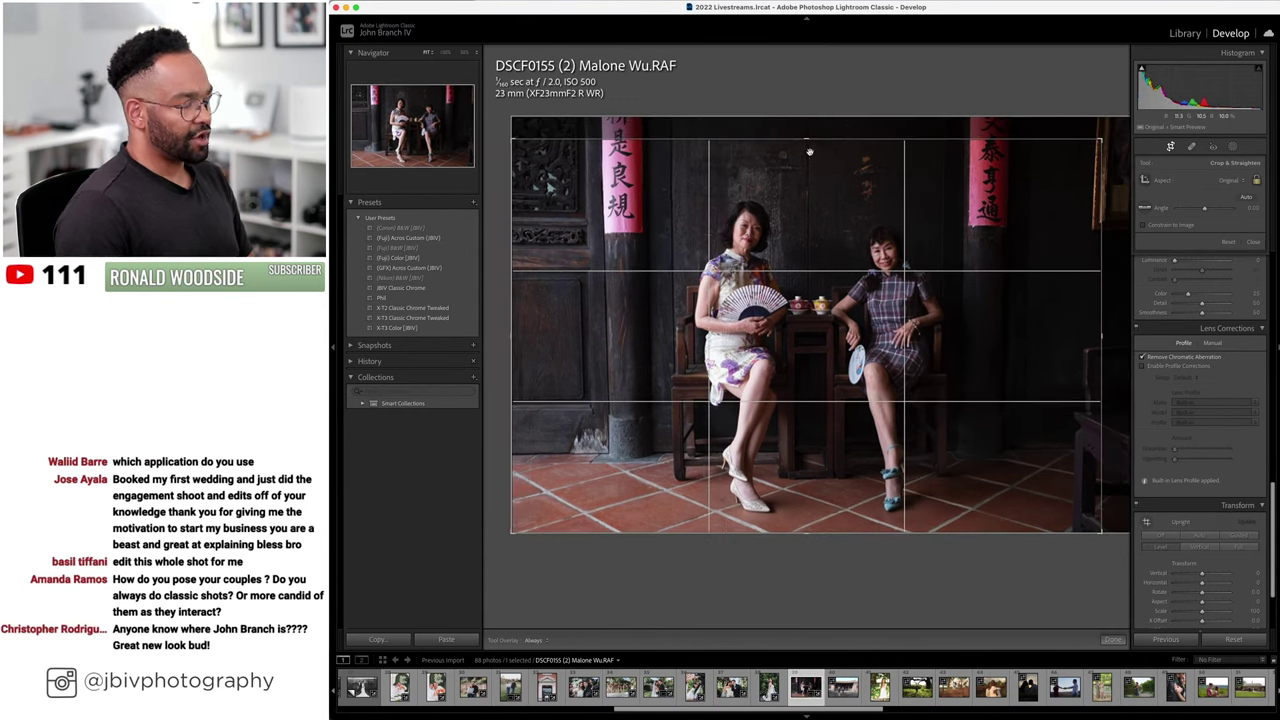
key(Return)
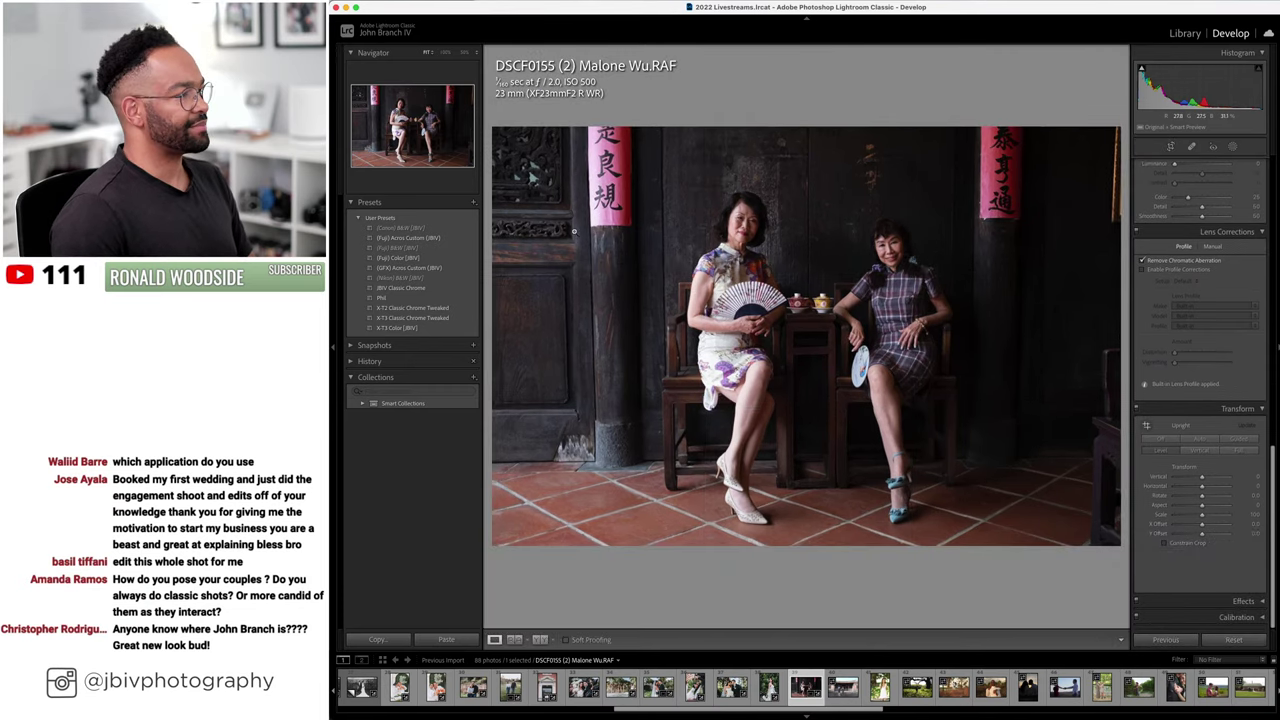
click(410, 258)
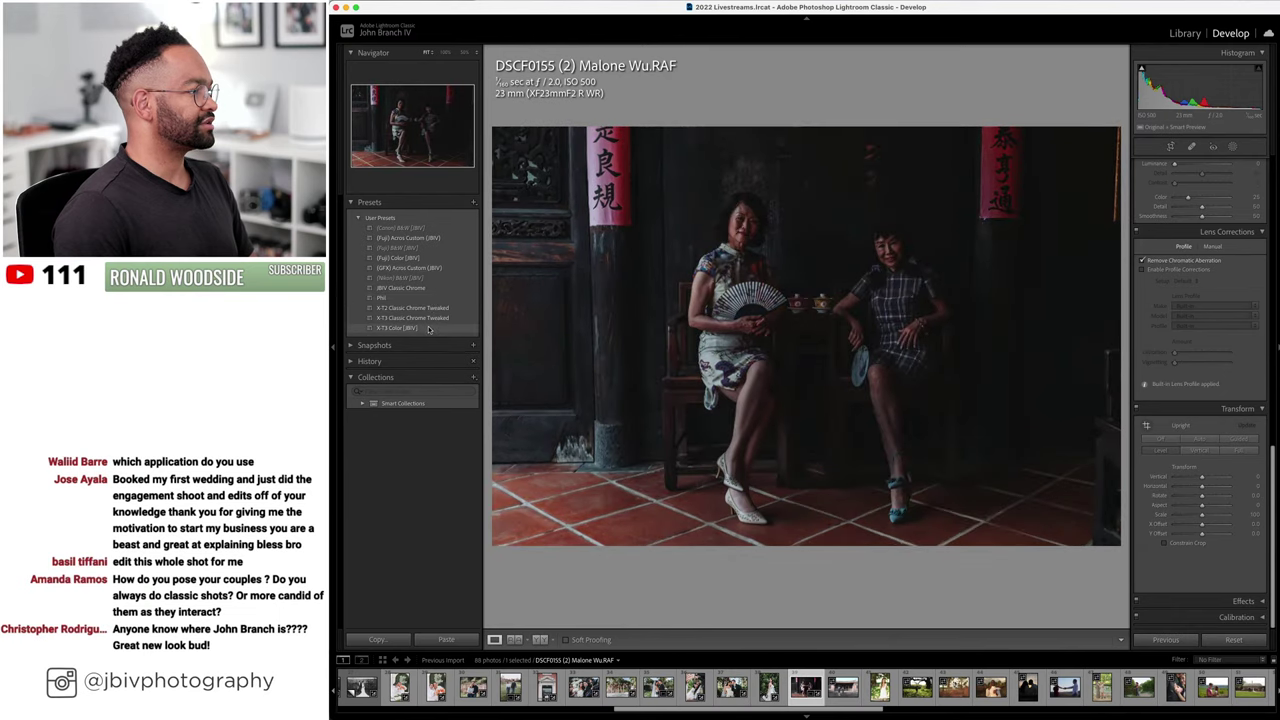
- Apply the X-T3 Color preset, raise Exposure to +1.20 and adjust the white balance temperature
click(430, 328)
scroll(1163, 322, up, 10)
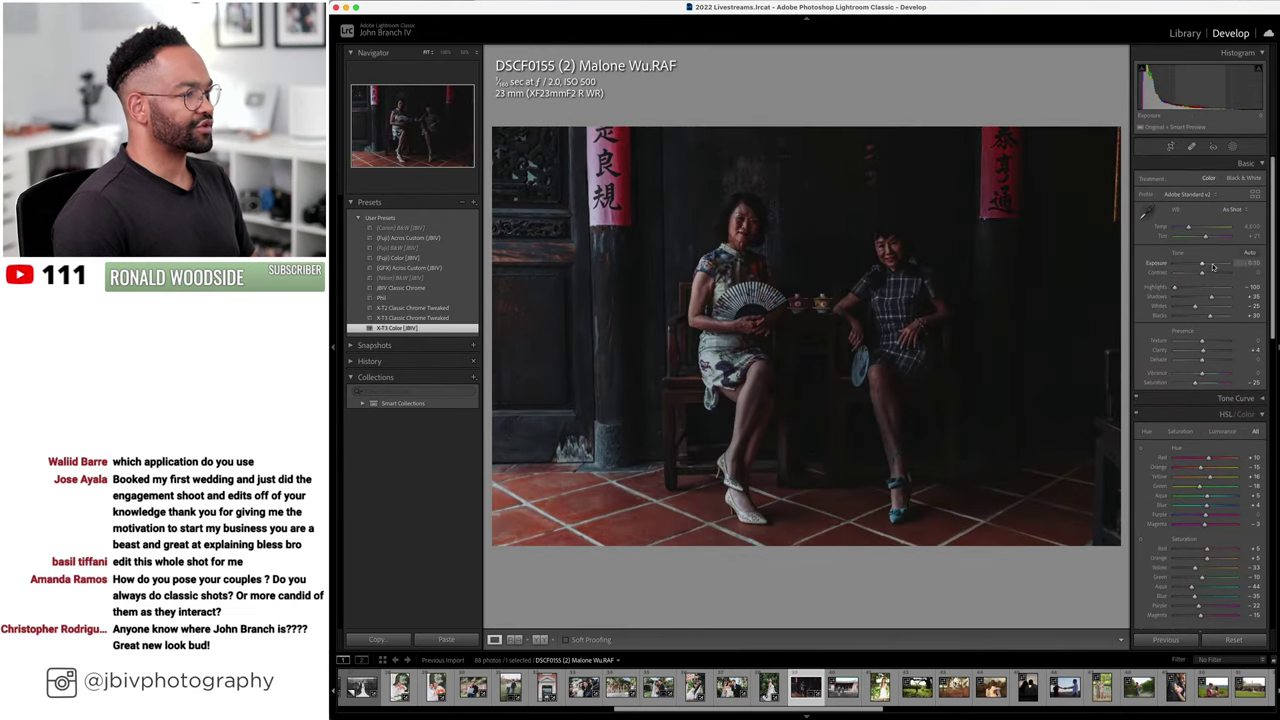
drag(1202, 266, 1213, 265)
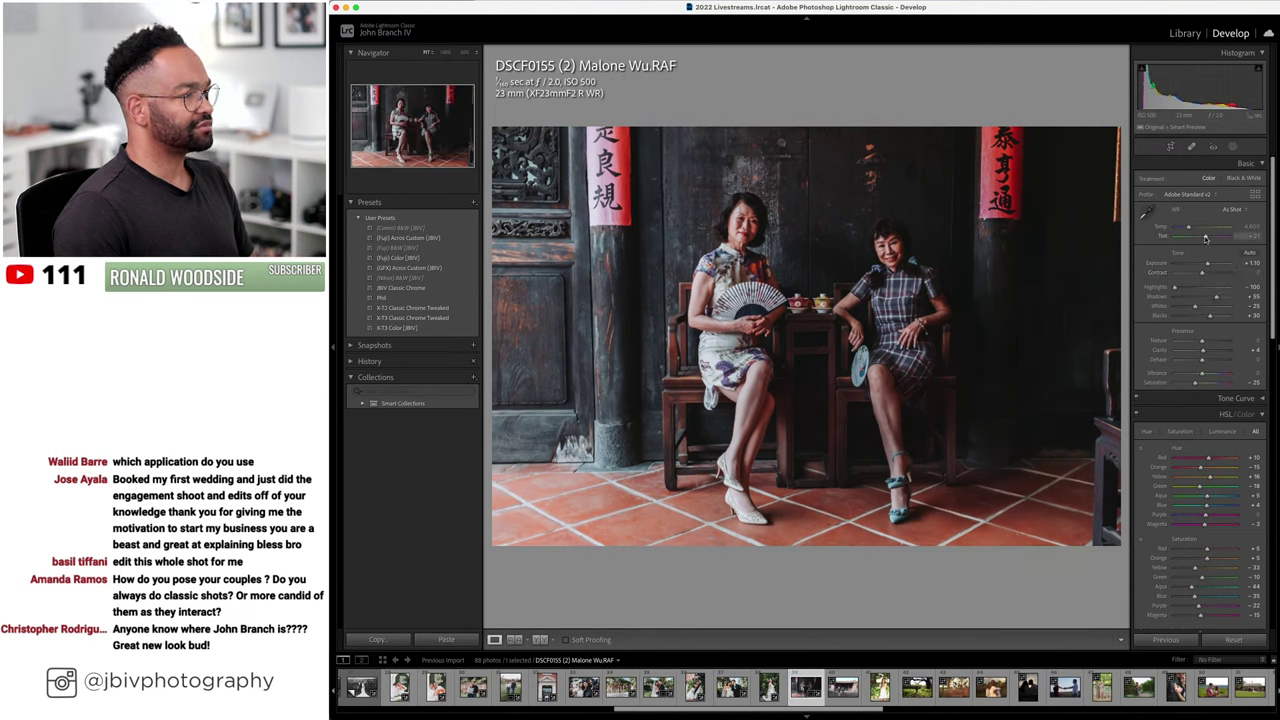
drag(1204, 234, 1190, 229)
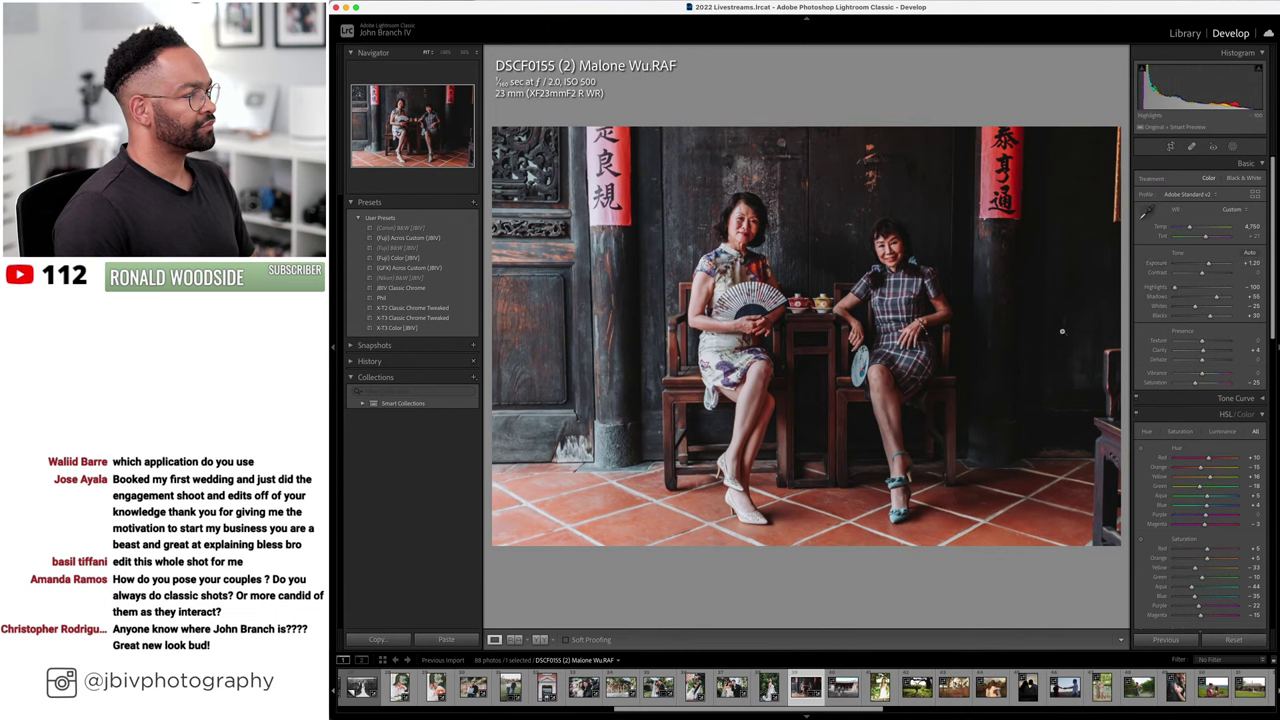
- Compare the edit with the original in Before/After view, with side panels briefly hidden
click(539, 640)
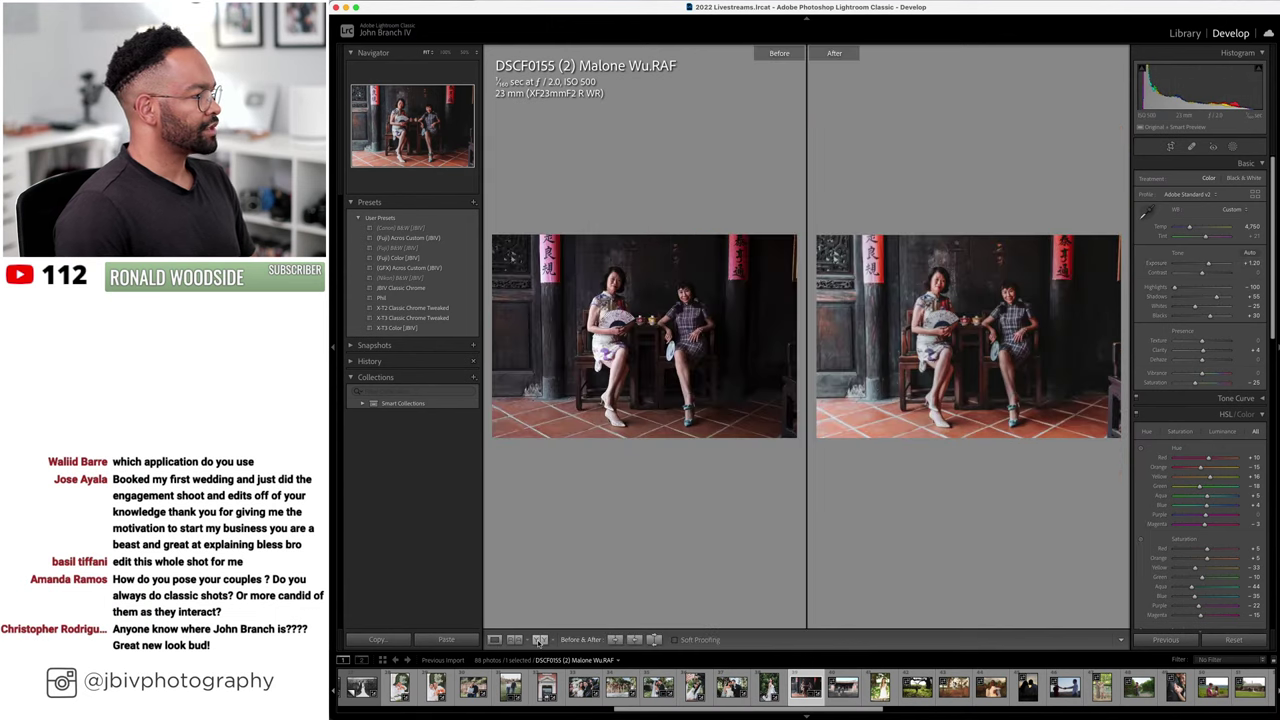
key(Tab)
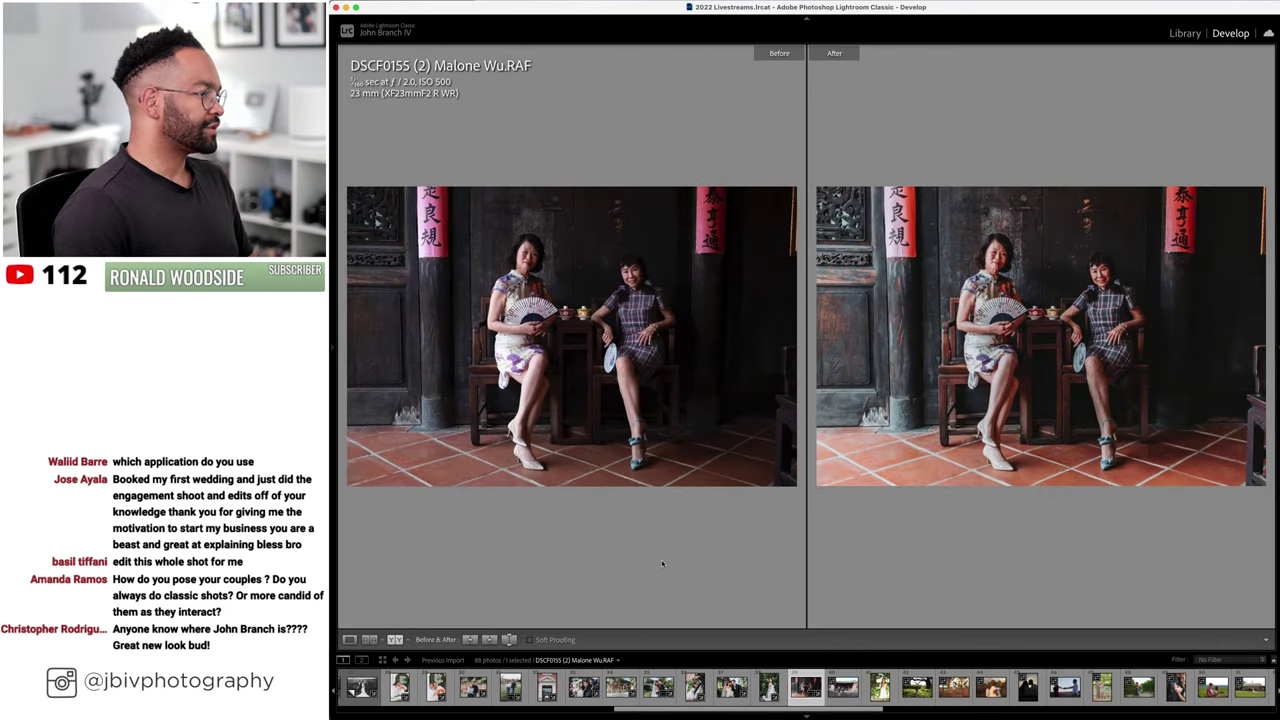
key(Tab)
click(494, 640)
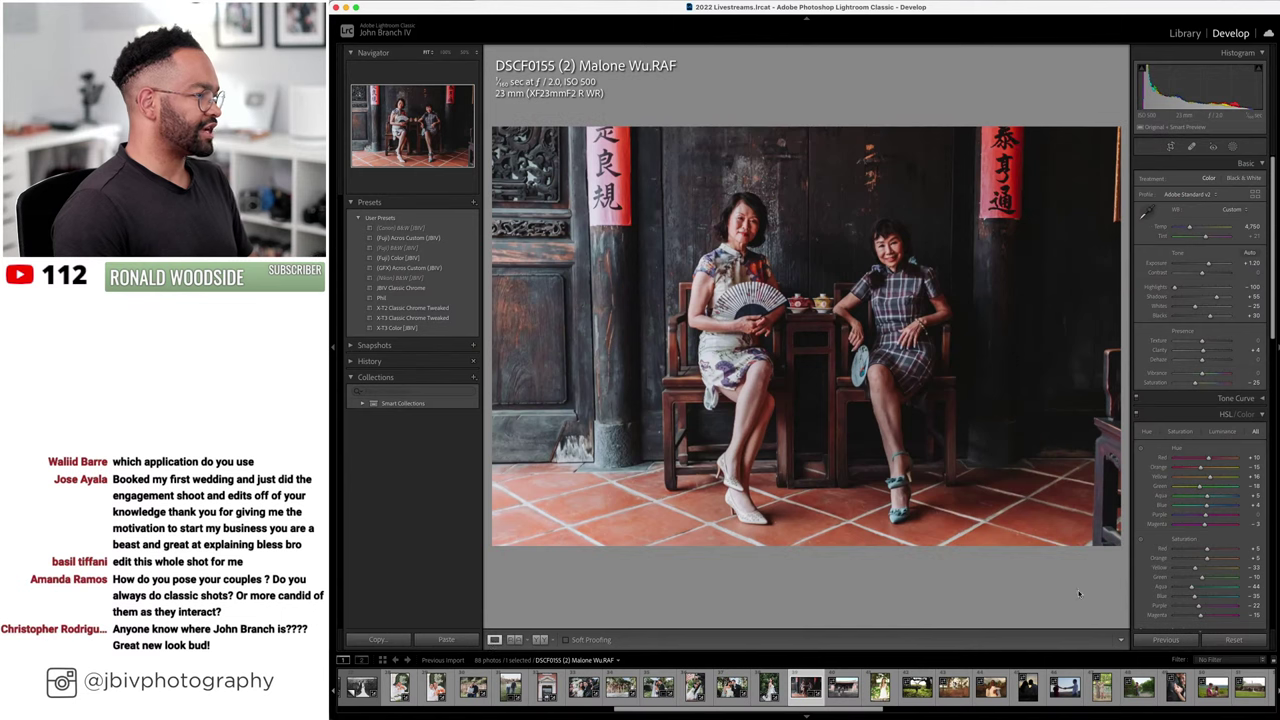
- Zoom in on the woman on the right to check detail, then zoom back out
scroll(1158, 443, down, 15)
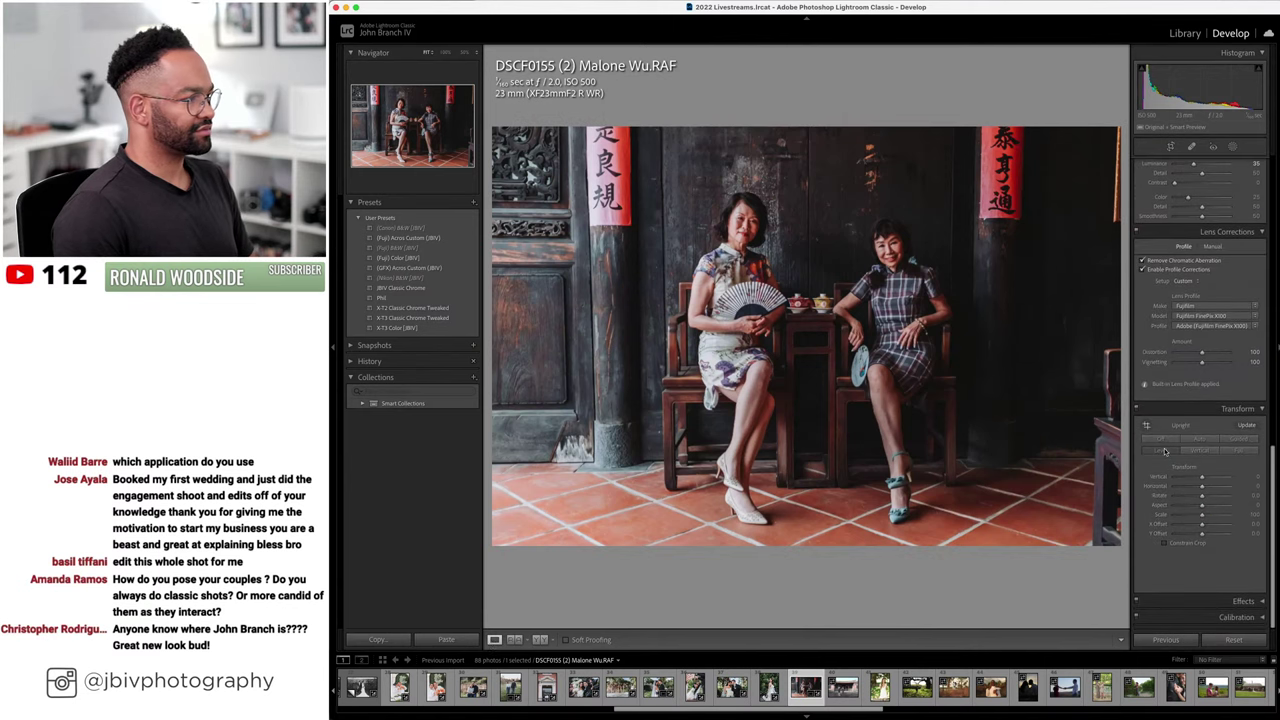
click(890, 263)
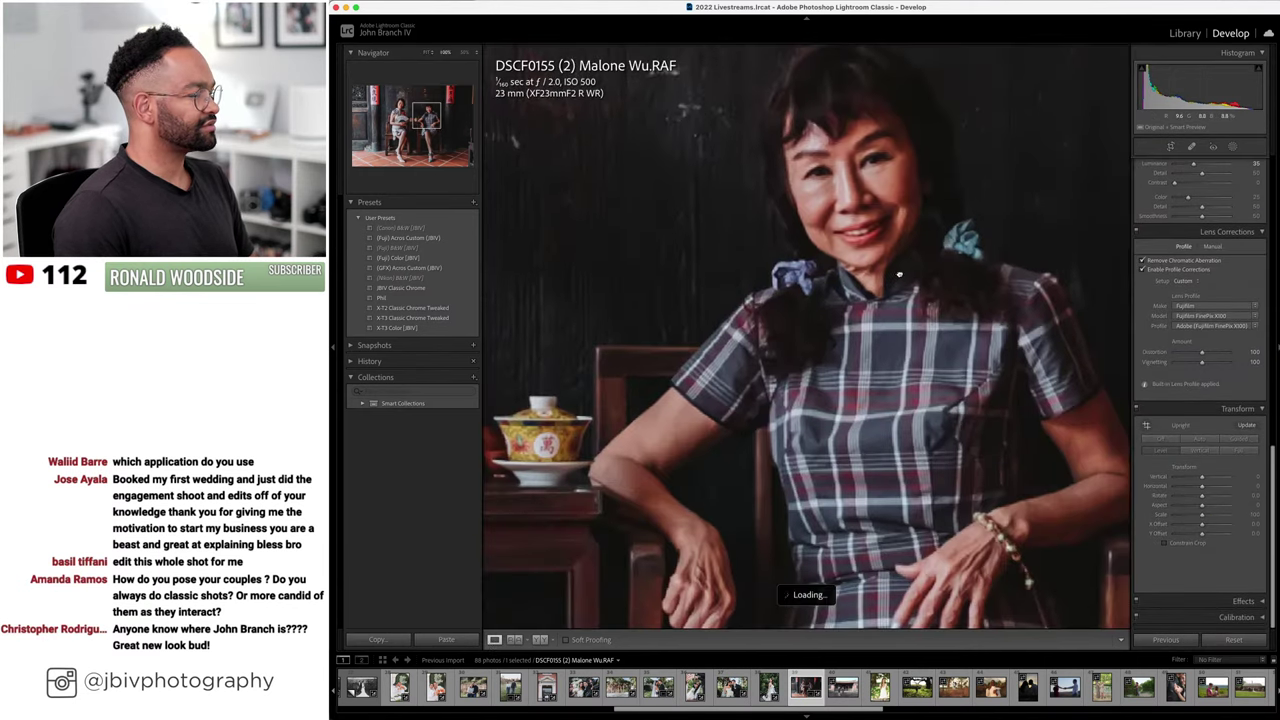
scroll(876, 285, left, 10)
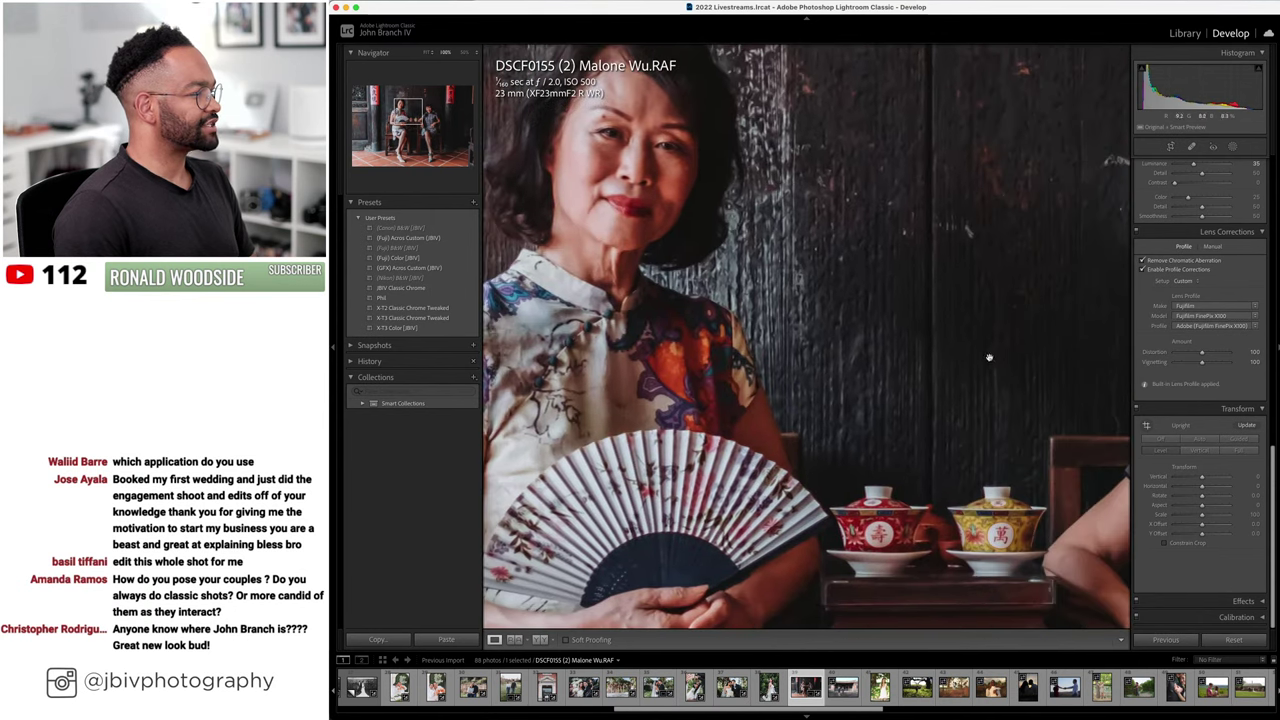
click(990, 357)
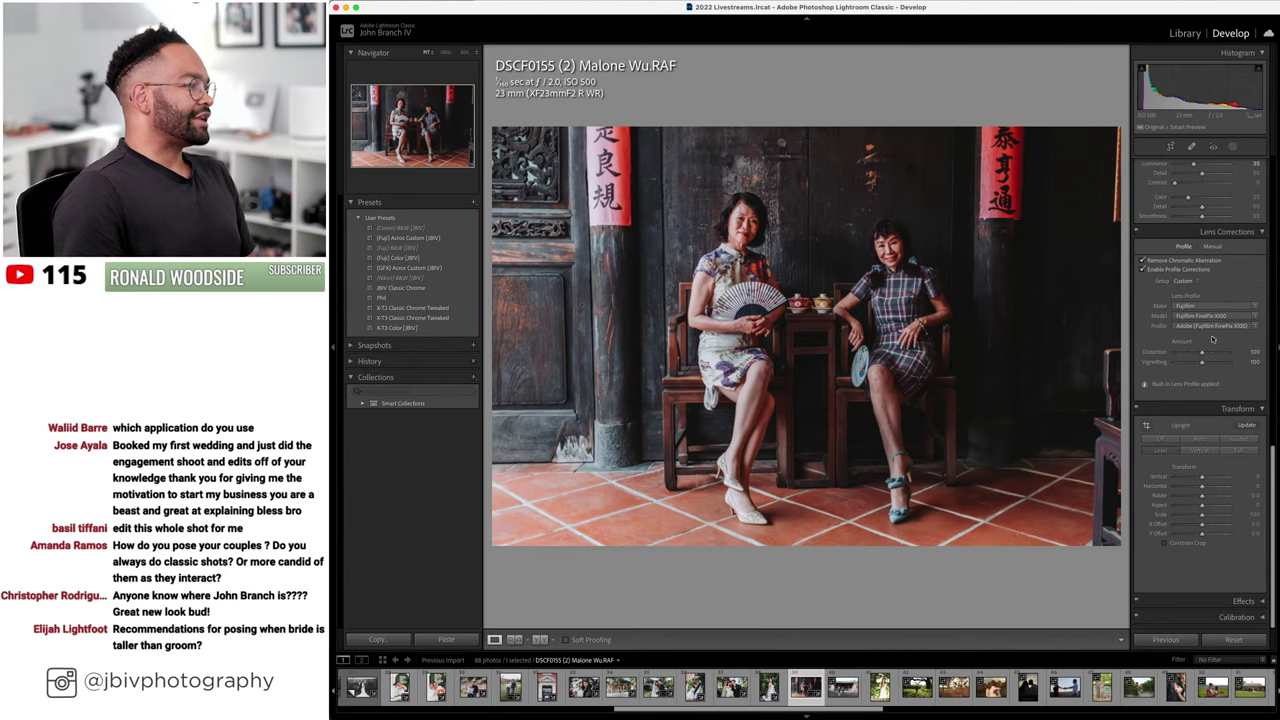
scroll(1212, 340, up, 10)
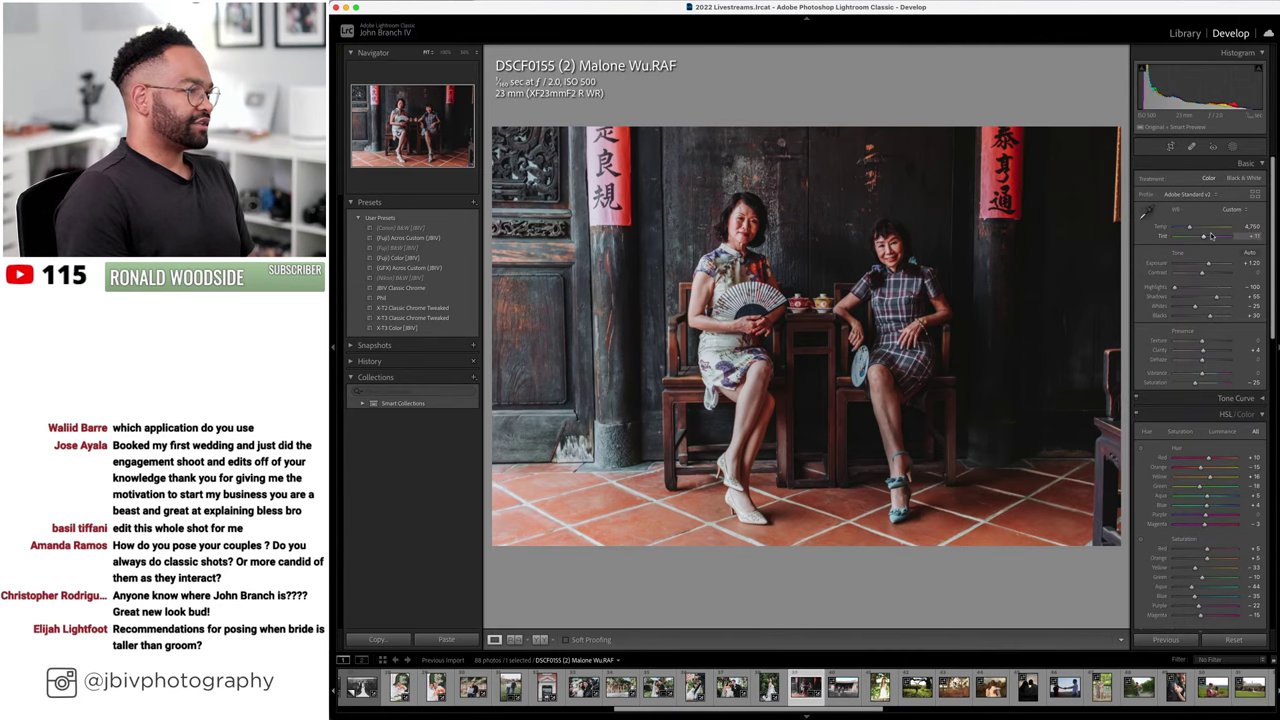
- On the temple courtyard photo, apply the X-T3 Color preset and adjust Temp and Tint
key(Right)
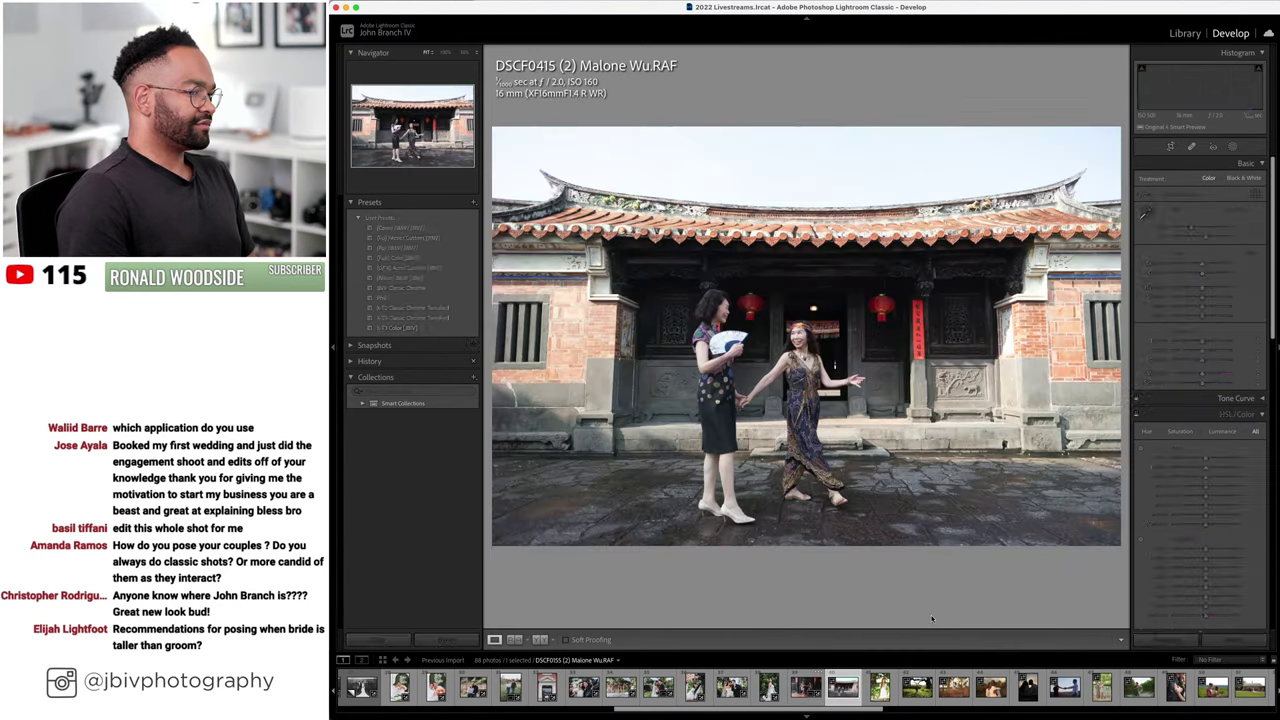
scroll(1208, 430, down, 10)
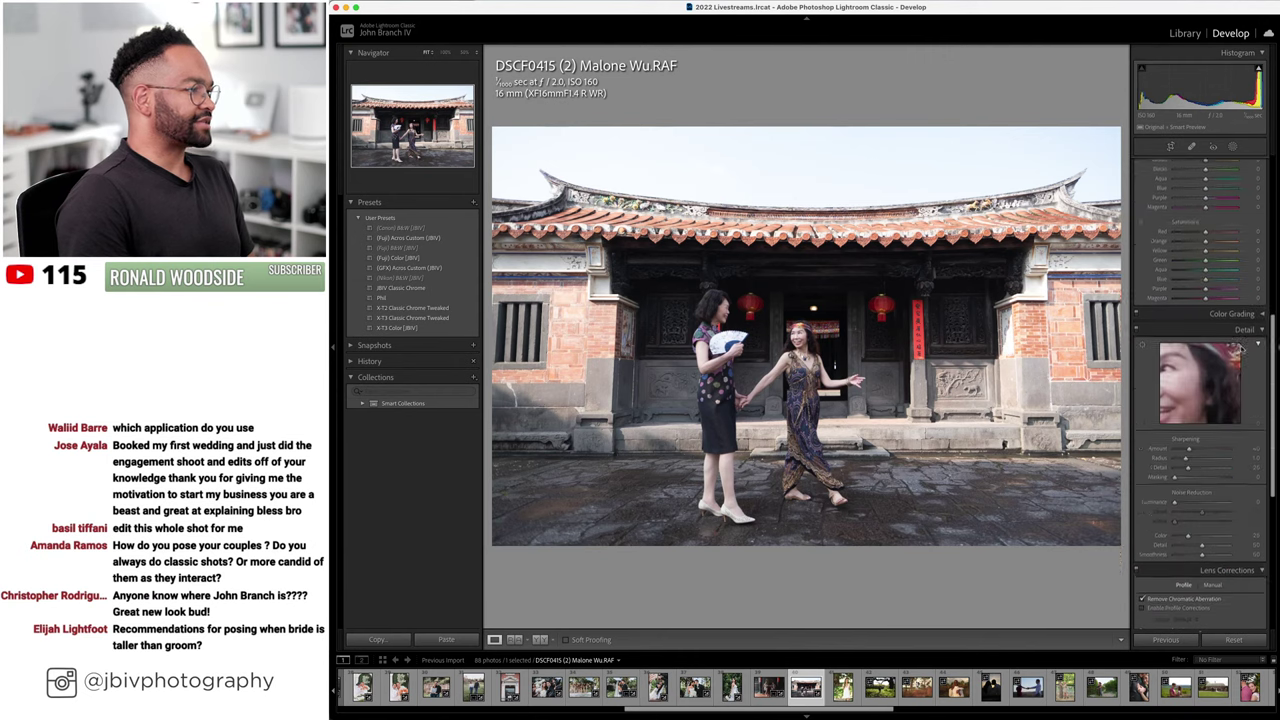
scroll(1200, 460, down, 2)
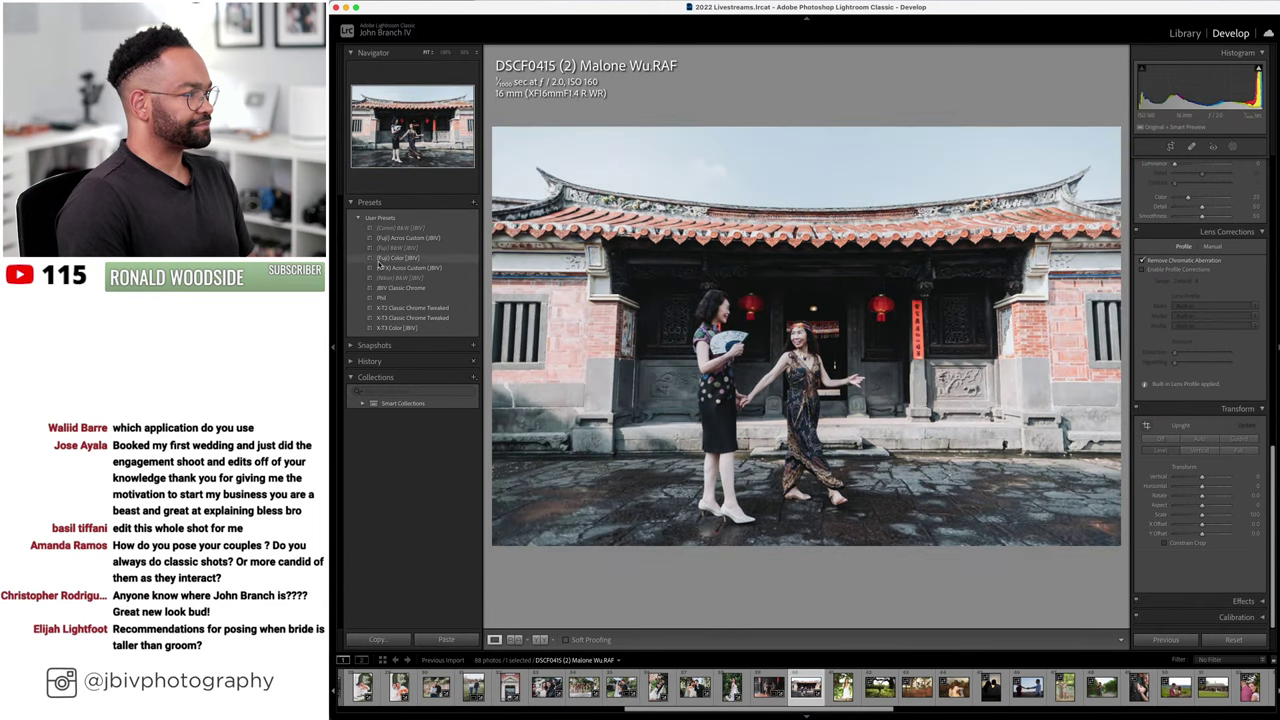
click(395, 328)
scroll(1220, 236, up, 10)
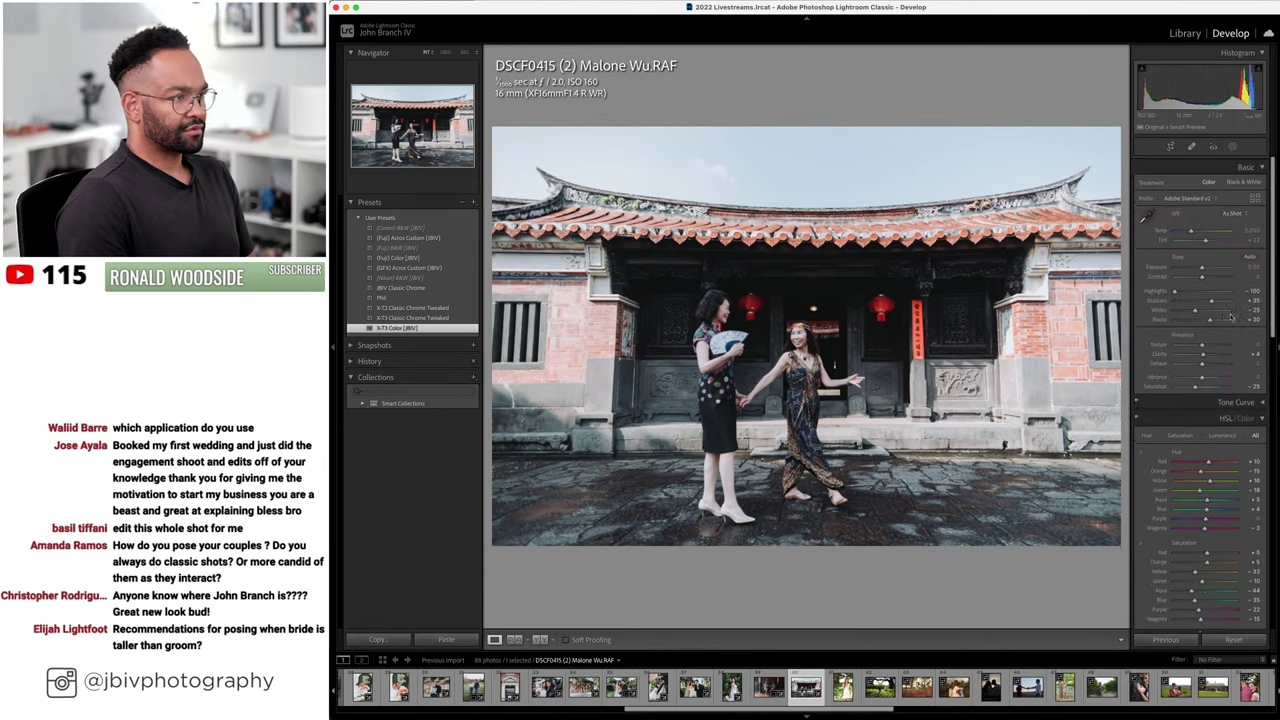
scroll(1220, 236, up, 3)
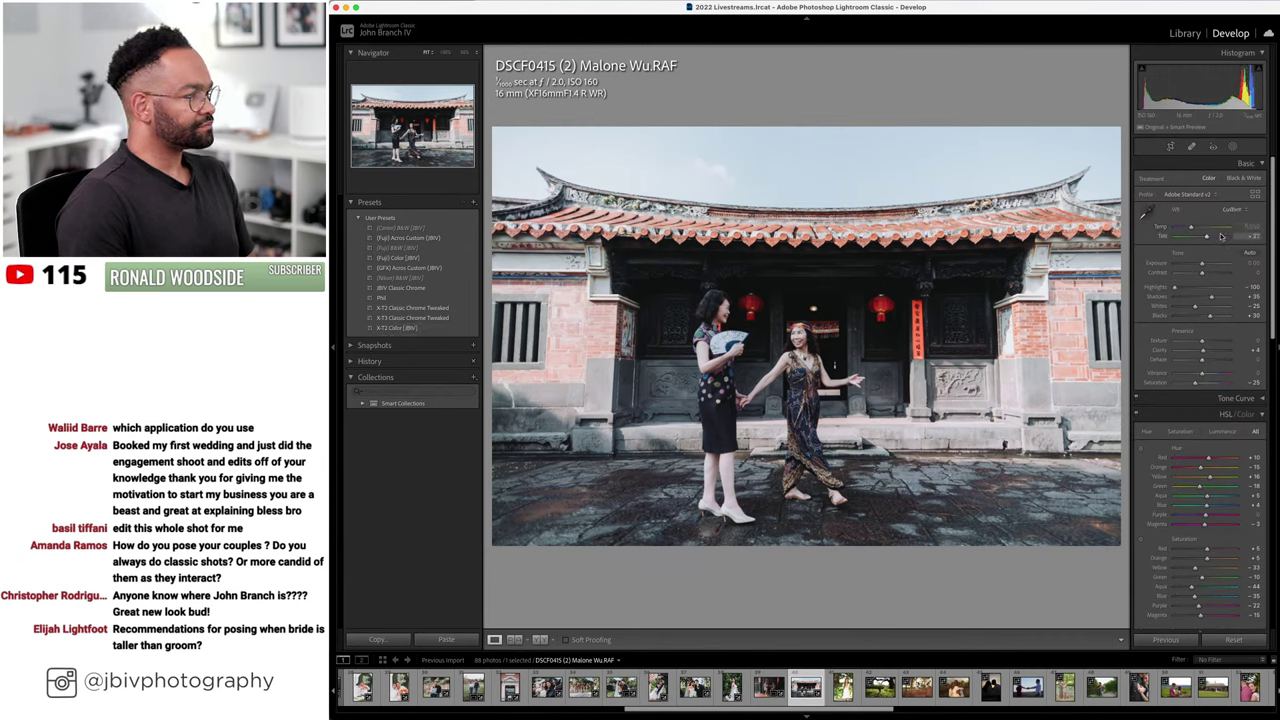
scroll(1220, 236, down, 3)
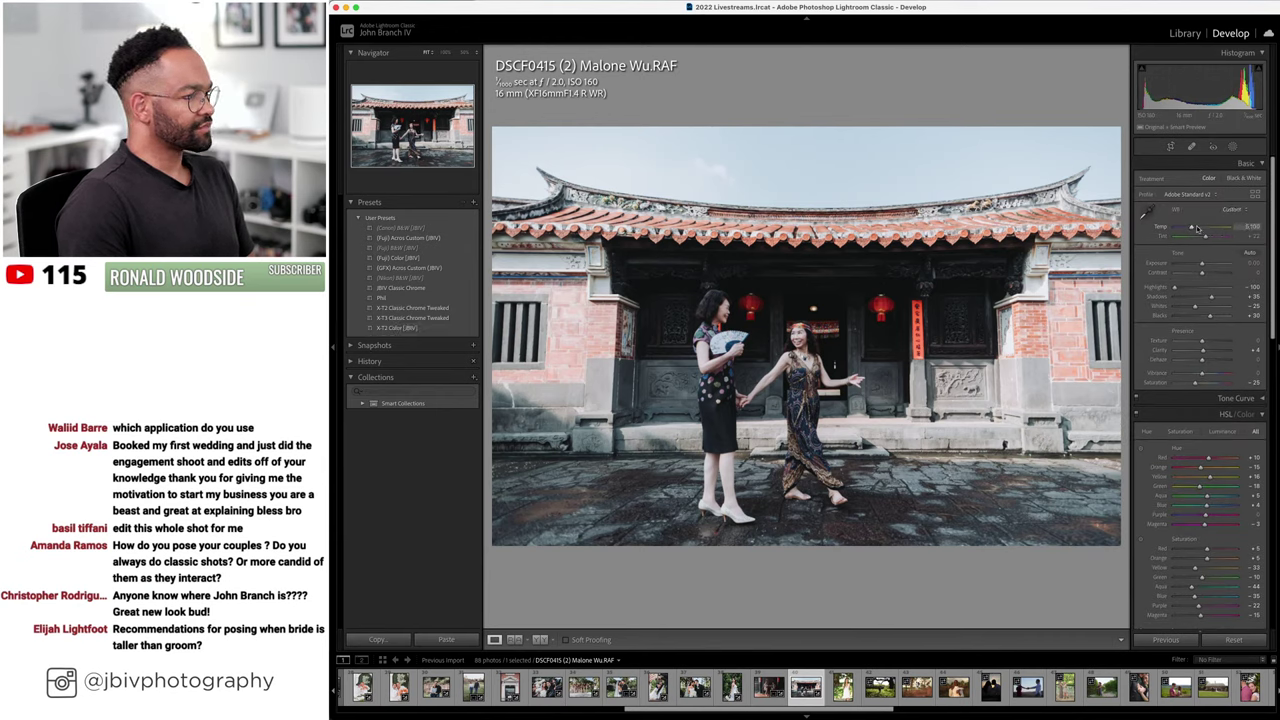
scroll(1196, 228, up, 3)
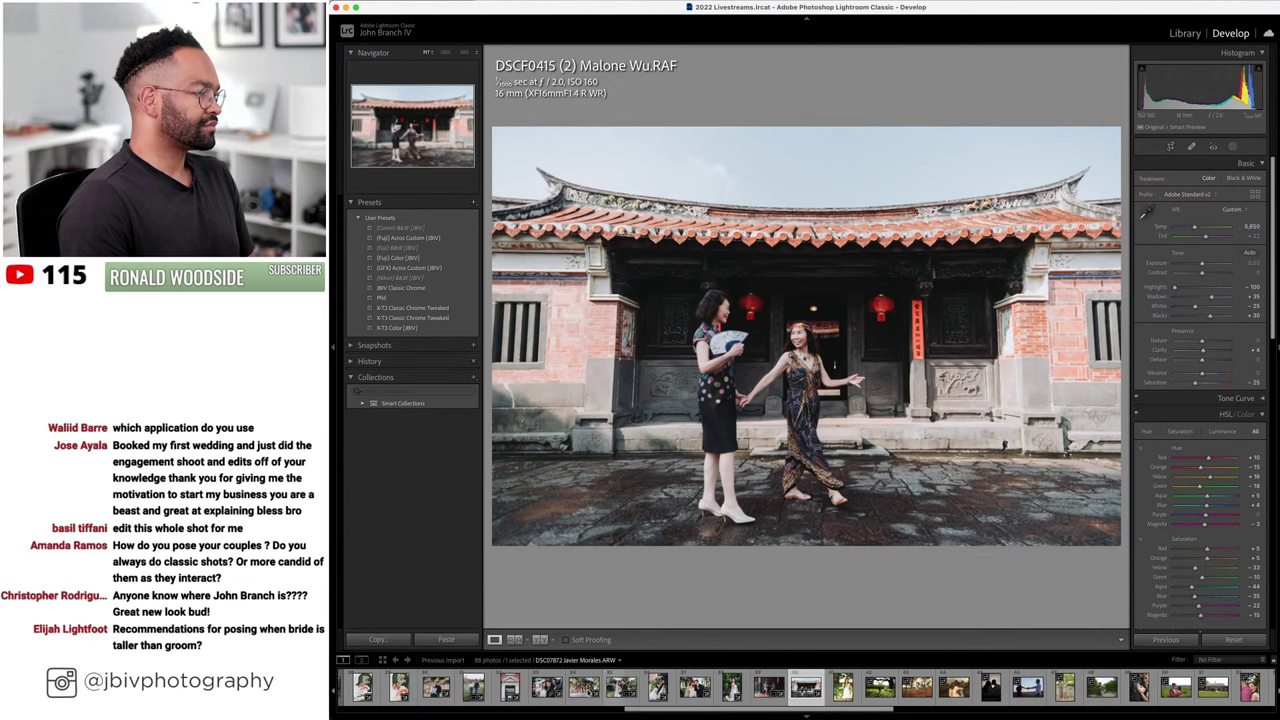
- Compare the temple photo in Before/After view, then advance to the white-dress portrait
click(540, 639)
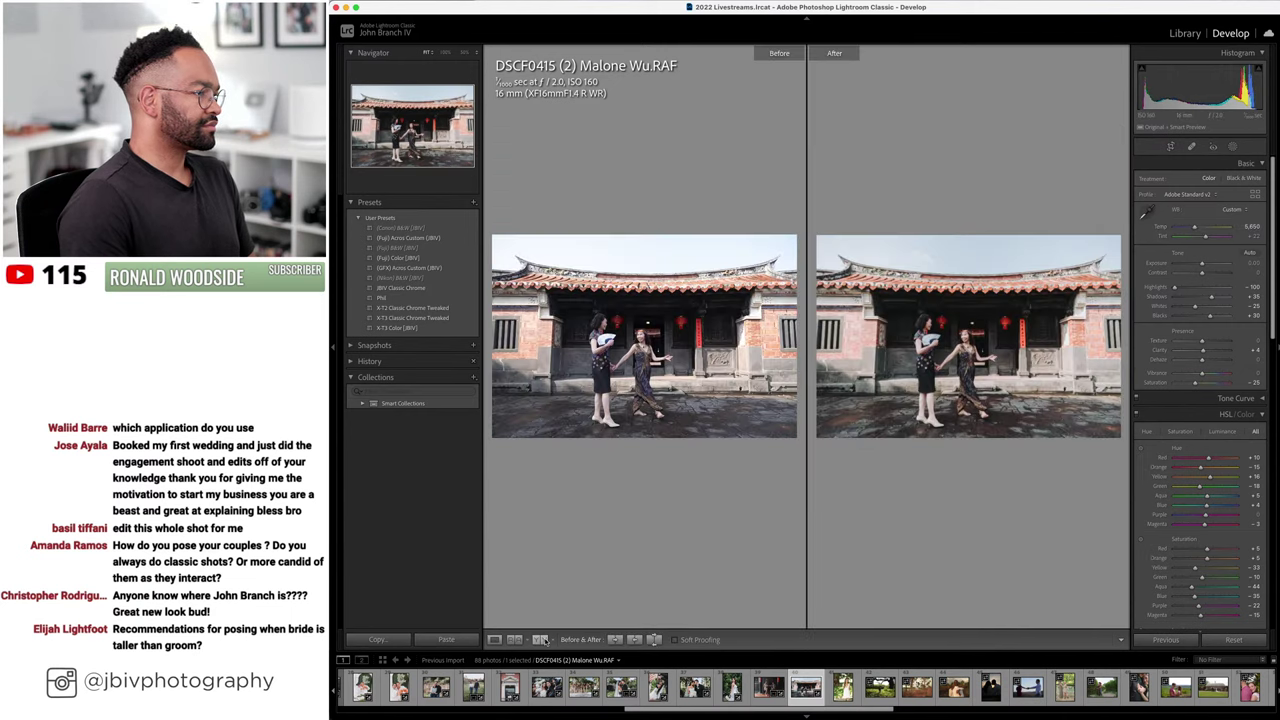
click(496, 639)
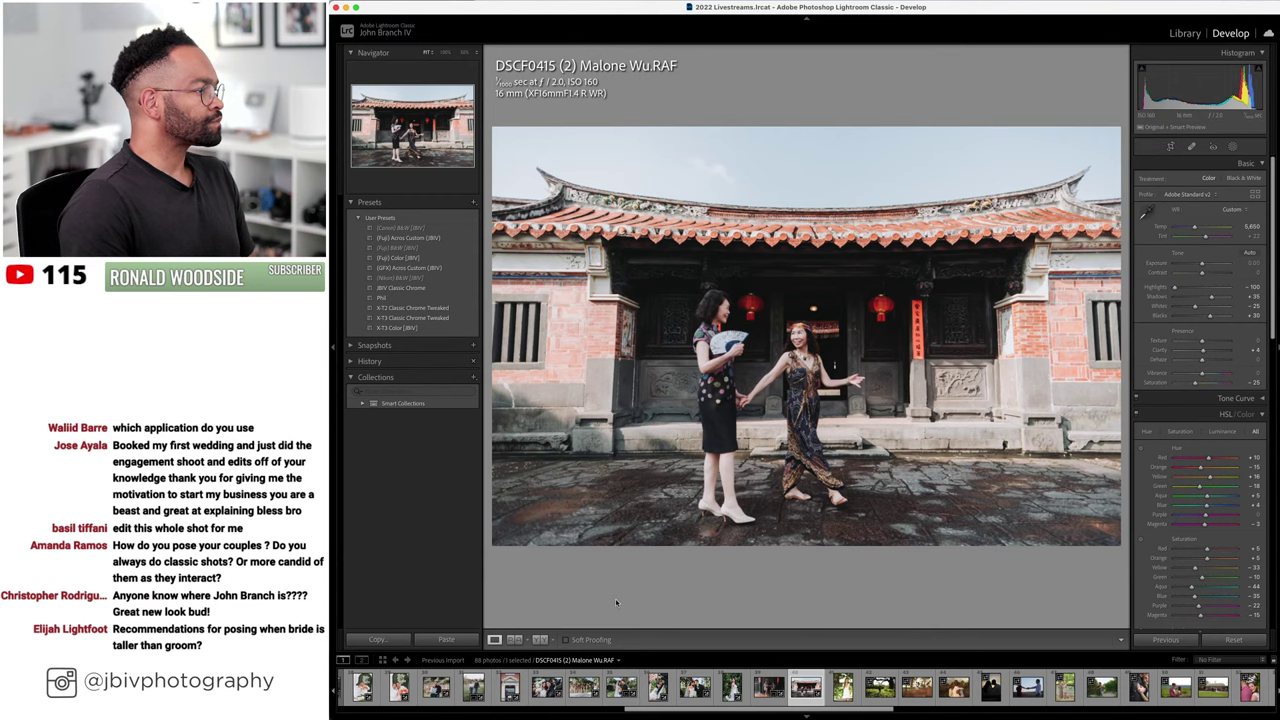
key(Right)
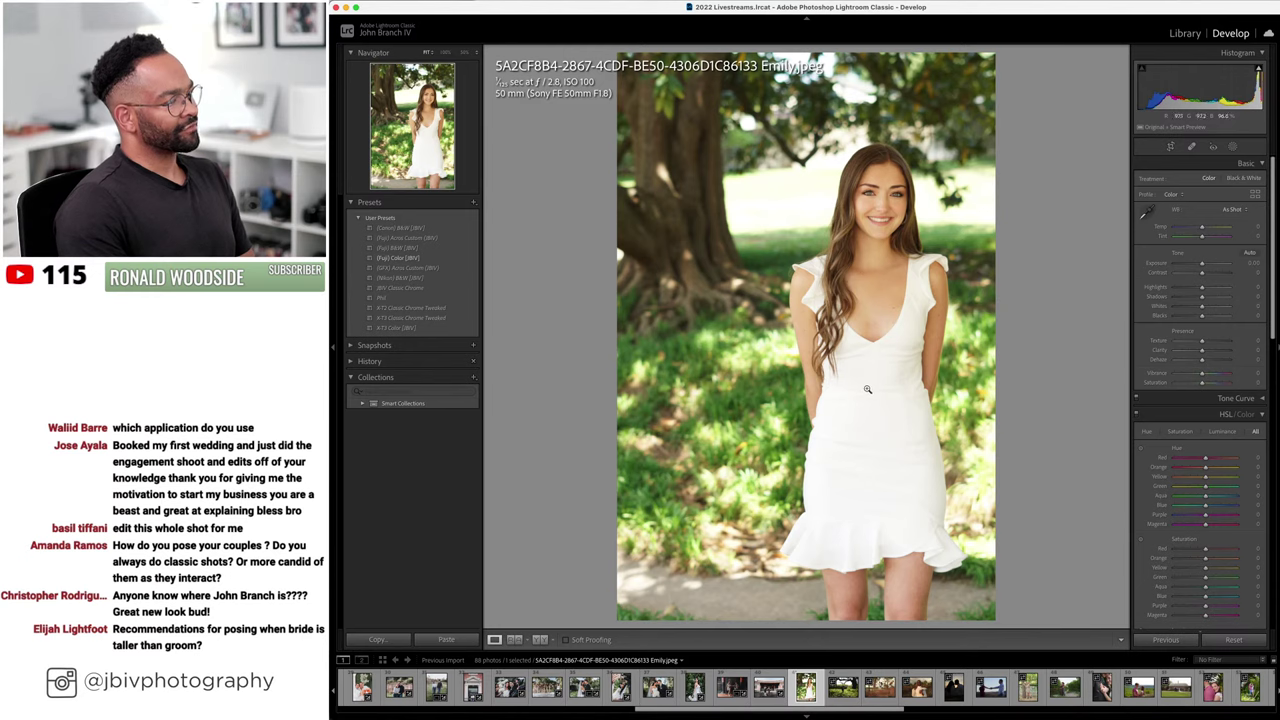
- Zoom in to check the white-dress portrait's detail, then switch to the Library grid
click(883, 318)
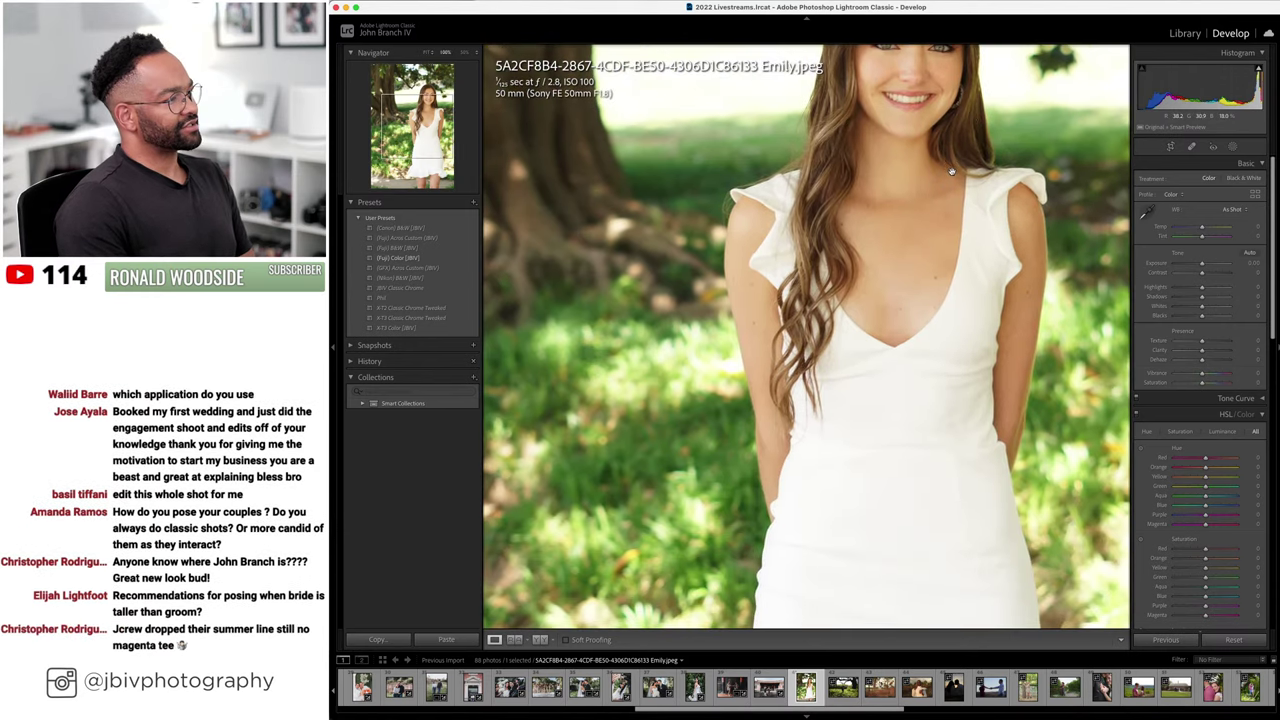
click(950, 170)
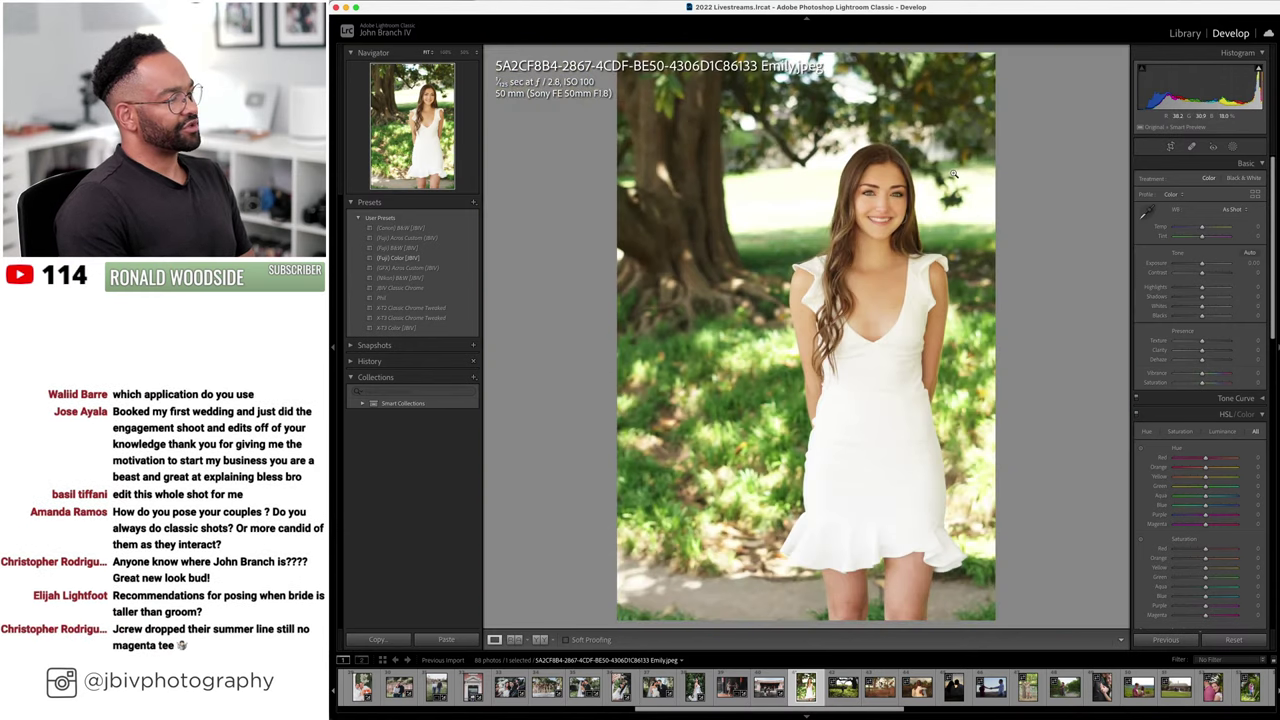
click(1182, 34)
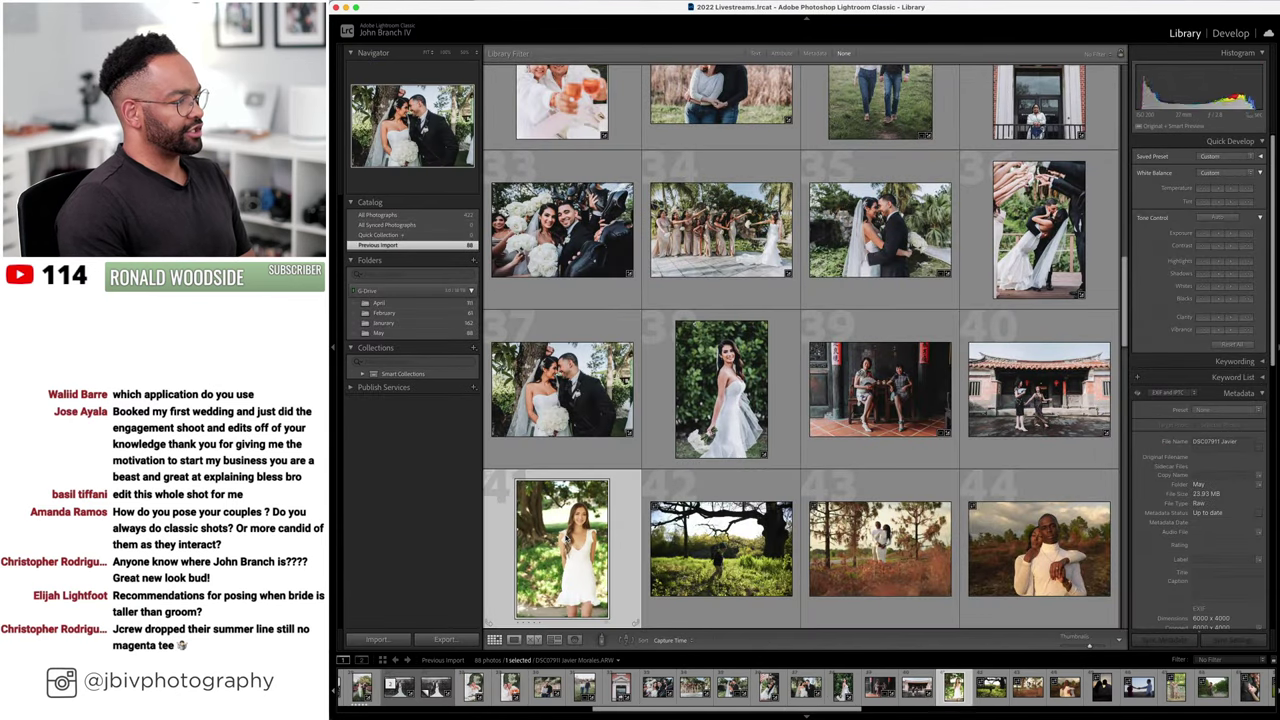
- Remove the white-dress portrait from the catalog and scroll through the remaining photos
click(1212, 173)
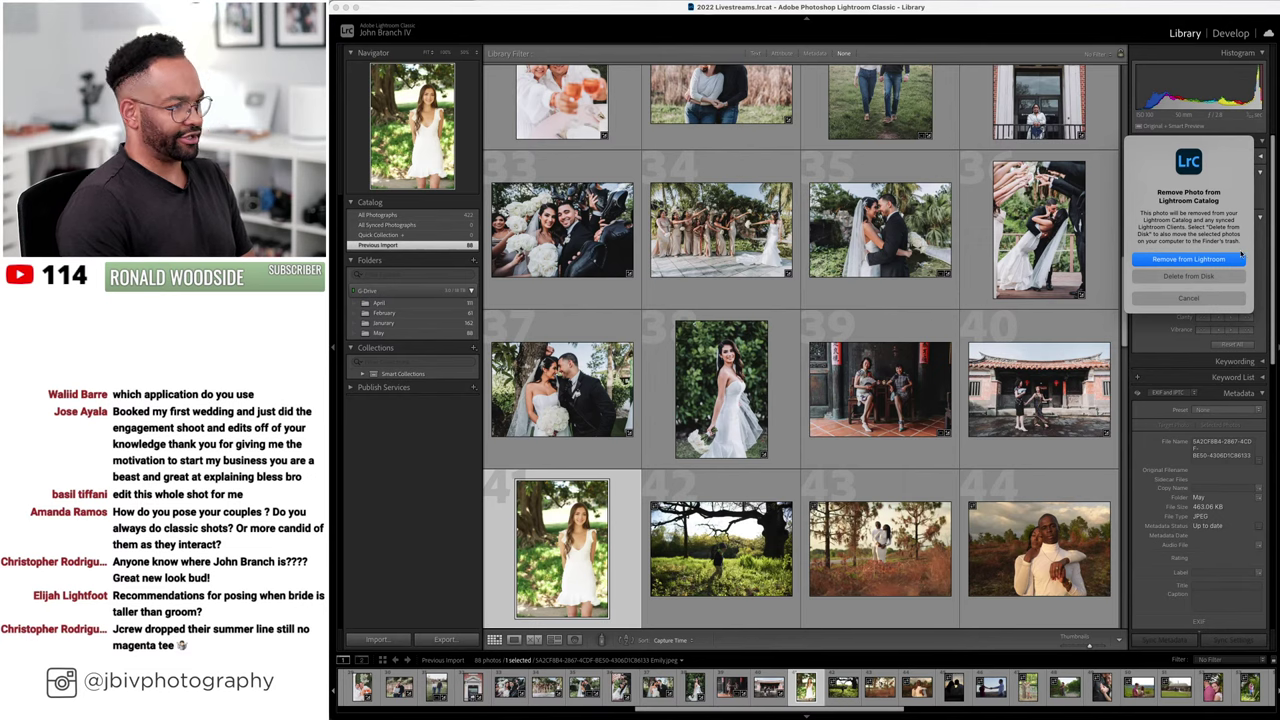
click(1197, 273)
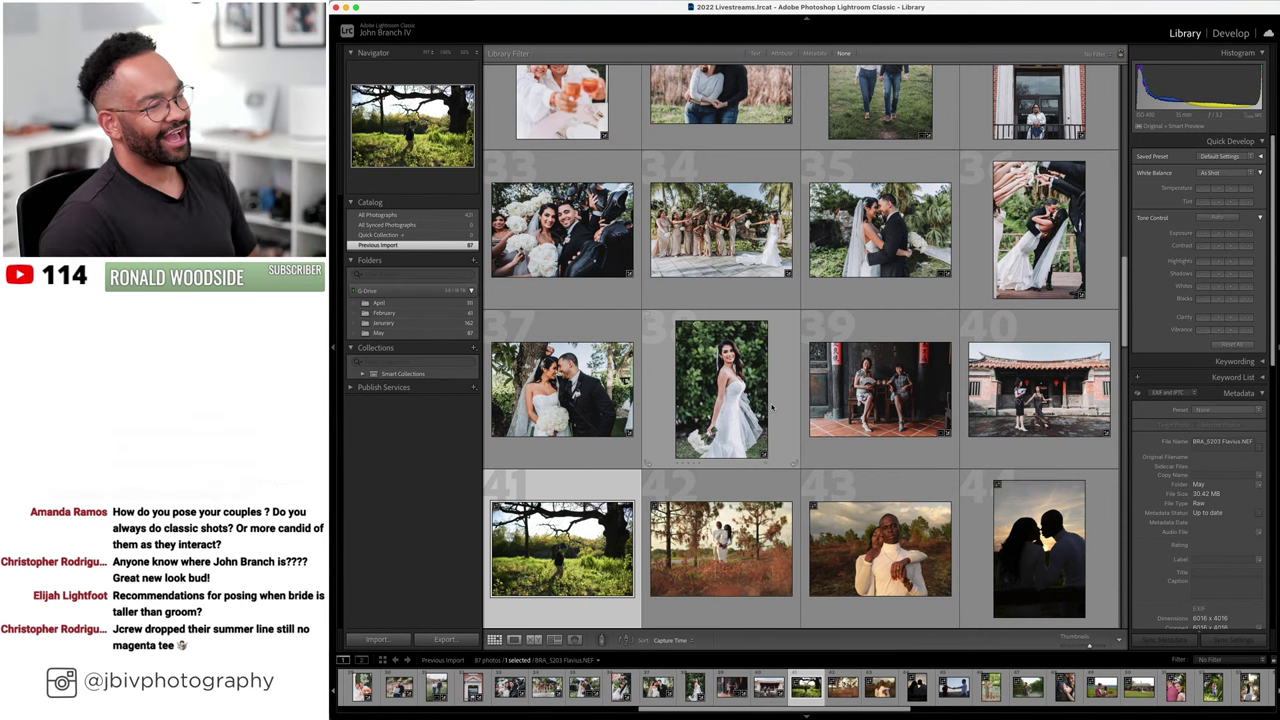
scroll(862, 404, down, 10)
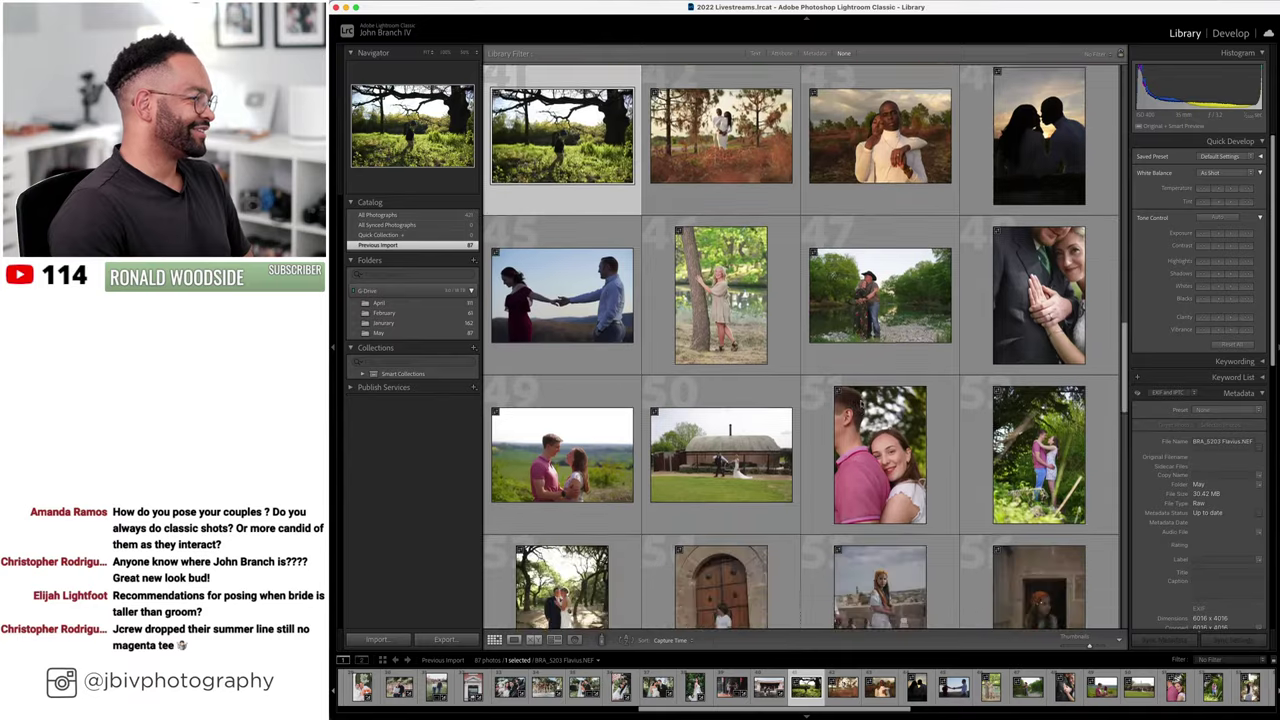
scroll(862, 404, up, 12)
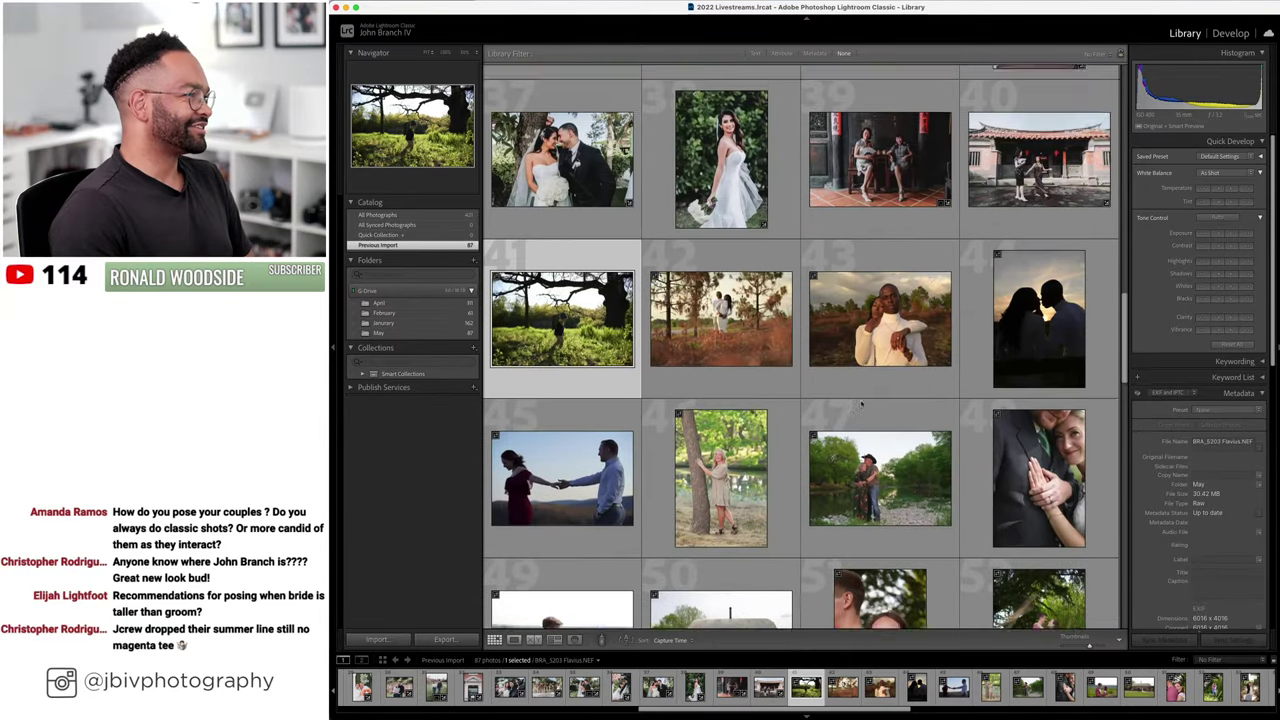
scroll(862, 404, down, 4)
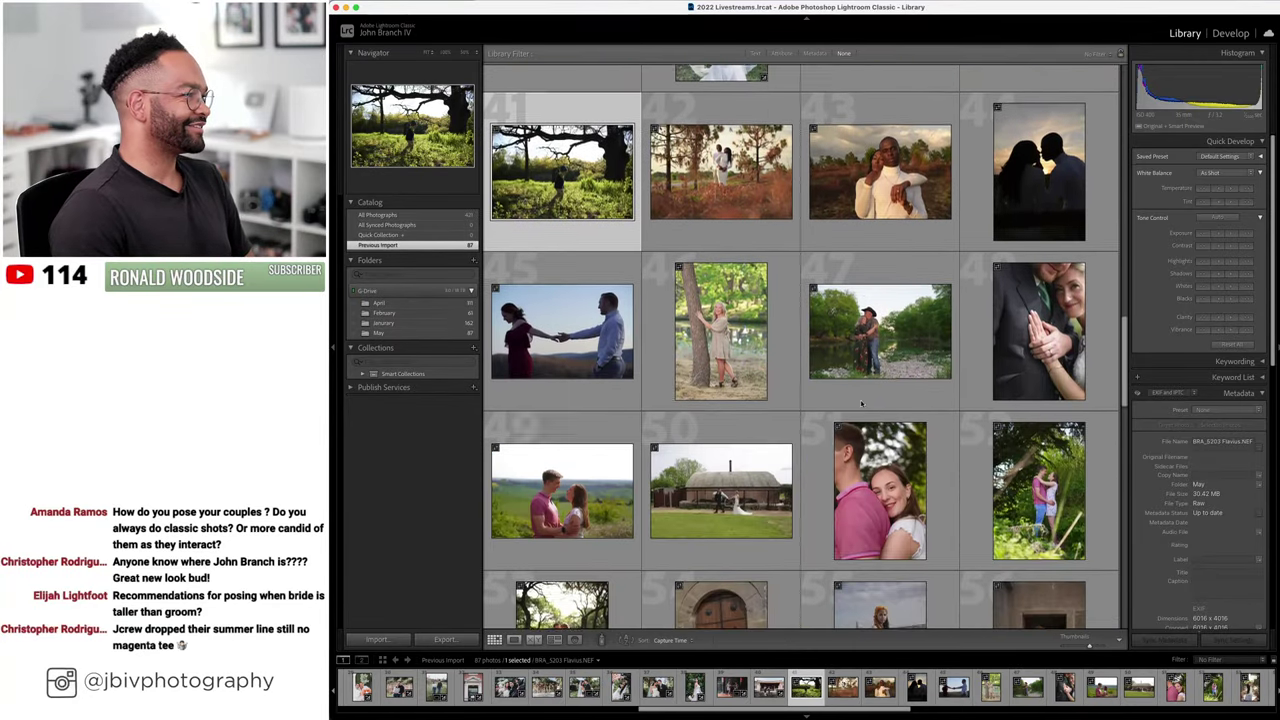
- Level the tree photo with Upright Level, fine-tune Rotate, and tick Constrain Crop
click(1221, 35)
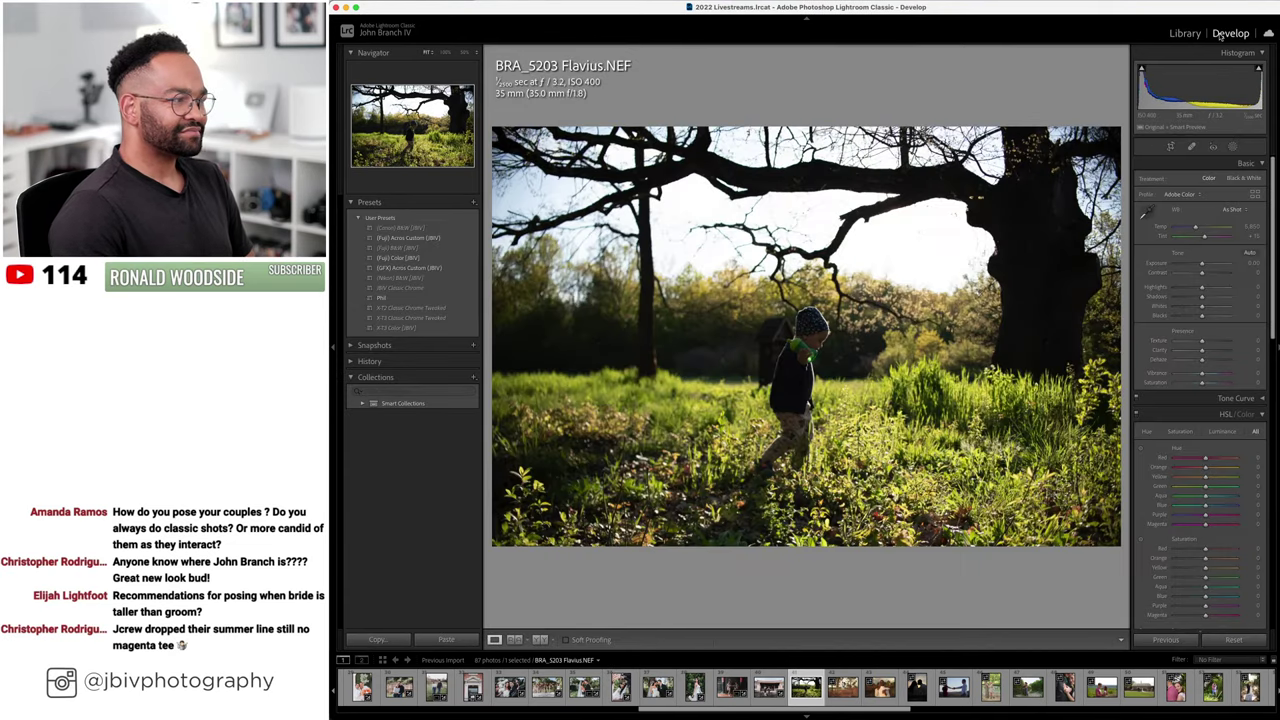
scroll(1172, 361, down, 12)
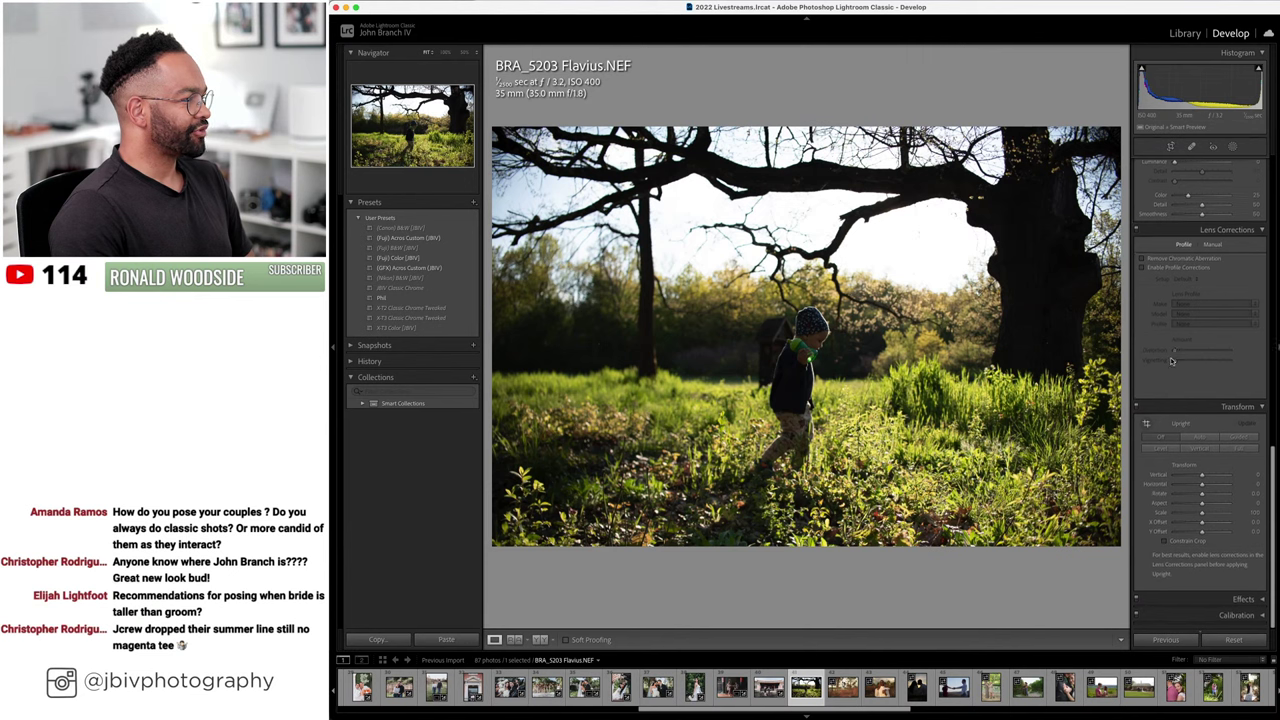
click(1158, 451)
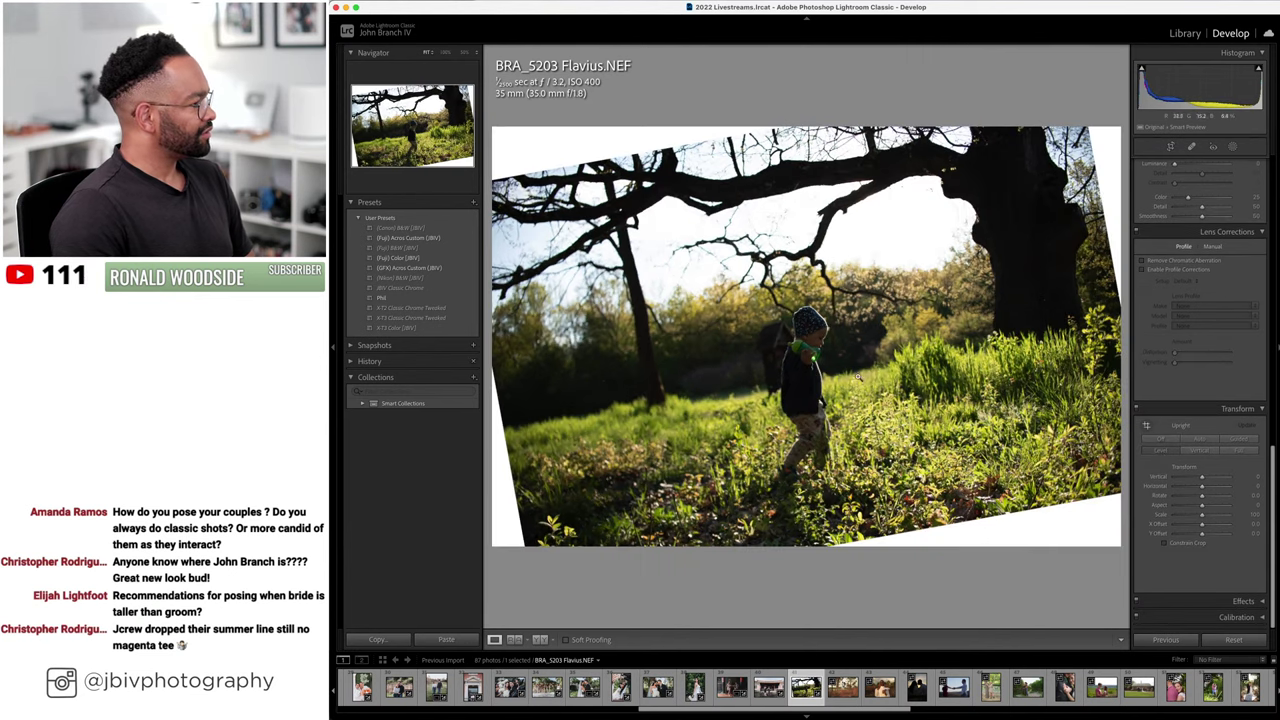
drag(1201, 495, 1215, 497)
click(1164, 542)
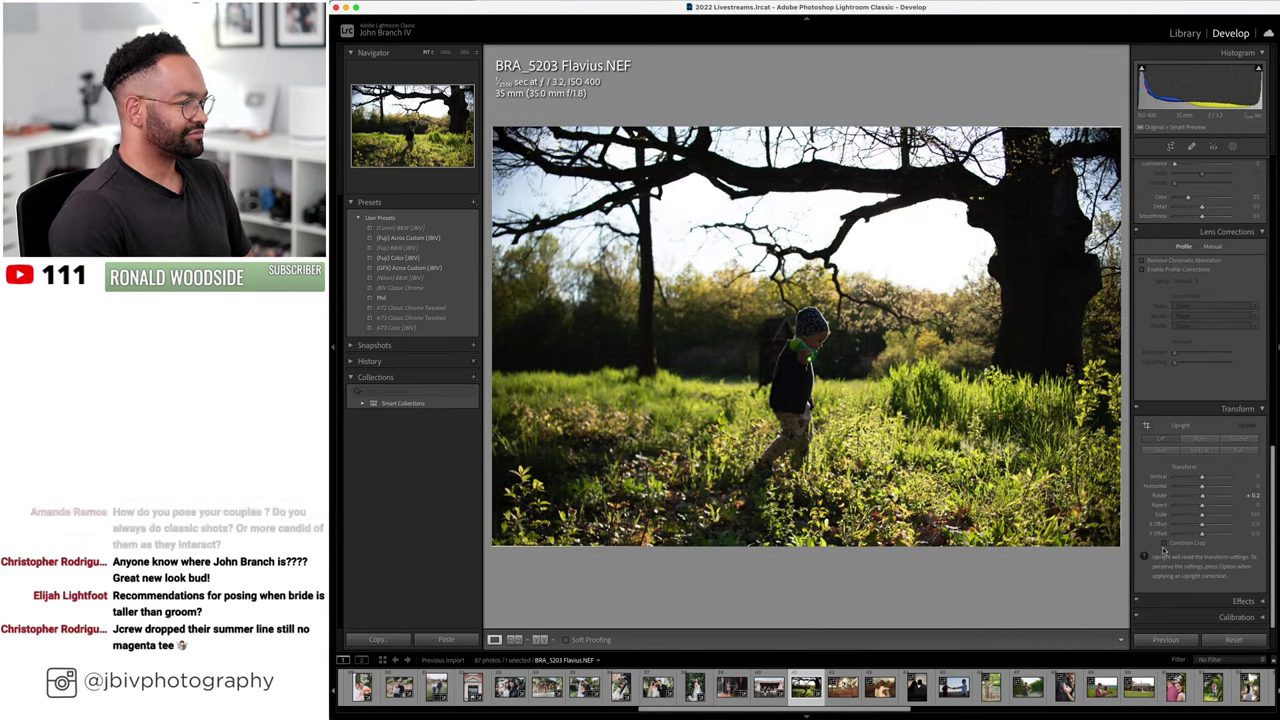
- Apply the (Fuji) Color [JBV] preset and raise Exposure, undoing an unwanted shadows change
click(422, 258)
scroll(1216, 381, up, 3)
scroll(1216, 381, up, 5)
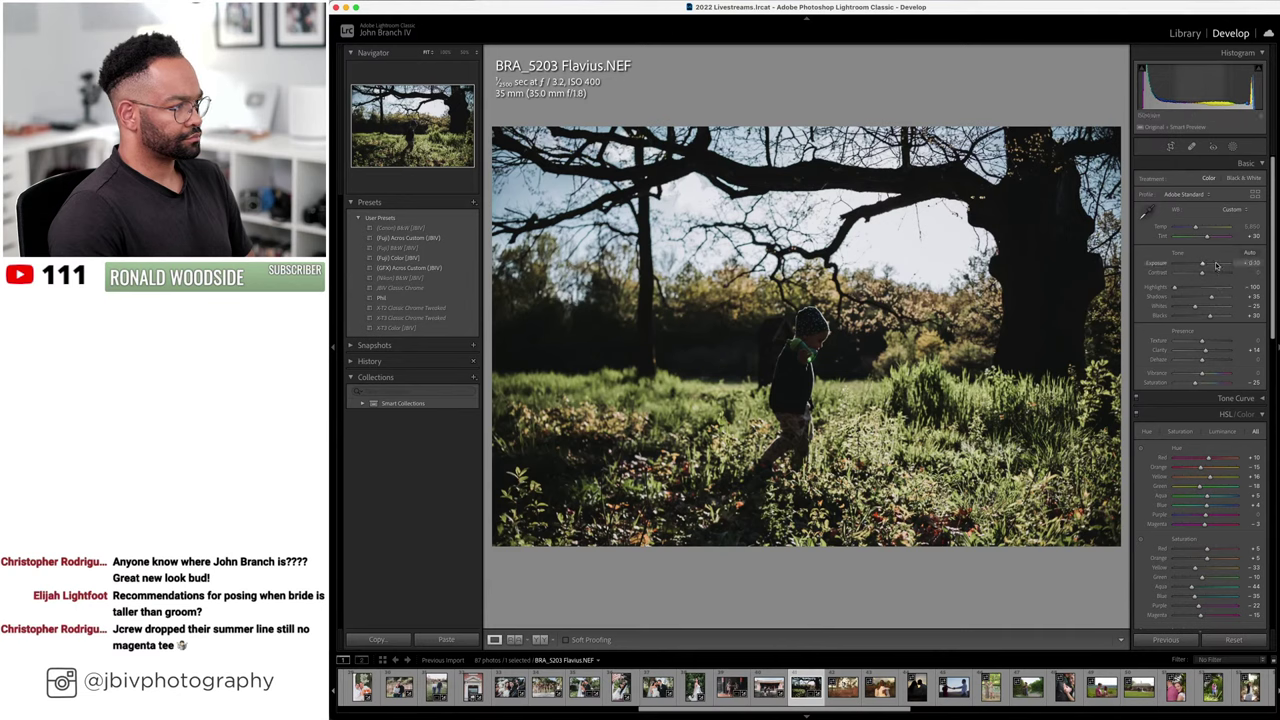
drag(1202, 262, 1204, 249)
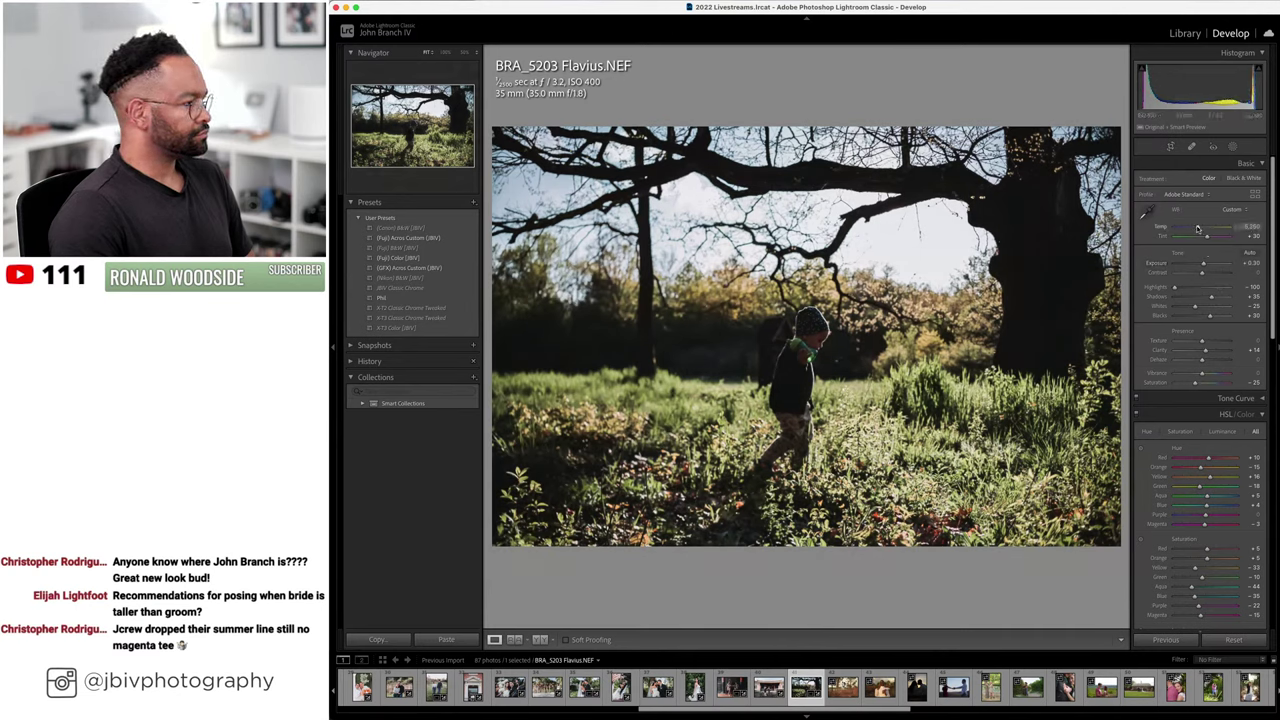
drag(1203, 262, 1224, 298)
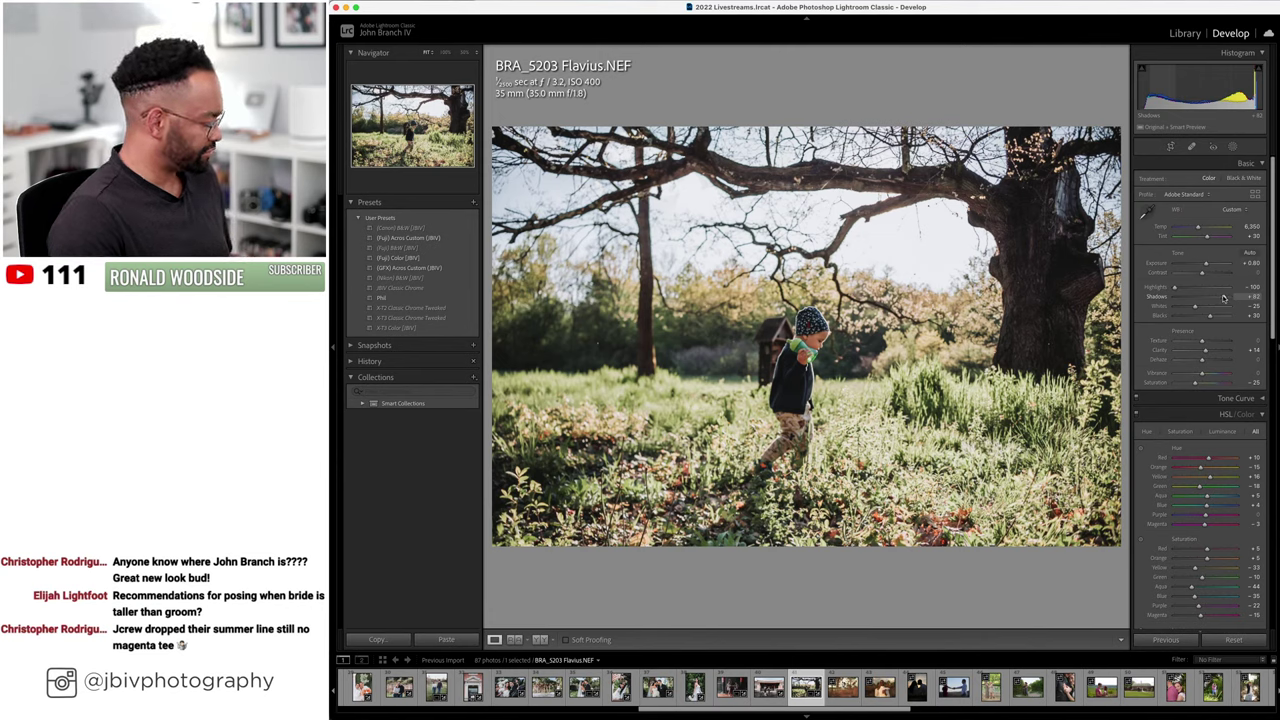
key(super+z)
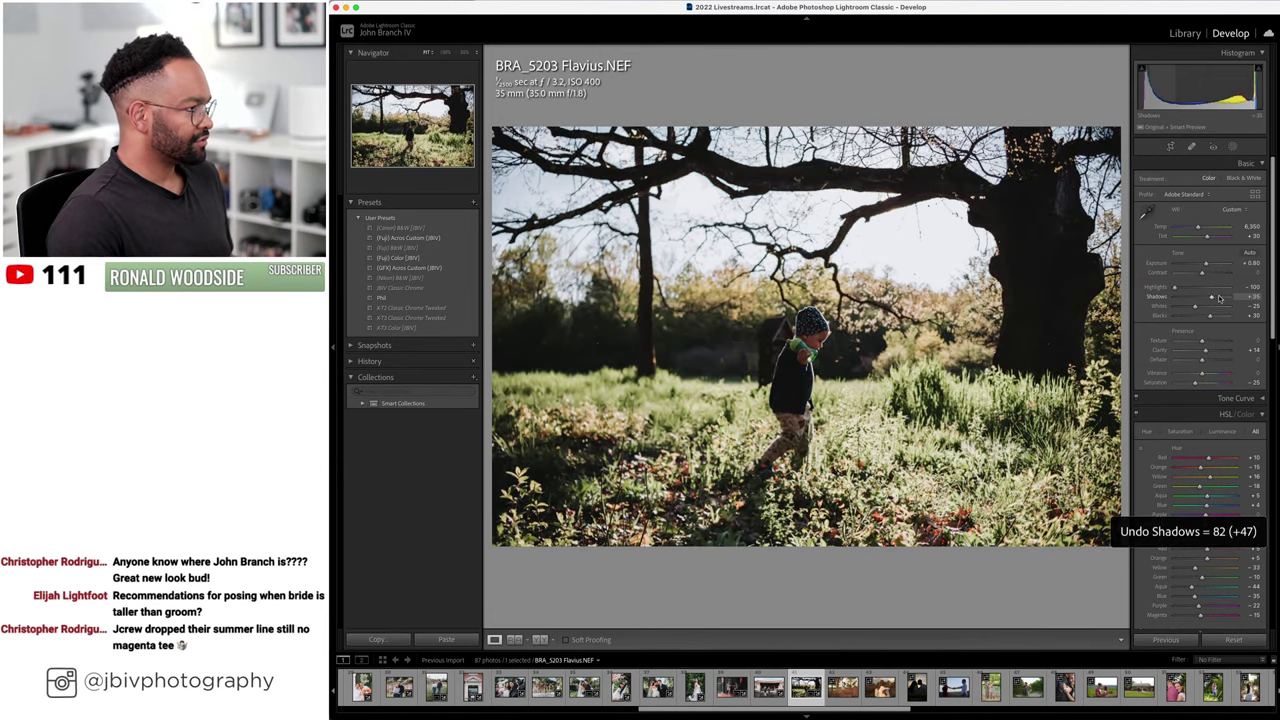
- Add a Select Subject mask on the child and raise overall exposure to about +1.10
click(1234, 147)
click(1168, 178)
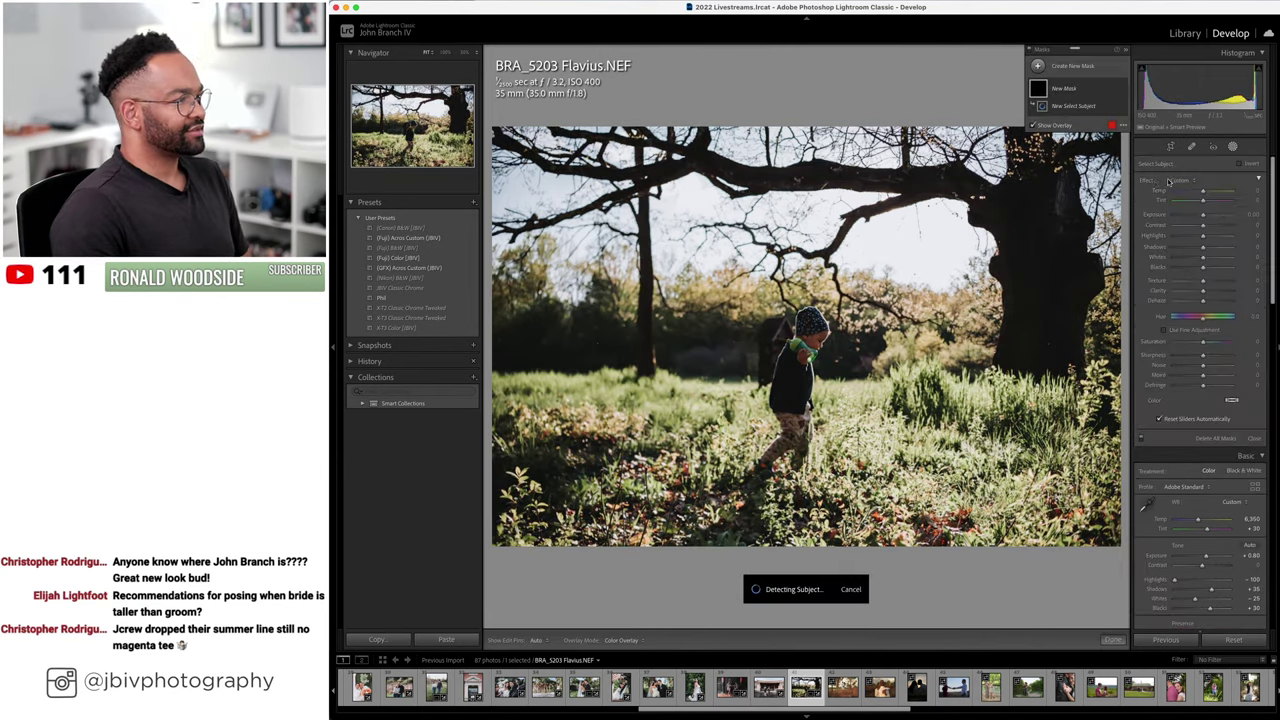
click(1202, 283)
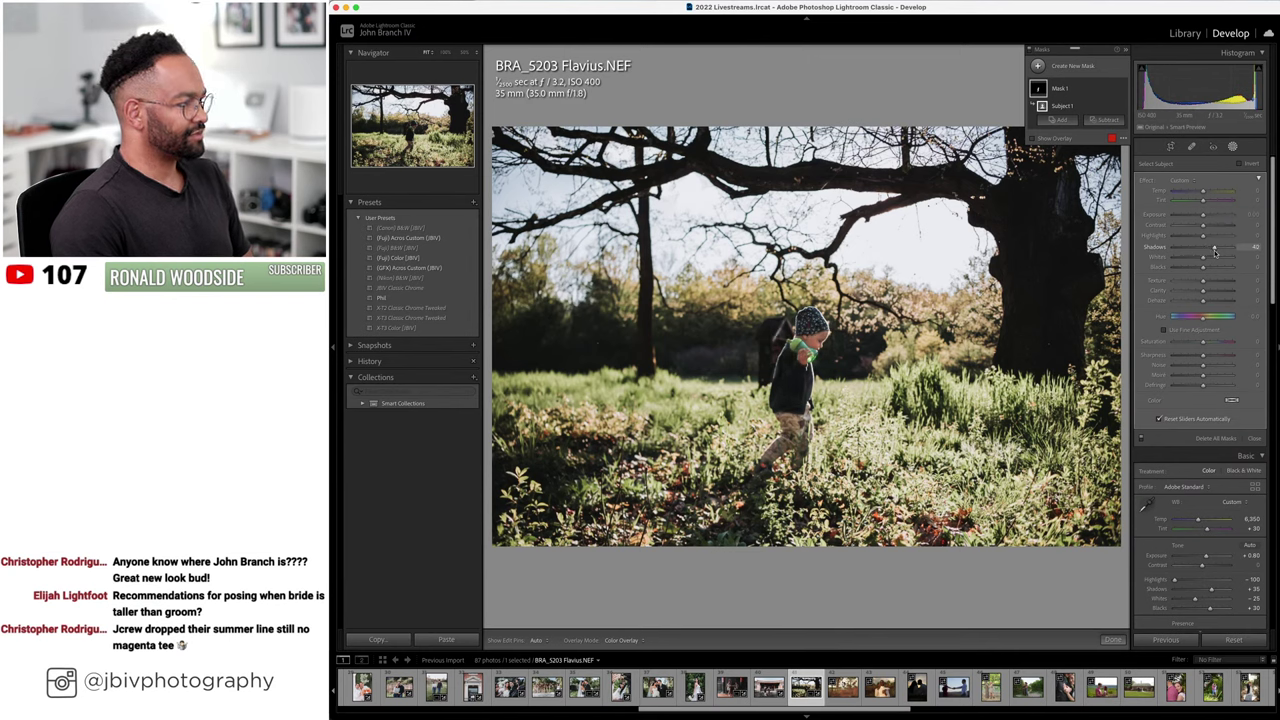
click(1231, 148)
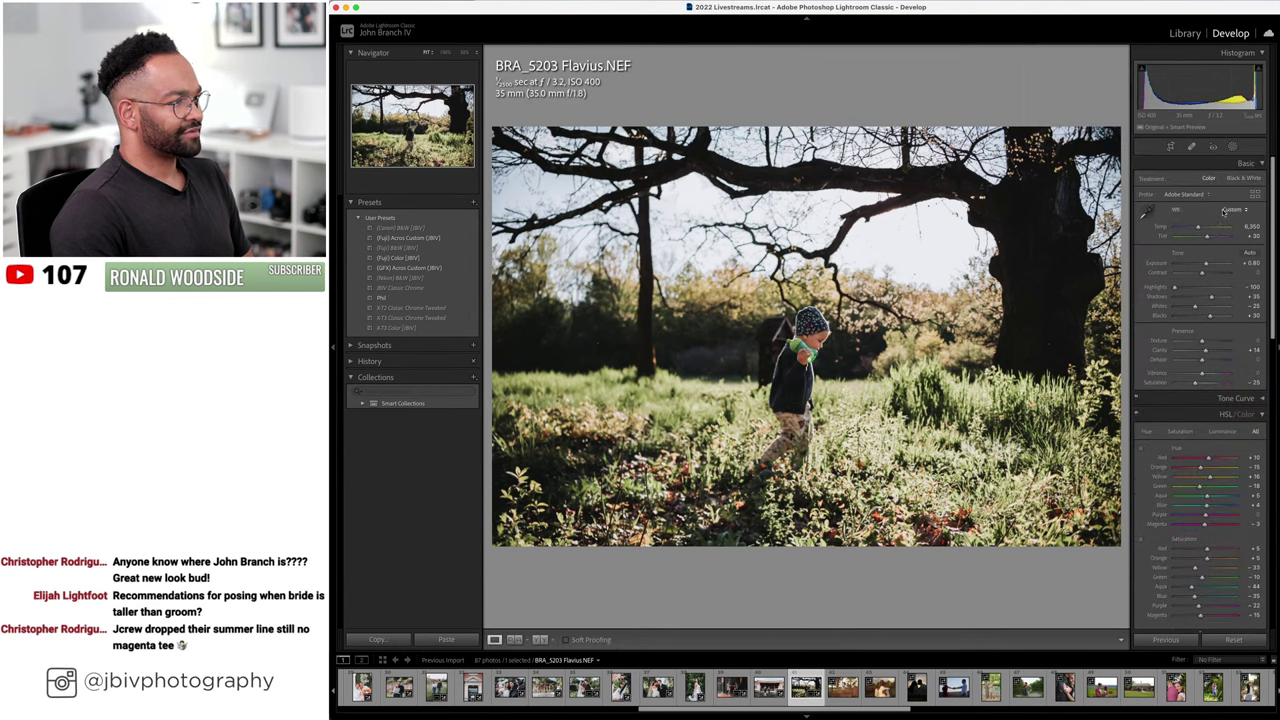
drag(1205, 265, 1208, 266)
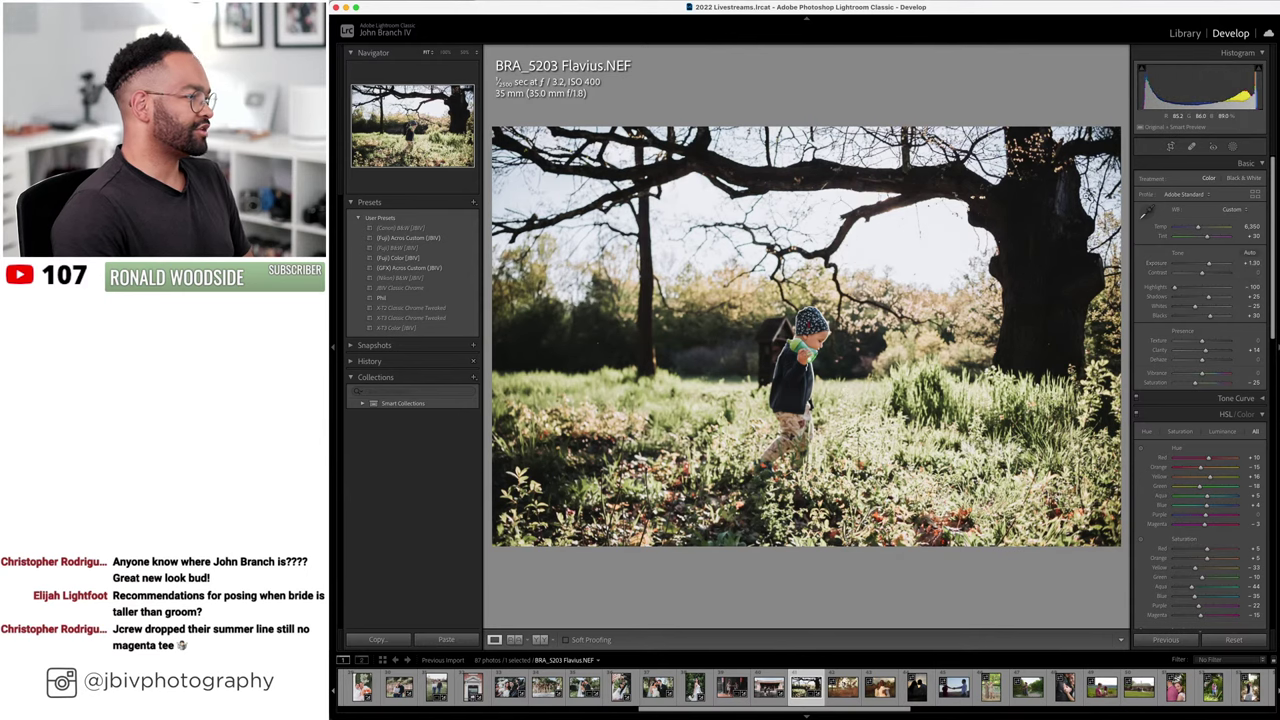
click(537, 641)
- Review the tree shot's Before/After full width, return to Loupe, and advance to the pine-tree couple photo
key(Tab)
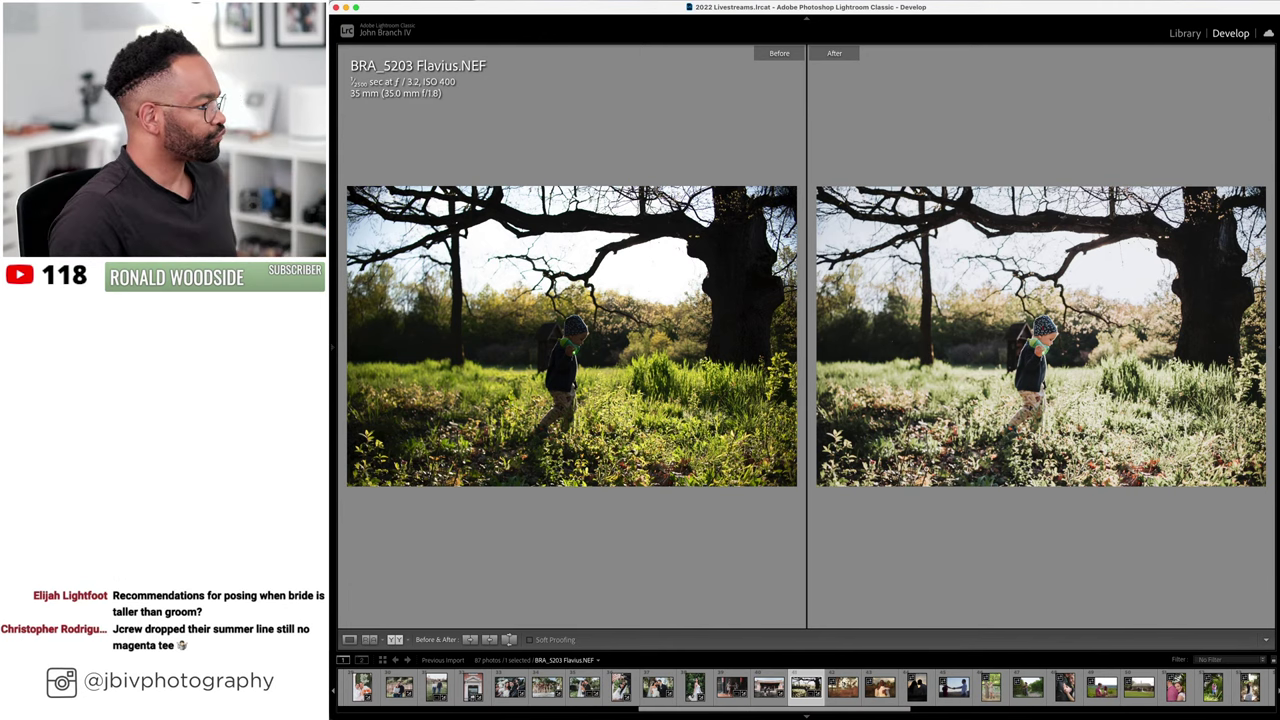
key(Tab)
click(494, 639)
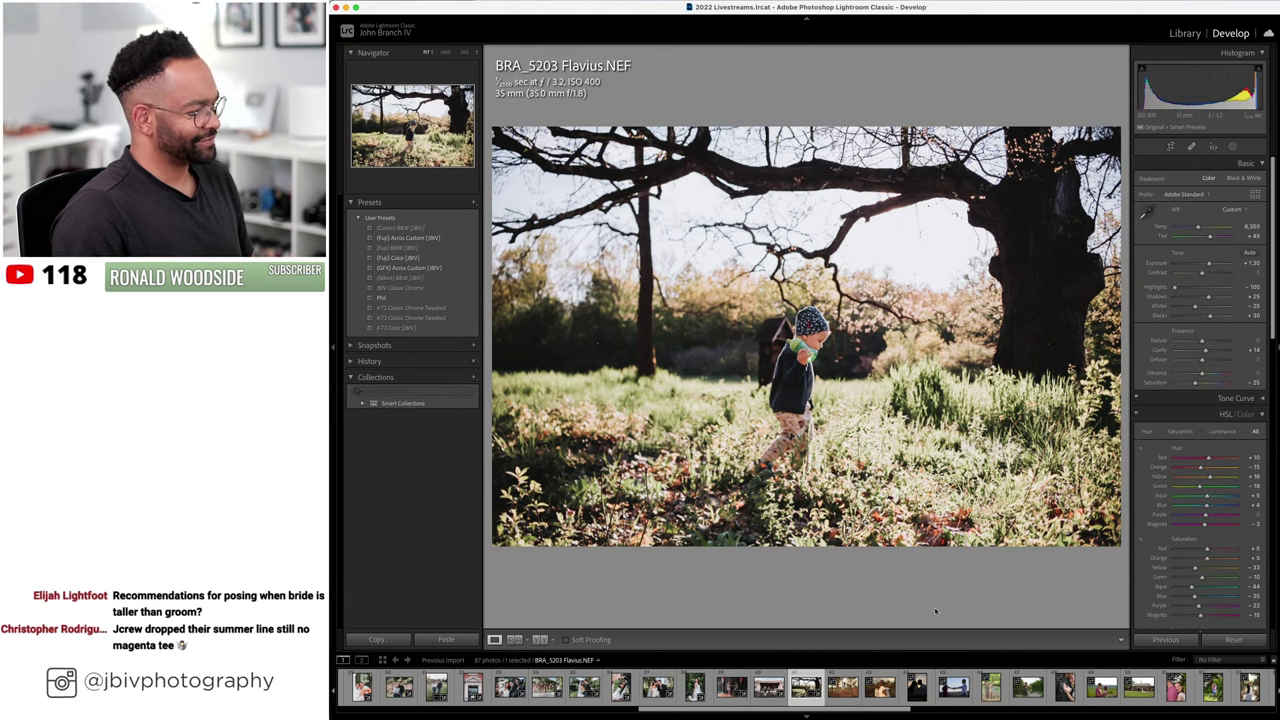
key(Right)
scroll(1163, 488, down, 10)
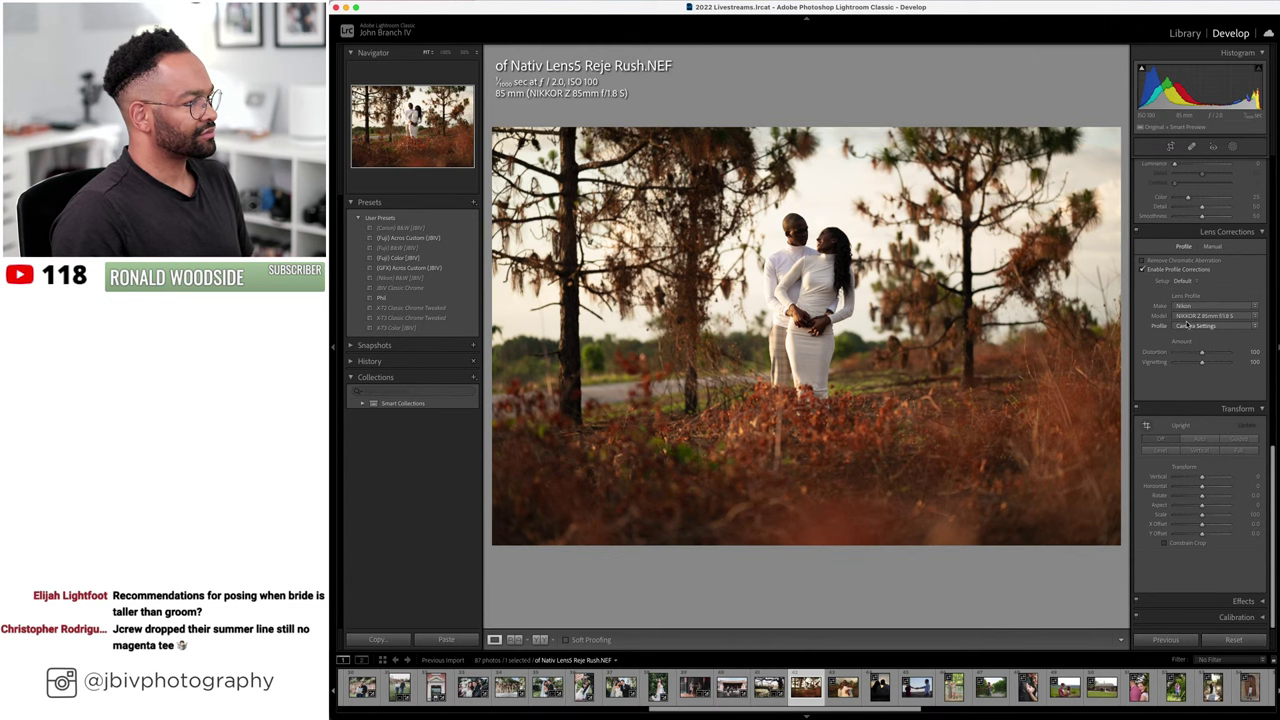
- Apply the (Fuji) Color [JBV] preset and enable automatic lens profile correction
click(397, 258)
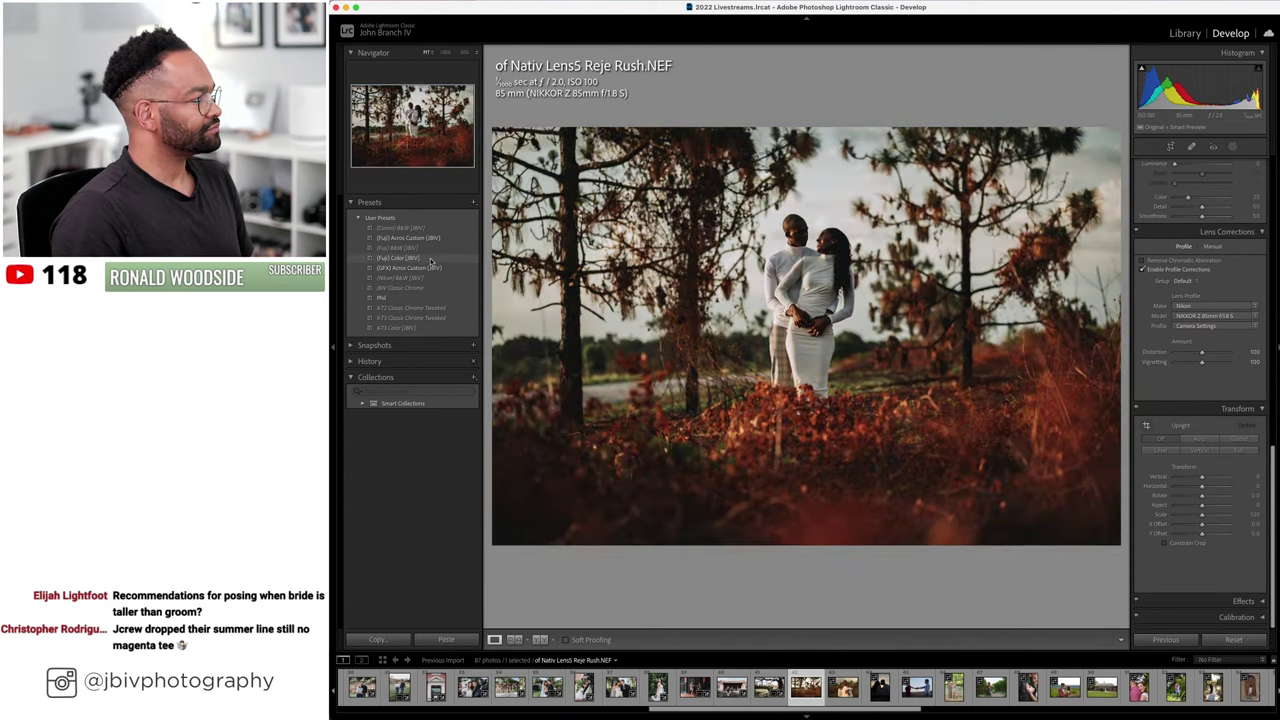
click(1181, 281)
click(1195, 272)
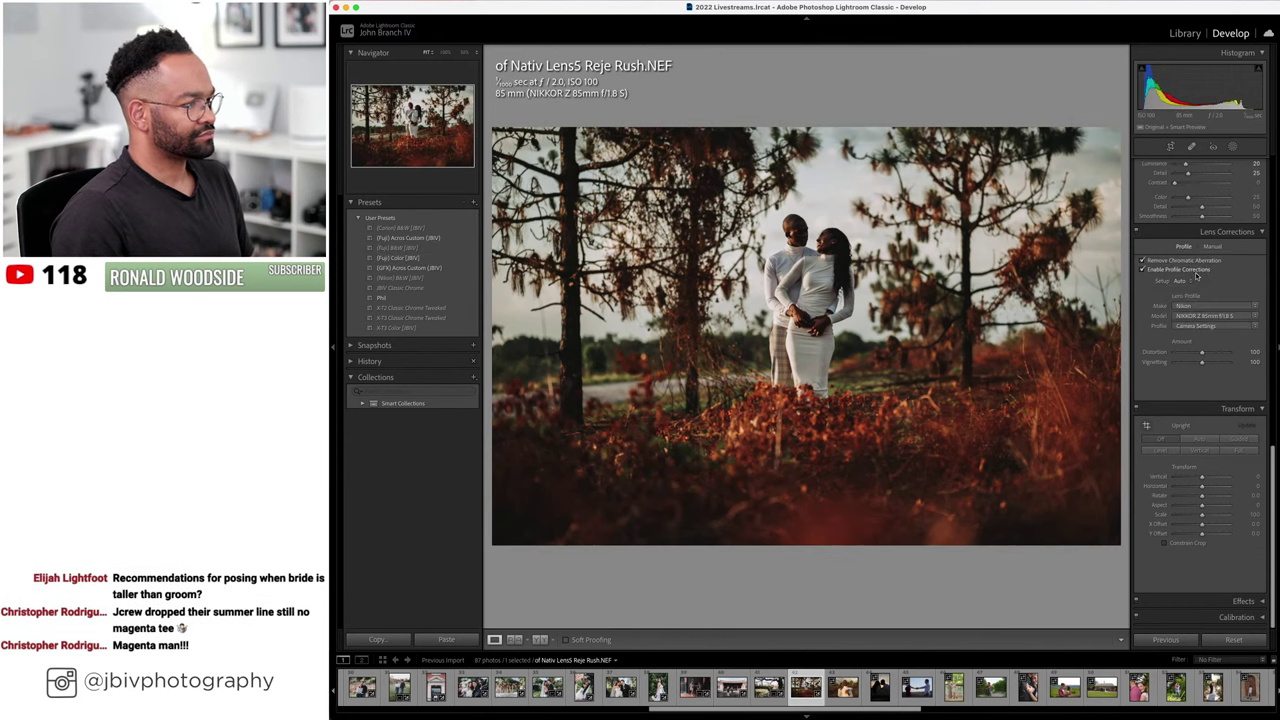
scroll(1200, 300, up, 10)
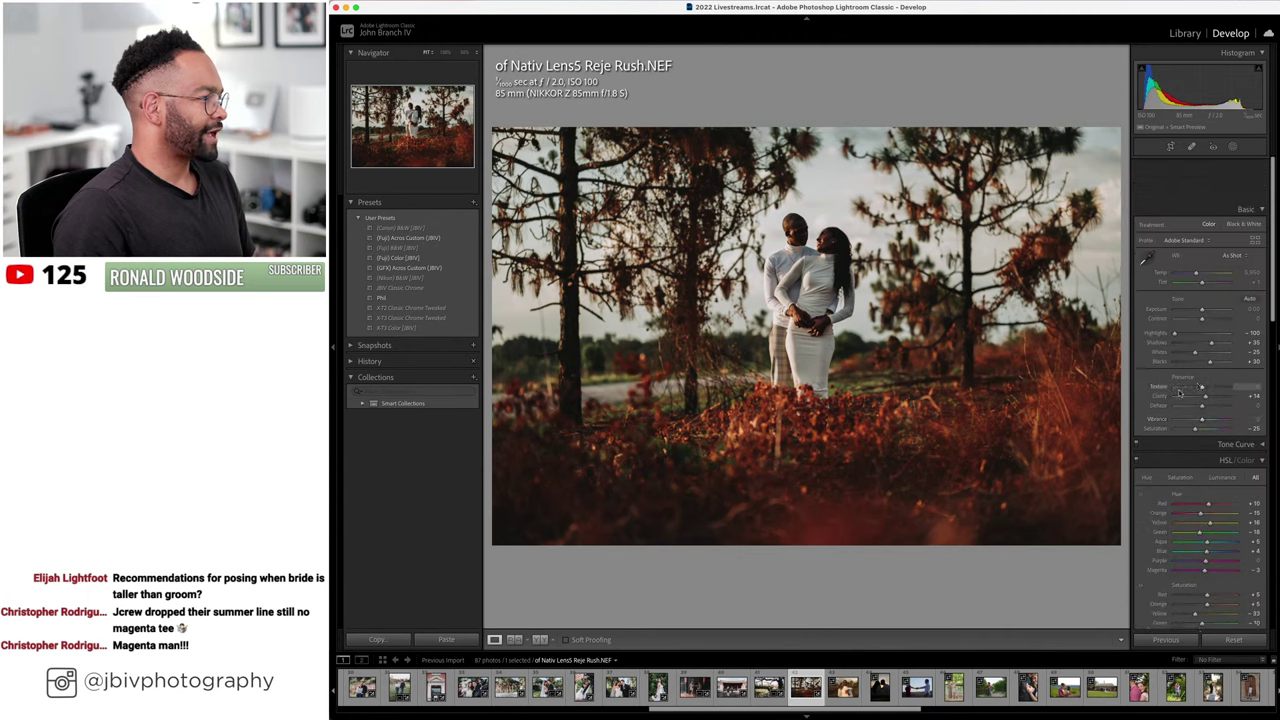
scroll(1205, 400, down, 10)
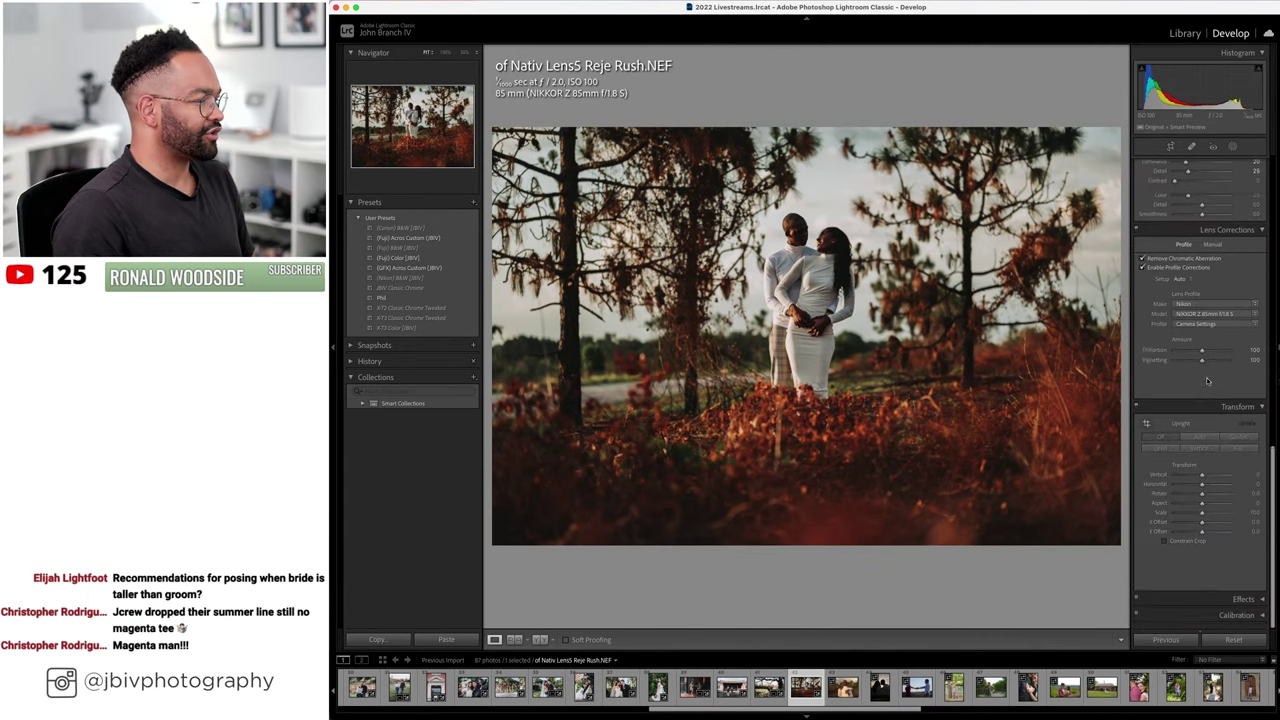
- Level the couple photo with a slight rotation, constrain the crop, and set exposure to +0.80
click(1203, 497)
drag(1203, 497, 1204, 497)
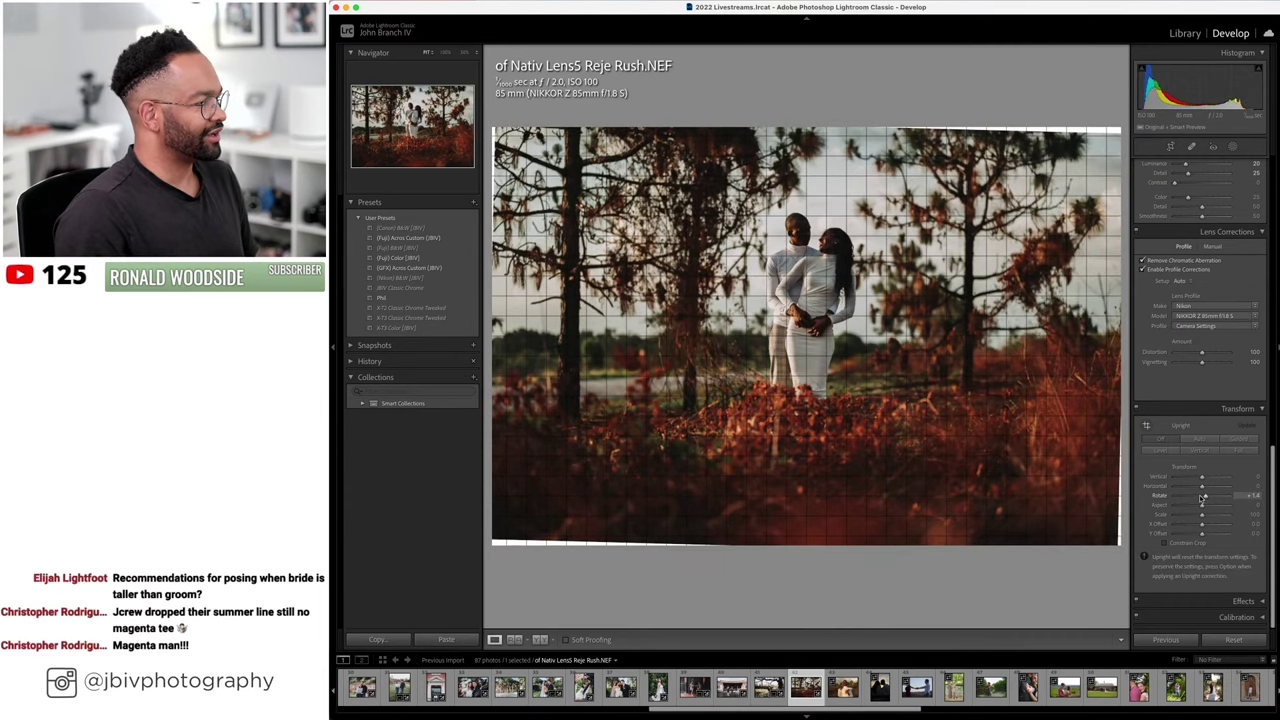
click(1166, 543)
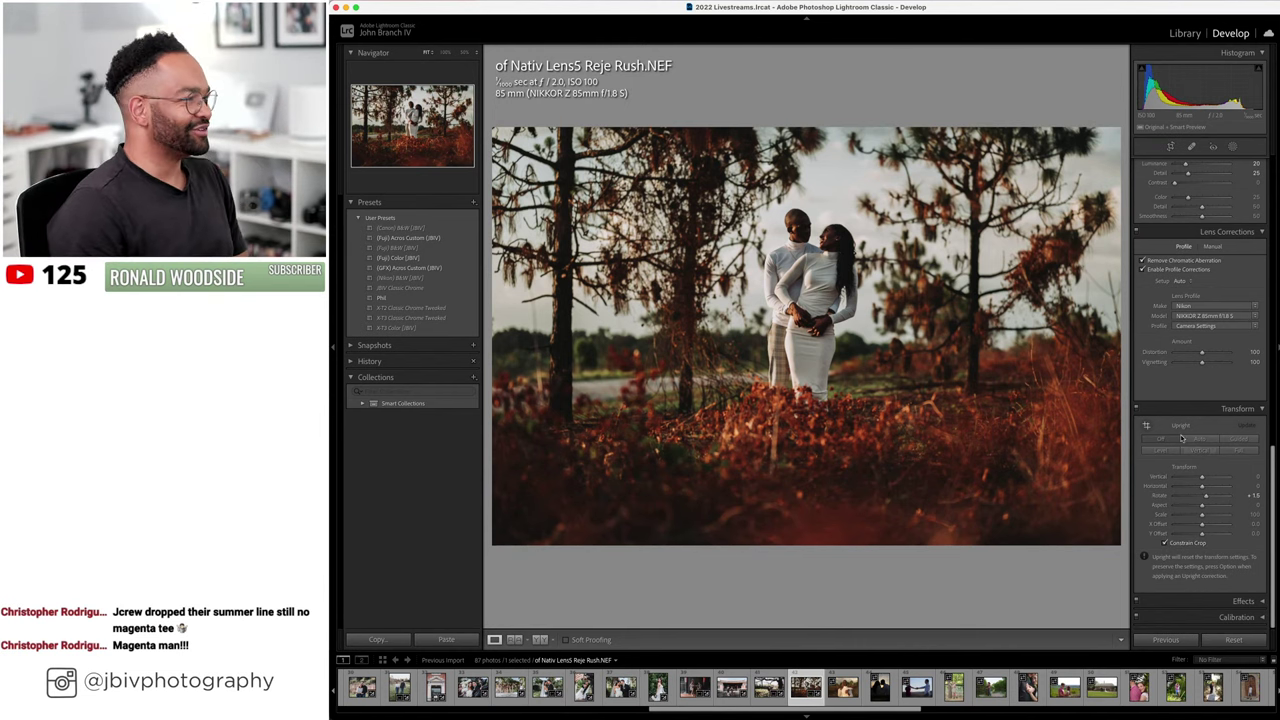
scroll(1205, 350, up, 15)
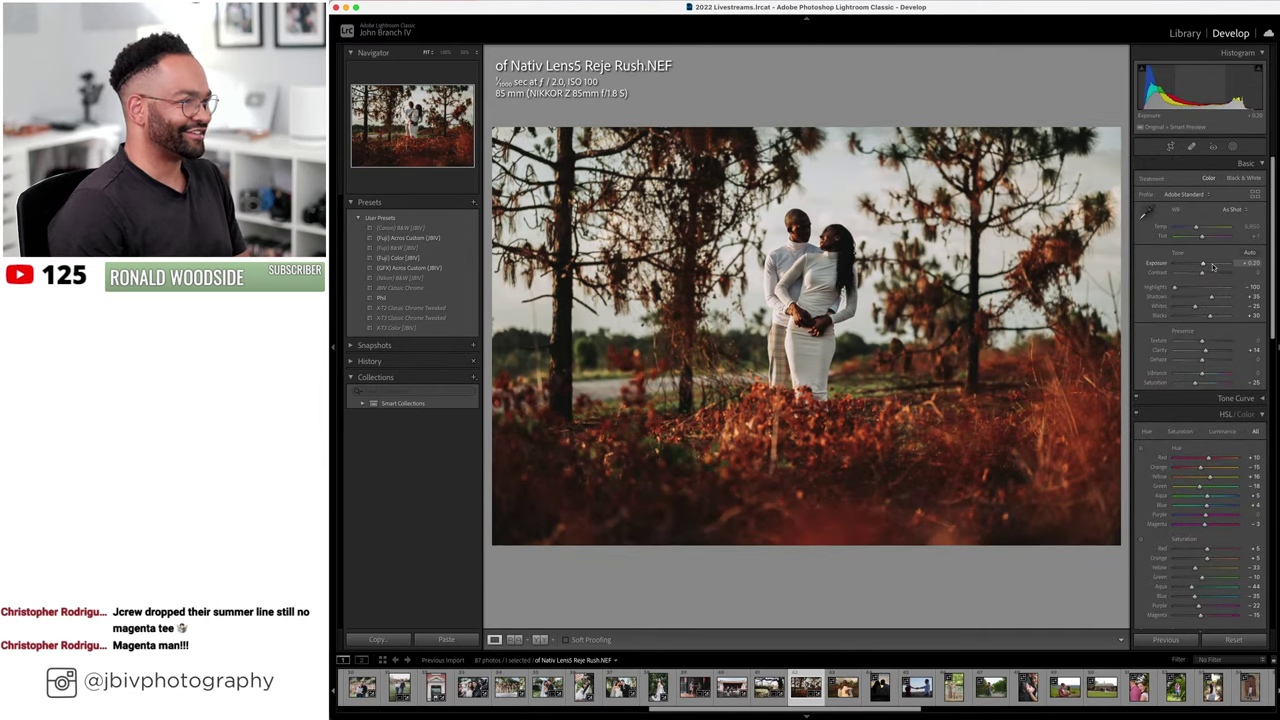
scroll(1213, 266, up, 3)
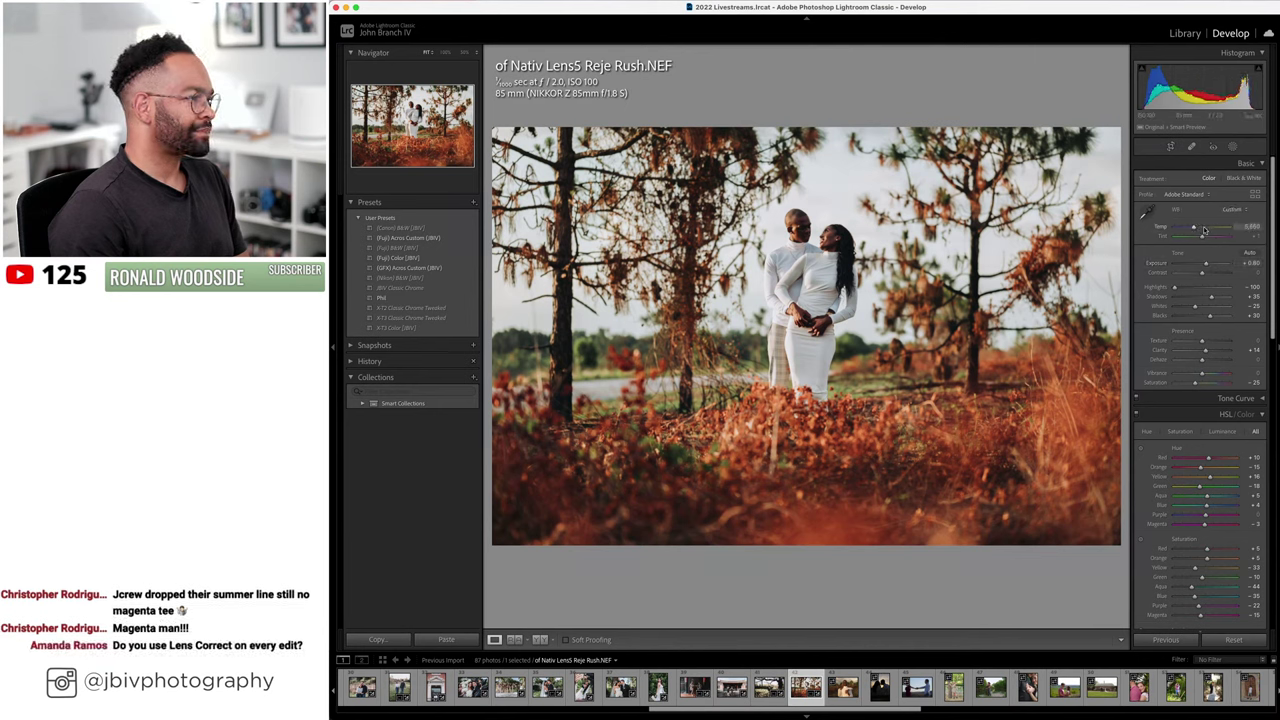
scroll(1204, 230, down, 2)
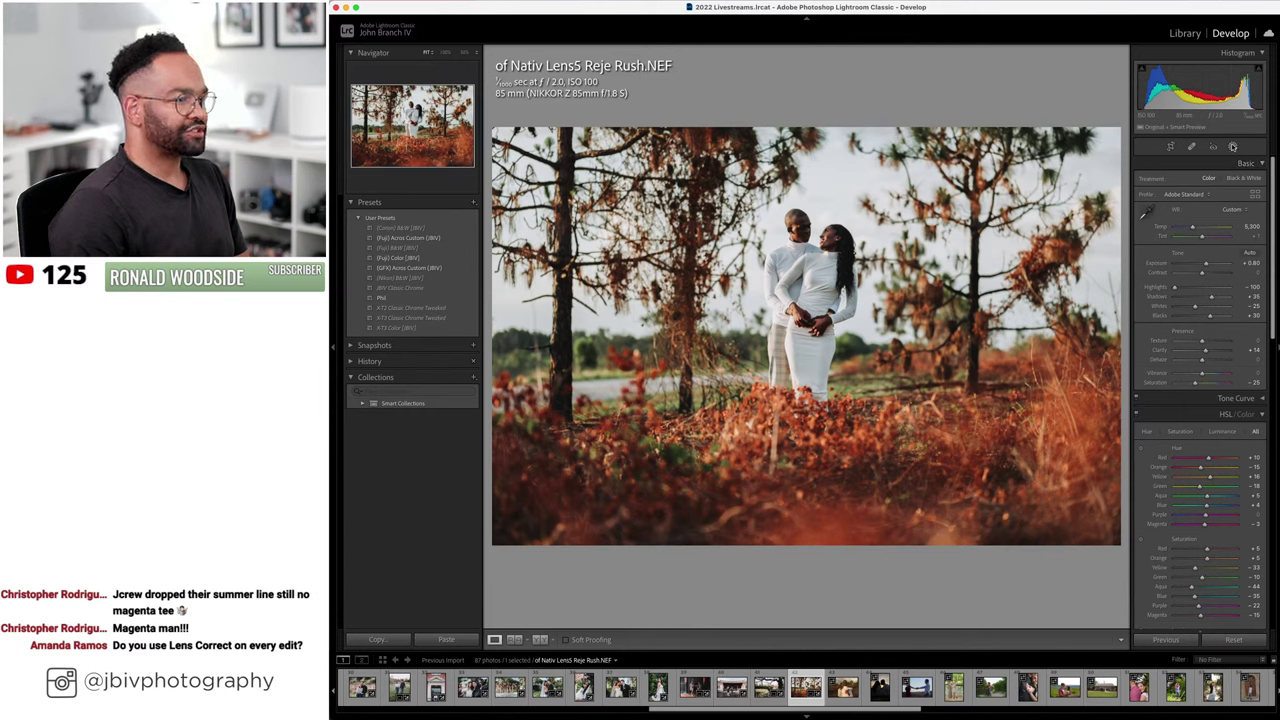
click(1232, 146)
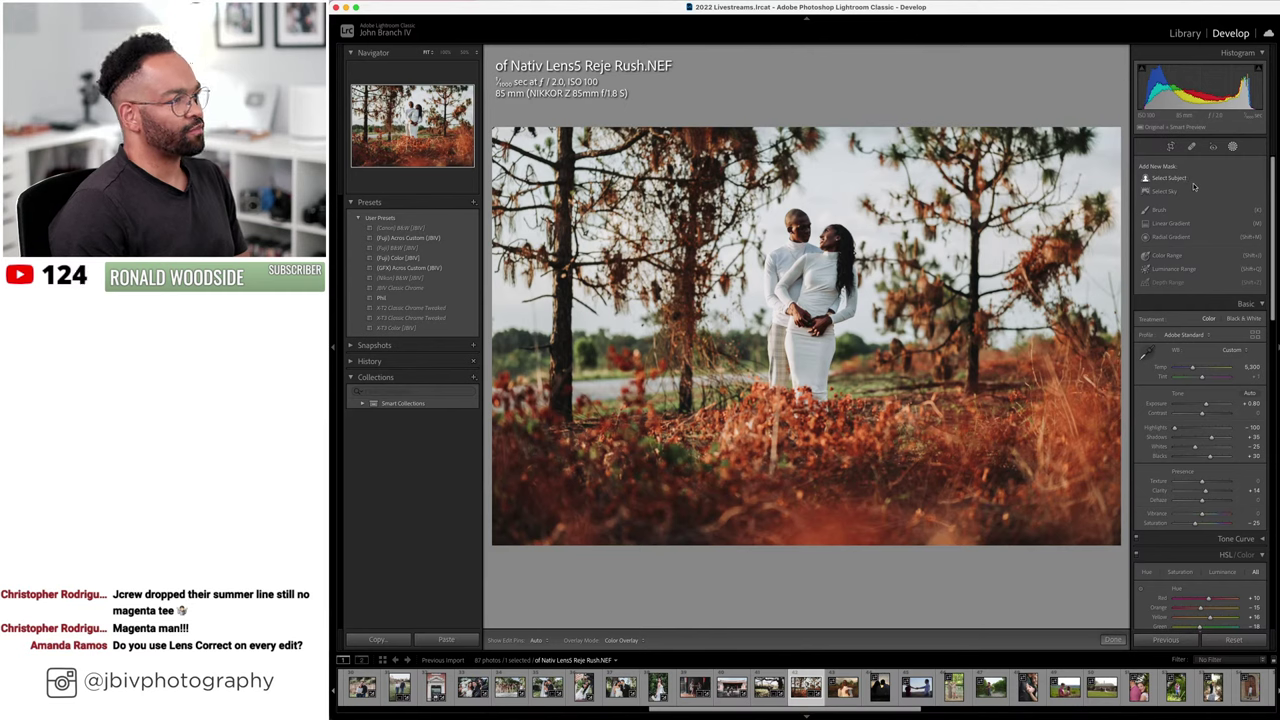
- Mask the couple with Select Subject, lower Temp to 4,800, and show Before/After
click(1197, 179)
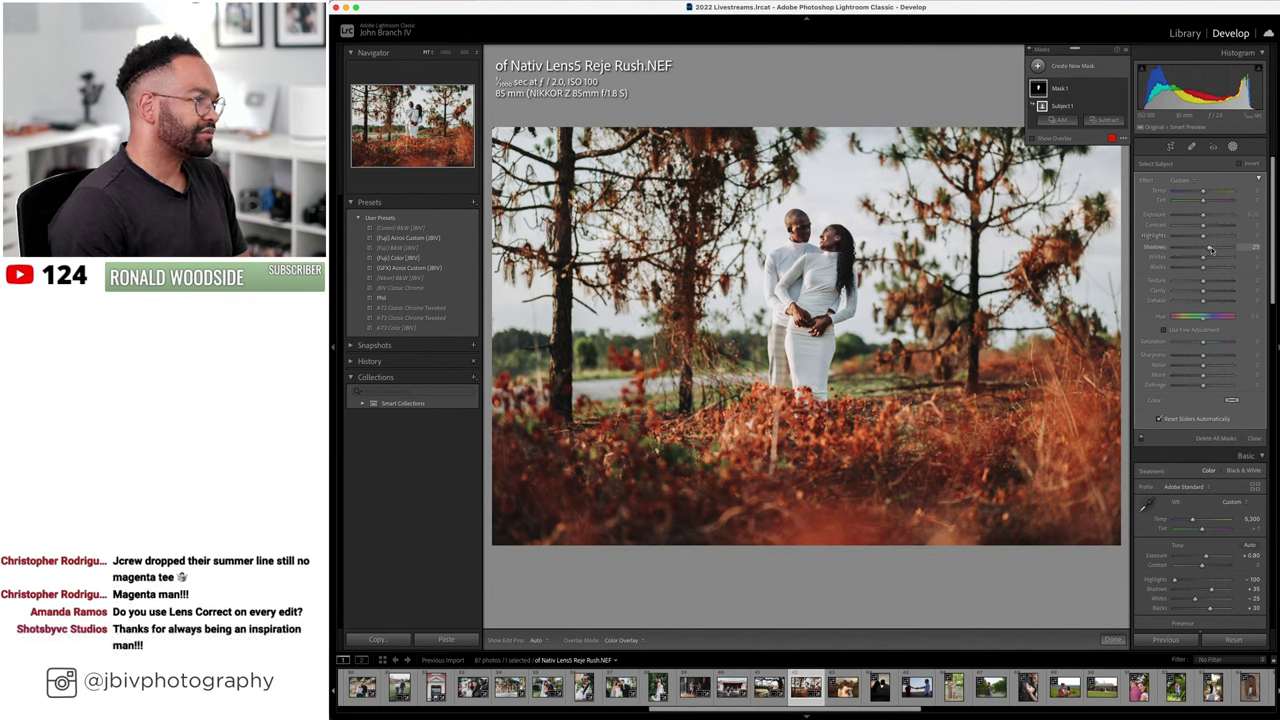
click(1232, 147)
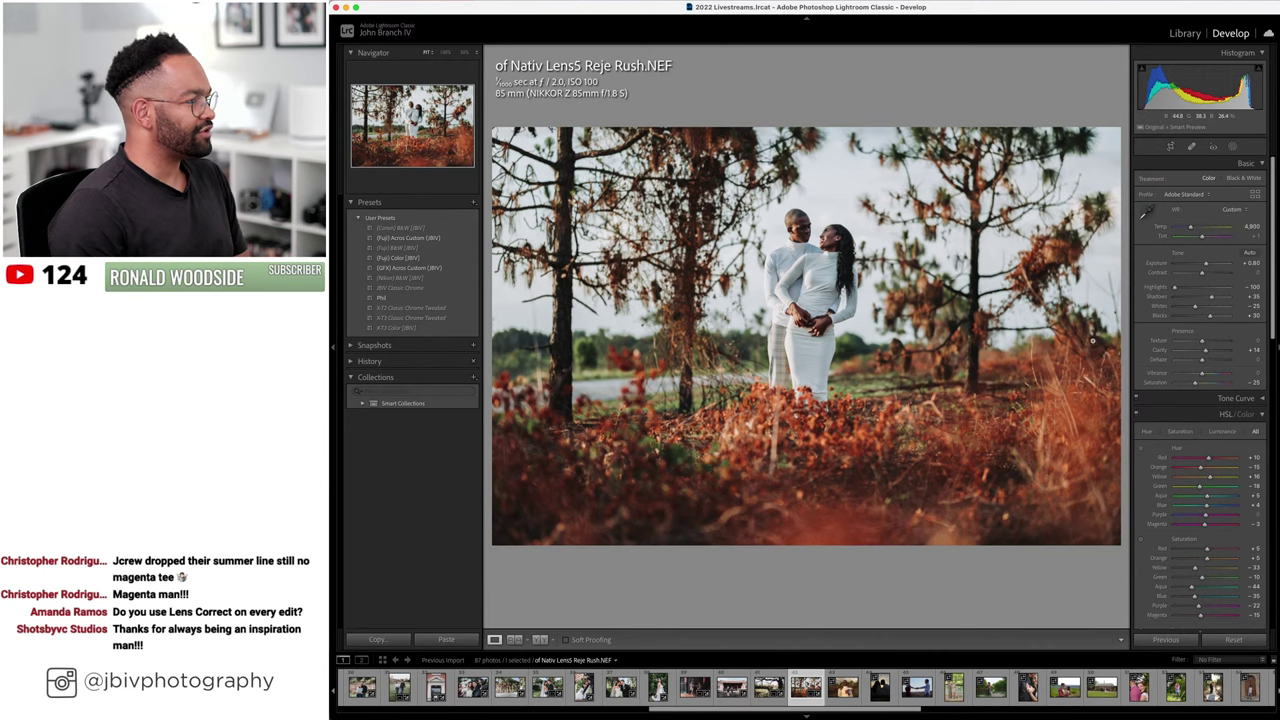
click(540, 639)
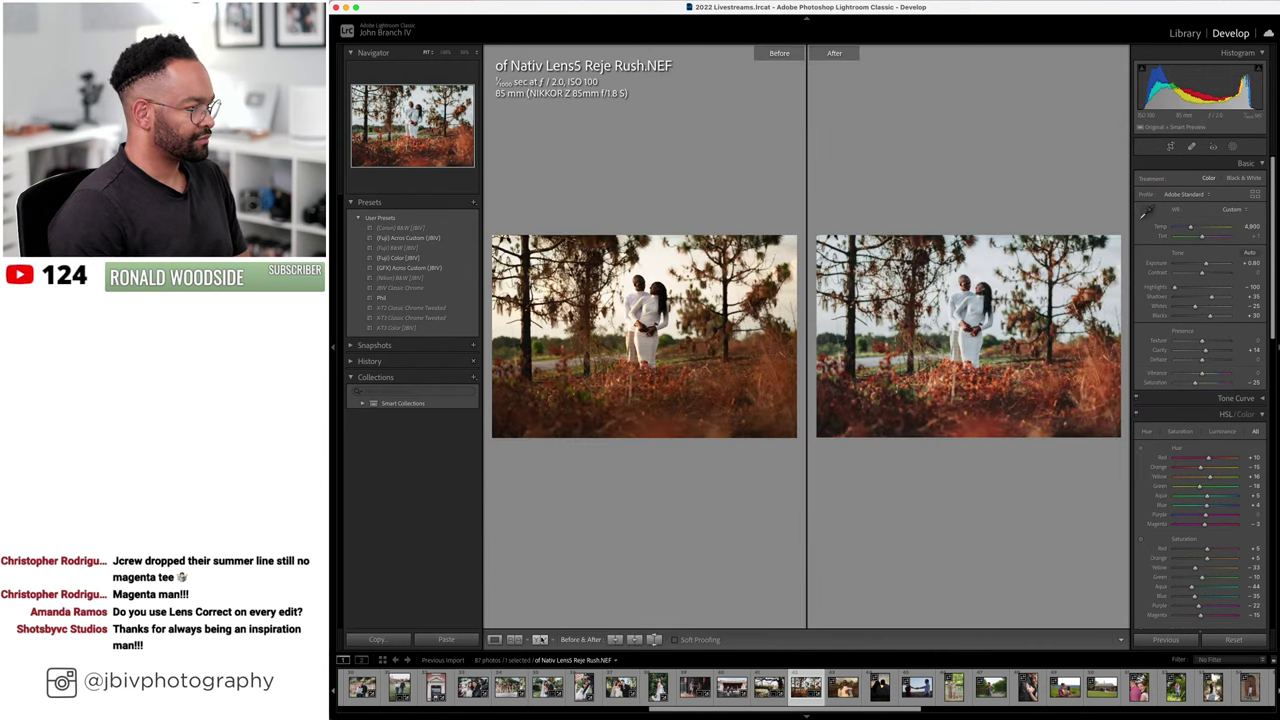
- Review the comparison with panels hidden, return to Loupe, and go back to the Lens4 photo
key(Tab)
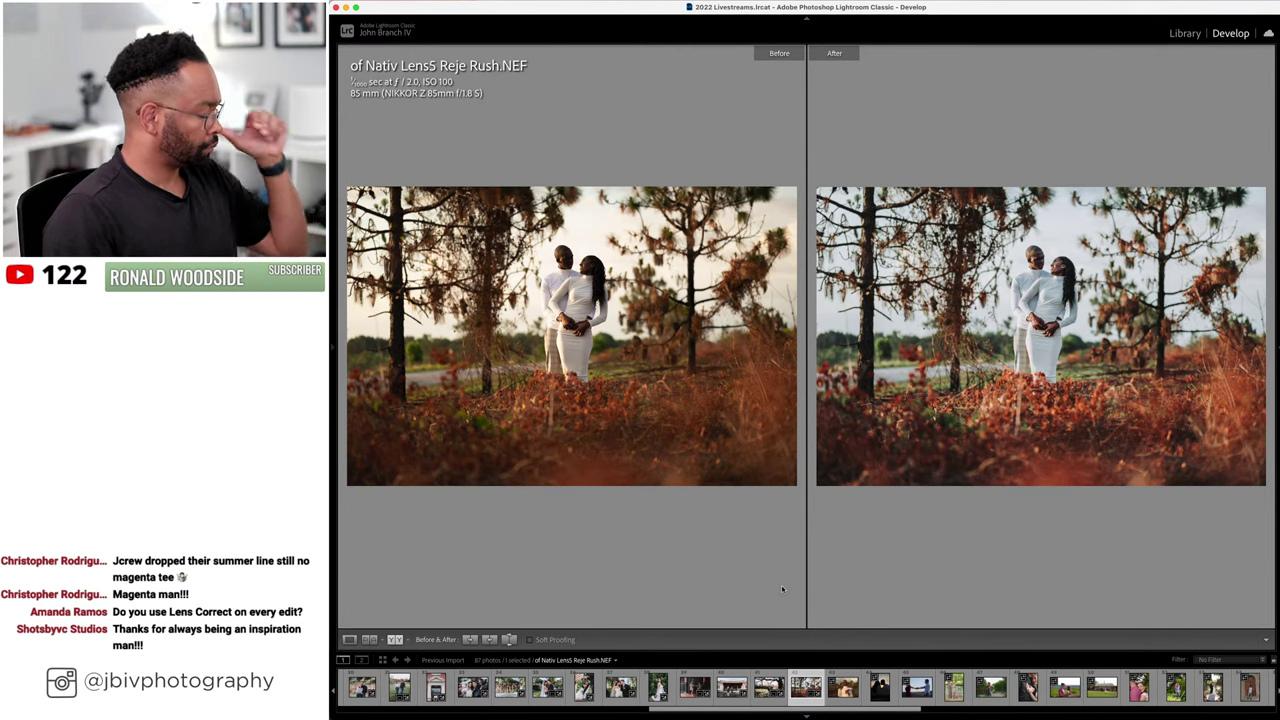
key(Tab)
click(495, 639)
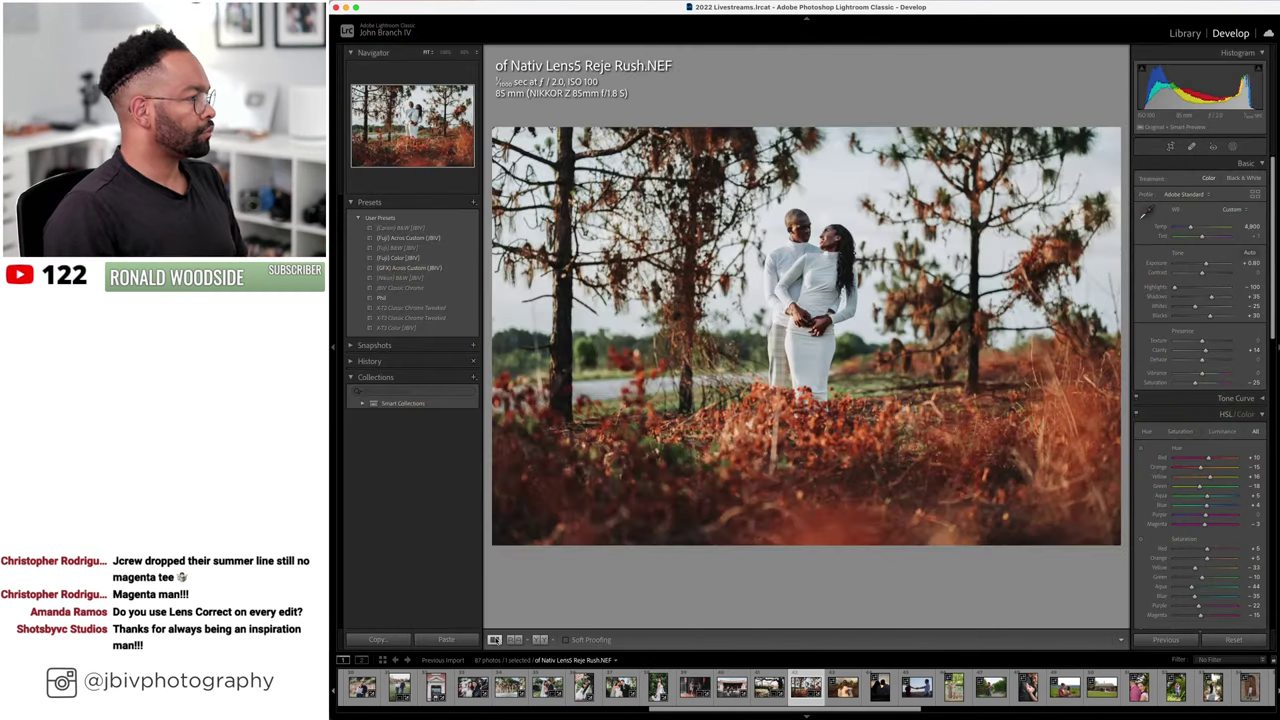
key(Left)
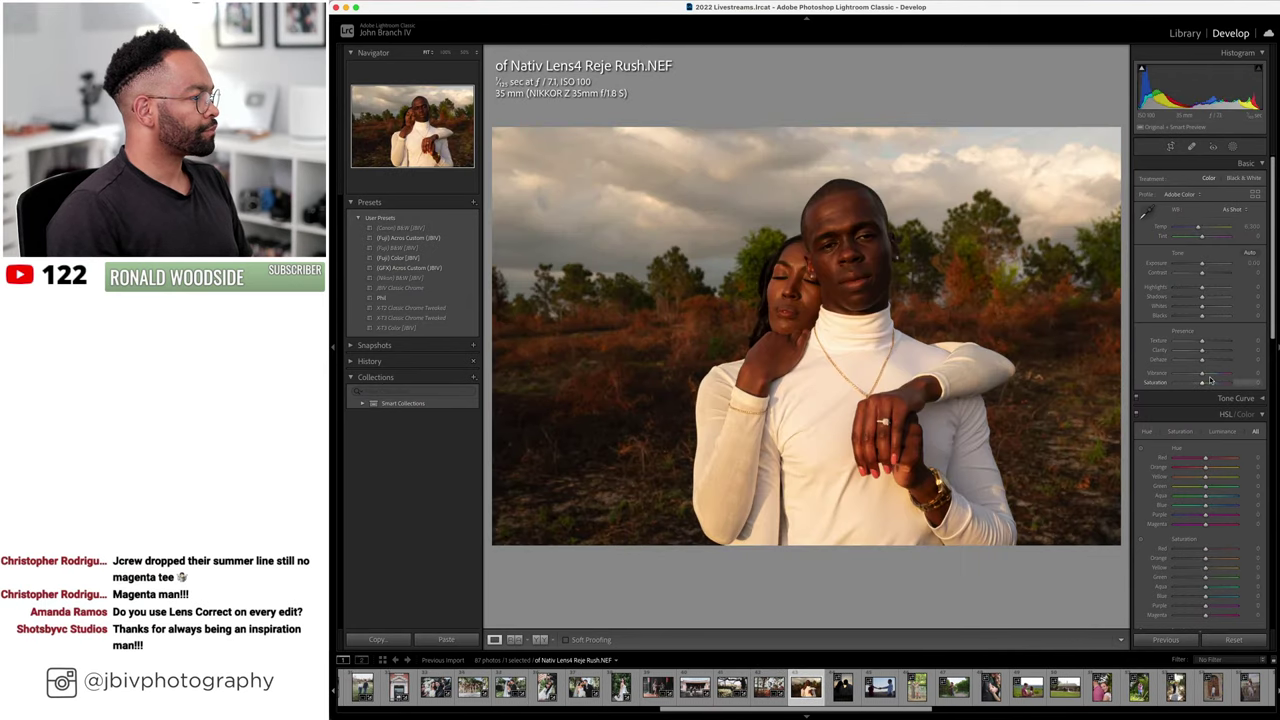
- Level the Lens4 photo with Upright Level and zoom to 1:1 to check the ring
scroll(1210, 380, down, 10)
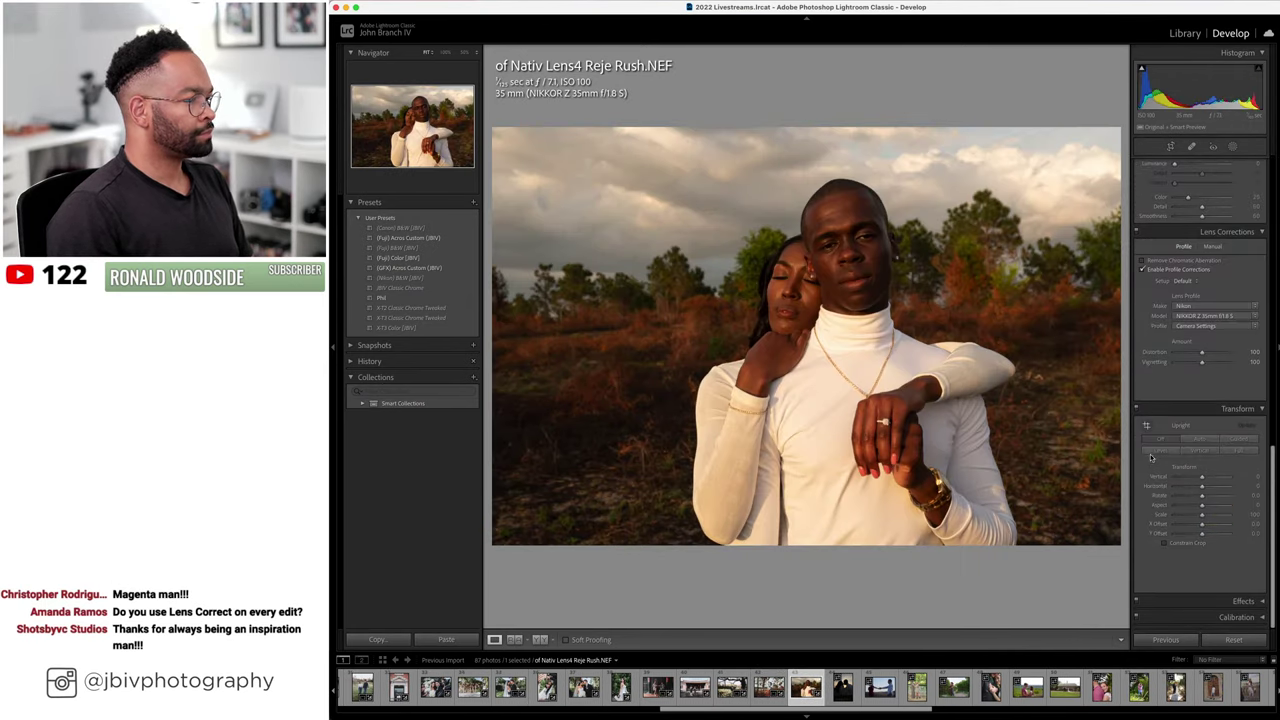
click(1152, 454)
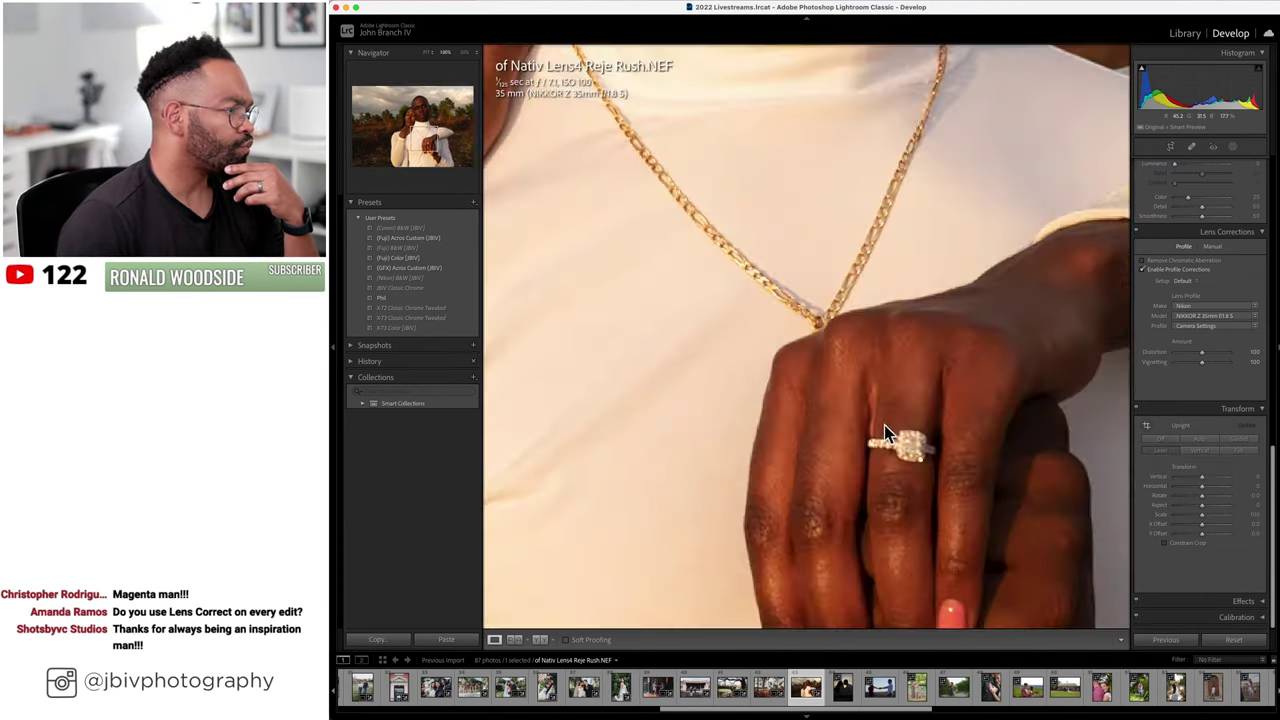
click(884, 425)
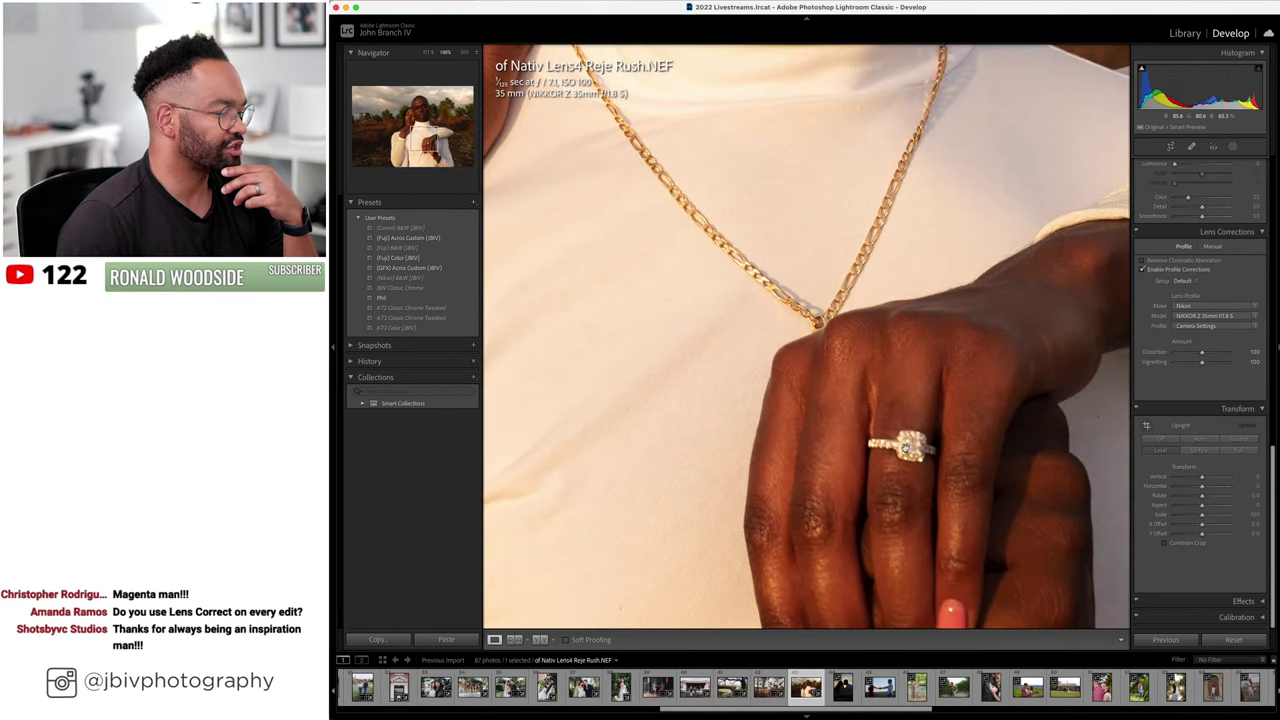
click(905, 448)
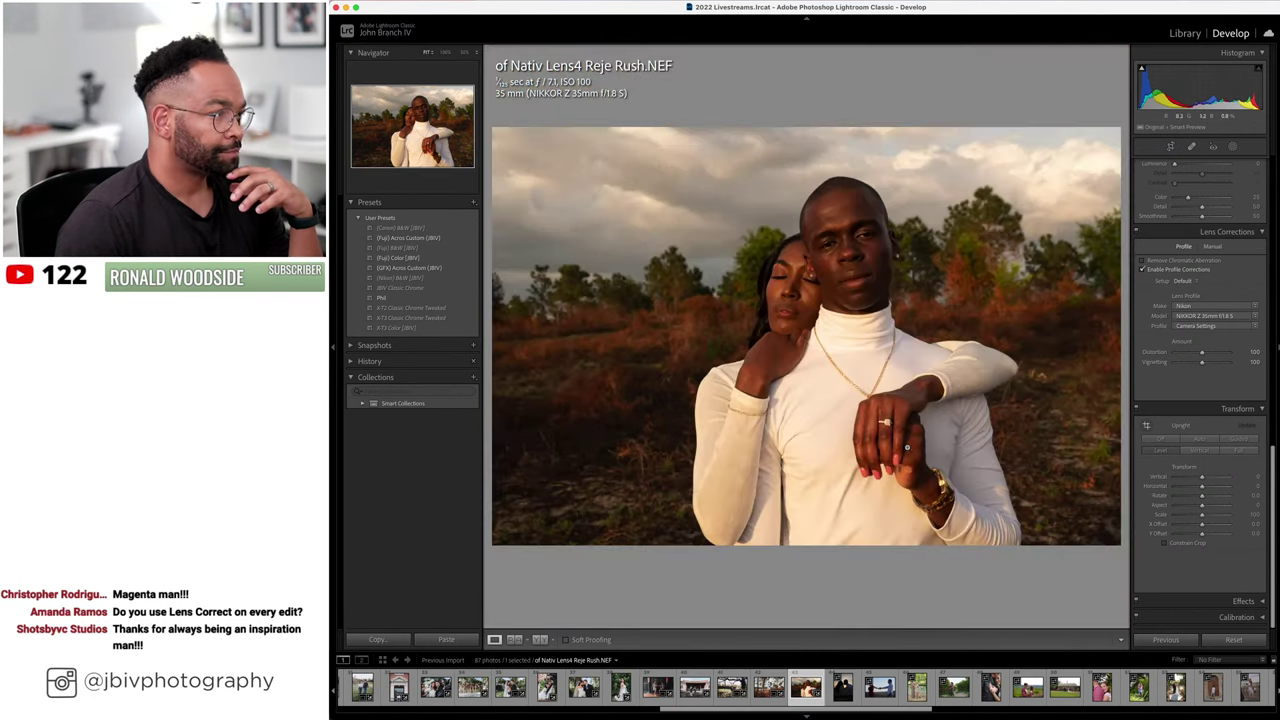
- Apply the (Fuji) Color (JBIV) preset, set Auto white balance, raise Exposure and adjust Tint
click(410, 259)
scroll(1200, 300, up, 10)
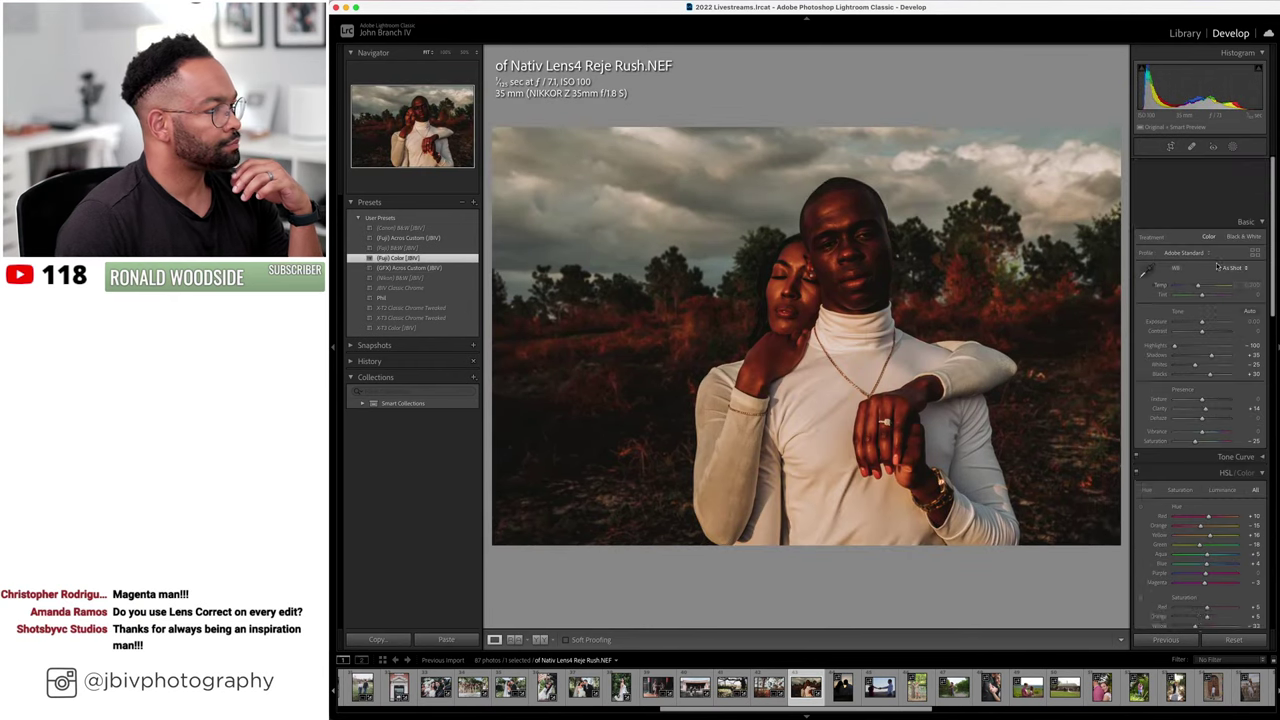
click(1234, 209)
click(1230, 220)
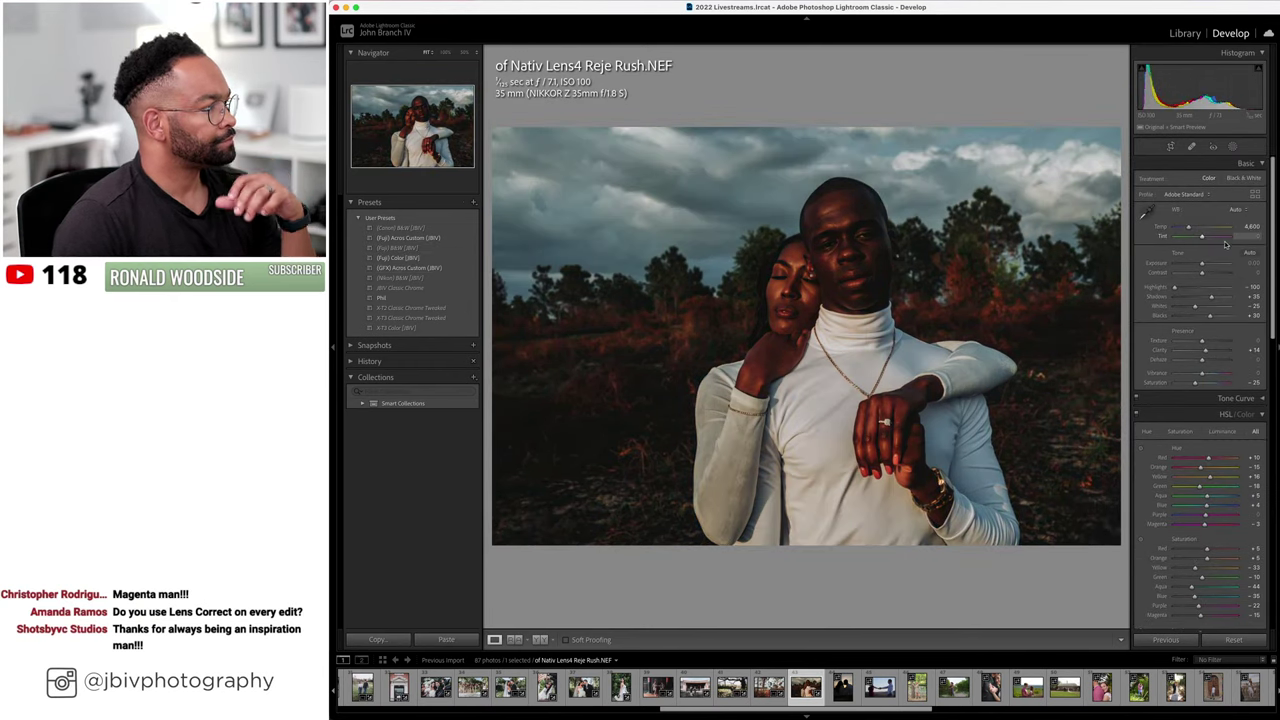
click(1222, 265)
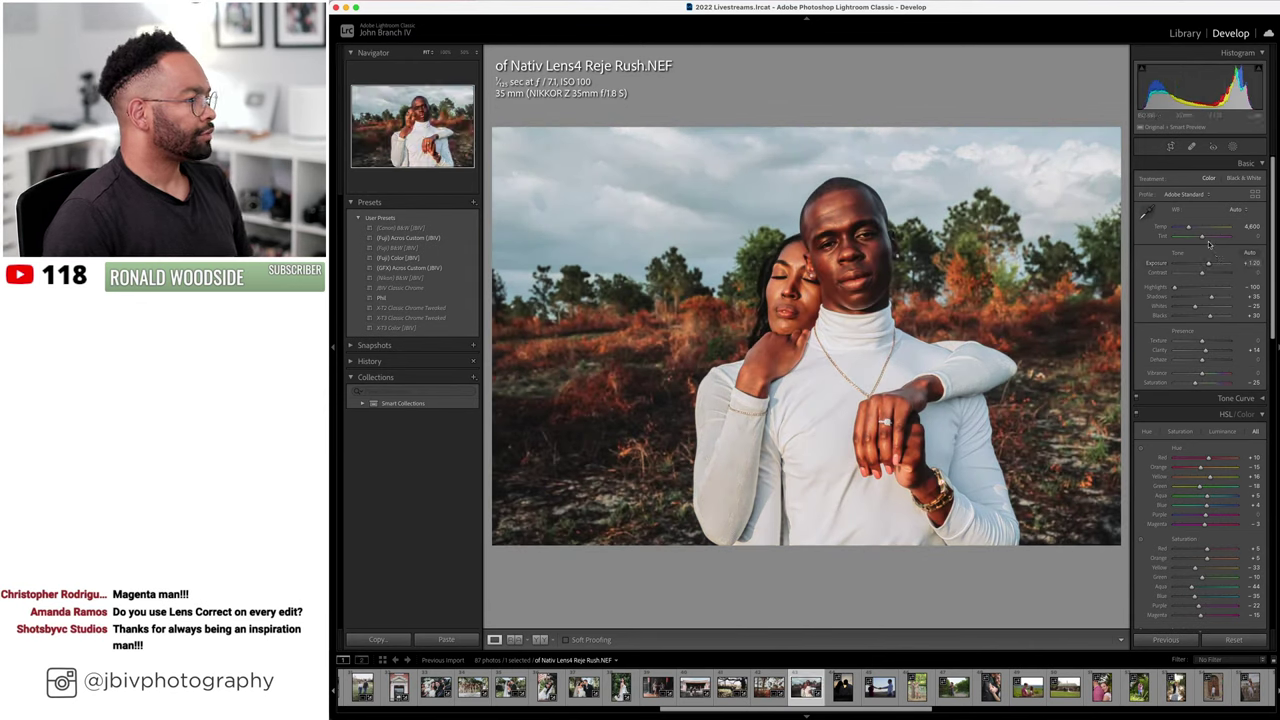
click(1207, 241)
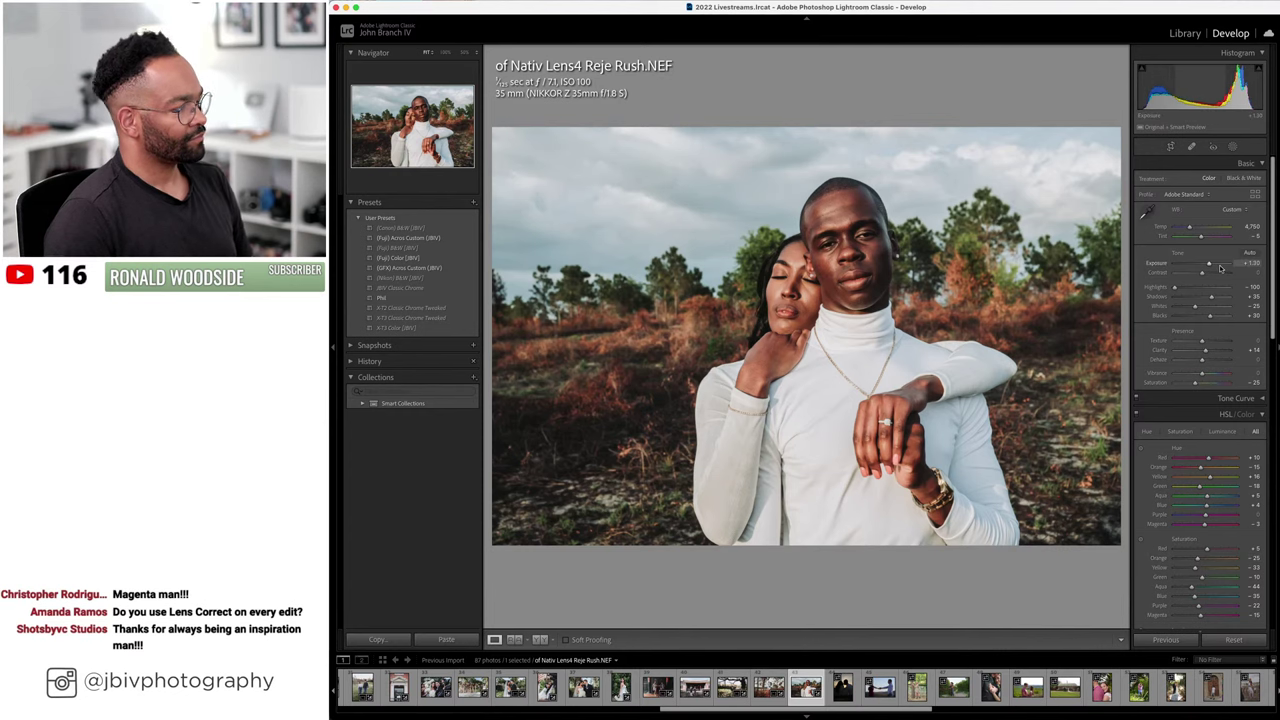
- Compare the Lens4 edit in Before/After, then return to single view and open the new-mask options
click(541, 640)
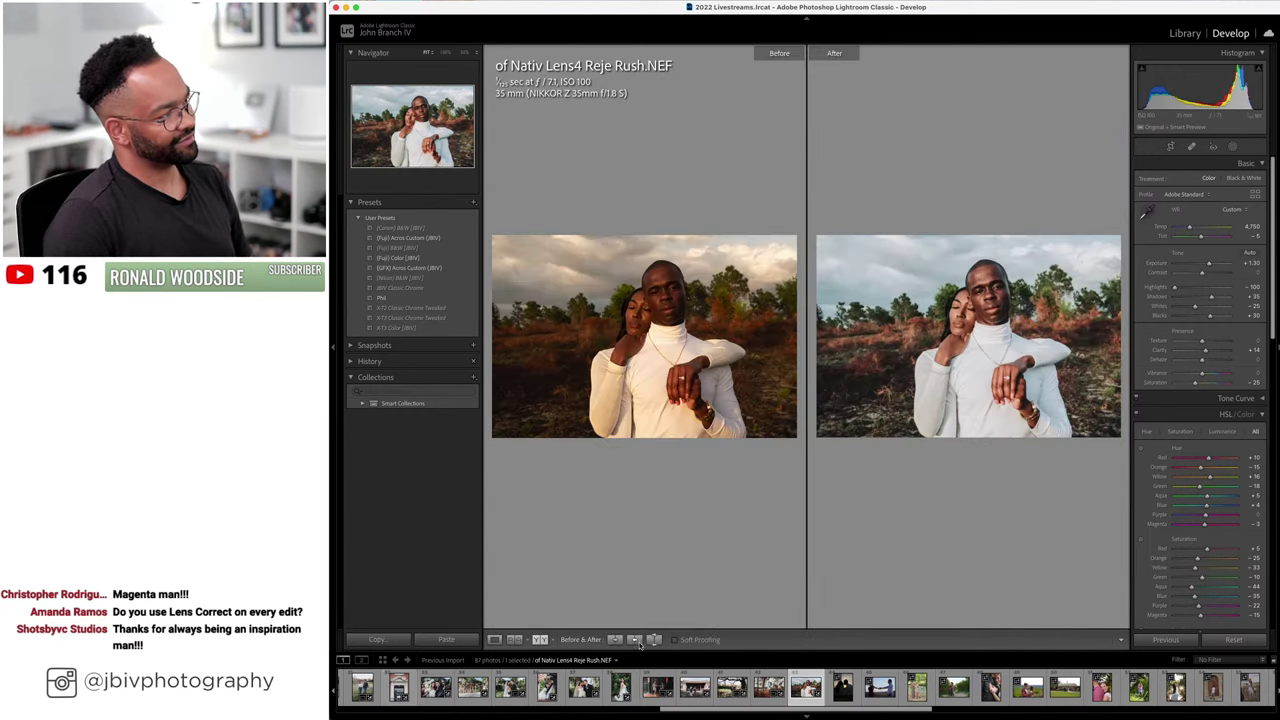
key(Tab)
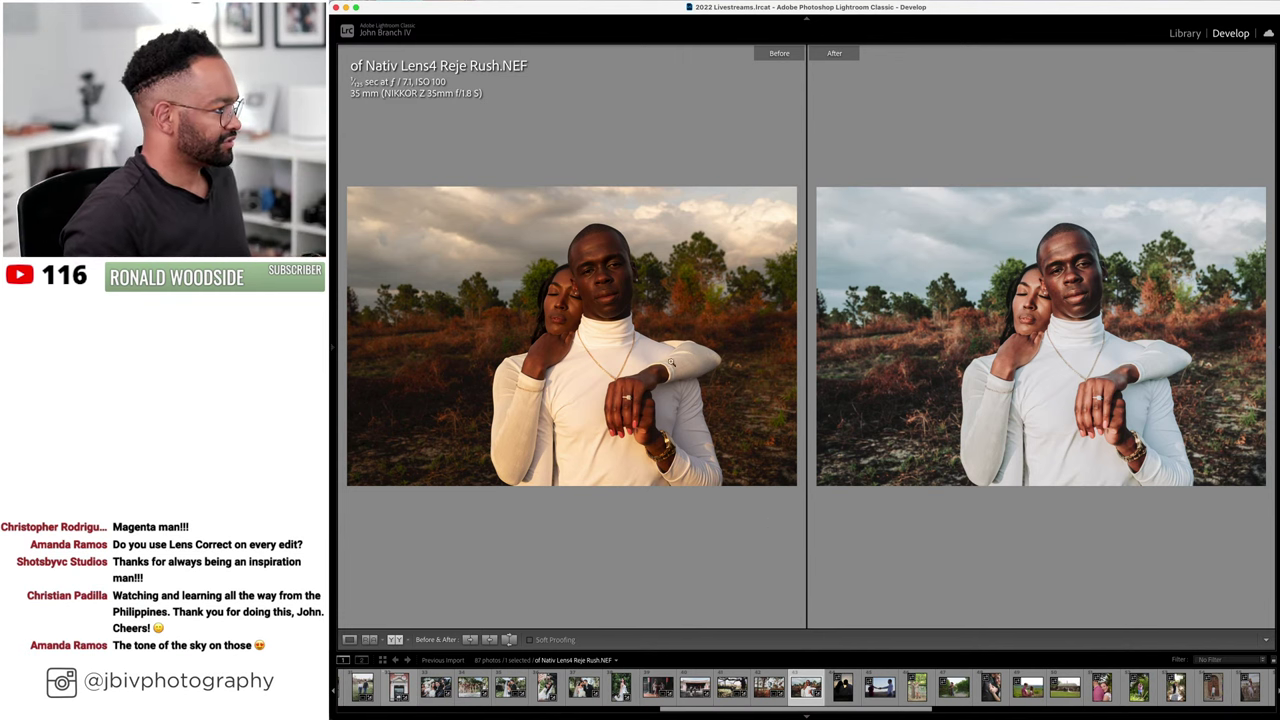
key(Tab)
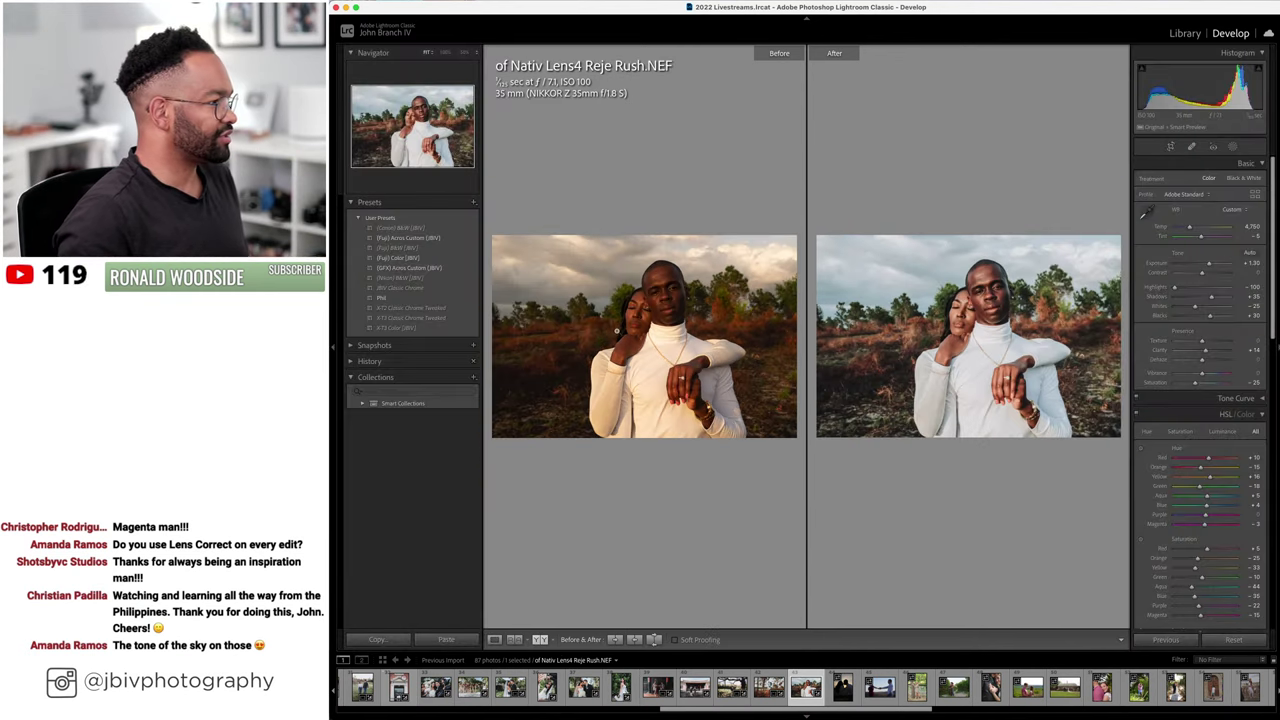
click(495, 639)
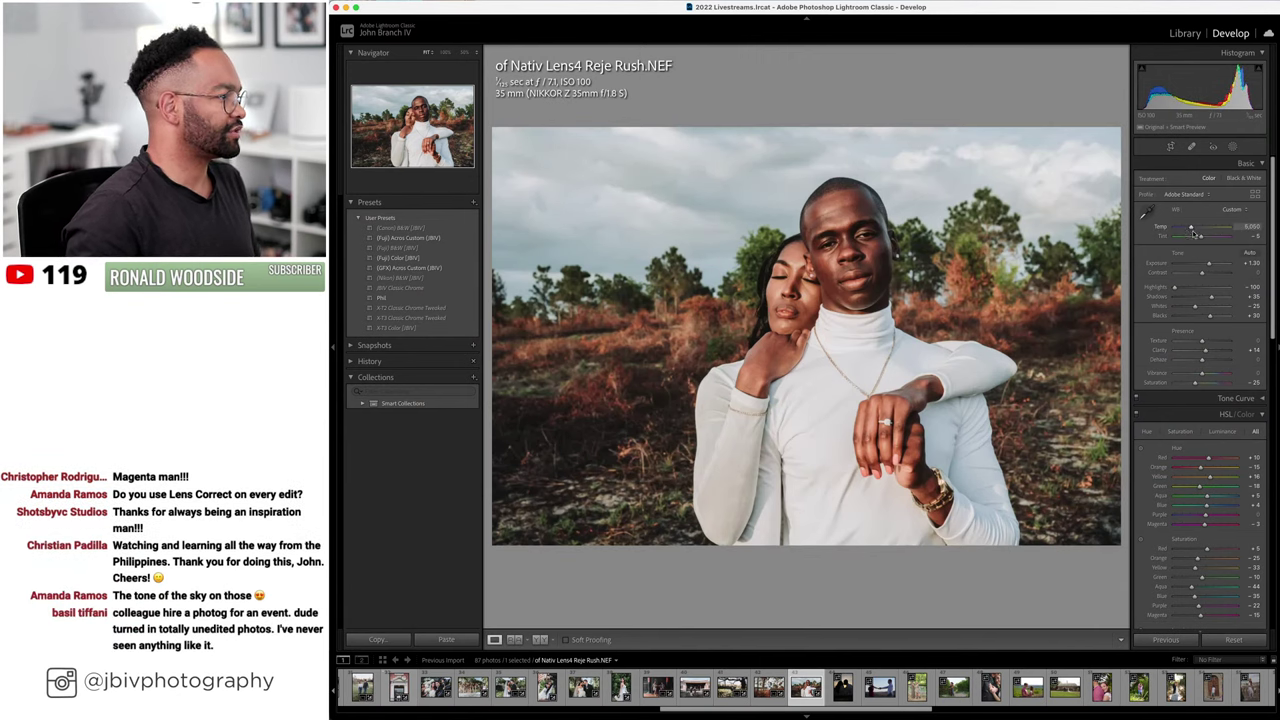
click(1233, 147)
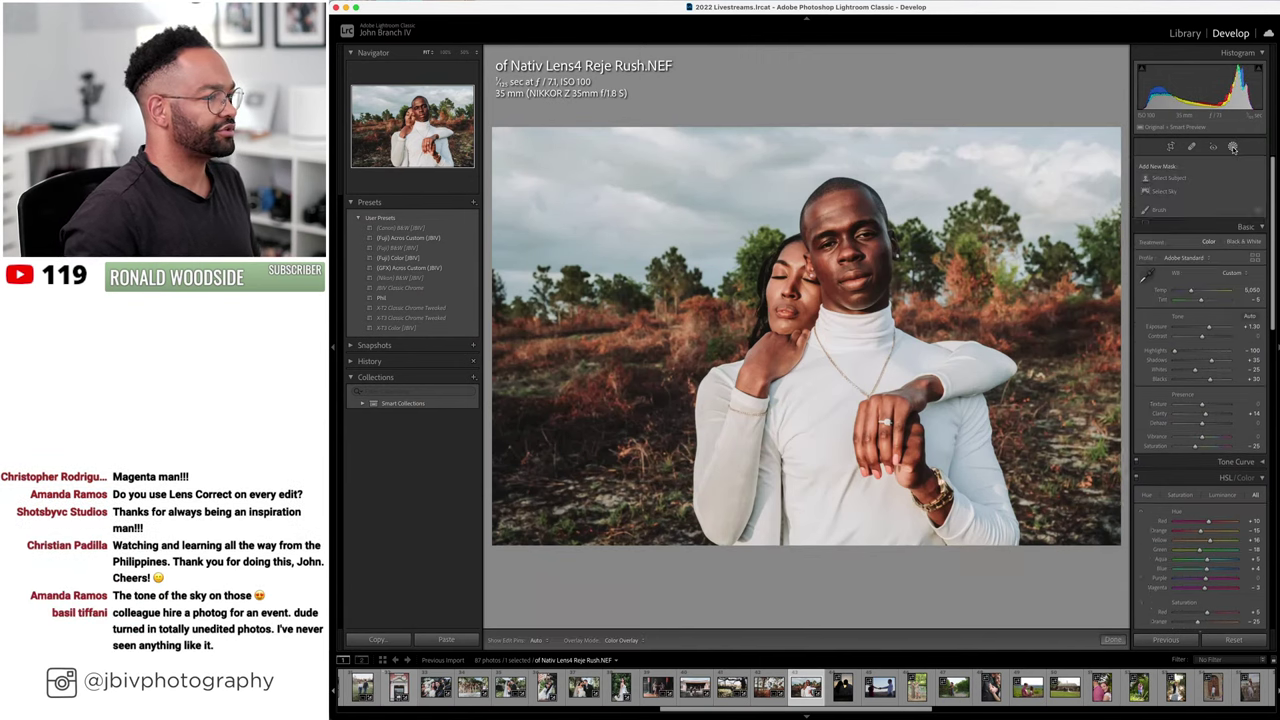
- Mask the couple as subject, add a sky mask with brush subtraction, and hide the overlay
click(1170, 178)
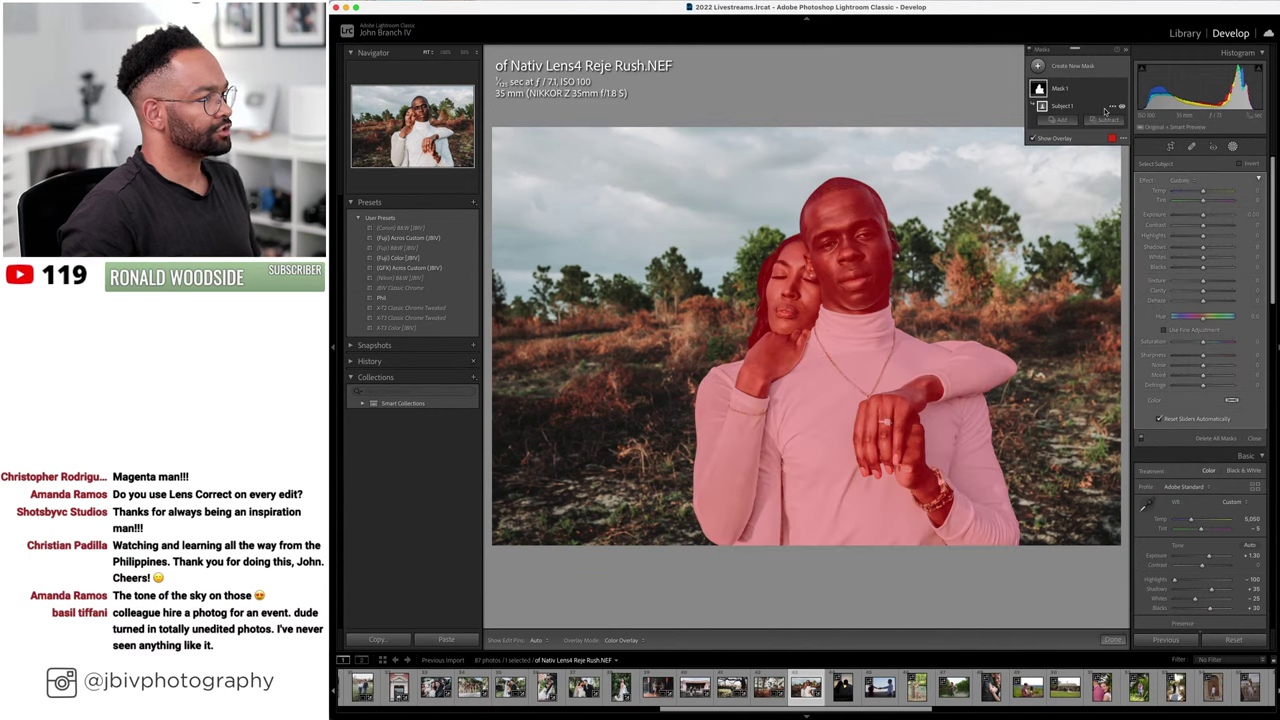
click(1045, 72)
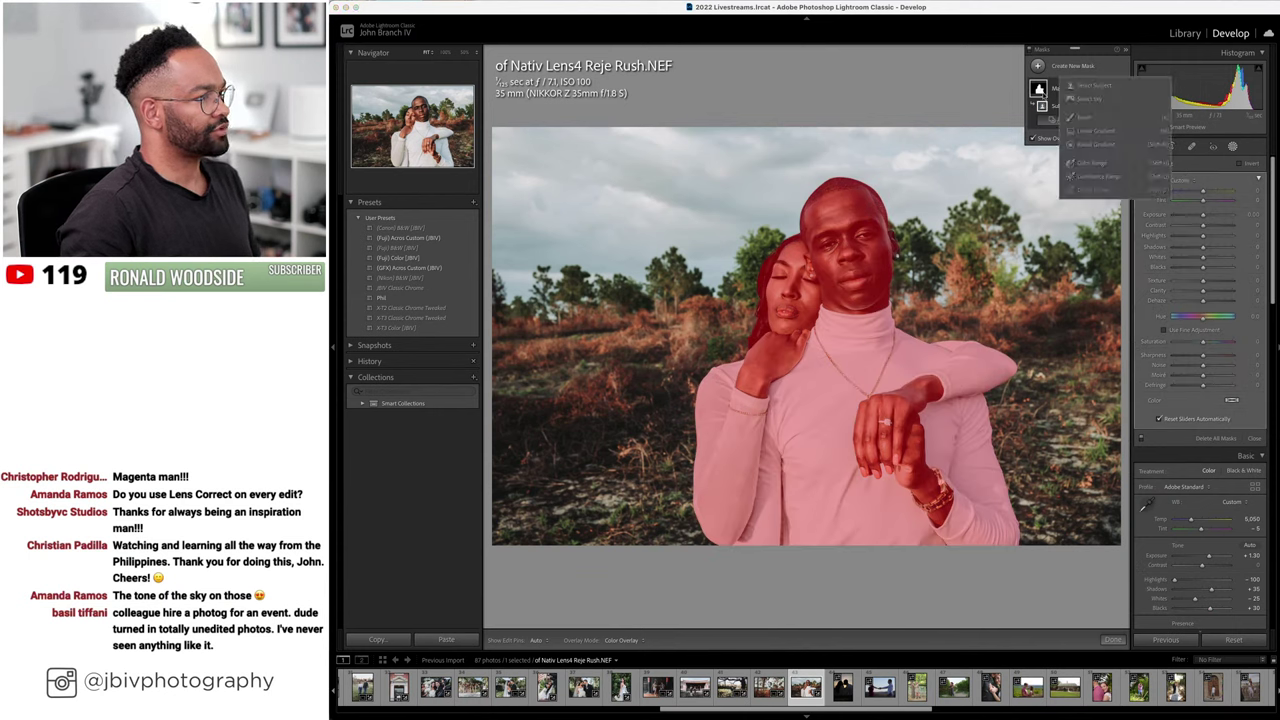
click(1116, 97)
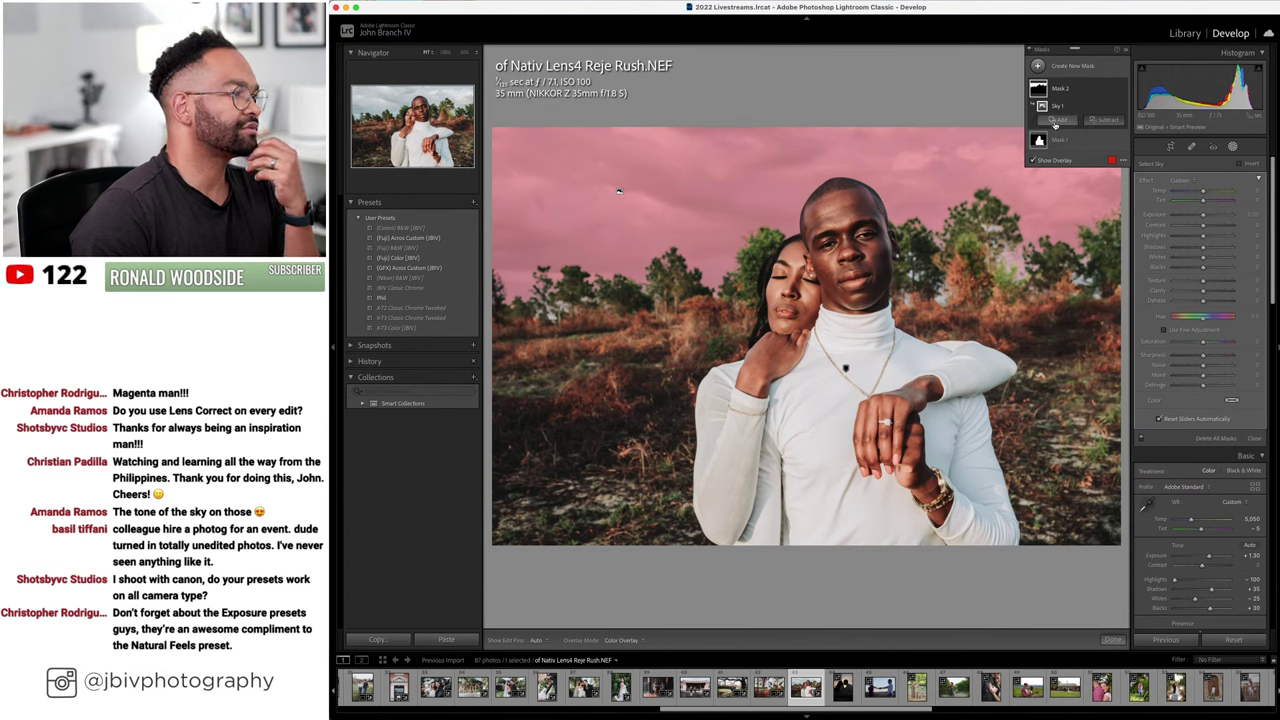
click(1103, 120)
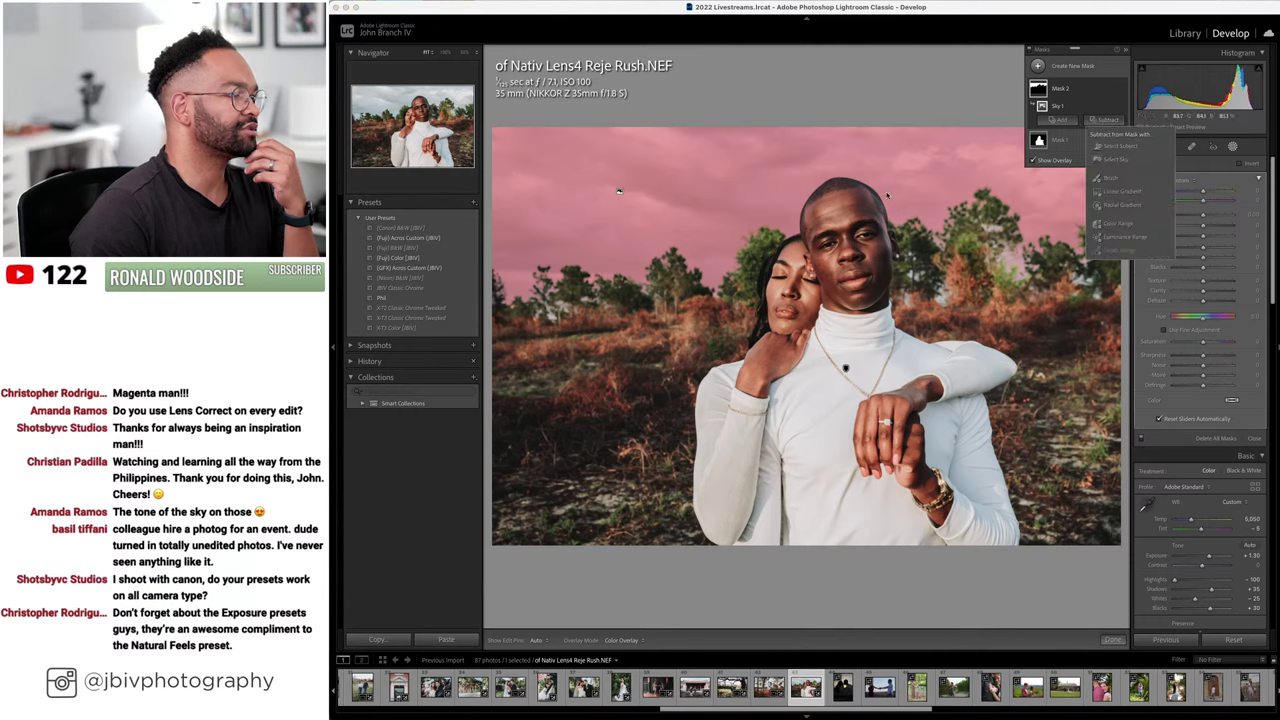
click(1110, 177)
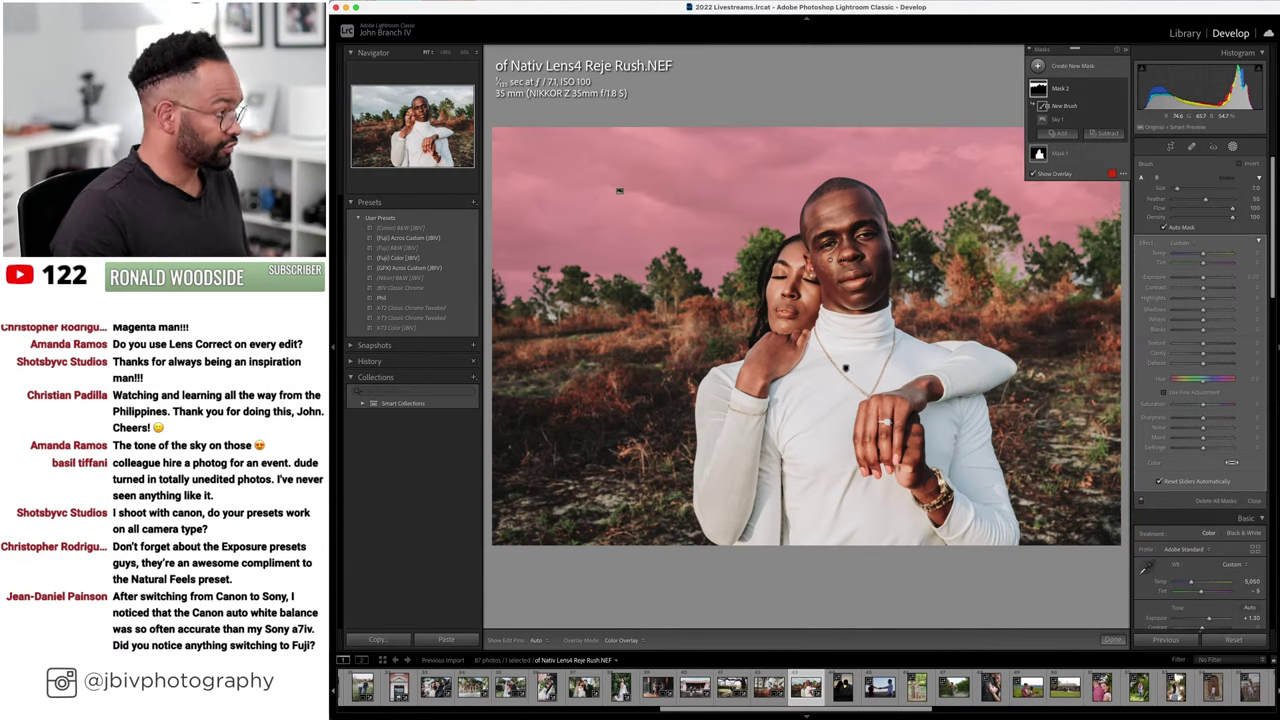
key(h)
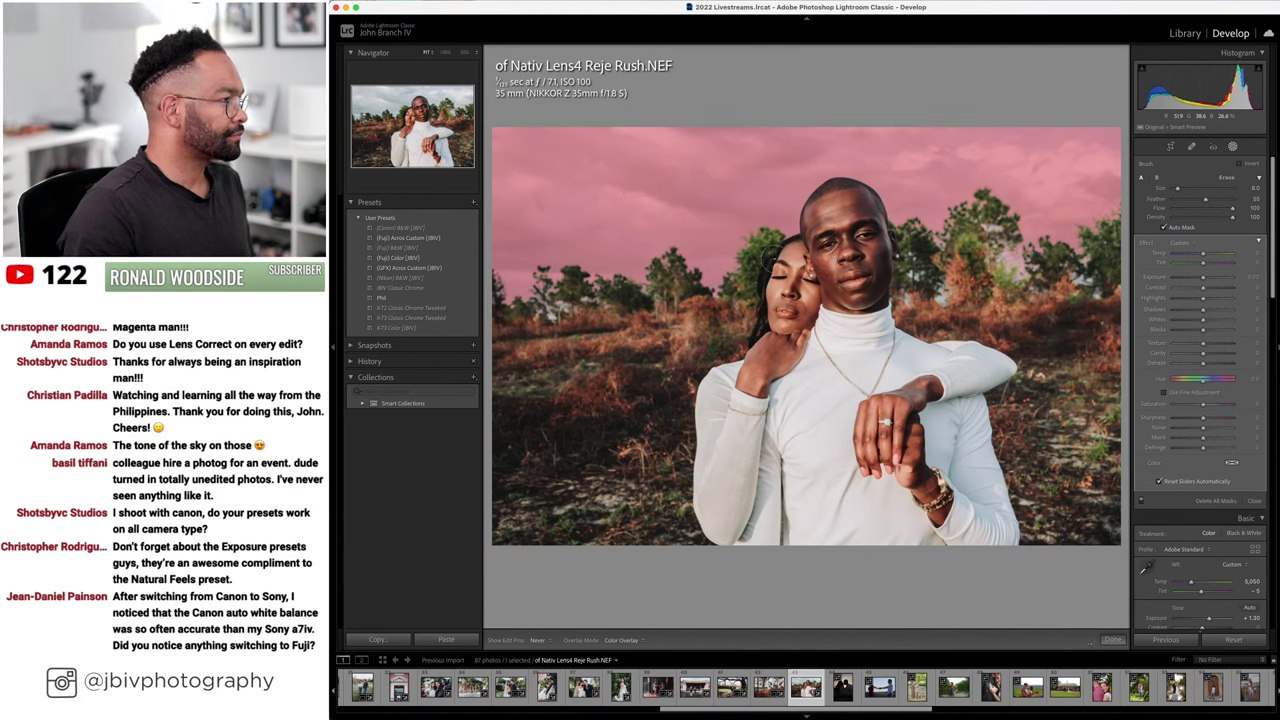
key(h)
key(o)
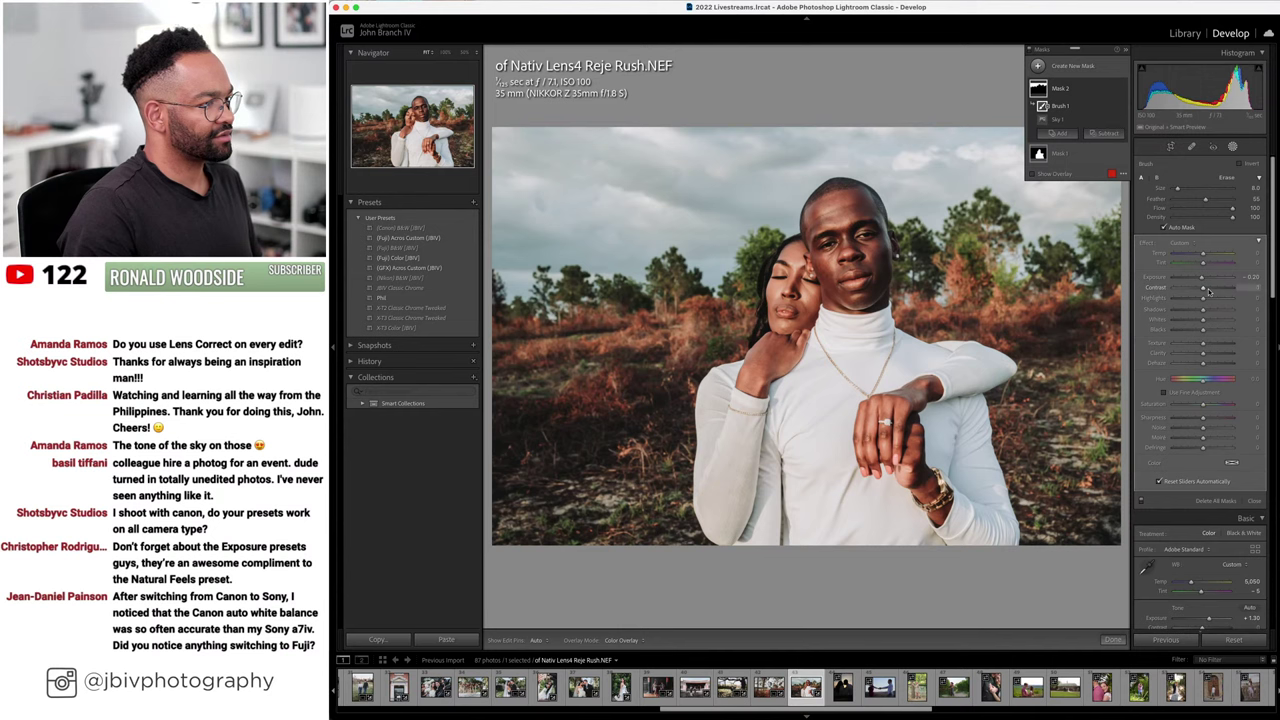
- Raise the mask's contrast, clarity and temperature, reset tint, then view Before/After side by side
drag(1208, 291, 1220, 291)
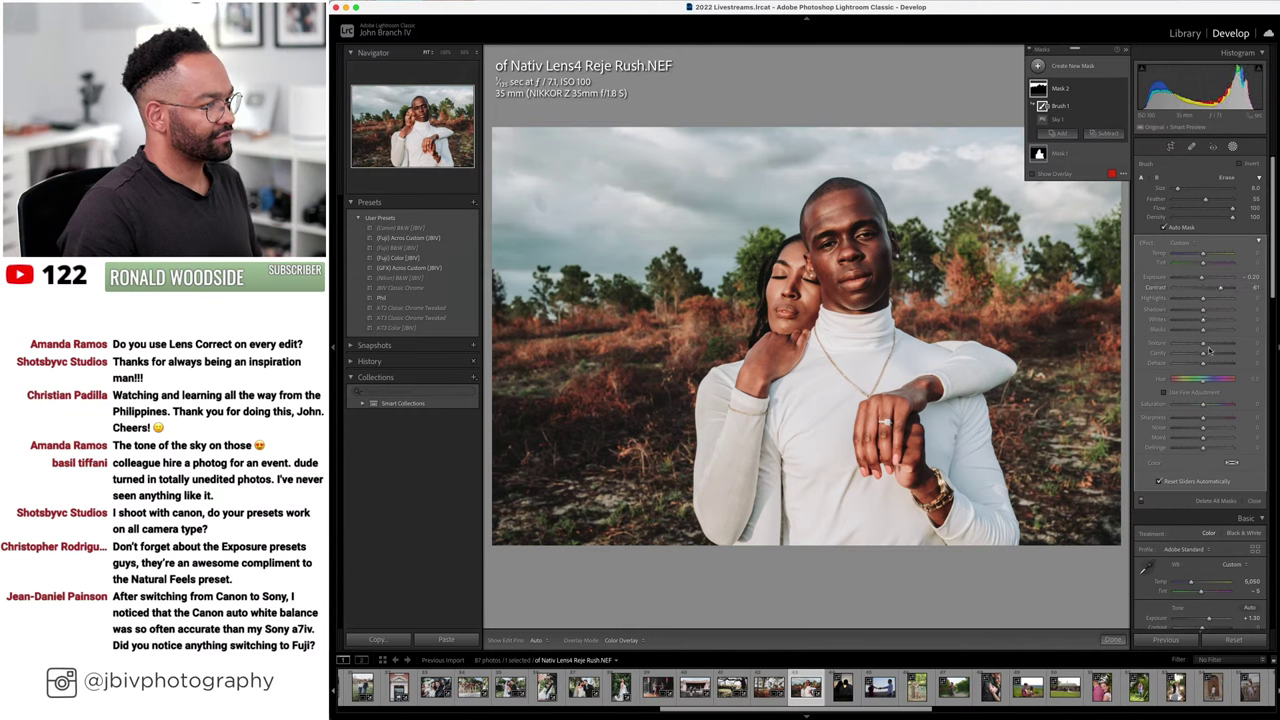
drag(1205, 356, 1214, 356)
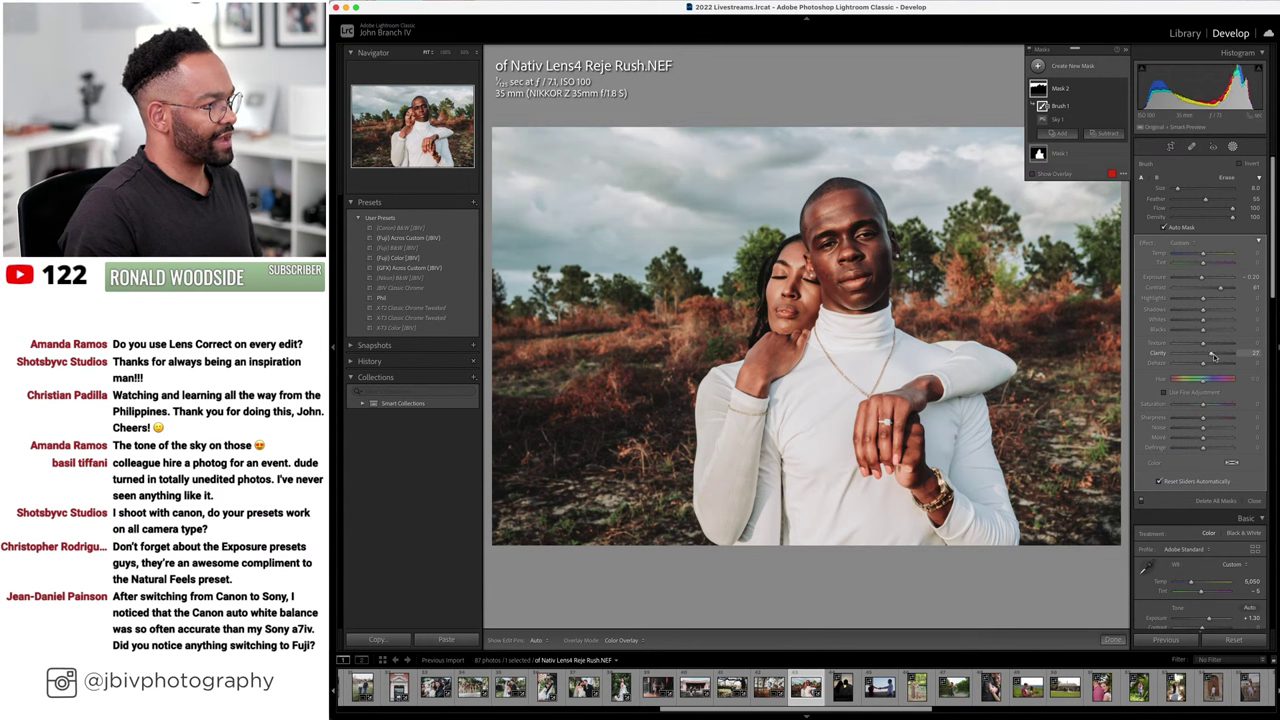
drag(1204, 254, 1209, 254)
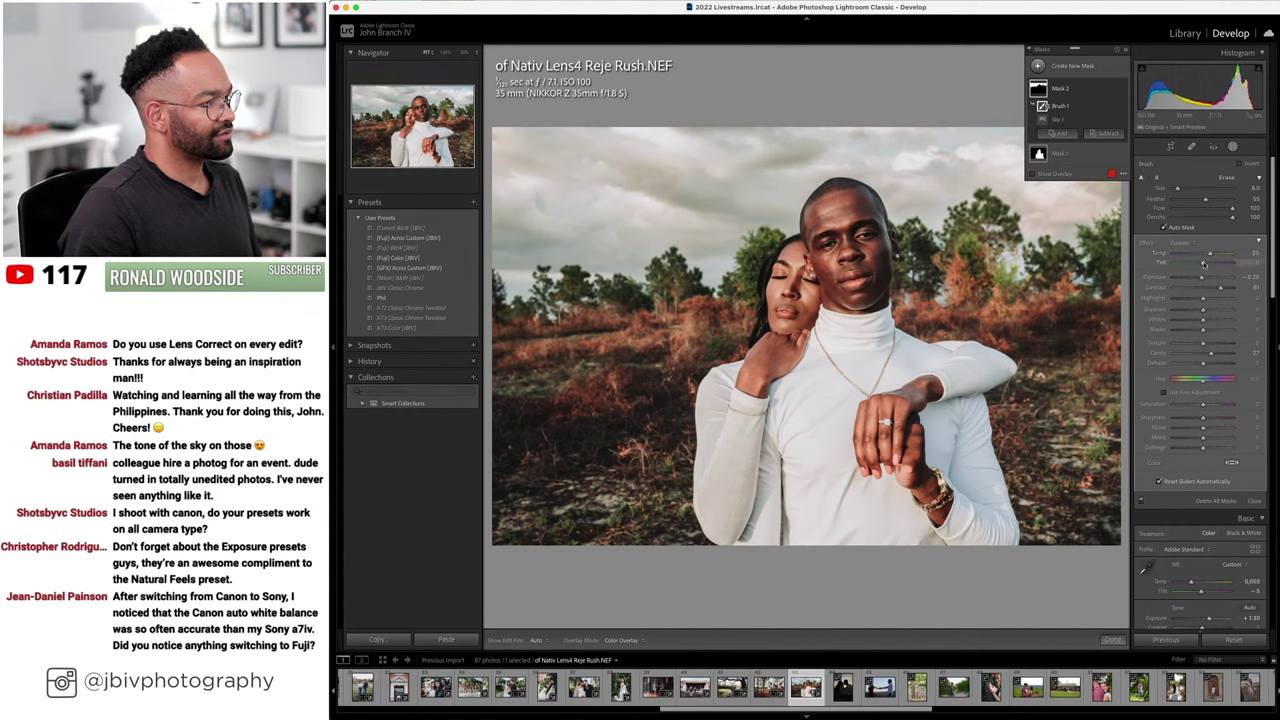
drag(1198, 264, 1186, 266)
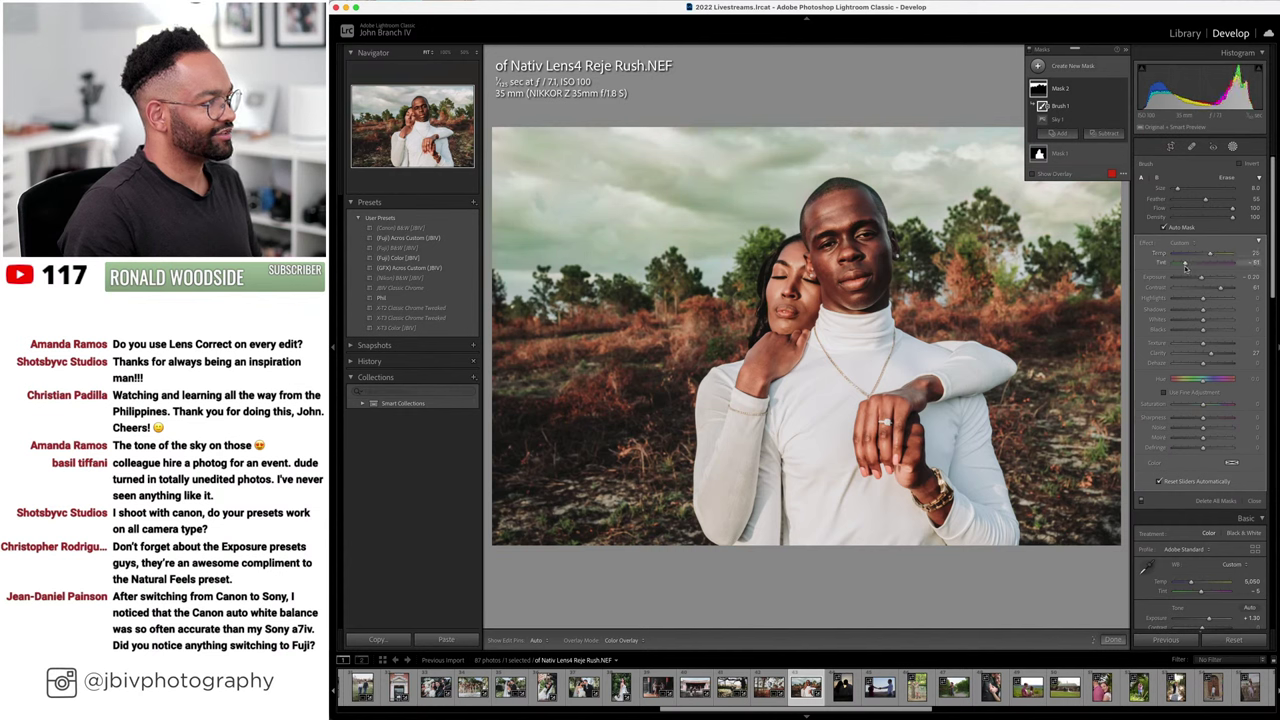
double_click(1186, 266)
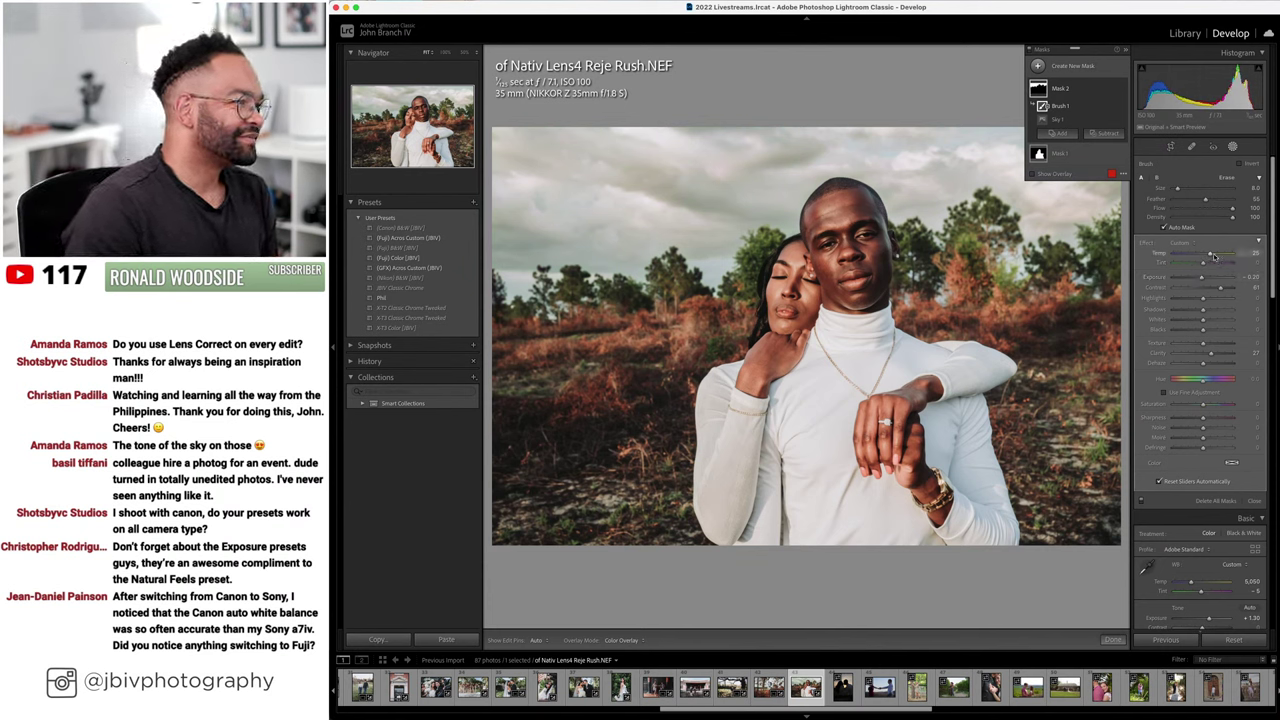
drag(1218, 255, 1216, 256)
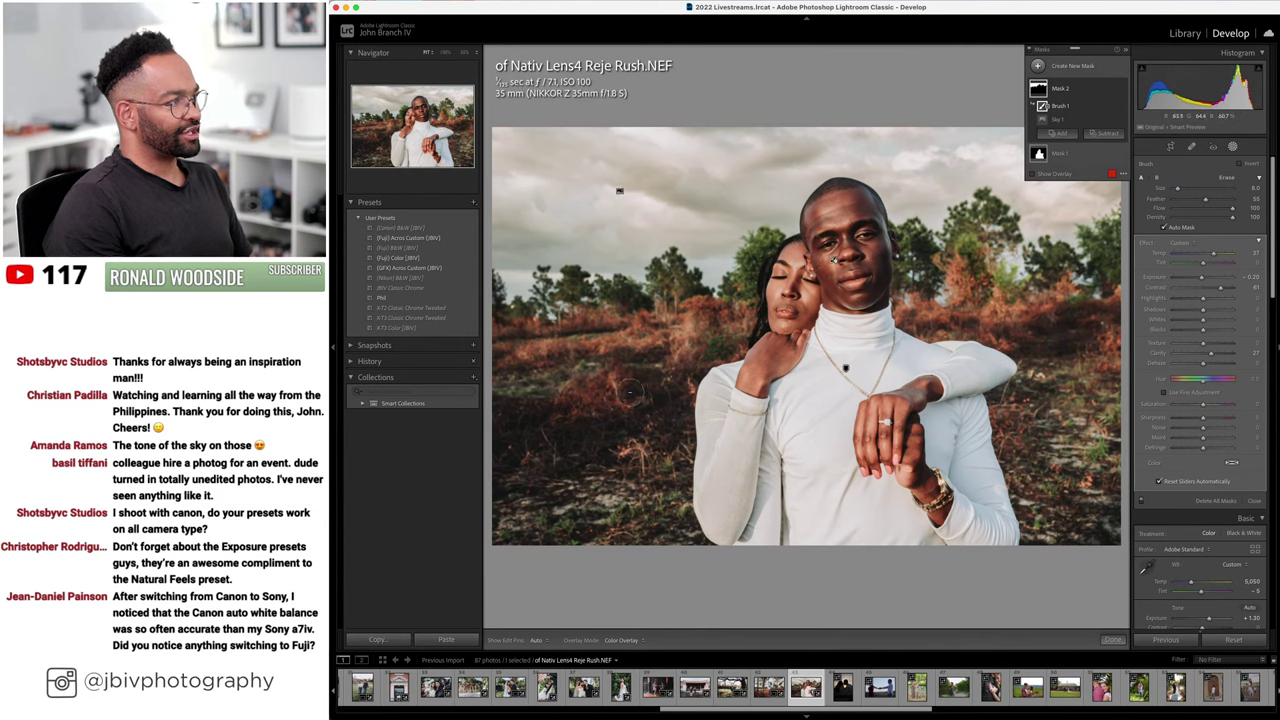
click(1232, 146)
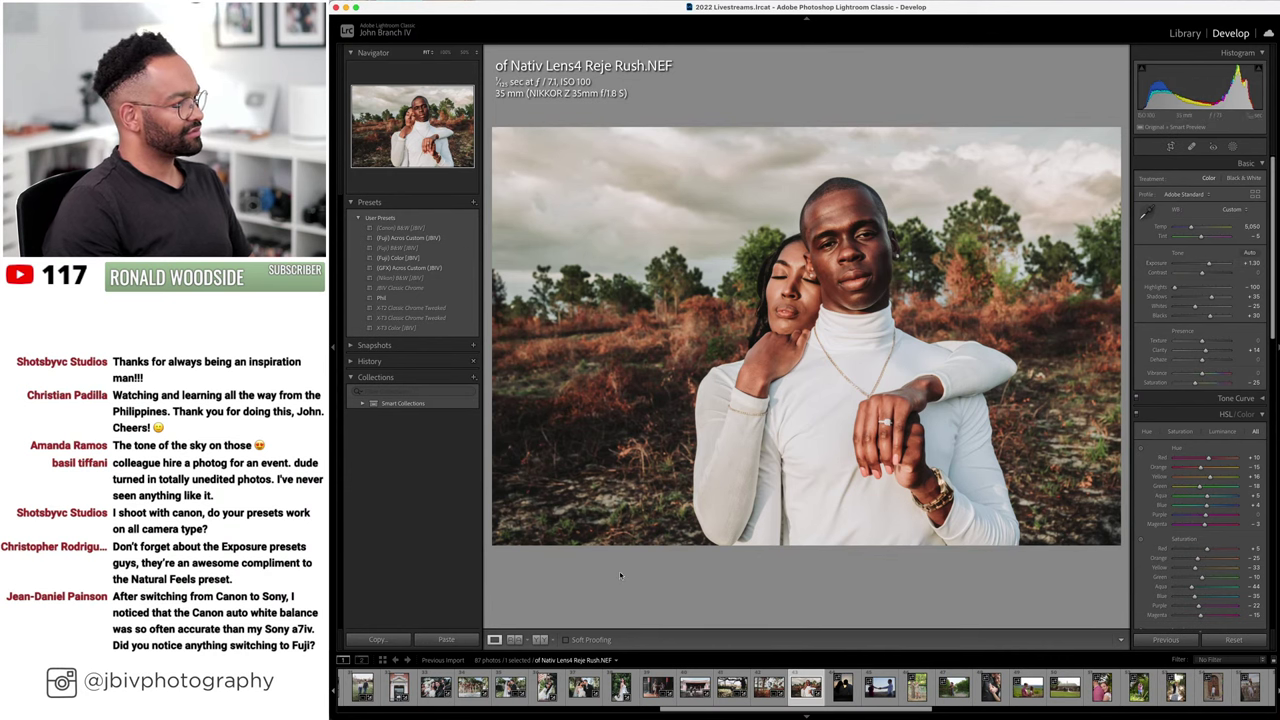
click(541, 639)
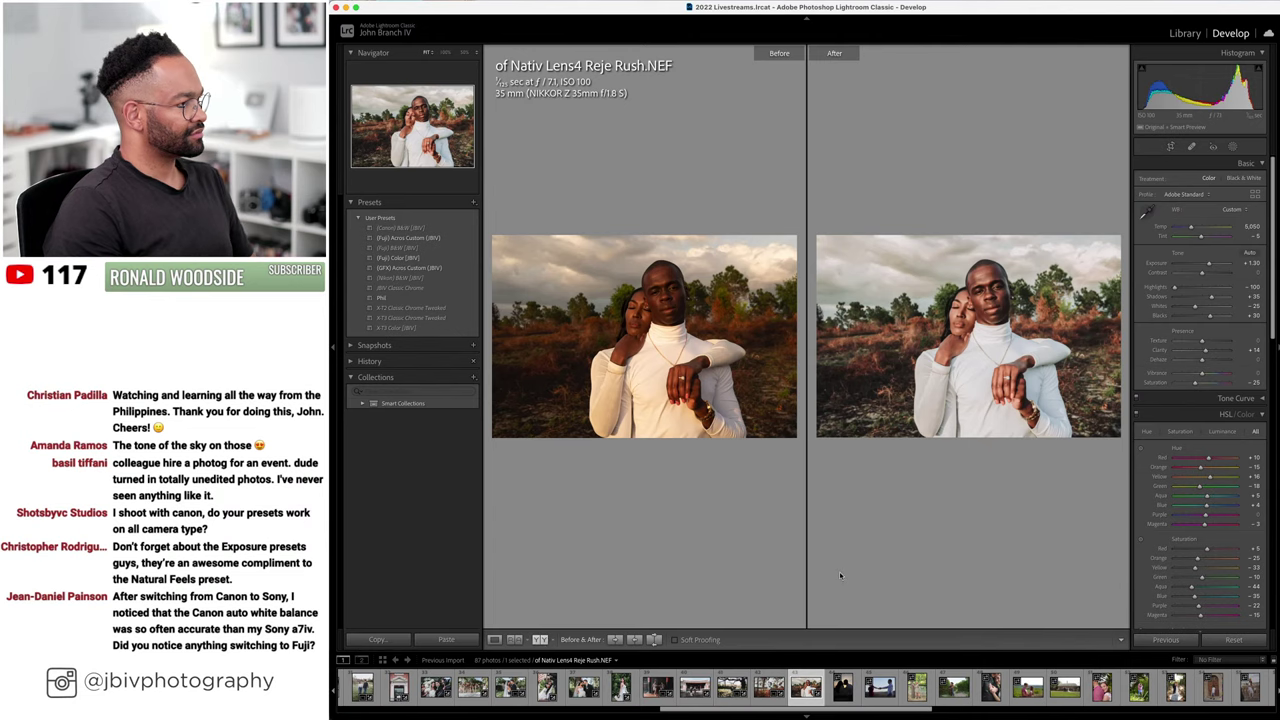
- Enlarge the comparison, return to Loupe view, and advance to the Lens6 sunset silhouette photo
key(Tab)
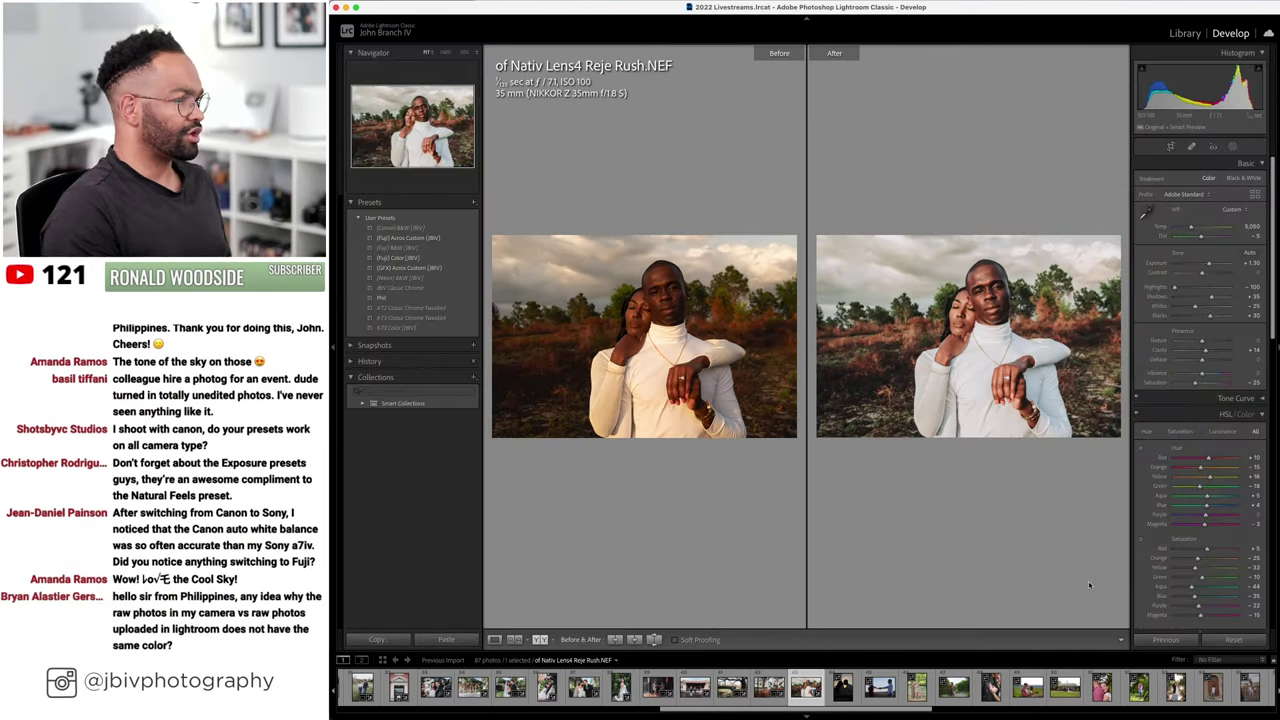
click(494, 639)
key(Right)
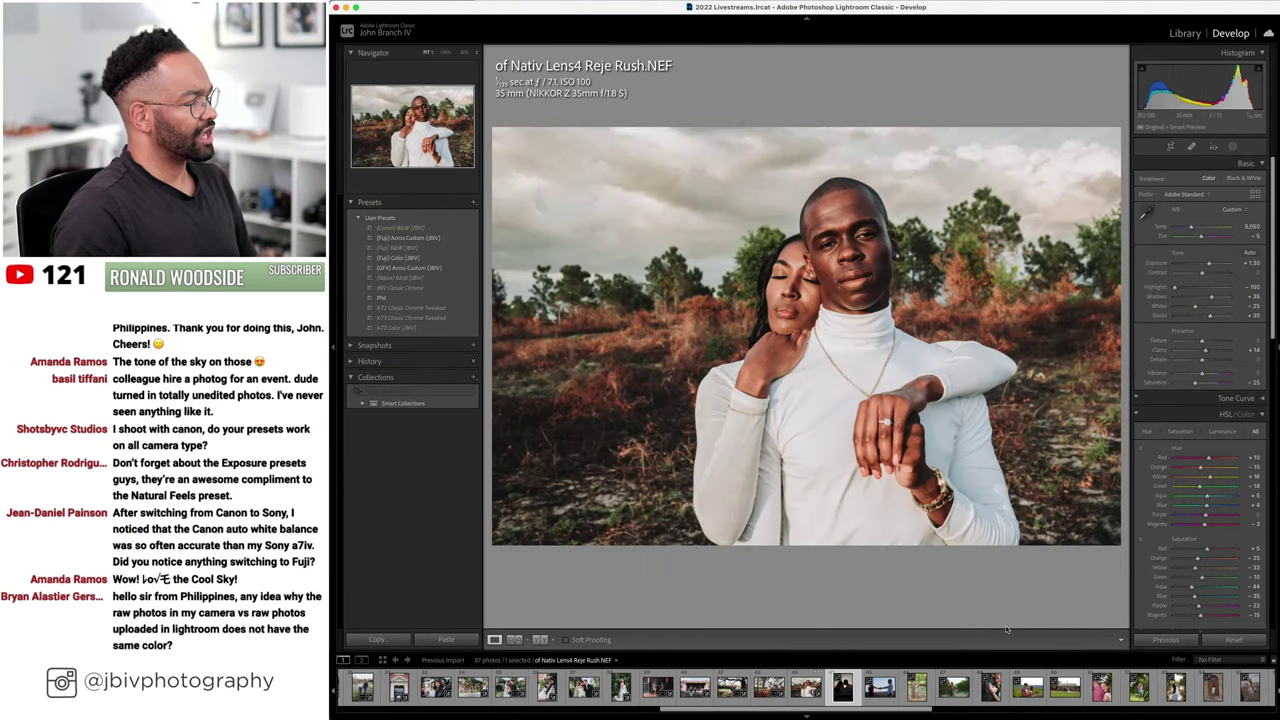
- Apply the (Fuji) Color (JBV) preset, raise exposure to +1.40, and switch to the Library grid
click(414, 259)
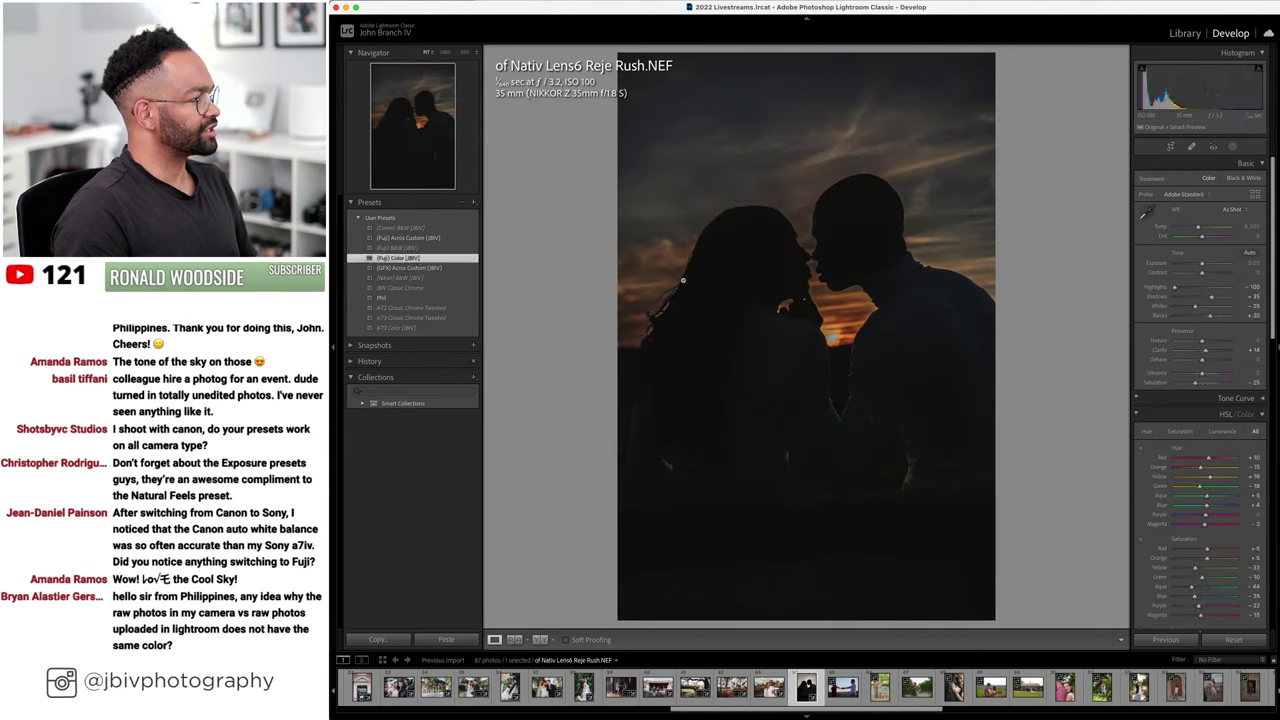
drag(1199, 265, 1209, 298)
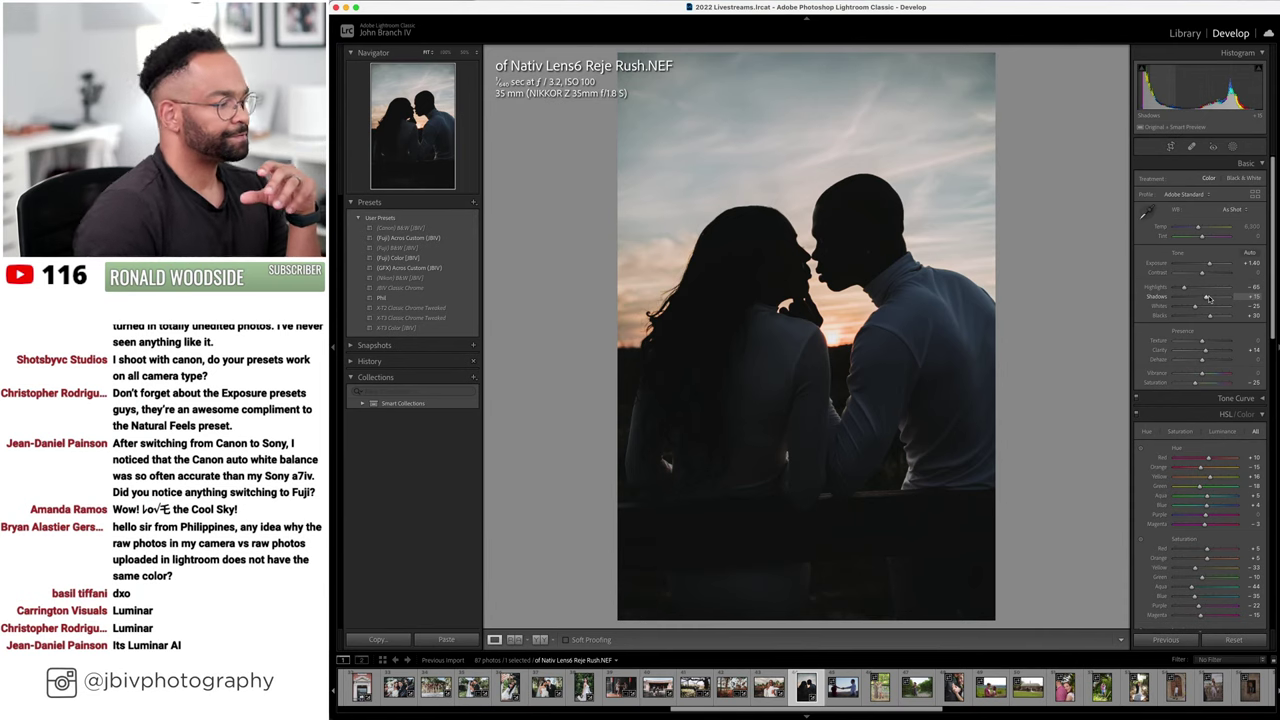
click(1185, 33)
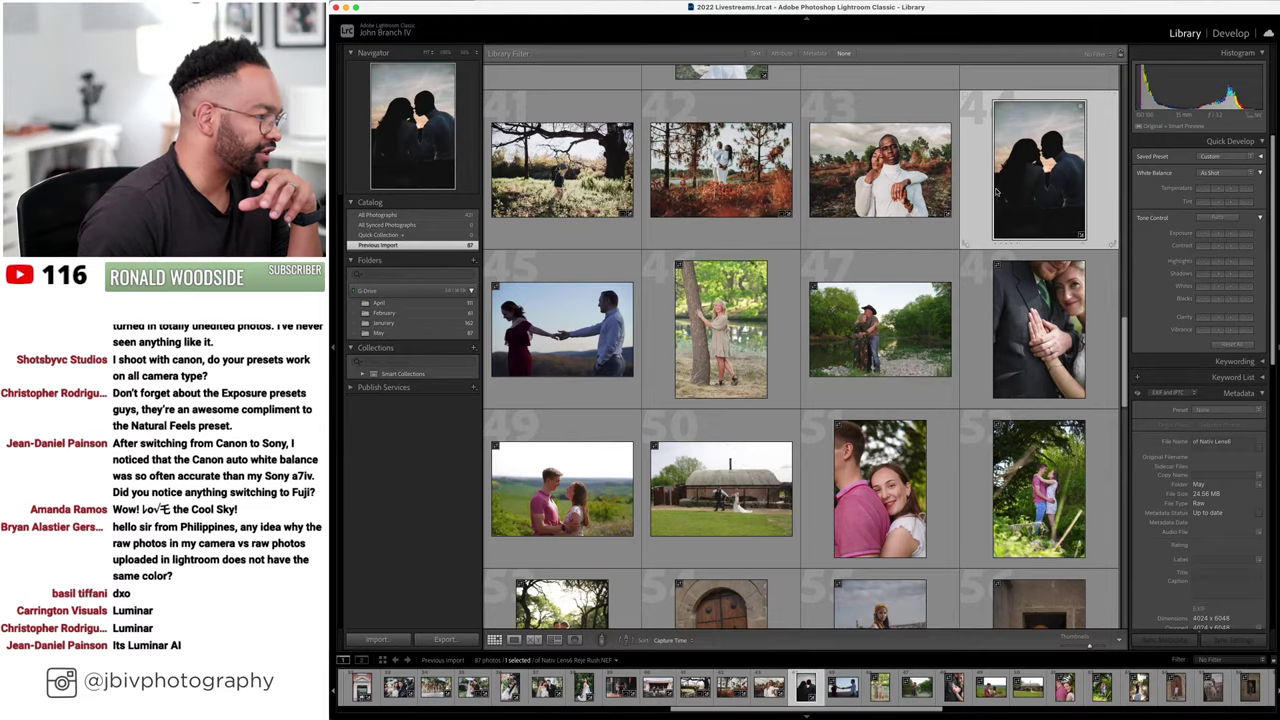
- Preview the cherry-tree garden photo, toggling between the Library and Develop modules
scroll(981, 225, down, 5)
scroll(981, 225, down, 10)
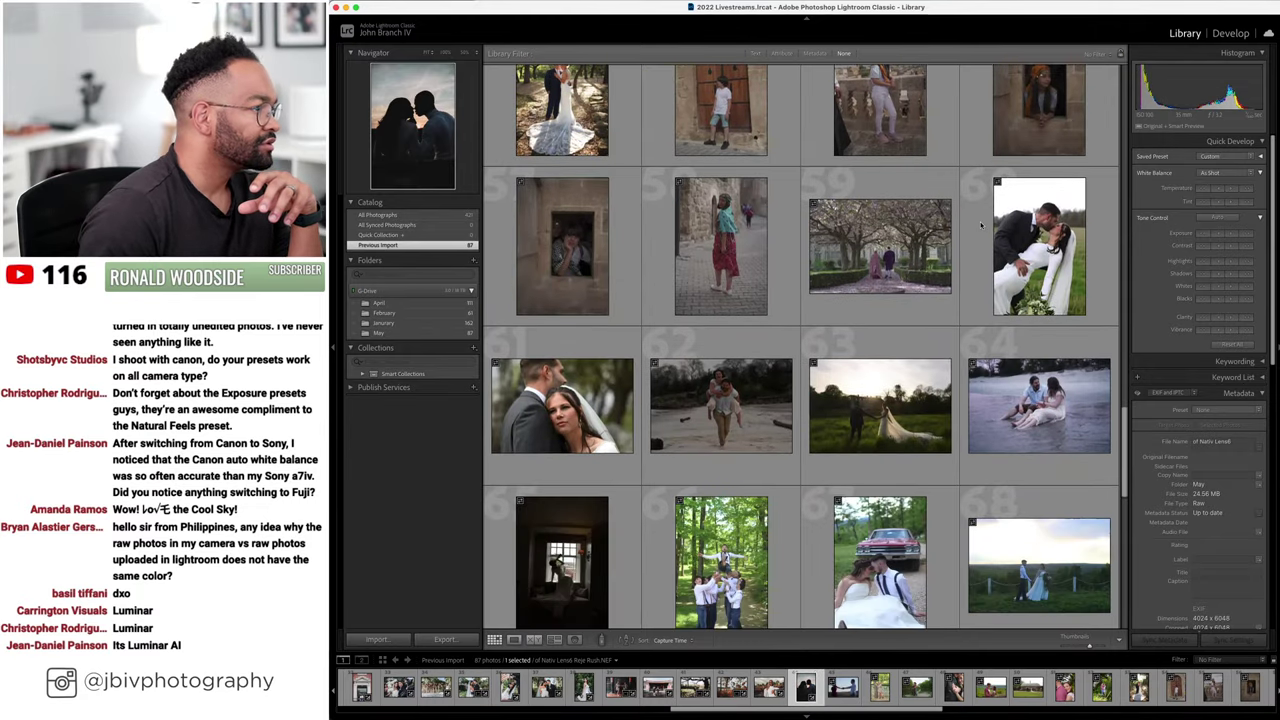
scroll(981, 225, up, 8)
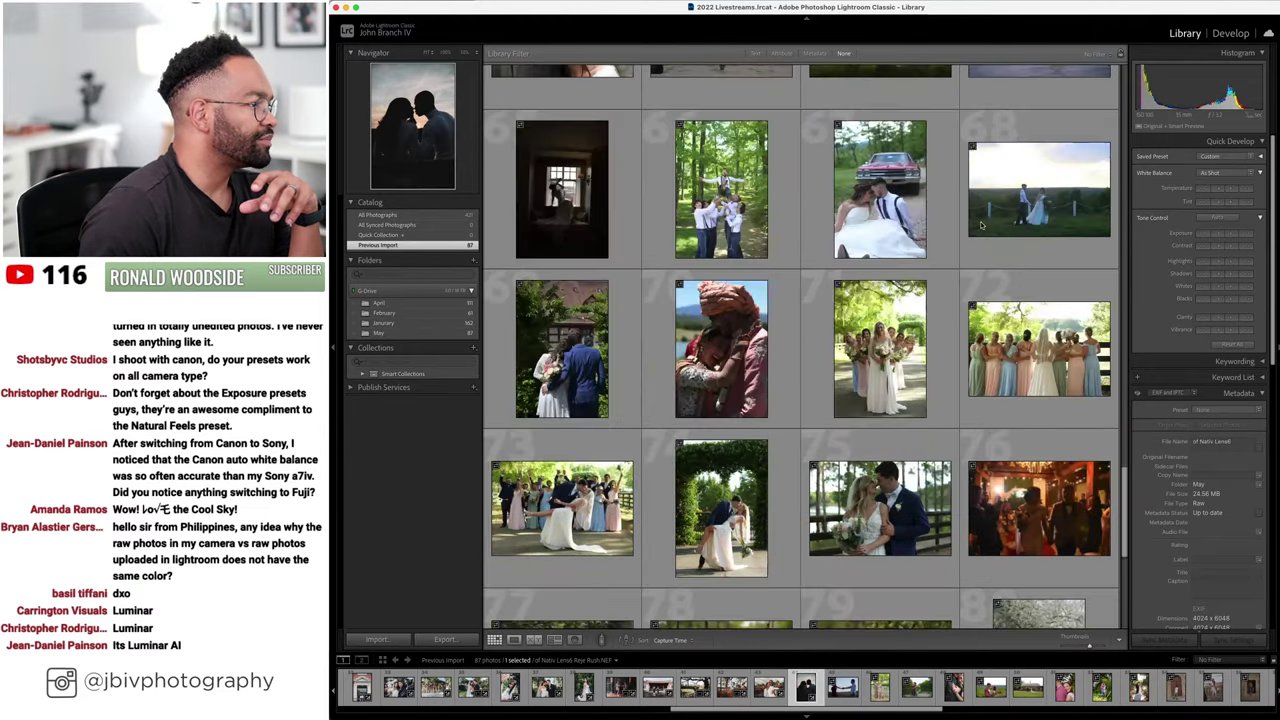
scroll(981, 225, up, 2)
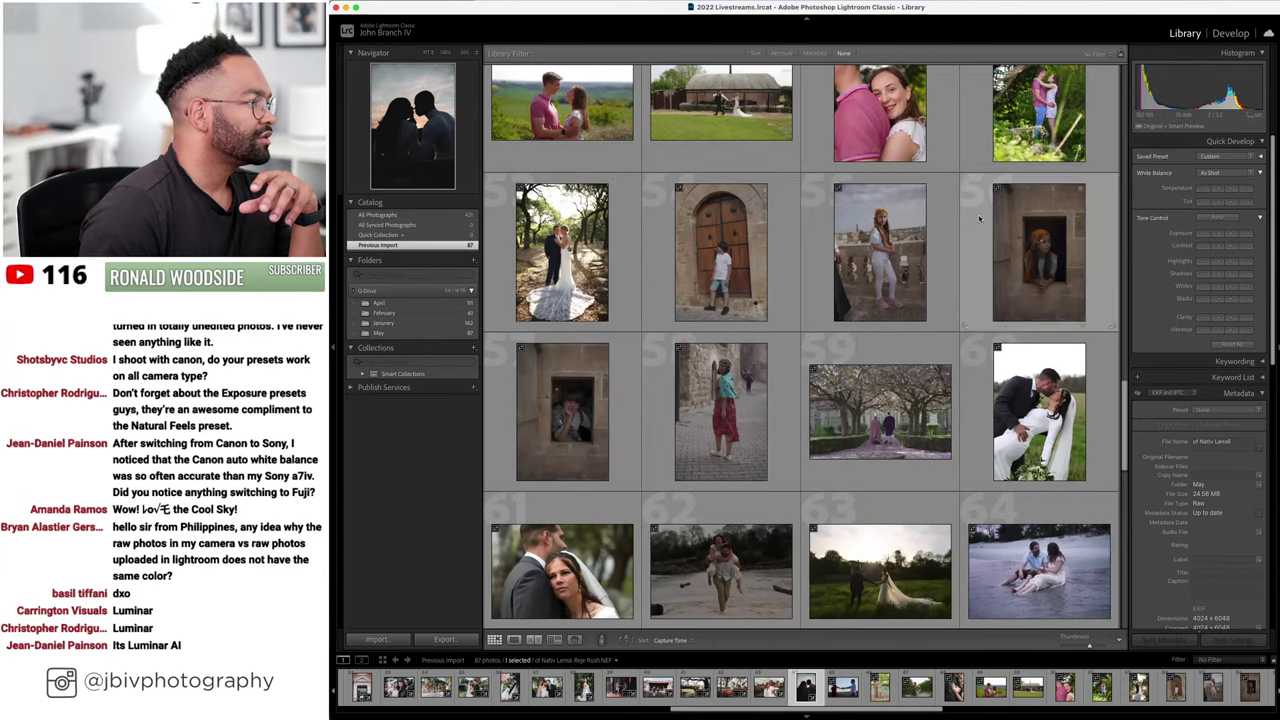
double_click(876, 428)
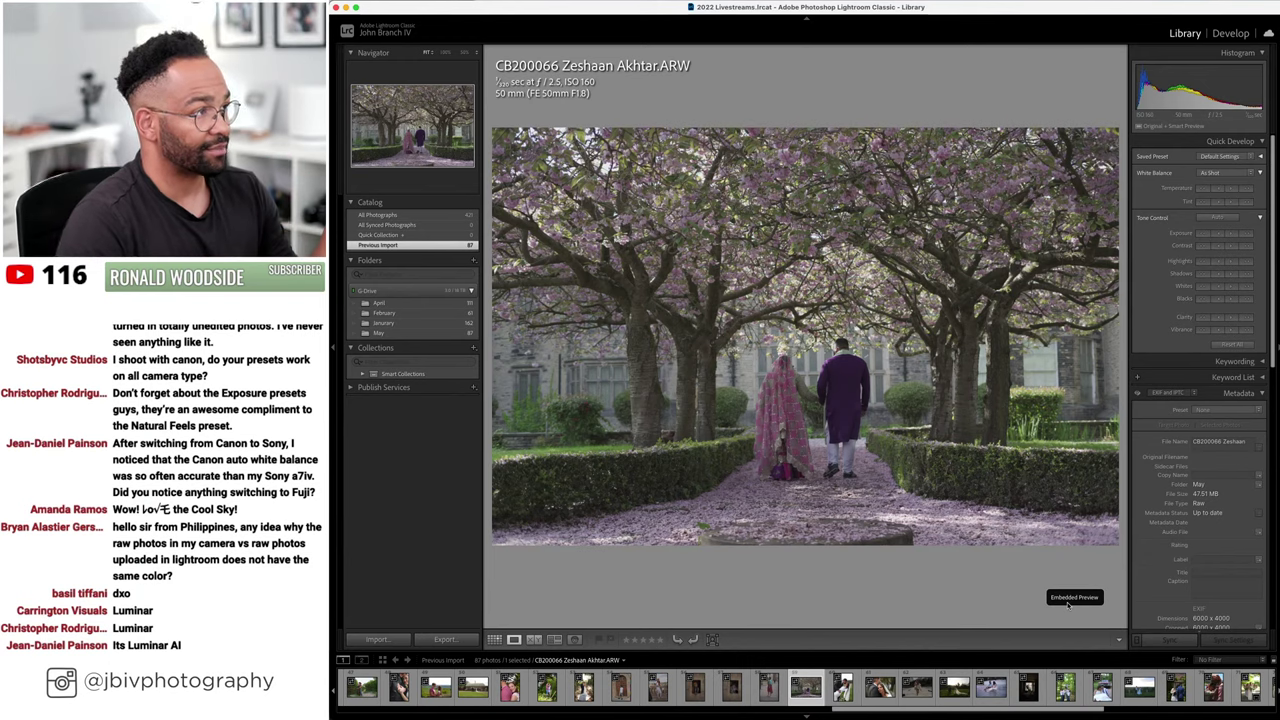
click(1229, 34)
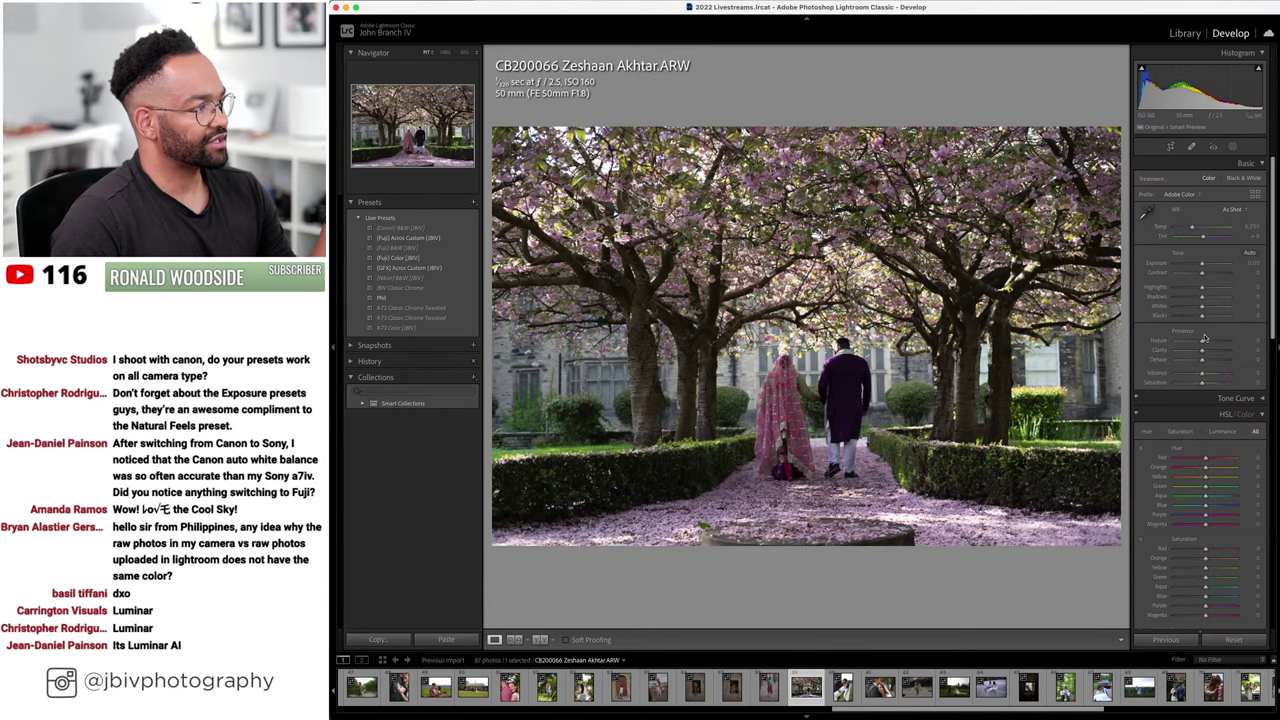
click(1186, 34)
click(1228, 36)
click(1190, 34)
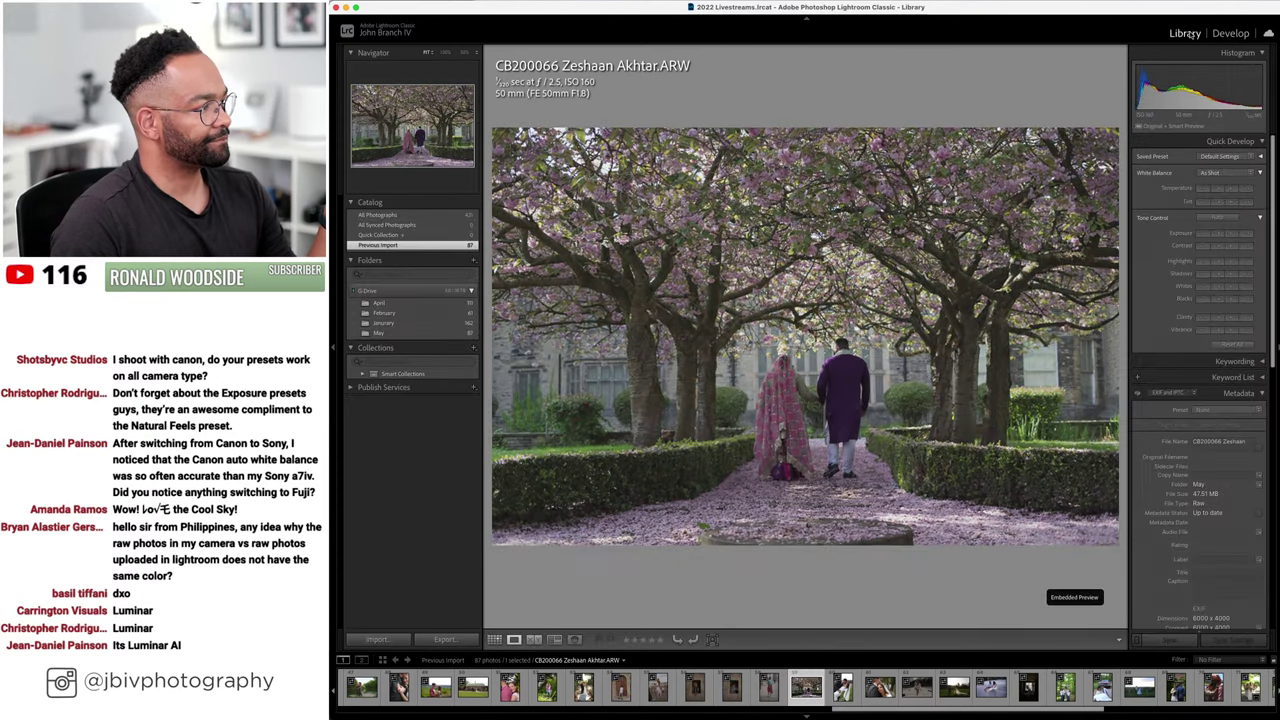
click(1239, 33)
click(1188, 36)
- Select photo 45, the couple holding hands, in the grid and open it in Develop
key(g)
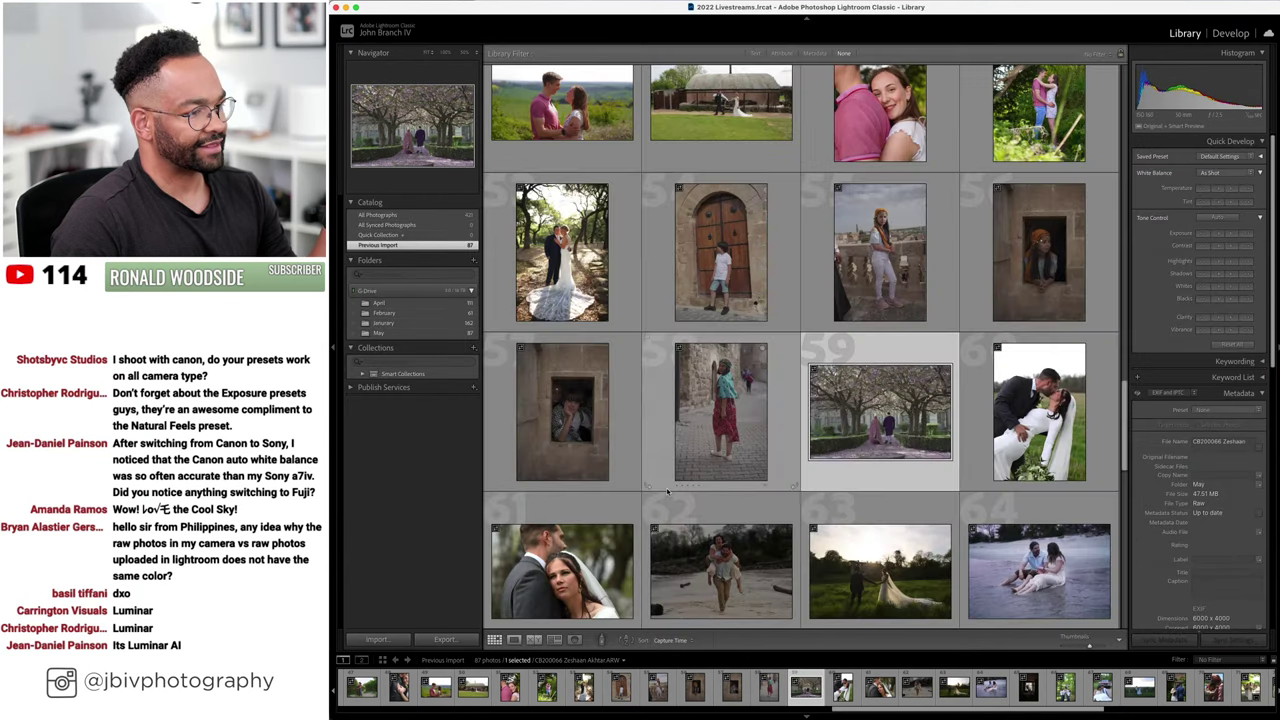
scroll(683, 503, down, 5)
scroll(683, 503, up, 5)
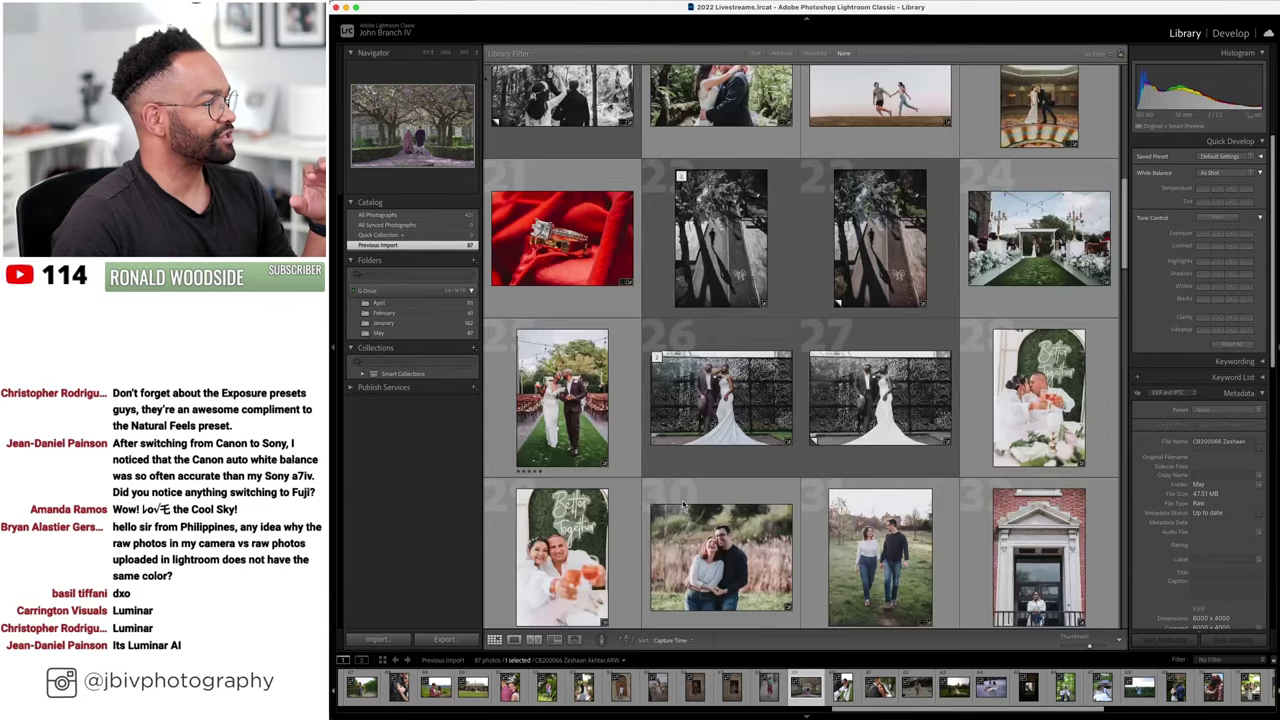
scroll(683, 503, down, 8)
scroll(683, 505, down, 10)
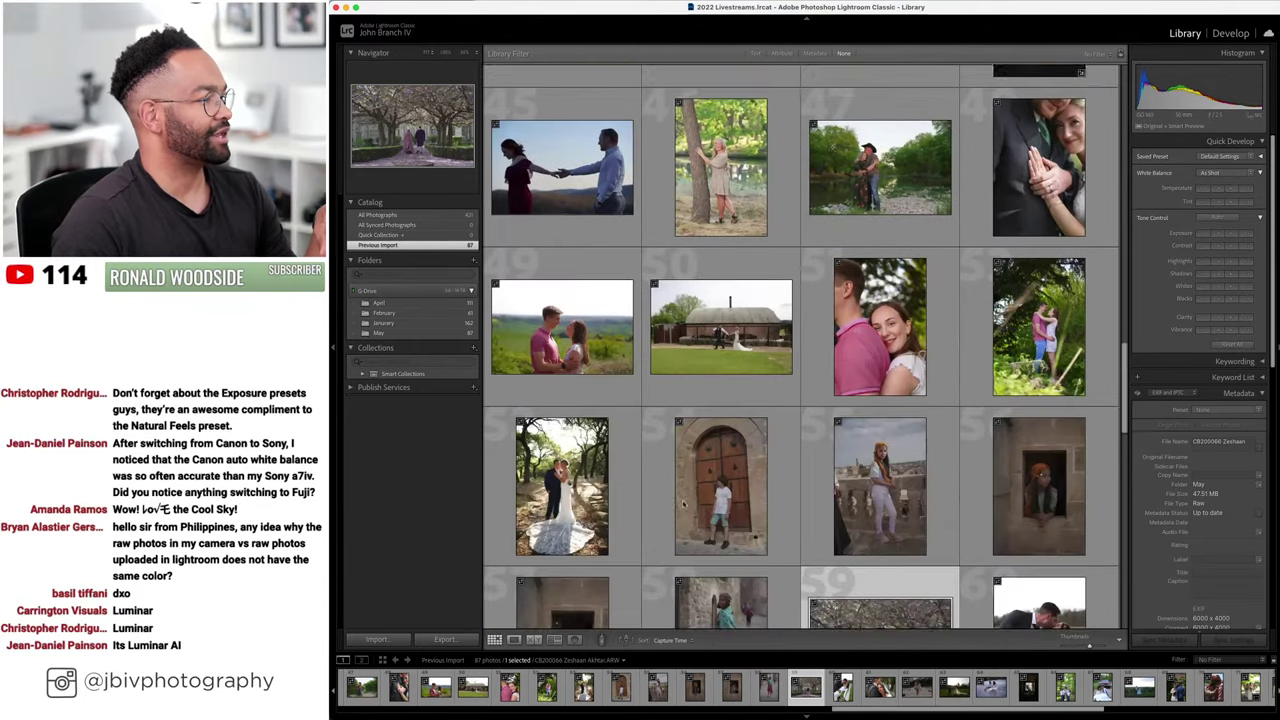
scroll(608, 305, up, 5)
click(608, 305)
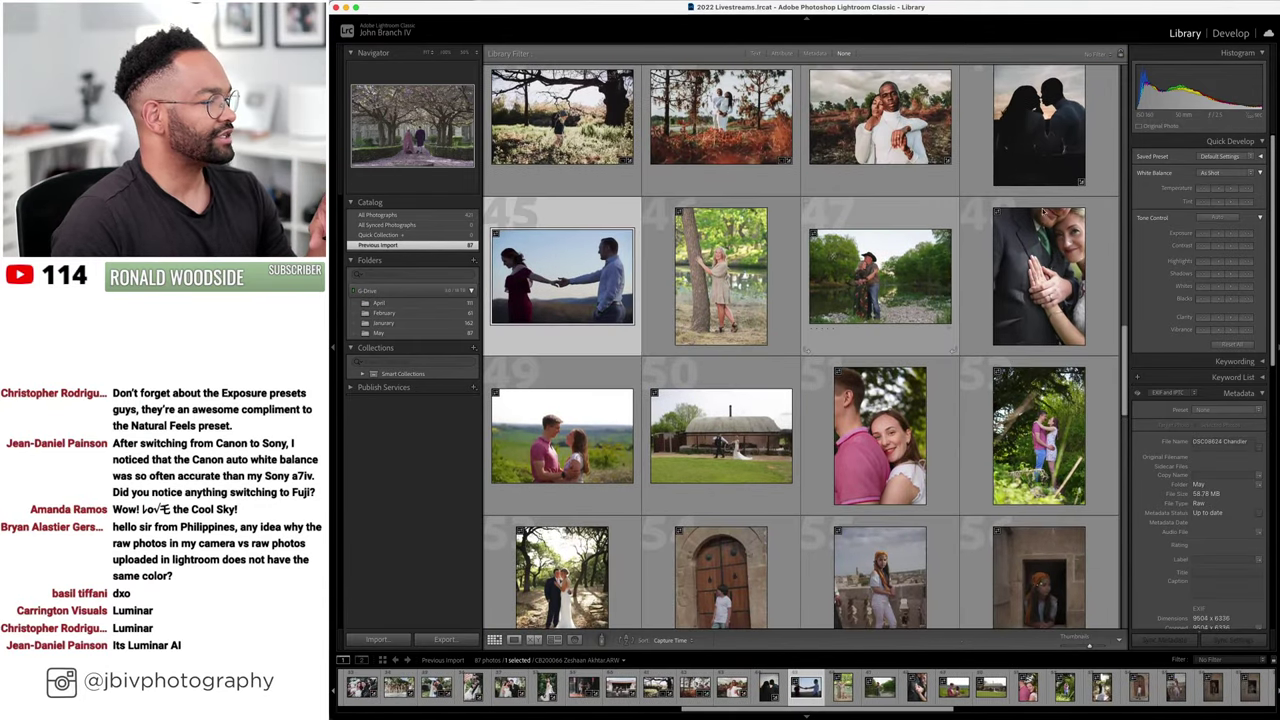
click(1230, 33)
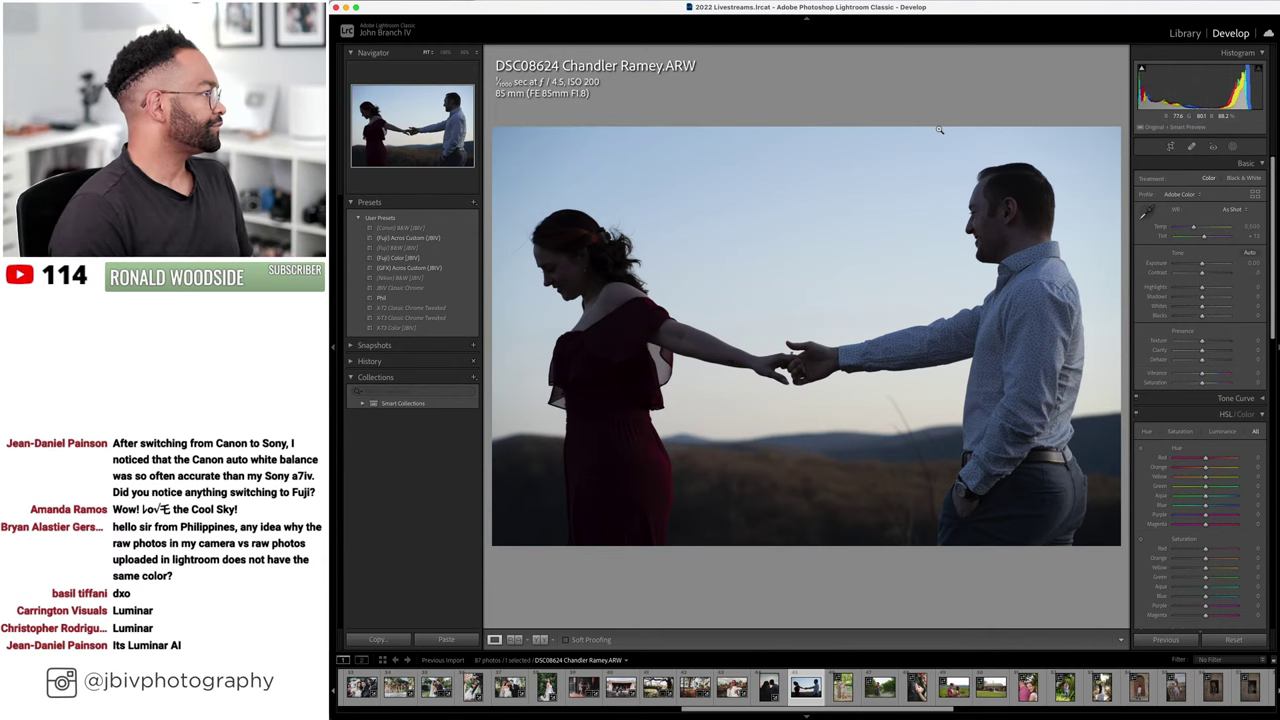
click(438, 270)
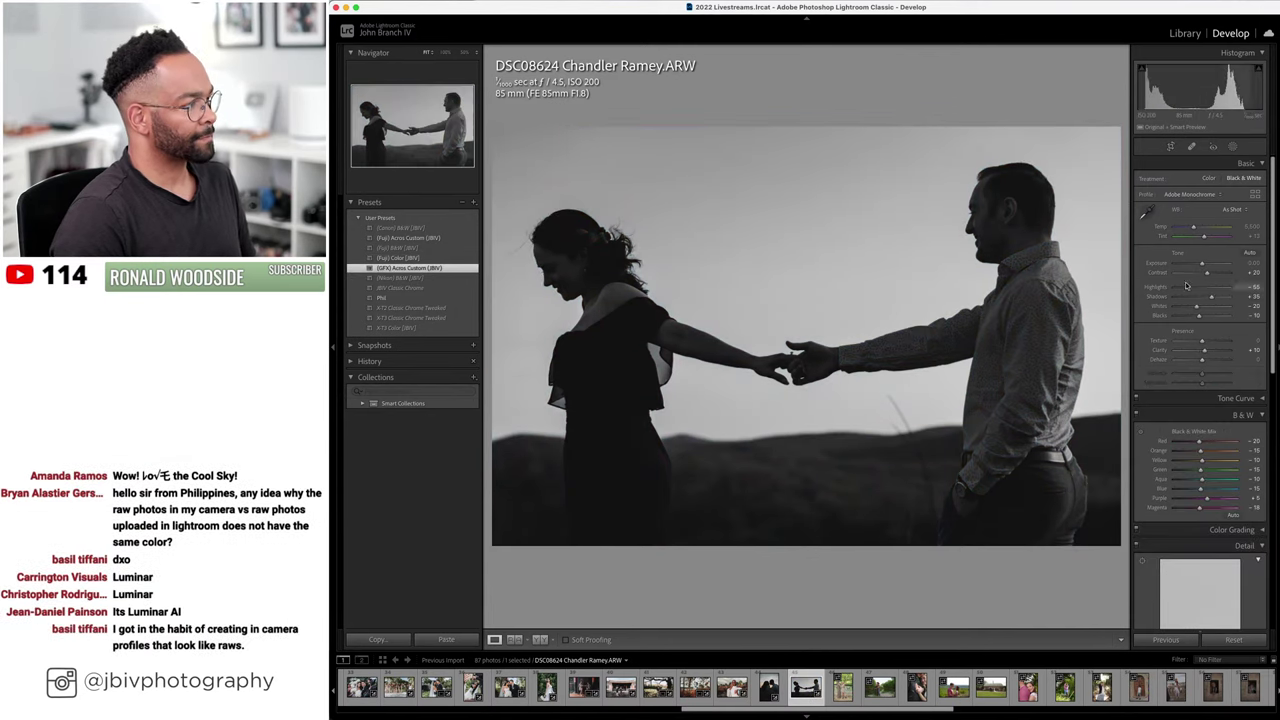
scroll(1219, 269, up, 2)
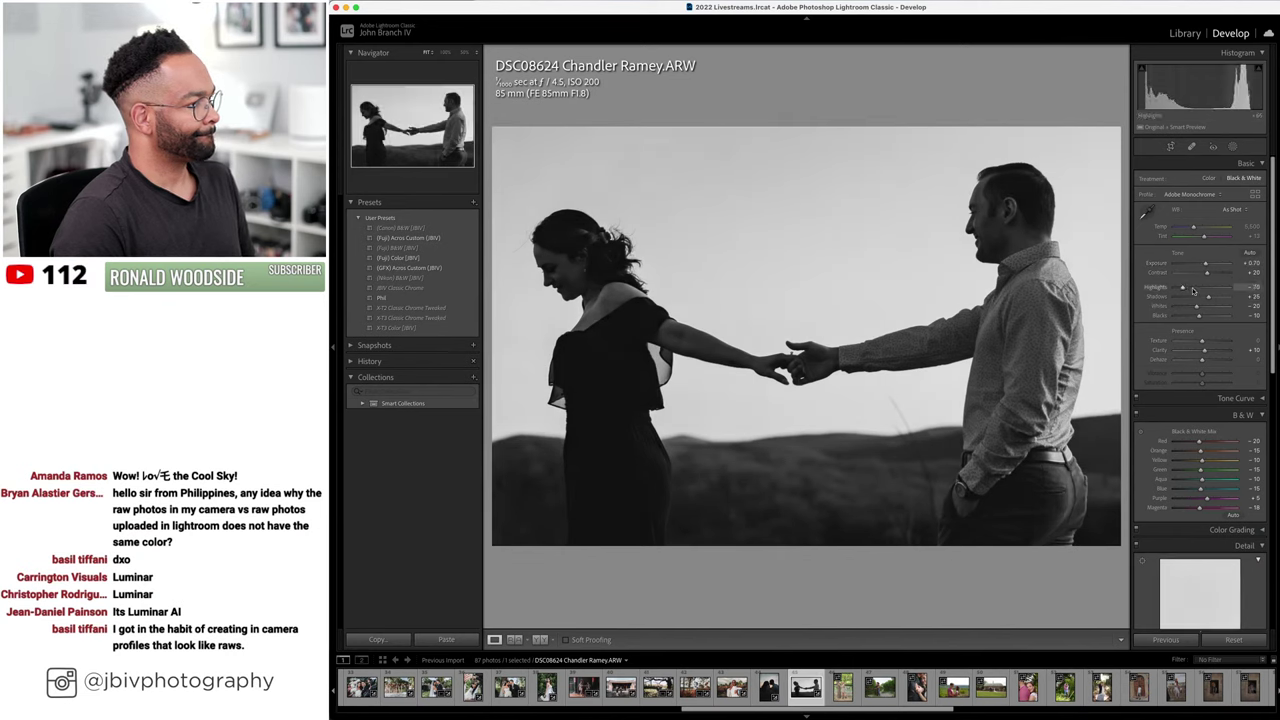
scroll(1193, 290, down, 2)
scroll(1206, 265, up, 2)
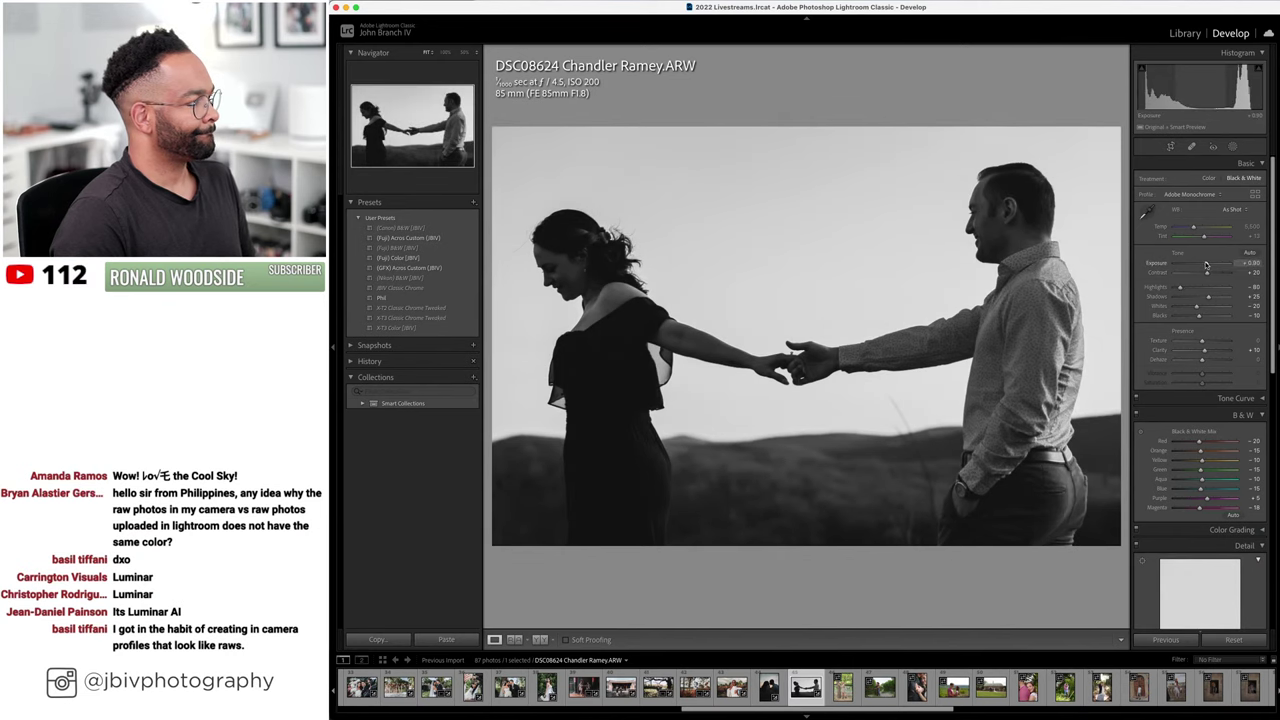
scroll(1206, 265, up, 5)
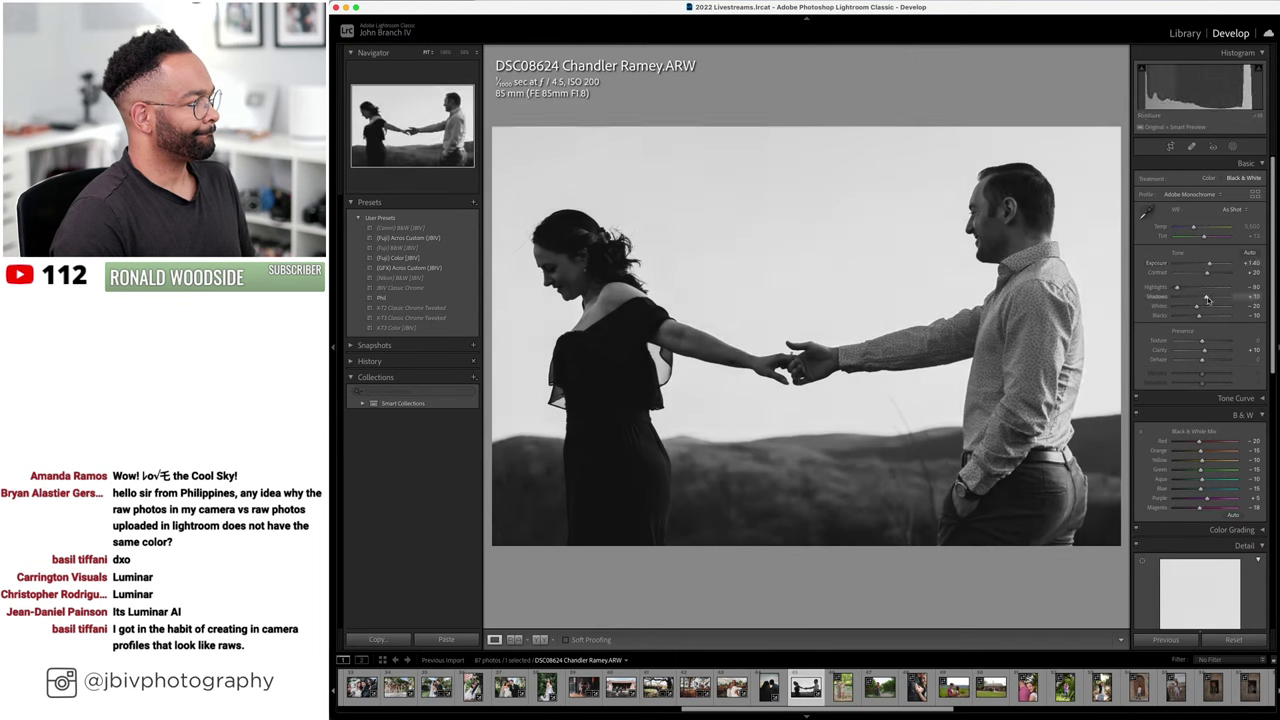
click(546, 641)
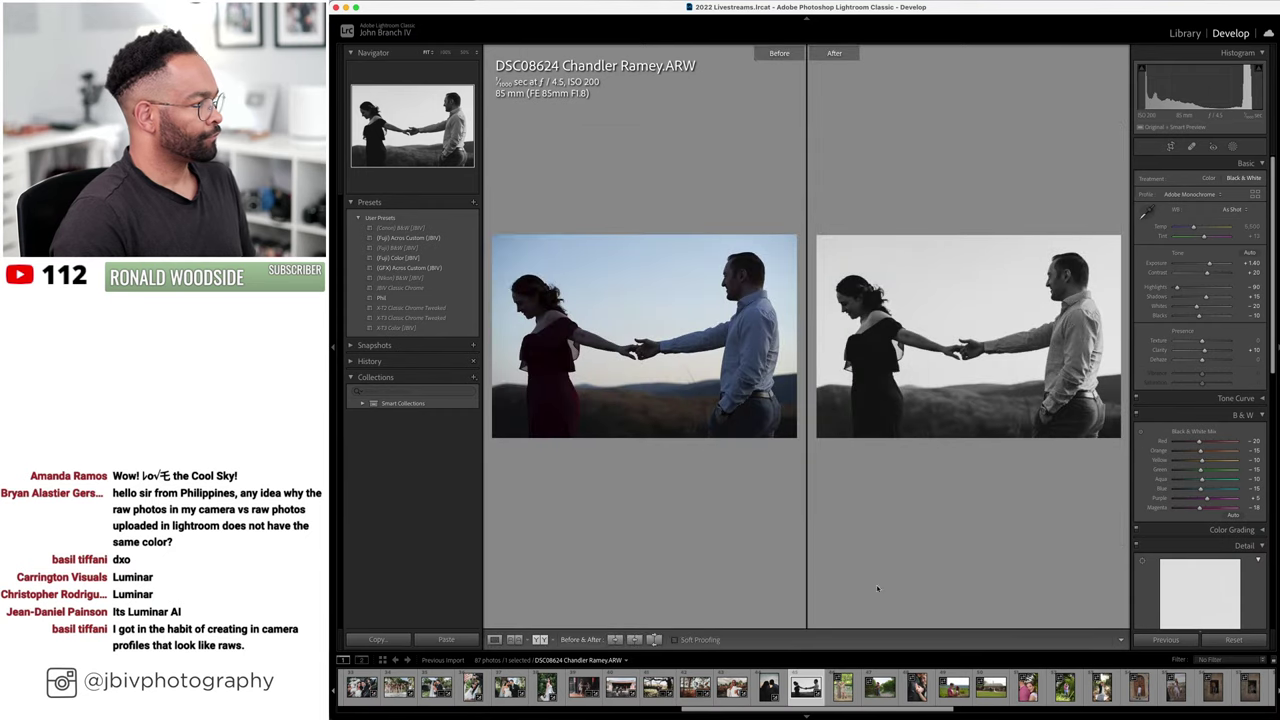
key(Tab)
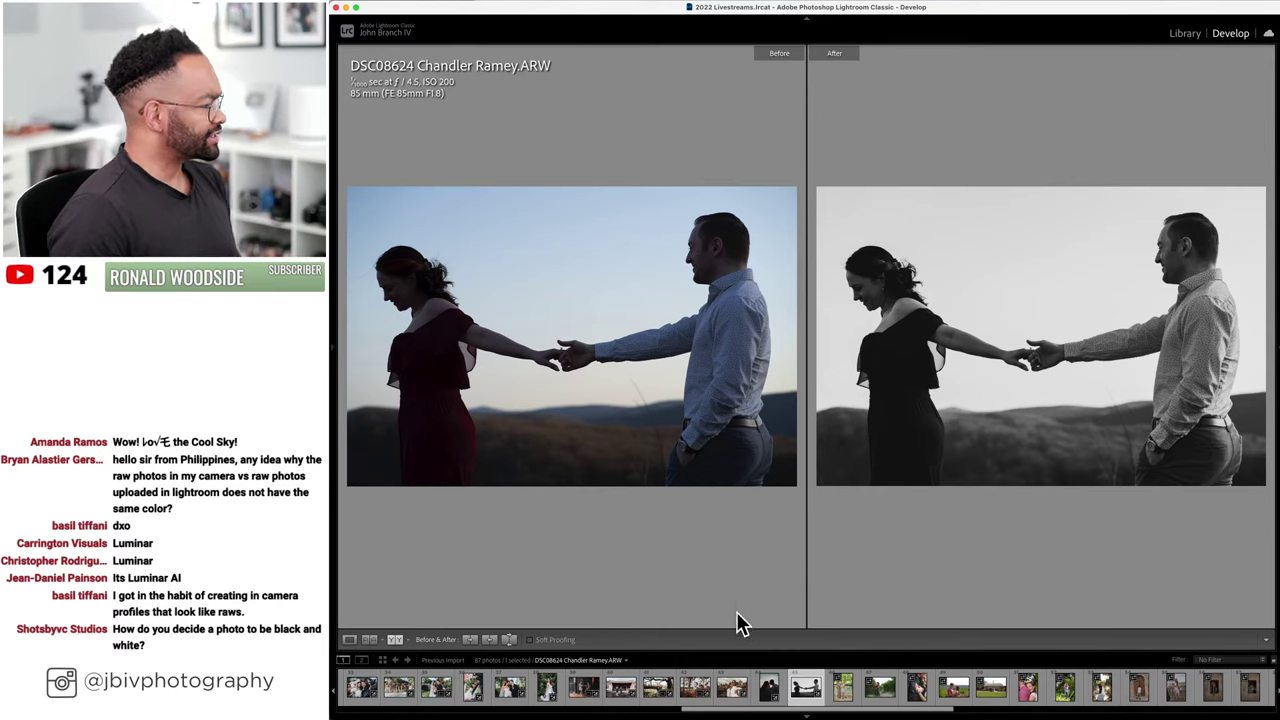
key(Tab)
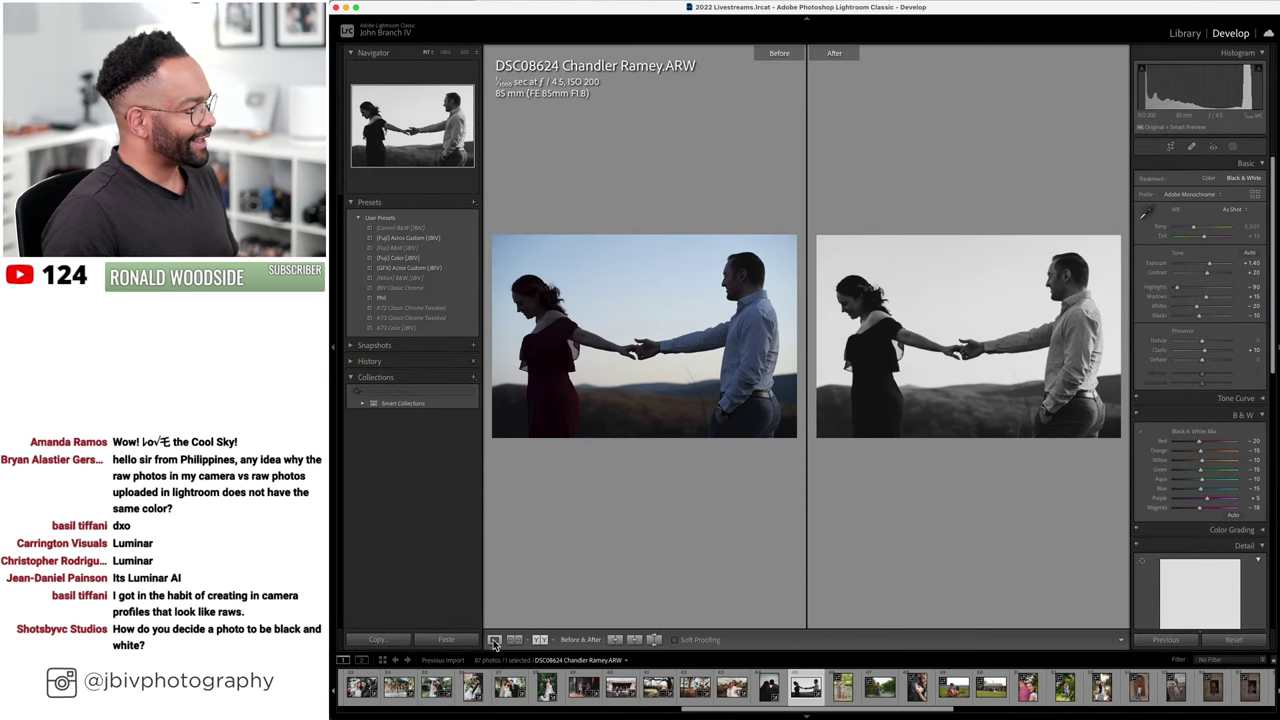
click(494, 640)
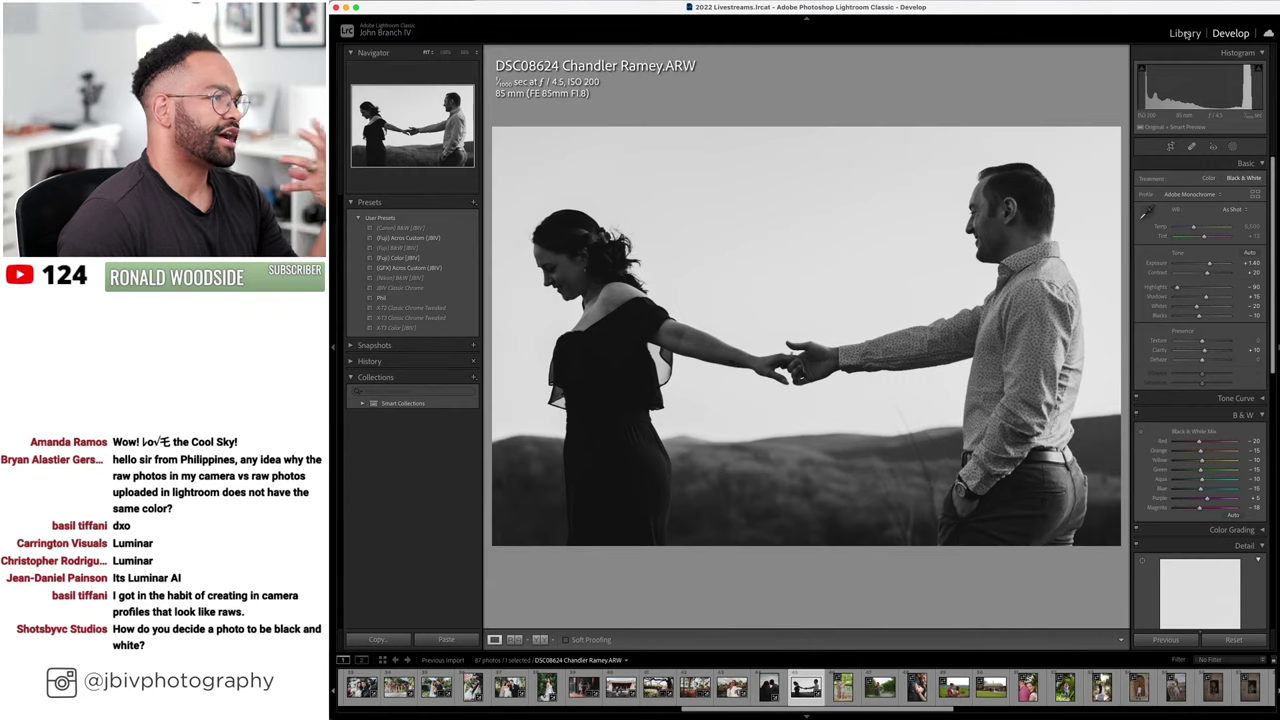
- Select photos 8 and 12 in the Library grid
key(g)
scroll(1040, 260, up, 10)
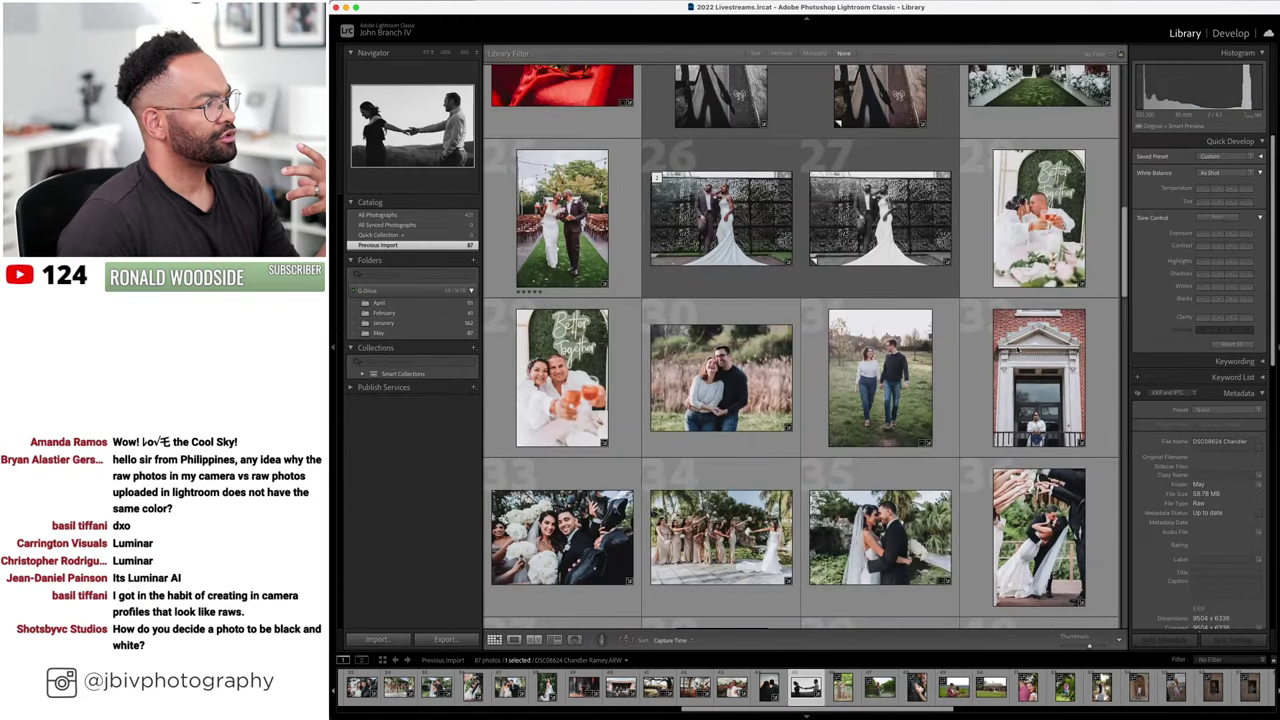
scroll(1018, 349, up, 3)
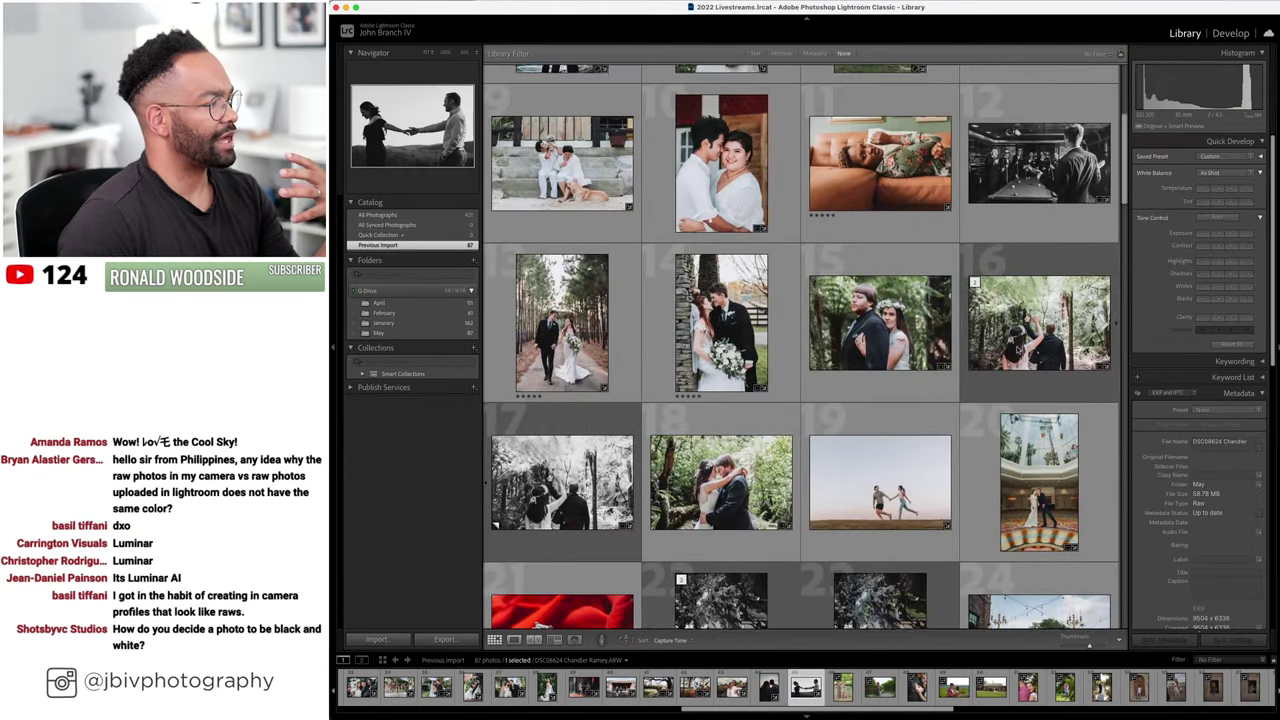
scroll(1018, 349, up, 2)
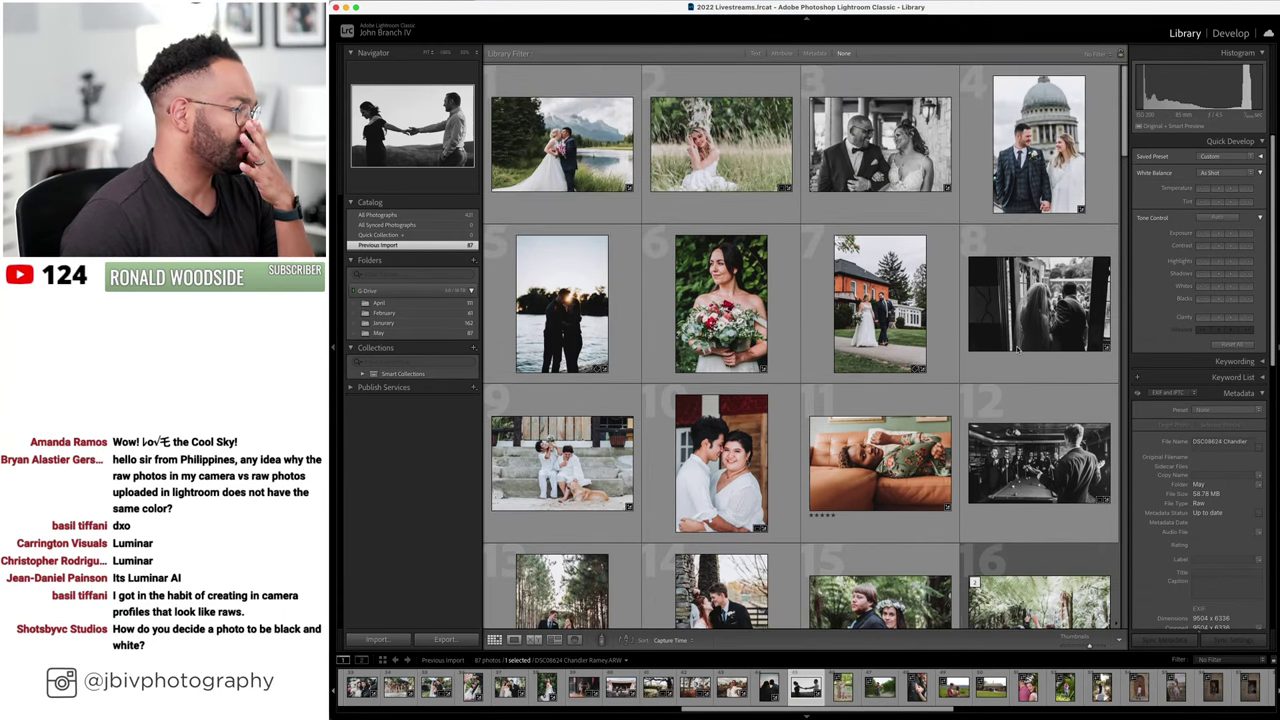
click(1018, 352)
super+click(1038, 462)
- Add photos 27 and 45 to the selection and show all four in full-width Survey view
scroll(880, 460, down, 10)
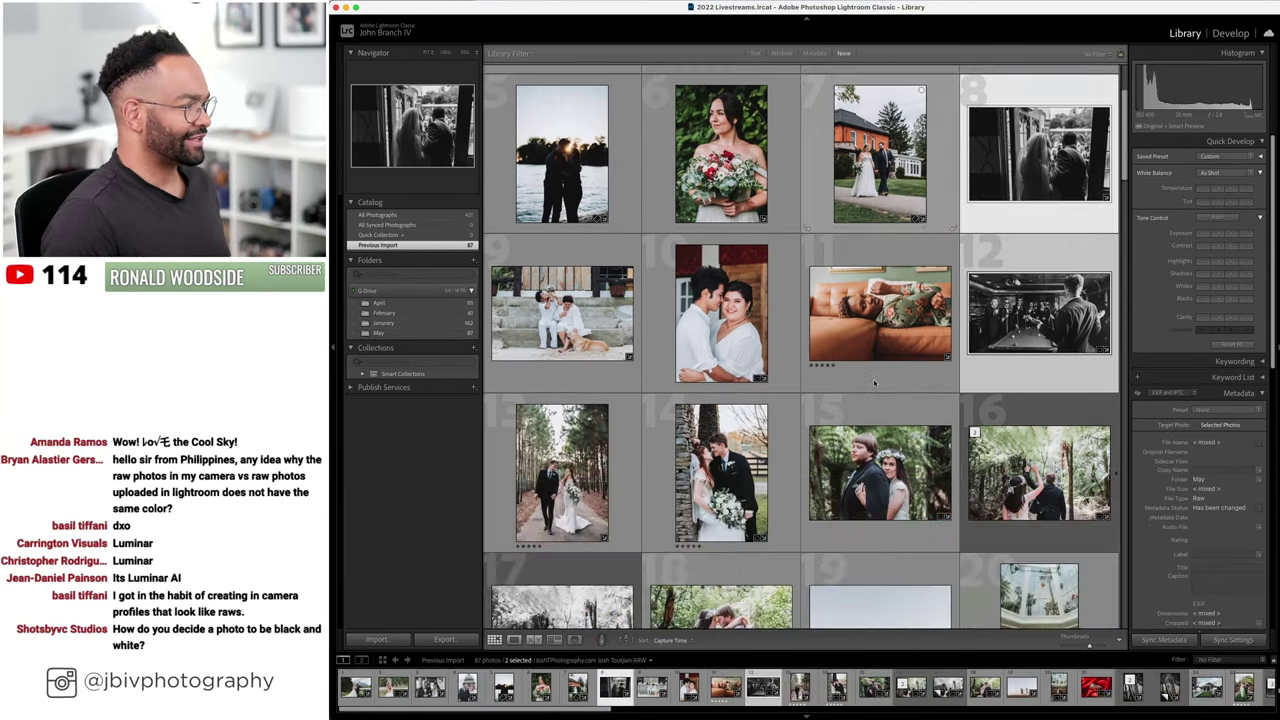
scroll(873, 383, down, 2)
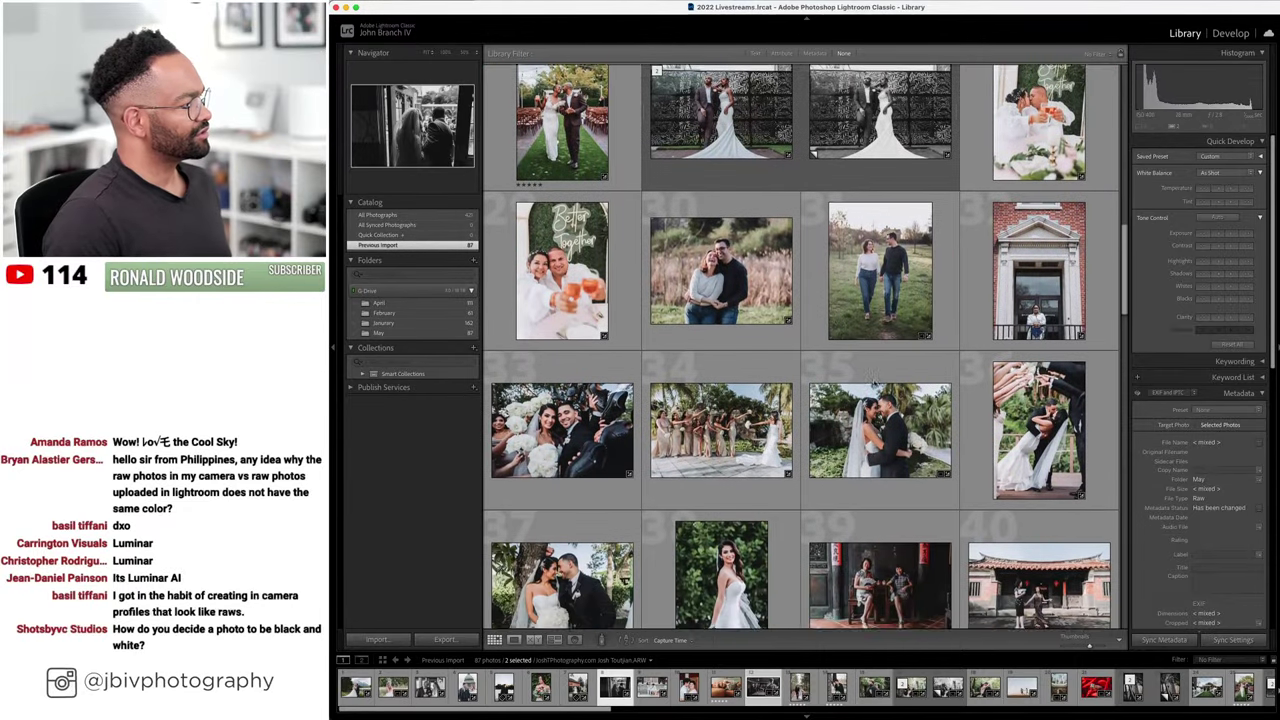
super+click(880, 190)
scroll(891, 274, down, 10)
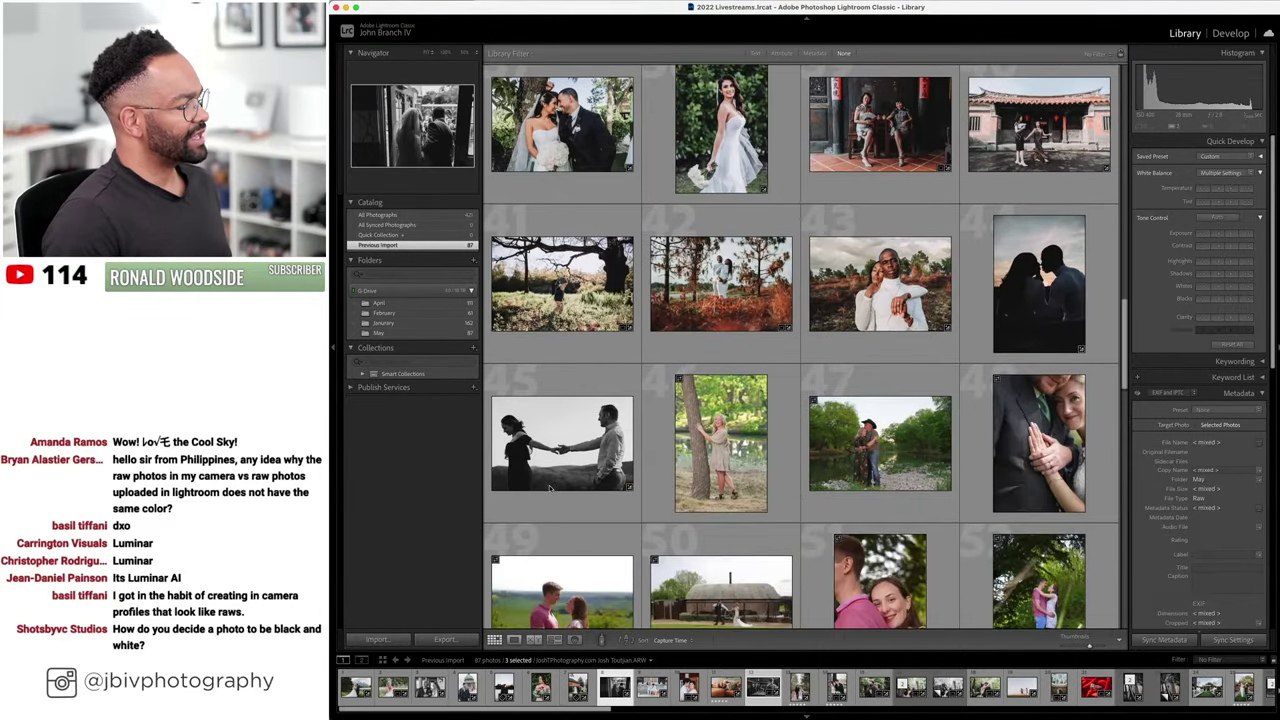
super+click(549, 487)
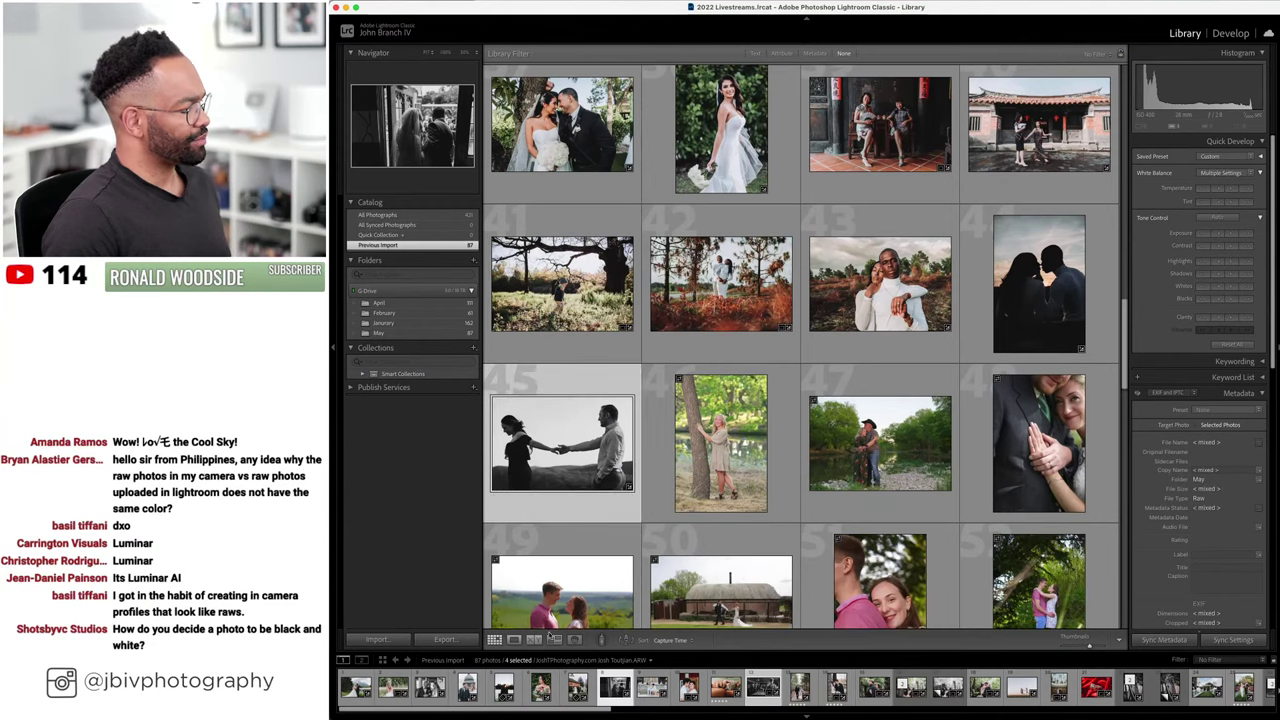
key(n)
key(Tab)
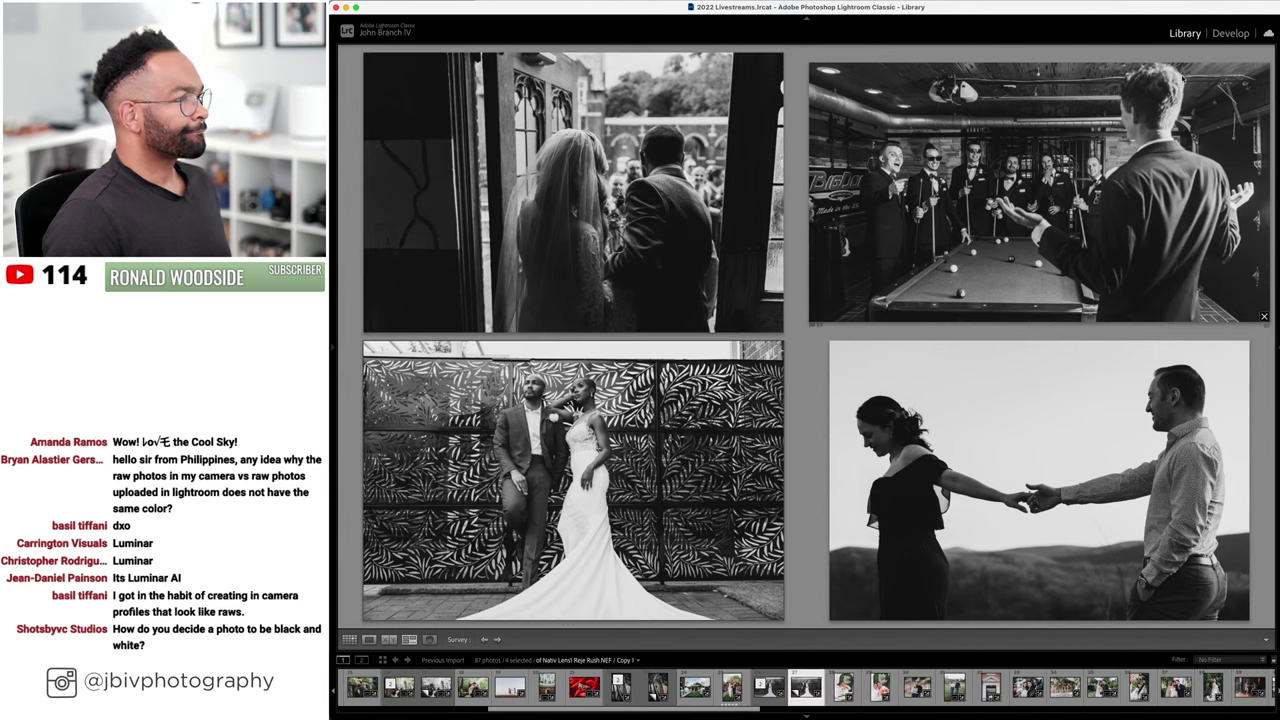
- Rotate the leaf-wall couple photo slightly with the Transform Rotate slider, then return to Survey
click(1230, 33)
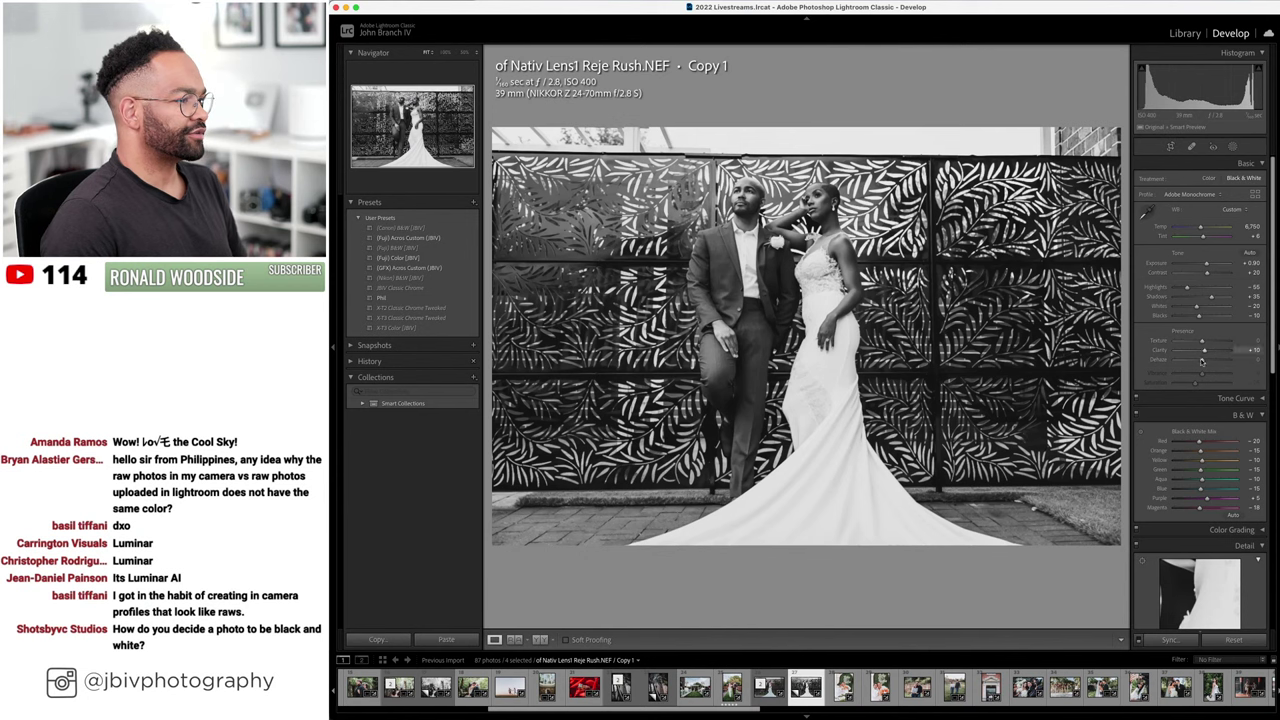
scroll(1155, 403, down, 10)
drag(1201, 496, 1200, 497)
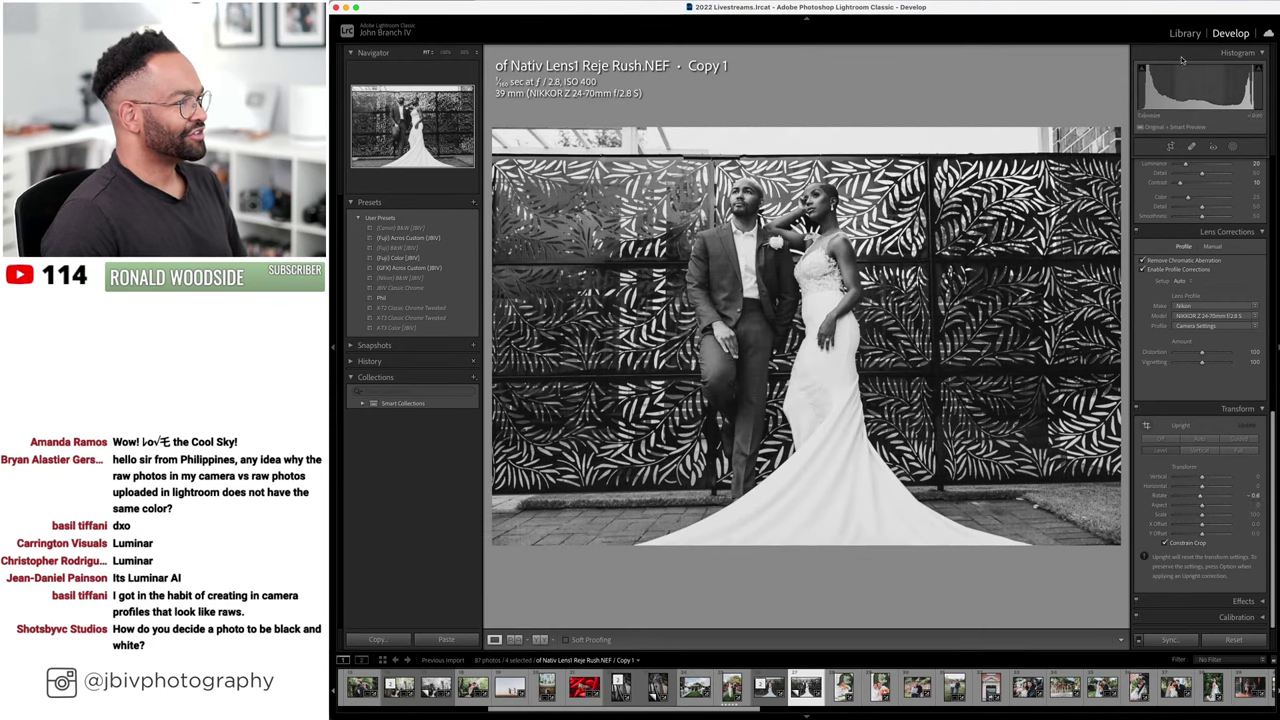
key(n)
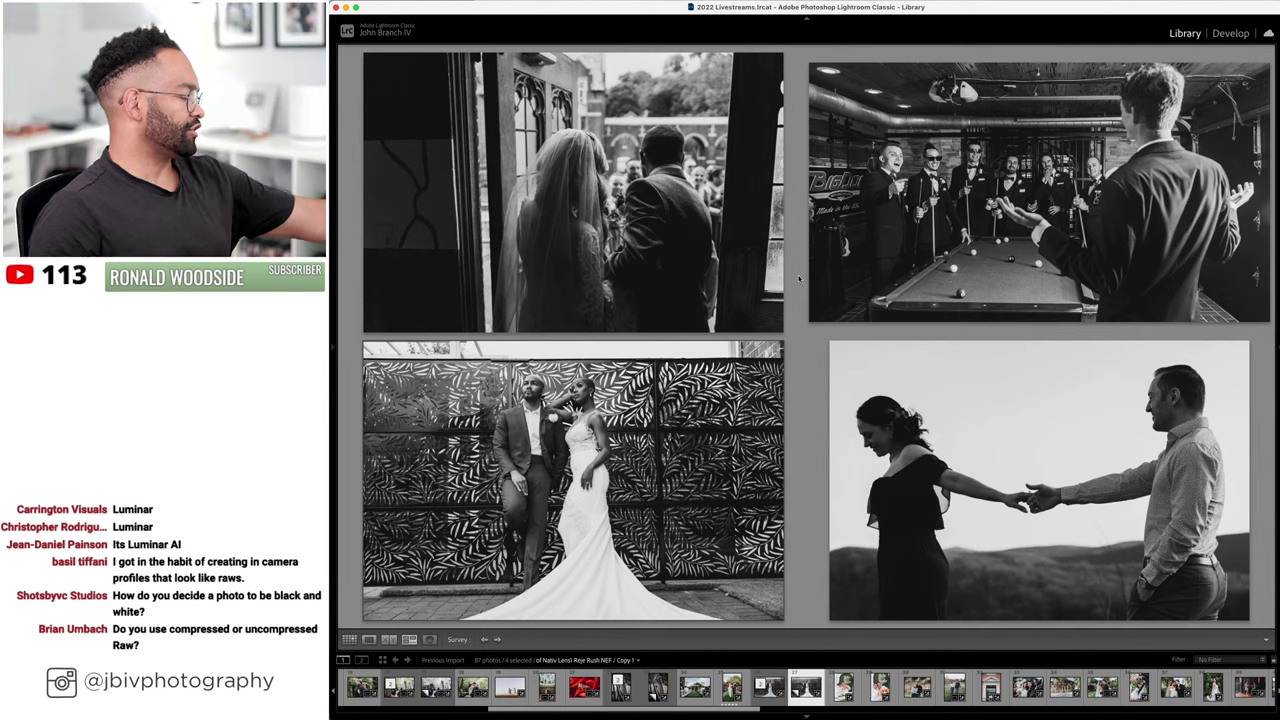
- Select photo 46, the woman by the tree, and open it in Develop
key(Tab)
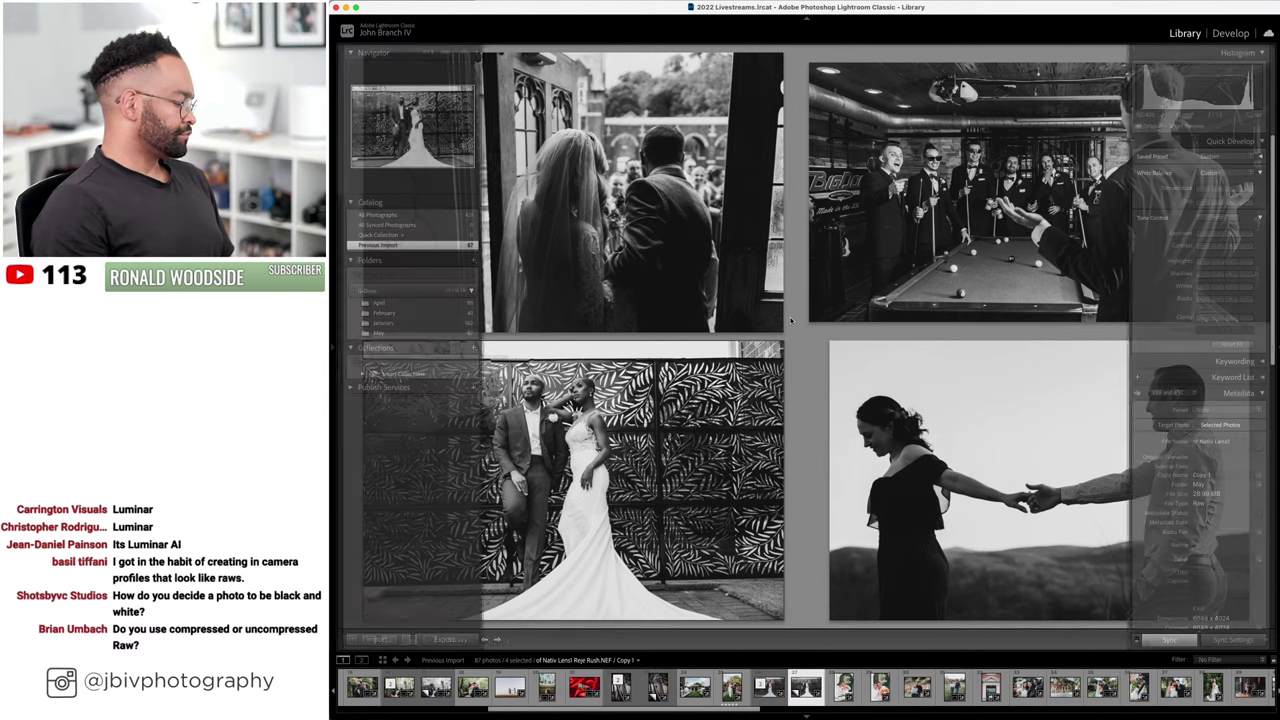
key(g)
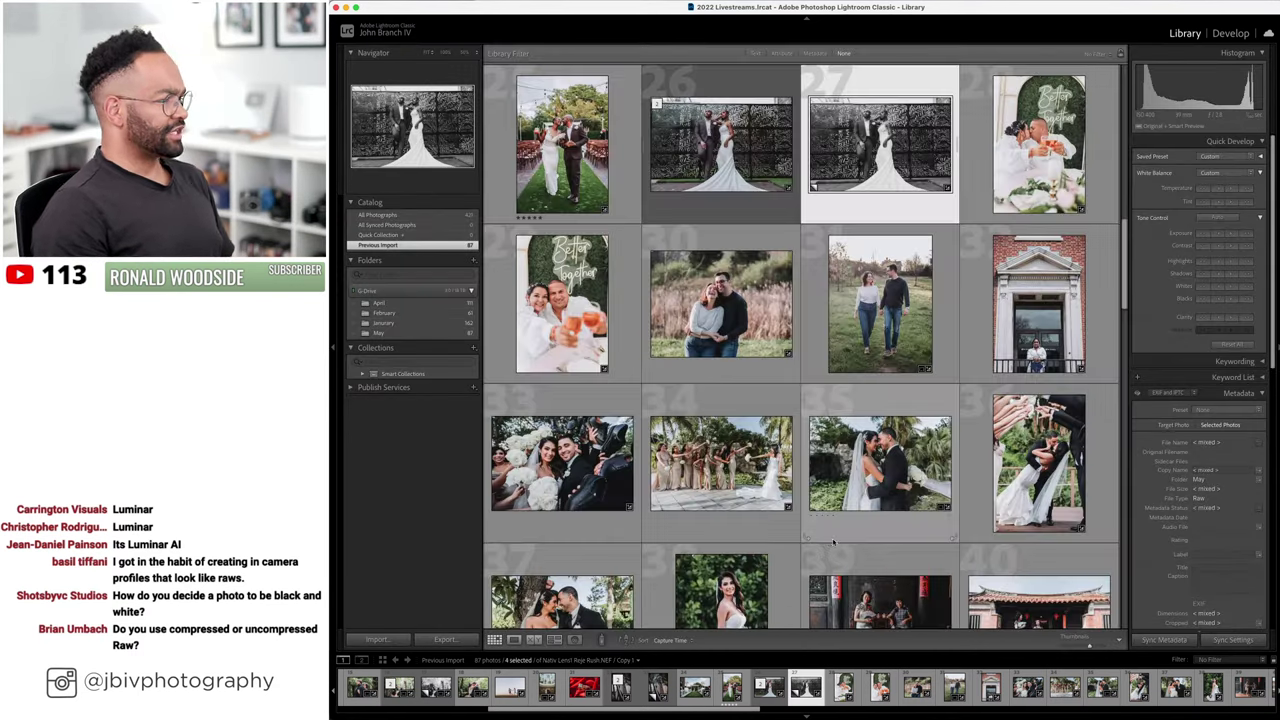
scroll(835, 541, down, 10)
scroll(835, 541, up, 3)
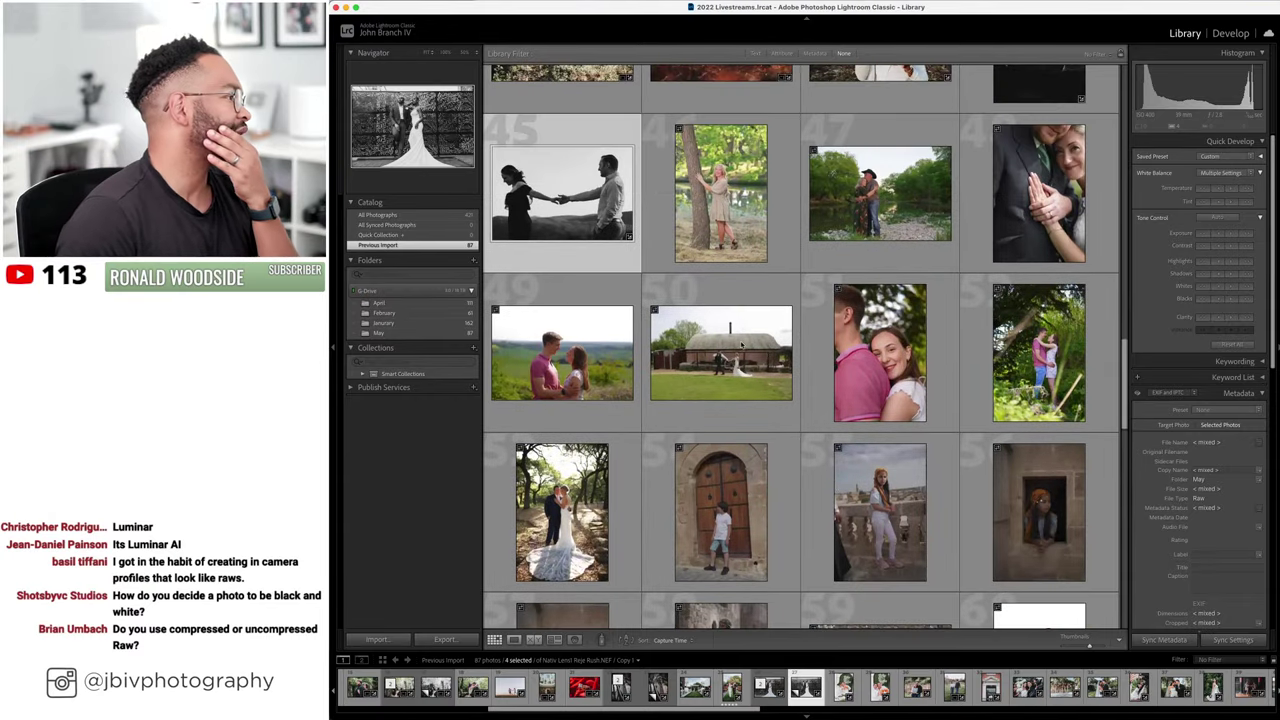
click(721, 192)
click(1228, 33)
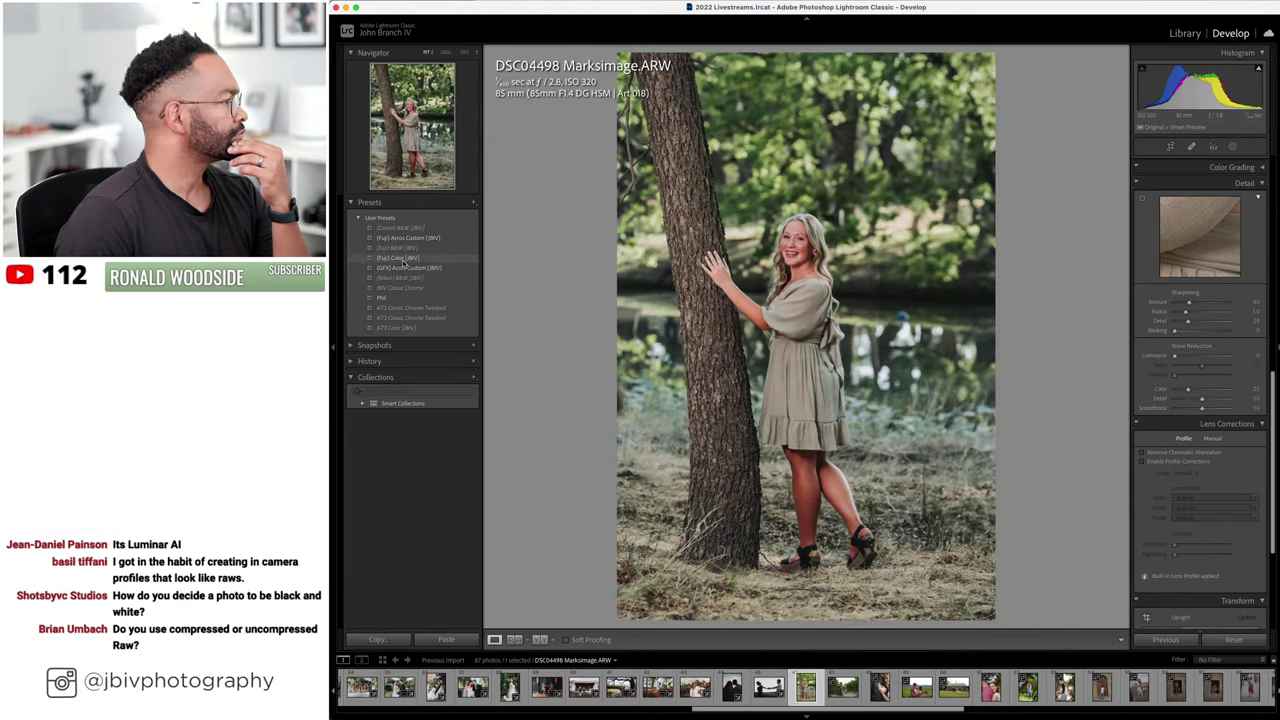
- Apply the (Fuji) Color (JBV) preset, set Lens Setup to Auto, and raise exposure to +0.40
click(403, 259)
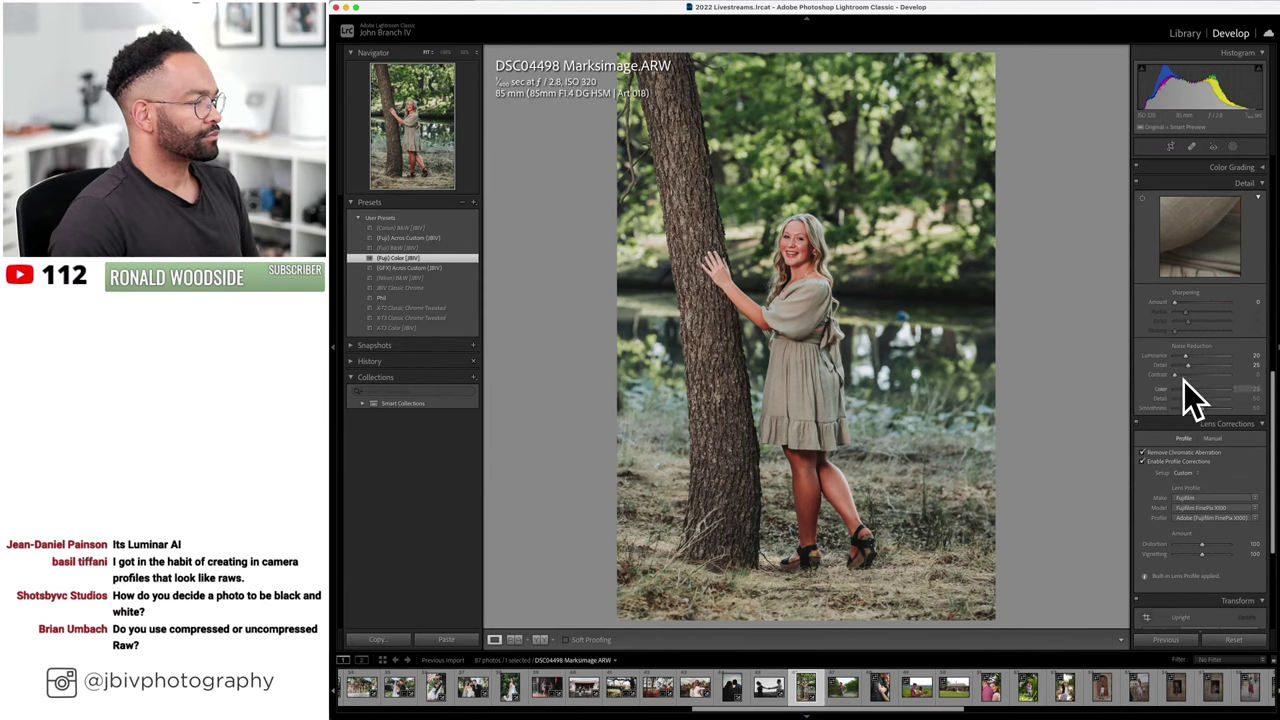
click(1186, 472)
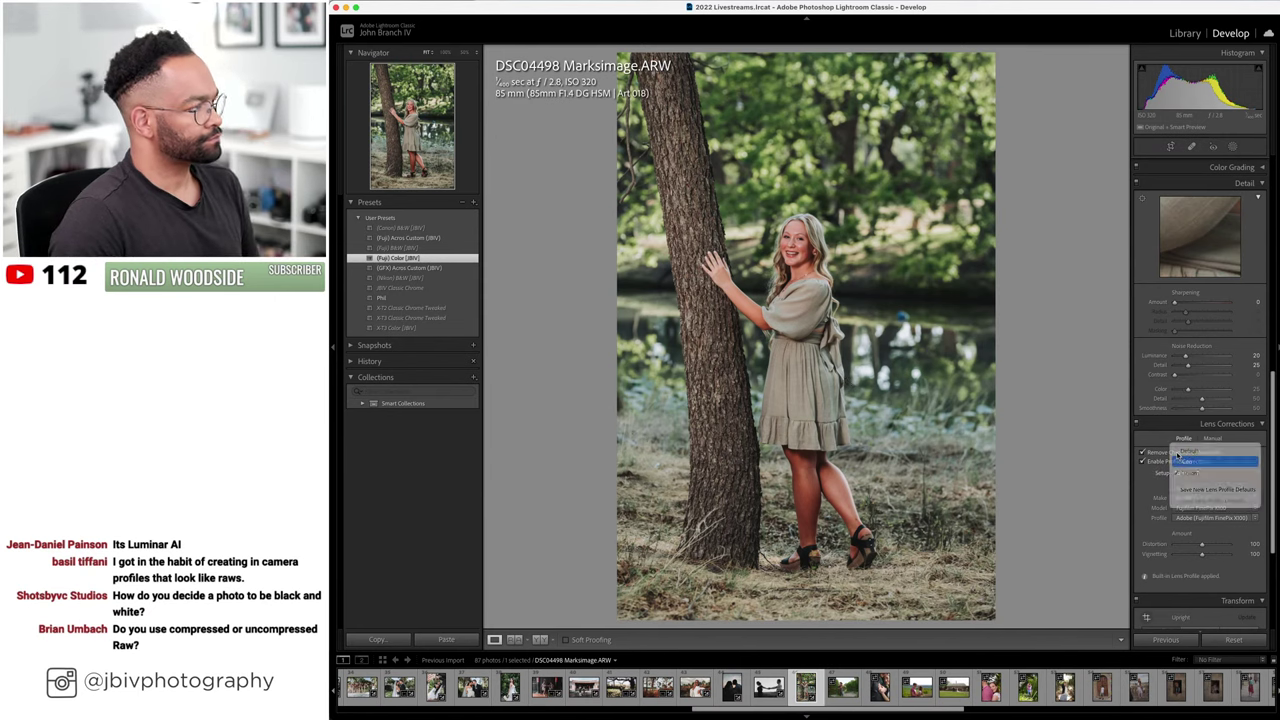
click(1186, 461)
scroll(1200, 300, up, 10)
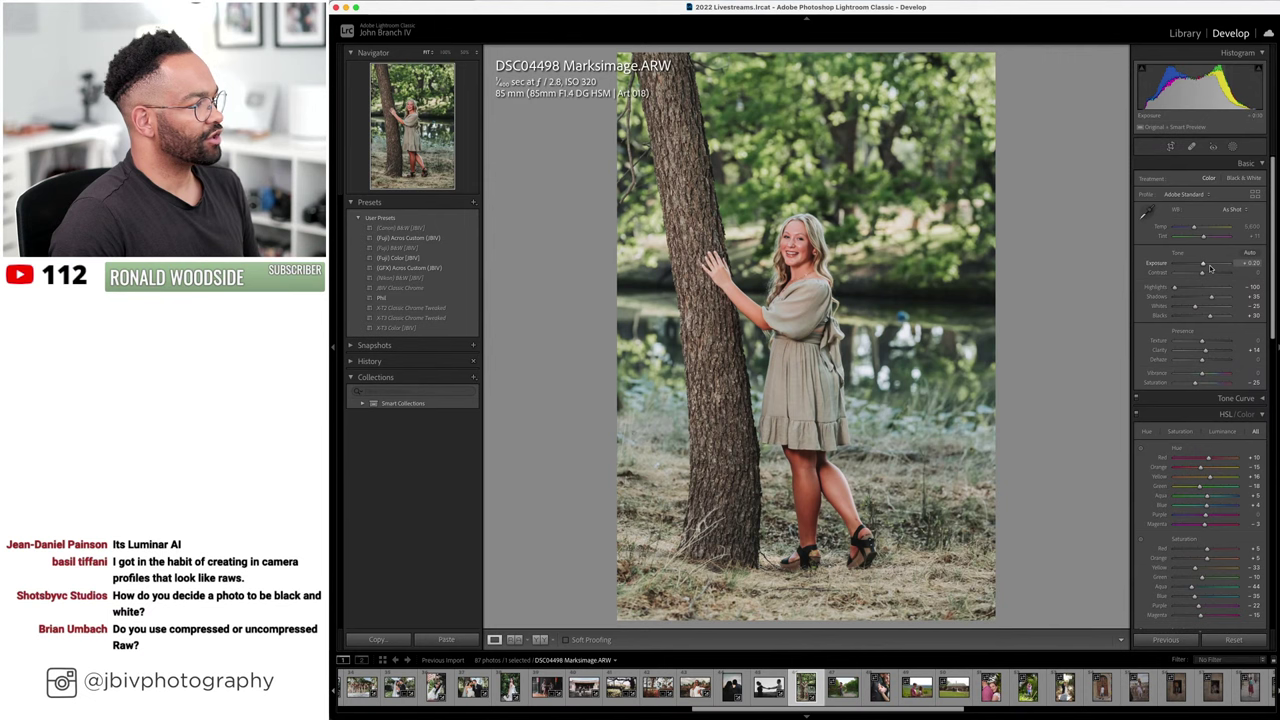
drag(1210, 268, 1215, 238)
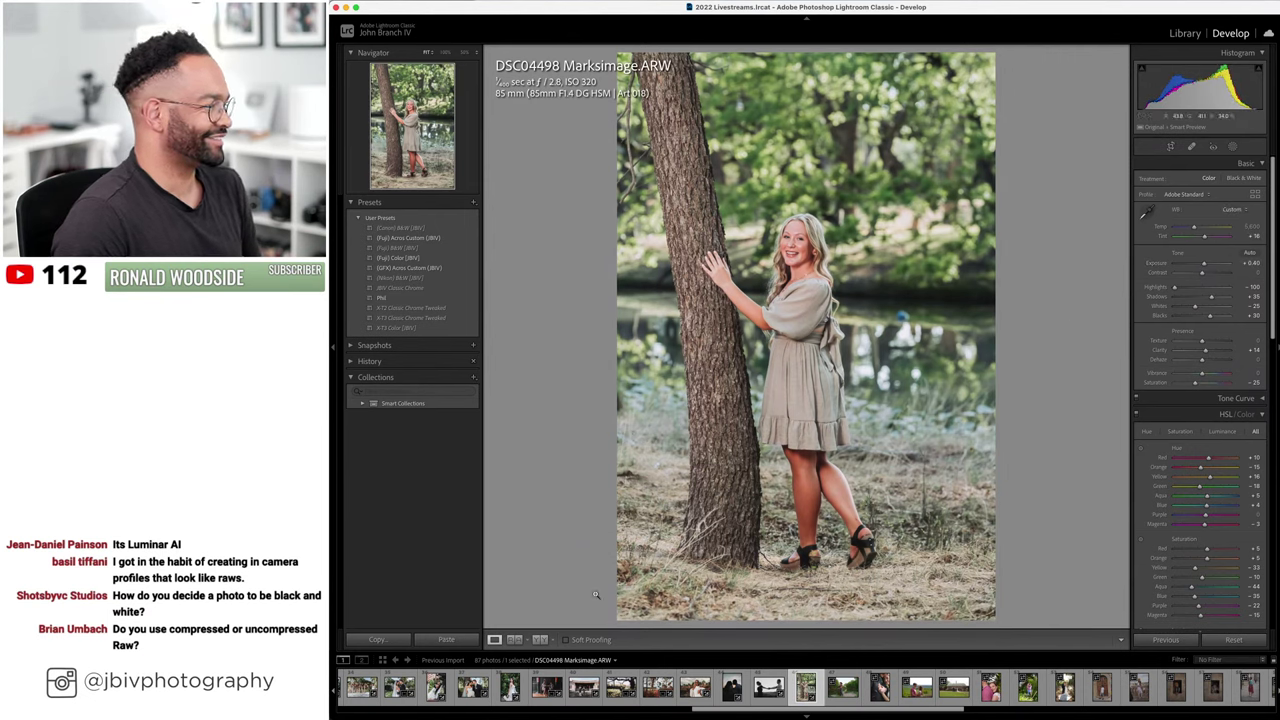
- Compare the tree portrait Before/After, return to single view, and advance to DSC05171
click(540, 639)
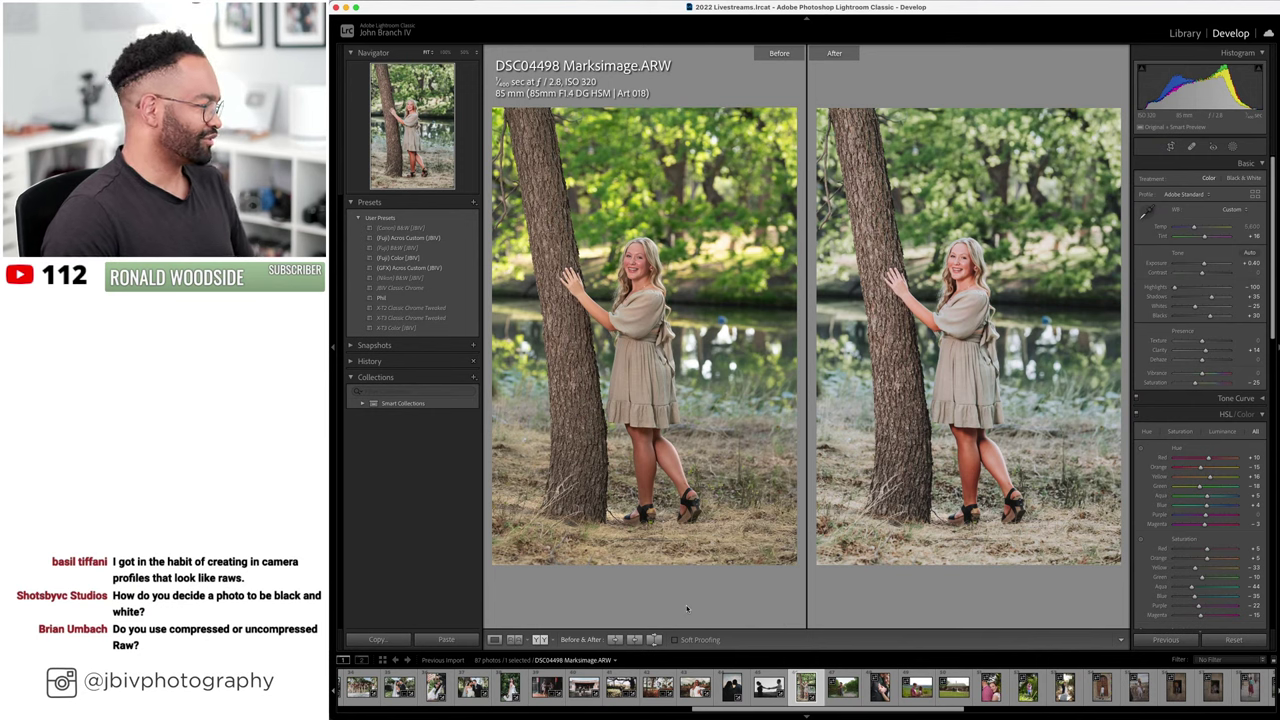
key(Tab)
key(Tab)
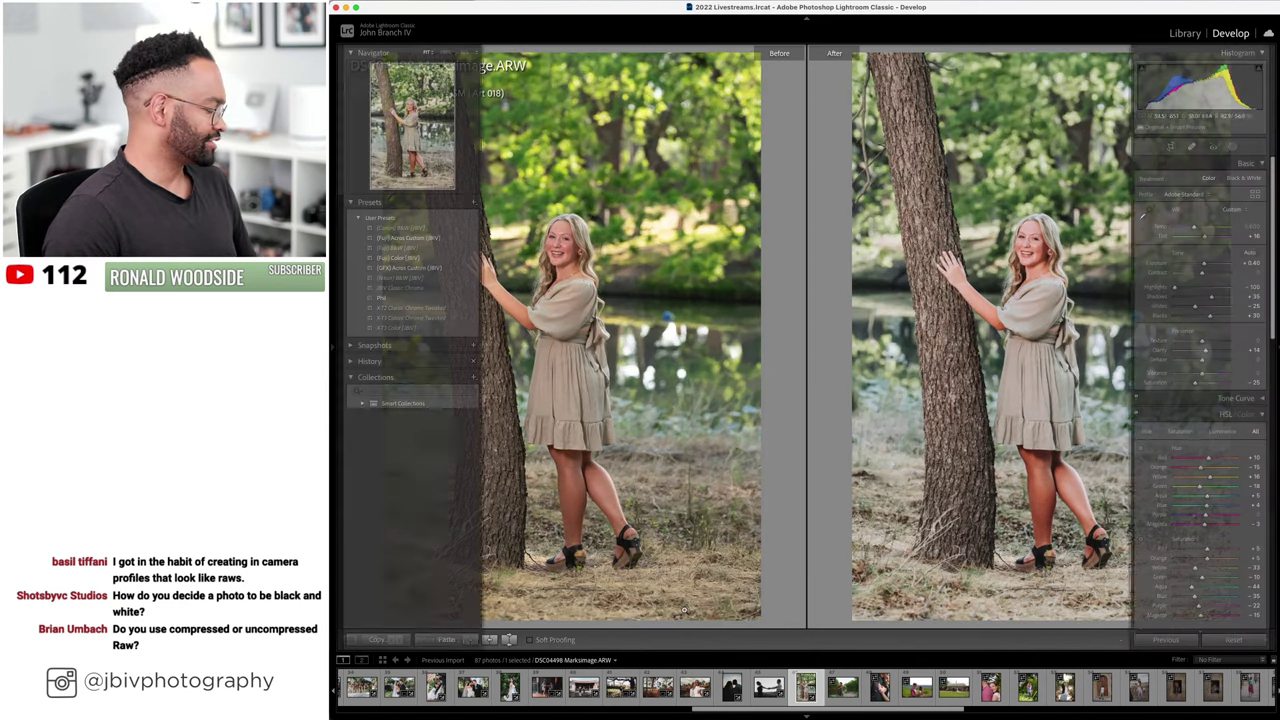
key(y)
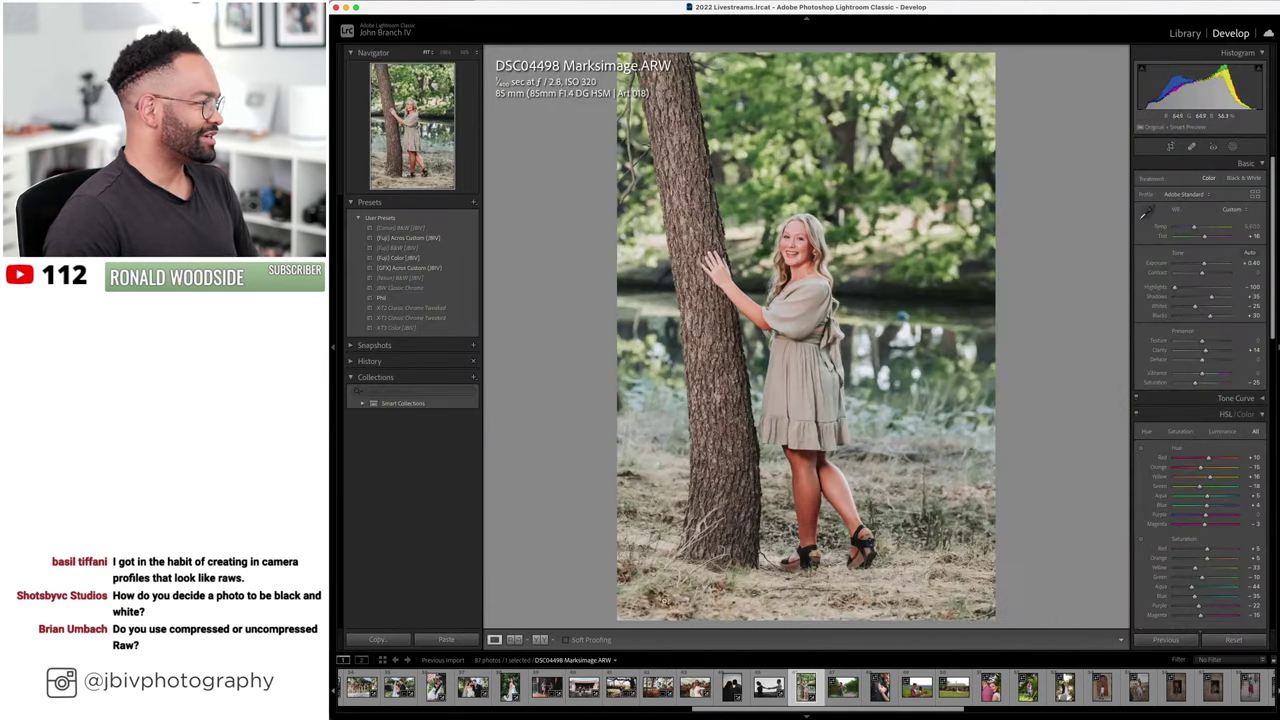
key(Right)
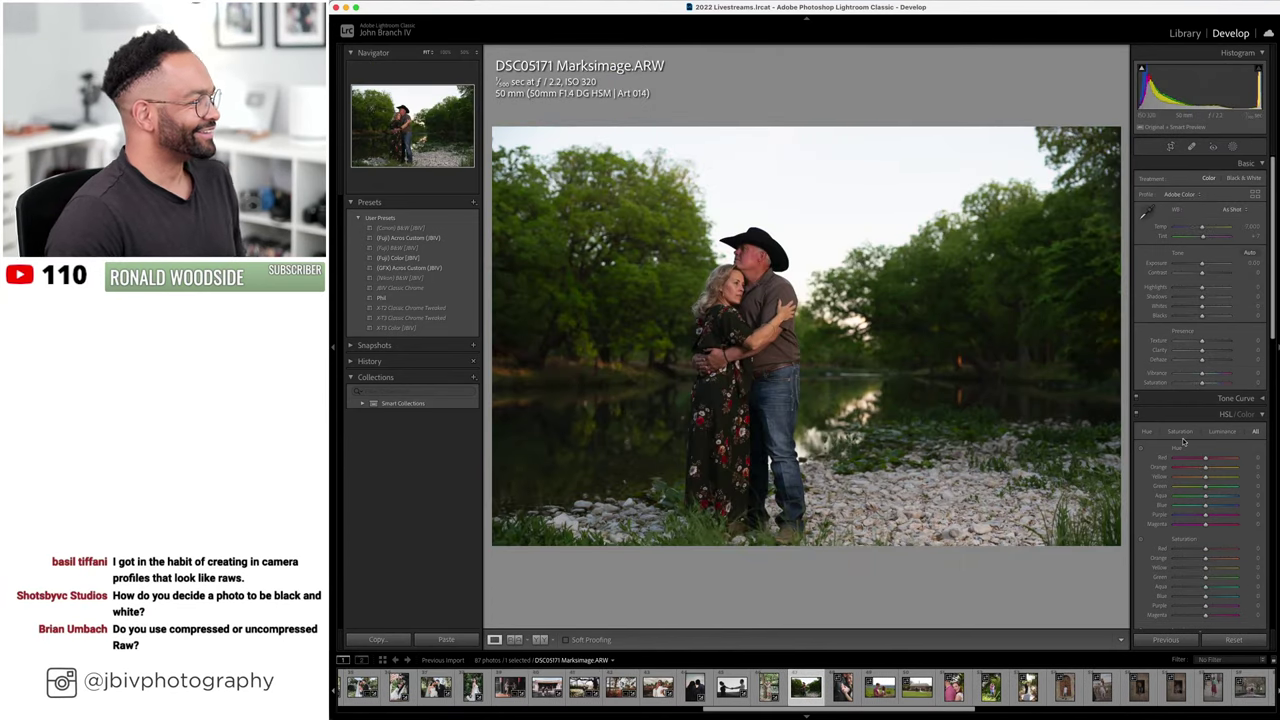
- Auto-level the riverside photo, apply (Fuji) Color (JBV), raise exposure, and set tint to +17
scroll(1160, 440, down, 10)
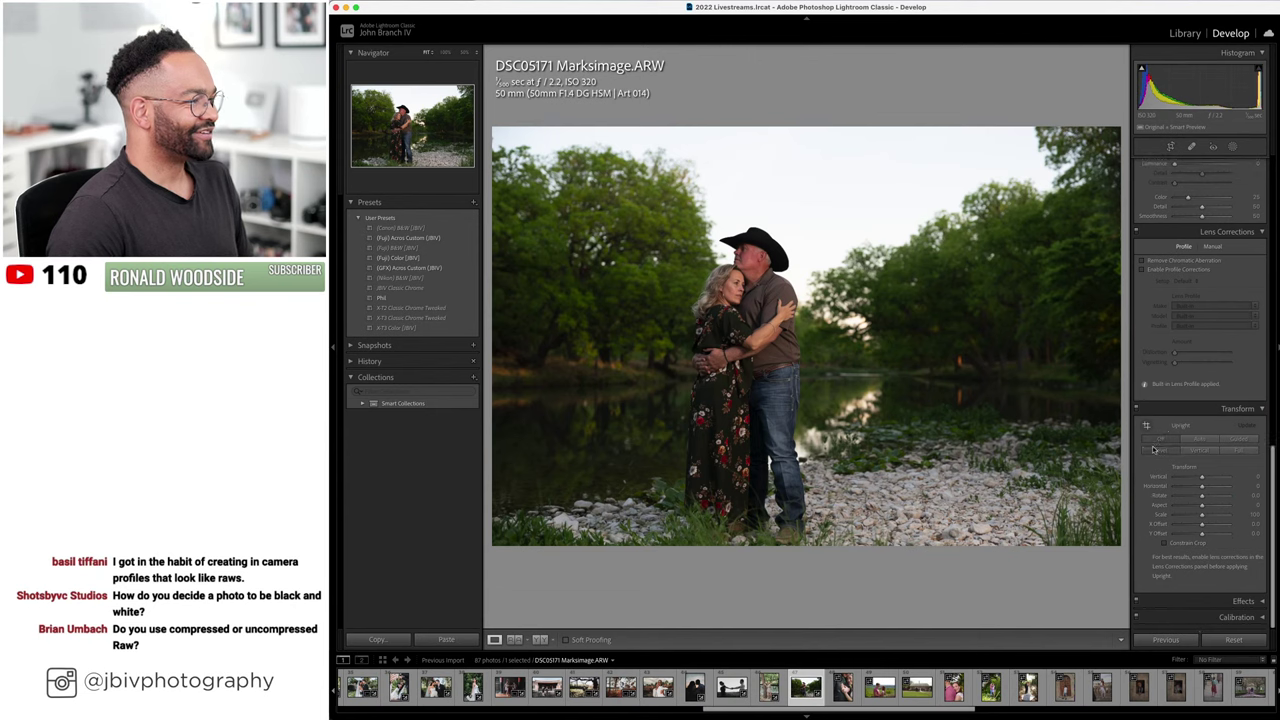
click(1153, 449)
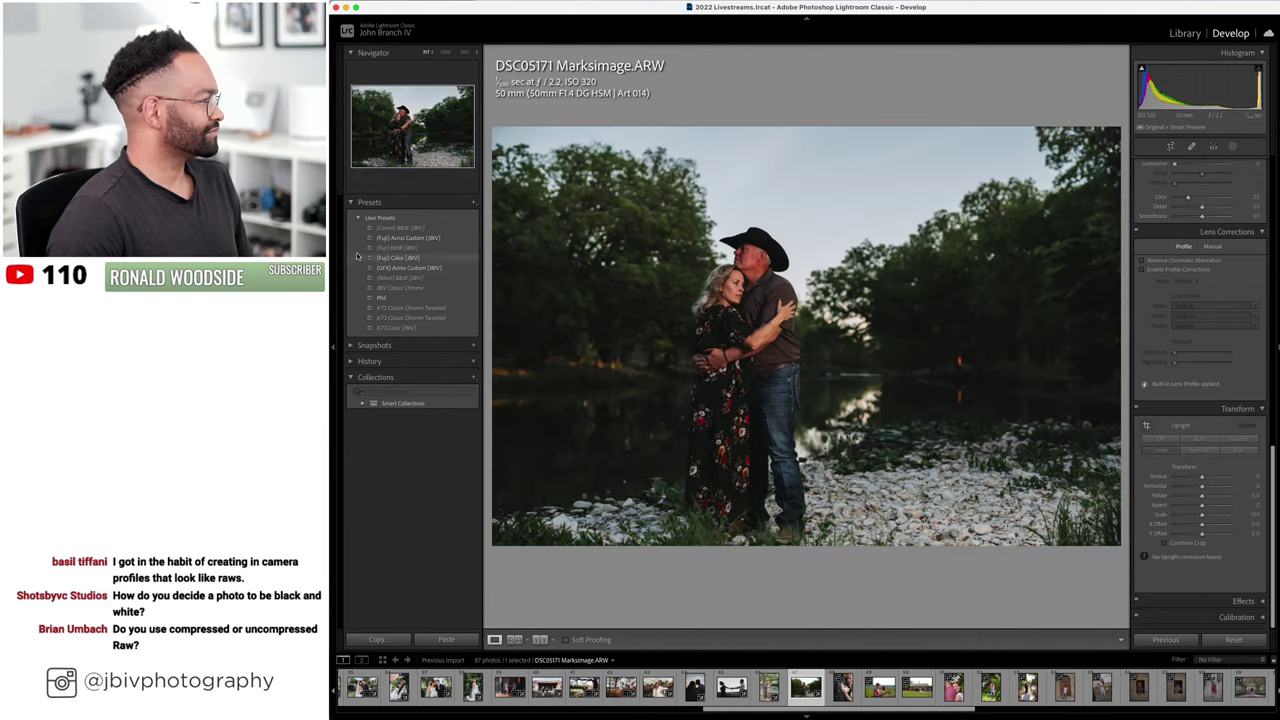
click(381, 259)
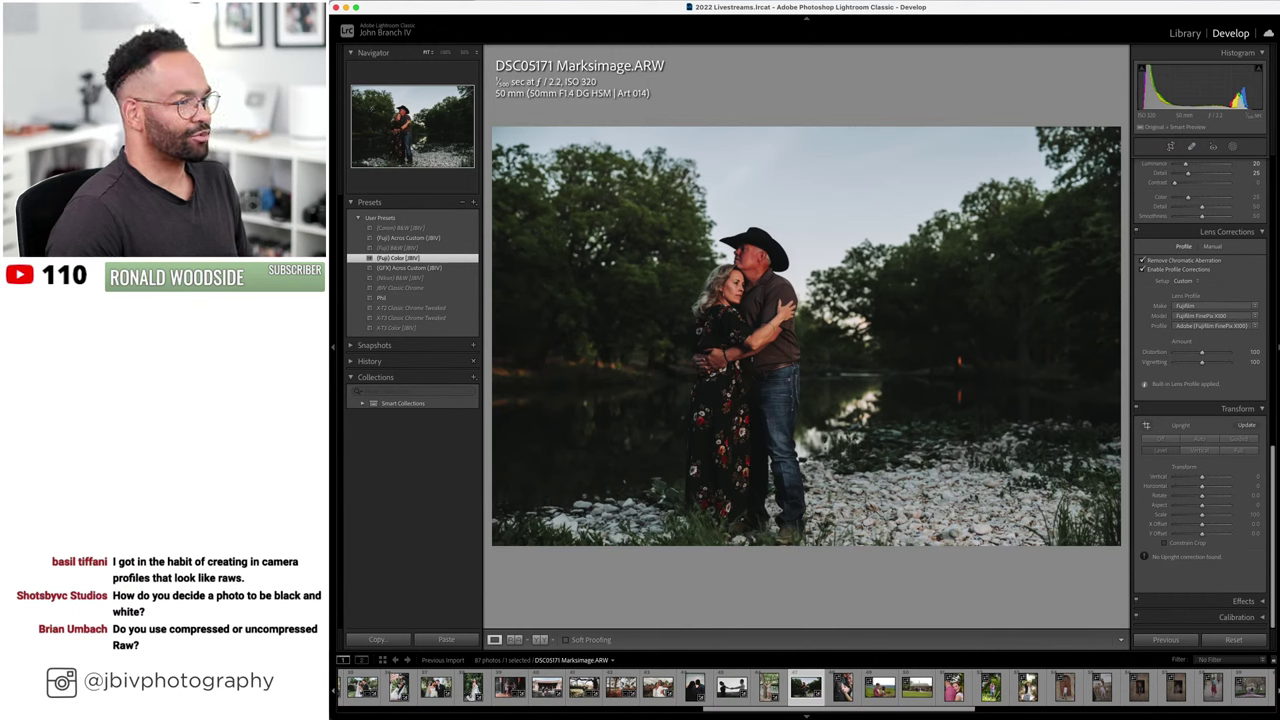
scroll(1222, 294, up, 10)
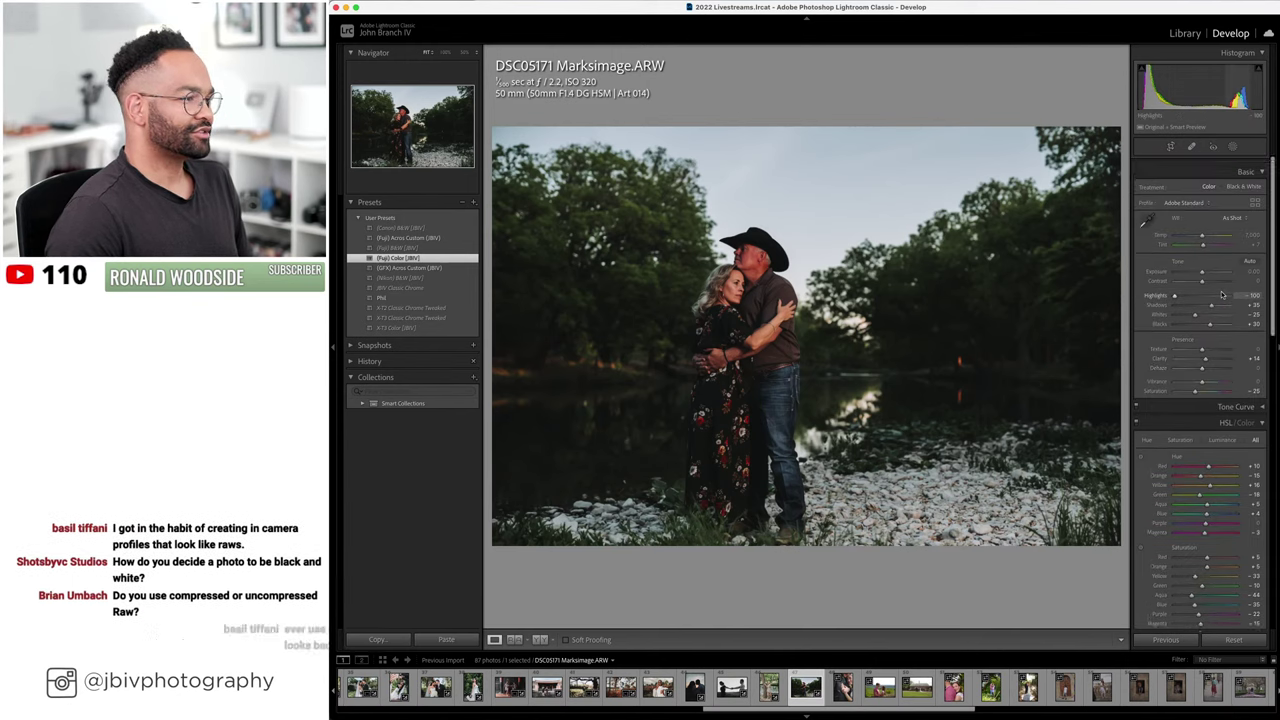
scroll(1222, 294, up, 2)
drag(1202, 263, 1204, 238)
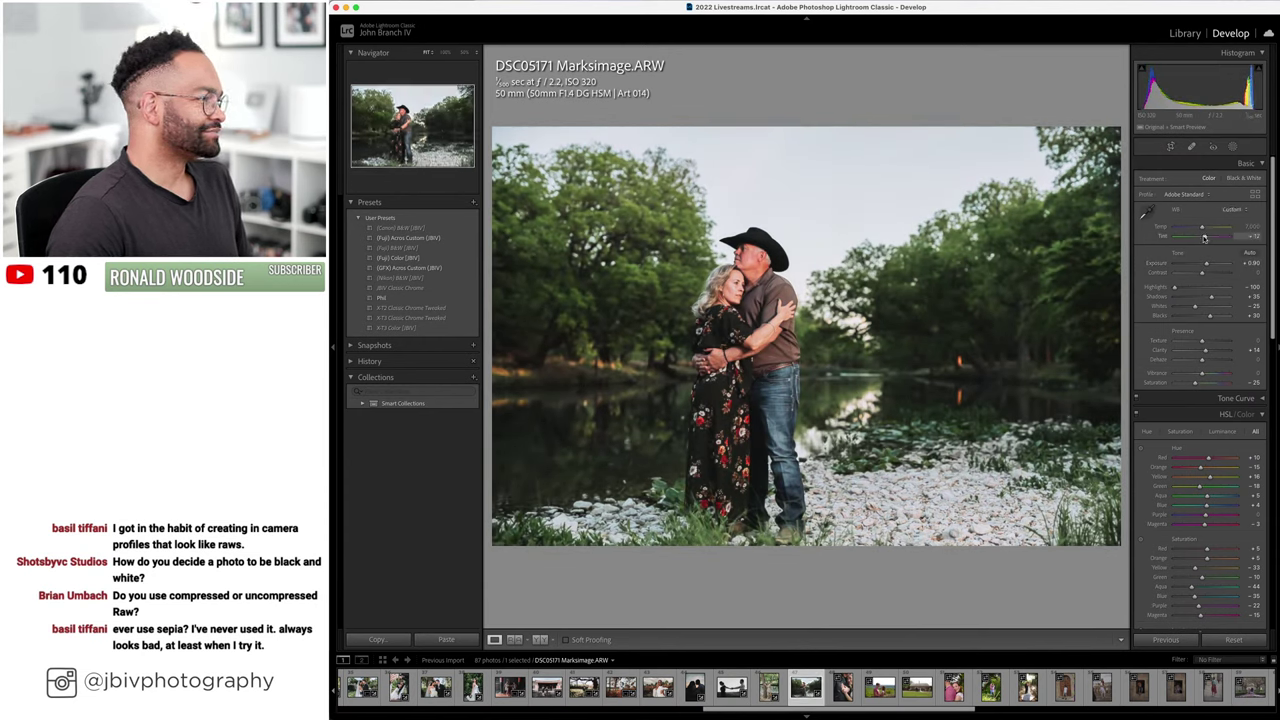
drag(1205, 238, 1215, 297)
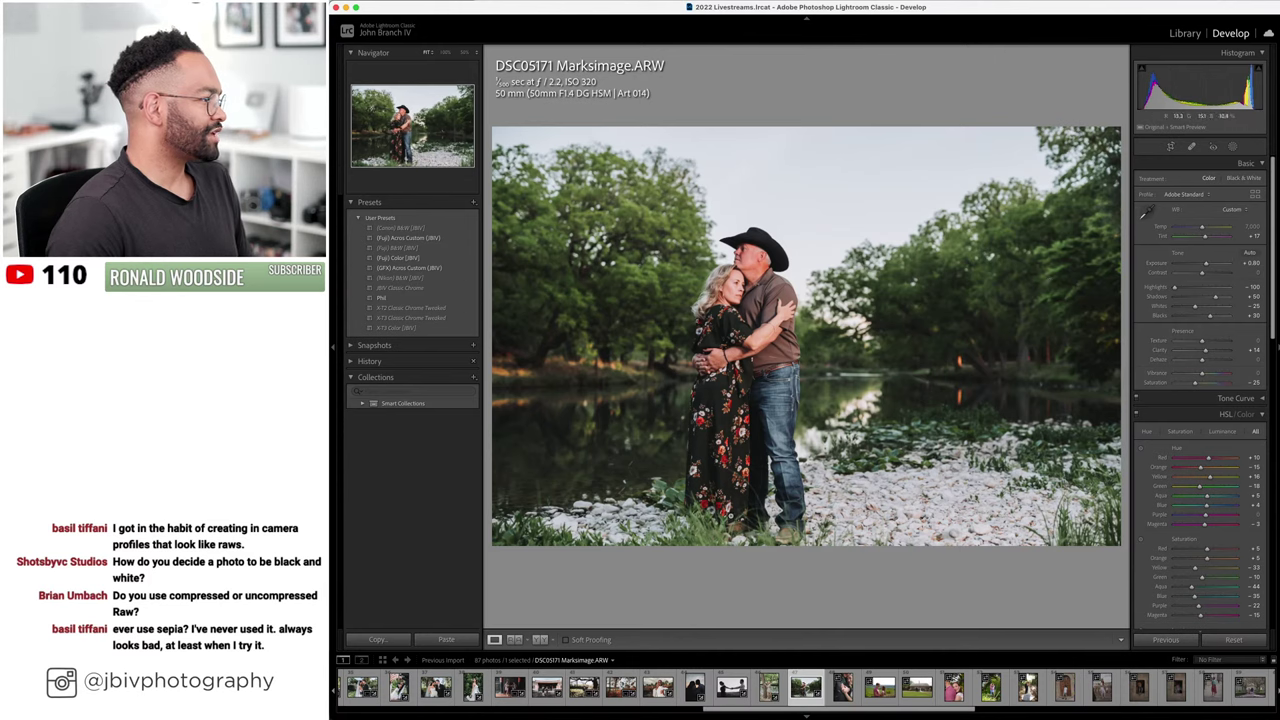
- Compare Before/After, return to single view, and advance to the wedding-rings close-up
click(541, 640)
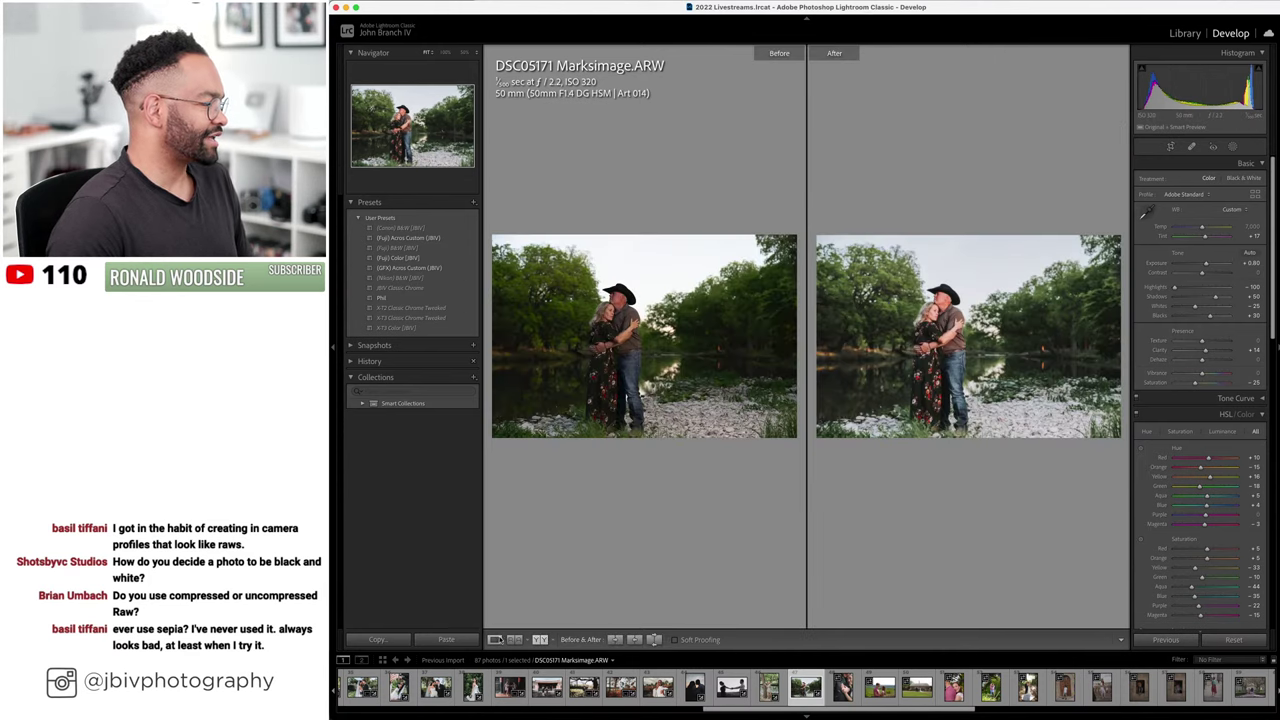
click(496, 640)
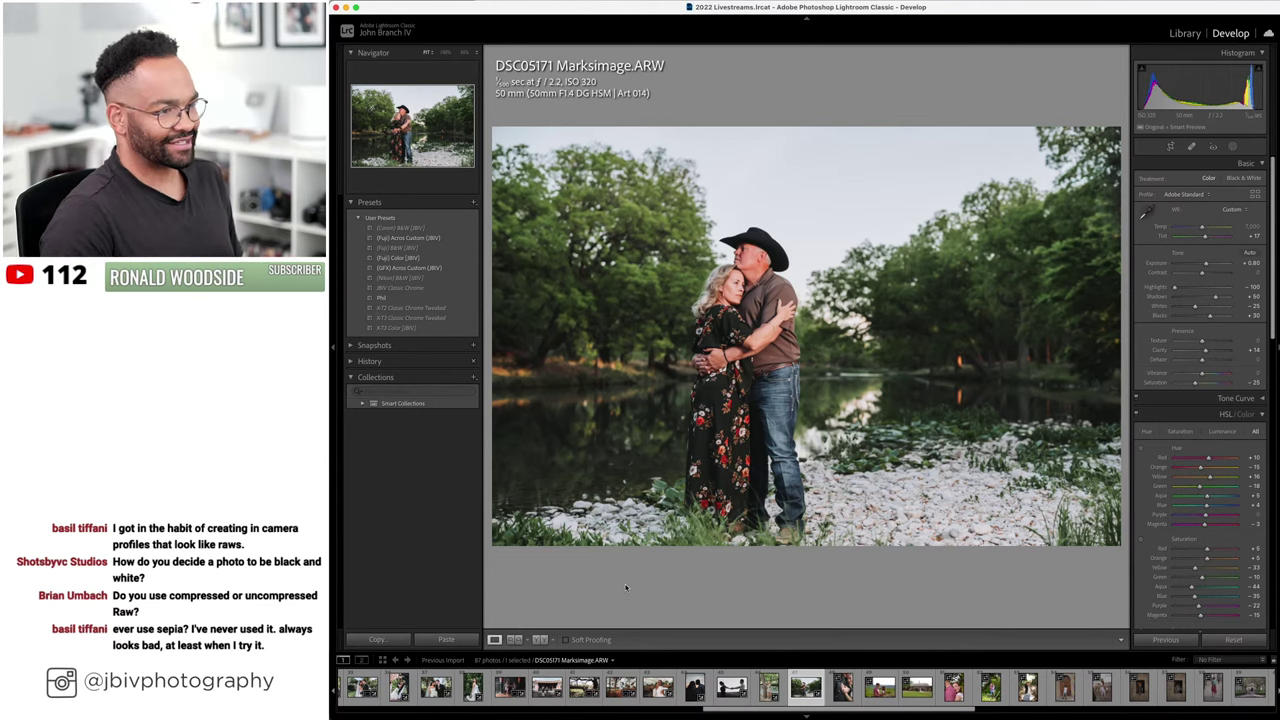
key(Right)
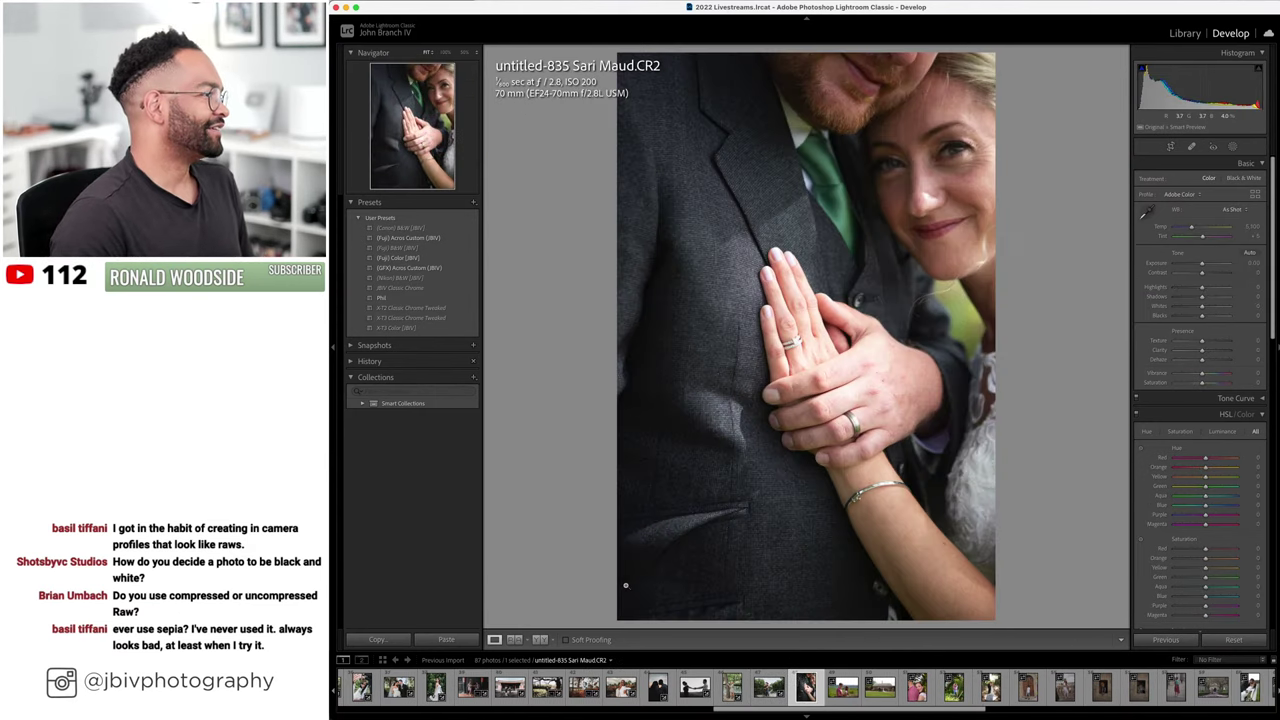
- Apply the (GFX) Acros Custom (JBV) preset to the rings close-up at +0.50 exposure, then advance
click(426, 268)
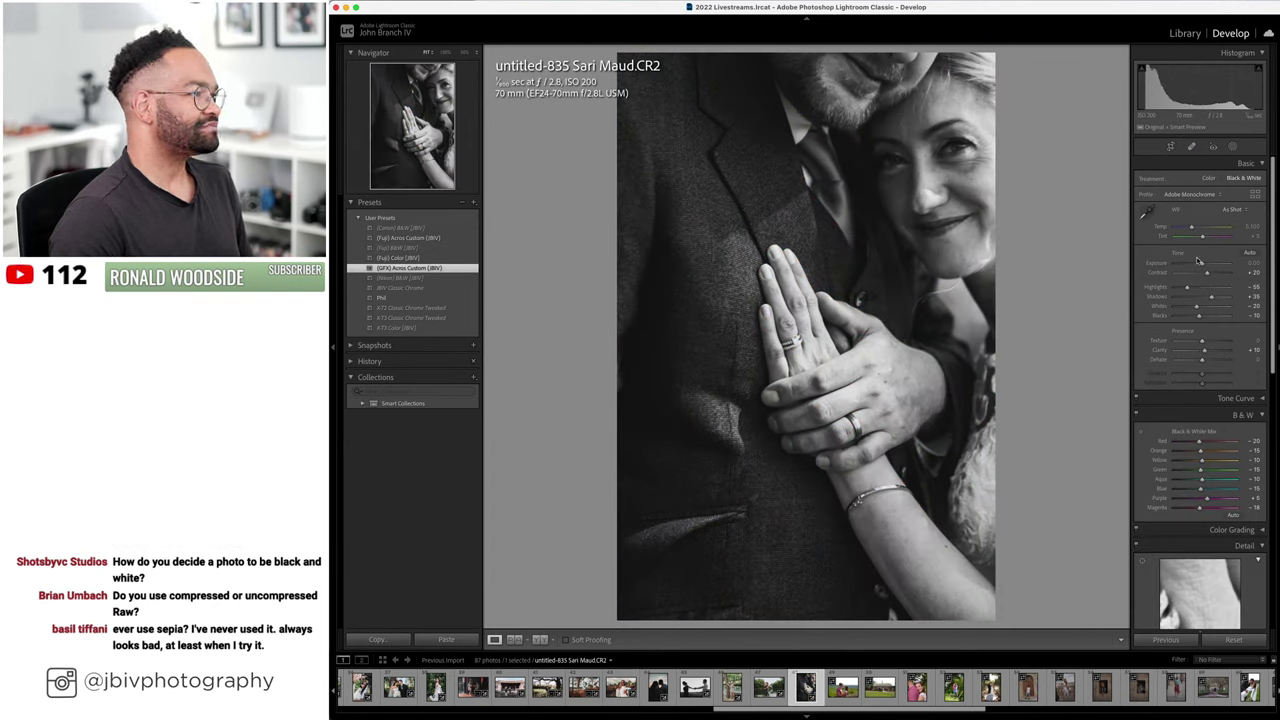
drag(1198, 261, 1203, 261)
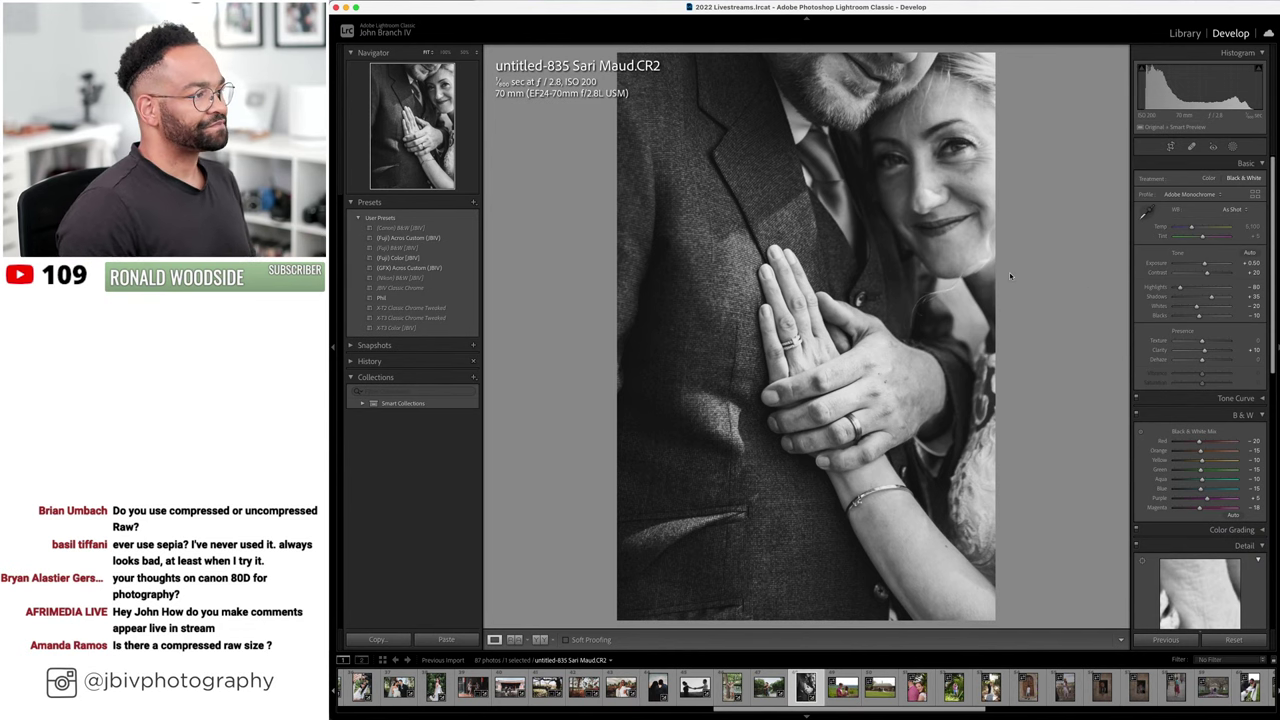
key(Right)
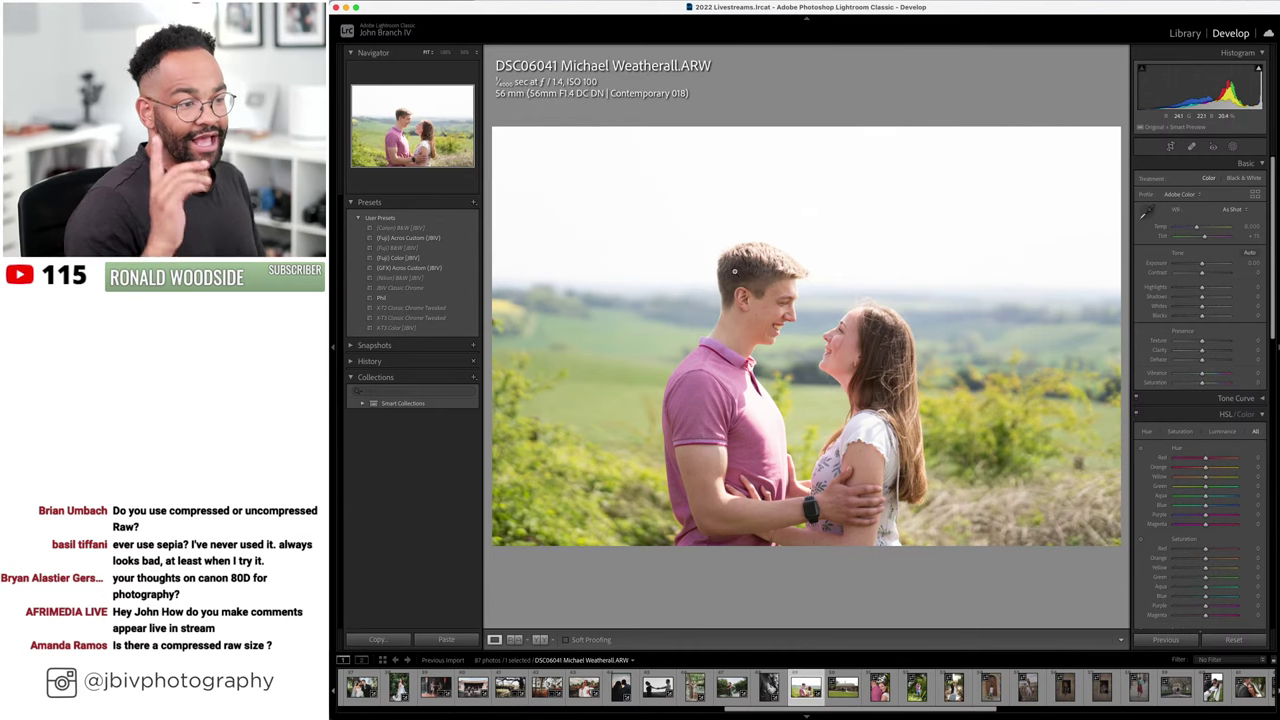
- Apply the Fuji Color preset to DSC06041 with exposure -0.40 and temperature 8,150
click(420, 258)
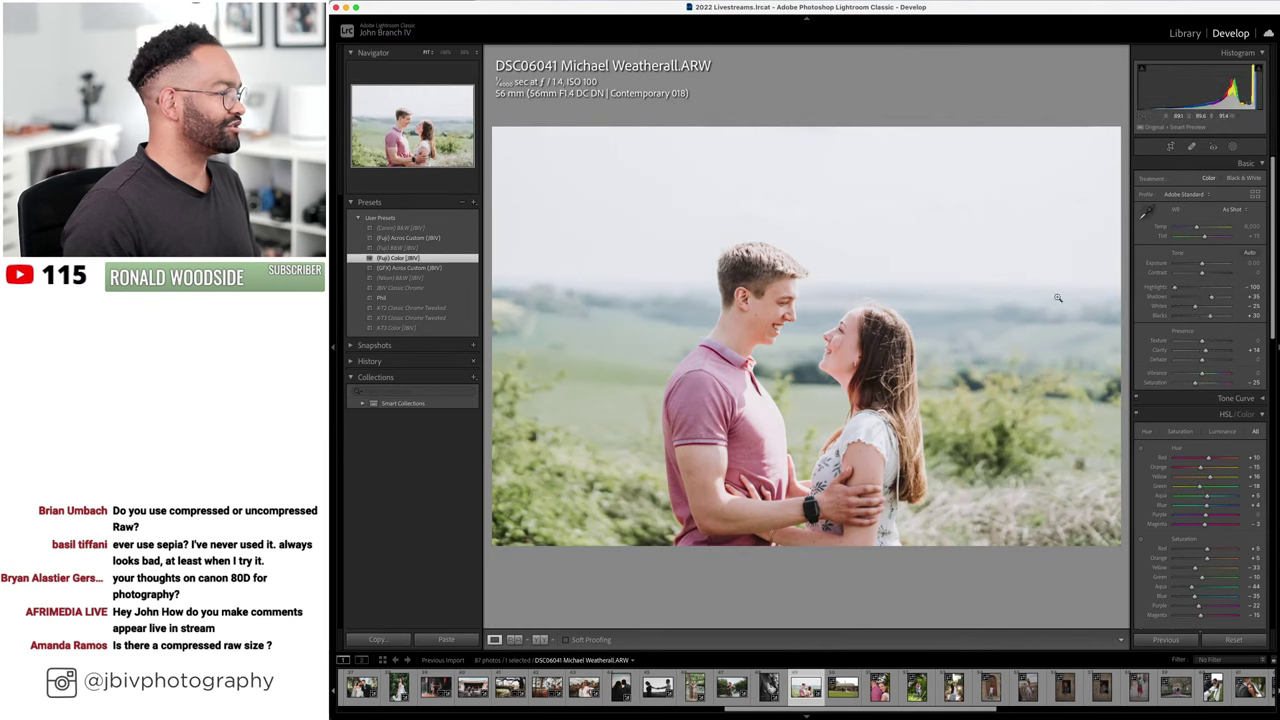
drag(1202, 264, 1197, 264)
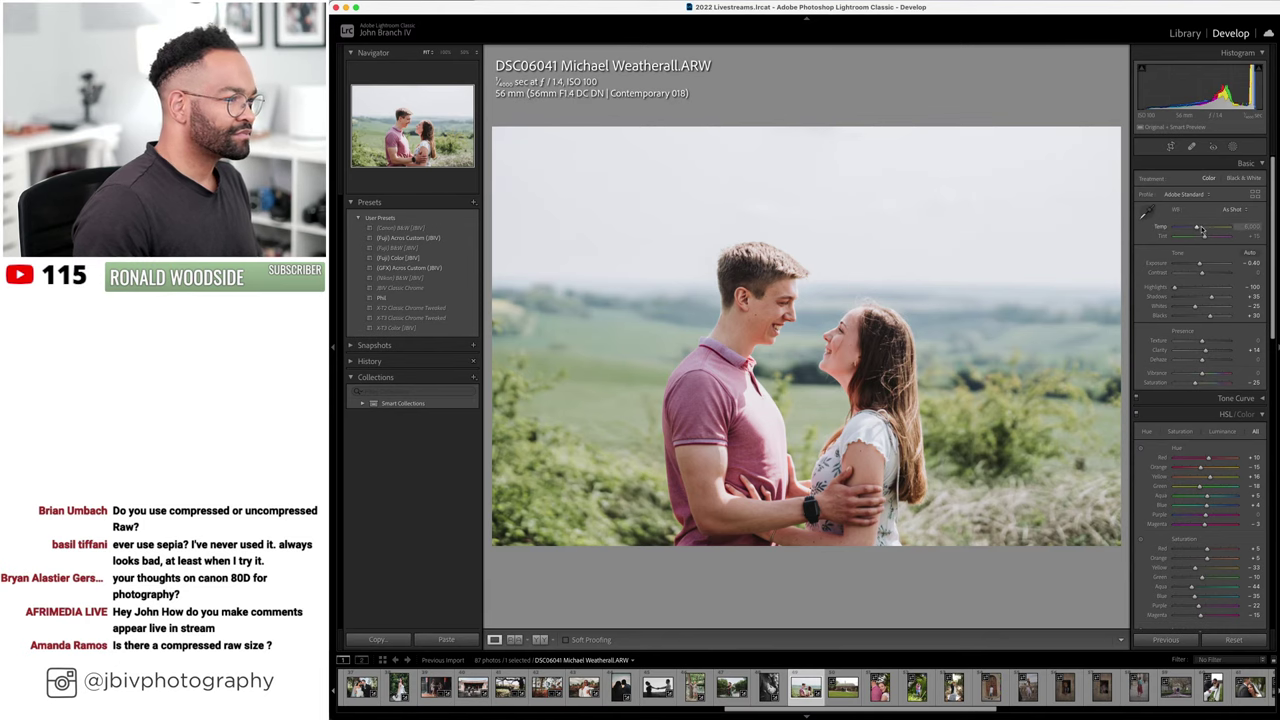
drag(1203, 229, 1202, 230)
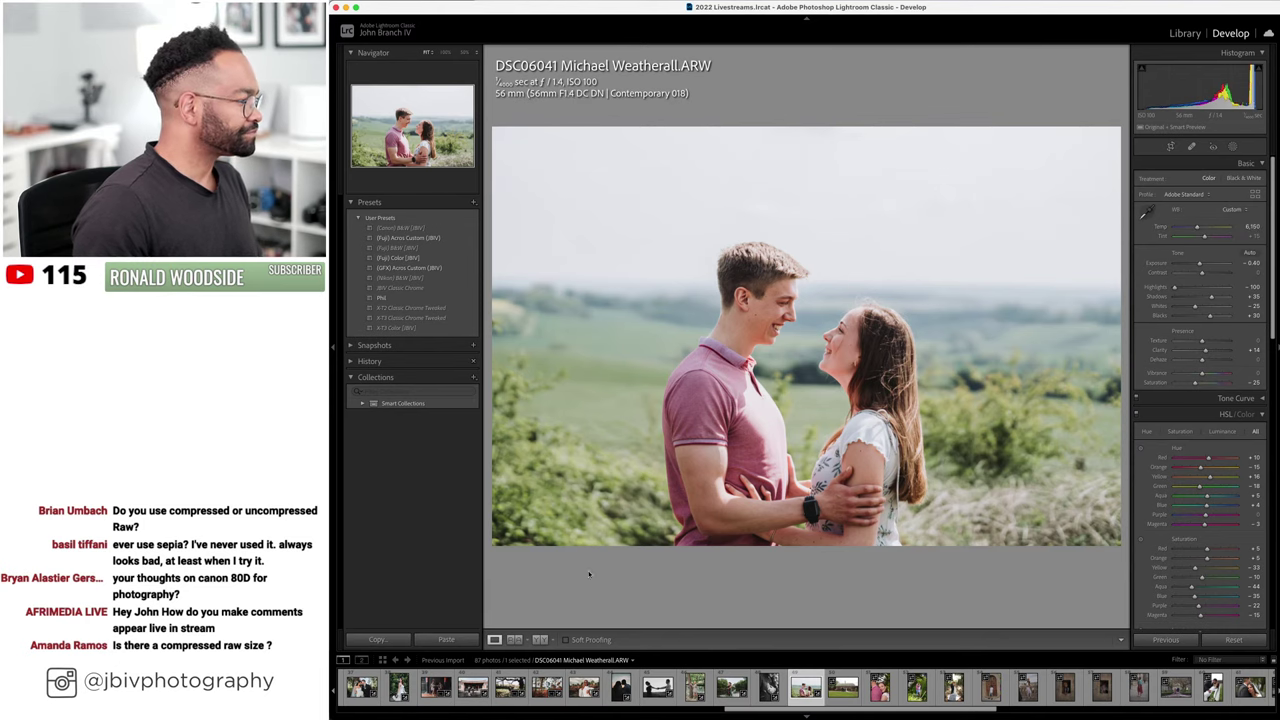
- Check the edit in Before/After view, then move on to the barn wedding photo
click(537, 639)
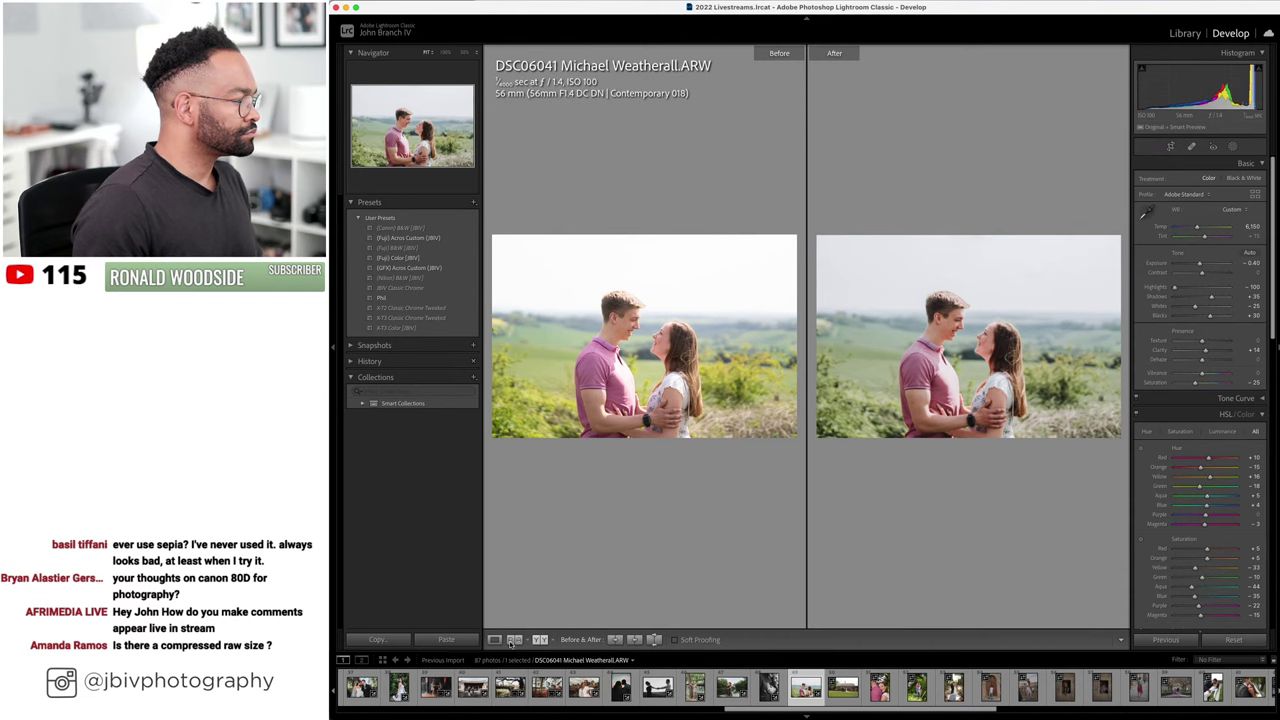
click(494, 639)
key(Right)
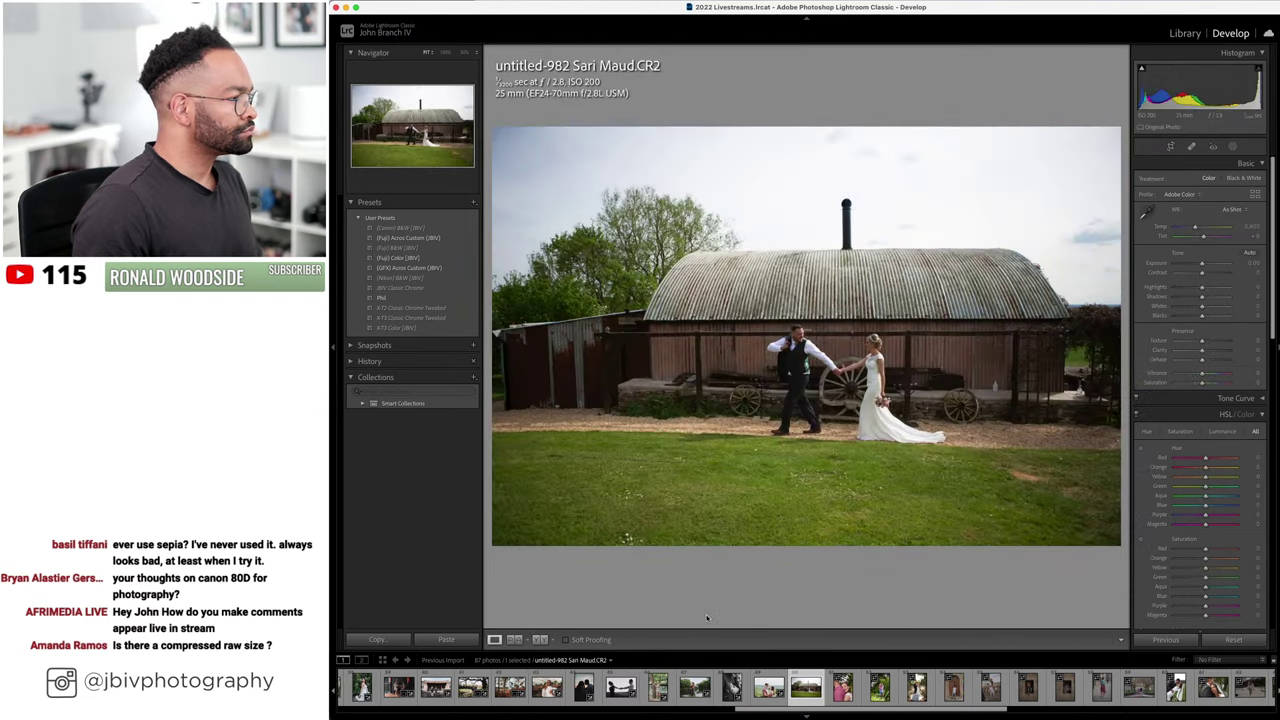
- Level the barn wedding photo with Upright Level, apply Fuji Color, and enable Auto lens correction
scroll(1157, 427, down, 10)
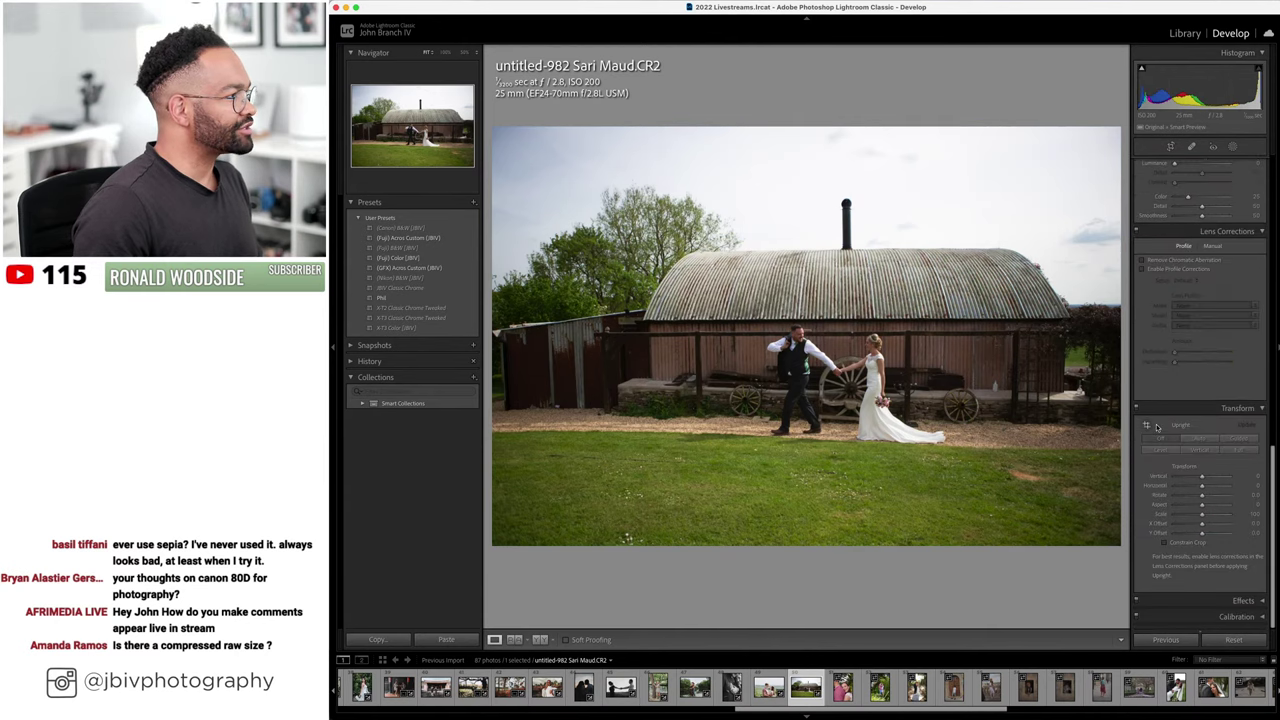
click(1161, 451)
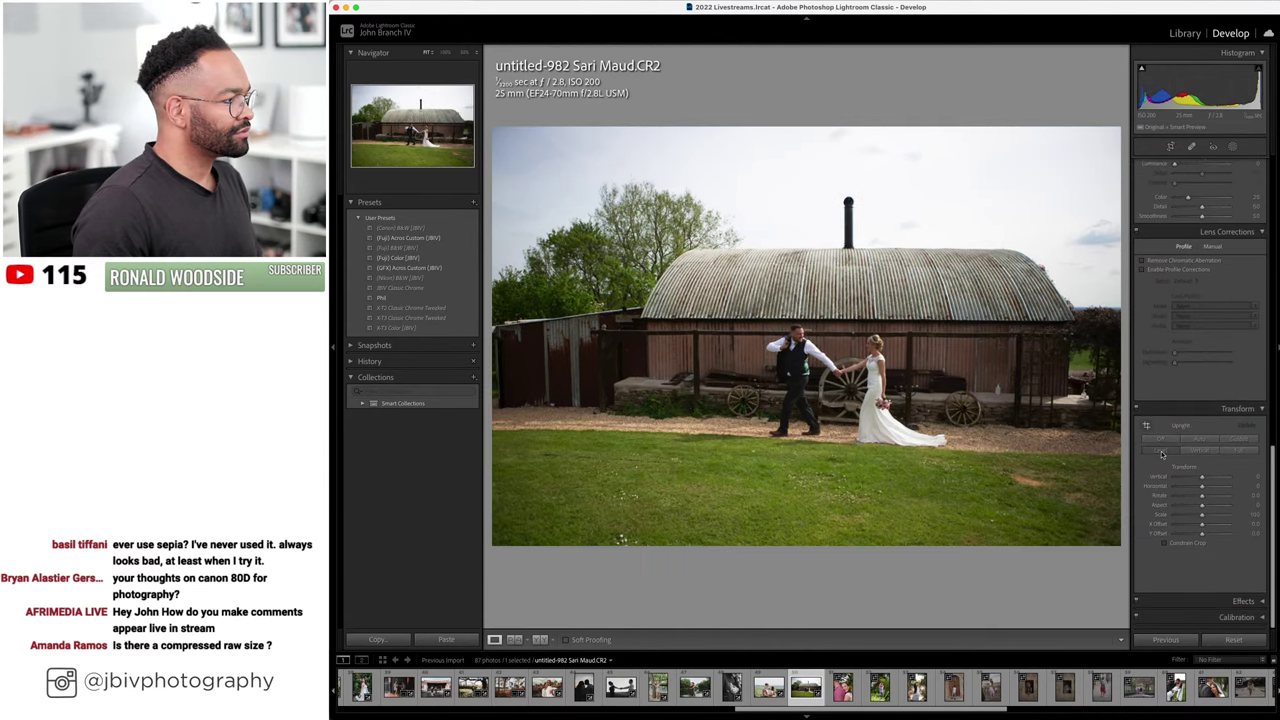
click(436, 261)
scroll(1194, 326, up, 10)
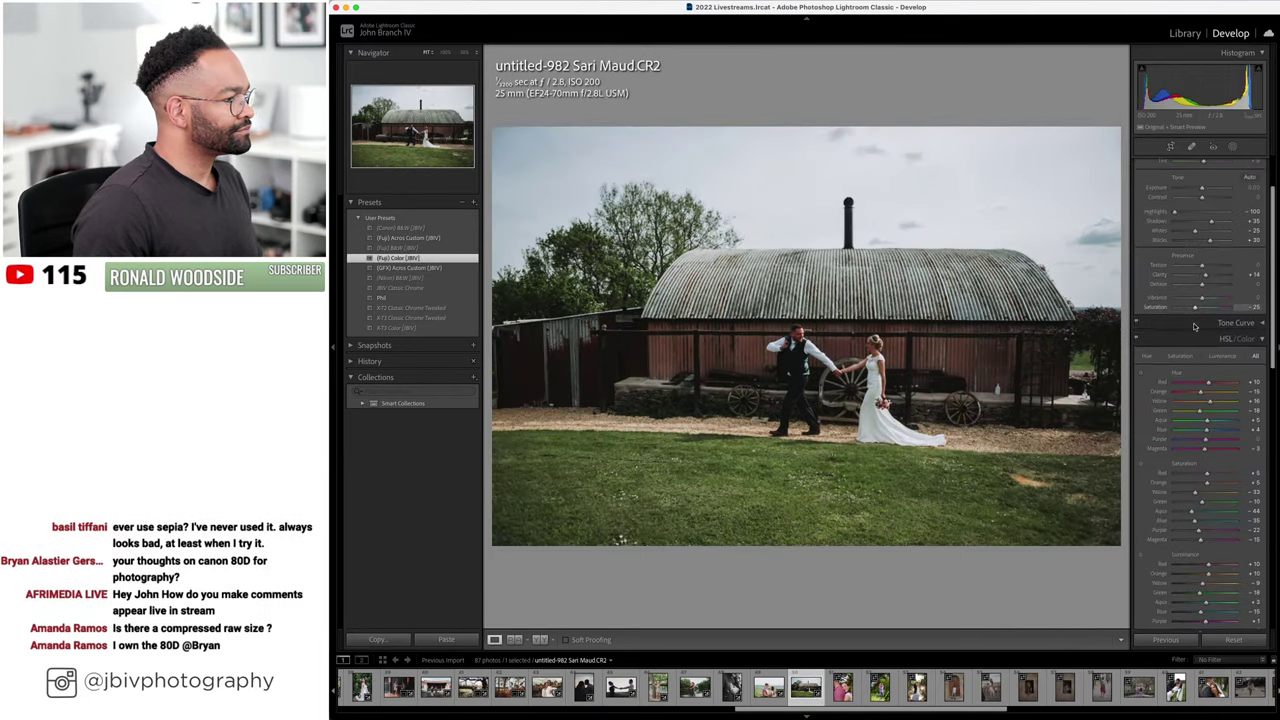
scroll(1194, 326, down, 10)
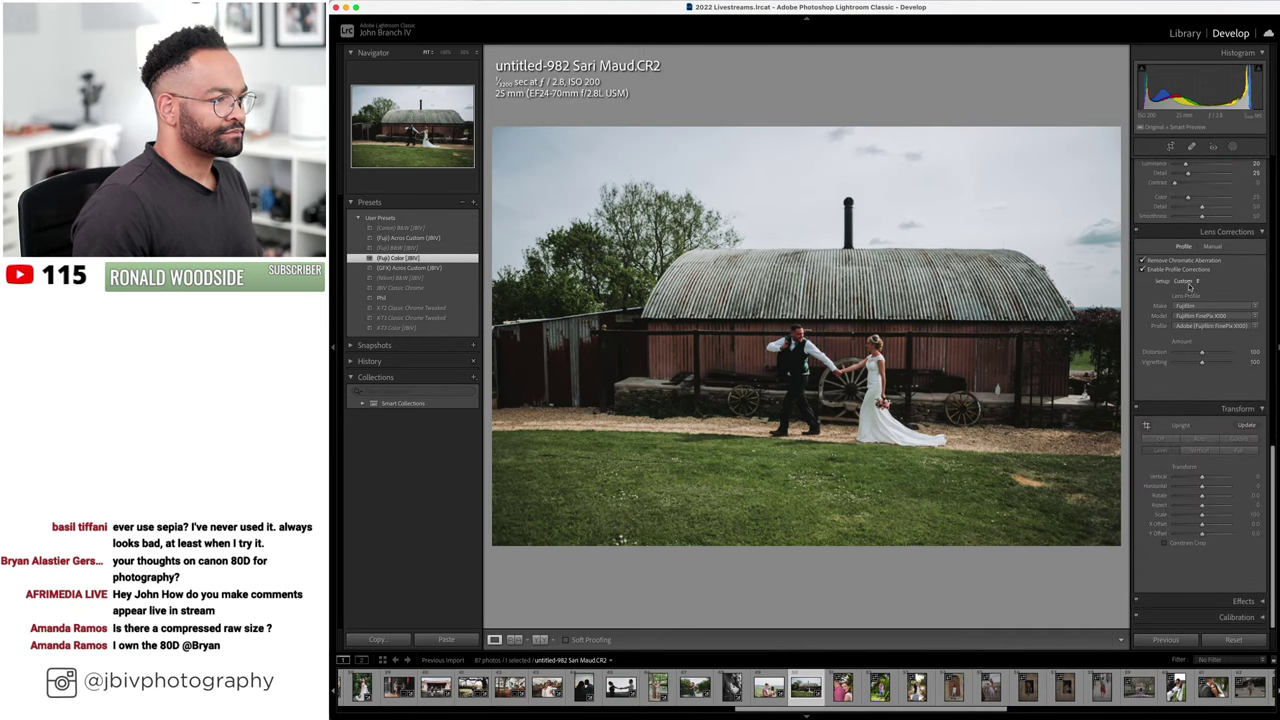
click(1189, 283)
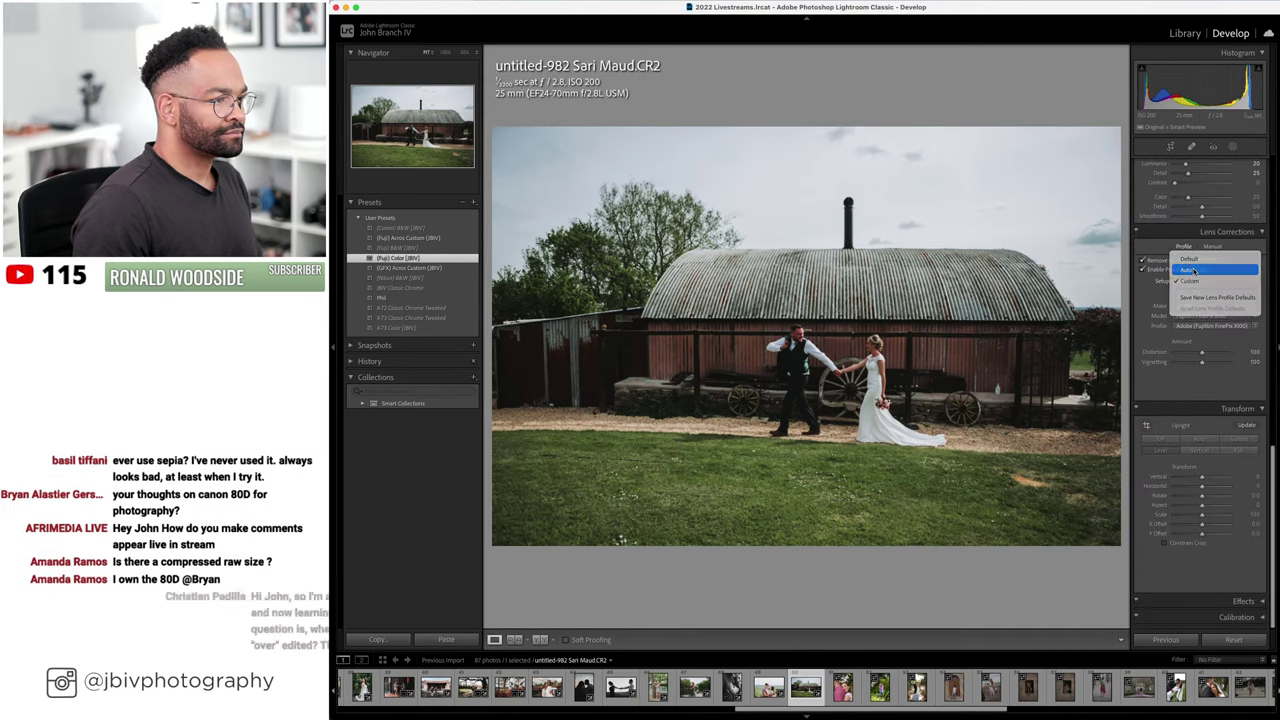
click(1193, 271)
- Lift shadows to +50 and set exposure to +0.20
scroll(1193, 272, up, 10)
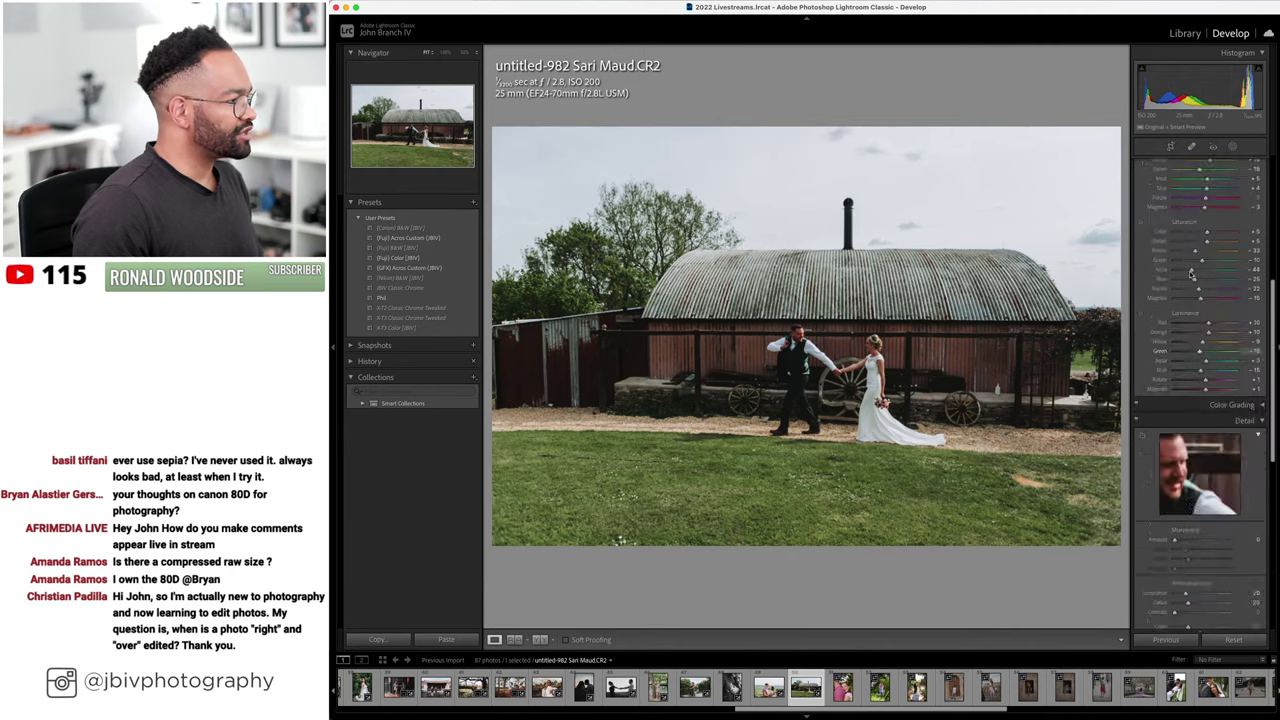
drag(1213, 300, 1214, 266)
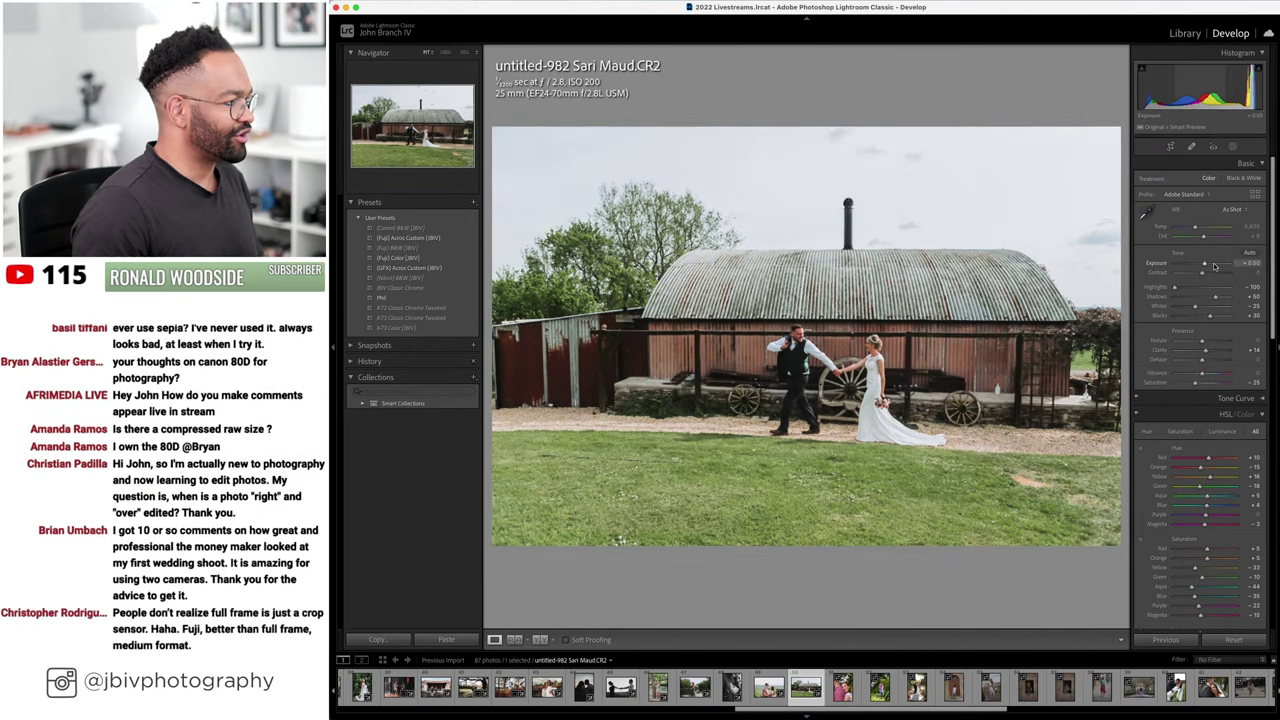
drag(1214, 266, 1210, 266)
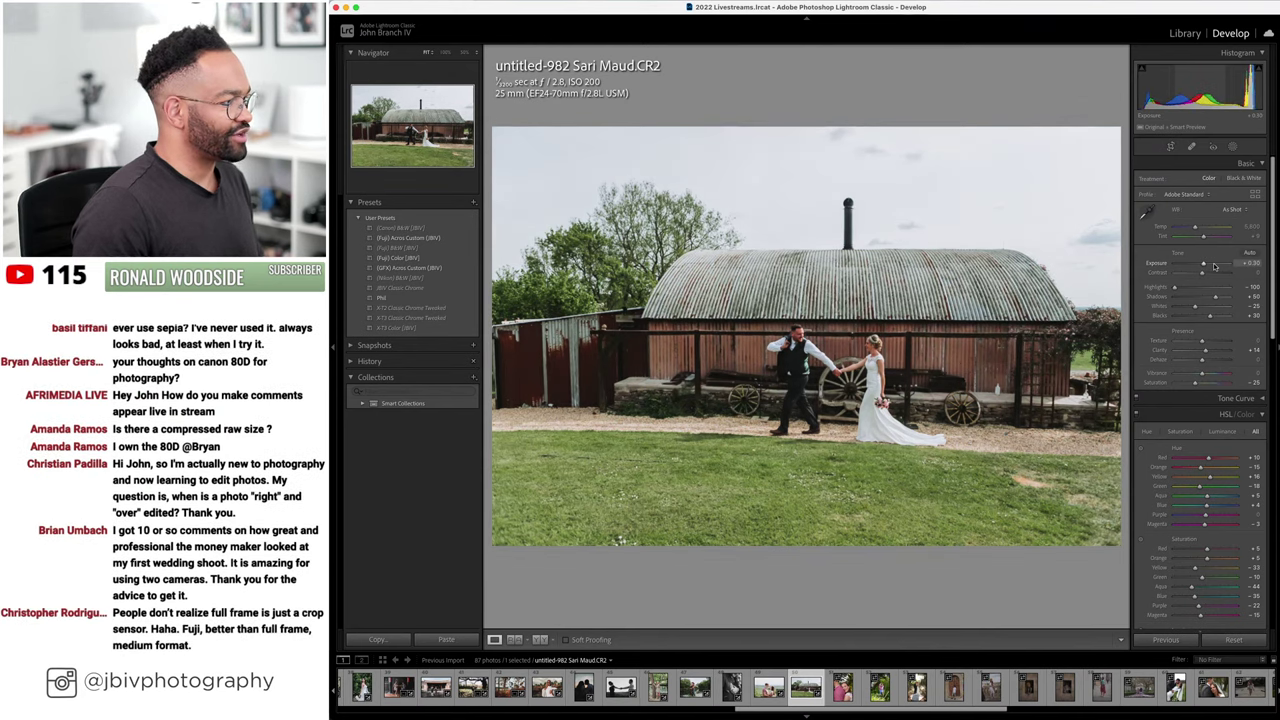
click(1232, 148)
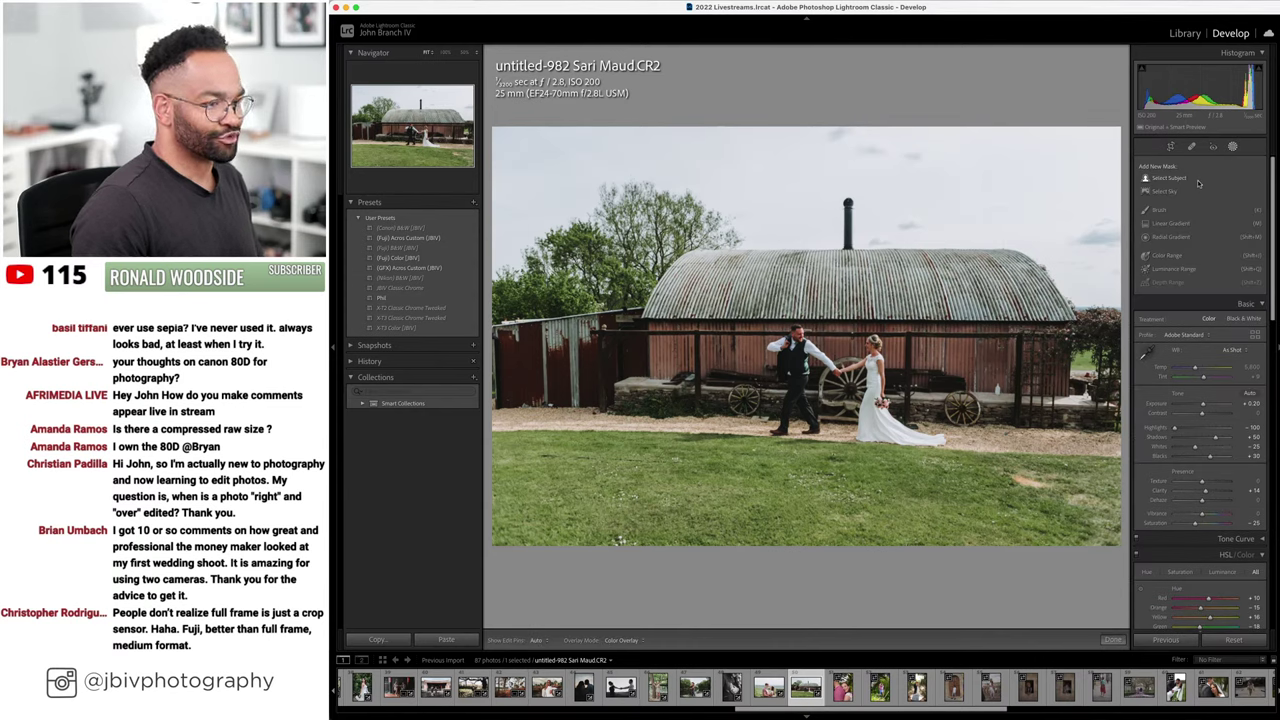
- Add a Select Subject mask on the couple and barn, set tint +14, and compare Before/After
click(1196, 180)
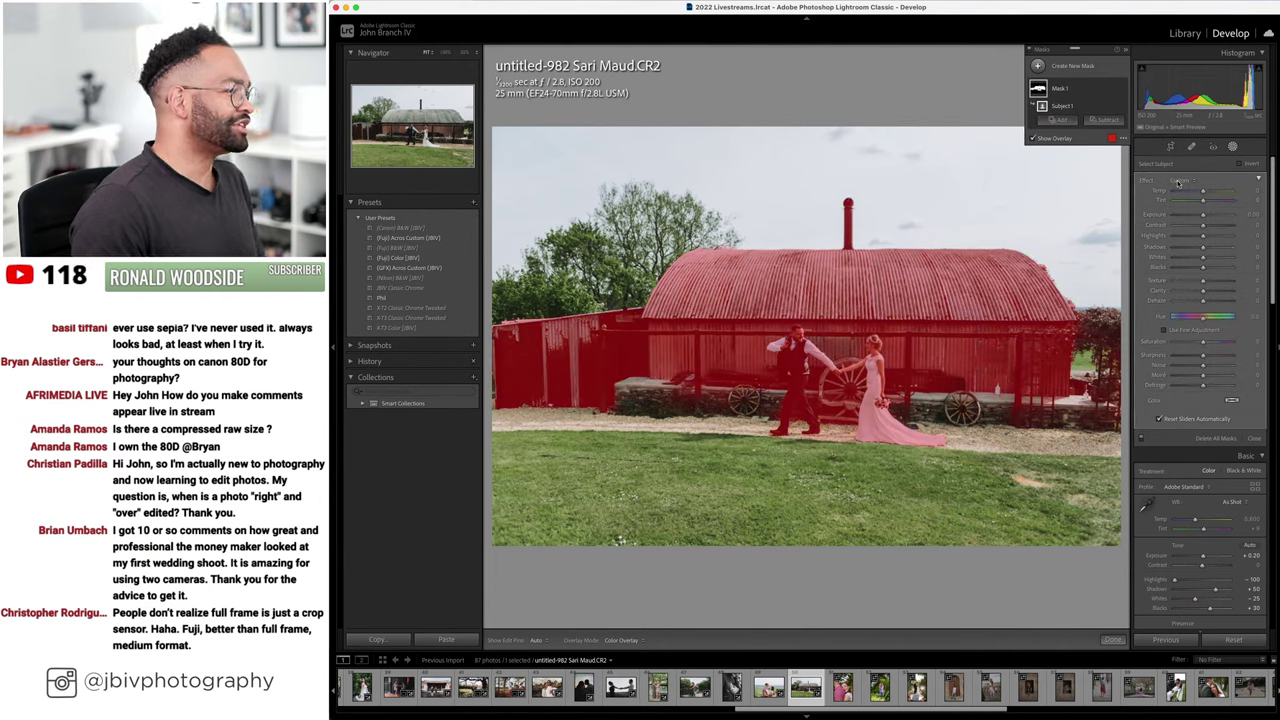
key(o)
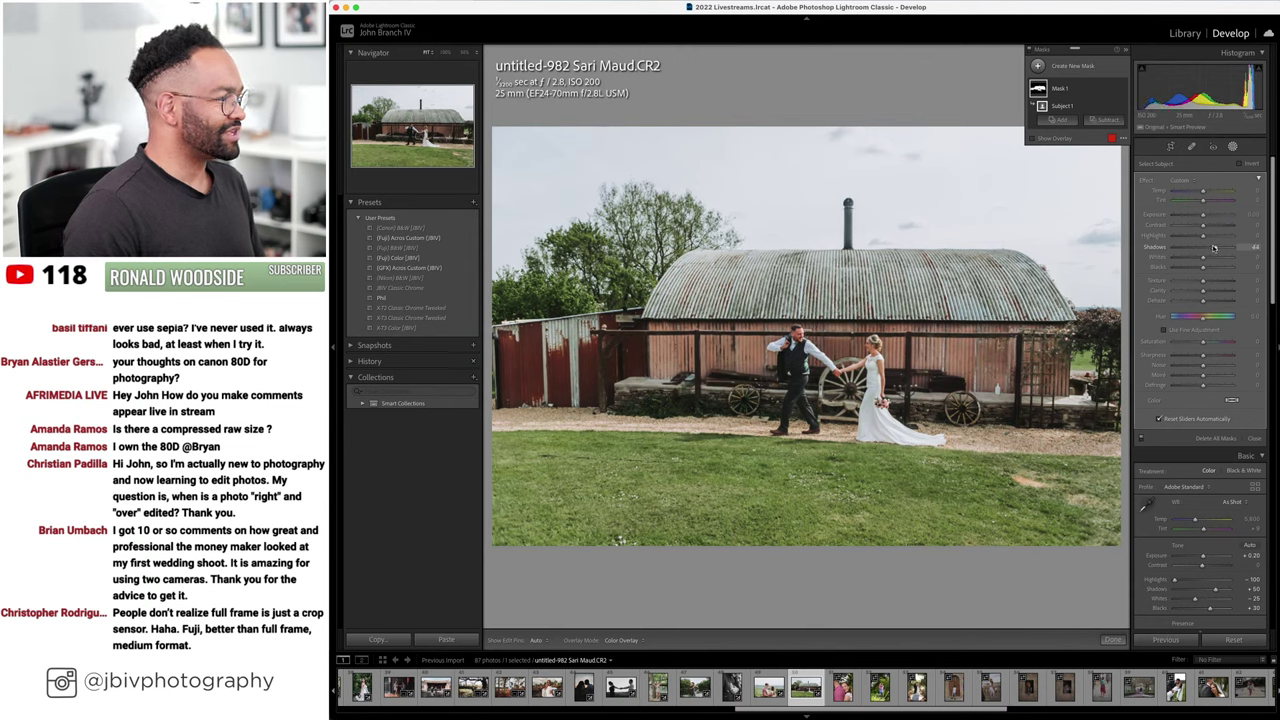
click(1232, 147)
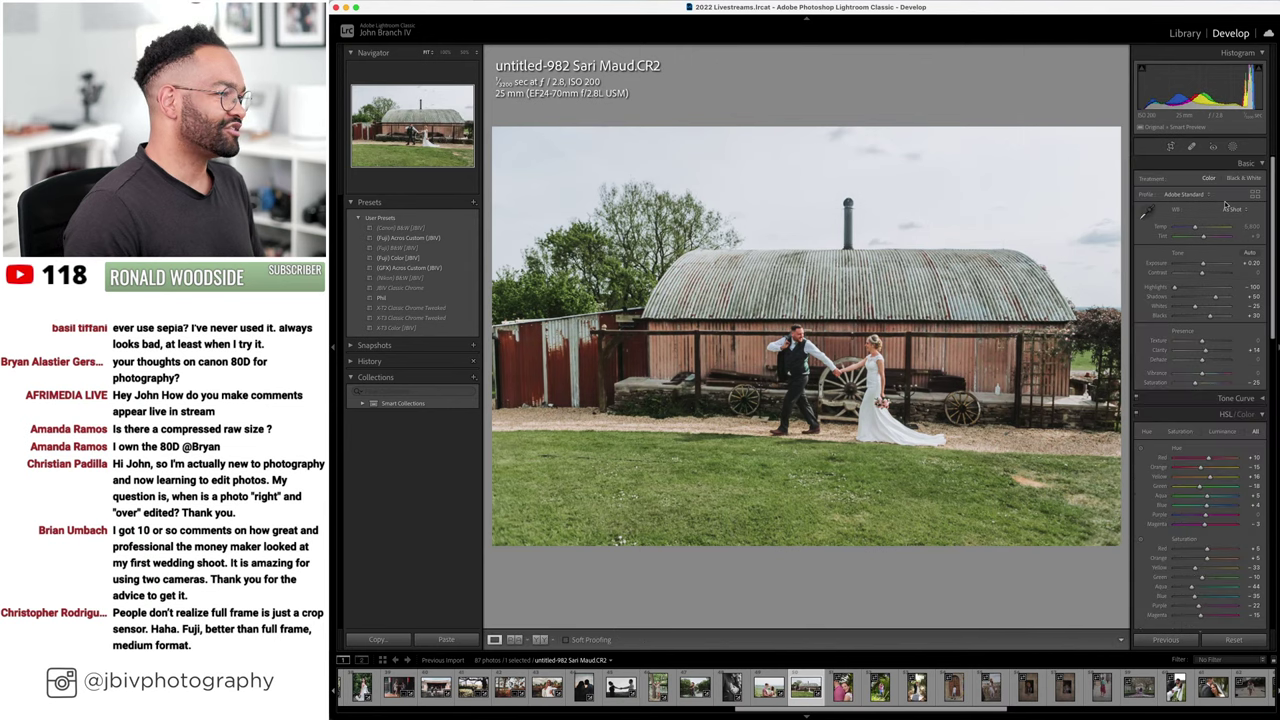
drag(1204, 237, 1208, 239)
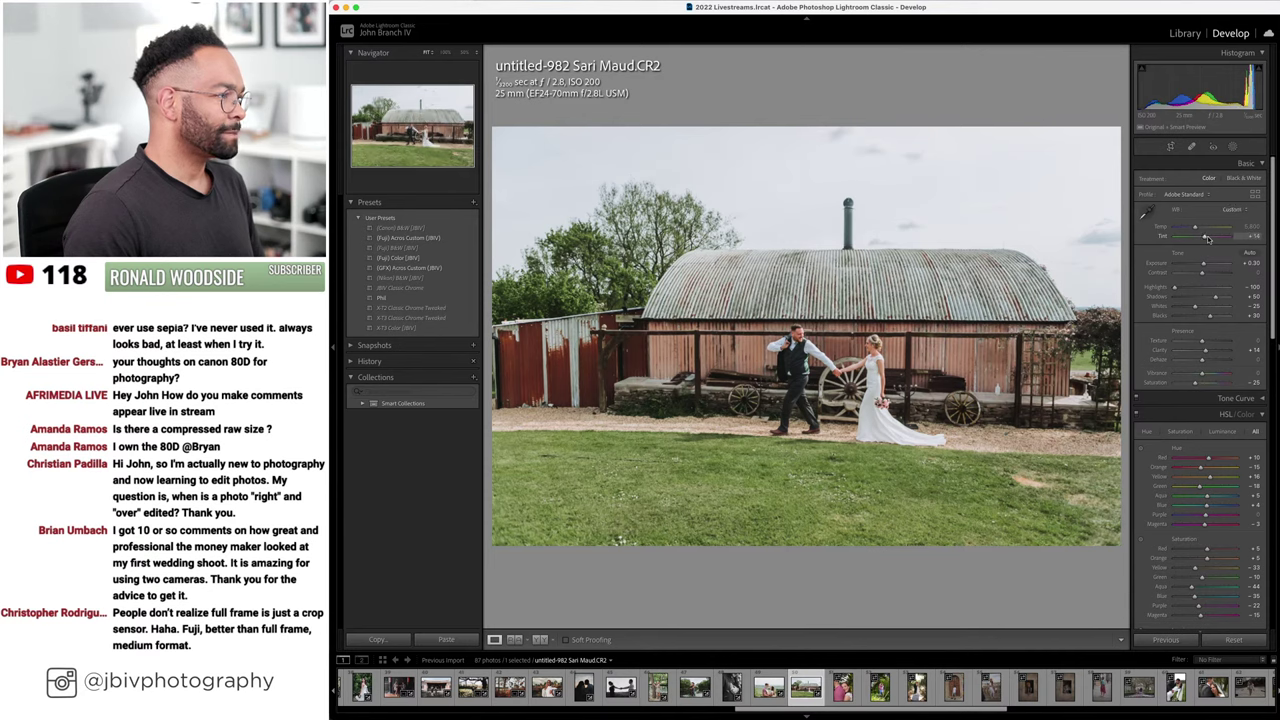
click(543, 640)
- Review the barn comparison full-screen, return to Loupe, and go to portrait DSC06144
key(Tab)
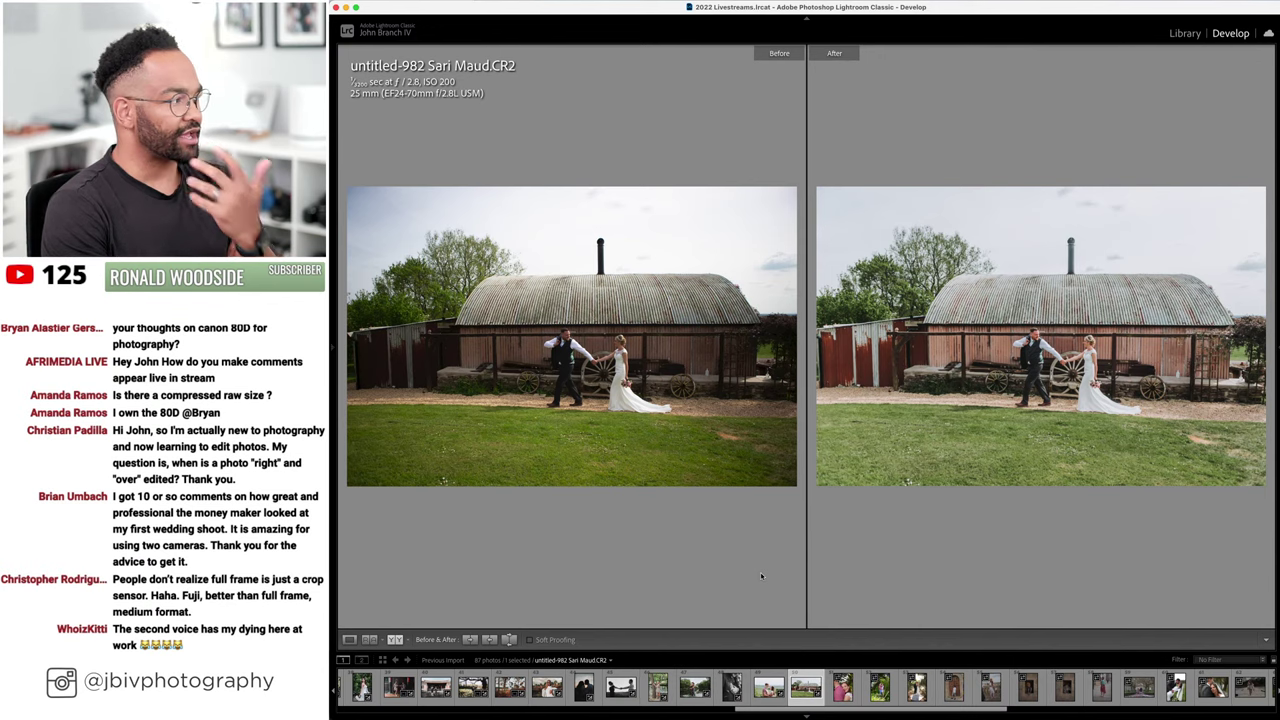
key(Tab)
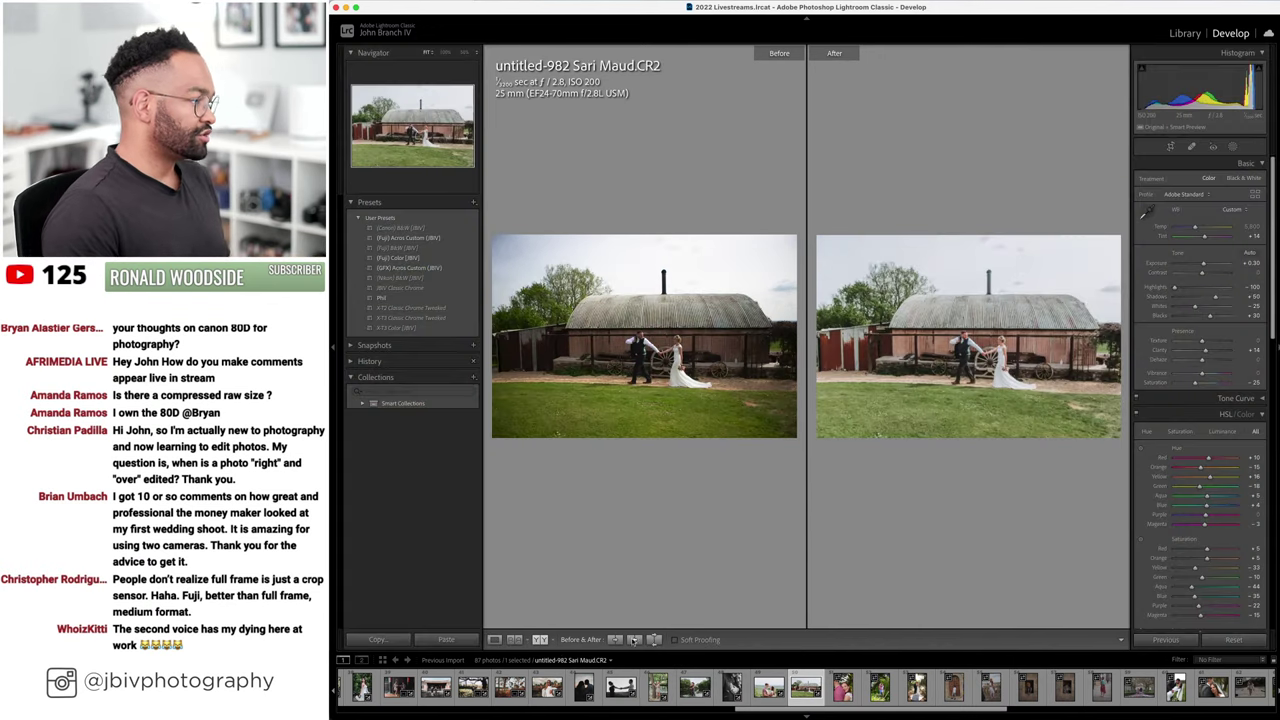
click(494, 639)
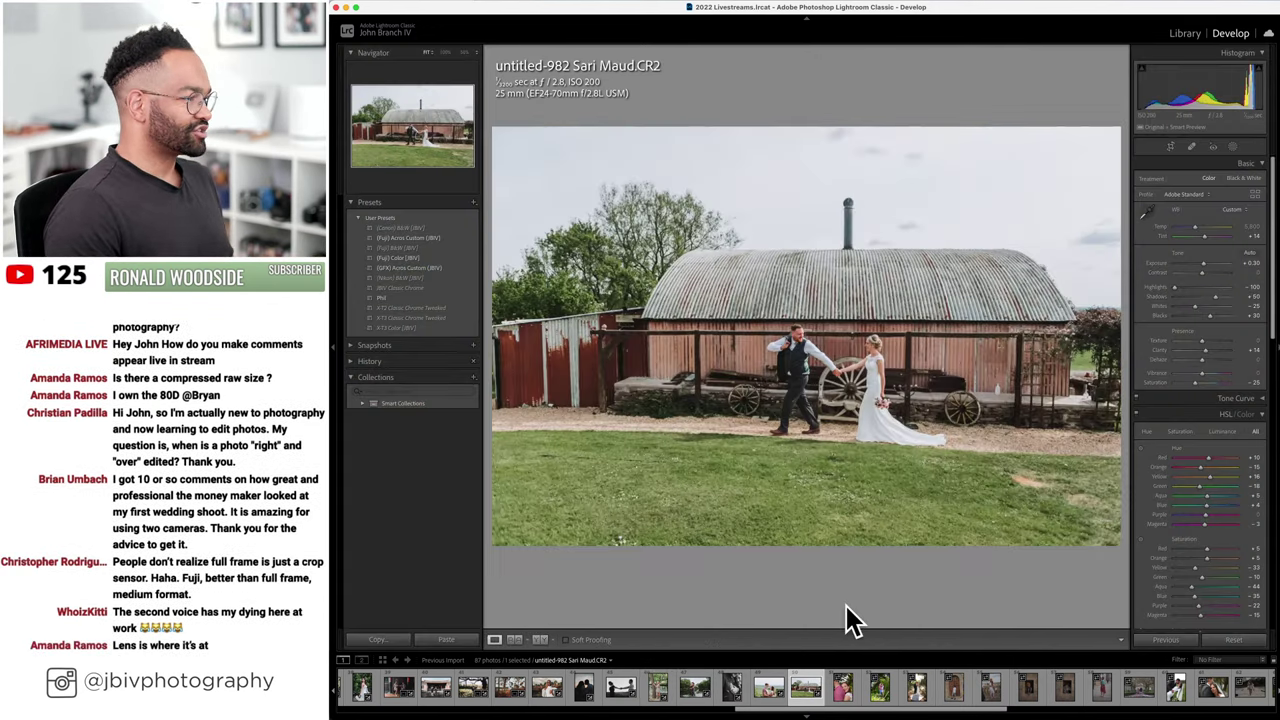
key(Right)
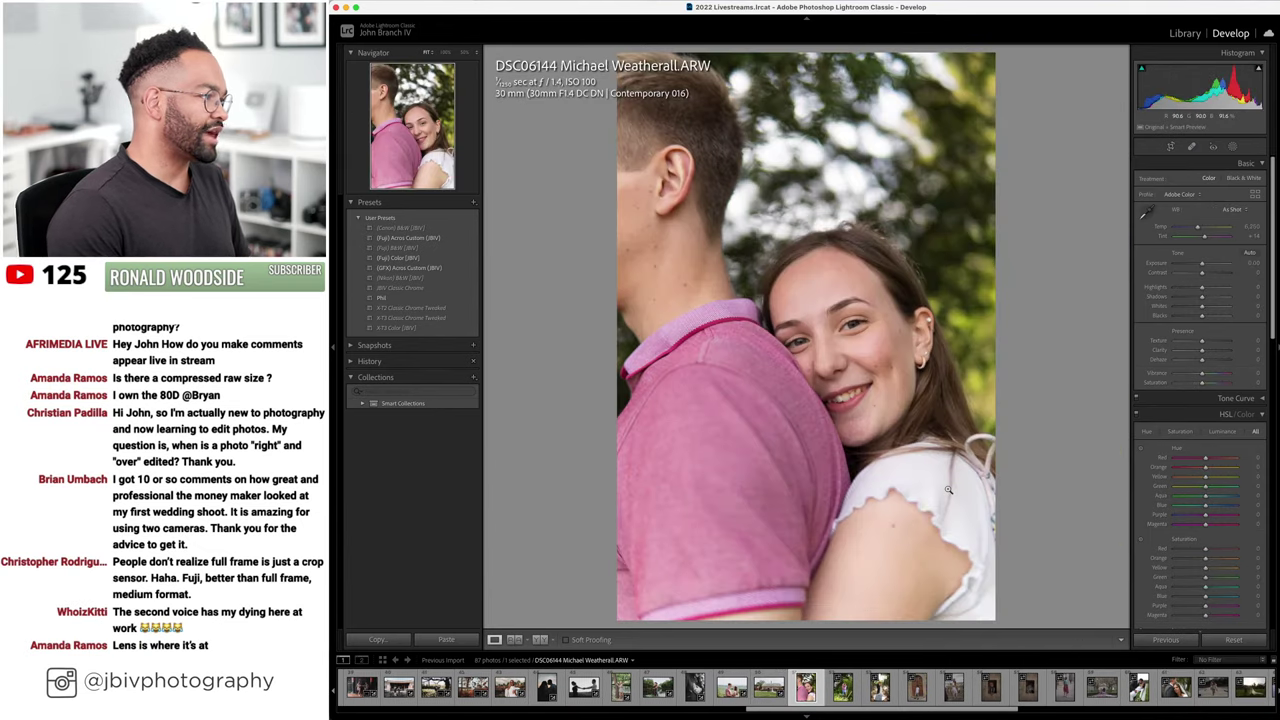
- Apply the Fuji Color preset to the portrait and set lens correction to Auto
click(405, 258)
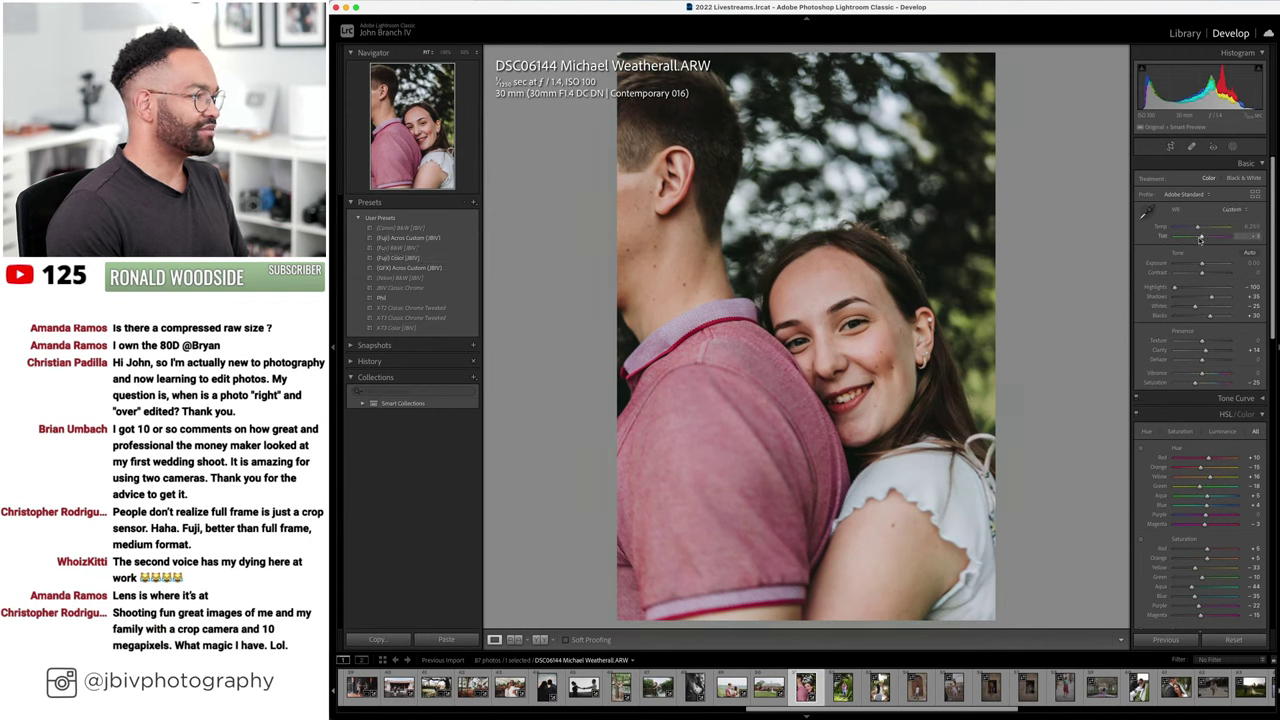
scroll(1200, 250, down, 10)
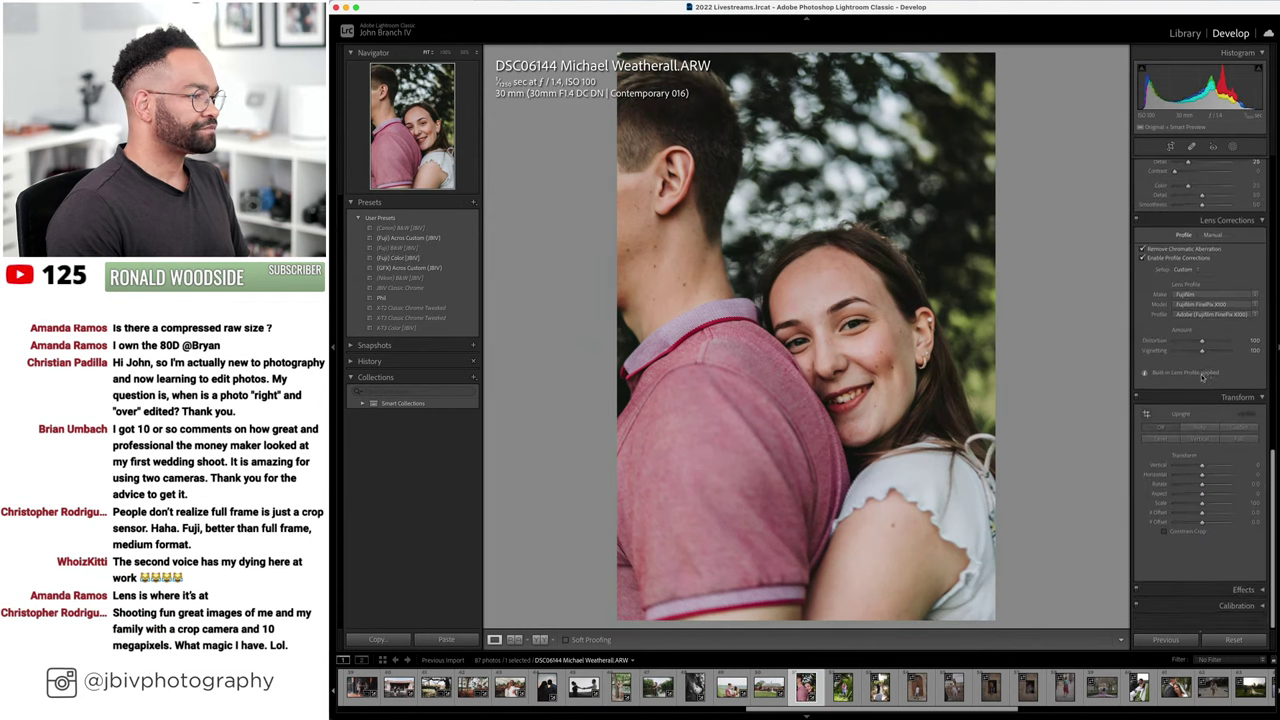
click(1194, 282)
click(1190, 270)
scroll(1207, 276, up, 10)
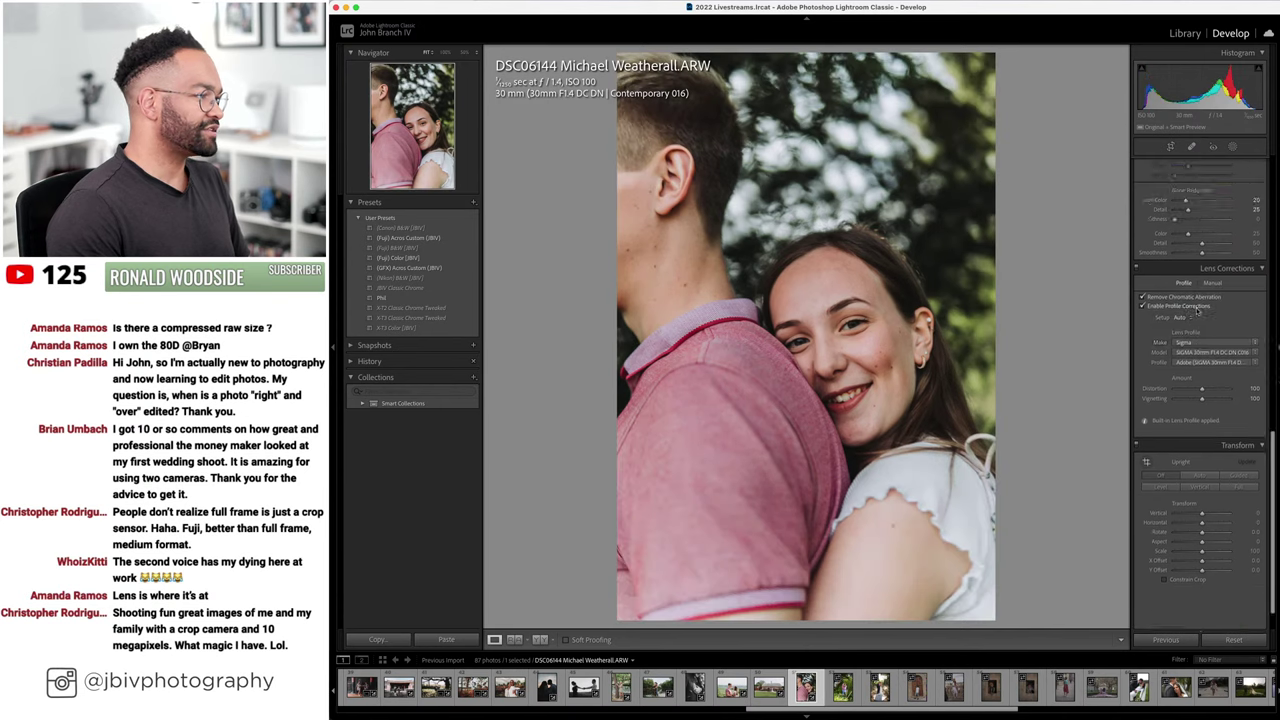
scroll(1208, 266, down, 1)
- Brighten exposure, adjust tint, and warm the temperature to 6,600
click(1210, 262)
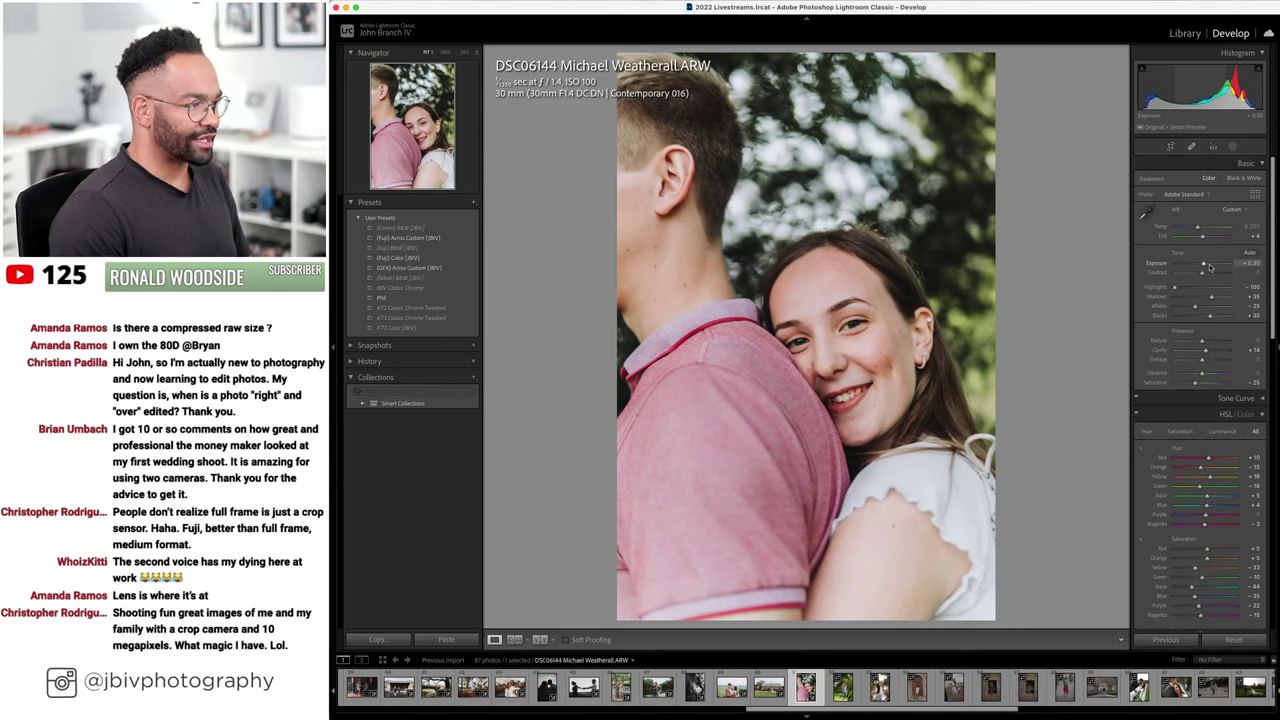
click(1205, 237)
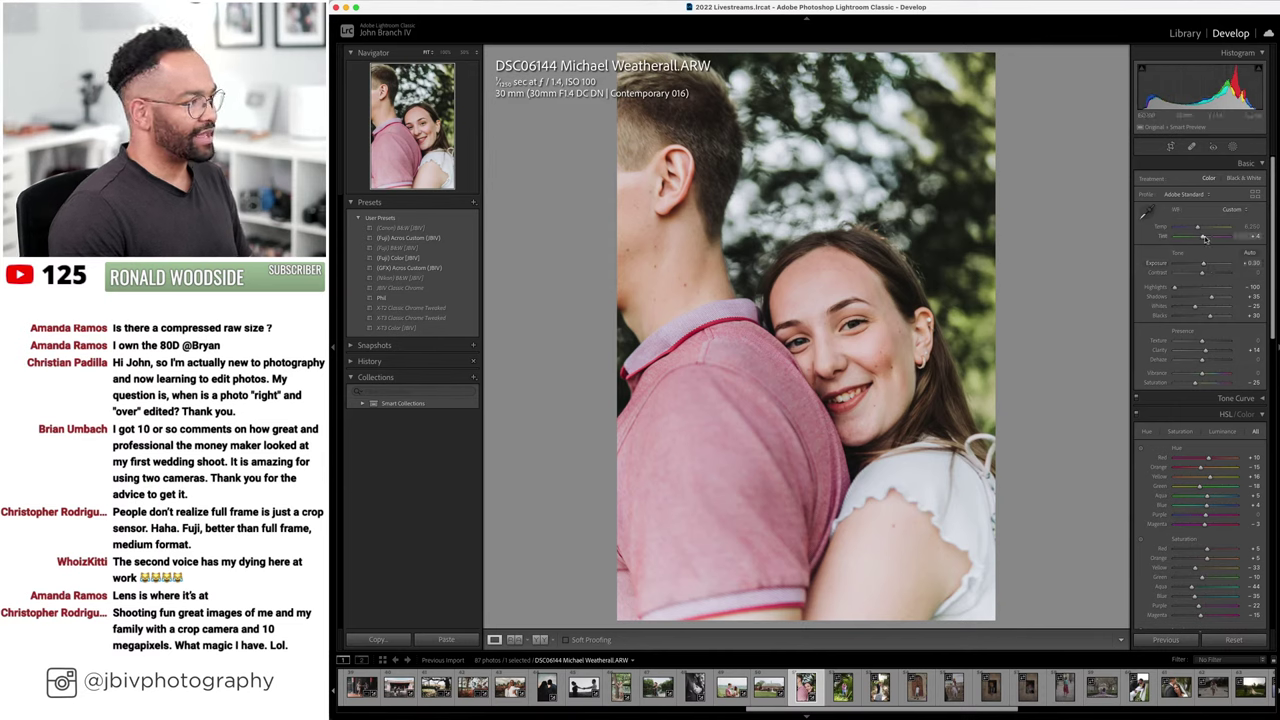
click(1201, 227)
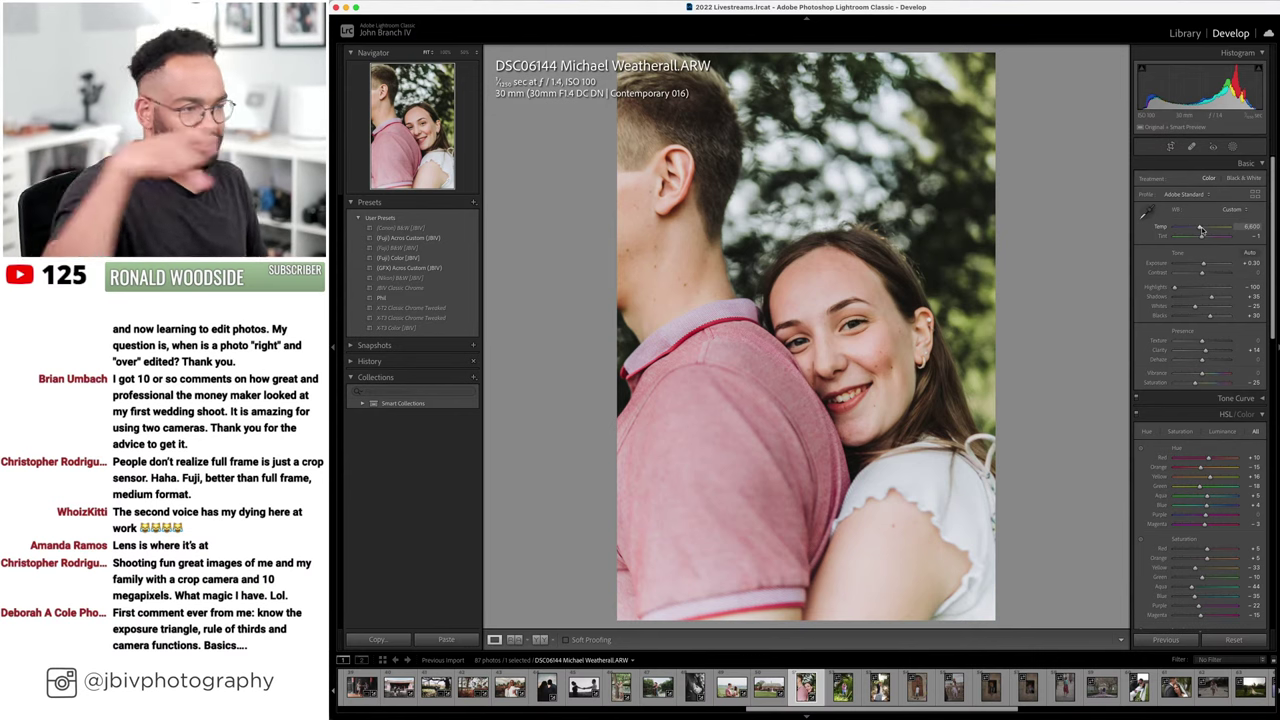
key(z)
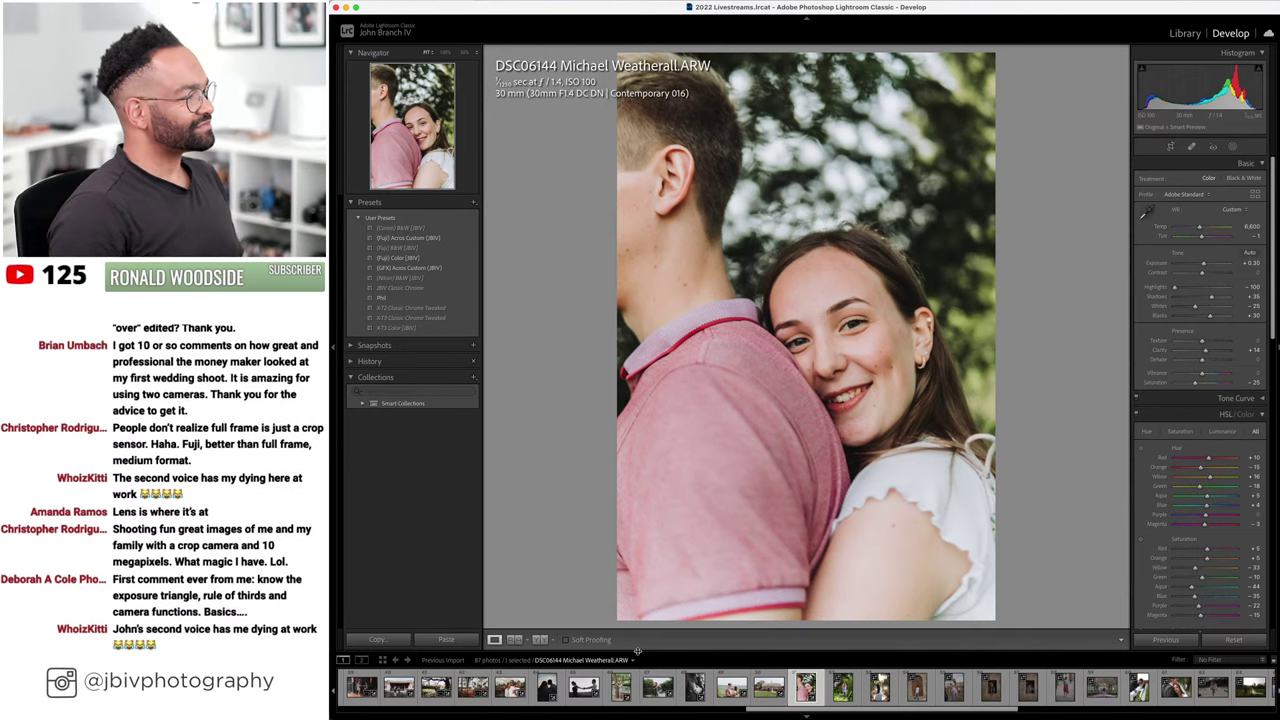
- Compare the portrait Before/After, then open DSC06210 from the Library grid
click(541, 639)
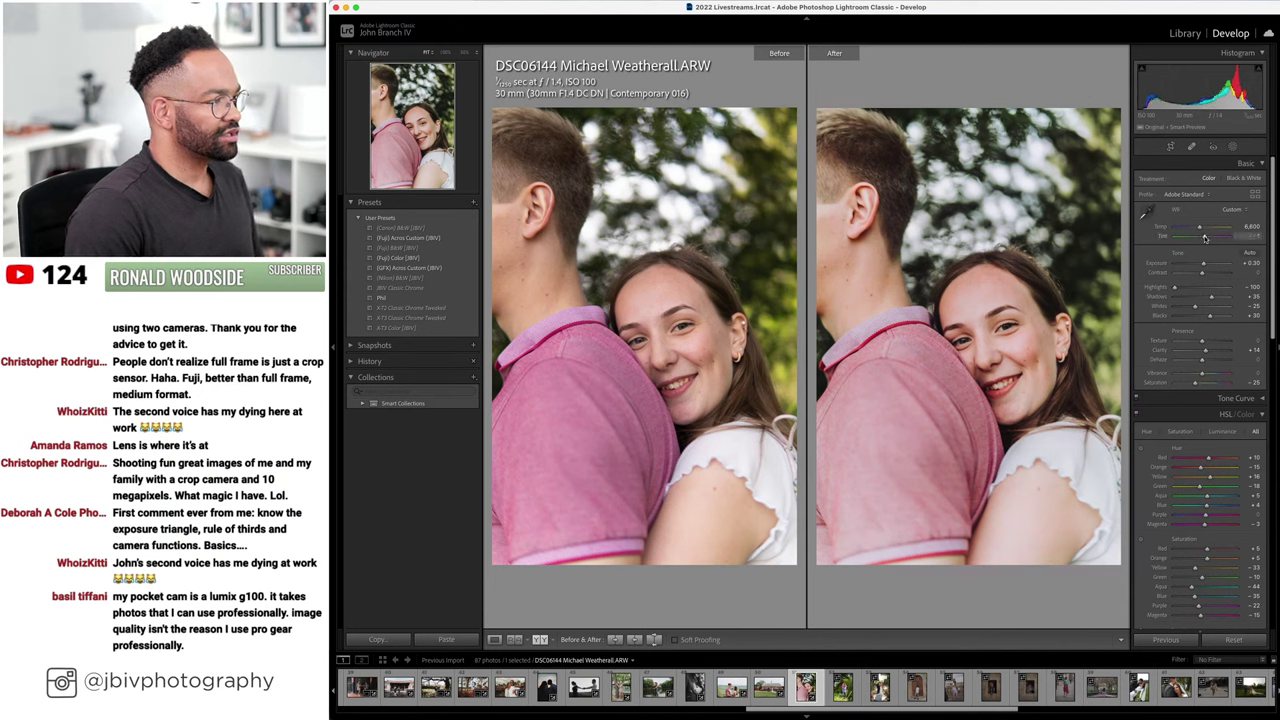
click(494, 639)
click(1185, 33)
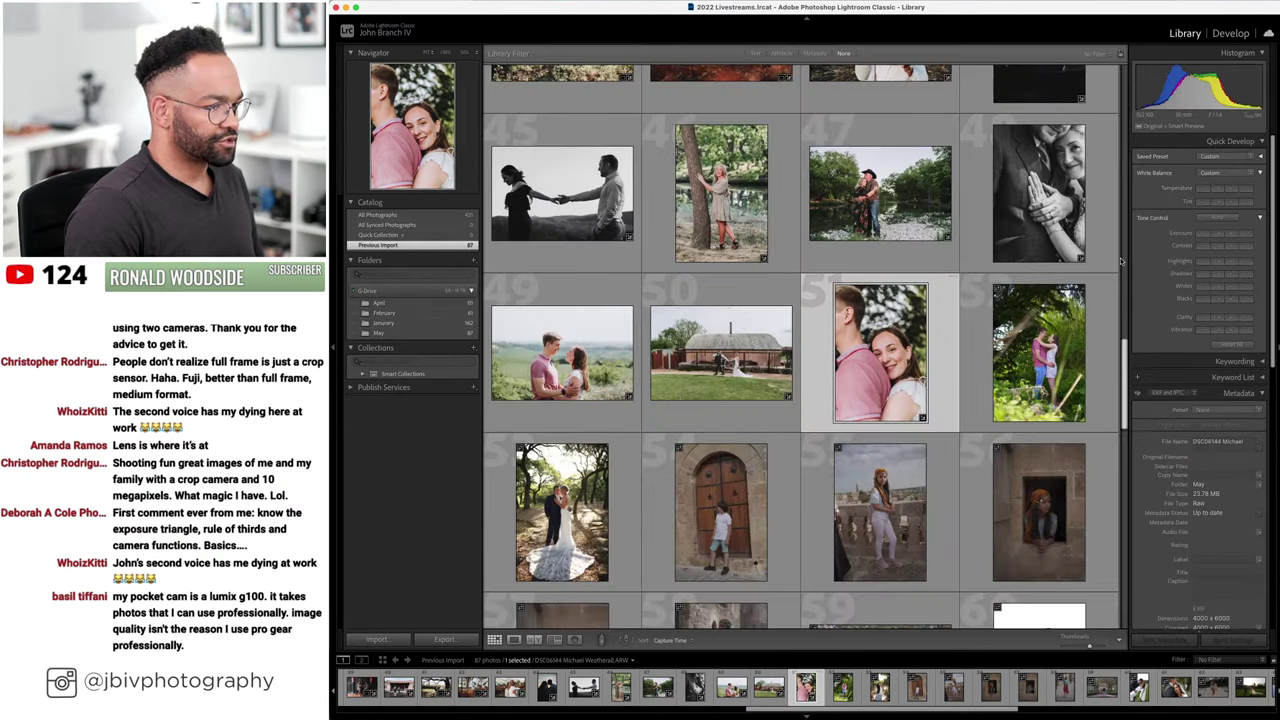
click(1038, 352)
click(1224, 33)
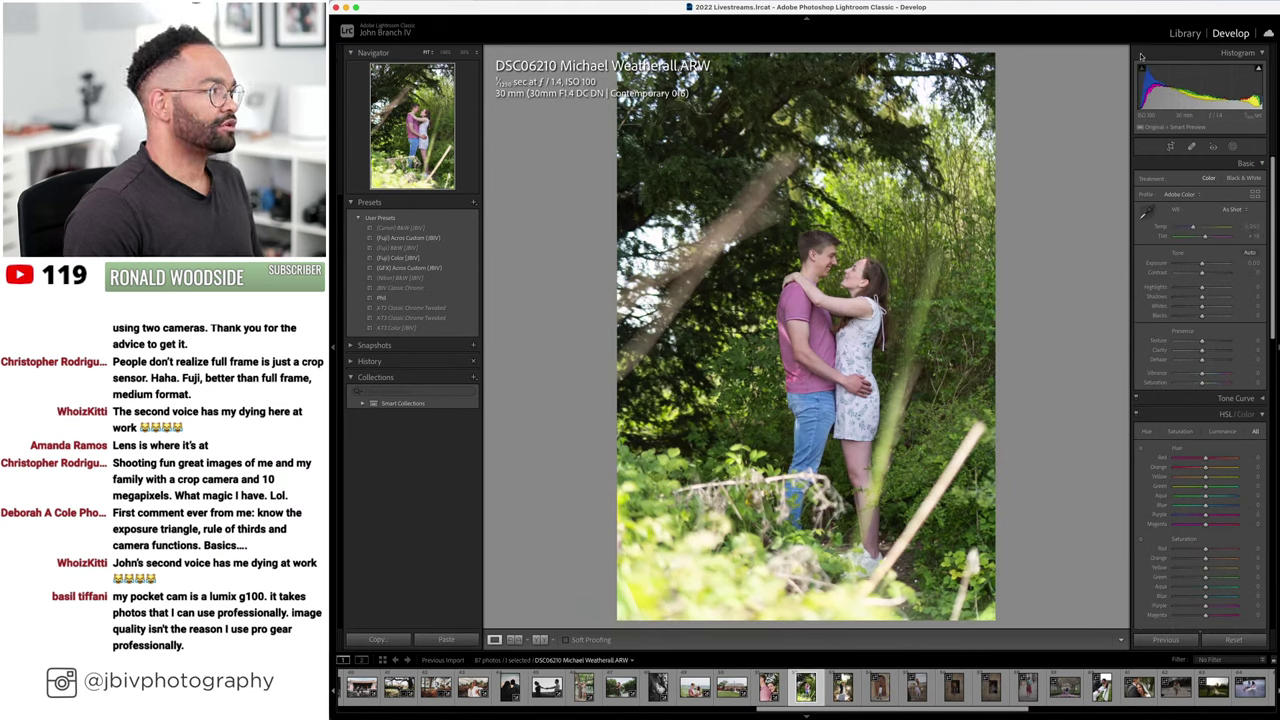
- Apply Fuji Color to DSC06210 with exposure +0.50, temperature 5,800, and lifted shadows
click(440, 258)
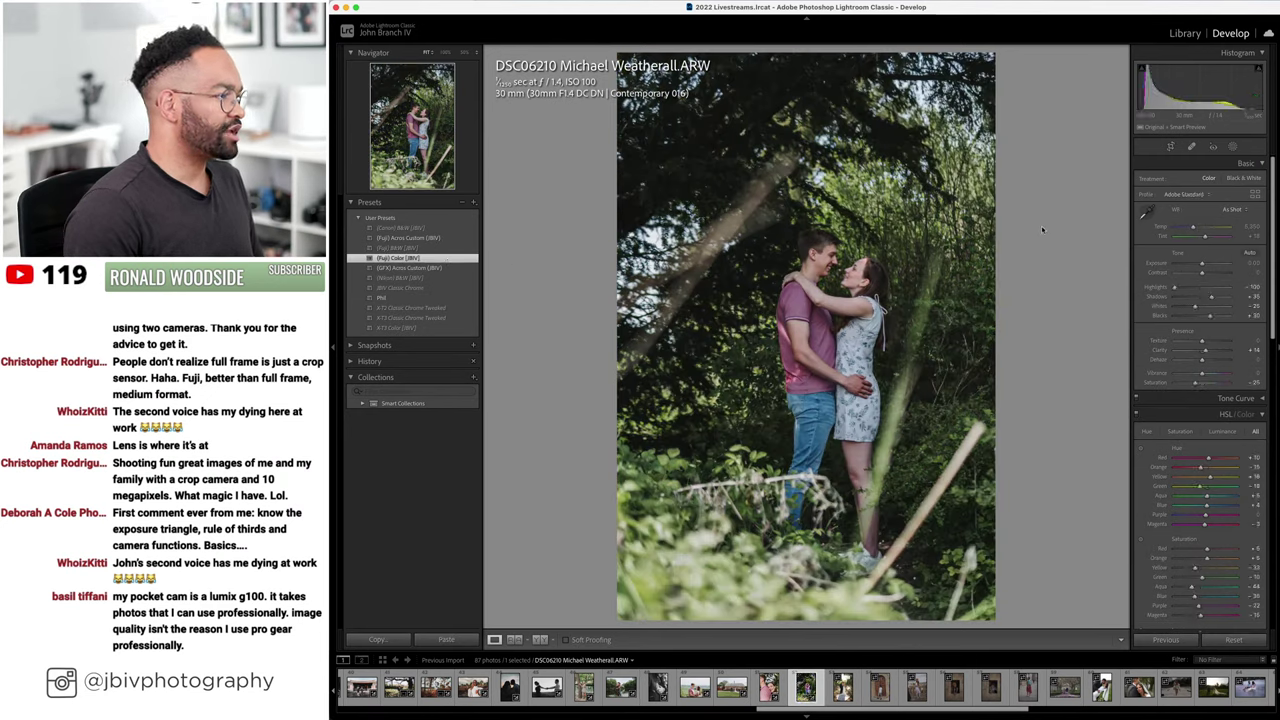
drag(1202, 263, 1208, 240)
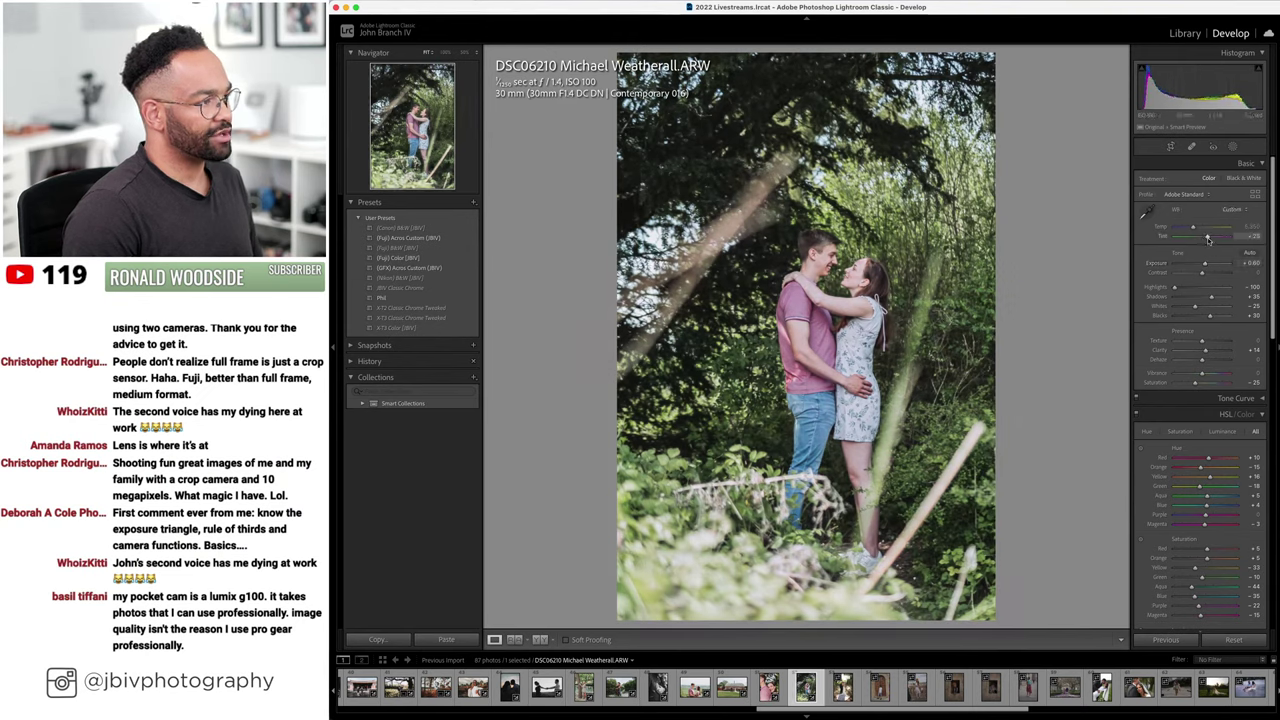
drag(1200, 230, 1203, 232)
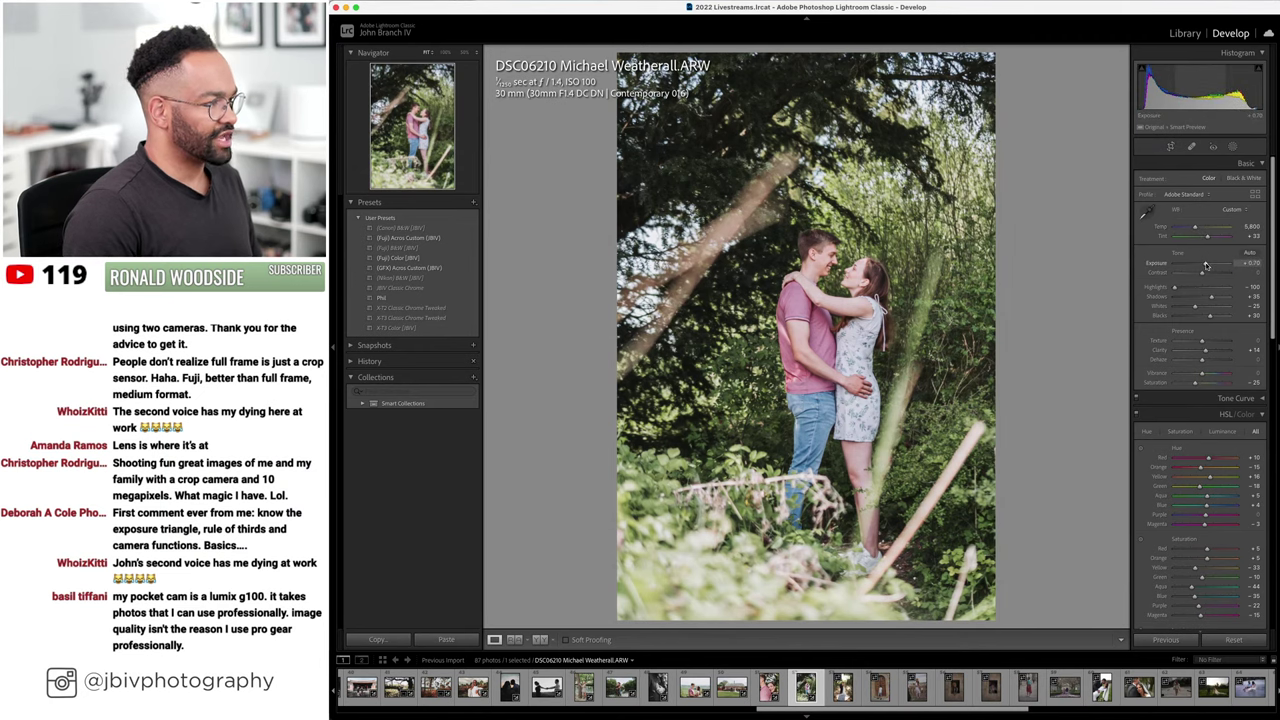
drag(1206, 265, 1218, 299)
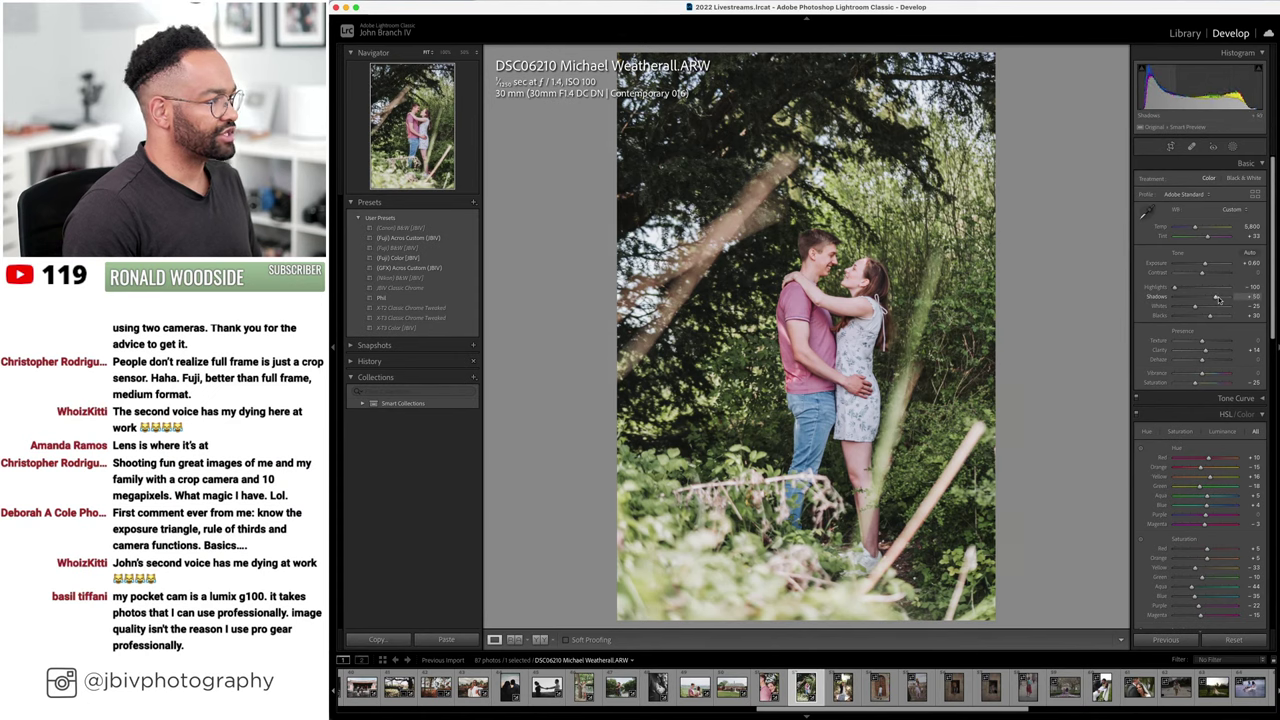
- Set the greenery photo's lens correction setup to Auto
scroll(1210, 340, down, 15)
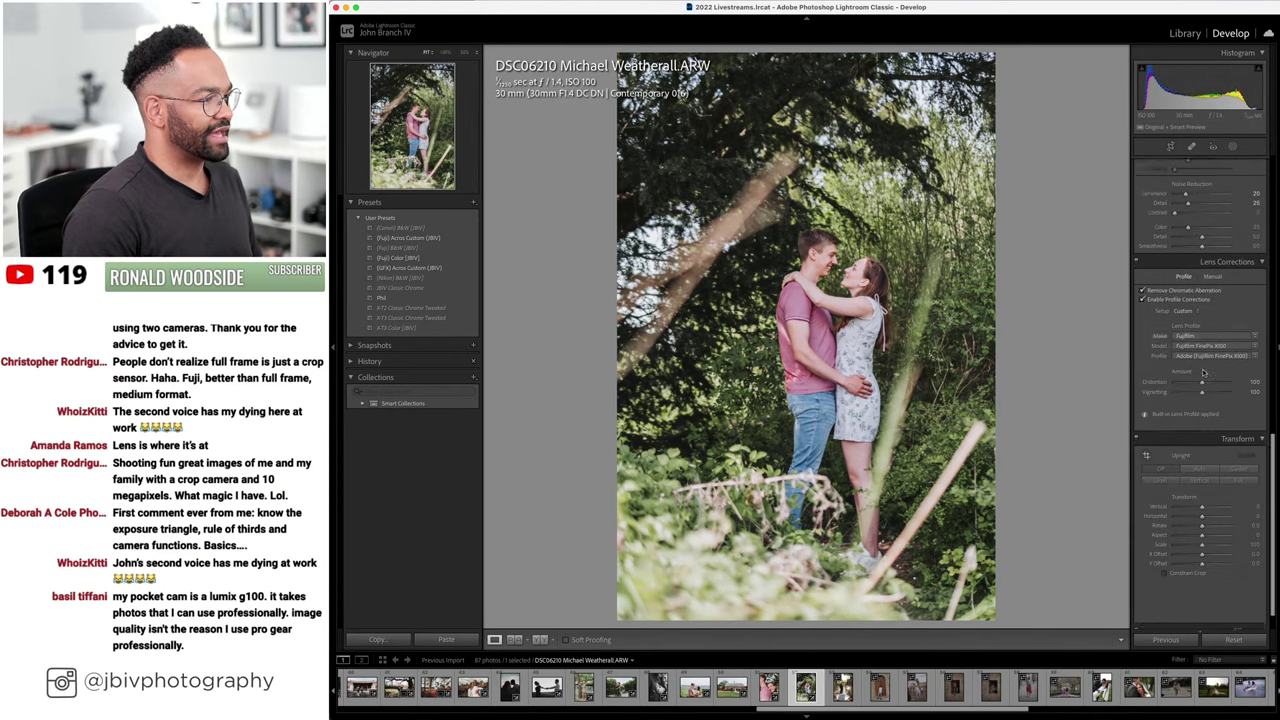
scroll(1203, 373, down, 2)
click(1186, 281)
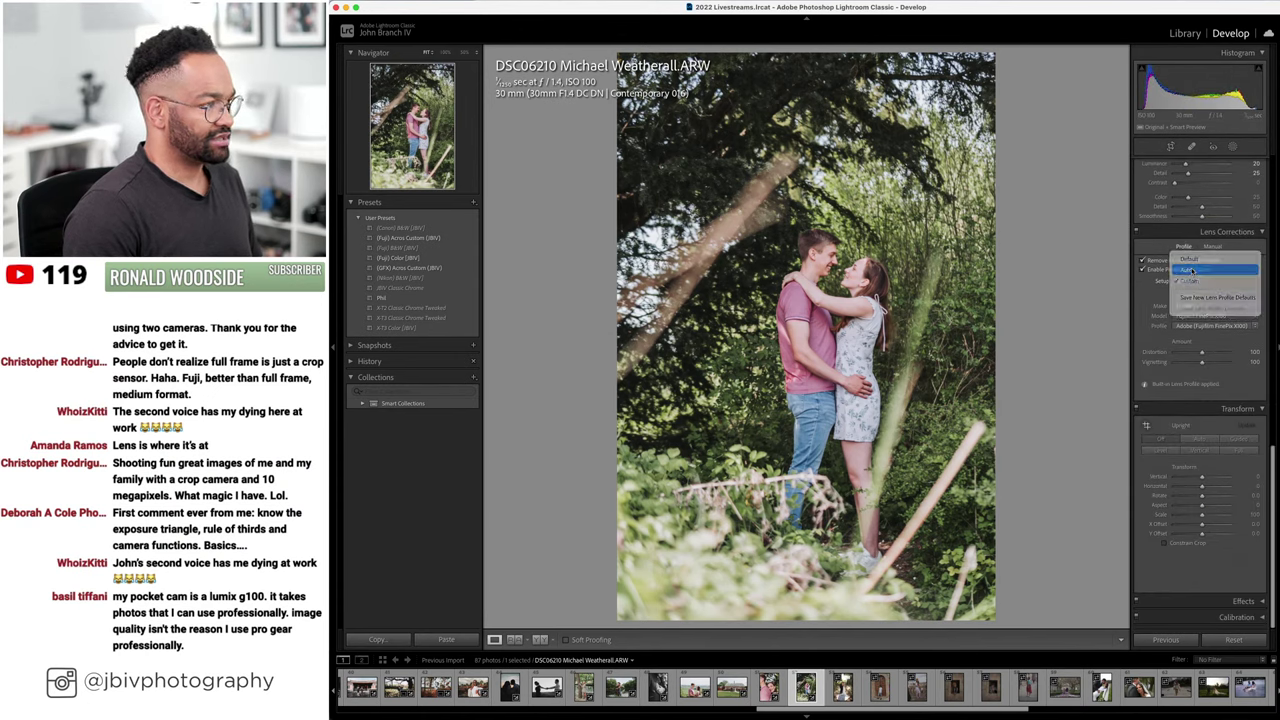
click(1190, 271)
scroll(1208, 250, up, 15)
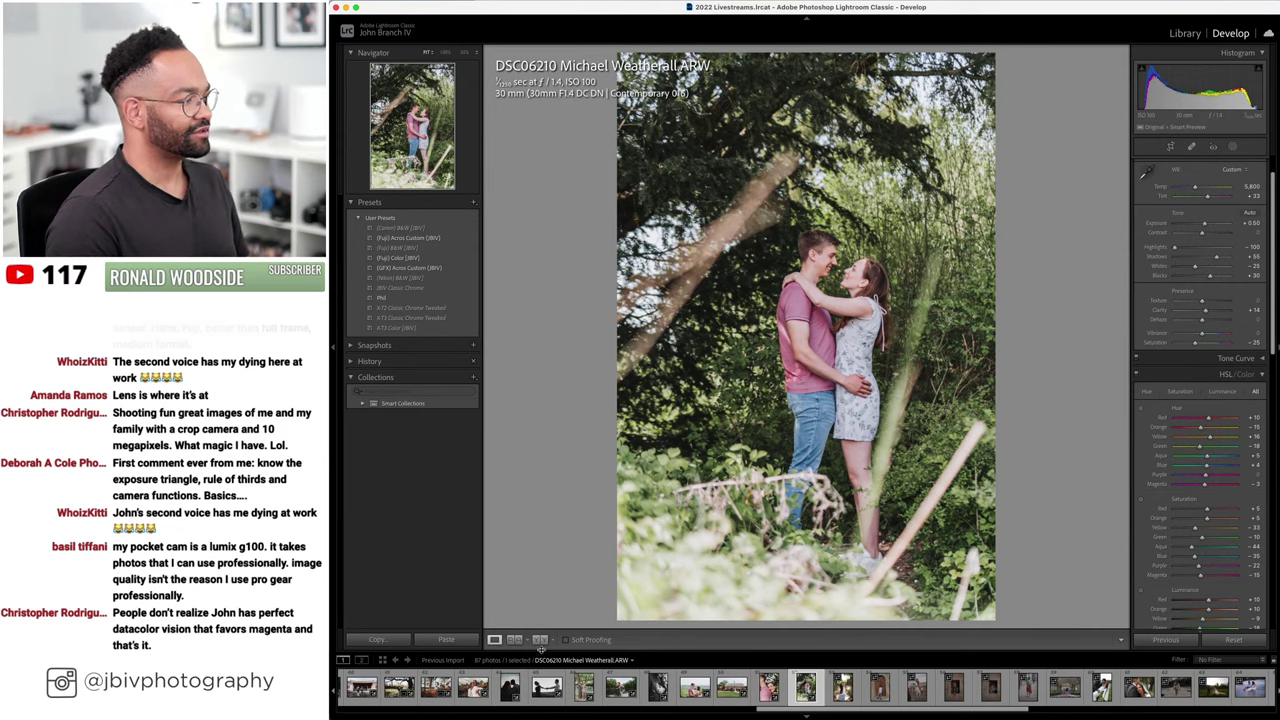
- Compare the greenery edit in Before/After view, then advance to IMG_1747
key(y)
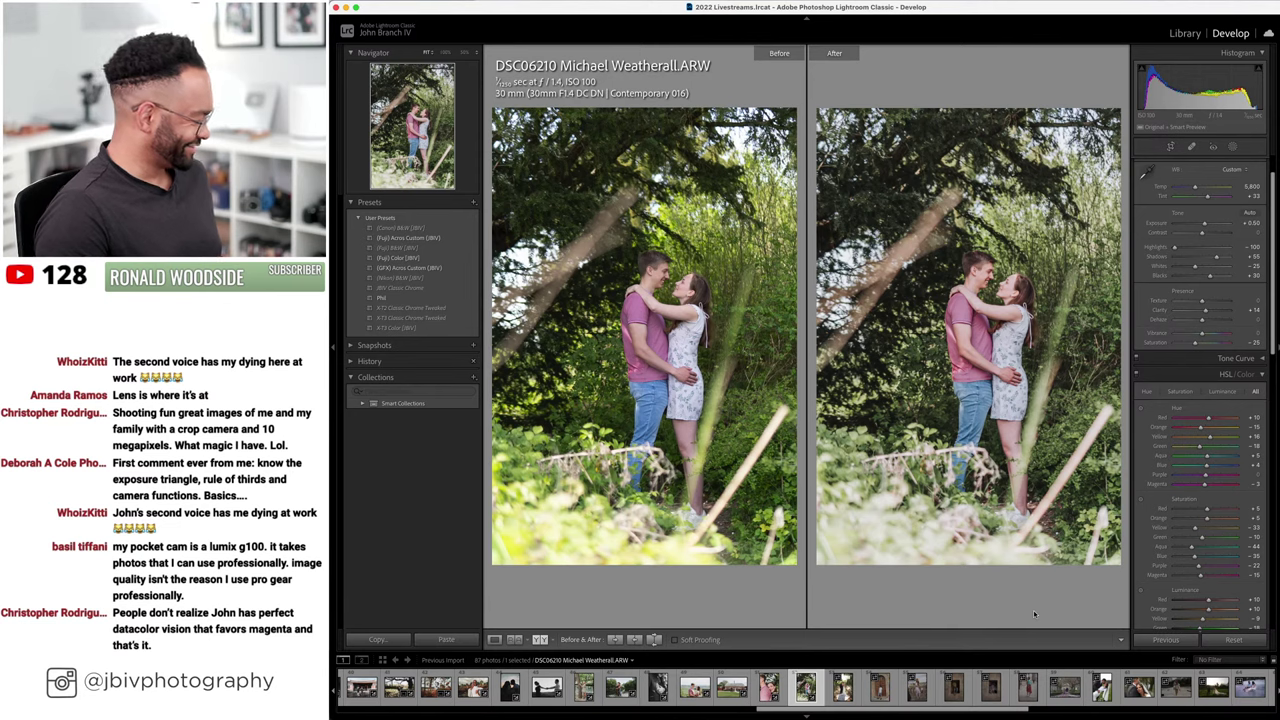
key(Right)
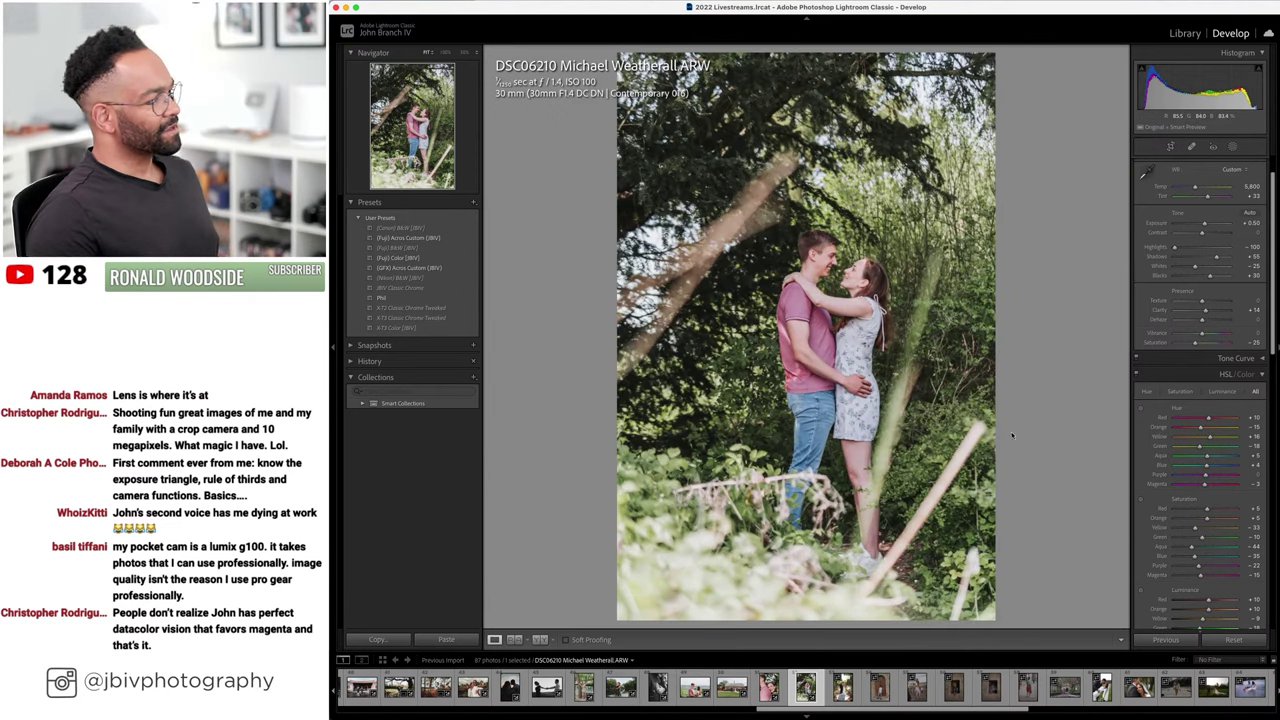
key(Right)
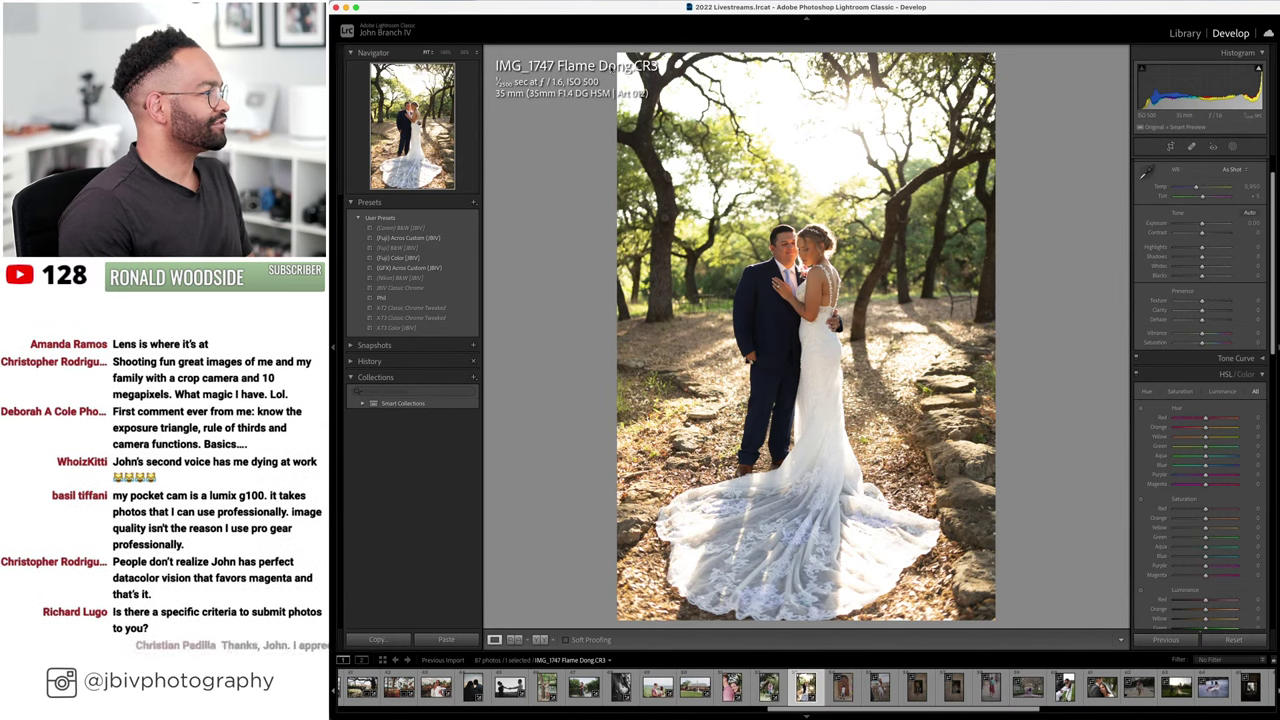
- Apply the Fuji Color preset to IMG_1747 and set lens correction to Auto
click(398, 257)
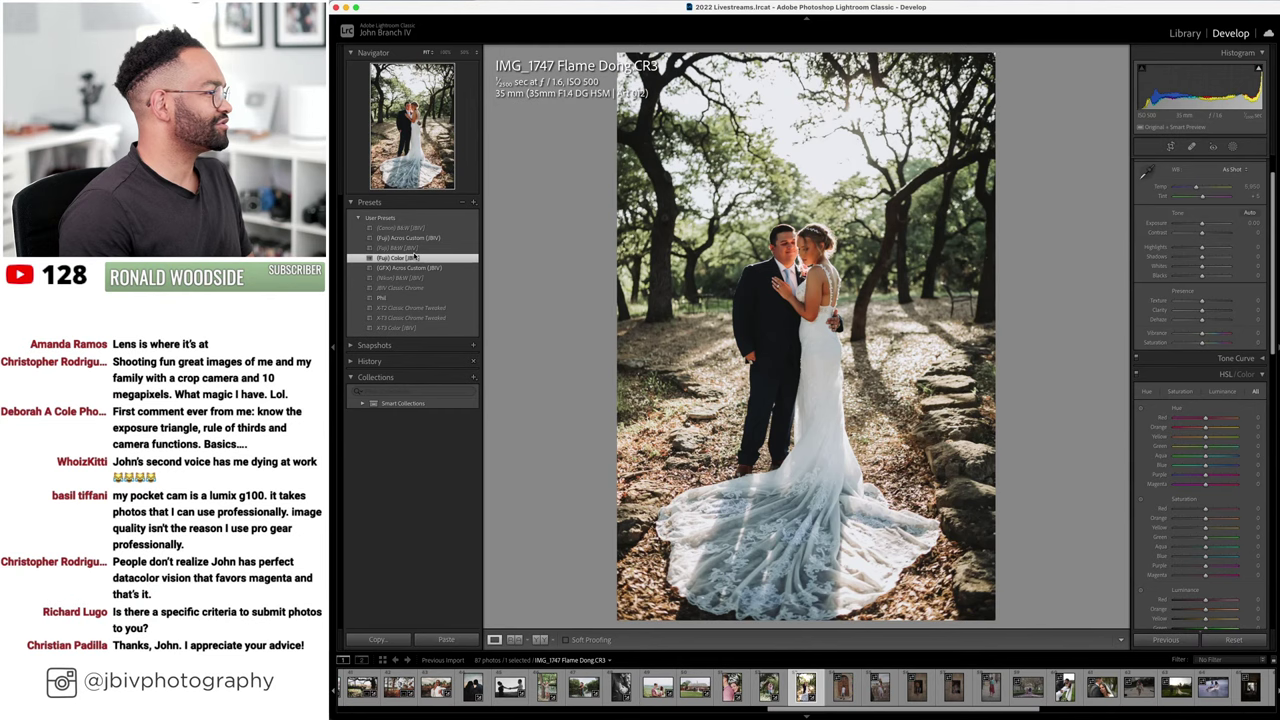
scroll(1190, 300, down, 2)
scroll(1190, 300, down, 5)
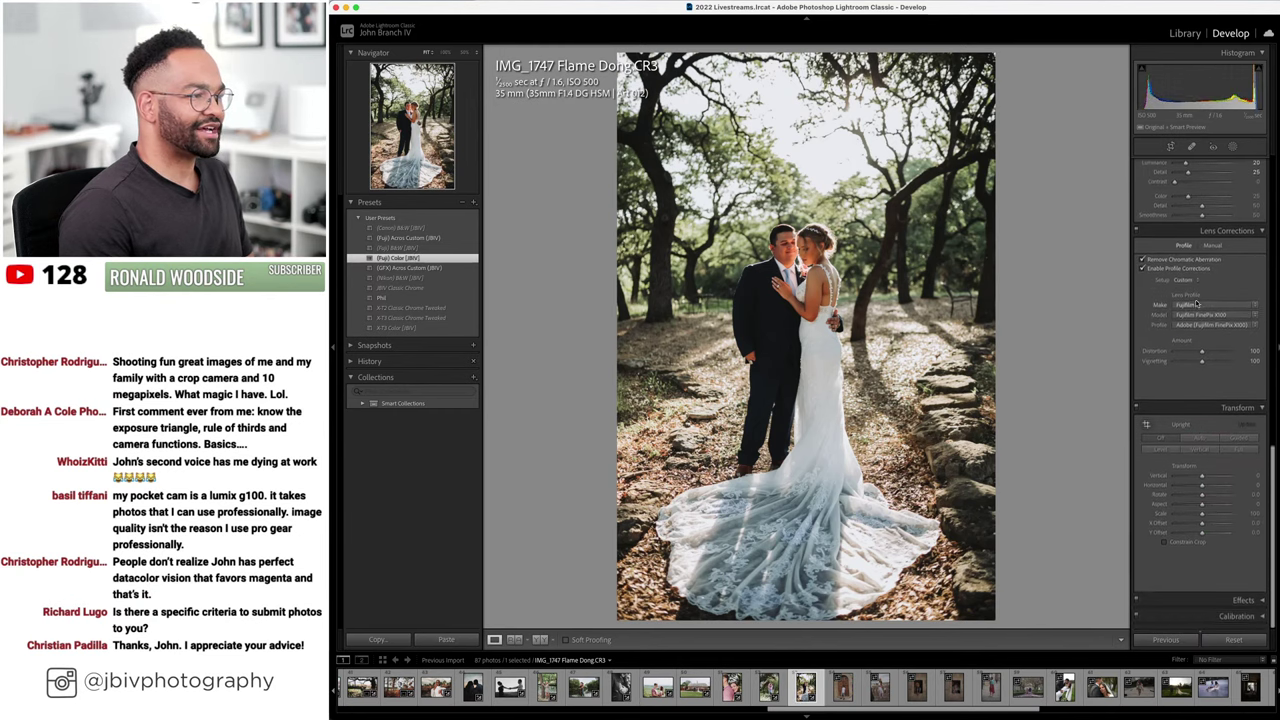
click(1199, 282)
click(1200, 270)
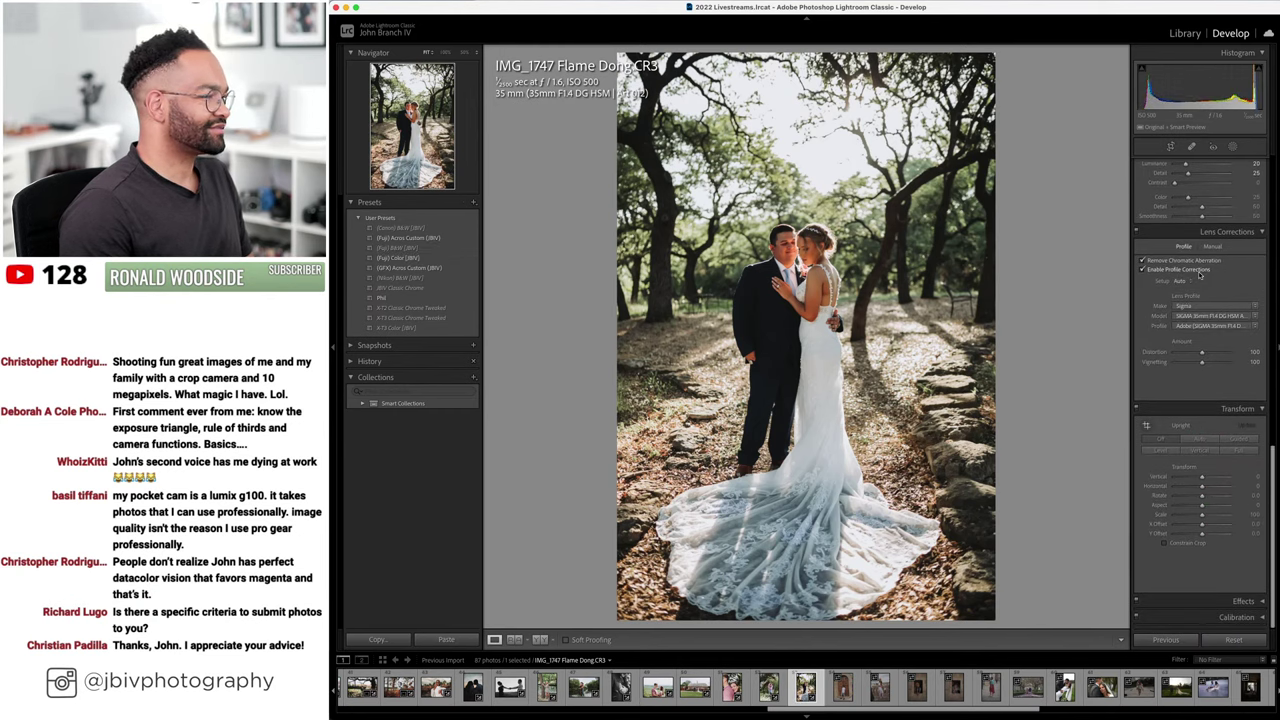
scroll(1190, 300, up, 7)
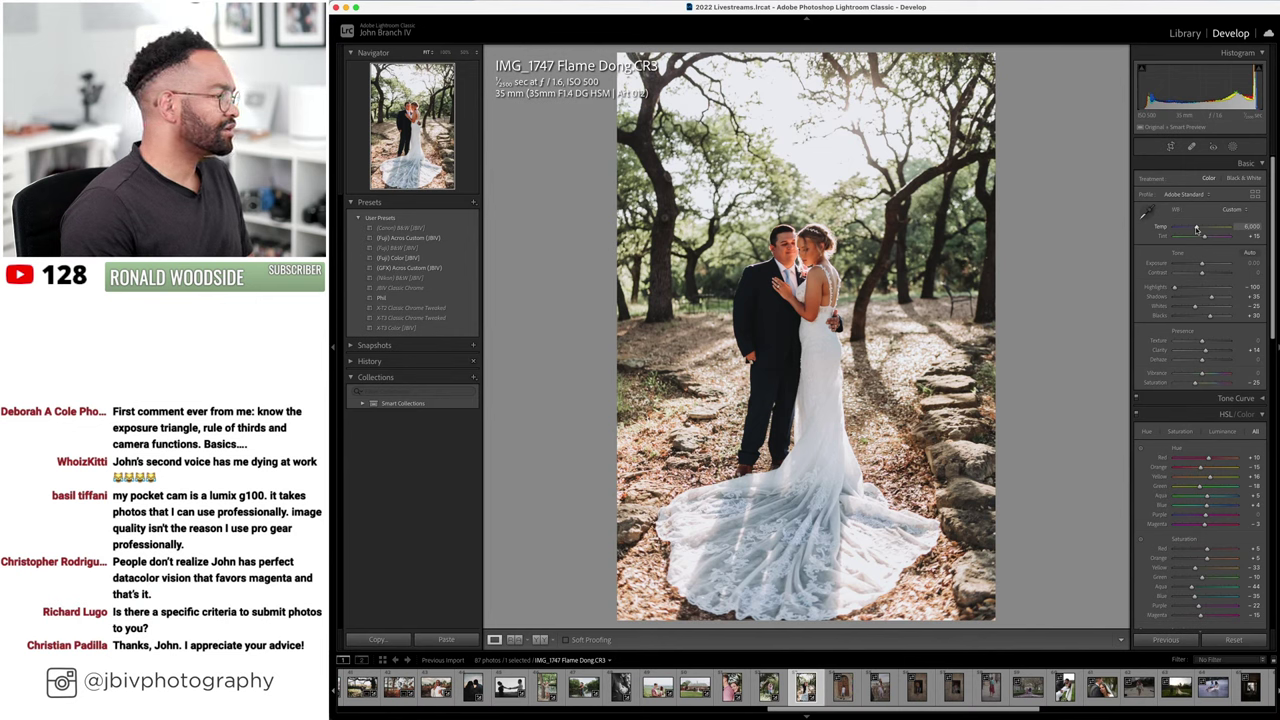
- Lift shadows to about +40 and pull highlights to -100 to recover the sky
scroll(1200, 400, down, 4)
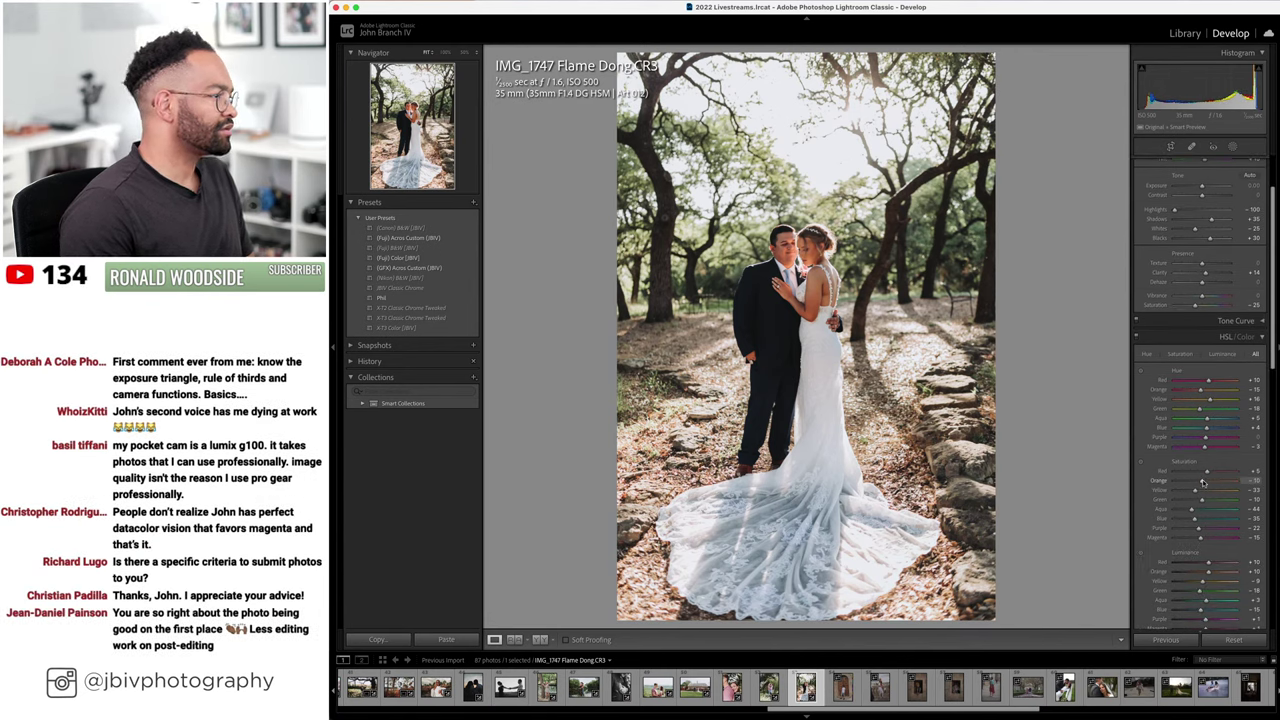
scroll(1210, 300, up, 4)
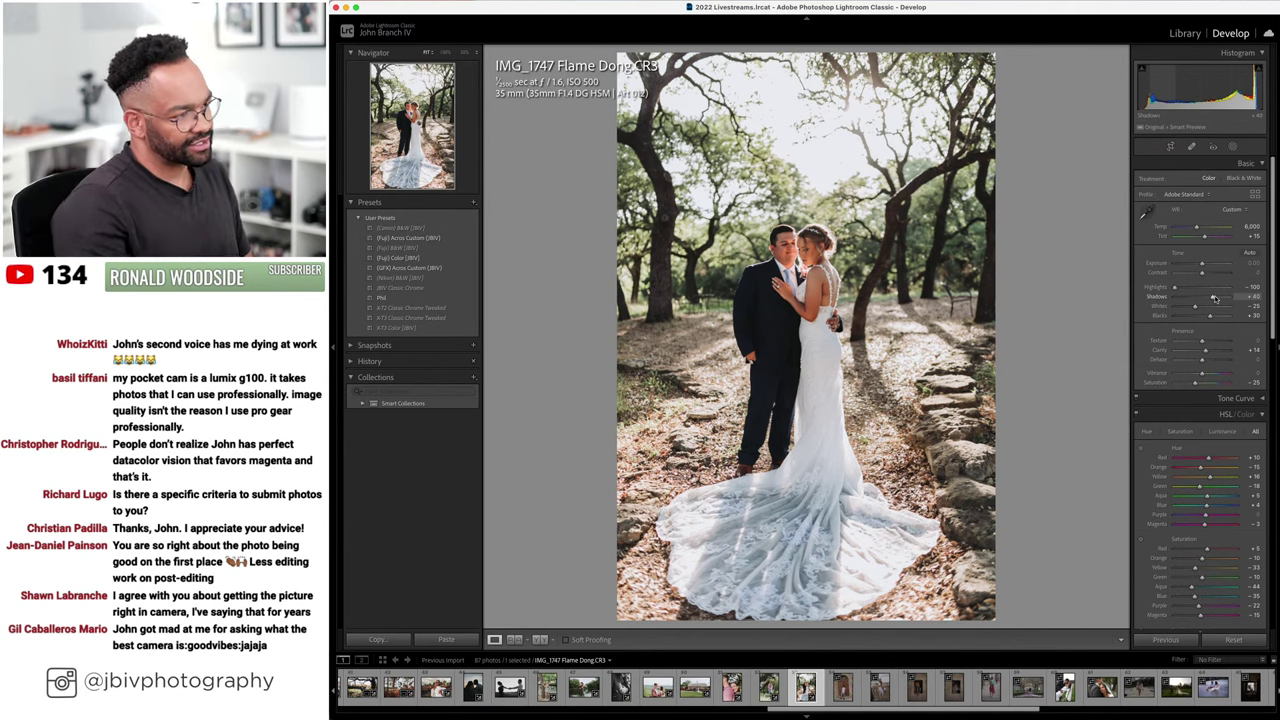
scroll(1214, 298, down, 3)
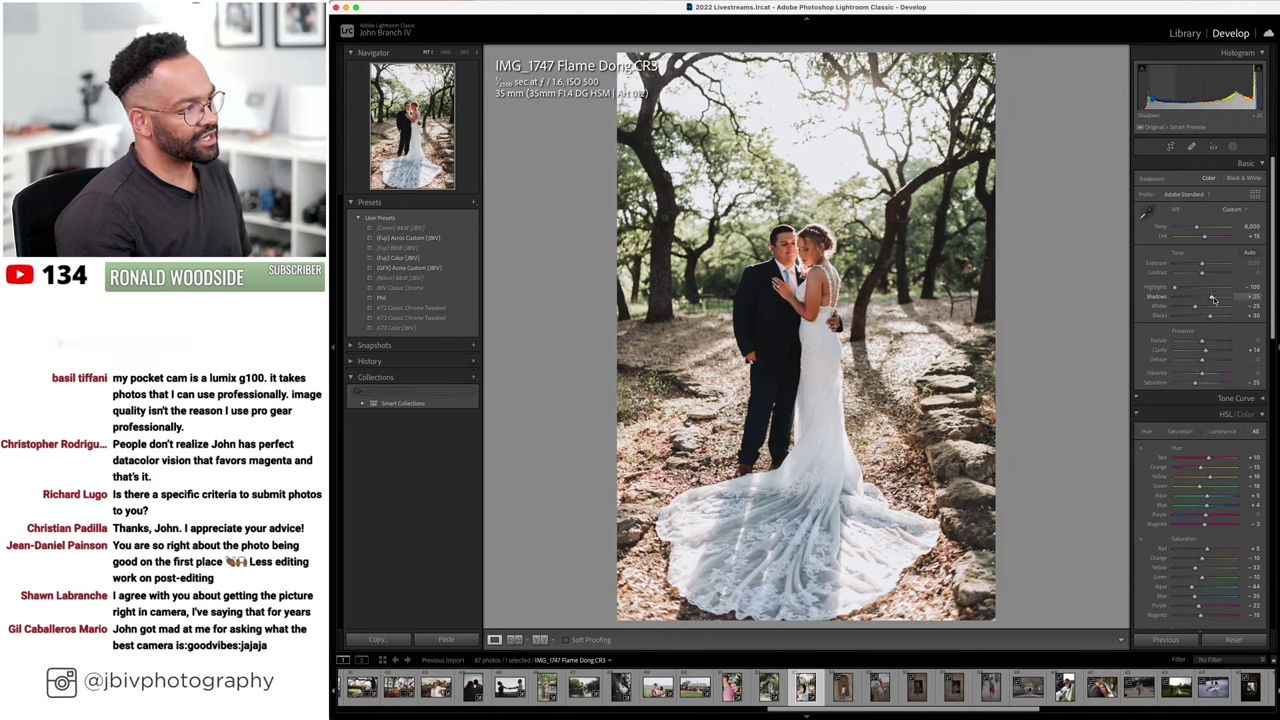
scroll(1213, 298, up, 5)
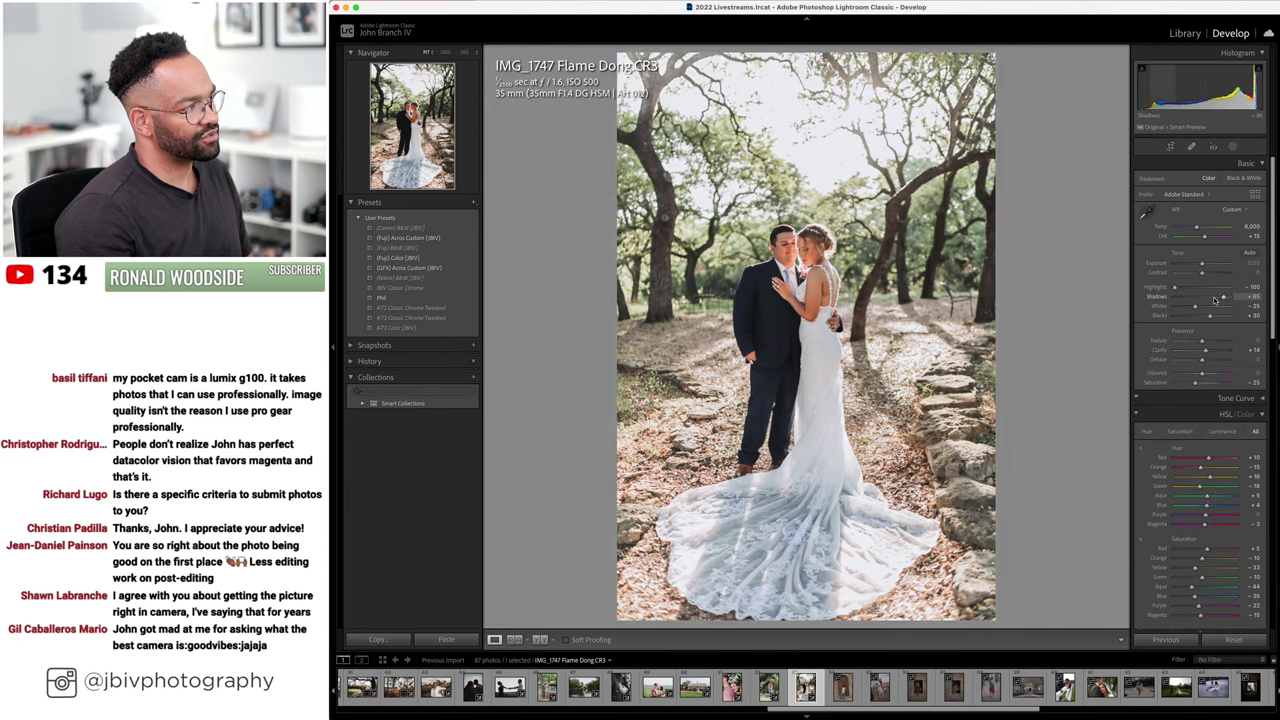
scroll(1214, 299, up, 2)
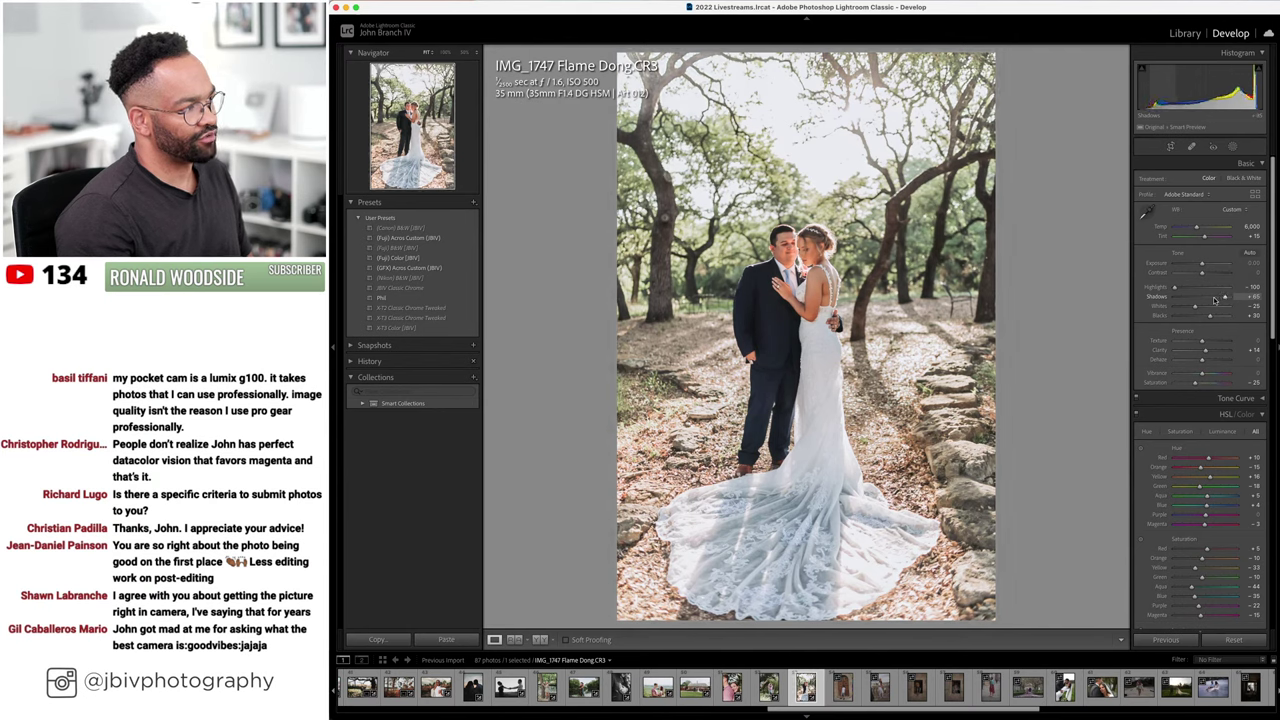
scroll(1215, 299, down, 5)
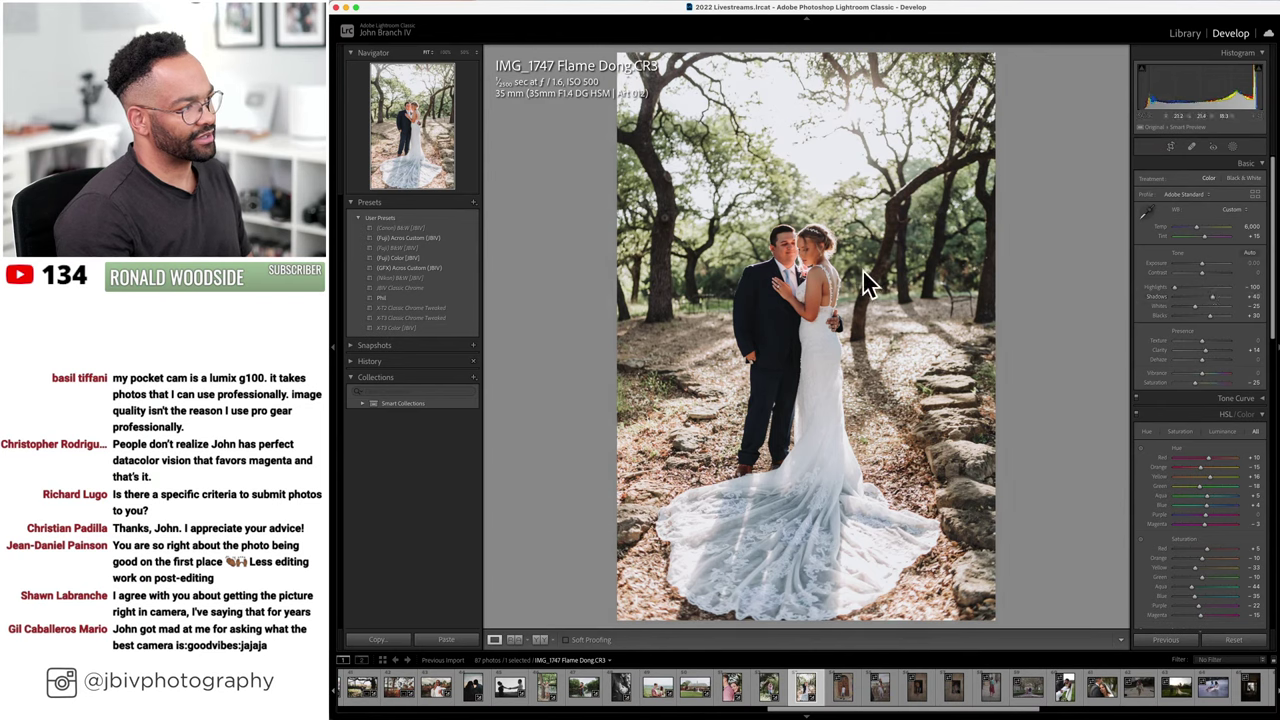
- Mask the couple with Select Subject and raise the mask's shadows
click(1235, 147)
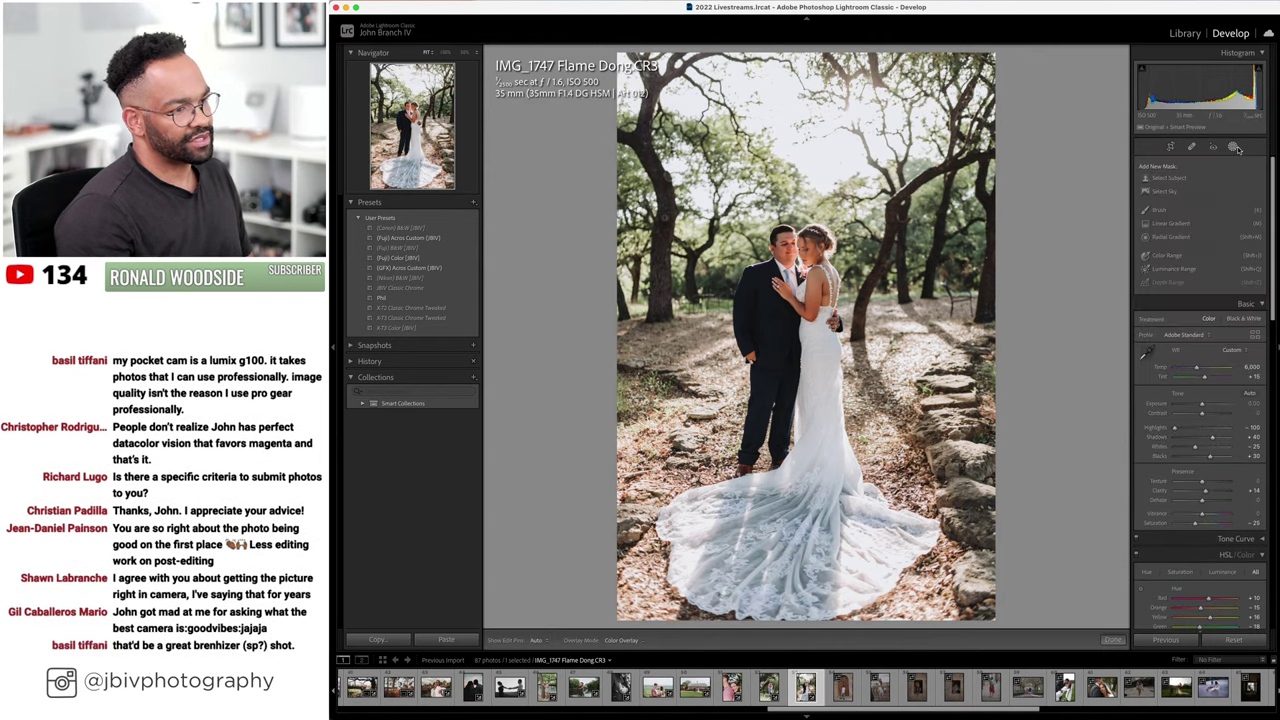
click(1197, 178)
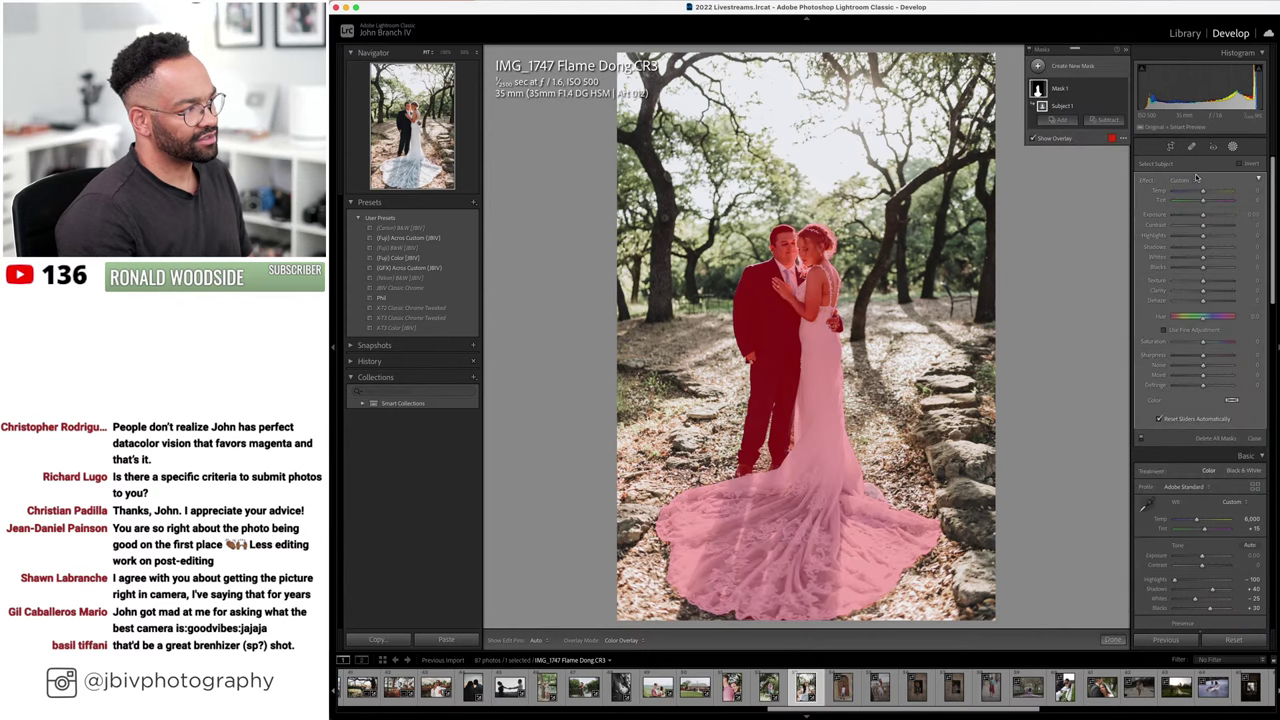
key(o)
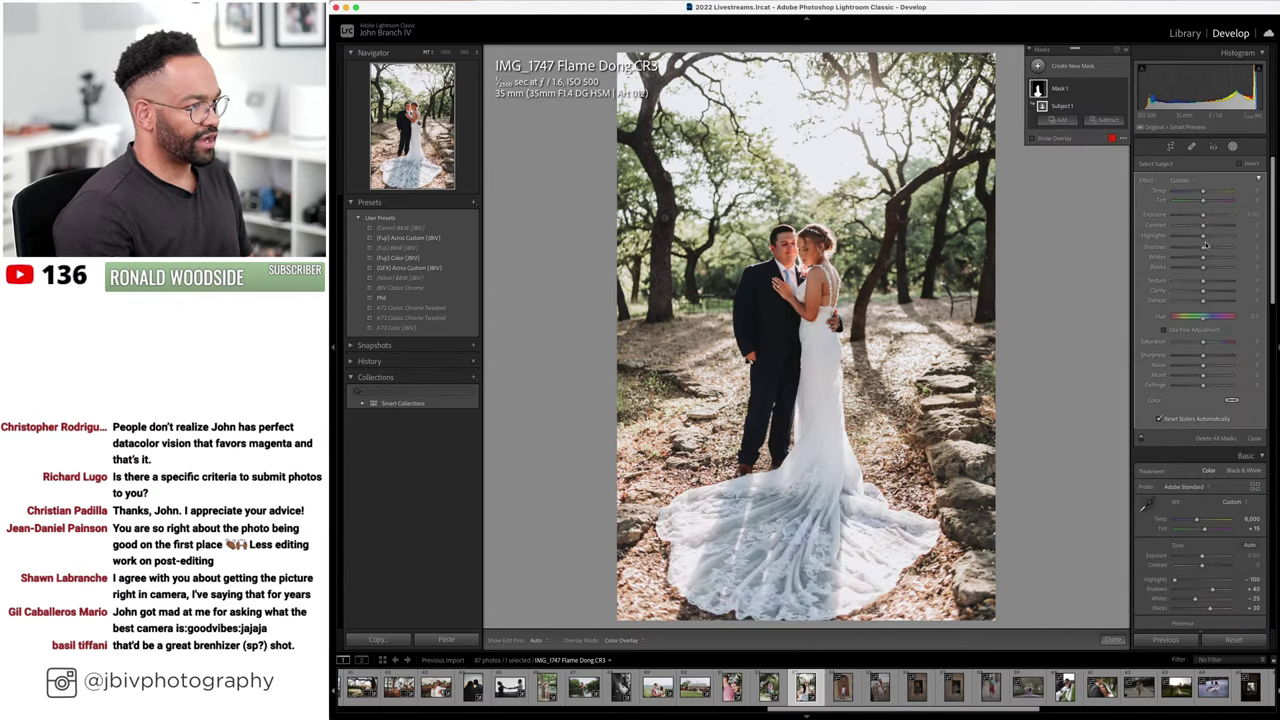
scroll(1208, 248, up, 4)
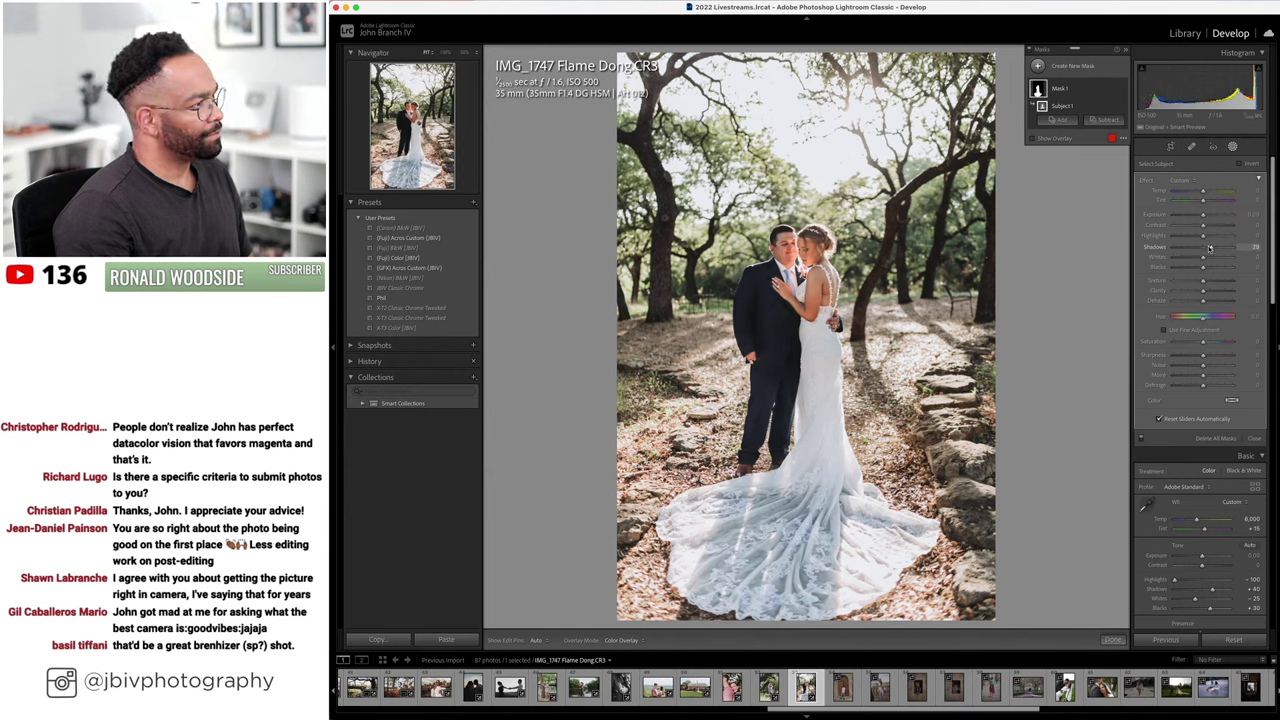
- Set global exposure to +0.10 and view the edit beside the original
click(1233, 148)
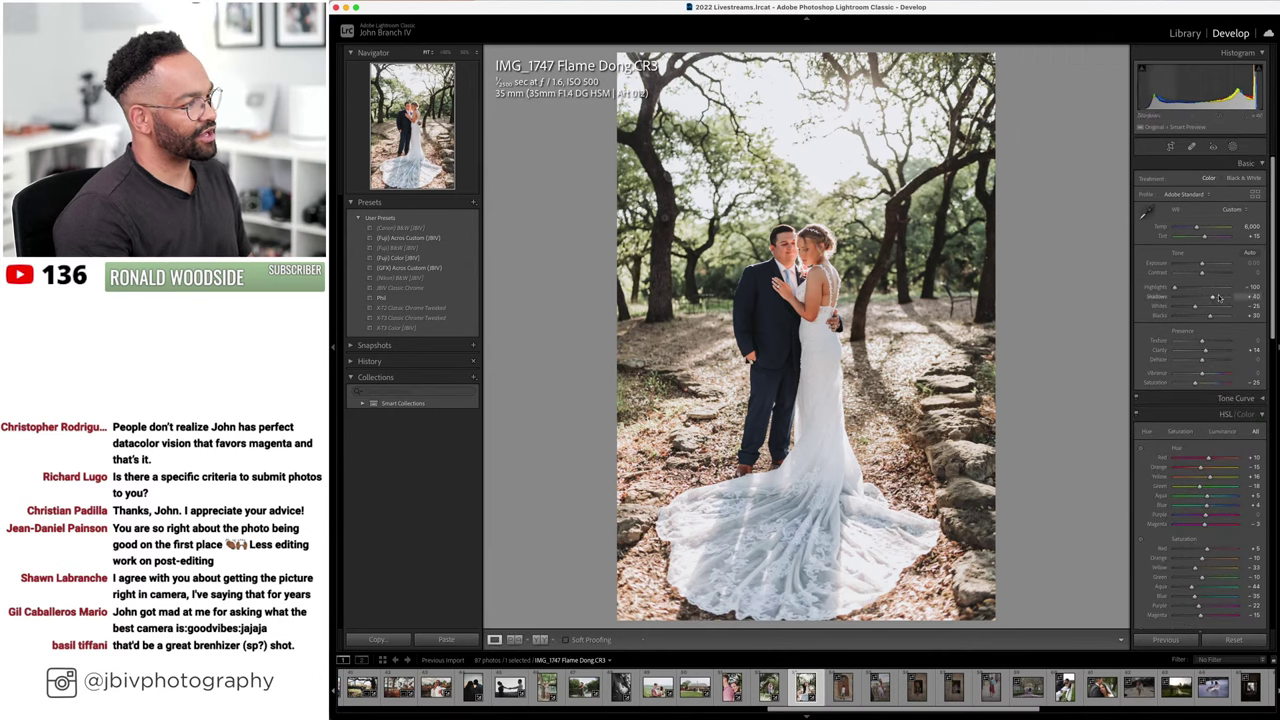
scroll(1205, 265, up, 2)
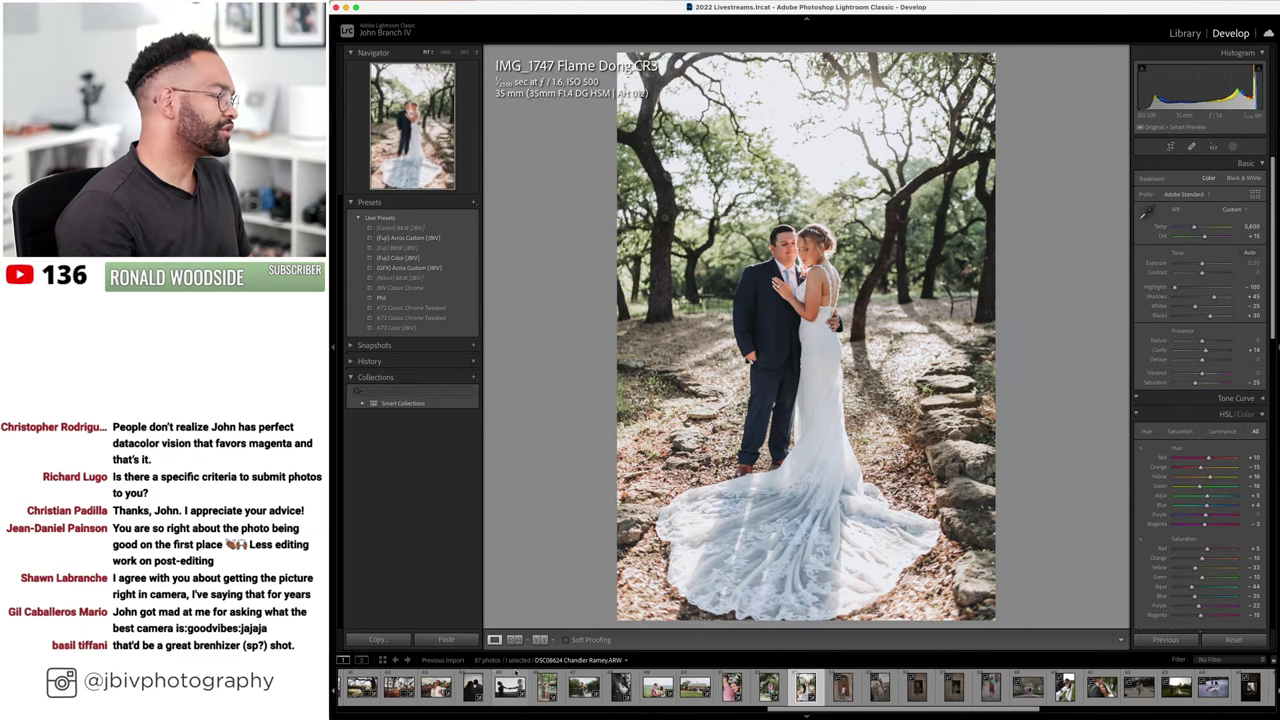
click(538, 640)
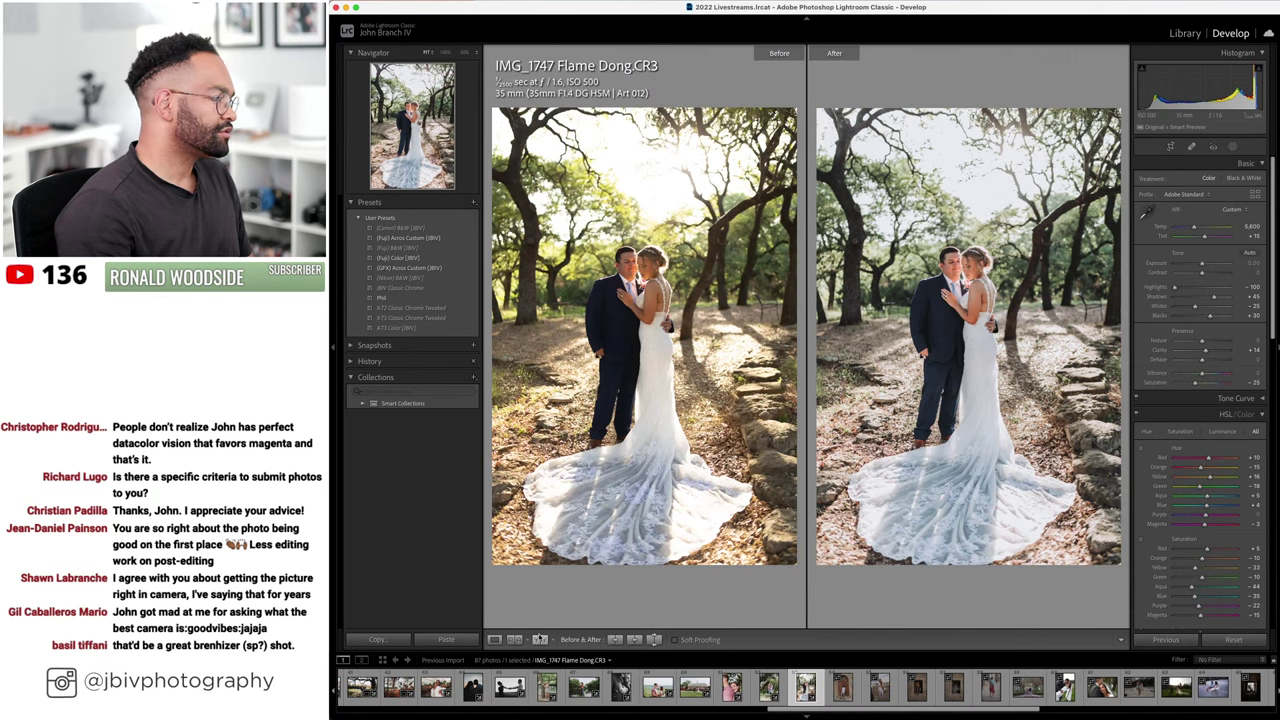
- Review the comparison full-screen, leave Before/After, and open DSC00216, the arched-door photo
key(Tab)
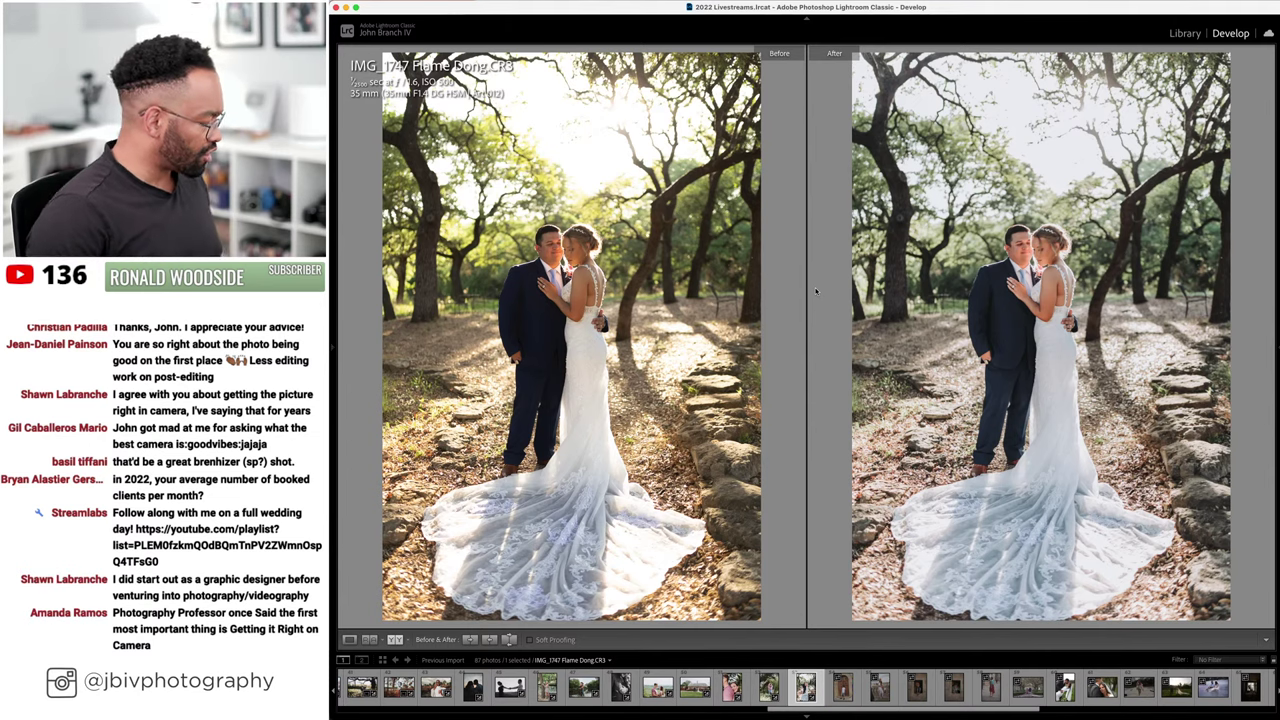
key(Tab)
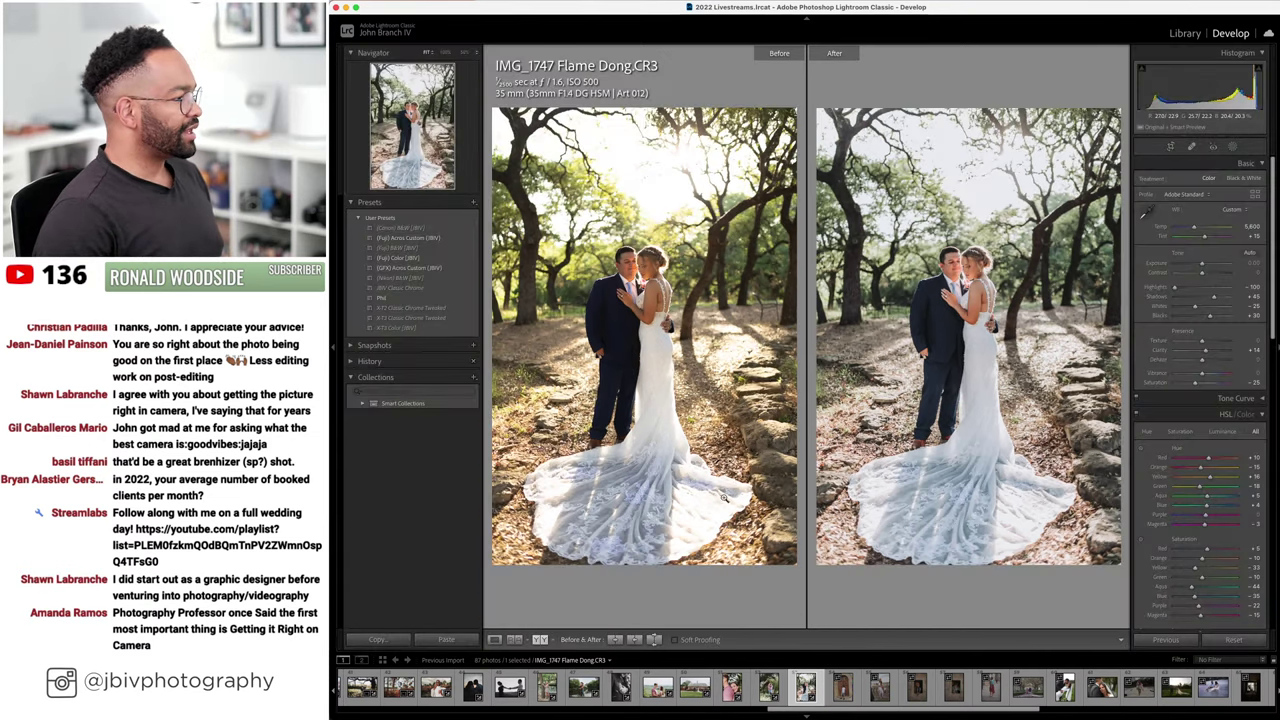
key(y)
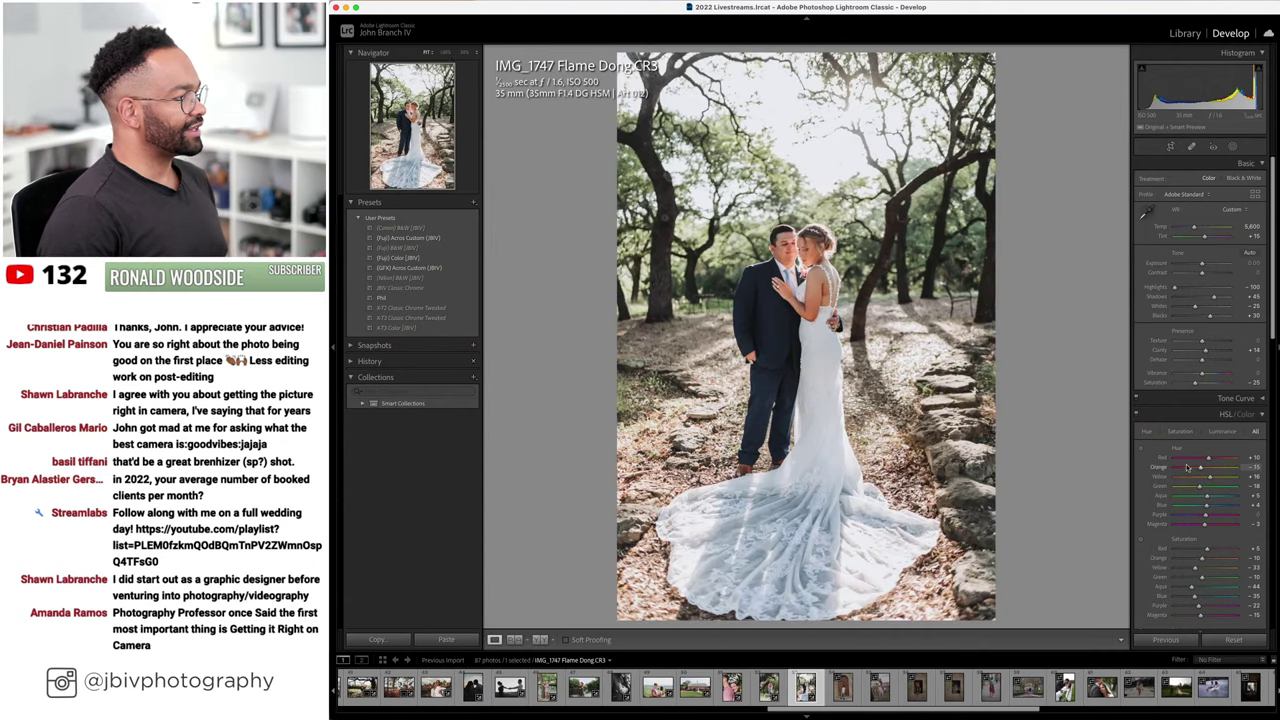
key(Right)
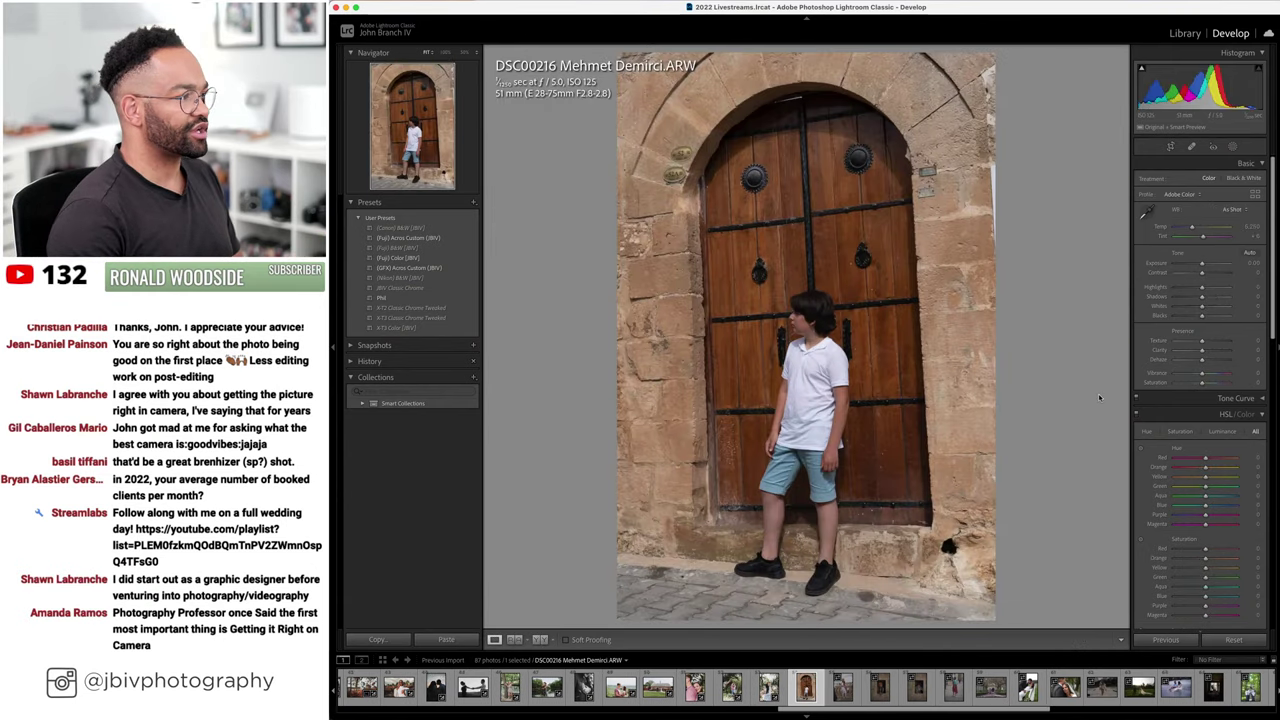
- Auto-straighten the door's verticals with Upright and apply the (Fuji) Color [JBV] preset
scroll(1200, 386, down, 10)
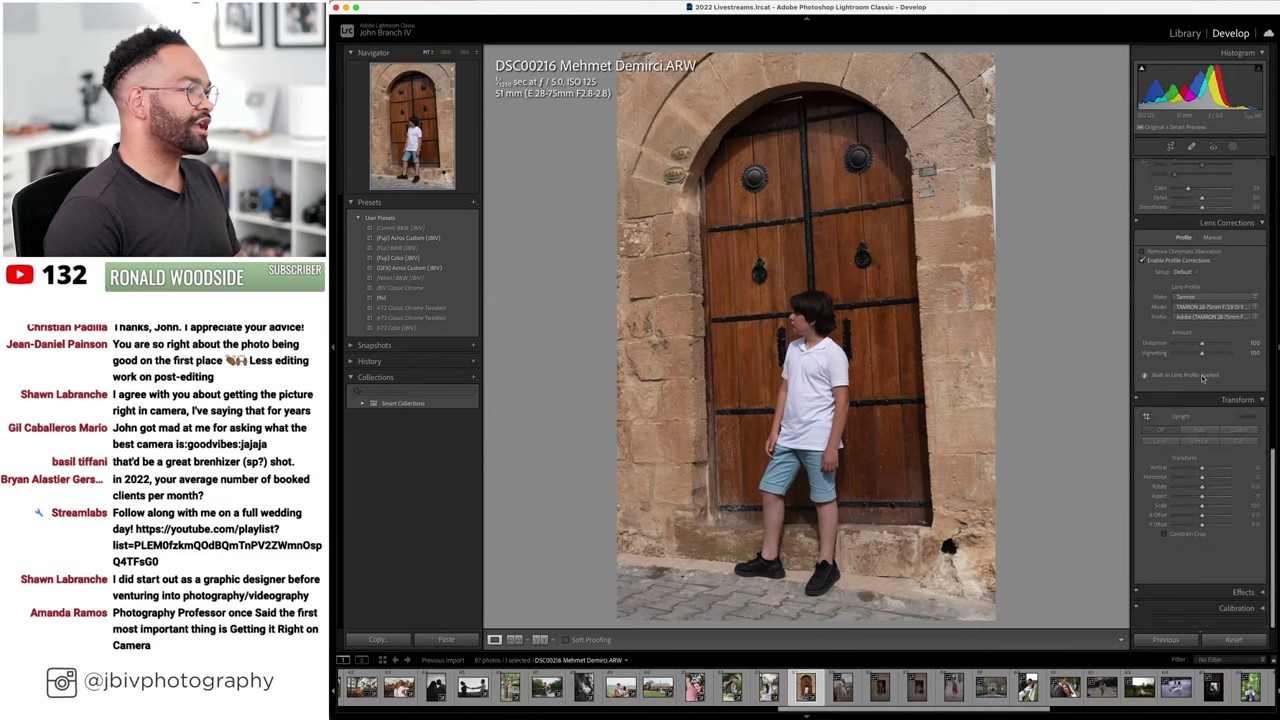
click(1166, 451)
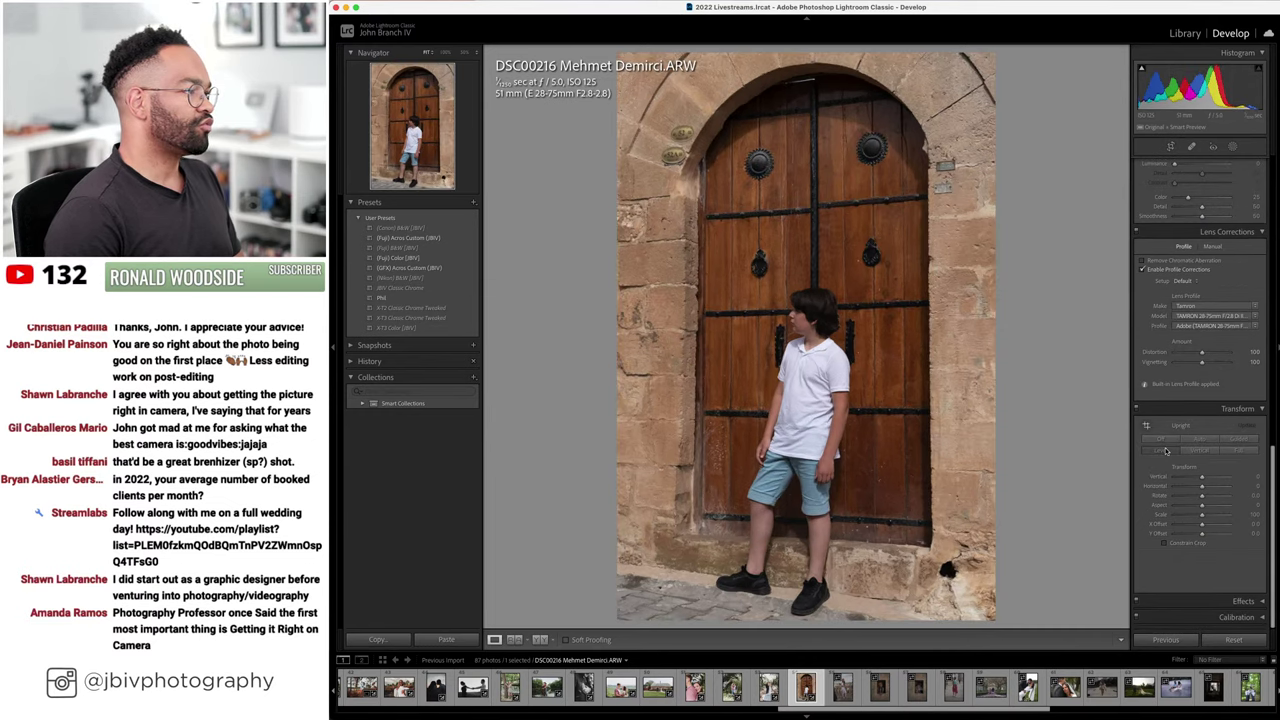
click(398, 258)
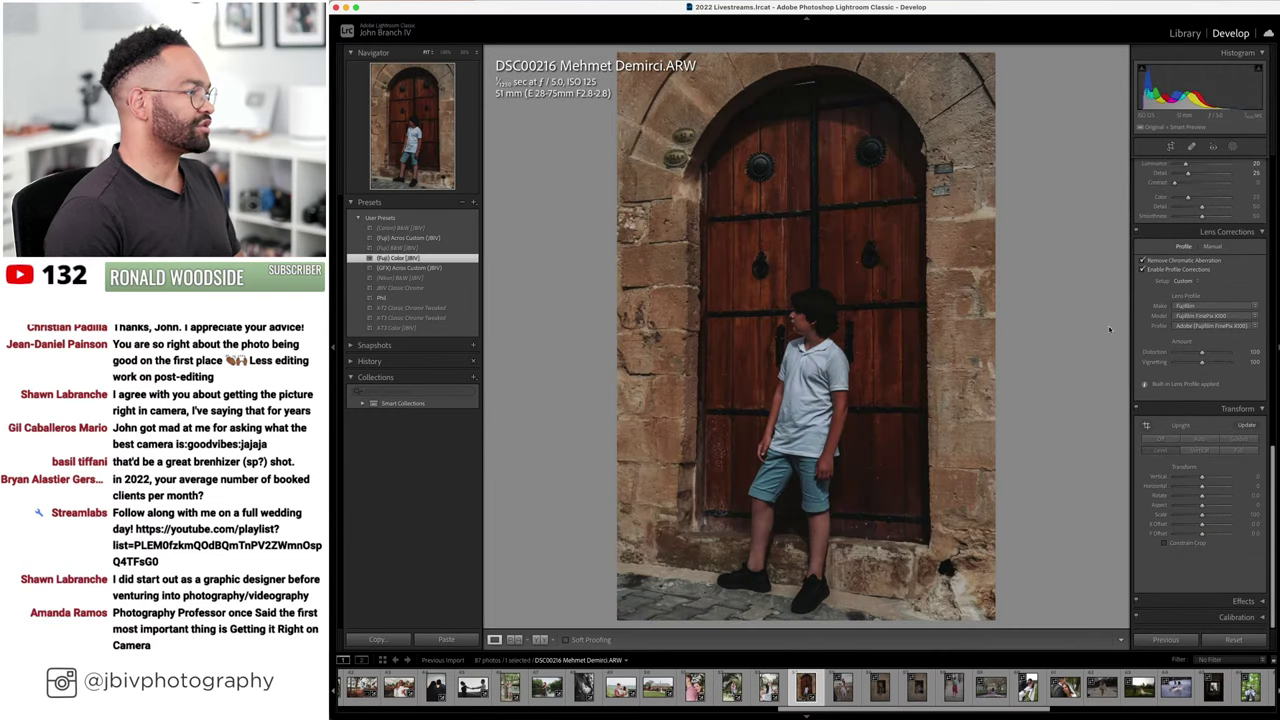
- Set lens correction setup to Auto, raise exposure to +1.10, and compare Before/After side by side
click(1186, 282)
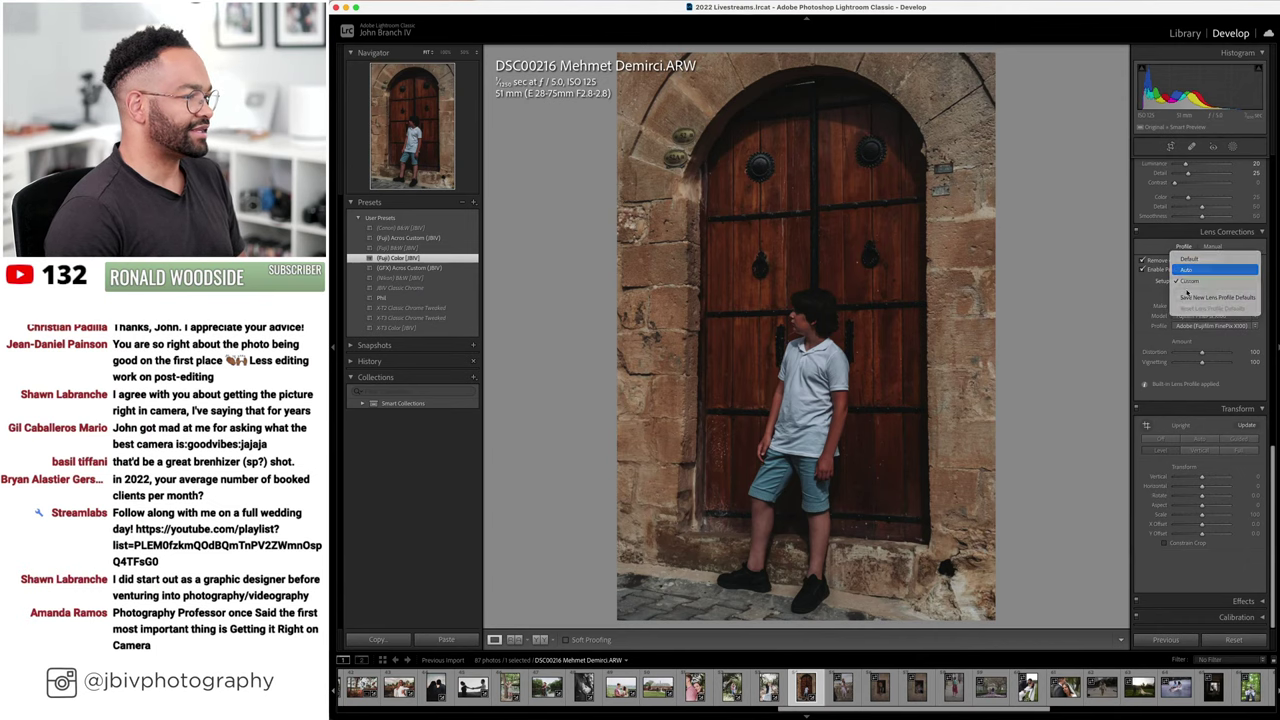
click(1188, 270)
scroll(1200, 300, up, 10)
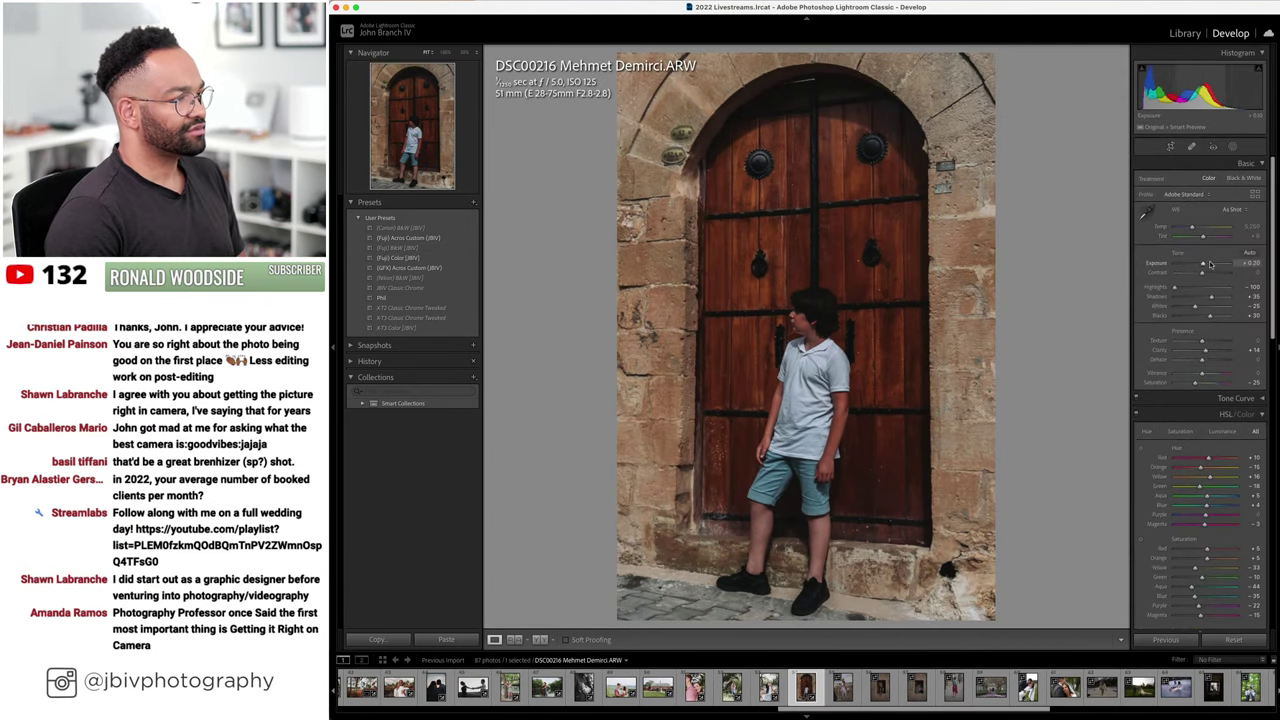
drag(1210, 264, 1218, 264)
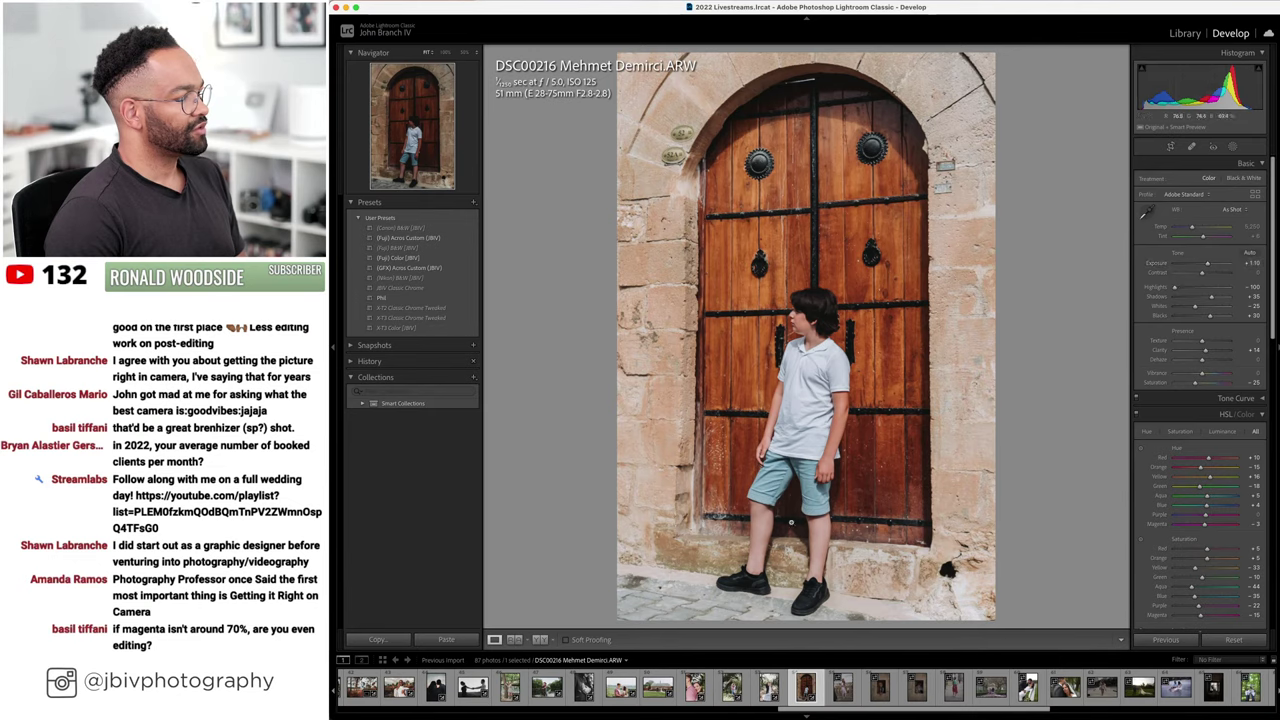
click(541, 639)
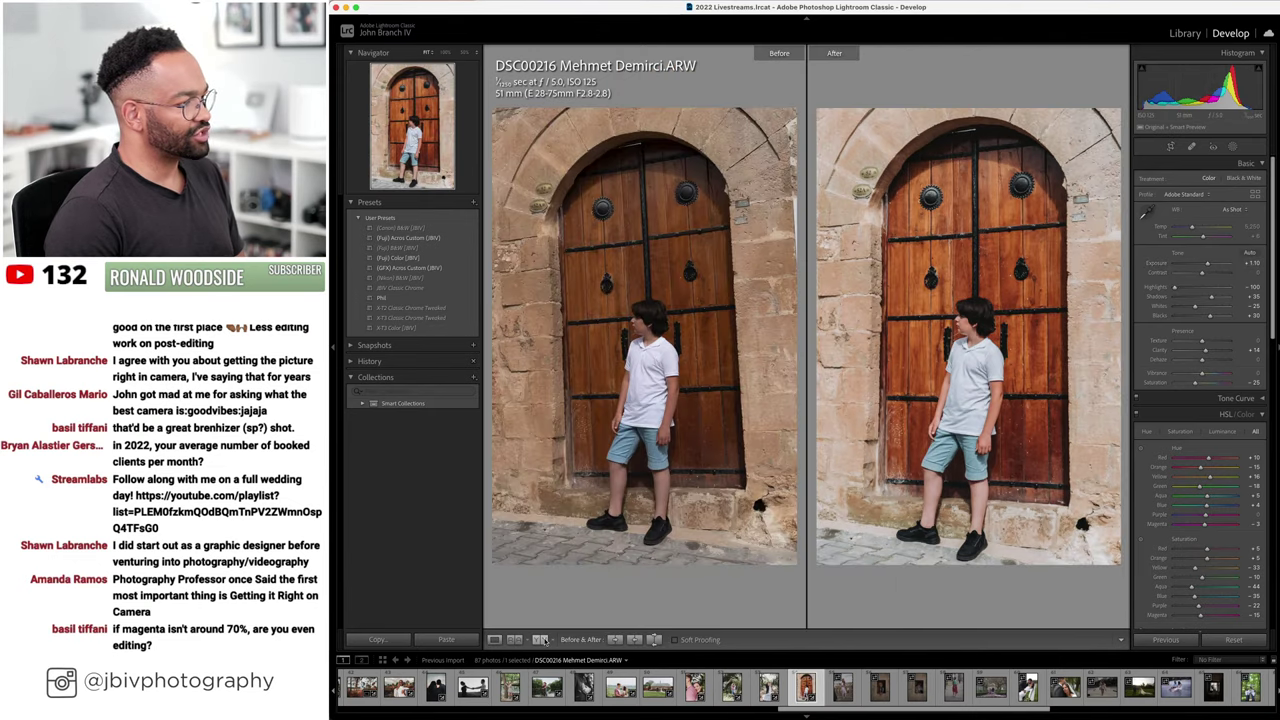
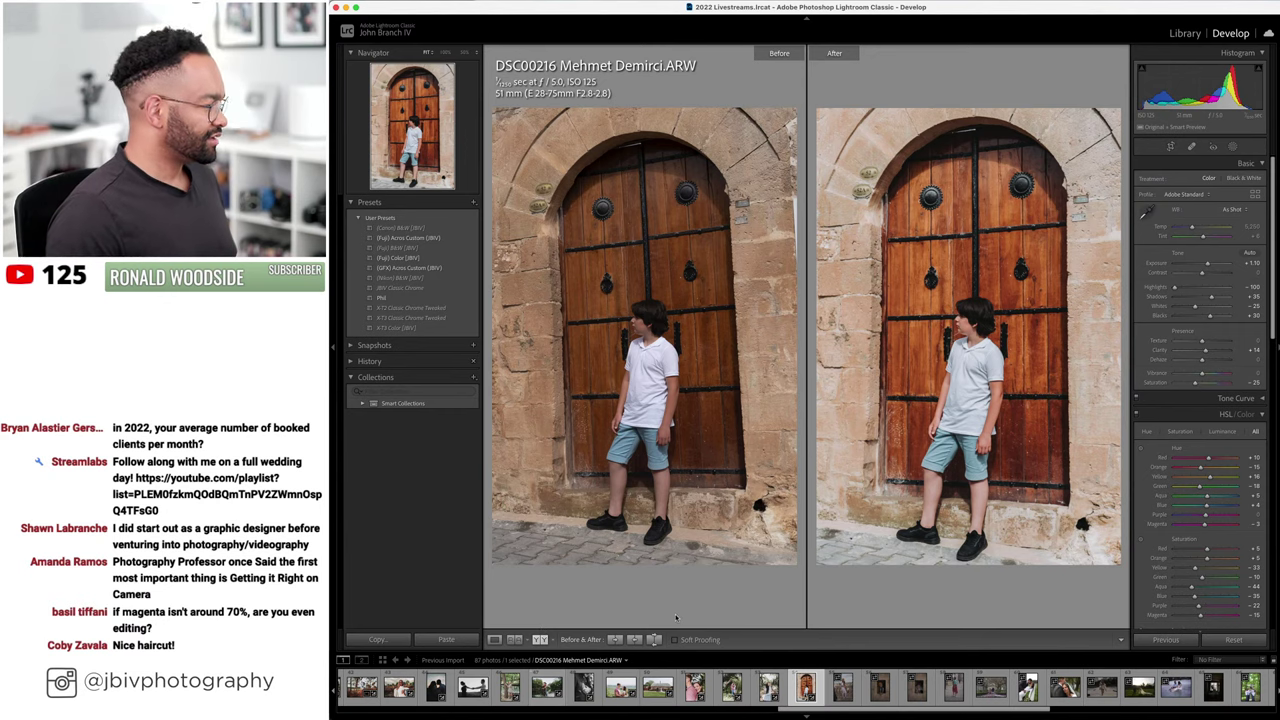
- Close the before/after comparison and advance to the balcony photo, DSC00342
click(494, 639)
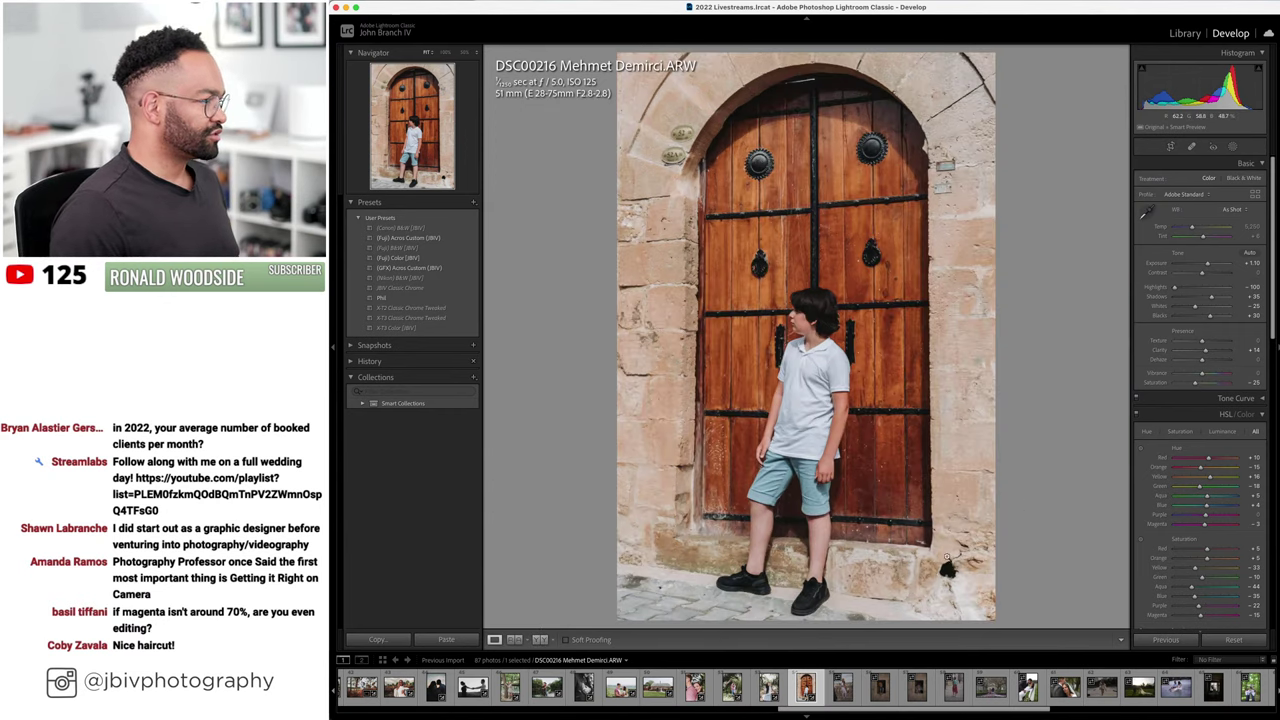
key(Right)
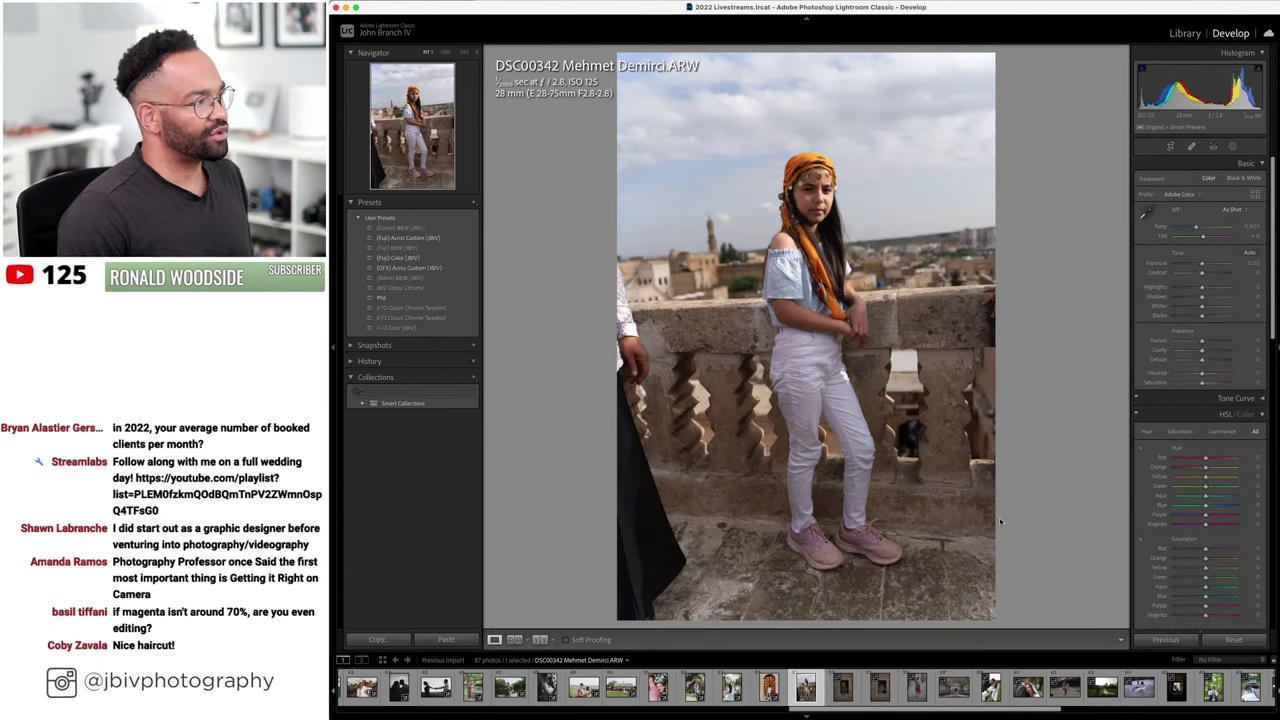
- Give the balcony photo Upright correction, the (Fuji) Color [JBV] preset and brighter exposure
scroll(1162, 452, down, 10)
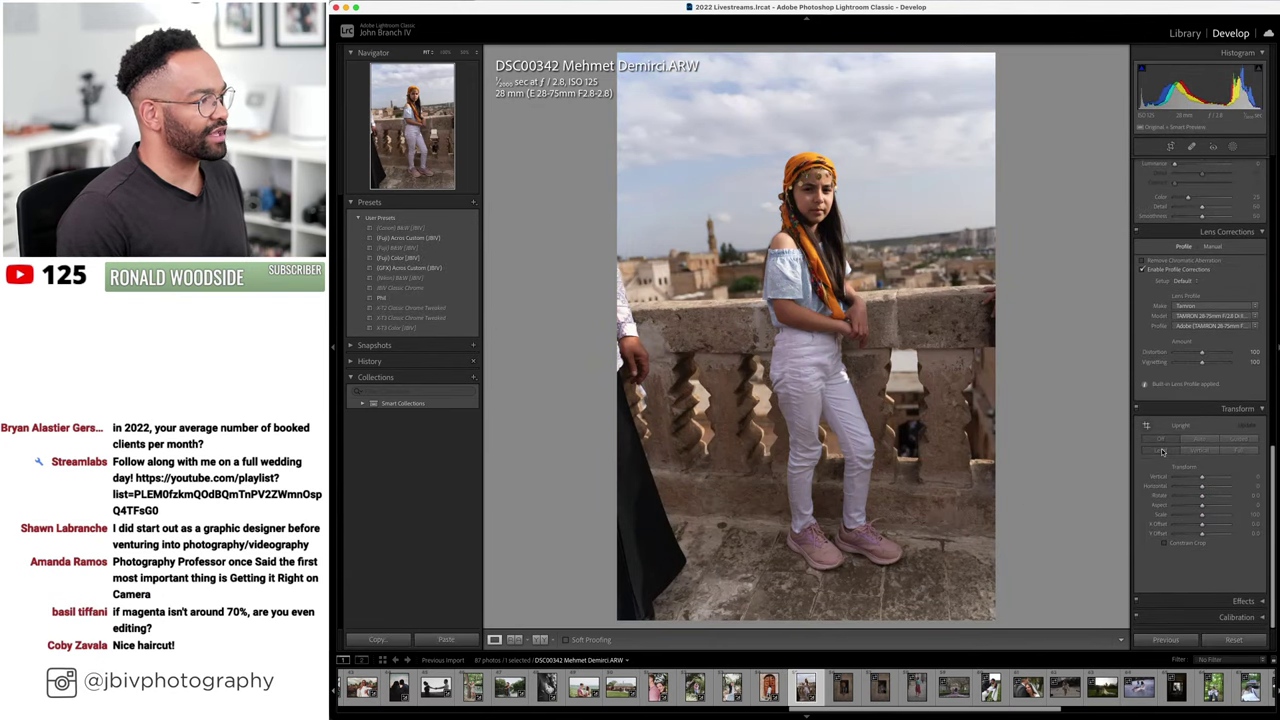
click(1162, 452)
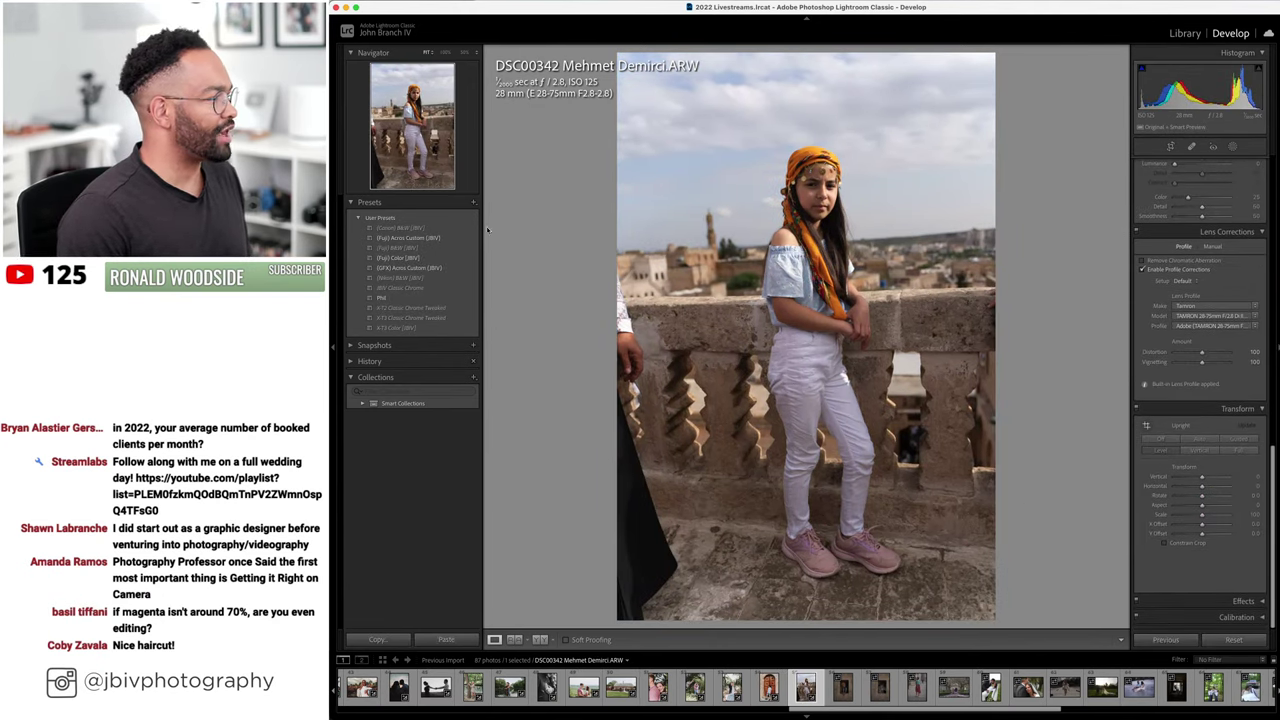
click(463, 261)
scroll(1180, 320, up, 10)
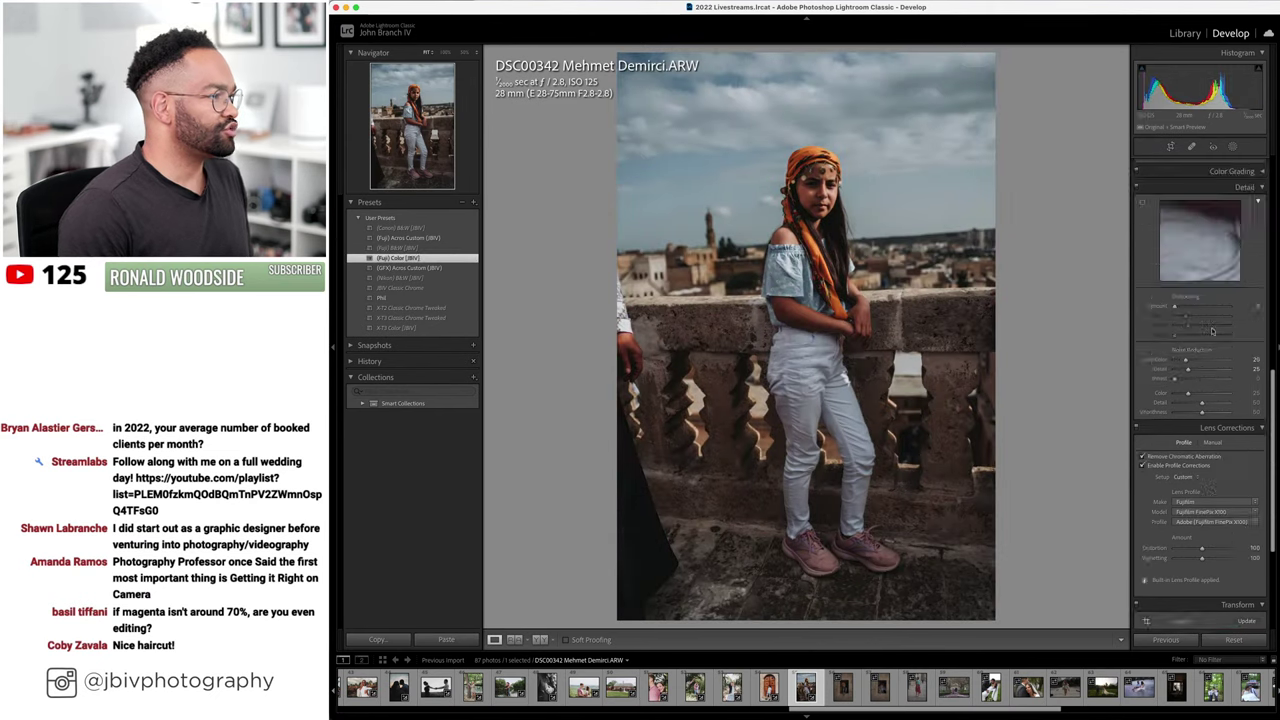
drag(1215, 267, 1221, 267)
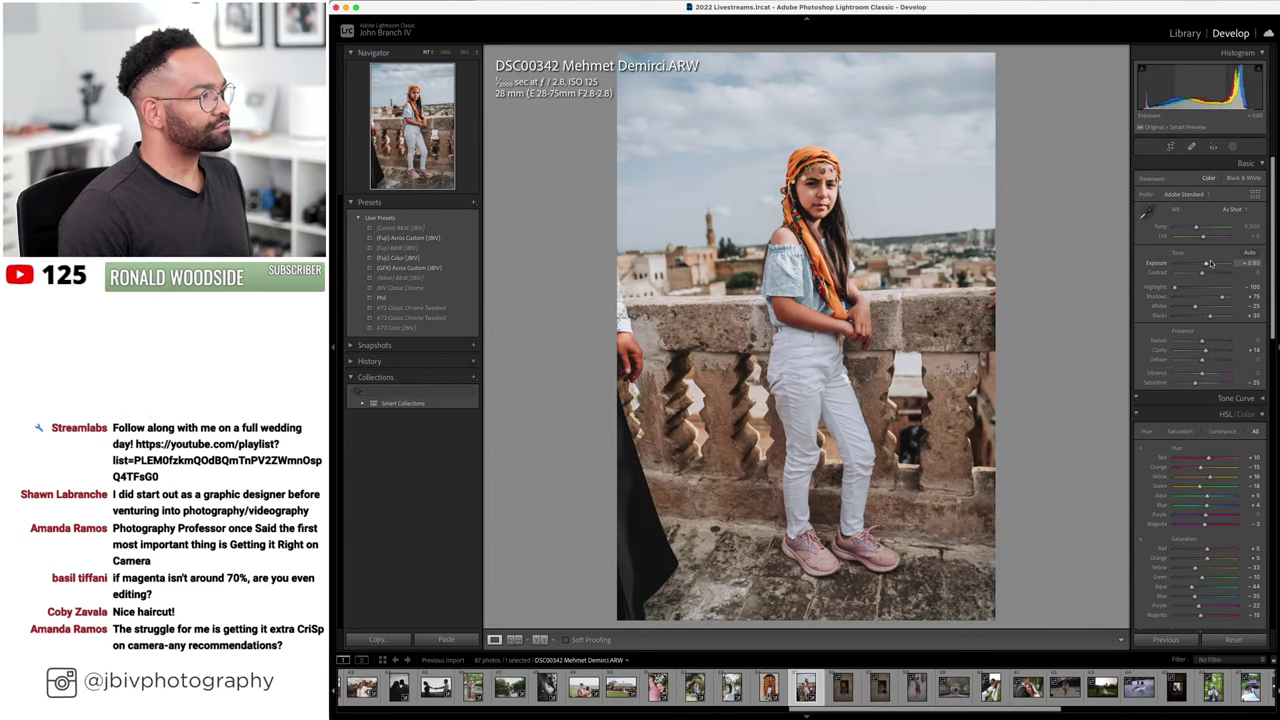
- Compare the edit with the original, zooming on the face and headscarf, then advance to DSC00411
scroll(1190, 278, down, 2)
scroll(1188, 278, down, 10)
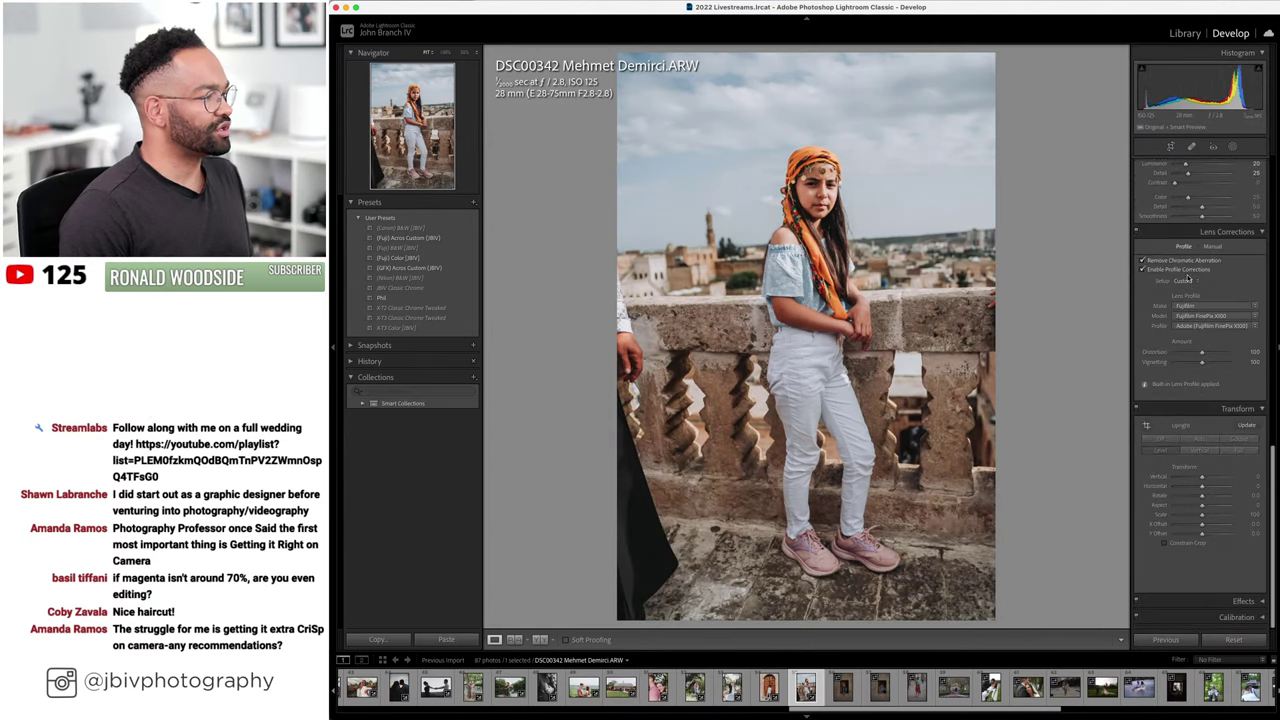
click(541, 639)
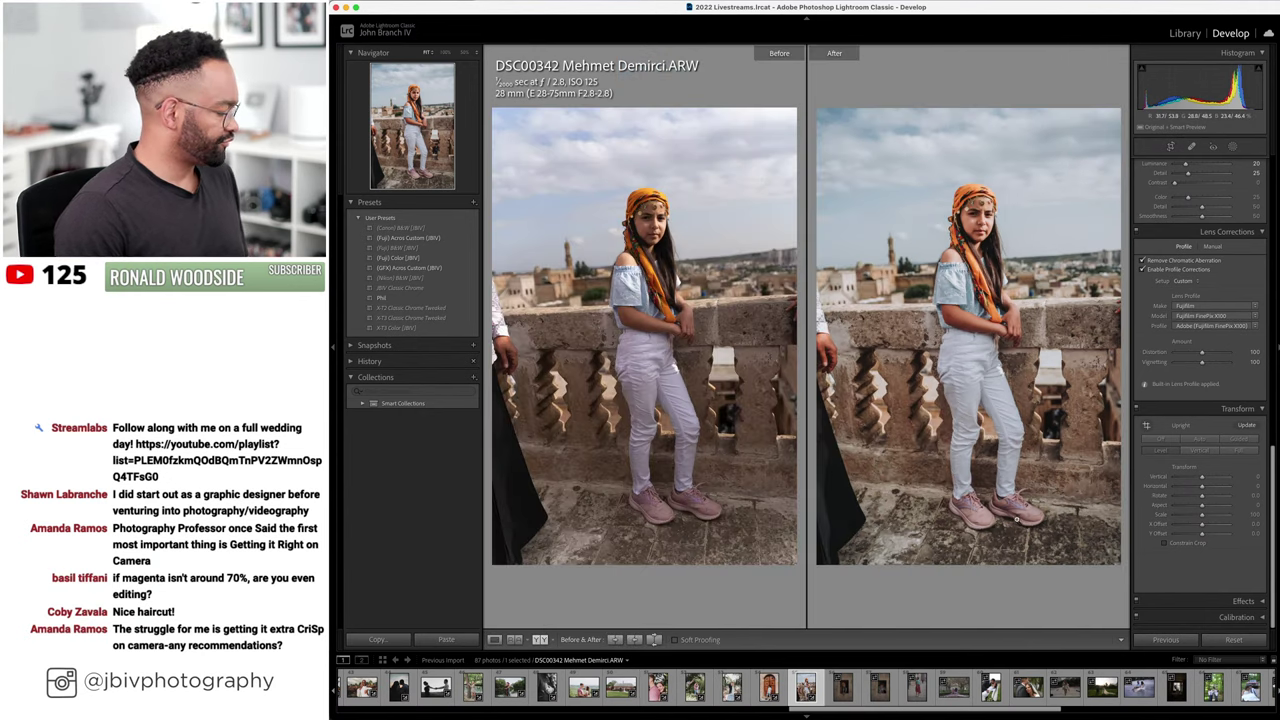
key(Tab)
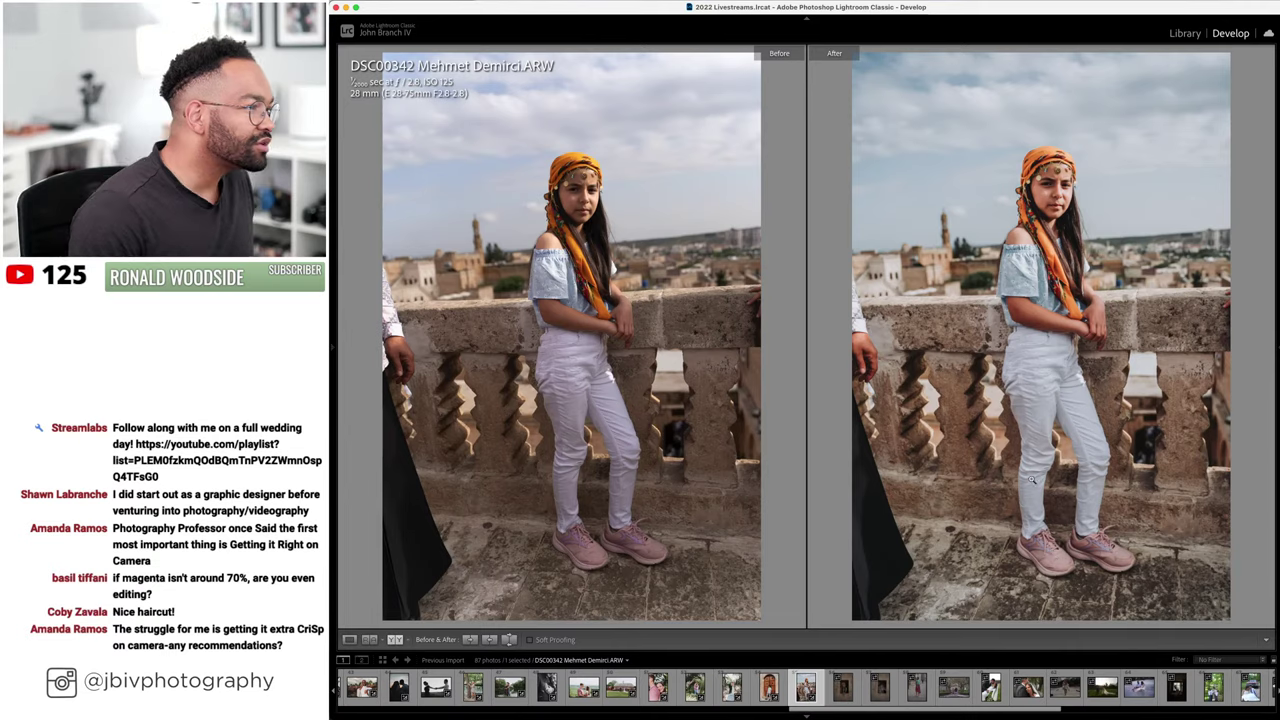
click(1020, 191)
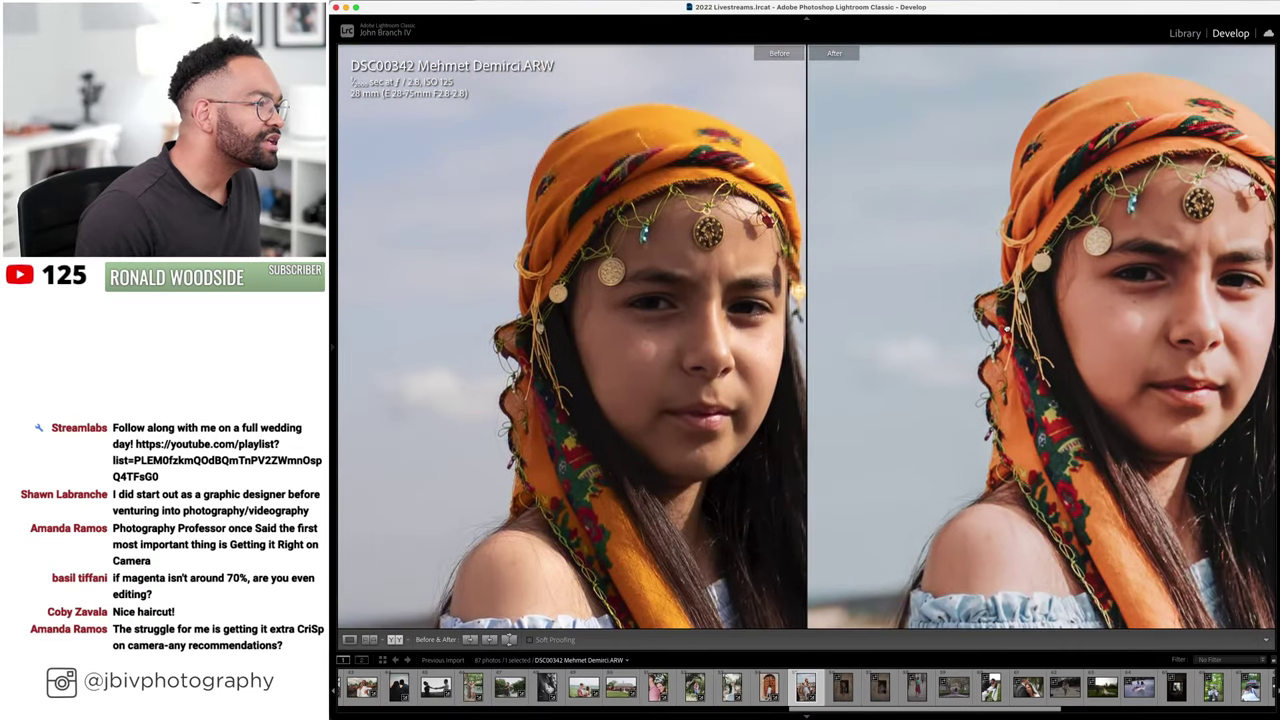
drag(1019, 202, 1025, 310)
key(super+minus)
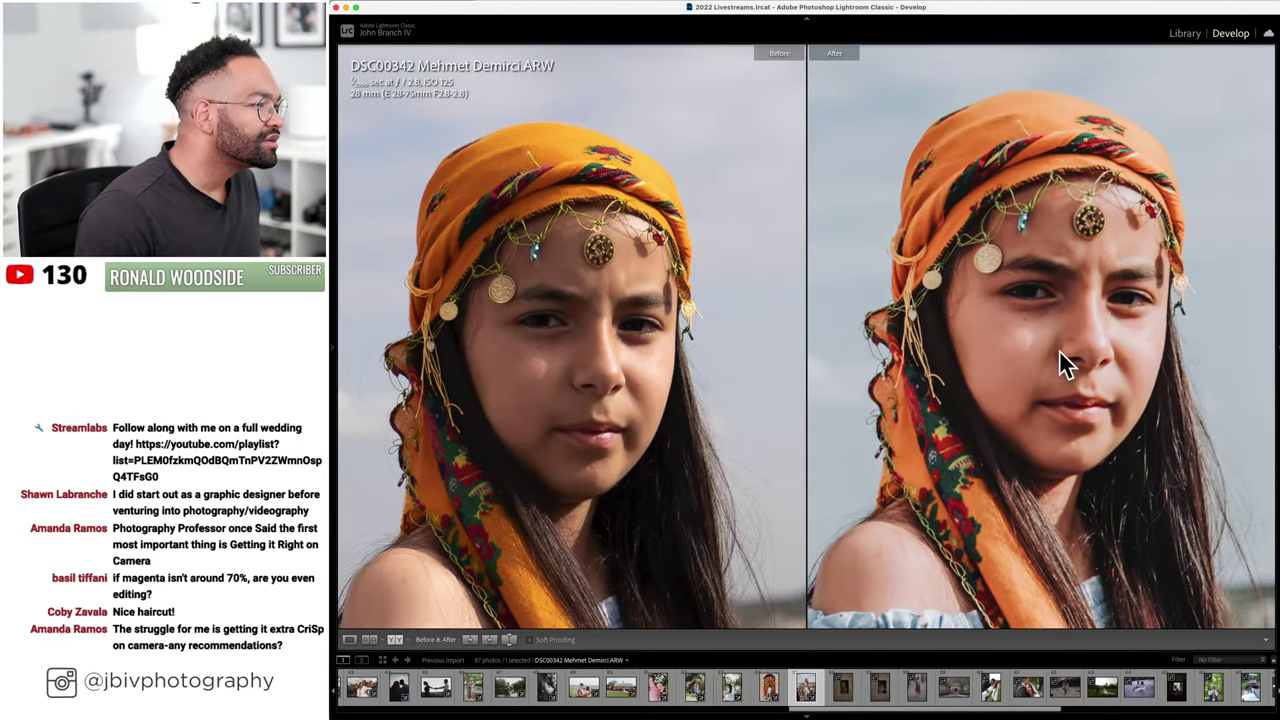
key(z)
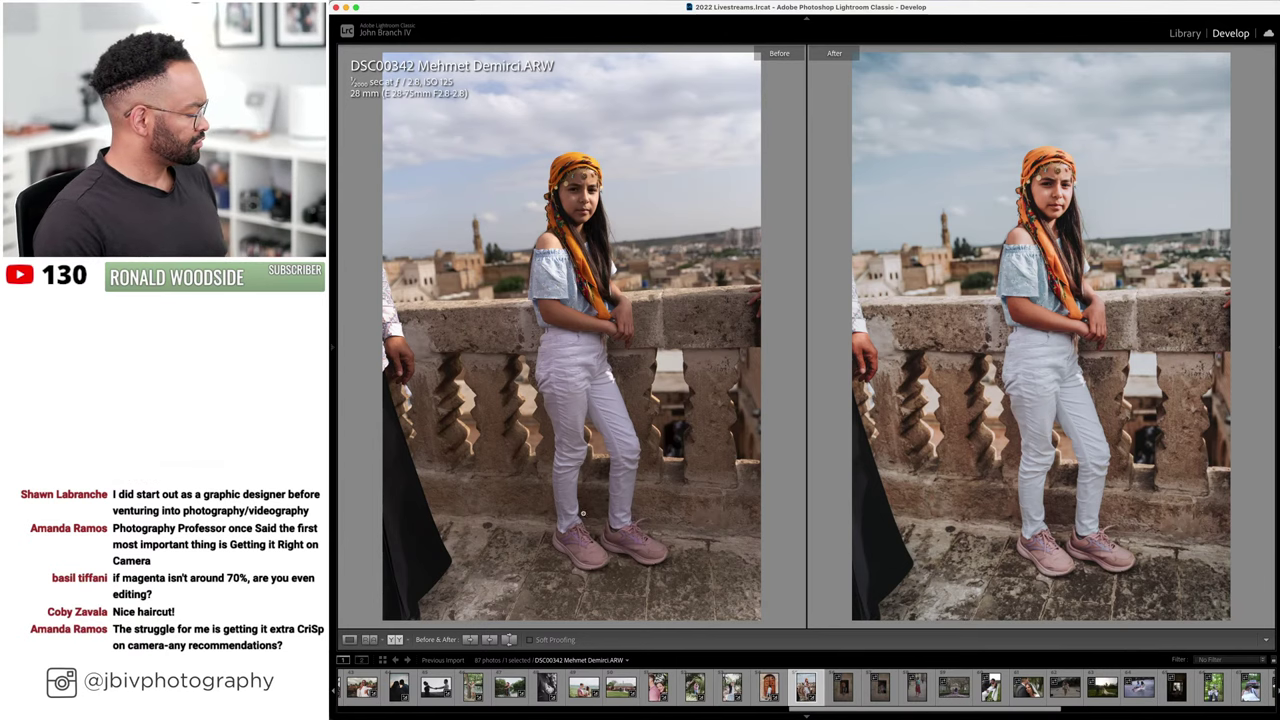
key(Tab)
click(494, 639)
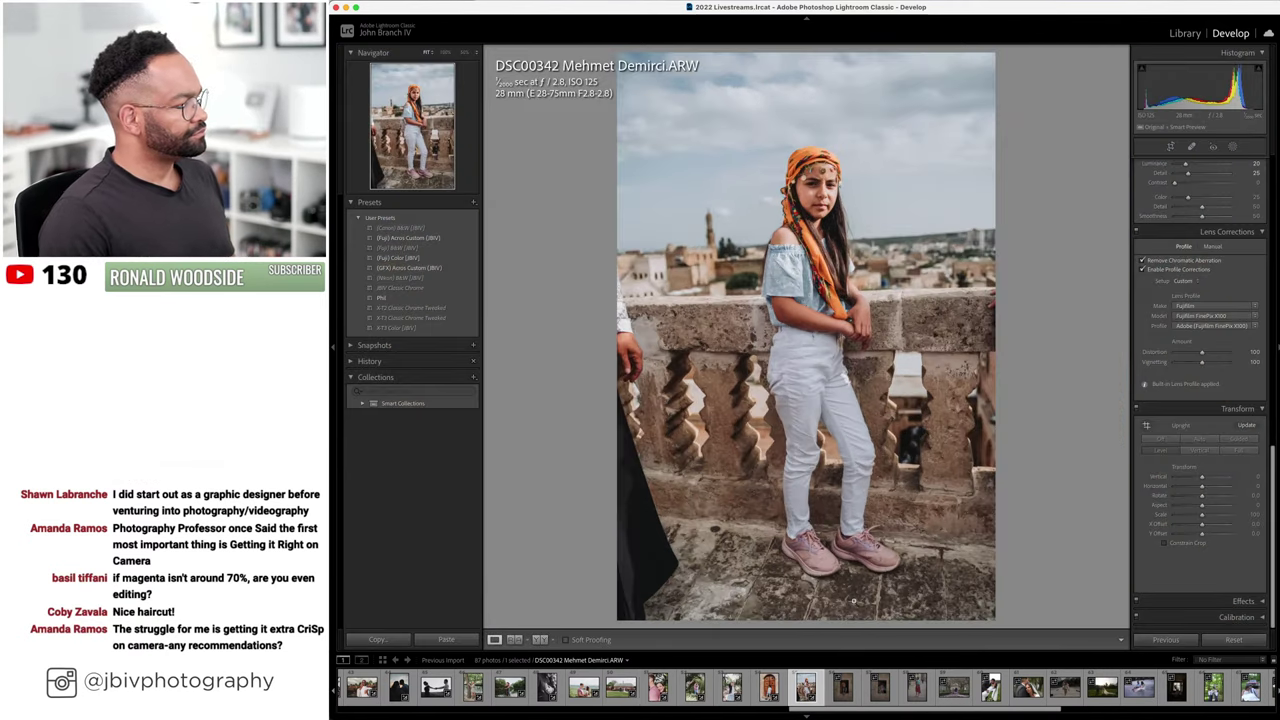
key(Right)
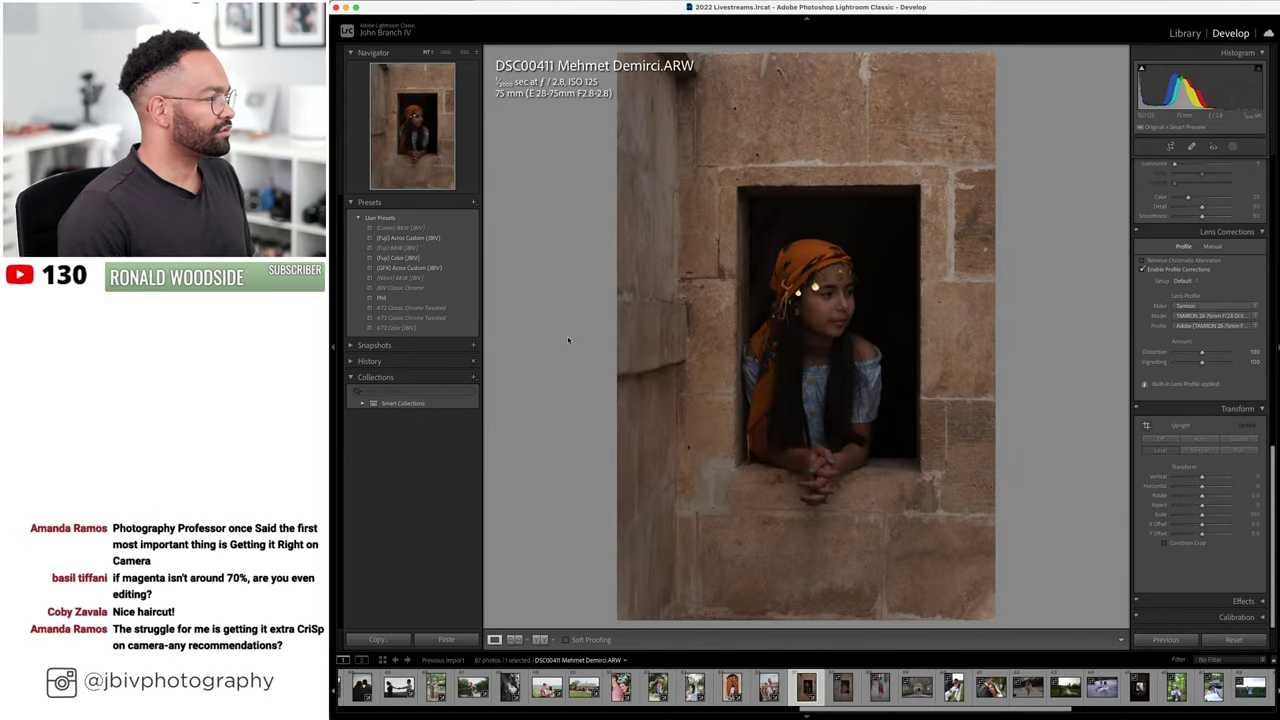
- Give the stone-window portrait the (Fuji) Color [JBV] preset, Exposure +2.10 and Auto lens profile
click(398, 258)
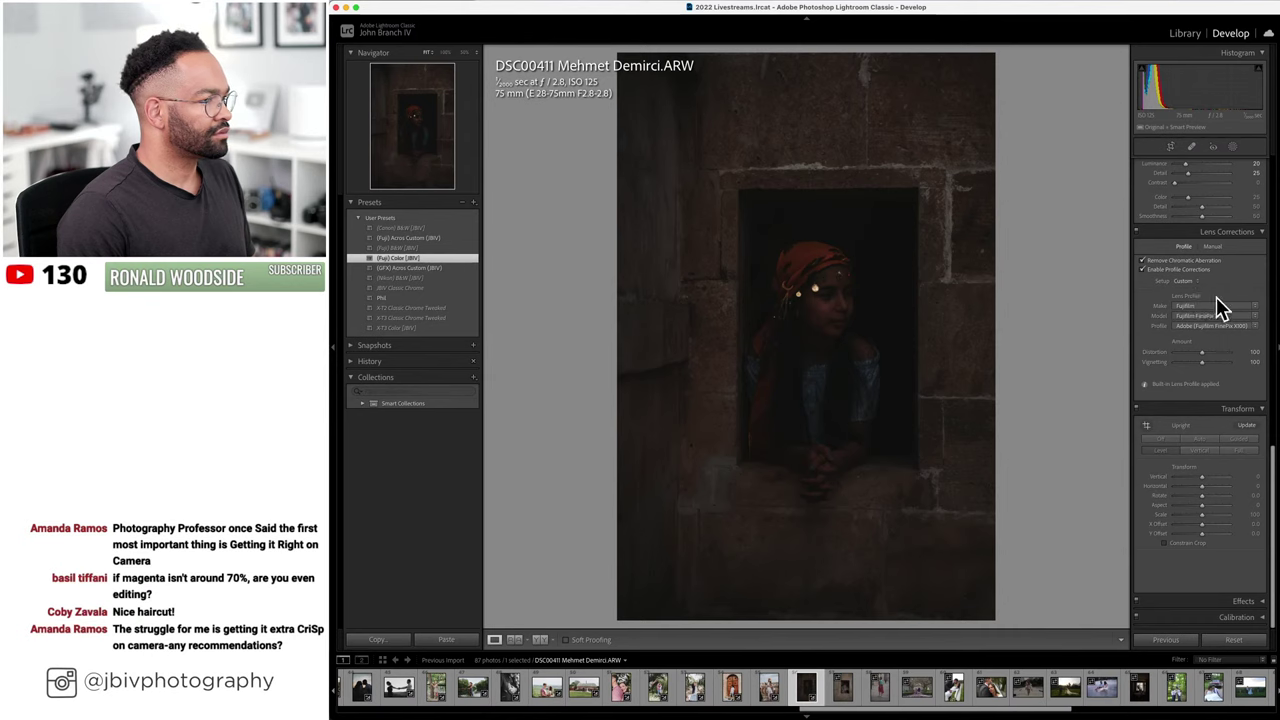
scroll(1216, 305, up, 10)
drag(1204, 263, 1218, 268)
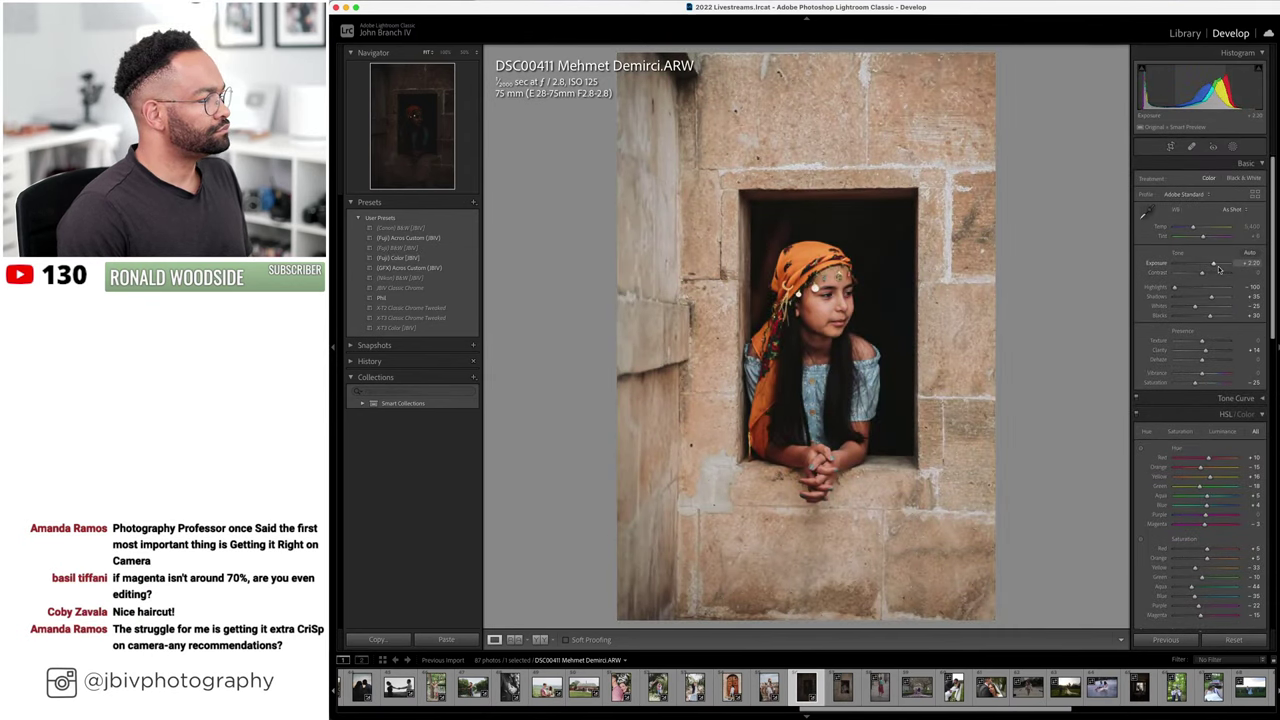
scroll(1215, 280, down, 6)
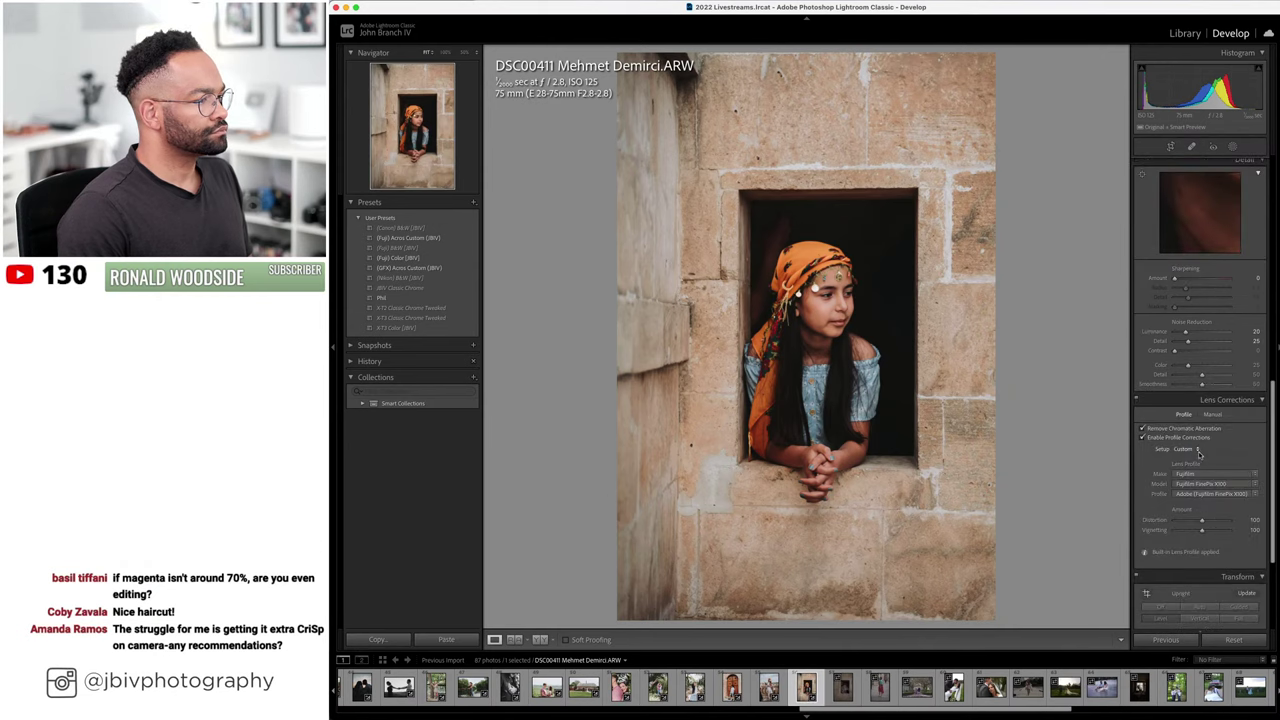
click(1185, 448)
click(1190, 436)
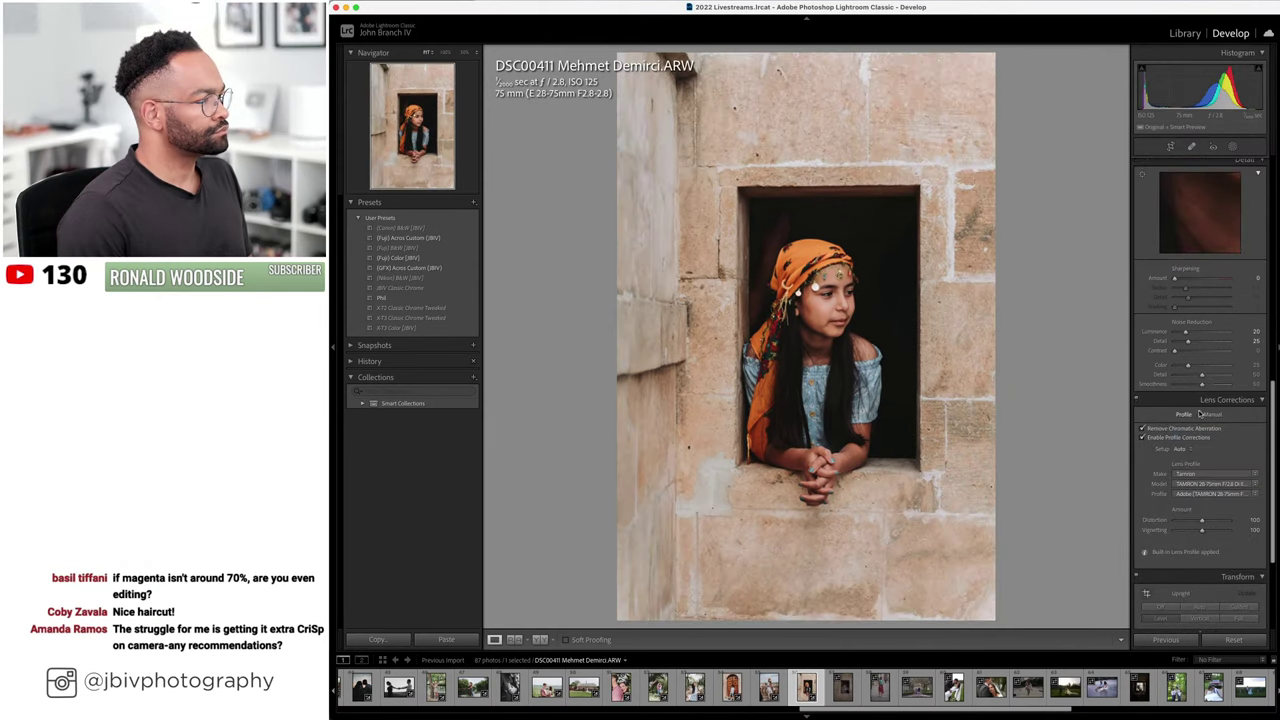
scroll(1205, 320, up, 10)
click(1211, 264)
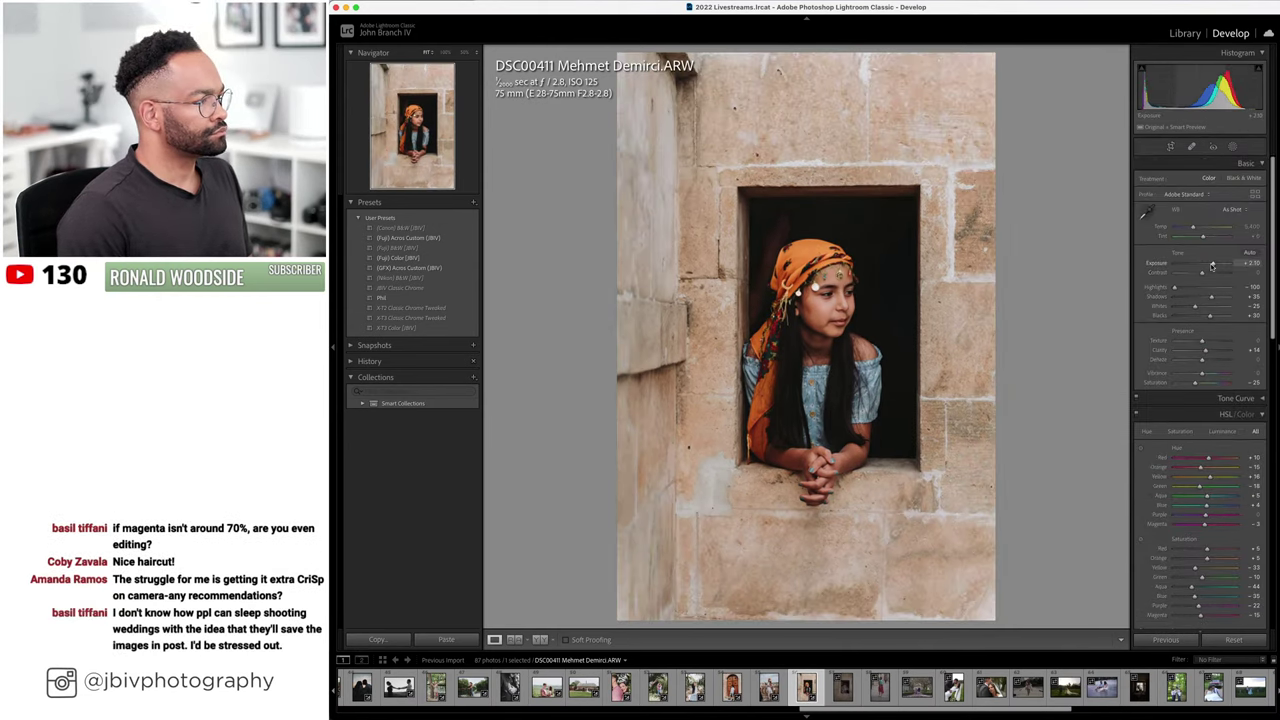
- Compare the portrait with its original, then move on to the boy-at-the-window photo DSC00417
click(540, 640)
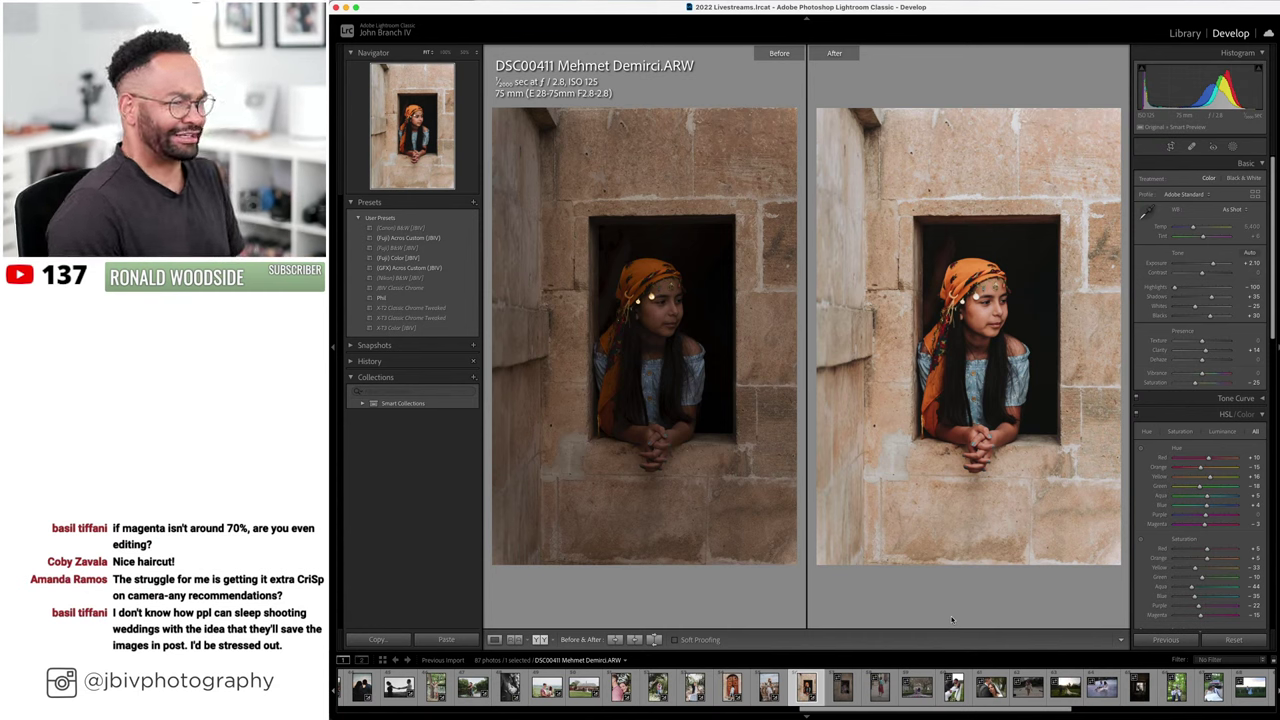
click(495, 640)
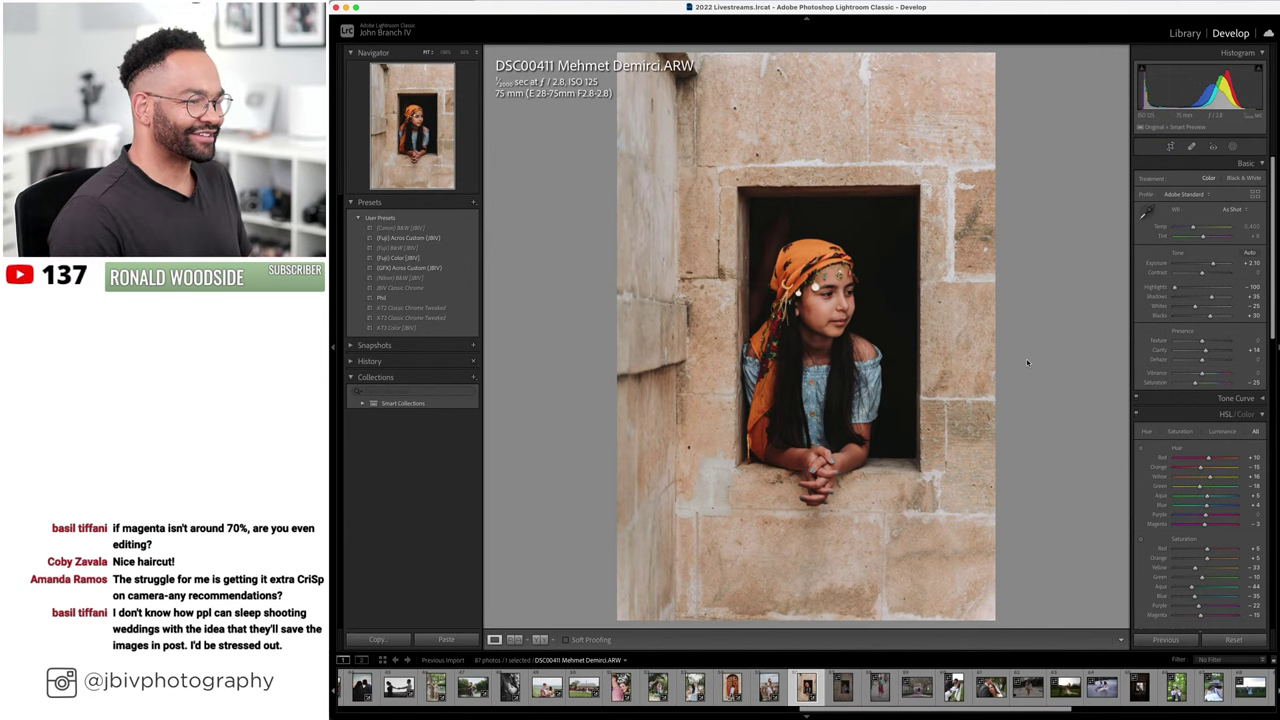
key(Right)
scroll(1158, 544, down, 10)
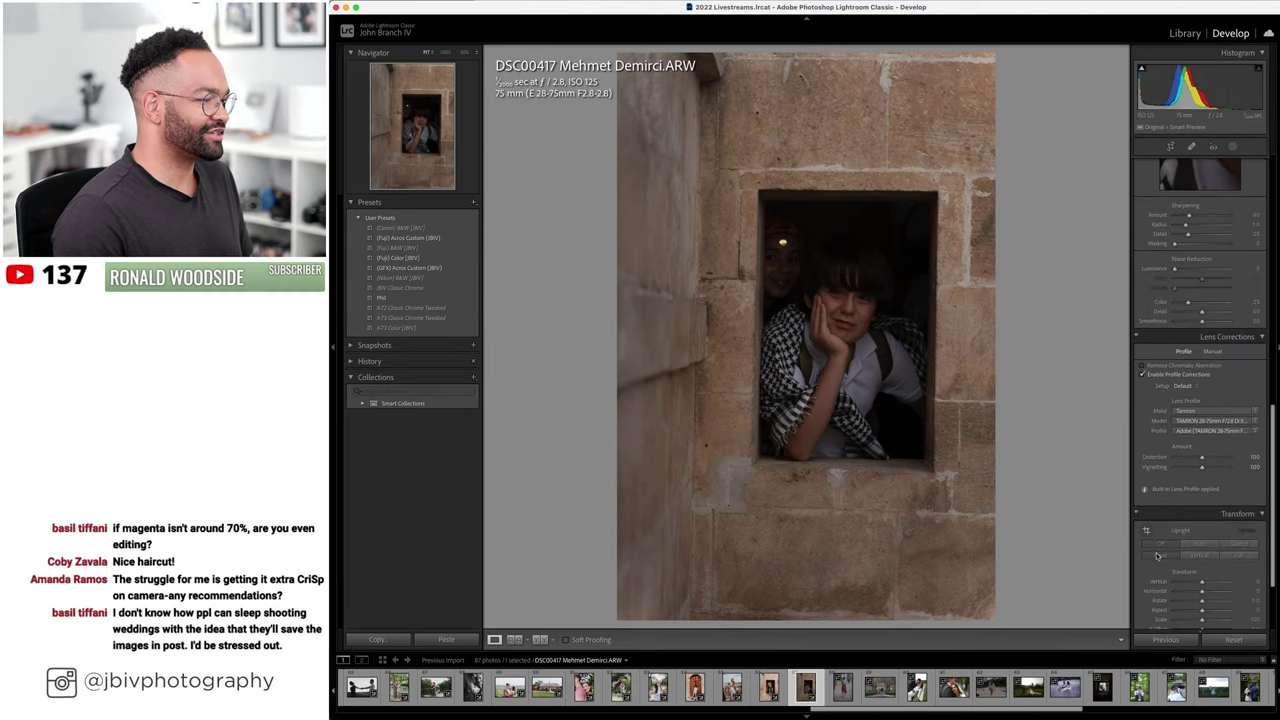
- Give DSC00417 the (Fuji) Color [JBV] preset, Exposure +2.10 and Auto lens profile, then go to DSC00544
click(398, 258)
scroll(1214, 370, up, 10)
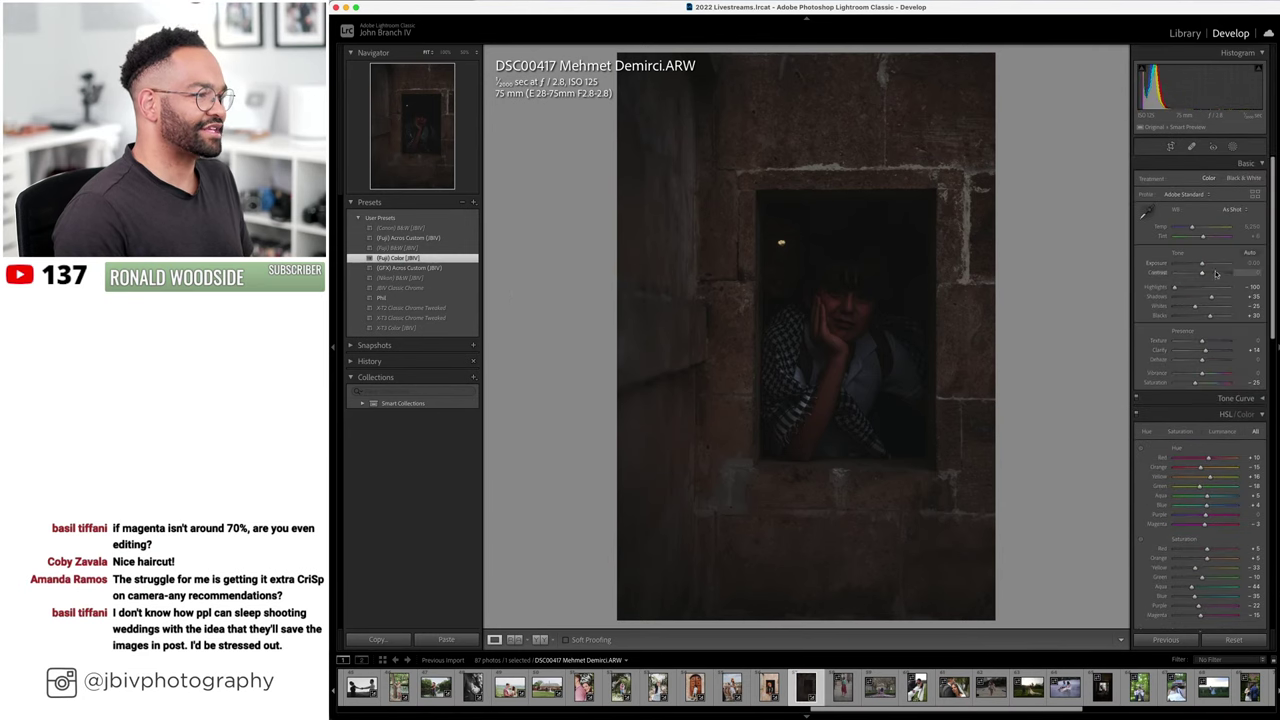
drag(1203, 263, 1216, 264)
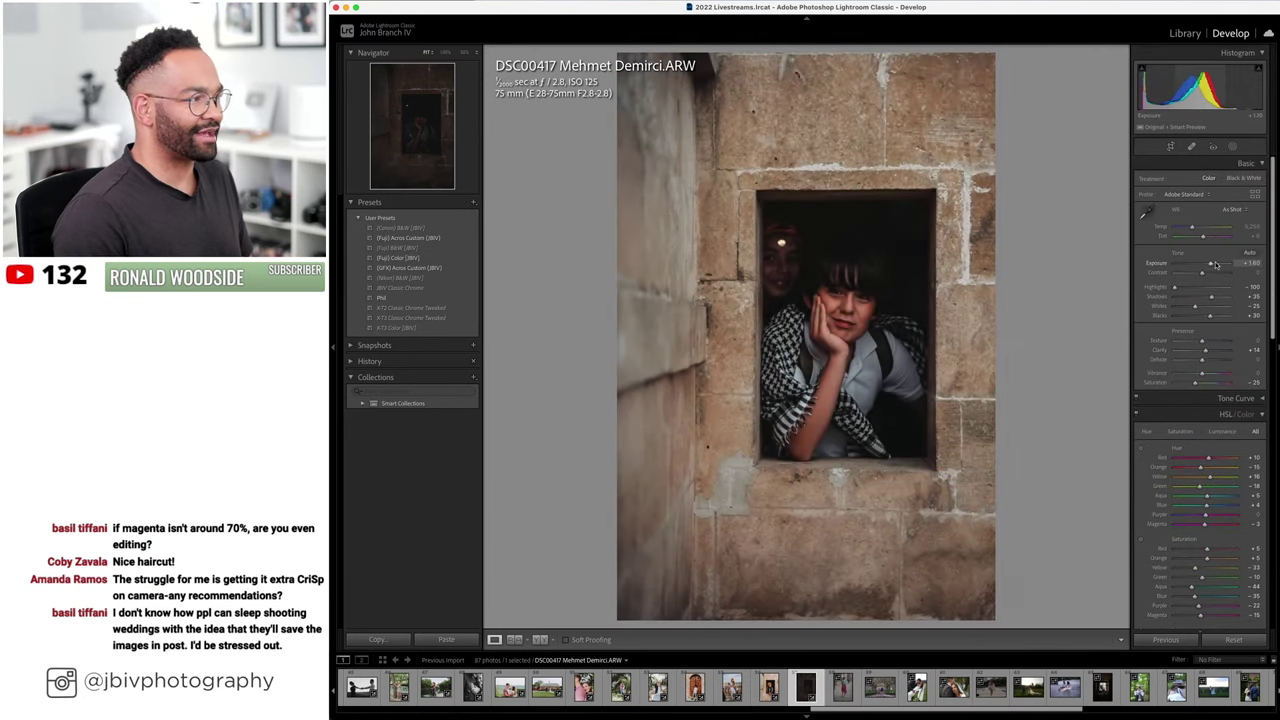
scroll(1218, 285, down, 10)
scroll(1222, 297, down, 5)
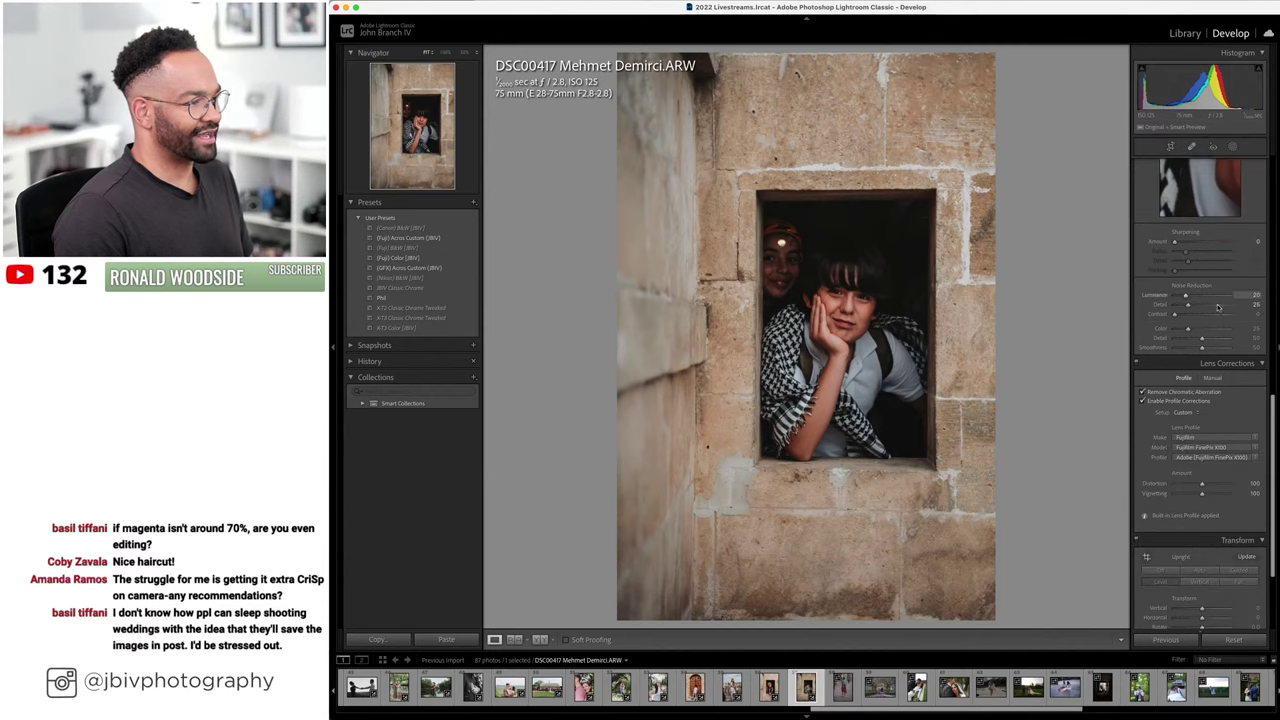
click(1192, 412)
click(1200, 401)
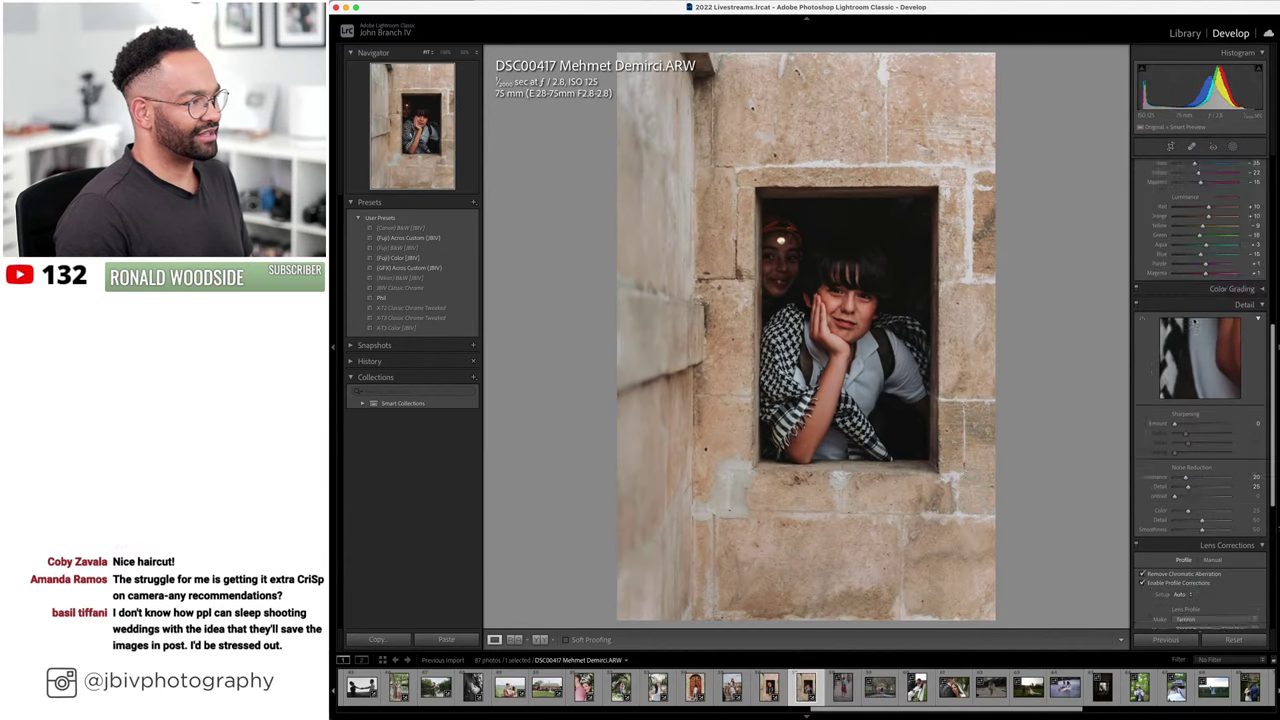
scroll(1212, 290, up, 15)
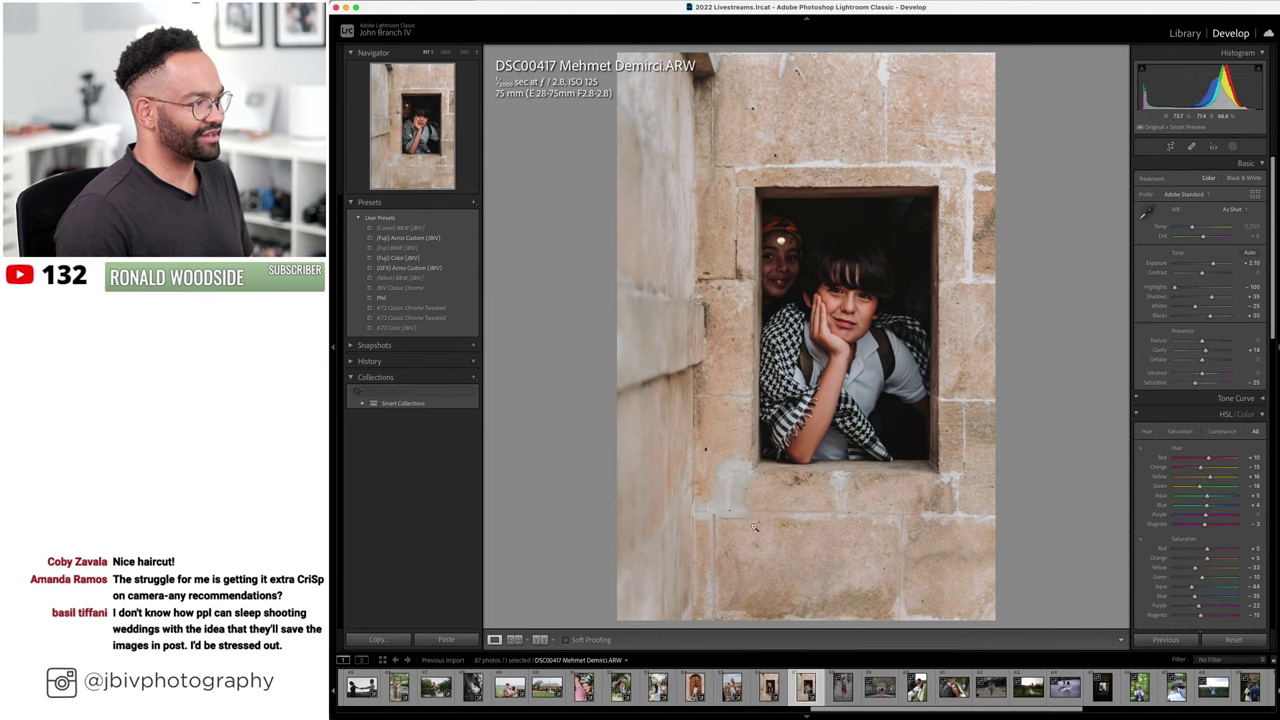
key(Right)
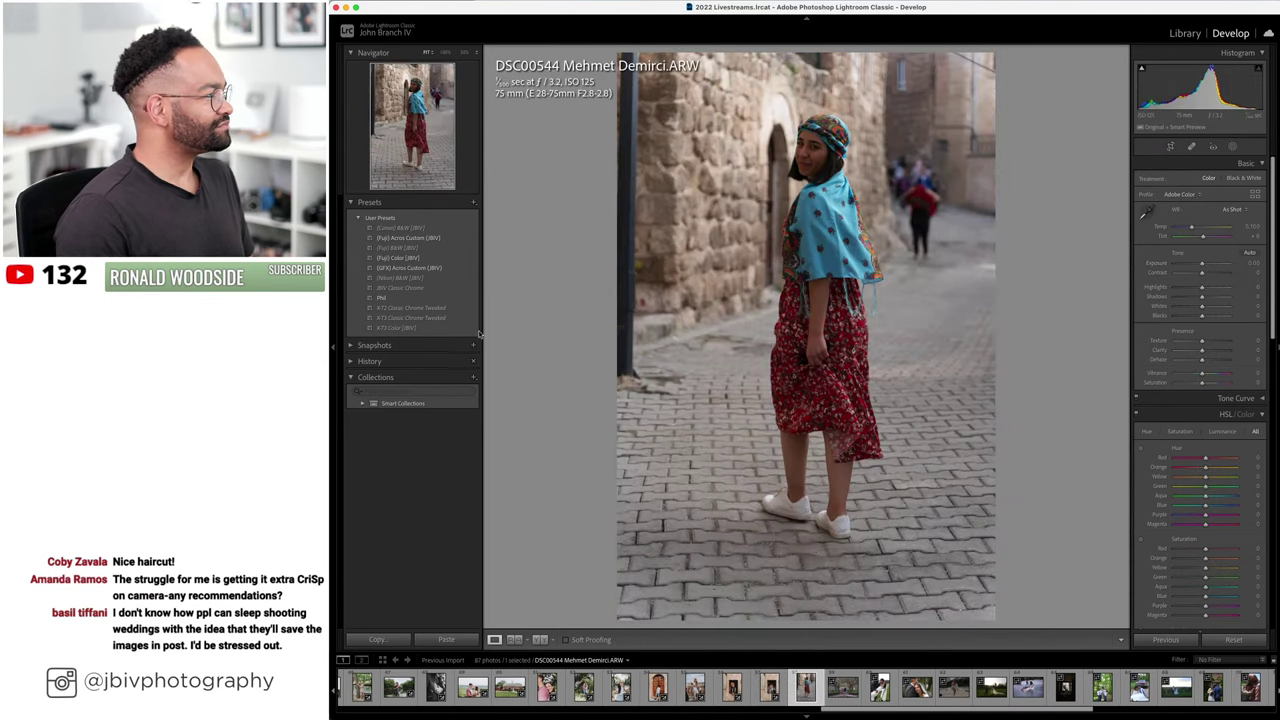
- Apply the (Fuji) Color [JBV] preset to DSC00544, raising Exposure to about +1.30 and lifting Shadows
click(400, 258)
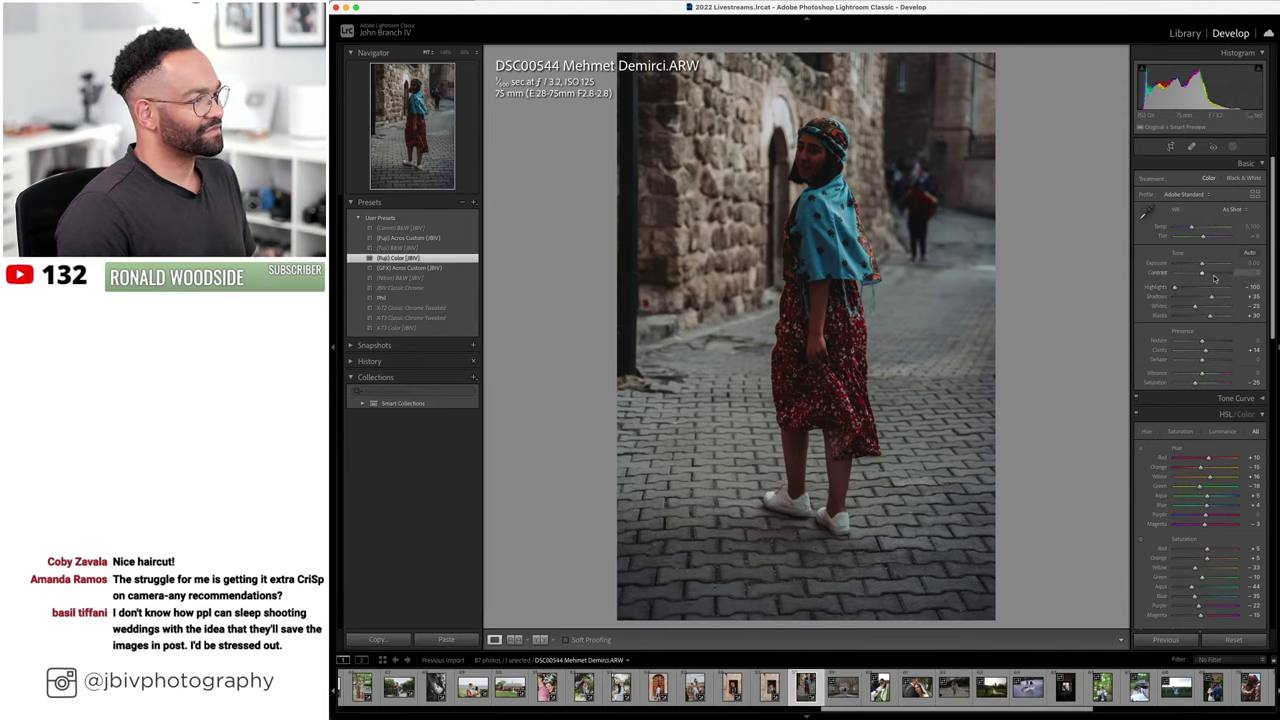
drag(1210, 263, 1193, 236)
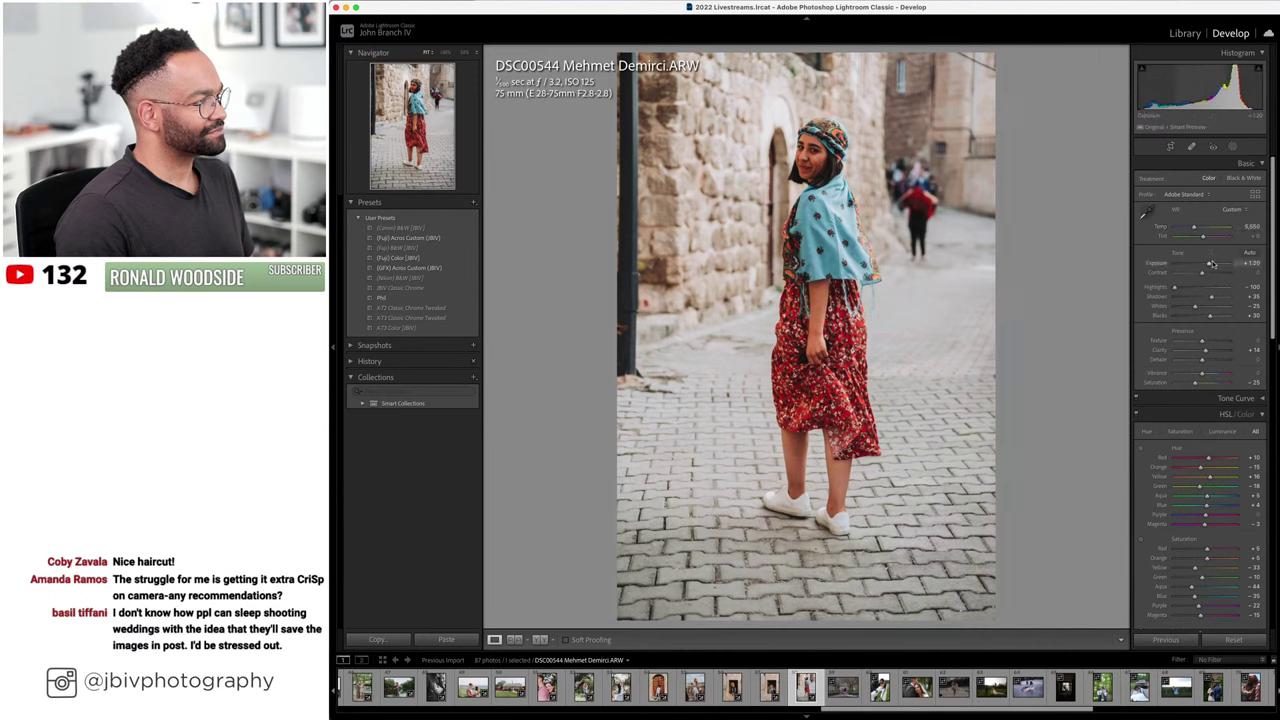
drag(1211, 296, 1216, 296)
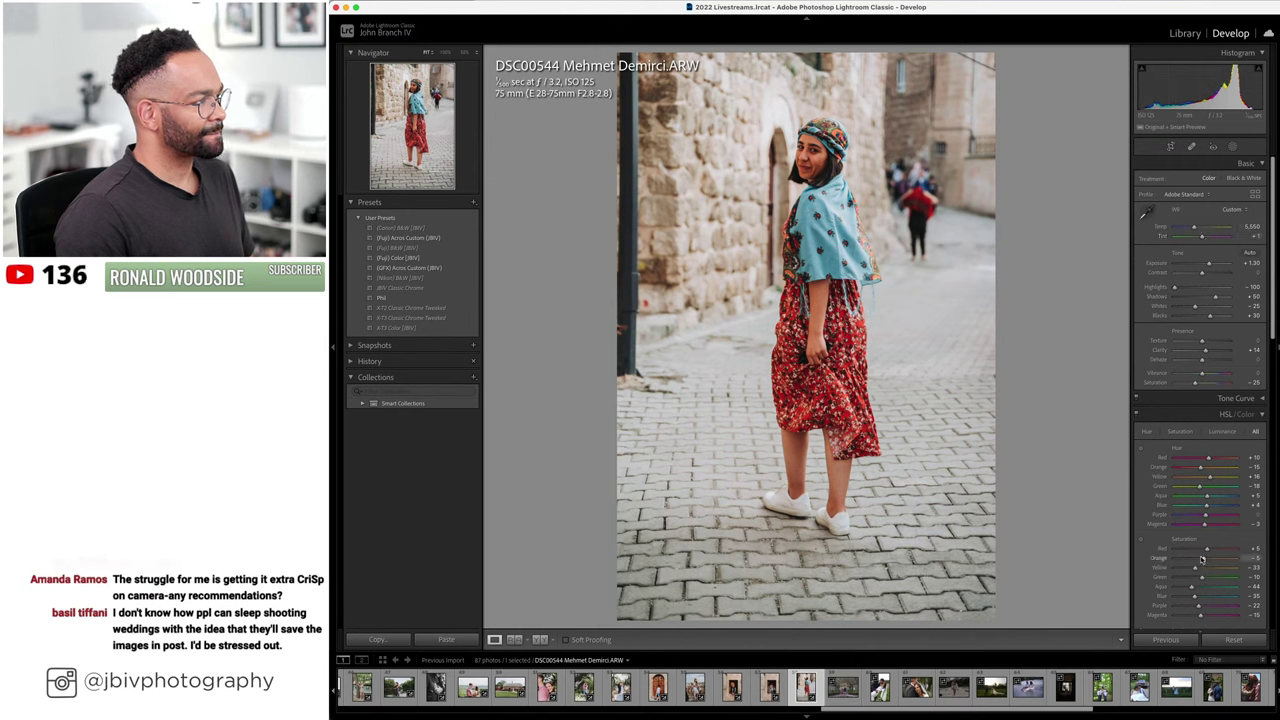
- Compare DSC00544's edit with the original, then open CB200066
key(y)
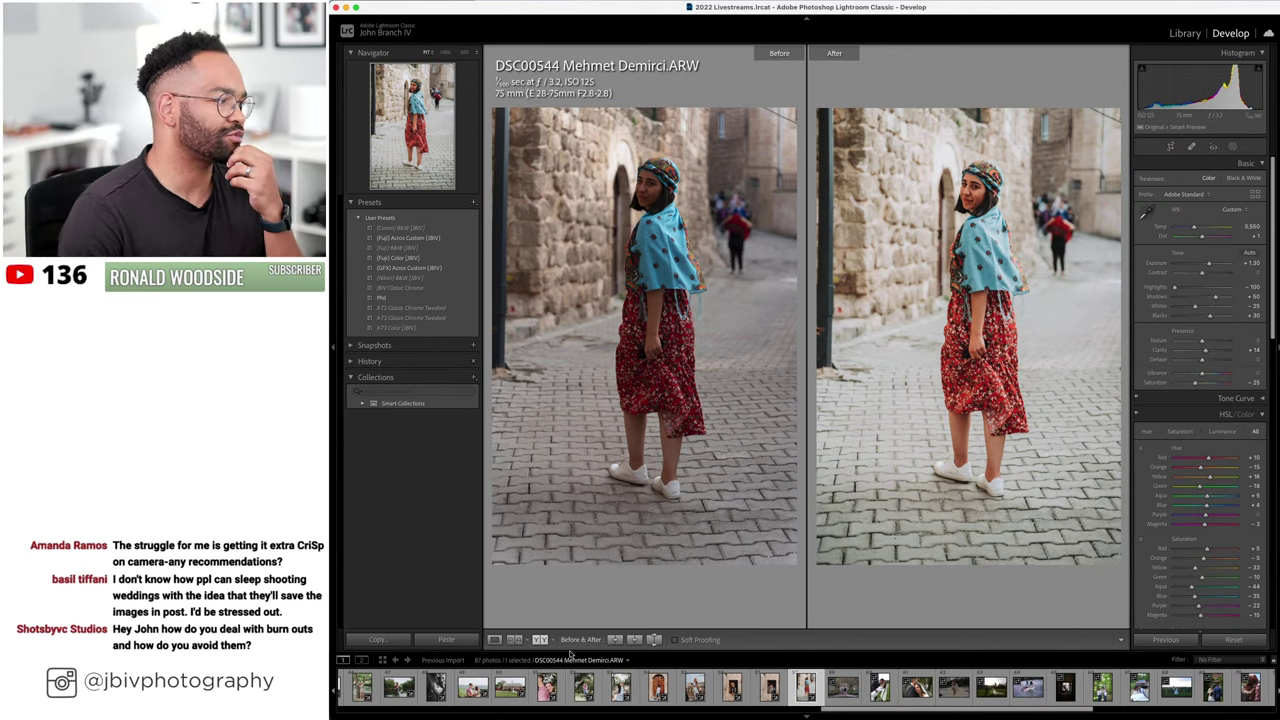
key(y)
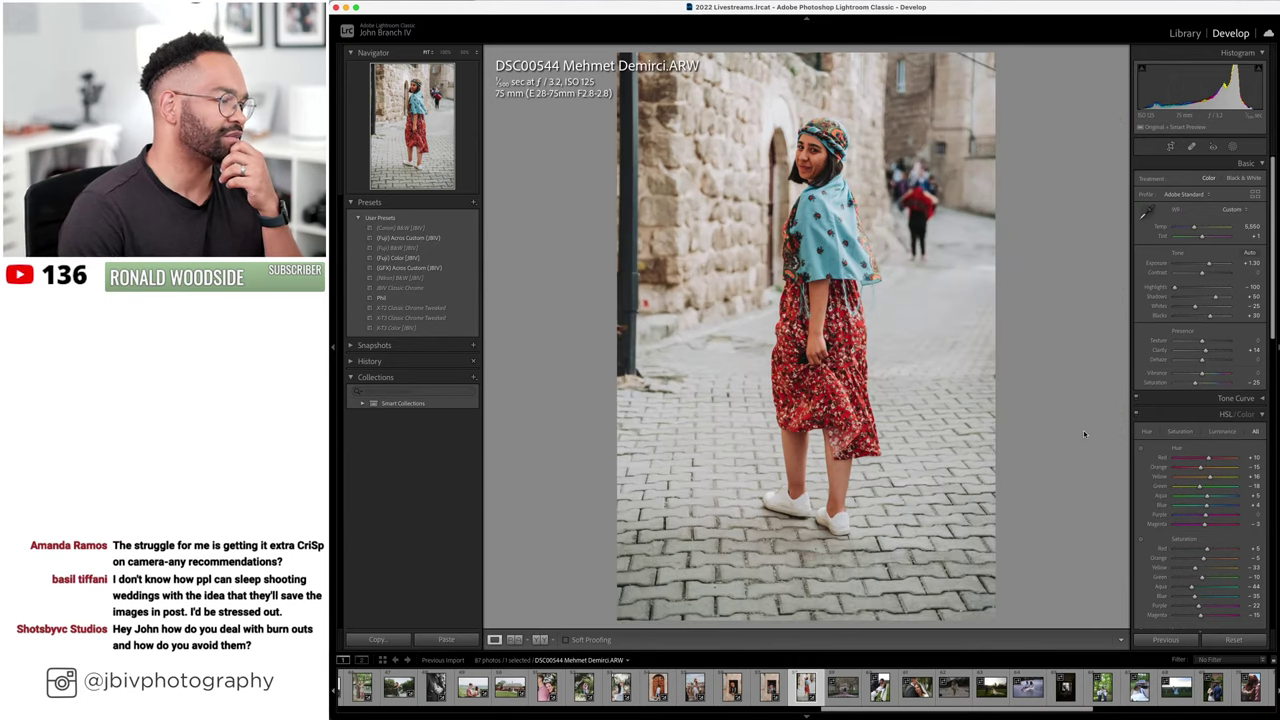
key(Right)
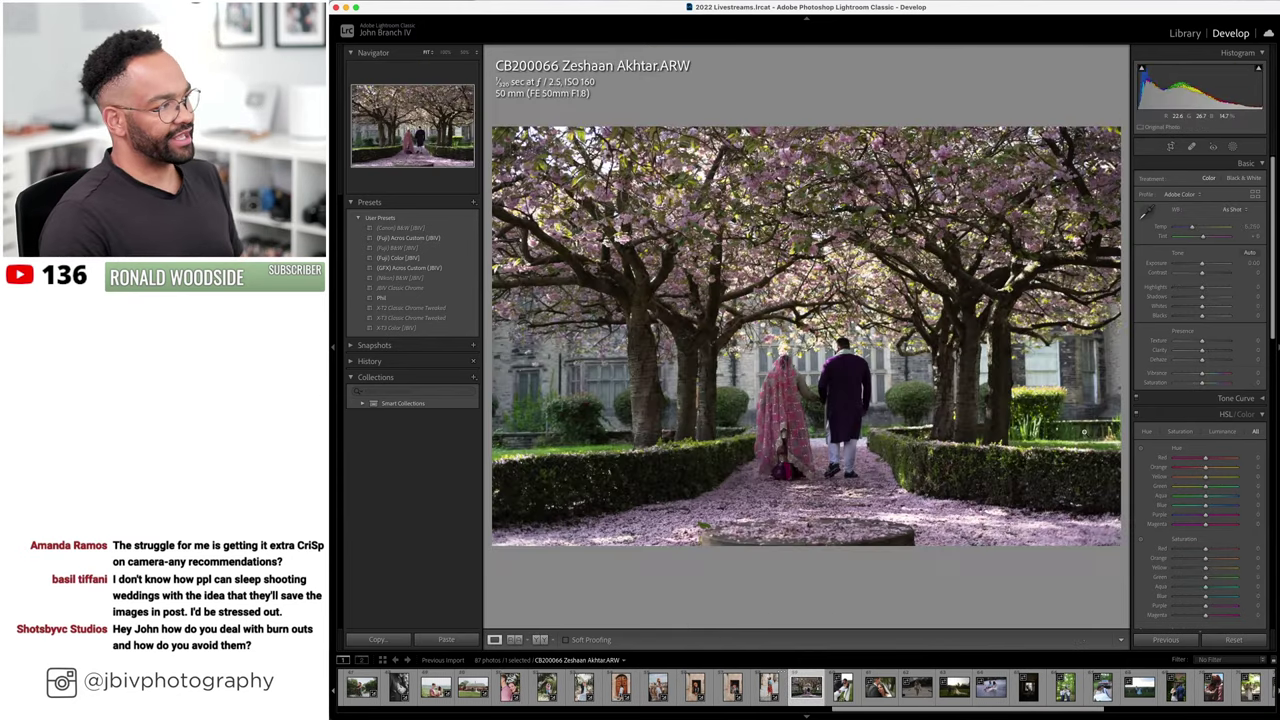
- Give the cherry-blossom photo a geometry correction, the (Fuji) Color [JBV] preset and Auto lens corrections
scroll(1148, 461, down, 10)
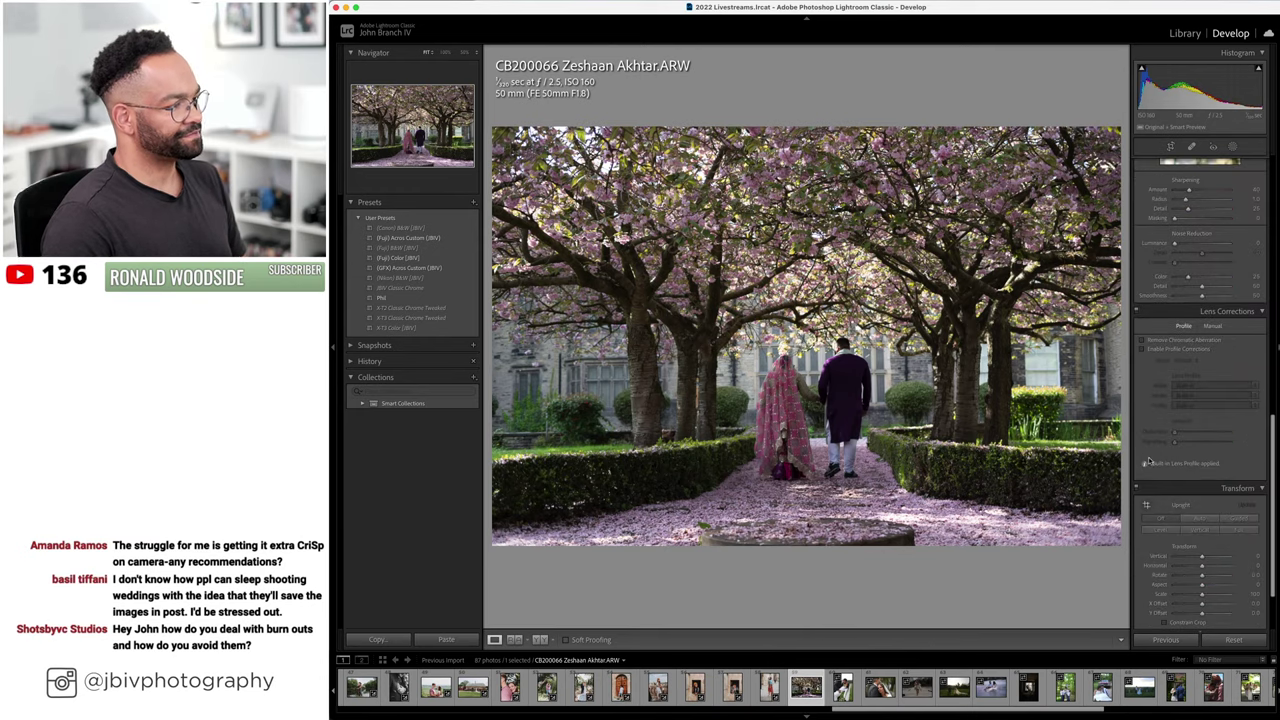
click(1152, 531)
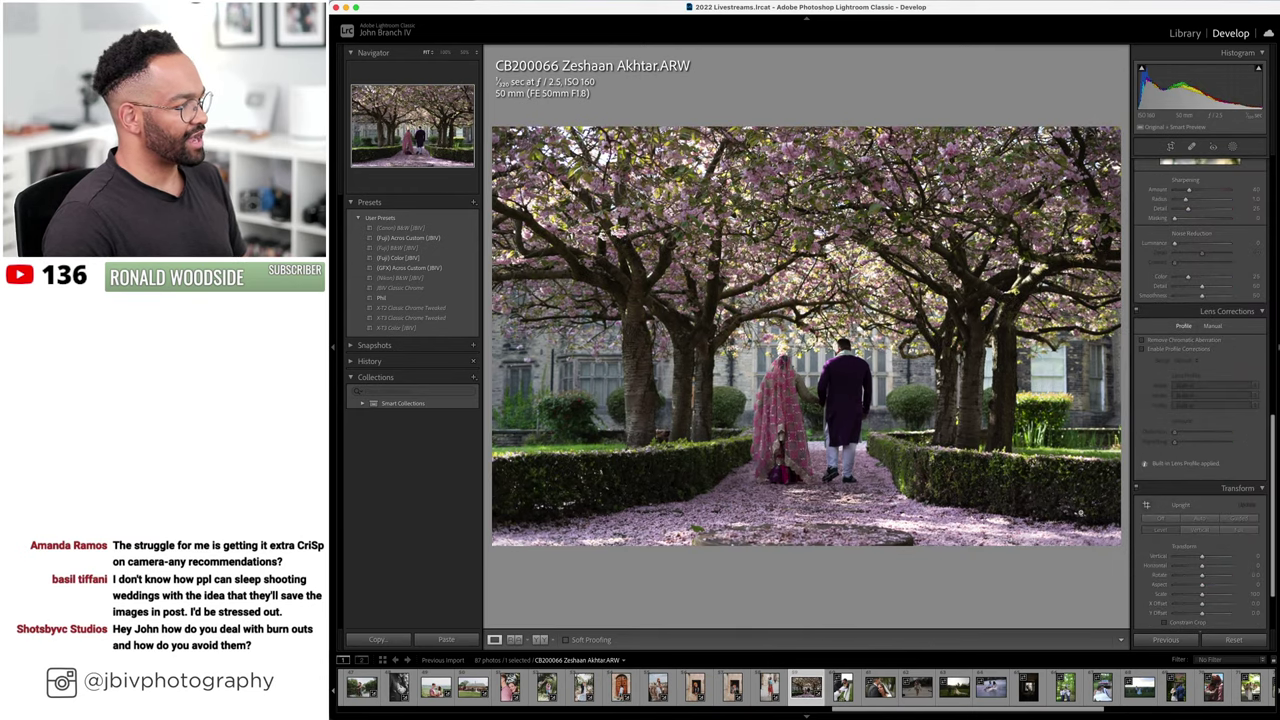
click(398, 257)
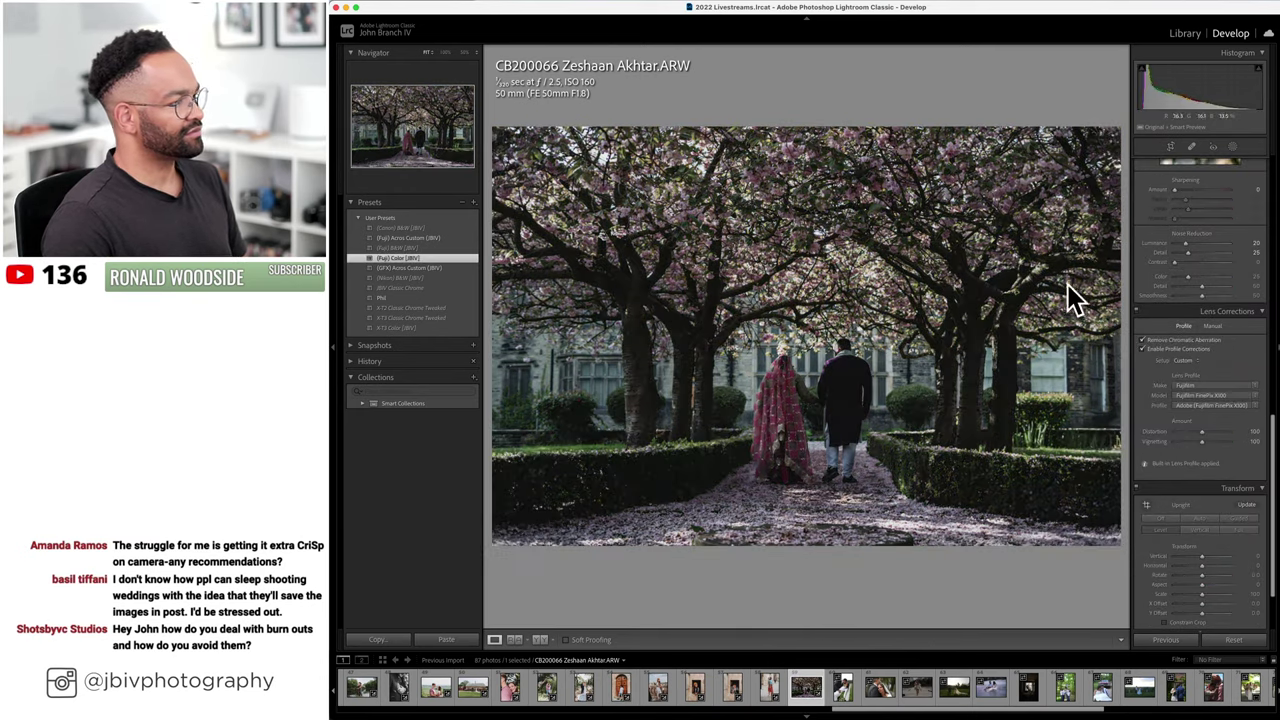
scroll(1151, 301, up, 1)
click(1183, 410)
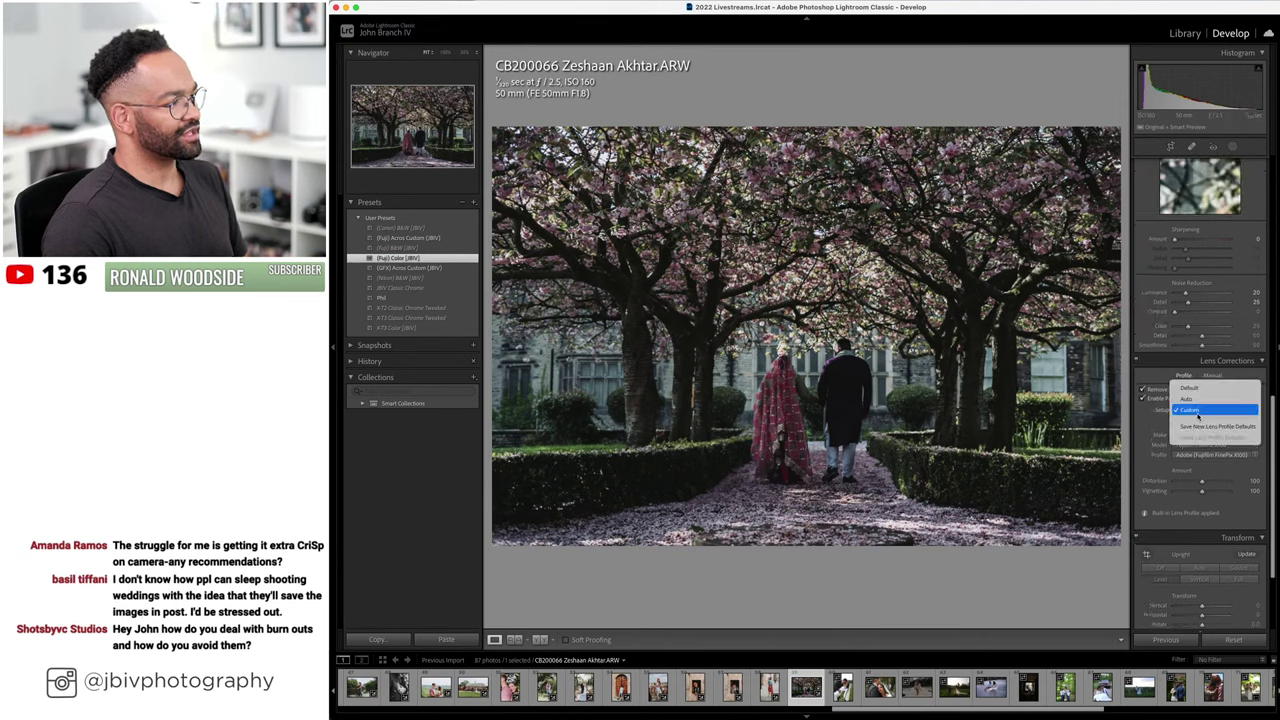
click(1195, 398)
- Raise Exposure to about +1.50 and push Tint toward magenta
scroll(1208, 479, up, 6)
scroll(1208, 479, up, 10)
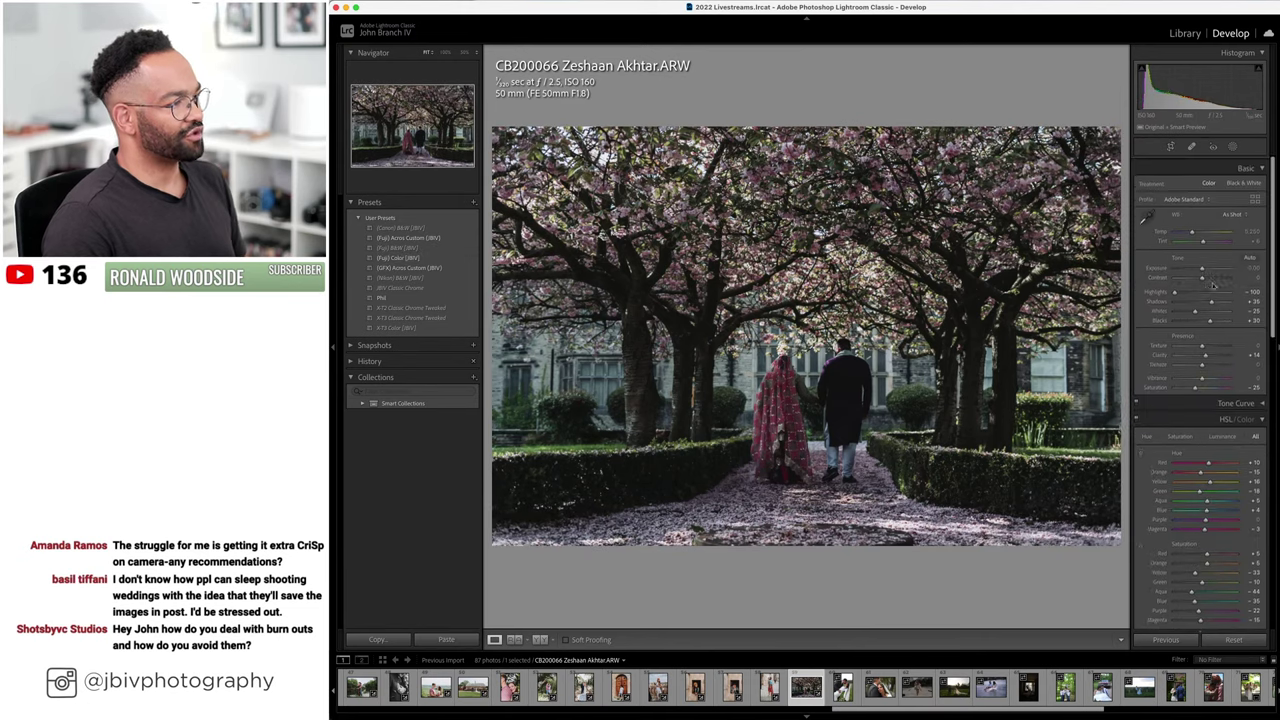
click(1218, 263)
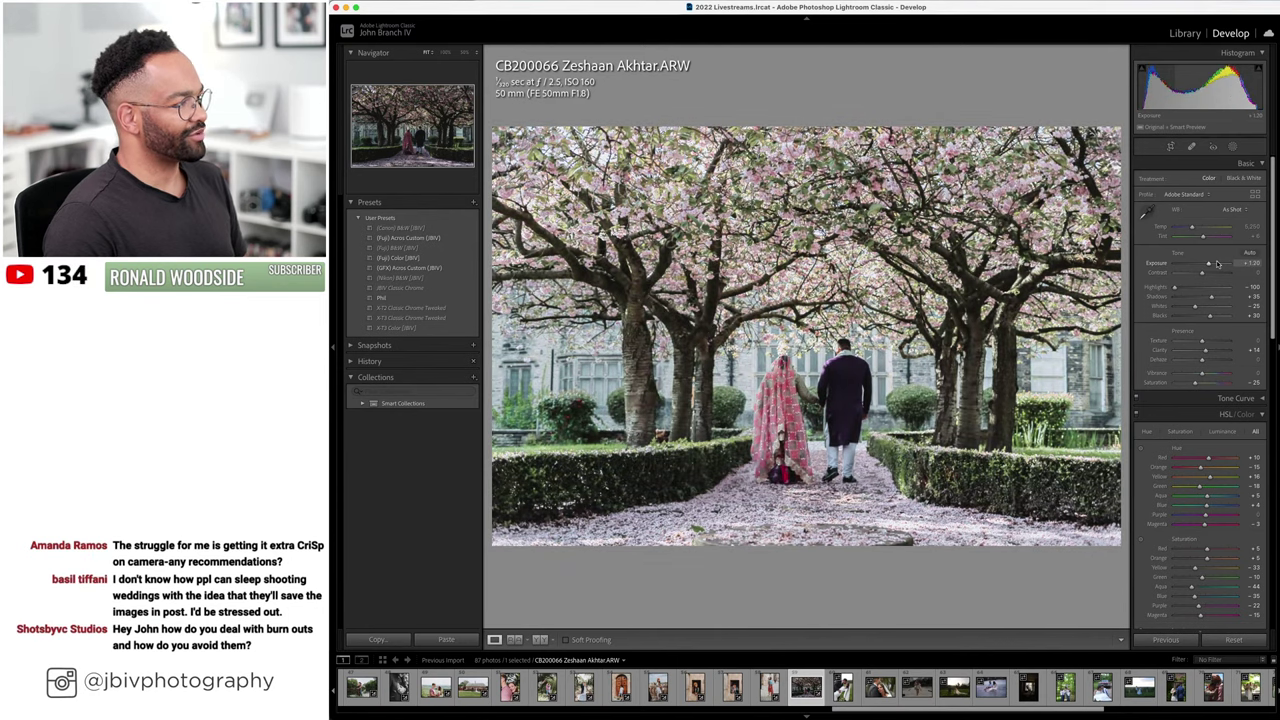
click(1216, 239)
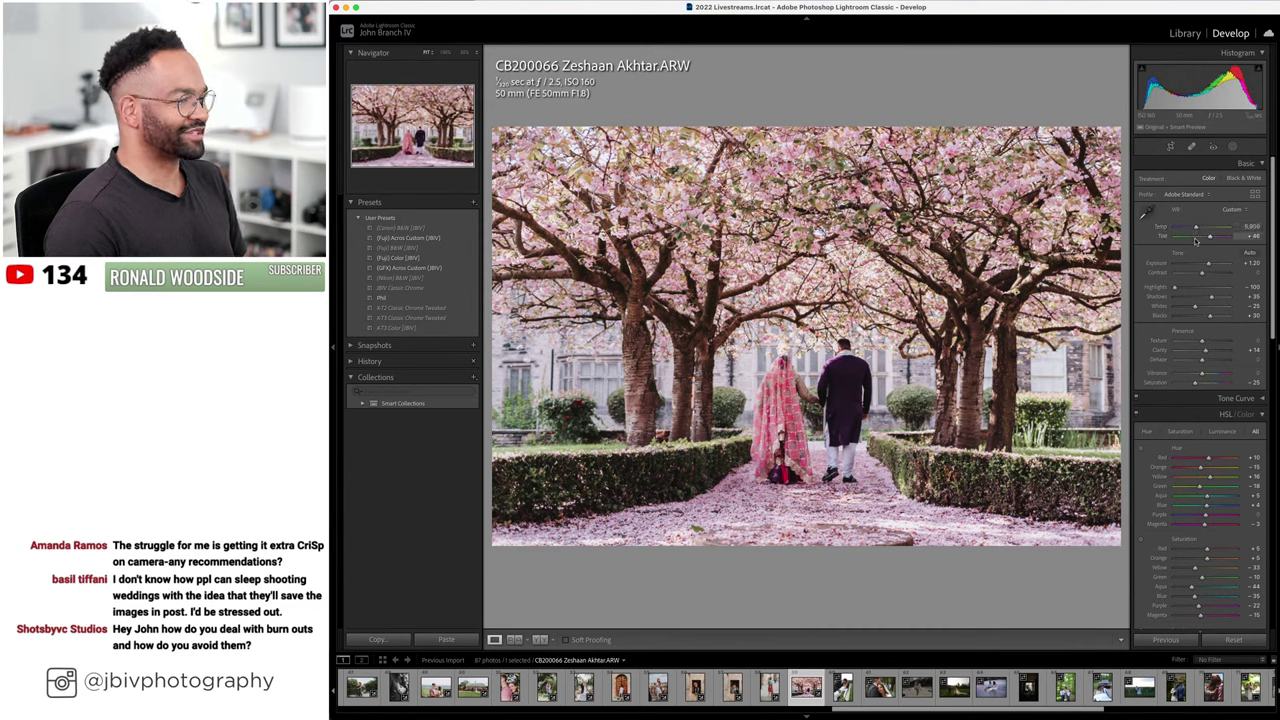
drag(1207, 265, 1205, 269)
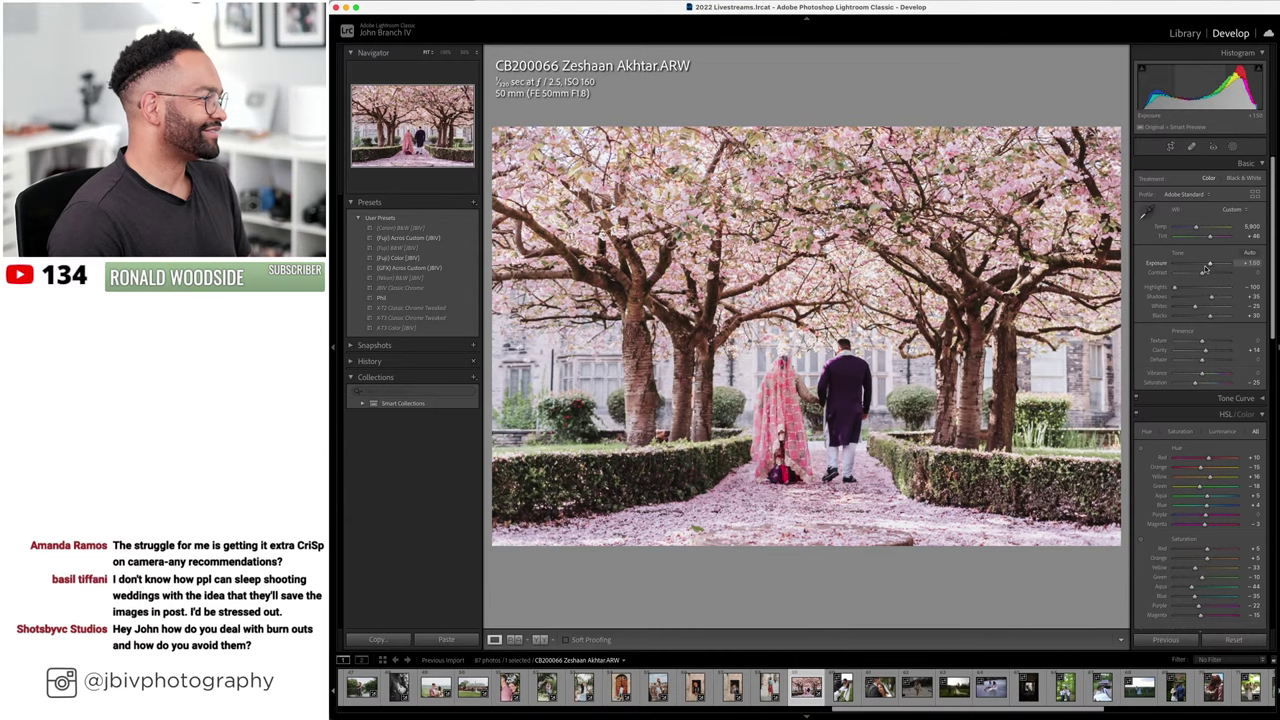
- Compare the edit with the original at full size, then open NZ5_5980
click(542, 640)
key(Tab)
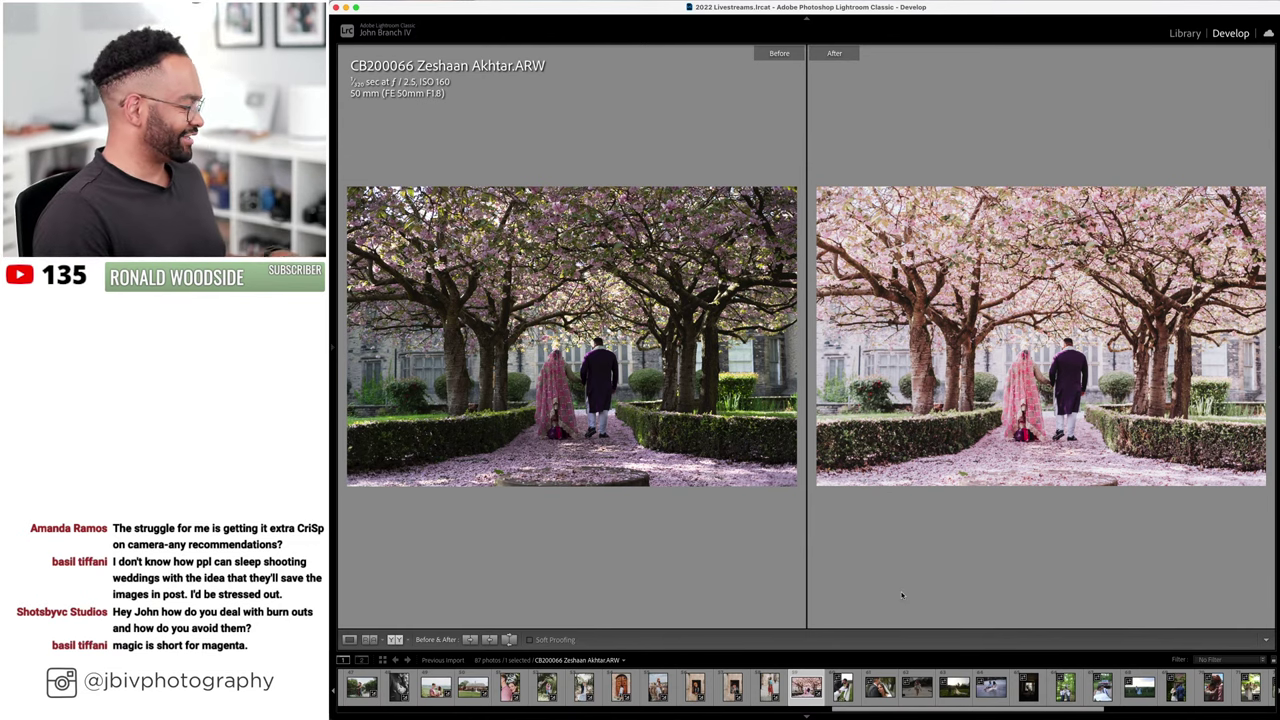
key(Tab)
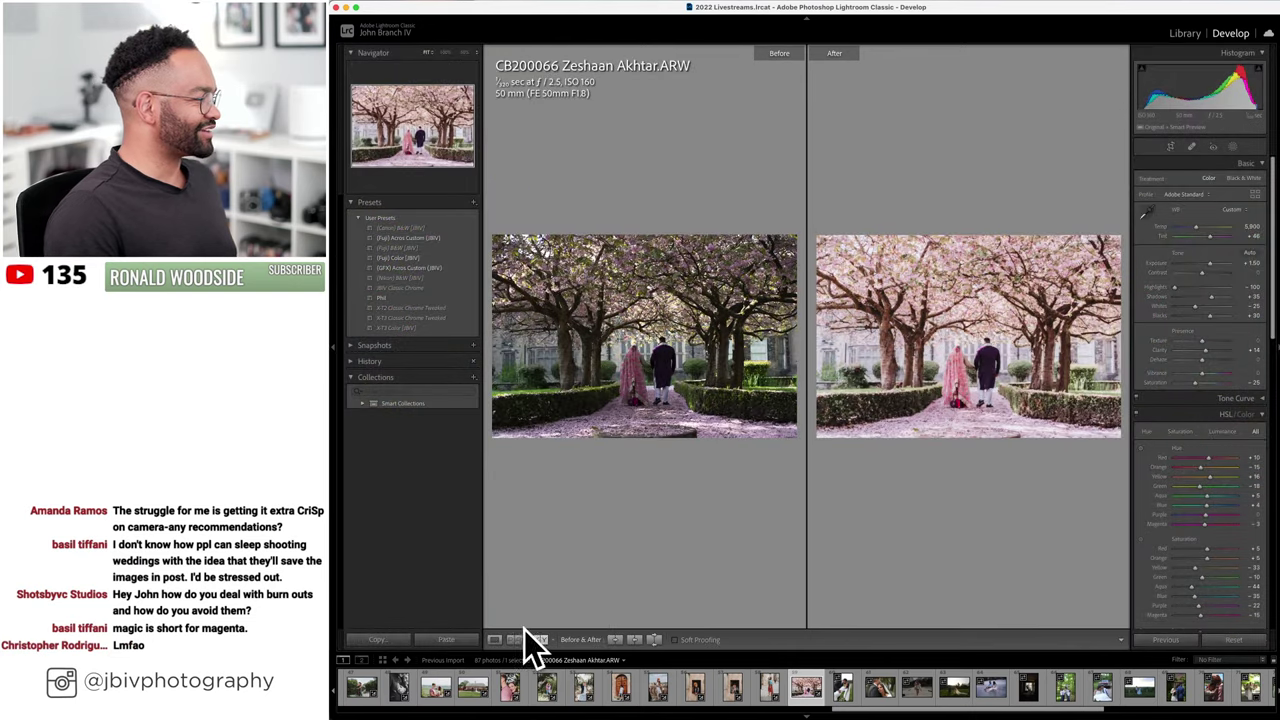
click(496, 642)
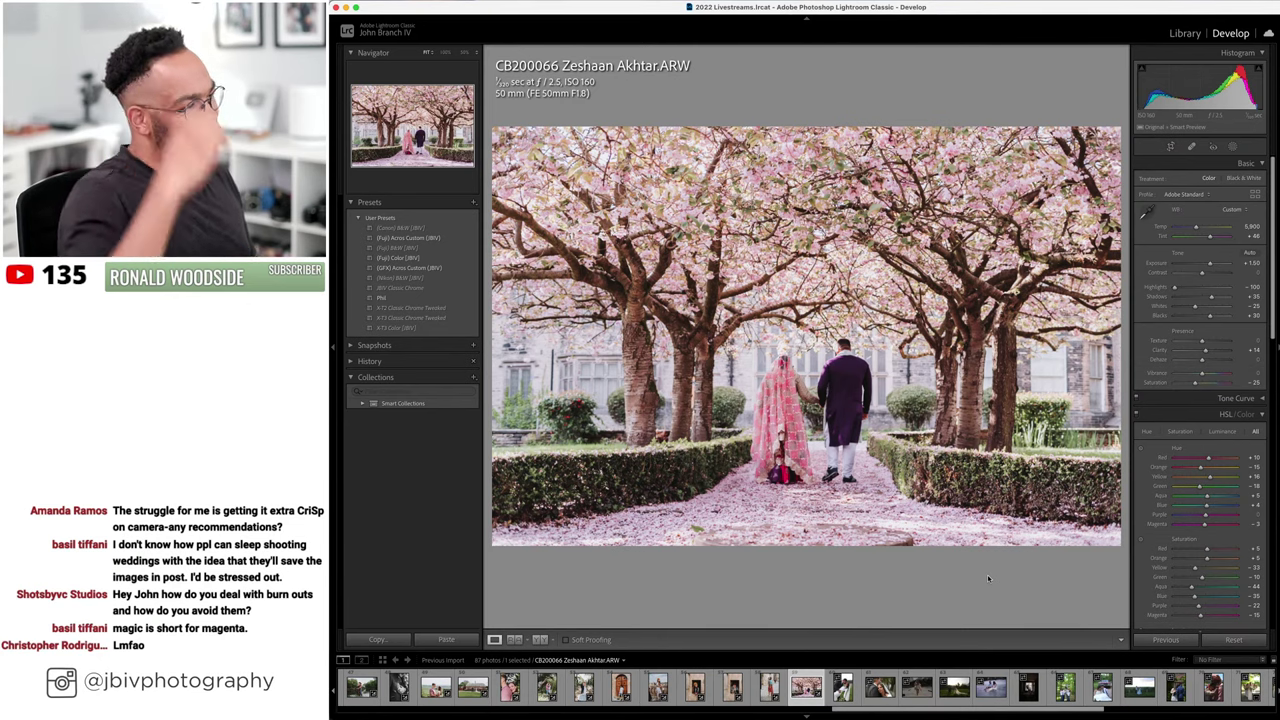
key(Right)
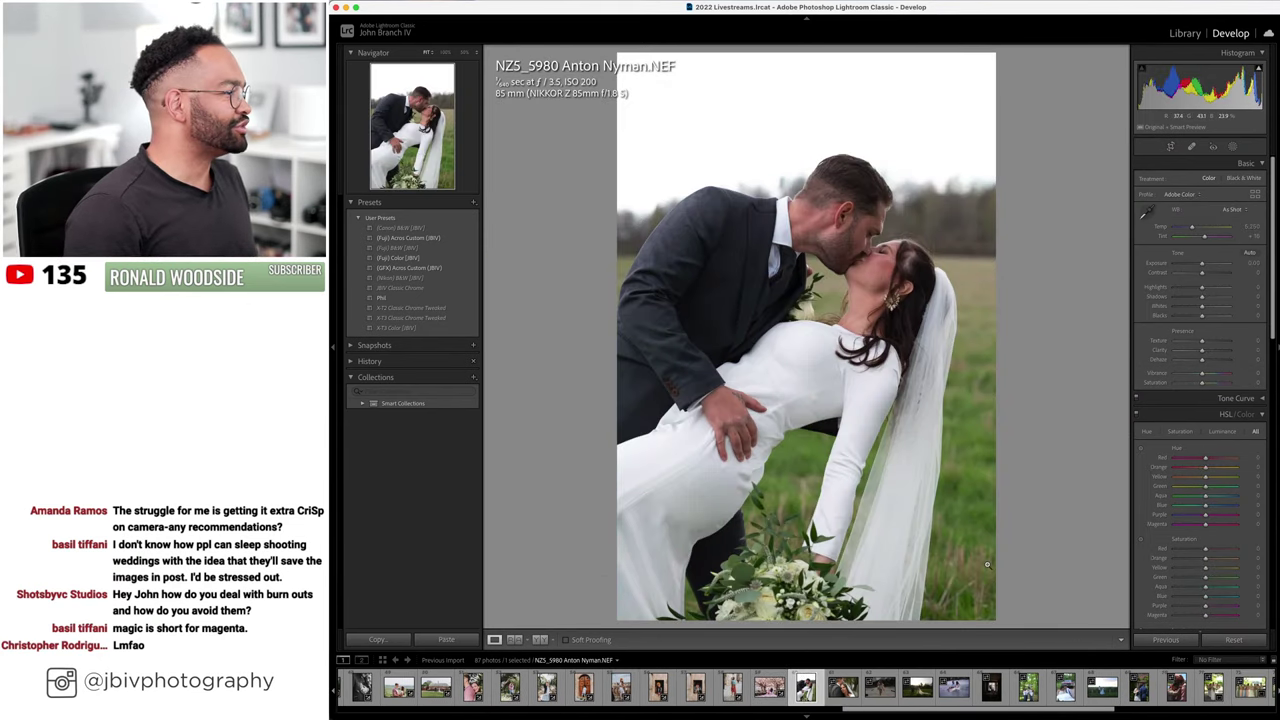
- Apply the (Fuji) Color [JBV] preset to NZ5_5980, aiming for Exposure +0.50, Temp 5,350, Tint +31
click(400, 258)
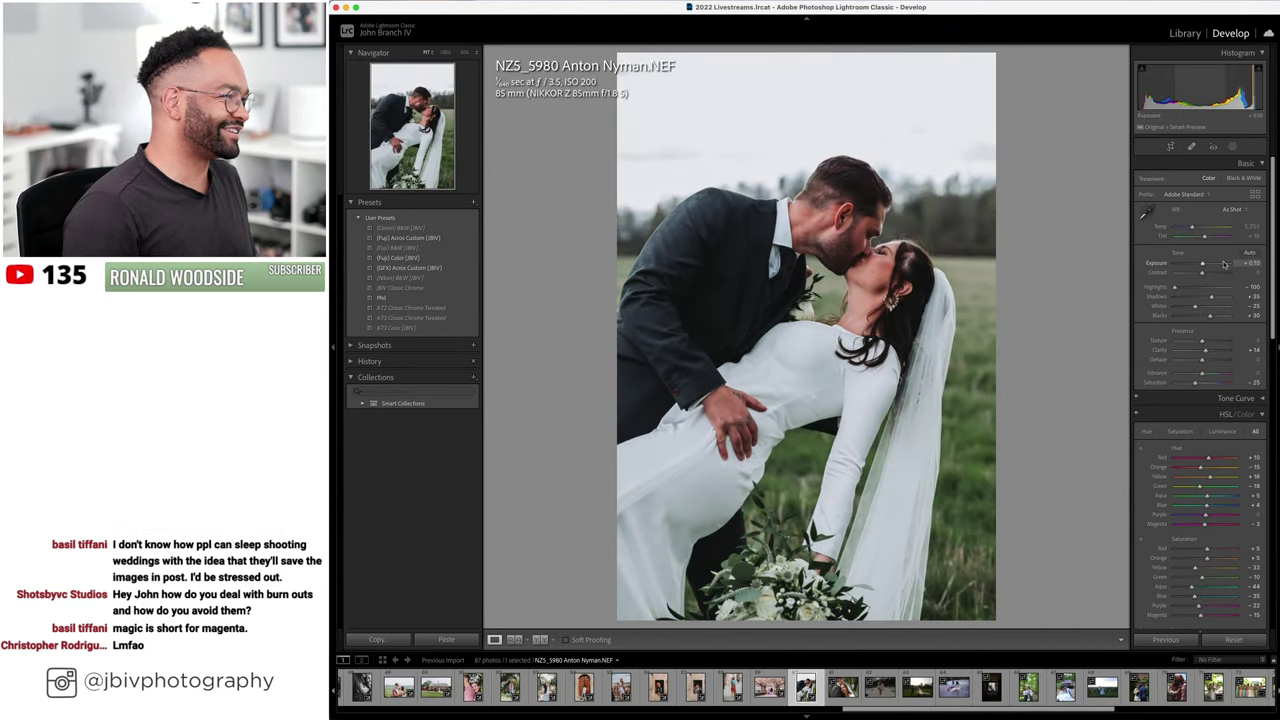
scroll(1220, 265, up, 5)
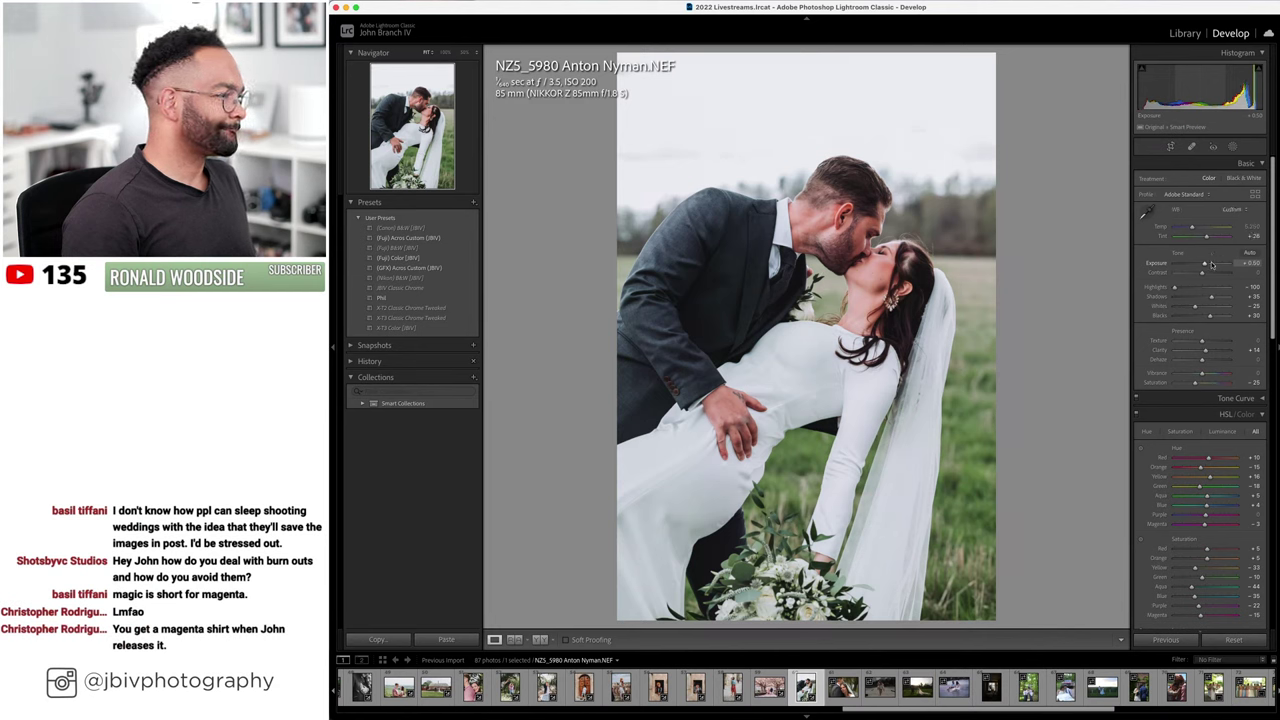
scroll(1212, 265, down, 8)
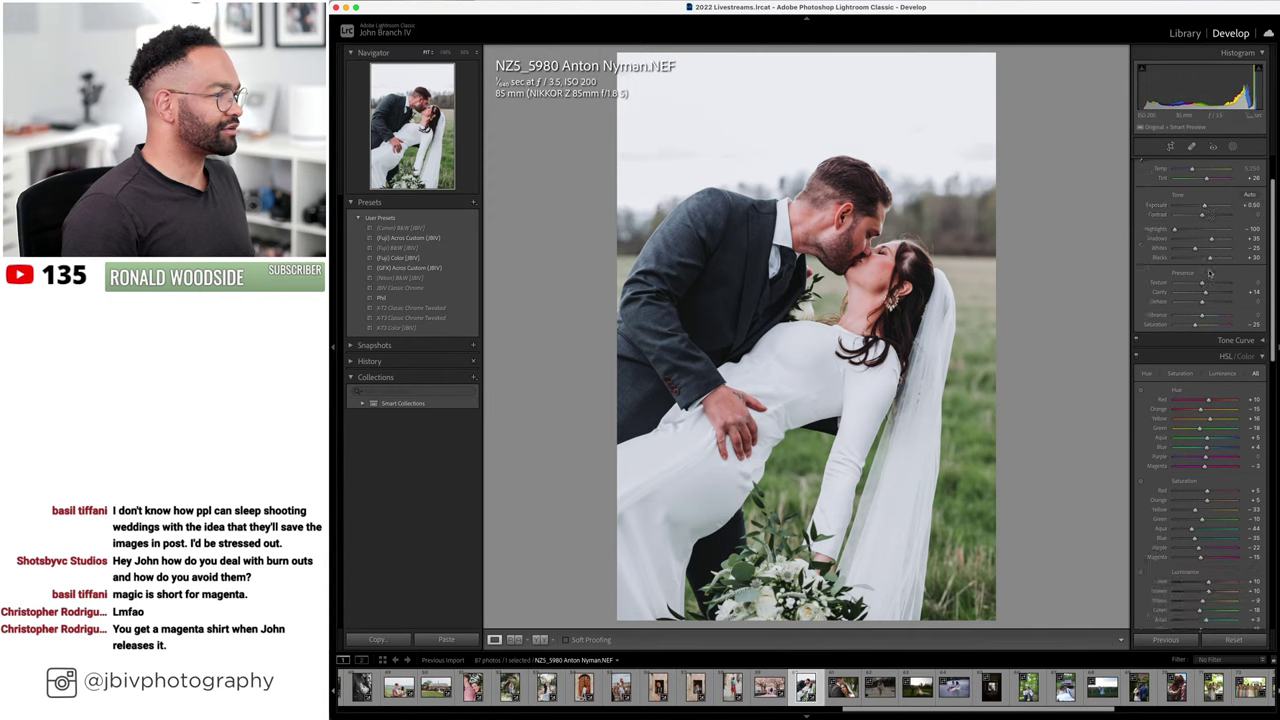
- Compare the kissing couple edit with the original, then open NZ5_6220
click(540, 639)
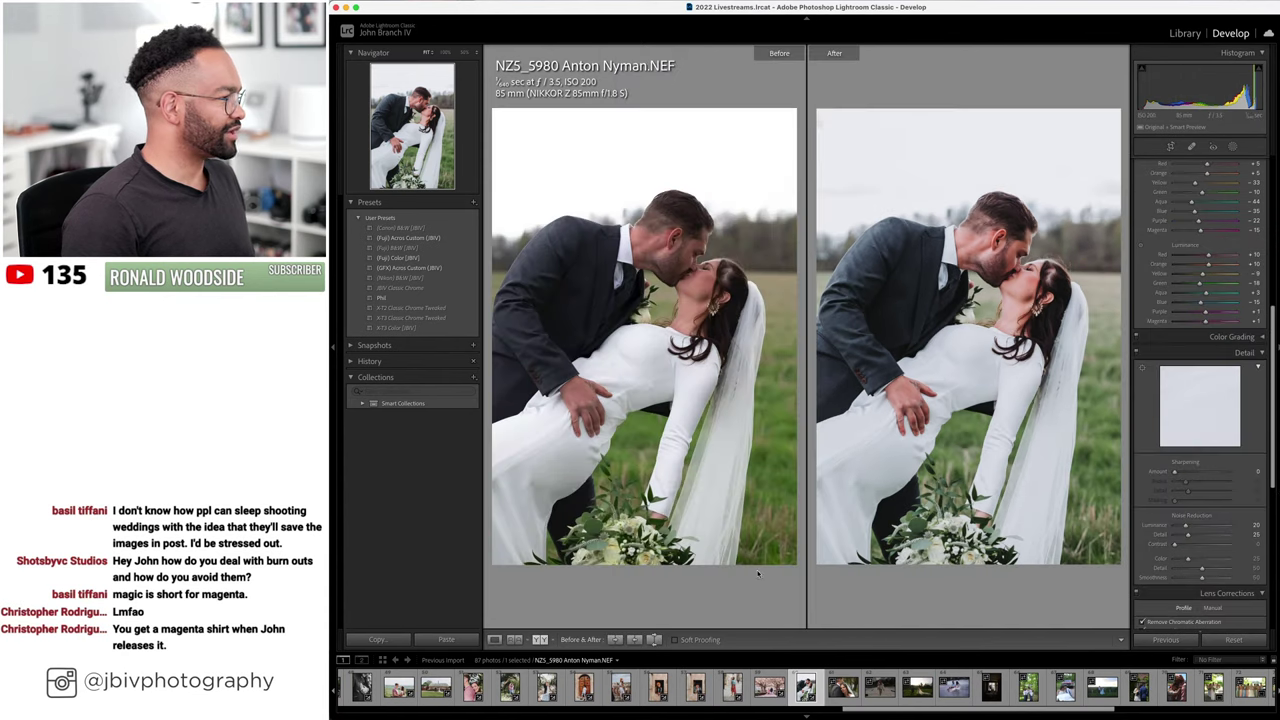
scroll(1205, 240, up, 8)
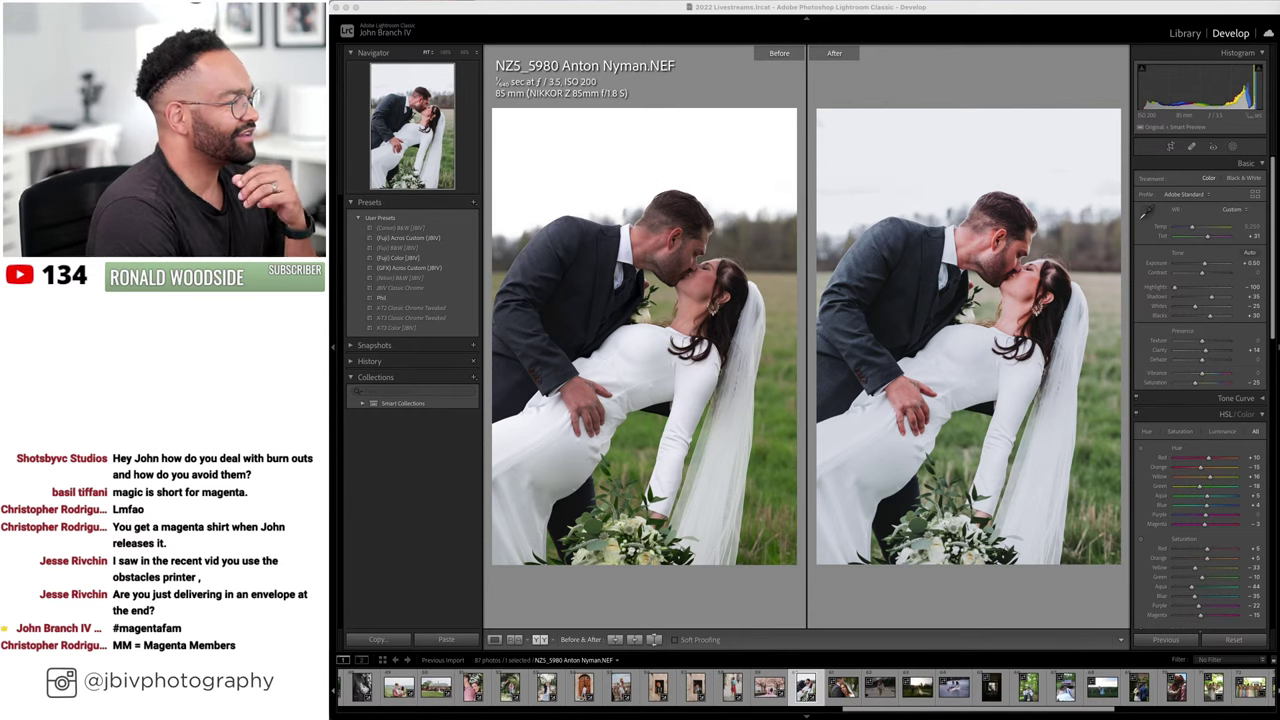
click(1003, 112)
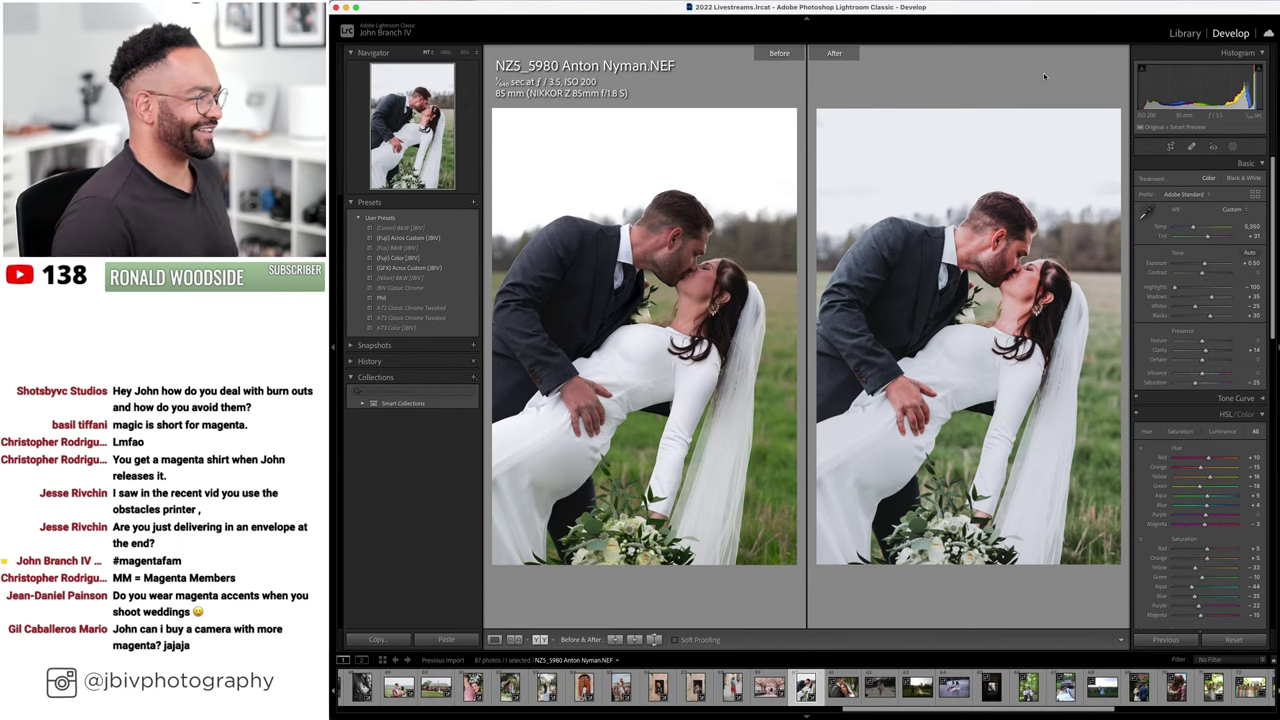
click(494, 639)
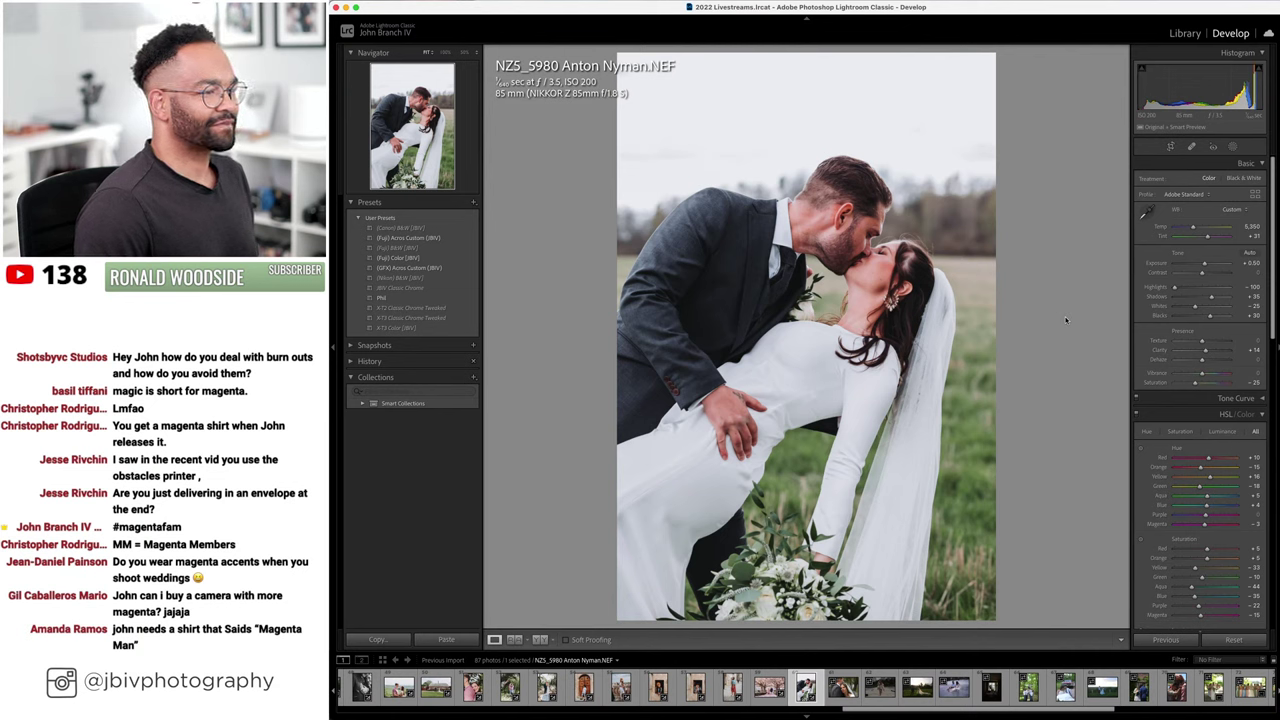
key(Right)
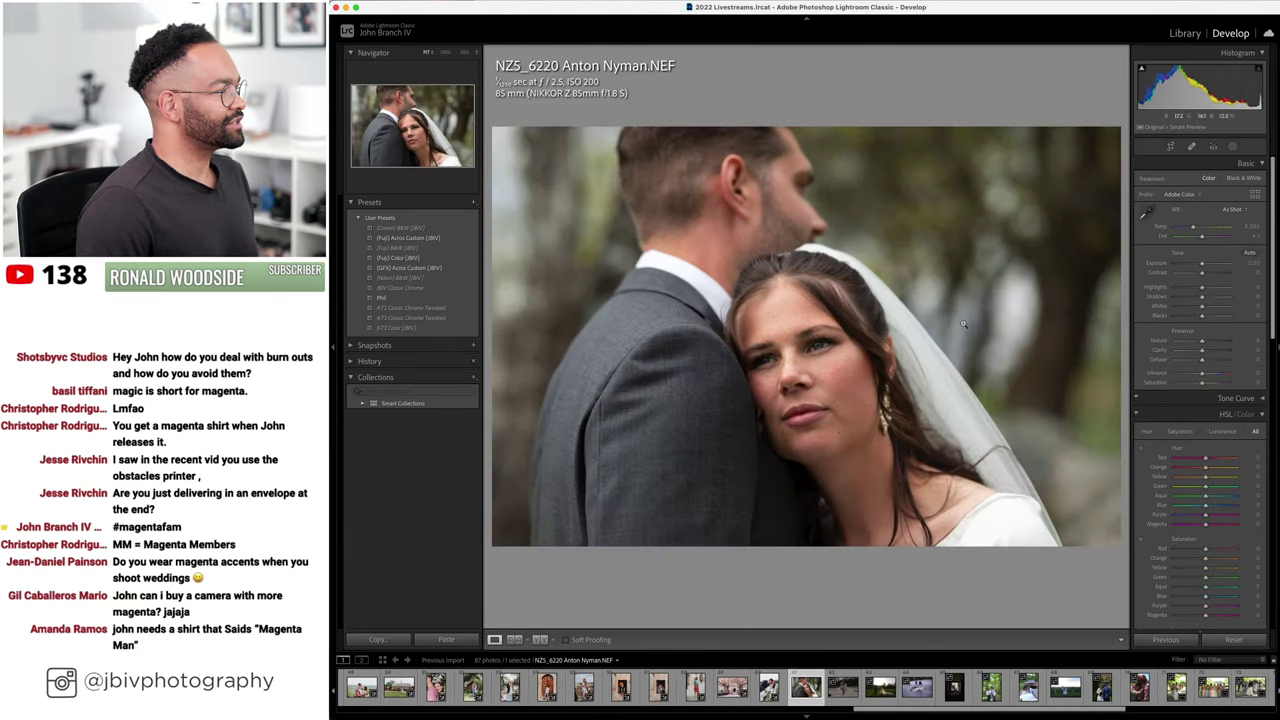
- Apply the (GFX) Acros Custom [JBV] black-and-white preset with Exposure +0.60 and compare it
click(430, 269)
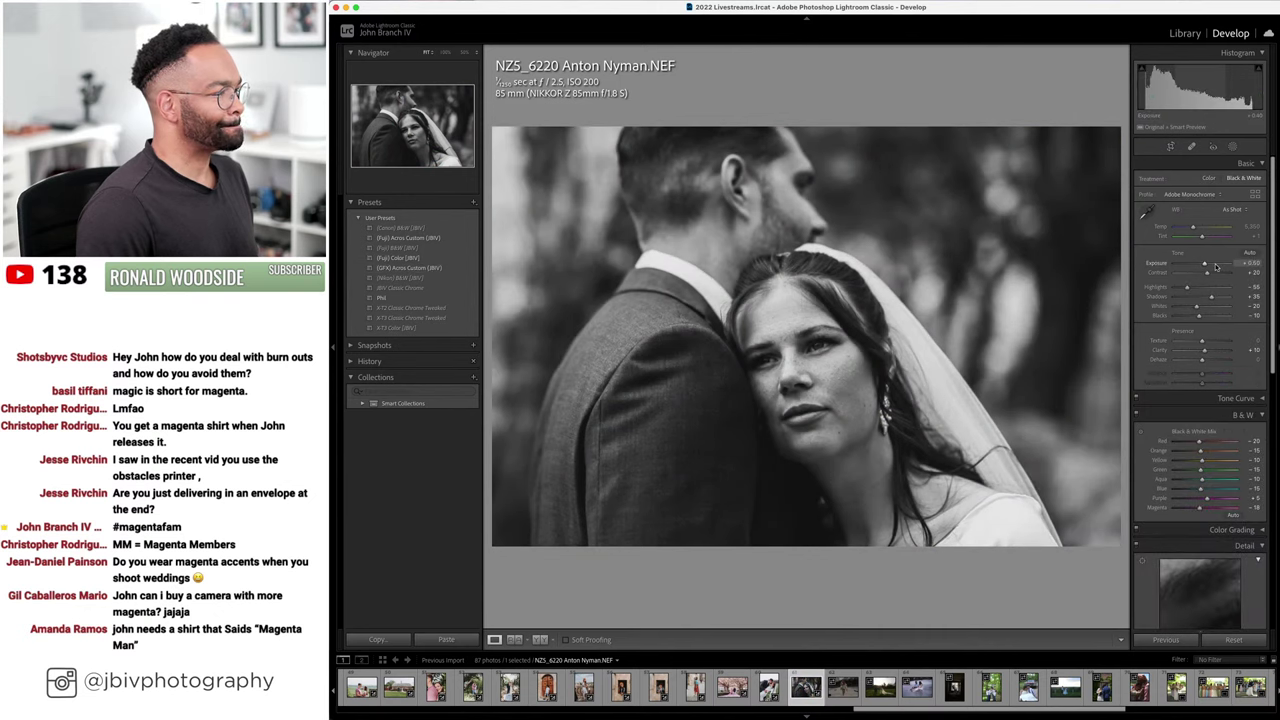
scroll(1216, 266, up, 2)
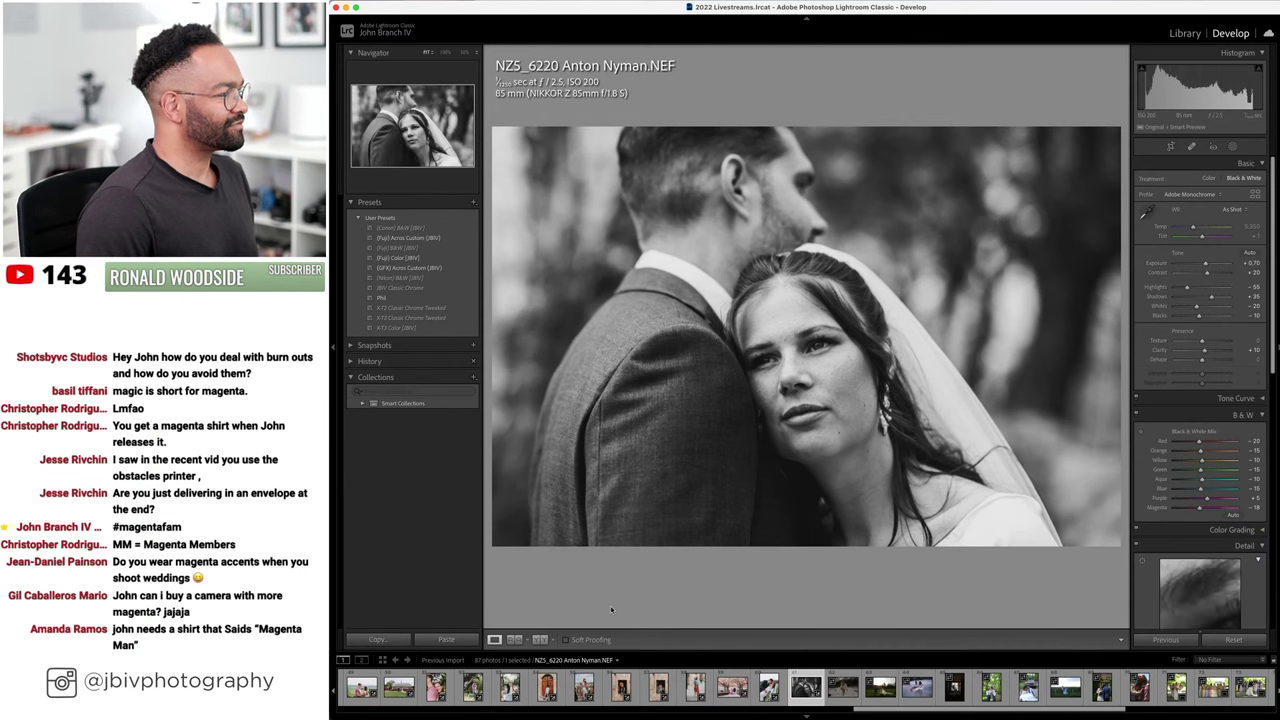
click(540, 640)
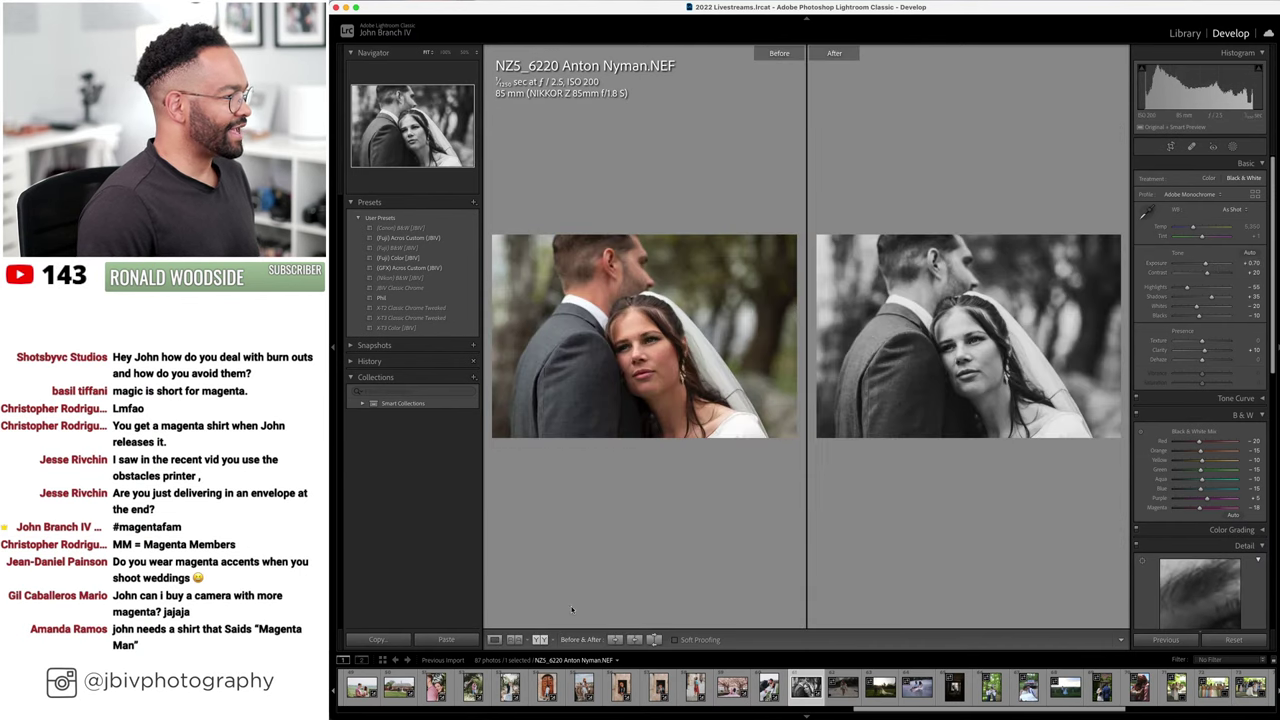
key(Tab)
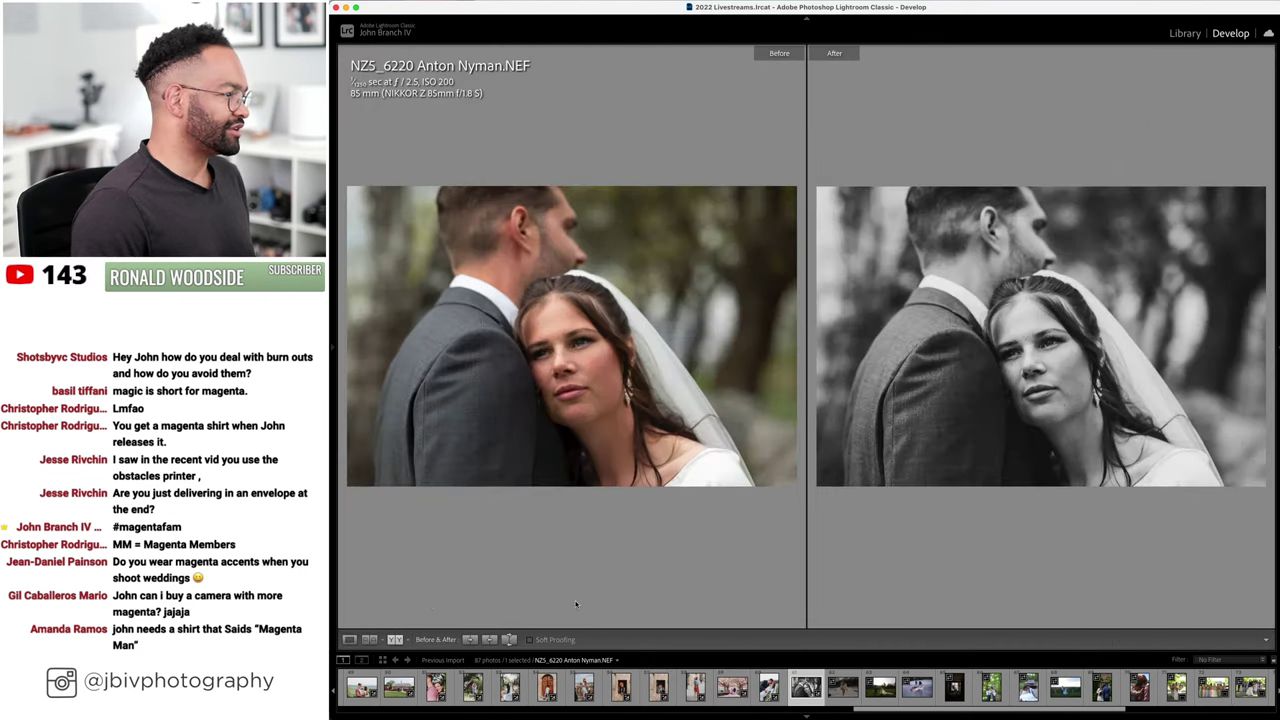
key(Tab)
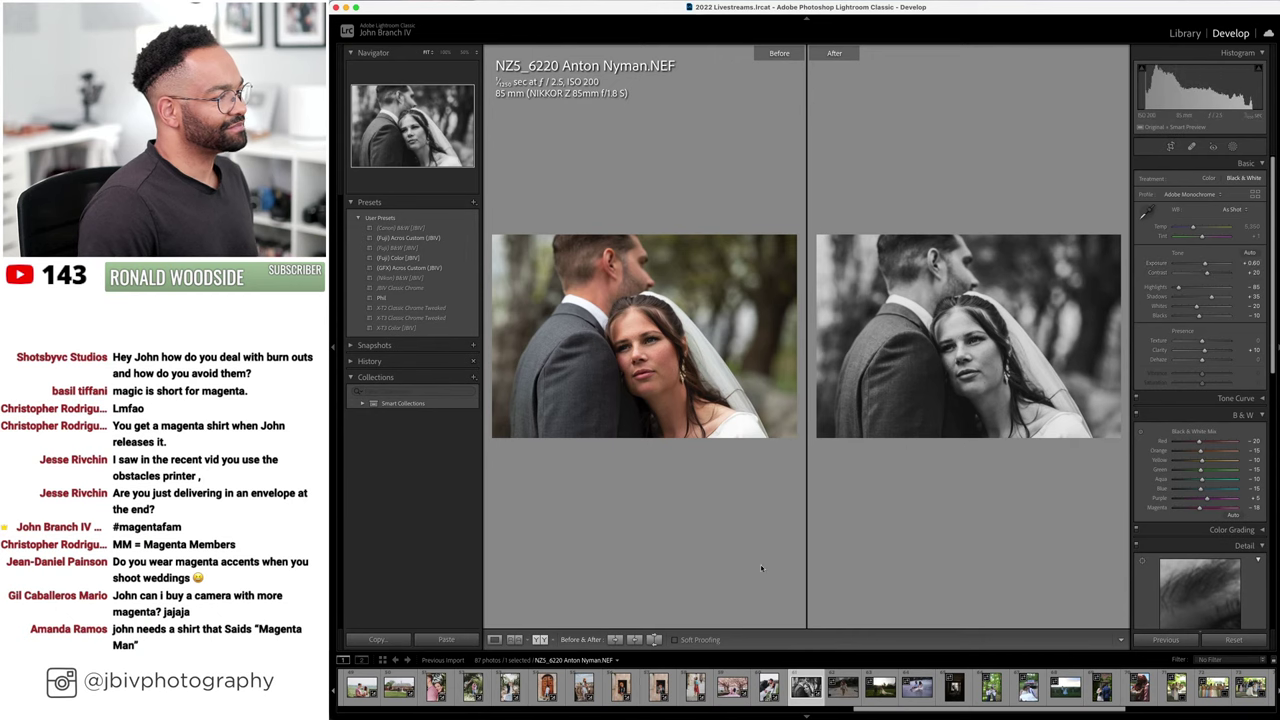
- Review the black-and-white portrait side by side again, then advance to the beach piggyback photo
click(494, 638)
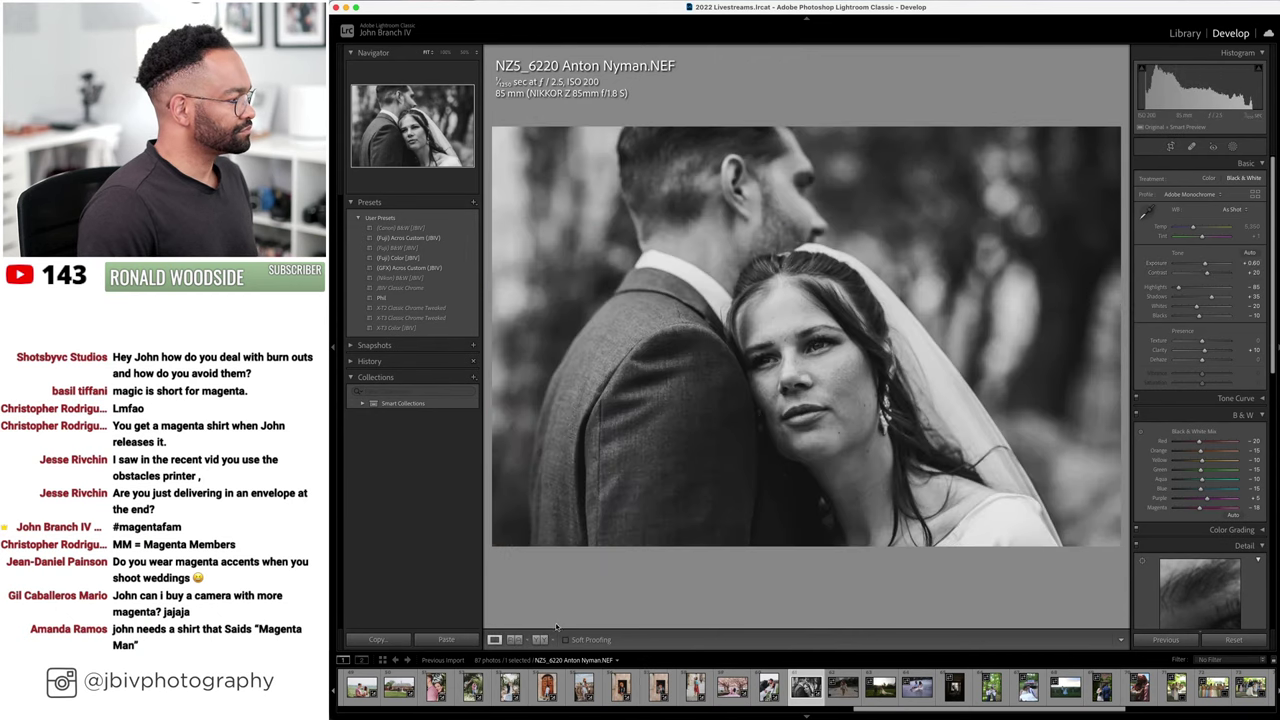
key(y)
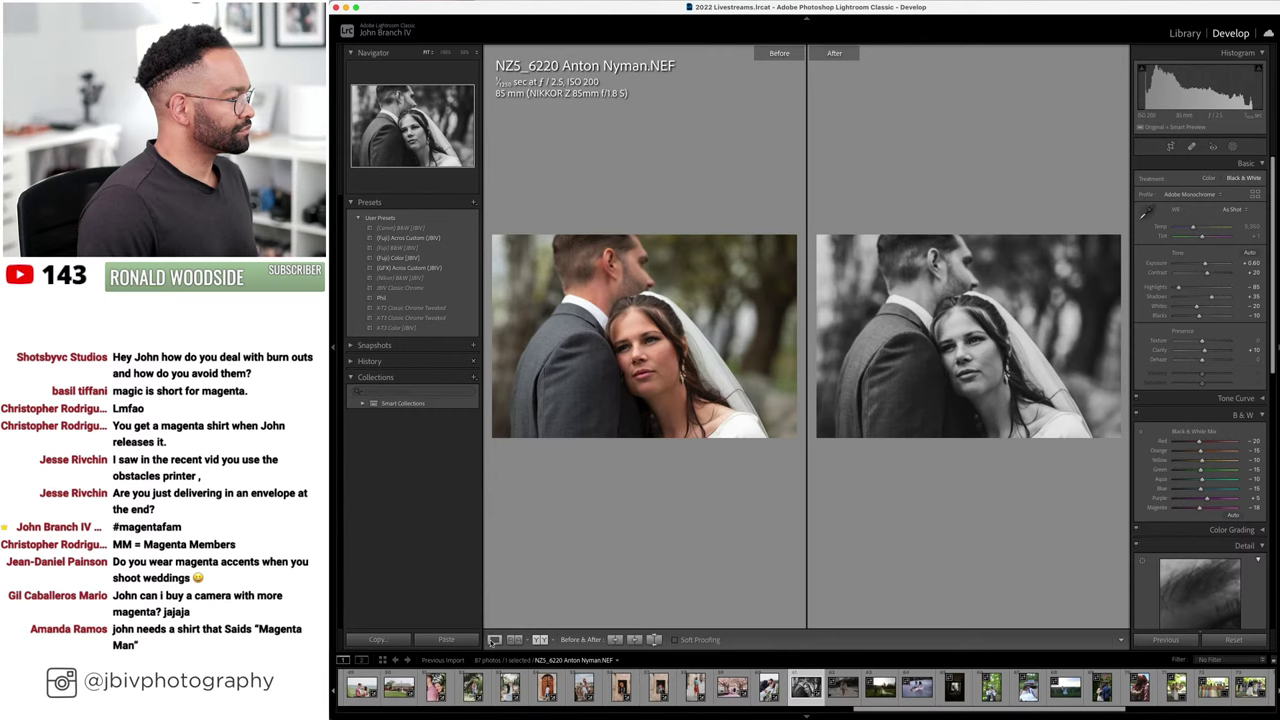
key(Tab)
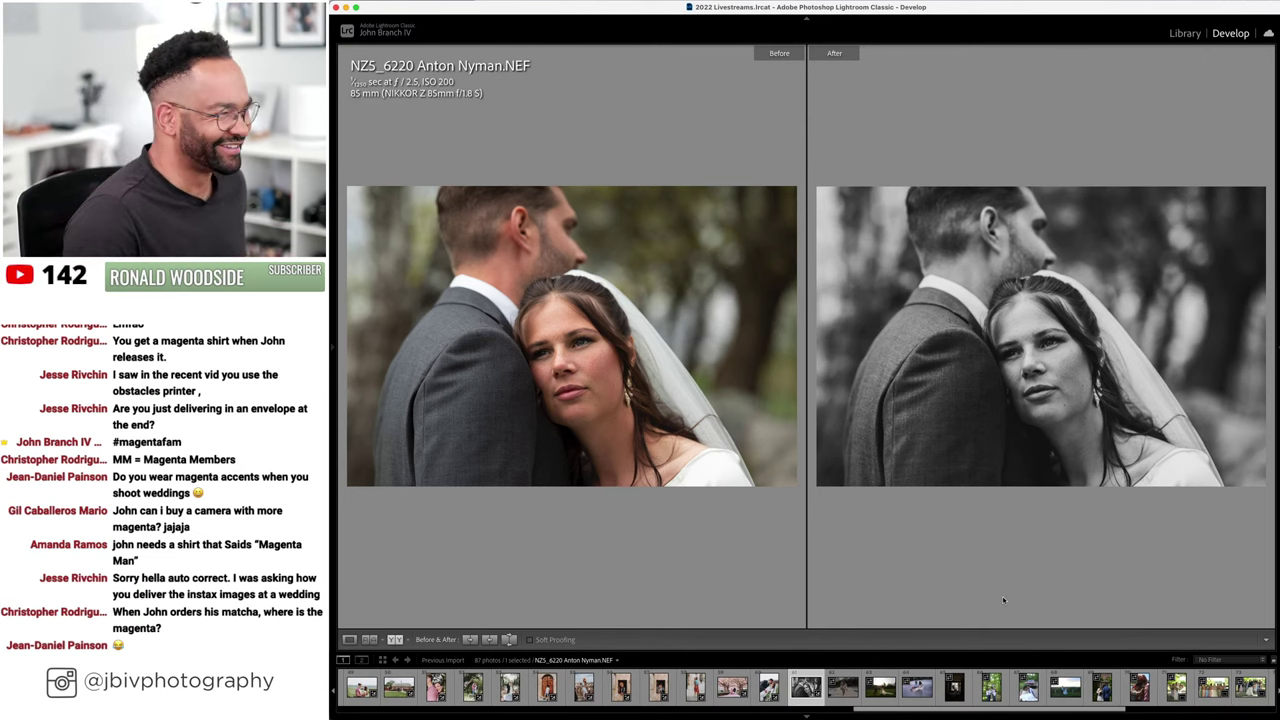
key(Tab)
click(494, 639)
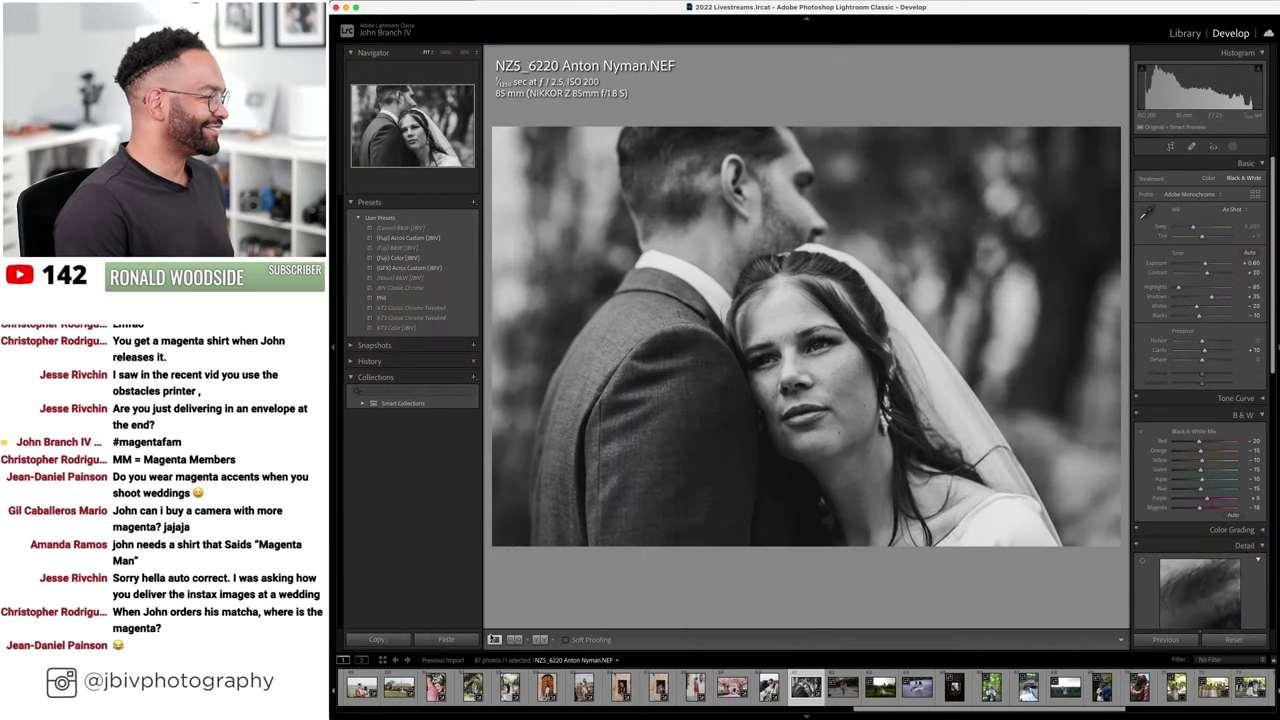
key(Right)
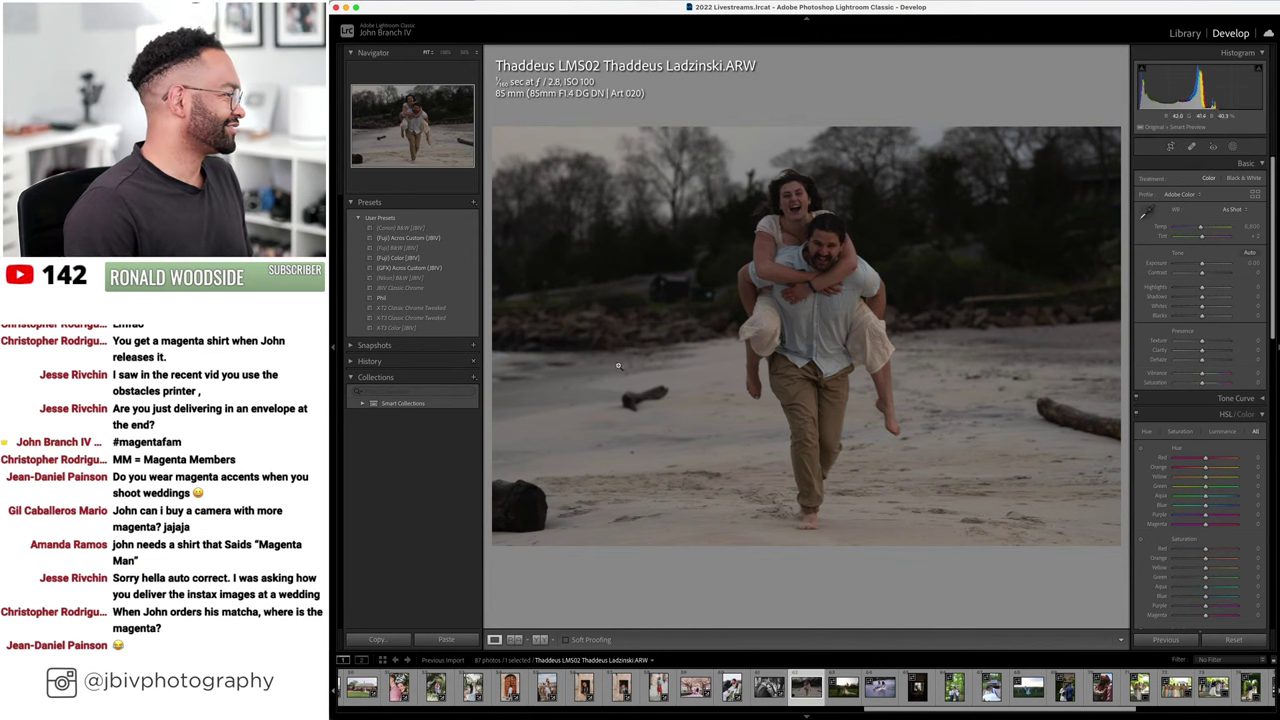
- Give the beach piggyback photo the (Fuji) Color (JBV) preset, Auto lens corrections and Exposure +1.70
click(398, 258)
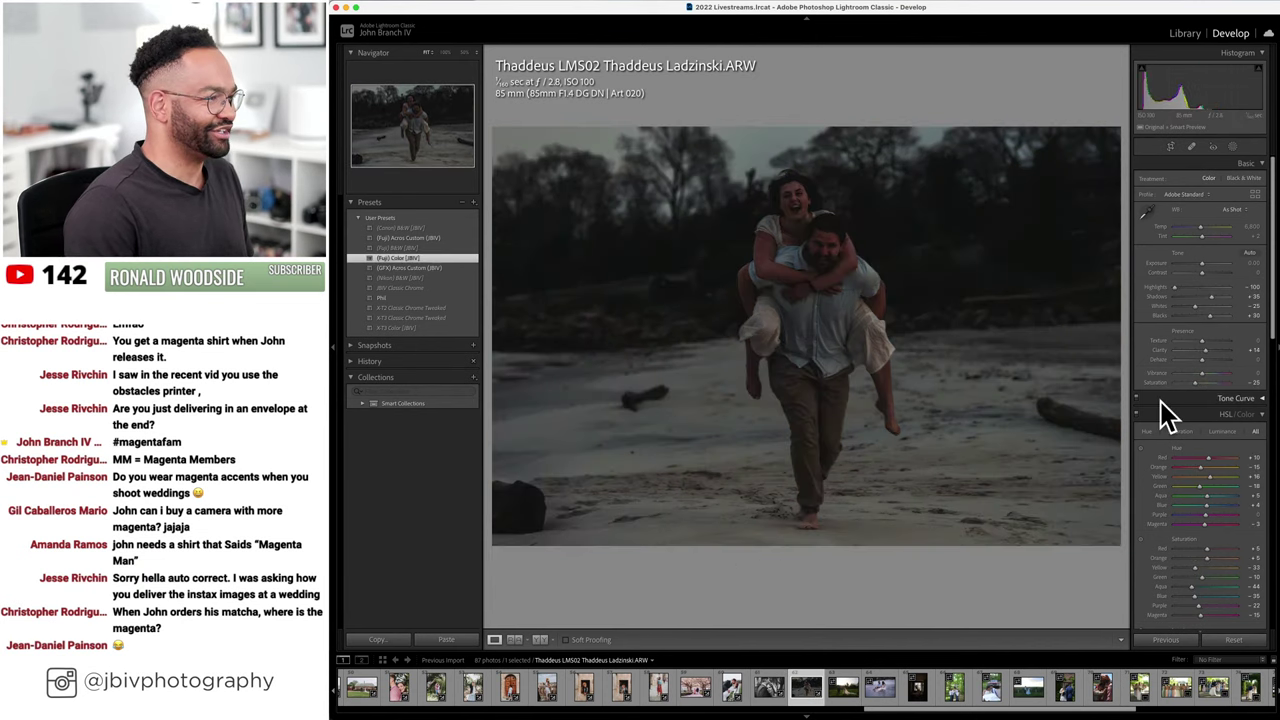
scroll(1165, 414, down, 10)
click(1182, 281)
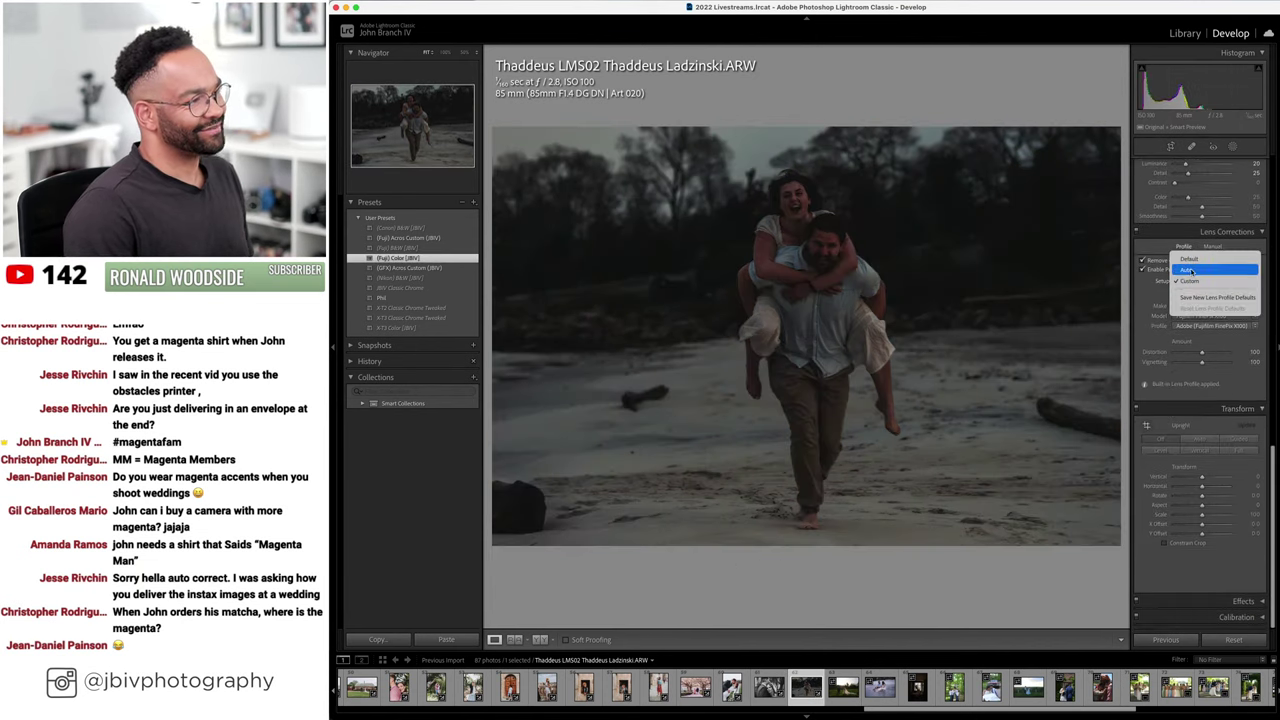
click(1195, 262)
scroll(1200, 265, up, 10)
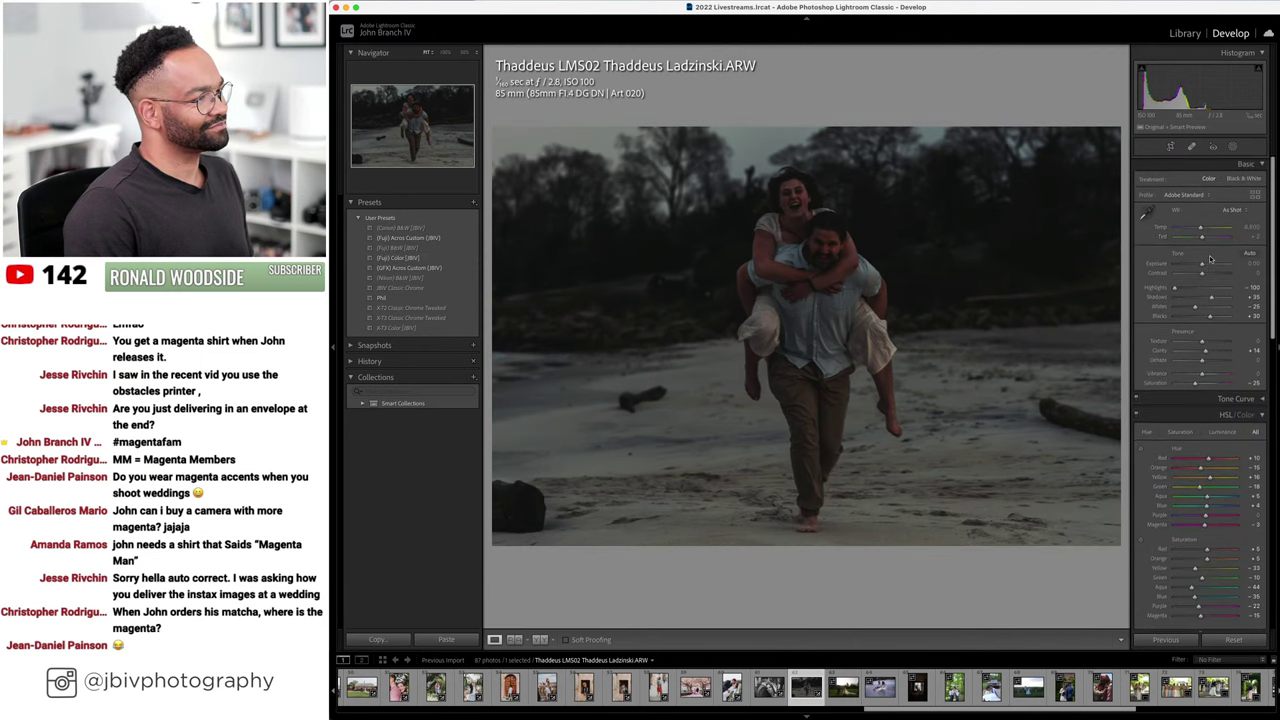
drag(1201, 264, 1205, 236)
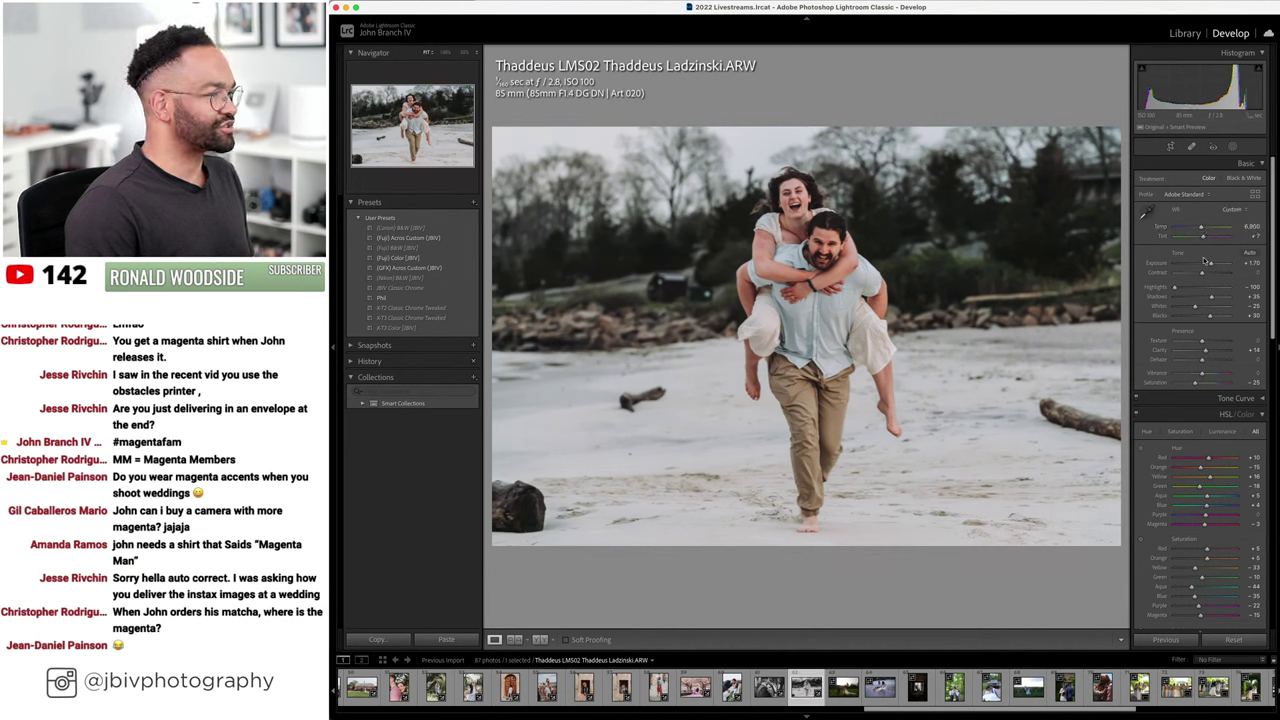
drag(1211, 264, 1211, 264)
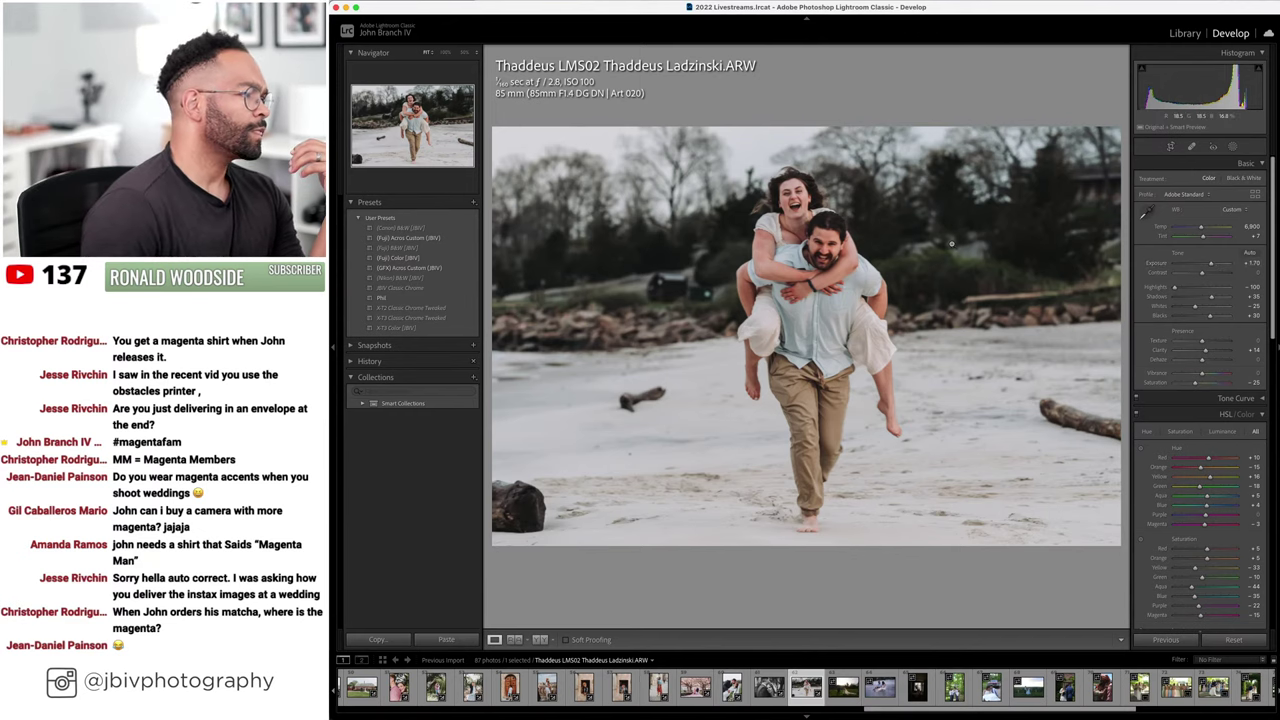
click(787, 256)
scroll(787, 256, down, 5)
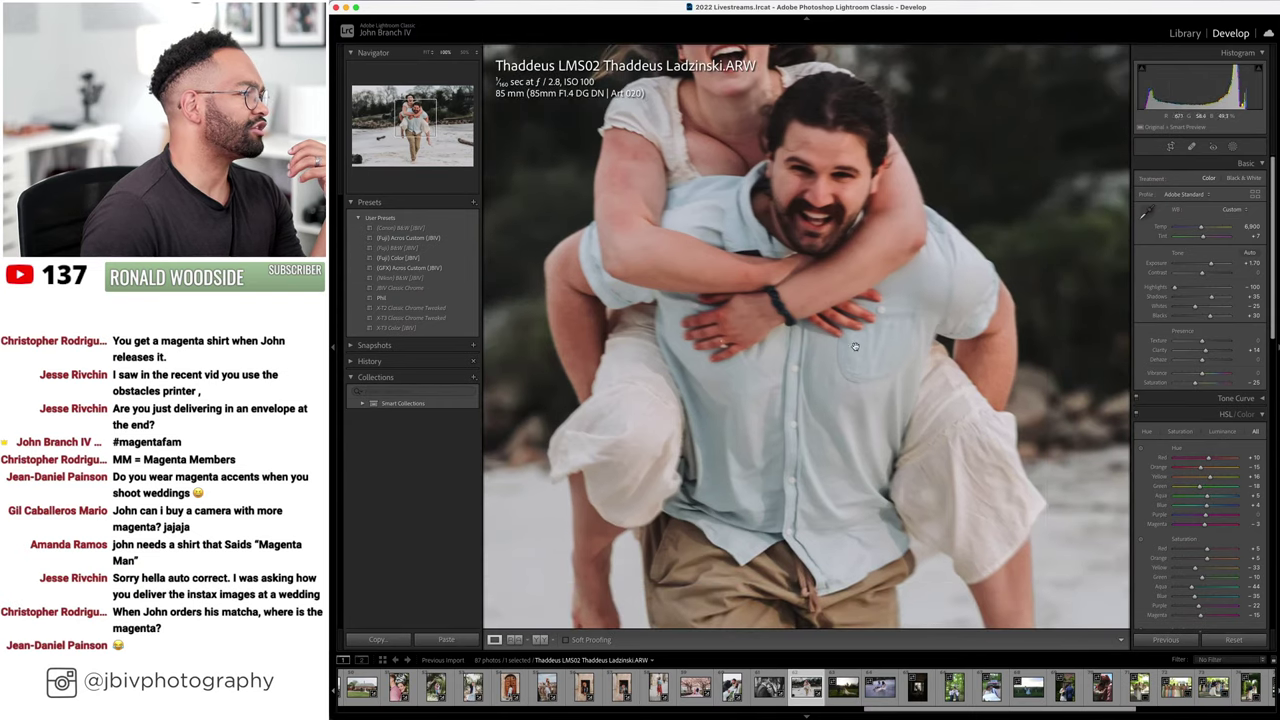
scroll(818, 196, down, 10)
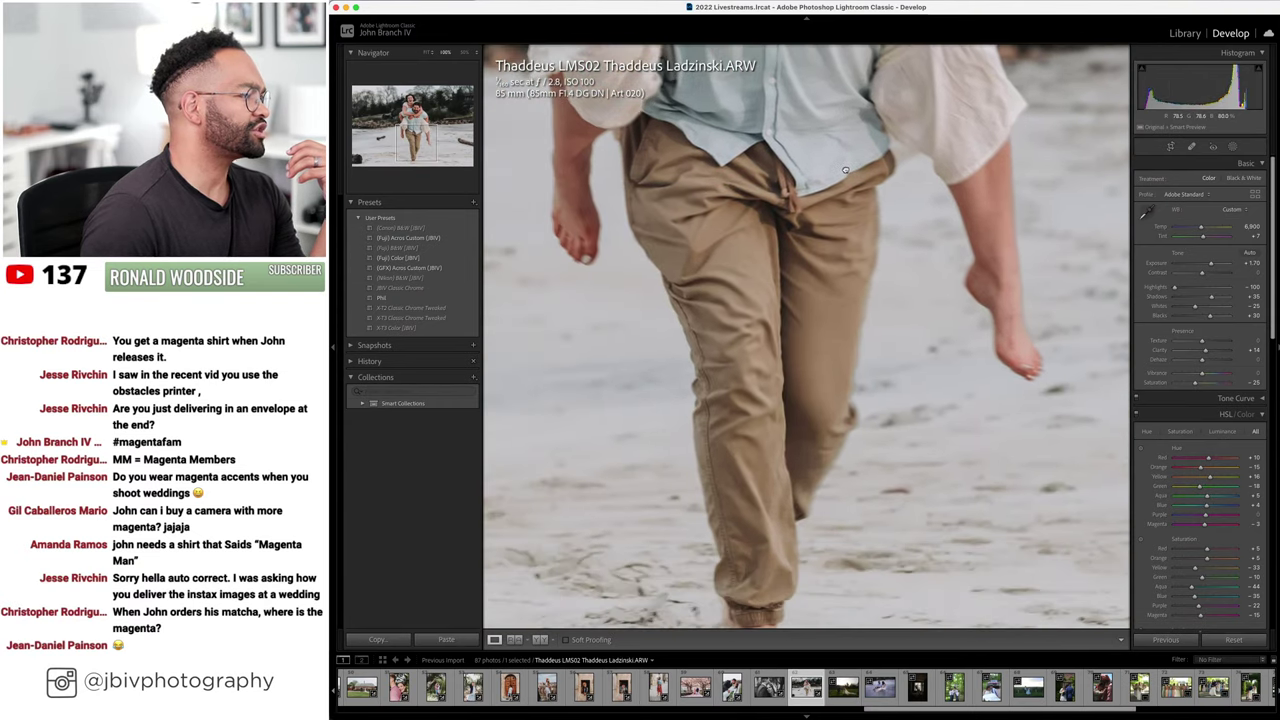
scroll(868, 204, up, 15)
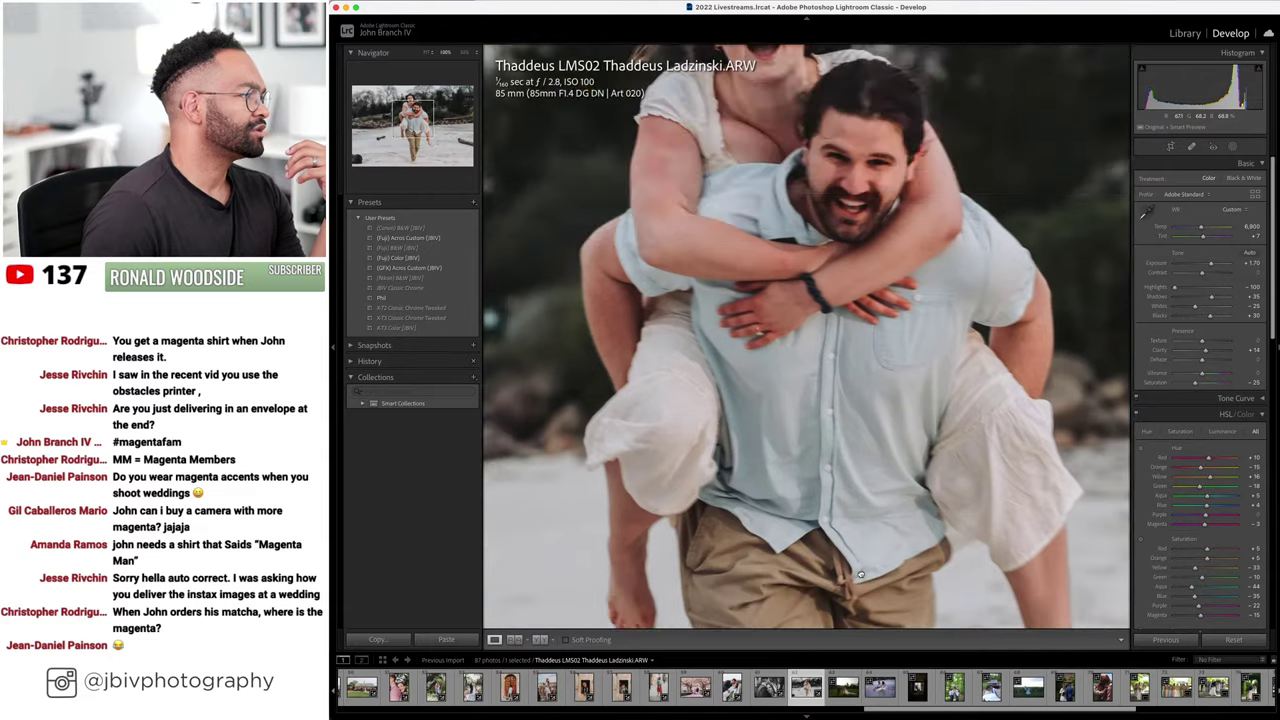
click(840, 414)
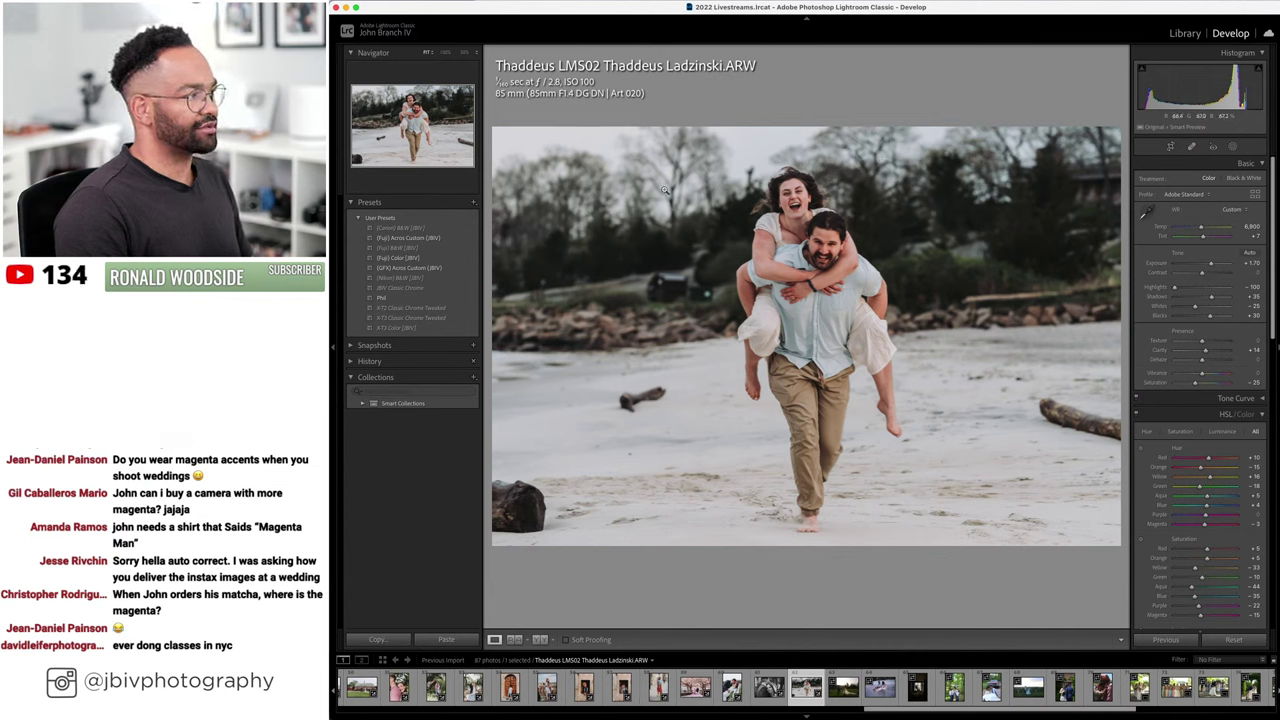
click(1184, 36)
scroll(1185, 397, down, 8)
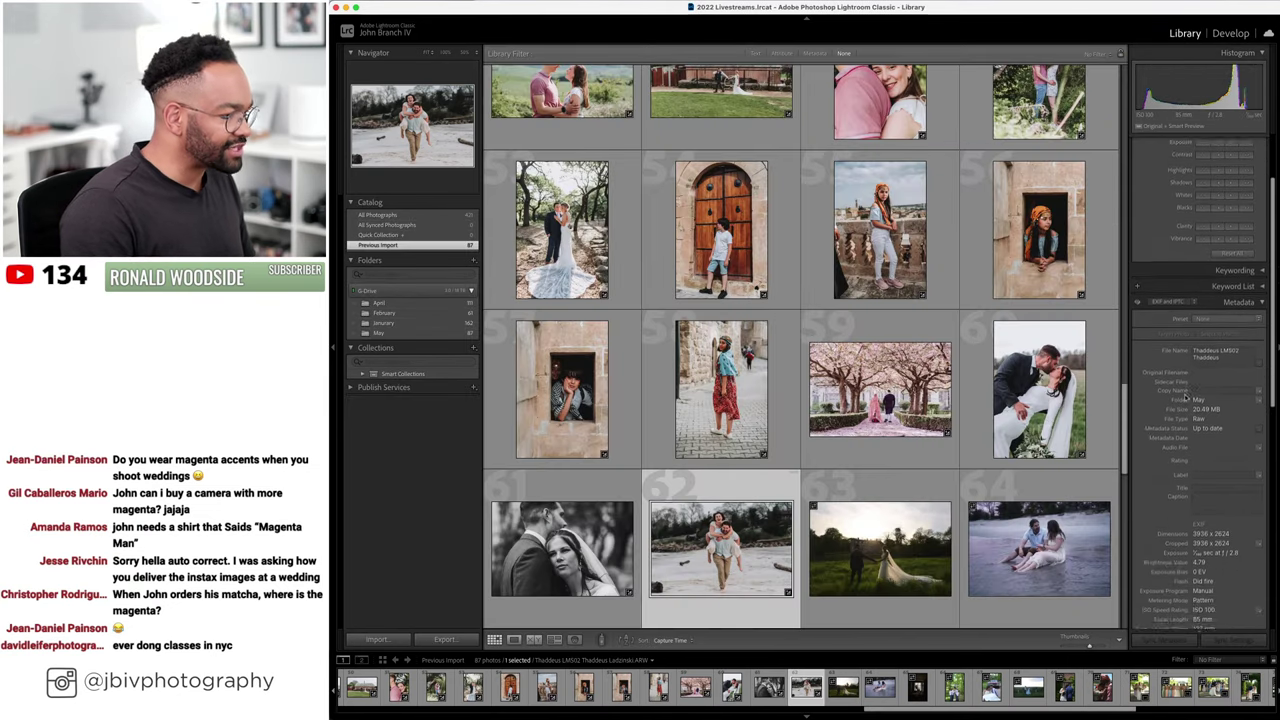
scroll(1185, 397, down, 3)
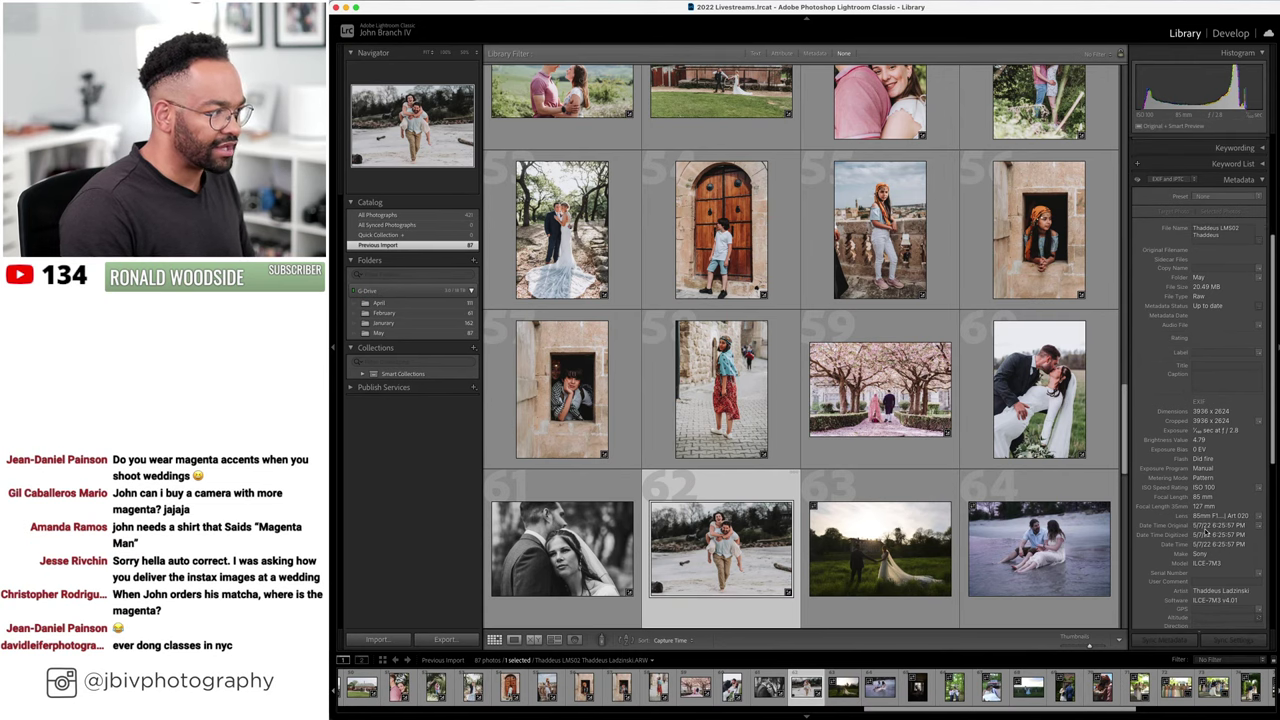
click(1230, 33)
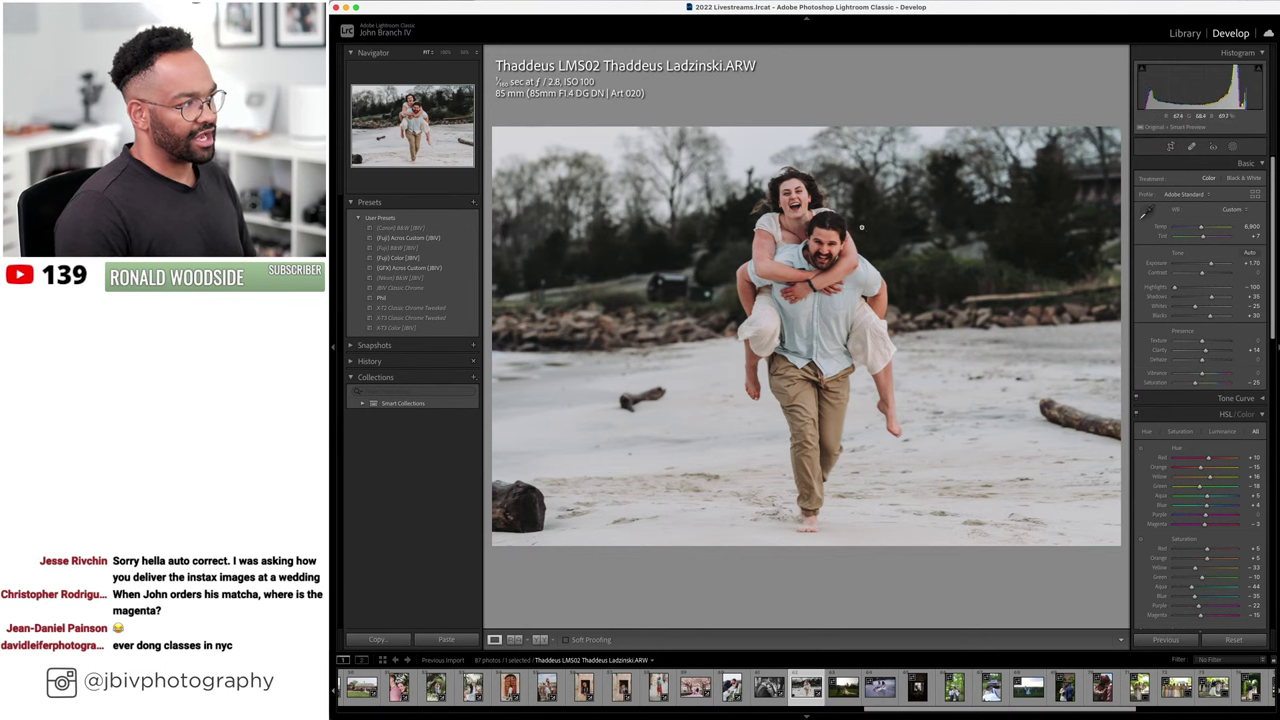
click(790, 295)
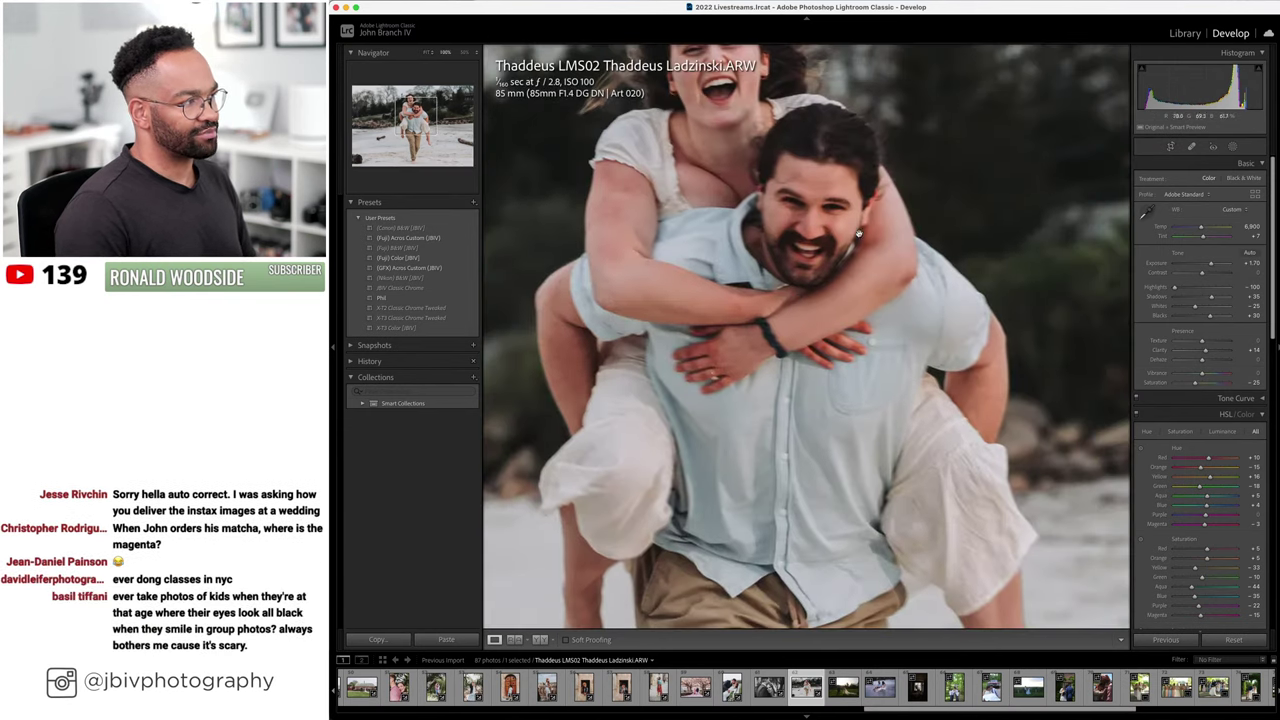
click(768, 323)
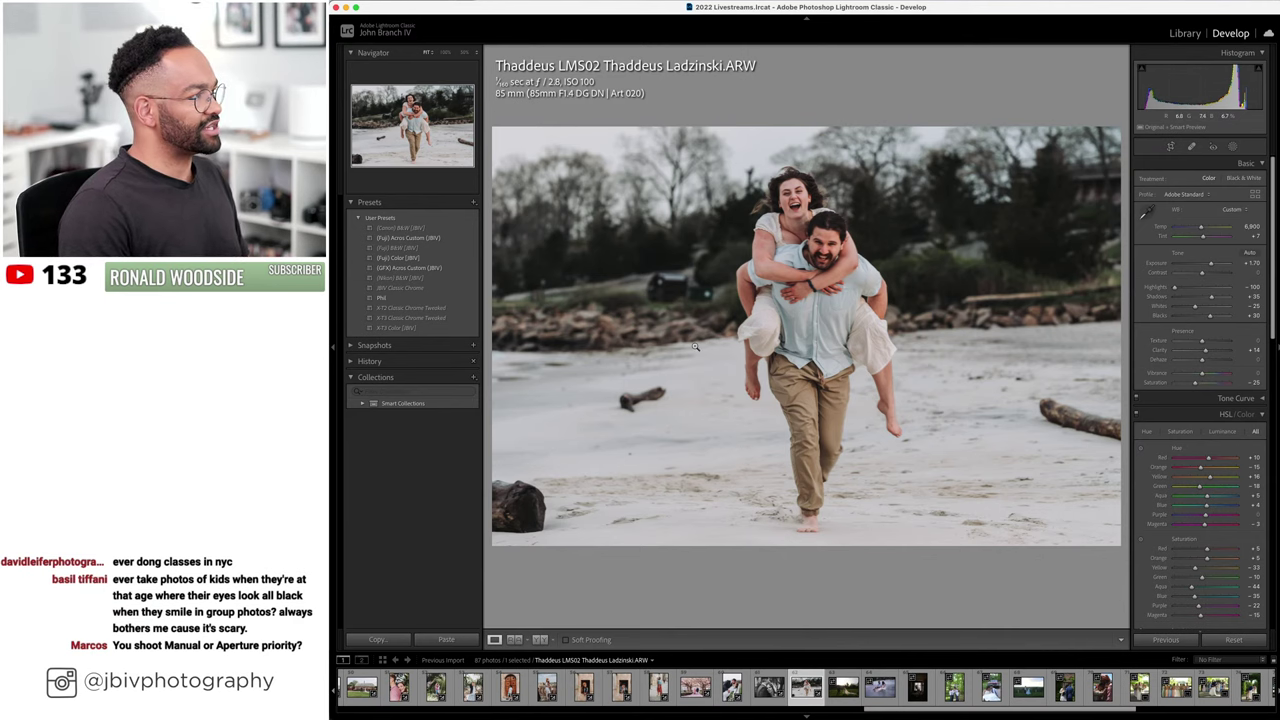
- Compare the beach photo with its original, check the feet at 1:1, then open 3O1A2016
click(516, 640)
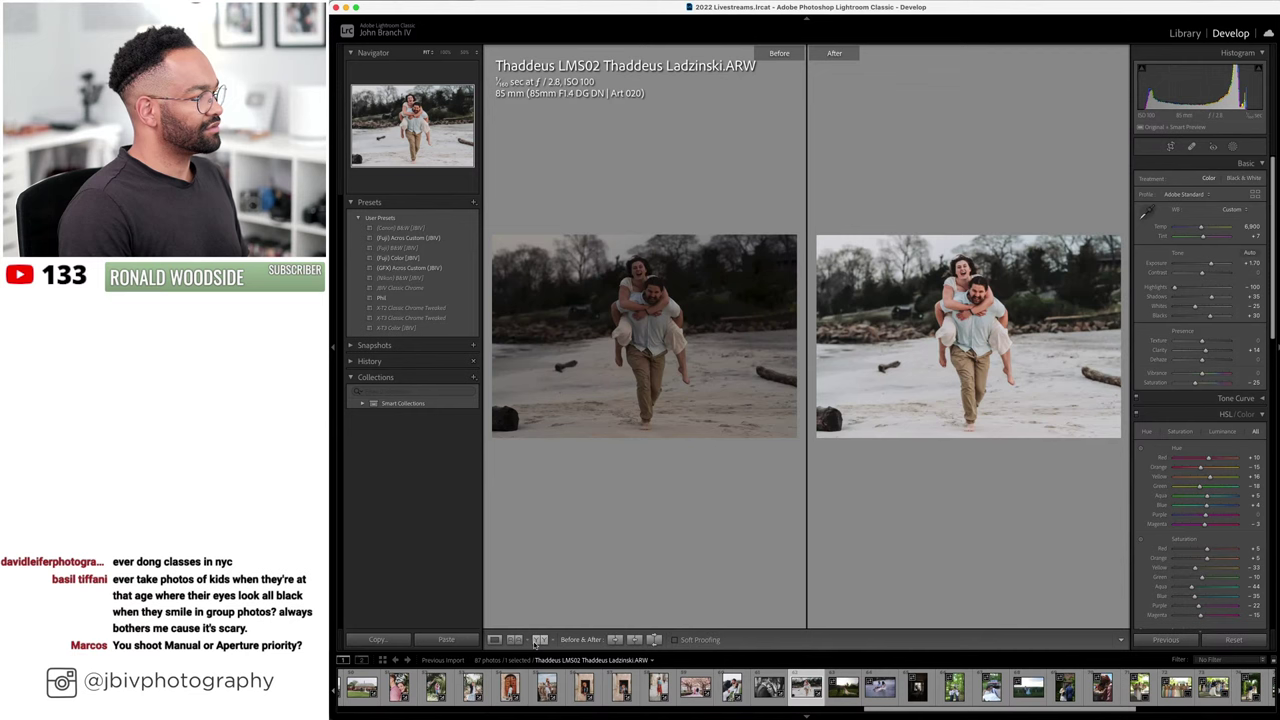
key(y)
click(869, 541)
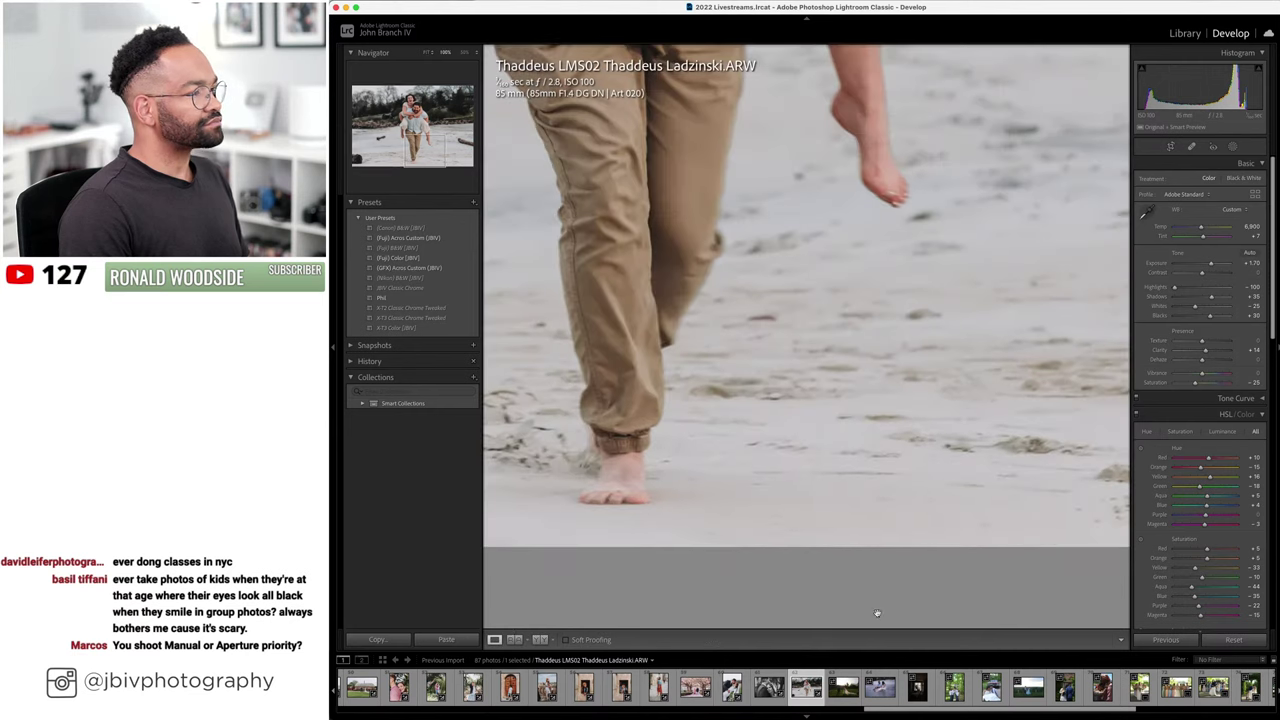
click(870, 498)
key(Right)
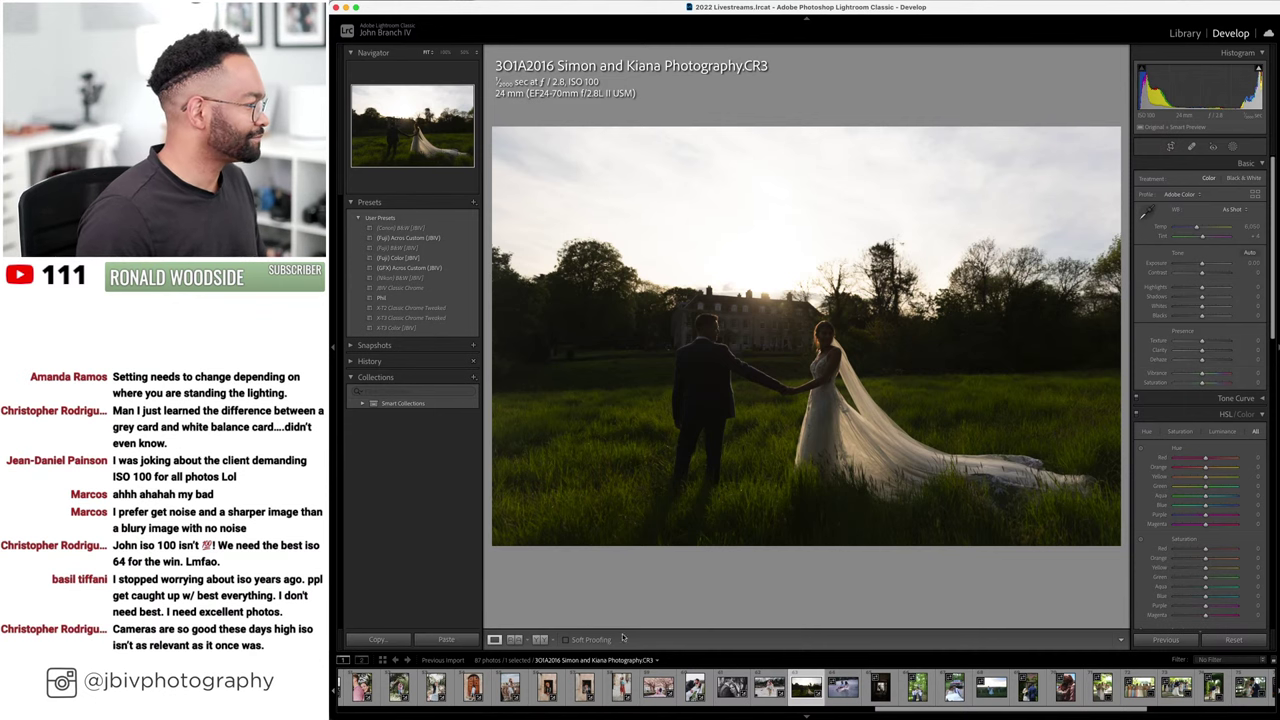
- Try black-and-white presets, then settle on the (Fuji) Color (JBIV) preset for the silhouetted couple
click(422, 248)
click(422, 257)
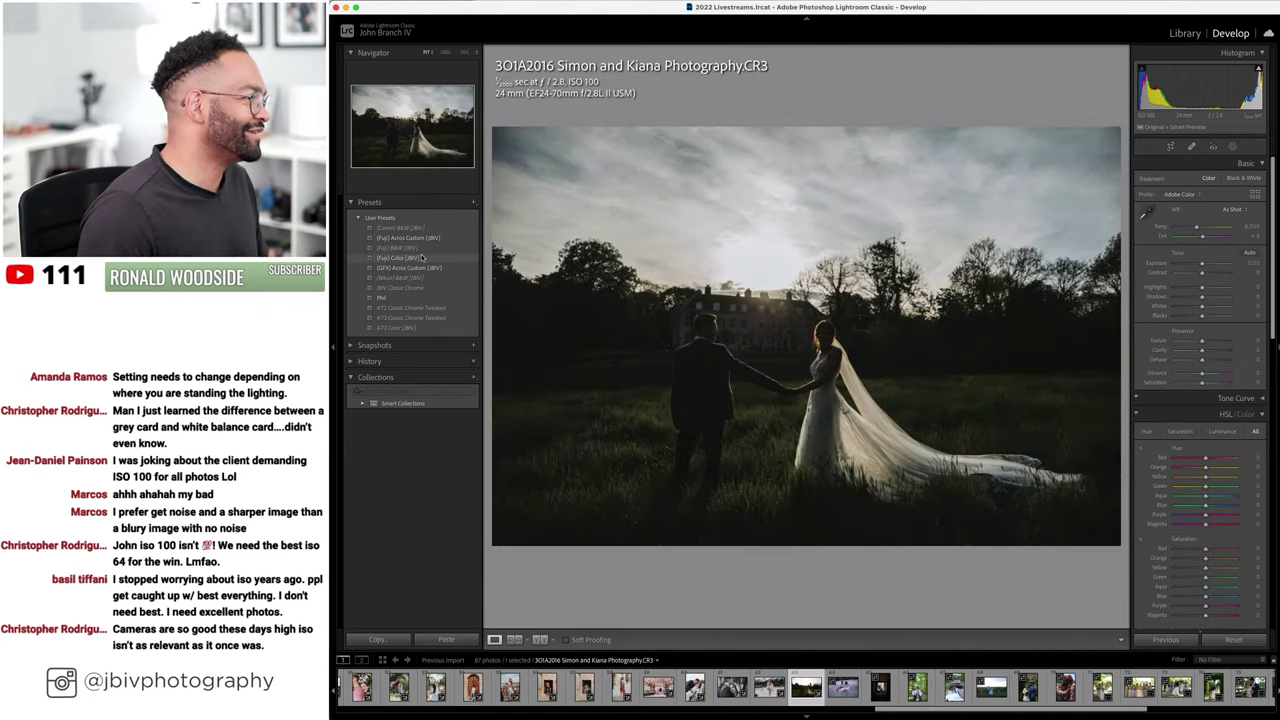
click(422, 247)
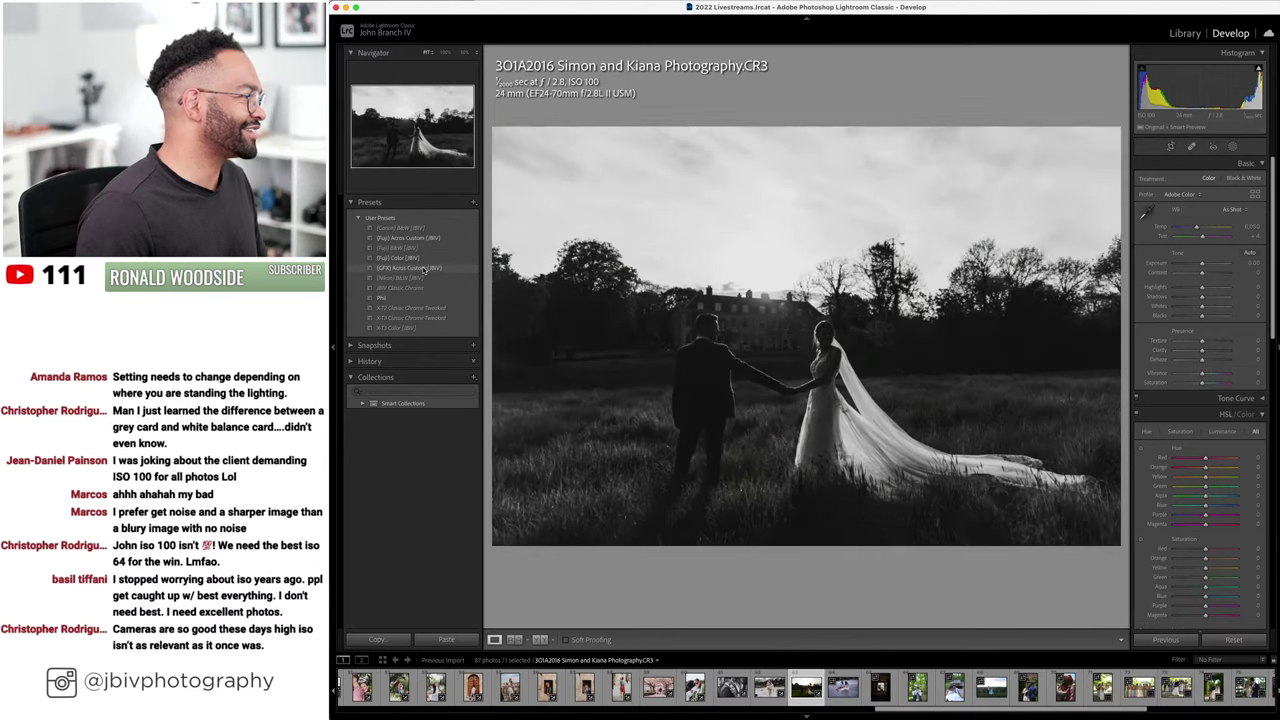
click(428, 261)
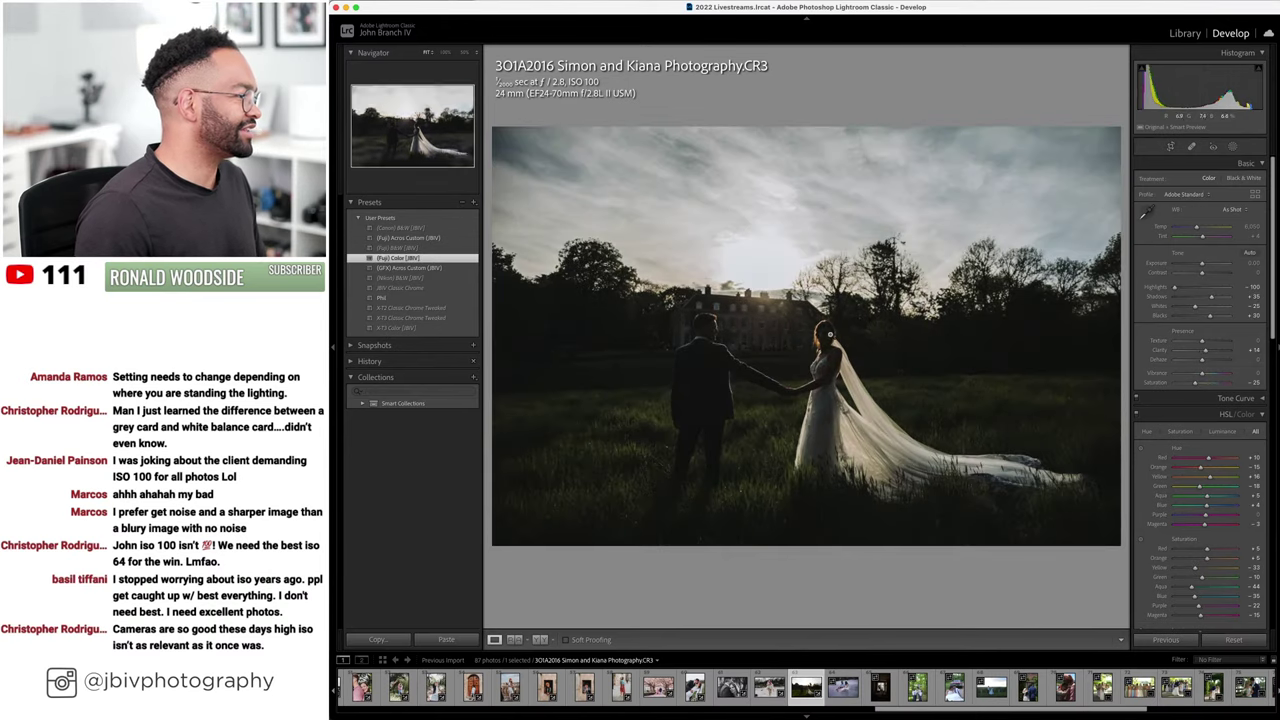
- Set Lens Corrections profile Setup to Auto for the Canon EF 24-70mm f/2.8L II lens
scroll(1172, 342, down, 10)
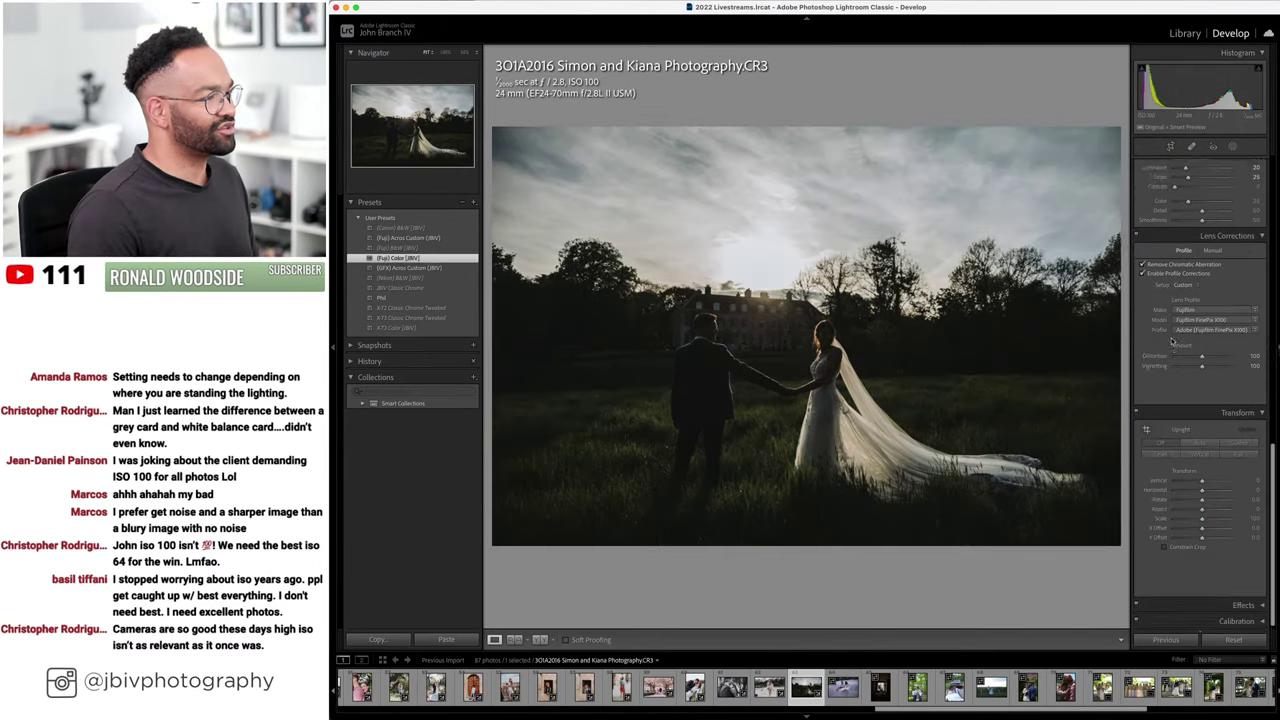
click(1187, 281)
click(1188, 271)
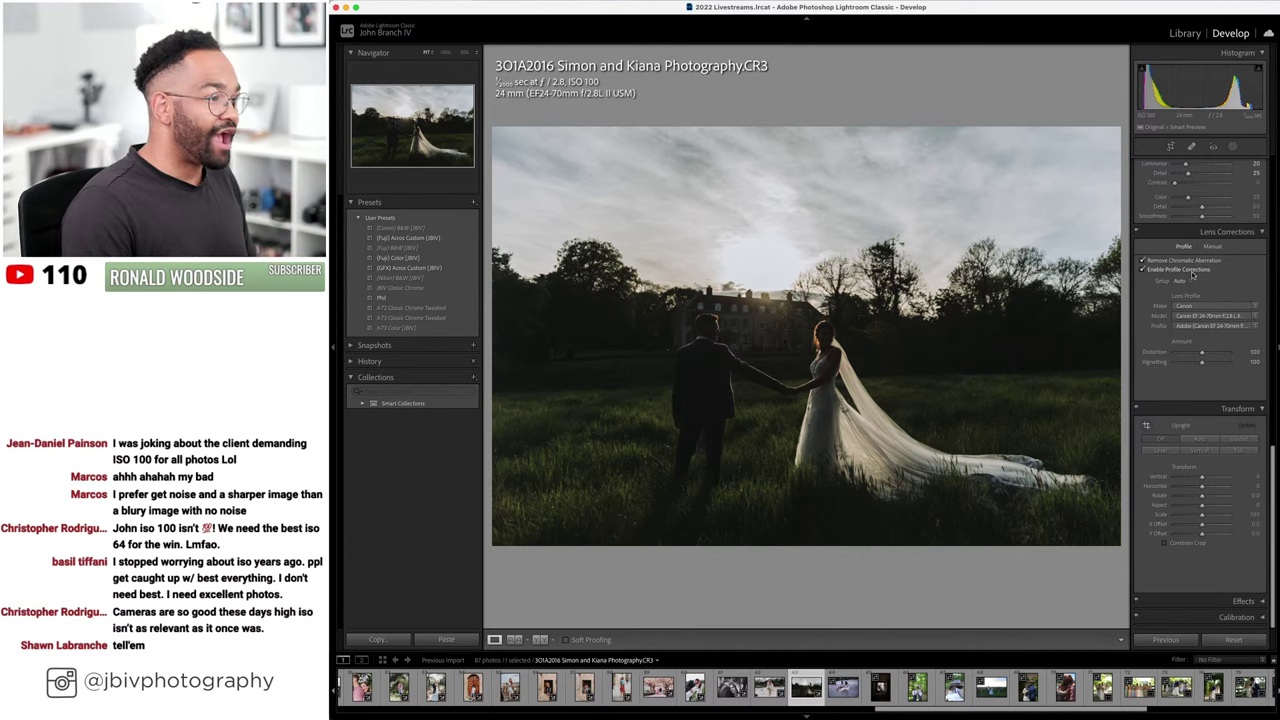
scroll(1195, 290, up, 10)
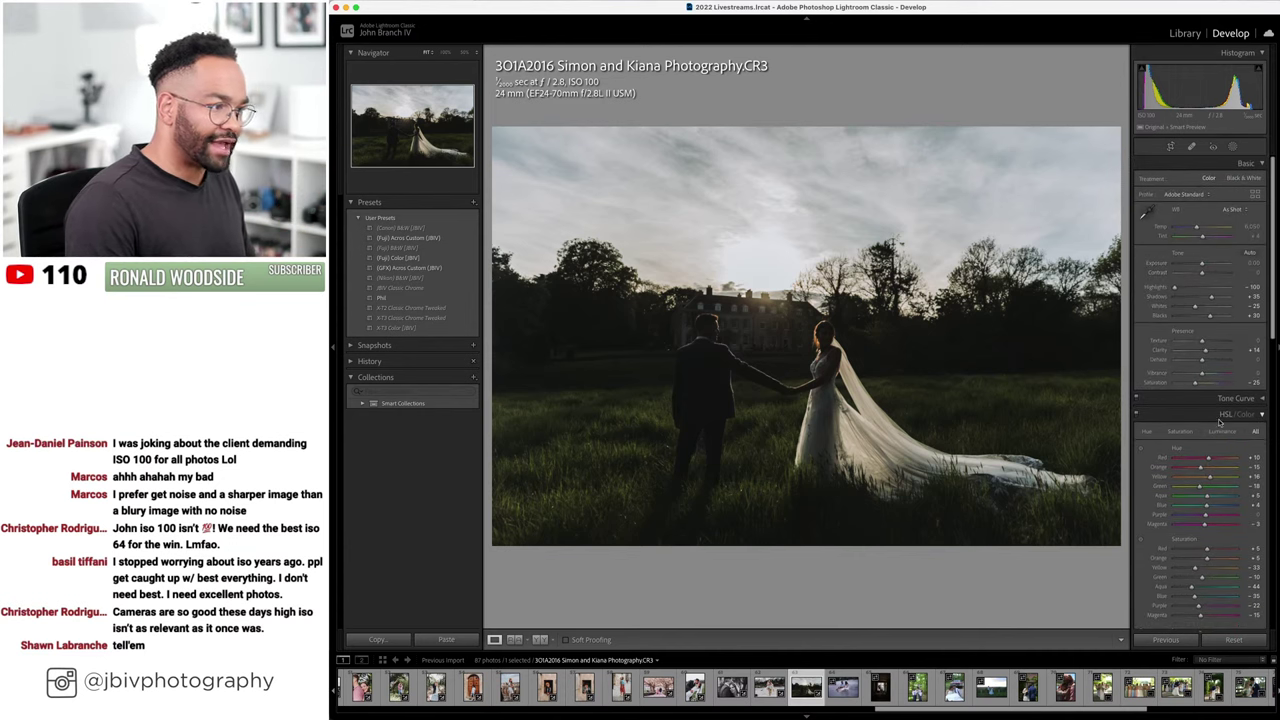
- Lower Shadows on 3O1A2016 from +35 to +25 in the Basic panel
scroll(1222, 268, up, 2)
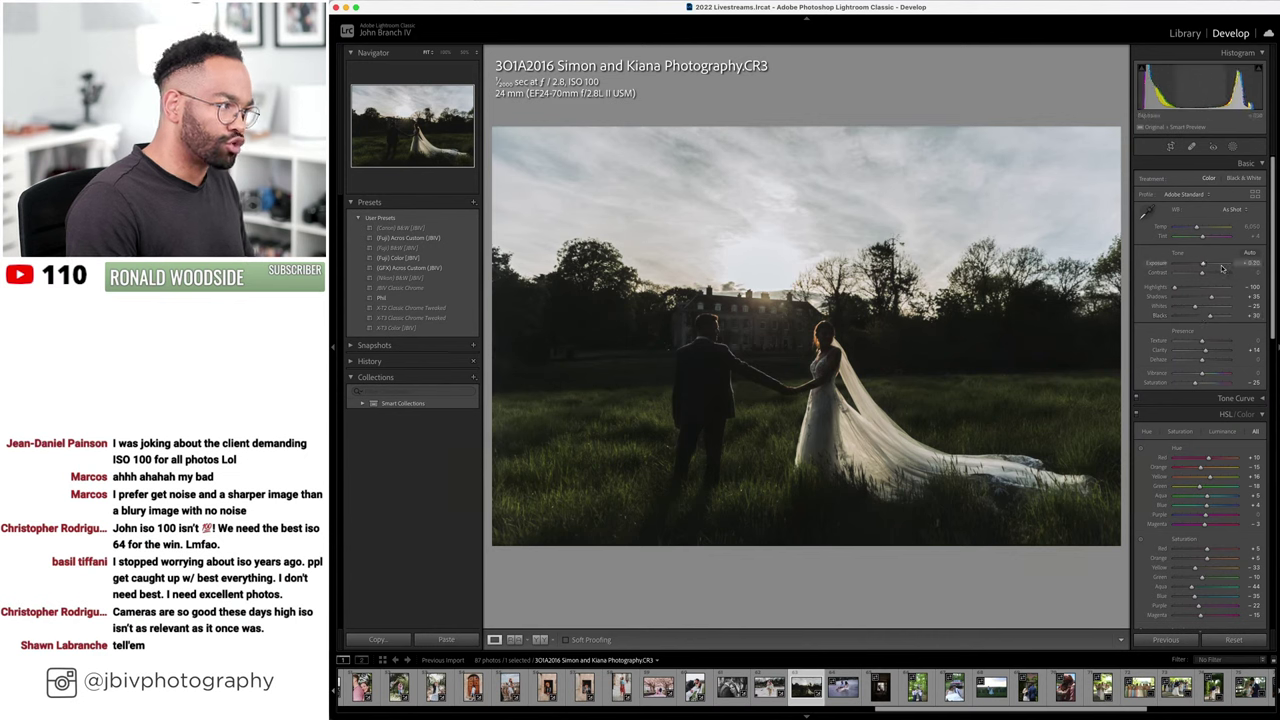
scroll(1222, 268, up, 2)
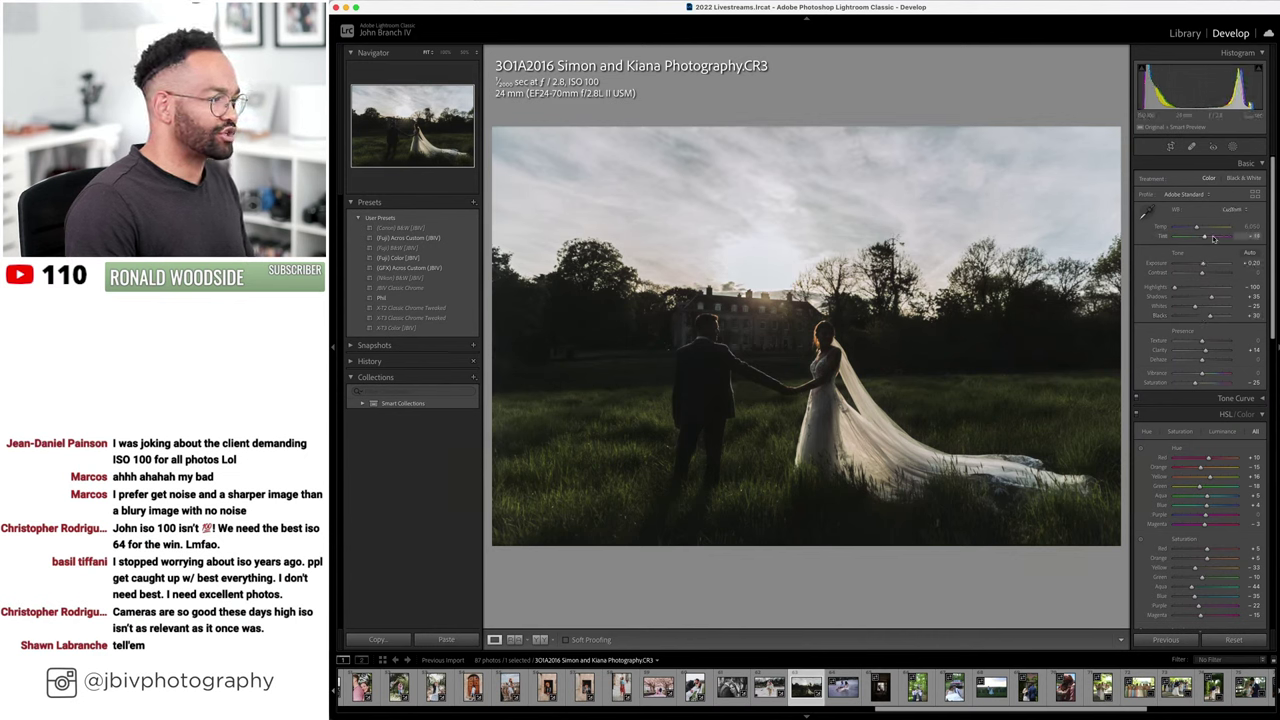
scroll(1213, 238, down, 2)
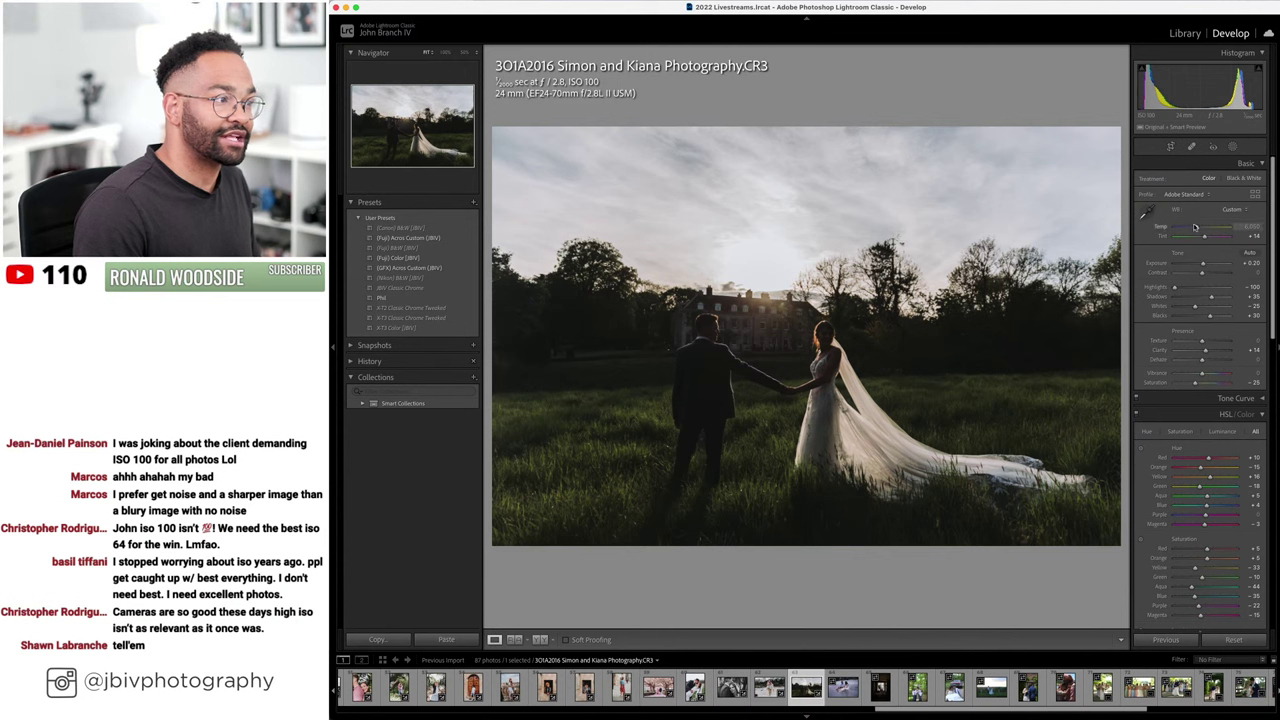
scroll(1195, 227, up, 3)
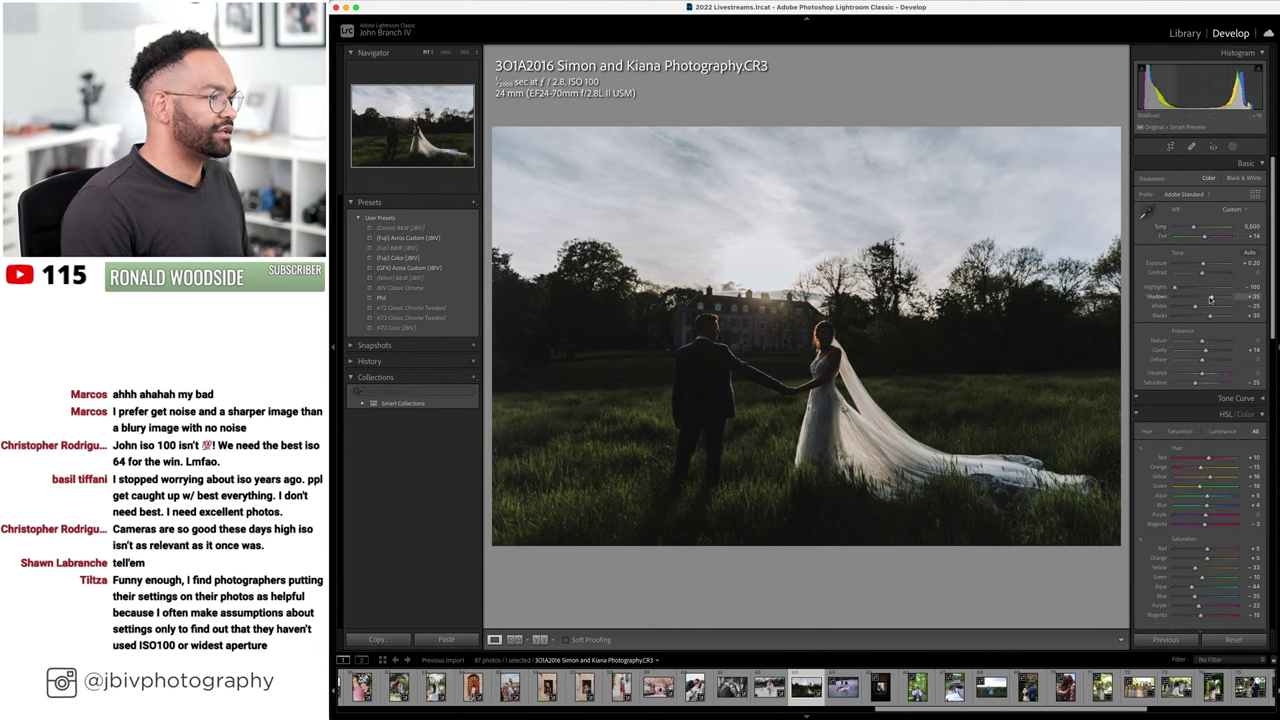
drag(1208, 298, 1205, 298)
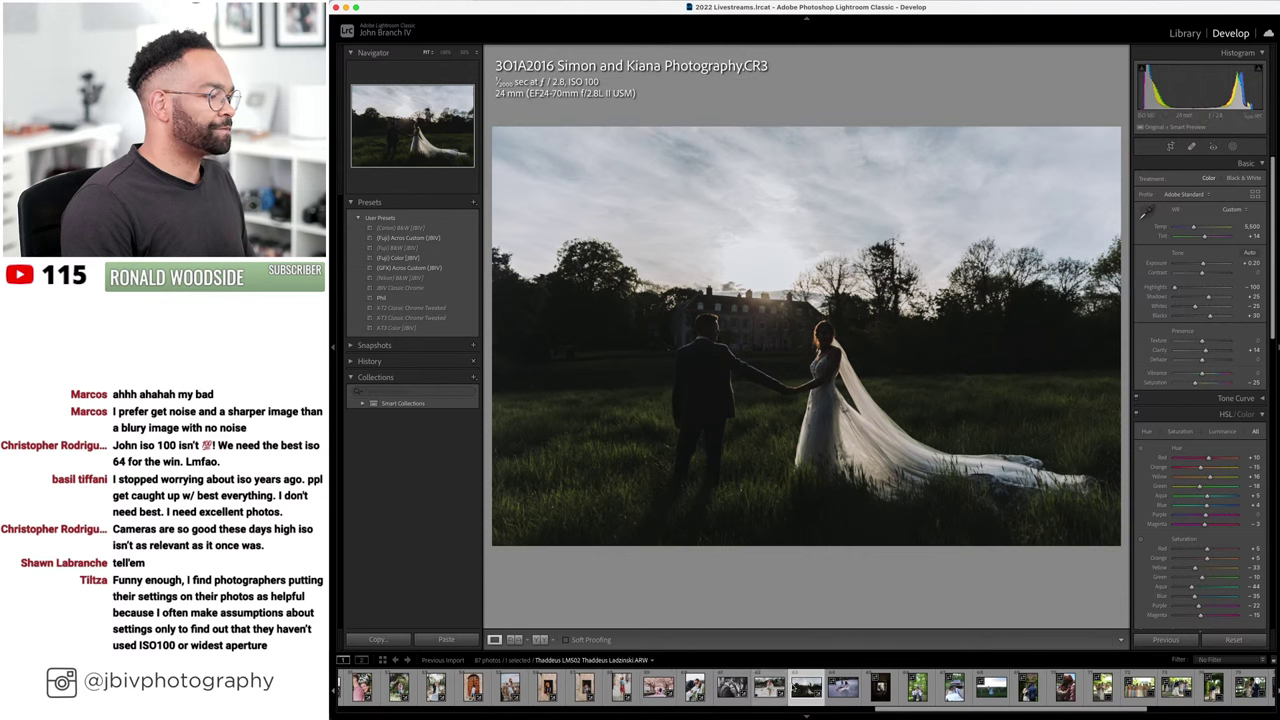
- Make a virtual copy of 3O1A2016 with the (GFX) Acros Custom (JBIV) preset and lowered Highlights
right_click(807, 690)
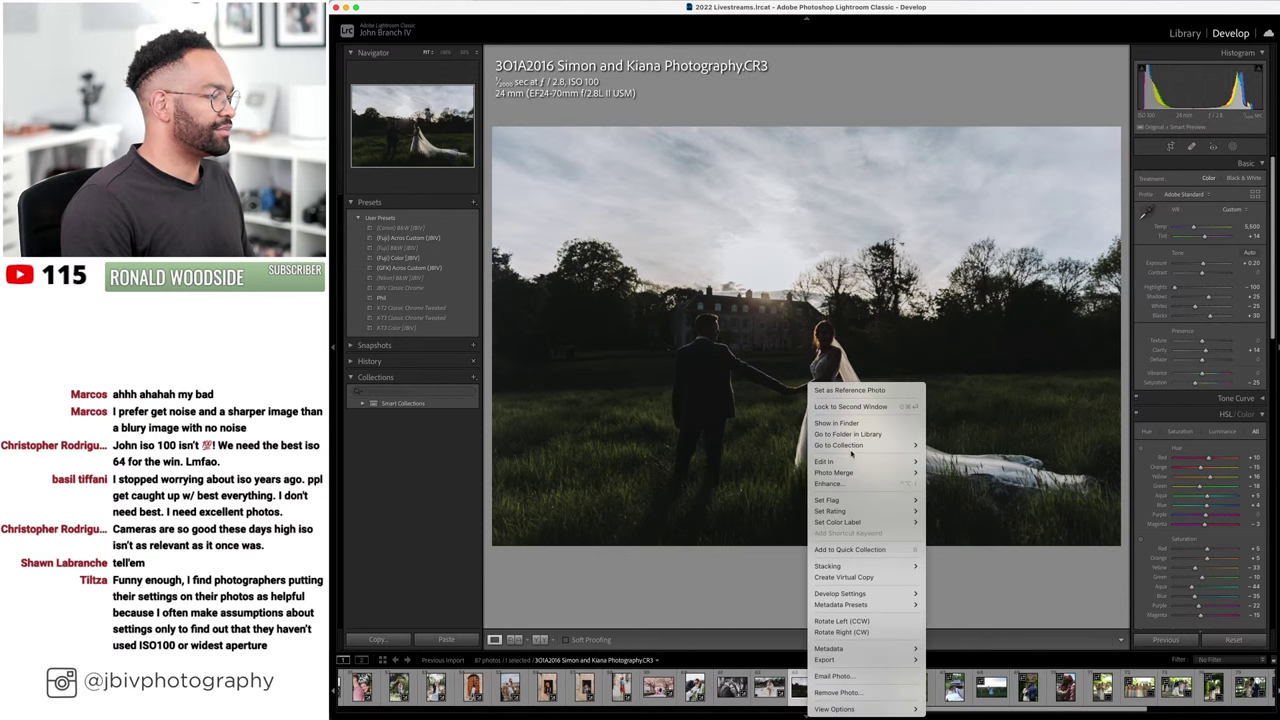
click(858, 580)
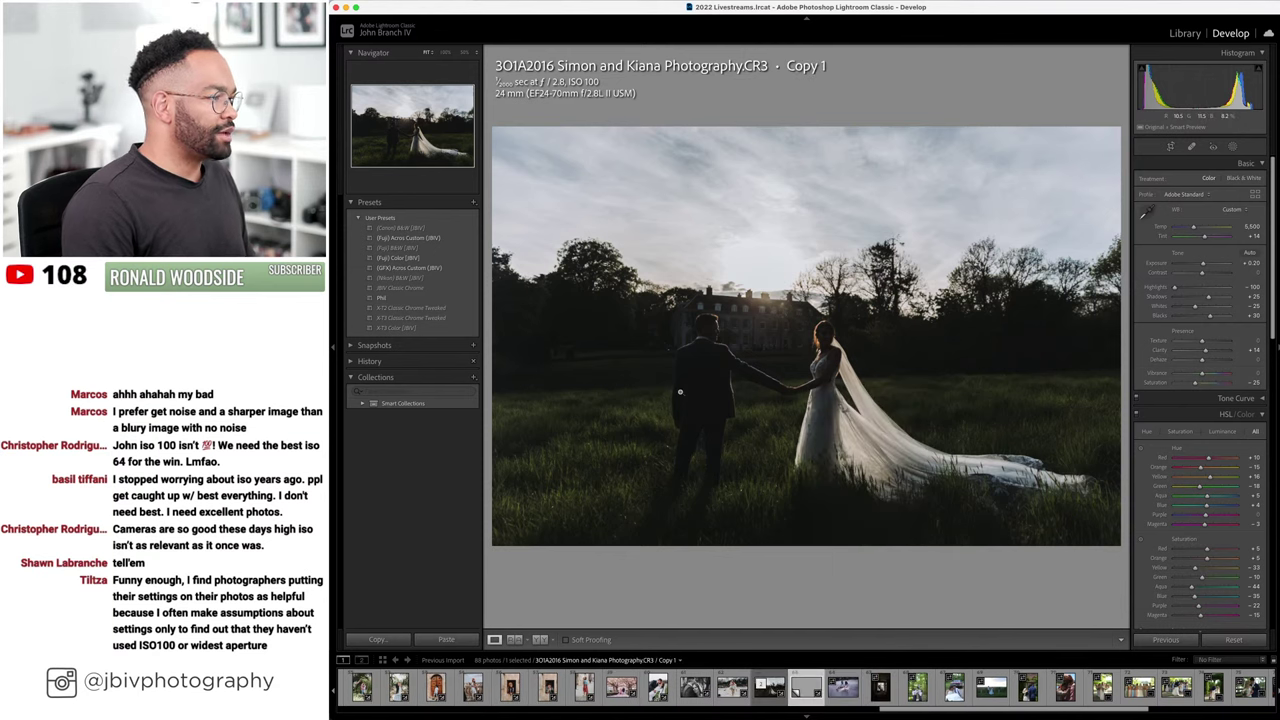
click(438, 268)
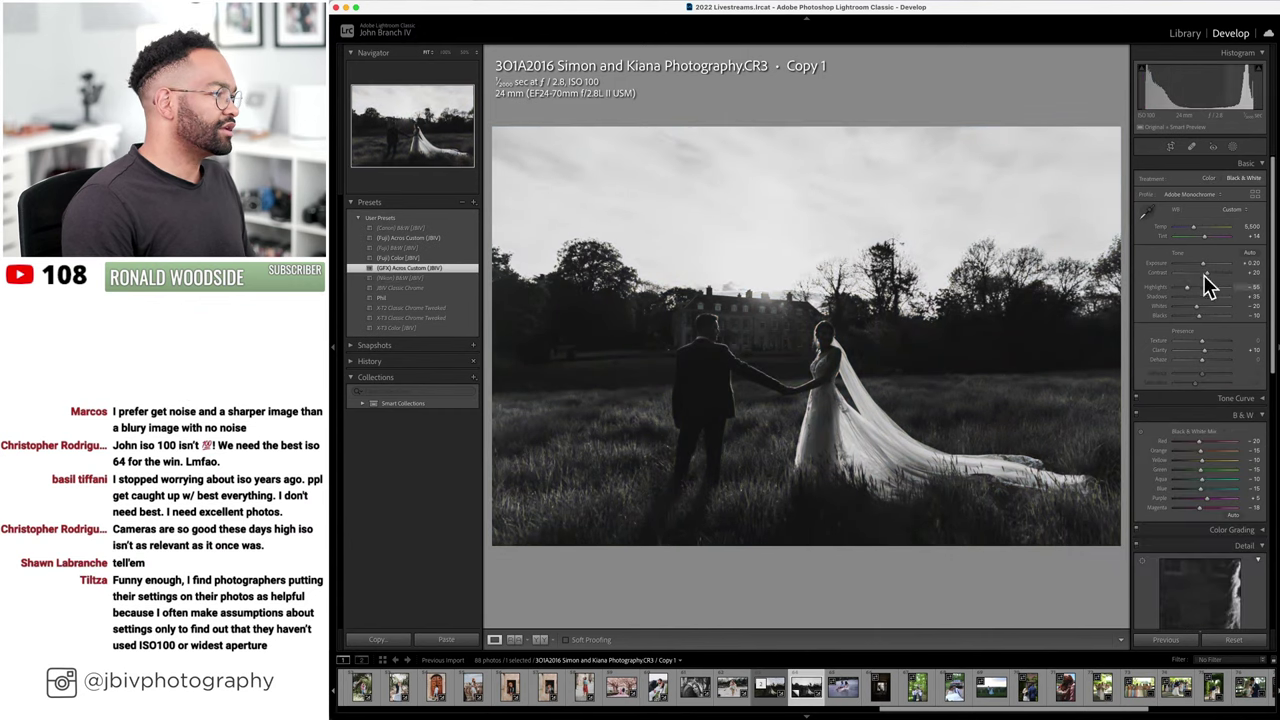
drag(1184, 290, 1215, 298)
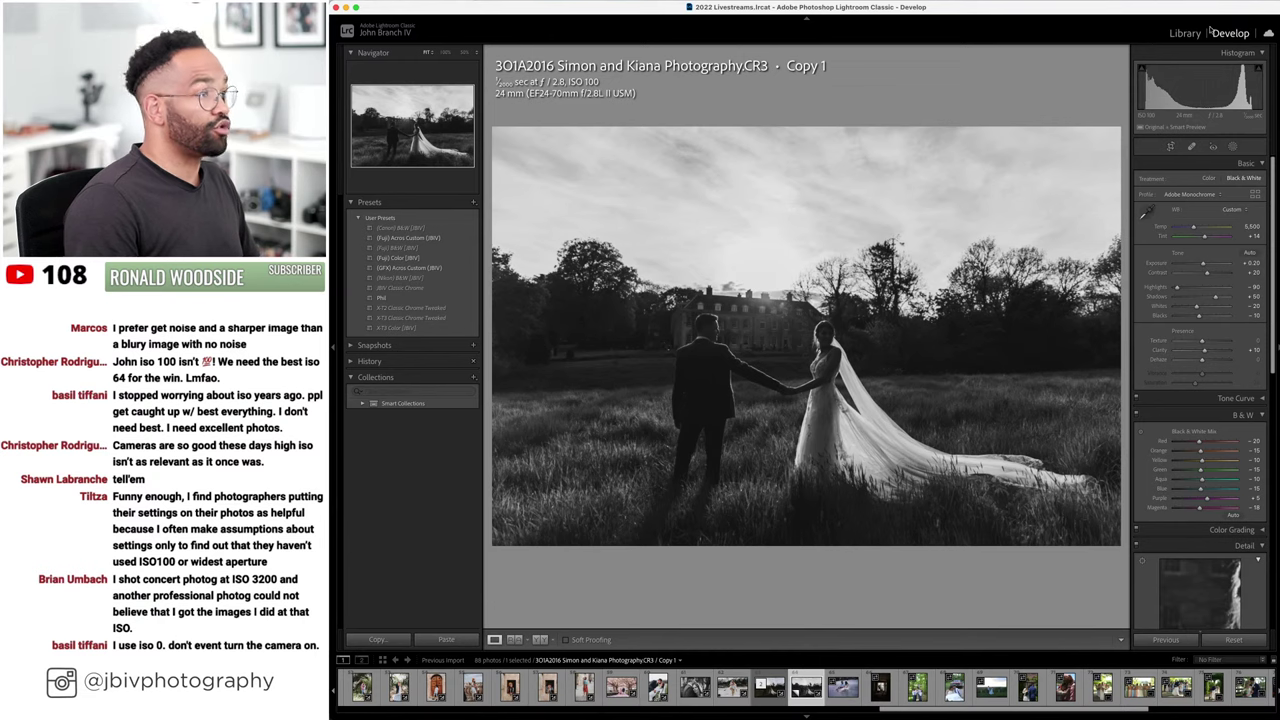
click(1200, 32)
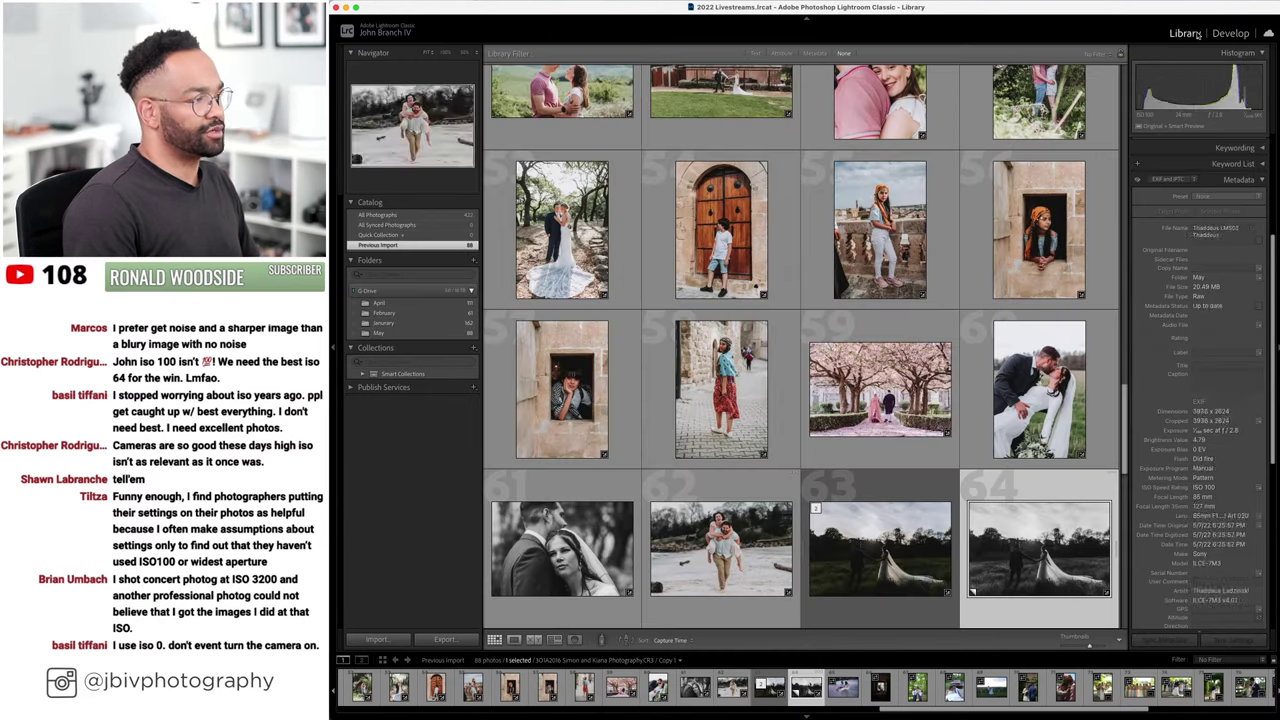
- Compare the colour original and its black-and-white copy in Survey view, then return to Grid
shift+click(931, 510)
scroll(700, 560, down, 2)
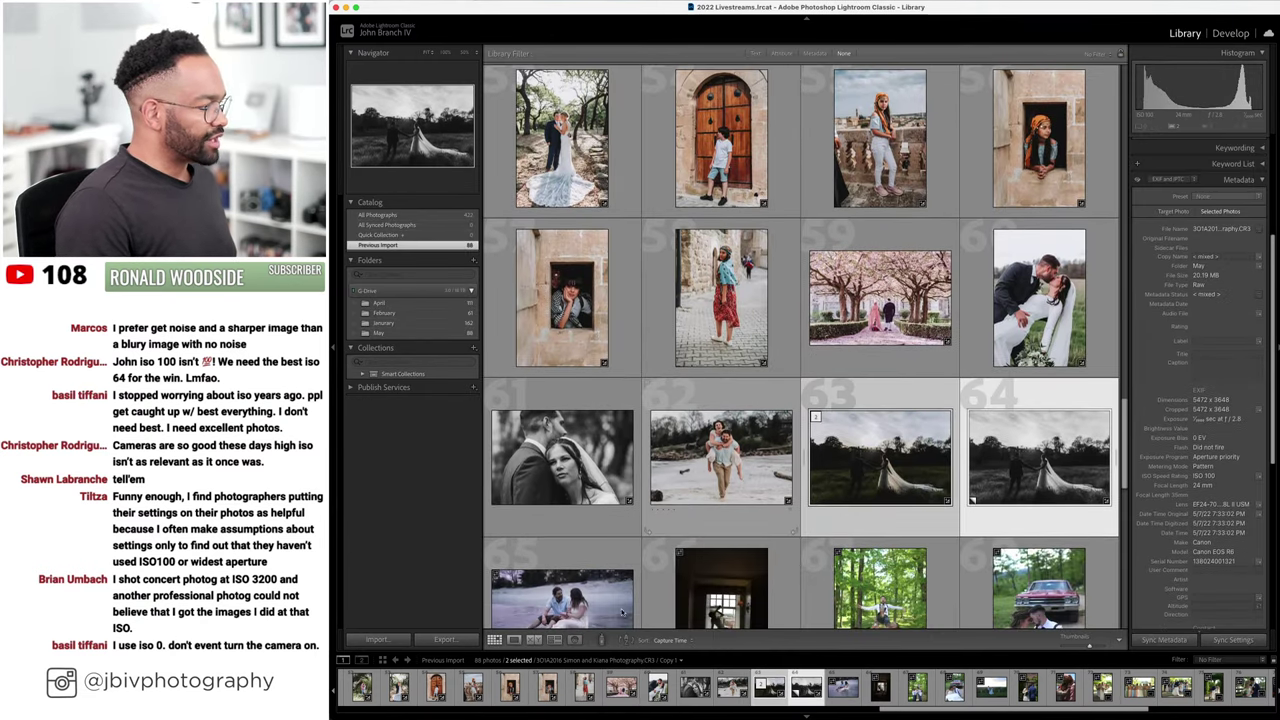
click(555, 640)
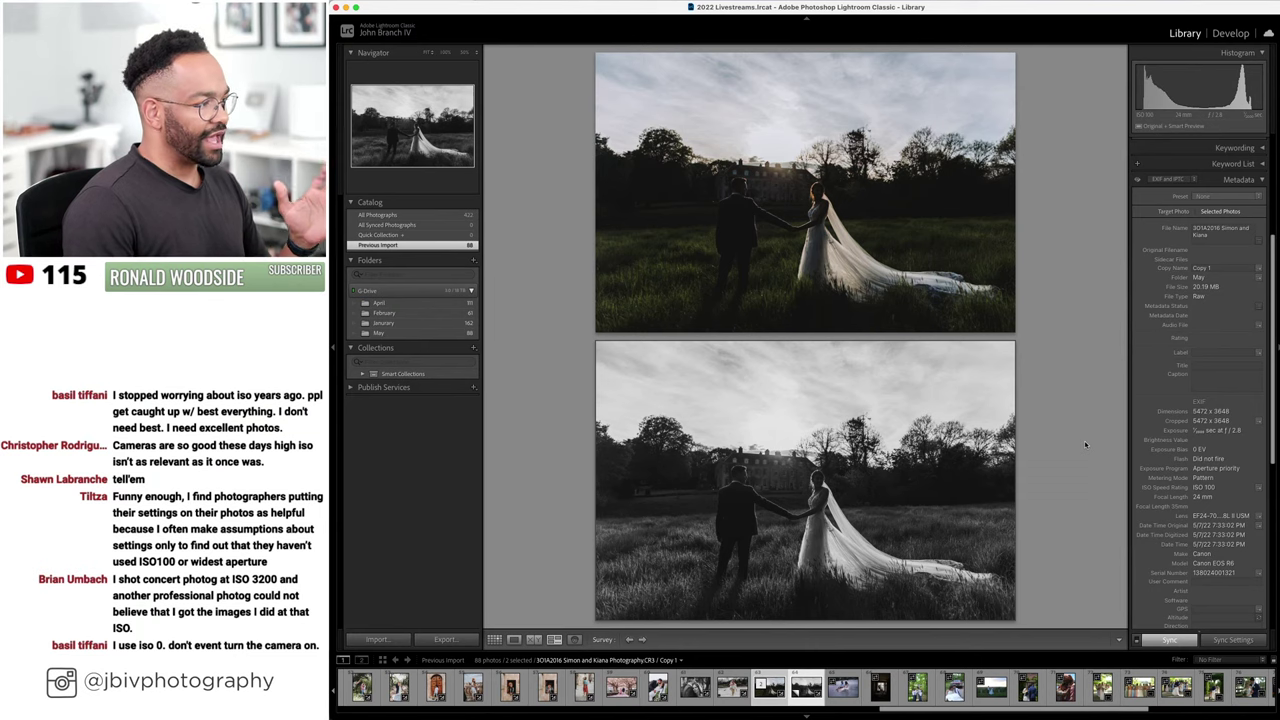
key(Tab)
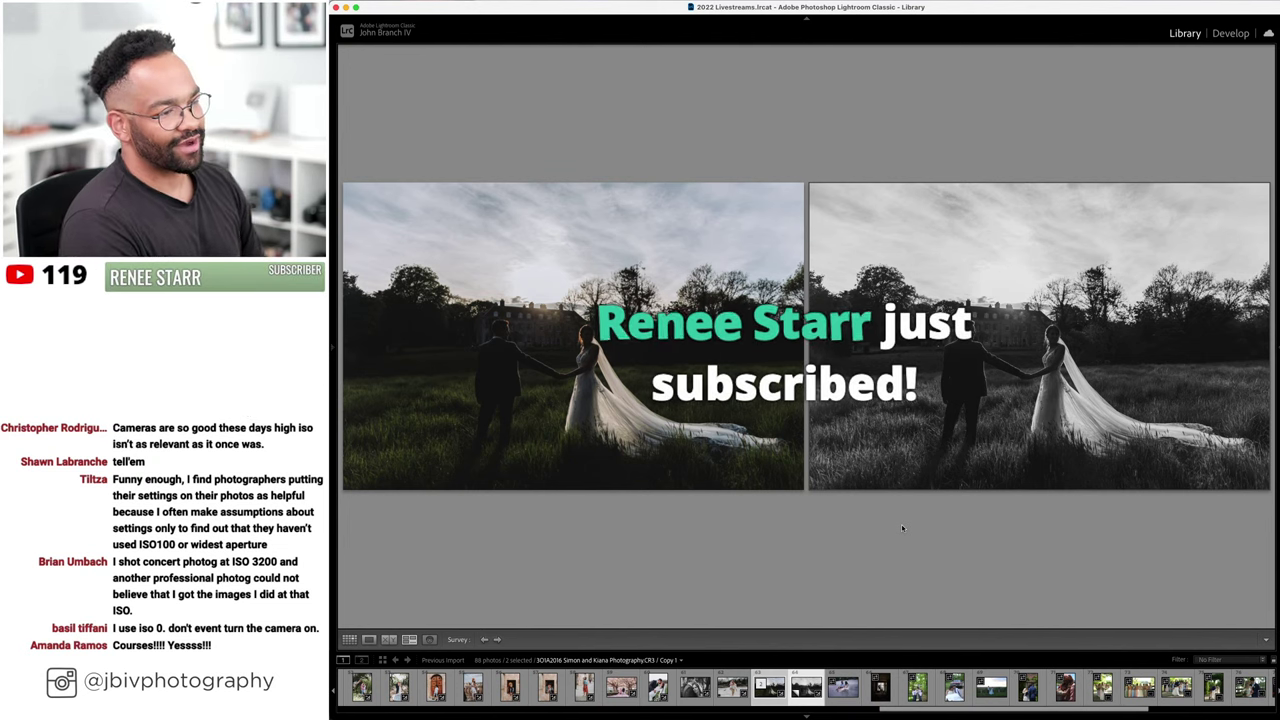
key(Tab)
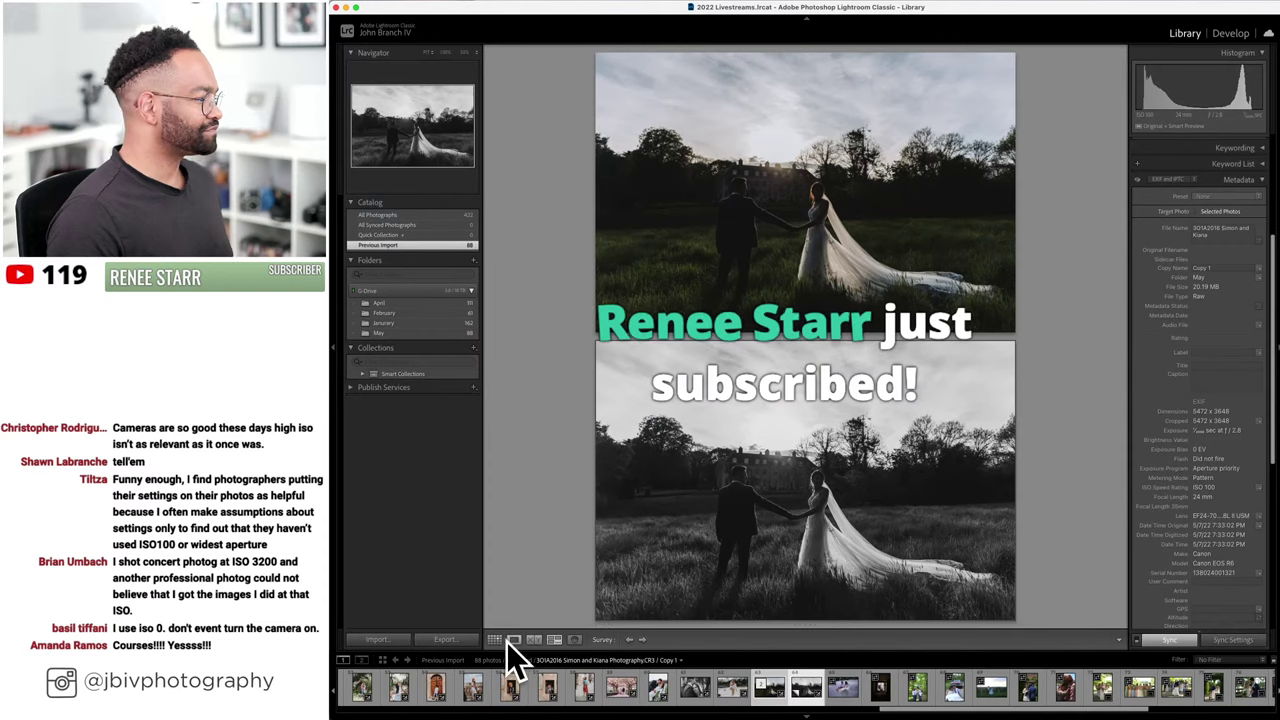
key(g)
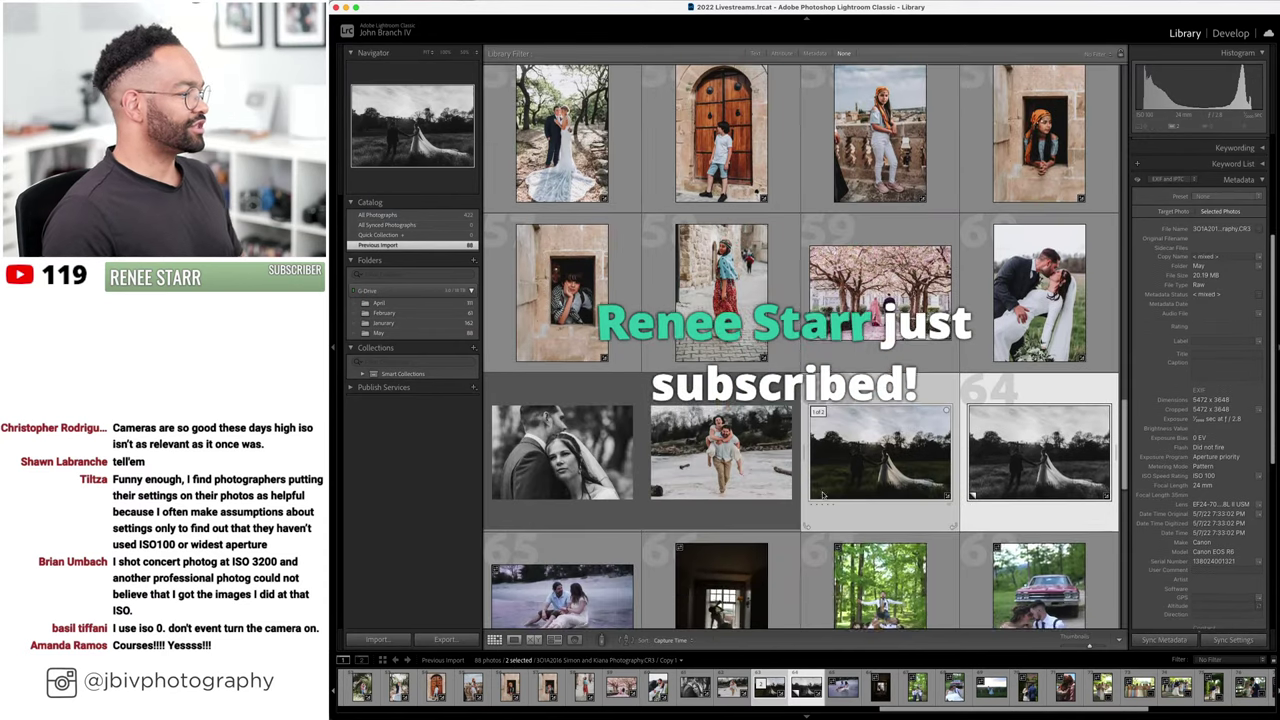
- Give the black-and-white virtual copy a five-star rating
click(1012, 437)
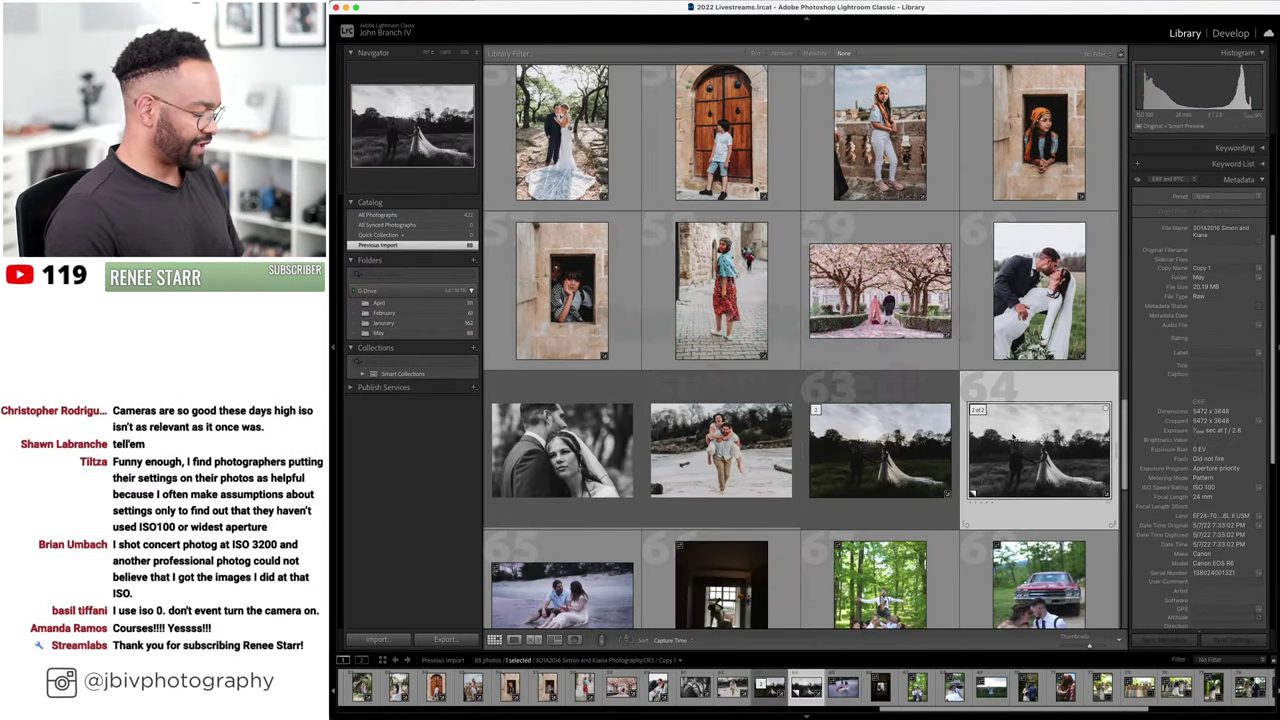
key(5)
scroll(630, 510, down, 2)
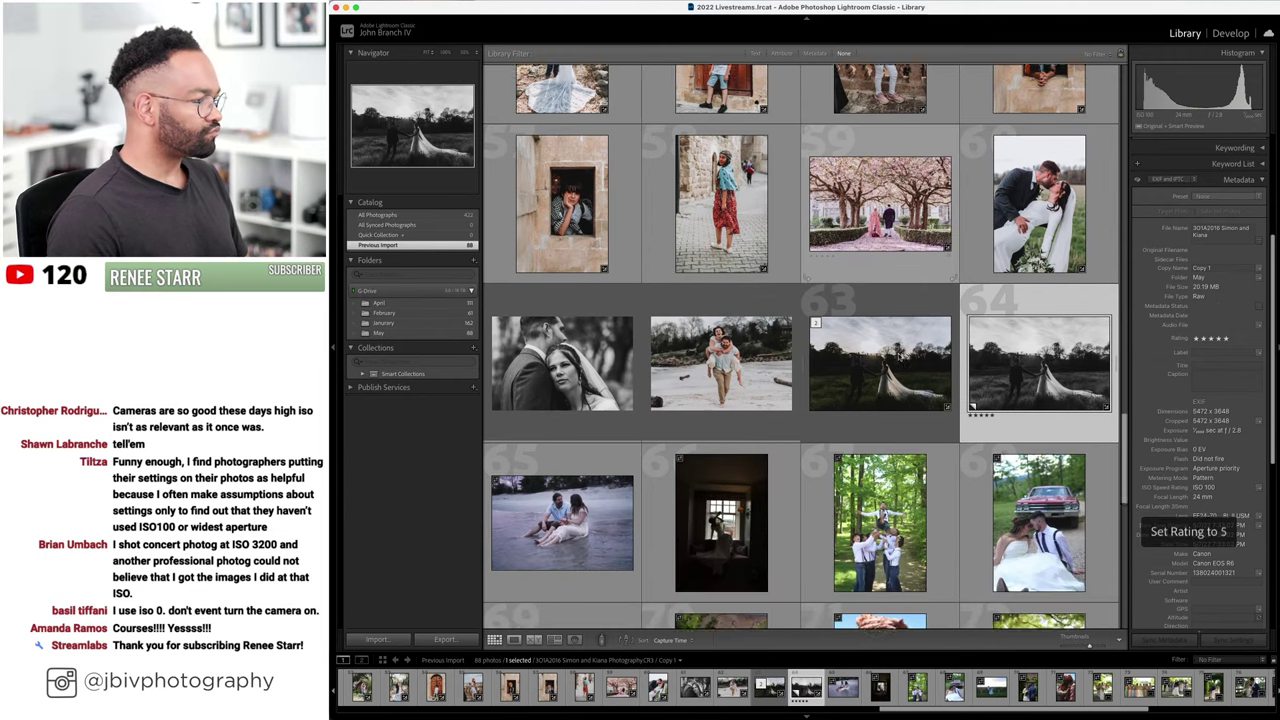
- Level the couple-in-water photo with Upright Level, then select it with the piggyback beach photo
click(630, 510)
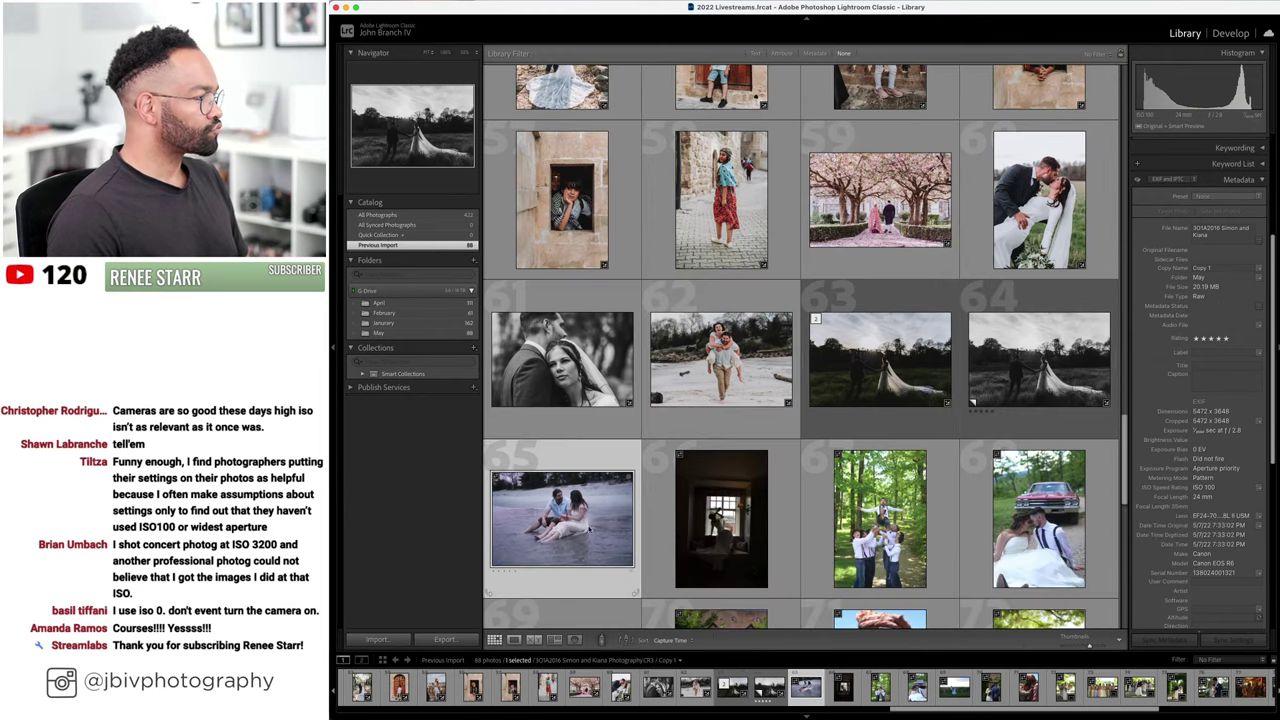
click(1231, 33)
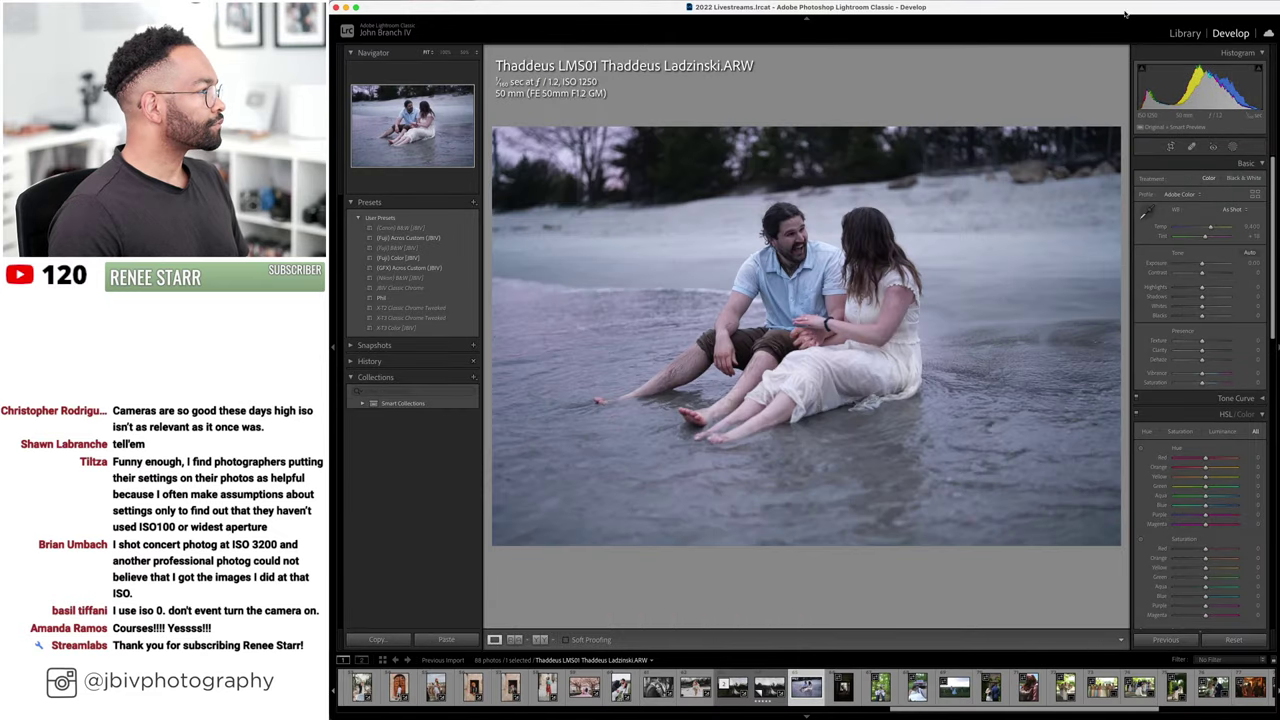
scroll(1162, 465, down, 10)
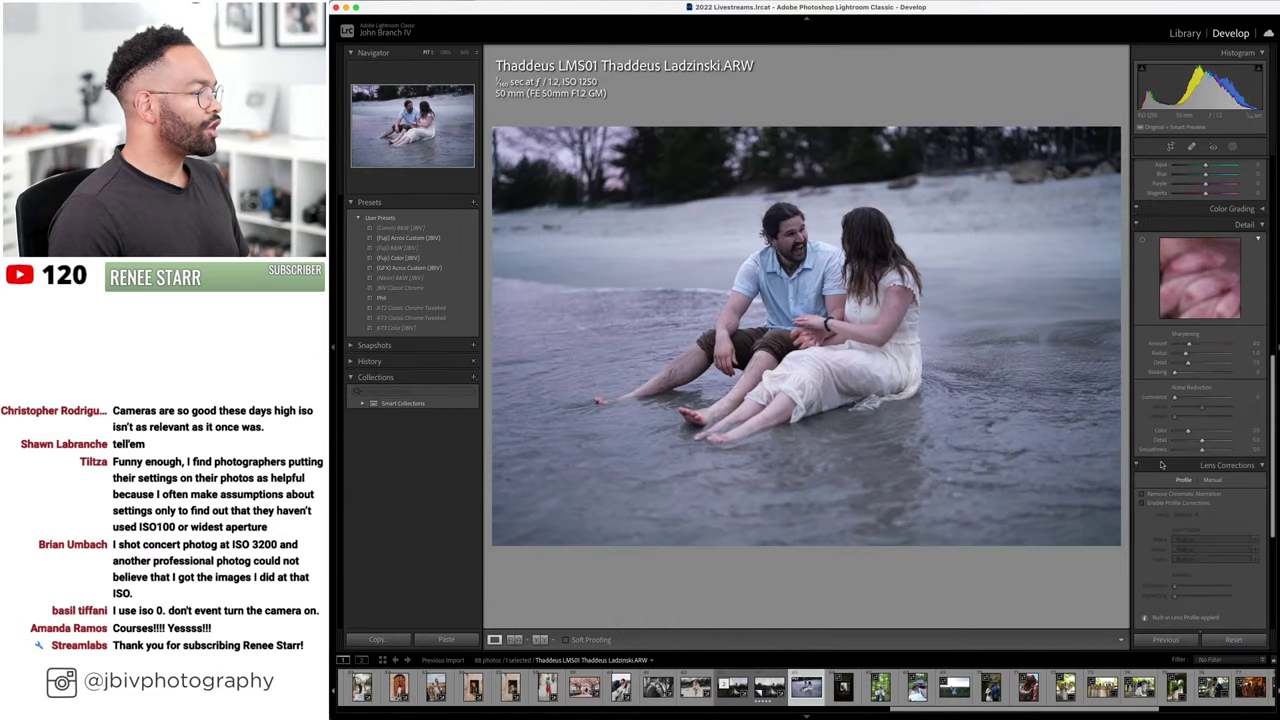
scroll(1162, 465, down, 5)
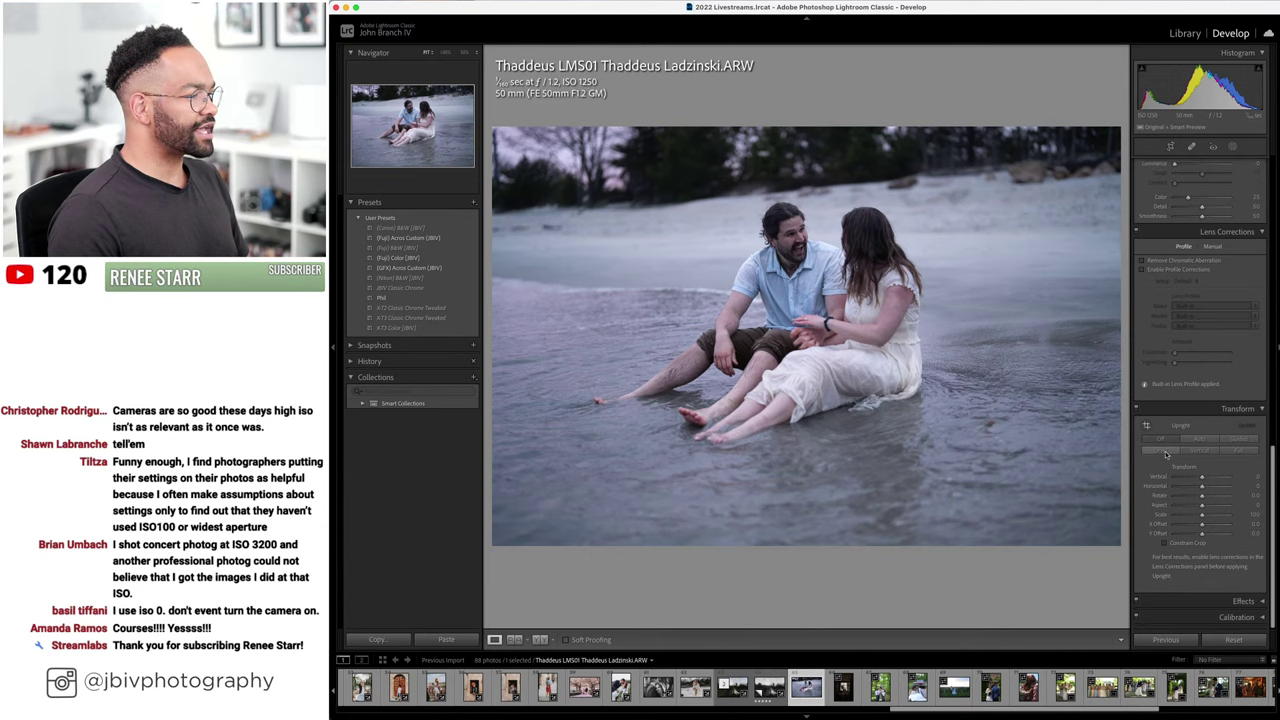
click(1165, 452)
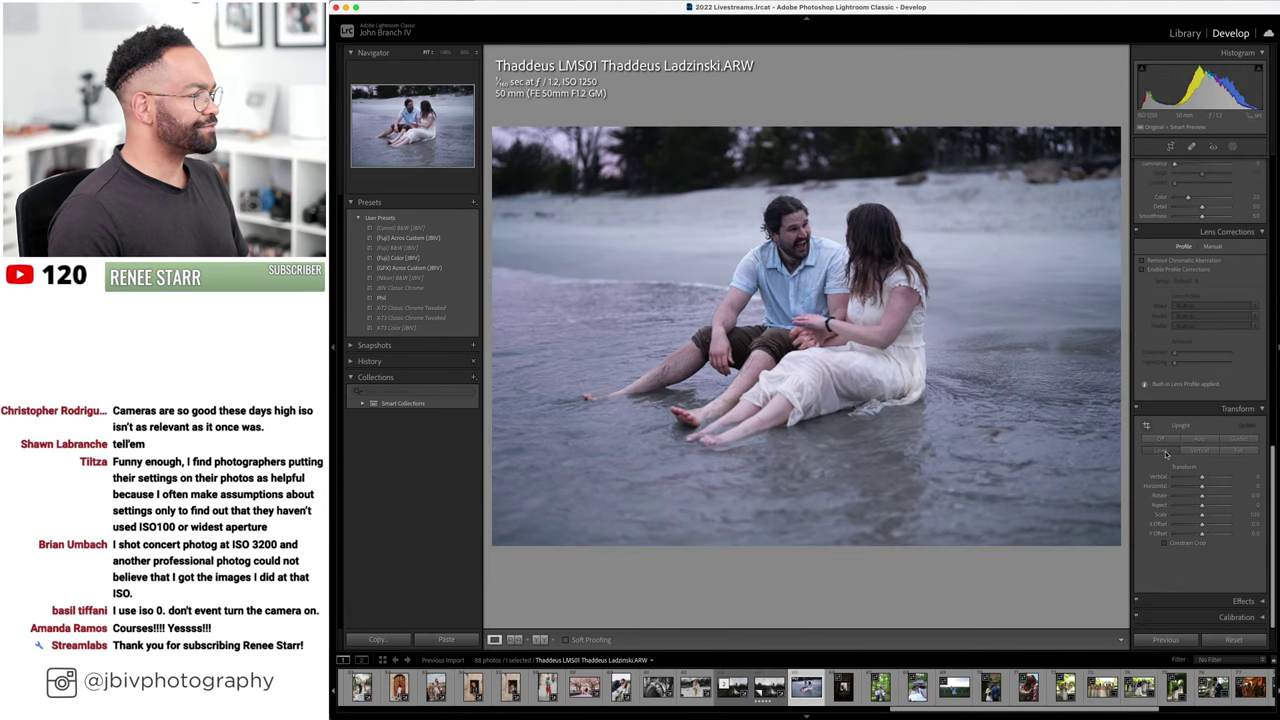
click(1185, 33)
super+click(730, 350)
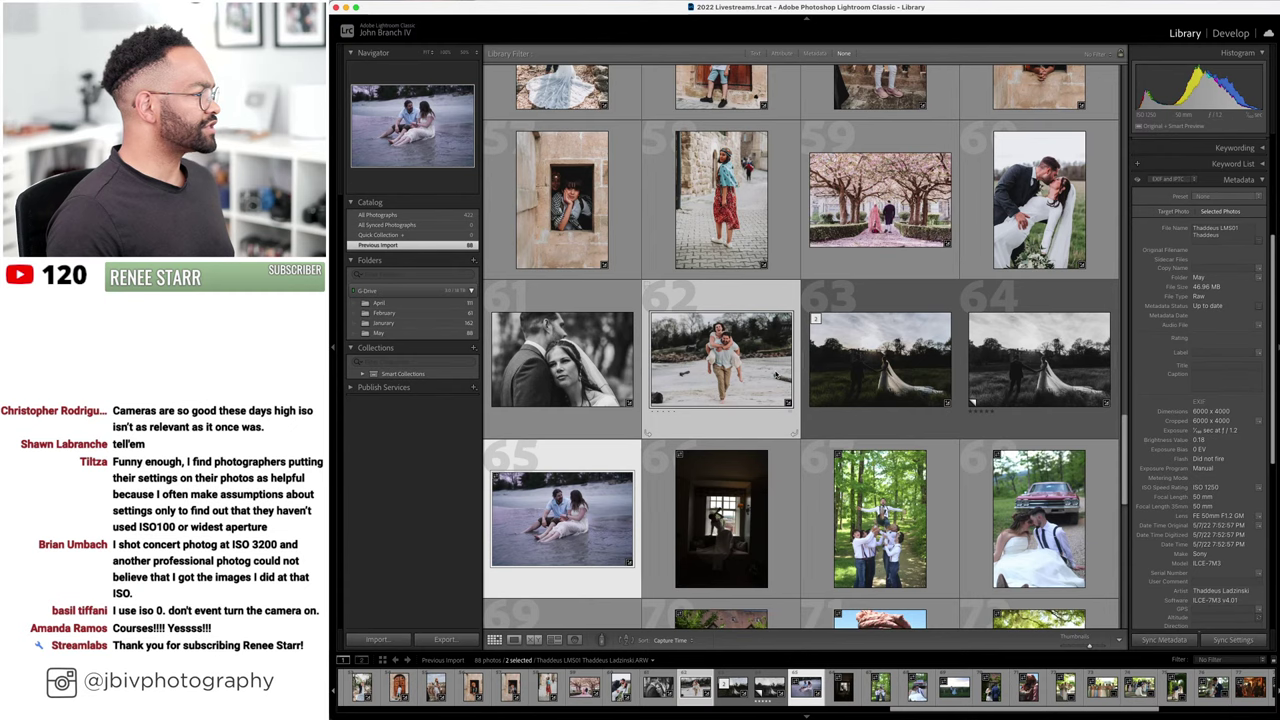
- Compare the seated-couple and piggyback photos by flipping between them in Develop
click(554, 639)
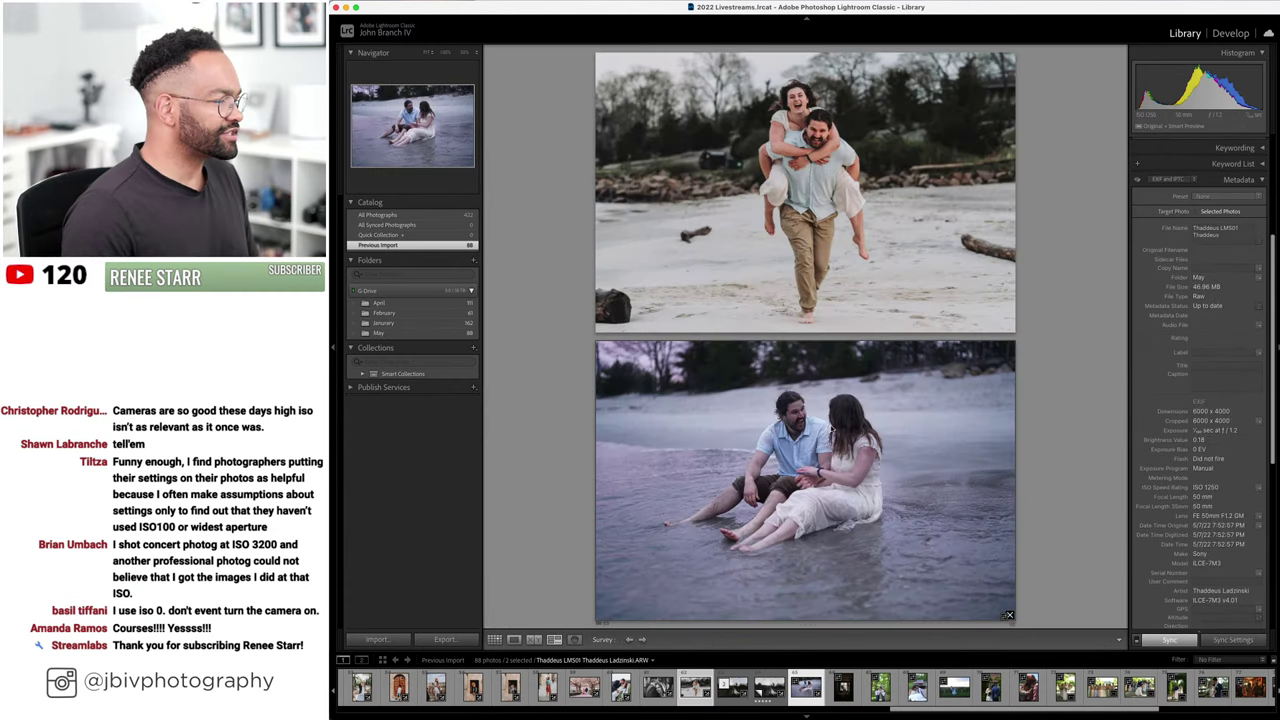
click(1231, 33)
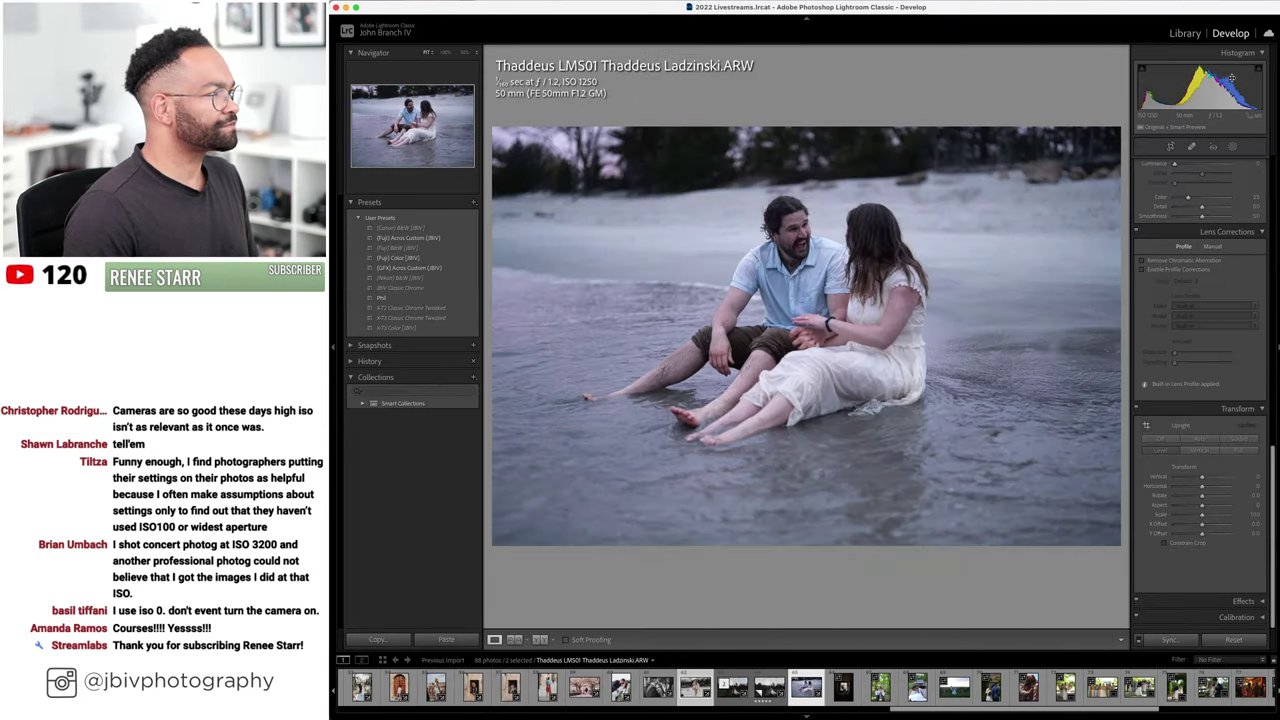
key(Left)
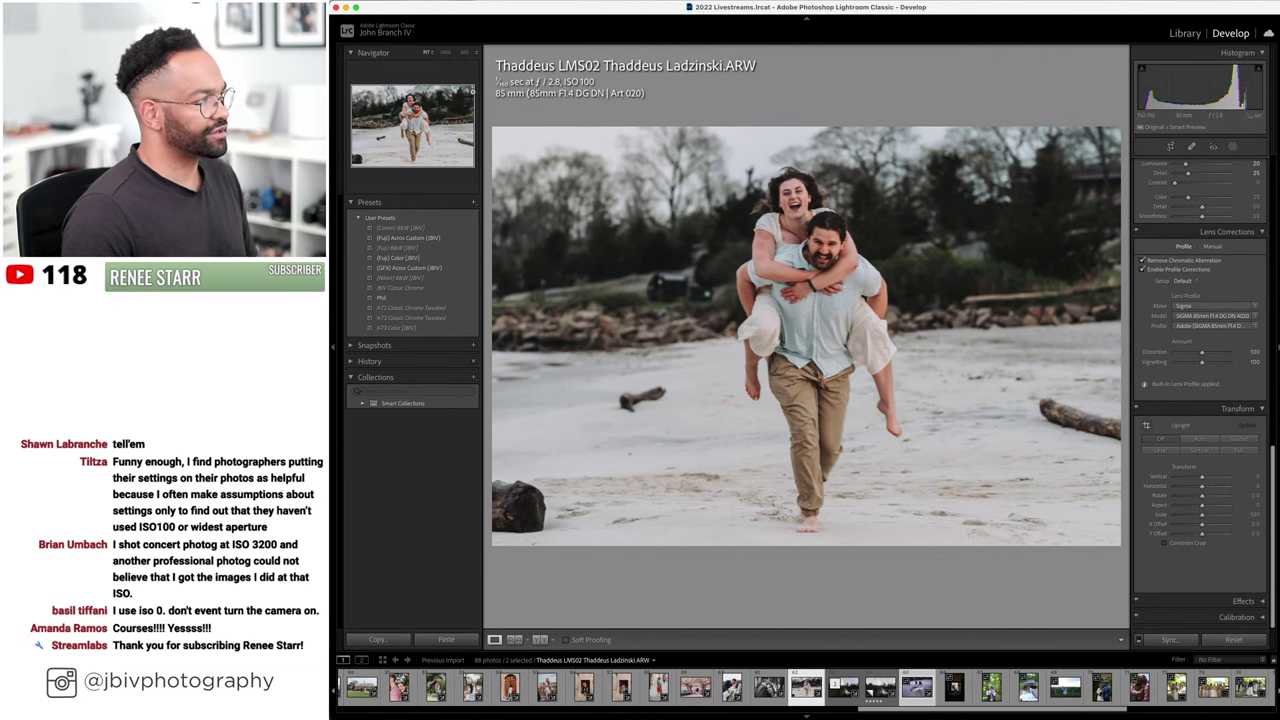
key(Left)
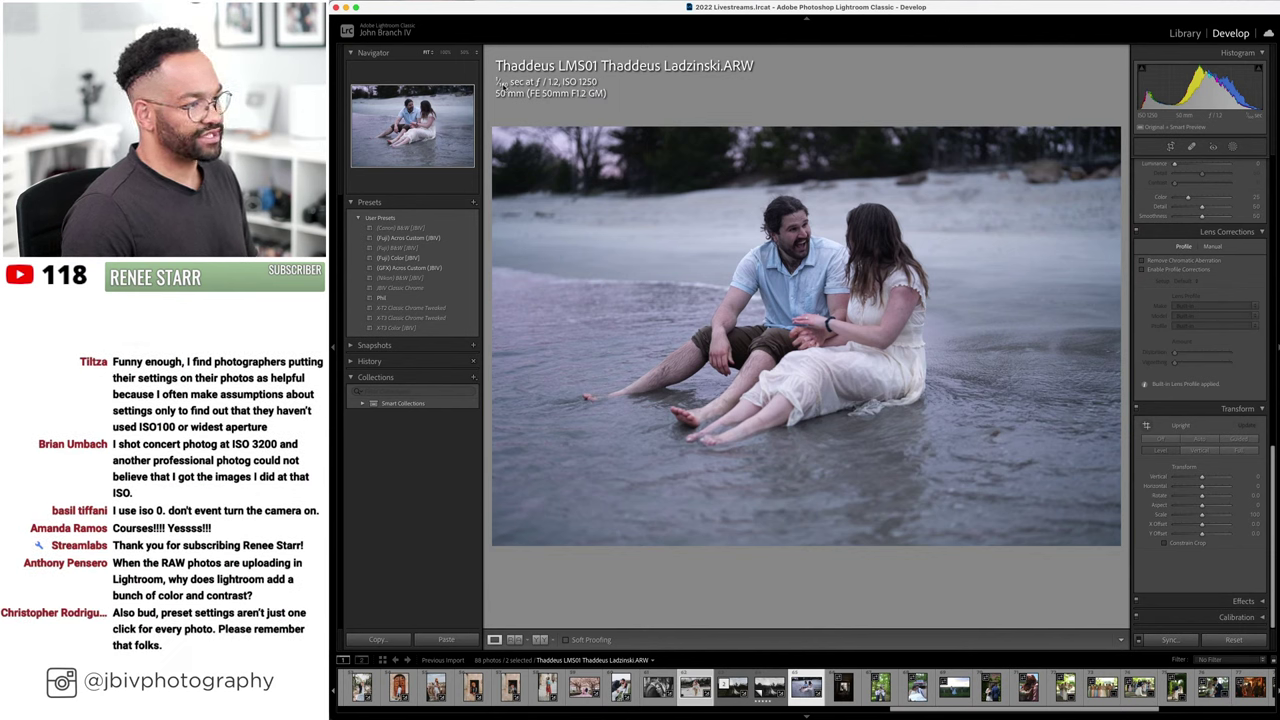
key(super+Left)
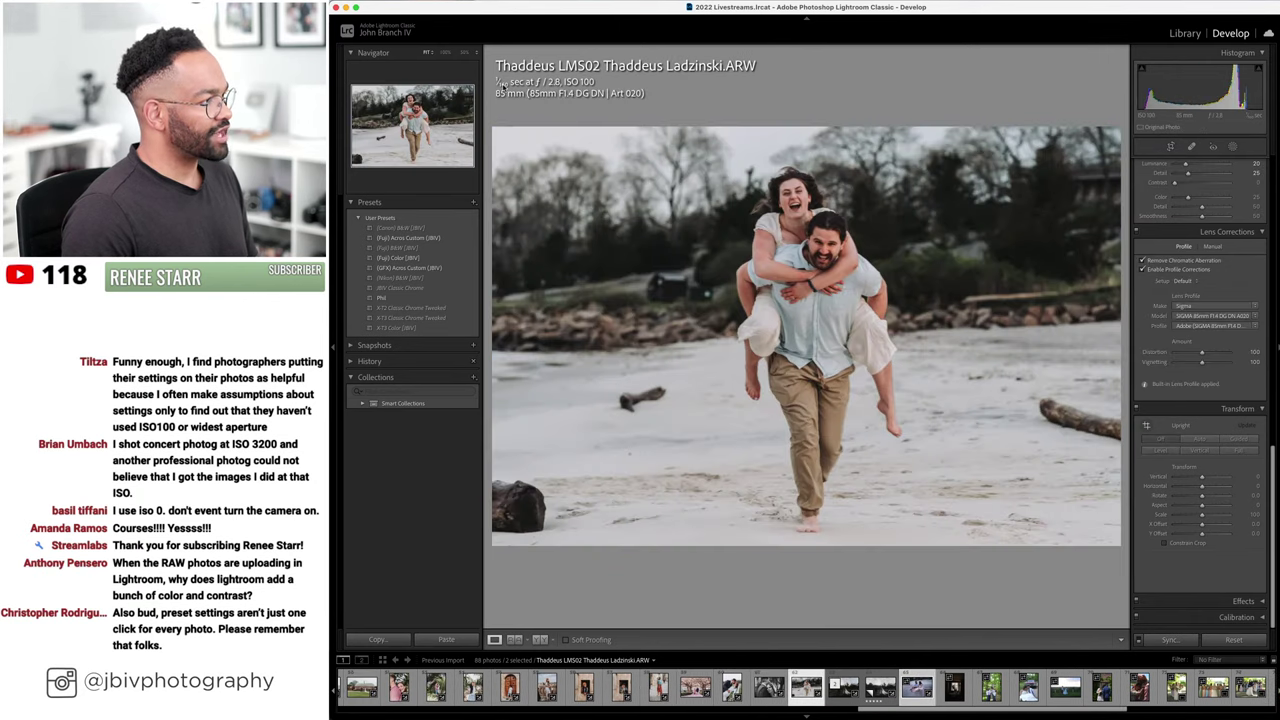
key(super+Right)
key(super+Left)
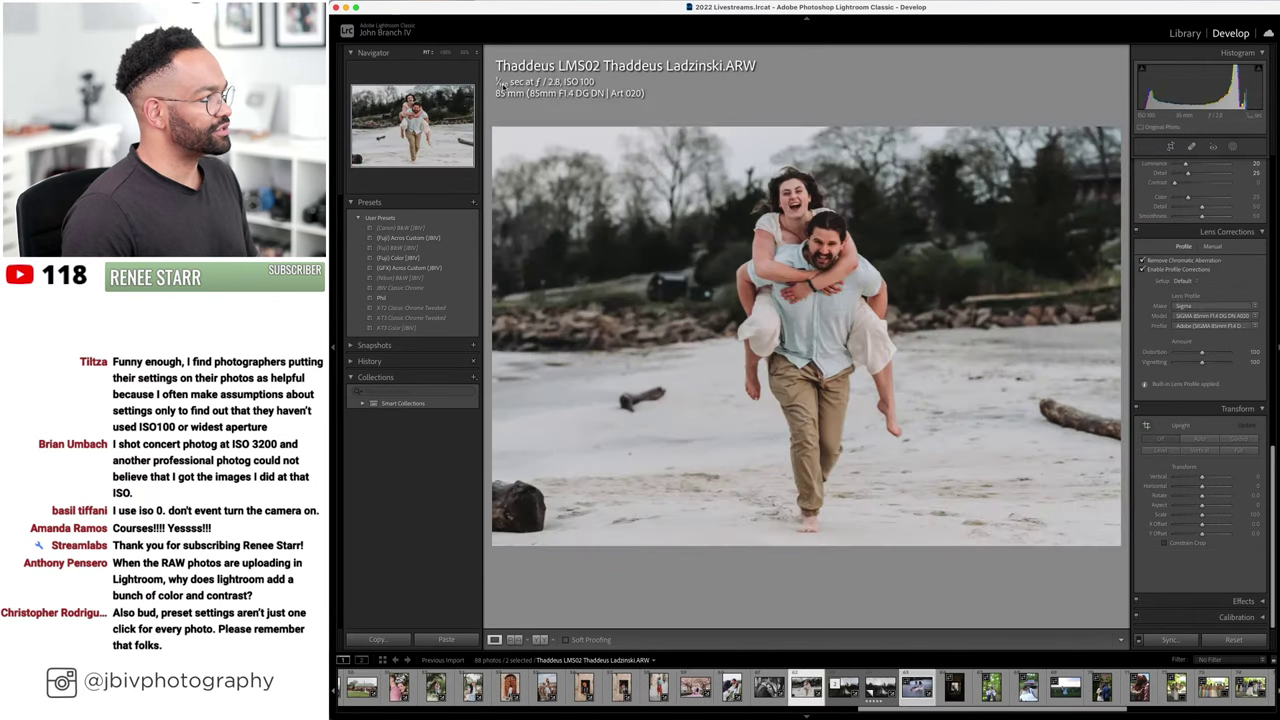
key(super+Right)
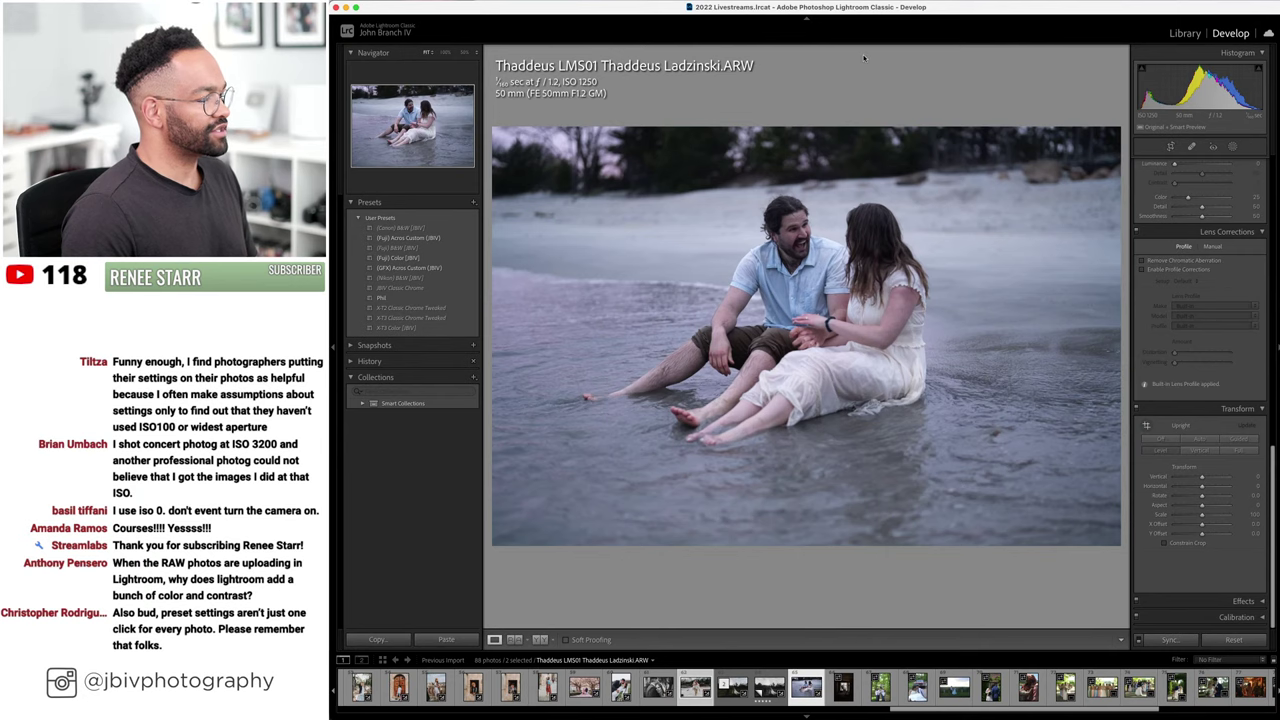
- Pick the seated-couple photo in Survey view, open it in Develop and inspect detail at 1:1
click(1186, 34)
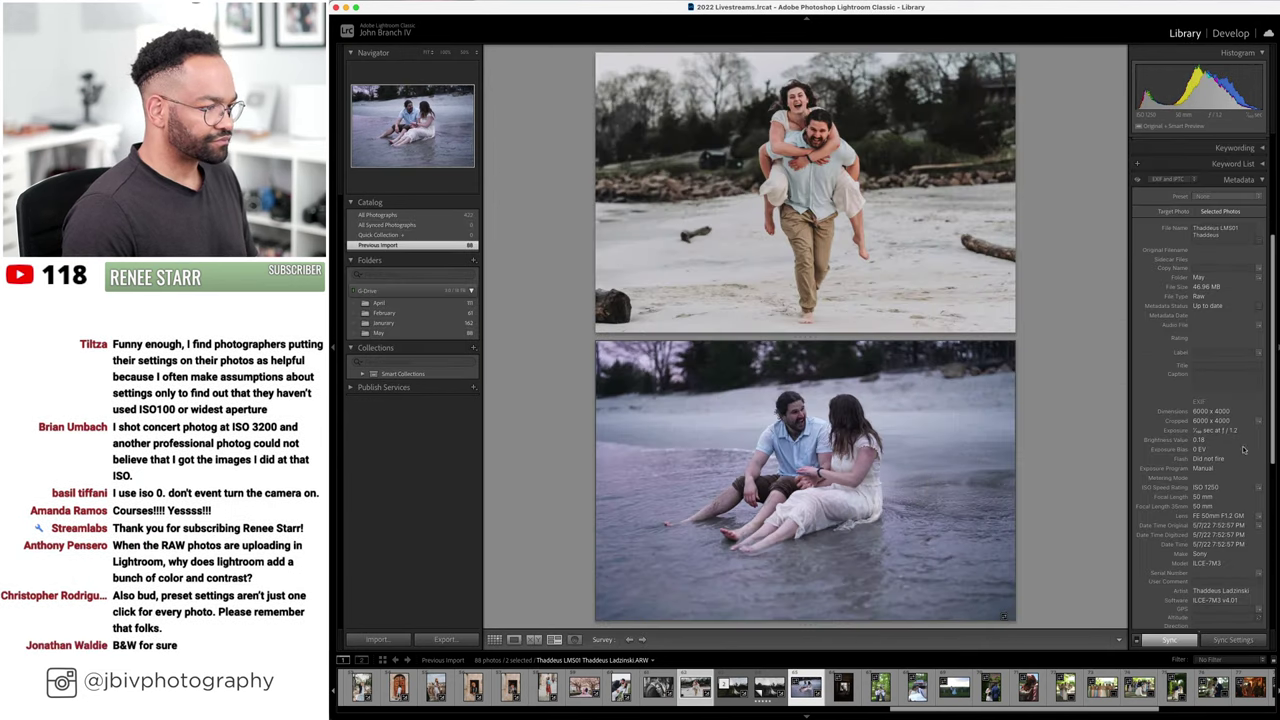
click(914, 302)
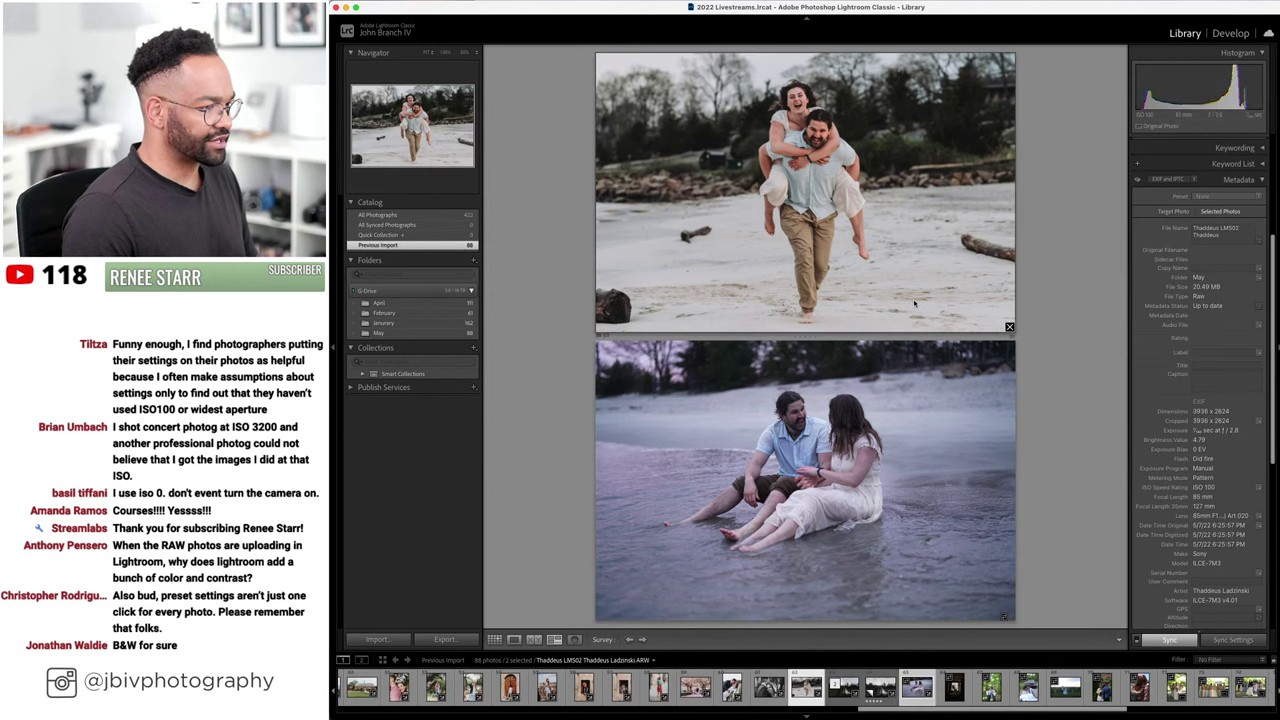
click(724, 538)
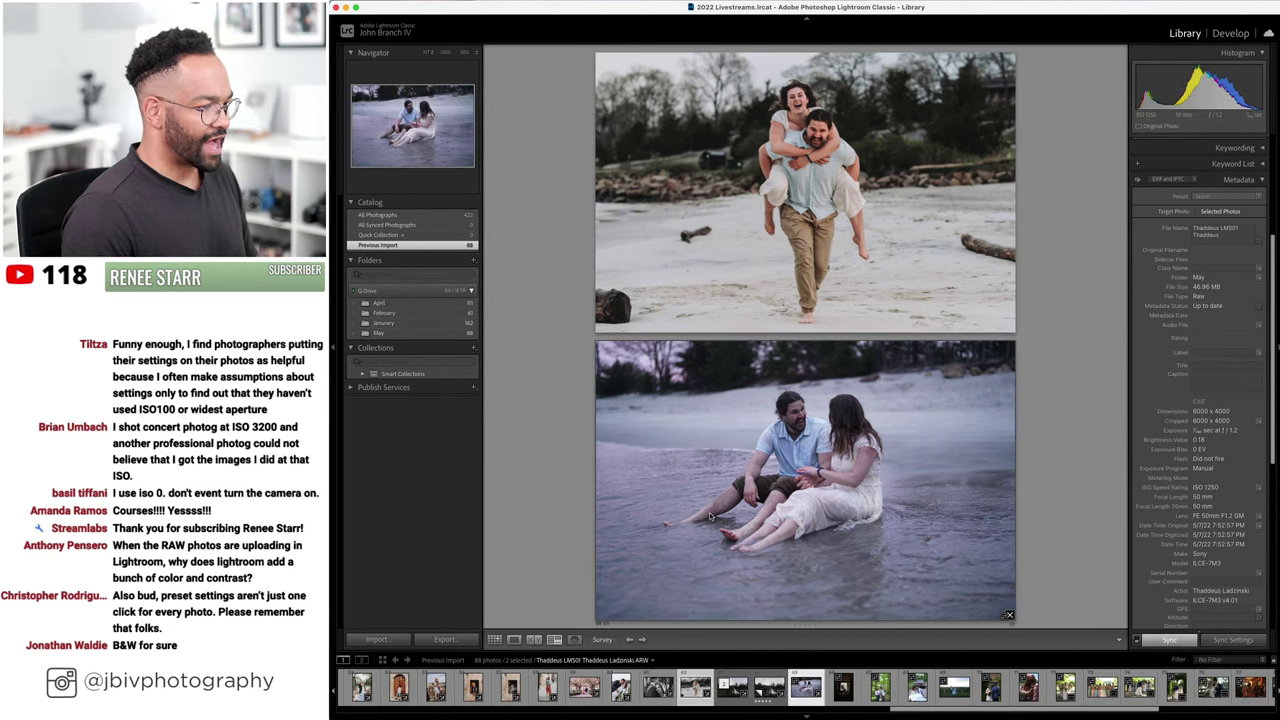
click(1231, 34)
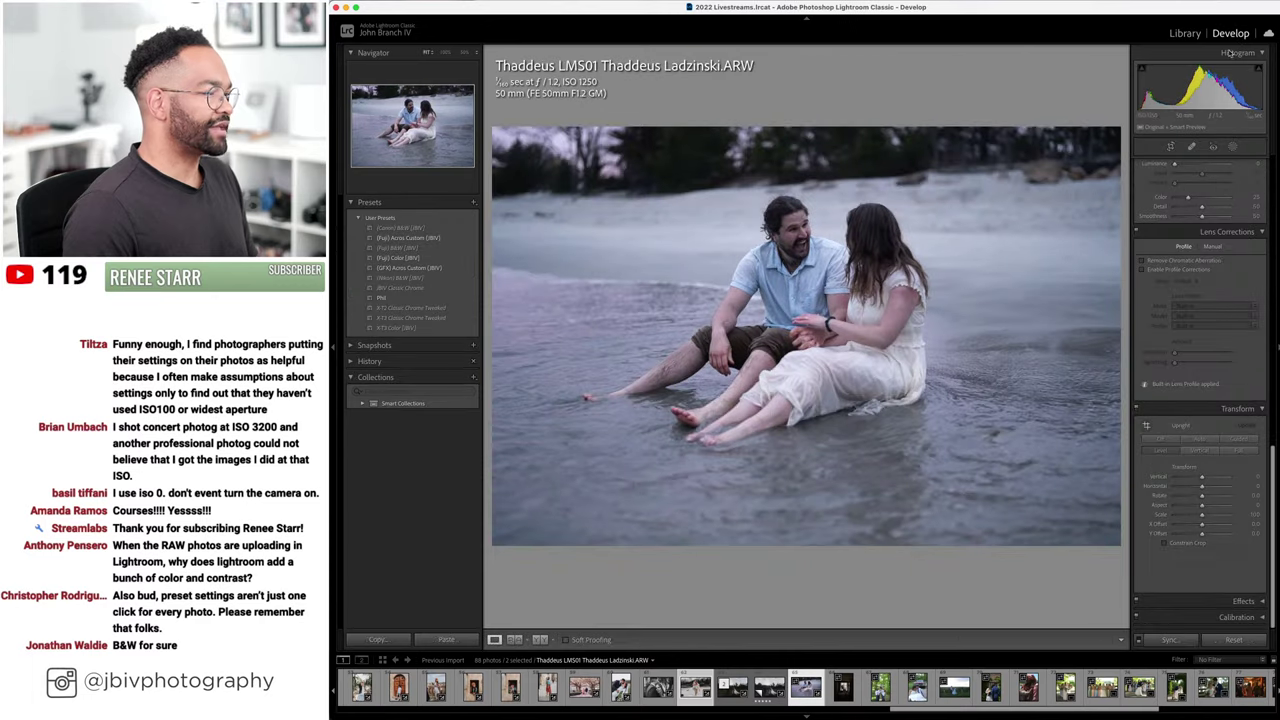
click(830, 272)
drag(830, 272, 876, 253)
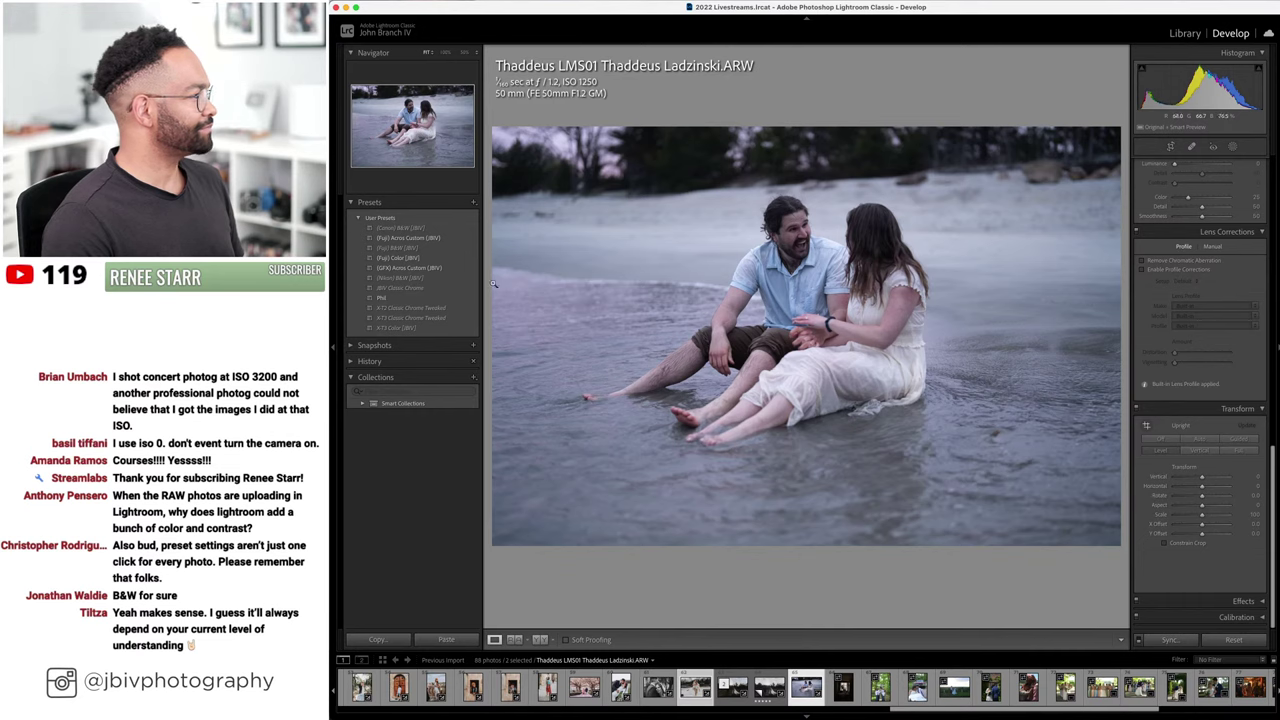
- Apply the (Fuji) Color preset and enable lens profile corrections with Setup Auto
click(446, 262)
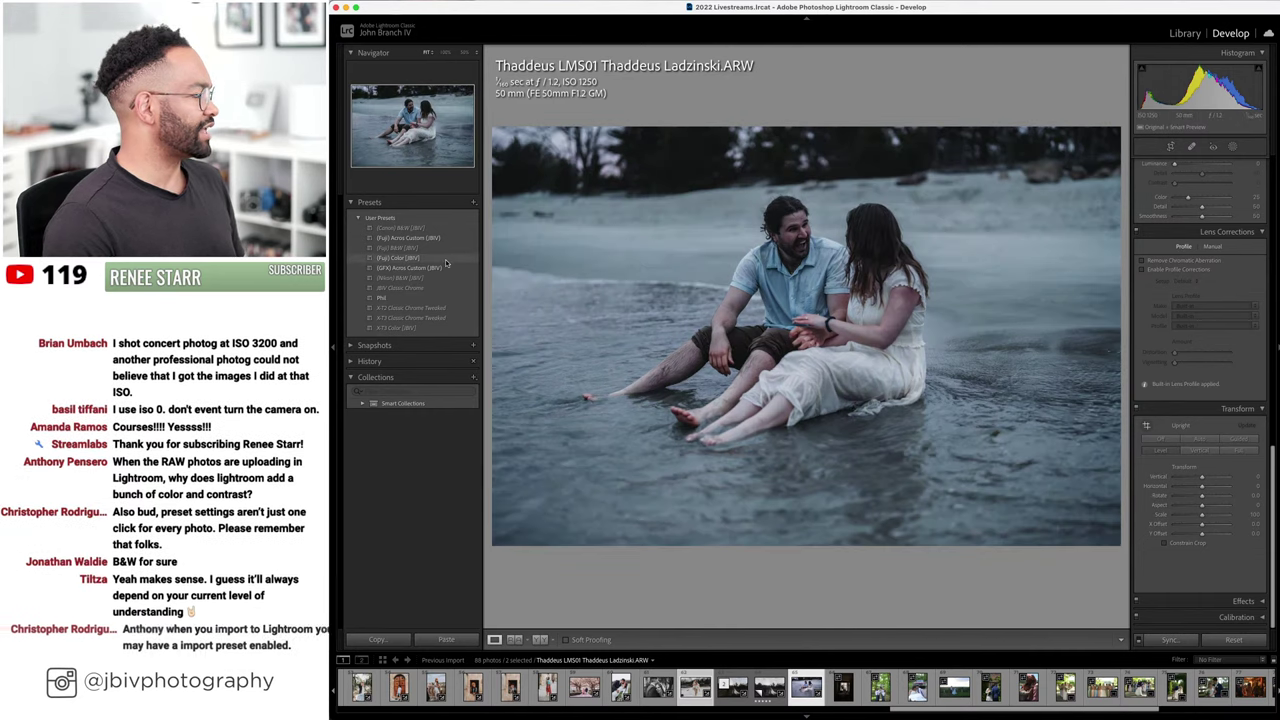
click(446, 262)
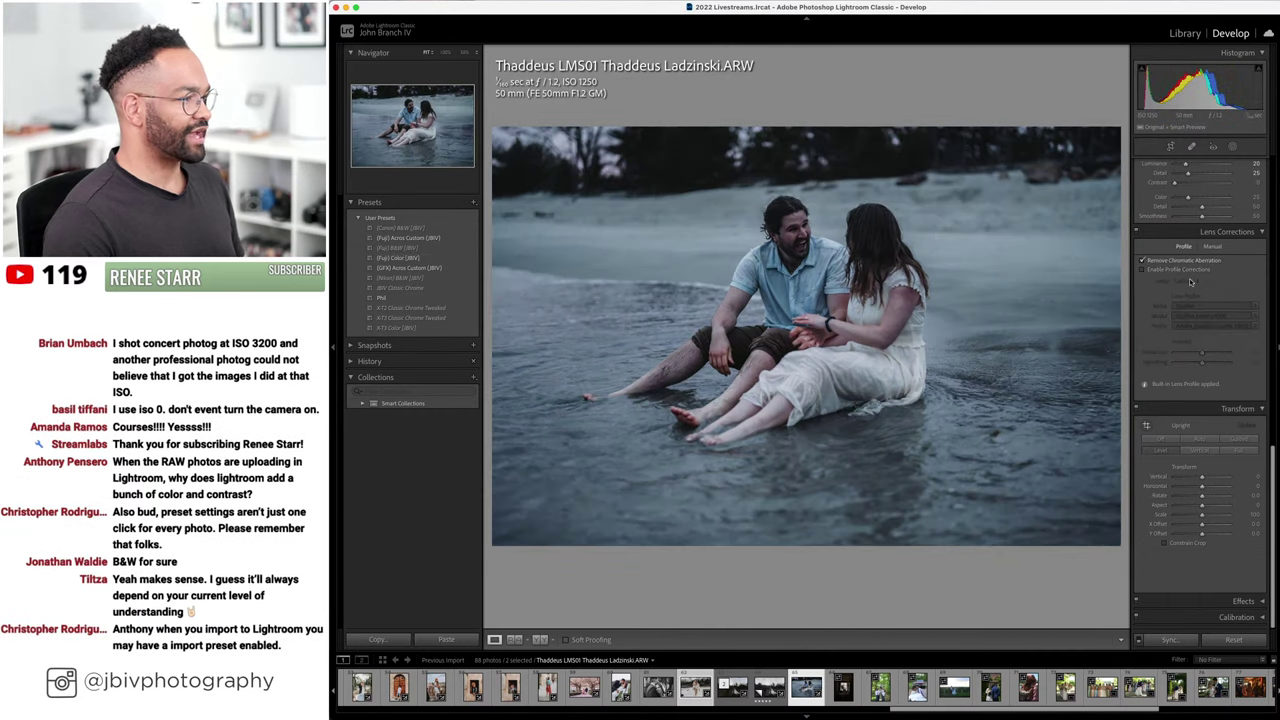
click(1180, 270)
click(1188, 280)
click(1188, 269)
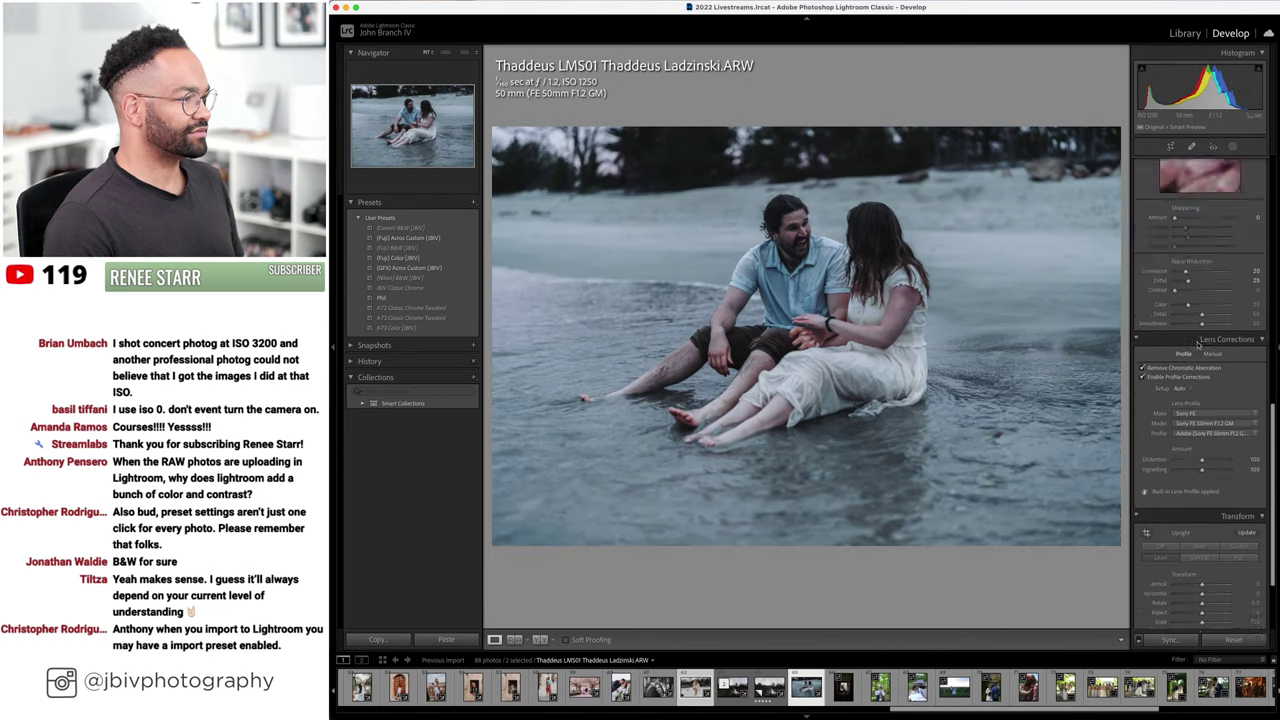
- Set white balance to Auto, raise exposure to +0.80, and warm to Temp 18,200, Tint +39
scroll(1200, 250, up, 5)
click(1230, 209)
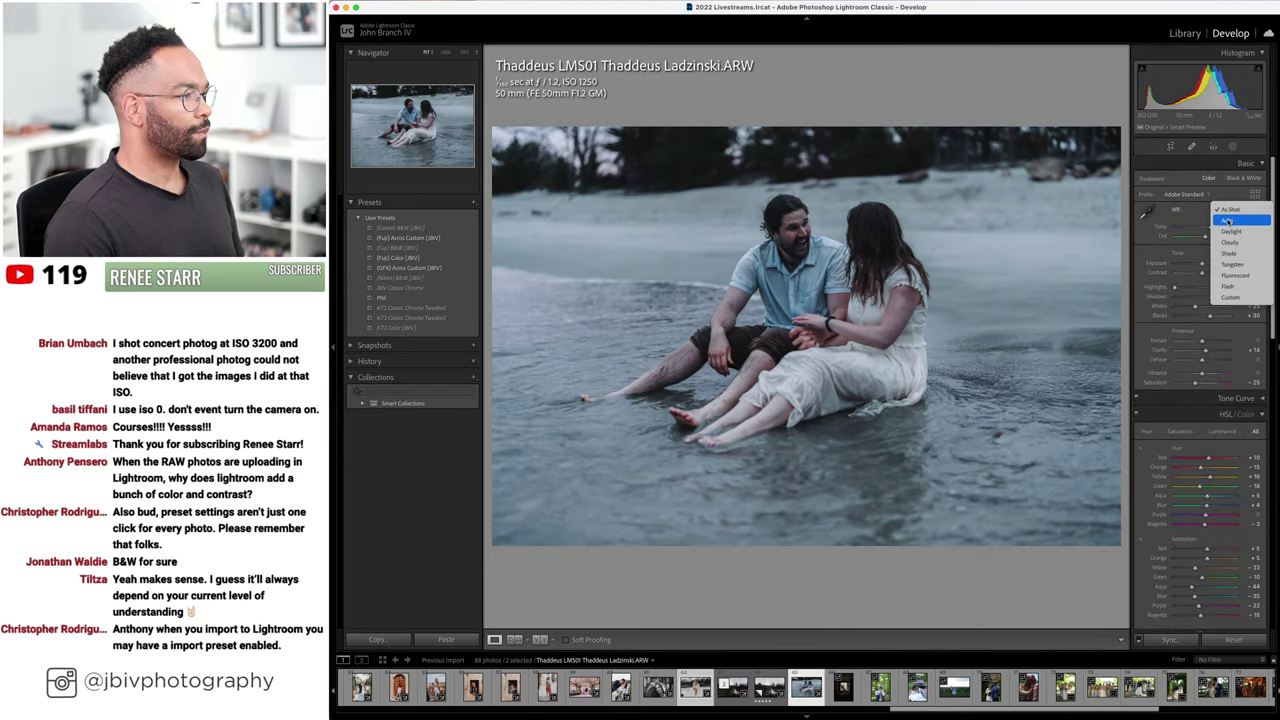
click(1229, 220)
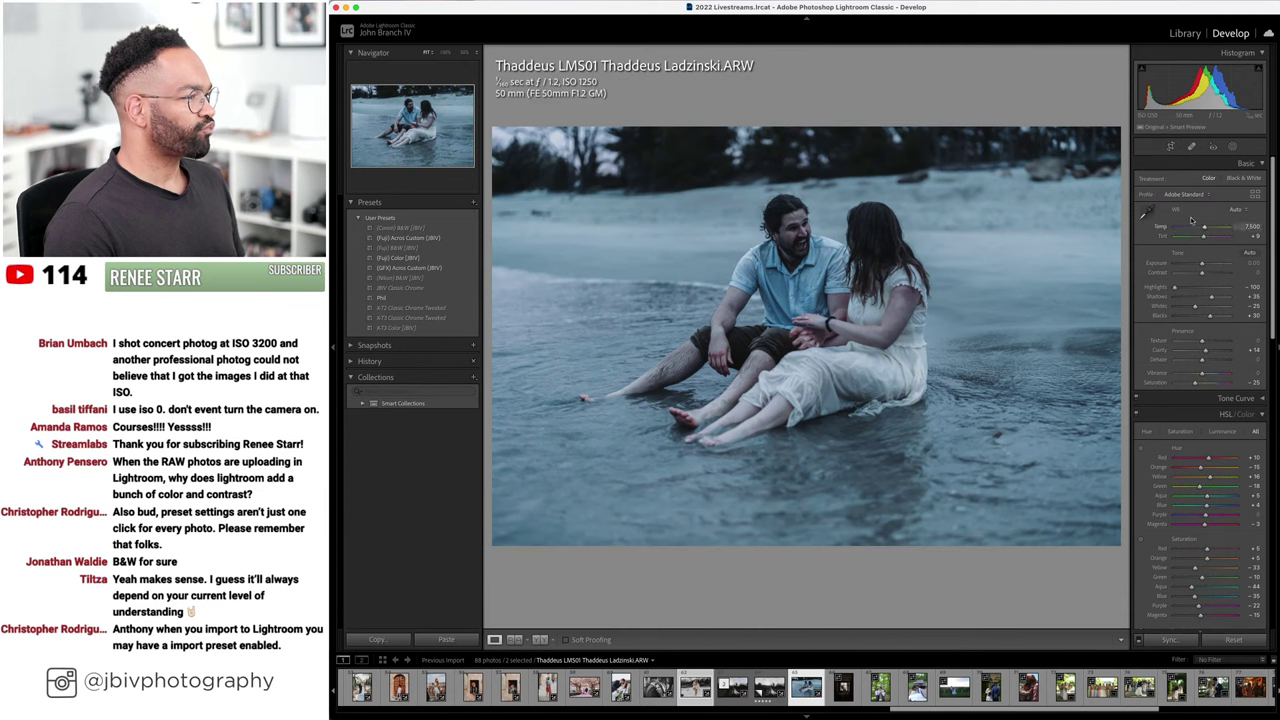
drag(1203, 265, 1208, 268)
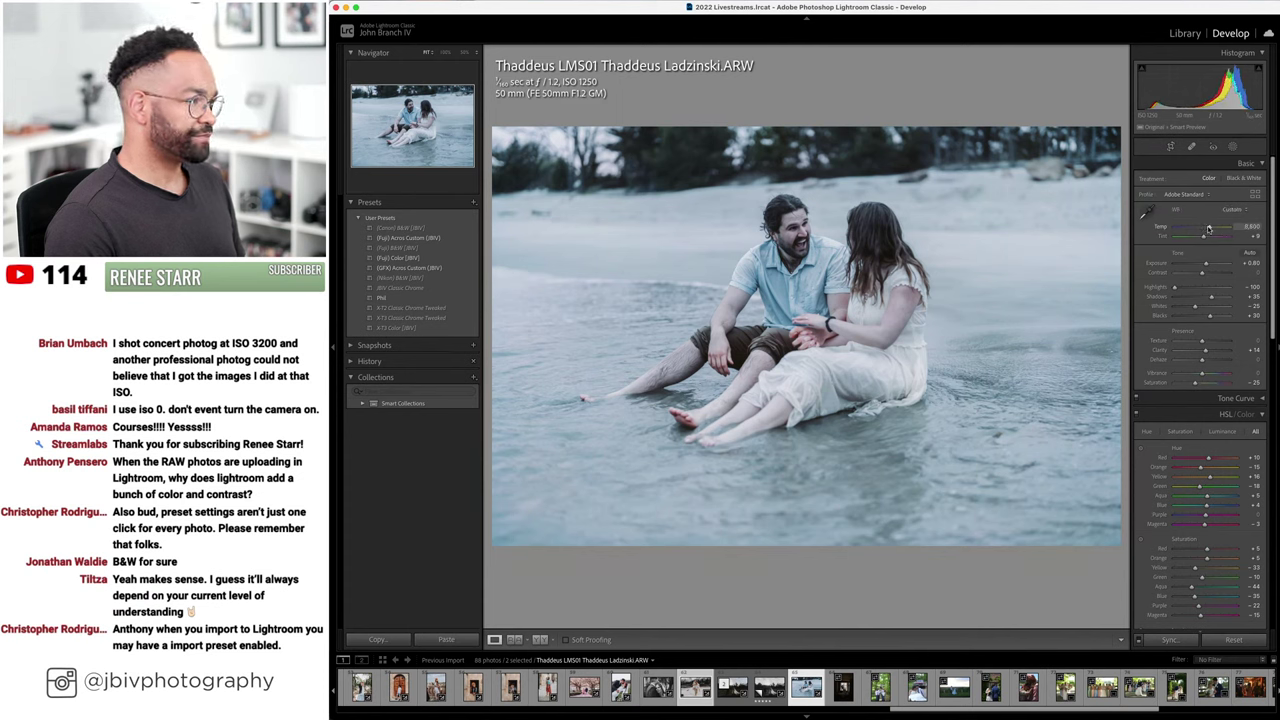
drag(1204, 236, 1207, 238)
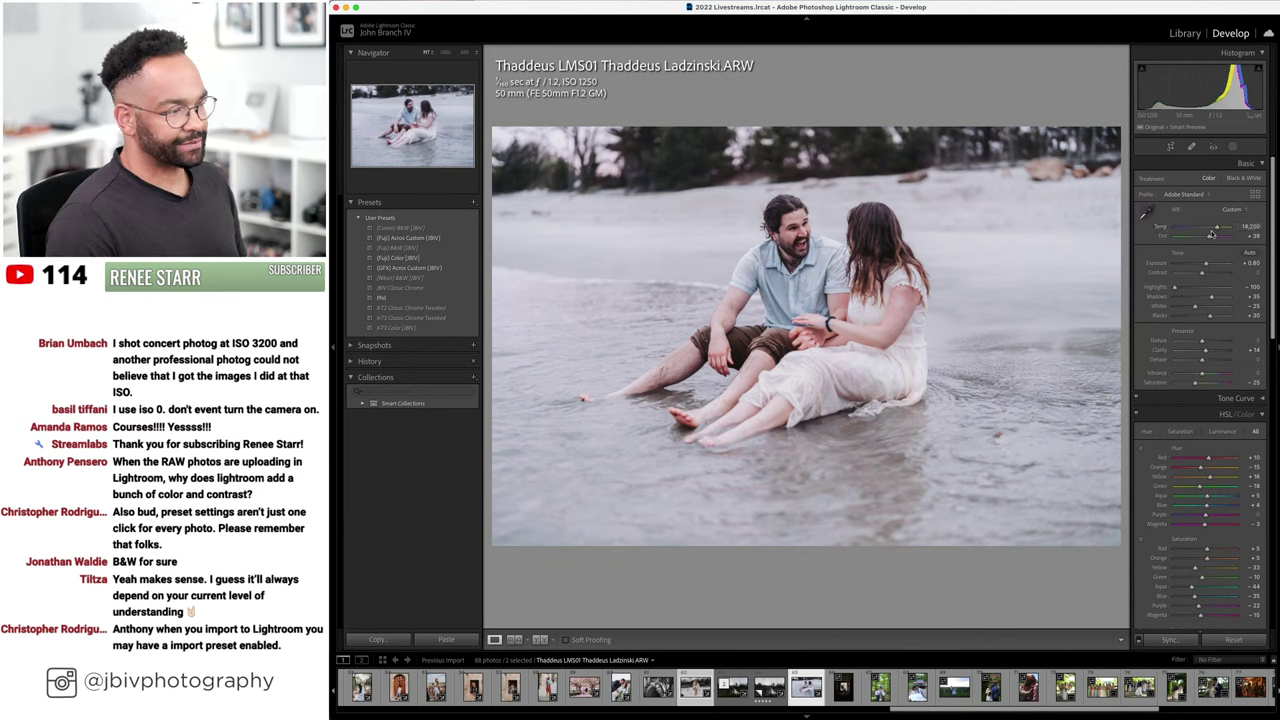
scroll(780, 686, right, 1)
- Compare the edit with its original in Before/After view with side panels hidden
click(541, 639)
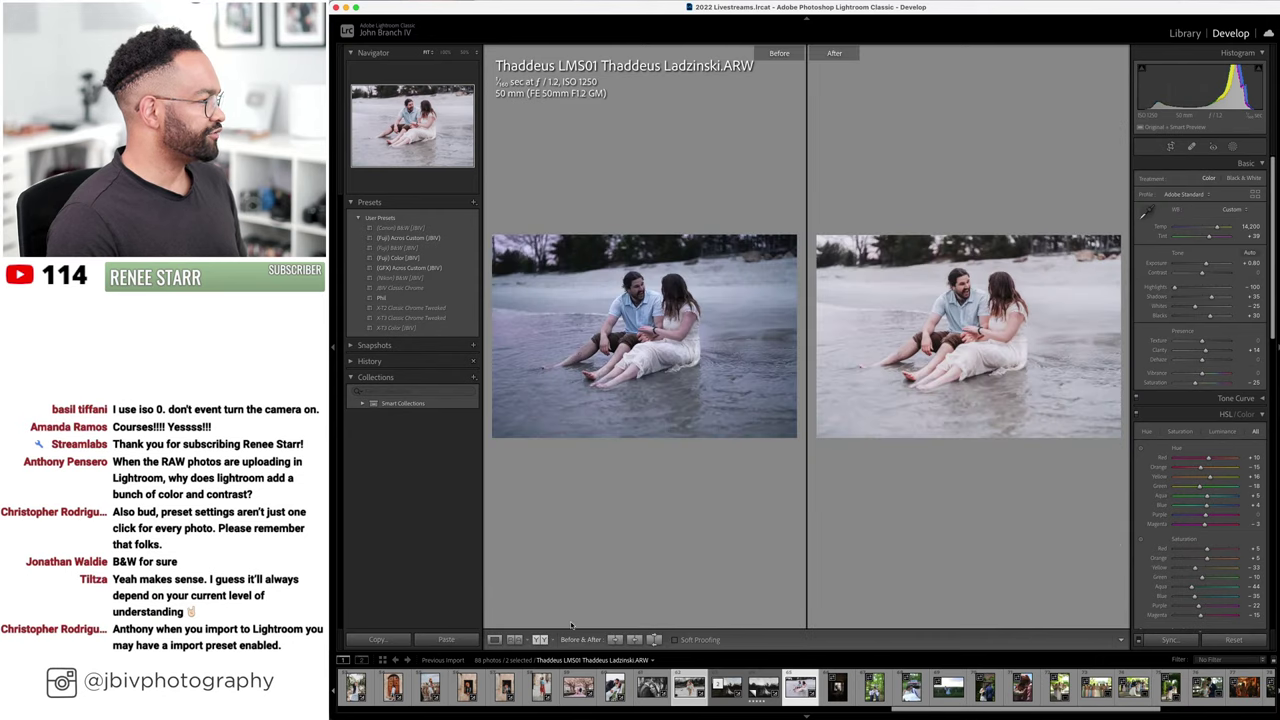
key(Tab)
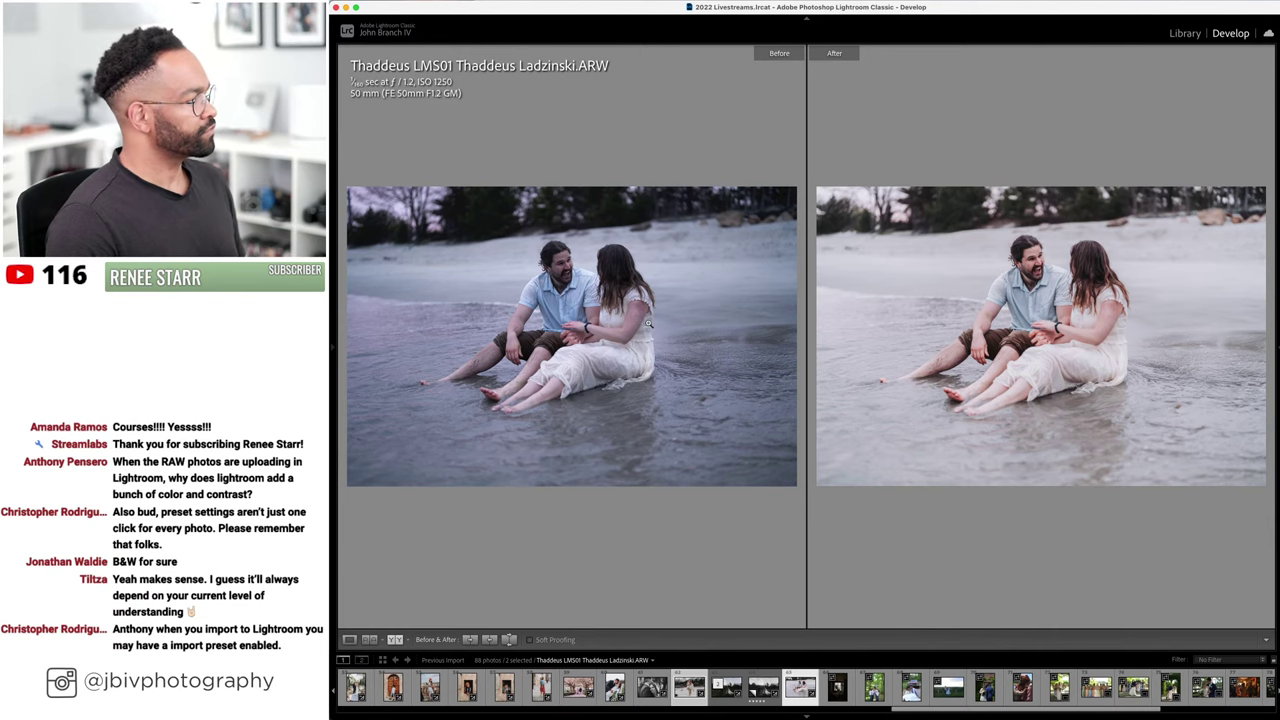
key(Tab)
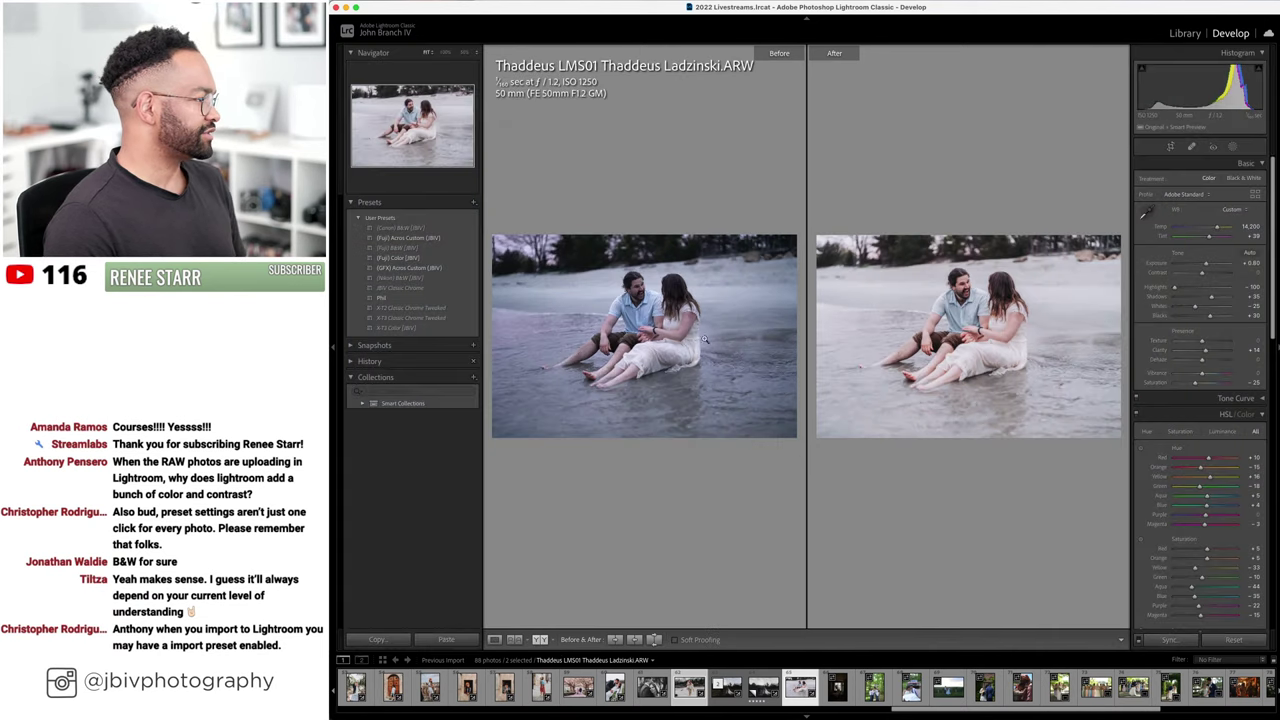
- In Loupe view, ease Temp and Exposure to +0.70 back slightly and raise Shadows to +45
click(495, 640)
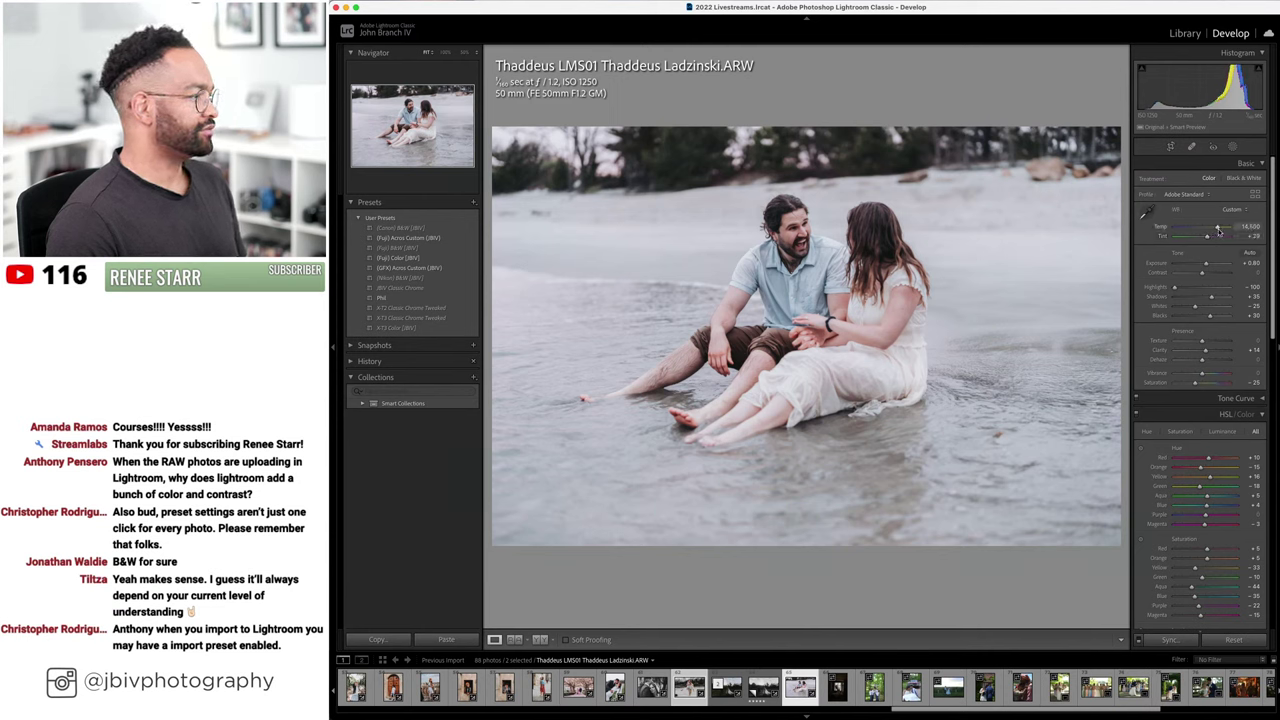
key(Down)
key(Down)
key(Down)
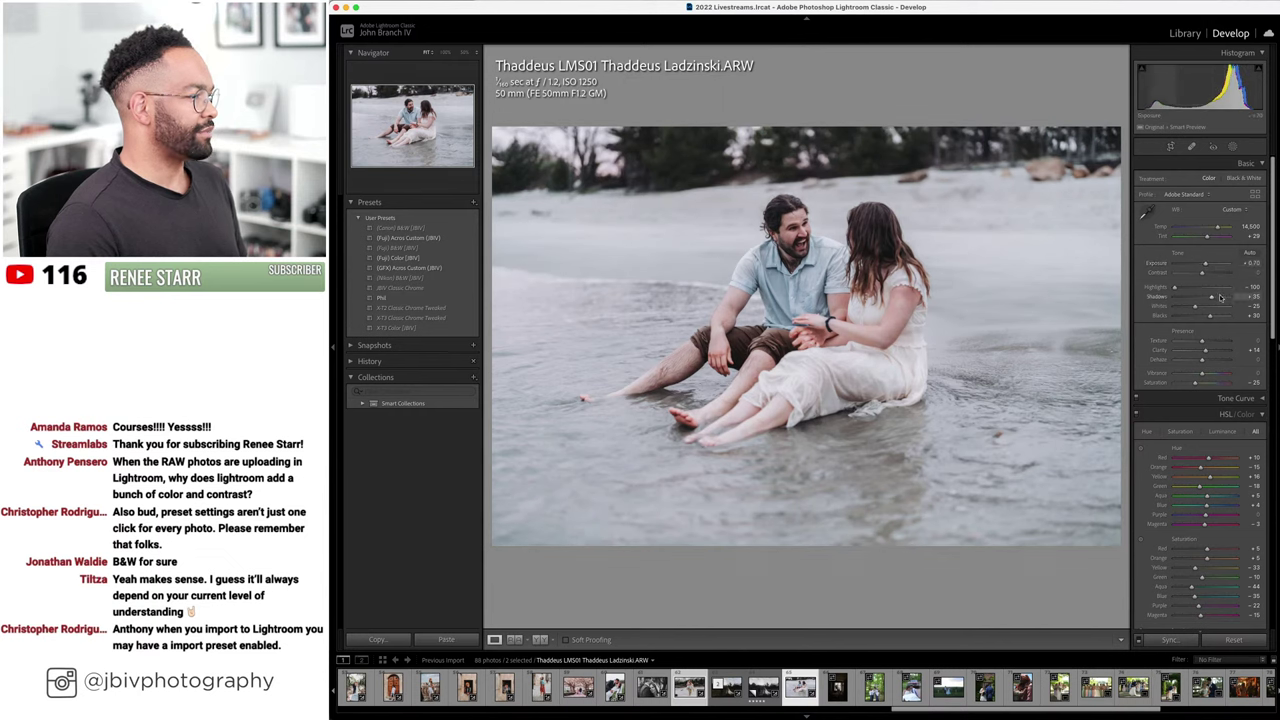
drag(1188, 70, 1196, 68)
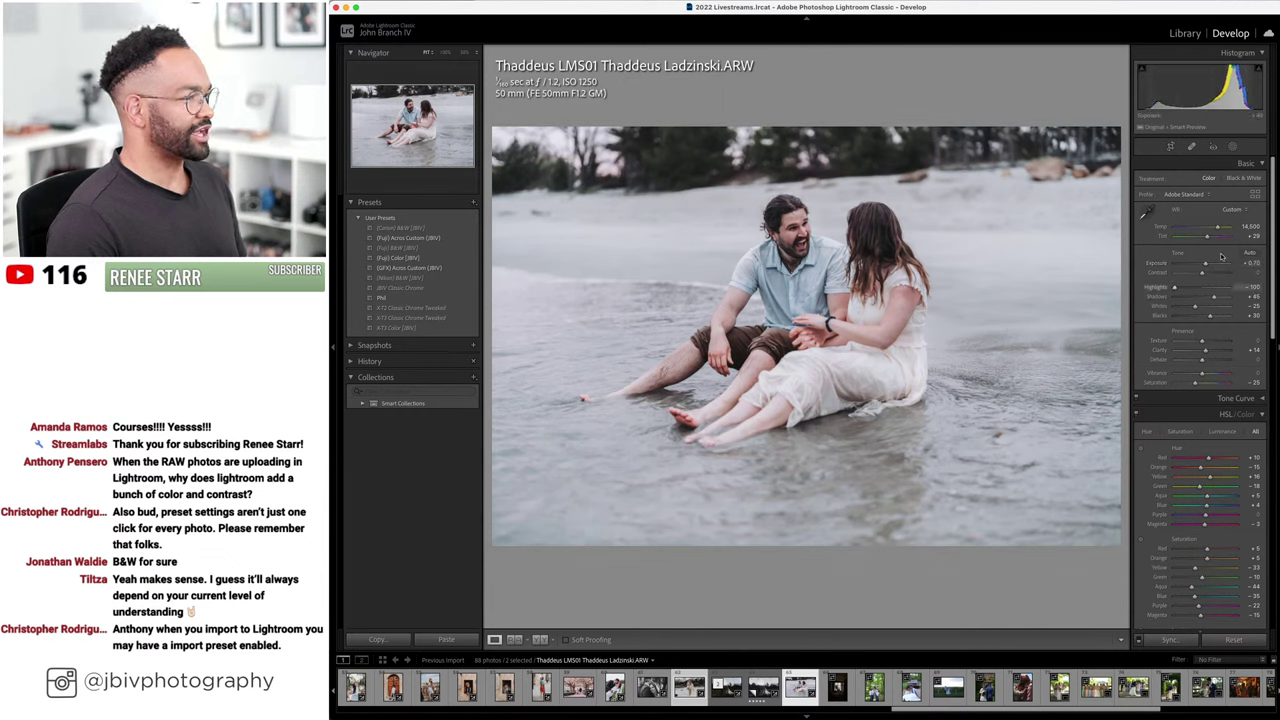
- Alternate Survey comparison with the piggyback shot and Develop, nudging the seated-couple photo's Temp warmer
click(1185, 34)
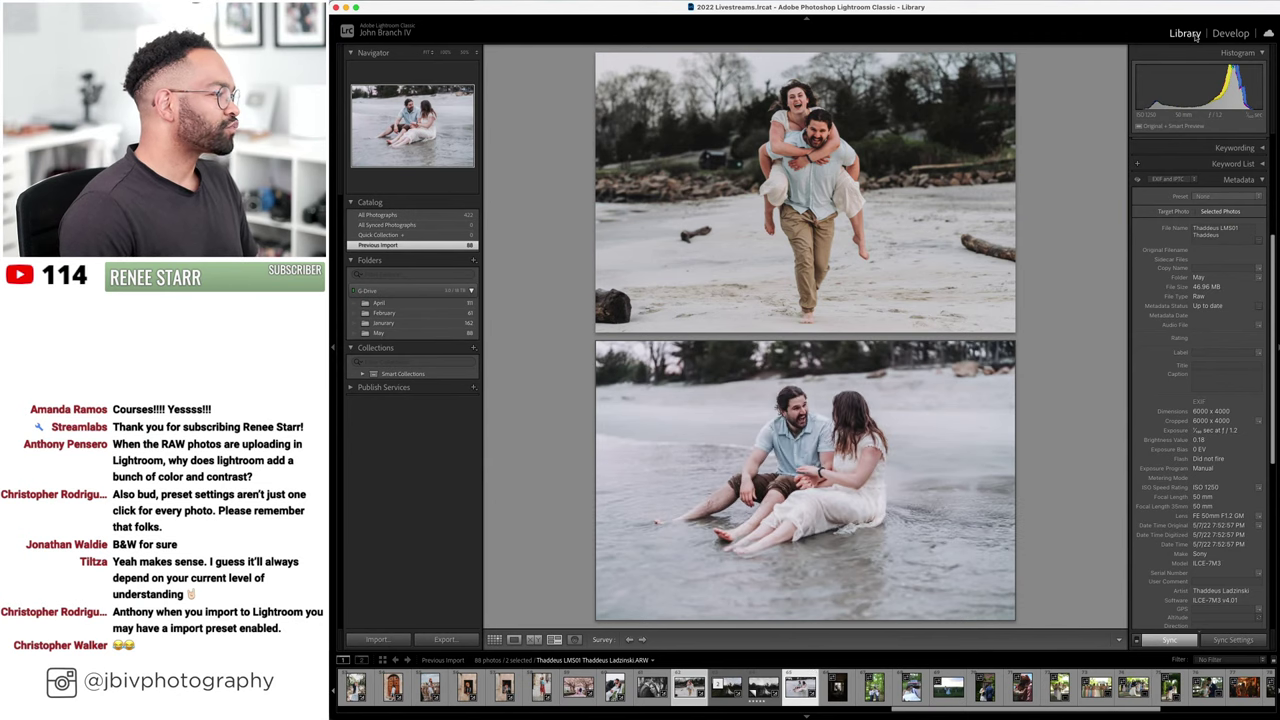
click(1230, 33)
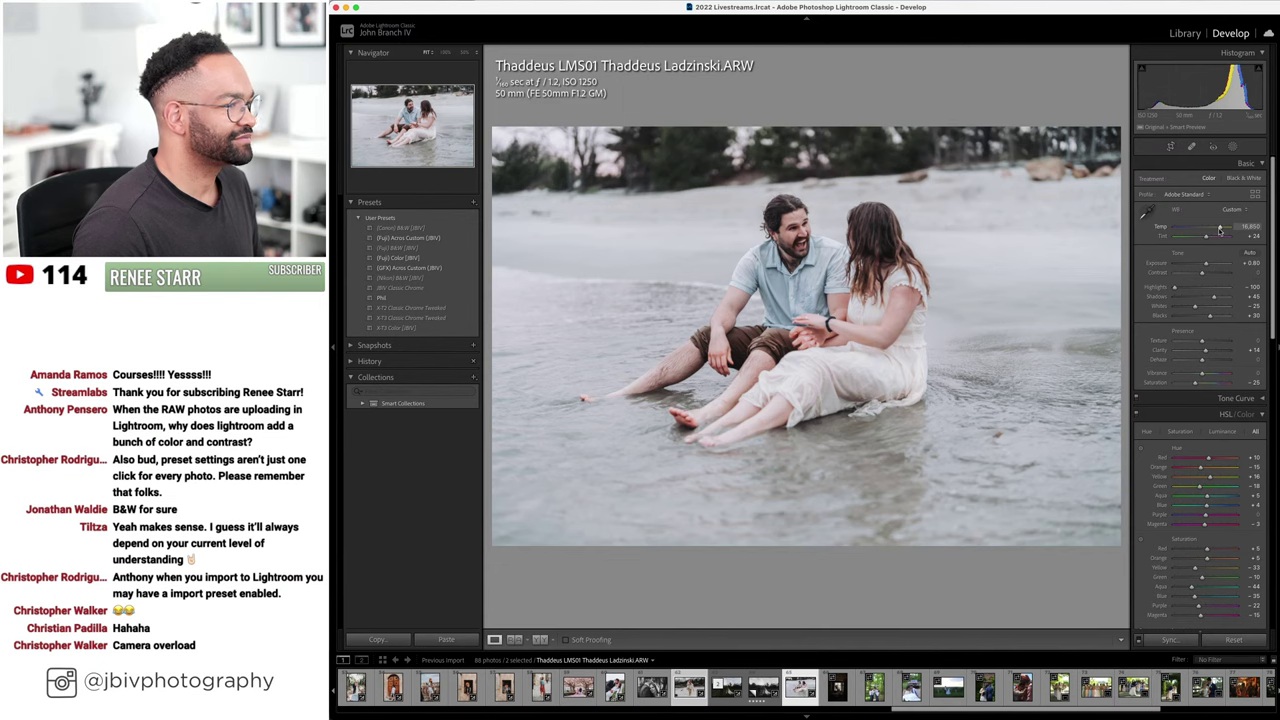
click(1185, 33)
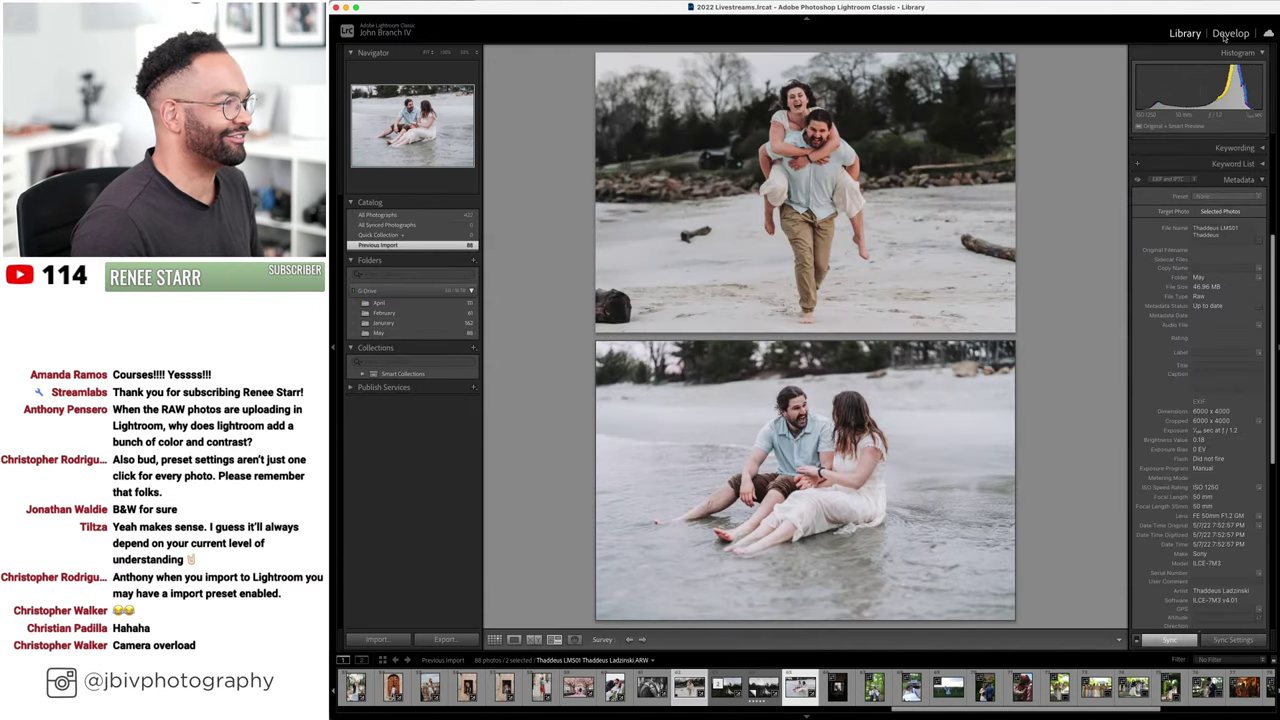
click(1228, 34)
drag(1224, 227, 1223, 229)
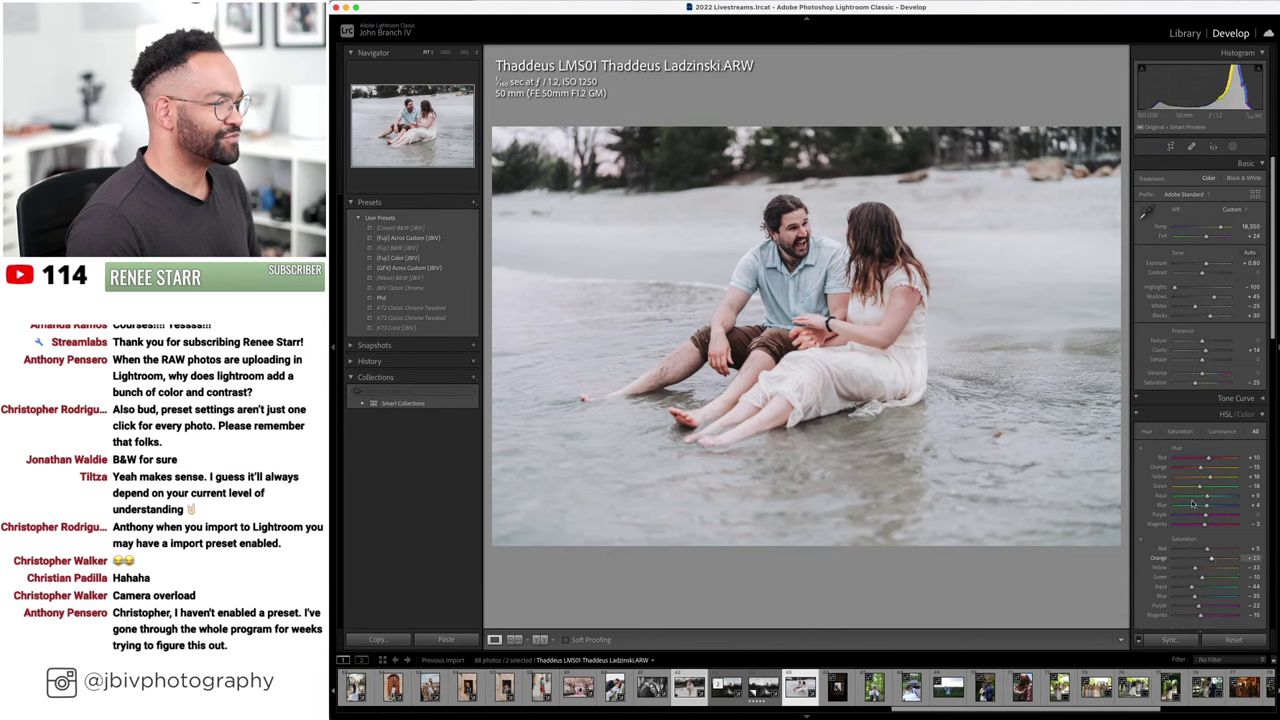
click(1182, 34)
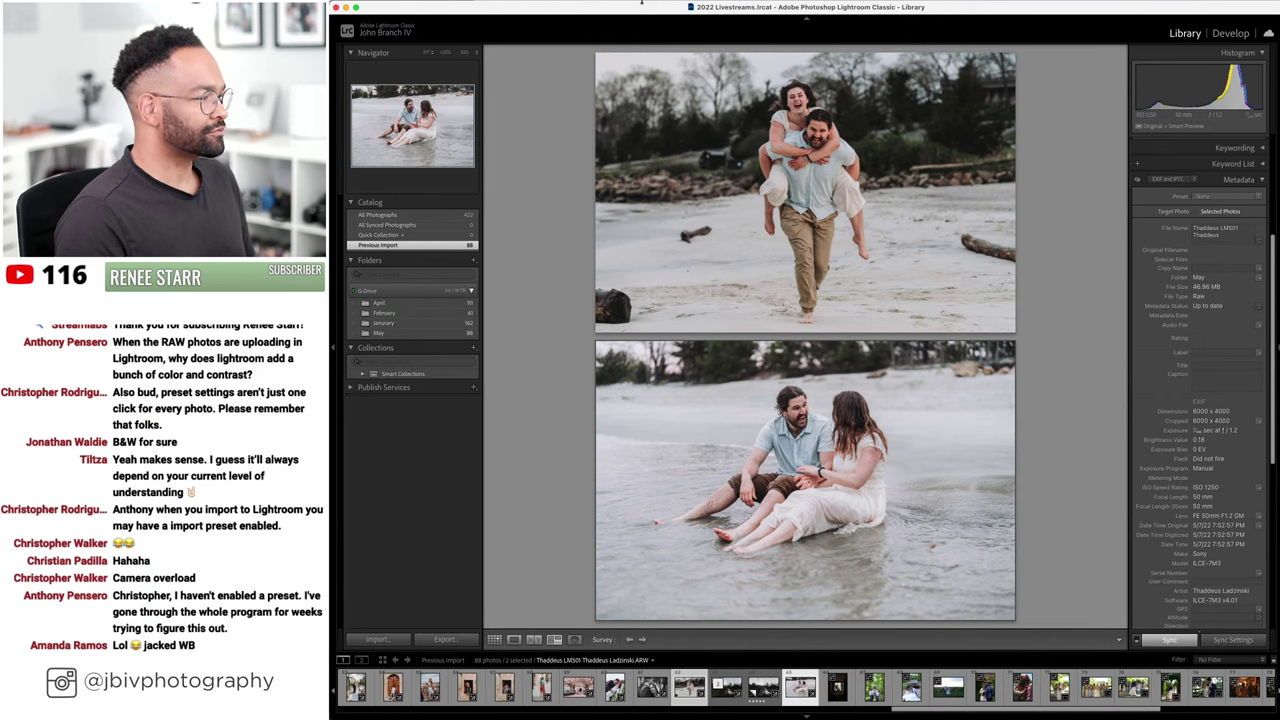
- Open the dark bride-at-the-window photo 3O1A3361 in Develop and check it at 100%
click(494, 639)
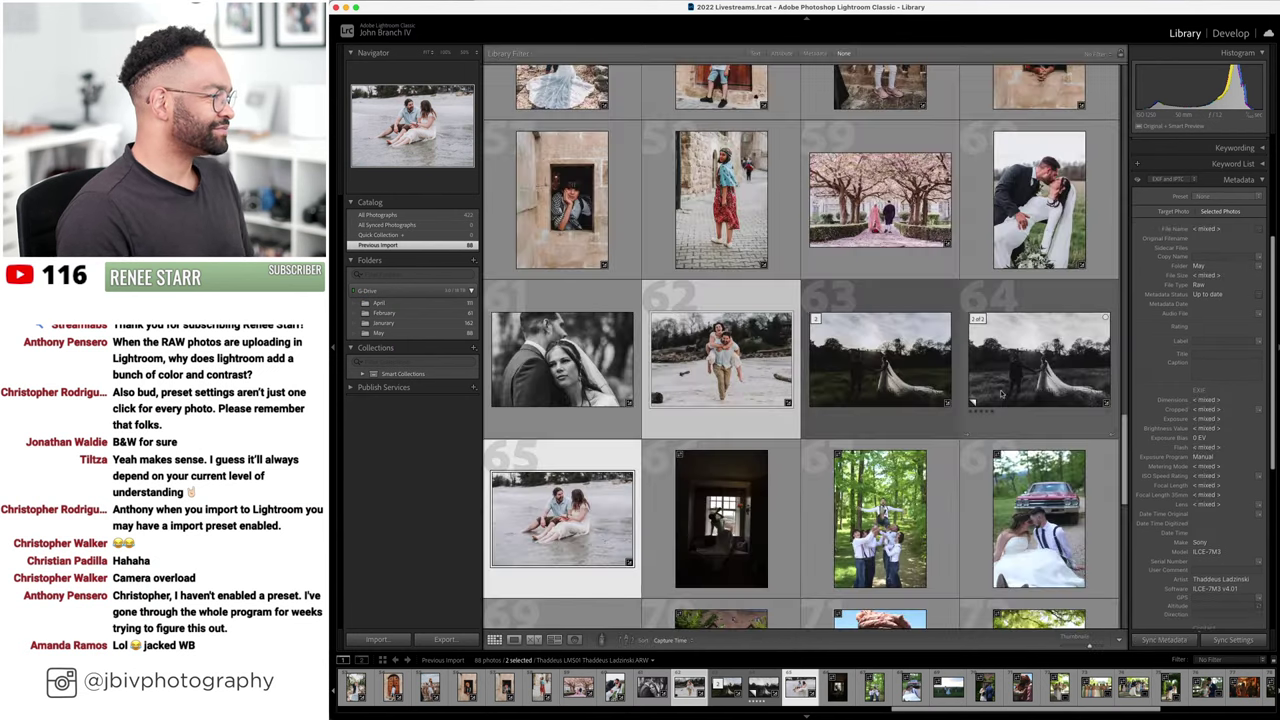
scroll(1001, 393, down, 1)
click(721, 455)
click(1224, 33)
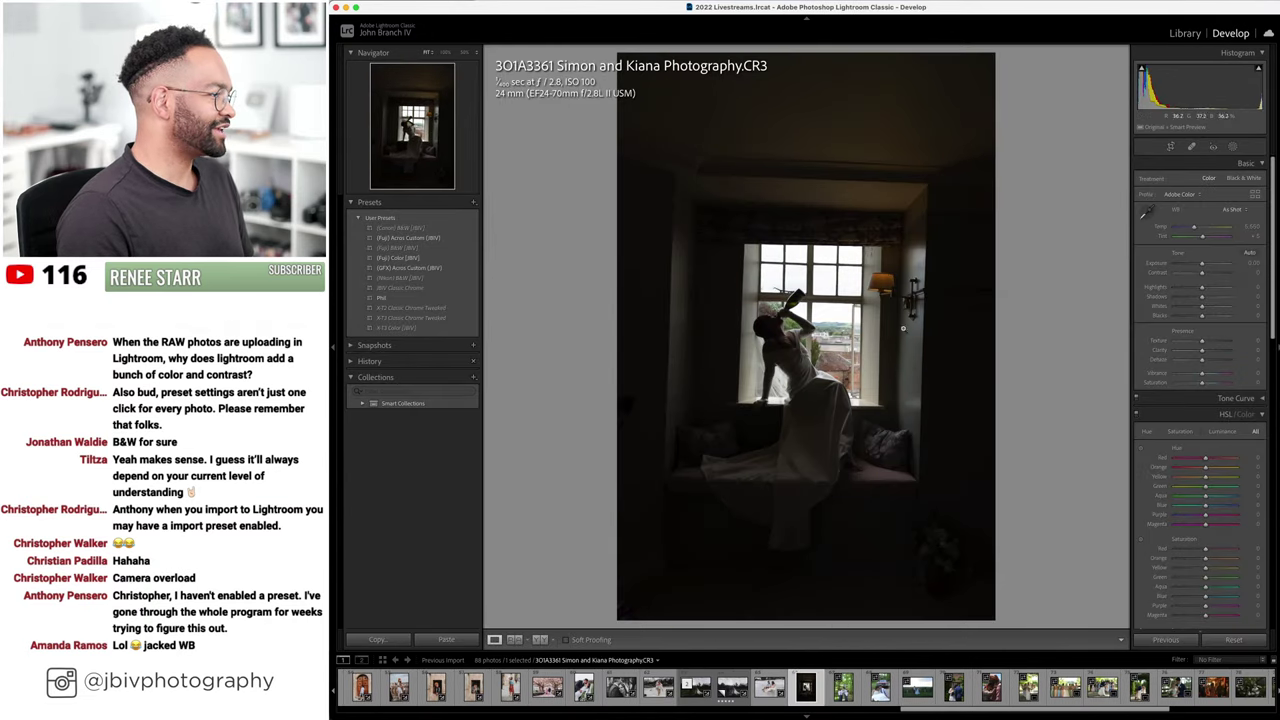
click(903, 328)
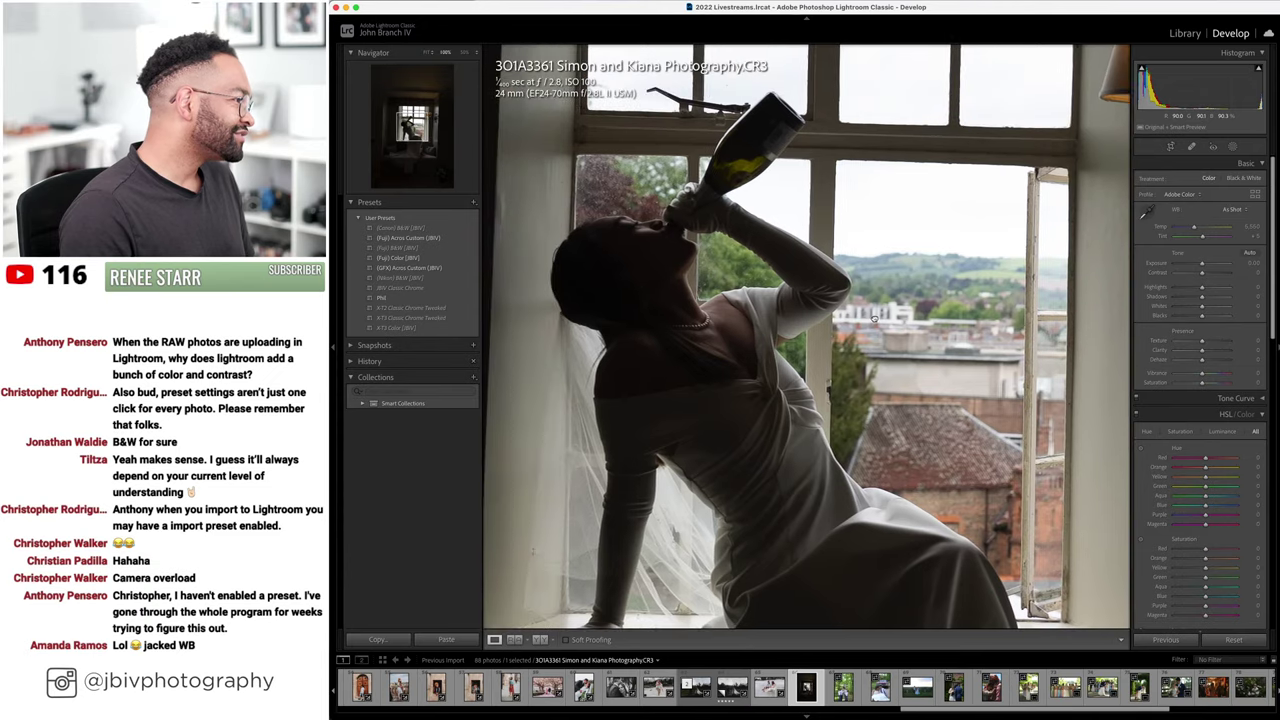
click(874, 318)
- Apply Upright correction with Transform Horizontal −5 and Rotate +0.4
scroll(1165, 410, down, 5)
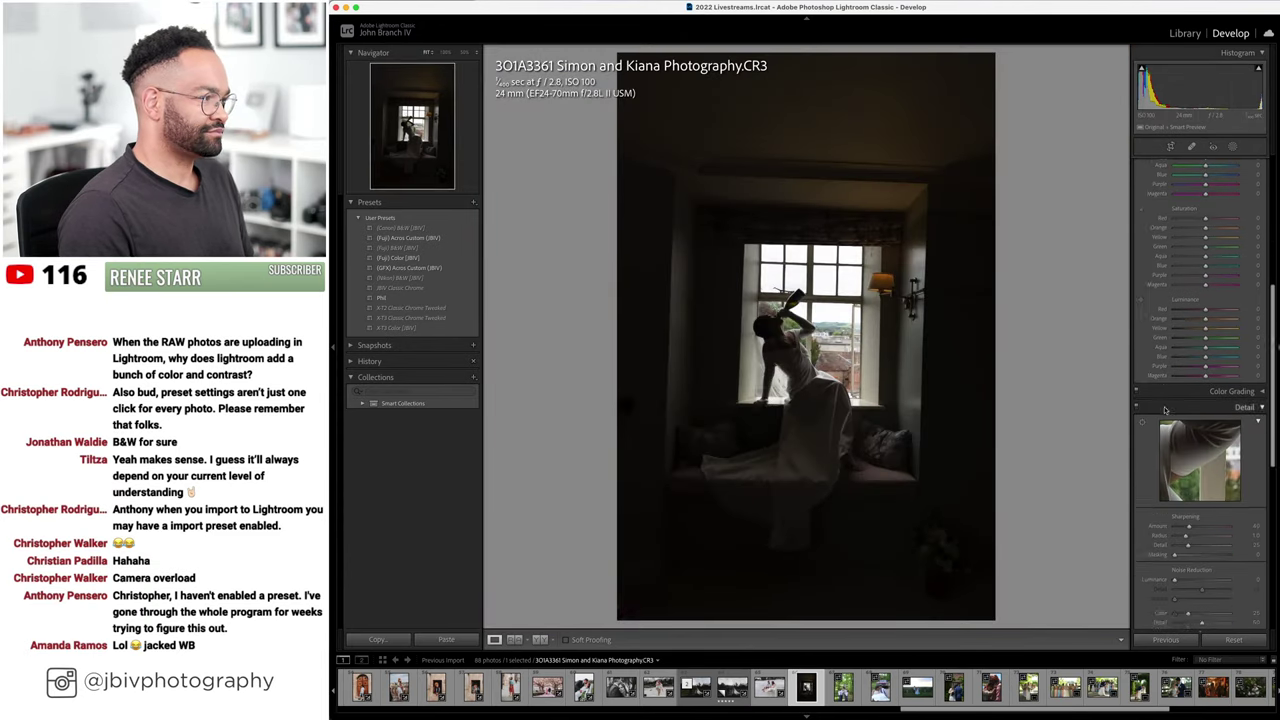
scroll(1165, 410, down, 6)
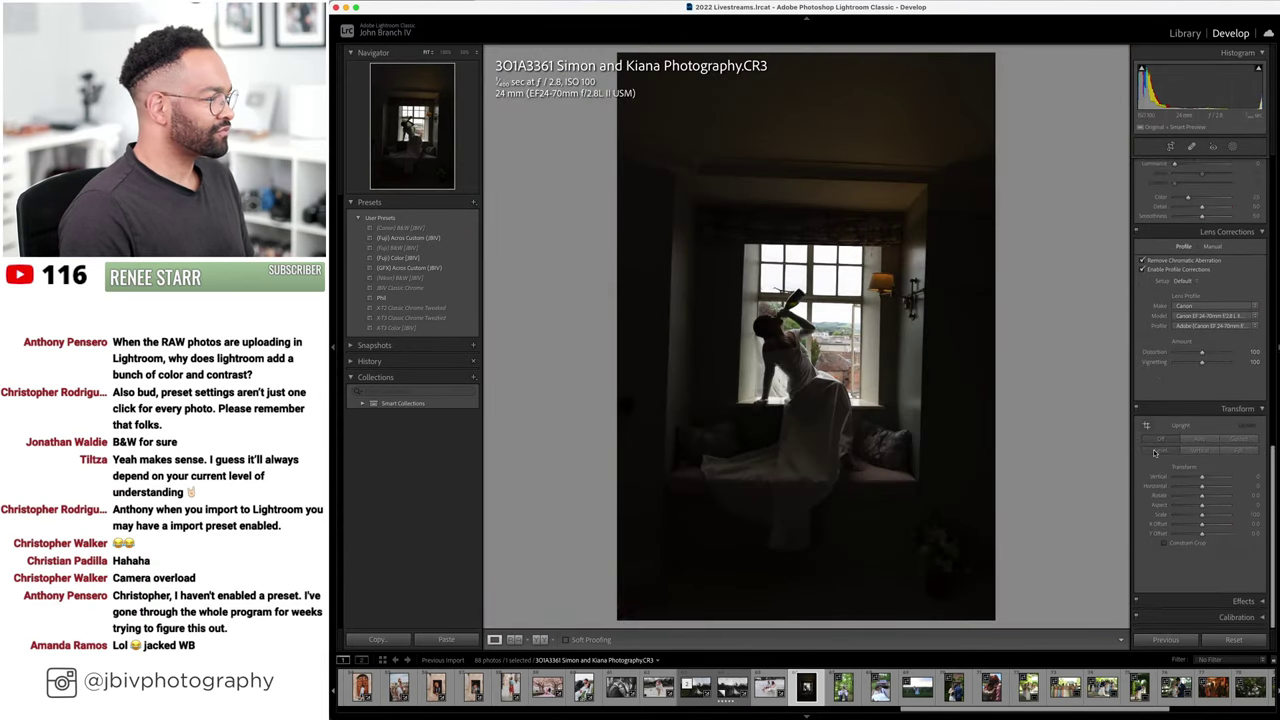
click(1155, 452)
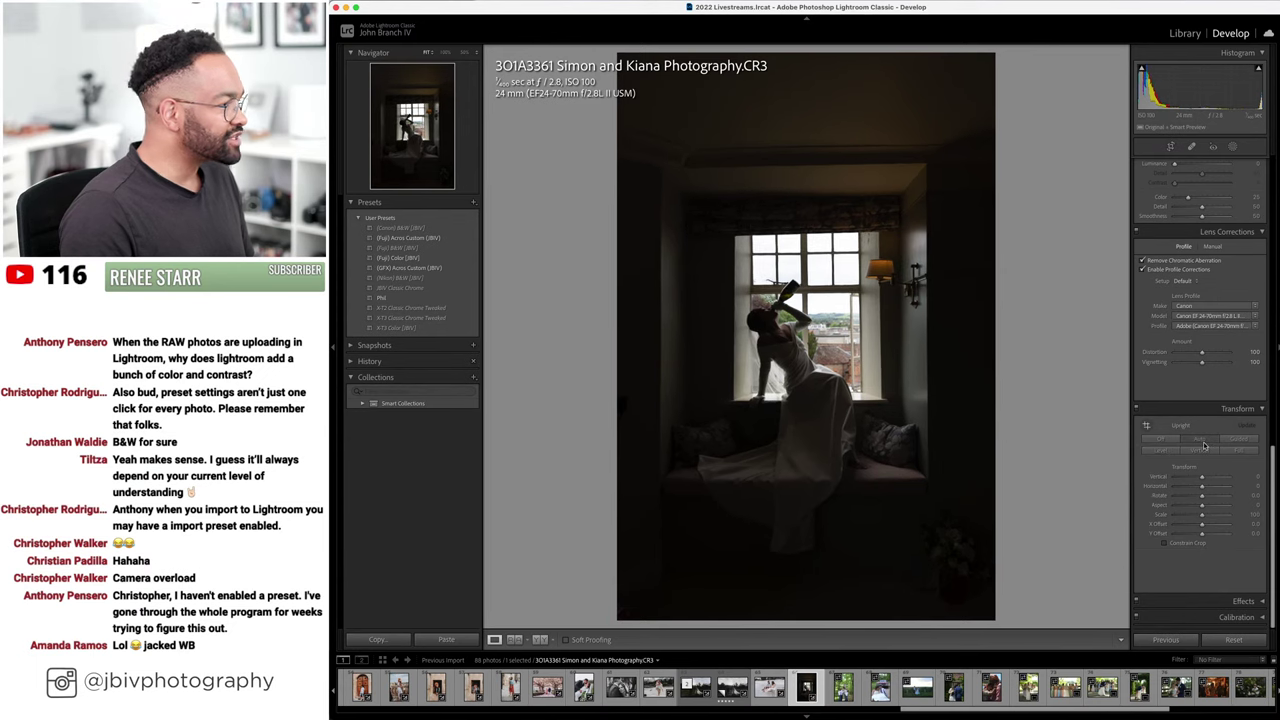
click(1203, 441)
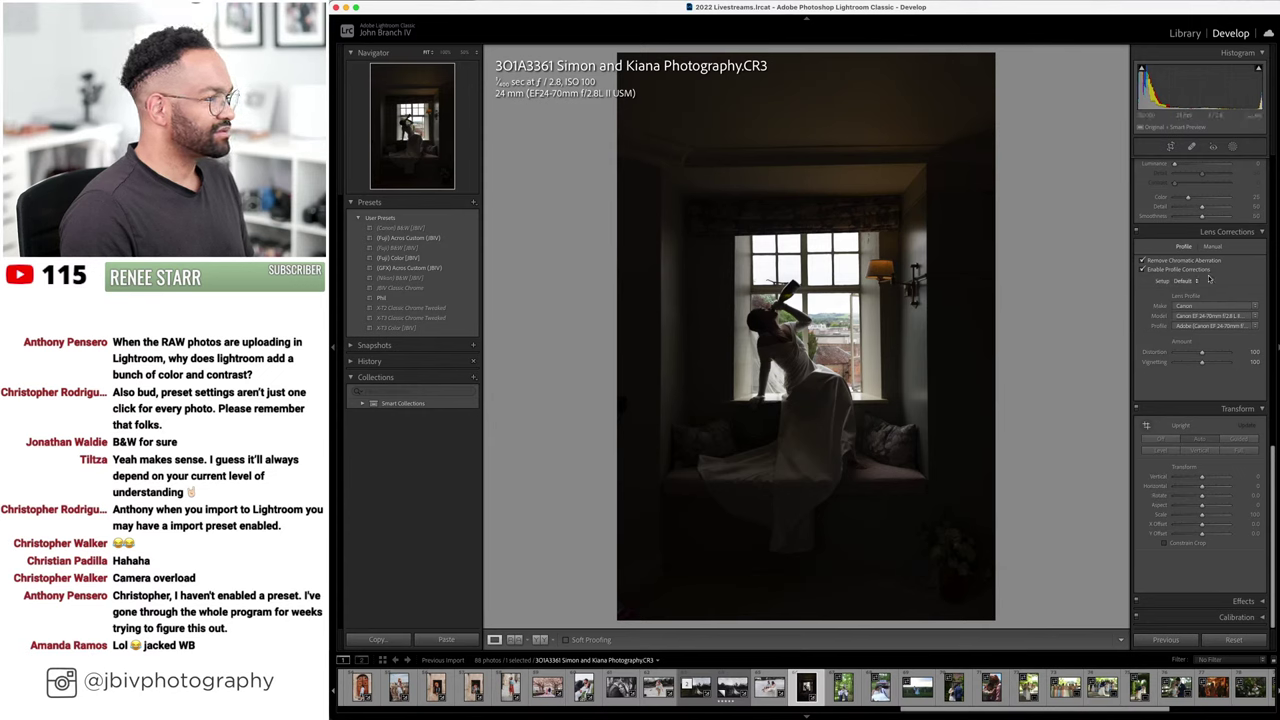
scroll(1163, 227, up, 1)
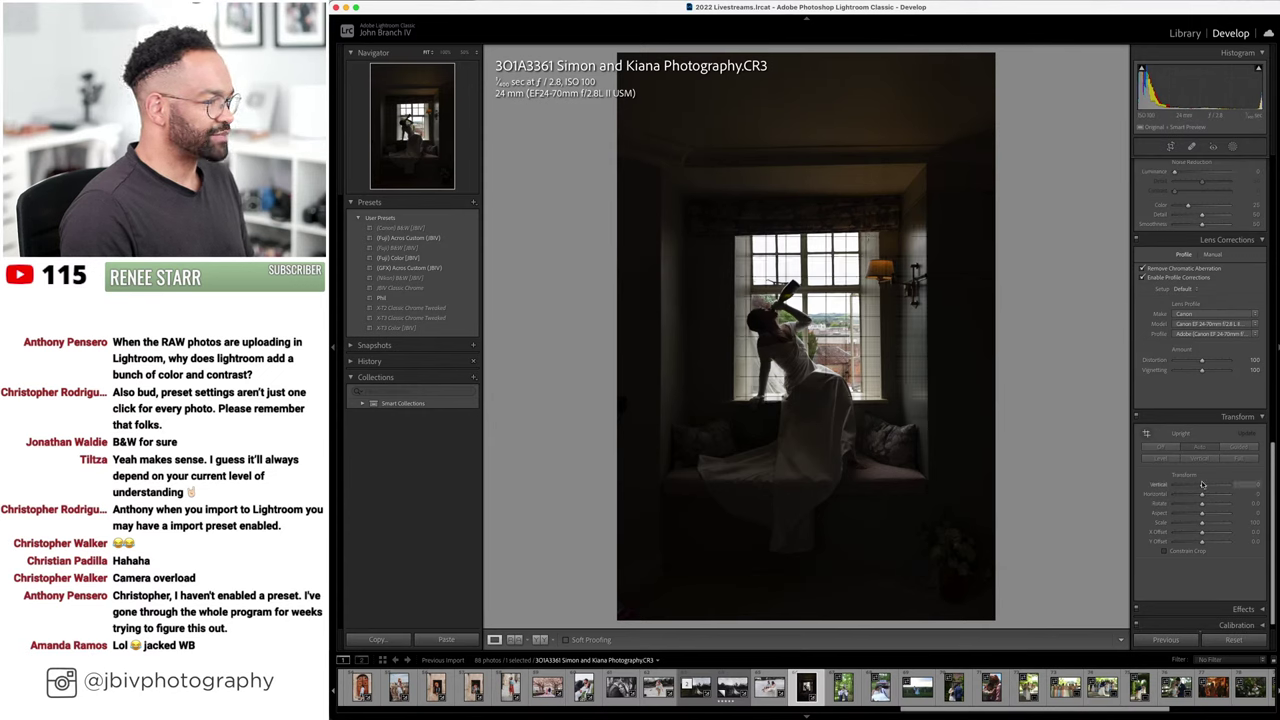
drag(1202, 494, 1203, 497)
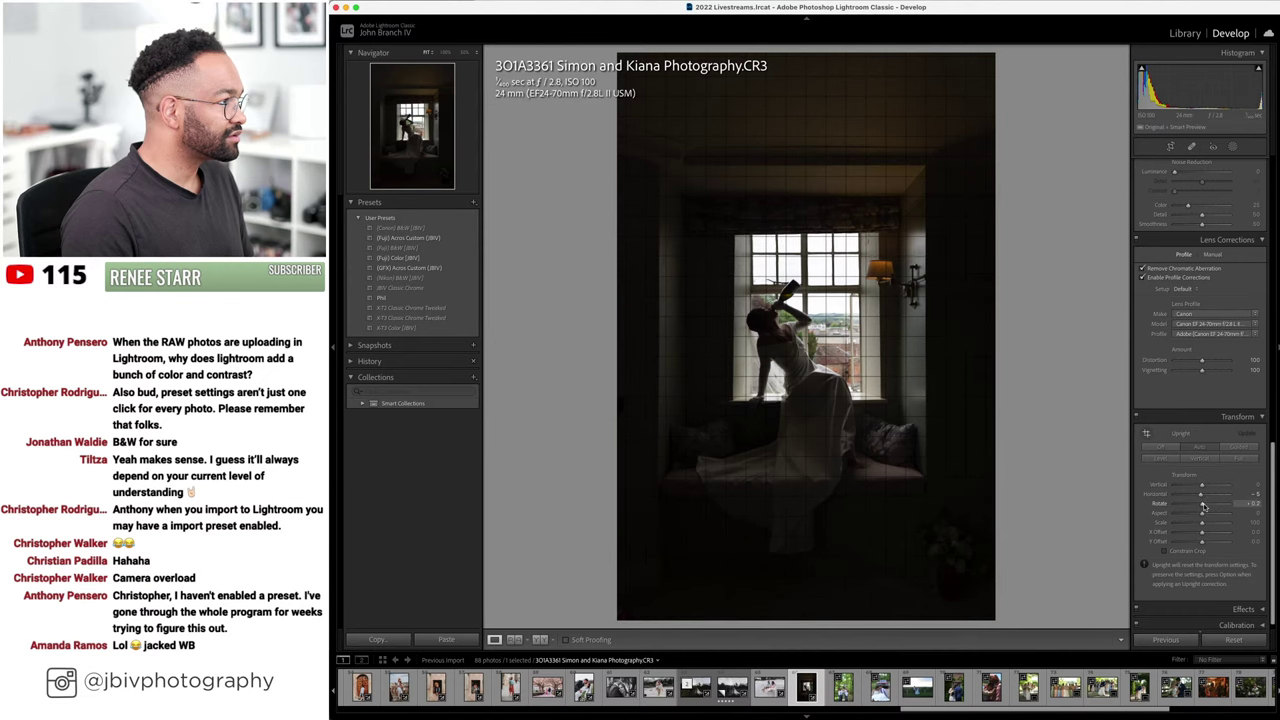
drag(1203, 507, 1203, 507)
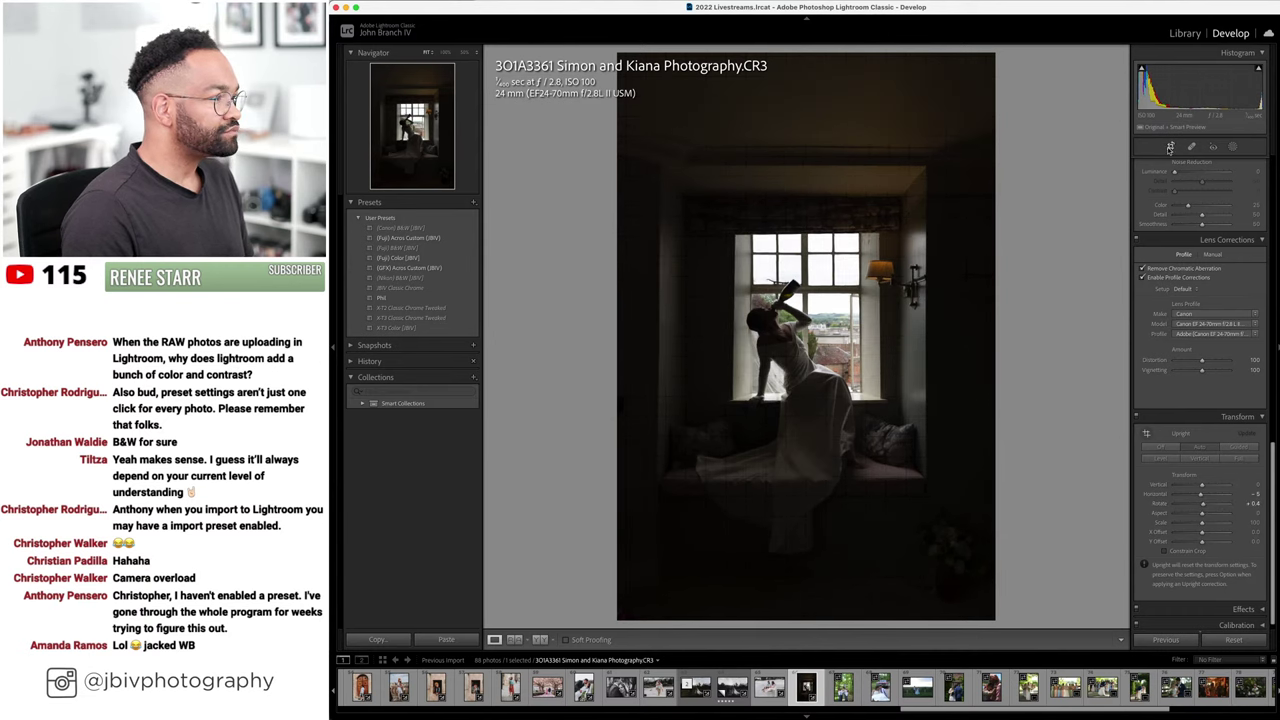
- Tighten the crop around the window scene
click(1170, 147)
drag(803, 56, 822, 157)
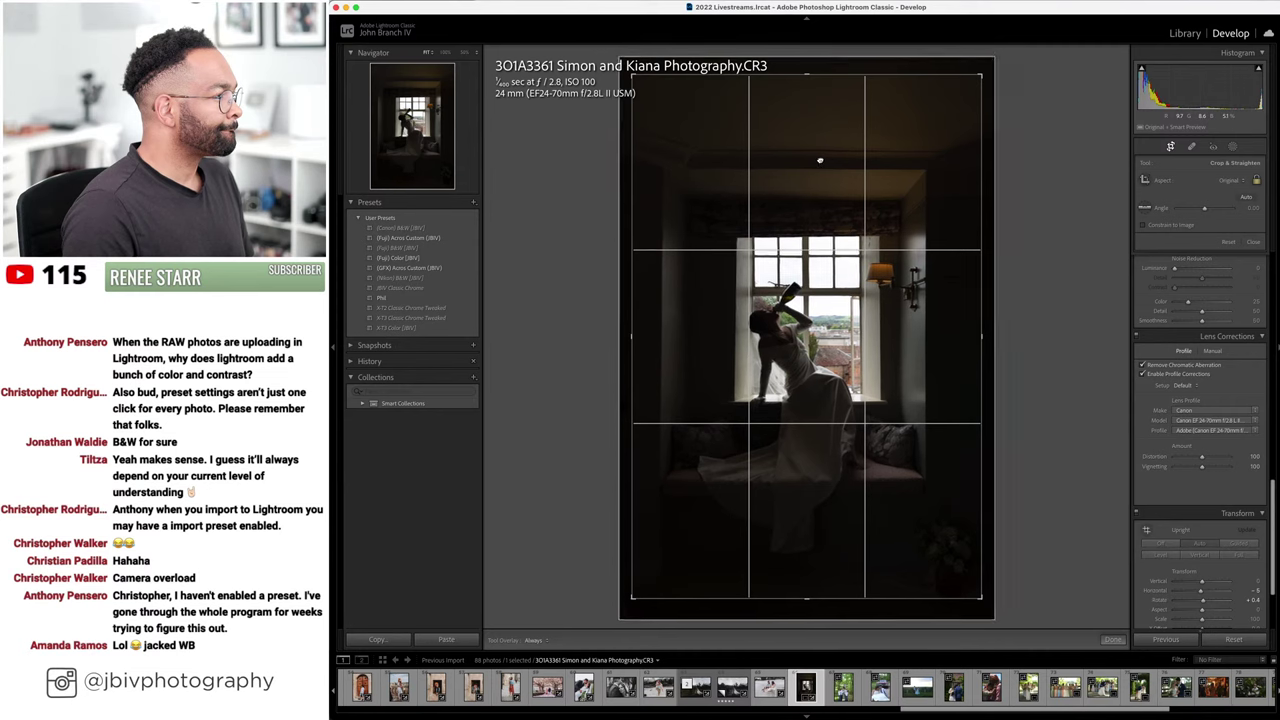
key(Return)
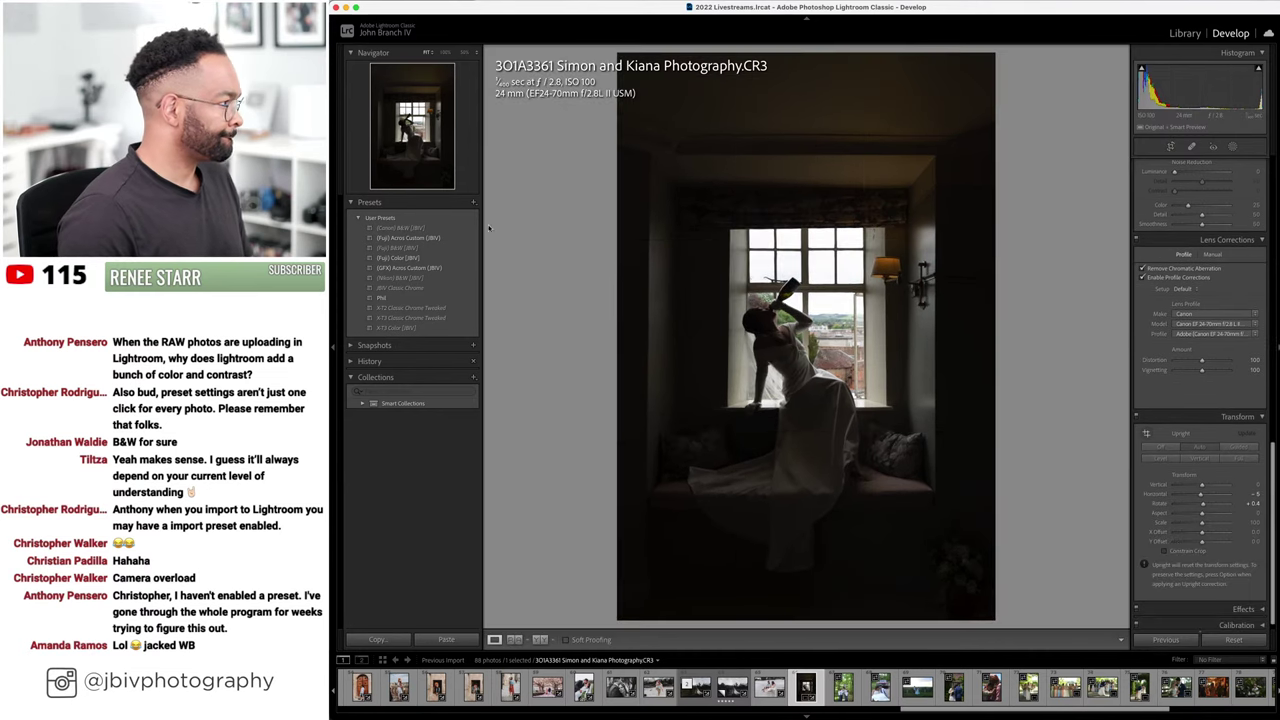
- Apply the (Fuji) Color [JBV] preset and set Lens Corrections Setup to Auto
click(397, 258)
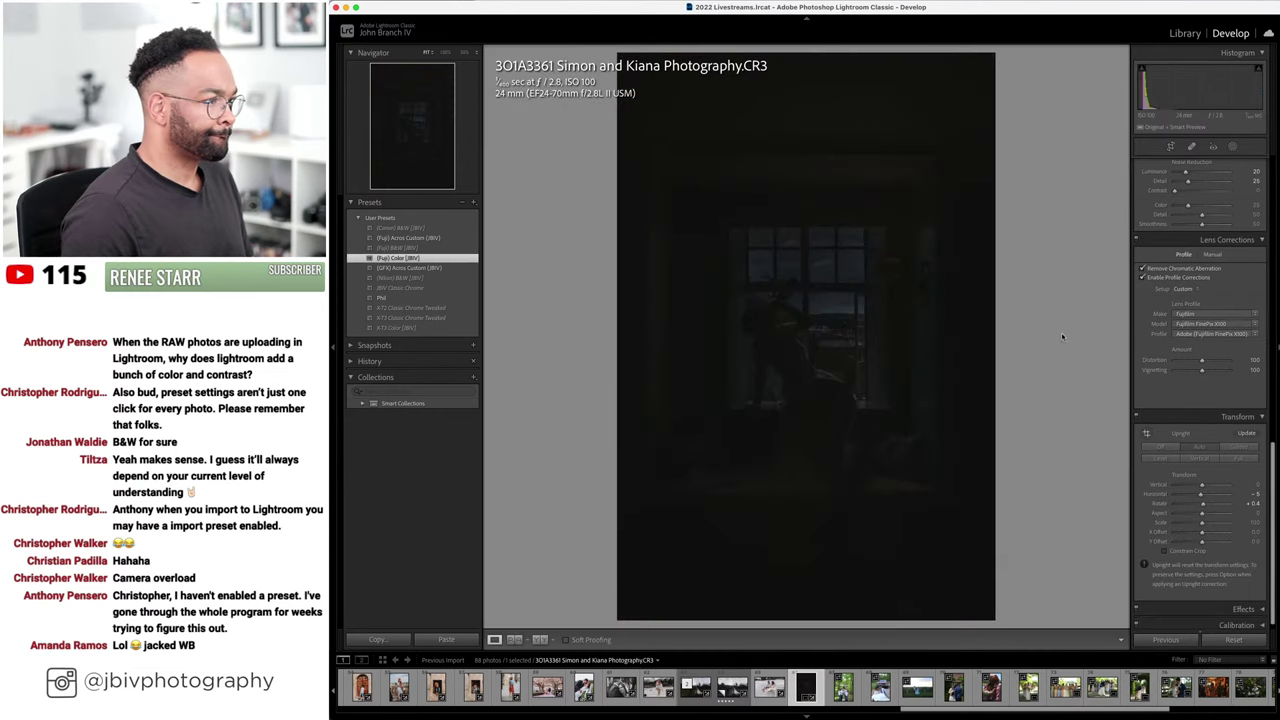
click(1192, 290)
click(1188, 285)
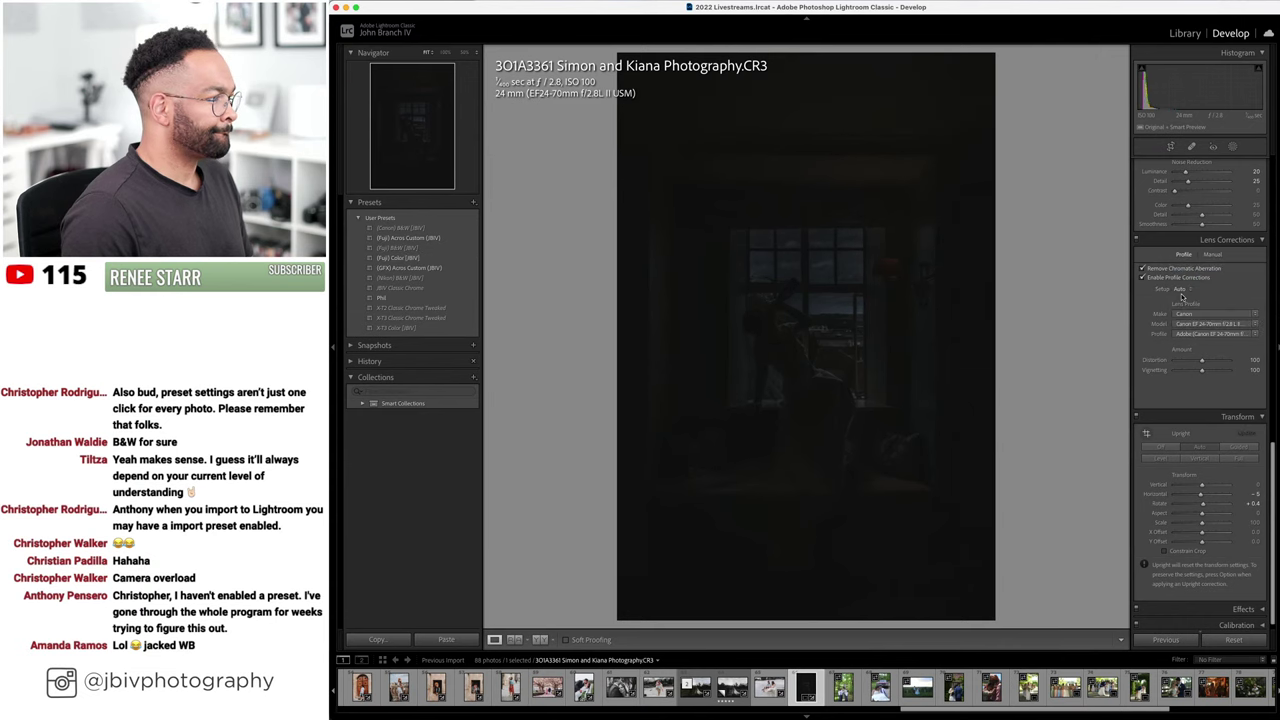
- Raise Exposure to +3.40, adjust Tint, and view the edit beside the dark original
scroll(1182, 296, up, 10)
scroll(1182, 296, down, 1)
drag(1176, 288, 1214, 267)
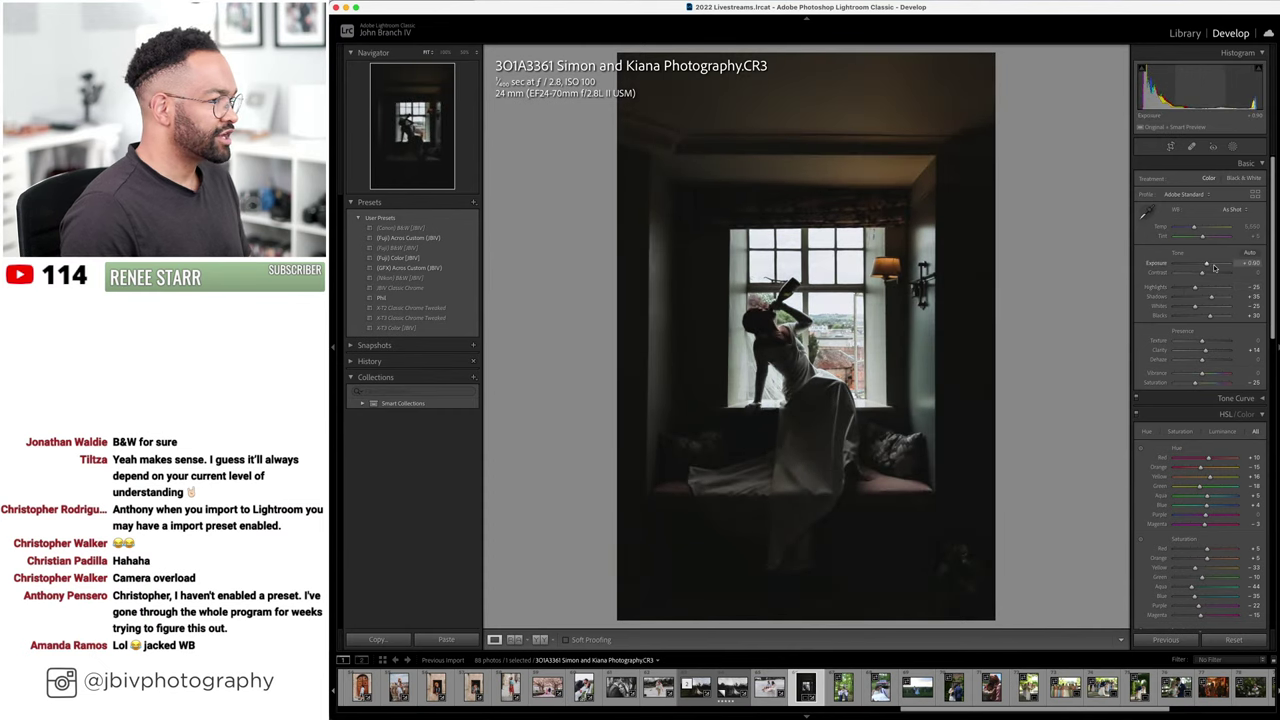
drag(1214, 267, 1187, 287)
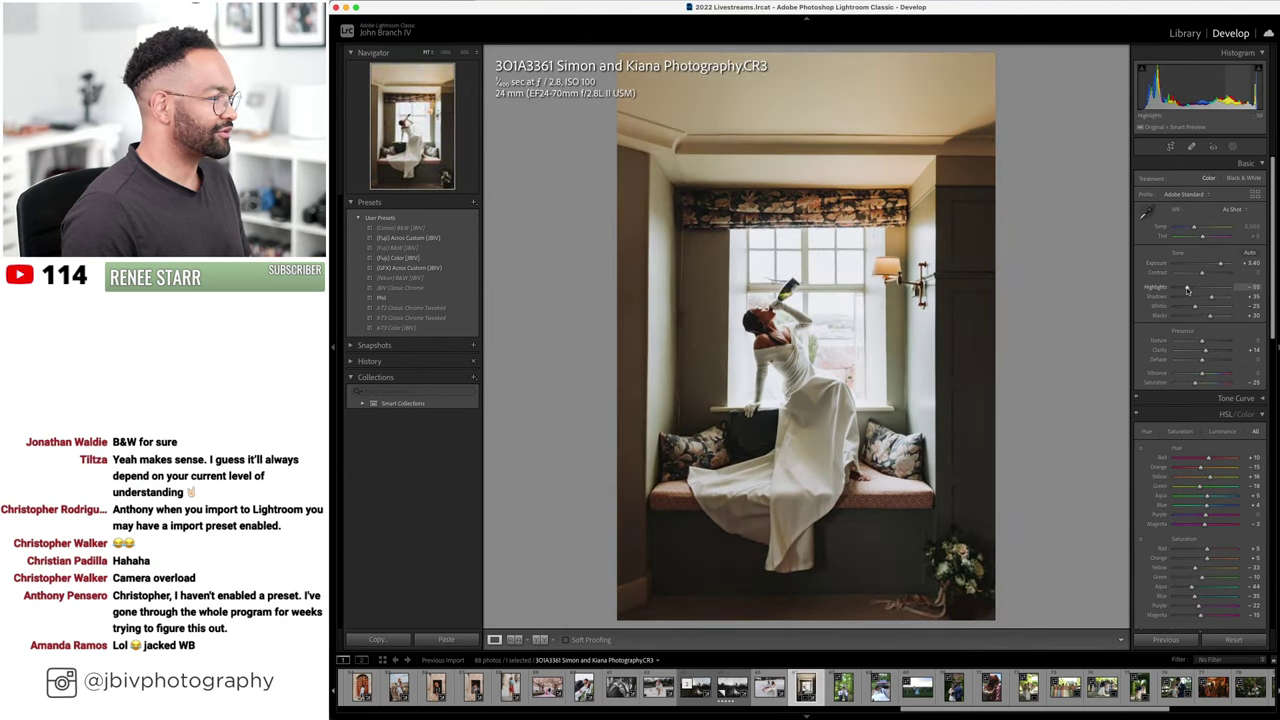
drag(1204, 237, 1208, 238)
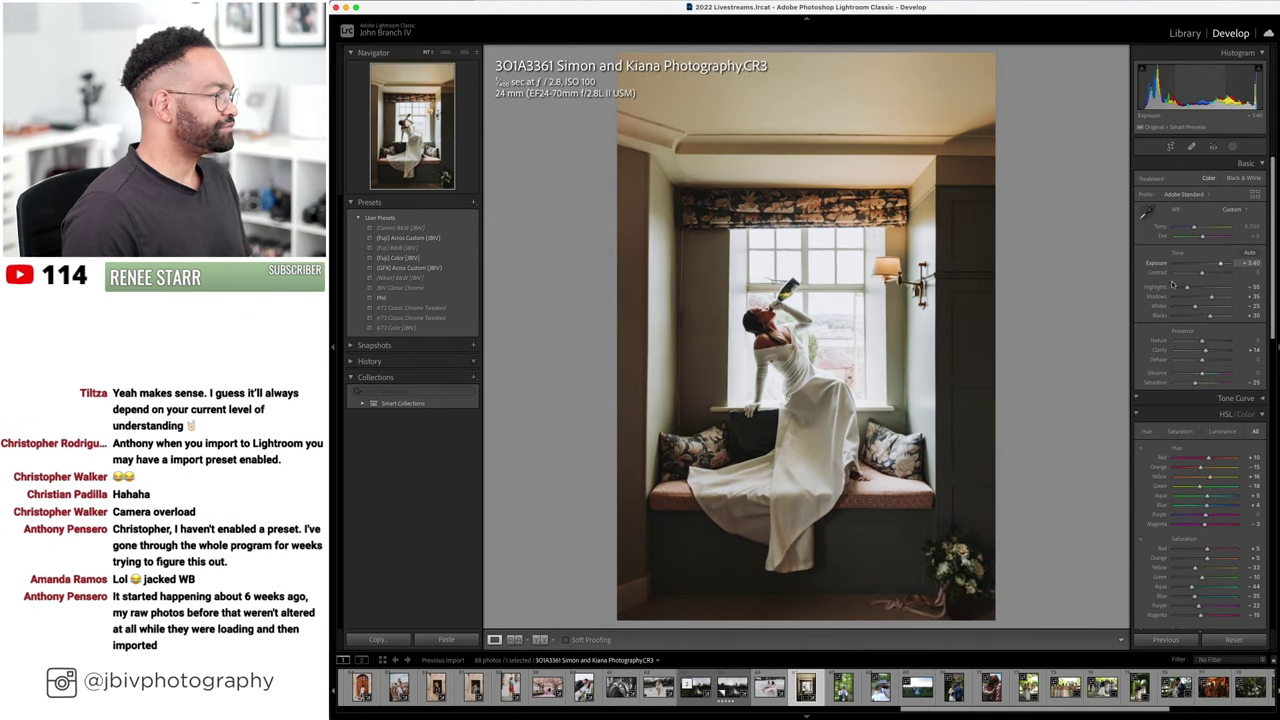
click(541, 639)
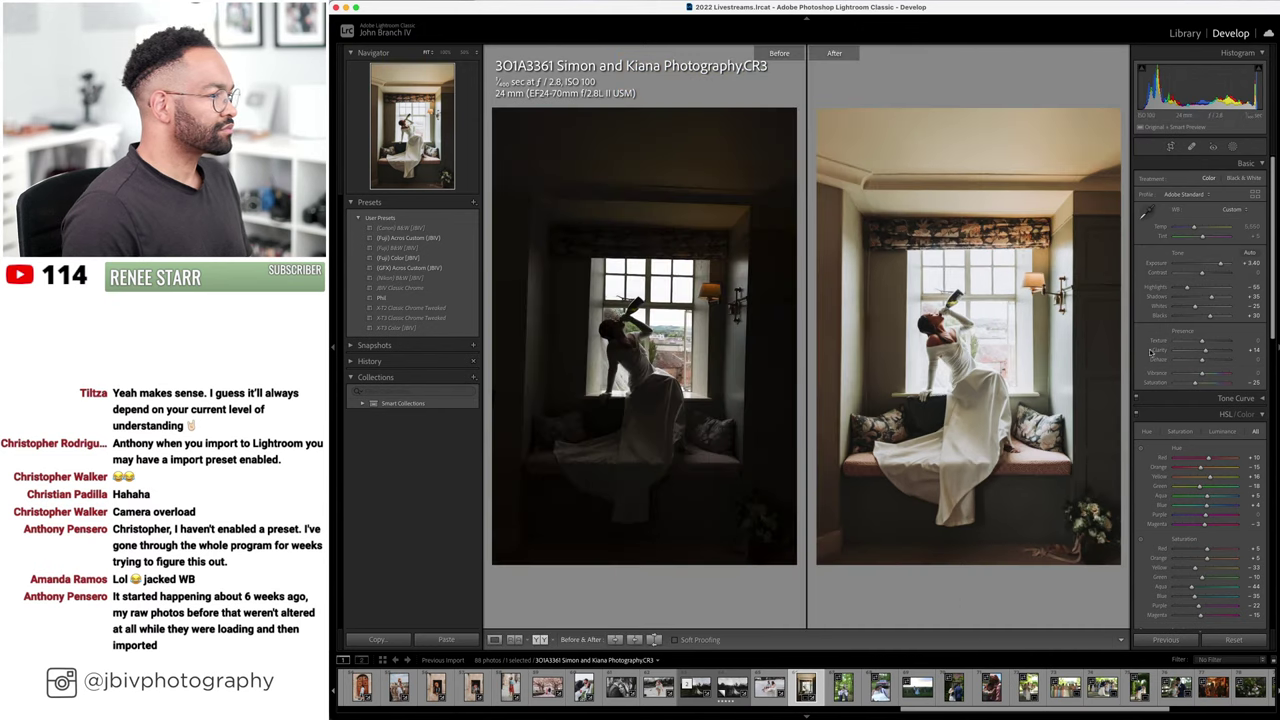
- Ease the Exposure back to +1.80
drag(1226, 264, 1222, 265)
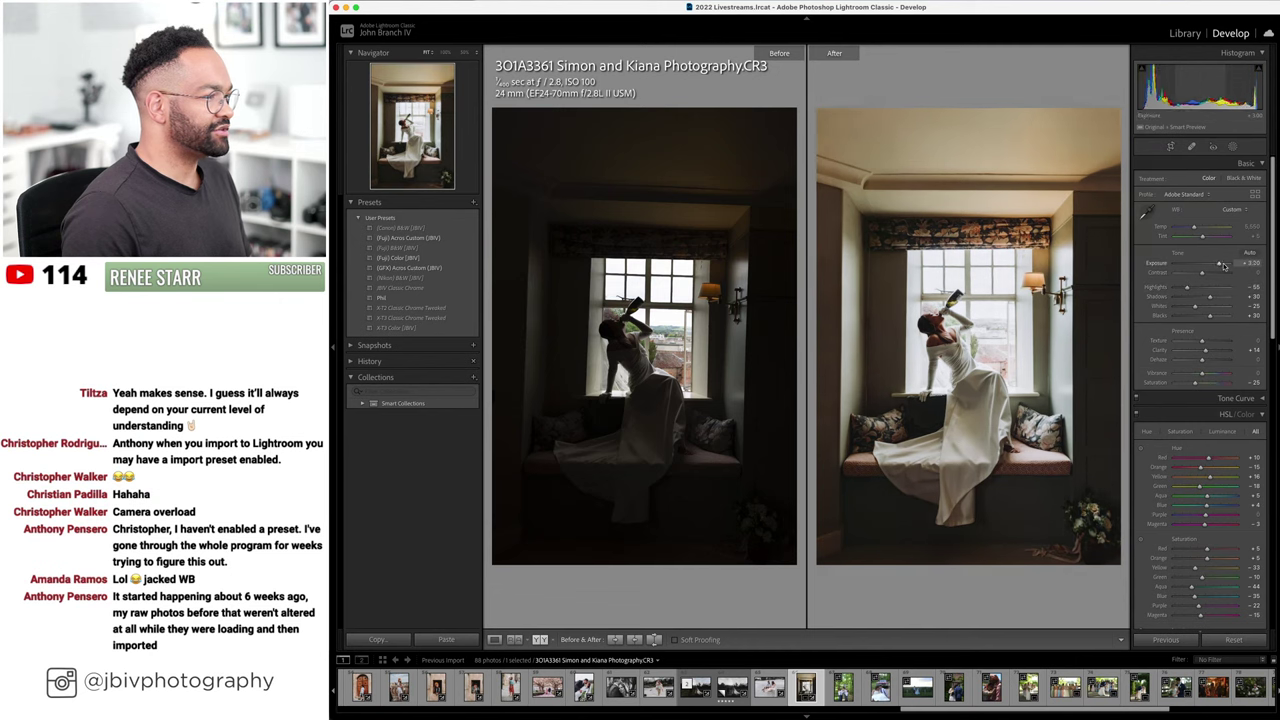
scroll(1223, 265, down, 3)
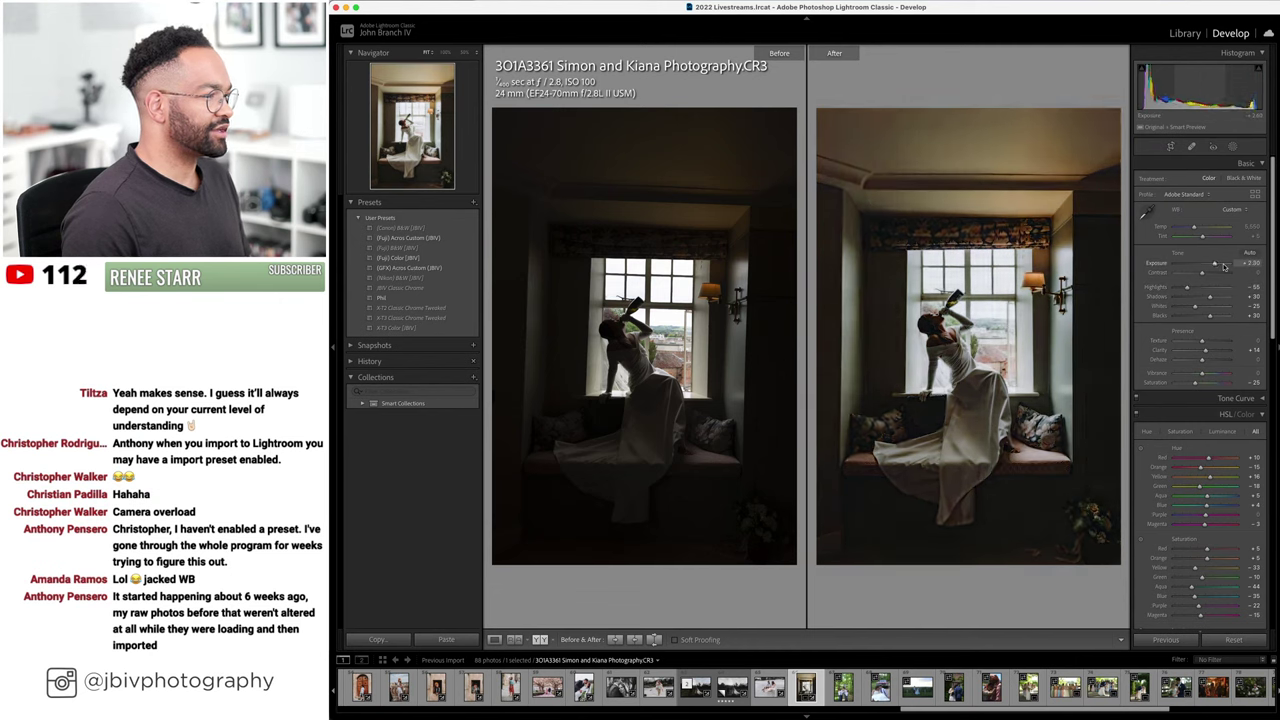
scroll(1186, 289, up, 2)
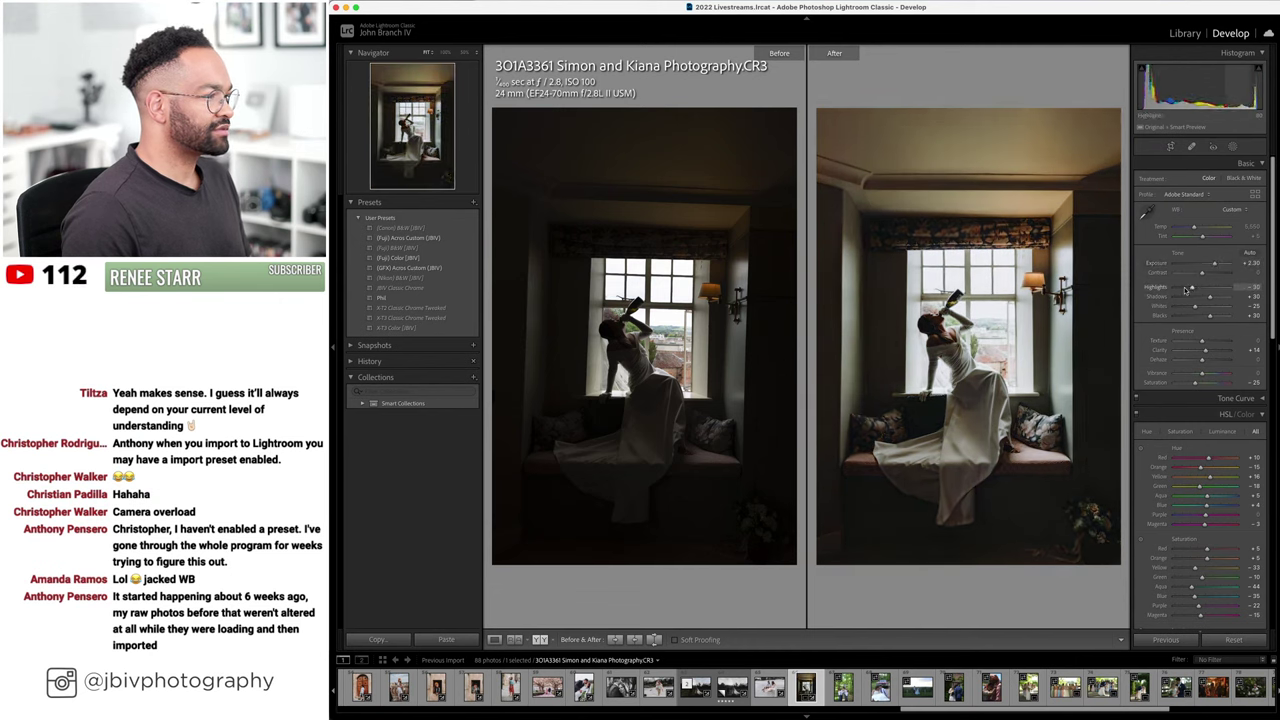
scroll(1216, 268, down, 3)
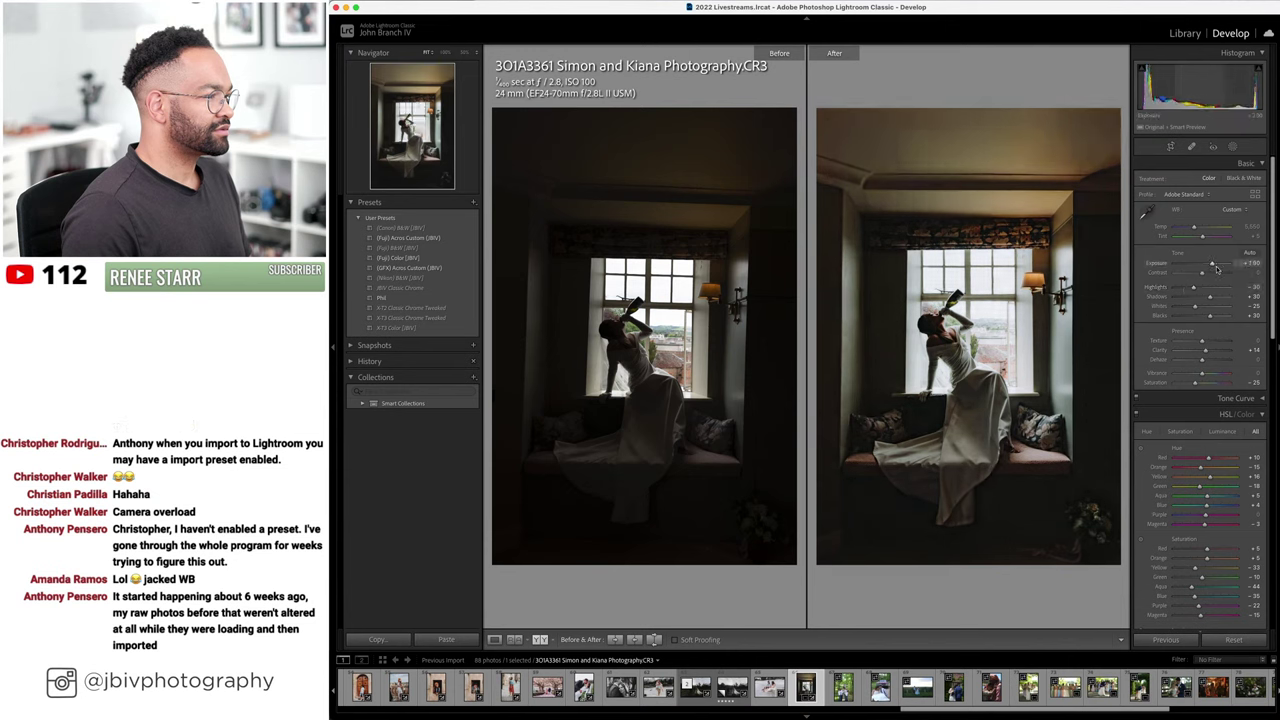
scroll(1217, 268, down, 2)
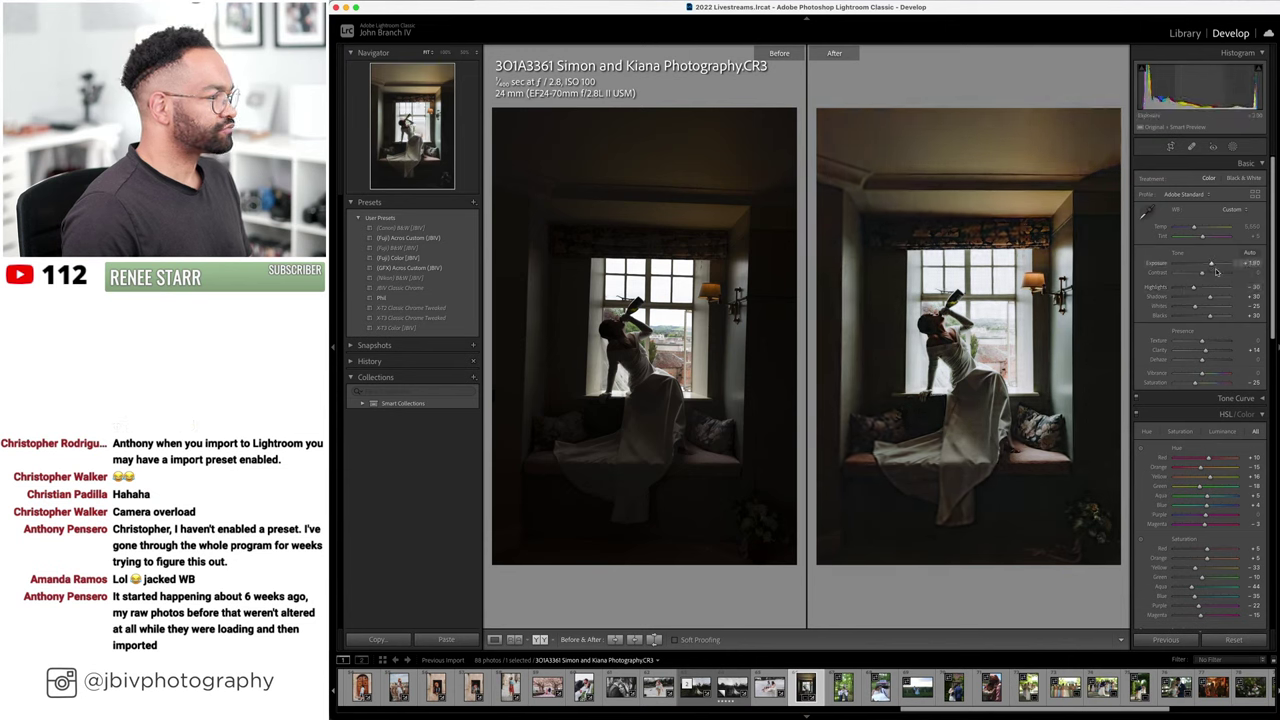
scroll(1216, 268, down, 2)
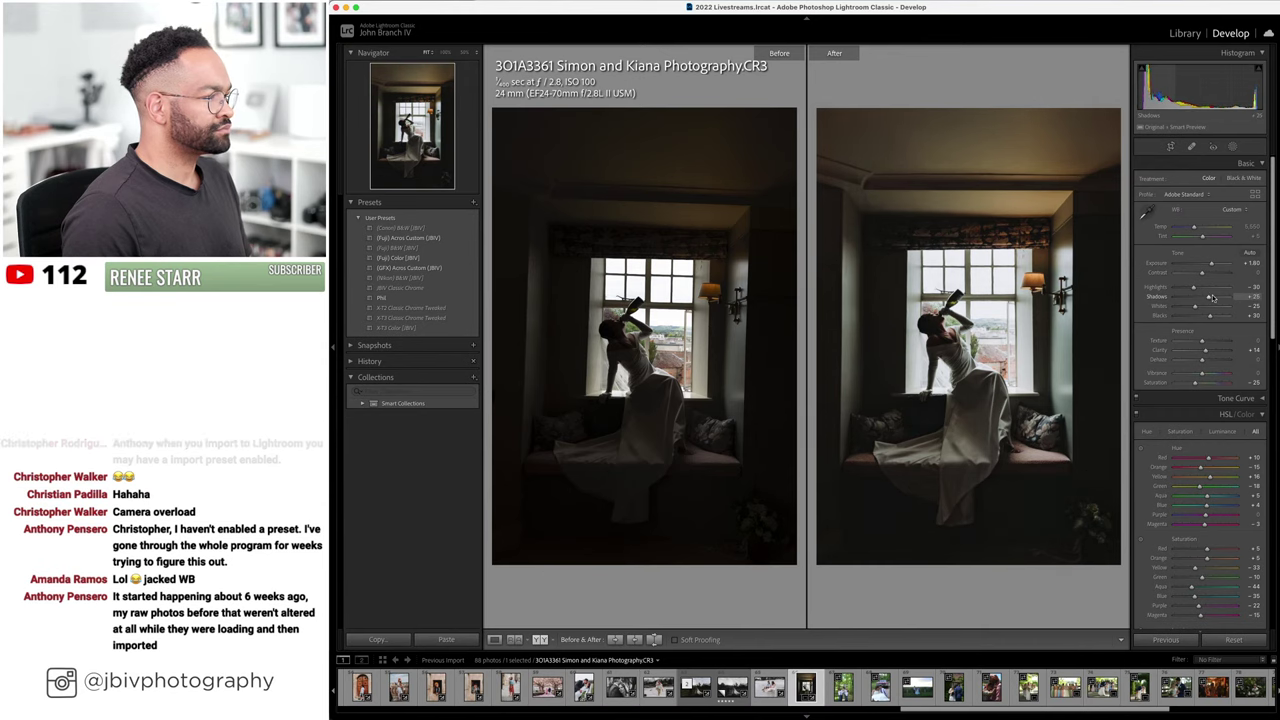
- Set Tint +10, Shadows −5, Highlights −50 and Whites +70, rechecking against the original
drag(1202, 236, 1205, 237)
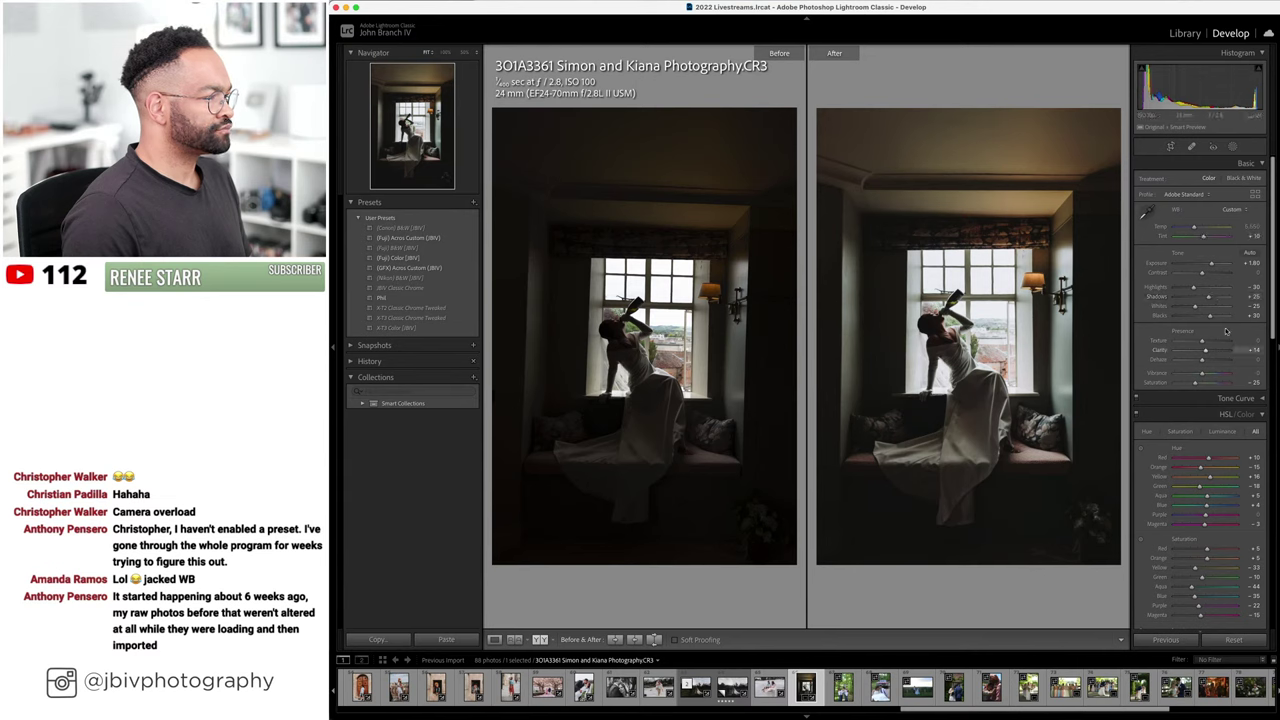
drag(1224, 298, 1214, 298)
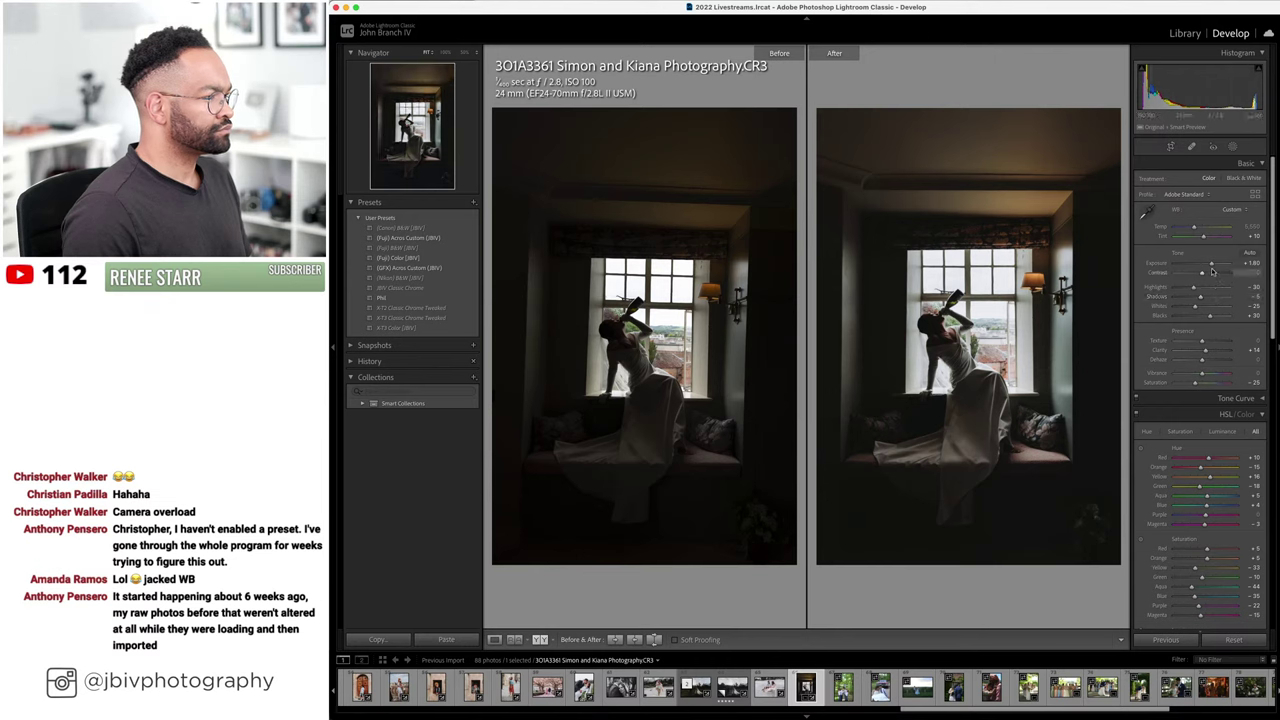
drag(1195, 287, 1193, 288)
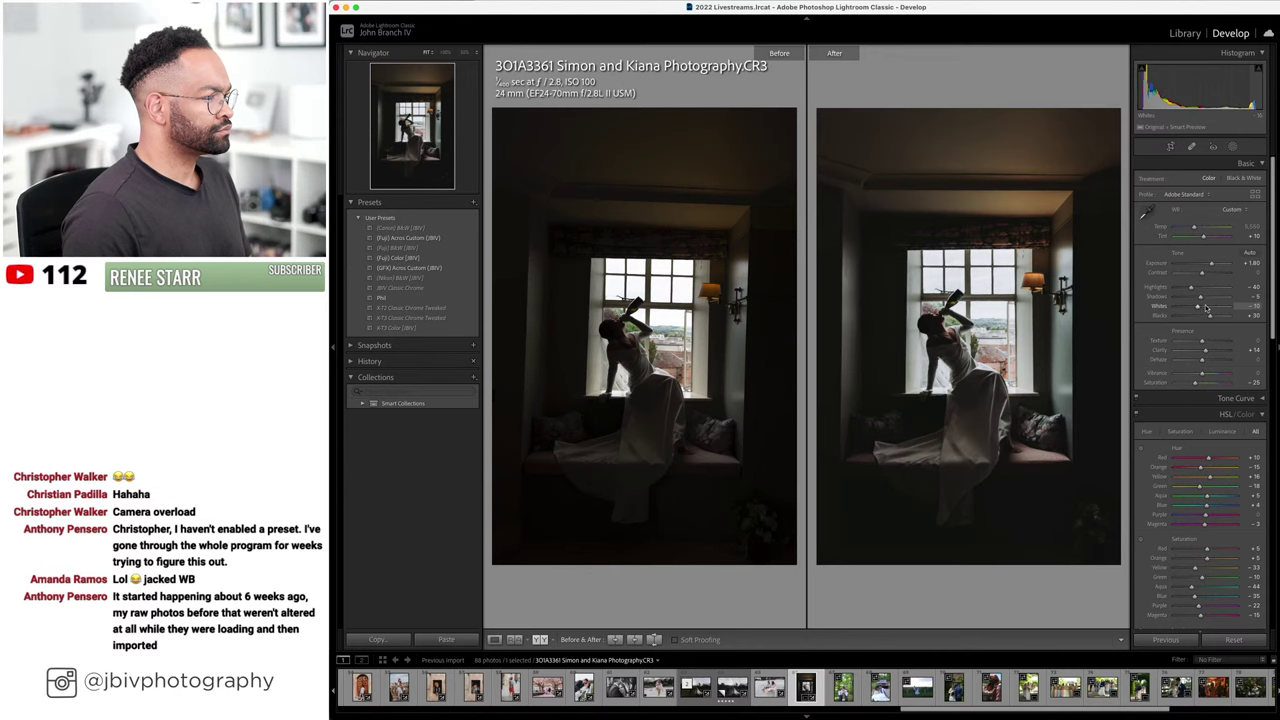
mouse_move(1205, 307)
mouse_down()
mouse_move(1193, 289)
mouse_move(1214, 310)
mouse_up()
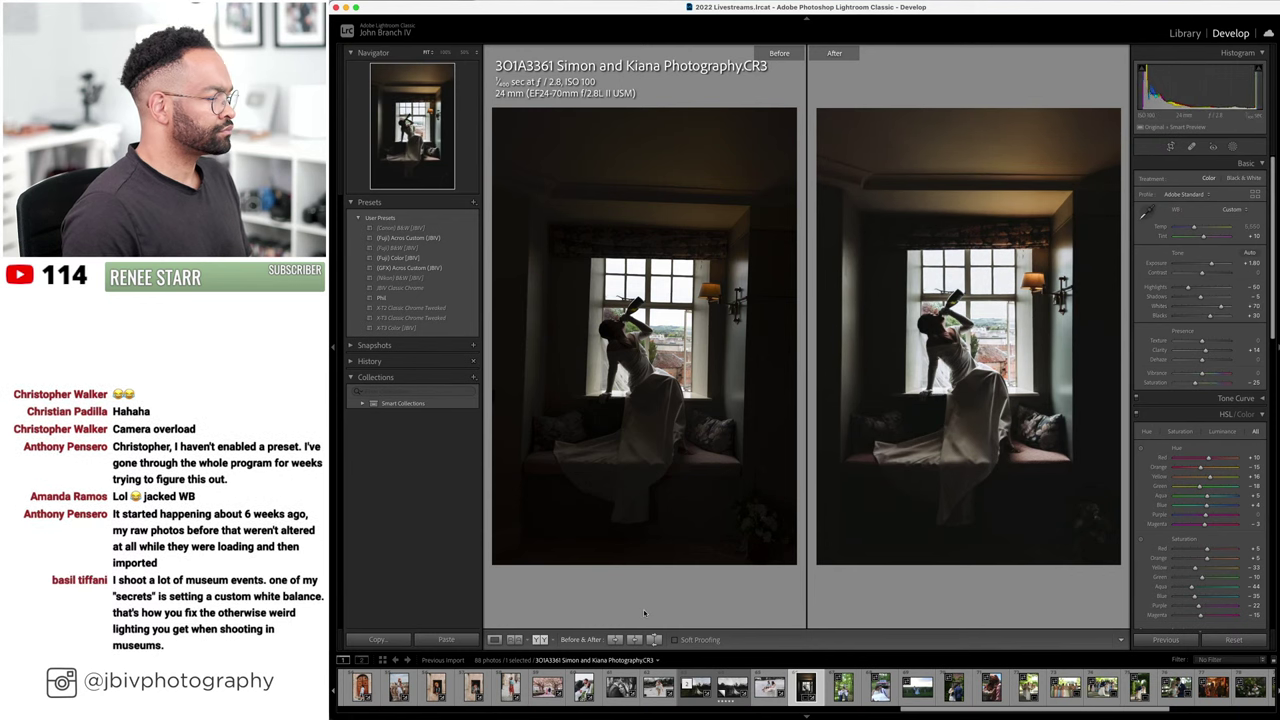
click(494, 639)
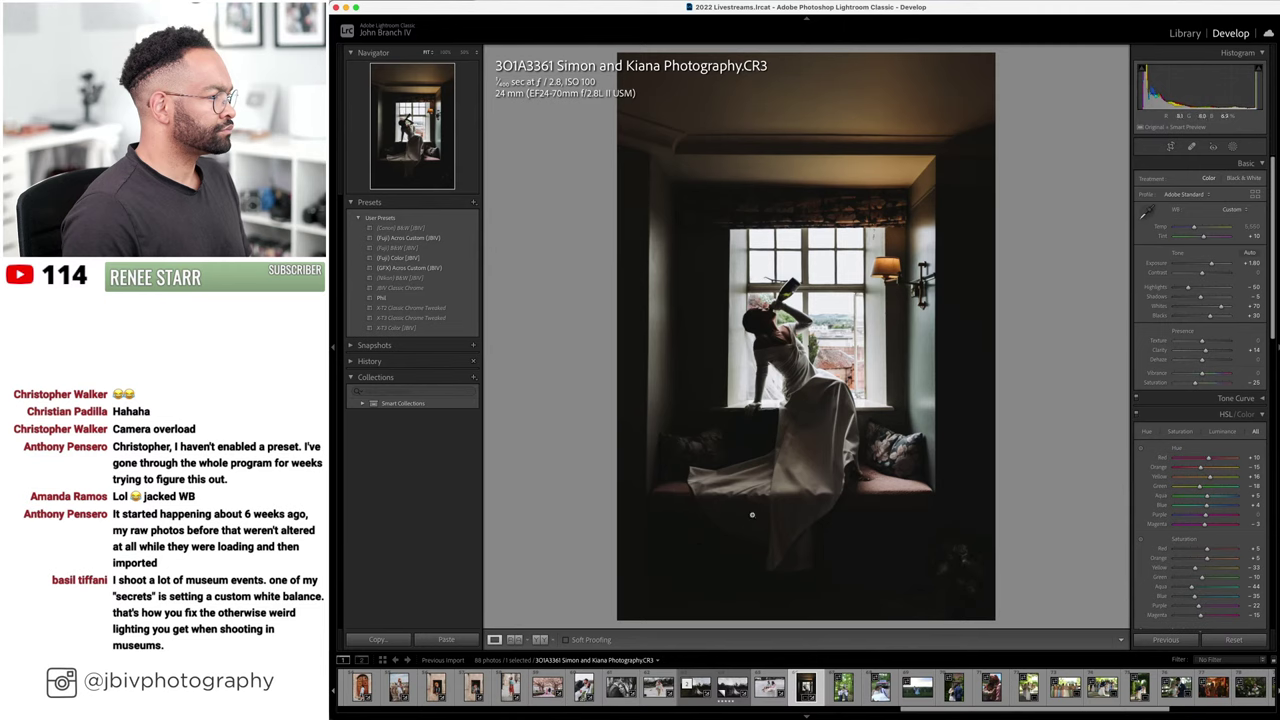
click(539, 639)
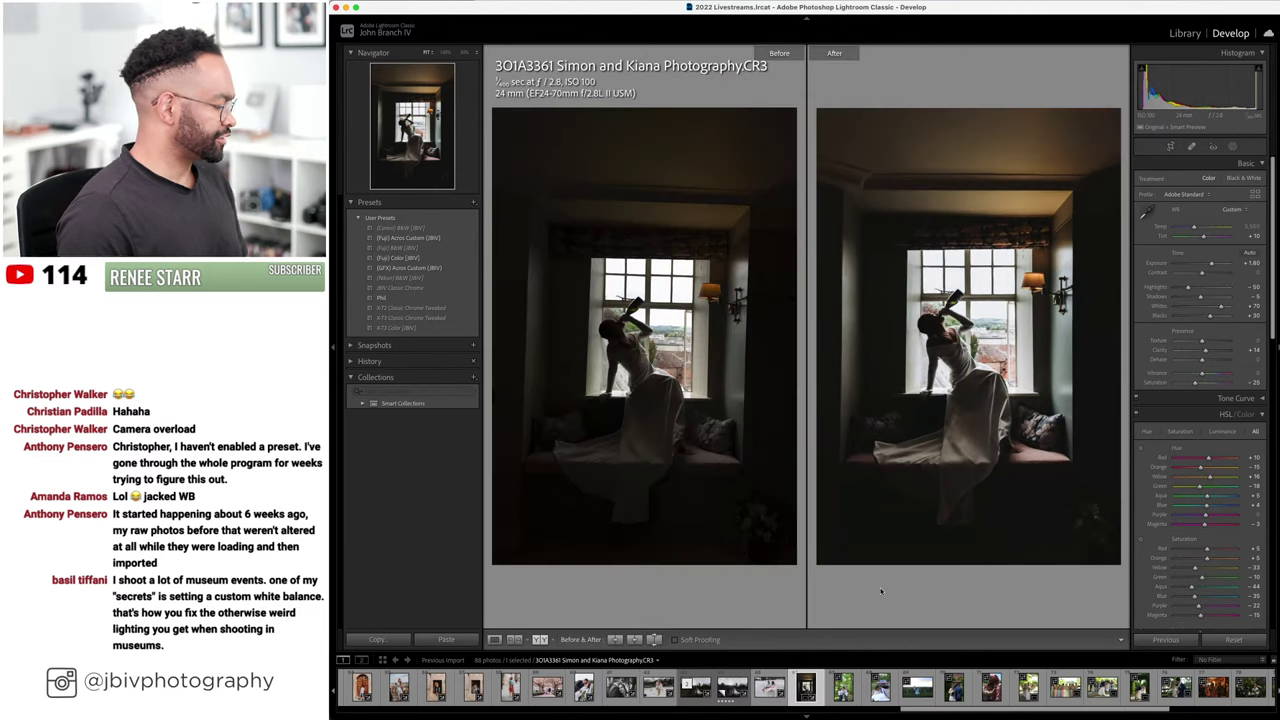
- Hide the side panels to study the comparison, restore them, and show the edit alone
key(Tab)
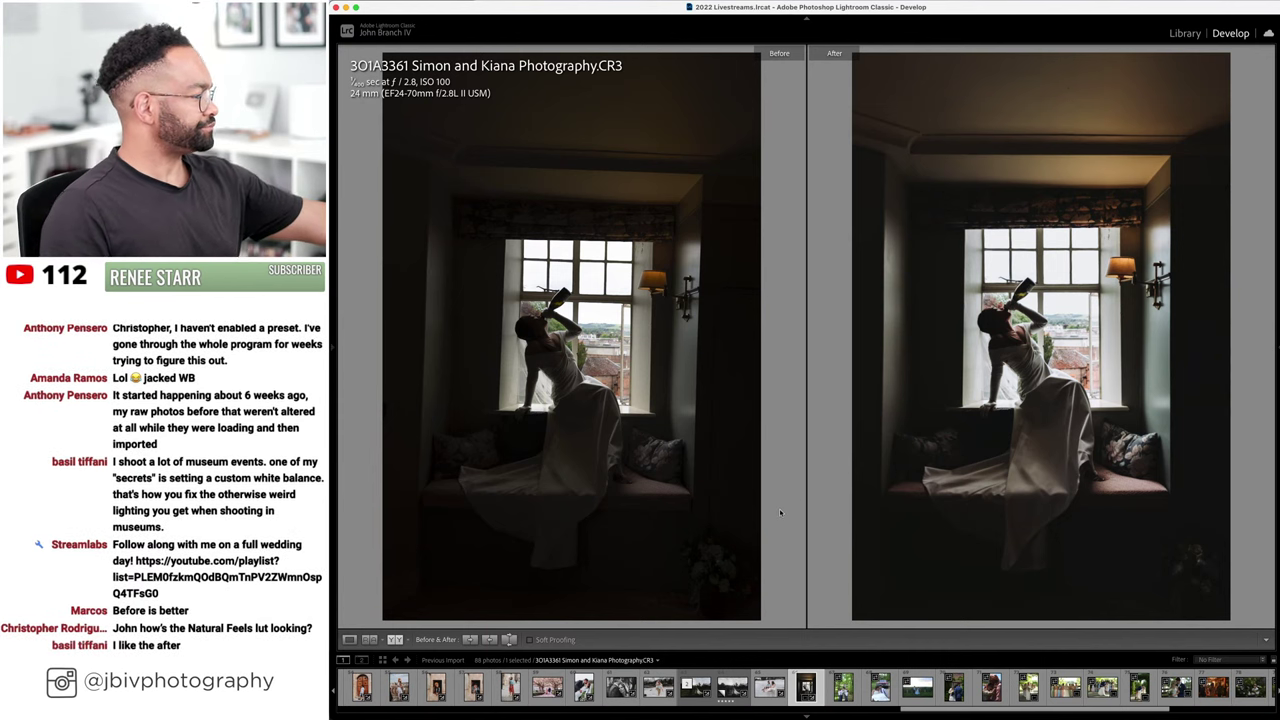
key(Tab)
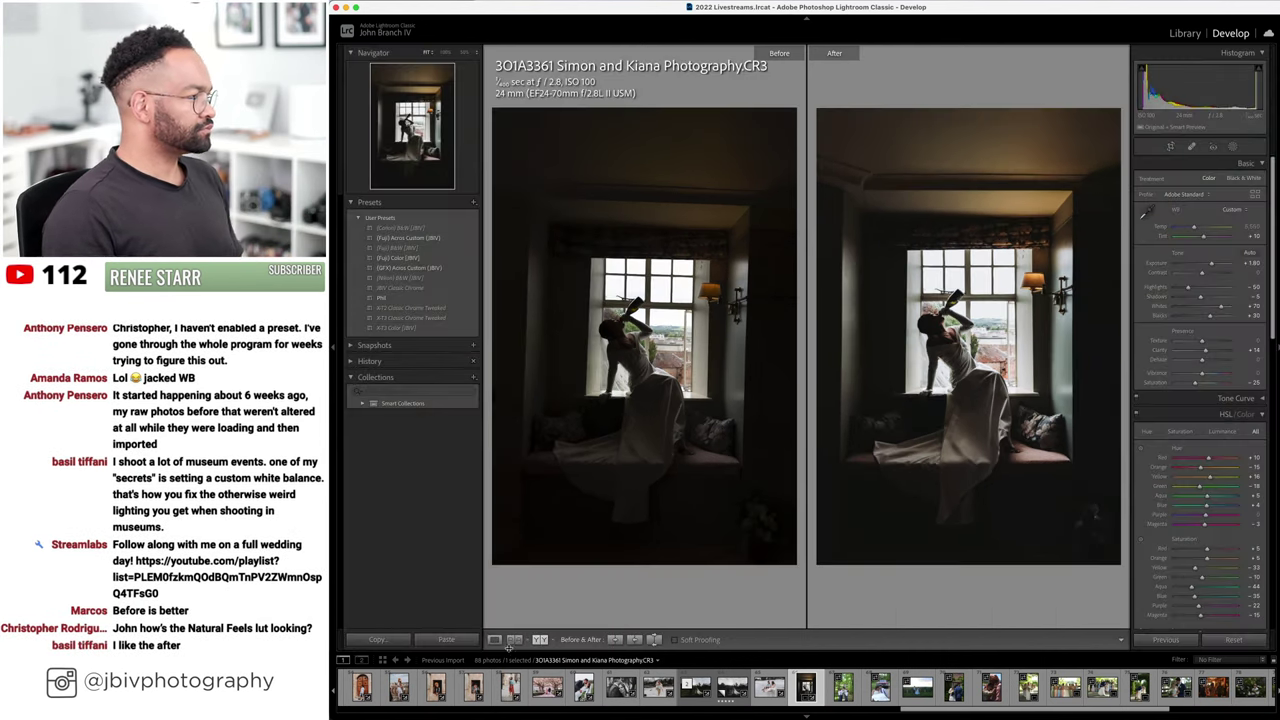
click(494, 639)
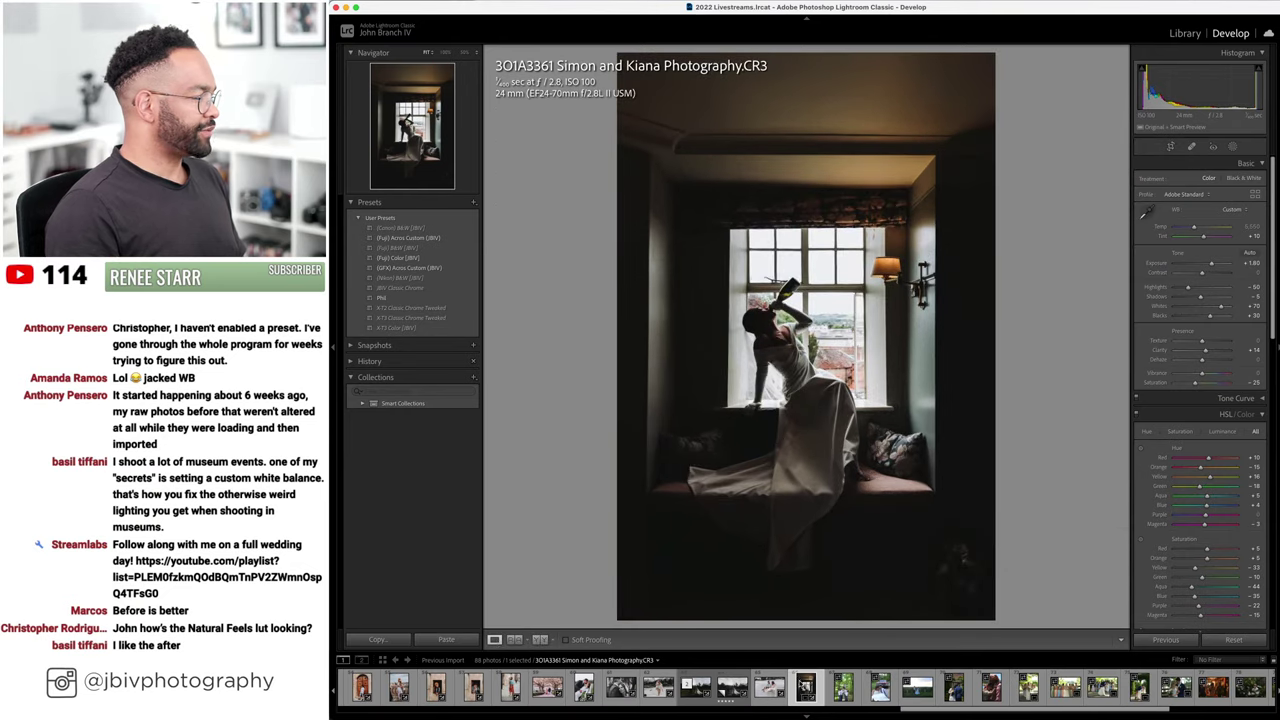
- Create a virtual copy of 3O1A3361 with the (GFX) Across Custom (JBV) black-and-white preset
right_click(803, 384)
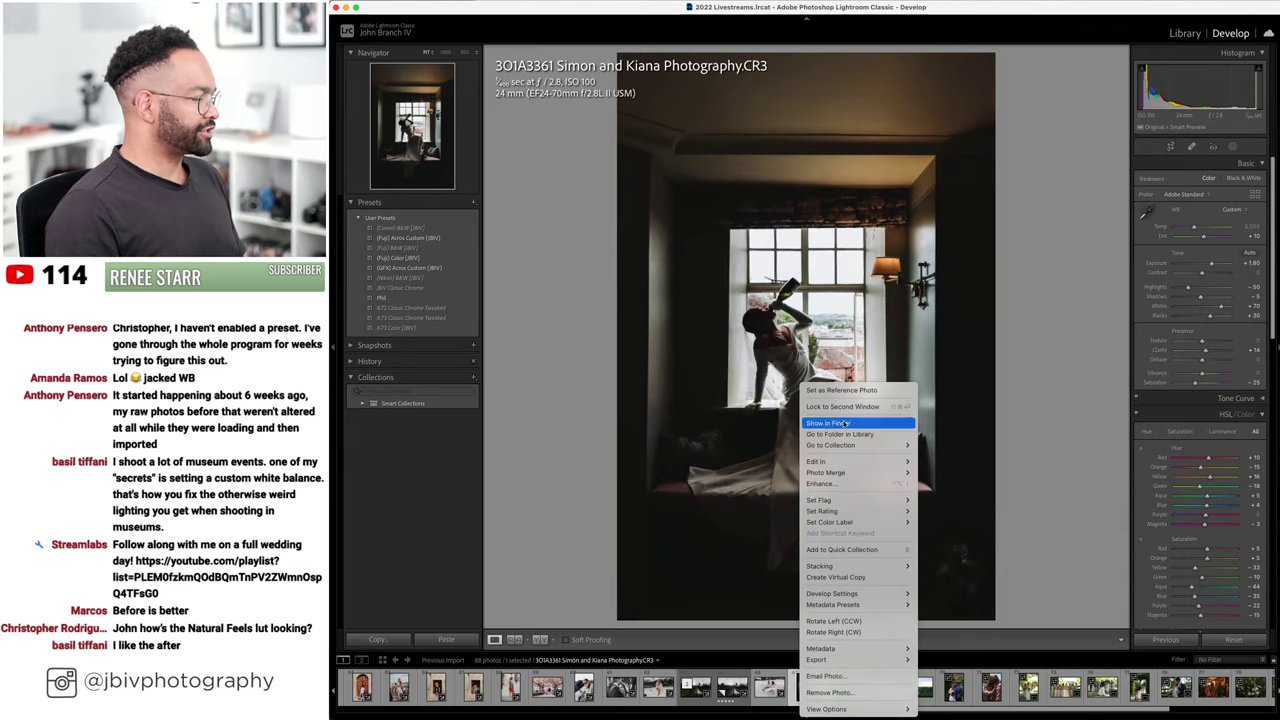
click(871, 576)
click(449, 273)
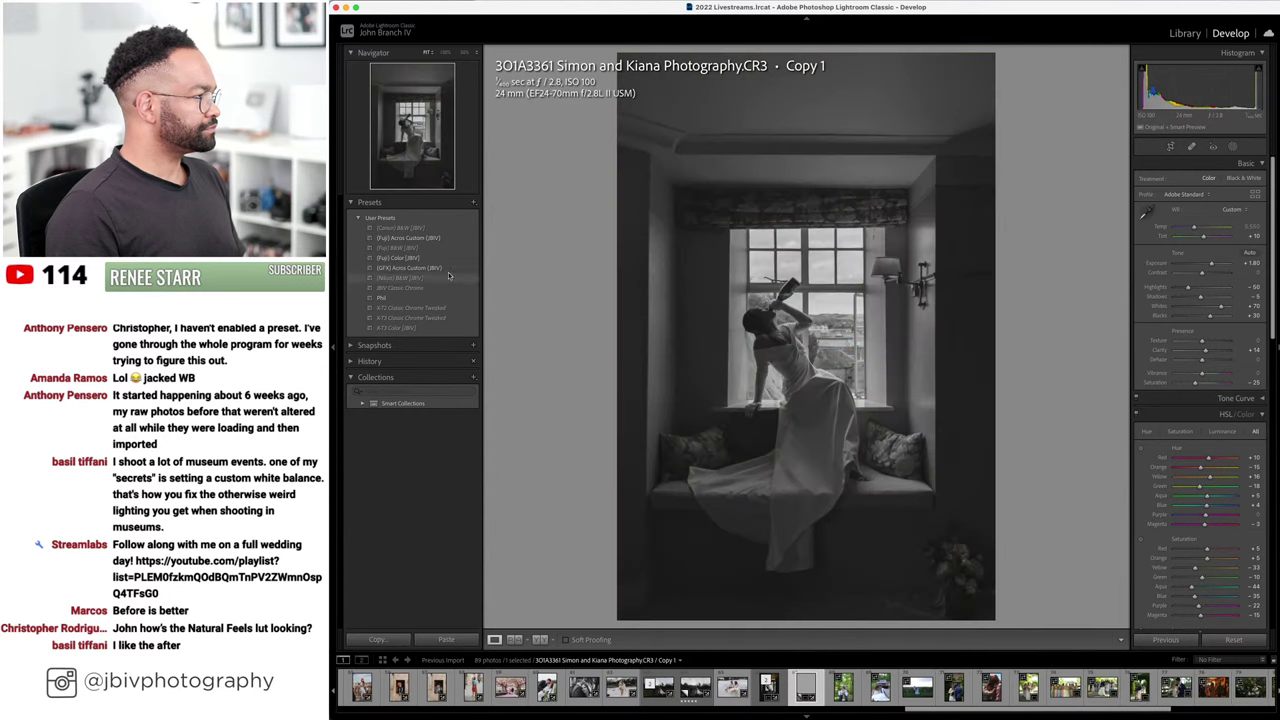
click(449, 273)
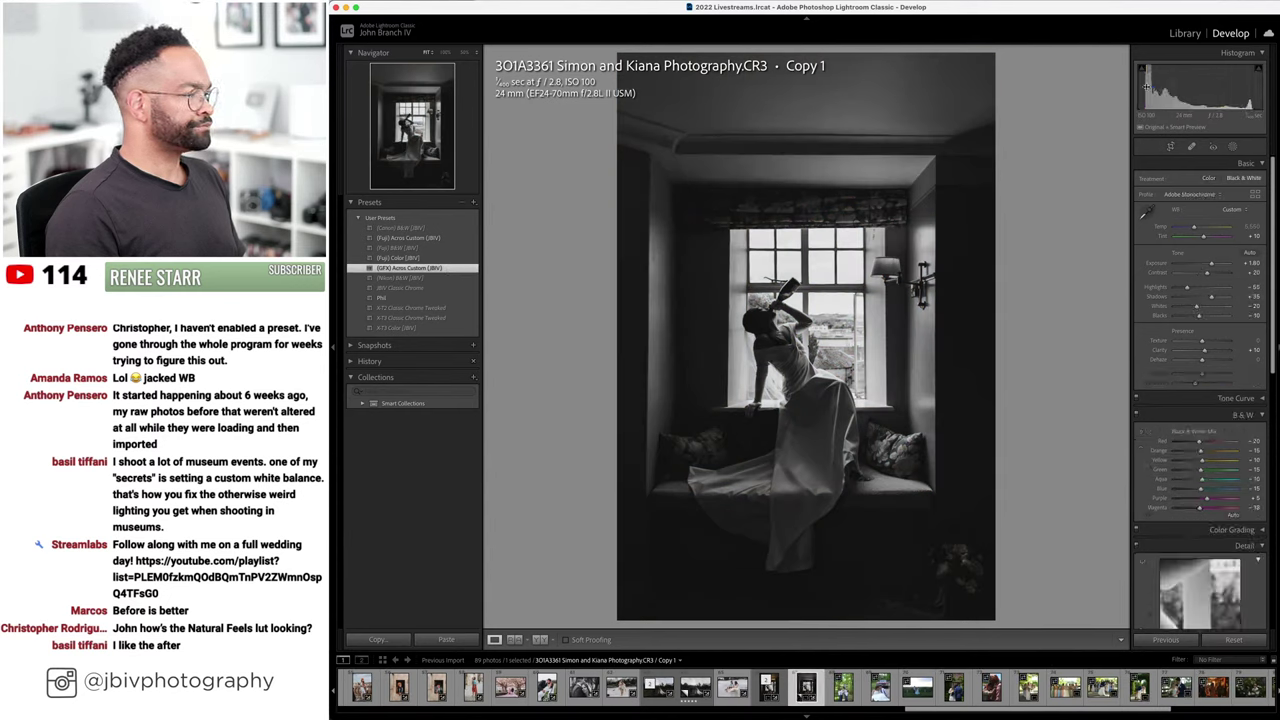
click(1184, 34)
- Compare the colour and black-and-white versions in Survey, then select photo IMG_6516
super+click(721, 452)
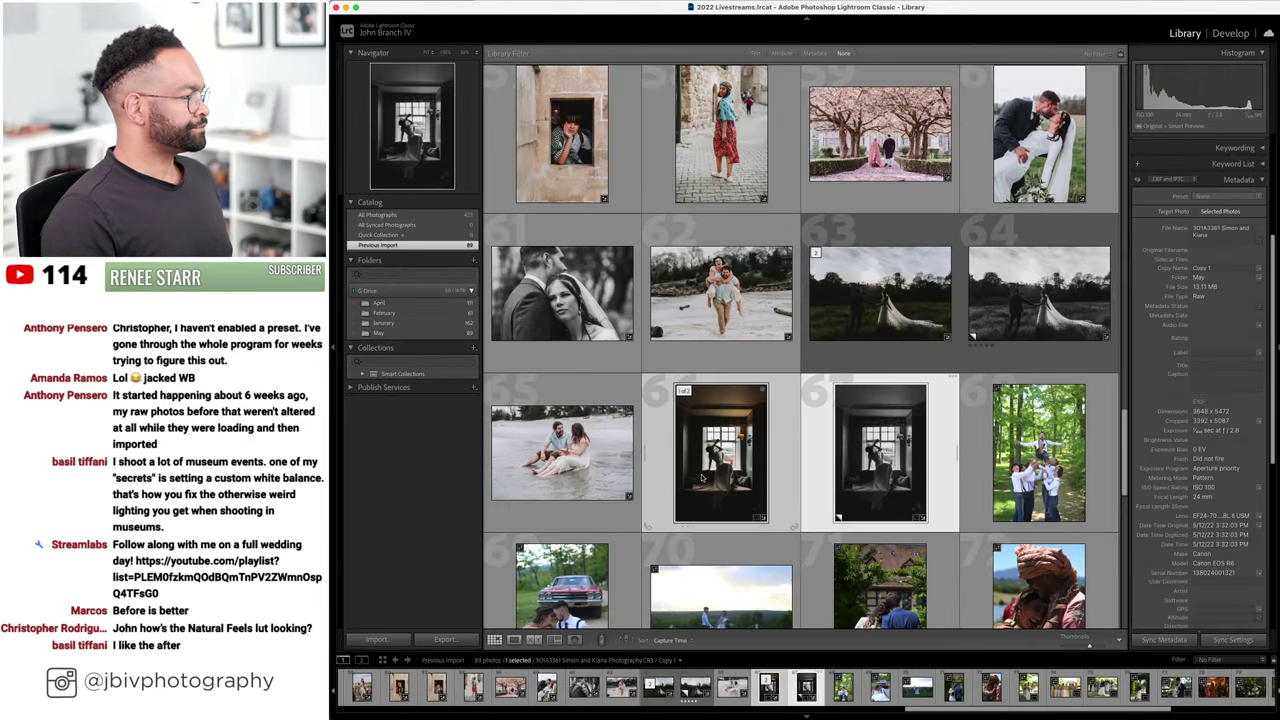
click(554, 639)
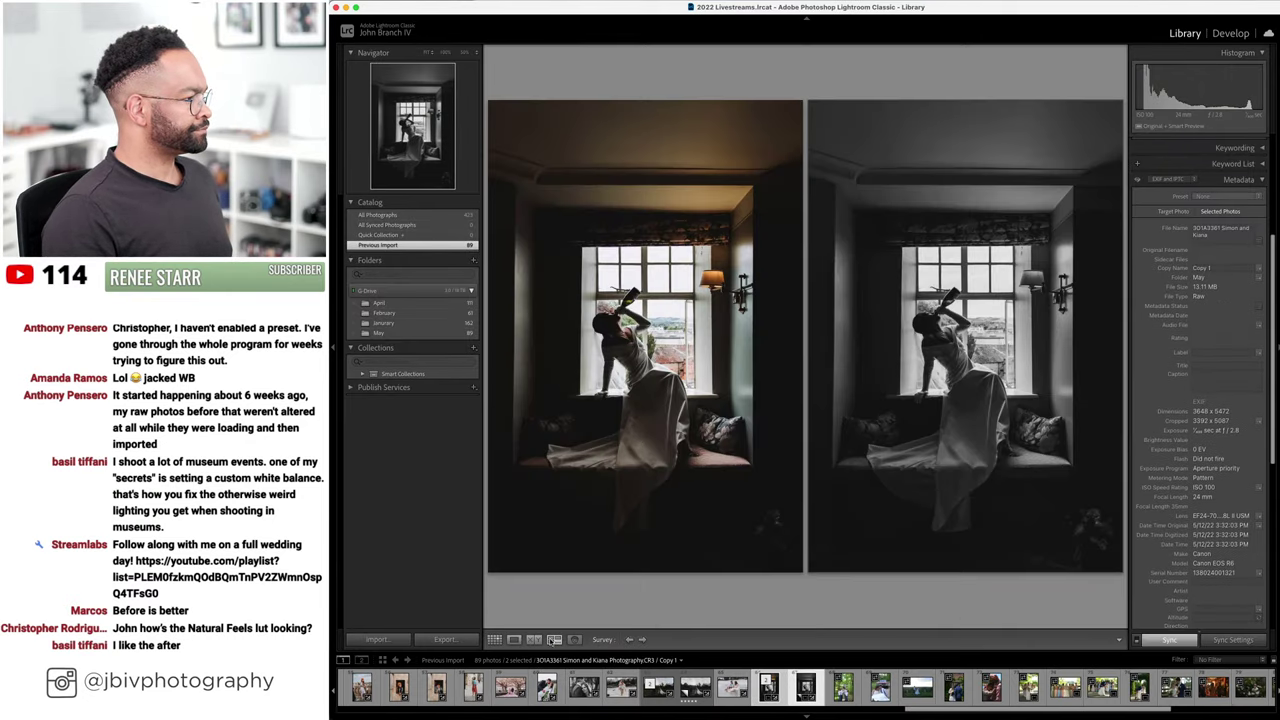
key(Tab)
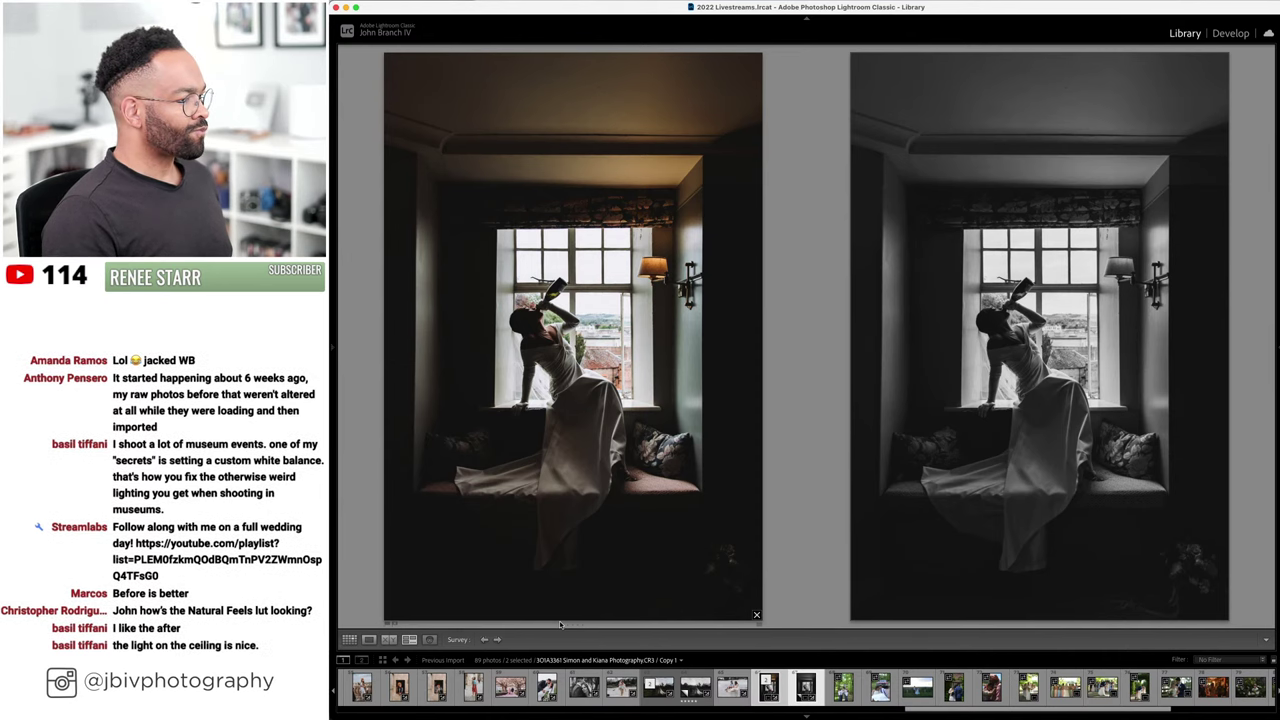
key(Tab)
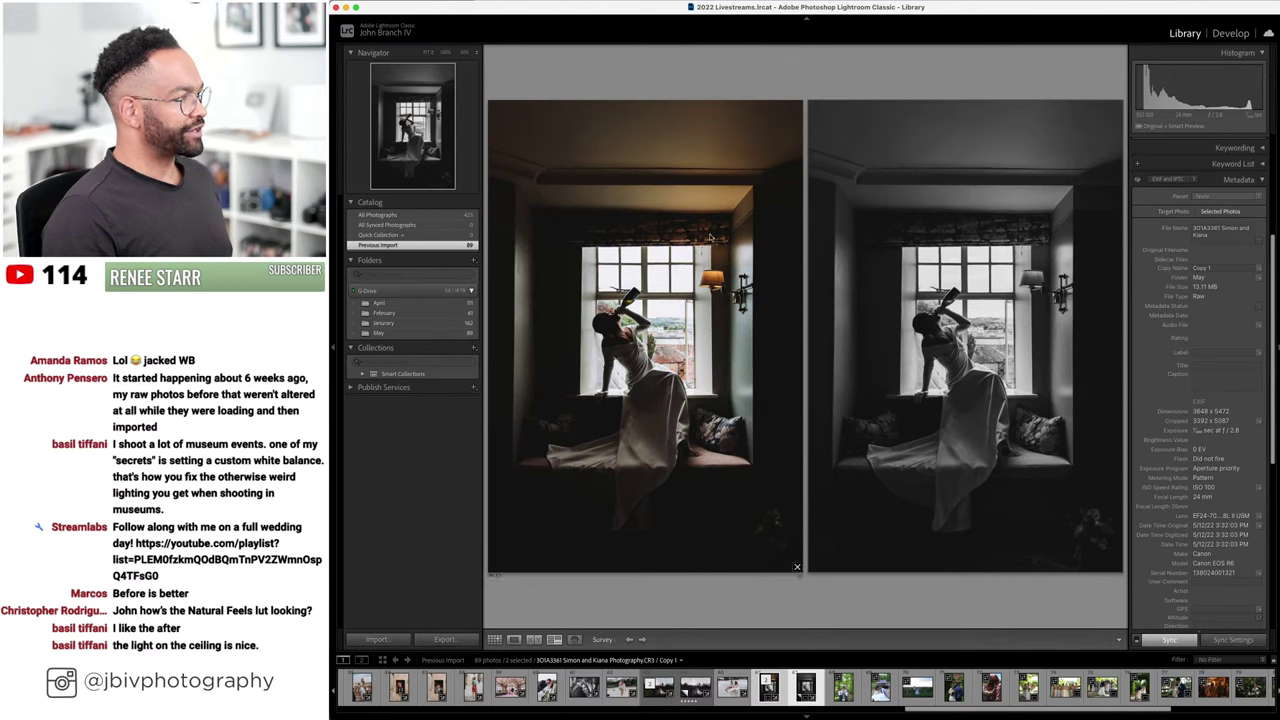
click(843, 686)
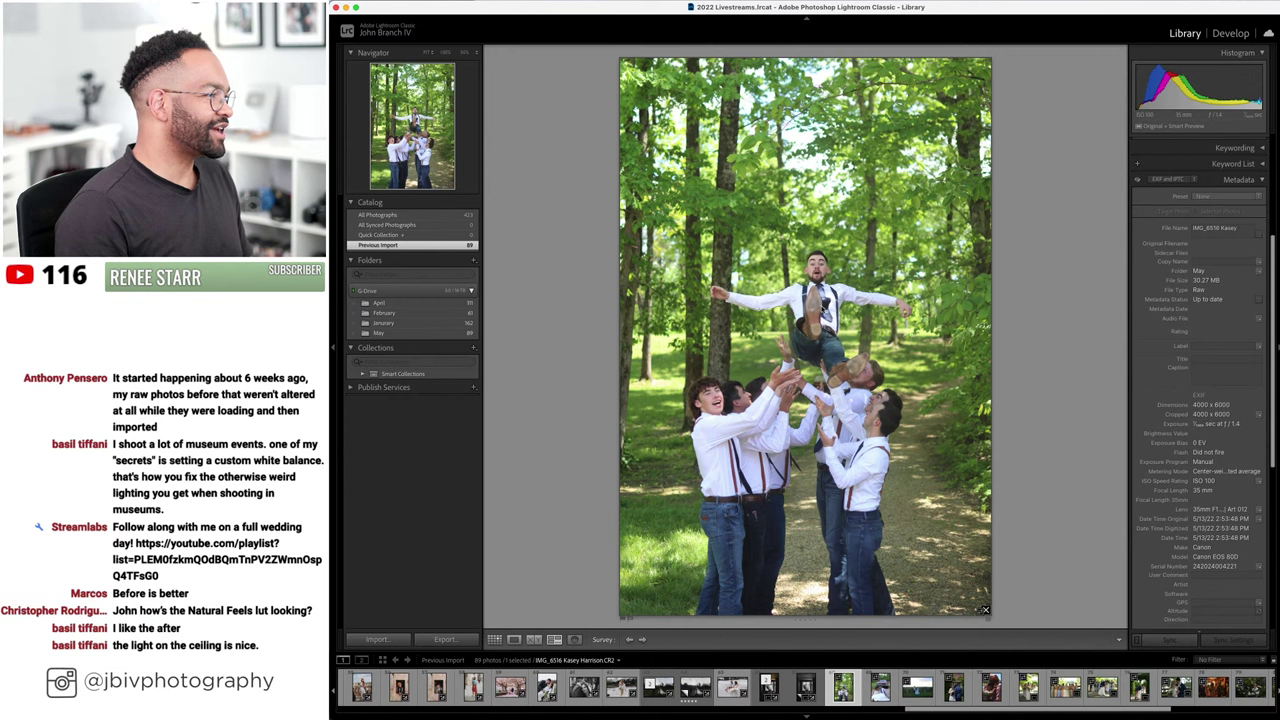
- Open IMG_6516 in Develop, inspect the groom's face at 1:1, then straighten and crop
click(1230, 33)
click(836, 302)
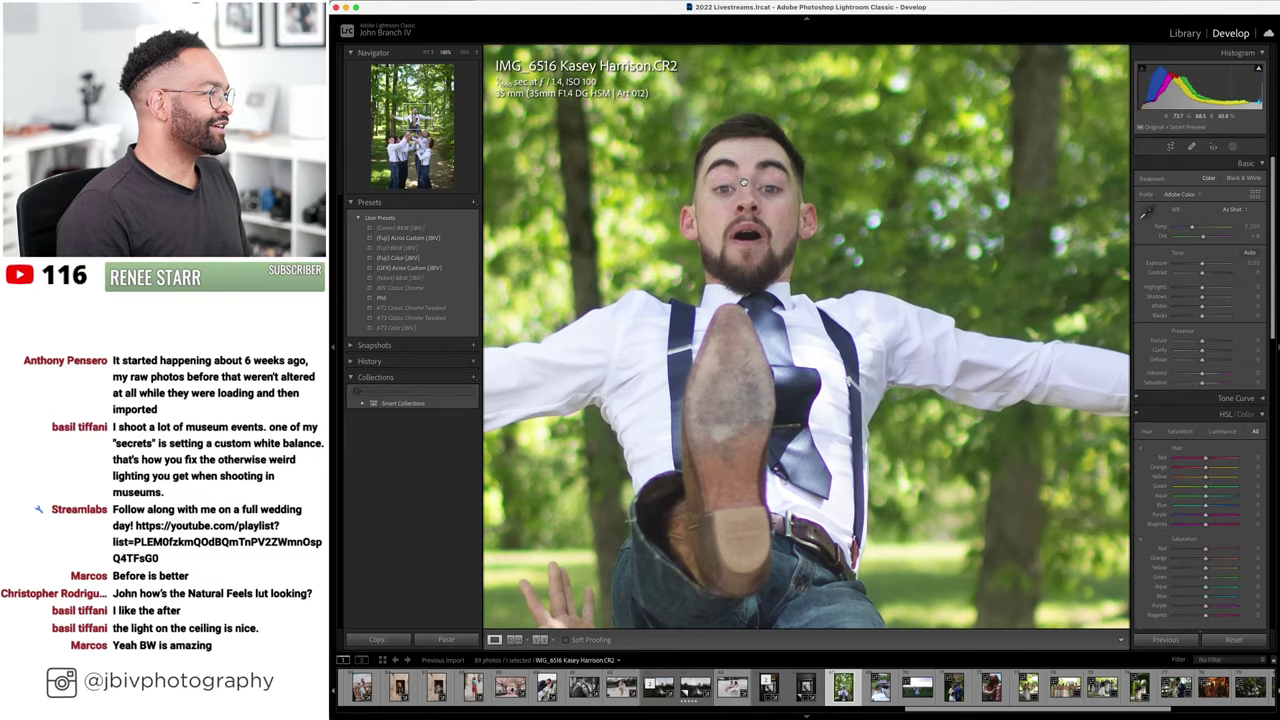
drag(743, 183, 797, 231)
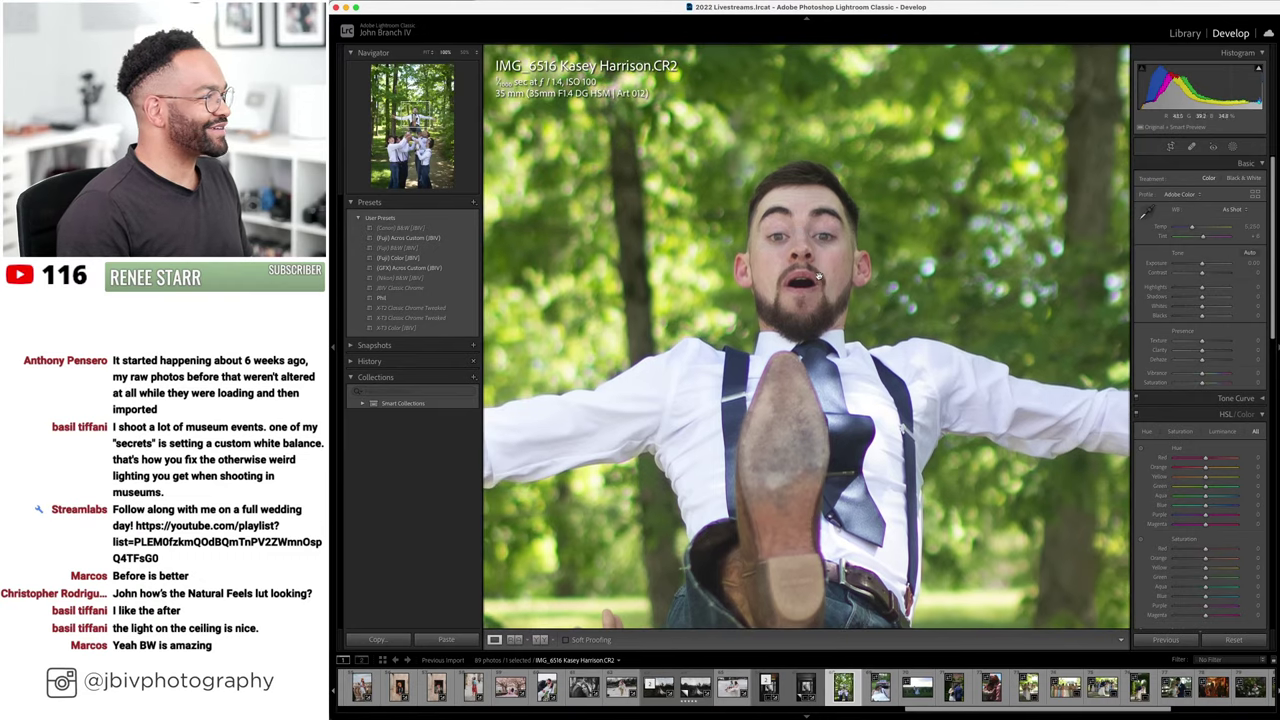
click(820, 278)
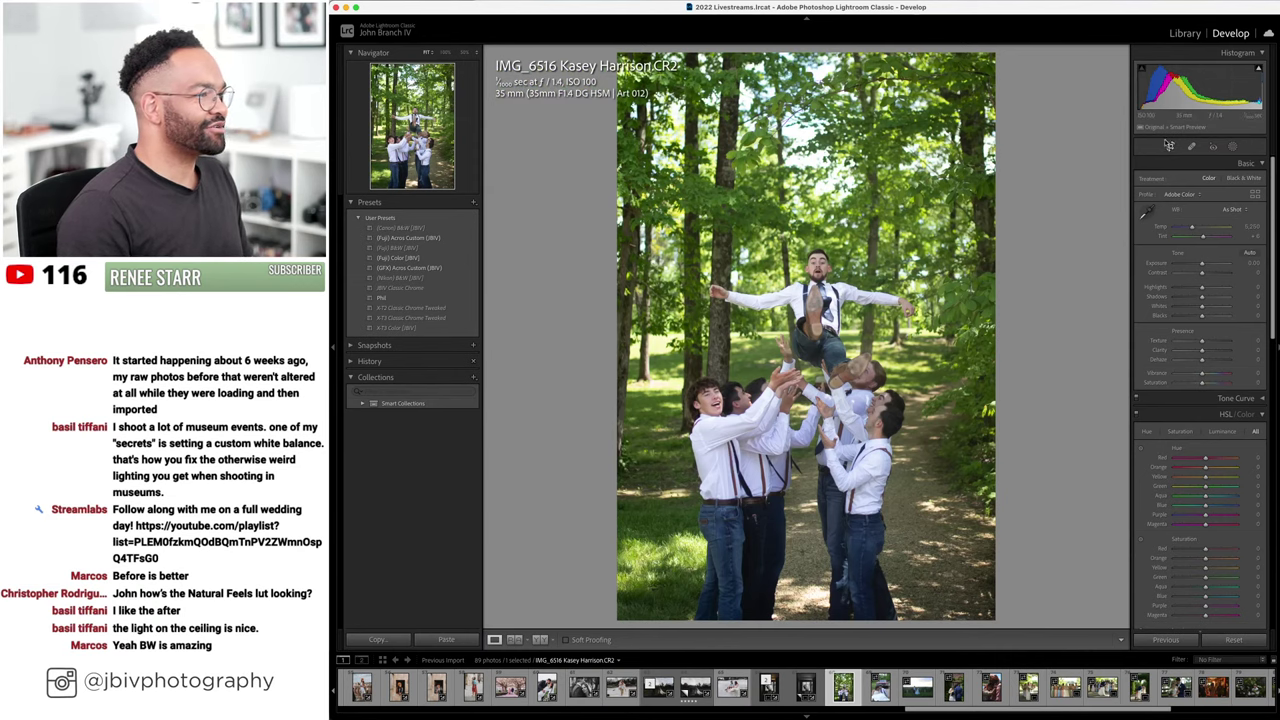
click(1168, 146)
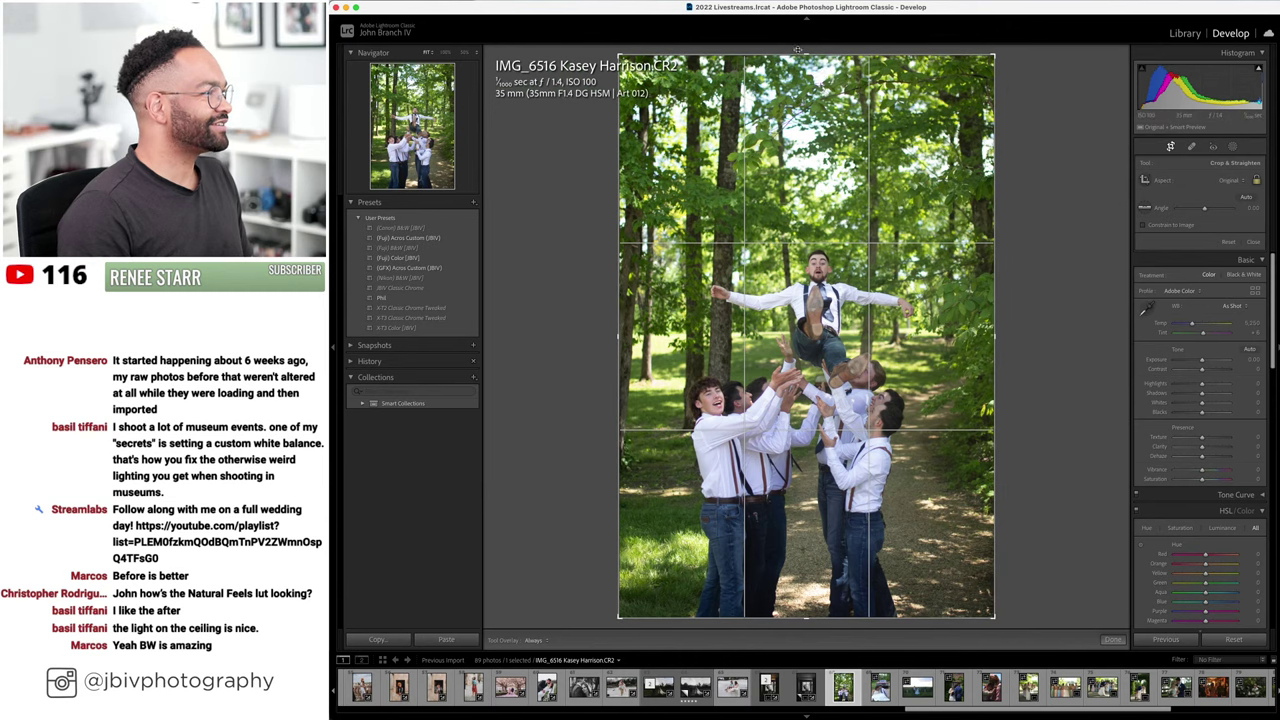
drag(797, 50, 812, 80)
key(Return)
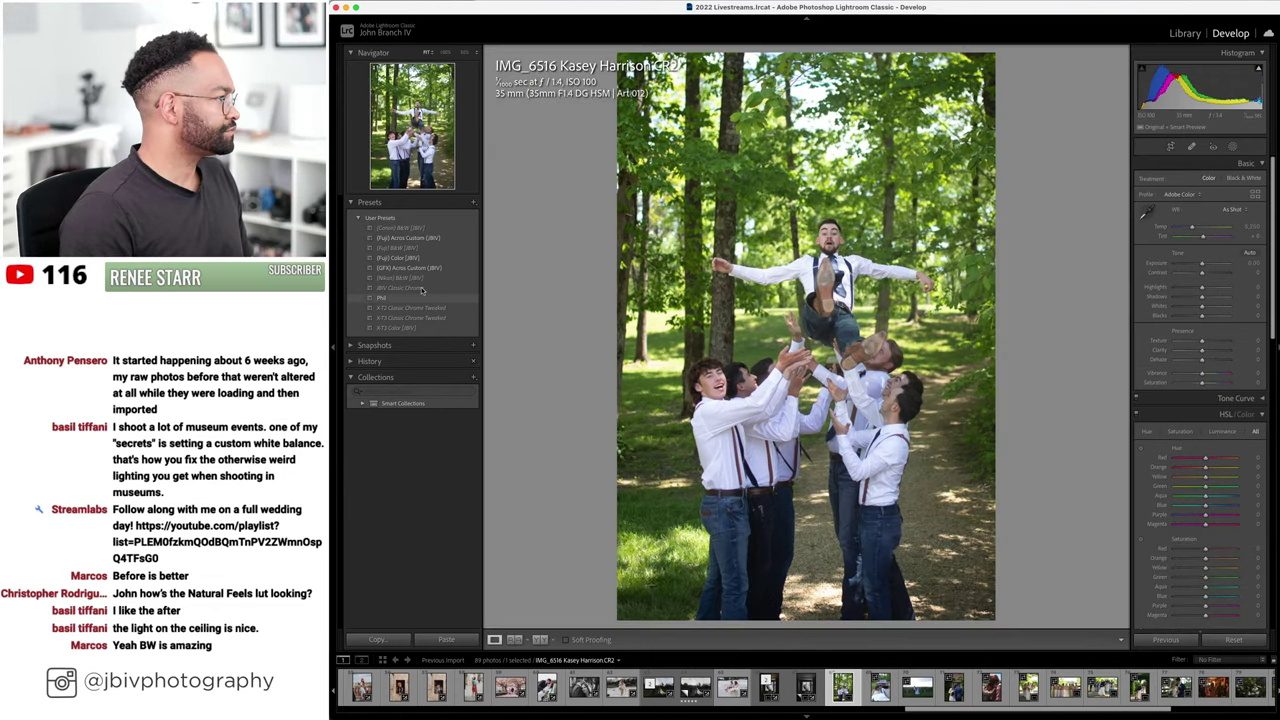
- Apply (Fuji) Color (JBV), raise Exposure to about +0.50 and Shadows to +45
click(400, 257)
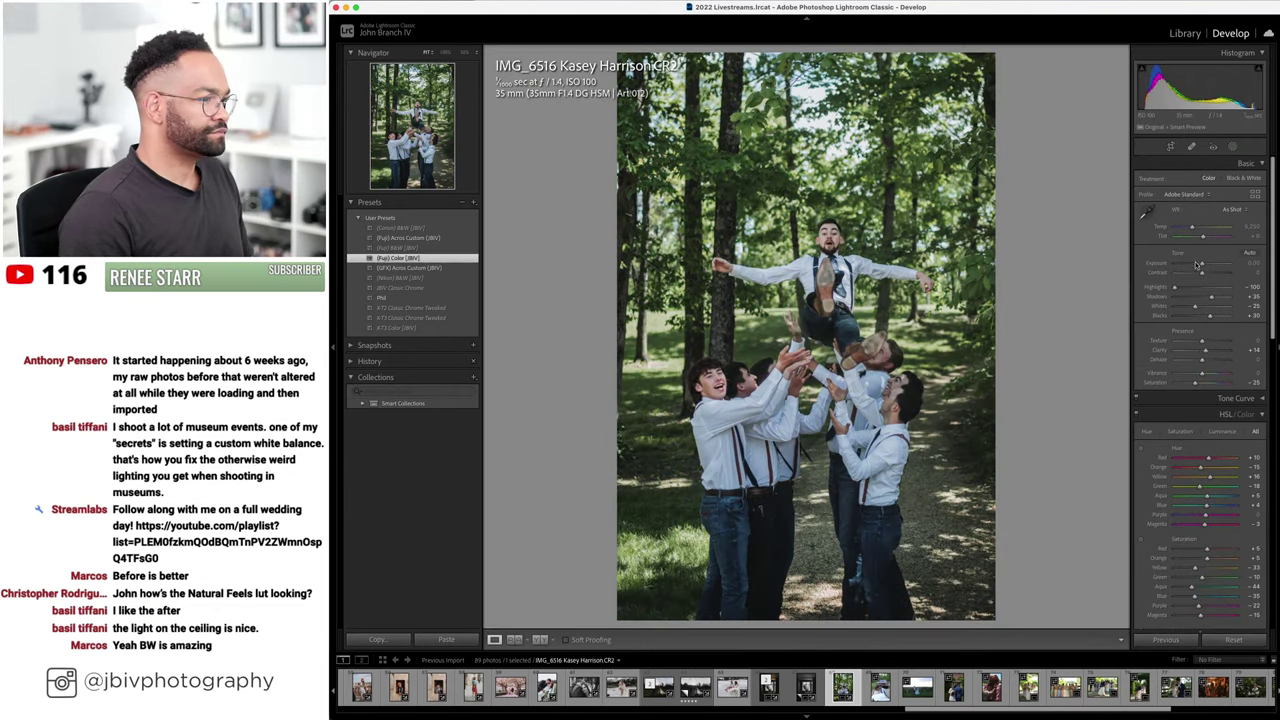
drag(1197, 263, 1204, 237)
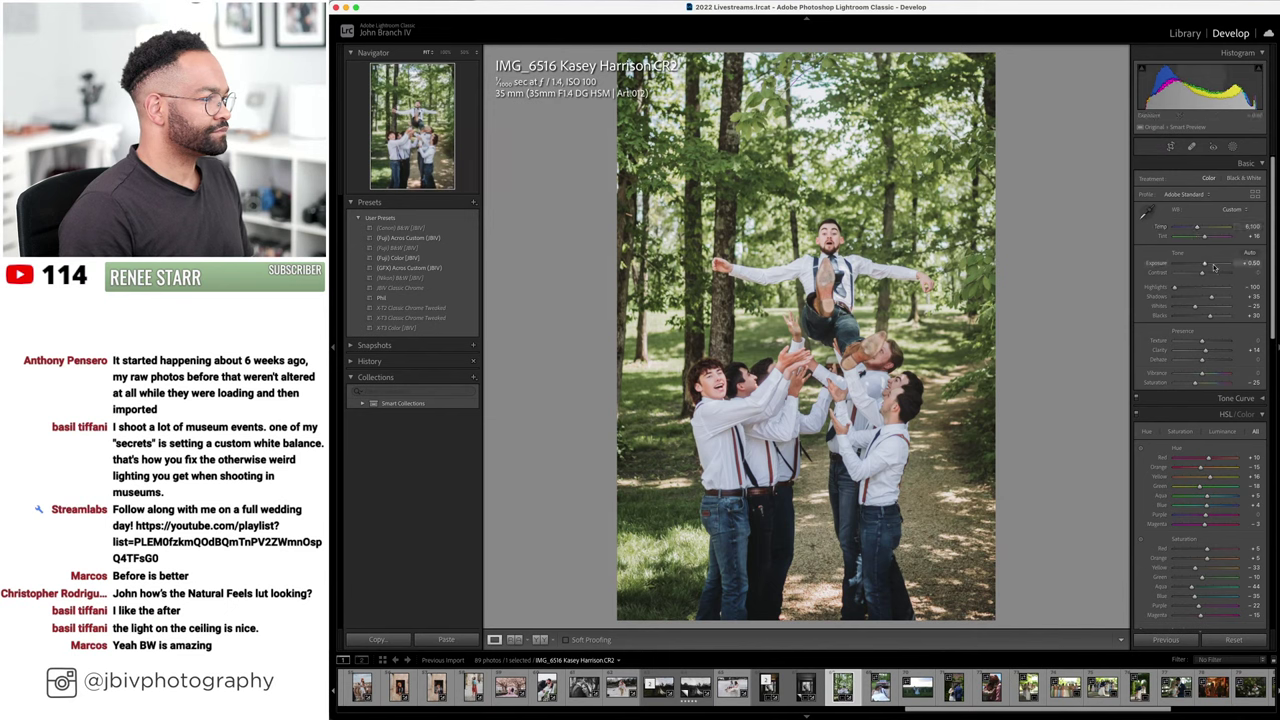
drag(1211, 296, 1214, 296)
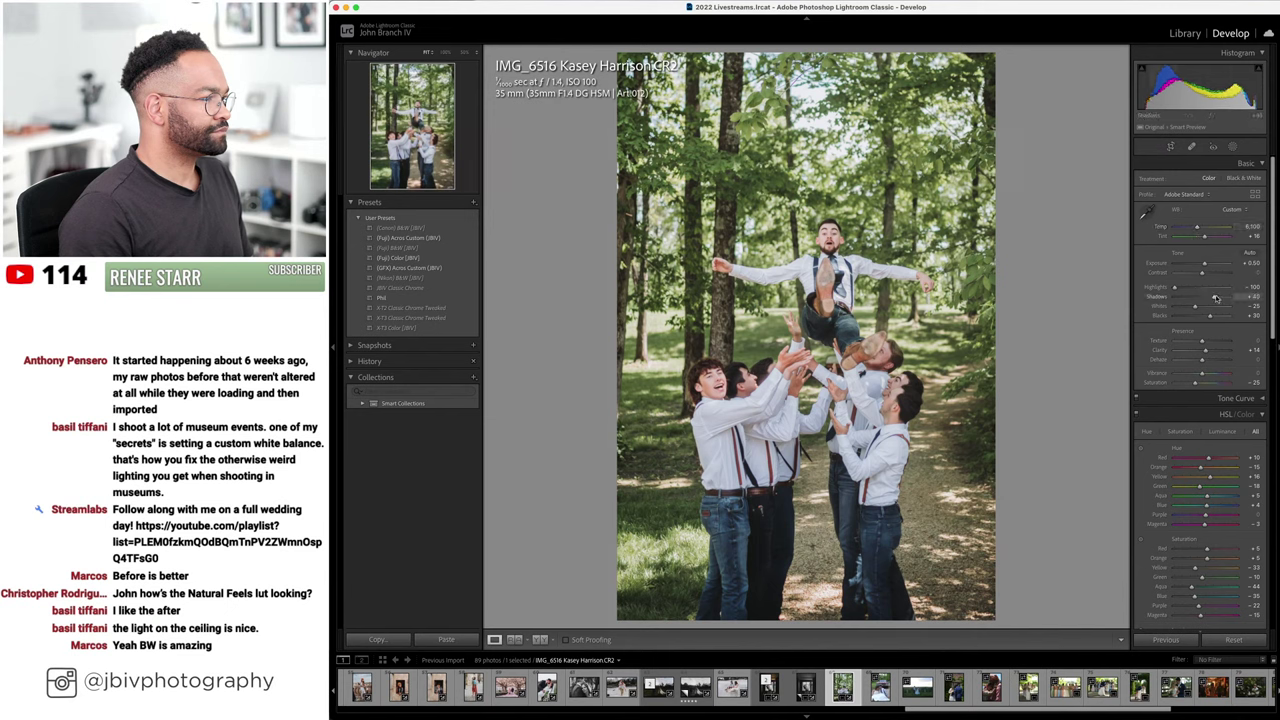
click(540, 639)
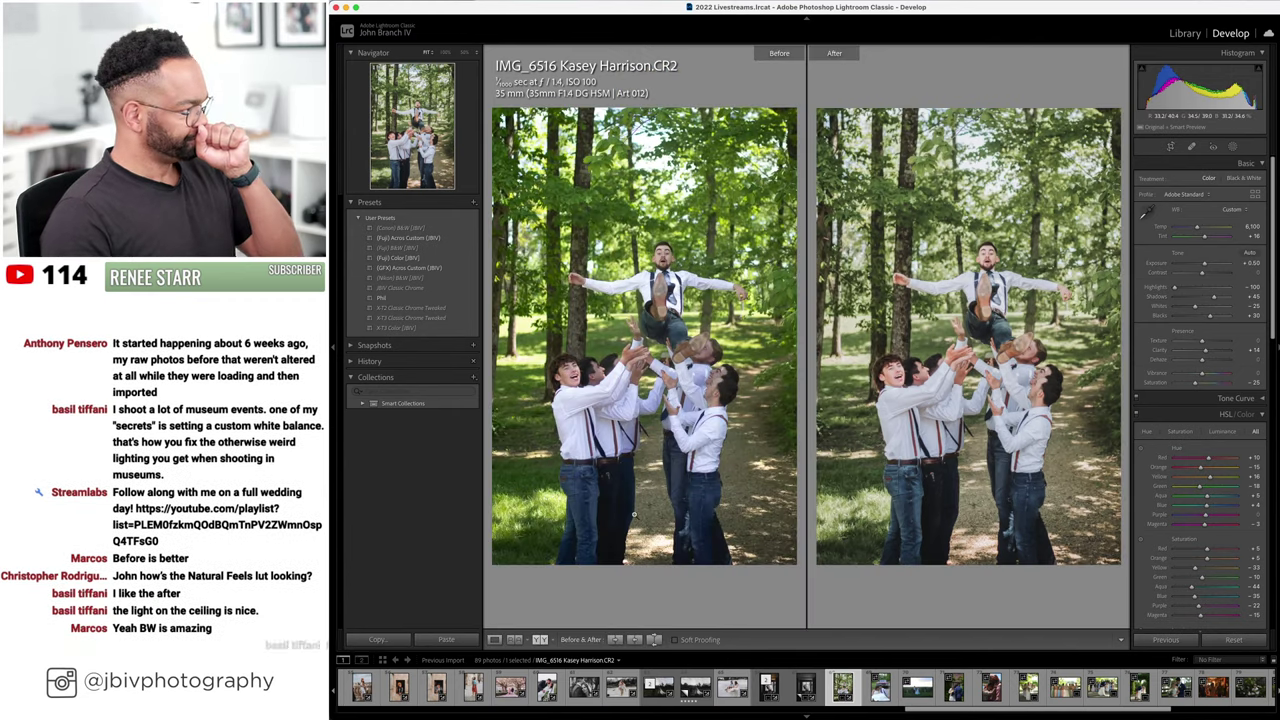
drag(1204, 263, 1208, 267)
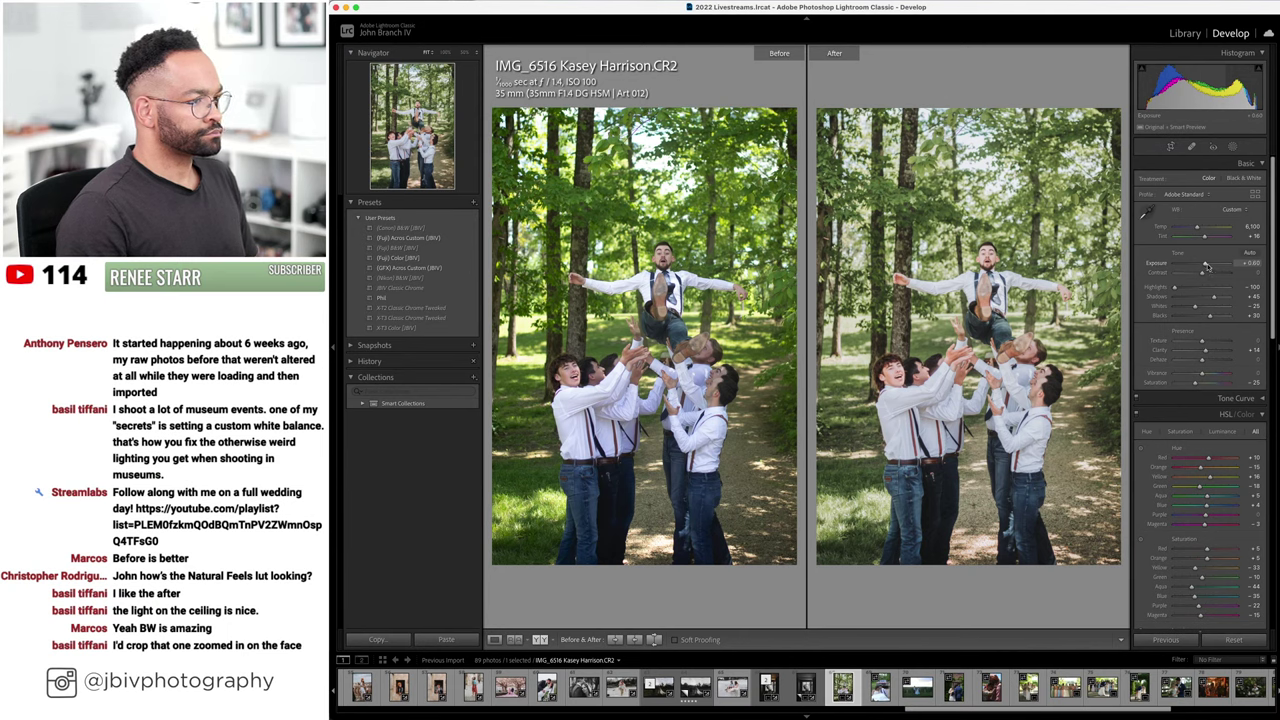
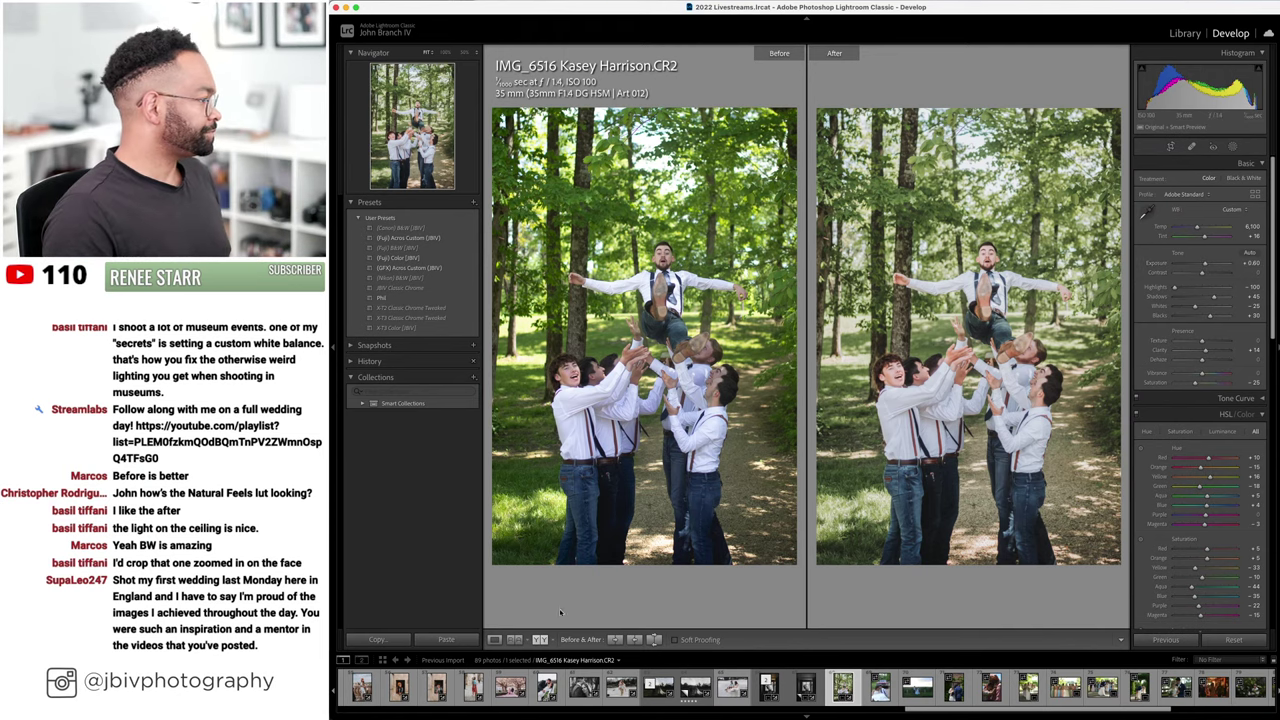
- Leave Before/After for the single Loupe view and move on to IMG_7429
click(494, 639)
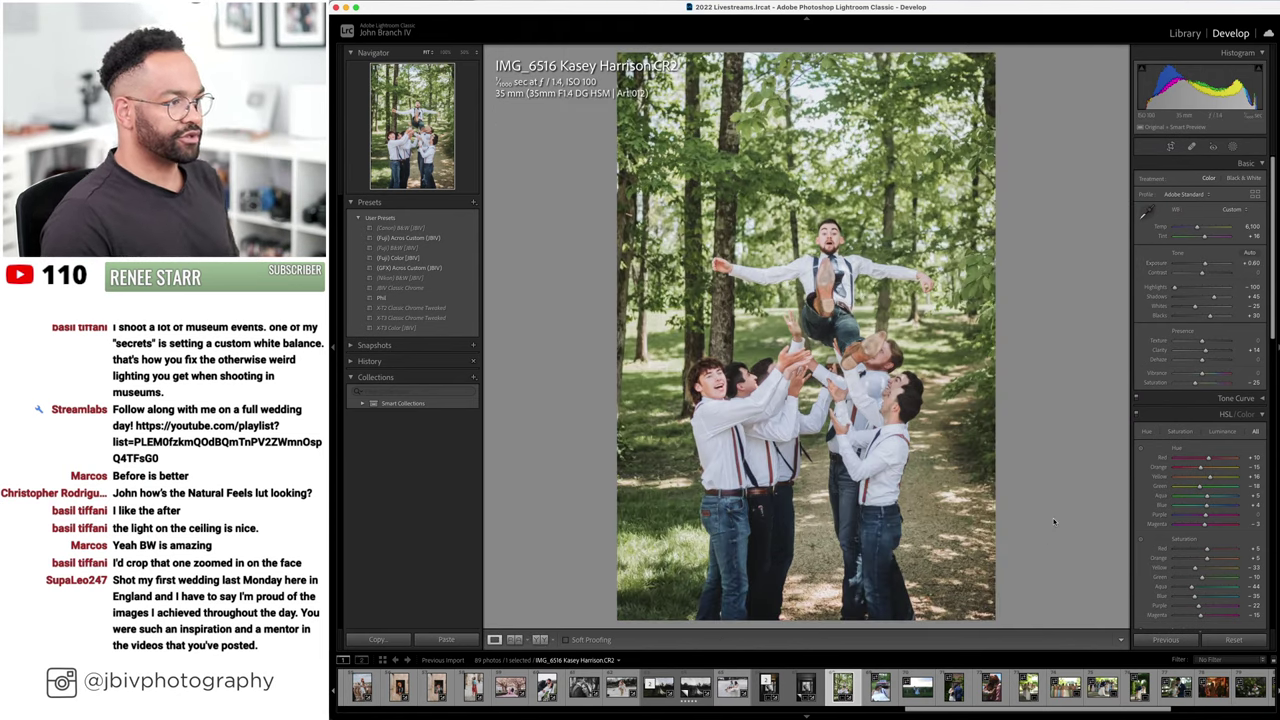
key(Right)
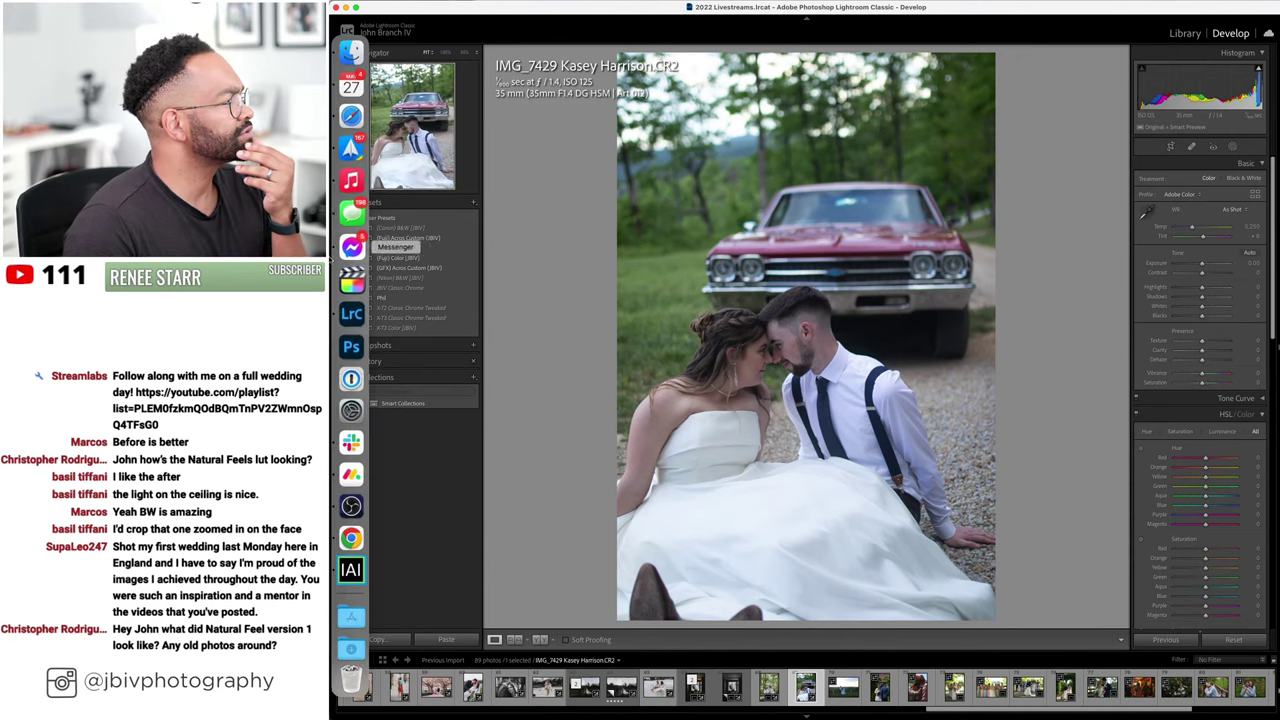
- Open a Finder window on the home folder, then close it again
click(349, 57)
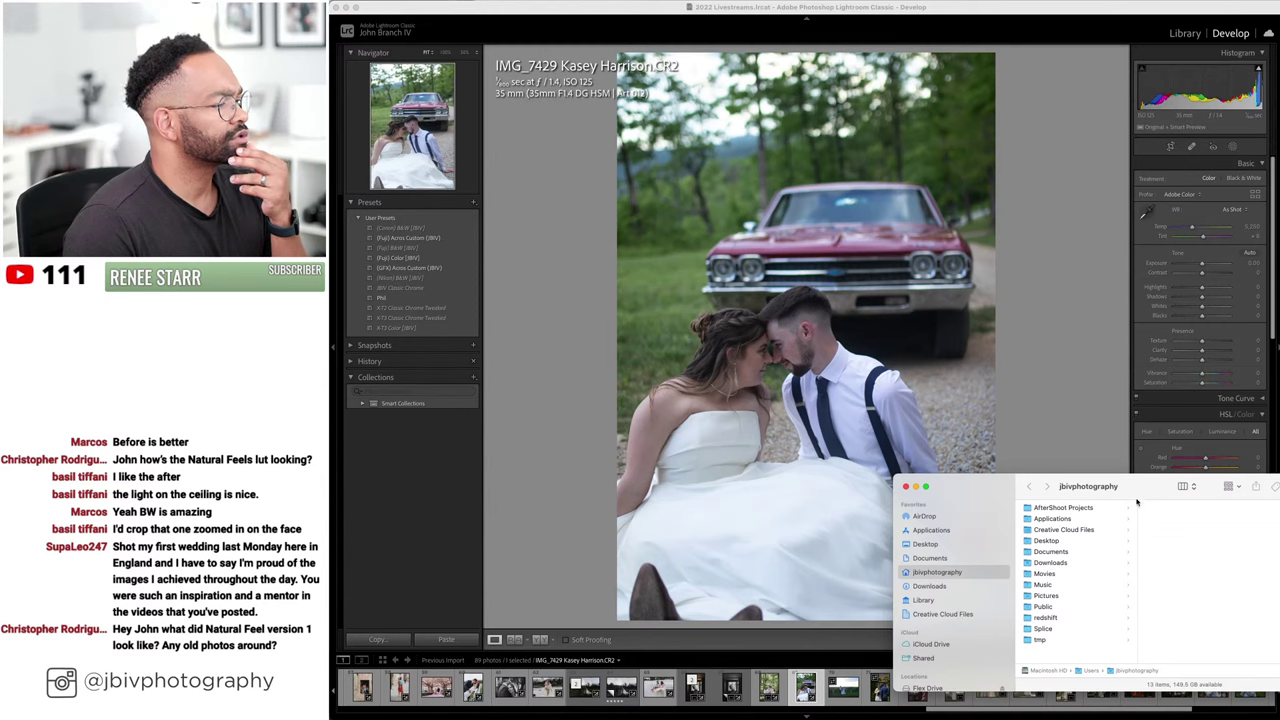
key(super+w)
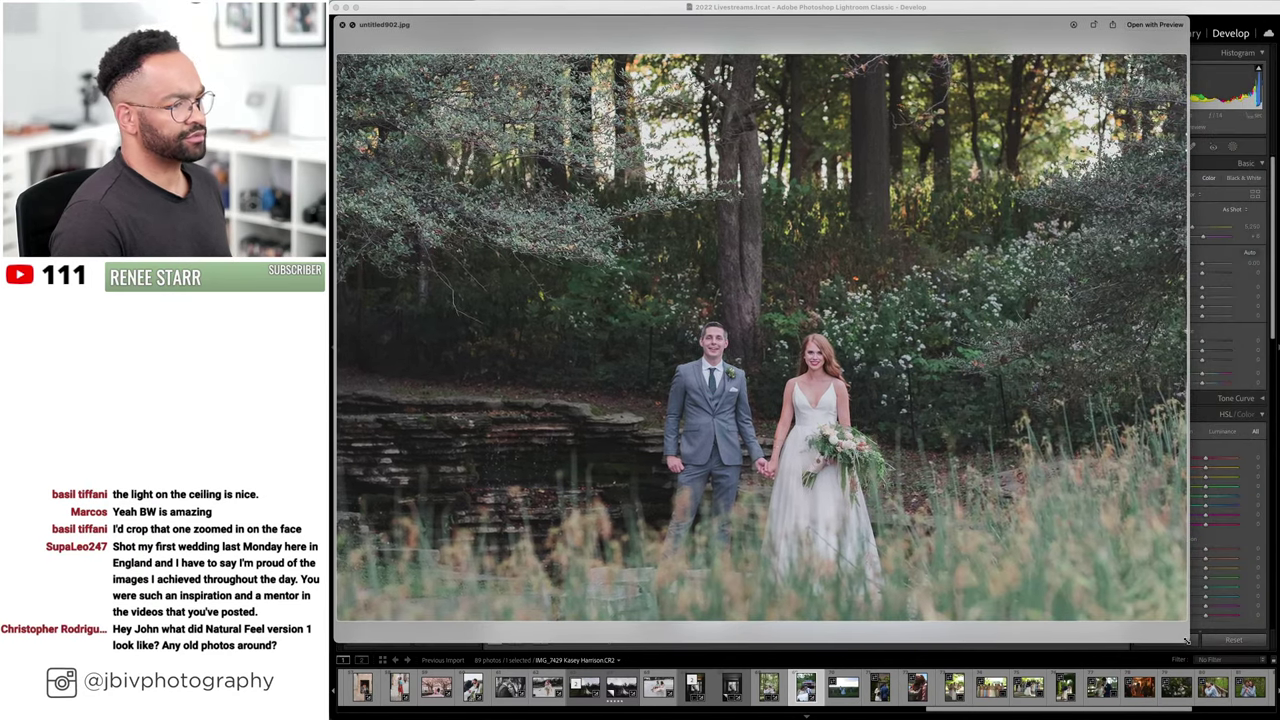
- Enlarge the Quick Look window and page through the wedding photos to untitled2-323.jpg
drag(1186, 641, 1235, 699)
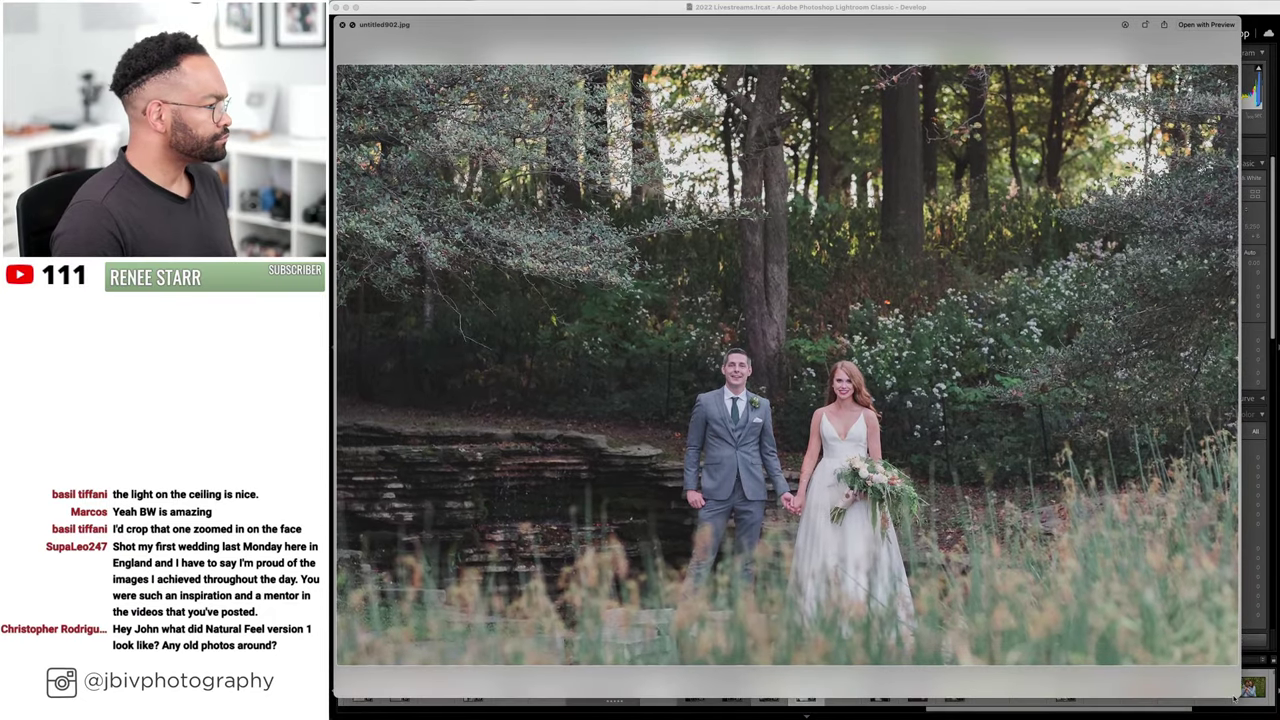
key(Right)
key(Right)
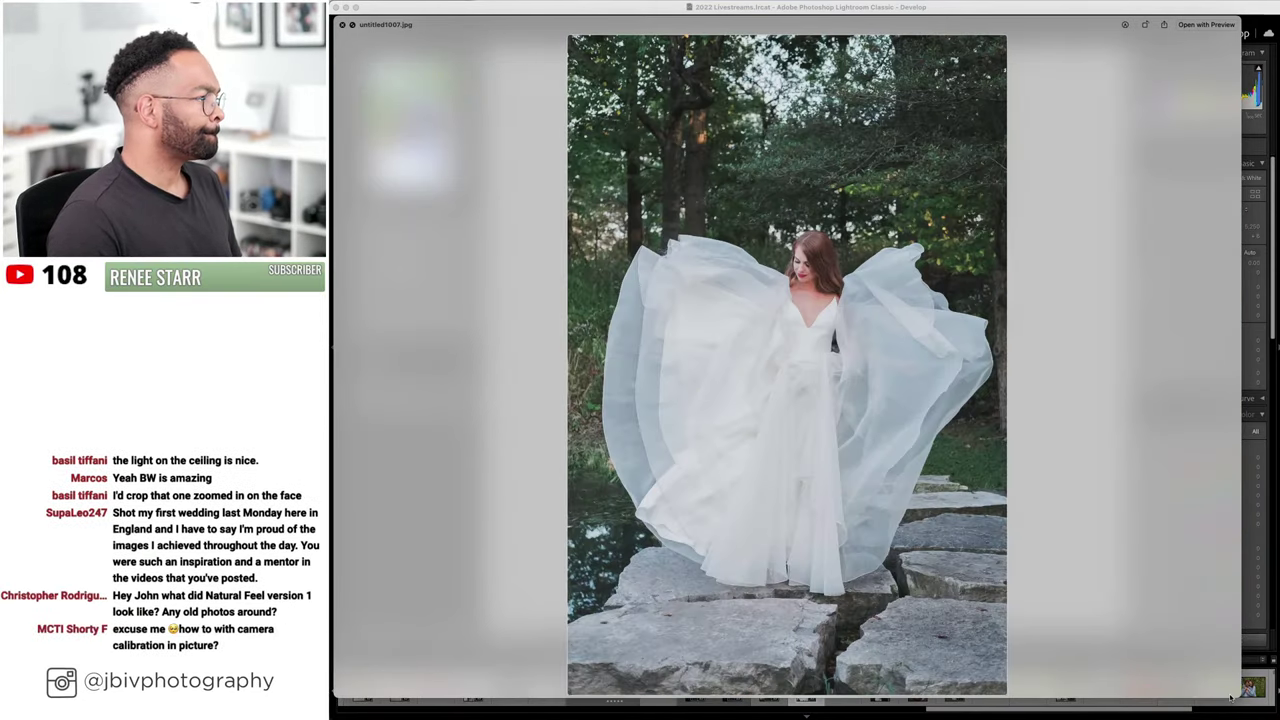
key(Right)
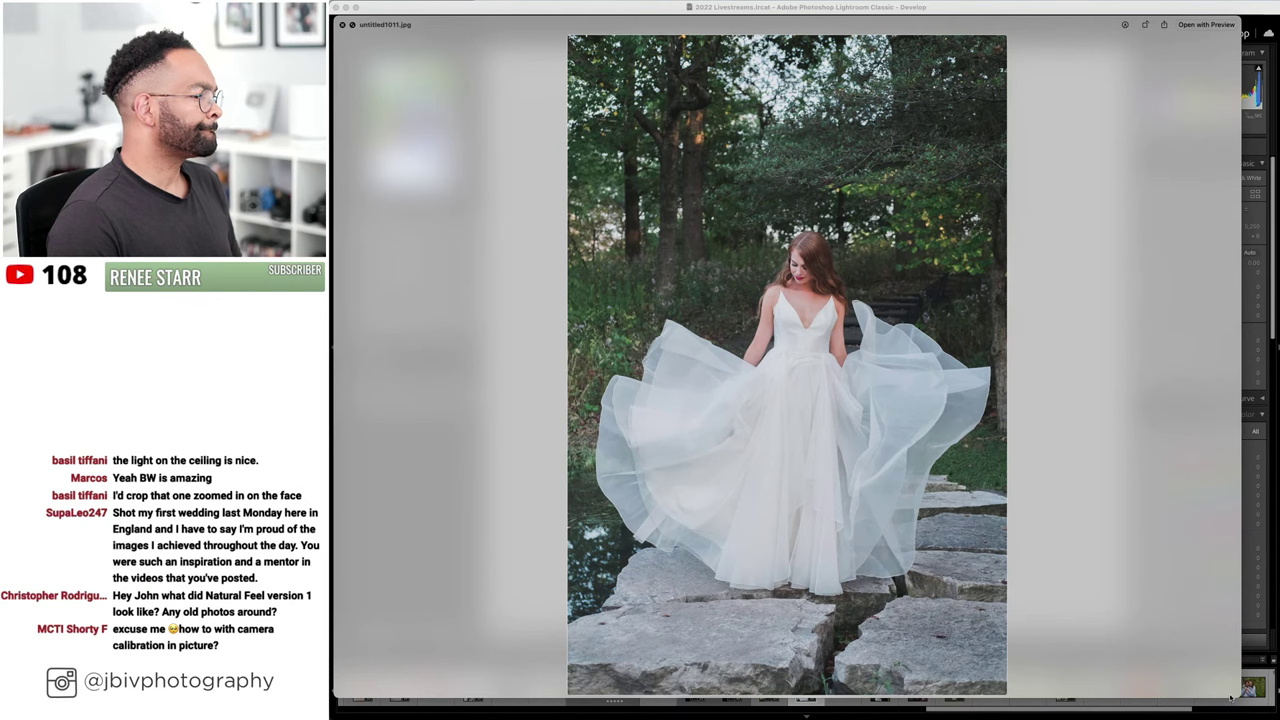
key(Left)
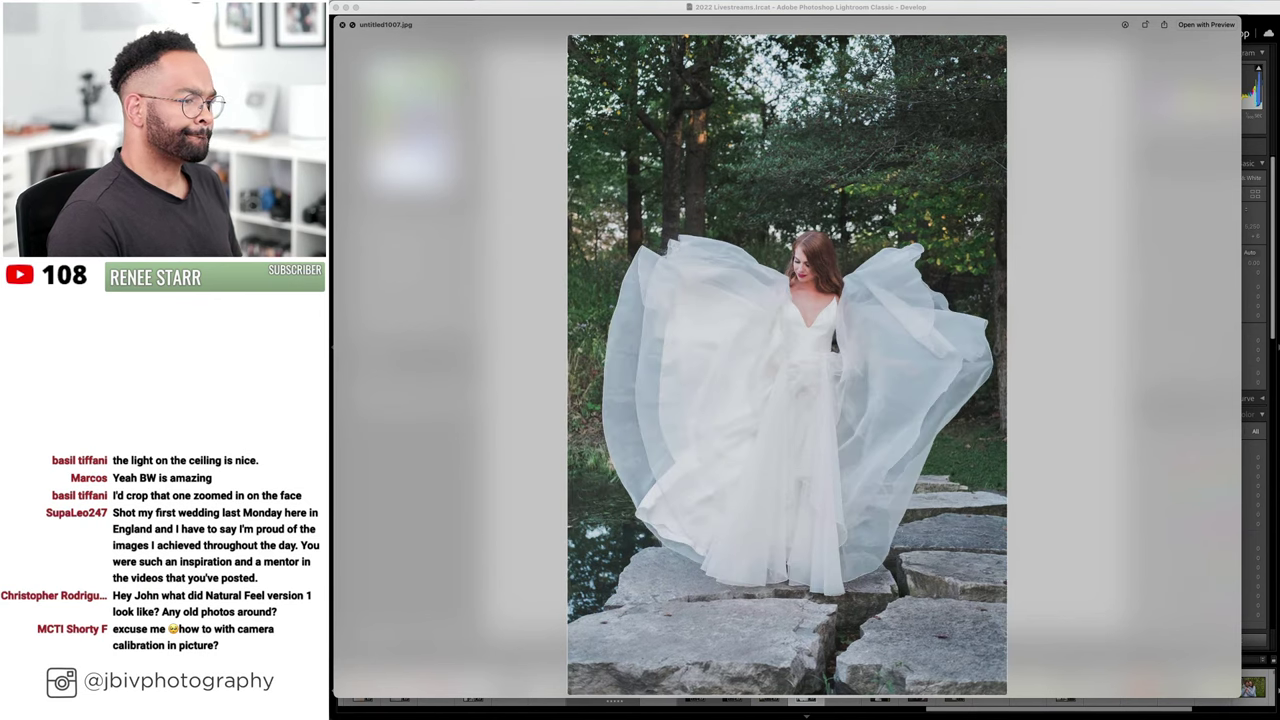
key(Left)
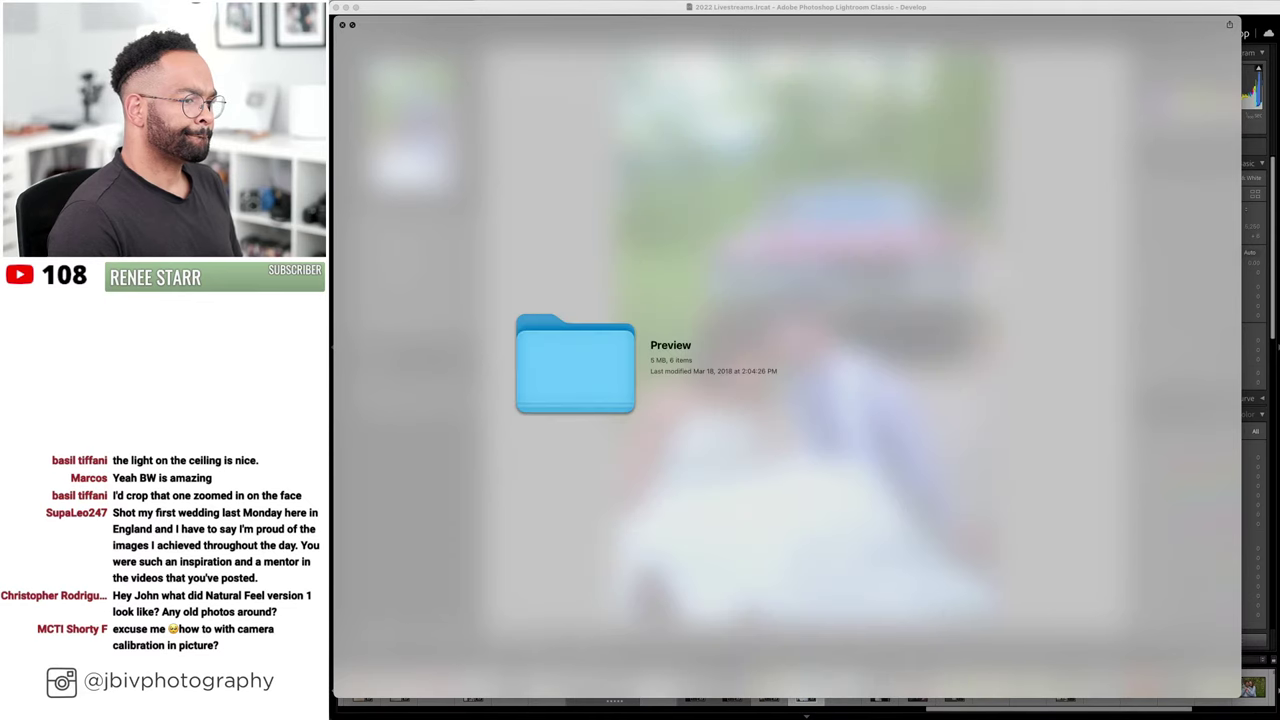
key(Left)
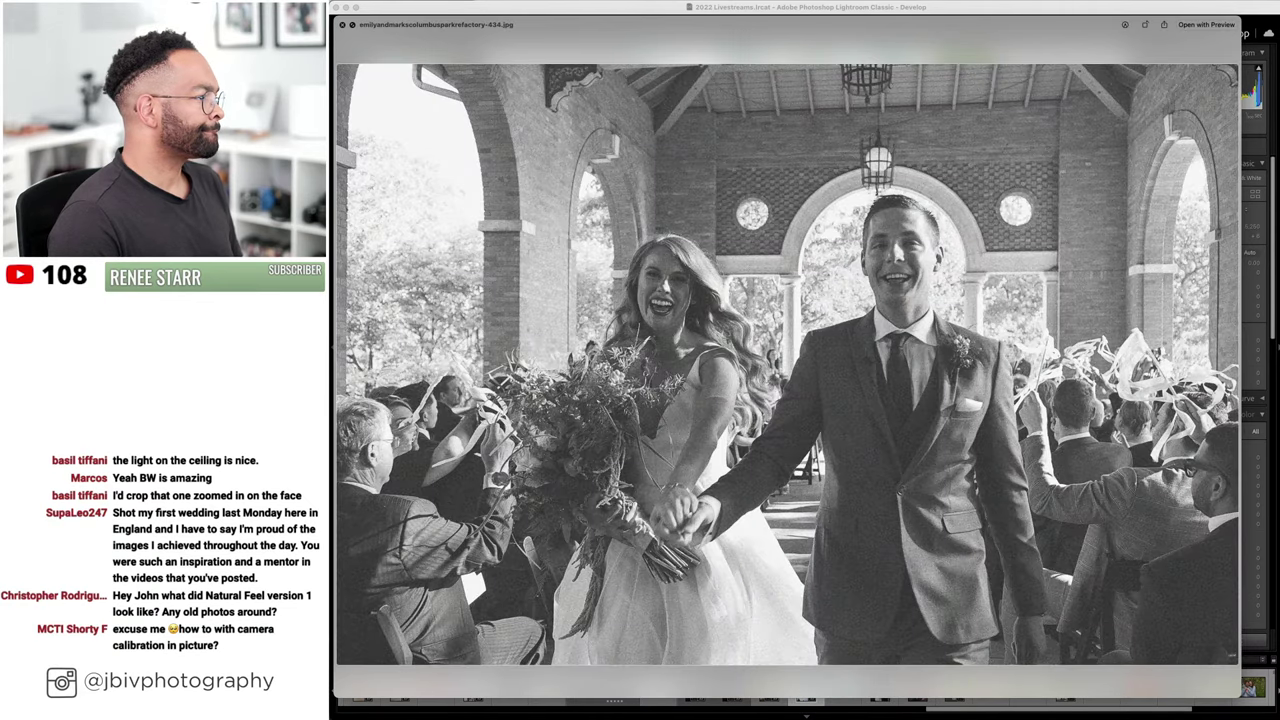
key(Left)
key(Left)
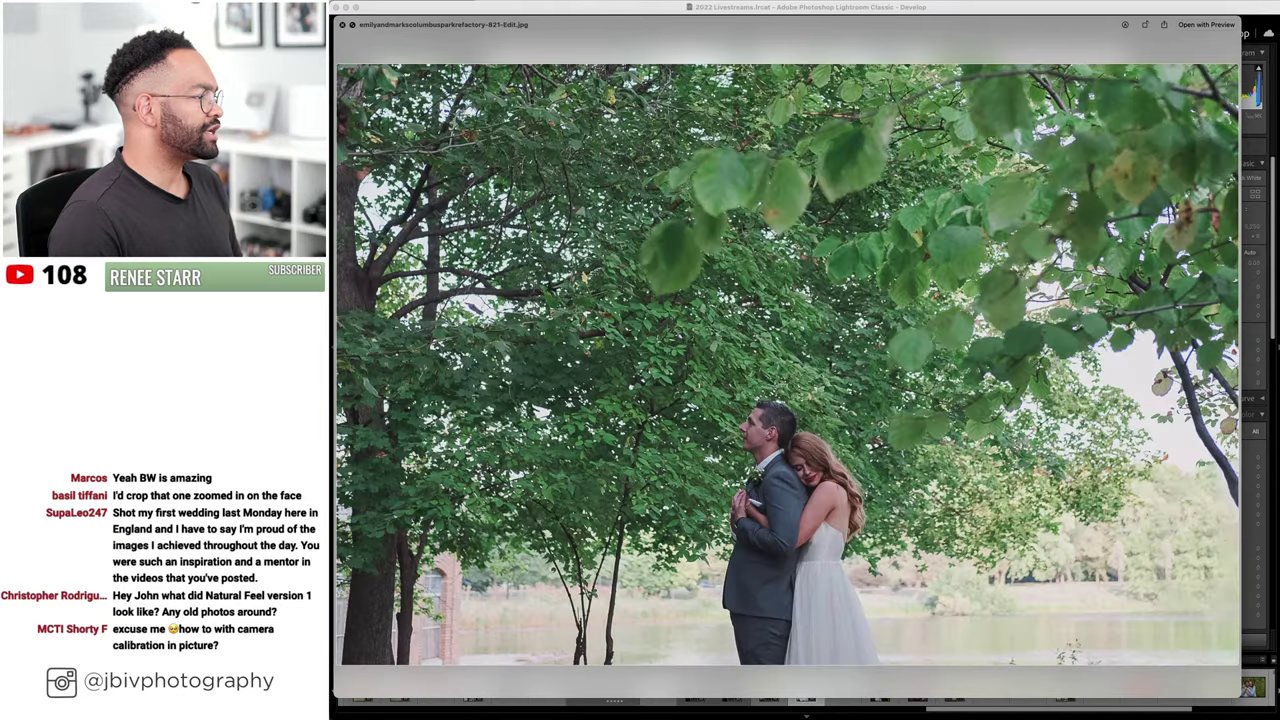
key(Left)
key(Left)
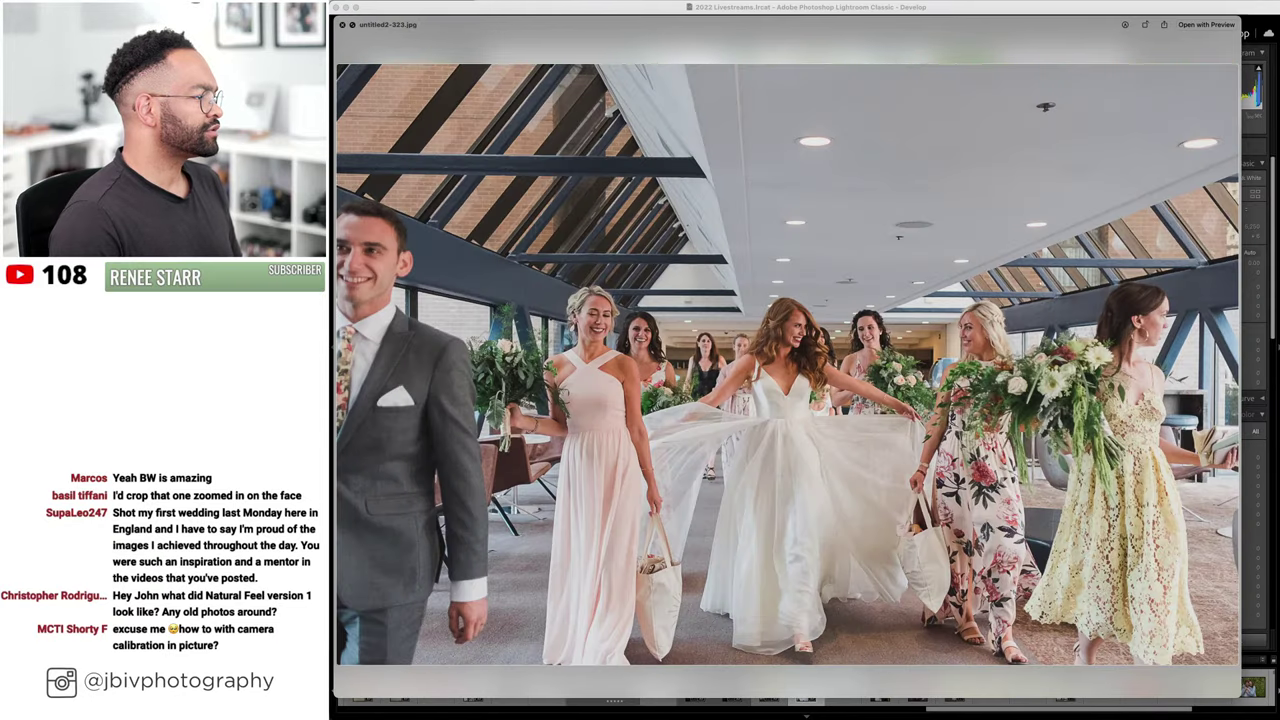
key(Left)
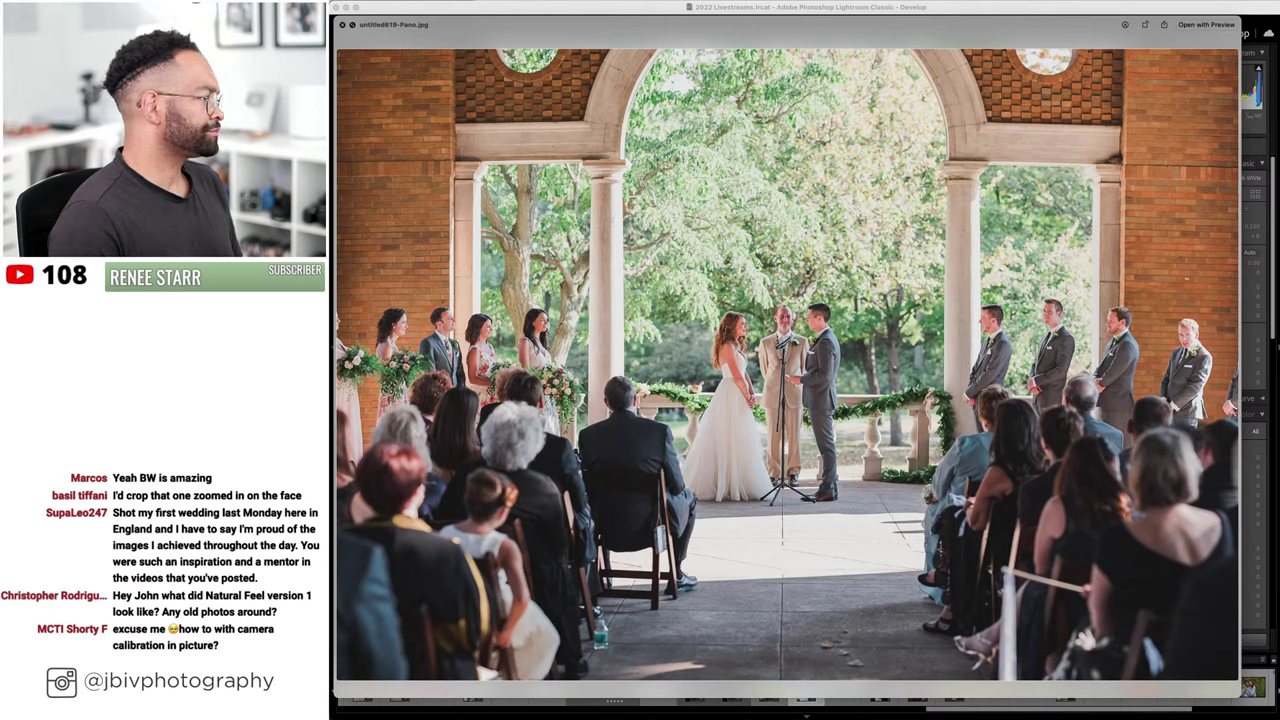
- Compare the ceremony and bridesmaids photos, then close Quick Look
key(Right)
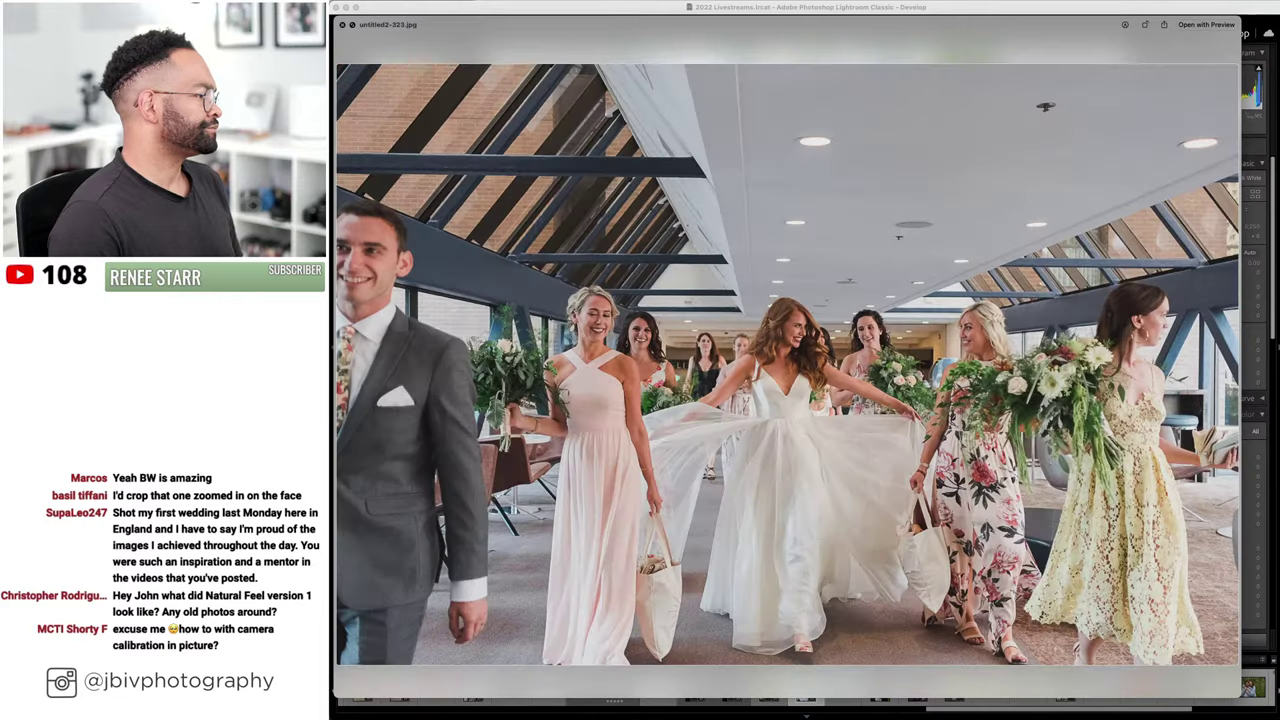
key(Right)
key(Right)
key(Left)
key(Left)
key(Left)
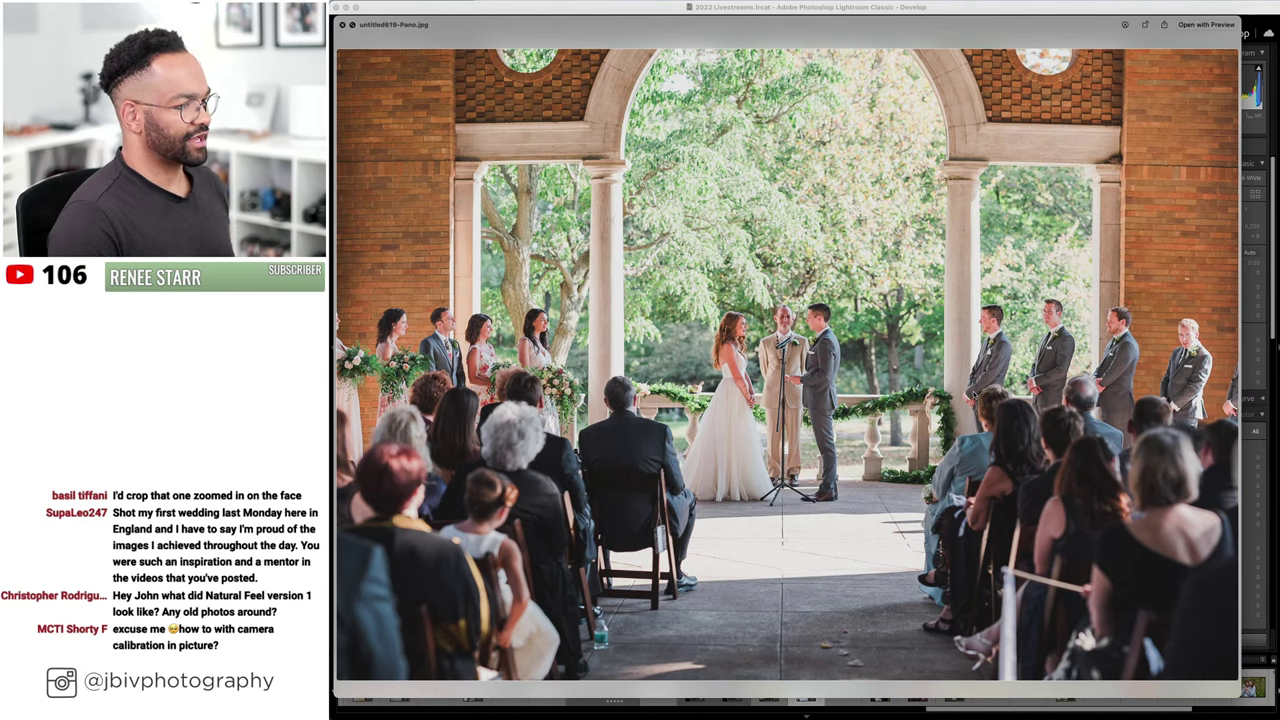
key(space)
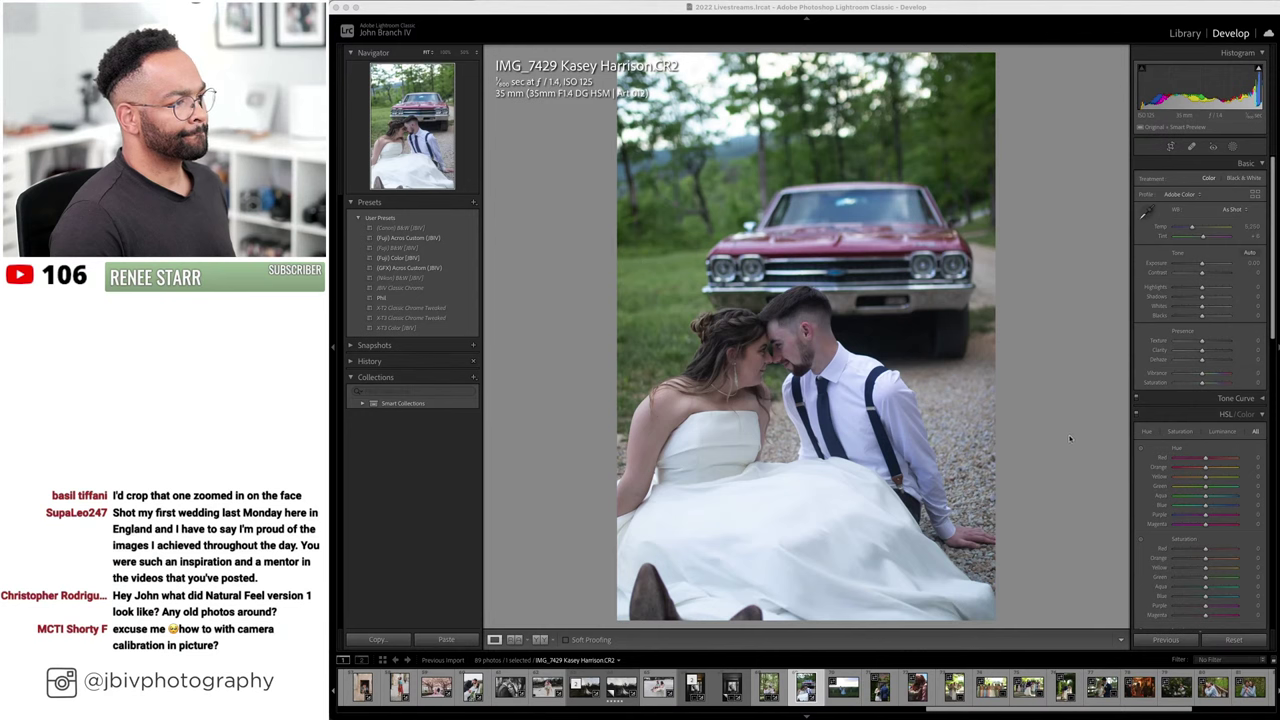
- Apply the (Fuji) Color [JBV] preset to IMG_7429 and choose a Lens Corrections setup
click(421, 258)
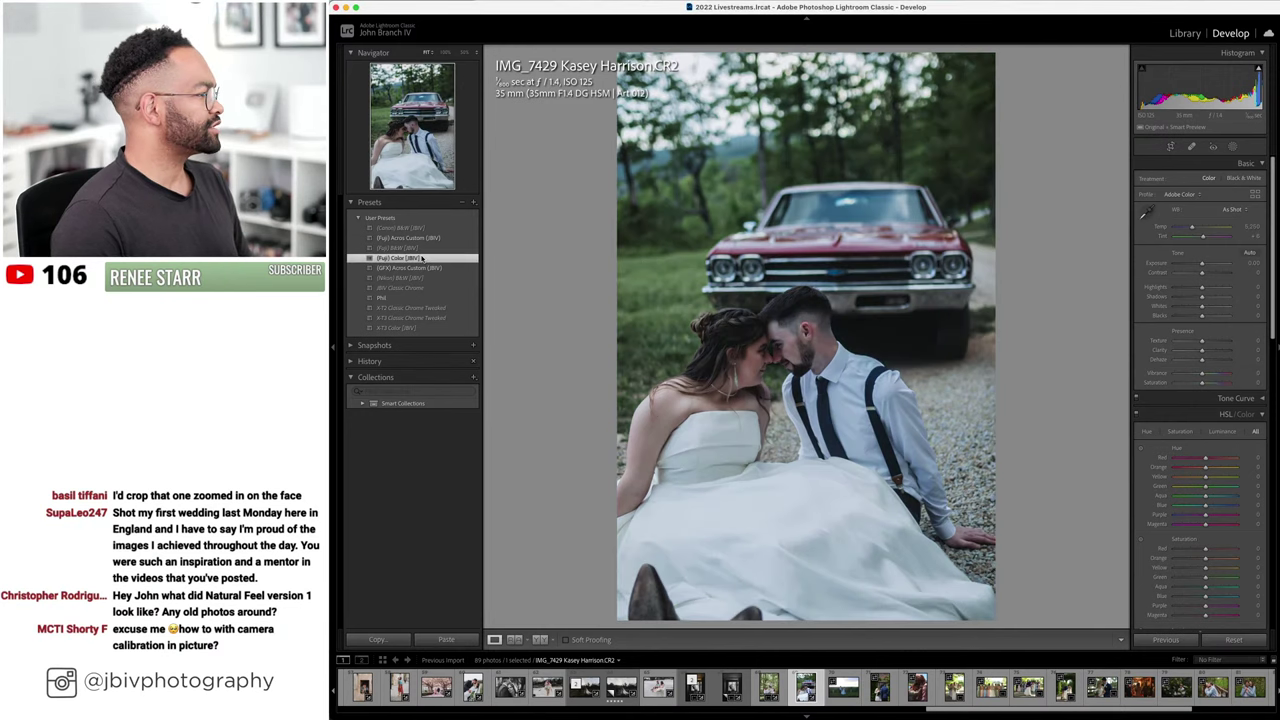
scroll(1193, 238, down, 10)
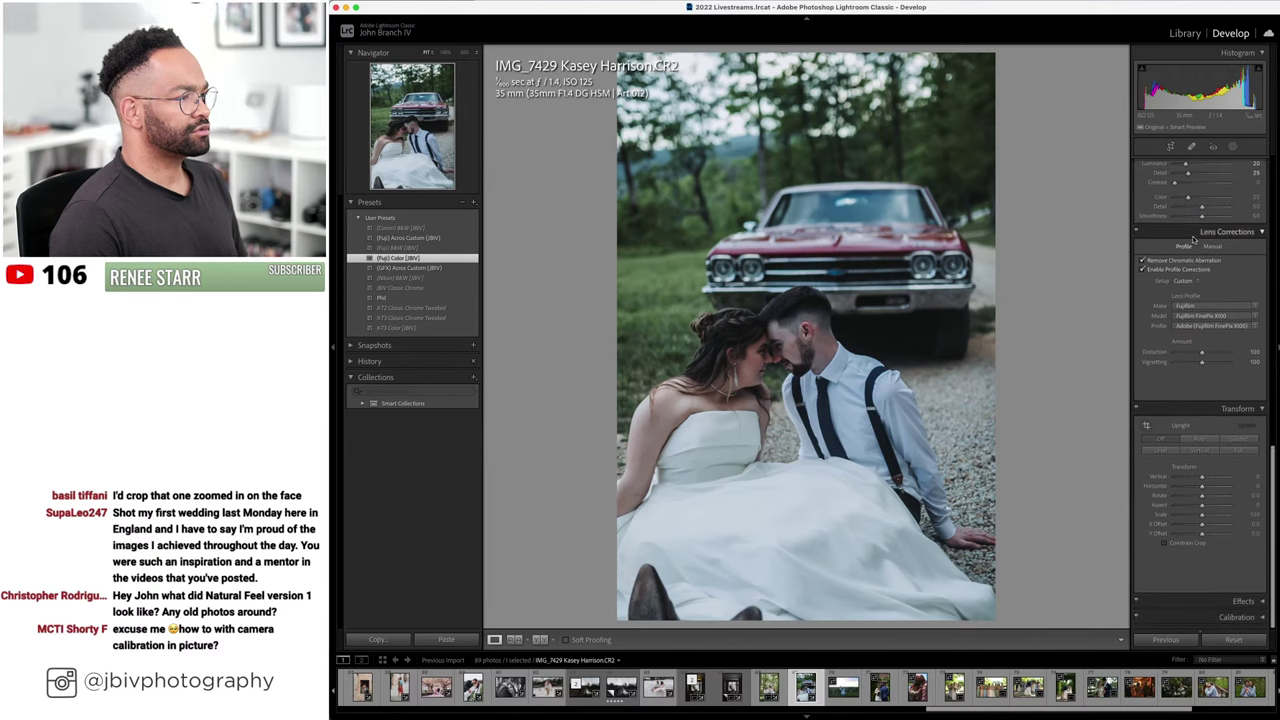
click(1190, 280)
click(1200, 271)
scroll(1200, 325, up, 10)
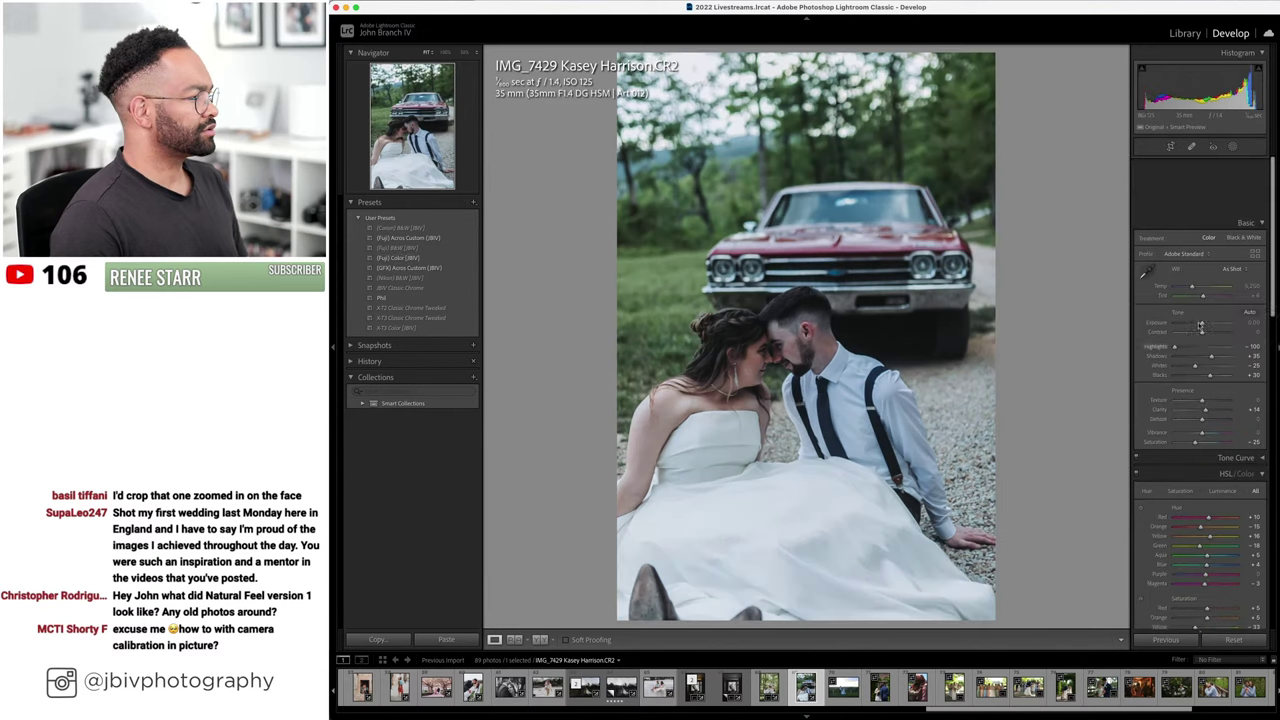
- Raise exposure, warm the white balance to Tint +28, then advance to IMG_8145
drag(1204, 263, 1216, 263)
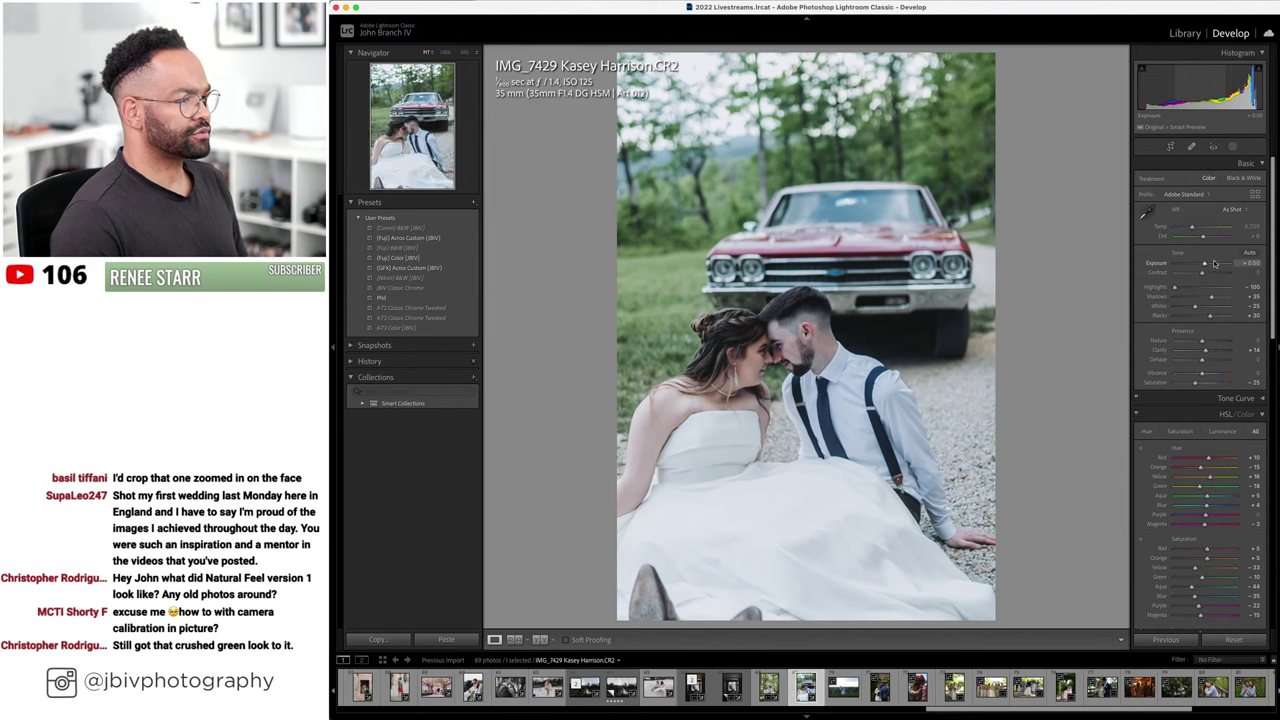
click(1213, 238)
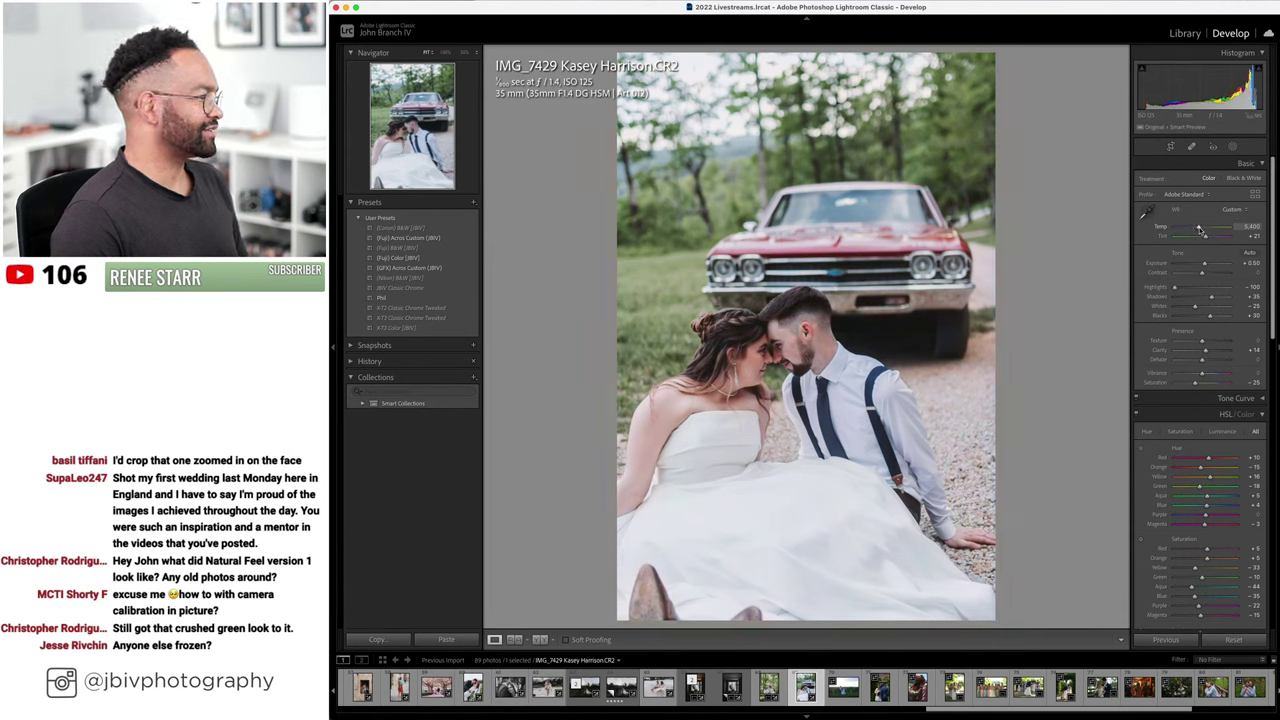
click(1206, 239)
drag(1206, 240, 1205, 239)
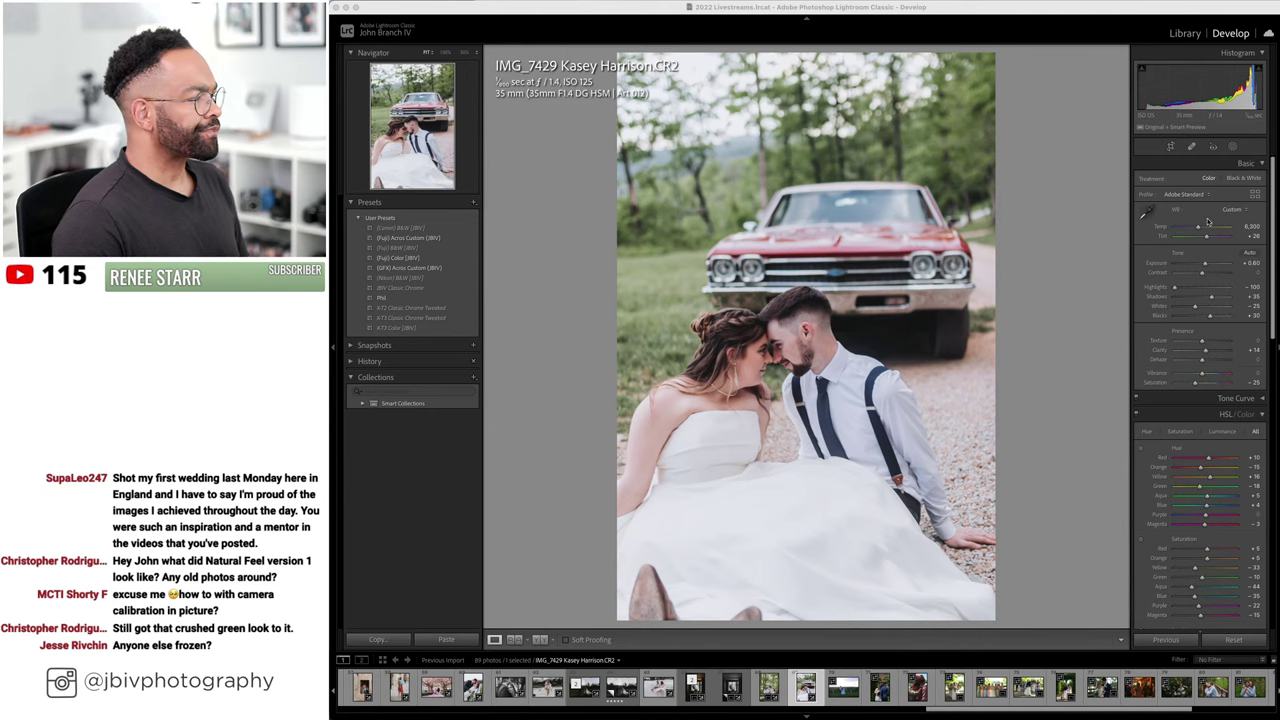
click(1057, 208)
key(Right)
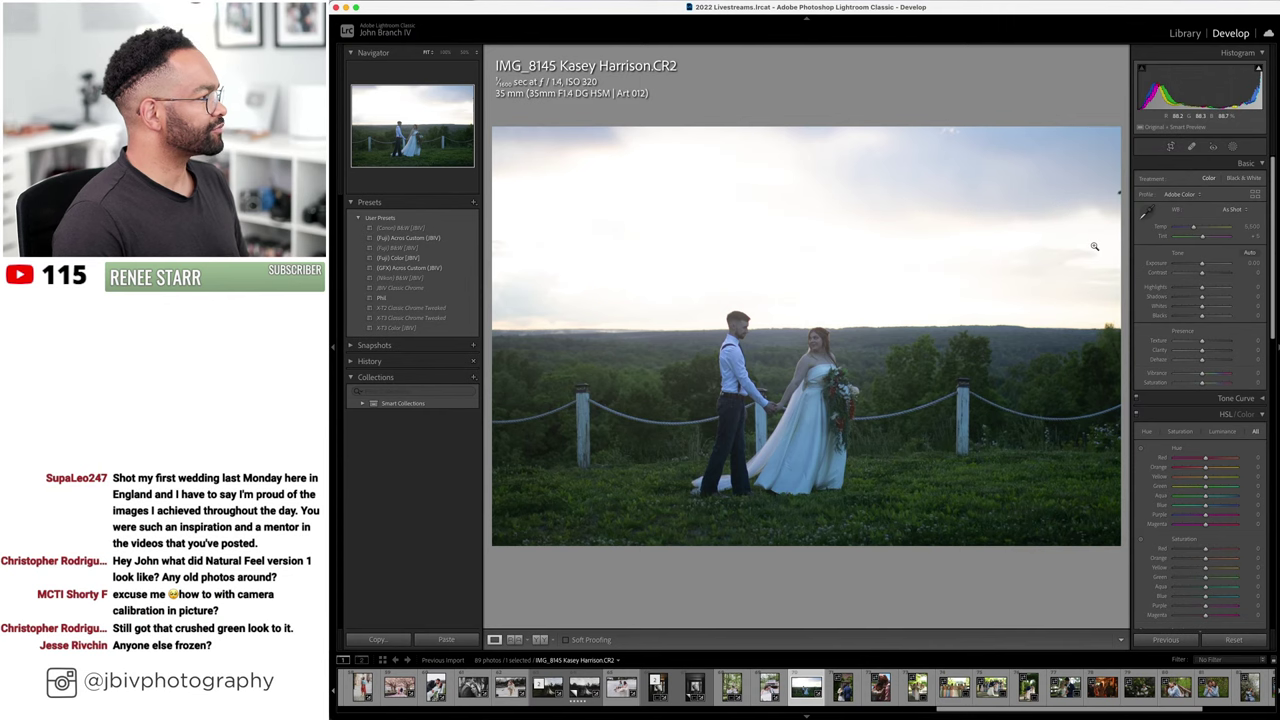
- Check the couple at 1:1, then auto-level IMG_8145
click(786, 369)
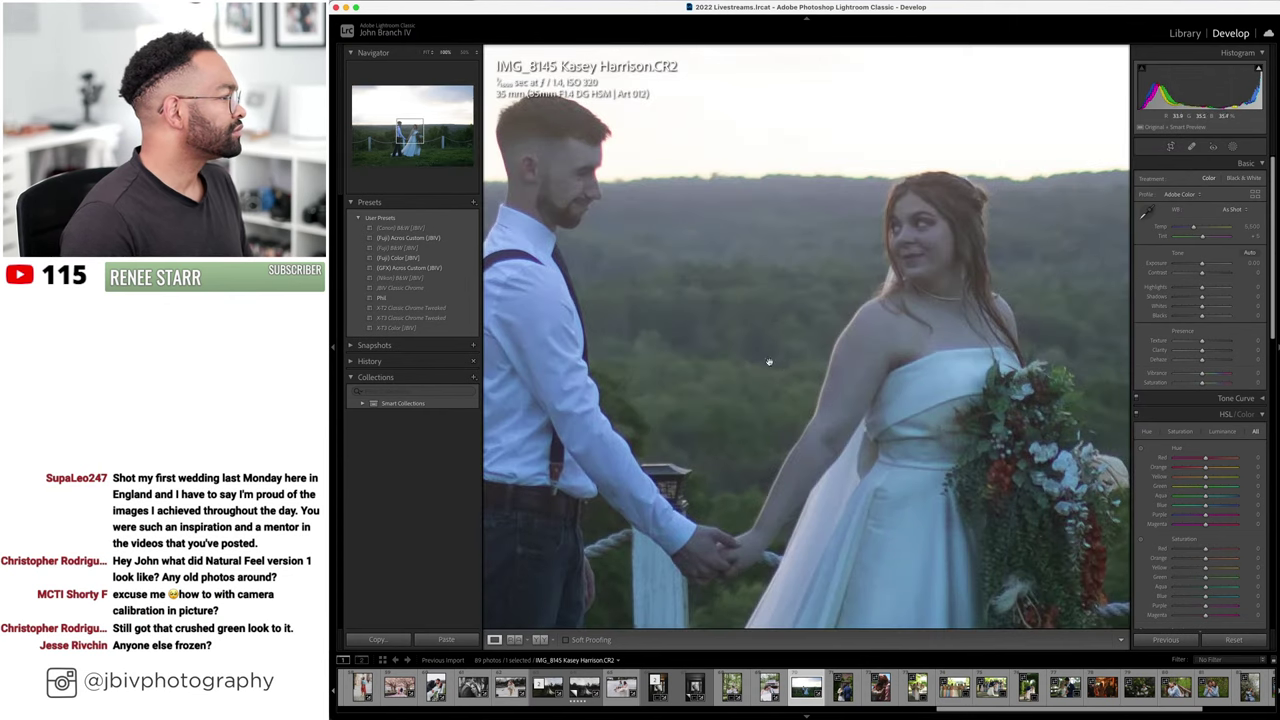
drag(751, 294, 870, 251)
click(870, 252)
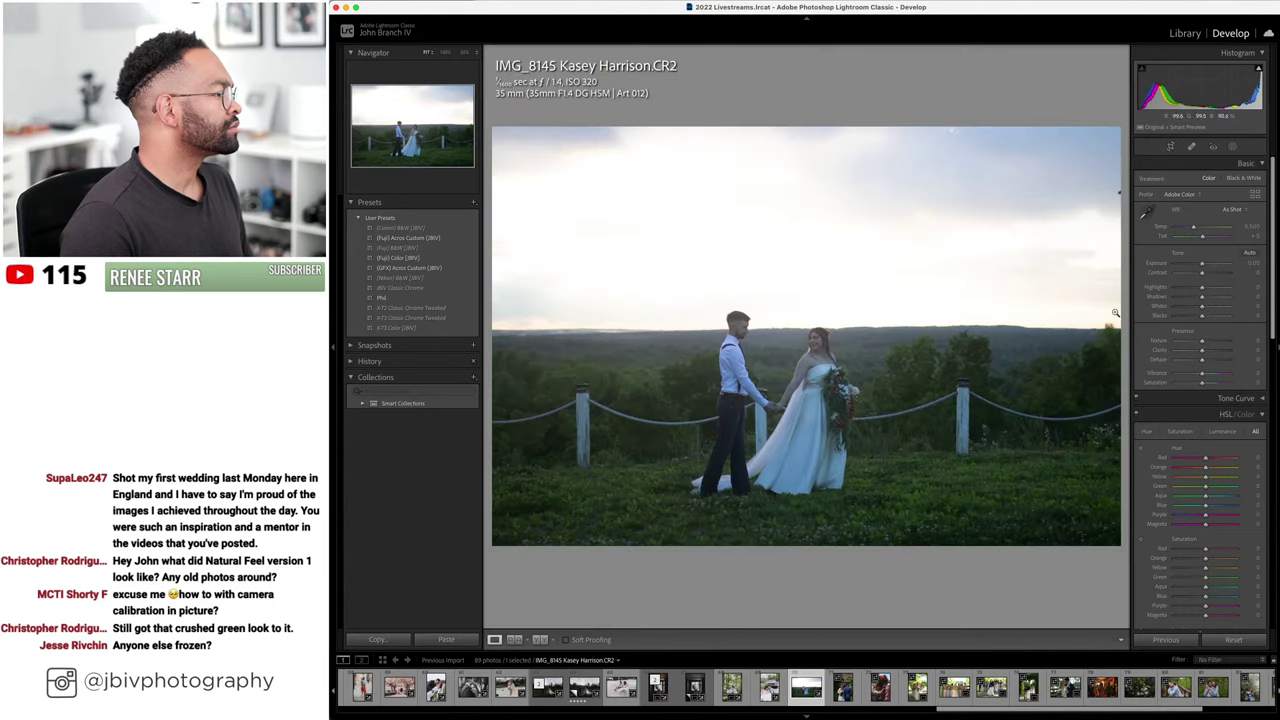
scroll(1200, 400, down, 10)
click(1160, 451)
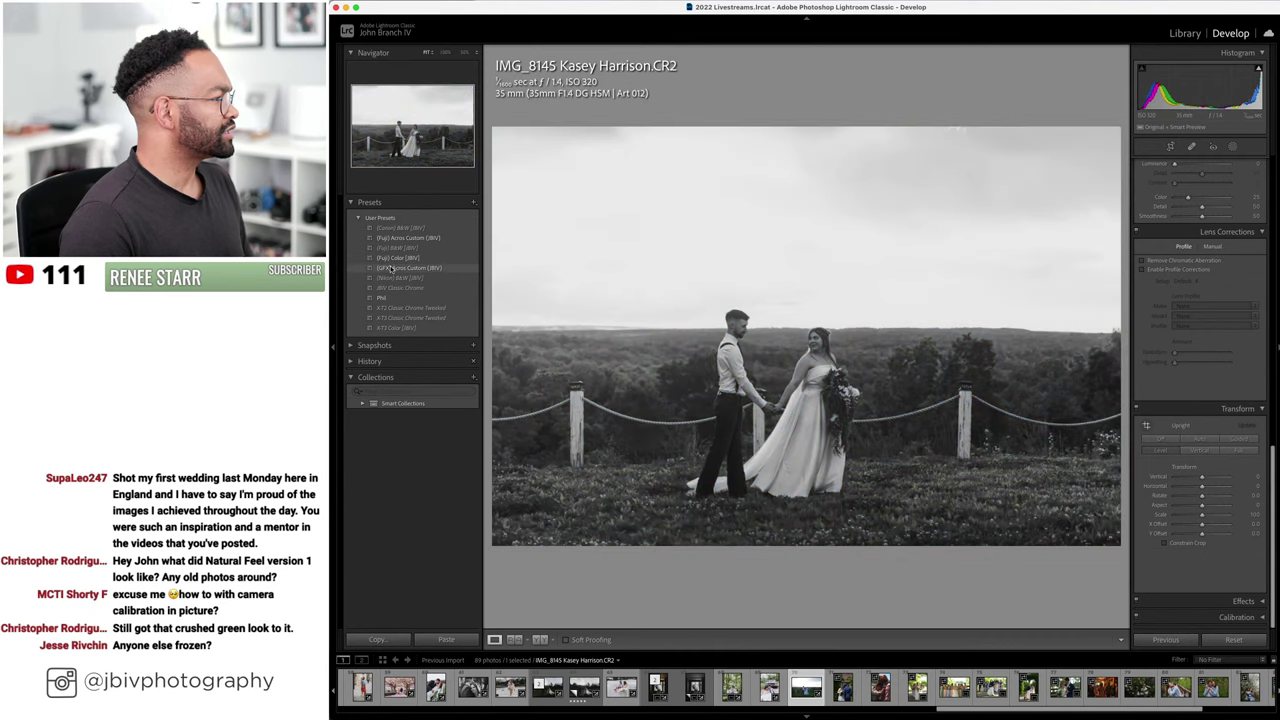
- Apply the (Fuji) Color [JBV] preset and set Lens Corrections Setup to Auto
click(398, 258)
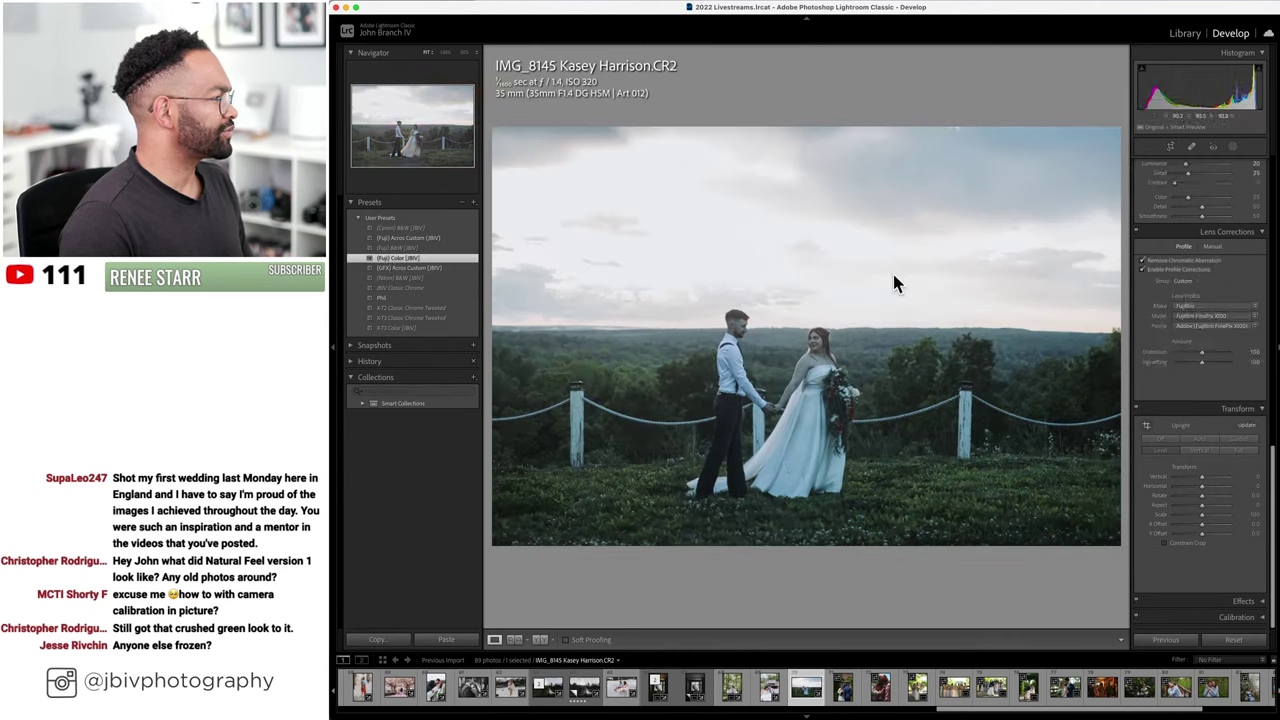
click(1182, 316)
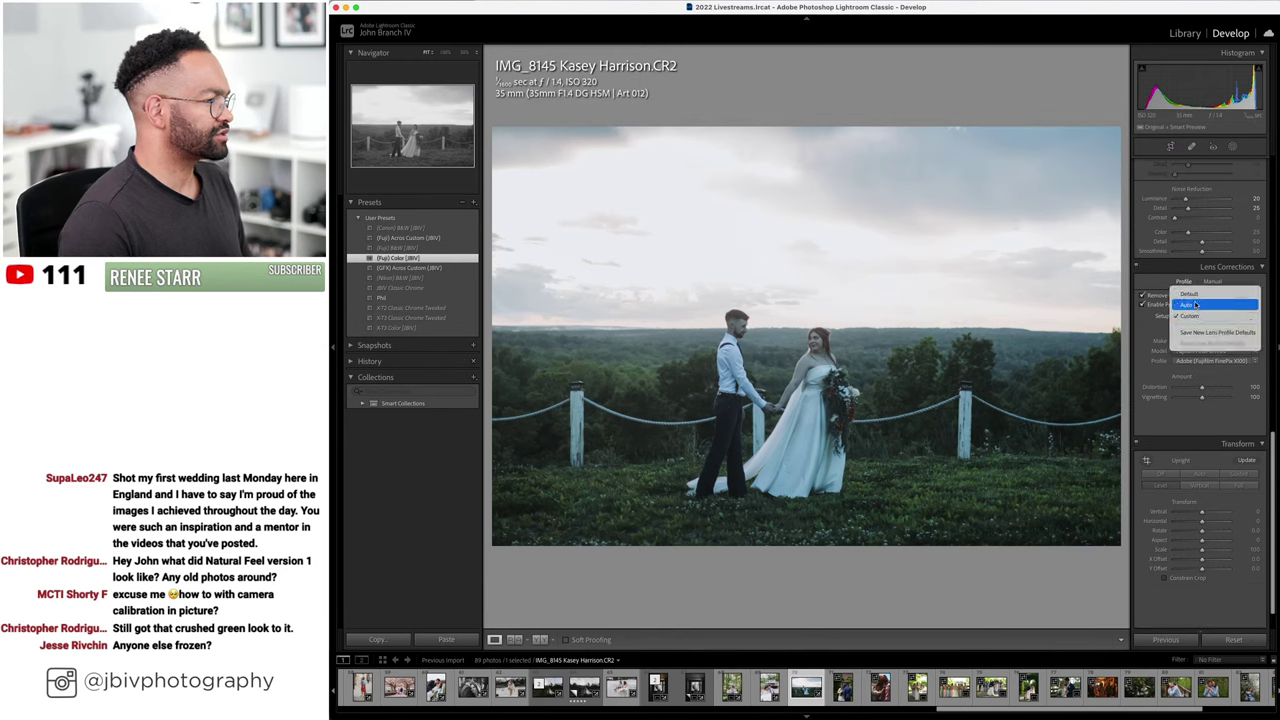
click(1200, 298)
scroll(1206, 200, up, 10)
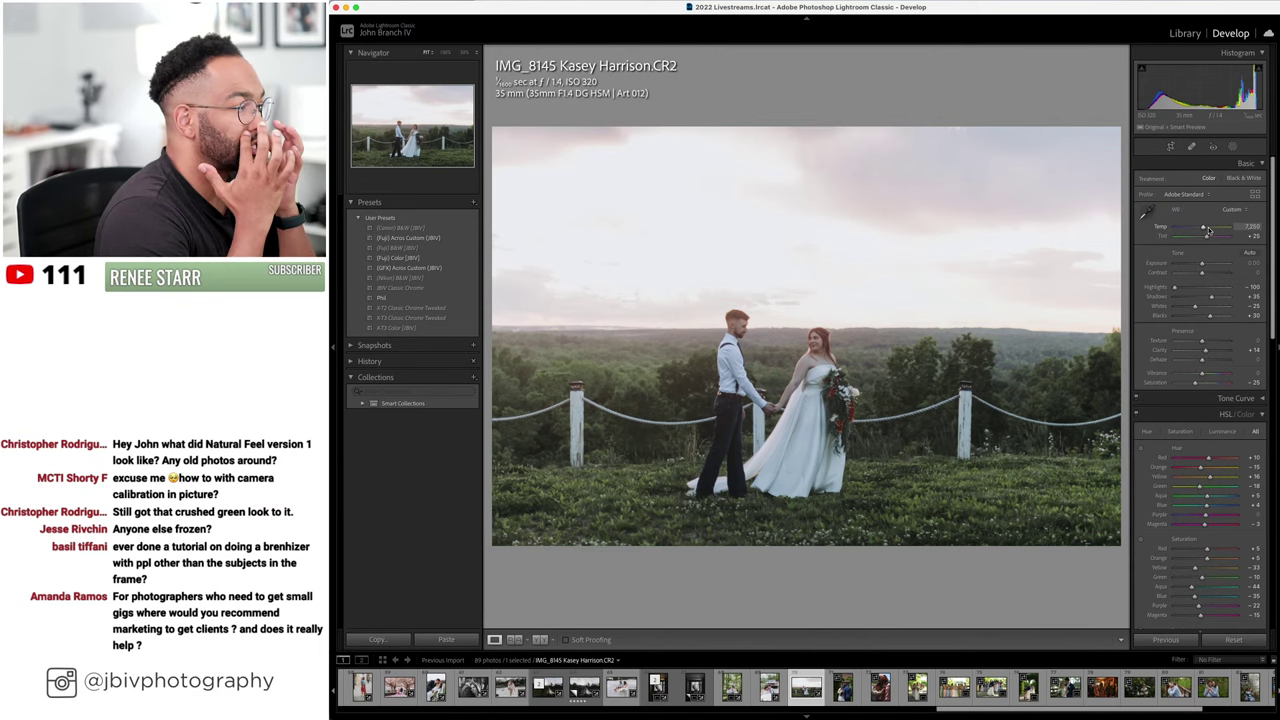
- Apply the (GFX) Across Custom (JBV) preset with Highlights -100 and Shadows +50
click(421, 267)
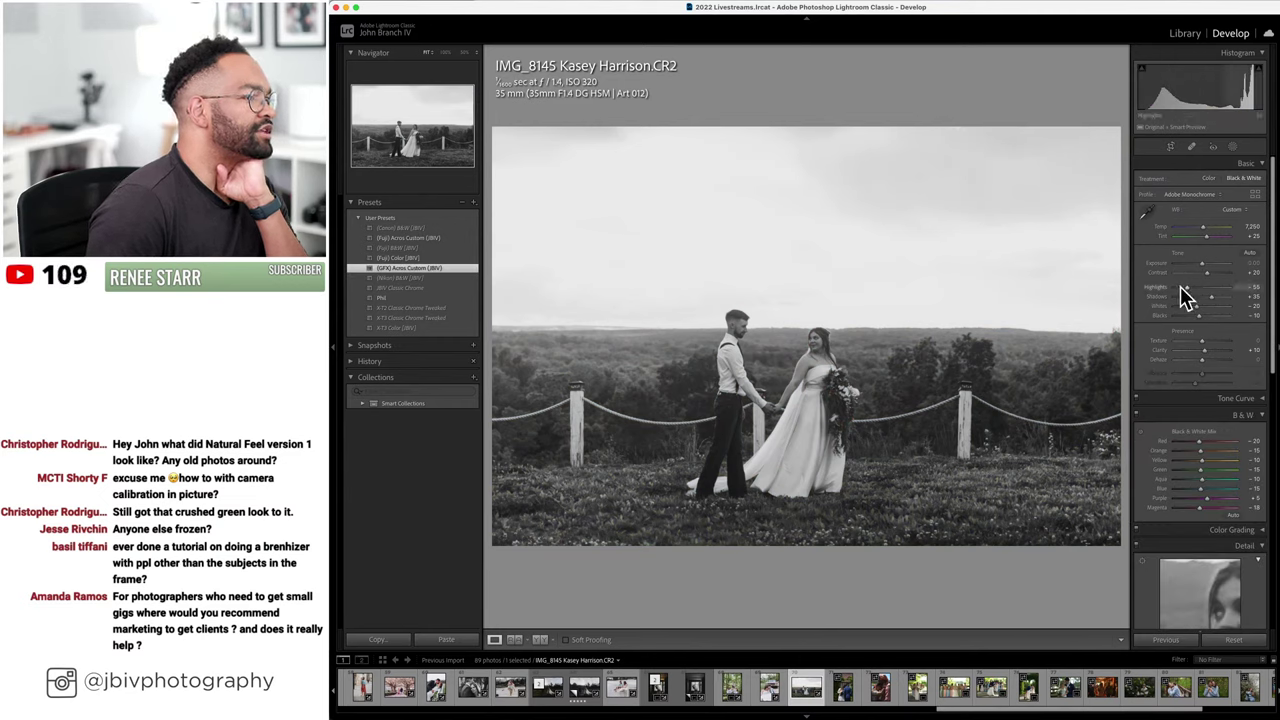
drag(1180, 288, 1214, 299)
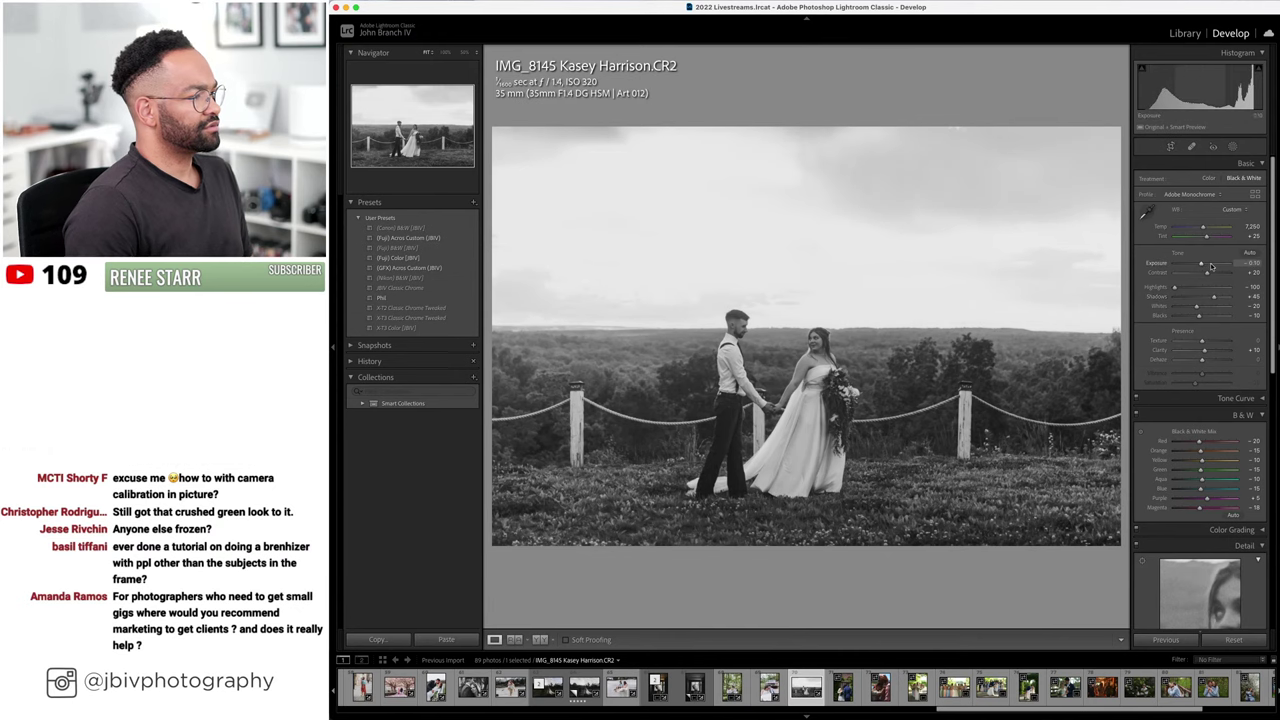
drag(1214, 302, 1217, 300)
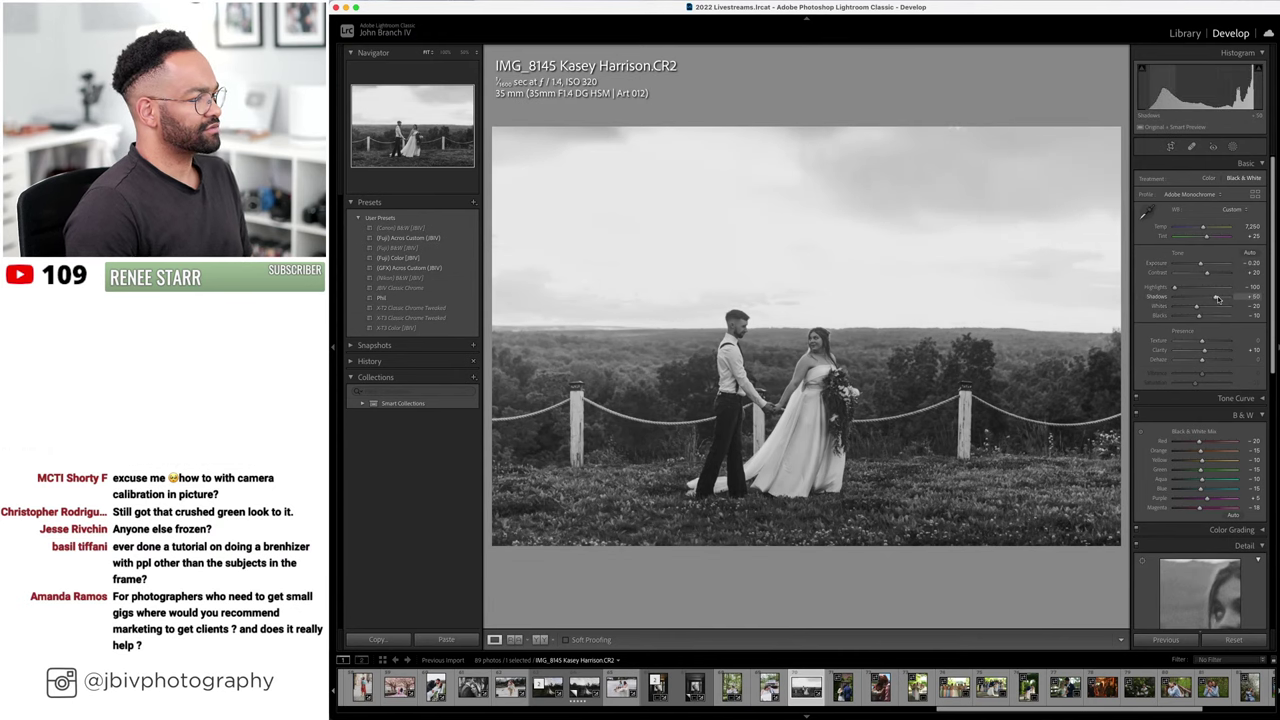
- Check the black-and-white result close up, then give DSC_5948 the Fuji Color JBV preset
click(849, 358)
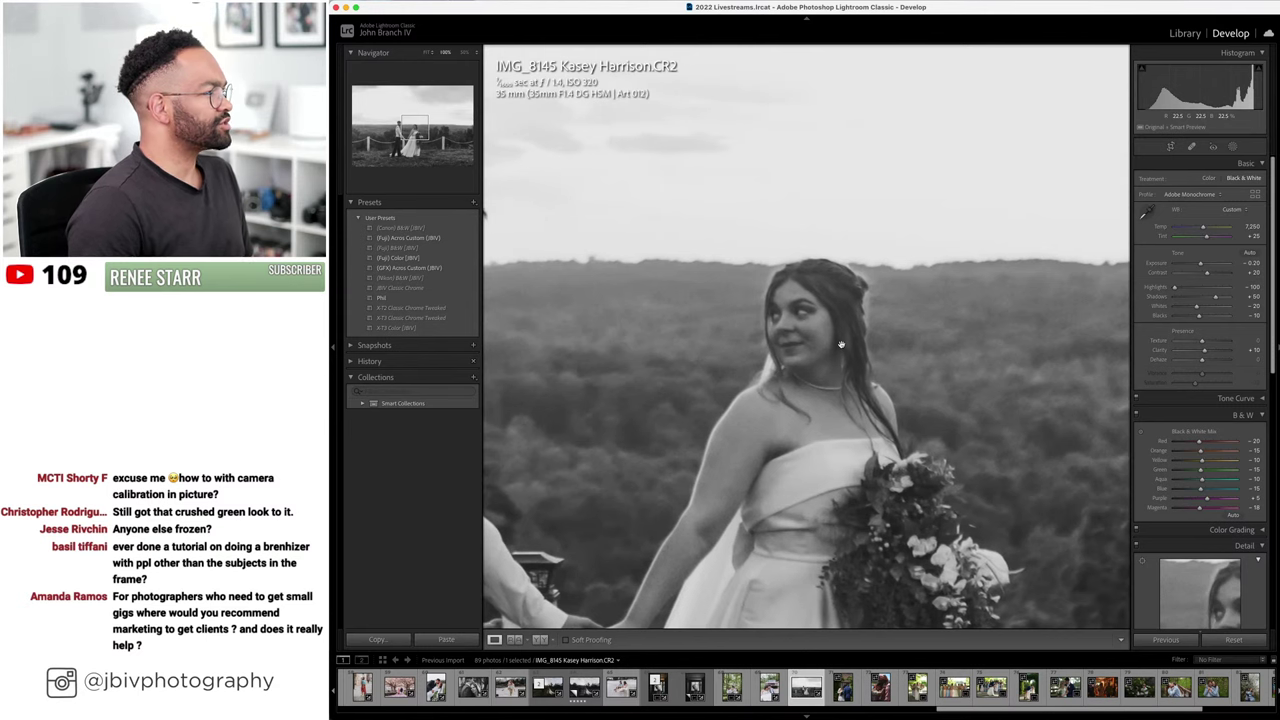
drag(841, 344, 1125, 250)
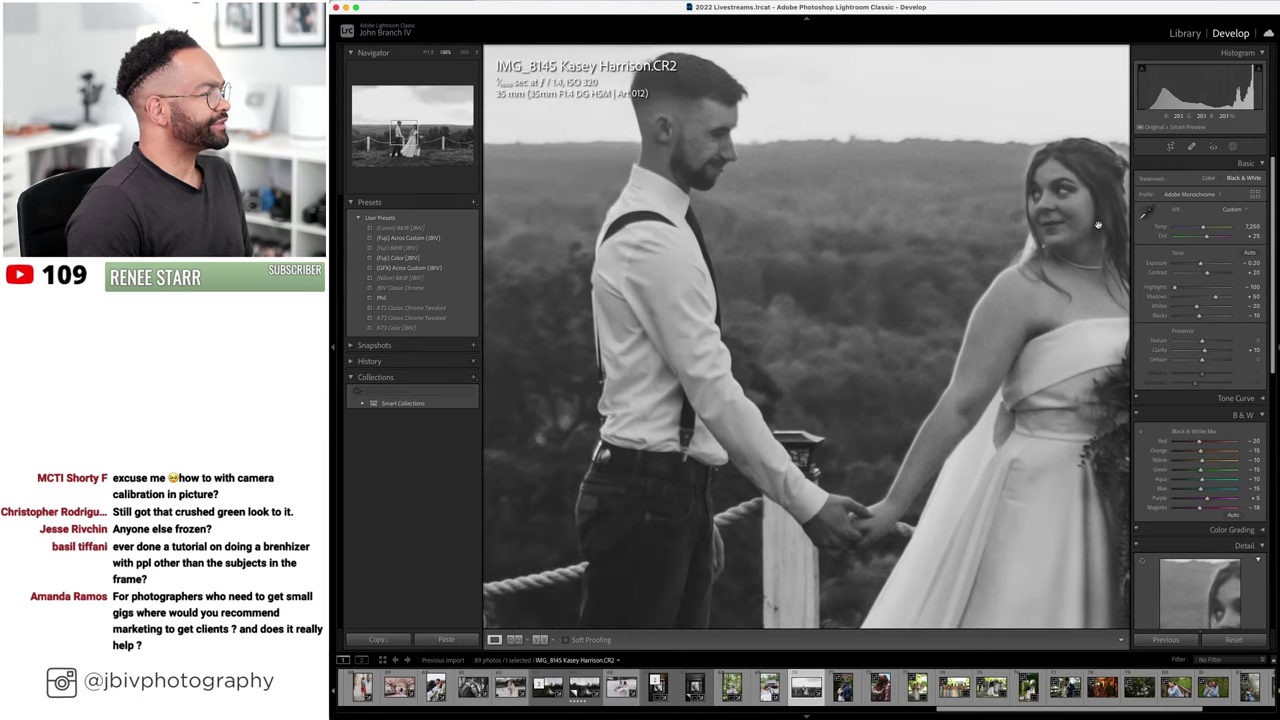
drag(830, 240, 905, 194)
click(905, 194)
key(Right)
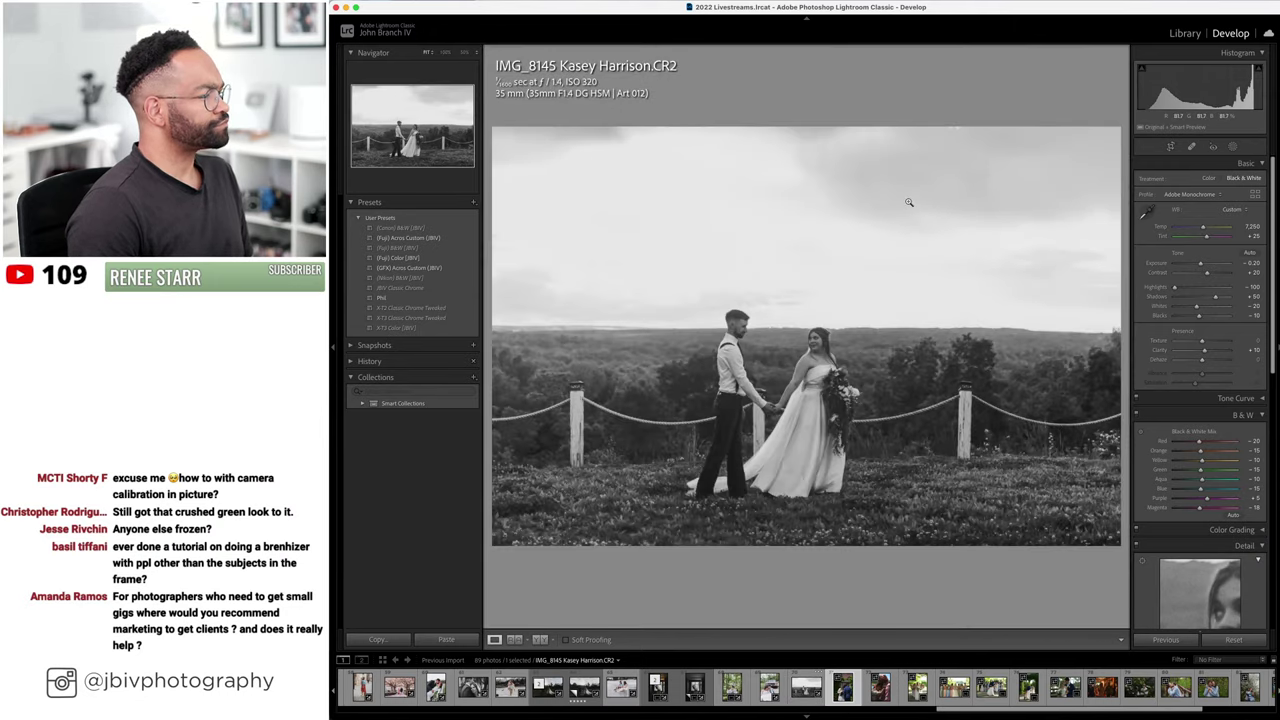
key(super+alt+v)
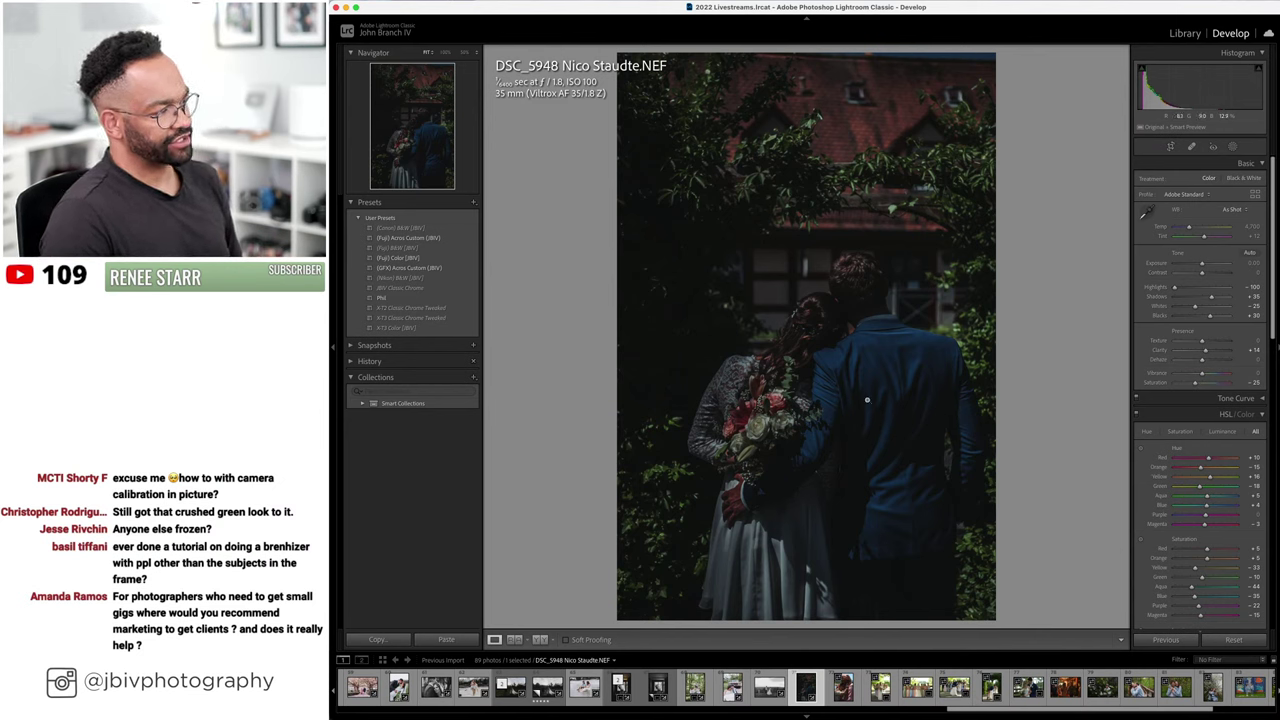
- Soften the highlights and warm the white balance temperature on DSC_5948
drag(1175, 288, 1209, 267)
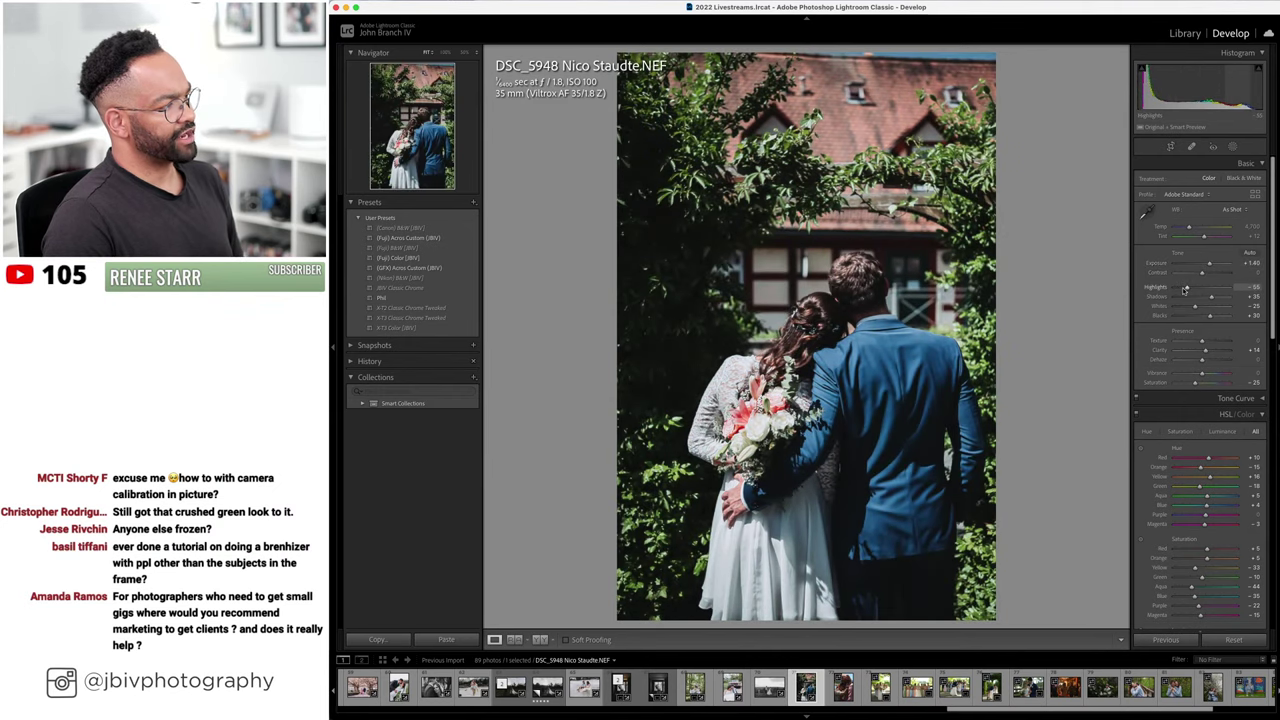
drag(1186, 289, 1223, 263)
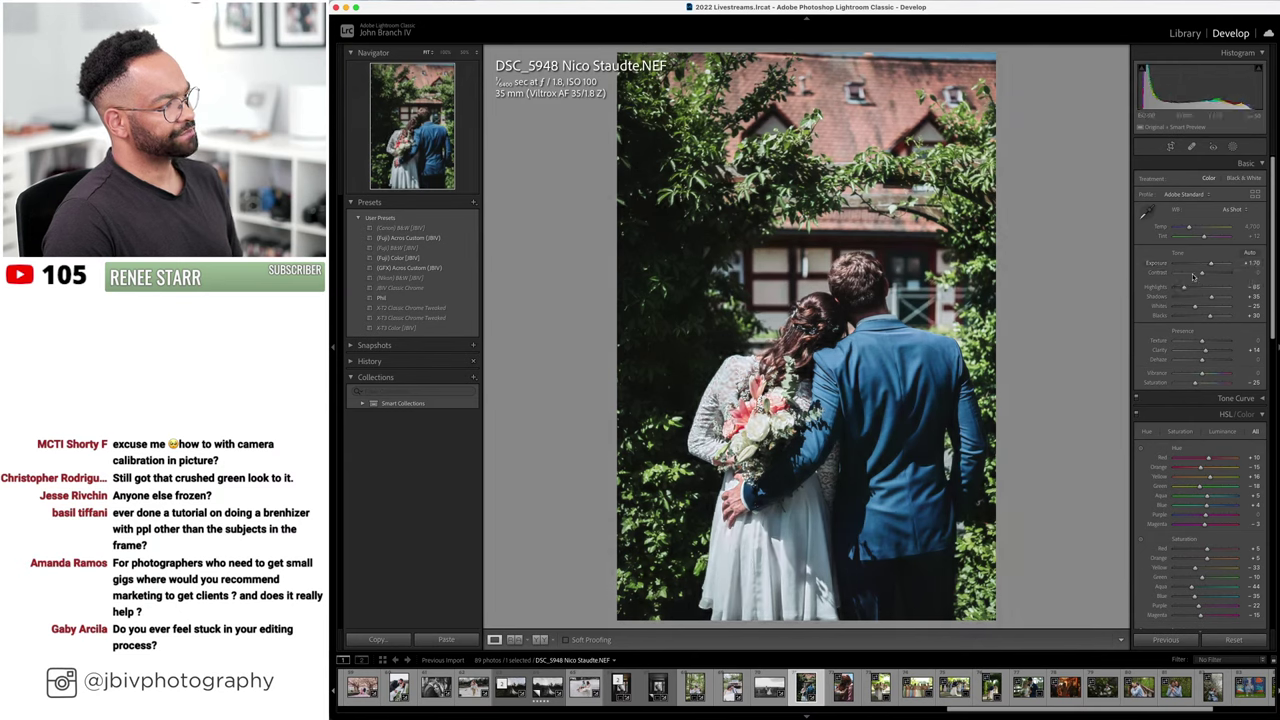
drag(1190, 228, 1189, 229)
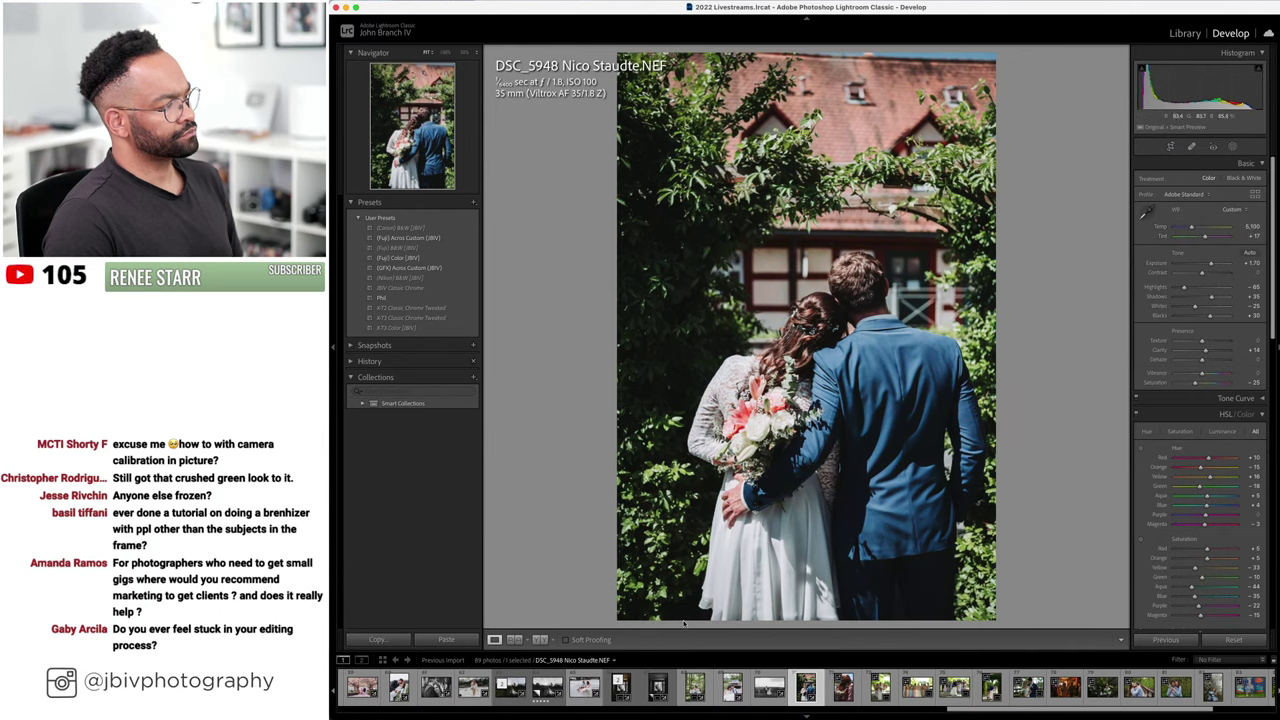
- Compare DSC_5948 before and after, then move on to DZN_0285
click(539, 639)
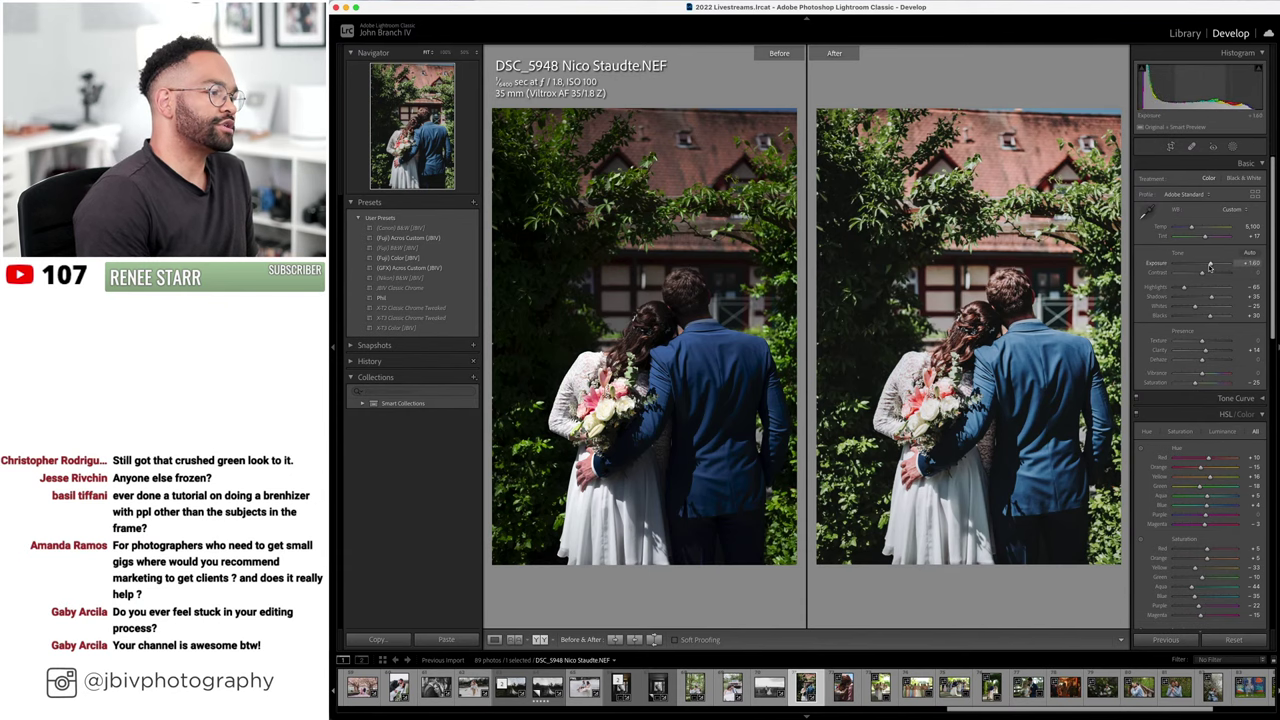
click(495, 639)
key(Right)
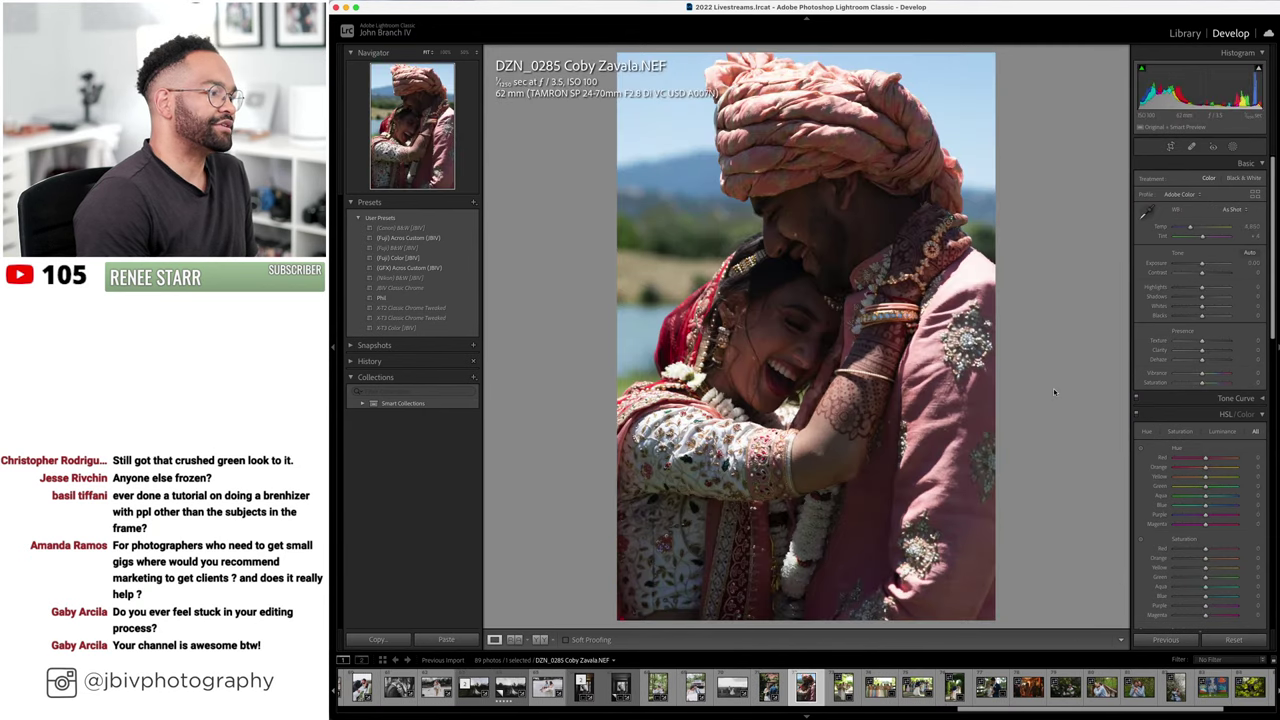
- Check the sleeve detail, then apply (Fuji) Color [JBV] with Lens Corrections set to Auto
click(934, 427)
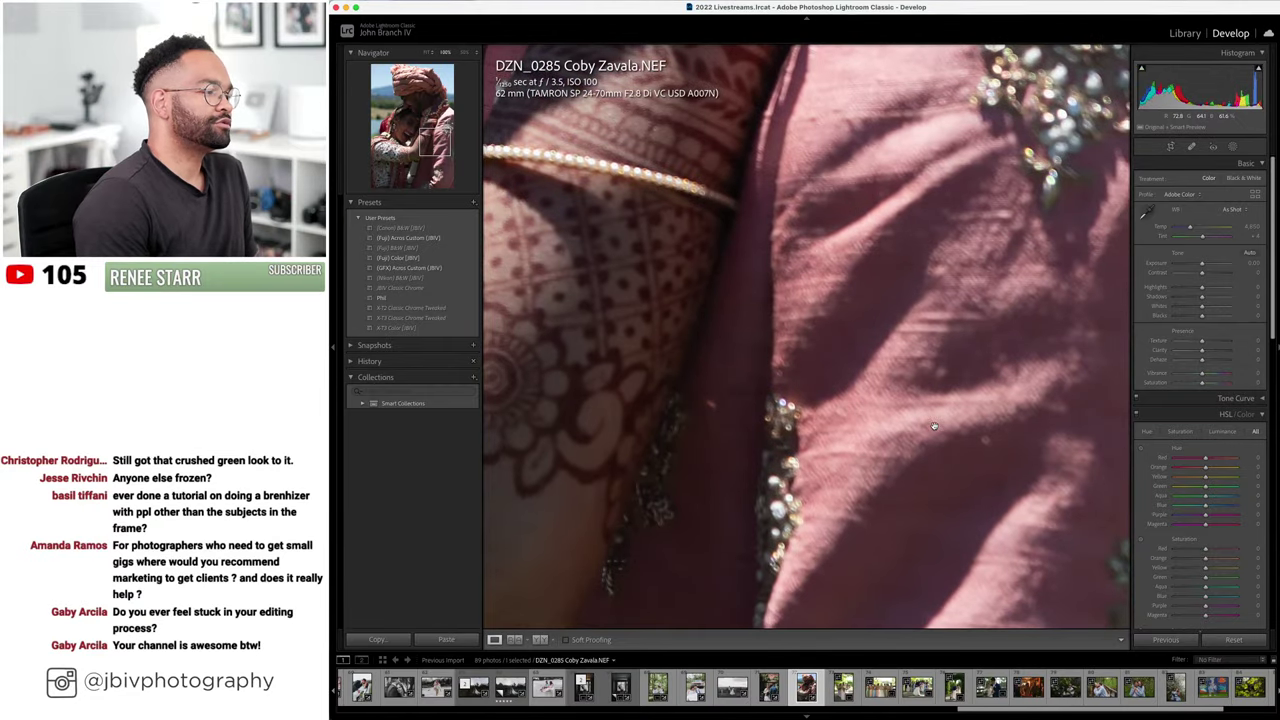
click(934, 427)
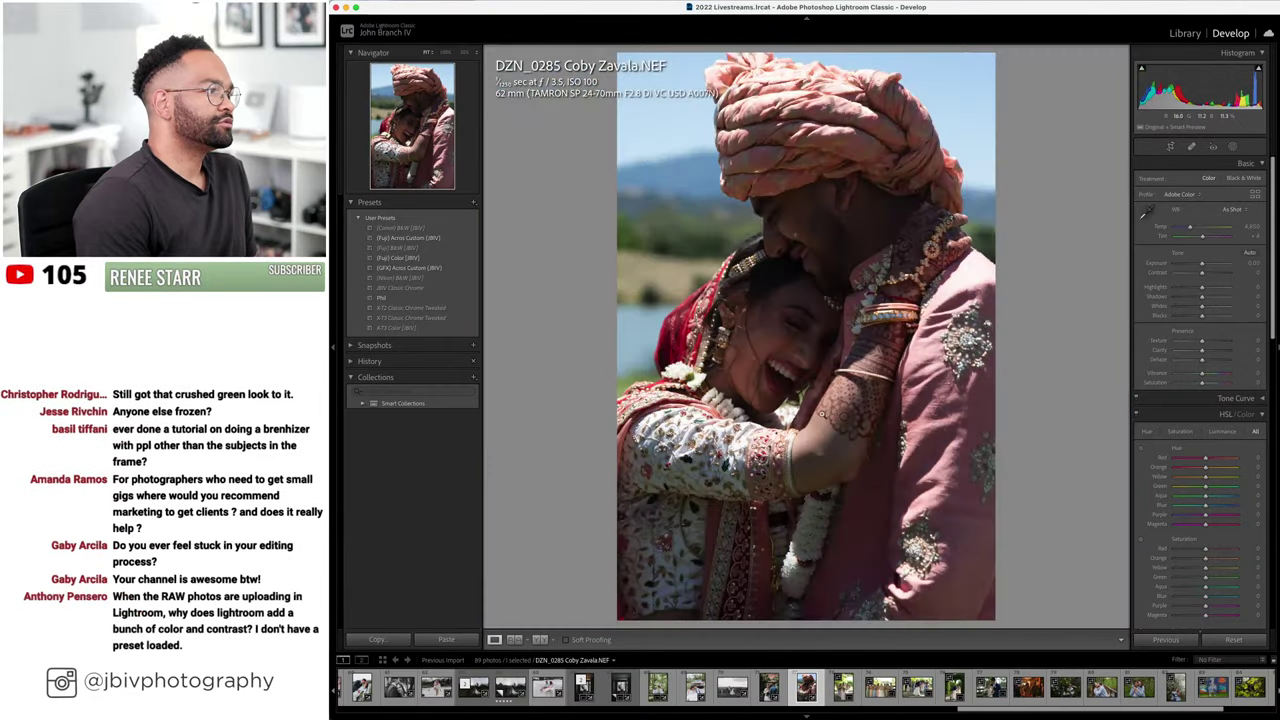
click(398, 258)
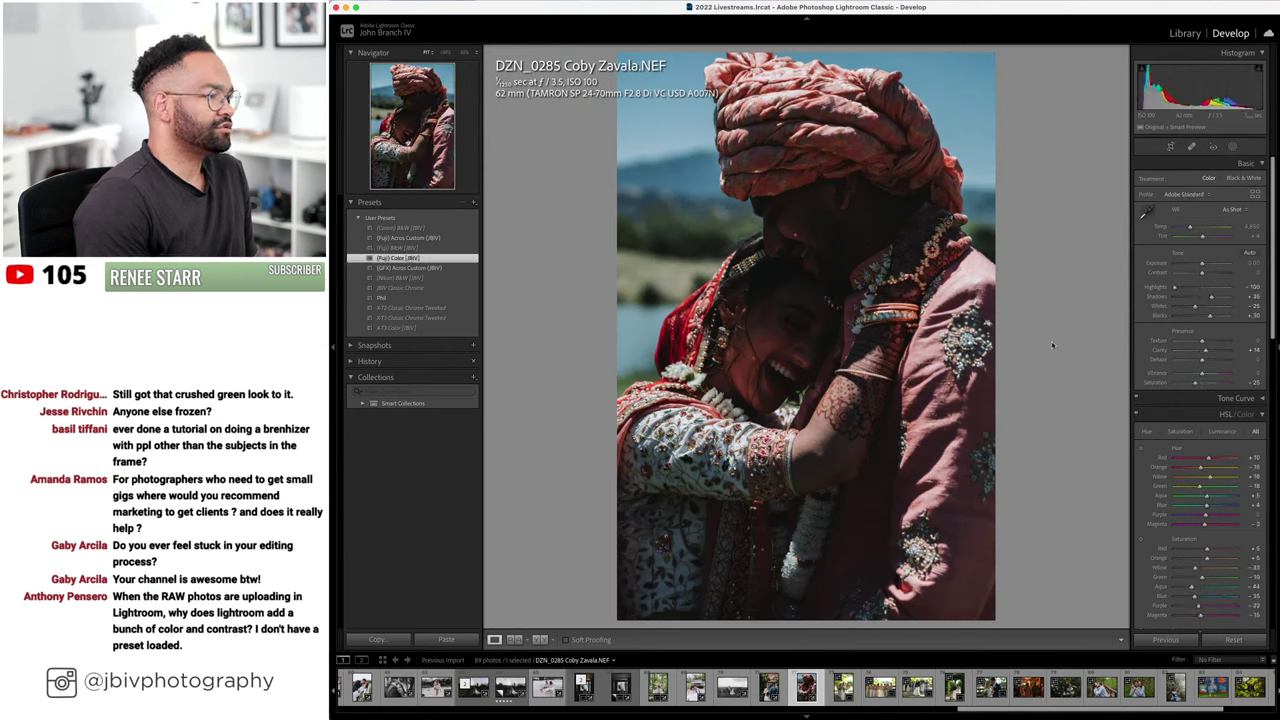
scroll(1207, 381, down, 10)
click(1190, 280)
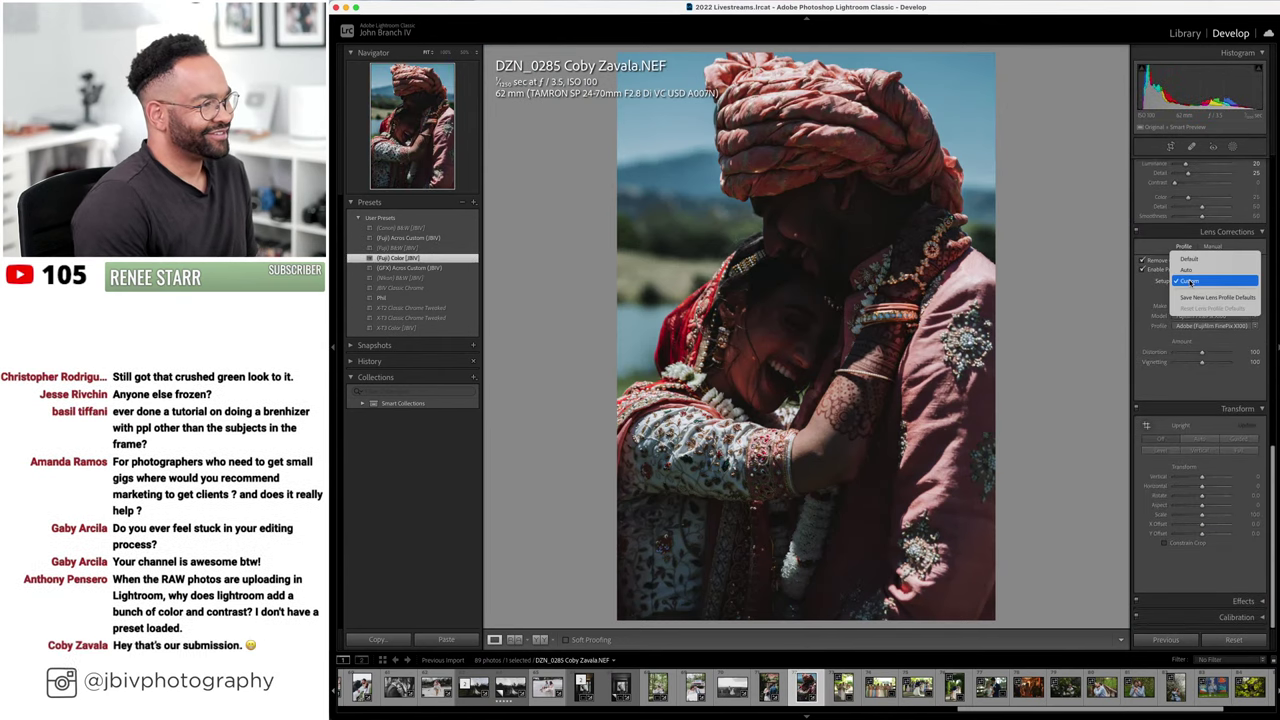
click(1190, 271)
scroll(1205, 378, up, 10)
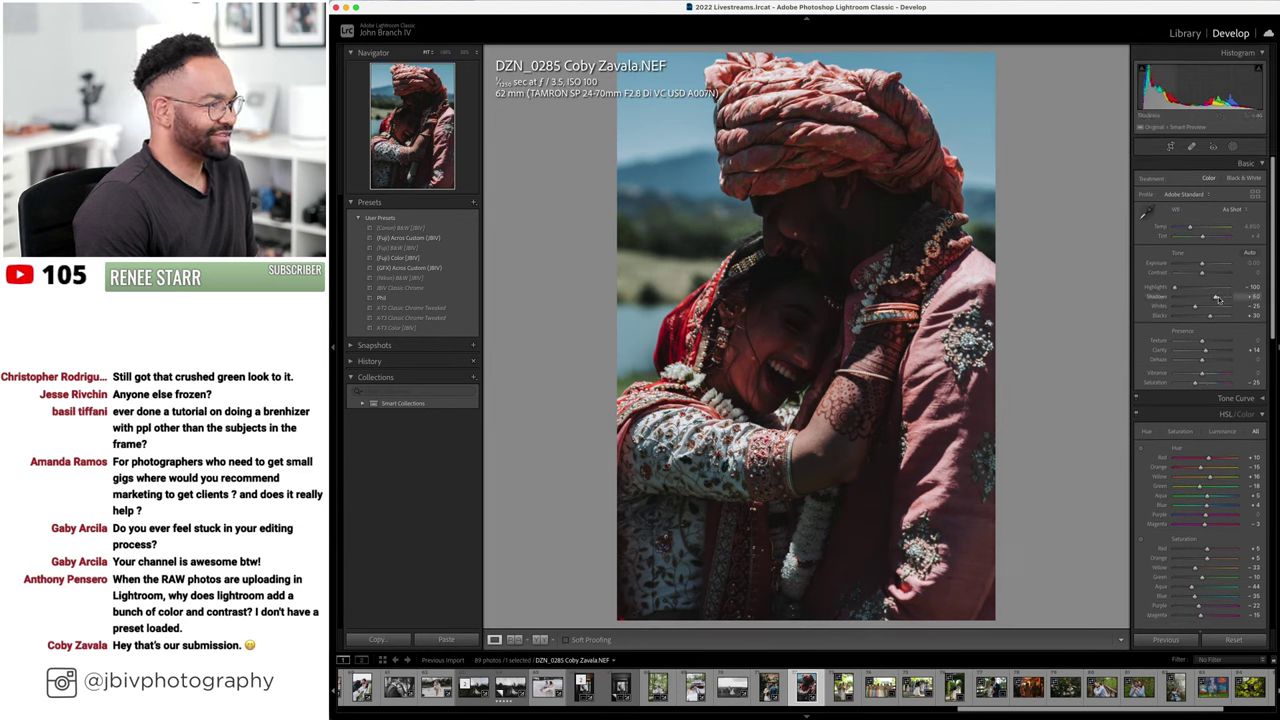
- Raise exposure to +1.60, lift the shadows and set Tint to +14
drag(1214, 264, 1220, 266)
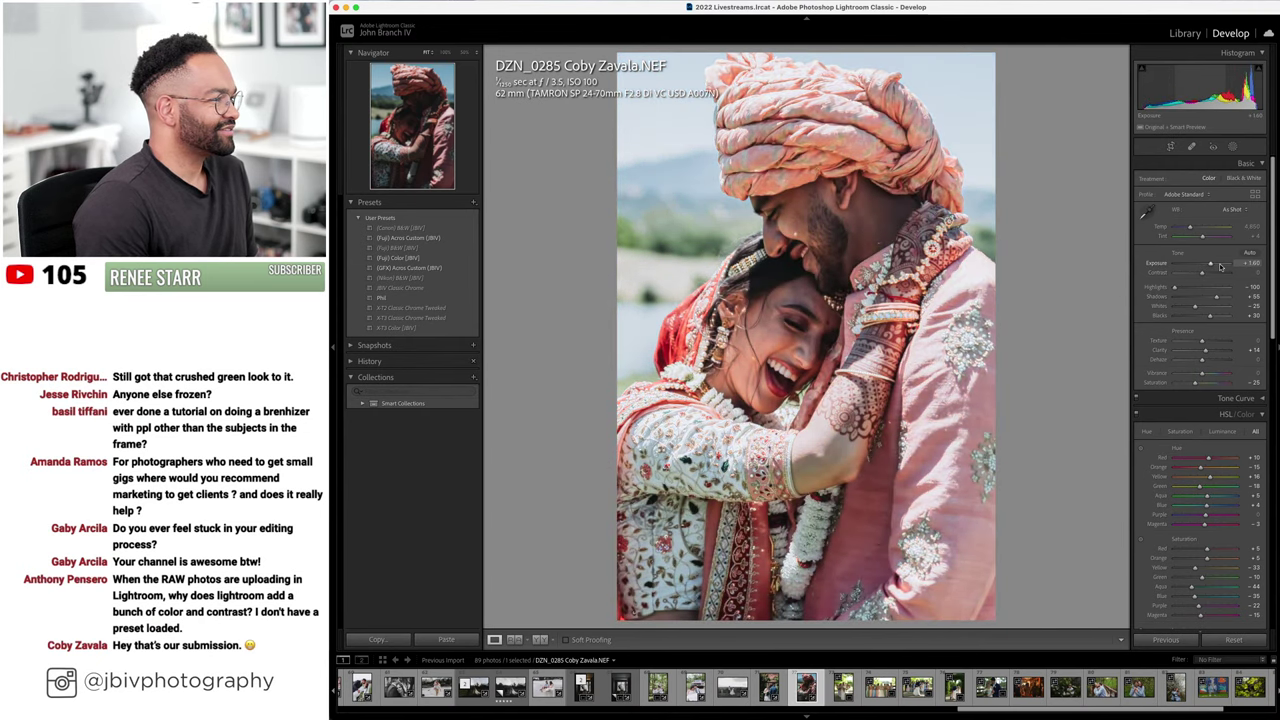
drag(1216, 297, 1210, 265)
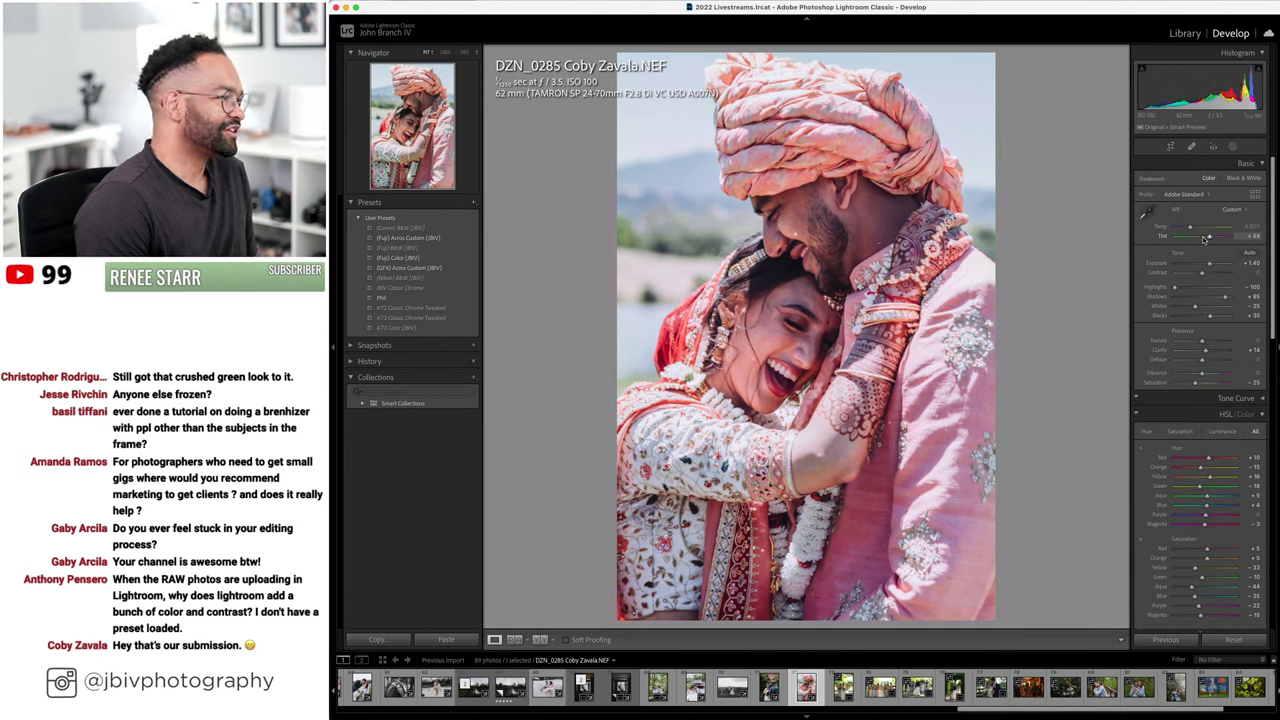
drag(1205, 238, 1204, 238)
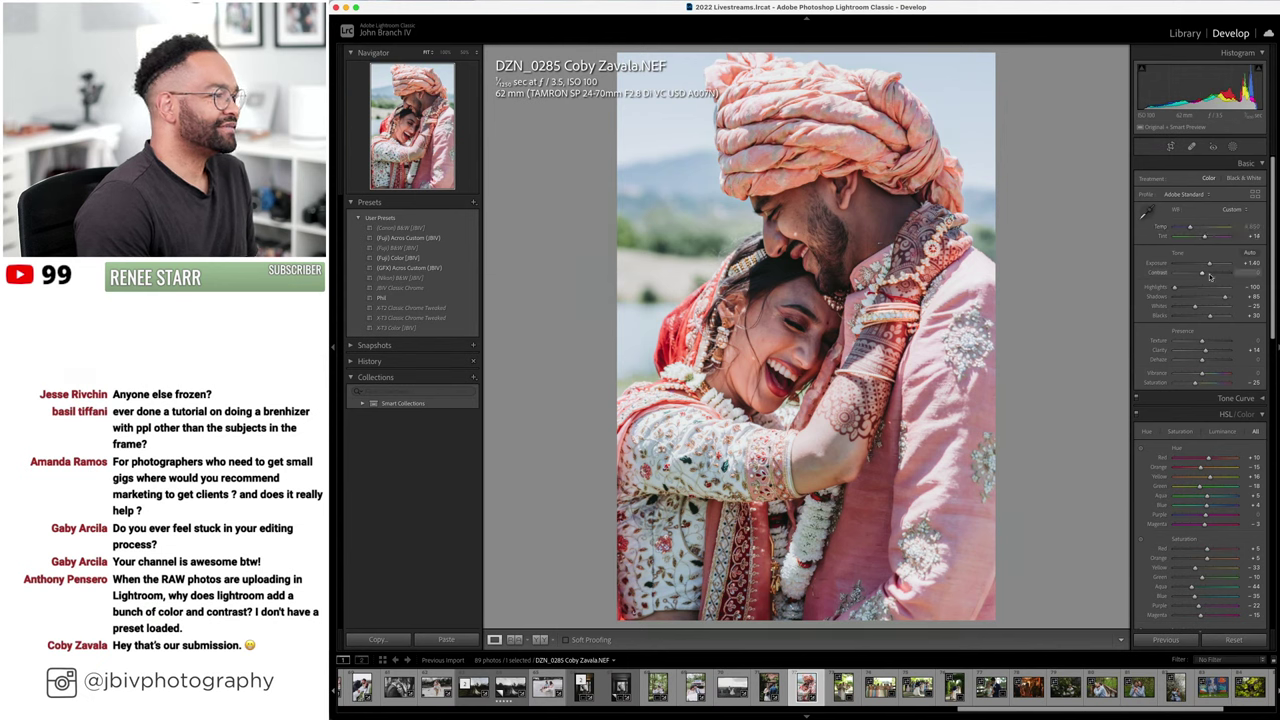
drag(1210, 264, 1210, 267)
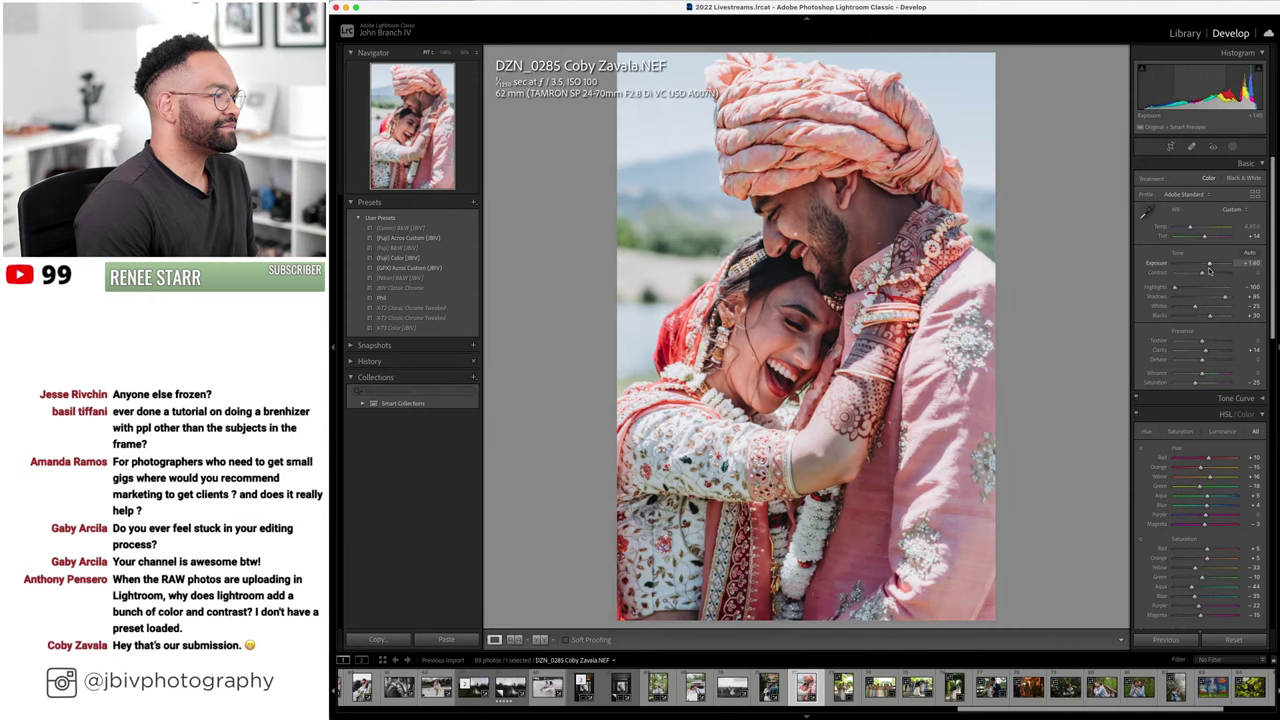
click(541, 639)
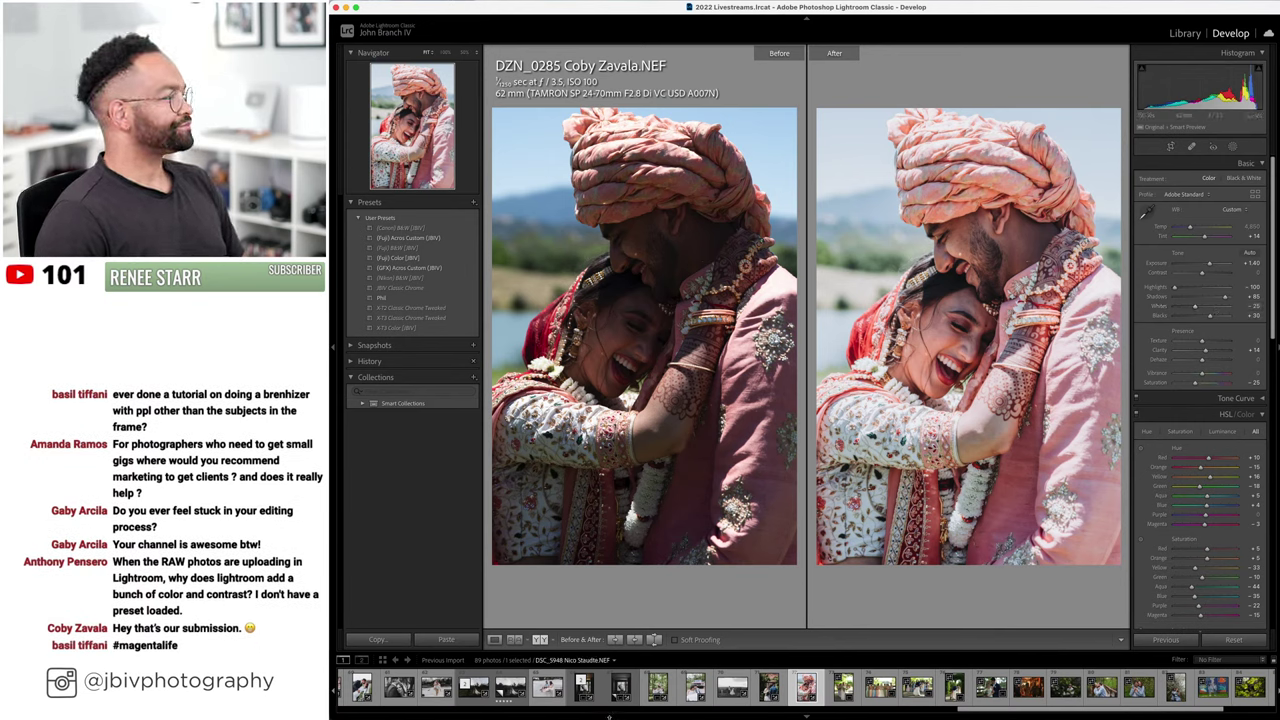
click(494, 639)
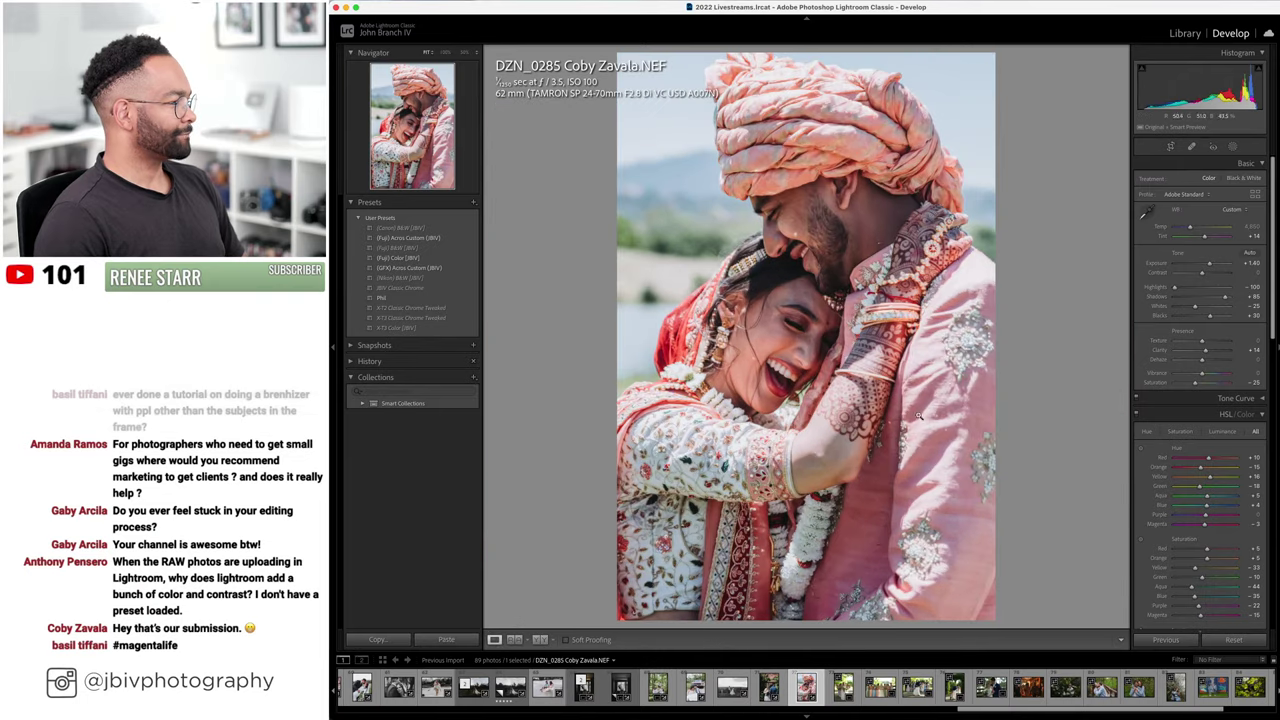
- Move to the next photo, switch to the Library grid and view the bridesmaids photo
key(Right)
key(Right)
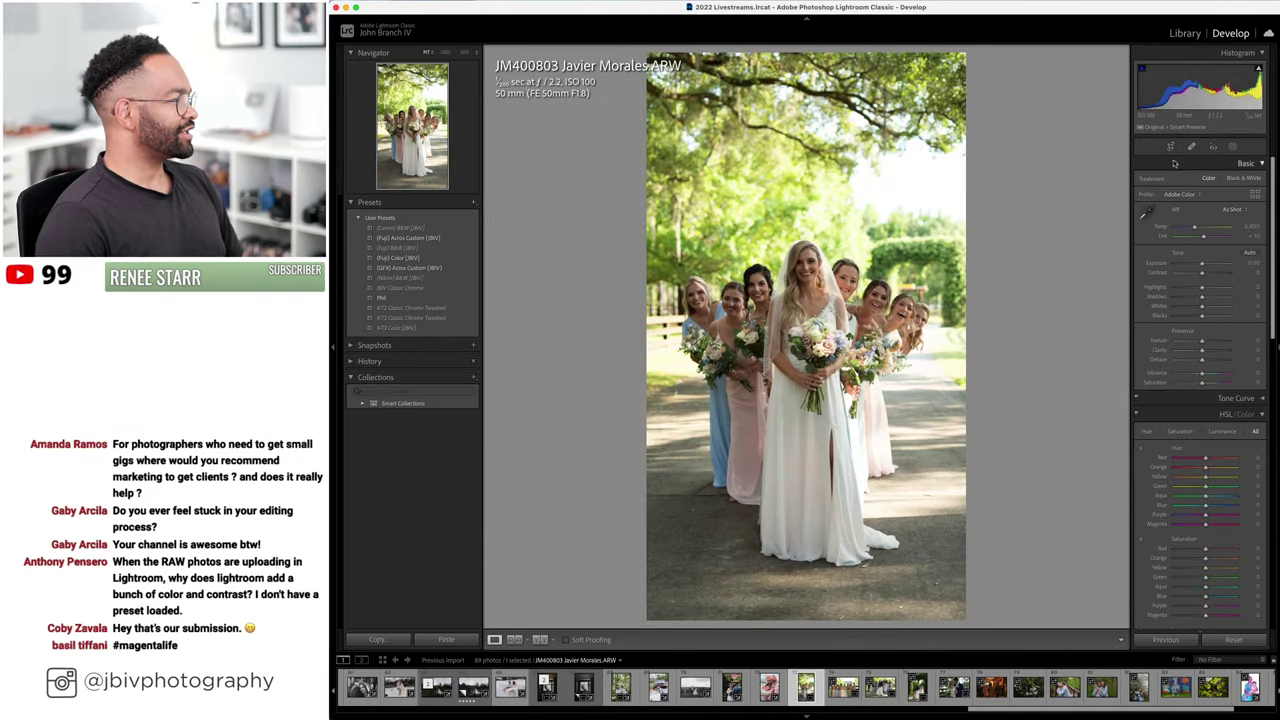
click(1180, 36)
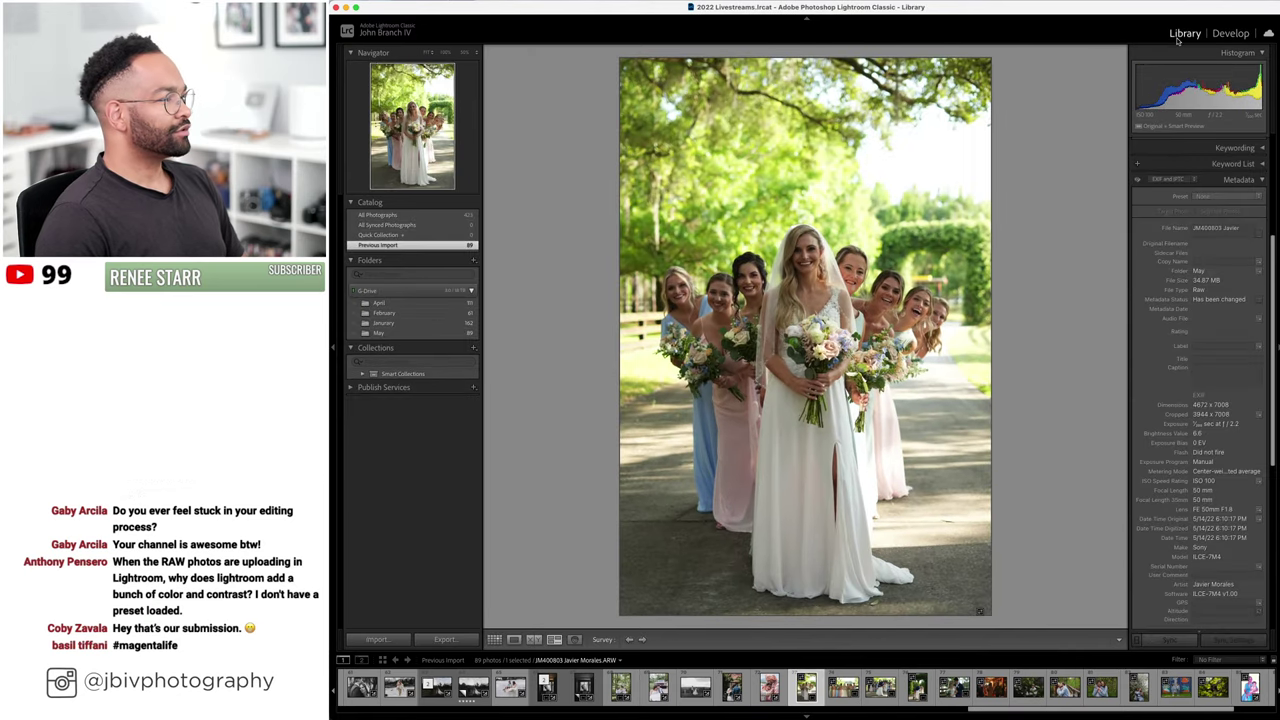
key(g)
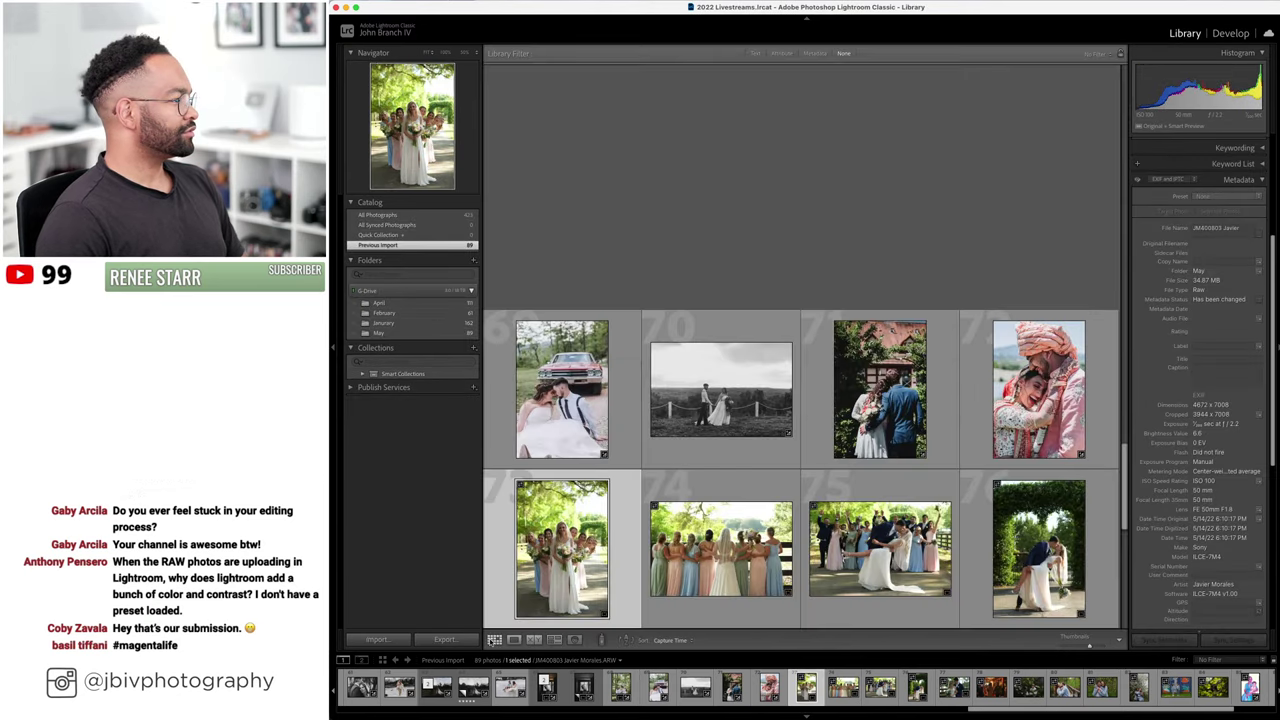
click(554, 639)
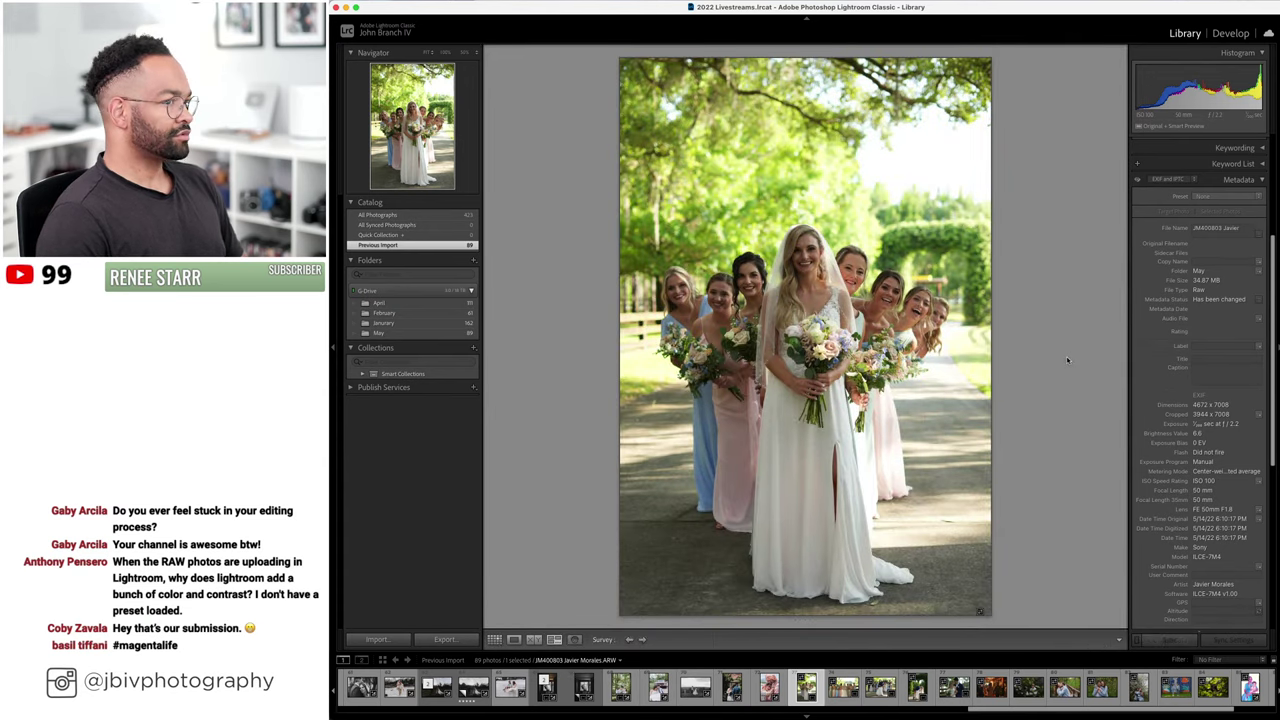
click(495, 640)
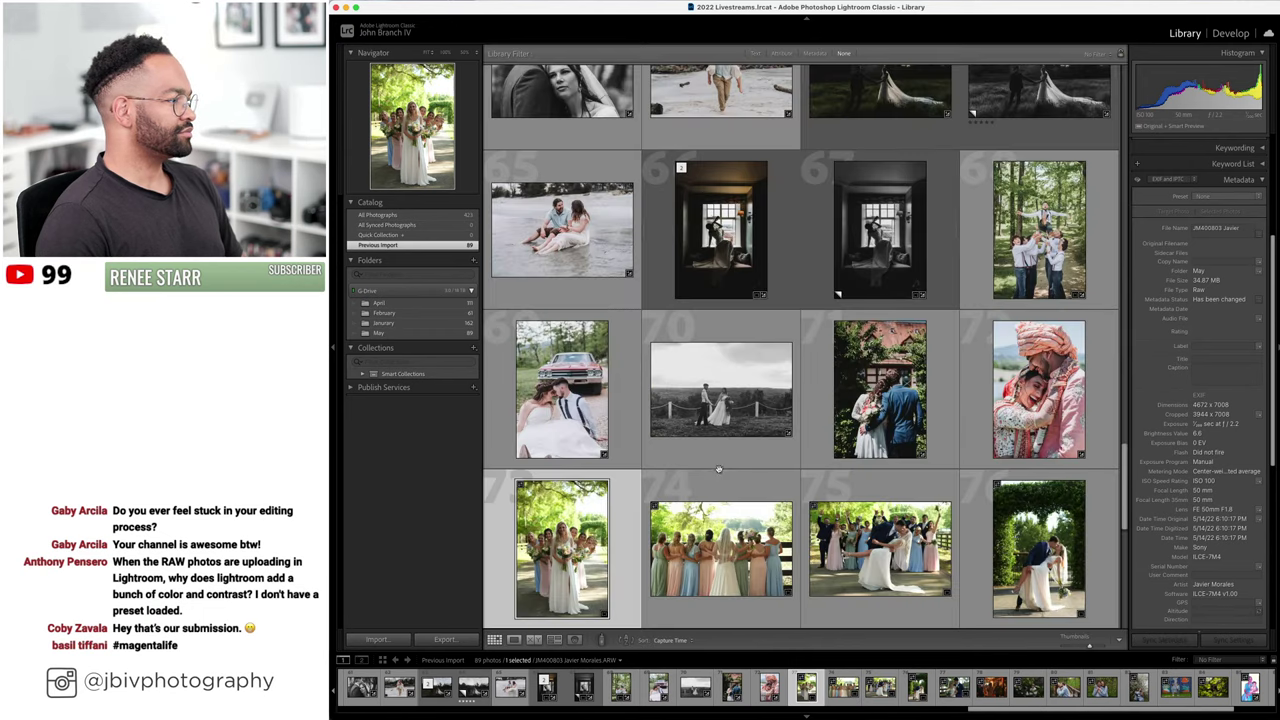
double_click(579, 520)
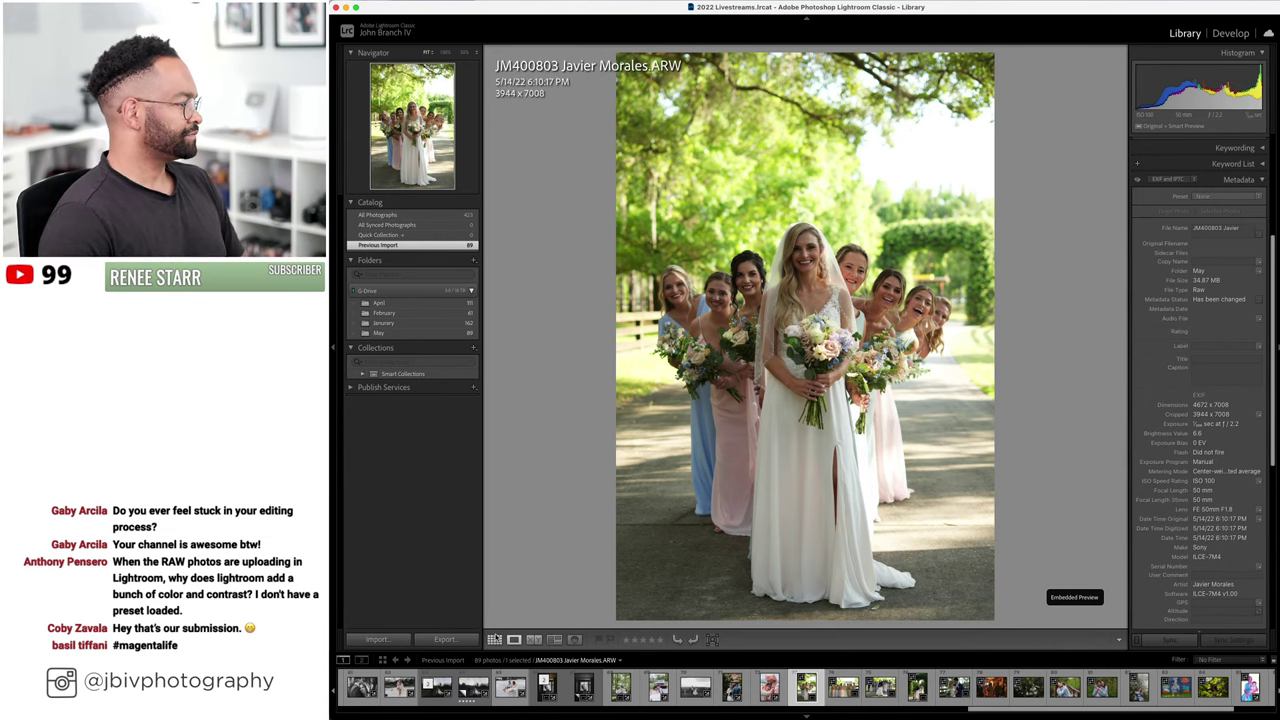
click(494, 639)
- Scroll down the grid and select couple photo #77
scroll(654, 501, down, 5)
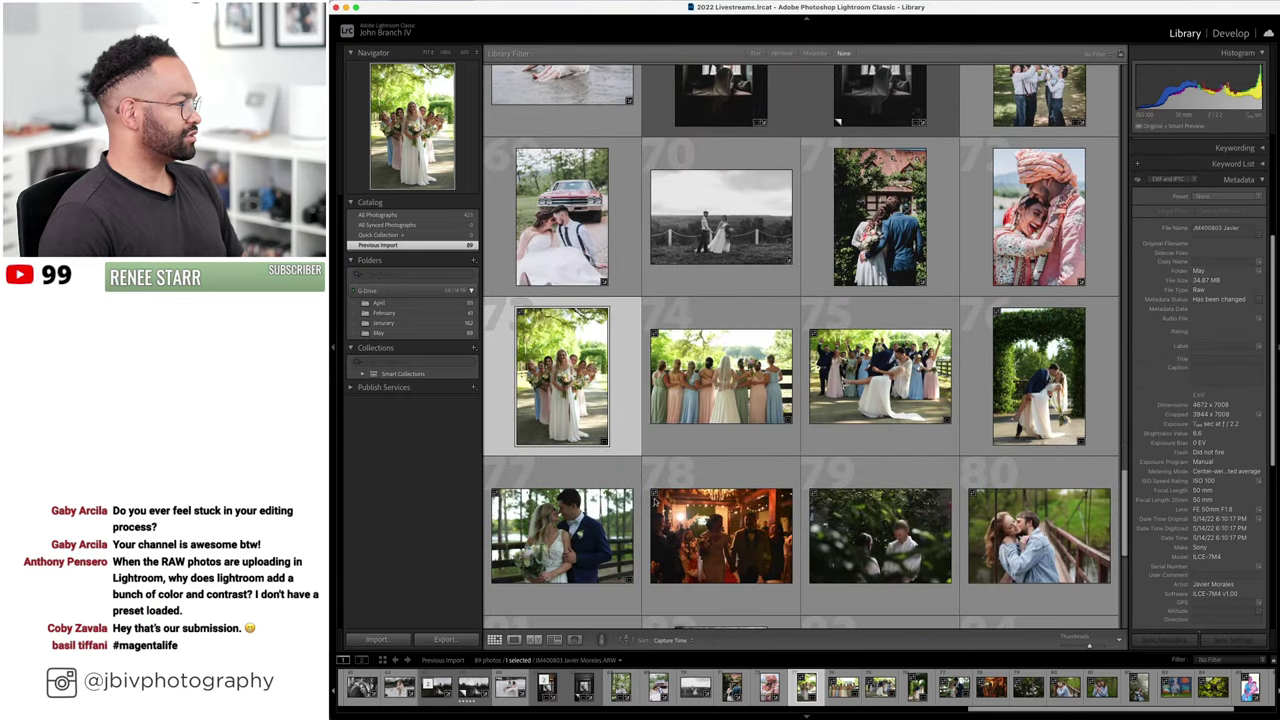
scroll(654, 501, down, 3)
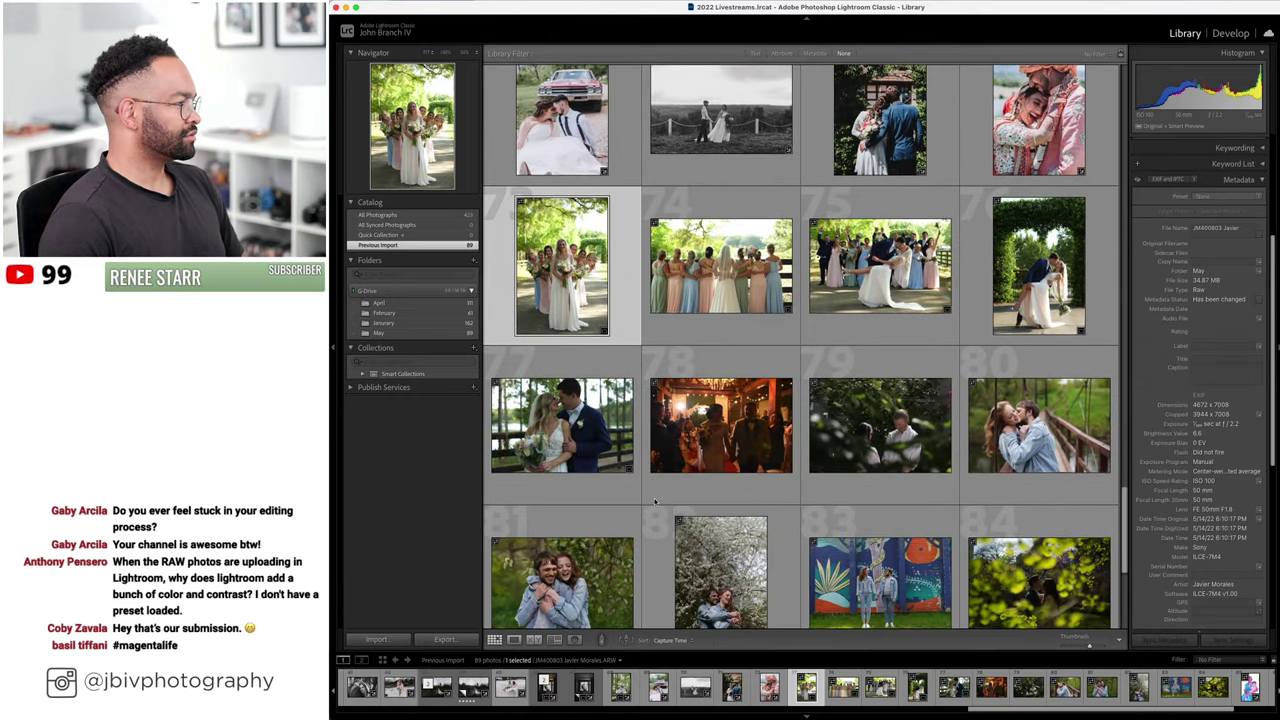
scroll(654, 501, down, 6)
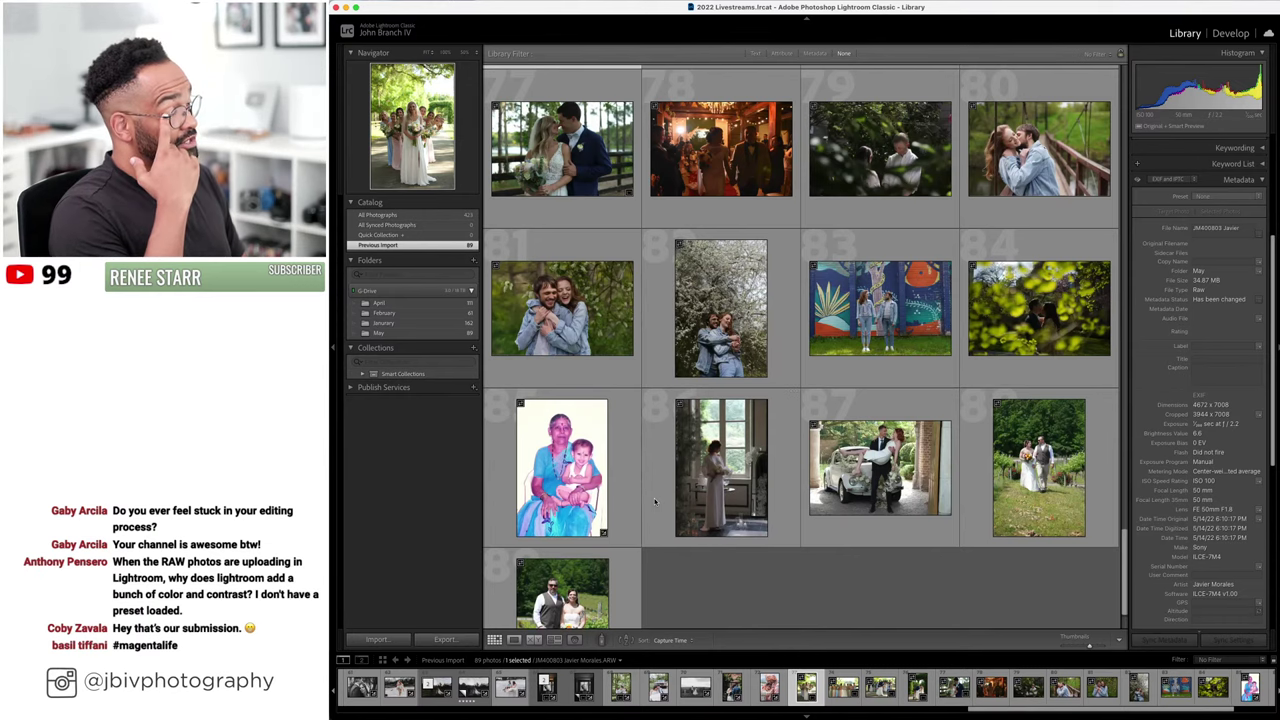
scroll(654, 501, up, 3)
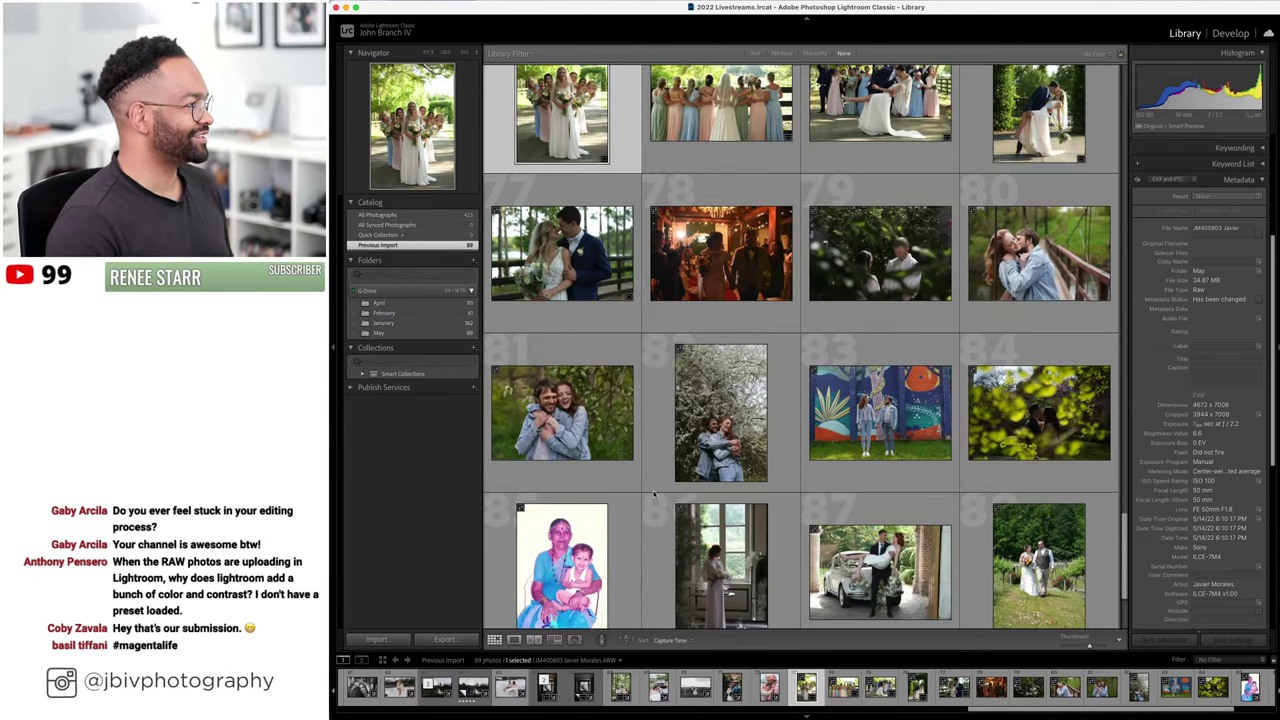
click(547, 278)
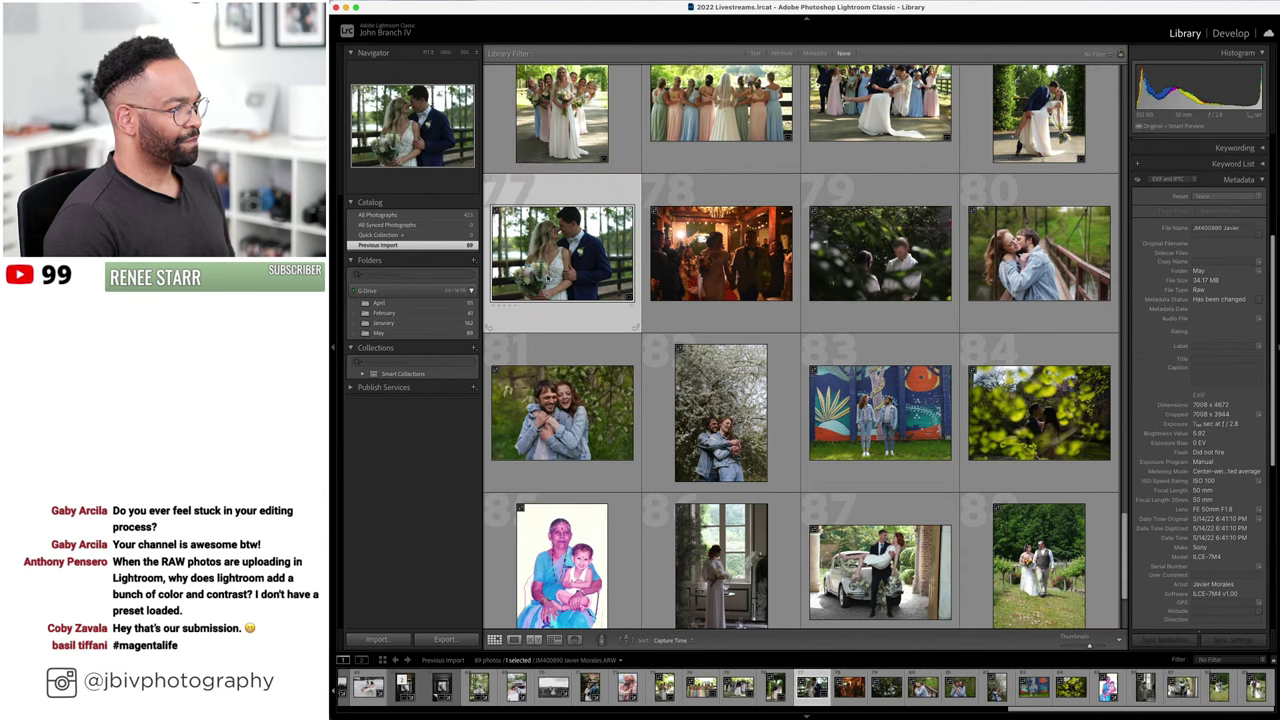
scroll(556, 285, up, 3)
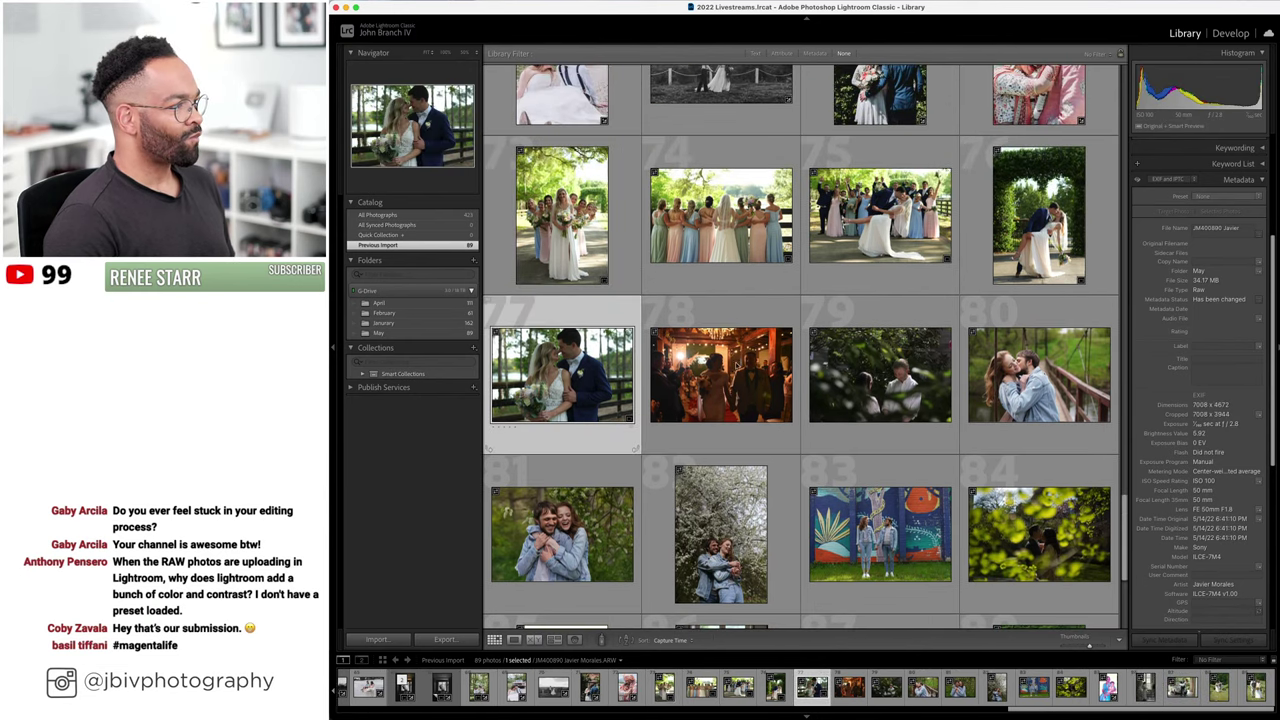
key(Right)
click(950, 390)
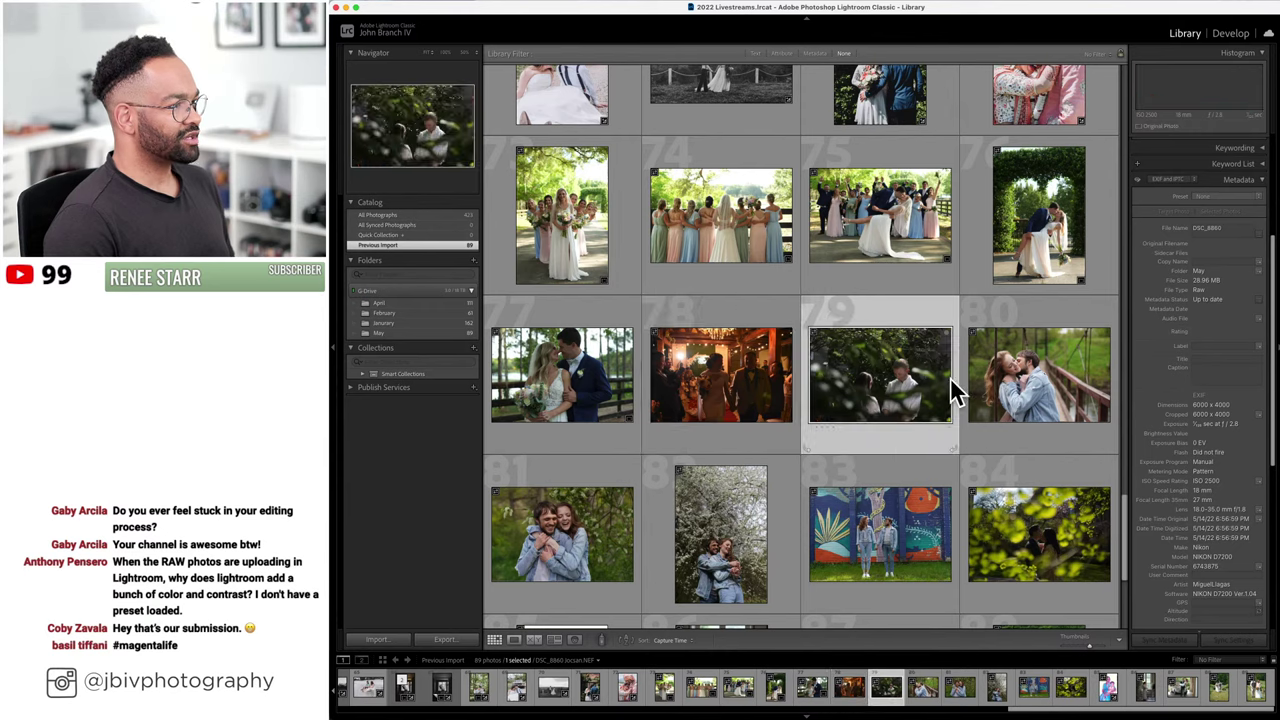
key(Right)
key(Left)
key(Left)
key(Left)
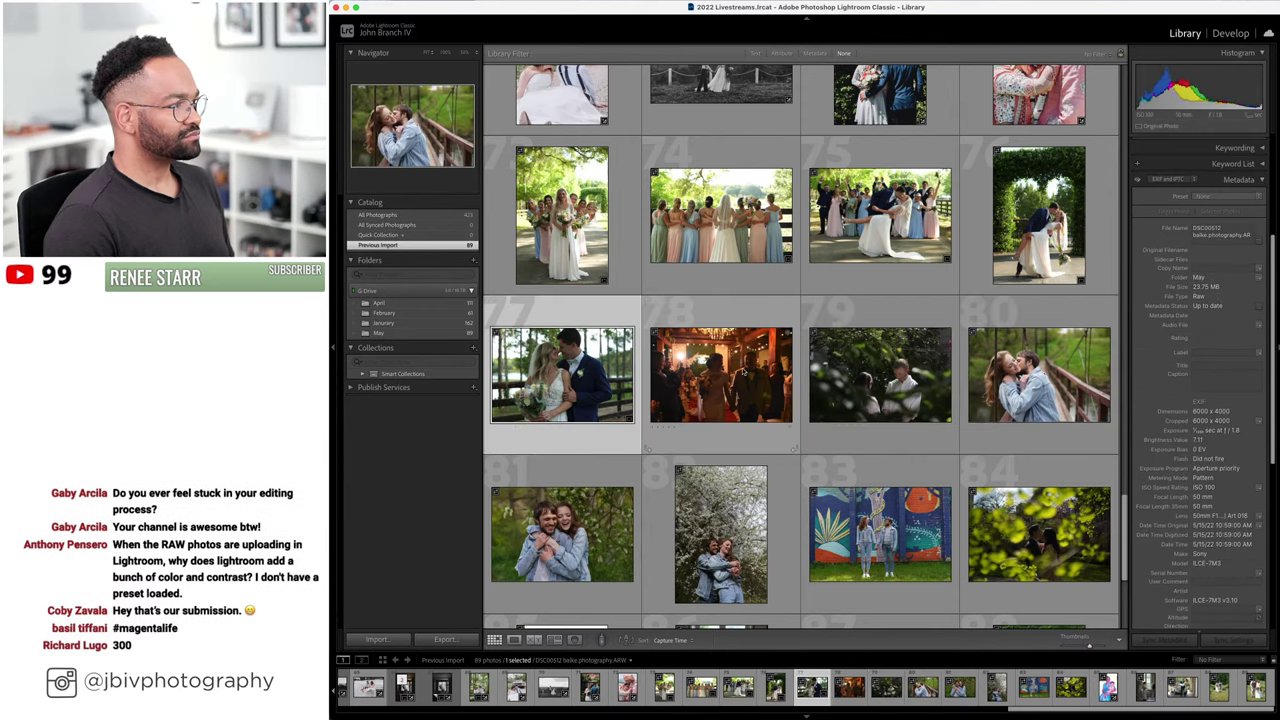
- Add photos #76, #74 and #73 to build the #73–77 selection
scroll(743, 371, up, 3)
click(1033, 368)
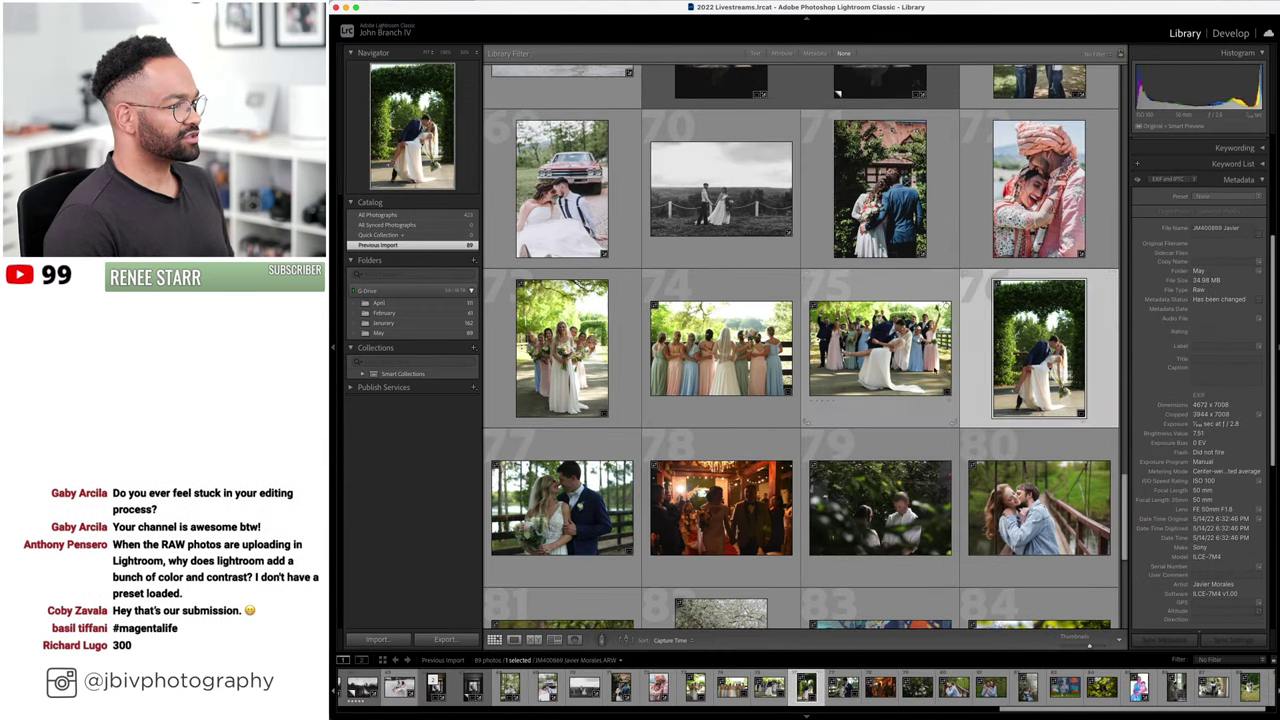
click(780, 386)
click(600, 370)
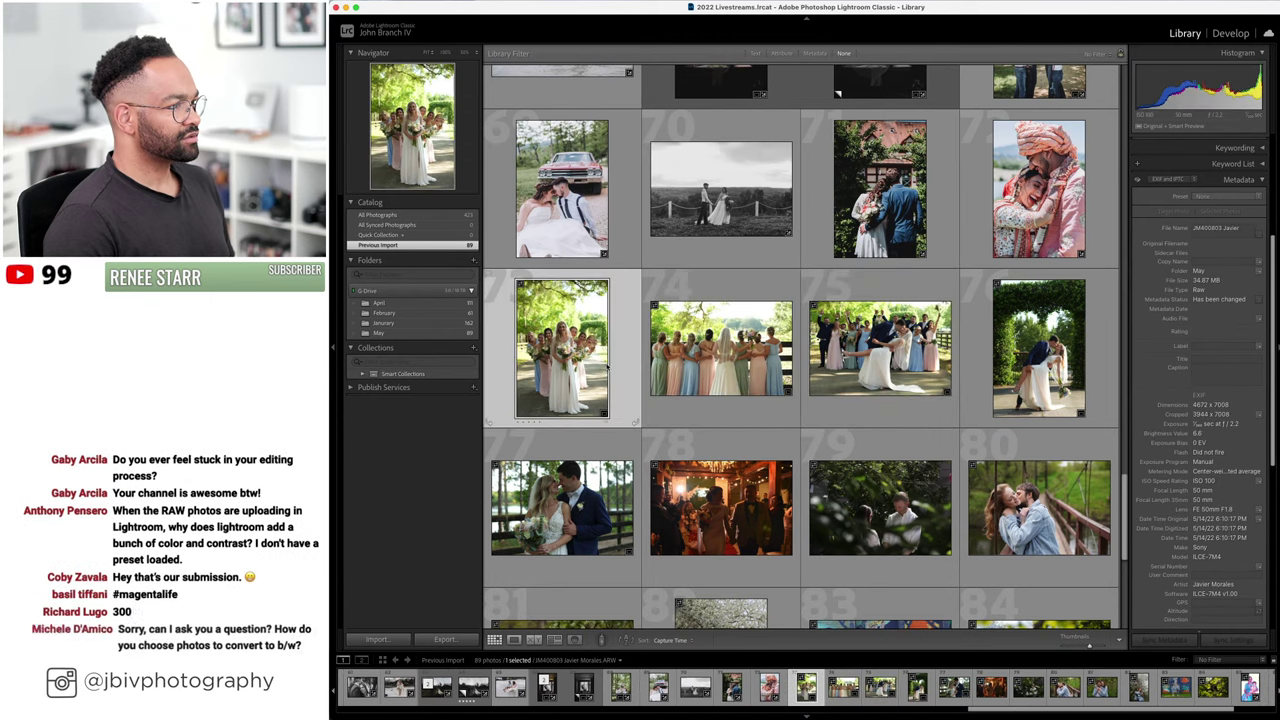
click(590, 479)
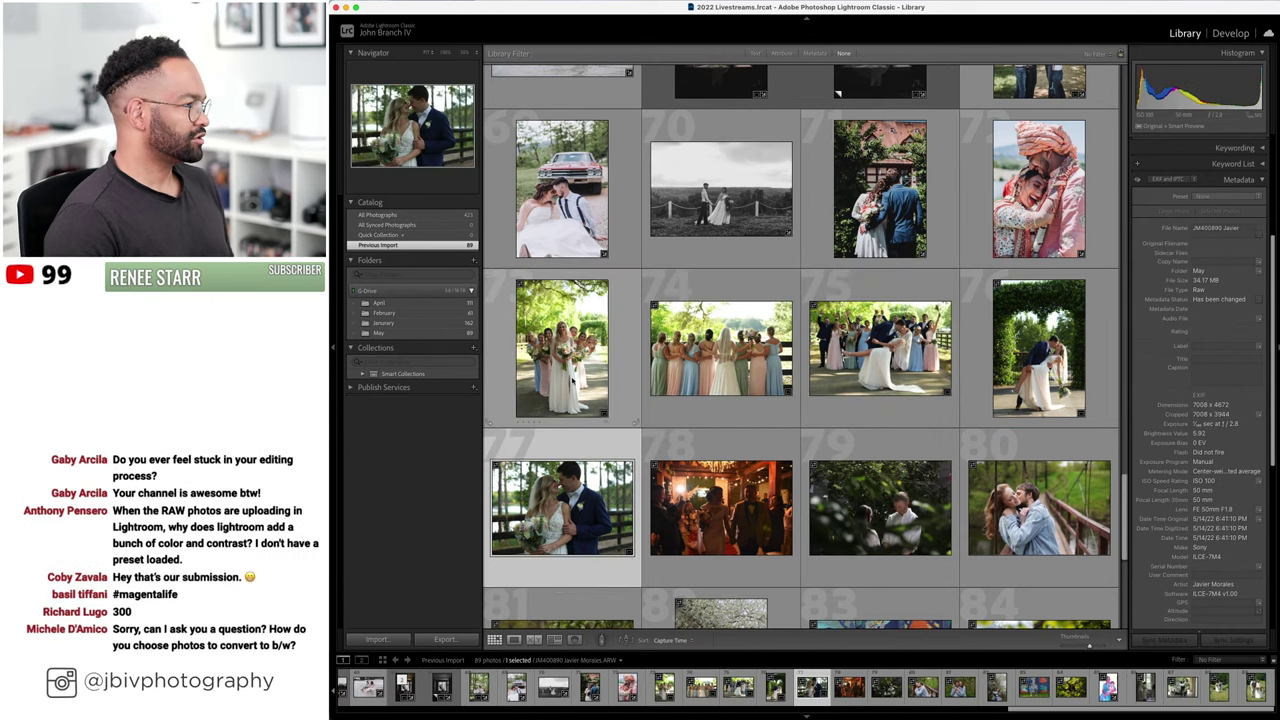
shift+click(573, 380)
- Add photos #33–38 to the selection, making eleven picks
scroll(632, 490, up, 10)
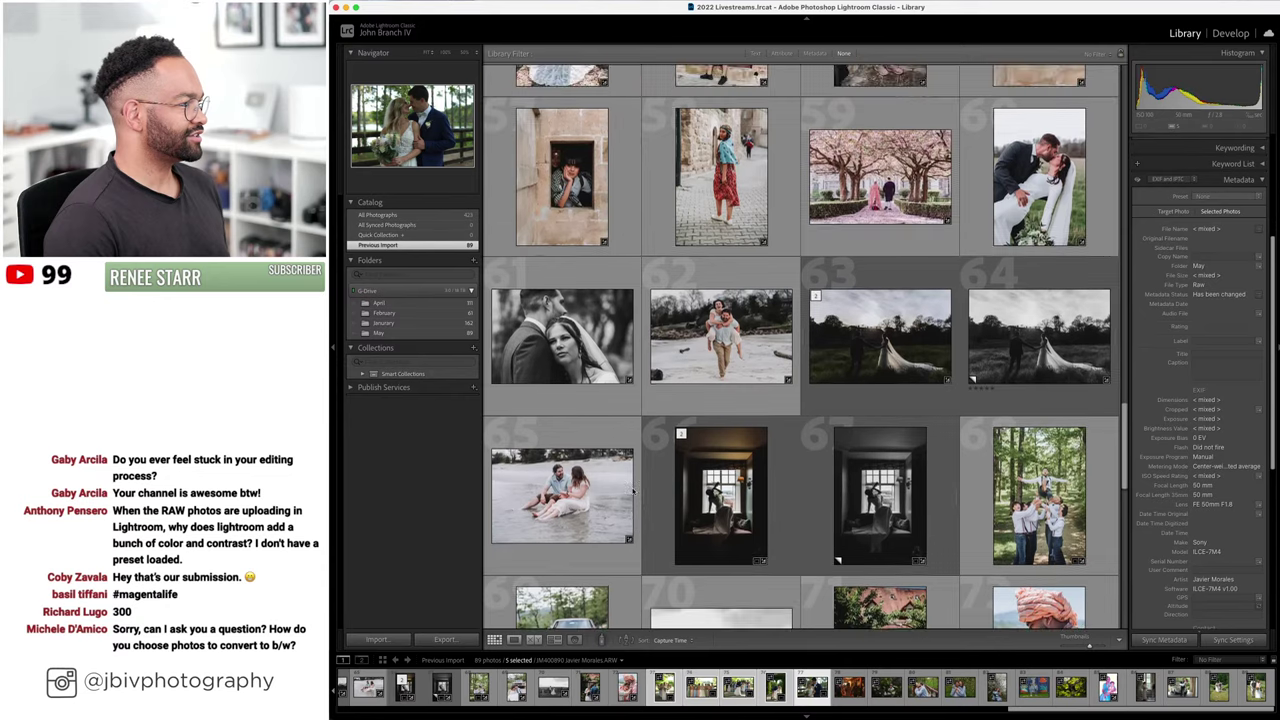
scroll(632, 490, up, 9)
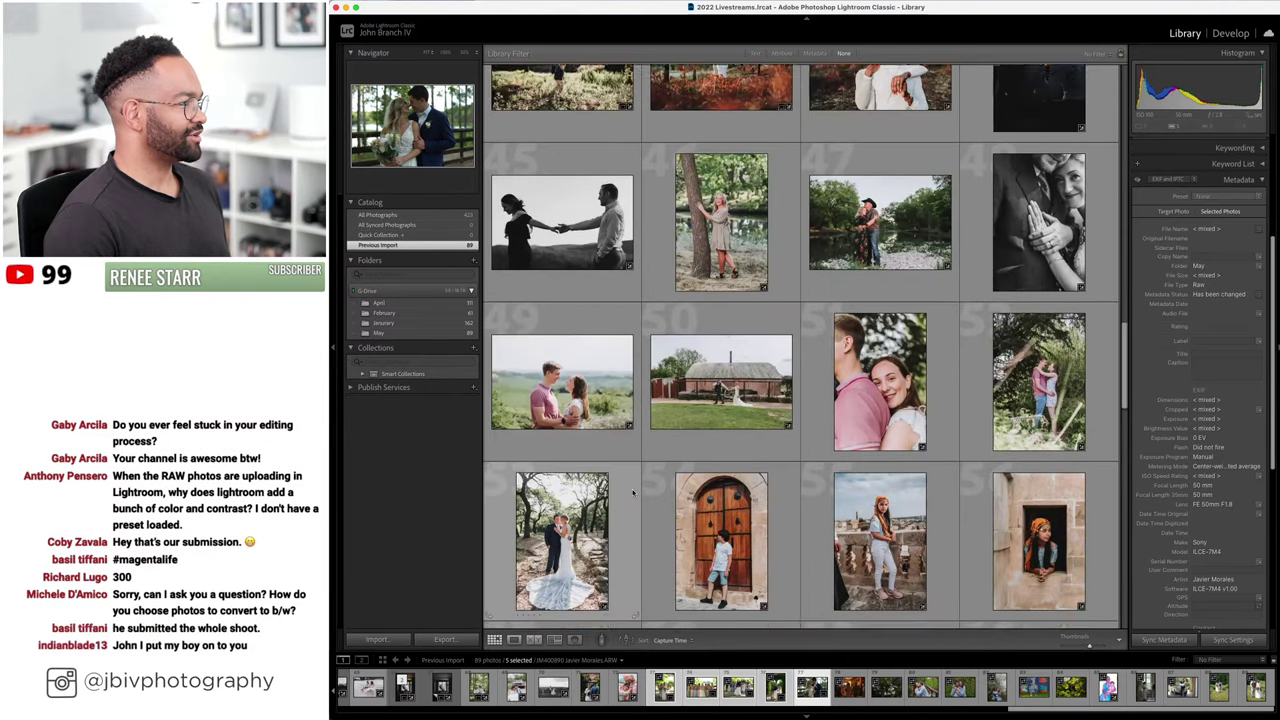
scroll(632, 490, up, 9)
super+click(660, 352)
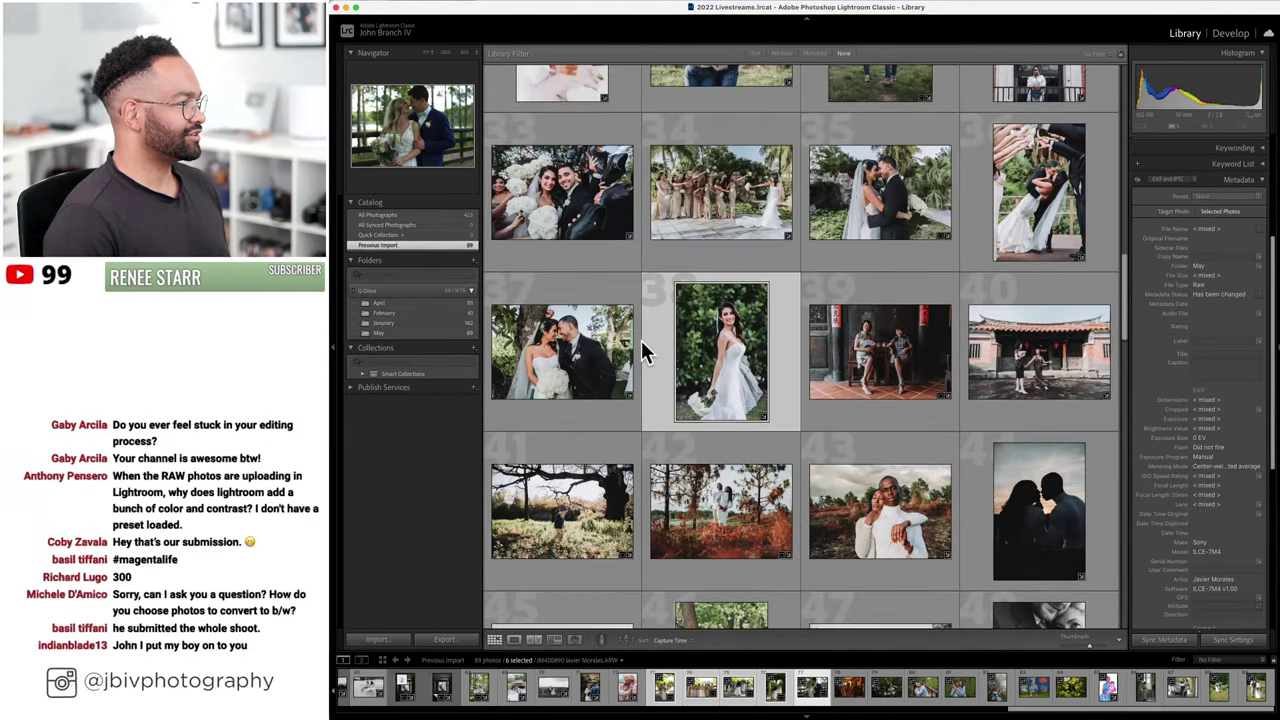
super+click(600, 295)
super+click(600, 200)
super+click(752, 232)
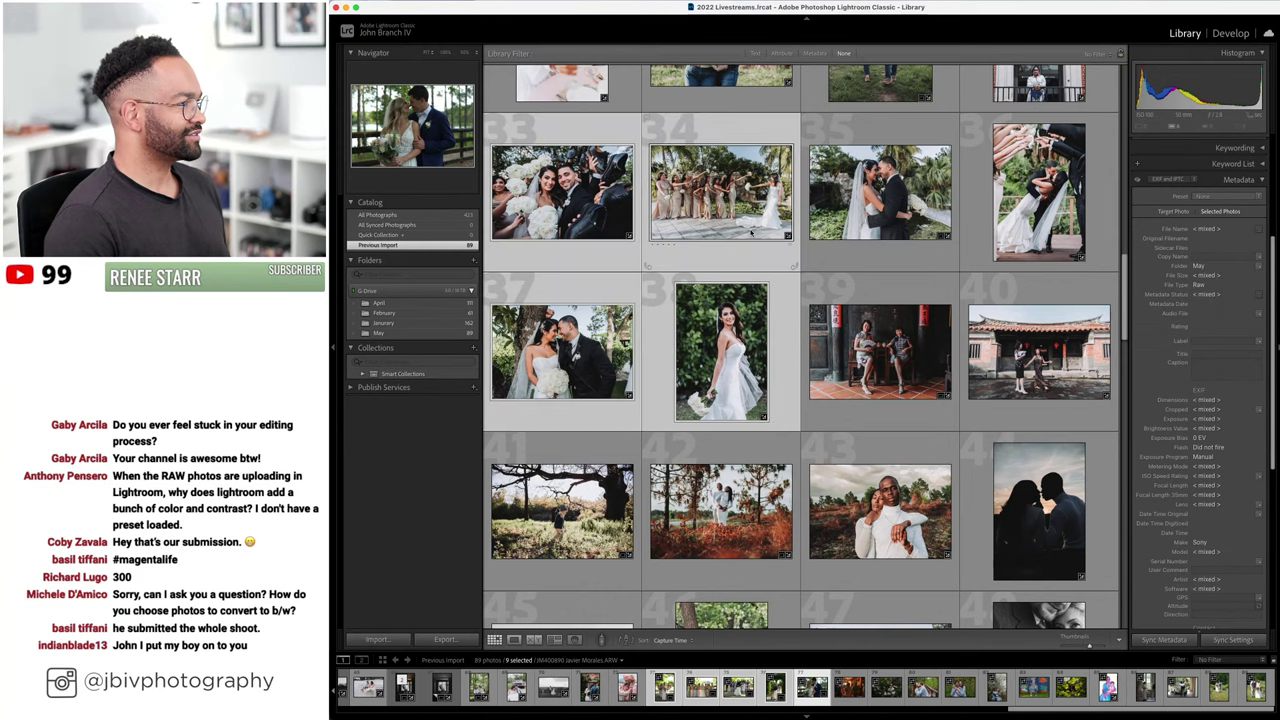
super+click(880, 195)
super+click(1040, 195)
scroll(829, 488, up, 7)
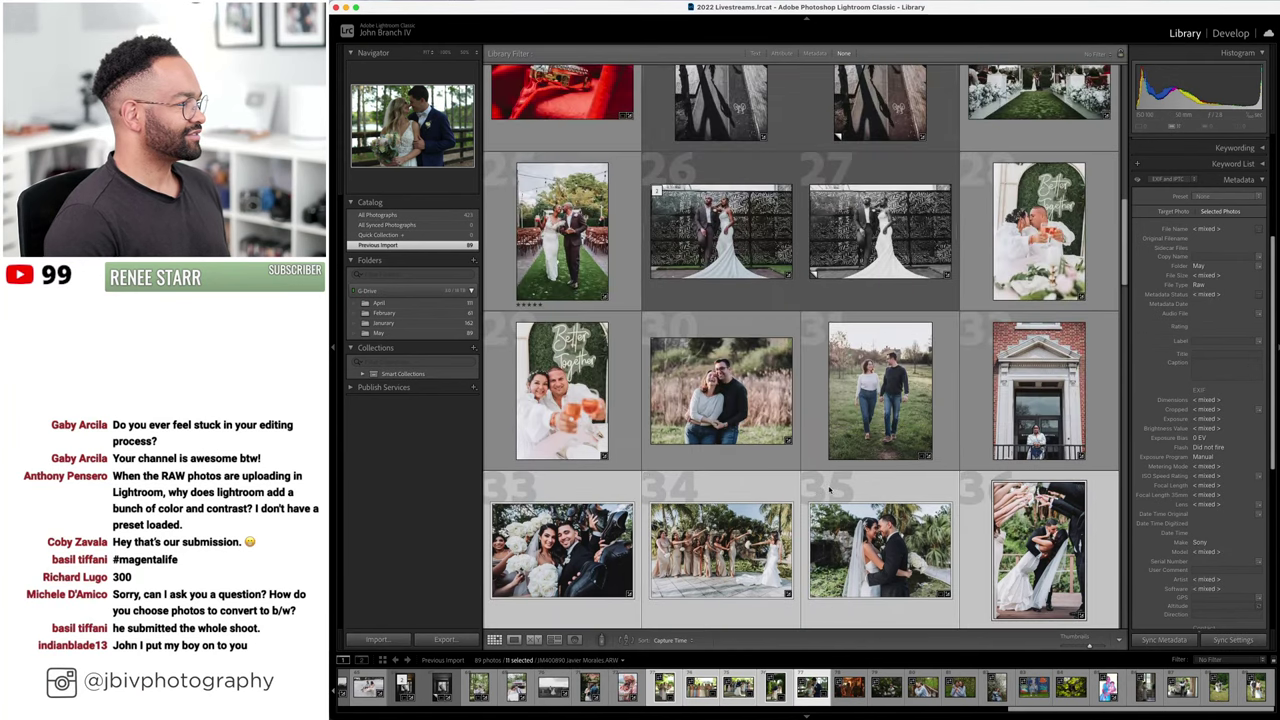
scroll(829, 488, up, 20)
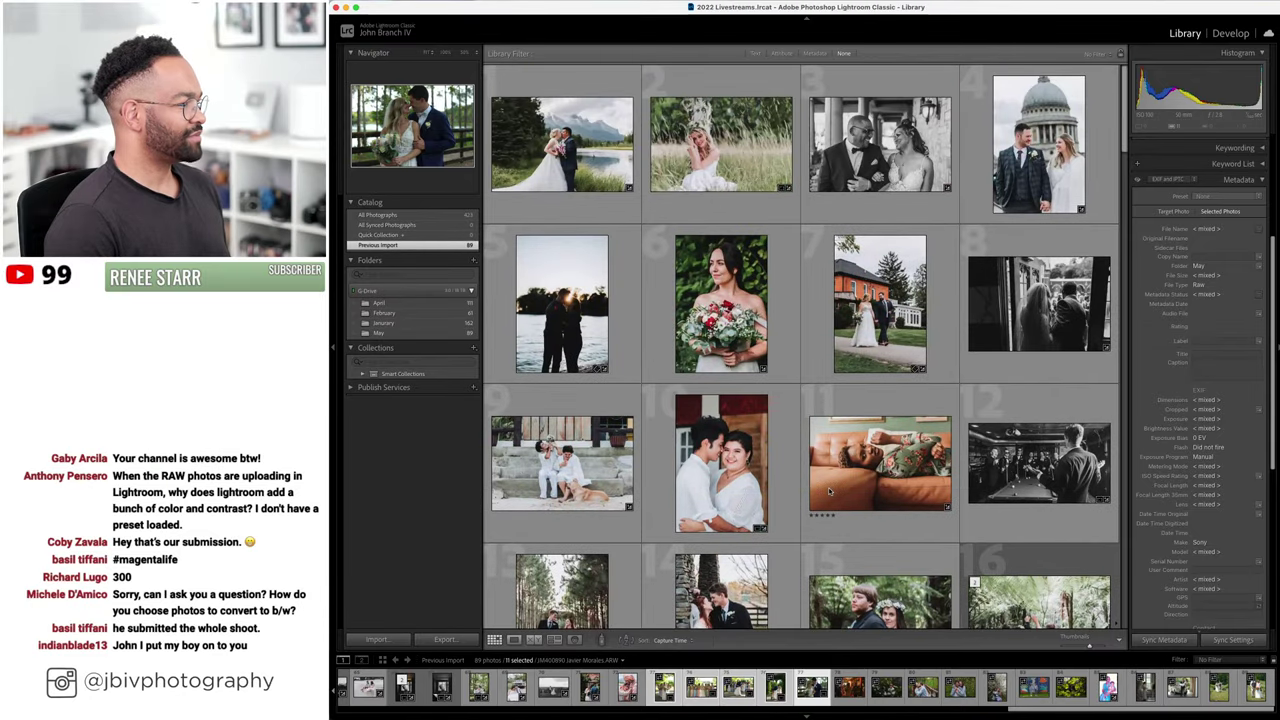
scroll(829, 491, down, 3)
scroll(829, 491, up, 3)
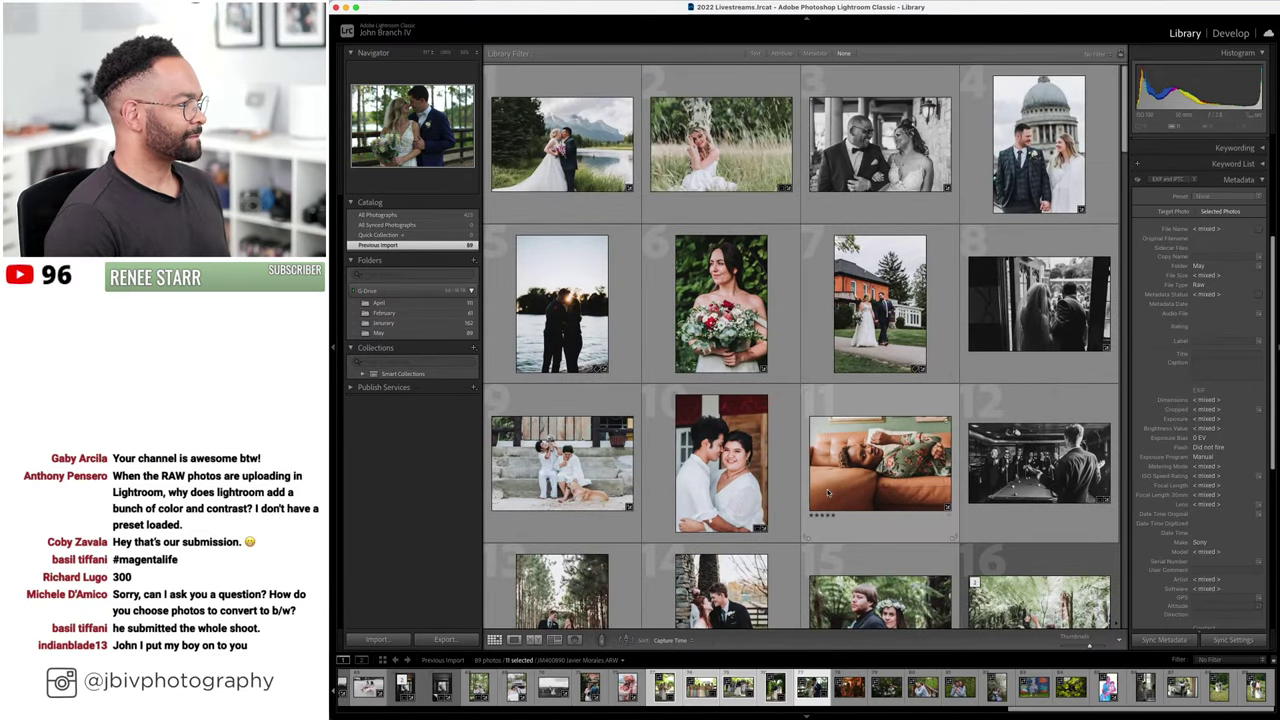
scroll(829, 491, down, 20)
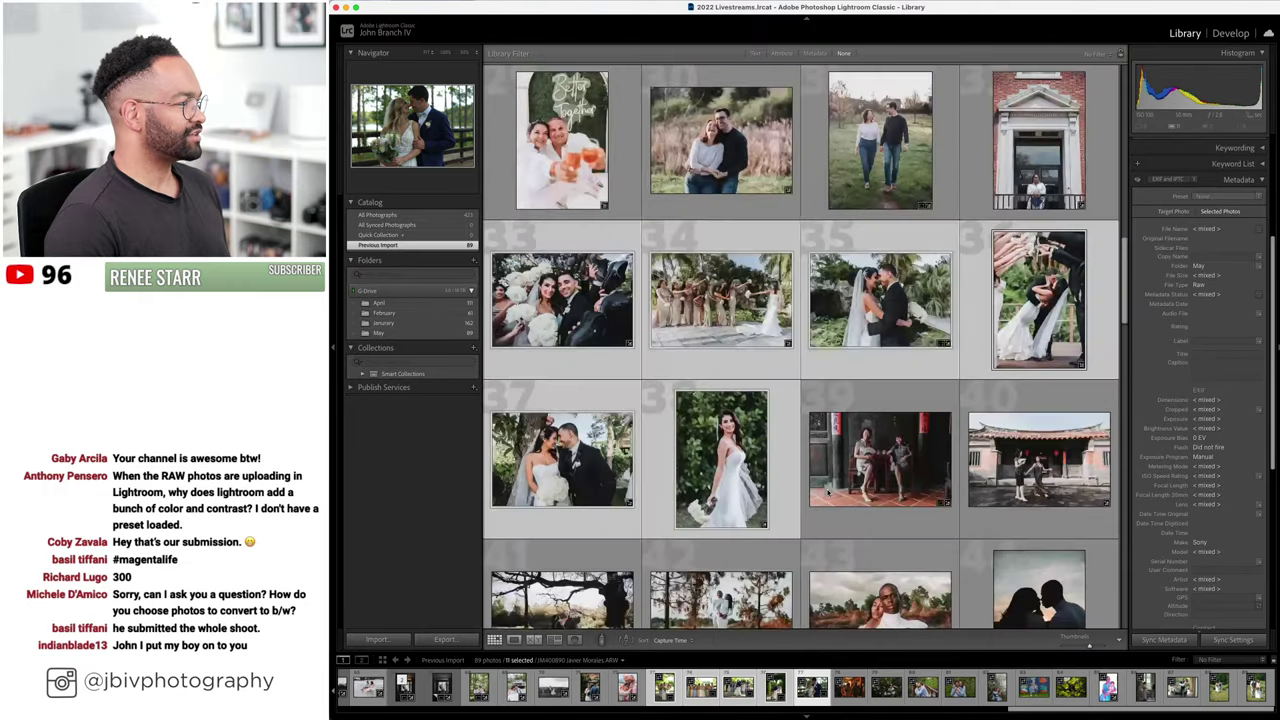
- Survey the eleven picks side by side, then return to Grid and select only photo #73
click(554, 639)
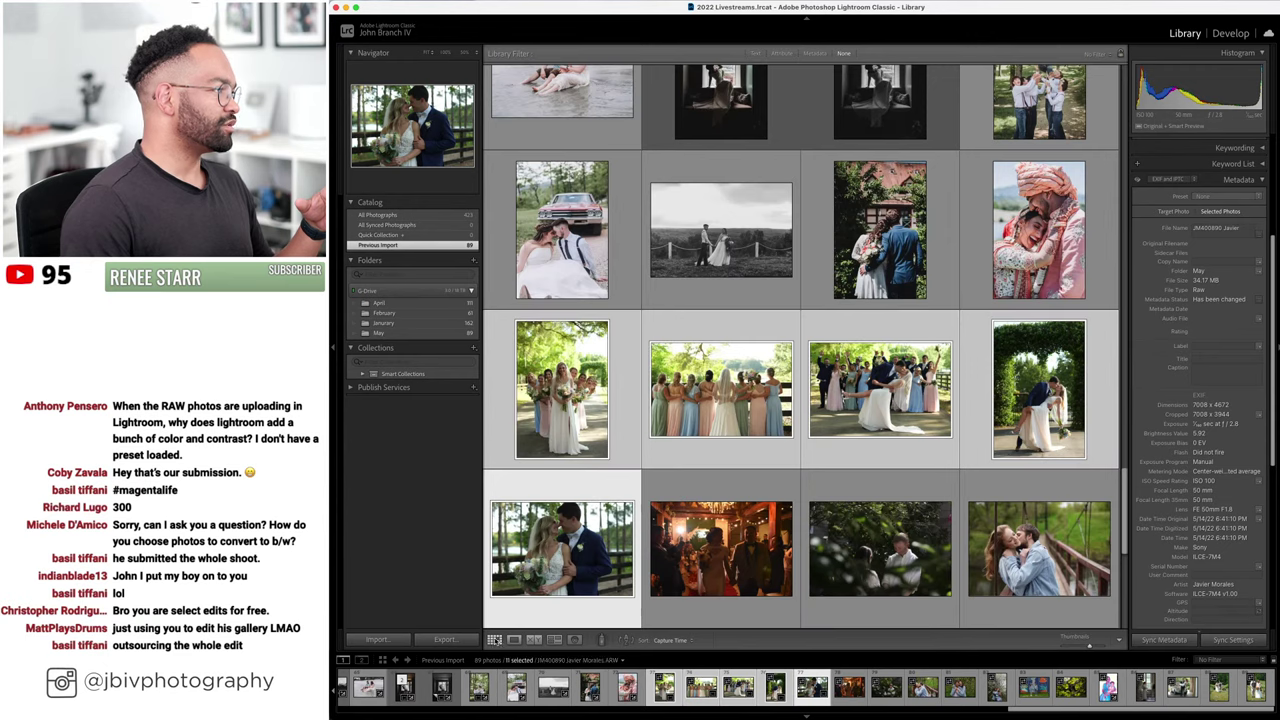
click(494, 639)
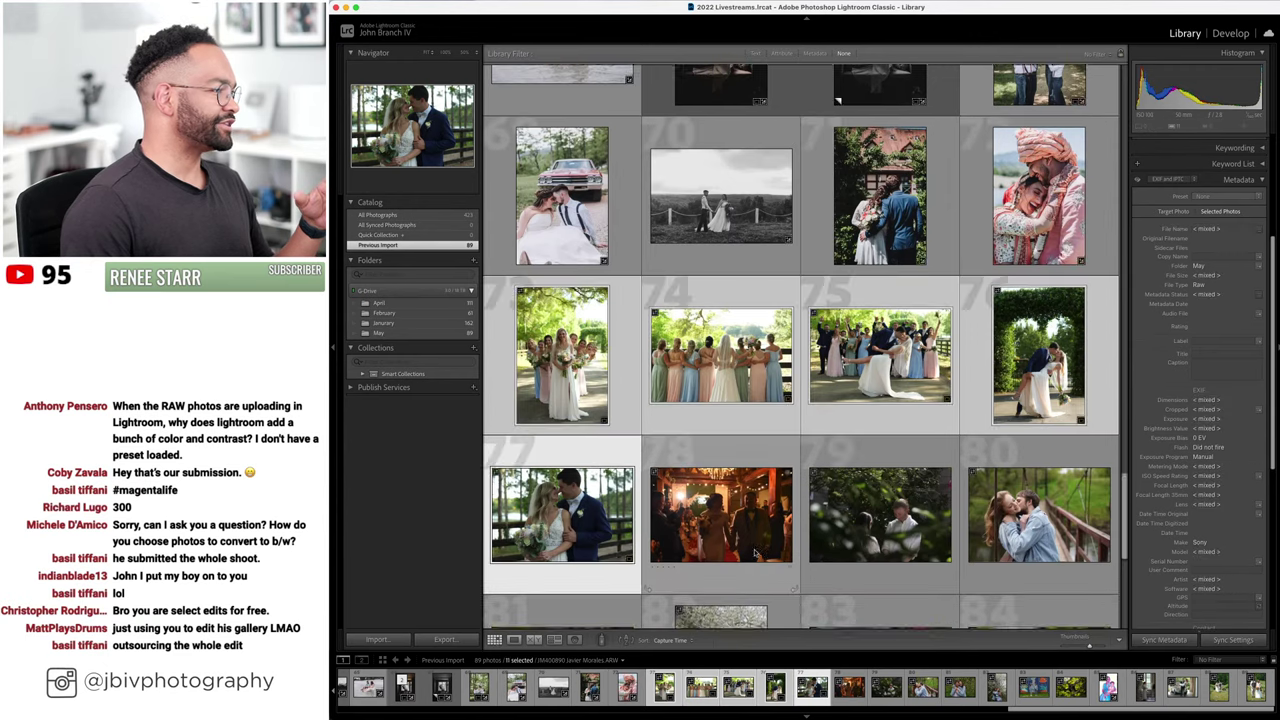
scroll(755, 553, down, 1)
click(755, 540)
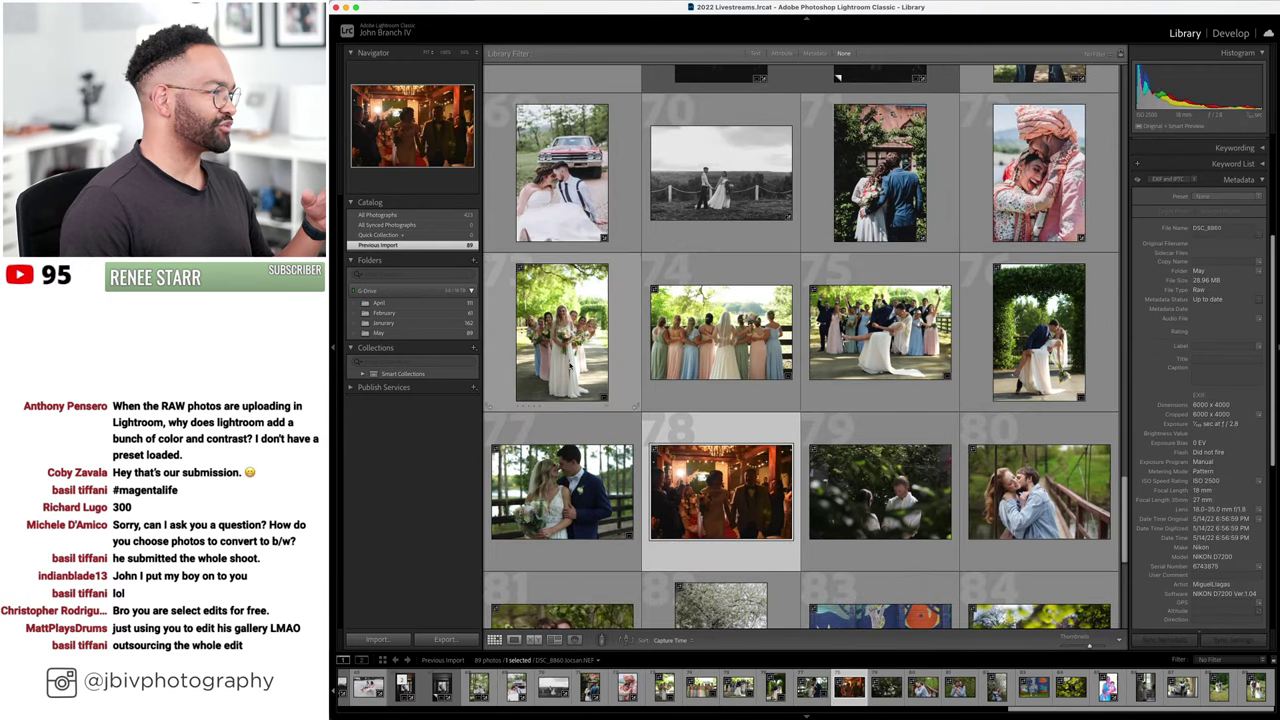
click(568, 366)
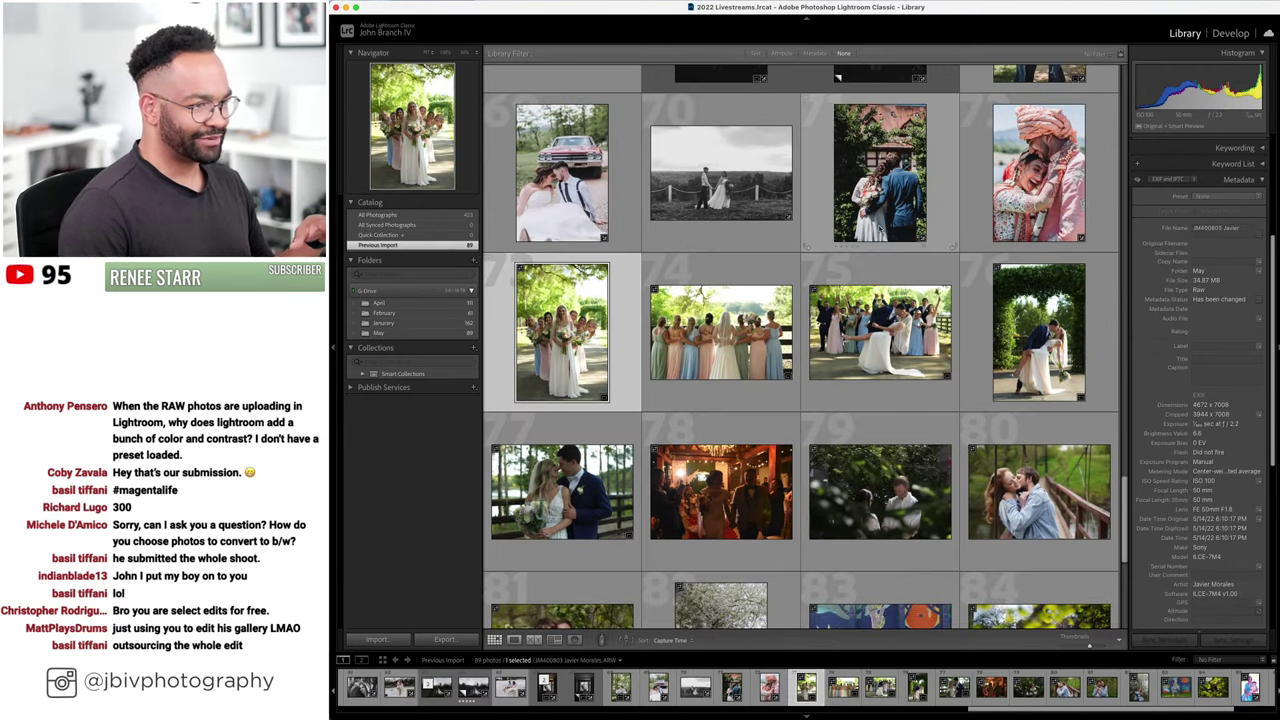
- Open bridal-party photo JM400803 in Develop with shot info shown and apply the (Fuji) Color [JBV] preset
click(1229, 33)
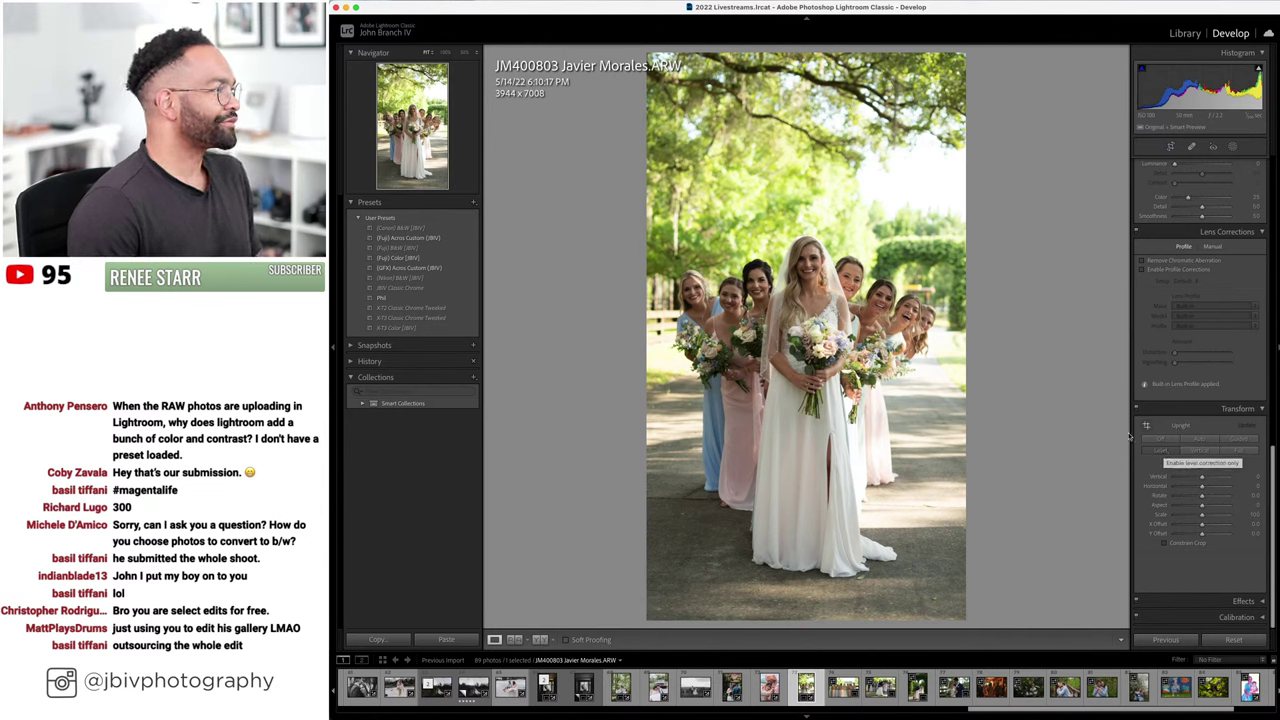
key(i)
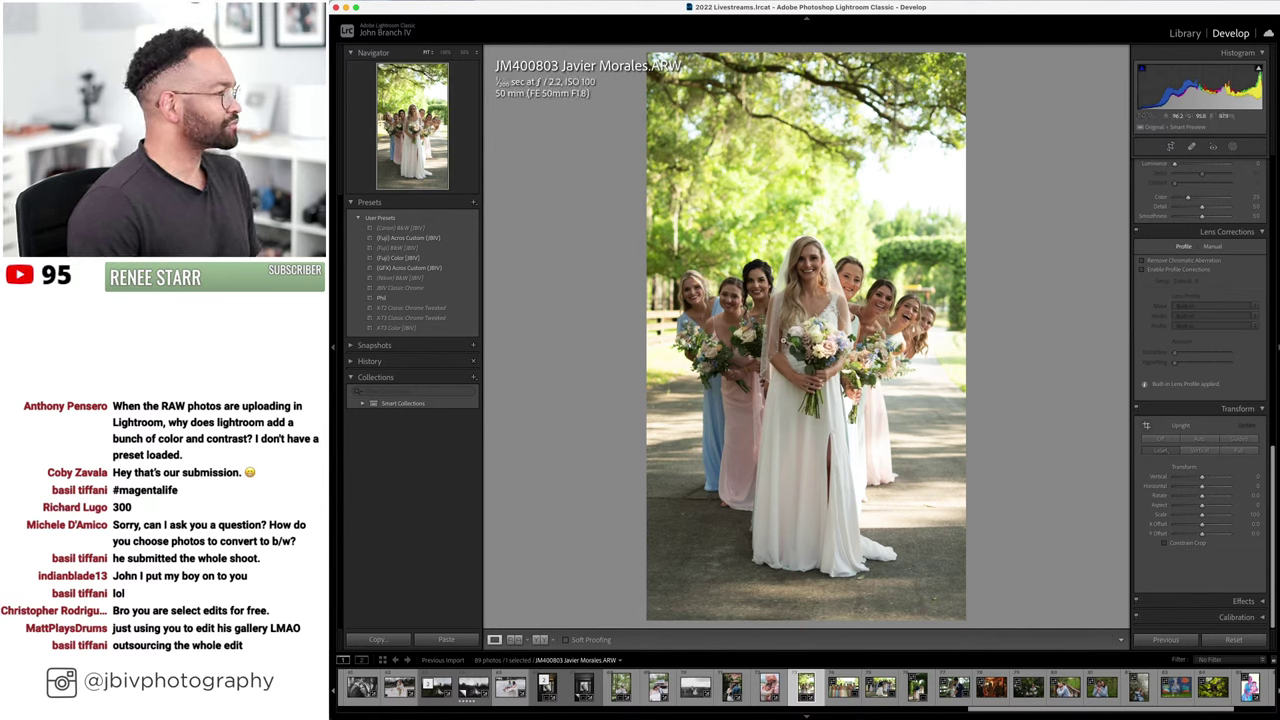
click(432, 261)
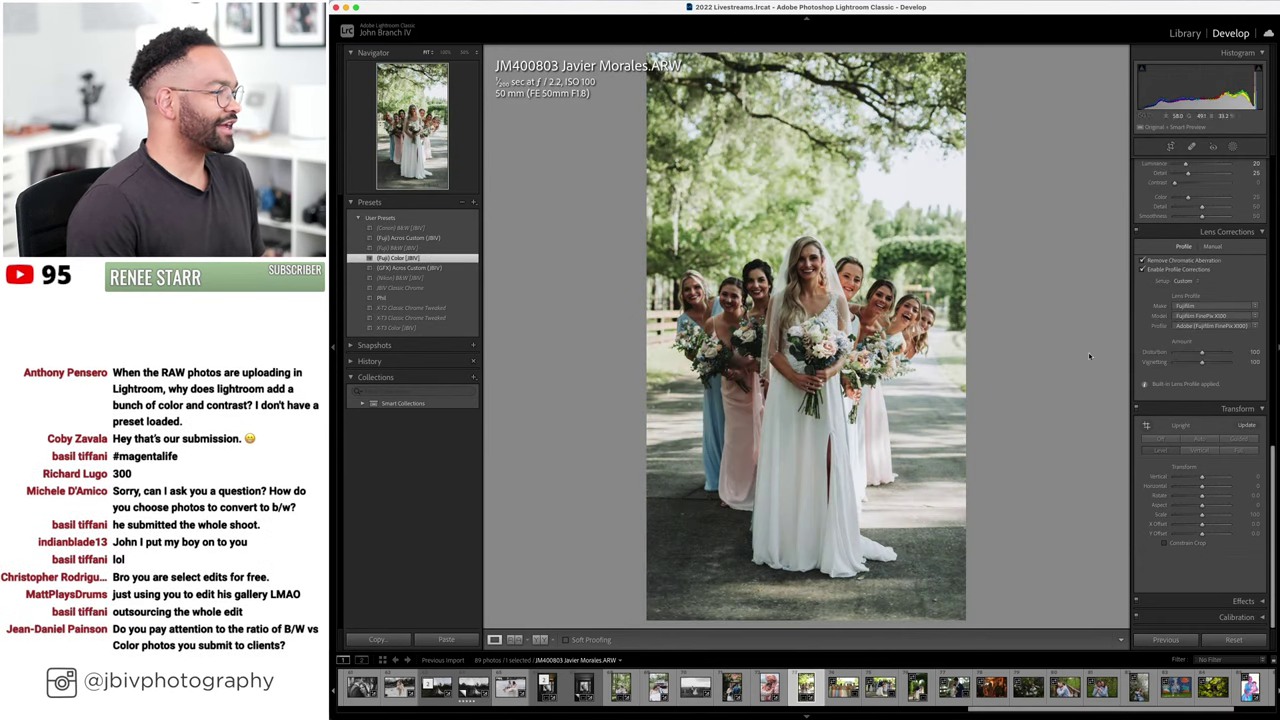
- Set Lens Corrections Setup to Custom, Tint to +30 and Shadows to +85
click(1200, 281)
click(1200, 281)
scroll(1205, 260, up, 10)
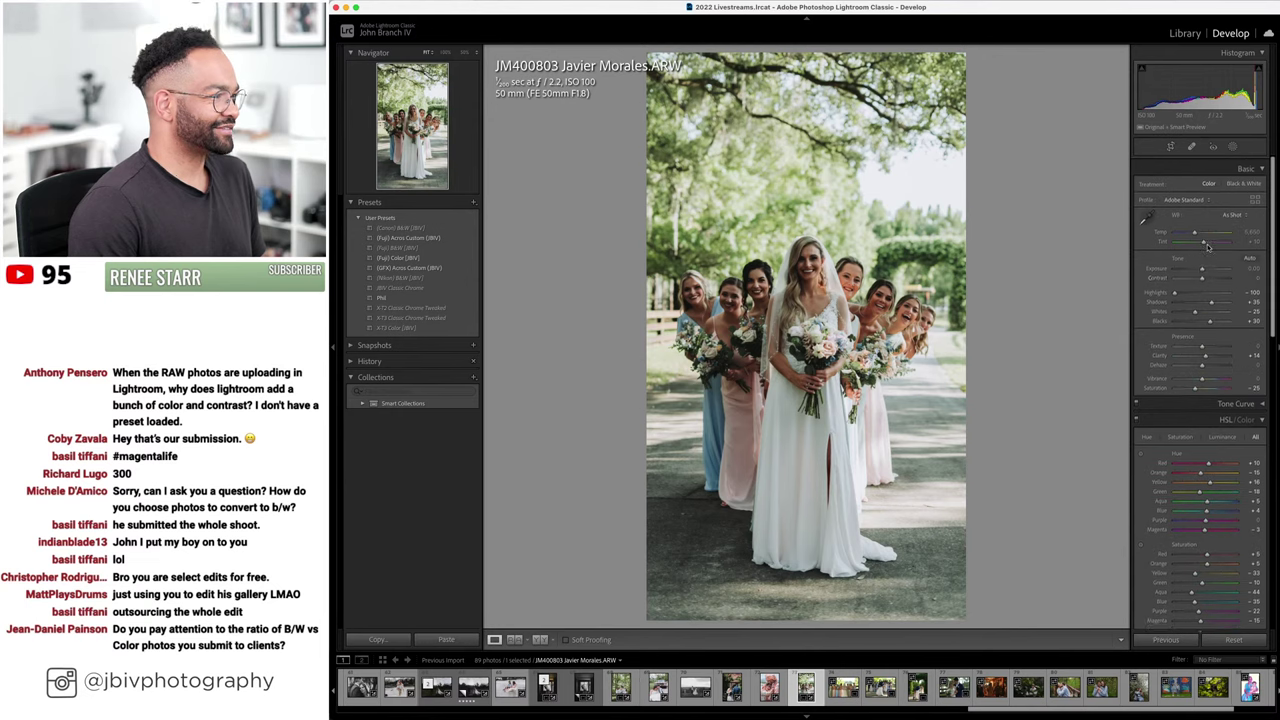
drag(1208, 237, 1208, 238)
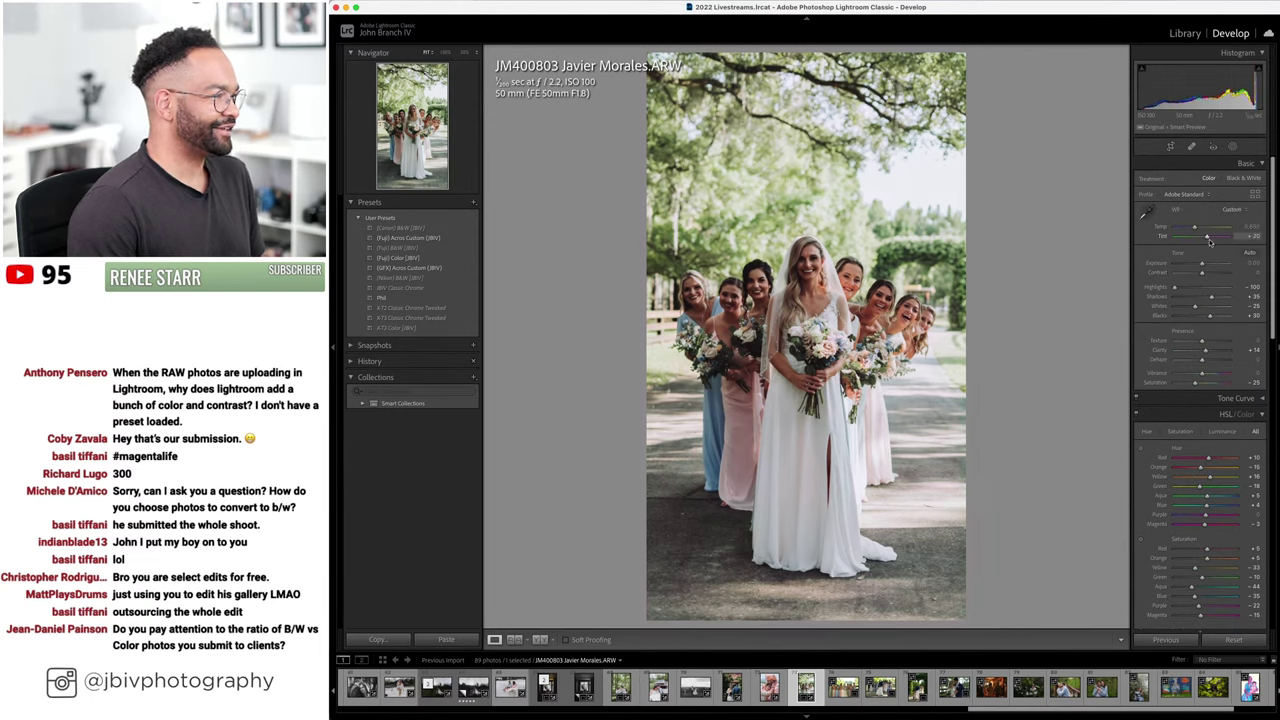
drag(1211, 297, 1206, 265)
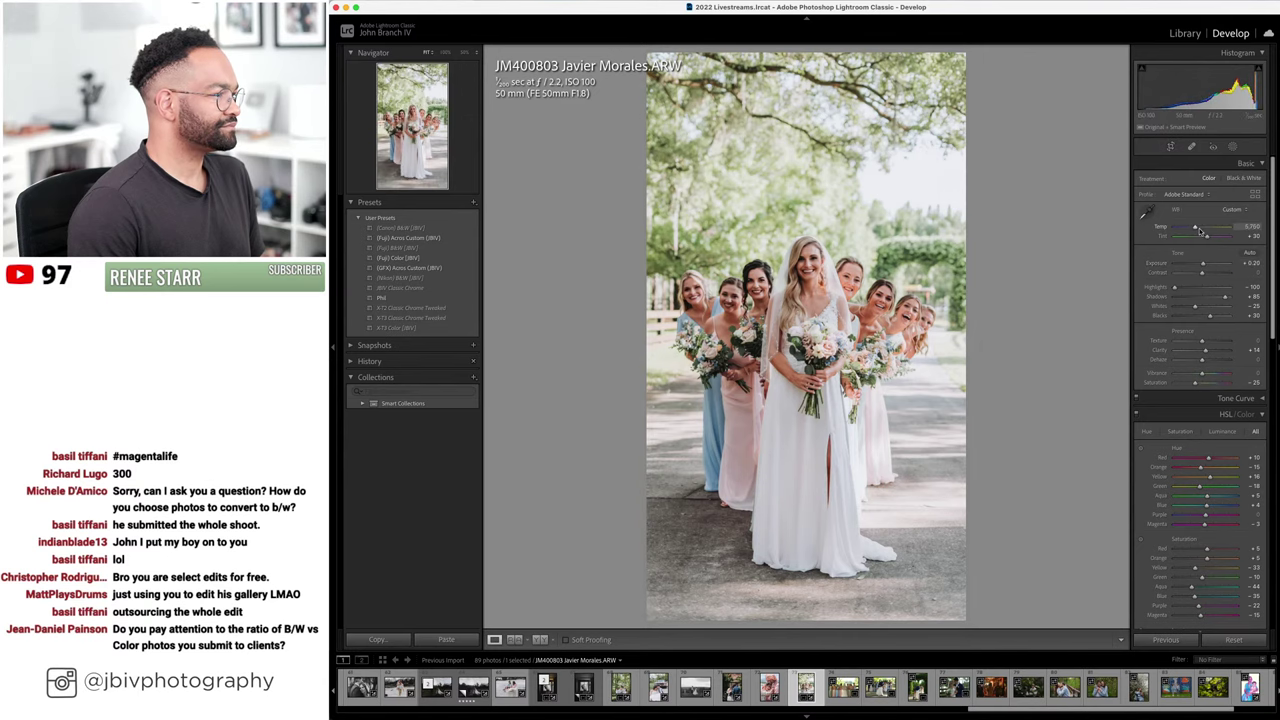
- Check the bridal-party edit side by side in Before/After, then move to JM400814 in Loupe view
click(539, 639)
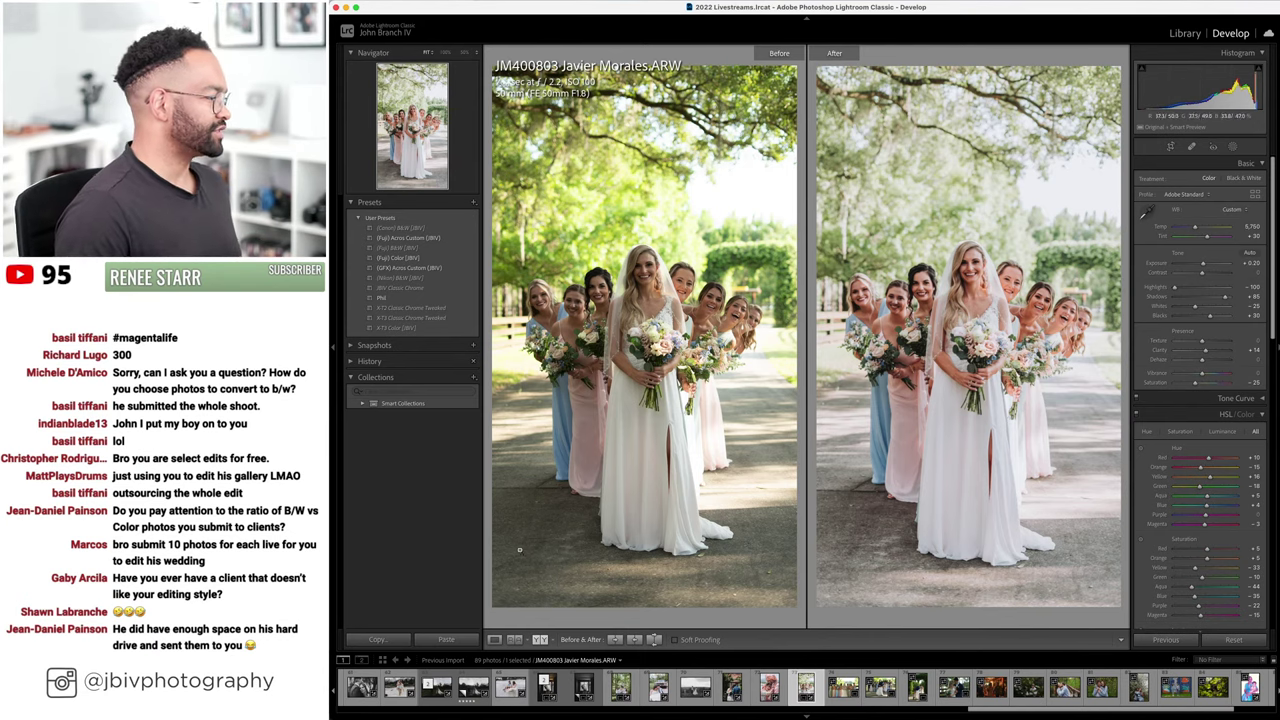
click(496, 639)
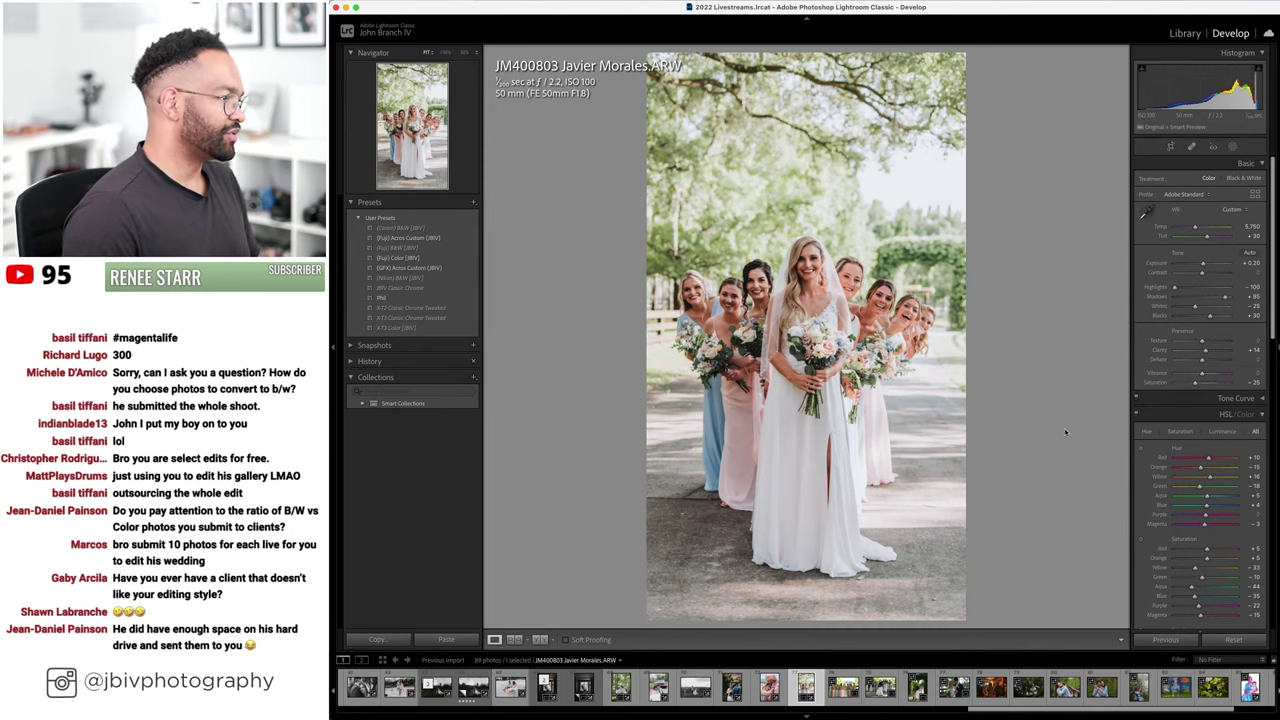
key(Right)
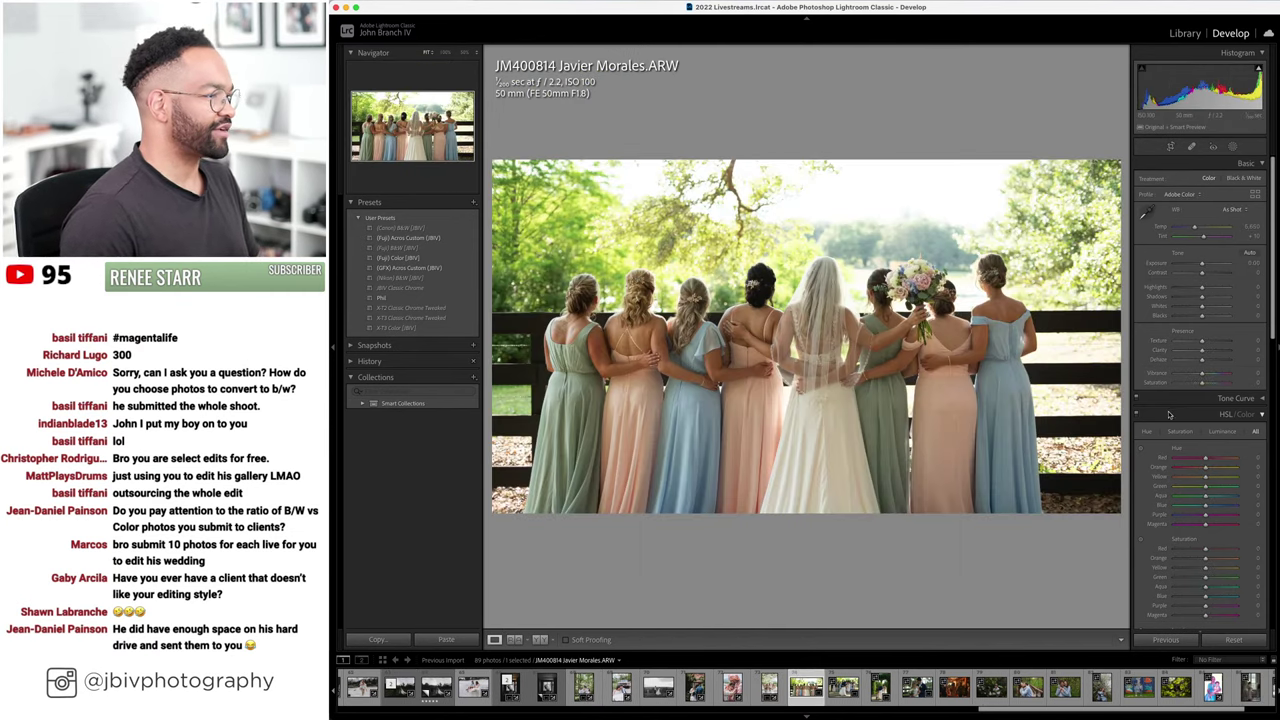
- Level JM400814 with Upright Level and crop tighter from the top at Original aspect
scroll(1169, 414, down, 10)
click(1157, 452)
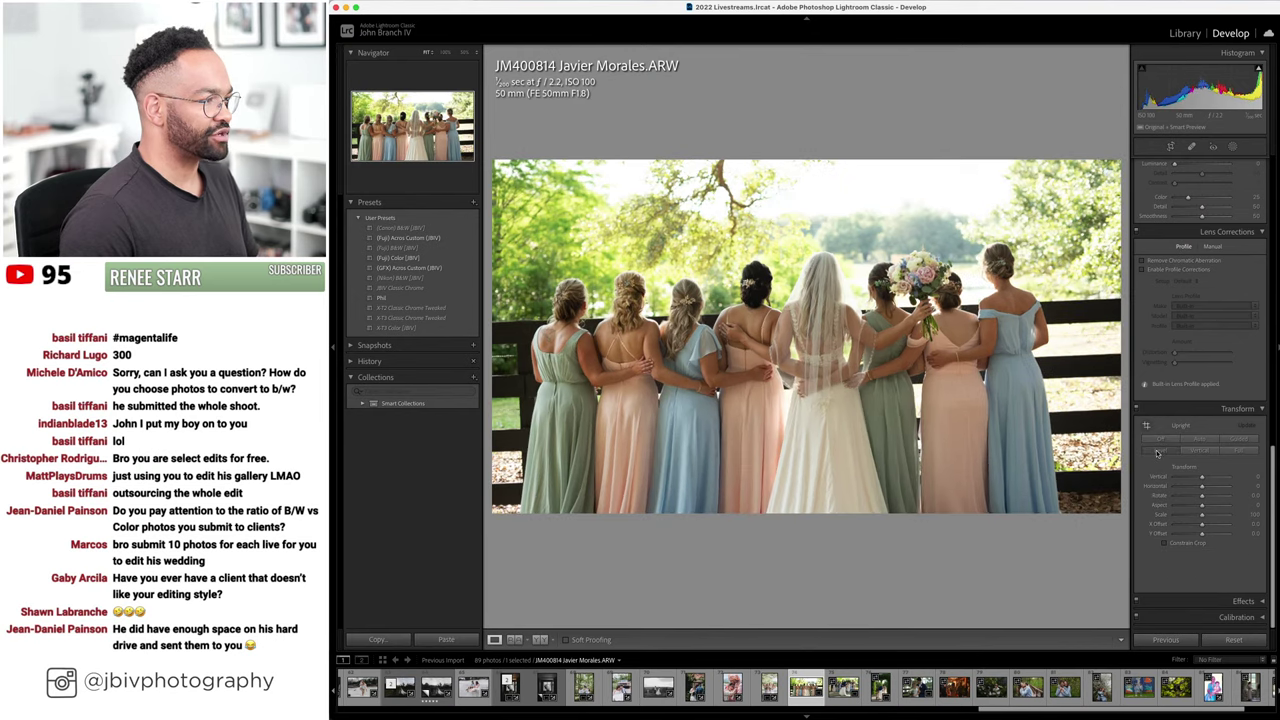
click(1158, 450)
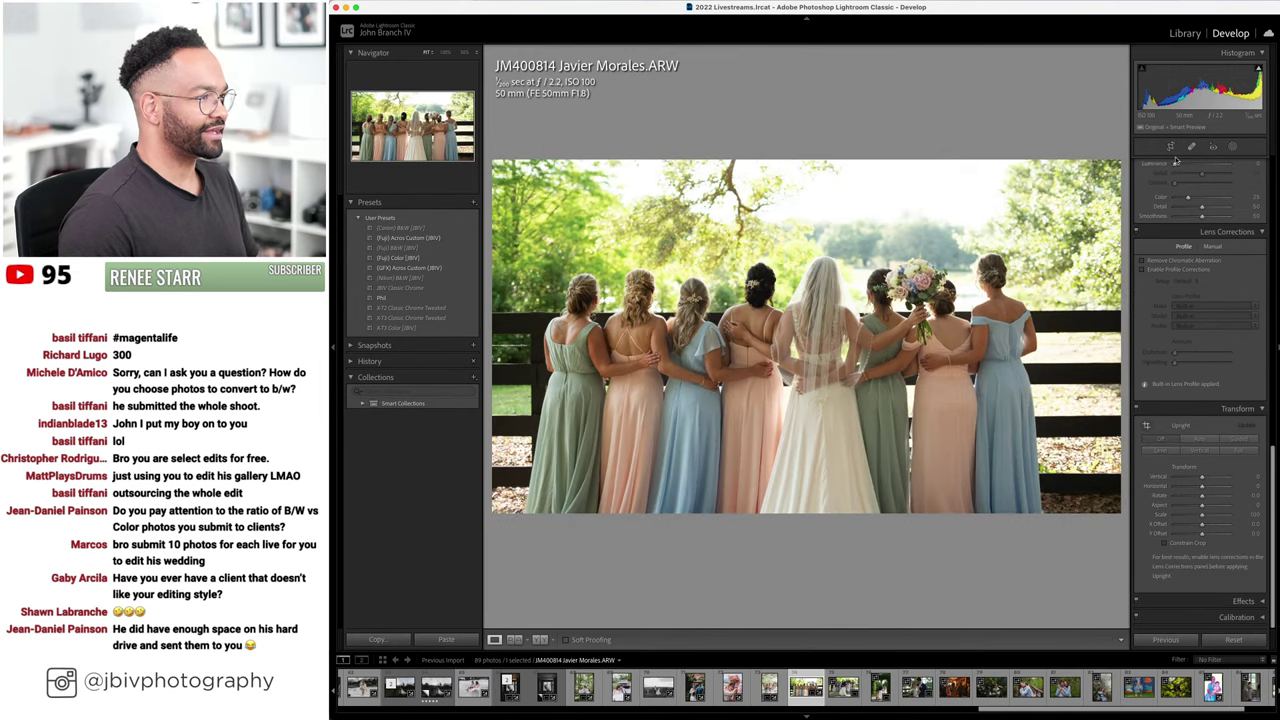
click(1171, 147)
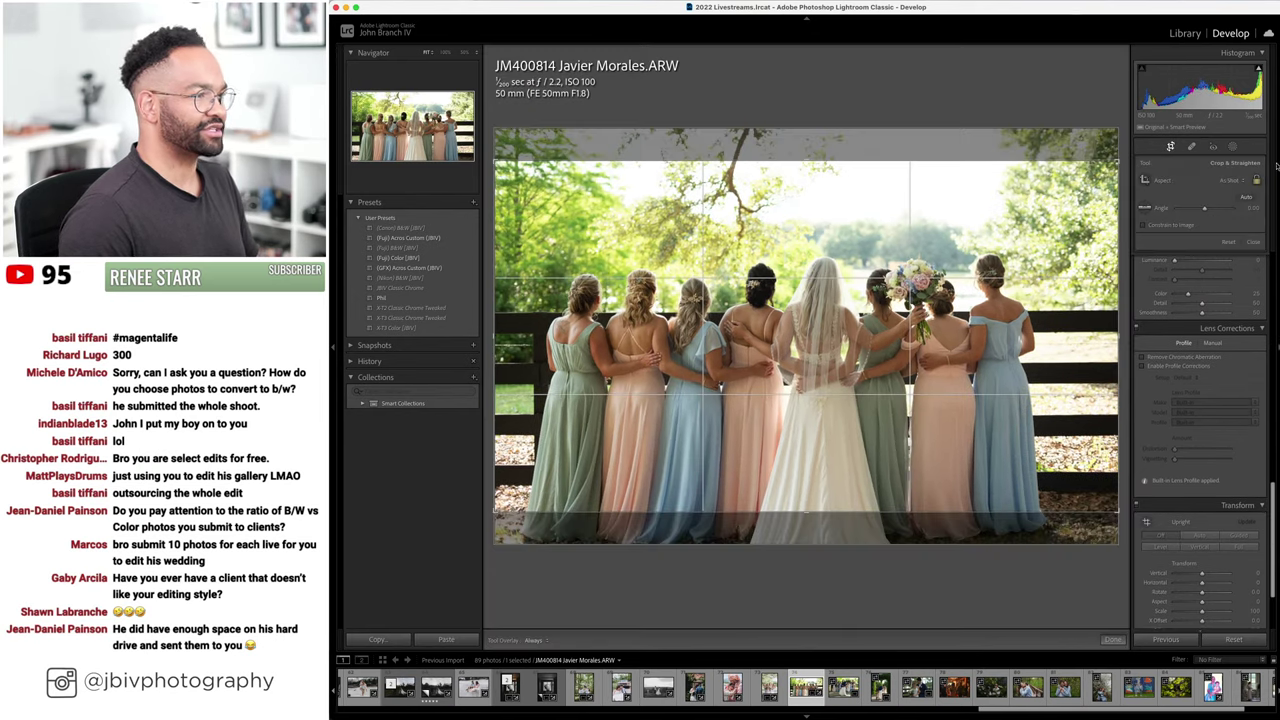
click(1240, 180)
click(1236, 192)
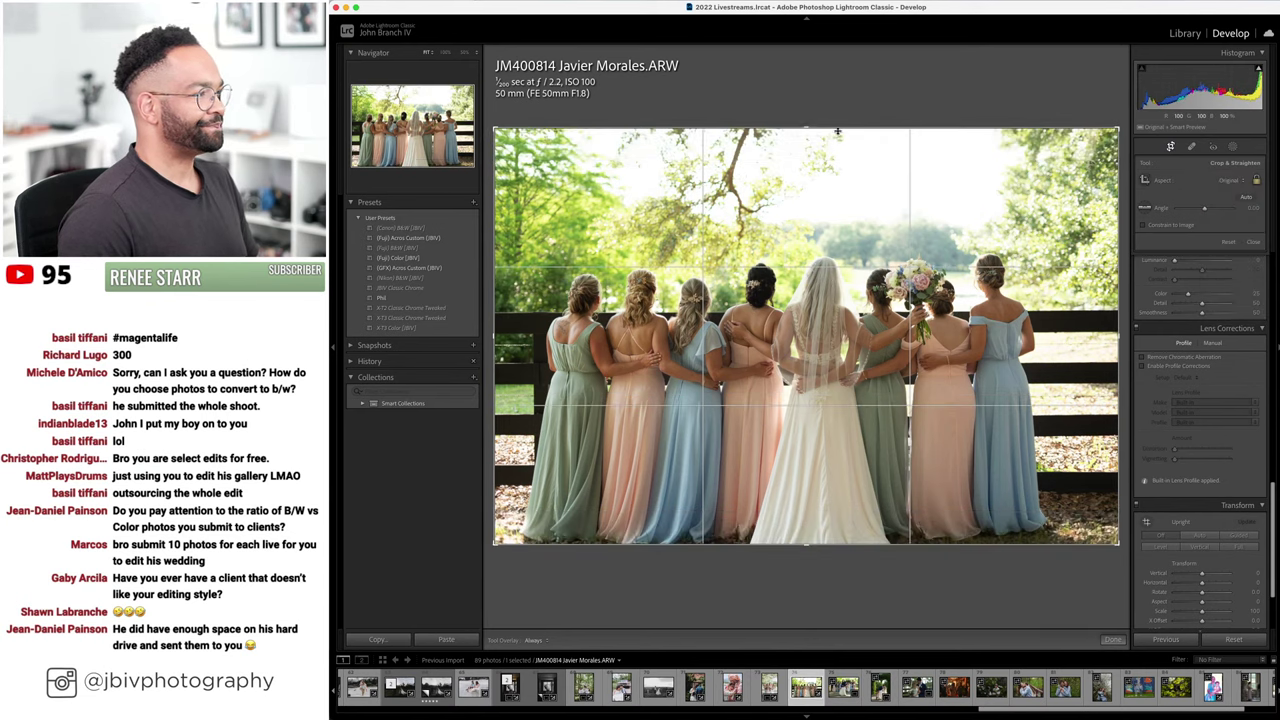
drag(838, 131, 805, 162)
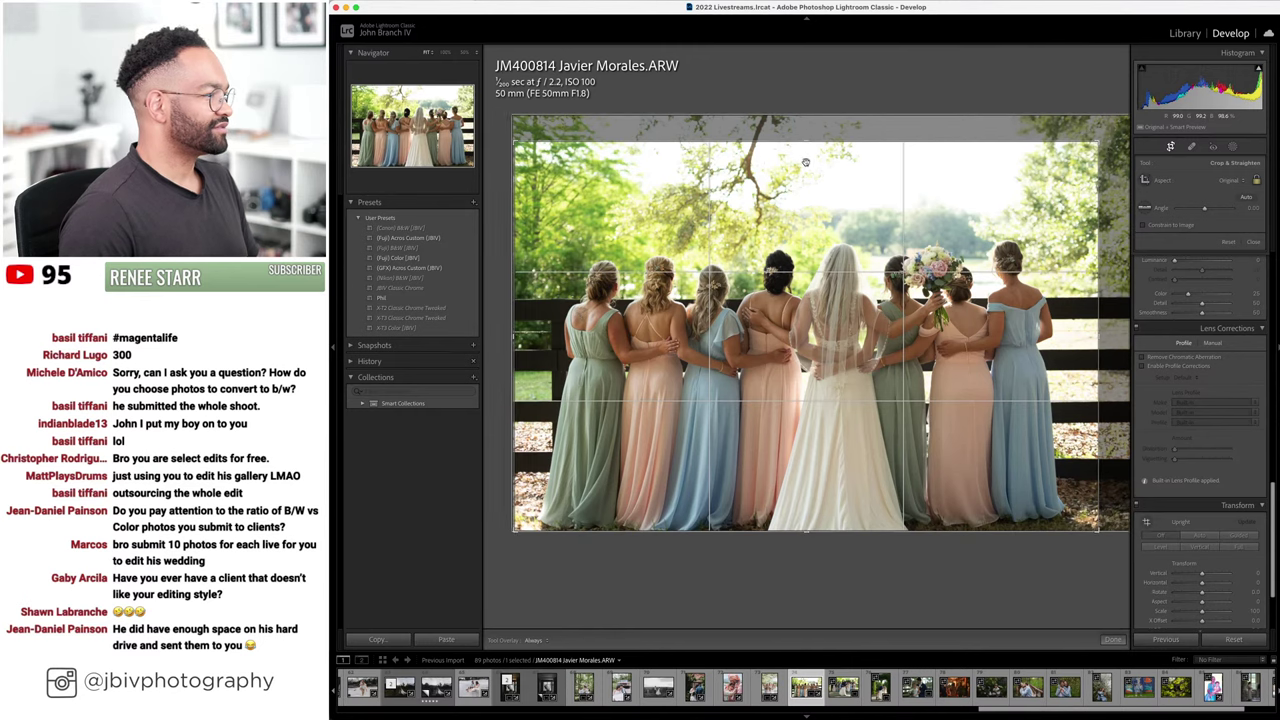
key(Return)
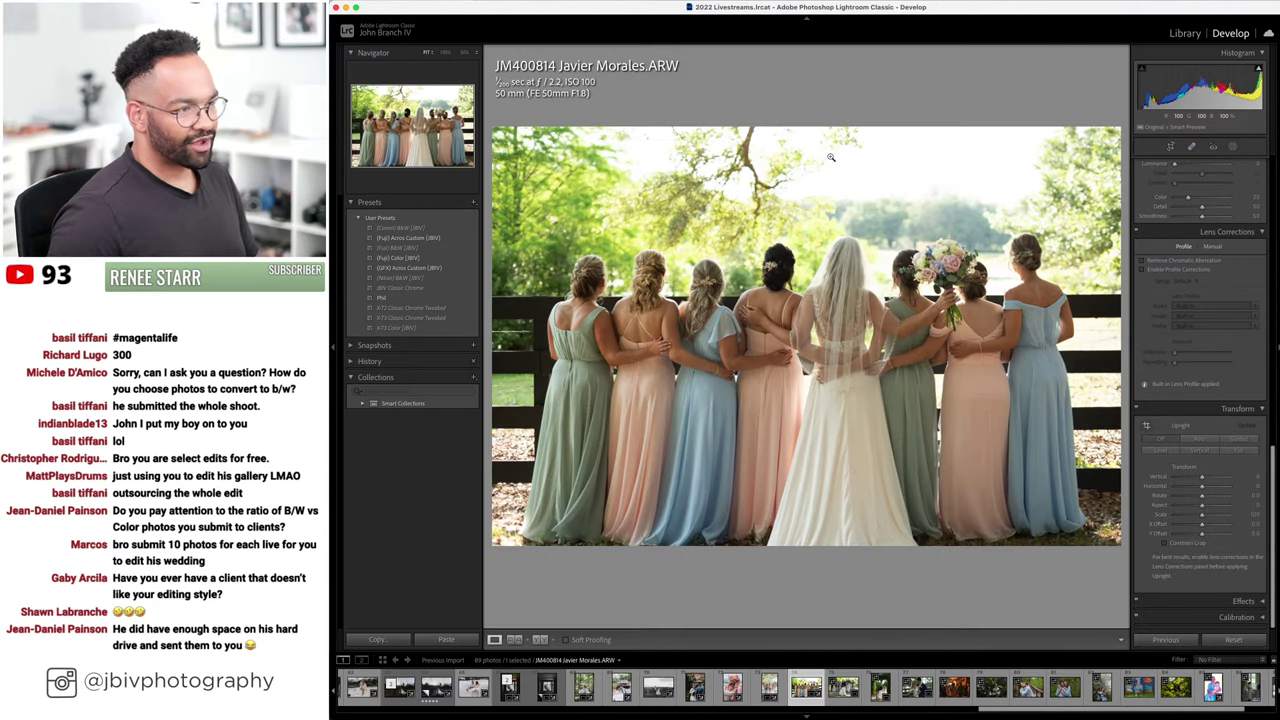
- Apply the (Fuji) Color (JBV) preset with Shadows +95, Temp 5,350, Tint +25, Exposure +0.10
click(400, 258)
scroll(1199, 258, up, 5)
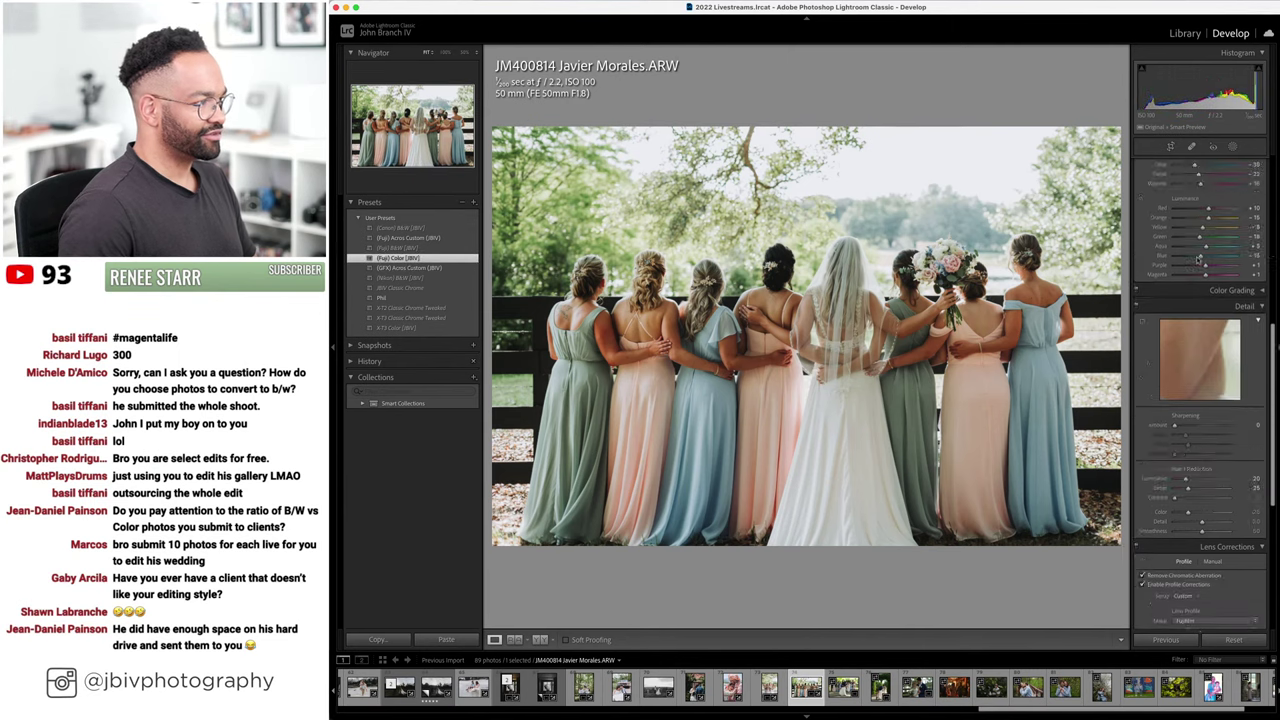
scroll(1200, 260, up, 8)
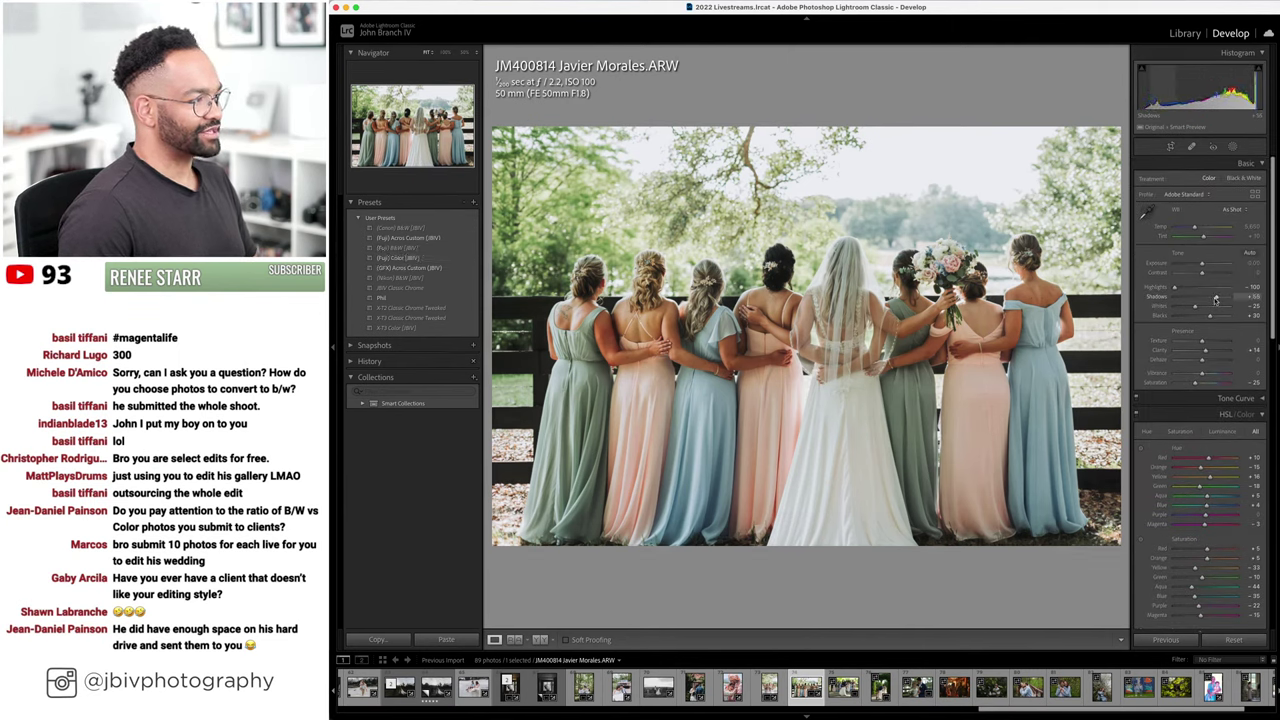
drag(1217, 299, 1220, 299)
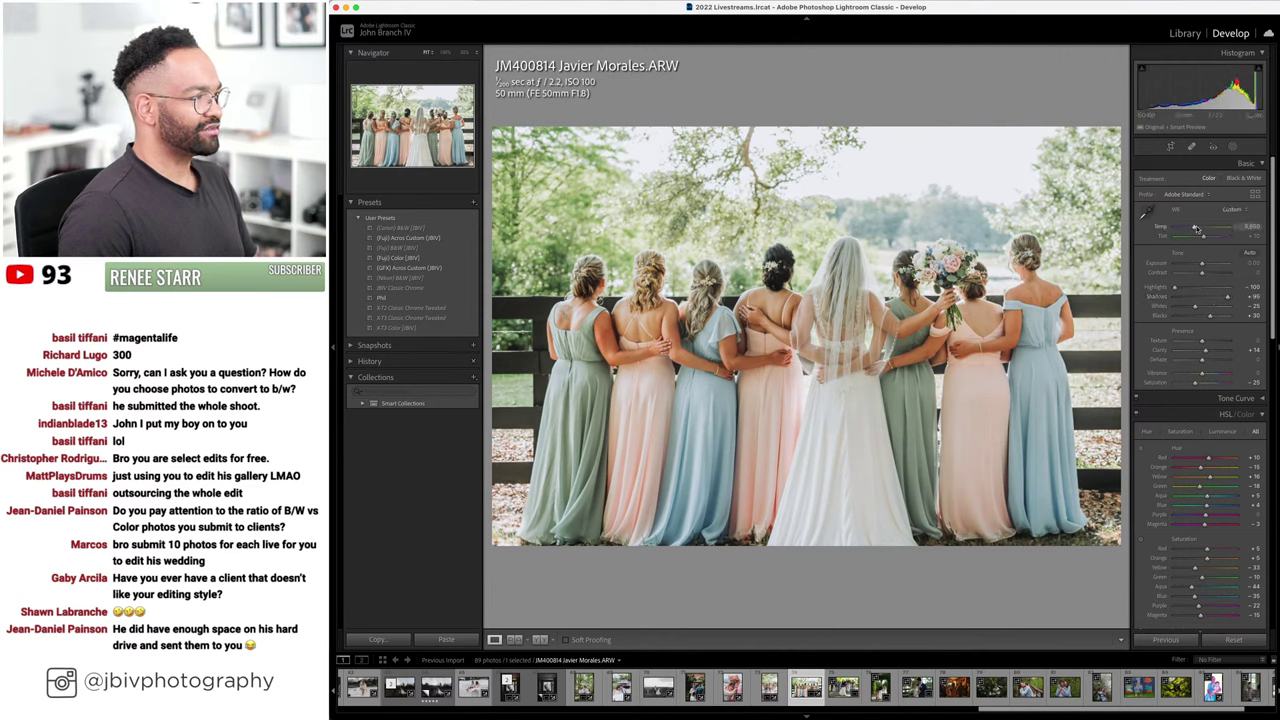
drag(1201, 237, 1203, 238)
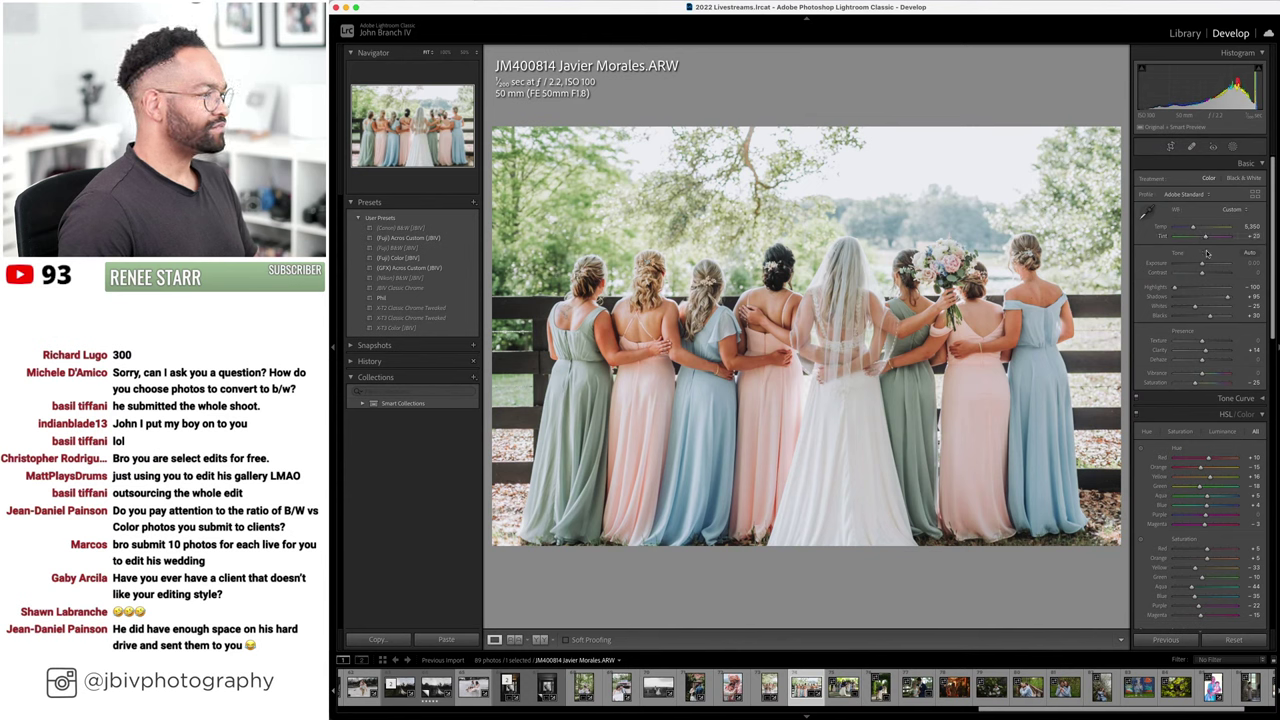
drag(1203, 263, 1205, 265)
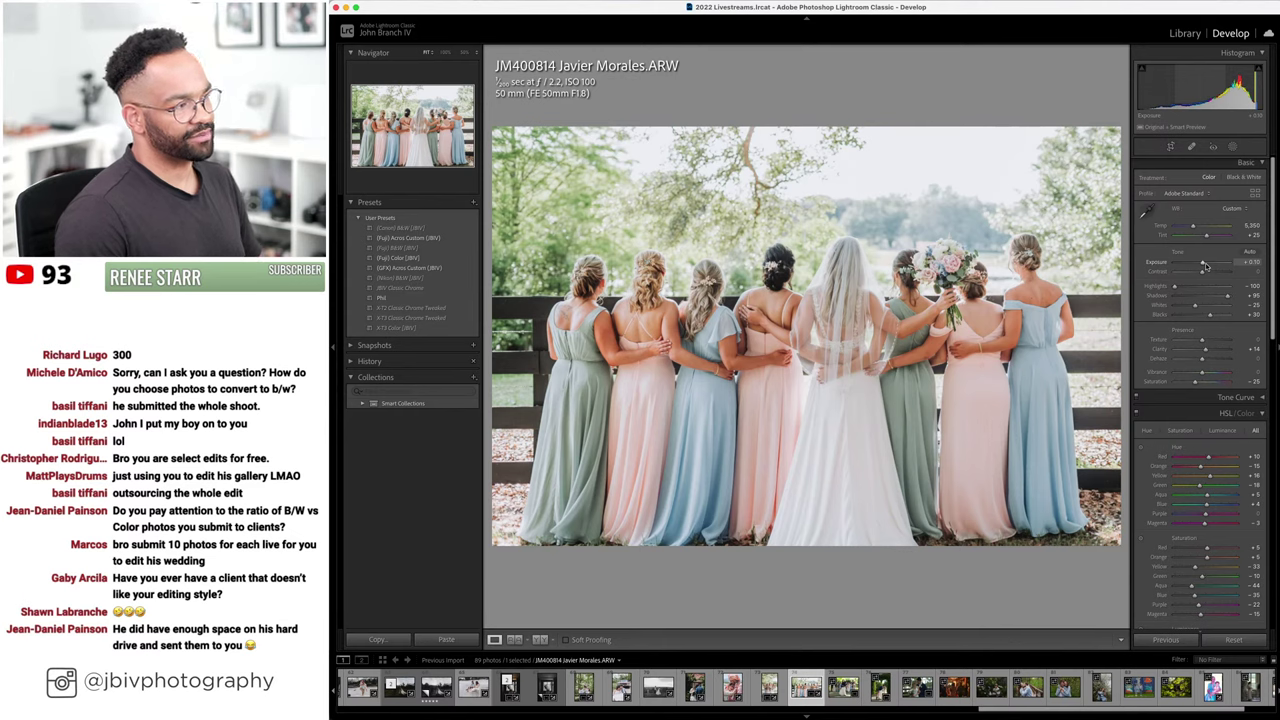
- Review the bridesmaids edit side by side with panels hidden, then advance to JM400855
click(526, 643)
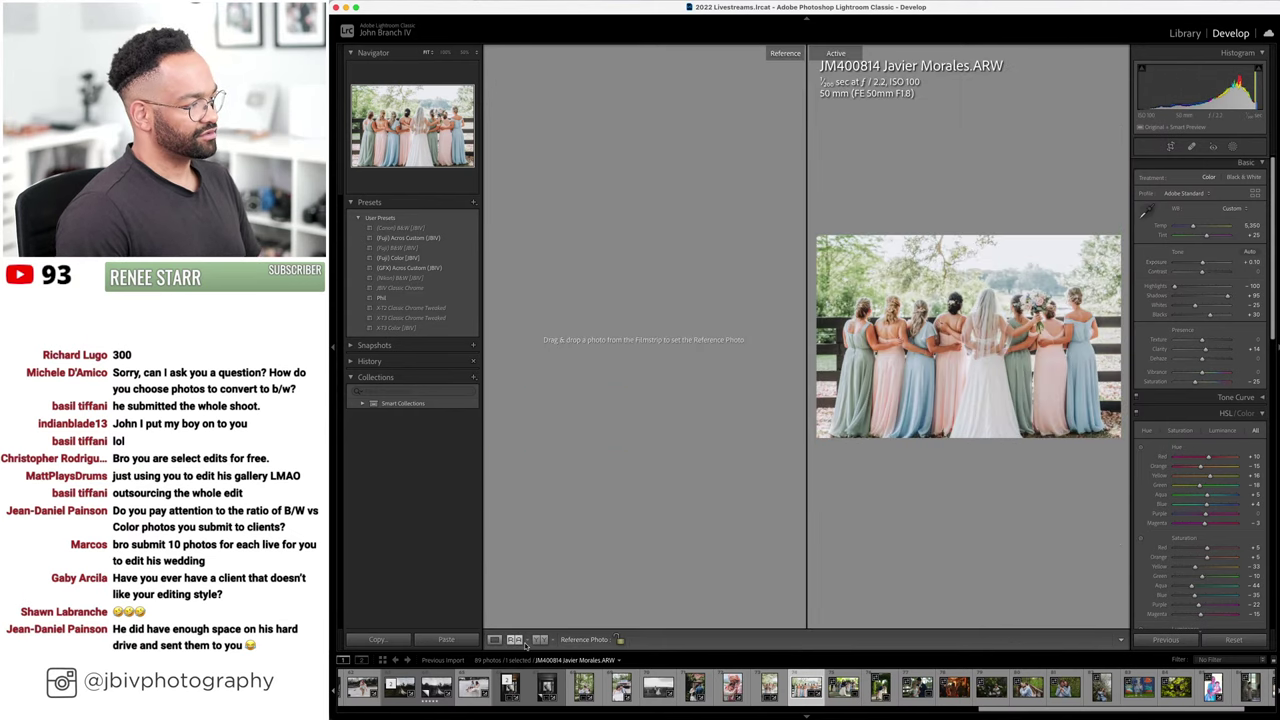
click(539, 641)
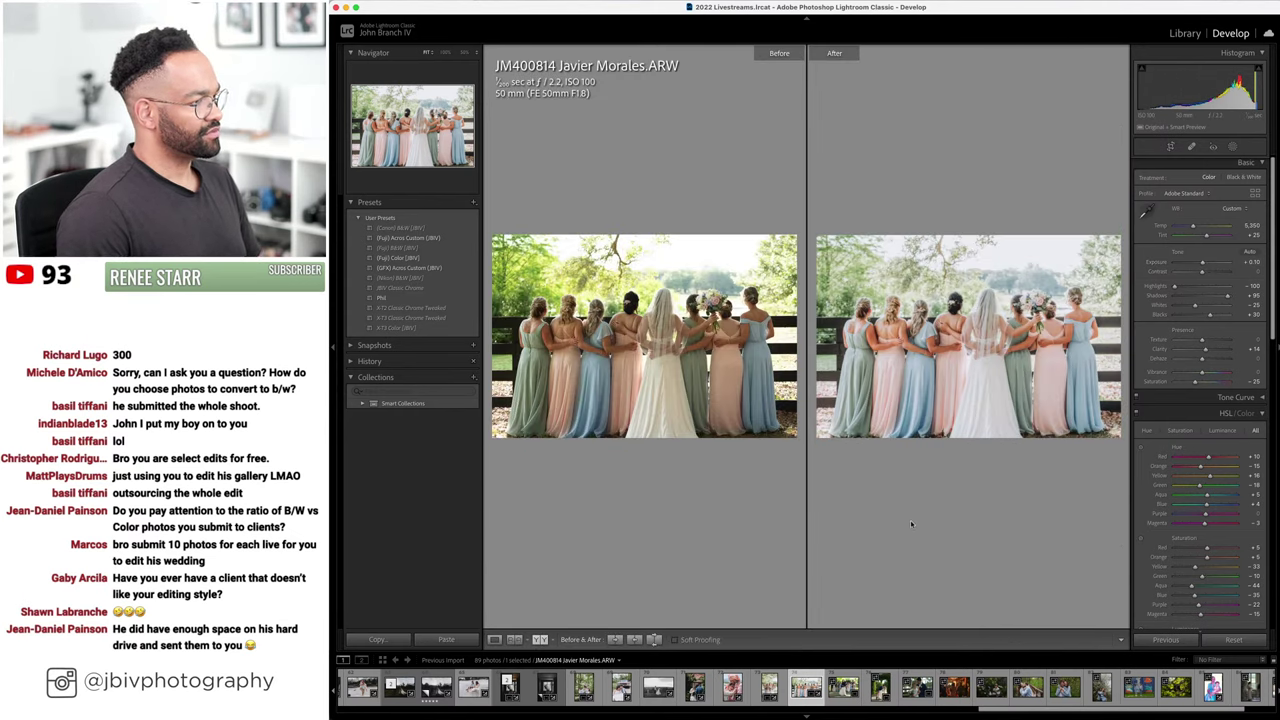
key(Tab)
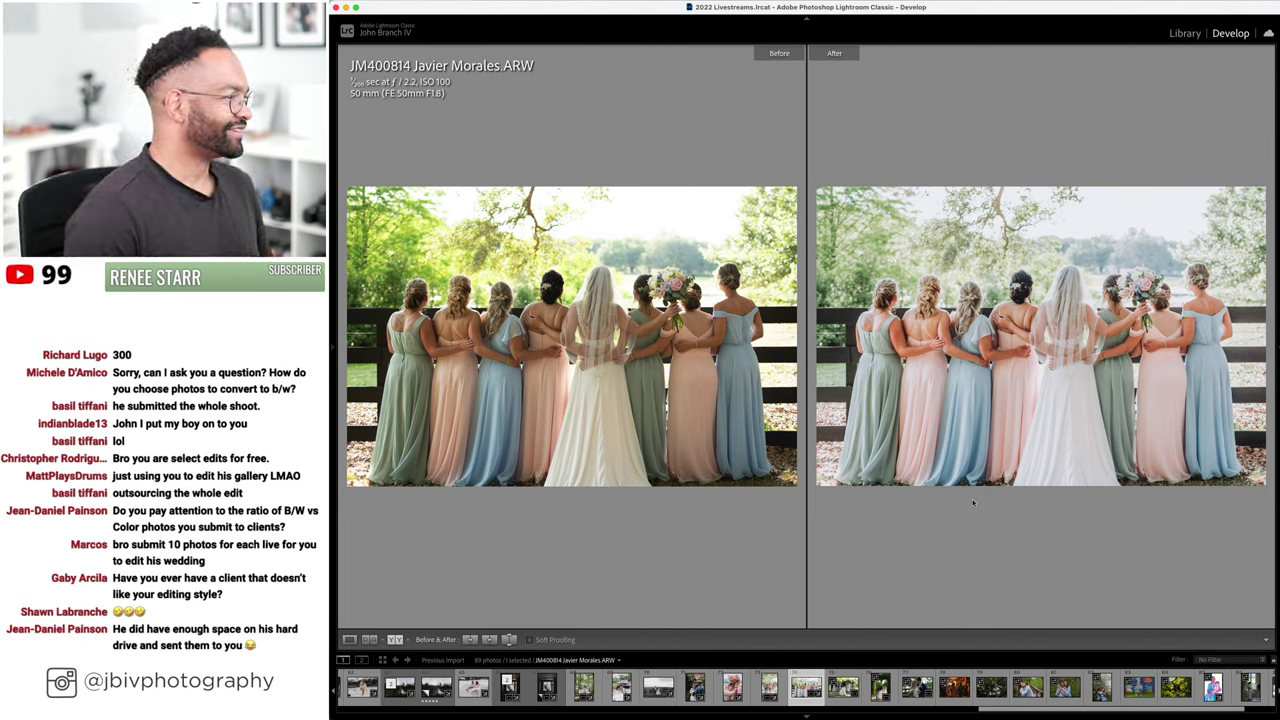
key(Tab)
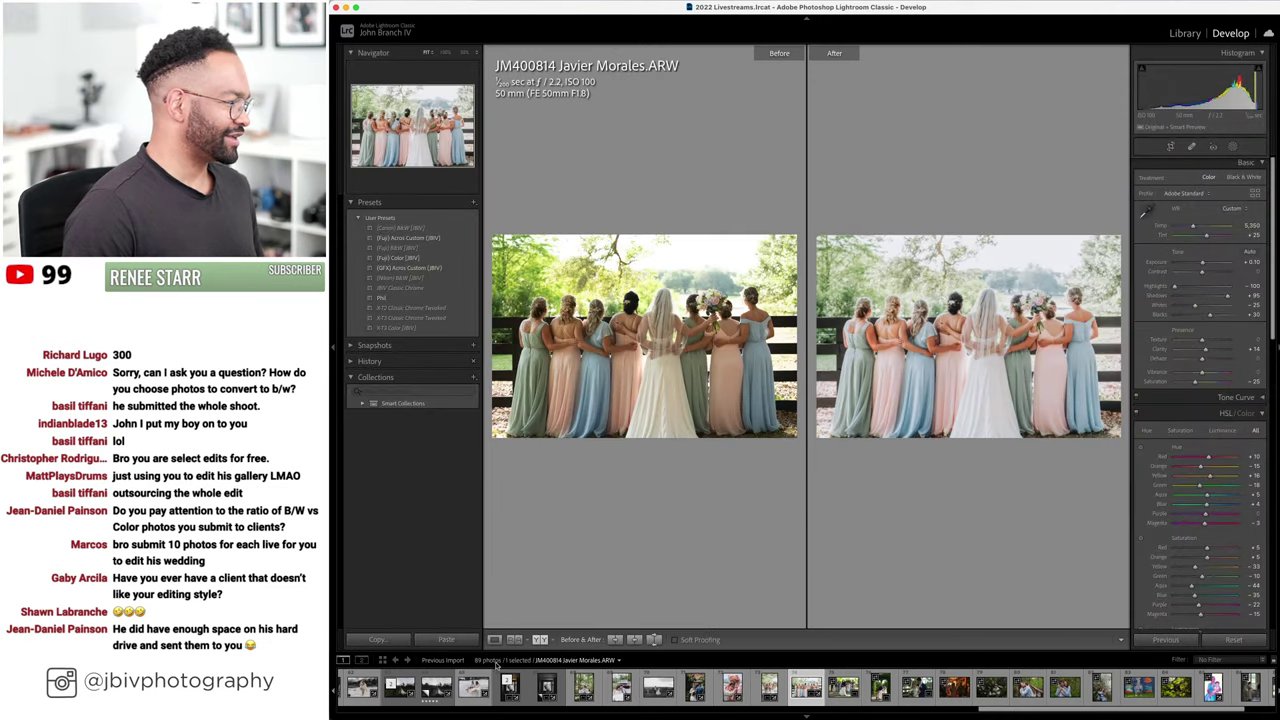
click(494, 640)
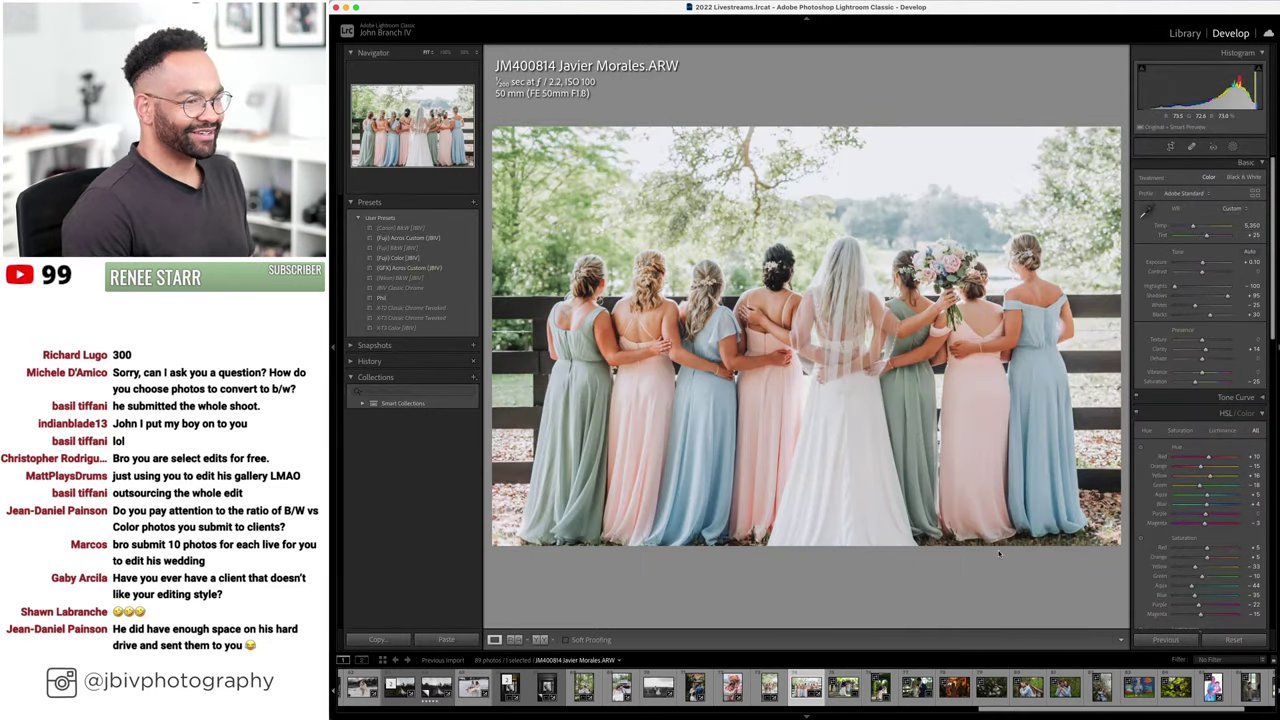
key(Right)
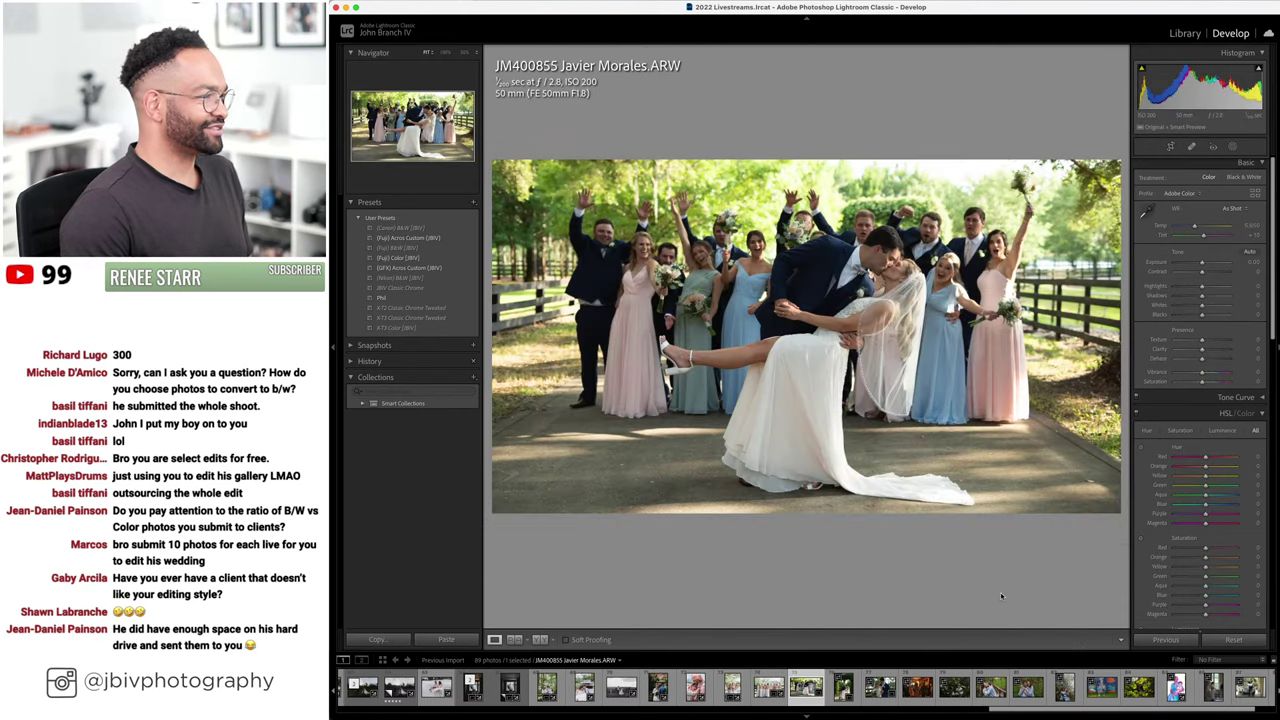
- Straighten and tighten the dip-kiss photo's crop at Original aspect ratio
click(1170, 146)
click(1228, 181)
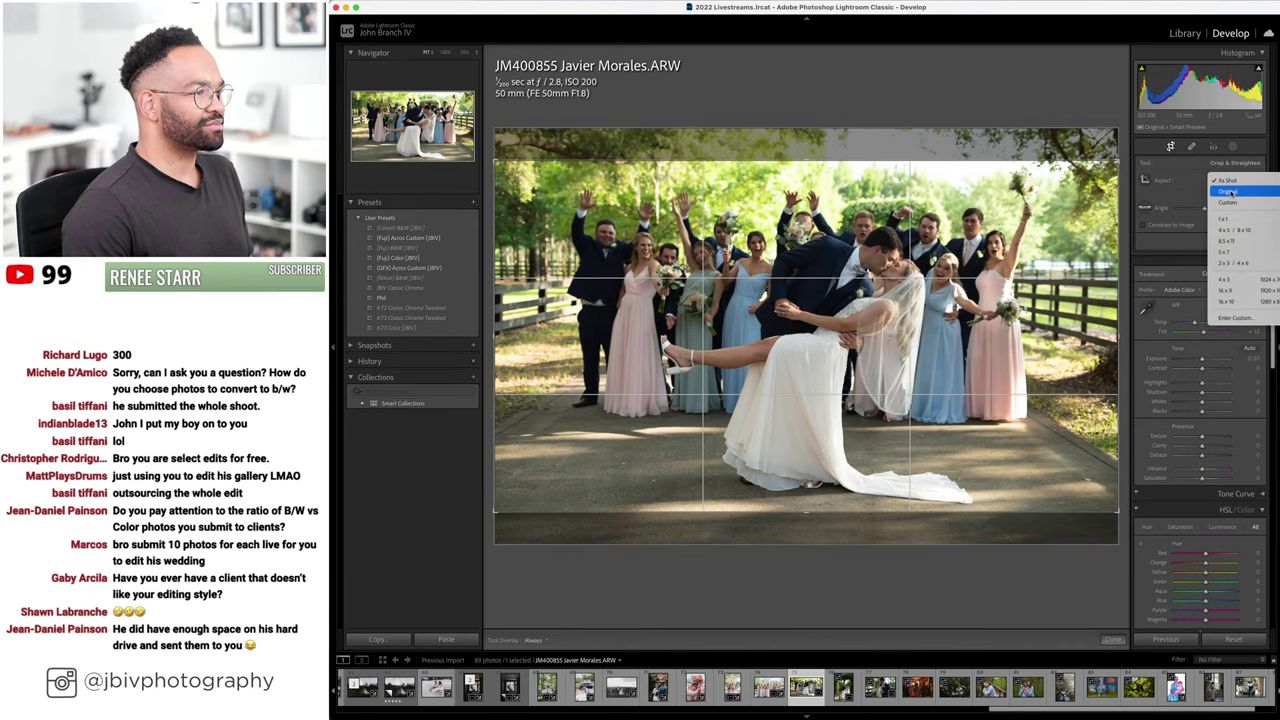
click(1228, 191)
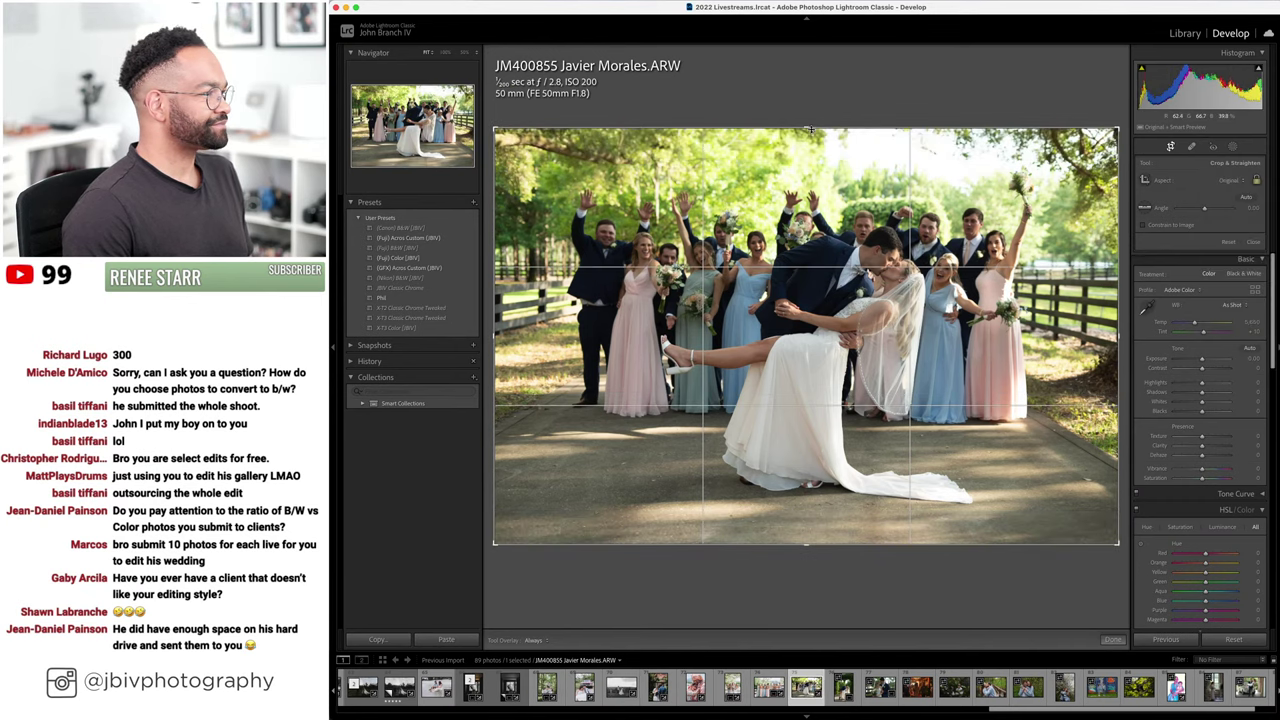
drag(810, 130, 859, 228)
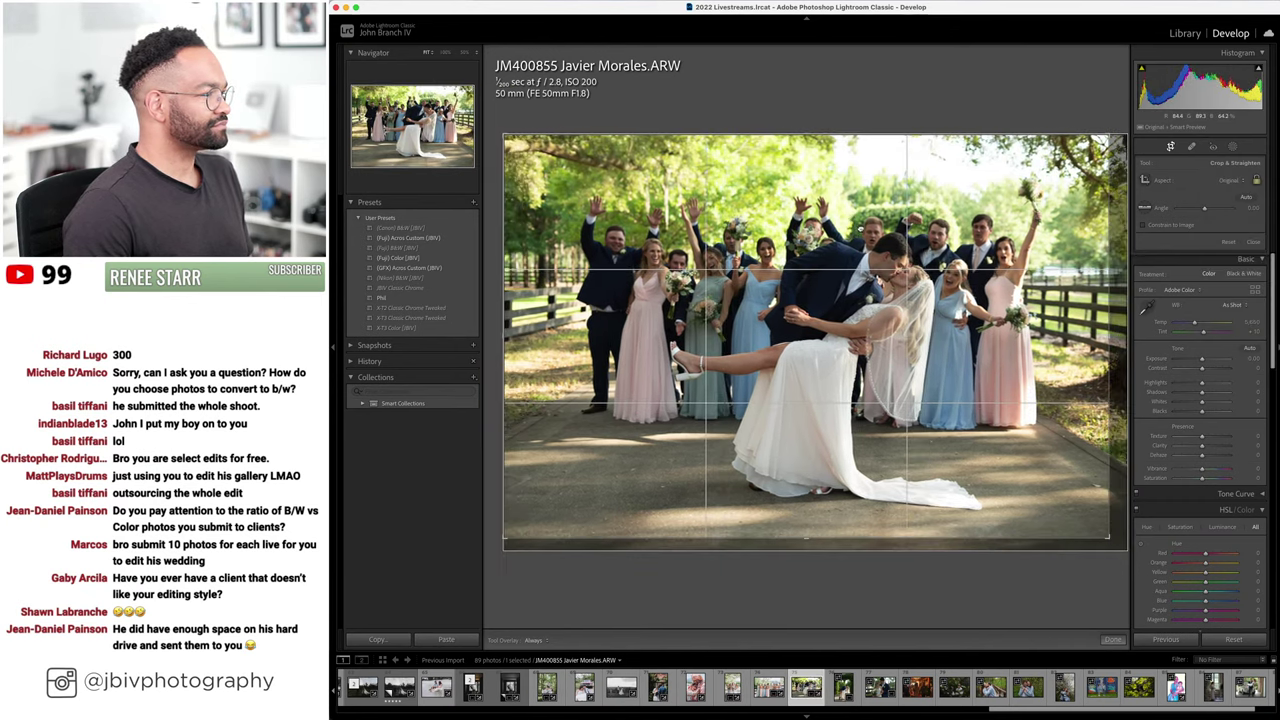
key(Return)
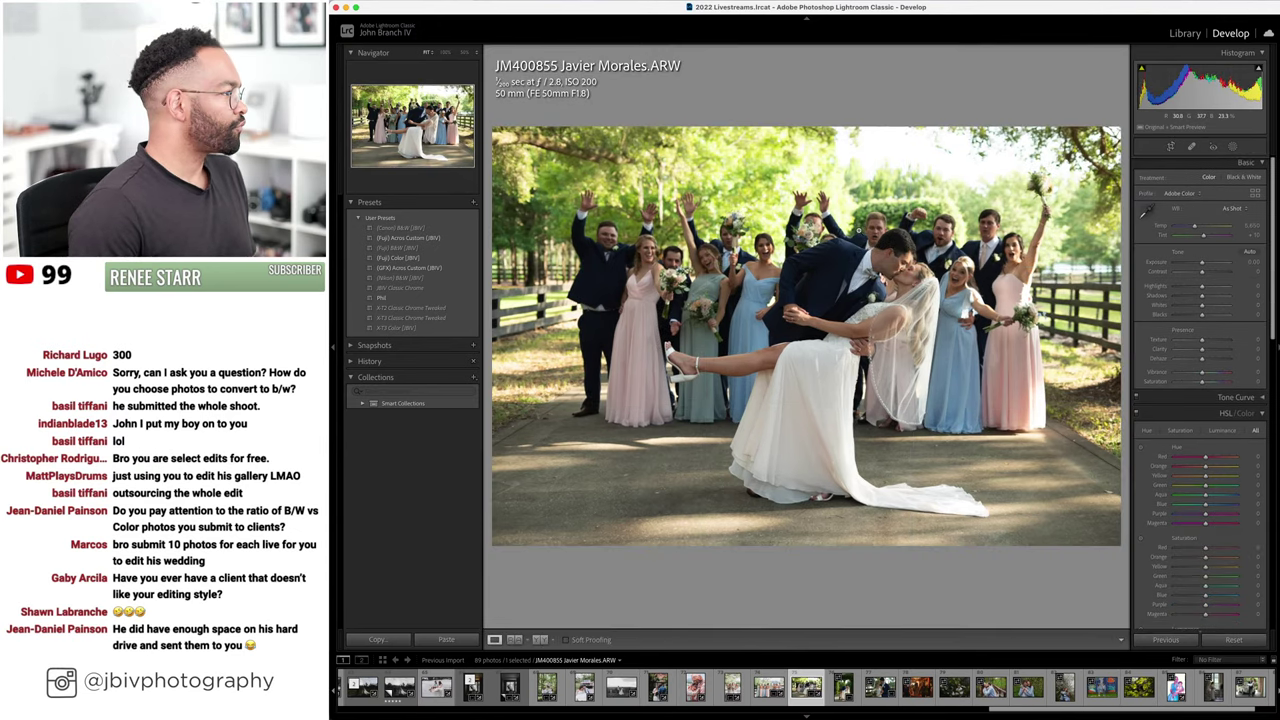
- Apply the (Fuji) Color (JBV) preset, brighten exposure, Shadows +65, Temp 8,300, Tint +20; advance to JM400869
click(435, 259)
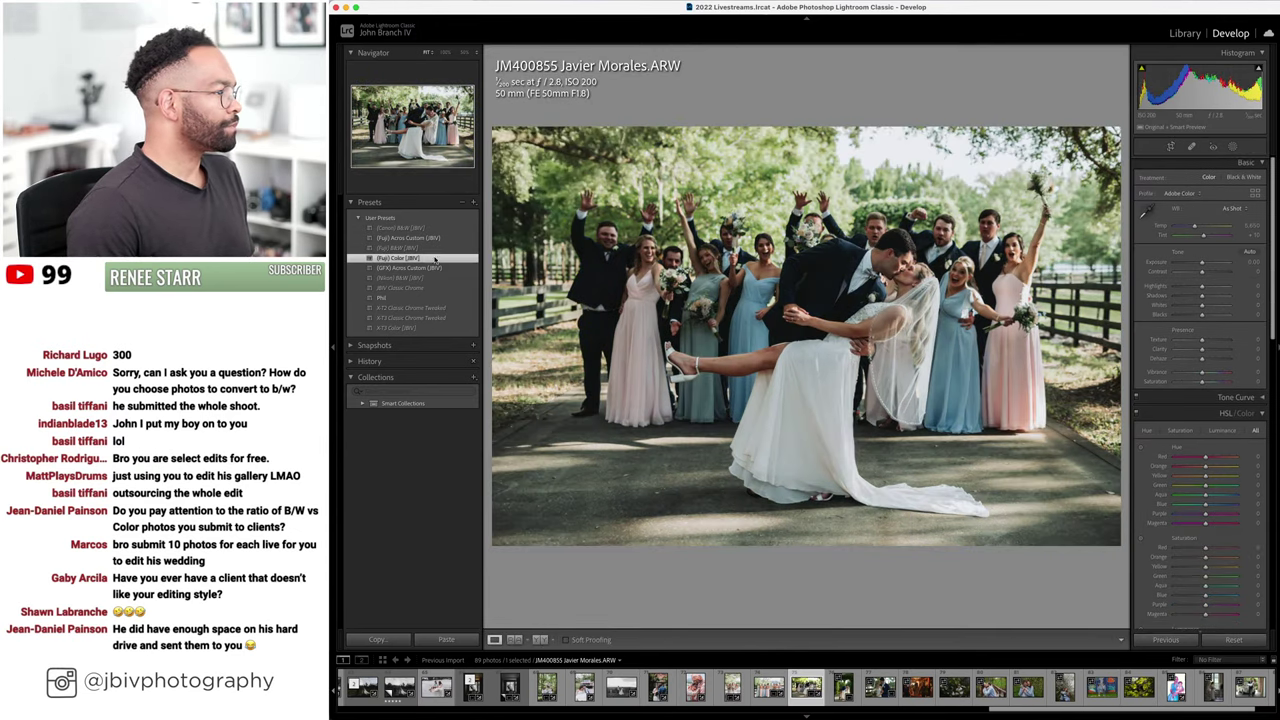
drag(1197, 268, 1223, 287)
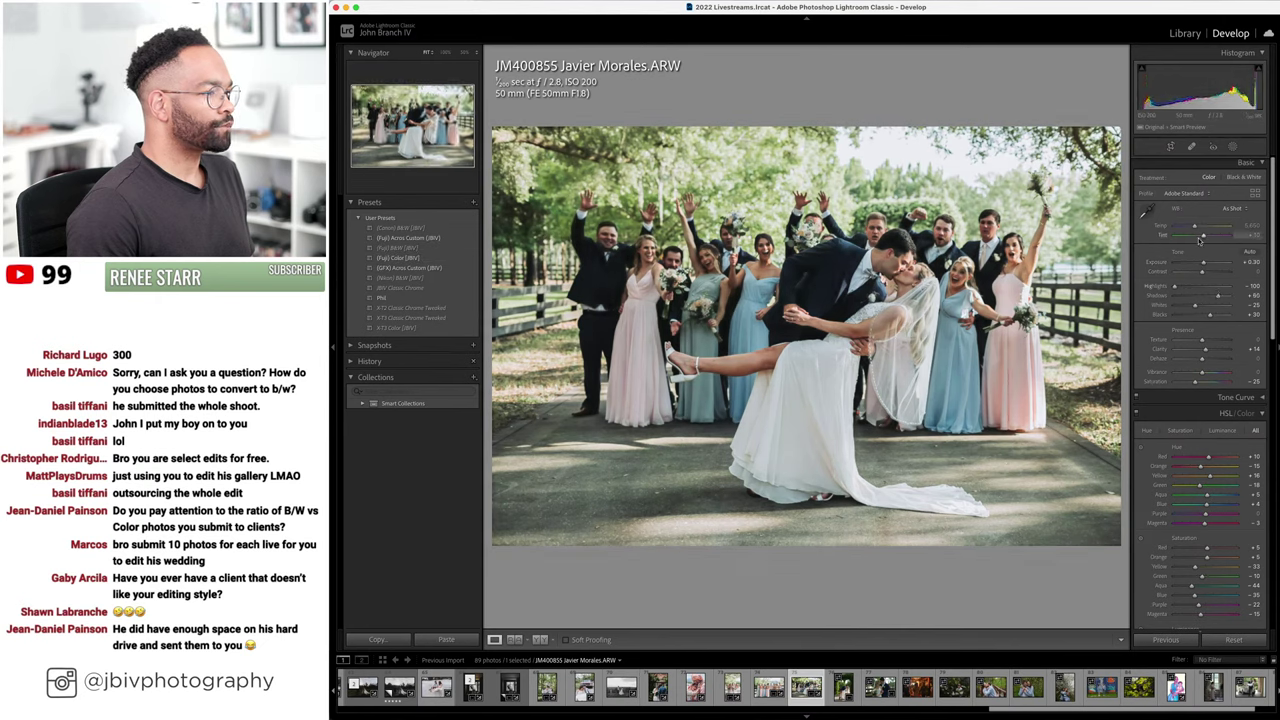
drag(1194, 226, 1187, 226)
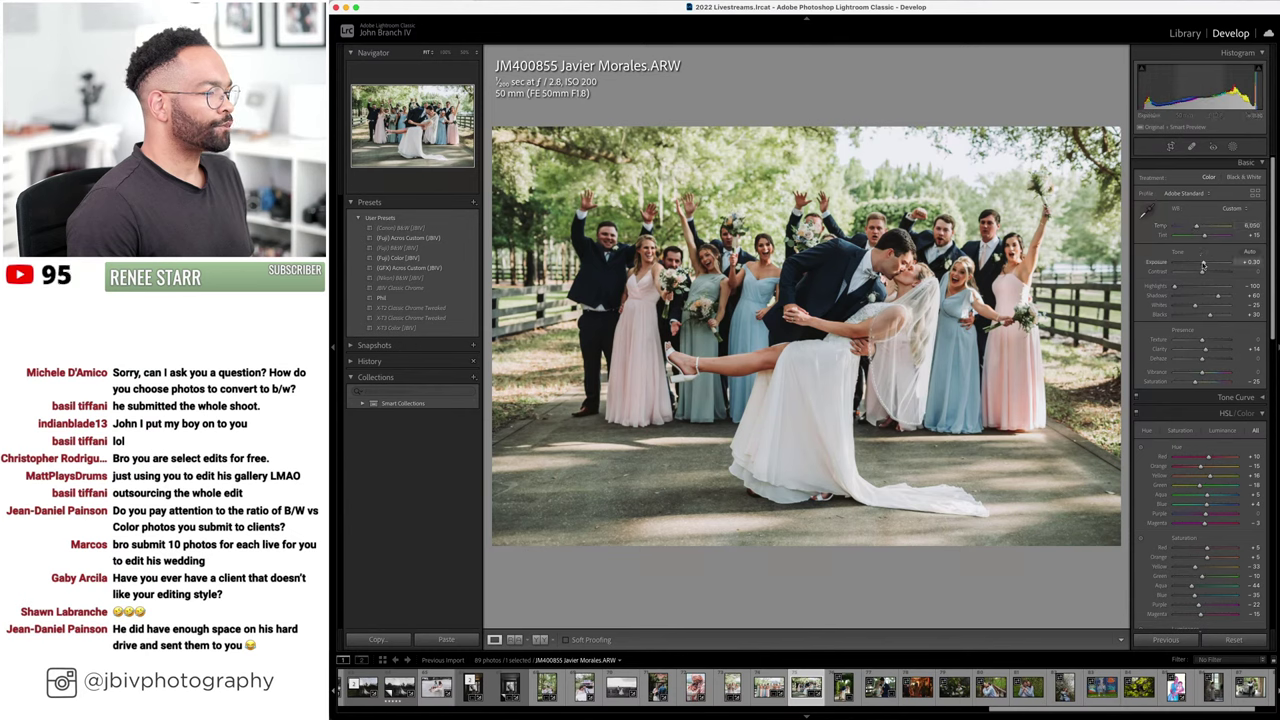
drag(1196, 226, 1198, 228)
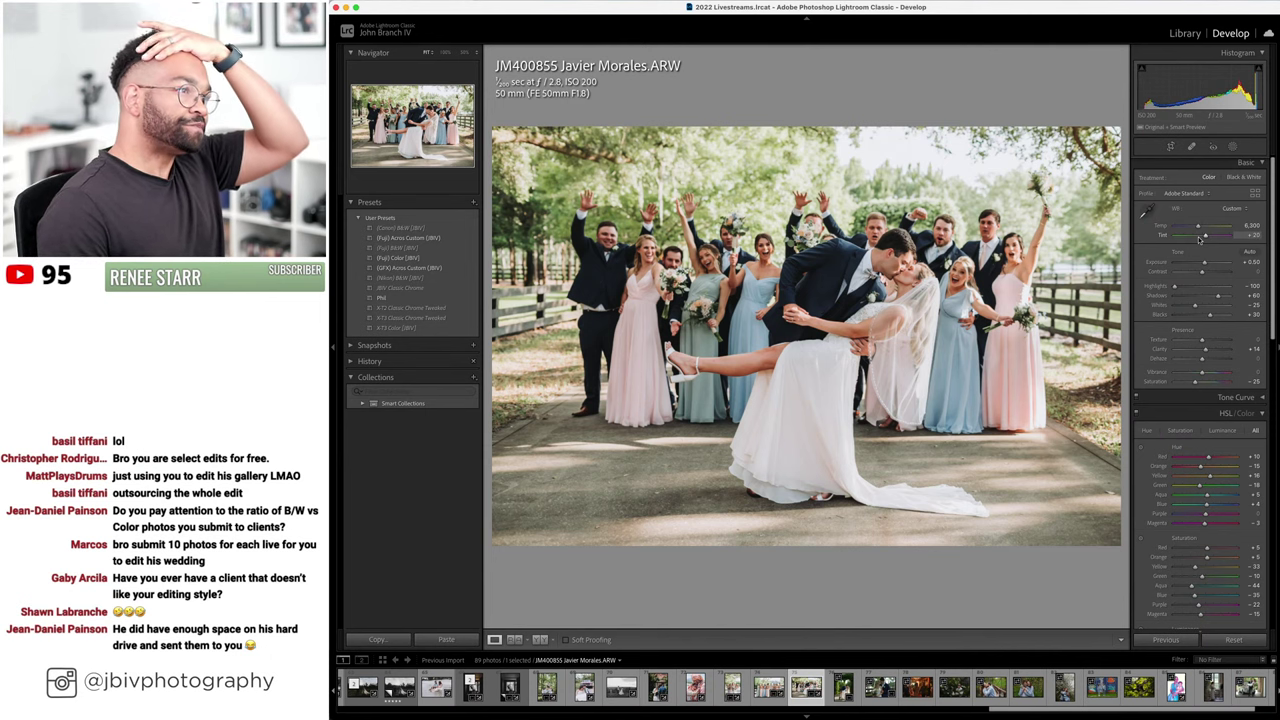
key(Right)
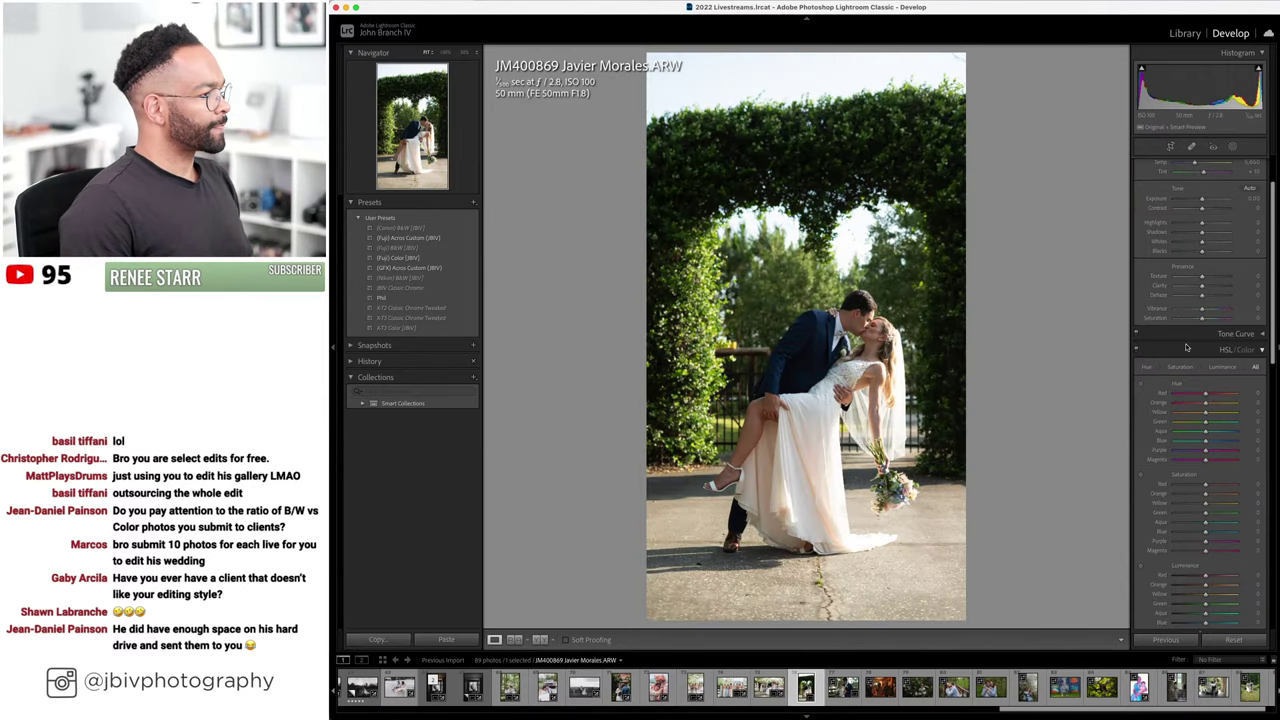
- Crop the hedge-arch photo at Original aspect ratio and auto-level it
key(r)
click(1232, 186)
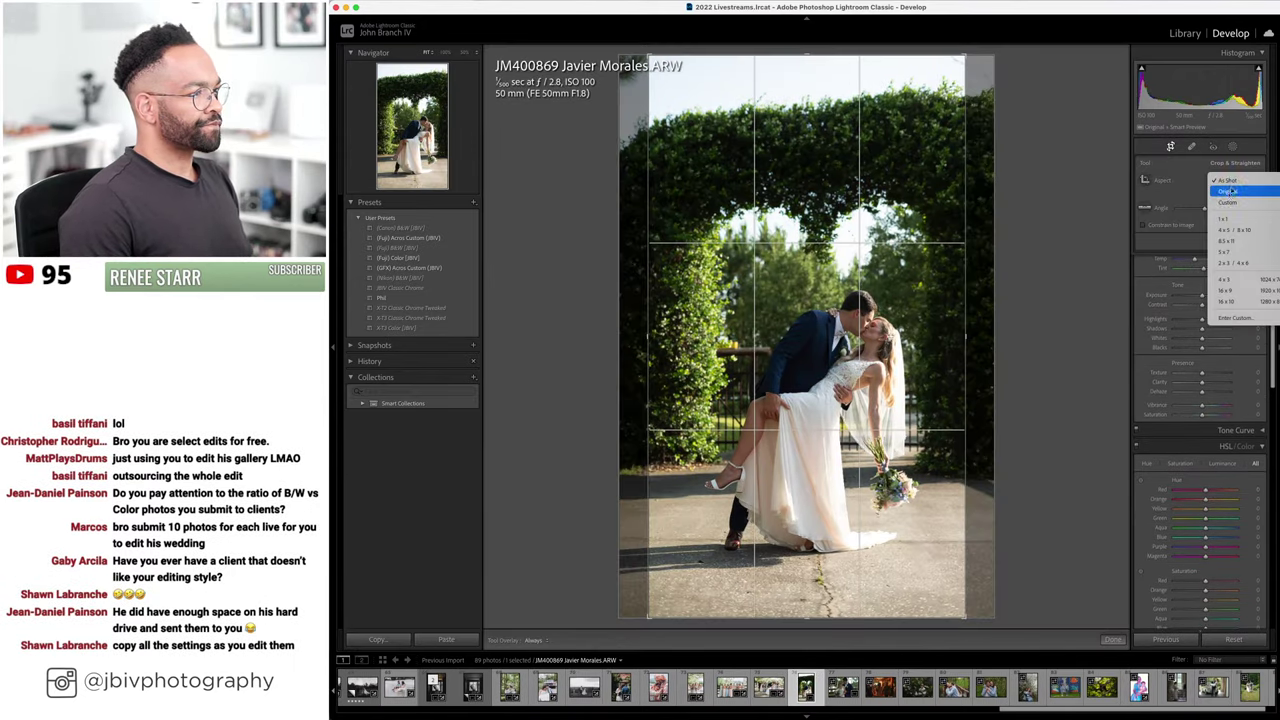
click(1228, 197)
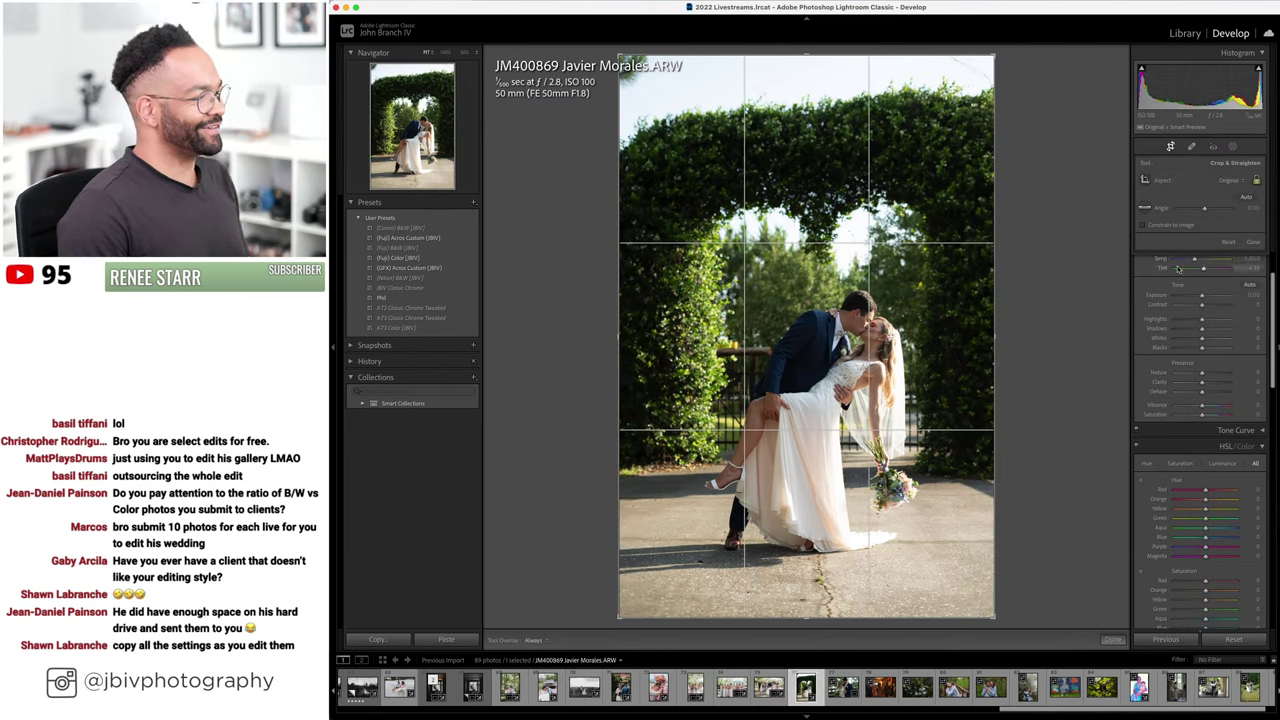
scroll(1180, 330, down, 10)
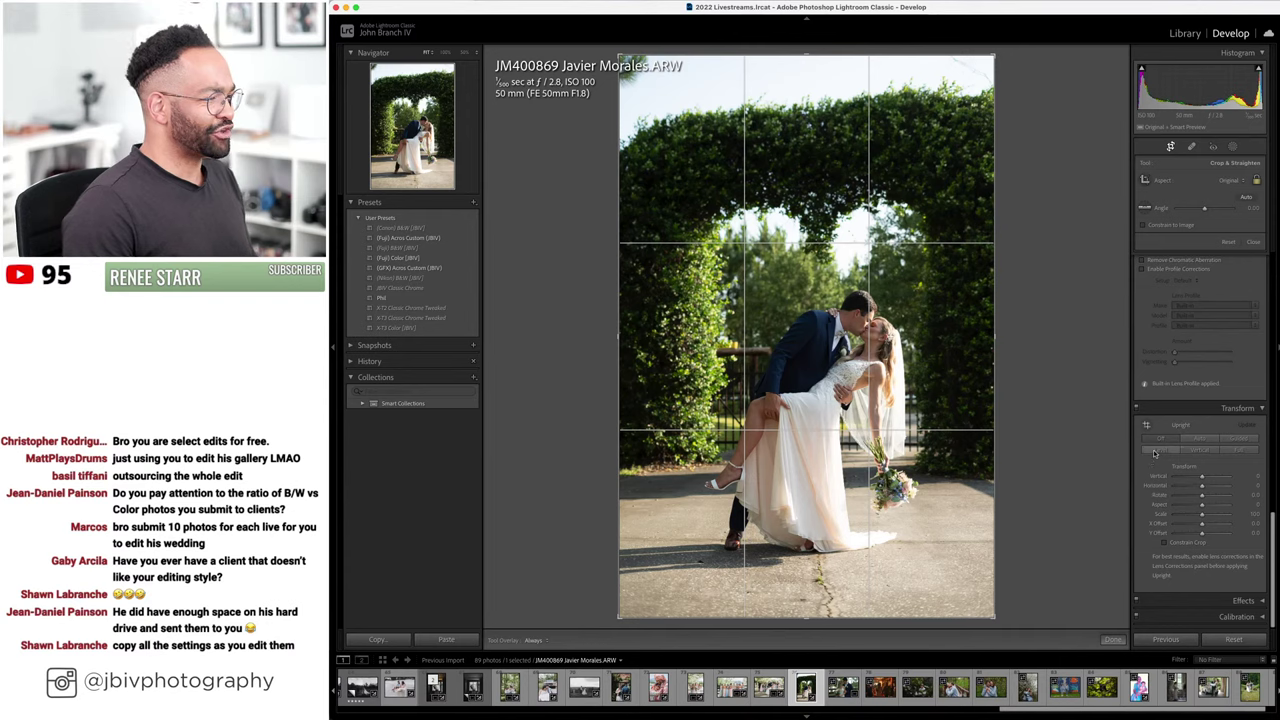
click(1154, 451)
scroll(1175, 330, up, 10)
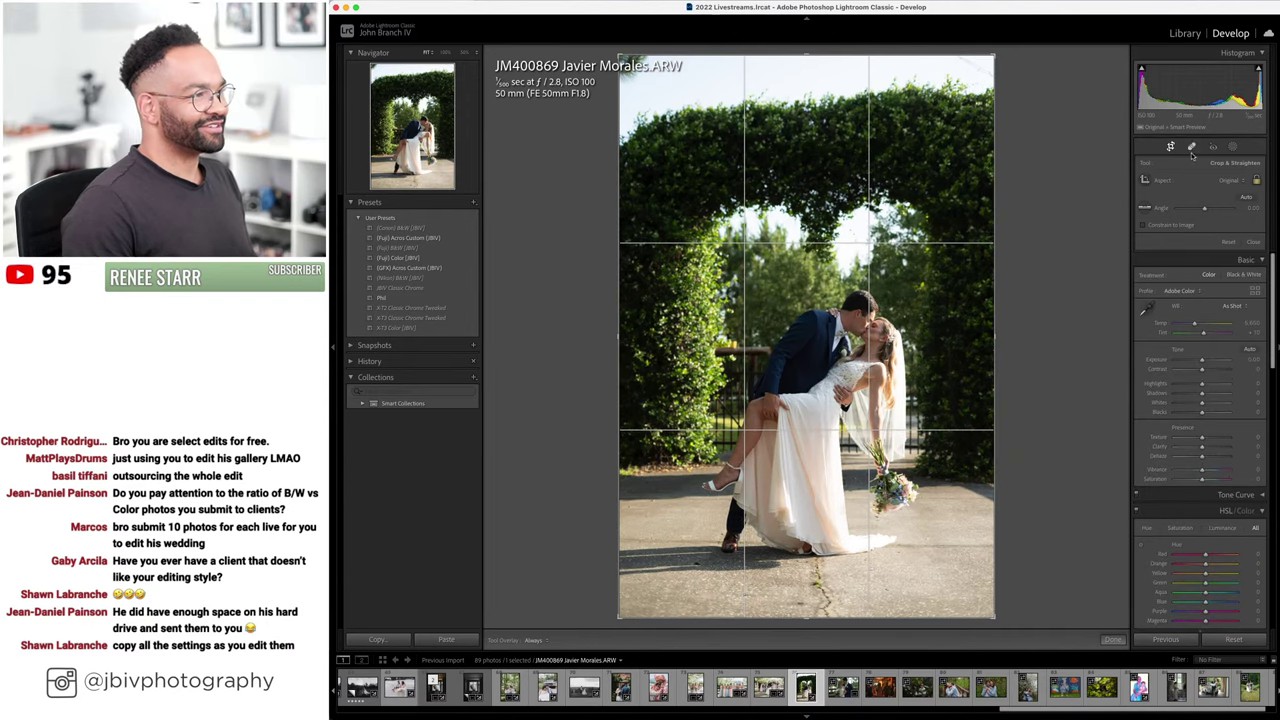
click(1170, 147)
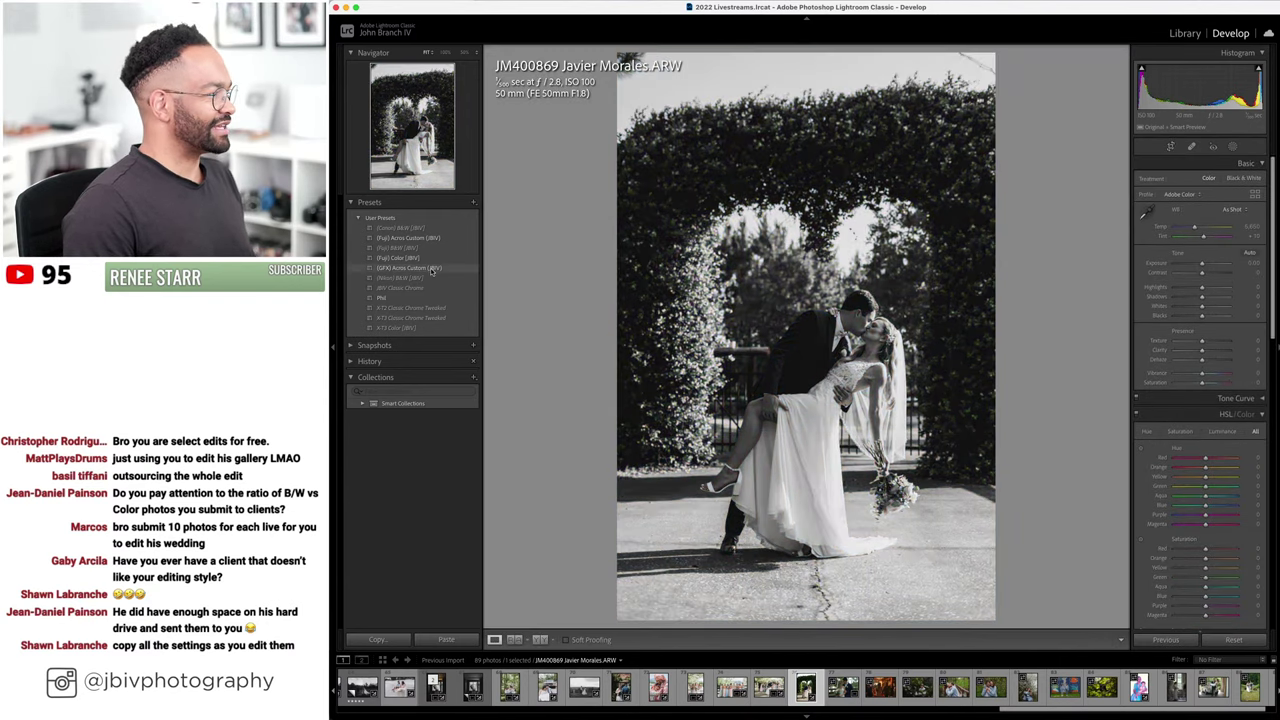
- Apply the Fuji Color preset, raise Exposure to +0.80, compare before/after, then advance to JM400890
click(420, 258)
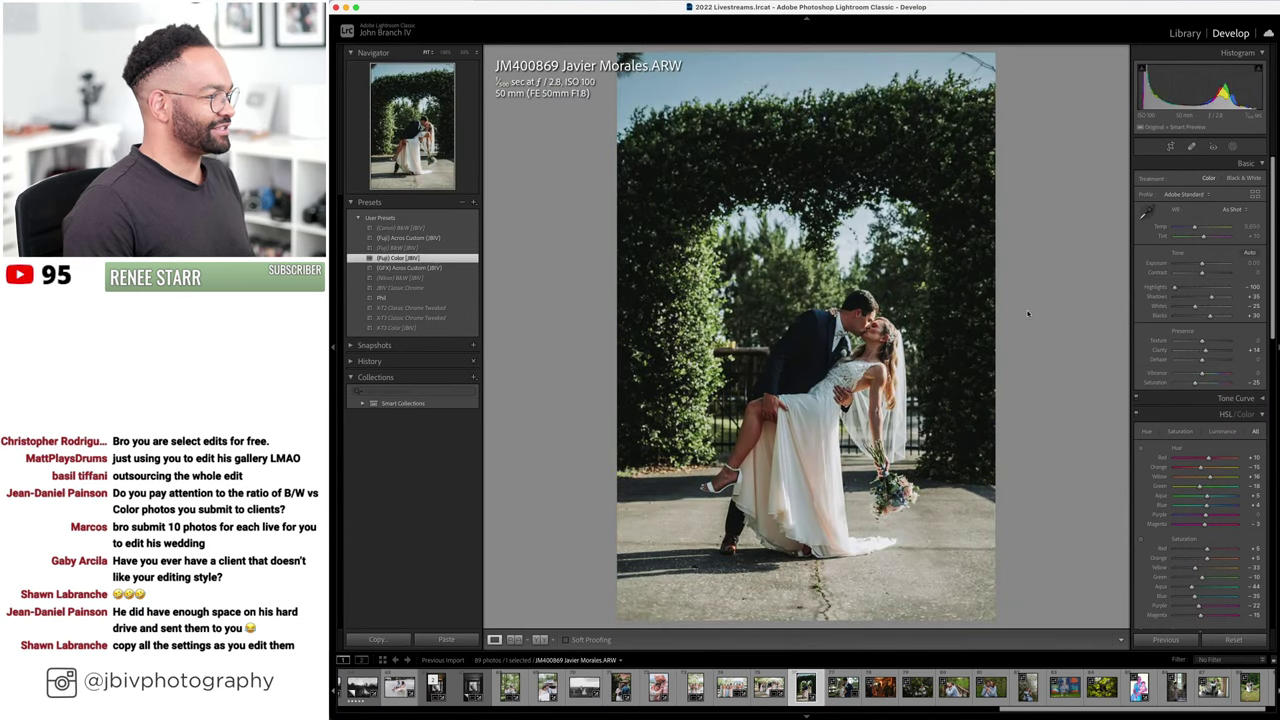
drag(1203, 263, 1210, 237)
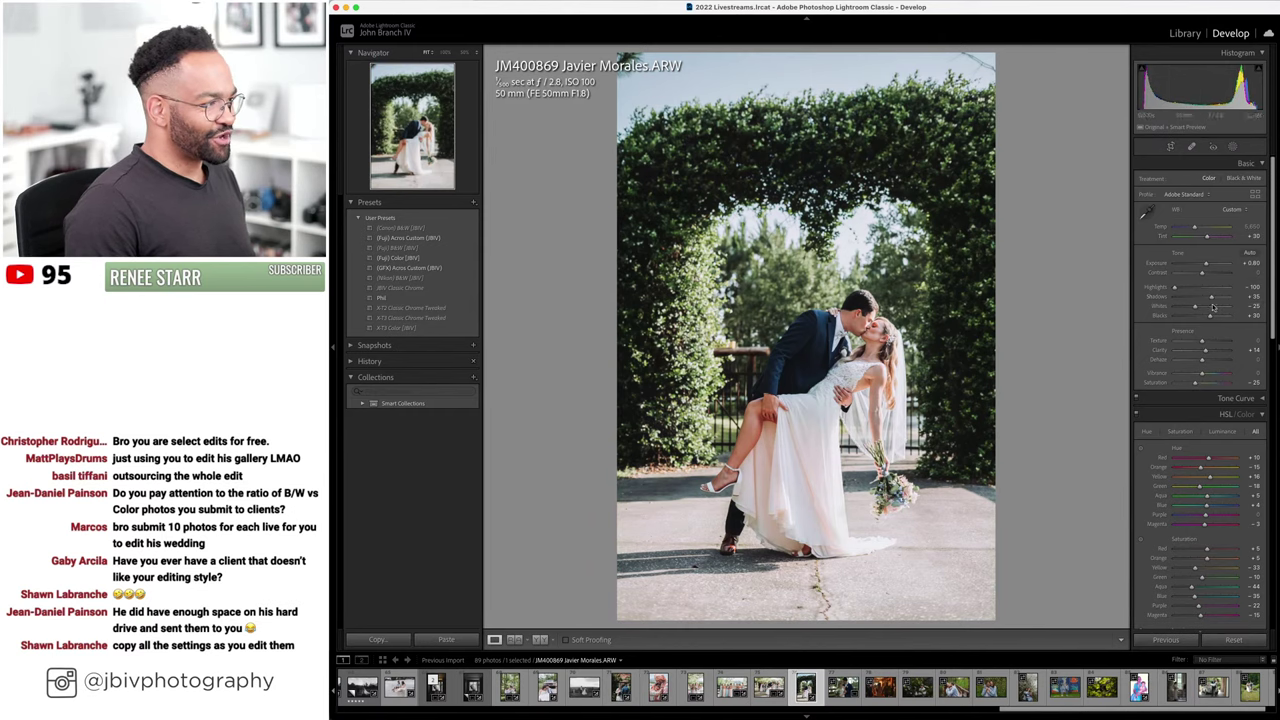
click(543, 639)
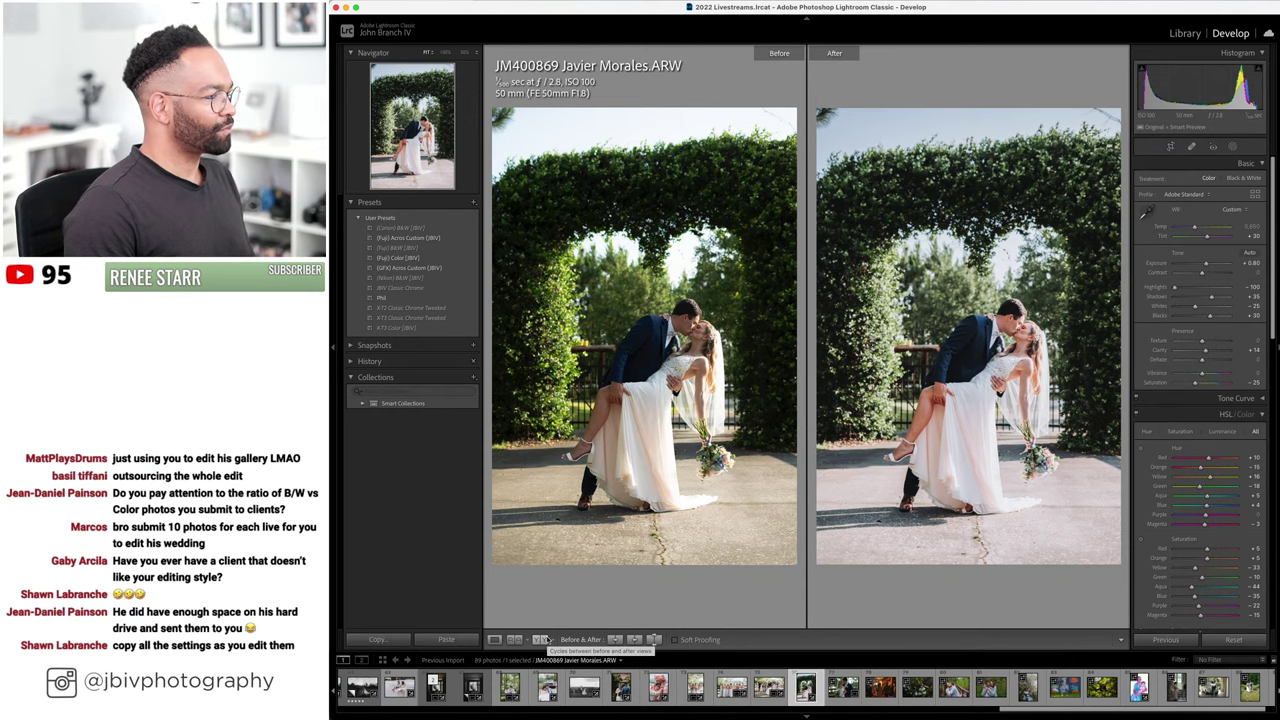
click(495, 640)
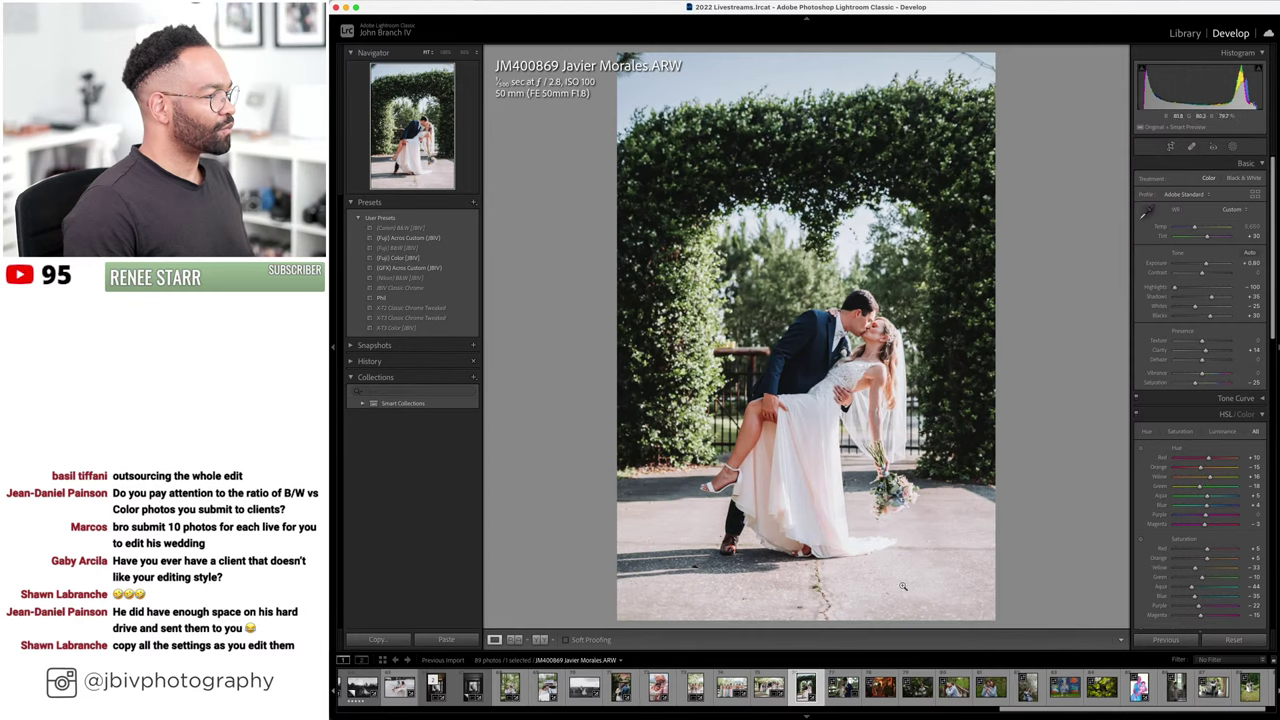
key(Right)
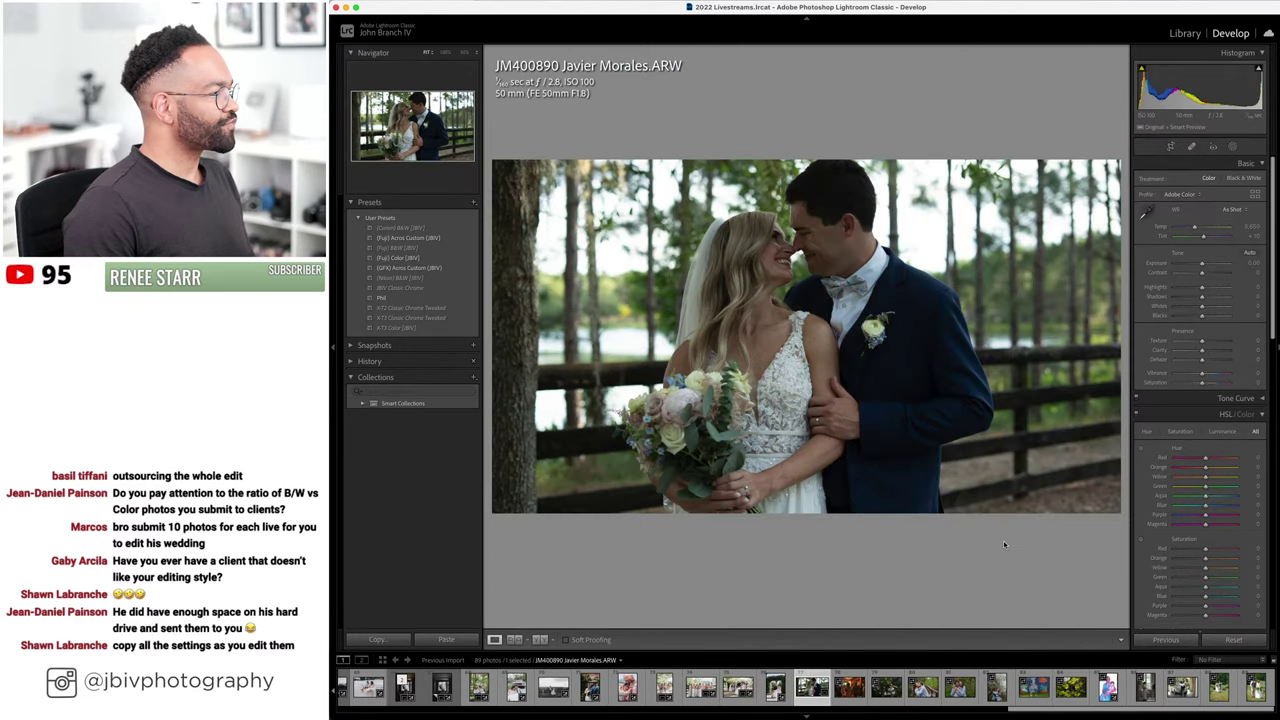
- Apply the Fuji Color preset to JM400890 and crop it at Original aspect ratio
click(398, 258)
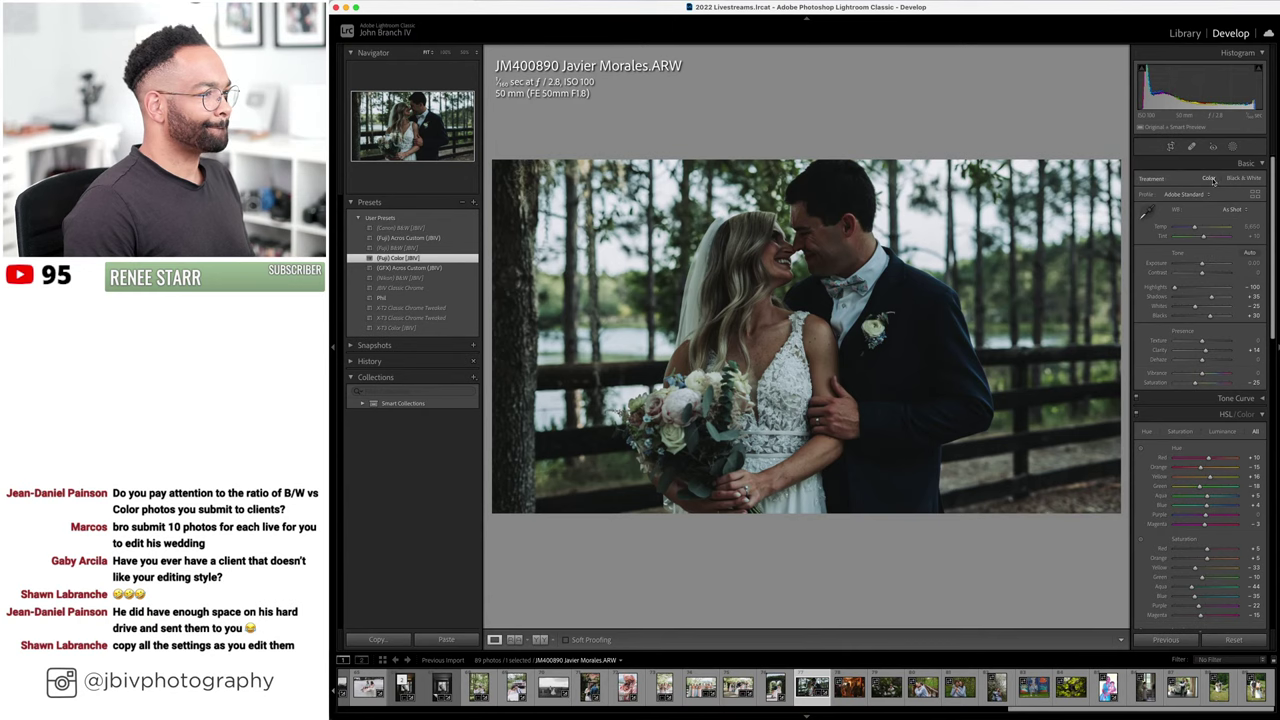
click(1171, 146)
click(1238, 181)
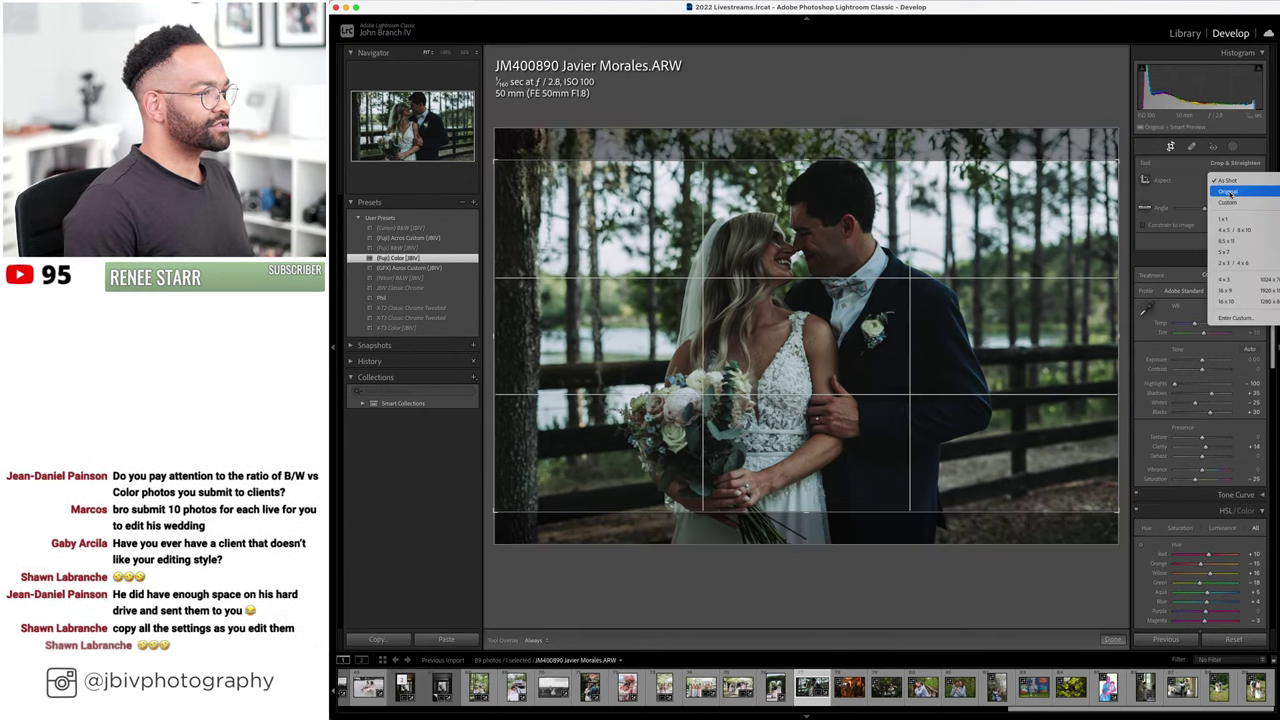
click(1232, 194)
key(r)
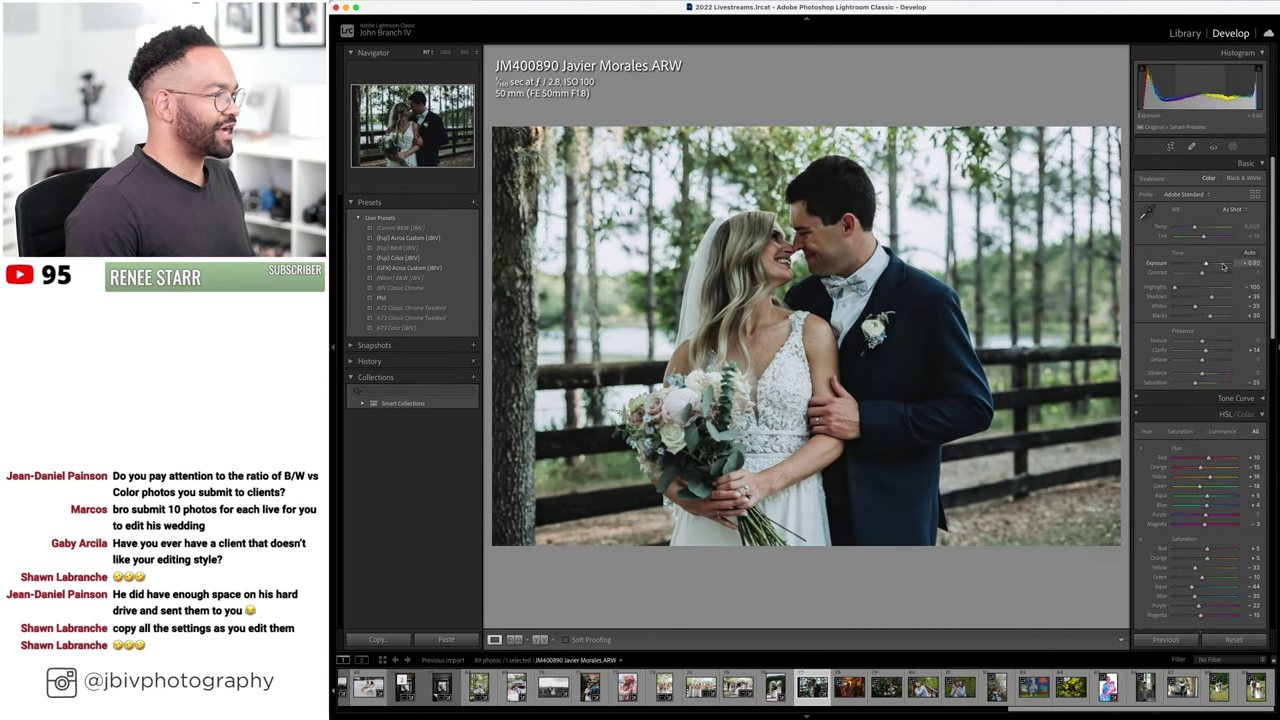
- Set Tint to +35, fine-tune Temp and lift Shadows to +45
drag(1205, 238, 1208, 239)
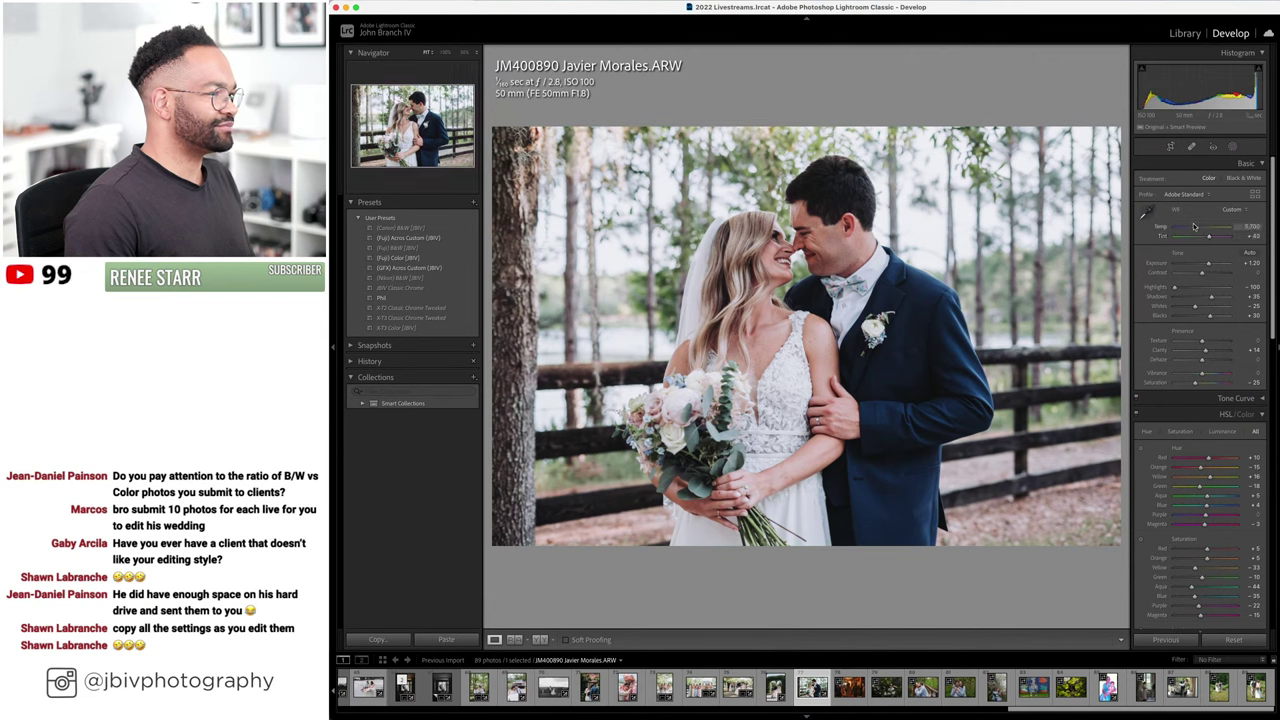
drag(1194, 228, 1196, 228)
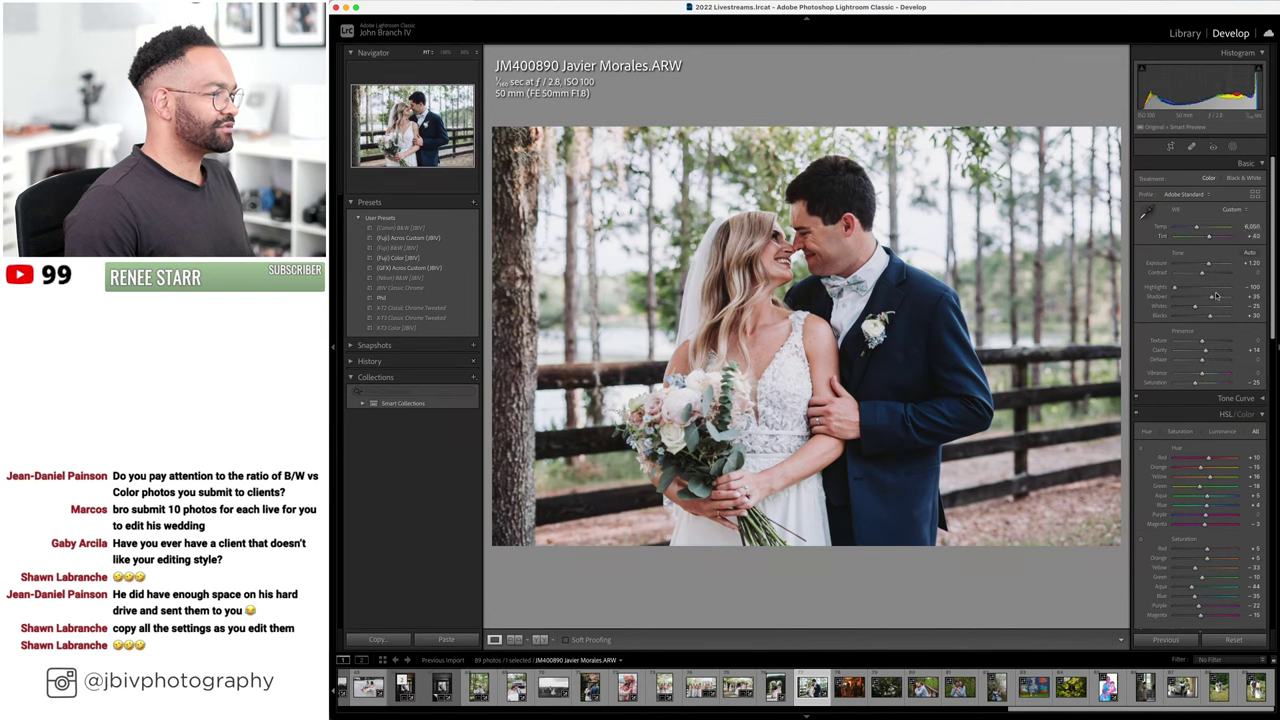
drag(1211, 297, 1210, 263)
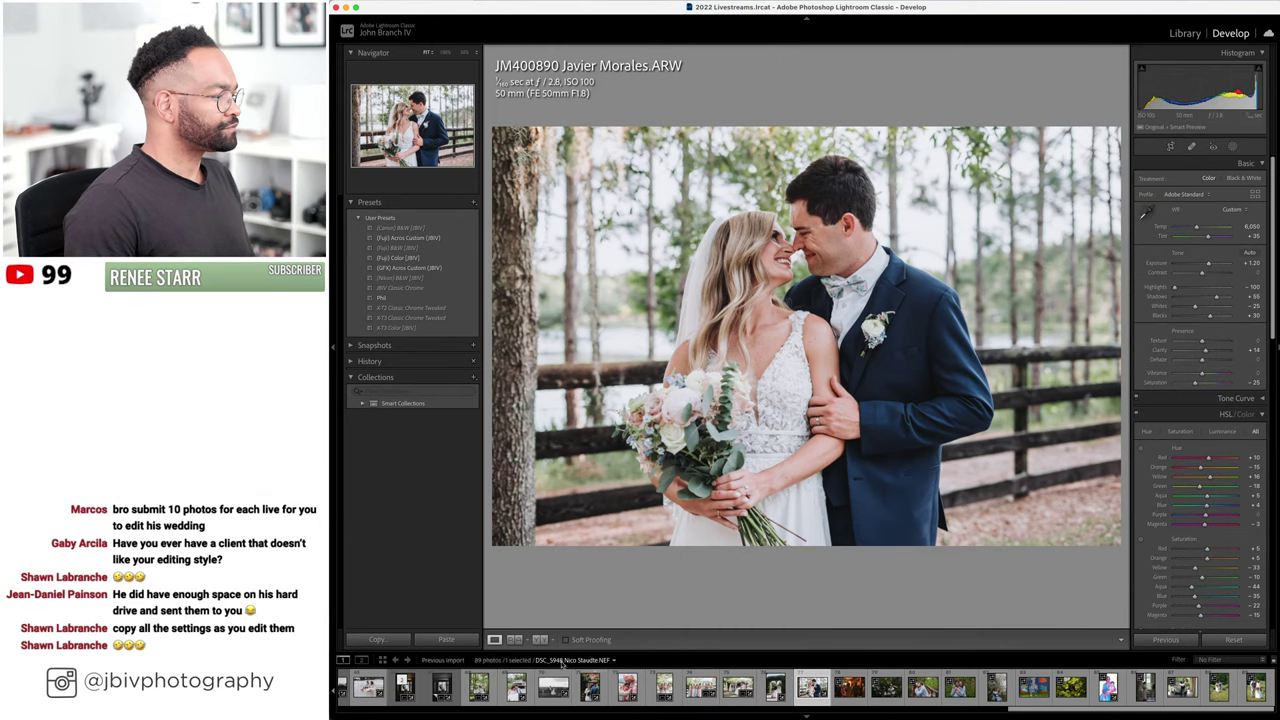
- Compare the fence photo before and after with panels hidden, then advance to DSC_8860
click(541, 640)
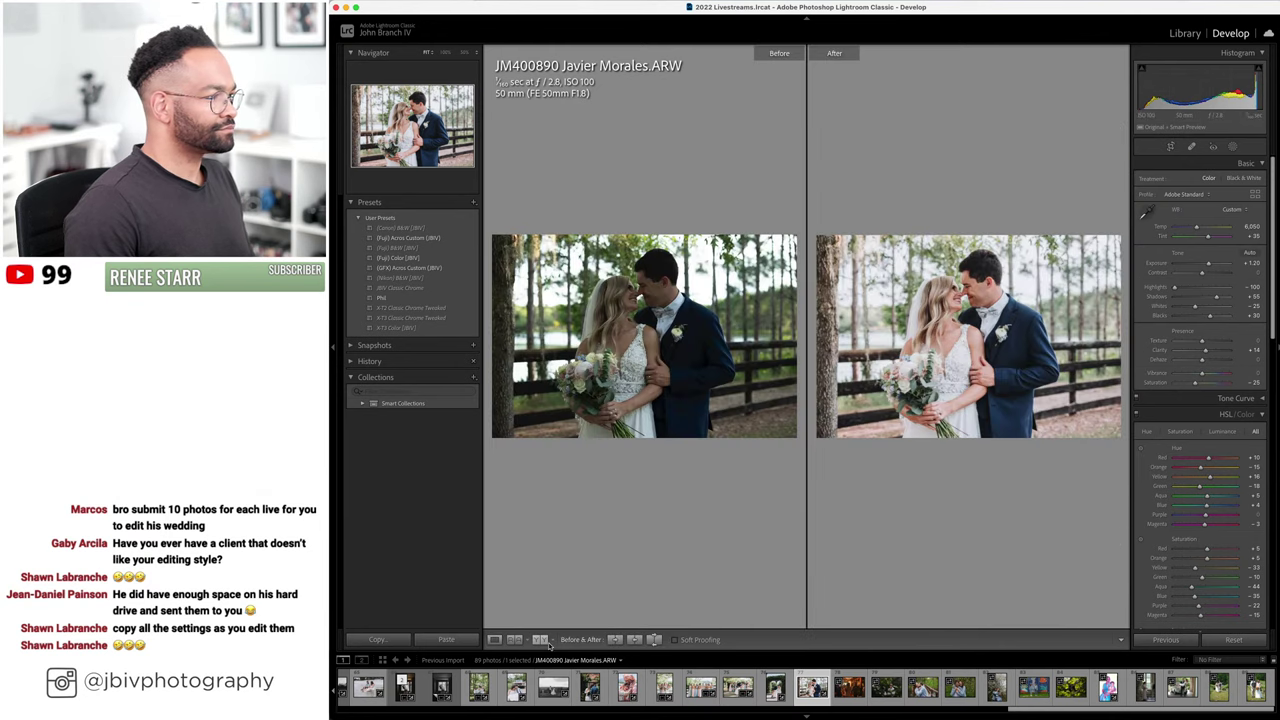
key(Tab)
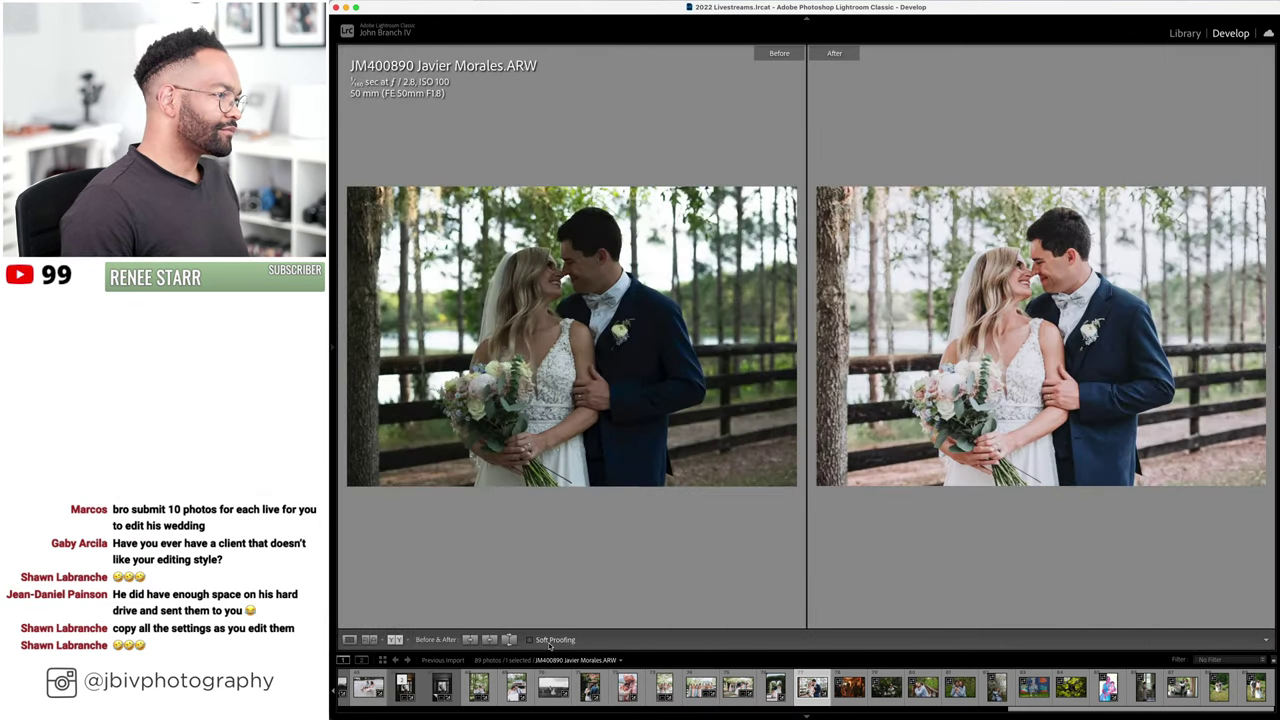
key(Tab)
click(494, 639)
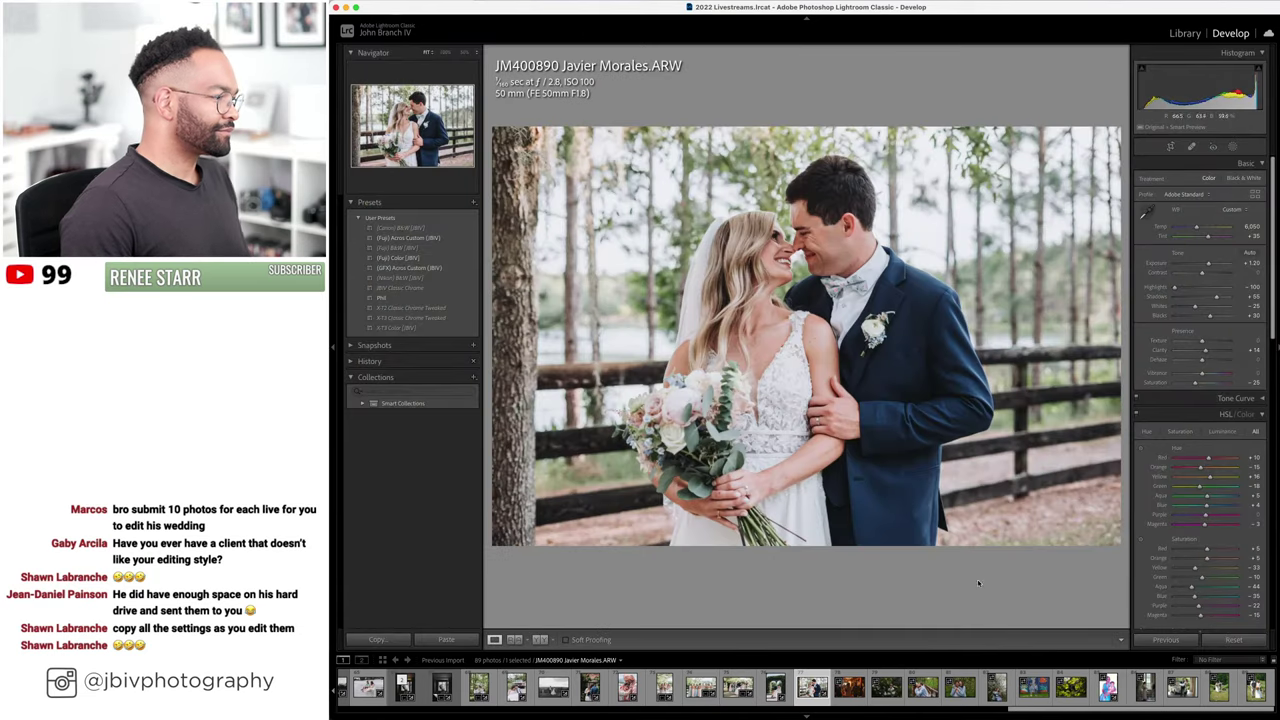
key(Right)
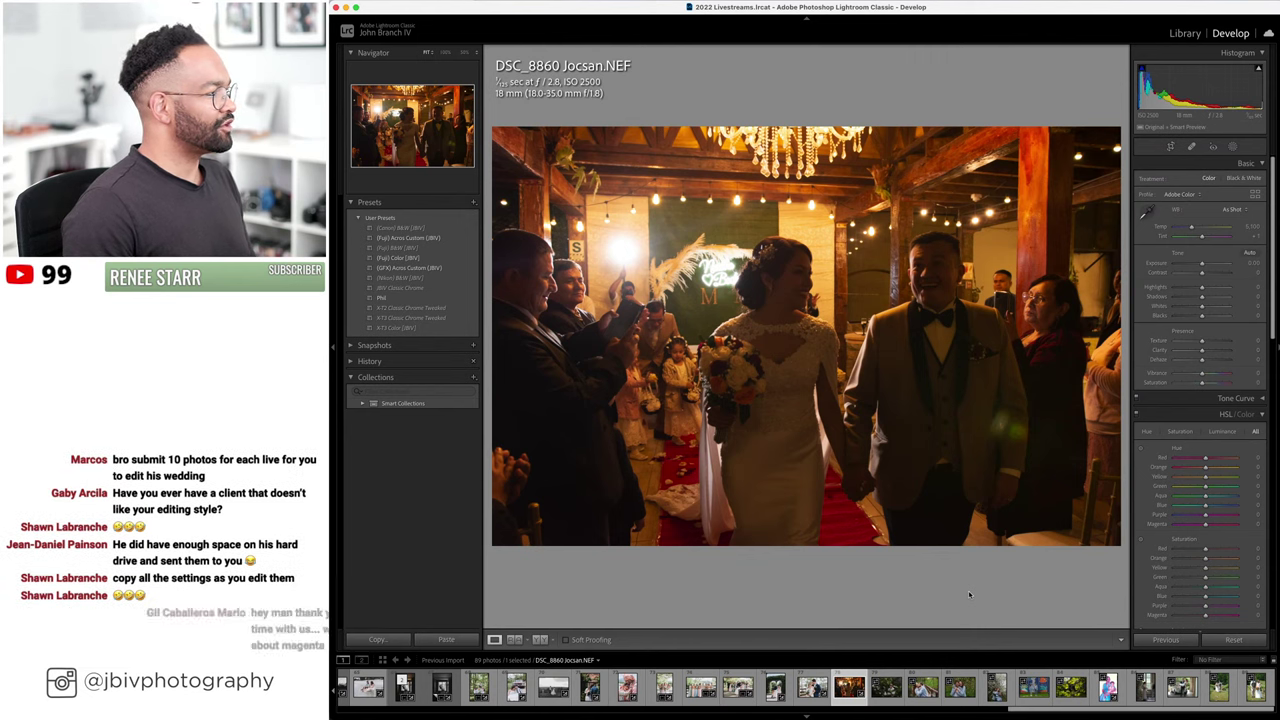
click(968, 330)
scroll(979, 504, up, 5)
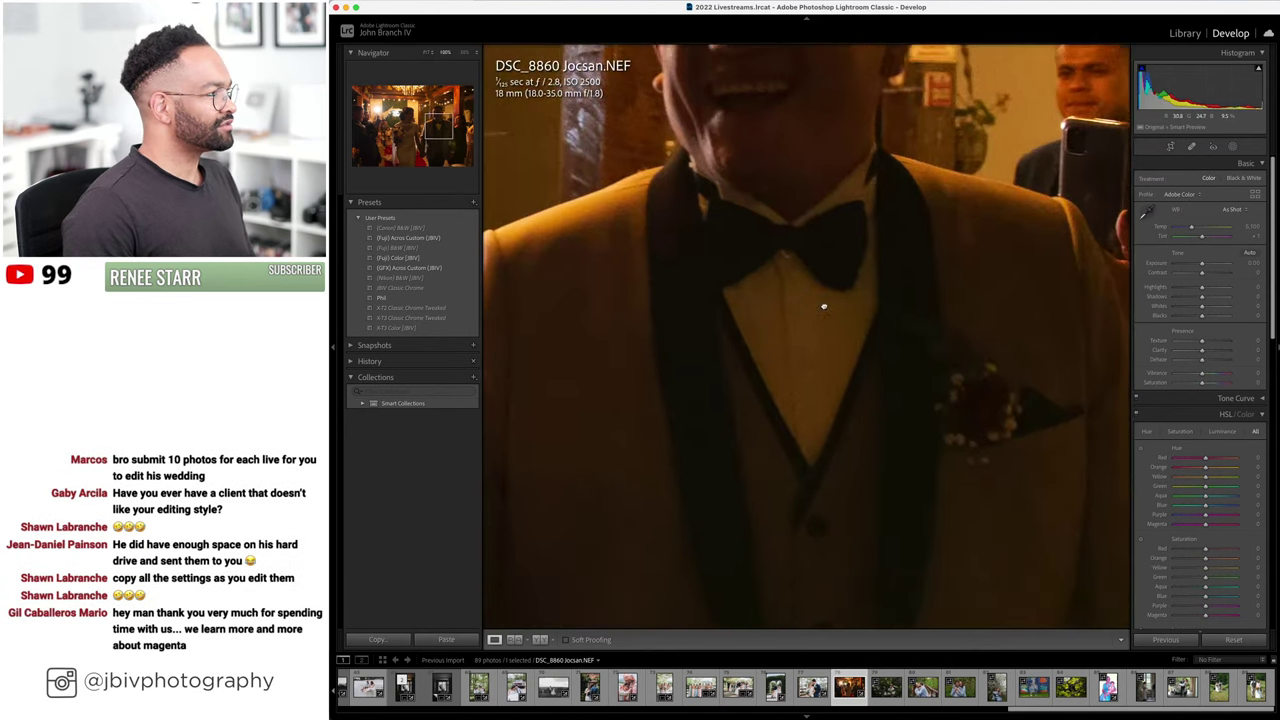
click(877, 456)
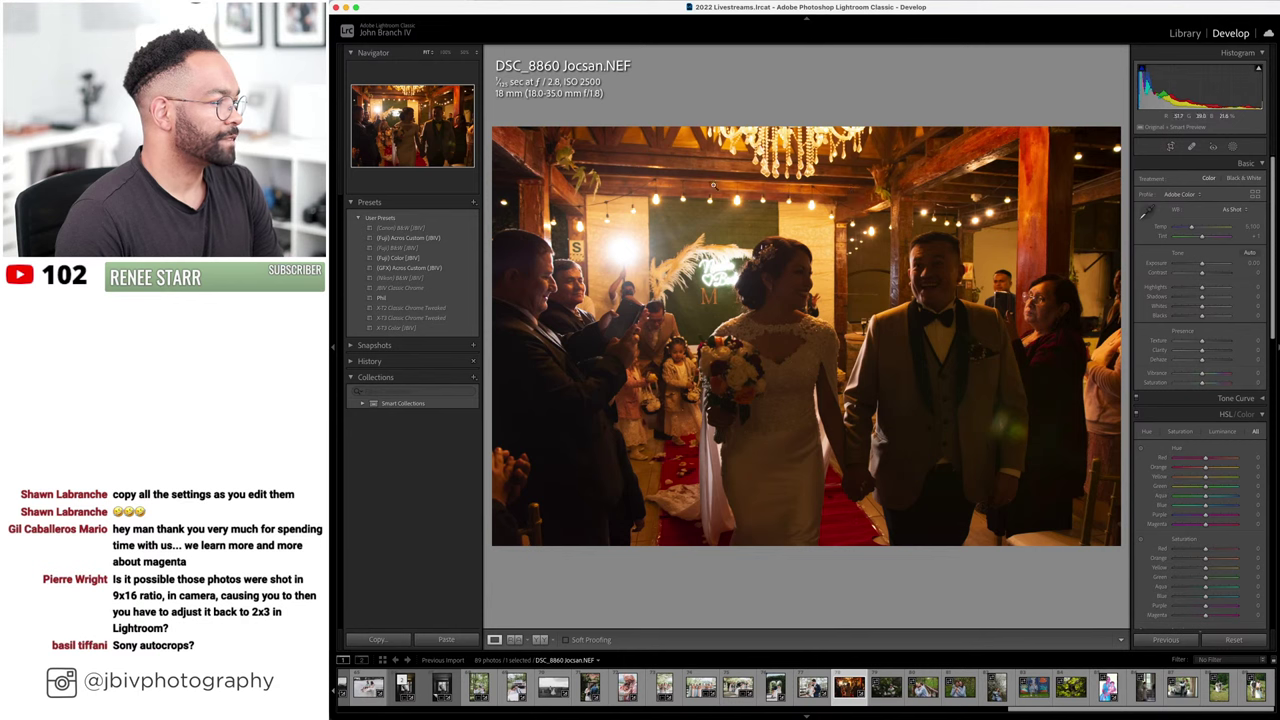
drag(630, 259, 751, 386)
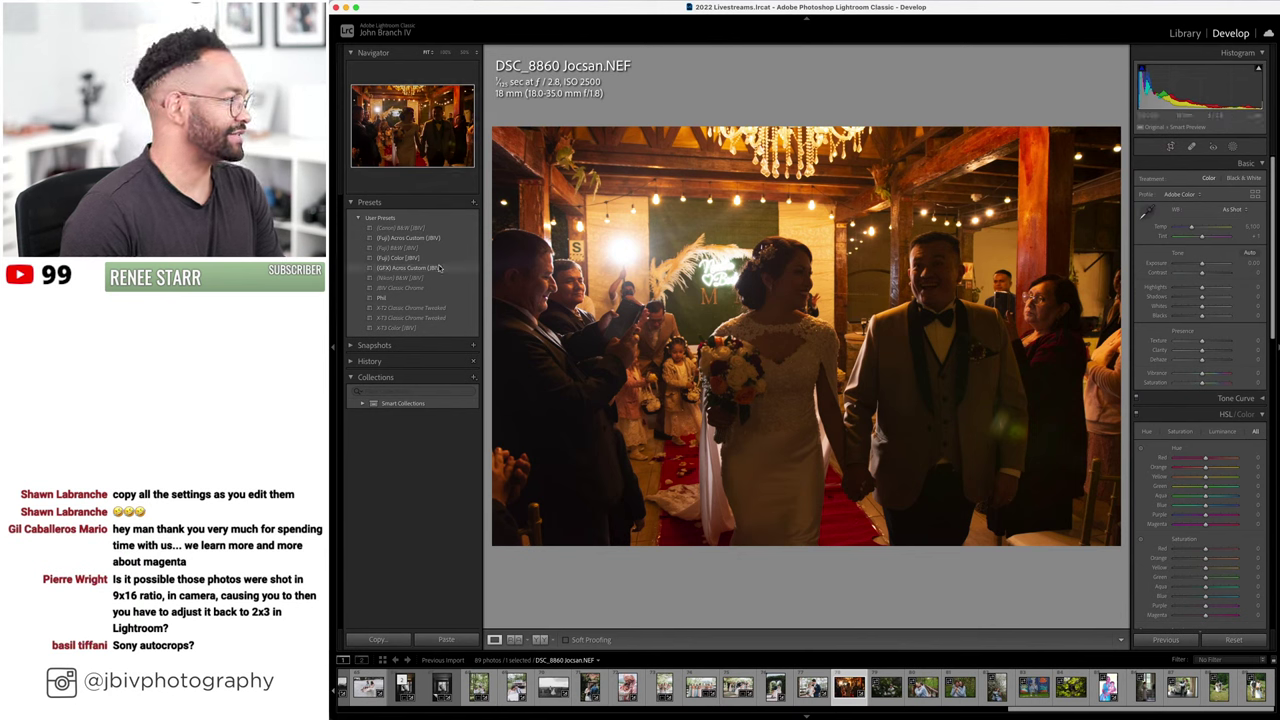
- Apply the Fuji Color preset to DSC_8860 and set Lens Corrections Setup to Auto
click(398, 258)
scroll(1180, 305, down, 10)
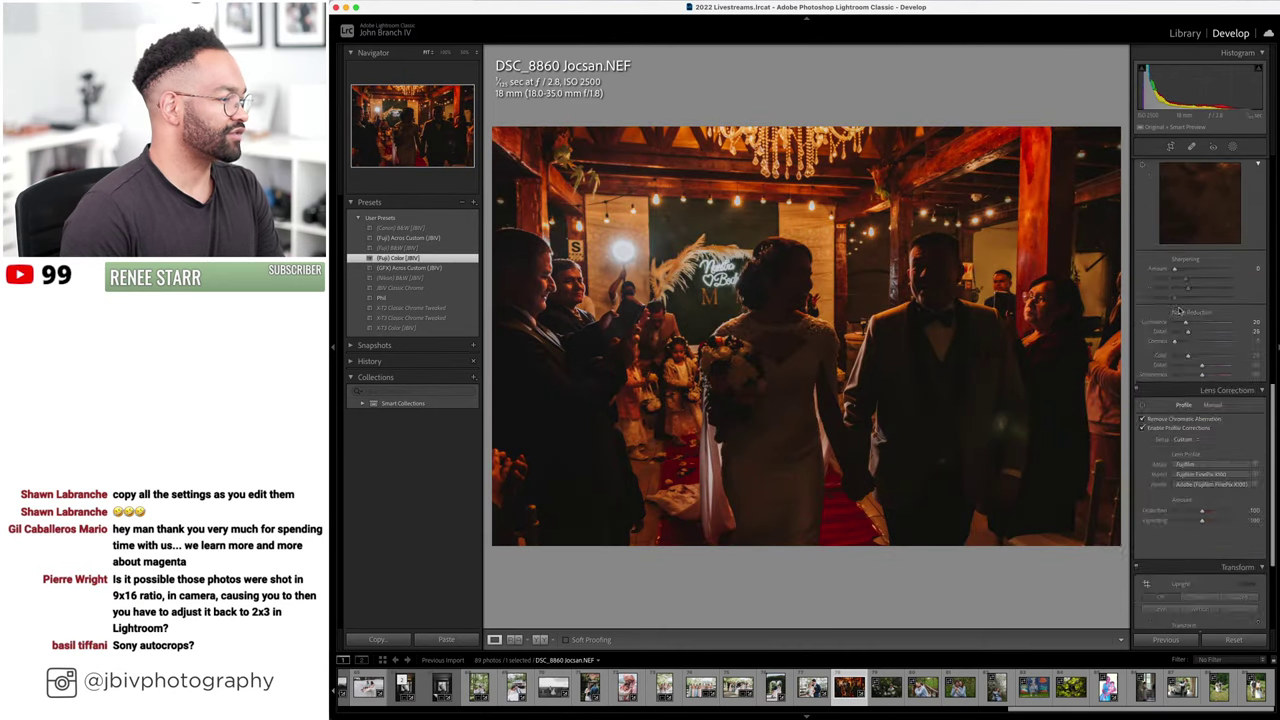
click(1190, 280)
click(1189, 279)
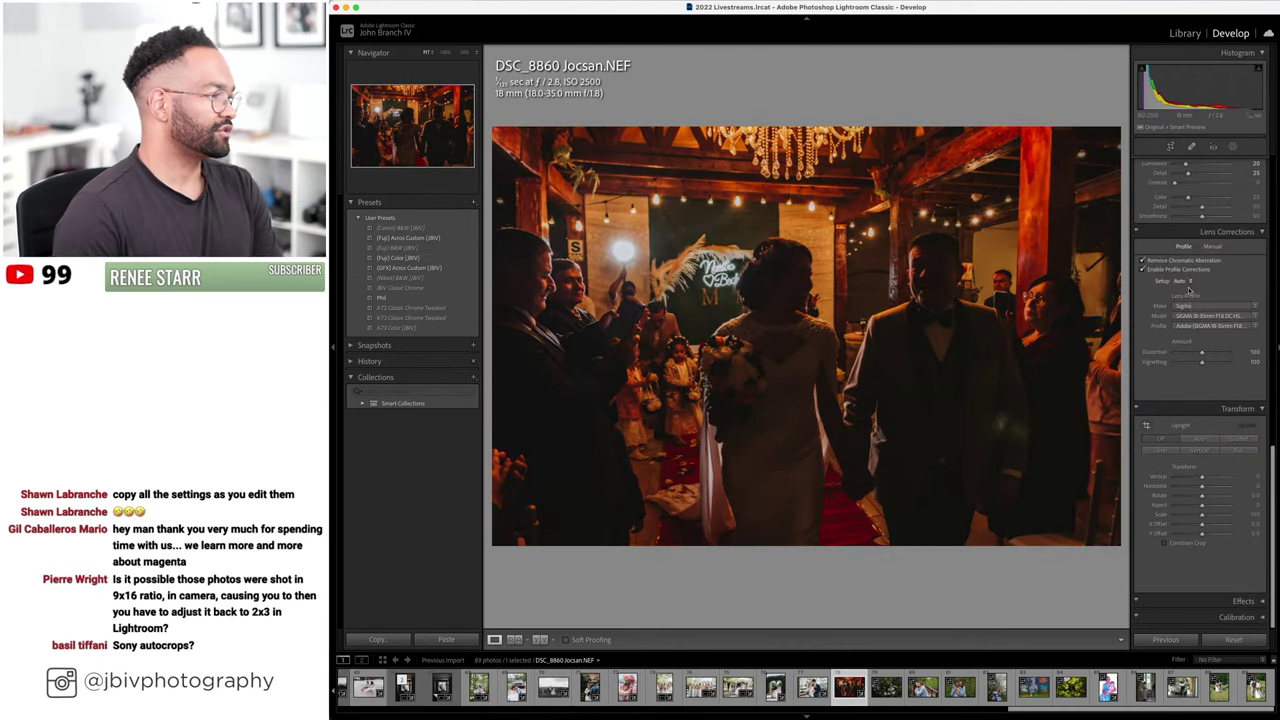
scroll(1205, 275, up, 10)
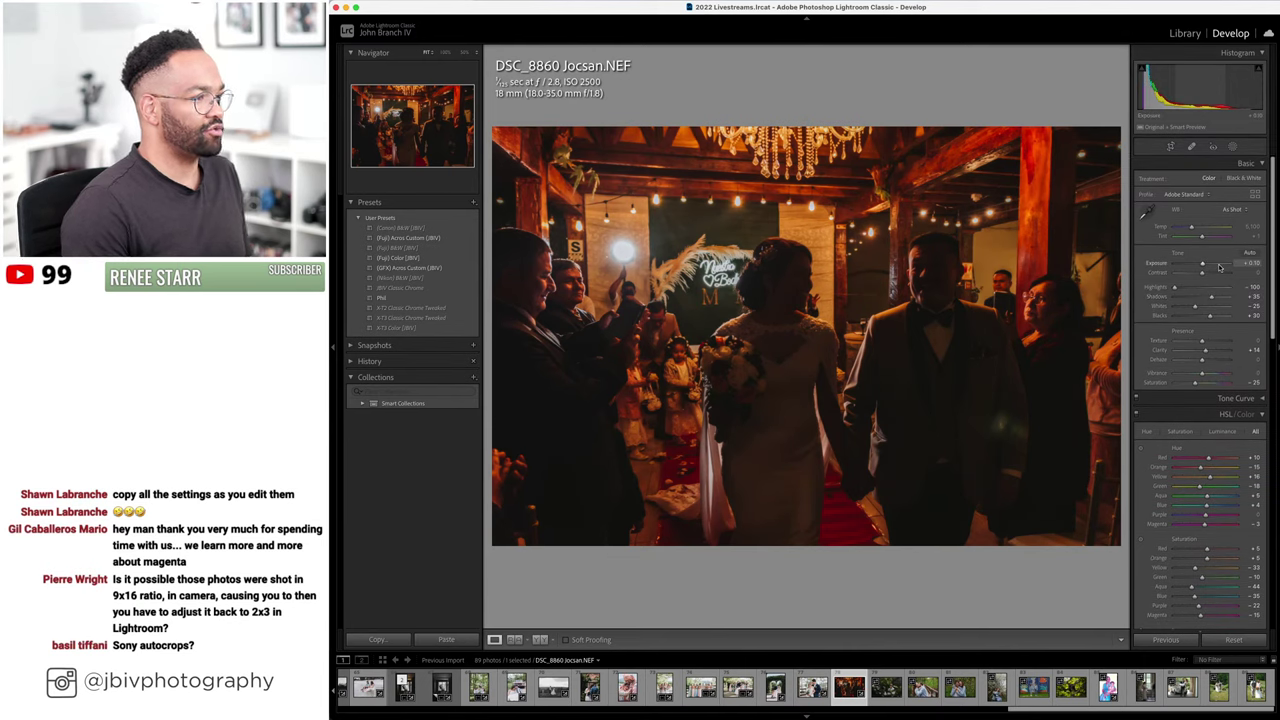
- Raise Exposure to +1.50, lift Shadows and cool white balance to Temp 4,050, Tint +19
mouse_move(1202, 263)
mouse_down()
mouse_move(1185, 290)
mouse_move(1210, 266)
mouse_up()
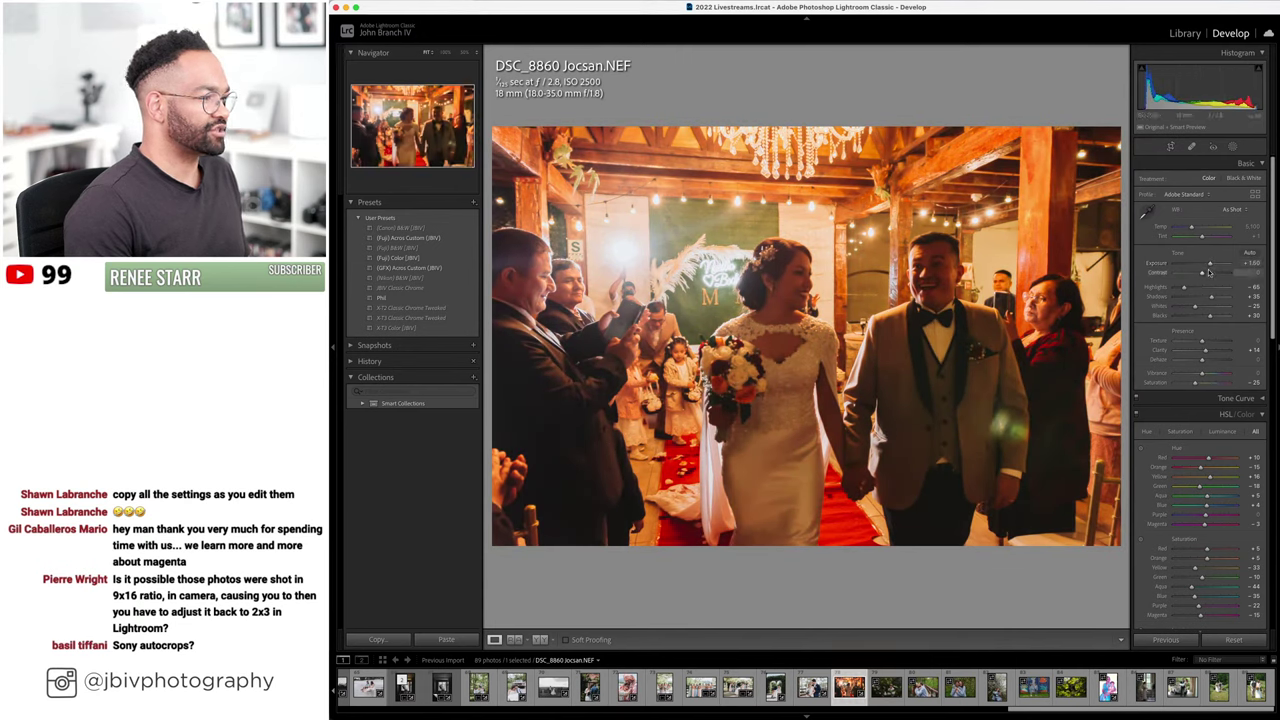
drag(1209, 265, 1215, 298)
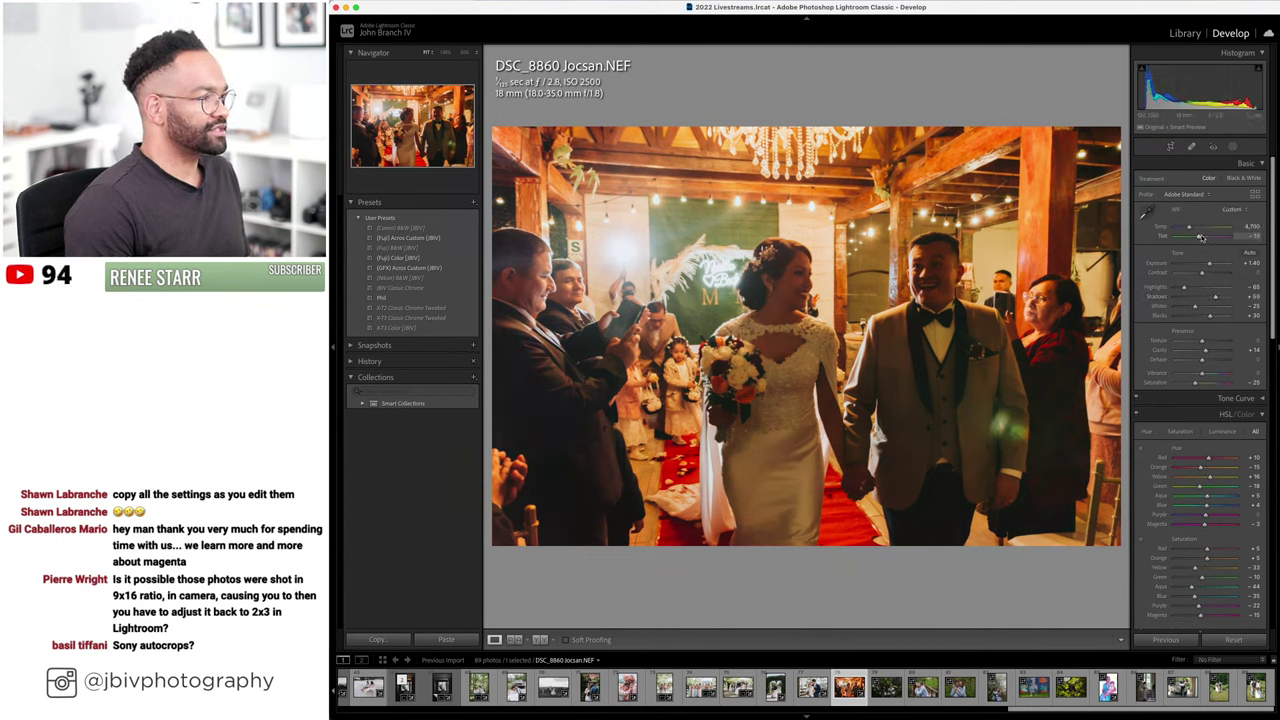
drag(1201, 237, 1194, 234)
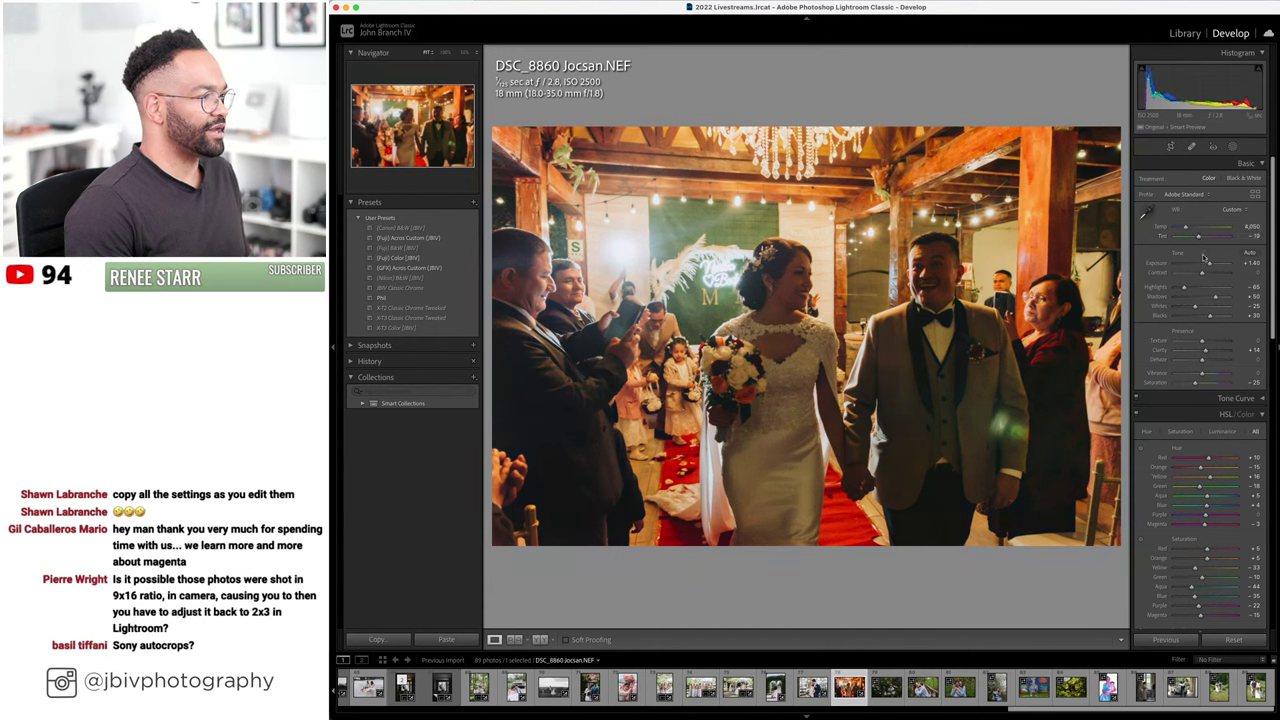
drag(1205, 260, 1208, 265)
- Switch DSC_8860 to the black-and-white Acros preset with raised shadows and exposure
key(v)
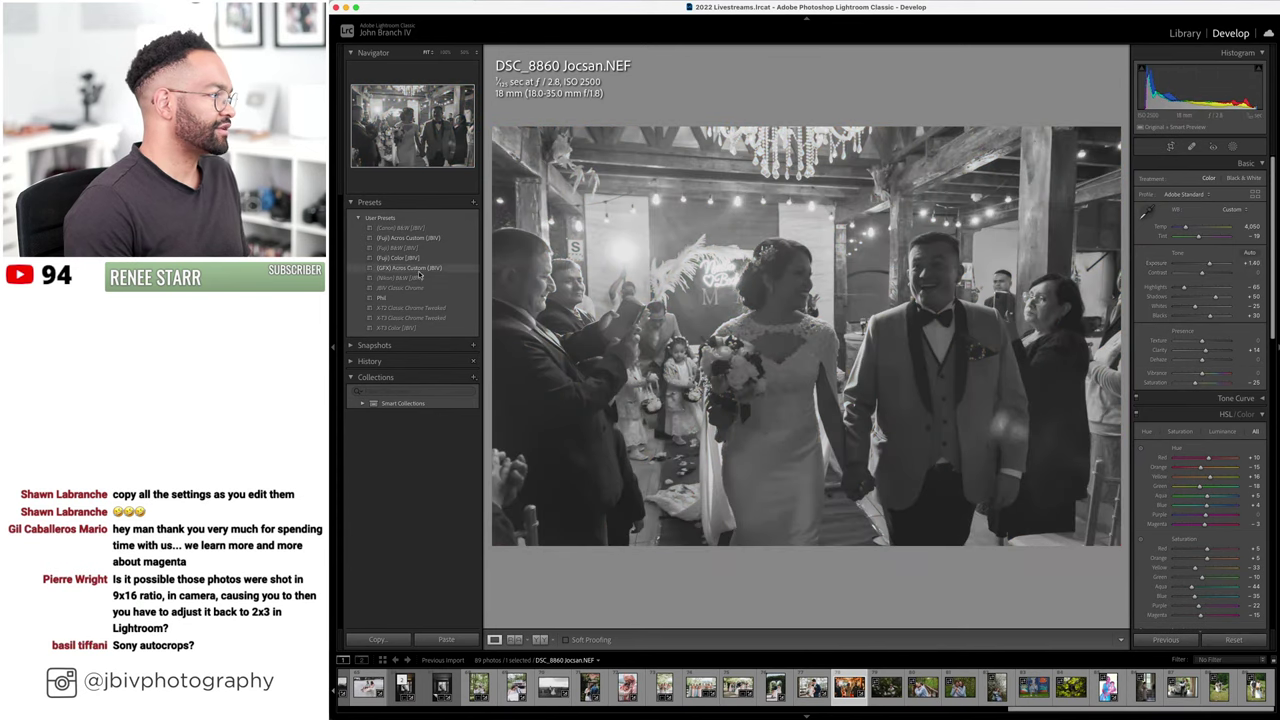
click(1222, 297)
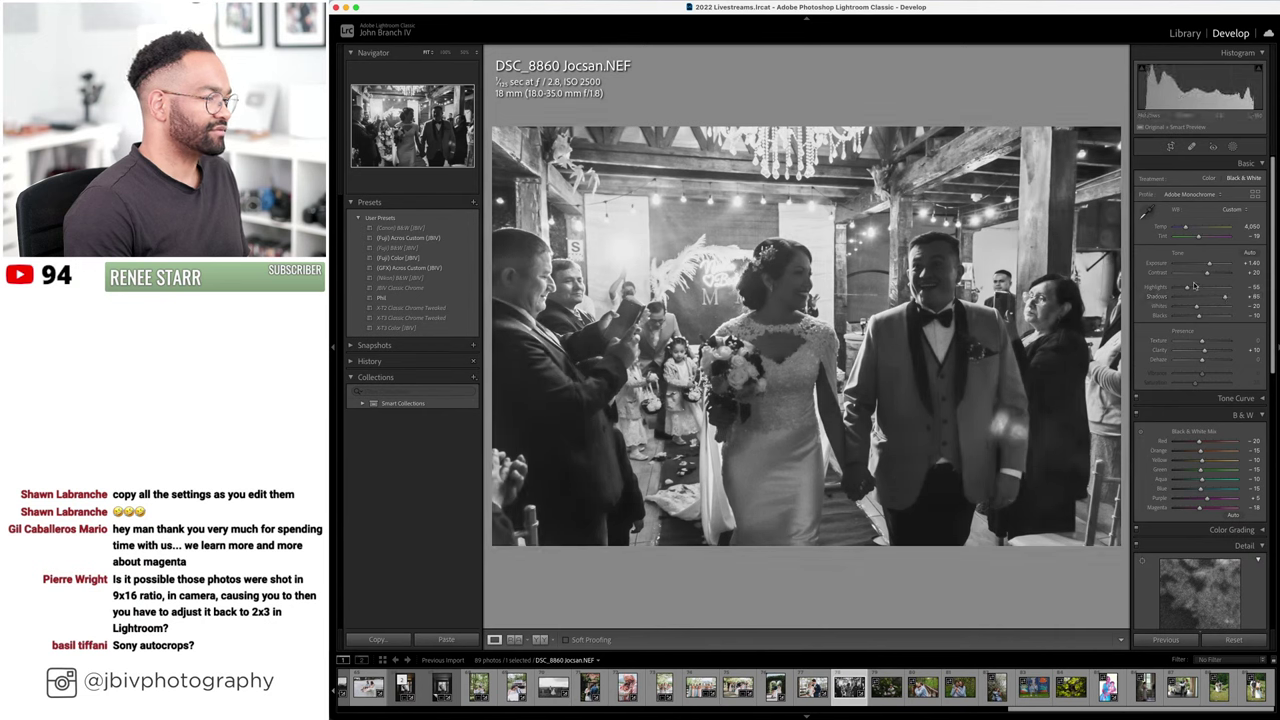
drag(1208, 266, 1213, 266)
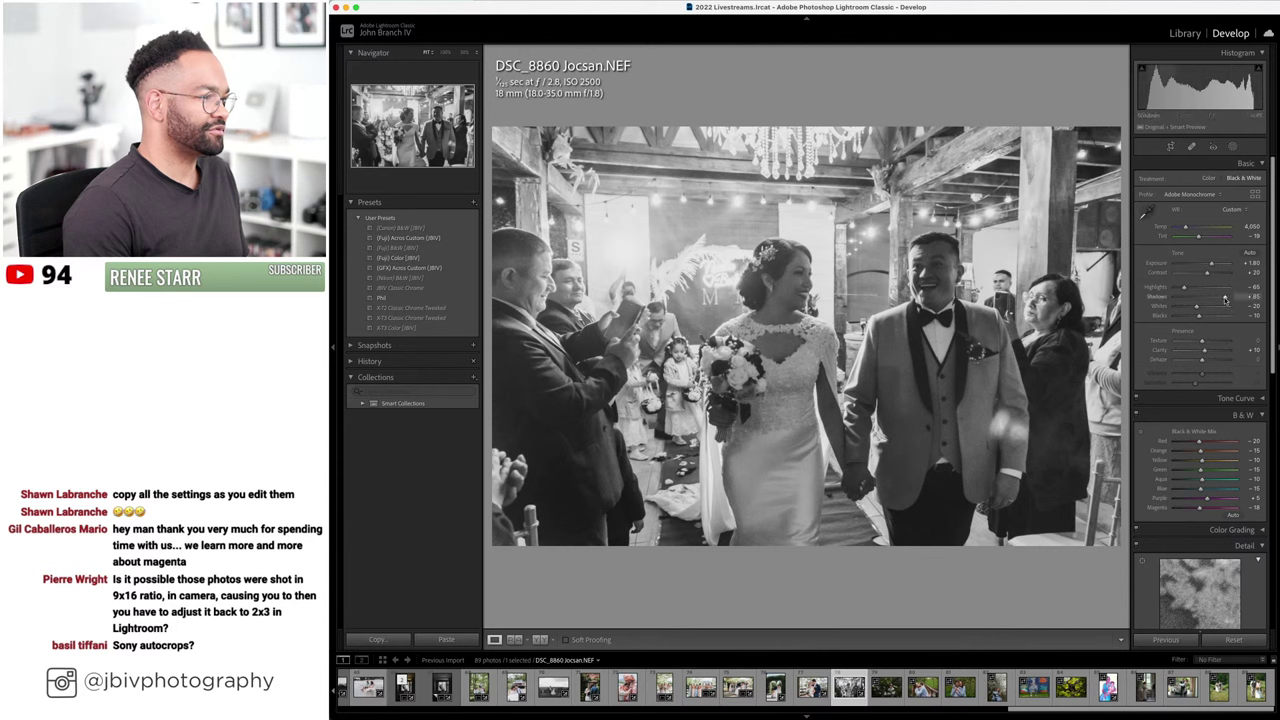
- Compare the black-and-white edit against the original, zoomed on the bride, then advance to IMG_0553
click(539, 640)
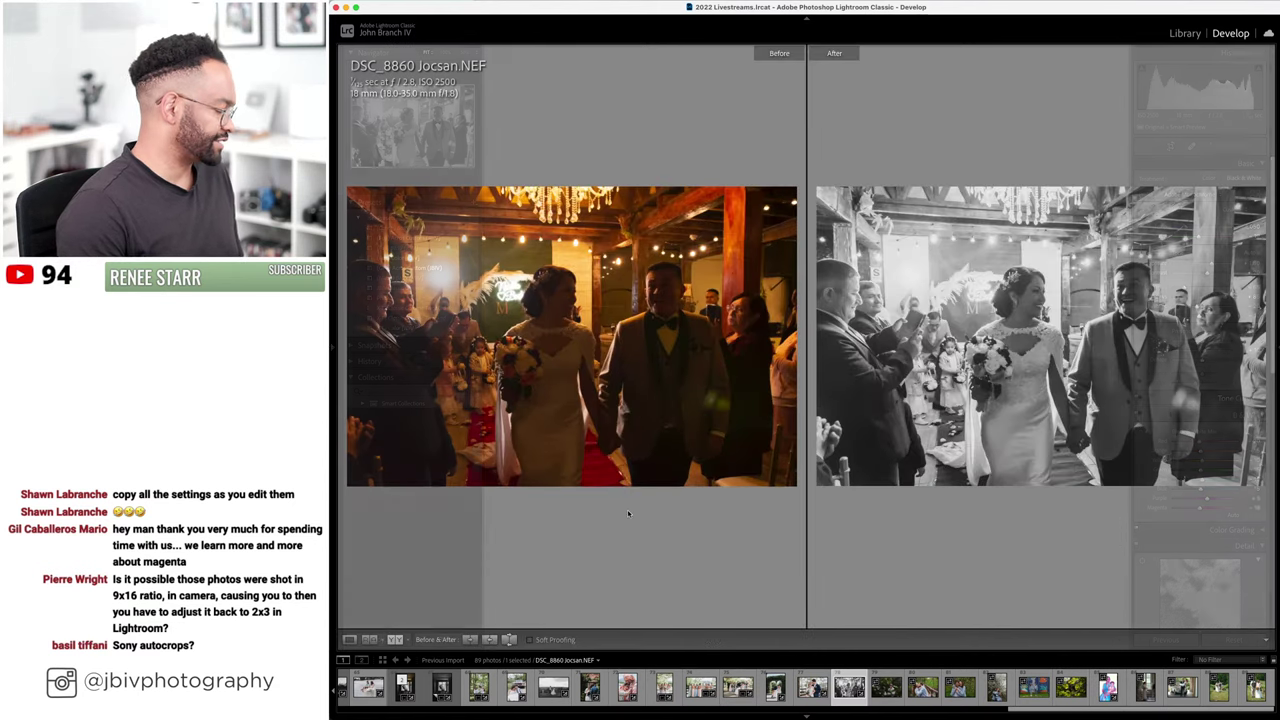
key(Tab)
drag(990, 320, 853, 357)
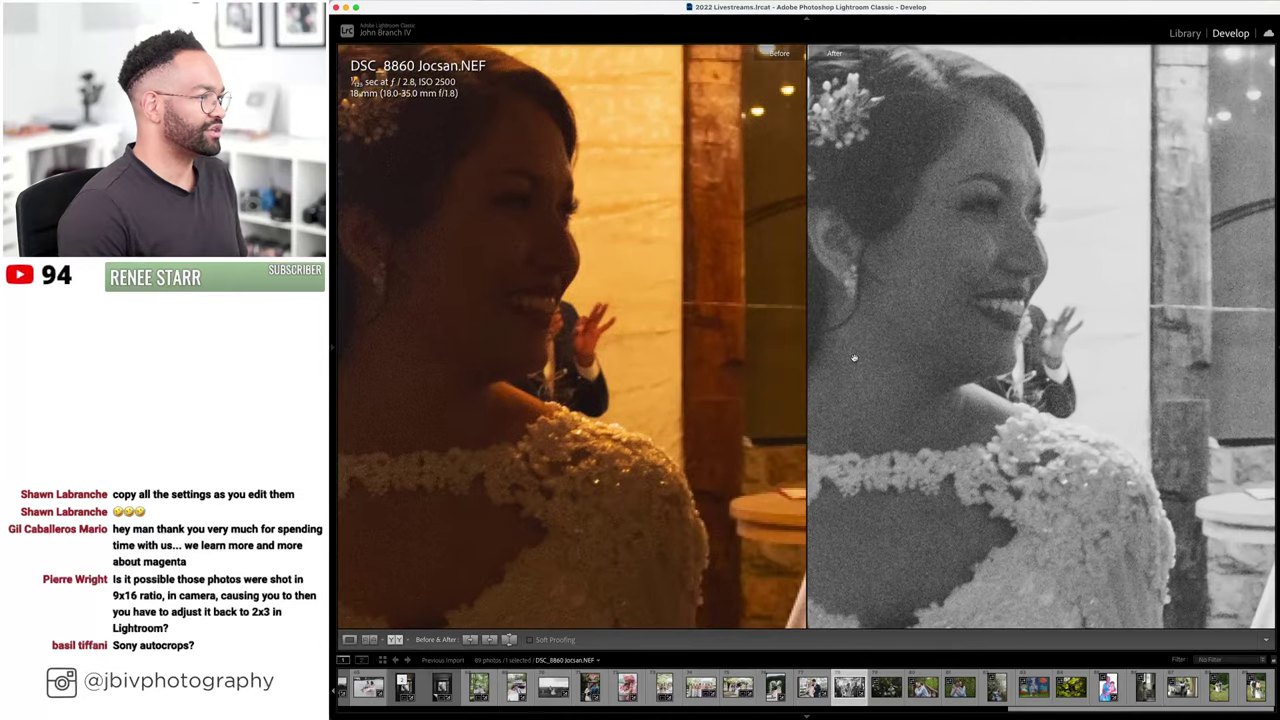
click(988, 271)
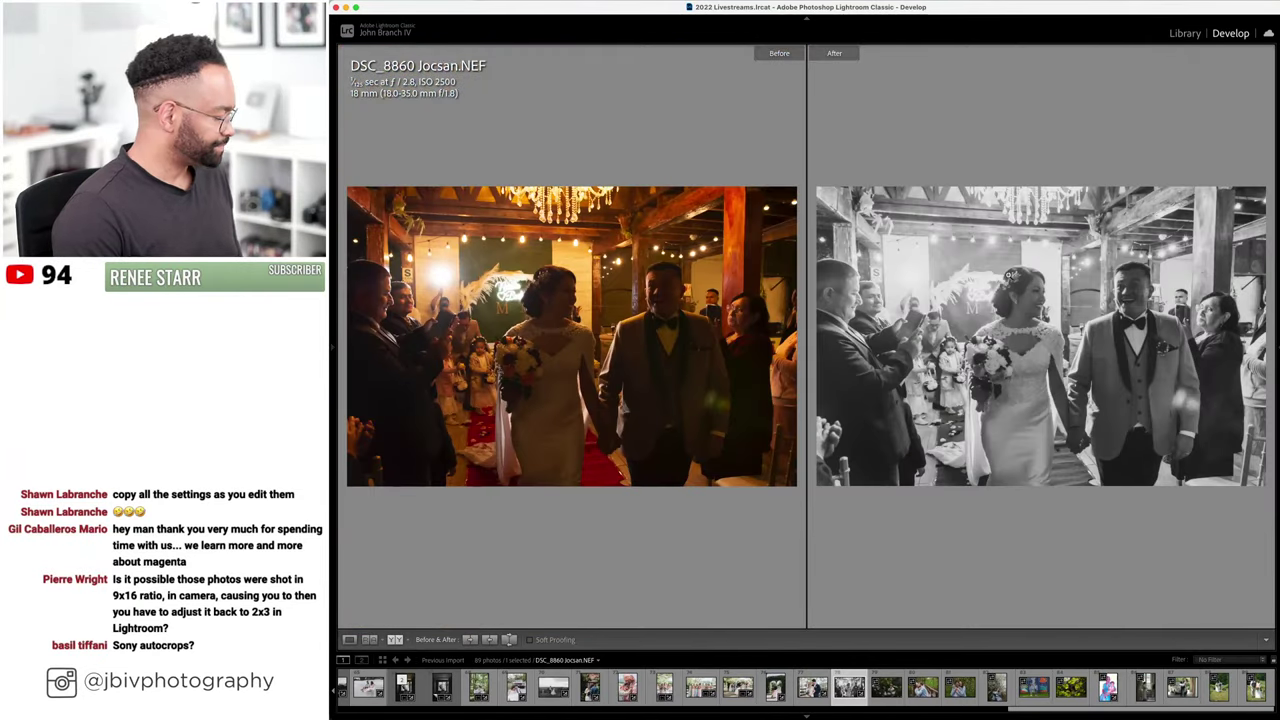
key(Tab)
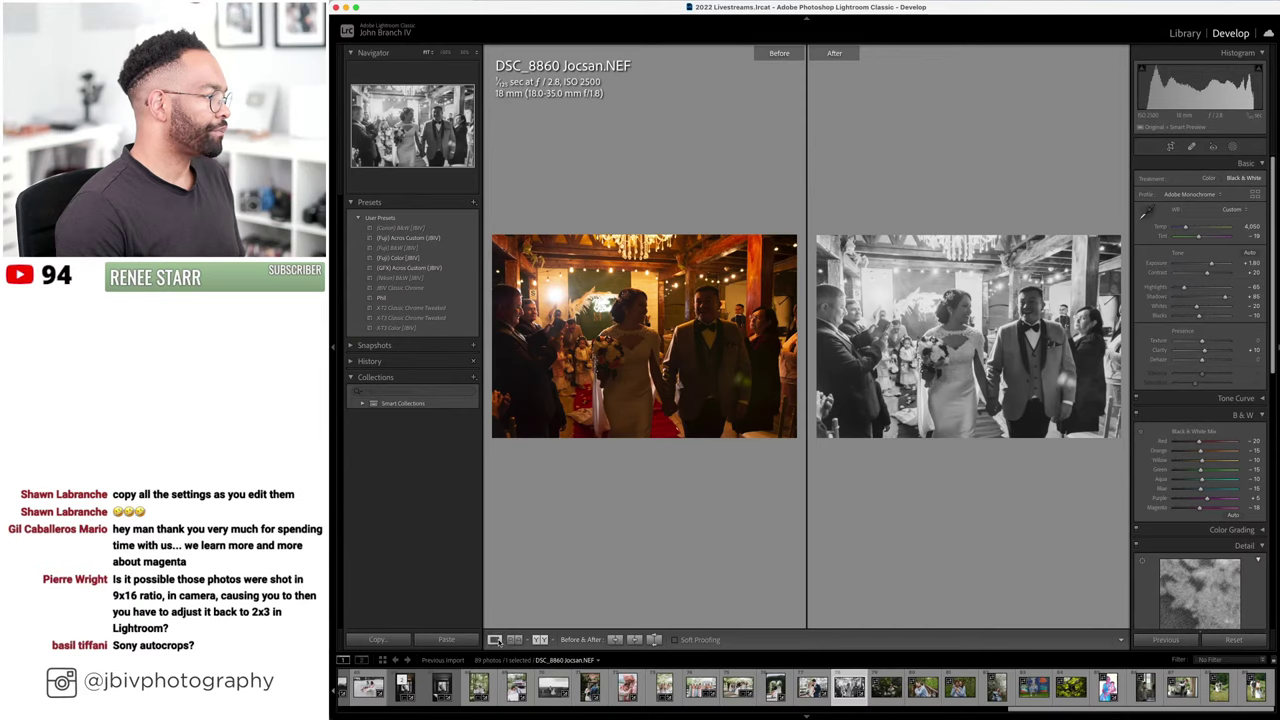
click(495, 640)
key(Right)
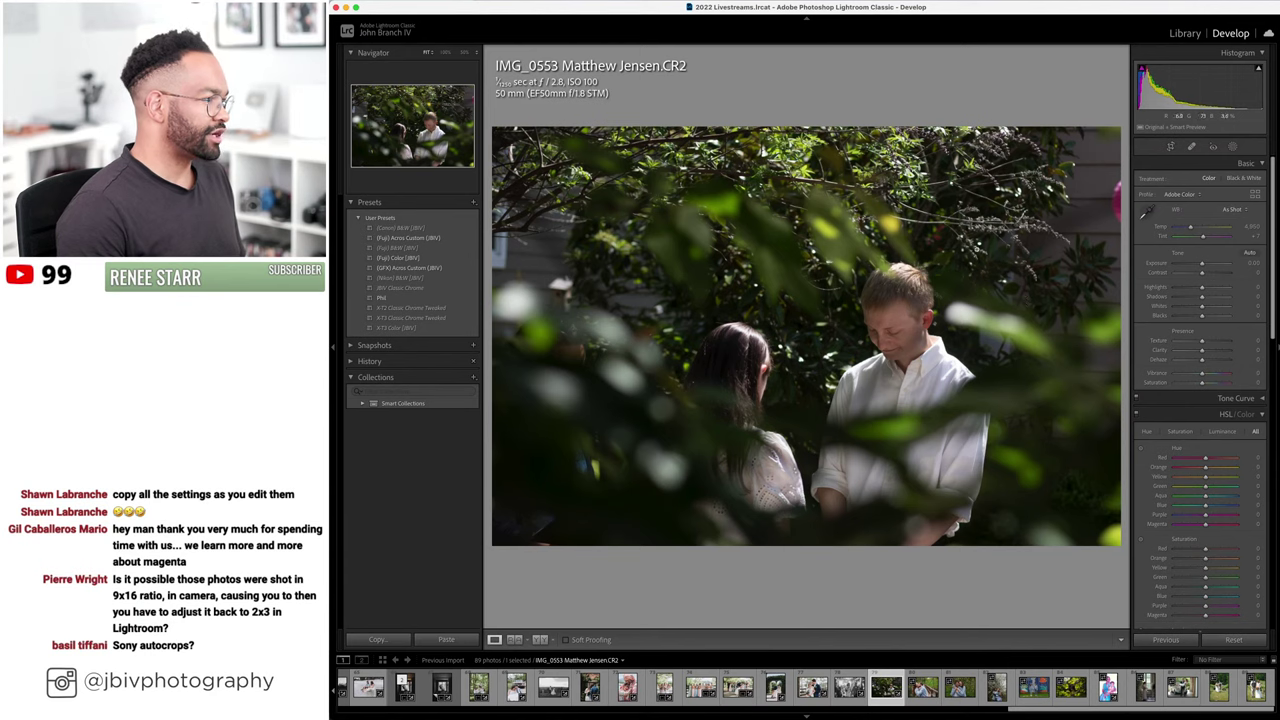
- Crop a strip off the top of IMG_0553
key(r)
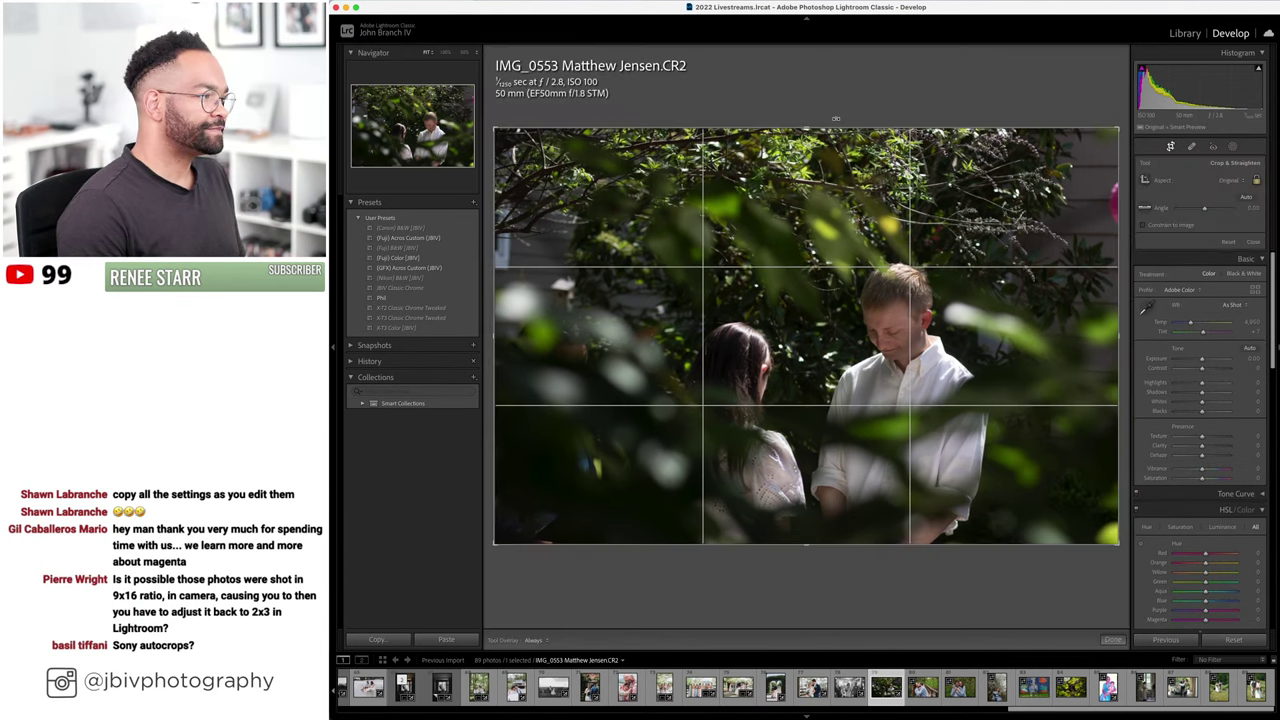
drag(812, 124, 812, 134)
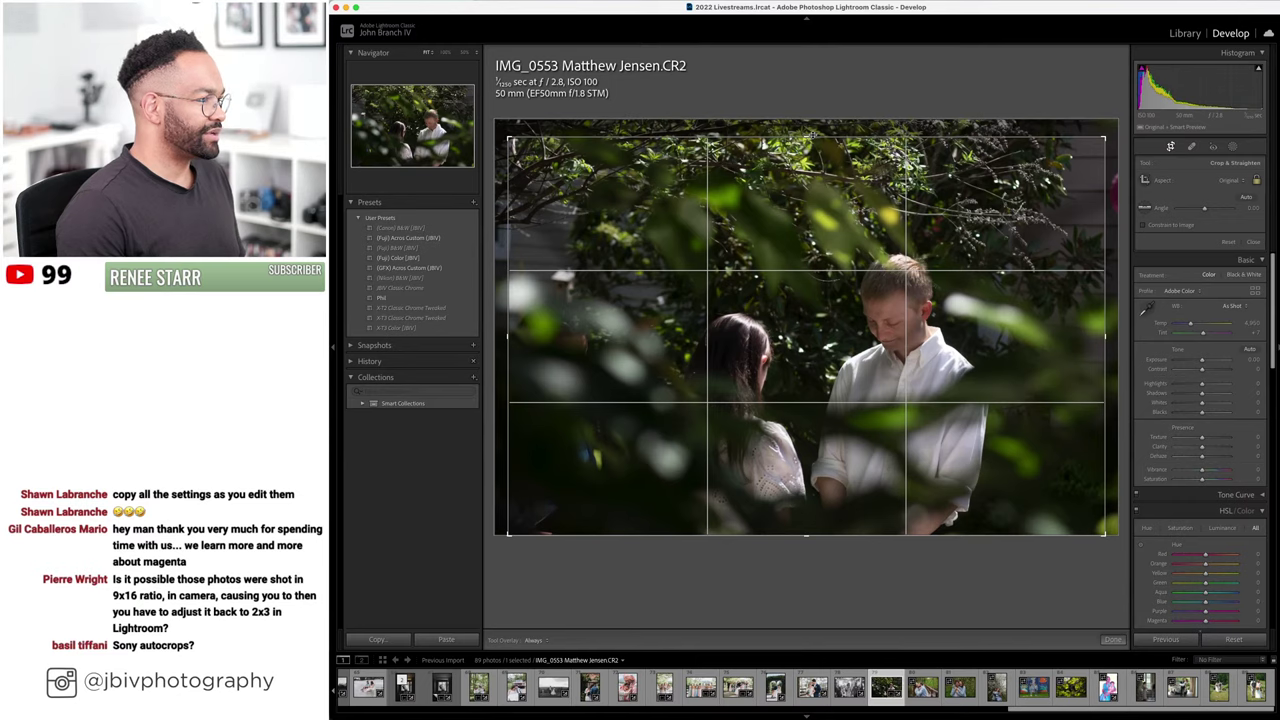
key(r)
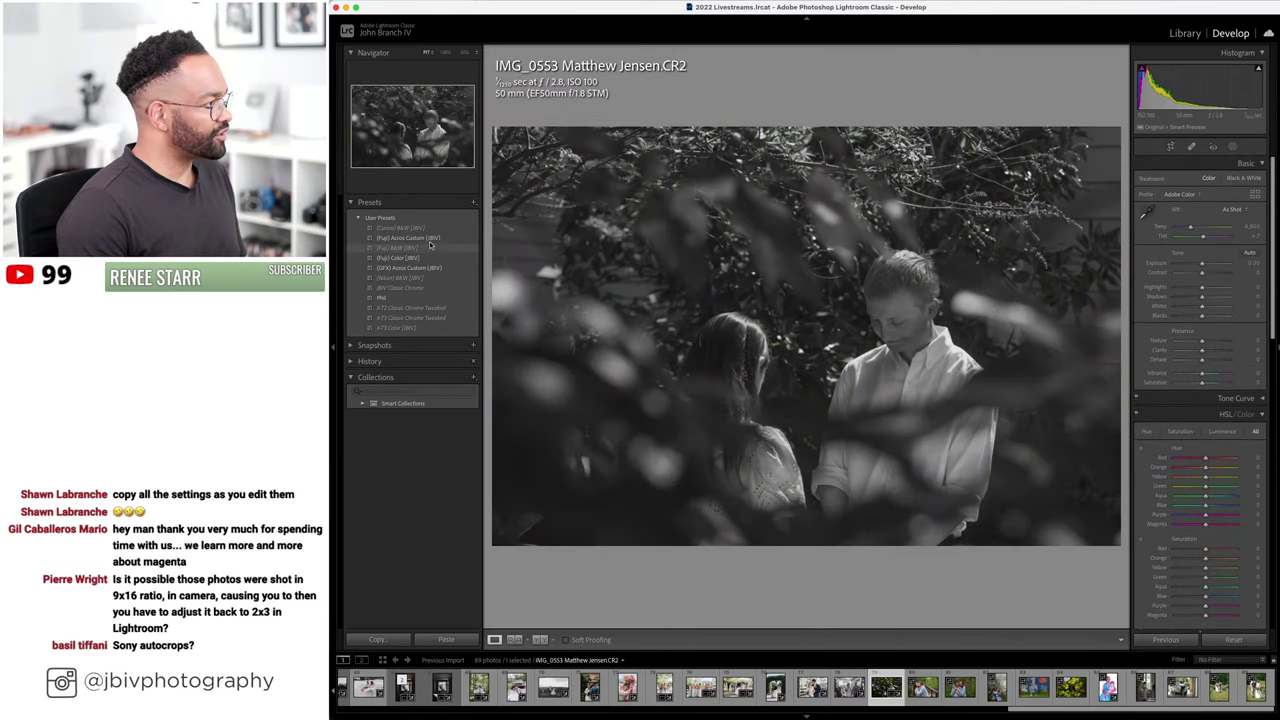
- Apply the (Fuji) Color (JBV) preset with Exposure +1.50 and Tint +22, then compare before/after
click(431, 240)
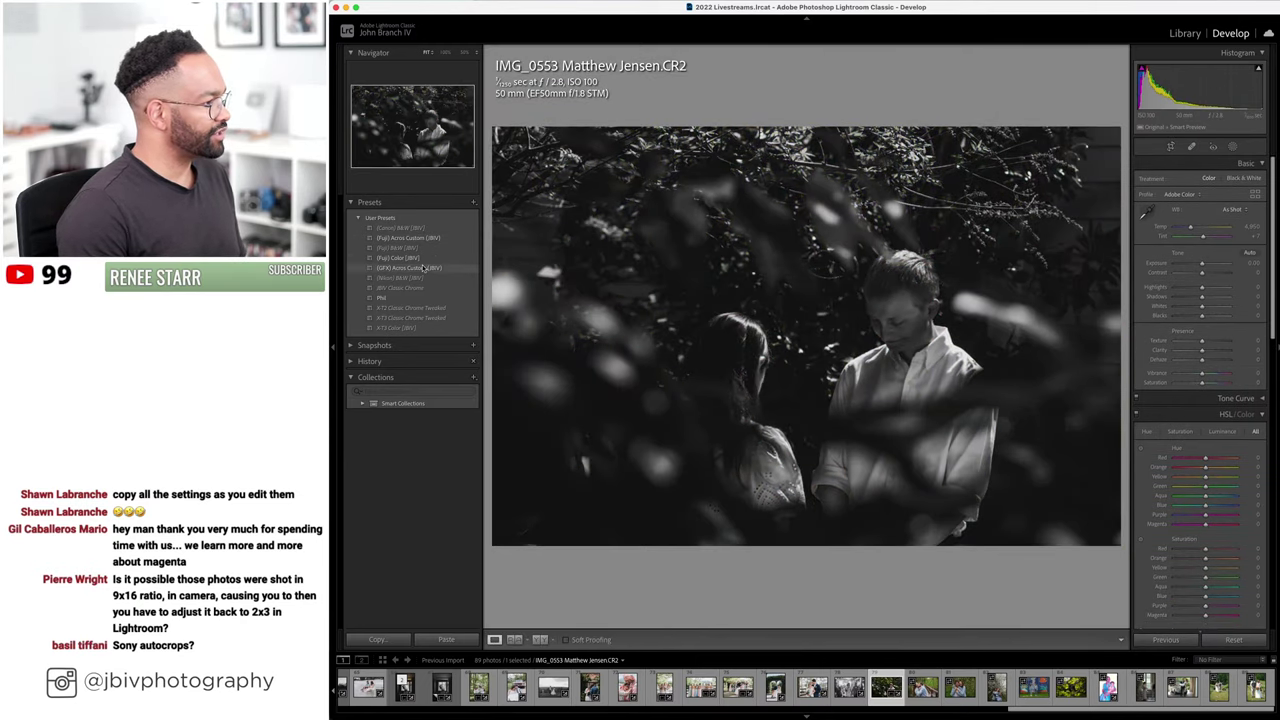
click(400, 258)
drag(1202, 263, 1206, 266)
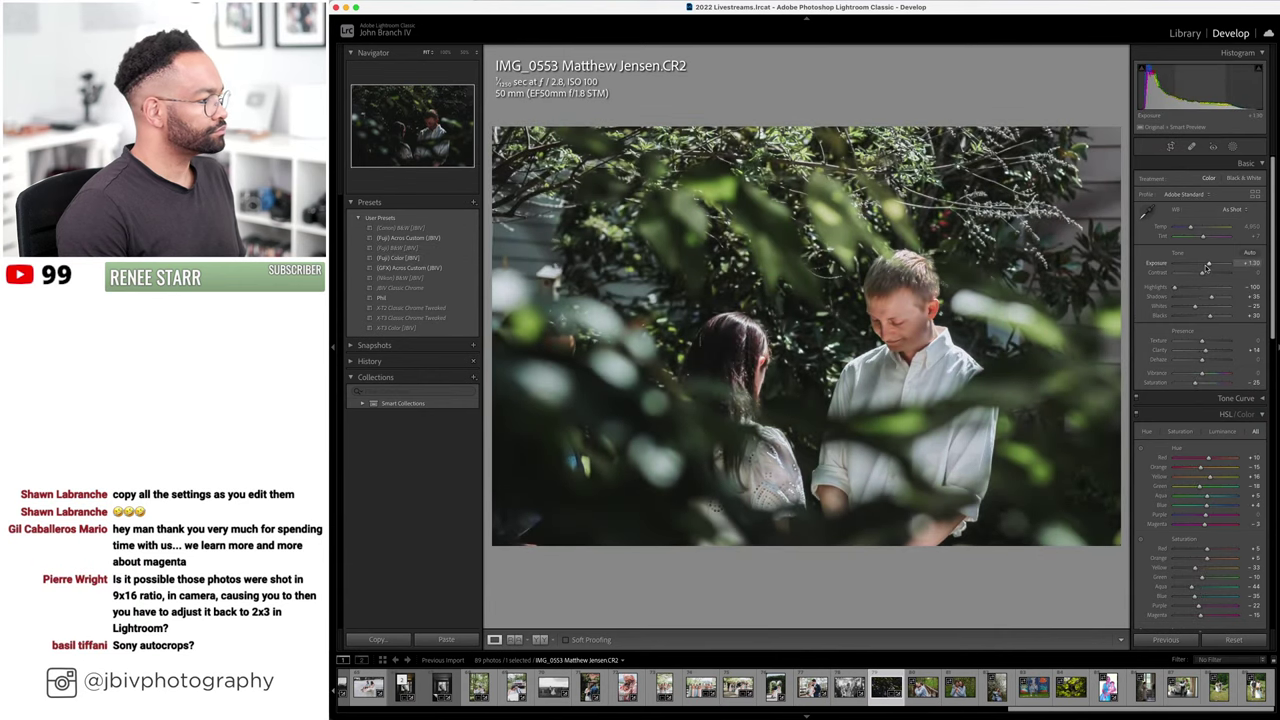
drag(1203, 237, 1208, 265)
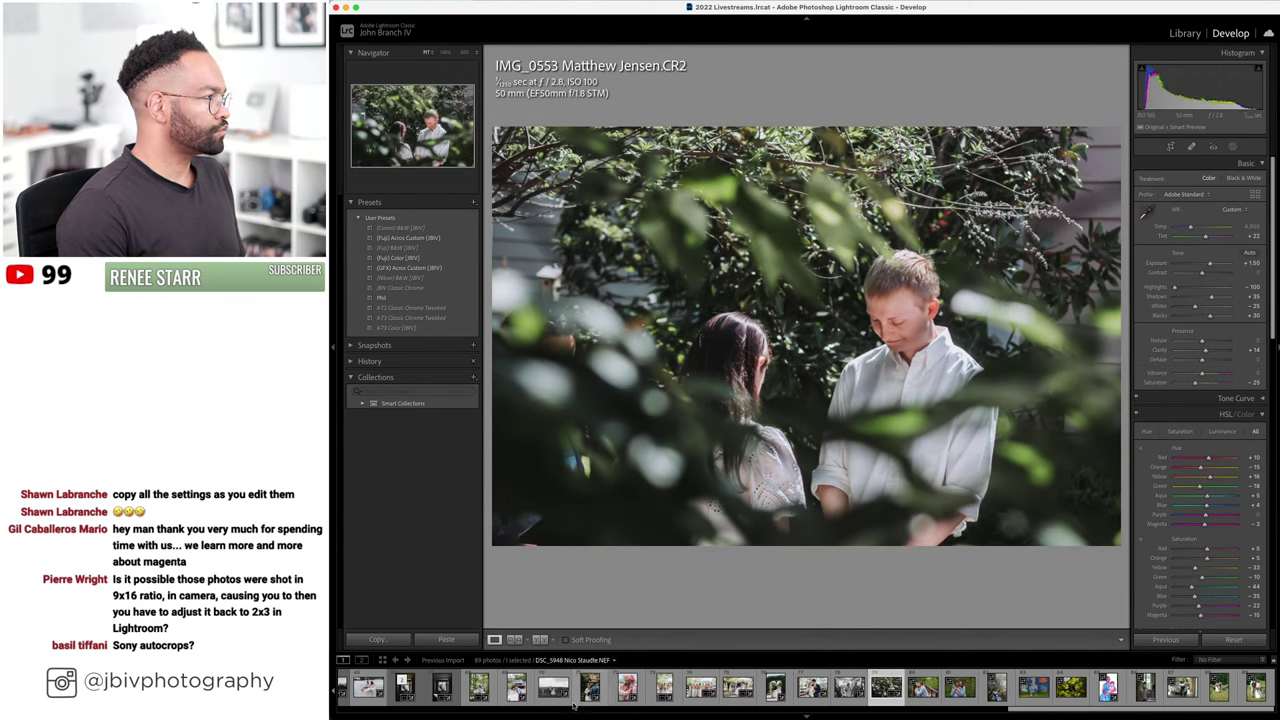
click(540, 639)
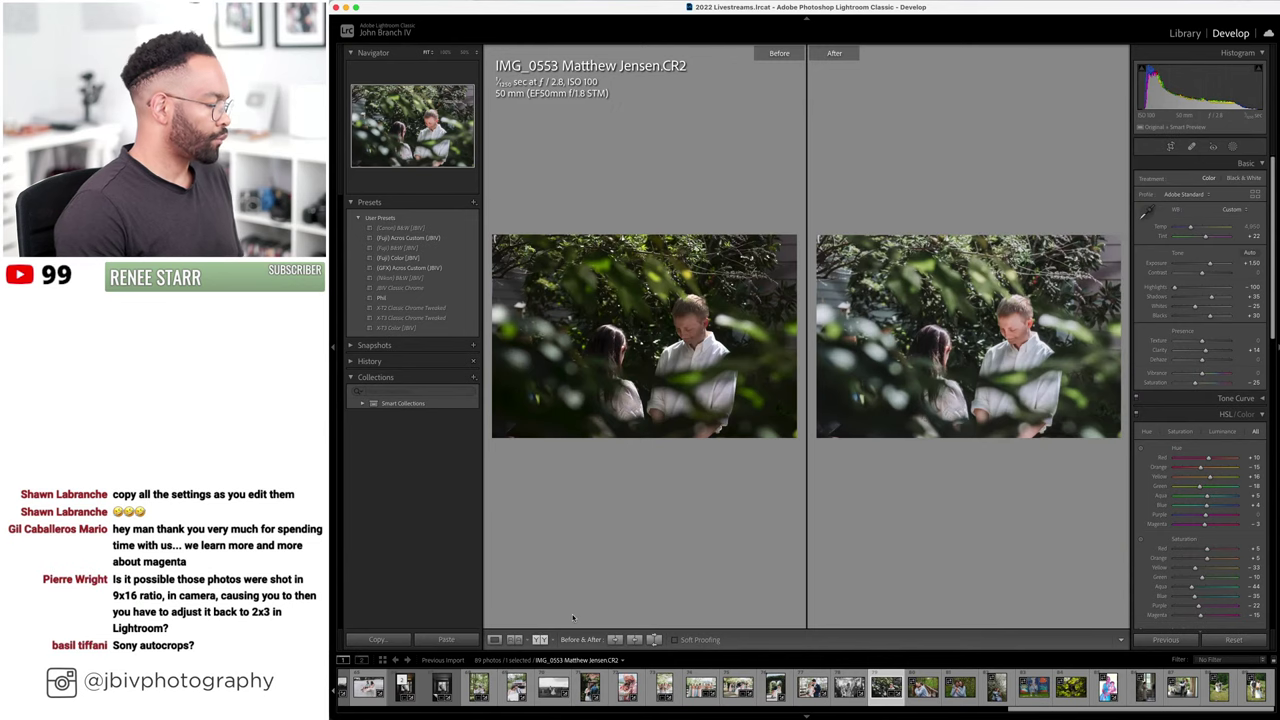
key(Tab)
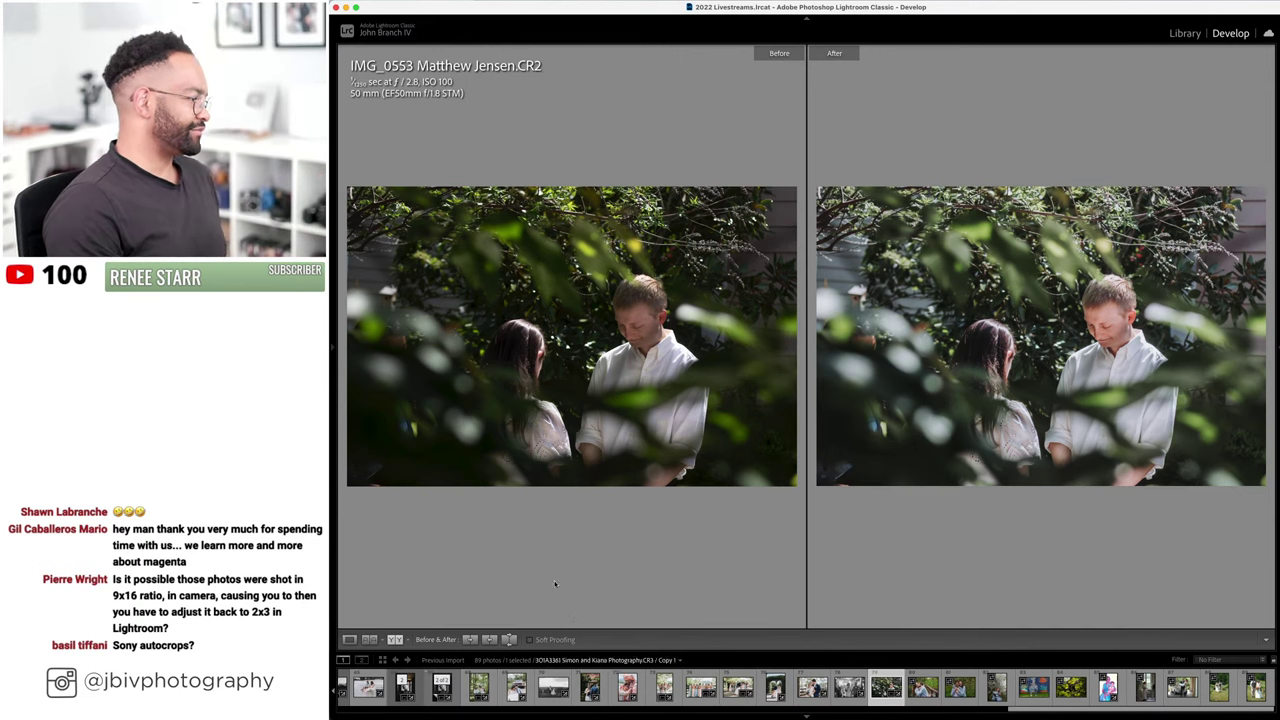
- Restore the side panels, move to DSC00512 in single view and rate it 5 stars
key(Tab)
key(y)
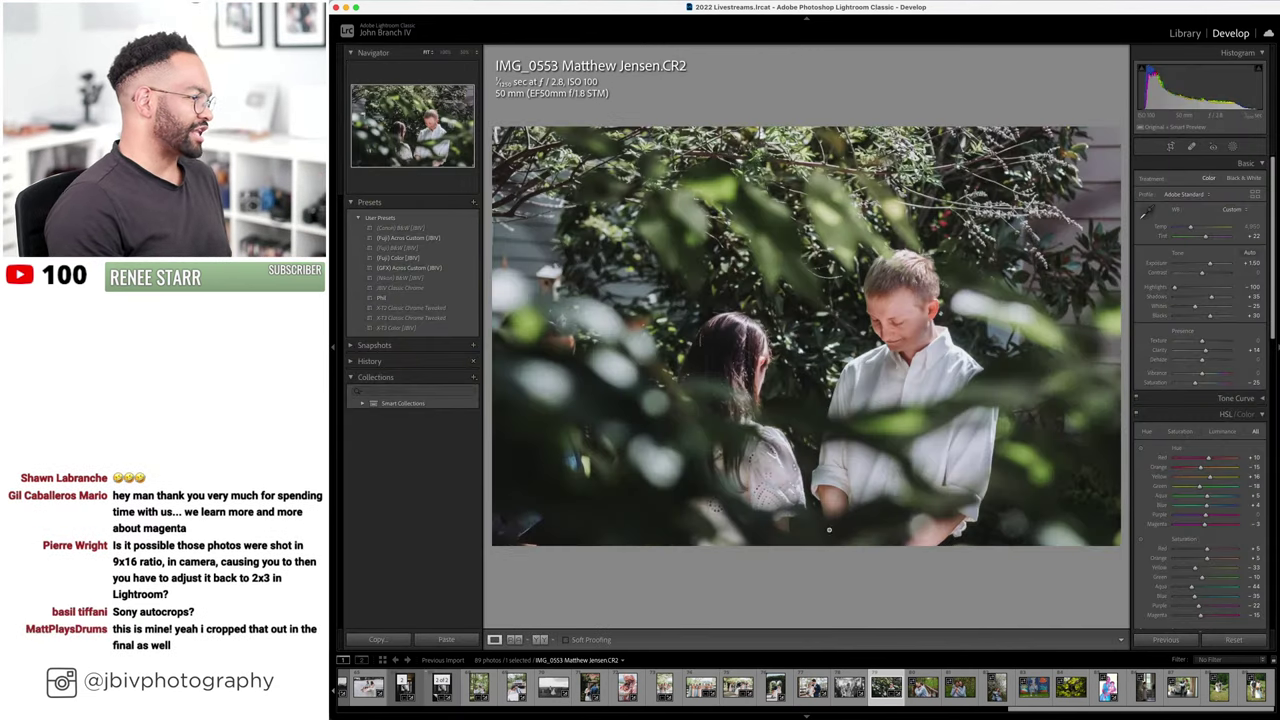
key(Right)
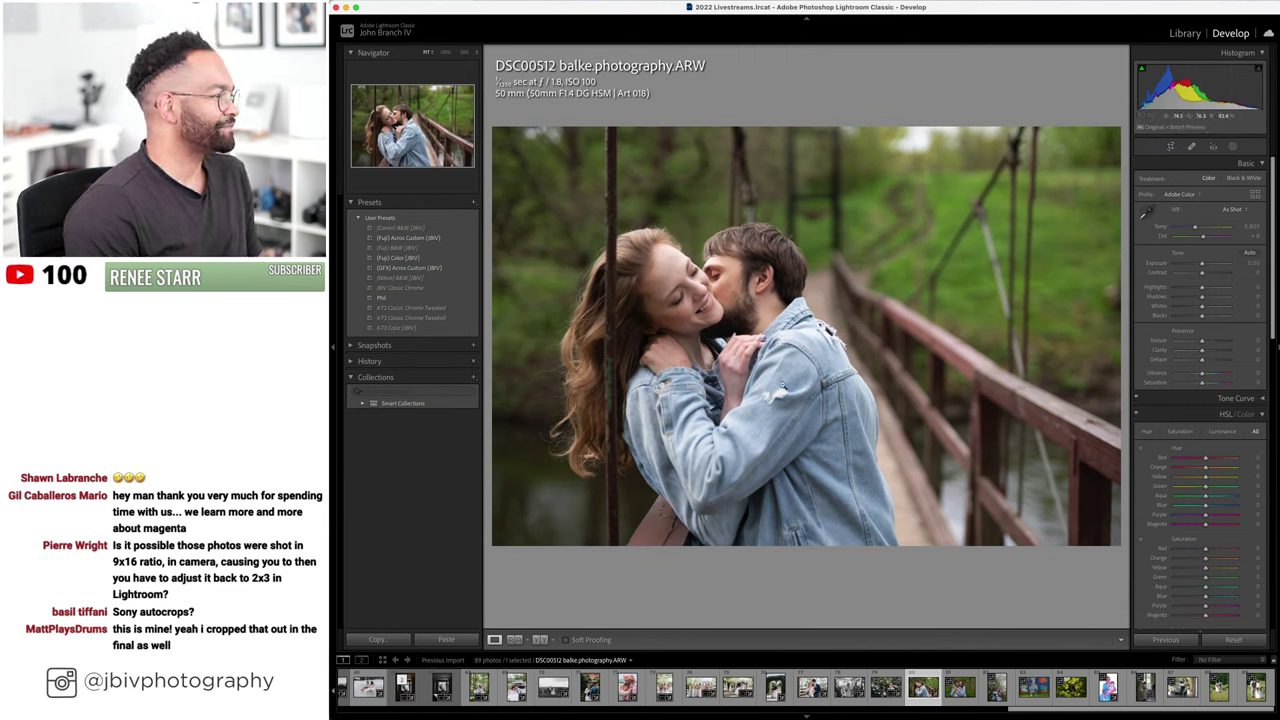
key(5)
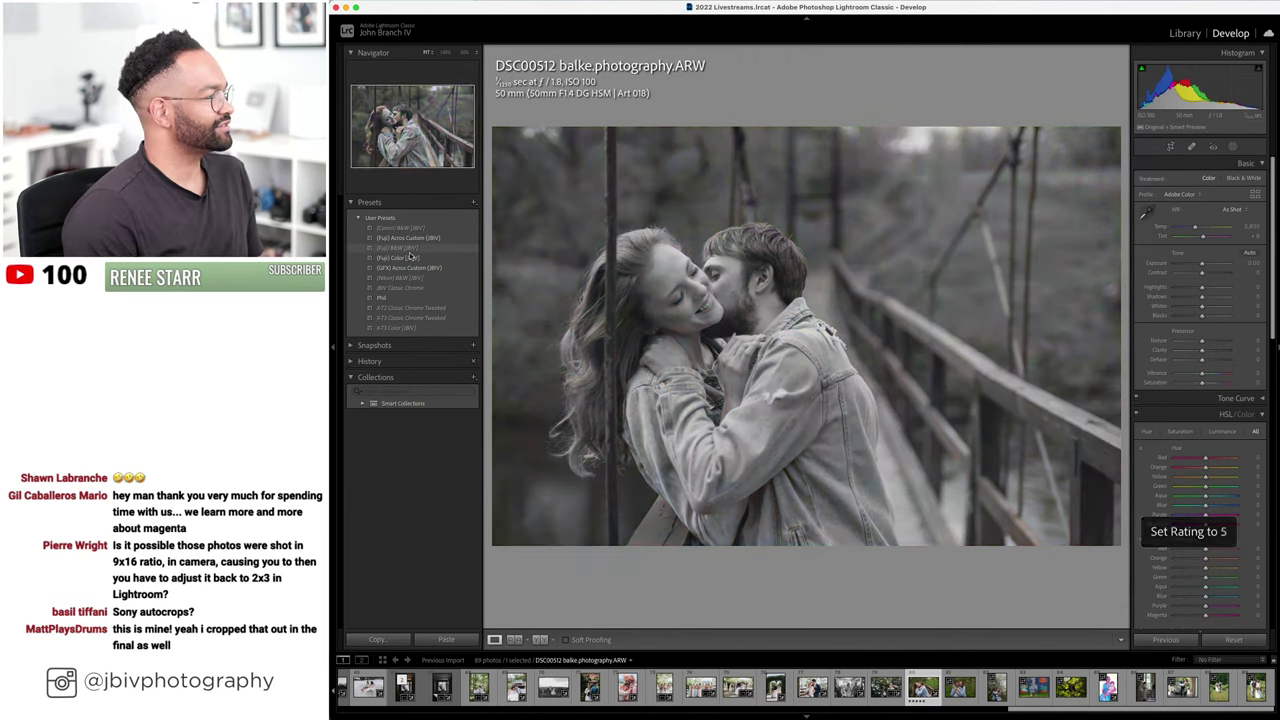
- Apply the (Fuji) Color (JBV) preset with Exposure +0.70, a custom Temp and Level upright
click(410, 257)
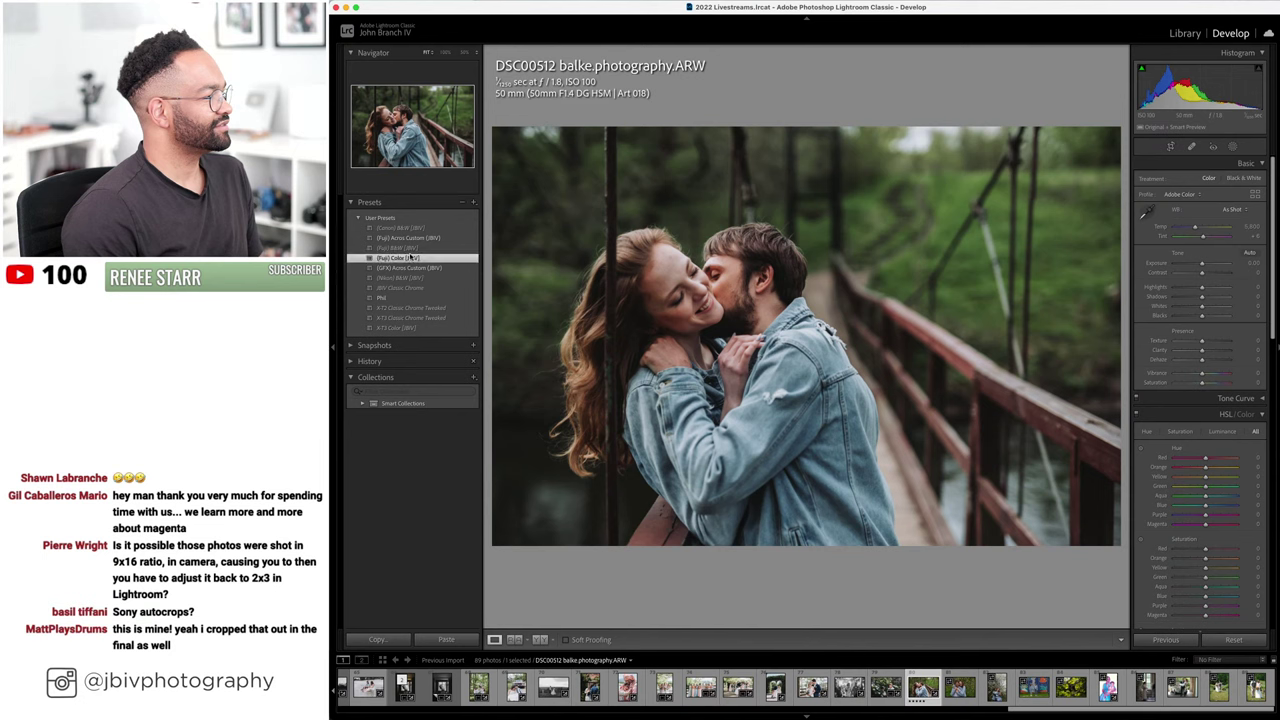
click(1213, 263)
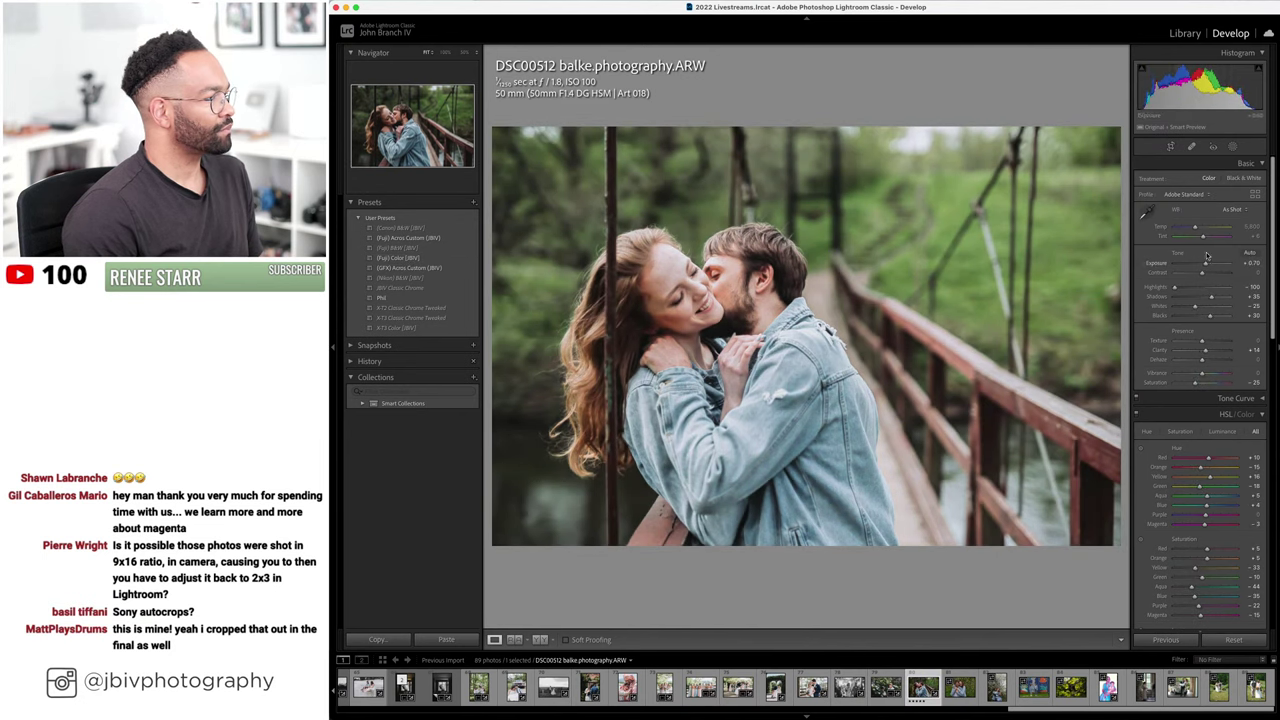
click(1194, 229)
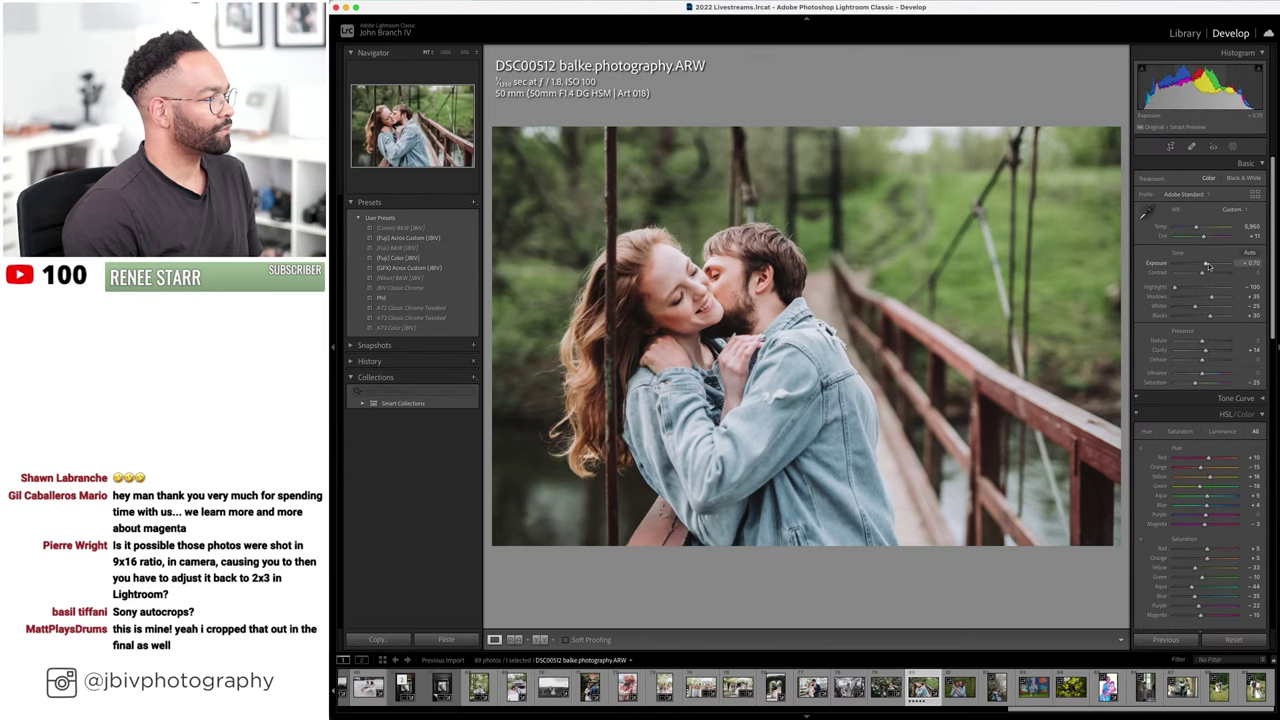
scroll(1190, 380, down, 10)
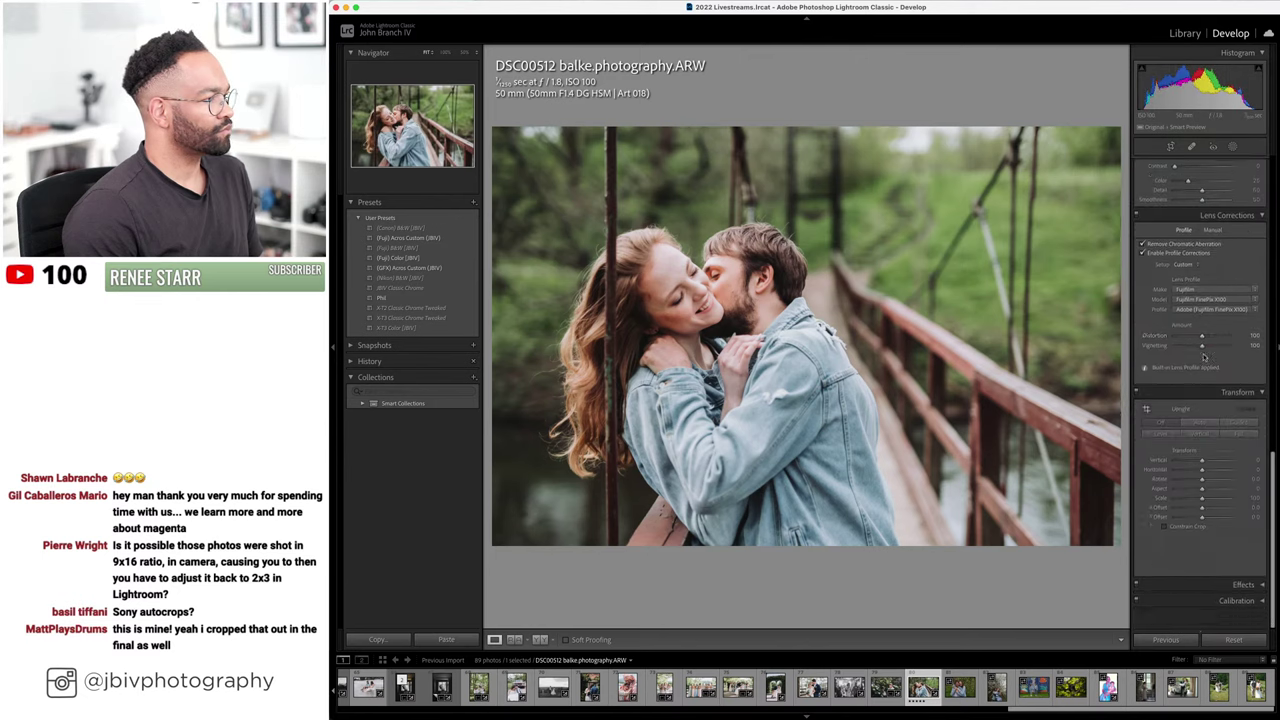
click(1158, 451)
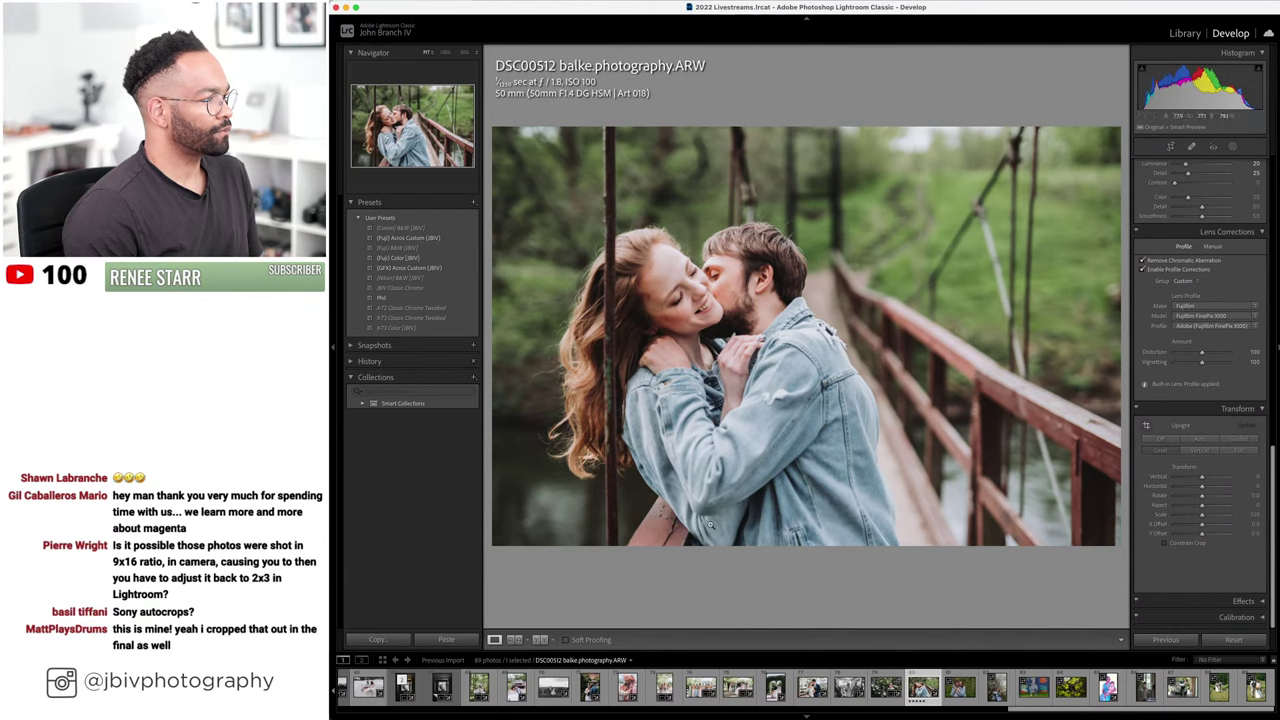
- Compare DSC00512 before and after with the side panels hidden, then restore them
click(540, 639)
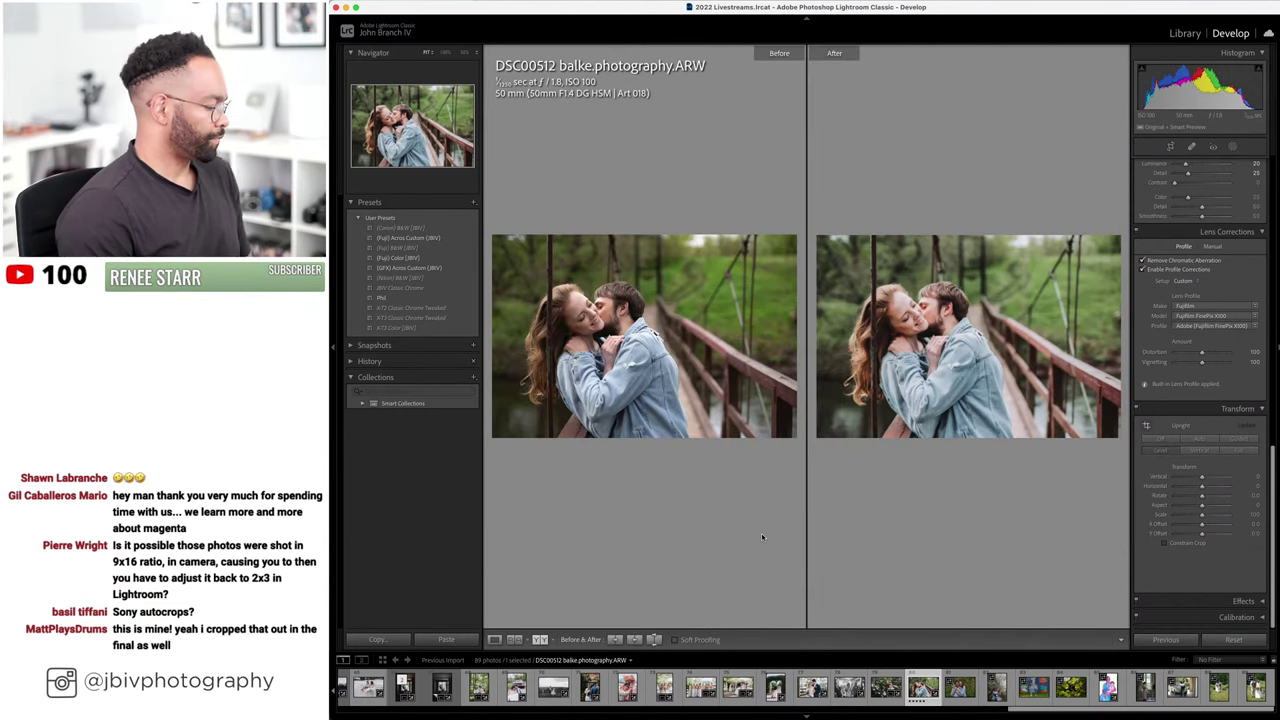
key(Tab)
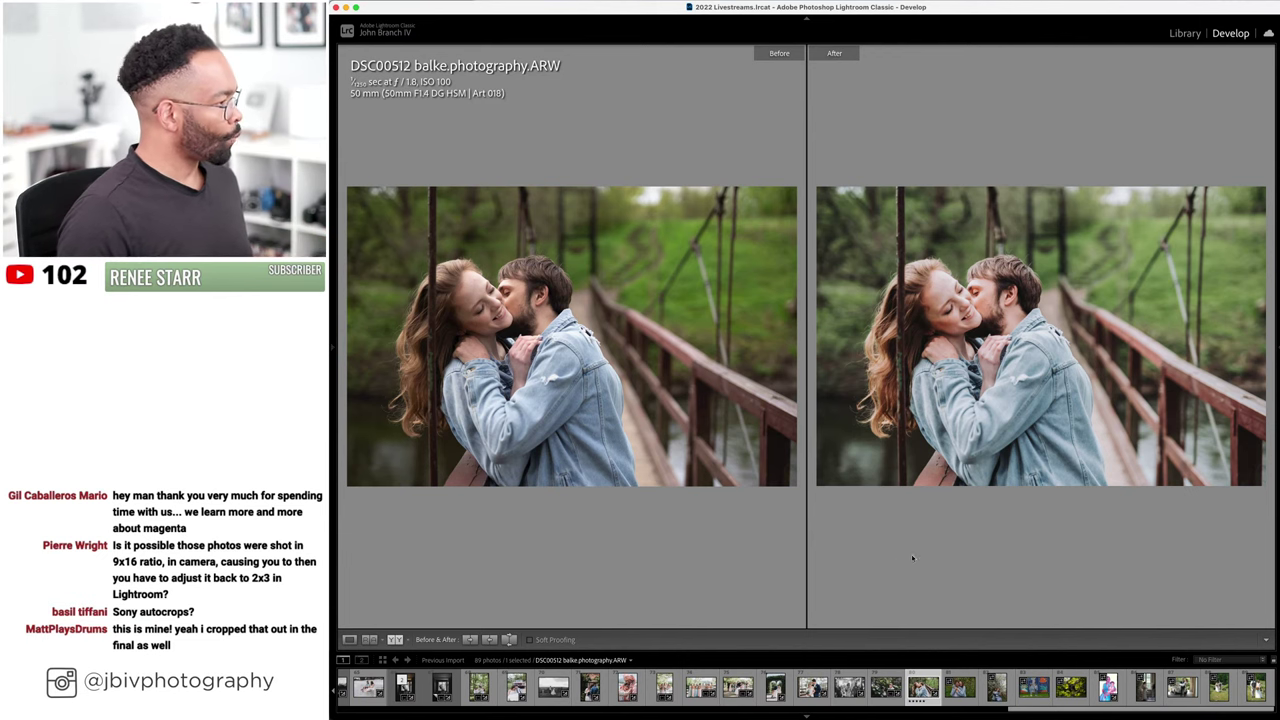
key(Tab)
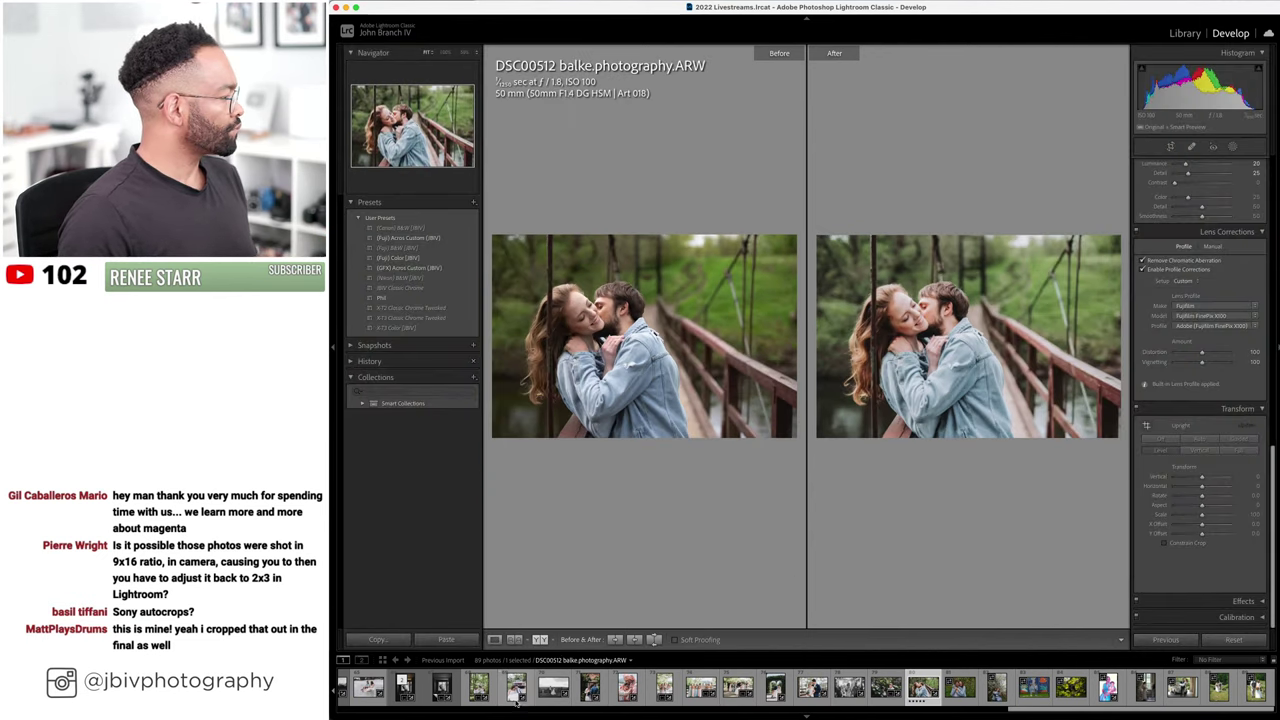
- Open DSC01234 and apply the (Fuji) Color (JBV) preset, keeping the custom lens correction setup
click(495, 641)
key(Right)
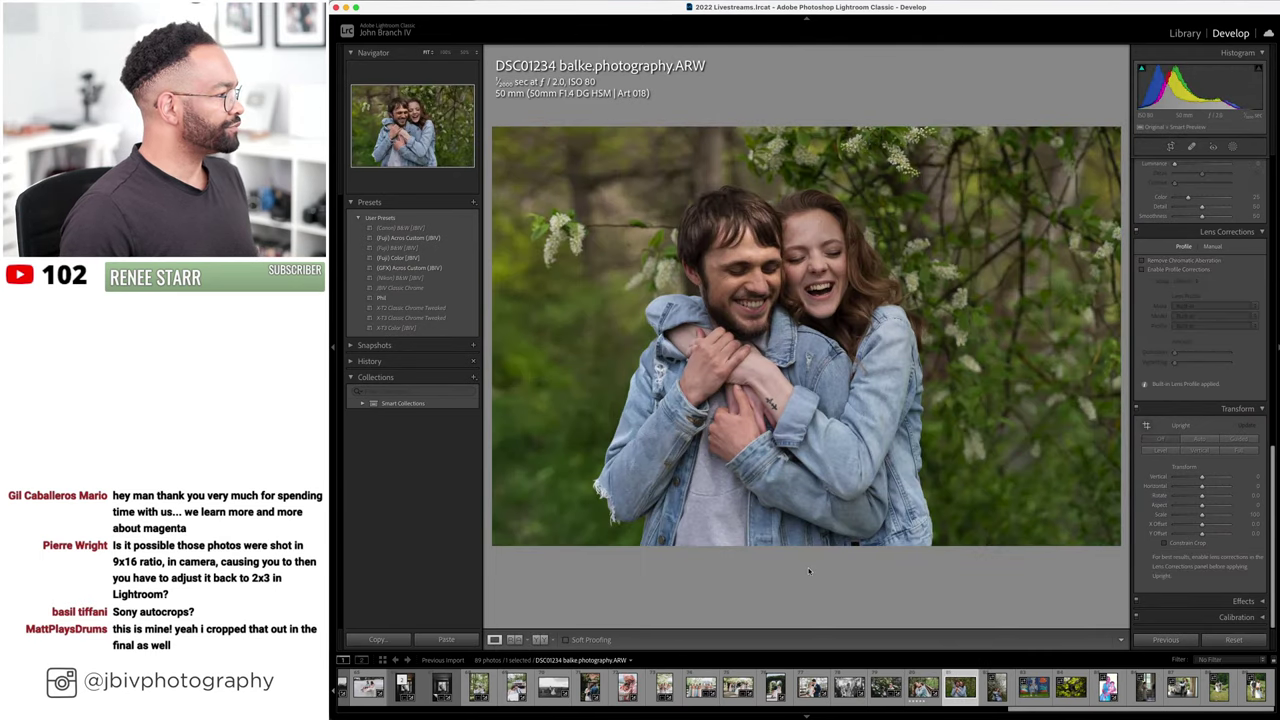
click(398, 258)
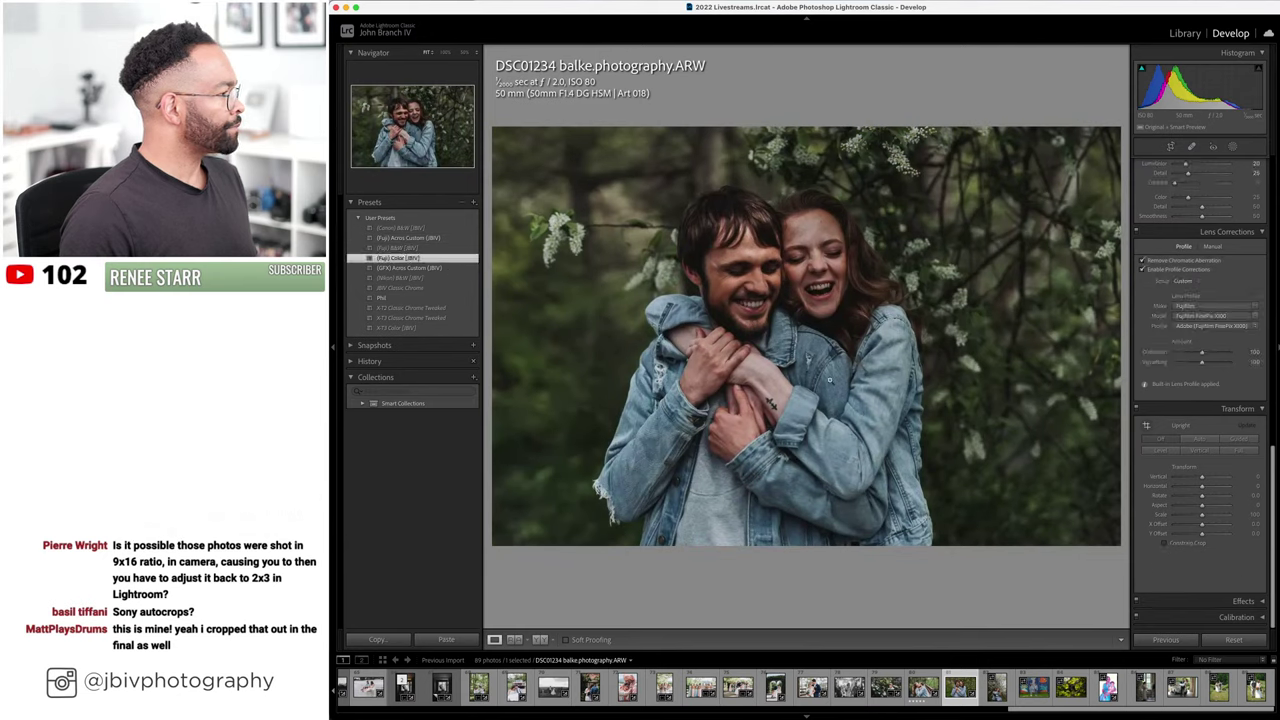
click(1187, 280)
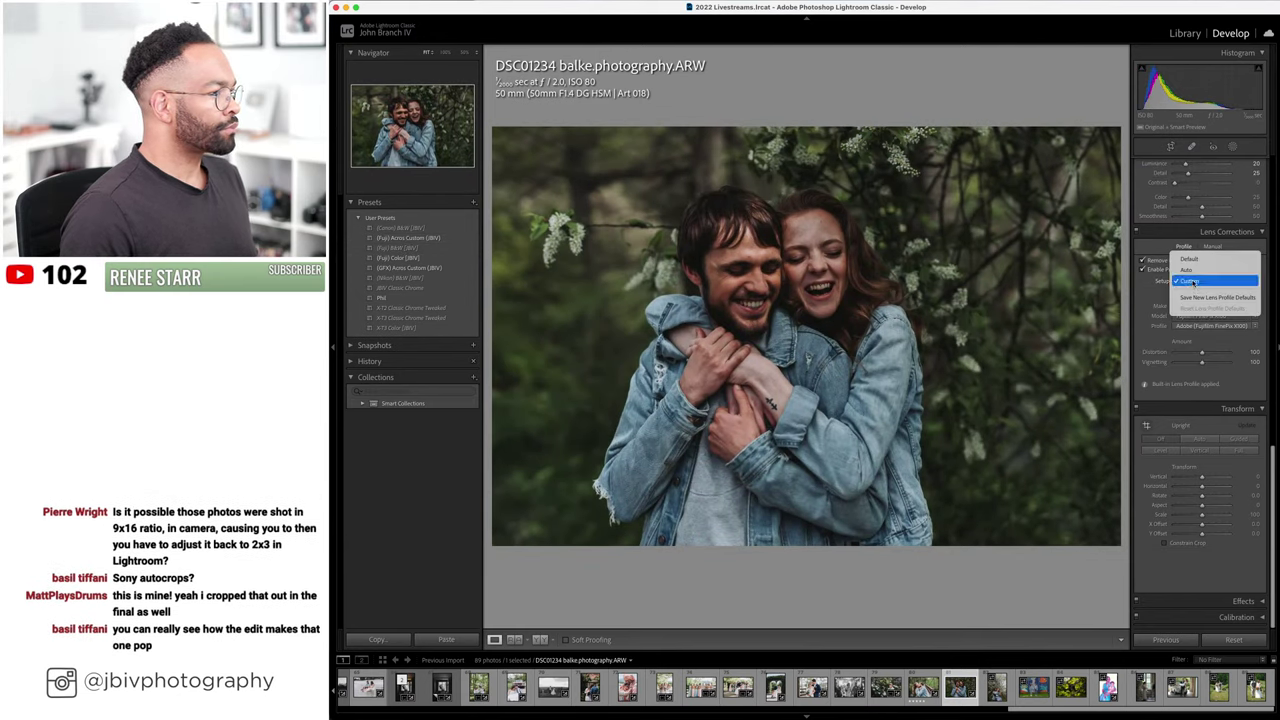
click(1192, 281)
scroll(1210, 280, up, 5)
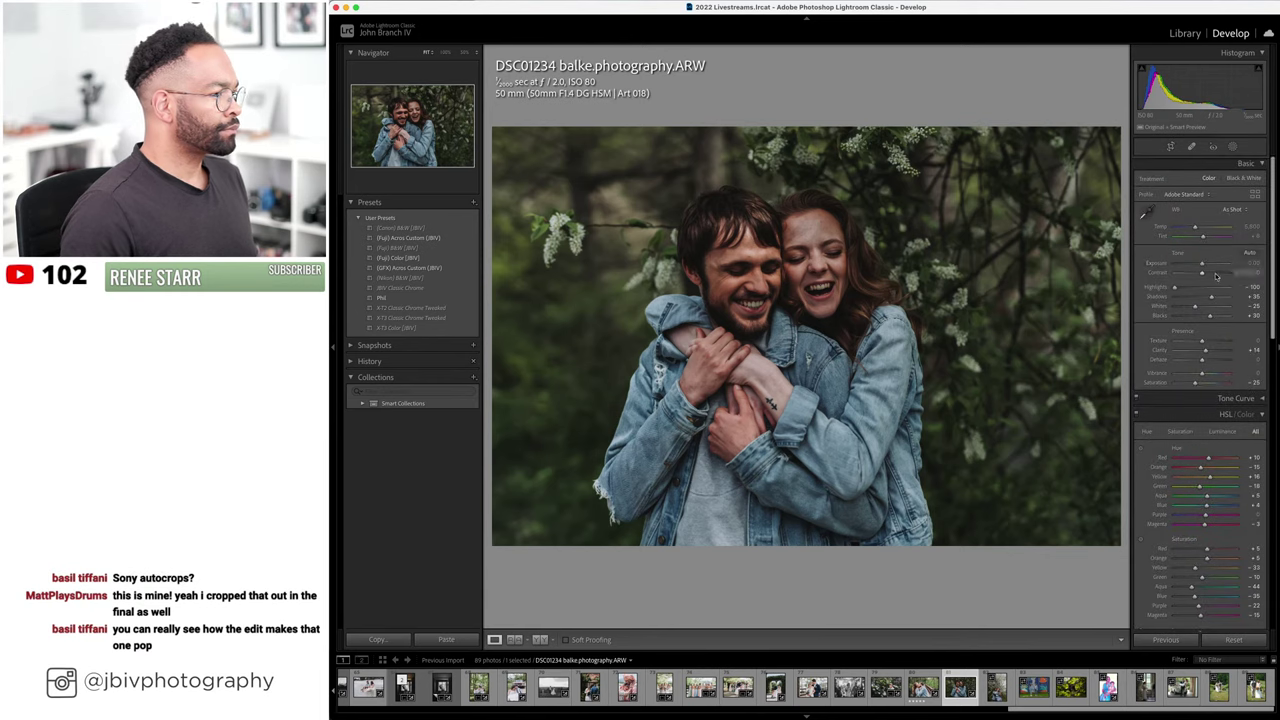
- Set DSC01234's Exposure to +1.00, review it before/after, then move to DSC01344
drag(1204, 263, 1213, 263)
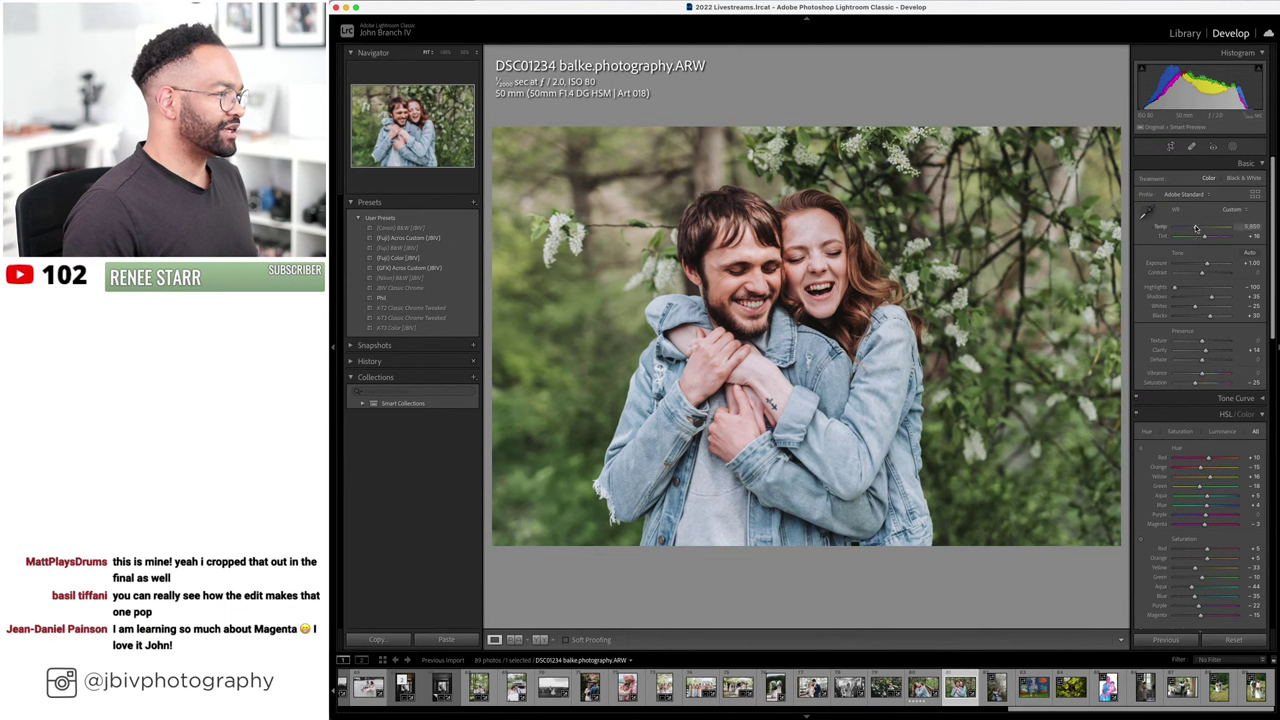
drag(1206, 263, 1212, 265)
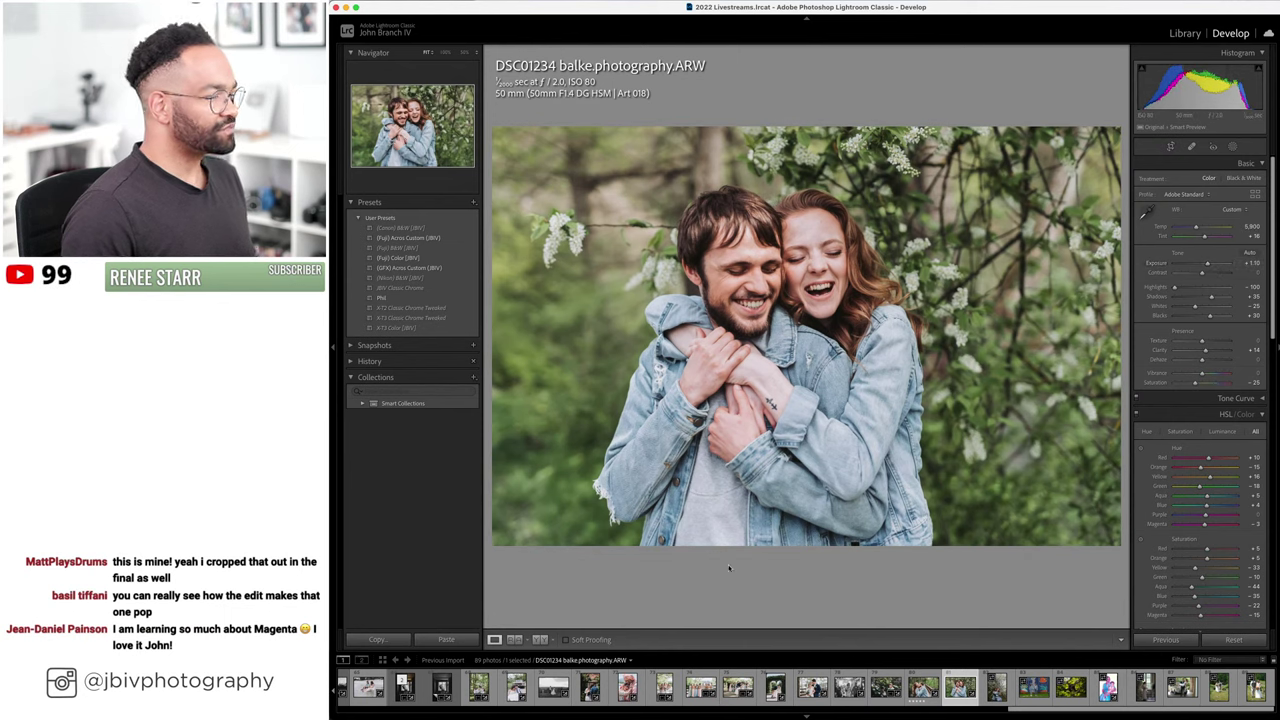
click(540, 639)
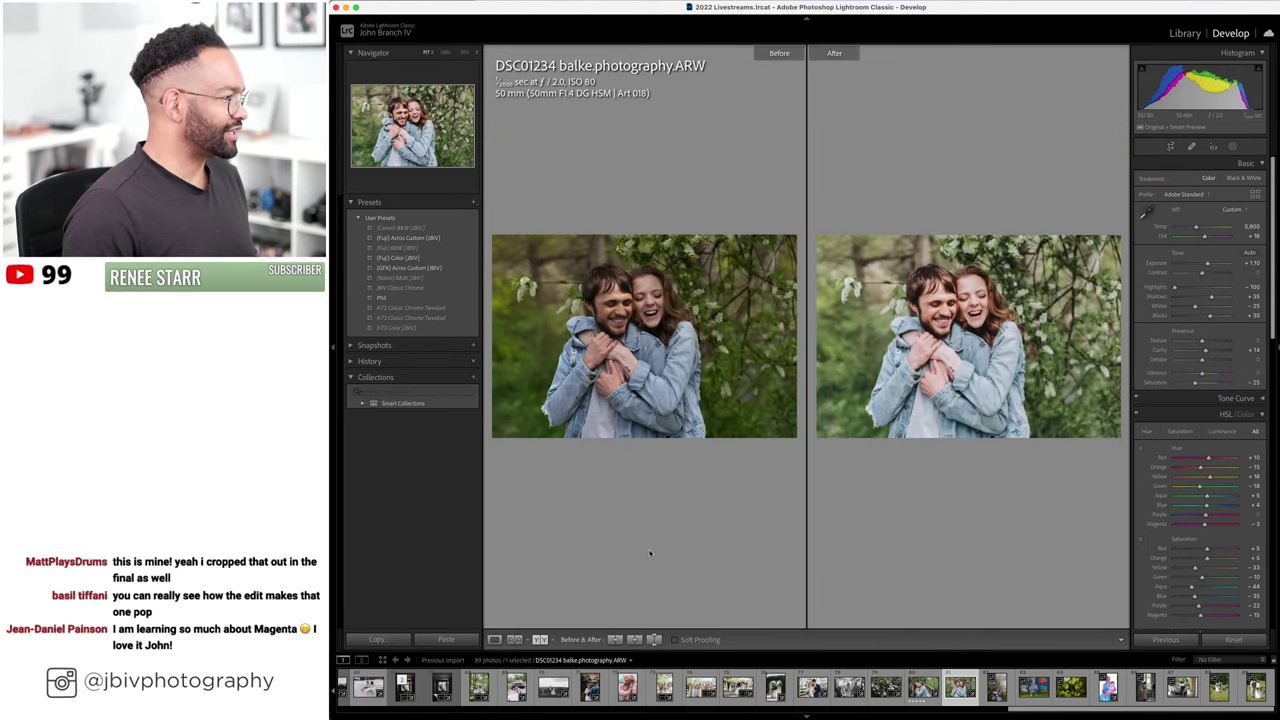
drag(1208, 264, 1203, 265)
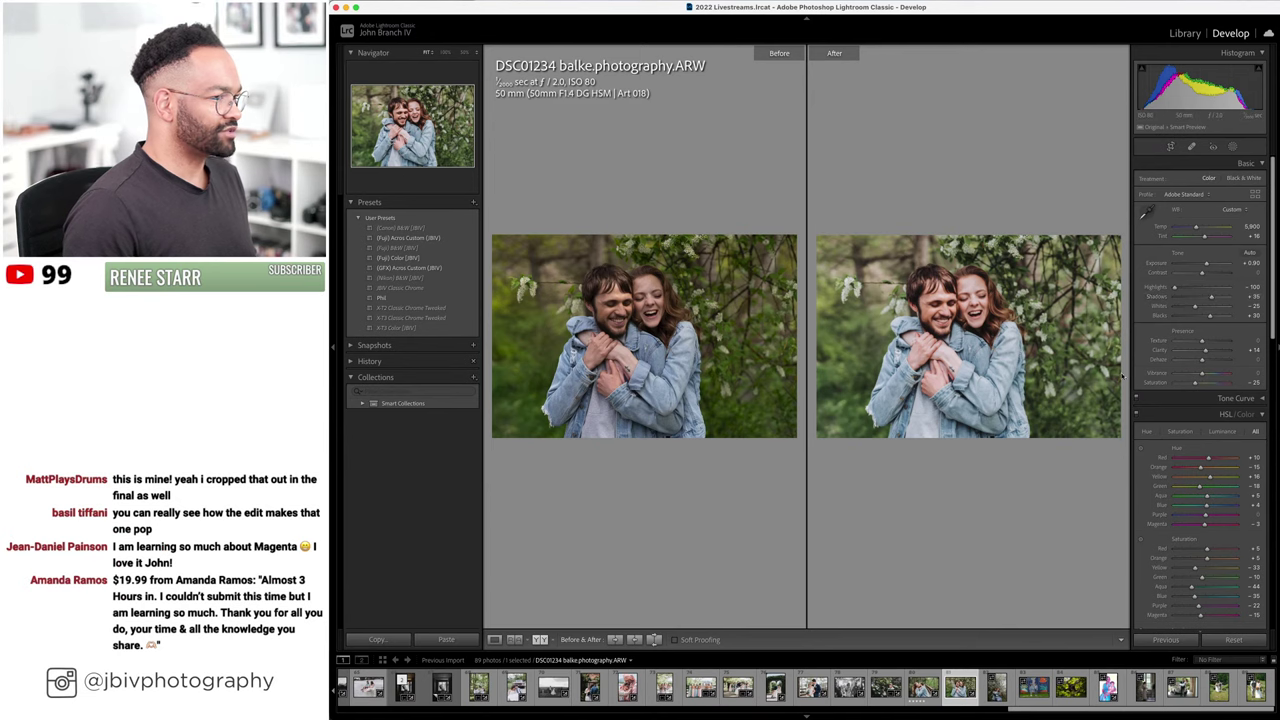
key(Tab)
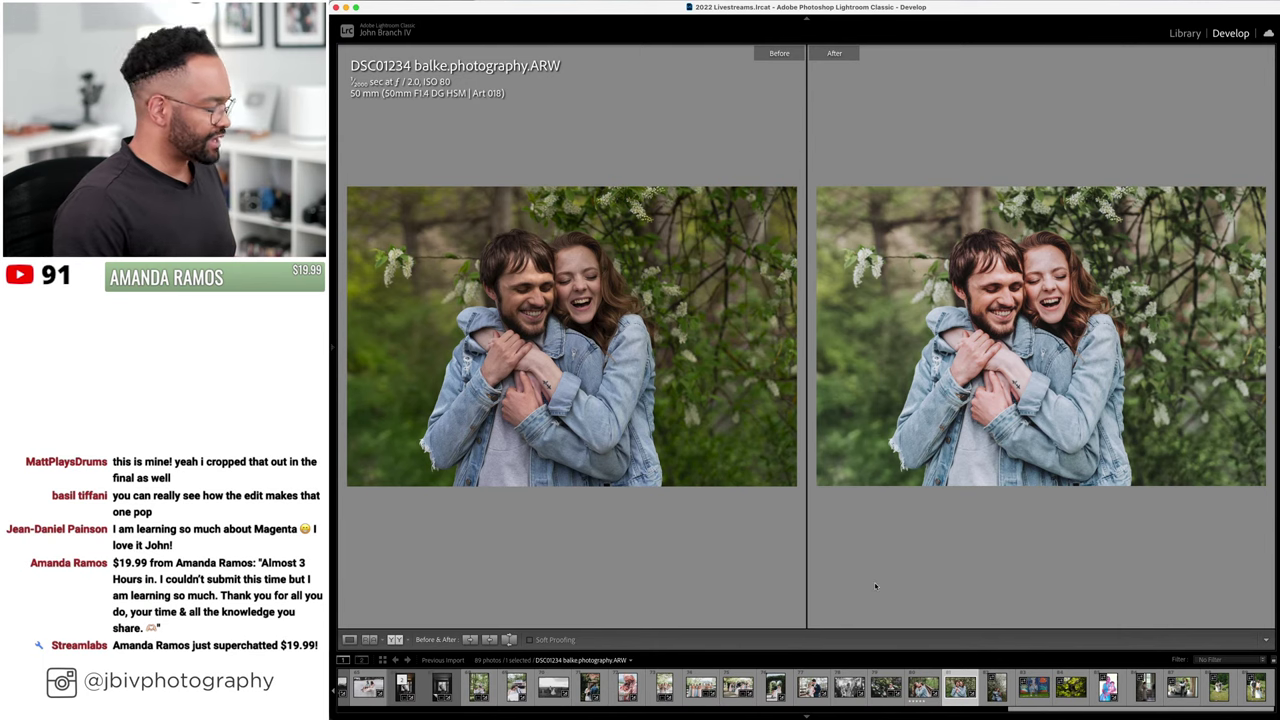
key(Tab)
click(494, 639)
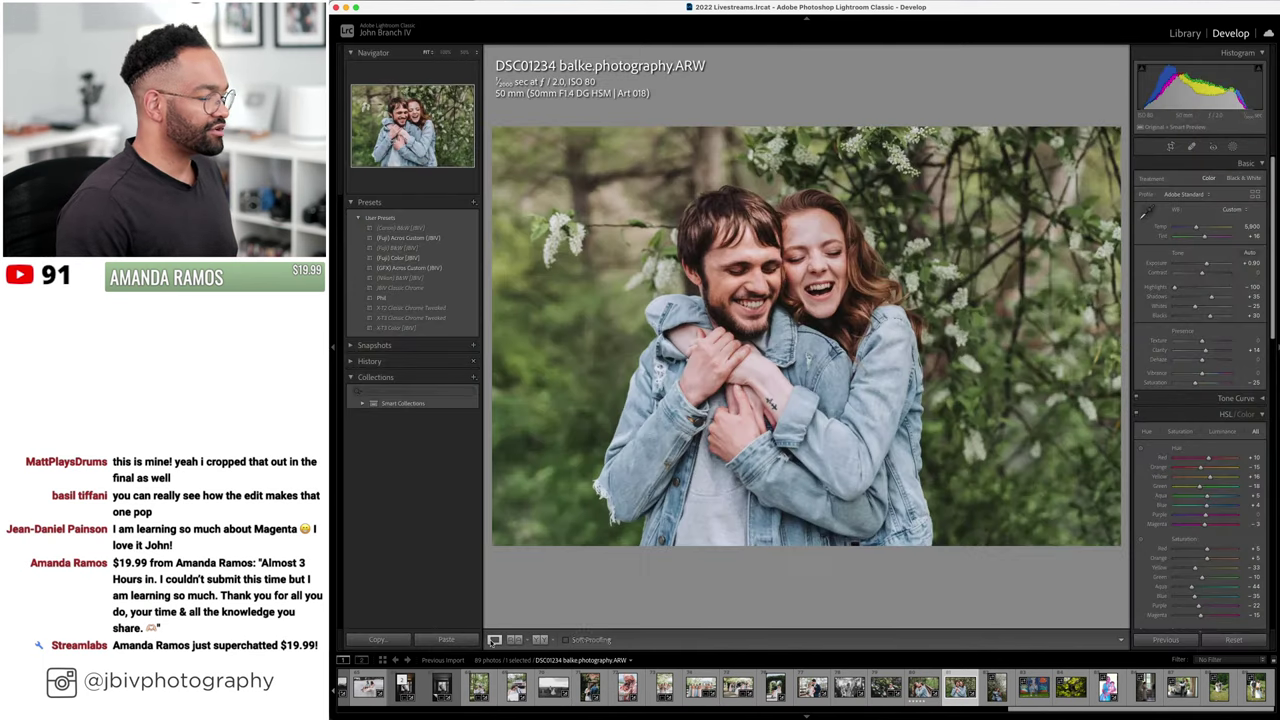
key(Right)
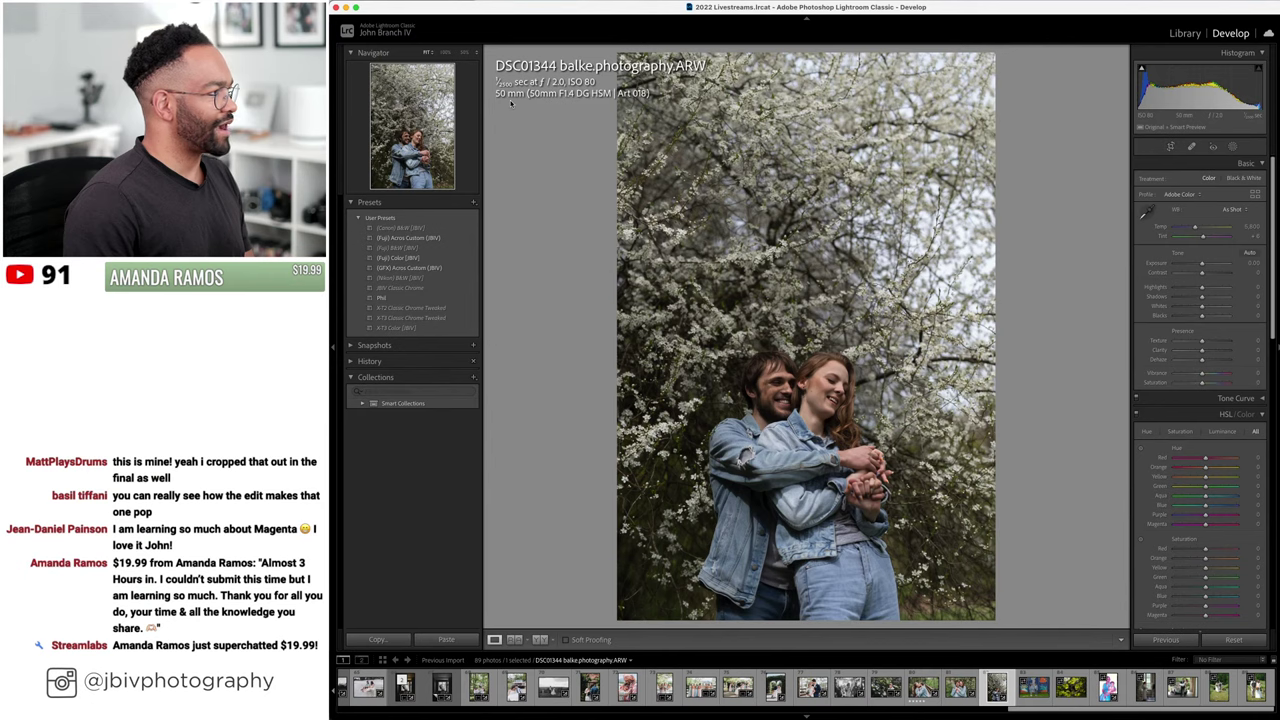
- Apply the [Fuji] Color [JBV] preset to DSC01344 with Exposure about +1.30, Temp 8,200, Tint +11
click(450, 258)
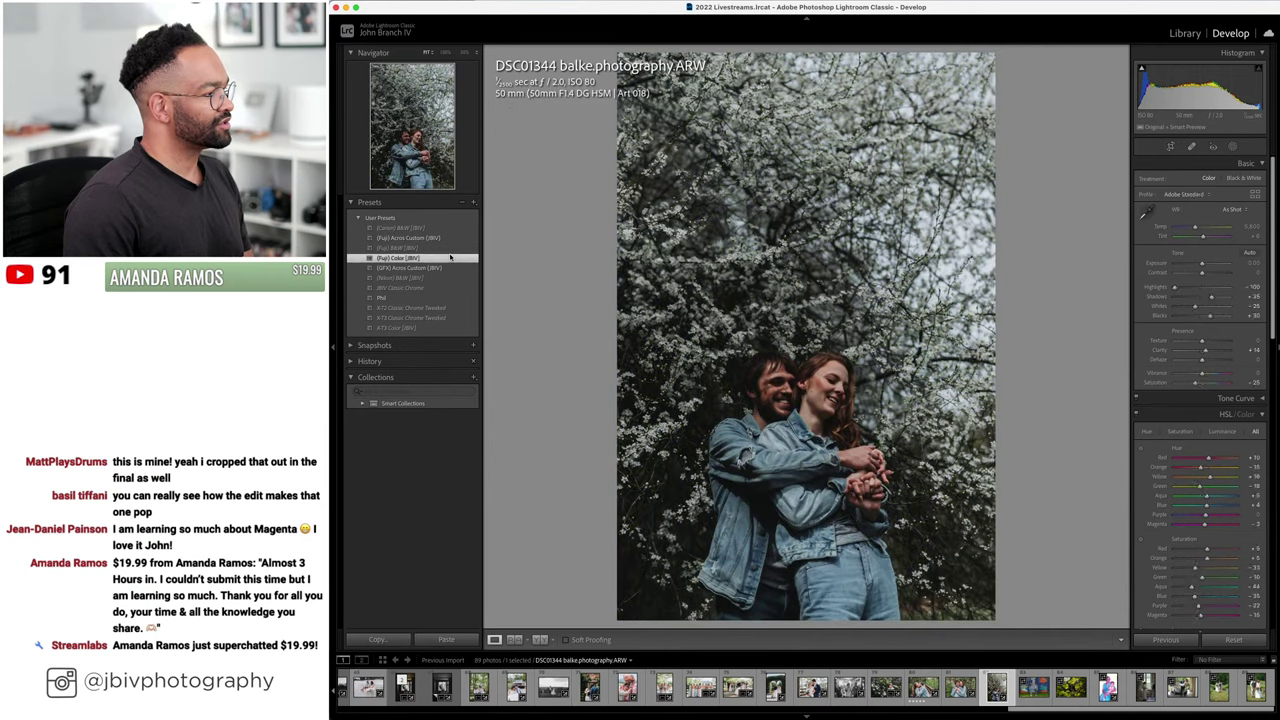
click(1211, 264)
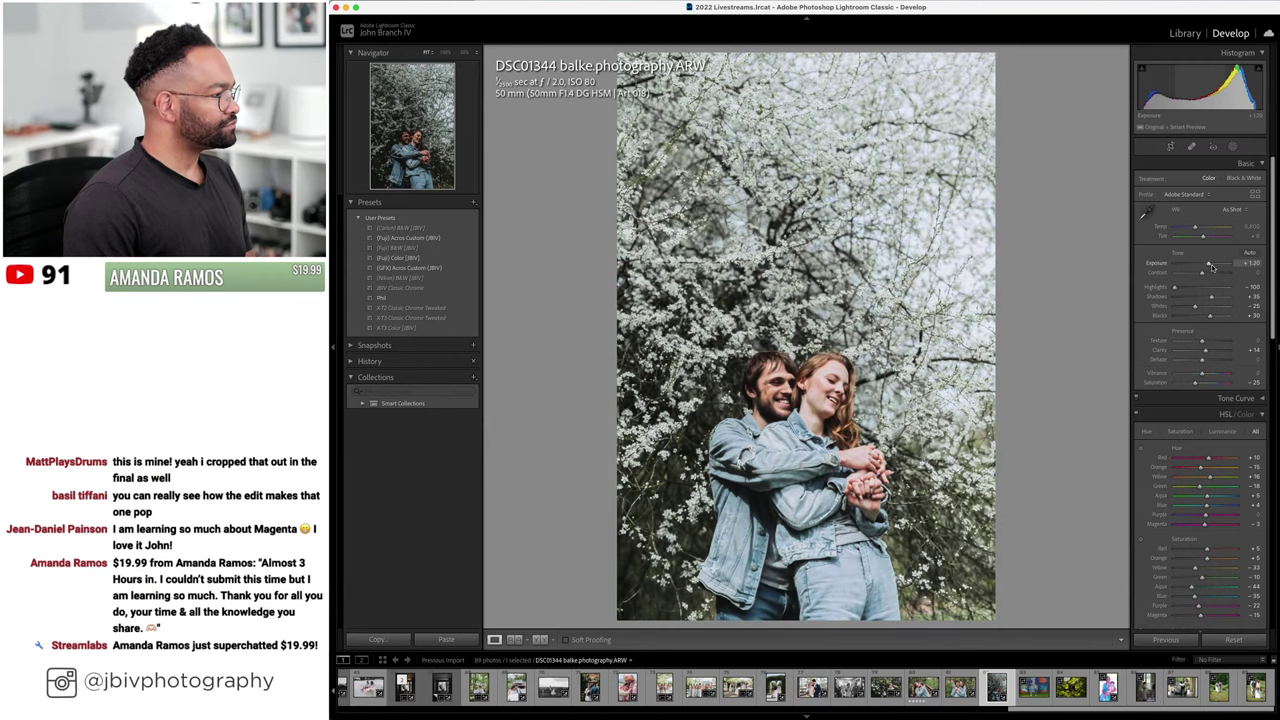
drag(1211, 266, 1218, 271)
drag(1192, 226, 1194, 228)
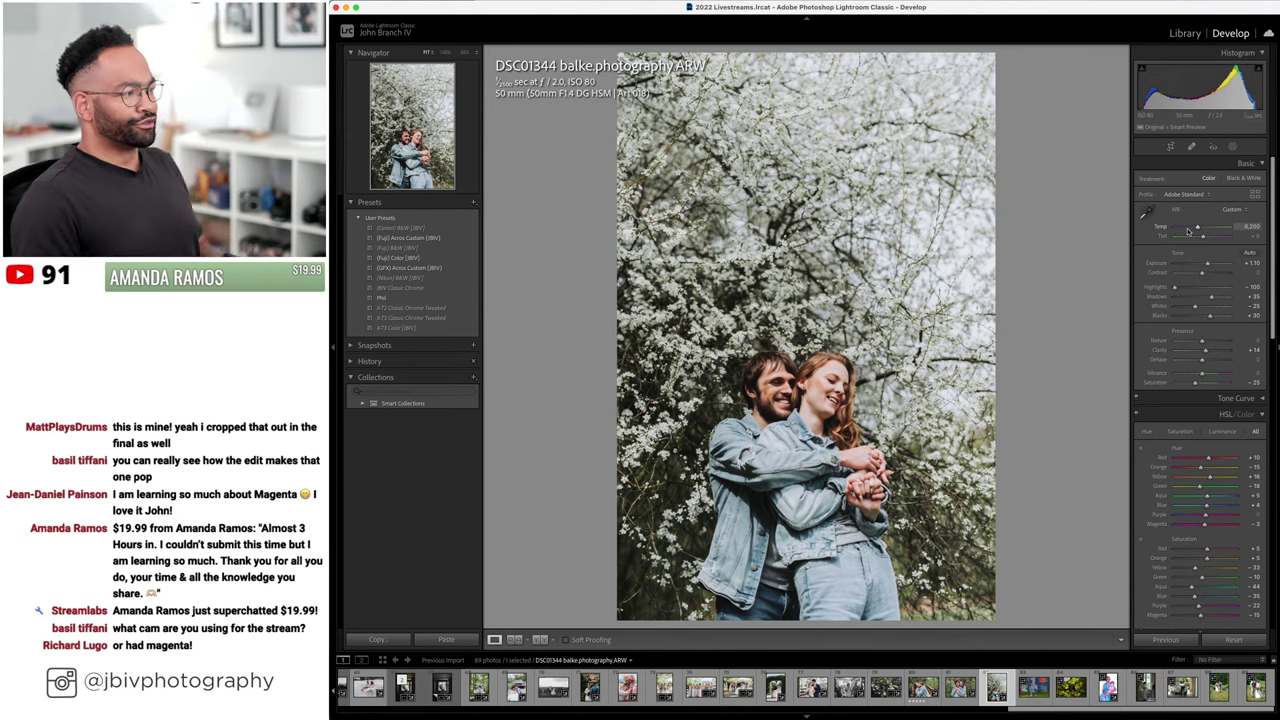
drag(1203, 237, 1205, 240)
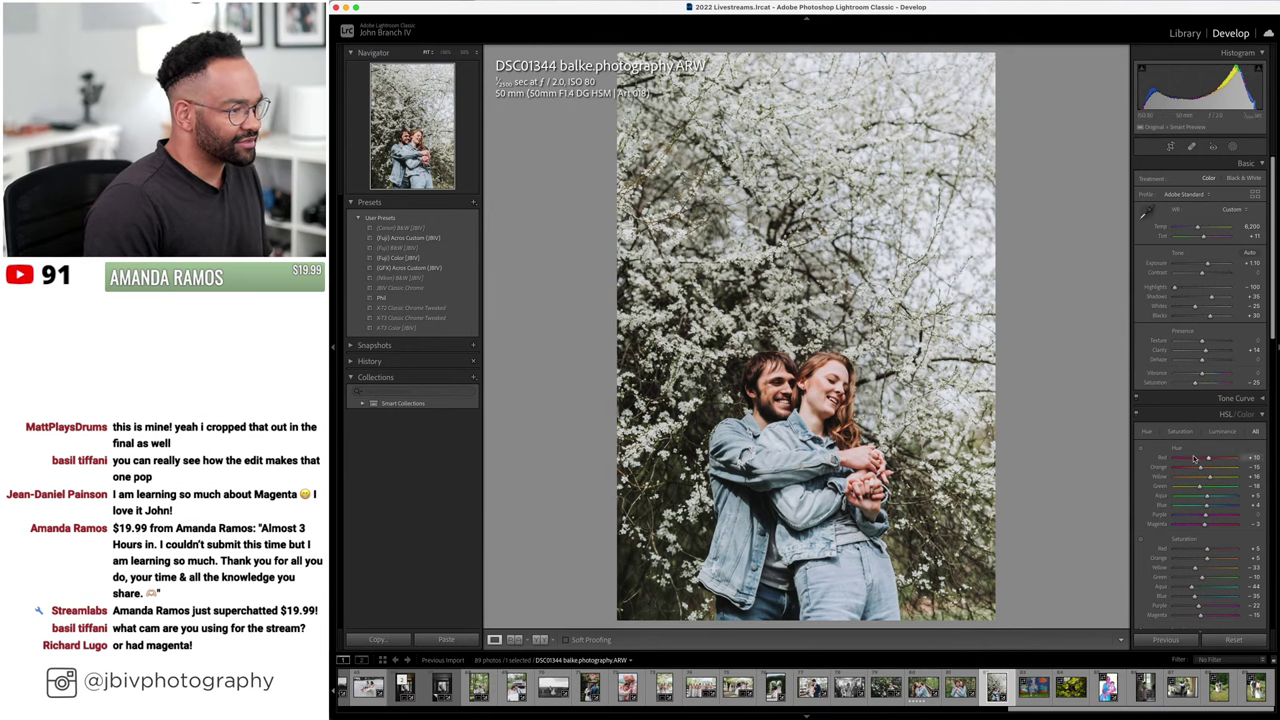
scroll(1205, 463, down, 1)
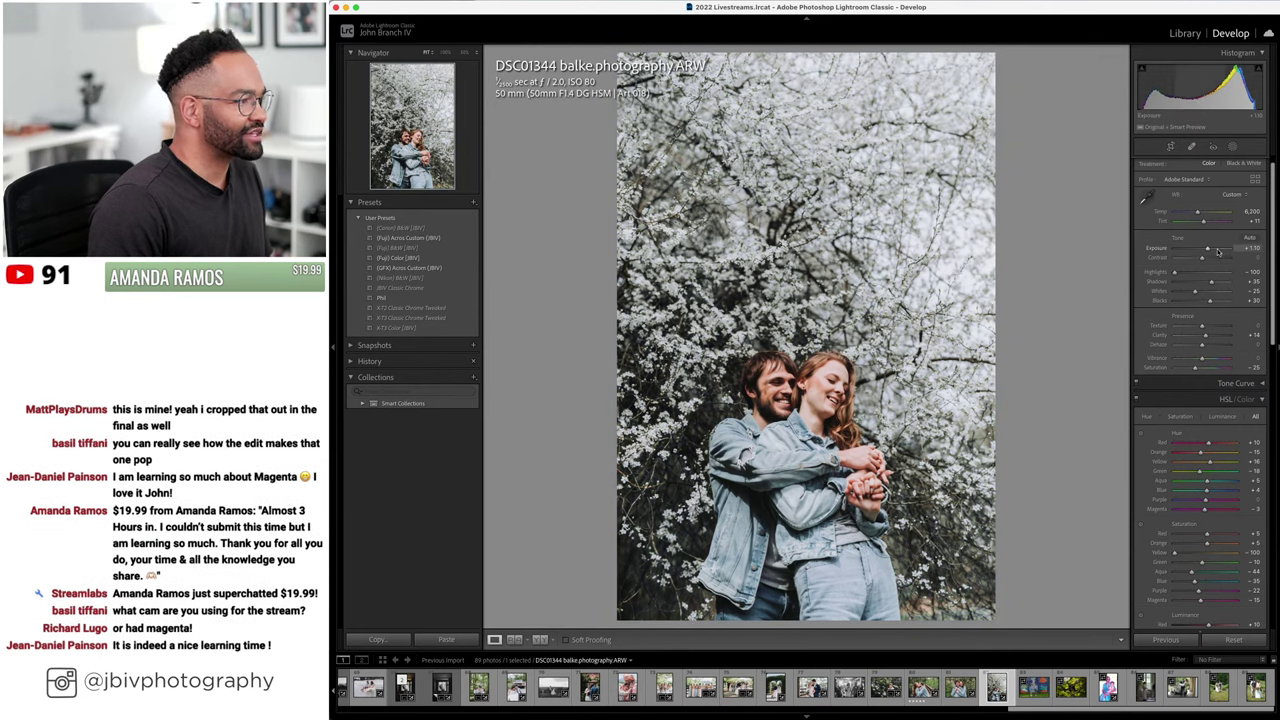
scroll(1218, 251, up, 2)
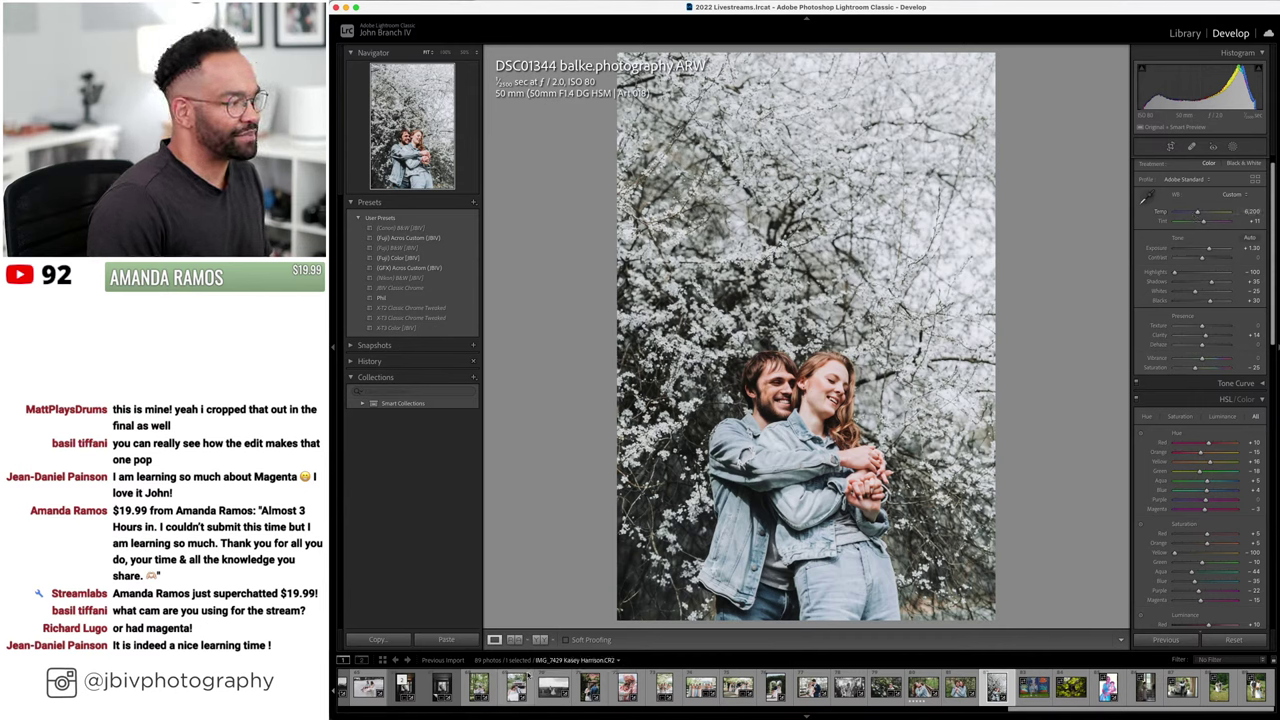
- Check DSC01344 before/after at 1:1 on the blossoms, then lower Exposure to +1.20
click(540, 640)
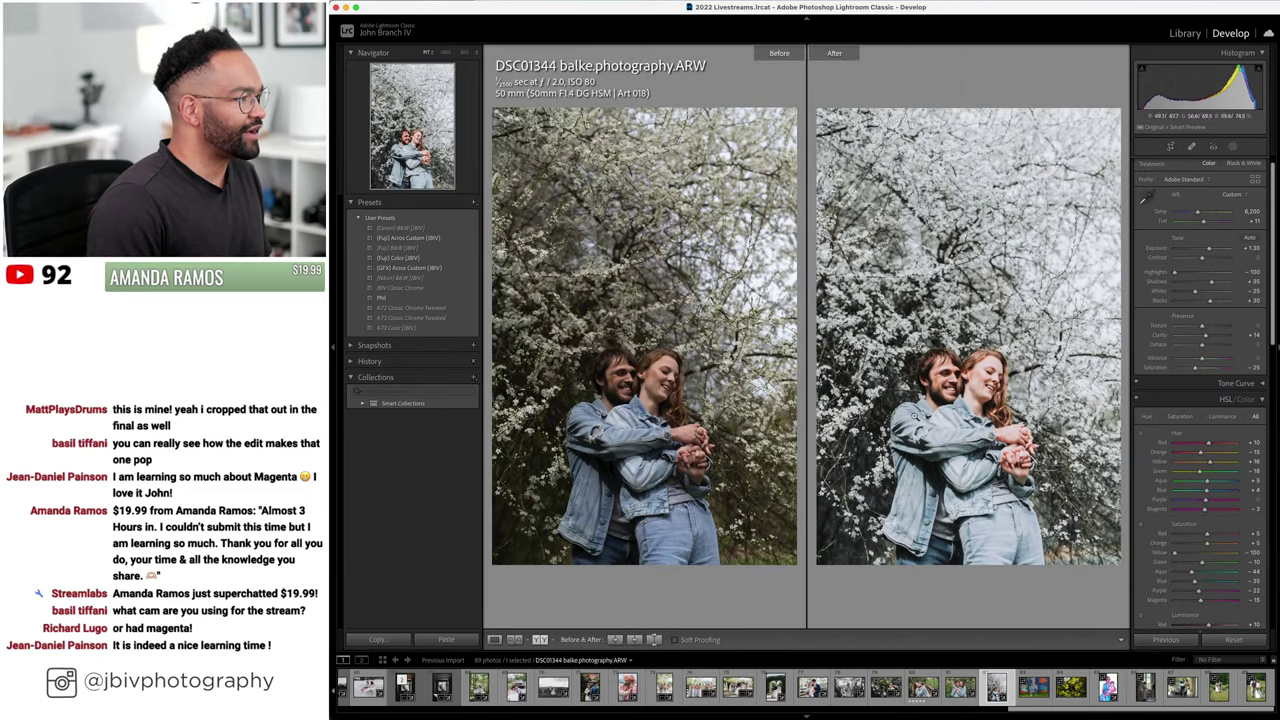
click(940, 228)
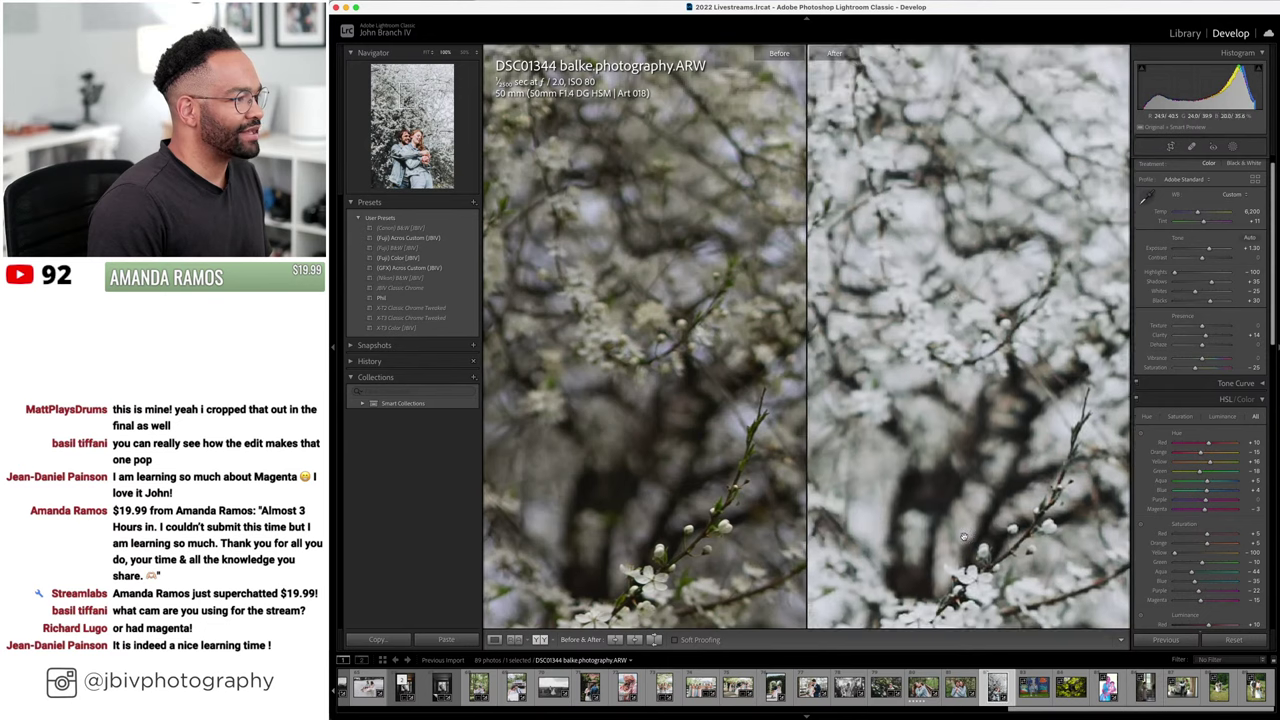
scroll(948, 441, down, 5)
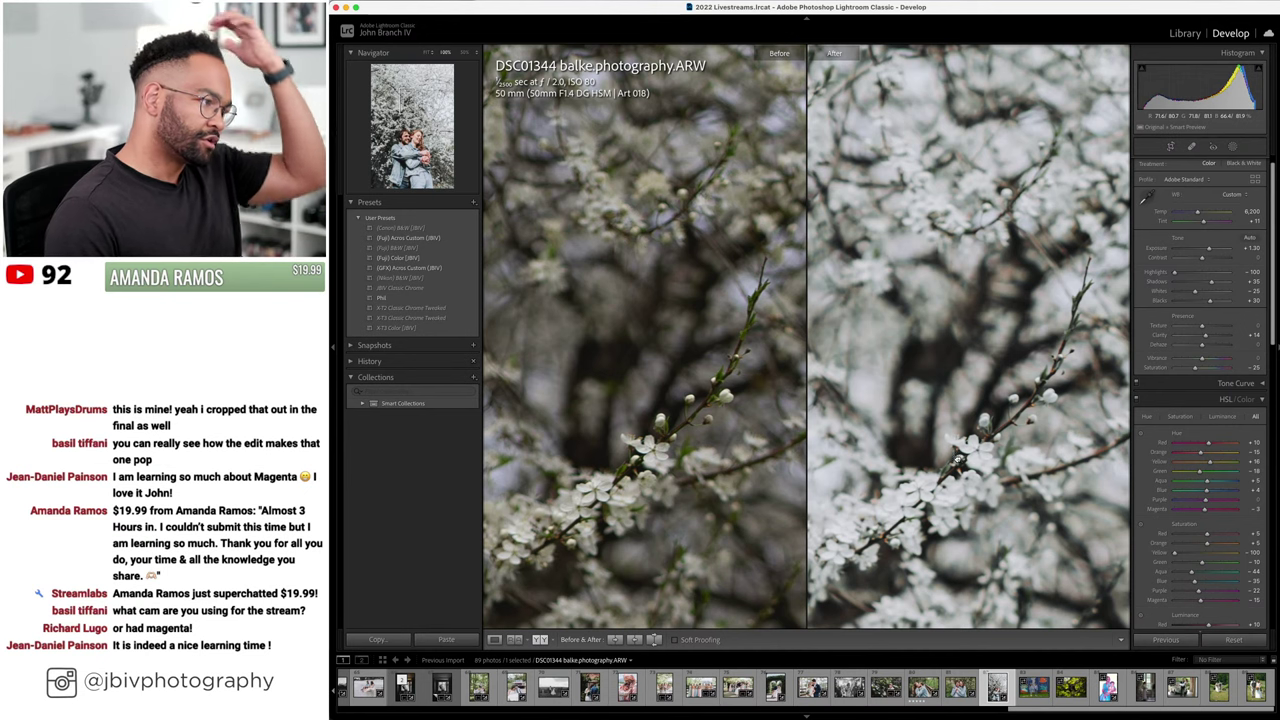
click(957, 458)
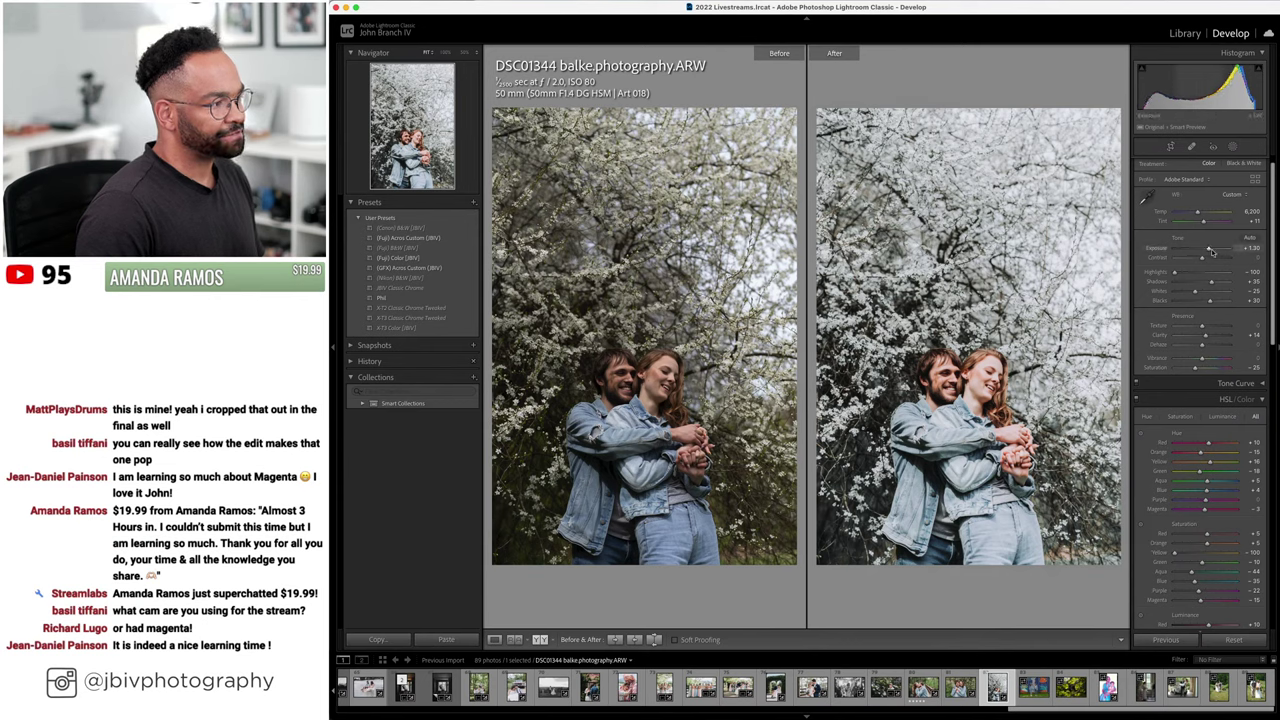
drag(1212, 252, 1208, 252)
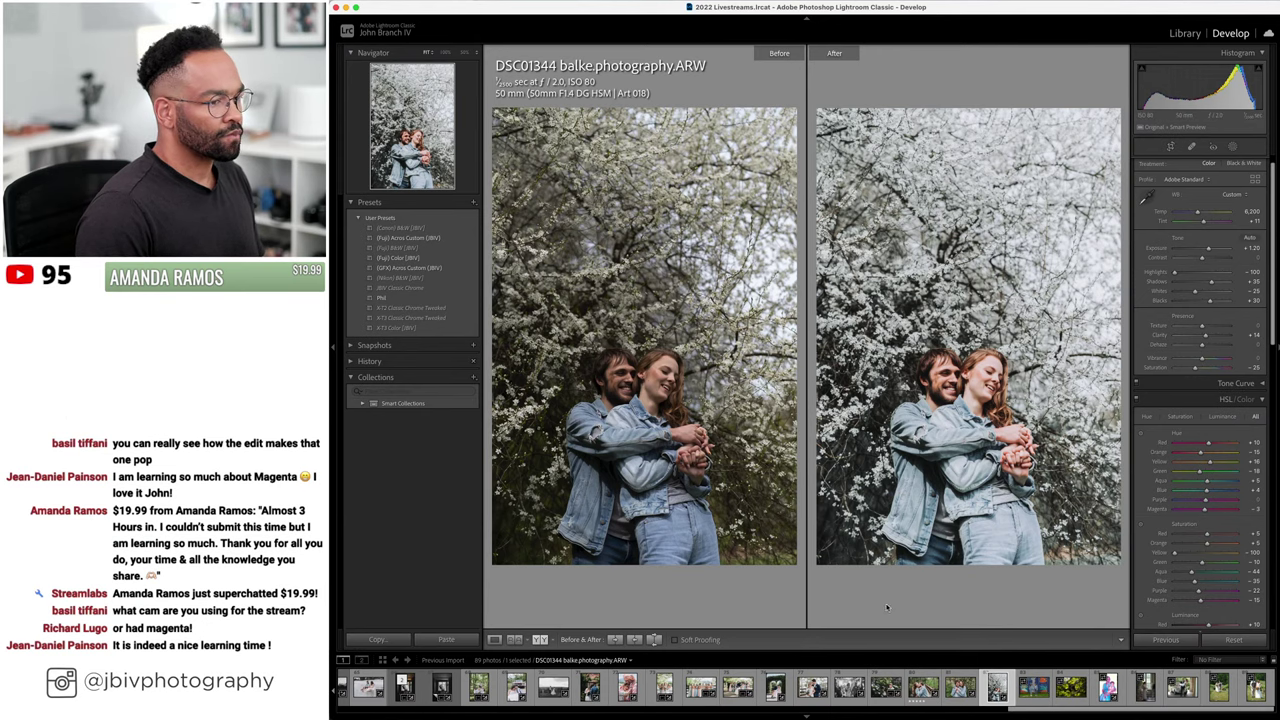
click(494, 640)
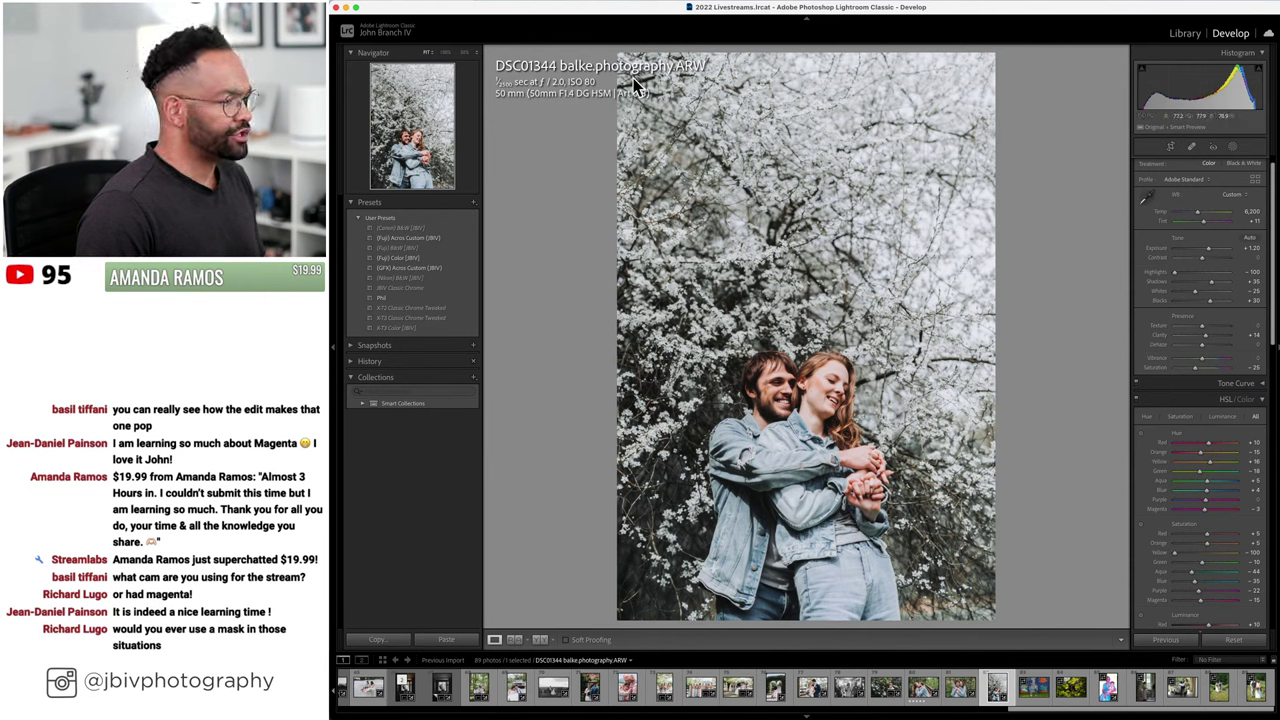
- Add a Select Subject mask (Mask 1) on the couple and show its overlay
click(1232, 147)
click(1177, 182)
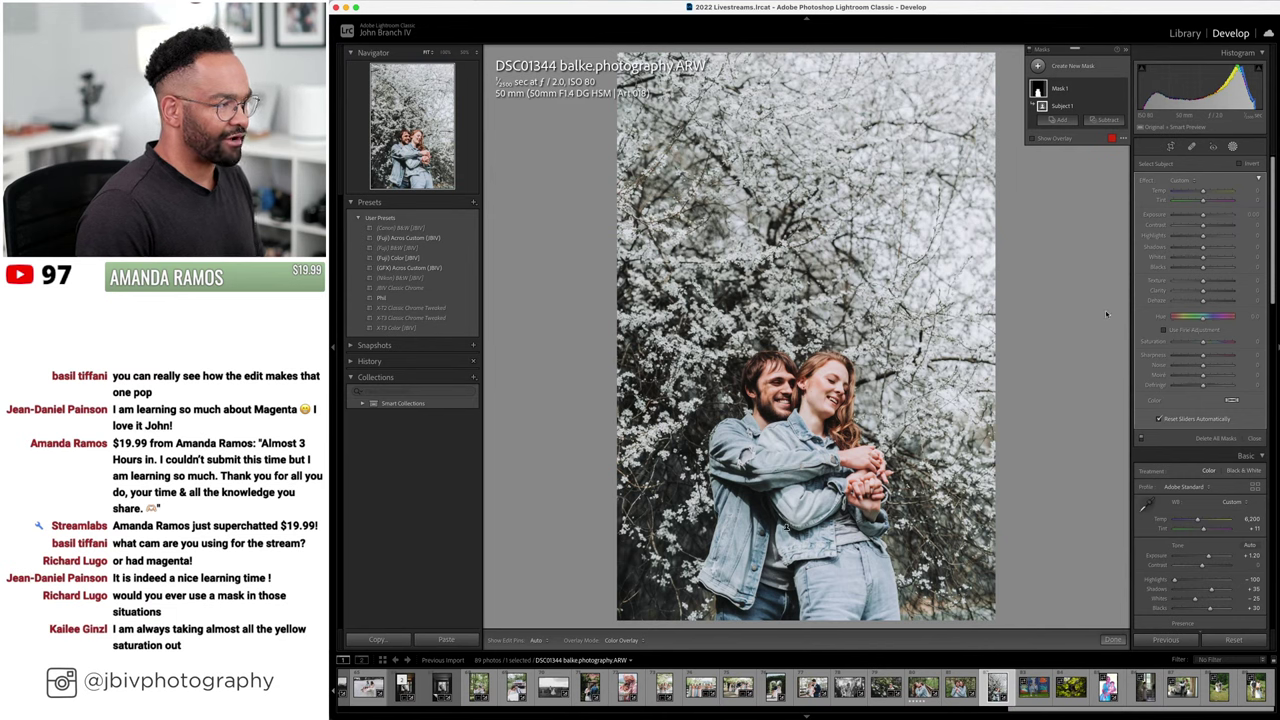
scroll(1188, 563, down, 5)
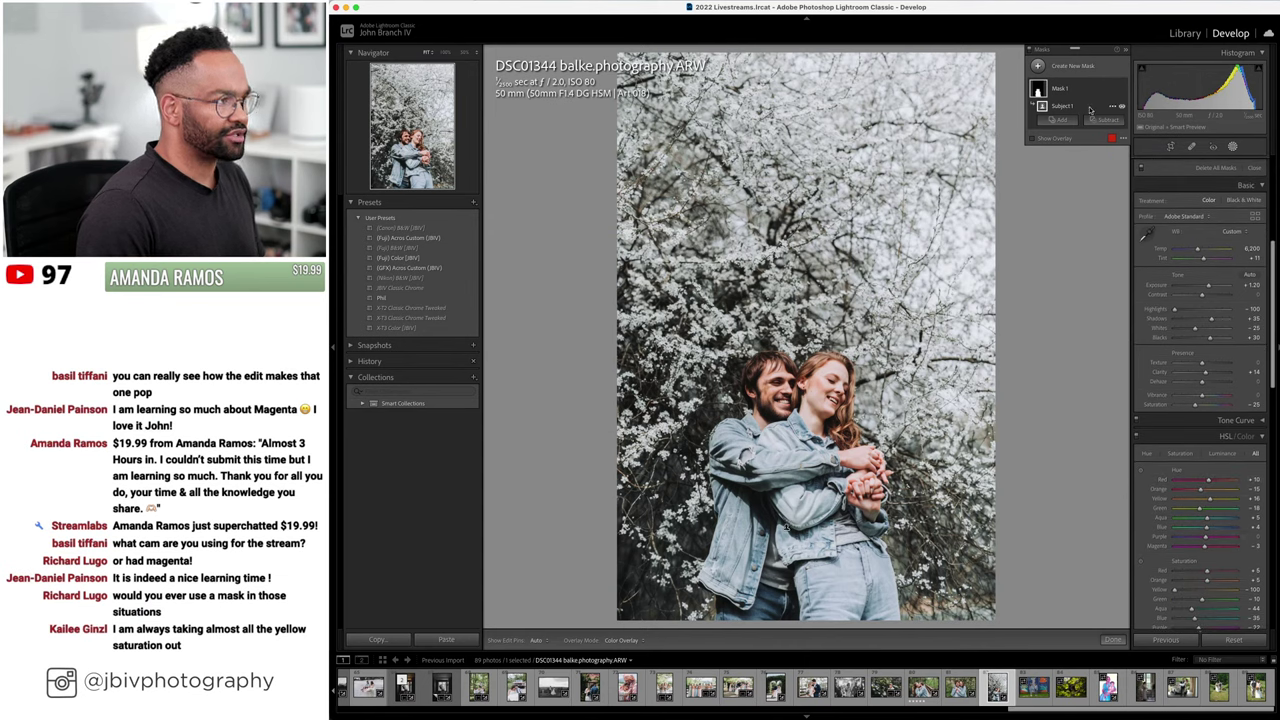
scroll(1197, 212, up, 5)
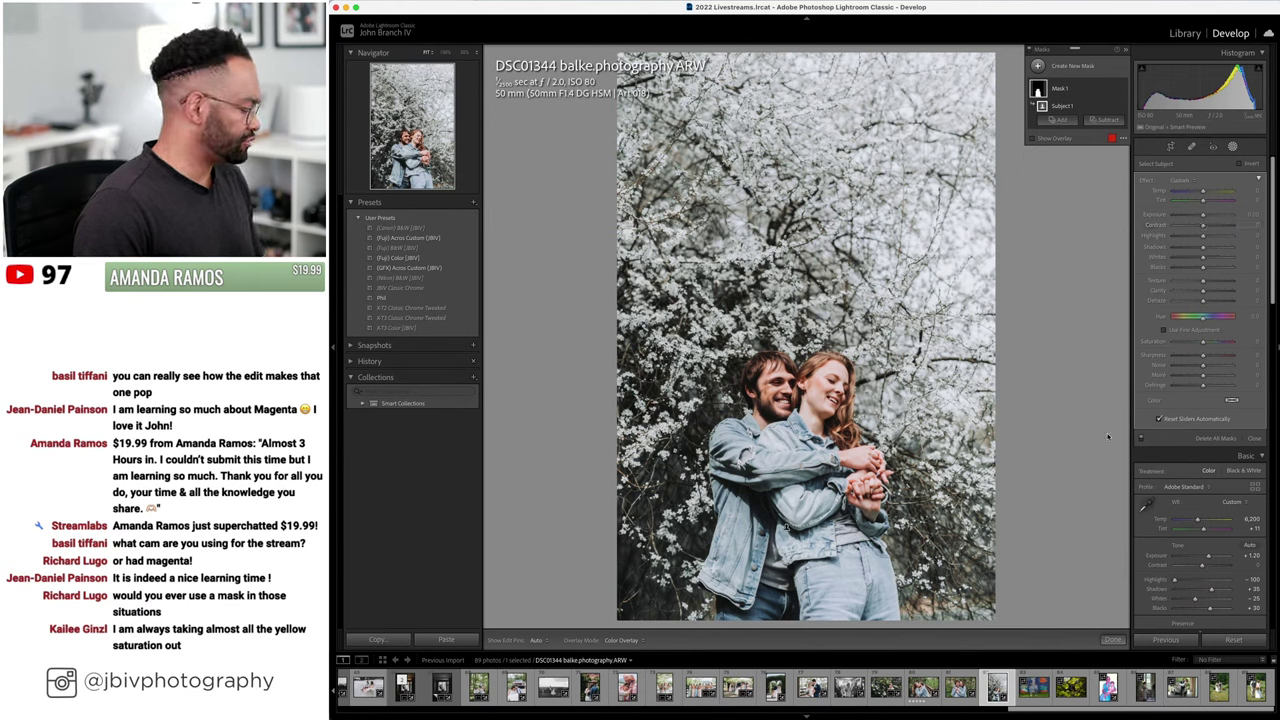
key(o)
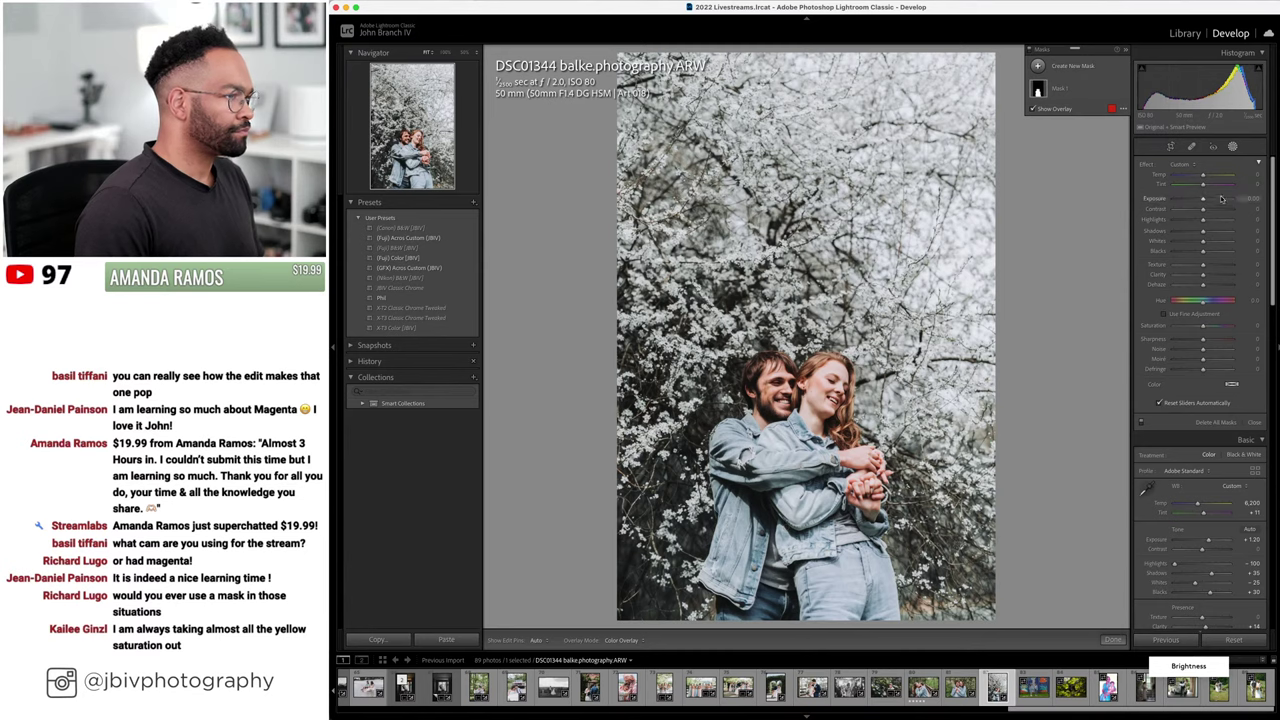
- On mural photo DSC01457, apply Level then Auto upright and trim the crop's left edge
click(1232, 148)
key(Right)
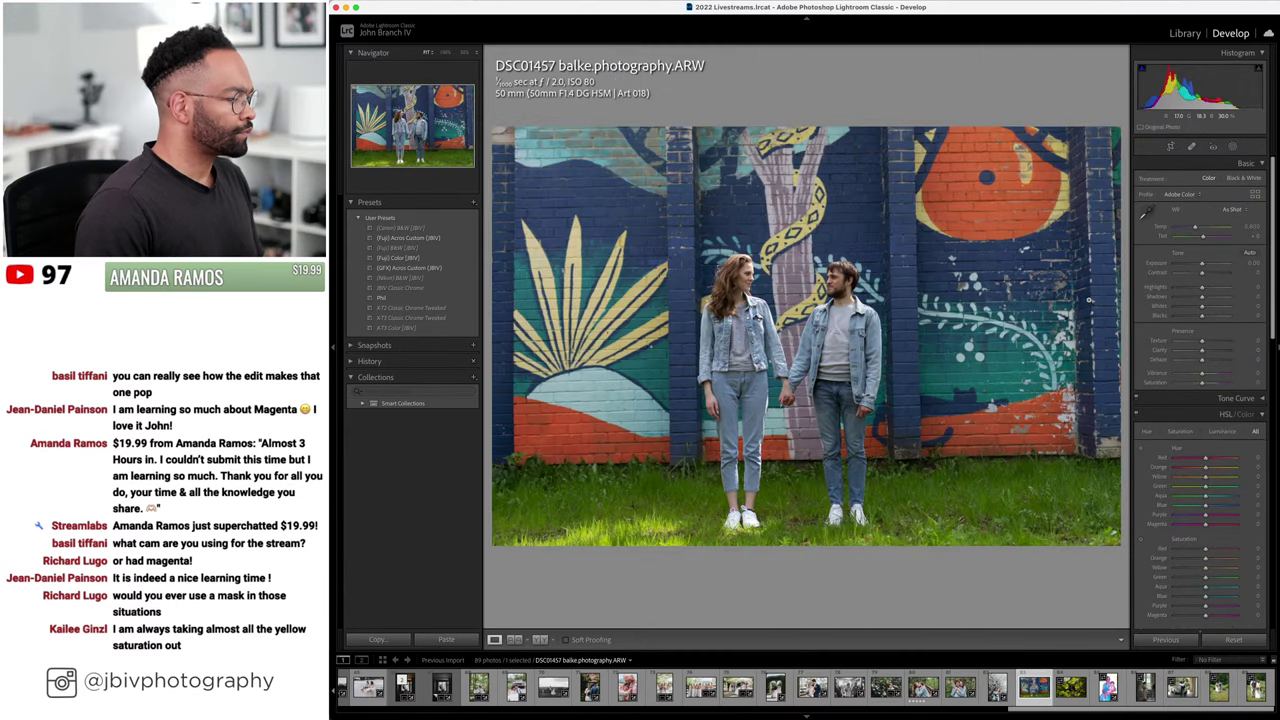
scroll(1180, 420, down, 10)
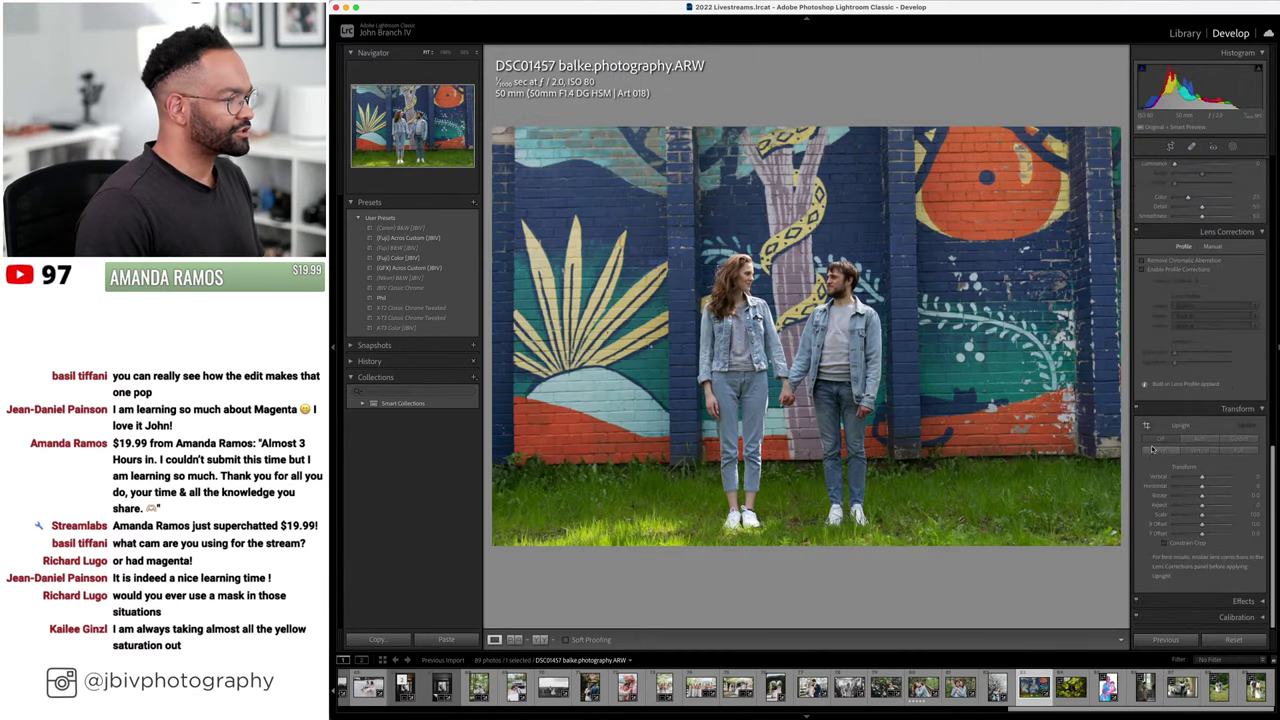
click(1152, 455)
click(1204, 440)
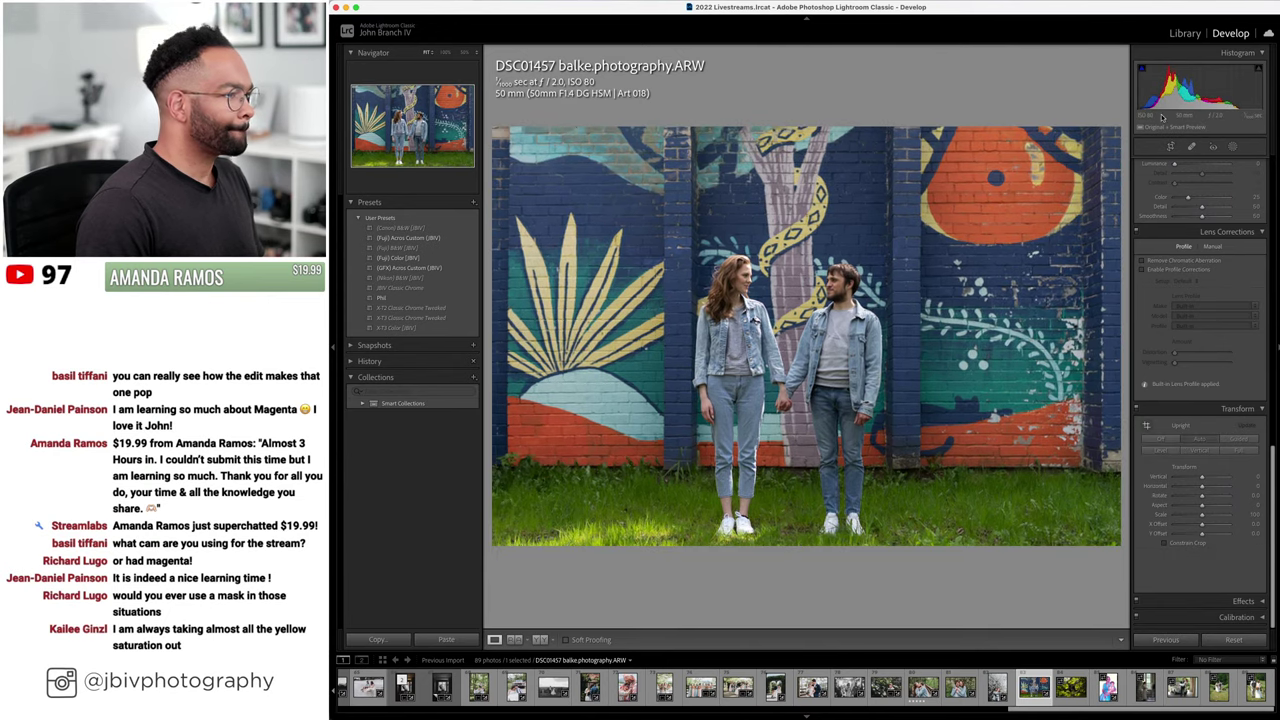
click(1170, 146)
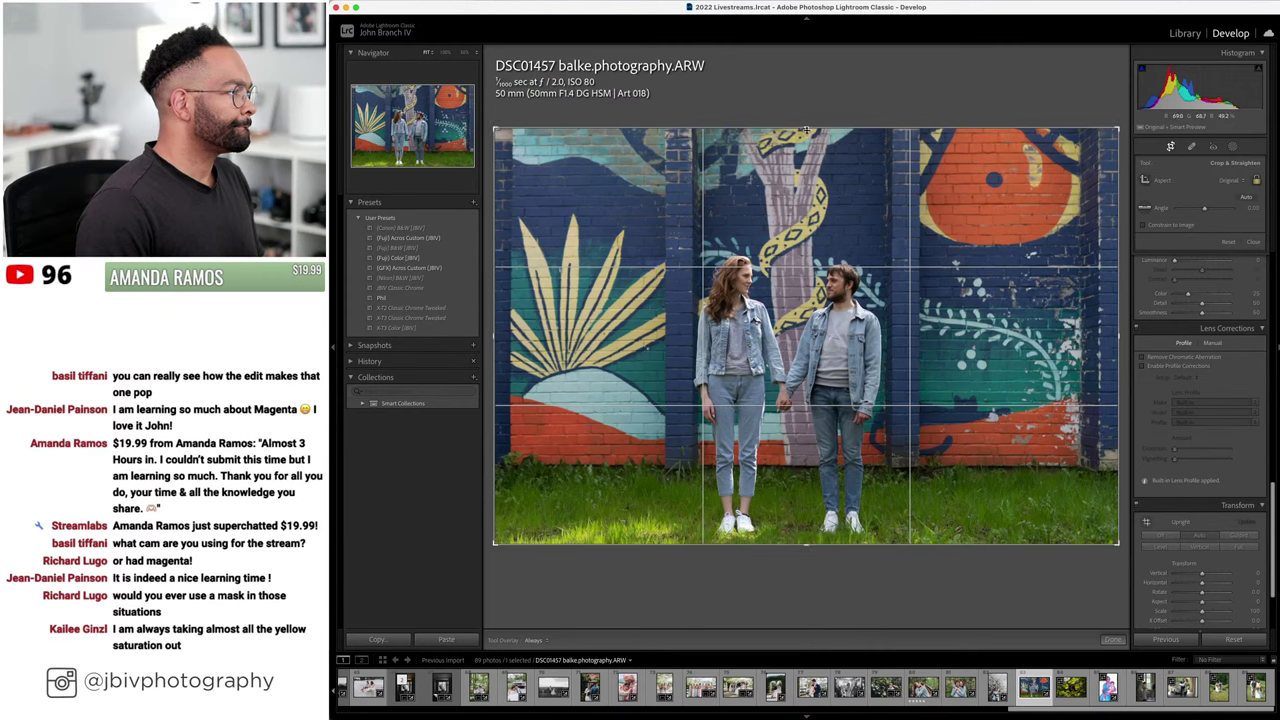
mouse_move(806, 131)
mouse_down()
mouse_move(811, 156)
mouse_move(805, 139)
mouse_up()
key(Return)
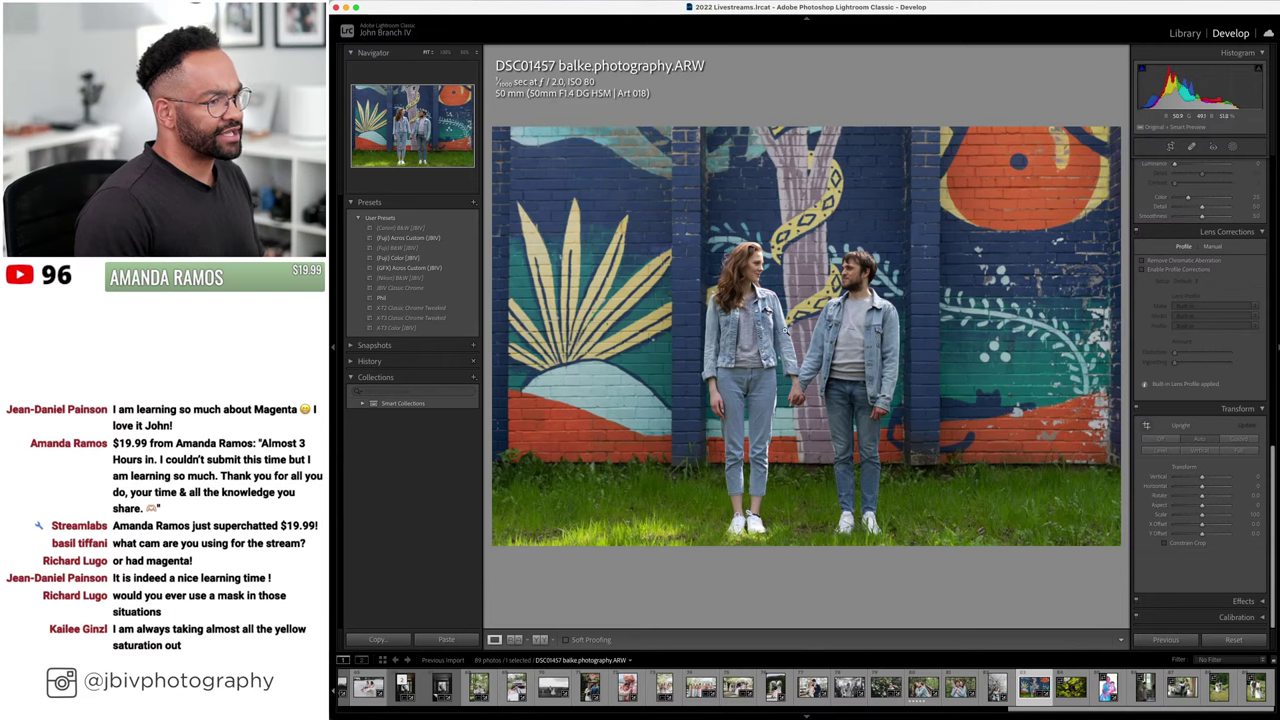
- Apply the [Fuji] Color [JBV] preset with Exposure +0.70, then go to DSC04110
click(418, 260)
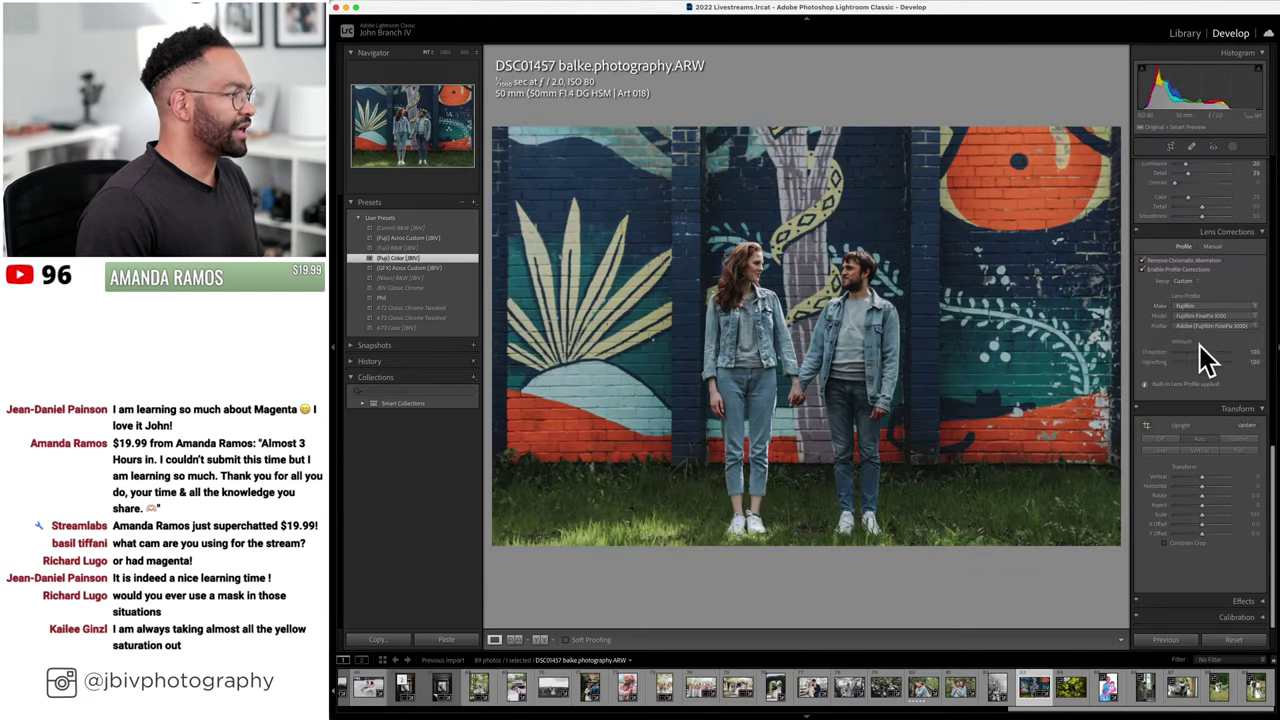
scroll(1200, 357, up, 10)
drag(1217, 261, 1199, 233)
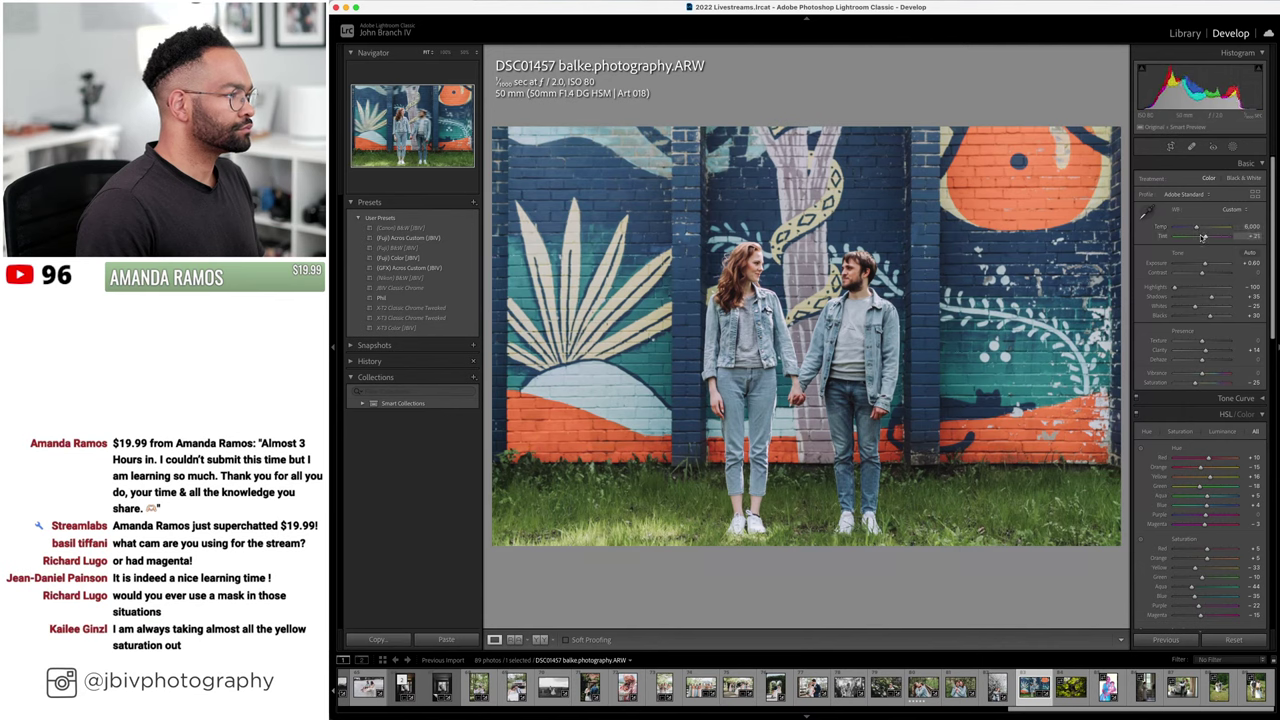
drag(1201, 264, 1203, 266)
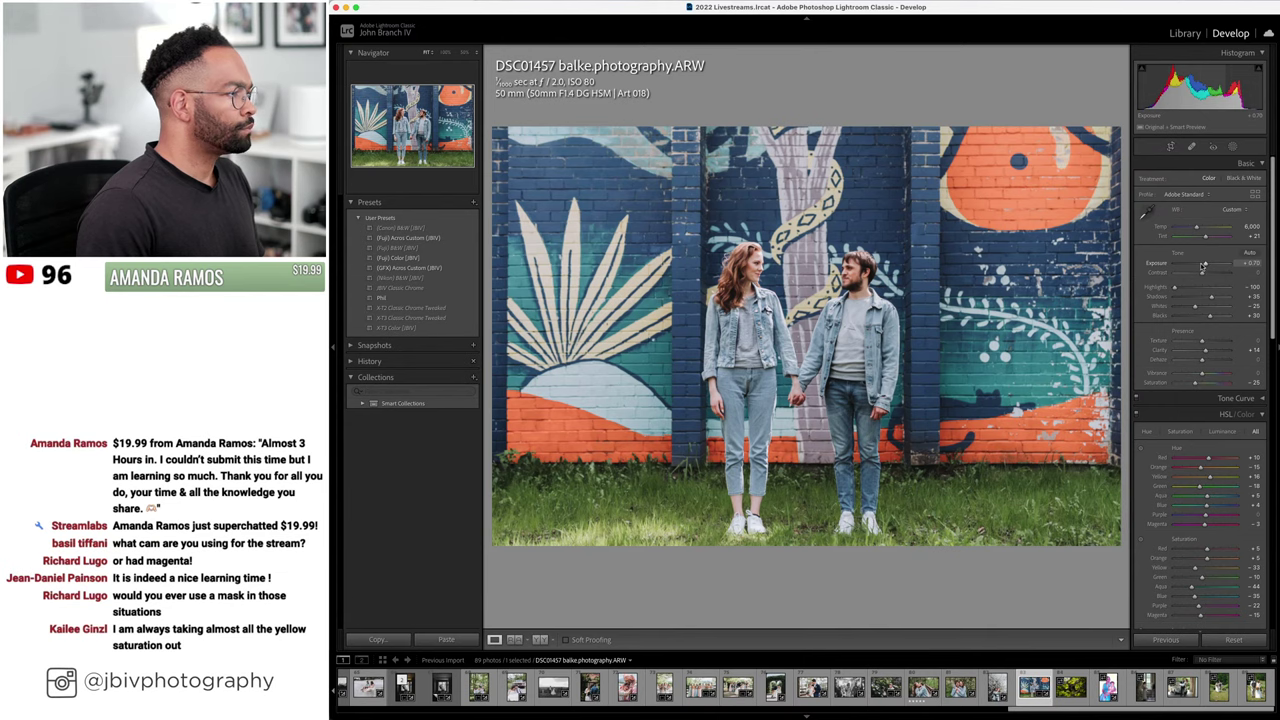
key(Right)
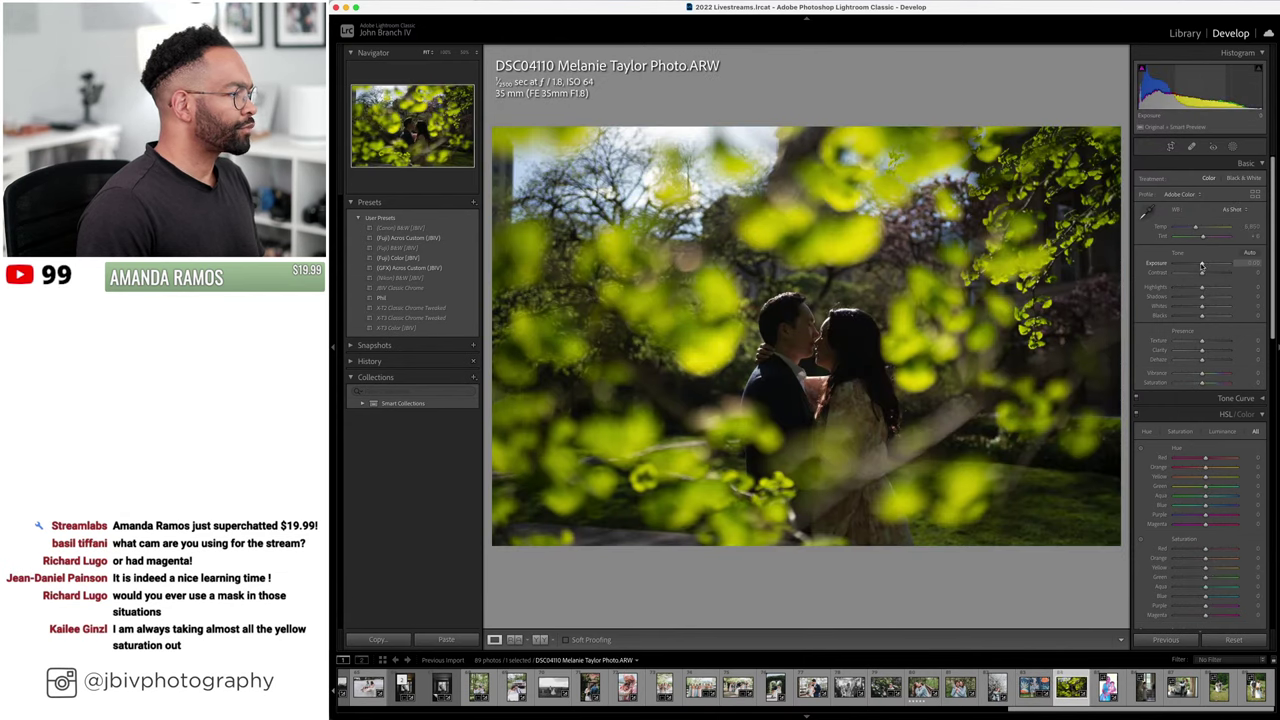
- Apply the [Fuji] Color [JBV] preset to DSC04110 with Exposure +1.40, Tint +41, Shadows +85
click(368, 259)
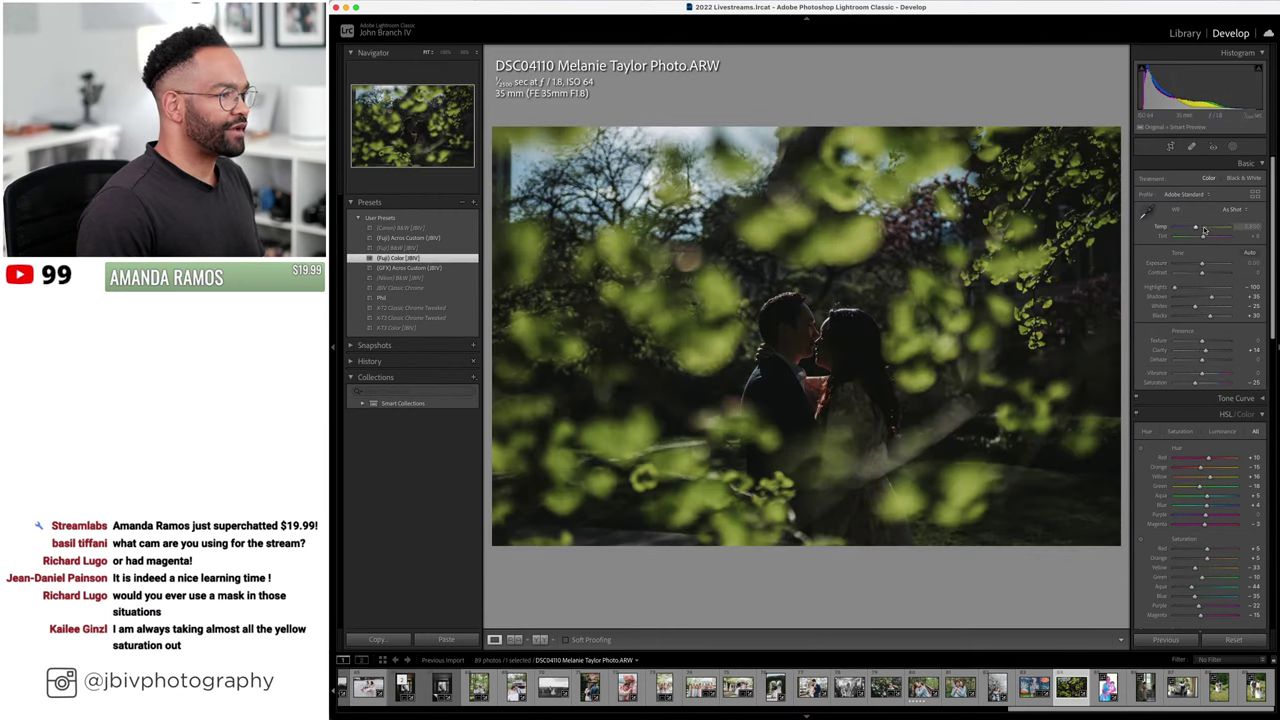
drag(1204, 231, 1203, 232)
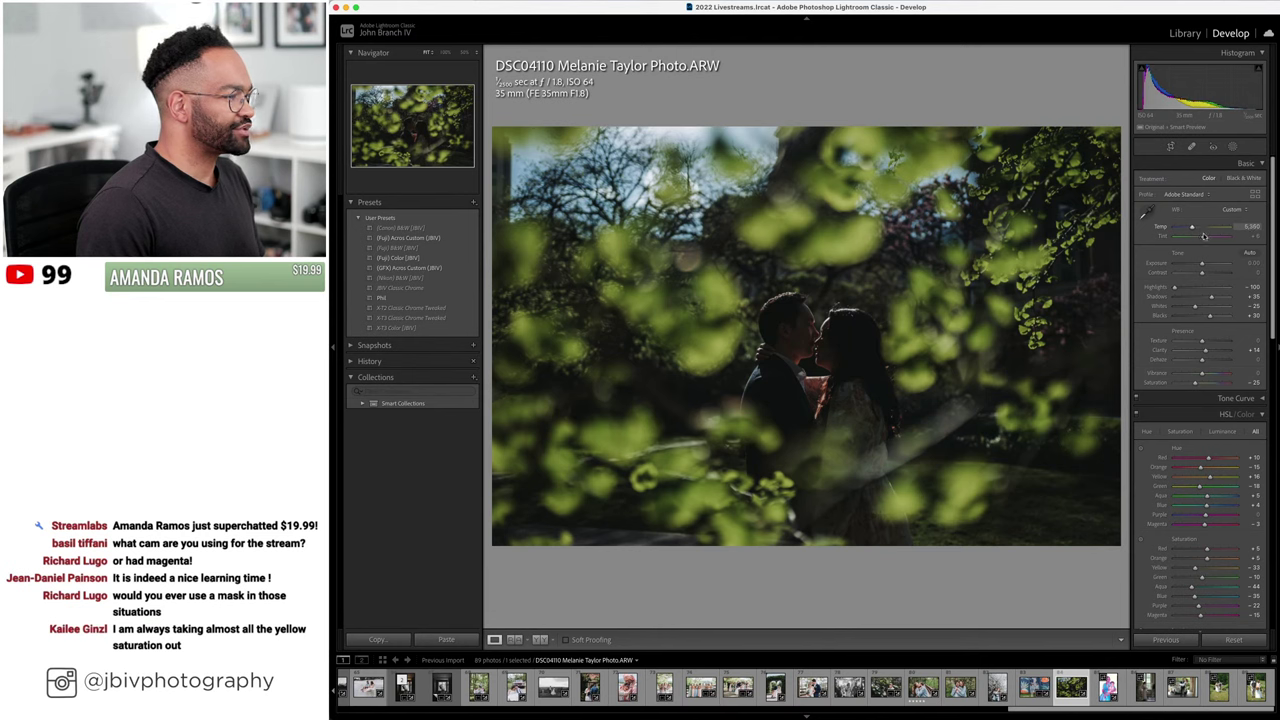
drag(1202, 264, 1212, 268)
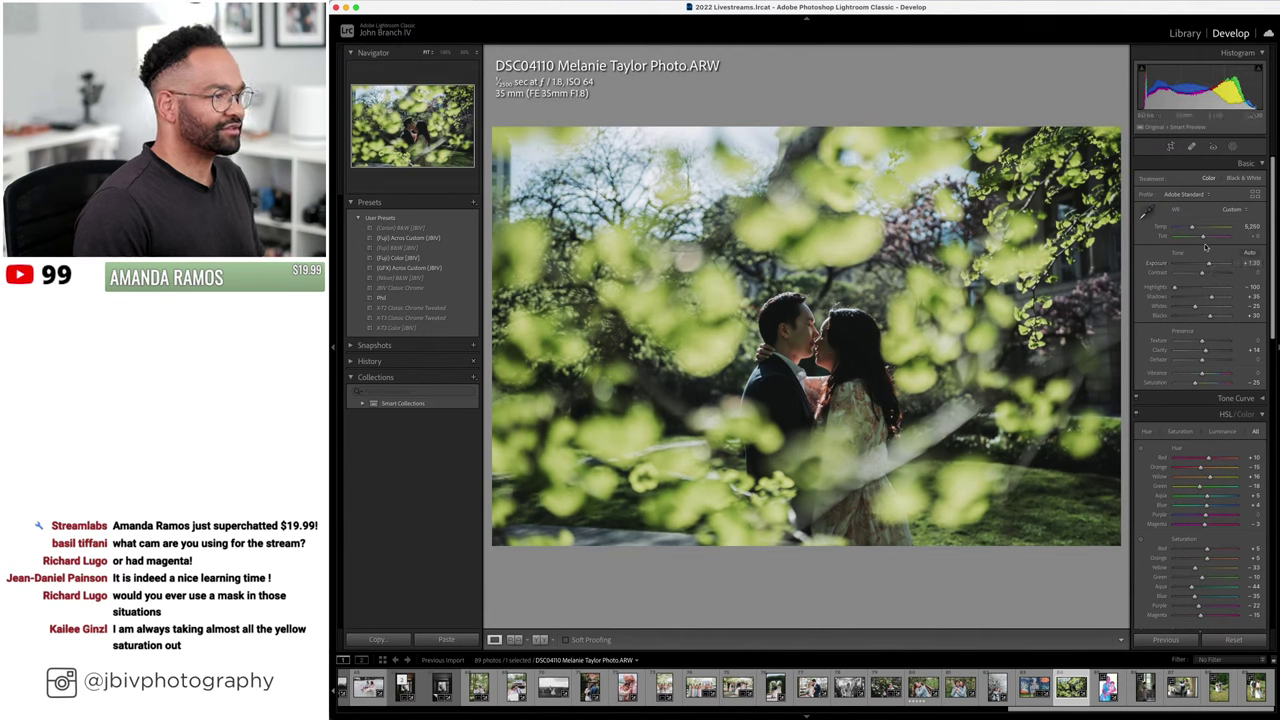
drag(1203, 237, 1208, 239)
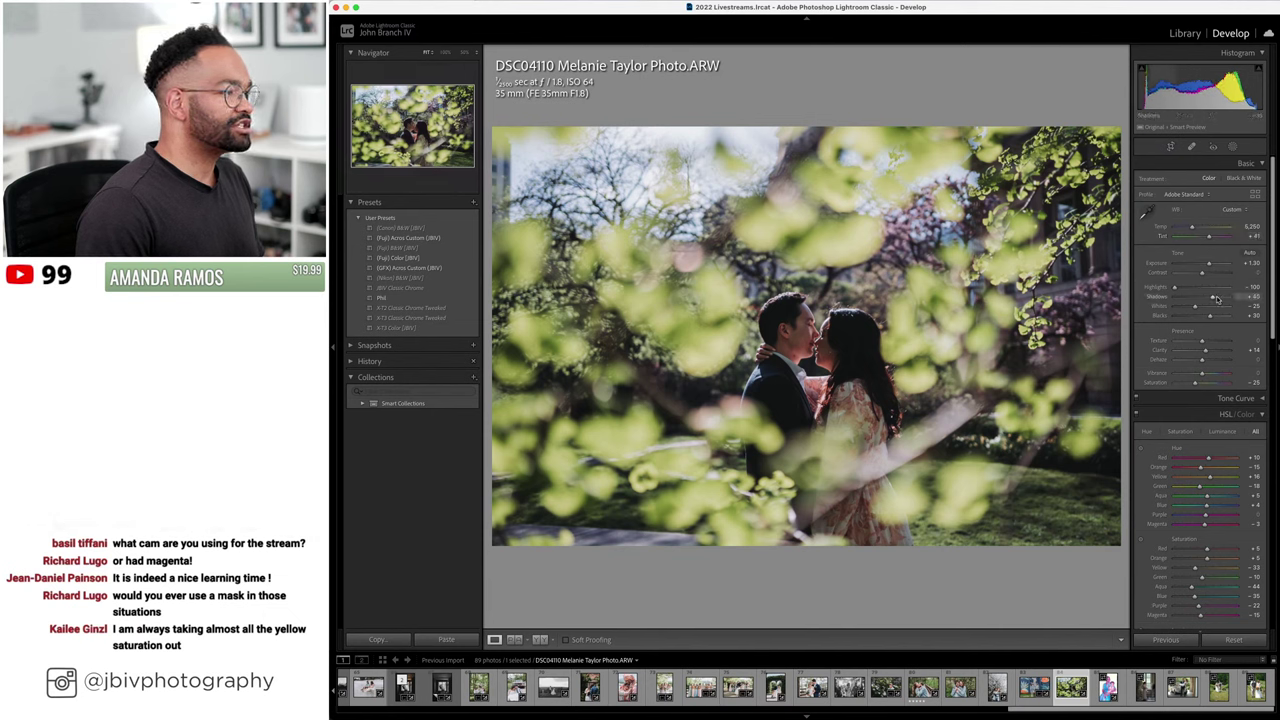
drag(1216, 298, 1218, 299)
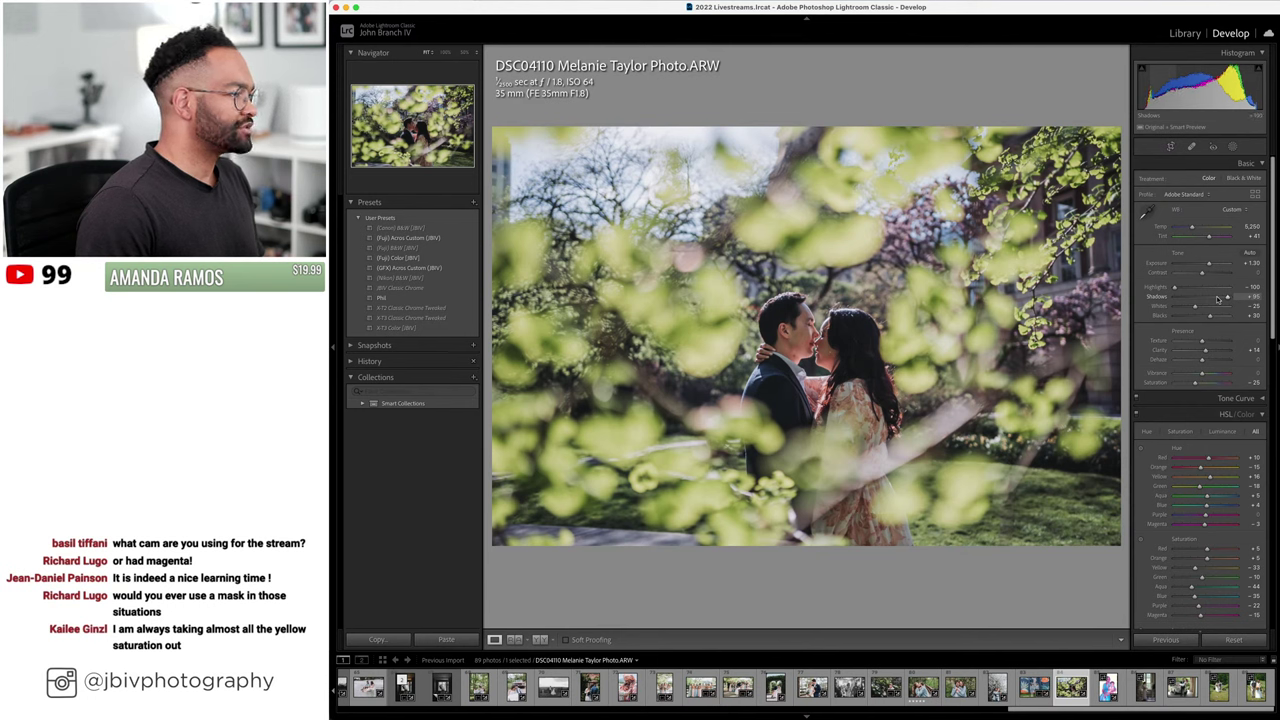
drag(1211, 262, 1211, 266)
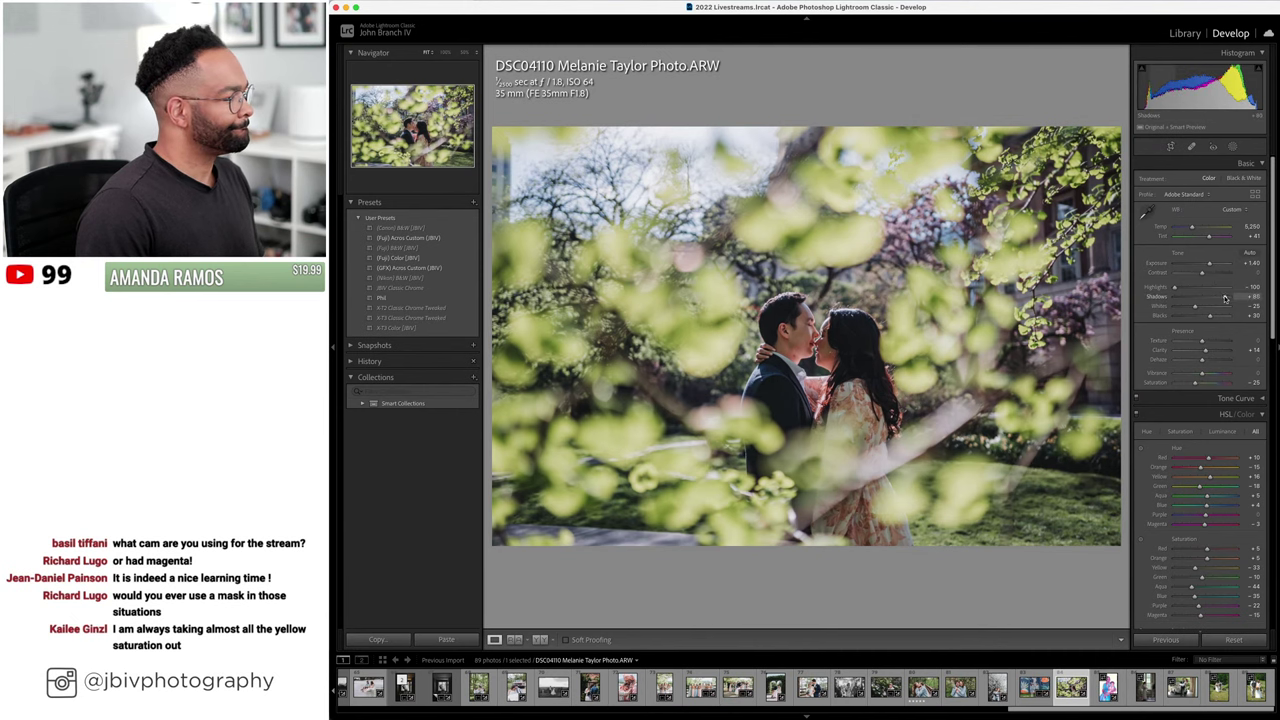
- Zoom in and heal the blemish on the man's neck with the spot healing tool
key(z)
scroll(1099, 241, down, 1)
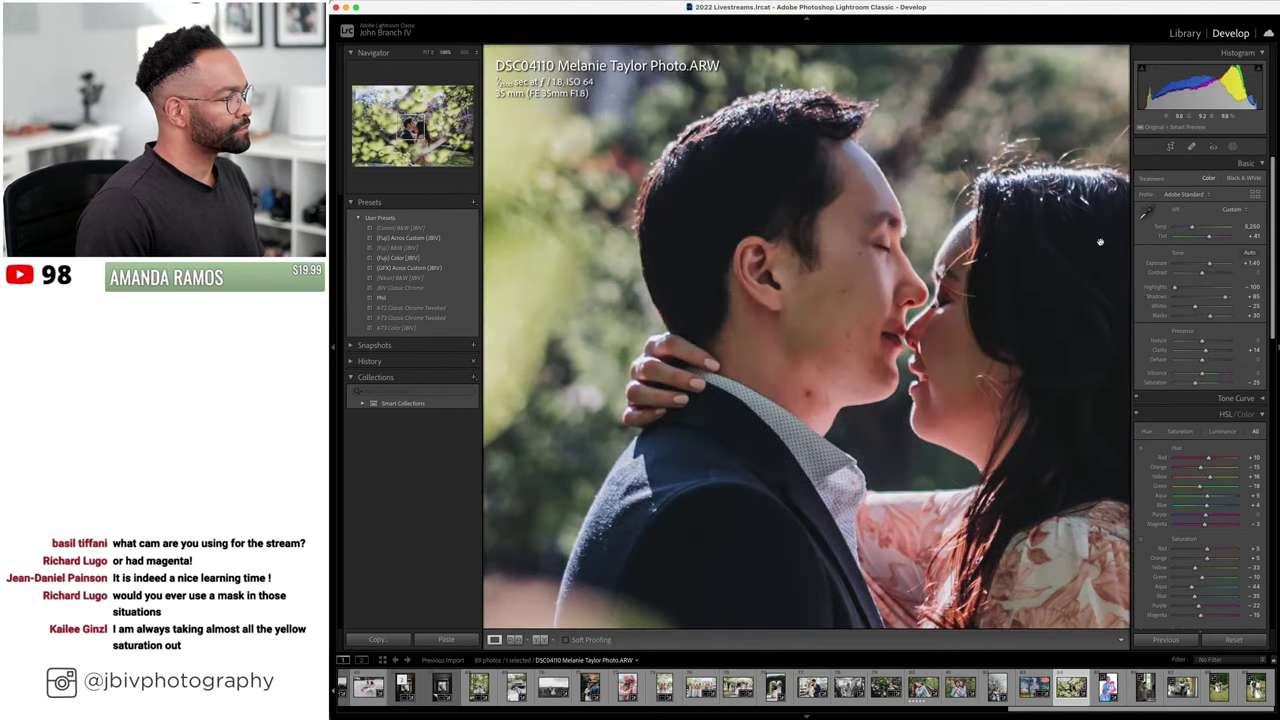
key(q)
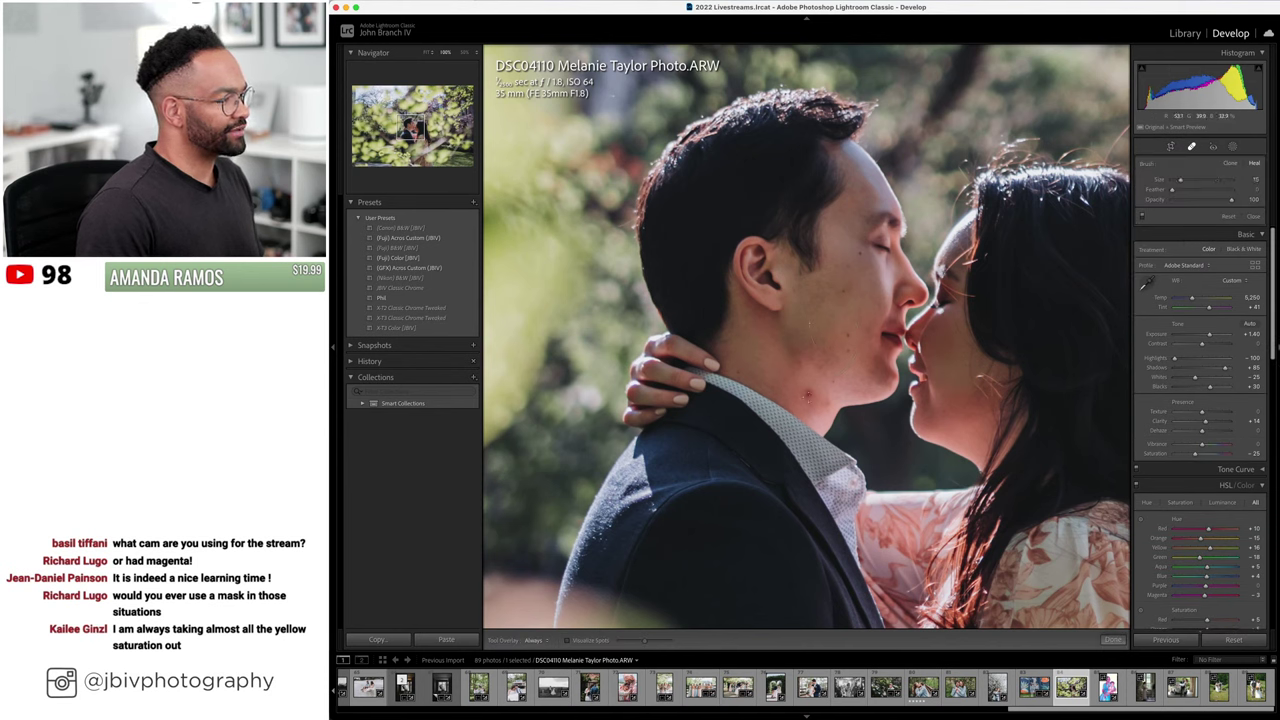
click(808, 394)
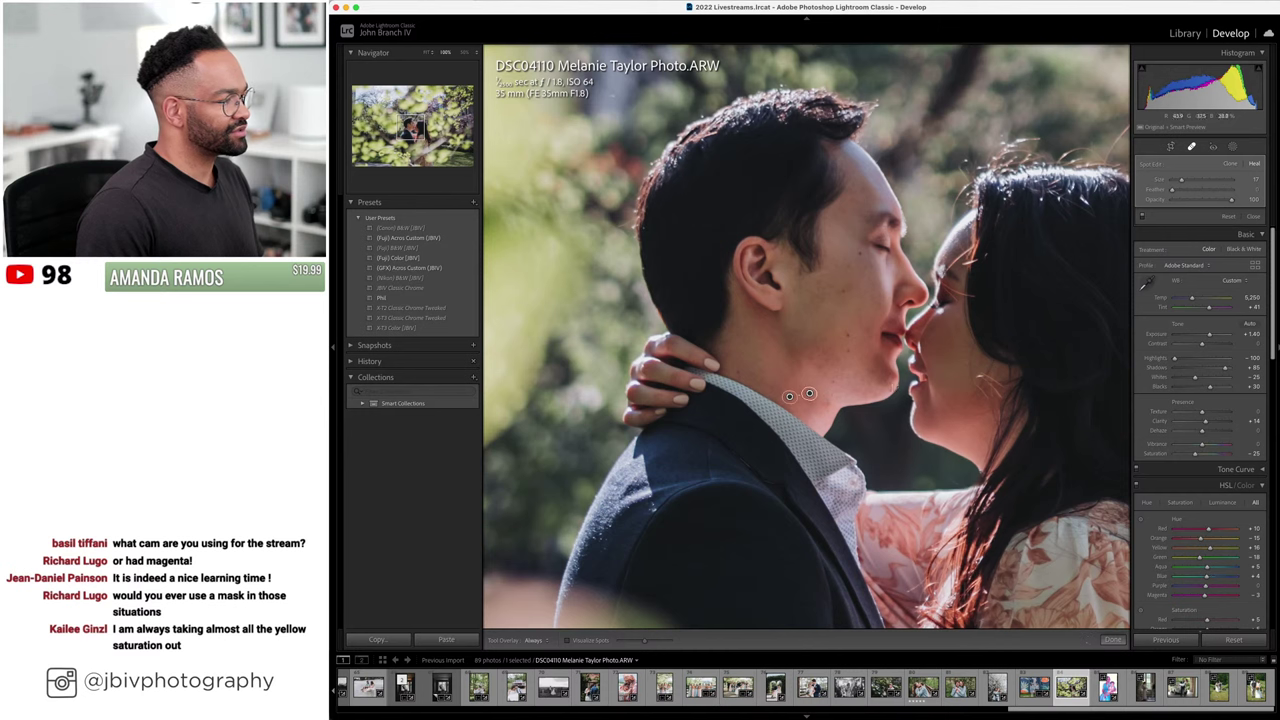
click(1190, 148)
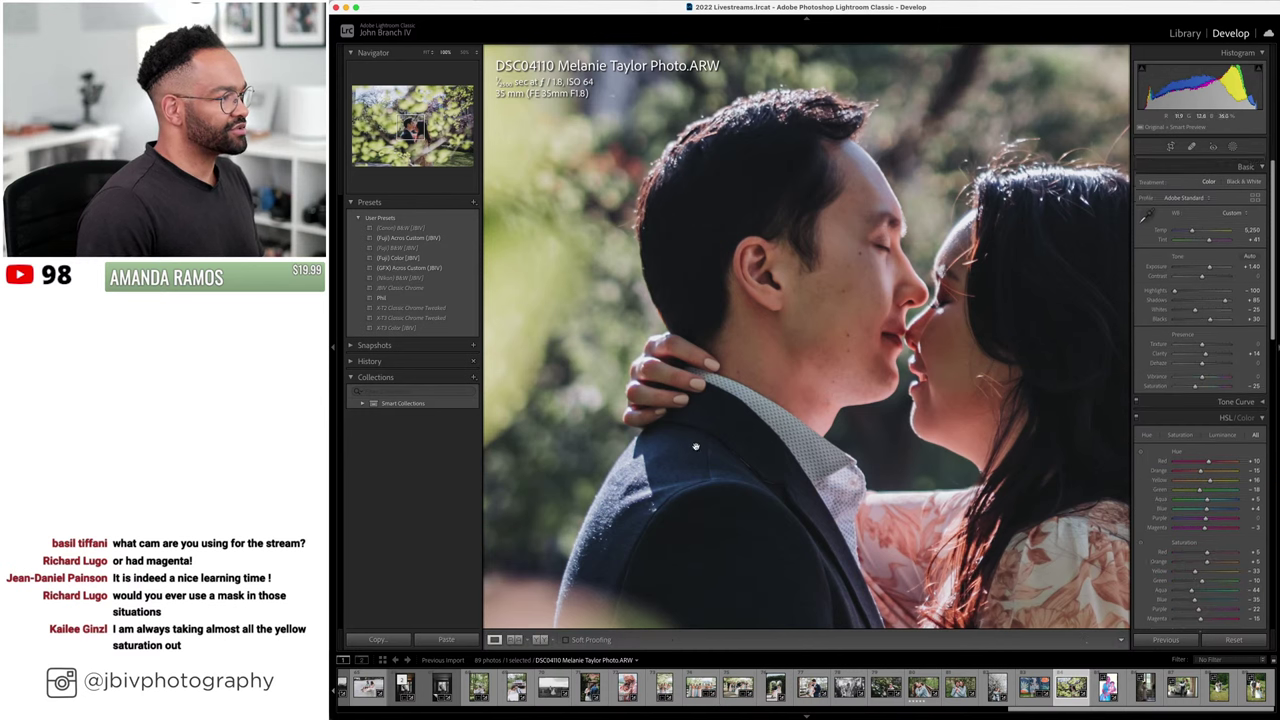
click(1043, 408)
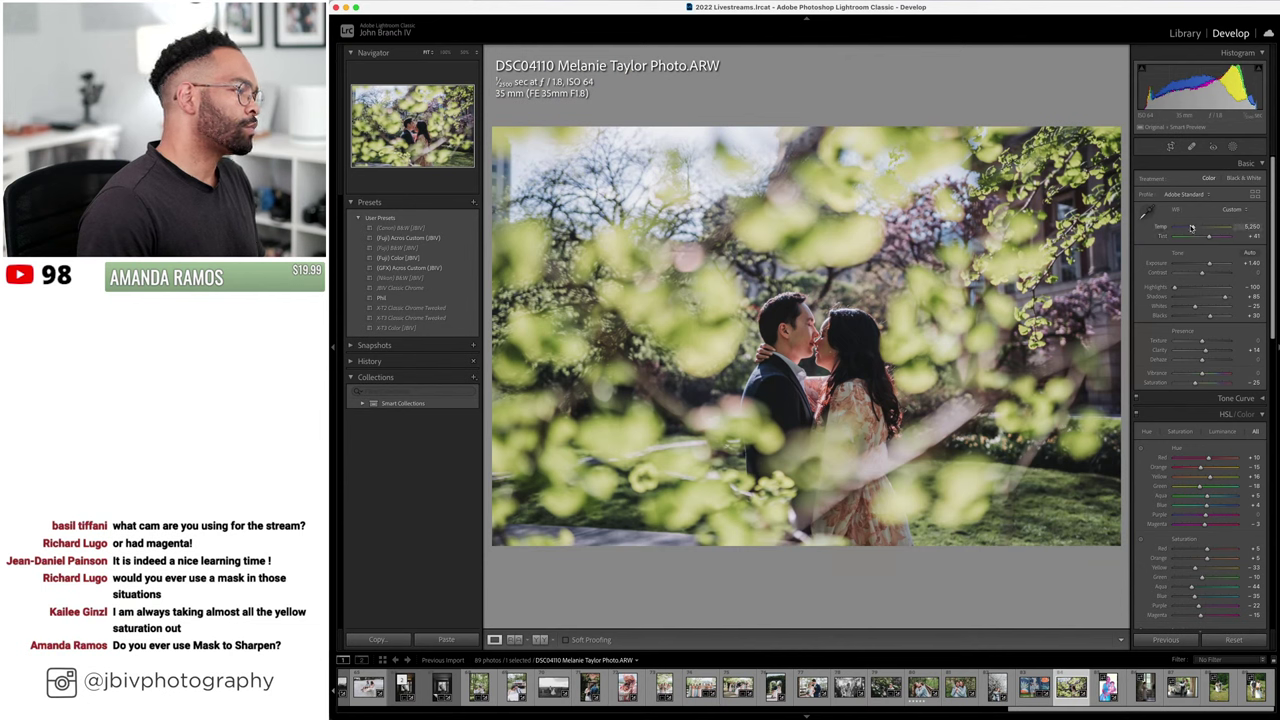
- Try HSL Yellow Saturation -100, revert it, and view before/after full-screen
scroll(1200, 400, down, 2)
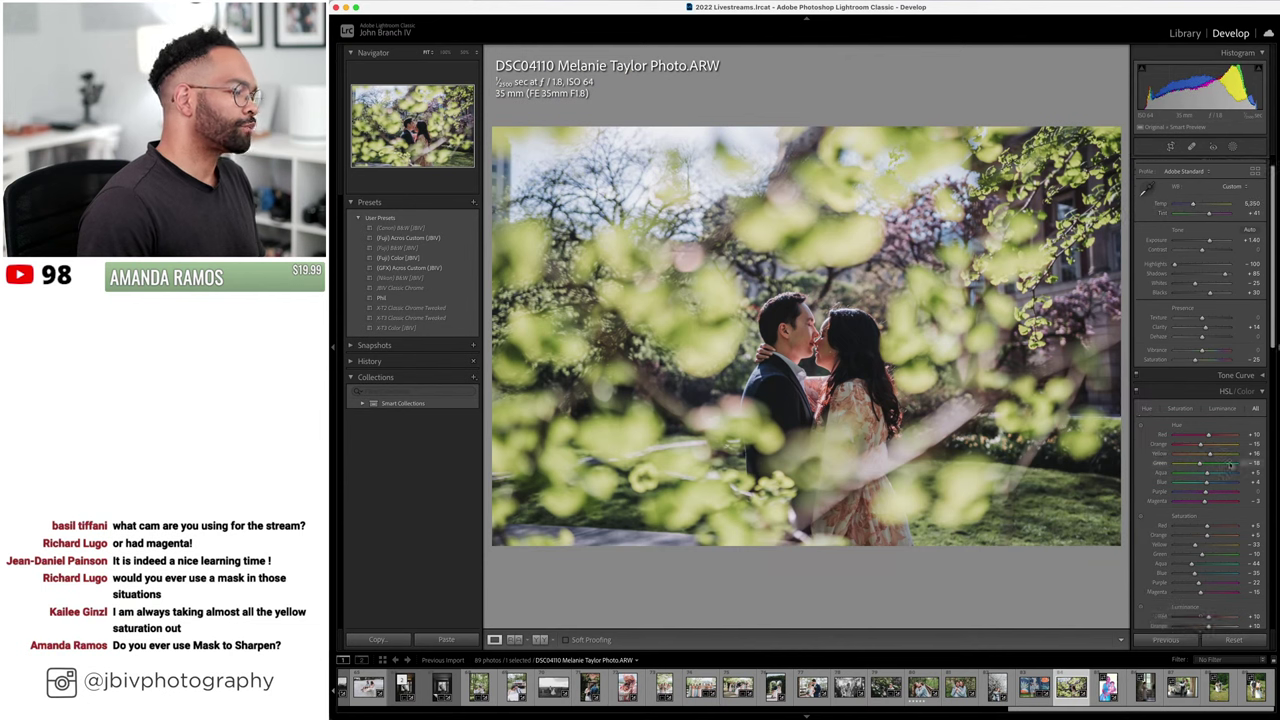
drag(1195, 540, 1165, 541)
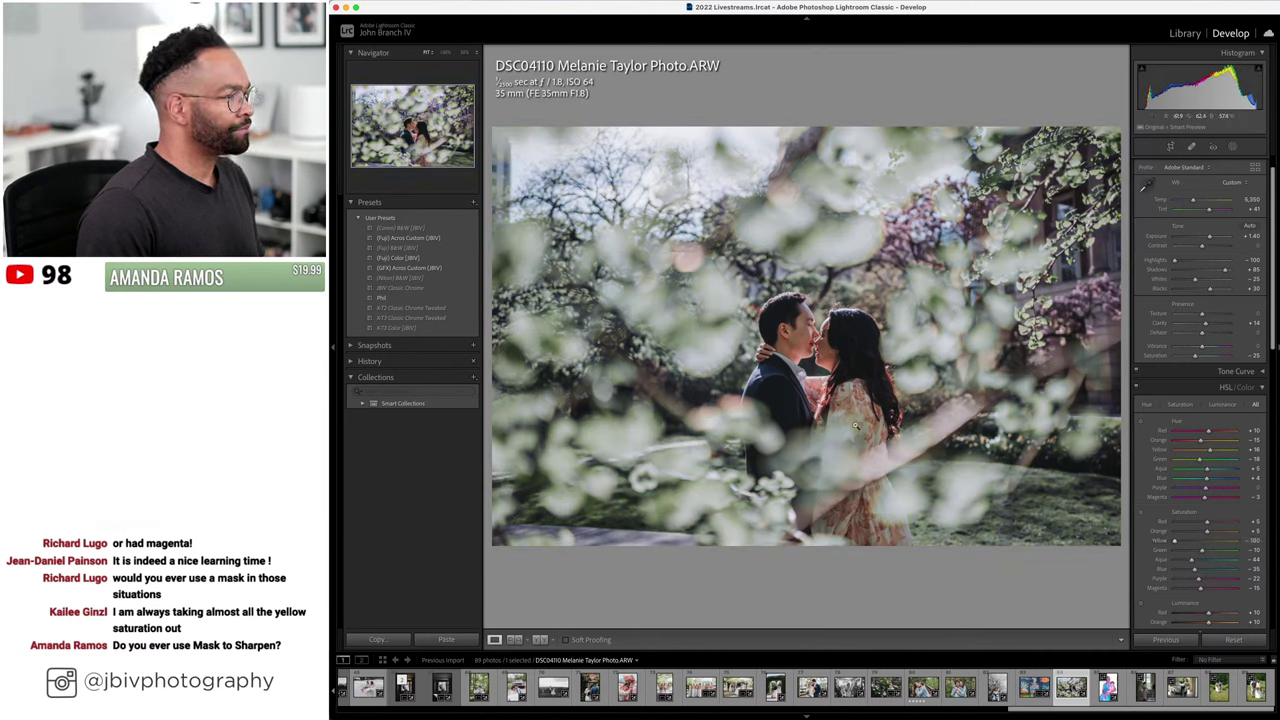
key(super+z)
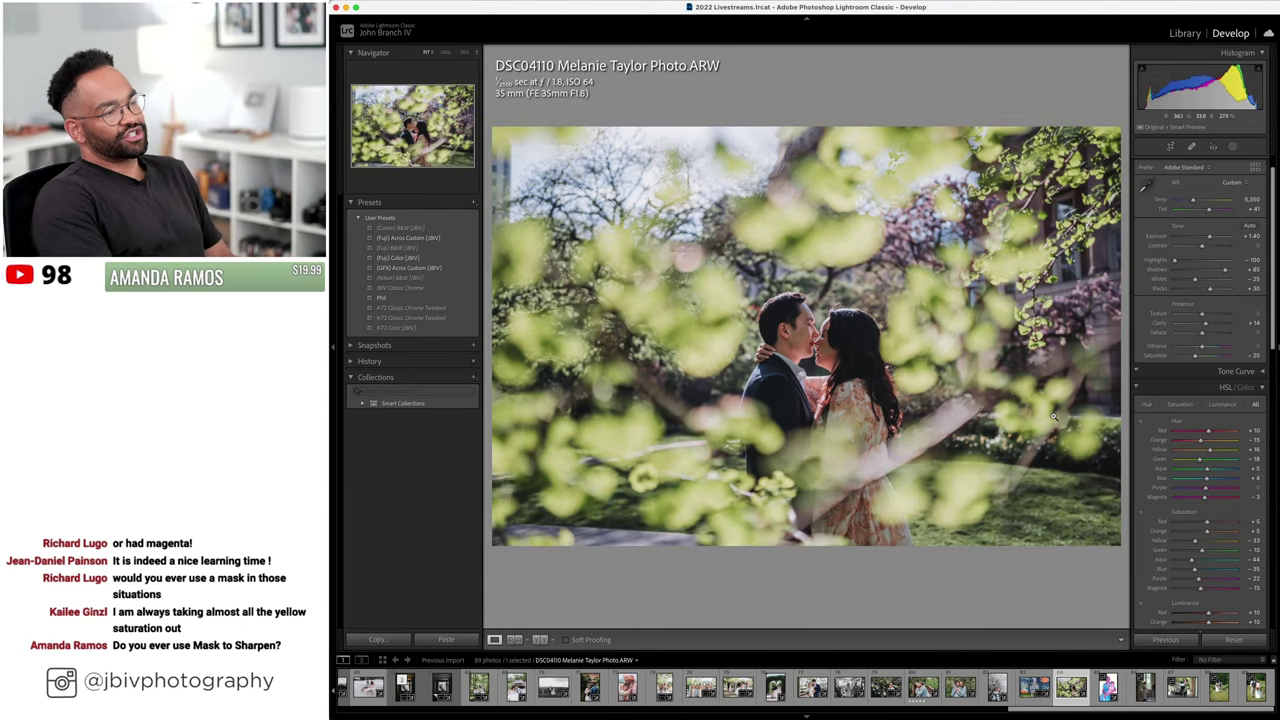
drag(1195, 541, 1063, 593)
key(super+z)
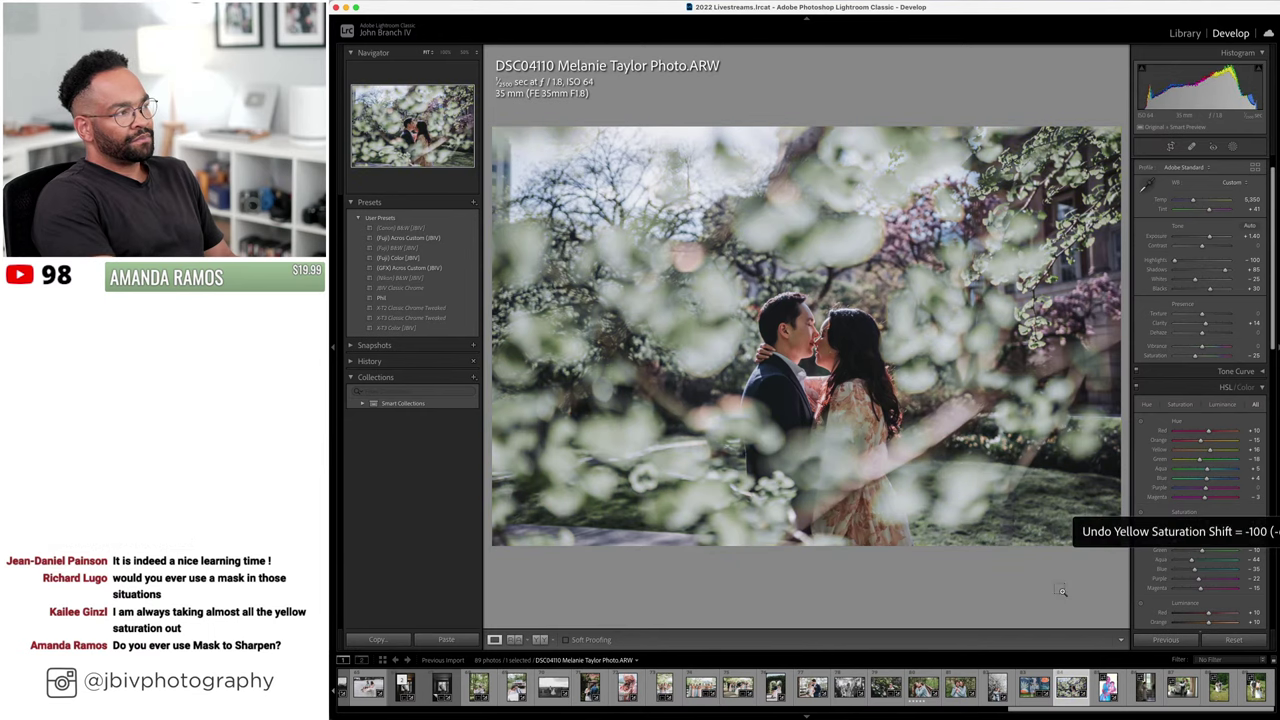
click(540, 639)
key(Tab)
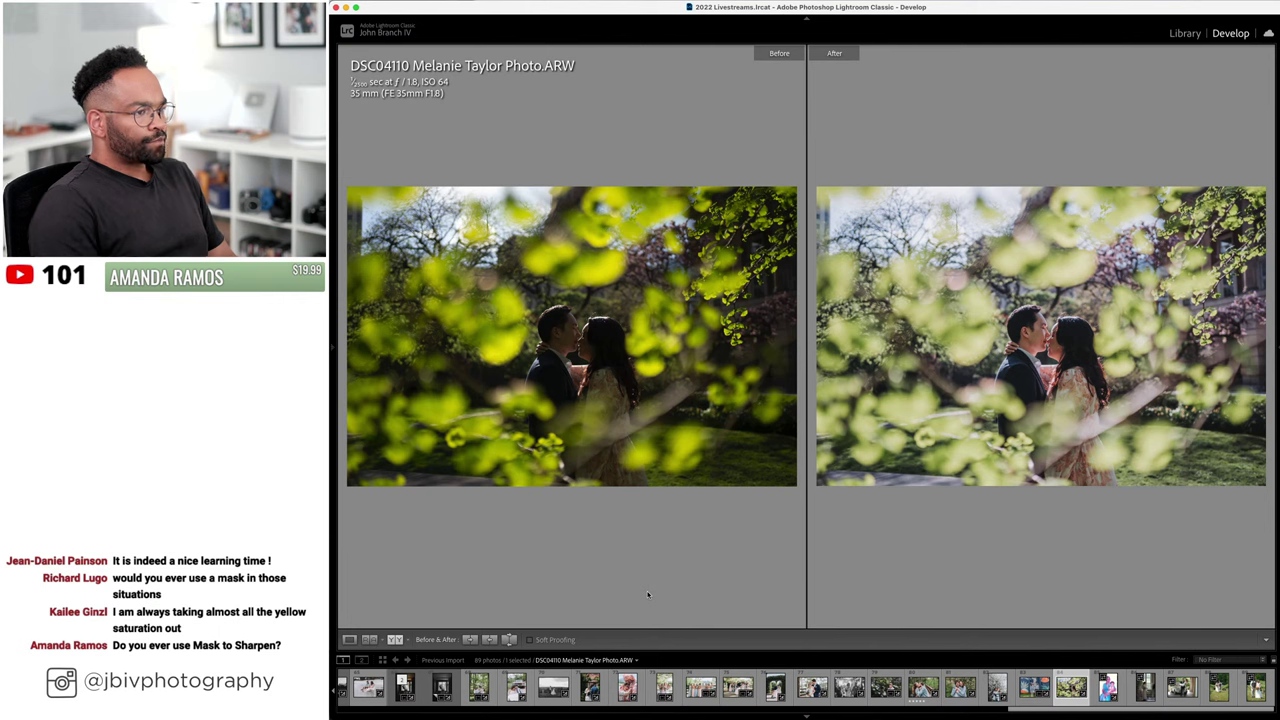
- Give the grandmother-and-child photo the (Fuji) Color [JBV] preset, Temp +8, Tint -33, then view Library grid
key(Tab)
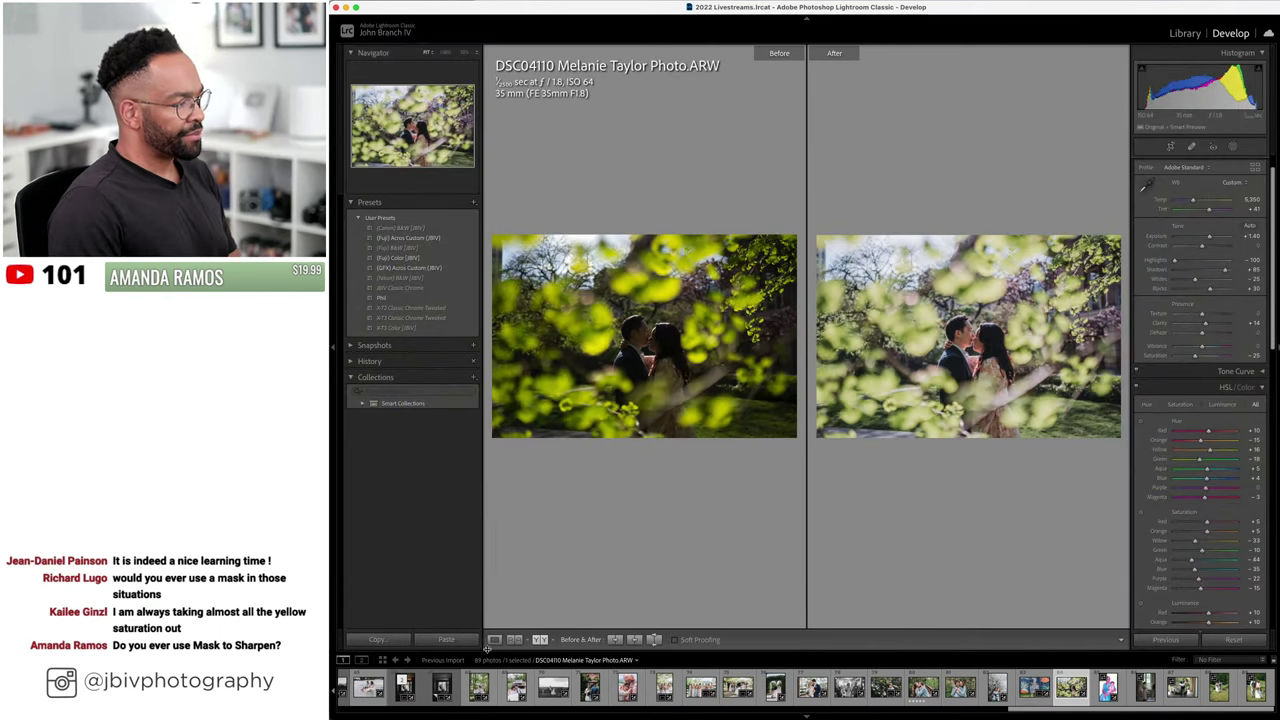
click(494, 640)
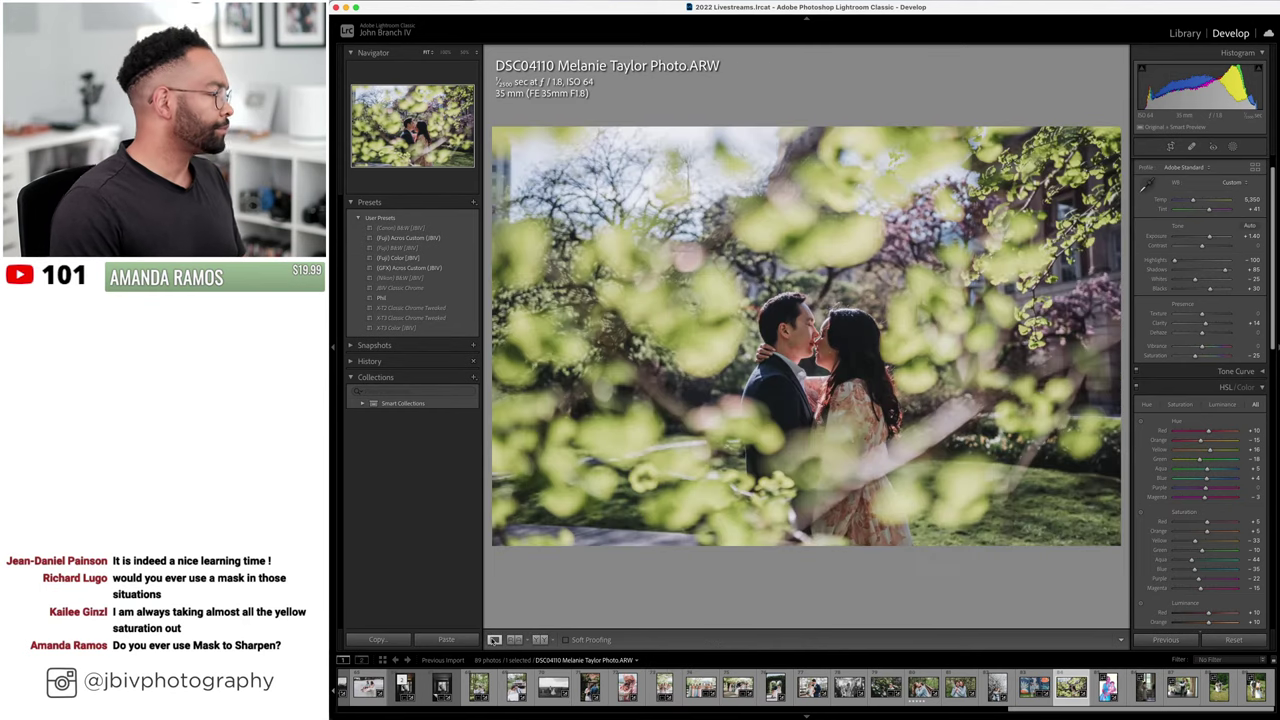
key(Right)
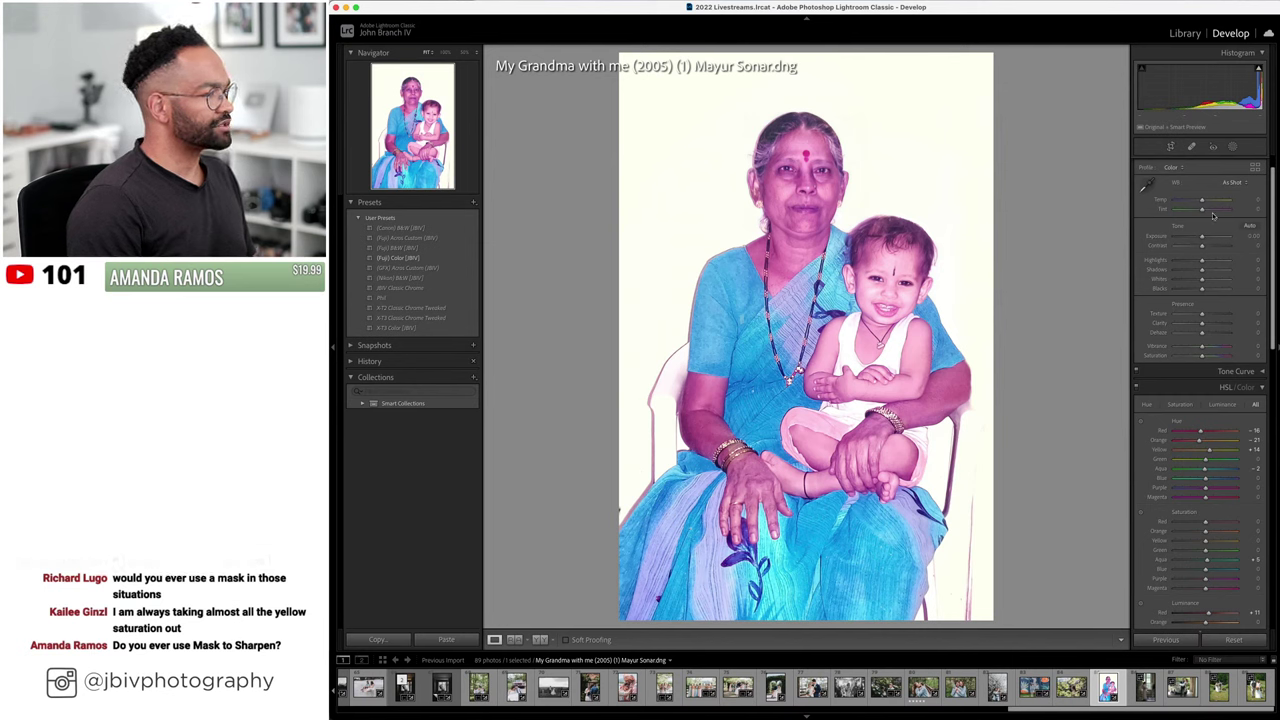
mouse_move(1204, 210)
mouse_down()
mouse_move(1177, 211)
mouse_move(1246, 213)
mouse_move(1193, 218)
mouse_up()
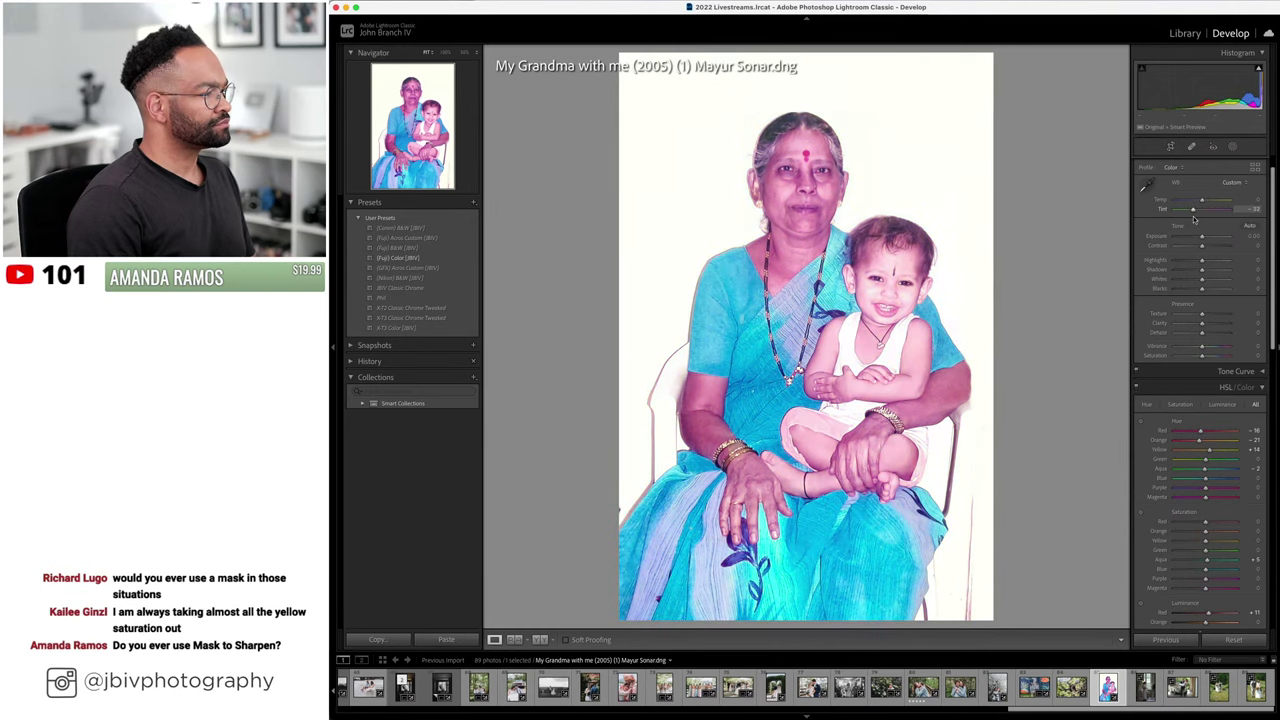
click(418, 257)
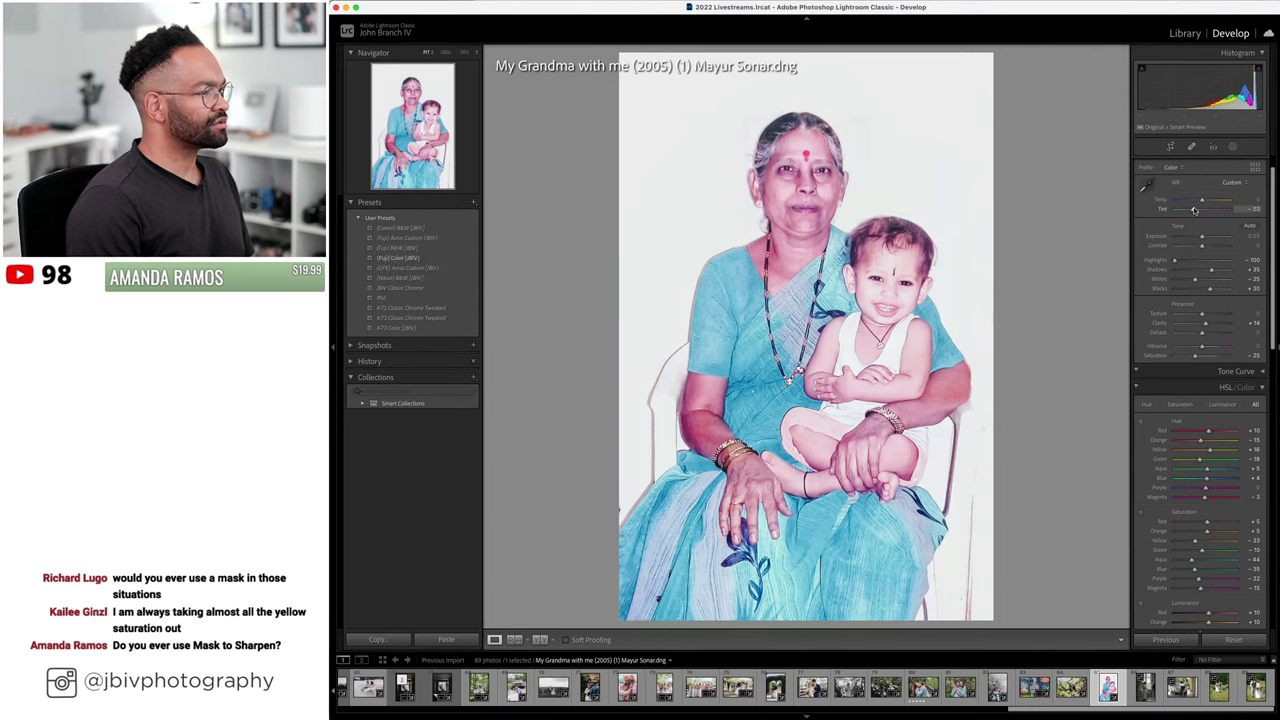
drag(1202, 204, 1203, 203)
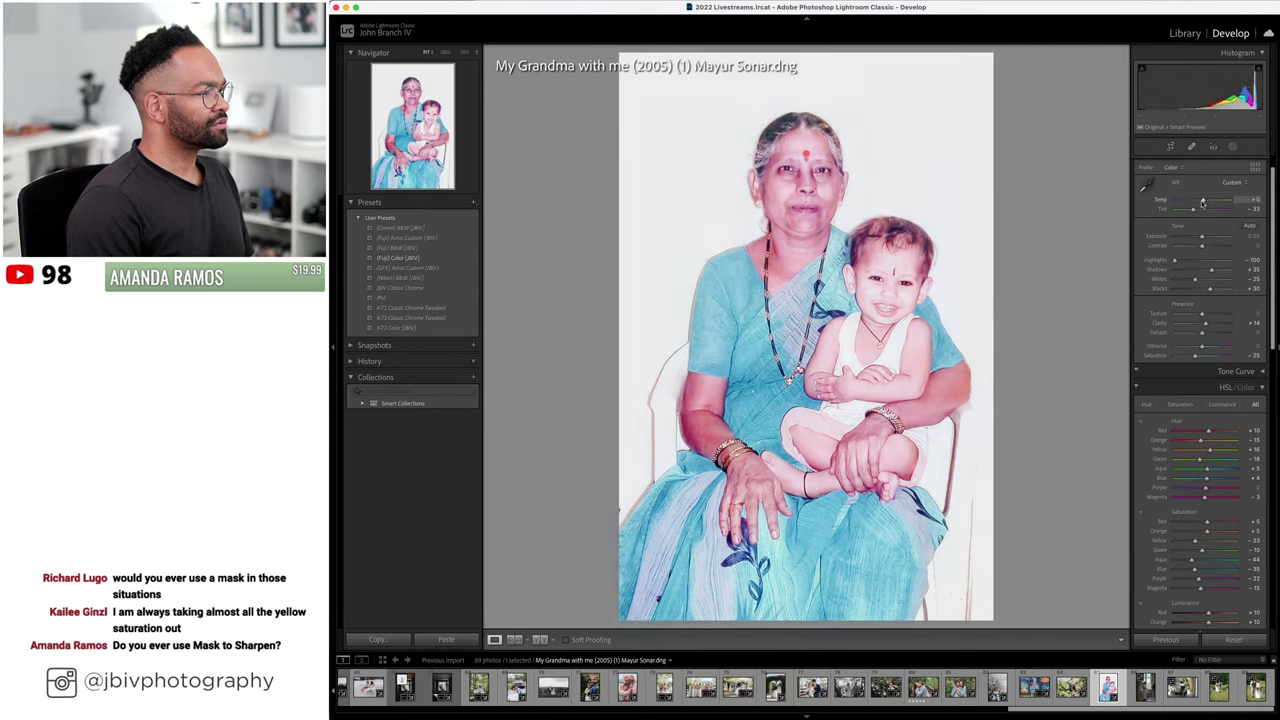
click(1186, 33)
scroll(565, 493, down, 3)
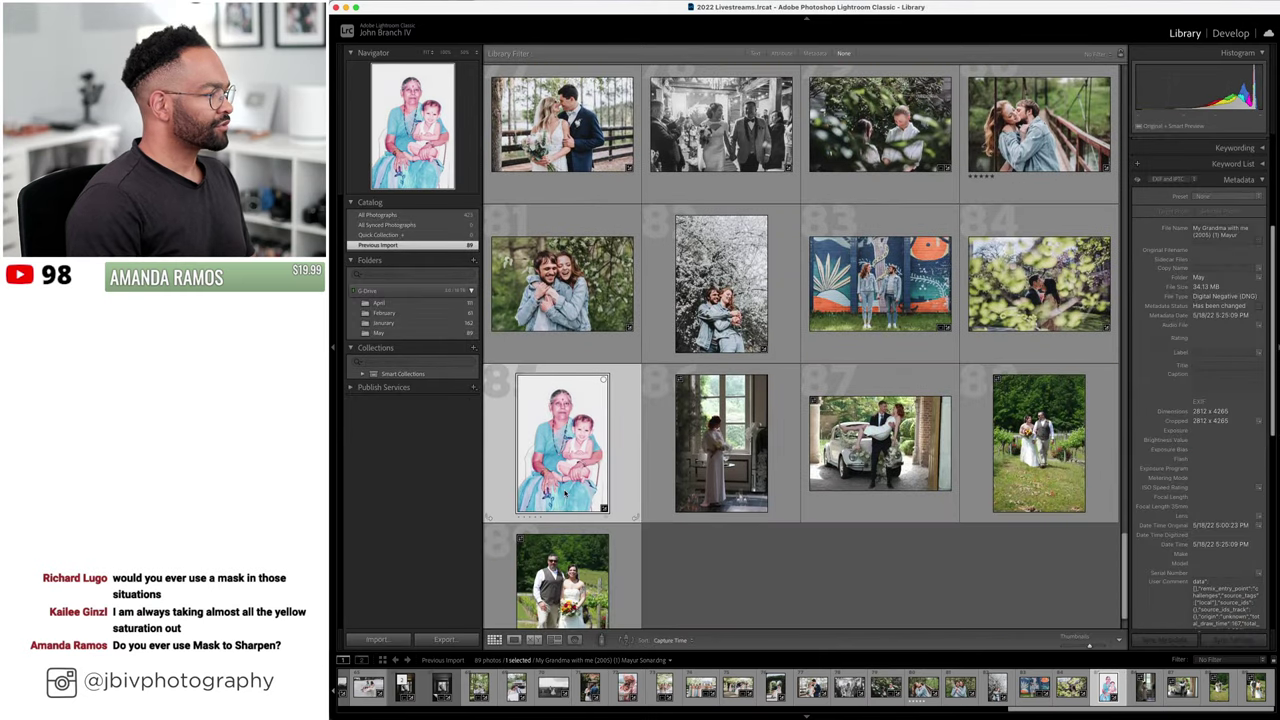
- Remove the grandmother photo from the catalog and open the bride-by-window photo _DSF0283 in Develop
key(Delete)
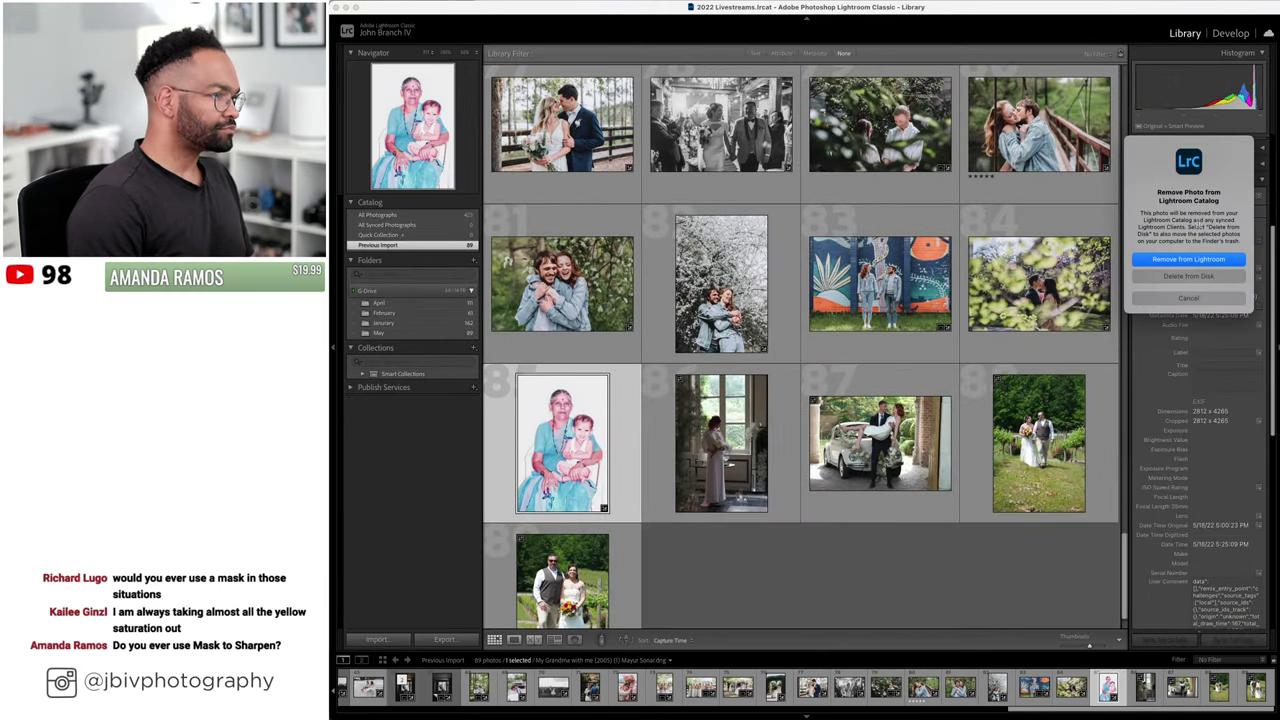
click(1189, 276)
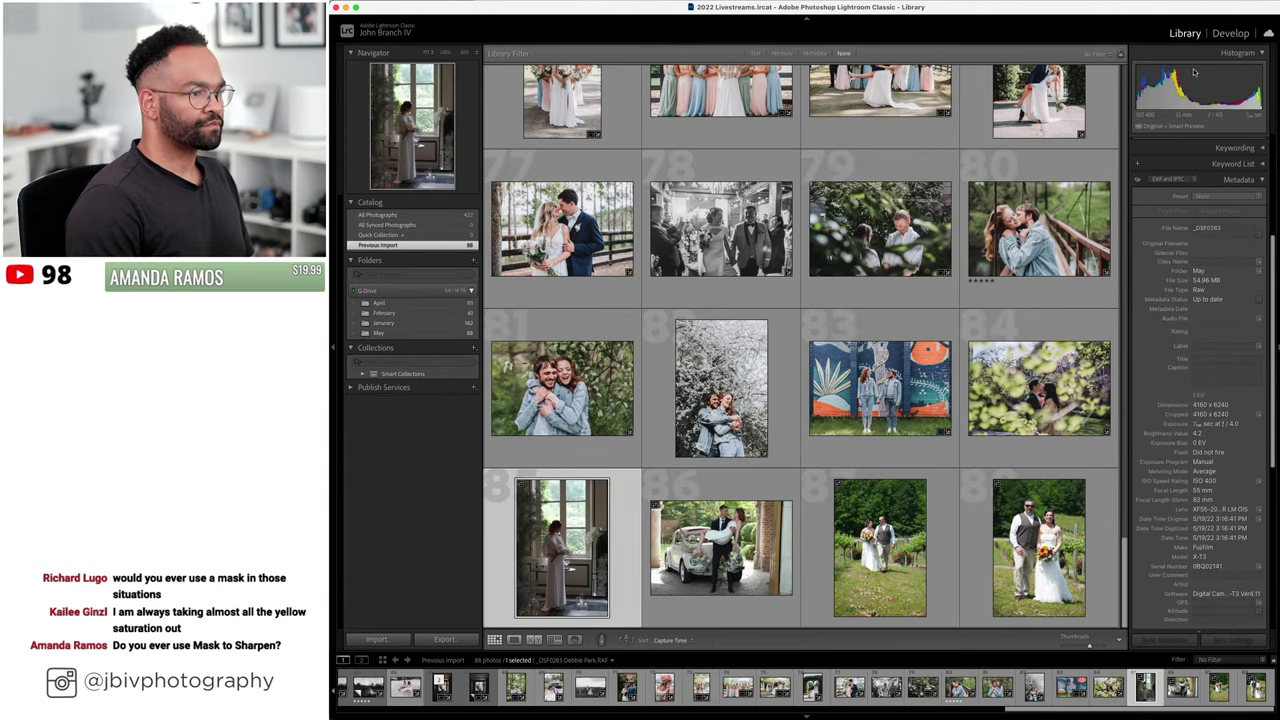
click(1231, 33)
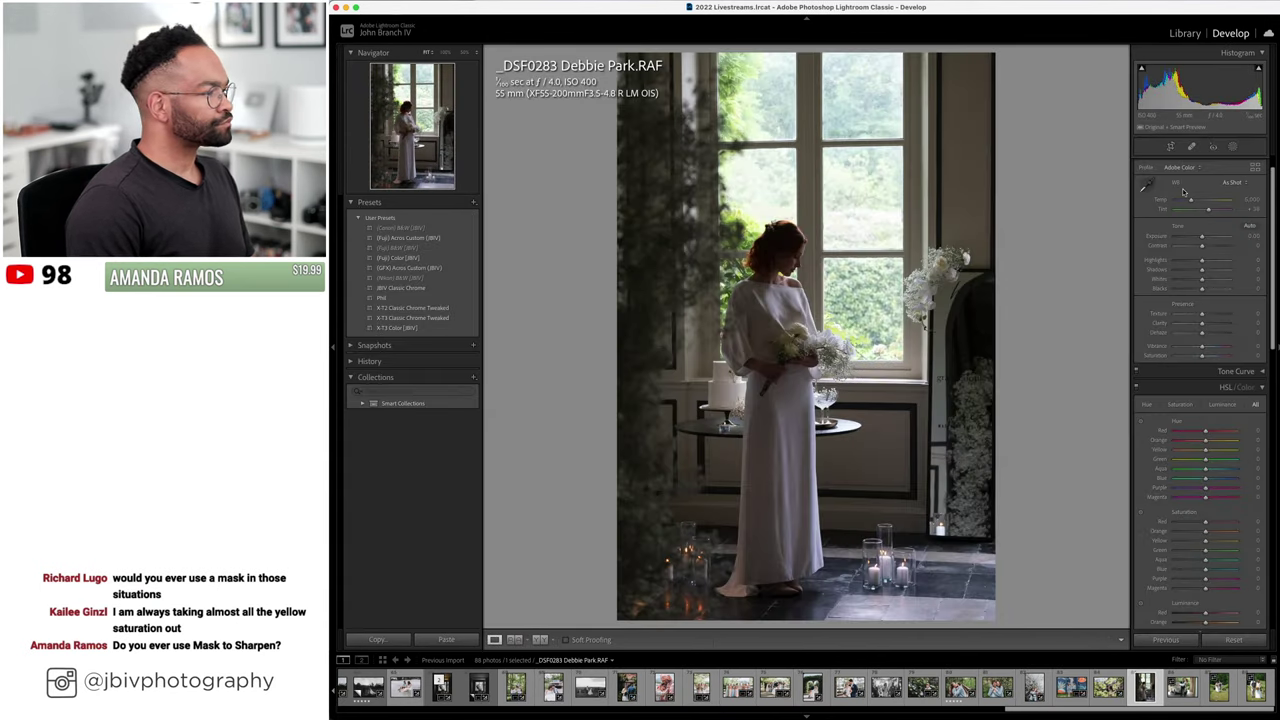
- Rate the bride-by-the-window photo five stars and auto-level it with Upright
scroll(1172, 270, down, 10)
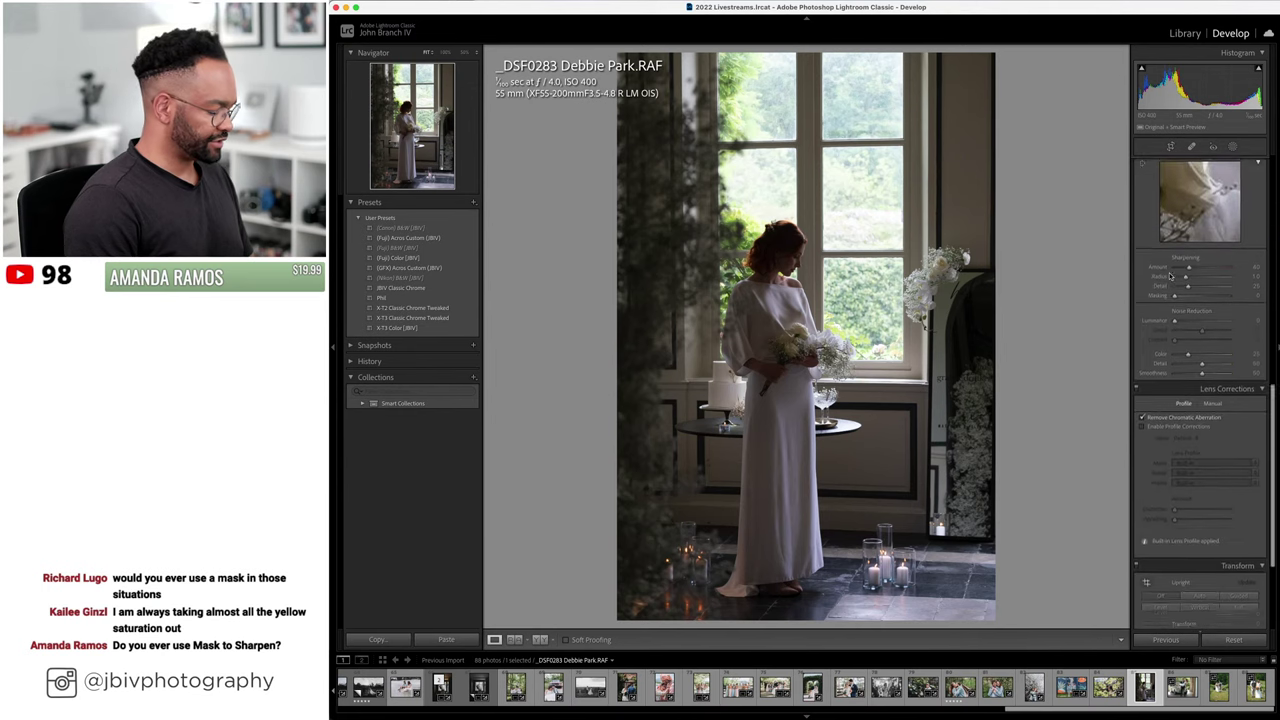
scroll(1170, 276, down, 5)
key(5)
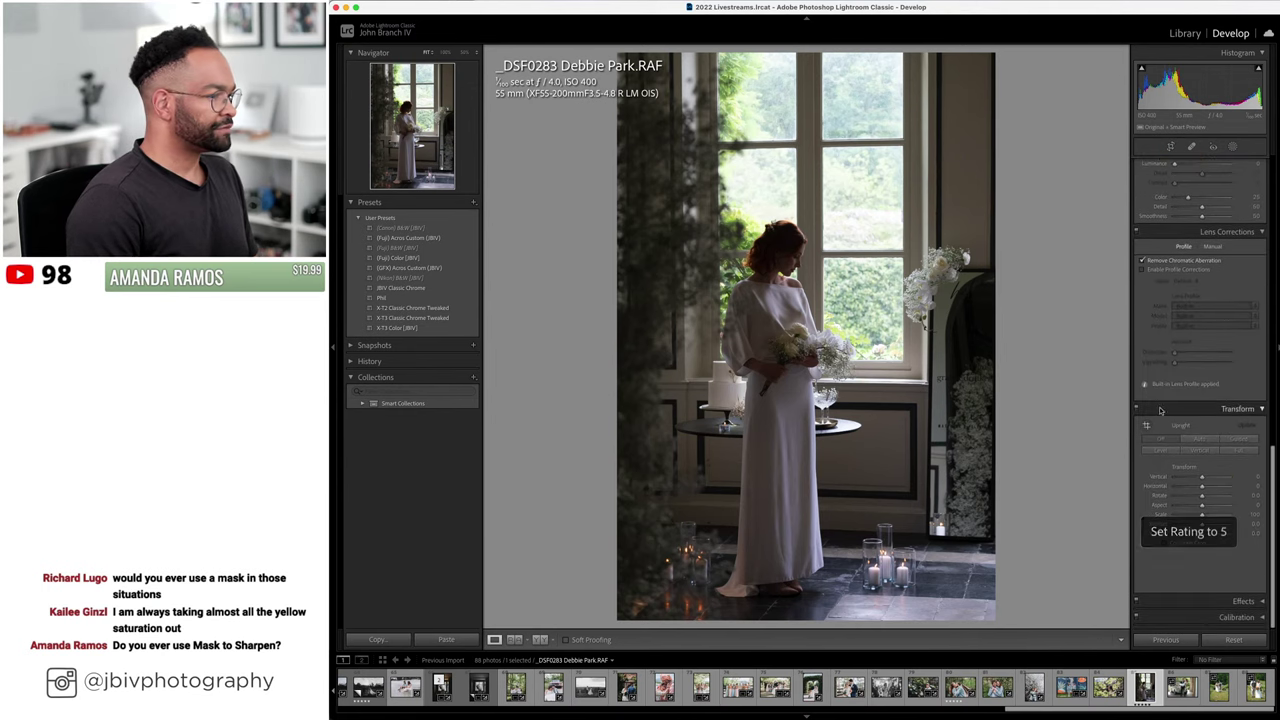
click(1160, 450)
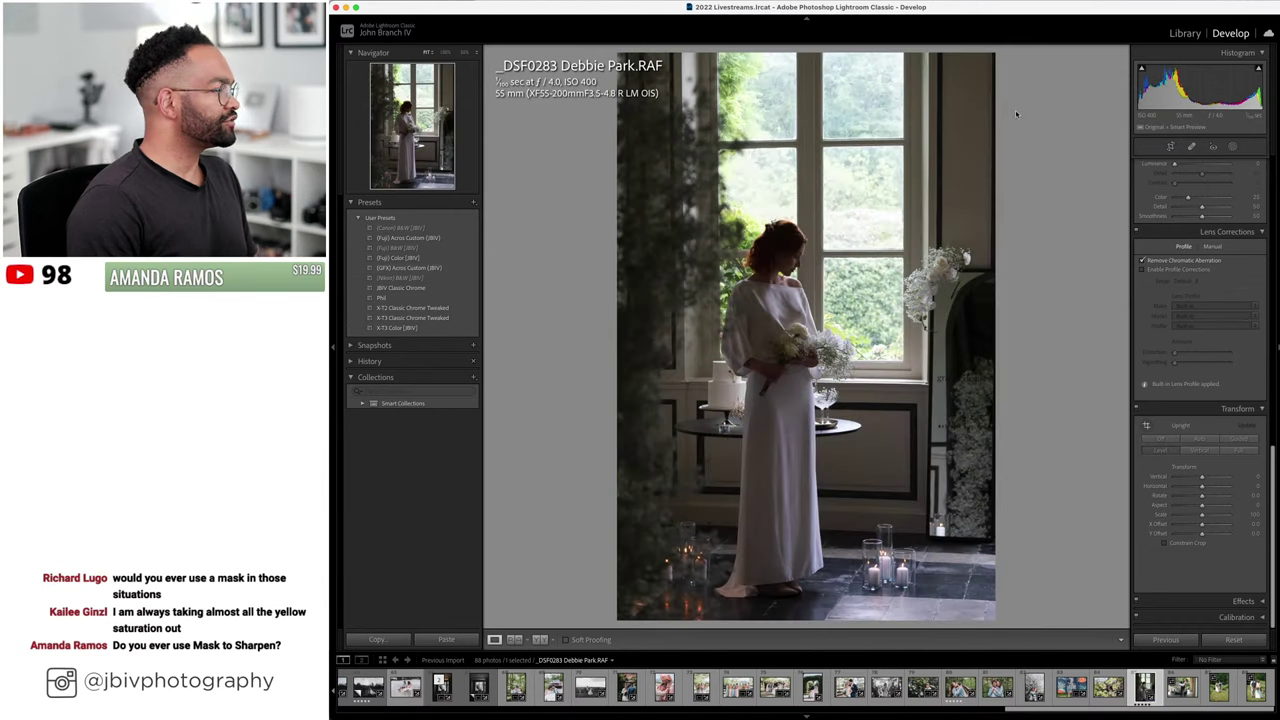
click(1172, 48)
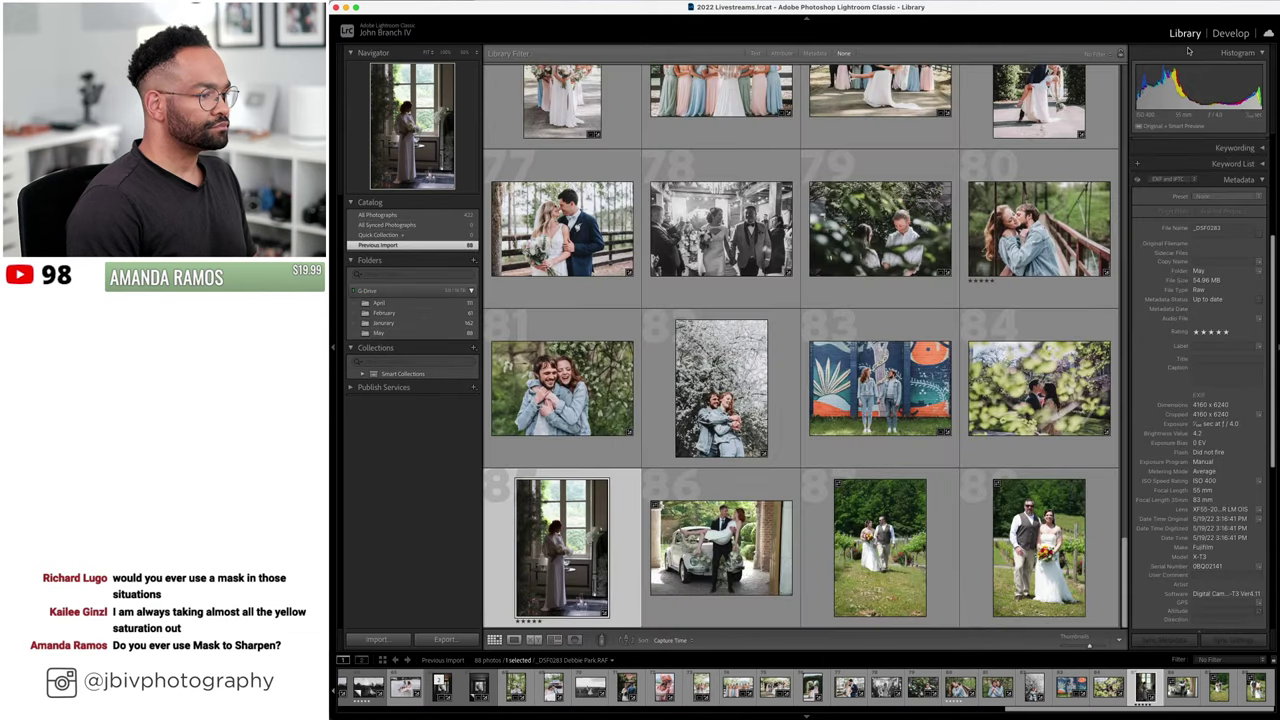
click(1216, 34)
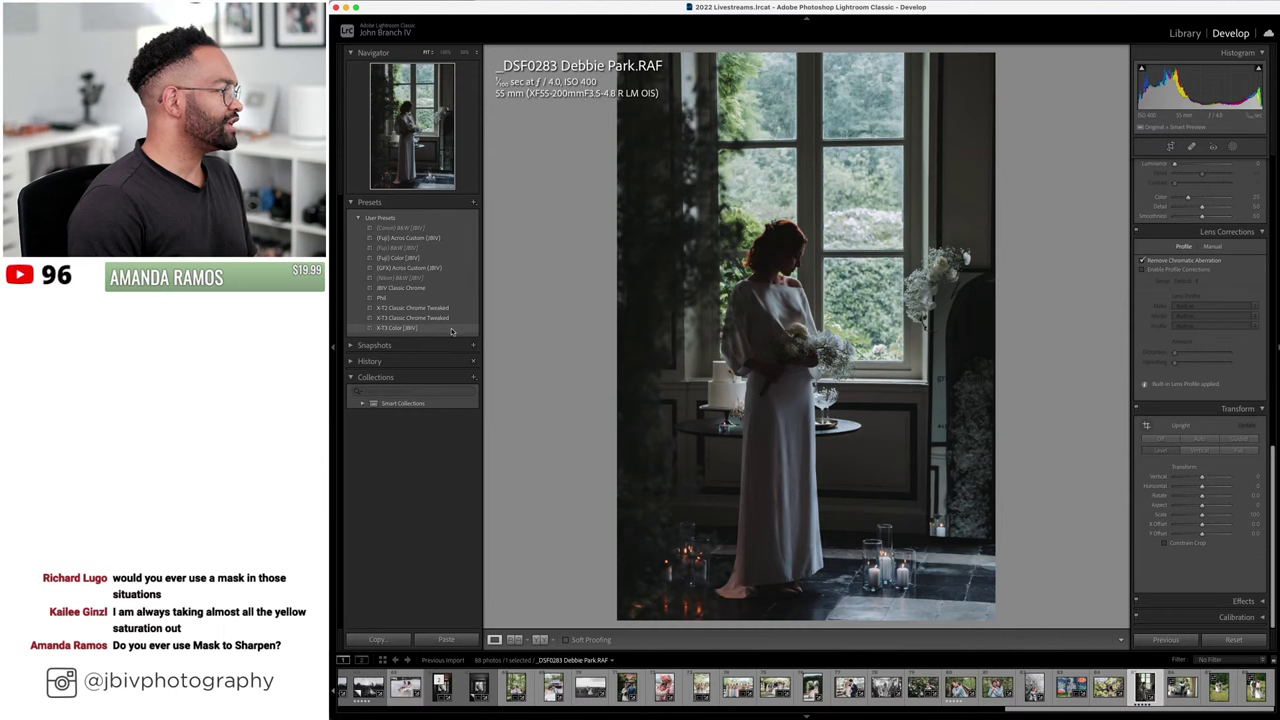
- Apply the X-T3 Color [JBV] preset, raise Exposure to +1.20 and Tint, then compare Before/After
click(451, 331)
scroll(1220, 312, up, 5)
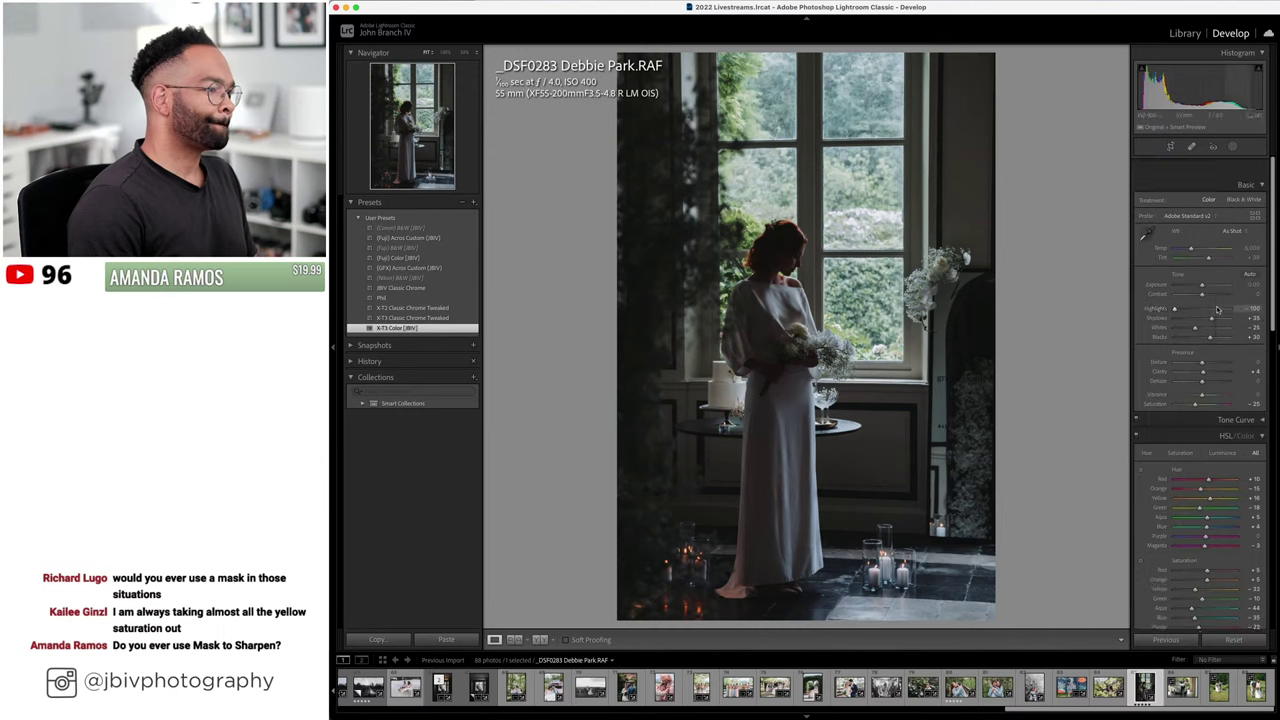
drag(1206, 264, 1218, 267)
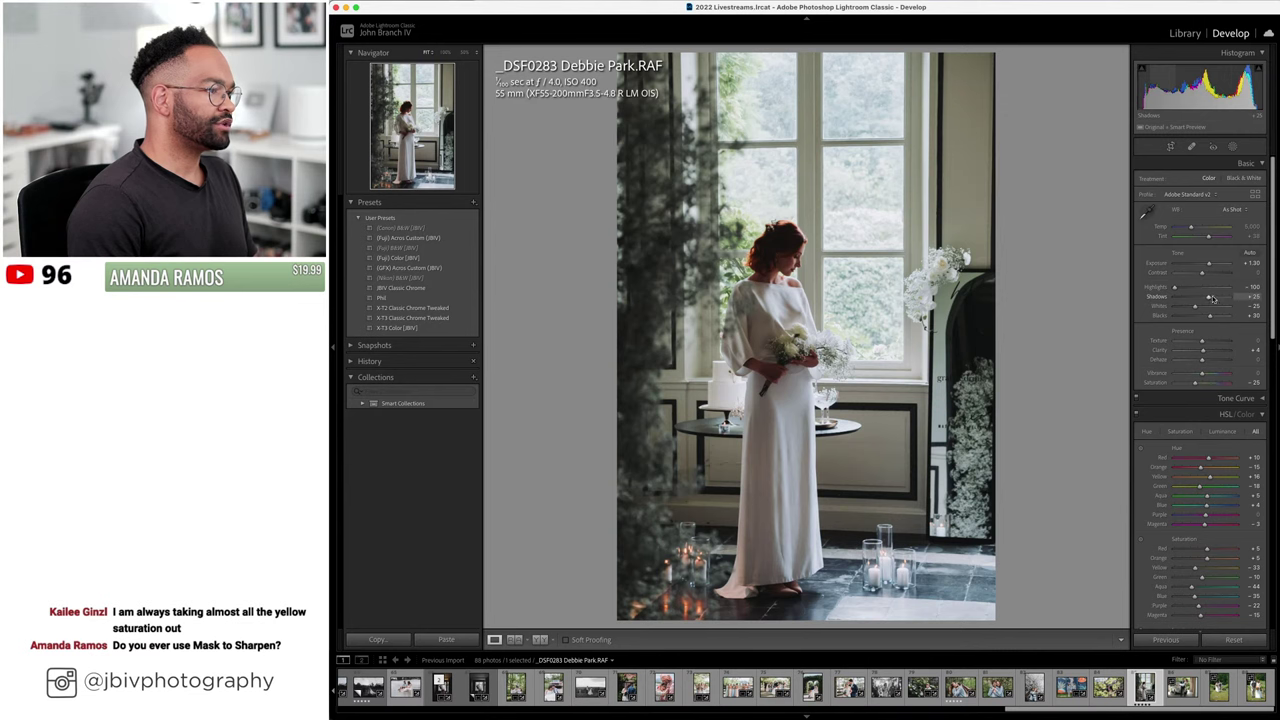
drag(1212, 265, 1212, 236)
scroll(1212, 231, down, 1)
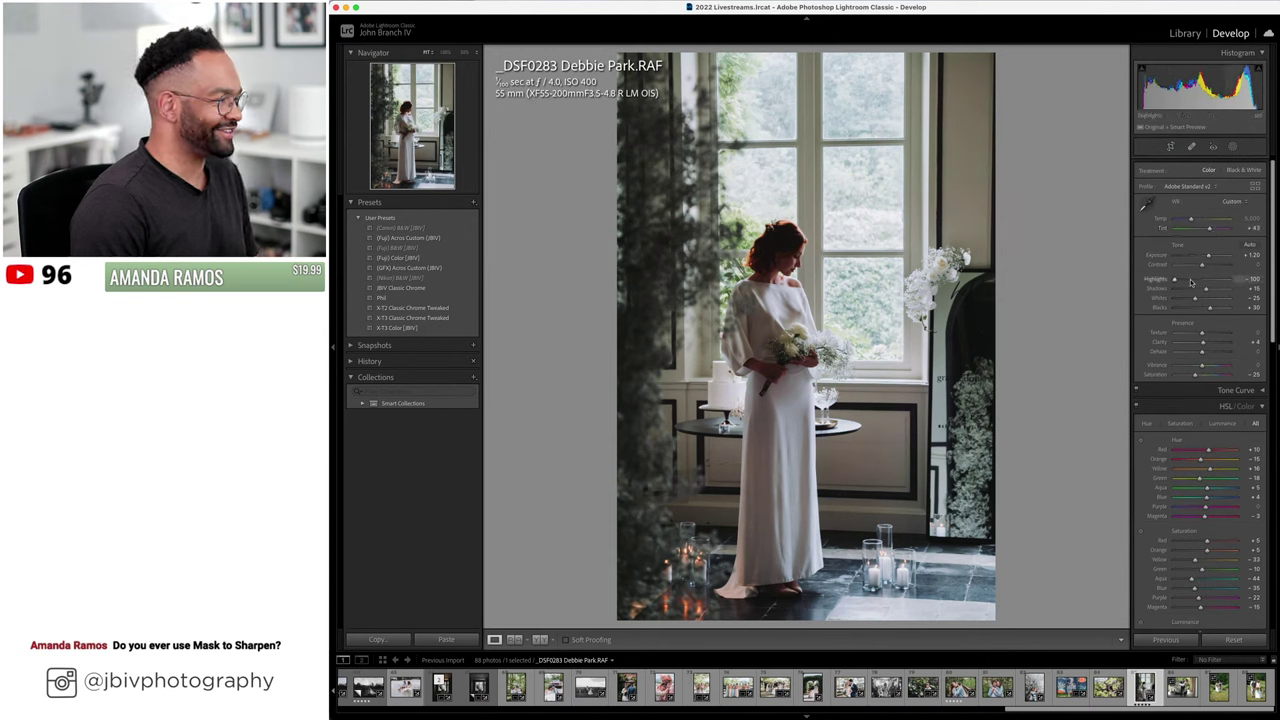
scroll(1200, 300, down, 10)
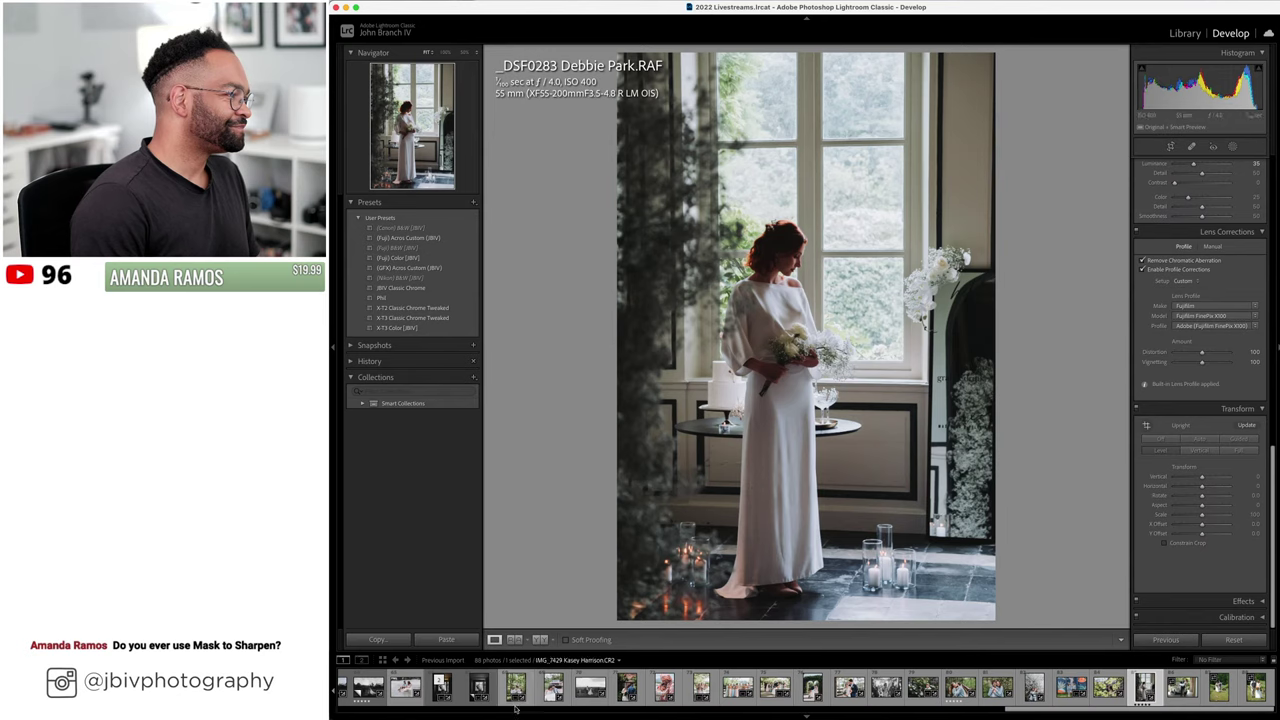
click(540, 639)
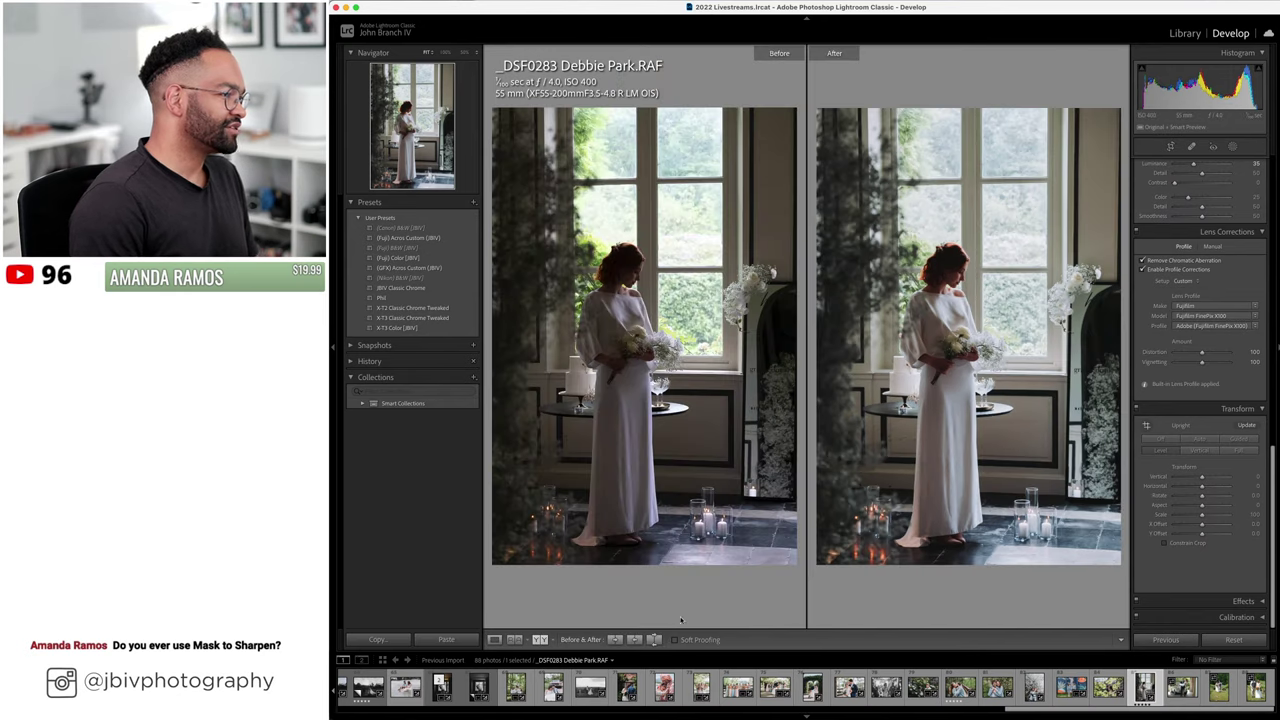
- Lift the bride photo's shadows slightly and check the shoulder at 1:1 zoom
scroll(1185, 280, up, 8)
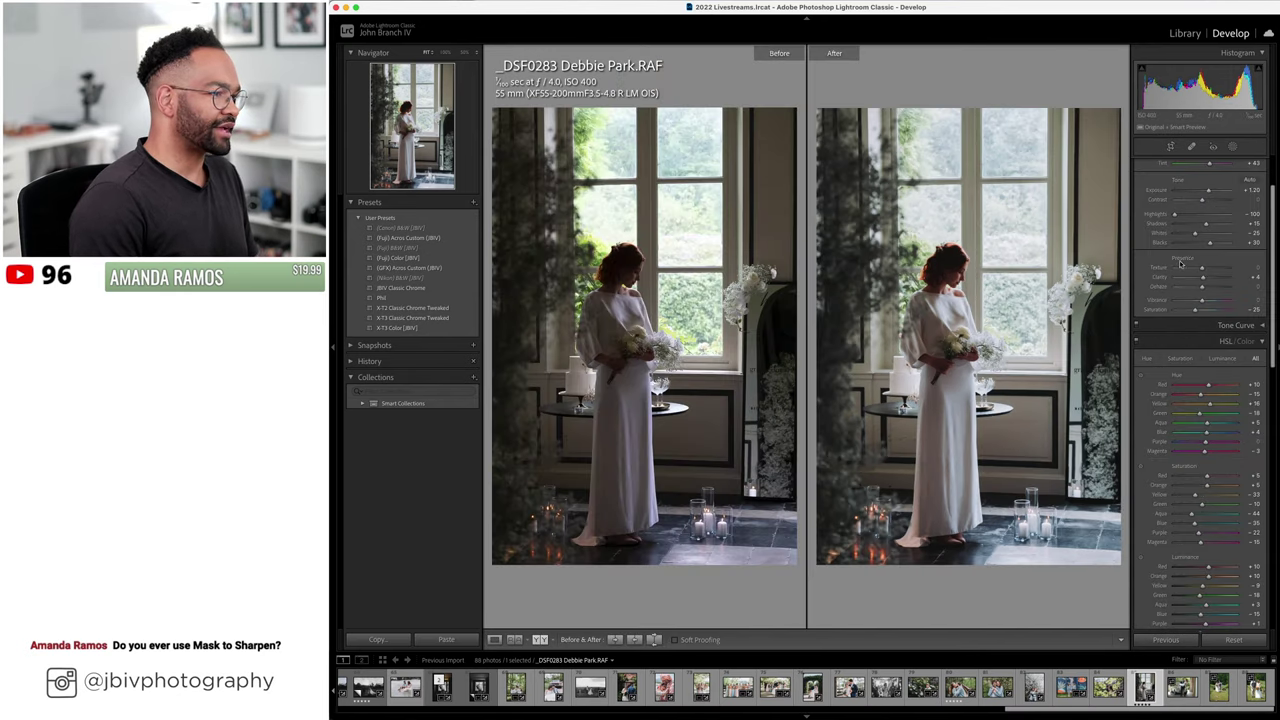
drag(1206, 224, 1213, 228)
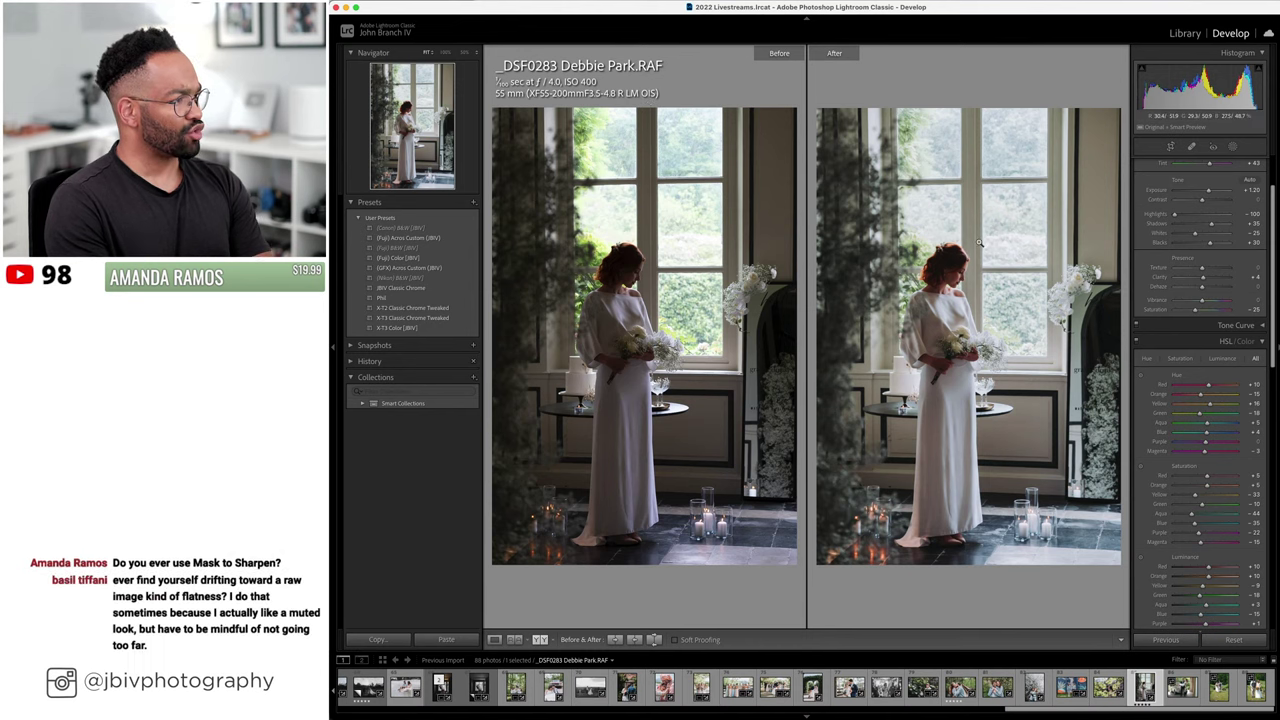
click(960, 300)
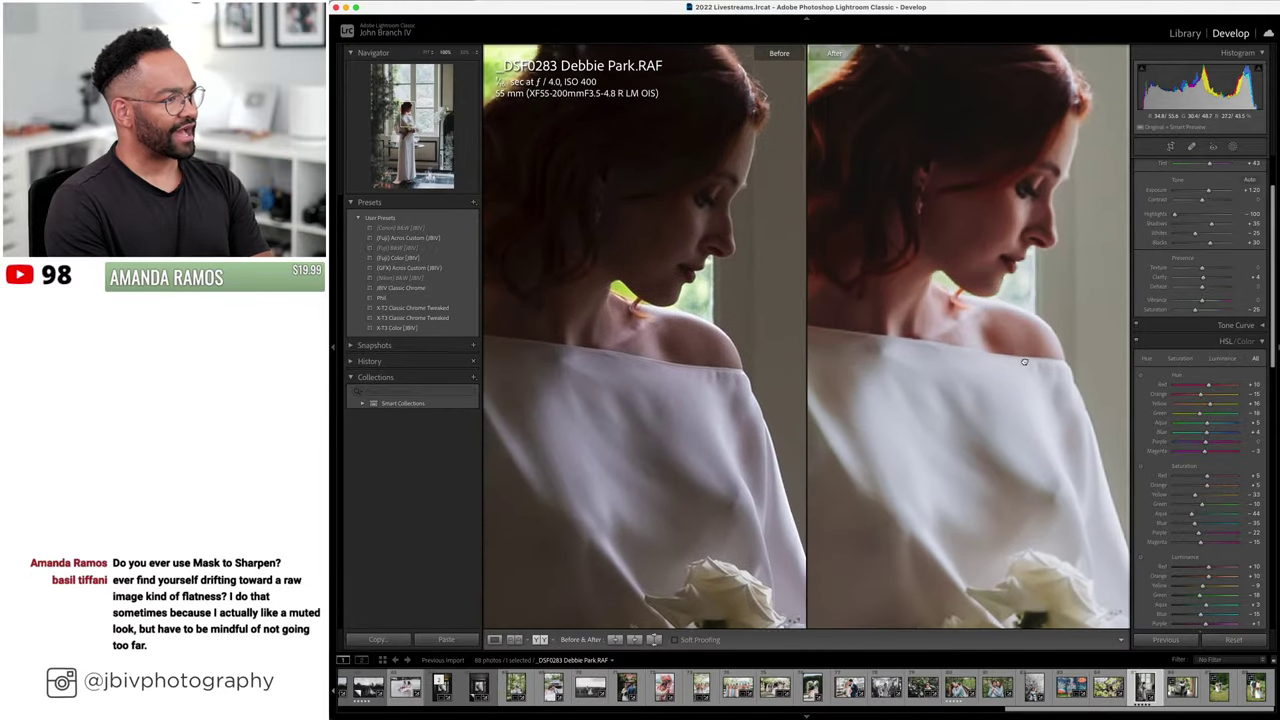
click(996, 302)
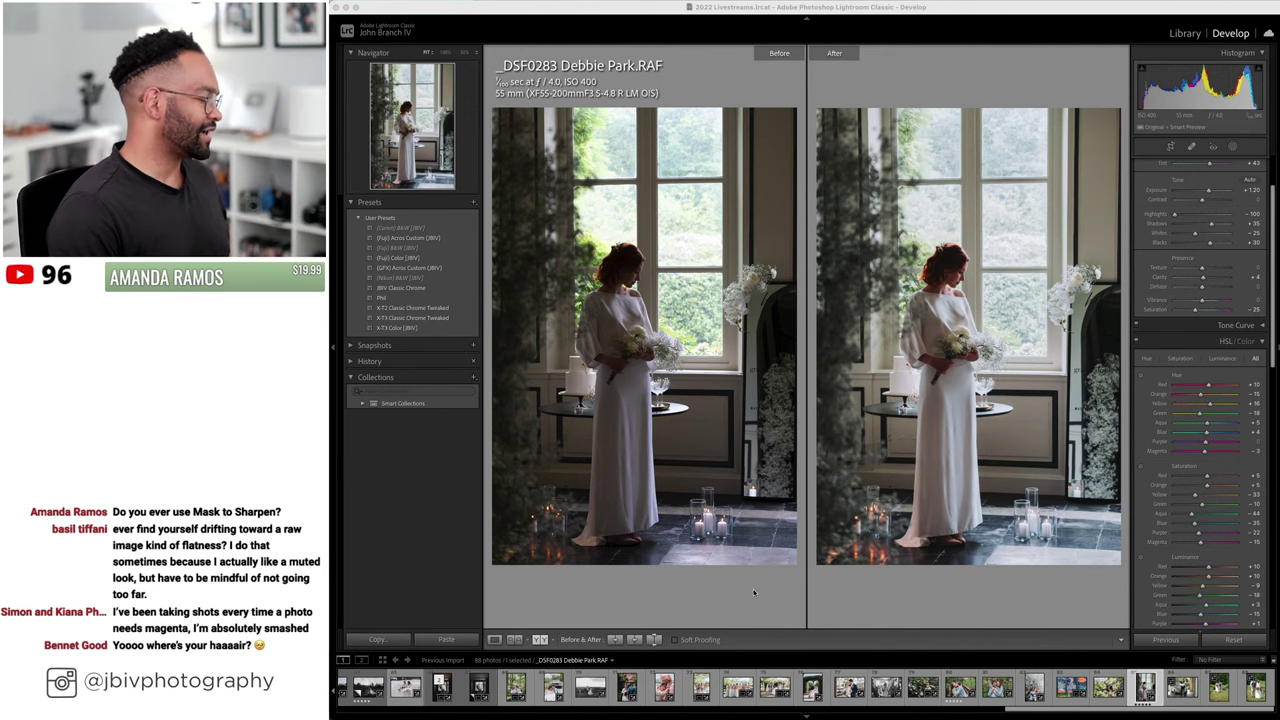
- Return to single-photo view and move on to _DSF1161, the white-car photo
click(688, 608)
key(y)
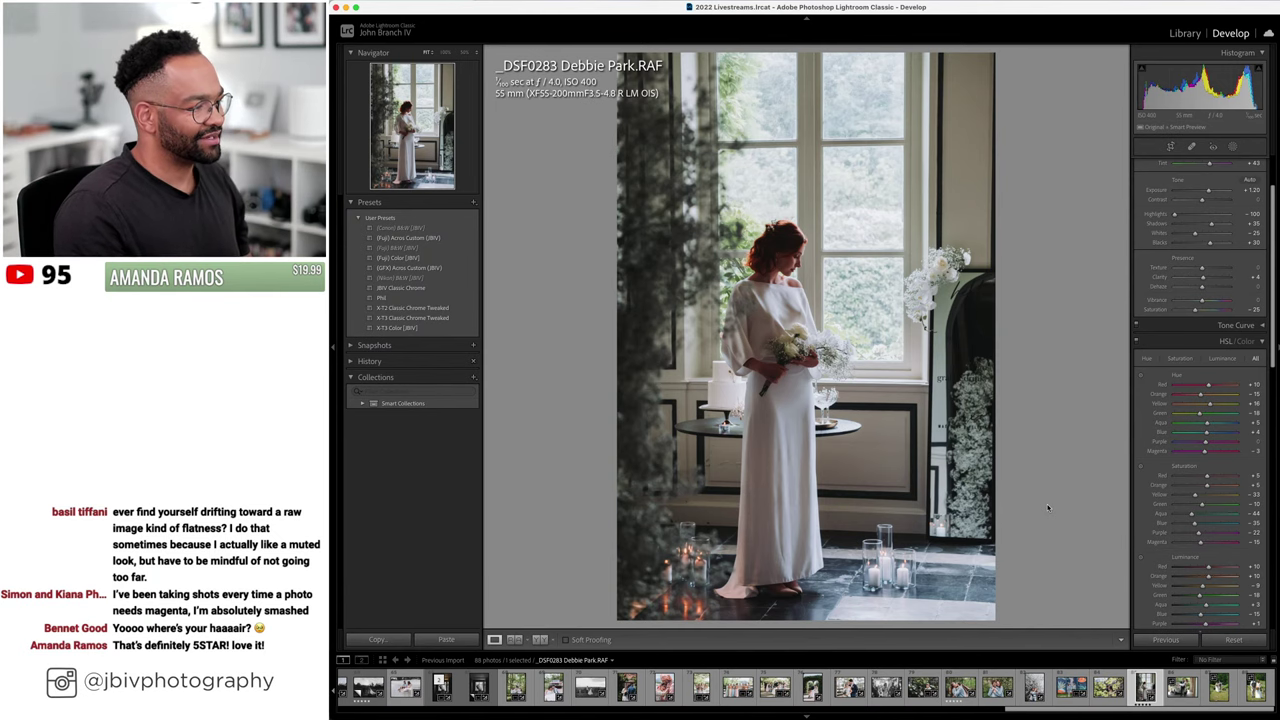
key(Right)
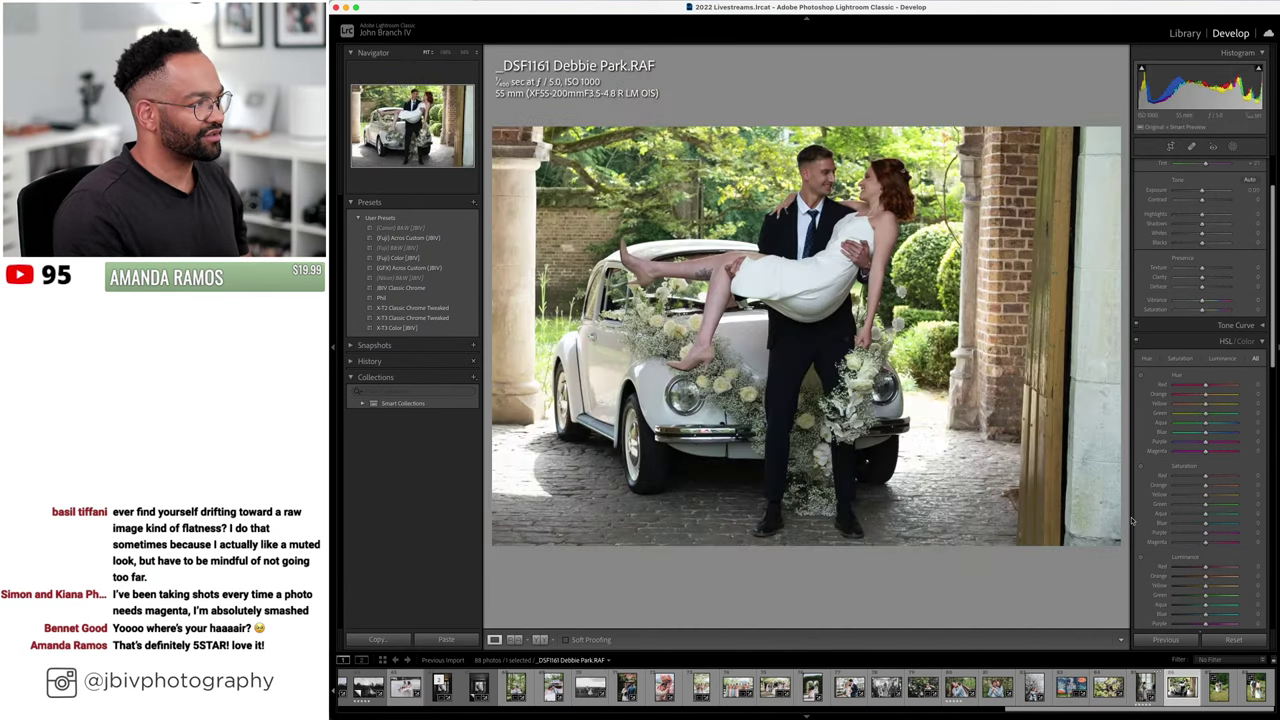
- Straighten the car photo with Upright Level, a slight Rotate and Constrain Crop
scroll(1160, 450, down, 10)
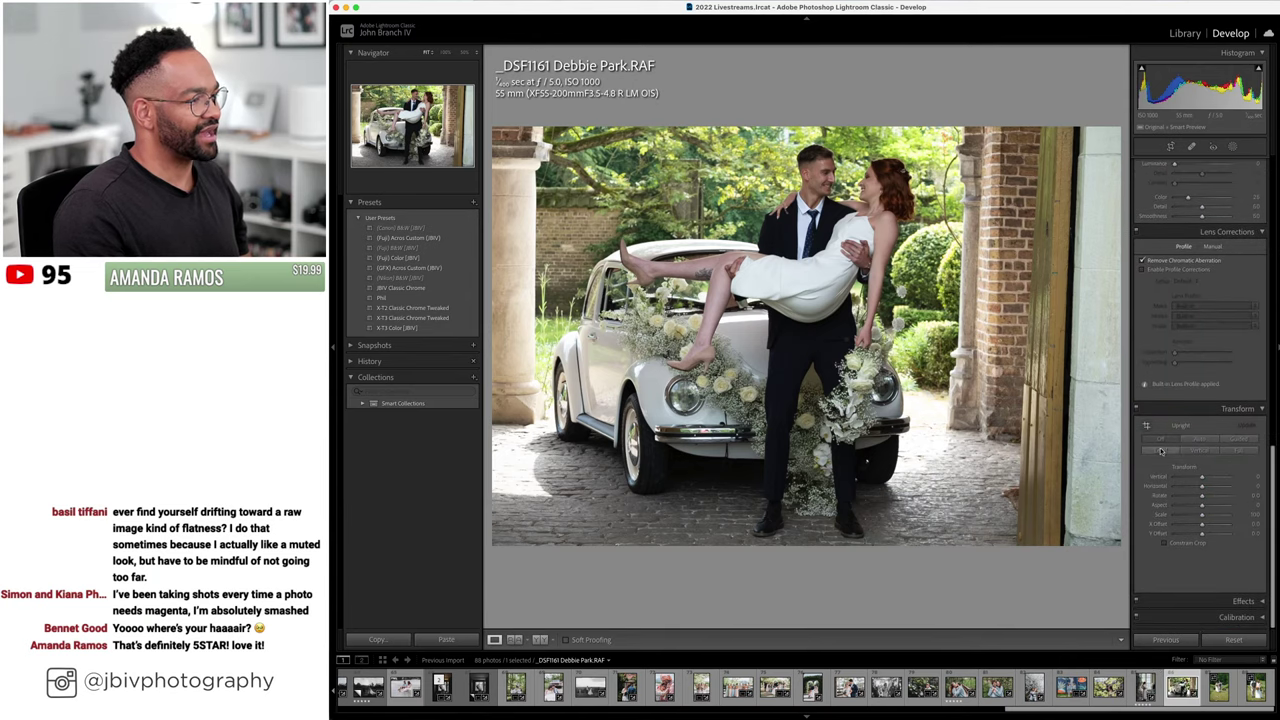
click(1160, 450)
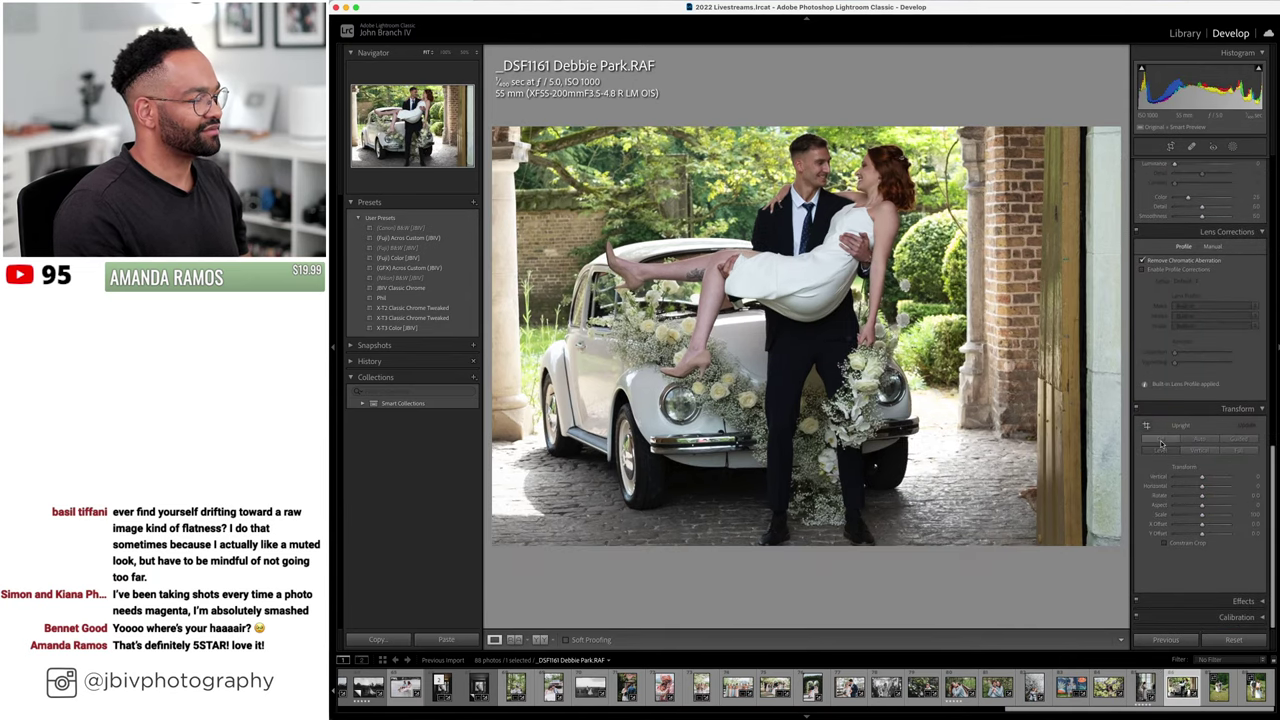
click(1160, 443)
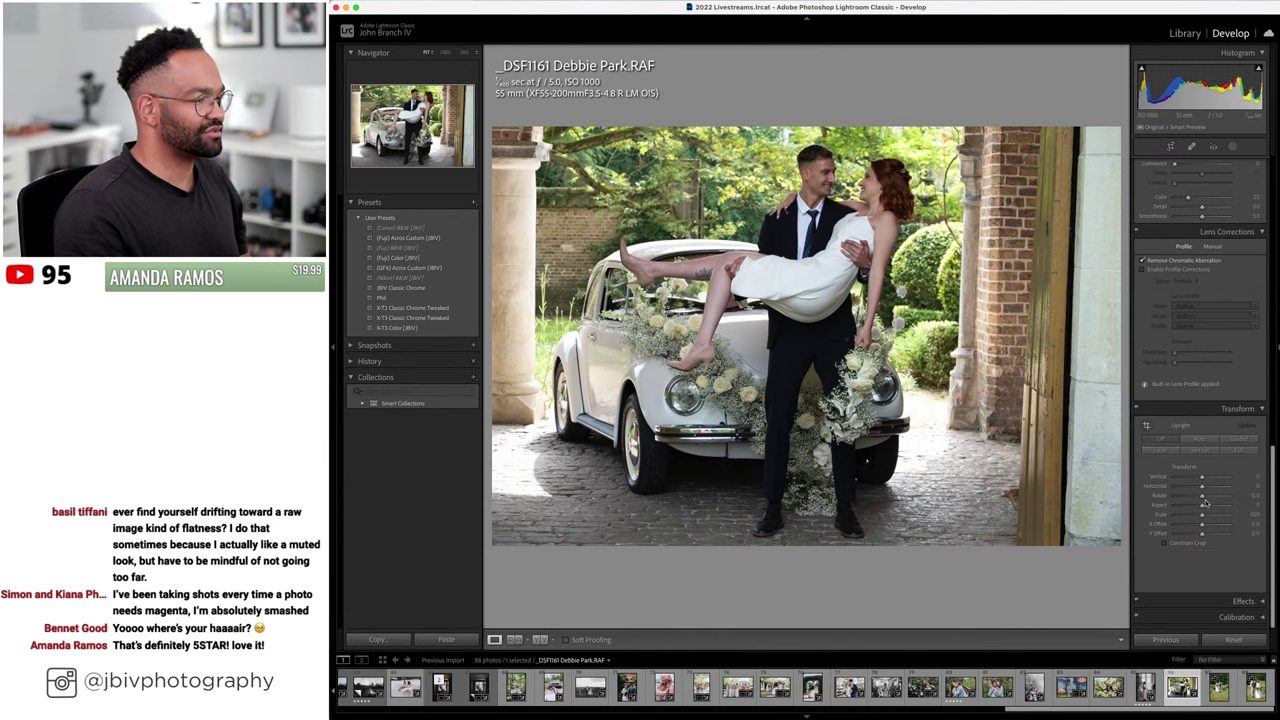
drag(1205, 498, 1192, 507)
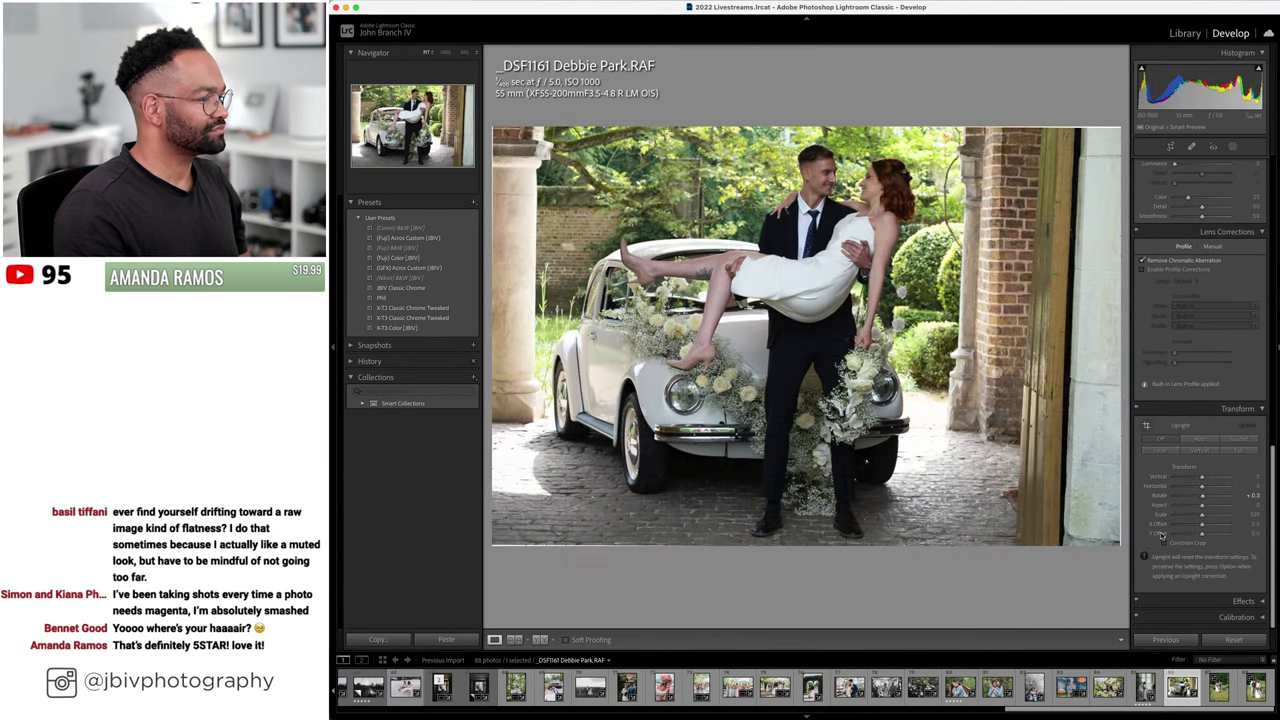
click(1165, 542)
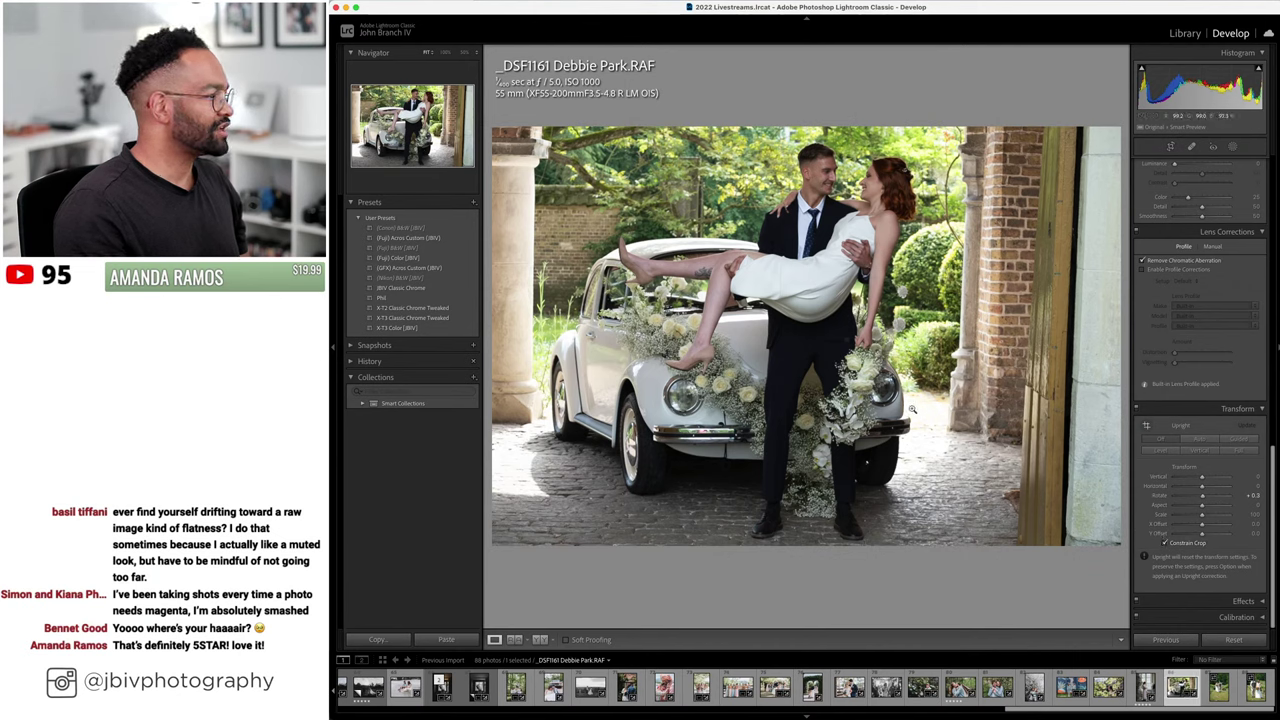
- Apply X-T3 Color [JBV] with Exposure +0.60, compare Before/After, then open the vineyard photo
click(398, 327)
scroll(1162, 358, up, 10)
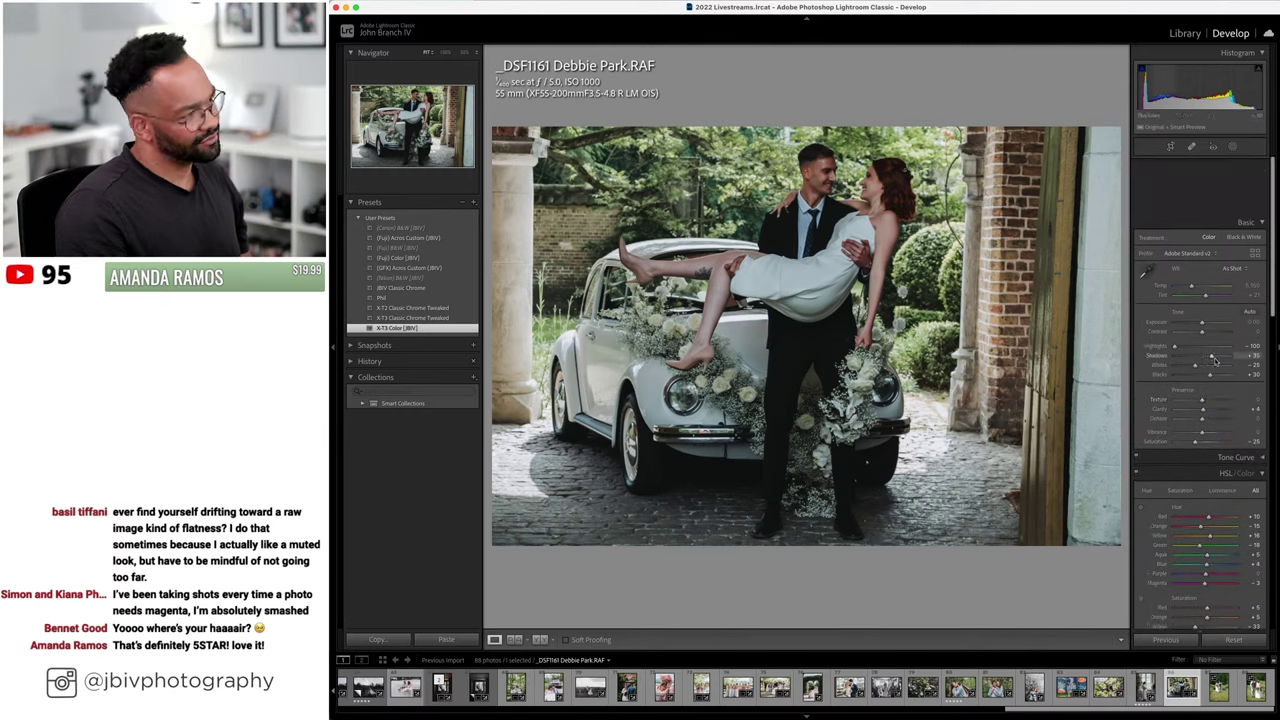
mouse_move(1203, 264)
mouse_down()
mouse_move(1214, 266)
mouse_move(1209, 240)
mouse_up()
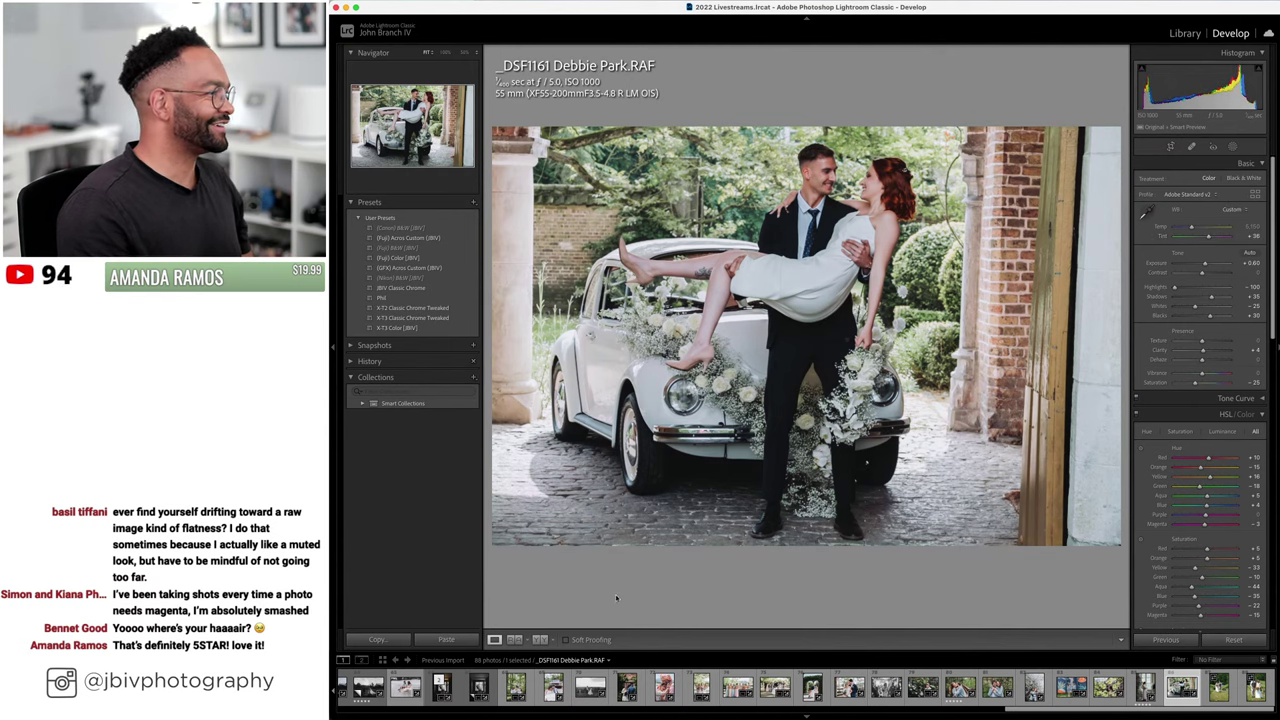
click(541, 640)
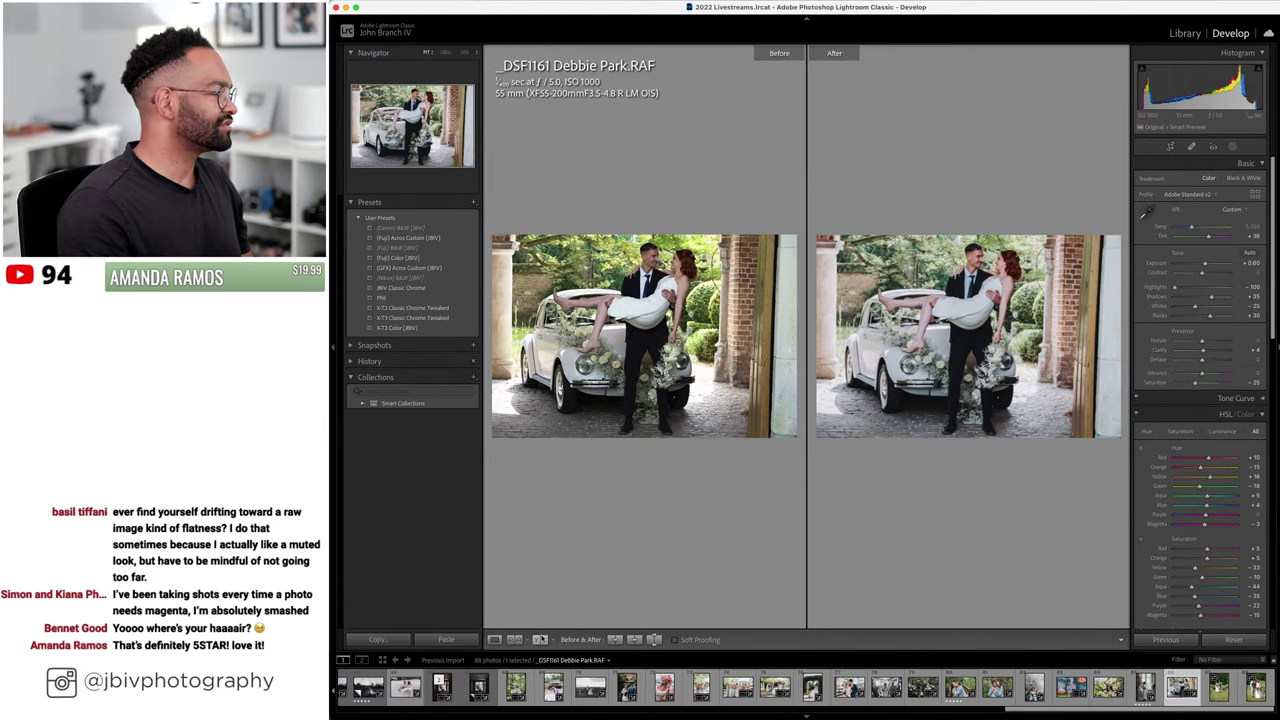
click(494, 640)
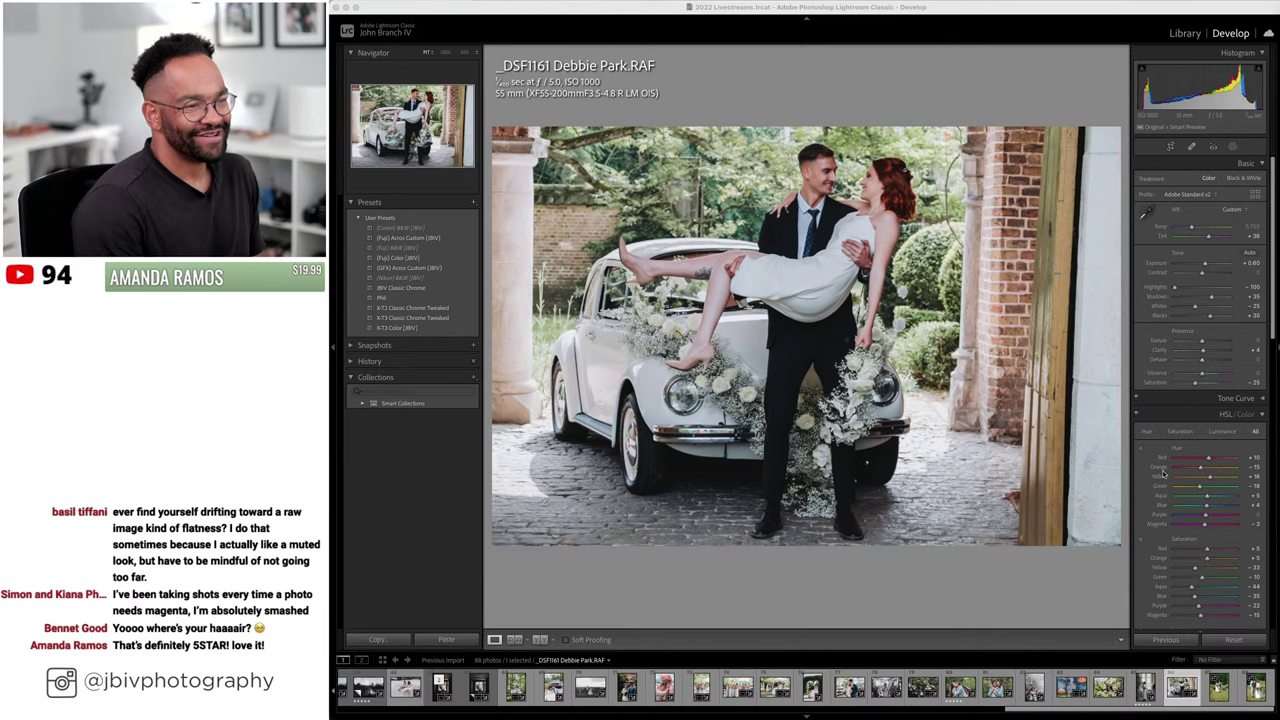
click(1078, 590)
key(Right)
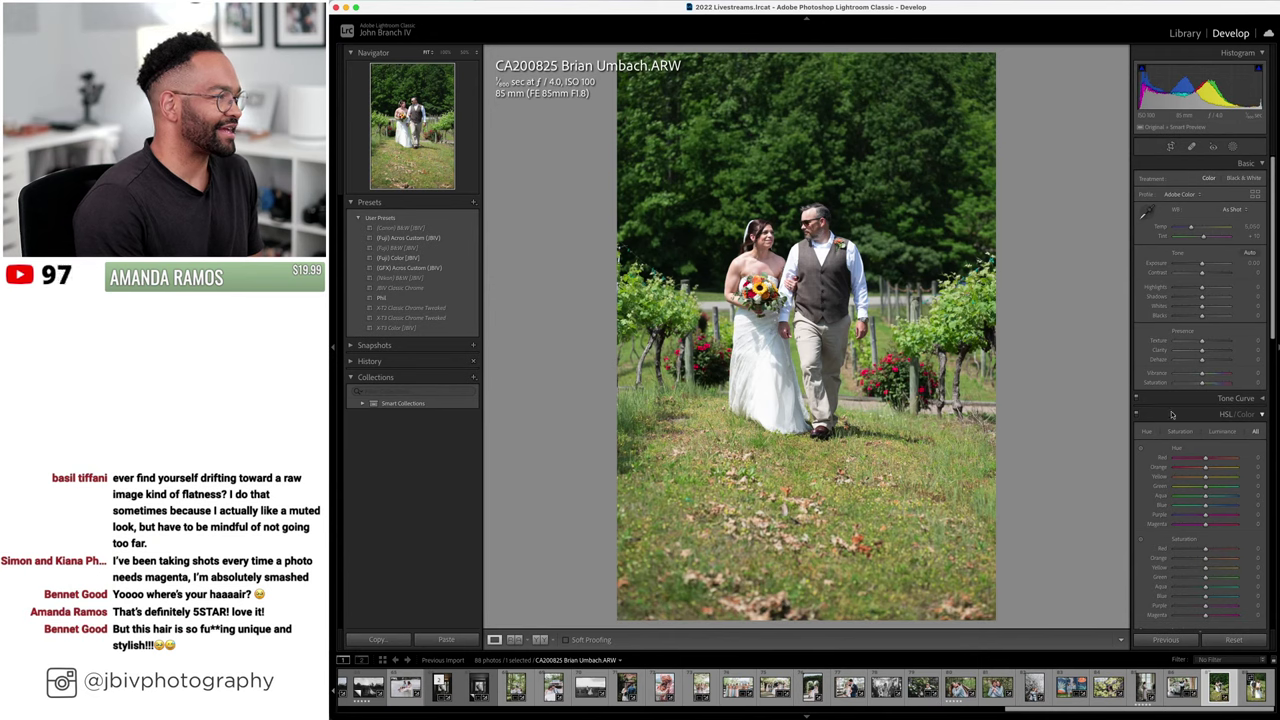
- Apply an Upright correction, the [Fuji] Color [JBV] preset and Auto lens correction setup
scroll(1172, 414, down, 15)
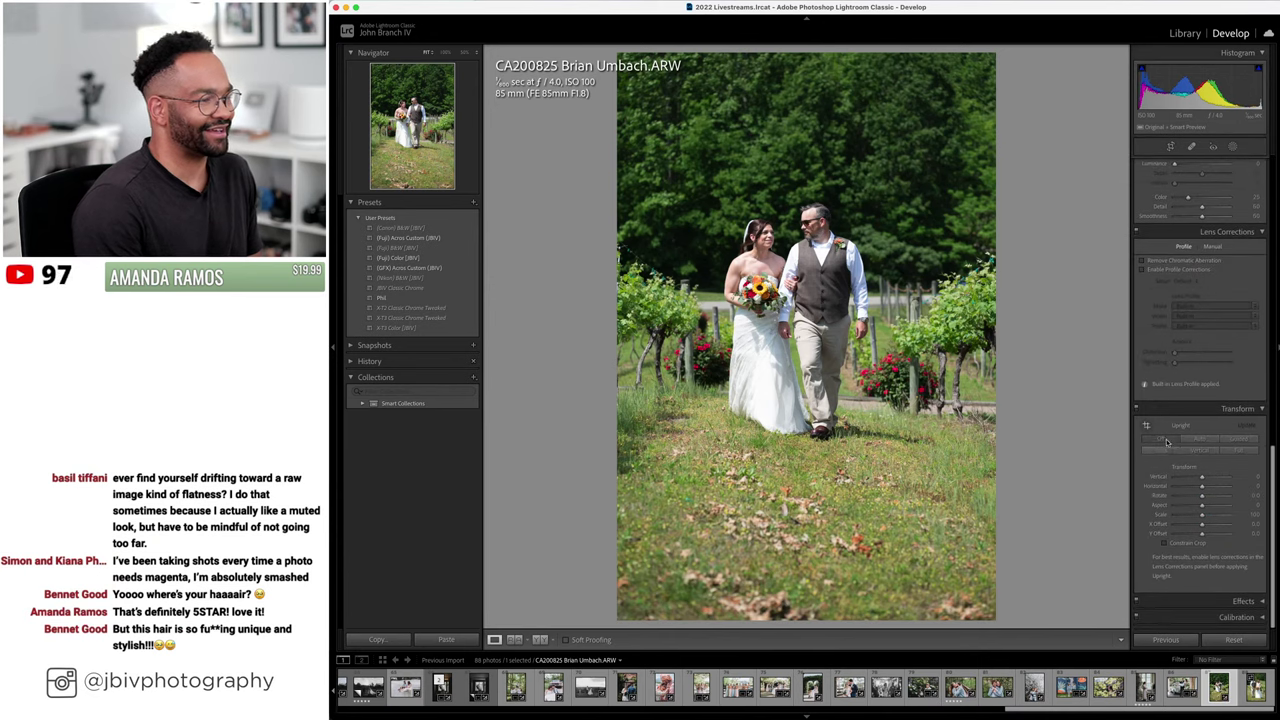
click(1162, 452)
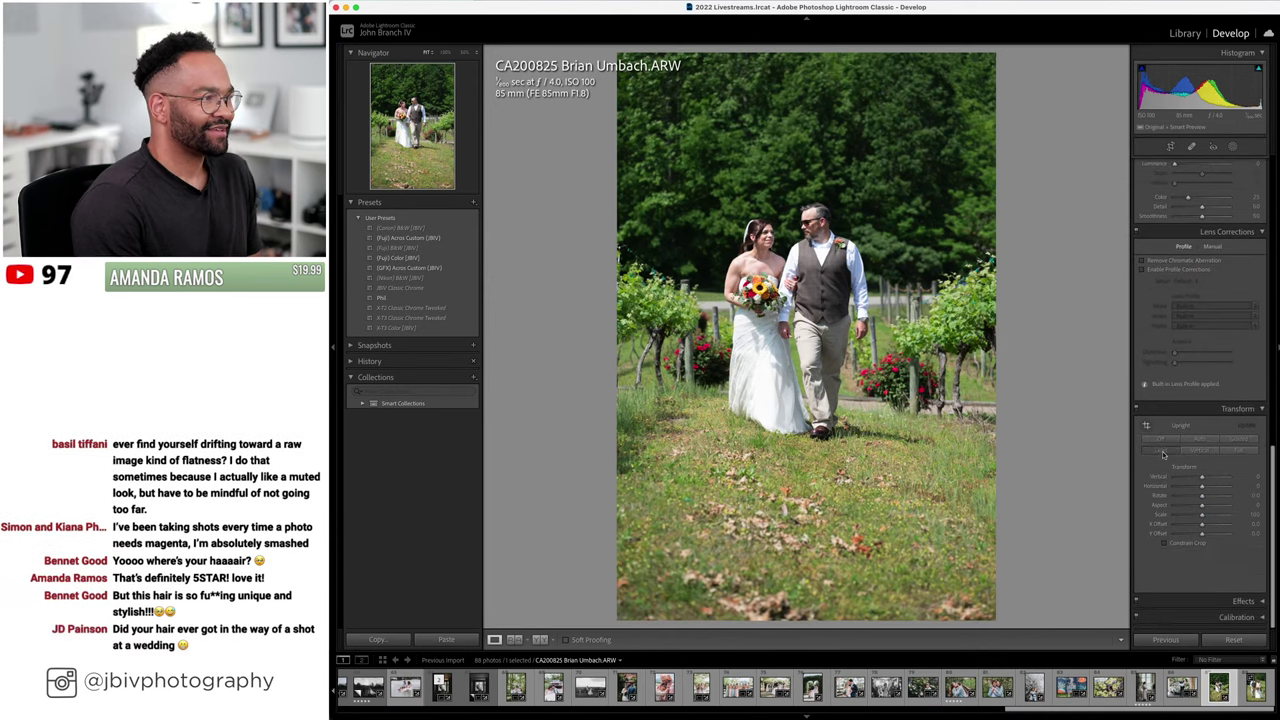
click(444, 259)
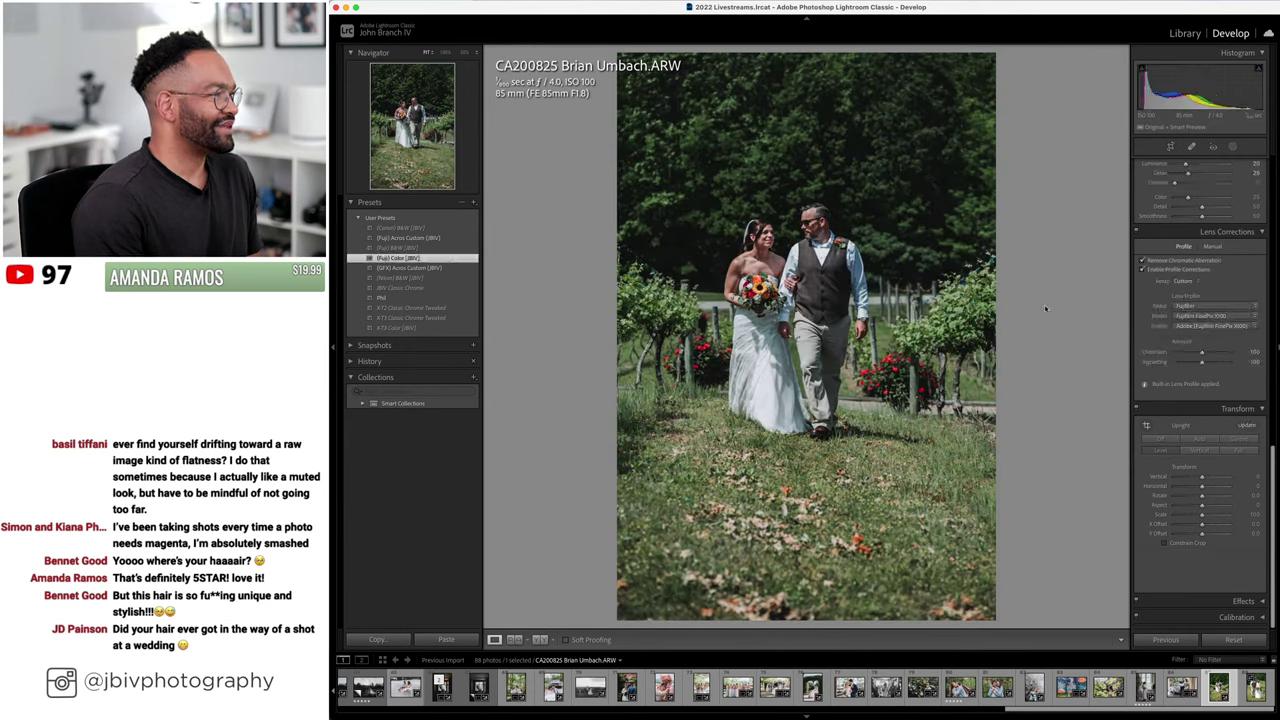
click(1185, 281)
click(1185, 270)
- Set Exposure to +0.70 and Tint to +20 on the vineyard photo
scroll(1200, 266, up, 10)
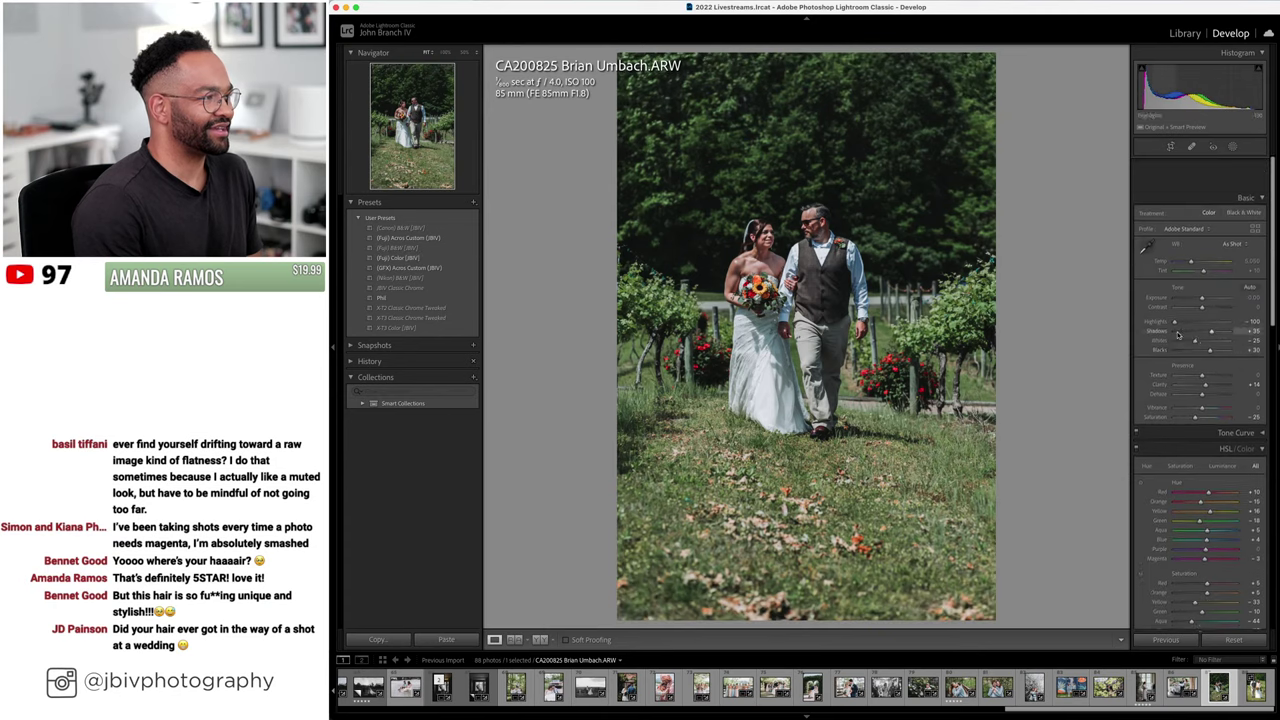
click(1208, 265)
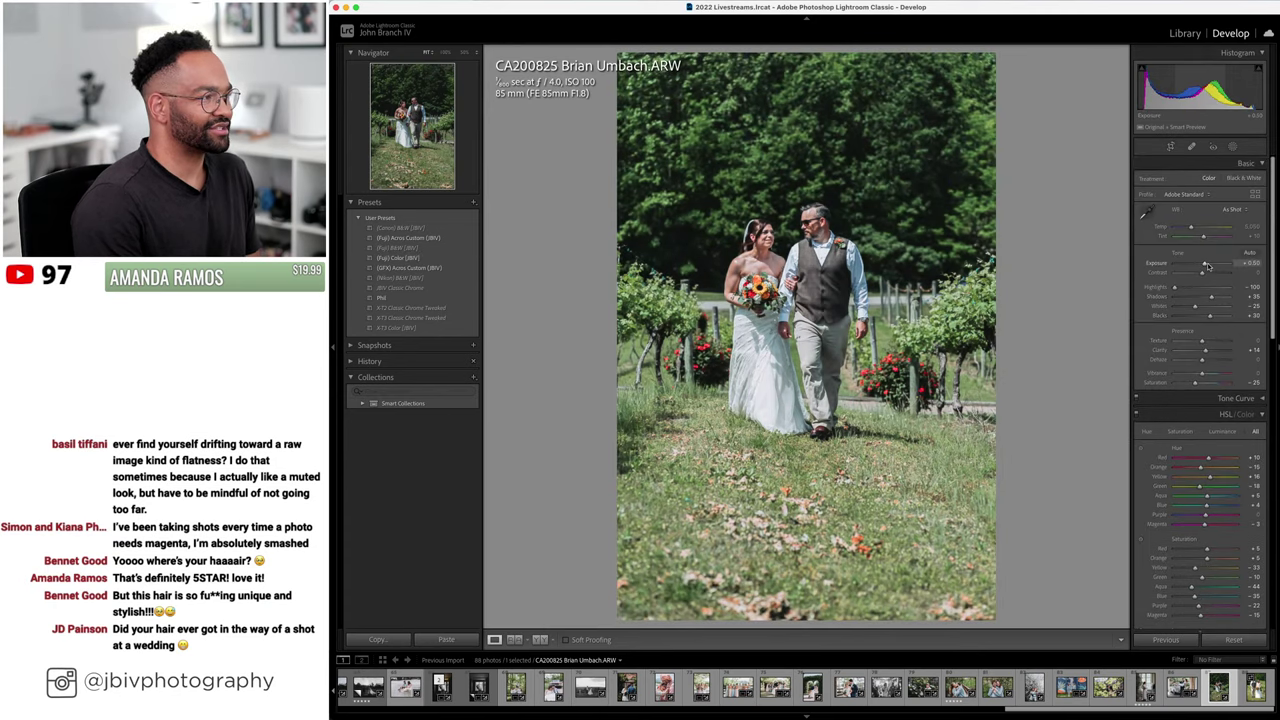
click(1208, 236)
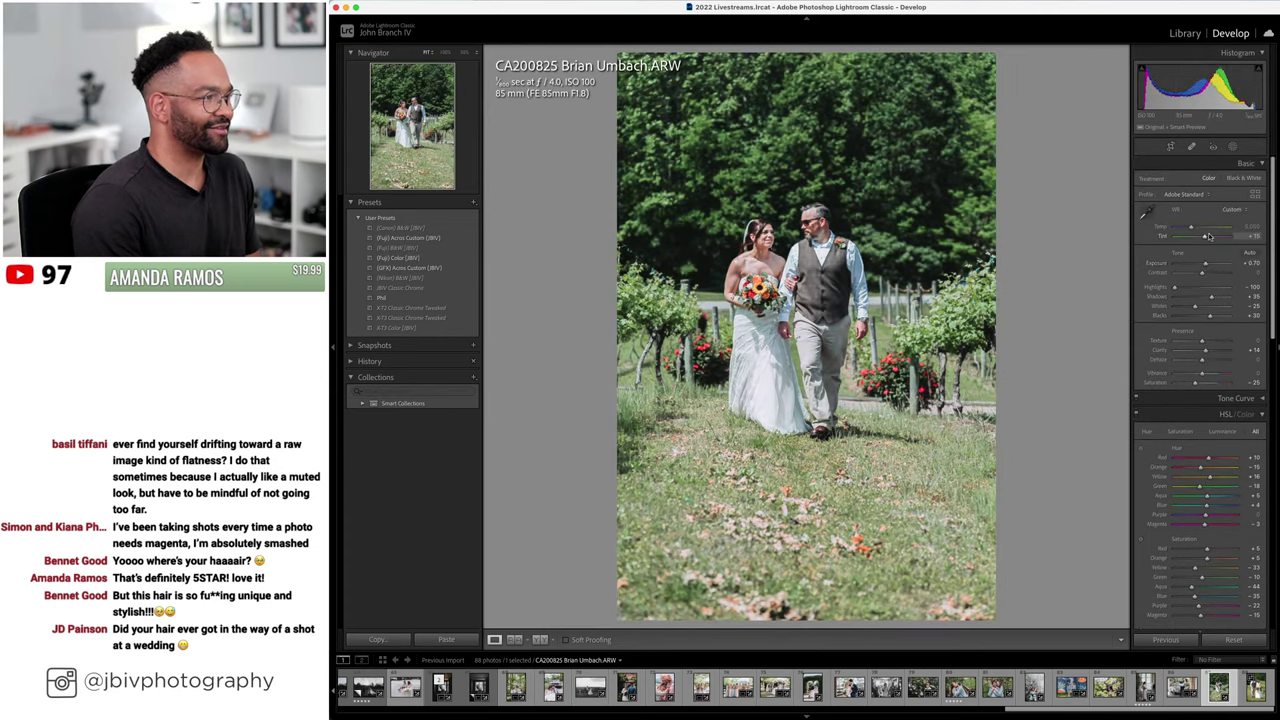
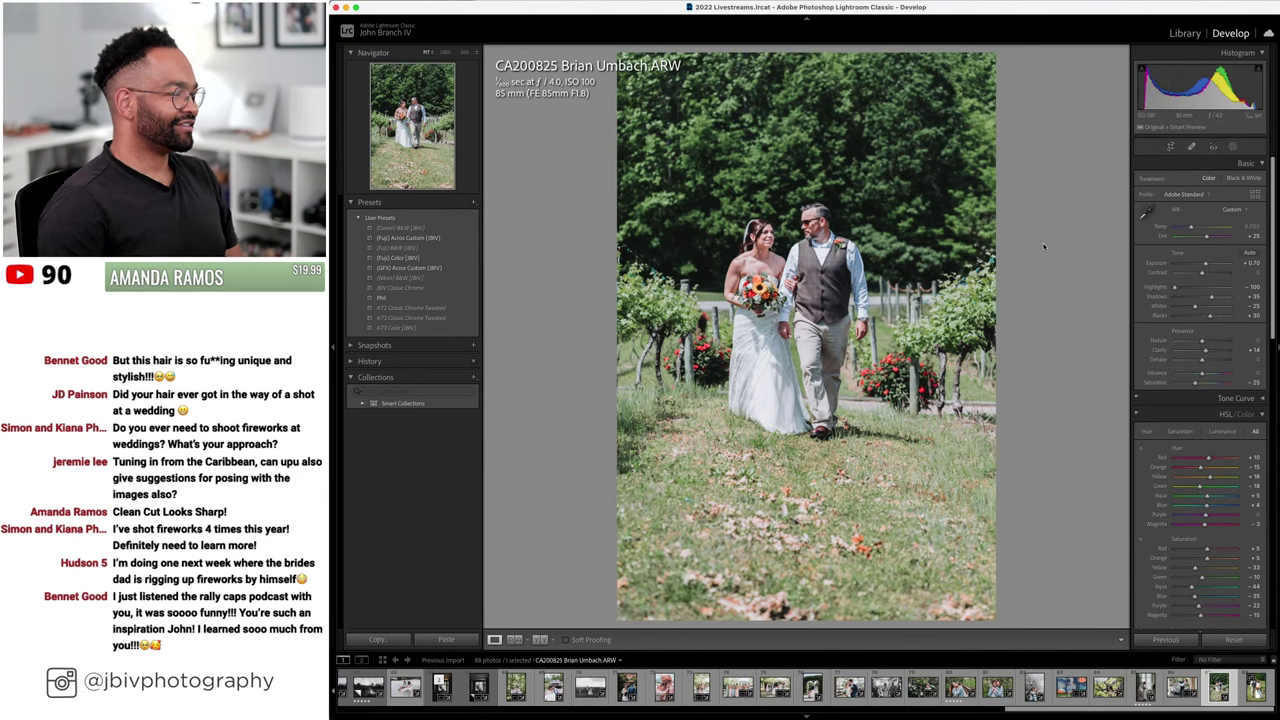
- Nudge the vineyard walk photo's tint, then auto-level the next photo's perspective
click(1207, 237)
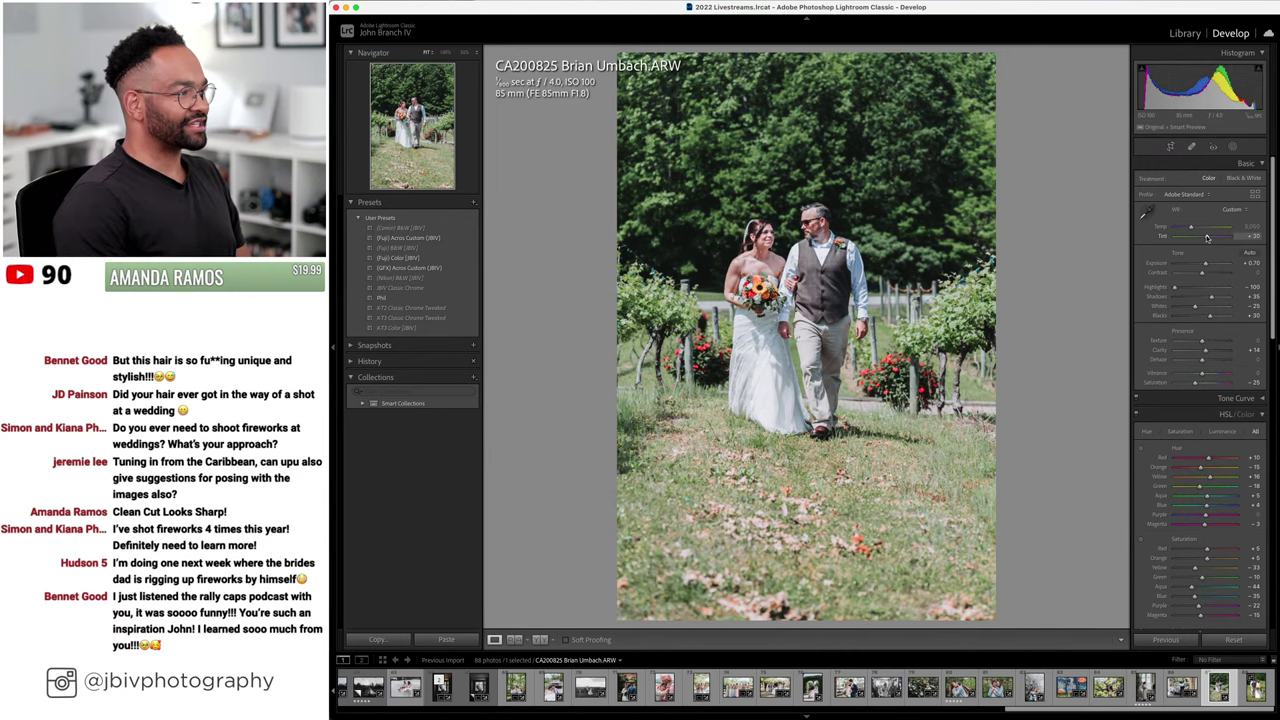
key(Right)
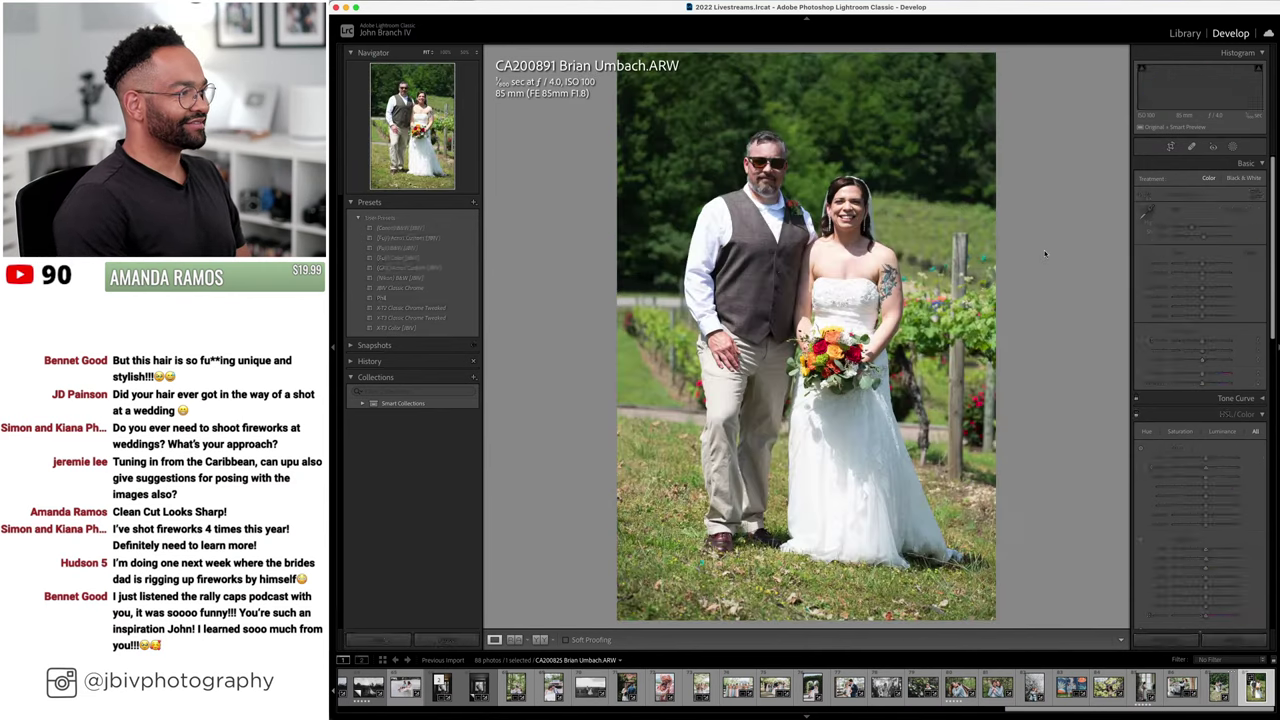
scroll(1200, 350, down, 10)
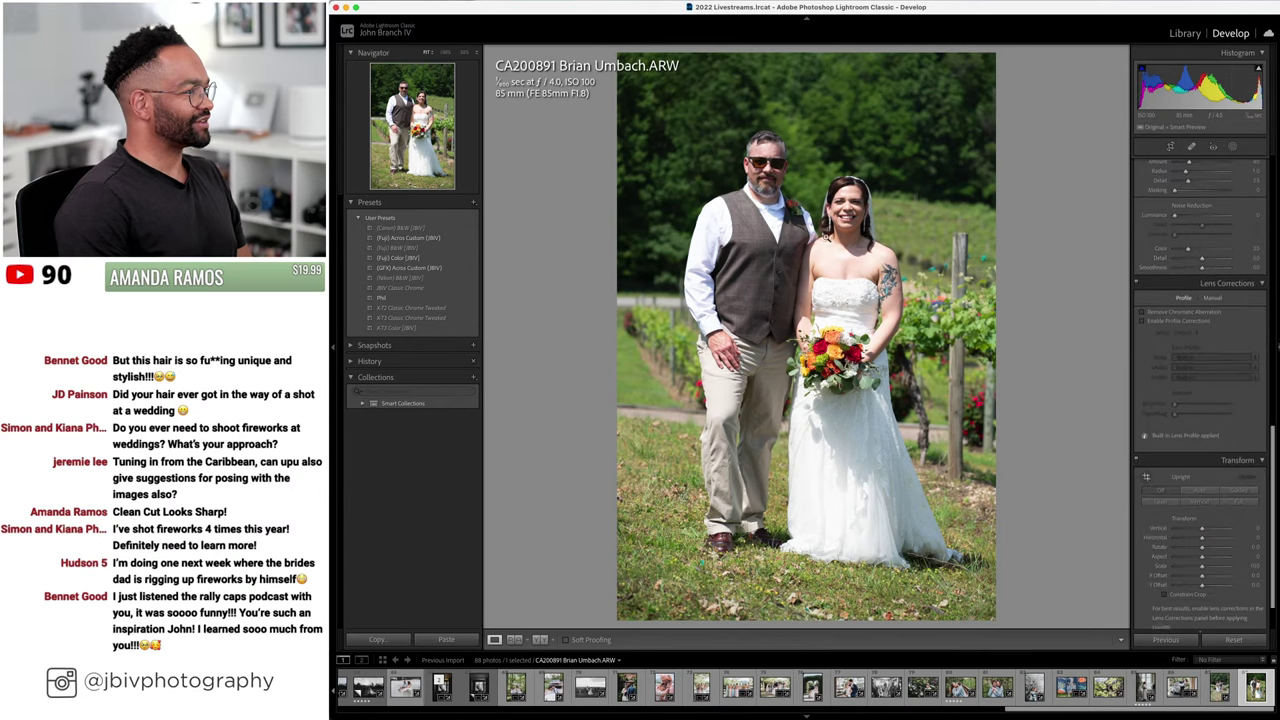
scroll(1200, 450, down, 1)
click(1146, 485)
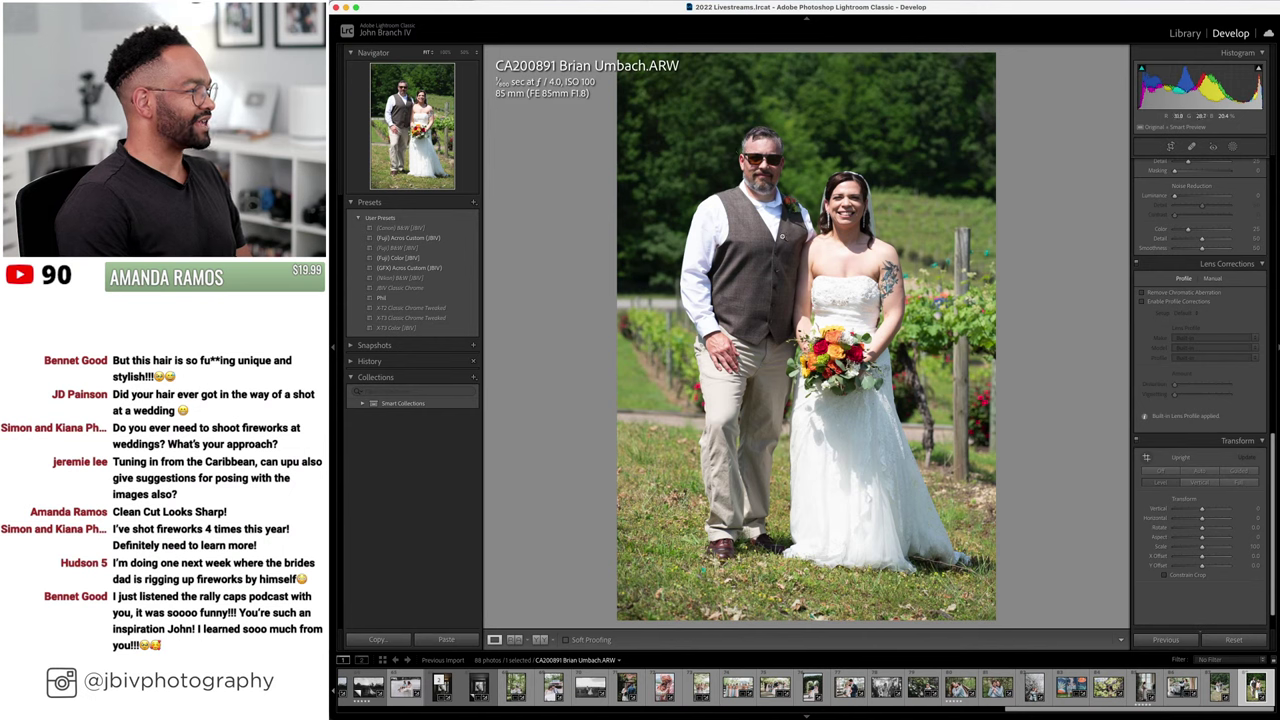
- Apply the (Fuji) Color [JBV] preset to photo CA200891, set lens corrections and adjust tint
click(422, 260)
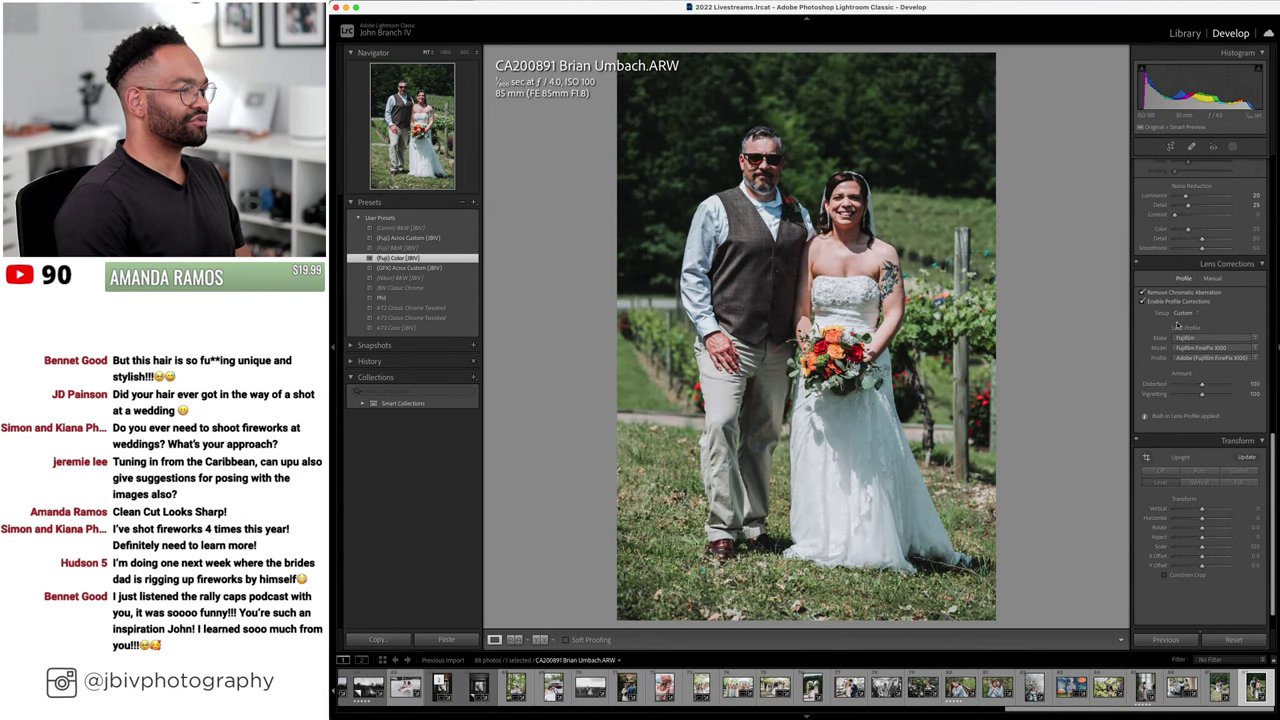
click(1183, 313)
click(1190, 300)
scroll(1199, 280, up, 10)
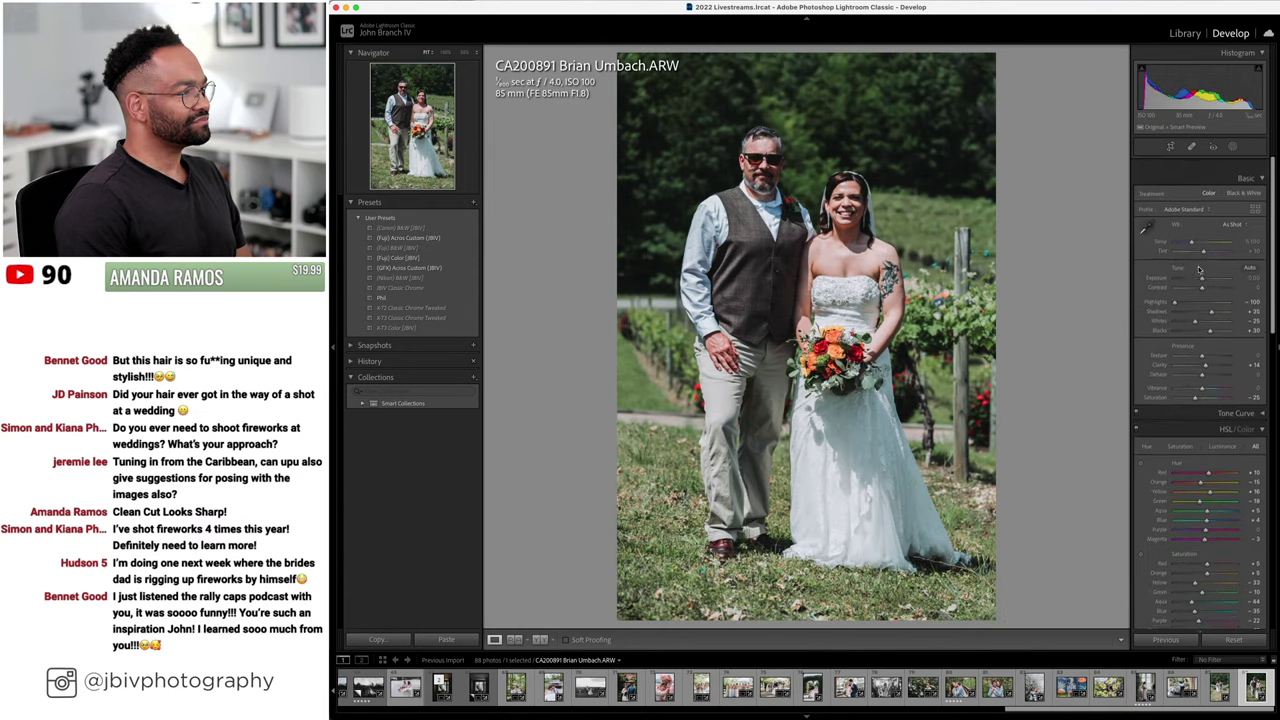
scroll(1199, 270, down, 1)
drag(1205, 237, 1213, 240)
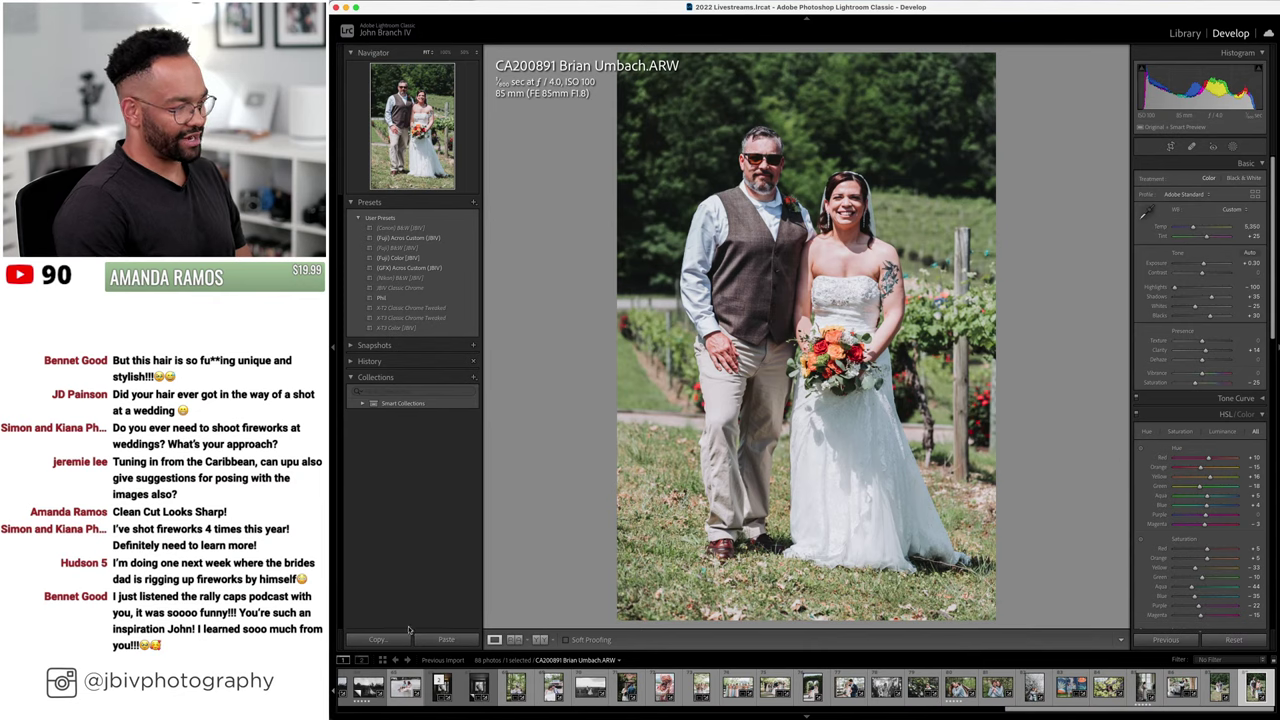
- Compare the edit before and after, then return to the Library grid
click(540, 639)
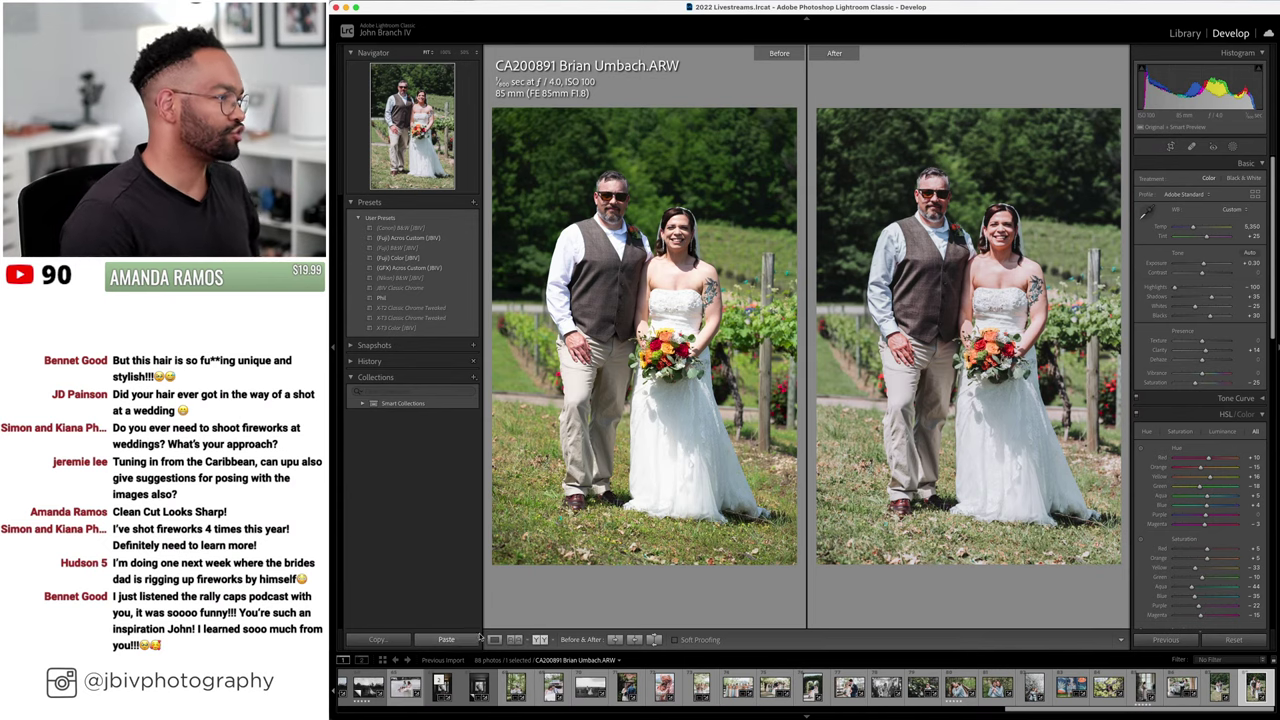
click(494, 639)
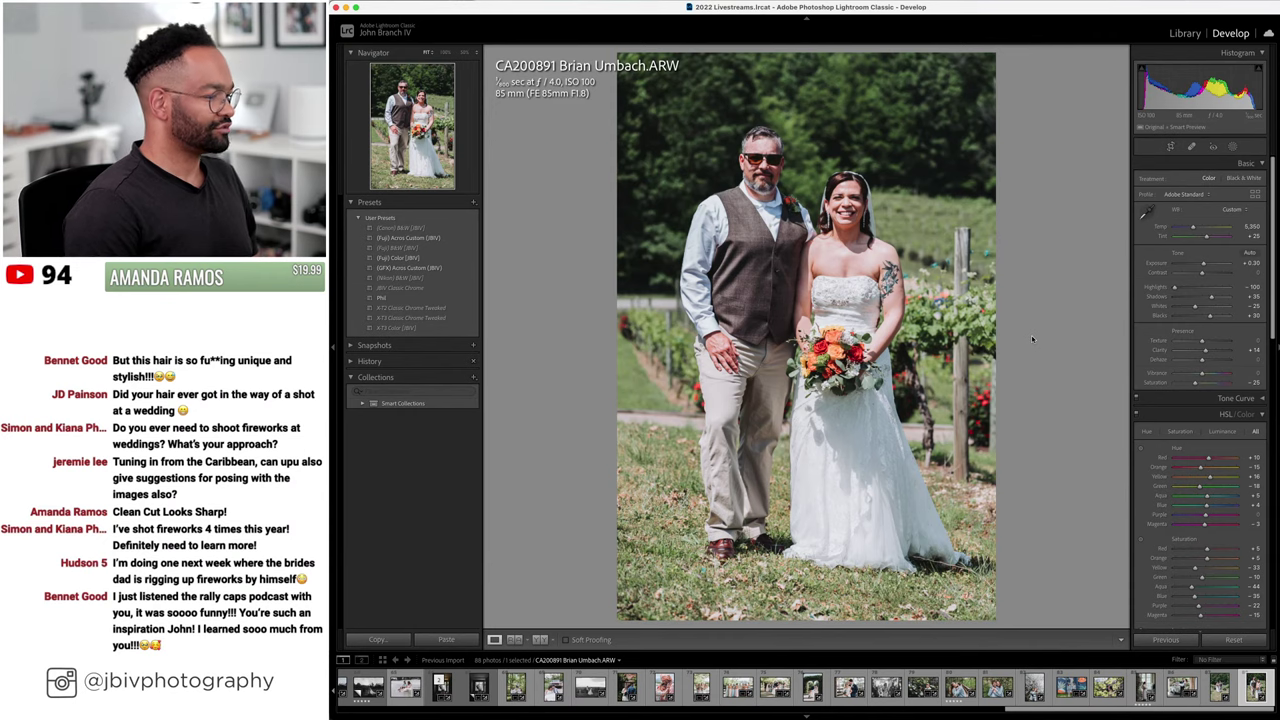
click(1192, 36)
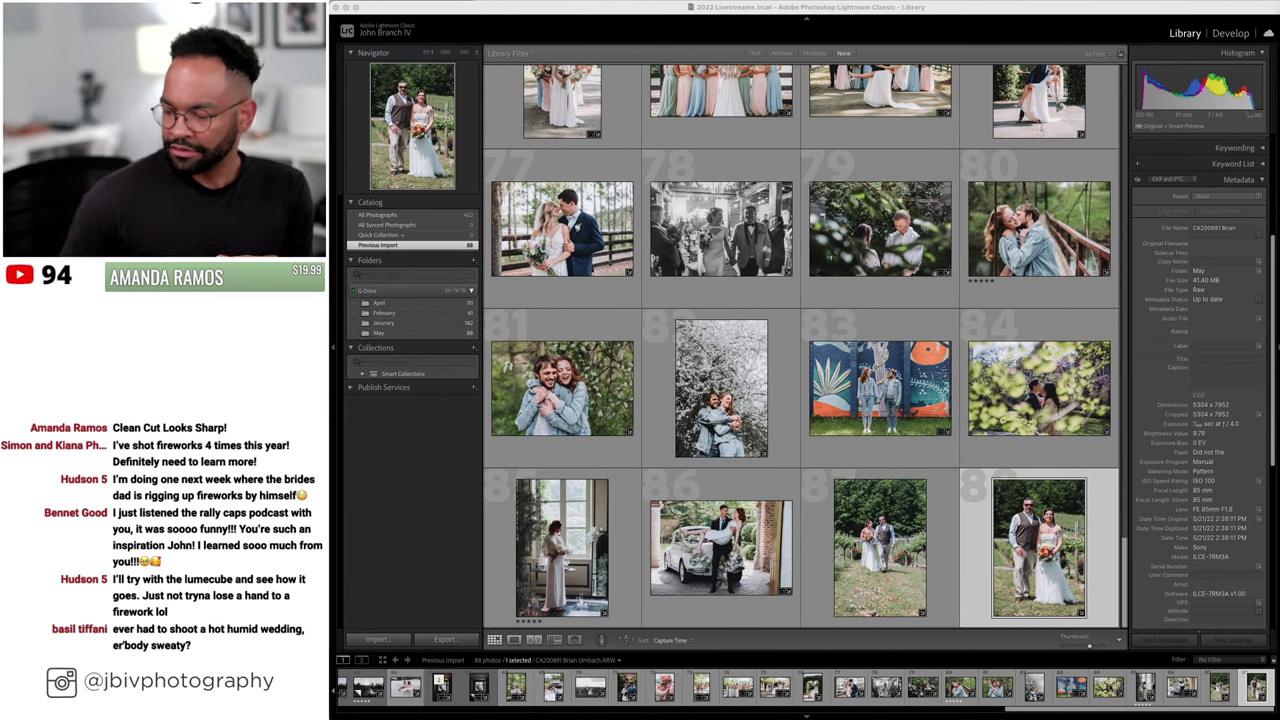
- Skip to the next music track in the music player
mouse_move(331, 577)
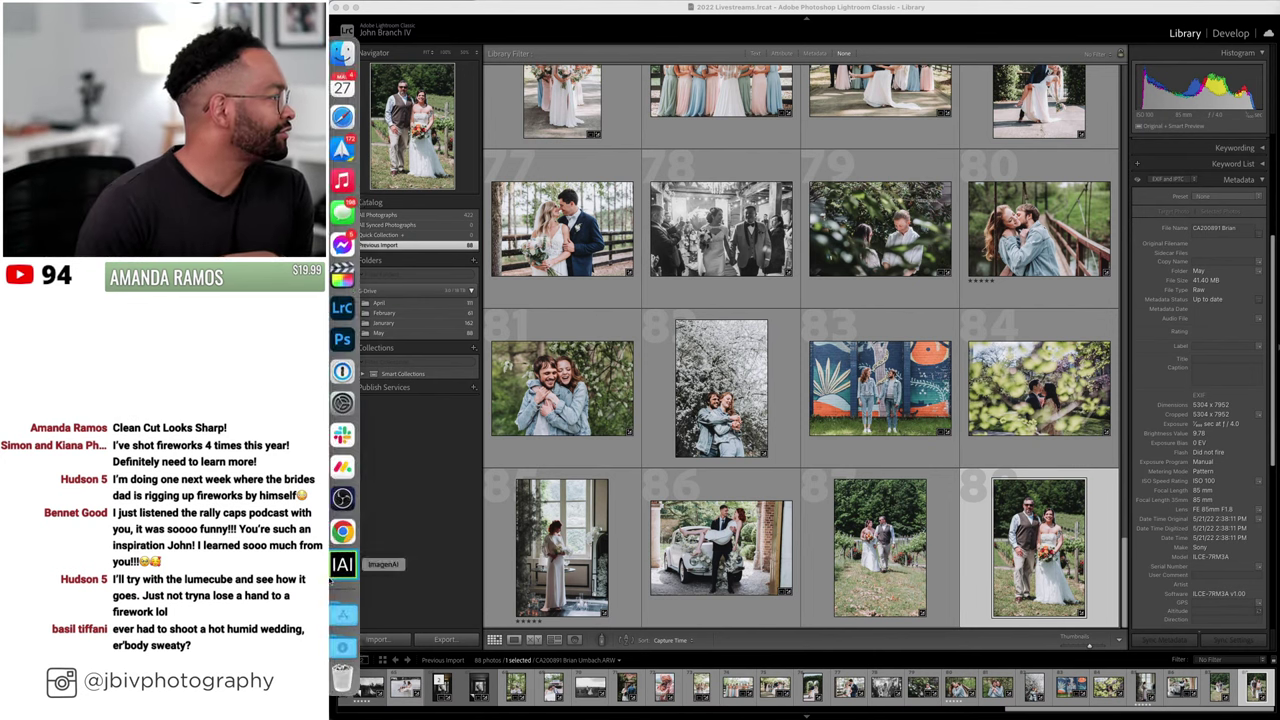
click(342, 180)
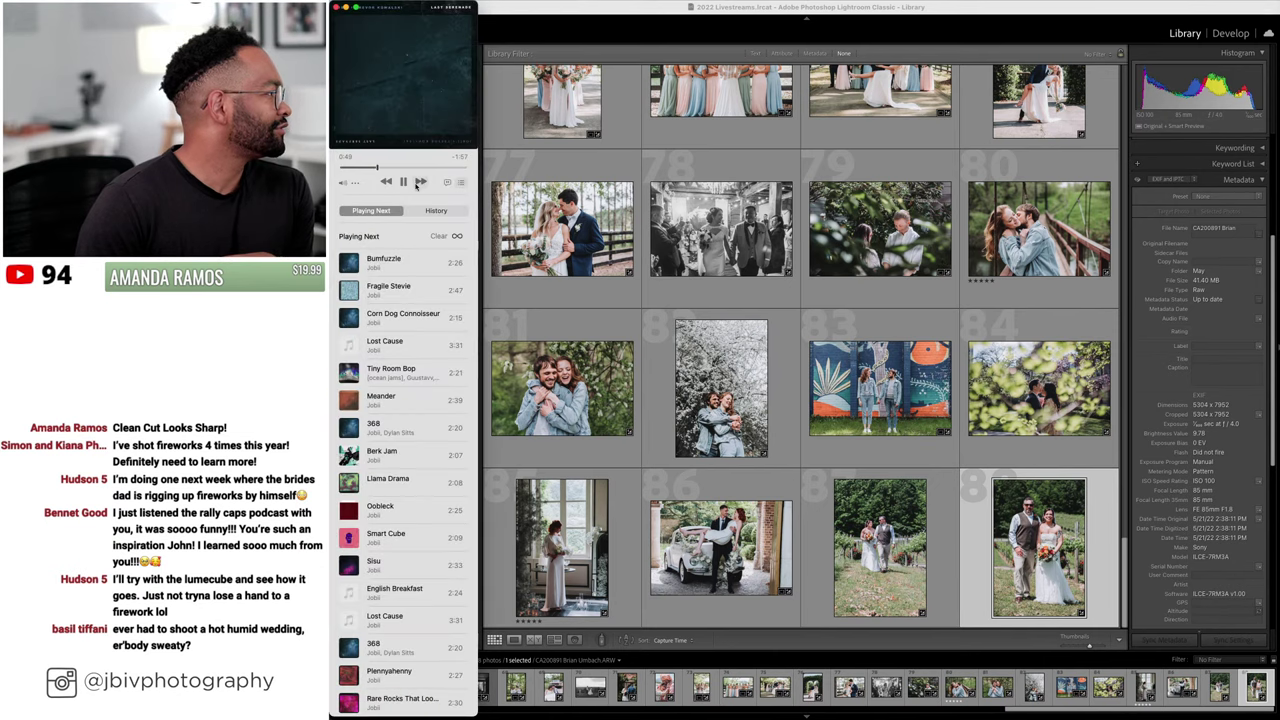
click(419, 183)
click(814, 20)
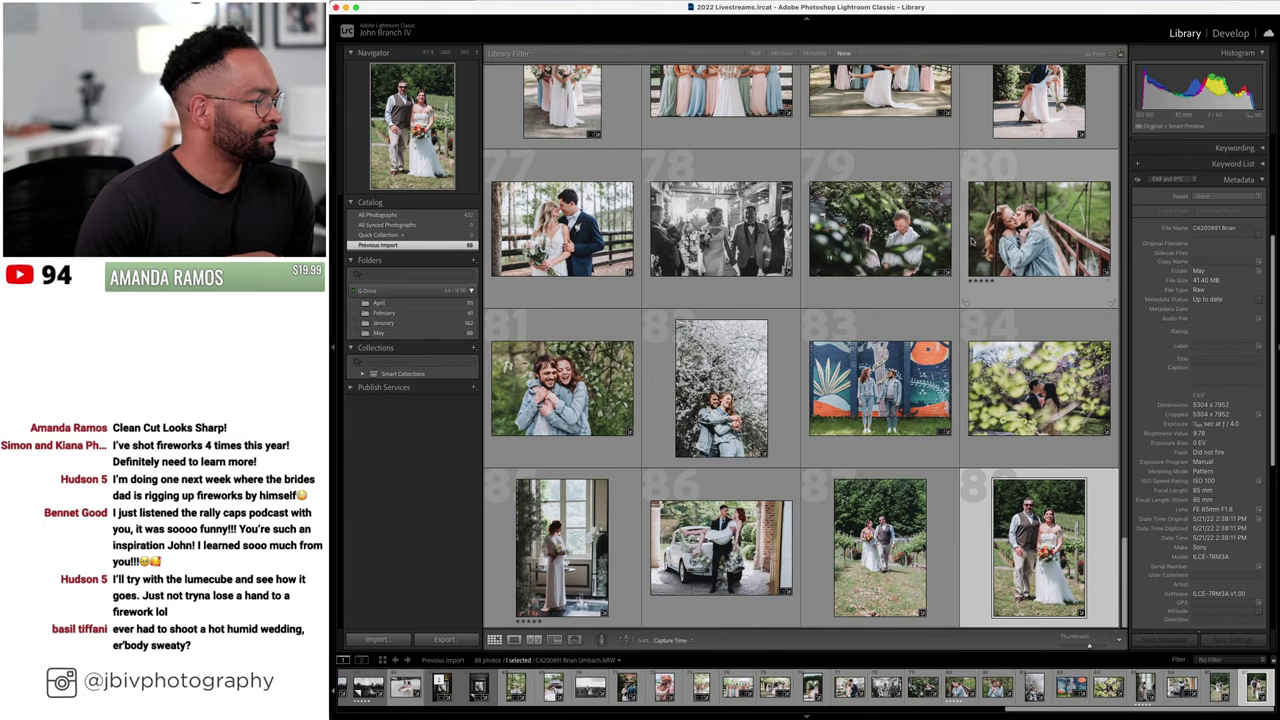
- Filter the library by attribute to show only the five-star photos
scroll(972, 240, up, 5)
scroll(975, 243, down, 5)
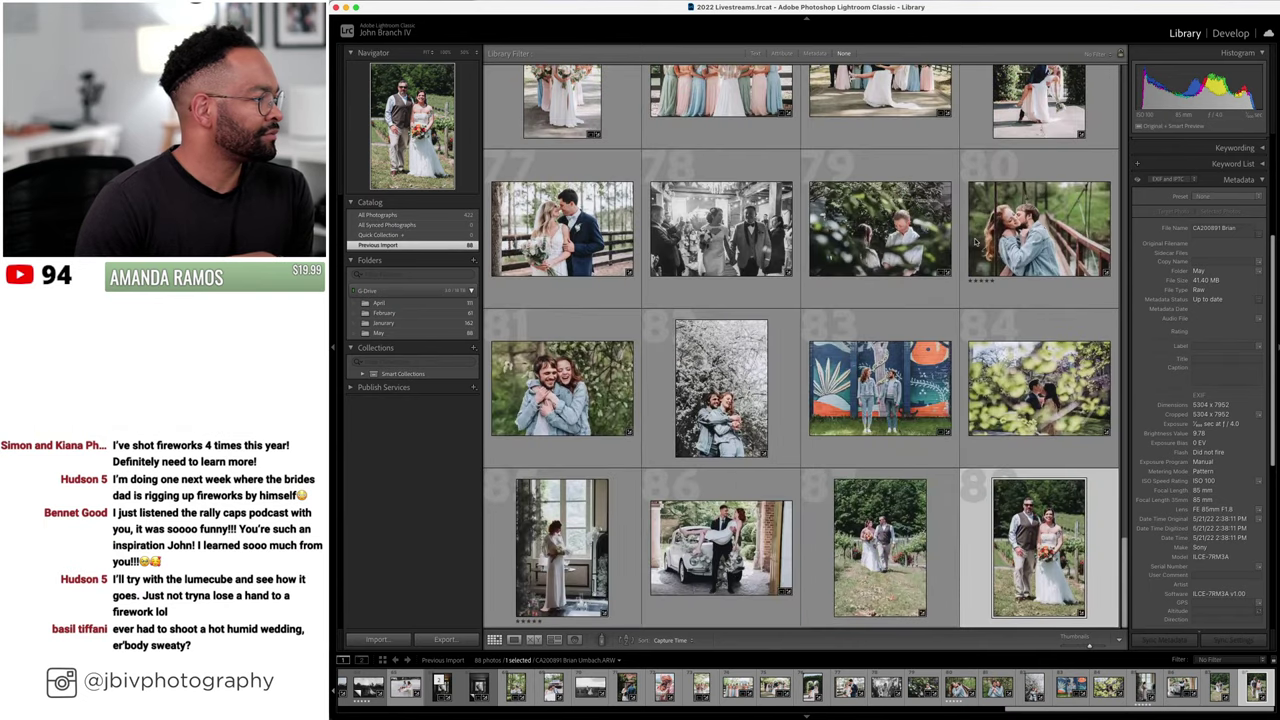
scroll(975, 240, up, 8)
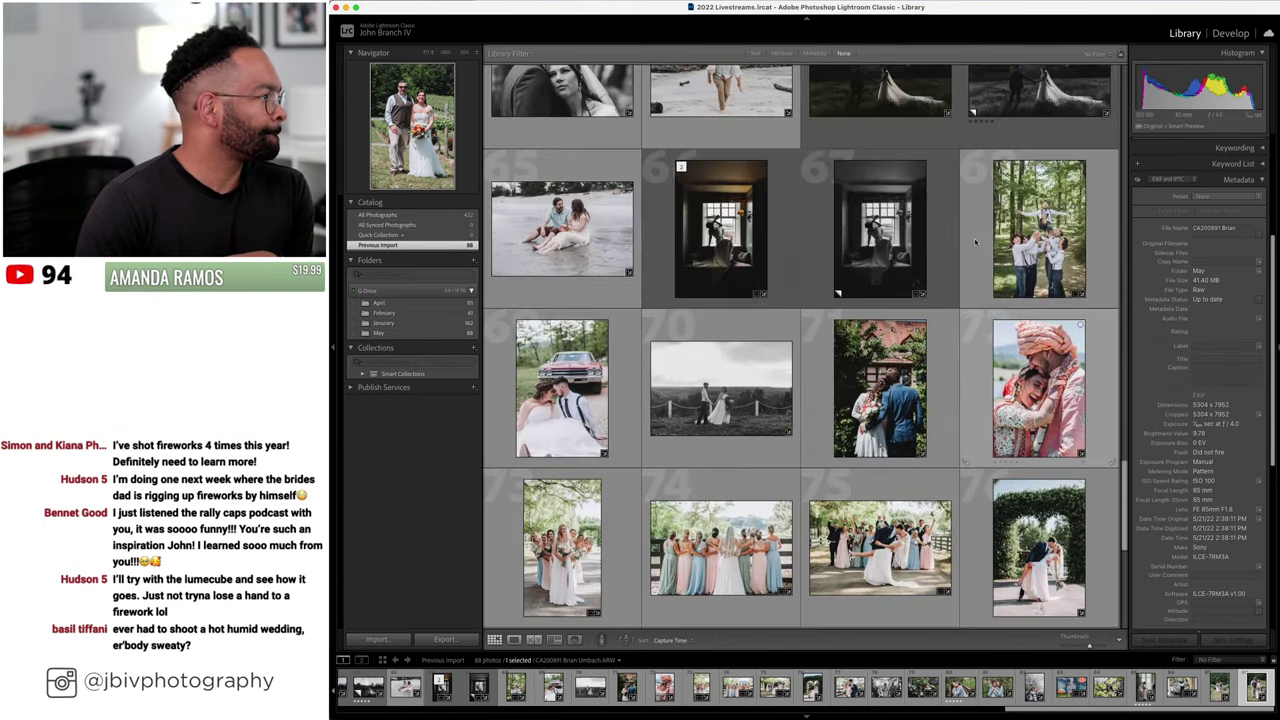
scroll(880, 180, up, 1)
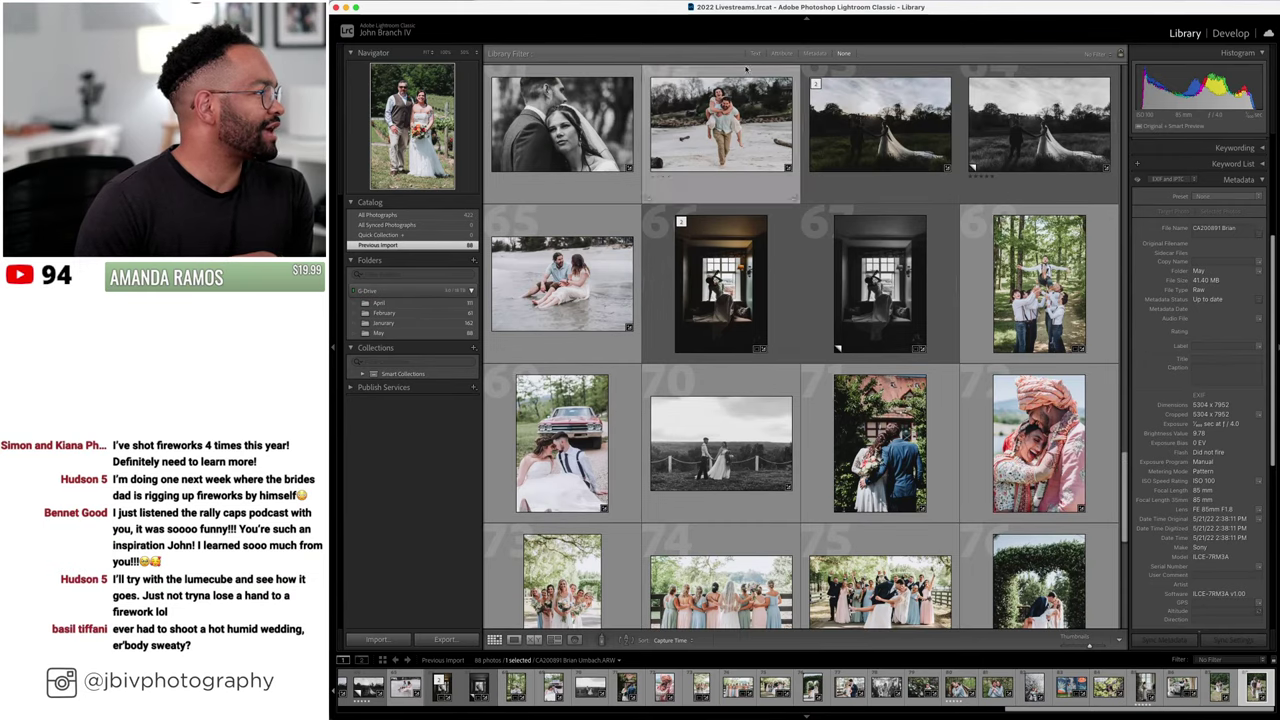
click(781, 53)
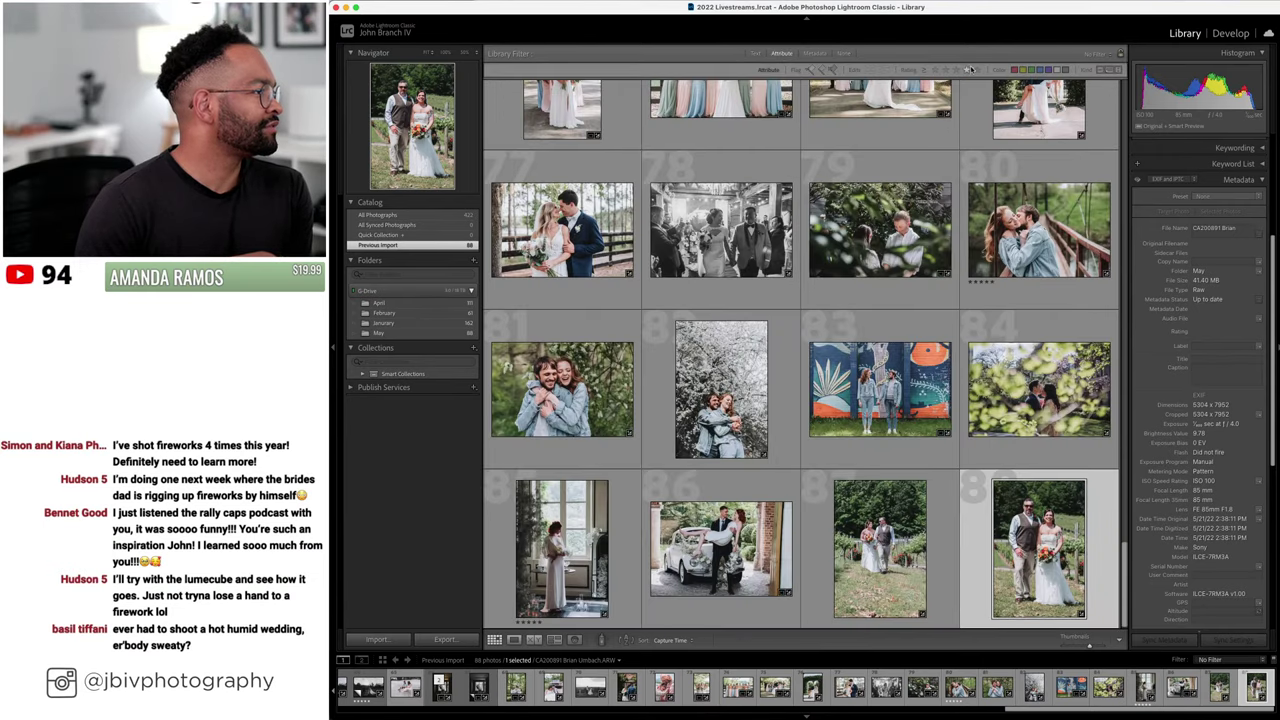
click(972, 69)
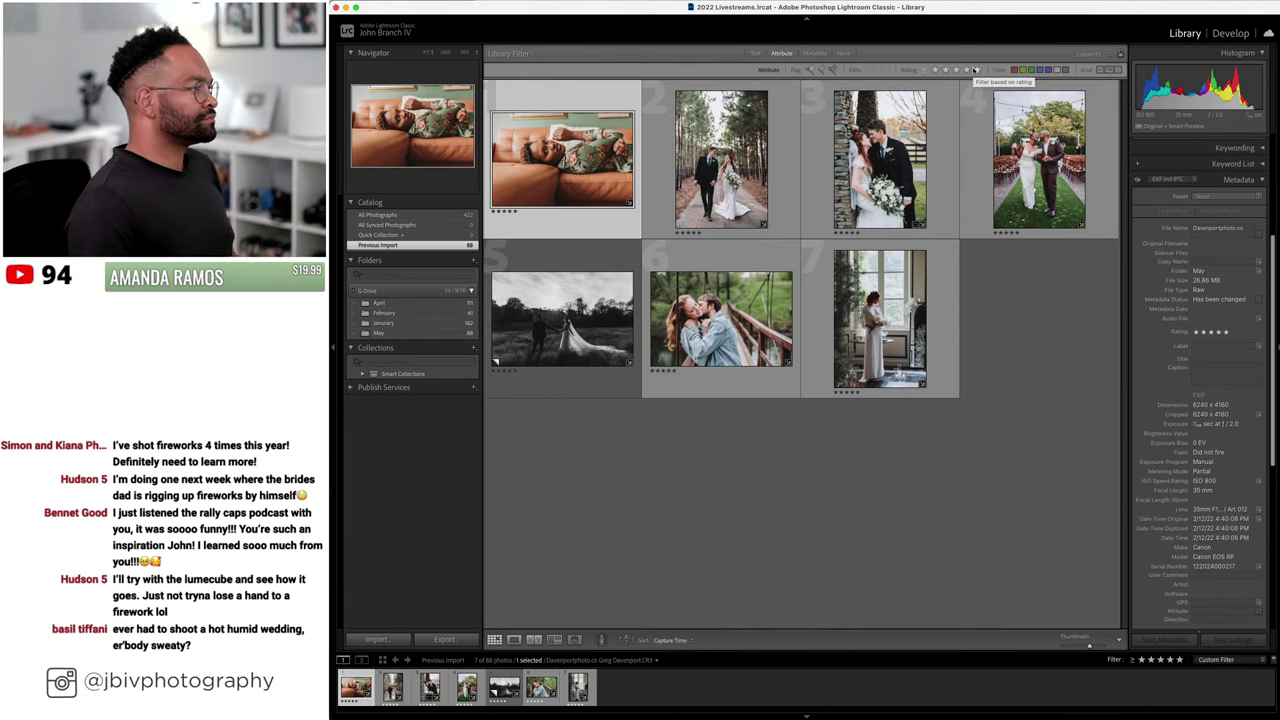
- Select five-star photos 2, 3, 4 and 7 and show them in Survey view
click(721, 160)
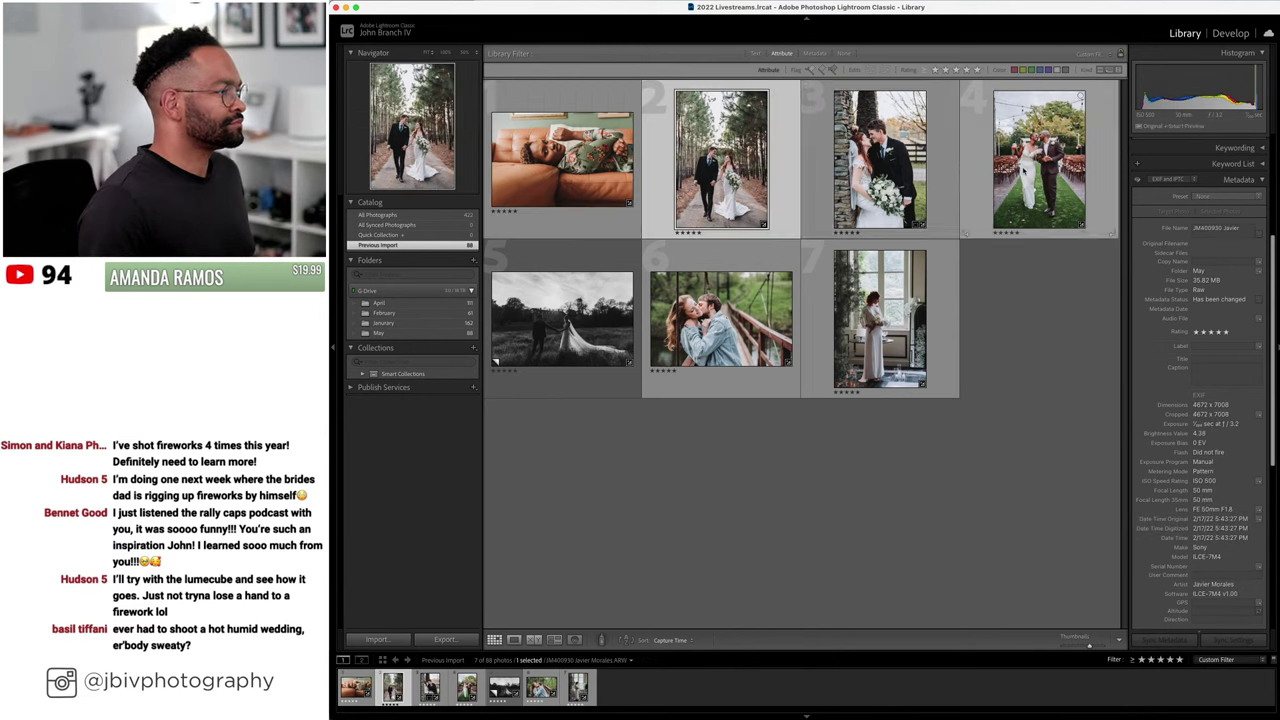
shift+click(1038, 160)
super+click(890, 318)
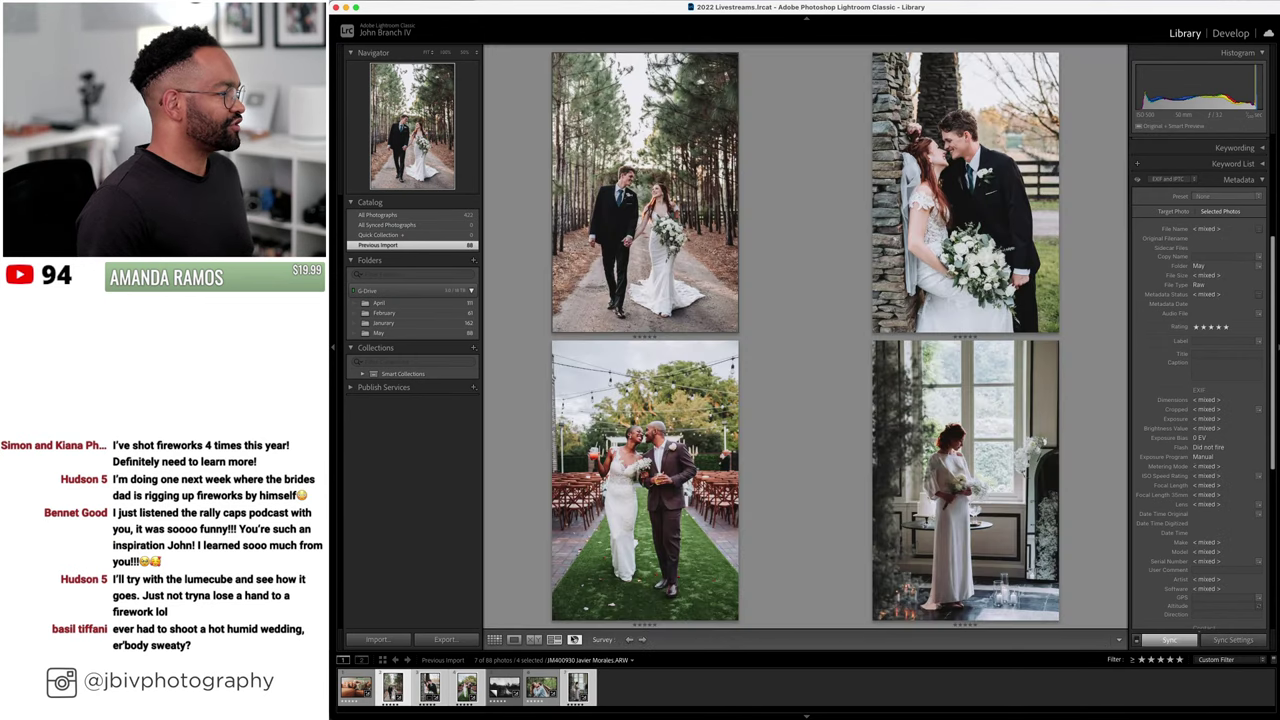
click(554, 639)
- Hide the side panels to review the four photos larger, then bring the panels back
key(Tab)
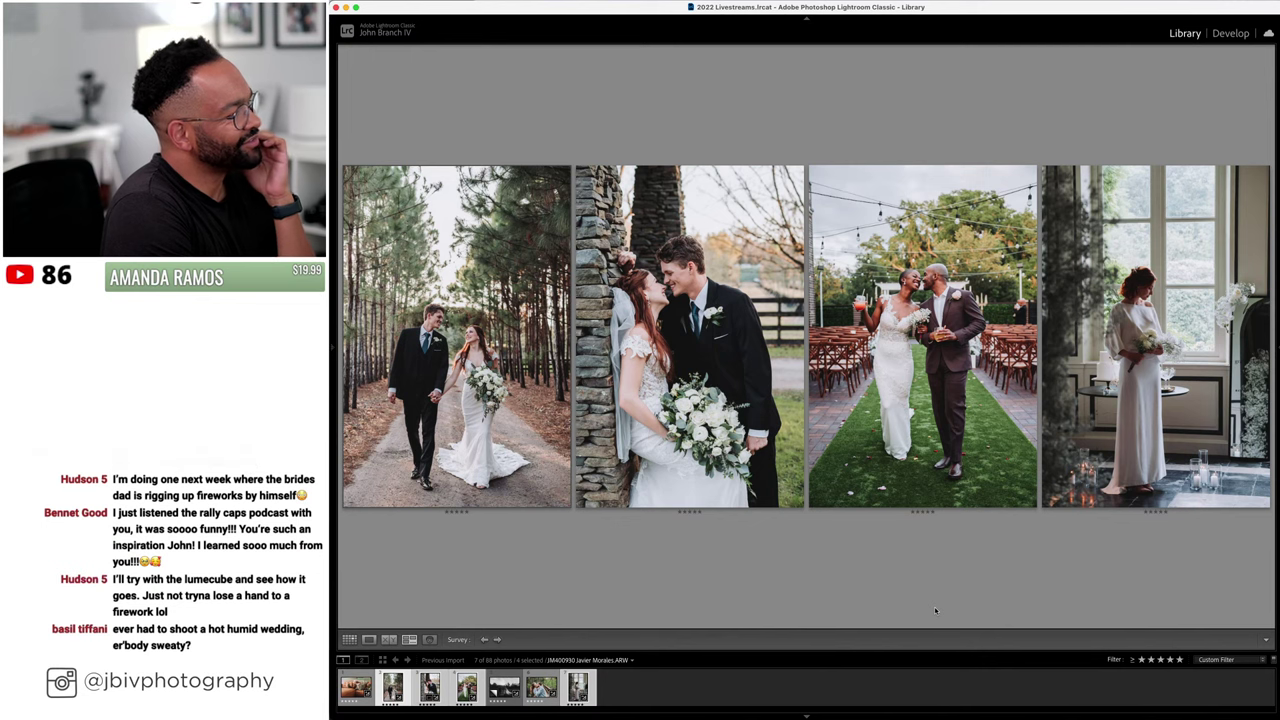
mouse_move(797, 502)
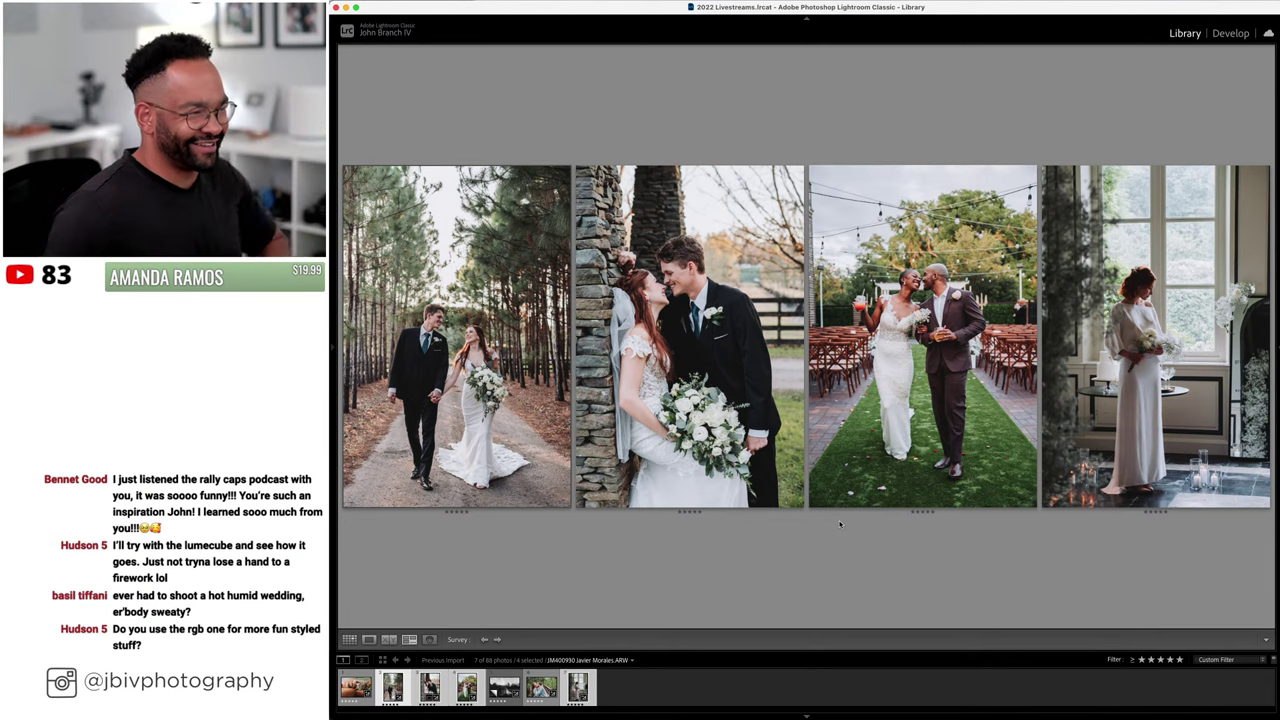
key(Tab)
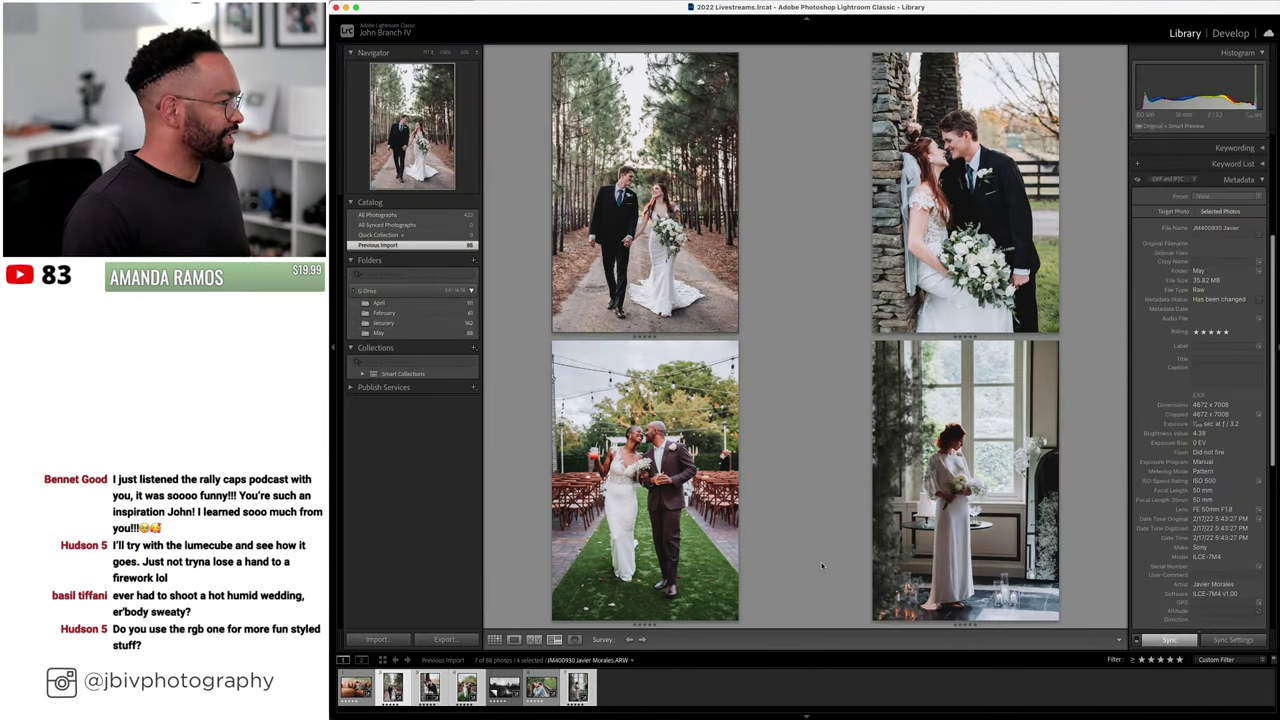
- Go back to the five-star grid and open the couch portrait in Develop
click(495, 640)
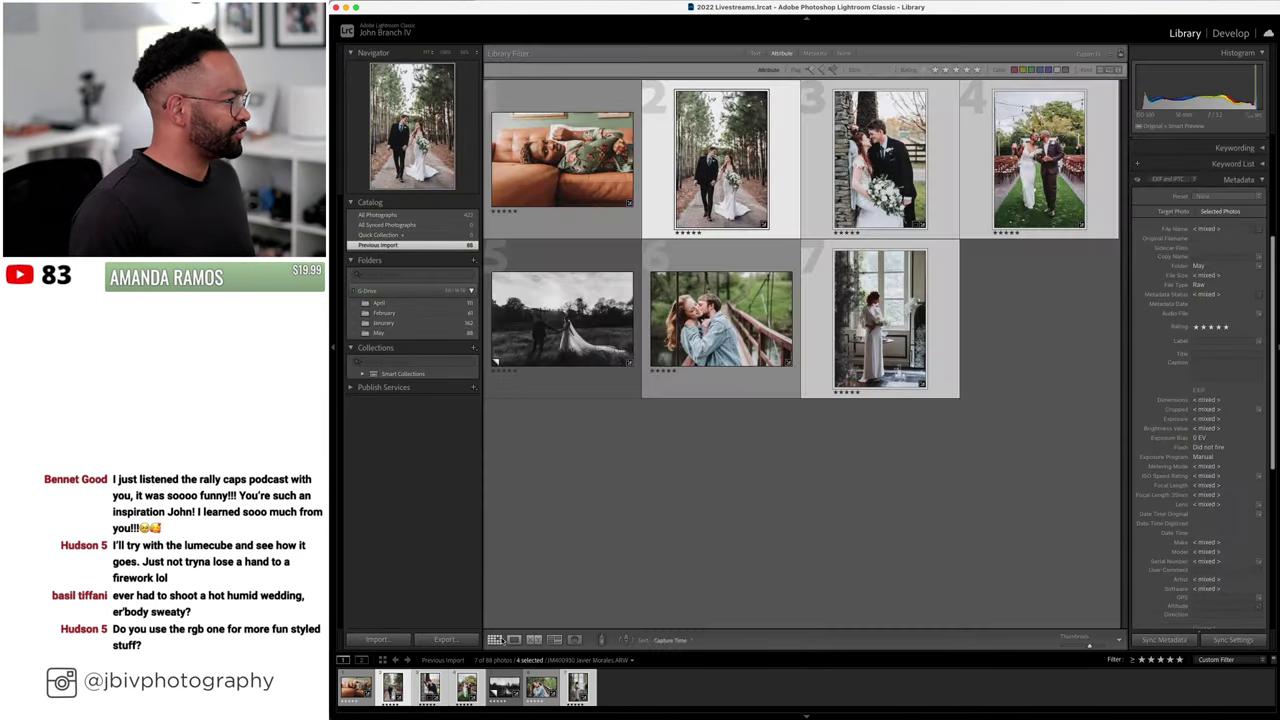
key(d)
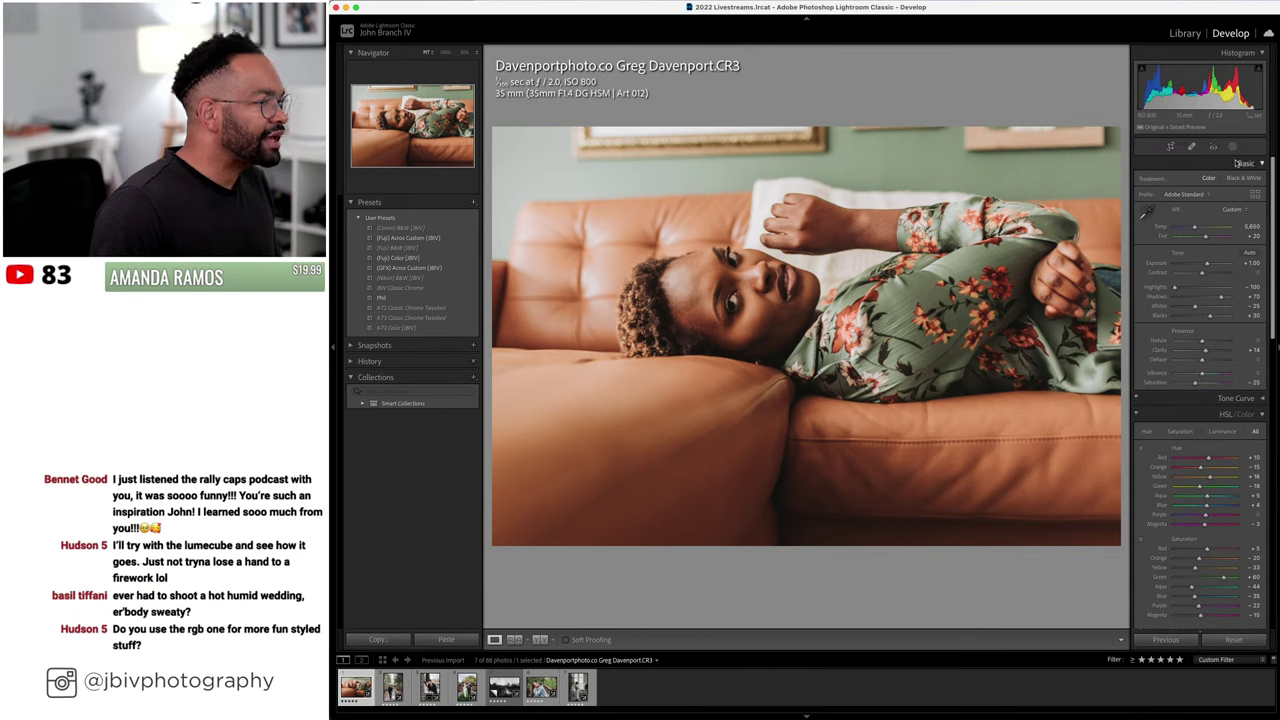
scroll(1201, 518, down, 1)
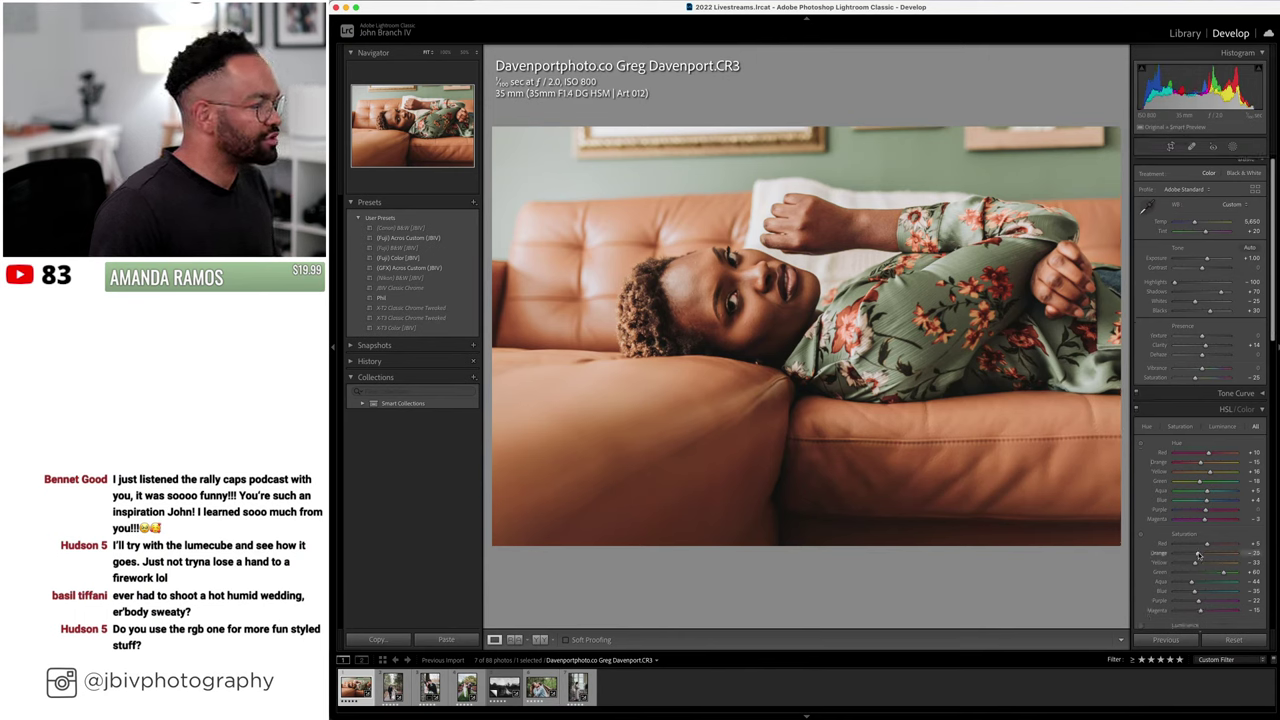
scroll(1202, 430, down, 4)
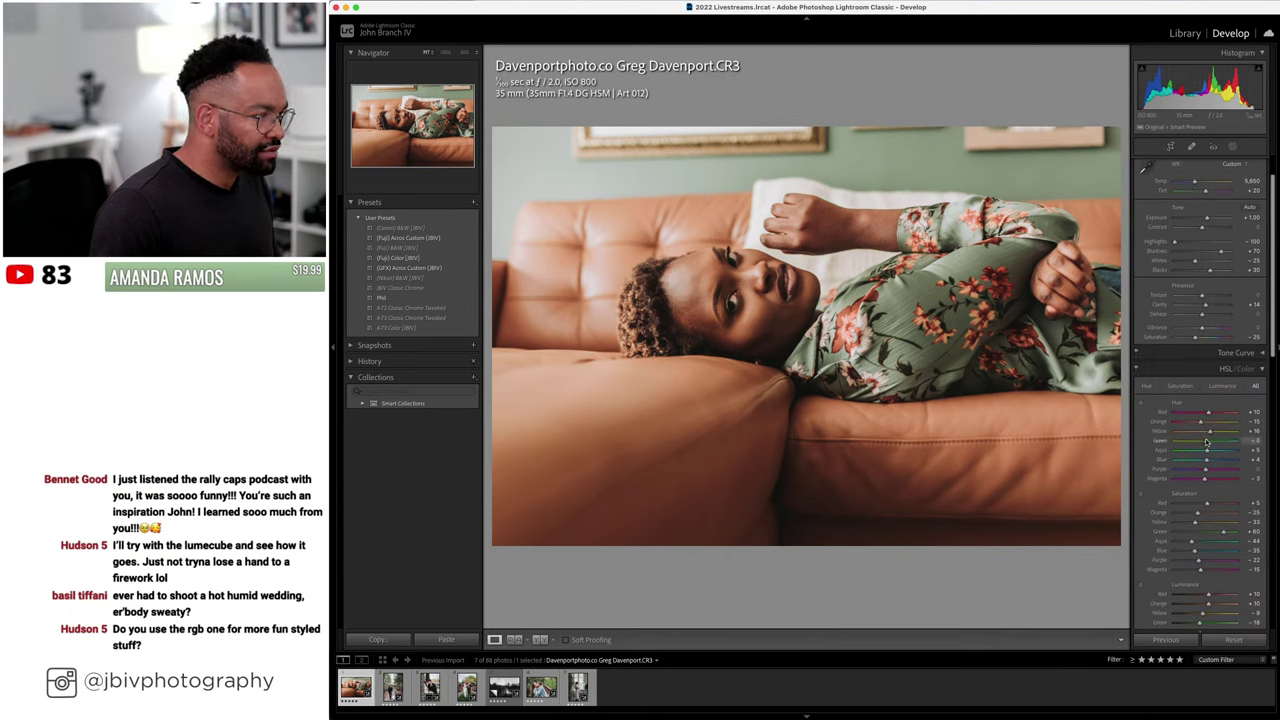
- Set Green Hue to +100, brighten green luminance, and lower green saturation to about +17
drag(1206, 441, 1222, 441)
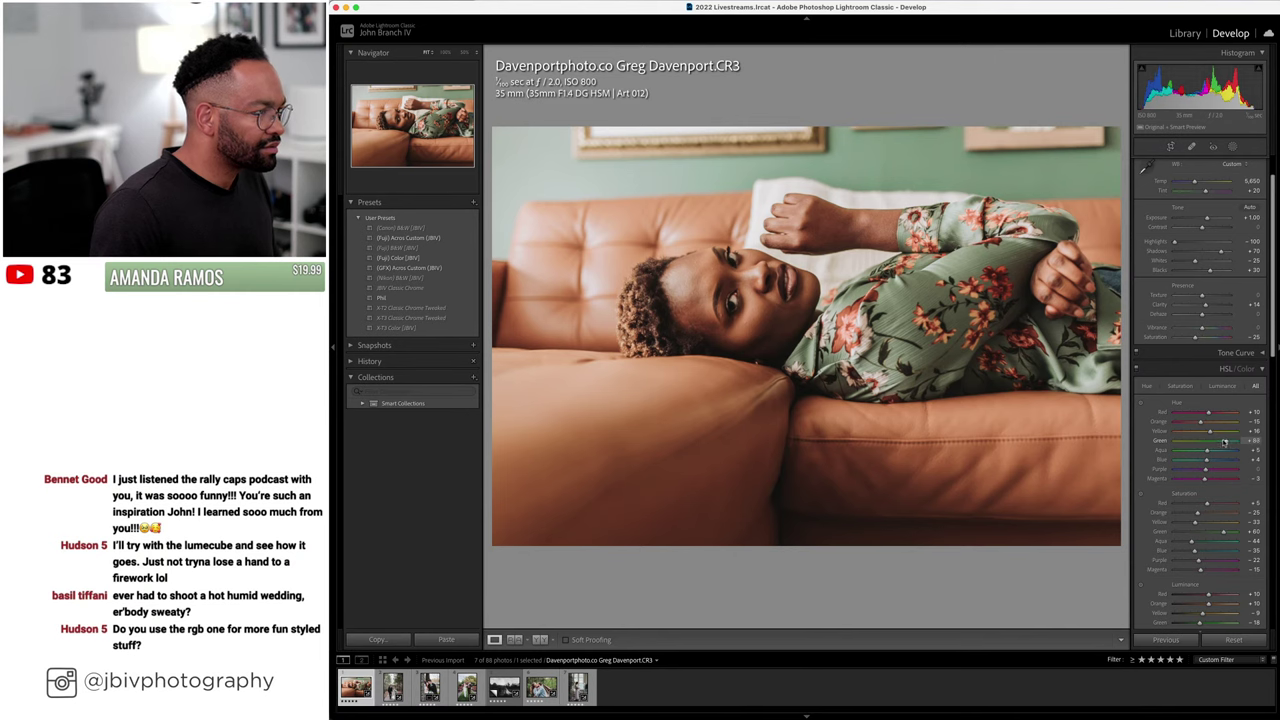
scroll(1224, 441, down, 5)
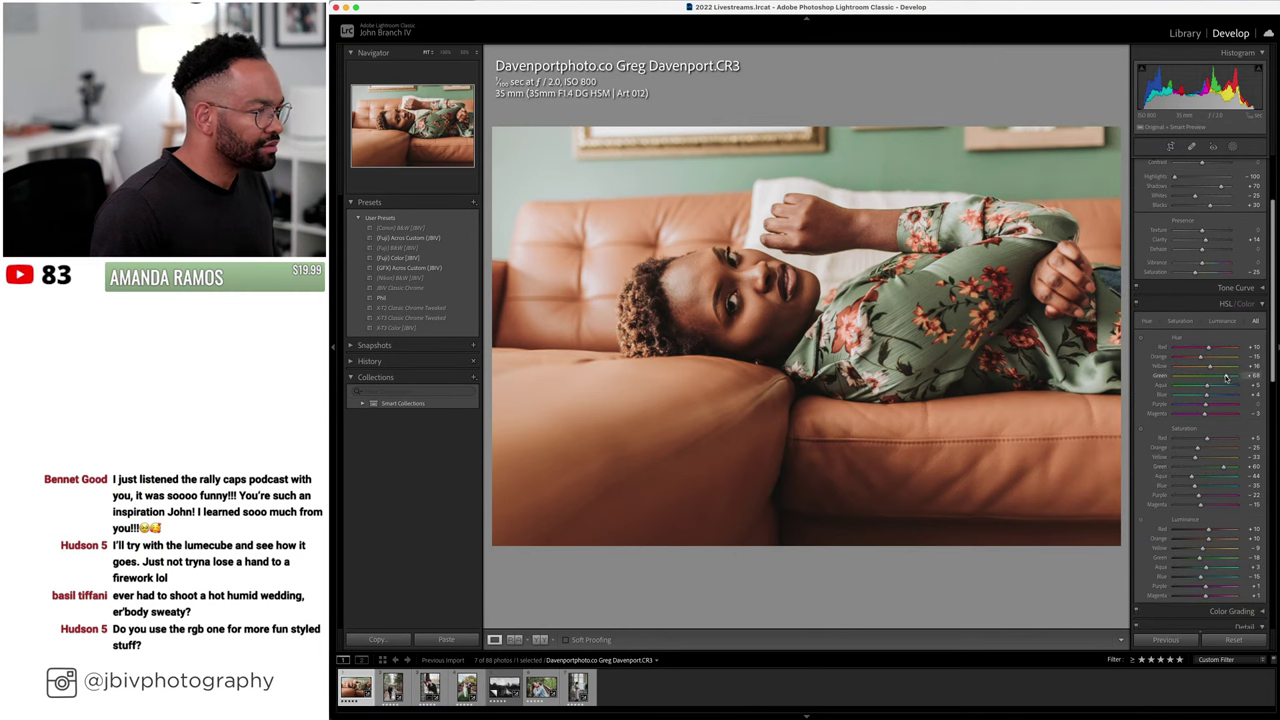
mouse_move(1222, 467)
mouse_down()
mouse_move(1172, 466)
mouse_move(1237, 466)
mouse_up()
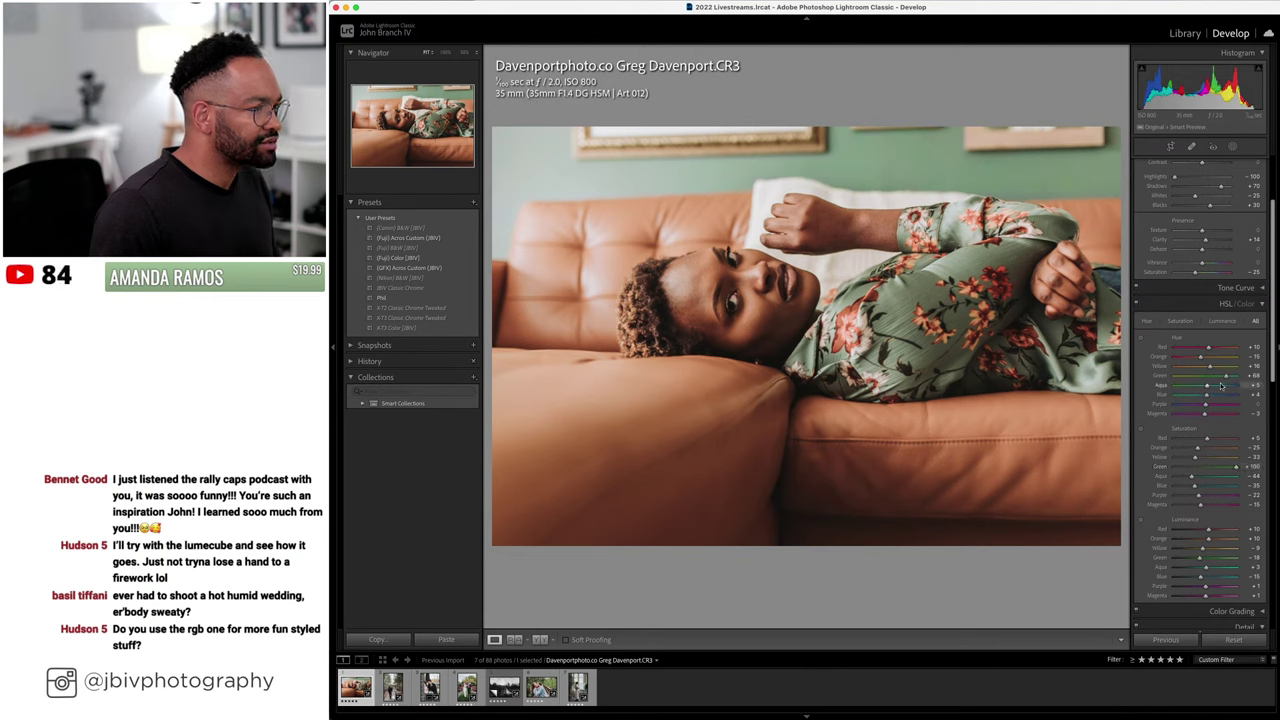
drag(1221, 386, 1277, 396)
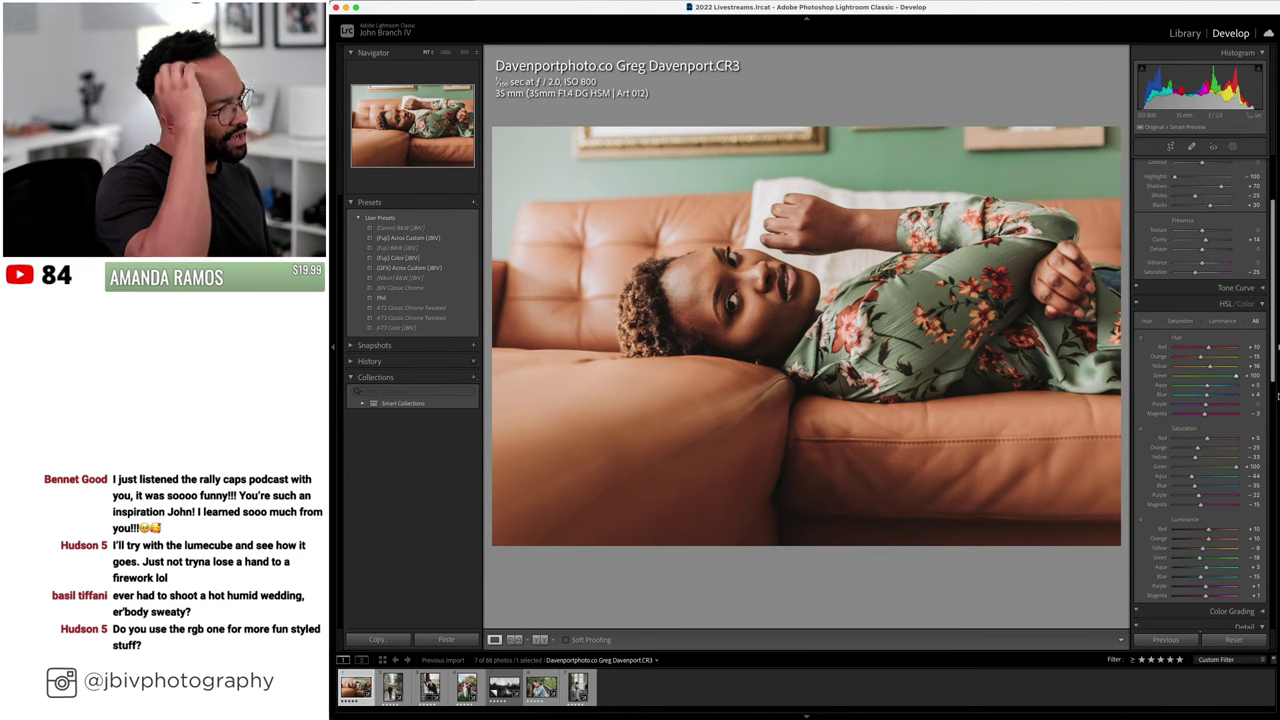
drag(1201, 559, 1214, 562)
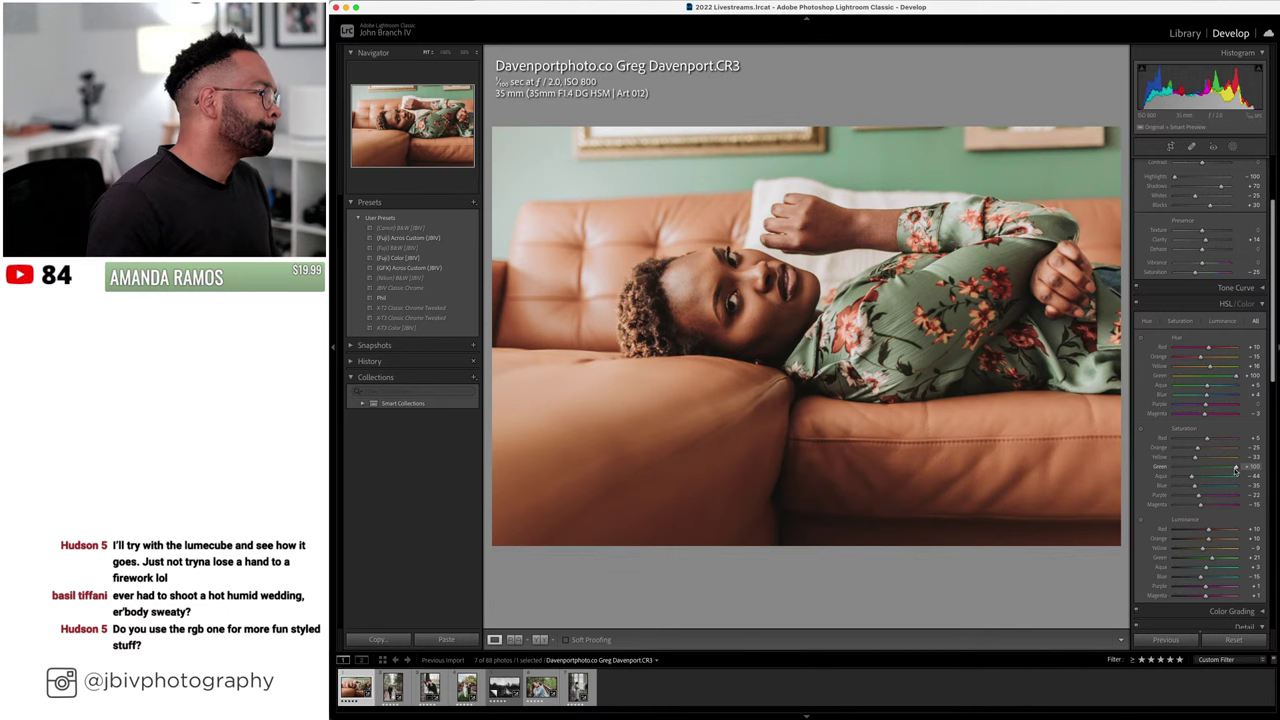
scroll(1200, 400, up, 3)
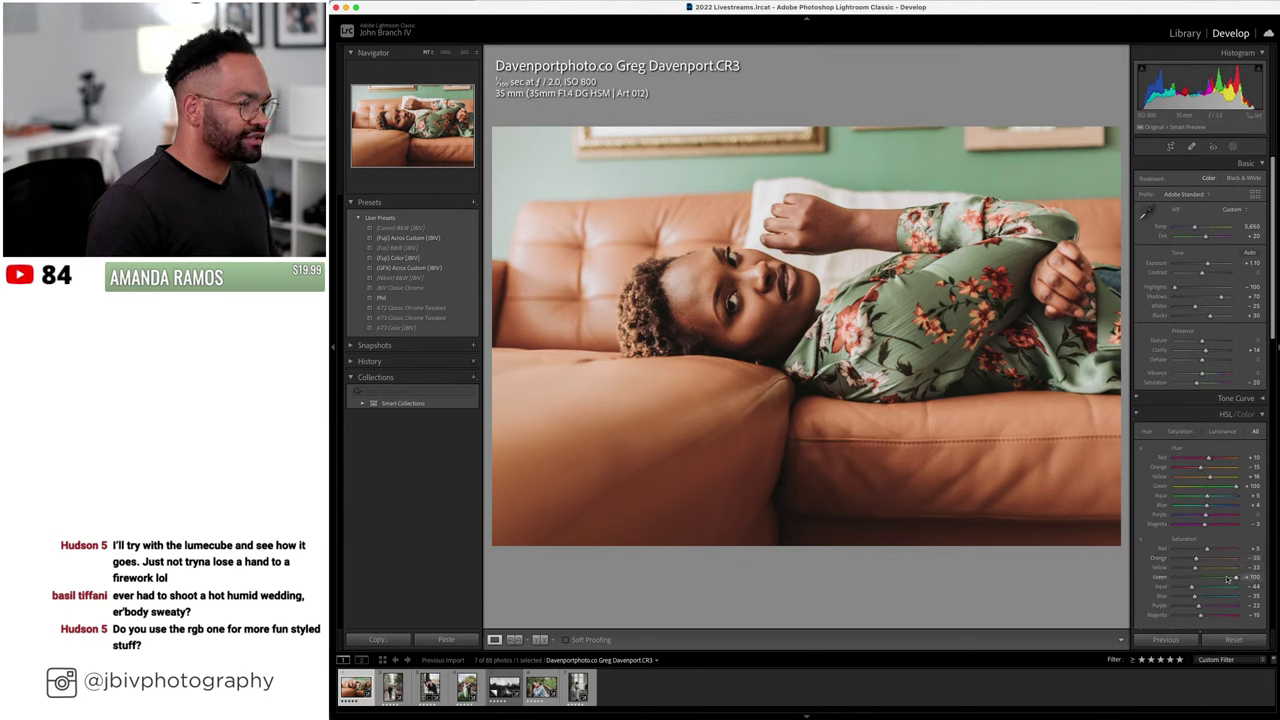
scroll(1228, 578, down, 1)
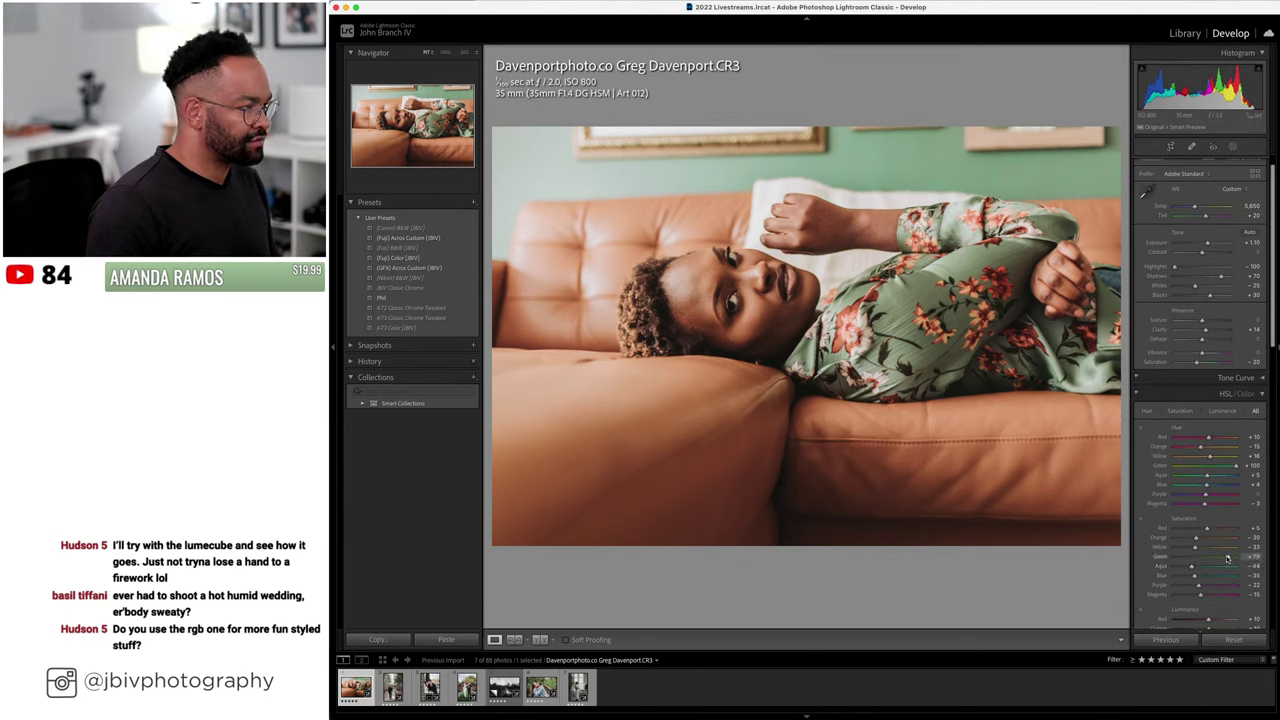
drag(1215, 560, 1210, 561)
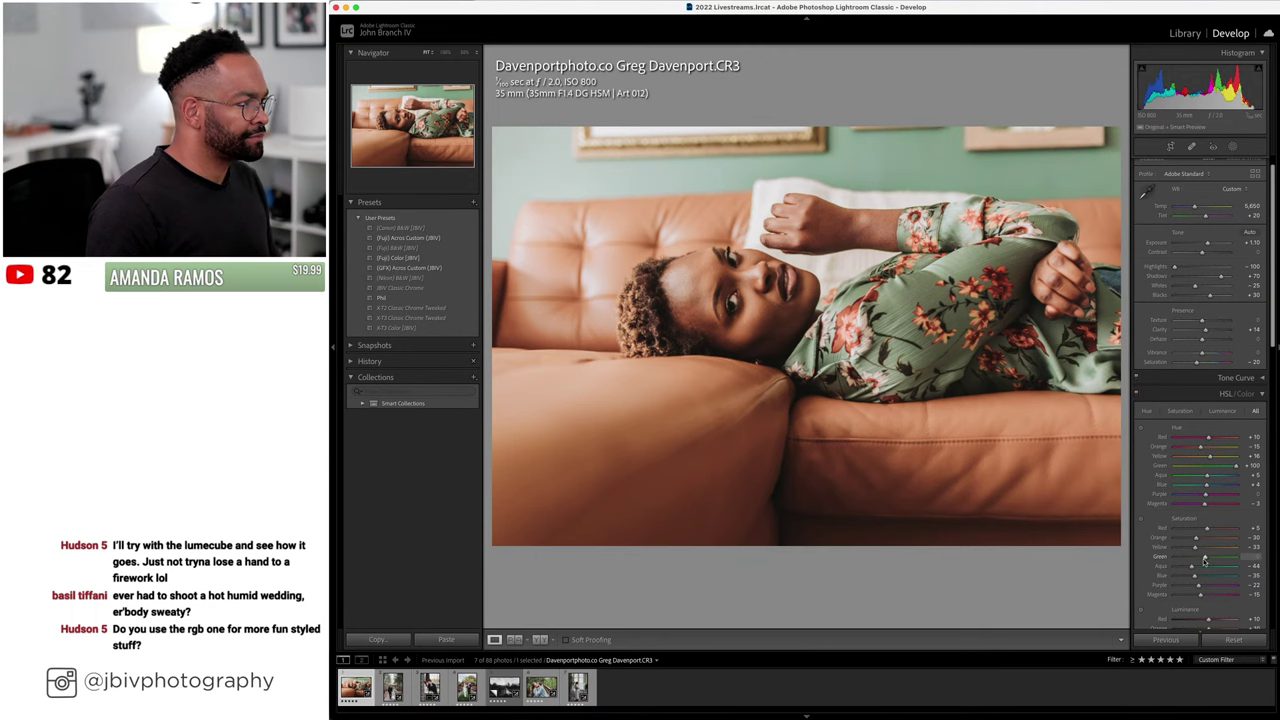
- Return to the grid of seven five-star photos, clear the selection, then select all seven
click(1185, 33)
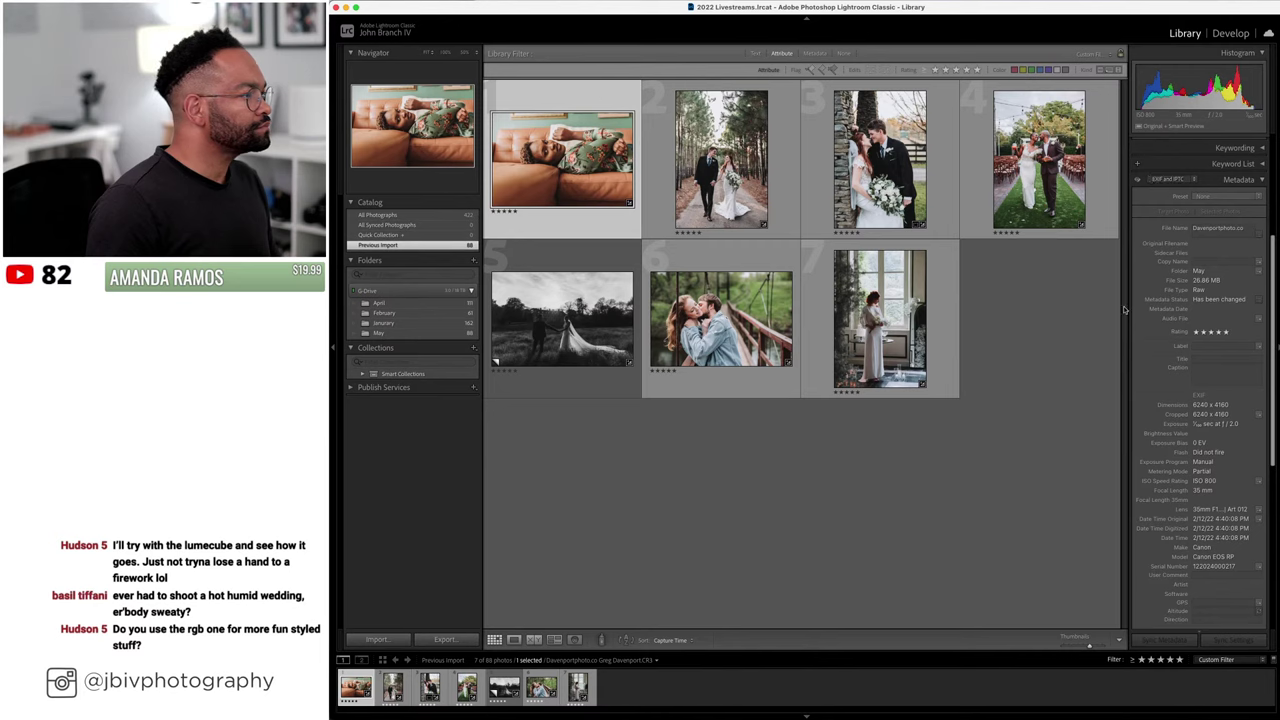
click(1040, 348)
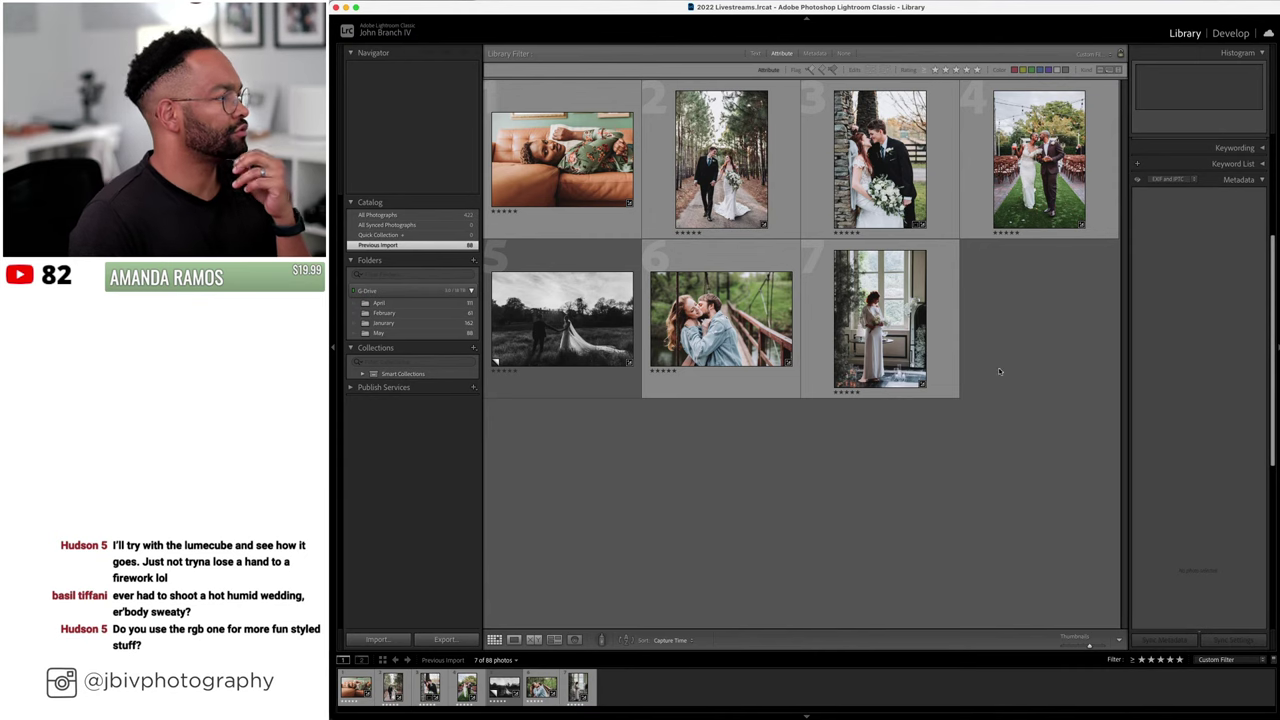
key(super+a)
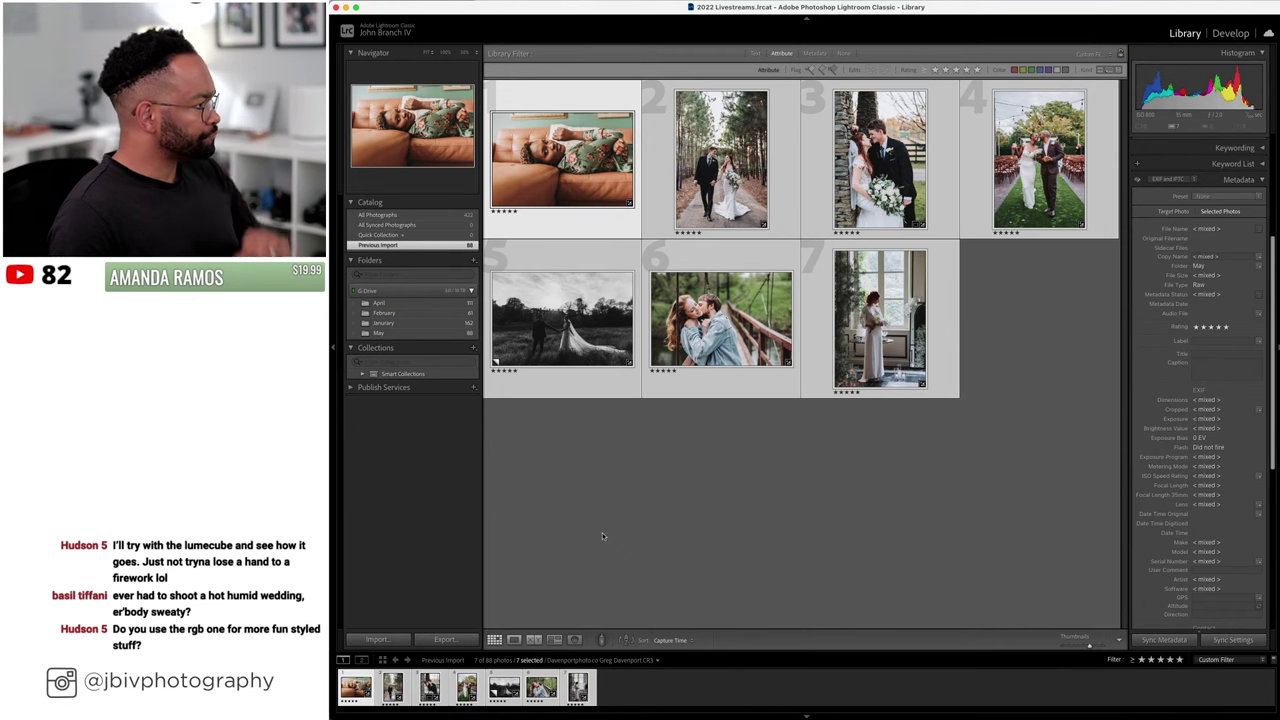
- Open Export for seven files and check JPEG, sRGB, screen sharpening and Exposure X7 post-processing
click(444, 639)
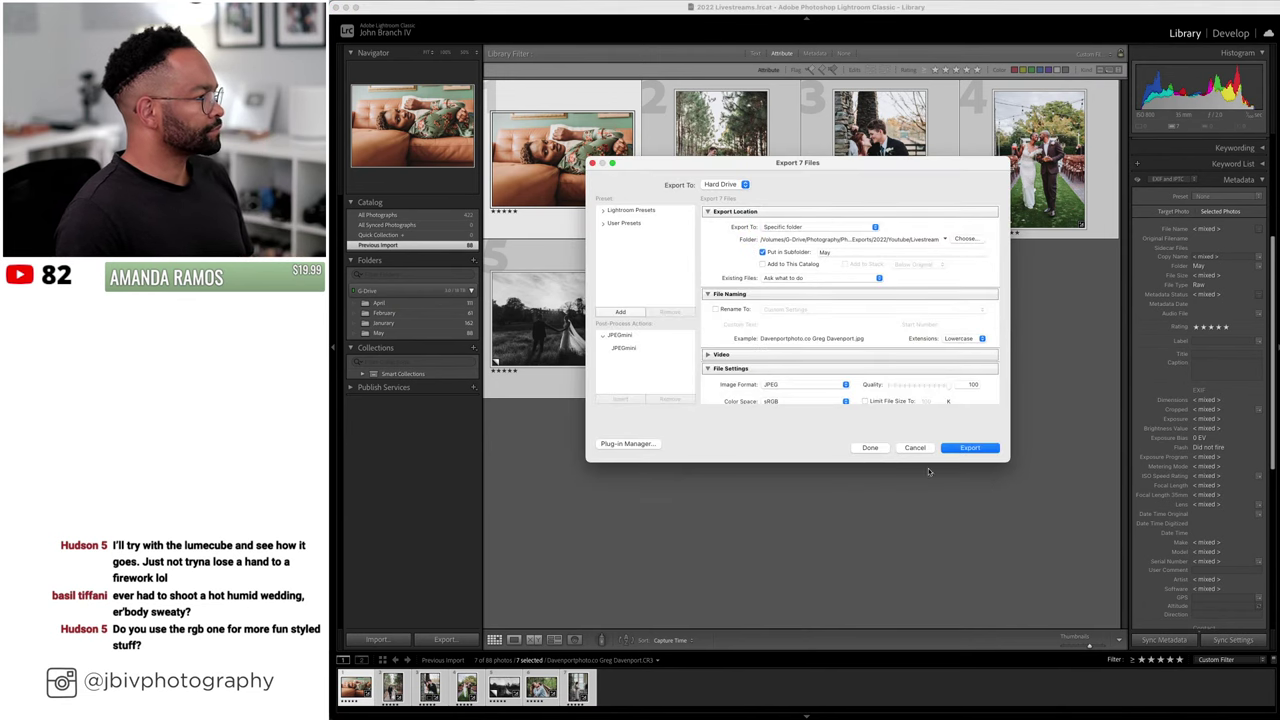
scroll(856, 264, down, 2)
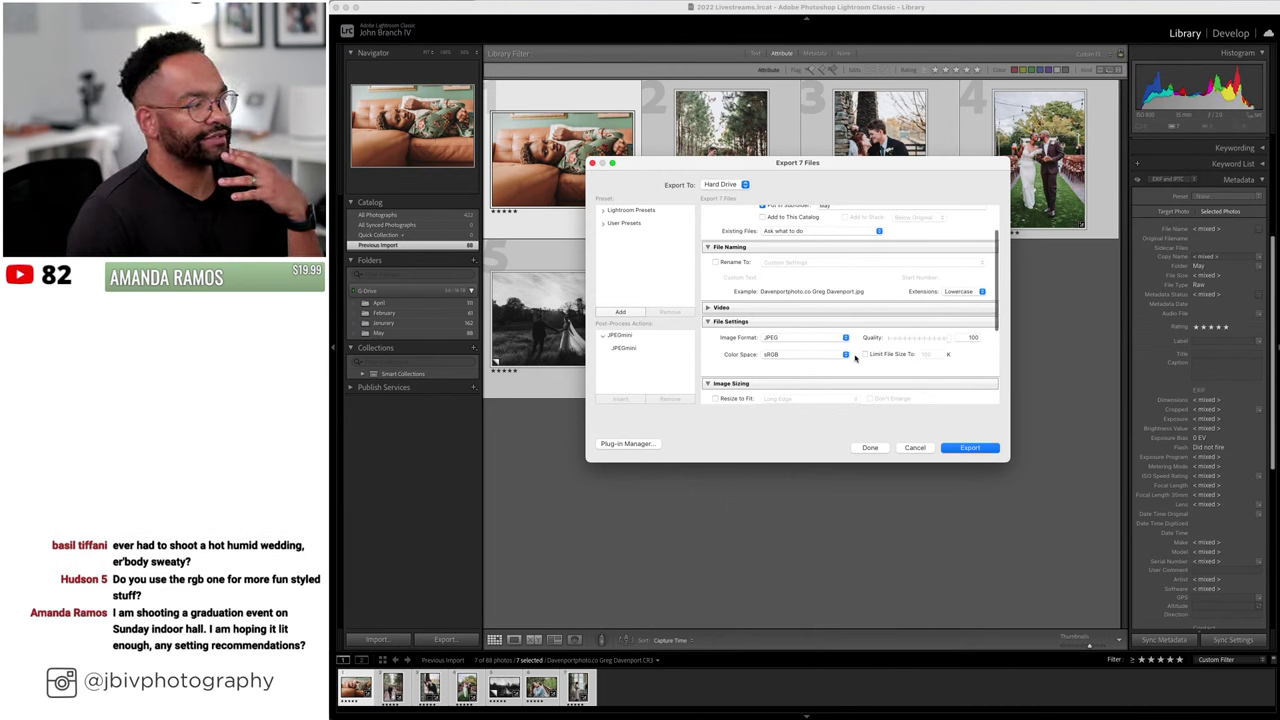
scroll(889, 348, down, 3)
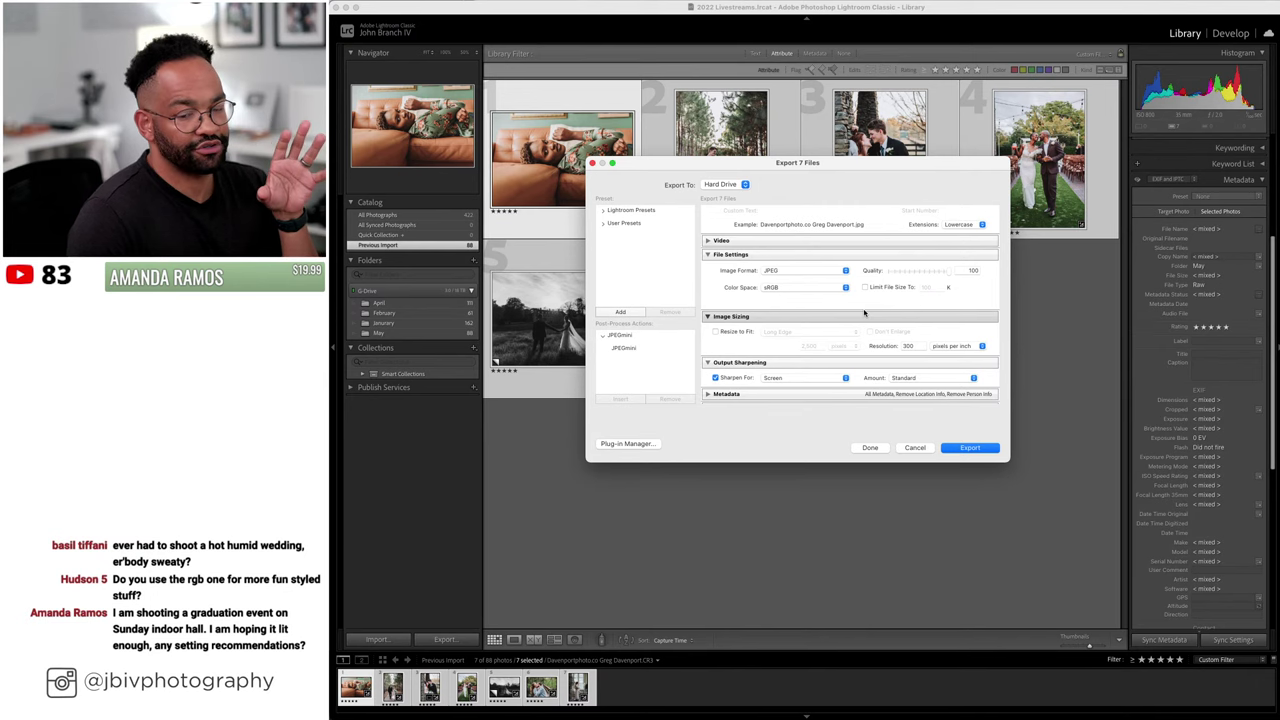
scroll(856, 299, down, 3)
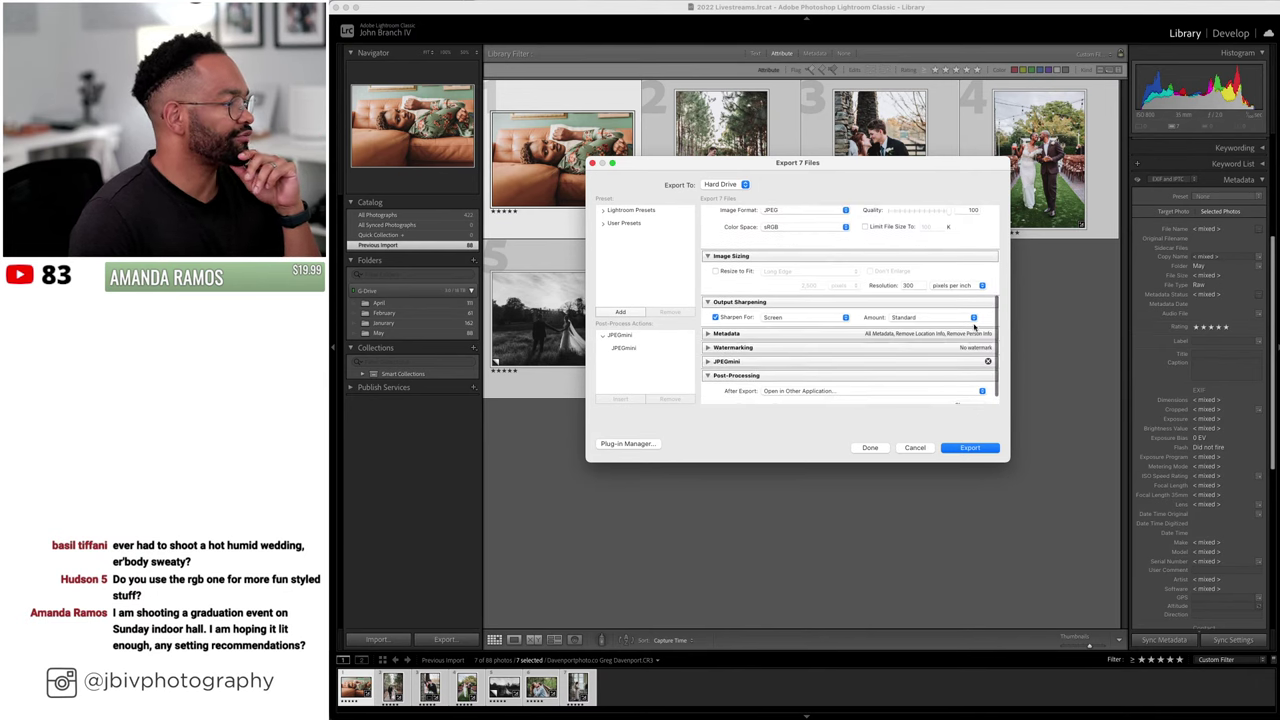
scroll(850, 350, down, 2)
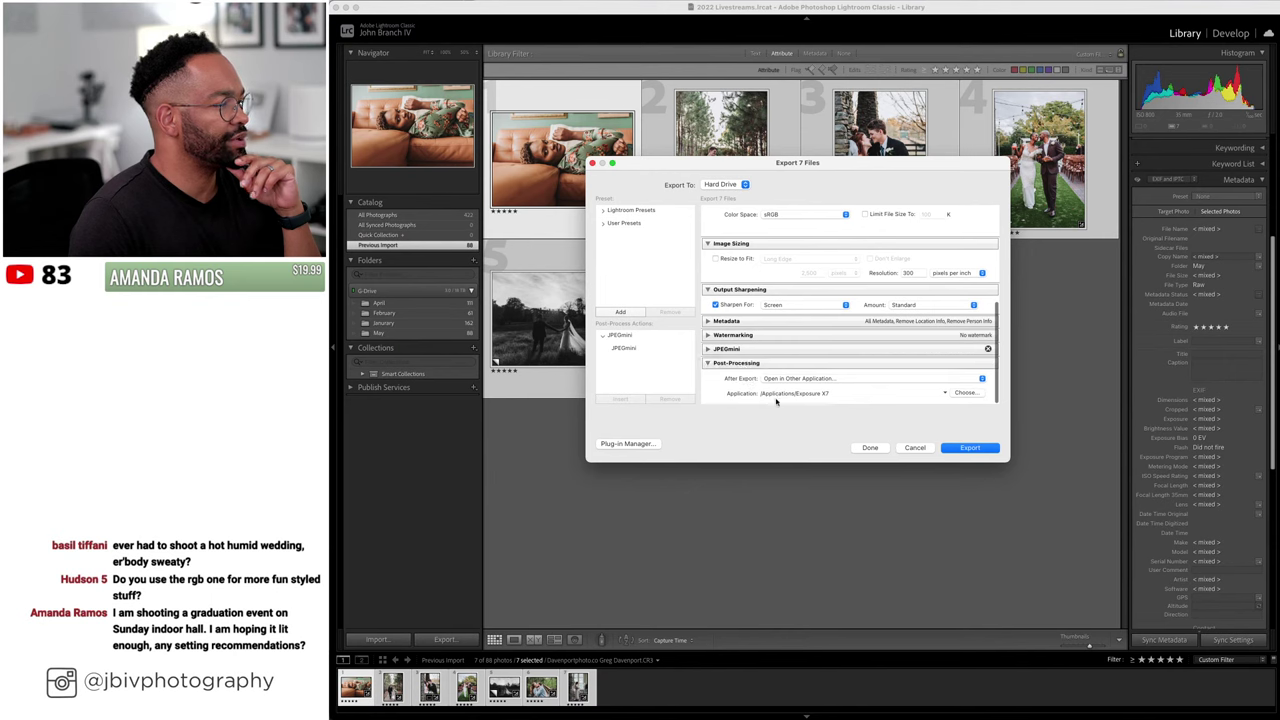
- Export the seven photos into Exposure X7 and zoom into the couch portrait's face to about 77%
click(966, 448)
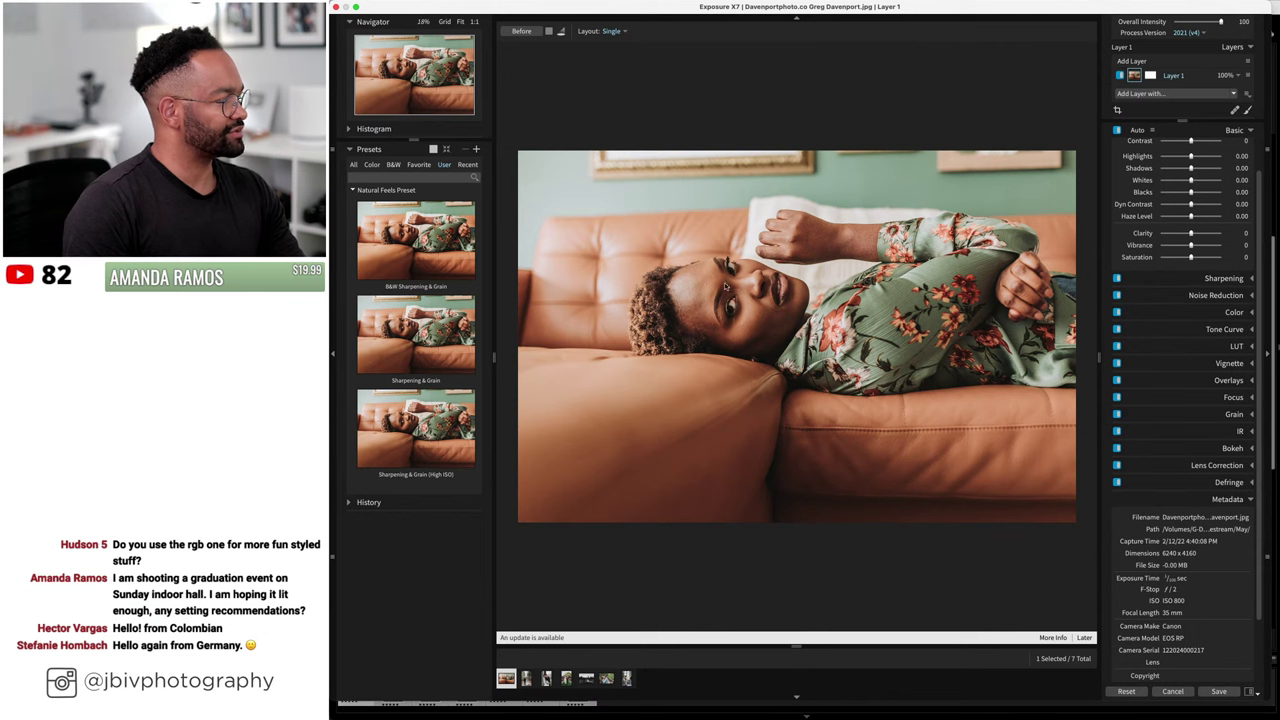
scroll(692, 268, up, 6)
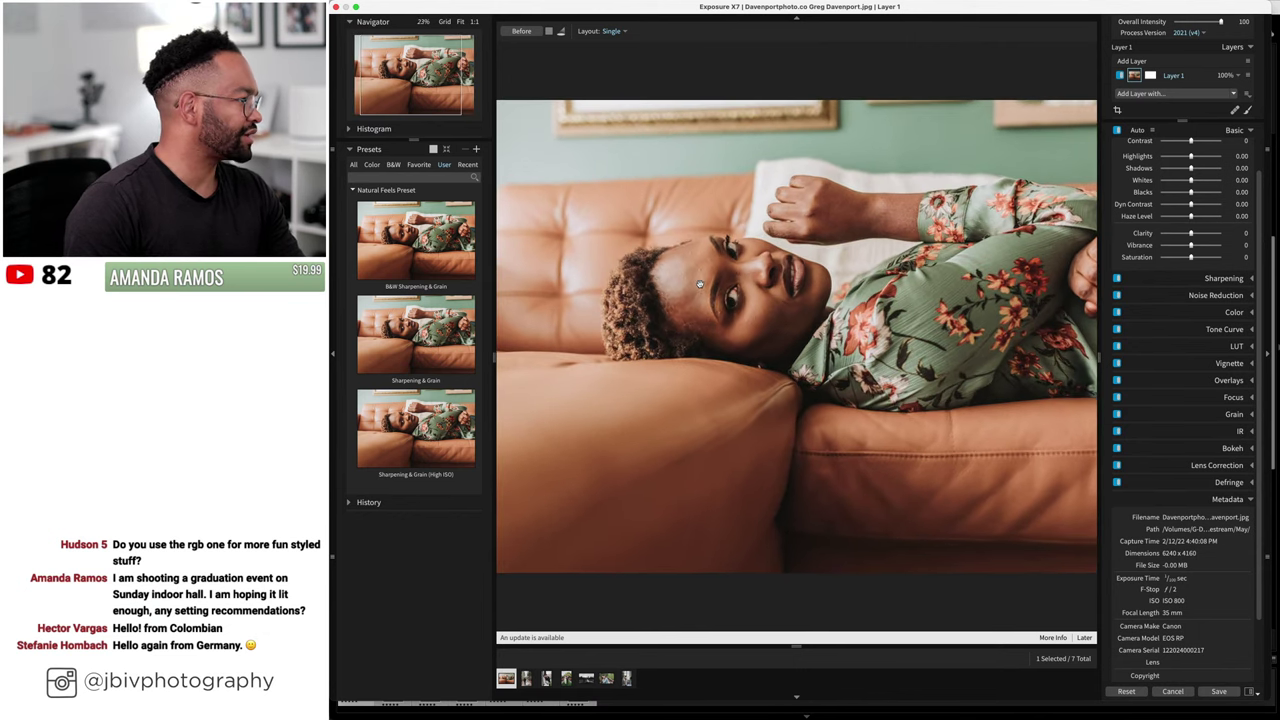
scroll(699, 284, up, 3)
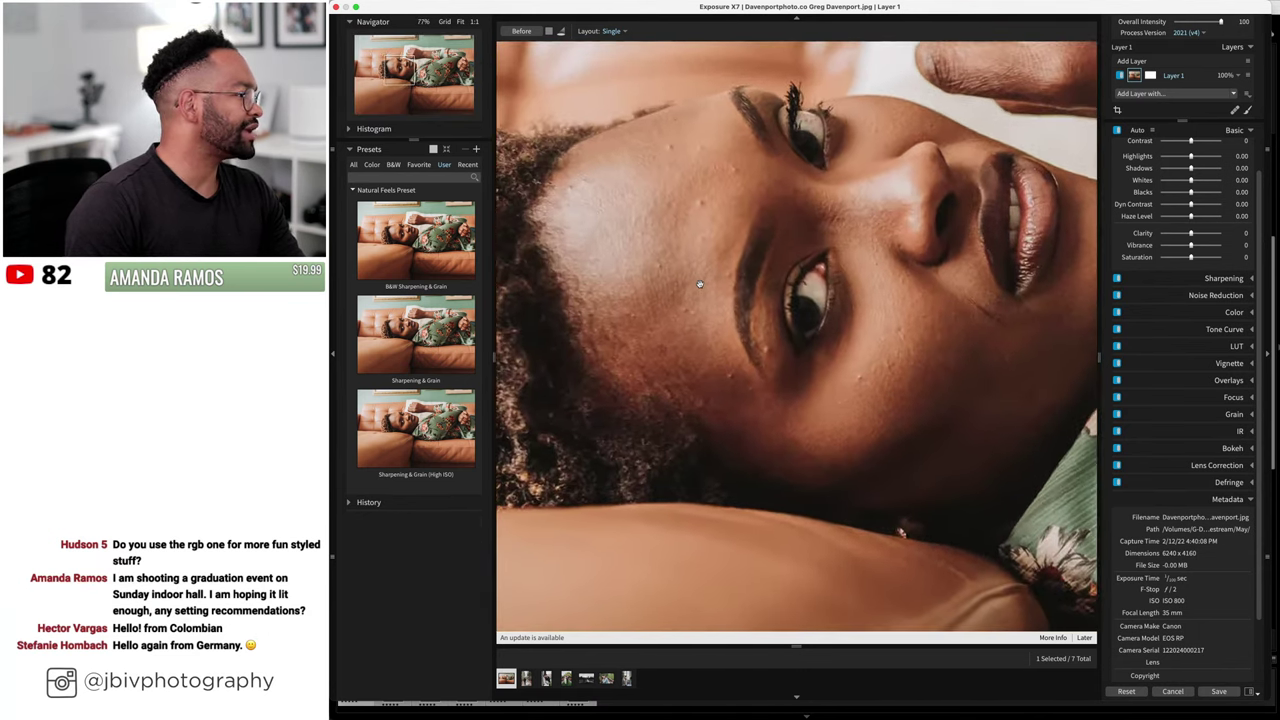
- With the heal brush at size 34, heal blemishes on the cheek, below the eye and near the hairline
click(1234, 112)
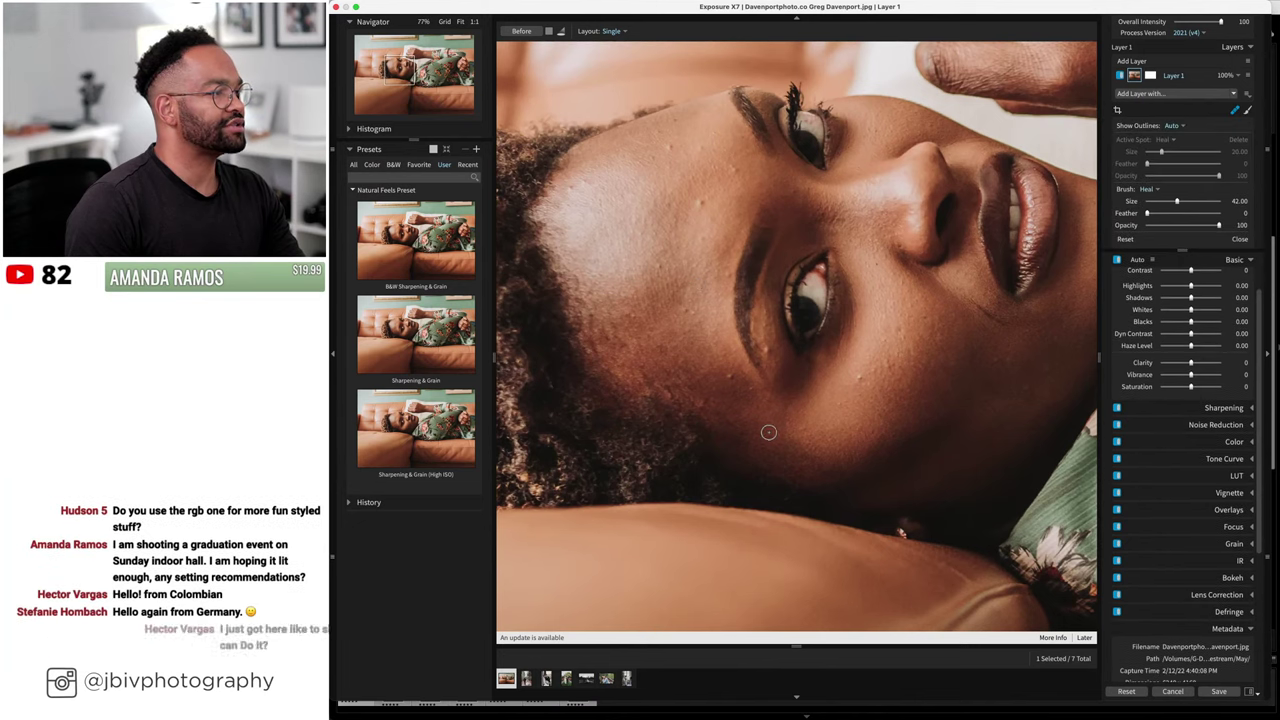
key(bracketleft)
click(860, 377)
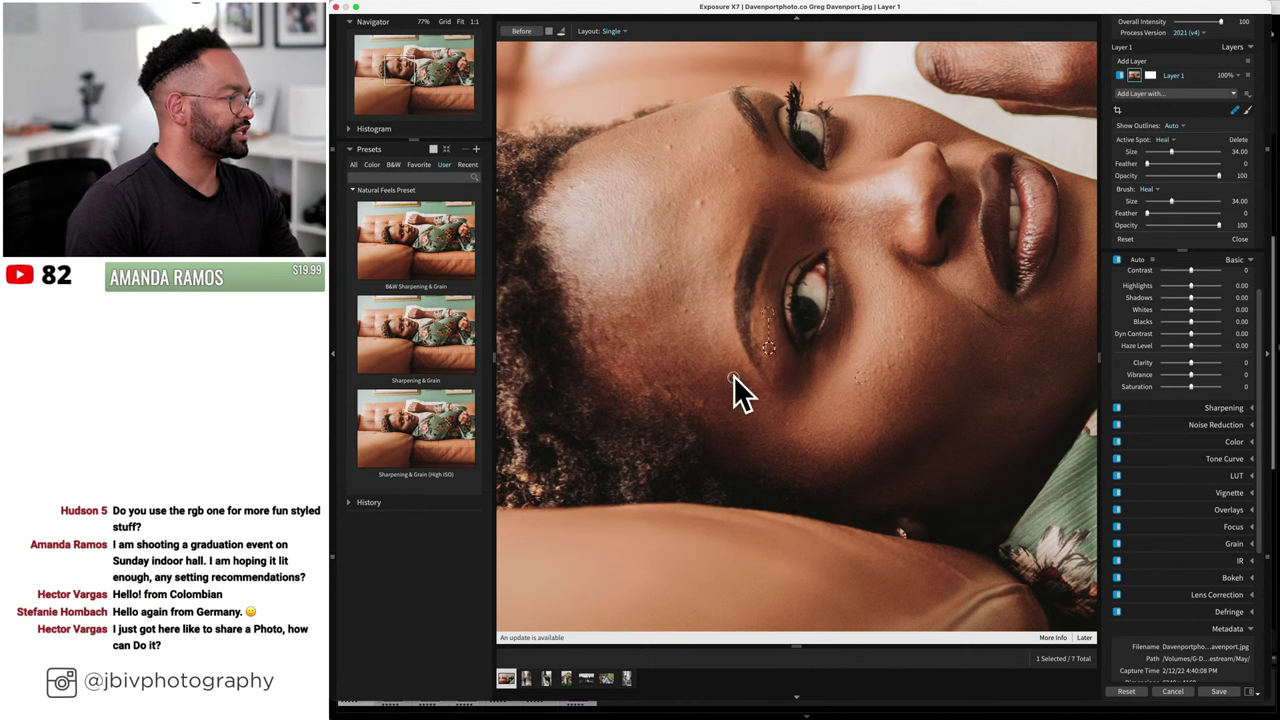
click(745, 386)
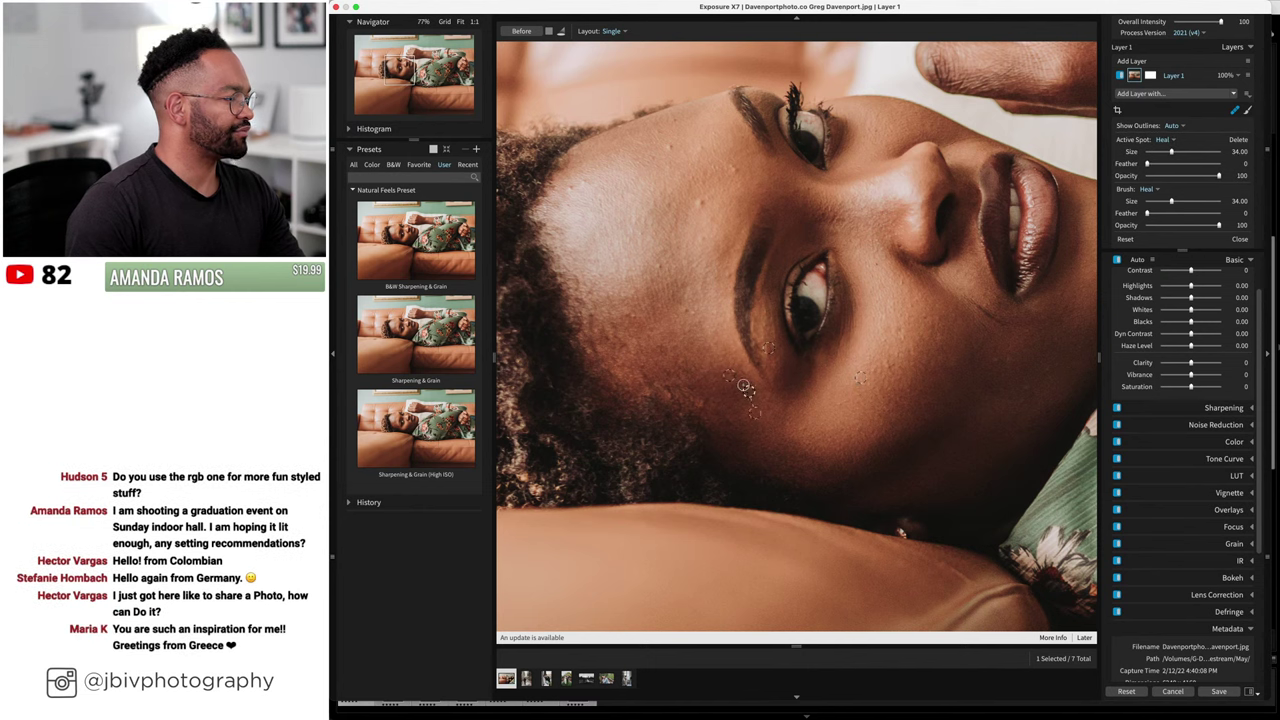
click(683, 309)
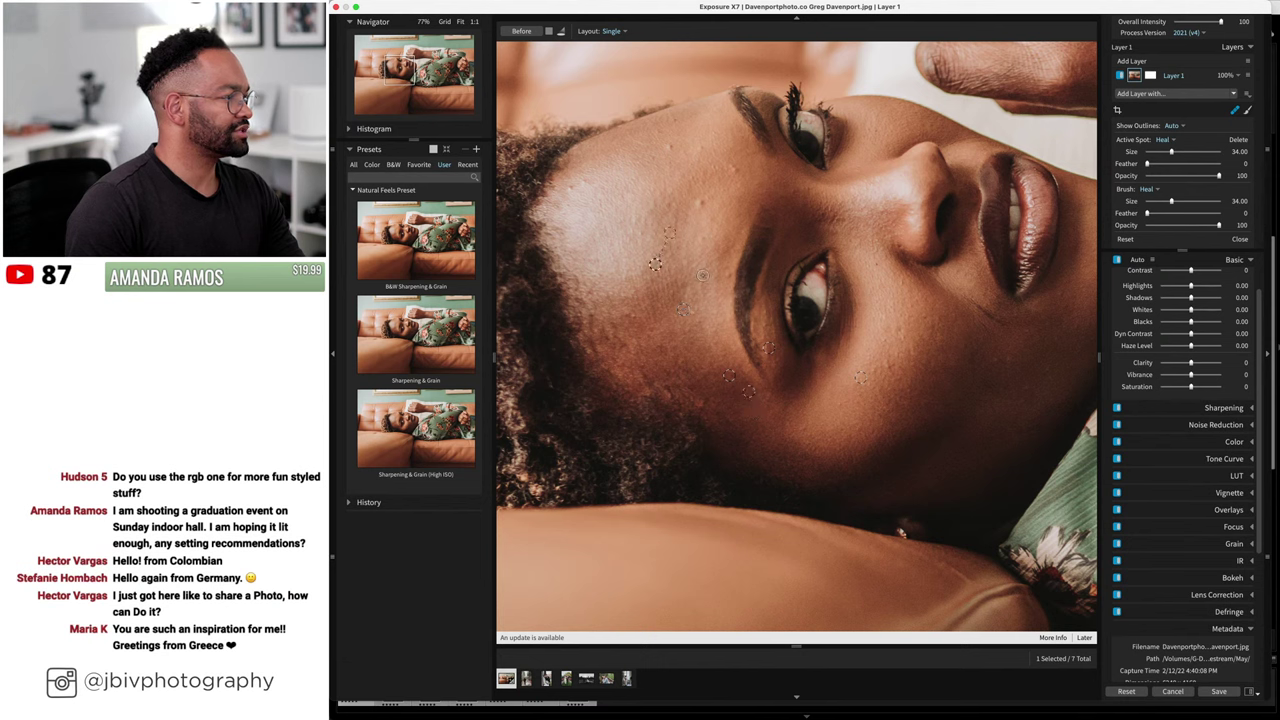
click(726, 275)
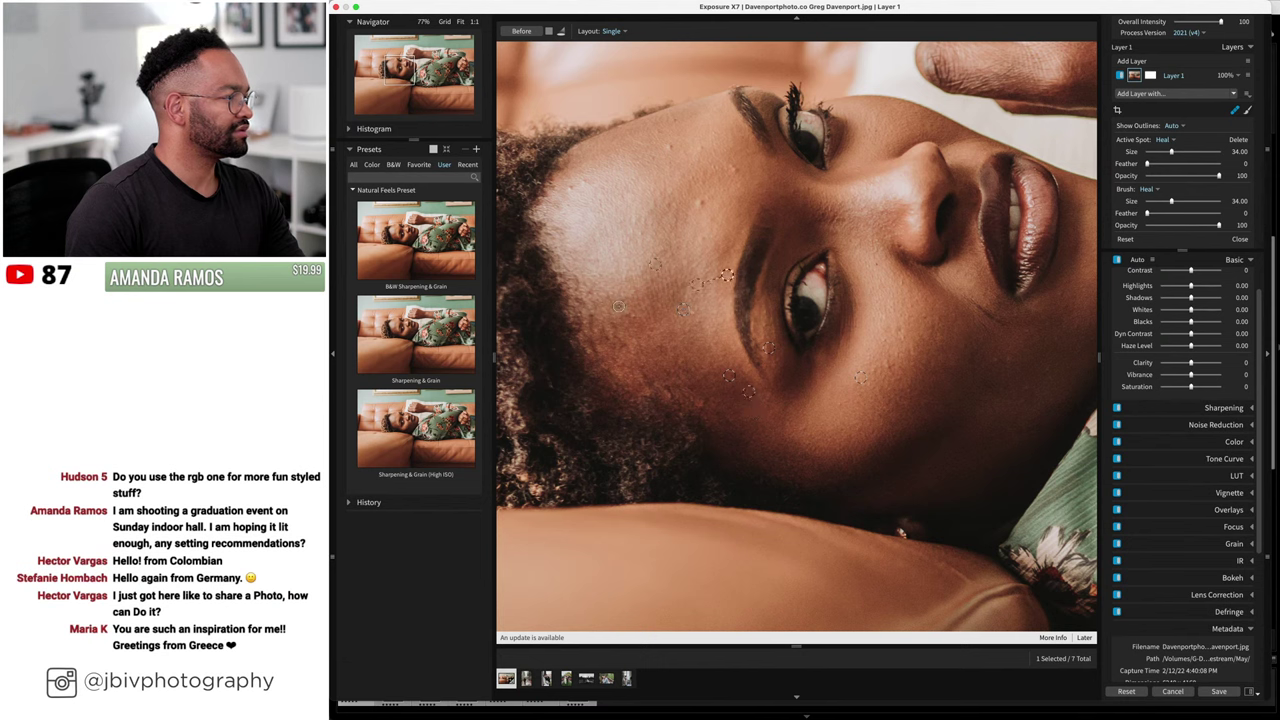
click(634, 316)
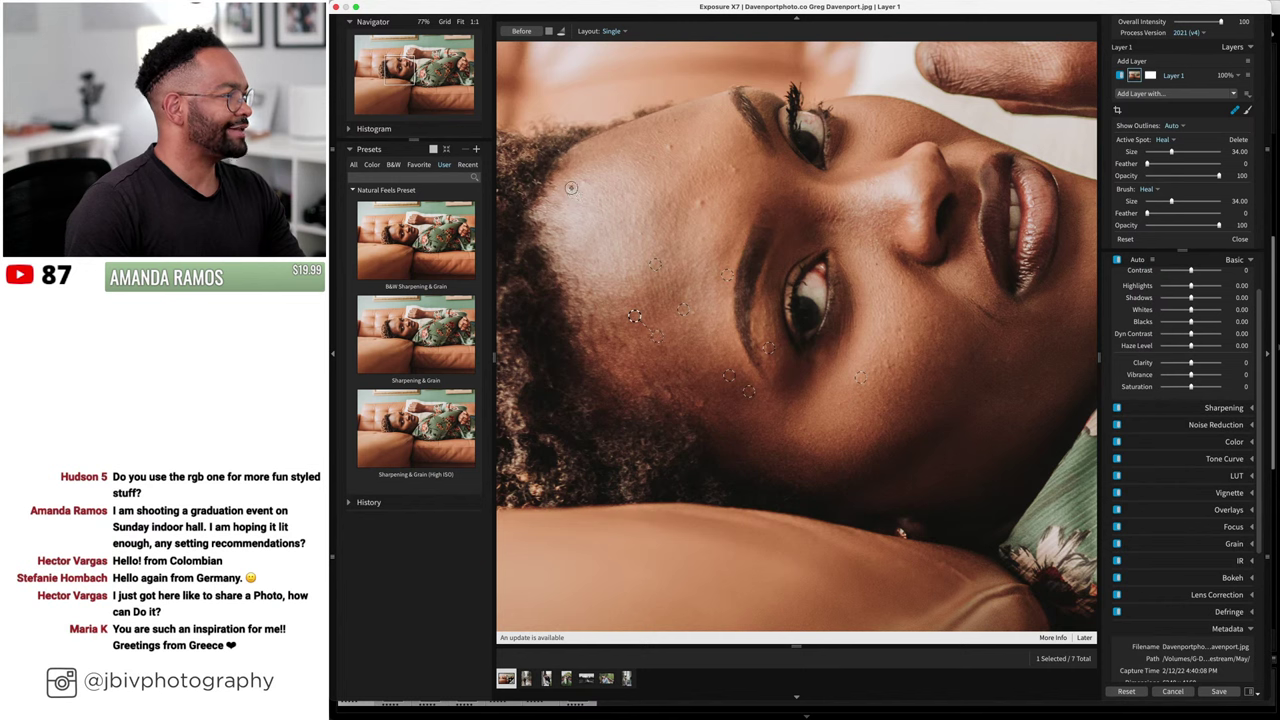
- Heal the forehead and brow blemishes, taking one source from clean skin lower down
click(572, 190)
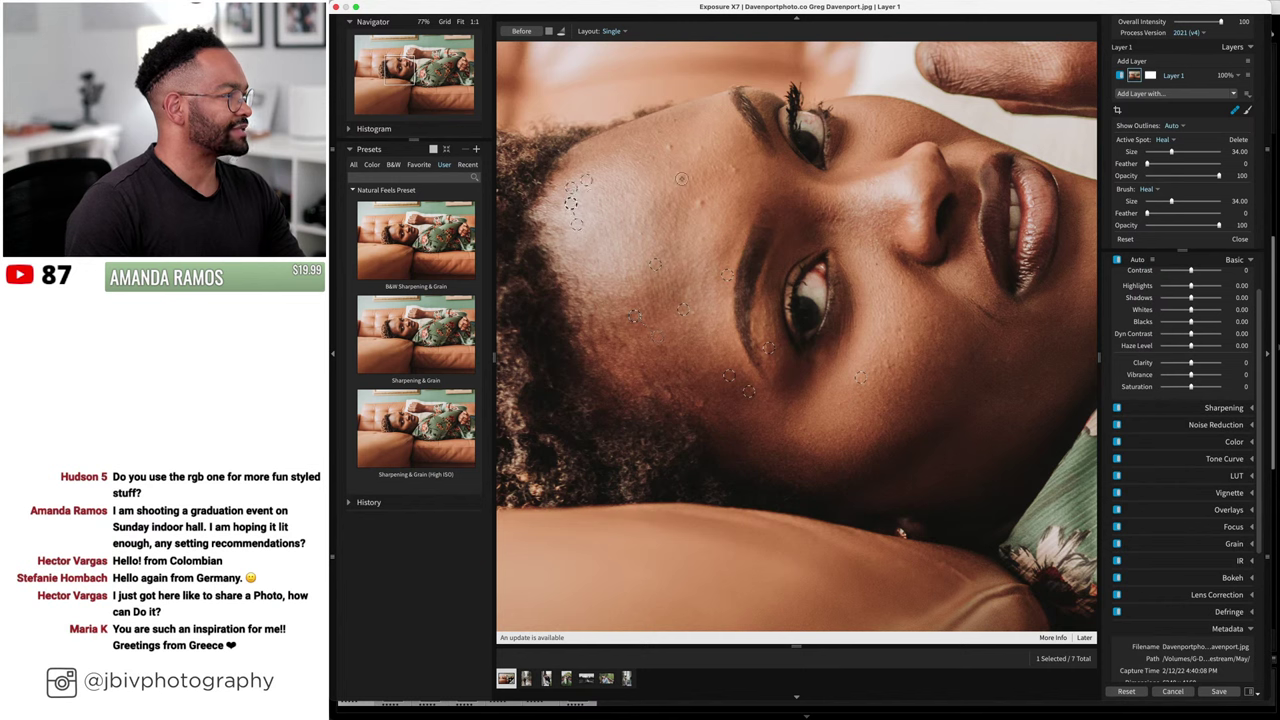
click(668, 148)
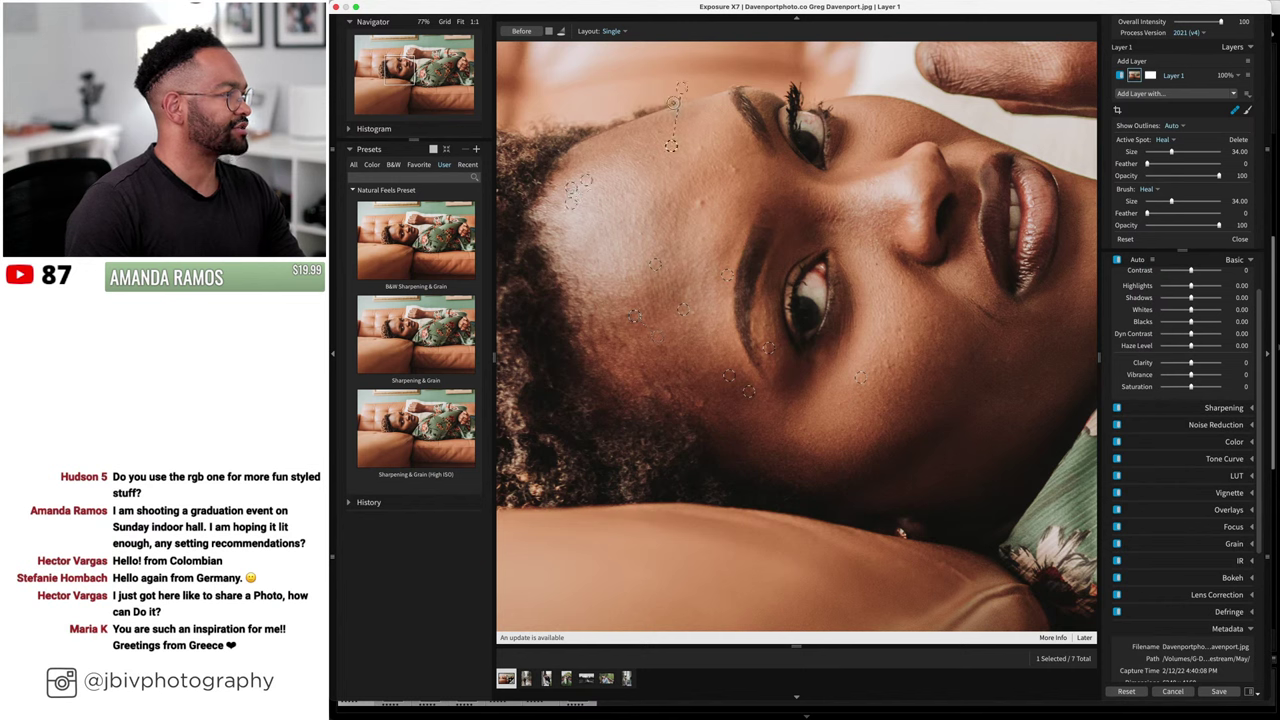
click(648, 134)
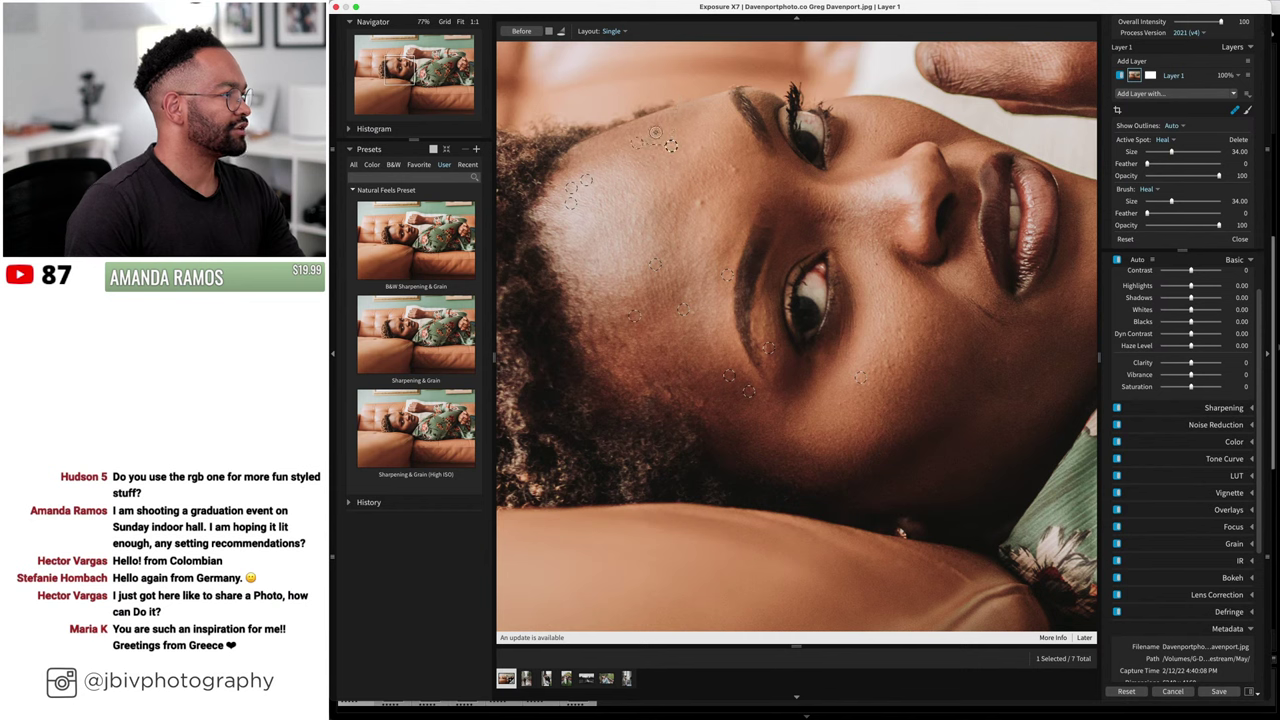
click(676, 118)
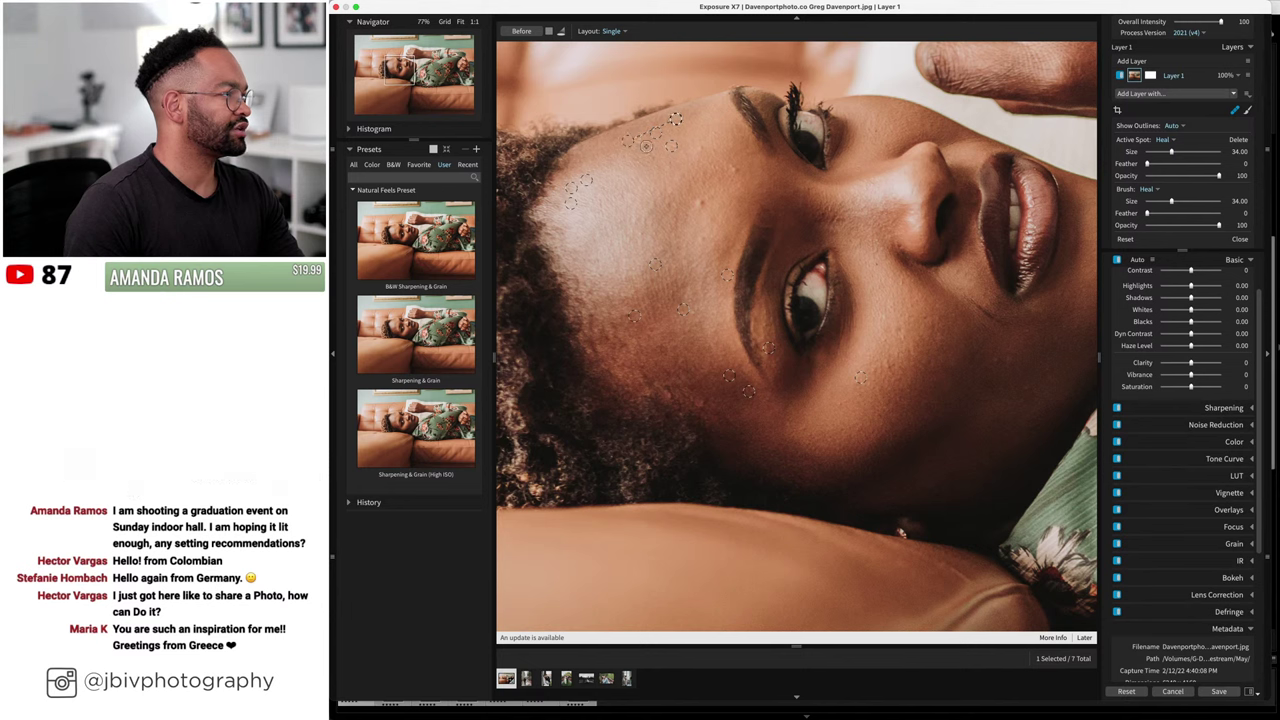
click(653, 154)
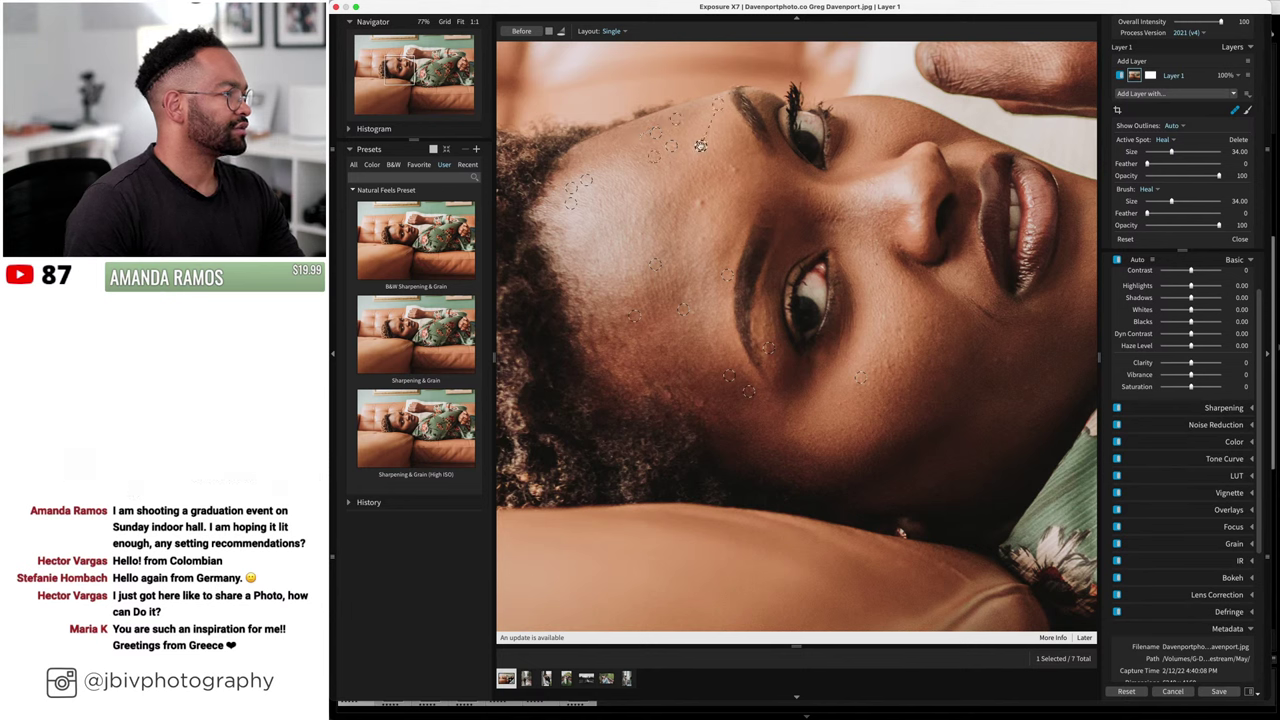
click(713, 133)
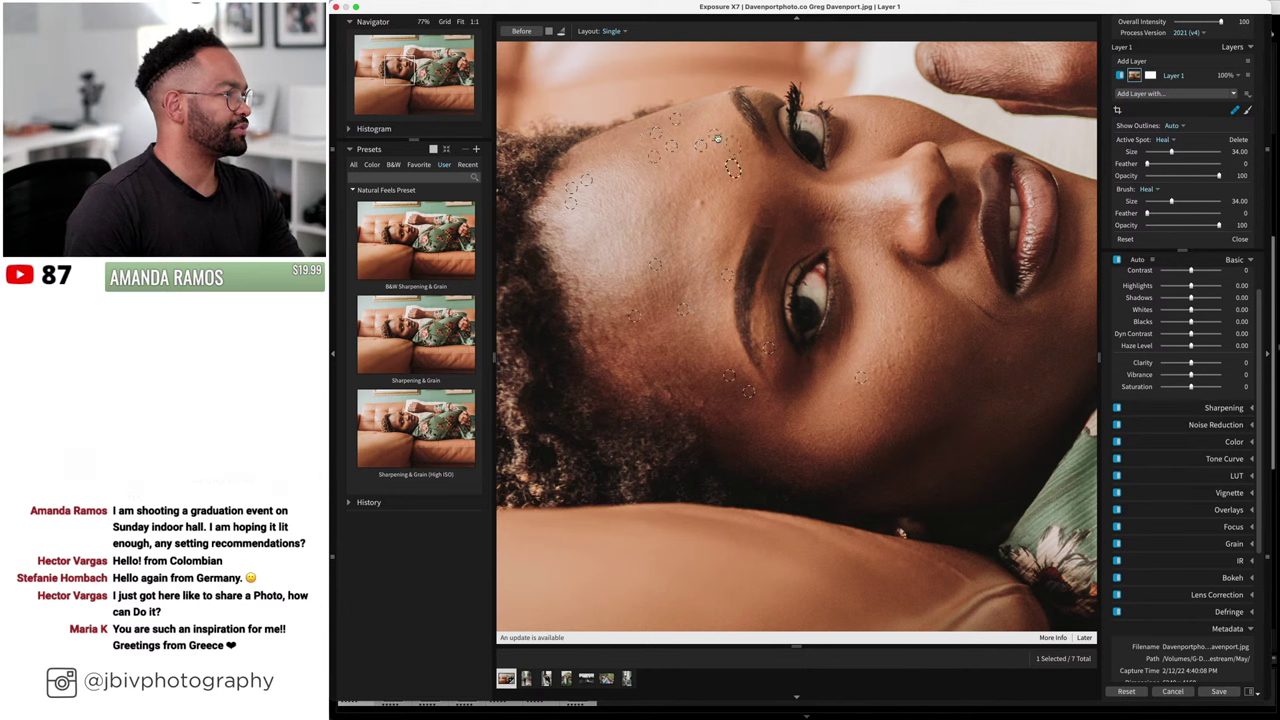
mouse_move(680, 92)
mouse_down()
mouse_move(699, 203)
mouse_move(669, 203)
mouse_up()
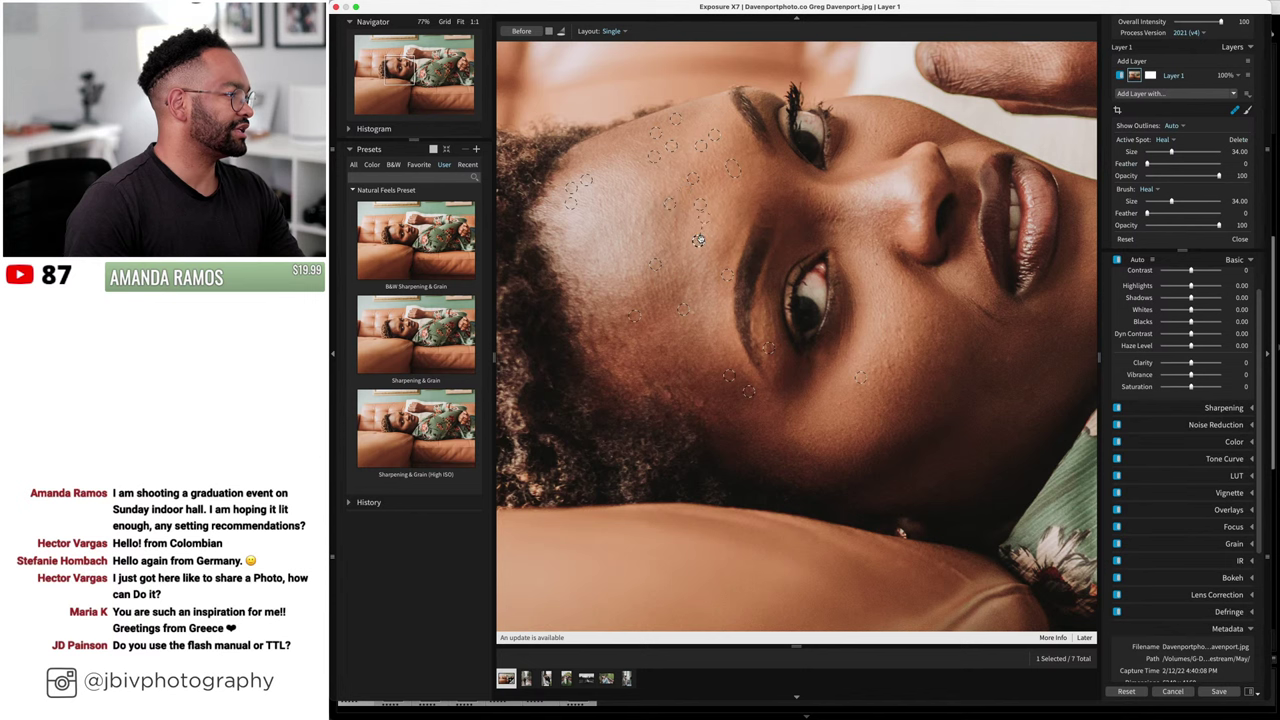
- Heal the remaining blemishes across the other cheek
click(900, 333)
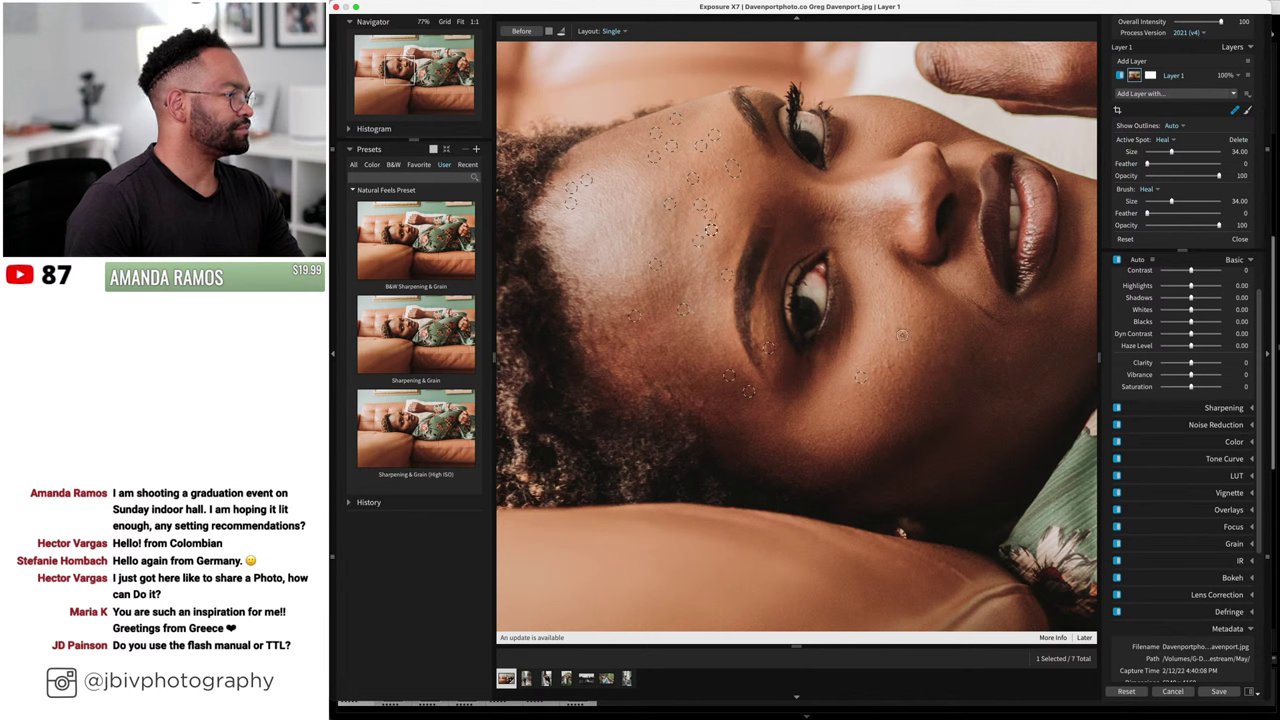
click(993, 358)
click(1024, 341)
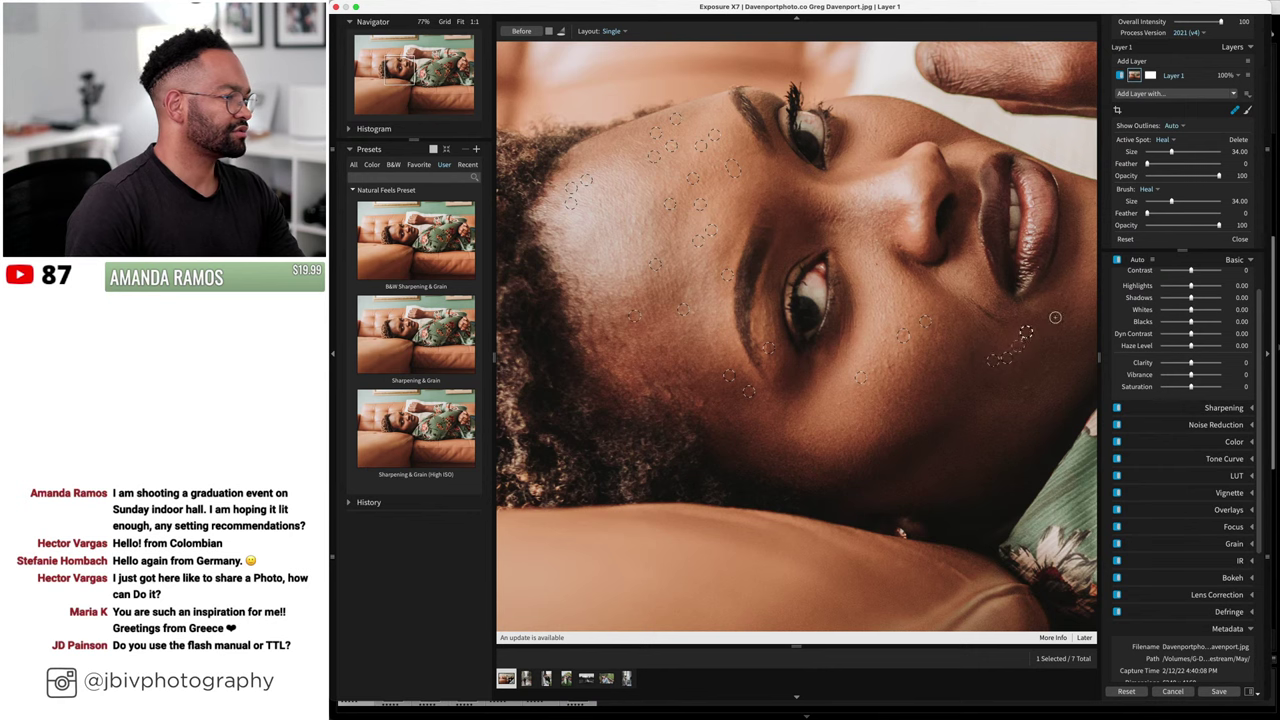
click(1060, 297)
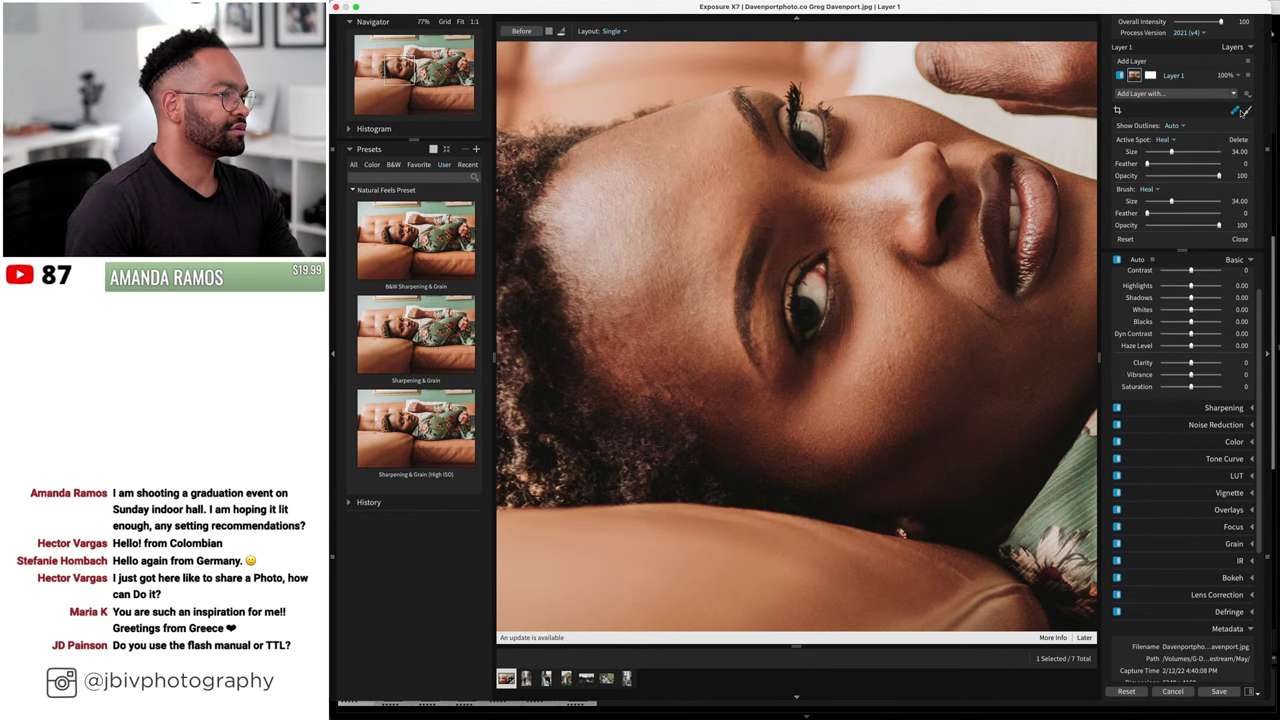
click(1237, 110)
click(940, 270)
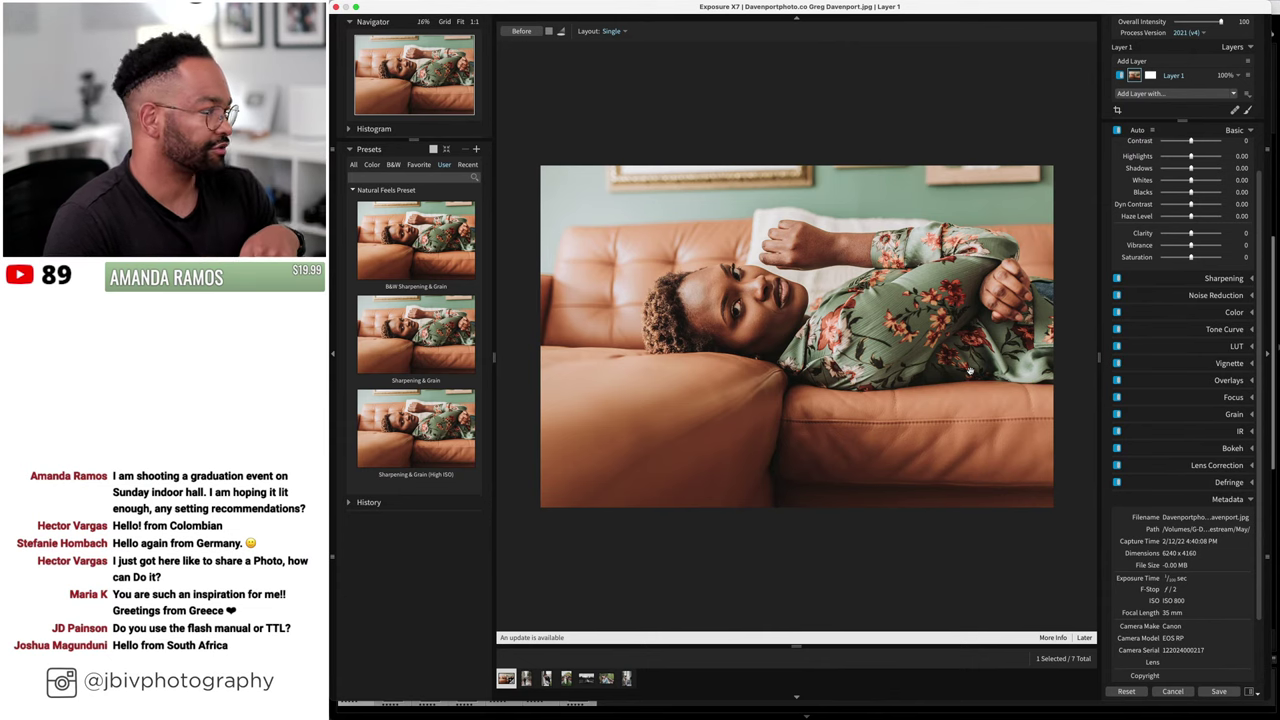
key(super+equal)
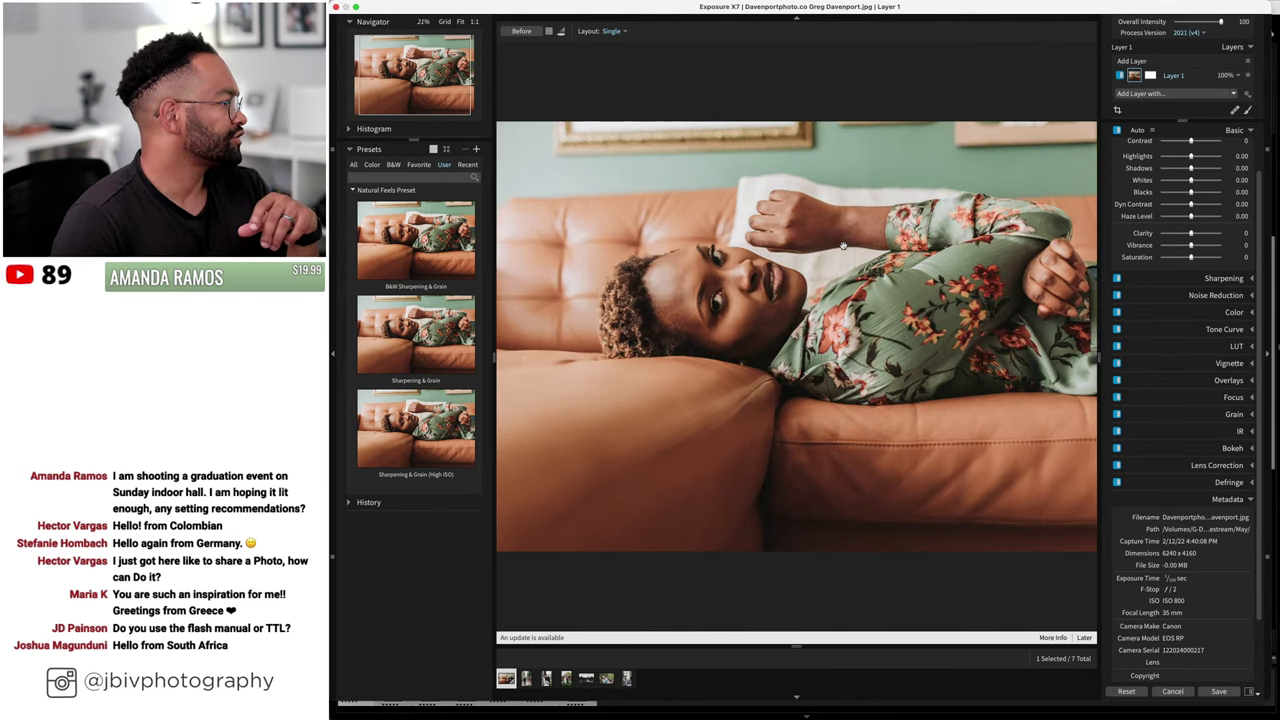
key(super+equal)
key(super+equal)
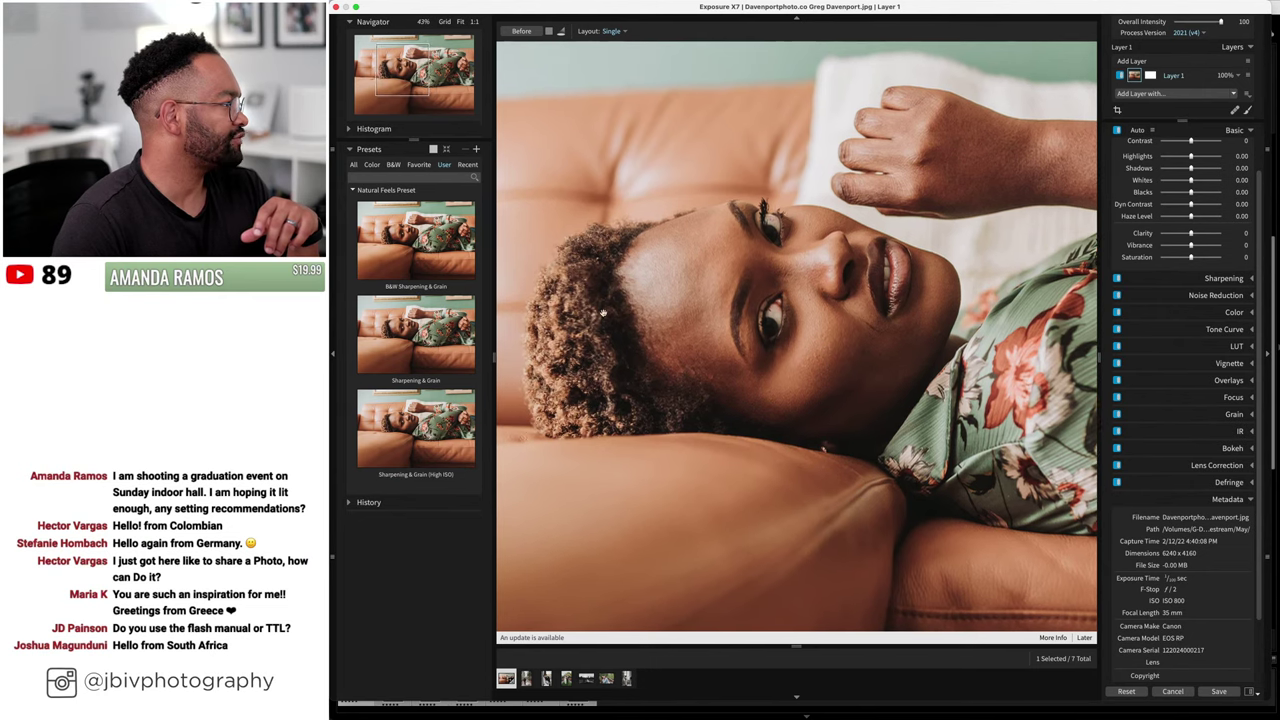
- Apply the Sharpening & Grain preset to the couch portrait, compare with the original, then fit to view
click(415, 333)
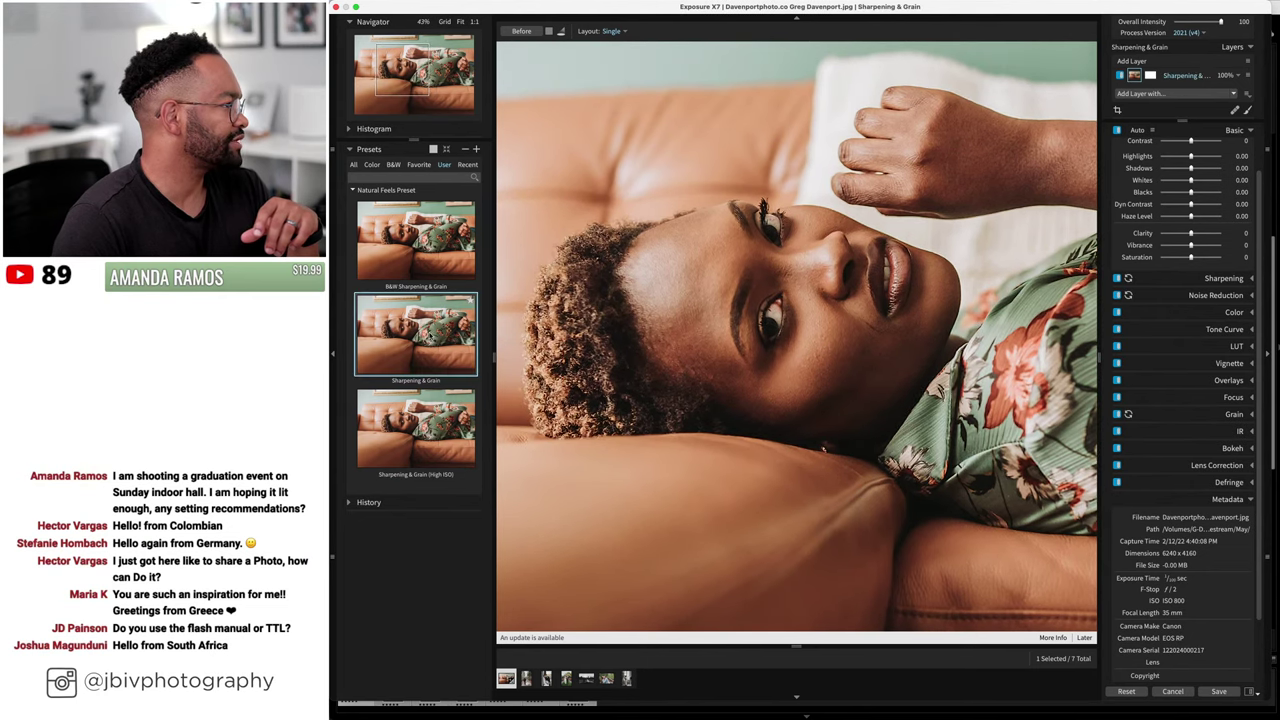
scroll(614, 327, down, 2)
scroll(614, 327, down, 3)
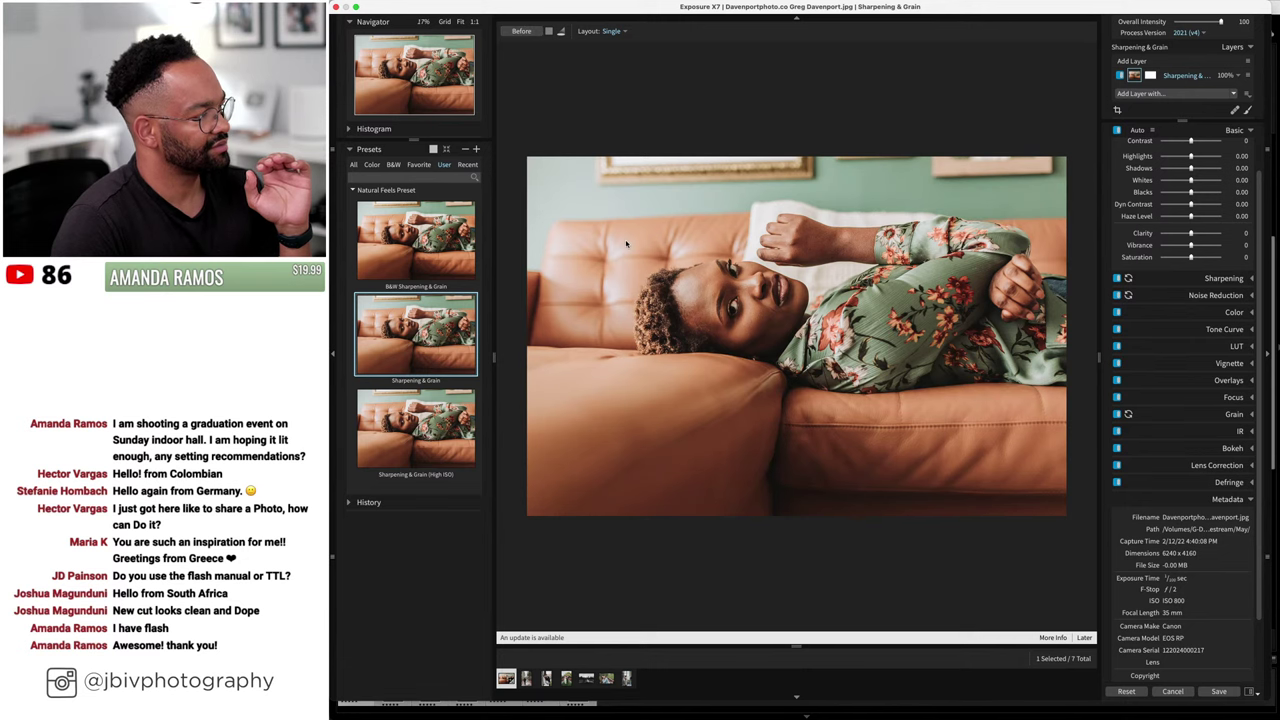
scroll(626, 243, up, 5)
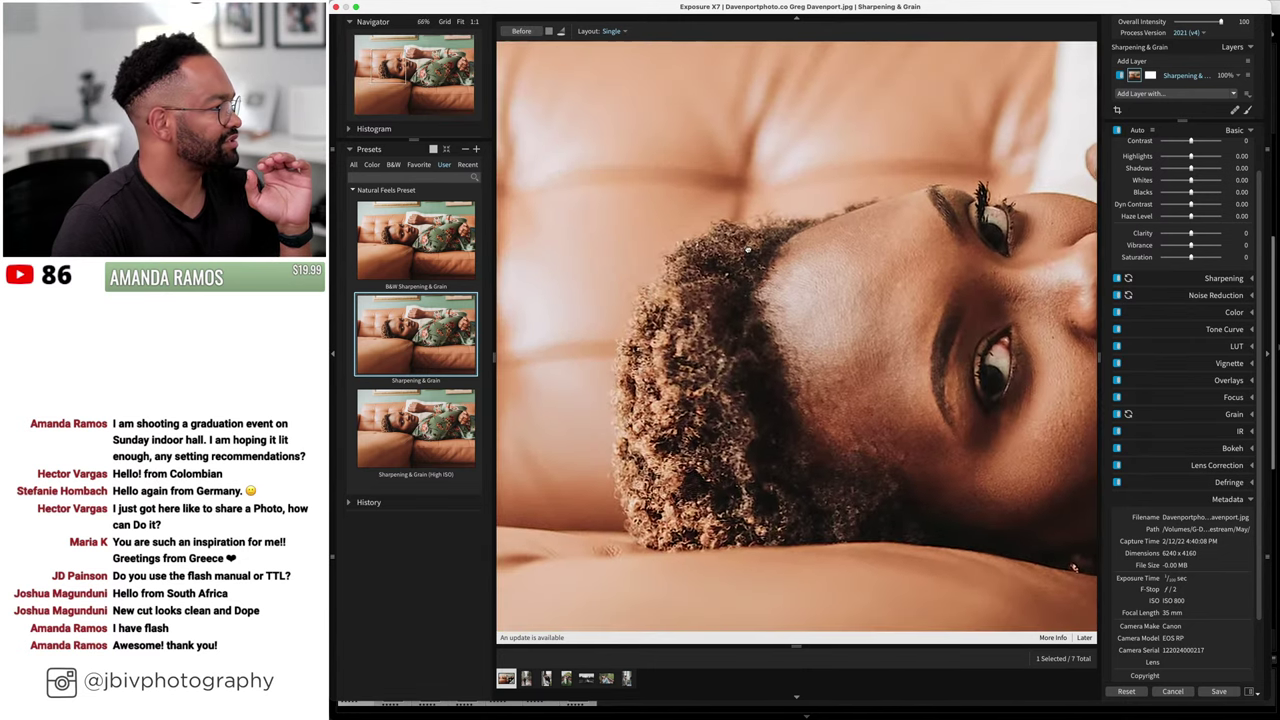
scroll(669, 152, up, 3)
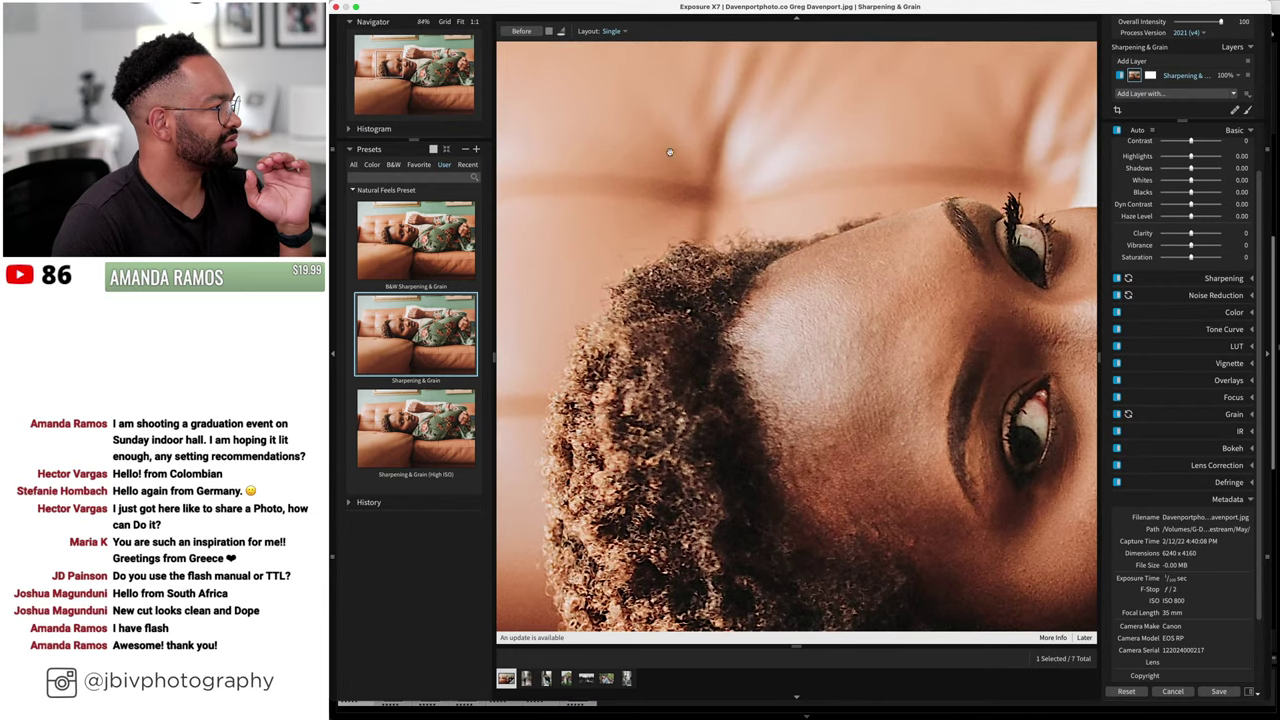
click(521, 33)
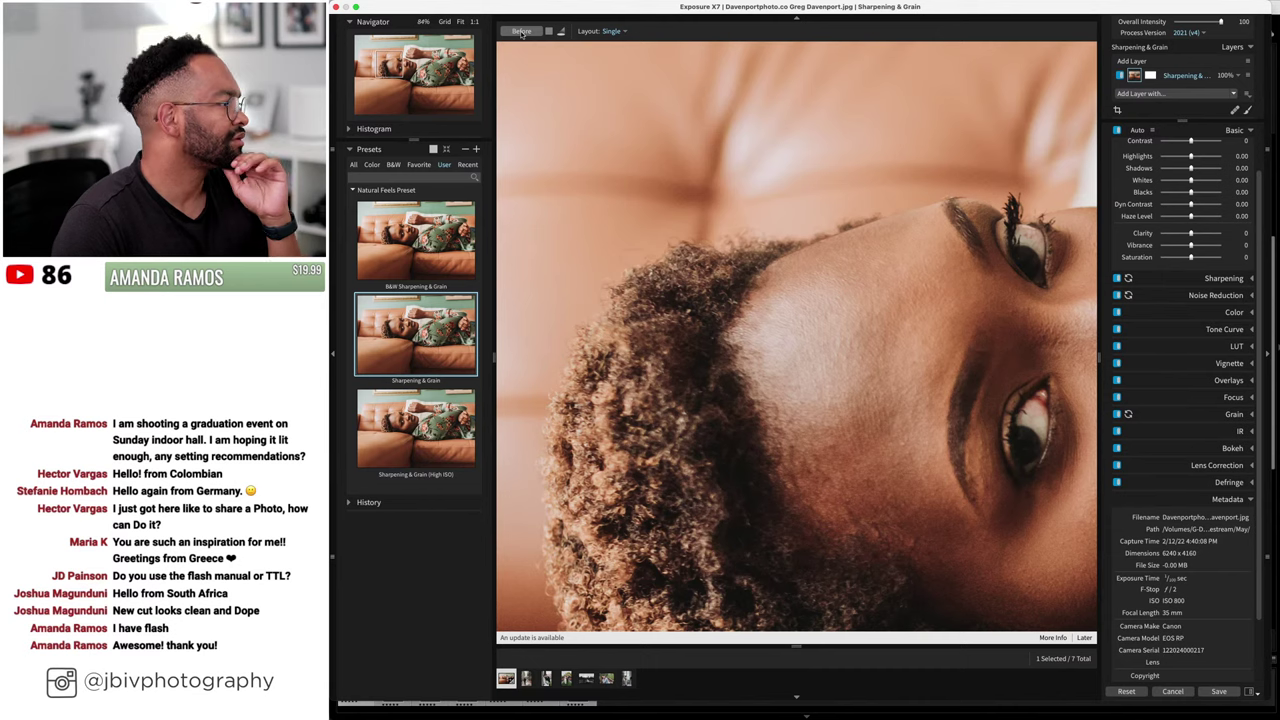
click(521, 33)
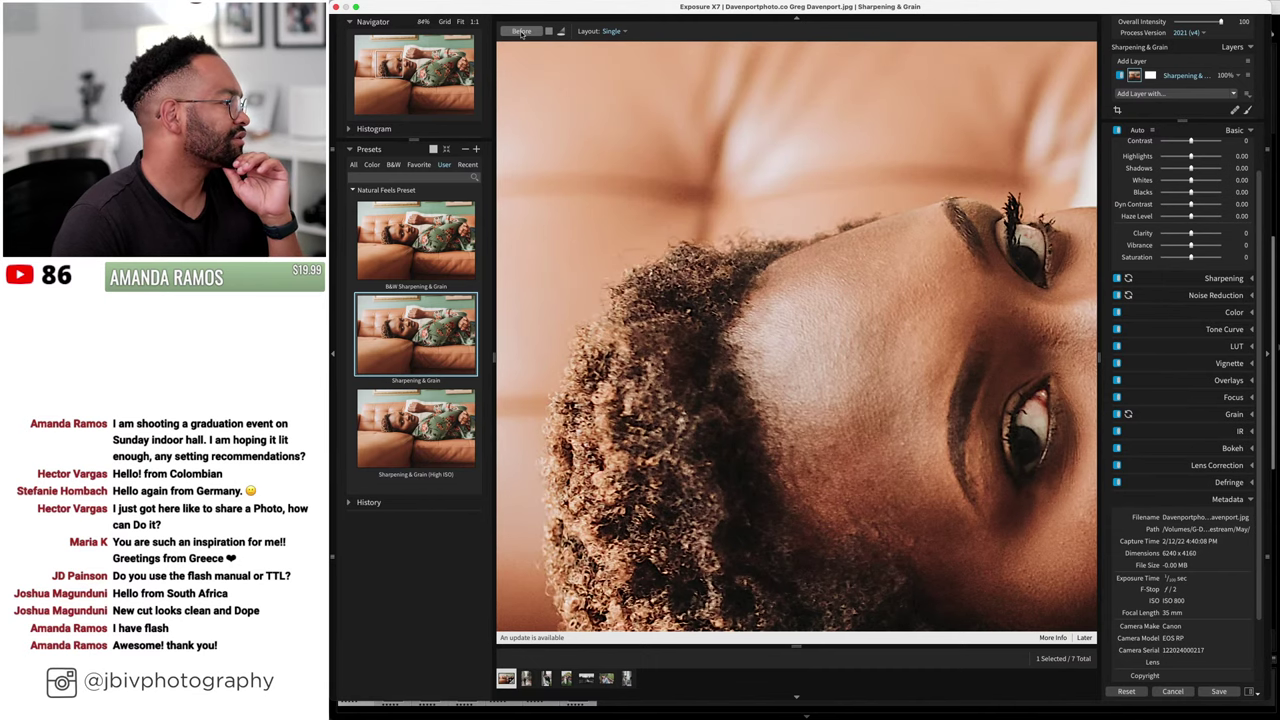
click(609, 134)
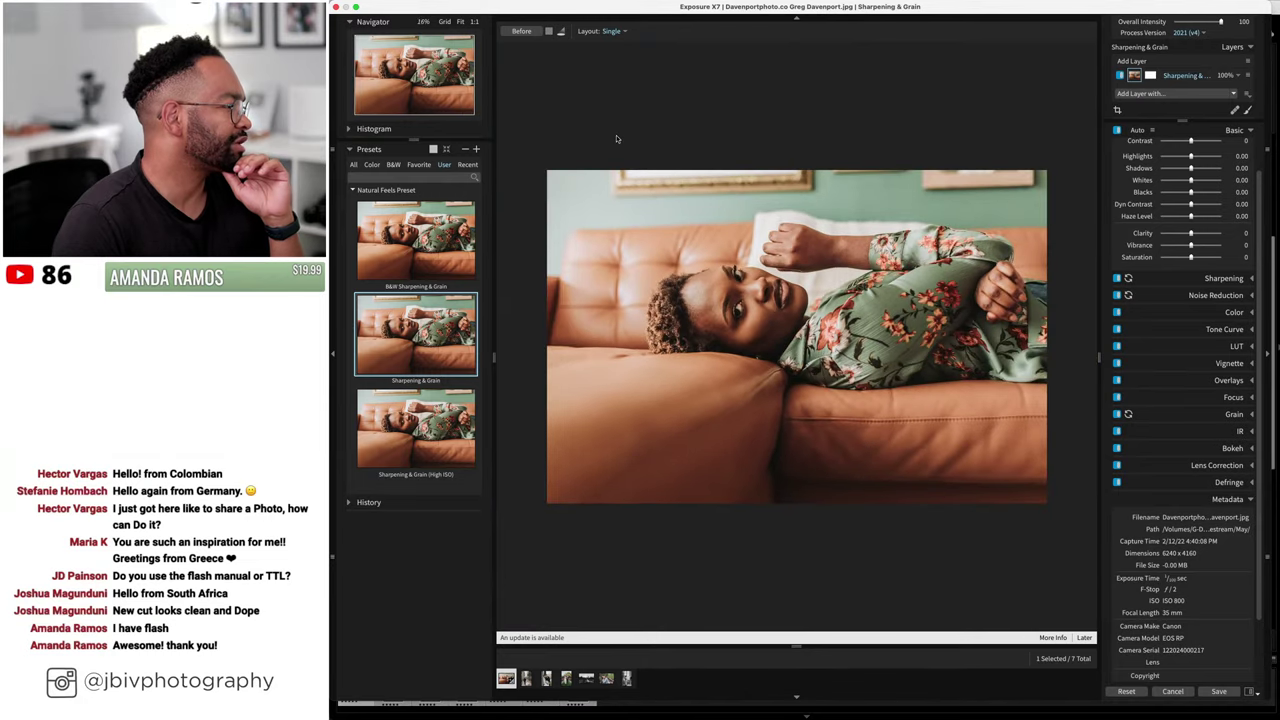
- Apply Sharpening & Grain to the pine-lane and garden-aisle couple photos, zooming in to check the result
key(Right)
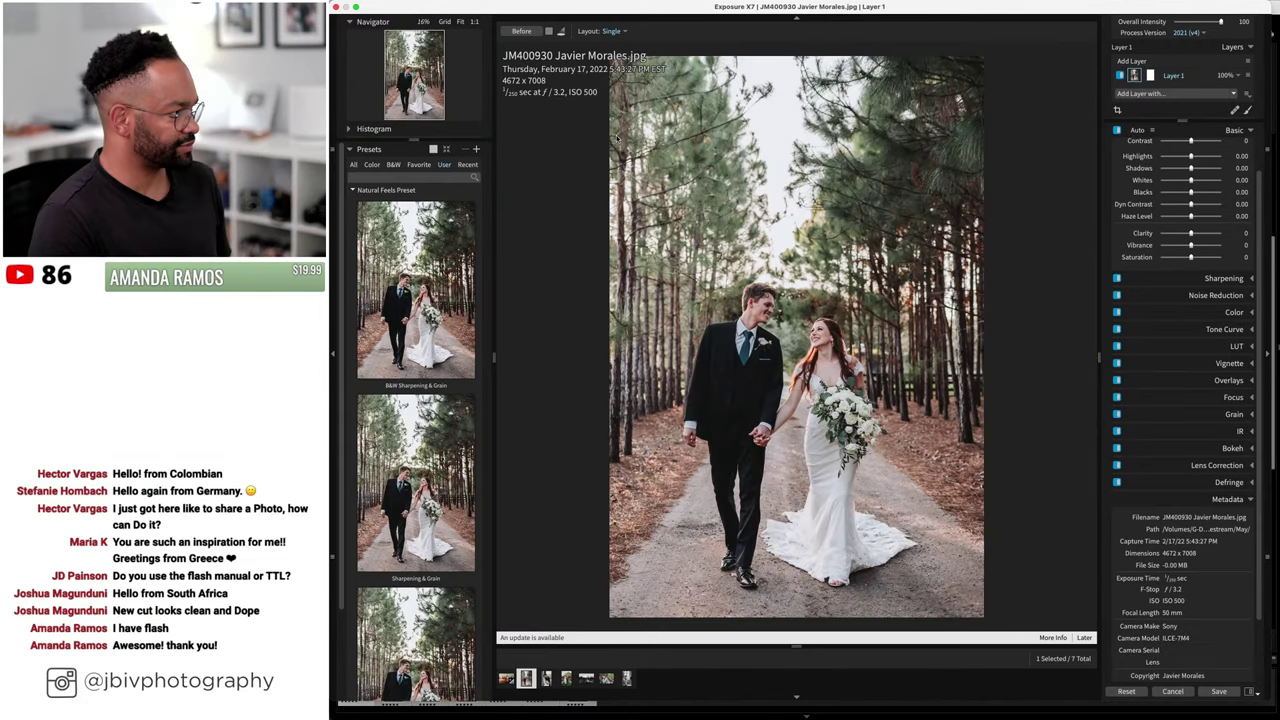
click(450, 470)
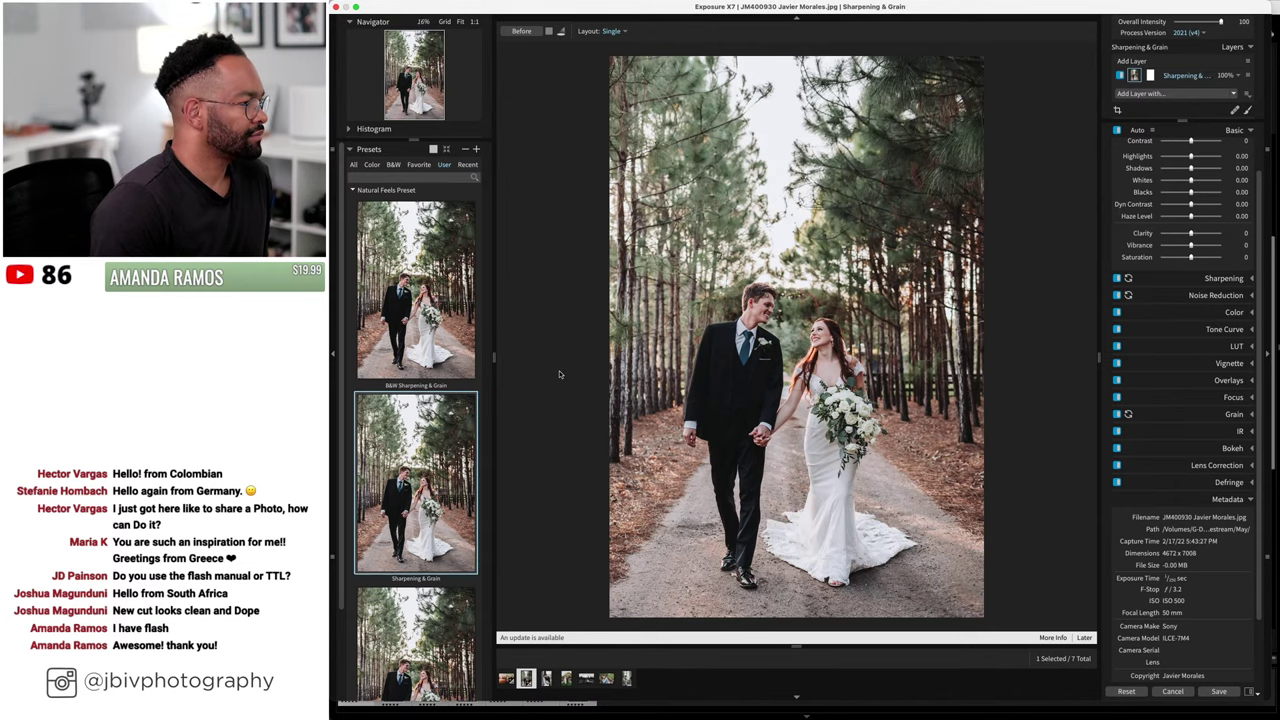
key(Right)
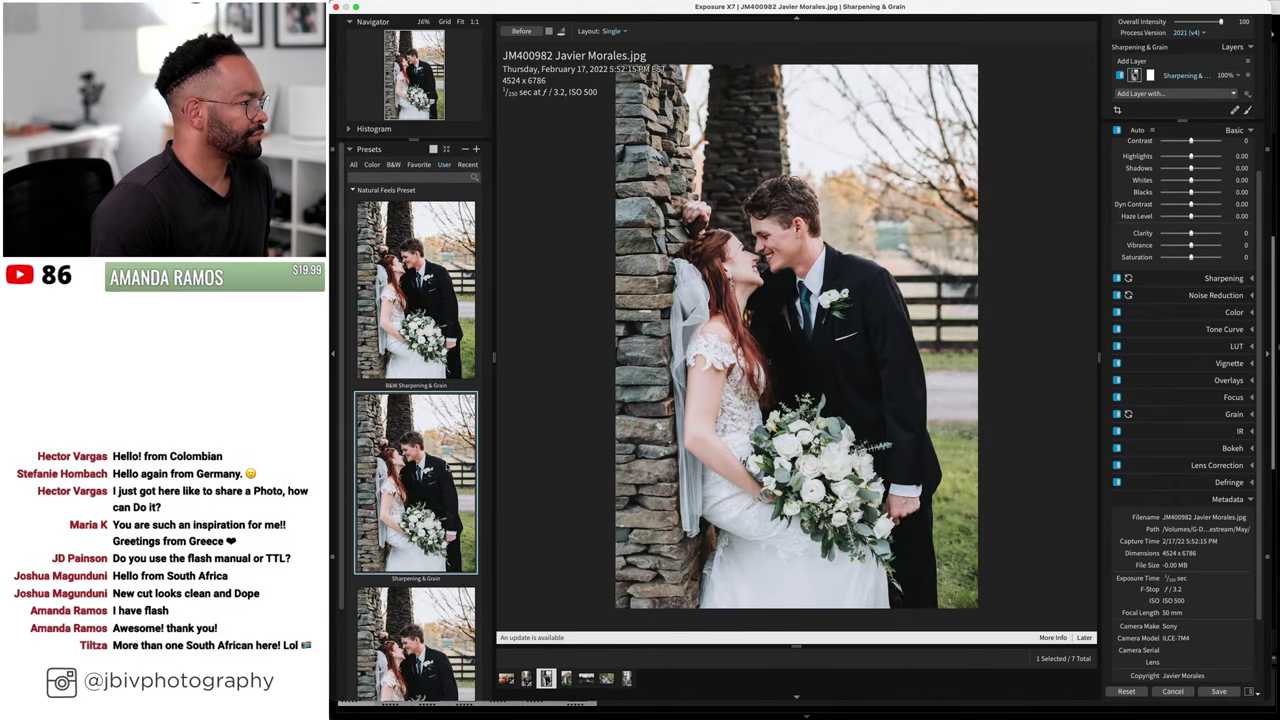
key(Right)
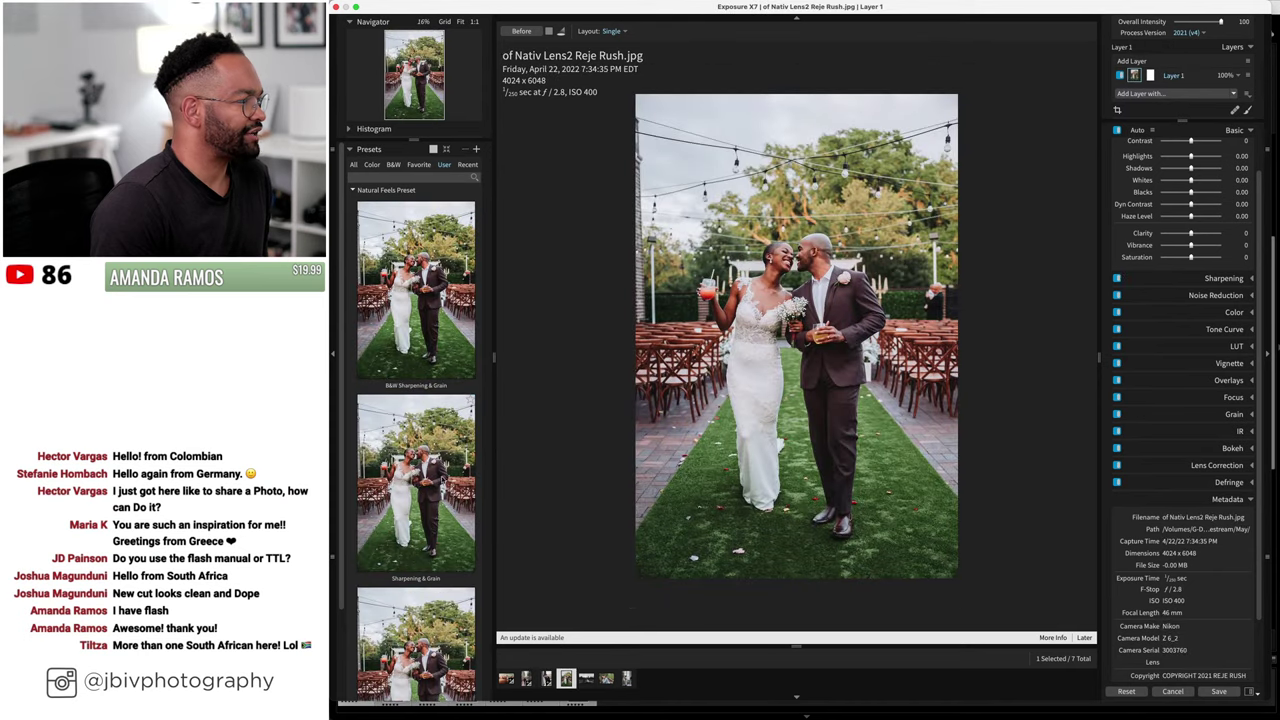
click(441, 477)
key(ctrl+equal)
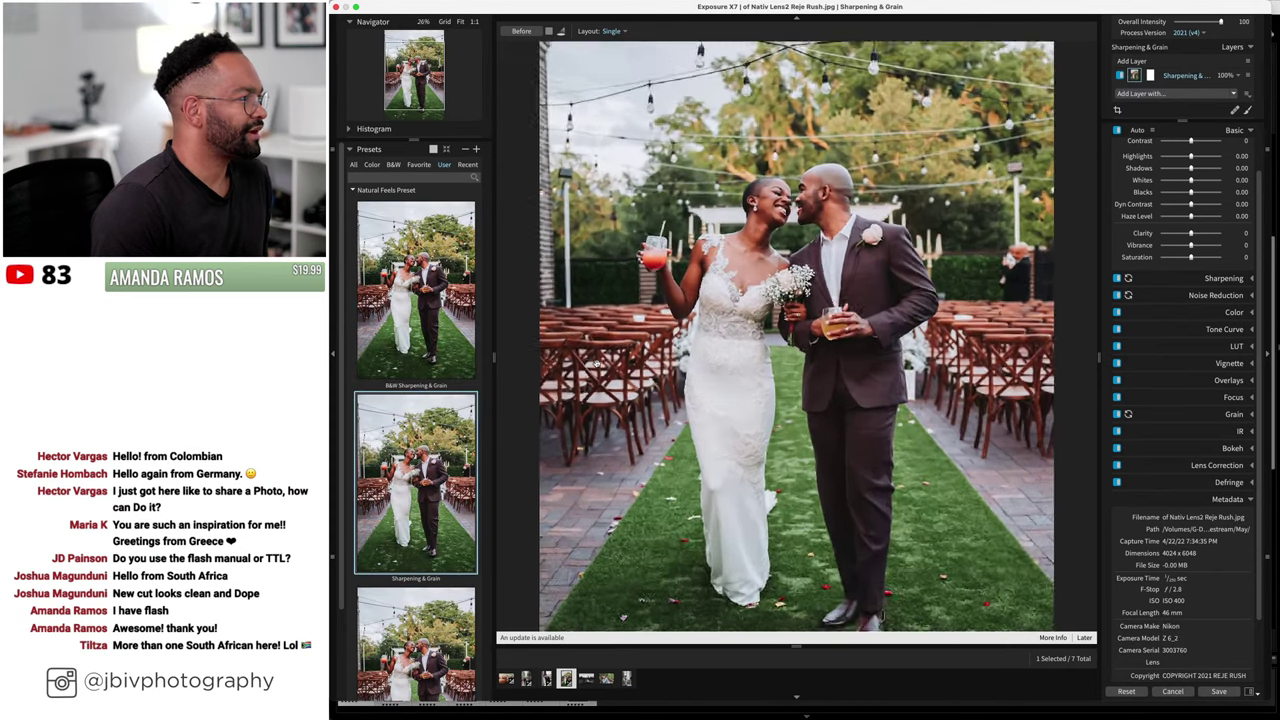
key(ctrl+equal)
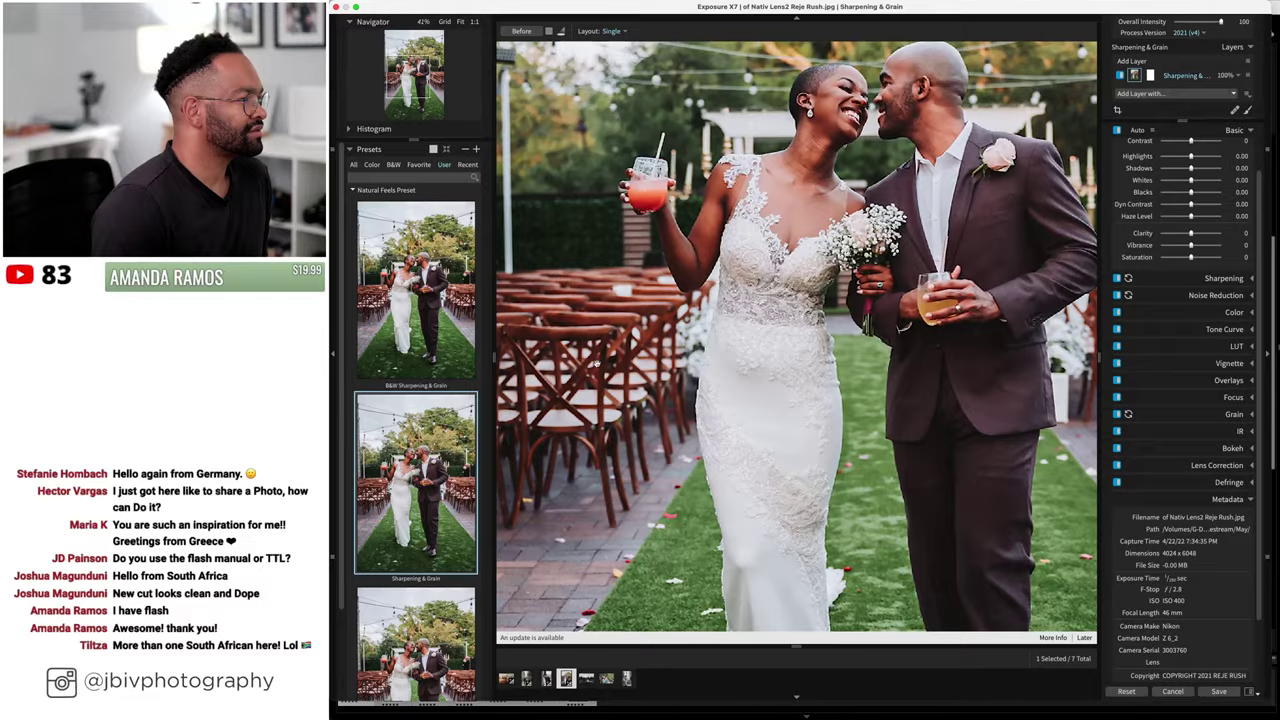
key(ctrl+0)
- Apply B&W Sharpening & Grain to the black-and-white field shot, comparing before/after and zooming into the grain
key(Right)
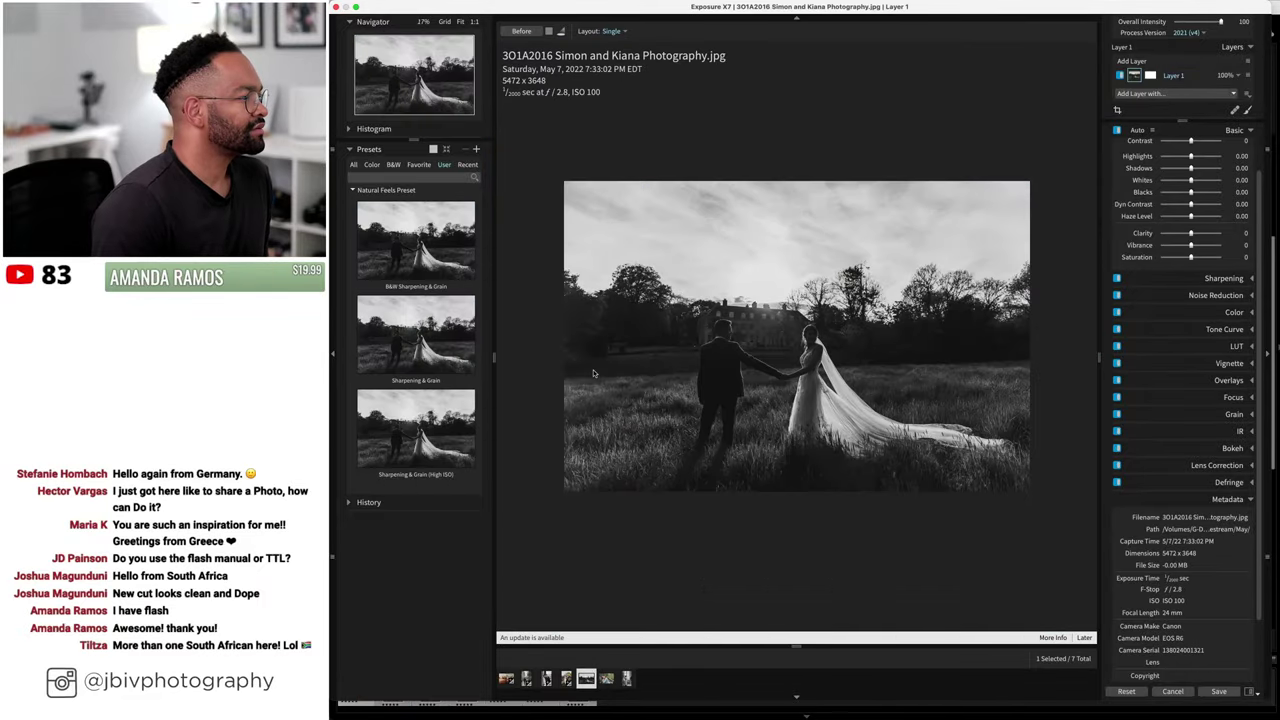
click(450, 246)
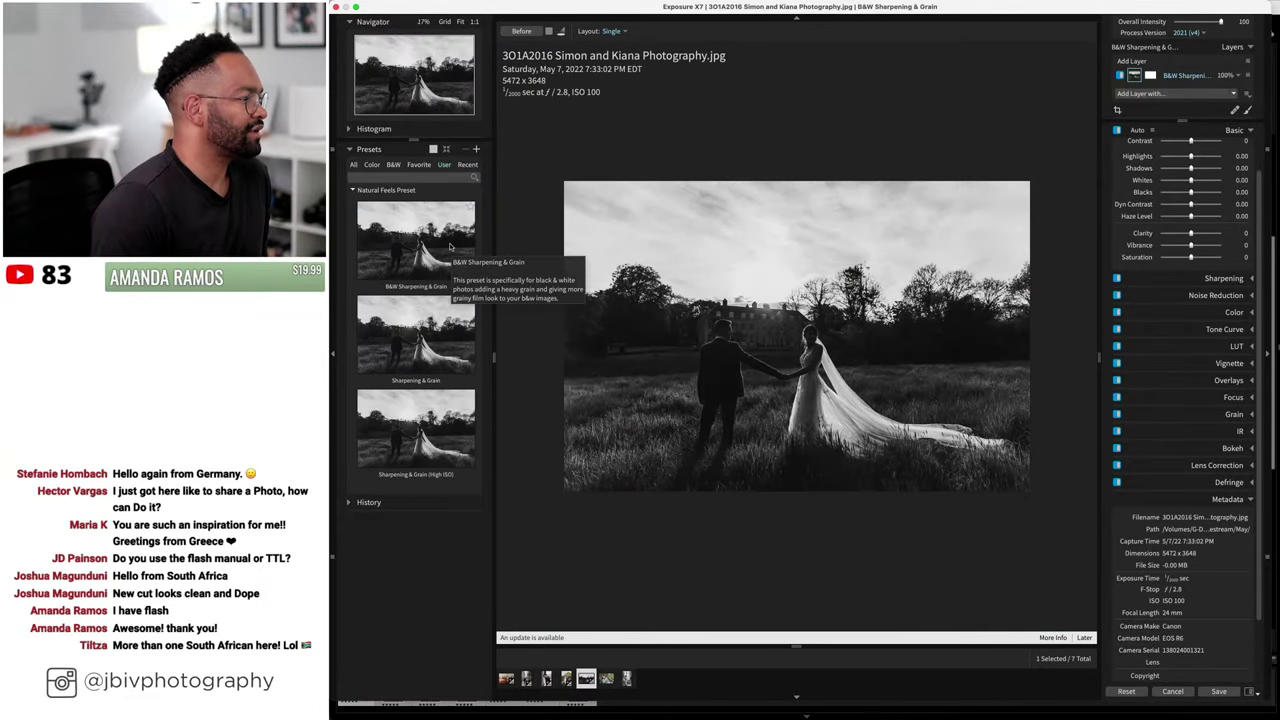
key(ctrl+z)
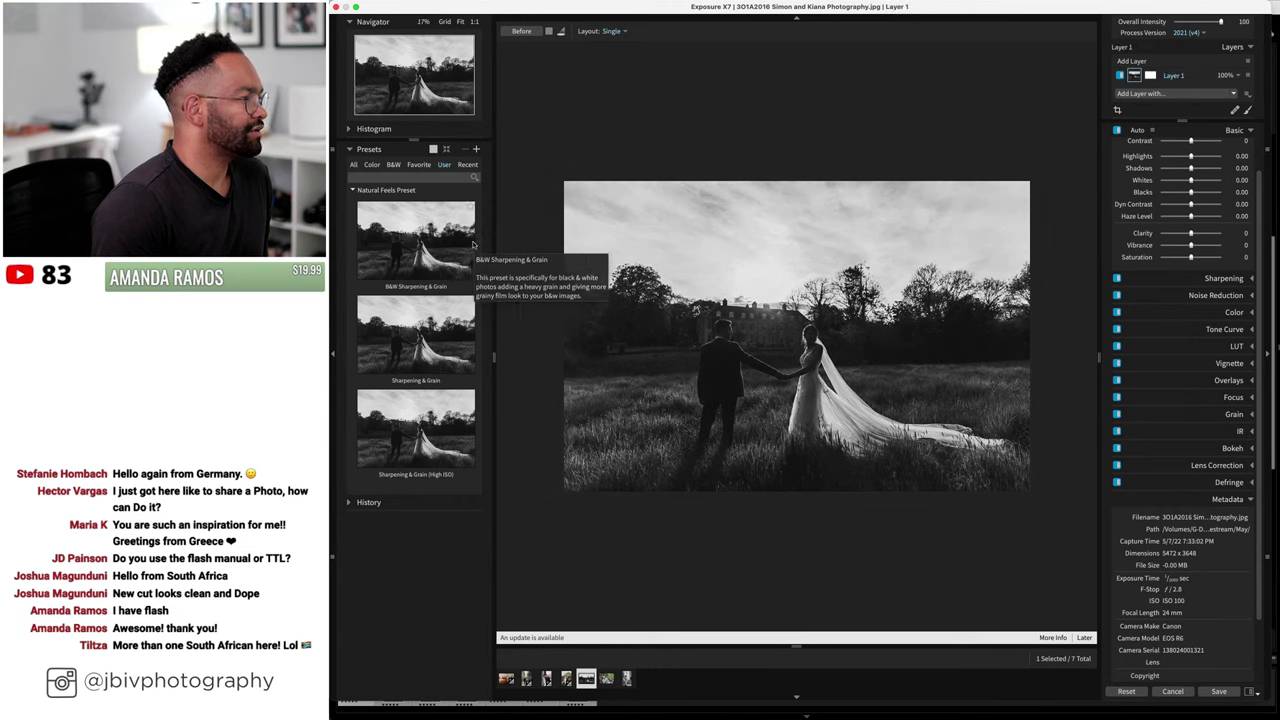
key(ctrl+shift+z)
key(ctrl+z)
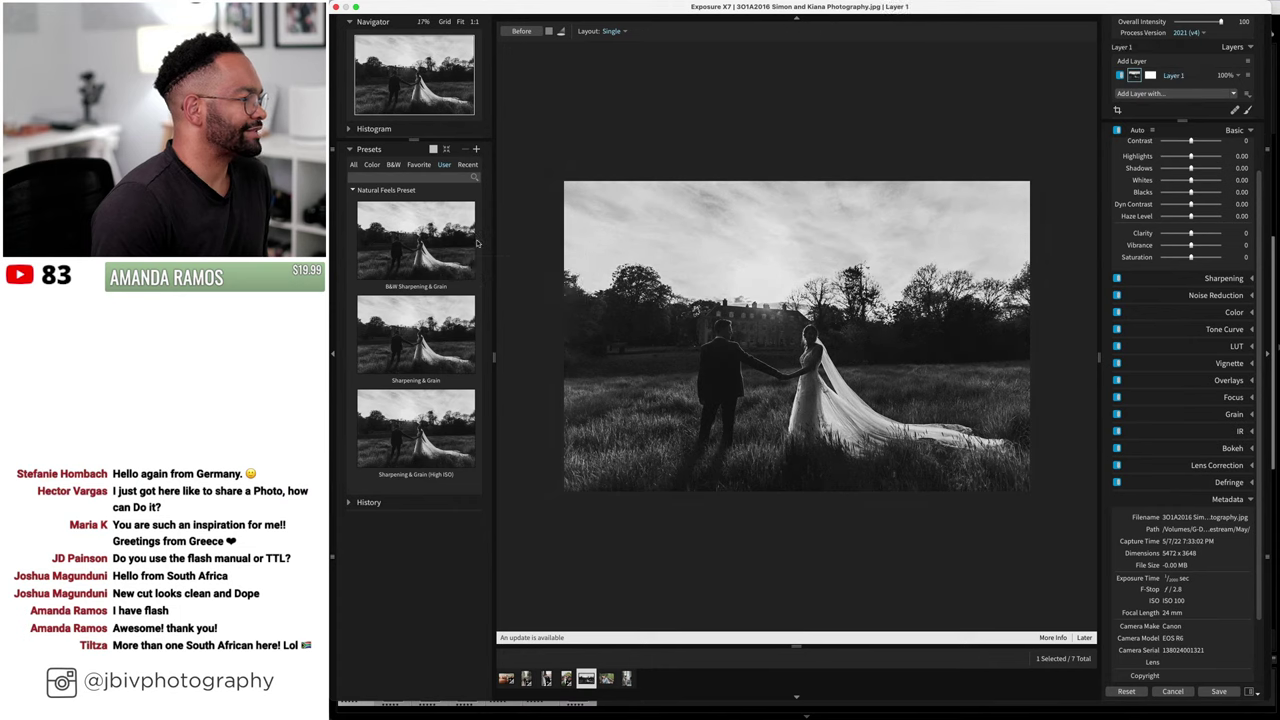
key(ctrl+shift+z)
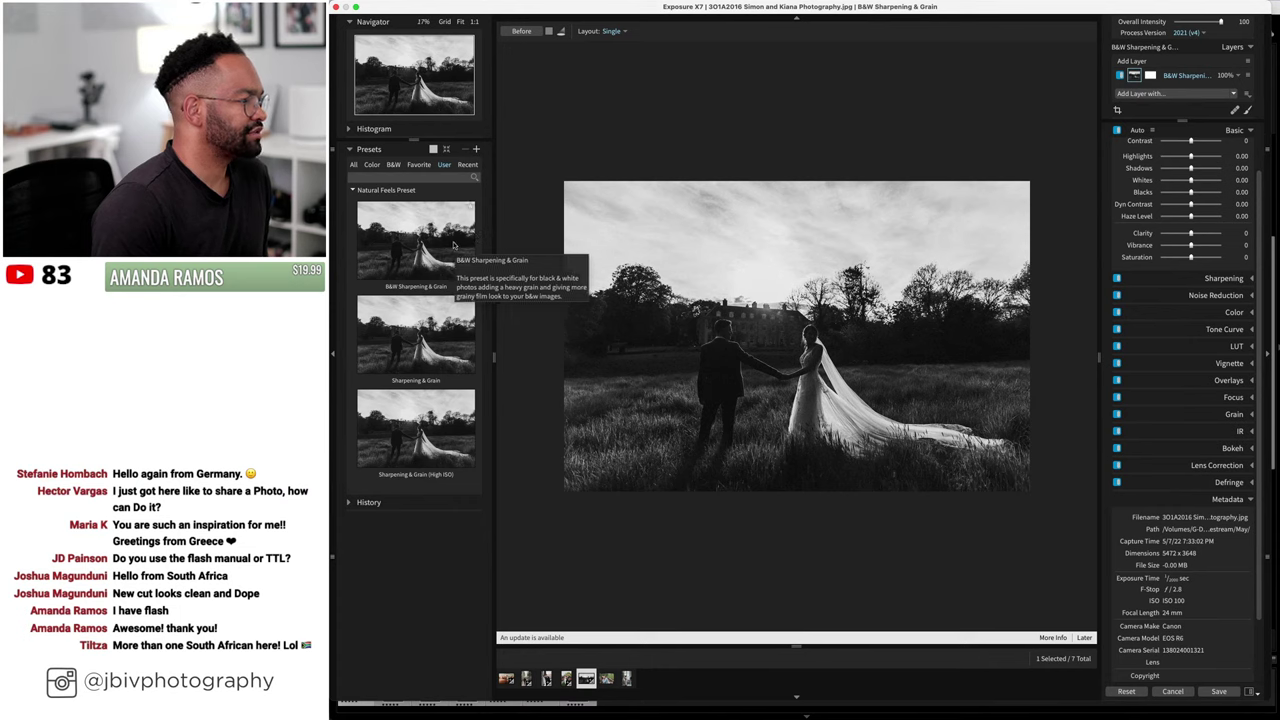
click(453, 245)
click(767, 336)
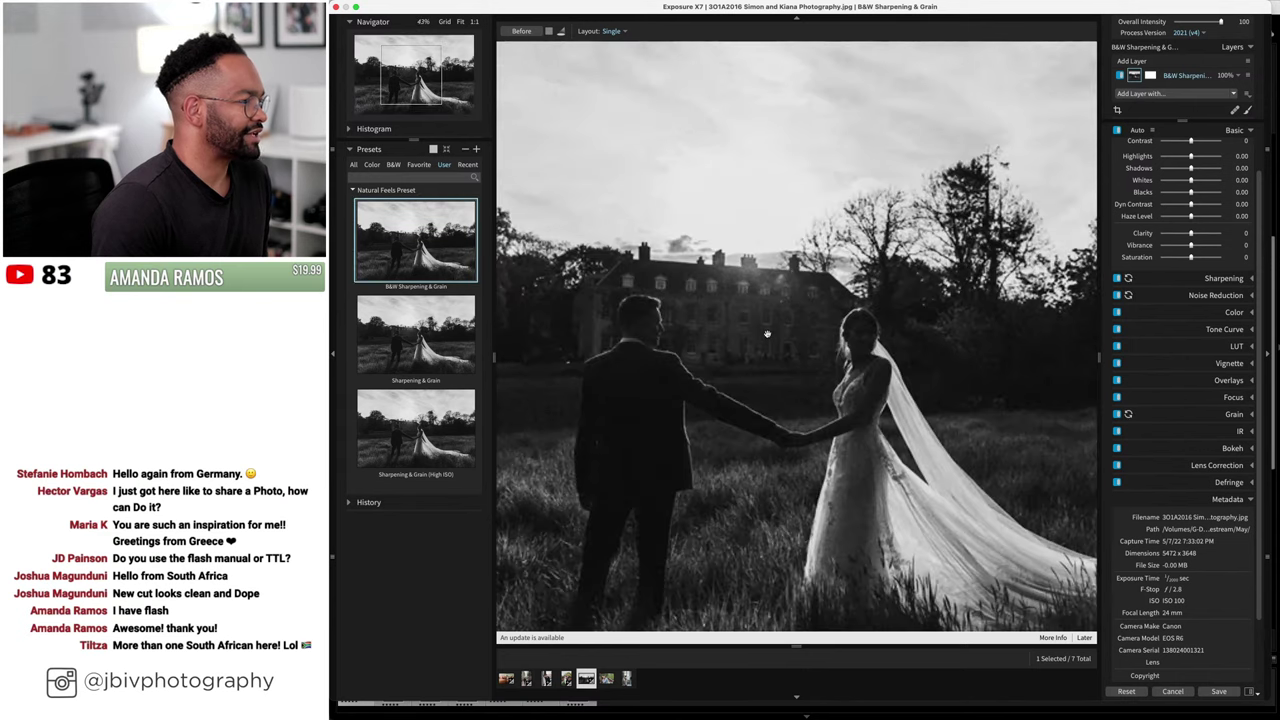
scroll(767, 334, up, 2)
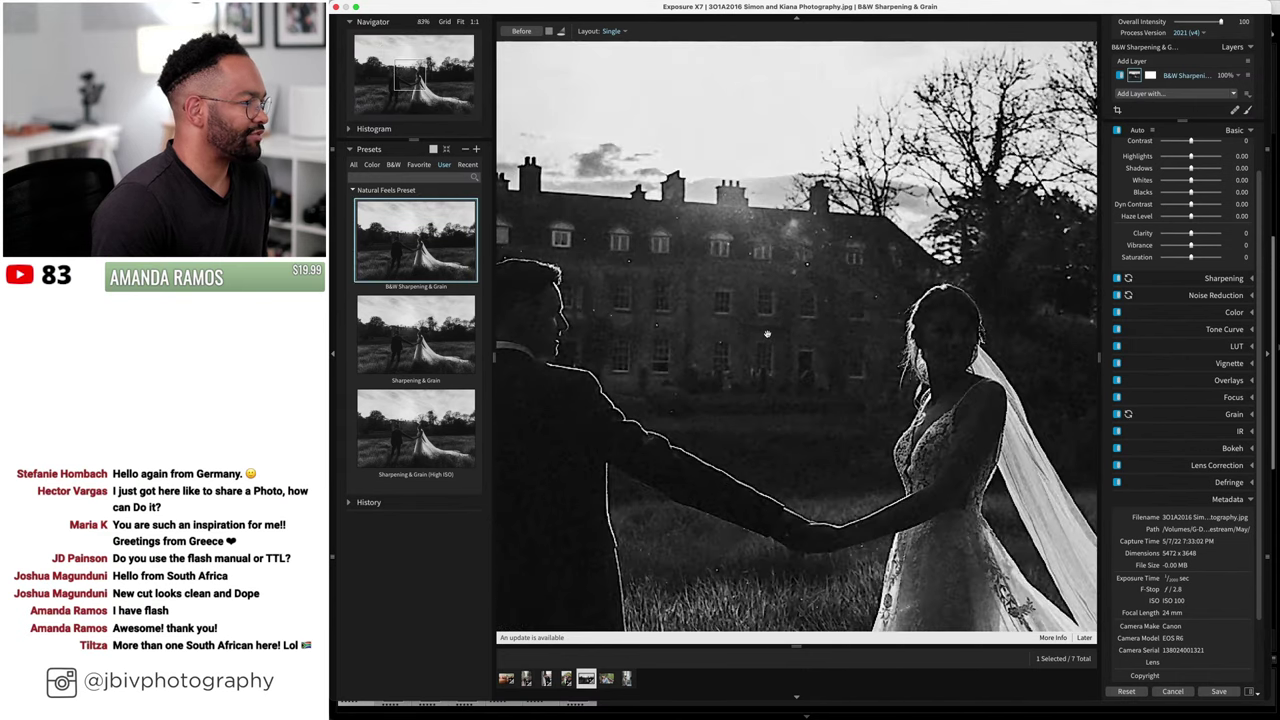
scroll(767, 334, down, 3)
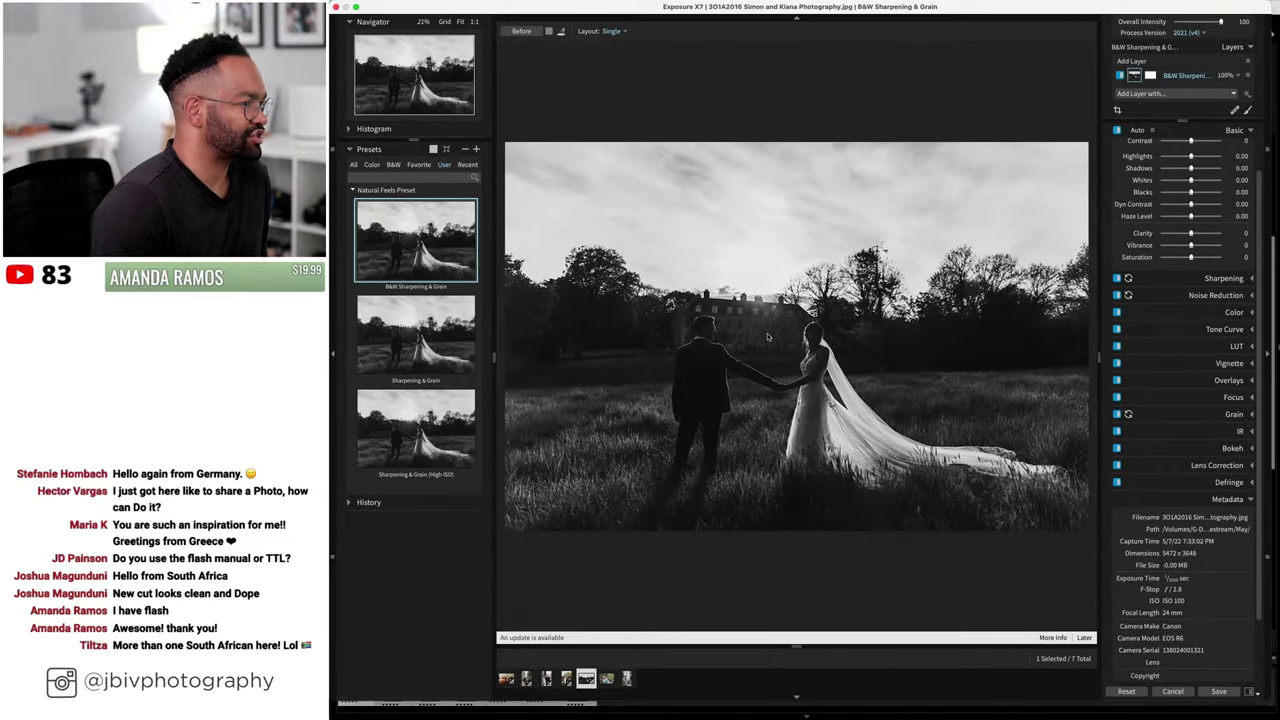
- Apply Sharpening & Grain to the bridge couple photo and the park photo, then step back through the set
key(Right)
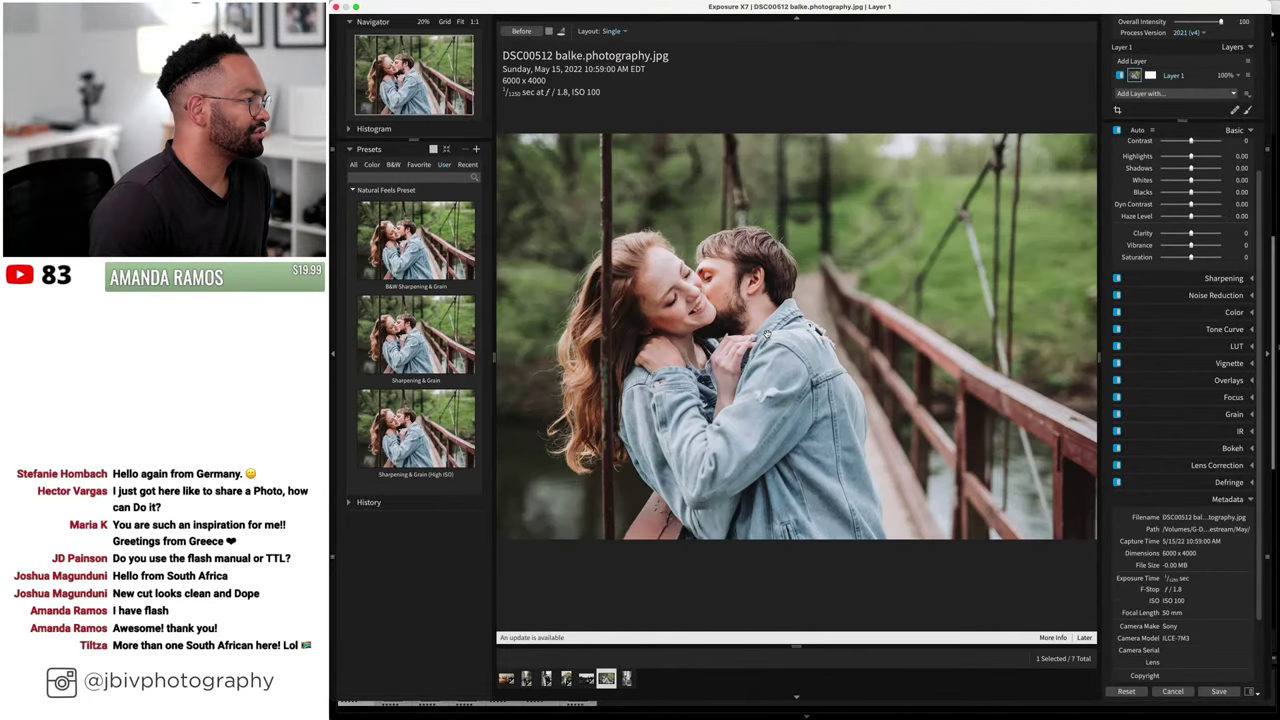
click(421, 344)
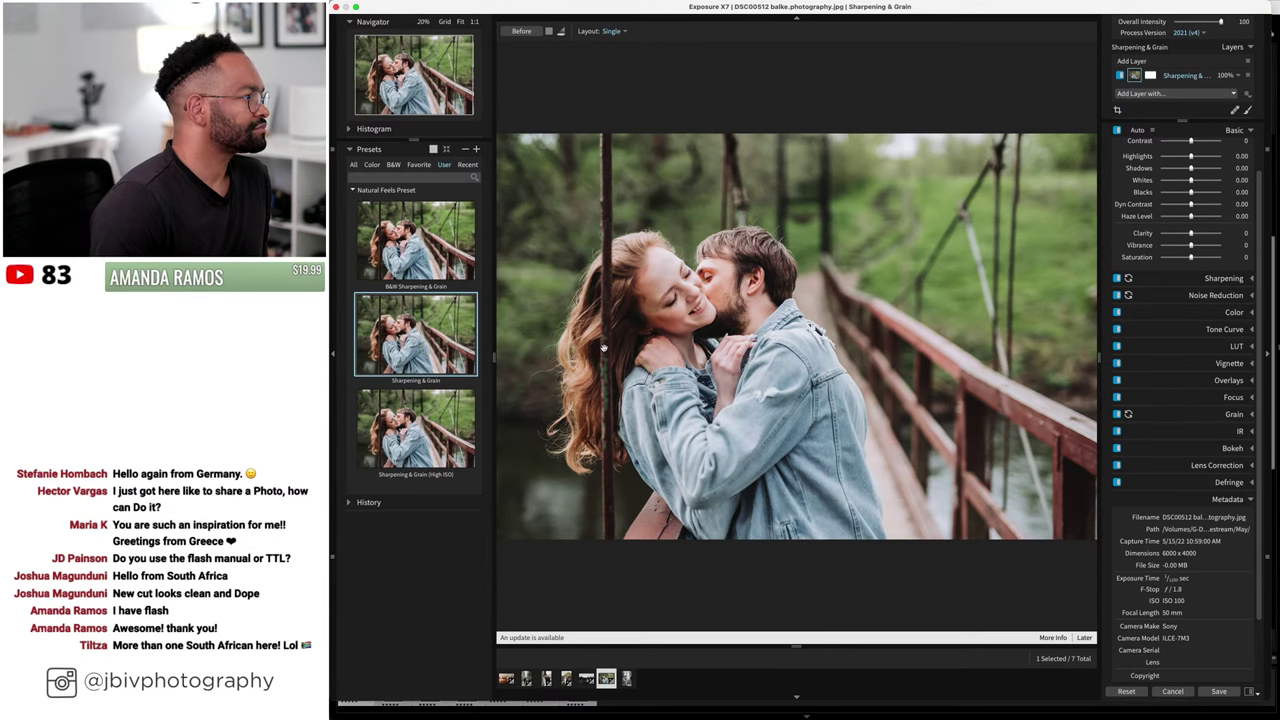
key(Right)
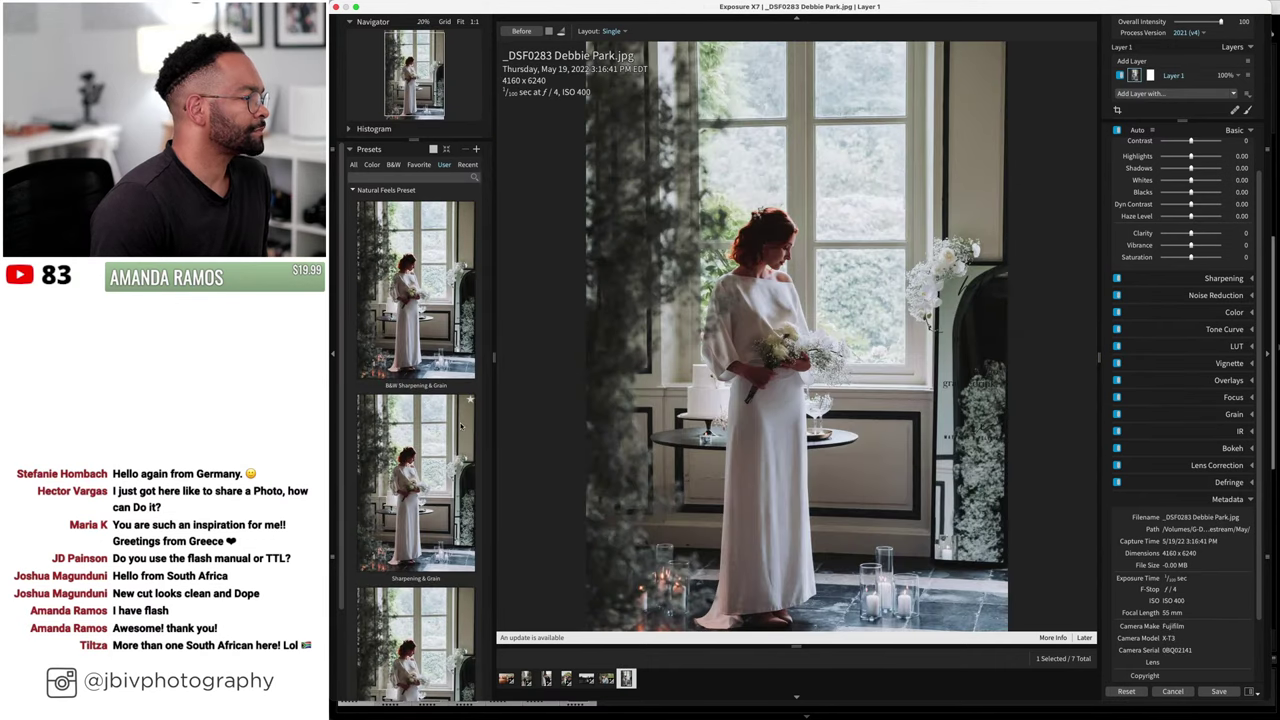
click(461, 425)
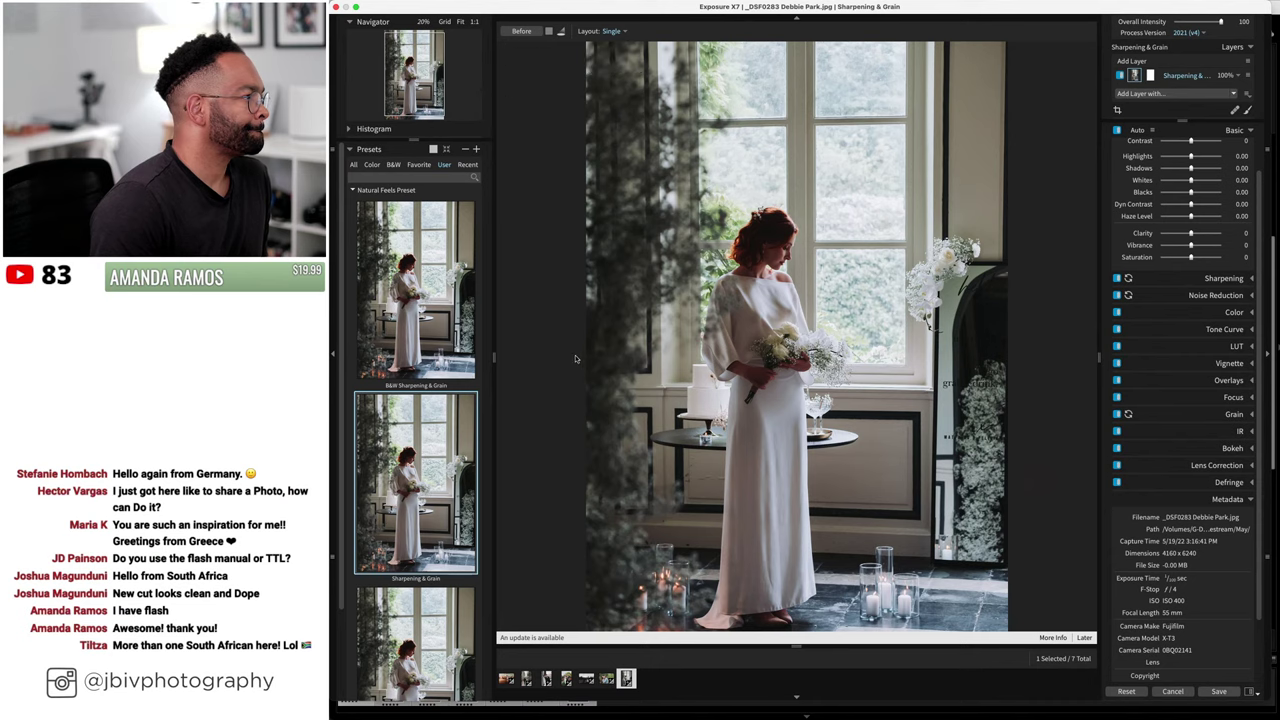
key(Right)
key(Left)
key(Left)
key(Left)
key(Left)
key(Left)
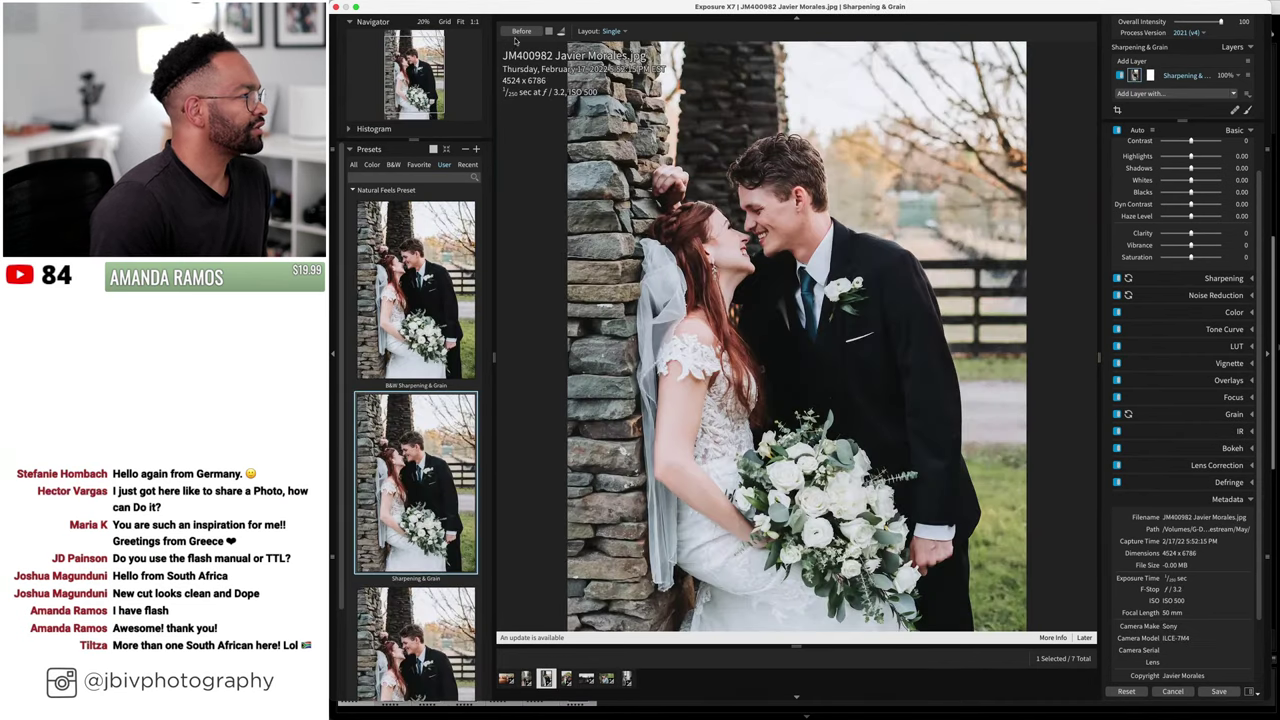
key(Left)
key(Left)
- Show all seven edited photos in Grid layout and select the forest path wedding photo
click(447, 22)
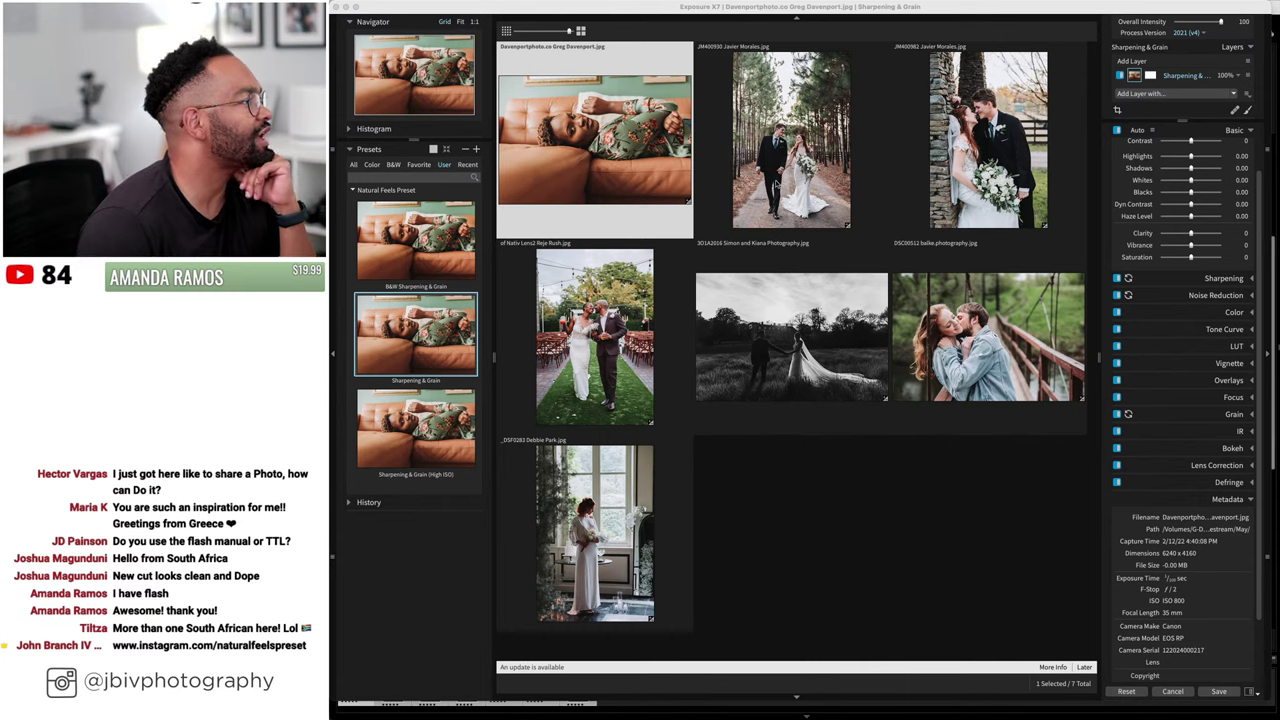
click(816, 133)
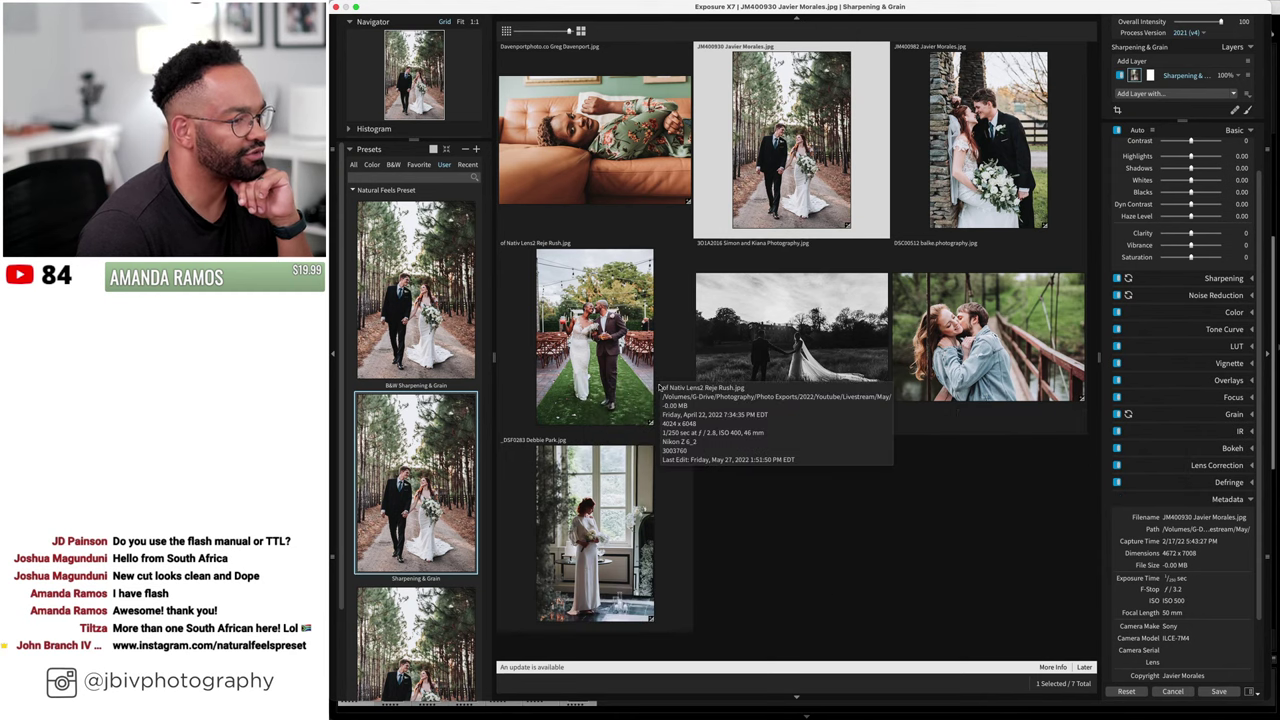
- Save the seven edited photos back to Lightroom and display them side by side in Survey view
click(1222, 692)
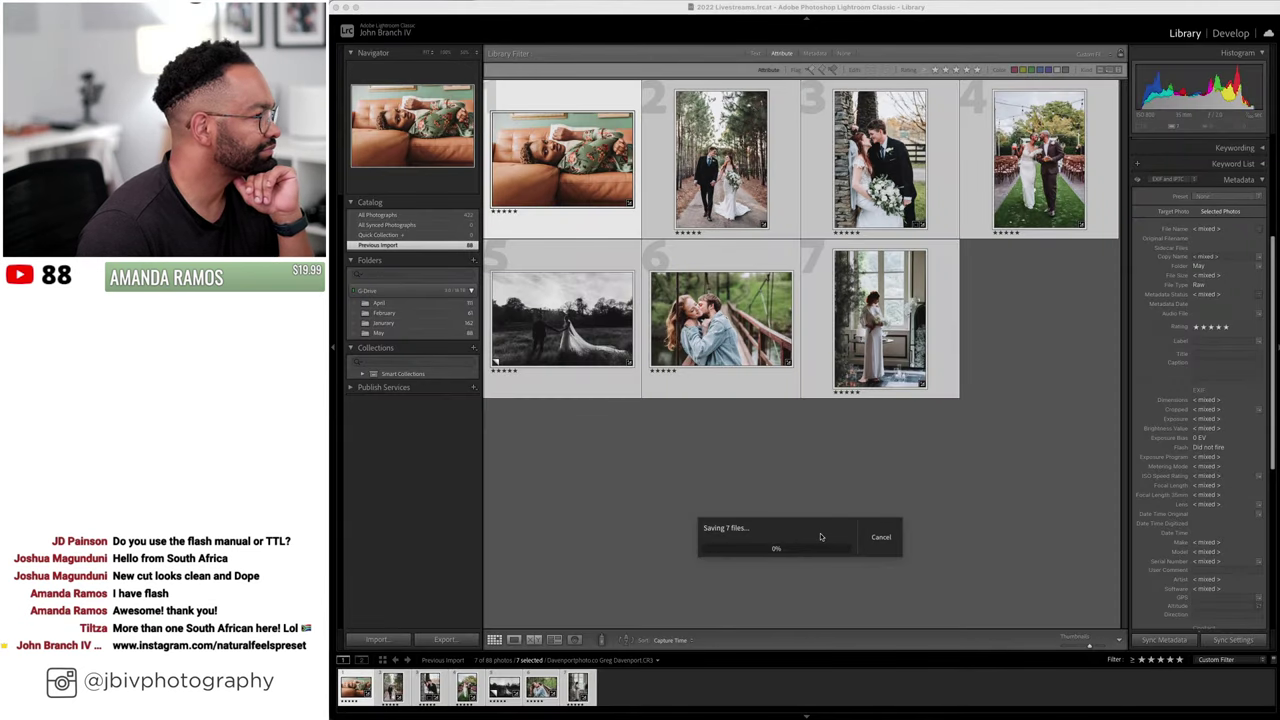
drag(818, 528, 1252, 637)
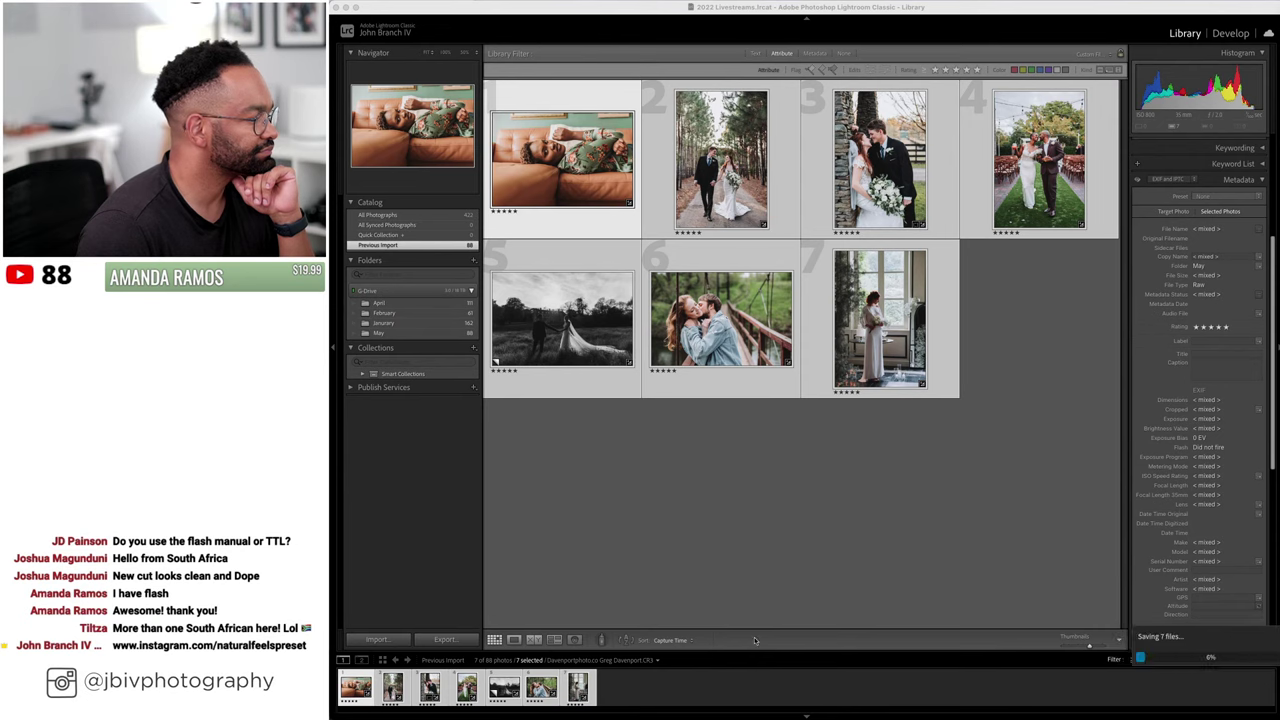
click(551, 637)
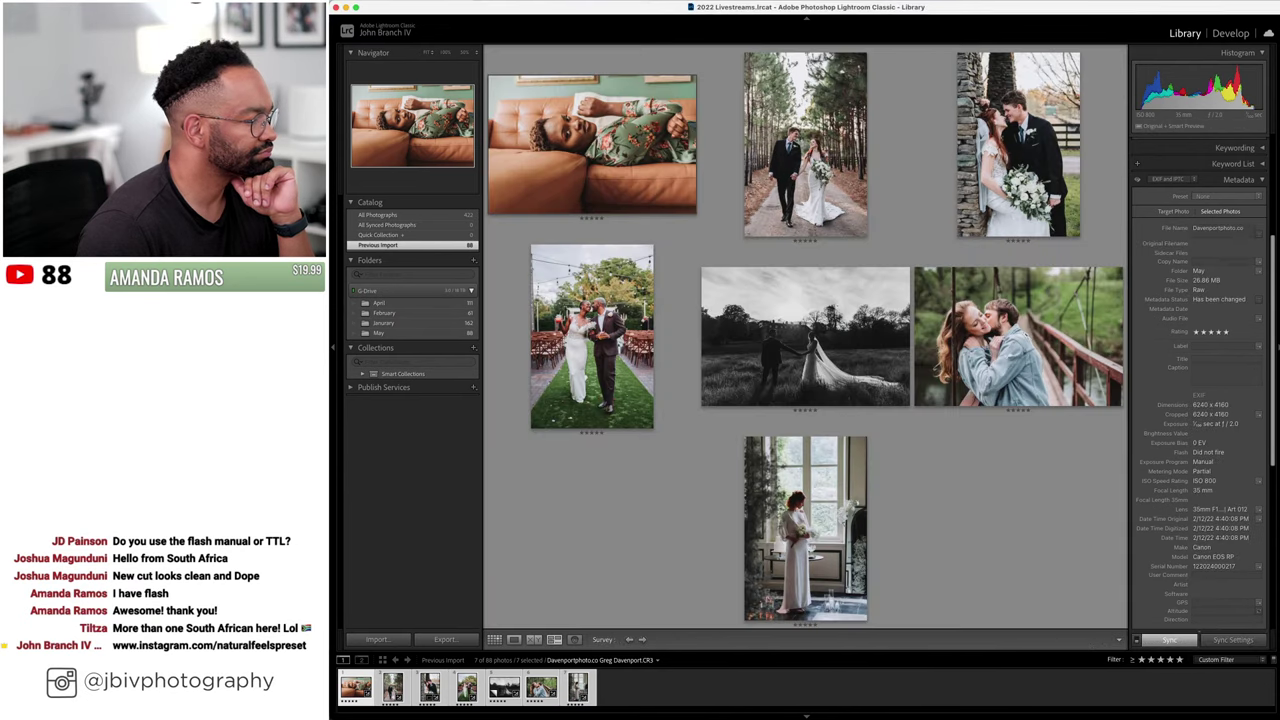
drag(1235, 630, 661, 568)
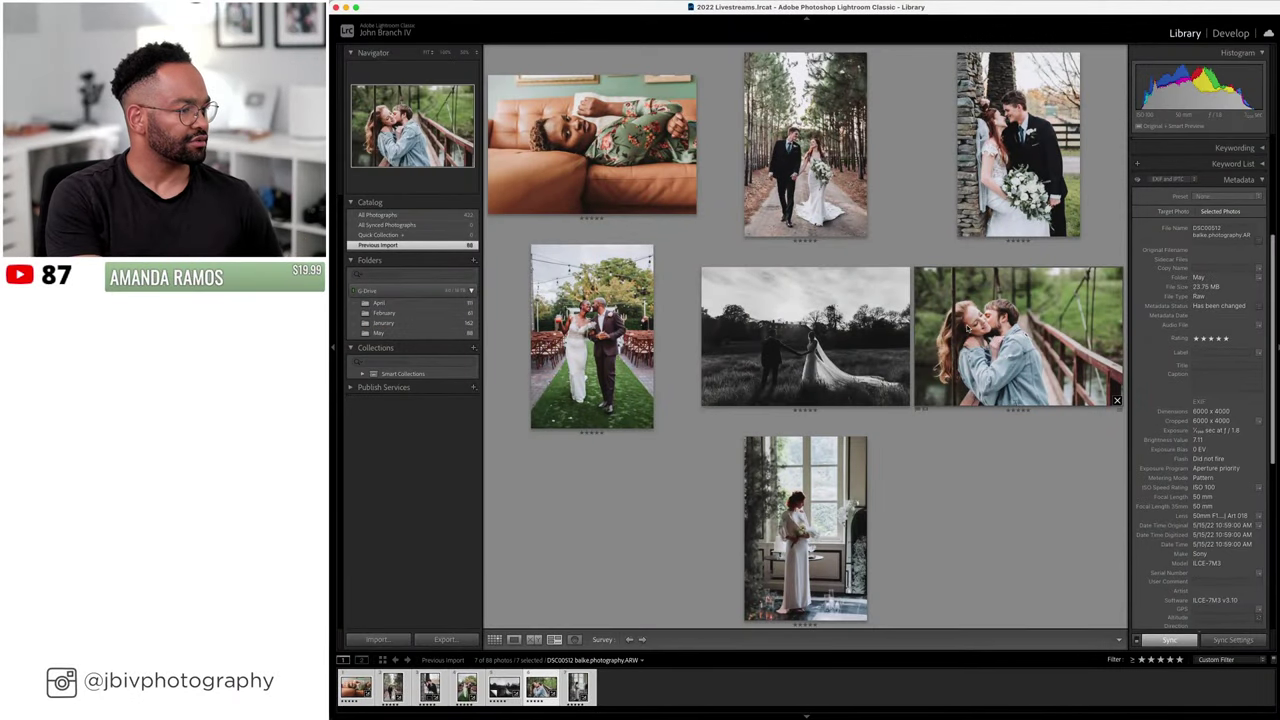
- Inspect each of the seven Survey photos, then hide the side panels with Tab to enlarge them
click(840, 360)
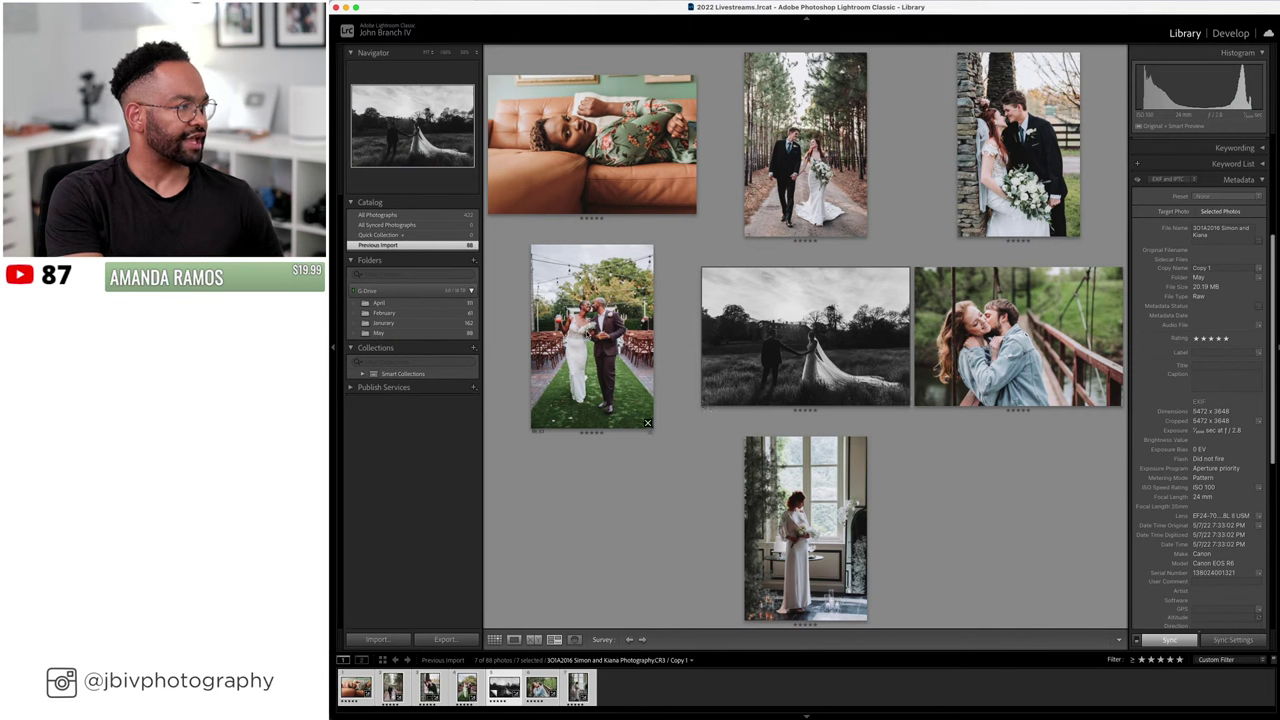
click(588, 336)
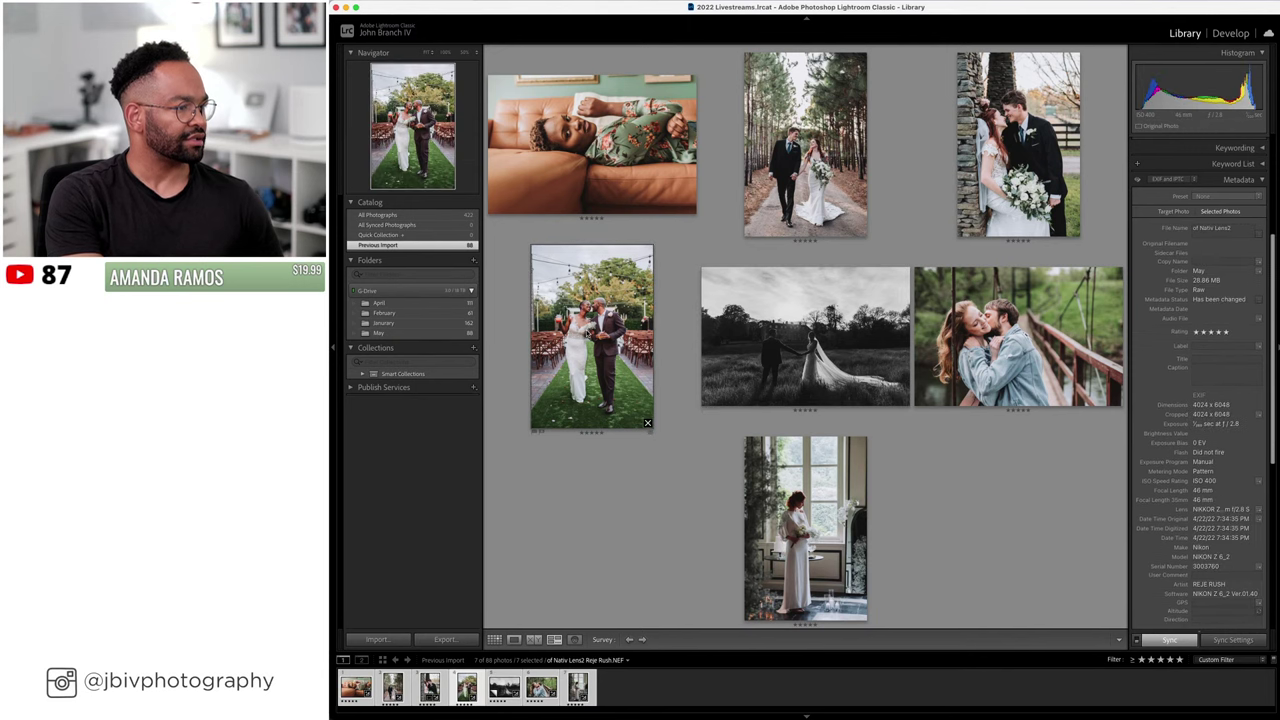
click(1021, 150)
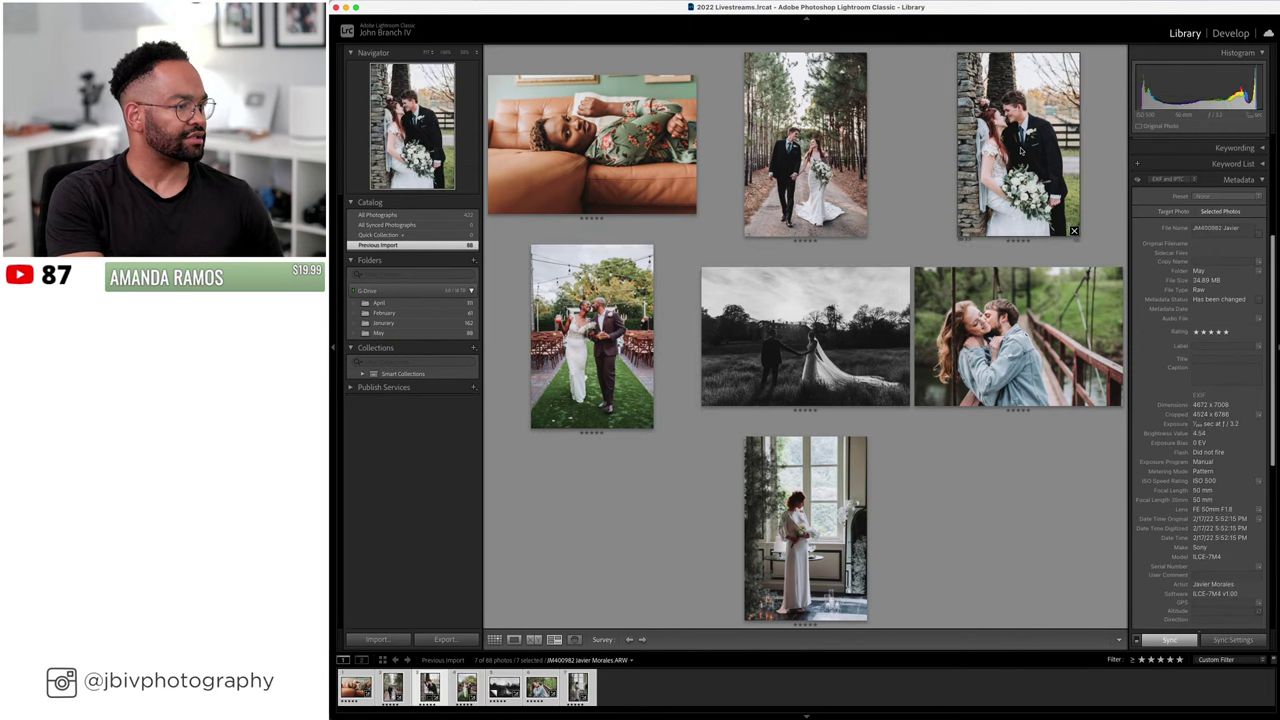
click(785, 175)
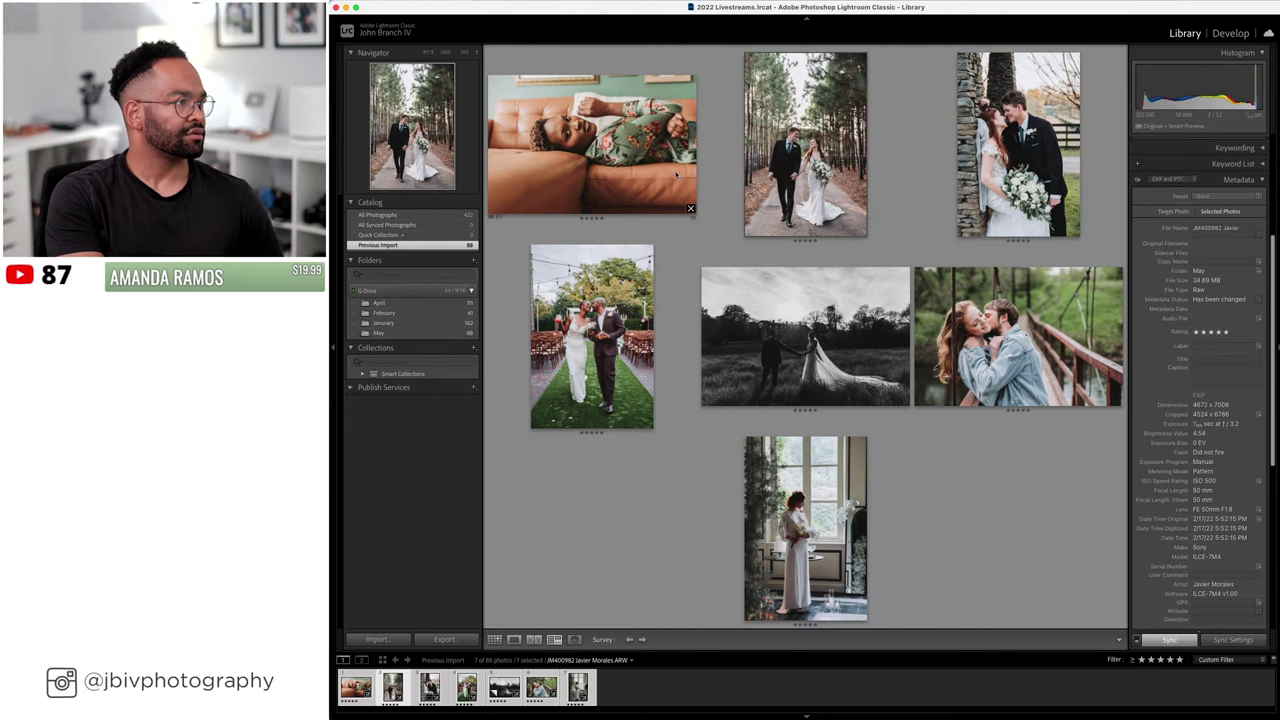
click(612, 160)
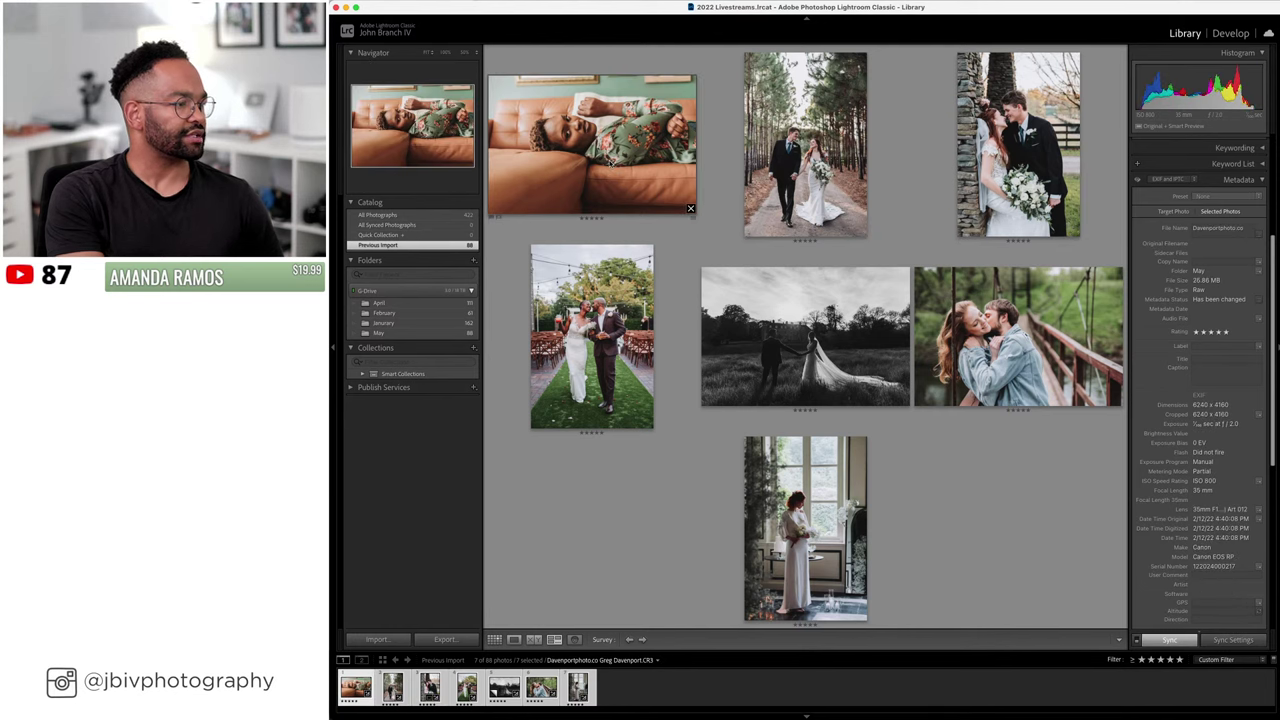
click(783, 449)
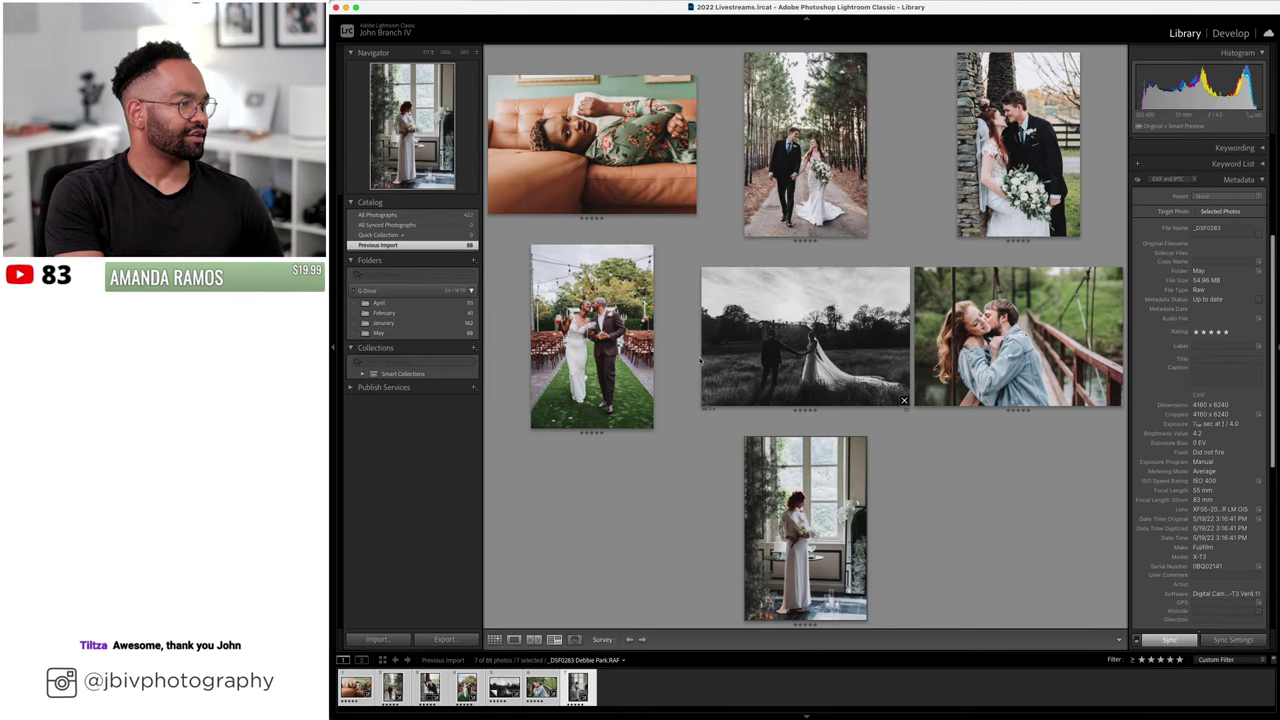
key(Tab)
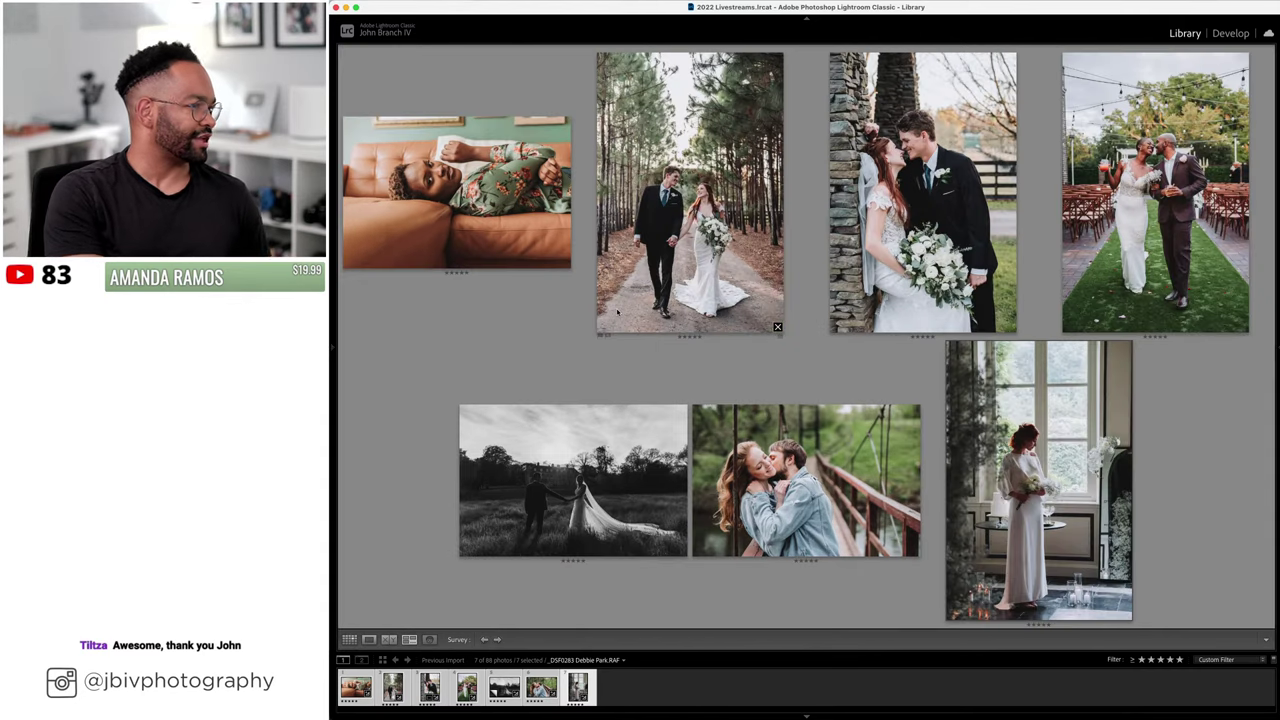